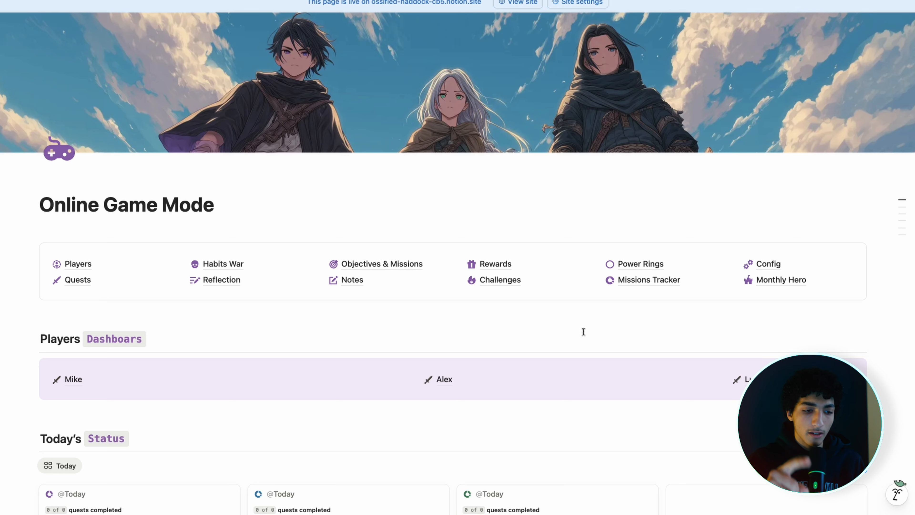
- Review the finished Online Game Mode dashboard's navigation and status sections, including its Habits War page
scroll(583, 331, "down", 10)
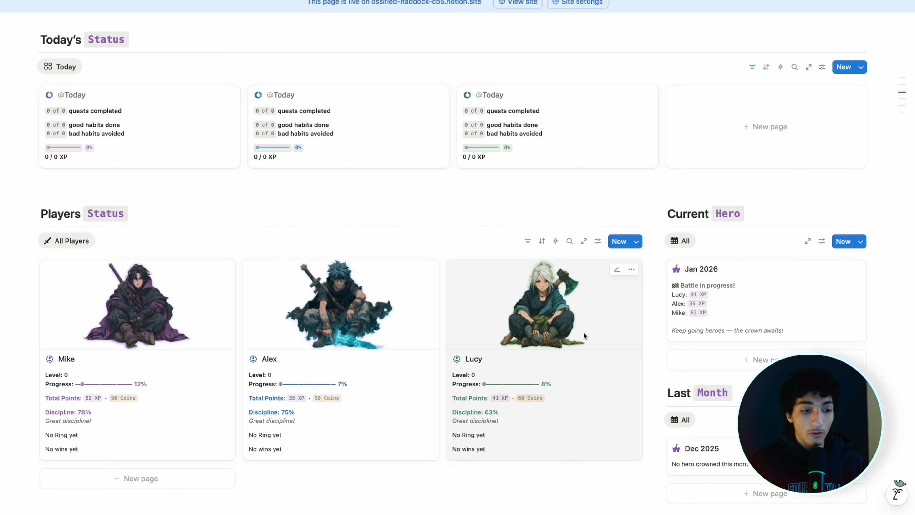
scroll(282, 208, "up", 10)
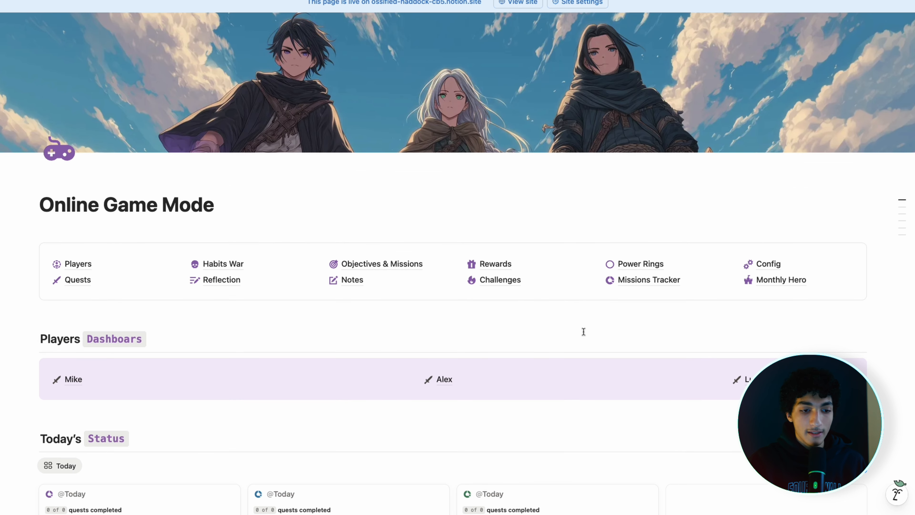
scroll(282, 208, "down", 3)
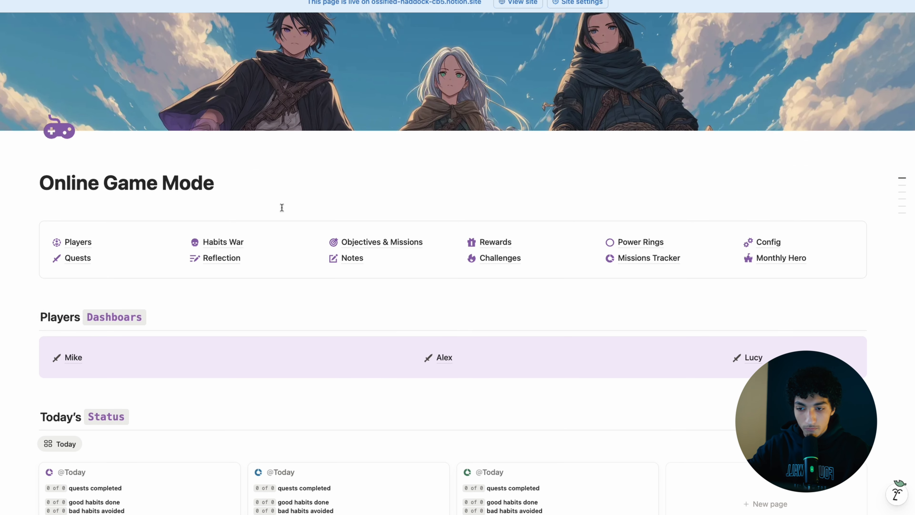
scroll(282, 207, "down", 1)
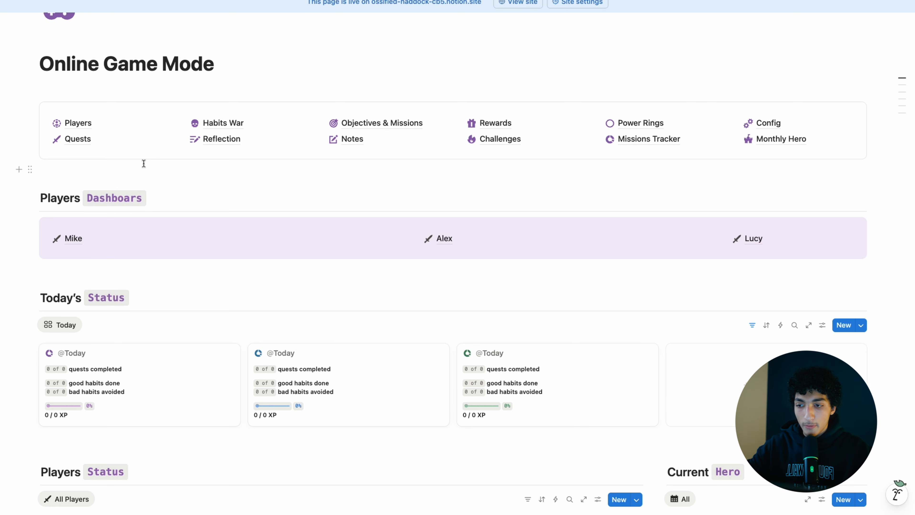
scroll(144, 164, "up", 4)
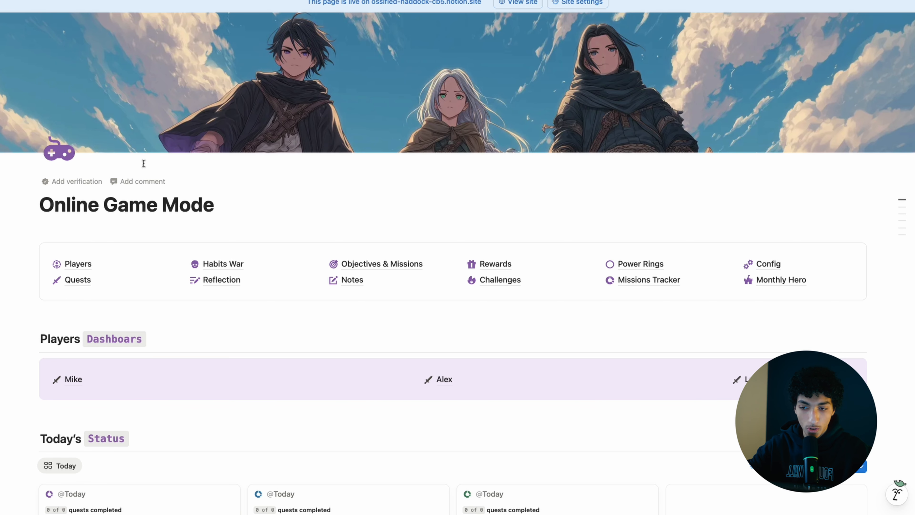
left_click(216, 264)
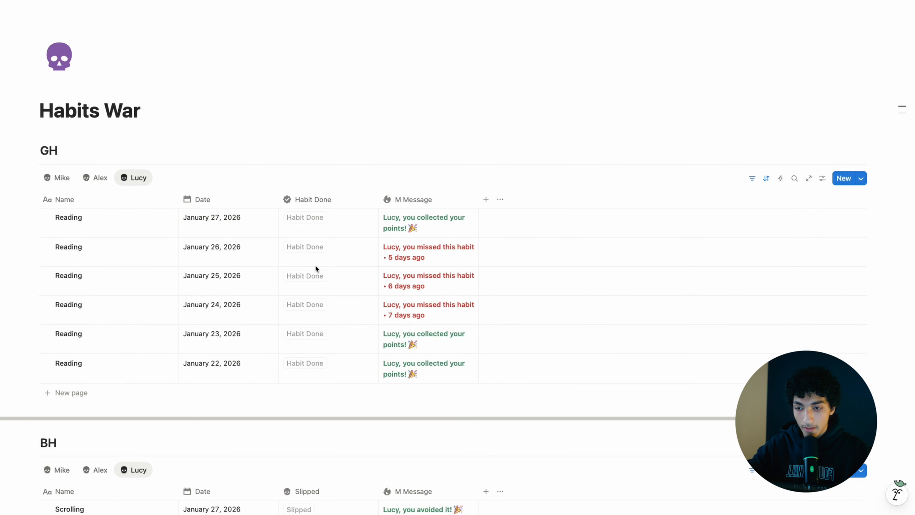
scroll(316, 266, "down", 5)
left_click(140, 1)
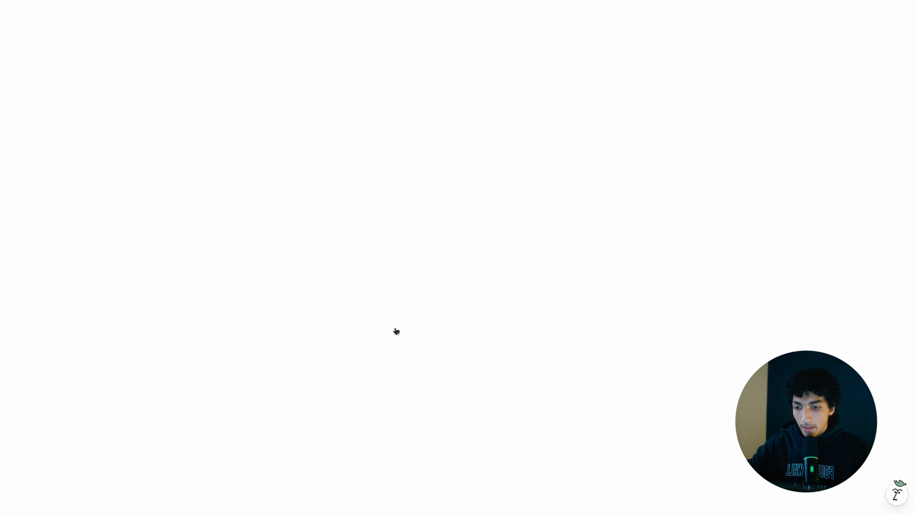
scroll(395, 327, "down", 3)
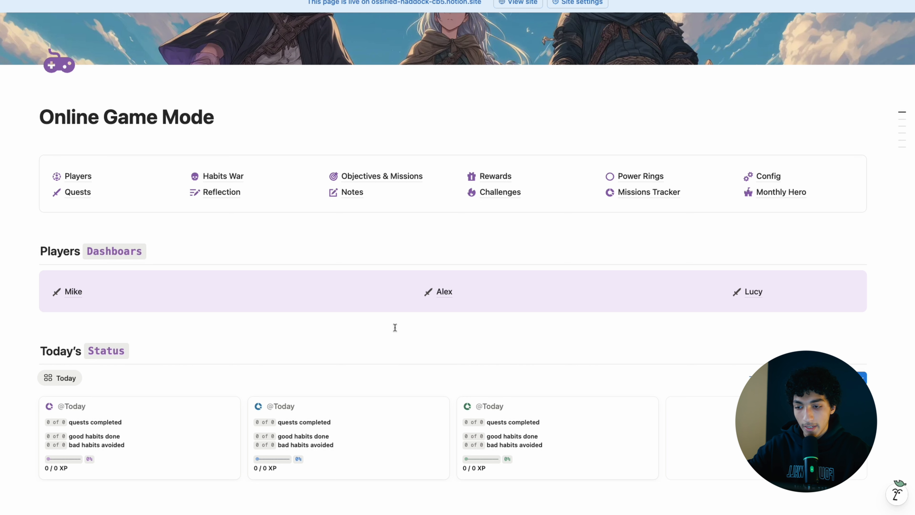
scroll(395, 328, "down", 5)
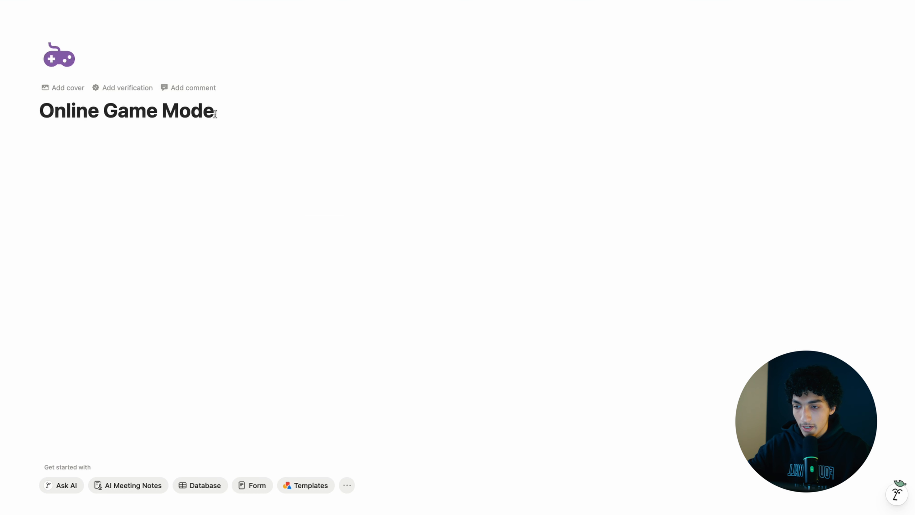
- Add a subpage titled "Players" to the empty Online Game Mode page
left_click(237, 105)
key("Return")
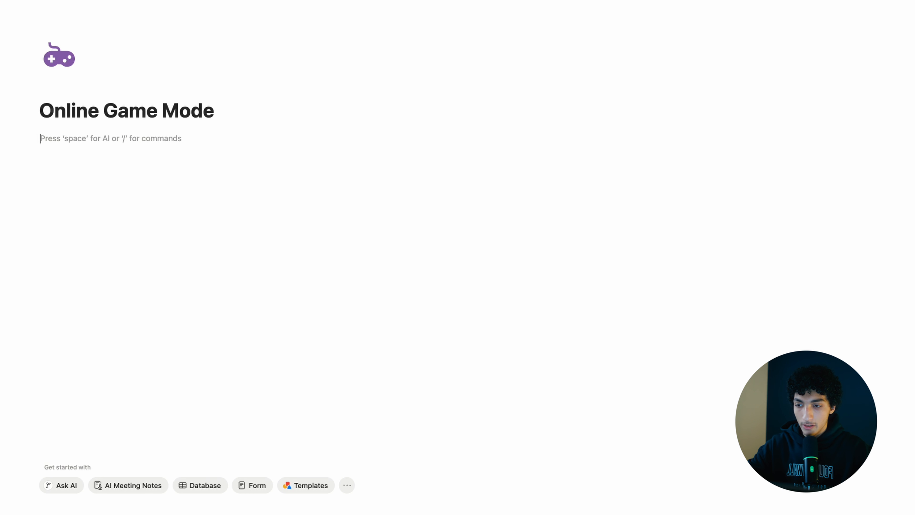
type("/")
key("Return")
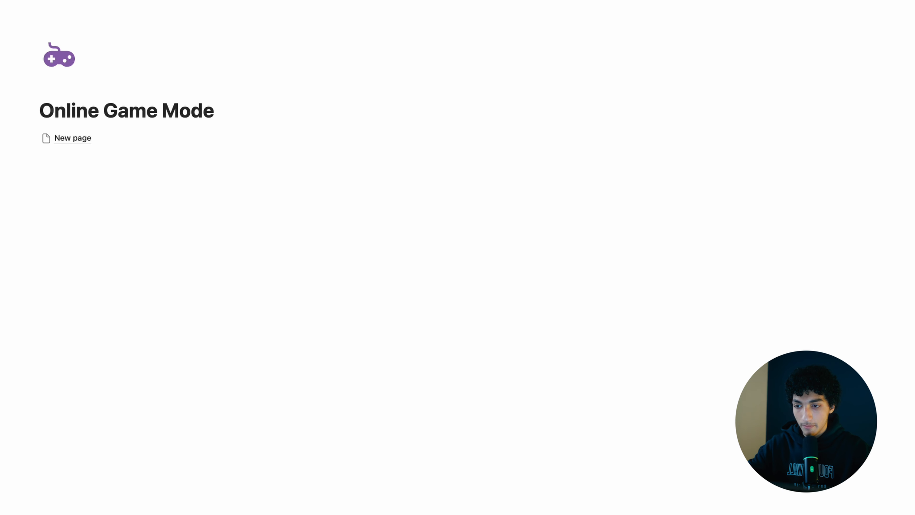
type("Players")
- Give the Players page a purple dashed-circle profile icon and set the page to full width
left_click(292, 37)
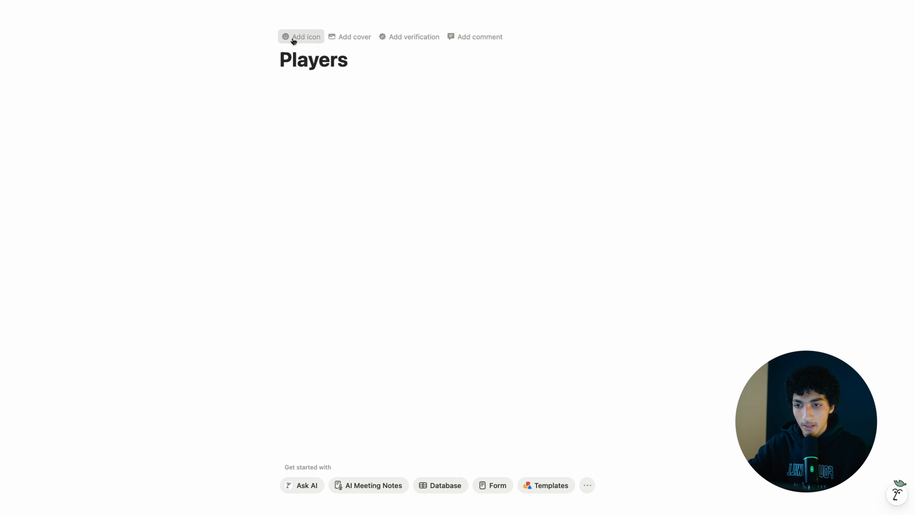
left_click(279, 69)
left_click(239, 89)
type("profile")
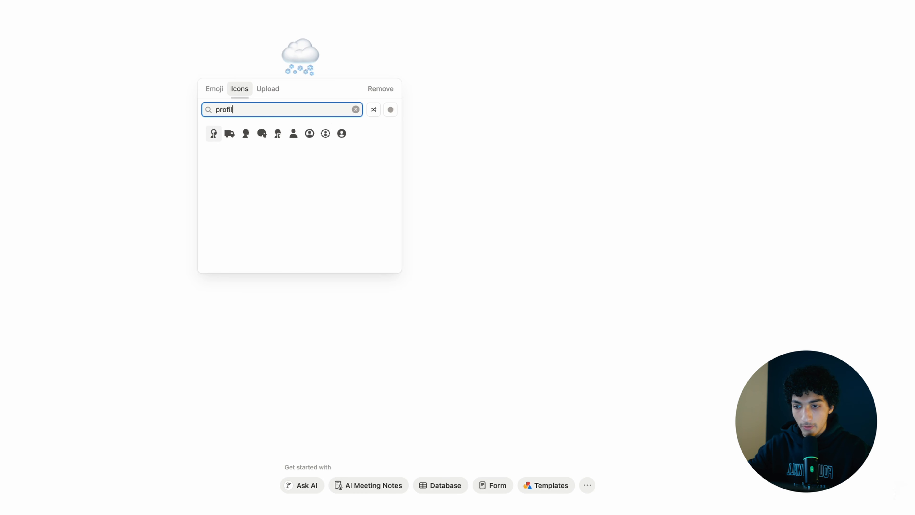
mouse_move(293, 133)
left_click(326, 168)
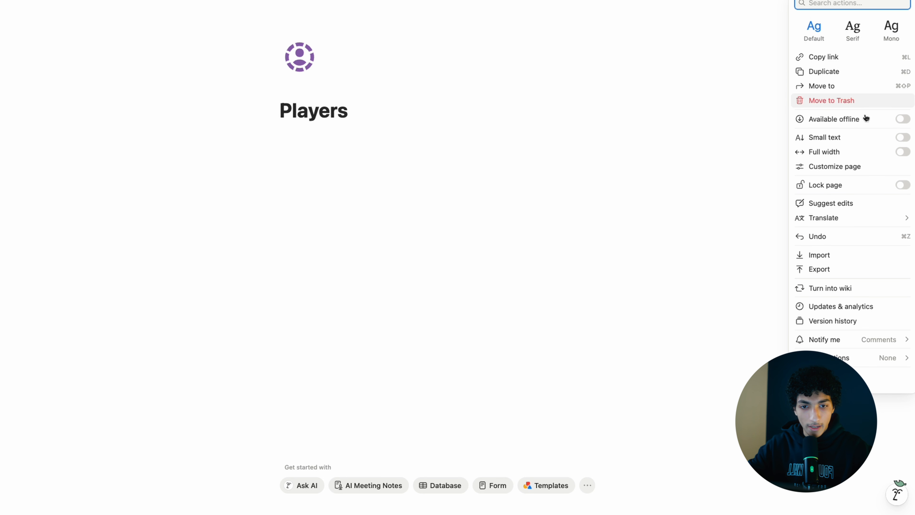
left_click(844, 153)
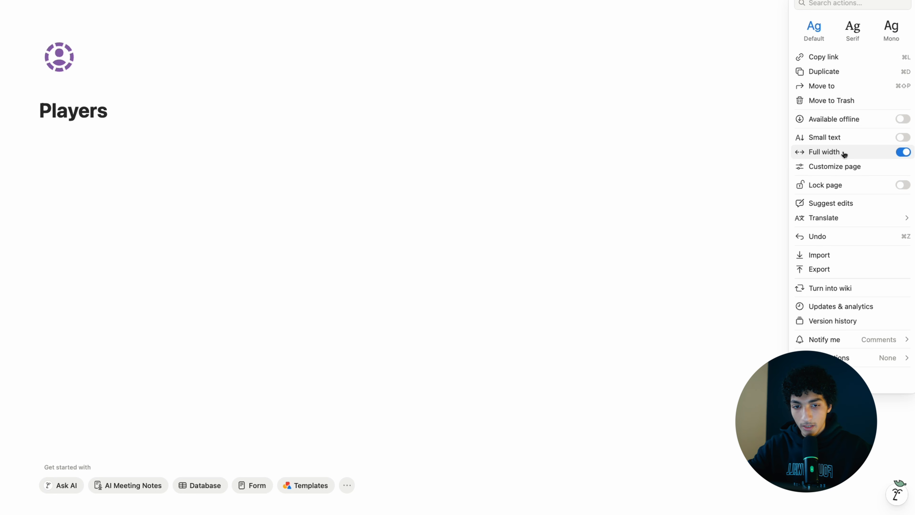
- Insert a table database on the Players page and name it "Player - OGM 1"
left_click(233, 184)
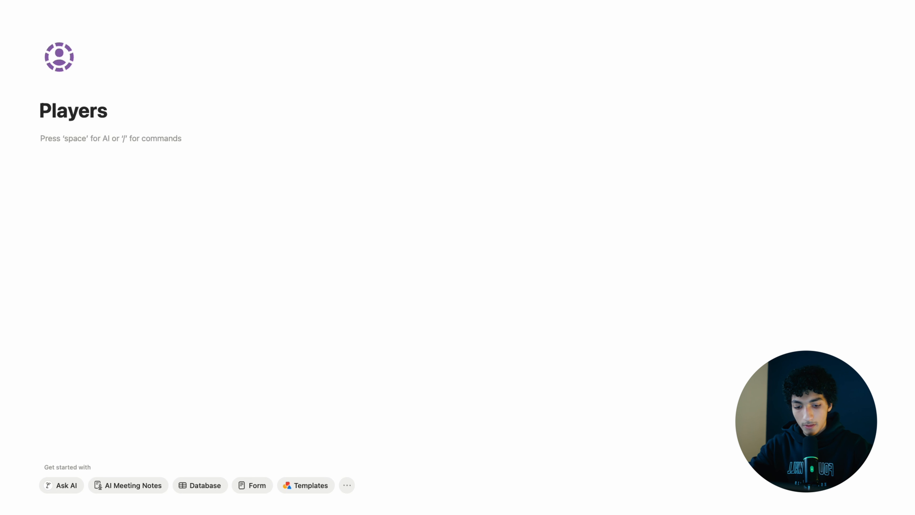
type("/talble")
key("Return")
type("Player - OGM 1")
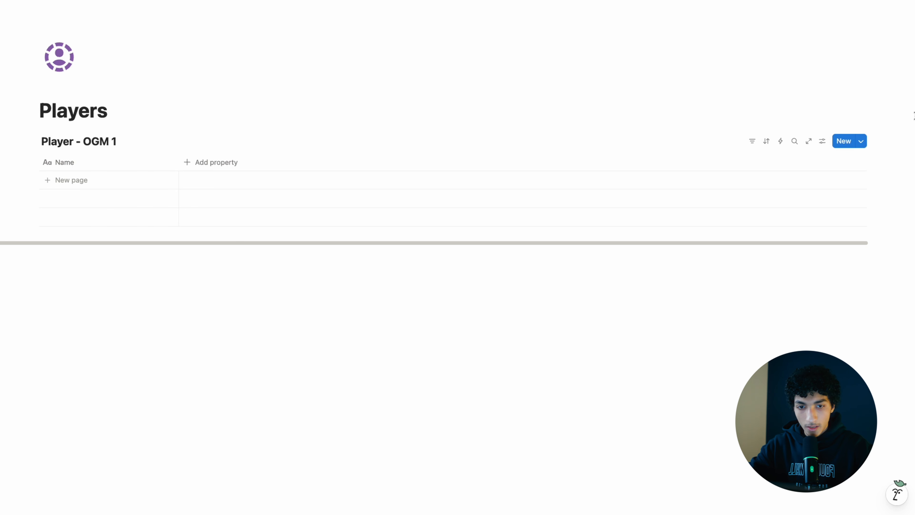
- Hide the title of the Player - OGM 1 database on the Players page
left_click(861, 141)
left_click(151, 145)
left_click(137, 141)
left_click(163, 254)
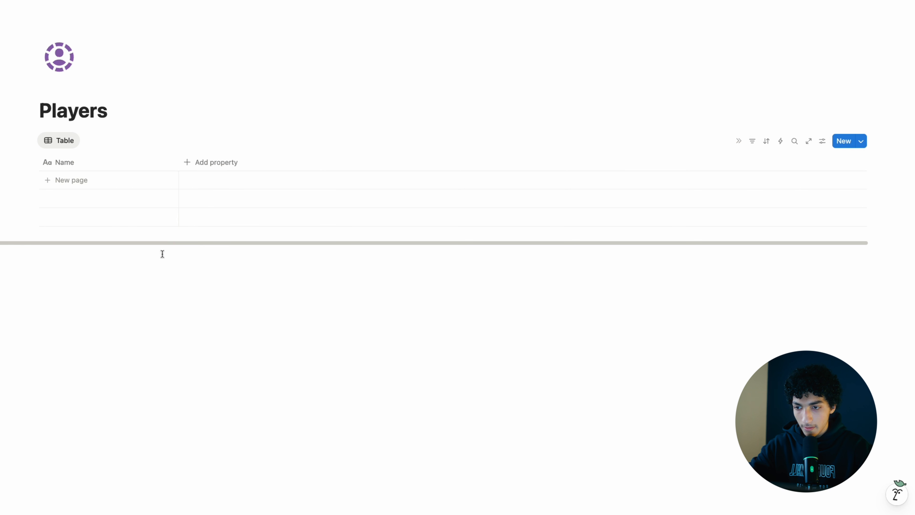
- Create a page template named "New Player" for the Player - OGM 1 database
left_click(861, 142)
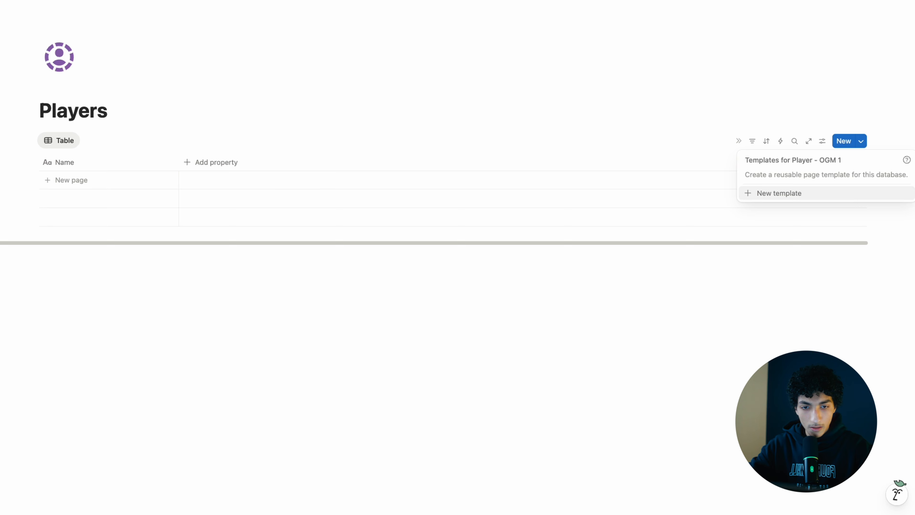
left_click(779, 193)
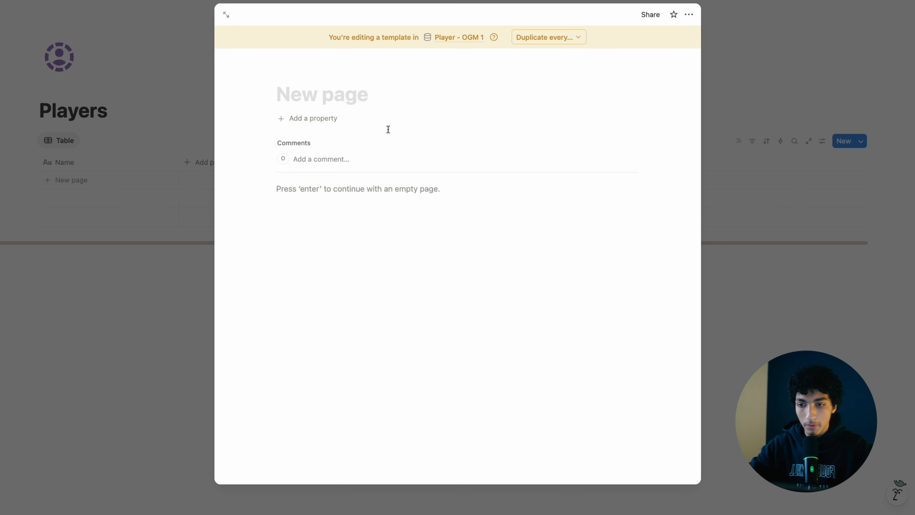
type("New Player")
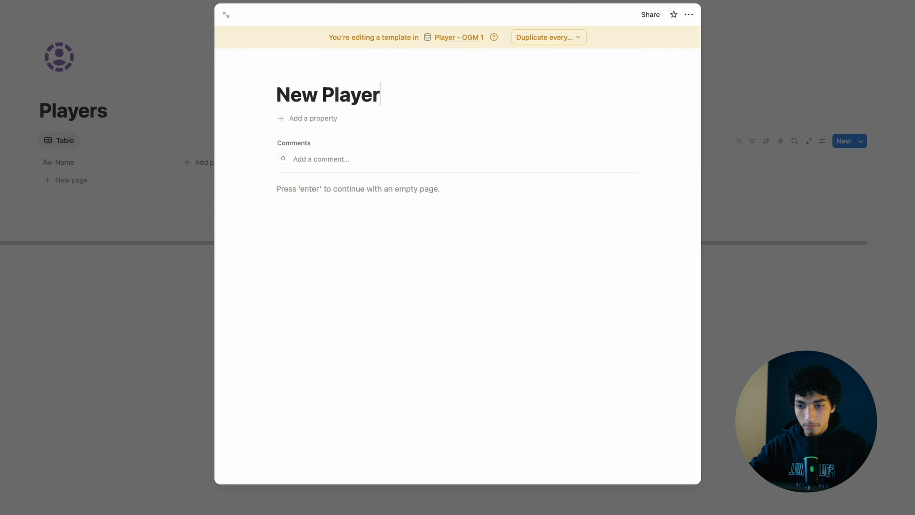
- Set the New Player template's icon to the purple dashed-circle profile icon
left_click(307, 73)
left_click(295, 115)
left_click(236, 147)
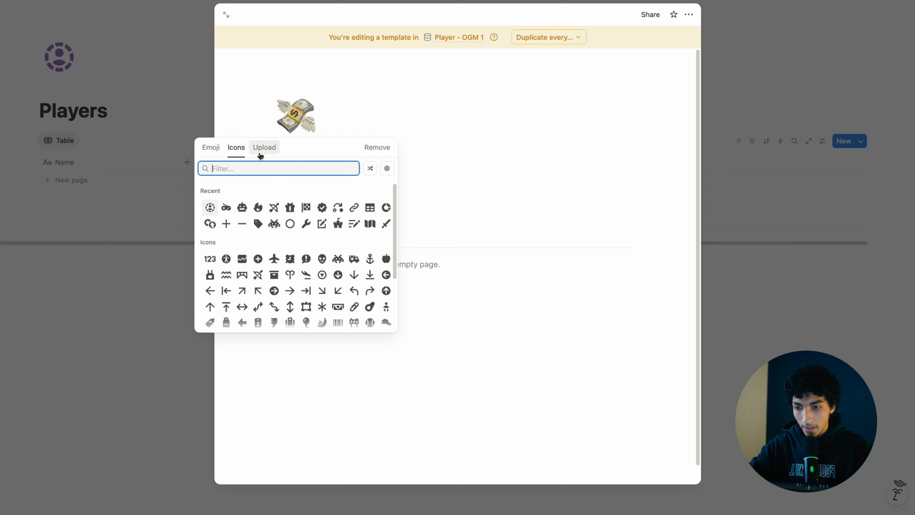
left_click(291, 116)
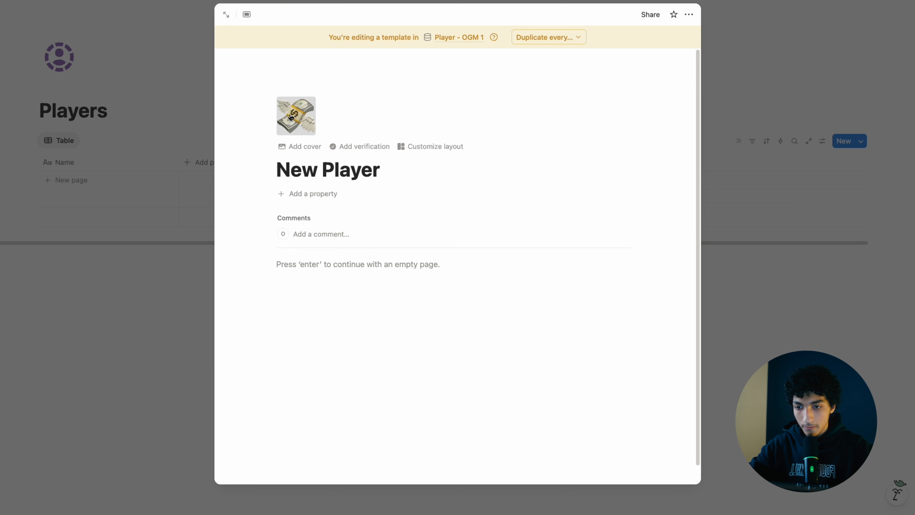
left_click(234, 147)
left_click(215, 212)
left_click(246, 241)
- Add a Select property named "Color Theme" to the New Player template
left_click(315, 198)
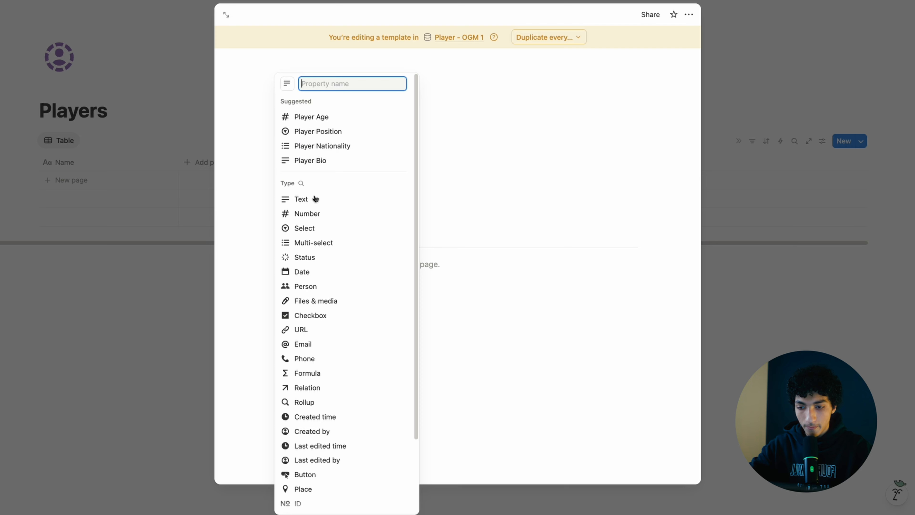
type("select")
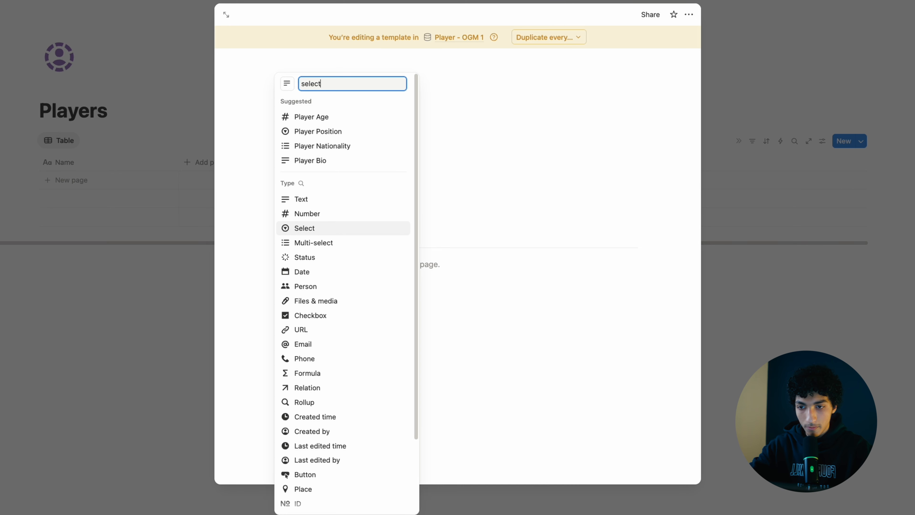
key("Return")
type("Color")
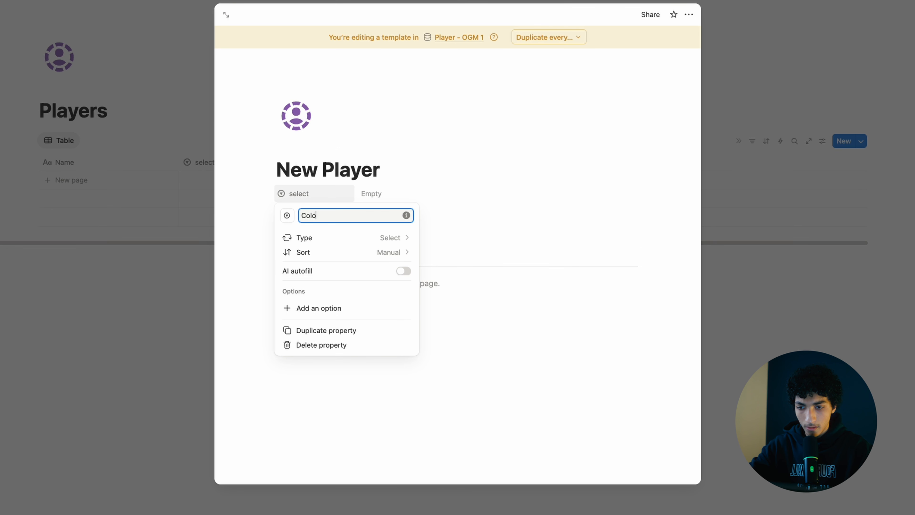
left_click(394, 161)
left_click(313, 198)
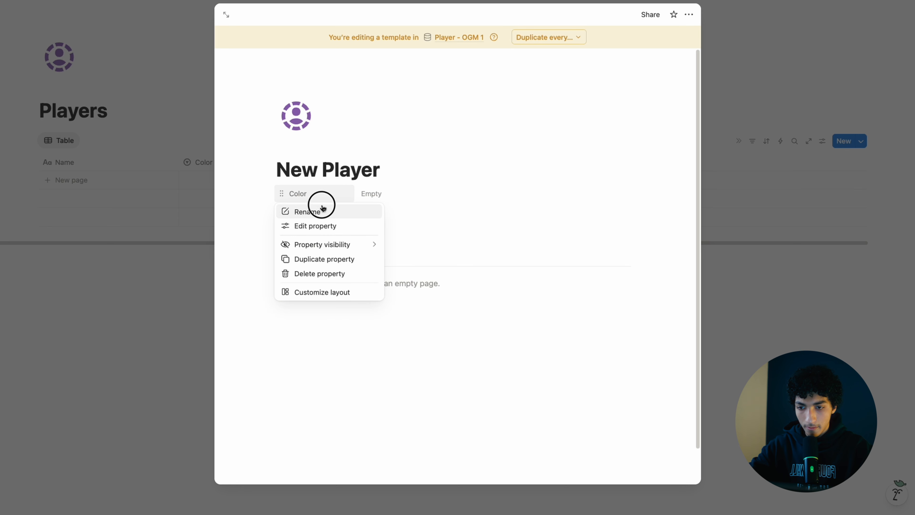
left_click(332, 225)
type("Theme")
key("Escape")
key("Escape")
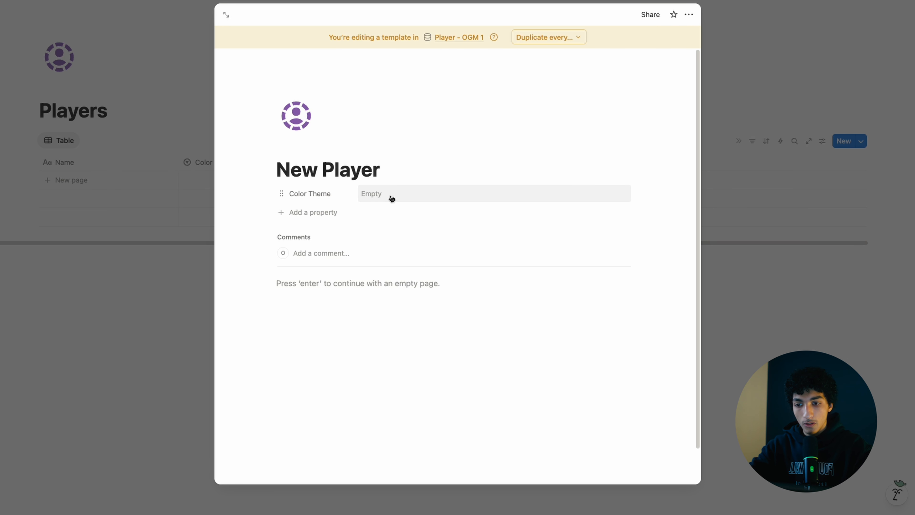
- Create a "Red" option for the Color Theme property
left_click(390, 197)
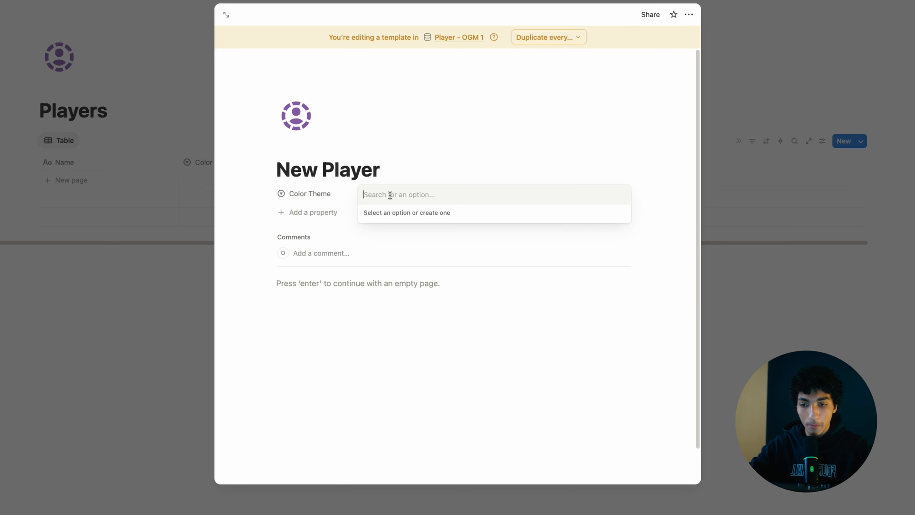
type("red")
key("BackSpace")
key("BackSpace")
key("BackSpace")
type("Red")
key("Return")
- Create the options "Blue", "Green" and "Gray" for the Color Theme property
left_click(388, 195)
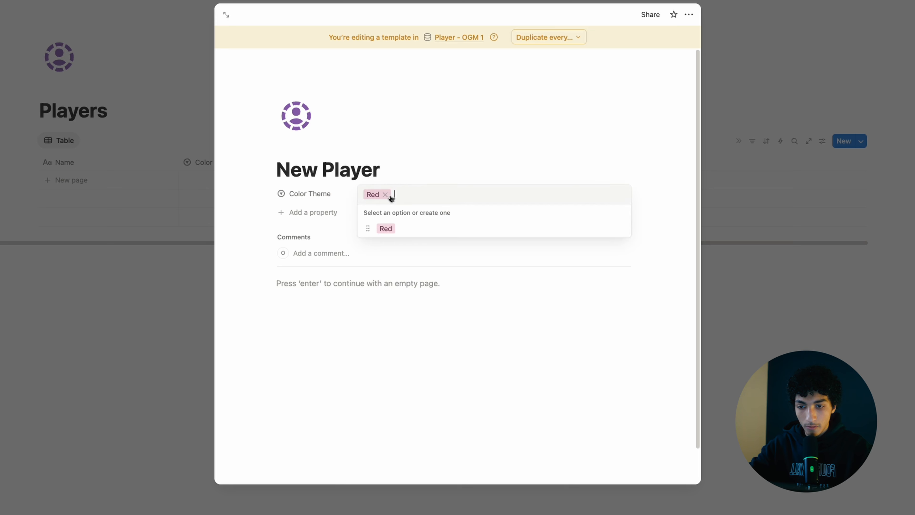
type("Blue")
key("Return")
type("Green")
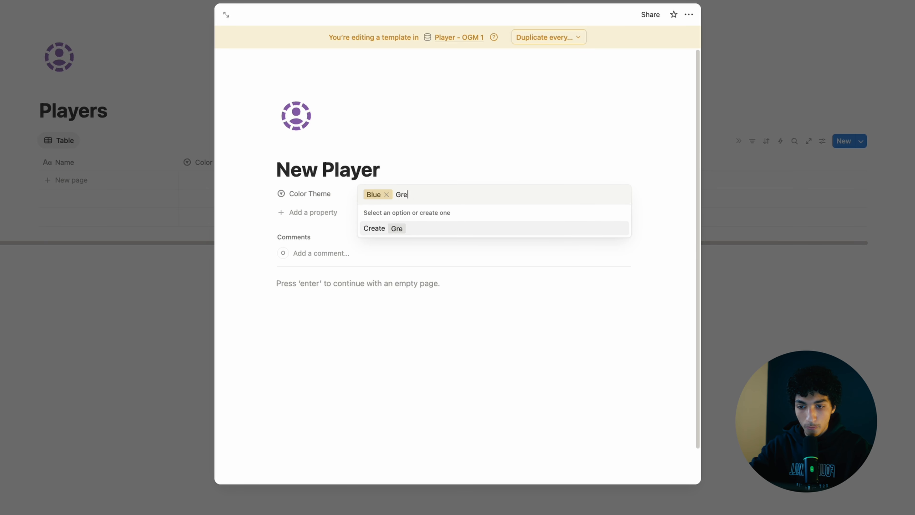
key("Return")
left_click(391, 198)
type("Gray")
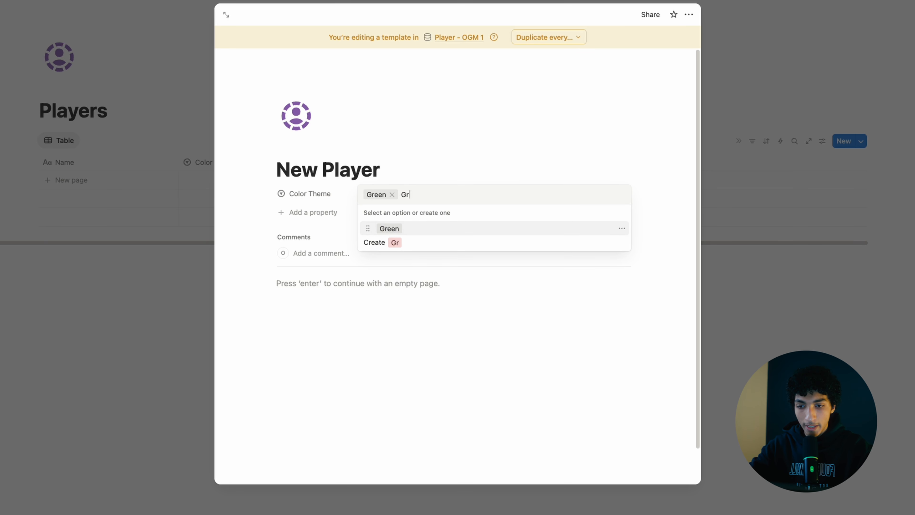
key("Return")
- Create "Yellow" and "Brown" options for the Color Theme property, correcting any typo in the option names
type("Yellow")
key("Return")
key("Return")
type("Brownb")
key("Return")
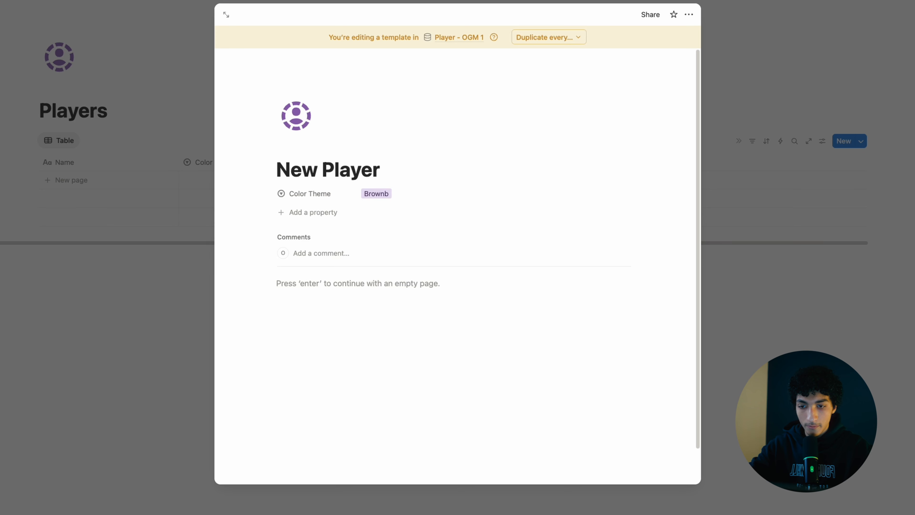
key("Return")
left_click(622, 298)
key("BackSpace")
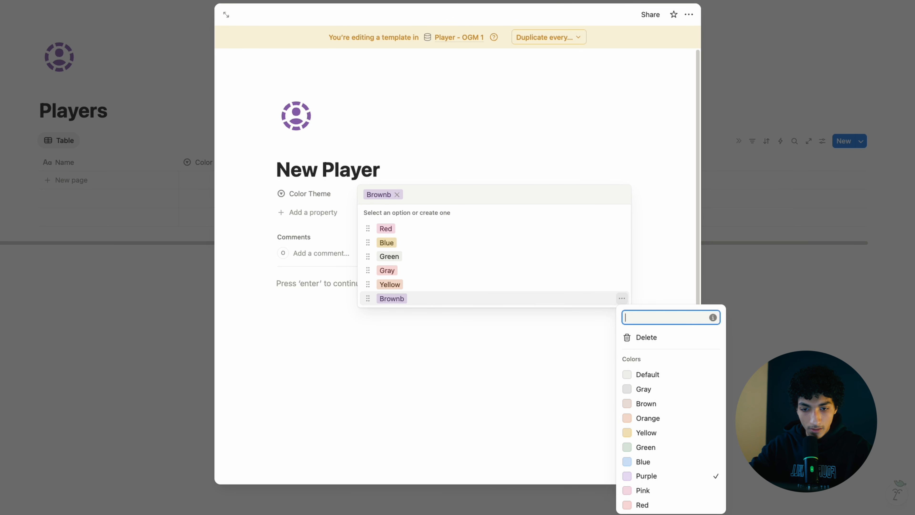
type("Brown")
key("Return")
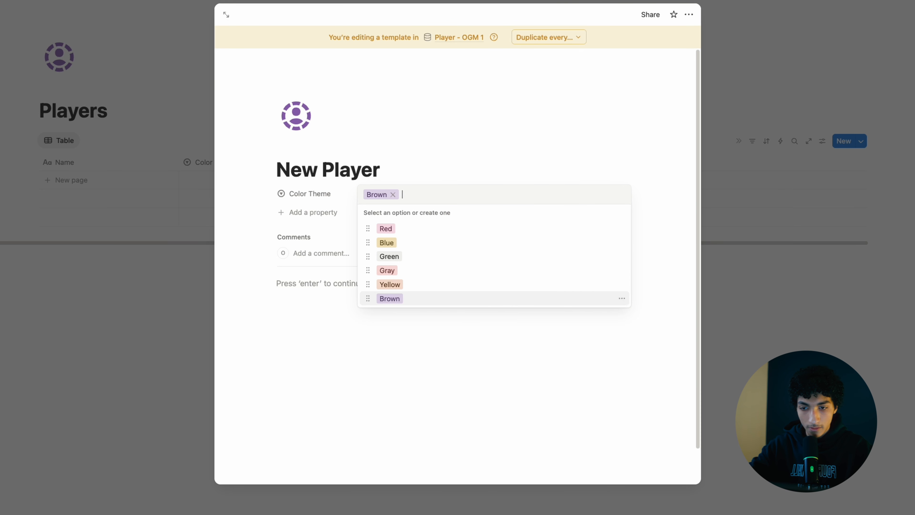
- Create "Orange", "Purple" and "Pink" options for the Color Theme property
type("Orange")
key("Return")
left_click(535, 199)
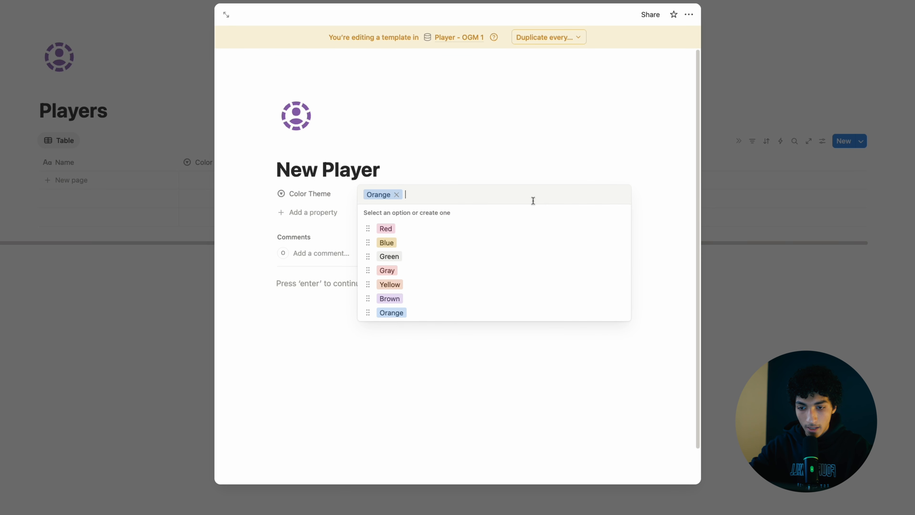
type("Purple")
key("Return")
left_click(533, 200)
type("Pink")
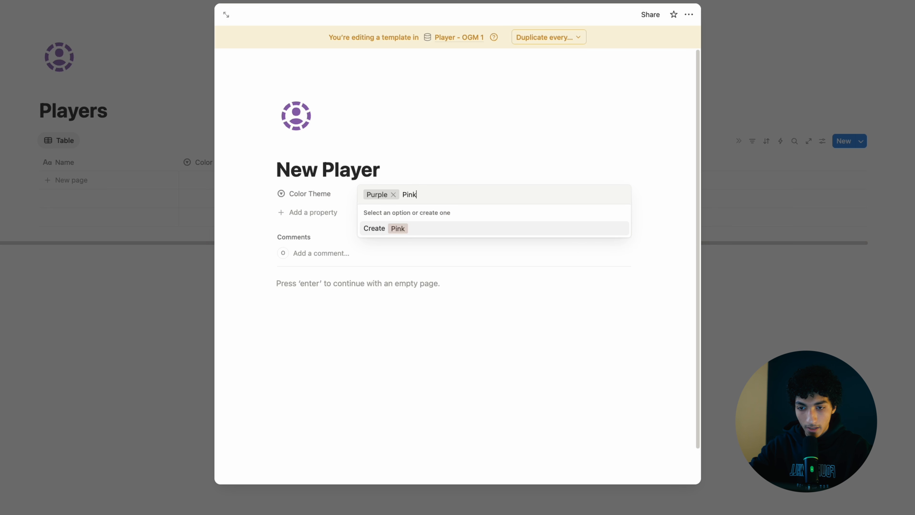
key("Return")
left_click(533, 200)
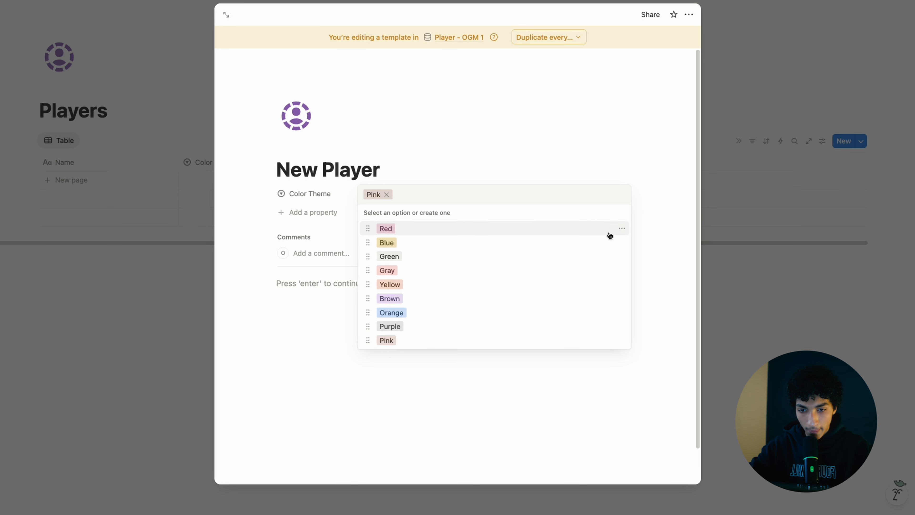
- Set the tag colors of the Red, Blue and Green options to match their names
left_click(623, 229)
left_click(643, 435)
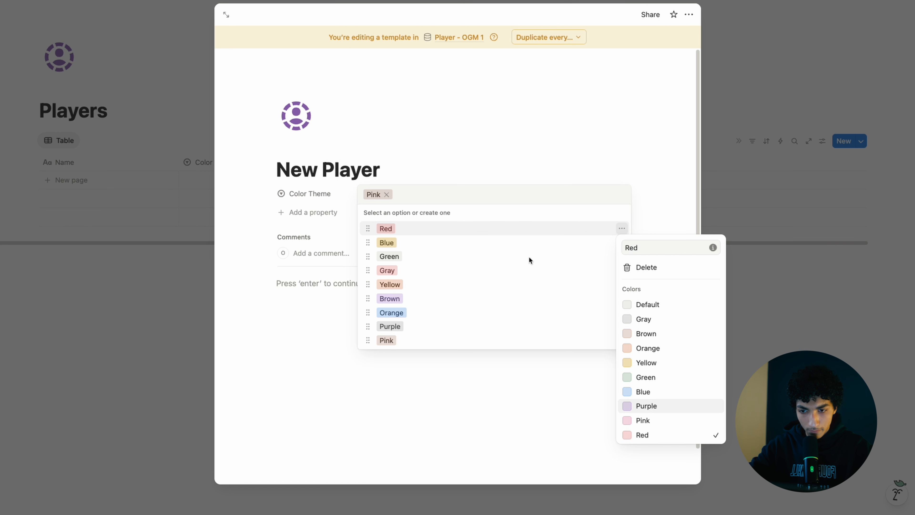
left_click(528, 256)
left_click(623, 242)
left_click(648, 406)
left_click(542, 286)
- Set the tag colors of the Gray, Yellow and Brown options to match their names
left_click(623, 271)
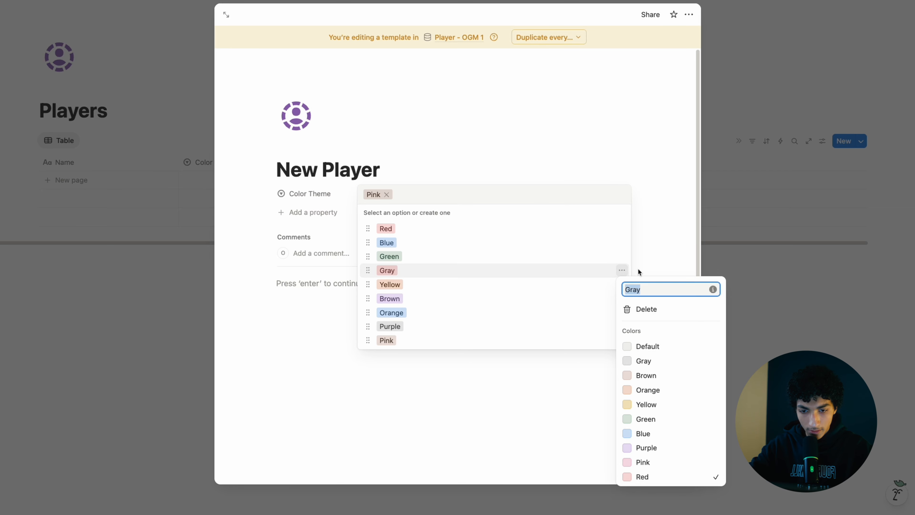
left_click(649, 362)
left_click(600, 289)
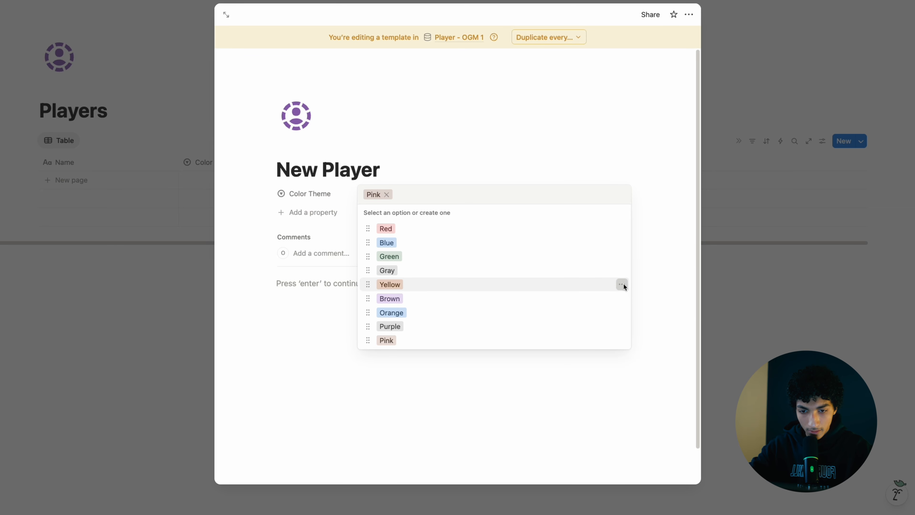
left_click(622, 285)
left_click(649, 413)
left_click(555, 331)
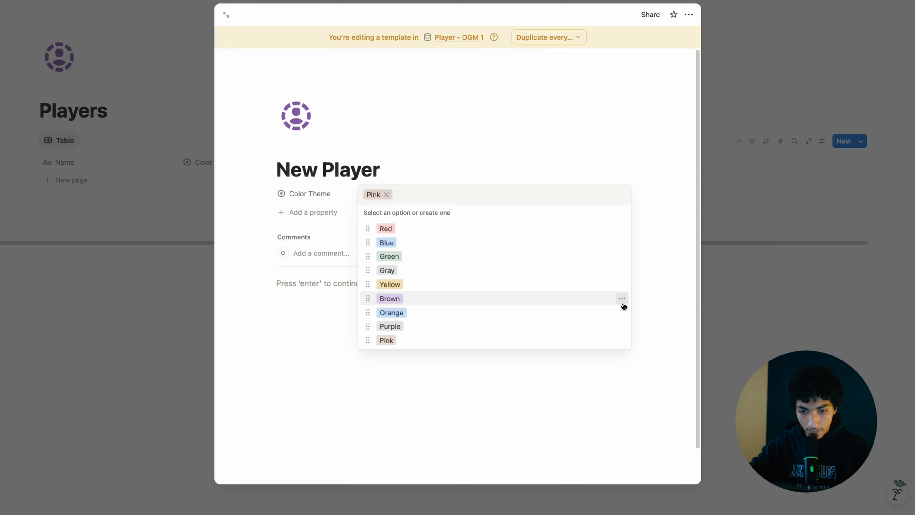
left_click(622, 298)
left_click(649, 405)
left_click(527, 333)
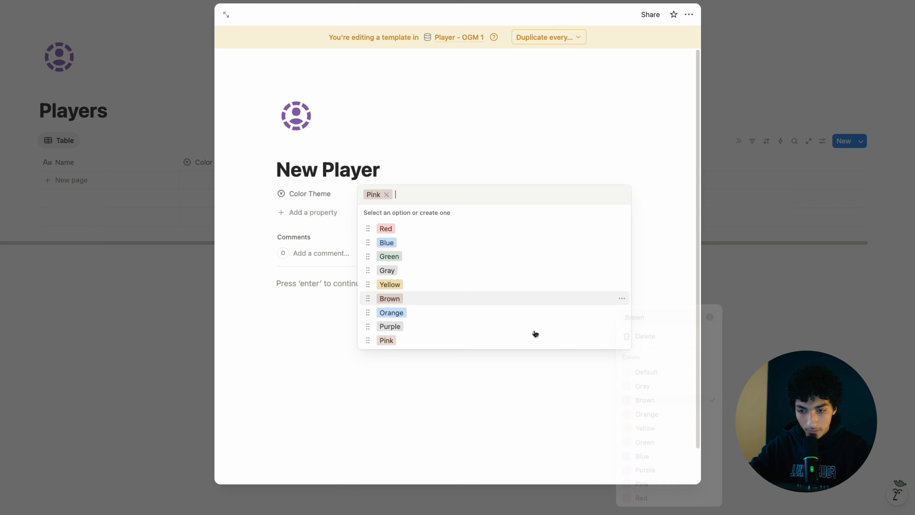
- Set the tag colors of the Orange, Purple and Pink options to match their names
left_click(622, 312)
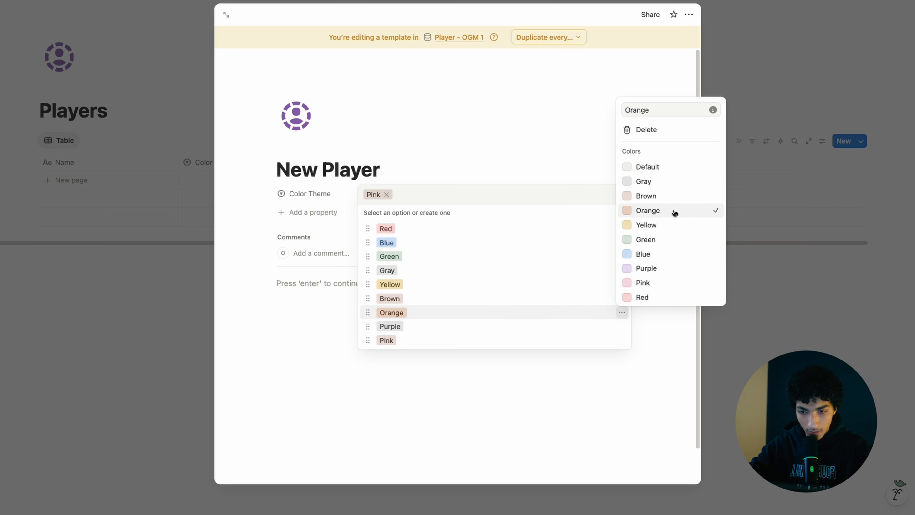
left_click(648, 211)
left_click(521, 302)
left_click(621, 327)
left_click(663, 282)
left_click(531, 325)
left_click(623, 341)
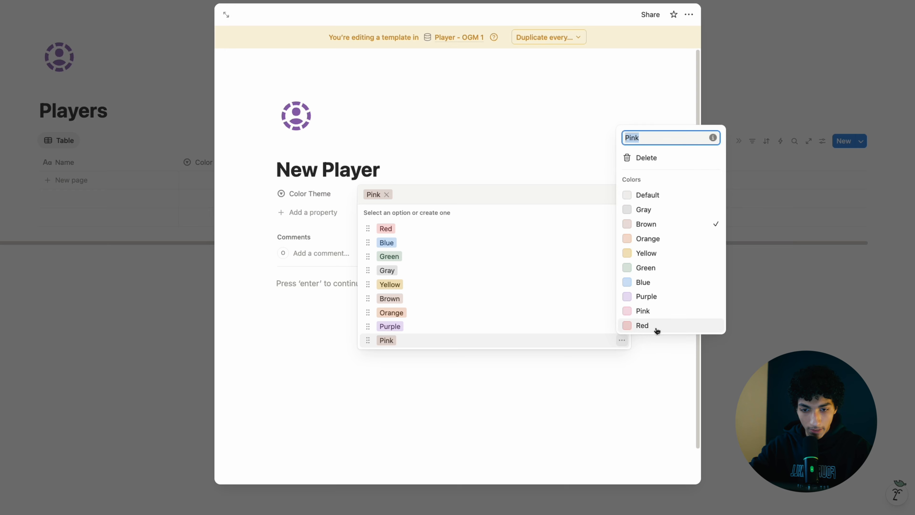
left_click(662, 312)
left_click(441, 145)
- Clear the selected Pink value from the template's Color Theme property, leaving all options in place
left_click(393, 164)
left_click(398, 198)
left_click(386, 195)
key("Escape")
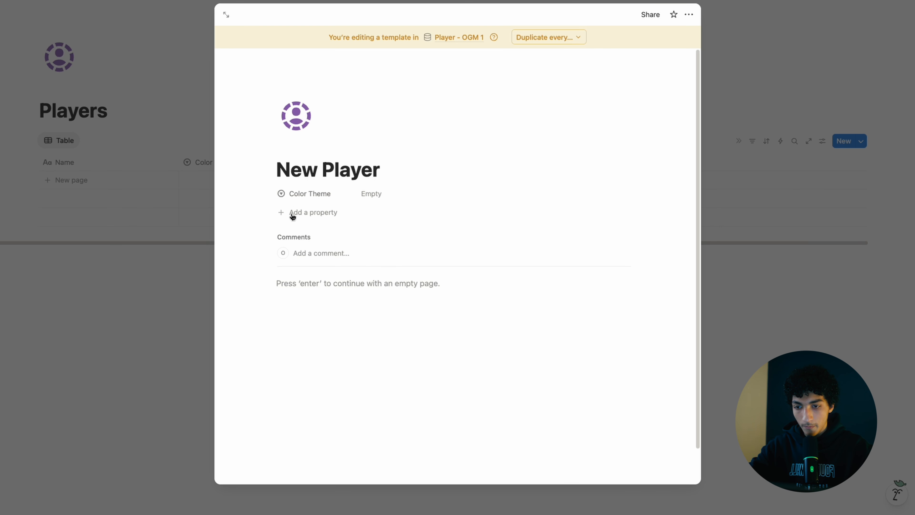
- Add a Person-type property named "Person" to the New Player template
left_click(323, 213)
type("Person")
key("Return")
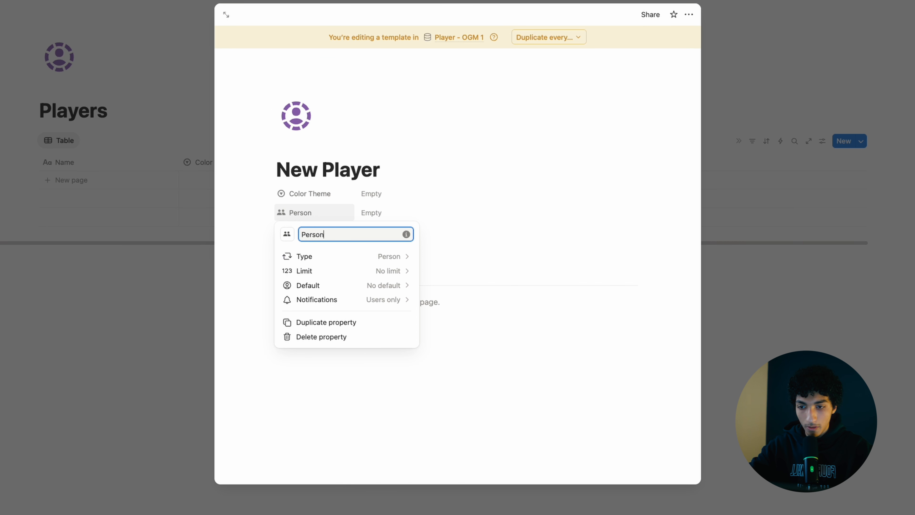
key("Escape")
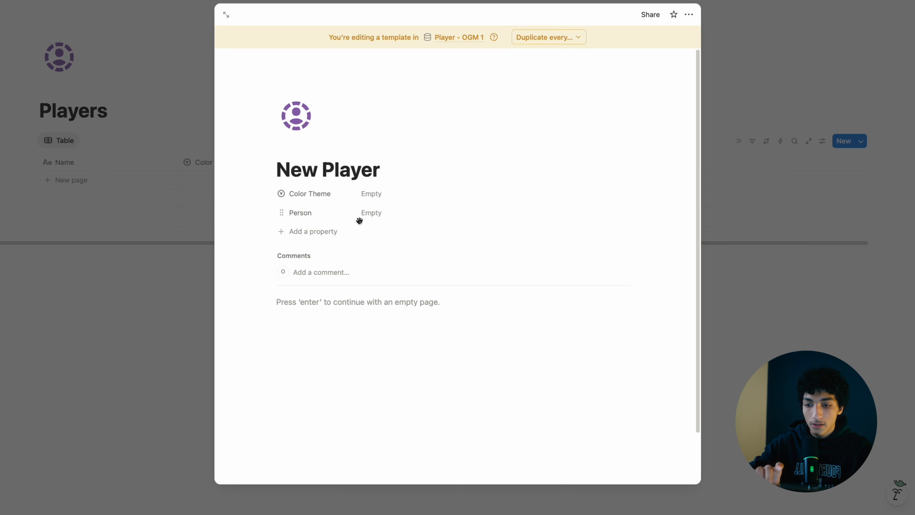
- Add a Formula property named "Level Formula" and move it below the Person property
left_click(318, 231)
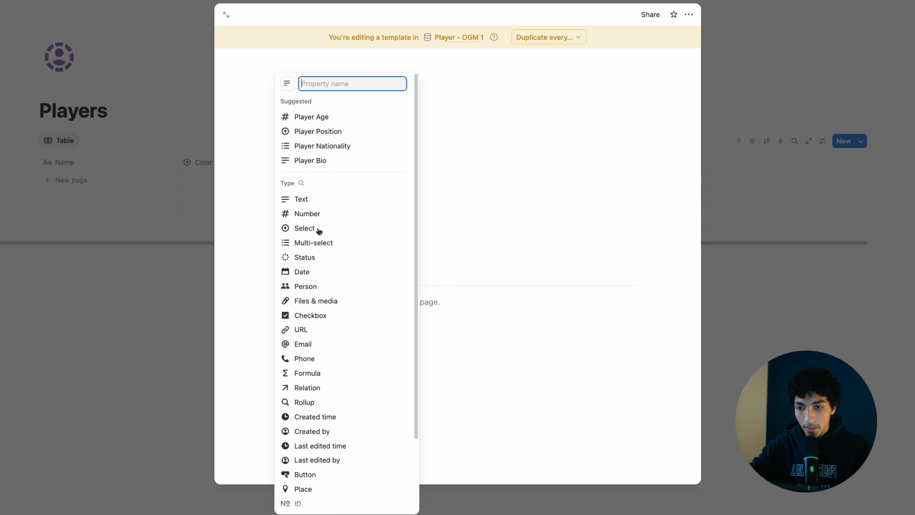
type("formula")
key("Return")
type("Level Formula")
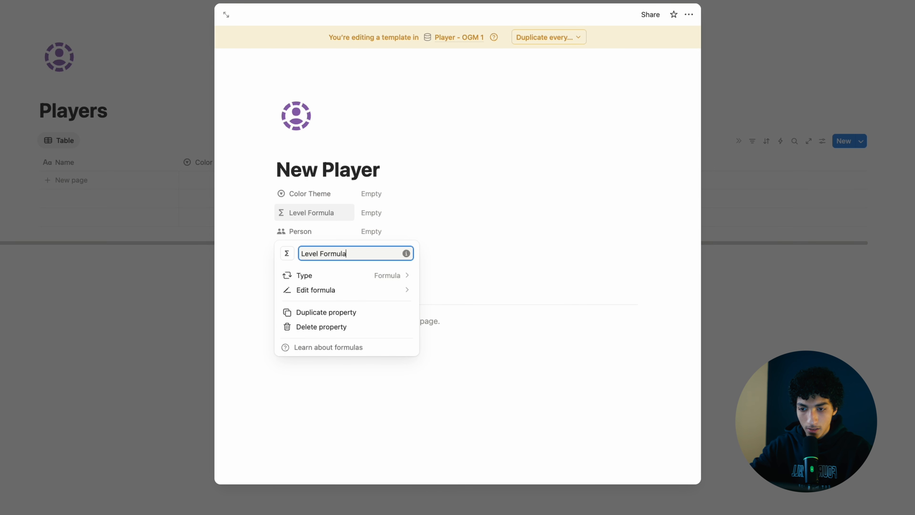
left_click(533, 147)
left_click_drag(307, 217, 310, 237)
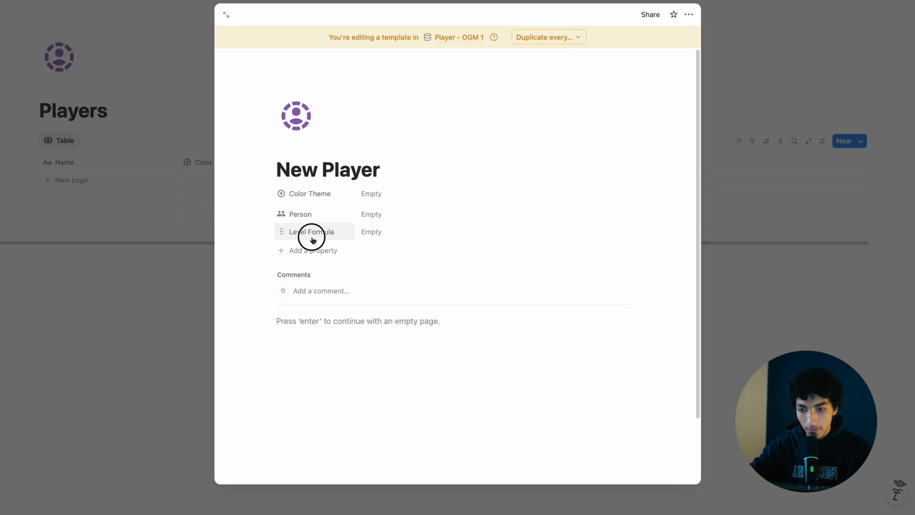
- Add a Formula property named "Level" to the New Player template
left_click(306, 251)
type("formula")
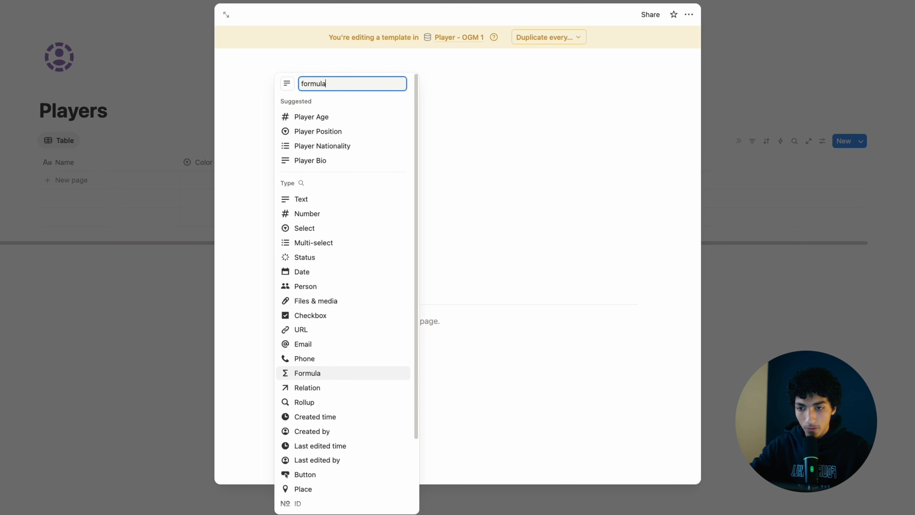
key("Return")
type("Le")
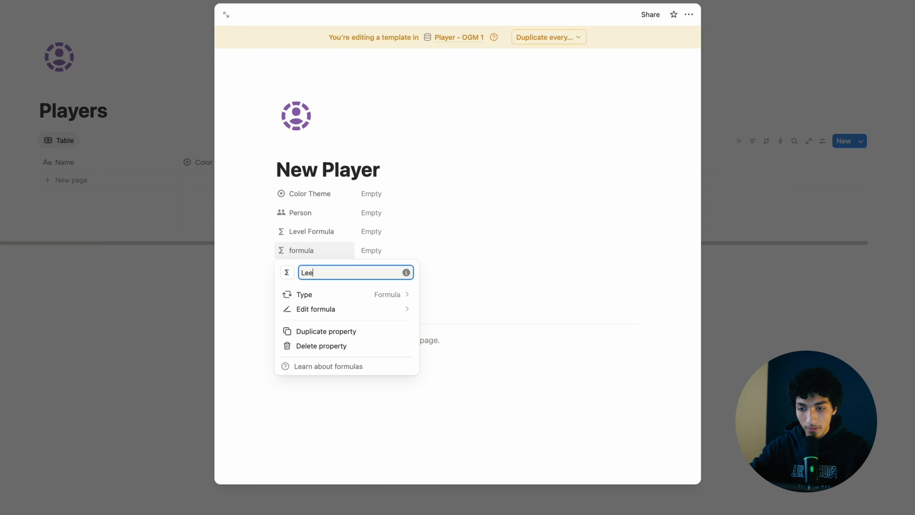
type("vel")
key("Return")
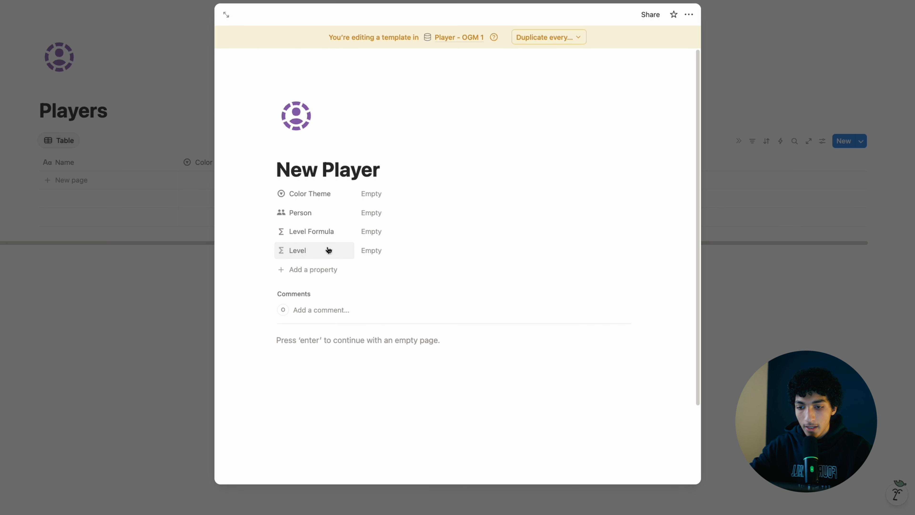
- Add a Formula property named "XP" to the New Player template
left_click(307, 269)
type("formula")
key("Return")
type("XP")
key("Return")
- Duplicate the XP property and rename the copy "Coins"
left_click(307, 268)
left_click(317, 338)
left_click(312, 289)
key("BackSpace")
type("Coins")
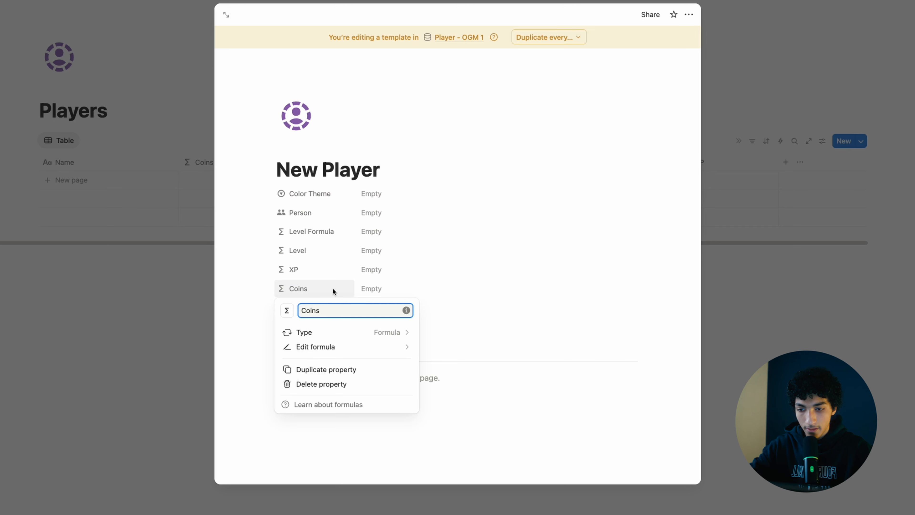
key("Return")
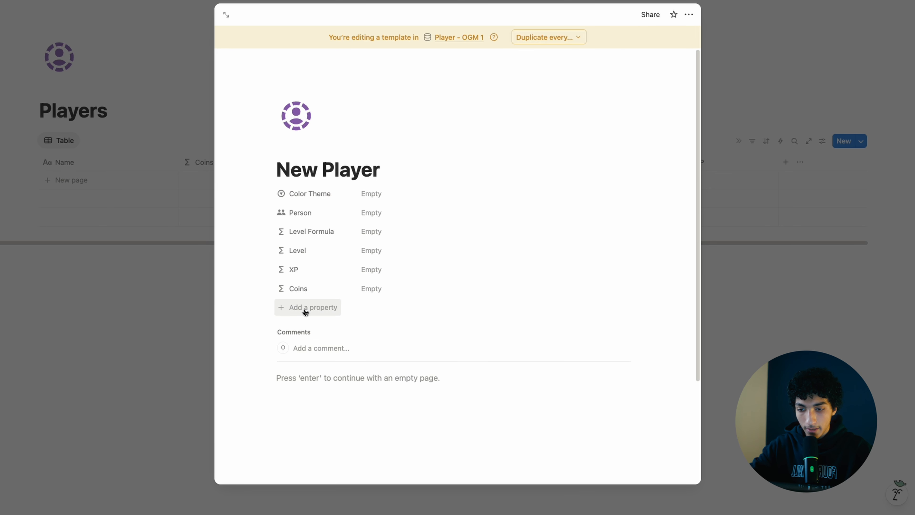
- Create two more Formula properties by duplication, starting from Coins, and name them "Points" and "Discipline"
left_click(310, 290)
left_click(322, 352)
left_click(316, 308)
left_click(308, 327)
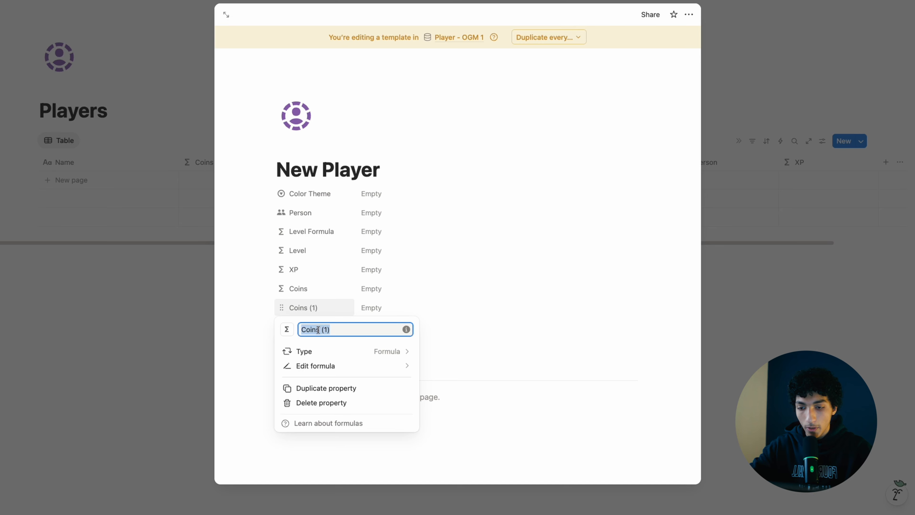
type("Points")
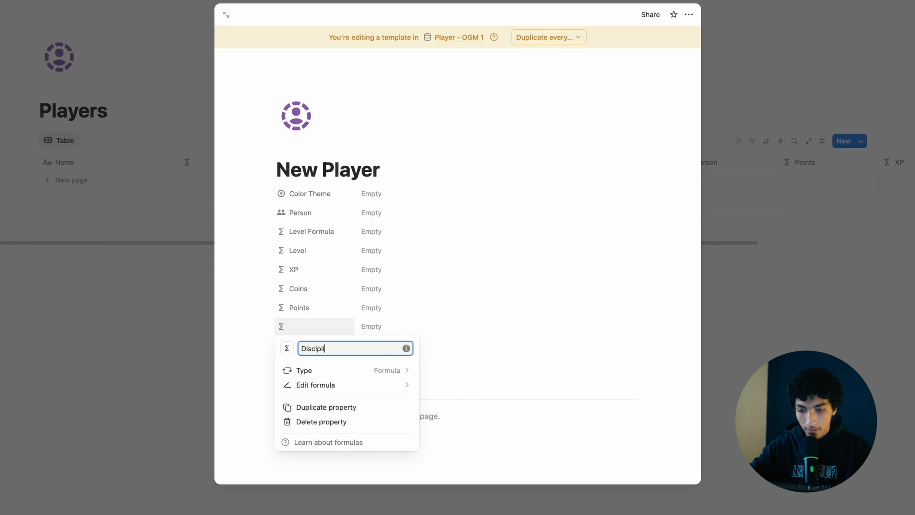
type("ne")
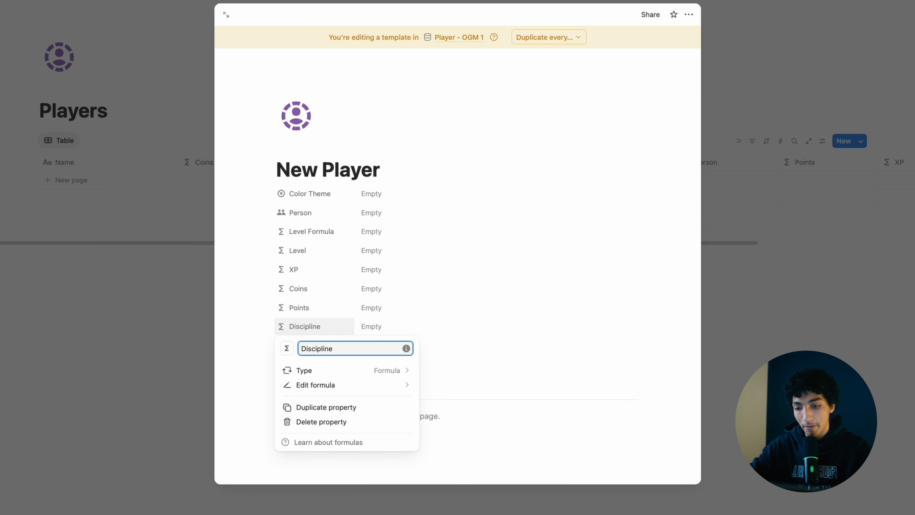
- Duplicate the Discipline property and rename the copy "Discipline Tracker"
left_click(346, 324)
left_click(317, 390)
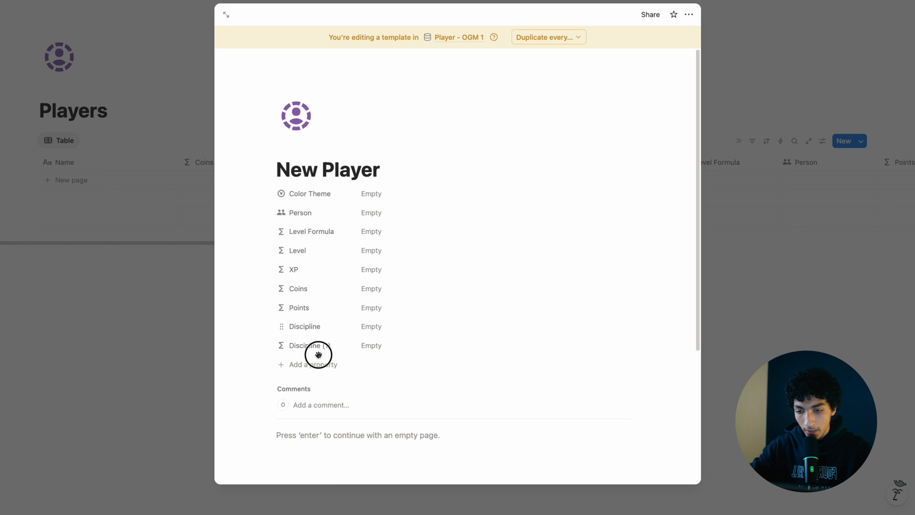
left_click(319, 352)
key("BackSpace")
key("BackSpace")
key("BackSpace")
key("BackSpace")
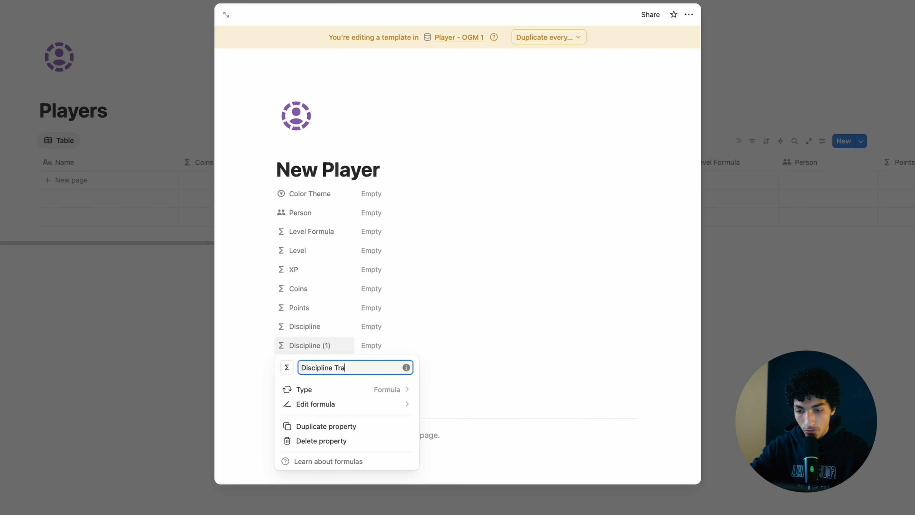
left_click(395, 341)
left_click(392, 334)
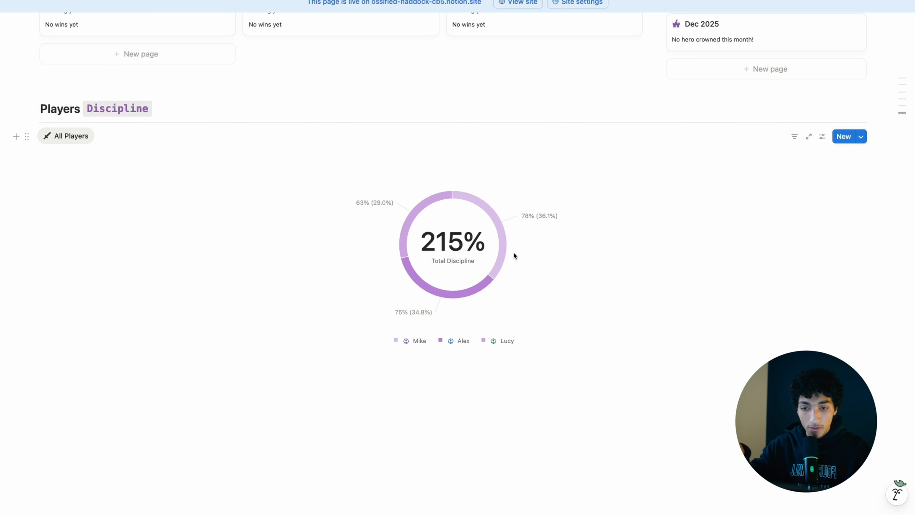
- Examine each player's segment in the Players Discipline donut chart on the finished dashboard
mouse_move(503, 235)
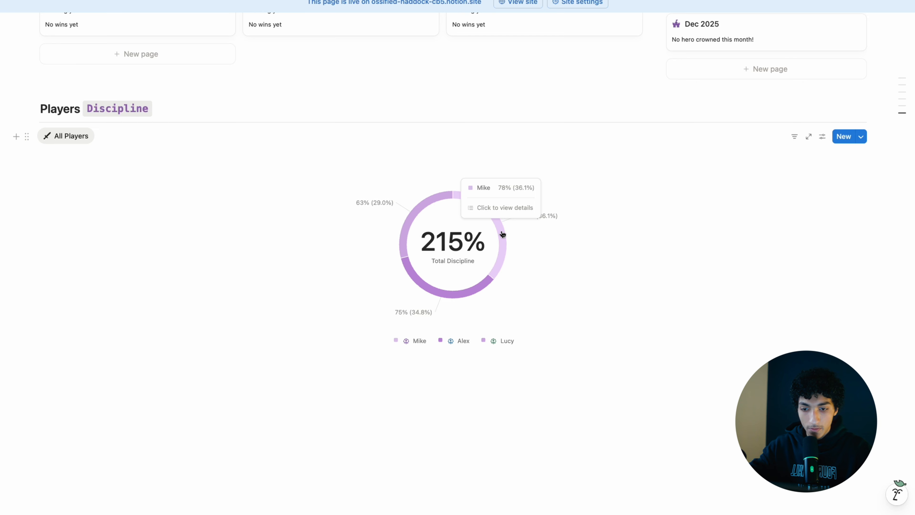
mouse_move(440, 285)
mouse_move(411, 226)
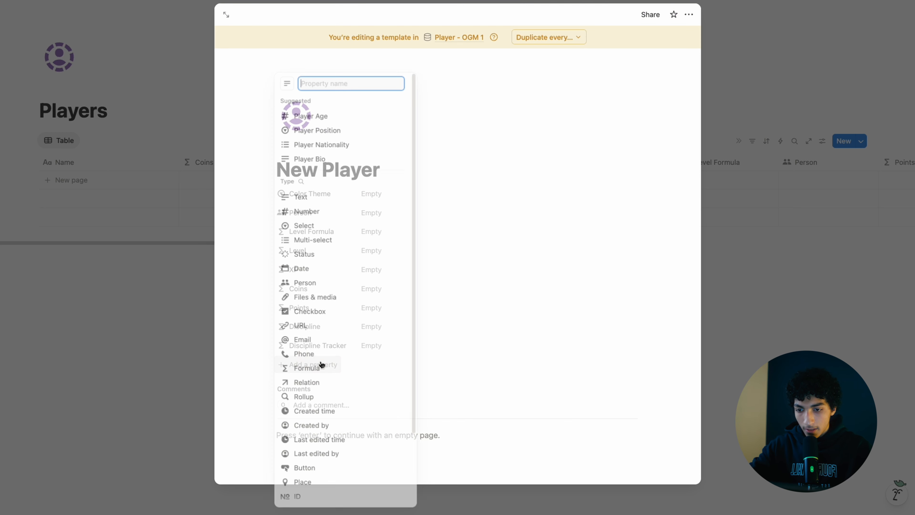
- Add a Formula property named "Rings" to the New Player template
type("formula")
left_click(320, 372)
type("Rings")
key("Return")
- Add another Formula property beside Rings and name it "Ring"
scroll(316, 355, "down", 3)
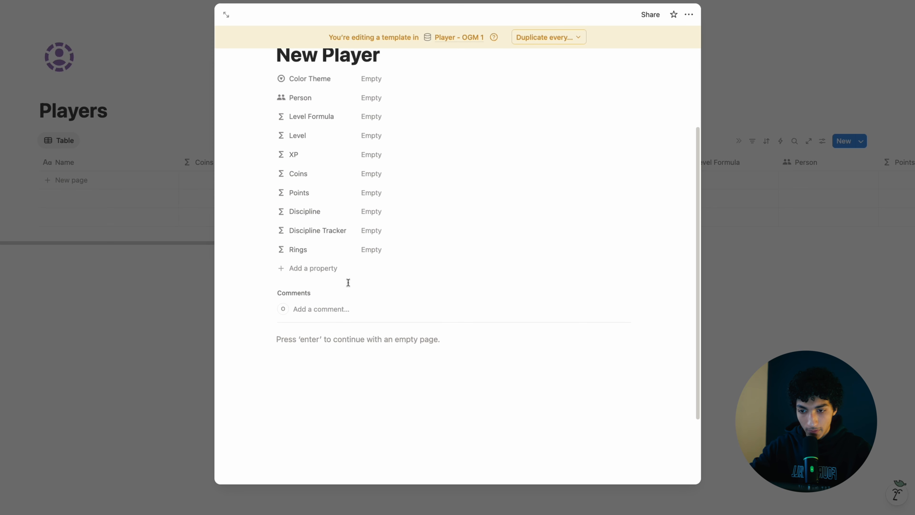
left_click(308, 268)
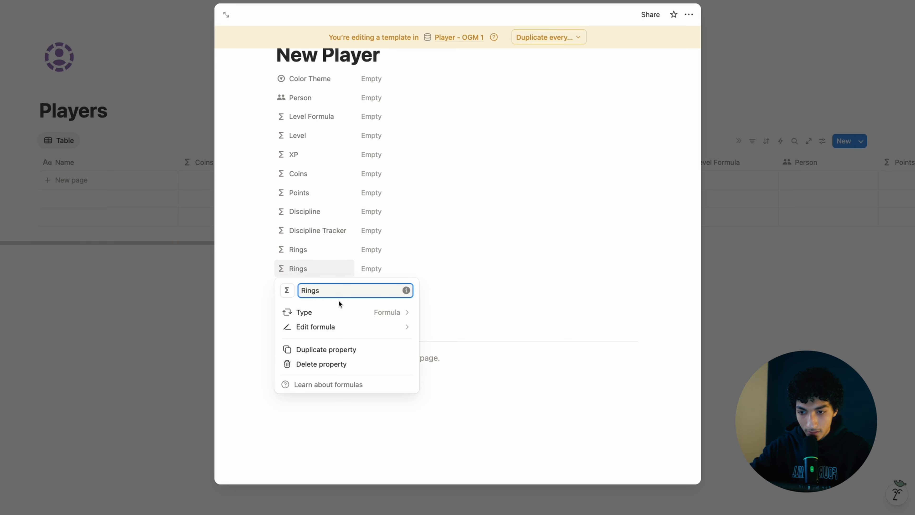
key("BackSpace")
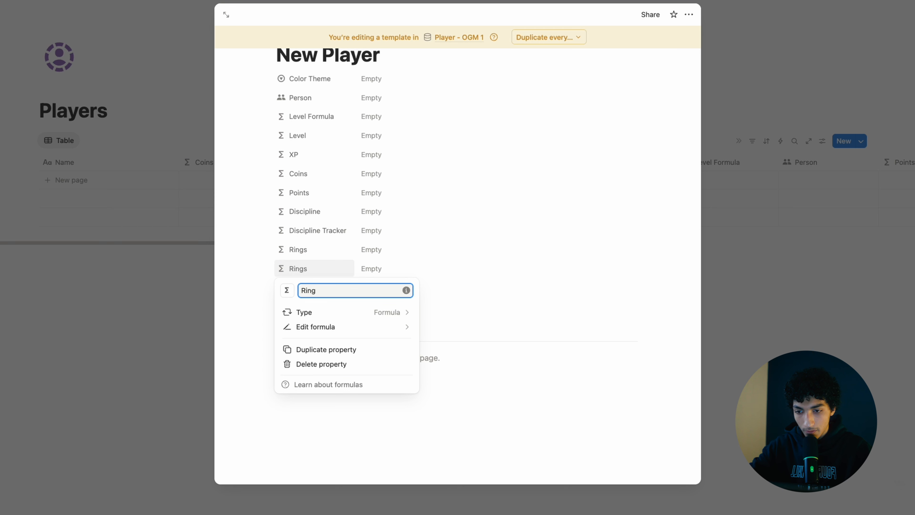
left_click(364, 262)
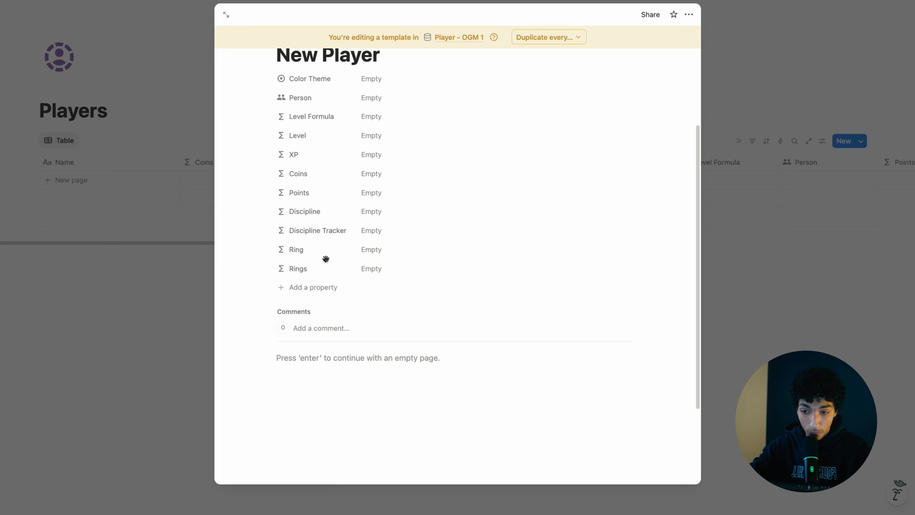
- Add a Formula property named "Hero of the Month" to the New Player template
left_click(327, 288)
type("formula")
key("Return")
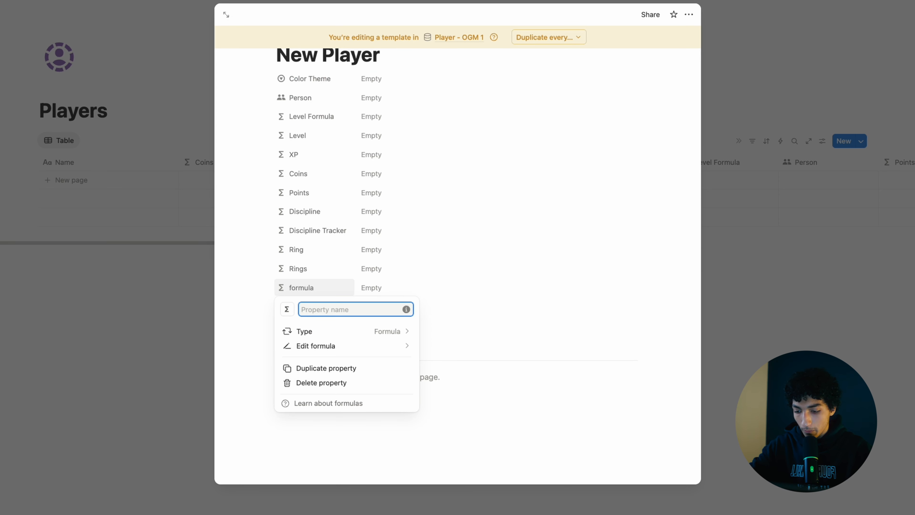
type("Hero of the Month")
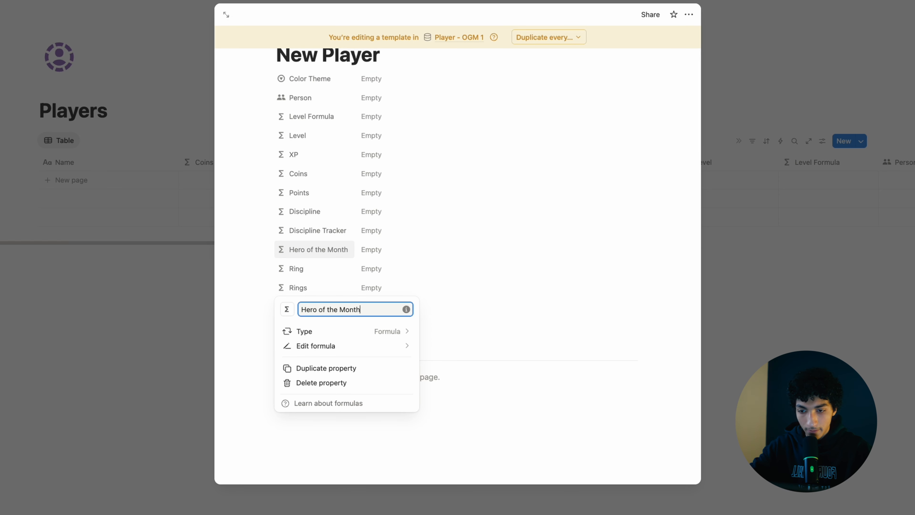
- Add a Number property named "Base Level" to the New Player template and close the template
left_click(473, 234)
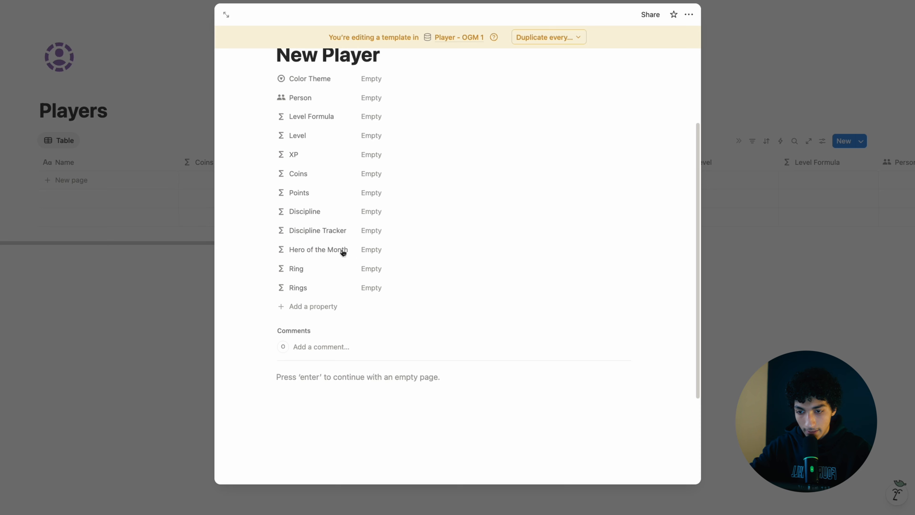
left_click(312, 308)
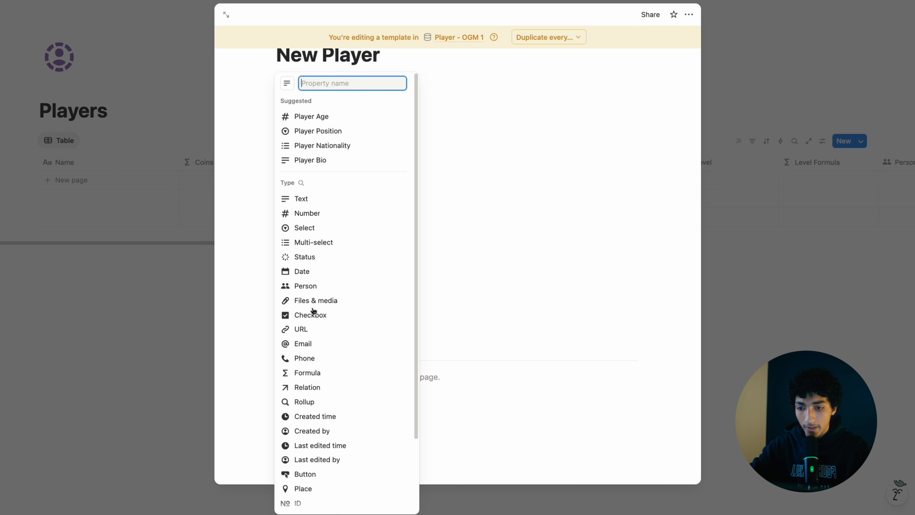
left_click(351, 215)
type("Base Level")
key("Return")
left_click_drag(304, 248, 307, 316)
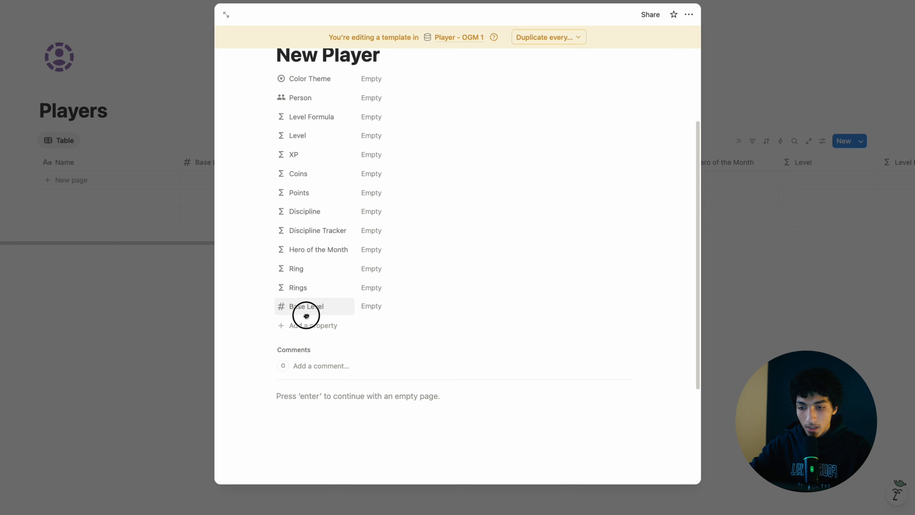
scroll(441, 212, "up", 3)
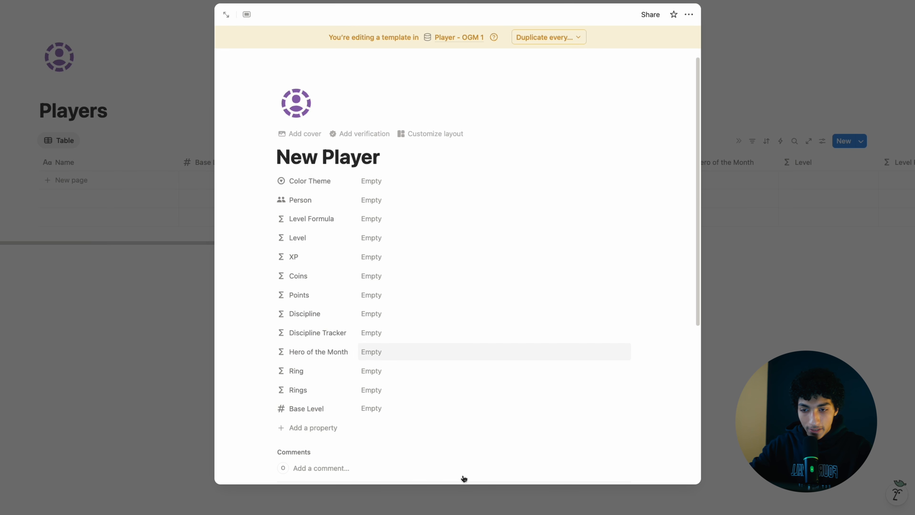
scroll(682, 274, "down", 1)
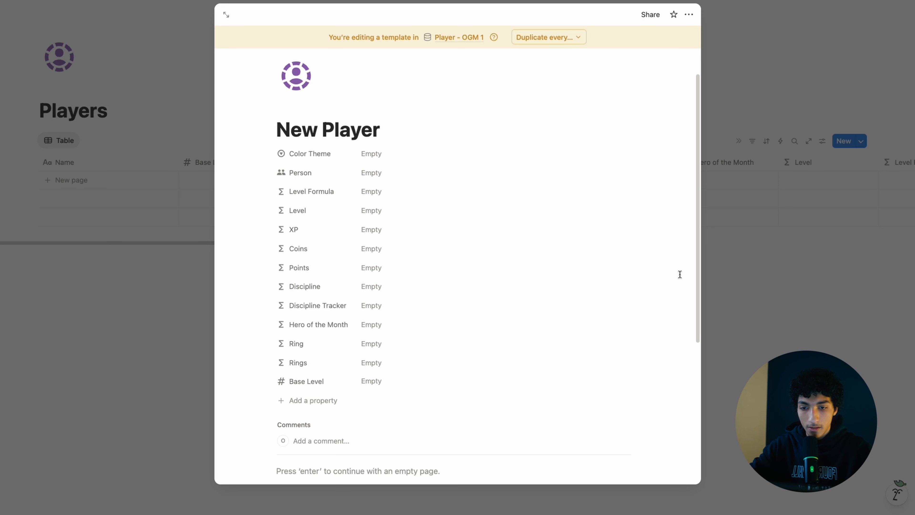
left_click(731, 249)
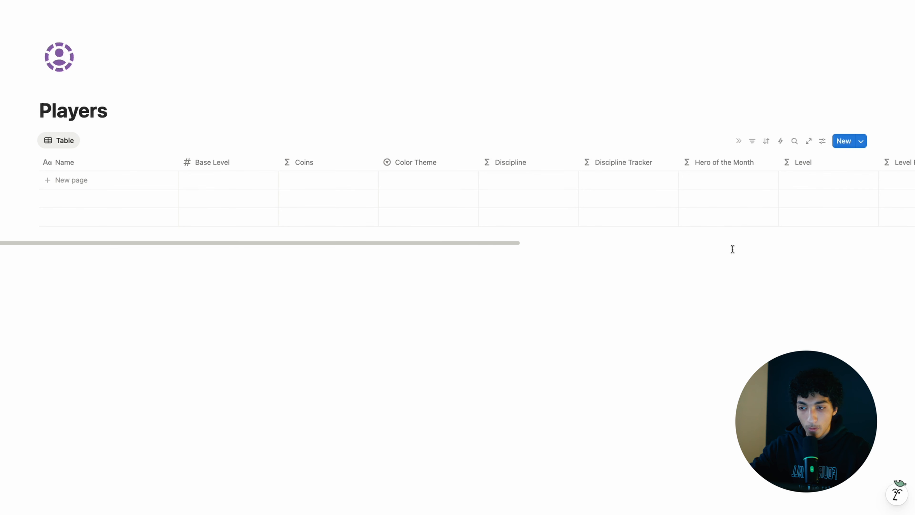
- Change the Players database view from a table to the Gallery layout
left_click(823, 139)
left_click(879, 199)
left_click(889, 223)
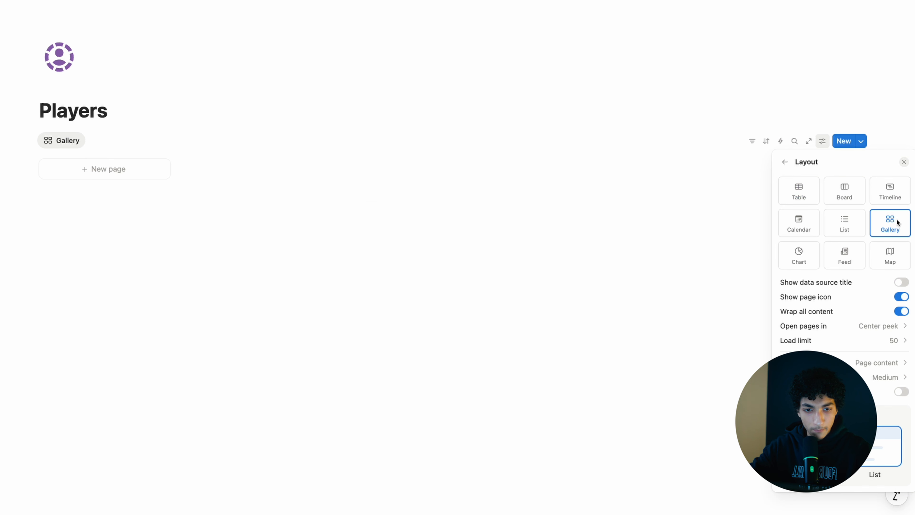
left_click(587, 250)
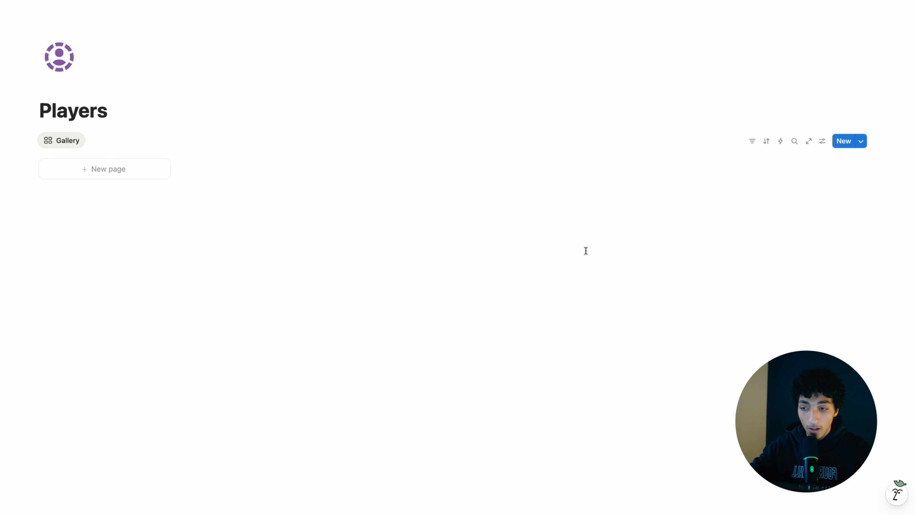
- Set the New Player template as the default for the Players database
left_click(861, 141)
left_click(906, 177)
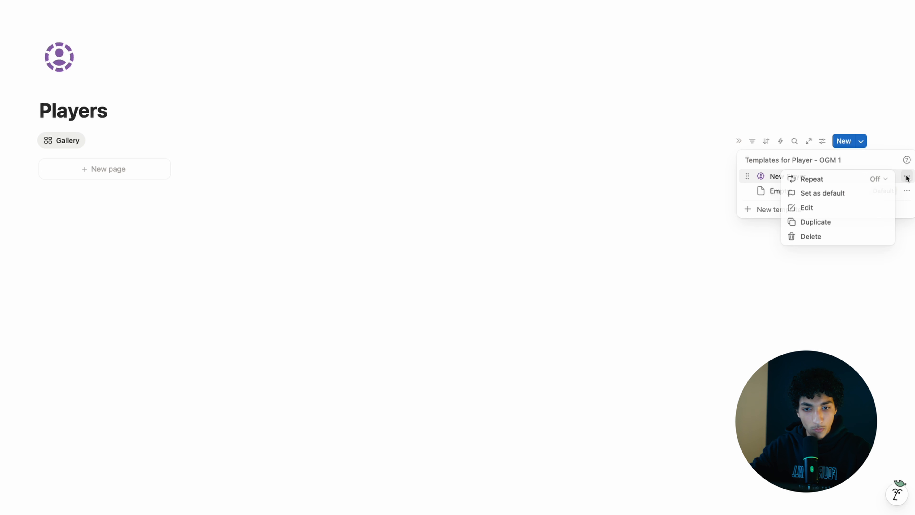
left_click(837, 194)
left_click(481, 242)
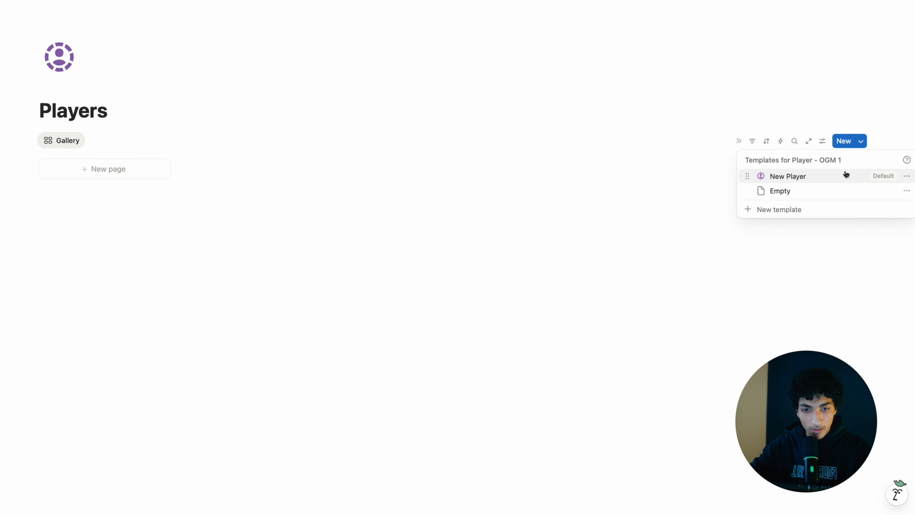
- Add a Files & media property named "Cover" to the New Player template and close the template
left_click(906, 176)
left_click(835, 208)
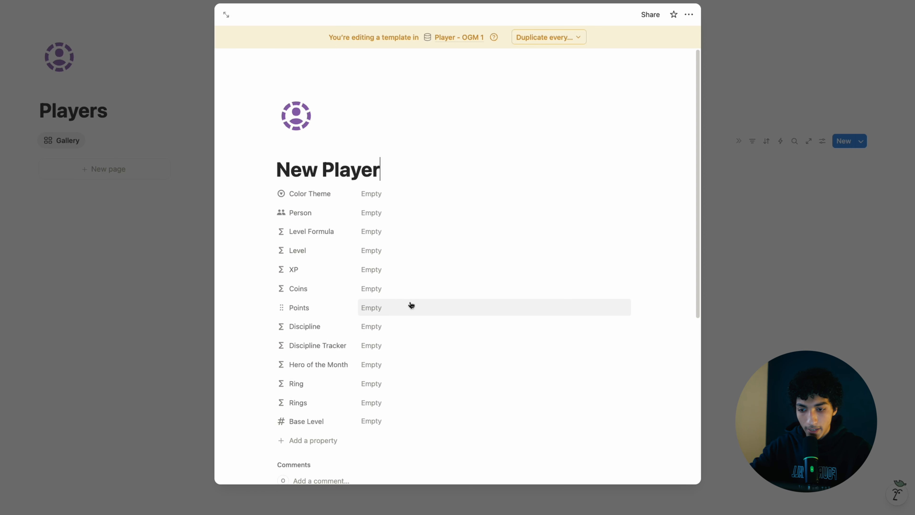
scroll(410, 305, "down", 3)
left_click(313, 325)
type("file and media")
left_click(315, 294)
type("Cover")
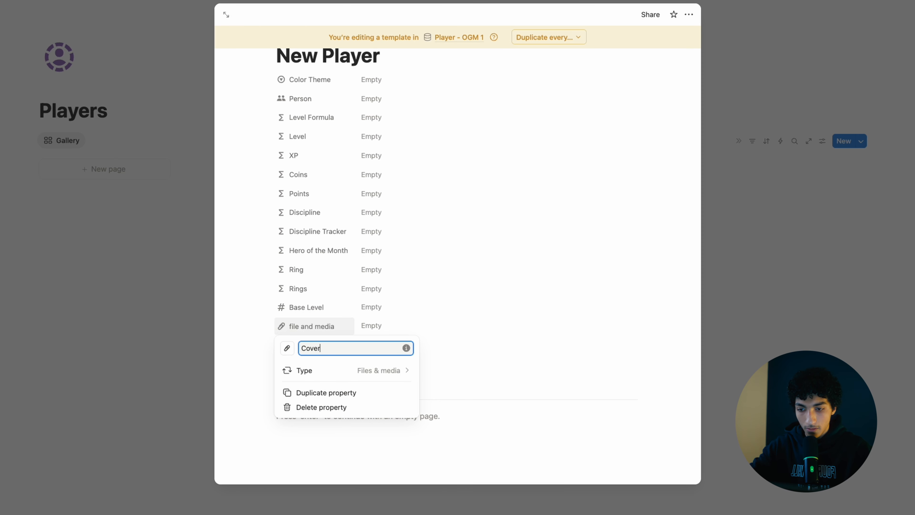
left_click(502, 249)
left_click(815, 154)
- Use the Cover property as the card preview in the Players gallery and turn on fitting of the preview media
left_click(822, 141)
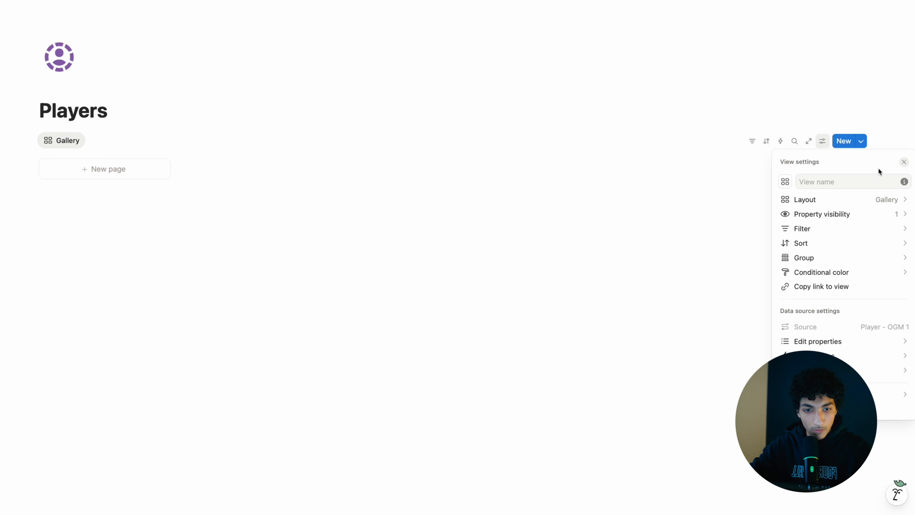
left_click(863, 201)
left_click(863, 364)
left_click(865, 423)
left_click(885, 392)
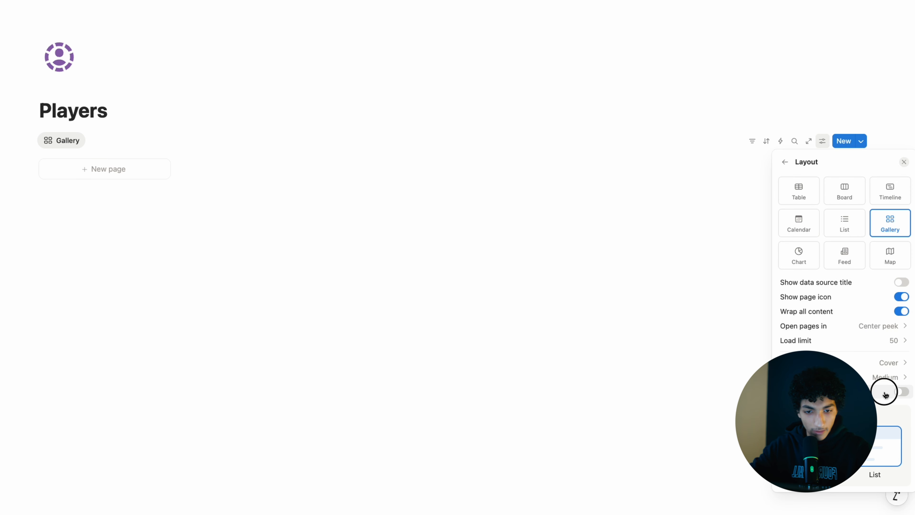
left_click(435, 255)
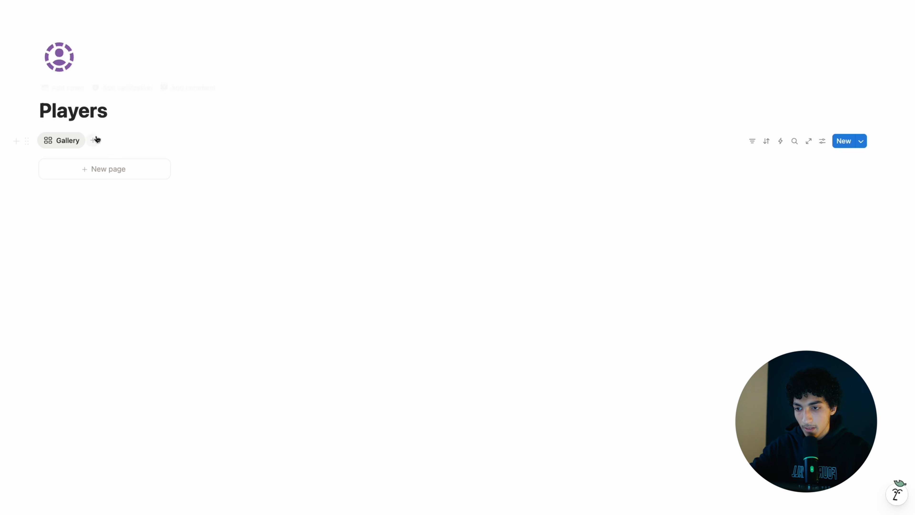
- Create a page in the Players gallery from the default template and title it with the player's first name
left_click(100, 167)
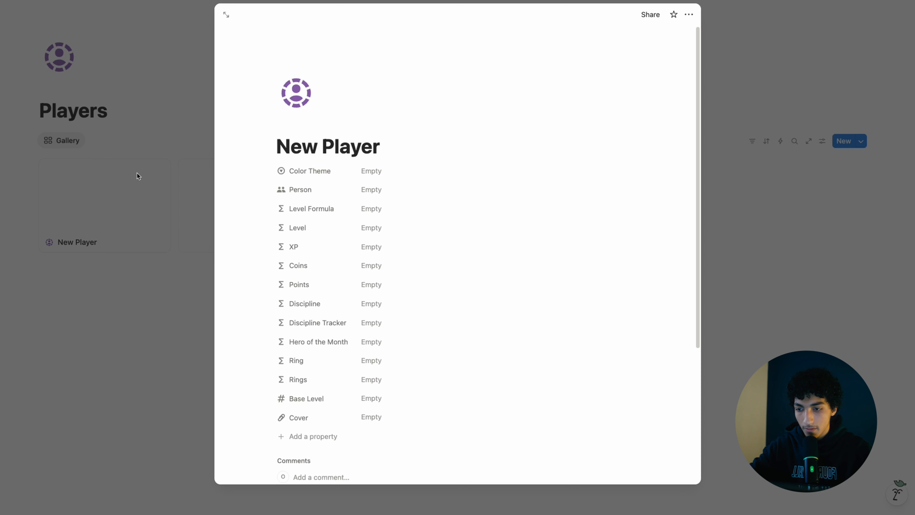
key("alt+shift+Left")
key("alt+shift+Left")
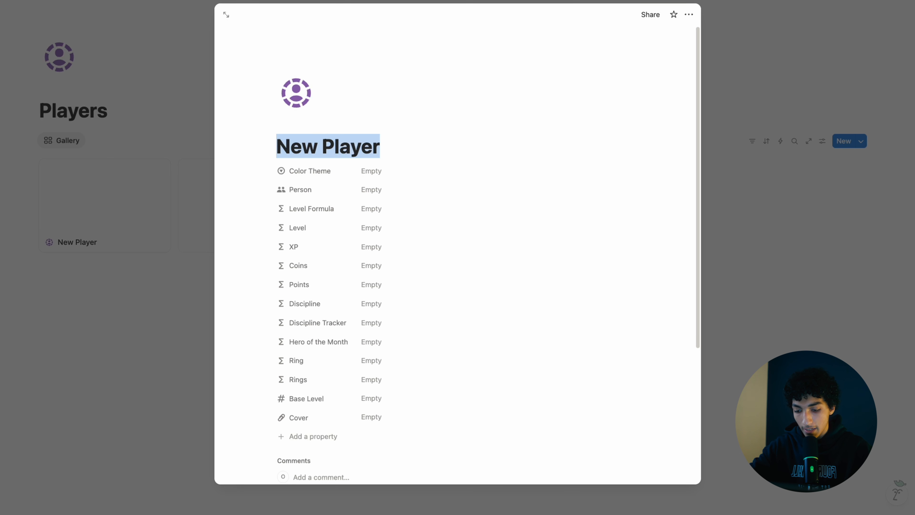
type("Osama")
scroll(439, 194, "down", 1)
left_click_drag(351, 156, 326, 397)
left_click(159, 161)
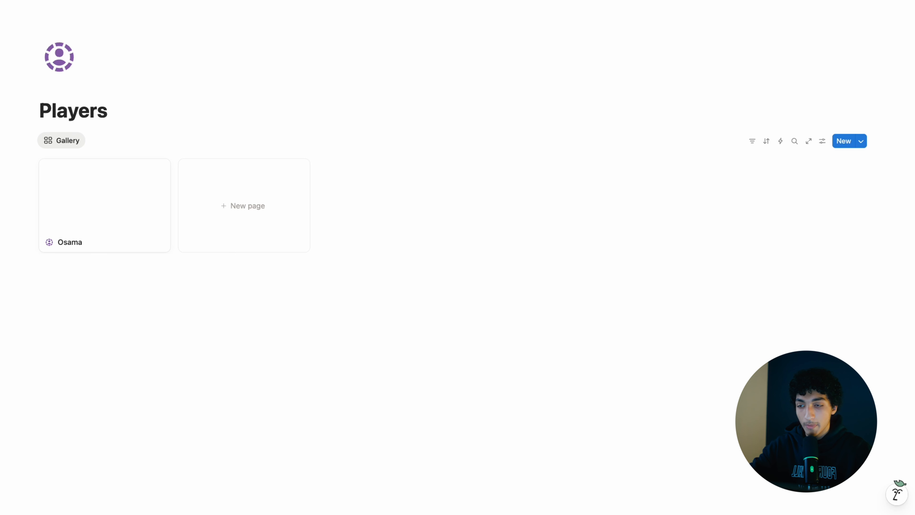
- Add a subpage titled "Points Setting" below Players on the Online Game Mode page and open its page options
key("super+[")
left_click(140, 179)
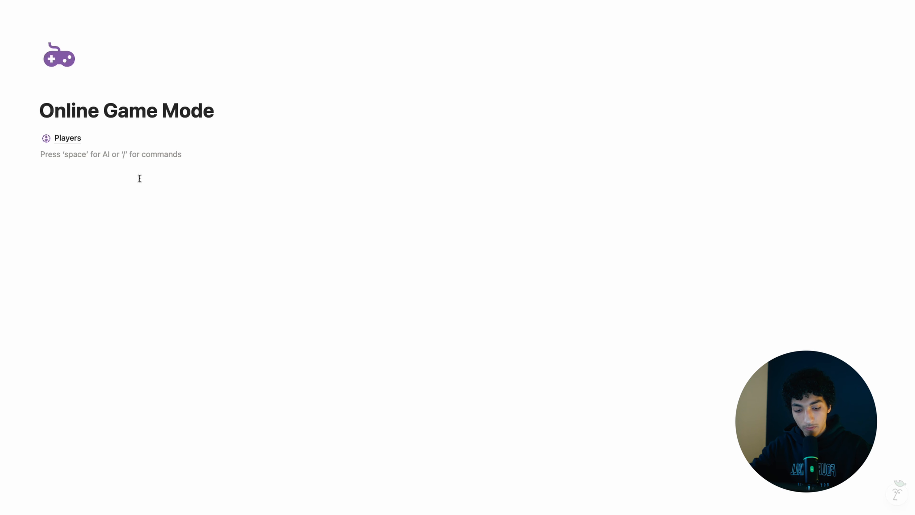
type("/")
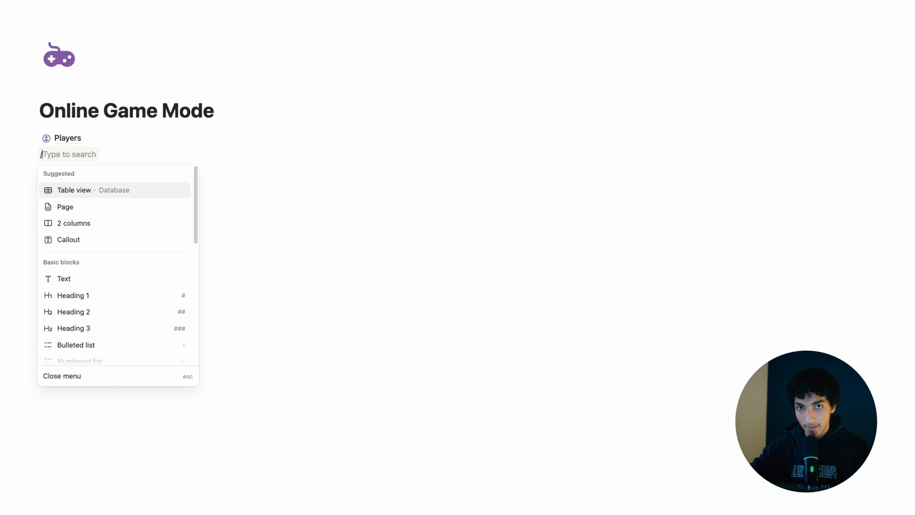
type("page")
key("Return")
type("Points Setting")
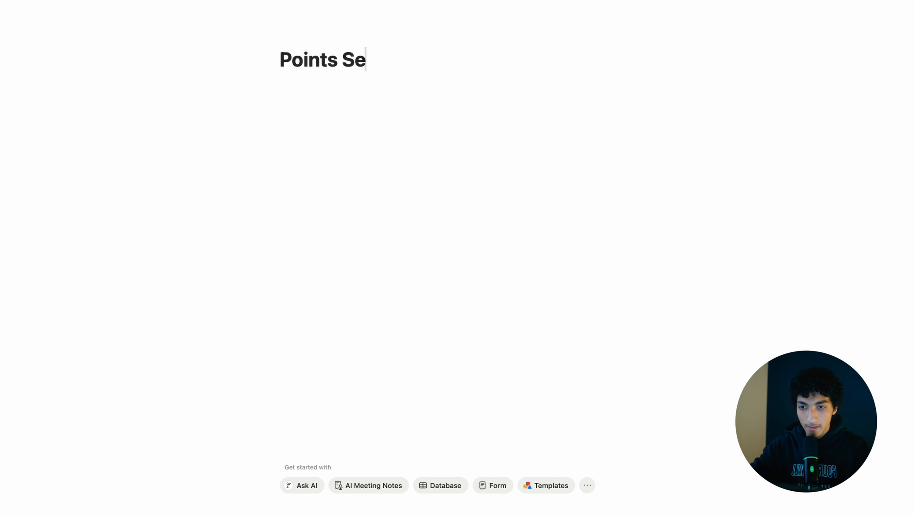
left_click(904, 0)
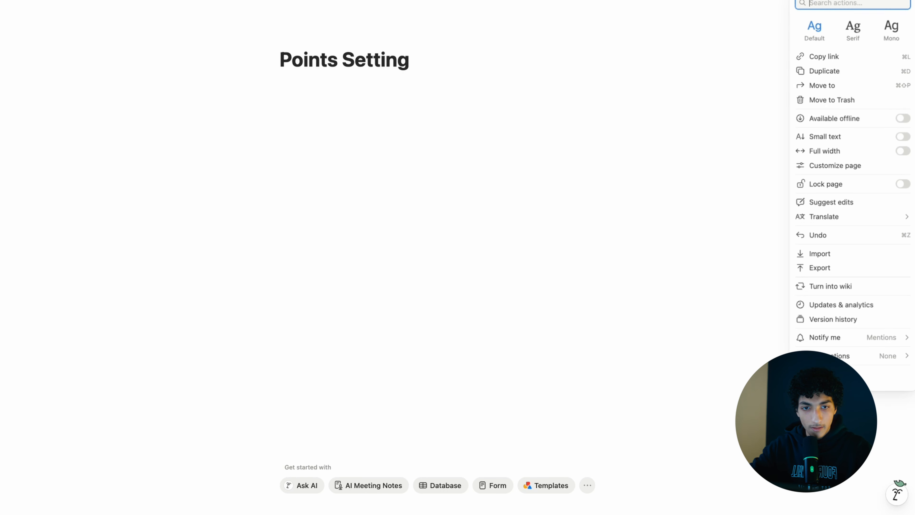
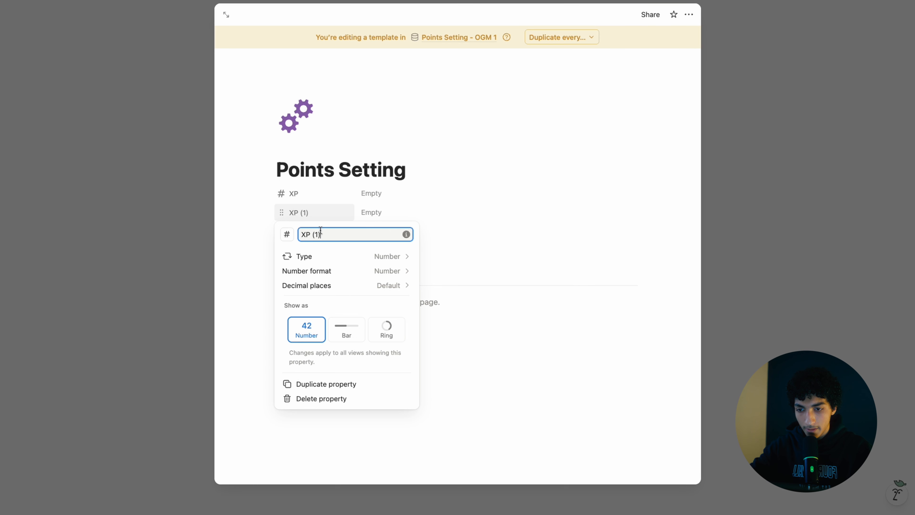
- Rename the duplicated XP property "Coins" and add a Formula property named "XP (Text)" to the Points Setting template
type("Coins")
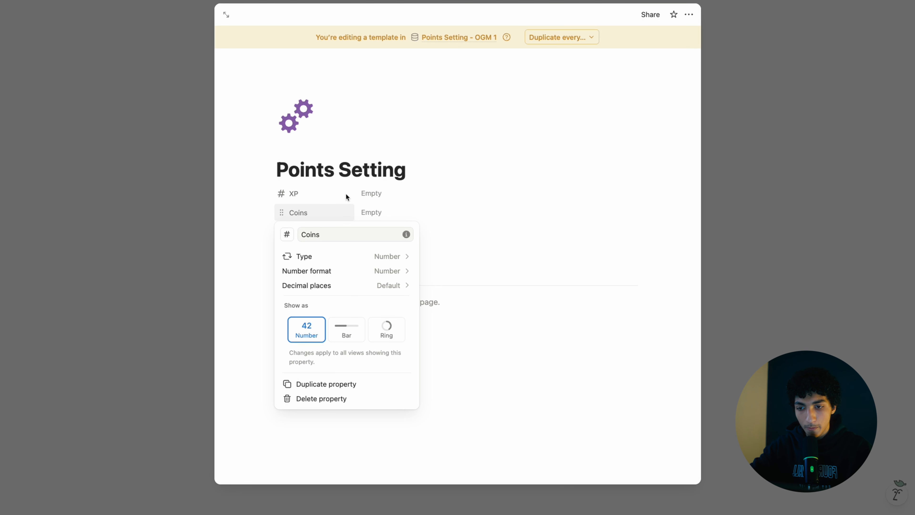
key("Return")
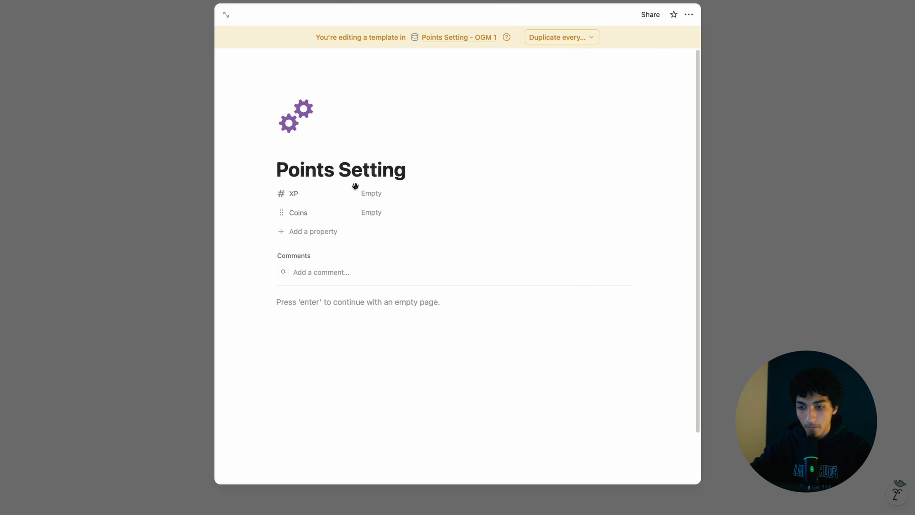
left_click(310, 232)
type("formula")
key("Return")
key("super+a")
type("X")
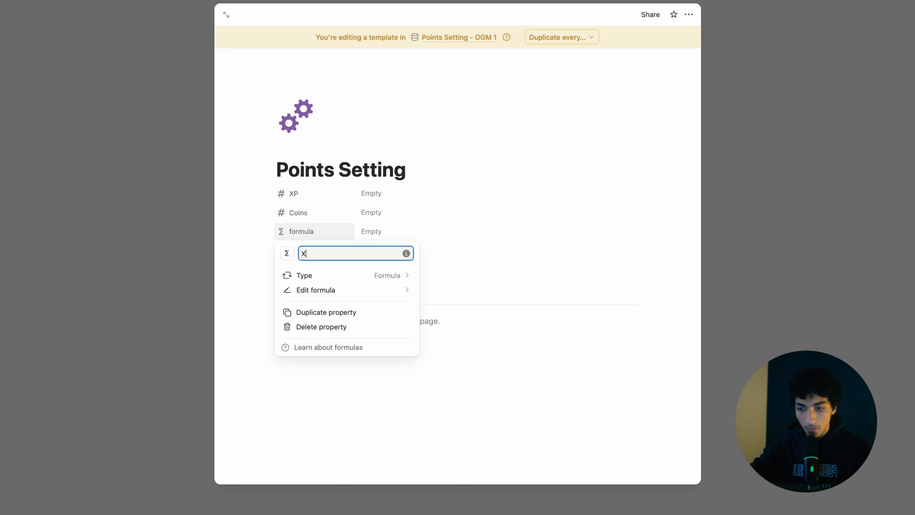
type("P (Text")
key("Return")
- Duplicate the XP (Text) formula property and name the copy "Coins (Text)"
left_click(302, 229)
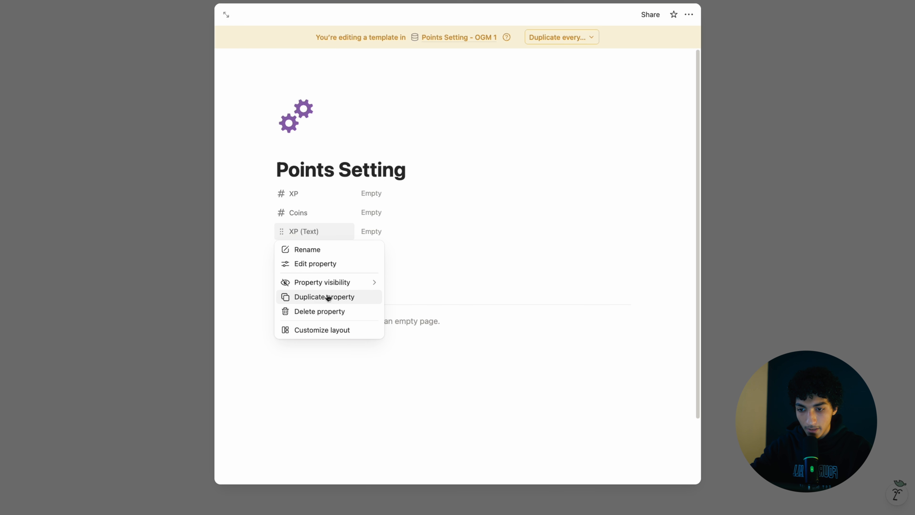
left_click(330, 296)
left_click(319, 251)
left_click(307, 267)
double_click(307, 268)
type("Coins")
left_click(374, 255)
- Set the XP (Text) formula to style("XP:","c","purple") and copy the whole expression
left_click(385, 237)
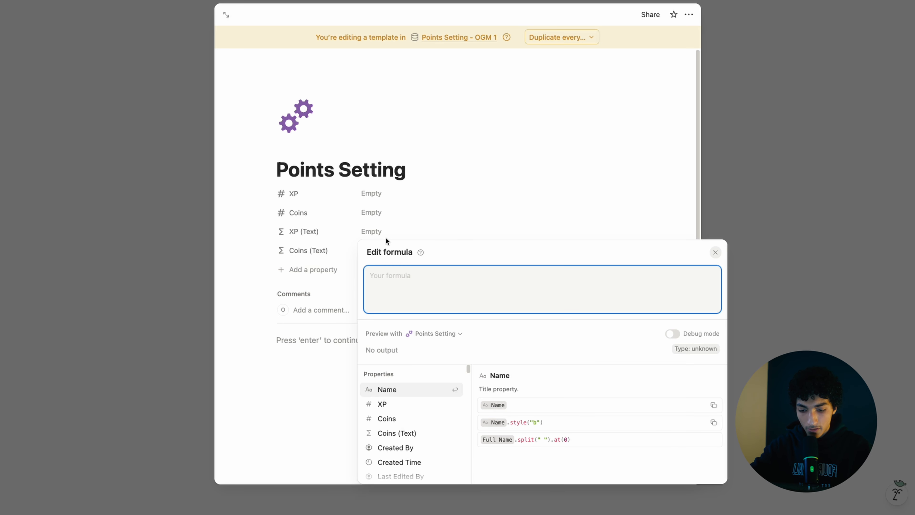
type("style(\"\"")
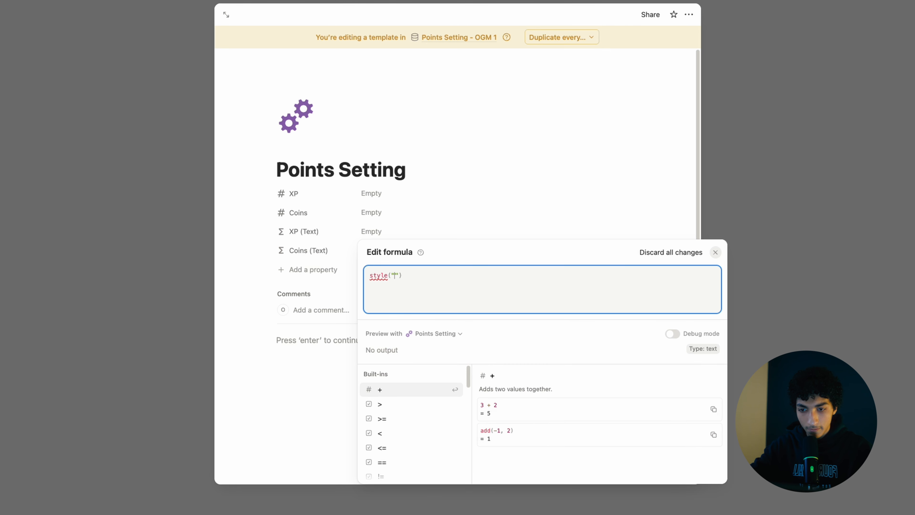
type("XP")
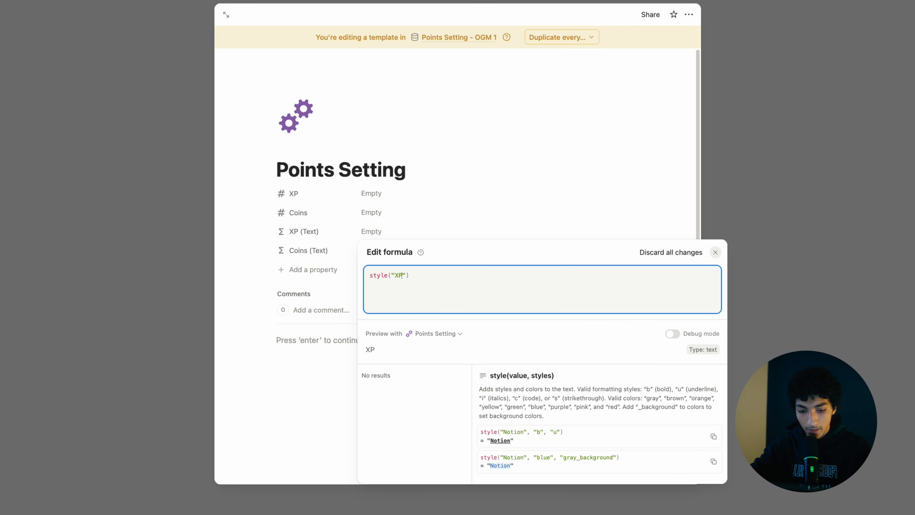
type(":\",\"c\",\"")
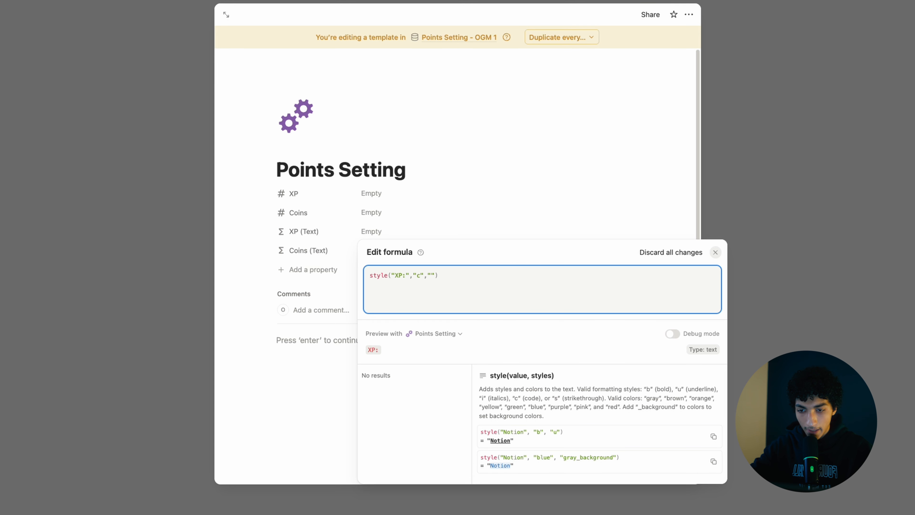
type("purpl")
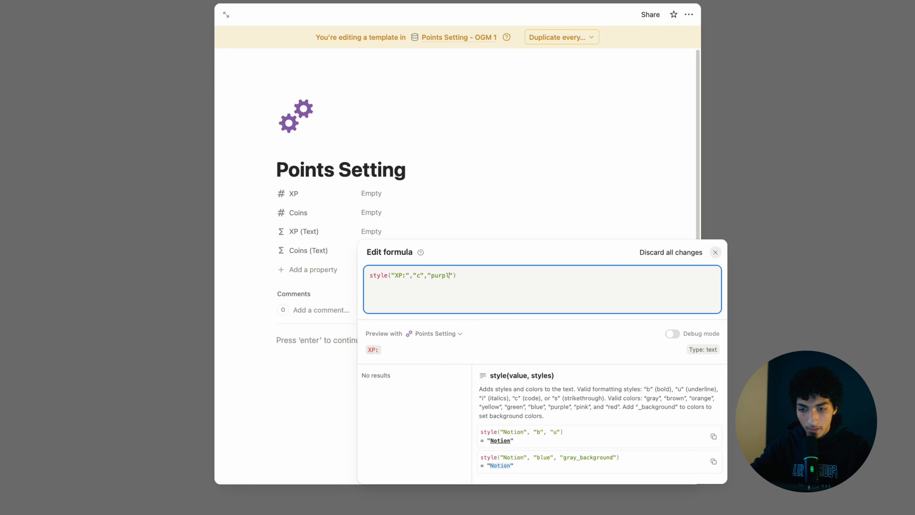
key("super+a")
key("super+c")
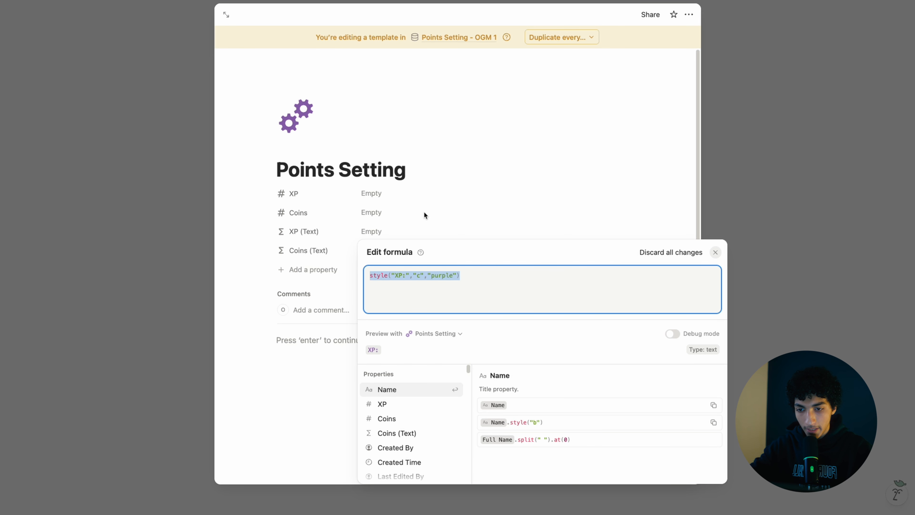
key("Escape")
- Paste the copied formula into Coins (Text) and change its text to give style("Coins:","c","purple")
left_click(390, 248)
key("super+v")
double_click(401, 295)
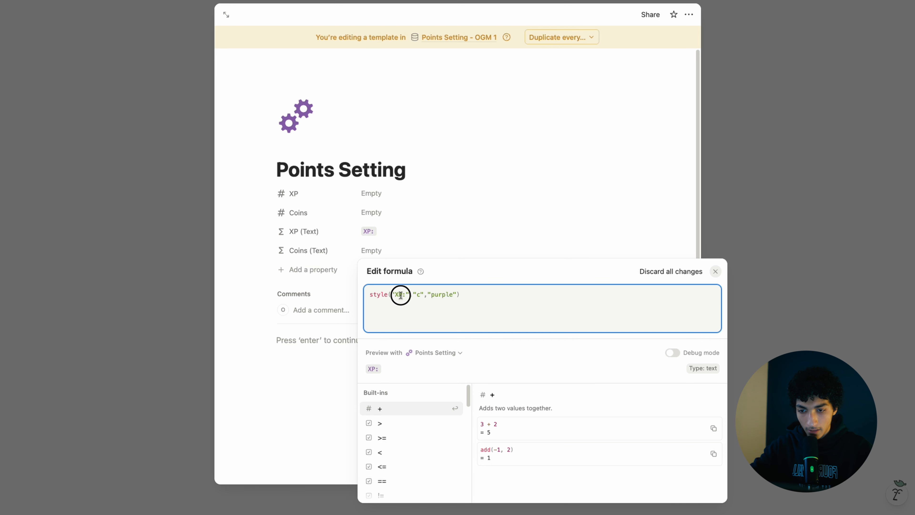
type("c")
key("BackSpace")
key("BackSpace")
key("BackSpace")
type("Coins:")
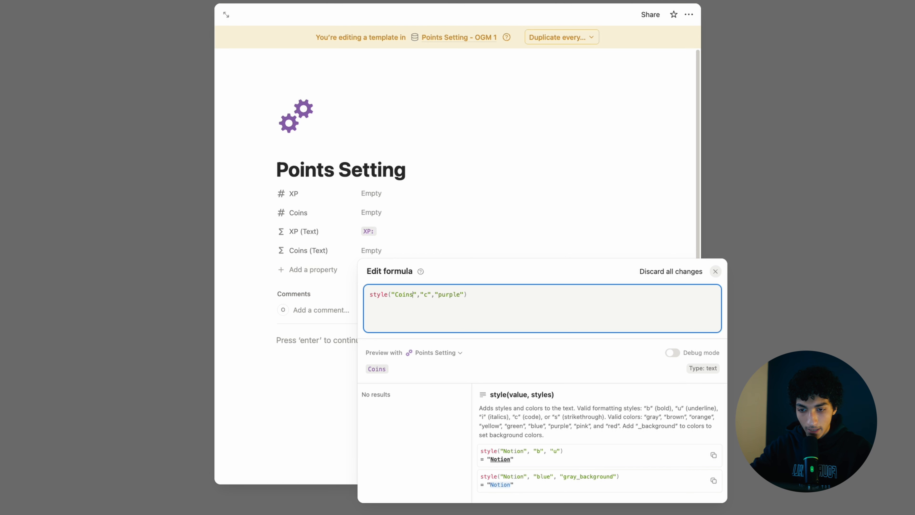
- Change the color in the Coins (Text) formula to "yellow" and close the Points Setting template
double_click(454, 294)
key("BackSpace")
type("yellow")
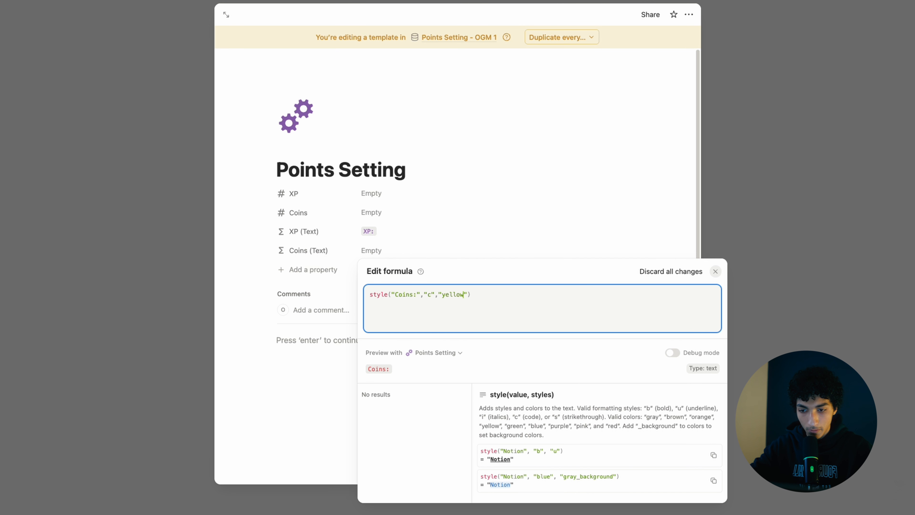
left_click(457, 250)
key("Escape")
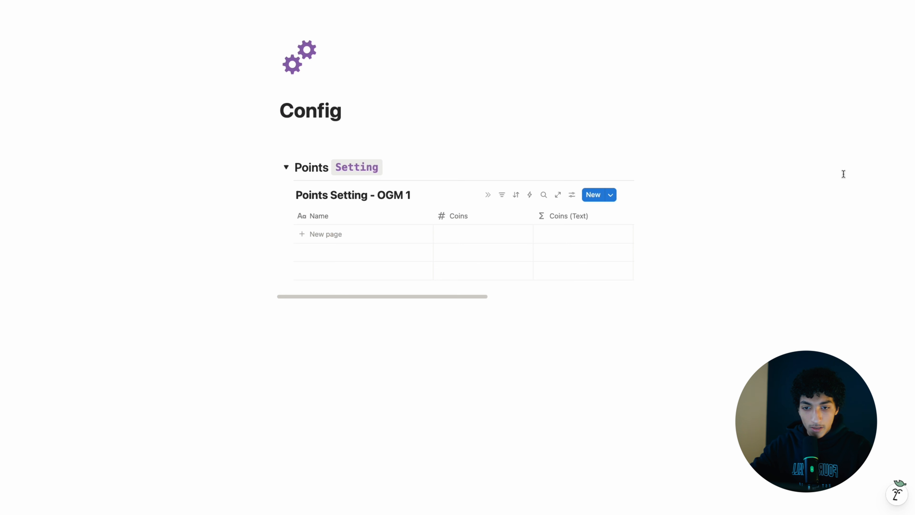
- Switch the Points Setting - OGM 1 database view to the List layout
left_click(573, 196)
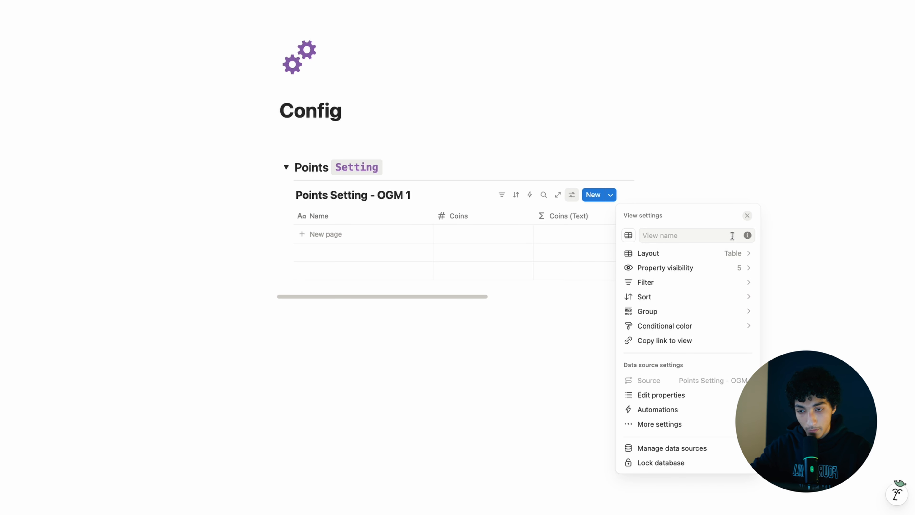
left_click(715, 254)
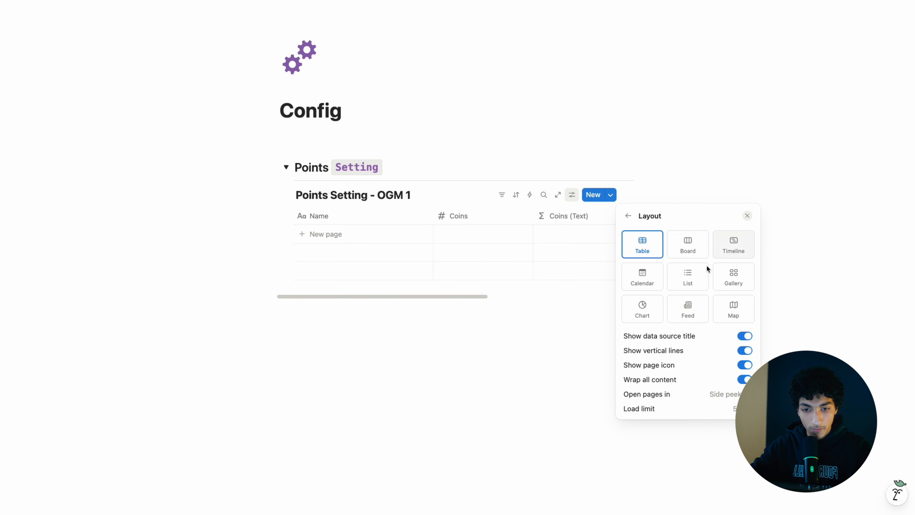
left_click(692, 274)
left_click(644, 218)
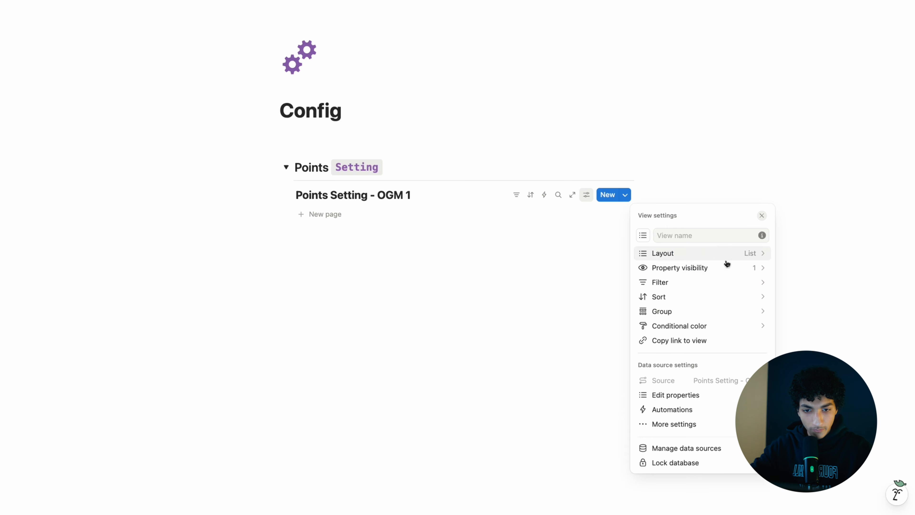
- Show the XP (Text), XP, Coins (Text) and Coins properties in the list, in that order
left_click(714, 265)
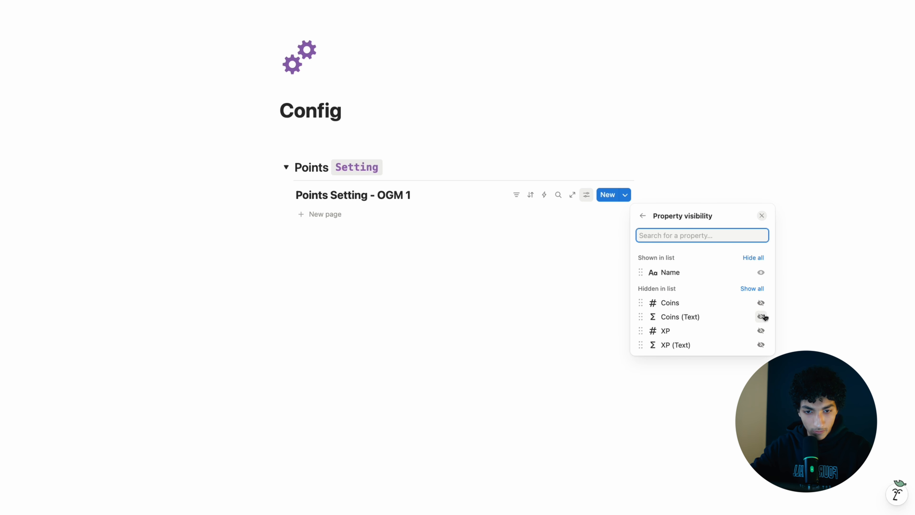
left_click(760, 344)
mouse_move(760, 345)
left_mouse_down()
mouse_move(760, 319)
mouse_move(760, 332)
left_mouse_up()
left_click(760, 333)
left_click(760, 345)
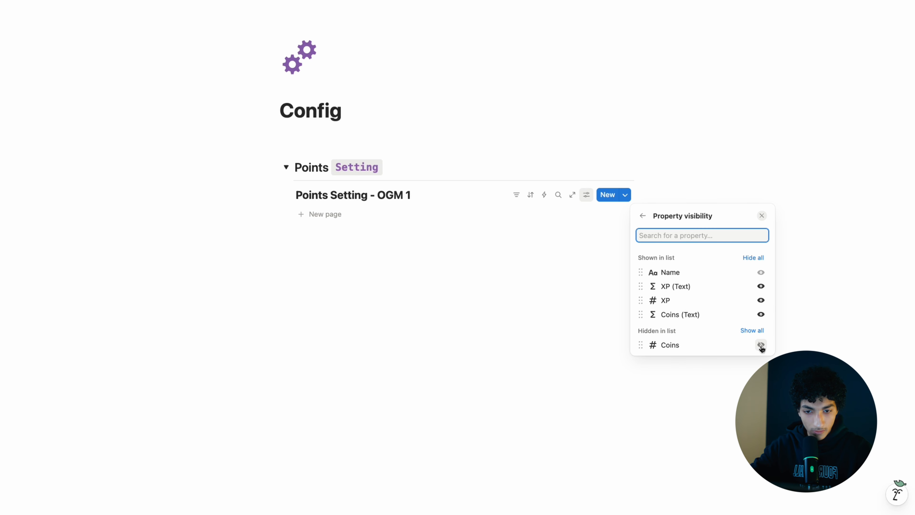
left_click(760, 345)
left_click(384, 241)
- Make the Points Setting template the default for all views of the database
left_click(624, 194)
left_click(766, 230)
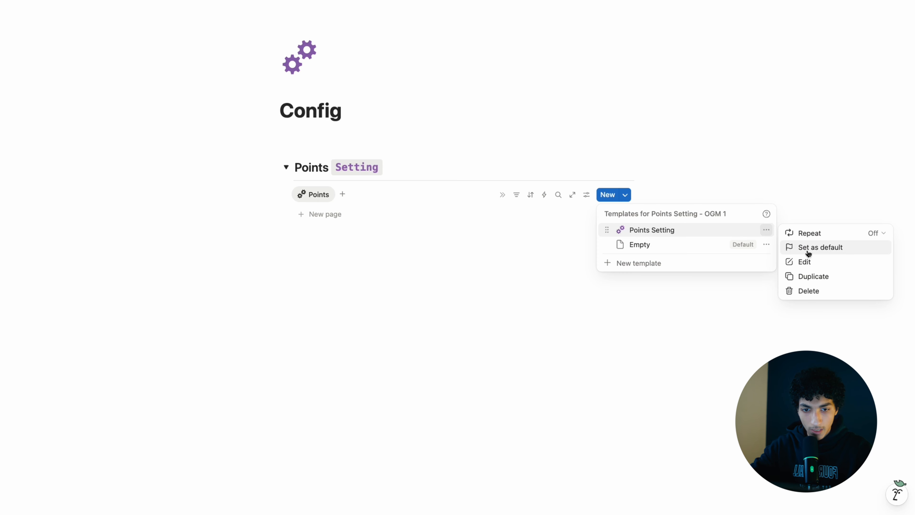
left_click(820, 247)
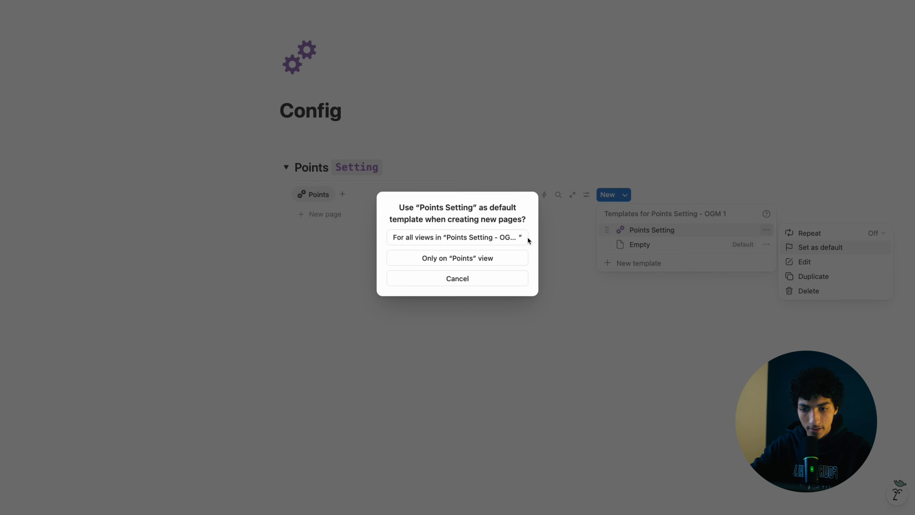
left_click(488, 238)
- Add a "Quests" entry to the points list with 10 XP and 15 coins
left_click(345, 218)
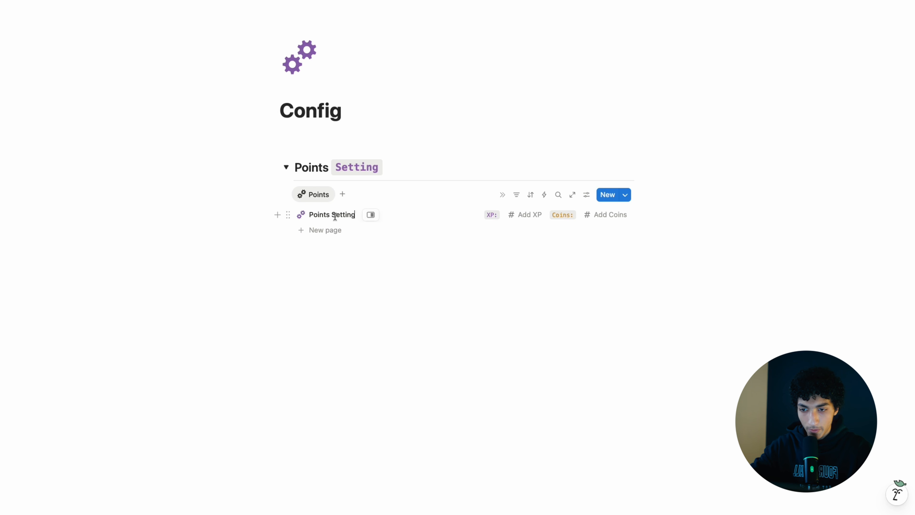
key("super+BackSpace")
type("Q")
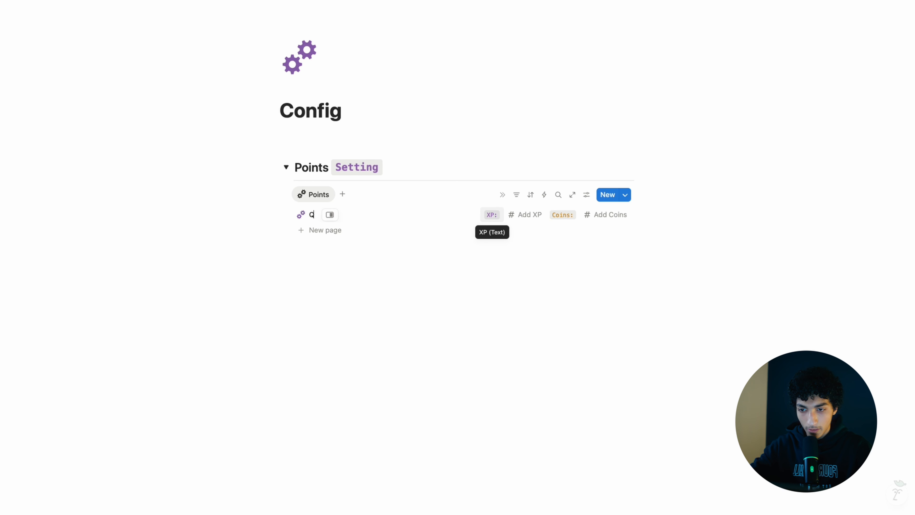
type("uests")
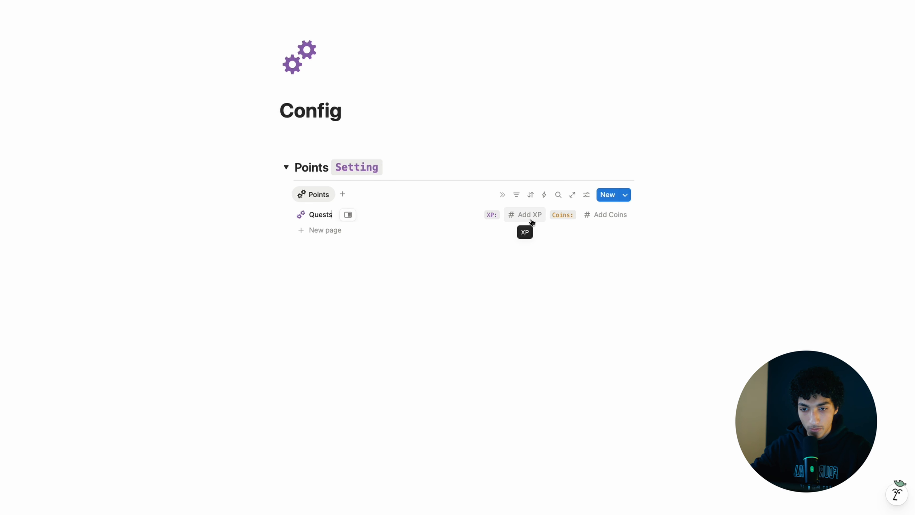
left_click(521, 215)
type("10")
left_click(677, 214)
left_click(608, 217)
type("15")
key("Return")
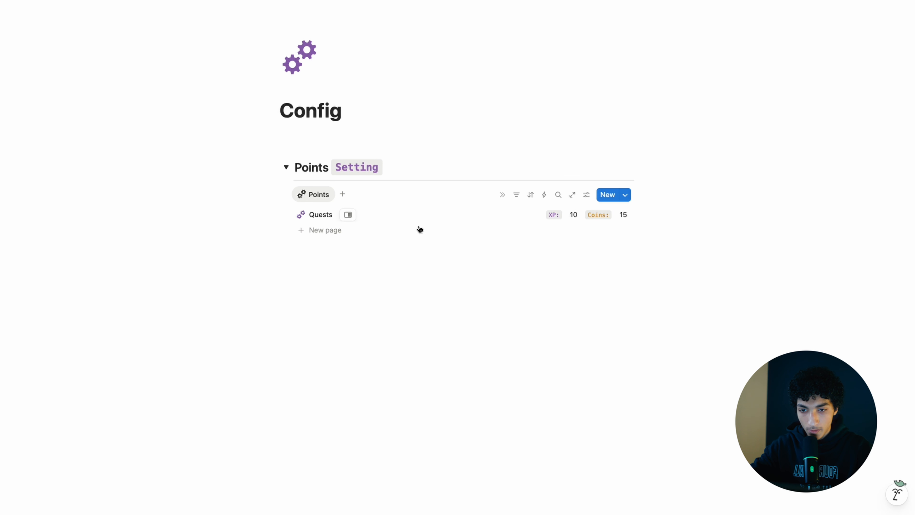
- Add a "Reflection" entry to the points list with 5 XP and 10 coins
left_click(367, 233)
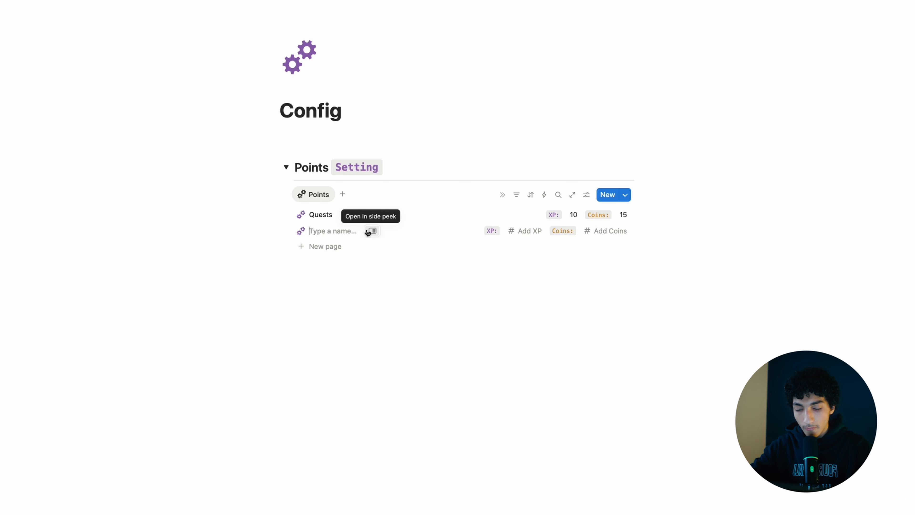
type("R")
key("BackSpace")
type("Reflection")
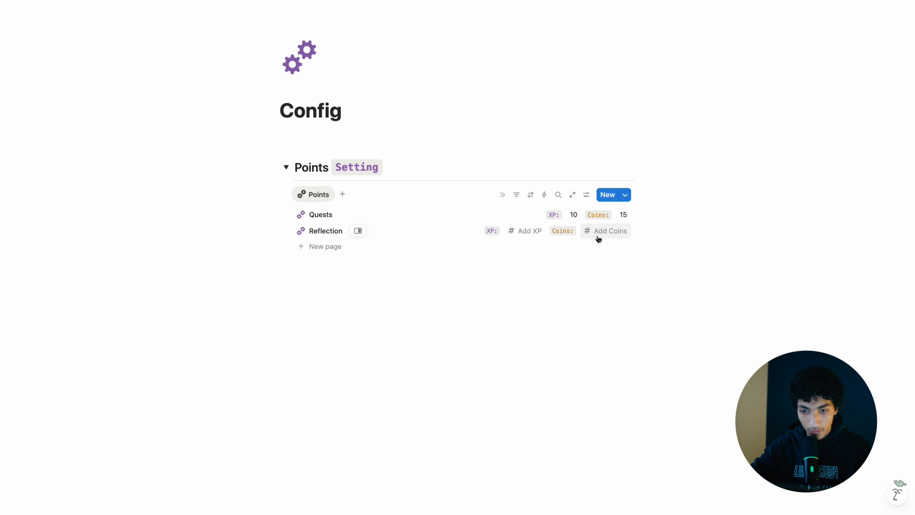
left_click(526, 231)
type("5")
left_click(708, 245)
left_click(605, 230)
type("10")
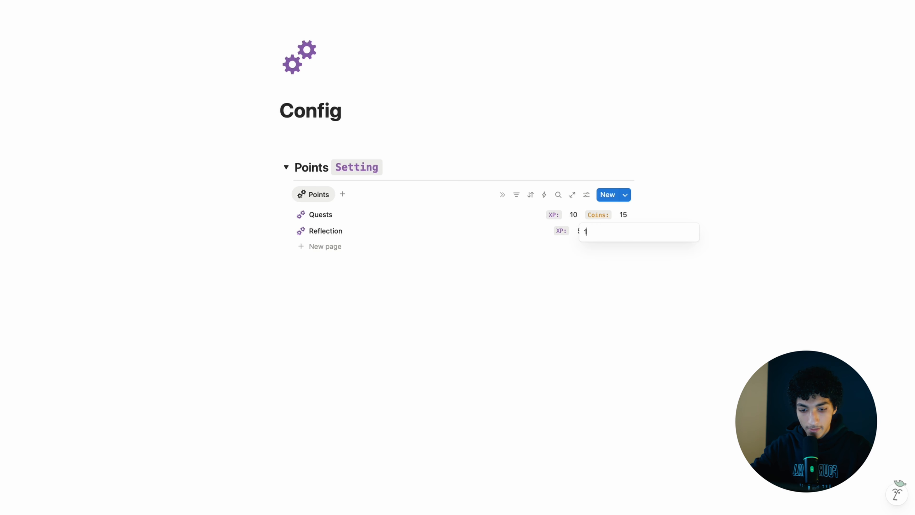
left_click(665, 320)
- Add a "Projects" entry to the points list with 100 XP and 250 coins
left_click(325, 246)
type("Projects")
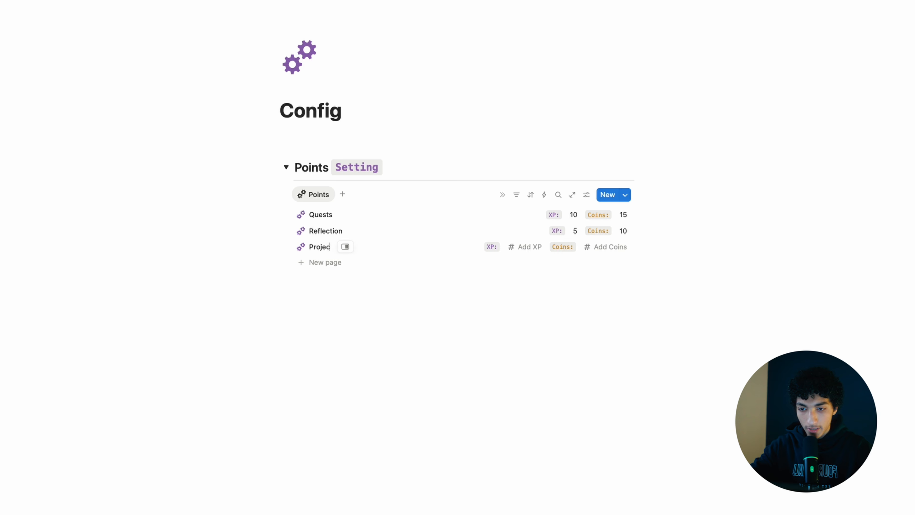
left_click(534, 246)
type("100")
left_click(663, 242)
left_click(624, 248)
type("2")
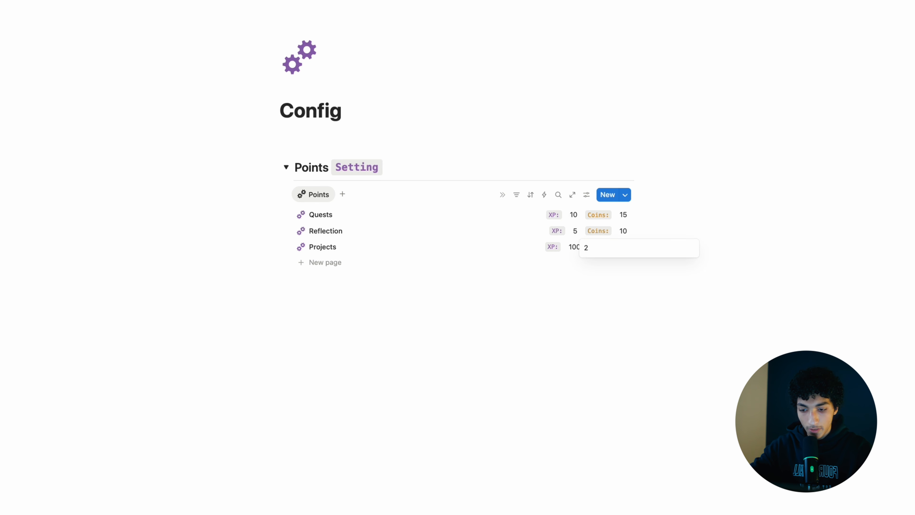
type("50")
key("Return")
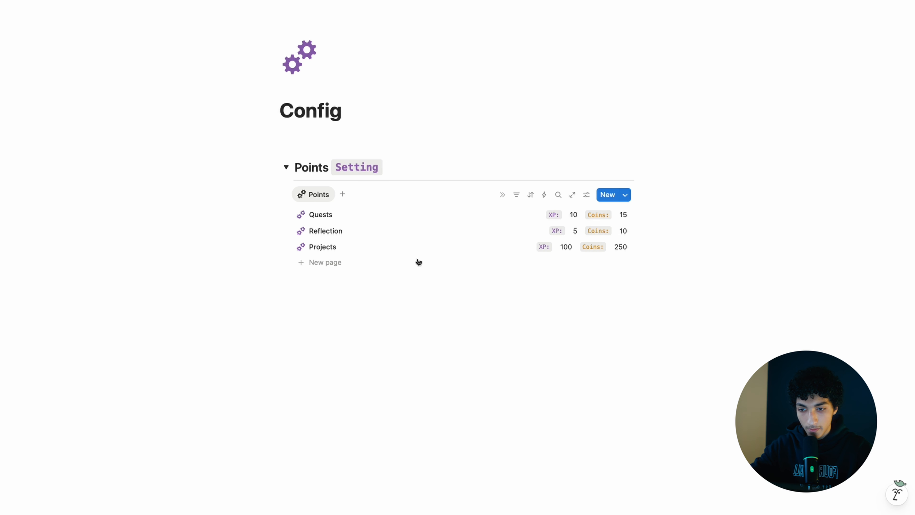
left_click(342, 245)
left_click(468, 1)
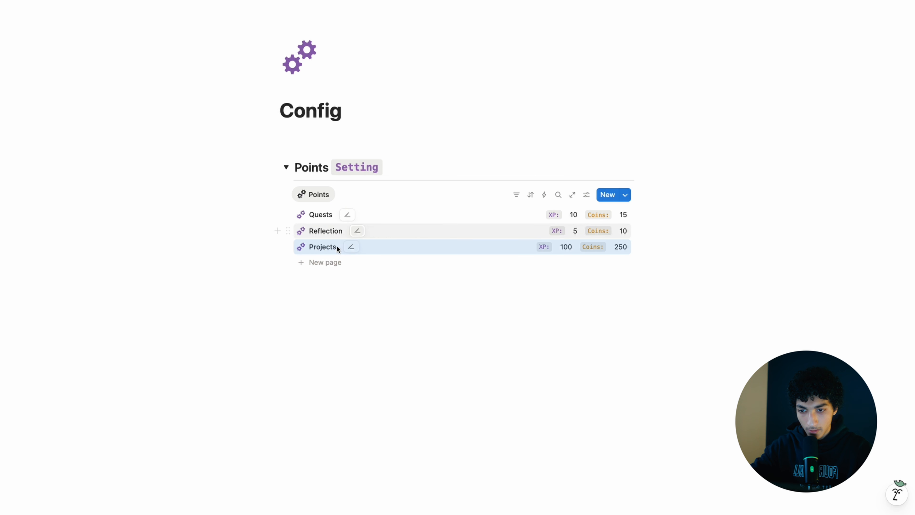
- Add a "Goals" entry to the points list with 300 XP and 500 coins
left_click(326, 260)
key("super+a")
type("Goals")
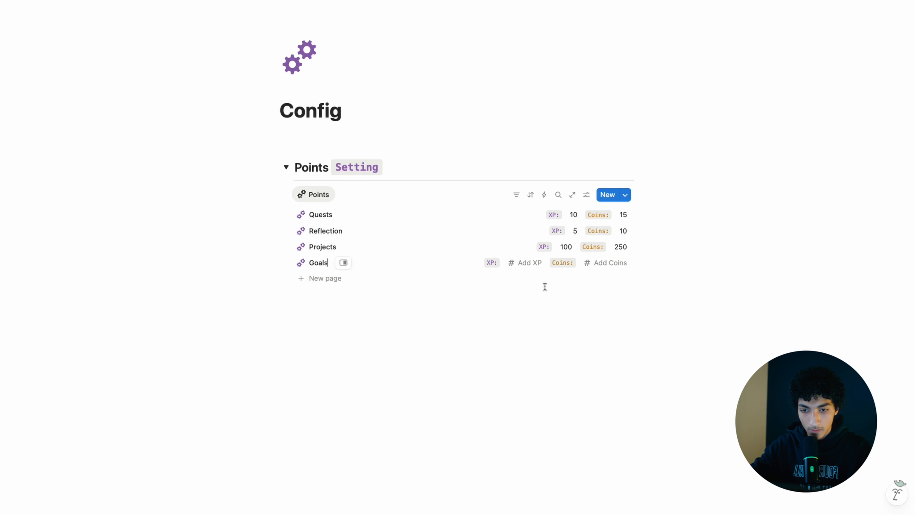
left_click(534, 262)
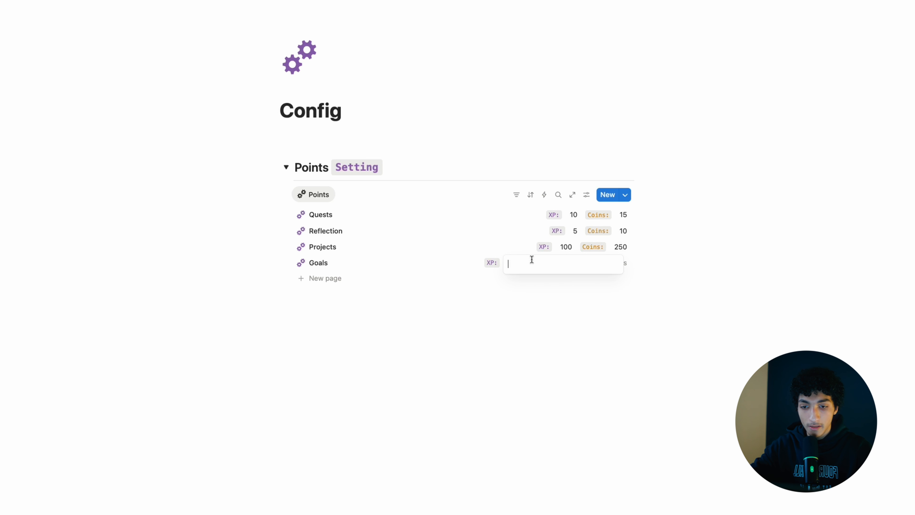
type("300")
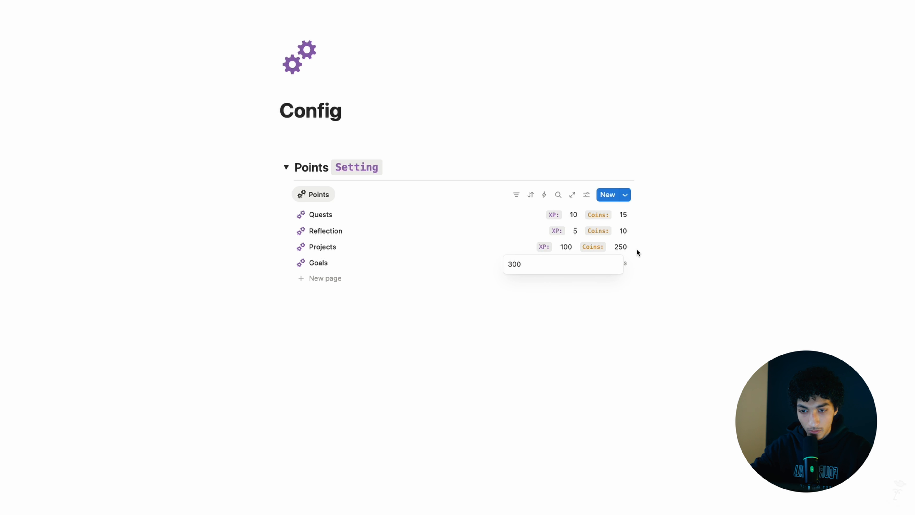
key("Return")
left_click(609, 262)
type("500")
left_click(613, 305)
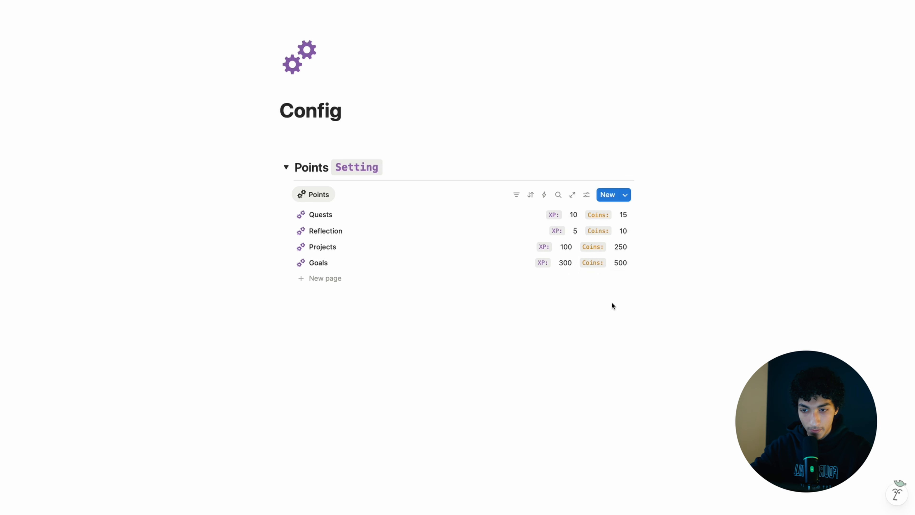
left_click(357, 270)
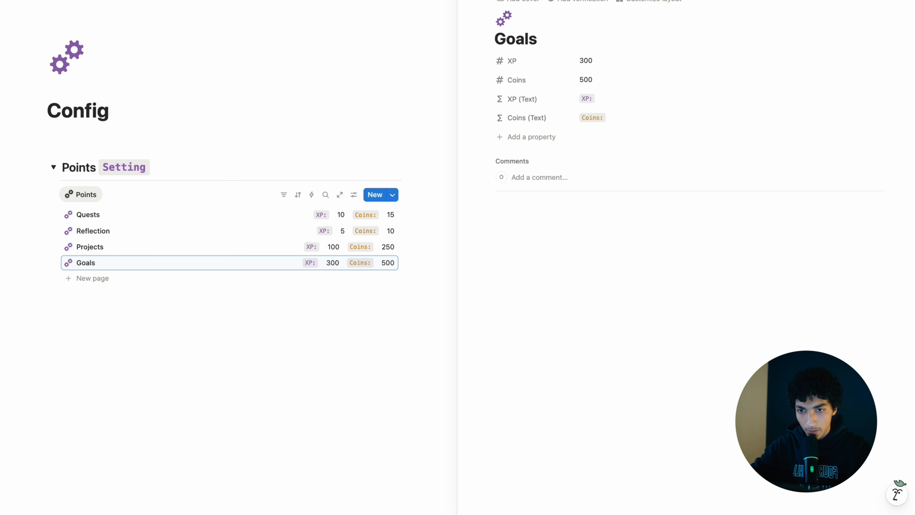
left_click(427, 141)
- Add a "Notes" entry to the points list with 5 XP and 10 coins
left_click(324, 278)
type("Notes")
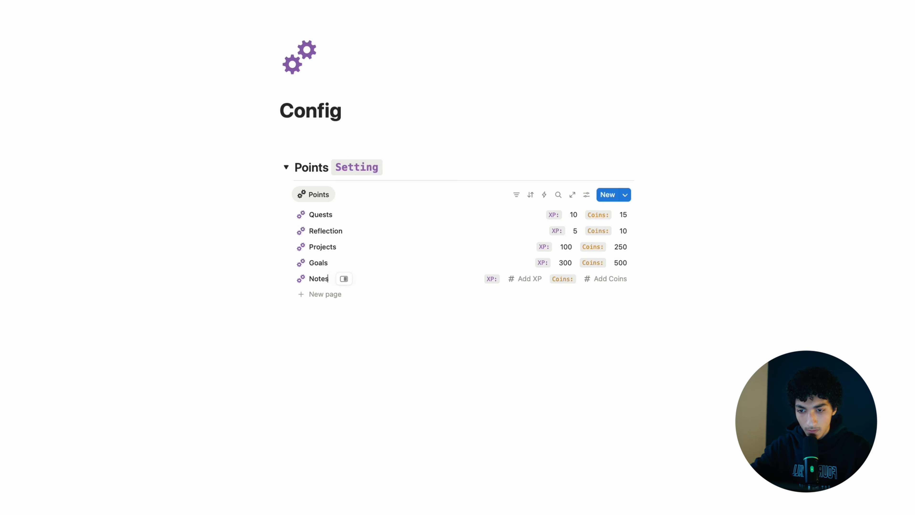
left_click(534, 278)
type("5")
key("Return")
left_click(617, 285)
type("10")
key("Return")
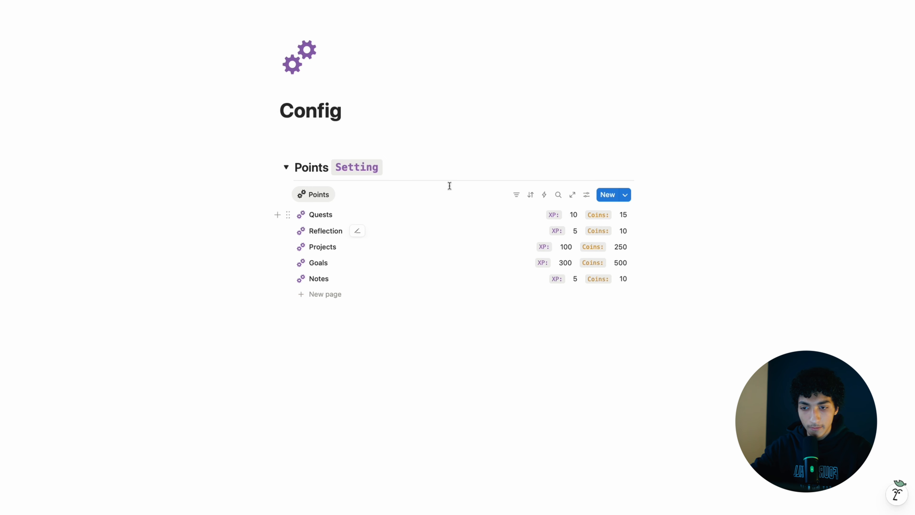
- Return to the Online Game Mode page and add a subpage named "Quests" below Config
key("super+[")
left_click(154, 204)
type("/")
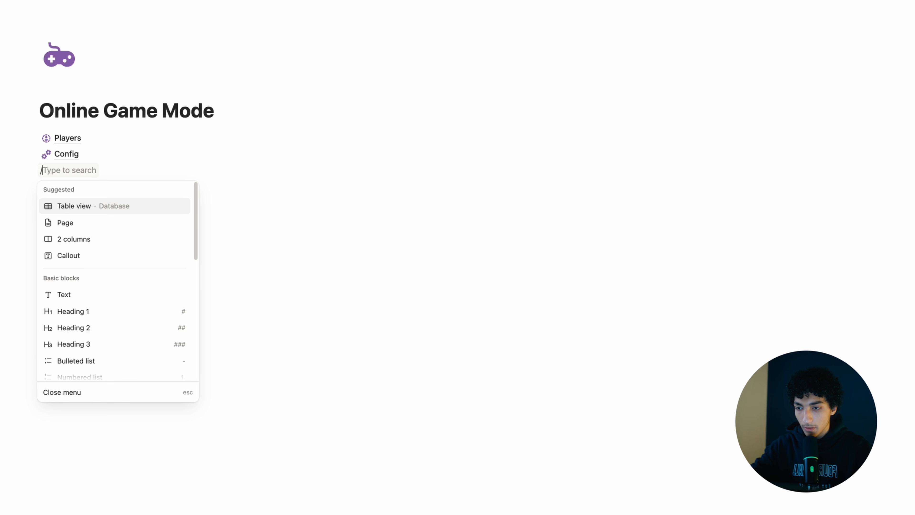
type("page")
key("Return")
type("Quests")
- Give the Quests page a sword icon and set it to full width
left_click(311, 39)
left_click(238, 93)
type("sword")
mouse_move(213, 134)
left_click(248, 171)
left_click(902, 1)
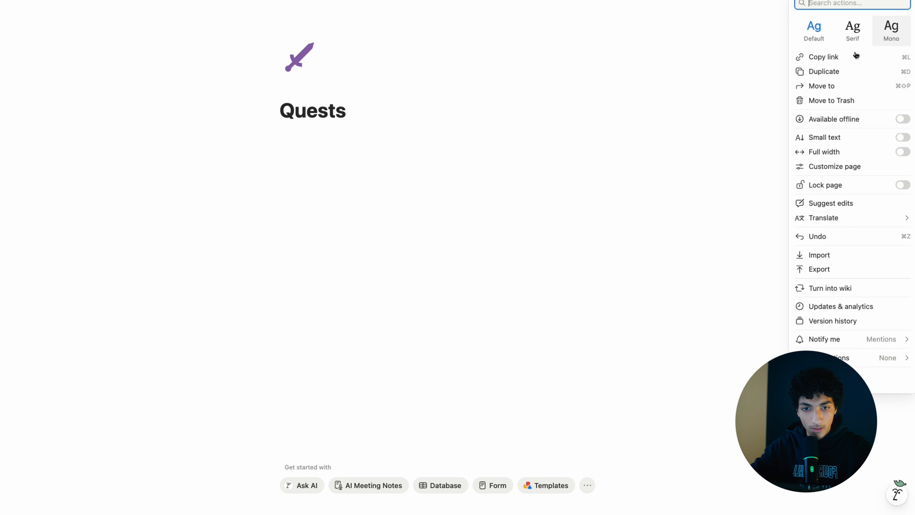
left_click(835, 152)
- Insert a table database on the Quests page and title it "Quests - OGM 1"
left_click(259, 125)
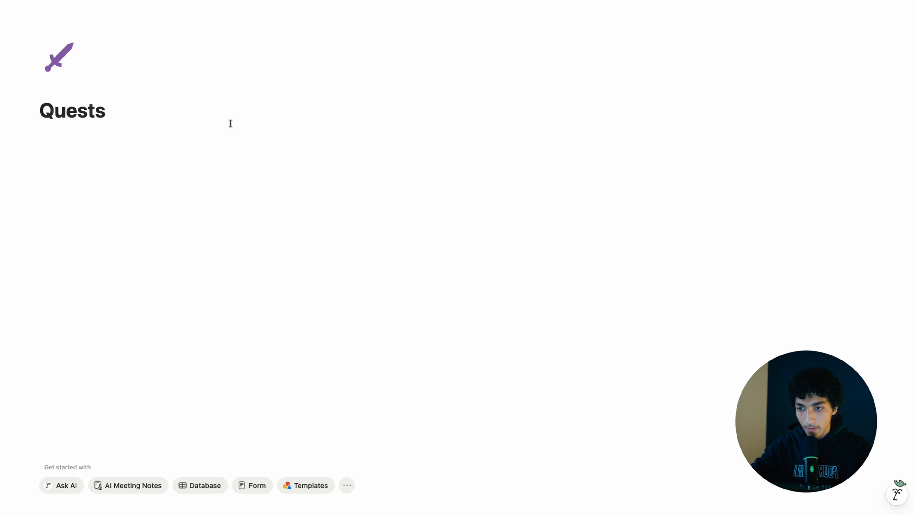
type("/table")
key("Return")
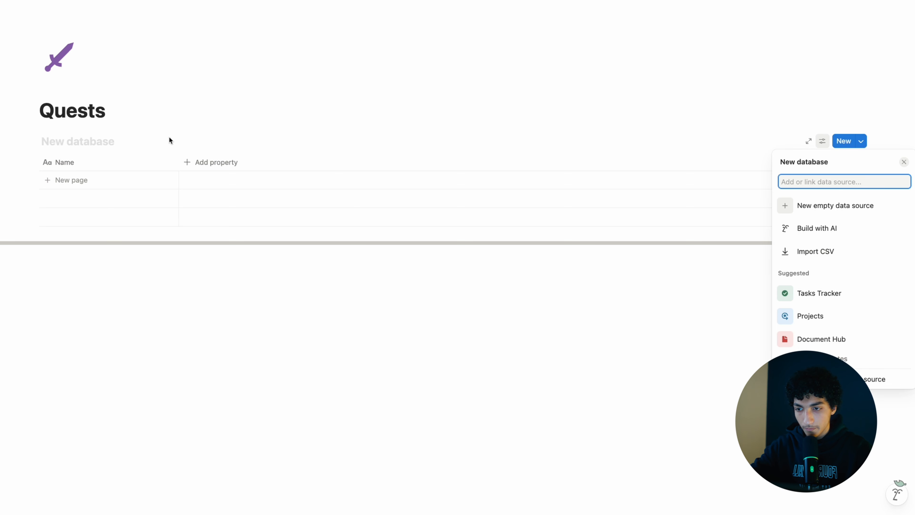
left_click(84, 142)
type("Quests")
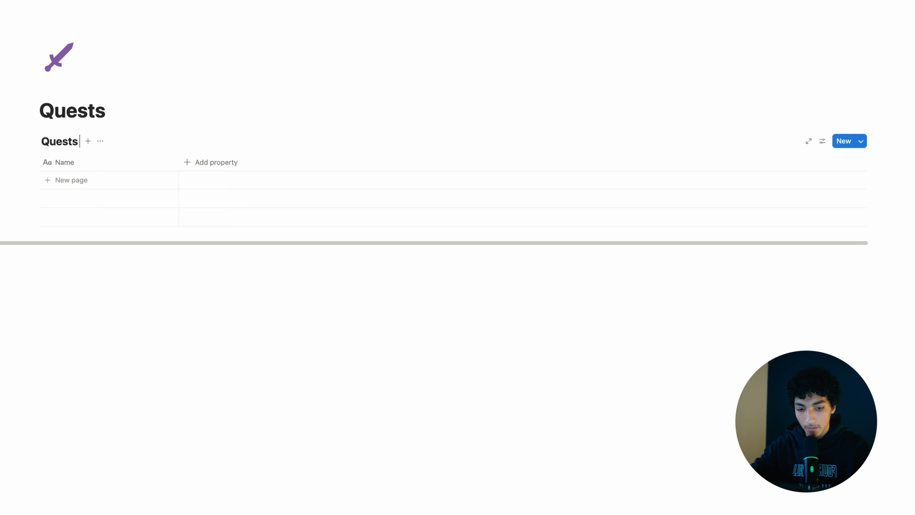
type(" - OGM 1")
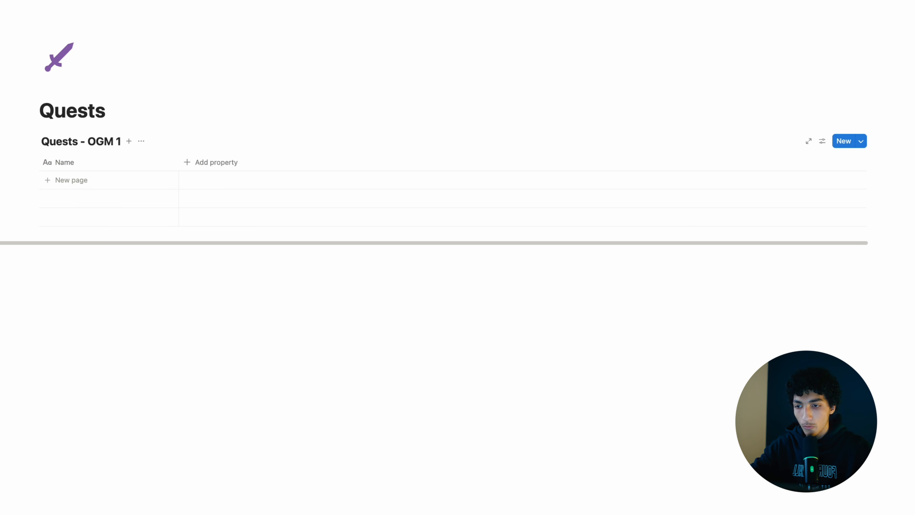
- Hide the title of the Quests - OGM 1 database
left_click(139, 142)
left_click(167, 138)
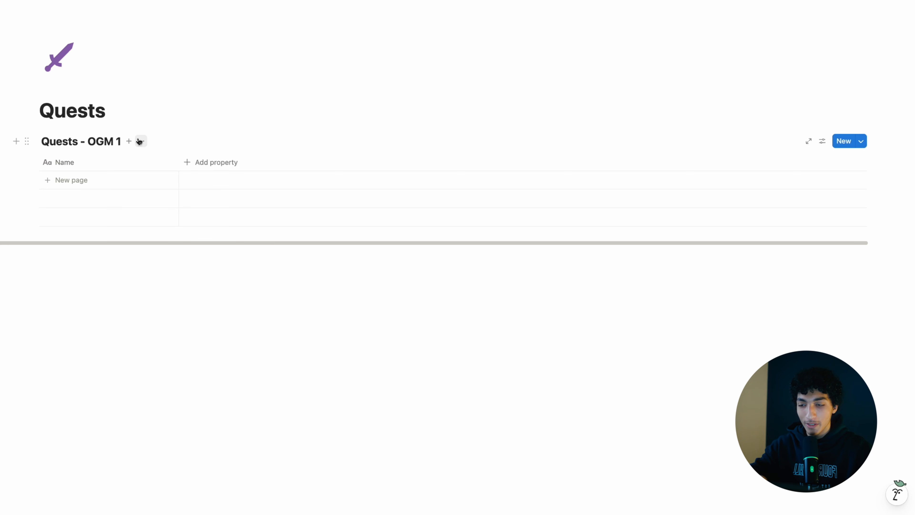
left_click(141, 141)
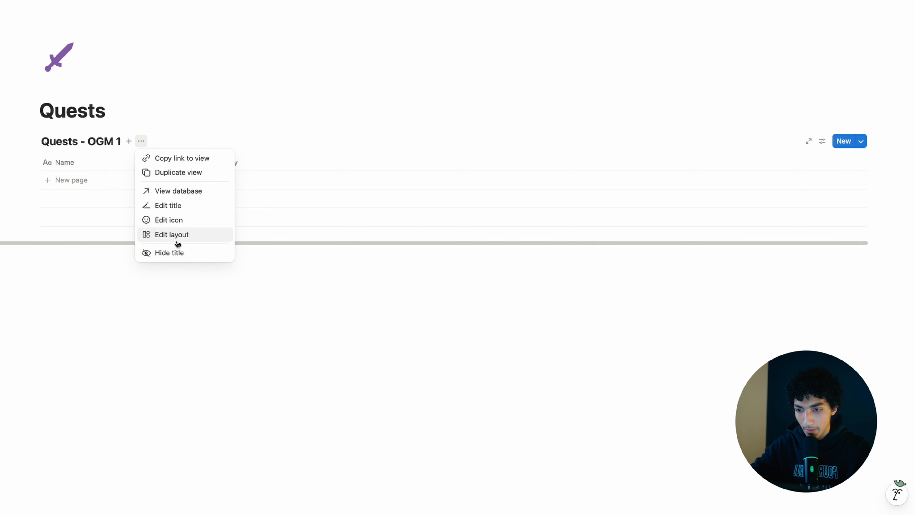
left_click(176, 252)
- Create a database template named "New Quest" and give it the purple person-in-dashed-circle icon
left_click(862, 142)
left_click(862, 191)
type("New Quest")
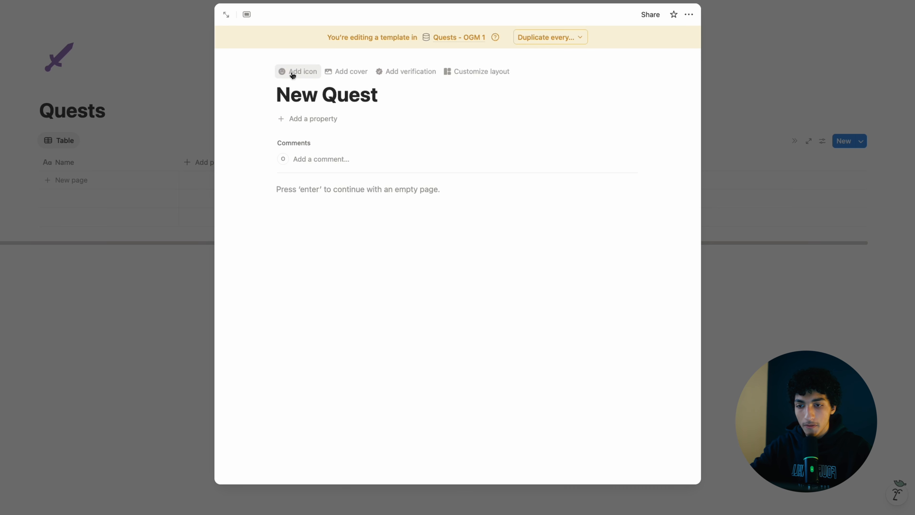
left_click(294, 74)
left_click(237, 147)
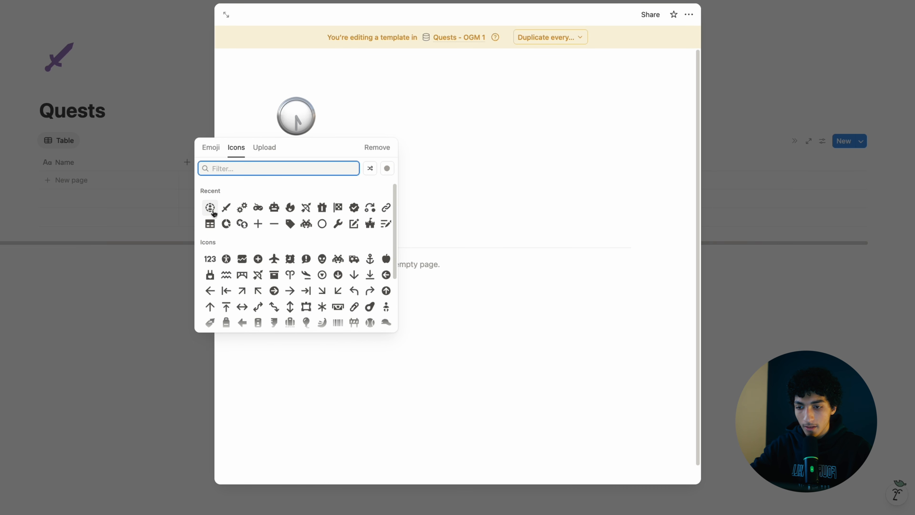
mouse_move(210, 207)
left_click(248, 239)
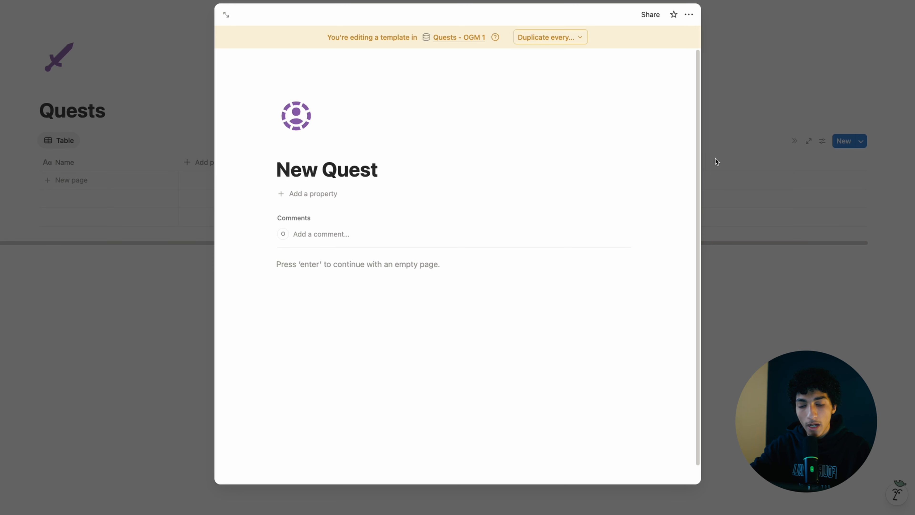
left_click(747, 155)
- Edit the New Quest template and add a date property named "Due" set to Today
left_click(861, 141)
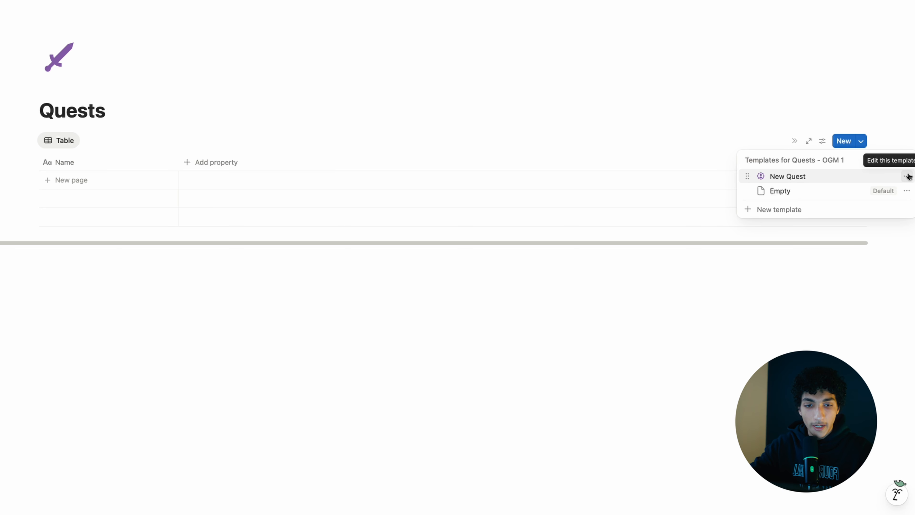
left_click(907, 177)
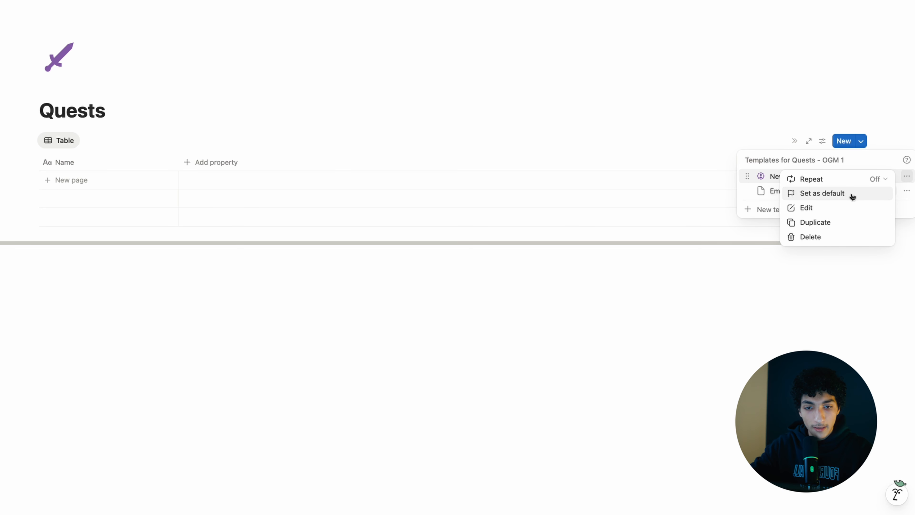
left_click(831, 207)
left_click(299, 192)
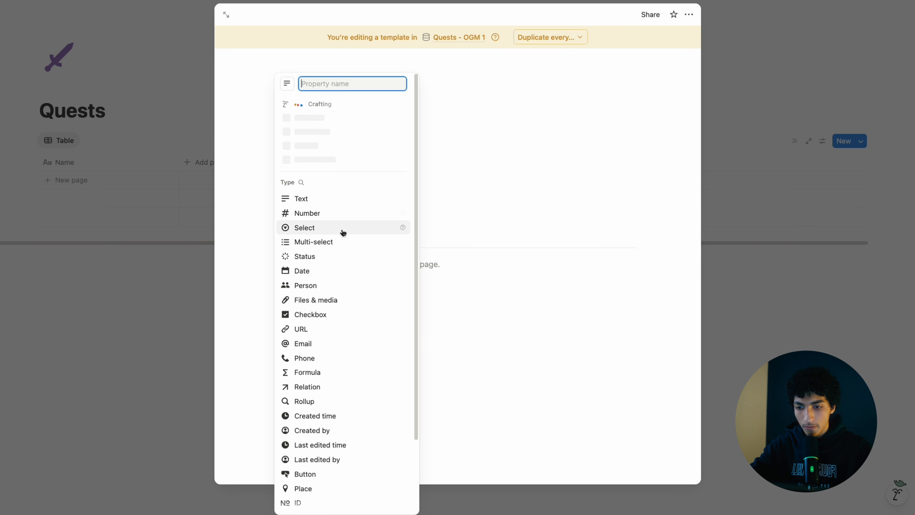
left_click(334, 270)
key("BackSpace")
type("Due")
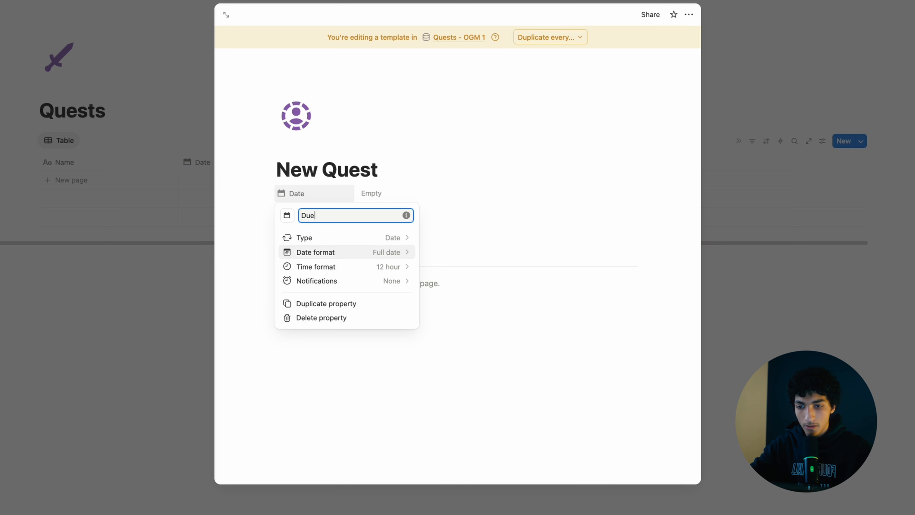
key("Return")
left_click(401, 193)
left_click(399, 238)
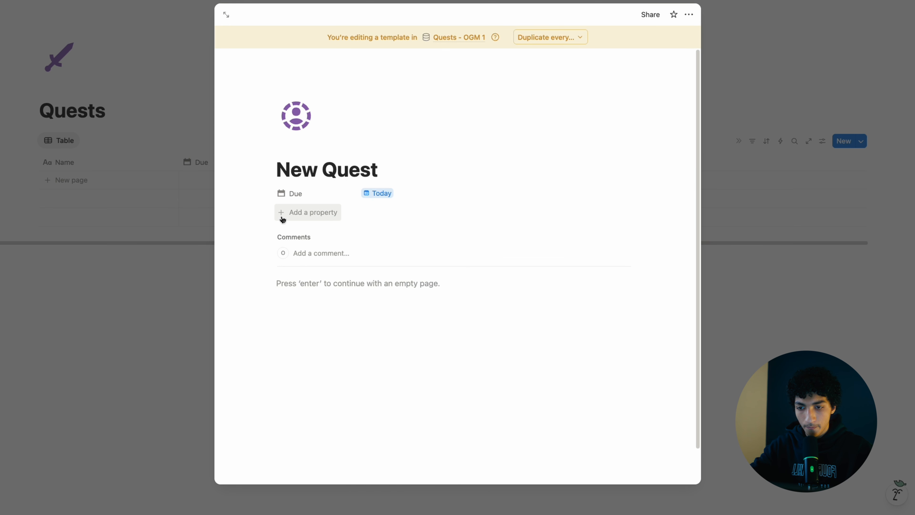
- Add a status property named "Status" to the template and color its Done option purple
left_click(290, 216)
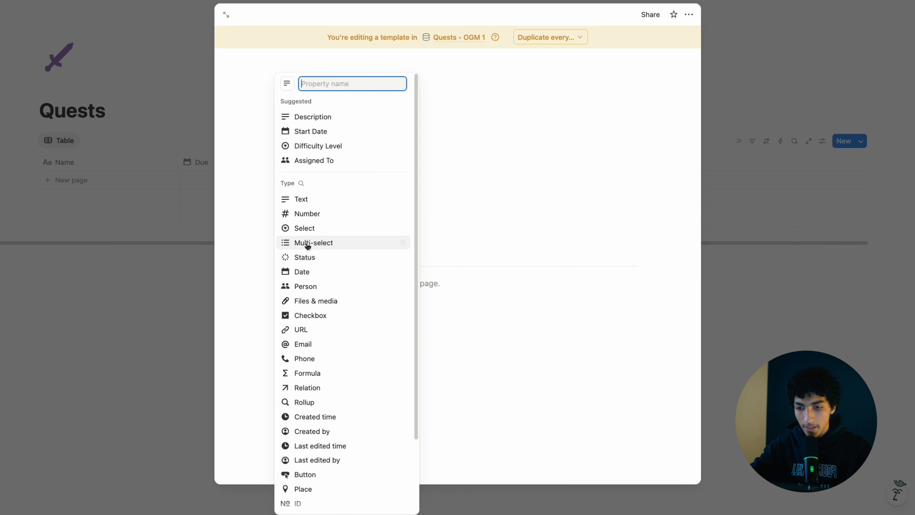
type("s")
left_click(326, 256)
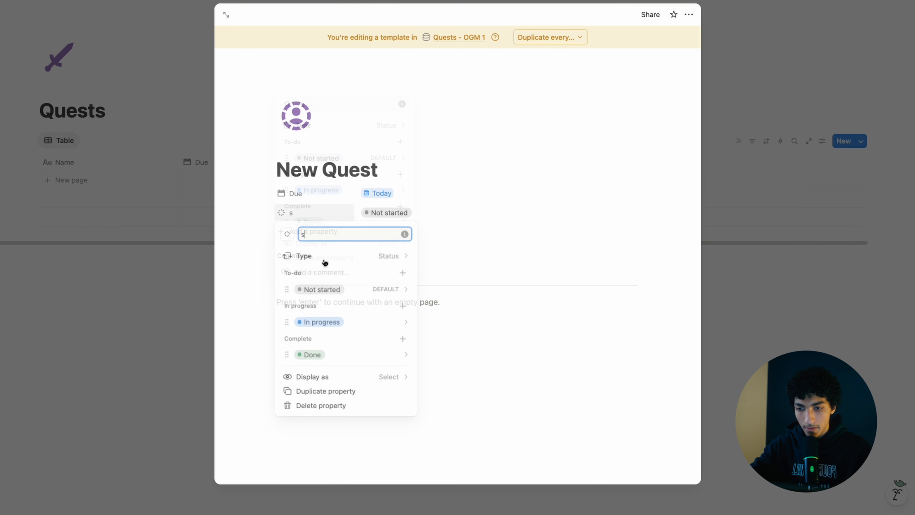
key("BackSpace")
type("Statu")
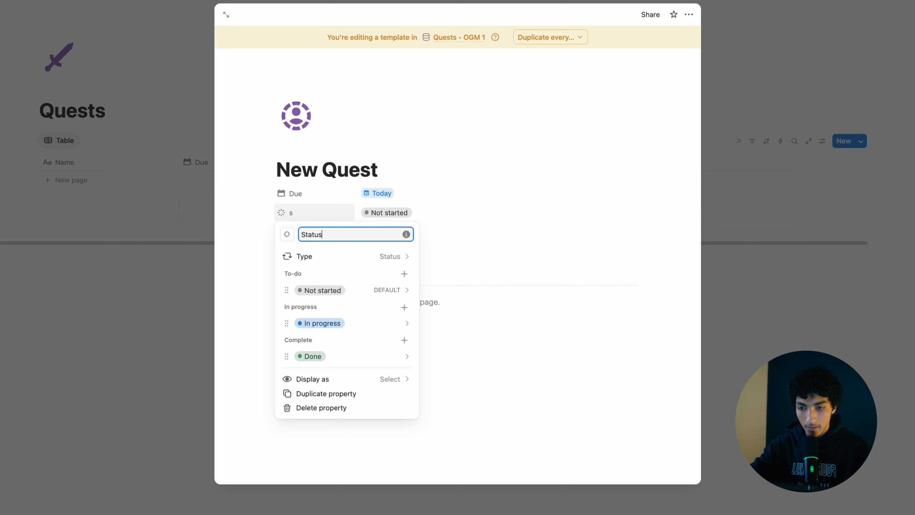
left_click(351, 357)
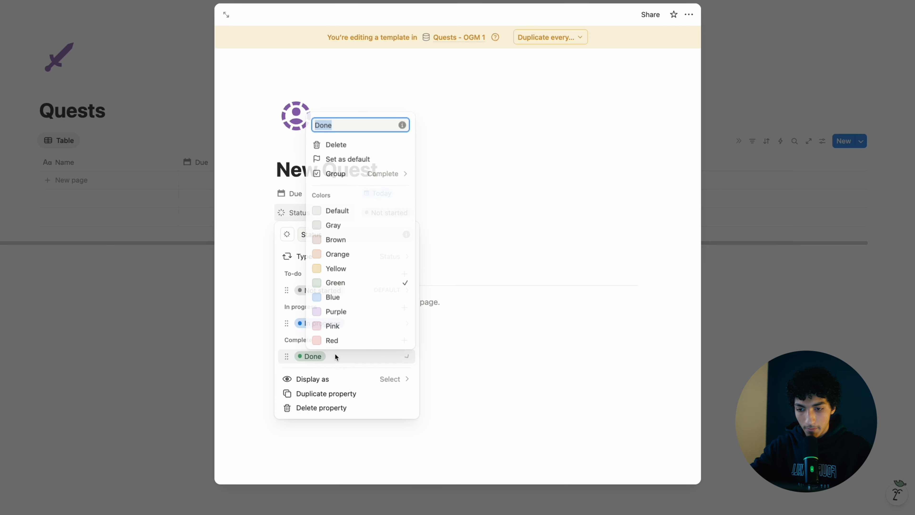
left_click(335, 311)
left_click(510, 261)
left_click(609, 210)
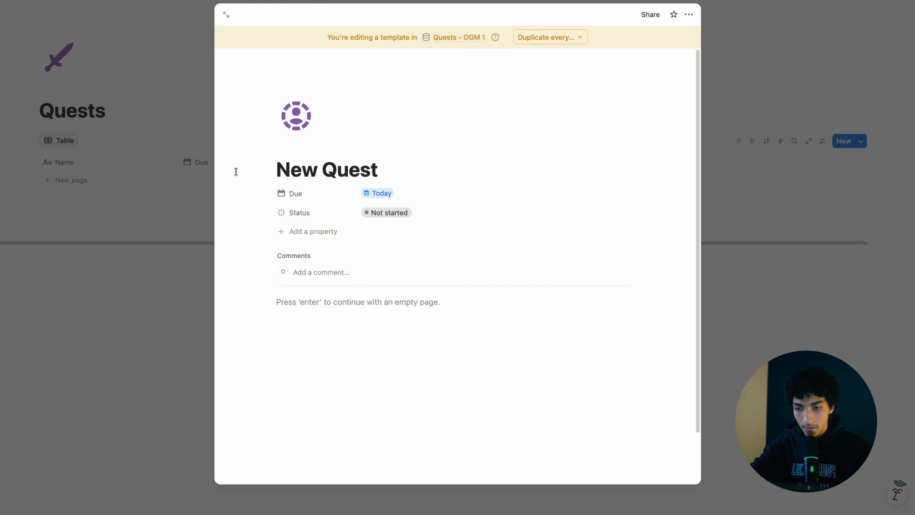
- Add a two-way relation property named "Player" that links the quests to the Player - OGM 1 database
left_click(327, 232)
type("relation")
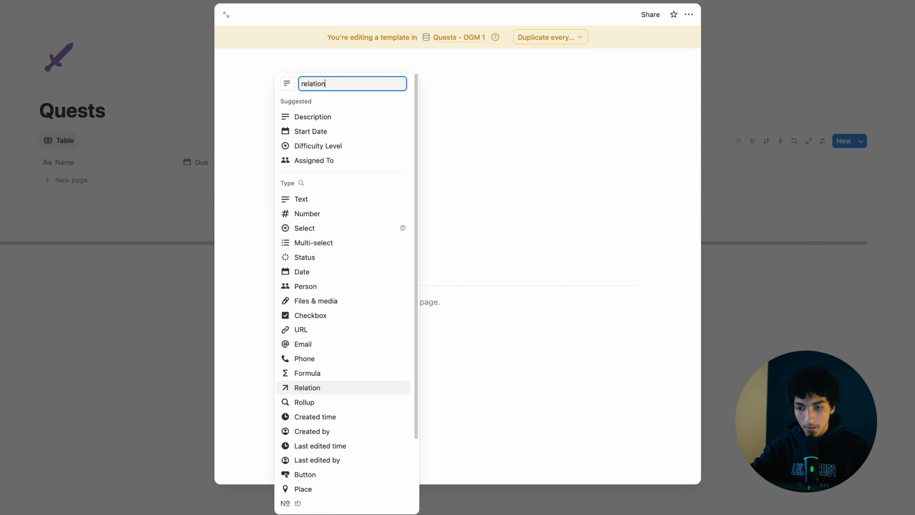
key("Return")
type("Player")
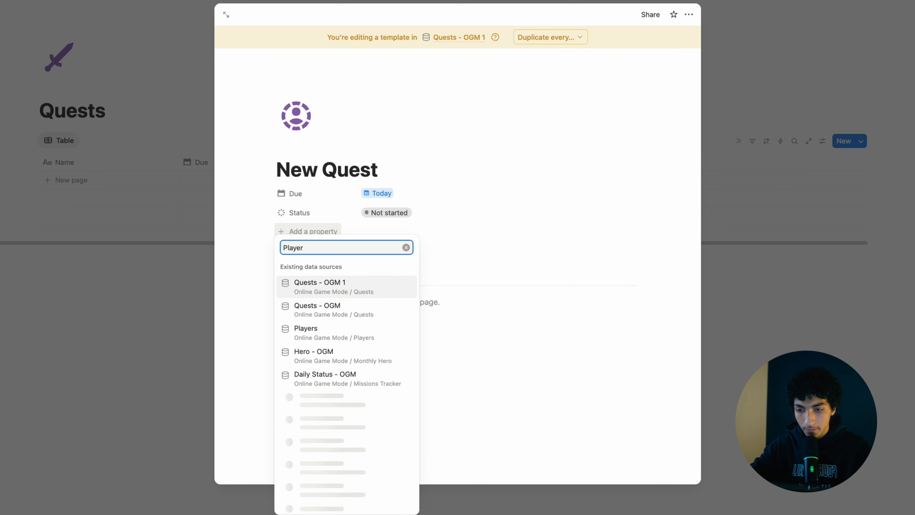
left_click(333, 289)
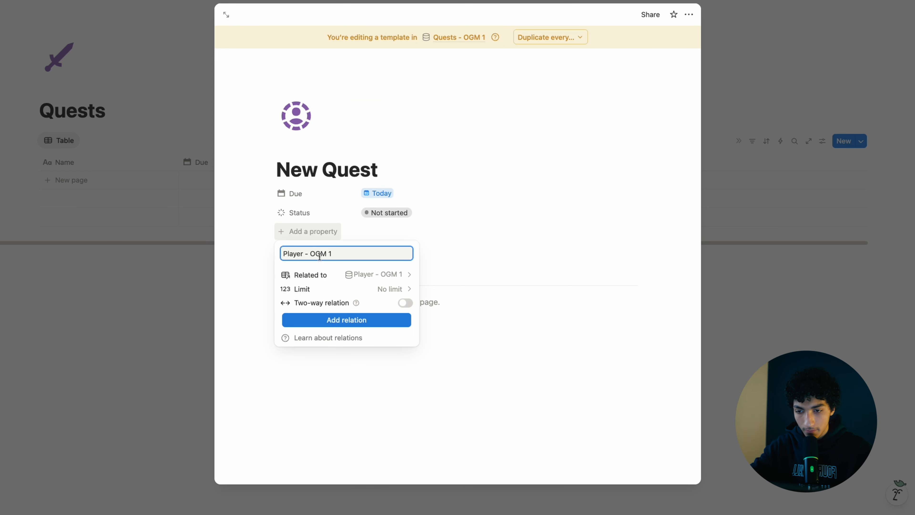
left_click_drag(304, 253, 351, 253)
key("BackSpace")
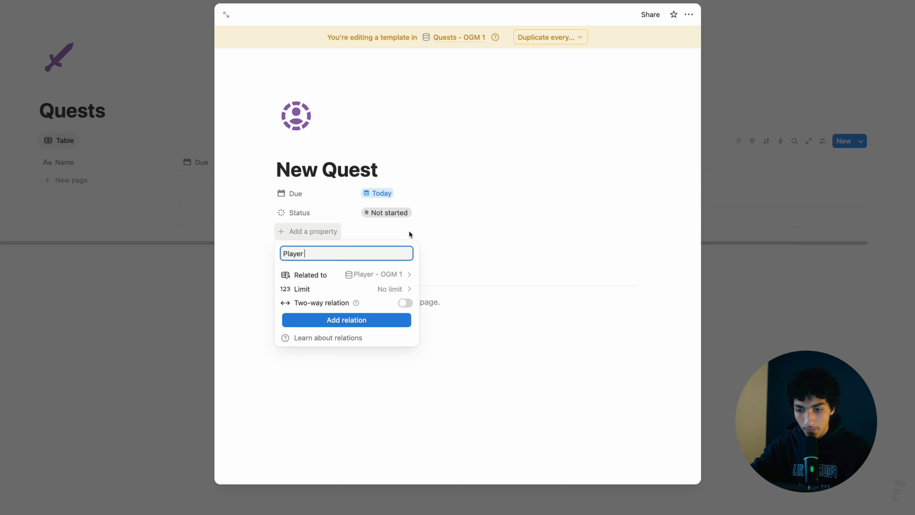
left_click(399, 302)
type("Q")
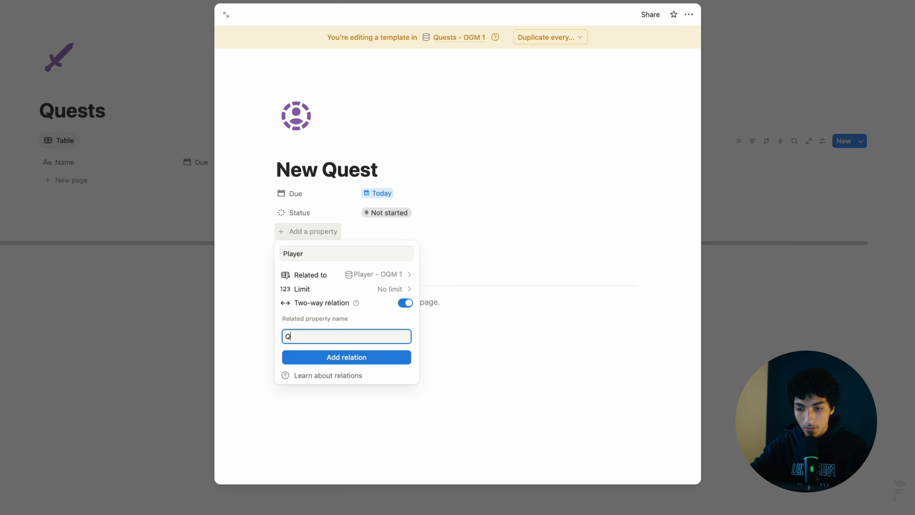
left_click(334, 358)
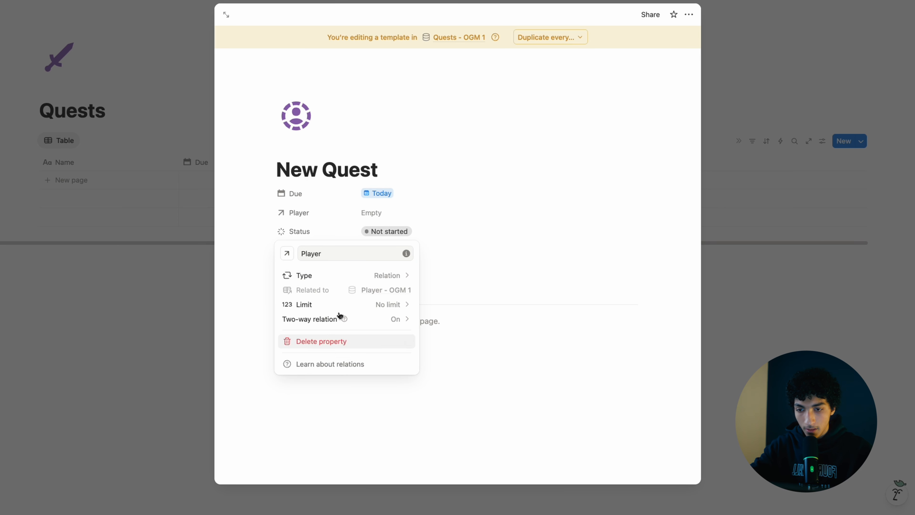
- Link the existing player entry in the template's Player property
left_click(381, 206)
left_click(381, 208)
left_click(385, 254)
left_click(337, 221)
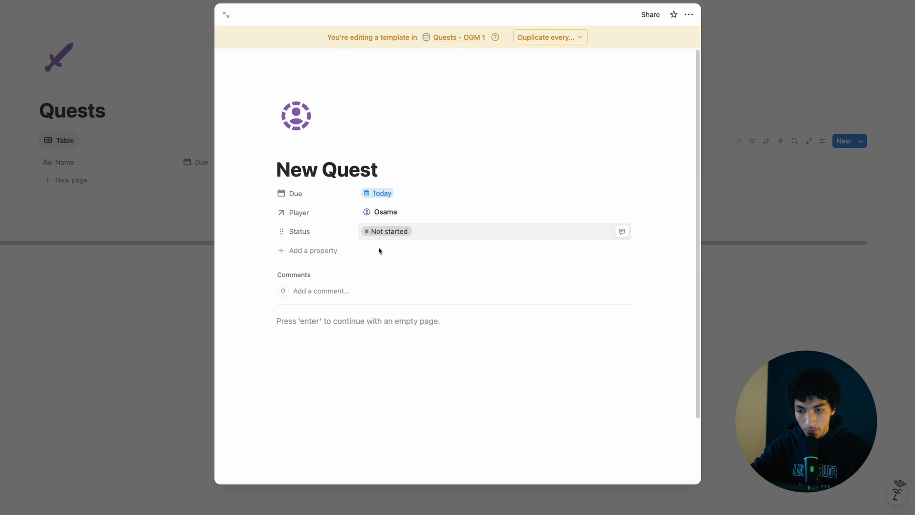
- Add a person-type property named "person" to the New Quest template and close the template
left_click(322, 250)
left_click(476, 232)
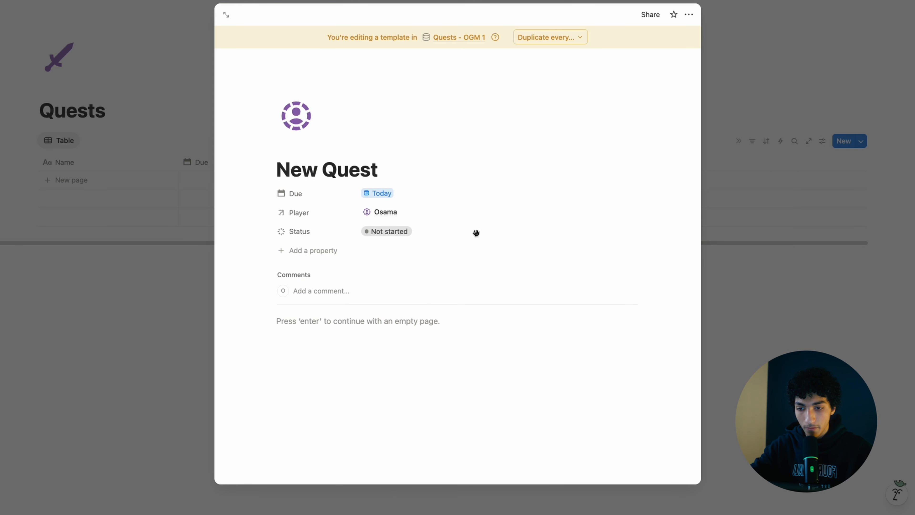
left_click(339, 247)
type("person")
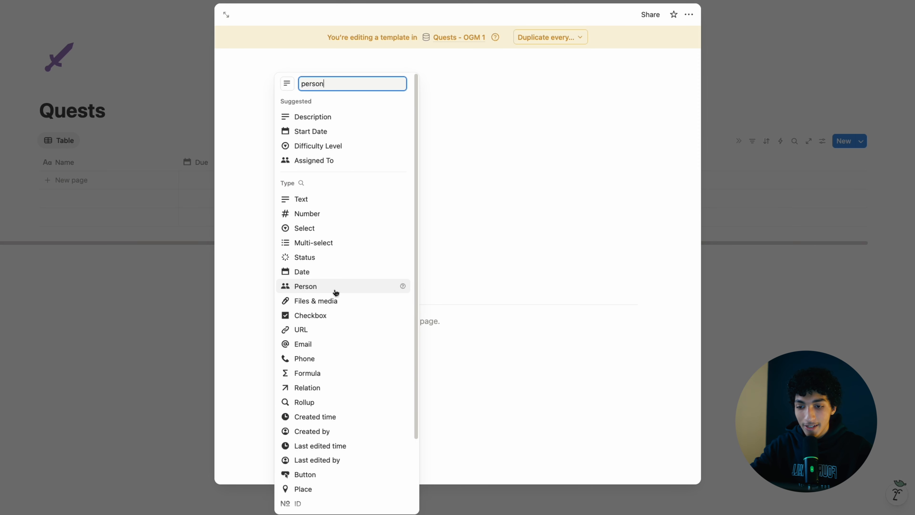
left_click(335, 288)
left_click(422, 240)
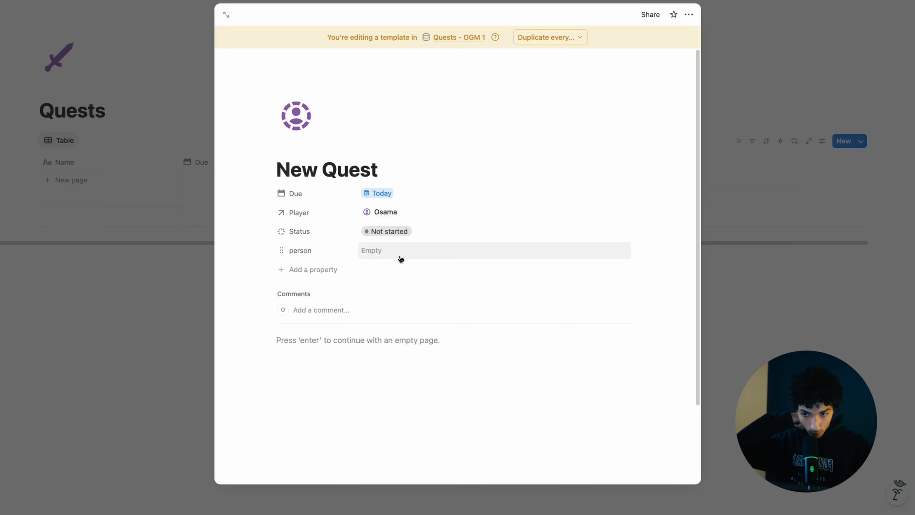
key("Escape")
- Open the quests database as a full page and invite the guest's e-mail with Can edit access, skipping the member upgrade
left_click(808, 141)
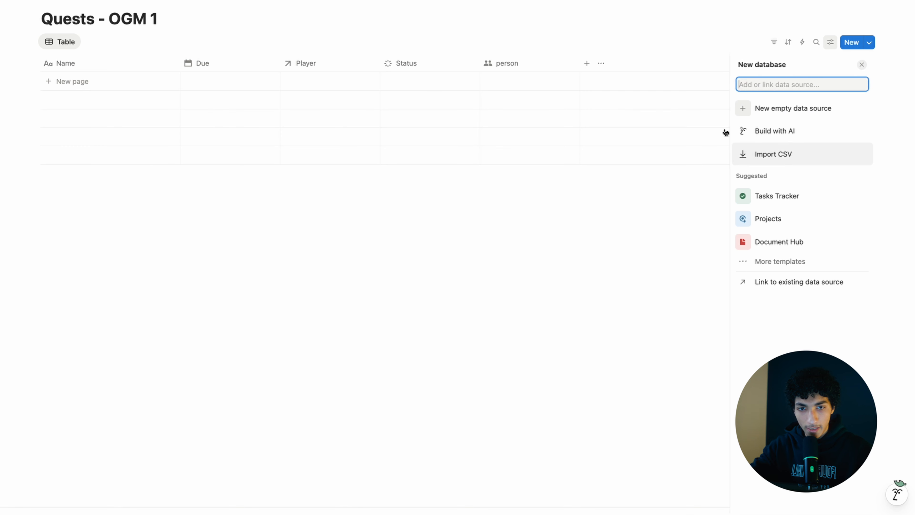
left_click(830, 0)
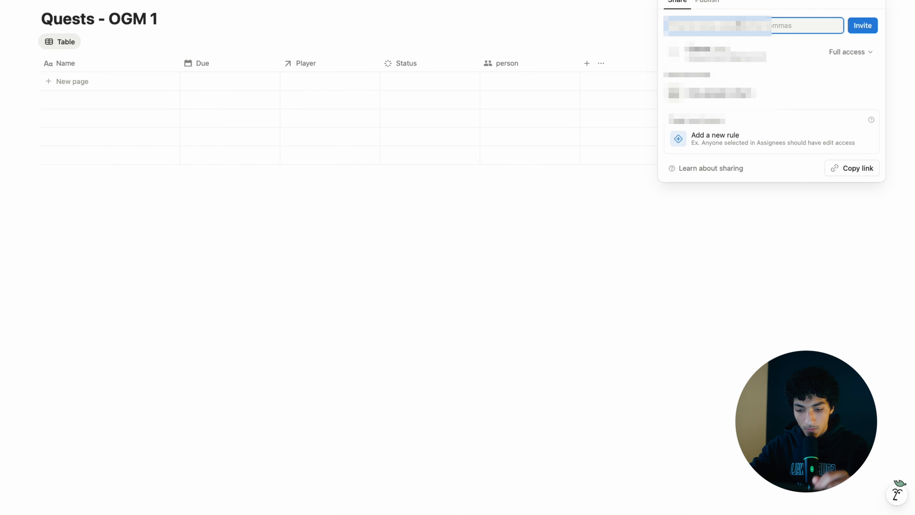
key("super+v")
left_click(761, 93)
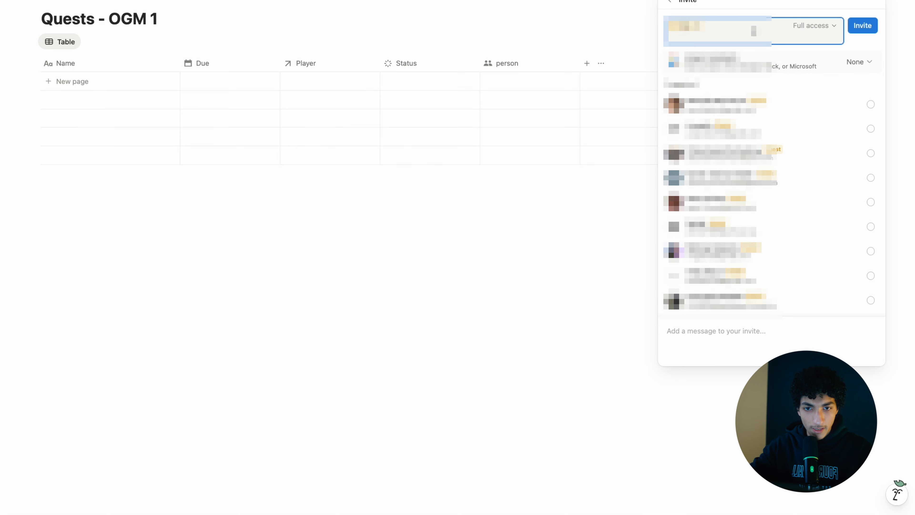
left_click(828, 28)
left_click(768, 69)
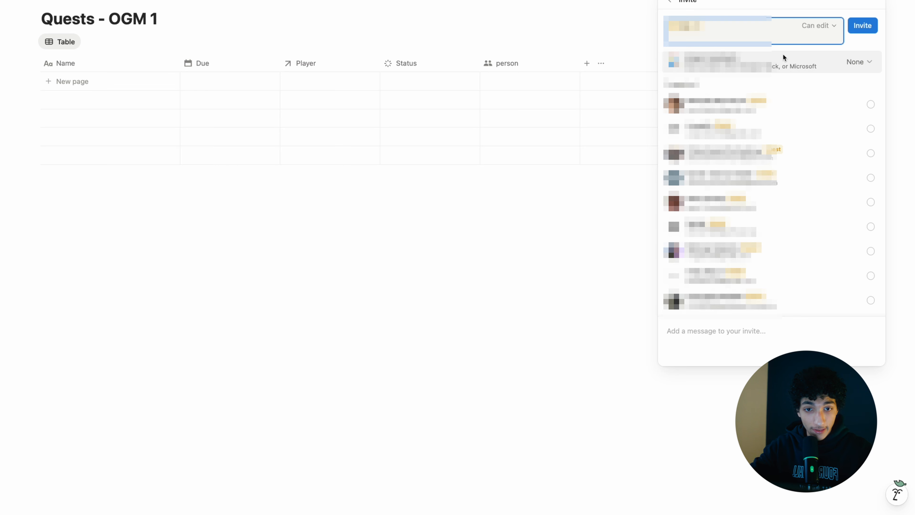
left_click(864, 26)
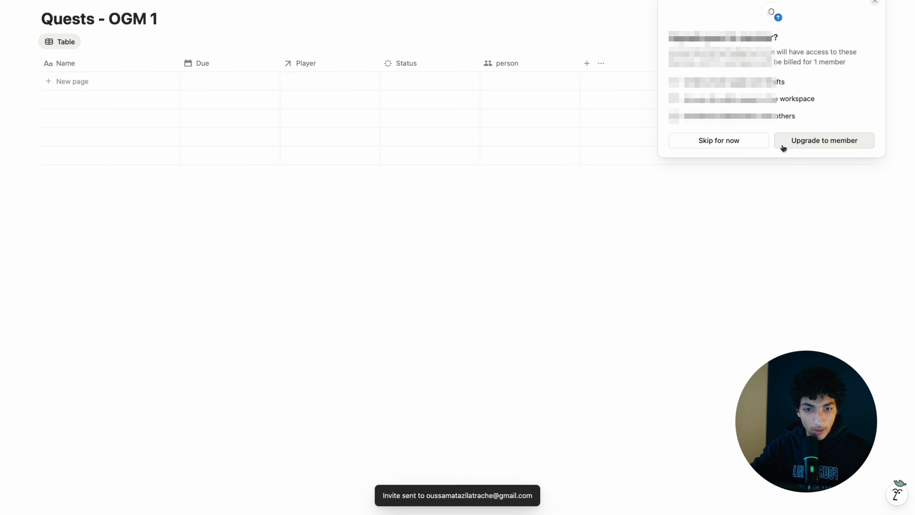
left_click(750, 148)
- Create a page-level access rule that gives anyone in the person property Can edit access
left_click(775, 164)
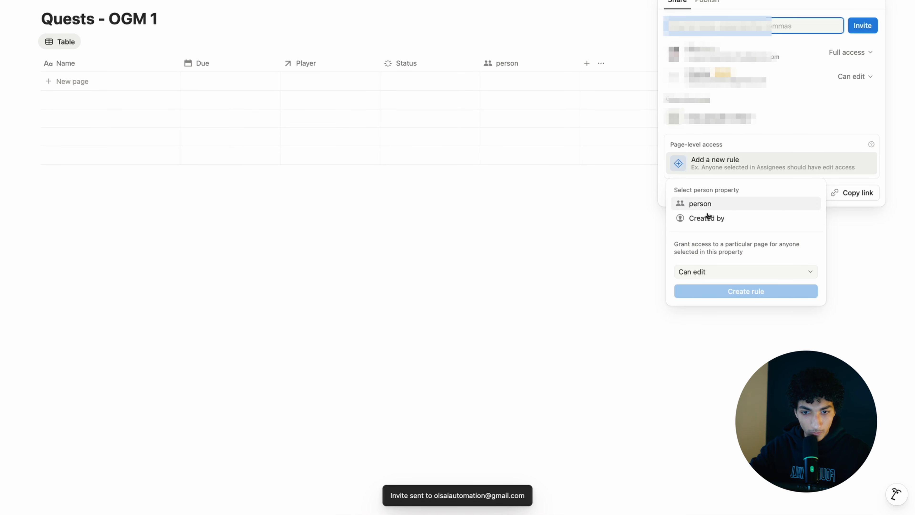
left_click(740, 203)
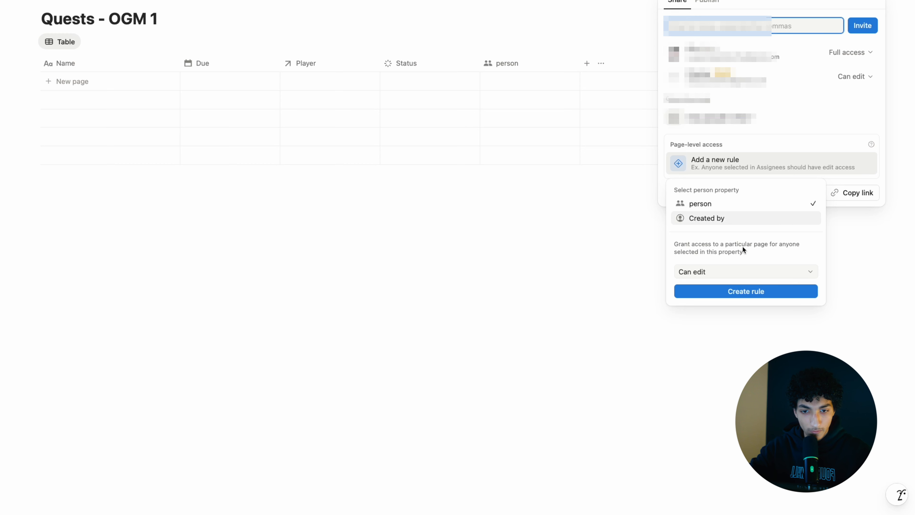
left_click(741, 271)
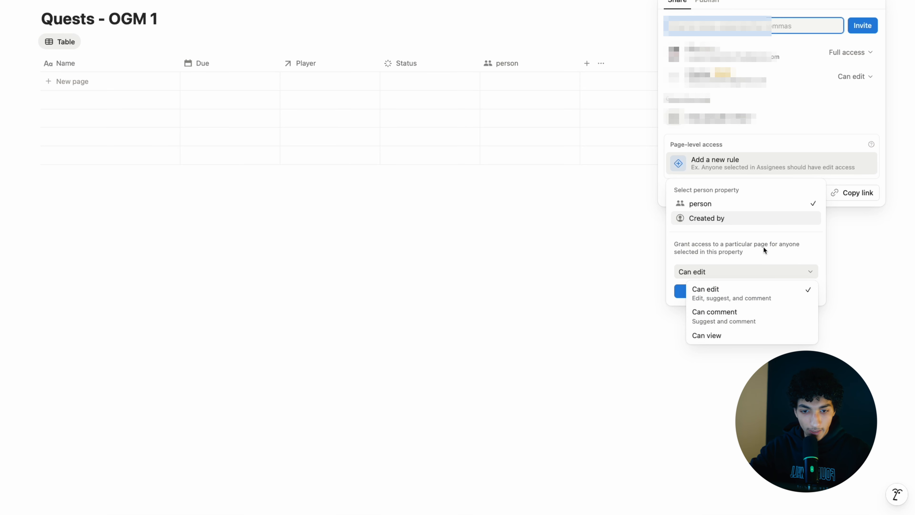
left_click(751, 287)
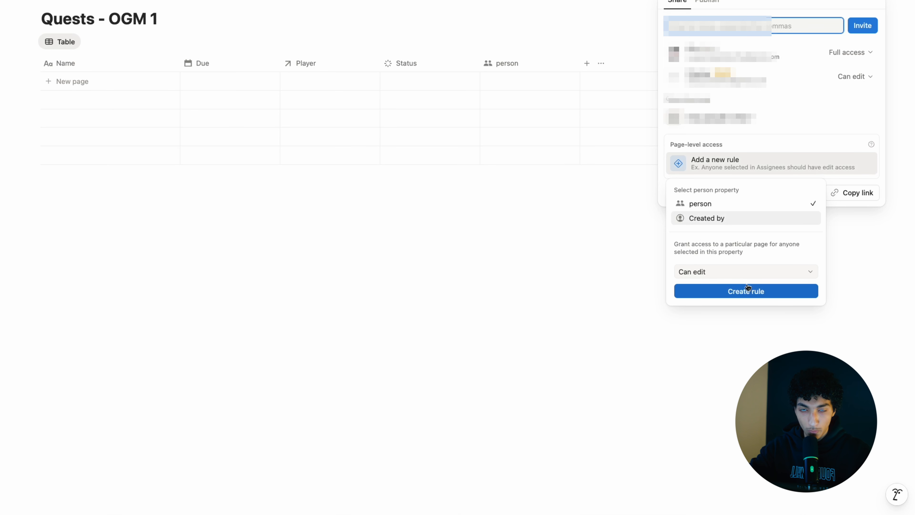
left_click(718, 291)
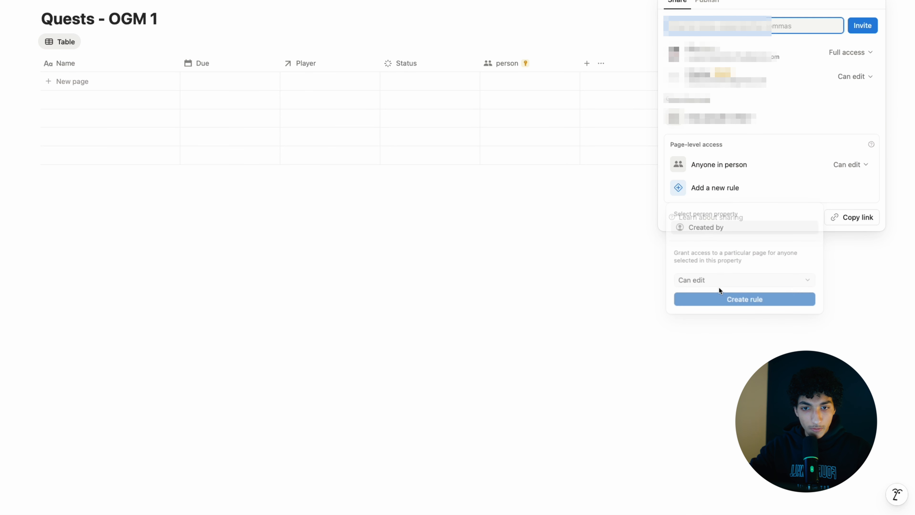
- Close the sharing settings, return to the Online Game Mode dashboard and open the Players database as a full page
left_click(648, 315)
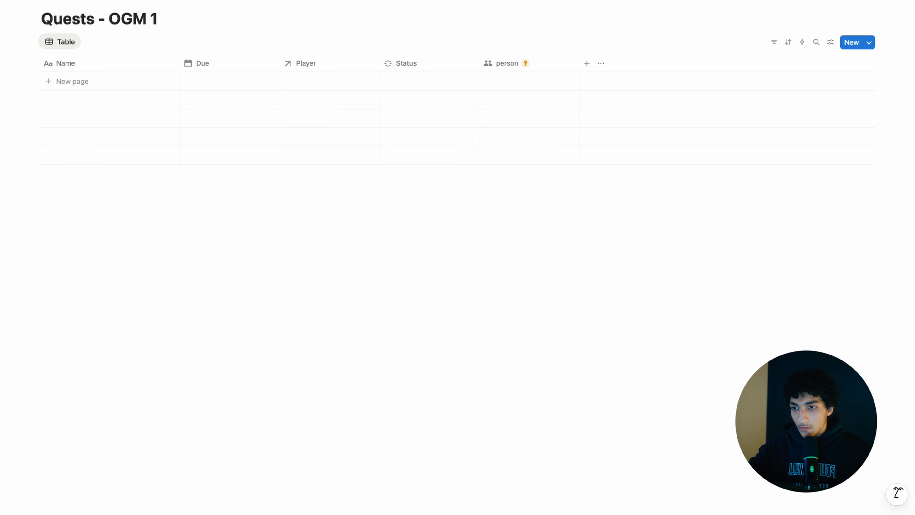
left_click(62, 0)
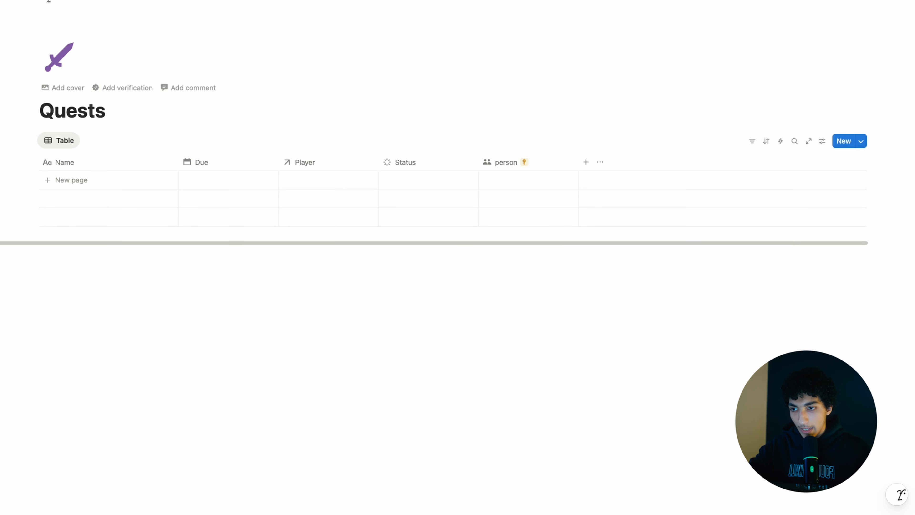
left_click(62, 0)
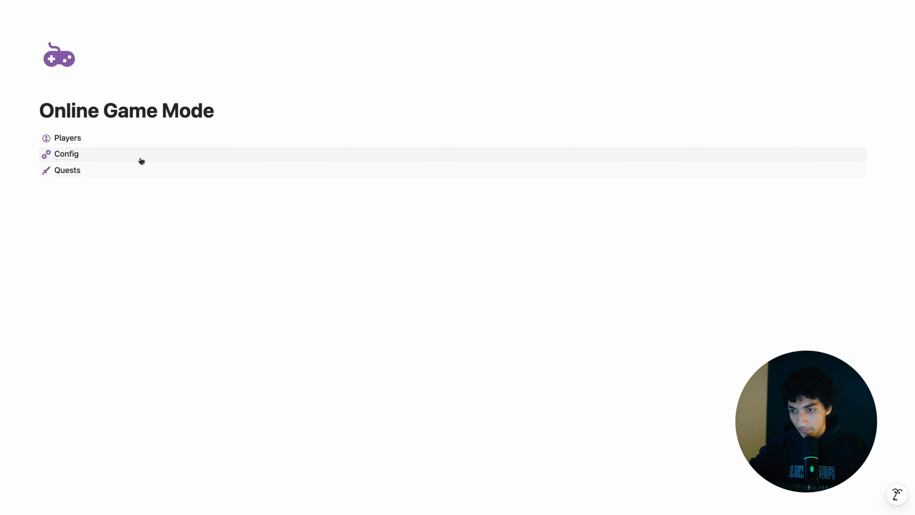
left_click(132, 143)
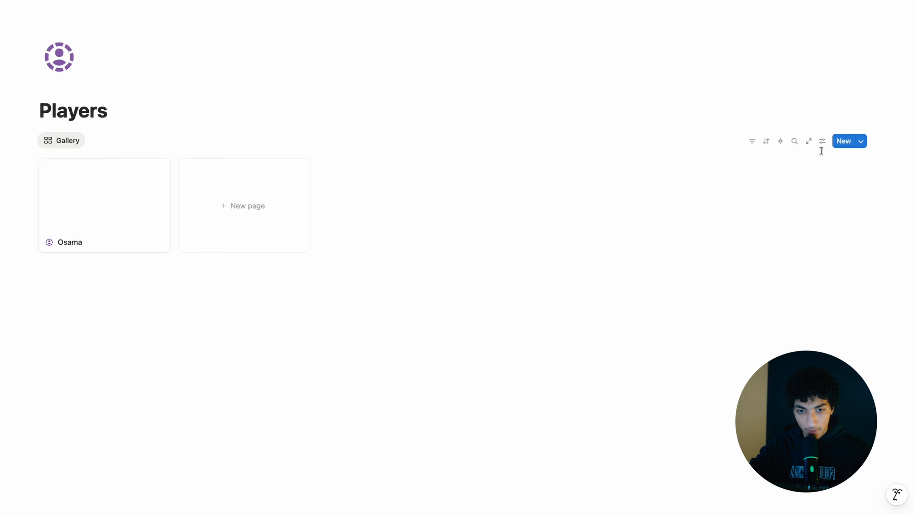
left_click(808, 140)
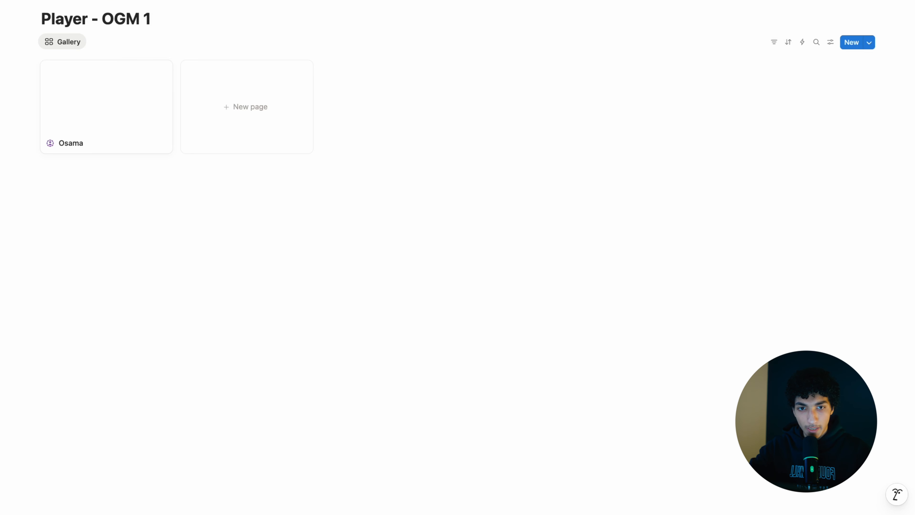
- Invite the existing guest to the player database with Can view access
left_click(845, 5)
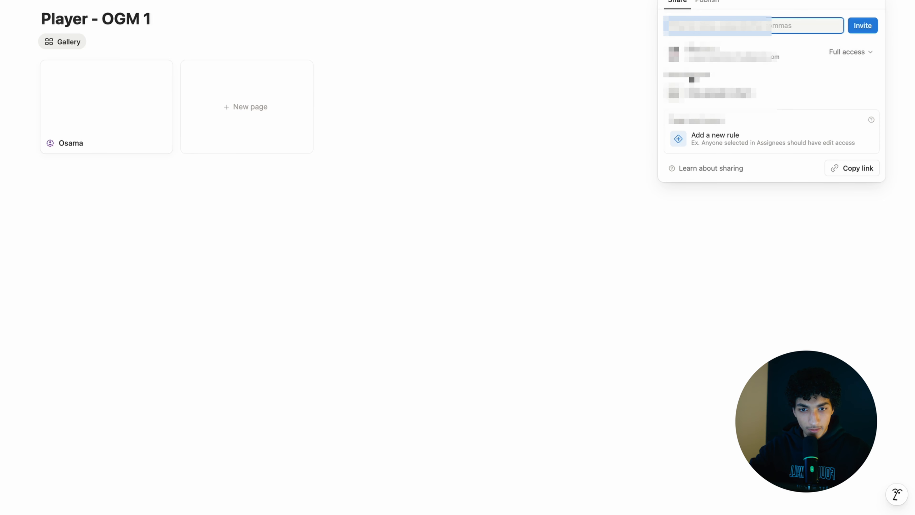
left_click(748, 26)
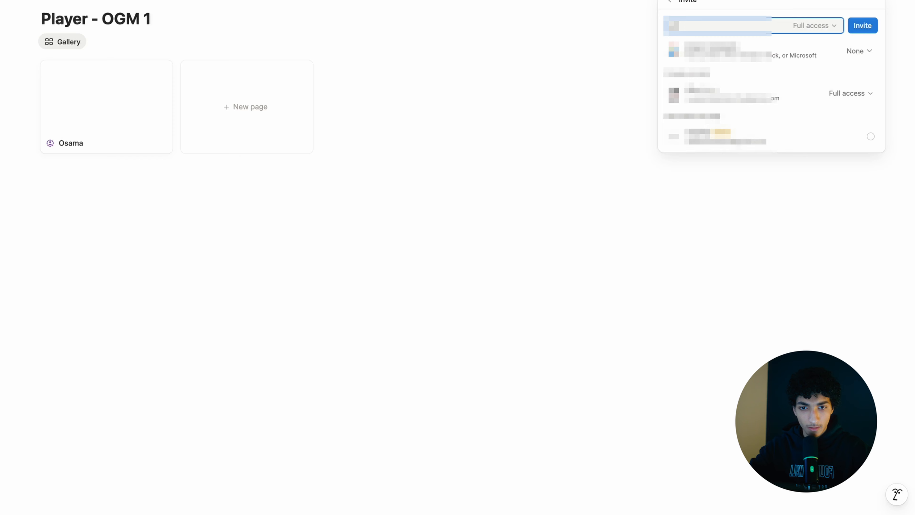
left_click(712, 141)
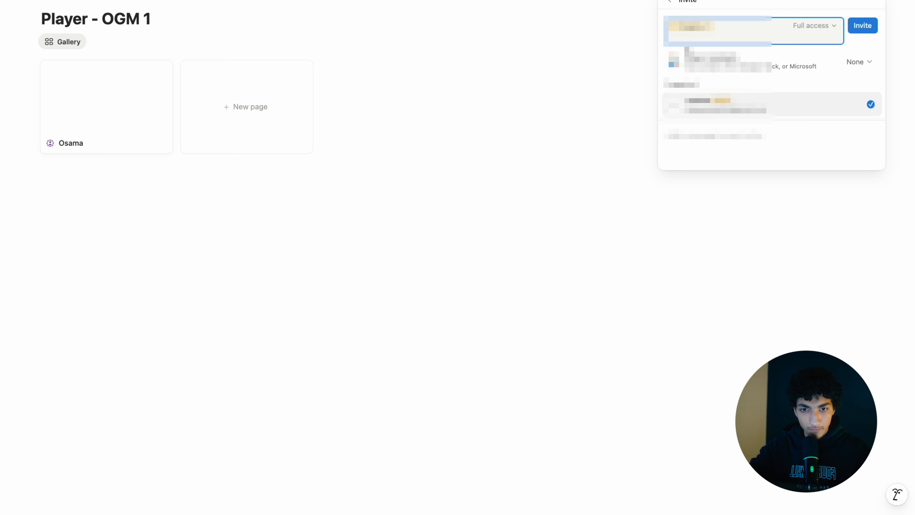
left_click(836, 27)
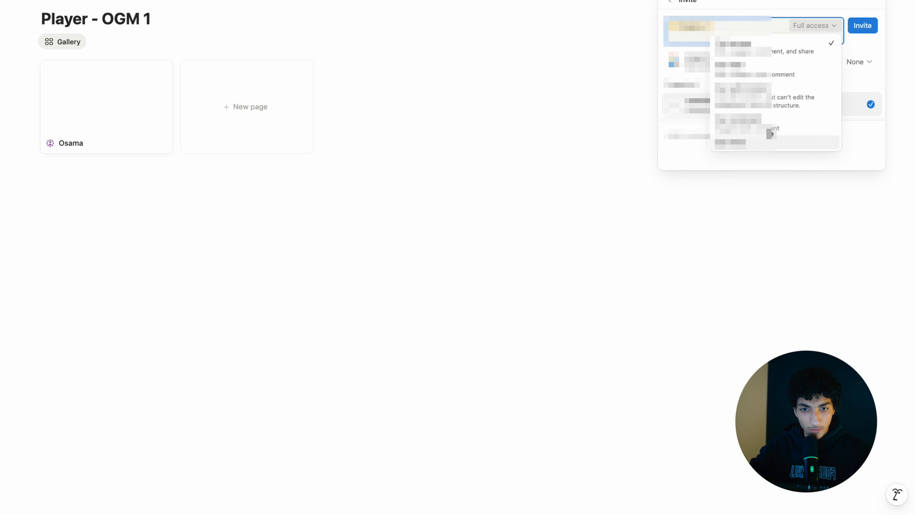
left_click(771, 72)
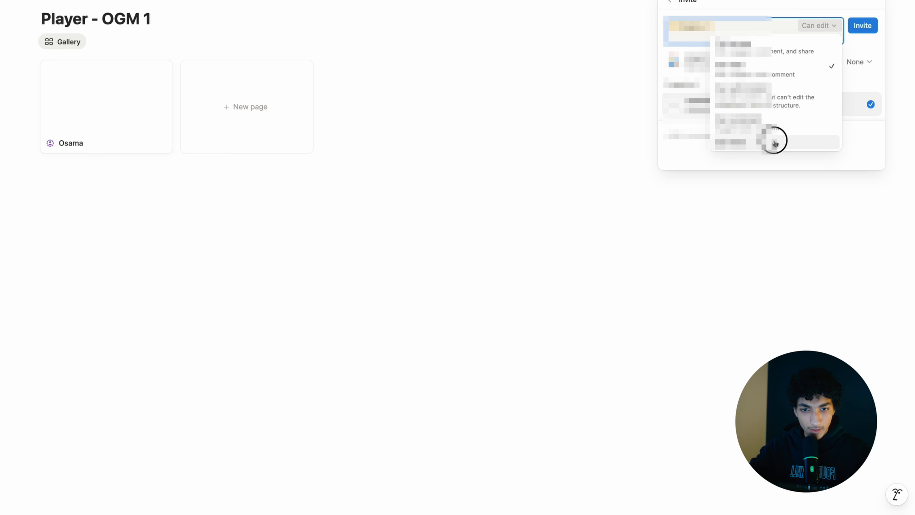
left_click(861, 26)
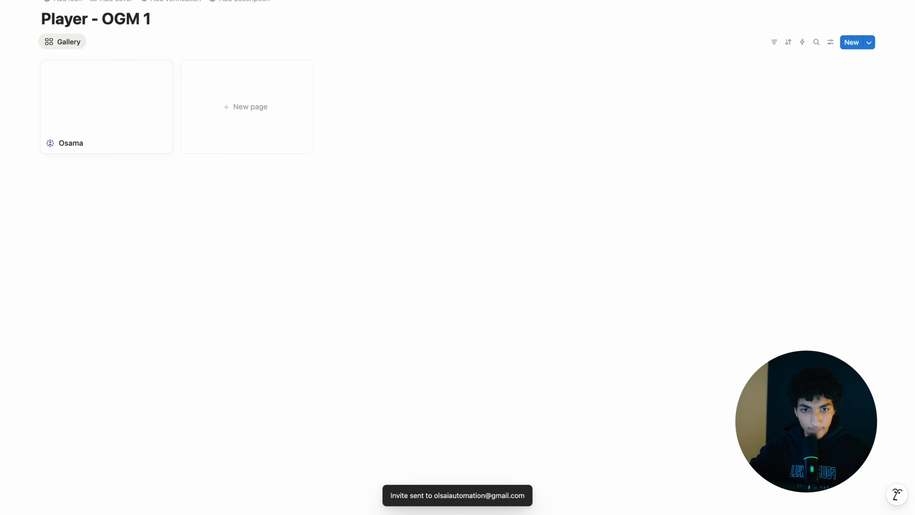
- Create a page-level access rule on the player database that gives anyone in the Person property Can view access
left_click(863, 0)
left_click(715, 167)
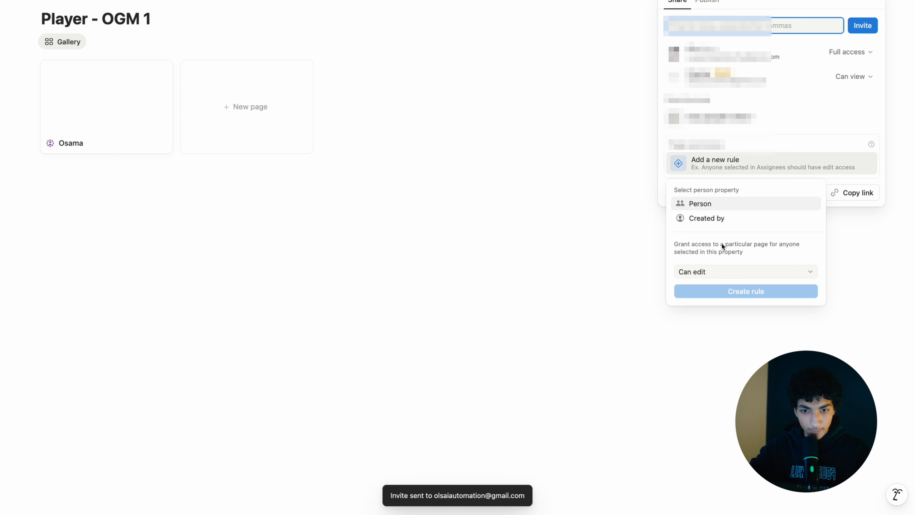
left_click(719, 274)
left_click(721, 335)
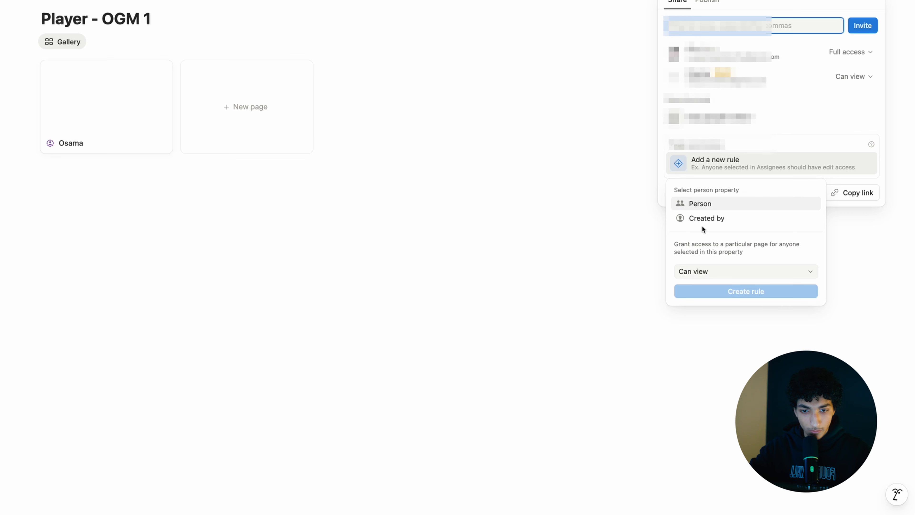
left_click(701, 204)
left_click(760, 291)
left_click(431, 231)
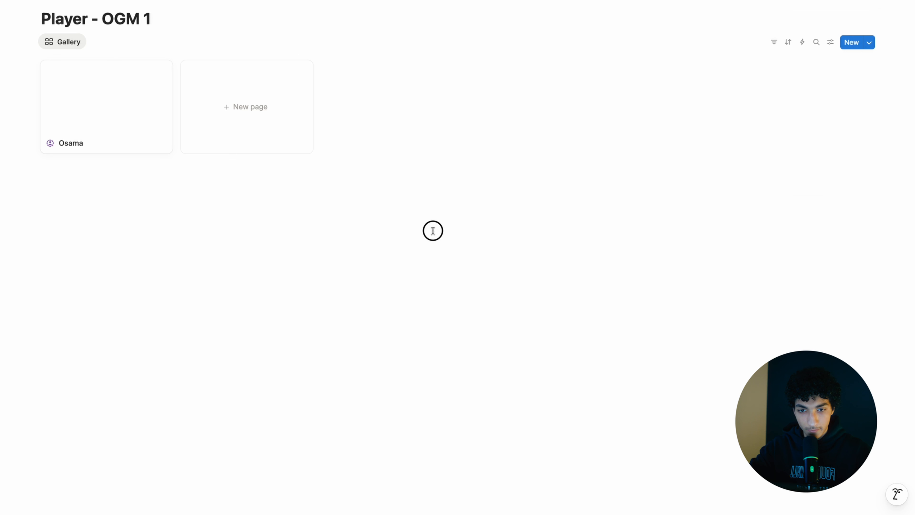
- Assign the guest in the existing player entry's Person property and close the entry
left_click(122, 117)
left_click(420, 172)
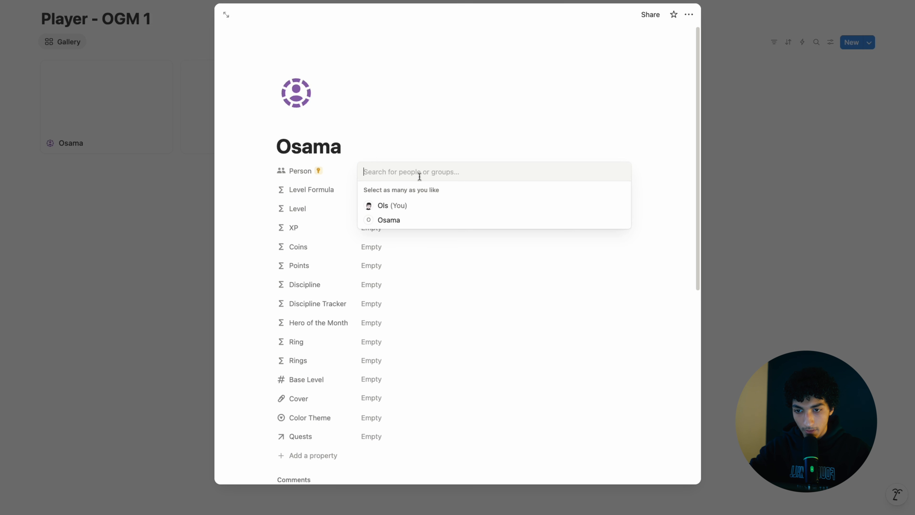
left_click(429, 221)
left_click(779, 166)
- Return to the Quests page and set the New Quest template as default only on the Table view
key("F4")
key("F4")
key("super+[")
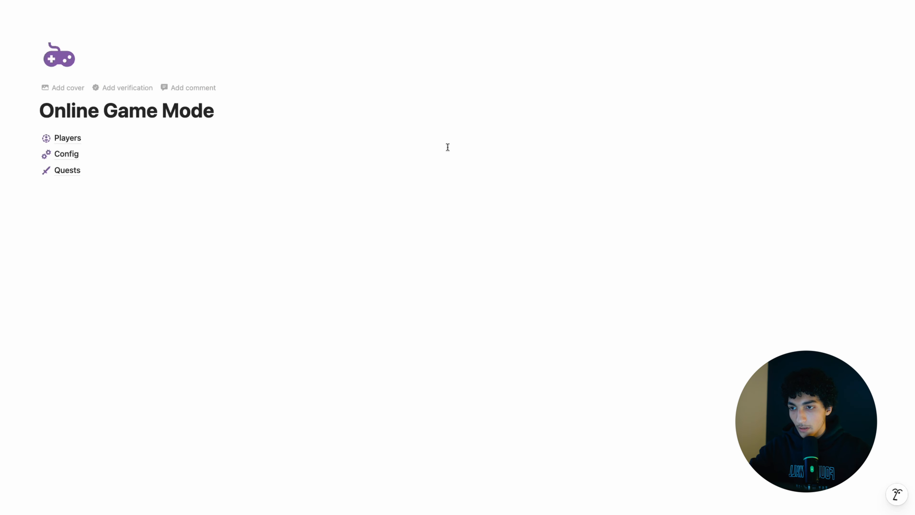
left_click(195, 175)
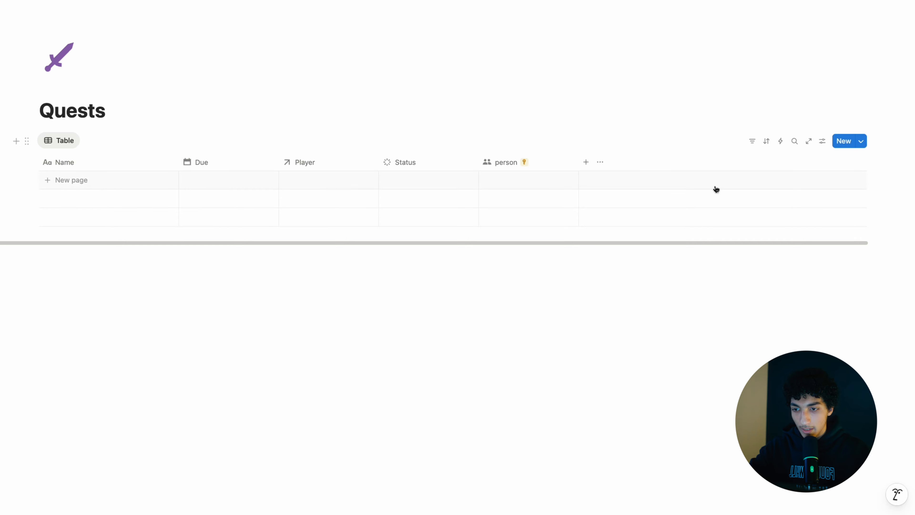
left_click(861, 141)
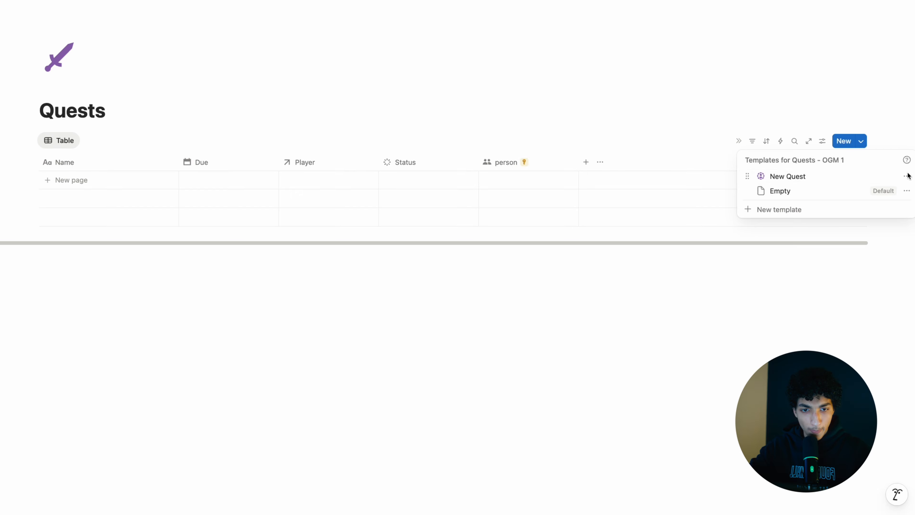
left_click(907, 177)
left_click(880, 192)
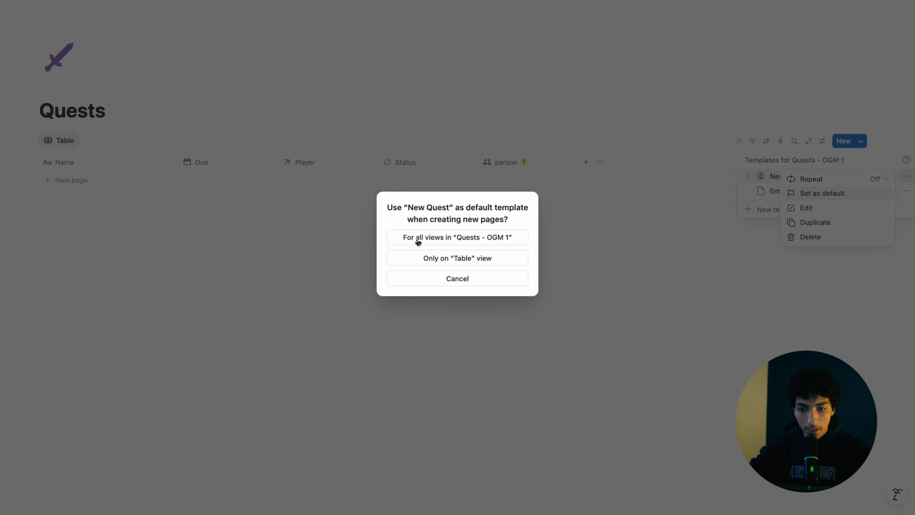
left_click(459, 255)
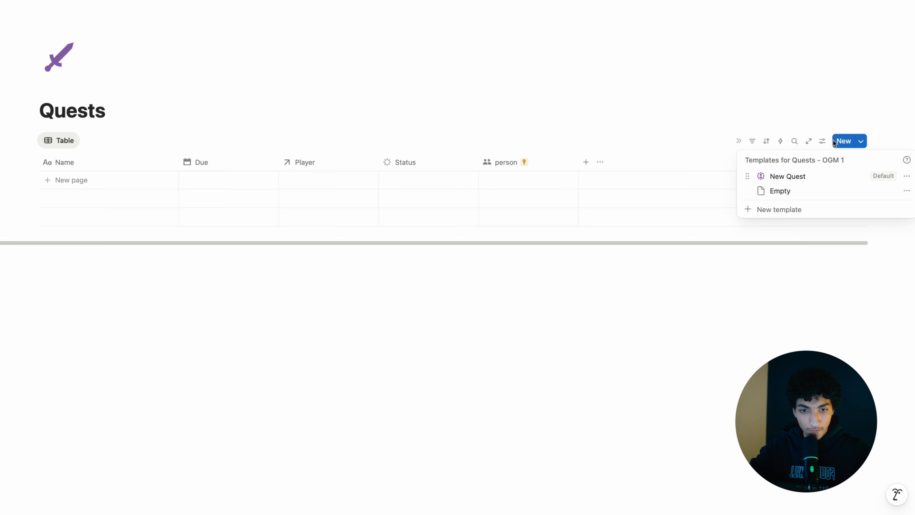
- Rename the quests table view with the player's name and give it the sword icon
left_click(822, 142)
left_click(820, 180)
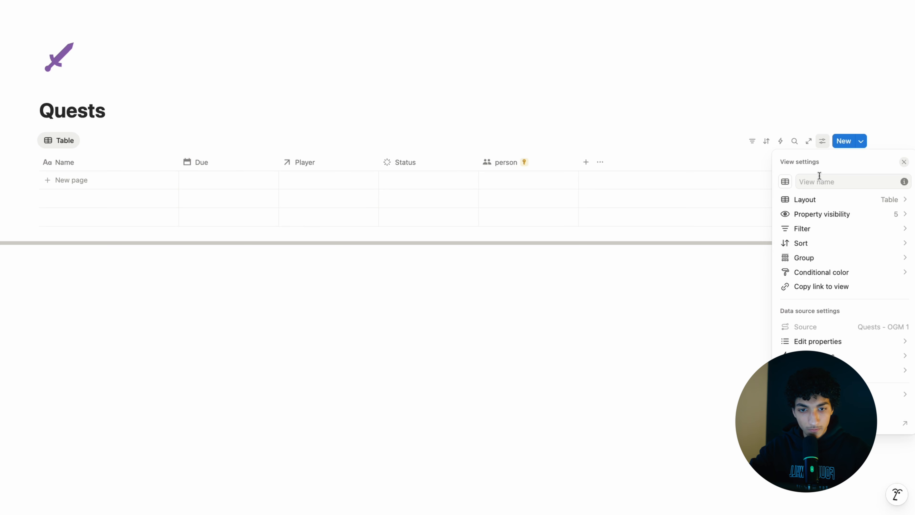
type("Osama")
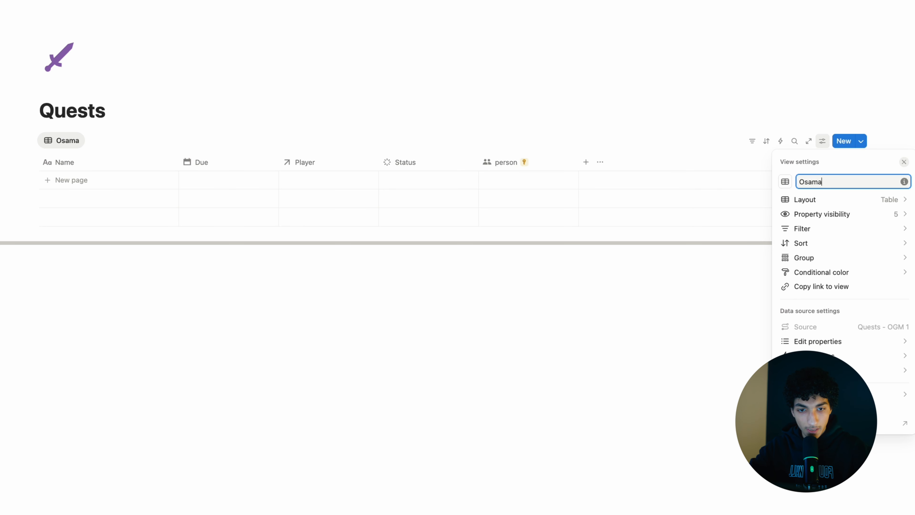
left_click(785, 182)
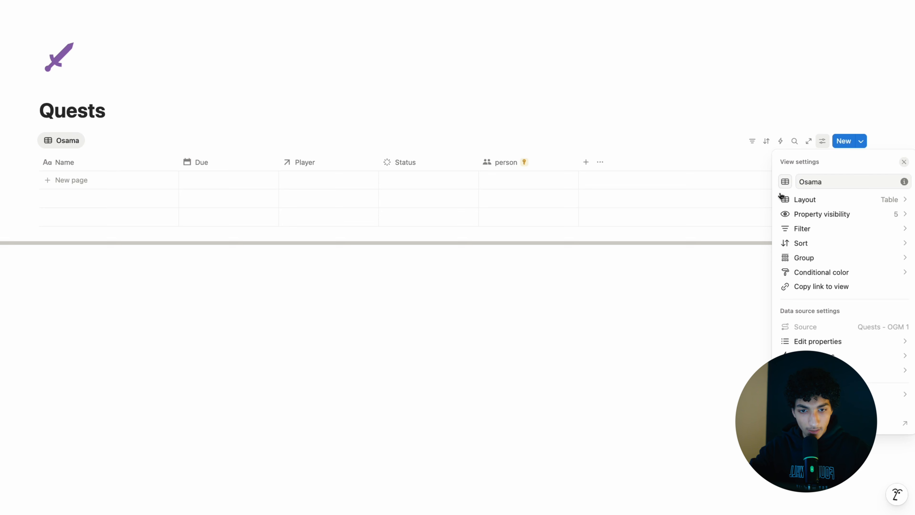
left_click(700, 256)
left_click(874, 141)
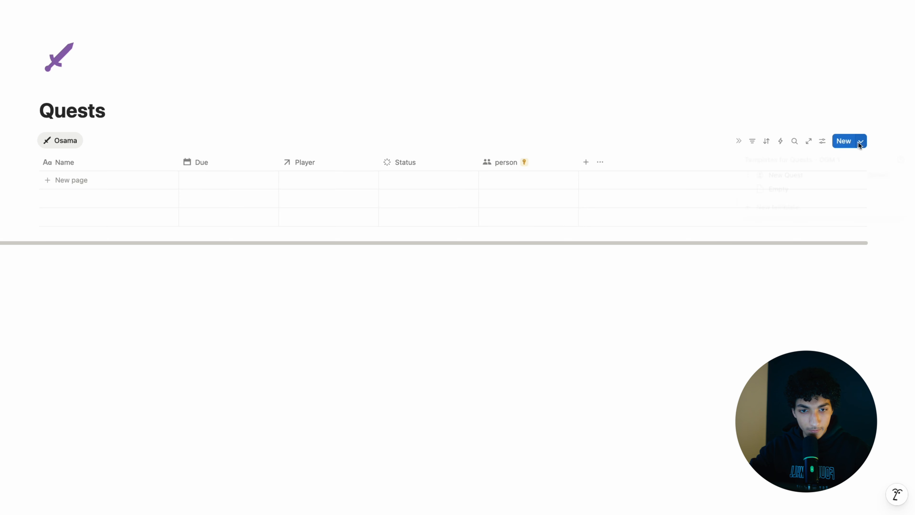
- Assign the guest in the New Quest template's person property and move the Player property below Status
left_click(861, 141)
left_click(907, 176)
left_click(869, 208)
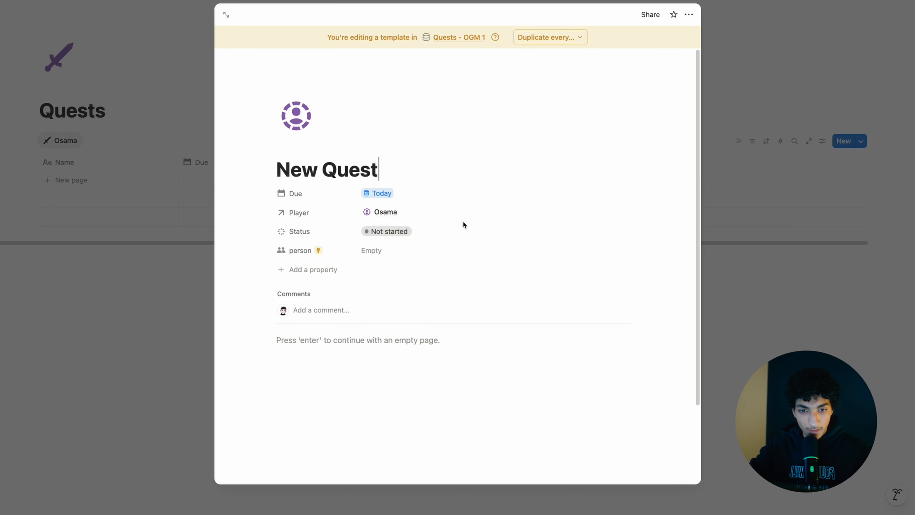
left_click(404, 251)
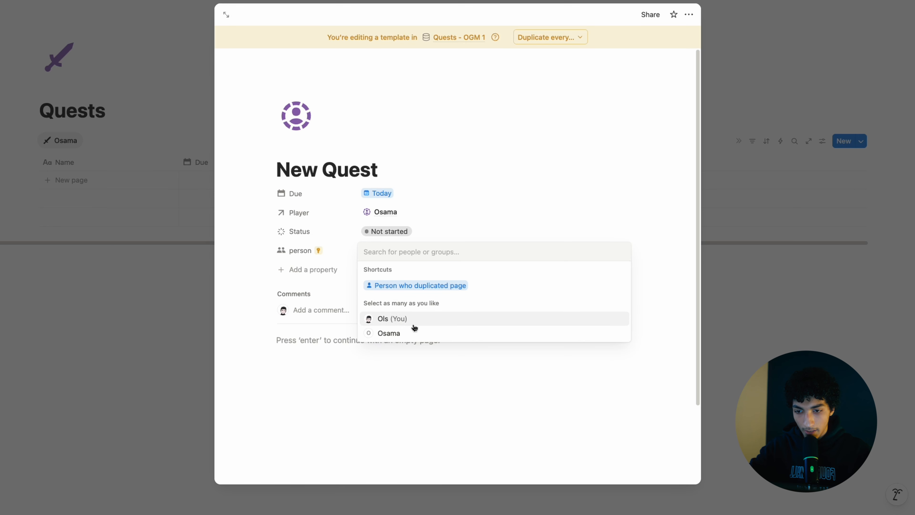
left_click(416, 333)
left_click(404, 188)
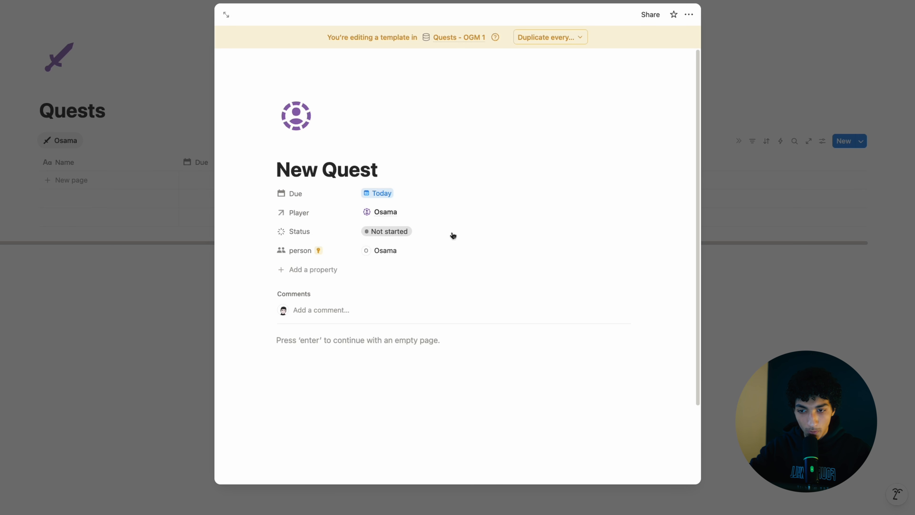
left_click_drag(319, 213, 319, 237)
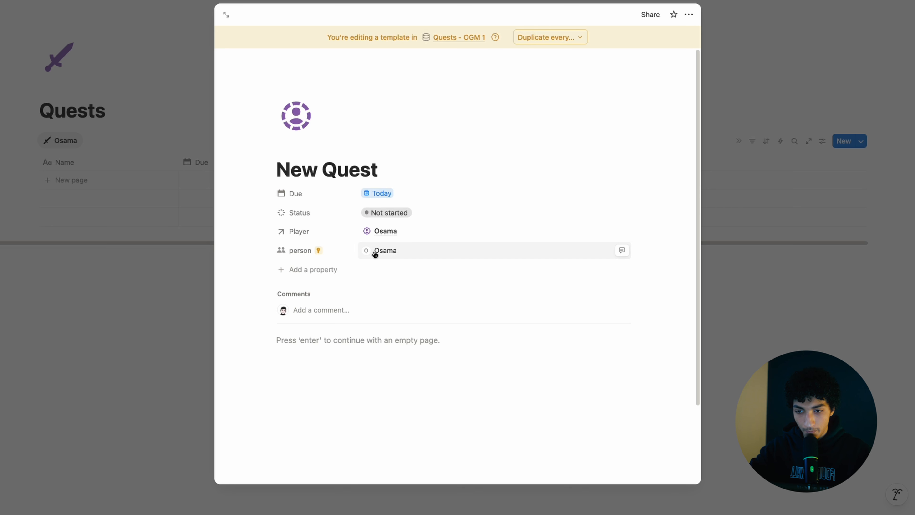
- Add a select property named Energy to the New Quest template and give it the charging-battery icon
left_click(332, 267)
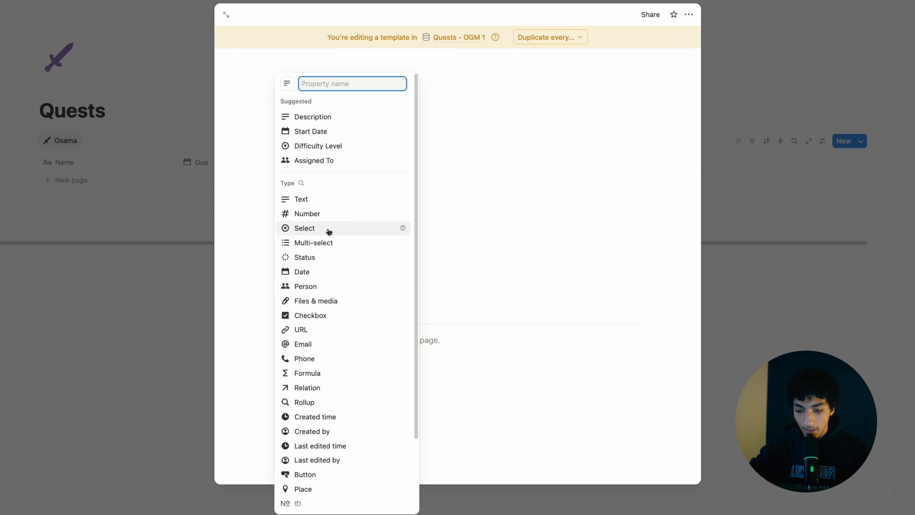
type("Select")
key("Return")
key("BackSpace")
type("Energy")
left_click(287, 292)
type("fire")
left_click(288, 292)
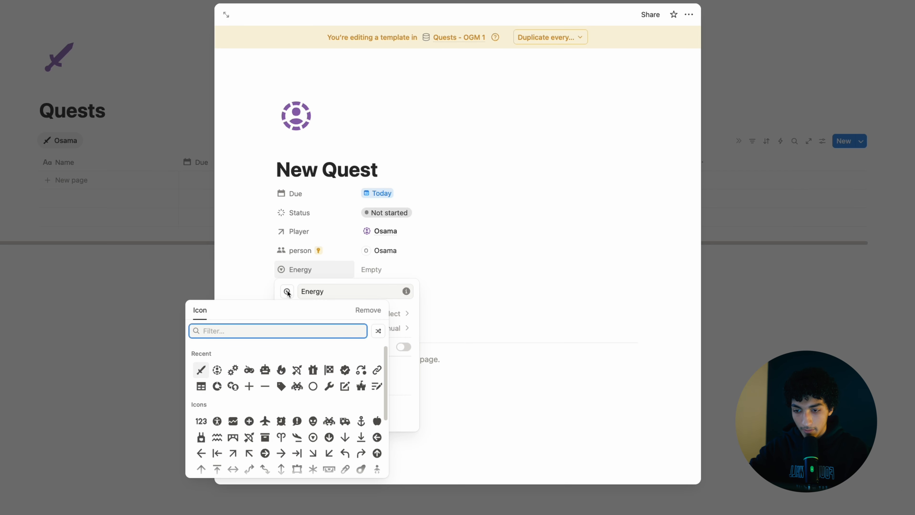
type("power")
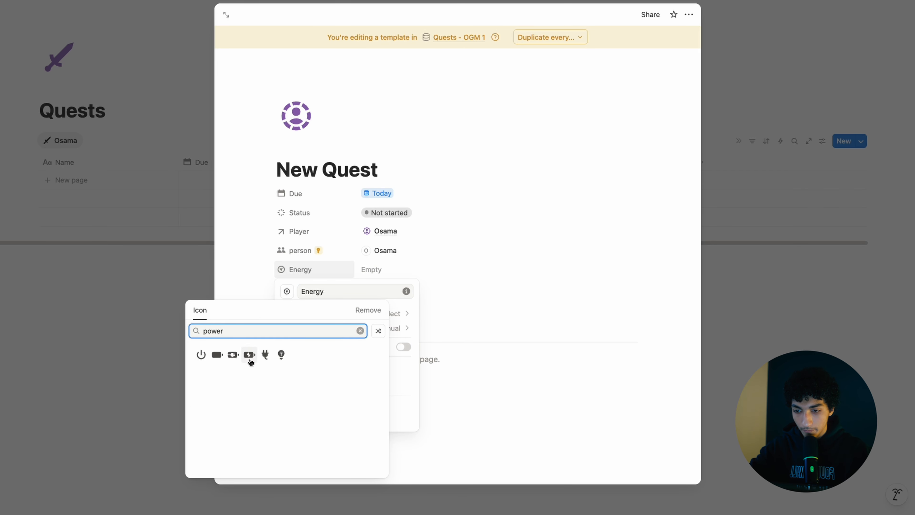
left_click(250, 353)
- Create the Energy options Low, Medium and High, leaving High selected in the template
left_click(394, 267)
left_click(394, 269)
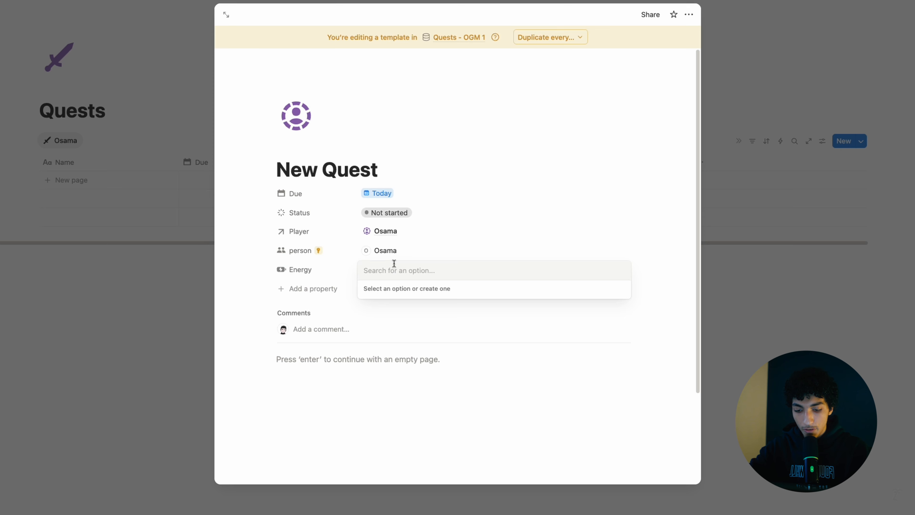
type("Low")
key("Return")
left_click(394, 269)
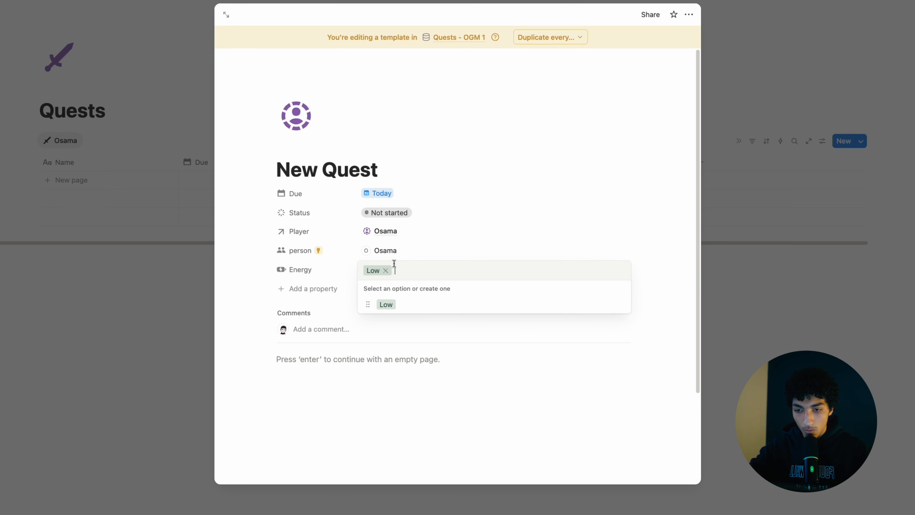
type("Medium")
key("Return")
left_click(394, 268)
type("High")
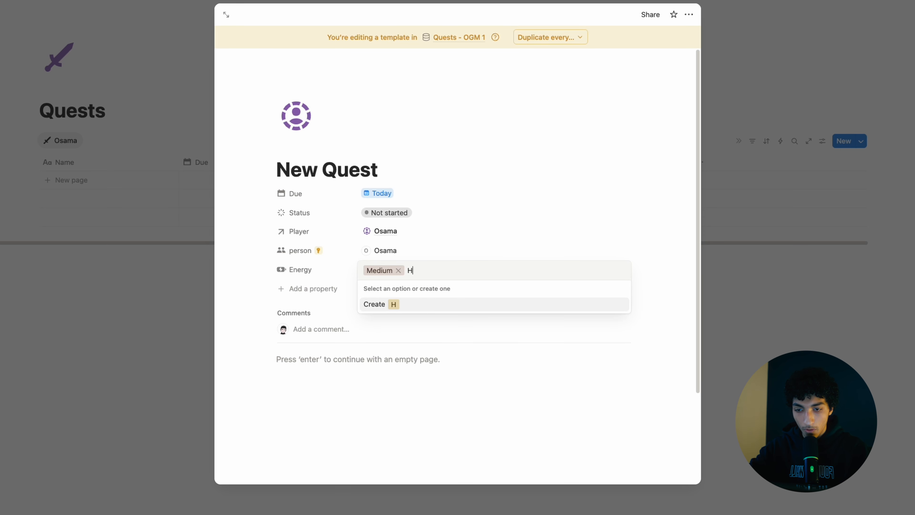
key("Return")
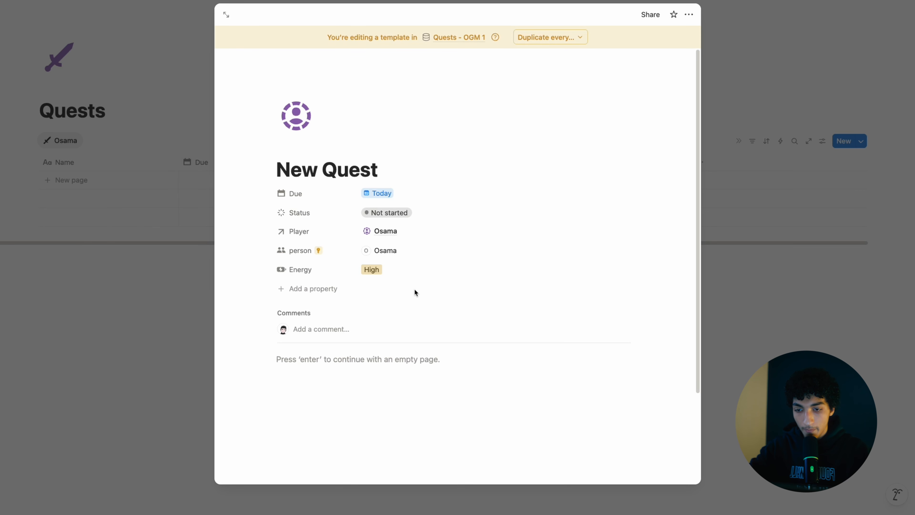
- Clear the template's Energy value and start a new relation property linked to the Points Setting - OGM 1 data source
left_click(388, 271)
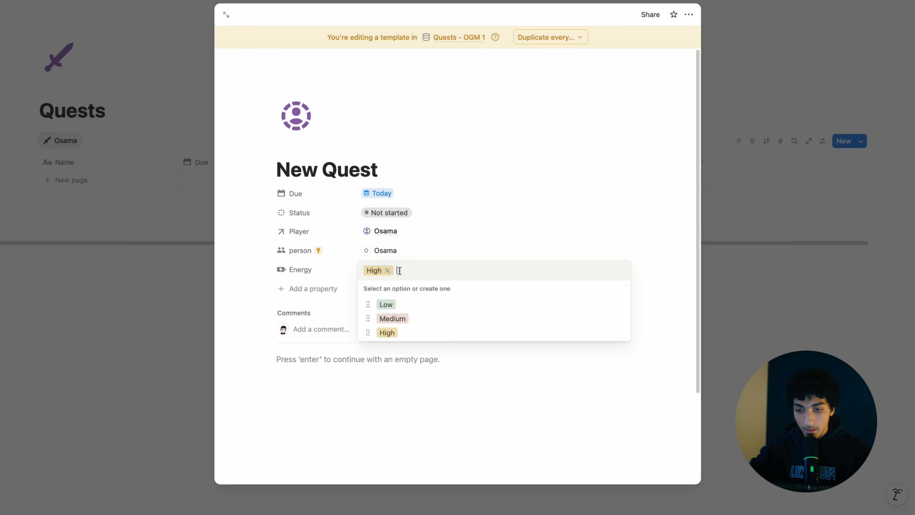
left_click(314, 288)
type("relation")
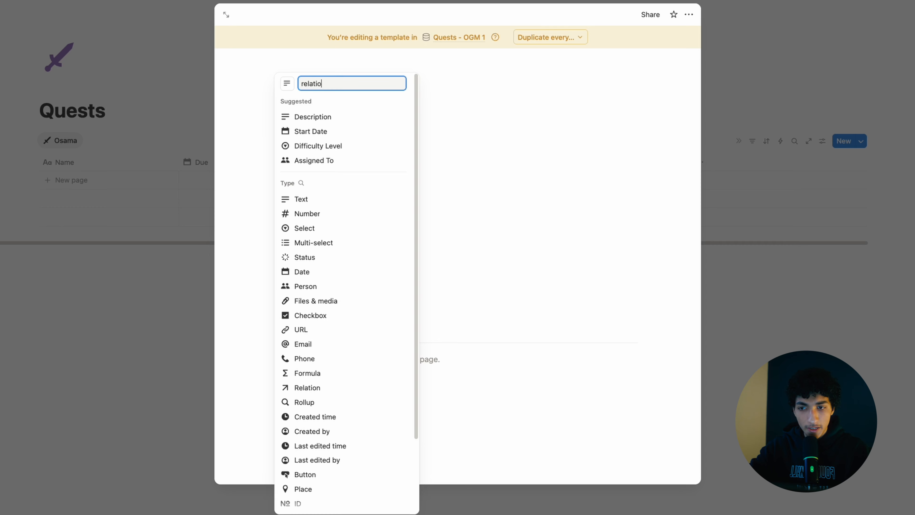
key("Return")
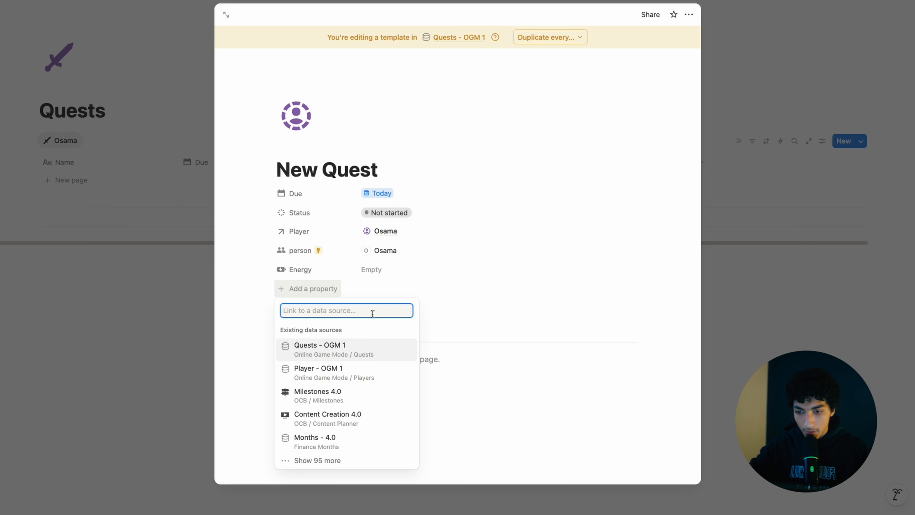
type("Points setting")
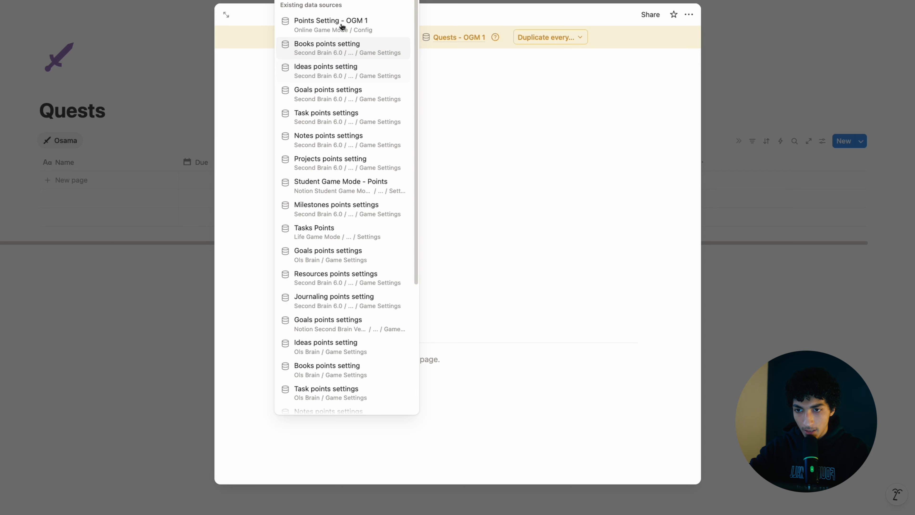
left_click(371, 26)
- Name the relation Points Setting, make it two-way with the related property named Quests, and add it to the template
key("BackSpace")
key("BackSpace")
key("BackSpace")
key("BackSpace")
key("BackSpace")
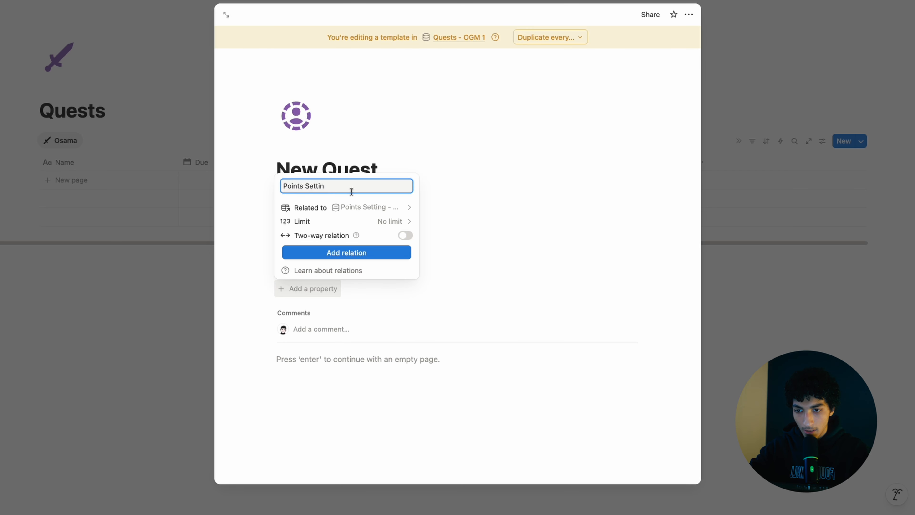
left_click(339, 236)
type("Quests")
left_click(323, 251)
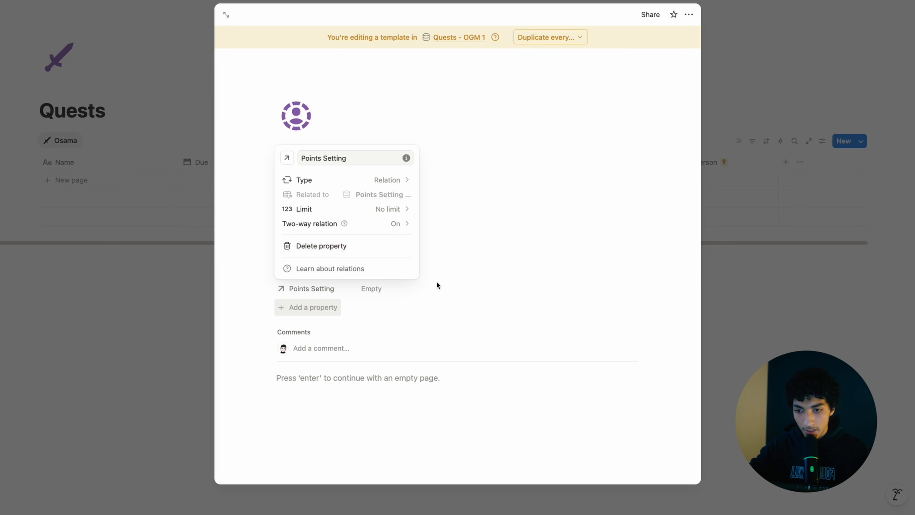
left_click(428, 291)
- Link the Quests page in the template's Points Setting relation
left_click(436, 288)
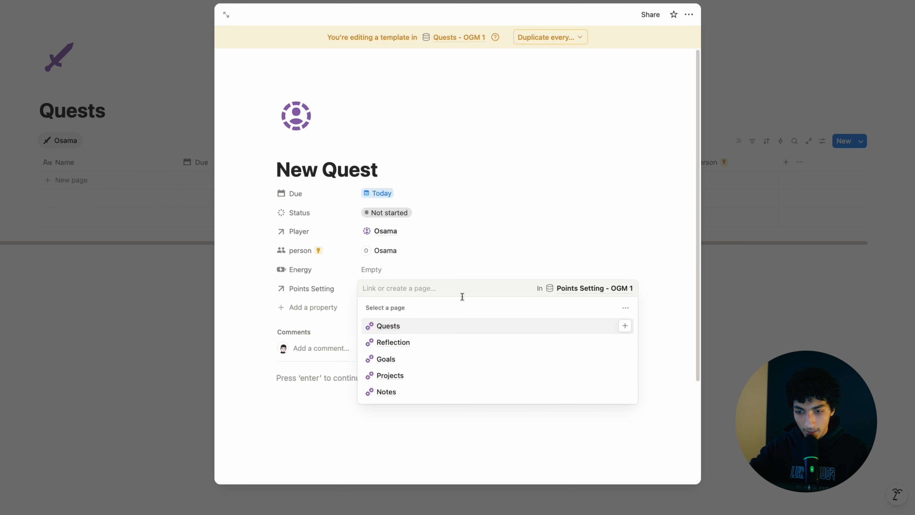
left_click(408, 327)
key("Escape")
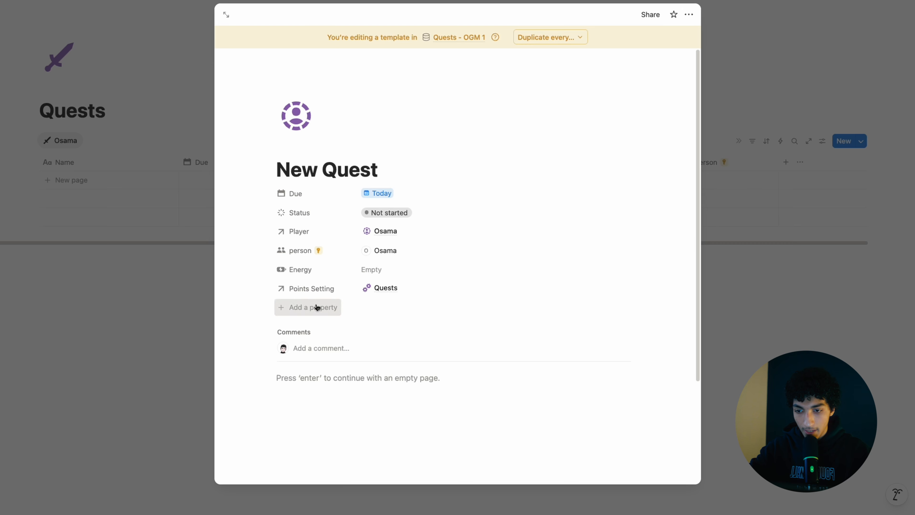
left_click(316, 307)
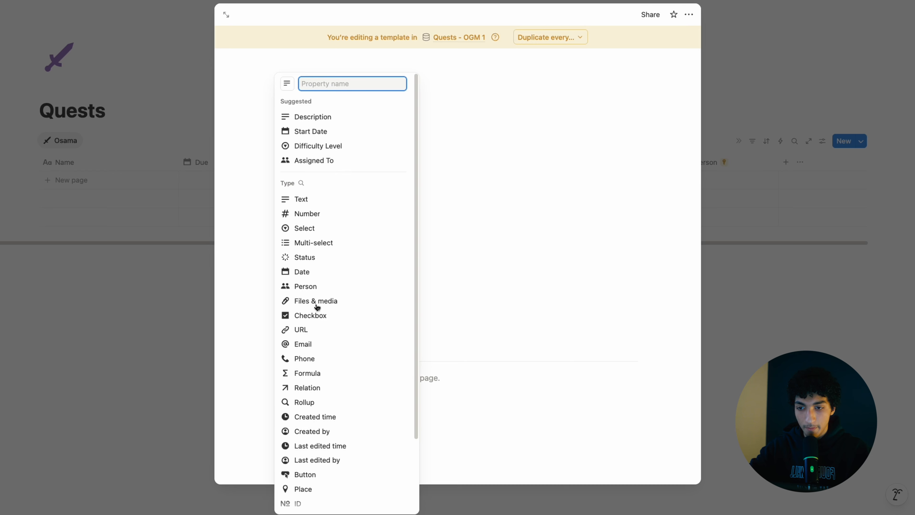
left_click(479, 295)
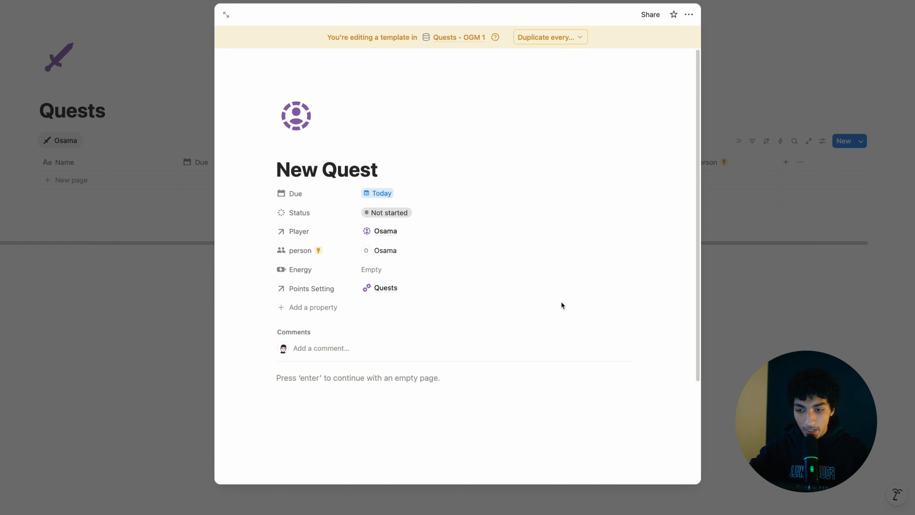
- Add a rollup property named XP to the New Quest template
left_click(326, 307)
type("rollup")
key("Return")
double_click(339, 329)
type("XP")
- Configure the XP rollup to sum the XP property through the Points Setting relation
left_click(395, 306)
left_click(396, 307)
left_click(403, 322)
left_click(397, 352)
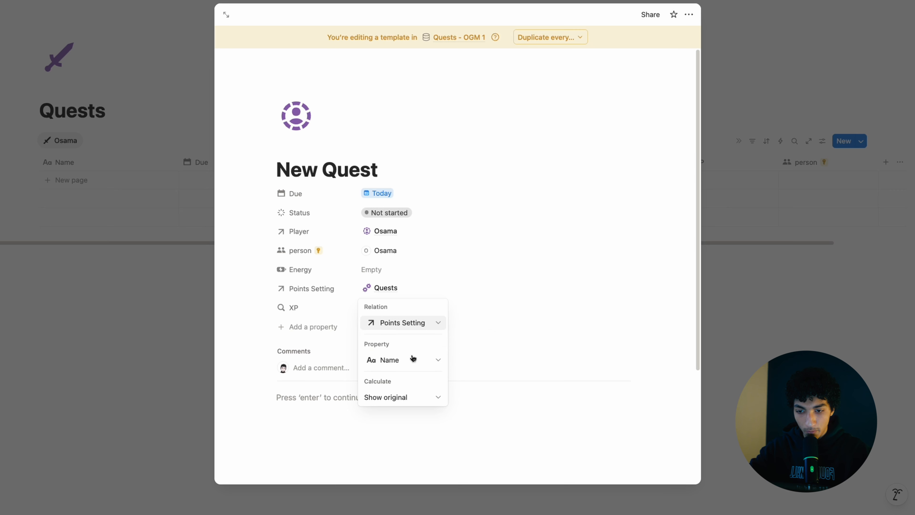
left_click(413, 360)
left_click(393, 433)
left_click(402, 397)
mouse_move(393, 471)
left_click(481, 435)
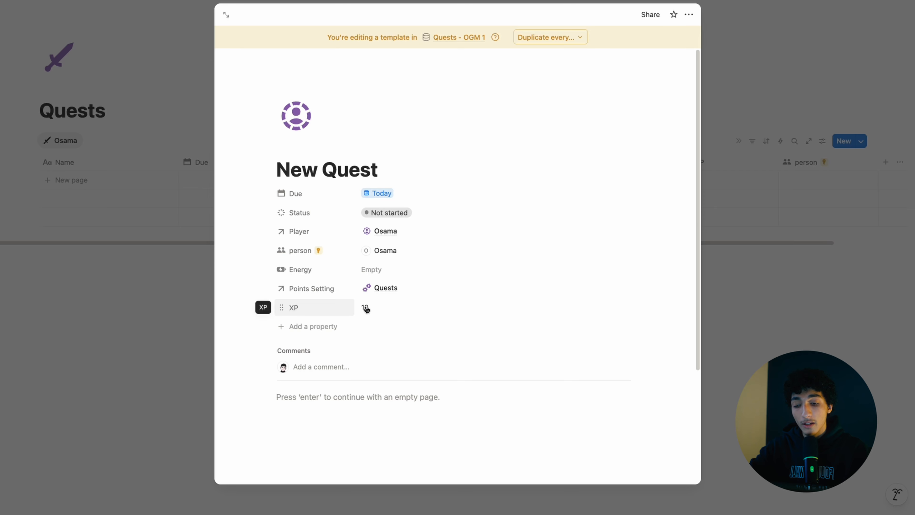
- Change the XP property's type from rollup to formula
left_click(416, 269)
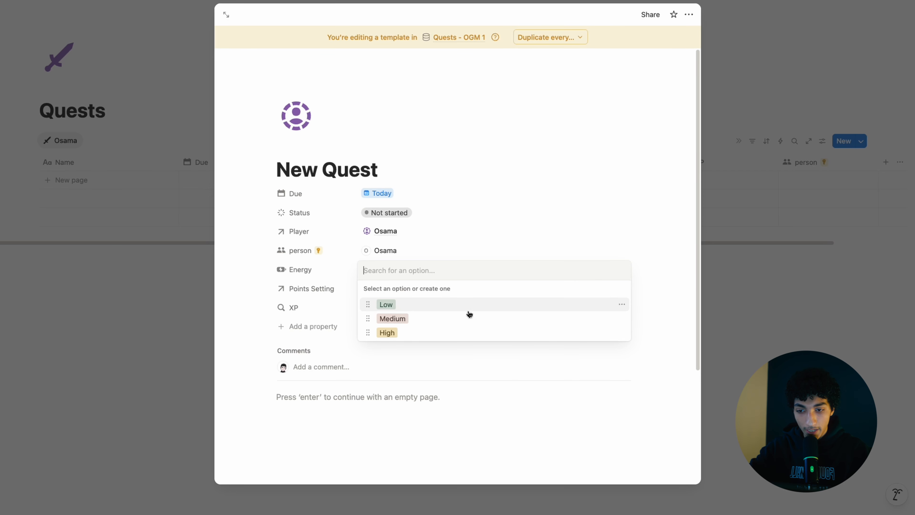
left_click(321, 317)
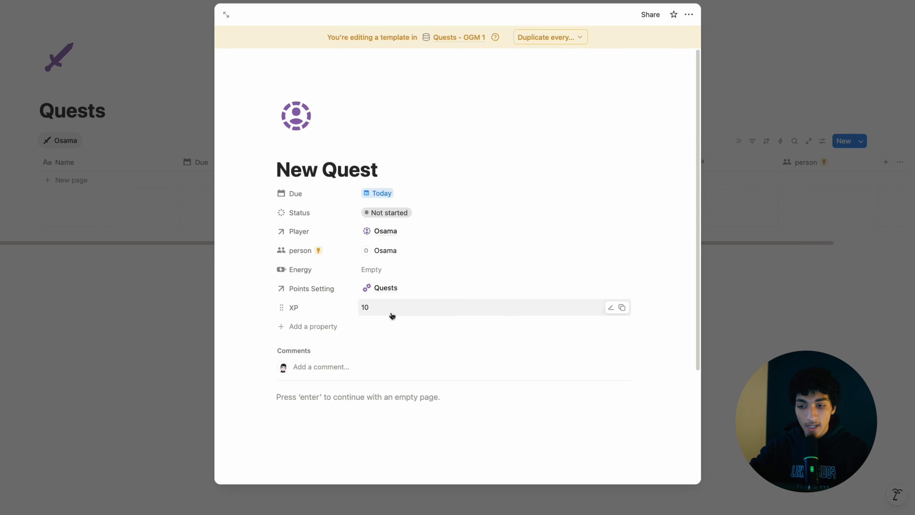
left_click(326, 307)
left_click(313, 340)
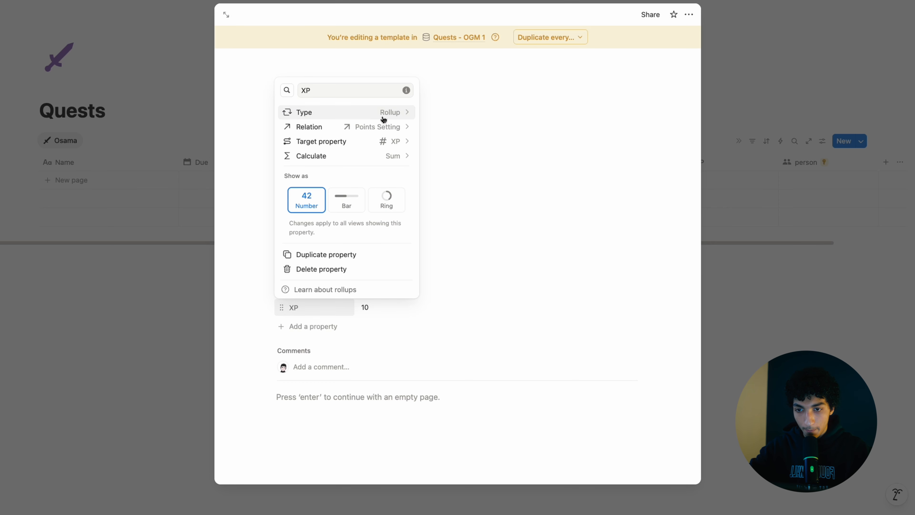
left_click(387, 129)
left_click(384, 112)
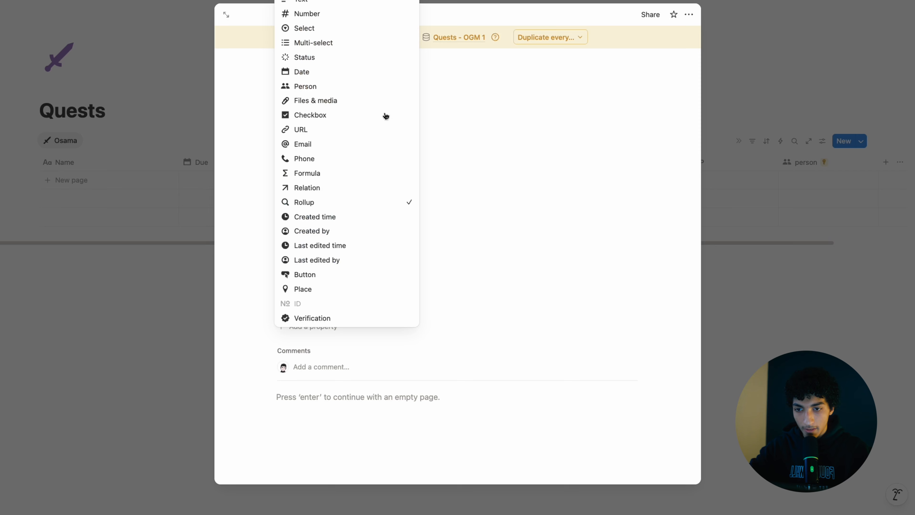
type("formula")
key("Return")
key("Escape")
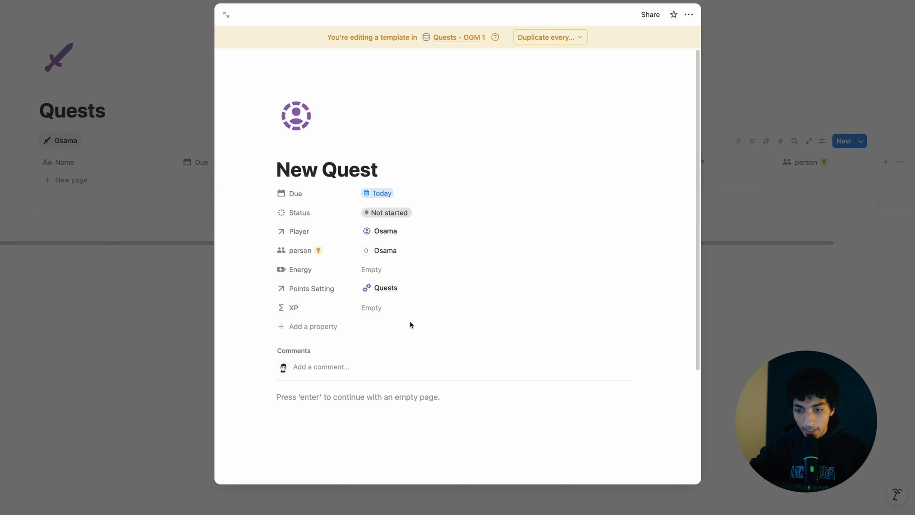
- Begin the XP formula with a let function defining BaseXP as the XP of the first Points Setting entry
left_click(408, 309)
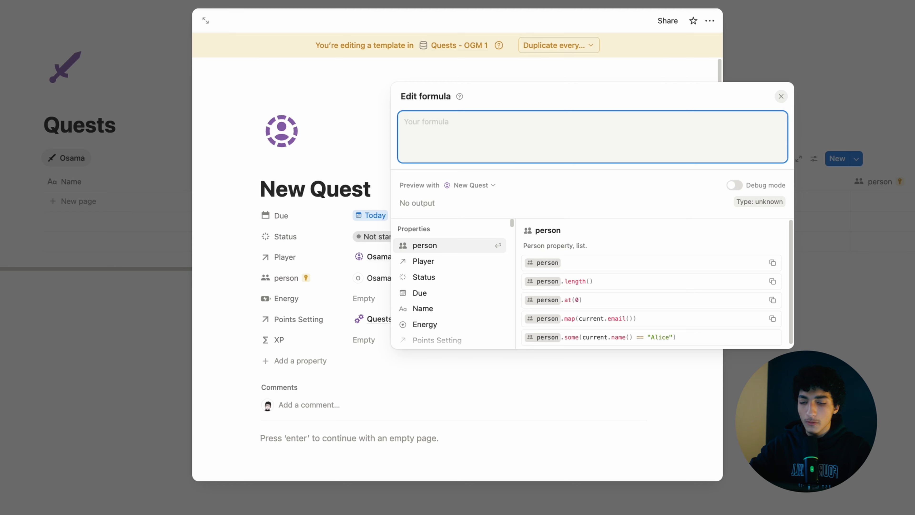
type("let")
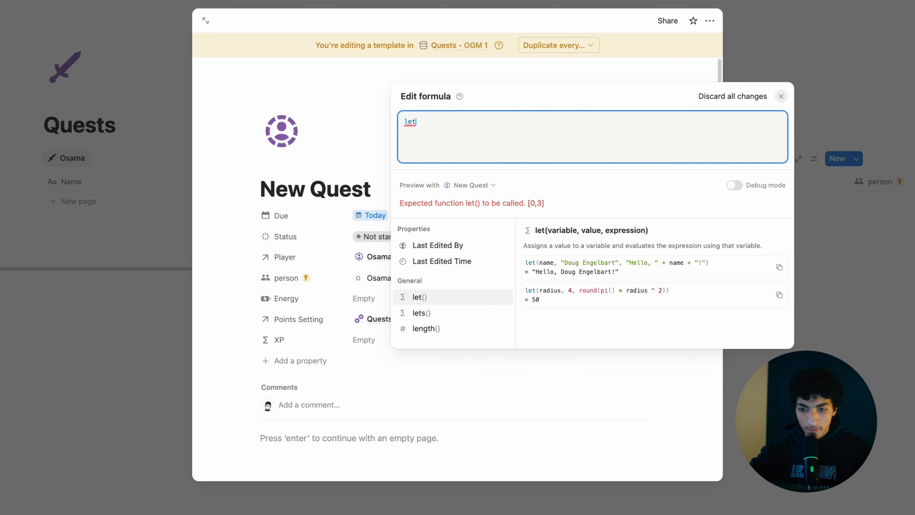
type("(")
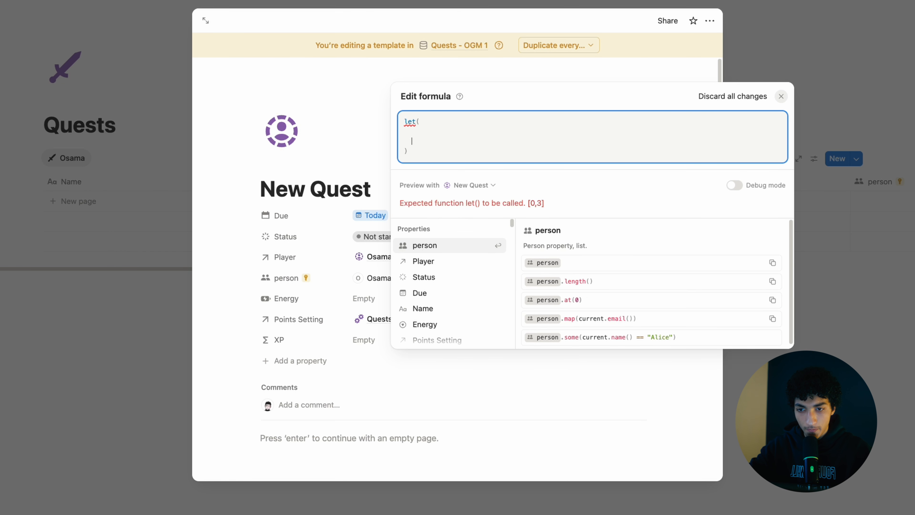
key("Up")
type("B")
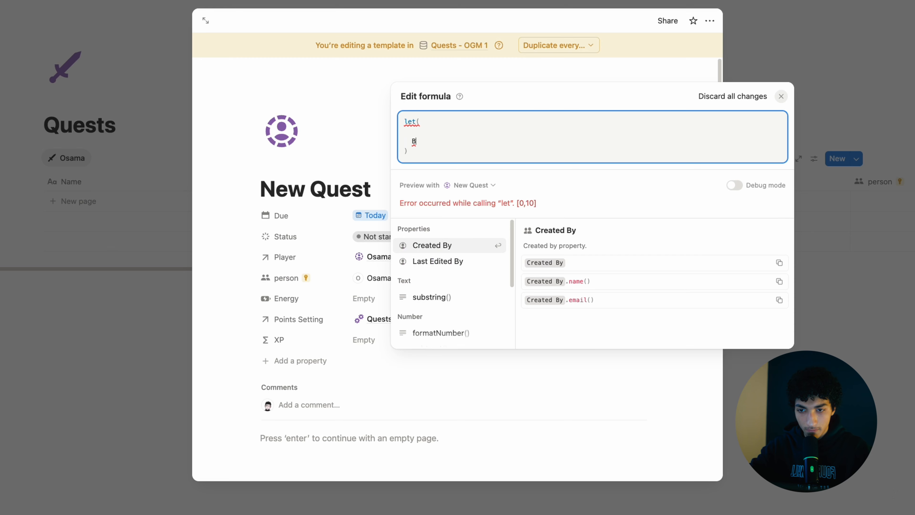
type("aseXP")
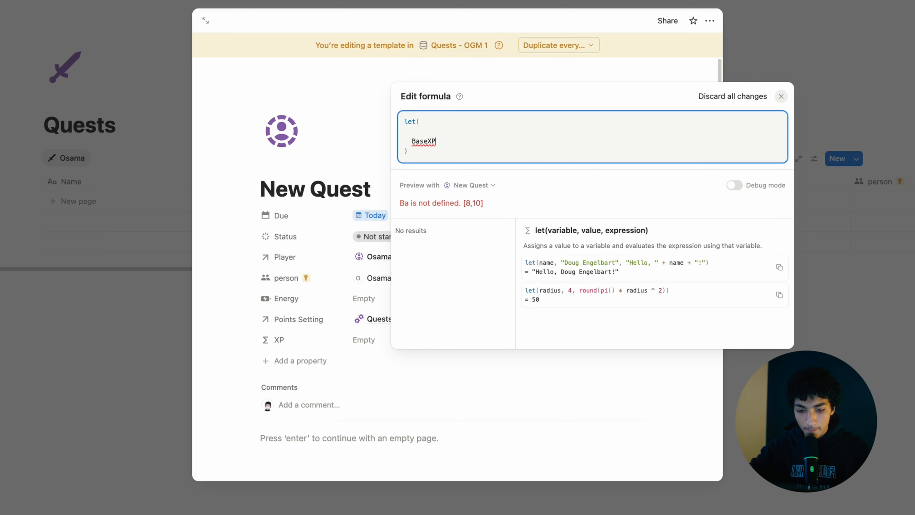
type(", ")
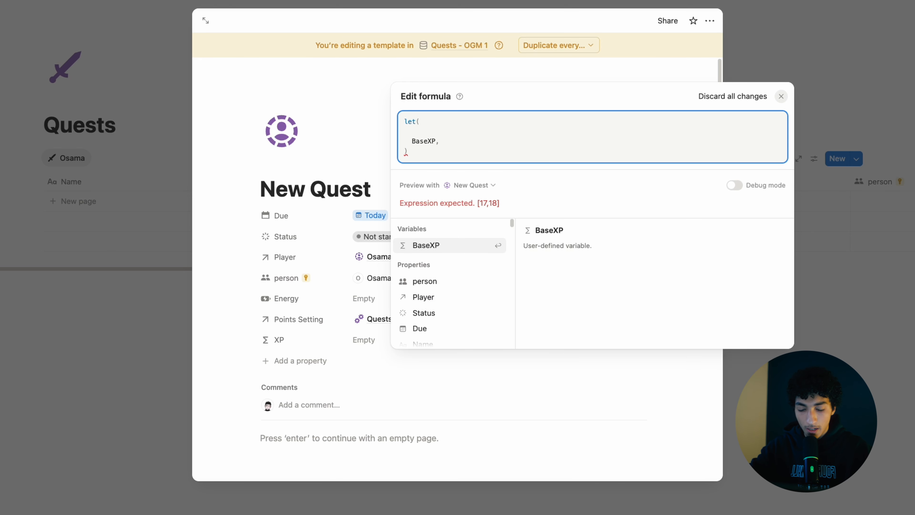
type("poin")
key("Return")
type(".firs")
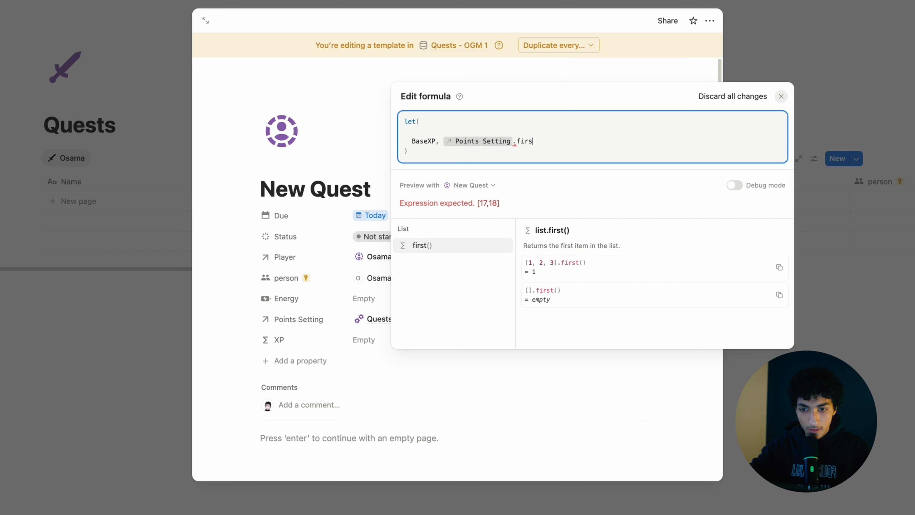
key("Return")
type(".xp")
key("Return")
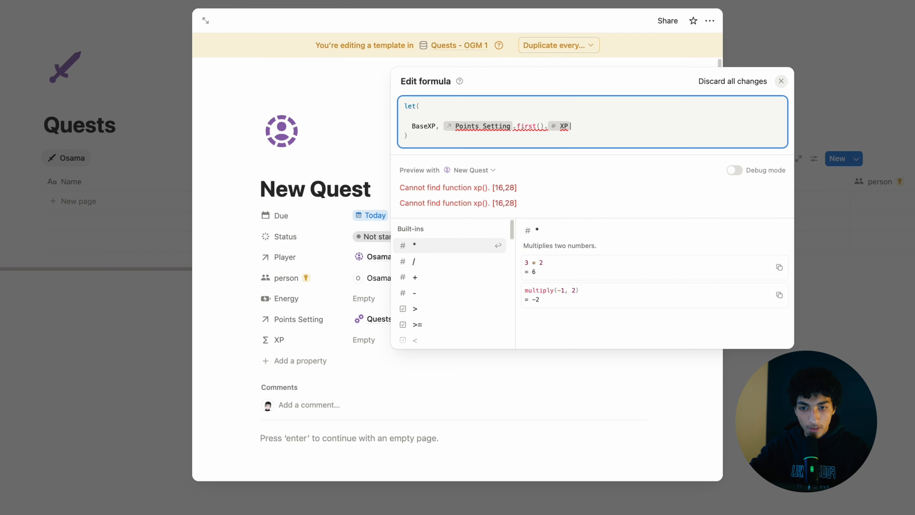
type(",")
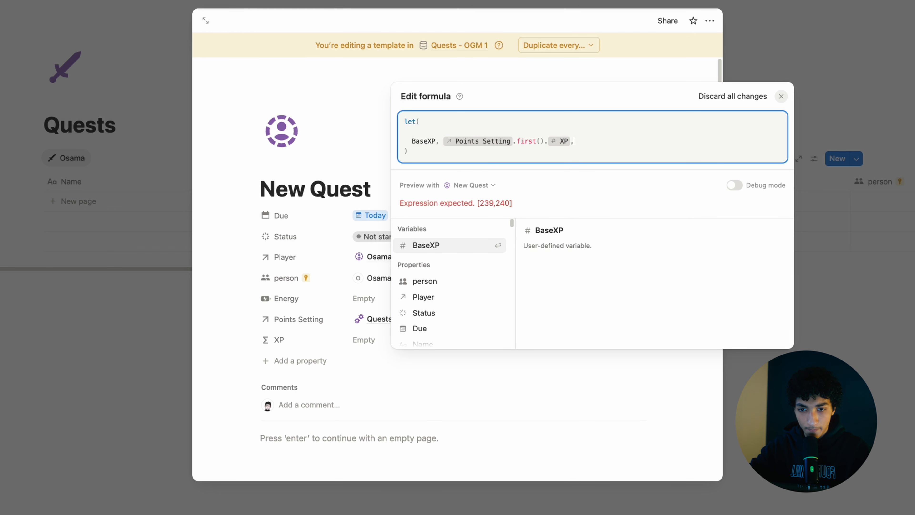
- Define a second variable named energy in the XP formula, taking the Energy property's value
key("shift+Return")
type("e")
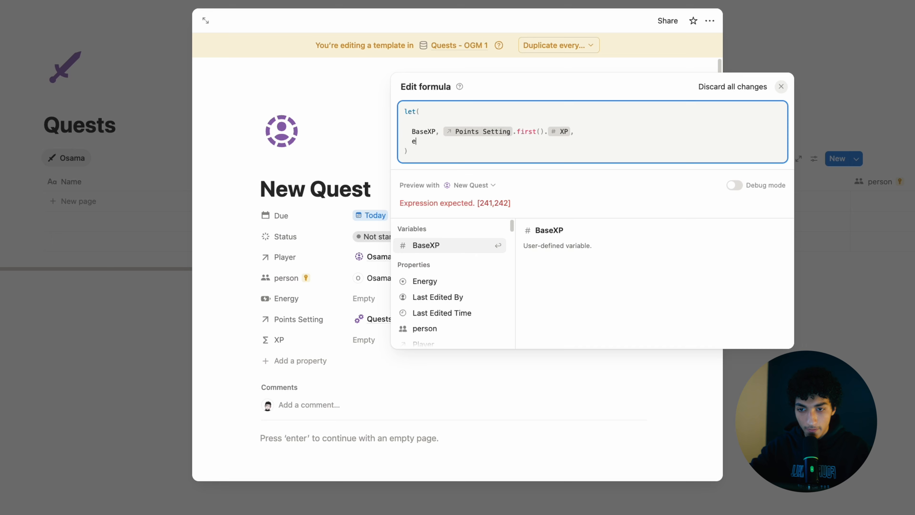
type("nergy, energy")
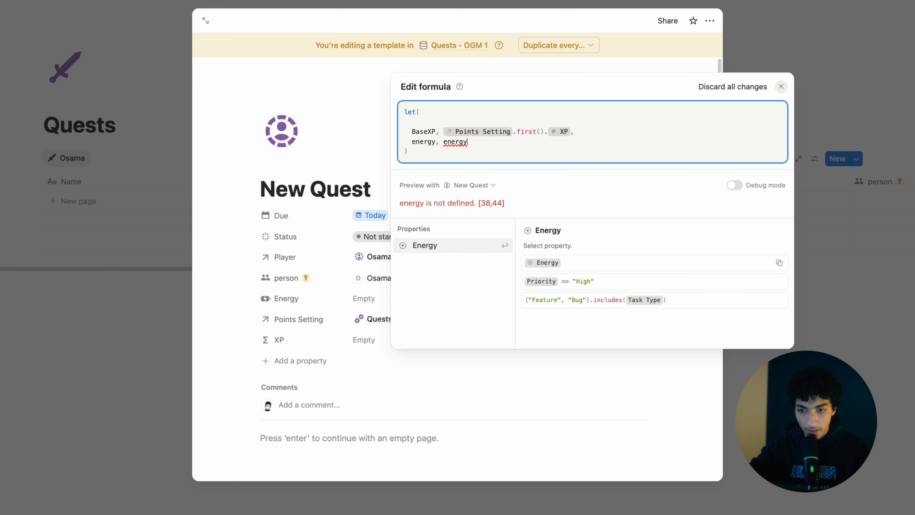
key("Return")
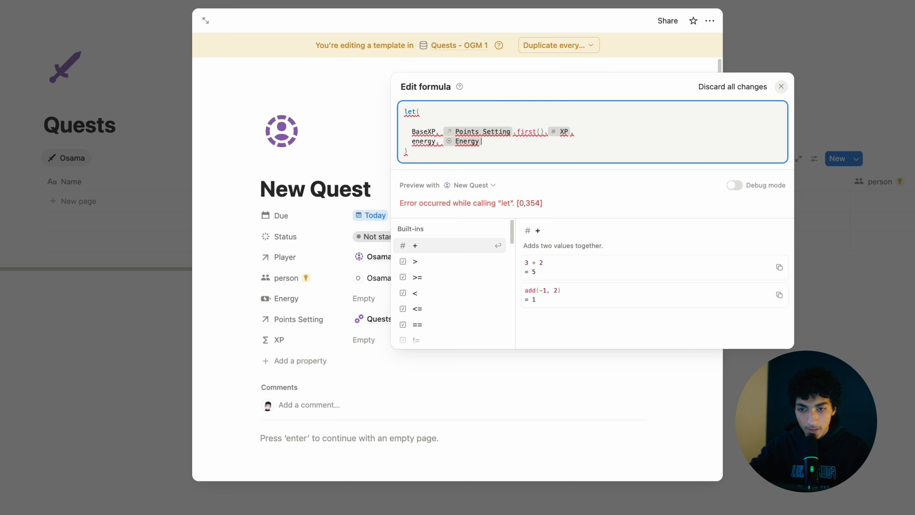
type(",")
key("shift+Return")
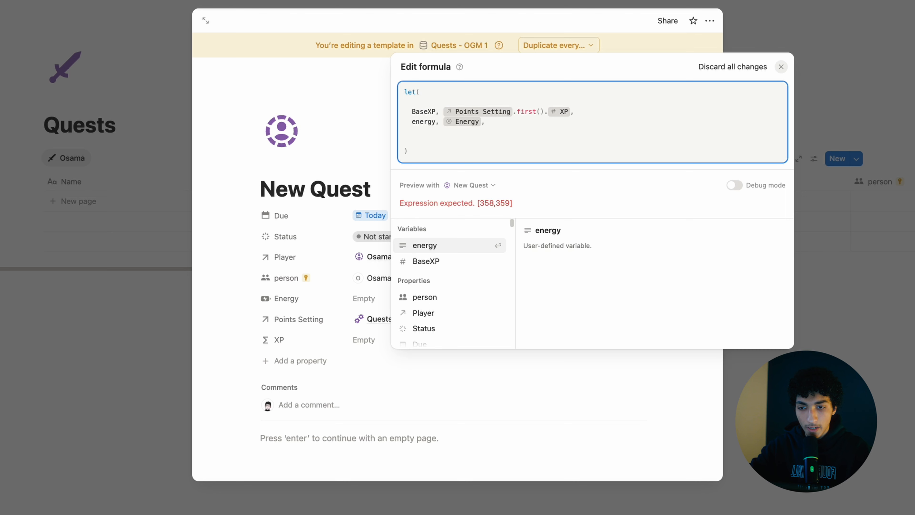
- Add a bonus variable to the XP formula using an ifs function that gives 10 when energy equals "High"
type("bonus, ifs(")
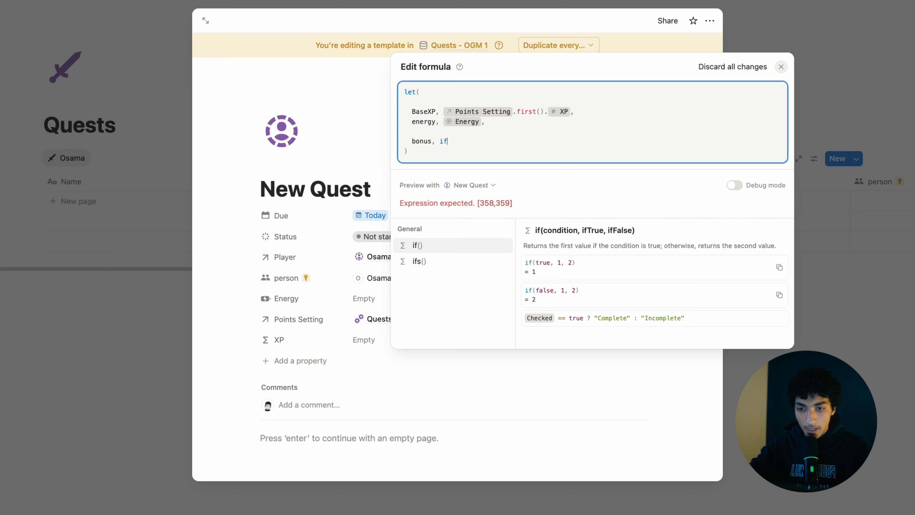
key("shift+Return")
key("shift+Return")
key("shift+Return")
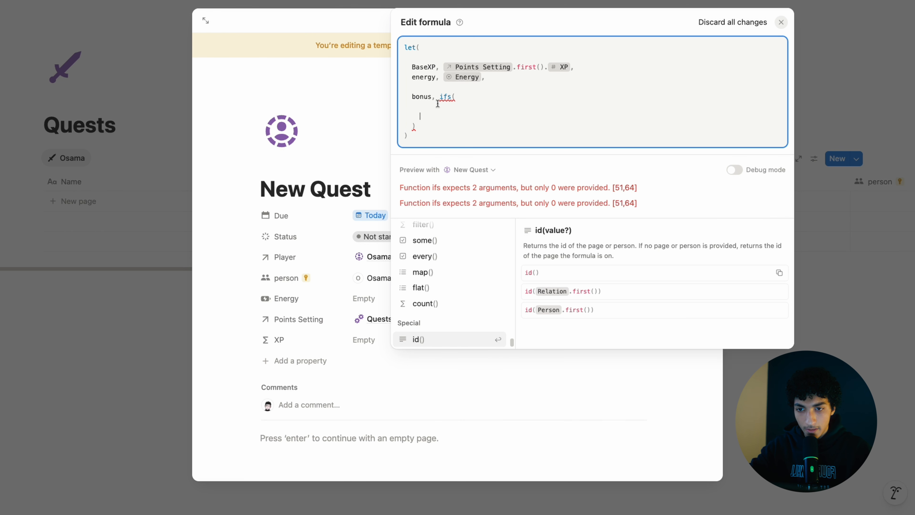
type("energy")
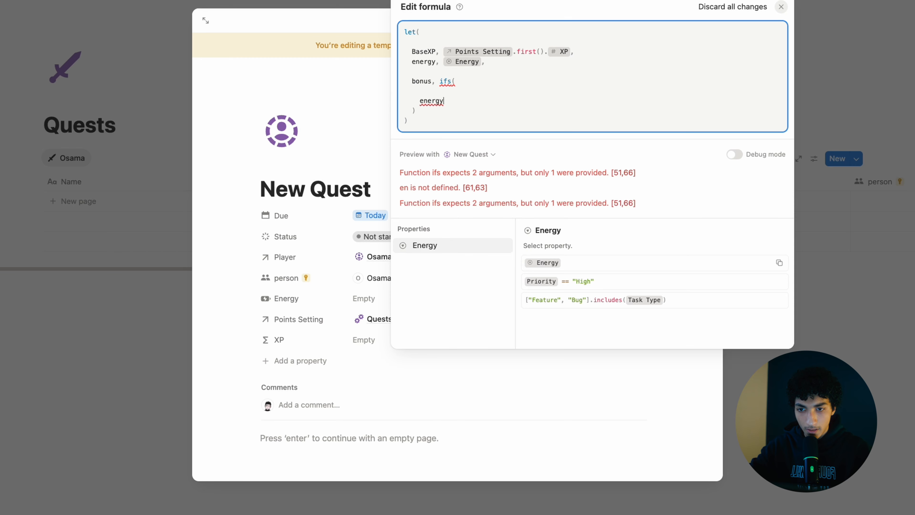
type("== \"")
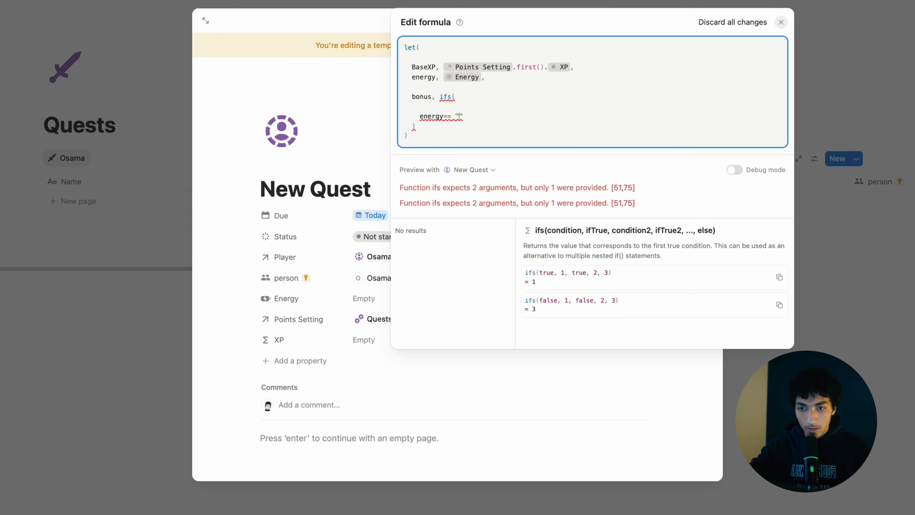
type("High\",")
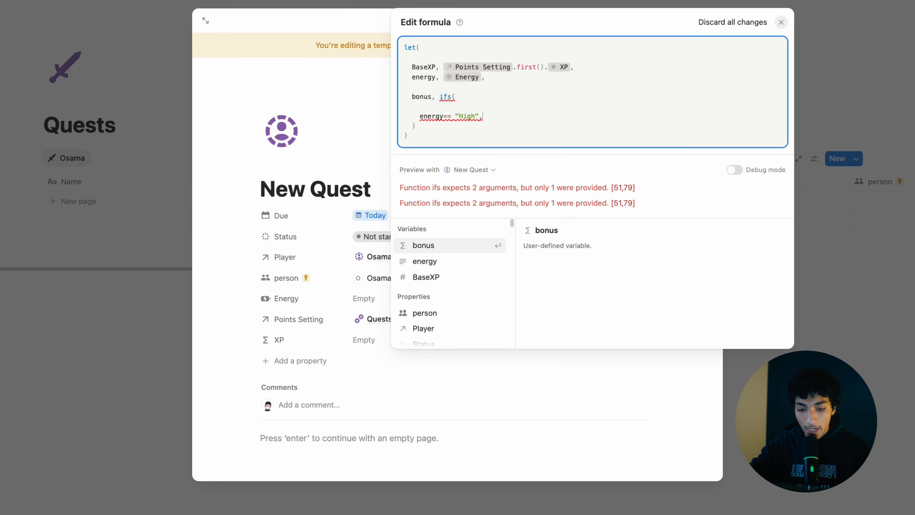
type(" 10,")
key("Return")
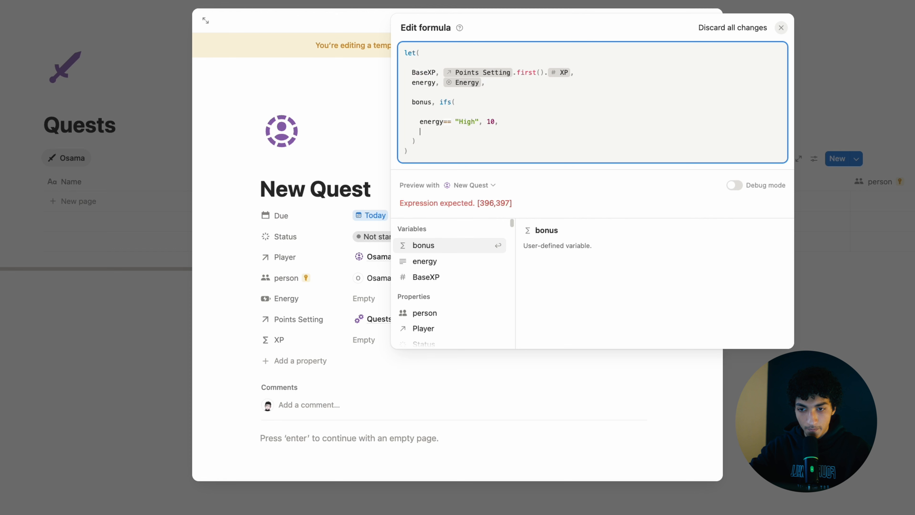
- Extend the bonus conditions to give 5 when energy equals "Medium" and 0 in every other case
type("energy== \"")
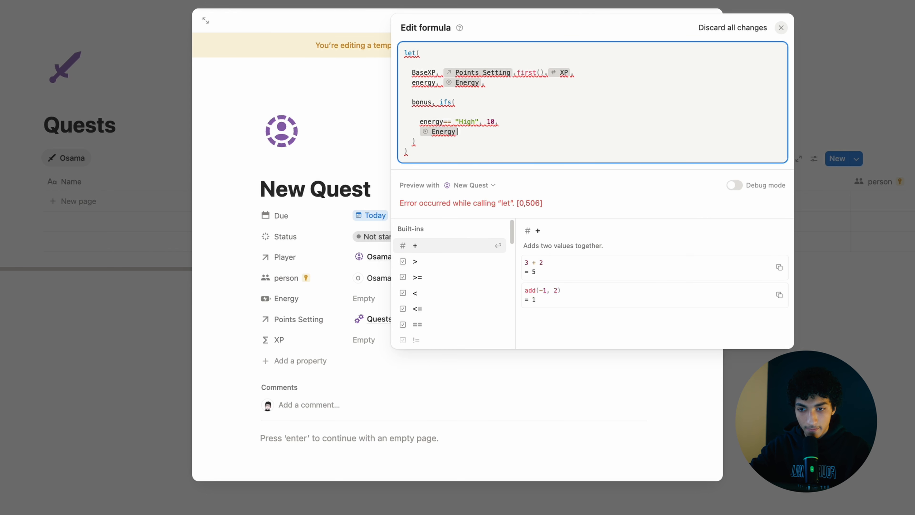
type("Medium\"")
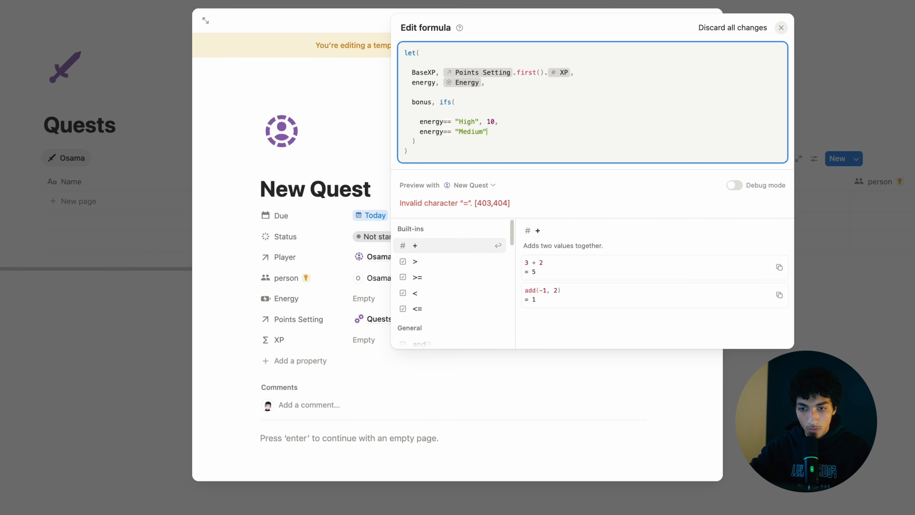
type(", 5,")
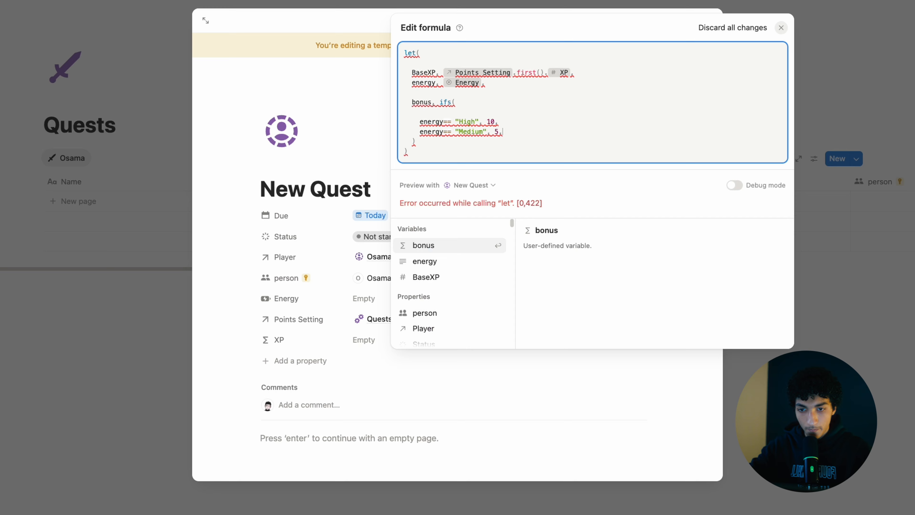
key("Return")
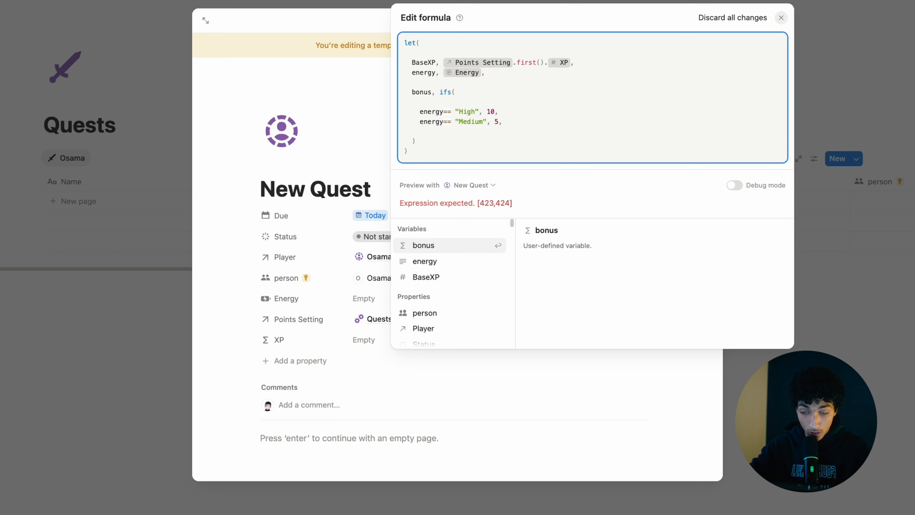
type("true, 0")
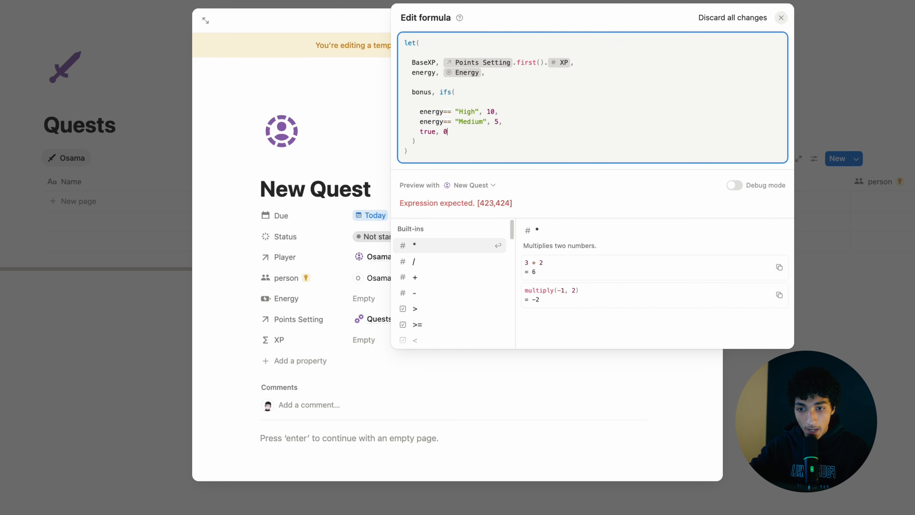
type(",")
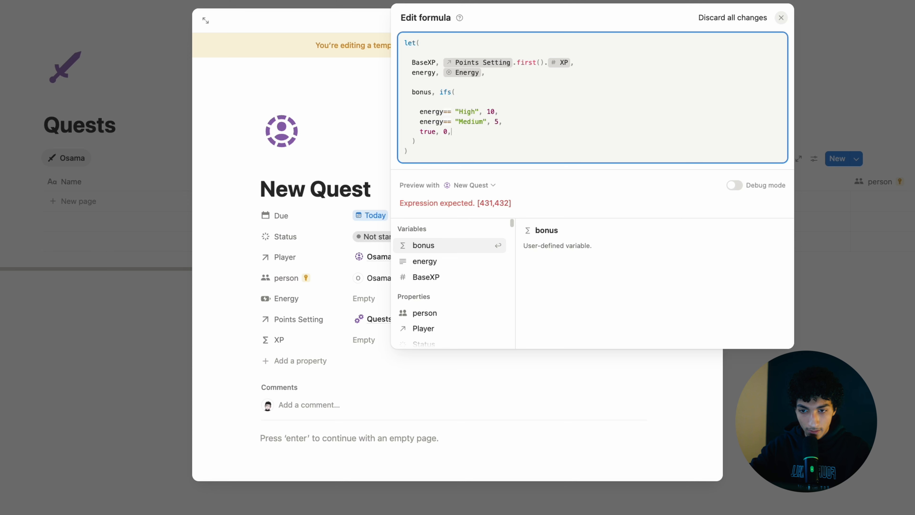
key("Down")
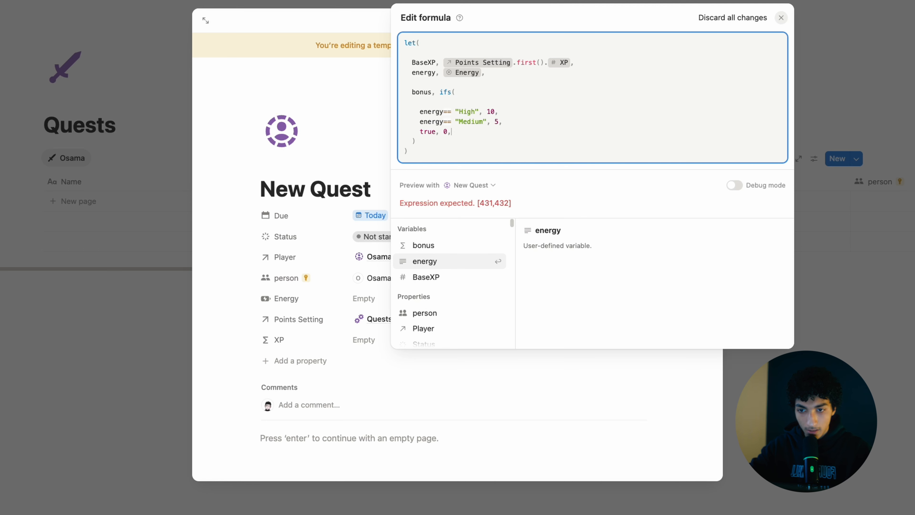
- Finish the XP formula by returning BaseXP + bonus after the ifs function, and save it
left_click(422, 138)
key("Return")
key("Return")
type("bas")
key("BackSpace")
key("BackSpace")
key("BackSpace")
left_click(429, 125)
type(",")
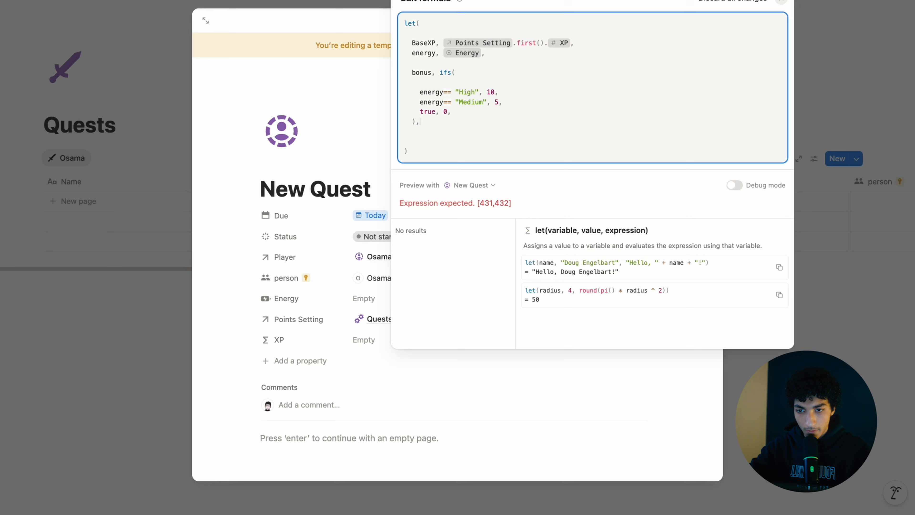
left_click(428, 134)
type("BaseXP+BaseXP+")
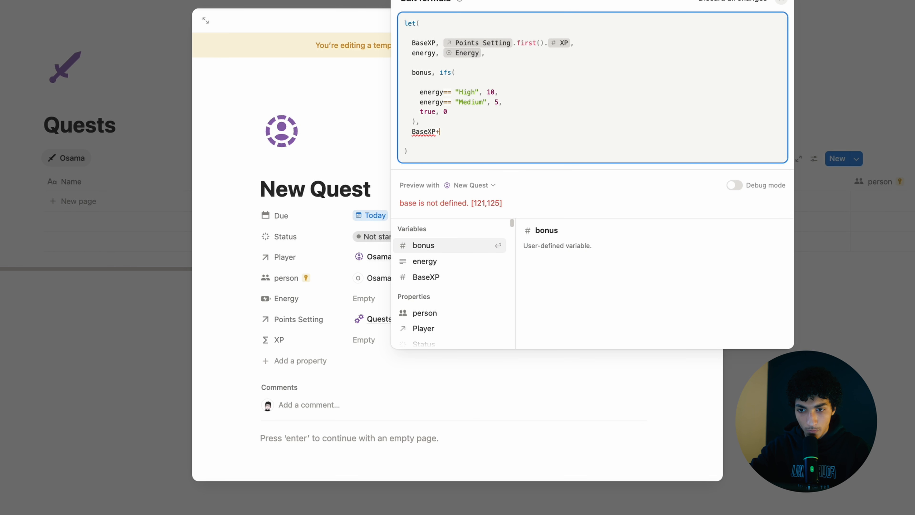
type(" bonus")
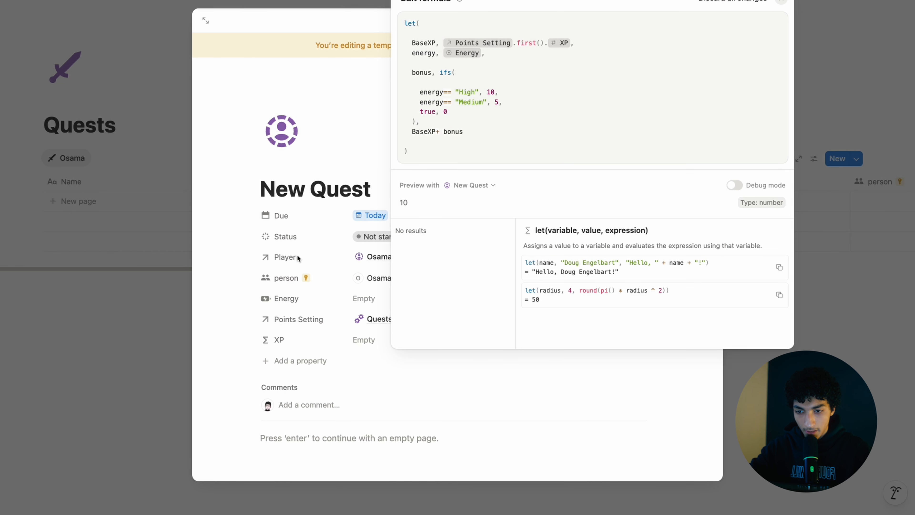
left_click(298, 258)
- Duplicate the XP property and rename the copy as Coins
scroll(471, 323, "down", 3)
left_click(302, 243)
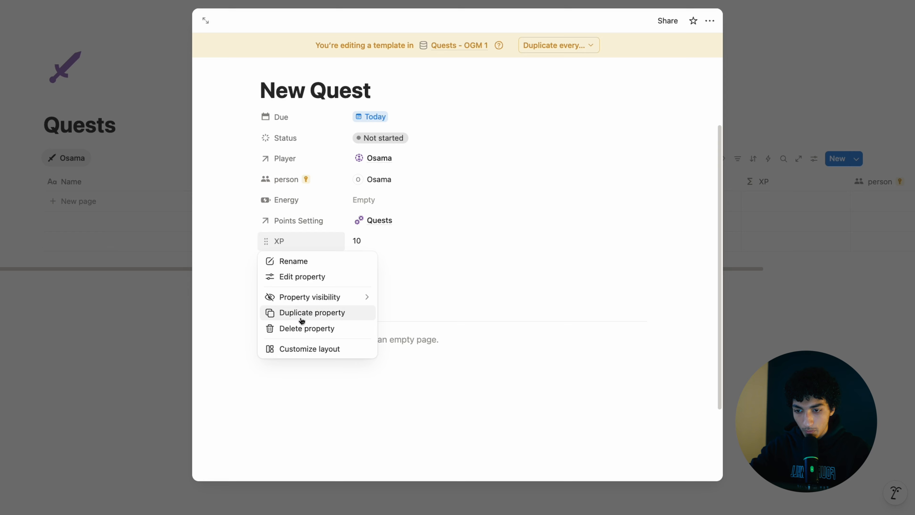
left_click(302, 321)
left_click(302, 262)
left_click(302, 297)
type("Coins")
key("Return")
left_click(388, 268)
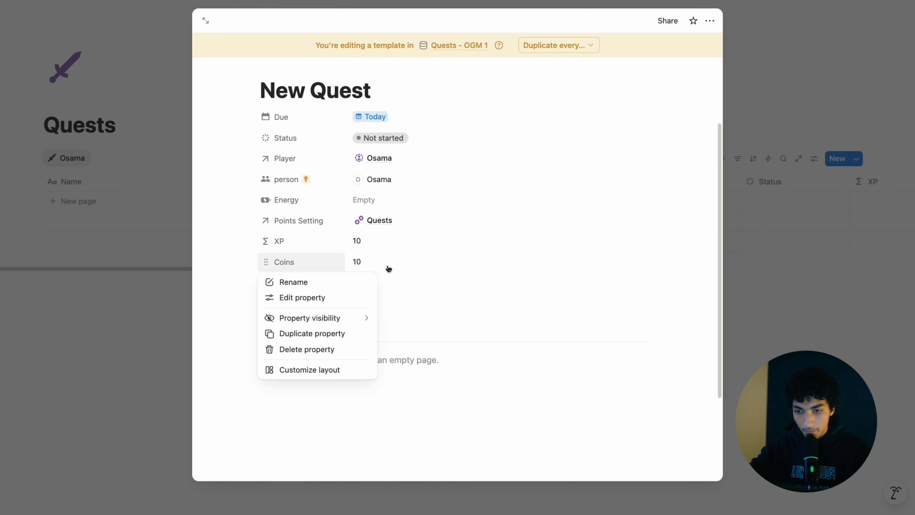
- Set the Coins formula's energy bonuses to 15 for "High" and 10 for "Medium"
left_click(389, 268)
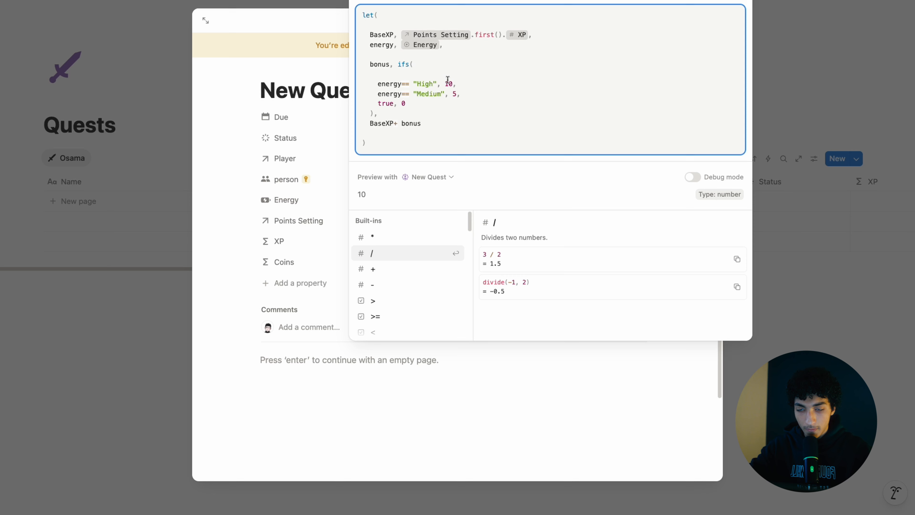
key("BackSpace")
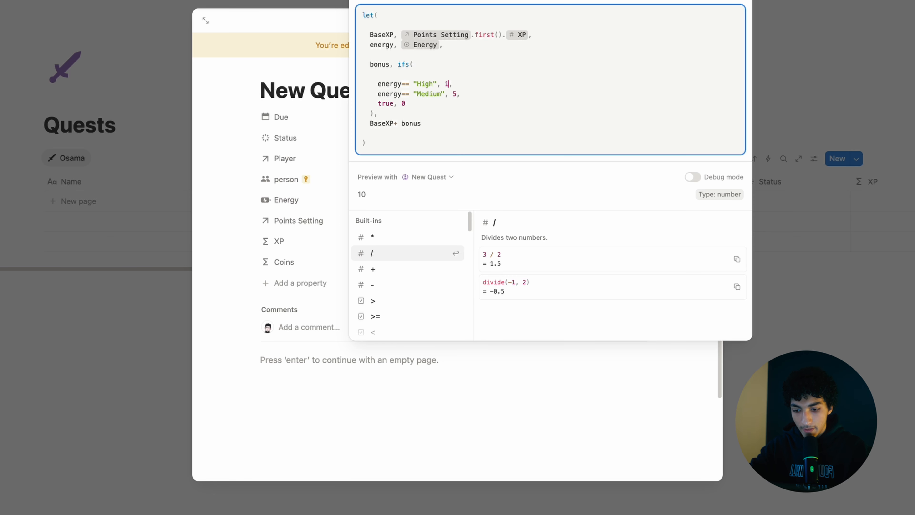
key("BackSpace")
type("10")
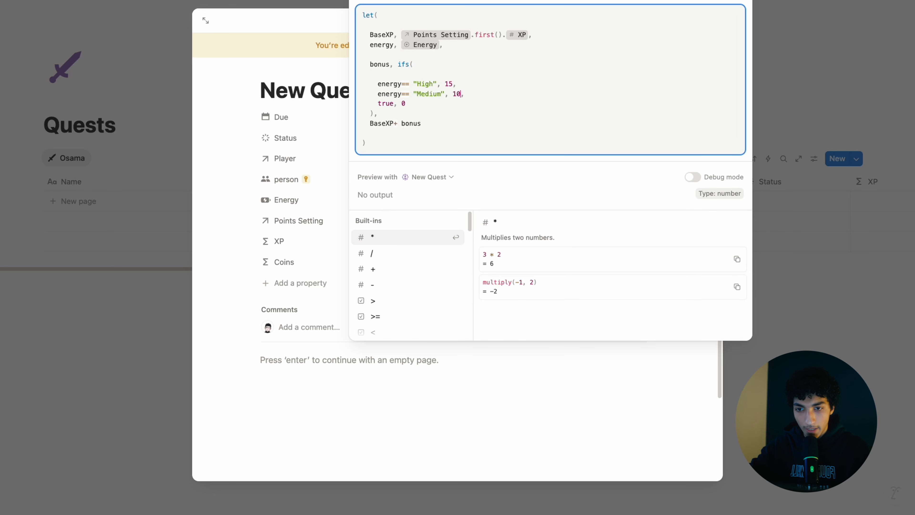
left_click(295, 208)
- Rename the BaseXP variable to BaseCoins in both the definition and the final sum of the Coins formula
left_click(375, 260)
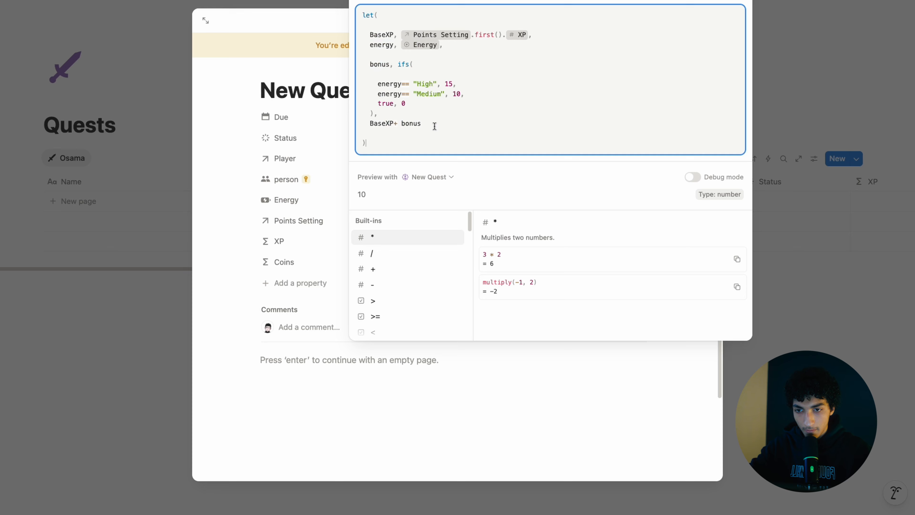
left_click(392, 33)
key("BackSpace")
key("BackSpace")
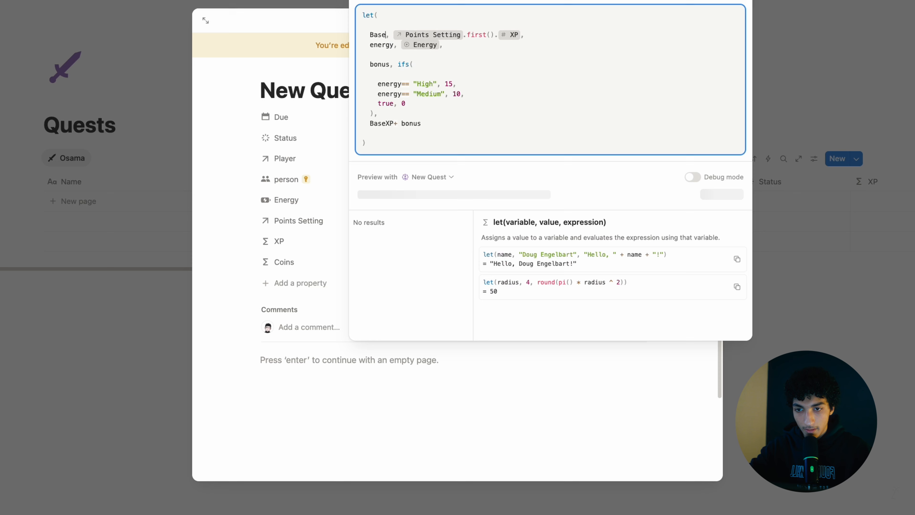
type("Coins")
left_click(392, 119)
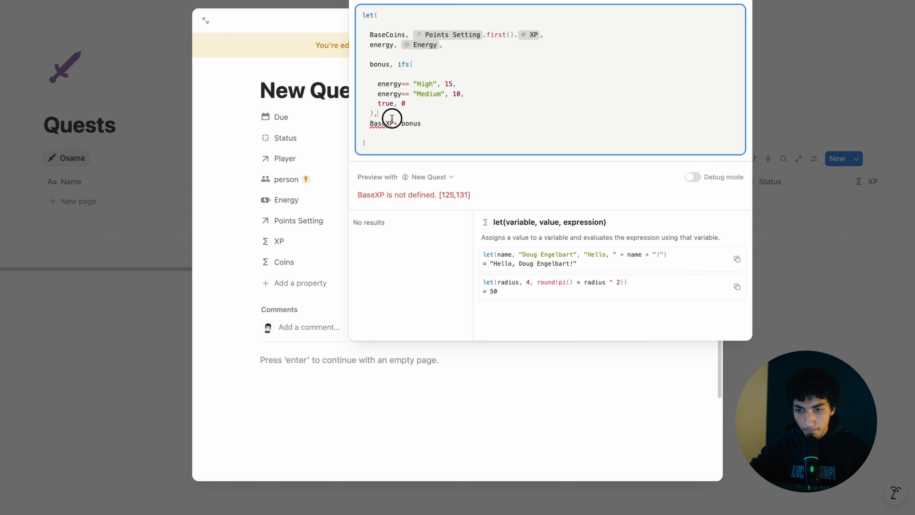
left_click(392, 119)
key("BackSpace")
key("BackSpace")
type("C")
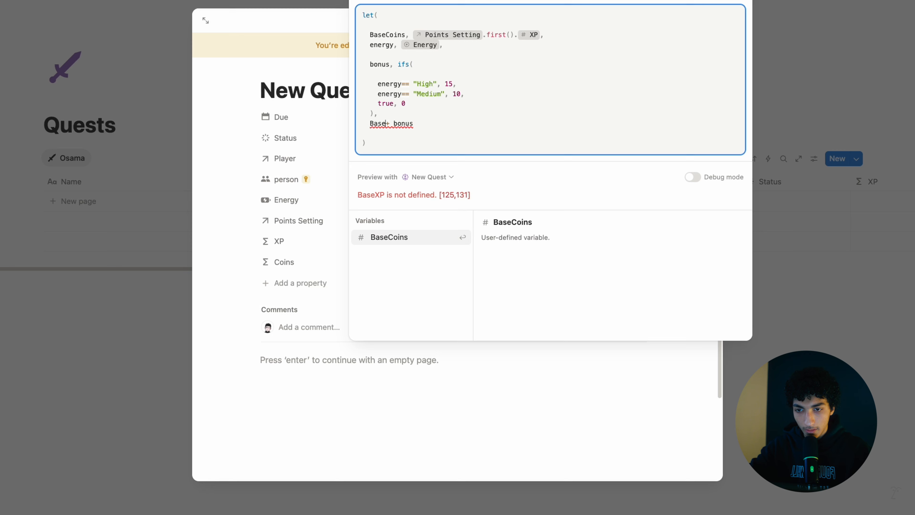
type("oins")
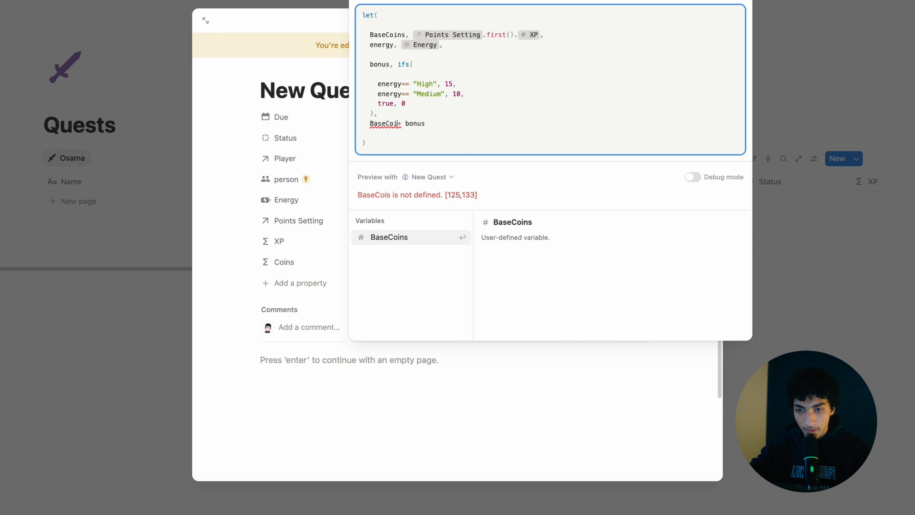
key("Escape")
- Test the XP and Coins formulas by setting the template's Energy to High, then to Medium
left_click(393, 197)
left_click(244, 239)
left_click(408, 204)
left_click(442, 272)
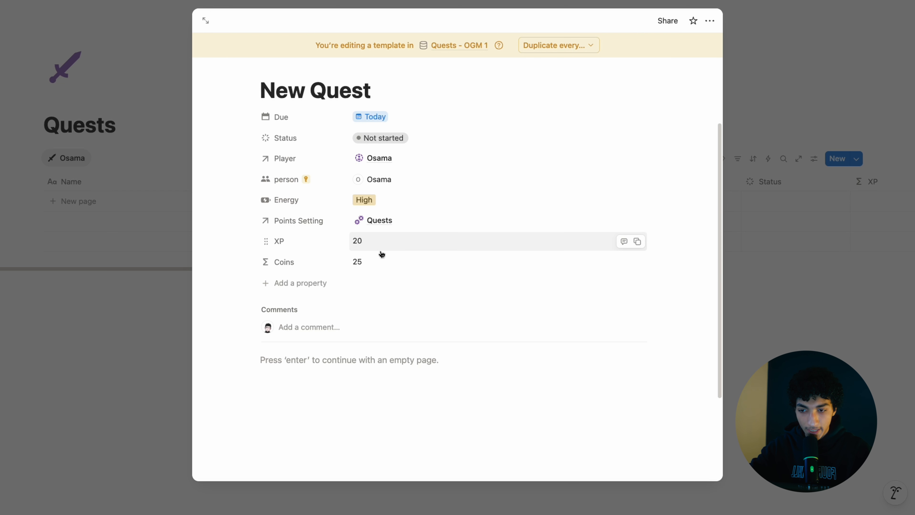
left_click(415, 200)
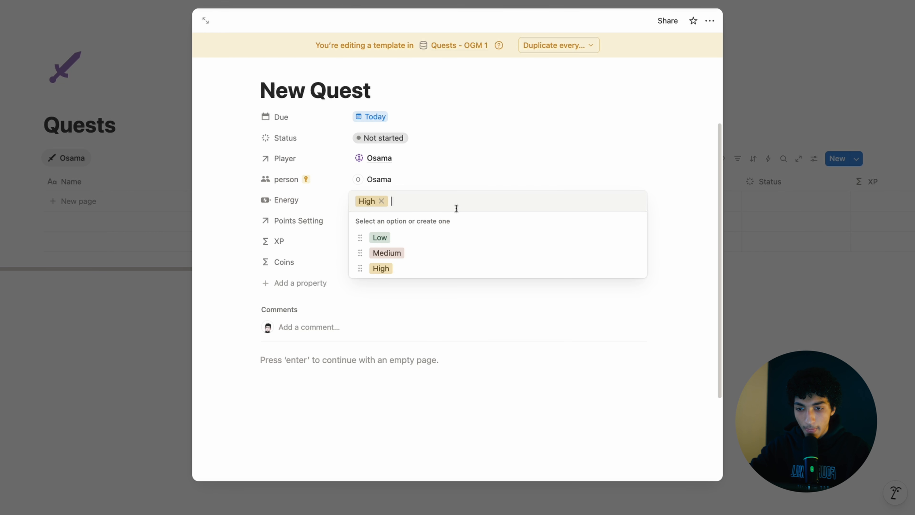
left_click(406, 253)
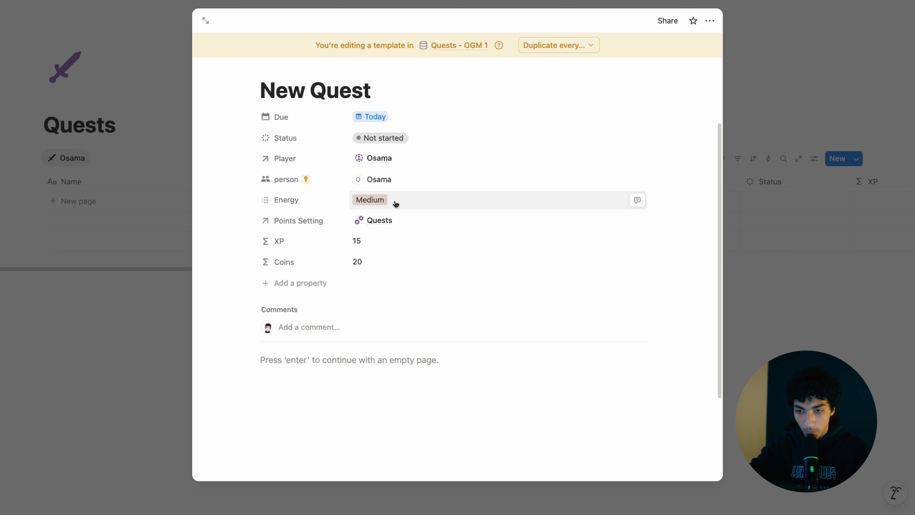
- Recolor the Energy property's Low, Medium and High options, making Medium blue
left_click(284, 201)
left_click(318, 234)
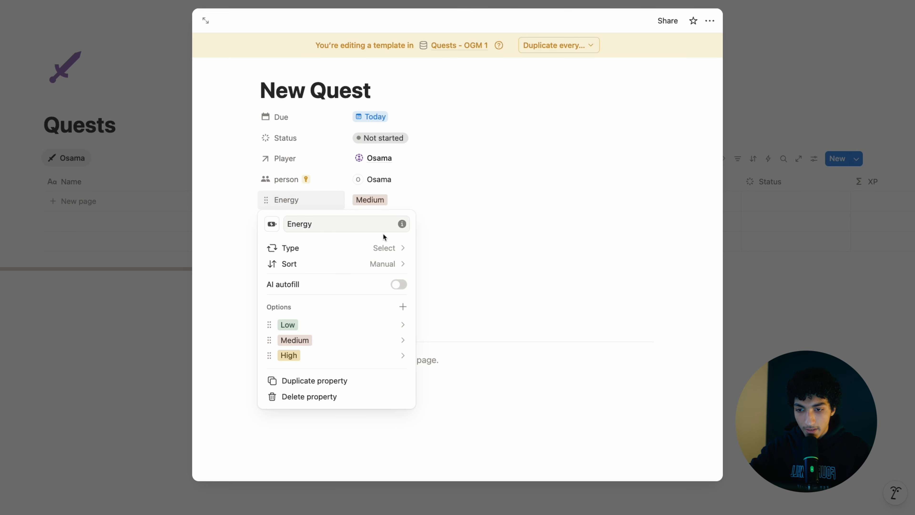
left_click(314, 323)
left_click(358, 180)
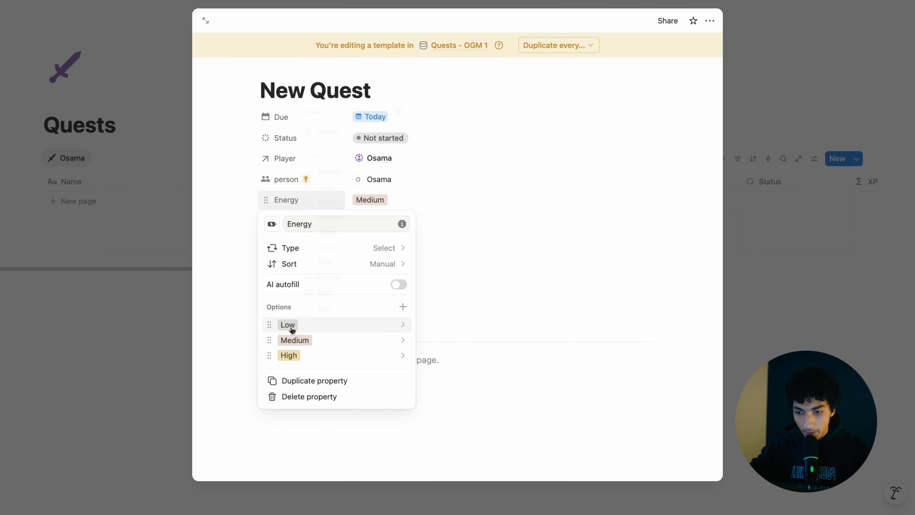
left_click(317, 339)
left_click(351, 275)
left_click(289, 355)
left_click(348, 305)
left_click(507, 289)
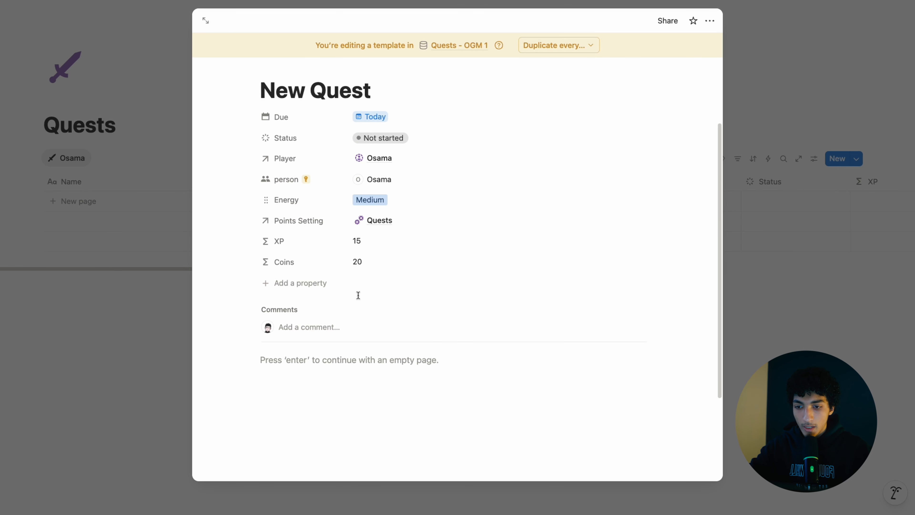
- Add a formula property named Points to the quest template and open its formula for editing
left_click(312, 282)
type("formula")
key("Return")
key("BackSpace")
key("BackSpace")
key("BackSpace")
key("BackSpace")
key("BackSpace")
key("BackSpace")
key("BackSpace")
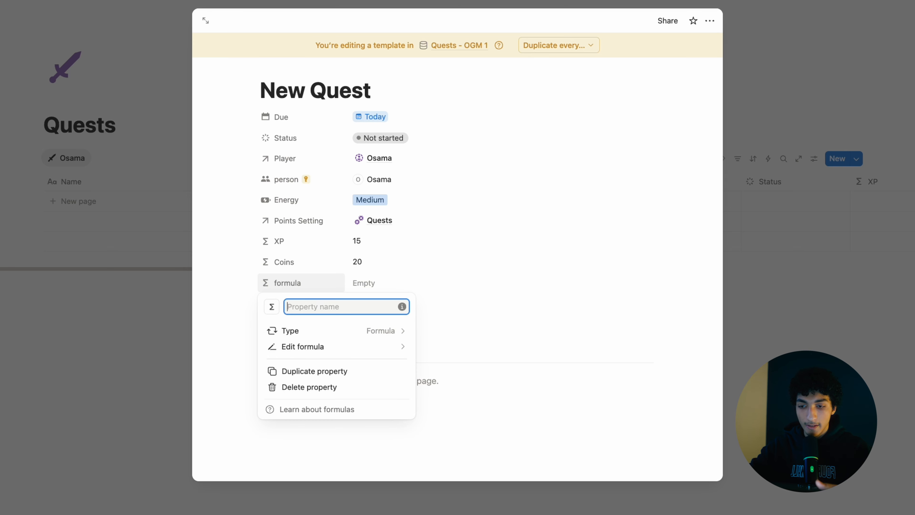
type("Points")
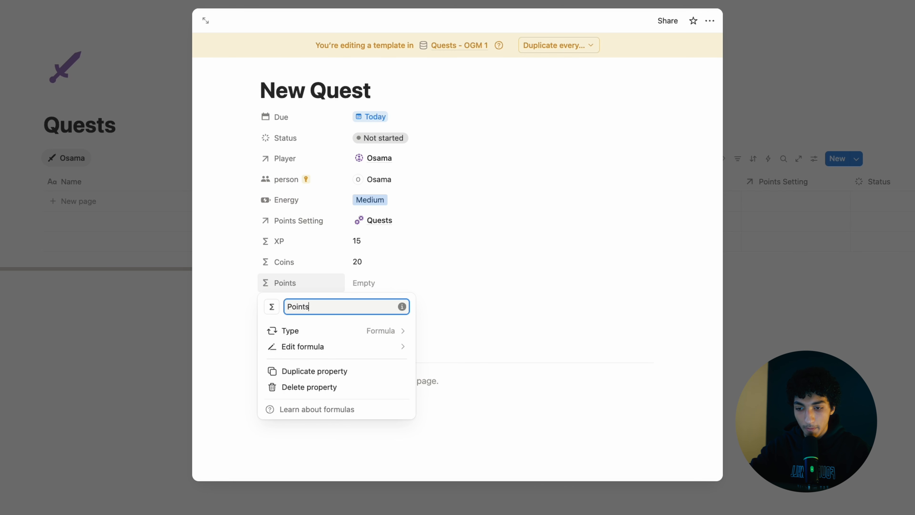
key("Return")
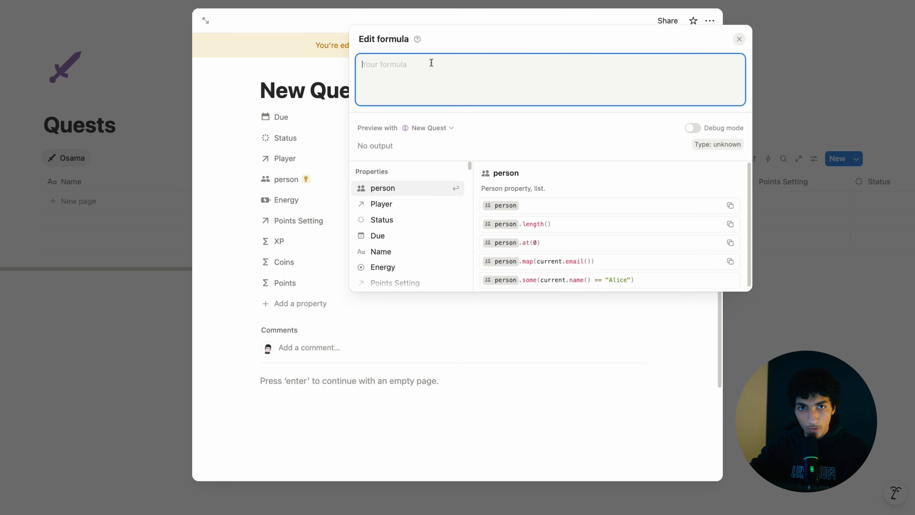
- Paste the Points message formula that uses the player's name, XP, Coins, Due, Status and Color Theme, and close the formula editor
key("super+v")
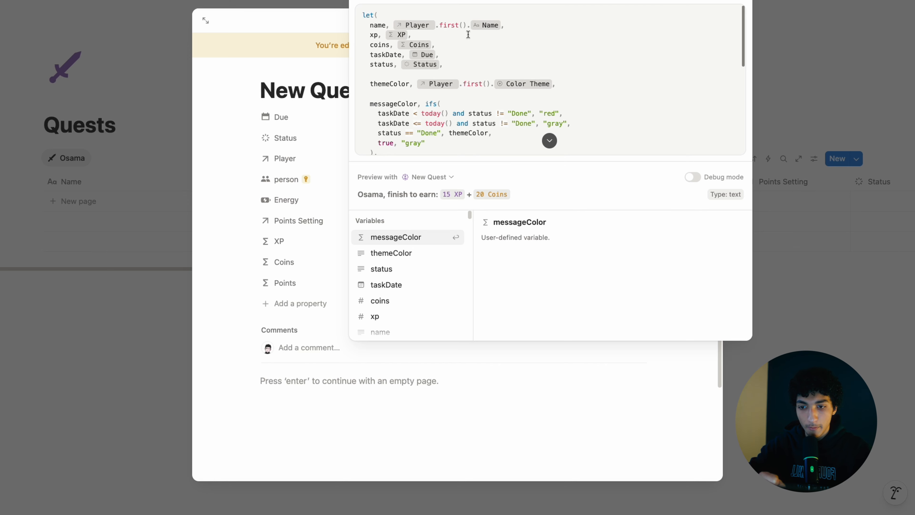
left_click_drag(359, 194, 507, 194)
left_click(541, 193)
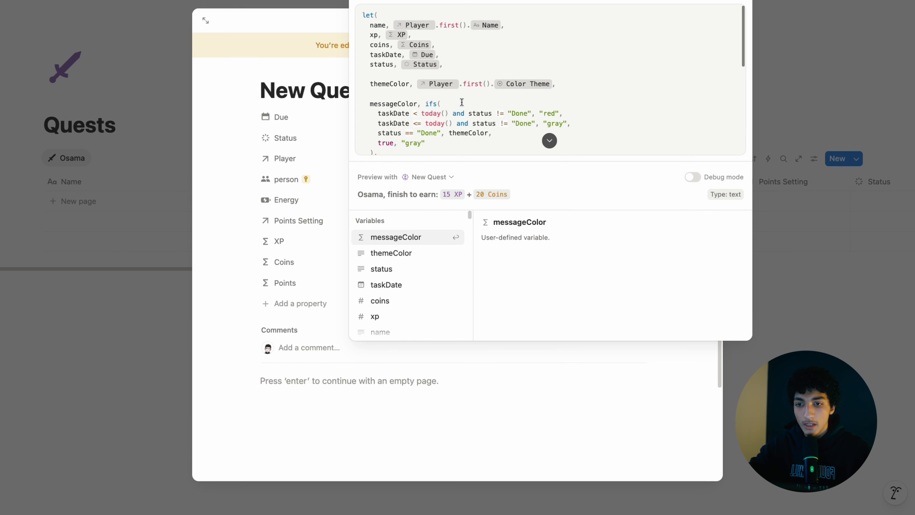
left_click(288, 225)
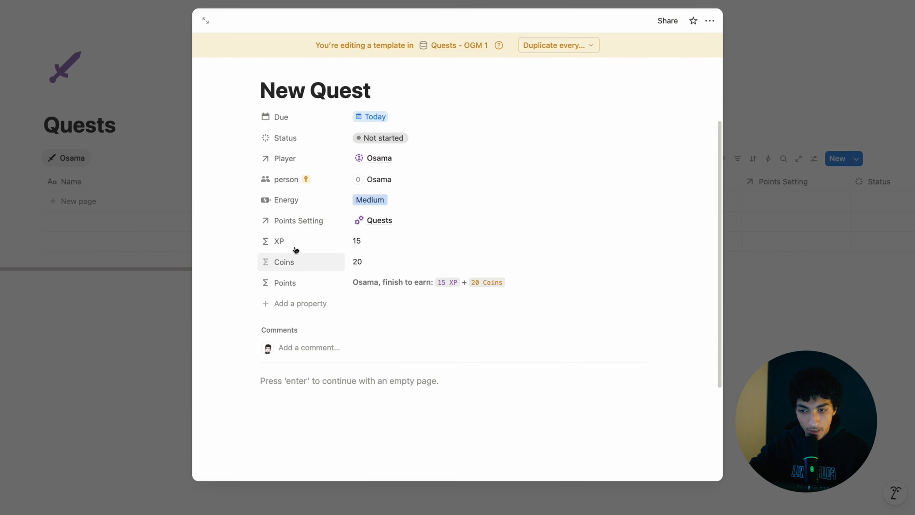
- Reopen the Points formula and review its name, xp, coins, taskDate, status and themeColor variable definitions
left_click(388, 281)
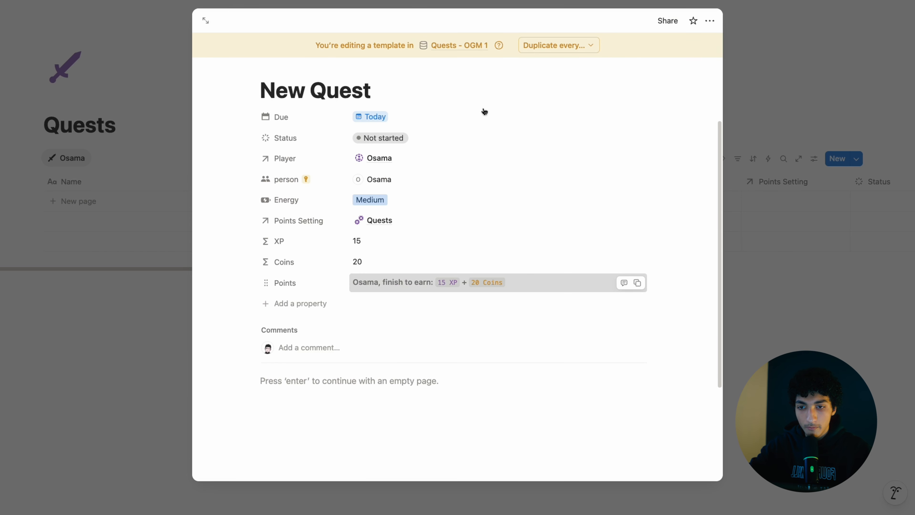
scroll(476, 41, "up", 5)
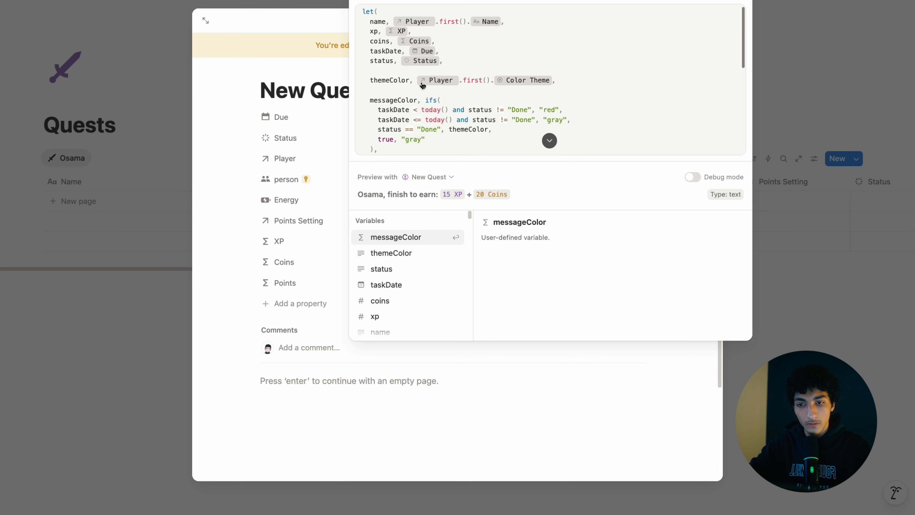
scroll(512, 83, "down", 3)
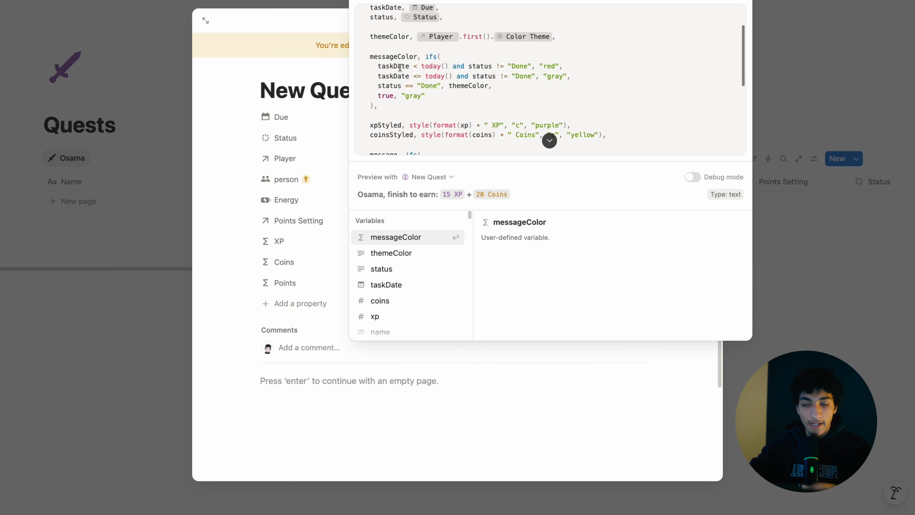
scroll(433, 57, "up", 1)
scroll(445, 49, "up", 2)
scroll(409, 119, "down", 3)
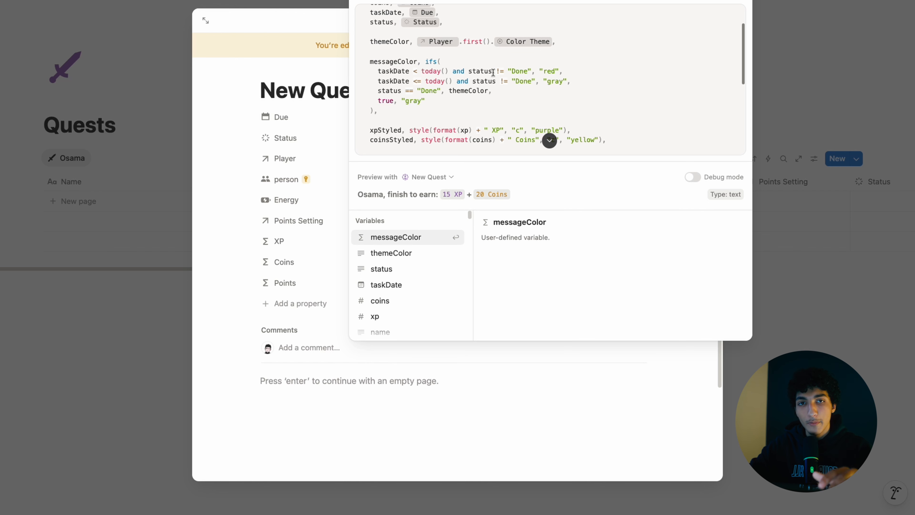
- Examine the messageColor conditions for red, gray and themeColor against the formula's preview message
left_click(417, 80)
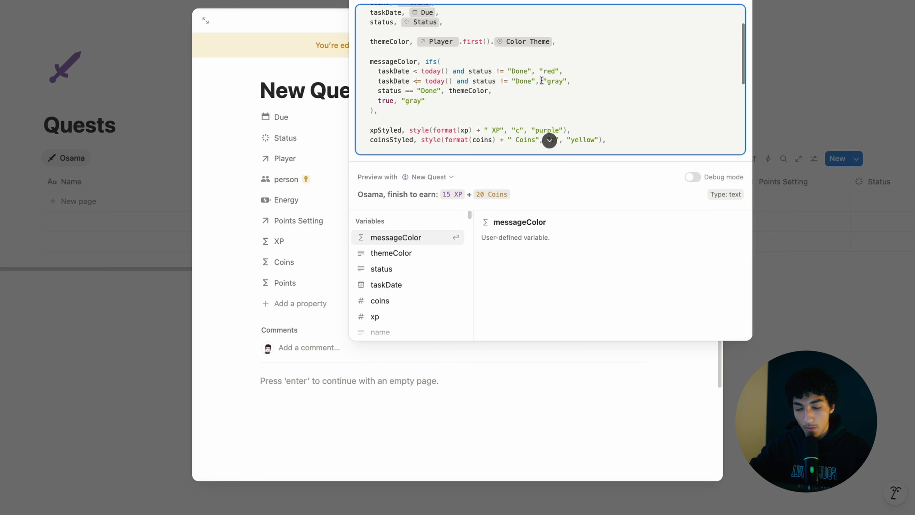
left_click_drag(358, 196, 514, 190)
left_click(357, 198)
left_click_drag(357, 199, 431, 196)
left_click(499, 108)
scroll(498, 109, "down", 1)
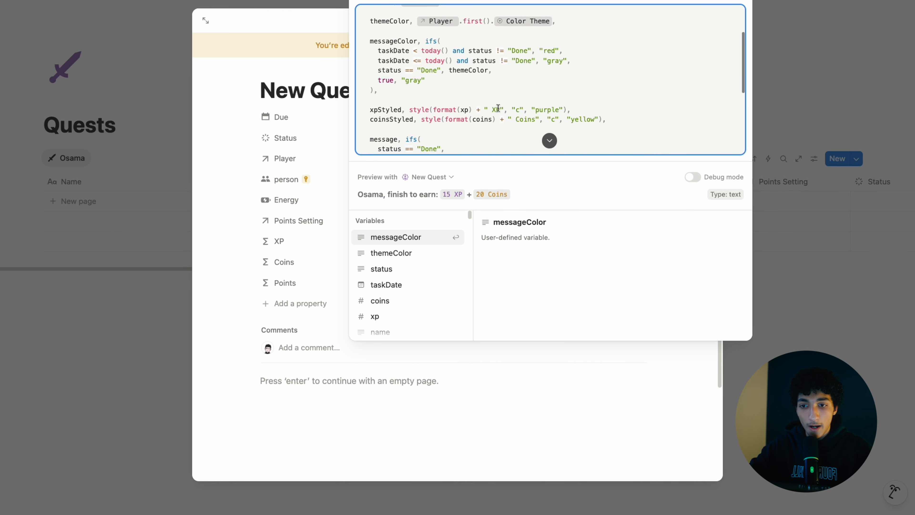
scroll(499, 108, "down", 1)
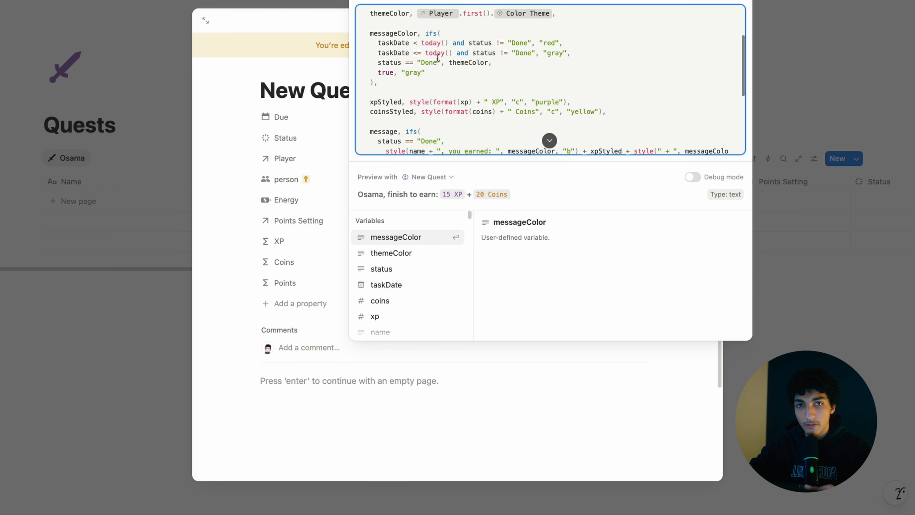
scroll(440, 60, "up", 1)
left_click(449, 74)
left_click_drag(448, 74, 486, 74)
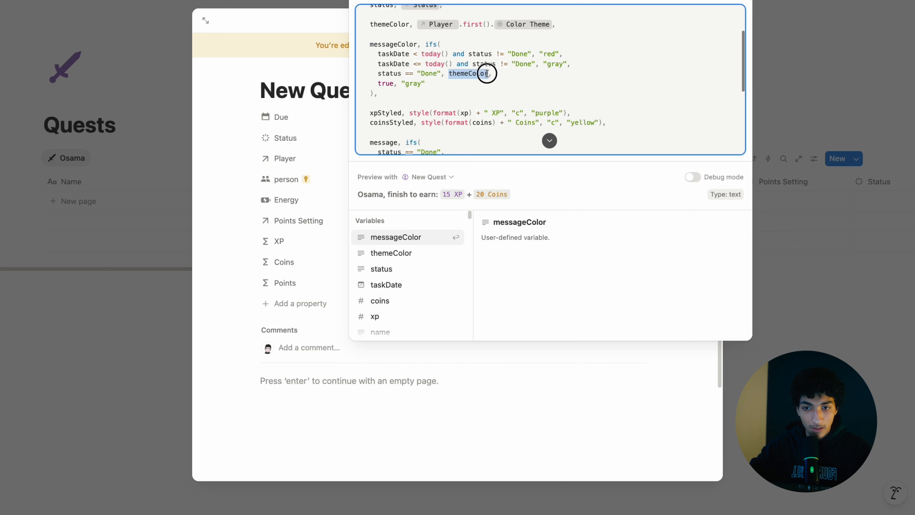
left_click_drag(538, 53, 568, 63)
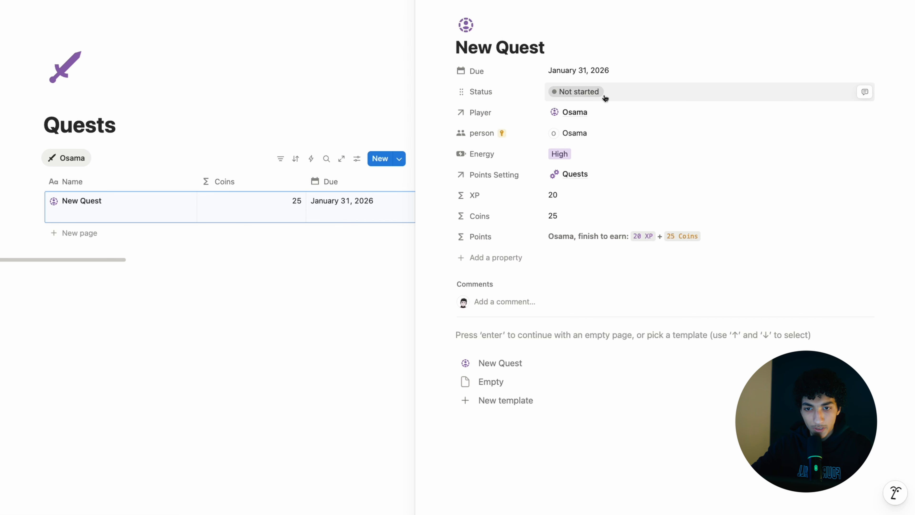
- Set the New Quest entry's Status to Done and open its Points formula
left_click(605, 94)
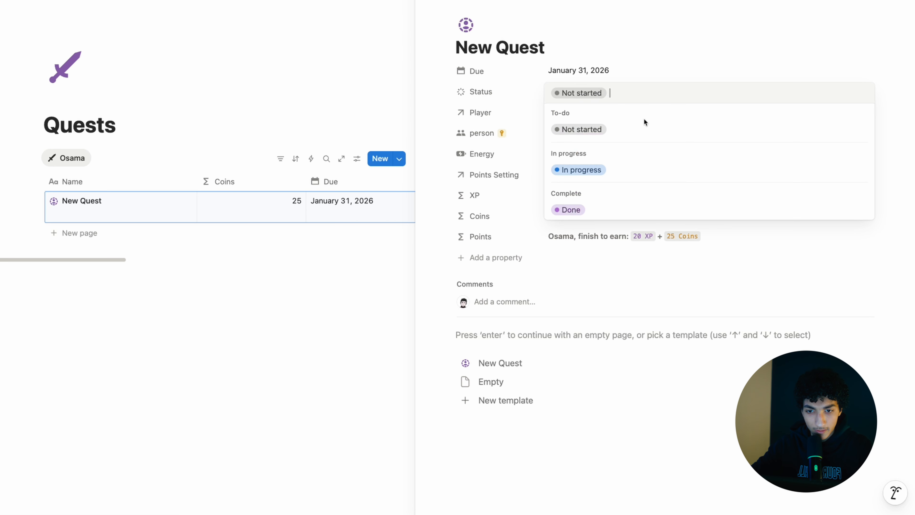
left_click(604, 211)
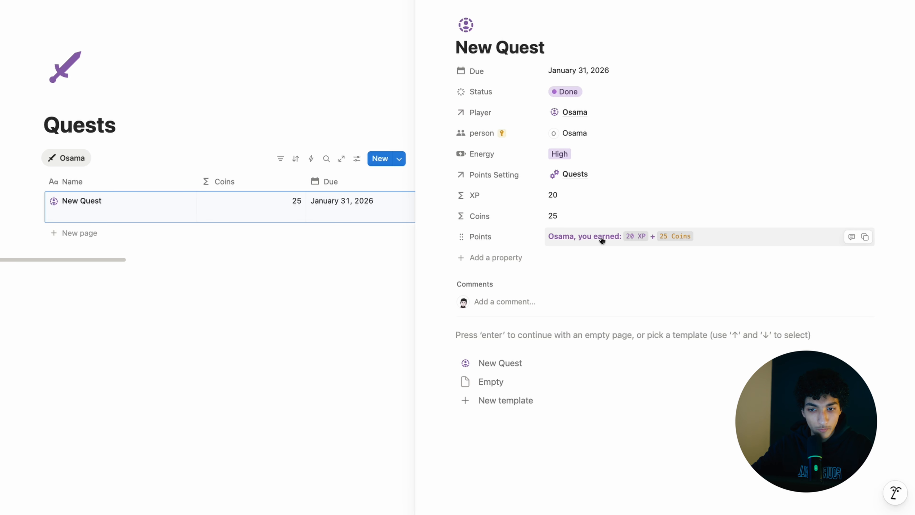
left_click(602, 239)
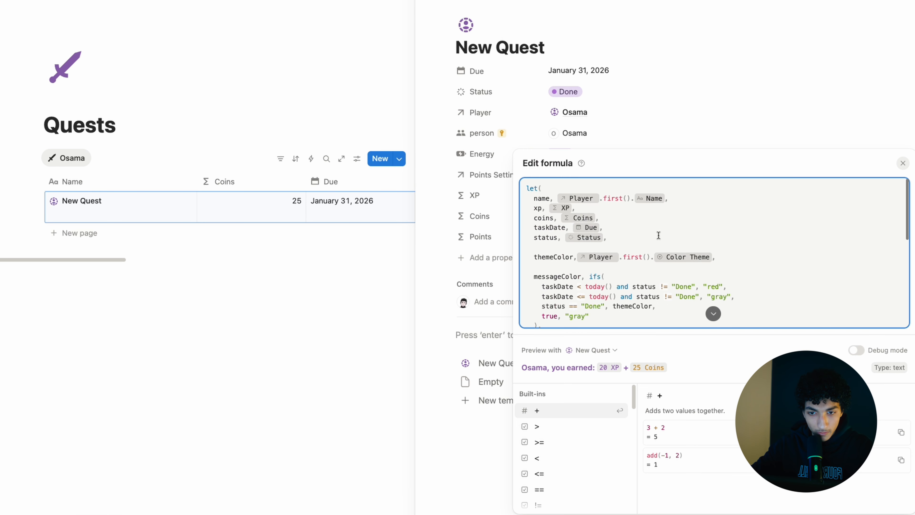
- Examine the xpStyled and coinsStyled definitions and compare the XP styling with the formula preview
scroll(658, 235, "down", 5)
scroll(658, 235, "up", 1)
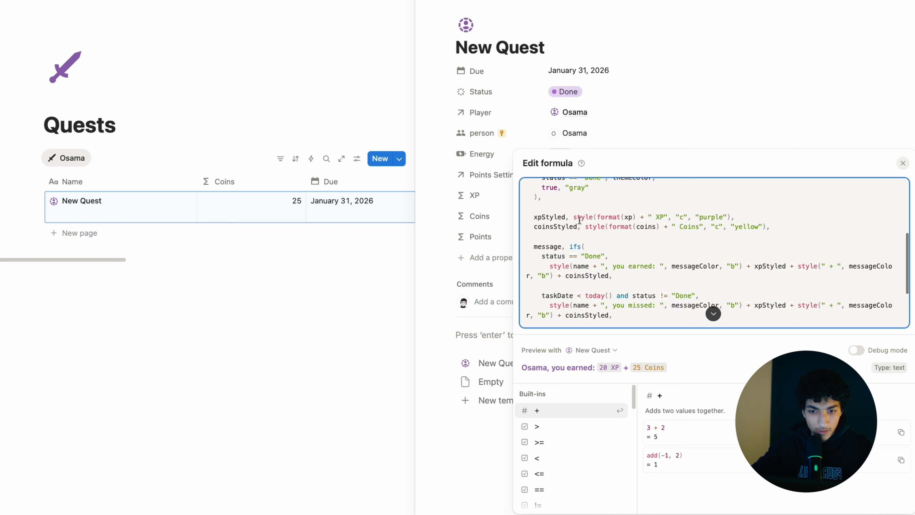
scroll(617, 239, "down", 1)
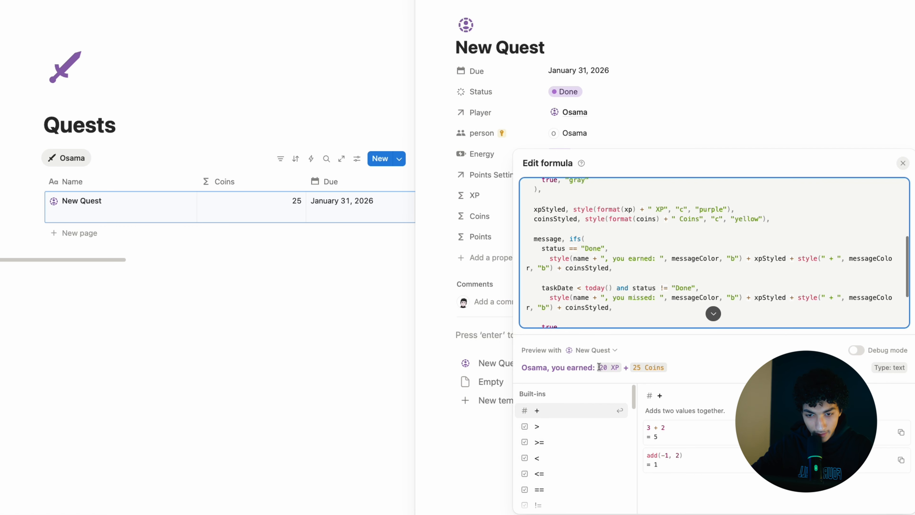
left_click_drag(598, 366, 620, 370)
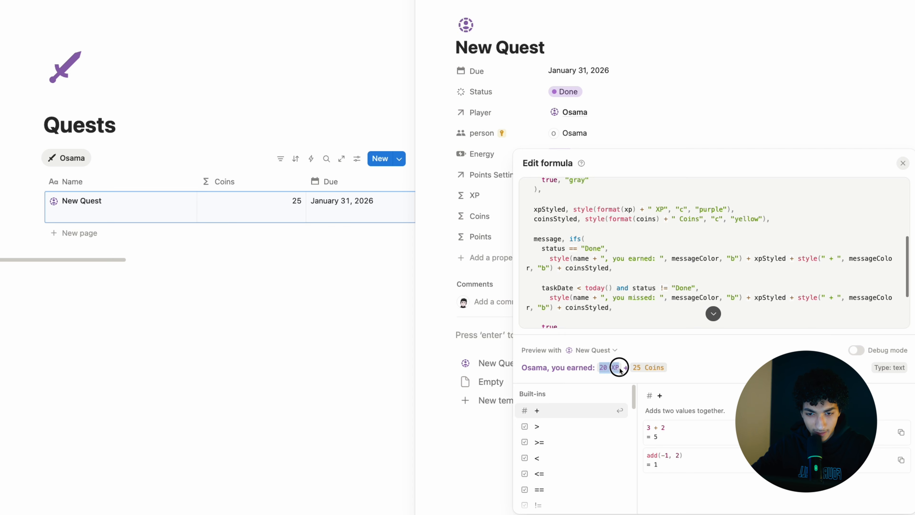
left_click(665, 266)
scroll(645, 273, "down", 3)
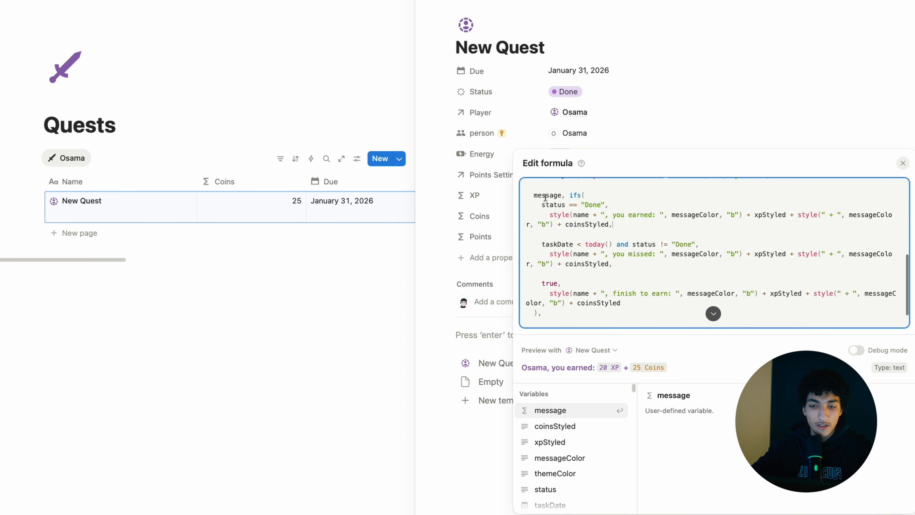
- Examine the message variable's "Done" branch, tracing the name, "you earned: " text, messageColor, bold style and xpStyled parts
scroll(578, 194, "down", 1)
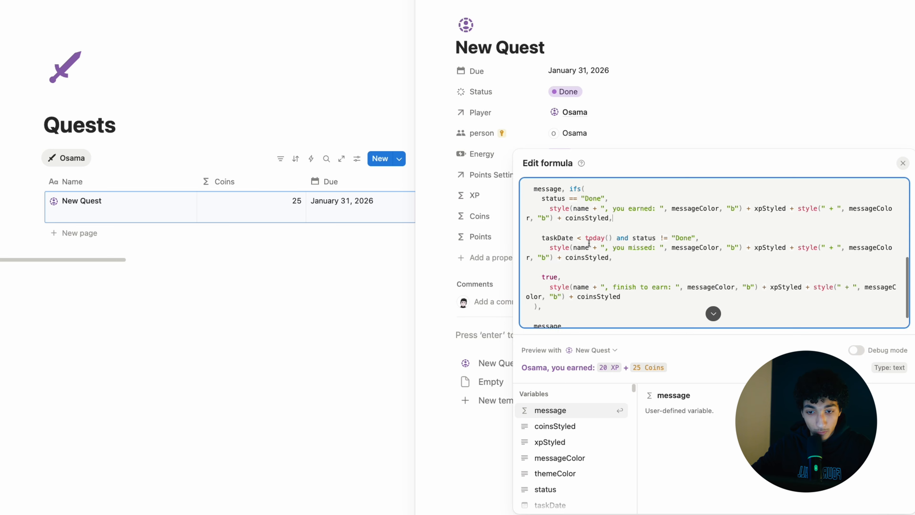
left_click_drag(522, 364, 550, 366)
left_click(619, 270)
left_click_drag(601, 208, 659, 208)
left_click_drag(552, 371, 586, 371)
left_click(693, 226)
scroll(680, 214, "up", 4)
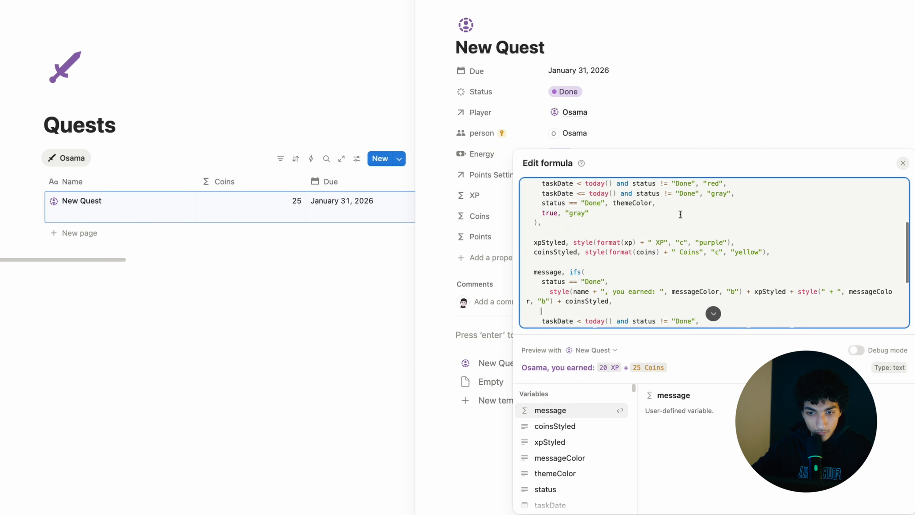
left_click_drag(672, 274, 718, 276)
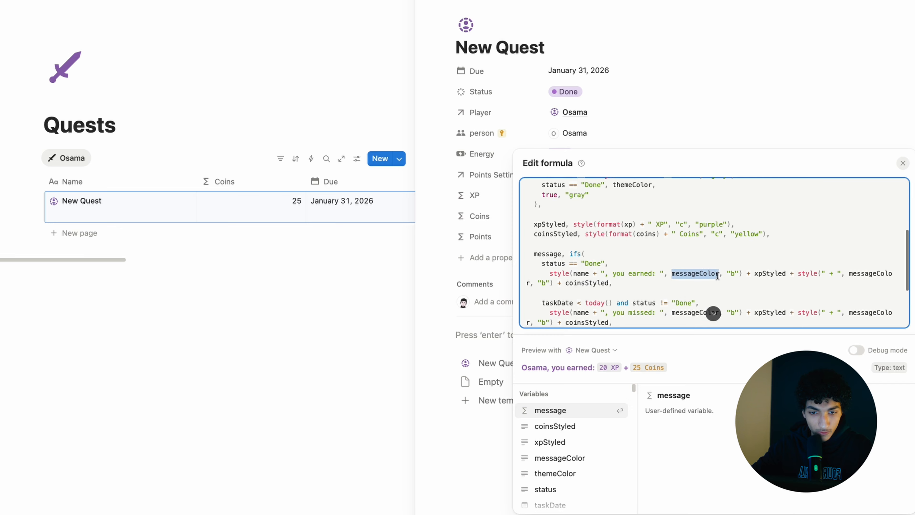
scroll(718, 276, "up", 3)
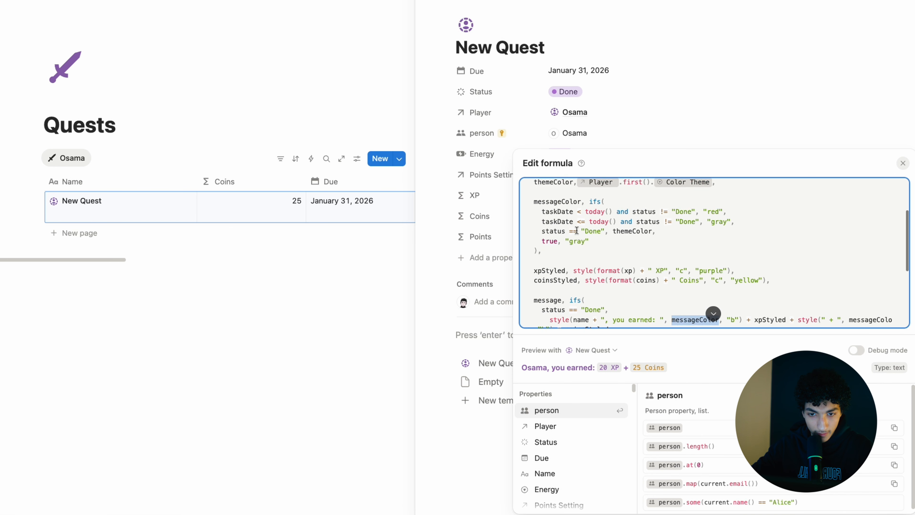
left_click_drag(615, 232, 658, 231)
scroll(734, 252, "down", 4)
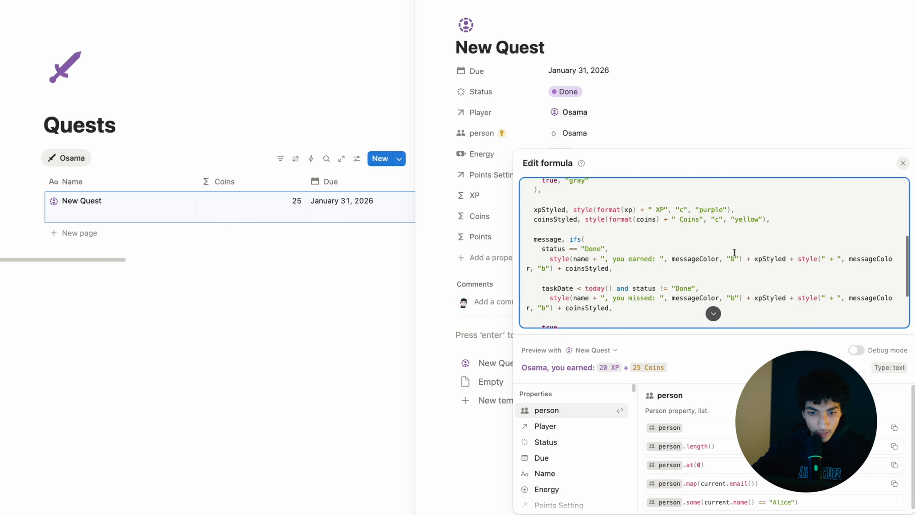
left_click(731, 253)
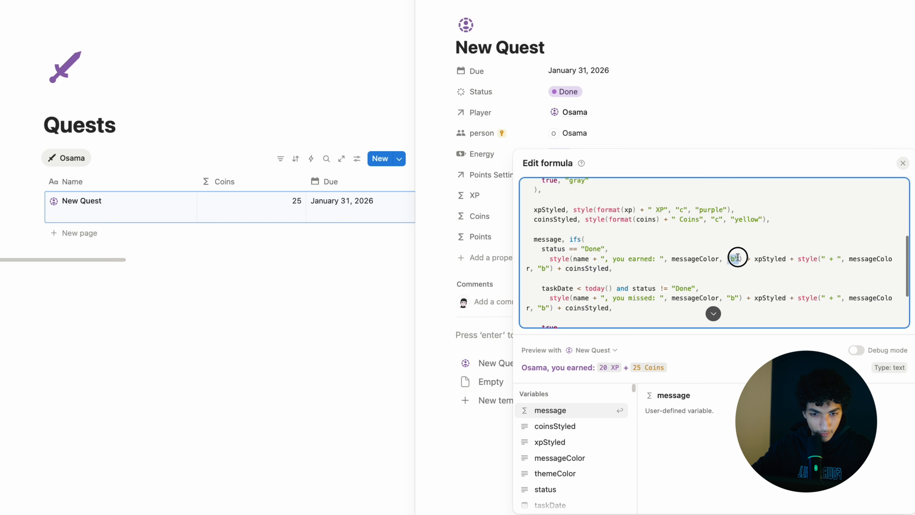
left_click(755, 261)
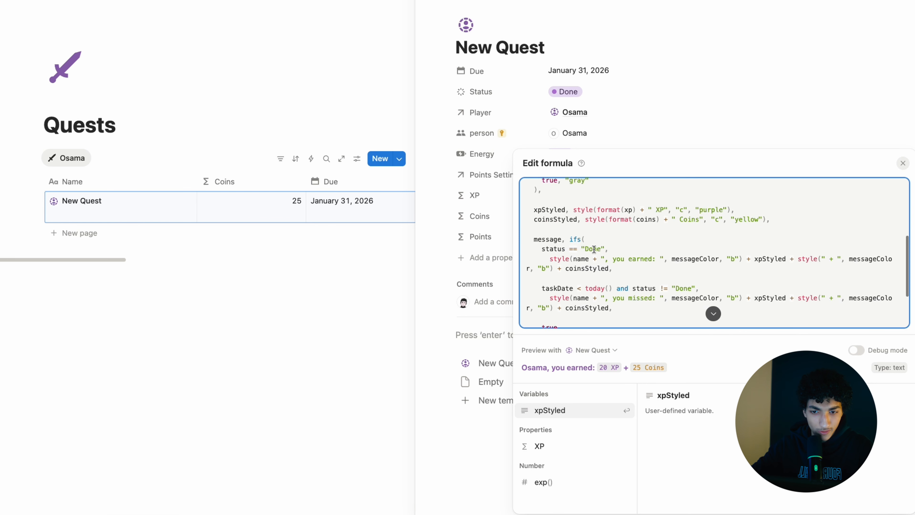
- Examine the "you missed: " and "finish to earn: " branches of the message variable alongside the messageColor conditions
scroll(594, 249, "down", 4)
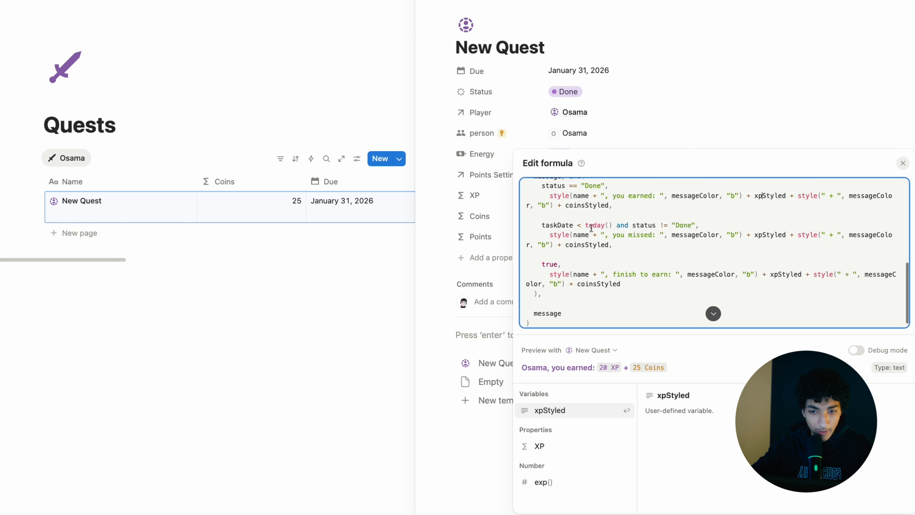
scroll(682, 224, "down", 1)
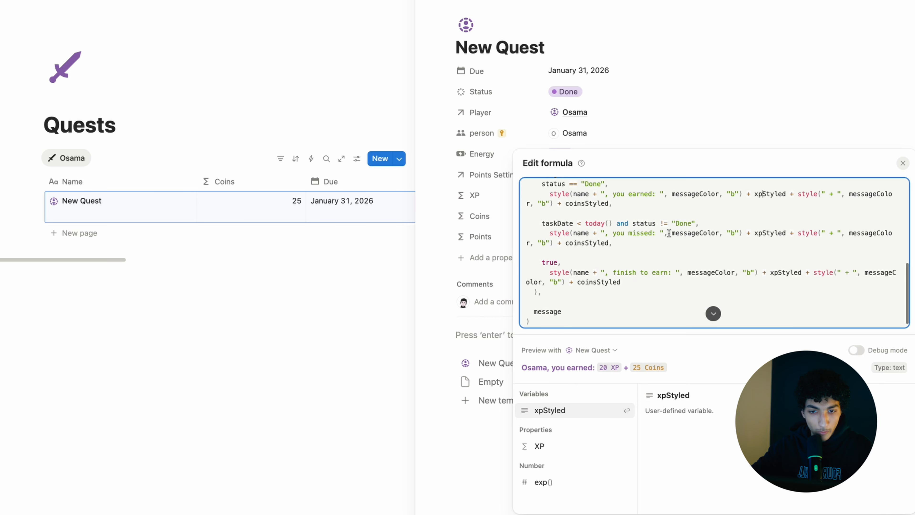
scroll(696, 234, "up", 1)
scroll(702, 245, "up", 10)
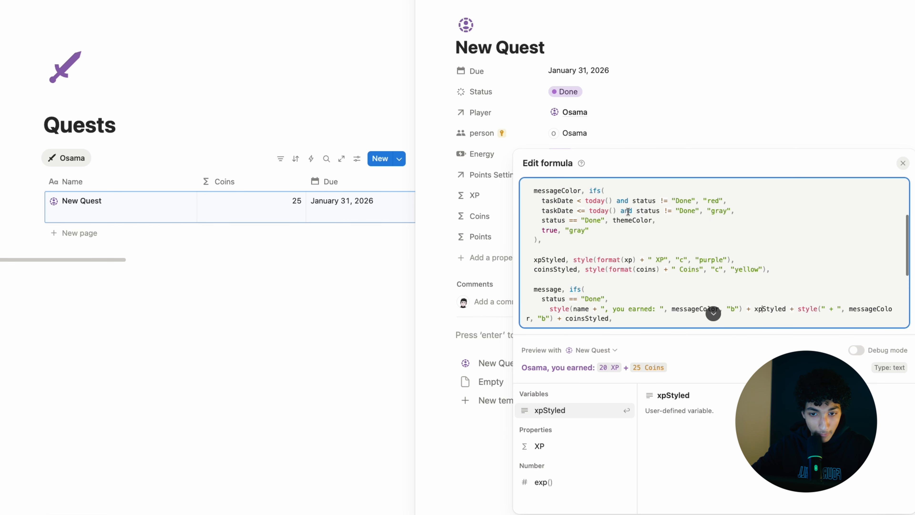
scroll(639, 268, "down", 7)
scroll(638, 267, "down", 4)
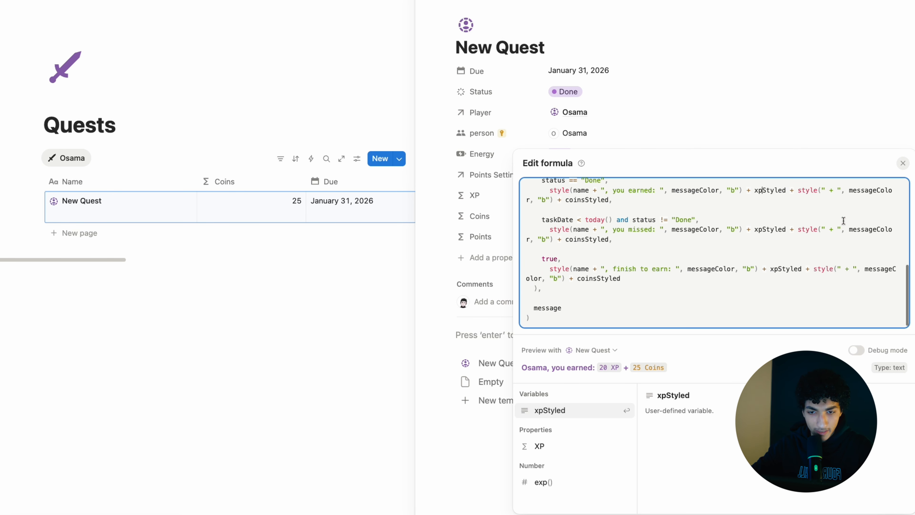
scroll(584, 259, "up", 8)
scroll(644, 264, "down", 8)
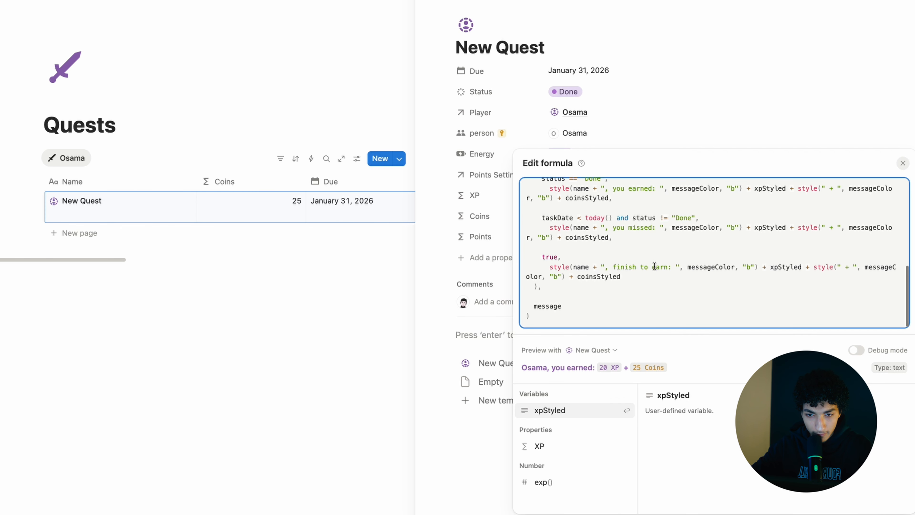
scroll(653, 266, "up", 1)
scroll(653, 267, "down", 1)
scroll(653, 266, "up", 1)
scroll(653, 266, "down", 1)
scroll(653, 266, "up", 10)
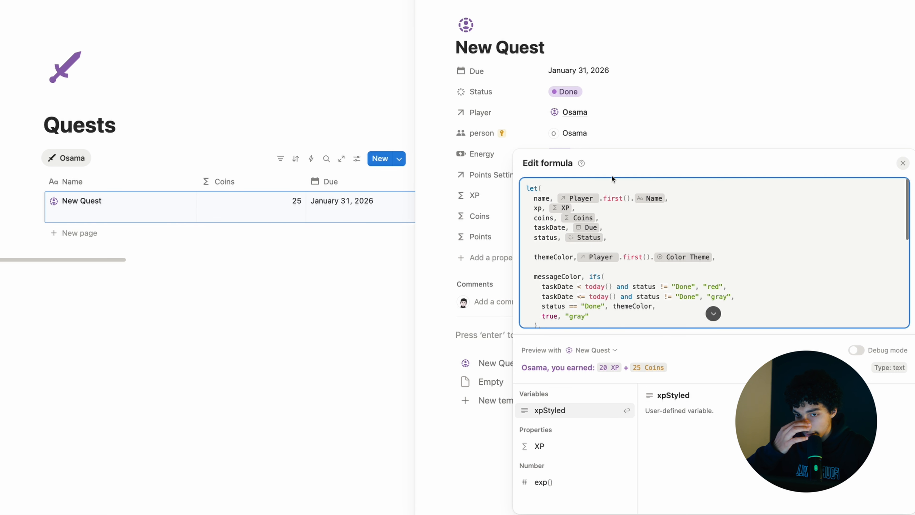
- Look through the entire Points formula once more, from the variables to the final message, and close the editor
left_click(617, 121)
left_click(607, 237)
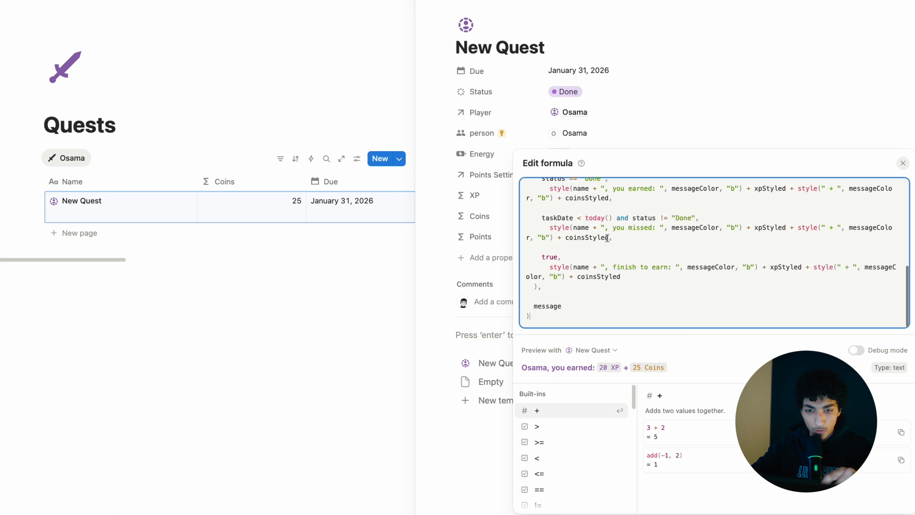
left_click(506, 235)
left_click(583, 242)
scroll(639, 318, "up", 10)
scroll(638, 318, "down", 10)
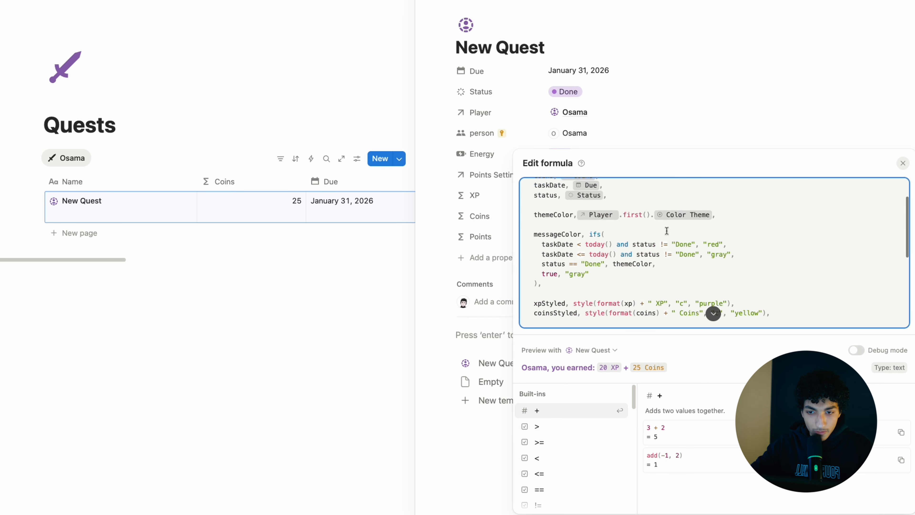
left_click(482, 233)
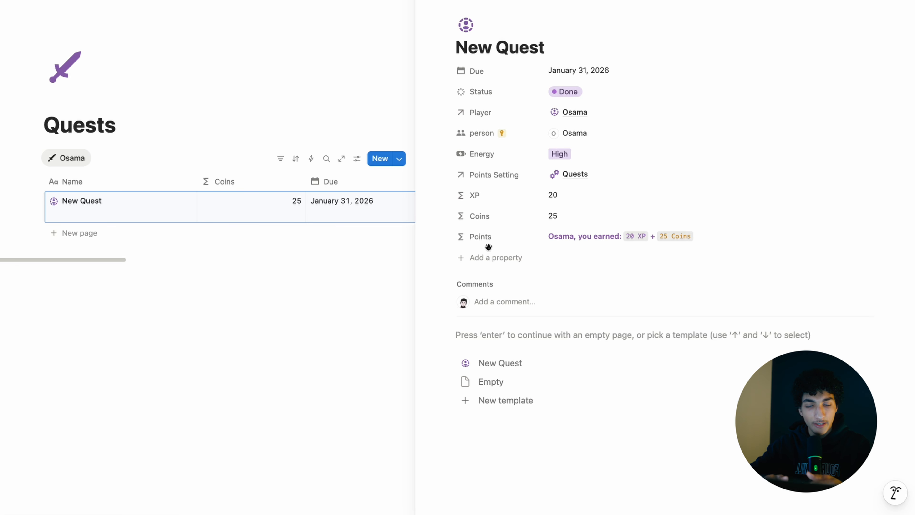
- Add a date property named Completion Date to the quest and place it below Points
left_click(487, 257)
type("date")
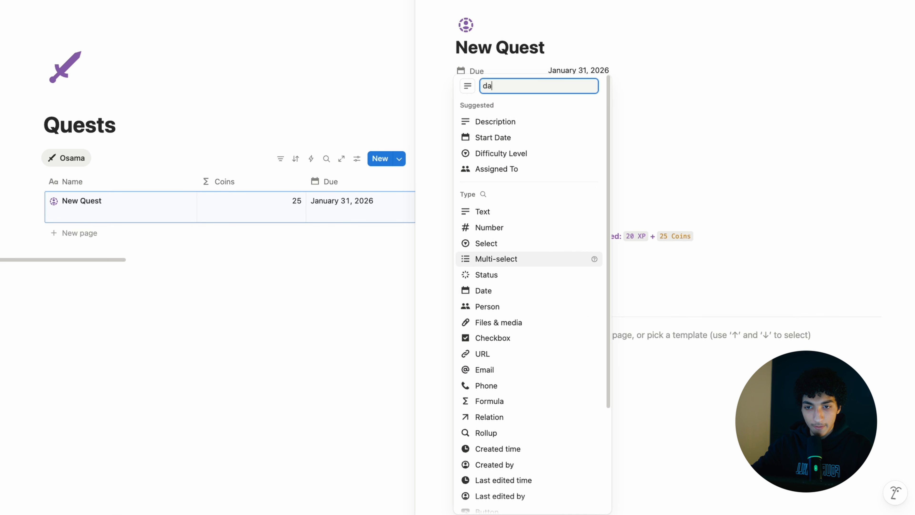
key("Return")
key("BackSpace")
key("BackSpace")
key("BackSpace")
key("BackSpace")
type("Completio")
left_click(553, 208)
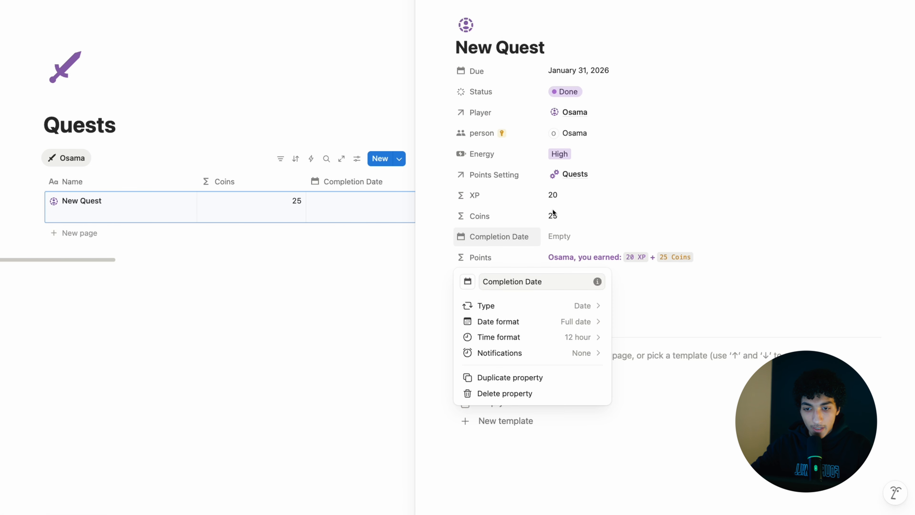
left_click_drag(514, 237, 515, 259)
- Add a formula property named Duration and paste in the prepared formula that builds the duration message from Completion Date and Due
left_click(492, 276)
type("formula")
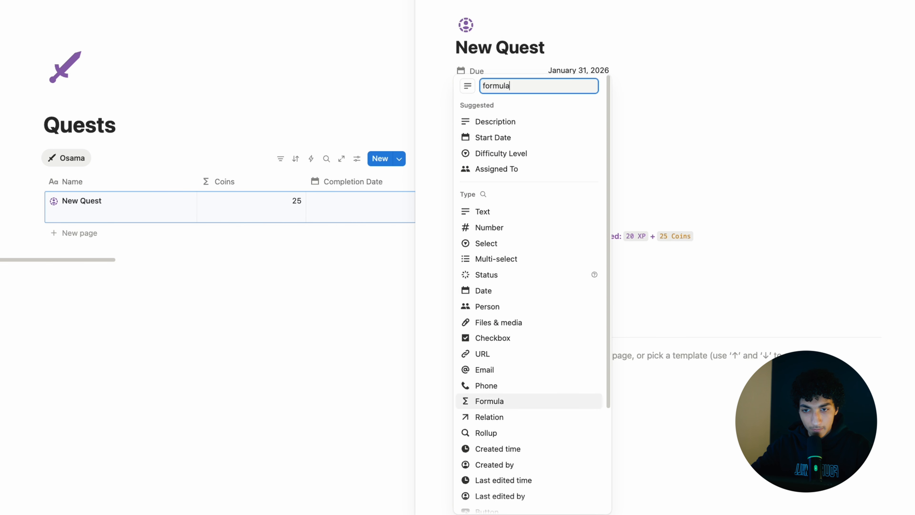
key("Return")
type("Duration")
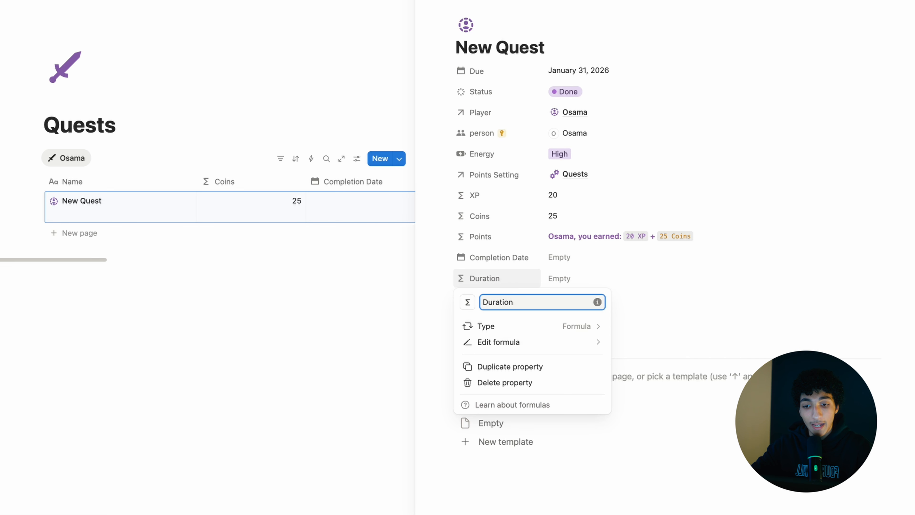
key("Return")
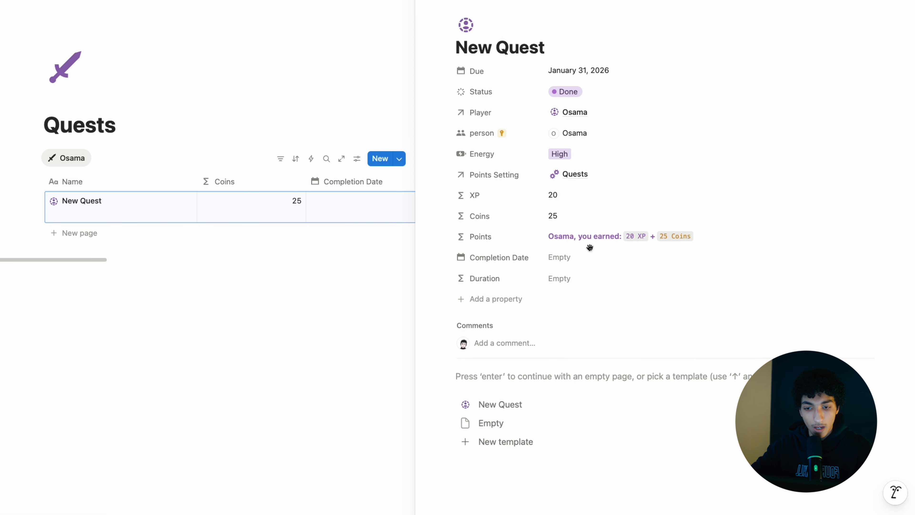
left_click(576, 278)
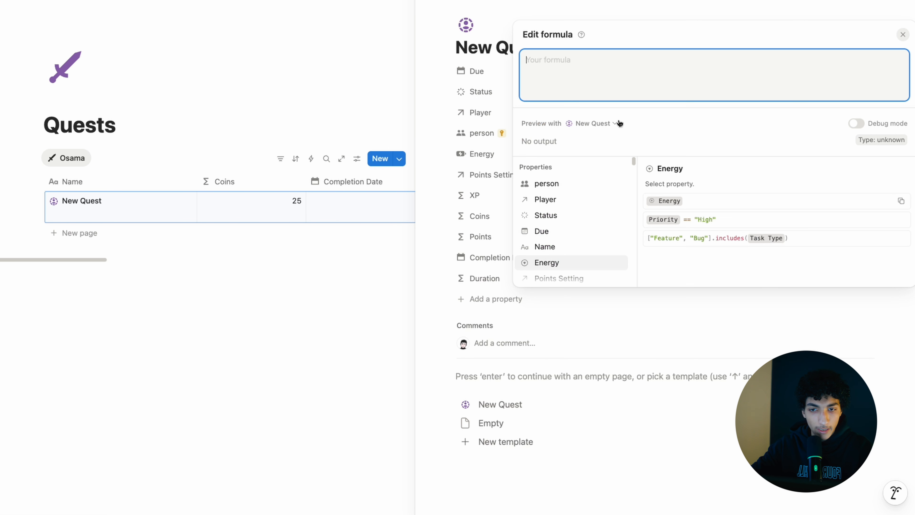
key("ctrl+v")
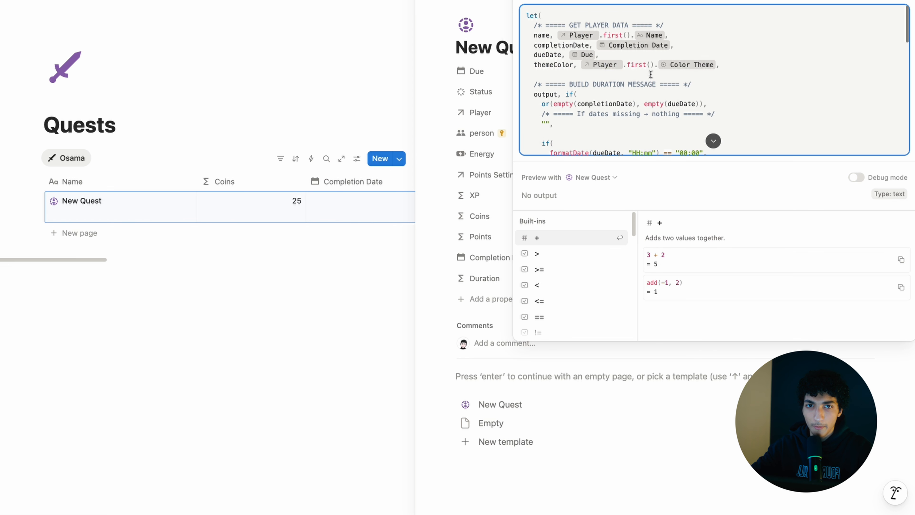
- Examine the Duration formula from the player data variables through the duration message conditions, and close the editor
scroll(644, 69, "down", 10)
scroll(637, 62, "up", 5)
scroll(636, 61, "up", 3)
scroll(636, 61, "down", 2)
scroll(636, 61, "down", 8)
scroll(636, 61, "up", 2)
scroll(636, 61, "up", 10)
scroll(635, 61, "up", 3)
key("Escape")
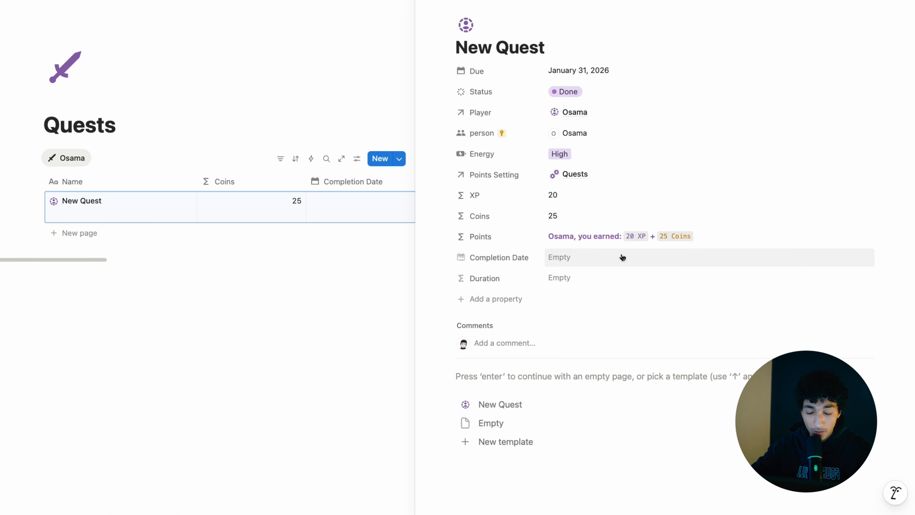
left_click(571, 281)
scroll(713, 139, "up", 10)
key("Escape")
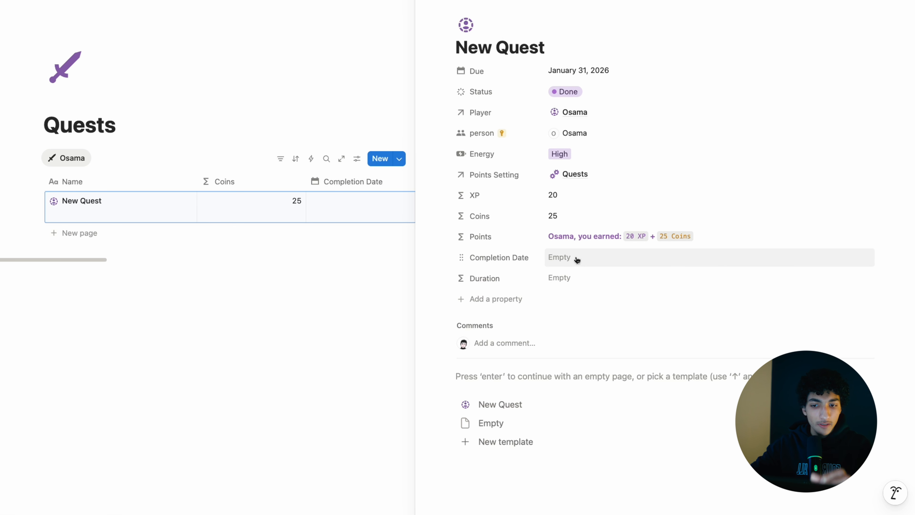
- Add a button property named Finish to the quest
left_click(513, 299)
type("button")
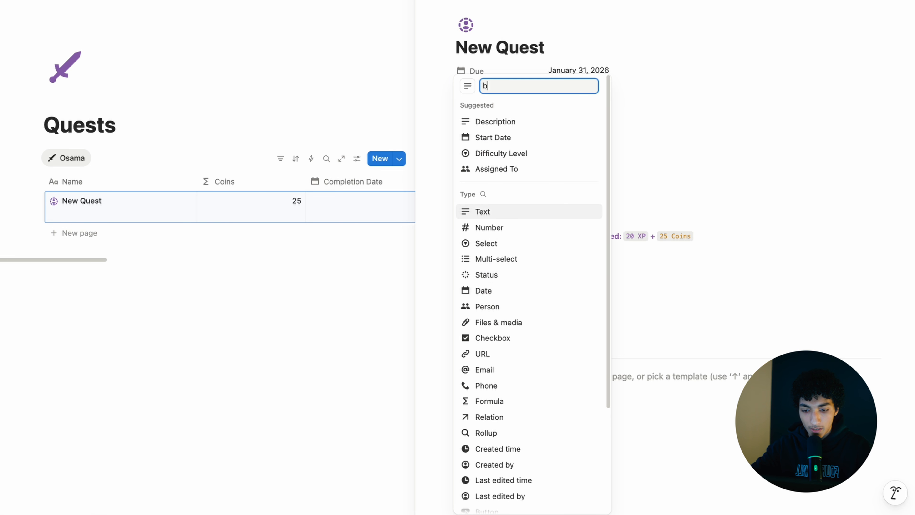
key("Return")
type("Finish")
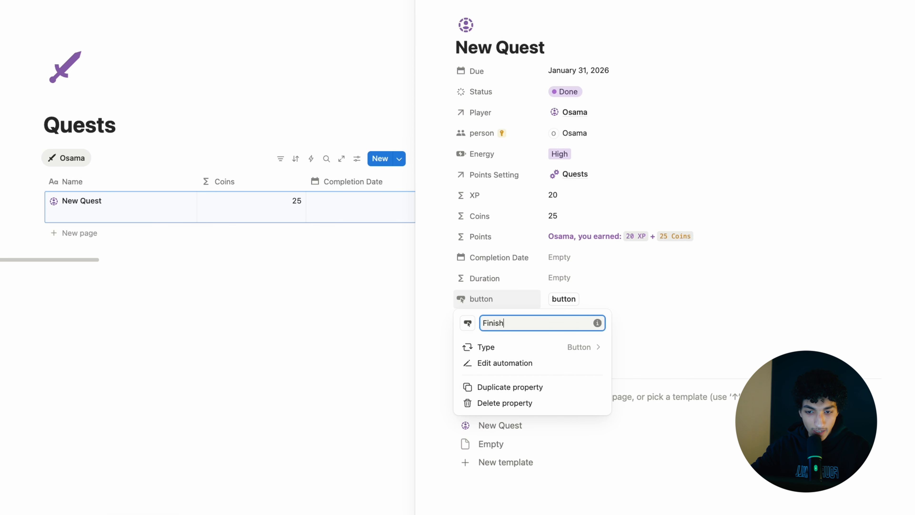
- Give the Finish button an action that sets this page's Status to Done
left_click(517, 365)
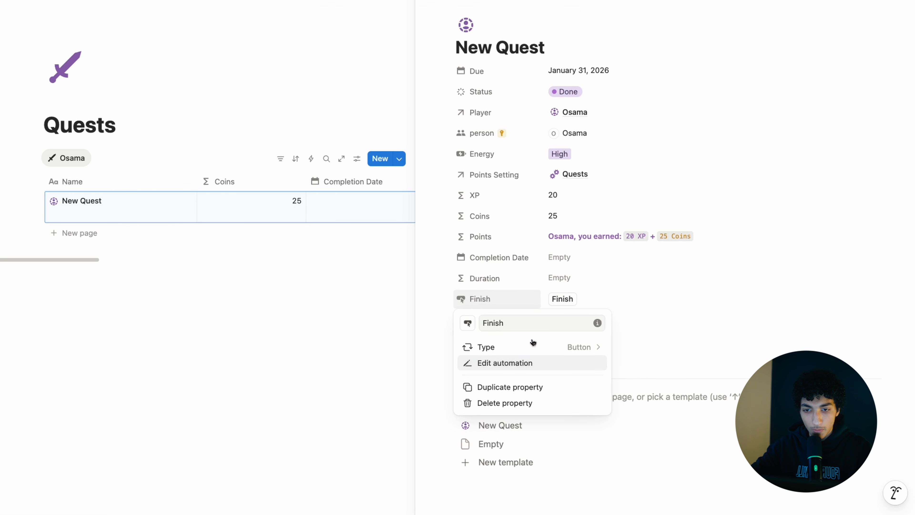
left_click(422, 178)
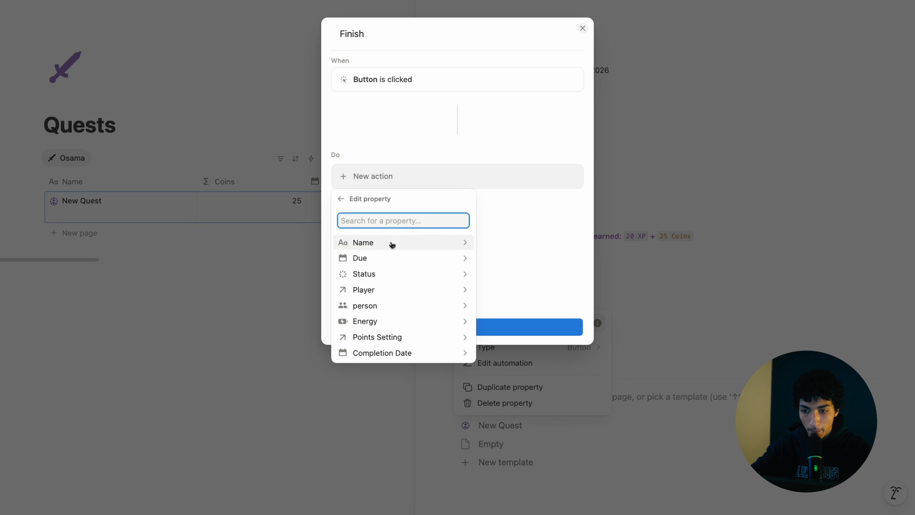
left_click(402, 274)
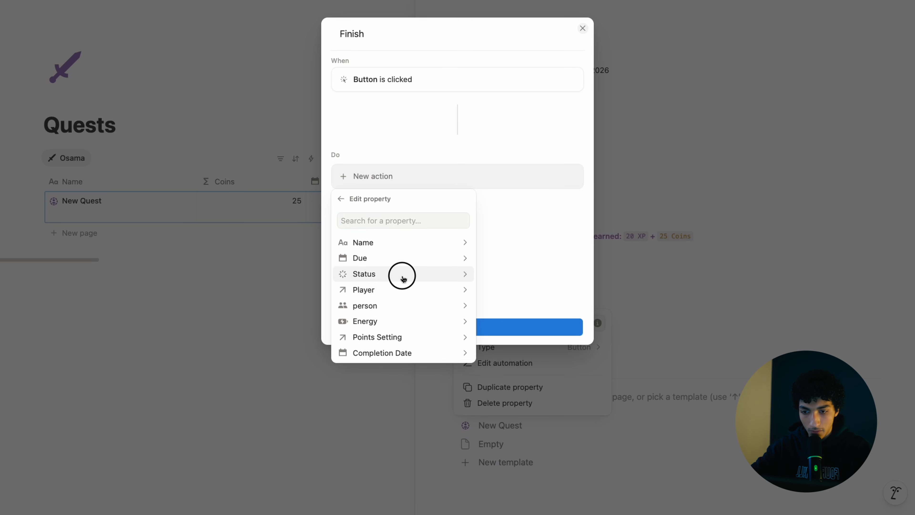
left_click(366, 336)
- Add an action that sets Completion Date to Time triggered, and save the Finish button's automation
left_click(380, 251)
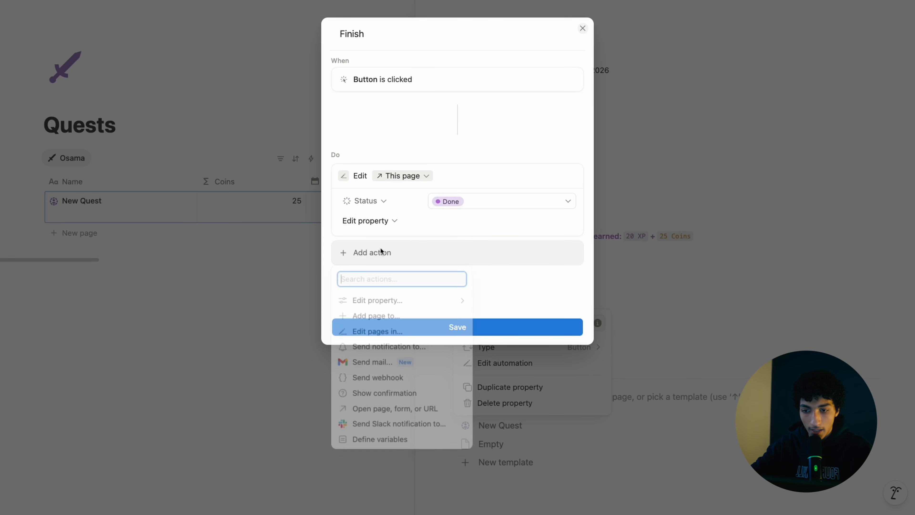
left_click(380, 302)
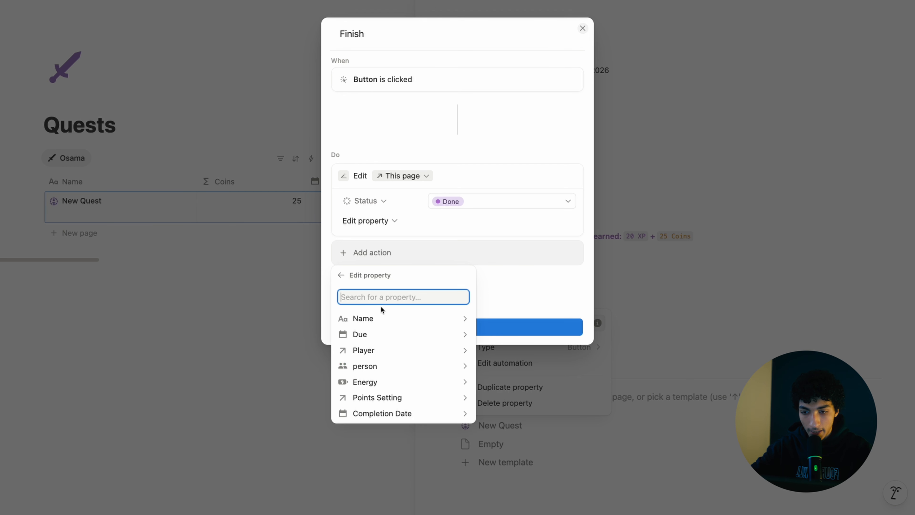
left_click(370, 412)
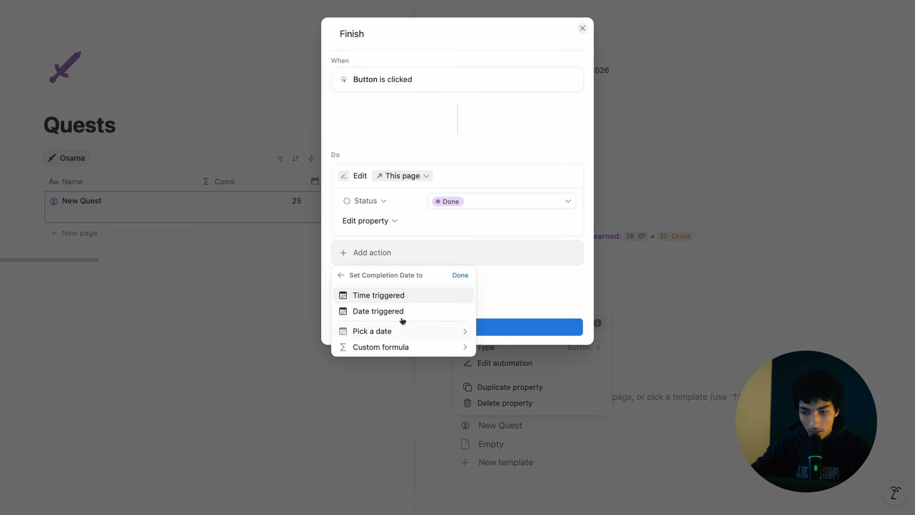
left_click(406, 301)
left_click(450, 361)
key("Escape")
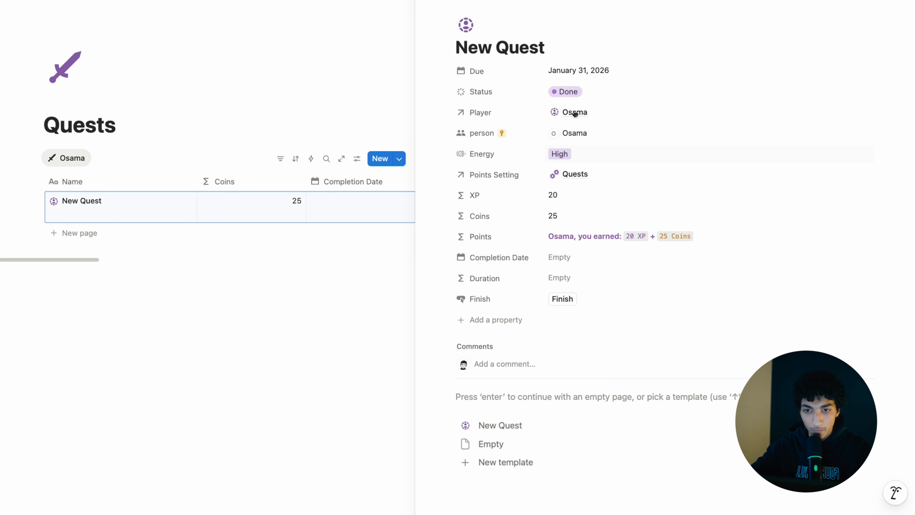
- Rename the New Quest page as "Go to gym"
left_click(603, 71)
key("Escape")
triple_click(506, 41)
type("Go to gym")
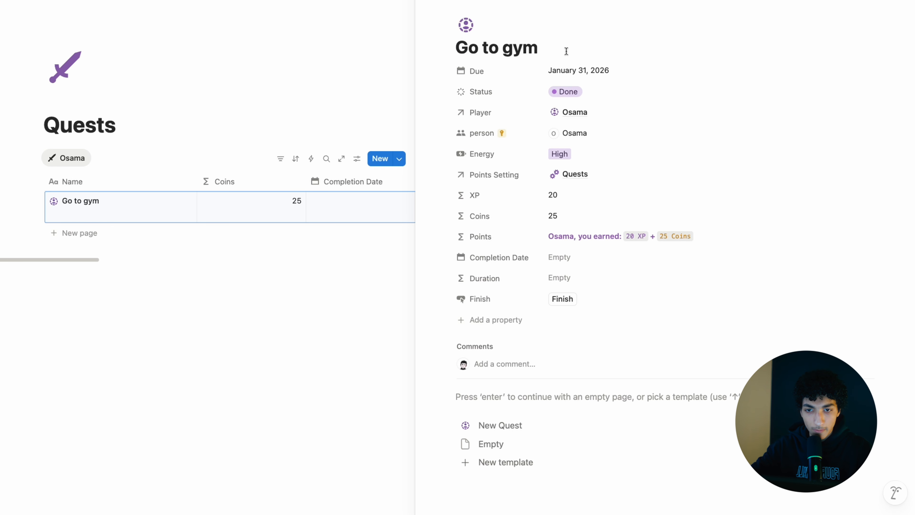
- Include a time of 2:00 PM in the quest's Due date and run its Finish button
left_click(584, 70)
left_click(638, 289)
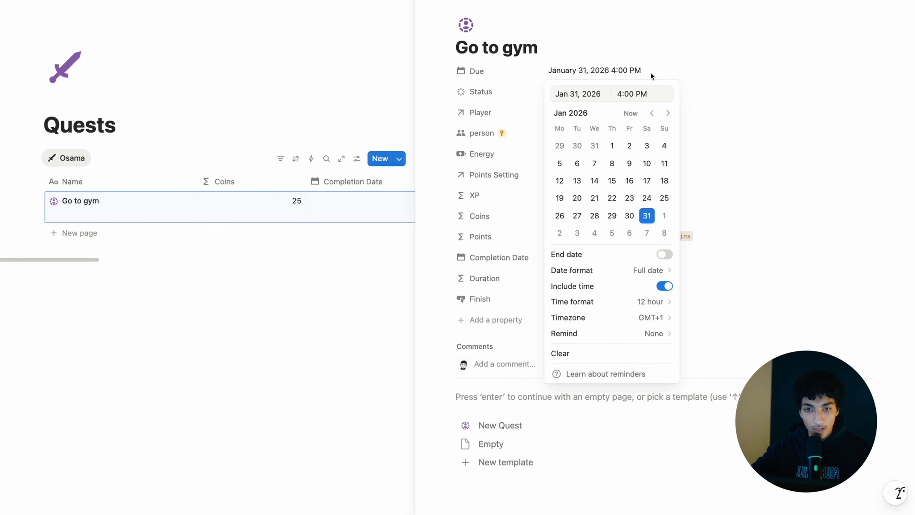
double_click(619, 94)
type("2")
left_click(790, 65)
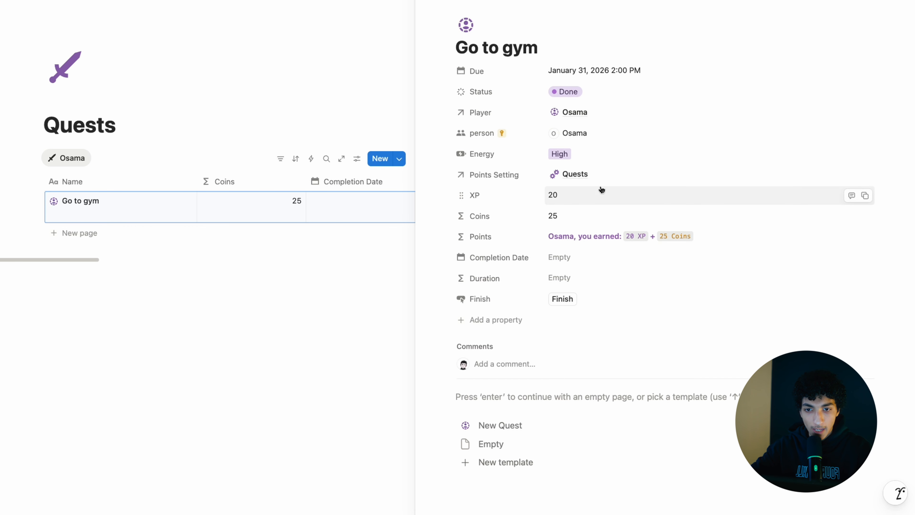
left_click(562, 298)
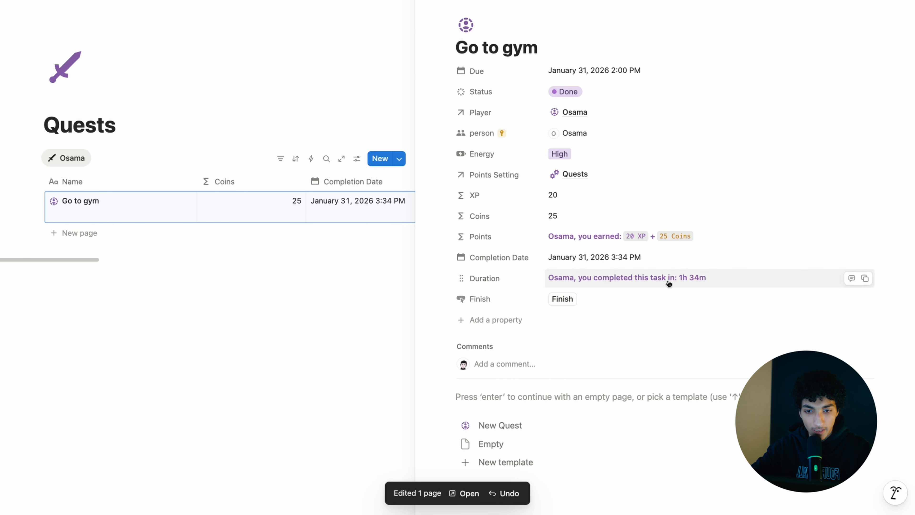
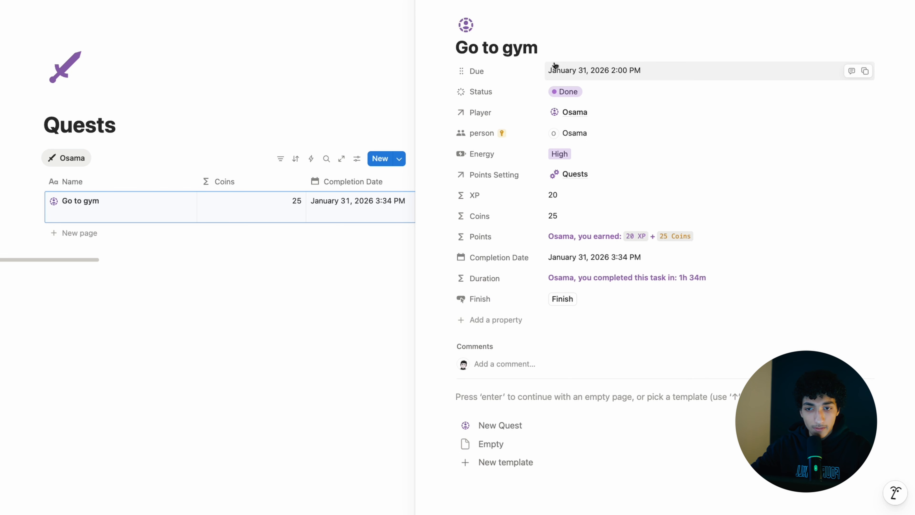
- Create a Quests database automation named "Completion Date" that triggers when Status is set to Complete
left_click(425, 8)
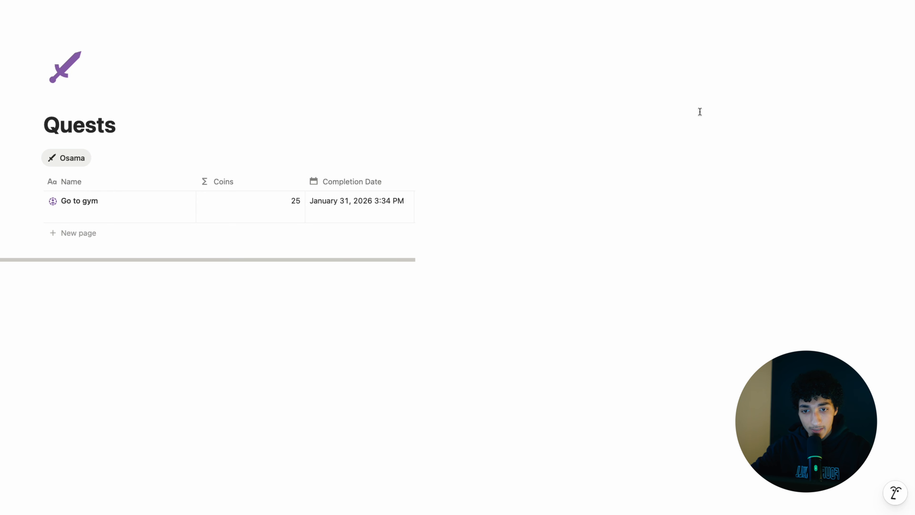
left_click(768, 159)
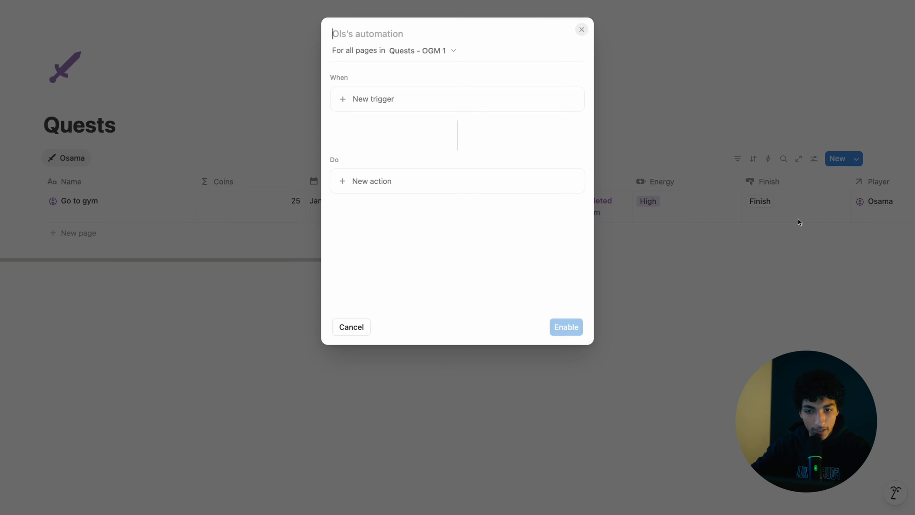
type("Completion Date")
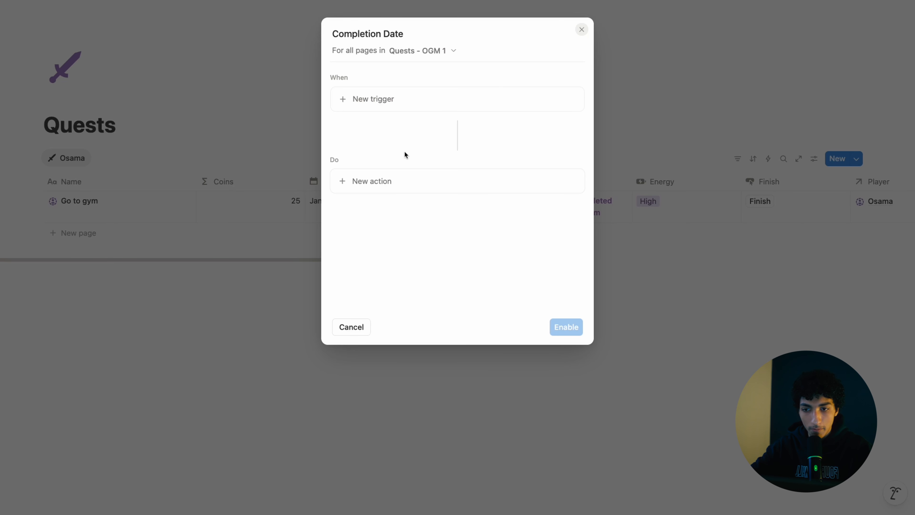
left_click(376, 94)
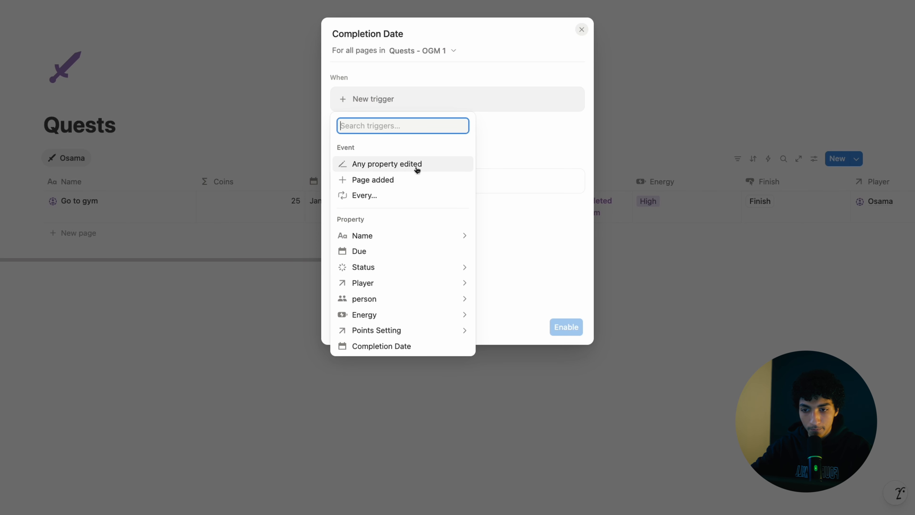
left_click(368, 263)
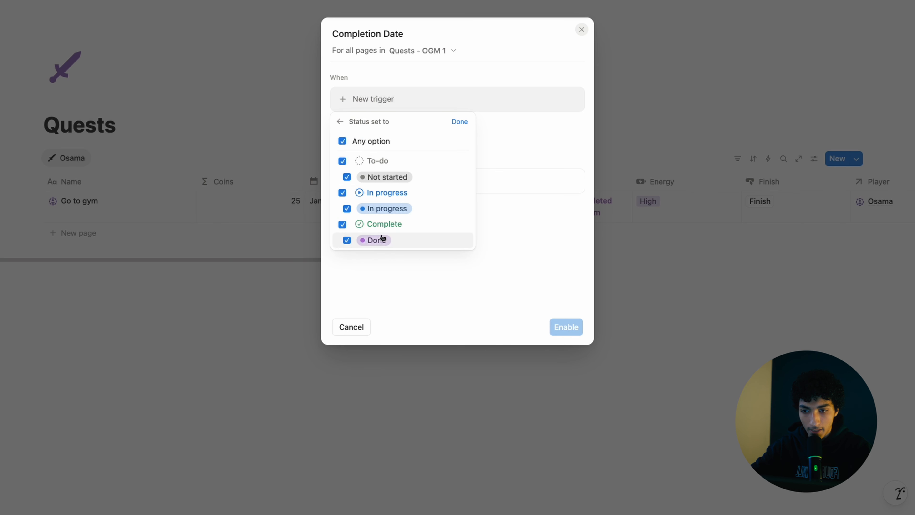
left_click(387, 194)
left_click(393, 161)
left_click(459, 121)
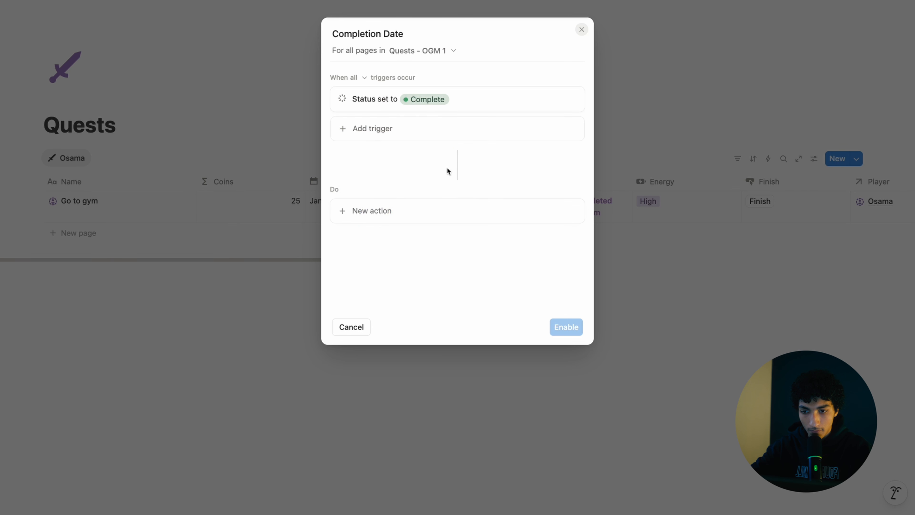
- Make the automation set the Completion Date property to Time triggered, and enable it
left_click(372, 211)
left_click(395, 264)
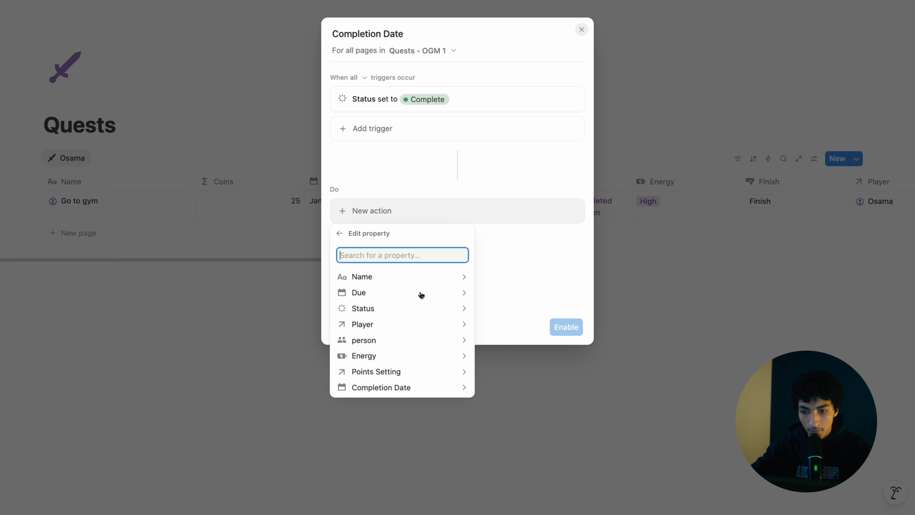
left_click(378, 386)
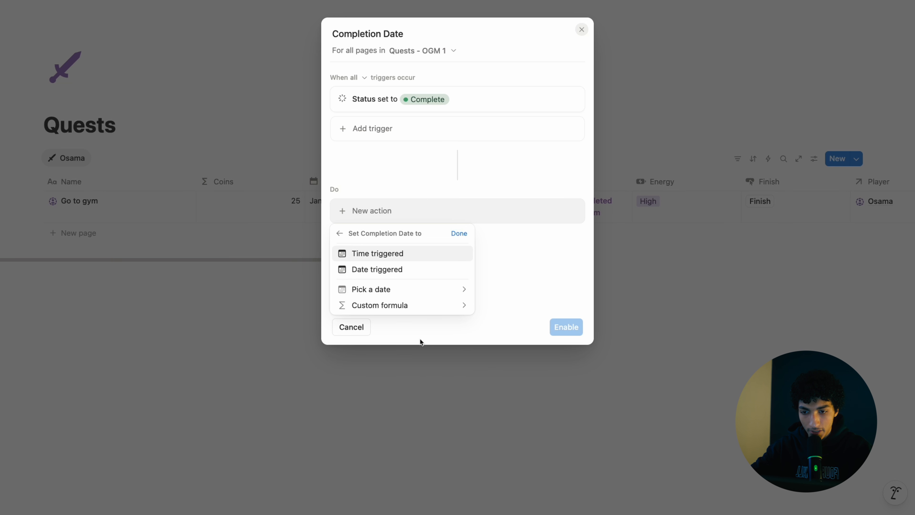
left_click(427, 253)
left_click(561, 322)
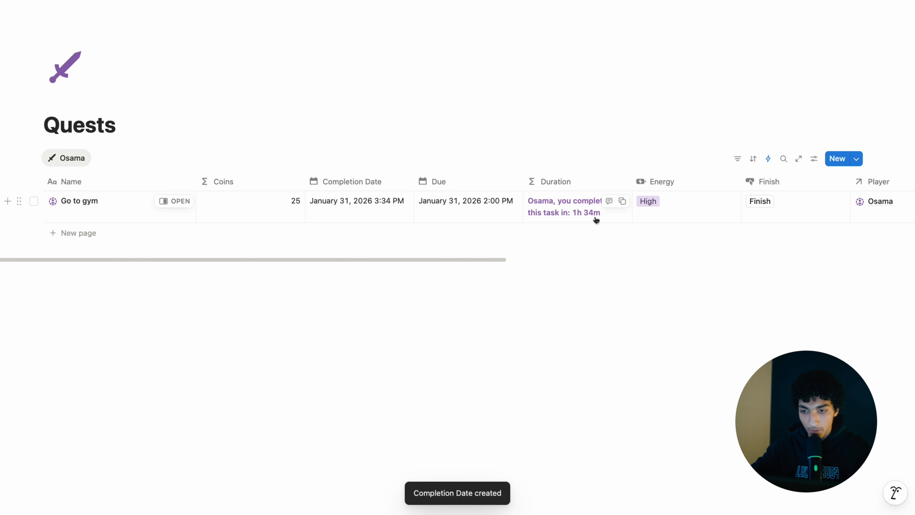
- Reset the Go to gym quest by setting its Status to Not started and clearing its Completion Date
left_click(174, 201)
left_click(576, 92)
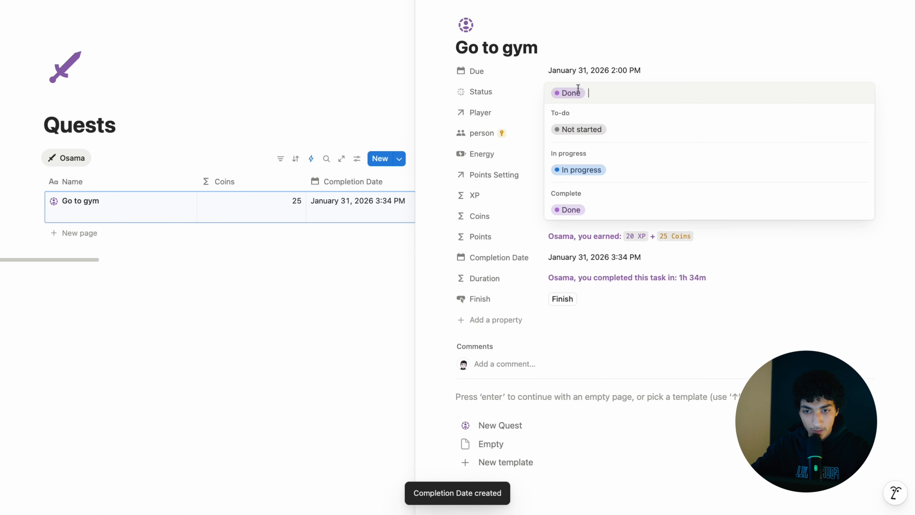
left_click(592, 129)
left_click(636, 257)
left_click(561, 484)
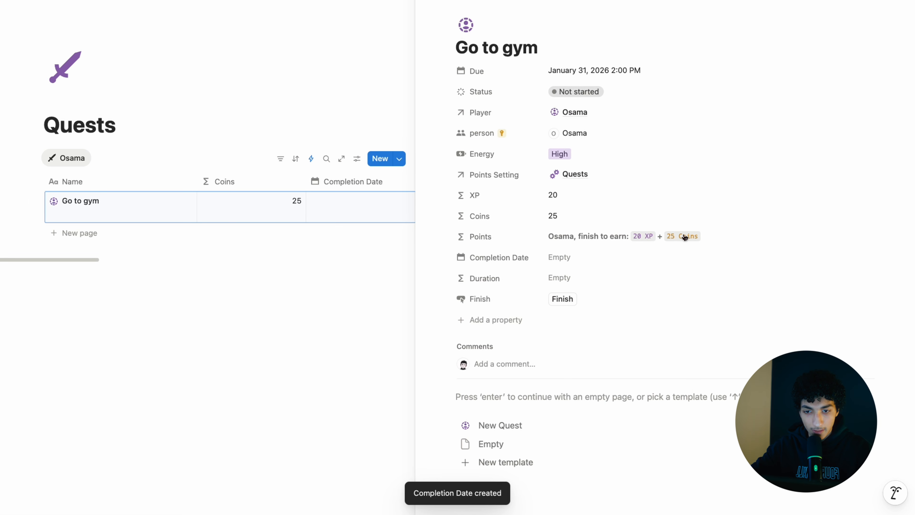
- Set the Go to gym quest's Status to Done to test the automation, and close the quest
left_click(606, 102)
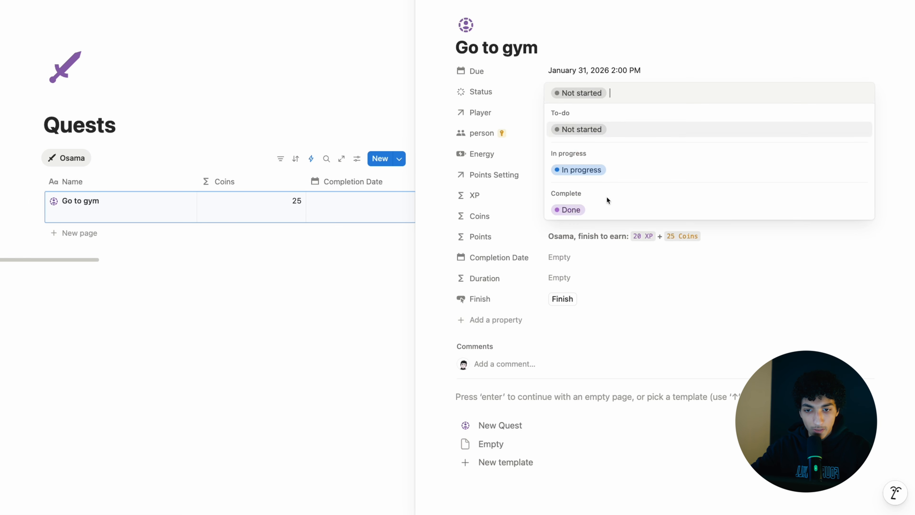
left_click(600, 210)
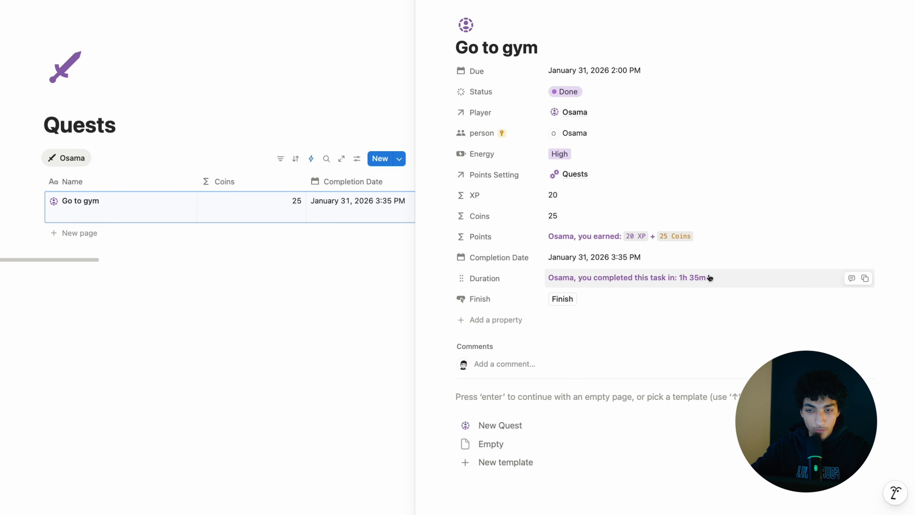
left_click(428, 1)
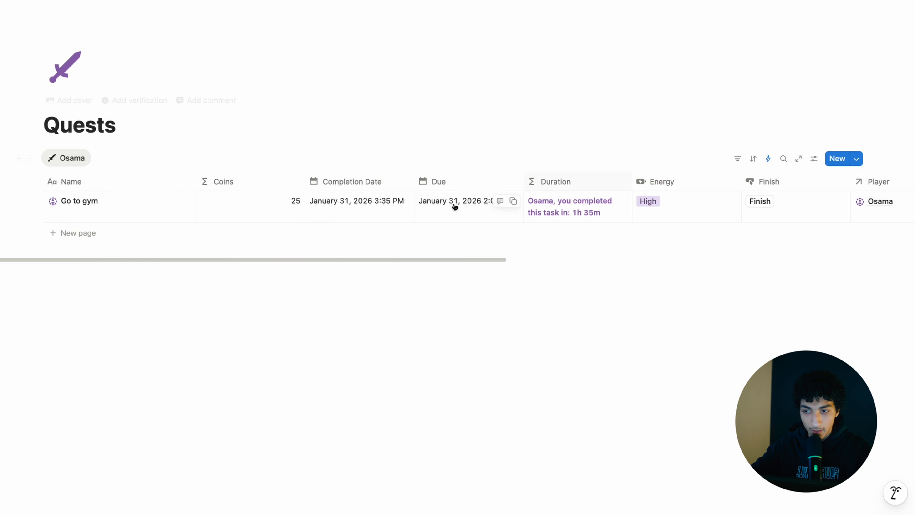
- Filter the Quests view so that Player contains the existing player, and convert the rule to an advanced filter
left_click(738, 159)
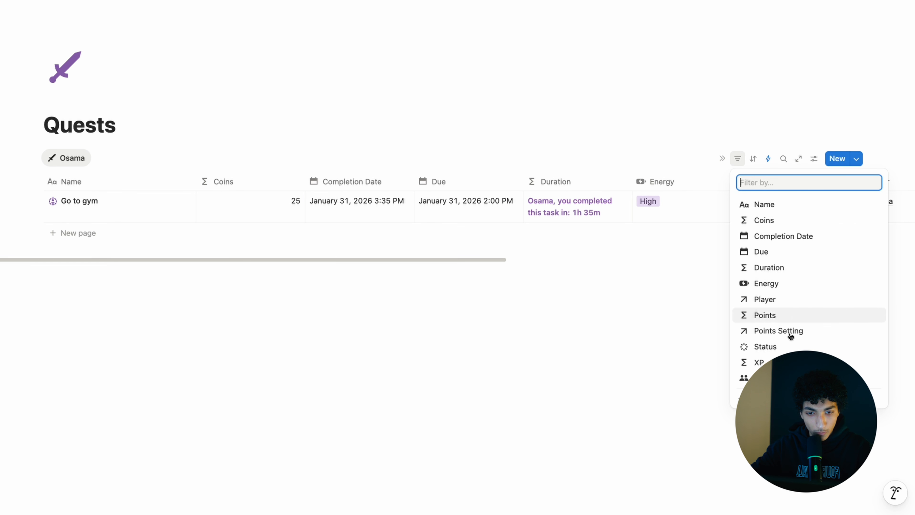
left_click(775, 304)
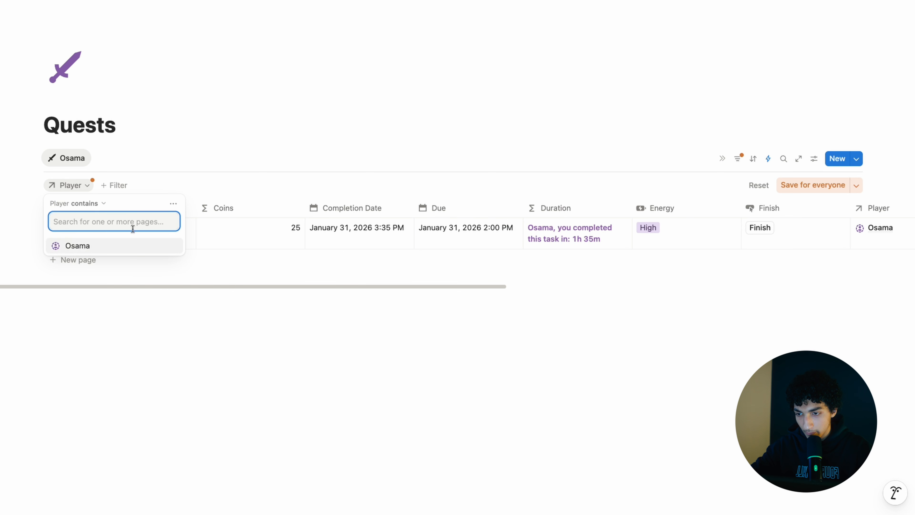
left_click(130, 246)
left_click(173, 204)
left_click(217, 223)
- Add a second filter rule where person contains the same player's account, and save the filters for everyone
left_click(94, 225)
left_click(106, 245)
left_click(125, 227)
type("perso")
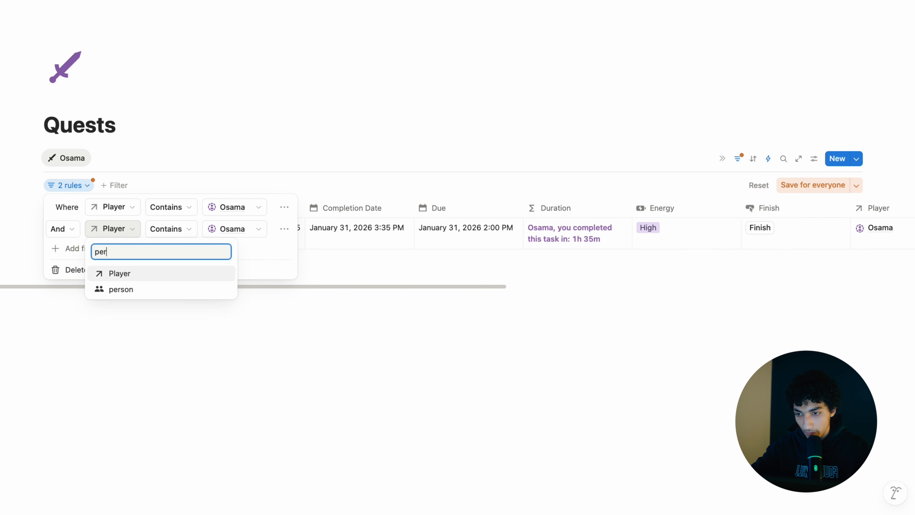
key("Return")
left_click(273, 236)
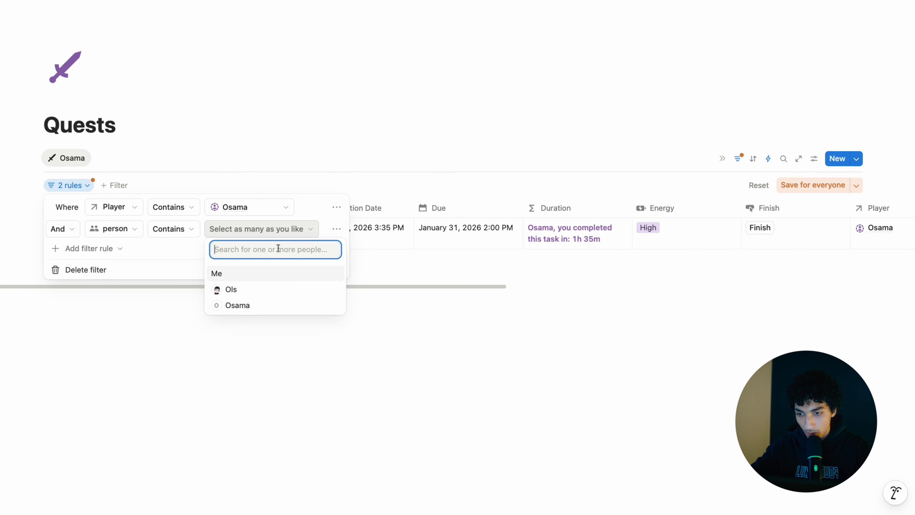
left_click(239, 306)
left_click(796, 193)
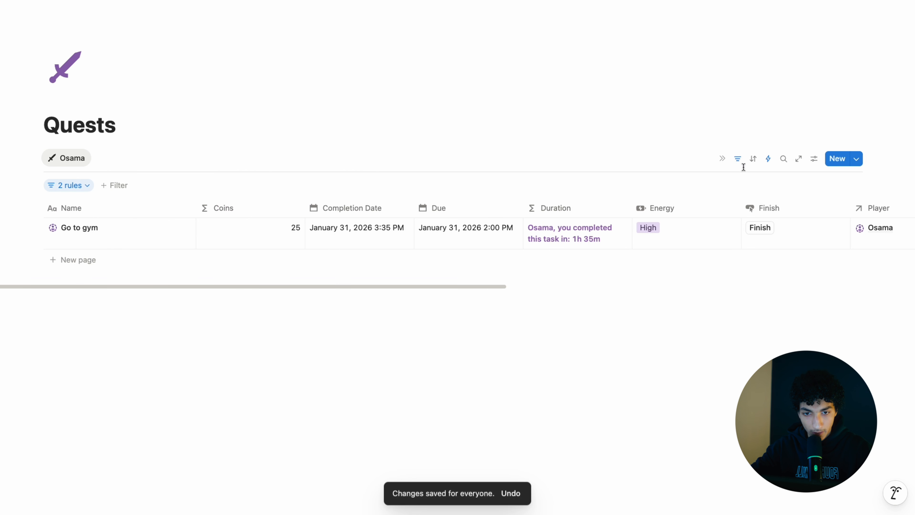
- Duplicate the player's Quests view, name the copy after the second player, and show its filters
left_click(81, 163)
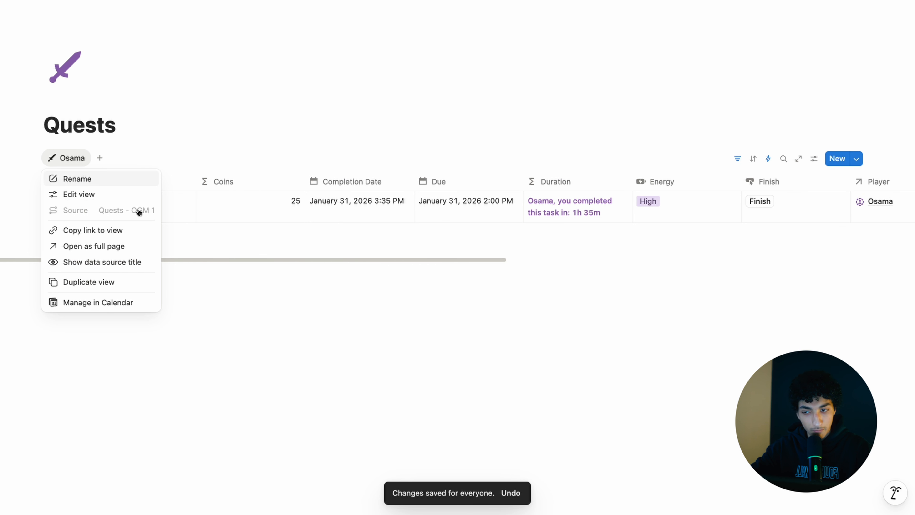
left_click(90, 282)
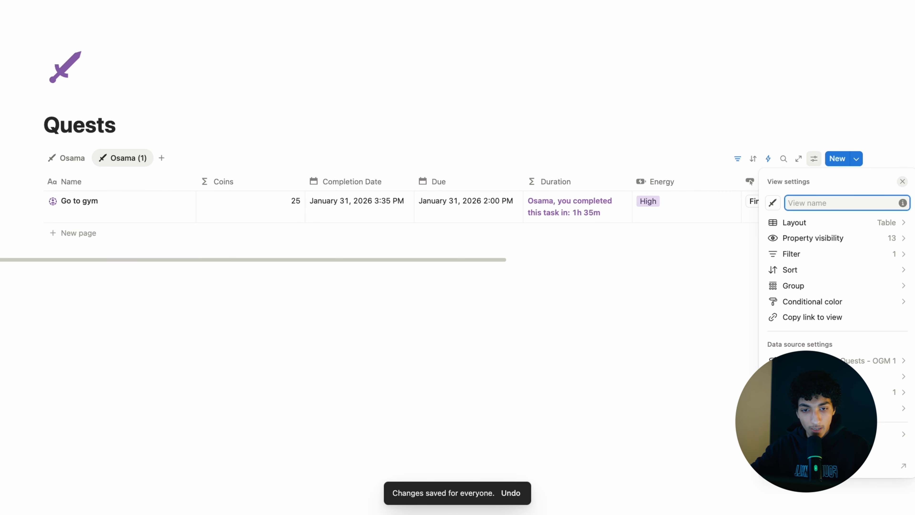
type("Mike")
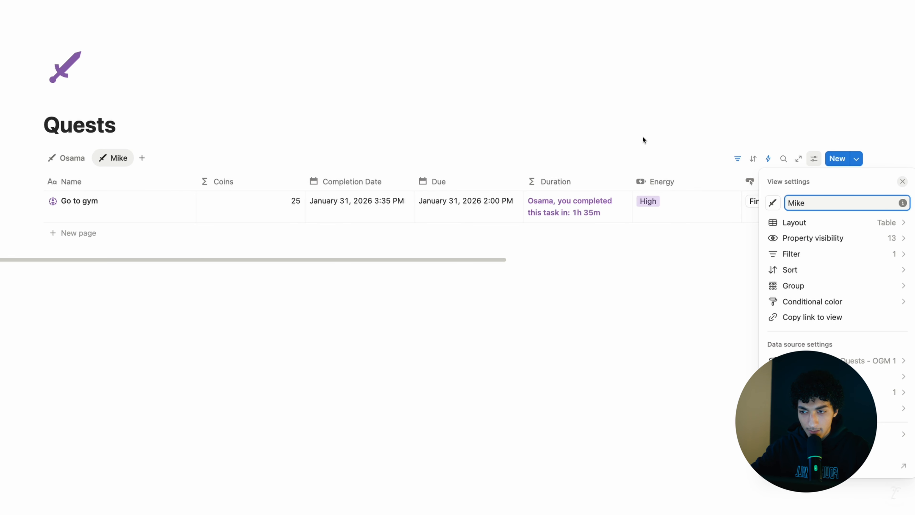
left_click(740, 159)
- Duplicate the New Quest template of the Quests database
left_click(856, 158)
left_click(906, 196)
left_click(827, 247)
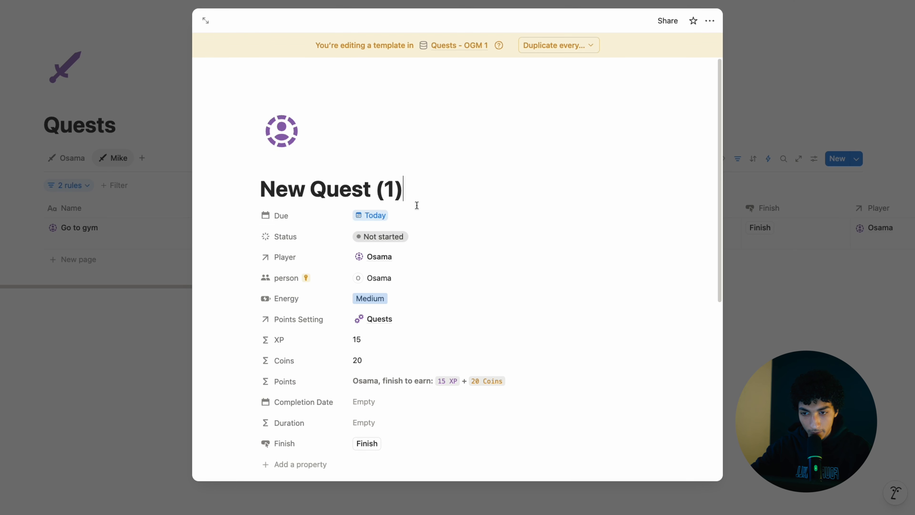
- Change the duplicated template's icon color to blue and rename the template as New Quest
left_click(282, 131)
left_click(221, 233)
left_click(243, 268)
left_click_drag(370, 189, 419, 186)
key("BackSpace")
- Replace the template's linked Player with a newly created page for the second player
scroll(519, 221, "down", 2)
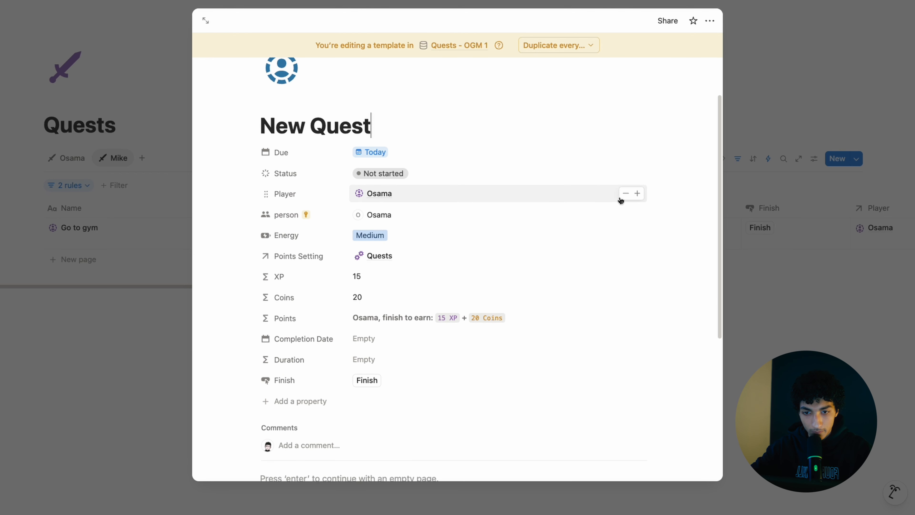
left_click(625, 194)
left_click(420, 191)
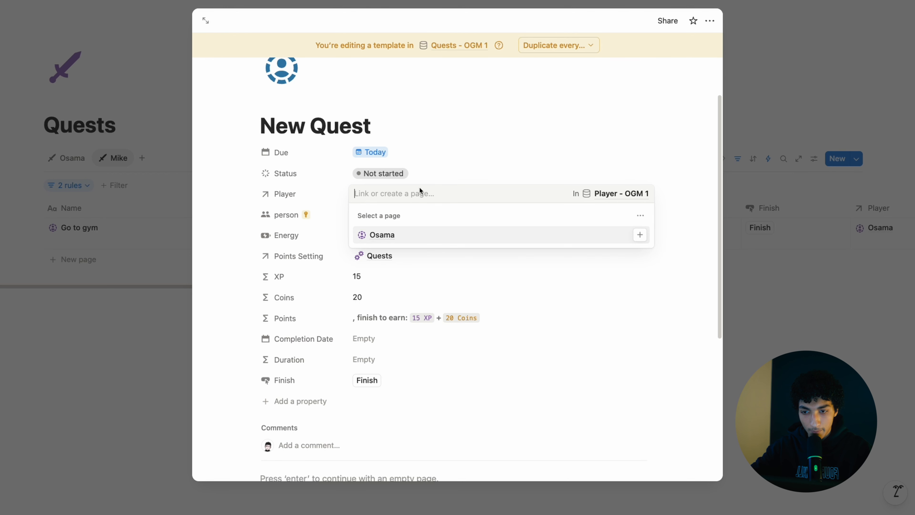
type("Mike")
left_click(407, 237)
- Open the second player's page, apply the player template to it, and open its icon for editing
left_click(408, 238)
scroll(319, 363, "down", 5)
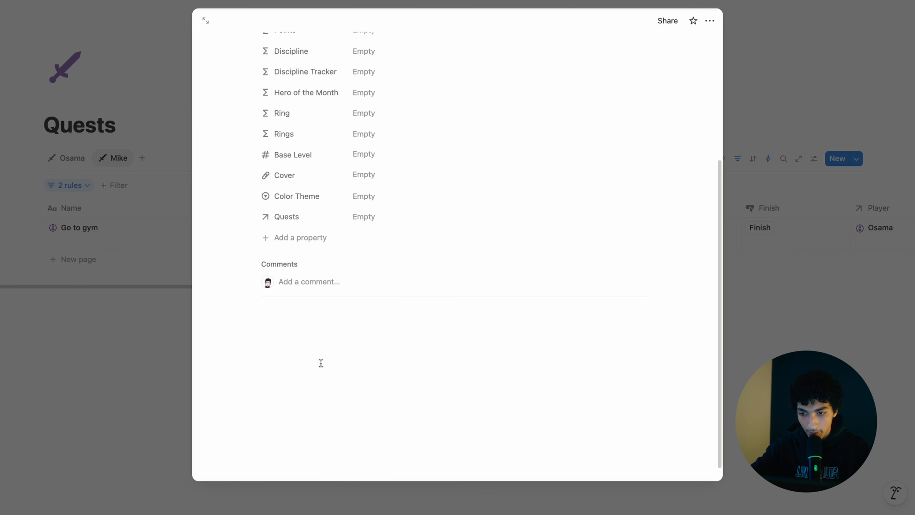
left_click(304, 343)
left_click(288, 108)
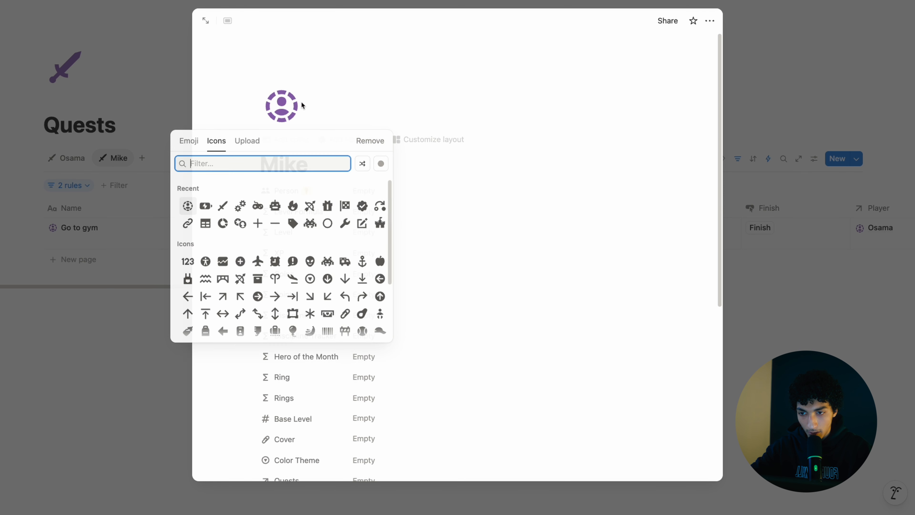
- Recolor the second player's page icon to blue and set the page's Color Theme to Blue
left_click(188, 206)
left_click(207, 243)
scroll(379, 351, "down", 3)
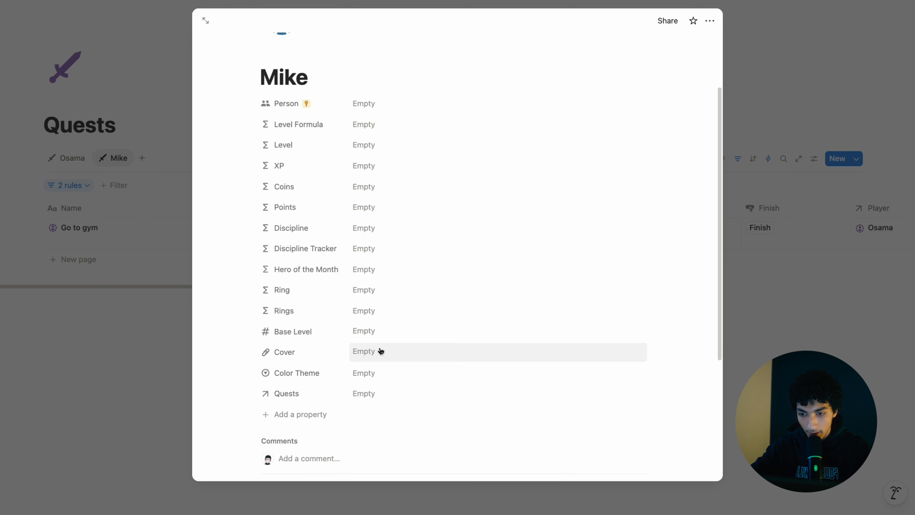
left_click(367, 366)
left_click(417, 247)
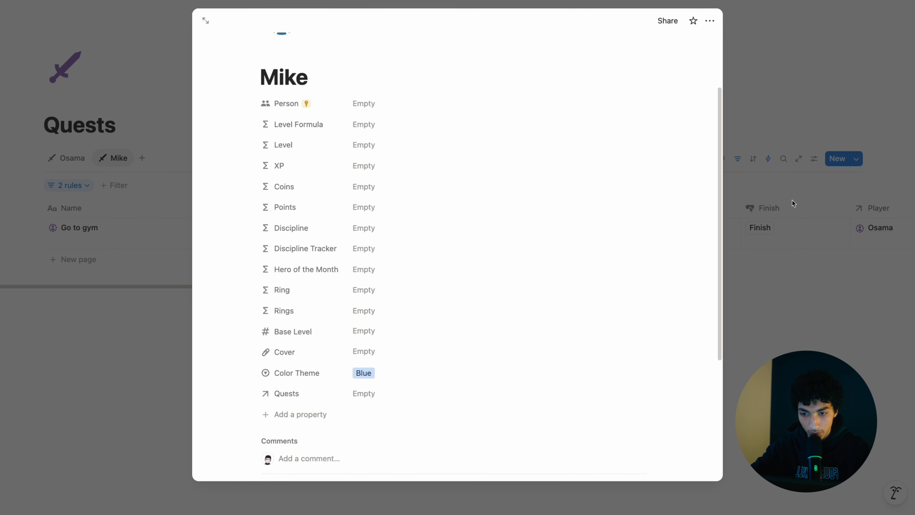
left_click(793, 201)
- Open the blue-icon New Quest template of the Quests database for editing
left_click(857, 161)
left_click(845, 134)
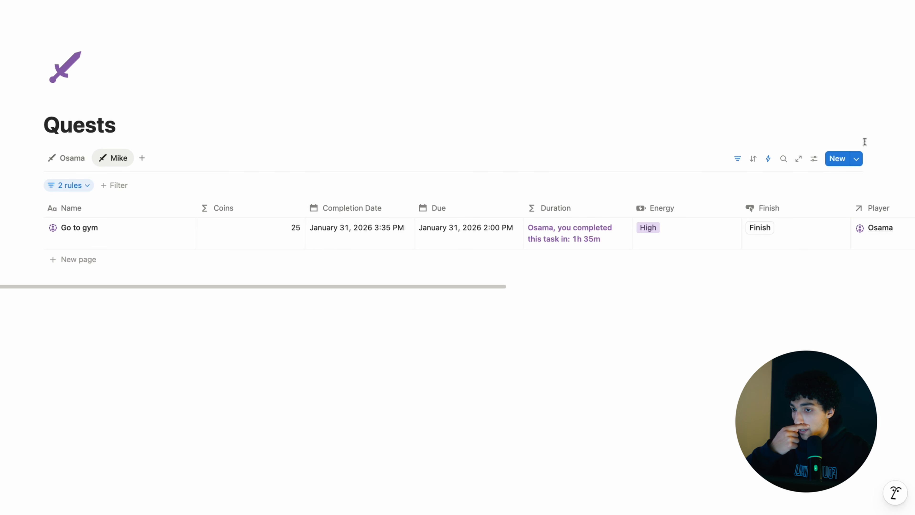
left_click(856, 159)
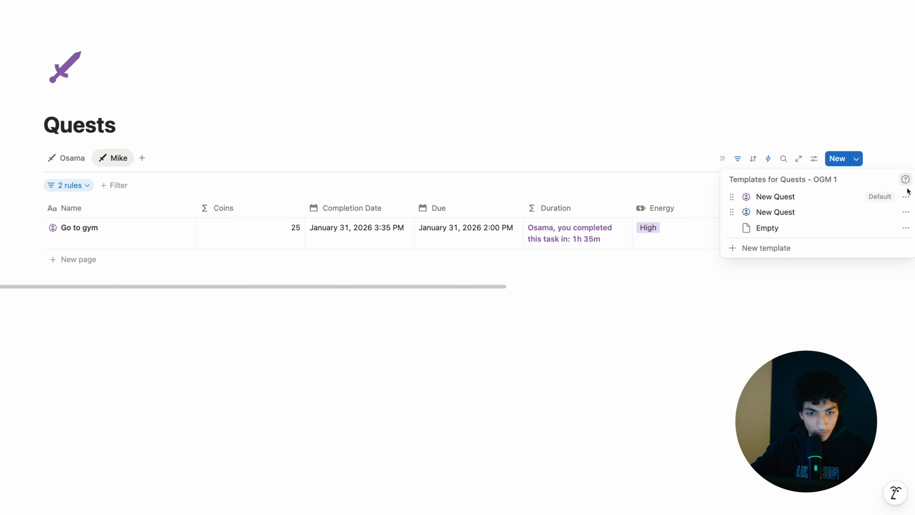
left_click(906, 212)
left_click(798, 245)
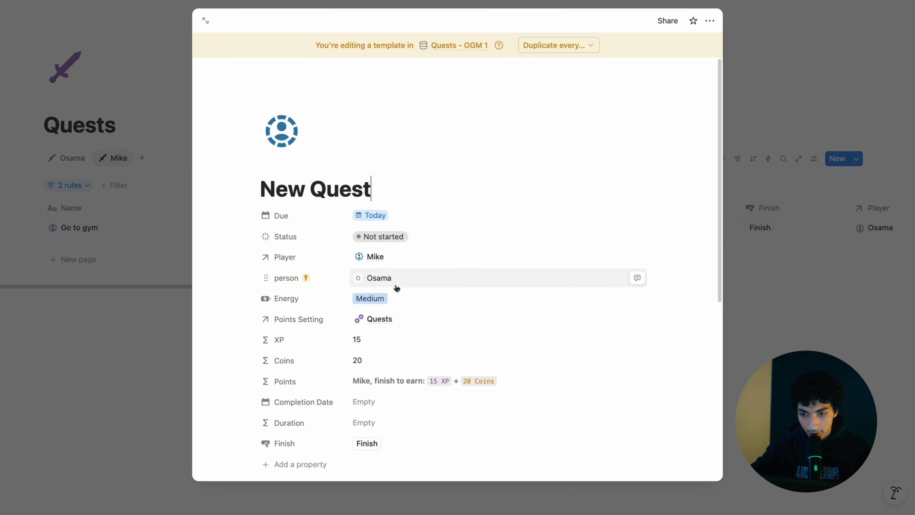
- Open the player page linked in the template and view the people available for its Person property
scroll(396, 287, "down", 1)
left_click(389, 250)
scroll(390, 250, "down", 4)
scroll(389, 251, "up", 3)
left_click(385, 140)
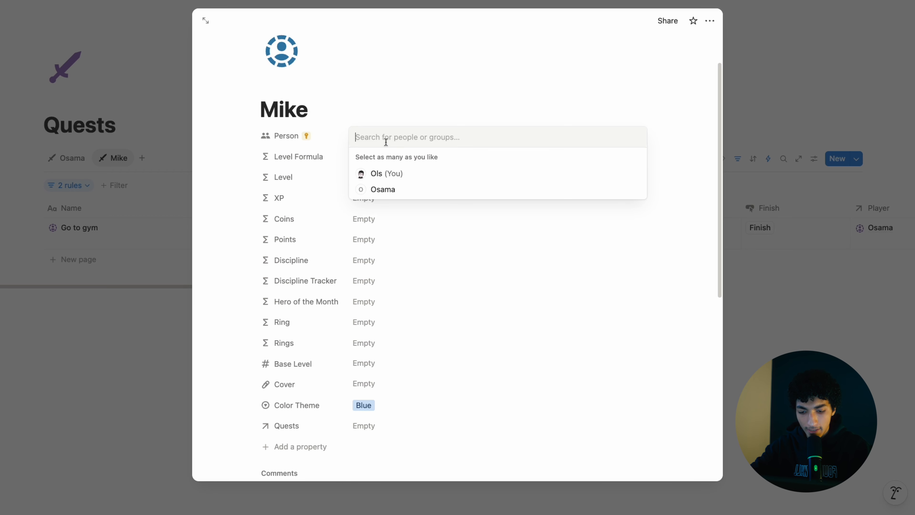
- Leave the player page and open the Player - OGM 1 database as a full page
left_click(684, 24)
left_click(205, 21)
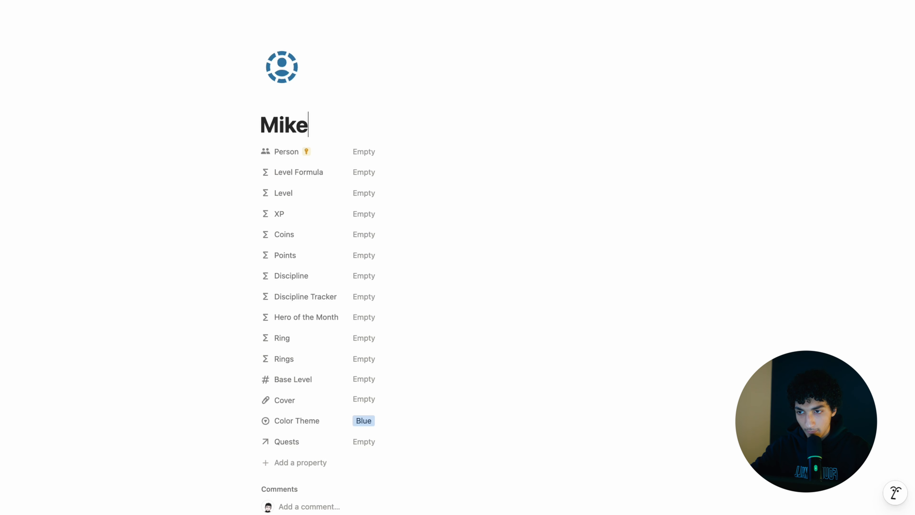
left_click(116, 1)
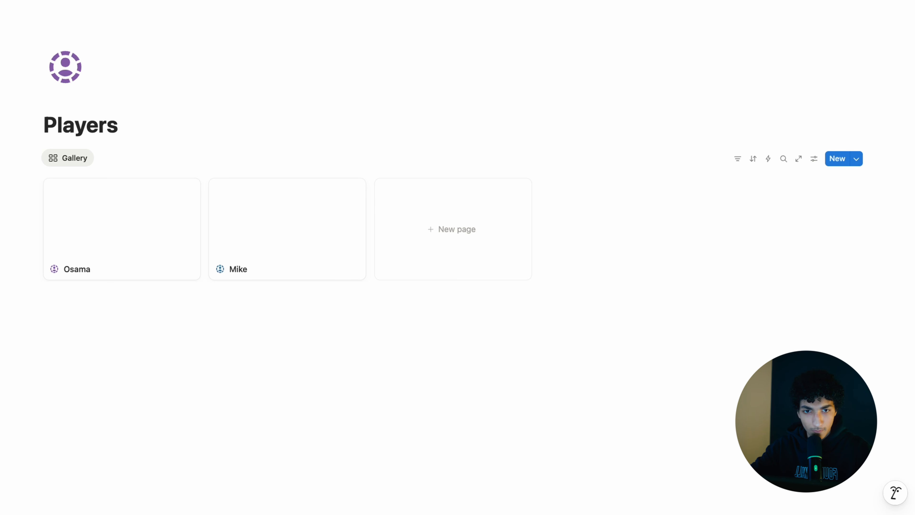
left_click(799, 158)
- Invite the second player's account to the Player - OGM 1 database with Can view access
left_click(858, 10)
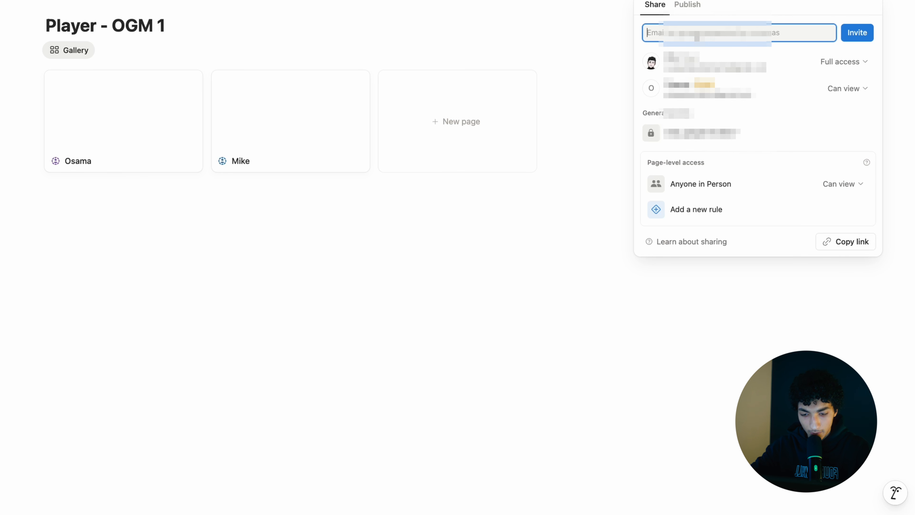
left_click(799, 37)
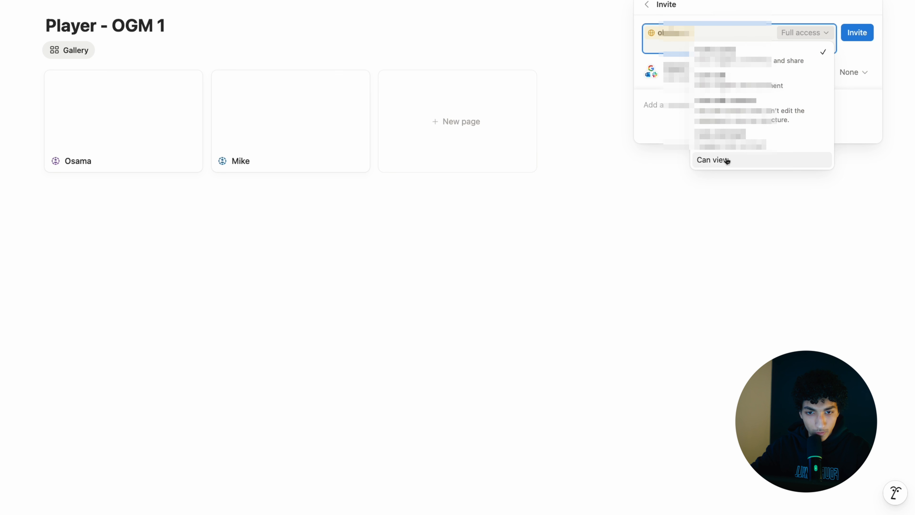
left_click(726, 160)
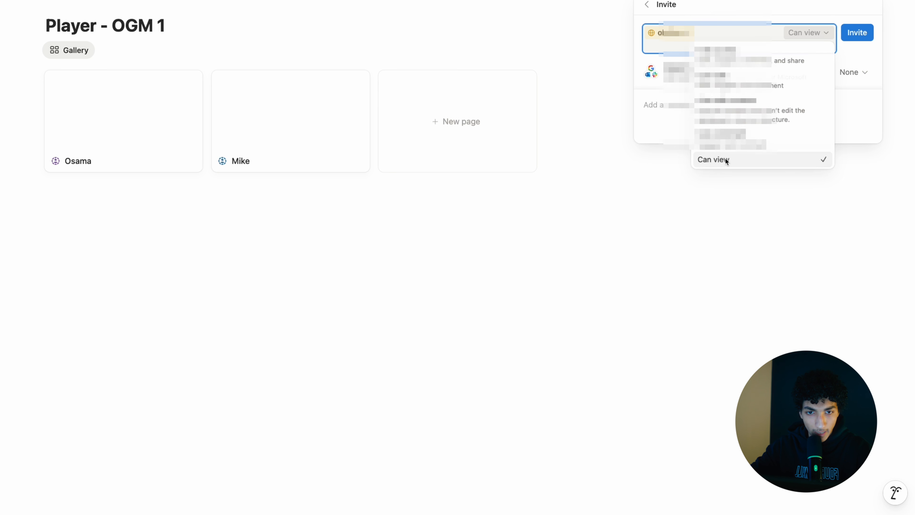
left_click(864, 32)
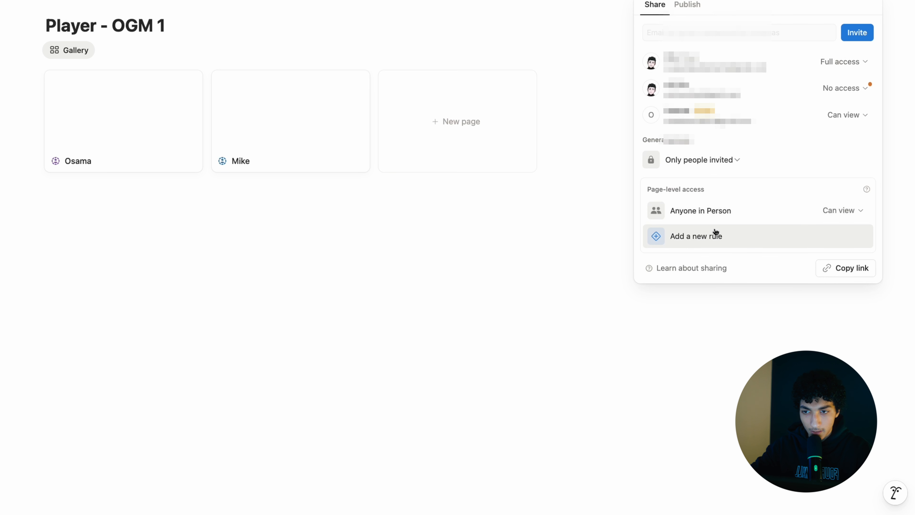
left_click(583, 152)
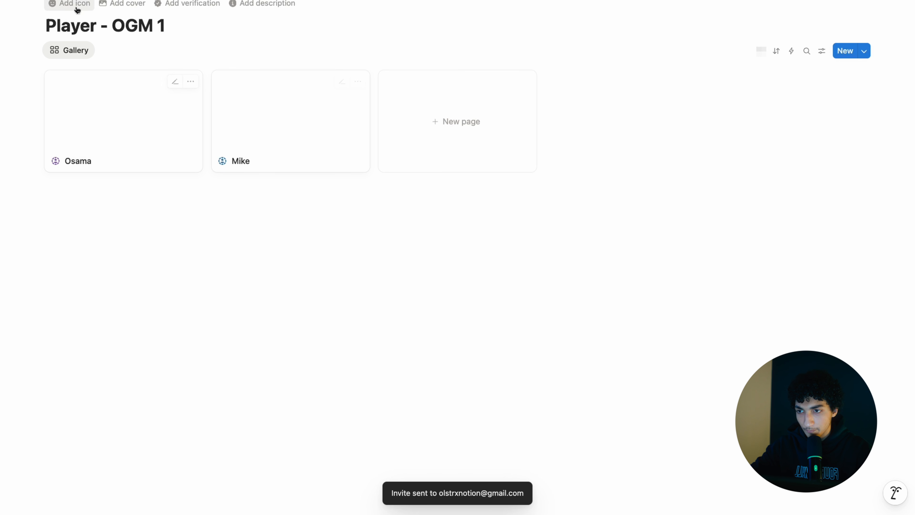
- Return to the Online Game Mode page and open the Quests - OGM 1 database as a full page
key("super+[")
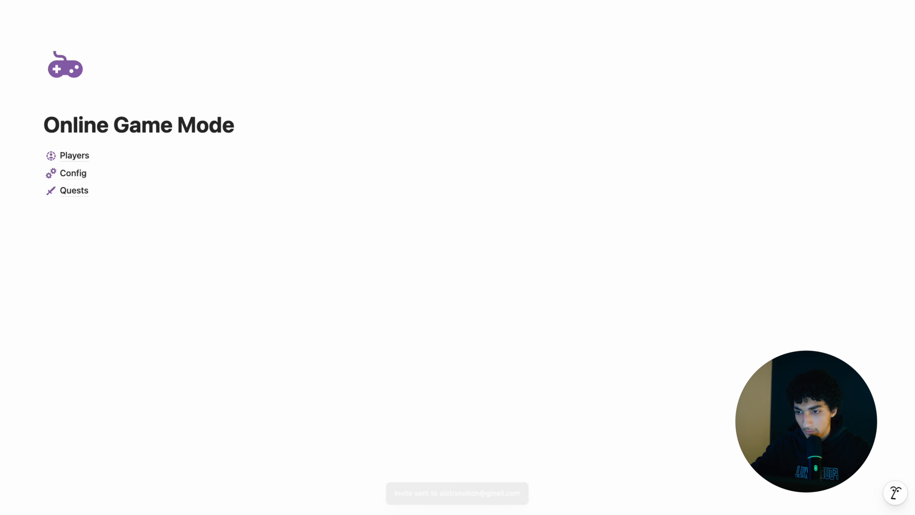
left_click(153, 196)
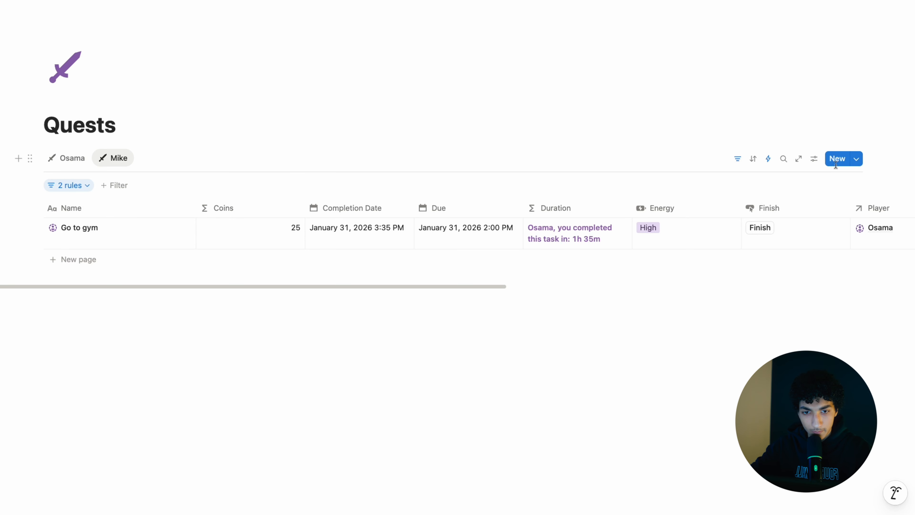
left_click(798, 159)
- Invite the second player's account to the Quests - OGM 1 database with Can edit access
left_click(823, 4)
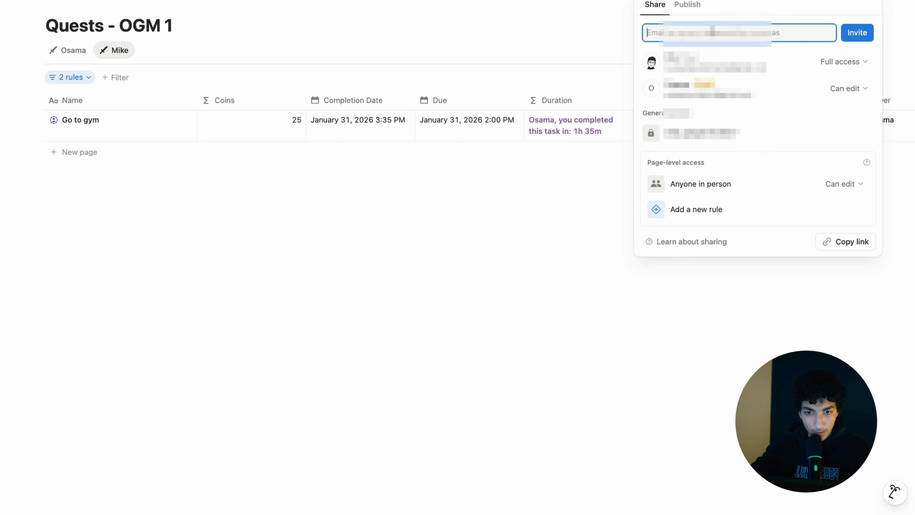
left_click(712, 32)
left_click(866, 105)
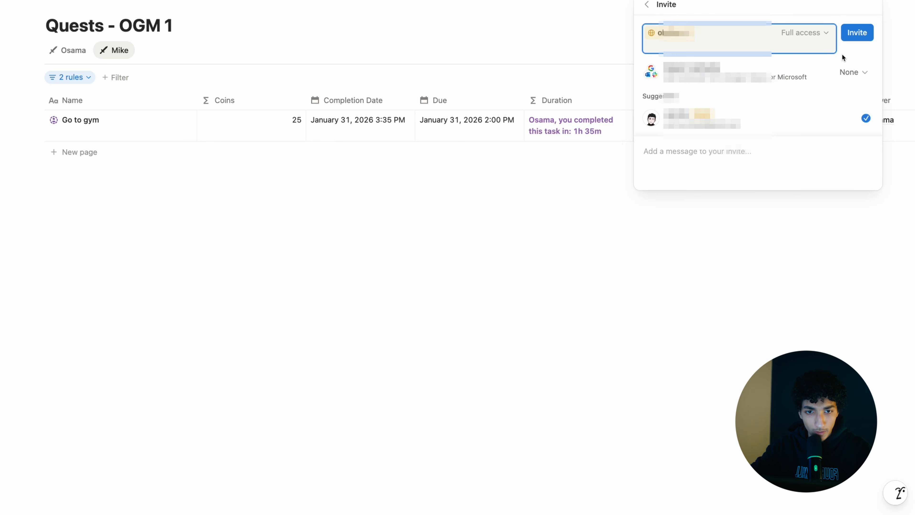
left_click(806, 33)
left_click(773, 88)
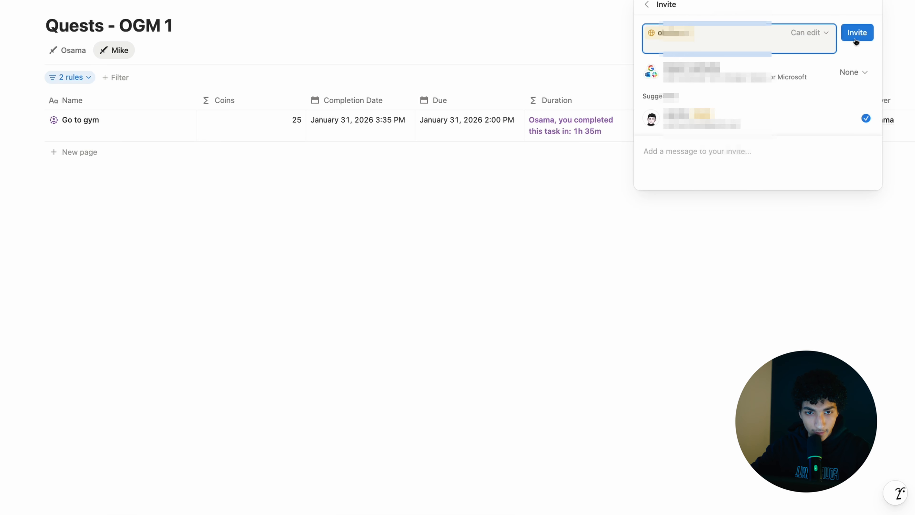
left_click(860, 33)
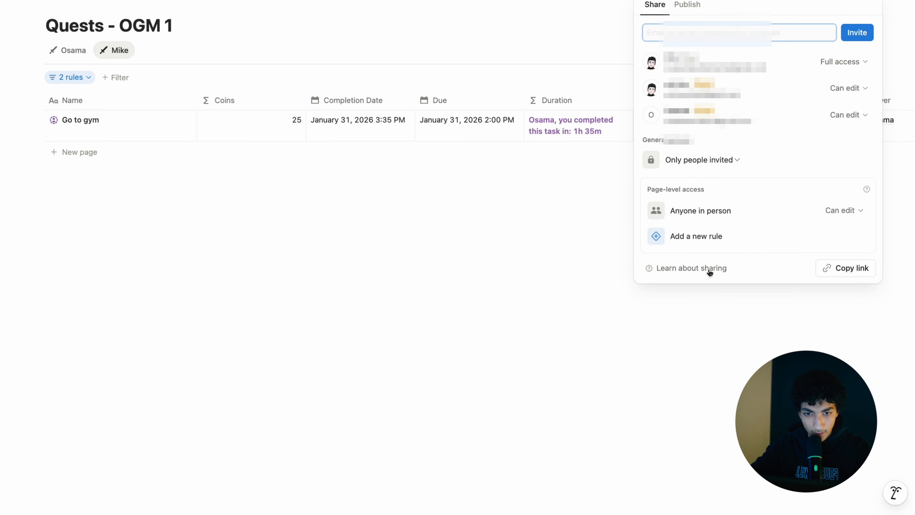
left_click(729, 166)
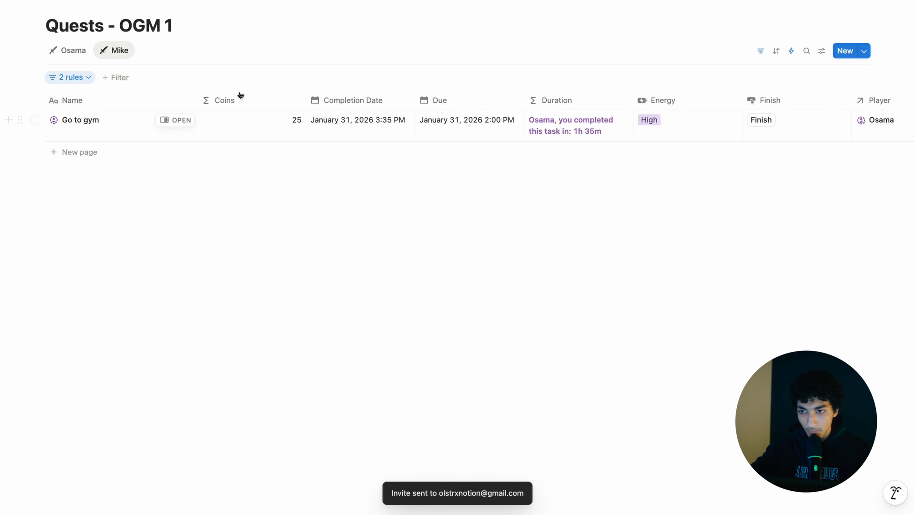
- Set the blue-icon New Quest template as the default template for the second player's quests view
left_click(869, 53)
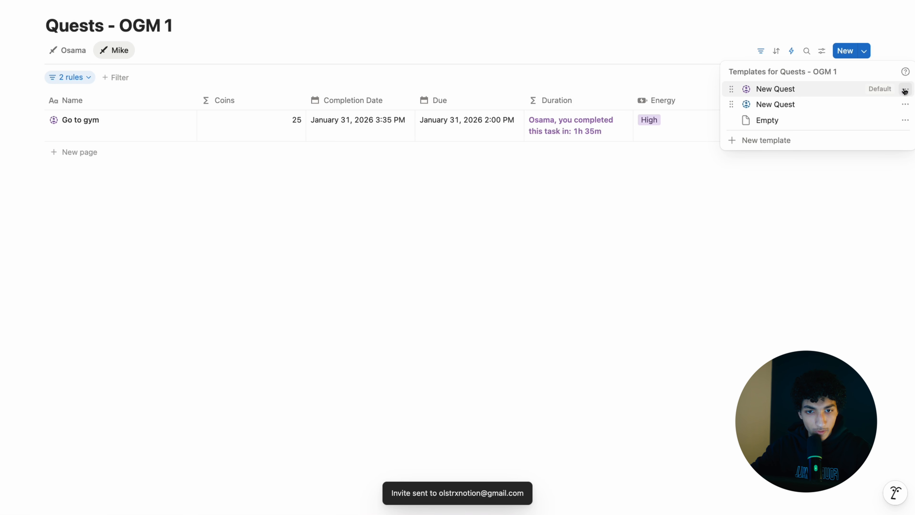
left_click(905, 104)
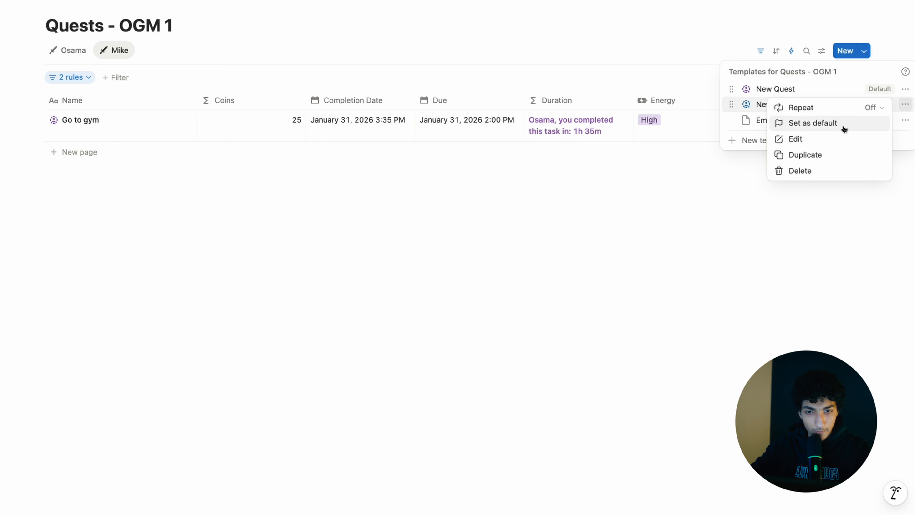
left_click(839, 124)
left_click(473, 263)
- In the blue-icon New Quest template, replace the assigned person with the newly invited account
left_click(906, 105)
left_click(842, 144)
scroll(491, 241, "down", 3)
left_click(609, 204)
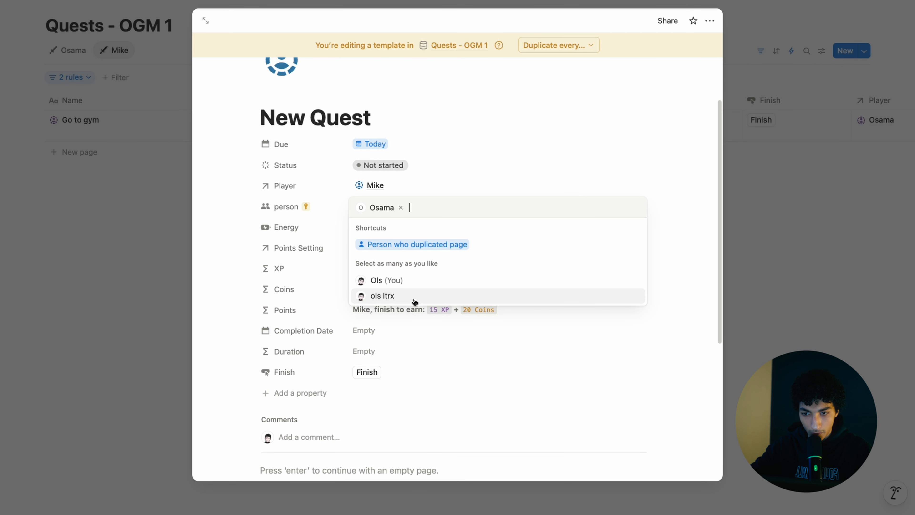
left_click(427, 298)
left_click(400, 207)
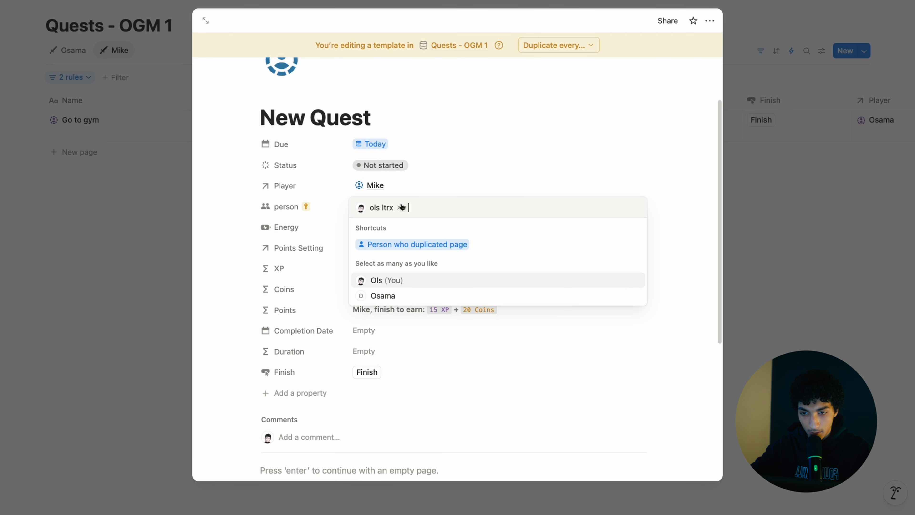
left_click(458, 166)
scroll(447, 223, "down", 1)
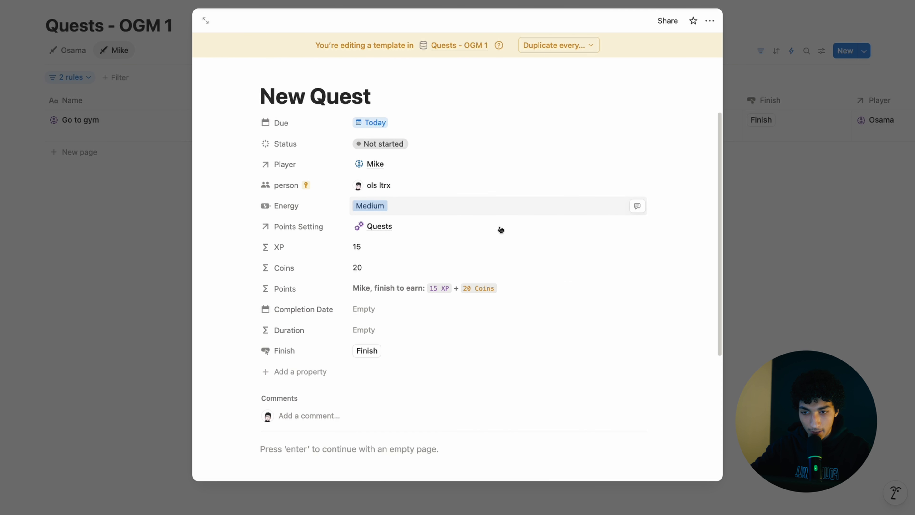
left_click(854, 172)
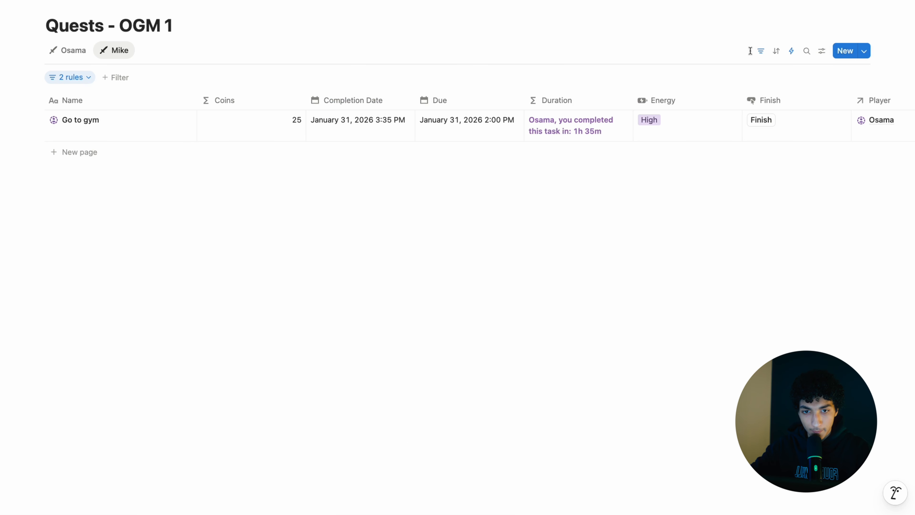
- Change the Player filter rule of the second player's quests view to match the second player
left_click(760, 51)
left_click(761, 50)
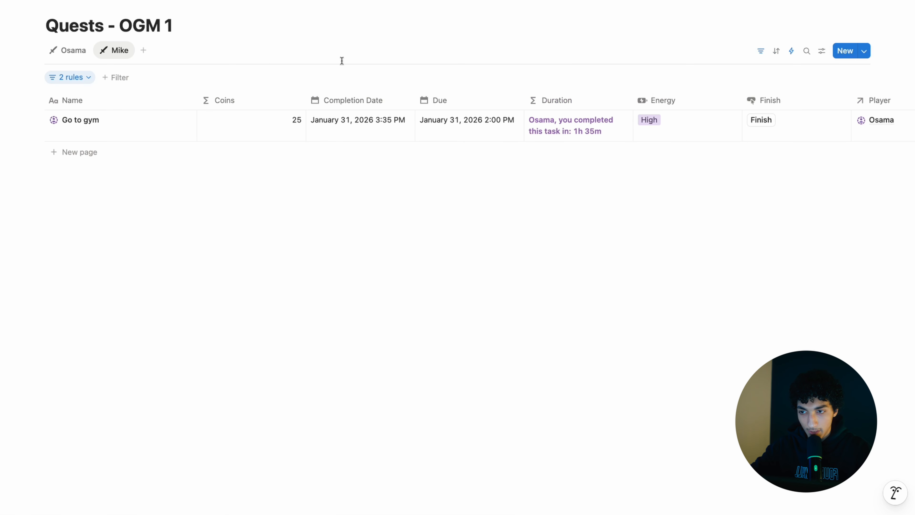
left_click(85, 84)
left_click(254, 120)
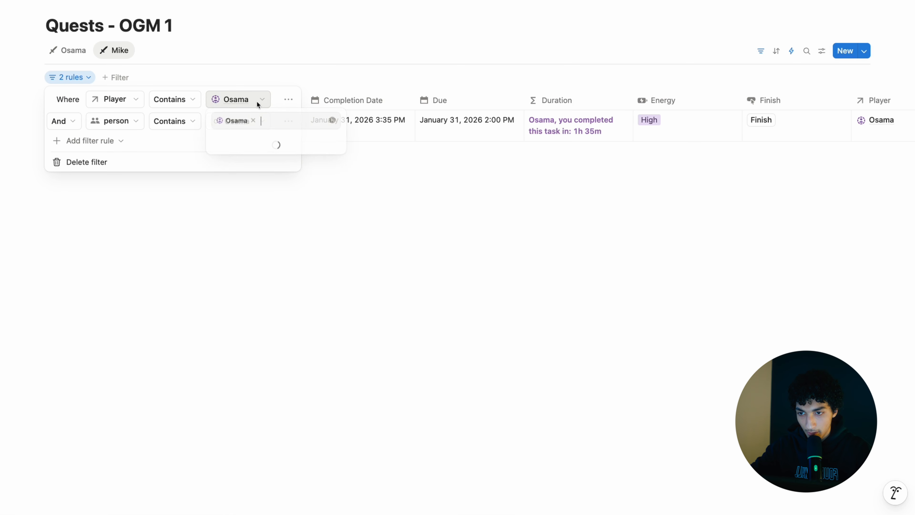
left_click(255, 120)
left_click(249, 159)
left_click(259, 99)
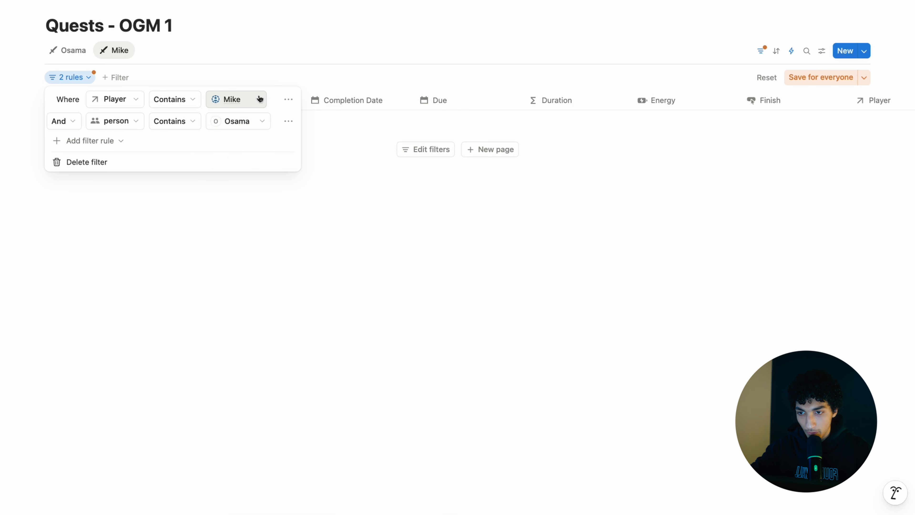
- Switch the person filter rule to the newly invited account and save the view's filters for everyone
left_click(258, 121)
left_click(254, 141)
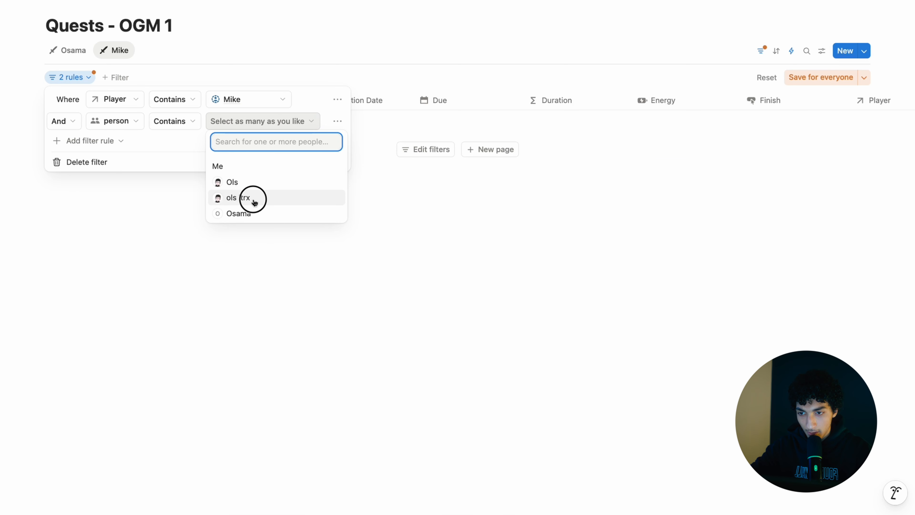
left_click(253, 199)
left_click(812, 84)
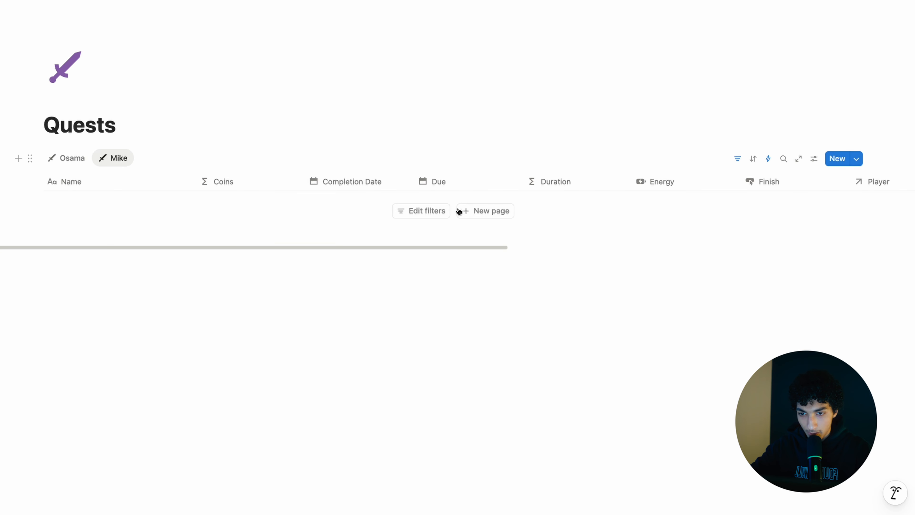
- Create a new quest in the second player's view and open its linked player page
left_click(465, 210)
left_click(164, 200)
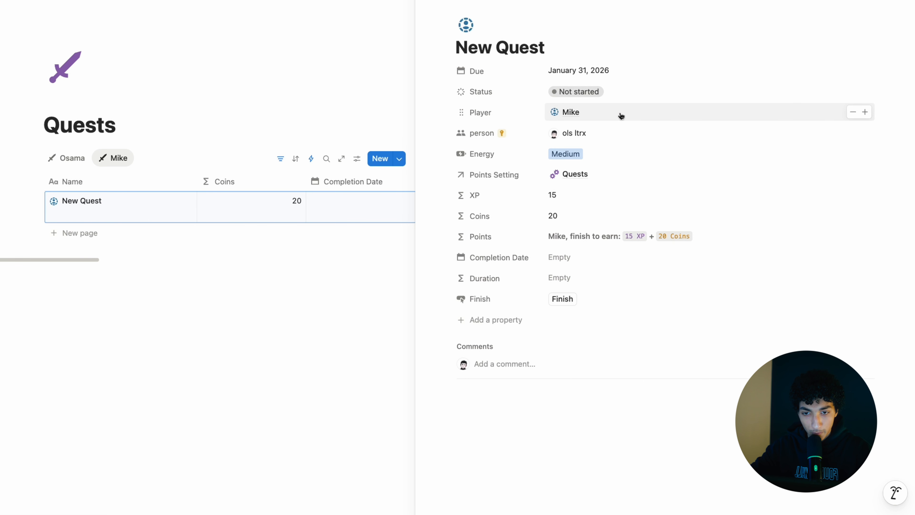
left_click(620, 115)
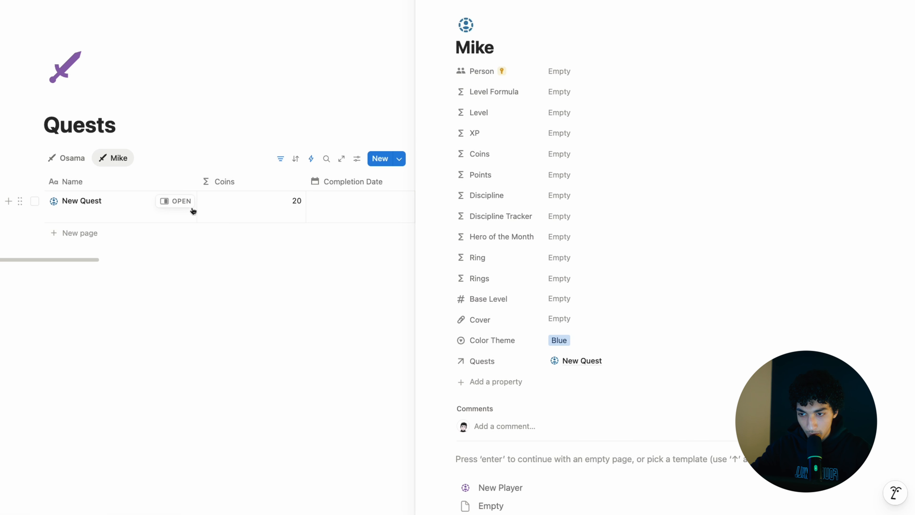
- Reopen the new quest from the second player's view and set its Status to Done
left_click(180, 200)
left_click(596, 94)
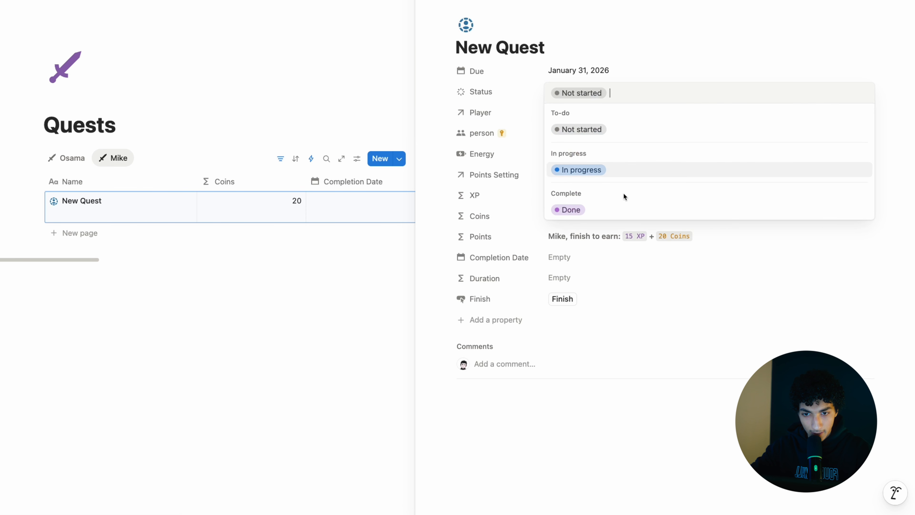
left_click(599, 207)
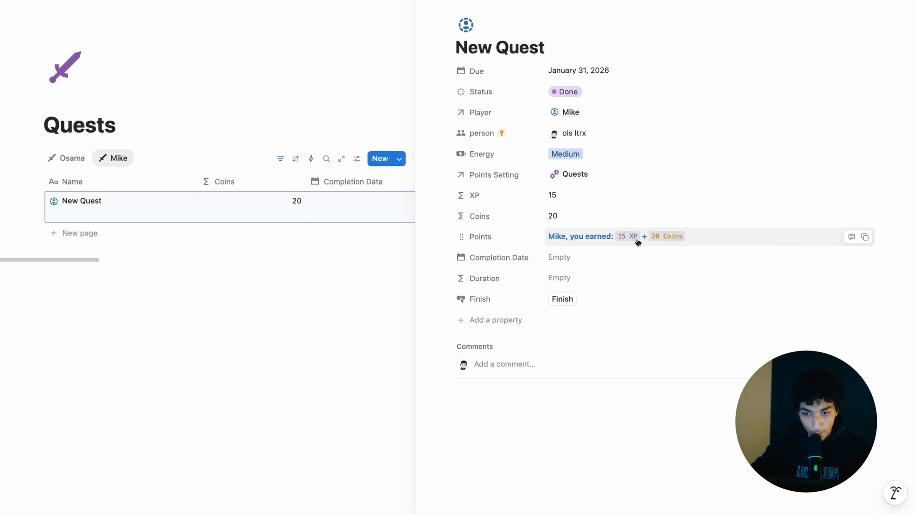
- Set the new quest's Completion Date to January 31, 2026, and close the quest
left_click(576, 257)
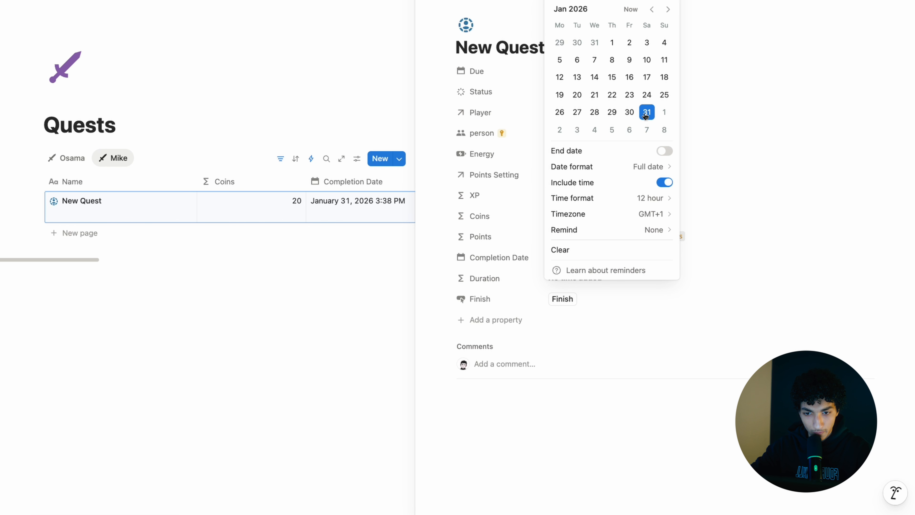
left_click(779, 137)
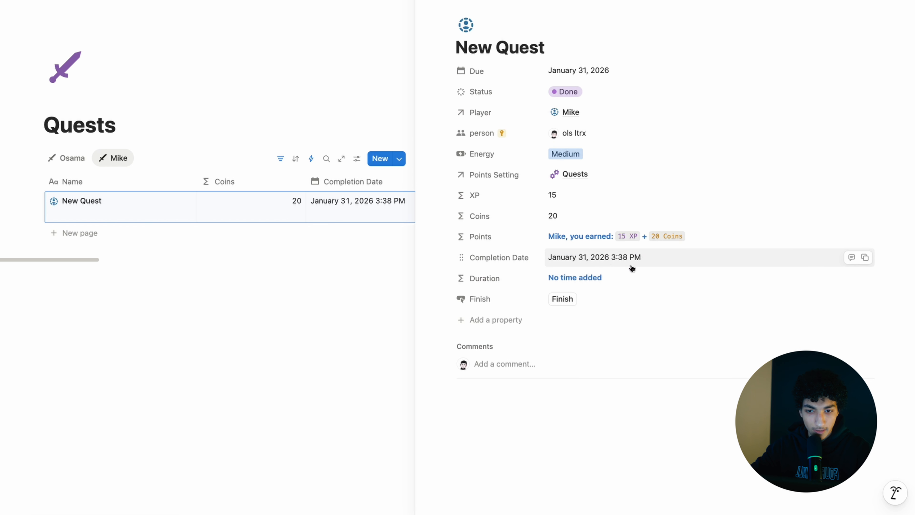
left_click(428, 2)
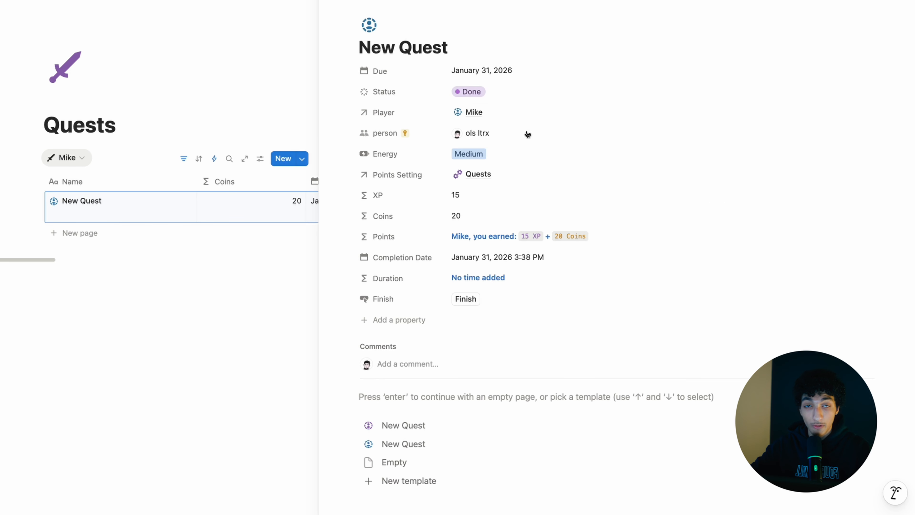
- Customize the quest page layout by pinning the Due, Status and Points properties to the heading
left_click(540, 3)
left_click(288, 122)
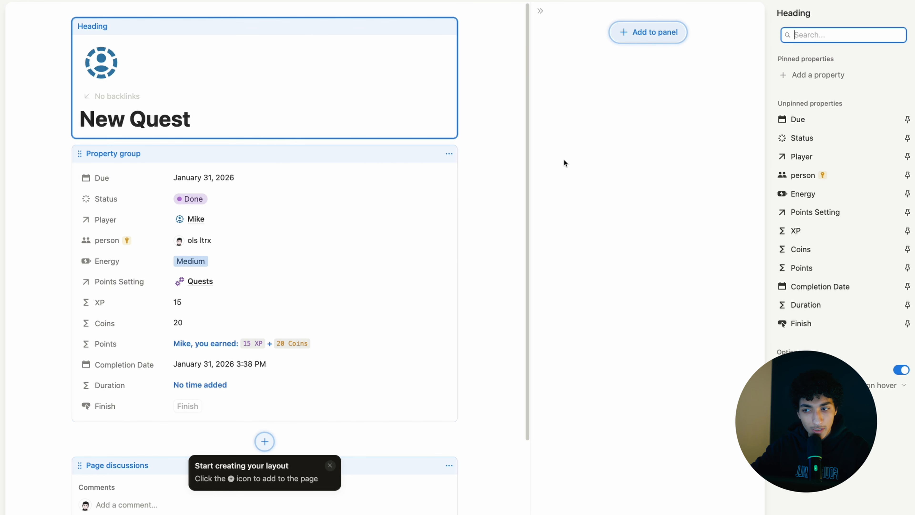
left_click(908, 120)
left_click(908, 138)
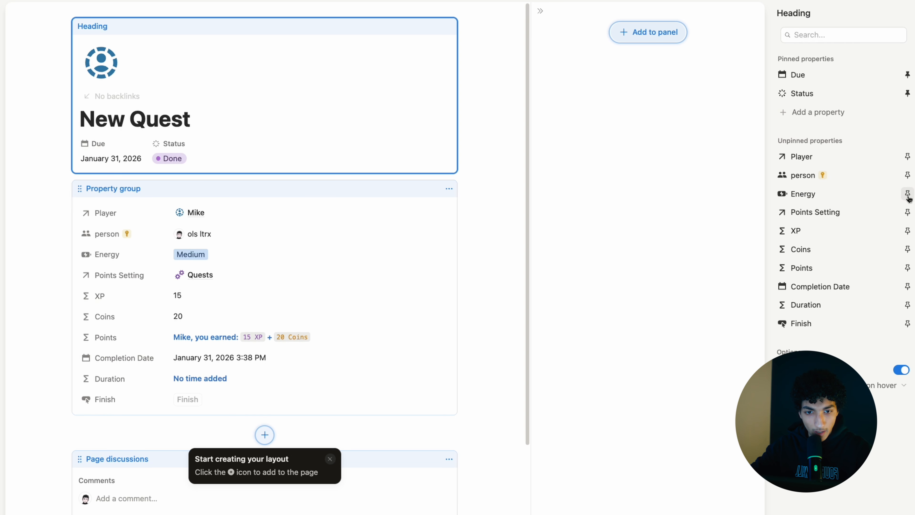
left_click(907, 268)
- Take the Player, person and Points Setting properties out of the property group as separate layout sections
left_click(266, 210)
right_click(827, 66)
left_click(801, 116)
left_click(363, 249)
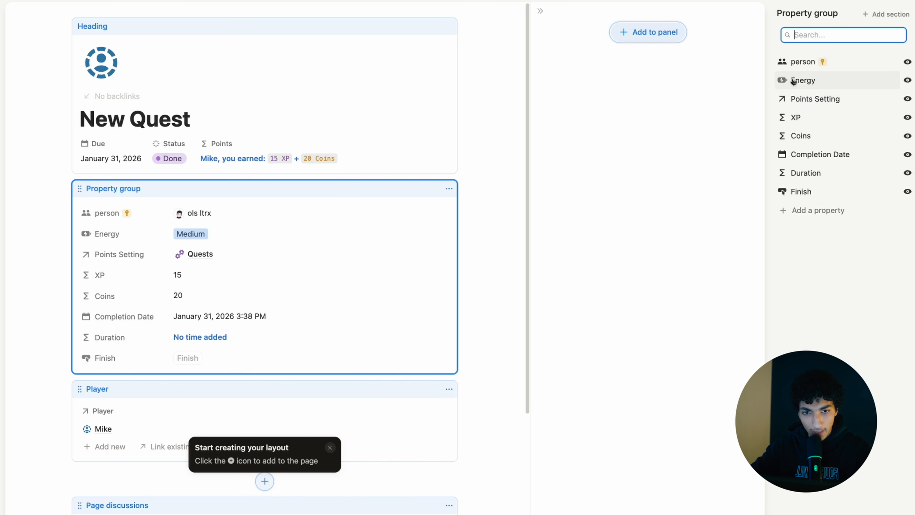
right_click(794, 63)
left_click(821, 117)
left_click(340, 213)
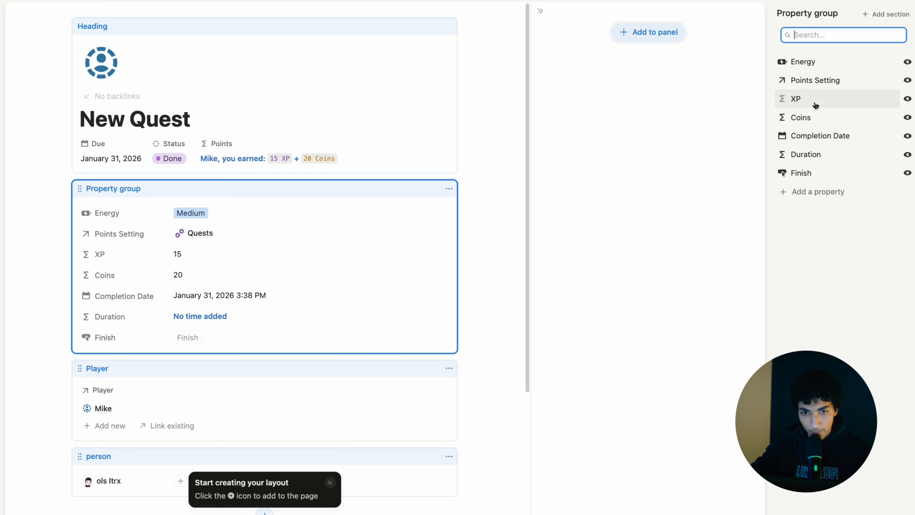
right_click(823, 80)
left_click(823, 136)
left_click(419, 246)
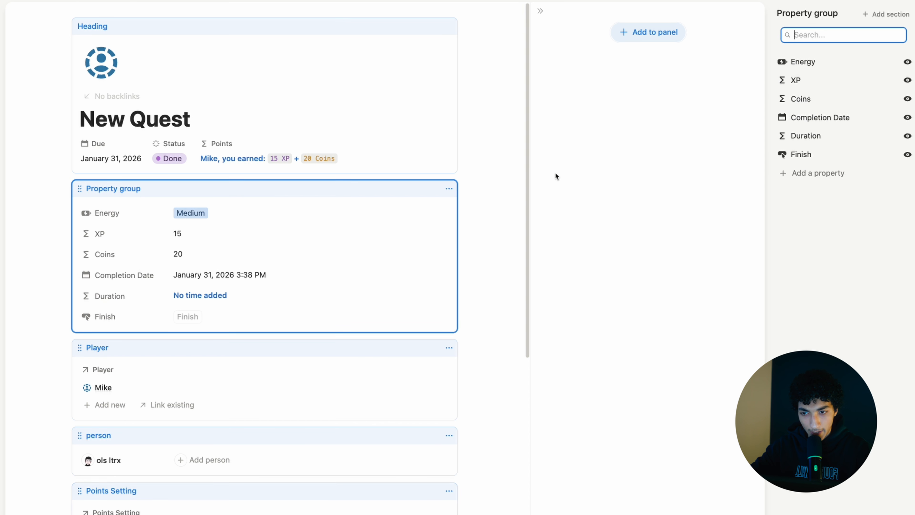
- Take the XP and Coins properties out of the property group as separate layout sections
right_click(806, 82)
left_click(808, 134)
left_click(443, 220)
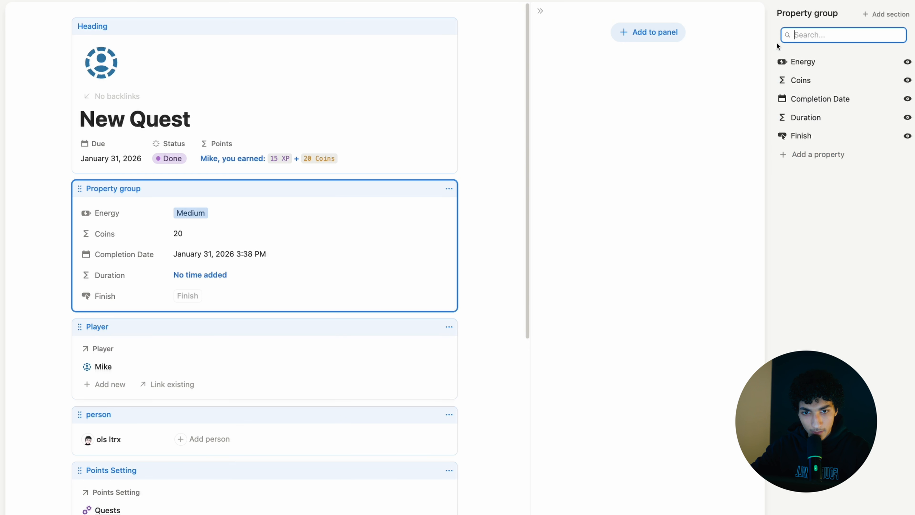
right_click(825, 78)
left_click(819, 137)
left_click(455, 229)
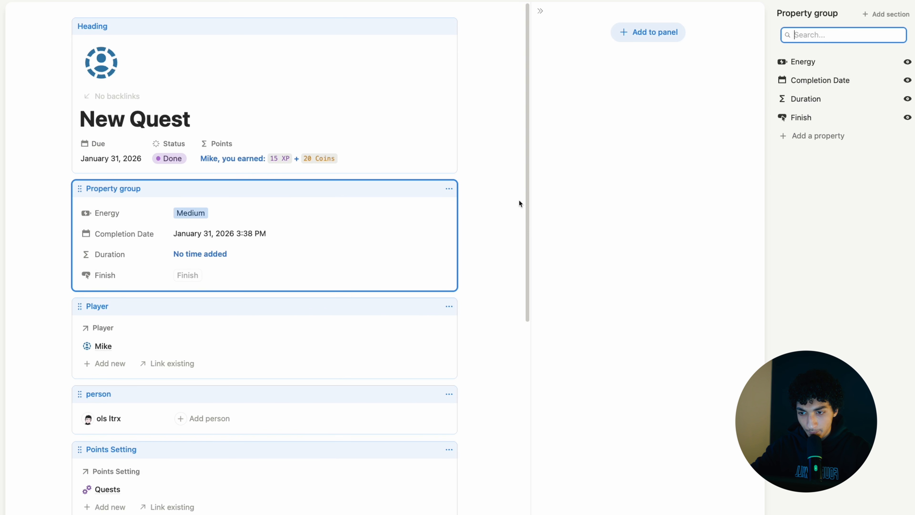
- Move the Player, person and Points Setting sections of the quest layout to the side panel
scroll(361, 237, "down", 3)
left_click(452, 215)
left_click(449, 210)
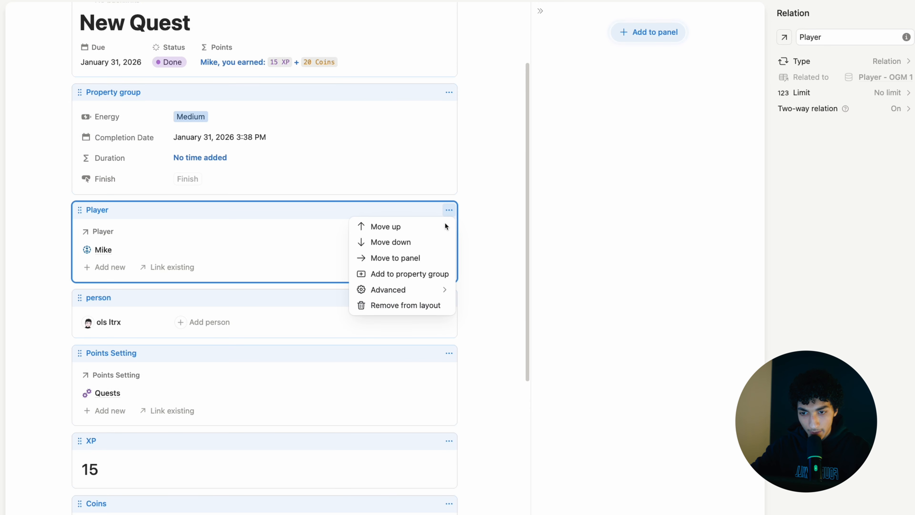
left_click(419, 257)
left_click(449, 211)
left_click(396, 258)
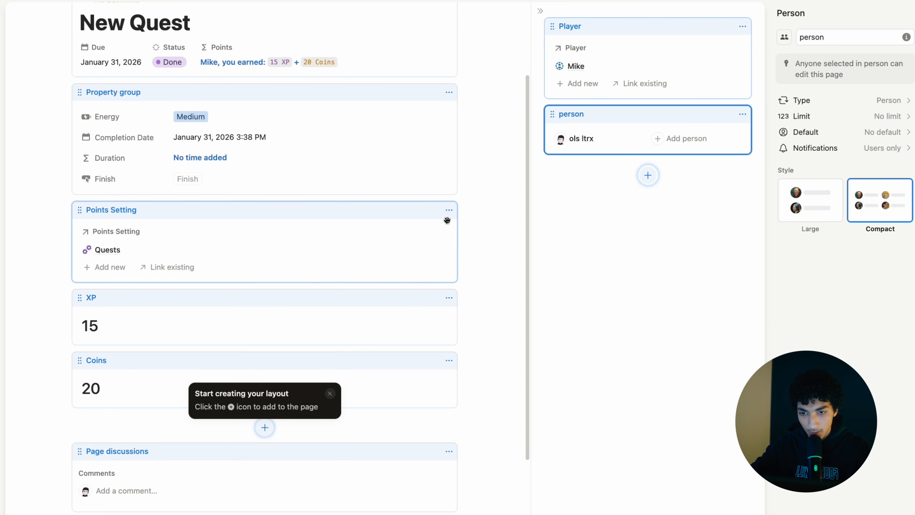
left_click(449, 215)
left_click(398, 257)
- Move the XP and Coins sections of the quest layout to the side panel
left_click(449, 218)
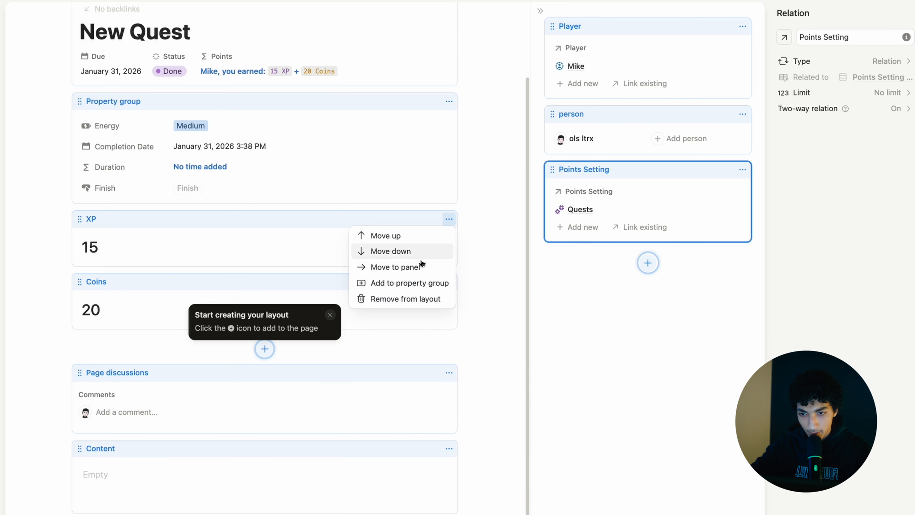
left_click(397, 267)
left_click(449, 281)
left_click(395, 313)
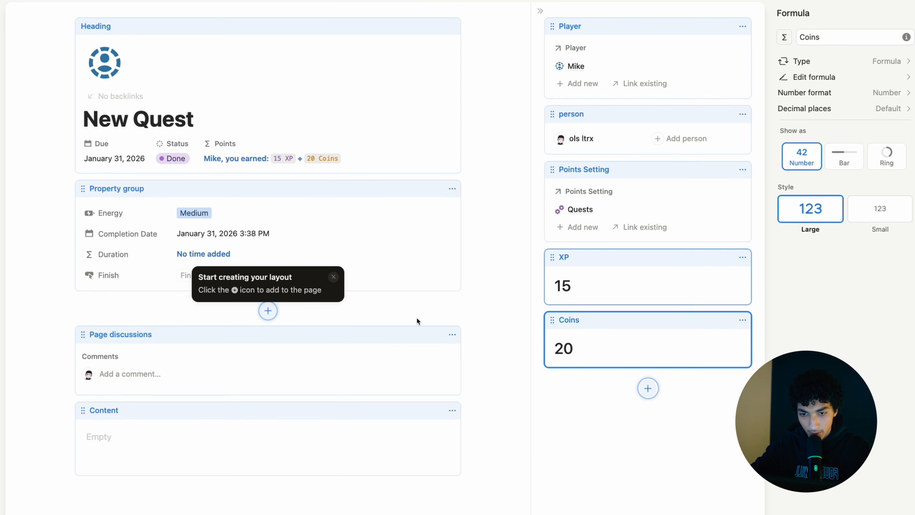
- Set the display style of the Coins and XP sections to Small and apply the quest layout
left_click(880, 208)
left_click(645, 270)
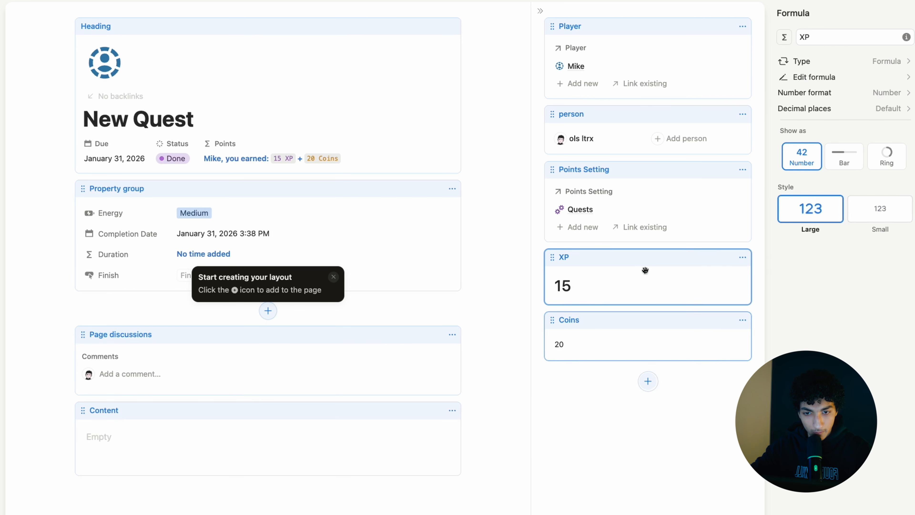
left_click(880, 208)
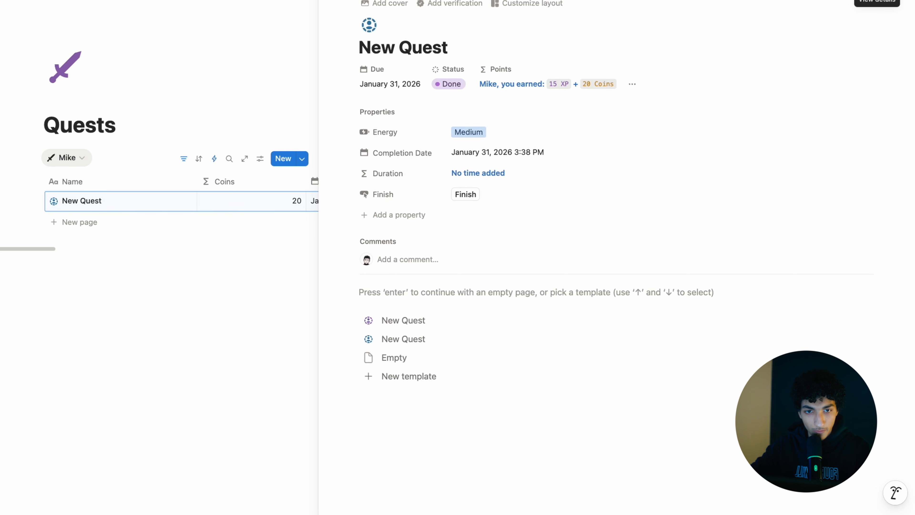
- Review the new quest's details panel, hide it again and close the quest
left_click(878, 3)
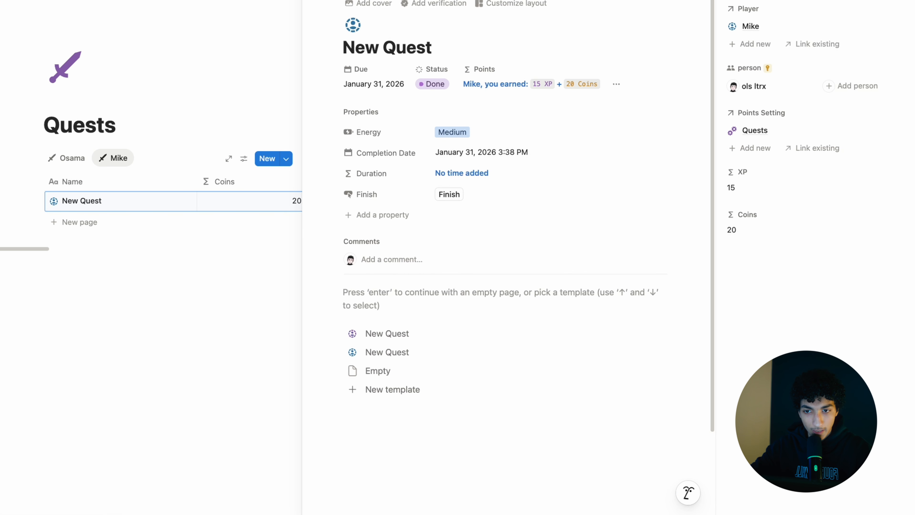
left_click(877, 2)
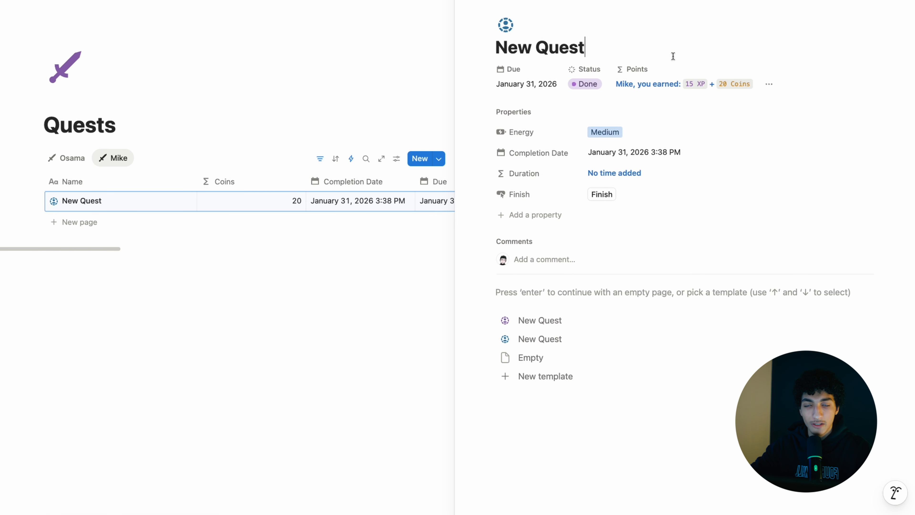
left_click(466, 2)
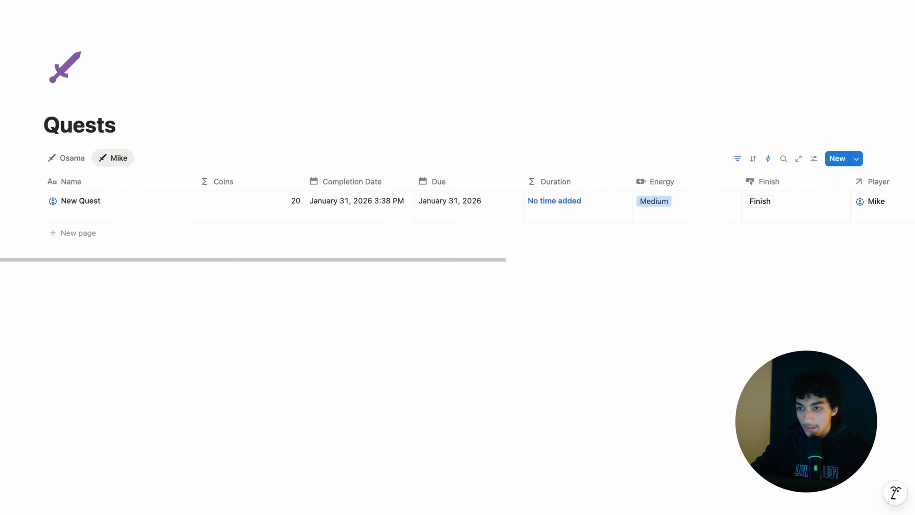
- Return to the Online Game Mode page and add a subpage titled Habits War below Quests
left_click(76, 2)
left_click(143, 211)
type("/page")
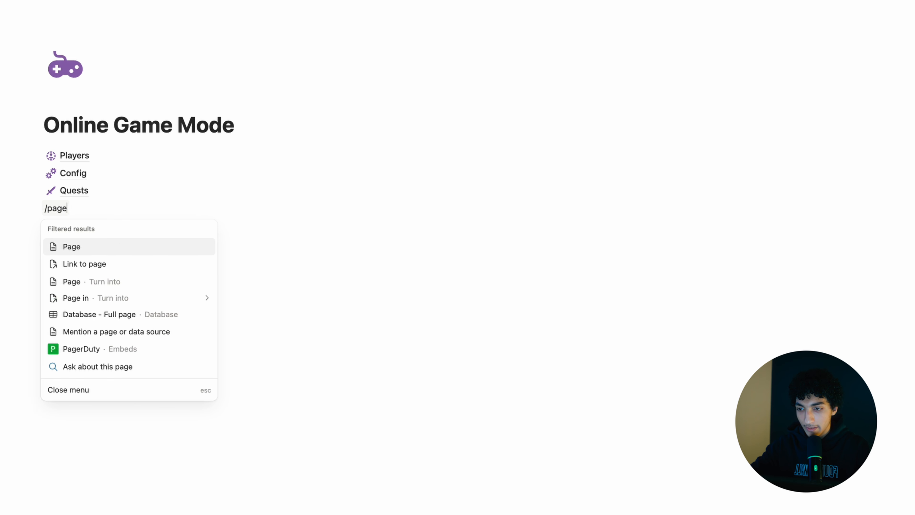
key("Return")
type("Habi")
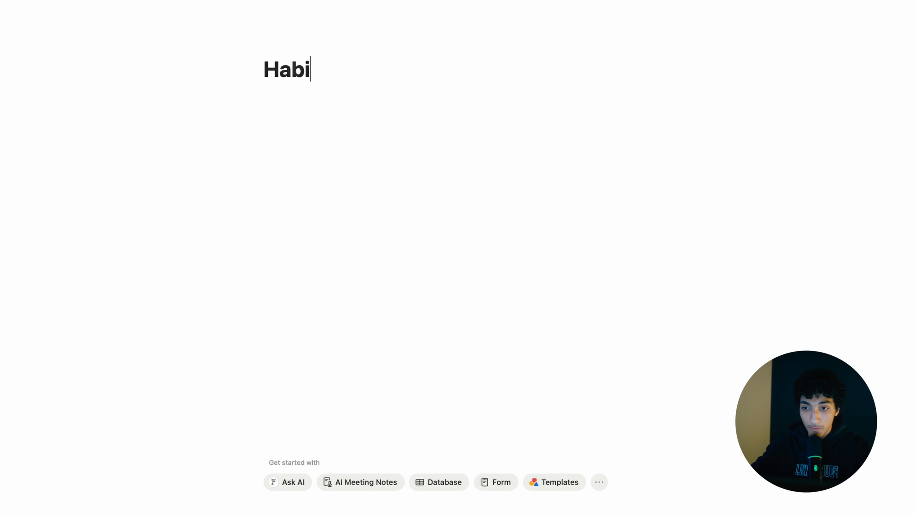
type("ts War")
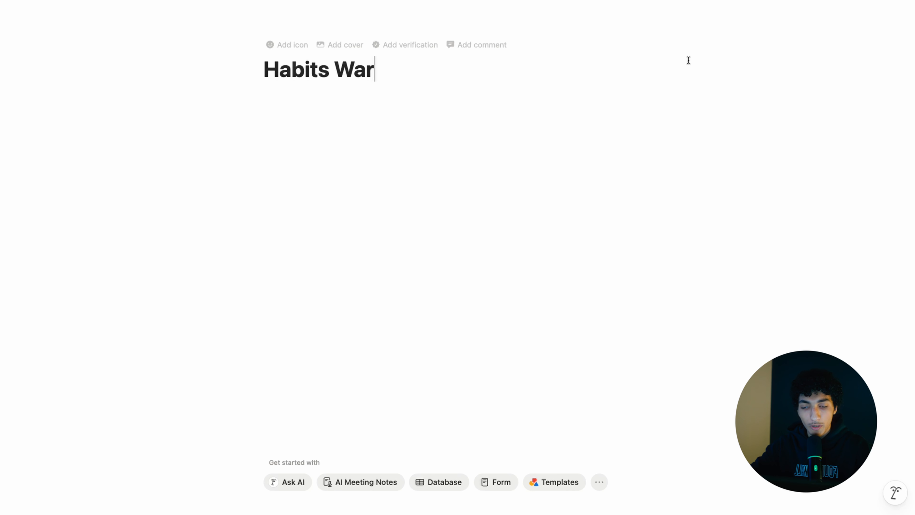
- Give the Habits War page a purple castle icon and set it to full width
left_click(278, 42)
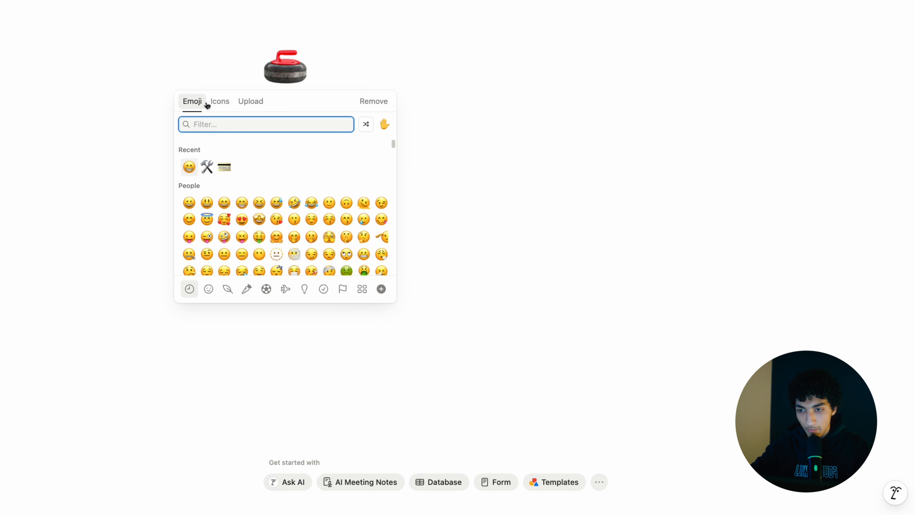
left_click(219, 103)
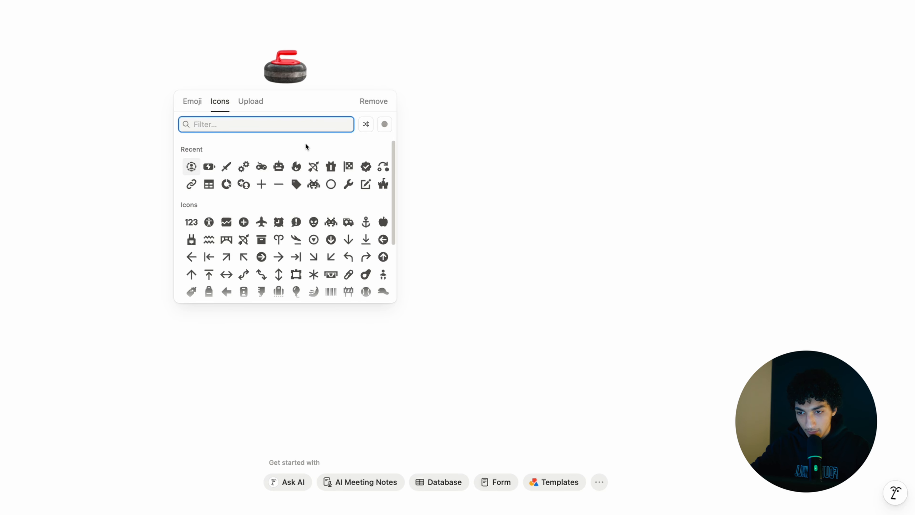
mouse_move(383, 183)
left_click(423, 223)
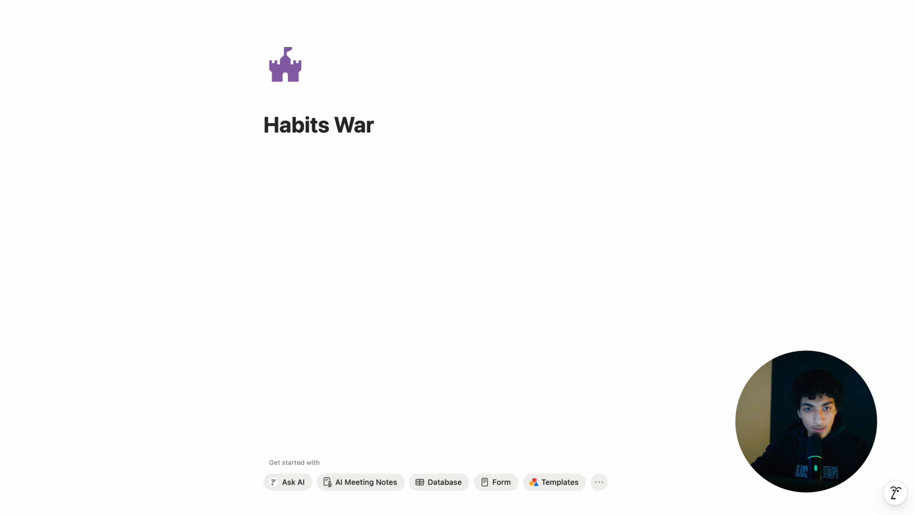
left_click(903, 1)
left_click(822, 171)
- Insert a table database named GH - OGM 1 into the Habits War page and hide its title
left_click(242, 117)
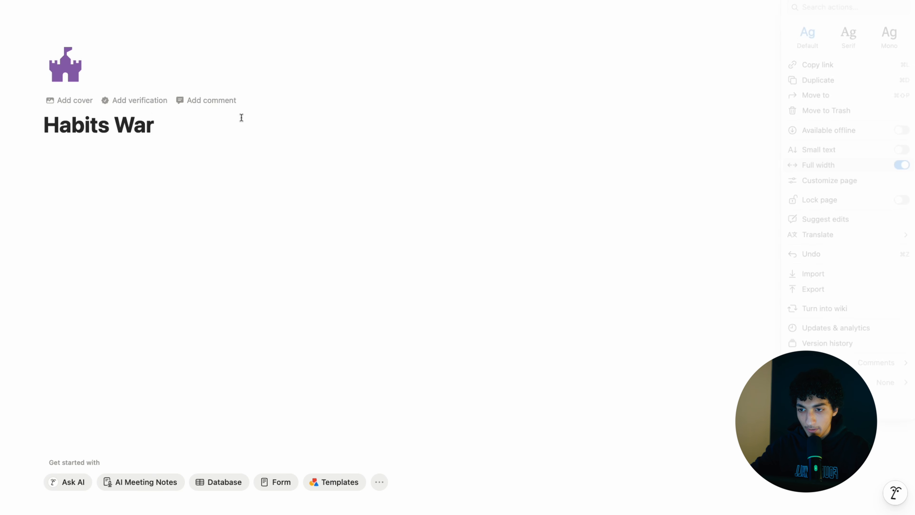
type("/table")
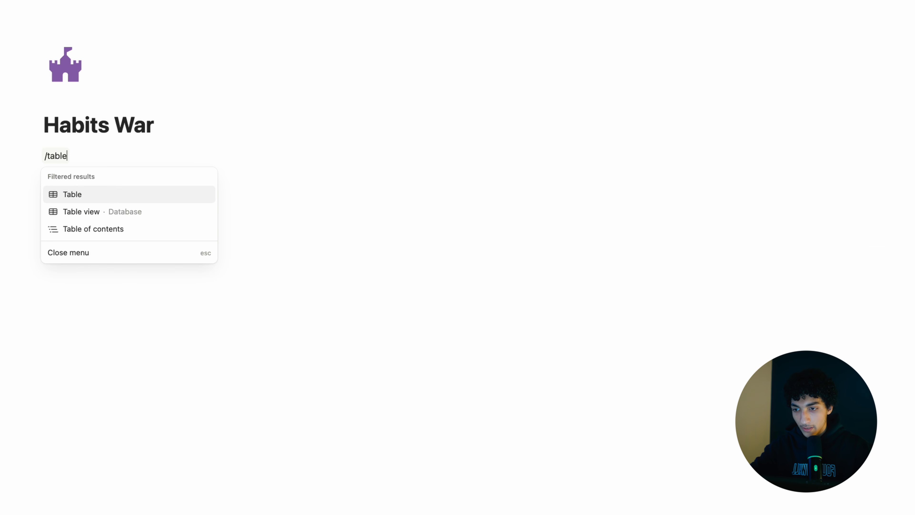
key("Return")
left_click(51, 163)
type("GH - OGM 1")
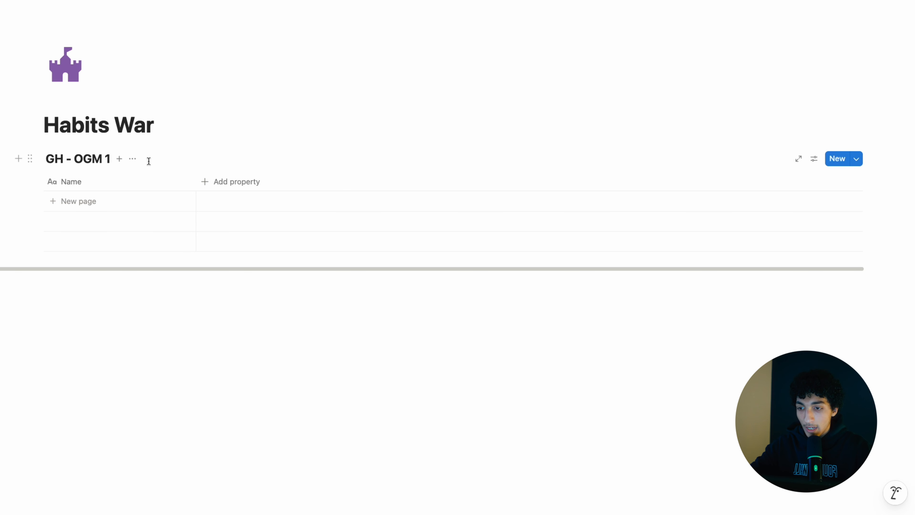
left_click(133, 158)
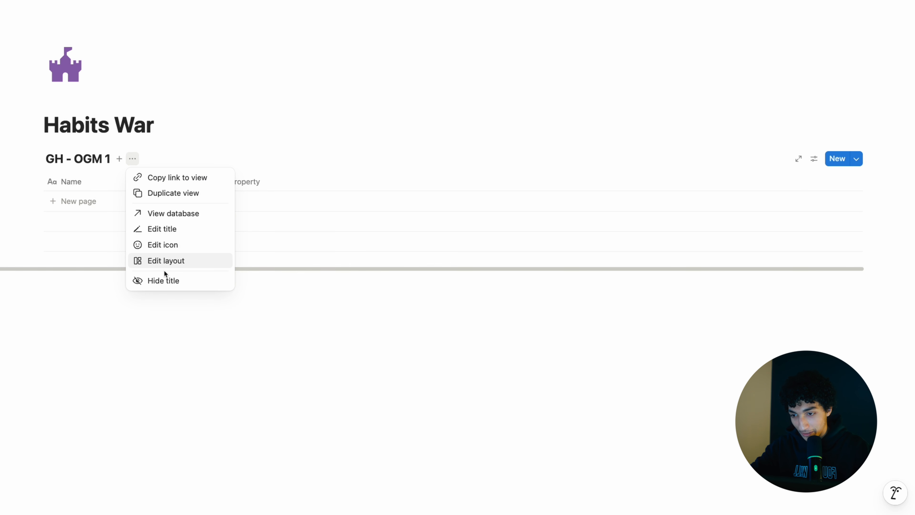
left_click(161, 280)
- Rename the table view after the first player and give it the castle icon
left_click(65, 155)
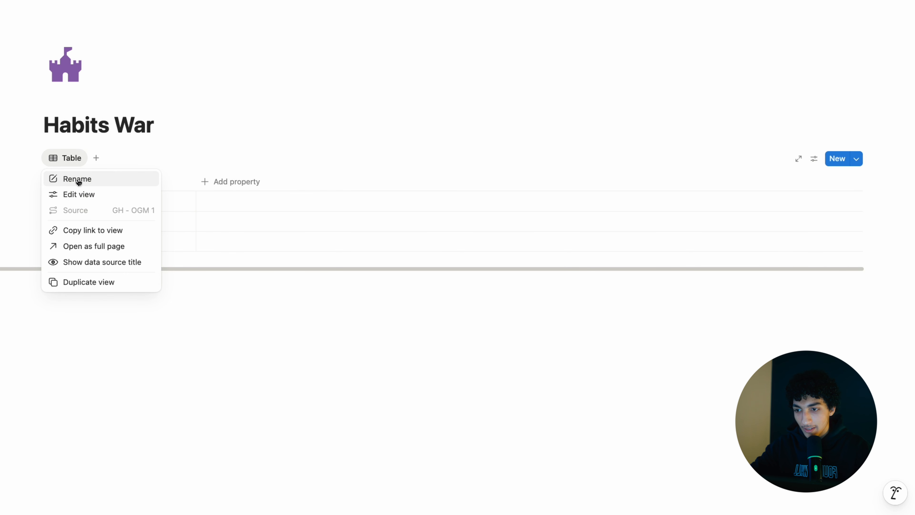
left_click(77, 179)
type("Osama")
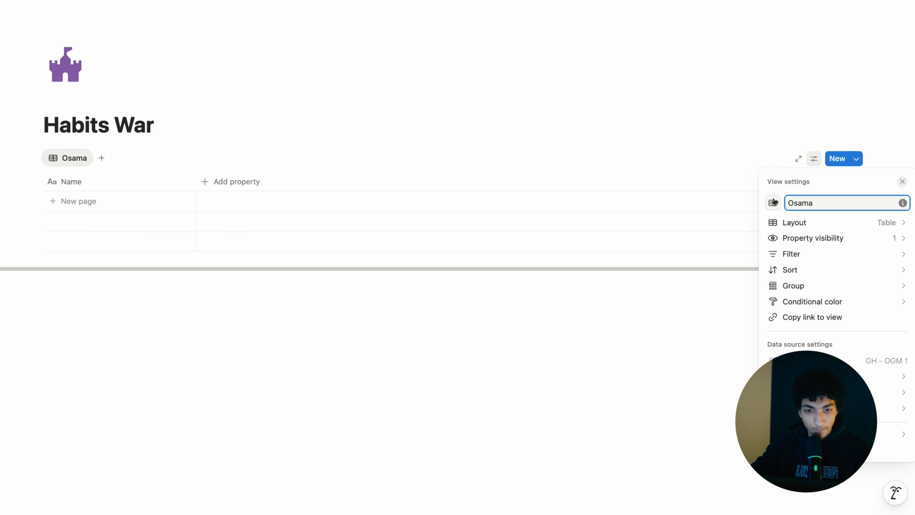
left_click(774, 202)
left_click(680, 286)
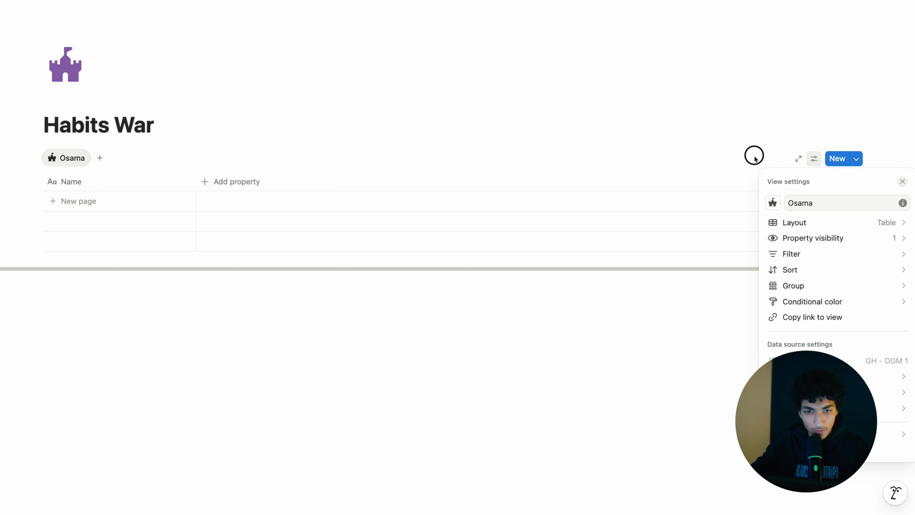
left_click(837, 146)
- Create a new template in the GH - OGM 1 database titled New Habit with a blue castle icon
left_click(856, 159)
left_click(797, 215)
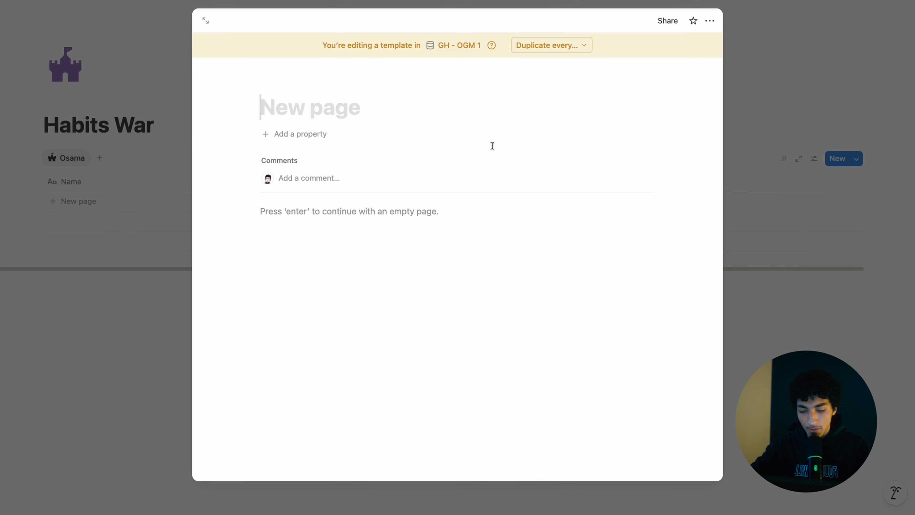
type("New Habit")
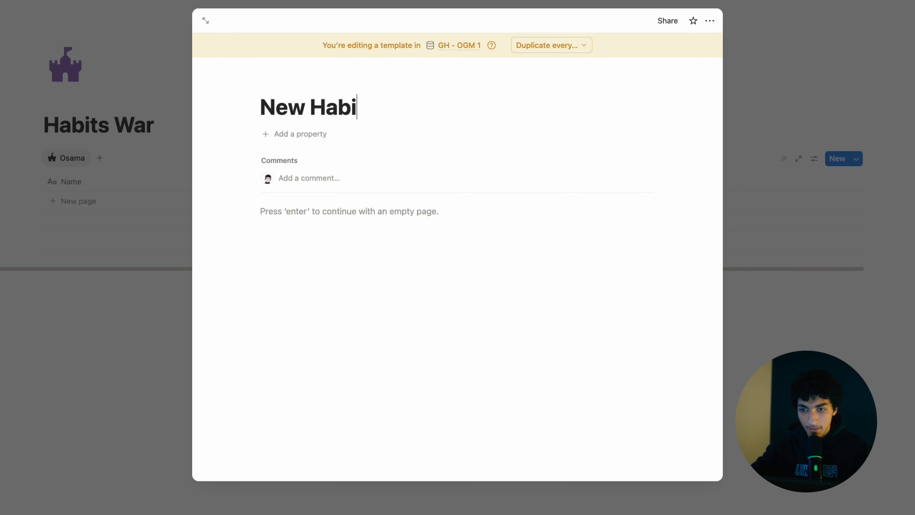
left_click(277, 82)
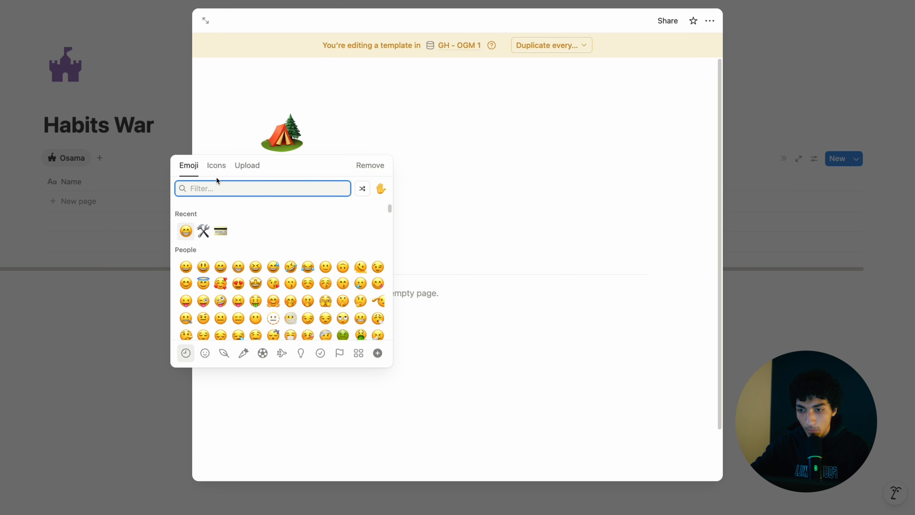
left_click(217, 170)
left_click(194, 230)
left_click(207, 268)
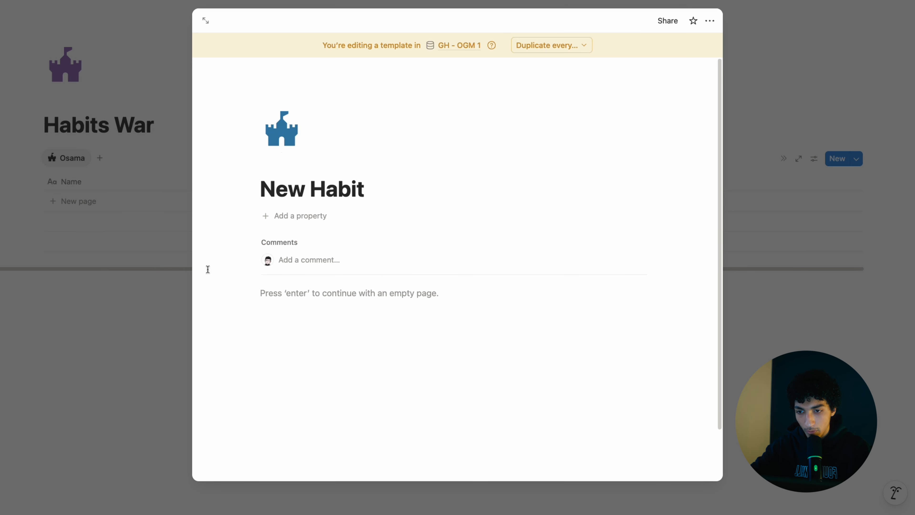
- Add a date property named Due to the template and set it to Today, the date when duplicated
left_click(327, 216)
type("Date")
key("Return")
key("BackSpace")
type("D")
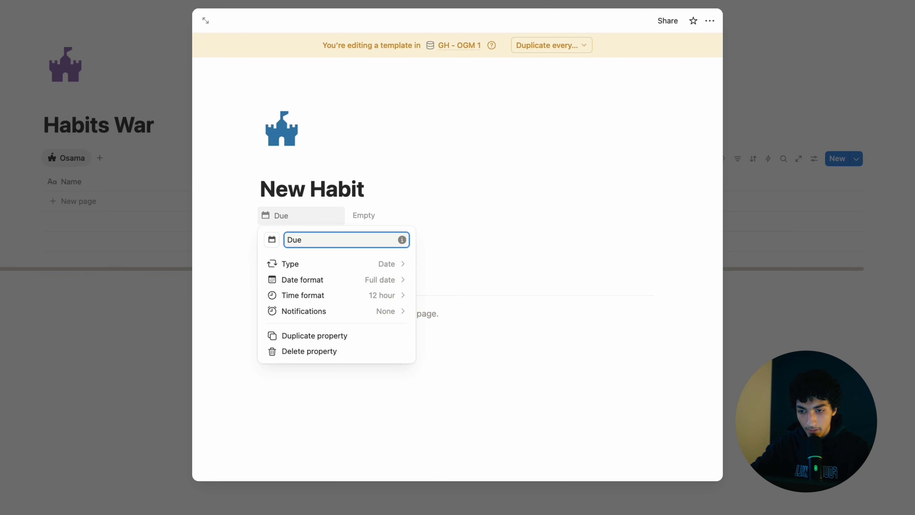
type("ue")
key("Return")
left_click(373, 215)
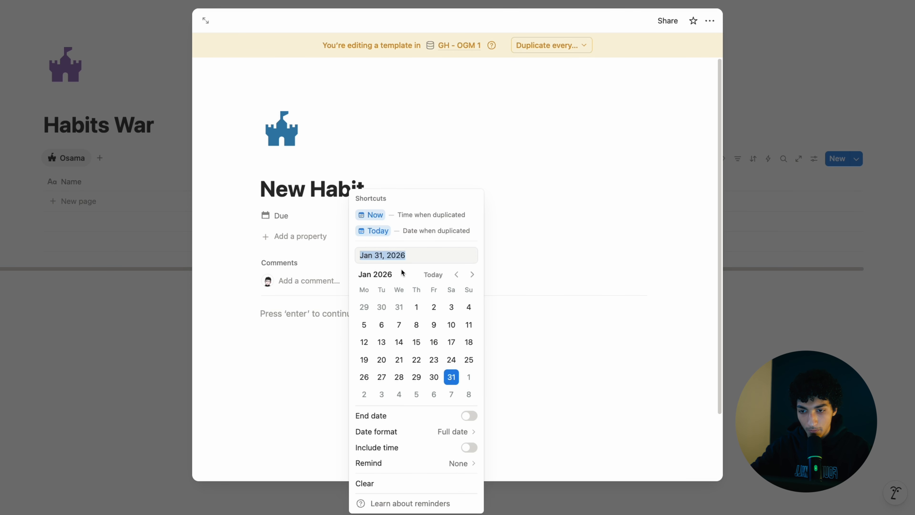
left_click(393, 227)
- Add two number properties named XP and Coins to the habit template
left_click(314, 236)
type("XP")
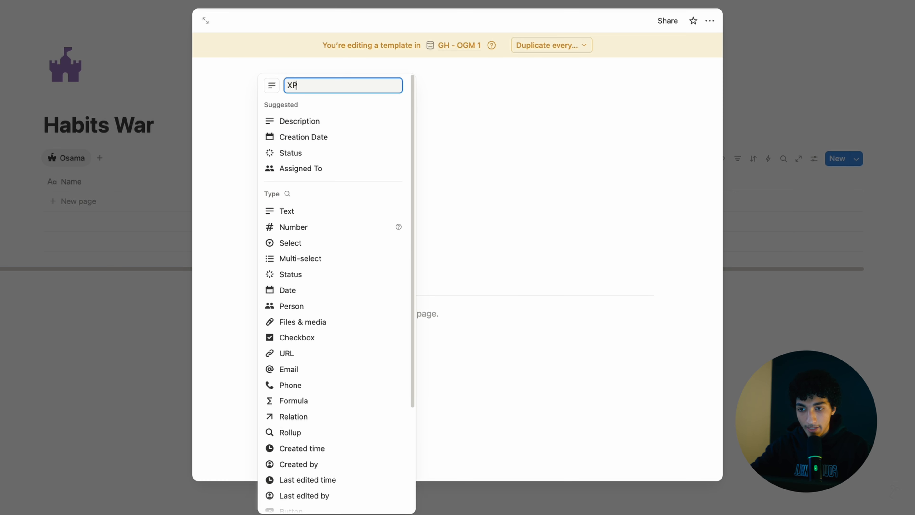
left_click(321, 231)
left_click(393, 225)
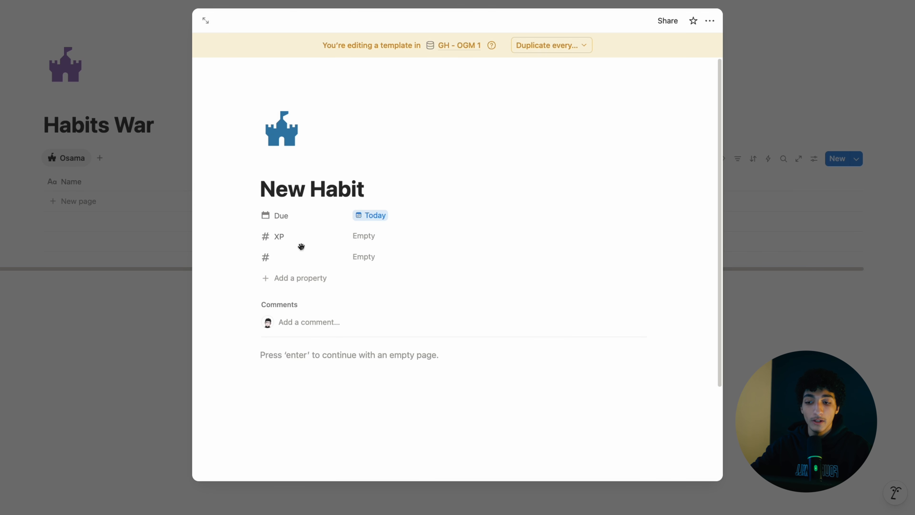
left_click(300, 257)
left_click(300, 274)
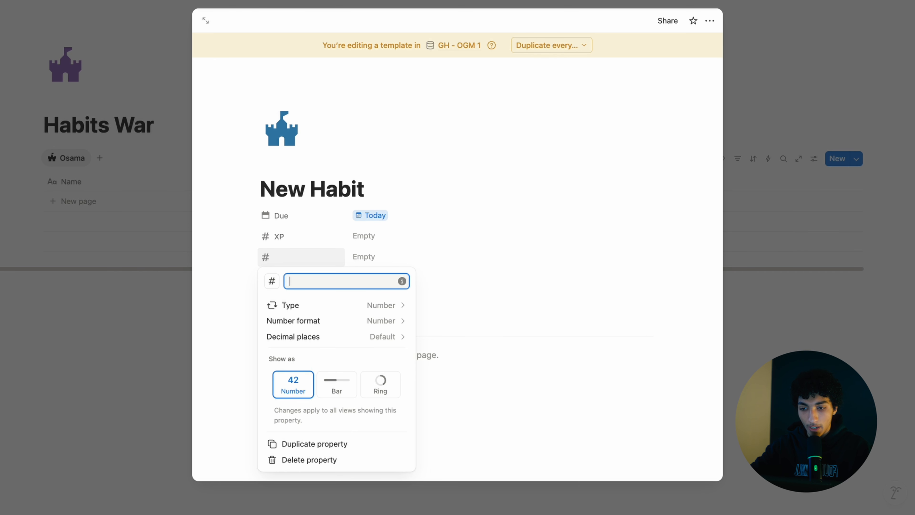
type("Cio")
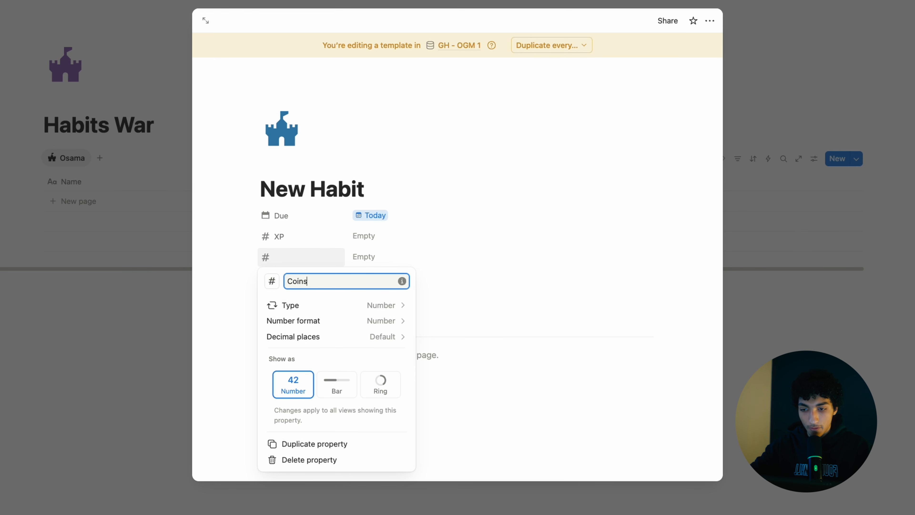
type("ns")
key("Return")
key("Escape")
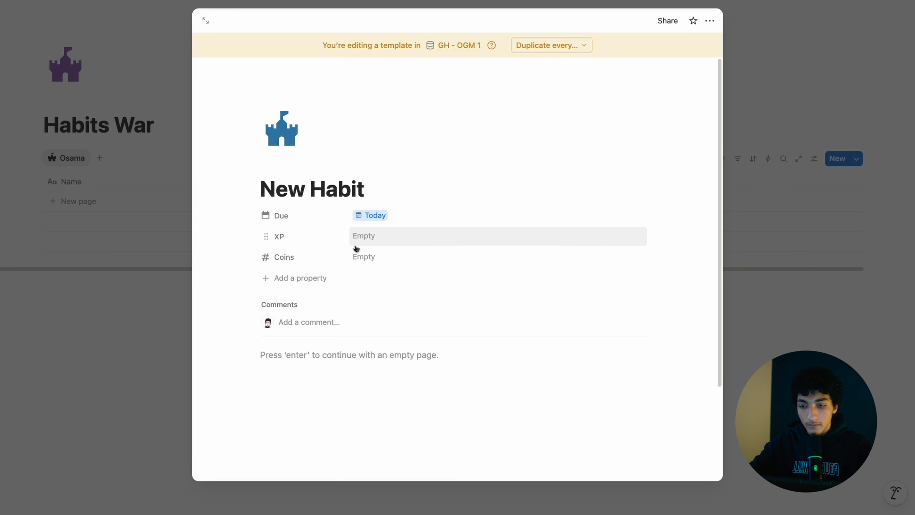
- Rename the habit template to Cold Shower
left_click(385, 240)
left_click(326, 168)
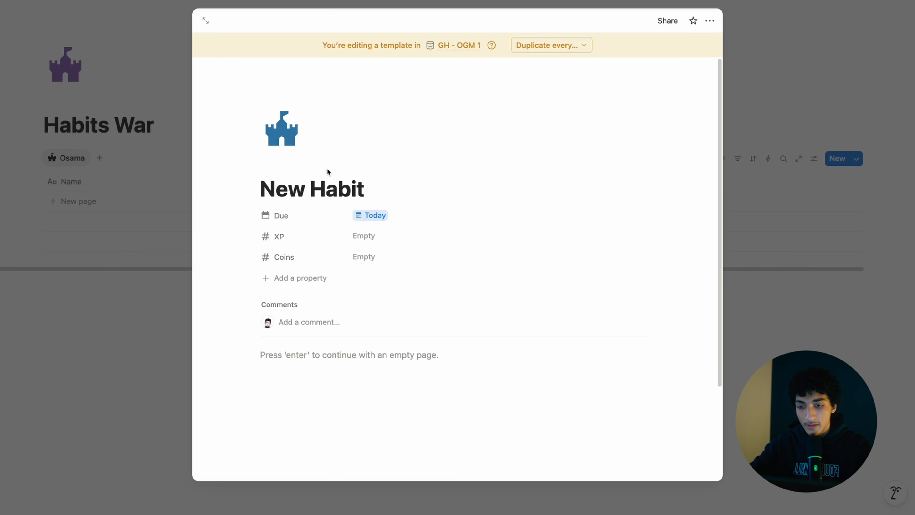
triple_click(322, 184)
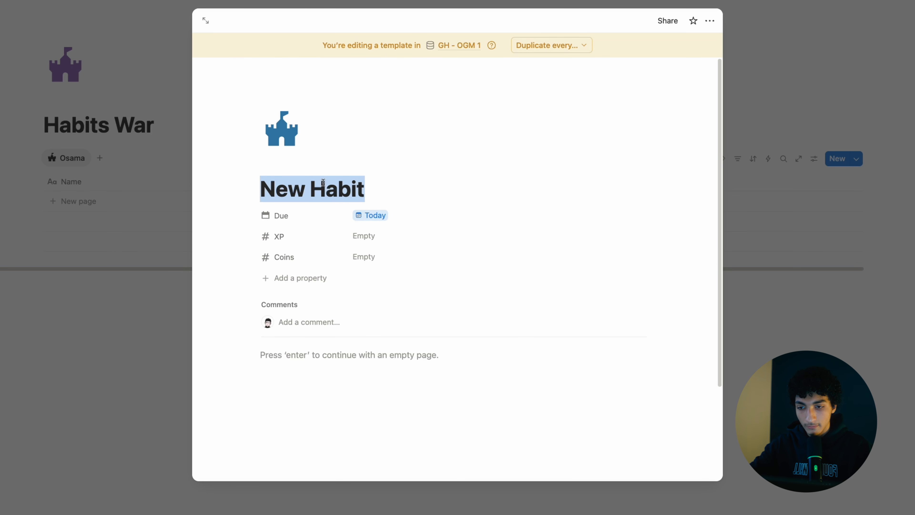
type("Cold Shower")
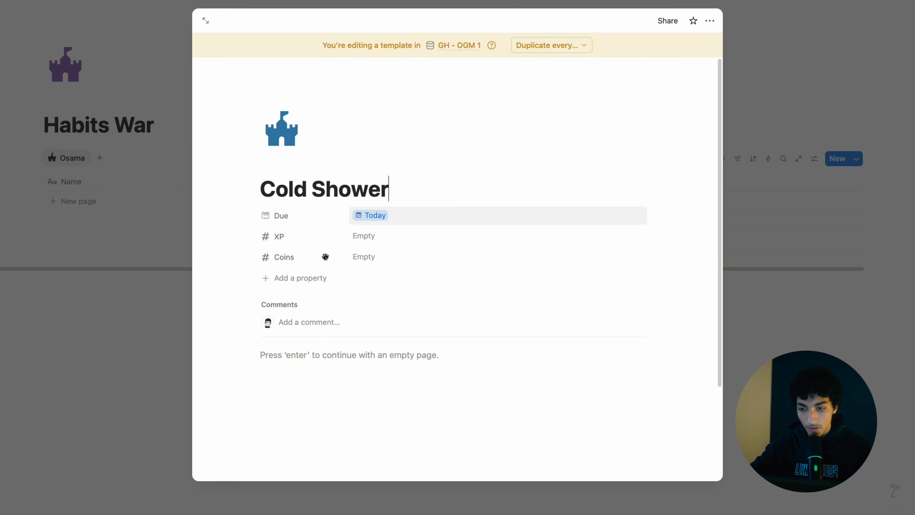
- Add a files and media property named Cover to the Cold Shower template
left_click(265, 281)
type("cover")
key("BackSpace")
key("BackSpace")
key("BackSpace")
key("BackSpace")
key("BackSpace")
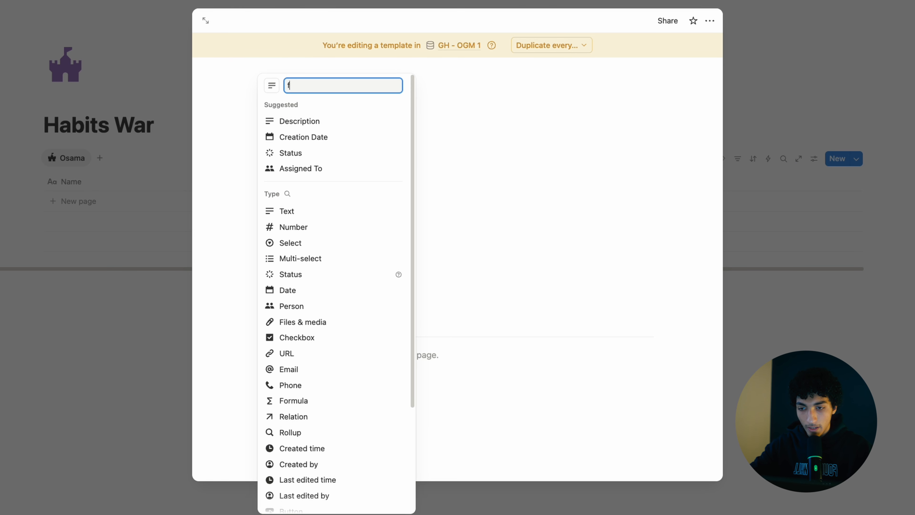
type("file and medi")
type("a")
left_click(302, 315)
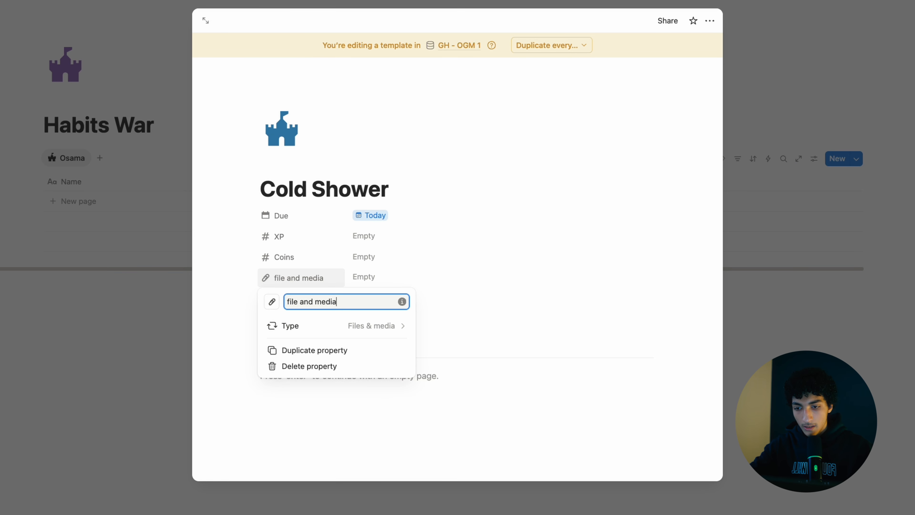
key("super+BackSpace")
type("Cover")
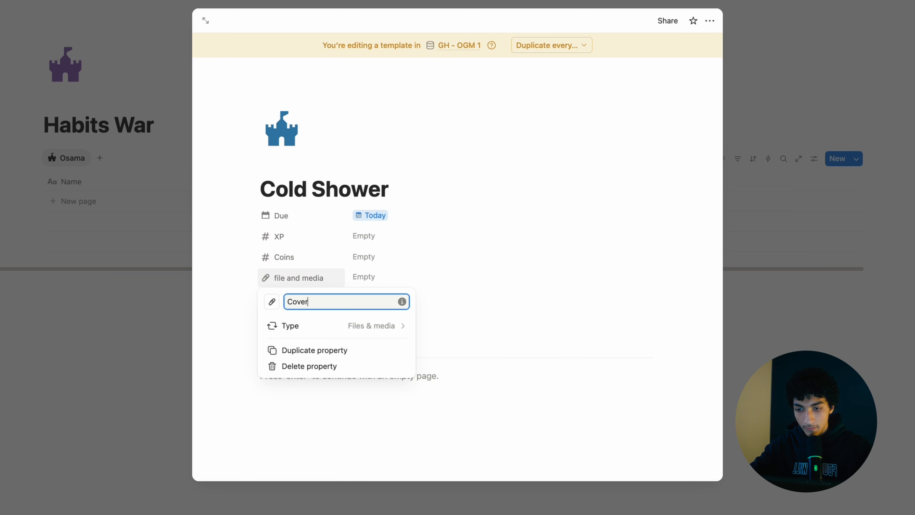
key("Return")
- Set the template's XP to 30 and its Coins to 45
left_click(377, 242)
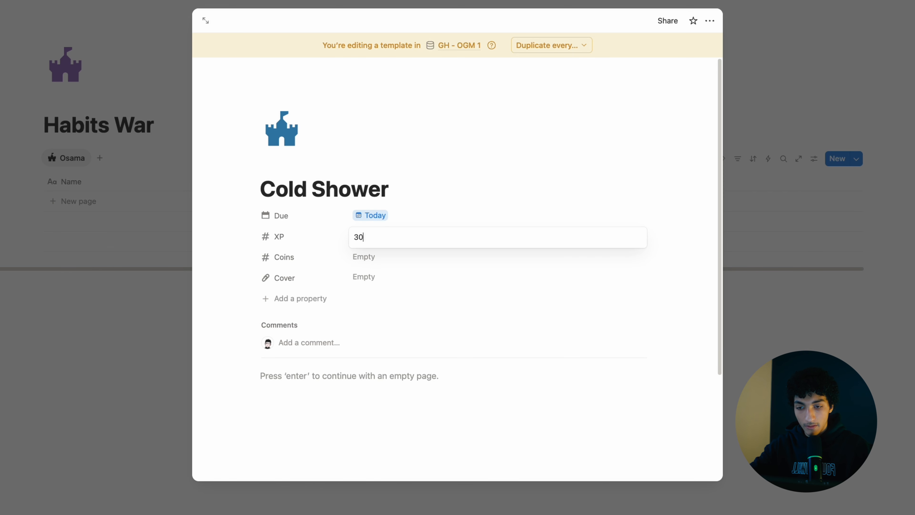
left_click(384, 259)
left_click(384, 259)
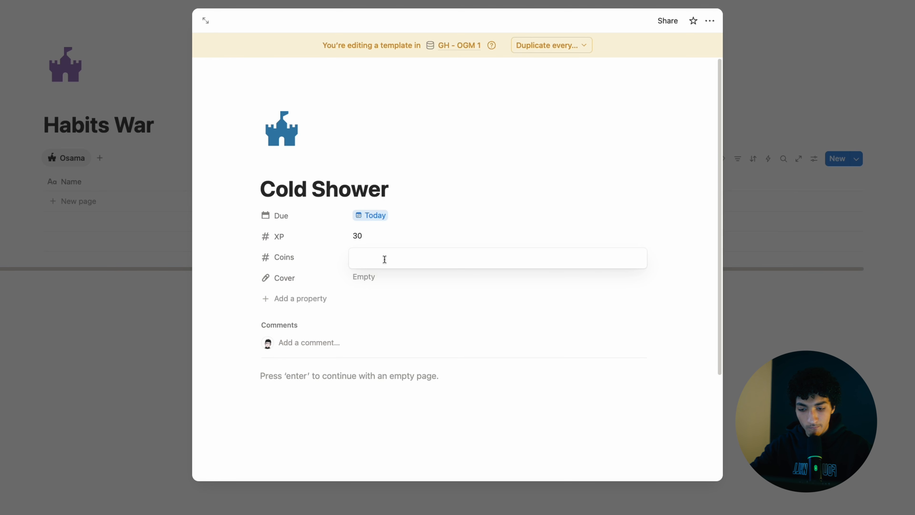
left_click(463, 204)
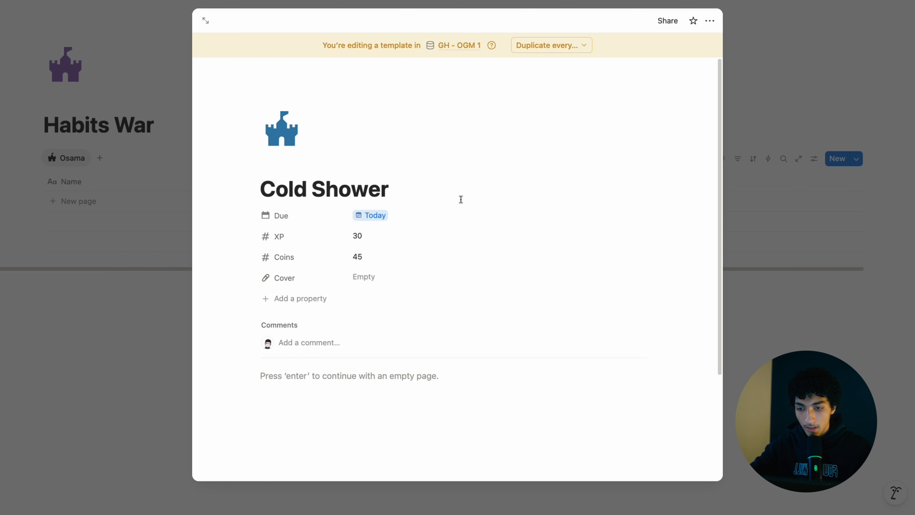
- Add a formula property named Points to the template, leaving its formula empty
left_click(325, 297)
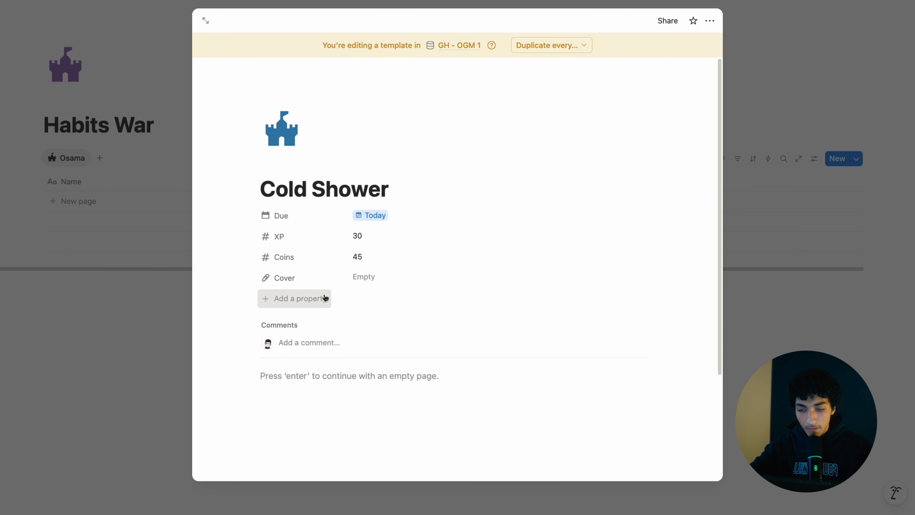
type("formula")
key("Return")
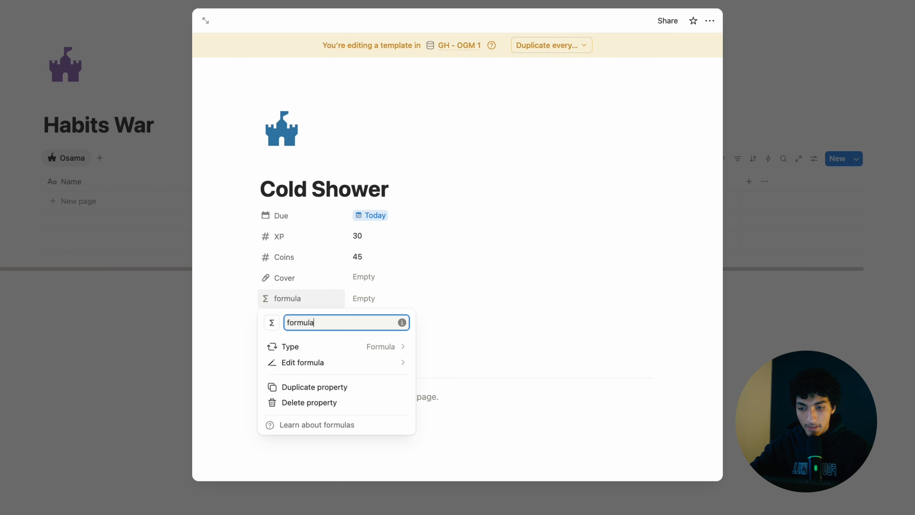
key("super+BackSpace")
key("super+p")
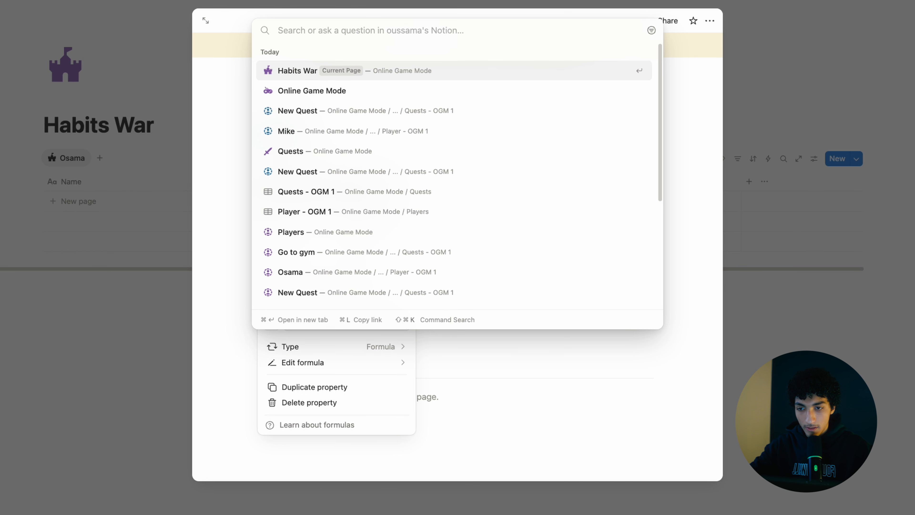
key("Escape")
type("Points")
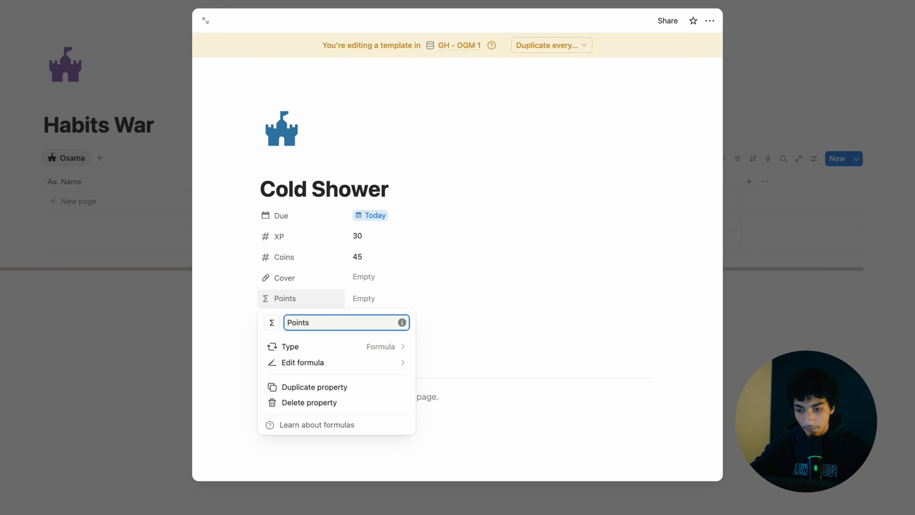
left_click(384, 292)
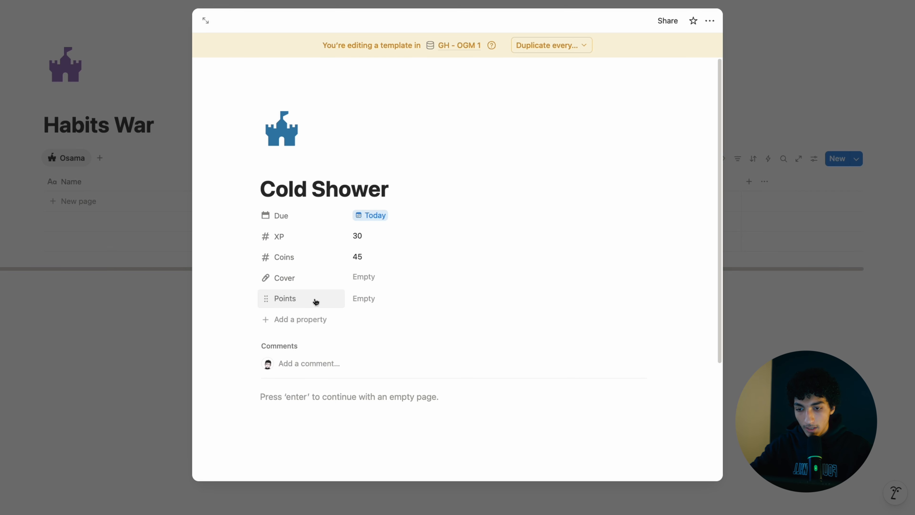
- Add a two-way relation named Player to the Player - OGM 1 database, with the related property named GH
left_click(309, 320)
type("relation$")
key("BackSpace")
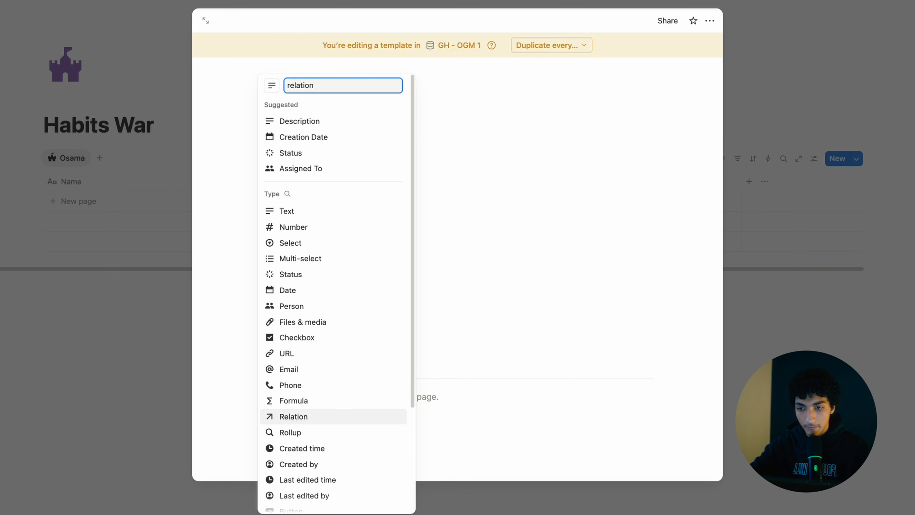
key("Return")
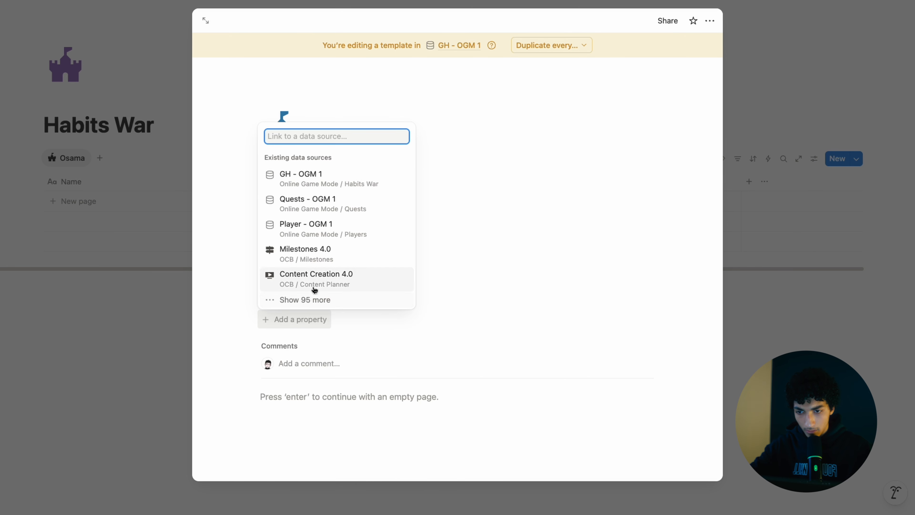
left_click(330, 233)
key("BackSpace")
key("BackSpace")
key("BackSpace")
key("BackSpace")
key("BackSpace")
key("BackSpace")
key("BackSpace")
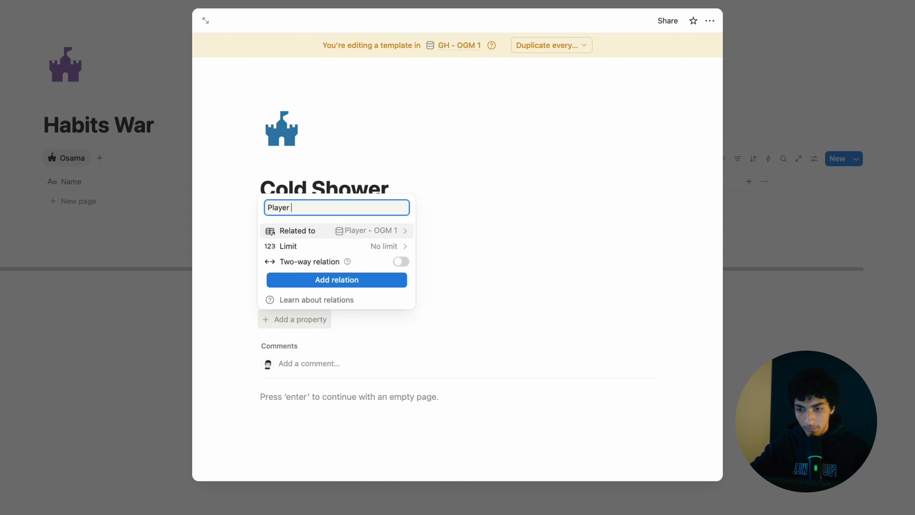
left_click(328, 260)
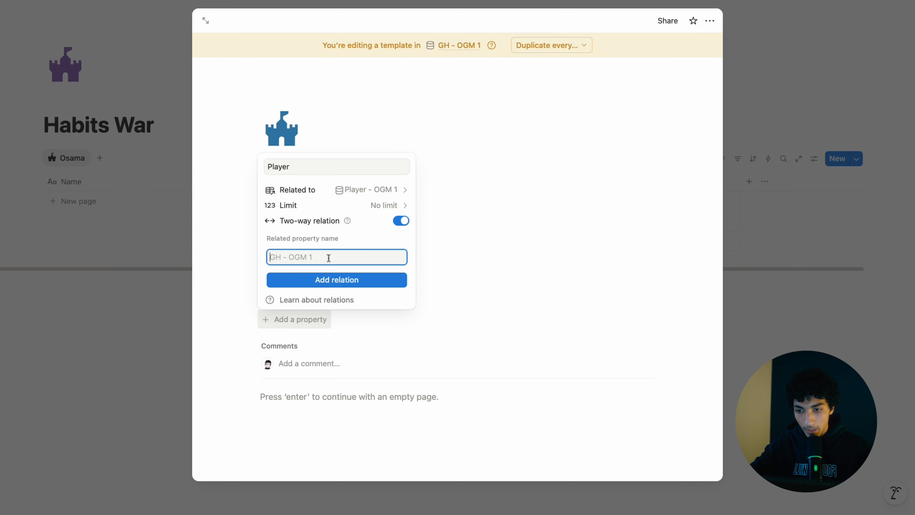
type("GH")
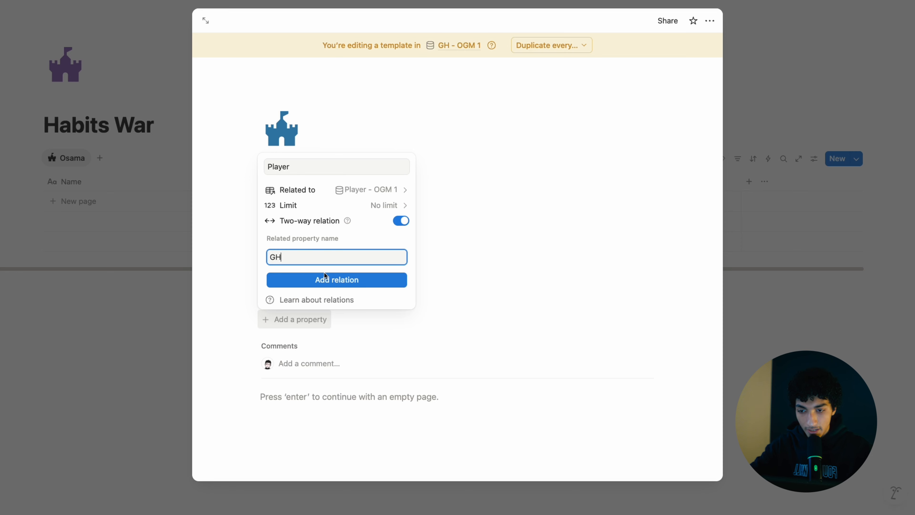
left_click(328, 280)
left_click(463, 308)
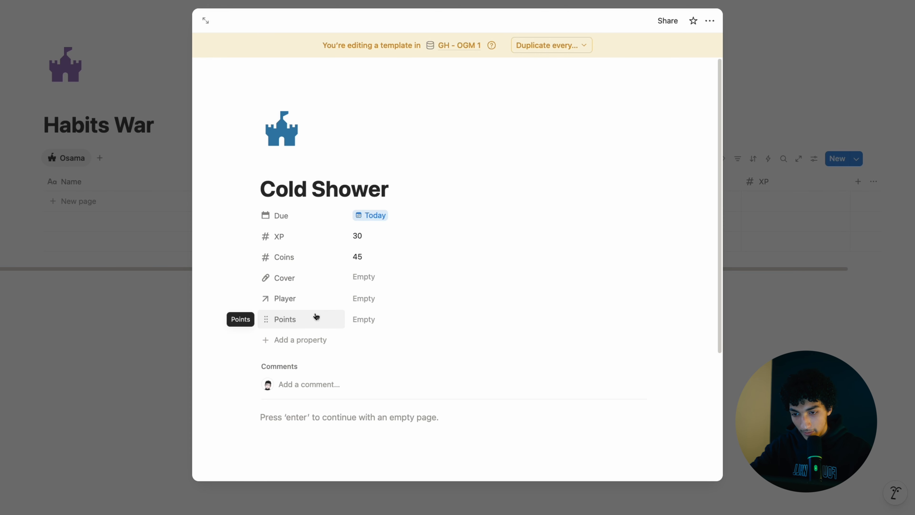
- Link the template's Player relation to the first player and change the template icon to a purple castle
left_click(367, 305)
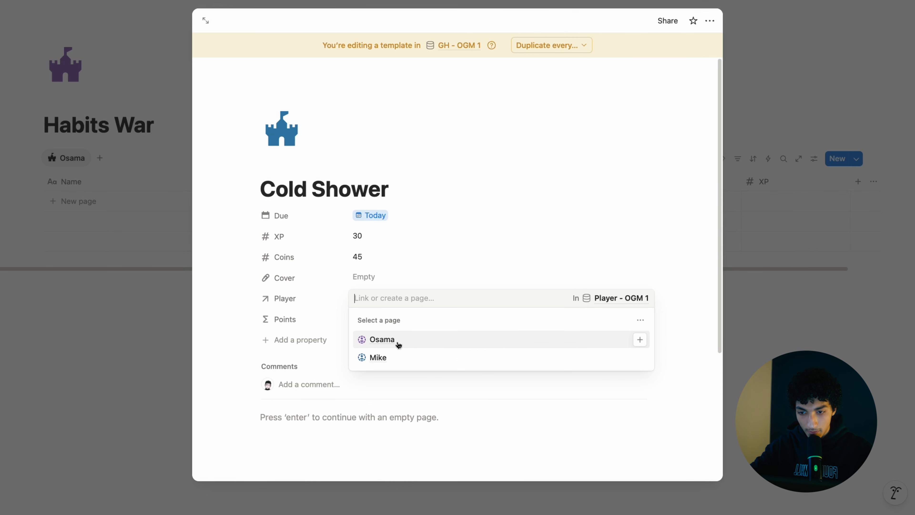
left_click(395, 343)
left_click(282, 131)
left_click(190, 231)
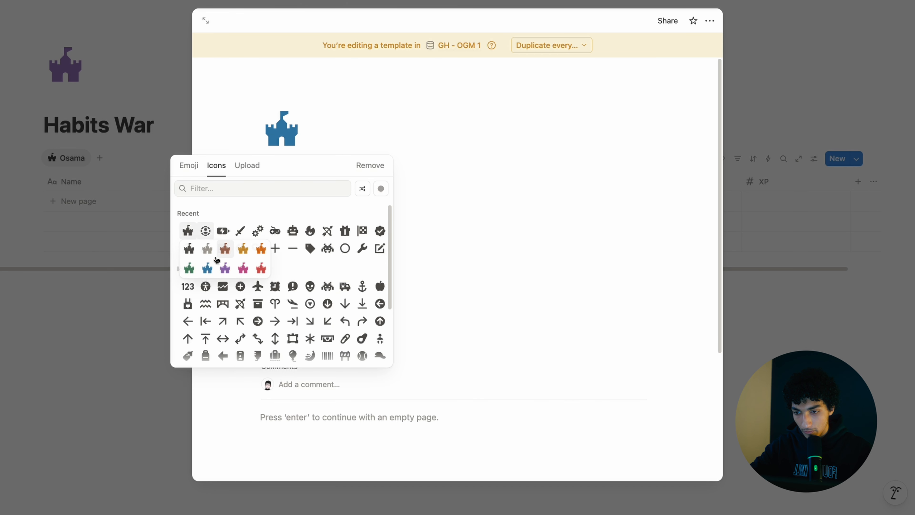
left_click(224, 269)
- Add a person property named person to the template and place it between Player and Points
left_click(299, 339)
type("person")
key("Return")
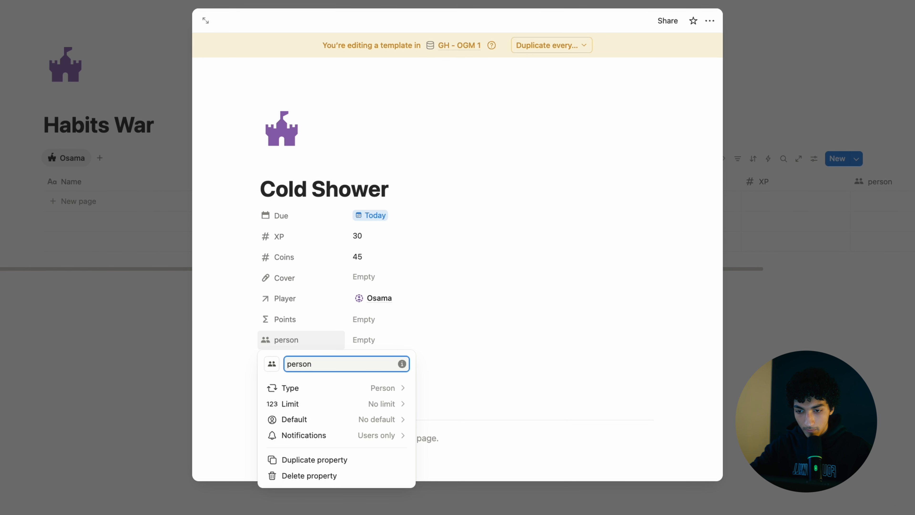
left_click(345, 330)
left_click_drag(318, 343, 372, 330)
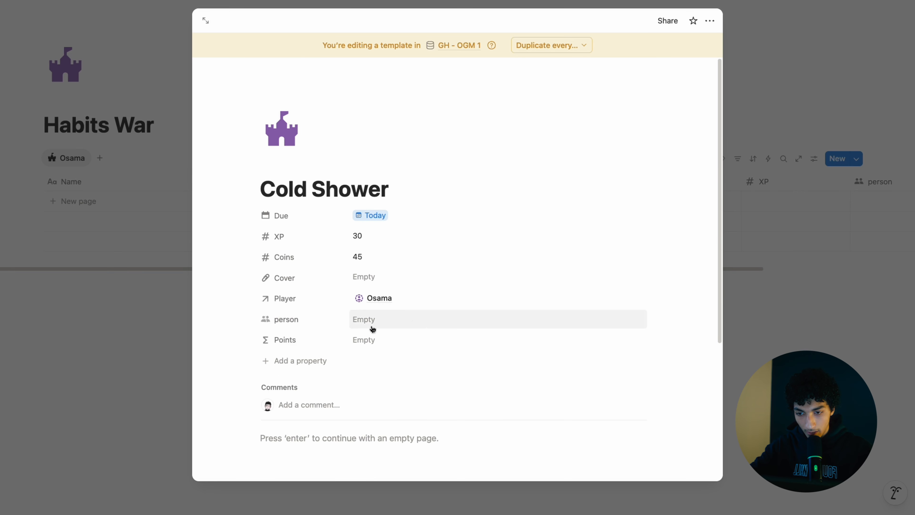
- Assign the first player's account to the template's person property
left_click(372, 330)
left_click(389, 409)
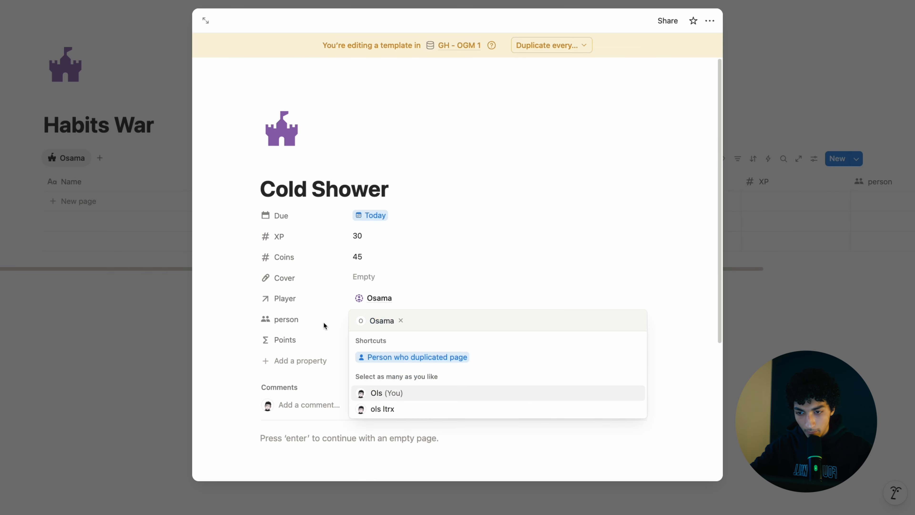
left_click(325, 328)
- Add a checkbox property named Complete to the template
left_click(300, 360)
type("Checkbox")
left_click(300, 339)
key("super+BackSpace")
type("Complete")
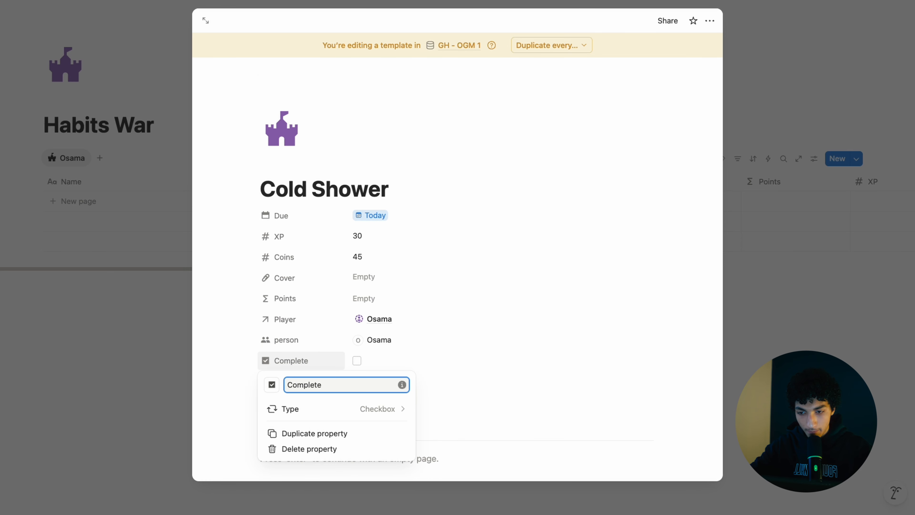
key("Escape")
- Add a formula property named M Message to the template, leaving its formula empty
left_click(308, 380)
type("formula")
key("Return")
key("super+BackSpace")
type("M Messag")
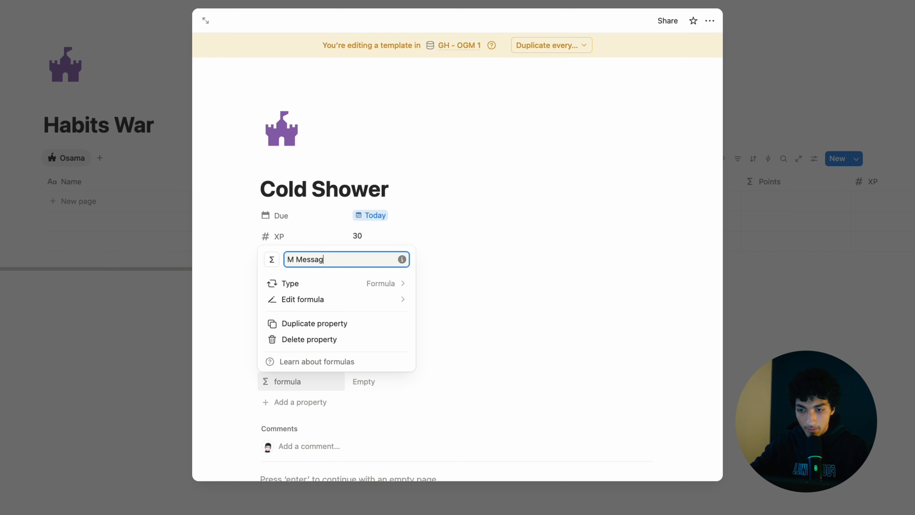
left_click(339, 407)
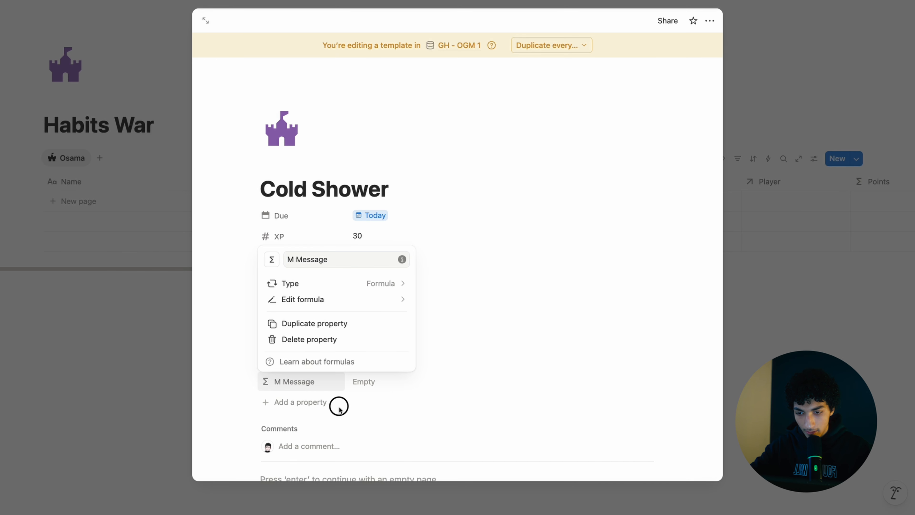
- Add a button property named Complete to the template
left_click(327, 408)
type("button")
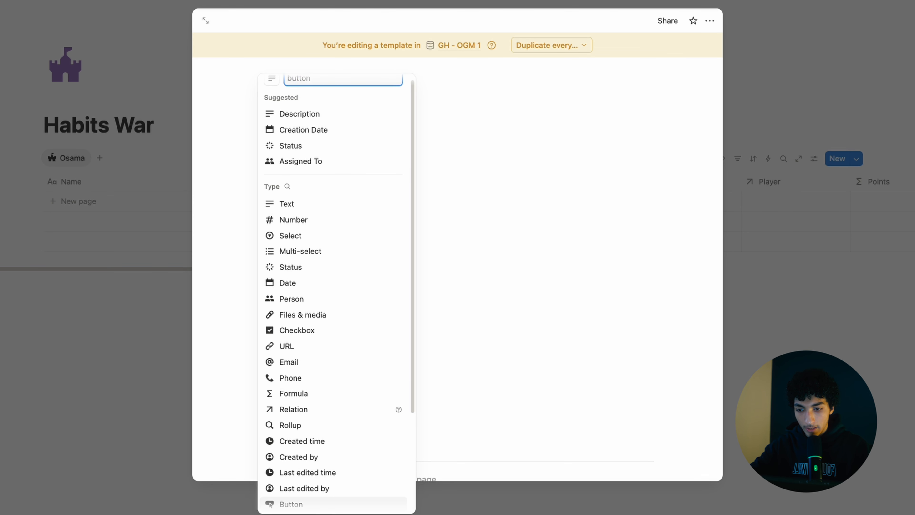
key("Return")
key("super+BackSpace")
type("Complete")
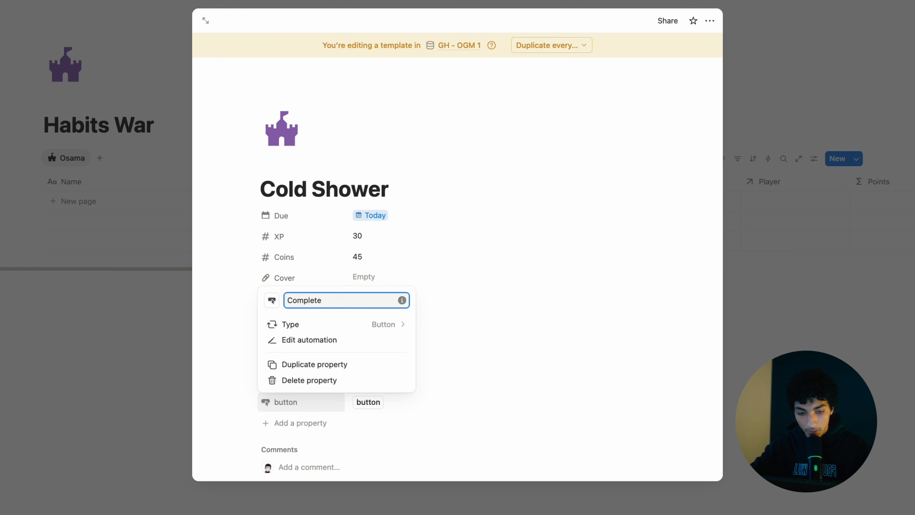
- Set the Complete button's automation to edit the Complete checkbox property, and save it
left_click(339, 341)
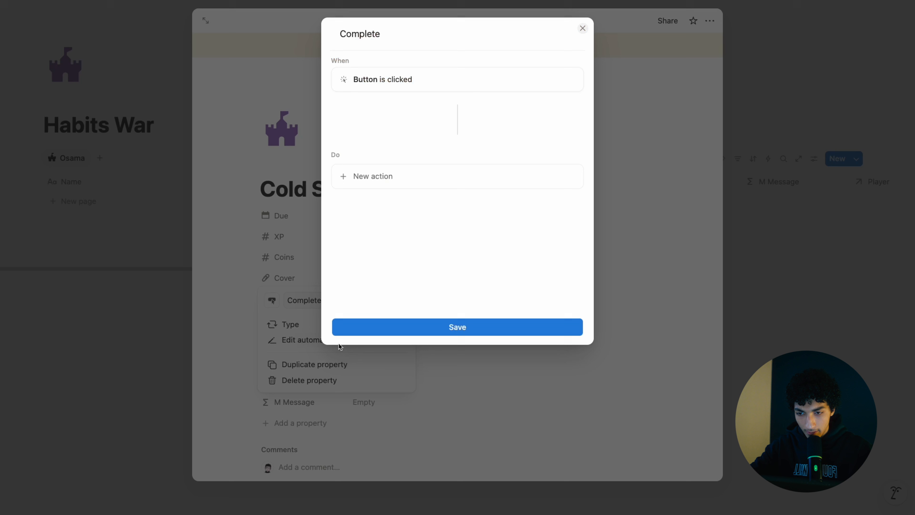
left_click(395, 176)
left_click(418, 225)
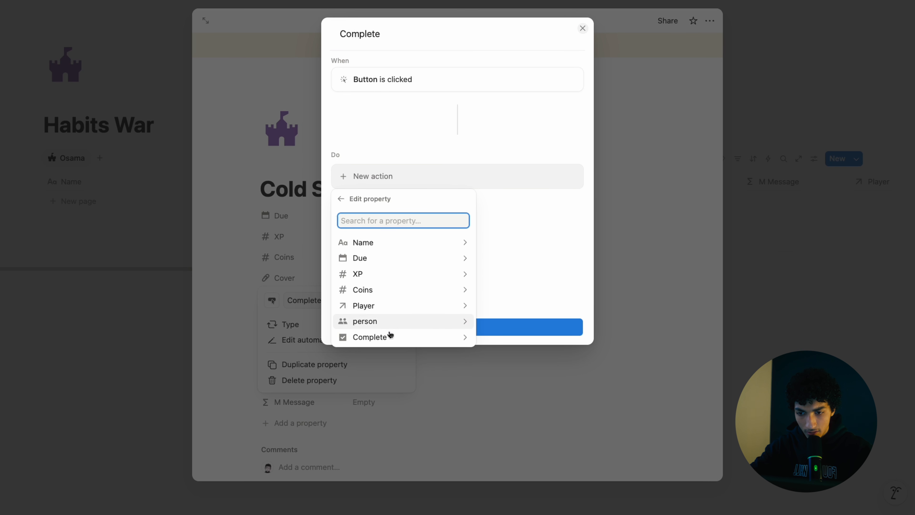
left_click(390, 335)
left_click(415, 232)
left_click(461, 324)
left_click(559, 319)
- Place M Message directly below Points and start the Points formula with a multi-line let() function
left_click_drag(294, 403, 299, 319)
left_click(364, 299)
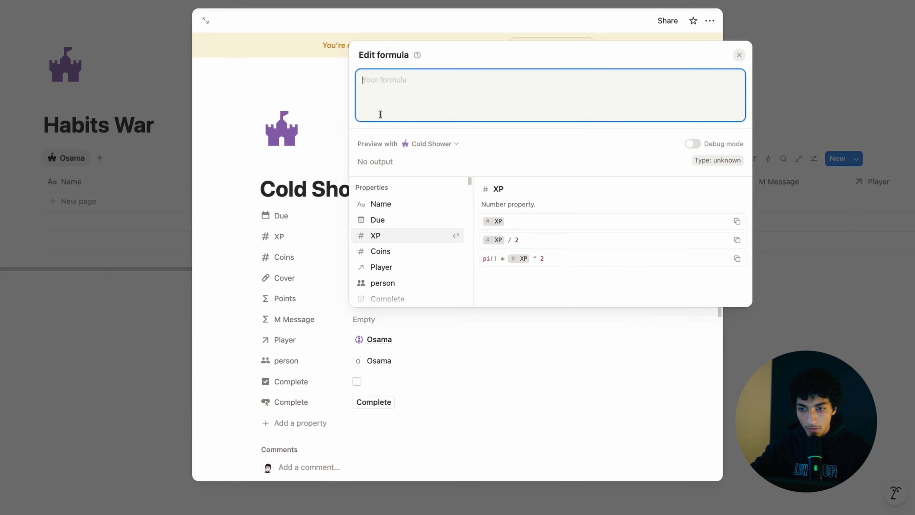
type("let")
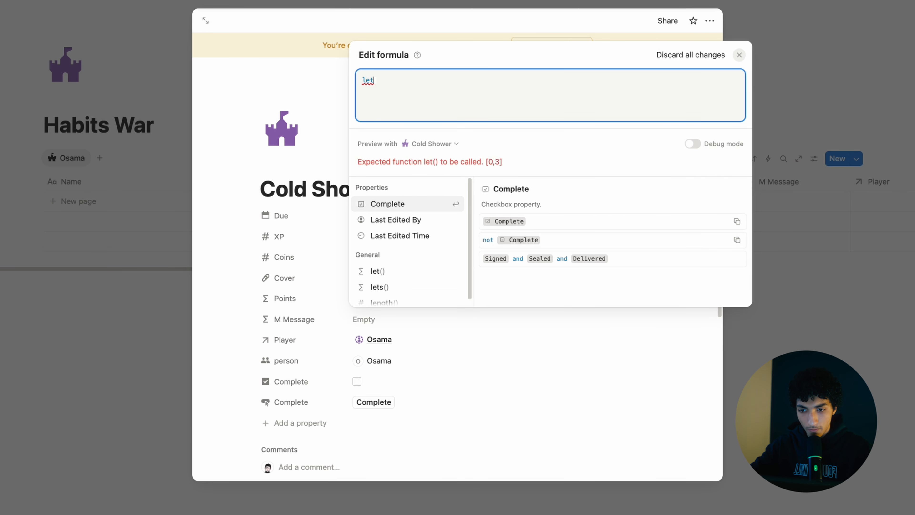
key("Down")
key("Down")
key("Down")
key("Down")
key("Up")
key("Return")
left_click(380, 89)
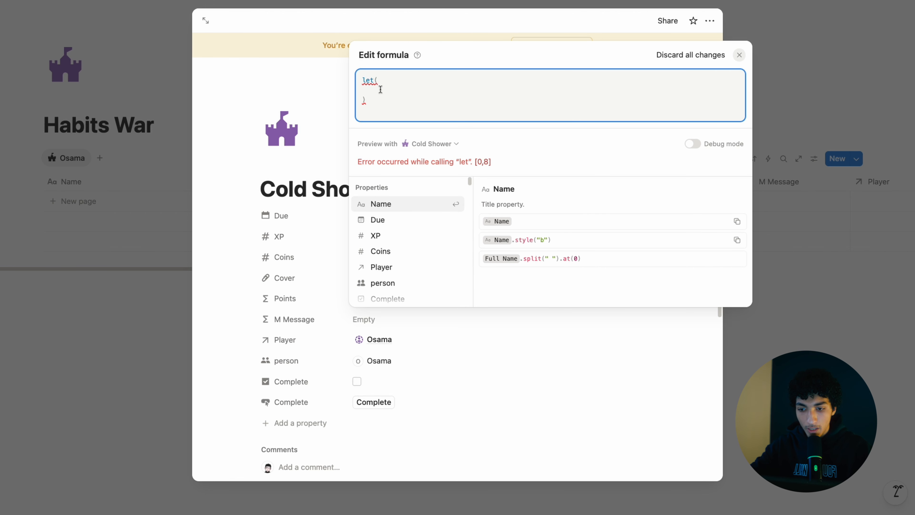
- Define the variable isDone inside let() as the Complete checkbox == true, followed by a comma
type("i")
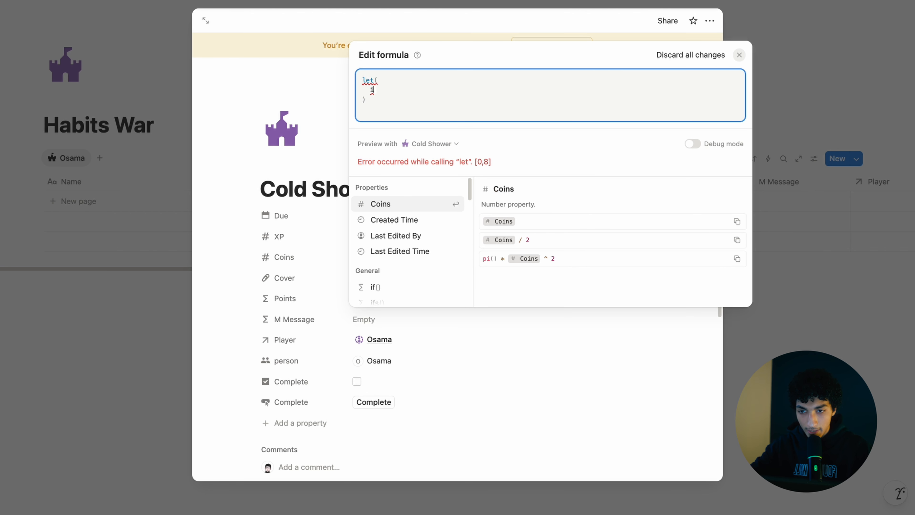
type("sDone ==")
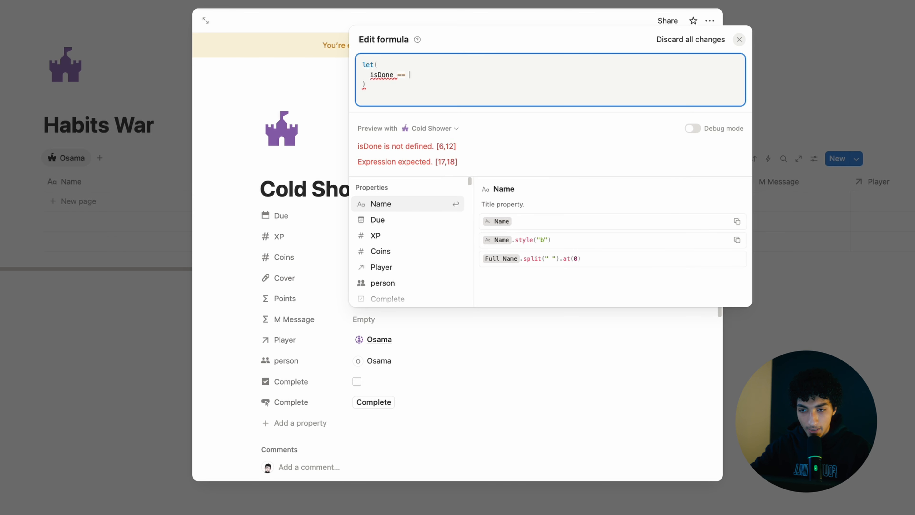
key("BackSpace")
key("BackSpace")
key("BackSpace")
key("BackSpace")
key("BackSpace")
type(",")
key("BackSpace")
type("e,")
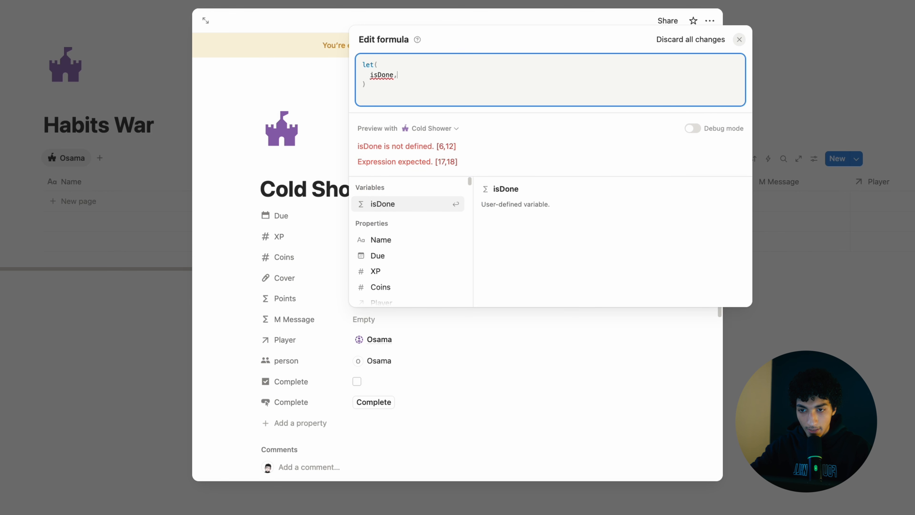
type("com")
key("Return")
type("==")
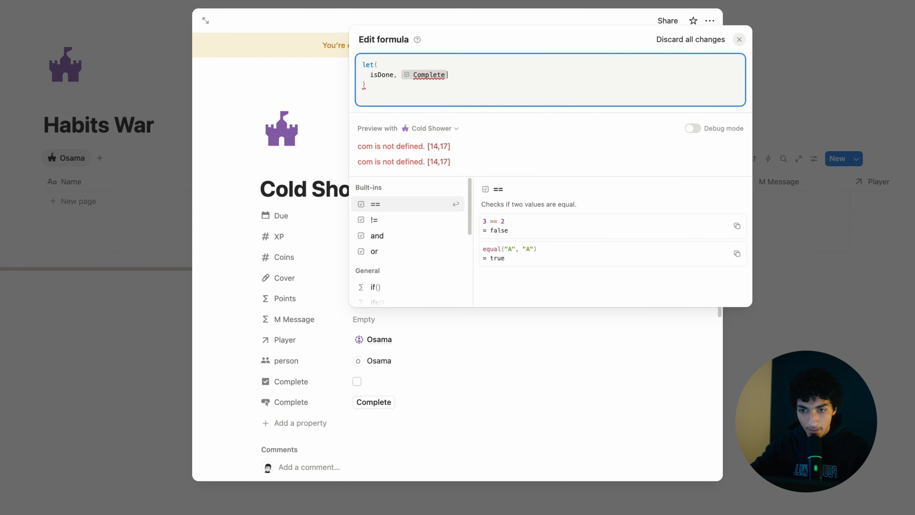
type(" true,")
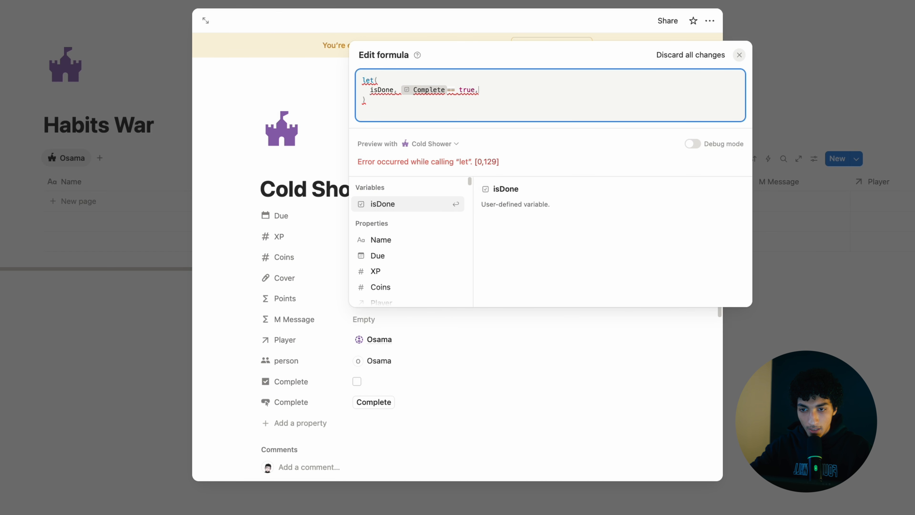
- Define the variable Xp on a new line as the XP property
key("Return")
type("Xp")
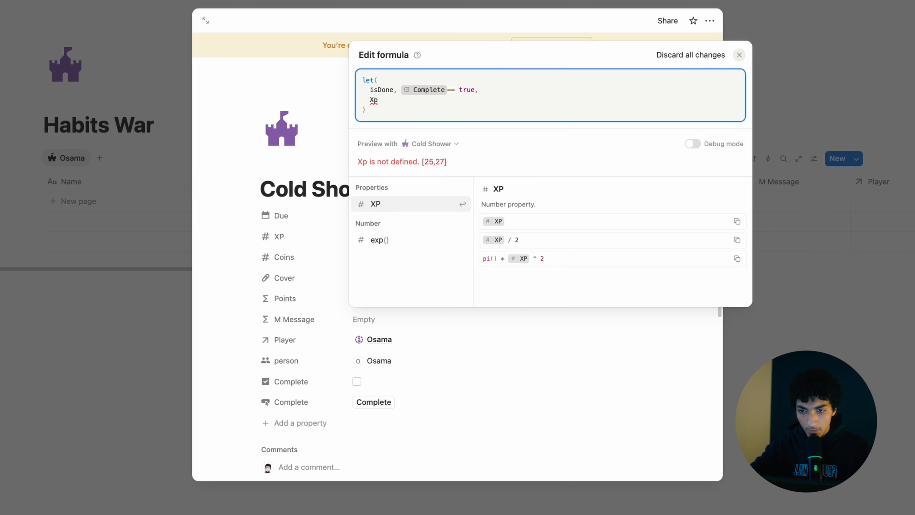
key("BackSpace")
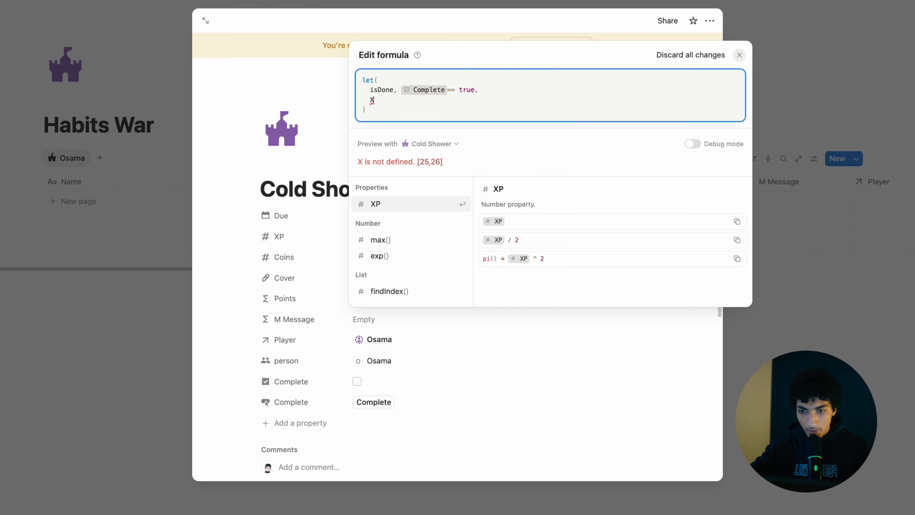
type("p, Xp")
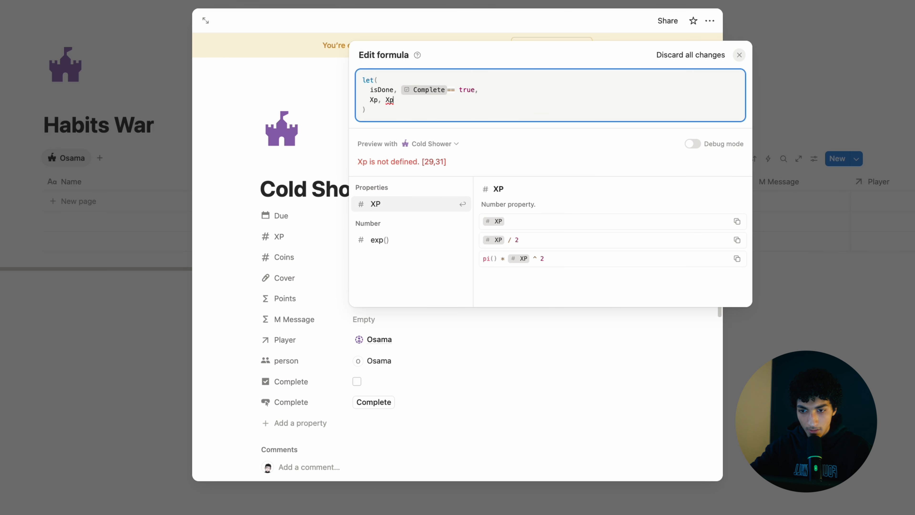
key("Return")
key("shift+Return")
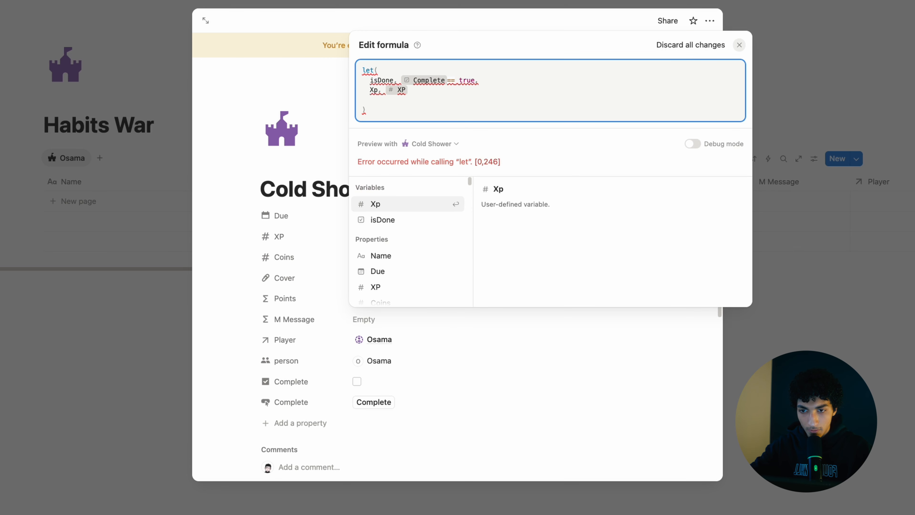
- Define the variable coins as the Coins property and add the missing comma after the XP property
type("coins")
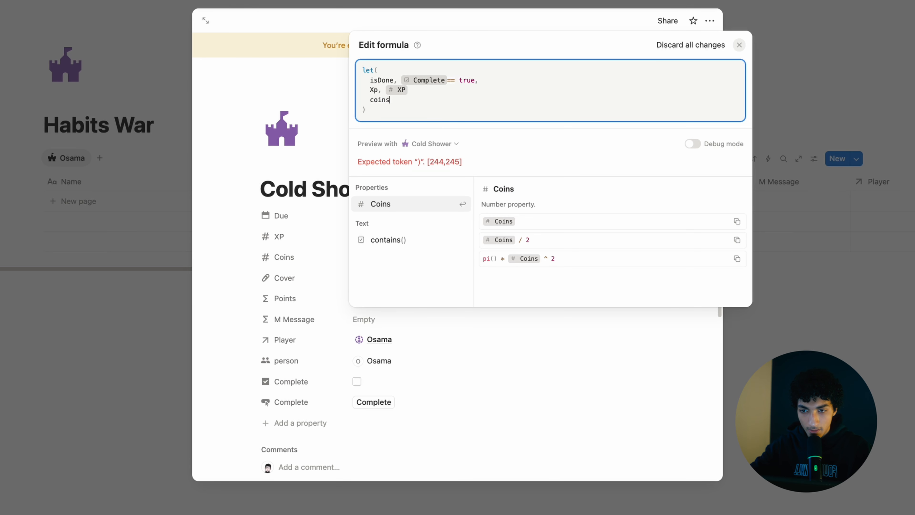
type(", Coin")
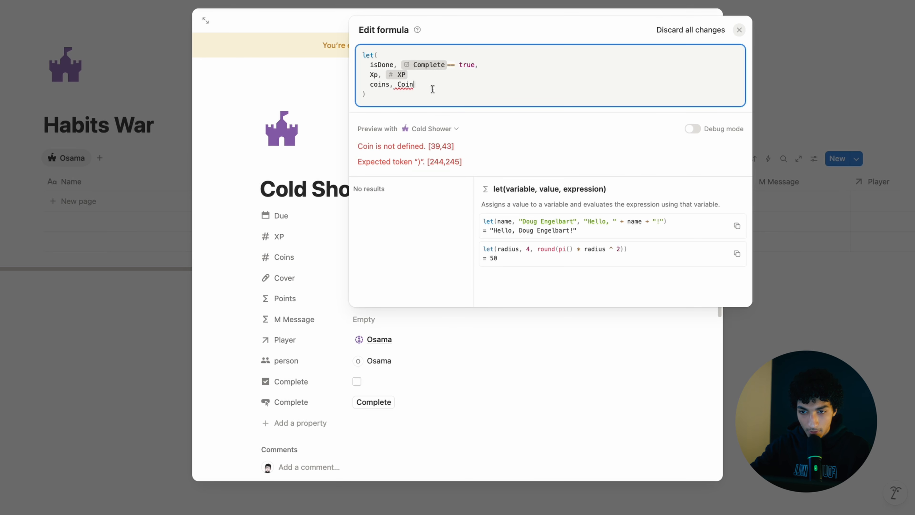
left_click(424, 78)
type(",")
left_click(419, 85)
key("Down")
key("Return")
- Define the variable themeColor as Player.first().Color Theme, ending both the coins and themeColor lines with a comma
key("Return")
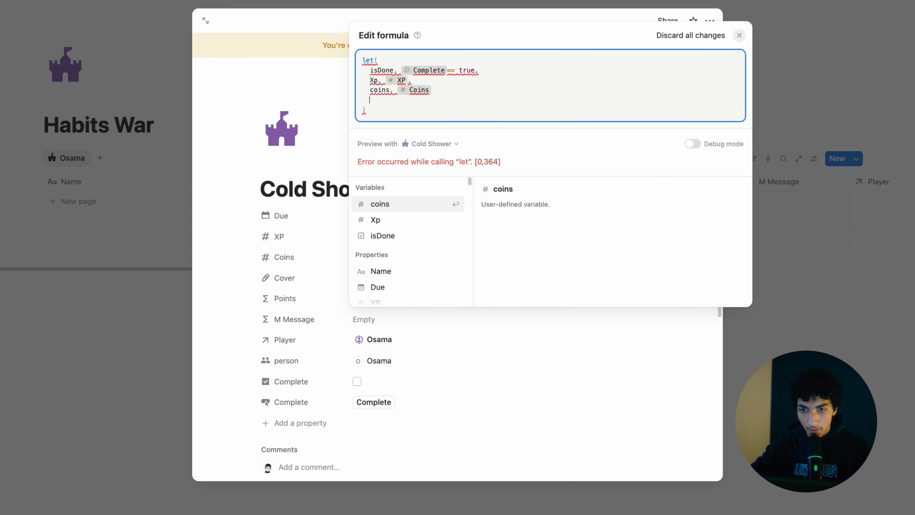
type("themeColor, player")
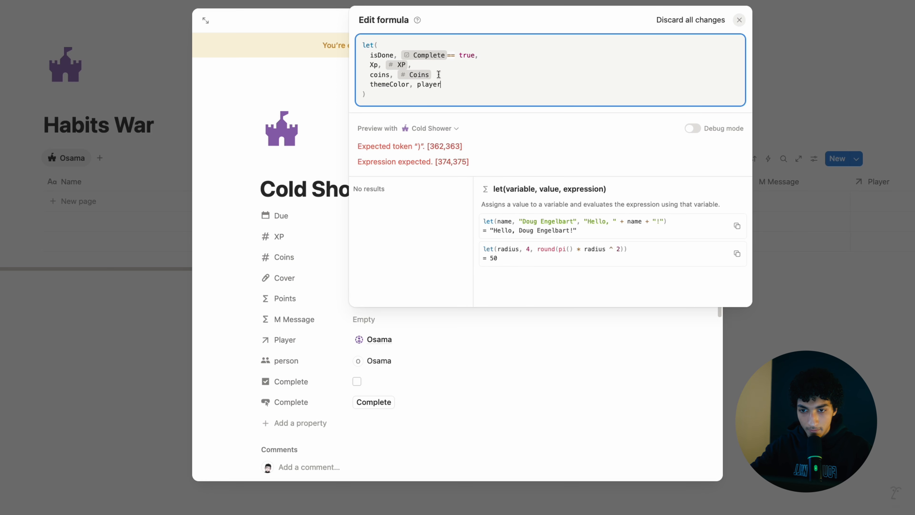
left_click(439, 75)
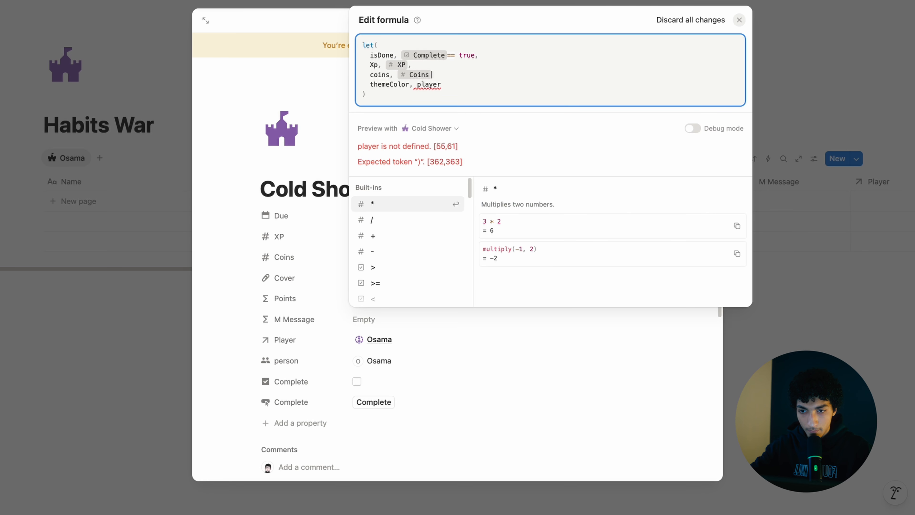
type(",")
left_click(453, 85)
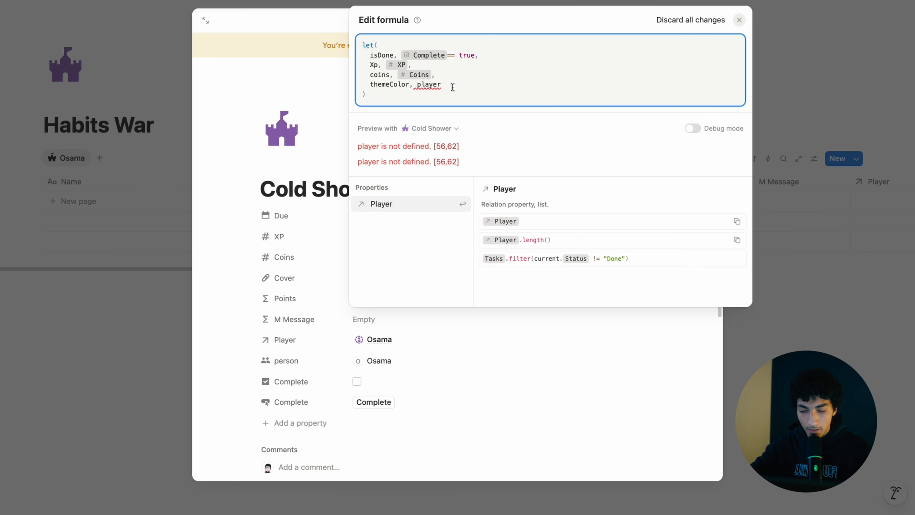
key("Return")
type(".fi")
key("Return")
type(".the")
key("Return")
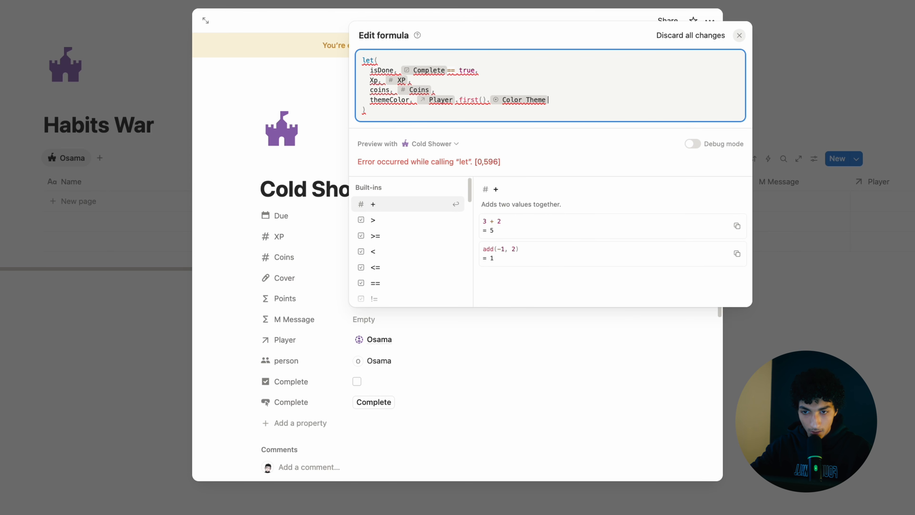
type(",")
- After a blank line, add the variable reward, starting its value with style(format(Xp),
key("Return")
key("Return")
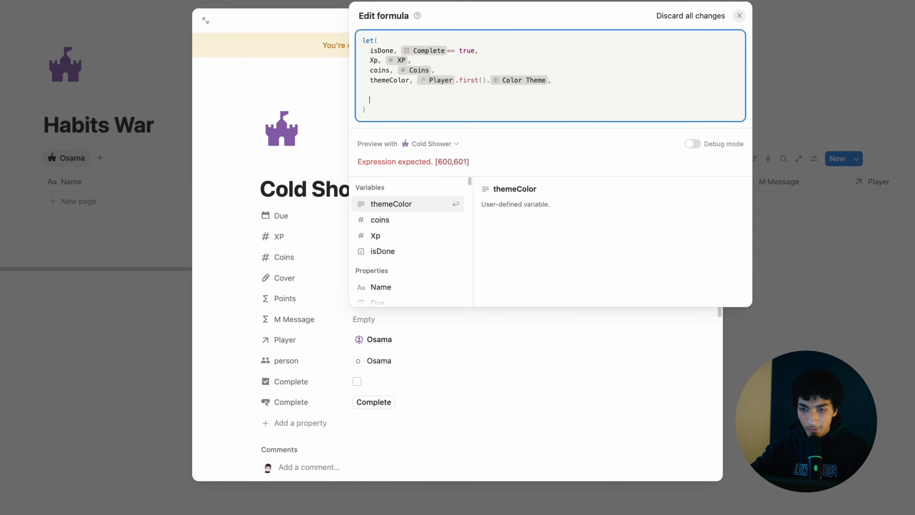
type("rewar")
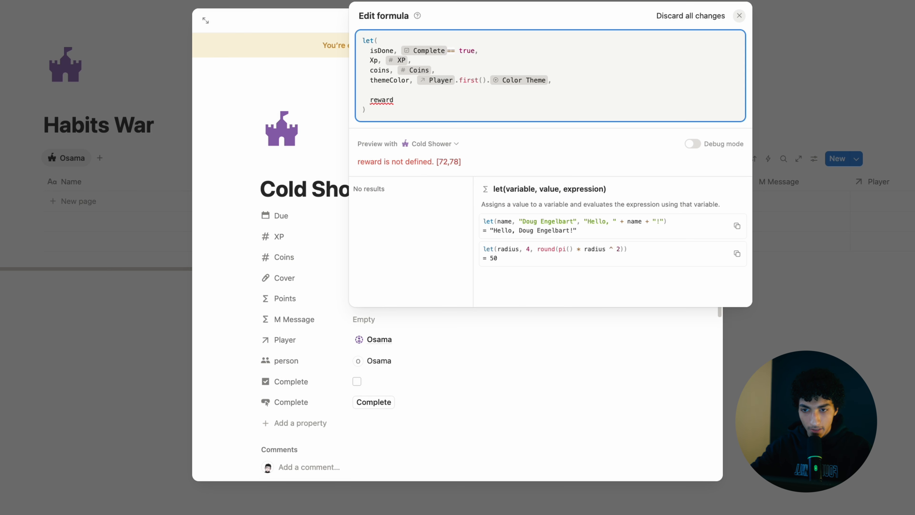
type("d")
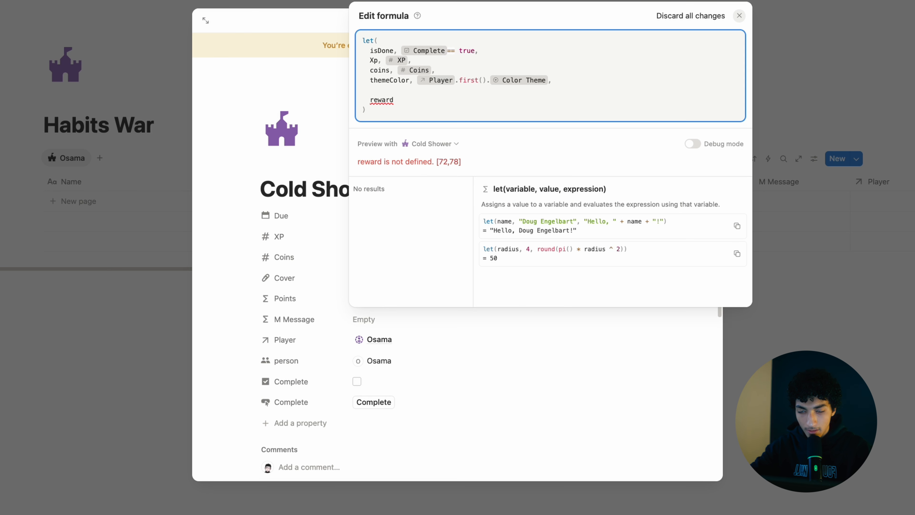
type(", style(format(X")
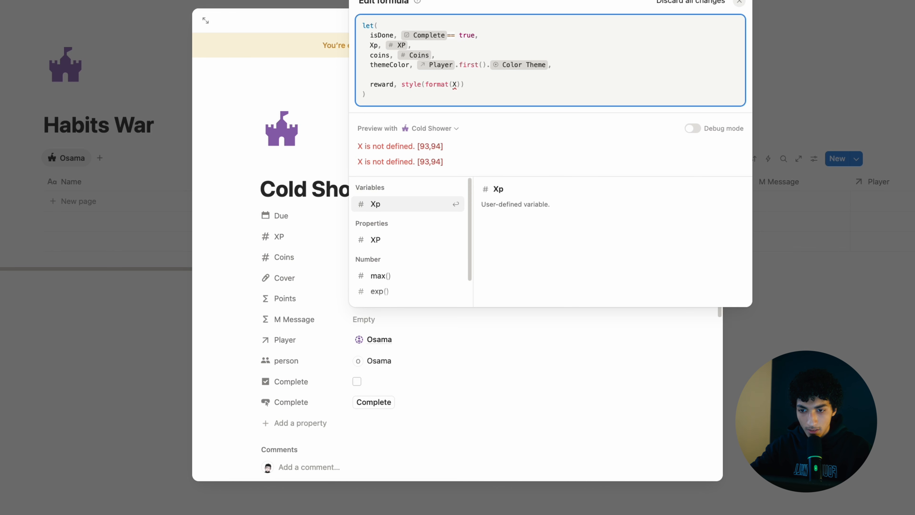
type("p),")
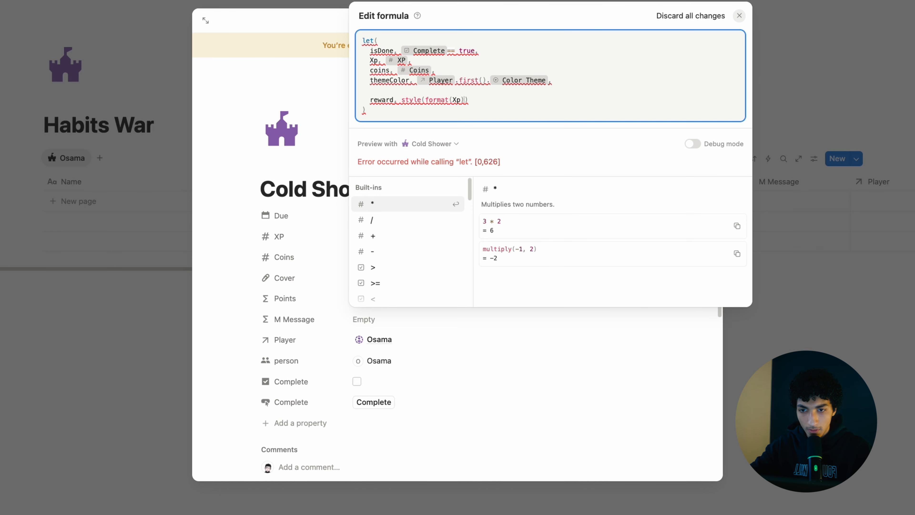
- Give the formatted Xp in reward the code style "c" and the color "purple"
type("\"")
type("b\",")
key("BackSpace")
key("BackSpace")
key("BackSpace")
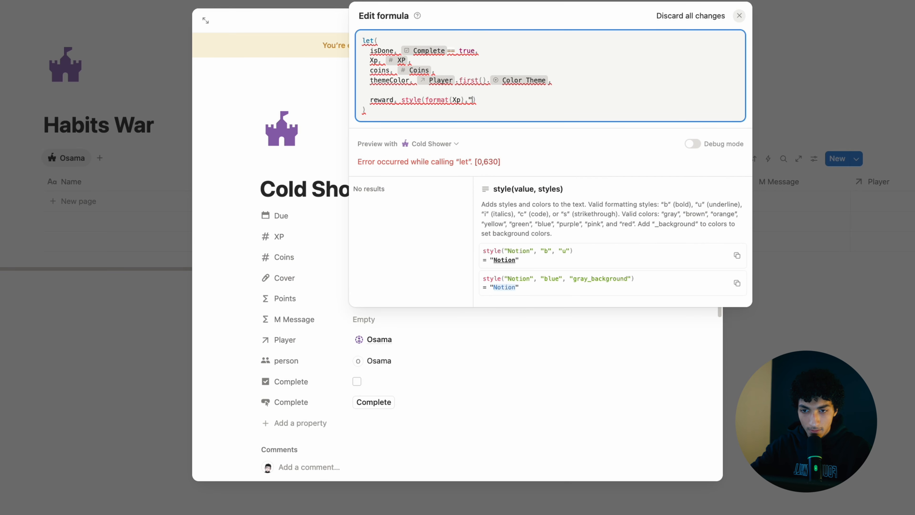
type("c\"")
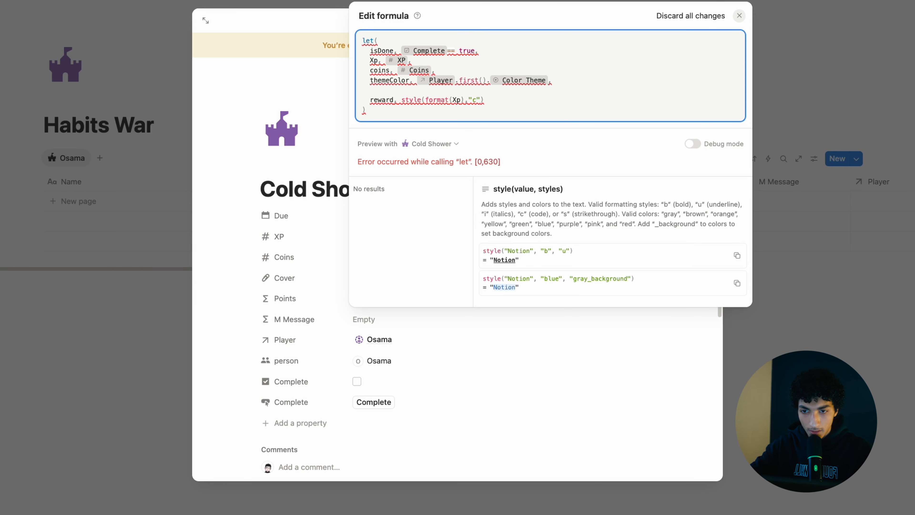
type(",\"")
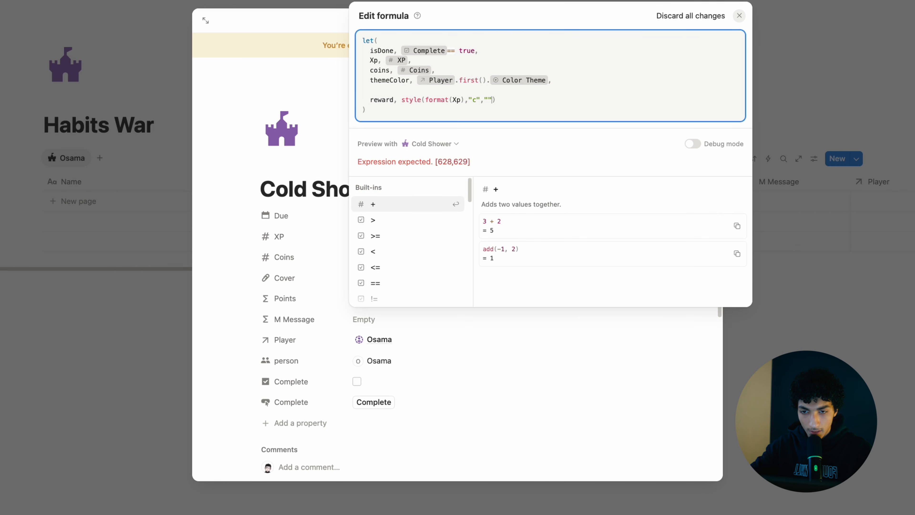
type("purple\"")
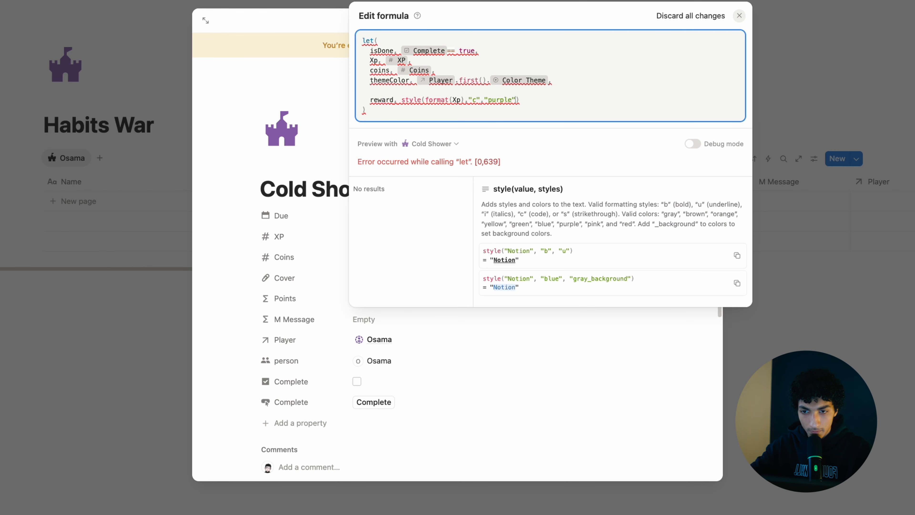
- Extend reward with + " " + style(format(coins),"c","yellow") and end the line with a comma
type(") + ")
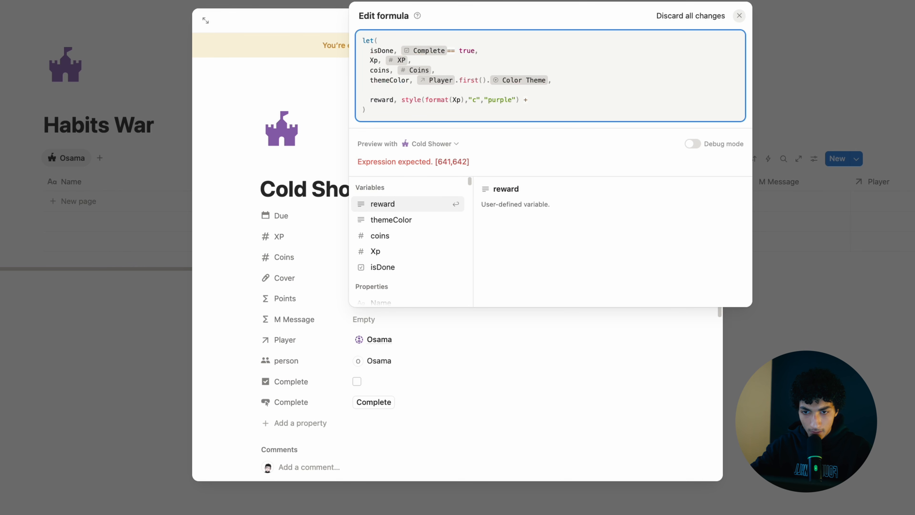
type("\" \"")
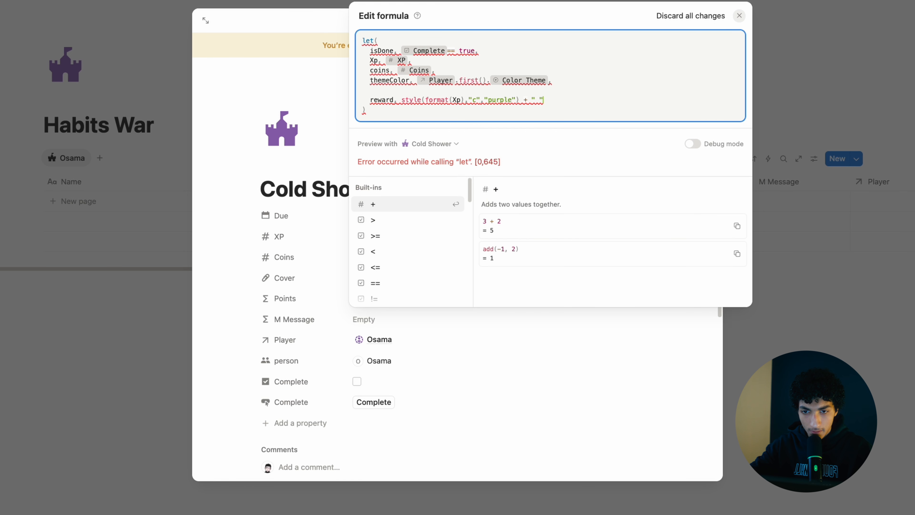
type(" + style(")
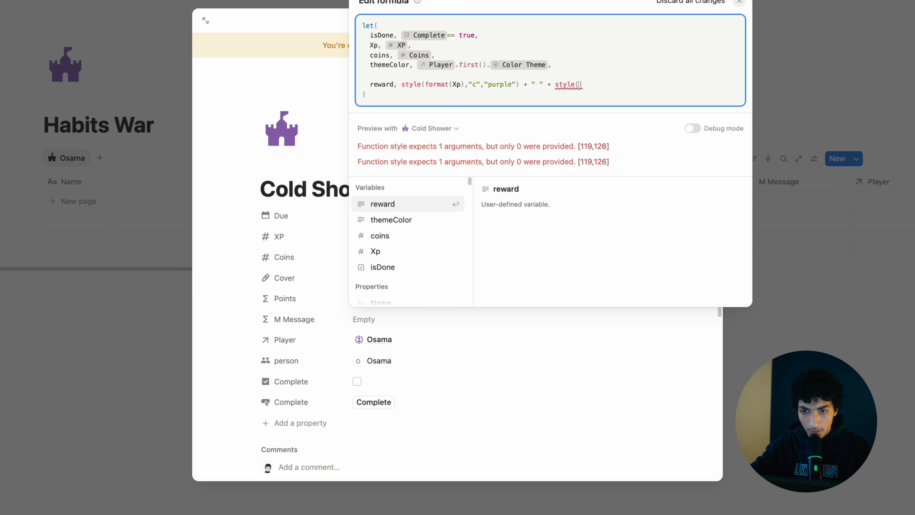
type("format(coi")
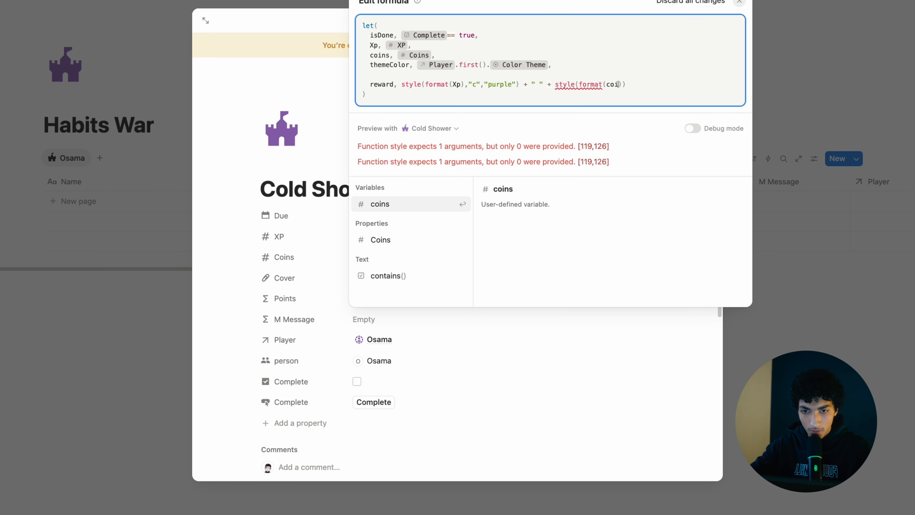
type("ns),\"c\"")
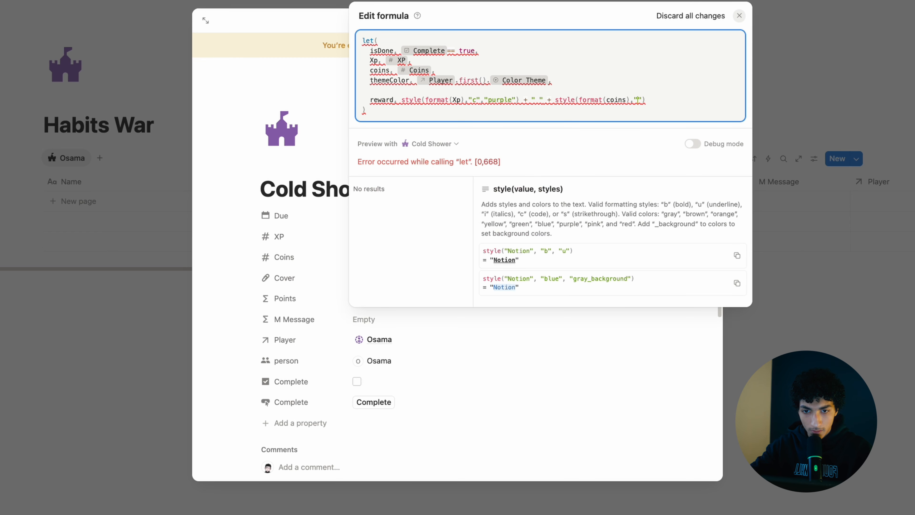
type(",\"yellow")
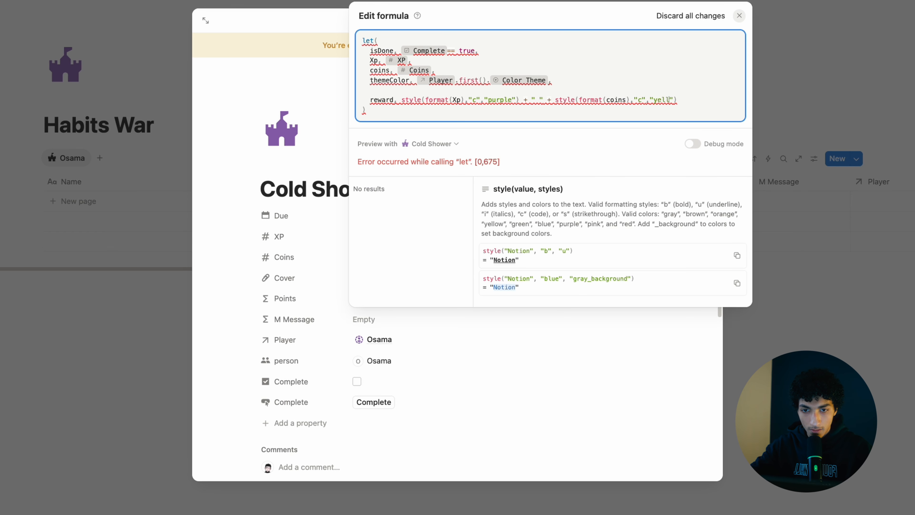
type("\"),")
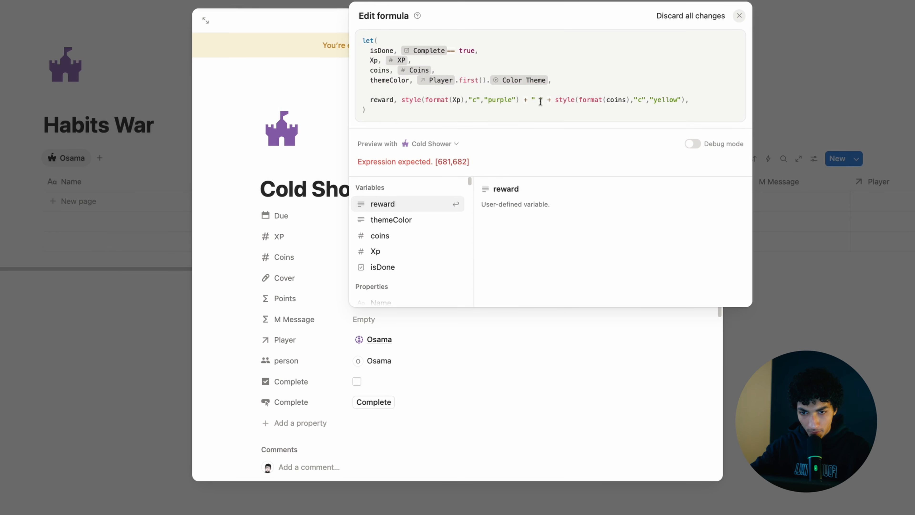
- Insert a plus sign into the quoted separator between the Xp and coins parts of reward
left_click(540, 101)
key("Left")
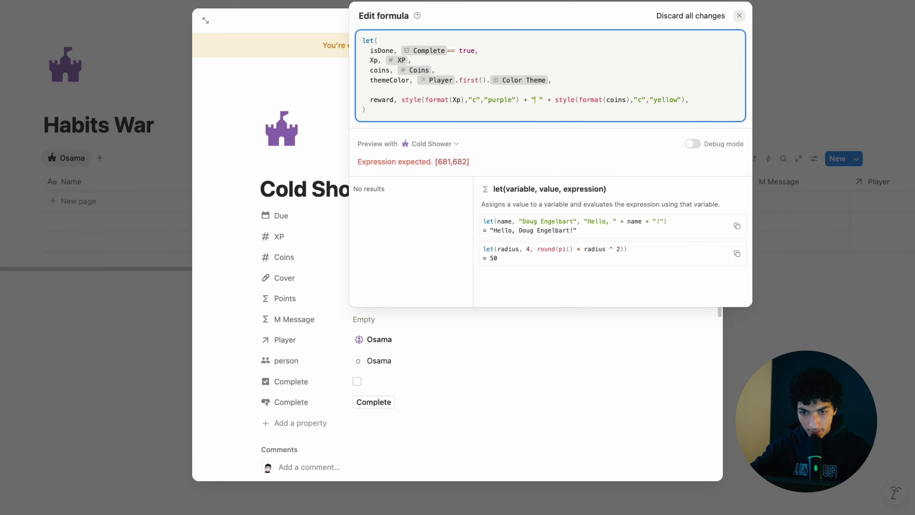
type("+")
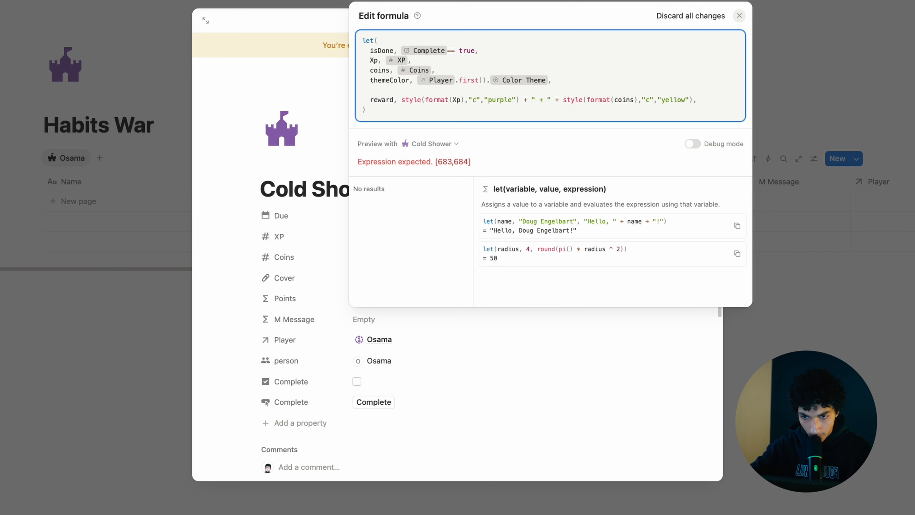
- After a blank line, add the variable label with an if() function that uses isDone as its condition
key("End")
key("Return")
key("Return")
type("label")
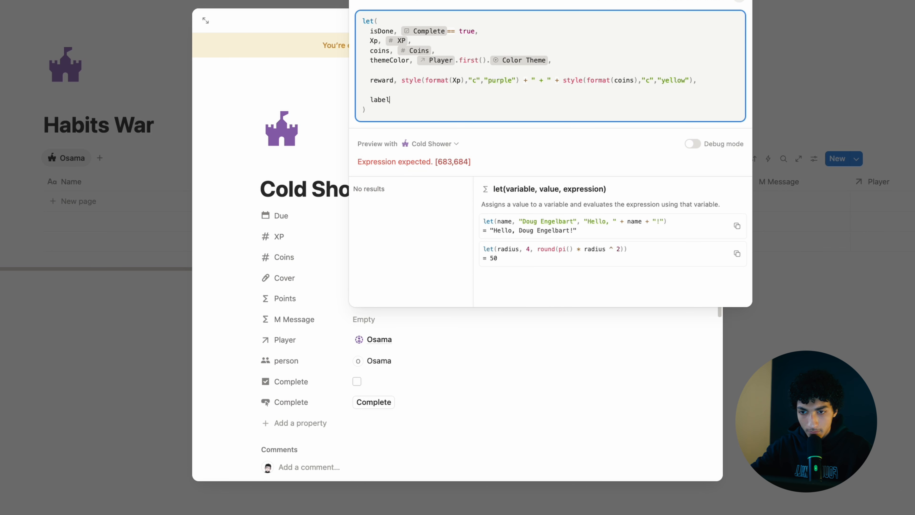
type(",")
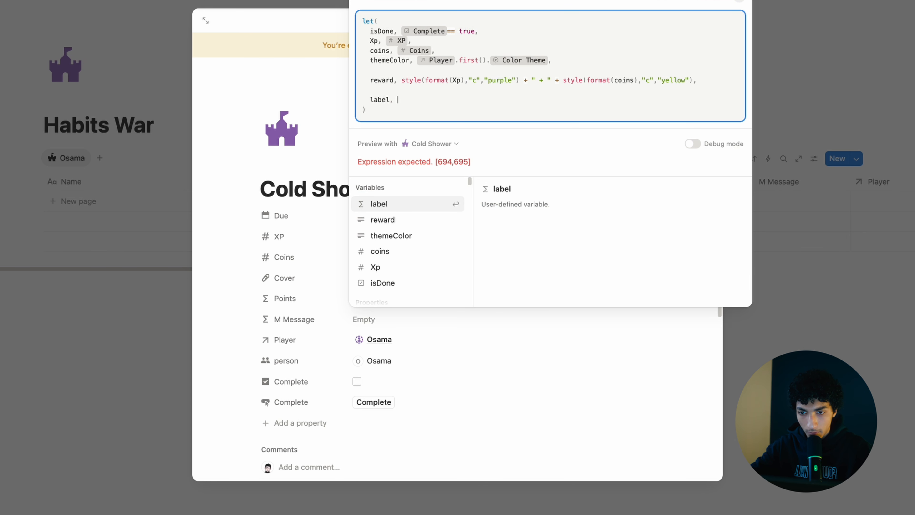
right_click(420, 99)
left_click(419, 97)
type("if")
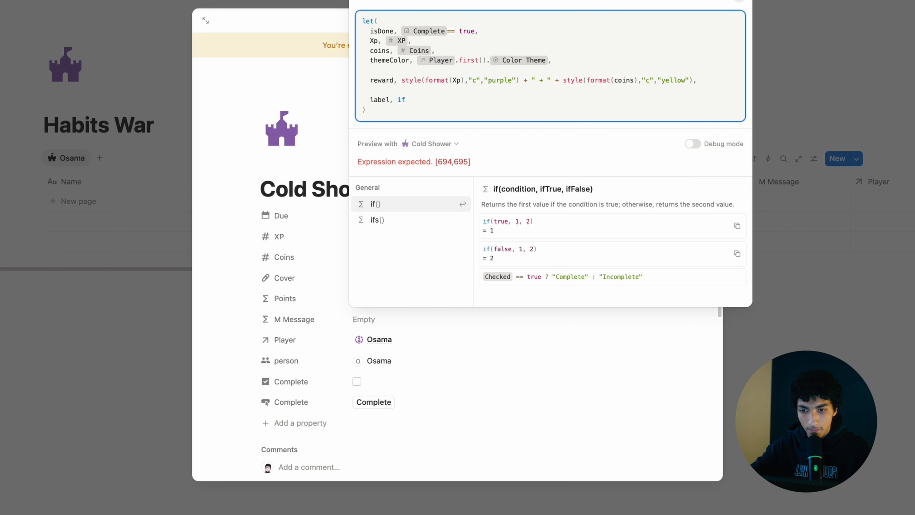
key("Return")
type("is")
key("Return")
- Enter style("Collected: "),themeColor,"b" after the isDone condition in label
type(", style")
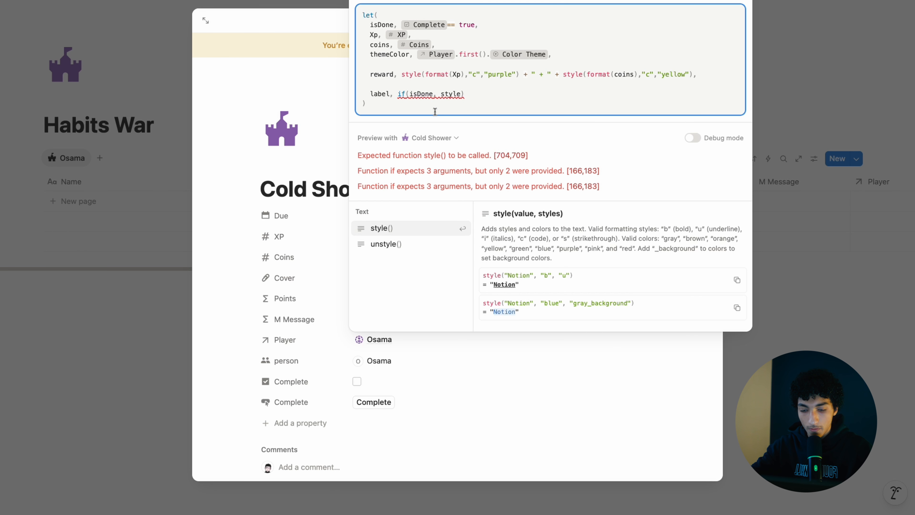
type("(\"Collect")
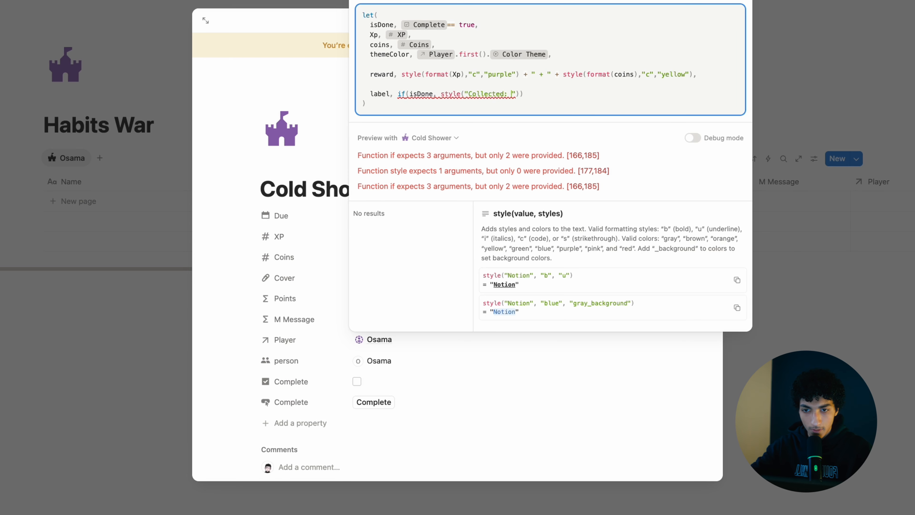
type("ed:")
left_click(520, 93)
type(",them")
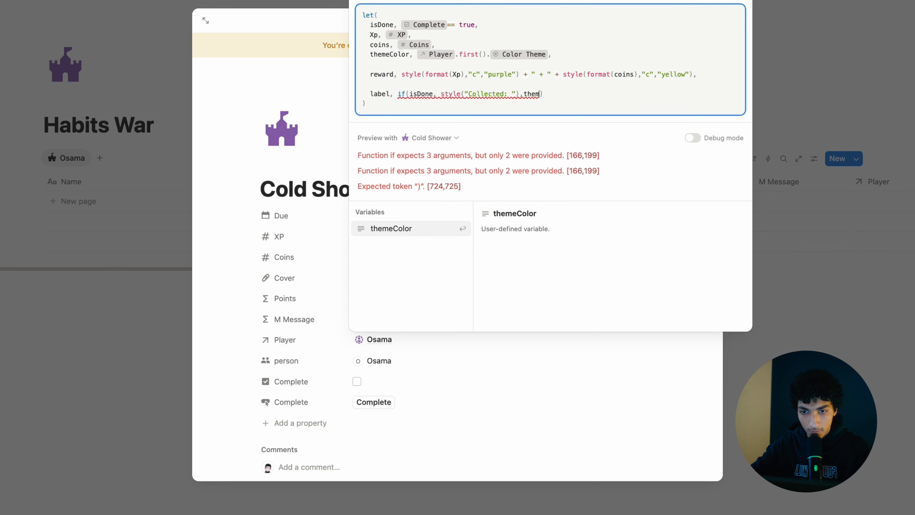
key("Return")
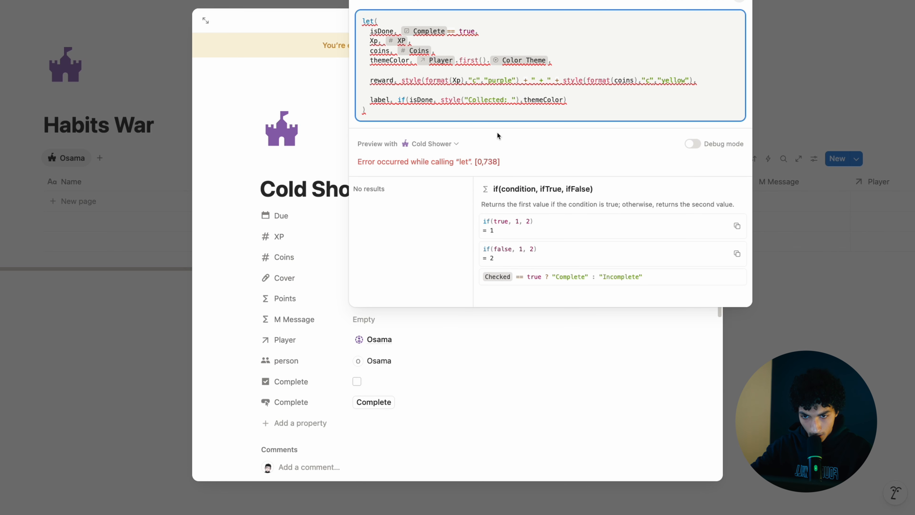
type(",\"\"")
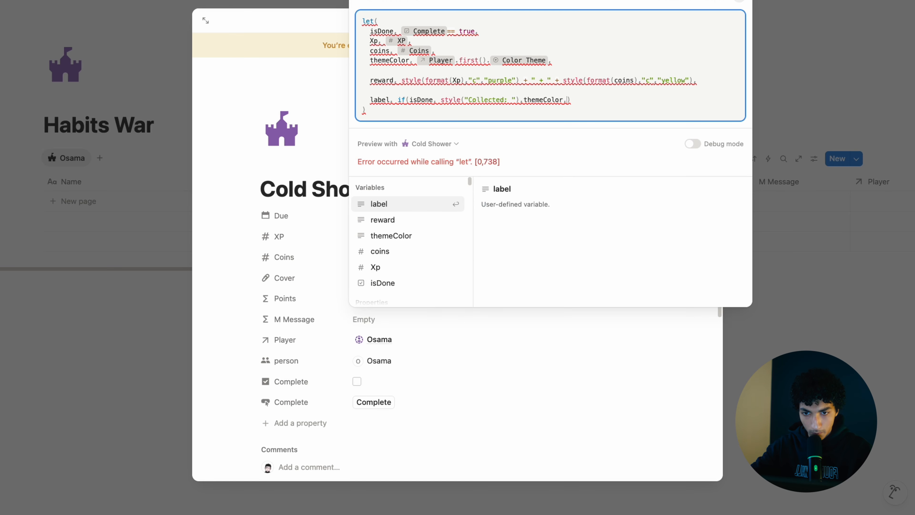
type("b\")n")
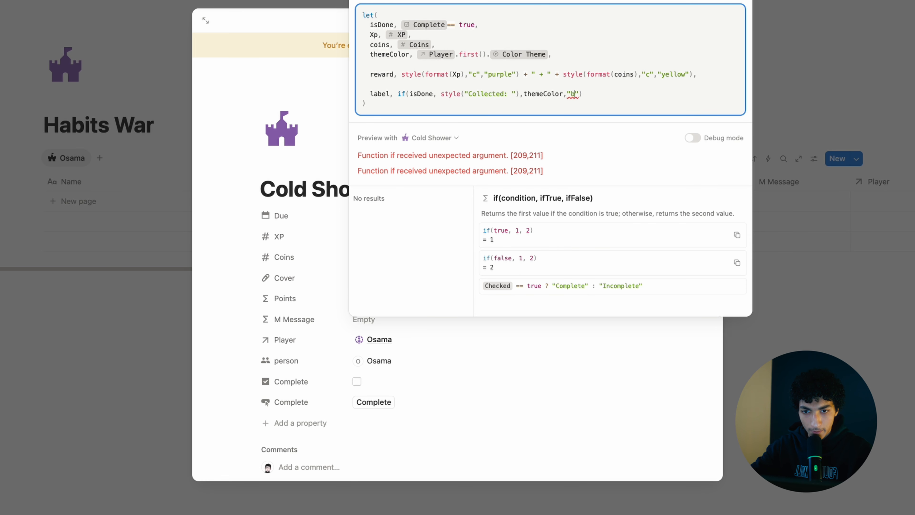
key("BackSpace")
key("BackSpace")
key("BackSpace")
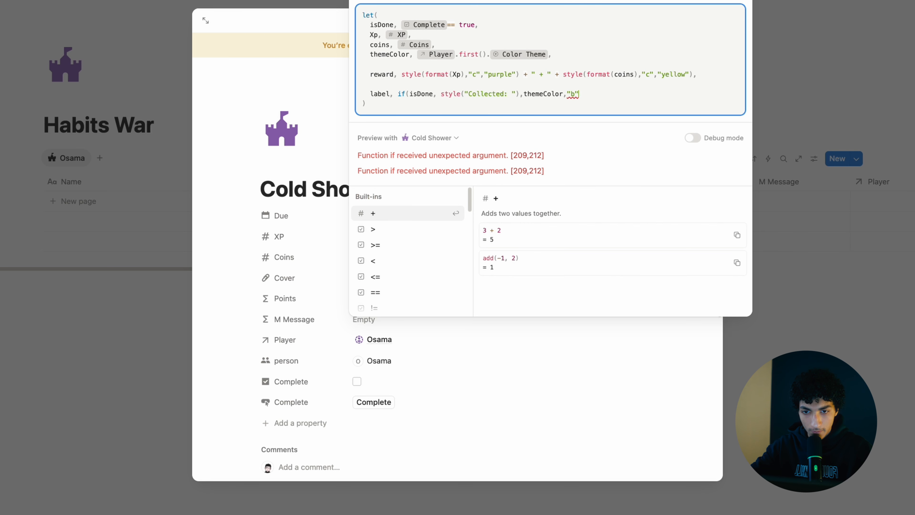
- Add a second style() function with the text "Points:" to the if() in label
type(", style")
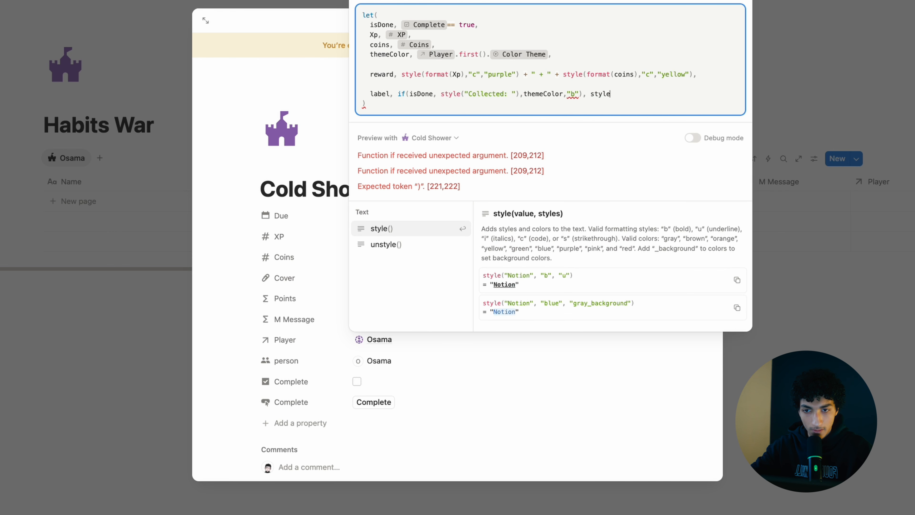
type("(\"P")
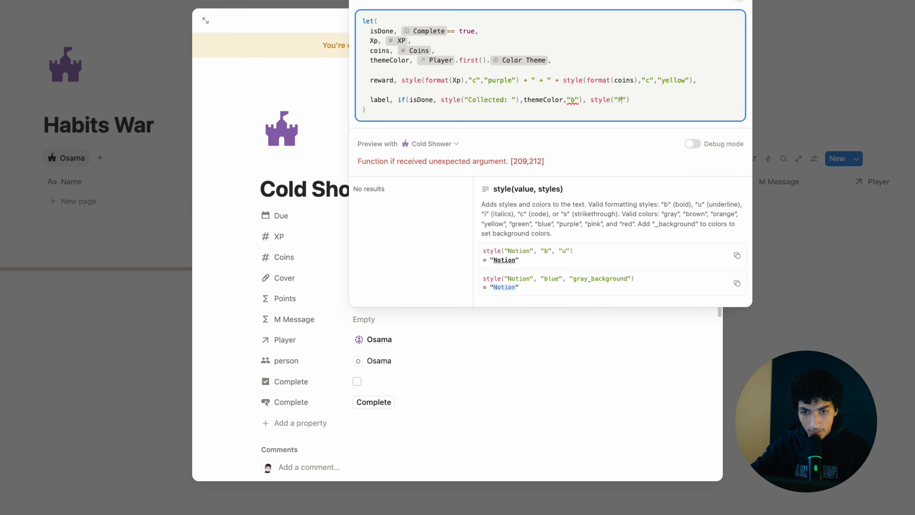
left_click(605, 155)
type("P")
left_click(620, 99)
type("oints:\"")
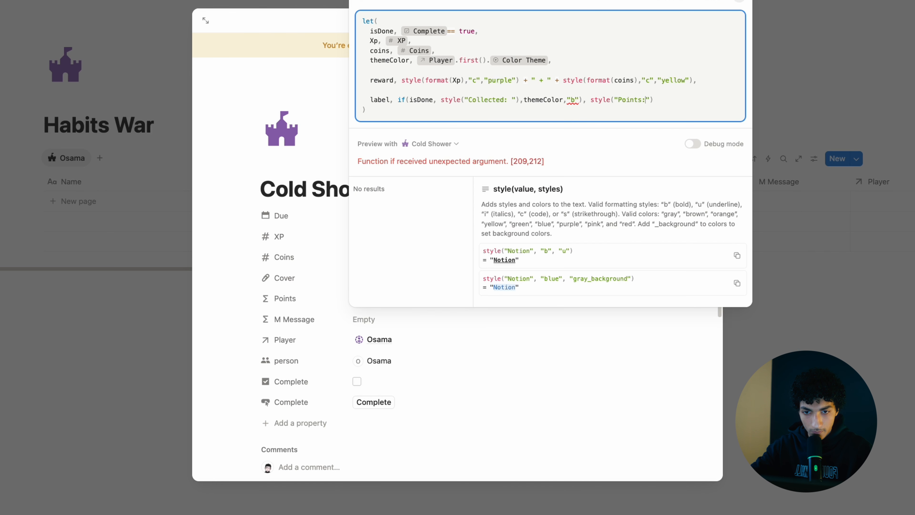
- Give the "Points:" style() in label the arguments "white" and "b", and close the if() with a trailing comma
type(", gr")
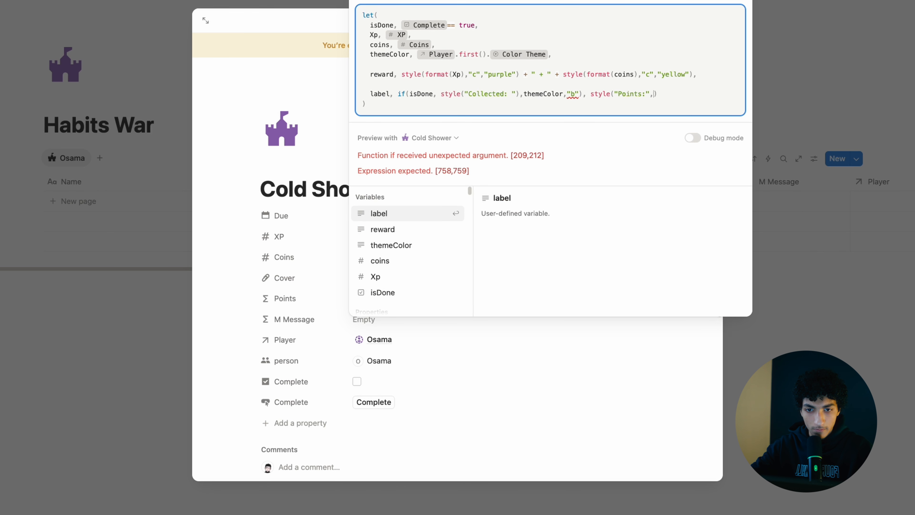
type("ay")
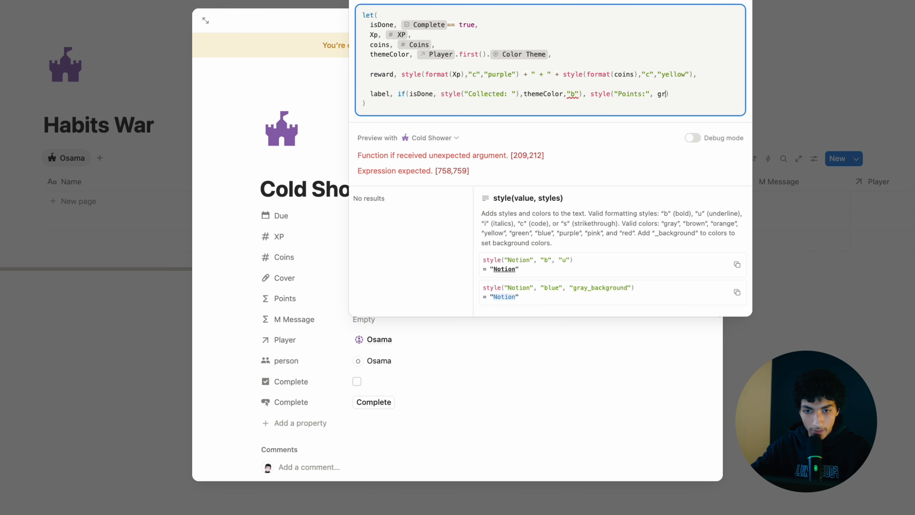
key("BackSpace")
type("ite, \"b\"")
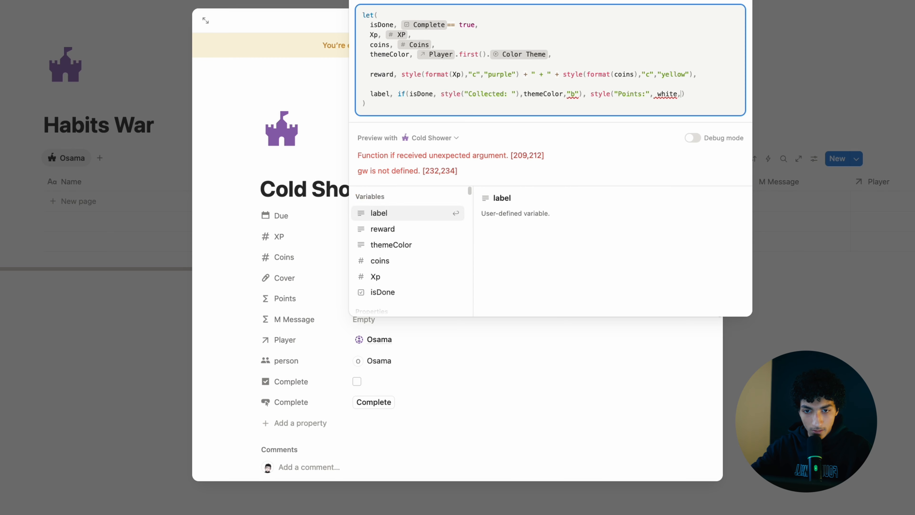
type(")),")
key("Return")
left_click(658, 93)
type("\"")
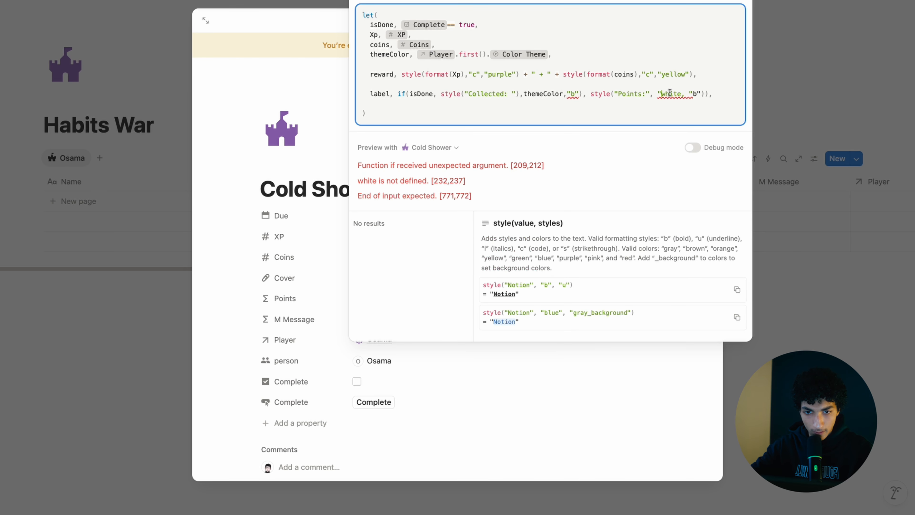
left_click(682, 94)
type("\"")
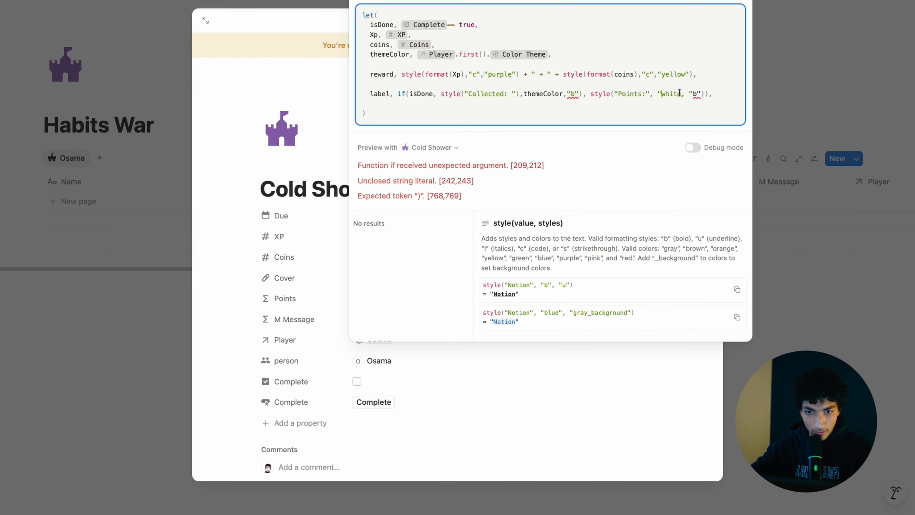
- After a blank line below label, enter label + reward as the let() result
left_click(720, 90)
key("Return")
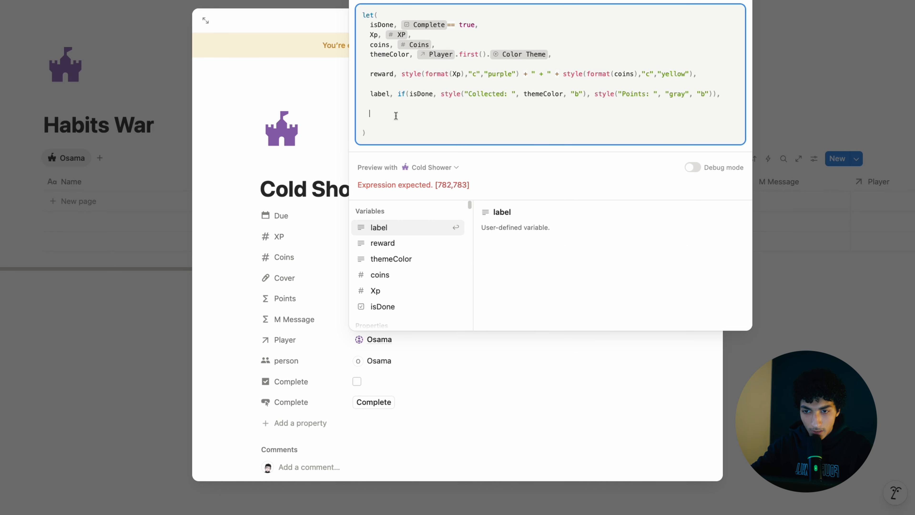
type("label")
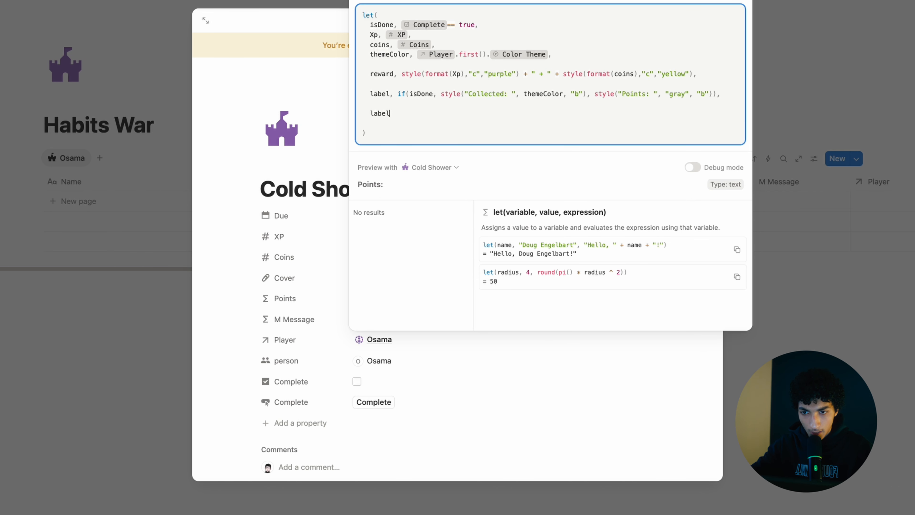
type(" + ")
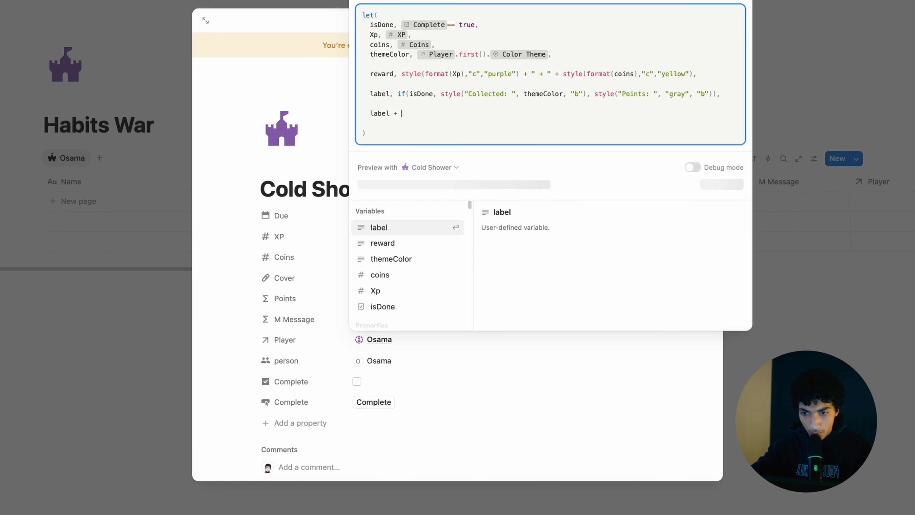
type("reward")
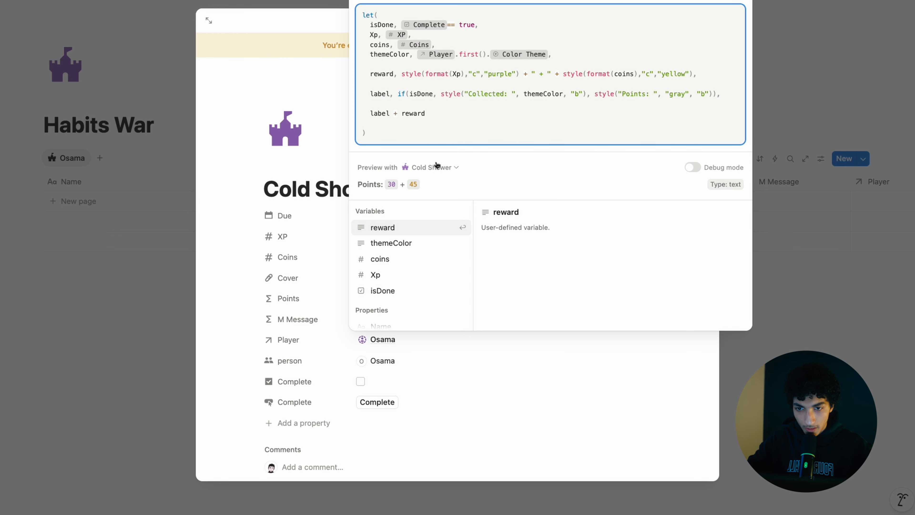
- Append +"XP" to format(Xp) inside the first style() of reward
left_click(464, 75)
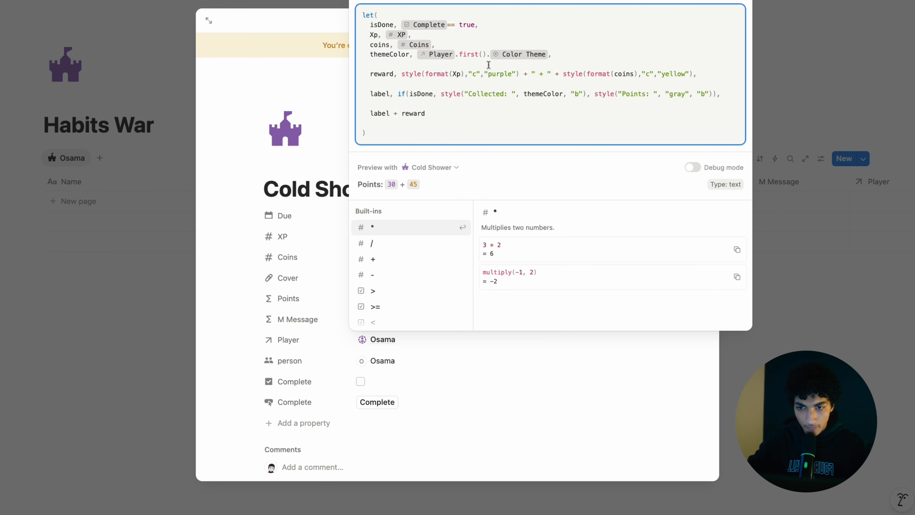
type("+")
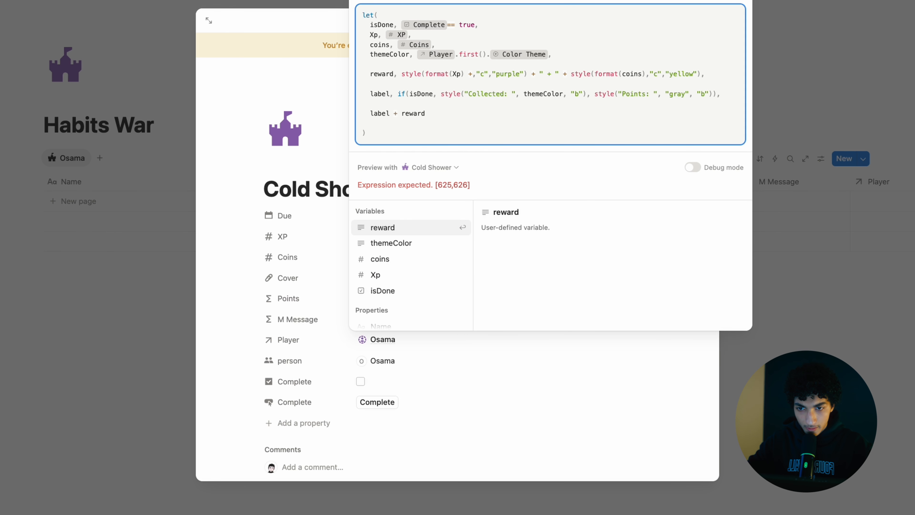
type("\"XP")
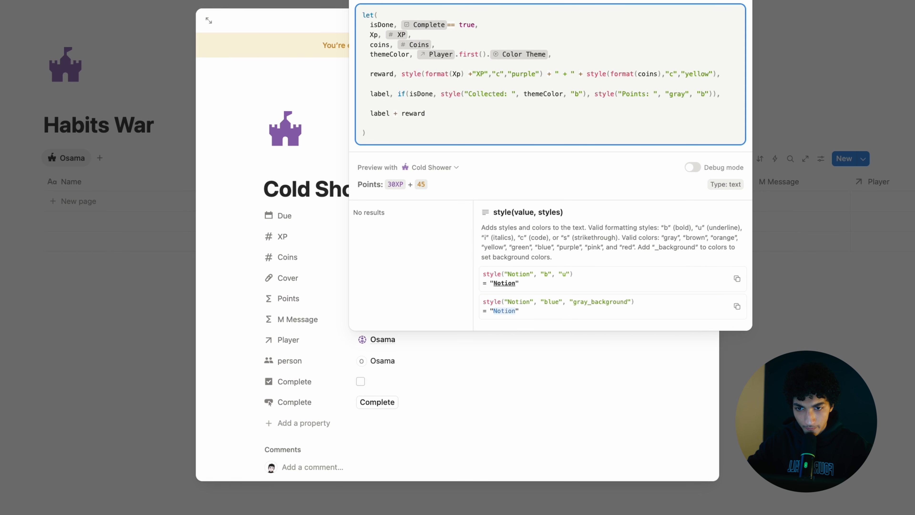
- Append +" Coins" to format(coins) in reward, add a leading space to the "XP" text, and close the Points formula
left_click_drag(468, 73, 488, 73)
key("super+c")
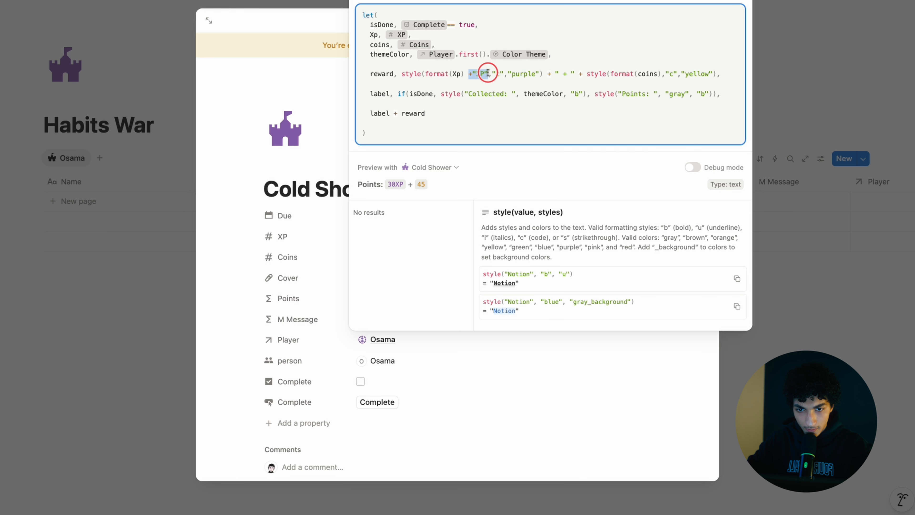
left_click(662, 74)
key("super+v")
double_click(673, 74)
type("Coins")
left_click(671, 74)
left_click(476, 74)
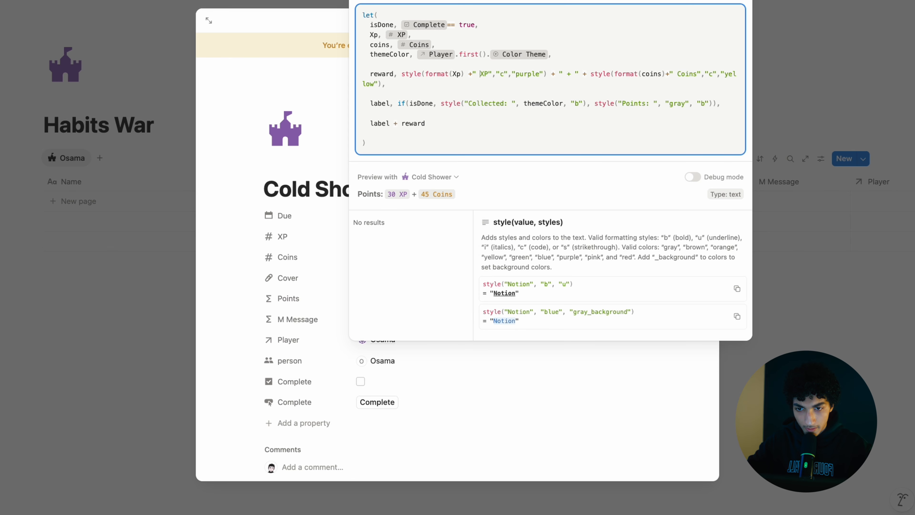
left_click(275, 201)
- Open the M Message formula in the Cold Shower template and paste the prepared message formula
scroll(431, 255, "down", 3)
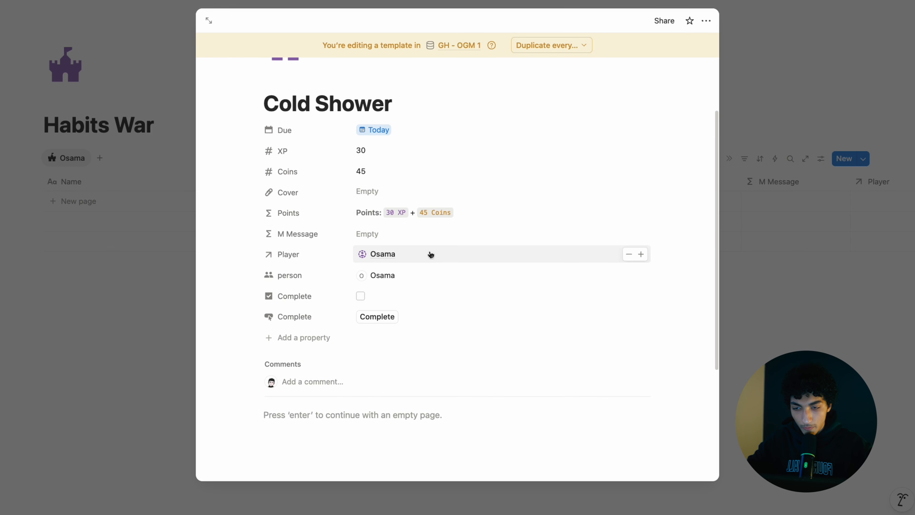
left_click(372, 235)
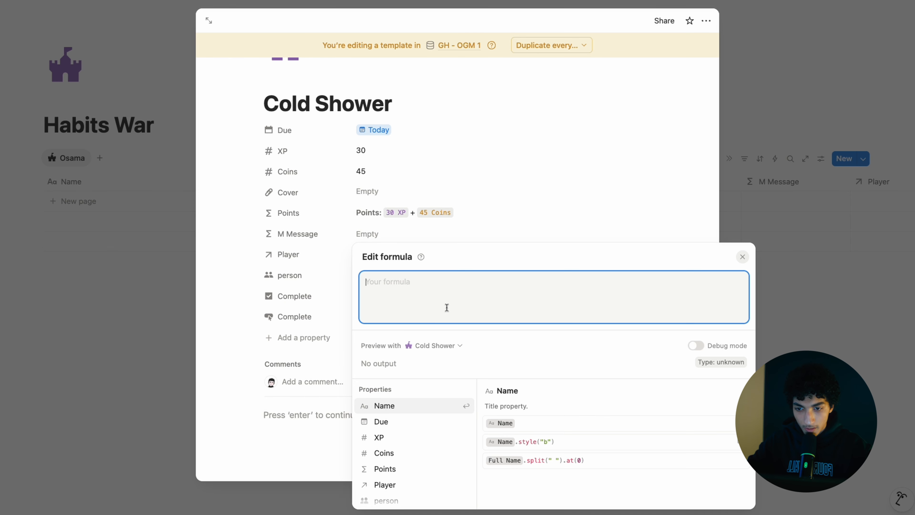
key("ctrl+v")
- Examine the M Message formula's data variables and its isToday and isPast date comparisons
scroll(496, 231, "up", 10)
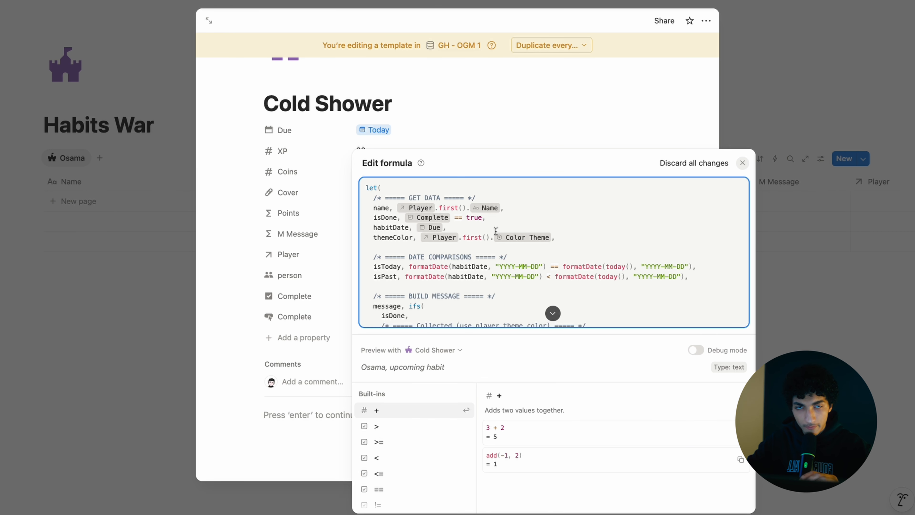
scroll(496, 231, "down", 2)
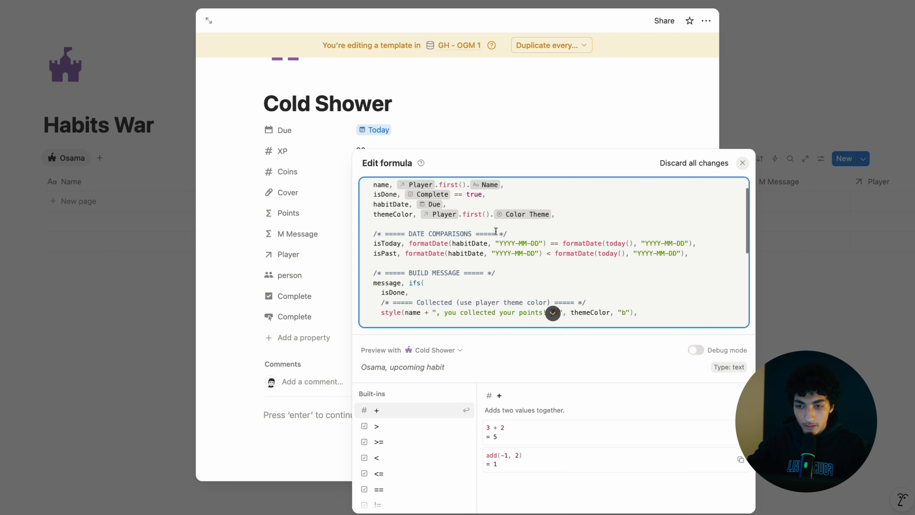
scroll(433, 216, "up", 1)
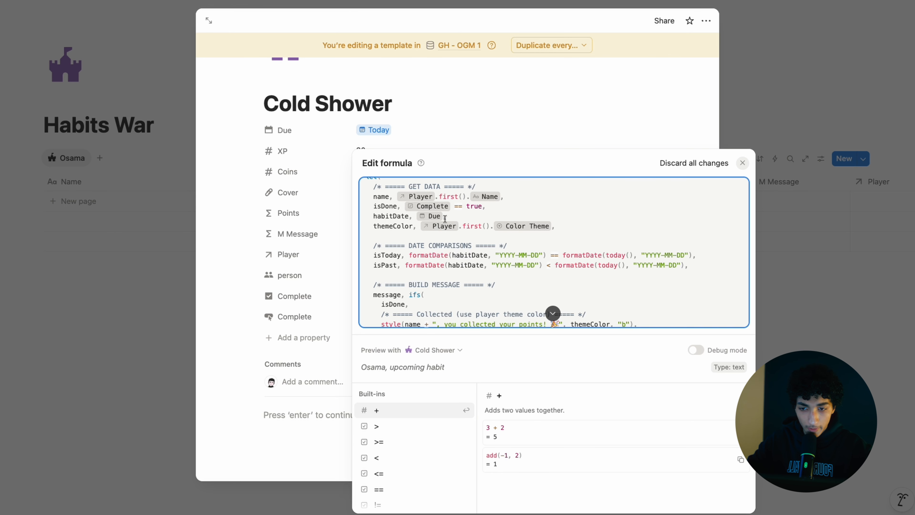
scroll(445, 219, "down", 5)
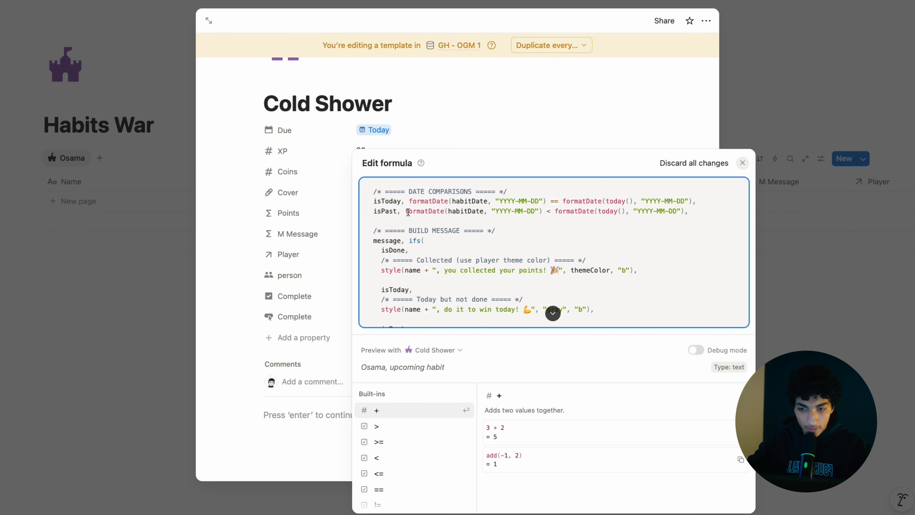
left_click_drag(374, 201, 401, 201)
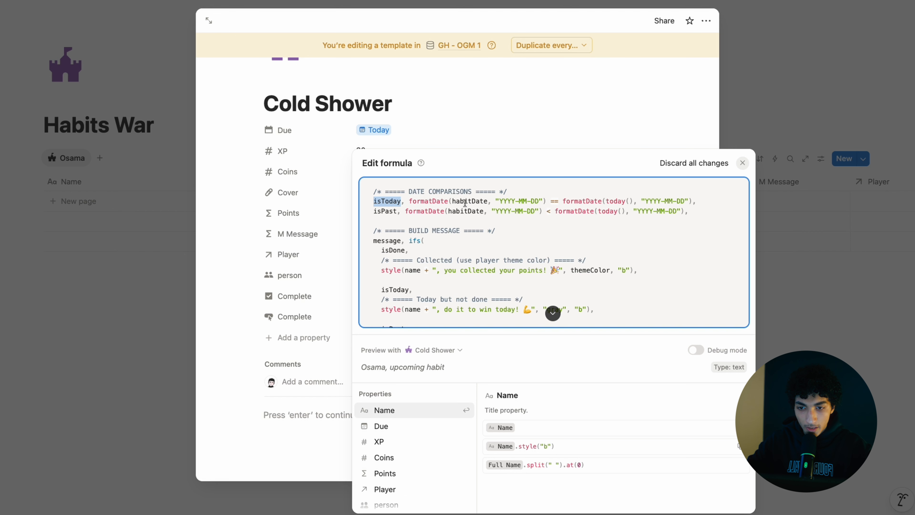
left_click(502, 202)
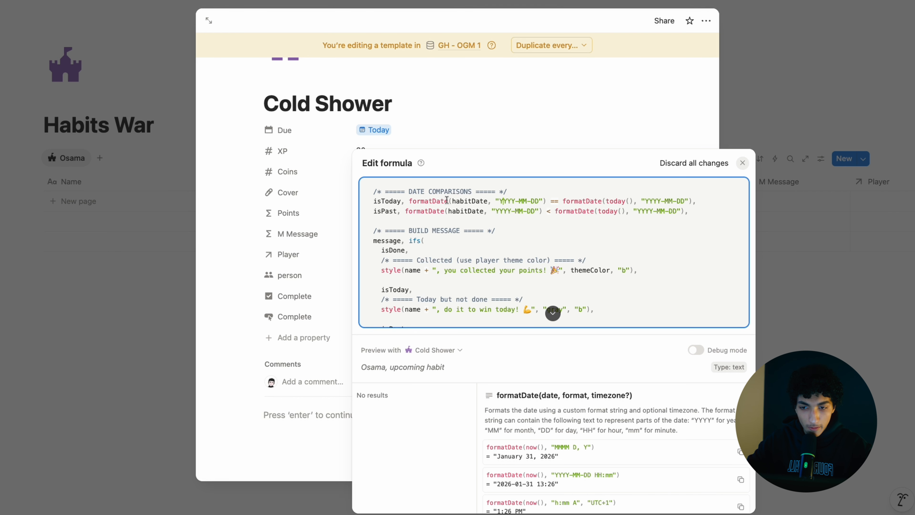
scroll(501, 200, "up", 3)
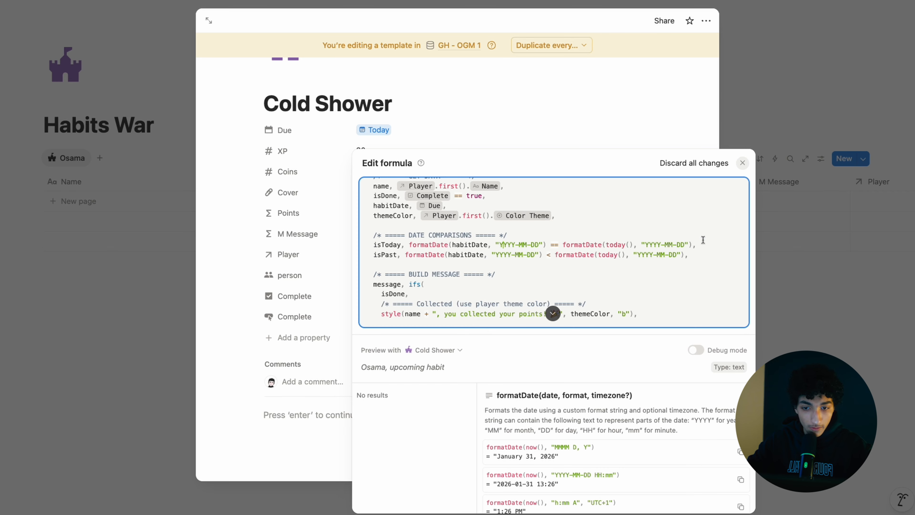
scroll(703, 240, "down", 3)
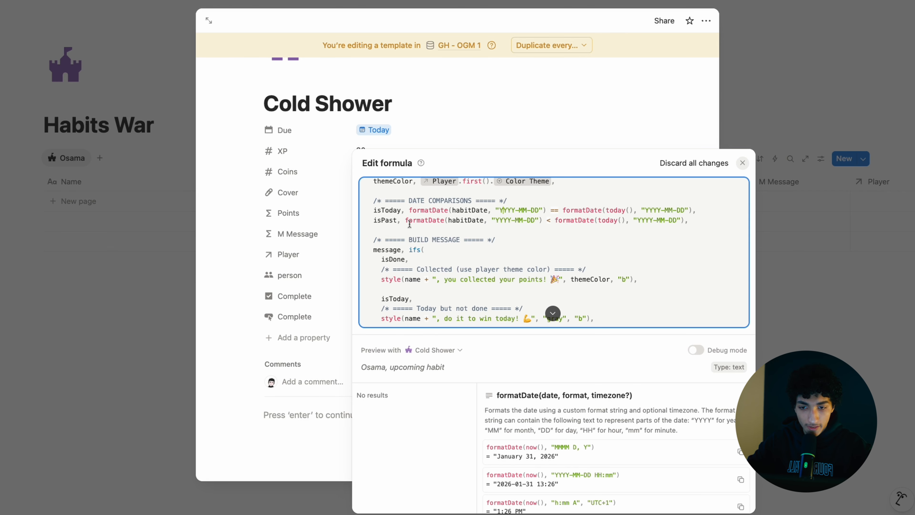
- Review the isDone, isToday, isPast and true branches of the message ifs(), and close the M Message formula
scroll(651, 265, "down", 5)
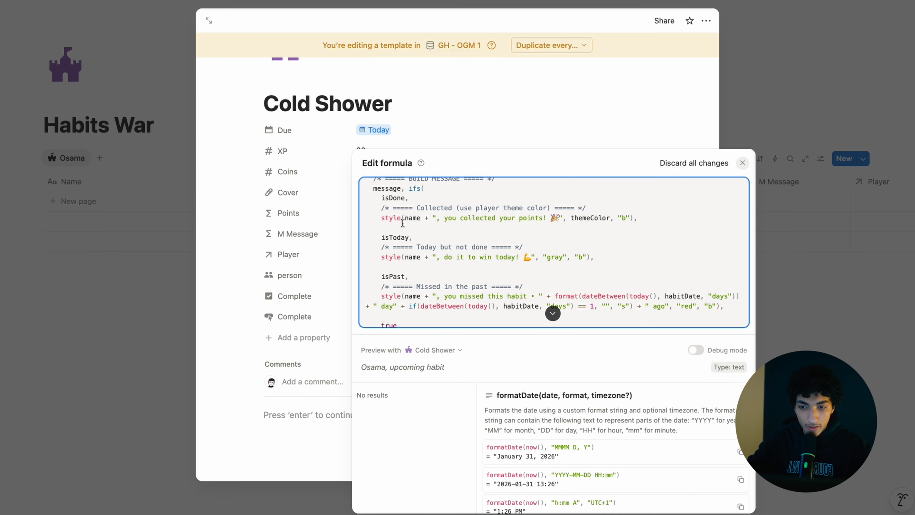
double_click(421, 218)
left_click_drag(571, 219, 609, 218)
scroll(609, 218, "down", 2)
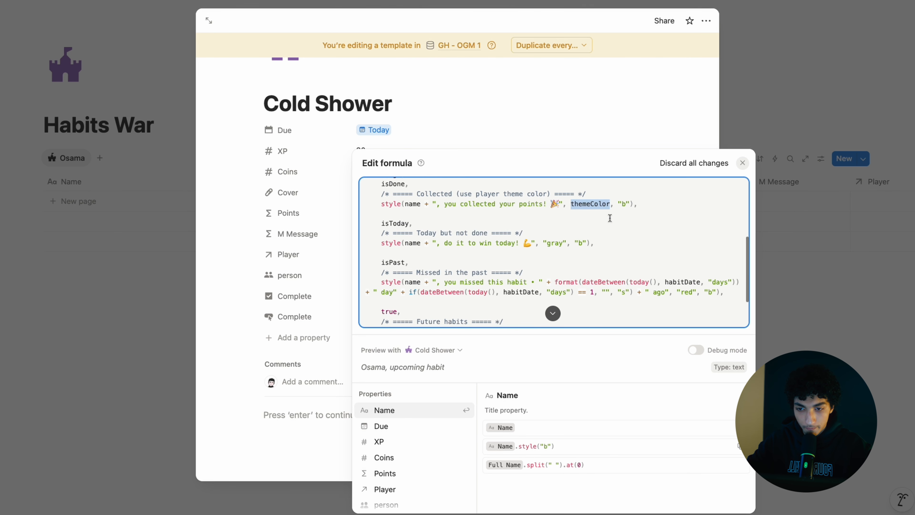
left_click(610, 218)
scroll(609, 218, "down", 3)
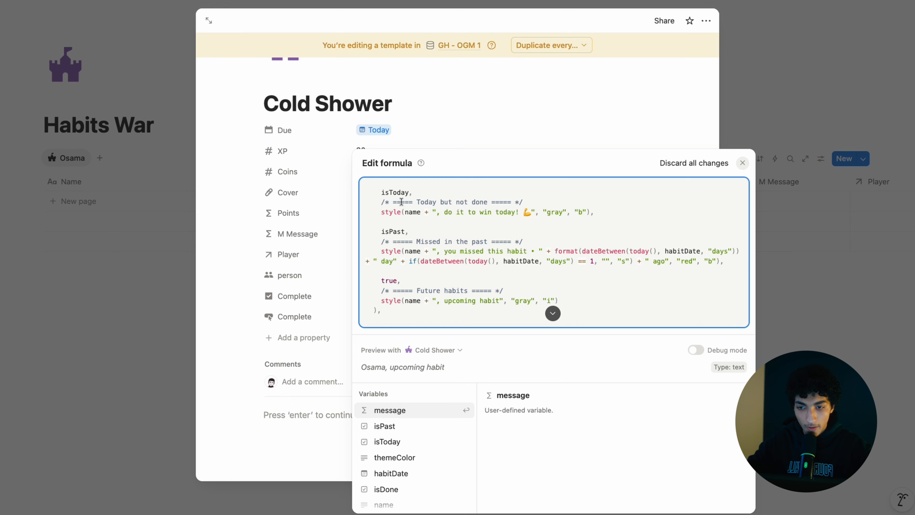
scroll(401, 202, "up", 1)
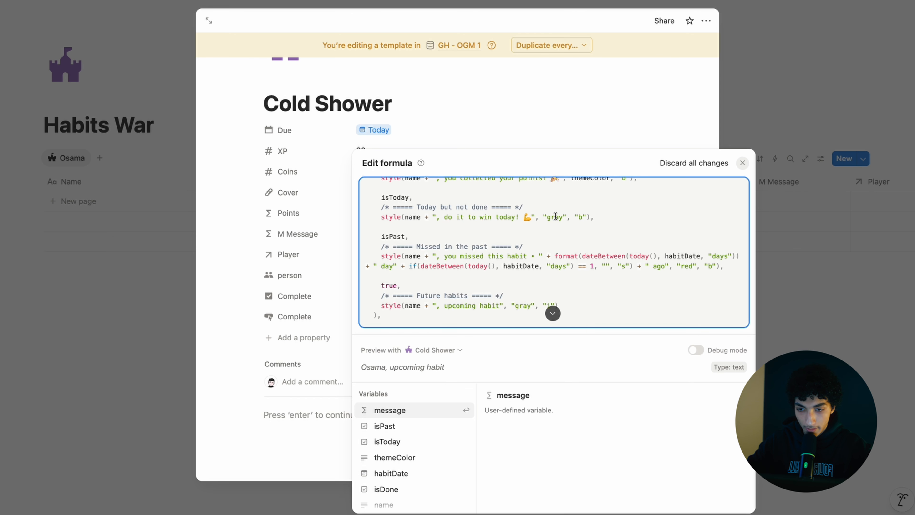
scroll(556, 215, "down", 2)
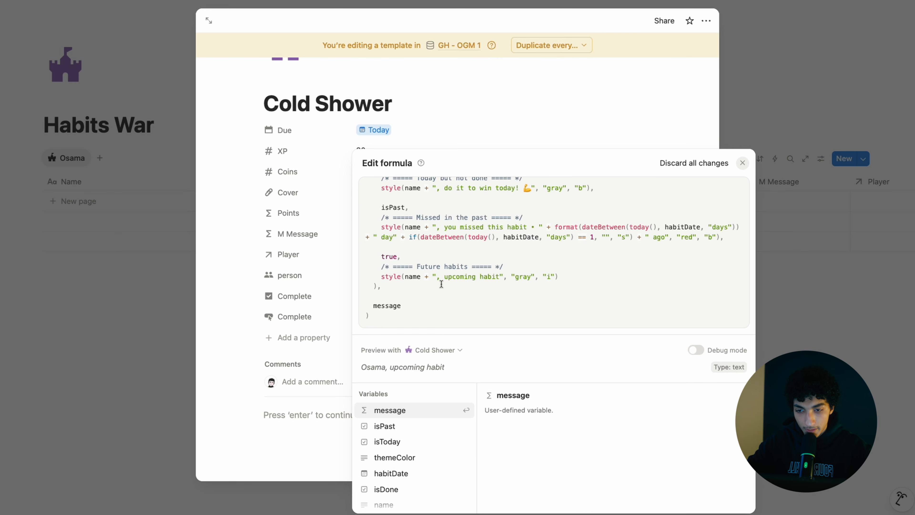
left_click(294, 264)
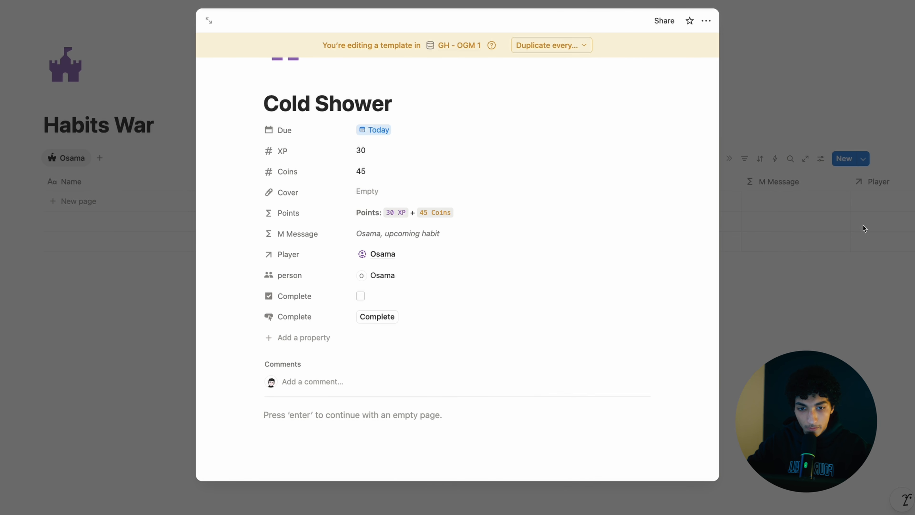
- Leave the template and set Cold Shower as the default template for new pages in the database
left_click(821, 217)
left_click(864, 159)
left_click(905, 197)
left_click(854, 217)
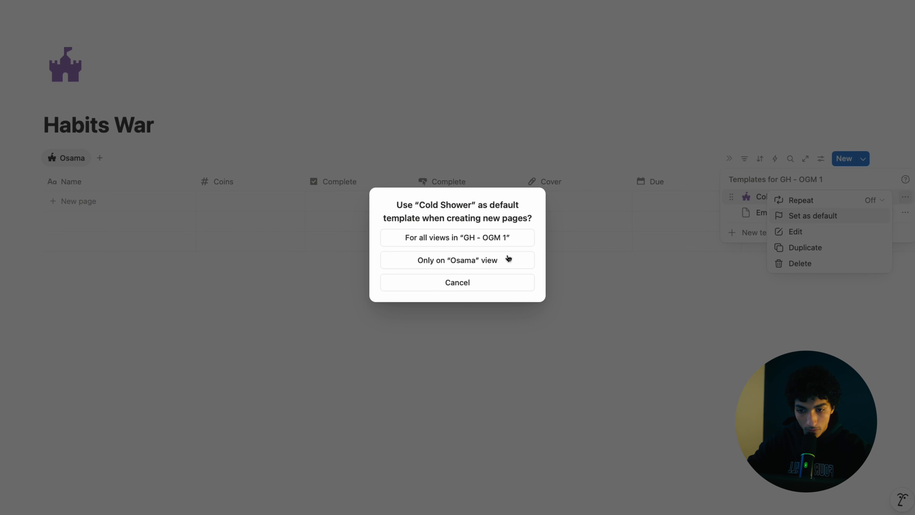
left_click(476, 248)
- Create a Cold Shower habit from the default template, and mark it complete with its Complete button
left_click(142, 204)
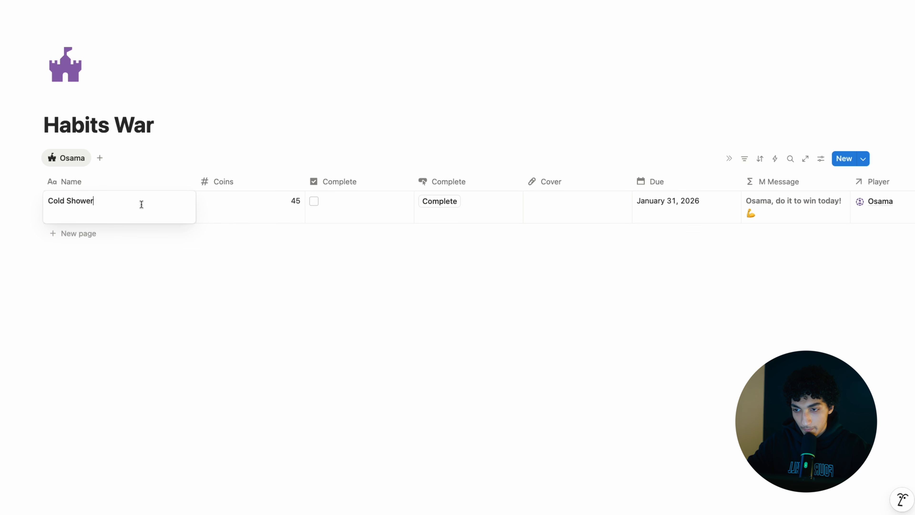
key("Escape")
left_click(174, 200)
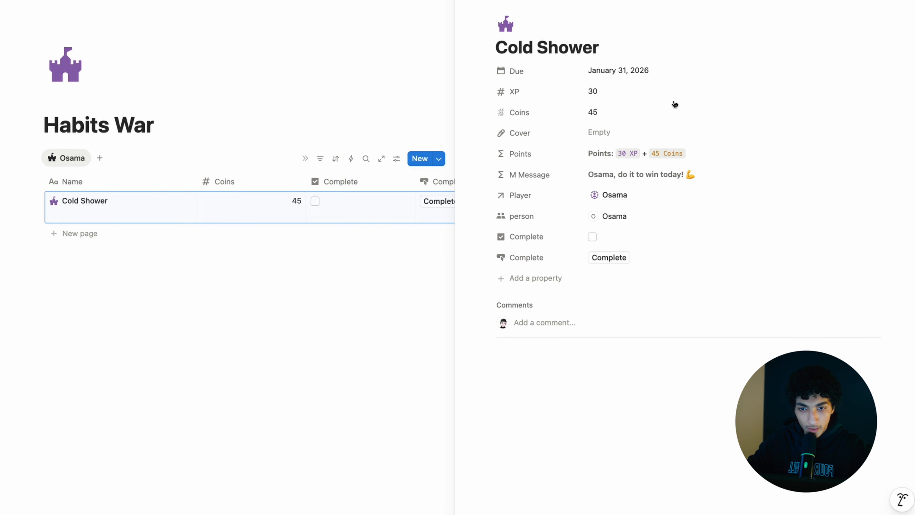
left_click(609, 258)
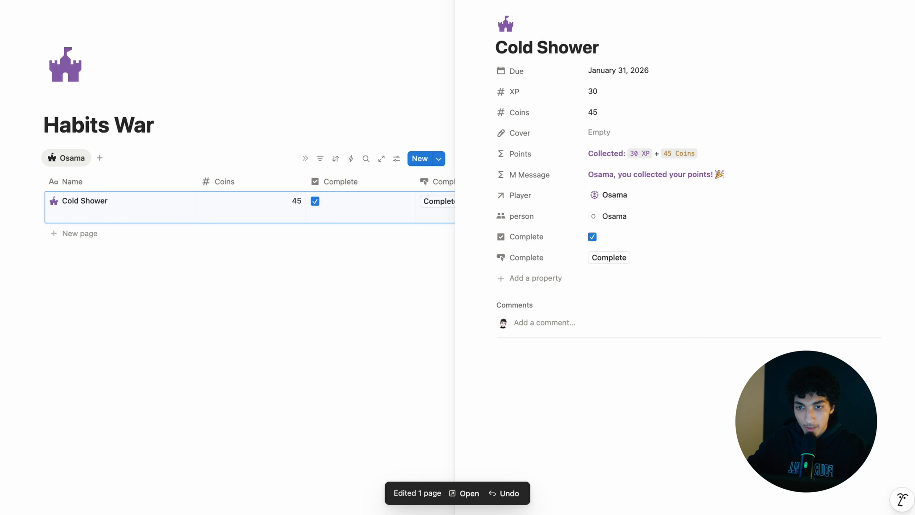
key("Escape")
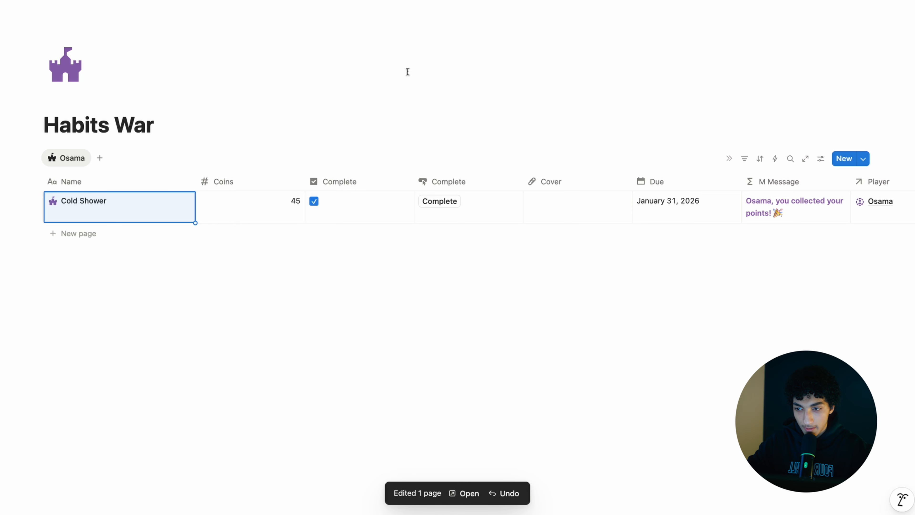
- Filter the first player's Habits War view so that the Player relation contains that player's page
left_click(745, 159)
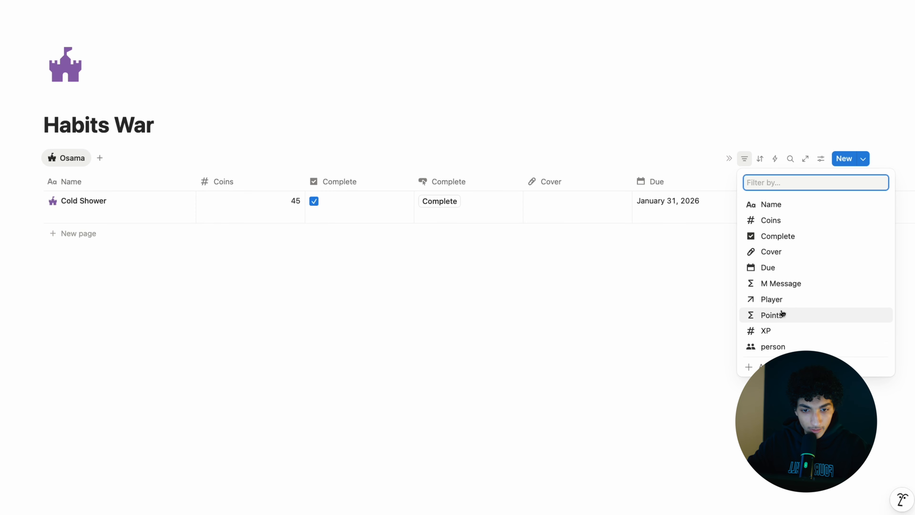
left_click(786, 301)
left_click(95, 246)
left_click(173, 203)
left_click(215, 225)
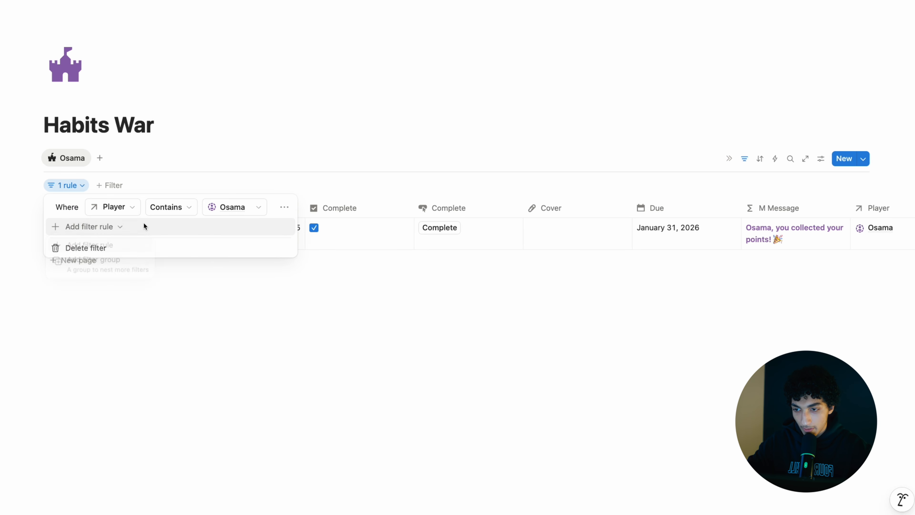
- Add a second filter rule requiring the person property to contain the first player's account, and collapse the filter bar
left_click(143, 226)
left_click(109, 241)
left_click(113, 229)
type("pers")
key("Return")
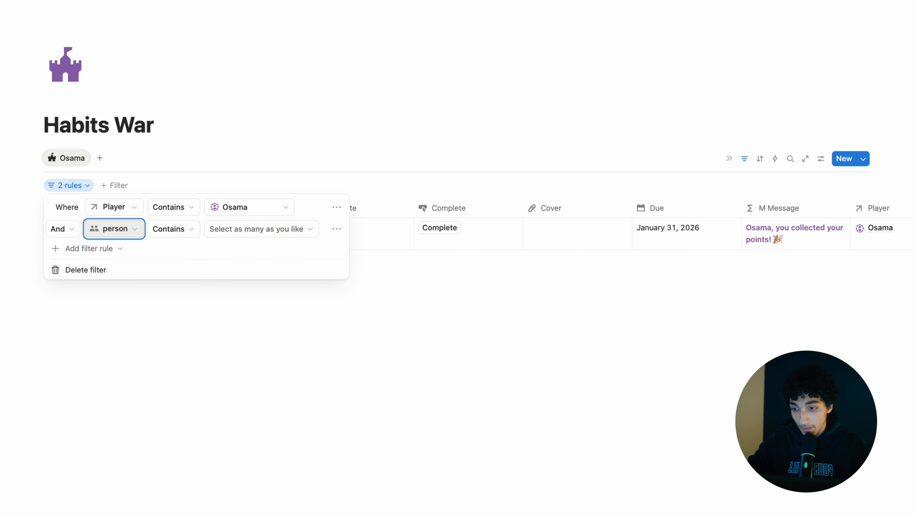
left_click(239, 229)
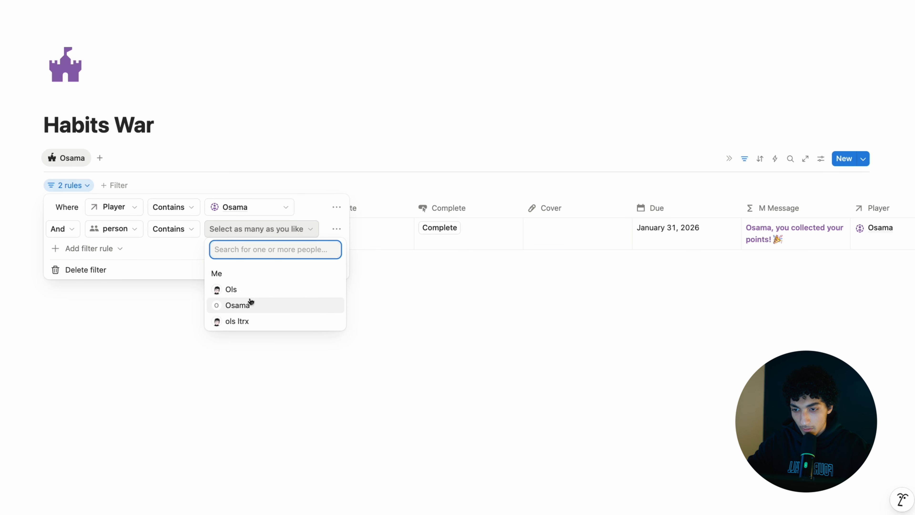
left_click(238, 305)
left_click(744, 159)
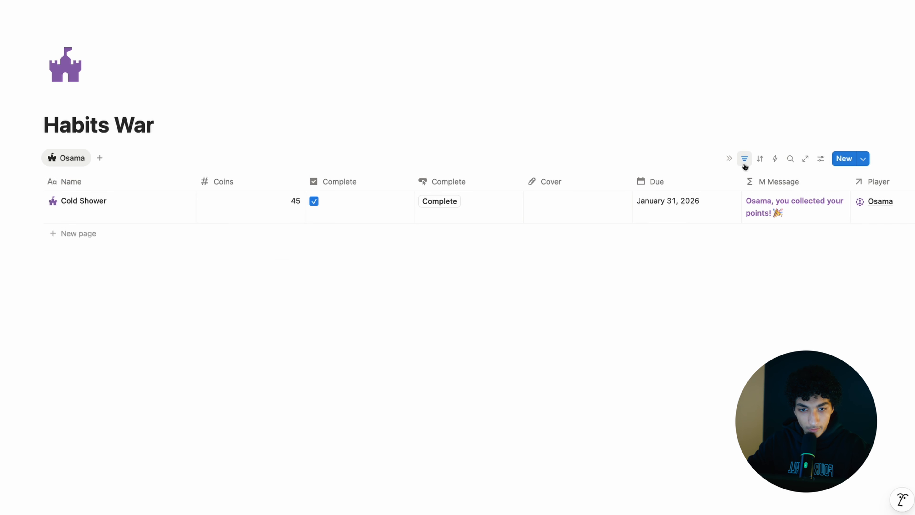
- Duplicate the first player's view and name the copy after the second player
left_click(66, 157)
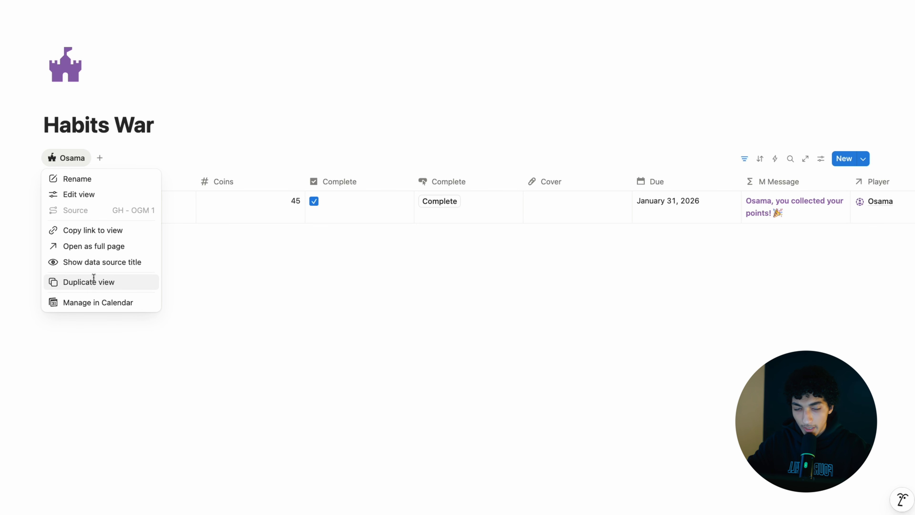
left_click(96, 281)
type("Mike")
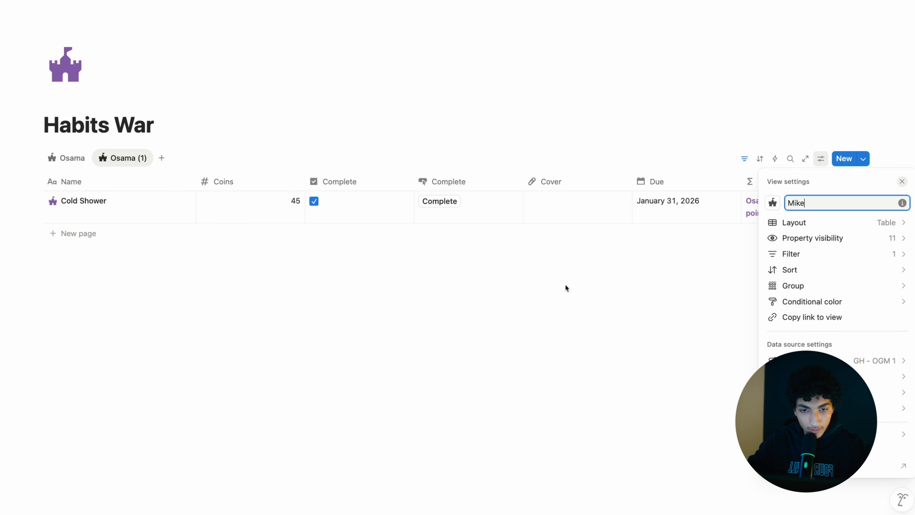
- Duplicate the Cold Shower template for the second player
left_click(863, 159)
left_click(862, 159)
left_click(905, 197)
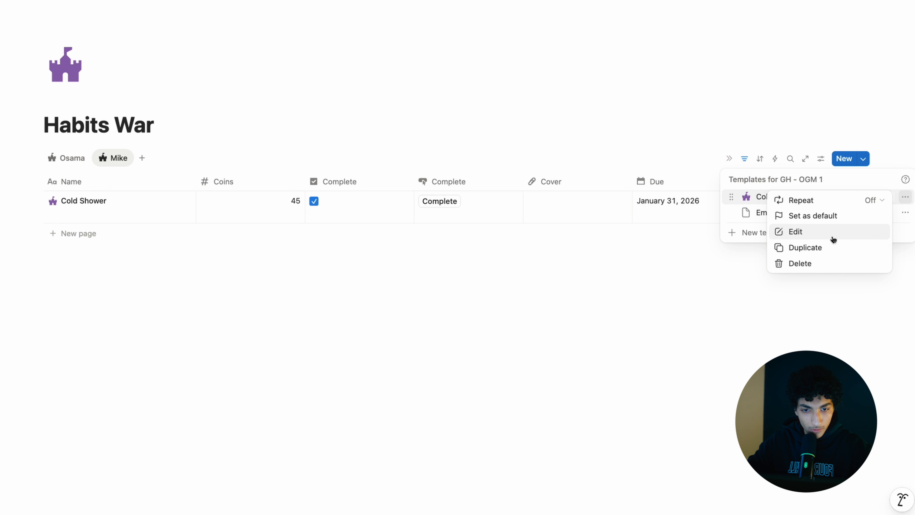
left_click(815, 248)
- Recolour the duplicated template's castle icon blue and rename the template to Cold Shower
left_click(300, 144)
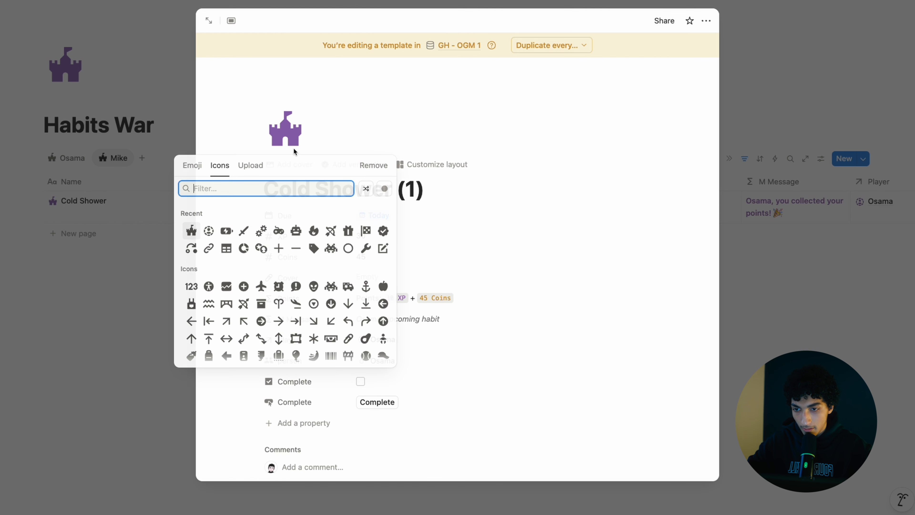
left_click(187, 232)
left_click(203, 268)
left_click(408, 188)
key("BackSpace")
key("BackSpace")
key("BackSpace")
key("BackSpace")
- Replace the linked page in the template's Player relation with the second player's page
scroll(400, 188, "down", 2)
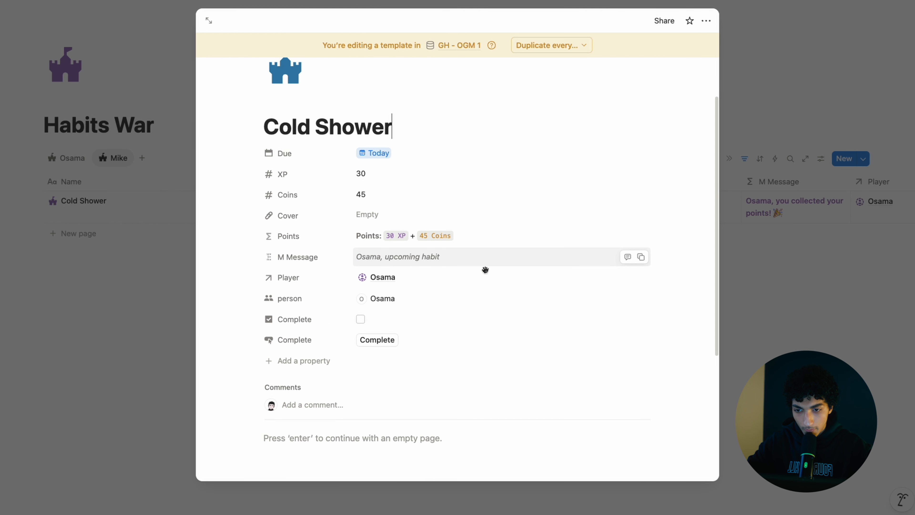
left_click(627, 278)
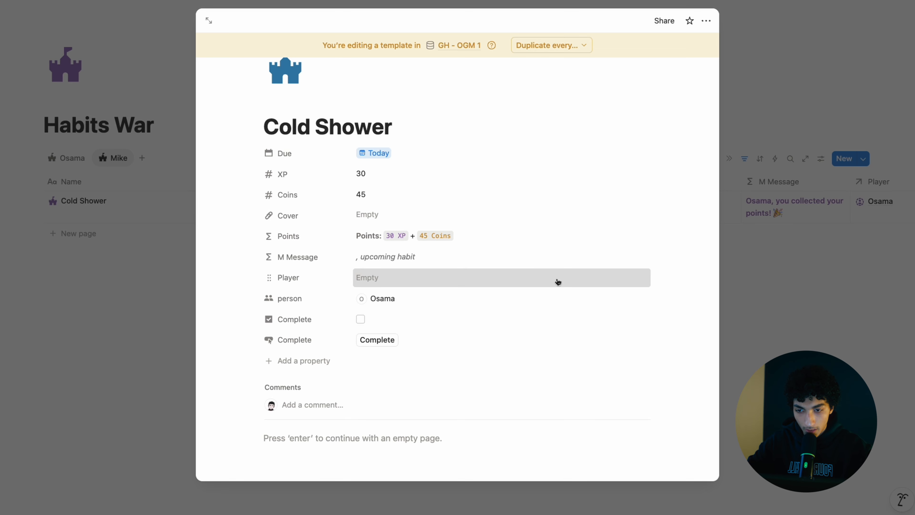
left_click(472, 279)
left_click(415, 331)
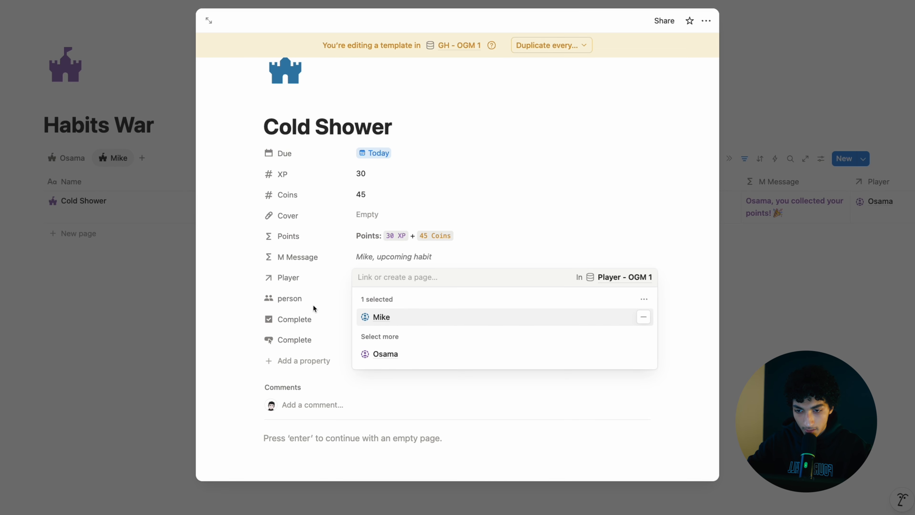
left_click(339, 319)
- Set the template's person property to the second player's account and remove the first player's account
left_click(618, 303)
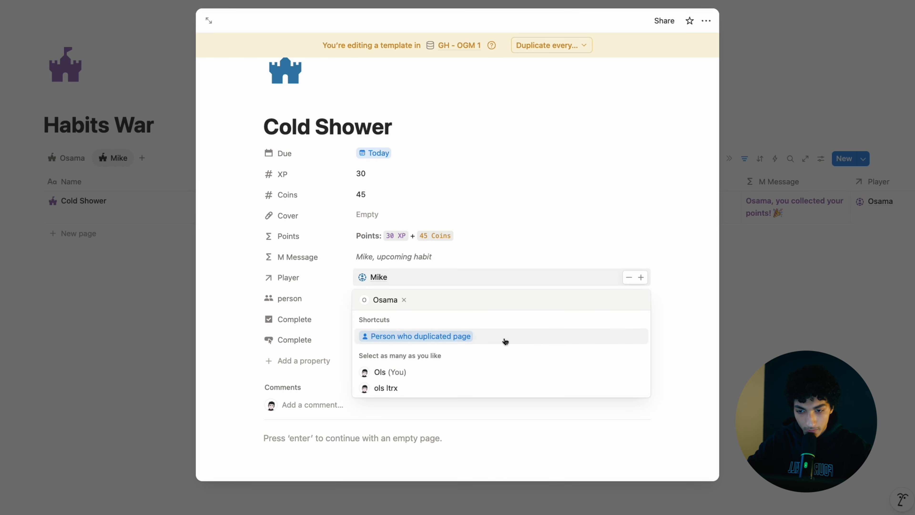
left_click(406, 388)
left_click(404, 300)
key("Escape")
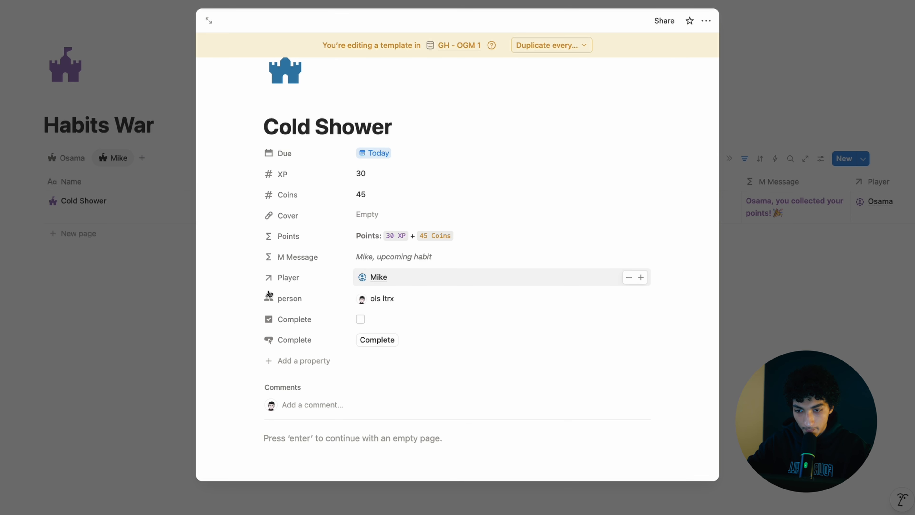
- Test the template's Complete button and undo the completion
left_click(366, 340)
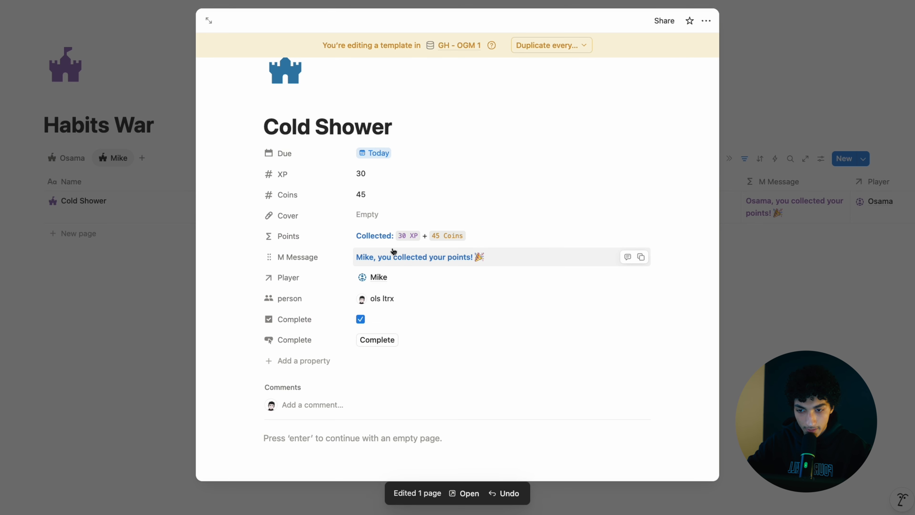
key("ctrl+z")
- Close the template and set the blue-icon Cold Shower template as the default from the second player's view
left_click(868, 151)
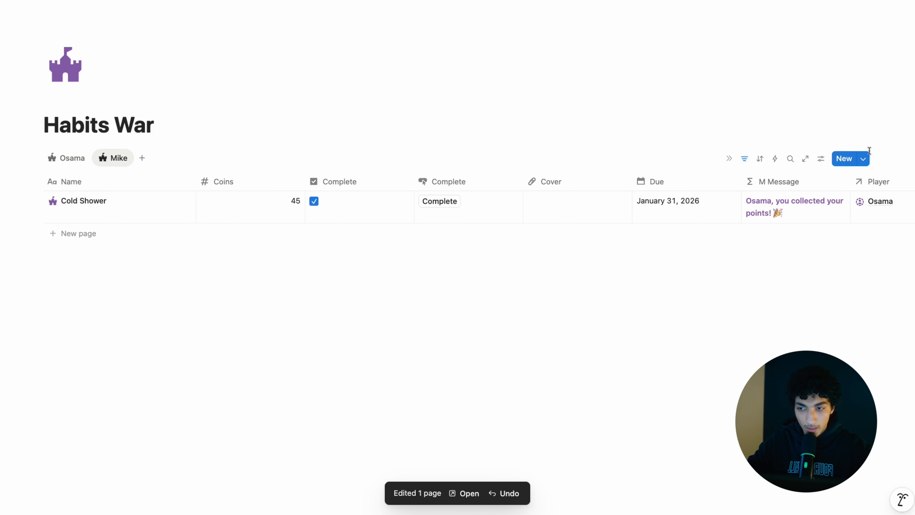
left_click(869, 159)
left_click(905, 212)
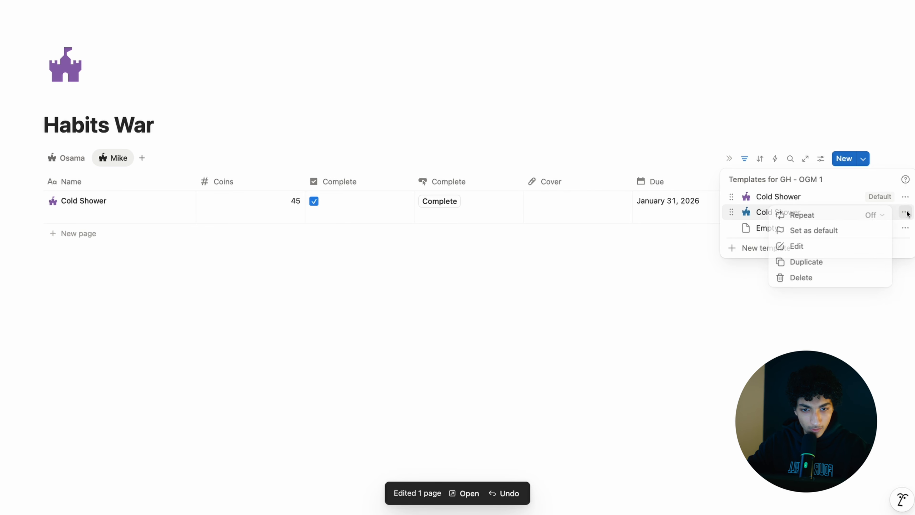
left_click(851, 227)
left_click(483, 266)
- Change the Player filter rule of the second player's view to contain the second player's page
left_click(745, 160)
left_click(67, 186)
left_click(286, 207)
left_click(245, 207)
left_click(245, 207)
left_click(257, 228)
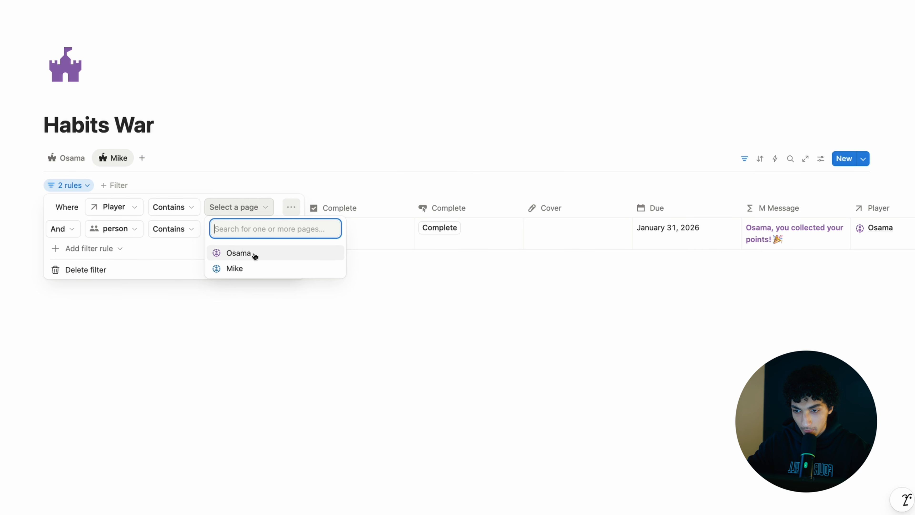
left_click(254, 268)
- Change the view's person filter rule to the second player's account and collapse the filter bar
left_click(268, 206)
left_click(262, 229)
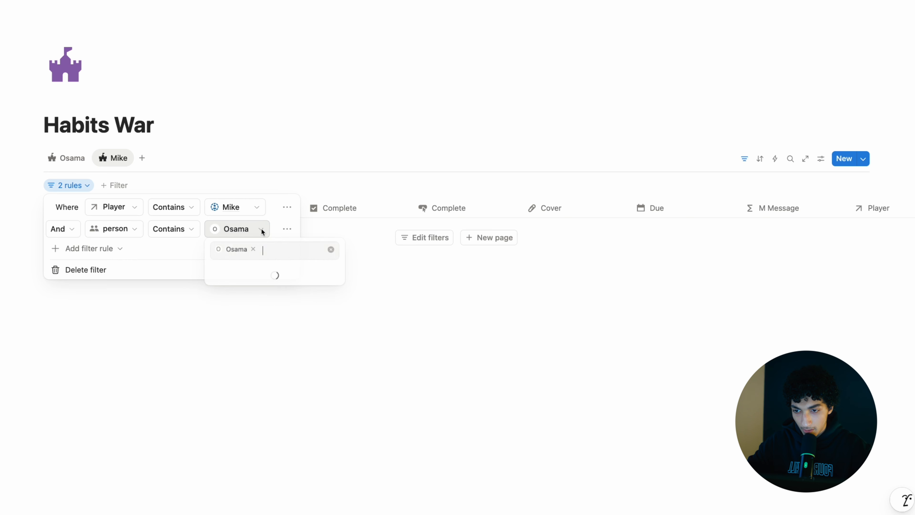
left_click(253, 249)
left_click(241, 320)
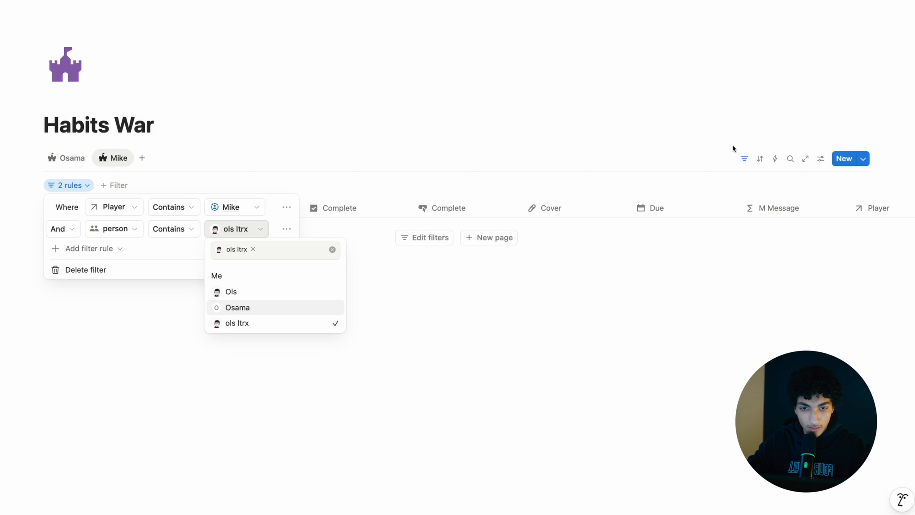
left_click(739, 155)
left_click(744, 158)
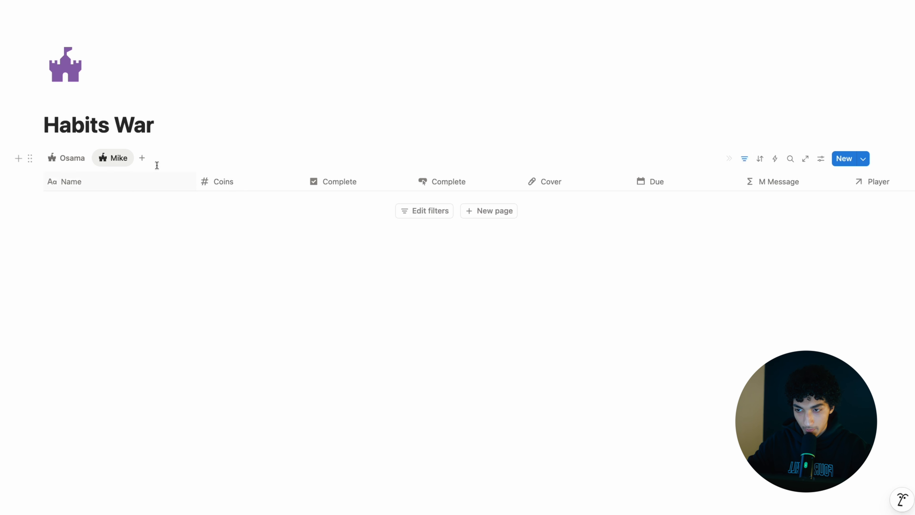
- Return to the first player's view and add a GH heading with a divider directly above the database
left_click(68, 158)
left_click(195, 140)
key("Return")
type("## ")
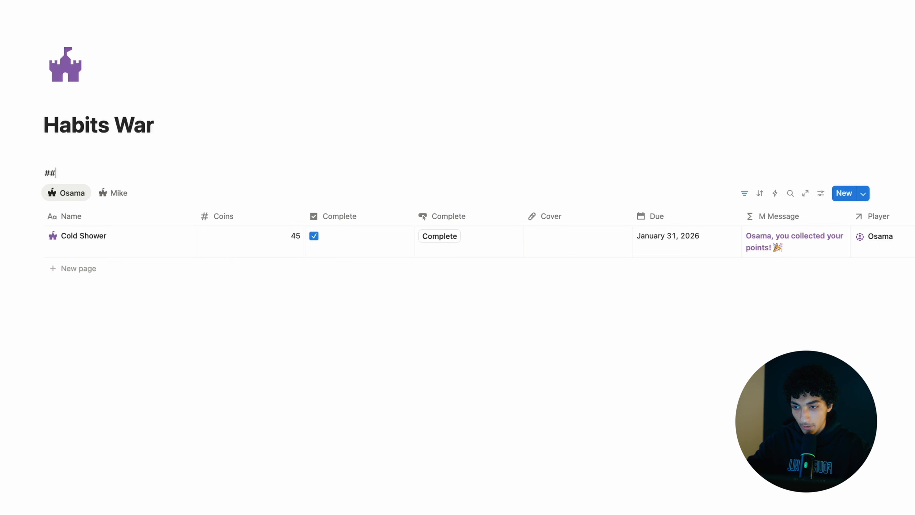
type("GH")
key("Return")
type("---")
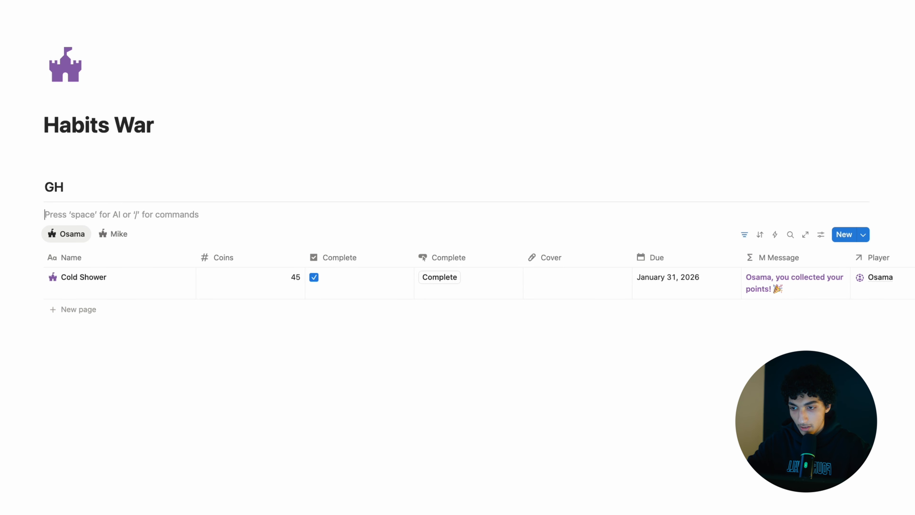
key("BackSpace")
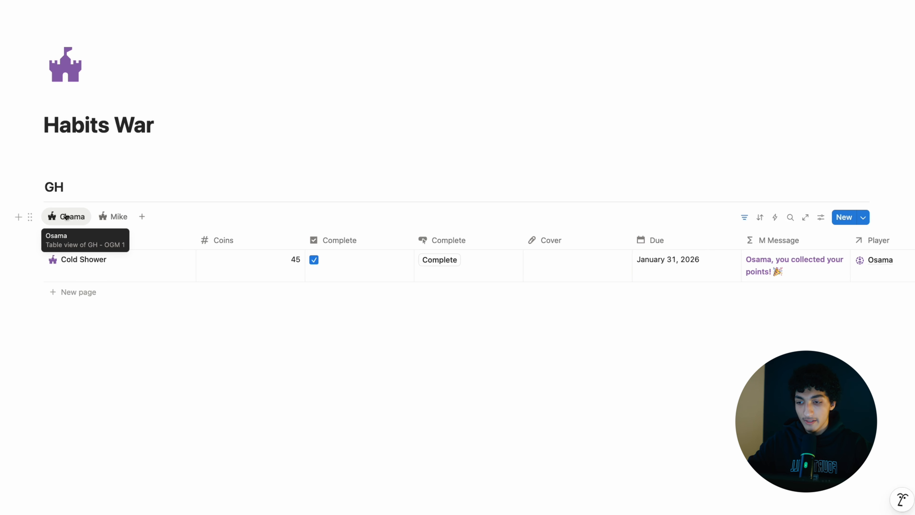
- Duplicate the GH habits database with its content
left_click(30, 217)
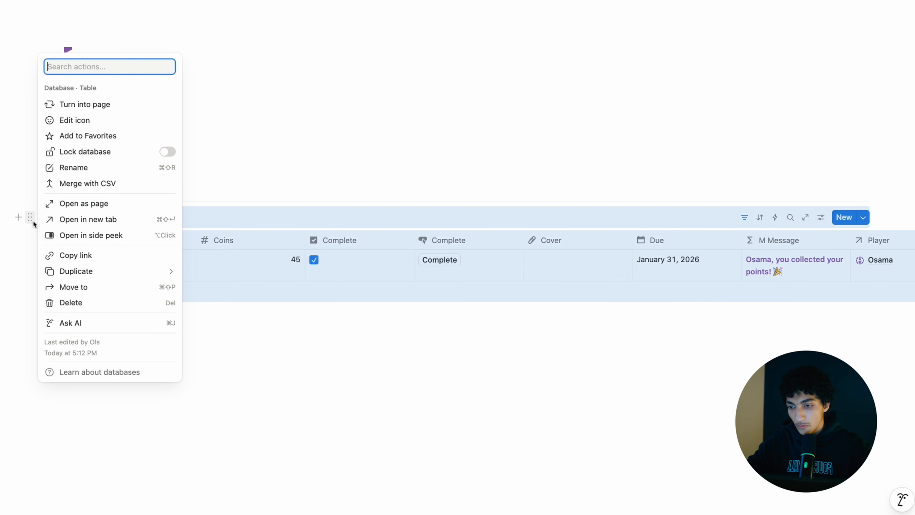
left_click(411, 187)
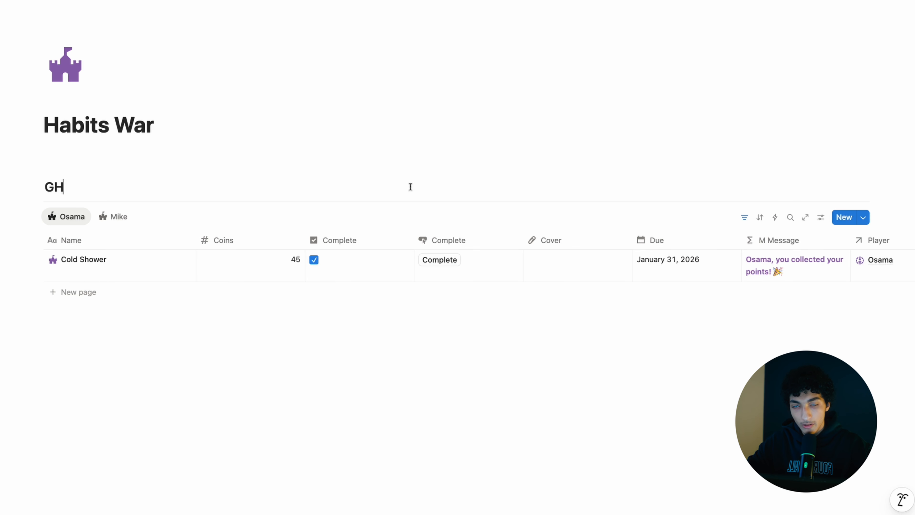
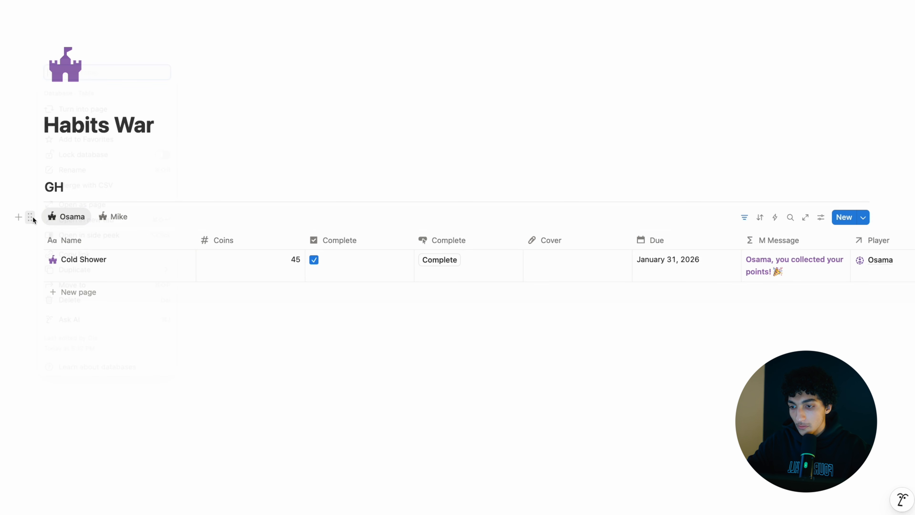
left_click(30, 217)
mouse_move(88, 275)
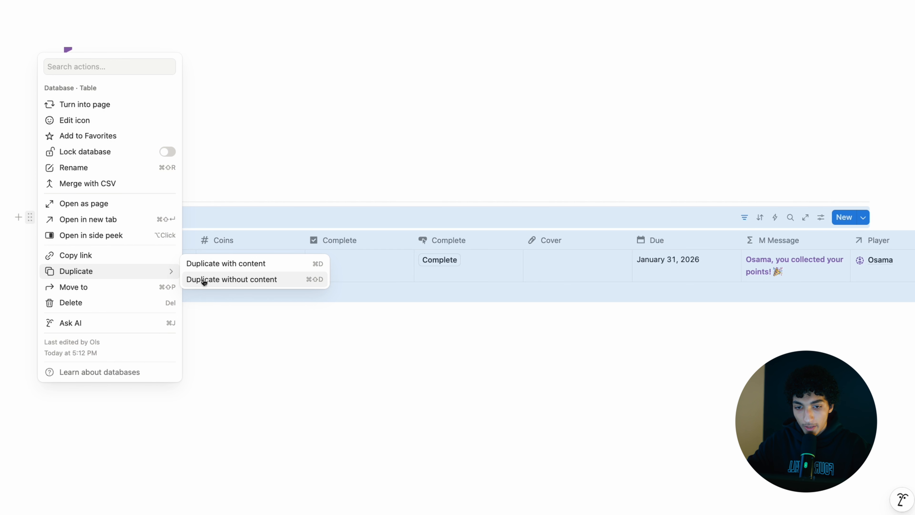
left_click(226, 264)
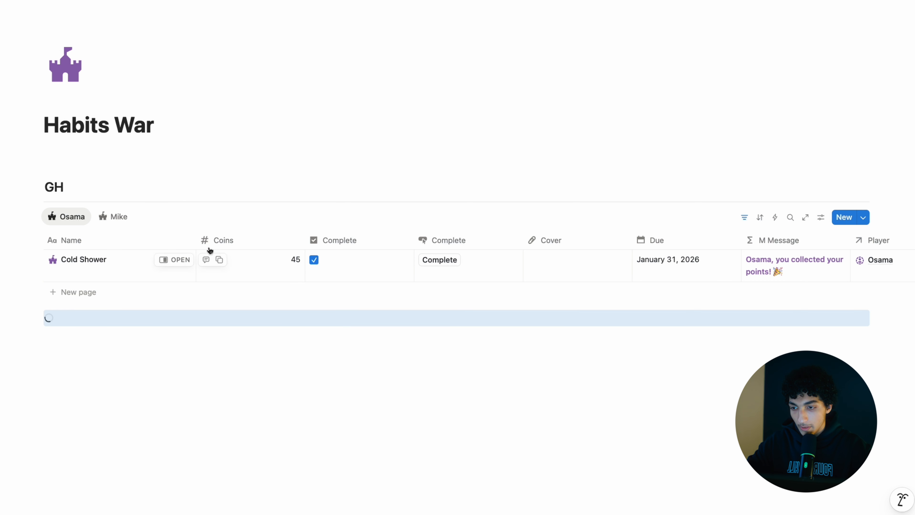
left_click(189, 162)
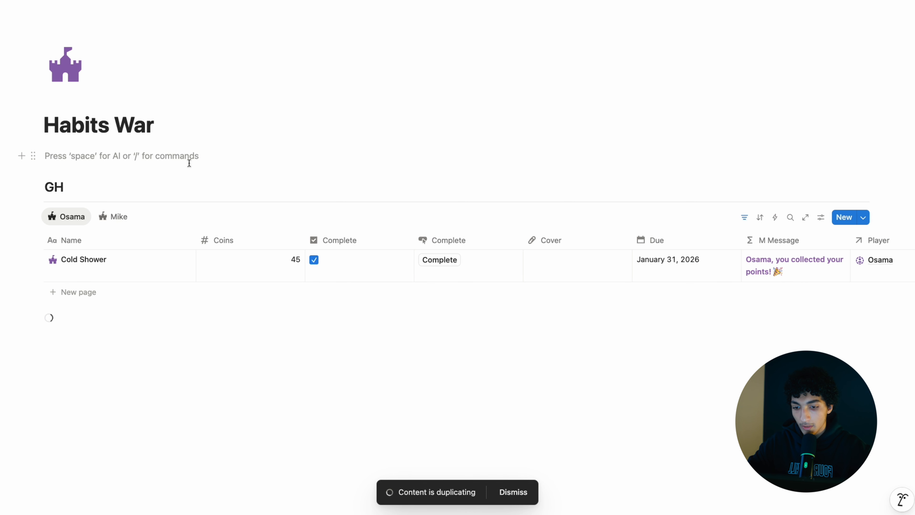
- Move an empty block between the two databases and add a BH heading with a divider above the duplicate
scroll(161, 239, "down", 2)
left_click(54, 377)
left_click_drag(33, 364, 68, 255)
type("#")
key("BackSpace")
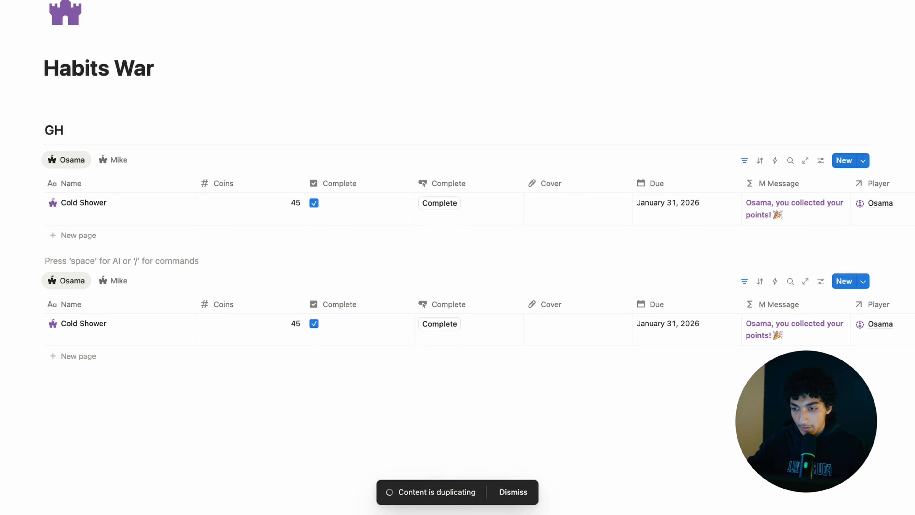
key("Return")
type("## ")
type("BH")
key("Return")
type("---")
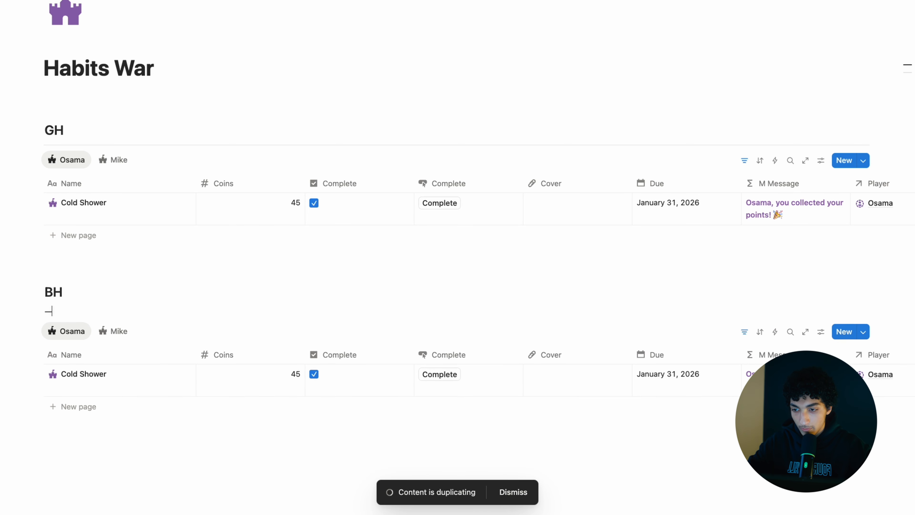
key("BackSpace")
- Show the data source title on the duplicated database under the BH heading
left_click(61, 341)
left_click(68, 324)
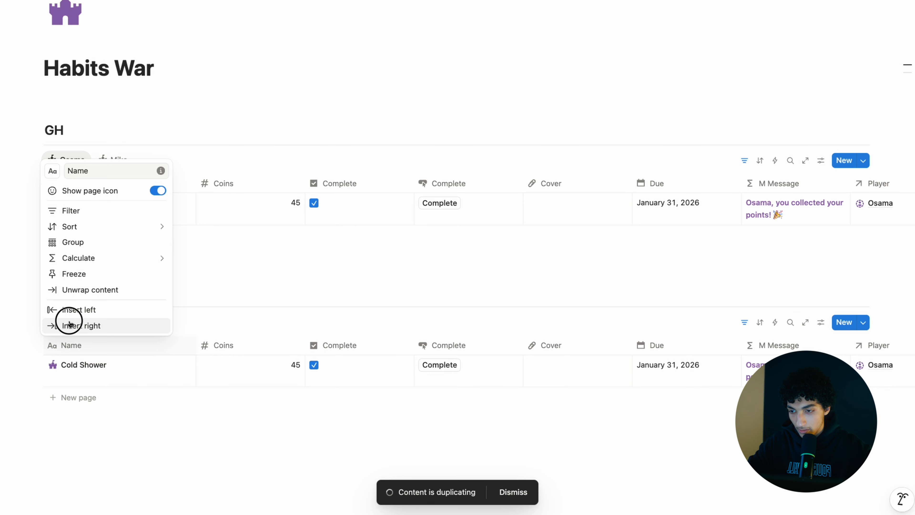
left_click(91, 320)
left_click(71, 322)
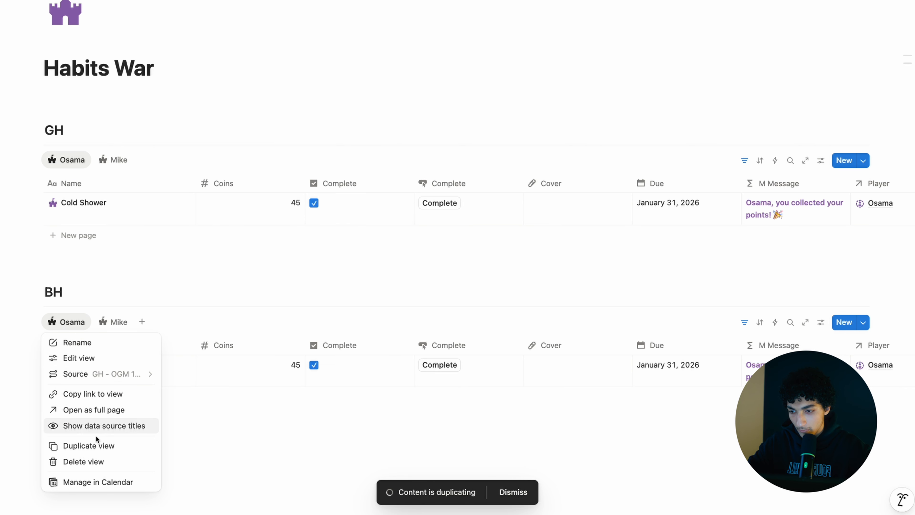
left_click(111, 424)
- Rename the duplicated data source under the BH heading to BH - OGM 1, and hide its title
left_click(137, 322)
left_click(180, 356)
key("Left")
key("Delete")
type("B")
key("BackSpace")
key("BackSpace")
key("BackSpace")
left_click(119, 322)
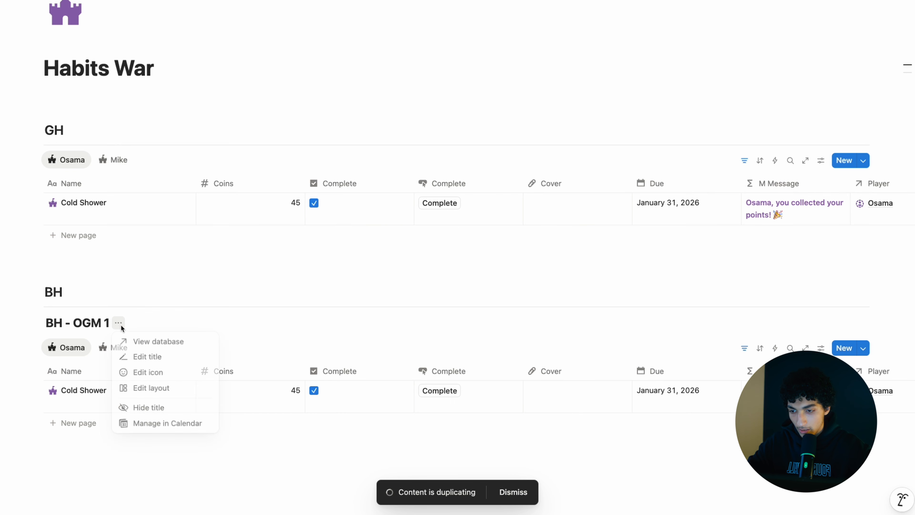
left_click(141, 407)
- Rename the habit entry in the BH database to Fast food
left_click(122, 367)
key("super+BackSpace")
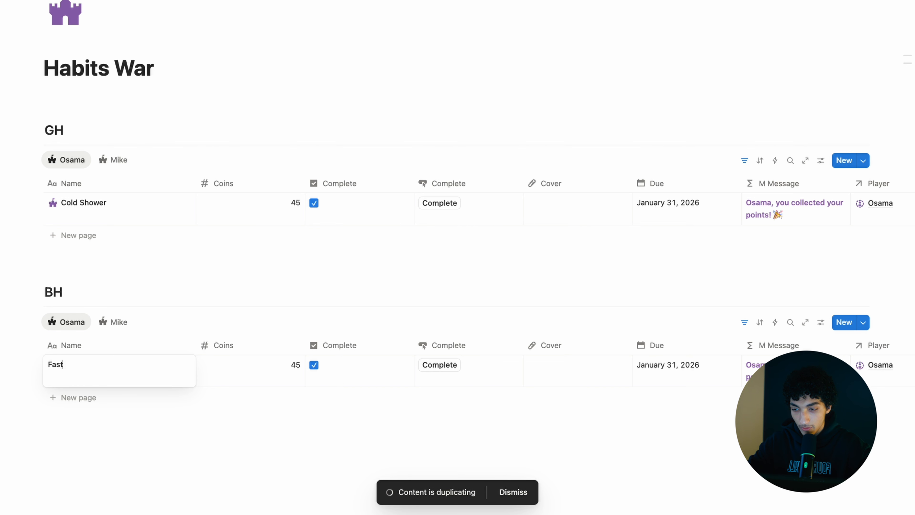
key("Escape")
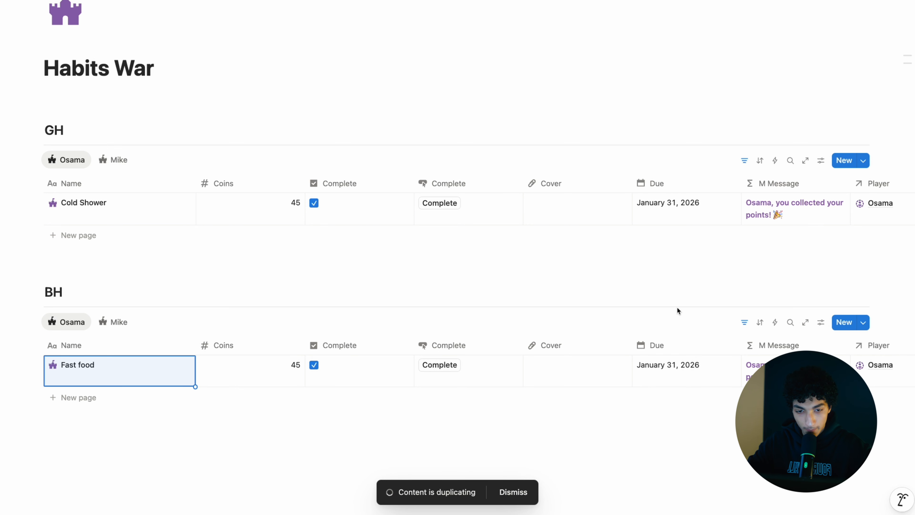
- In the BH database's Cold Shower template, make the Player relation two-way with BH as the related property name
left_click(863, 322)
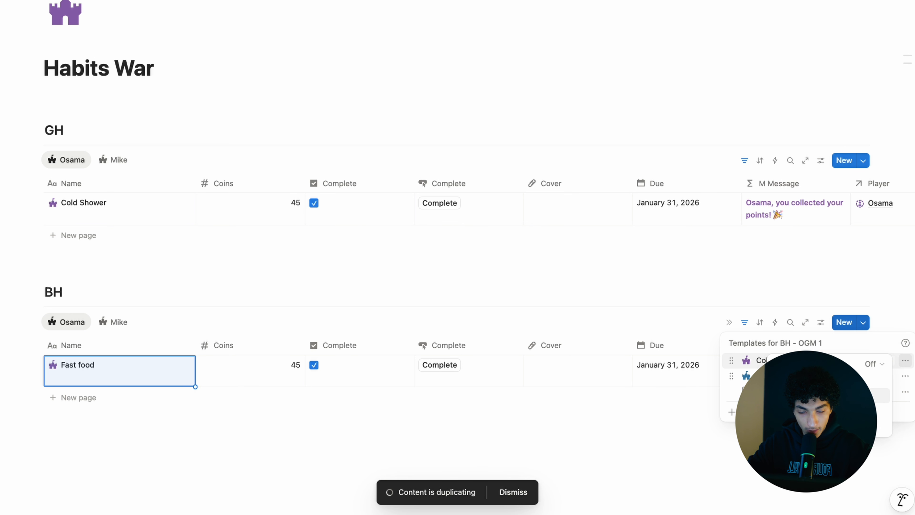
left_click(756, 360)
scroll(465, 329, "down", 2)
left_click(303, 285)
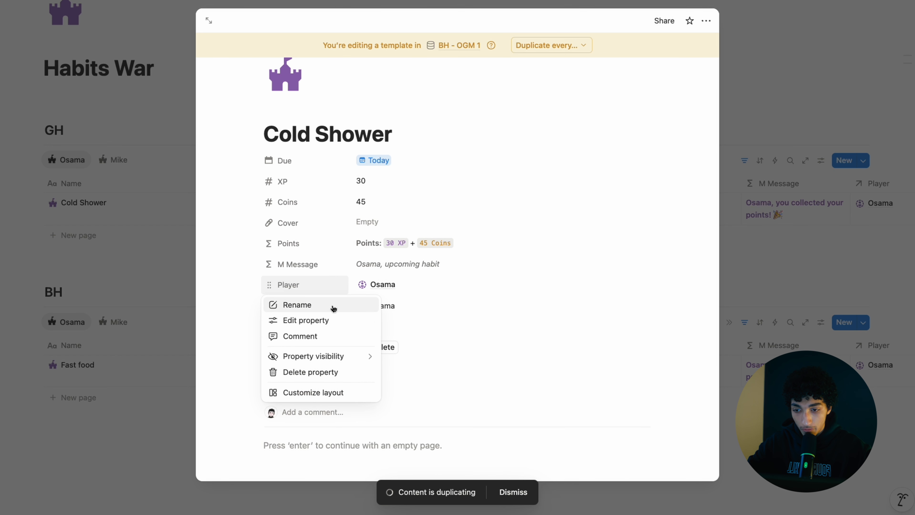
left_click(321, 318)
left_click(360, 381)
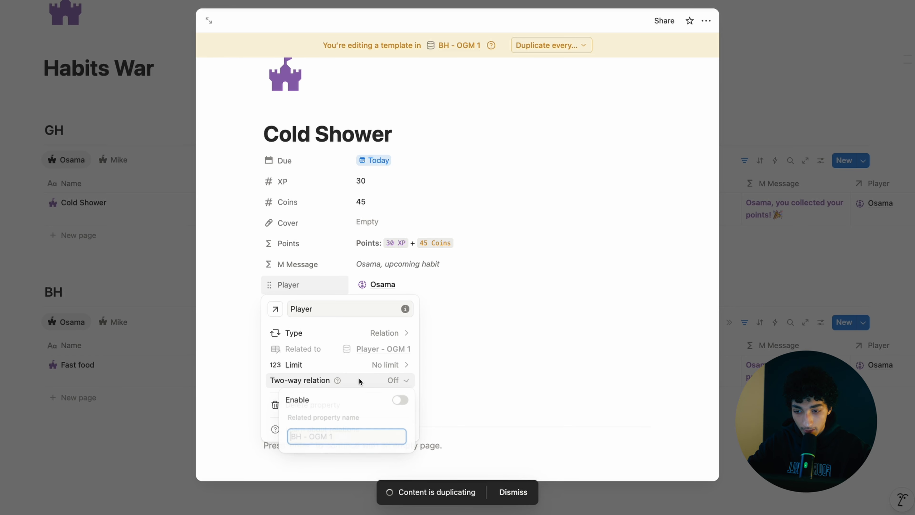
left_click(399, 399)
left_click(310, 433)
type("BH")
left_click(495, 324)
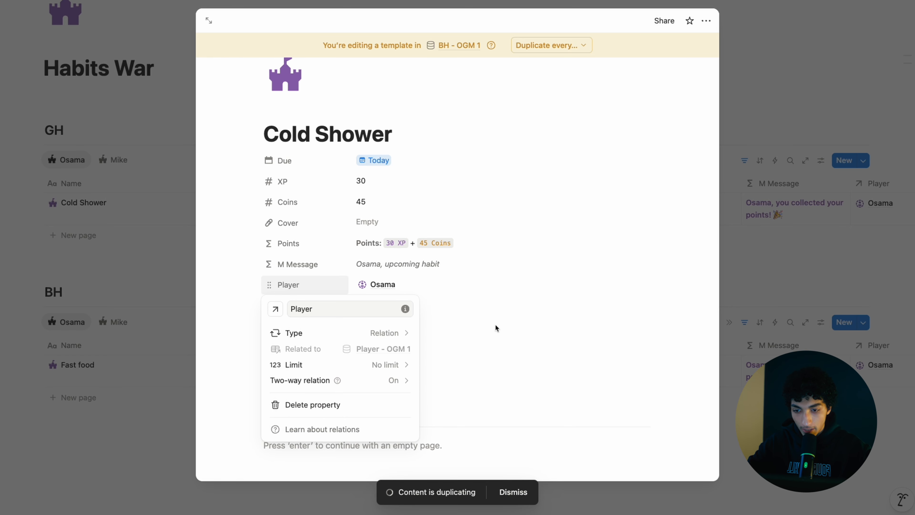
left_click(495, 324)
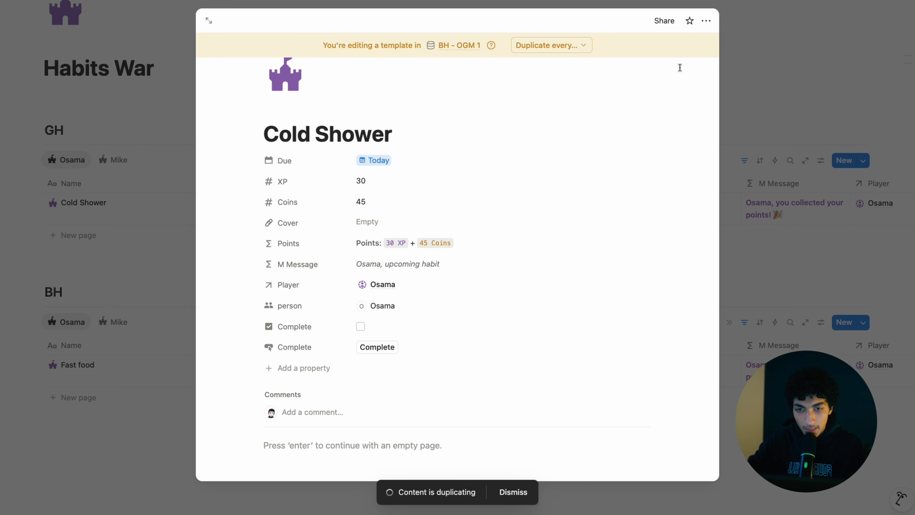
- Change the label for uncompleted habits in the template's Points formula to Saved
scroll(586, 209, "up", 1)
scroll(586, 208, "up", 2)
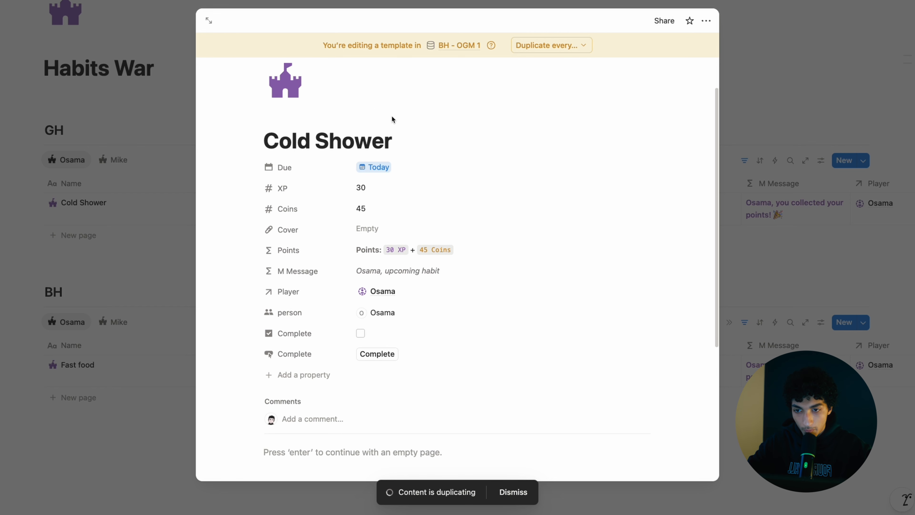
mouse_move(415, 116)
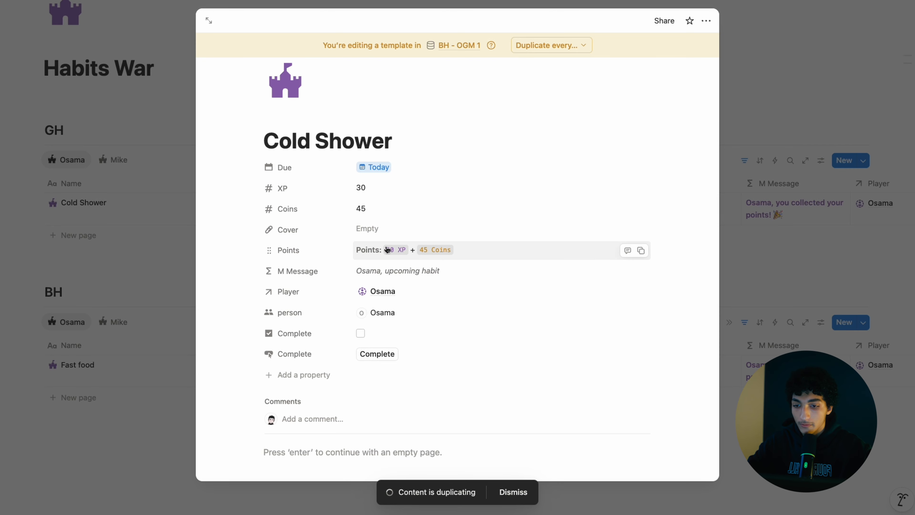
left_click(393, 254)
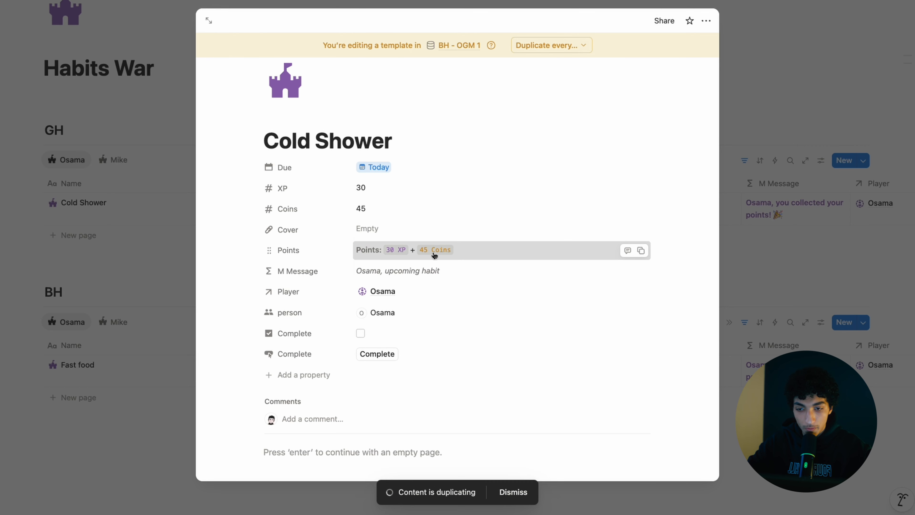
double_click(635, 99)
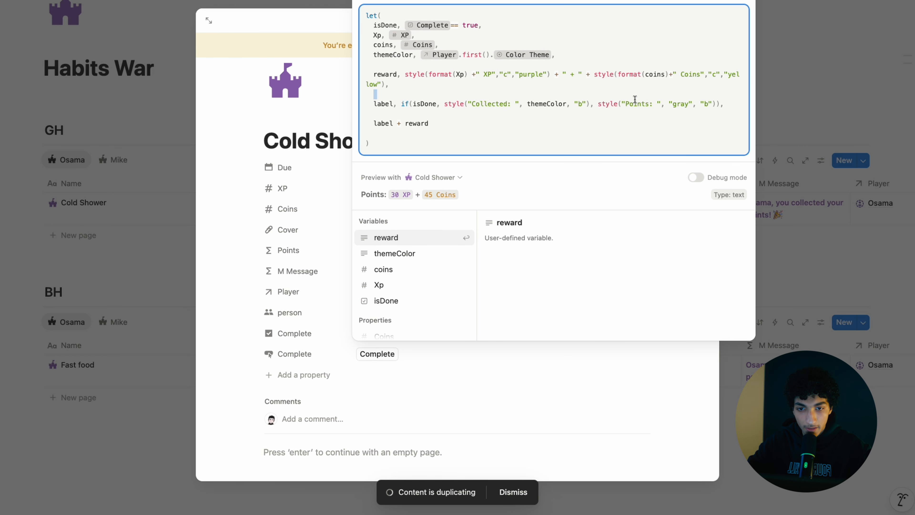
double_click(635, 104)
type("S")
type("AVED")
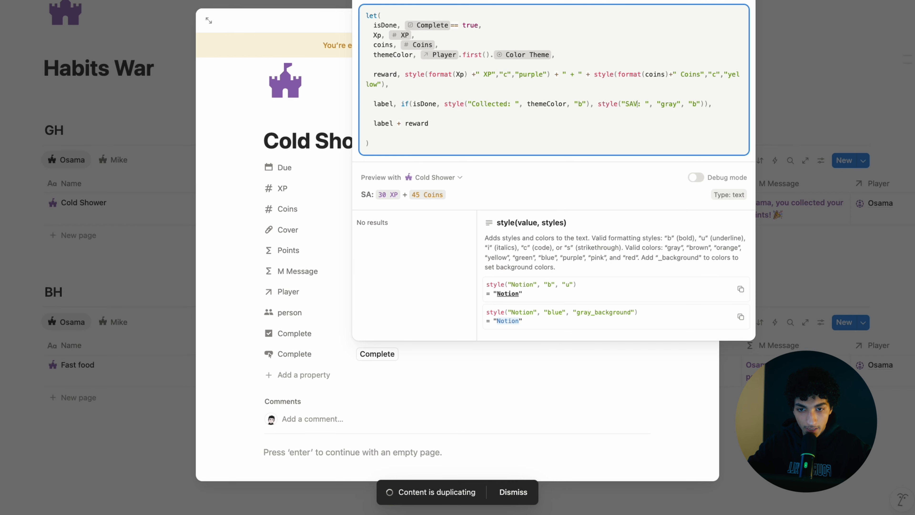
key("BackSpace")
key("BackSpace")
key("BackSpace")
type("ved")
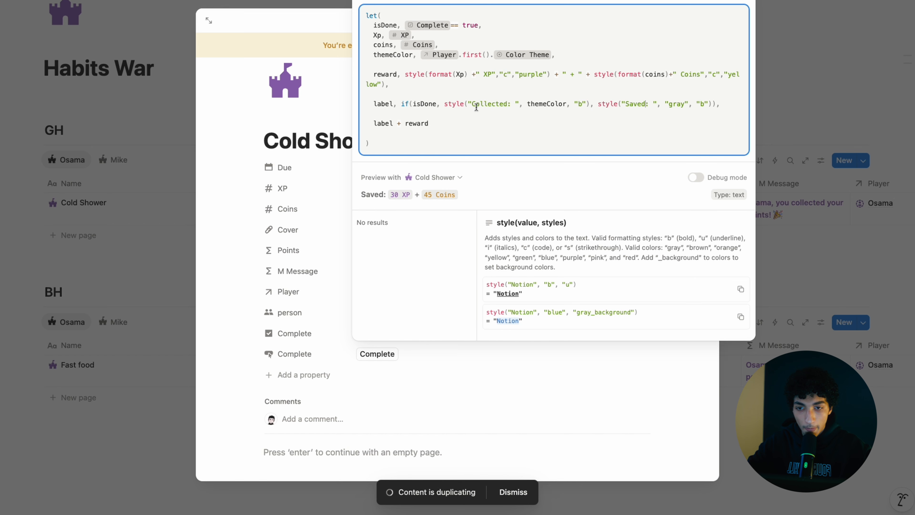
- Set the completed label in the Points formula to Slippied in red, and test it by completing and unchecking the template
double_click(483, 104)
type("Slip")
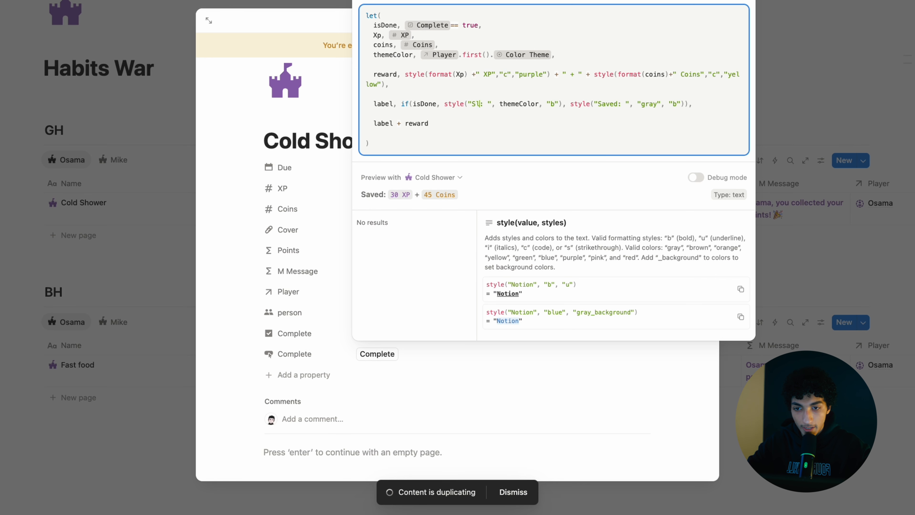
type("pied")
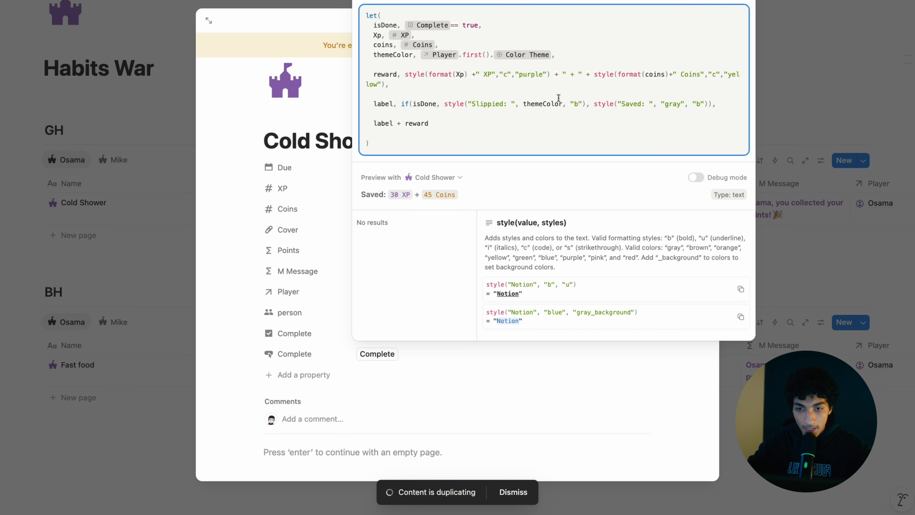
double_click(546, 104)
type("\"red")
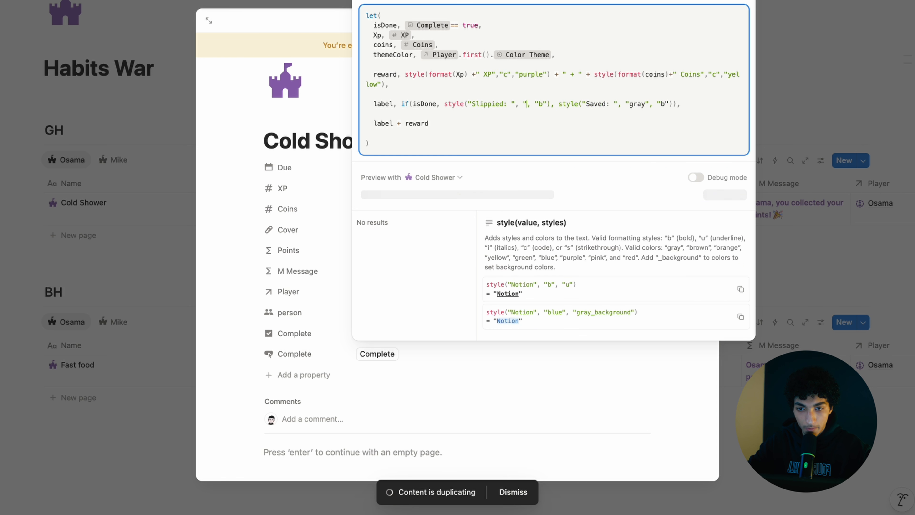
left_click(281, 190)
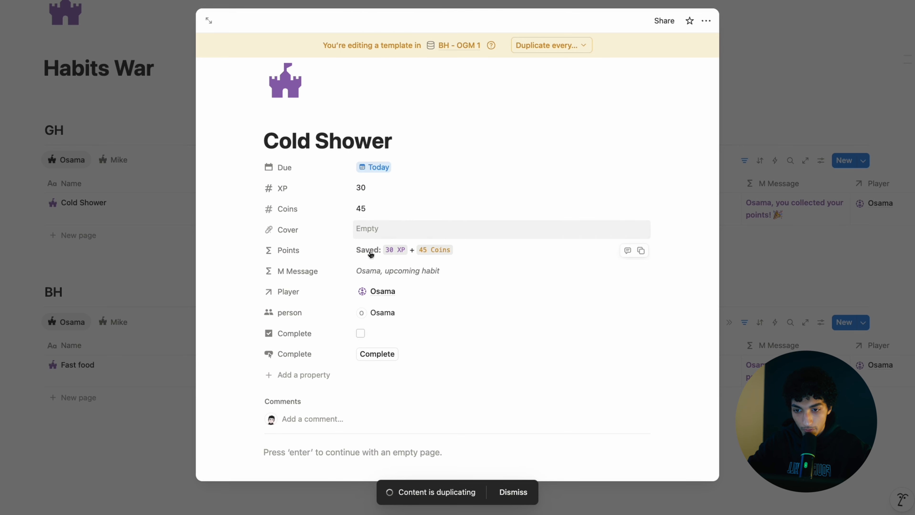
left_click(377, 353)
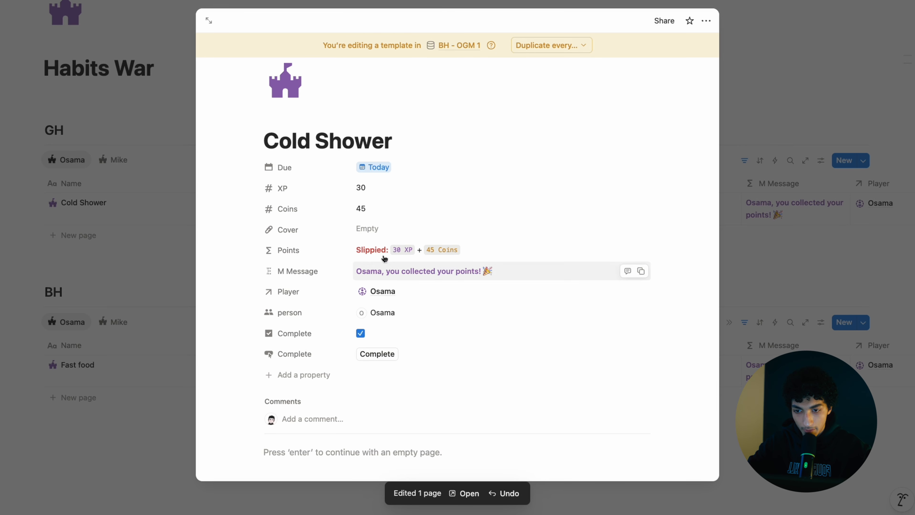
left_click(383, 334)
- Reword the Points formula labels to Damage for habits not done and Lost for habits done
left_click(437, 252)
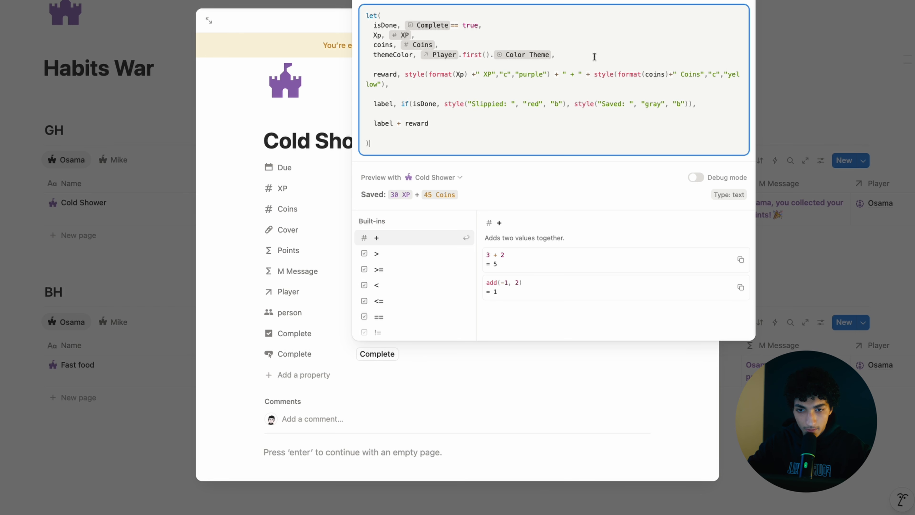
double_click(608, 101)
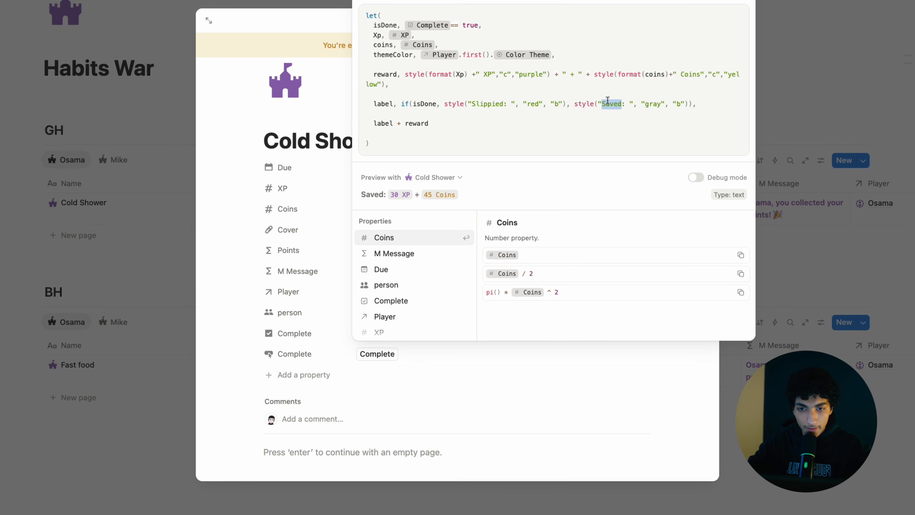
key("BackSpace")
type("Damage")
double_click(488, 108)
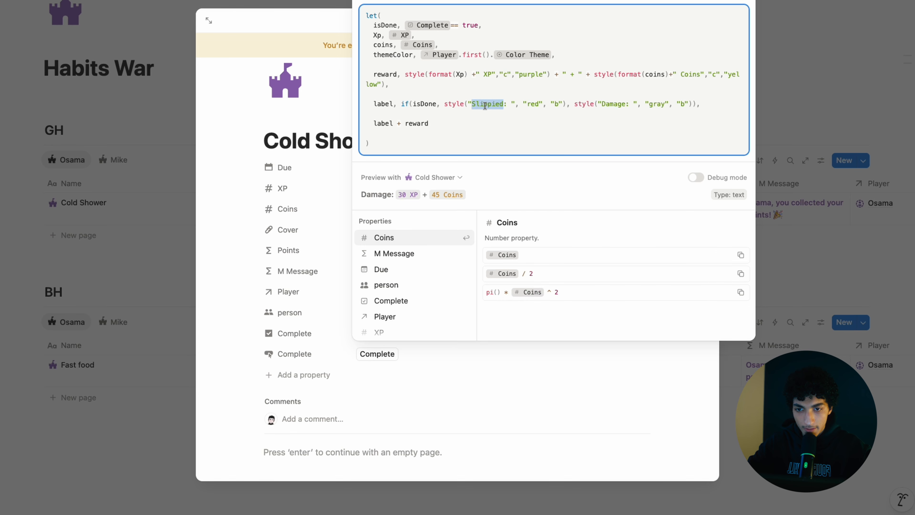
type("Lost")
left_click(291, 248)
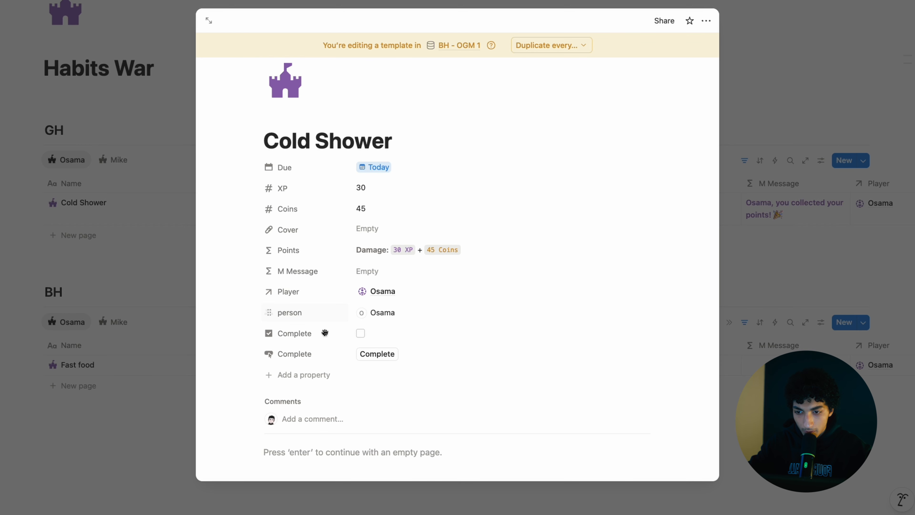
- Rename the Complete checkbox property to Slipped in the BH template
left_click(294, 354)
left_click(294, 335)
left_click(297, 353)
type("Slipped")
left_click(327, 322)
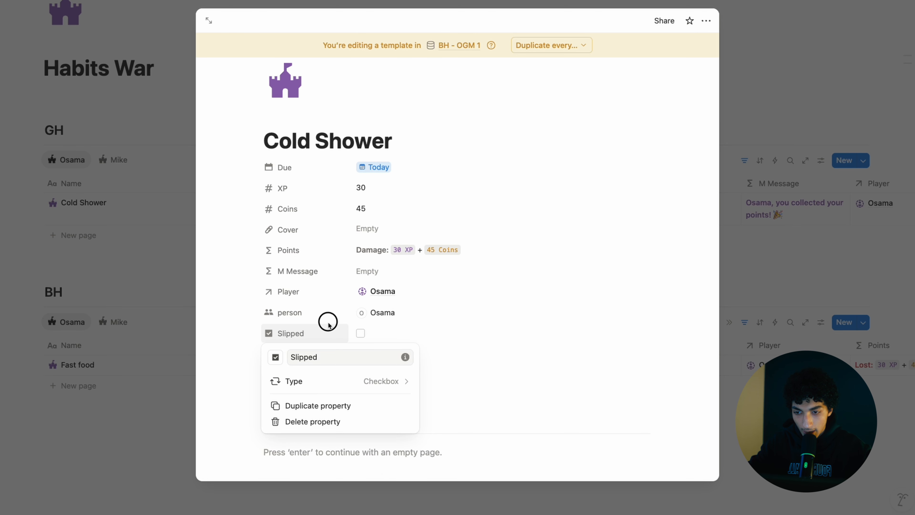
- Rename the Complete button property to Slipped
left_click(310, 353)
left_click(306, 372)
key("ctrl+a")
type("Slipped")
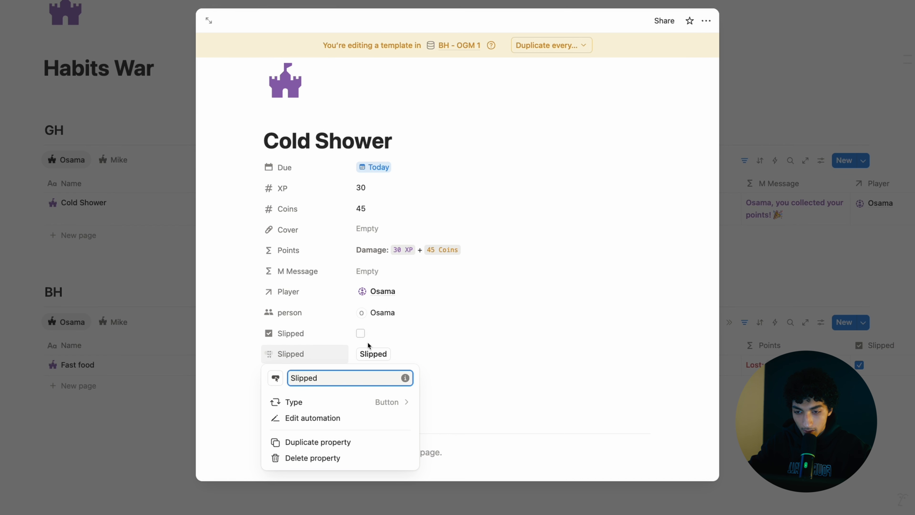
left_click(397, 334)
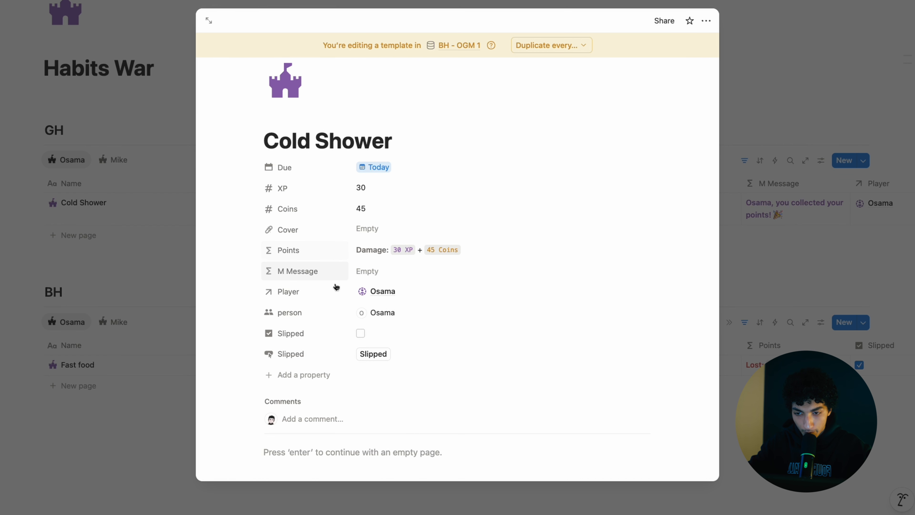
- Edit the Slipped button's automation to put a broken heart emoji before its label, and save it
left_click(312, 353)
left_click(306, 389)
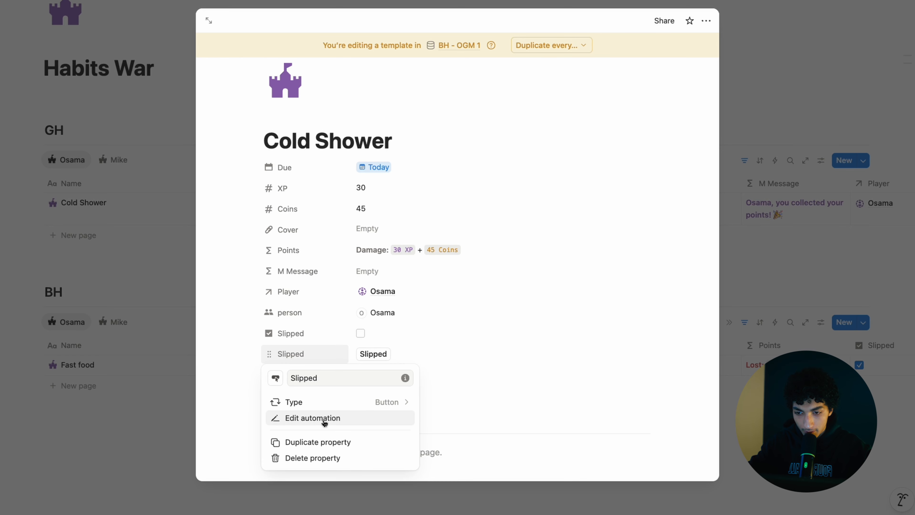
left_click(319, 420)
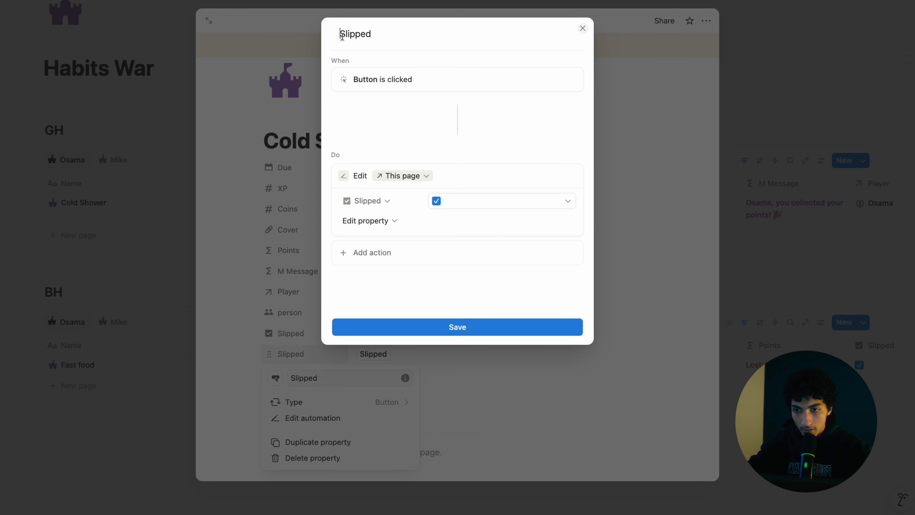
key("ctrl+super+space")
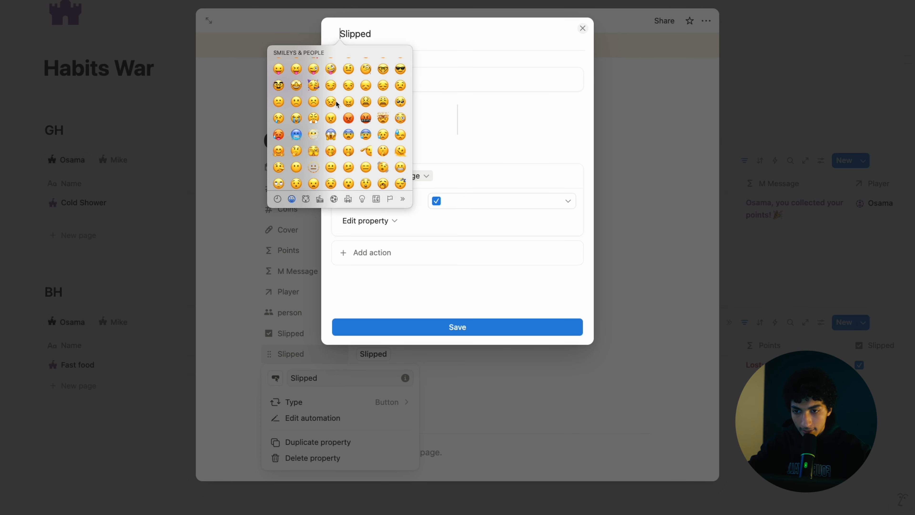
type("heart")
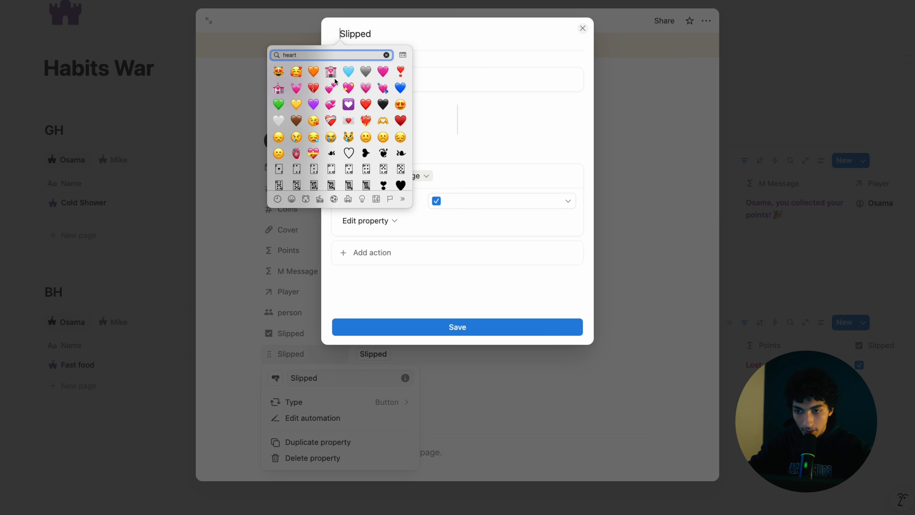
left_click(315, 88)
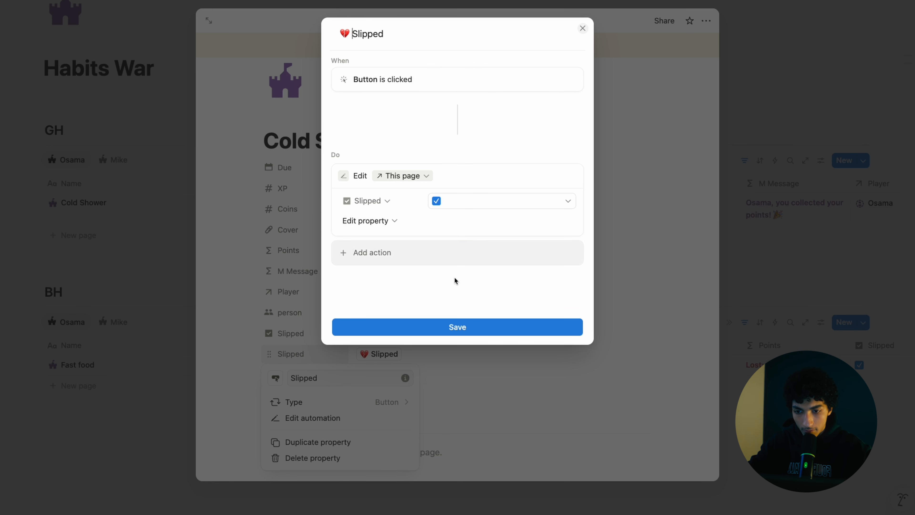
left_click(418, 326)
left_click(465, 317)
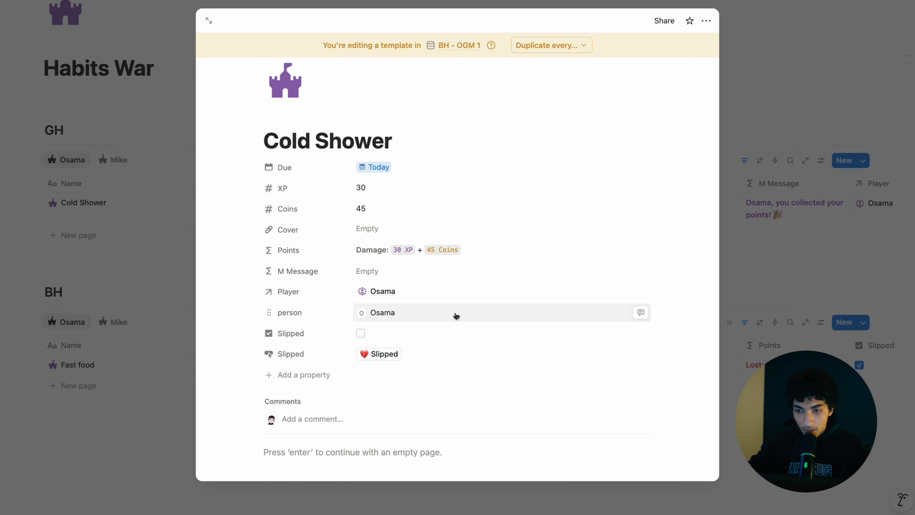
- Paste the prepared slipped-habit message formula into the M Message property of the BH template
left_click(400, 278)
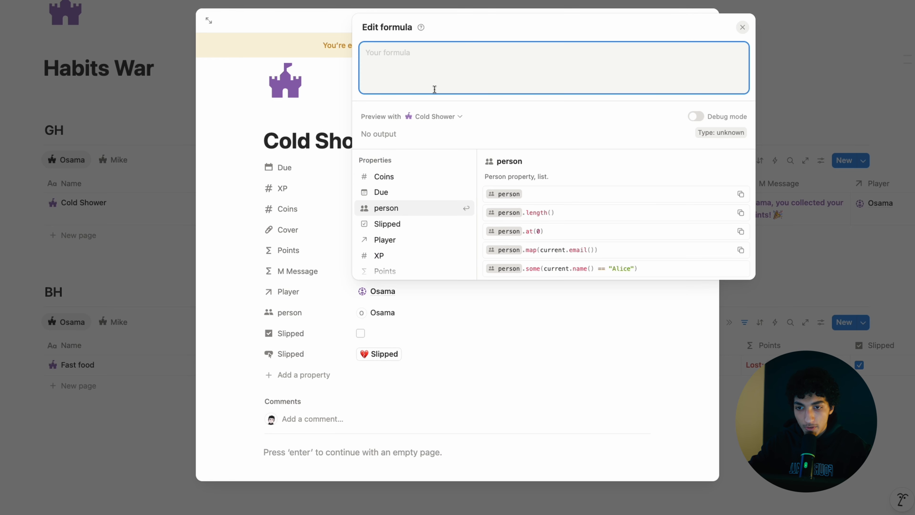
key("super+v")
scroll(435, 89, "up", 10)
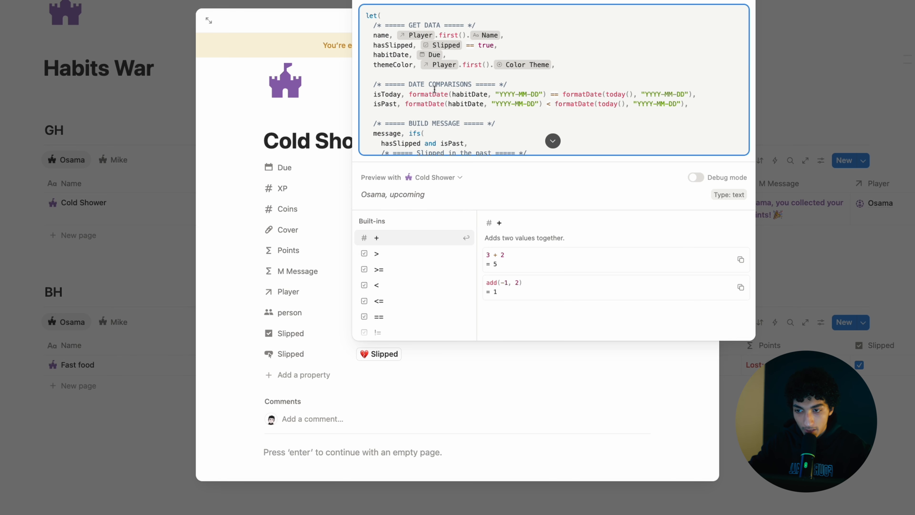
- Review the M Message formula's text for slipped, avoided, today and upcoming habits, closing the formula and template when done
scroll(489, 87, "down", 7)
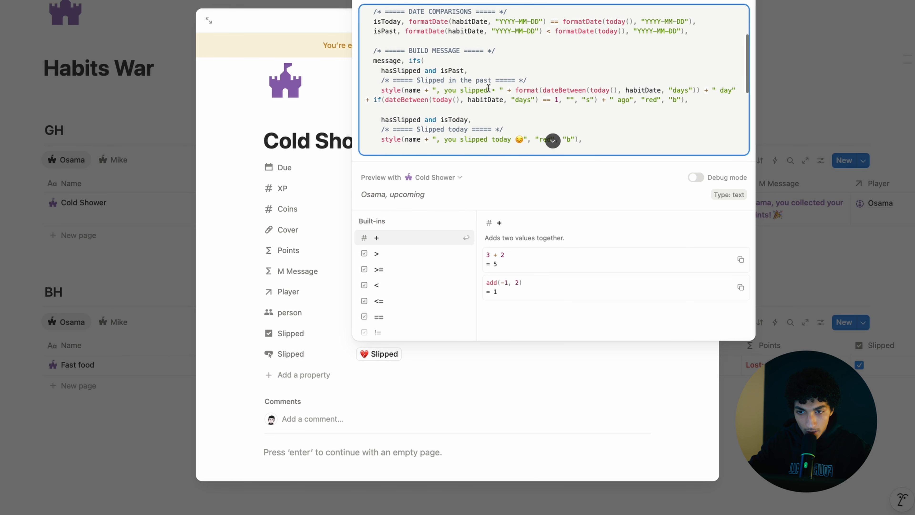
scroll(537, 63, "up", 2)
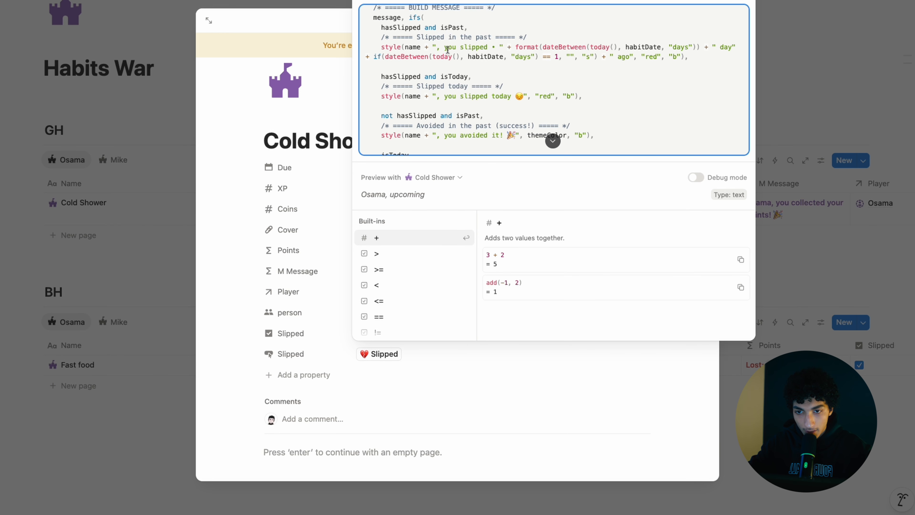
scroll(522, 72, "down", 3)
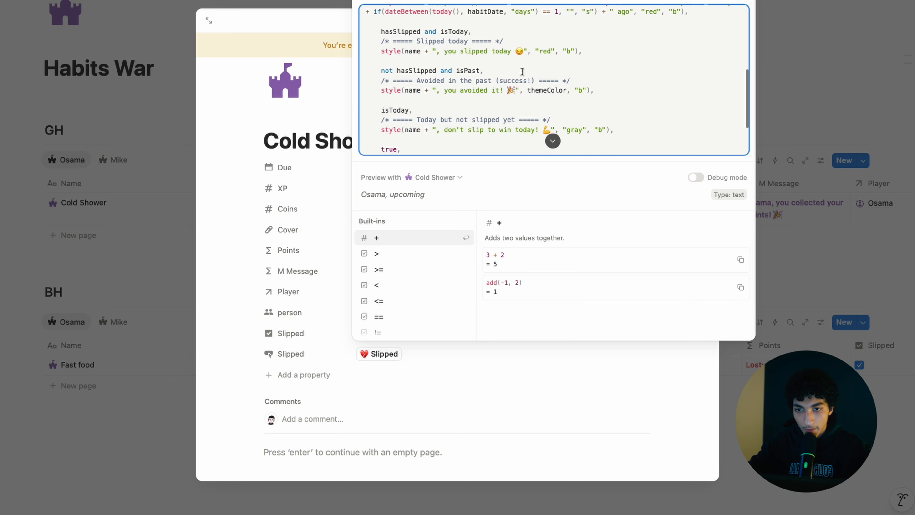
scroll(493, 83, "down", 2)
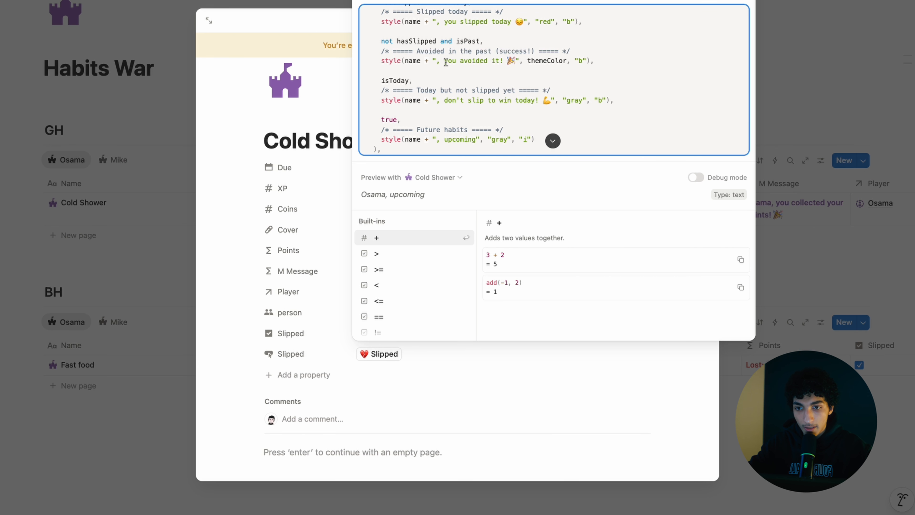
left_click_drag(446, 62, 506, 62)
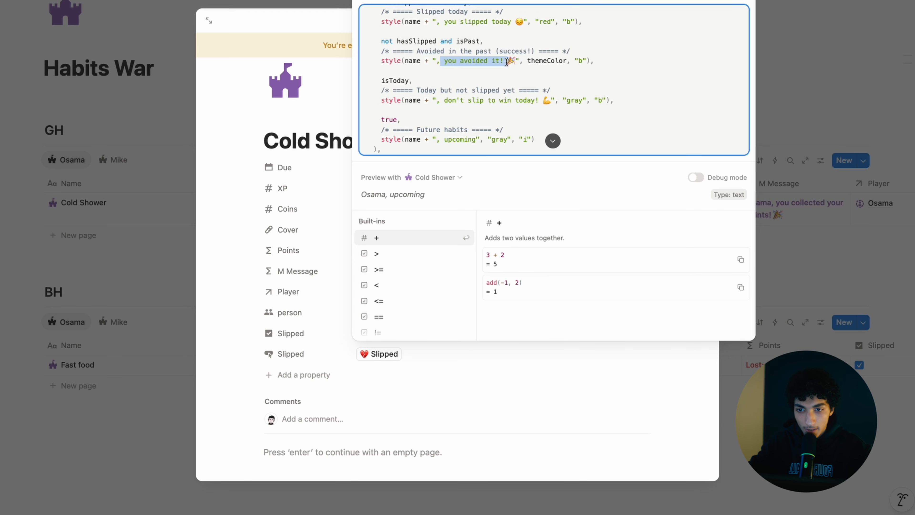
left_click(494, 103)
scroll(494, 103, "down", 2)
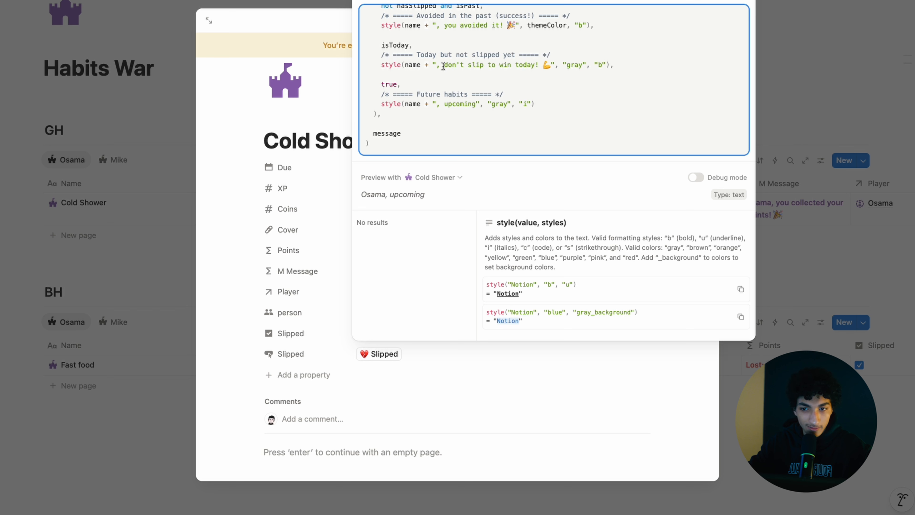
left_click_drag(444, 66, 550, 64)
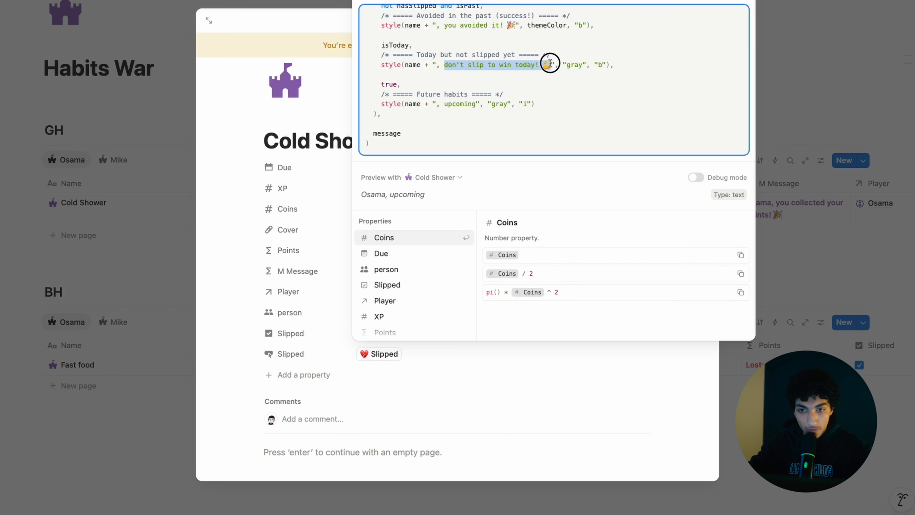
left_click(550, 63)
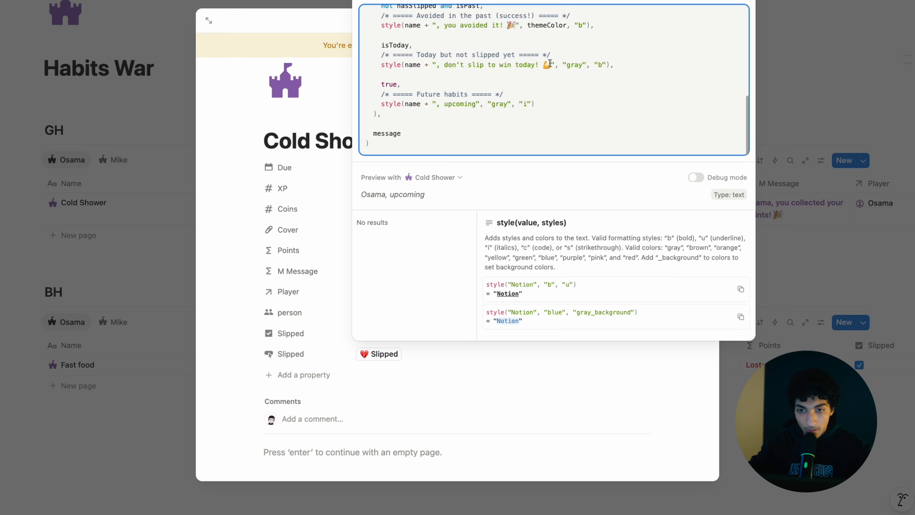
left_click(254, 231)
left_click(866, 228)
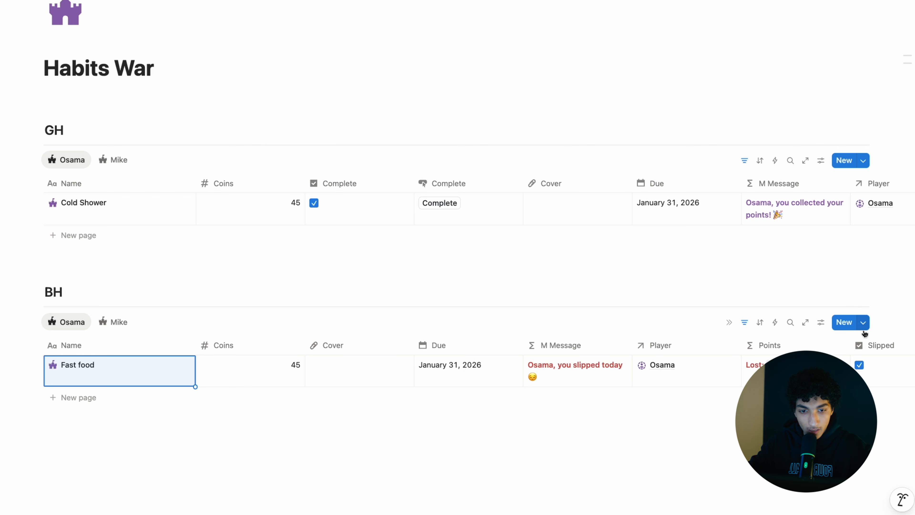
- Rename the purple-castle Cold Shower template in the BH database to Fast food
left_click(863, 322)
left_click(905, 361)
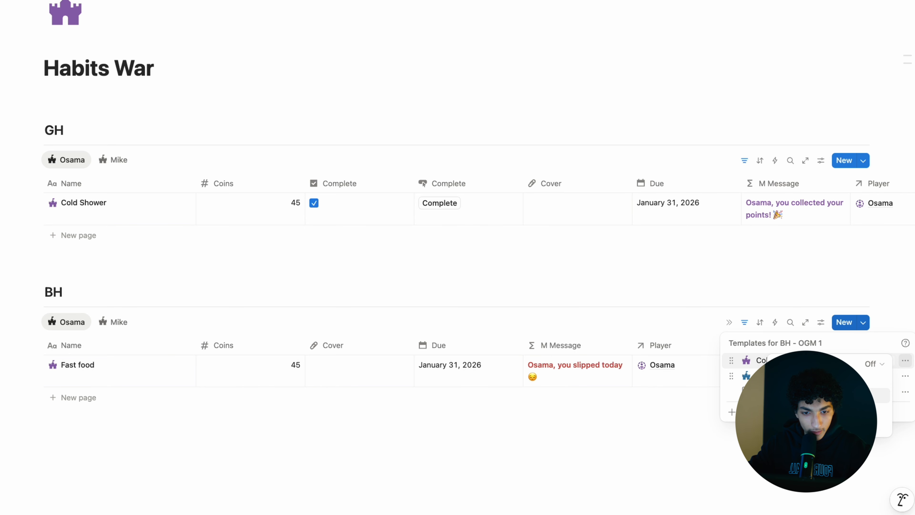
left_click(878, 394)
triple_click(373, 195)
type("Fast food")
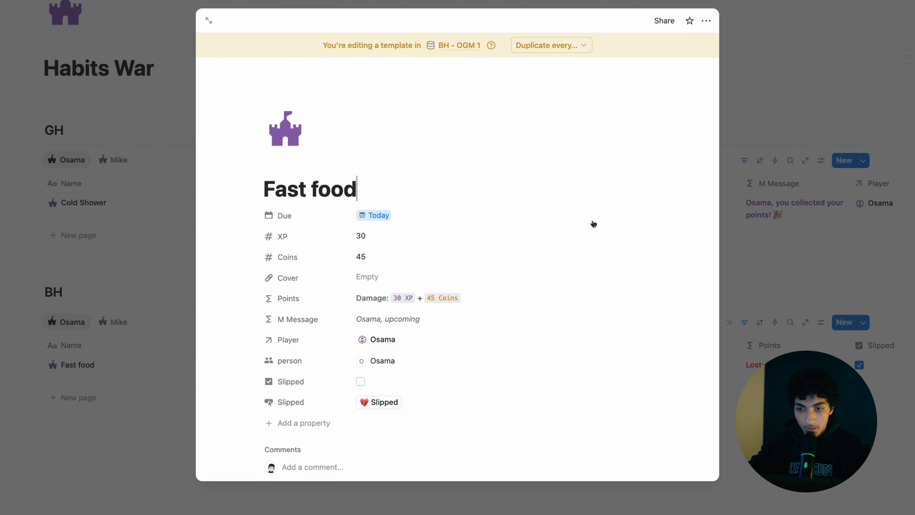
left_click(882, 348)
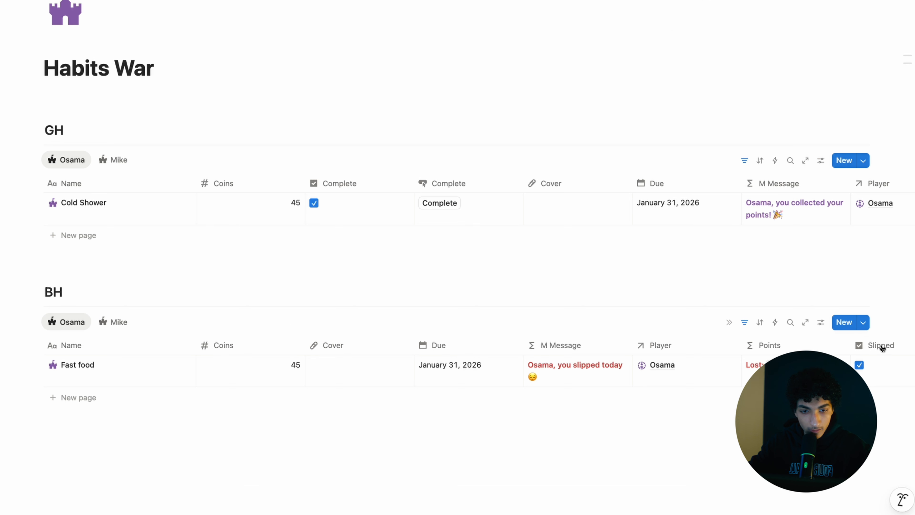
- Rename the blue-castle template in the BH database to Fast
left_click(868, 321)
left_click(905, 376)
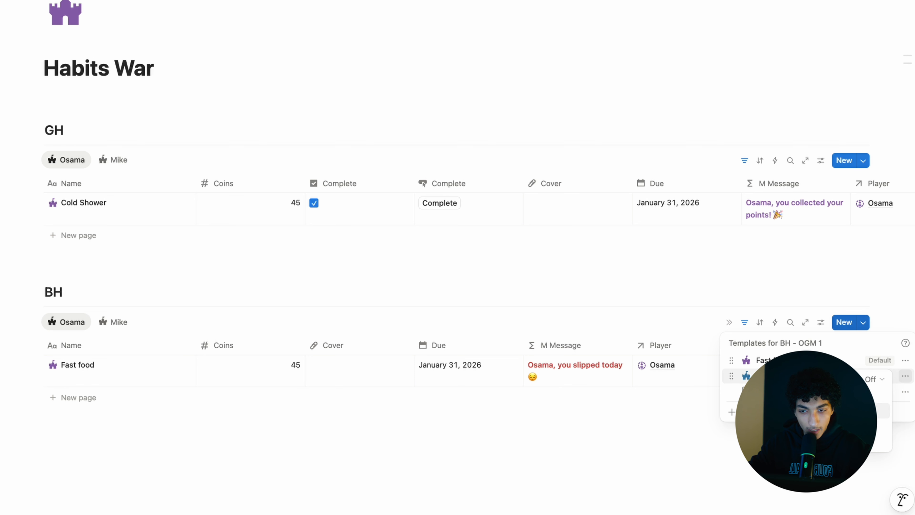
left_click(857, 411)
triple_click(352, 180)
type("Fast")
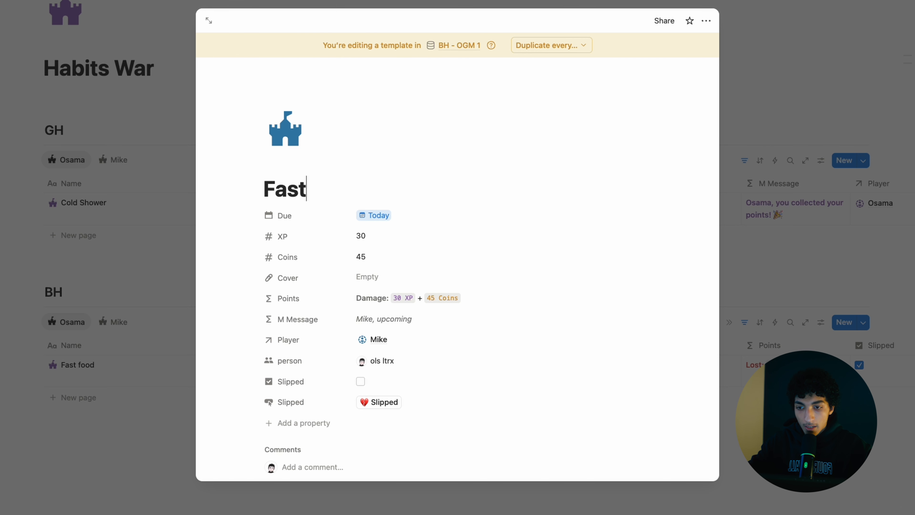
left_click(859, 234)
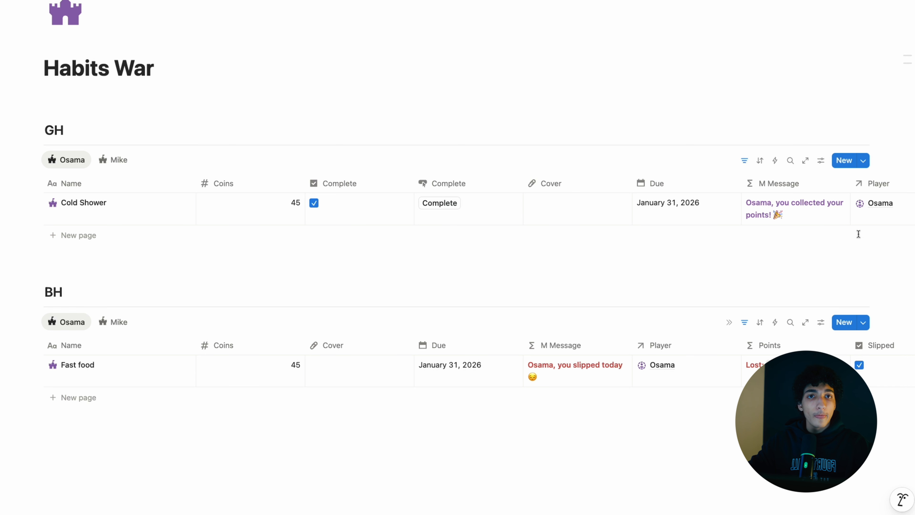
- Set the default Cold Shower template in GH to repeat every week on all seven days, and save the cadence
left_click(866, 160)
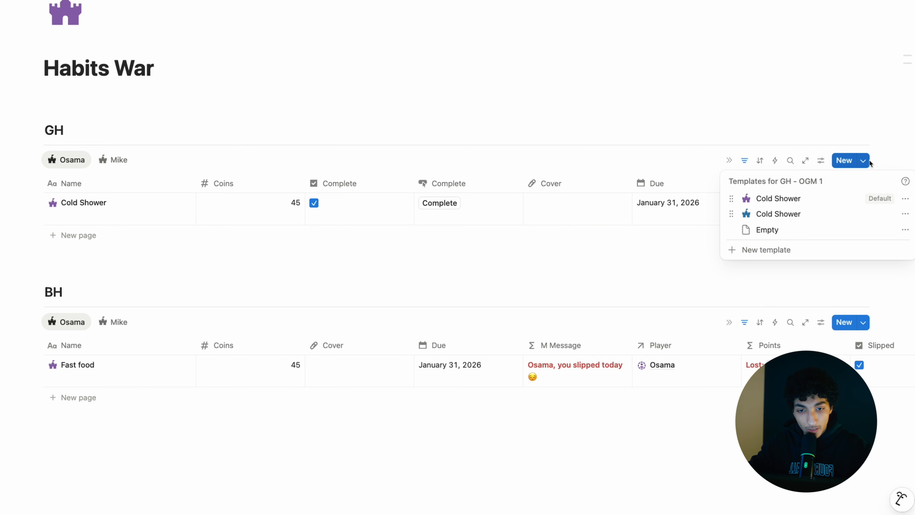
left_click(906, 199)
left_click(871, 202)
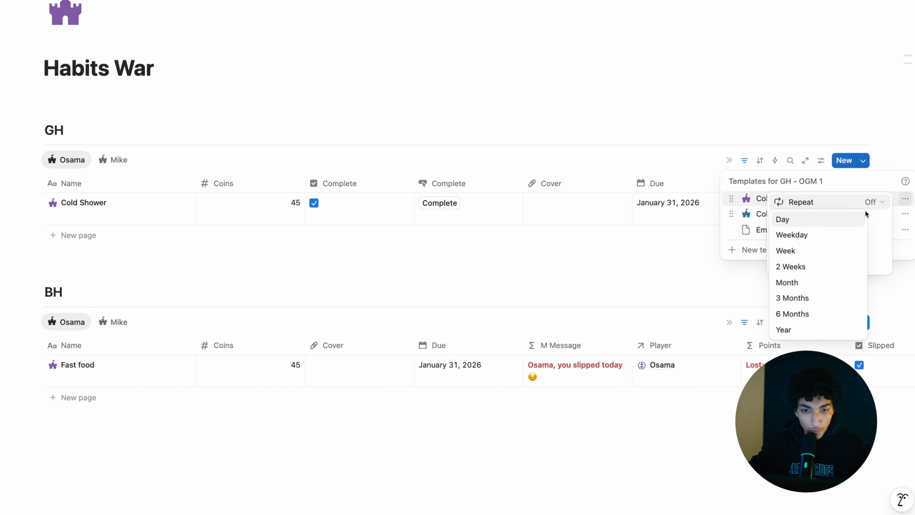
left_click(833, 235)
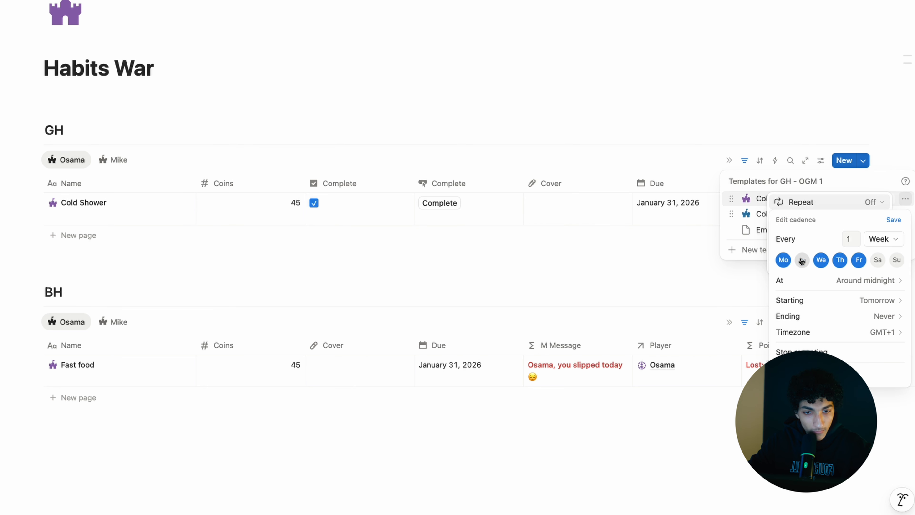
left_click(897, 259)
left_click(803, 260)
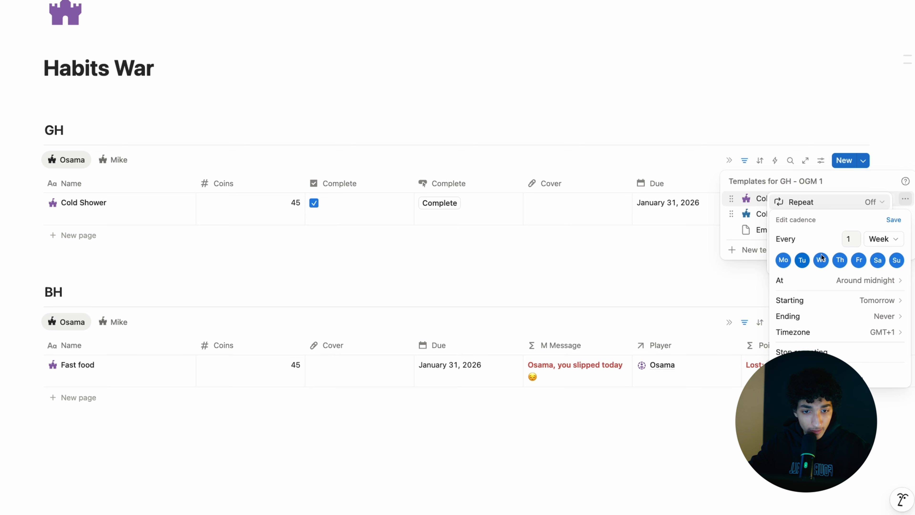
left_click(894, 220)
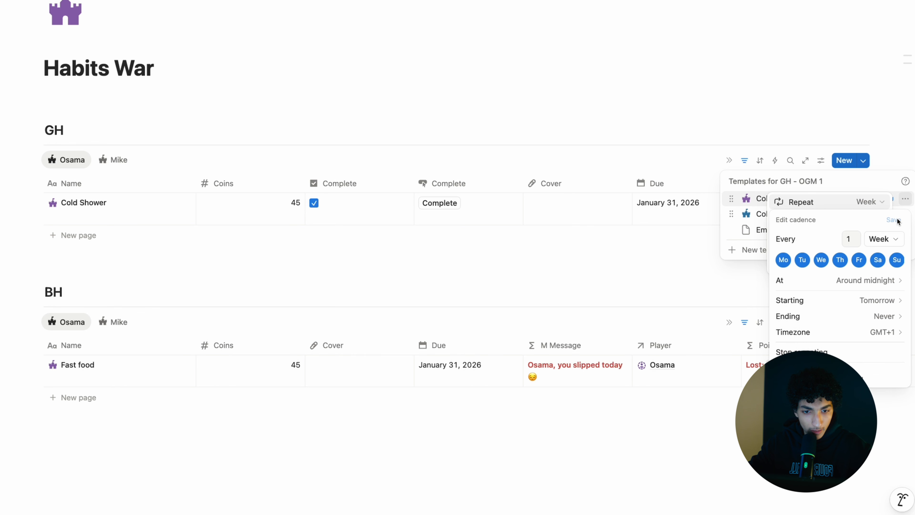
- Stop the weekly repeat on GH's default Cold Shower template and save a repeat of every 1 day instead
left_click(832, 351)
left_click(859, 199)
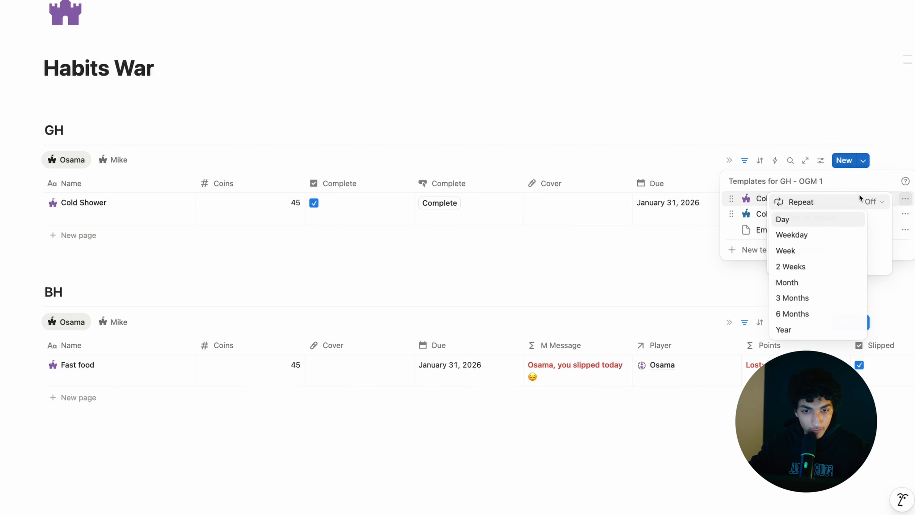
left_click(817, 220)
left_click(766, 205)
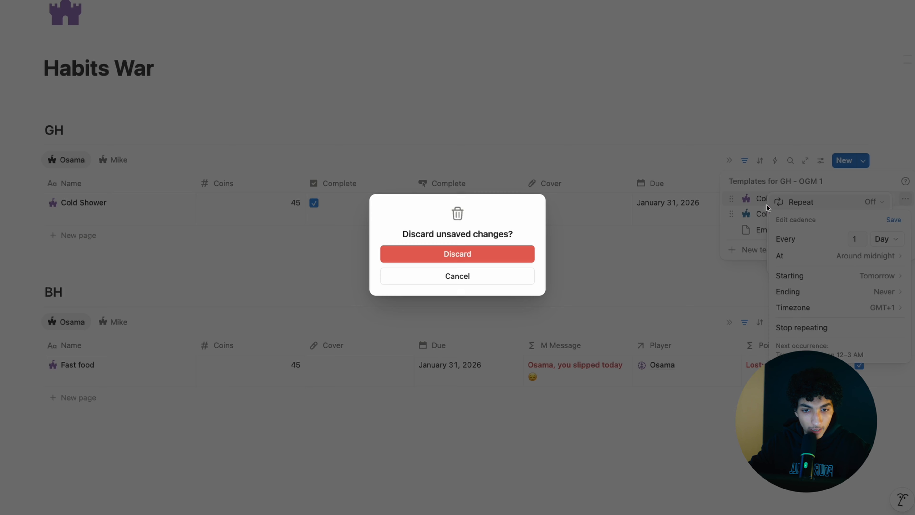
left_click(743, 194)
left_click(894, 219)
left_click(902, 208)
- Duplicate the default Cold Shower template in GH and name the copy Reading
left_click(908, 200)
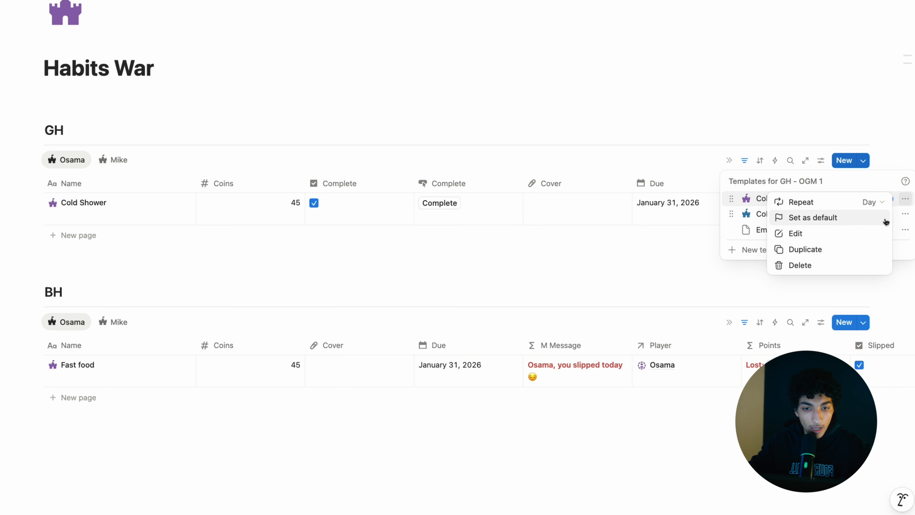
left_click(835, 255)
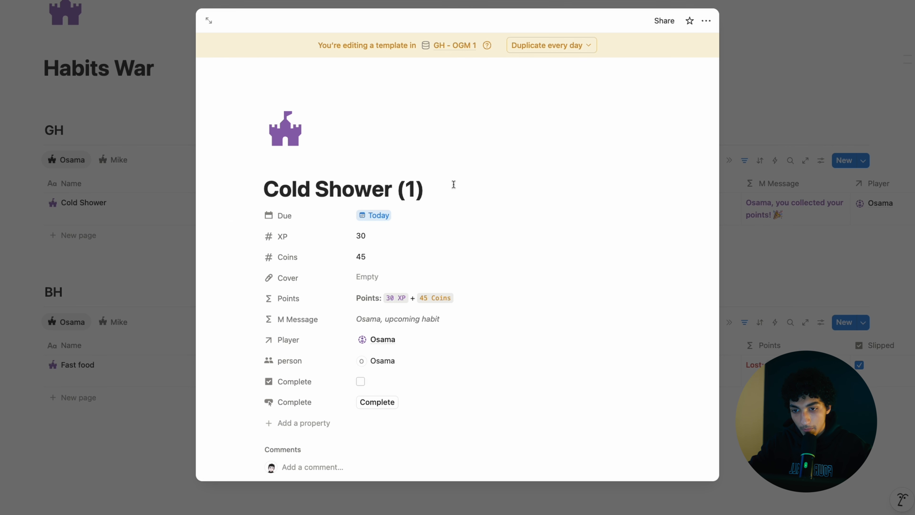
left_click_drag(432, 188, 259, 198)
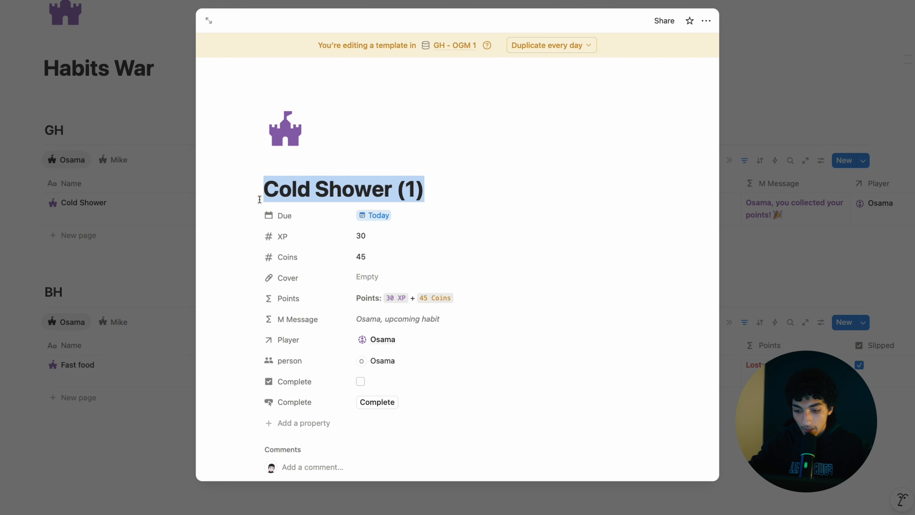
type("Reading")
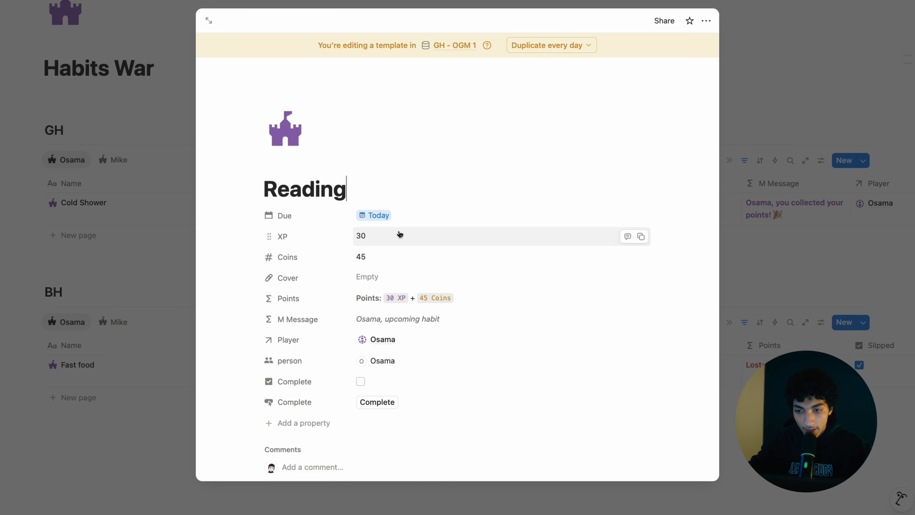
left_click(869, 187)
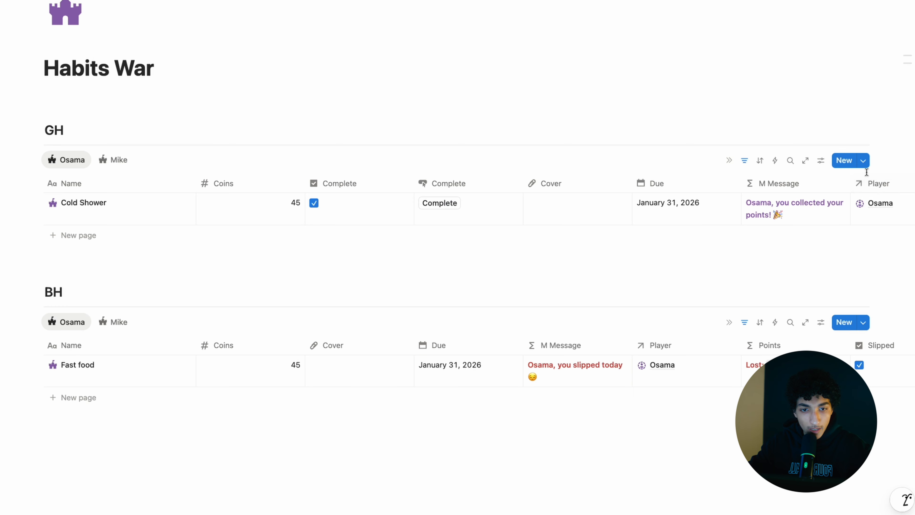
- Delete the Reading template from the GH database
left_click(863, 160)
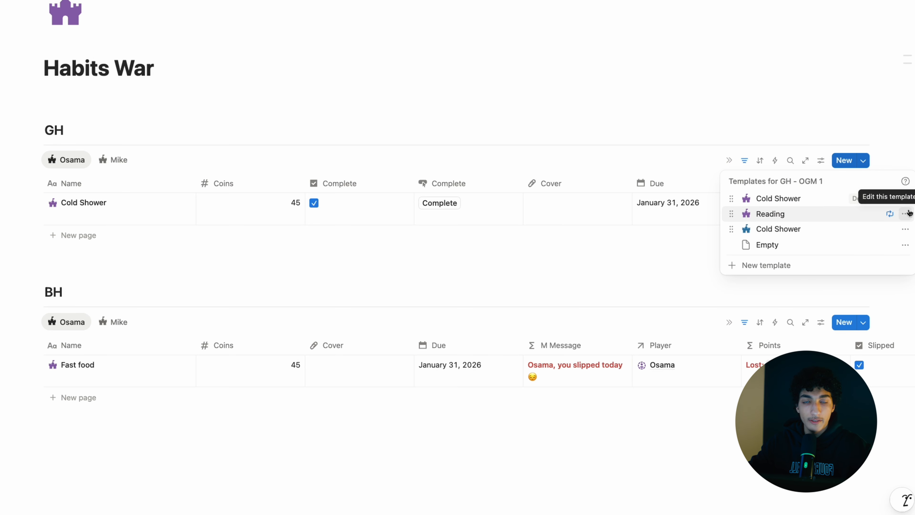
left_click(864, 325)
left_click(866, 165)
left_click(905, 213)
left_click(825, 279)
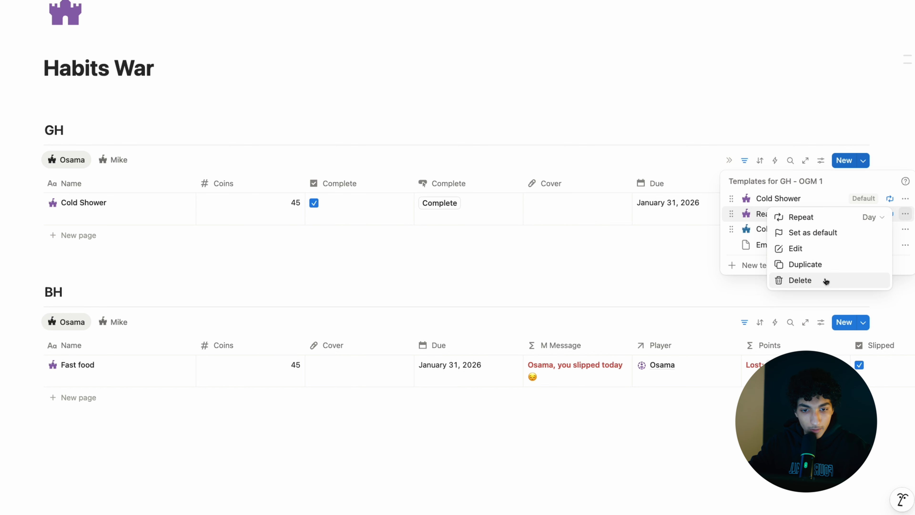
left_click(486, 238)
- Stop the daily repeat on the default Cold Shower template in the GH database
left_click(897, 197)
left_click(860, 206)
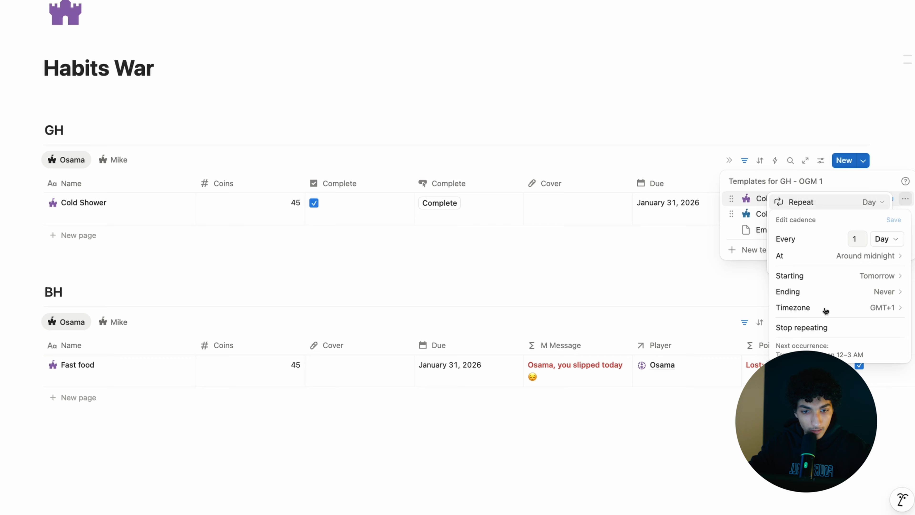
left_click(816, 335)
left_click(640, 287)
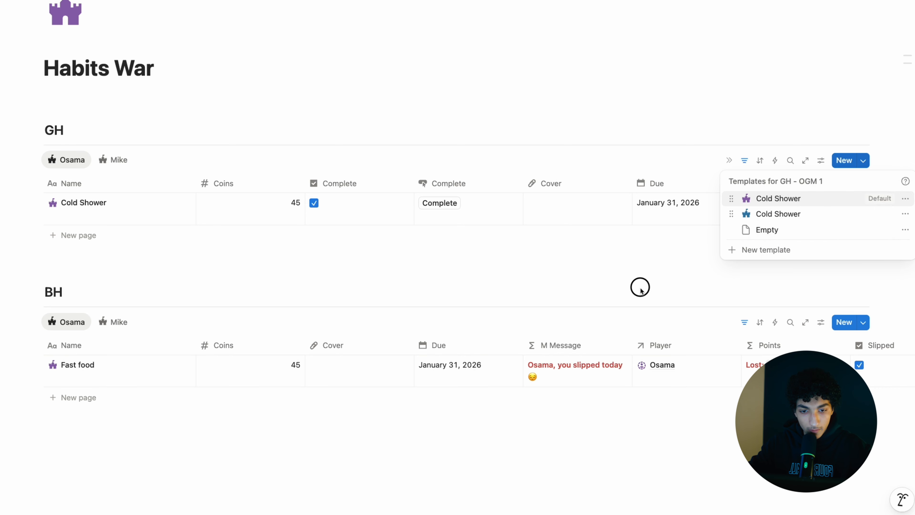
left_click(640, 286)
- Open the blue-icon template of the BH database for editing and enter Food in its name
scroll(639, 286, "down", 2)
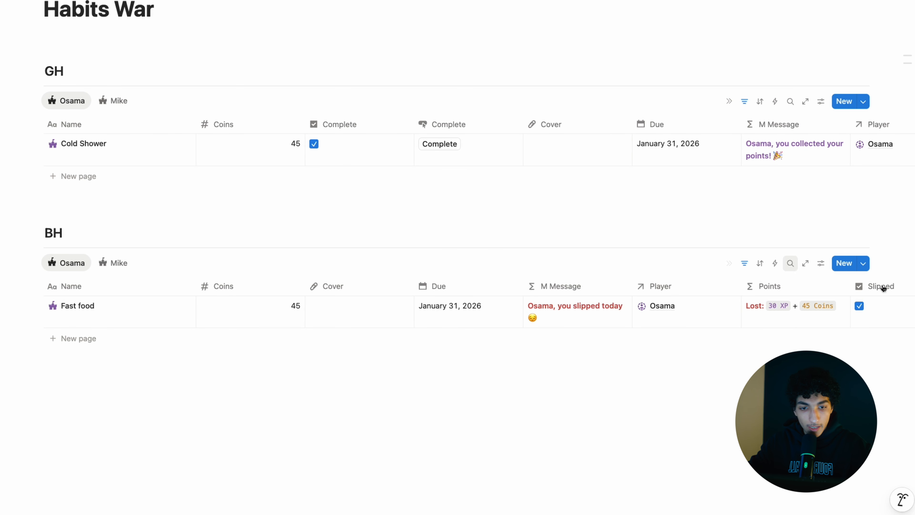
left_click(863, 264)
left_click(908, 317)
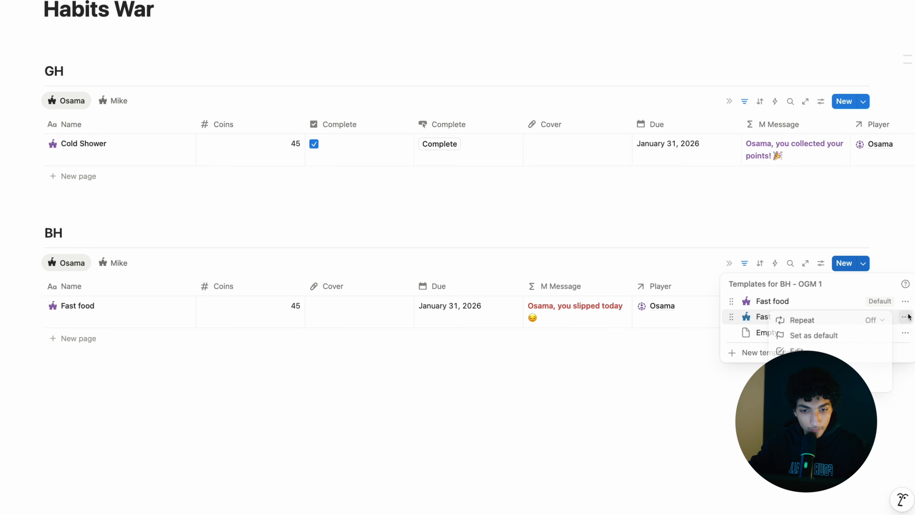
left_click(808, 348)
type("Food")
left_click(843, 182)
- Open the player page linked to the BH Fast food habit and examine its properties, including the BH, GH and Quests relations
scroll(458, 198, "up", 1)
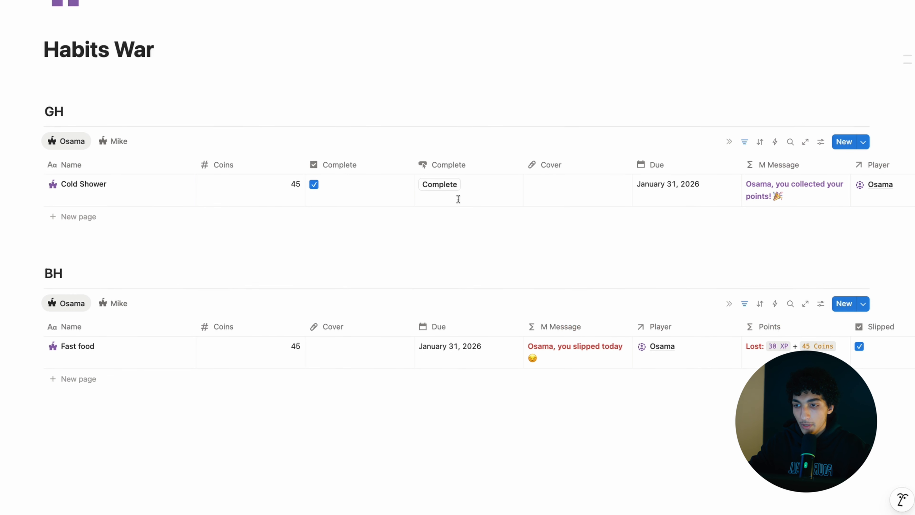
scroll(458, 199, "up", 2)
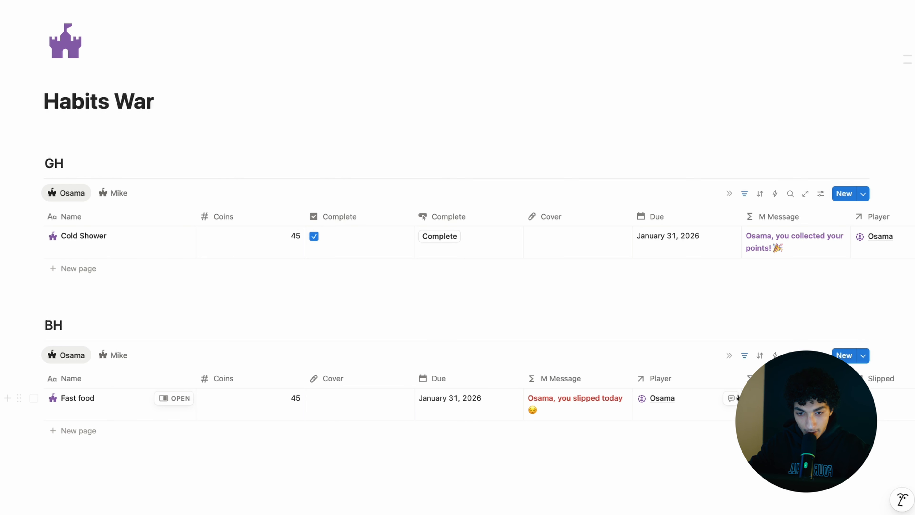
left_click(658, 400)
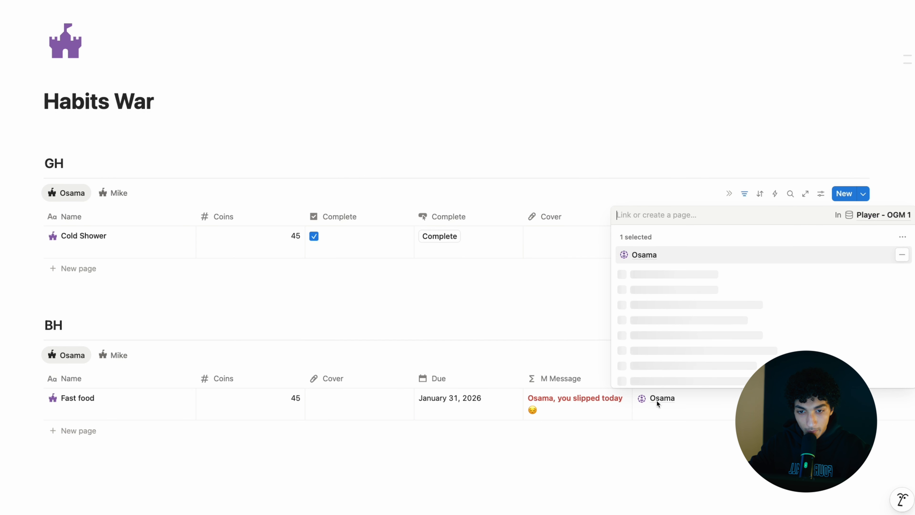
left_click(635, 337)
scroll(598, 329, "down", 4)
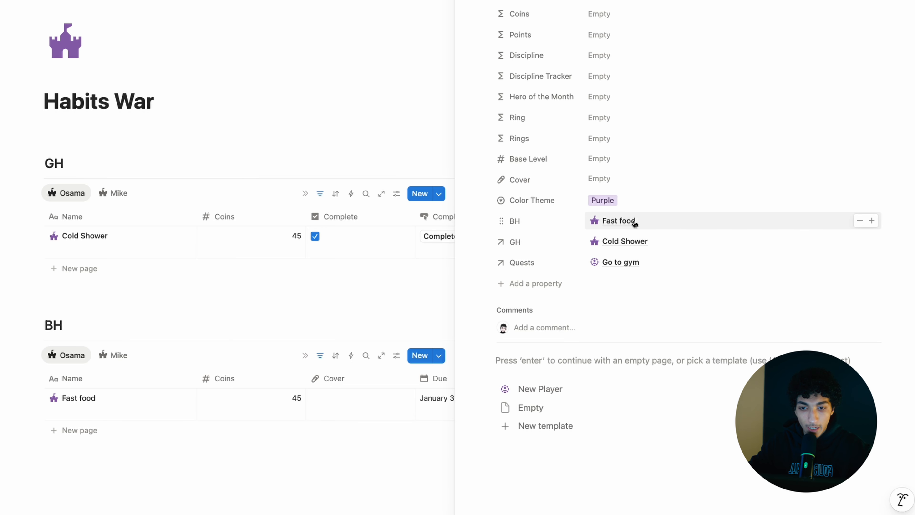
scroll(644, 272, "up", 4)
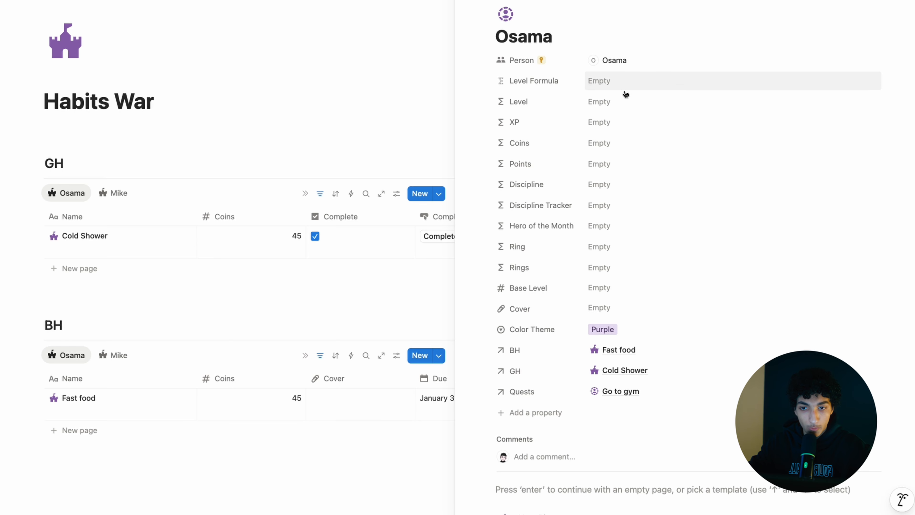
key("Escape")
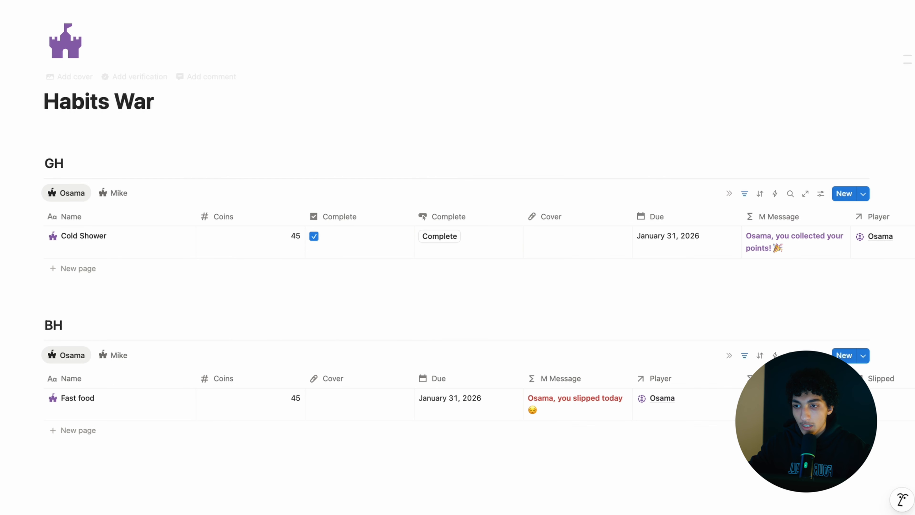
- Add a new sub-page named Reflections below Habits War on the Online Game Mode page
key("super+bracketleft")
left_click(143, 236)
type("/page")
key("Return")
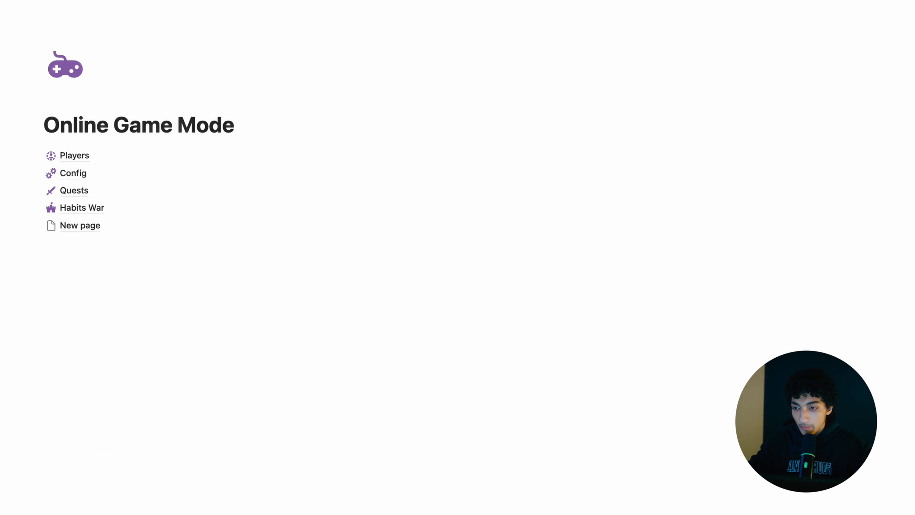
type("Reflections")
key("Return")
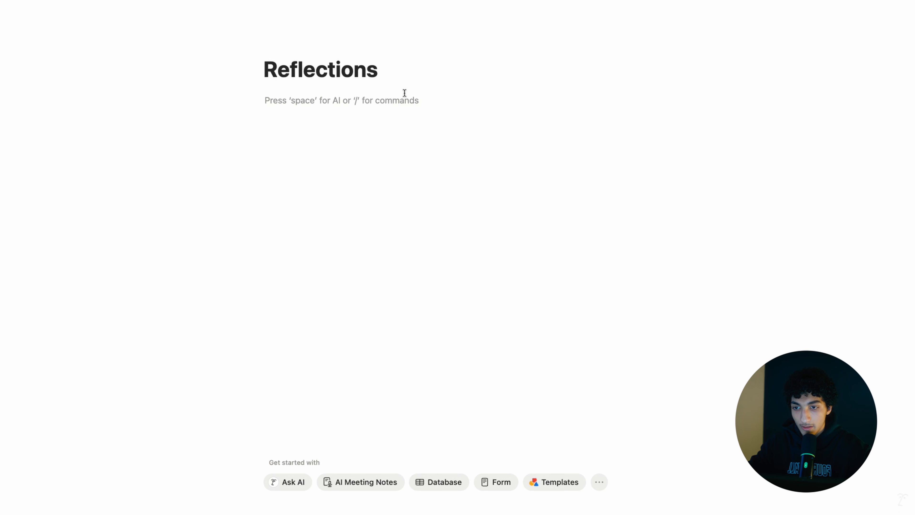
- Give the Reflections page a purple pen-with-lines icon and set it to full width
left_click(282, 43)
left_click(220, 102)
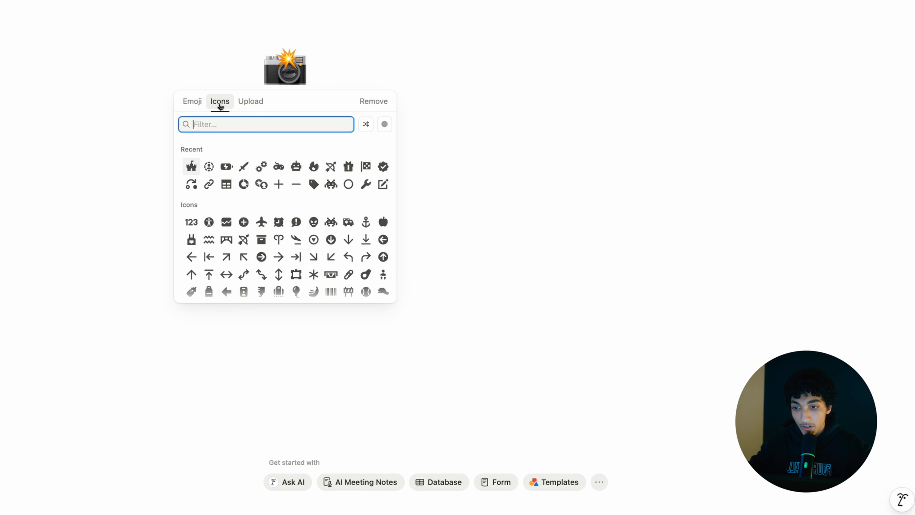
type("pen")
mouse_move(226, 151)
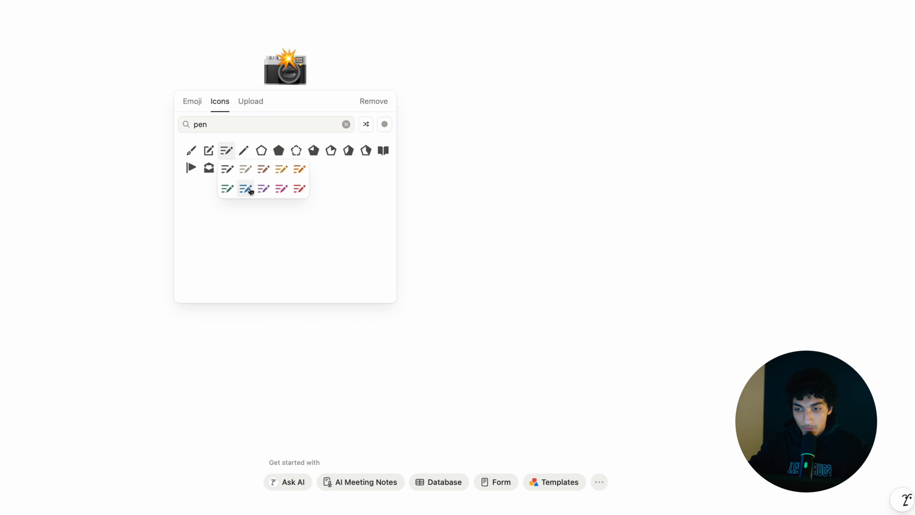
left_click(265, 189)
left_click(878, 22)
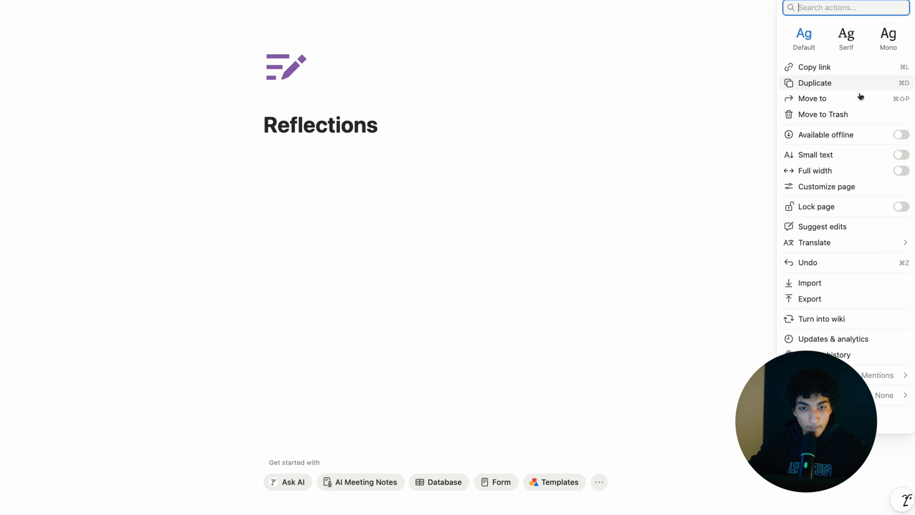
left_click(783, 173)
- Insert a table view database named Reflections - OGM 1 on the page and hide its title
left_click(213, 161)
key("Return")
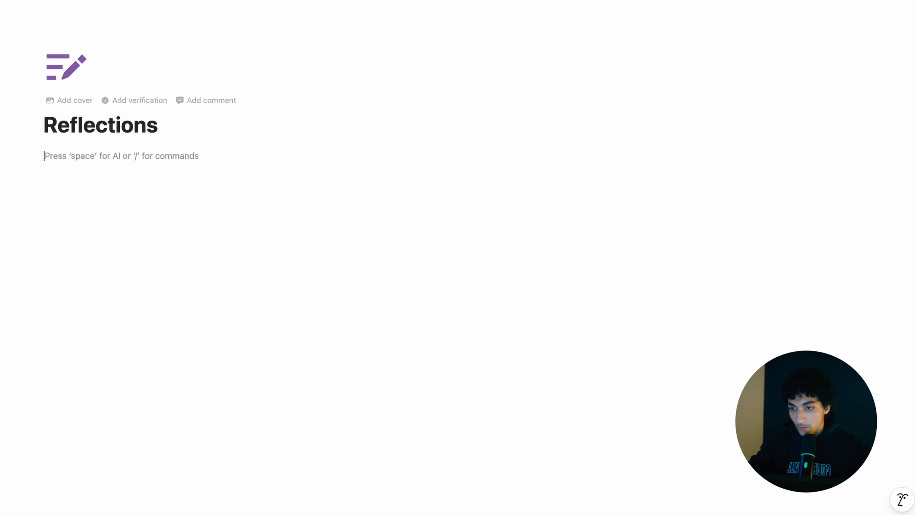
type("/table")
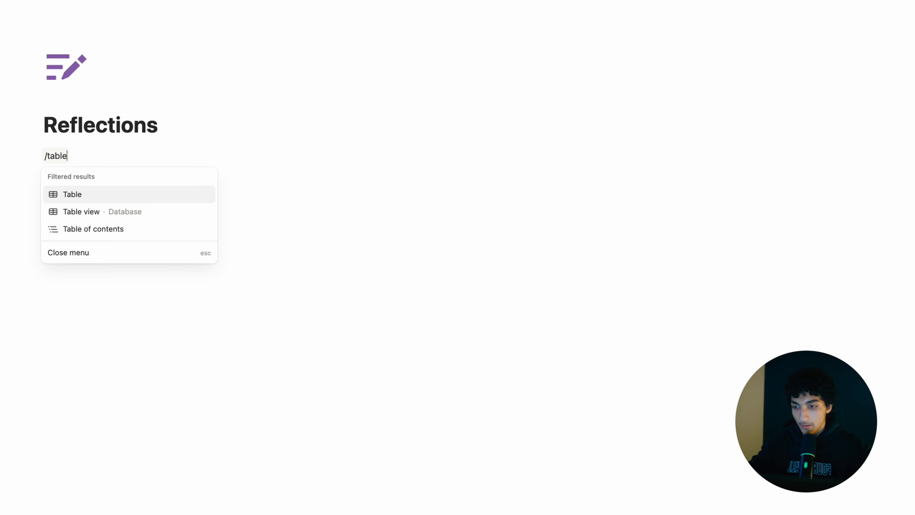
key("Down")
key("Return")
left_click(144, 103)
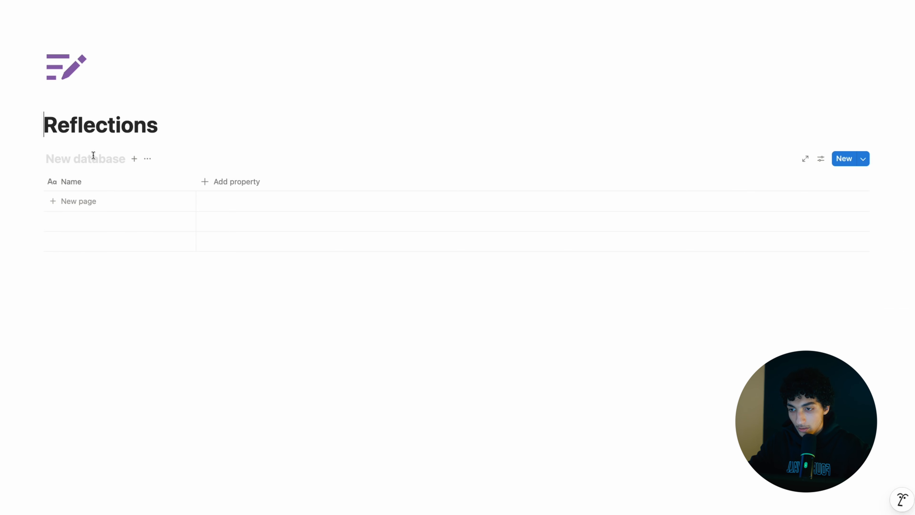
type("Reflections - OGM 1")
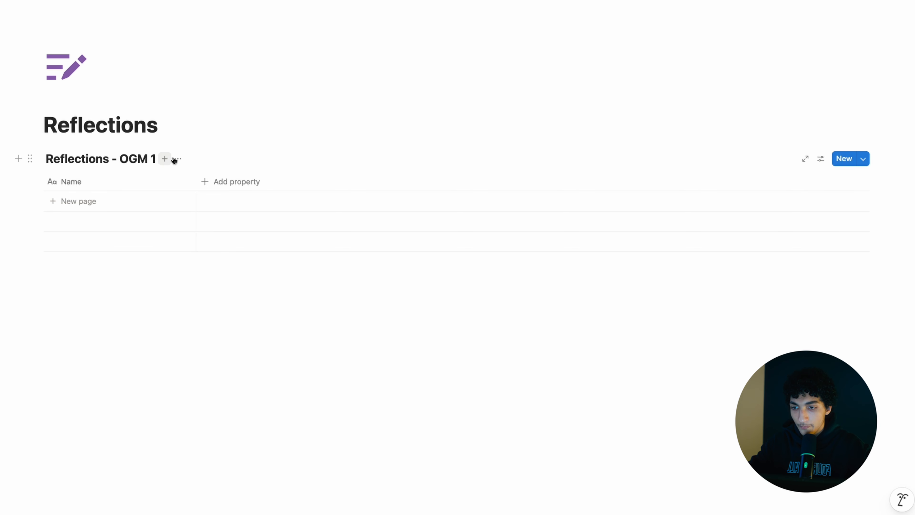
left_click(177, 158)
left_click(208, 280)
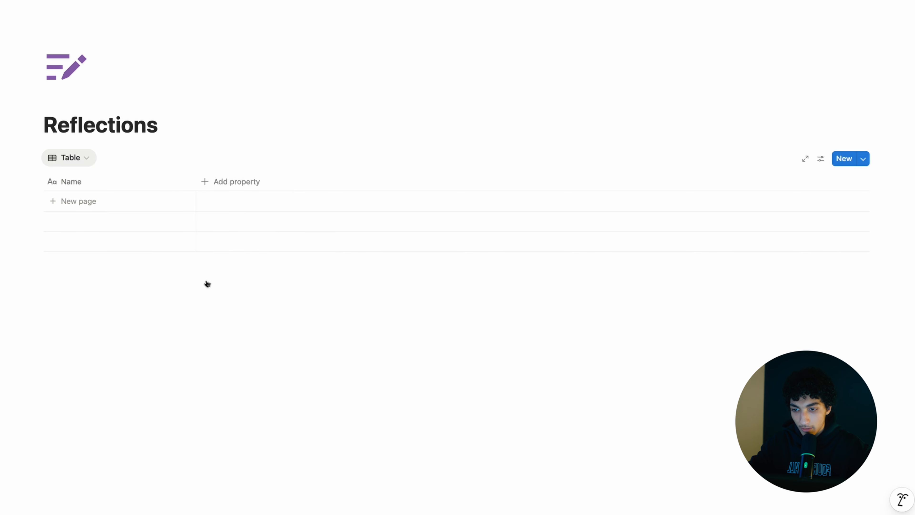
left_click(863, 158)
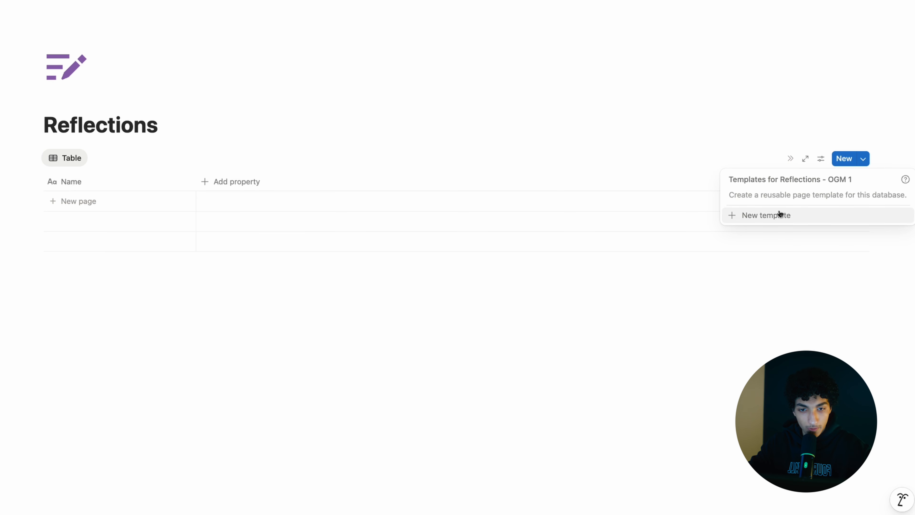
left_click(778, 215)
type("New Reflect")
key("super+BackSpace")
type("@to")
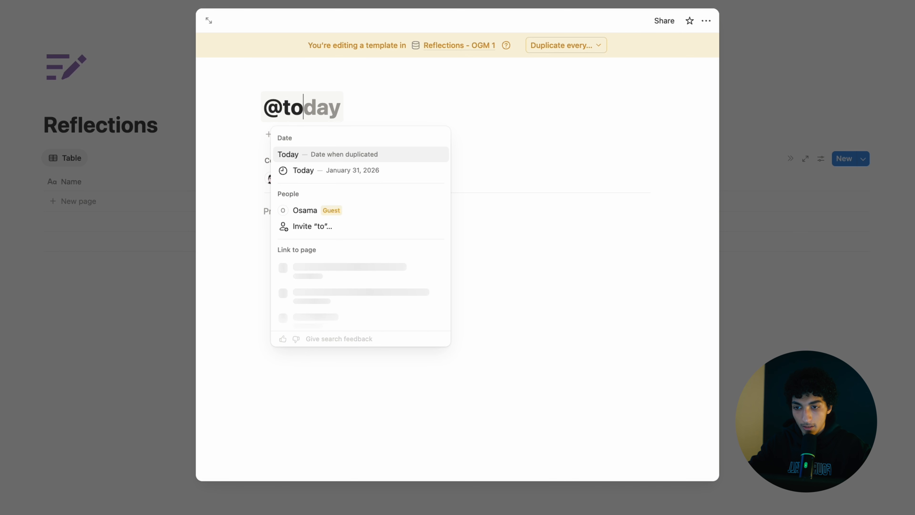
key("Return")
left_click(282, 78)
left_click(284, 130)
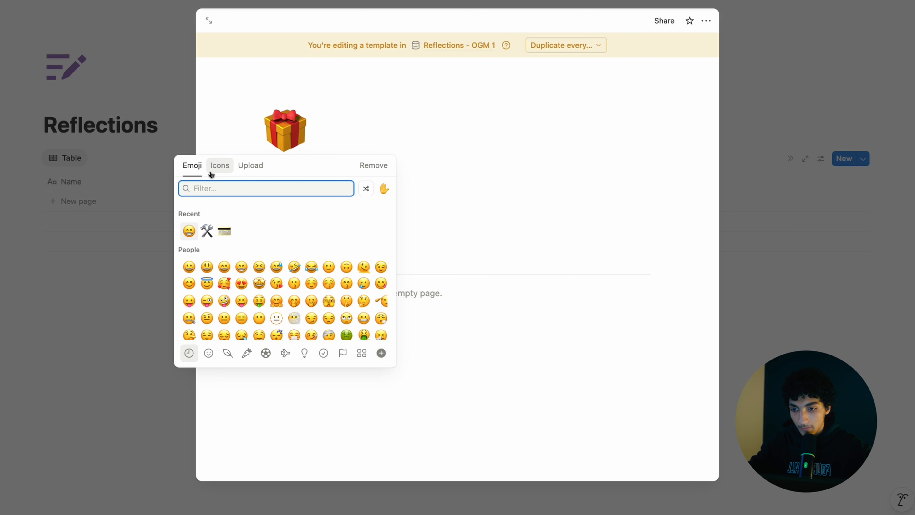
left_click(215, 166)
left_click(261, 267)
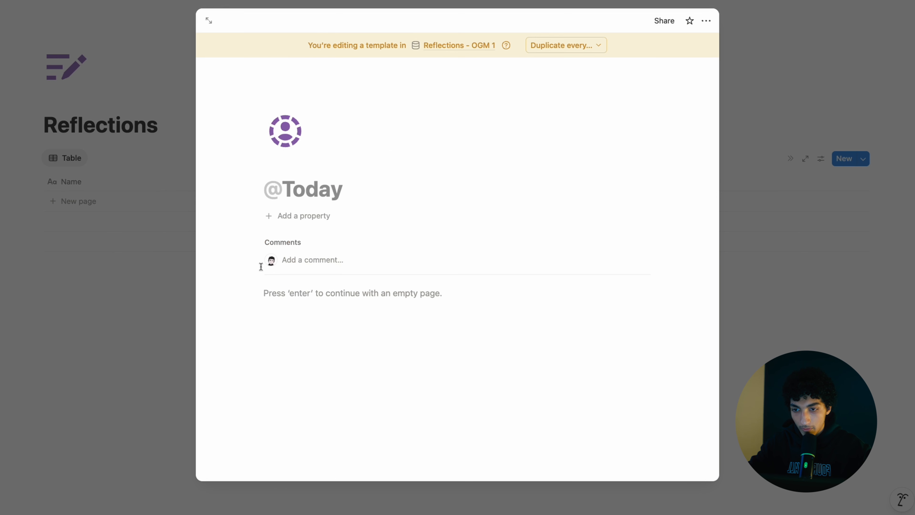
- Add a two-way relation property Player linked to Player - OGM 1, with Reflections as the related property name
left_click(307, 217)
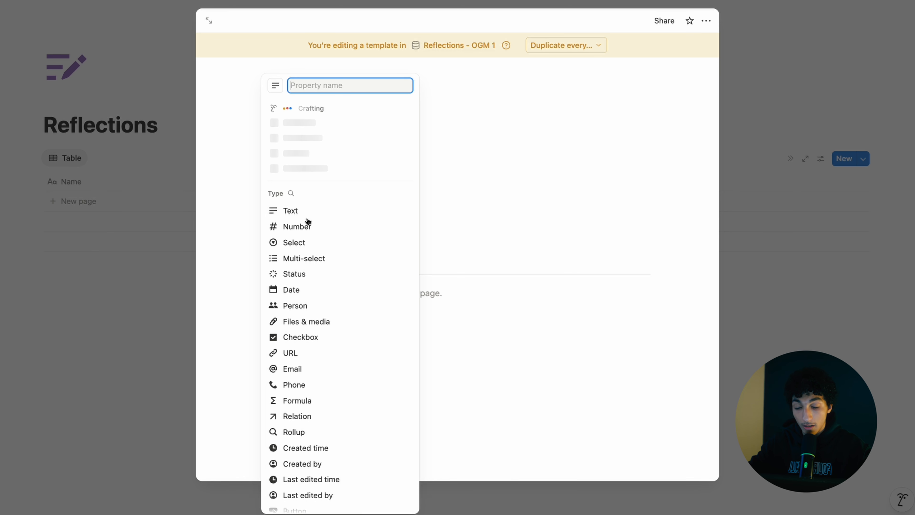
type("relation")
key("Return")
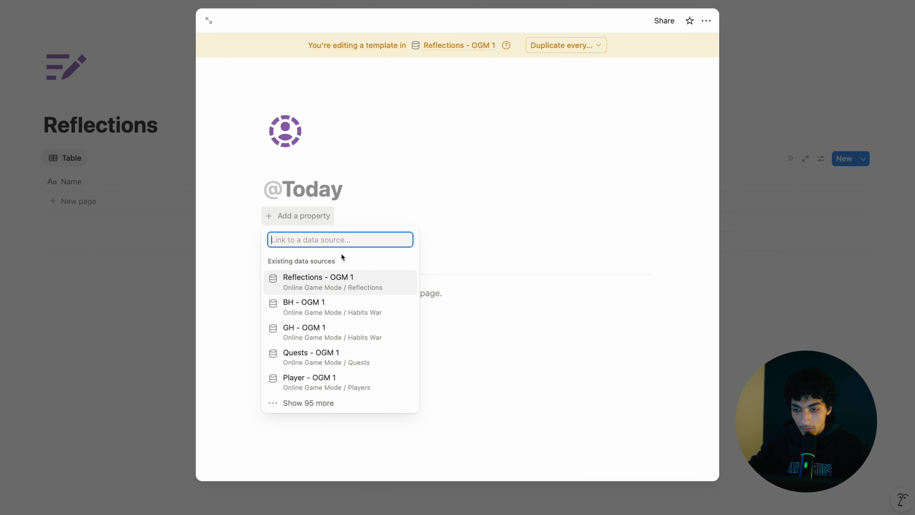
left_click(305, 380)
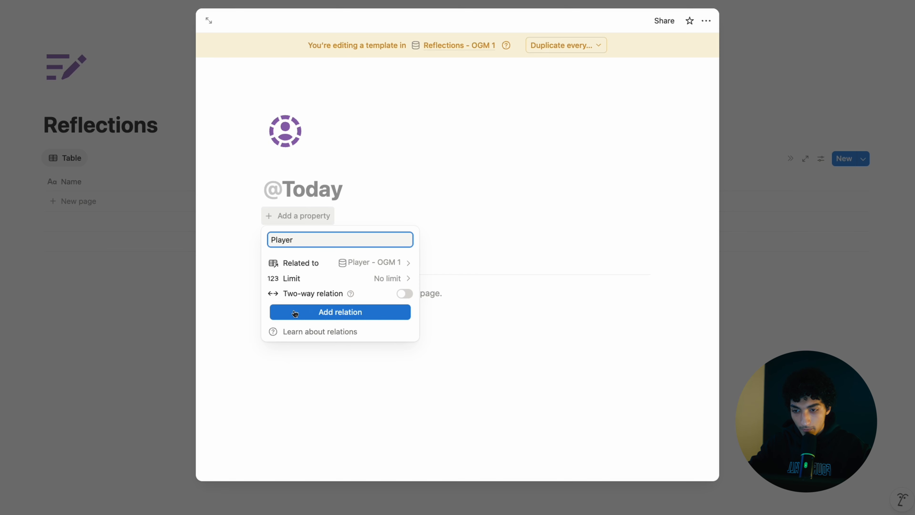
left_click(307, 293)
type("Reflections")
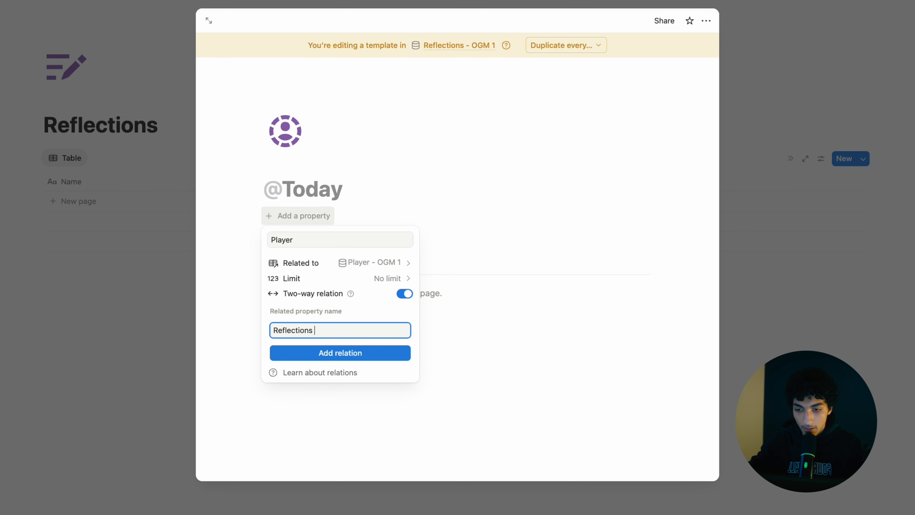
left_click(340, 353)
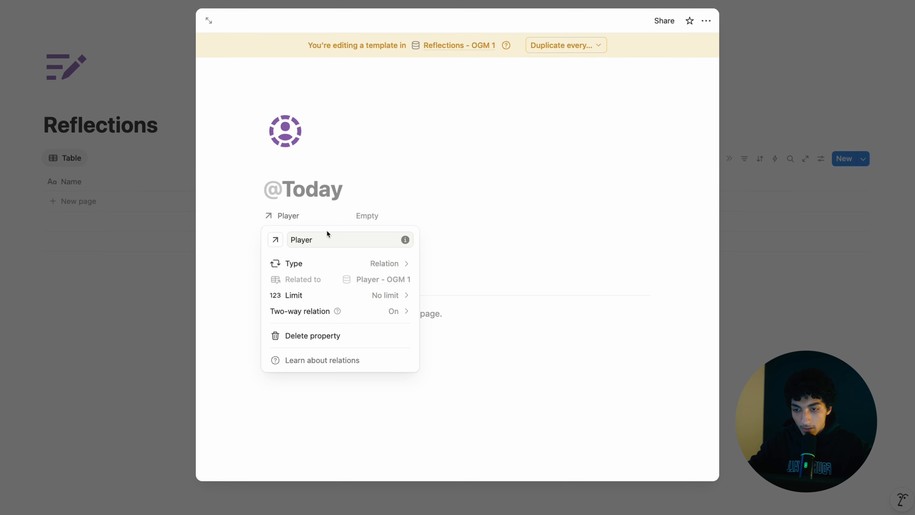
- Link the template's Player property to the first player with the purple icon and close the template
left_click(372, 226)
left_click(382, 218)
left_click(384, 272)
left_click(310, 253)
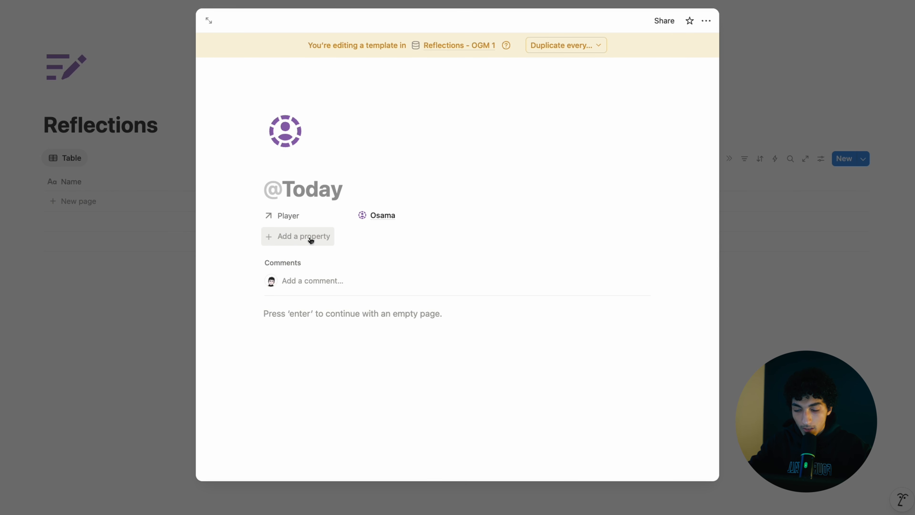
left_click(122, 117)
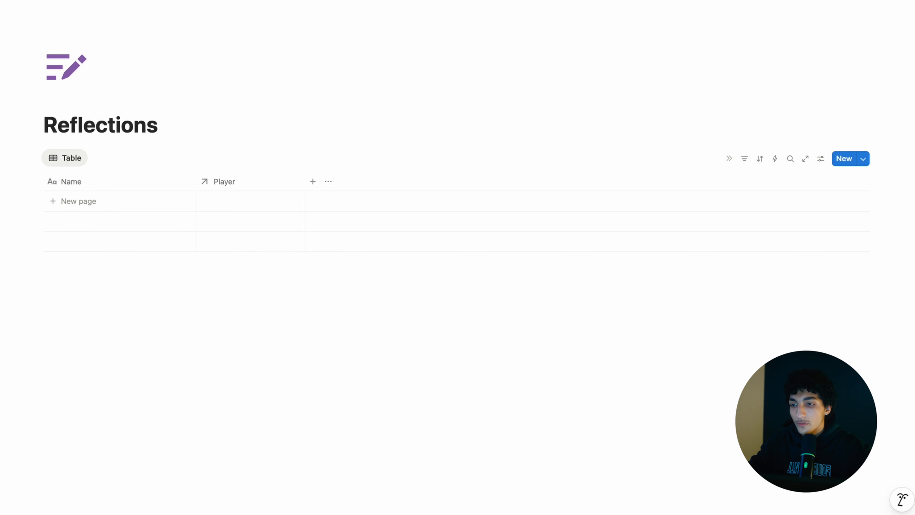
- Open the GH database from Habits War as a full page and bring up its sharing settings
key("super+bracketleft")
left_click(133, 207)
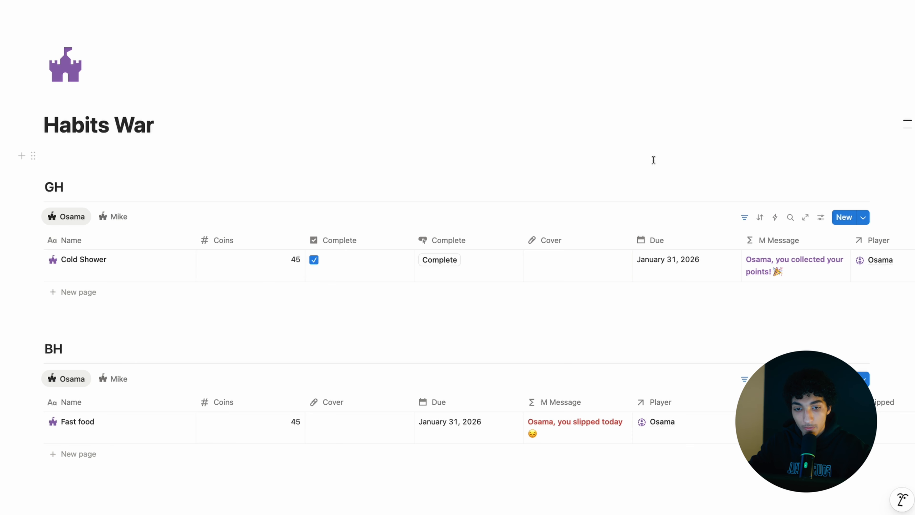
left_click(806, 217)
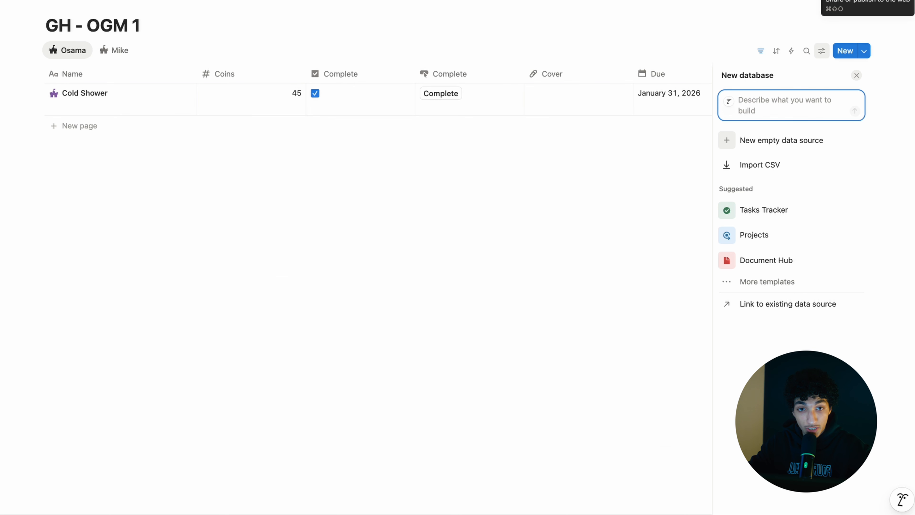
left_click(868, 1)
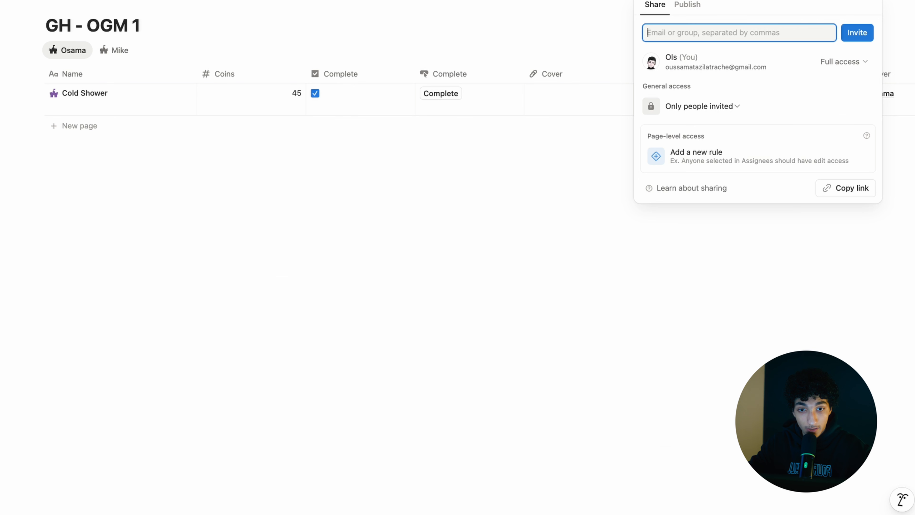
- Invite both guest players to the GH database with Can edit access and skip upgrading them to members
left_click(725, 37)
left_click(713, 109)
left_click(675, 143)
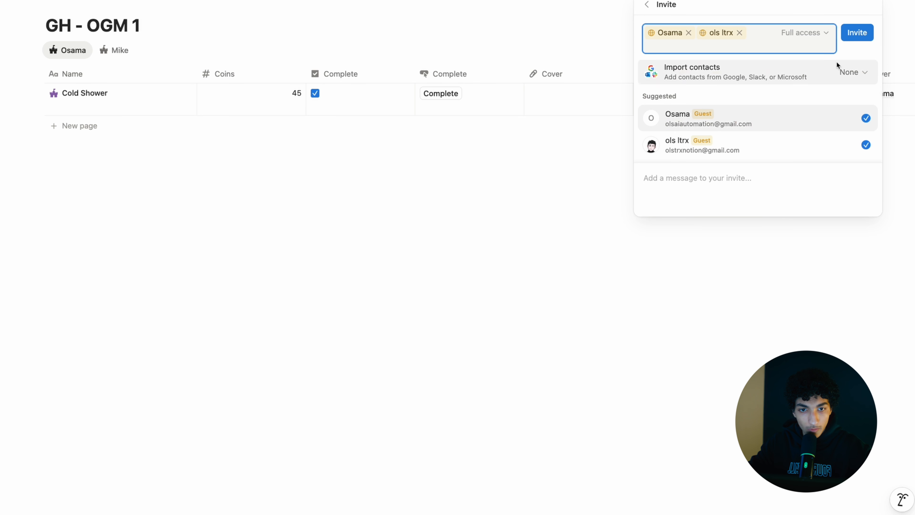
left_click(805, 32)
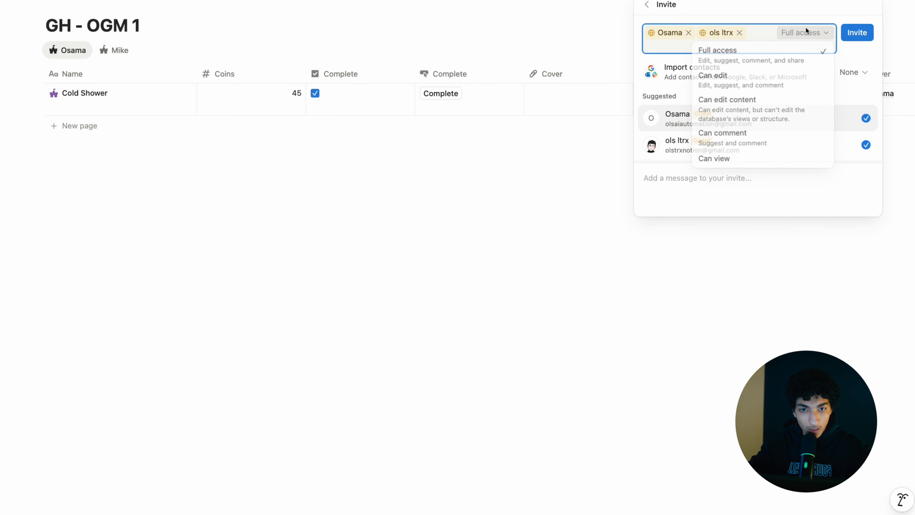
left_click(771, 78)
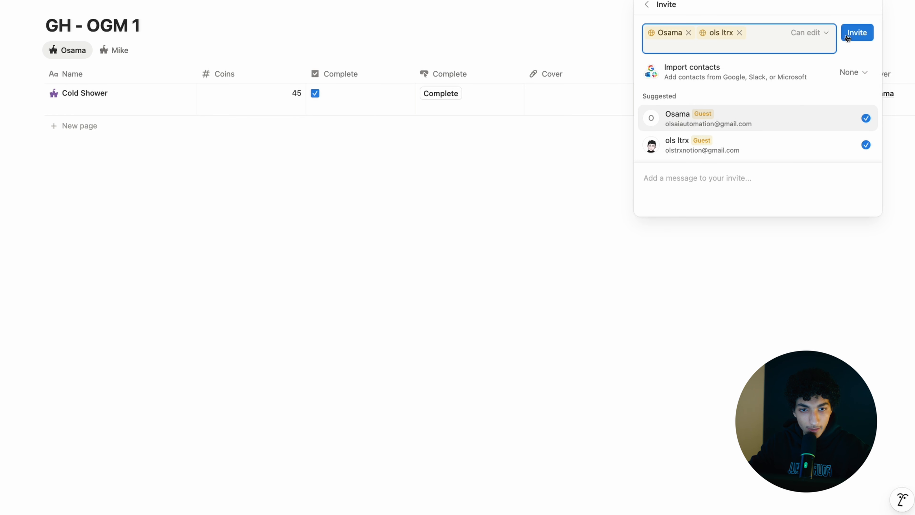
left_click(857, 33)
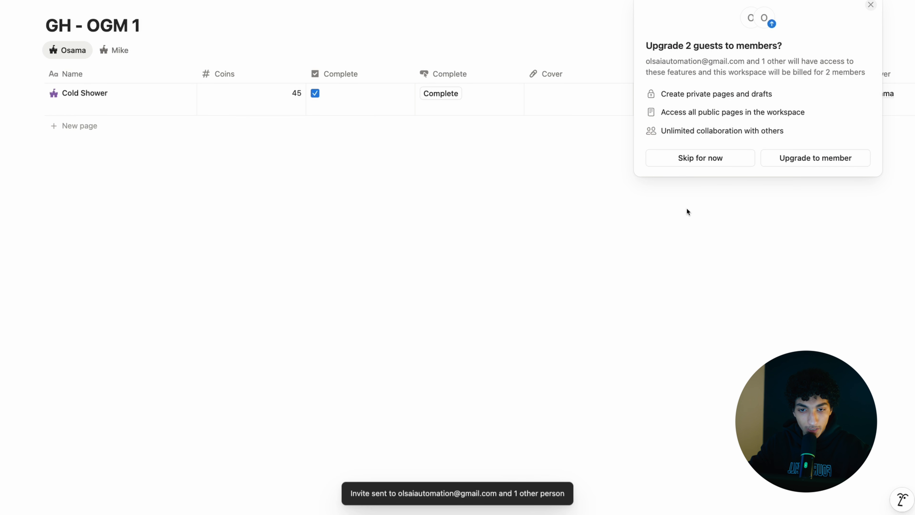
left_click(716, 163)
- Create a page-level access rule on GH giving Can edit access through the person property
left_click(677, 215)
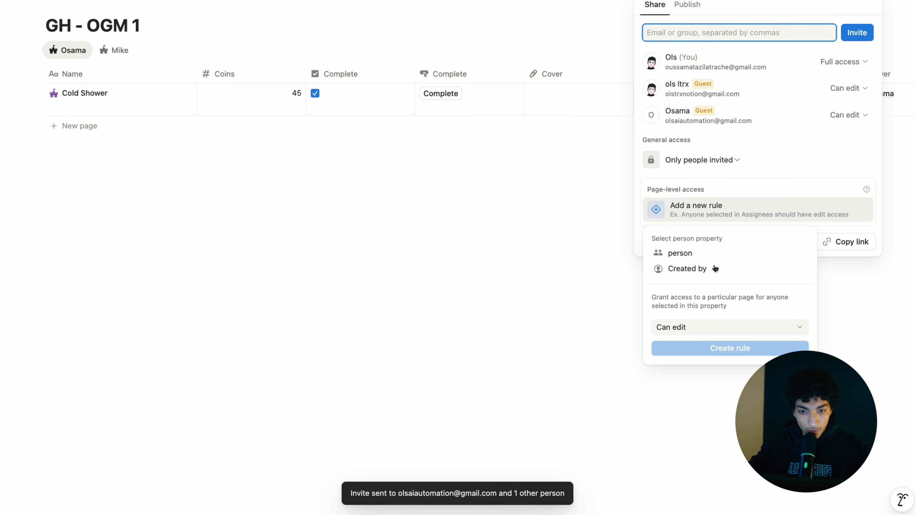
left_click(699, 253)
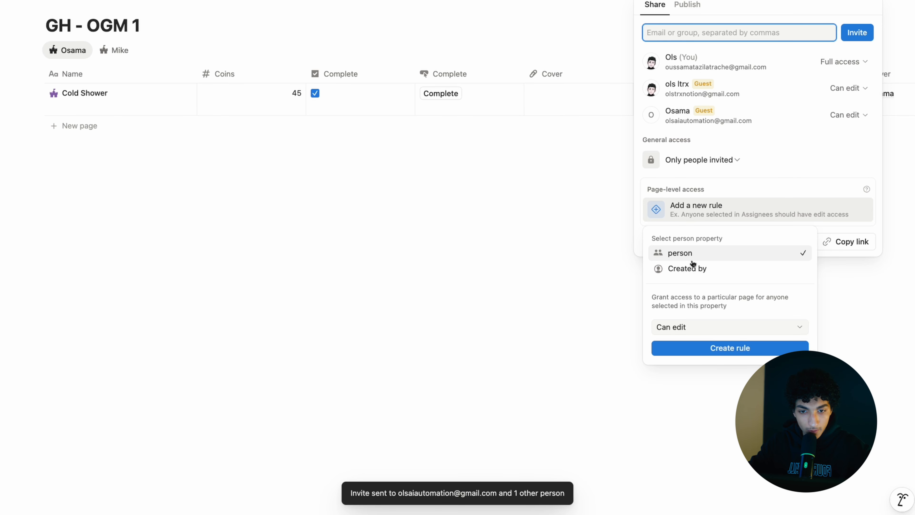
left_click(708, 348)
left_click(526, 211)
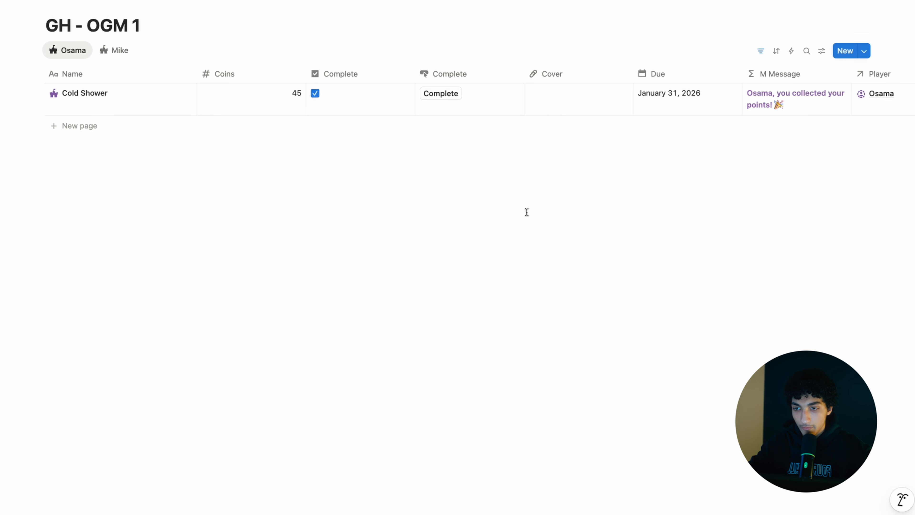
- Return to Habits War, open the BH database as a full page and bring up its sharing settings
key("super+[")
scroll(343, 203, "down", 3)
left_click(802, 266)
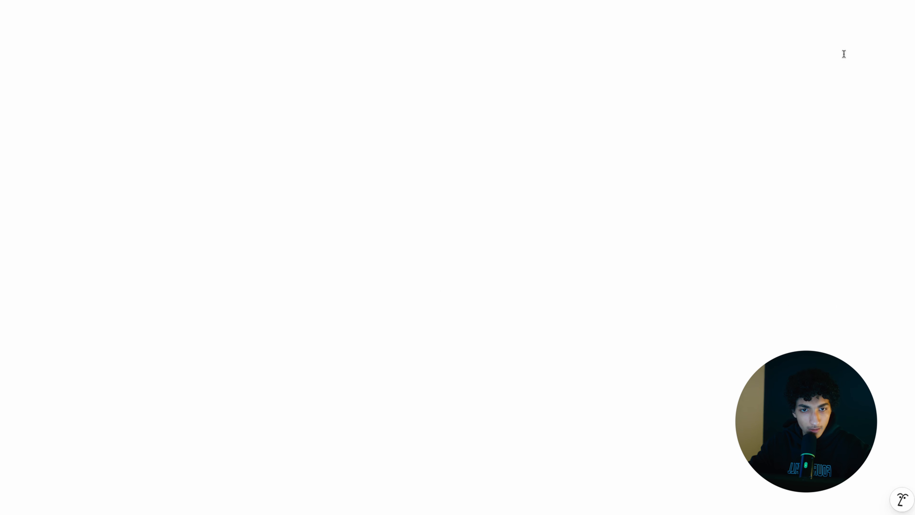
left_click(842, 1)
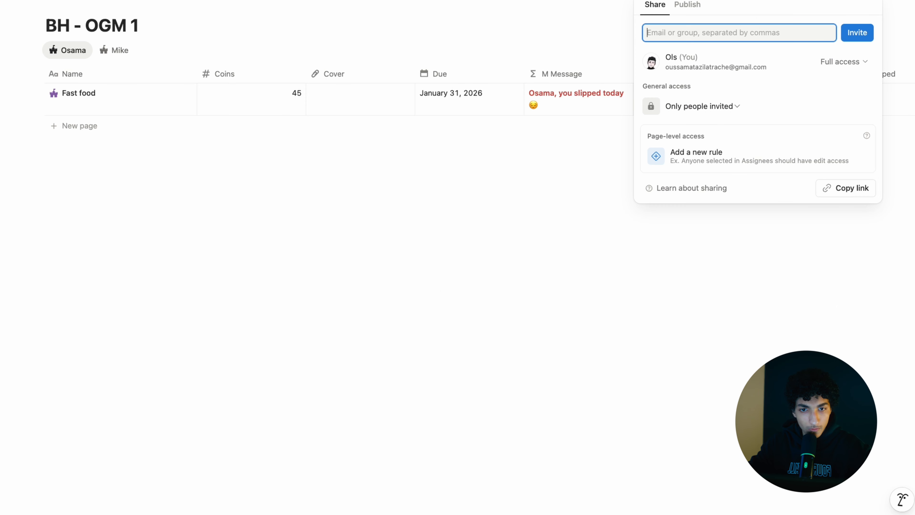
- Invite both guest players to the BH database with Can edit access and skip the member upgrade
left_click(718, 33)
left_click(686, 100)
left_click(677, 143)
left_click(815, 33)
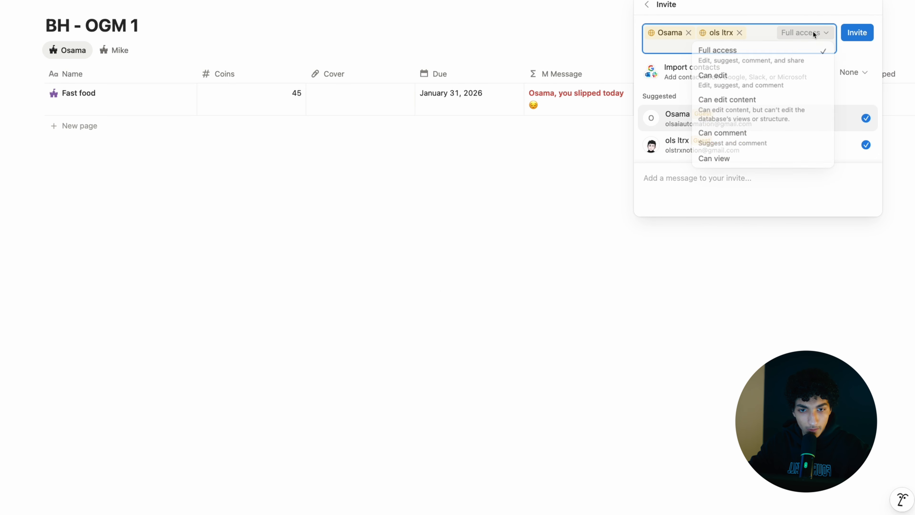
left_click(783, 78)
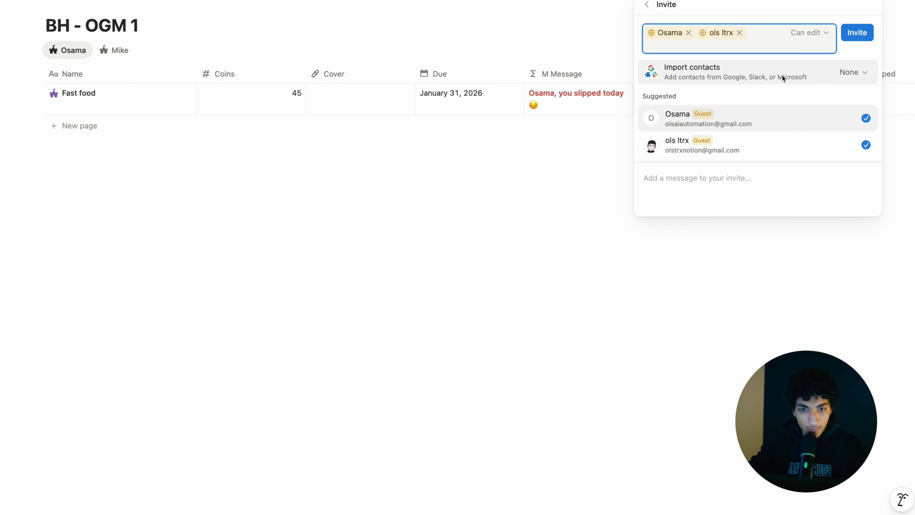
left_click(857, 32)
left_click(683, 209)
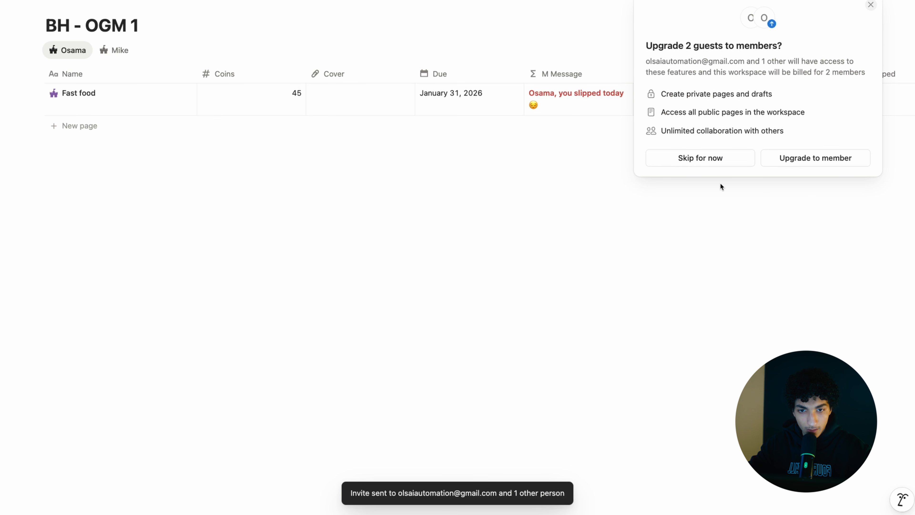
left_click(699, 162)
- Create a page-level access rule on BH giving Can edit access through the person property
left_click(694, 202)
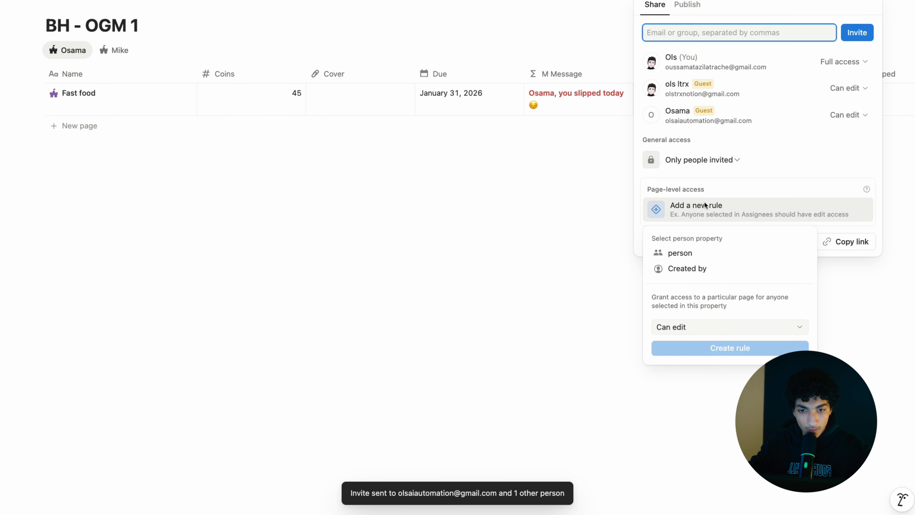
left_click(697, 253)
left_click(700, 355)
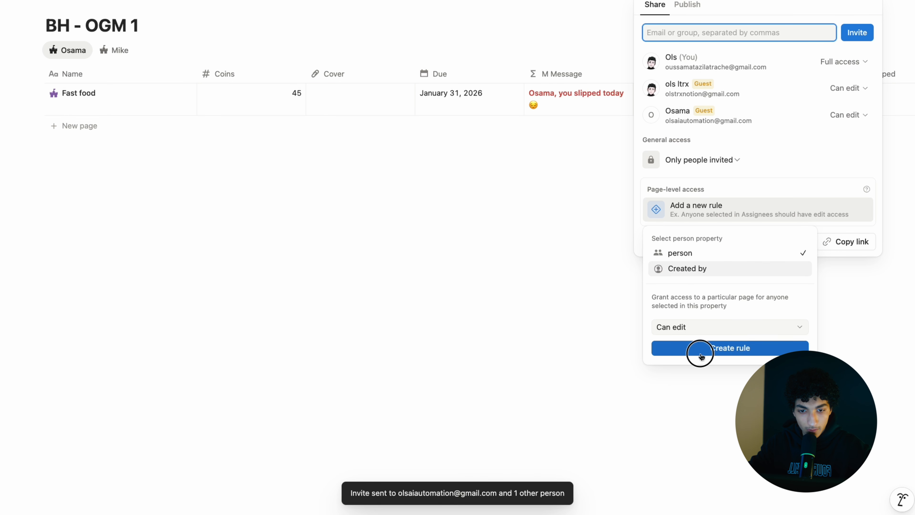
left_click(501, 308)
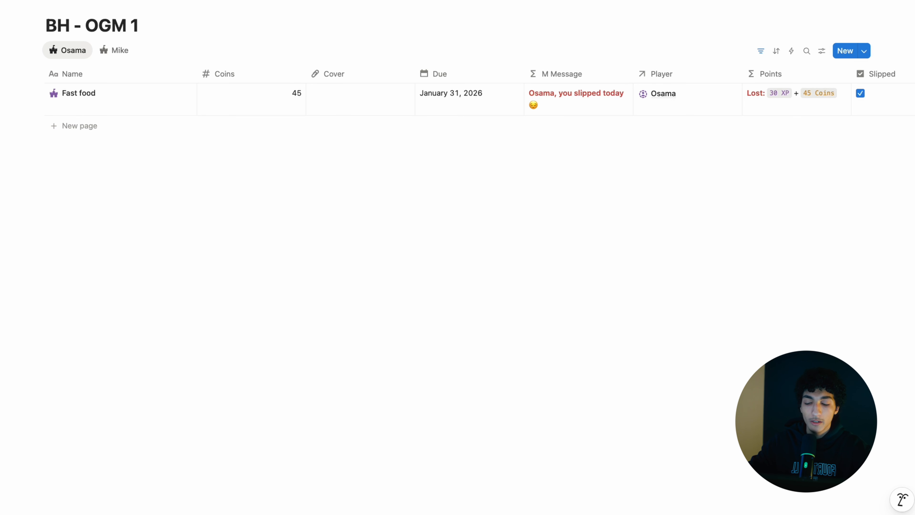
key("super+[")
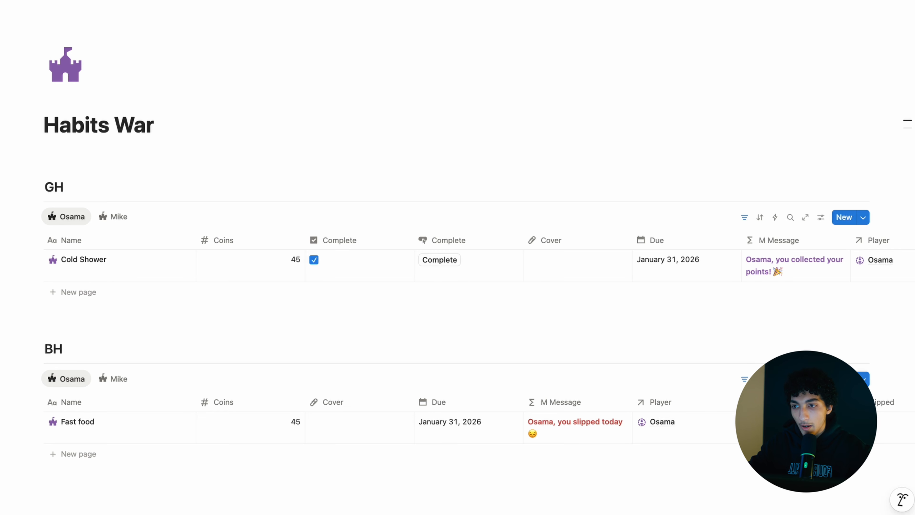
left_click(152, 2)
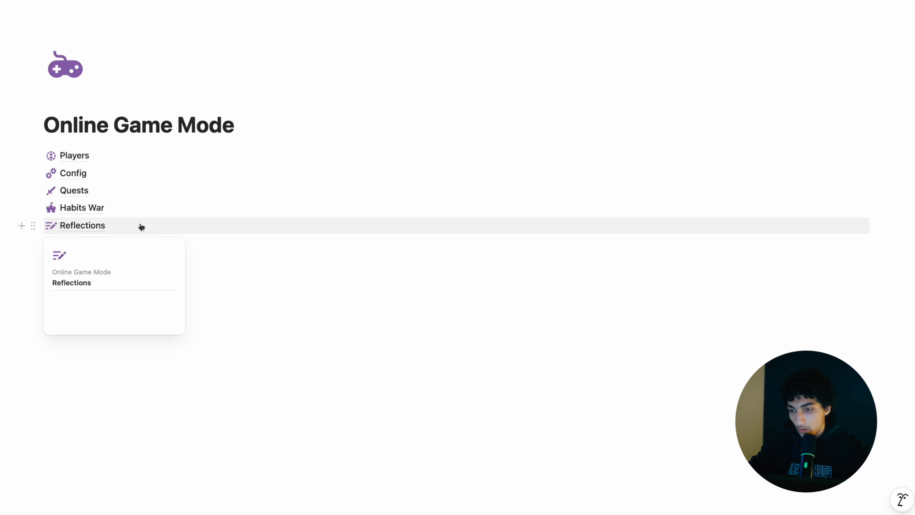
left_click(142, 226)
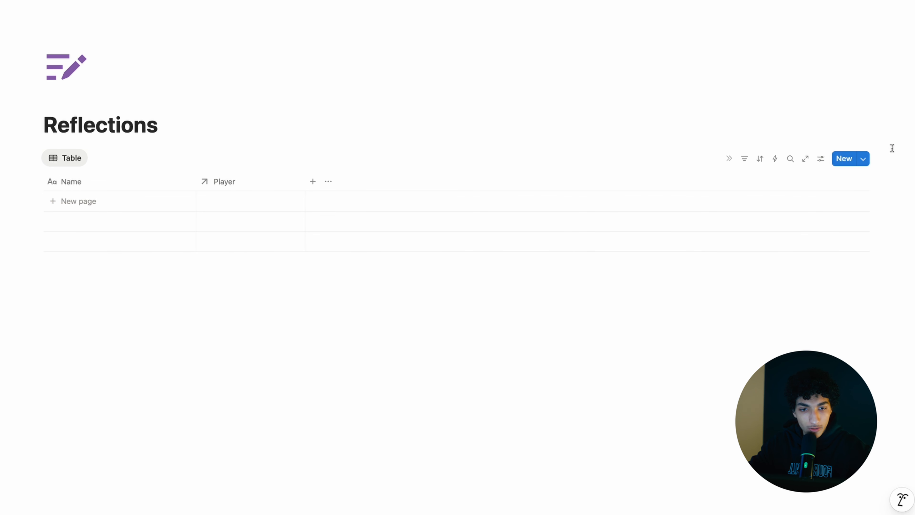
left_click(870, 163)
left_click(905, 197)
left_click(810, 218)
left_click(502, 254)
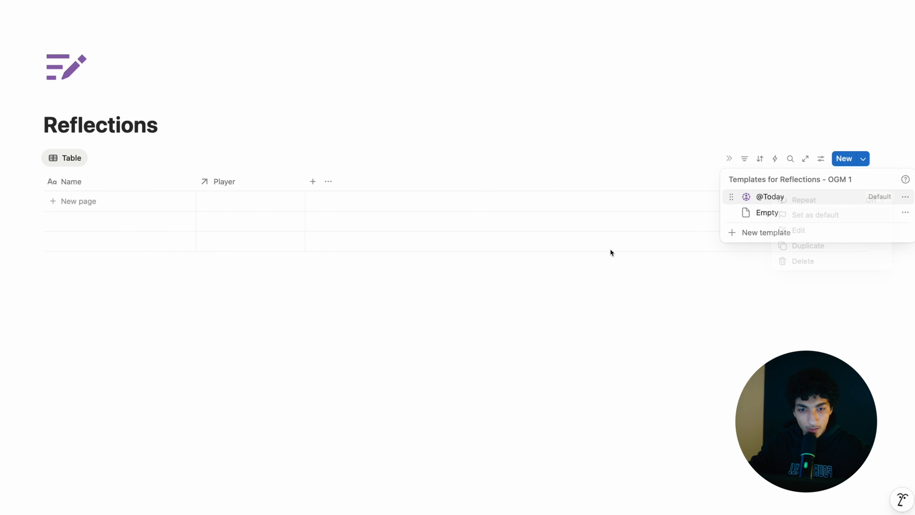
left_click(903, 197)
left_click(795, 231)
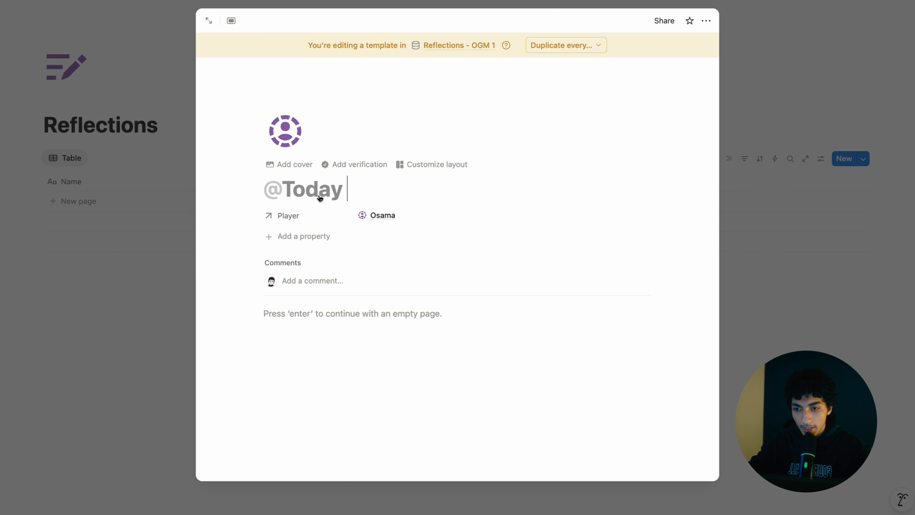
left_click(315, 236)
type("person")
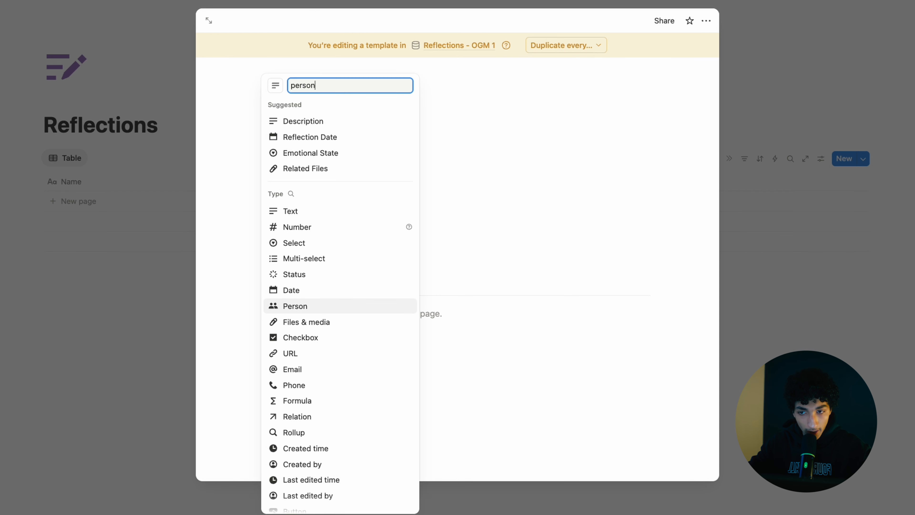
key("Return")
key("Escape")
- Add a checkbox property to the template and name it Log
left_click(306, 256)
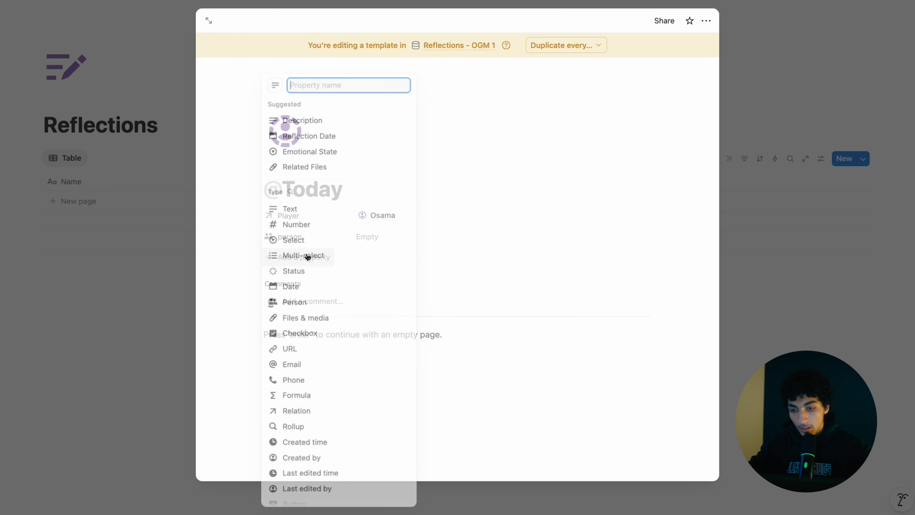
type("checkbox")
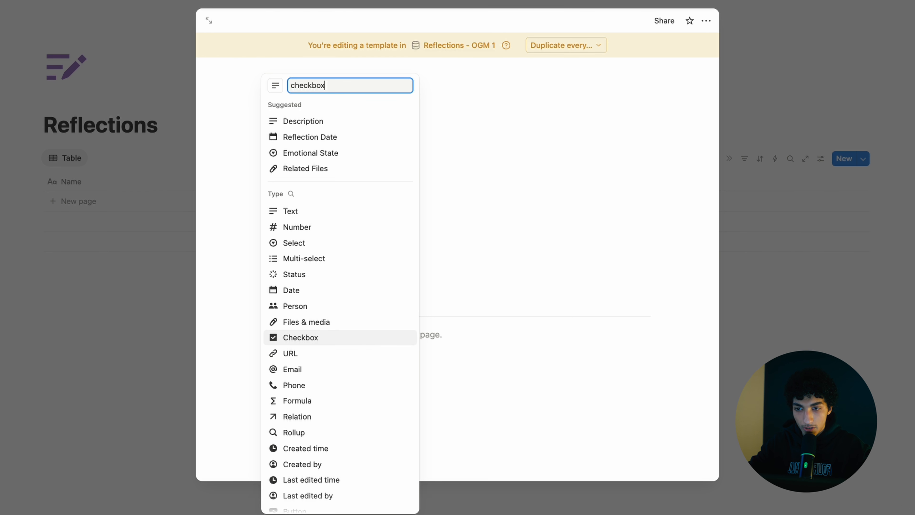
key("Return")
type("Lo")
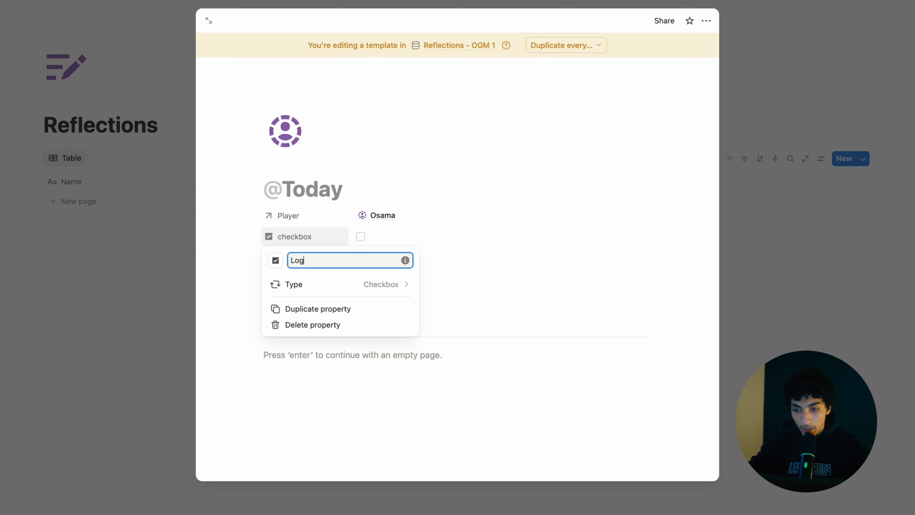
type("g")
key("Return")
left_click_drag(311, 215, 308, 257)
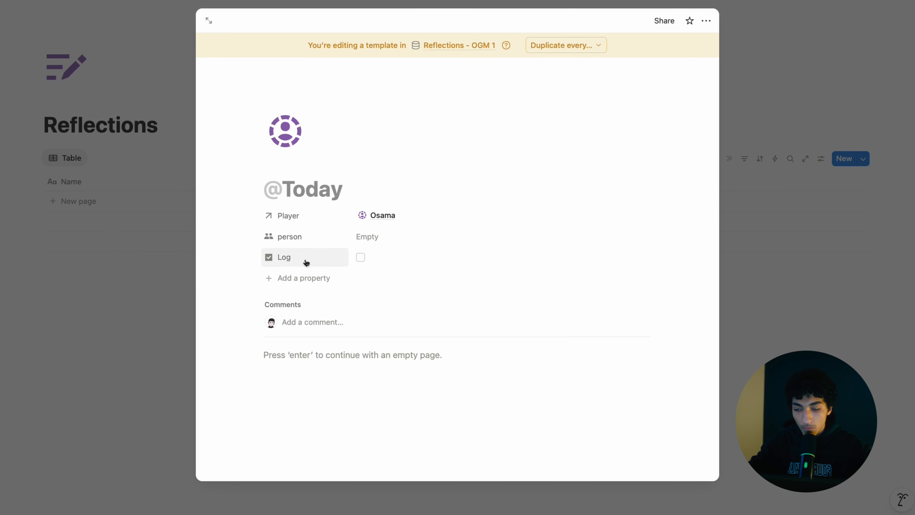
- Add the heading Write Your Journal with a divider below it to the template's body
key("Return")
type("### W")
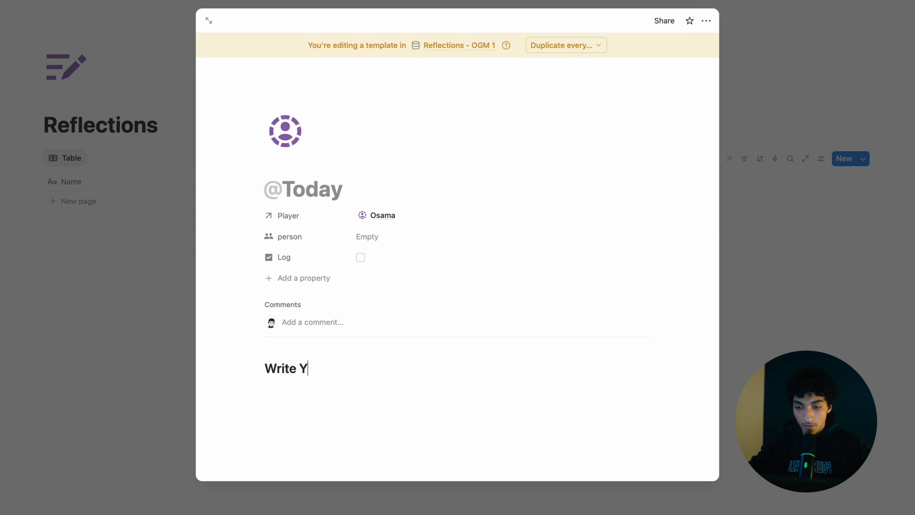
type("rite Your Journal")
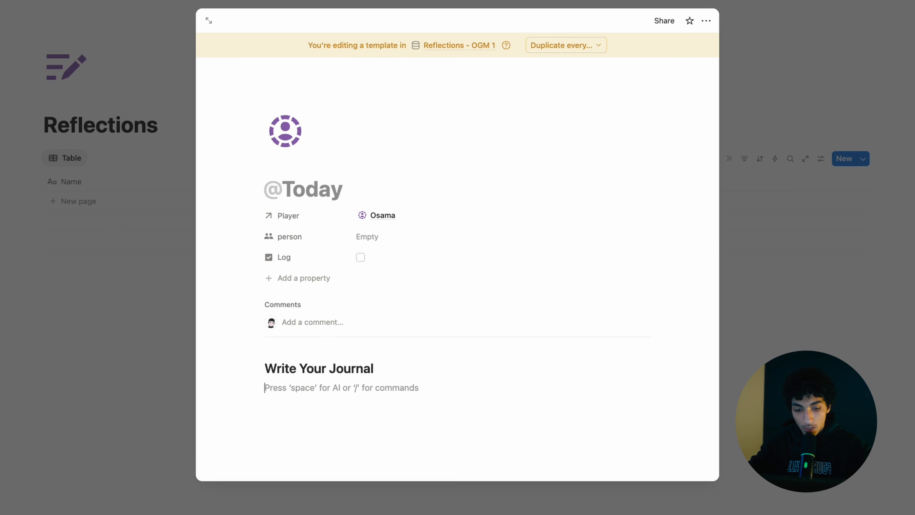
key("Return")
type("---")
left_click(400, 260)
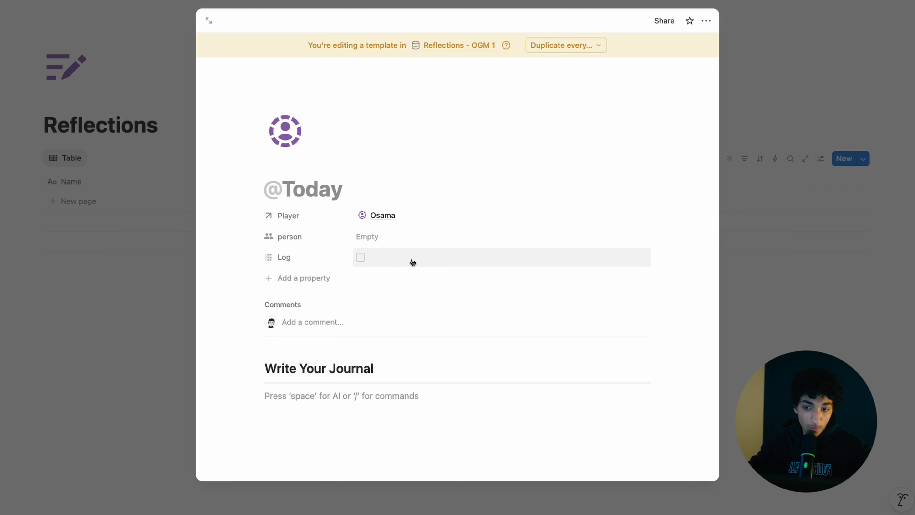
- Add a two-way relation property Points Setting linked to the Points Setting - OGM 1 database
left_click(324, 275)
type("relation")
key("Return")
type("points setting")
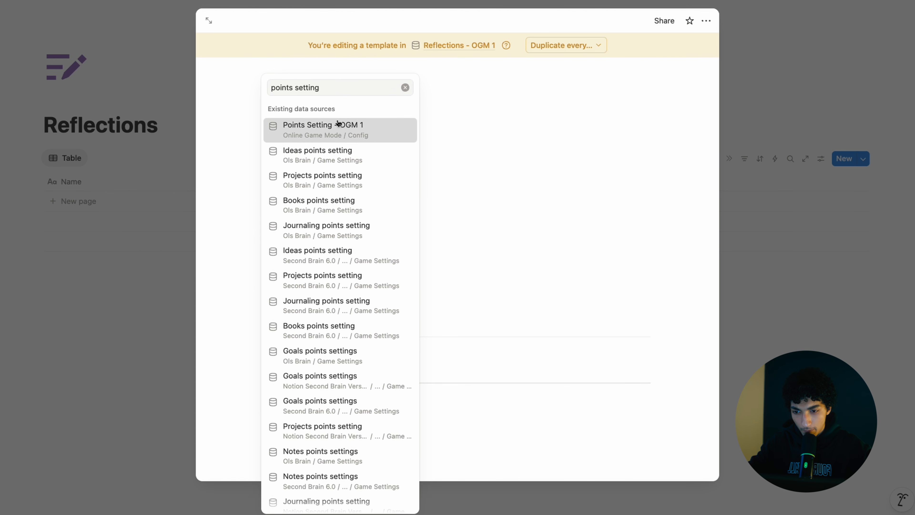
left_click(309, 124)
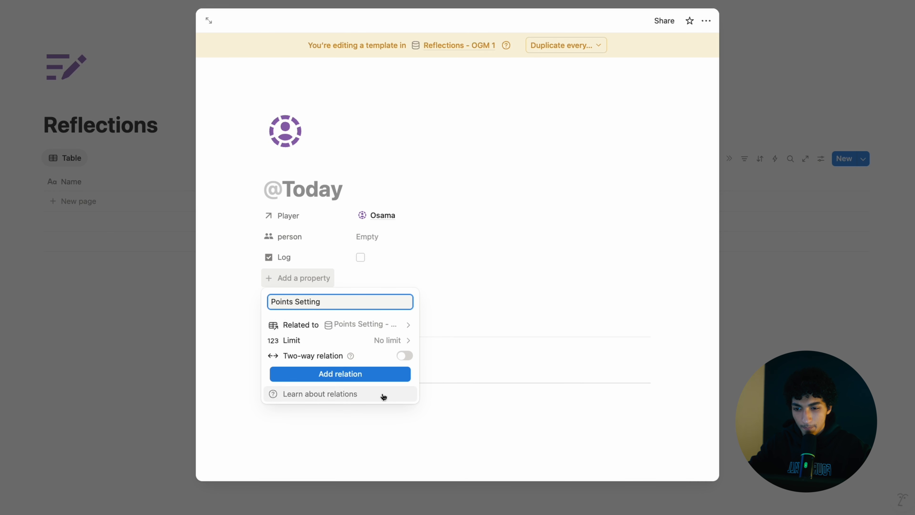
left_click(369, 357)
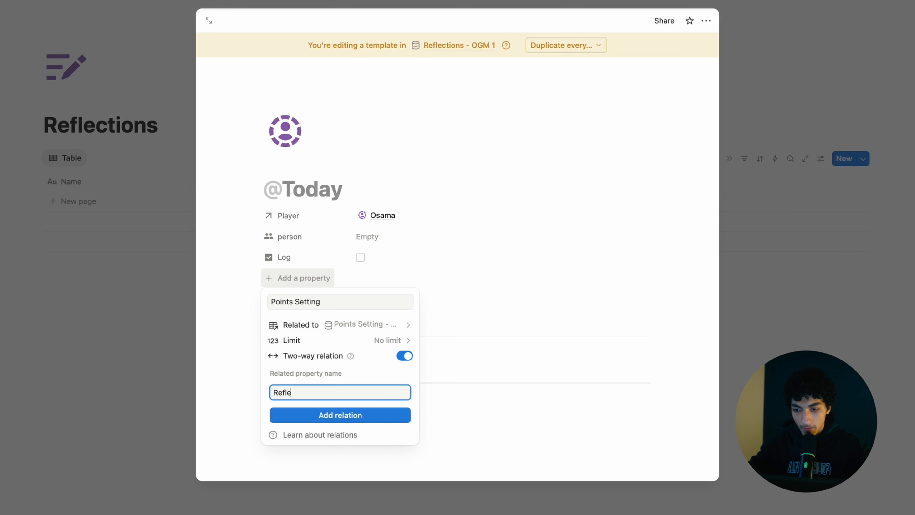
left_click(320, 414)
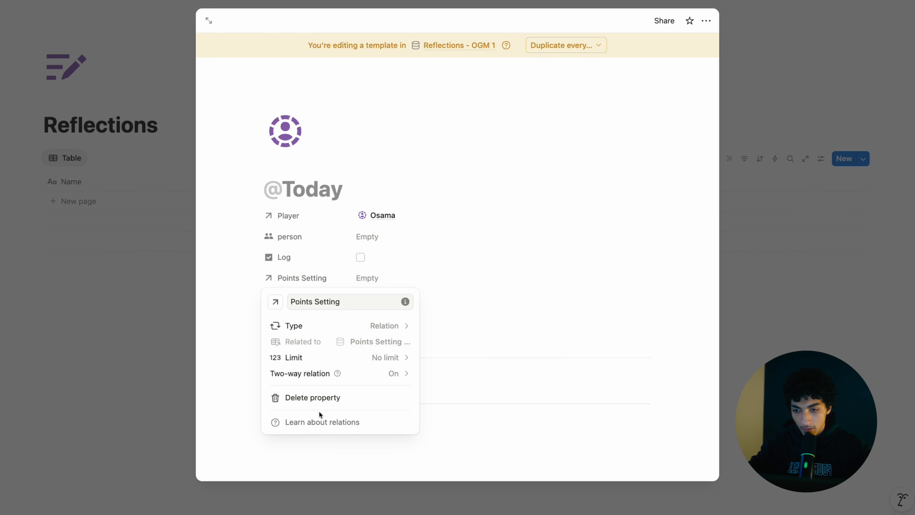
- Bring up the pages that can be linked in the template's Points Setting property
left_click(390, 272)
left_click(387, 278)
left_click(410, 277)
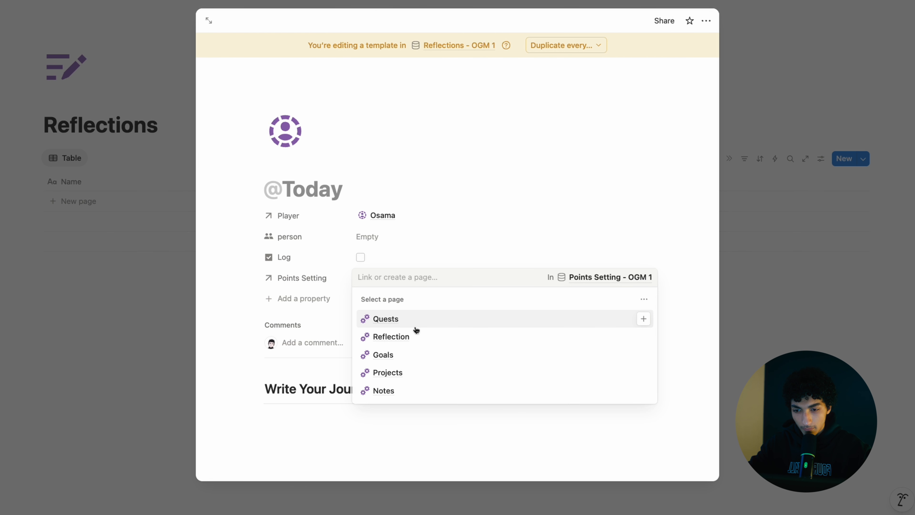
- Link the template's Points Setting relation to Reflection and add a rollup property named XP
left_click(422, 335)
left_click(285, 301)
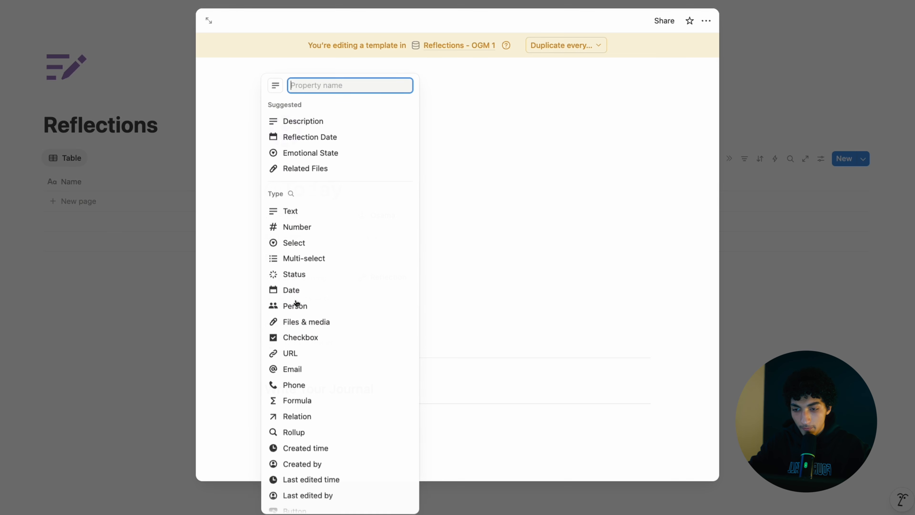
type("rollup")
key("Return")
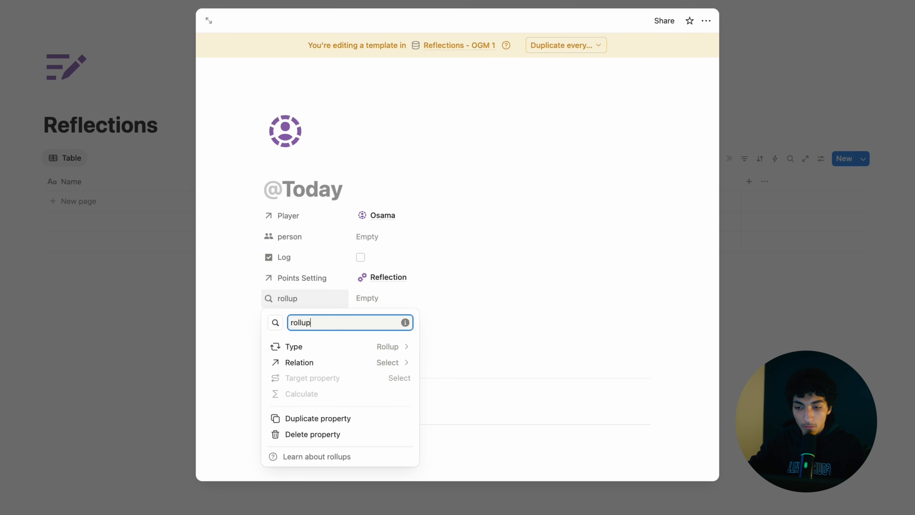
left_click(274, 322)
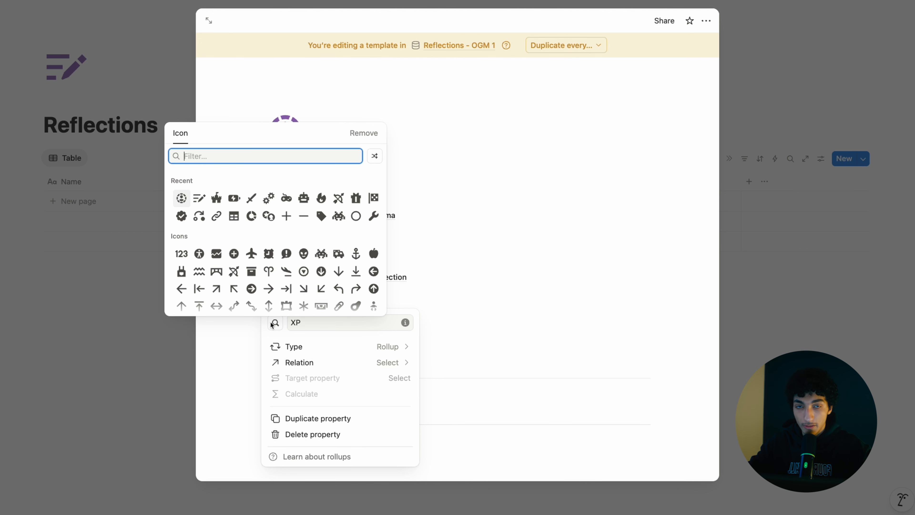
left_click(460, 289)
- Configure the XP rollup to use the Points Setting relation, its XP property and the Sum calculation
left_click(389, 302)
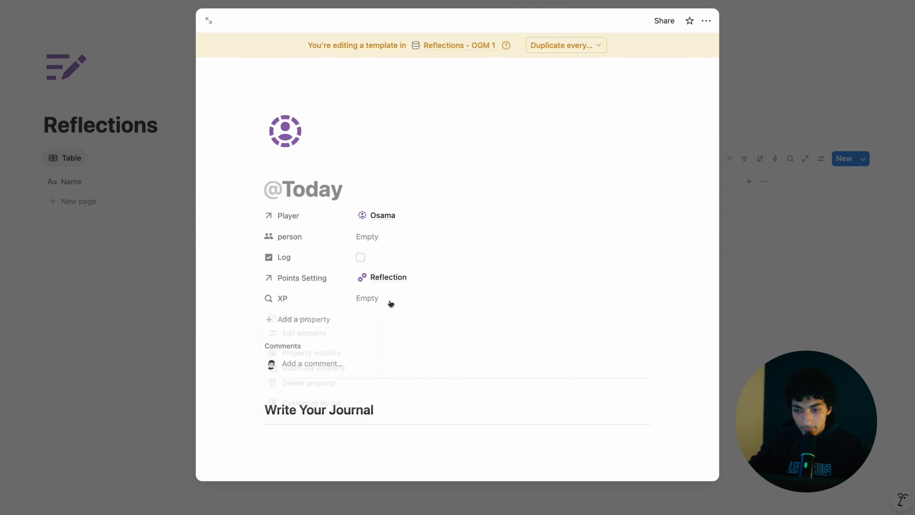
left_click(390, 303)
left_click(402, 316)
left_click(427, 353)
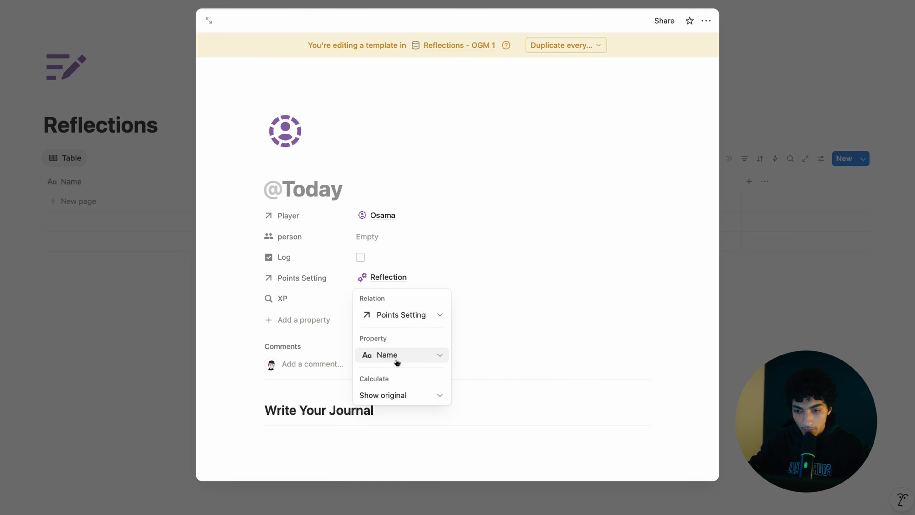
left_click(432, 357)
left_click(388, 477)
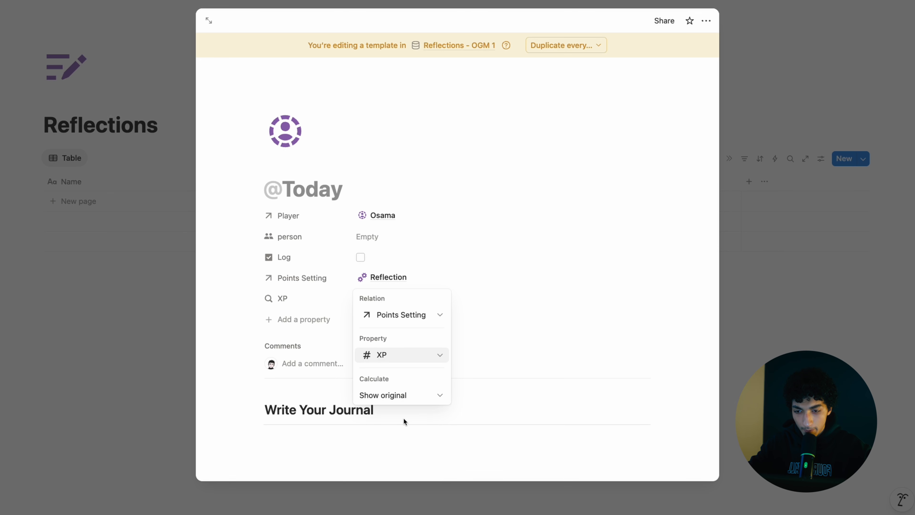
left_click(409, 396)
mouse_move(404, 477)
left_click(504, 427)
left_click(553, 342)
- Duplicate the XP rollup property and rename the copy as Coins
left_click(307, 307)
left_click(307, 305)
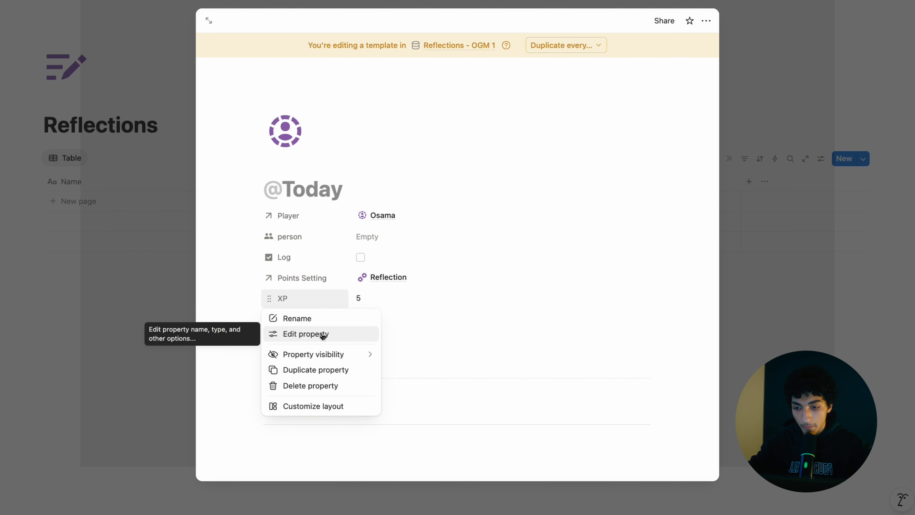
left_click(312, 370)
left_click(328, 316)
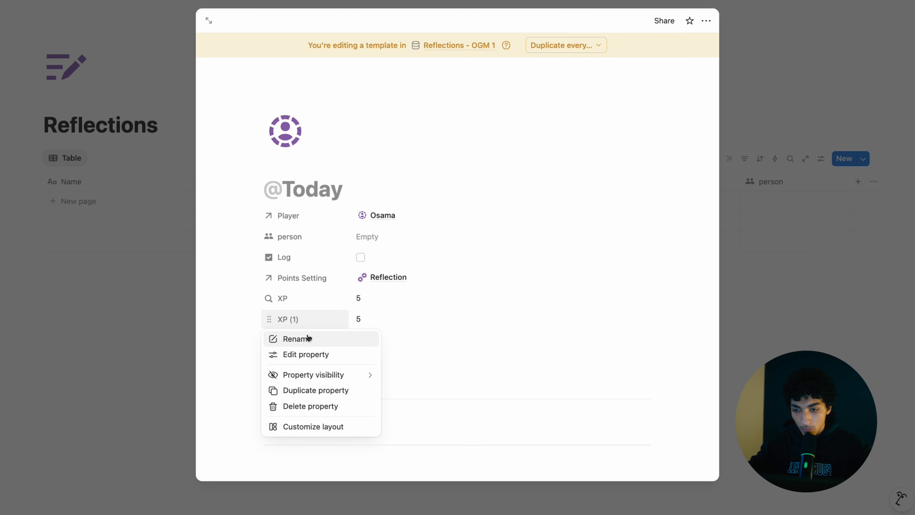
left_click(300, 337)
key("BackSpace")
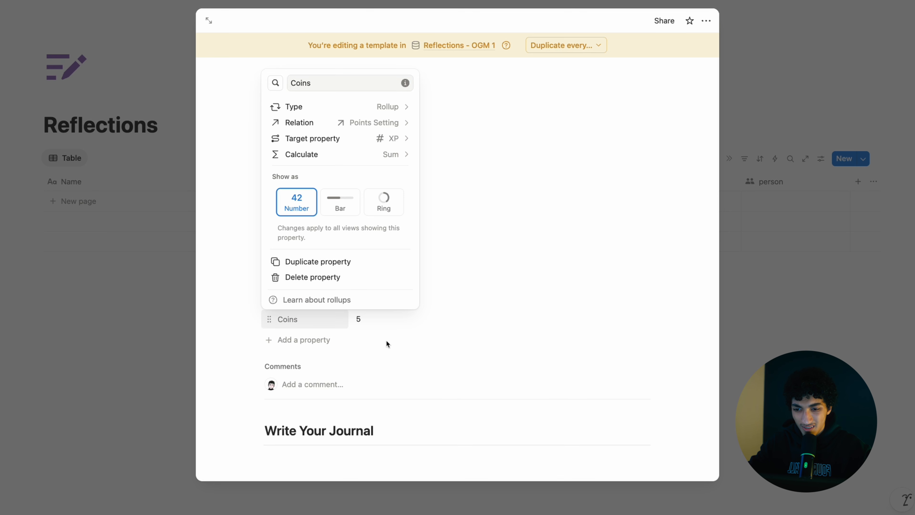
left_click(386, 340)
- Set the Coins rollup to take the Coins property from Points Setting and calculate its Sum
left_click(387, 314)
left_click(390, 370)
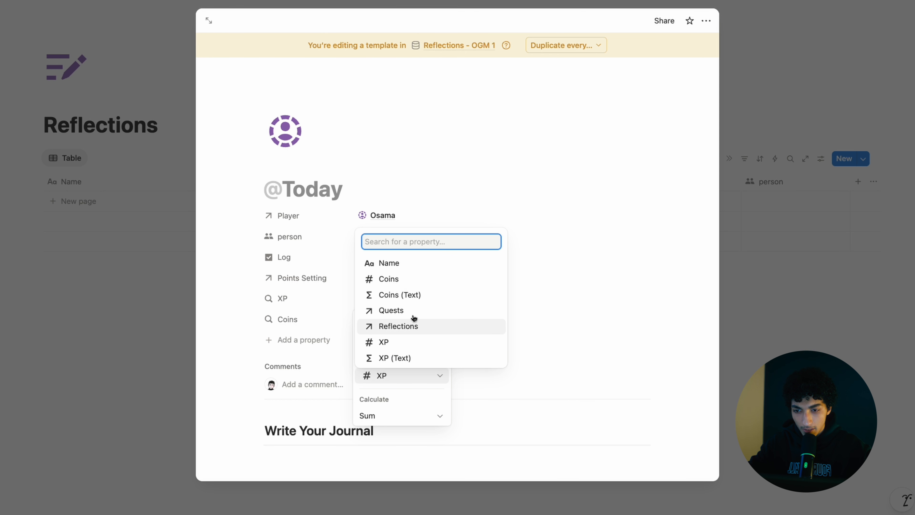
left_click(434, 280)
left_click(399, 416)
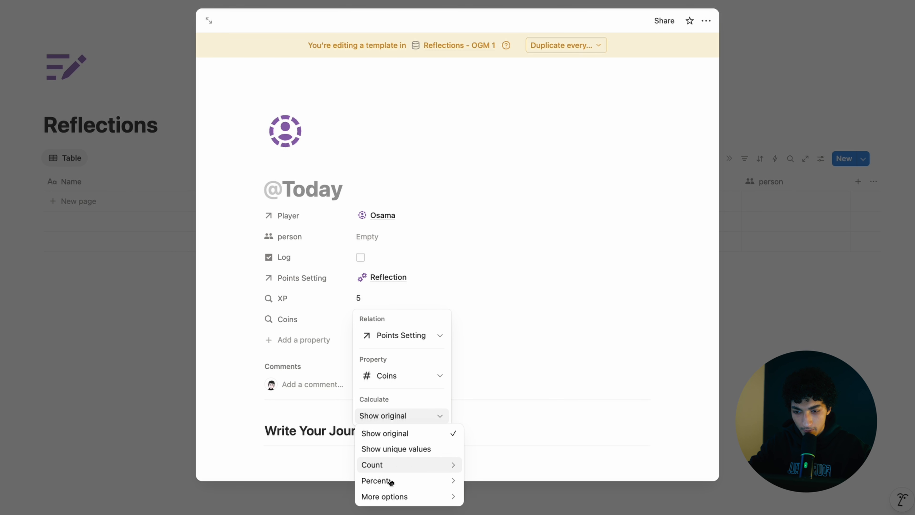
mouse_move(429, 496)
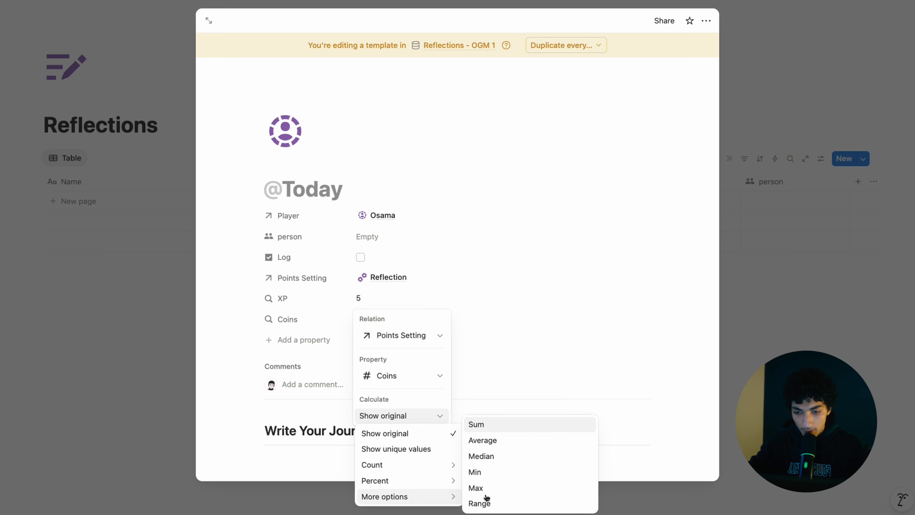
left_click(486, 422)
left_click(517, 327)
- Add a formula property named Points to the template
left_click(327, 344)
type("formu")
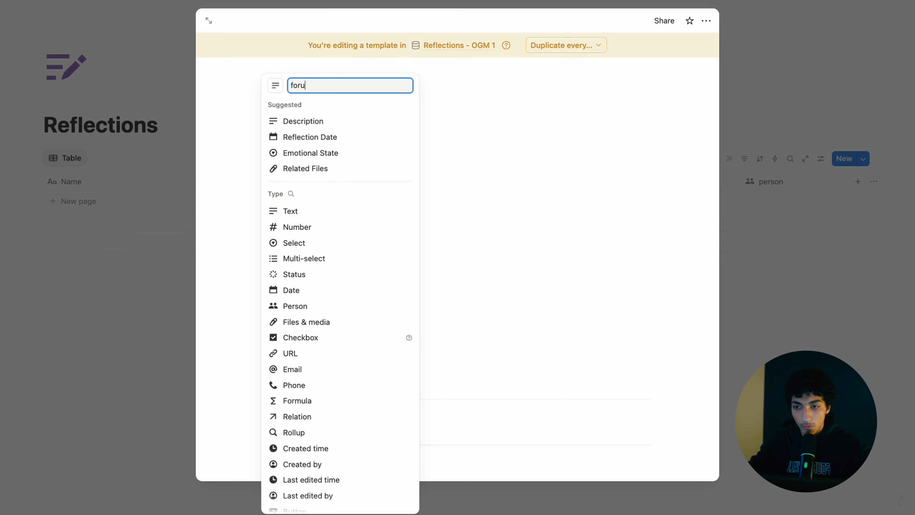
type("la")
key("Return")
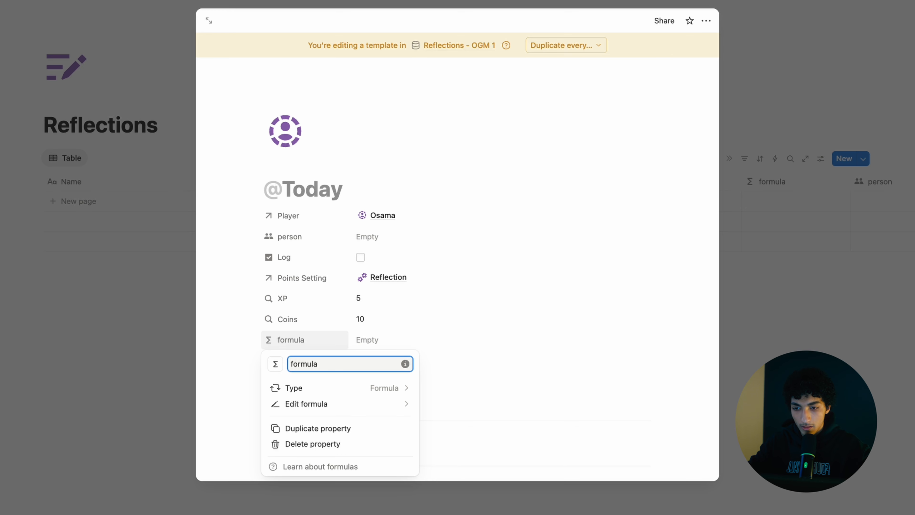
type("Points")
key("Return")
- Add a Date property, move it above Player and set its value to Today
left_click(291, 359)
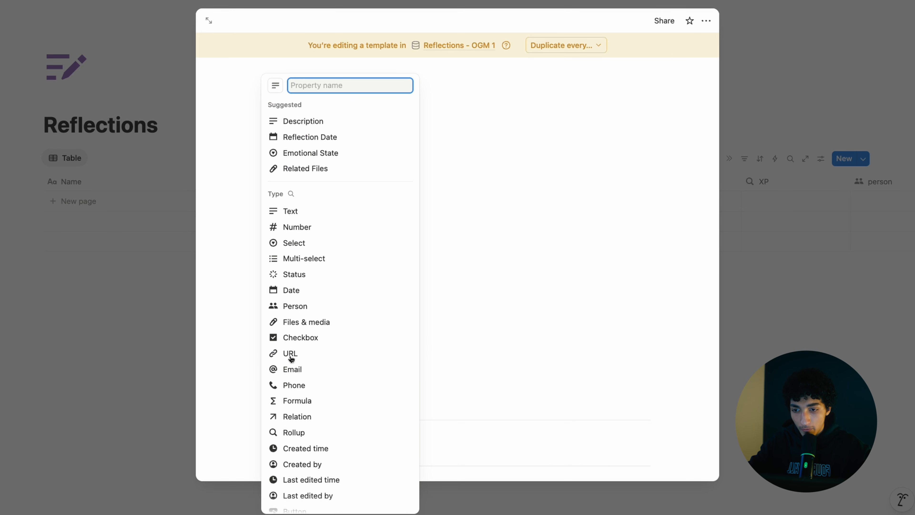
left_click(321, 283)
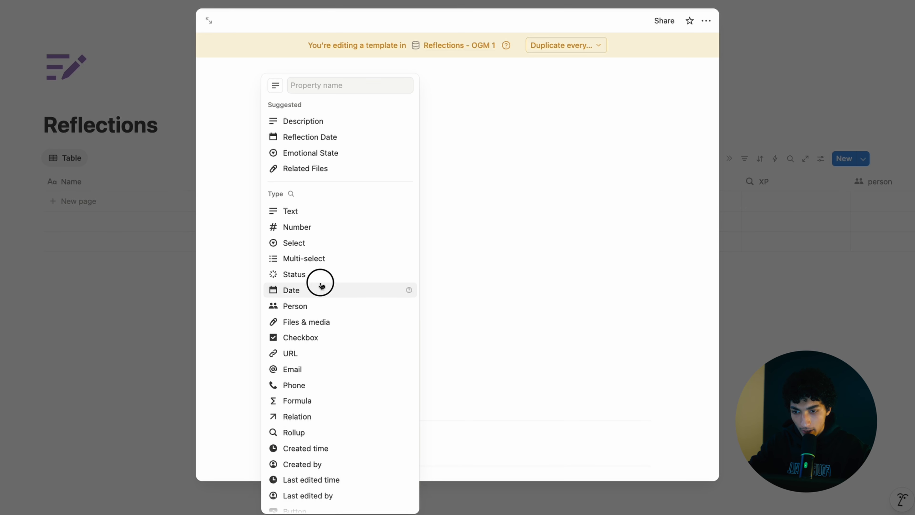
left_click(488, 254)
left_click_drag(284, 339, 315, 216)
left_click(374, 216)
left_click(414, 231)
- Examine the Points formula's data variables, reward styling and status label, together with its preview
scroll(360, 346, "down", 2)
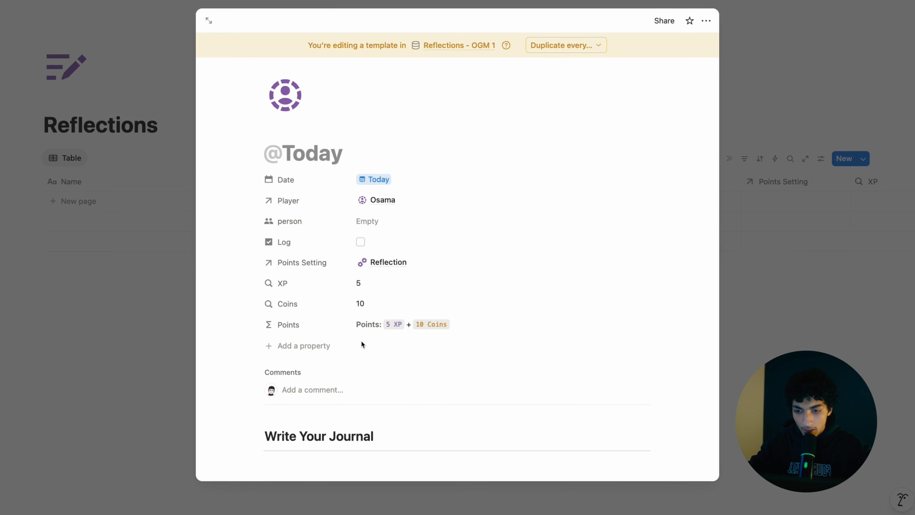
left_click(378, 326)
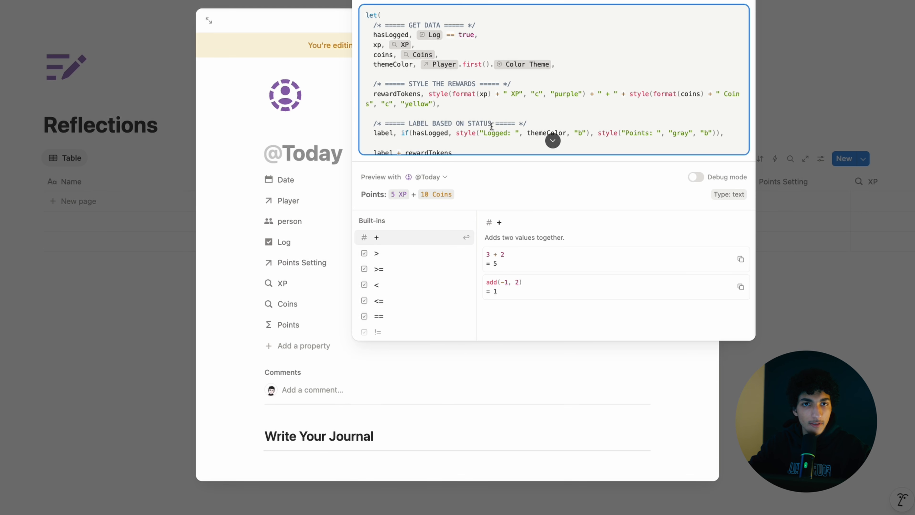
scroll(490, 127, "down", 1)
scroll(490, 126, "up", 1)
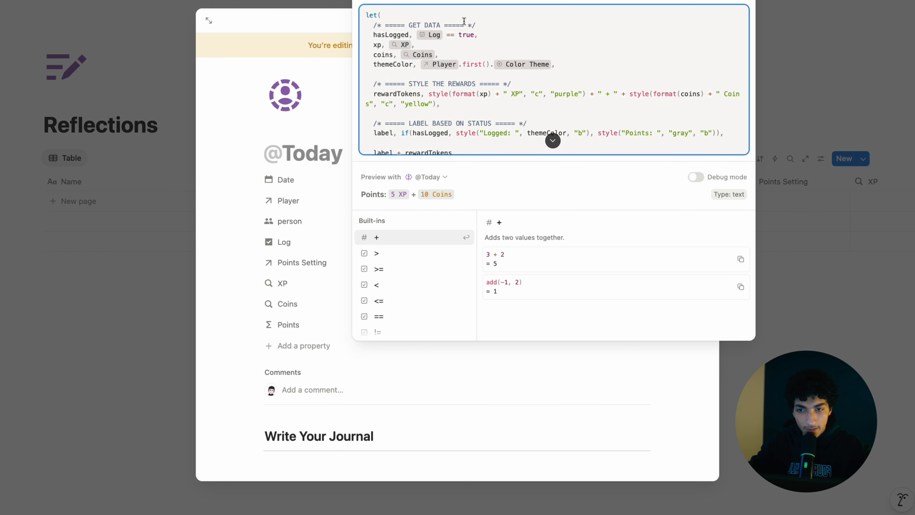
left_click_drag(373, 35, 408, 34)
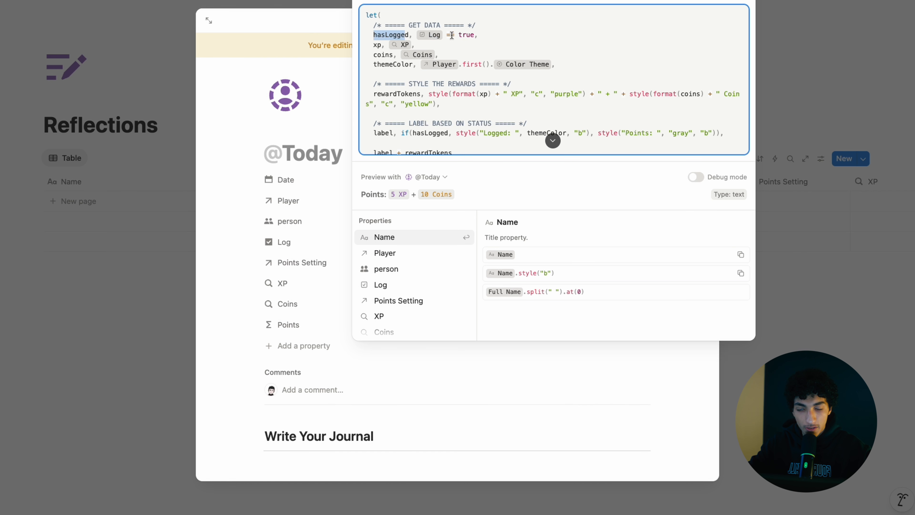
left_click(449, 42)
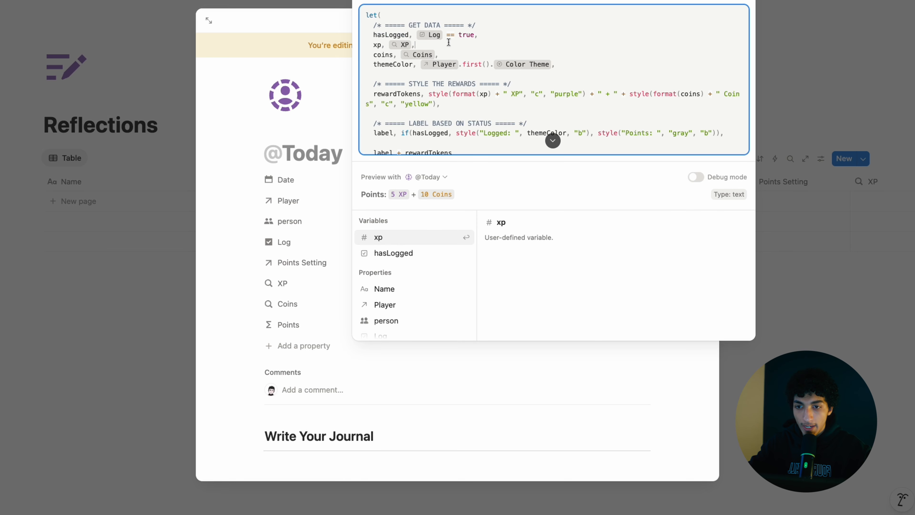
scroll(440, 80, "down", 1)
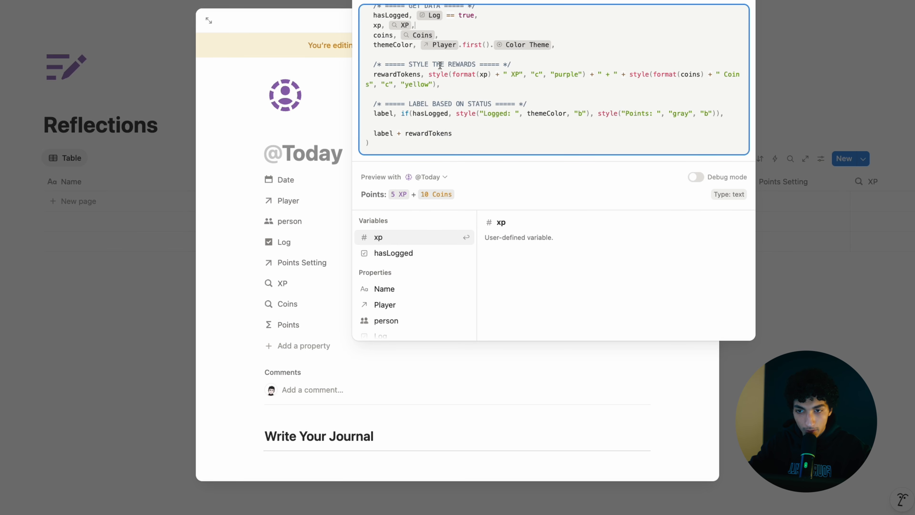
left_click(501, 73)
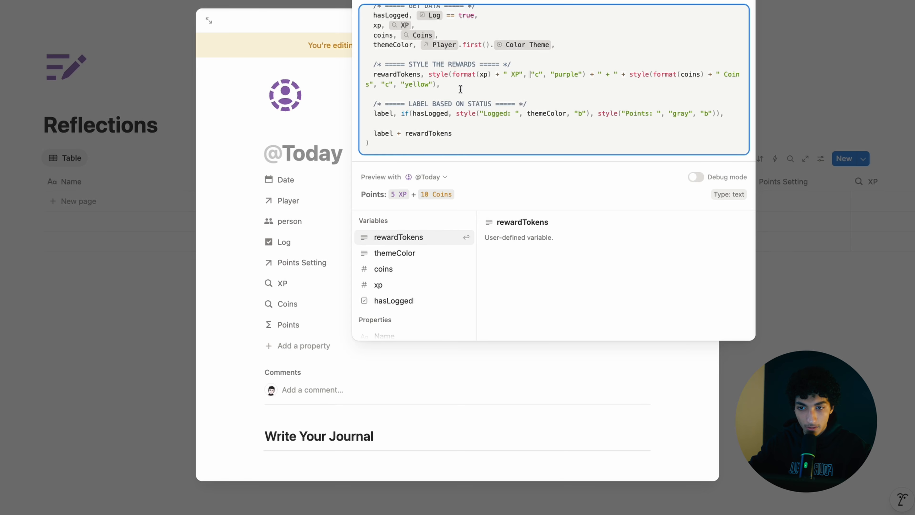
scroll(461, 89, "up", 2)
scroll(468, 112, "down", 2)
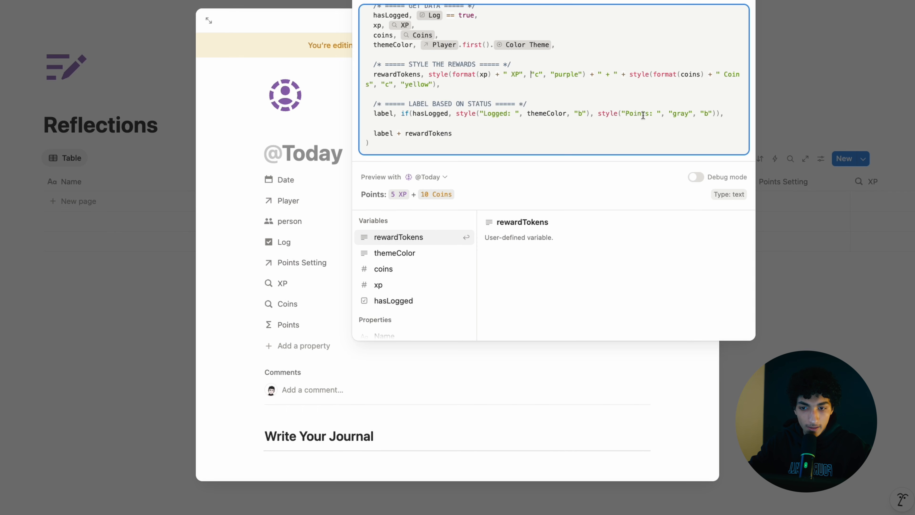
left_click_drag(361, 195, 469, 194)
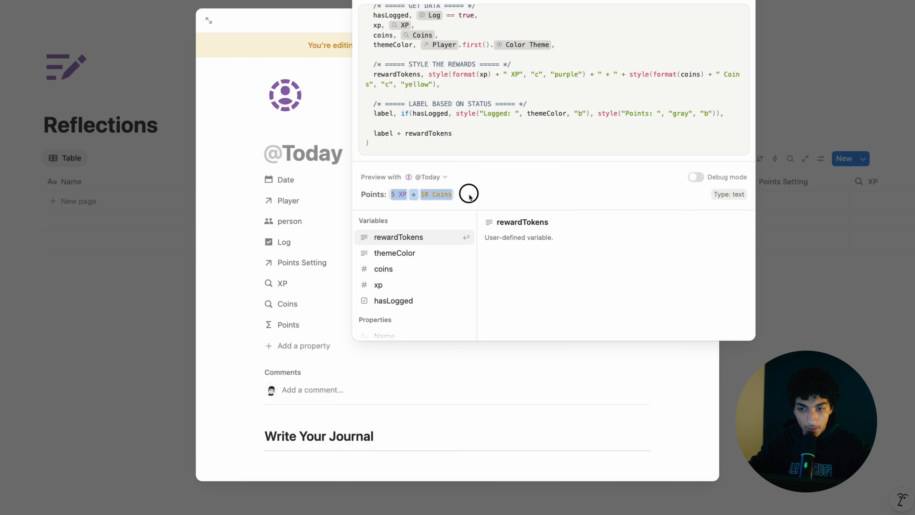
left_click(505, 136)
left_click(251, 239)
left_click(397, 243)
left_click(418, 247)
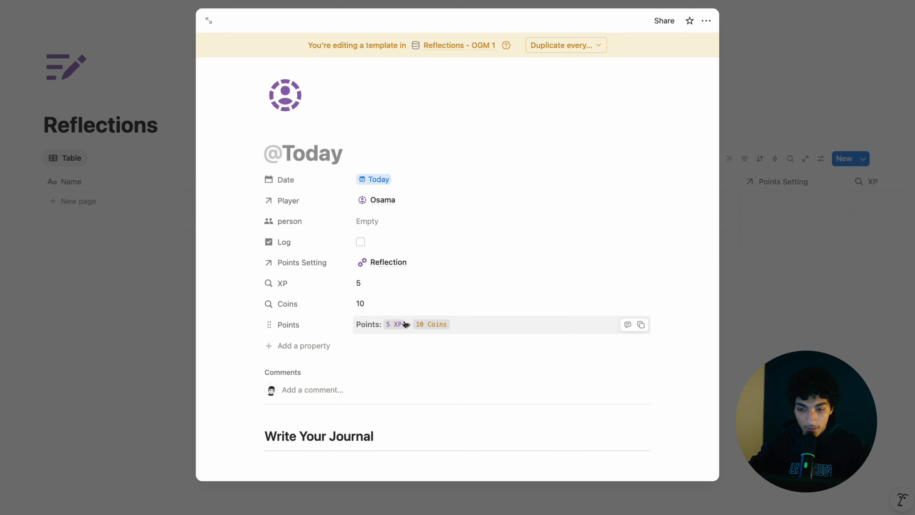
- Add a button property named Log below Points
left_click(319, 343)
type("button")
scroll(324, 433, "down", 1)
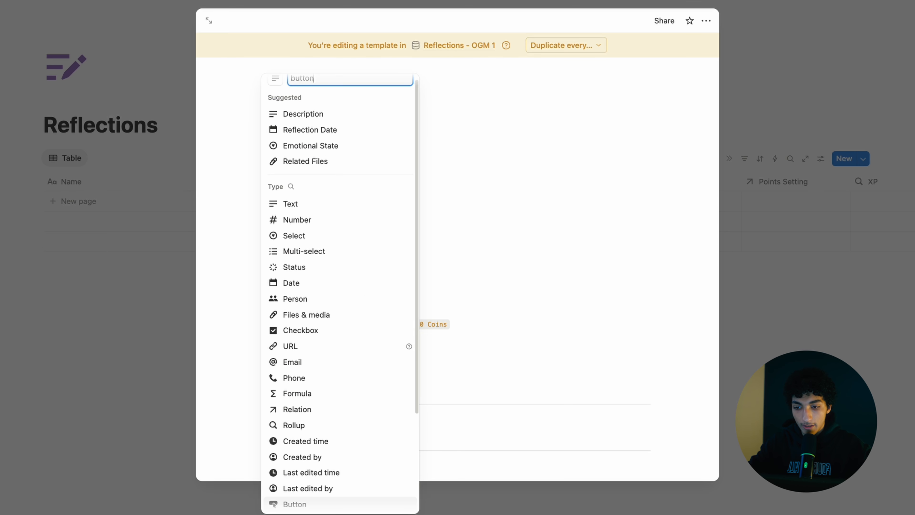
left_click(295, 501)
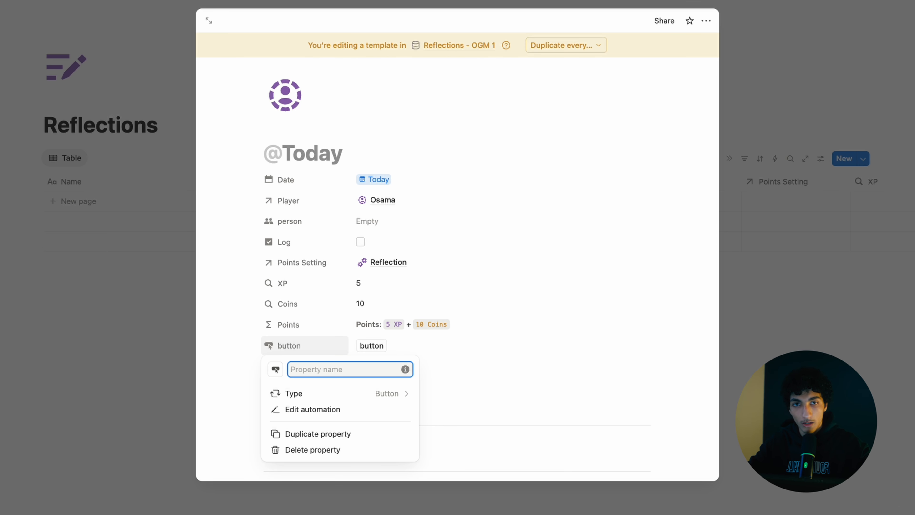
type("Log")
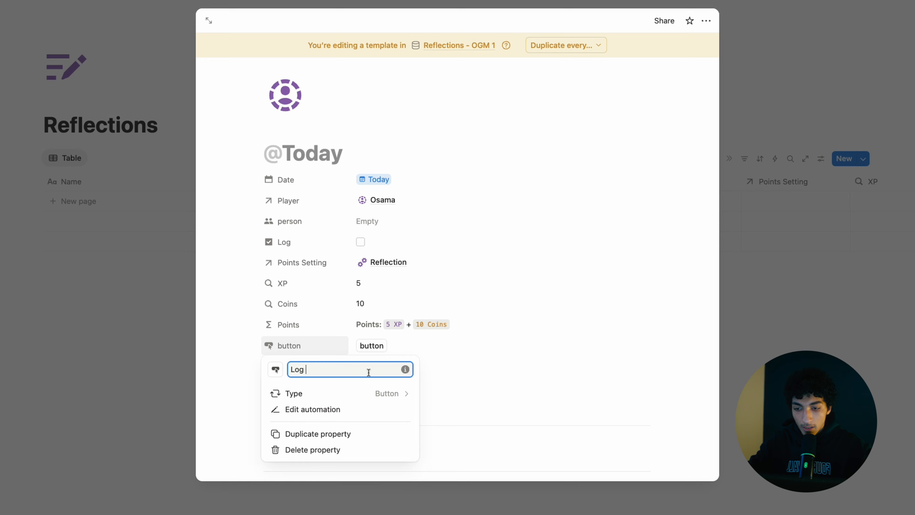
- Define the Log button's automation to check the Log checkbox on this page and save it
left_click(338, 411)
left_click(384, 176)
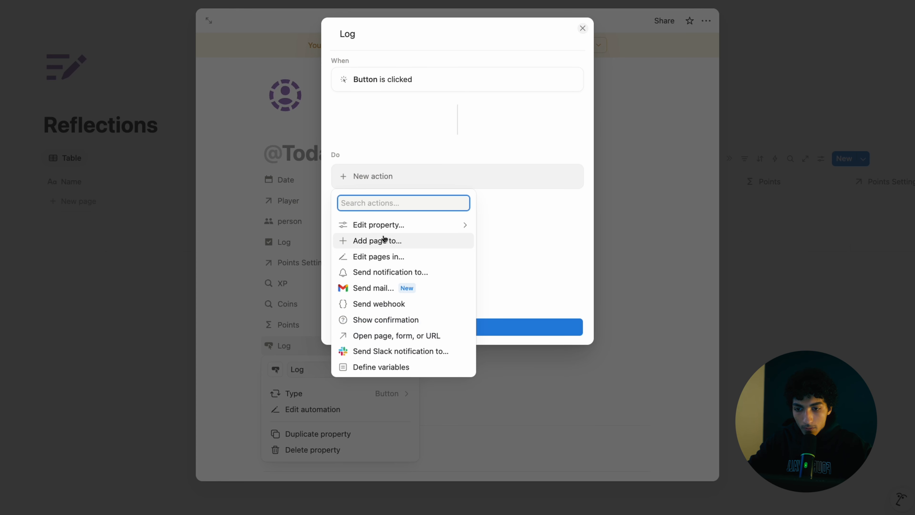
left_click(402, 227)
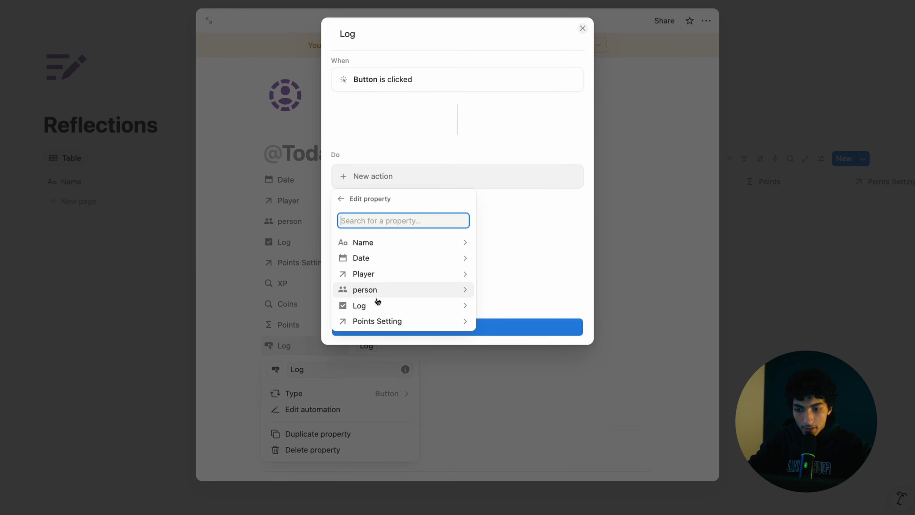
left_click(375, 305)
left_click(402, 236)
left_click(449, 327)
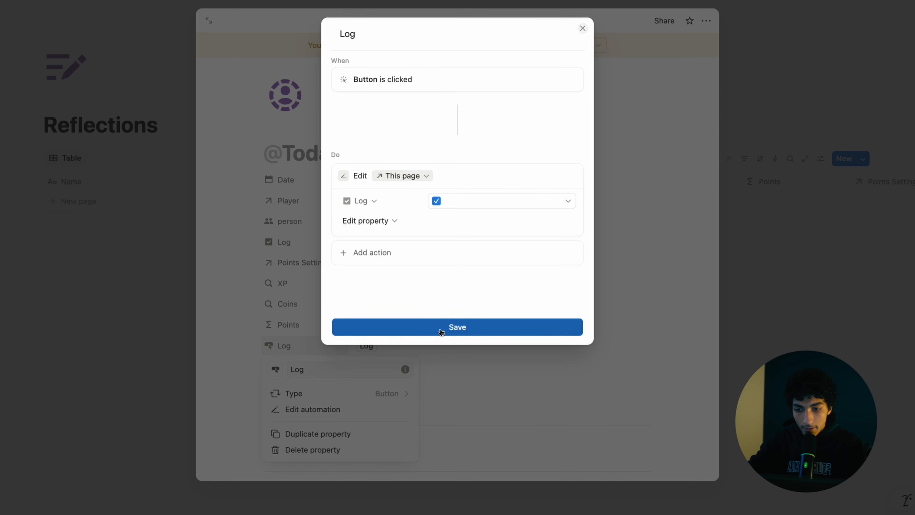
left_click(561, 269)
- Set the template's person property to the first player's own account
scroll(562, 268, "down", 5)
scroll(505, 285, "up", 6)
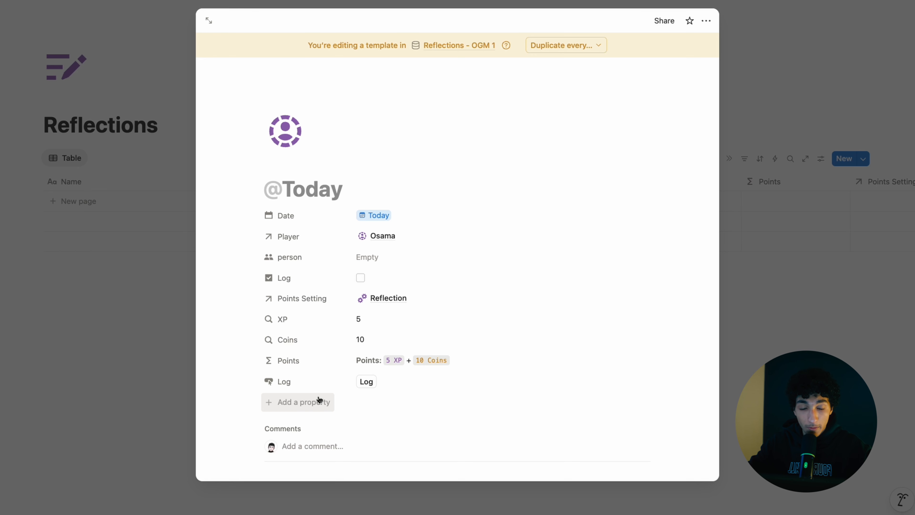
scroll(418, 321, "down", 1)
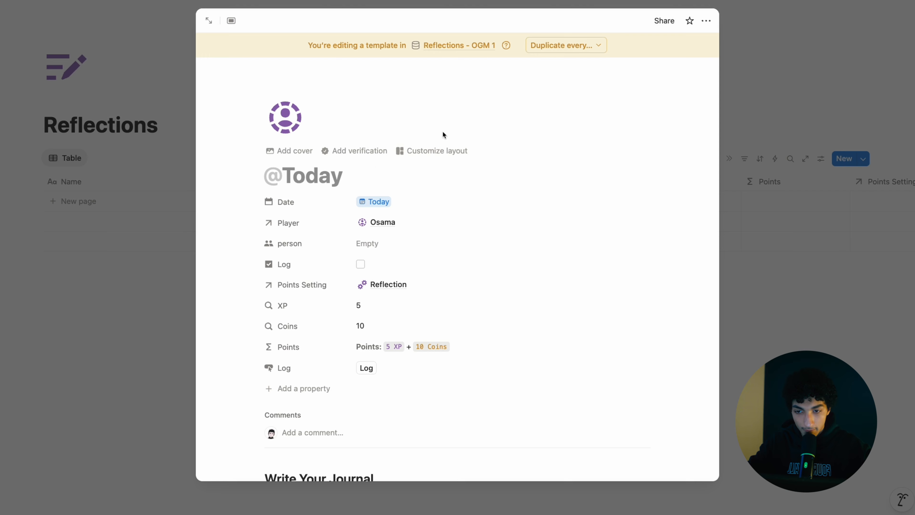
left_click(382, 259)
left_click(390, 240)
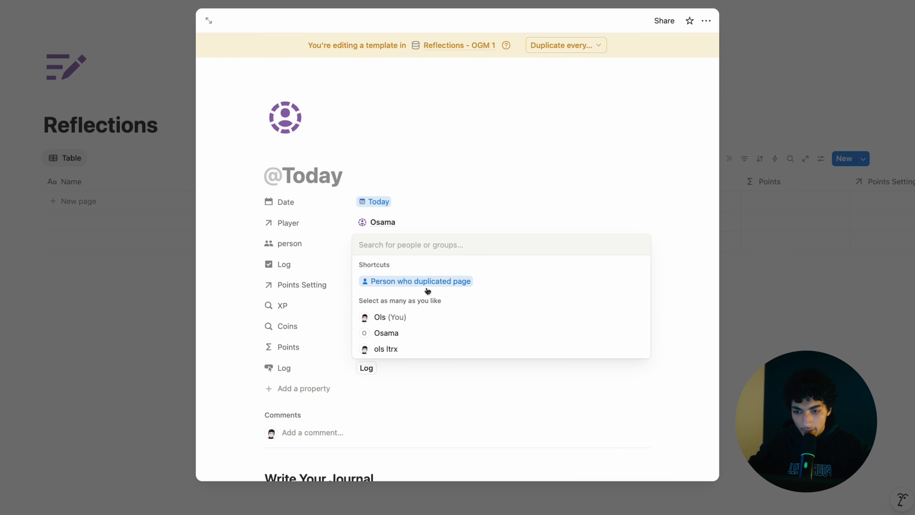
left_click(384, 331)
key("Escape")
left_click(414, 262)
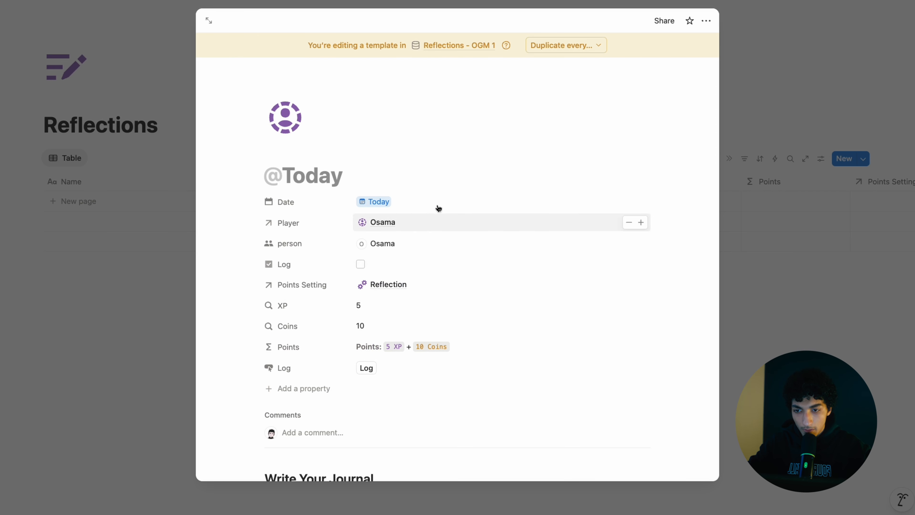
- Customize the template's layout by pinning Date, Points and the Log button to the heading
left_click(449, 149)
left_click(325, 89)
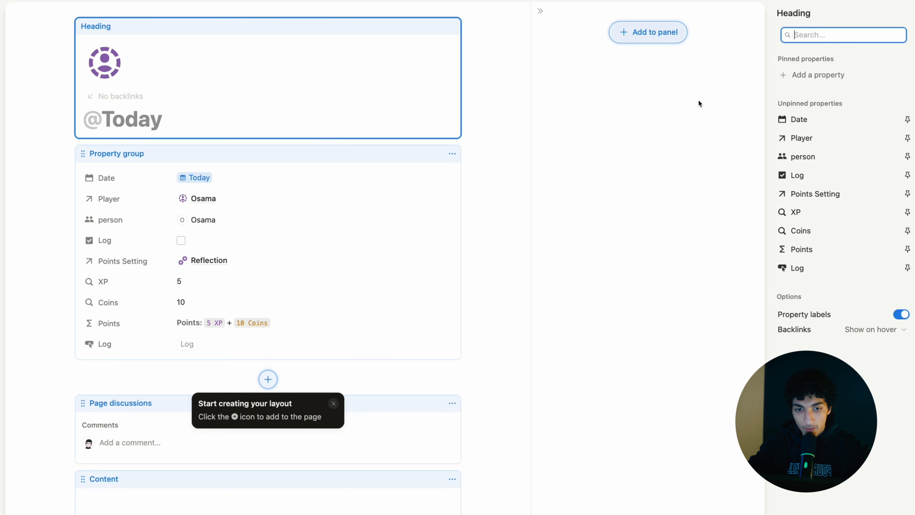
left_click(907, 120)
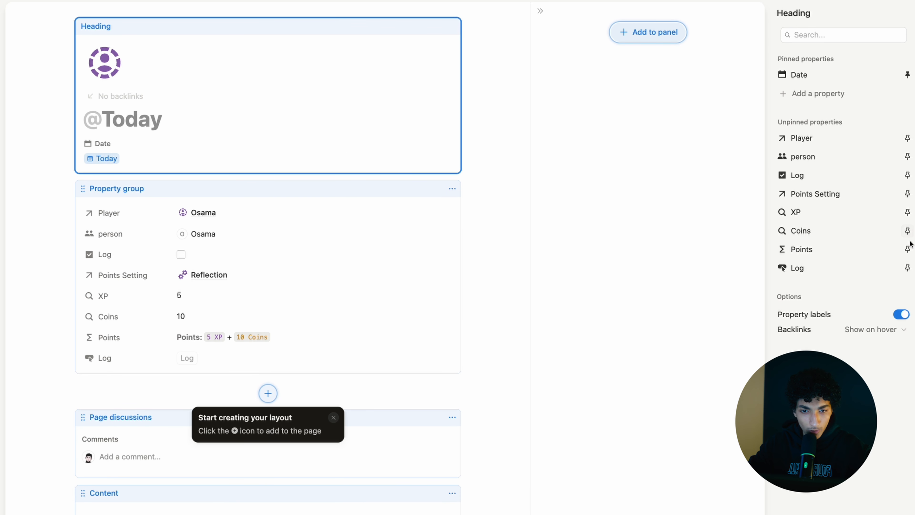
left_click(908, 249)
left_click(907, 267)
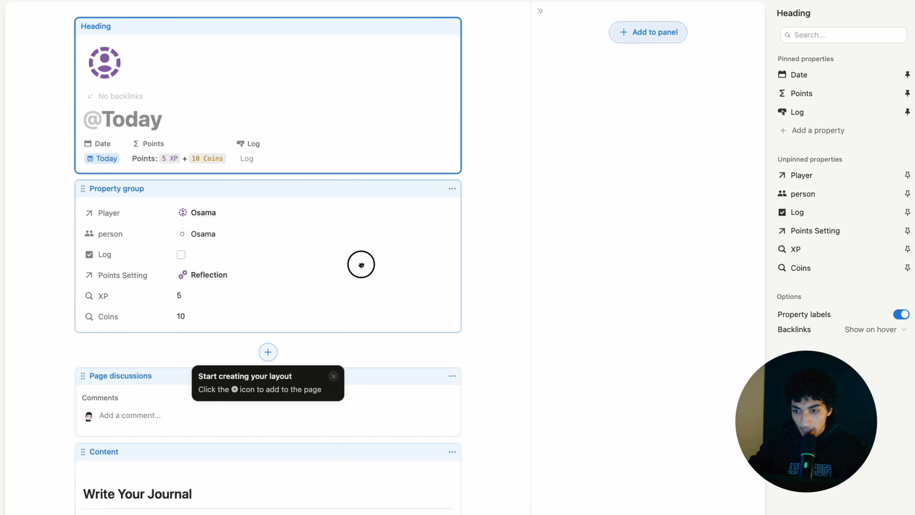
left_click(360, 262)
left_click(453, 188)
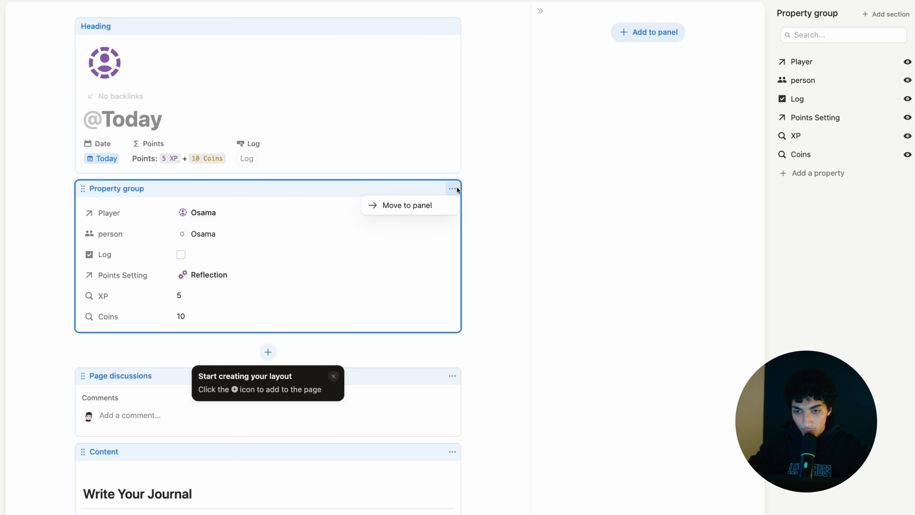
left_click(436, 208)
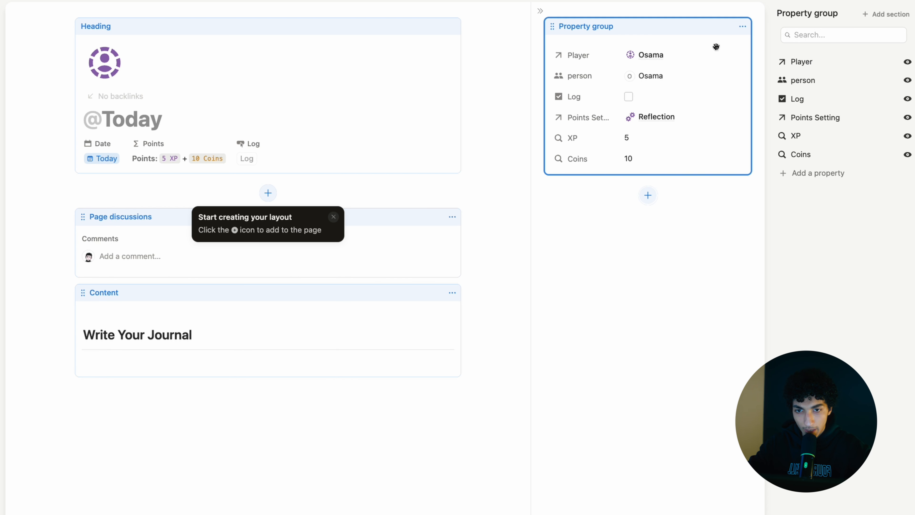
left_click(742, 26)
left_click(722, 44)
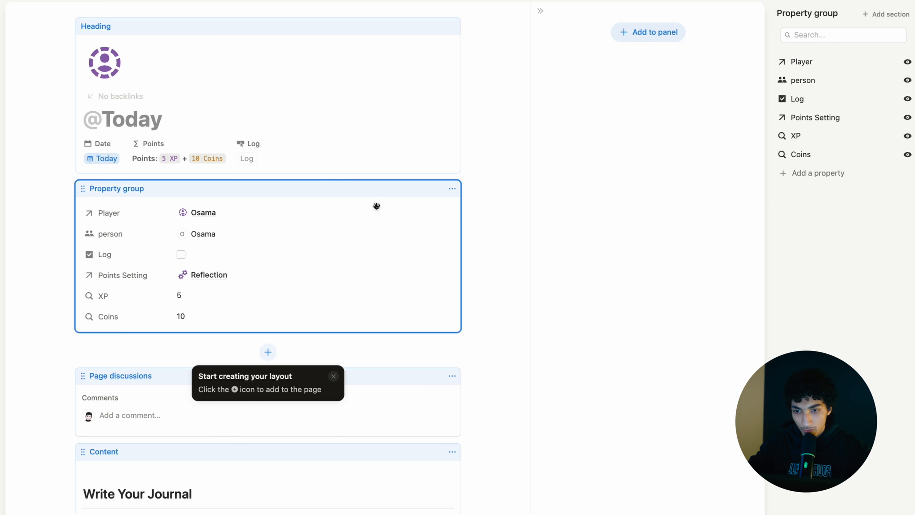
- Add the grouped properties to the layout as separate sections and place them, including XP and Coins, in the side panel
left_click(807, 62)
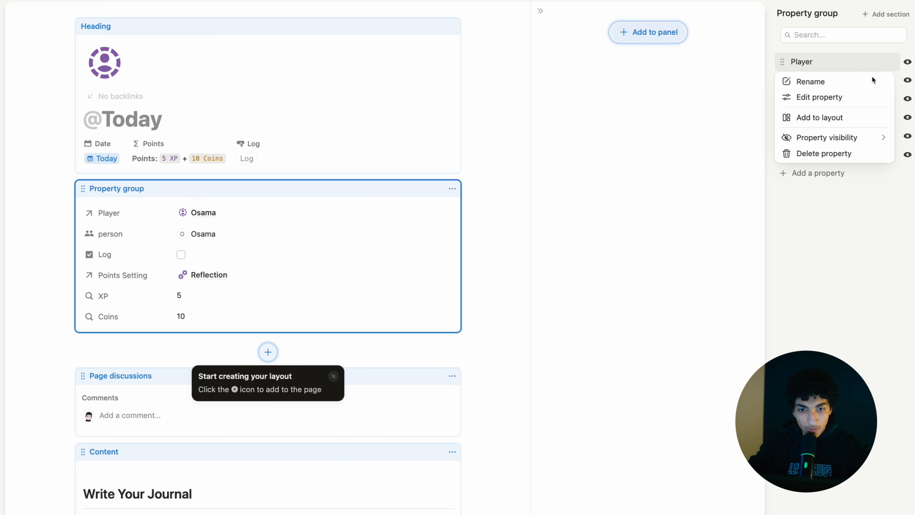
left_click(825, 117)
left_click(451, 188)
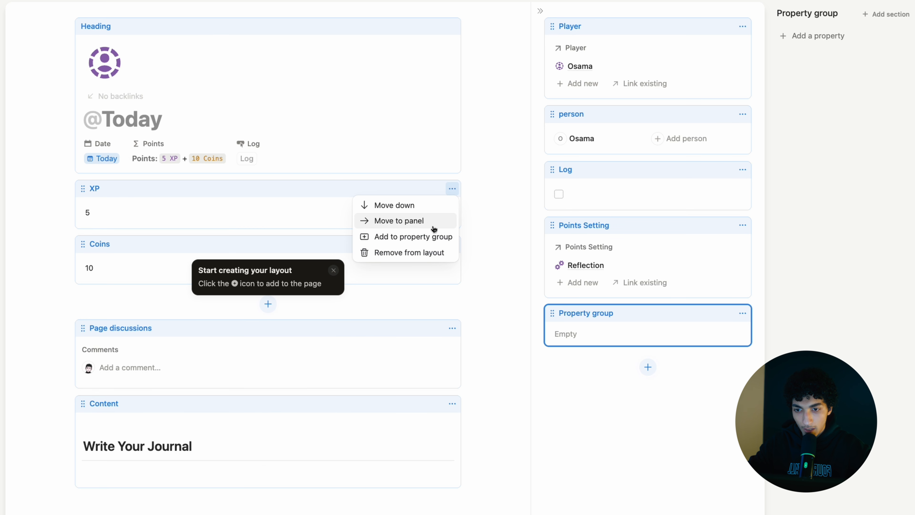
left_click(432, 222)
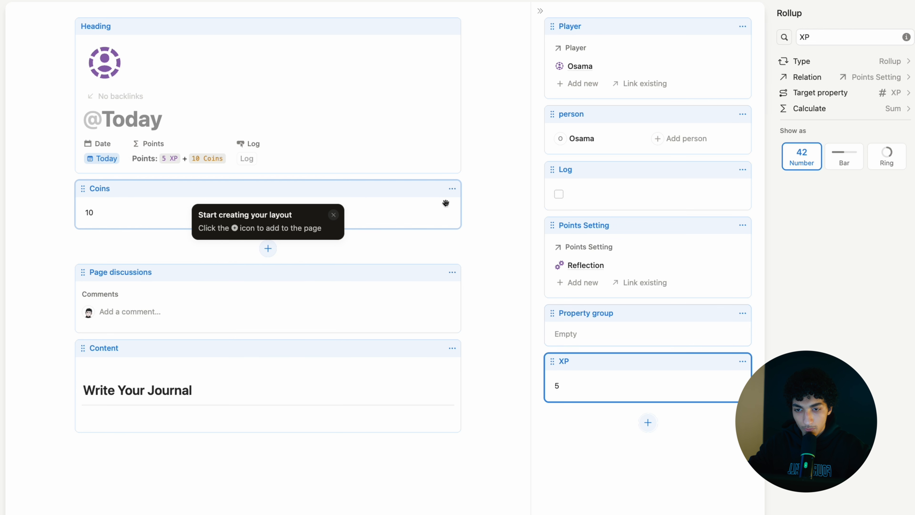
left_click(452, 189)
left_click(430, 206)
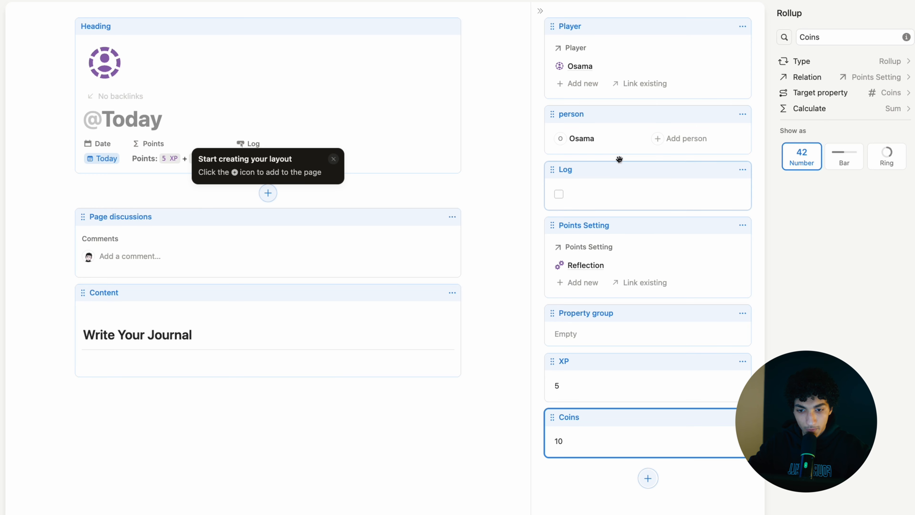
- Apply the customized layout and close the template to return to the Reflections table
left_click(394, 128)
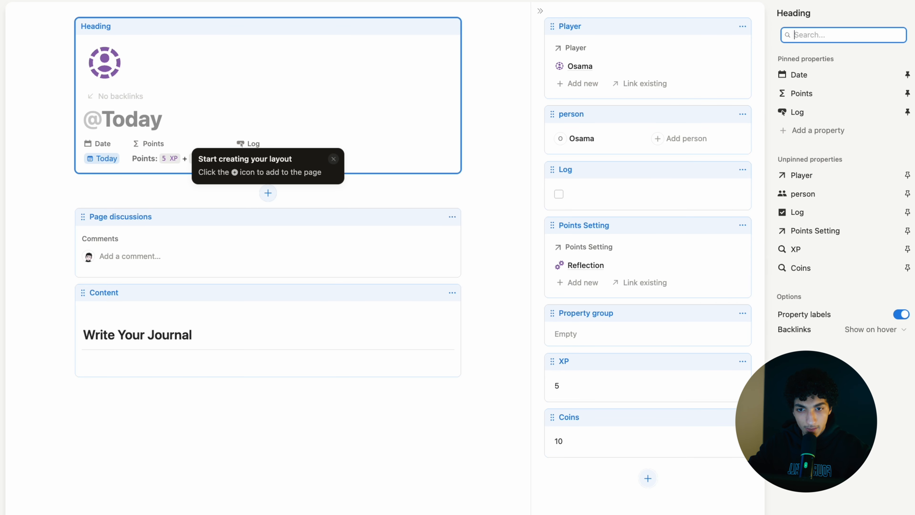
left_click(862, 2)
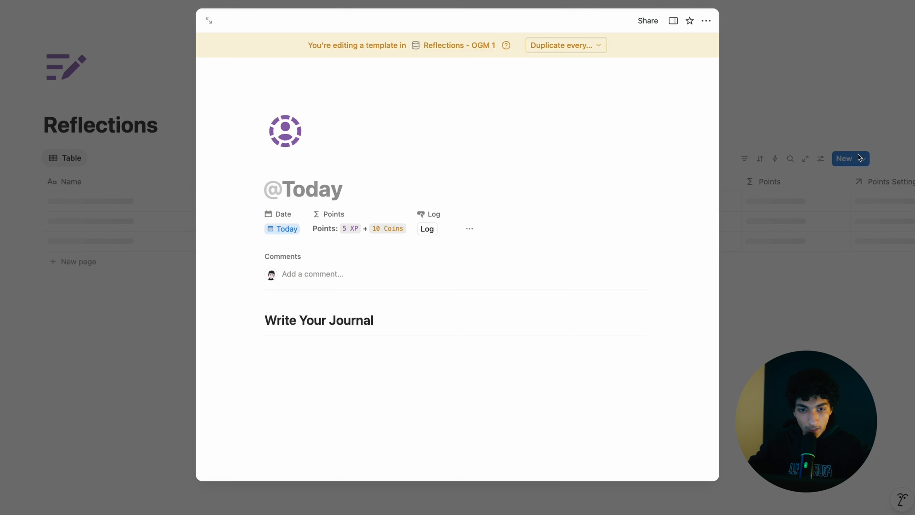
left_click(864, 155)
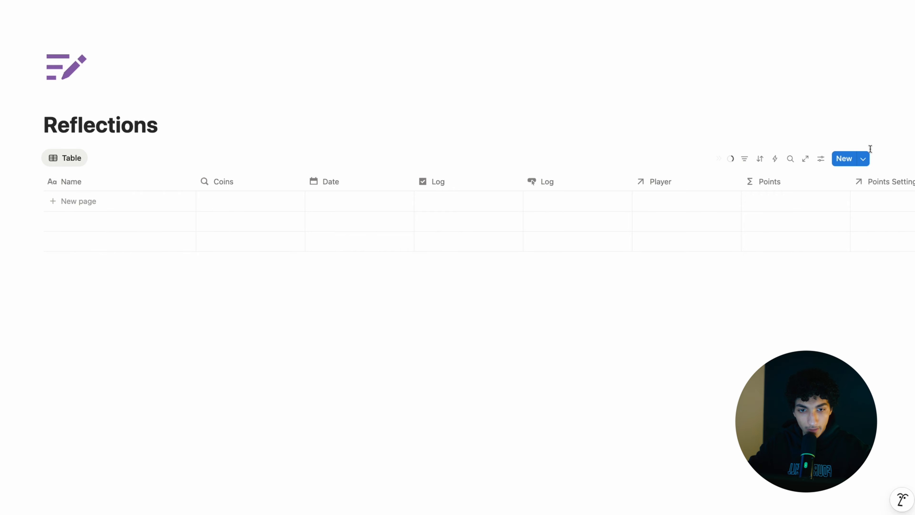
- Filter the table by Player containing the first player, convert it to an advanced filter and add a second rule
left_click(743, 158)
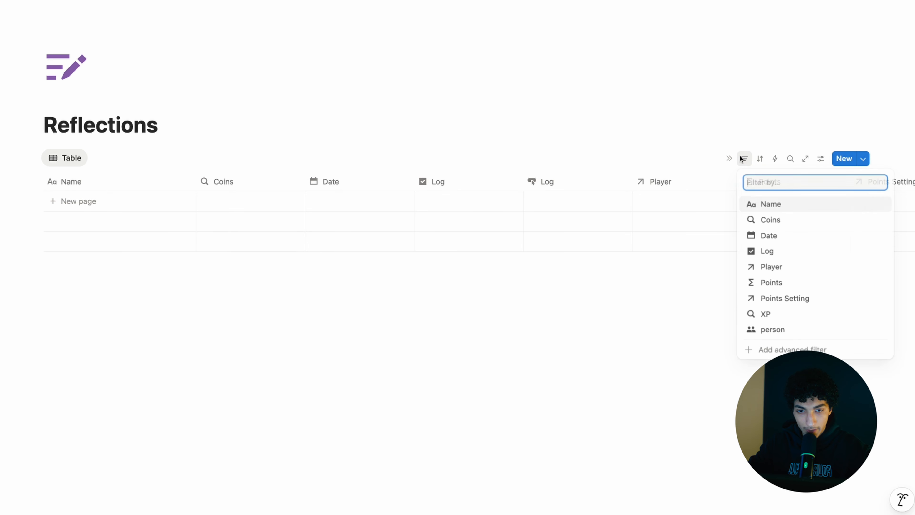
left_click(792, 268)
left_click(92, 245)
left_click(173, 203)
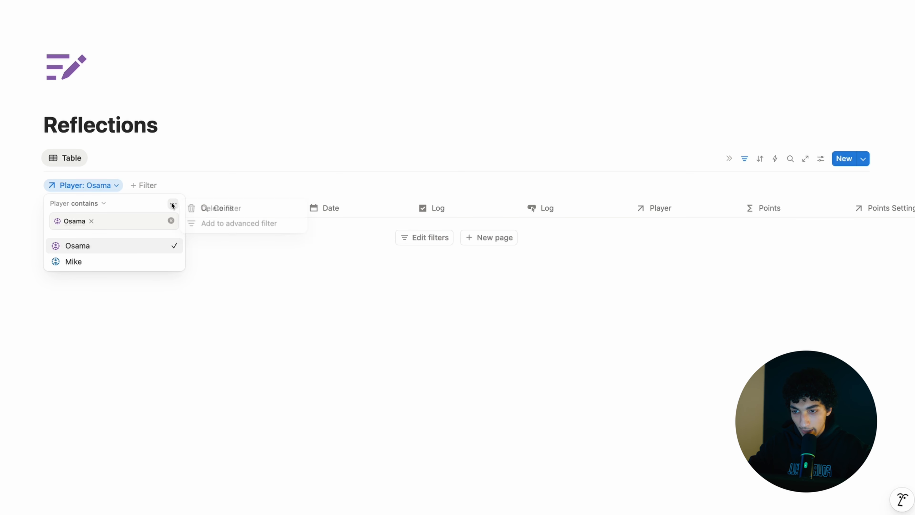
left_click(218, 223)
left_click(102, 225)
left_click(102, 243)
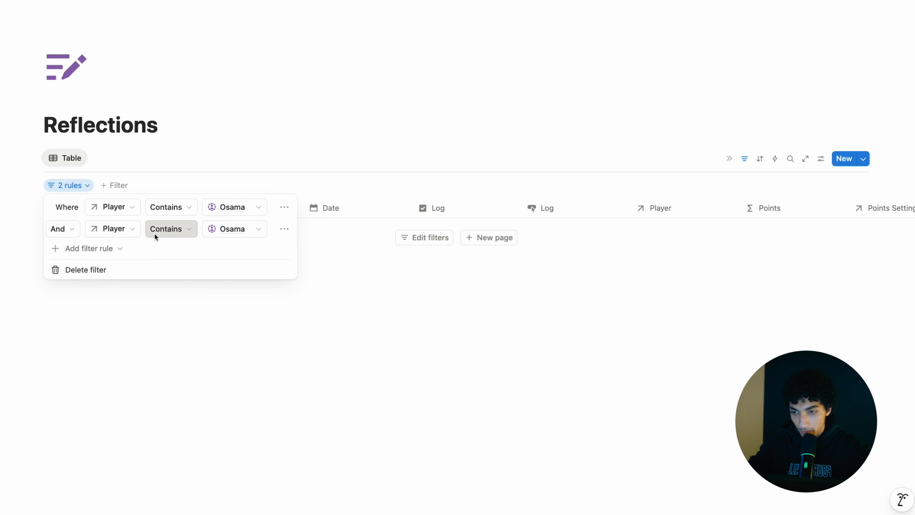
- Set the second filter rule to person contains the first player's account
left_click(172, 234)
left_click(126, 229)
type("per")
left_click(119, 289)
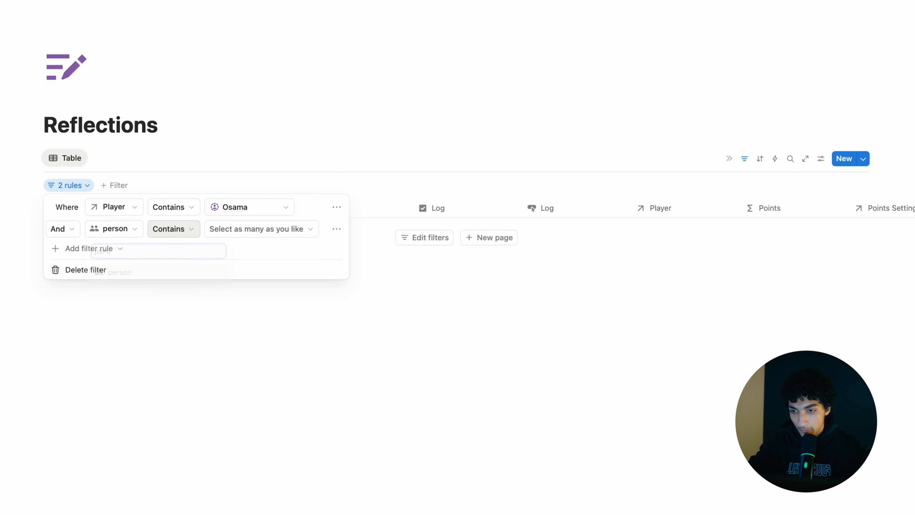
left_click(250, 230)
left_click(239, 303)
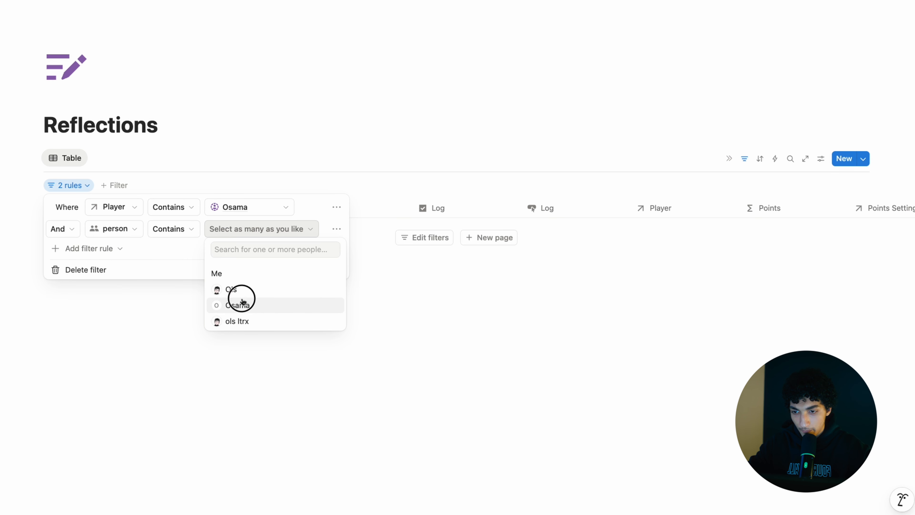
- Rename the table view with the first player's name and give it the pencil-and-lines icon
left_click(863, 160)
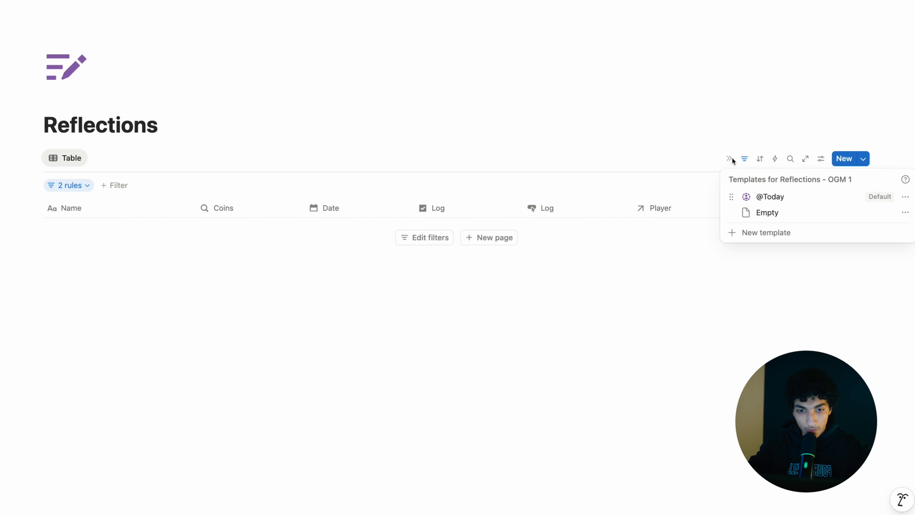
left_click(738, 164)
left_click(818, 159)
left_click(800, 204)
type("Os")
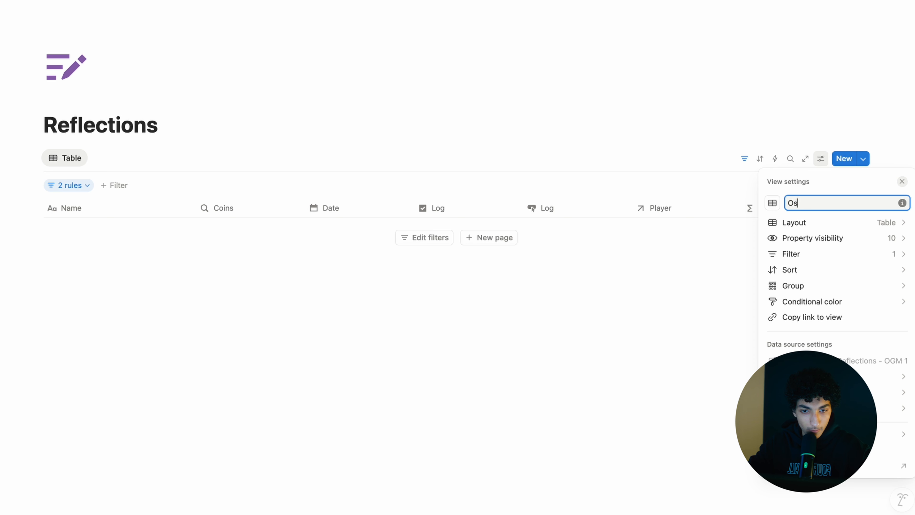
left_click(775, 206)
left_click(696, 286)
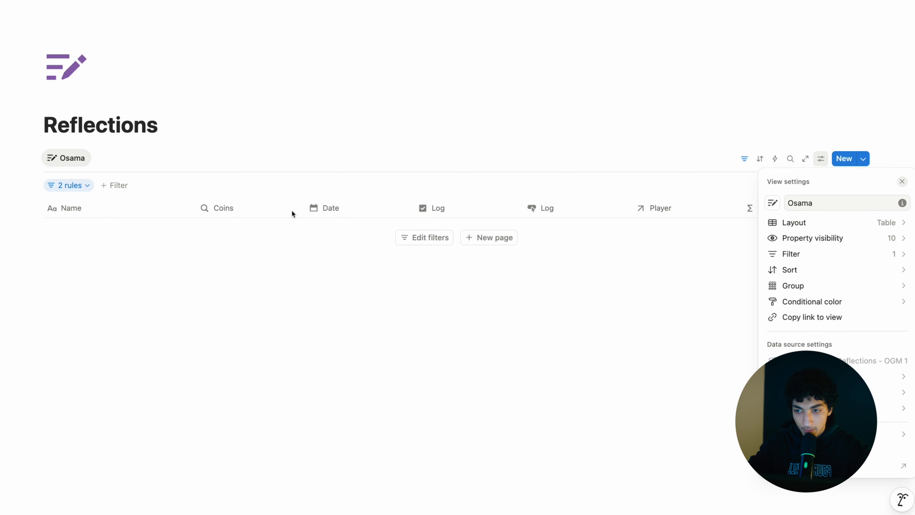
- Duplicate the first player's view and rename the copy with the second player's name
left_click(75, 154)
left_click(75, 154)
left_click(75, 282)
type("Mike")
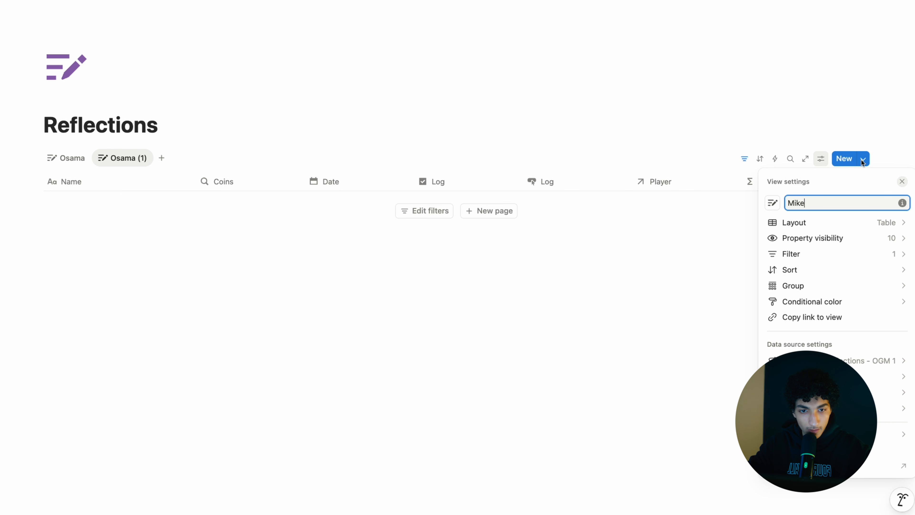
left_click(863, 159)
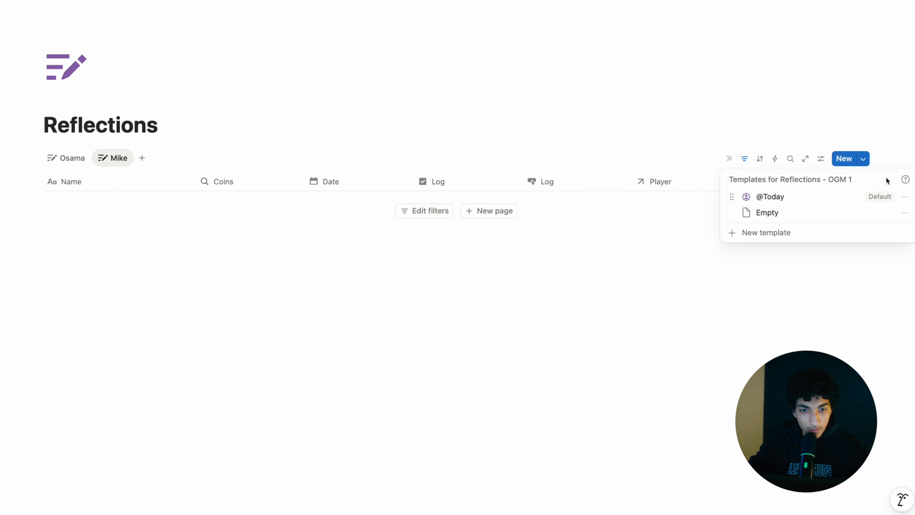
left_click(904, 197)
left_click(819, 251)
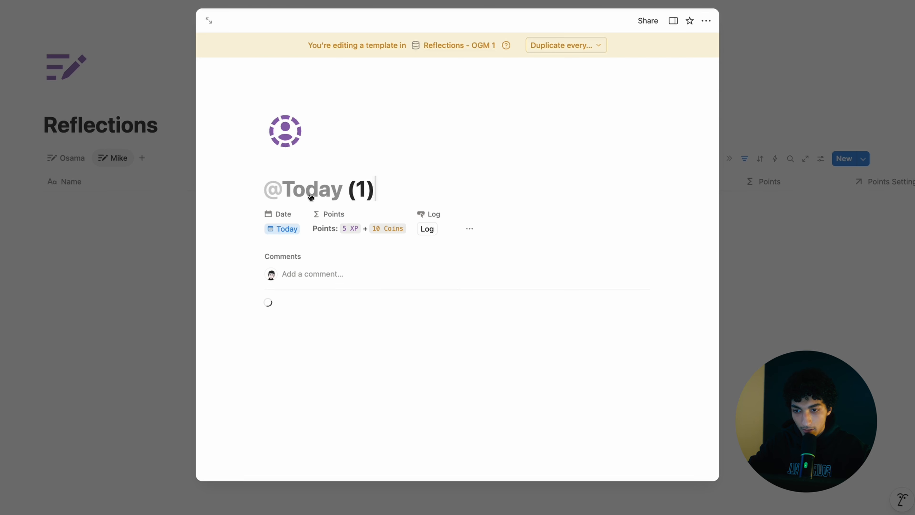
key("BackSpace")
key("BackSpace")
key("BackSpace")
key("BackSpace")
key("BackSpace")
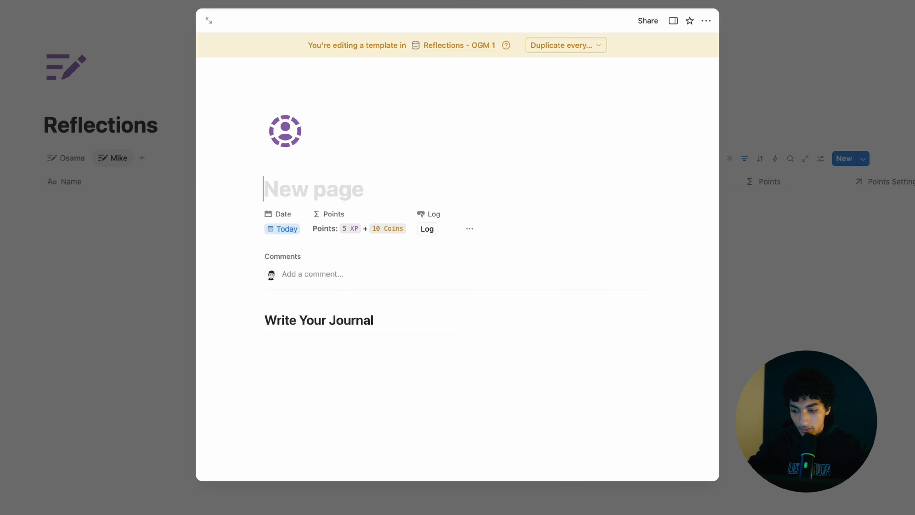
type("@")
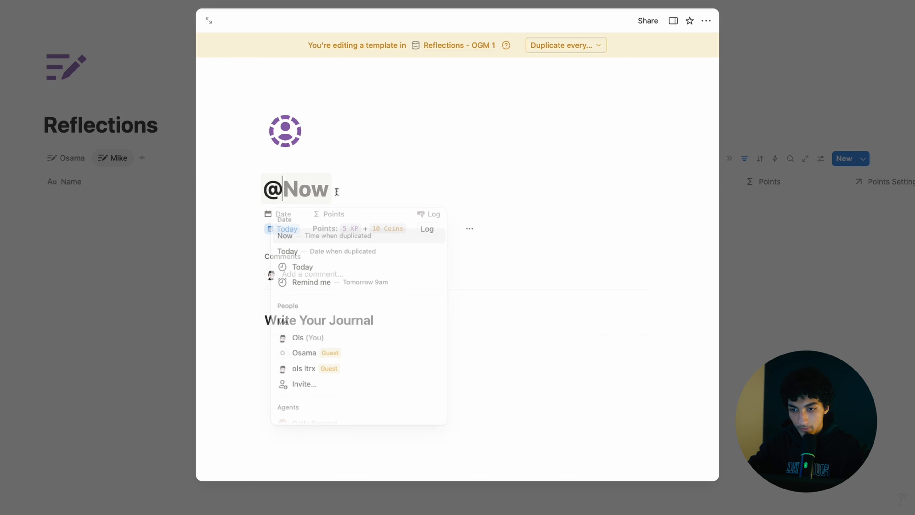
key("Down")
key("Return")
- Change the duplicated template's icon to the blue version of the player icon
left_click(284, 131)
left_click(209, 232)
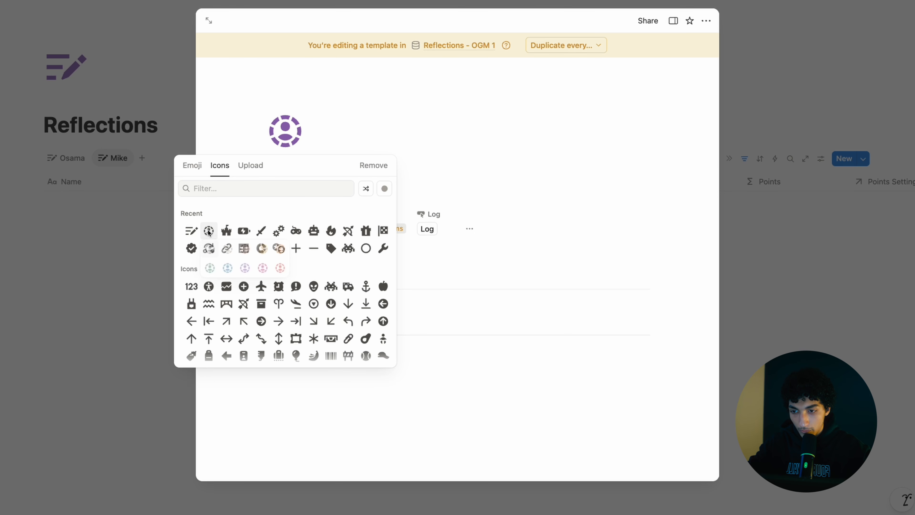
left_click(228, 268)
- Change the duplicated template's icon to the blue pencil-and-lines icon
left_click(284, 131)
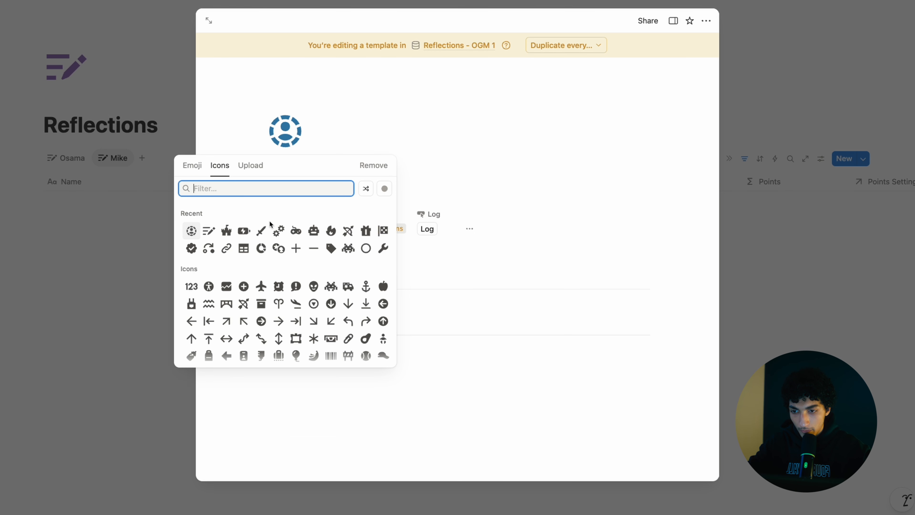
left_click(209, 230)
left_click(230, 267)
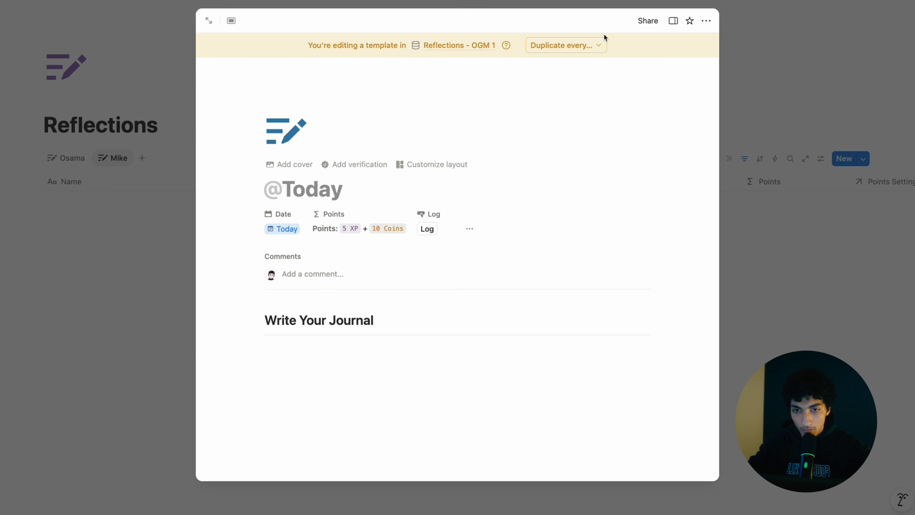
- Show the duplicated template's side panel and replace the linked Player with the second player
left_click(674, 21)
left_click(686, 92)
left_click(668, 95)
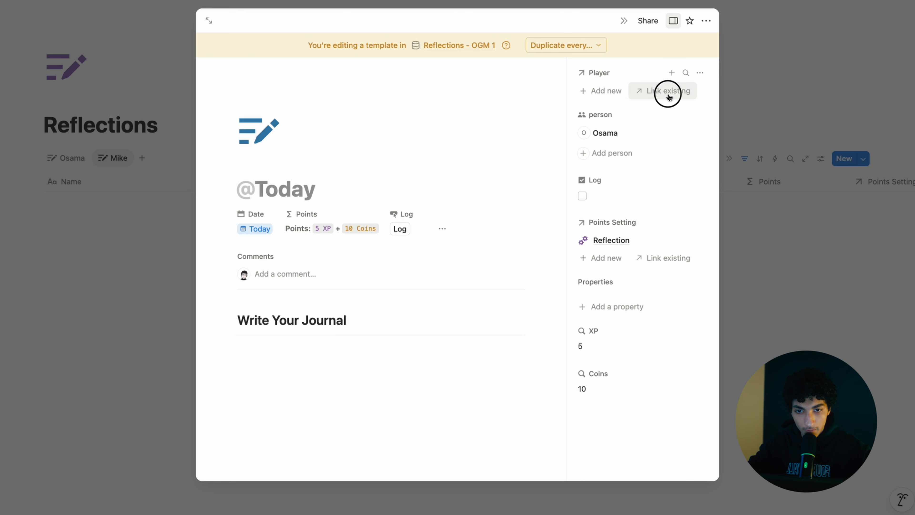
left_click(620, 138)
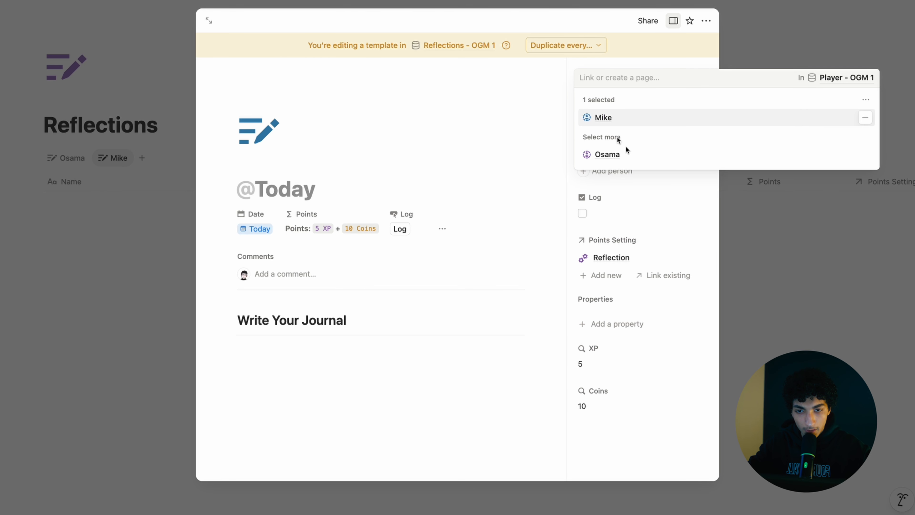
- Replace the duplicated template's person with the second player's account and close the template
left_click(634, 192)
left_click(701, 151)
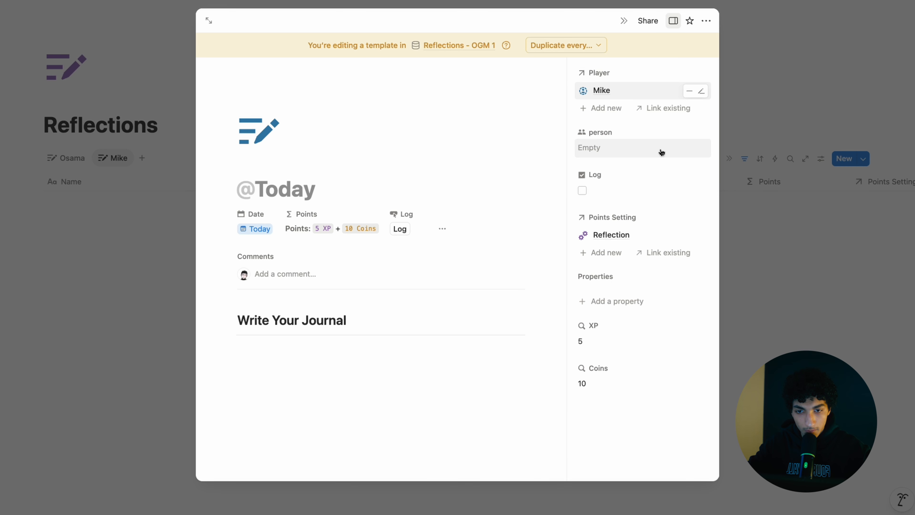
left_click(660, 149)
left_click(791, 245)
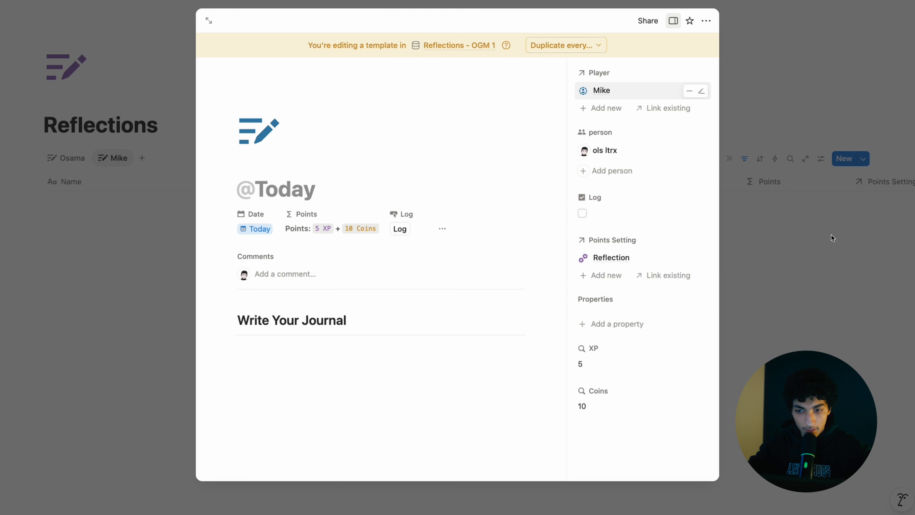
left_click(832, 236)
left_click(864, 160)
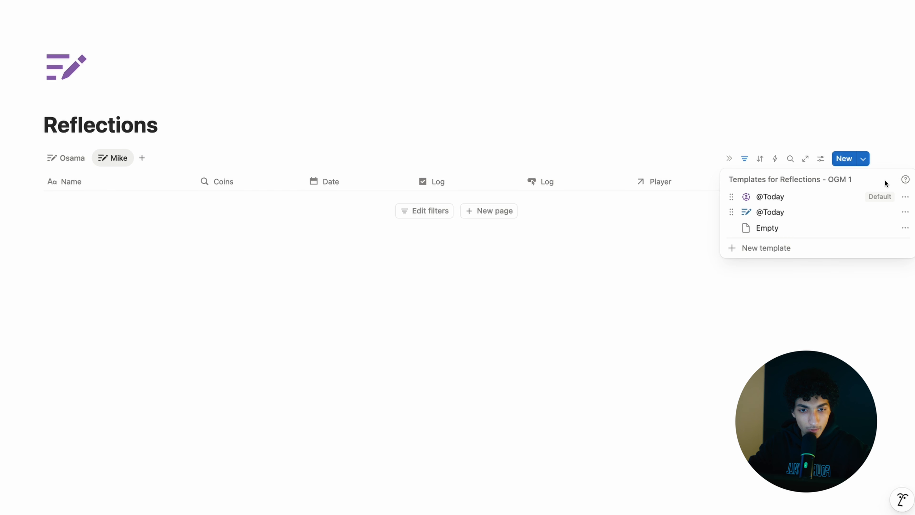
left_click(905, 212)
left_click(832, 238)
left_click(423, 262)
left_click(531, 132)
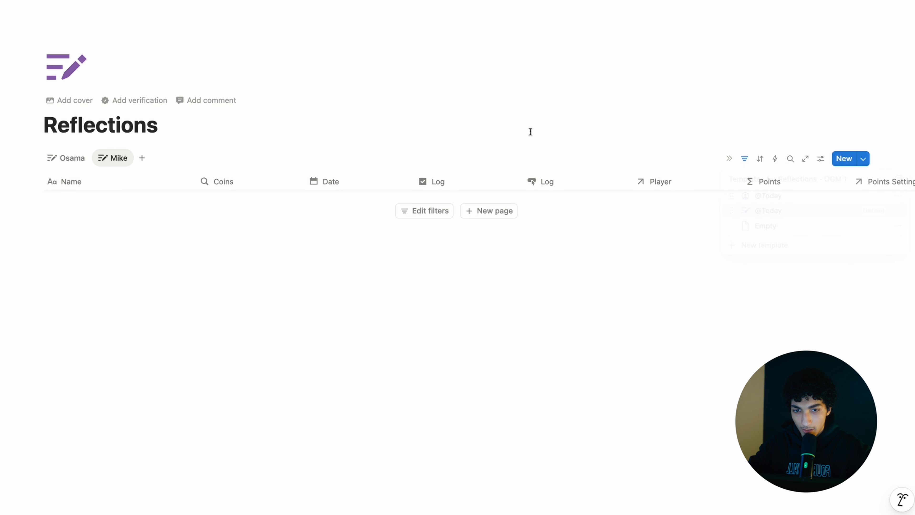
- Review the Player and person filter rules of the second player's view
left_click(744, 158)
left_click(71, 185)
left_click(265, 210)
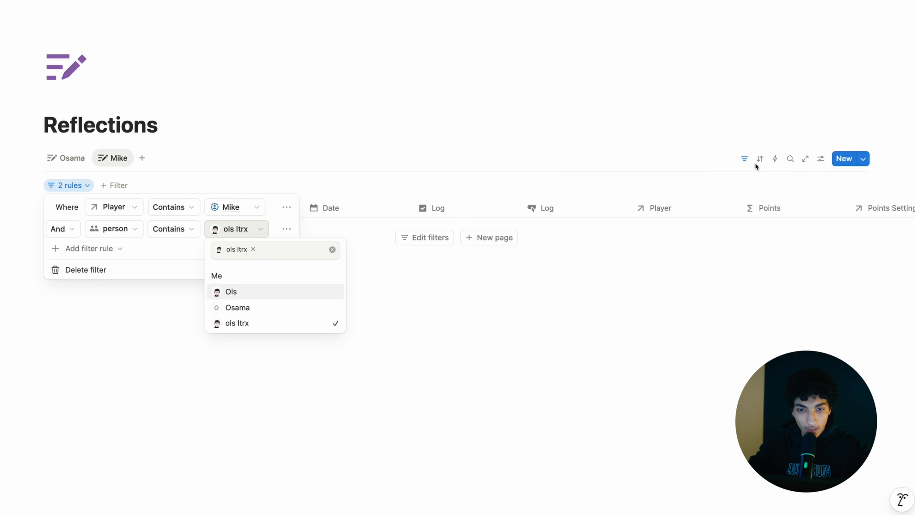
left_click(744, 159)
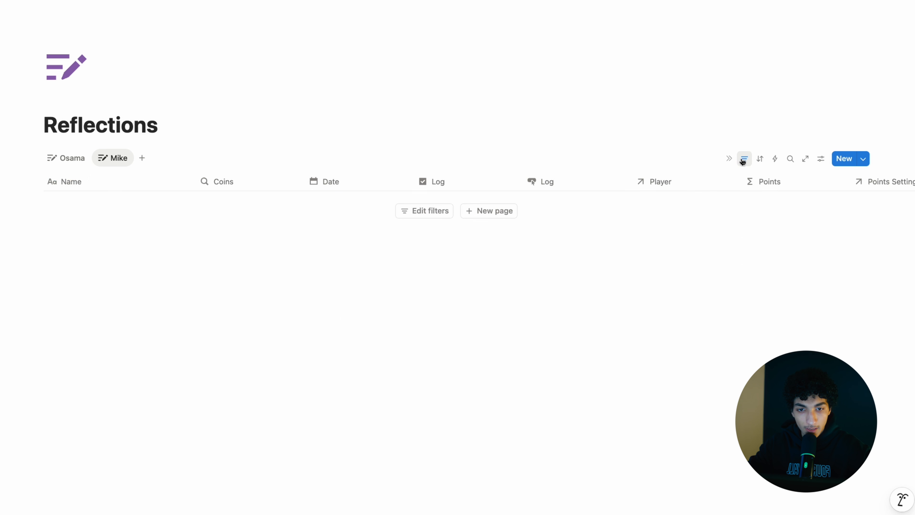
- Open the Reflections - OGM 1 database as a full page and invite the two players, skipping the member upgrade
left_click(806, 159)
left_click(789, 0)
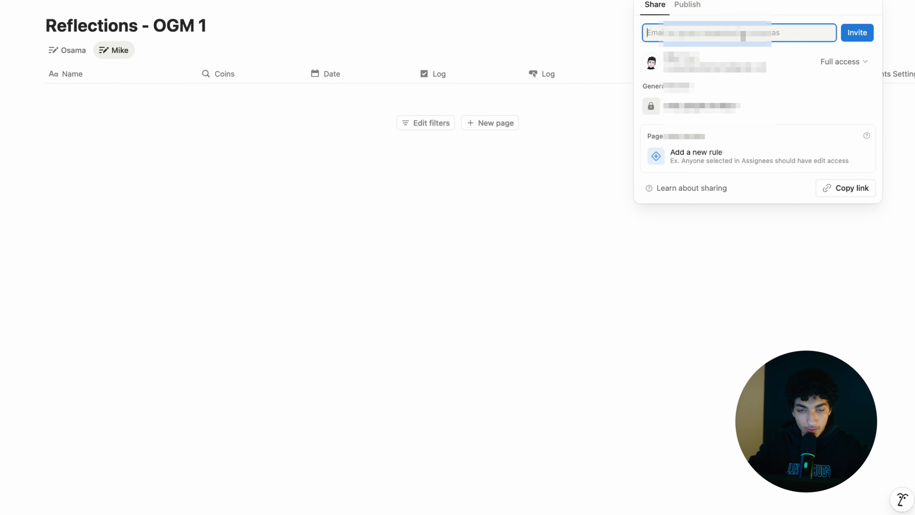
left_click(743, 35)
left_click(697, 108)
left_click(692, 144)
left_click(857, 32)
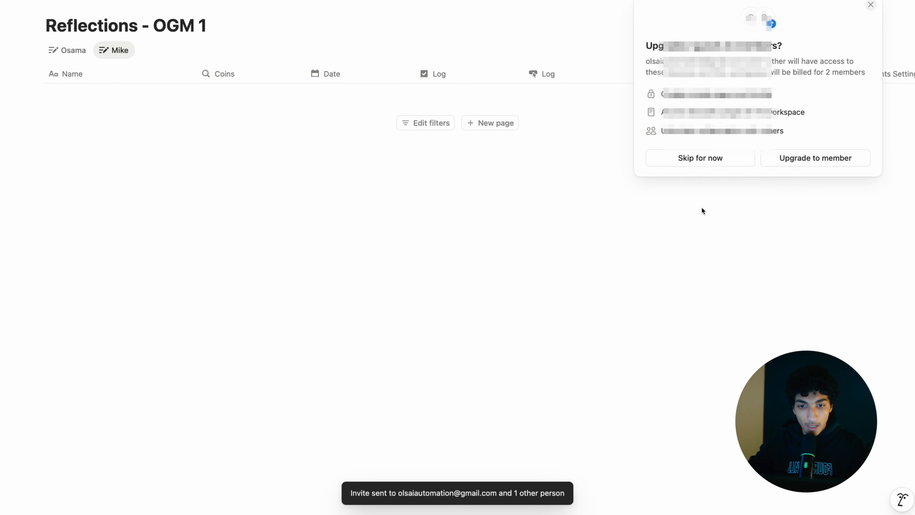
left_click(717, 161)
- Create a page-level access rule giving anyone in the person property Can edit access
left_click(720, 206)
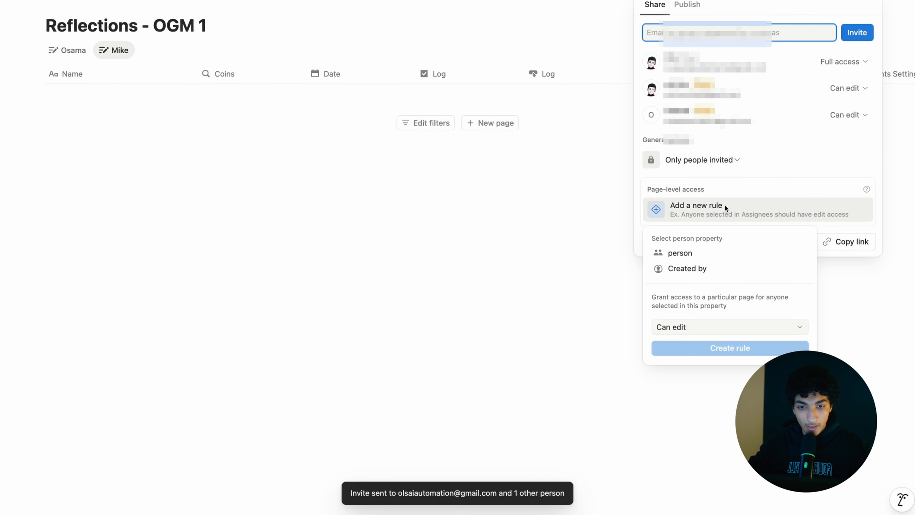
left_click(702, 254)
left_click(677, 352)
left_click(501, 285)
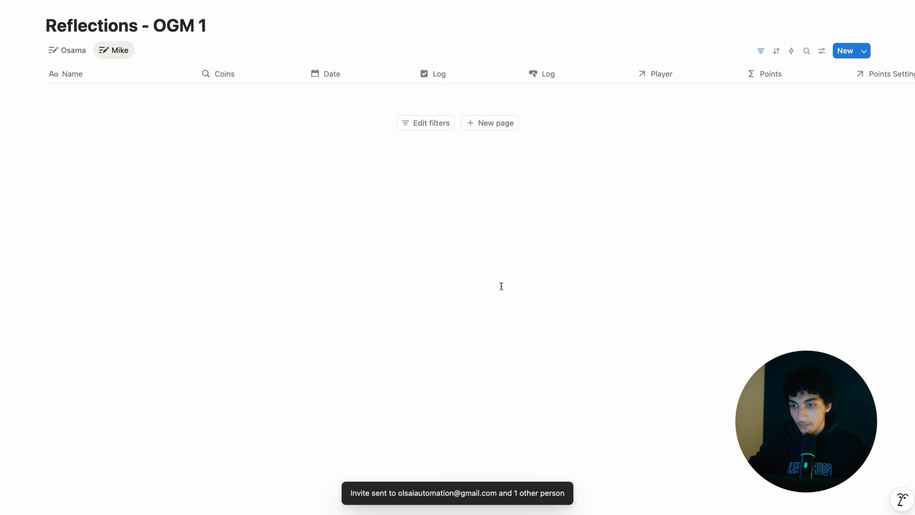
- Return to the Online Game Mode page and add a new subpage below Reflections
left_click(173, 1)
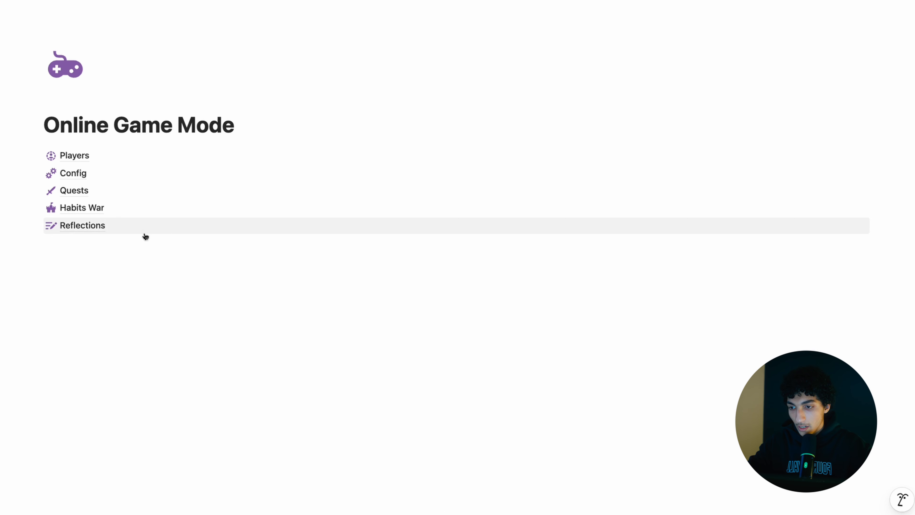
left_click(121, 242)
type("/p")
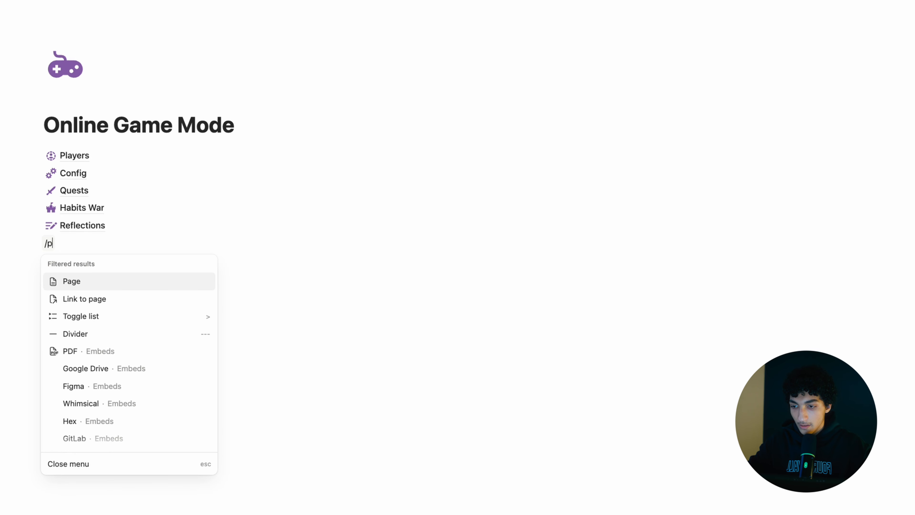
key("Return")
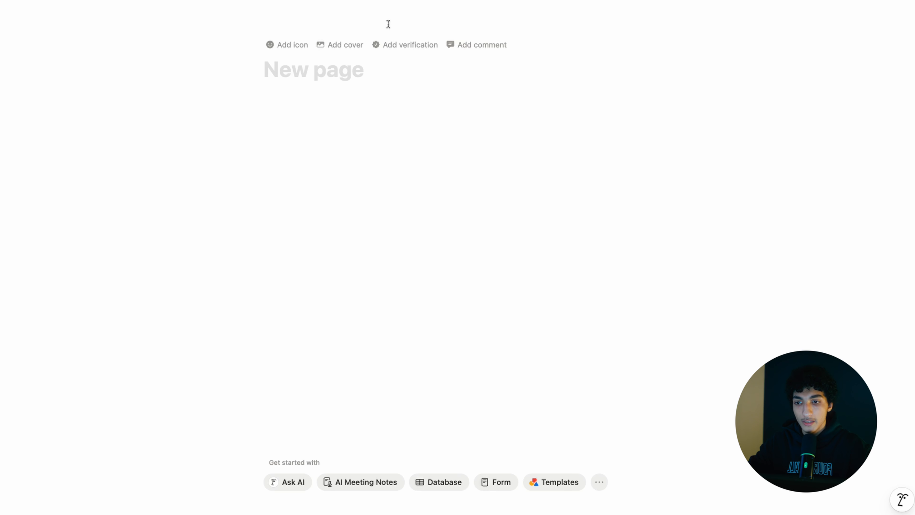
- Title the new page Objectives & Missions
type("Oj")
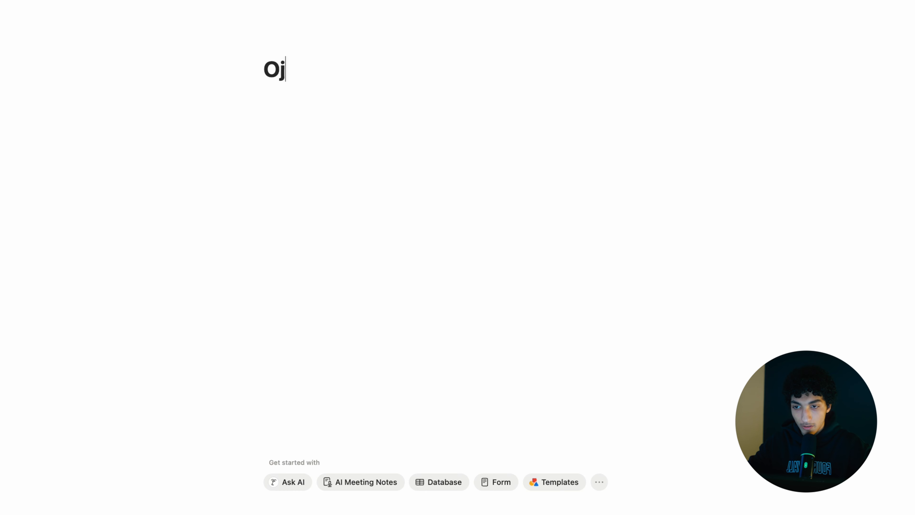
type("jectives ")
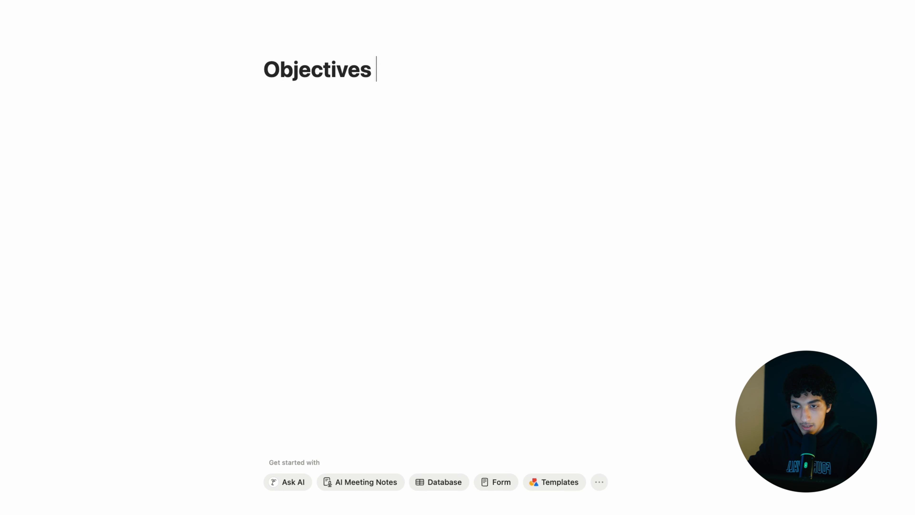
type("@ Projects")
key("BackSpace")
key("BackSpace")
key("BackSpace")
key("BackSpace")
key("BackSpace")
key("BackSpace")
key("BackSpace")
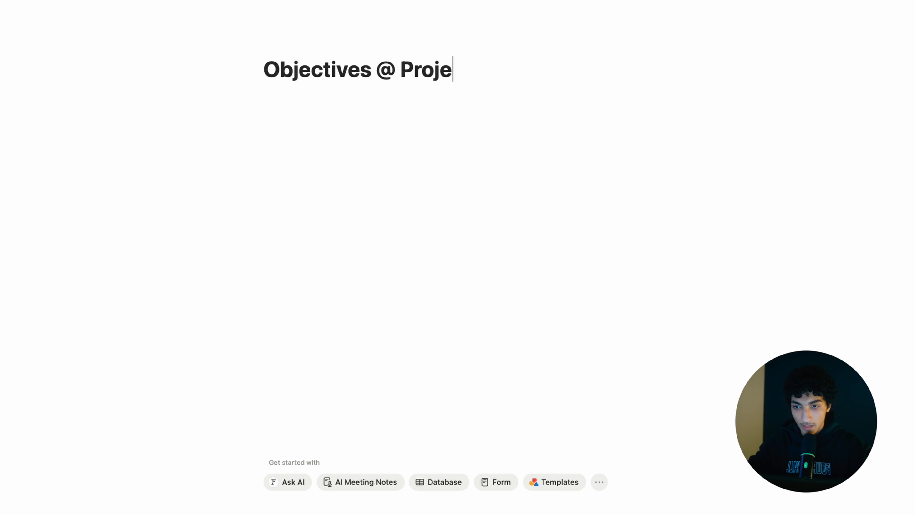
key("BackSpace")
key("BackSpace")
key("BackSpace")
type("& P")
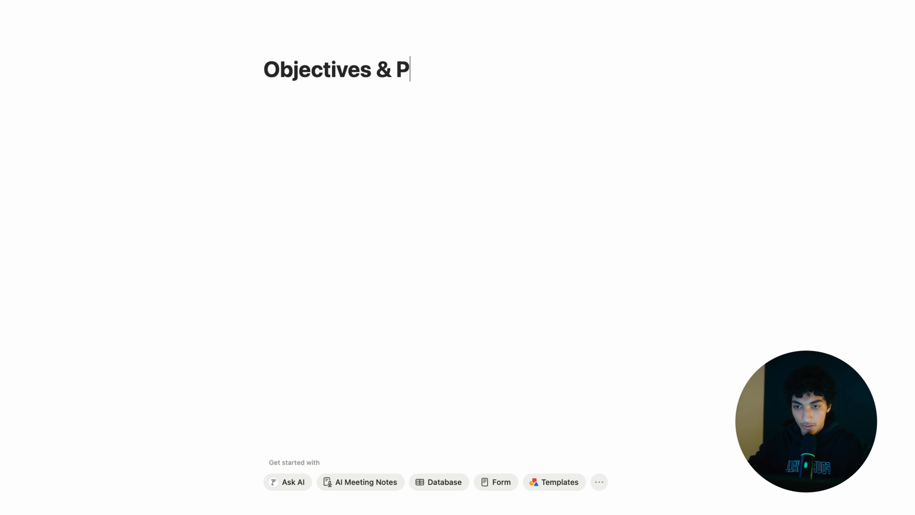
key("BackSpace")
type("Missions")
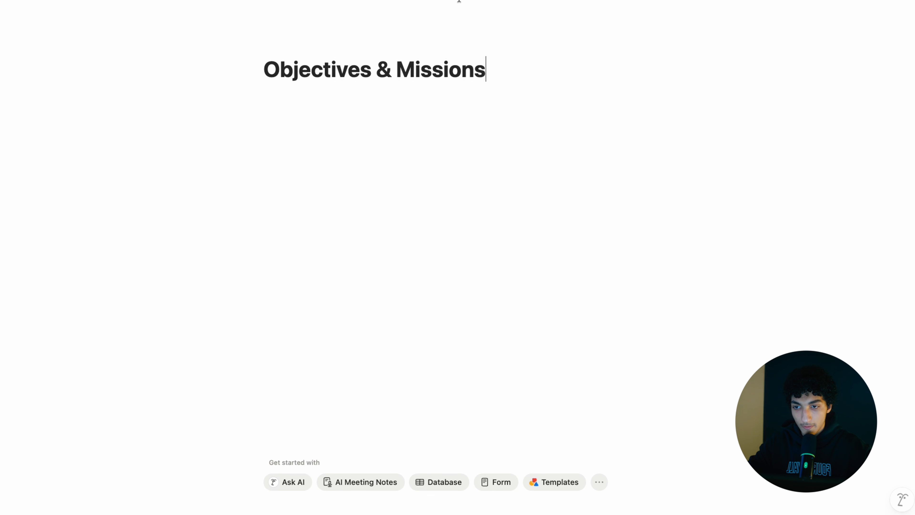
- Give the page a purple bow-and-arrow icon and make it full width
left_click(285, 43)
left_click(225, 103)
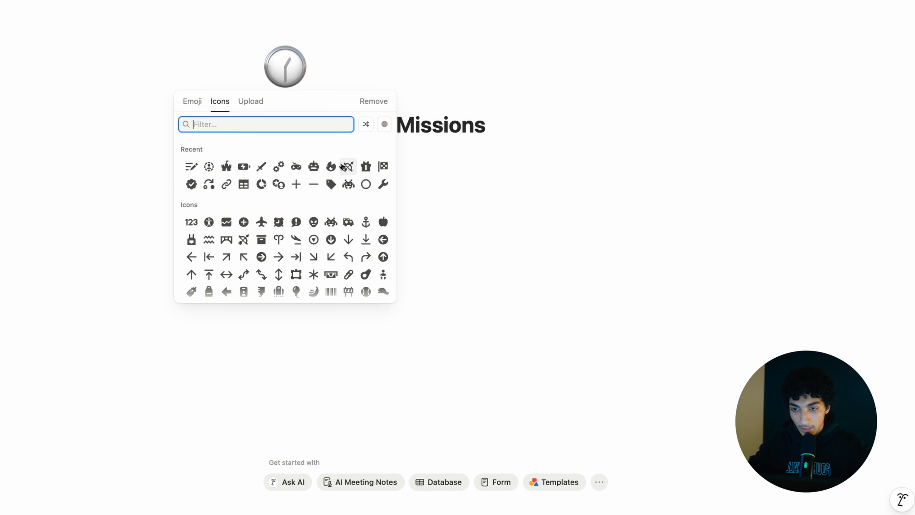
left_click(349, 169)
left_click(384, 206)
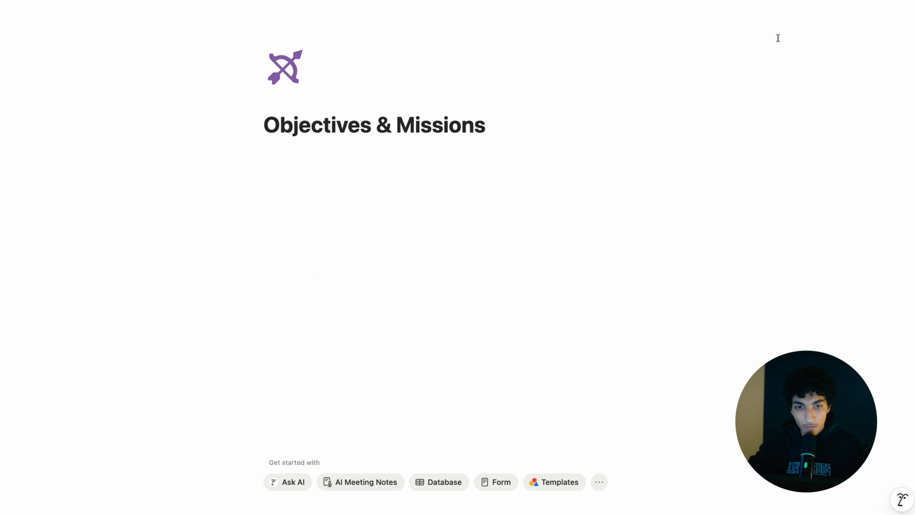
left_click(904, 1)
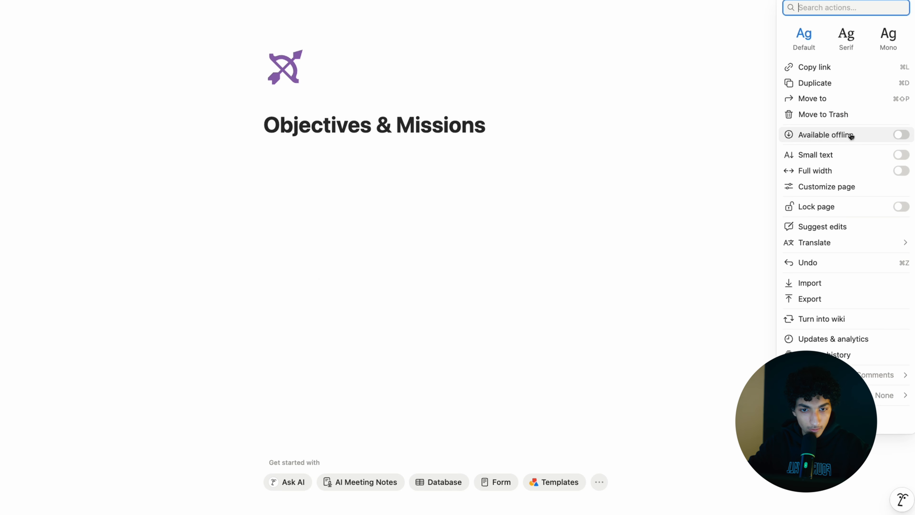
left_click(827, 170)
- Insert a new inline table database below the Objectives & Missions title
left_click(392, 151)
left_click(289, 127)
key("Return")
type(".t")
key("BackSpace")
key("BackSpace")
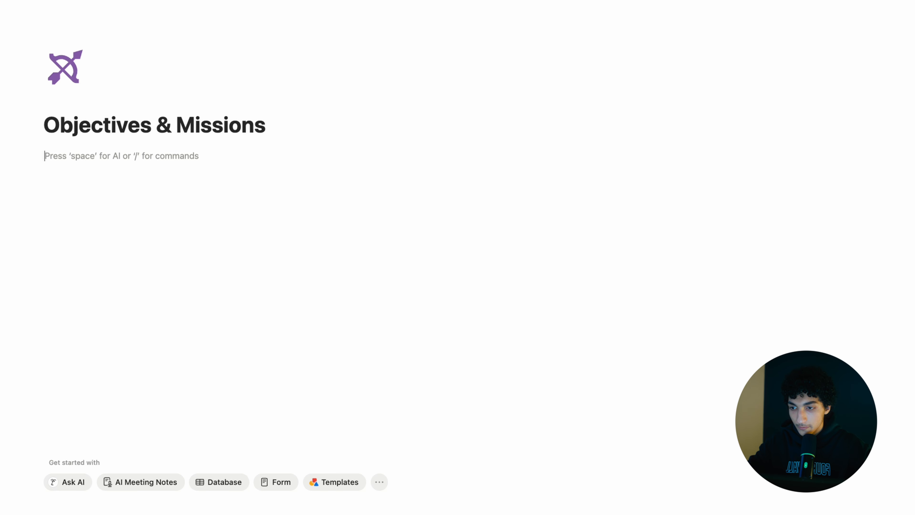
type("/table")
key("Down")
key("Return")
key("Escape")
- Name the database Objectives - OGM 1 and hide its title
left_click(79, 158)
type("objec")
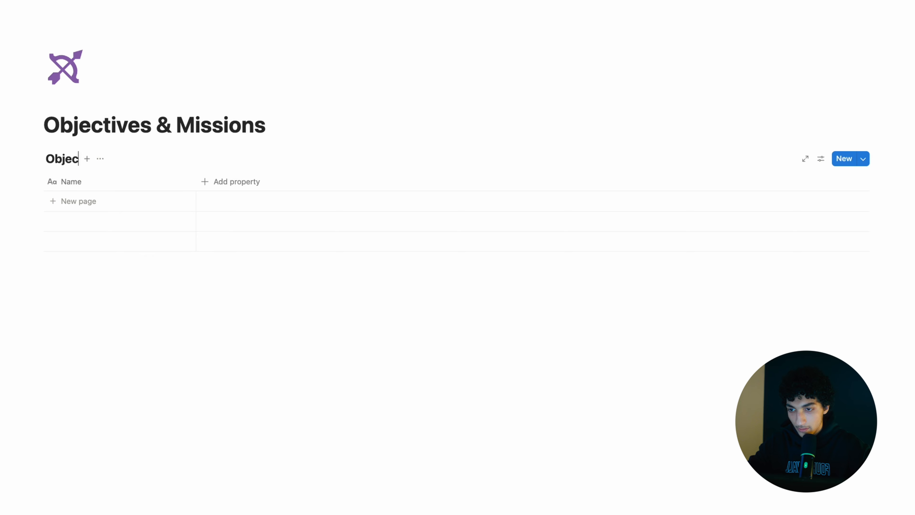
type("tives - OGM")
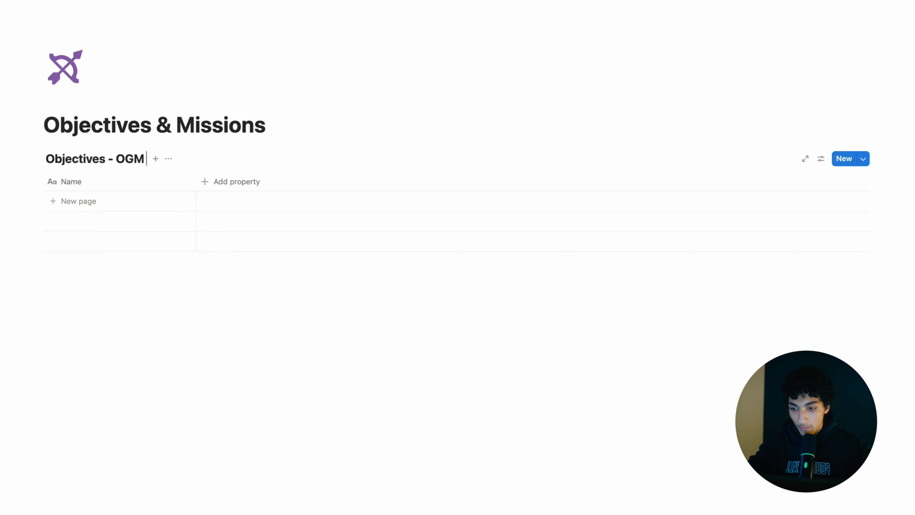
type(" 1")
left_click(174, 159)
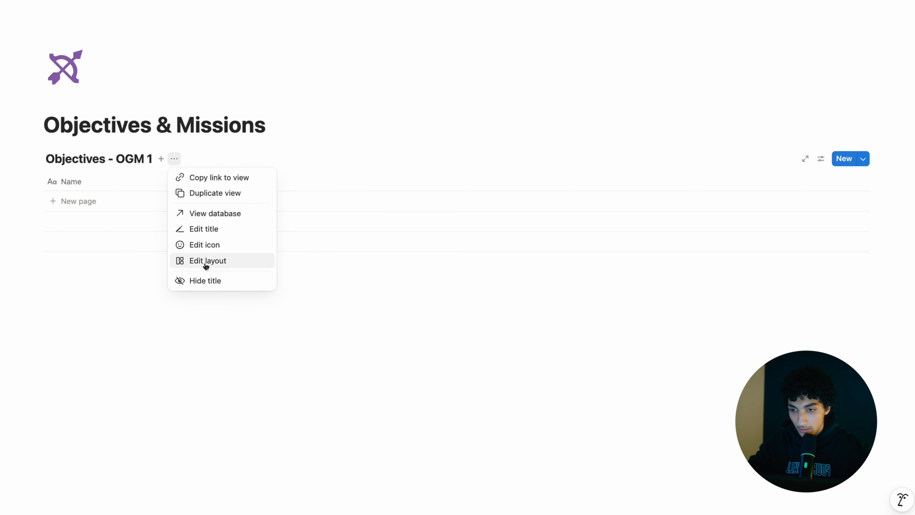
left_click(199, 280)
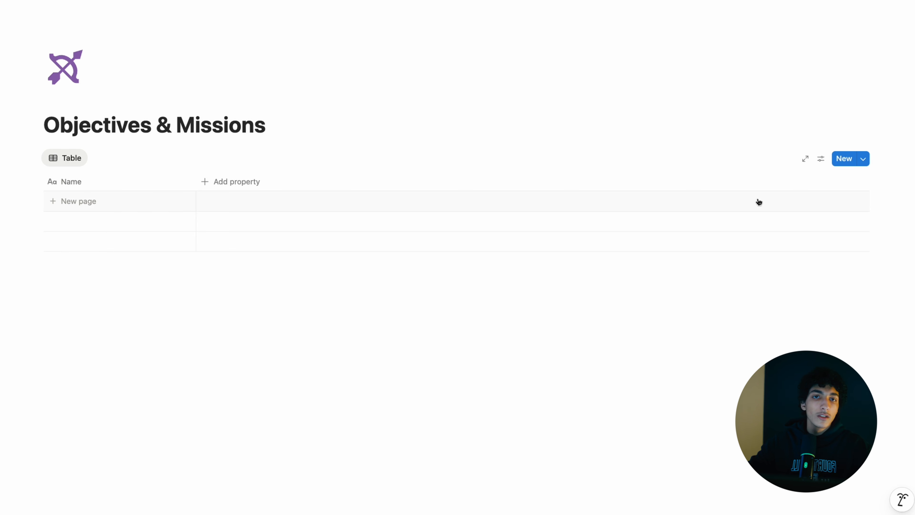
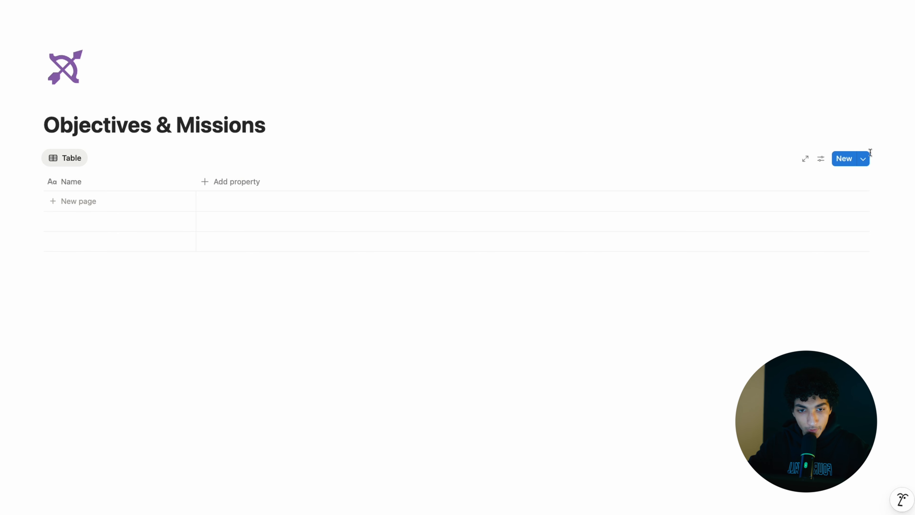
- Create a template for the Objectives - OGM 1 database titled New Objective
left_click(863, 159)
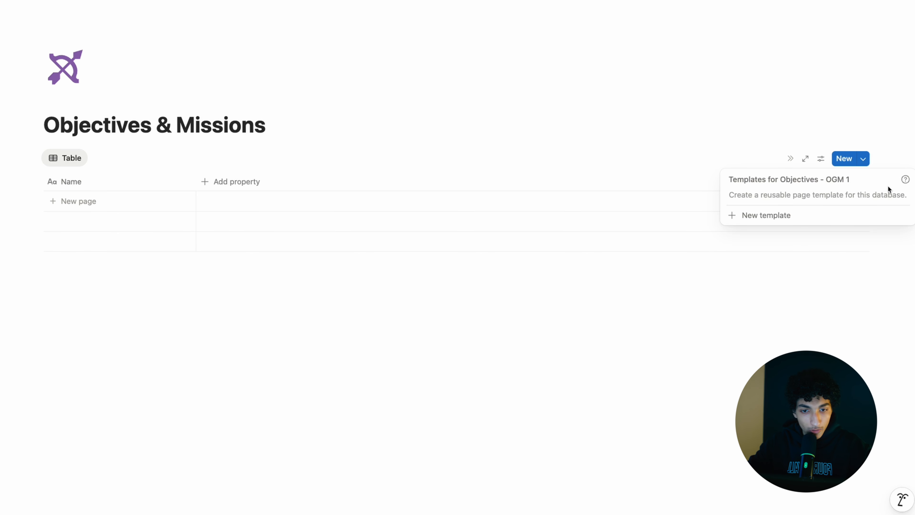
left_click(846, 215)
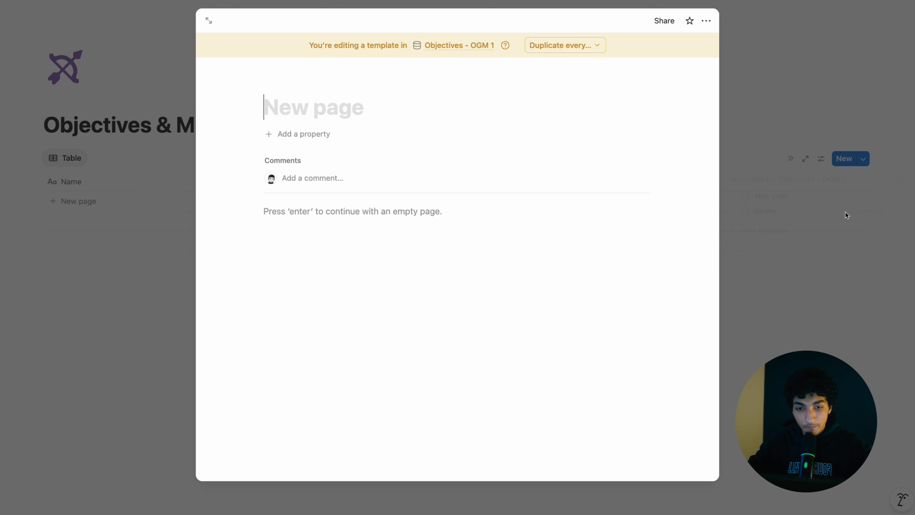
type("N")
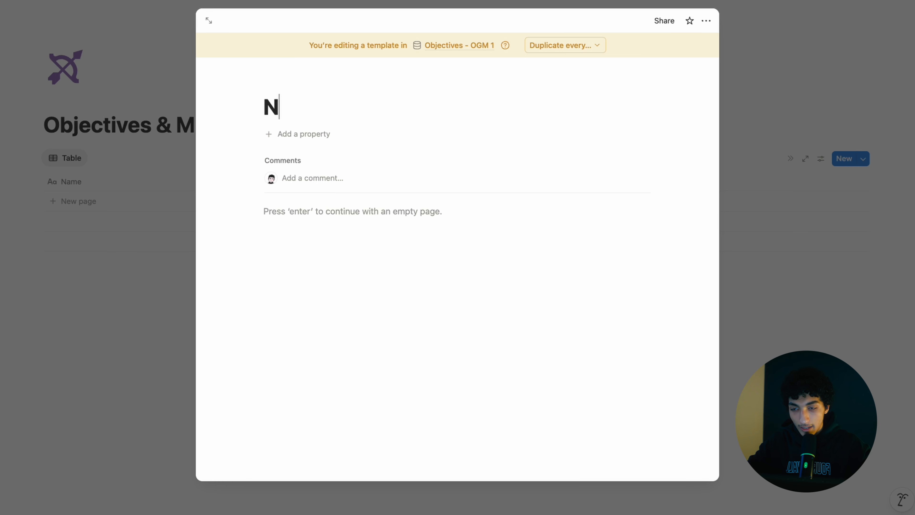
type("ew Ojbectives")
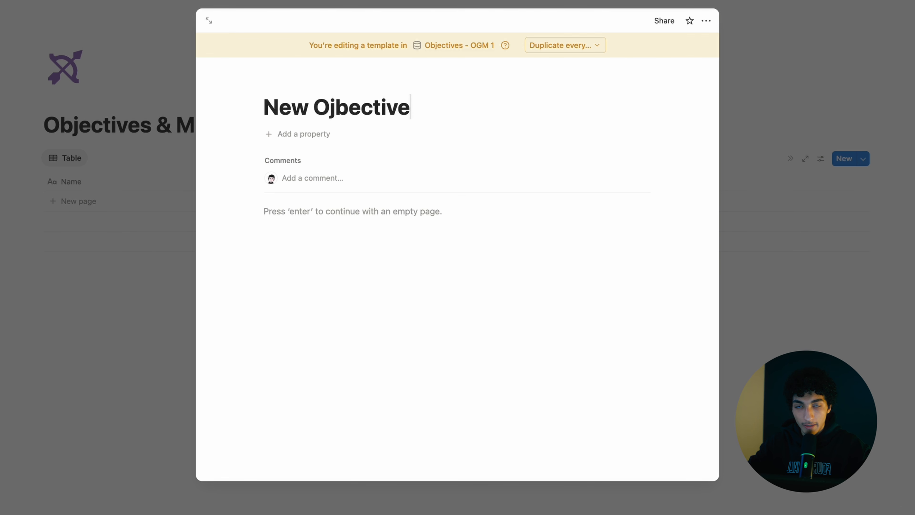
key("BackSpace")
key("BackSpace")
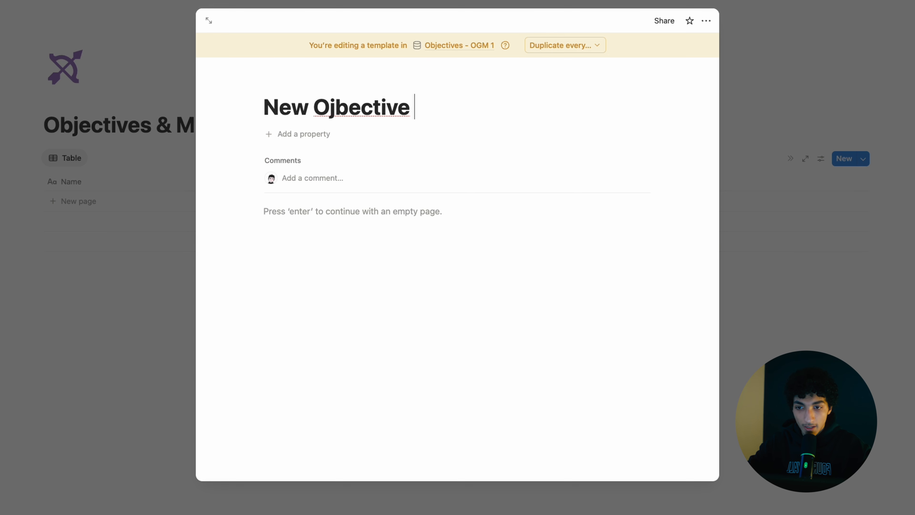
key("BackSpace")
left_click(338, 108)
type("j")
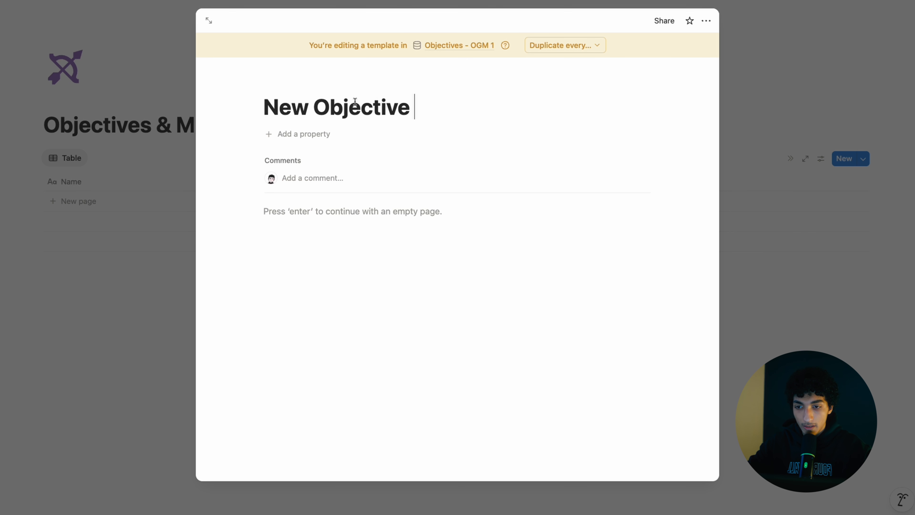
- Give the New Objective template a purple bow-and-arrow icon
mouse_move(292, 84)
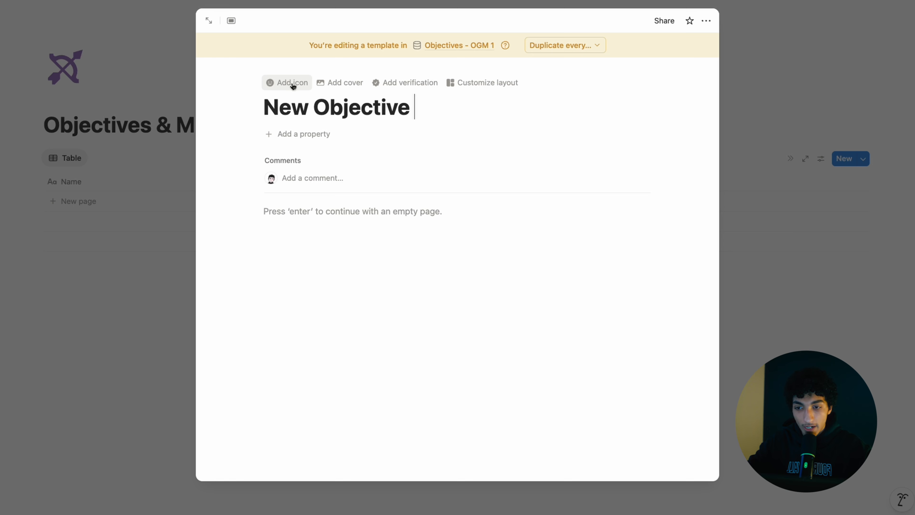
left_click(293, 86)
left_click(225, 164)
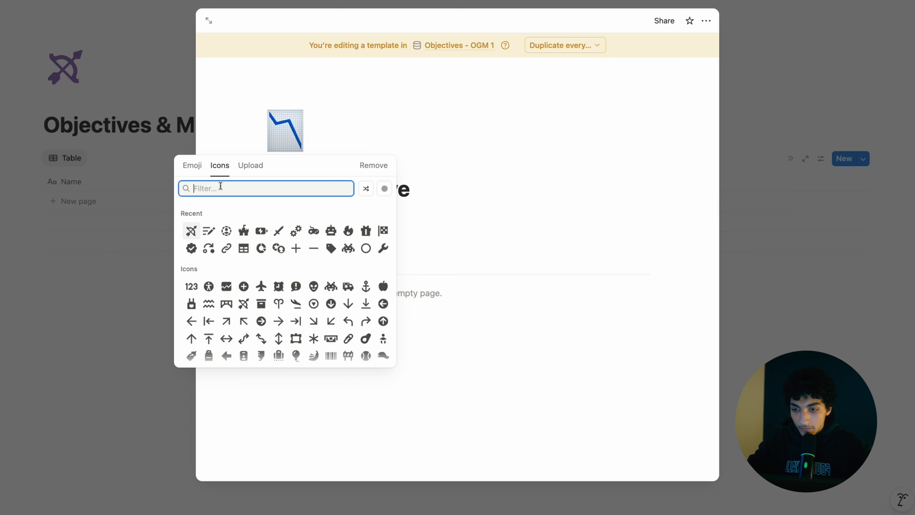
left_click_drag(191, 231, 228, 269)
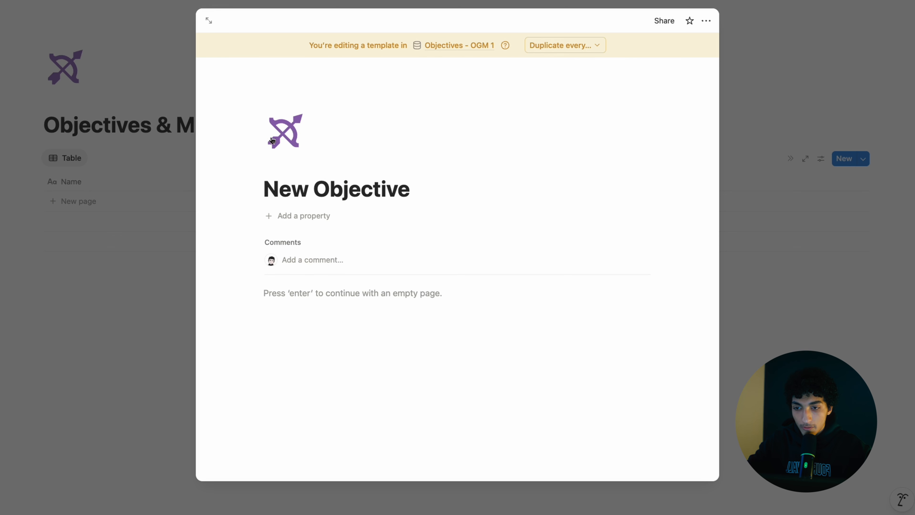
- Add a date property named Start Date to the New Objective template
left_click(297, 221)
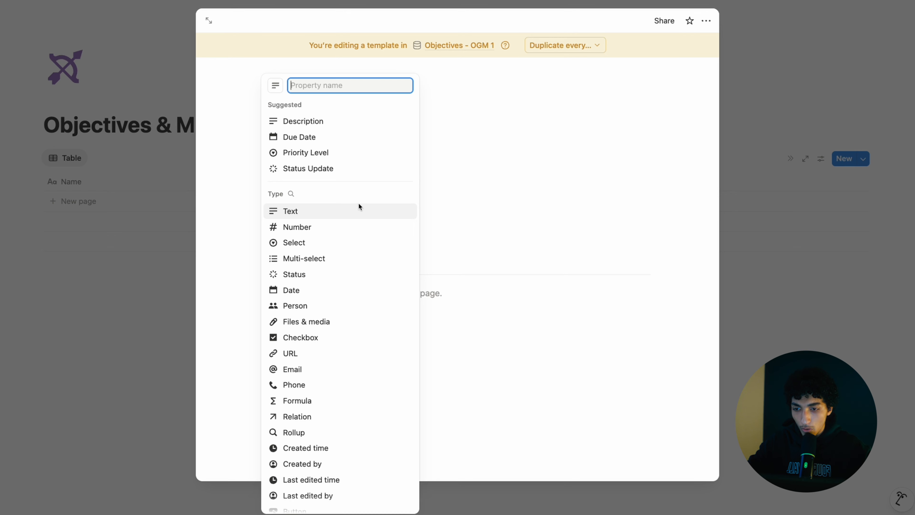
left_click(311, 296)
key("BackSpace")
type("Start Date")
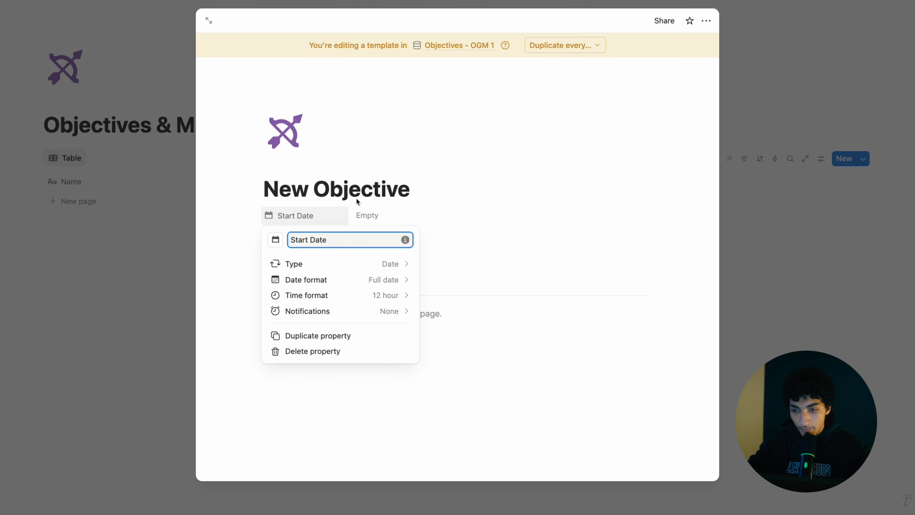
key("Return")
- Duplicate the Start Date property, rename the copy End Date and give it a circled X icon
left_click(302, 215)
left_click(312, 286)
left_click(312, 243)
left_click(307, 270)
key("BackSpace")
key("BackSpace")
key("BackSpace")
key("BackSpace")
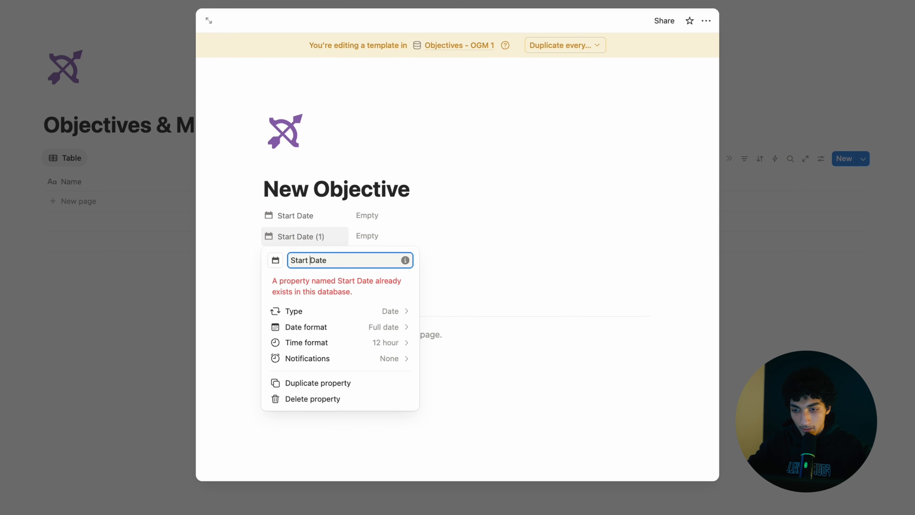
key("BackSpace")
key("BackSpace")
key("BackSpace")
key("BackSpace")
key("BackSpace")
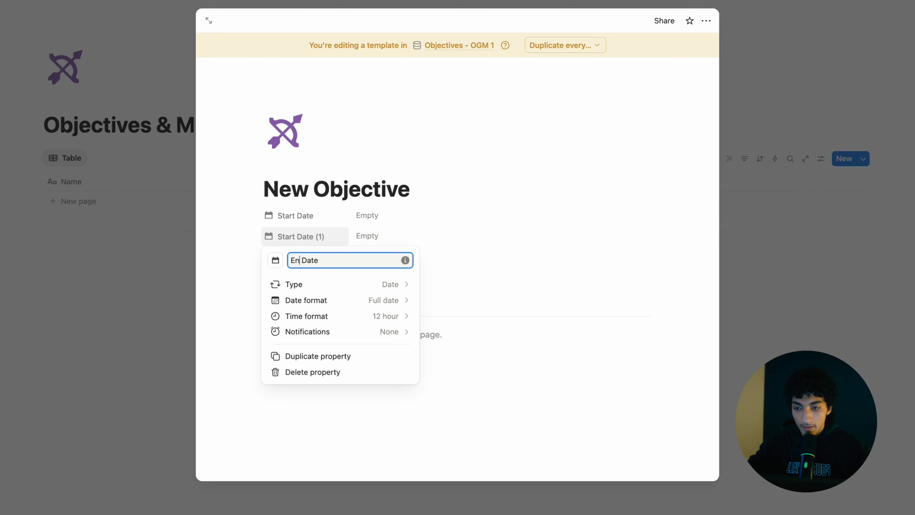
left_click(277, 262)
- Set the template's Start Date to Today, the date when duplicated
left_click(394, 217)
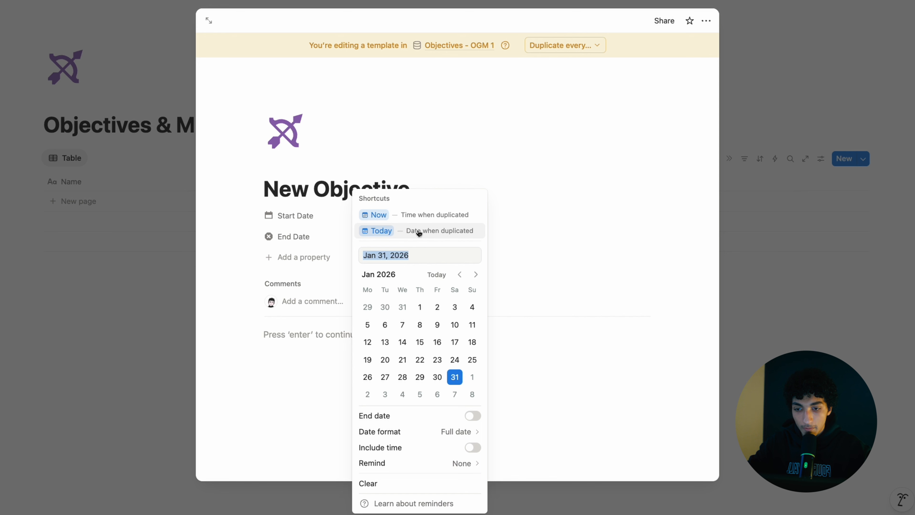
left_click(417, 230)
left_click(327, 240)
left_click(314, 270)
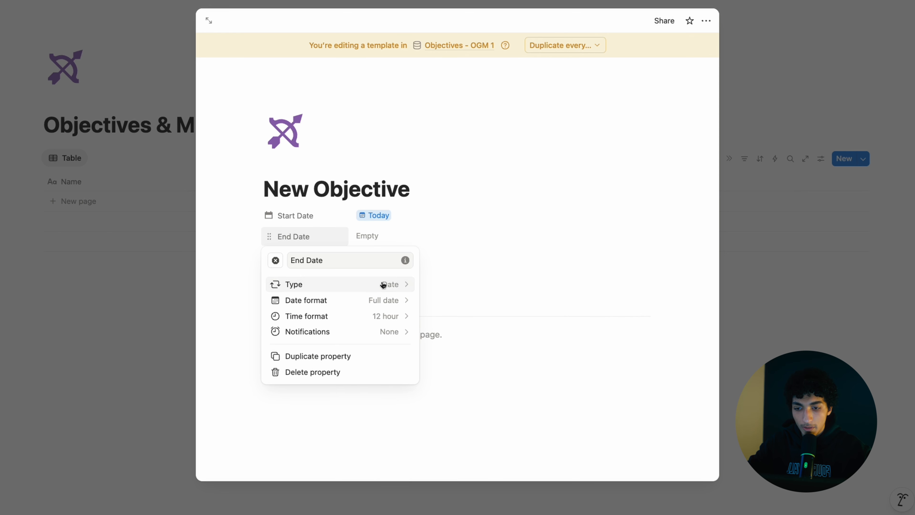
left_click(473, 247)
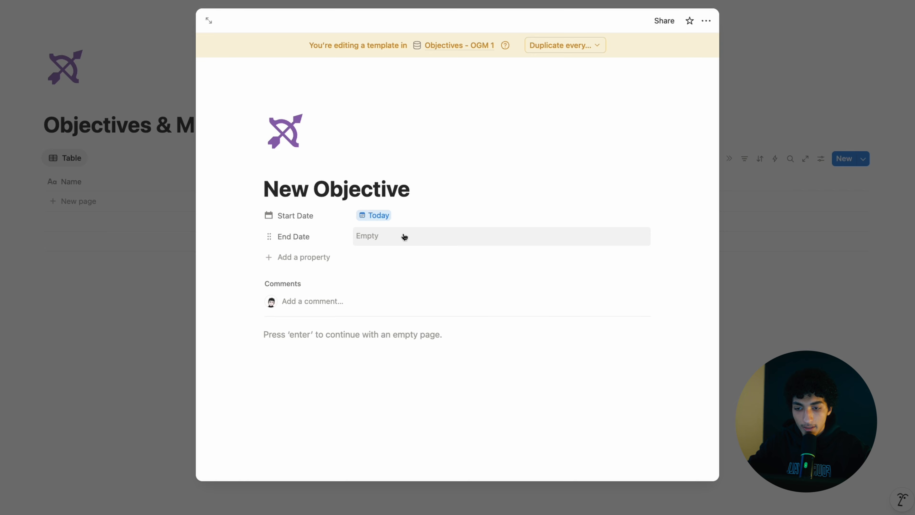
- Add a Status property to the template and review its status options
left_click(302, 262)
left_click(299, 274)
left_click(440, 265)
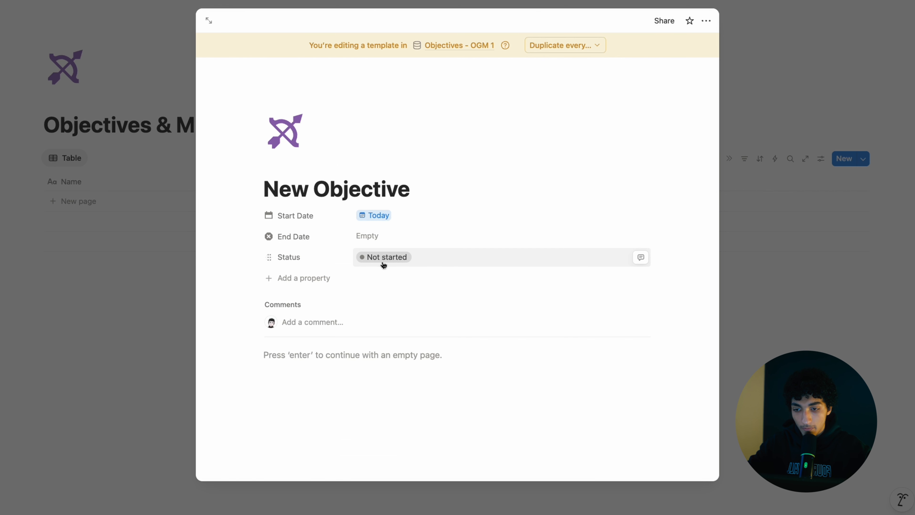
left_click(342, 257)
left_click(317, 292)
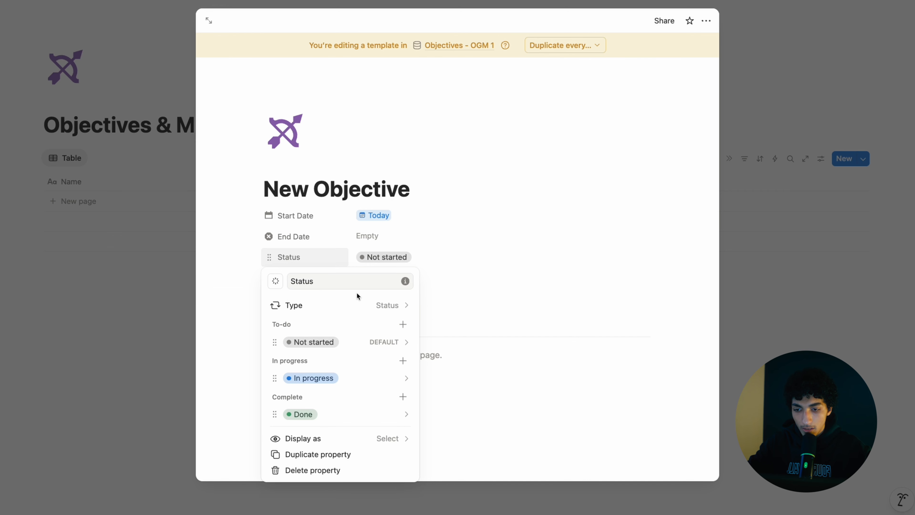
left_click(363, 411)
left_click(363, 369)
left_click(531, 260)
- Add a two-way relation named Player to the Player - OGM 1 database, with Objective as the related property name
left_click(304, 278)
type("relatio")
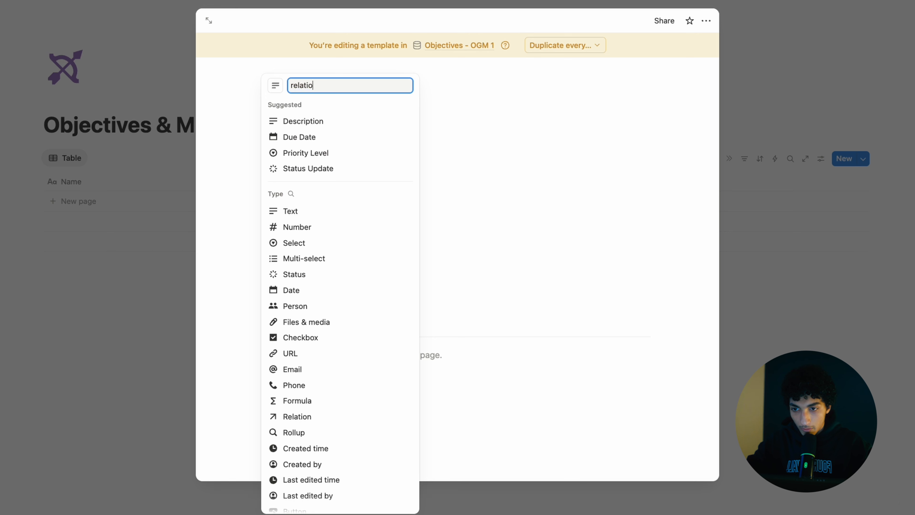
type("n")
key("Return")
type("Players")
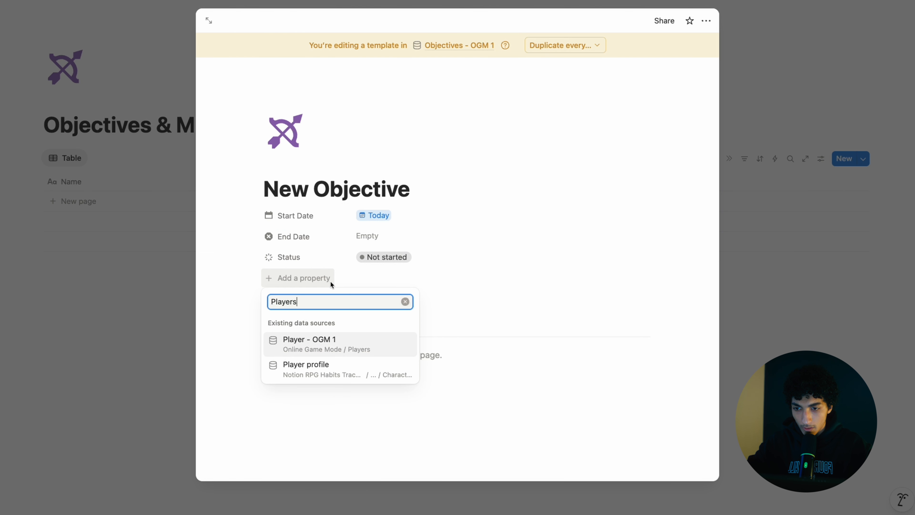
left_click(323, 338)
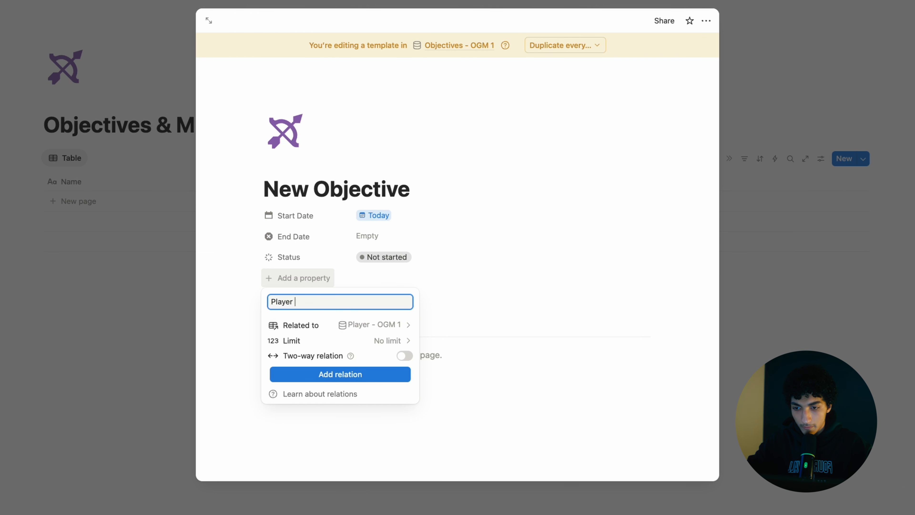
left_click(375, 355)
type("Objective")
left_click(305, 413)
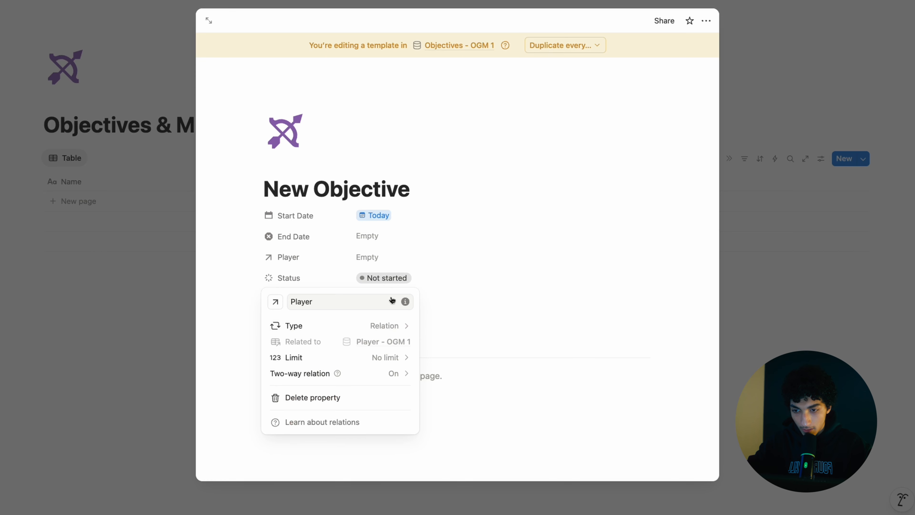
- Link the template's Player property to the existing player's page
left_click(428, 259)
left_click(431, 261)
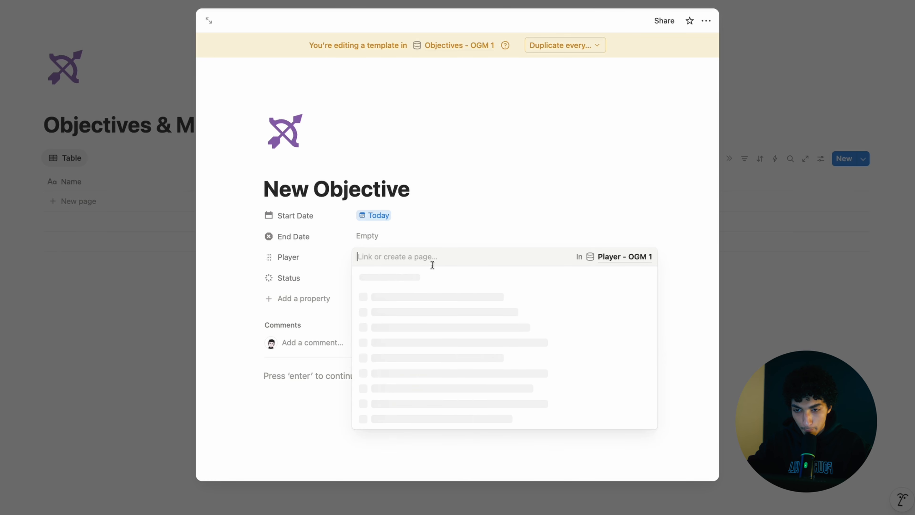
left_click(389, 318)
- Add a two-way Points Setting relation to the Points Setting - OGM 1 database, with Objectives as the related property name
left_click(291, 294)
left_click(292, 294)
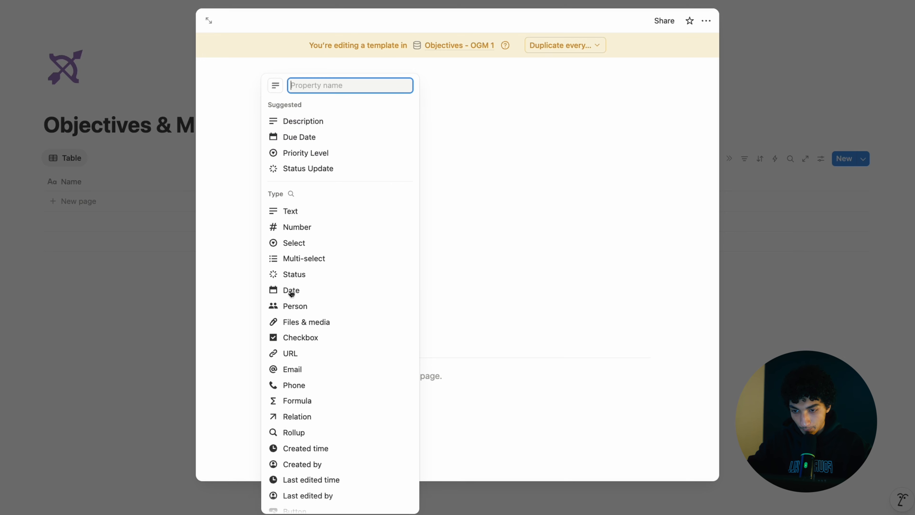
type("relation")
key("Return")
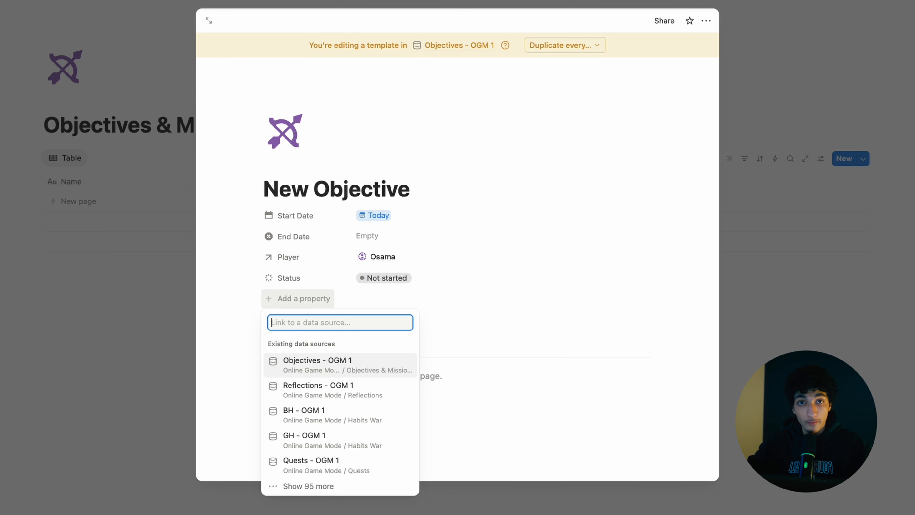
type("points")
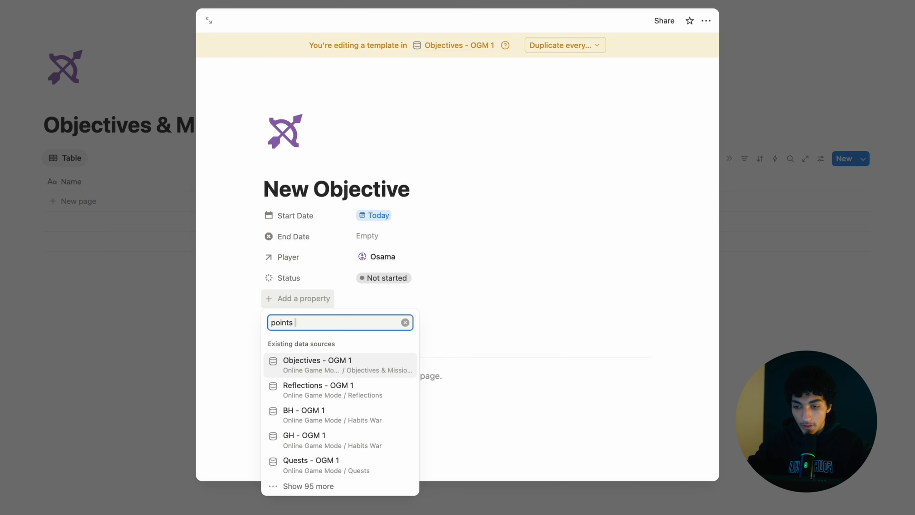
type(" settings")
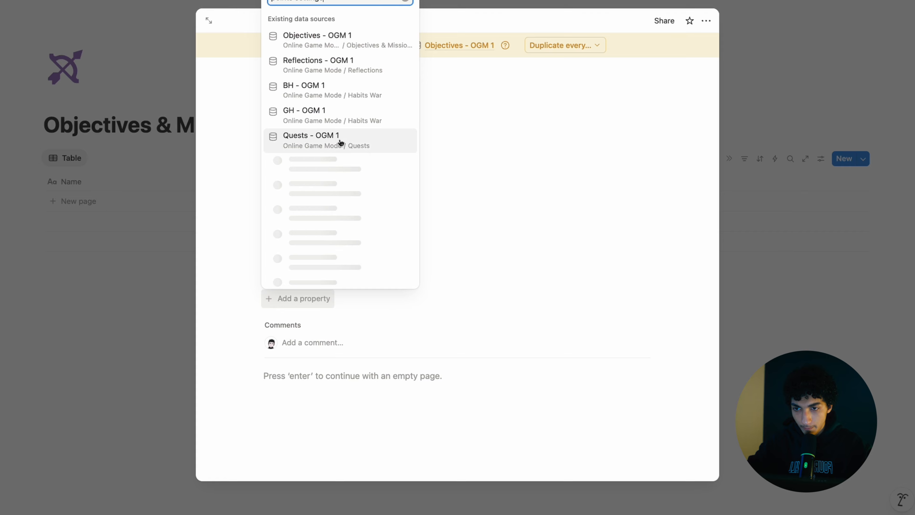
left_click(363, 41)
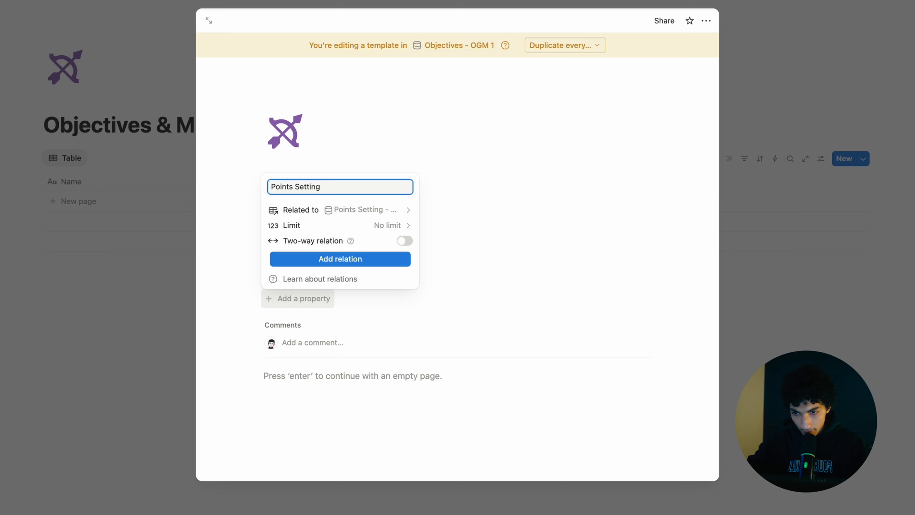
left_click(404, 241)
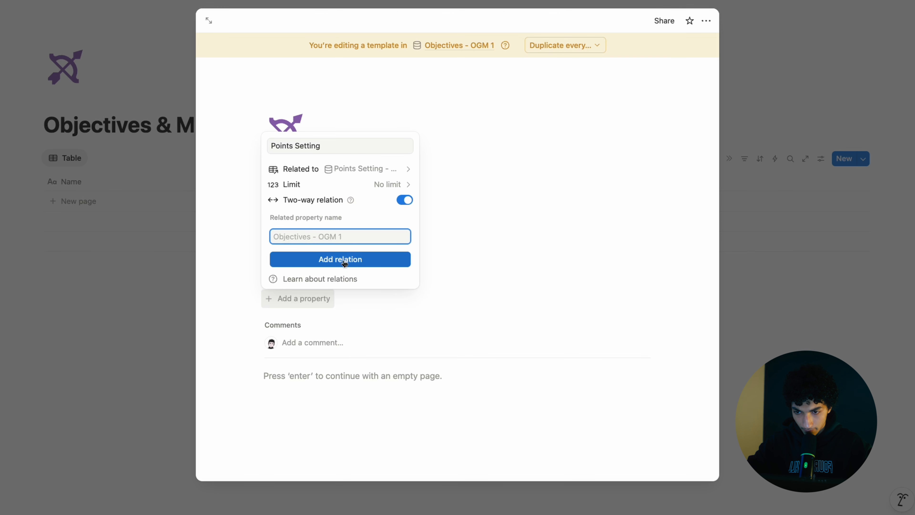
type("Ob")
left_click(335, 262)
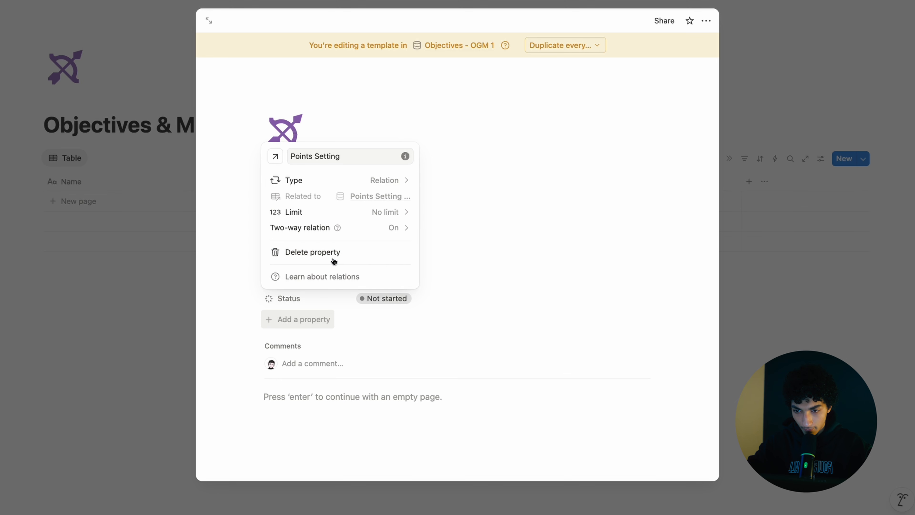
- Link the template's Points Setting property to the Goals page
left_click(505, 276)
left_click(434, 278)
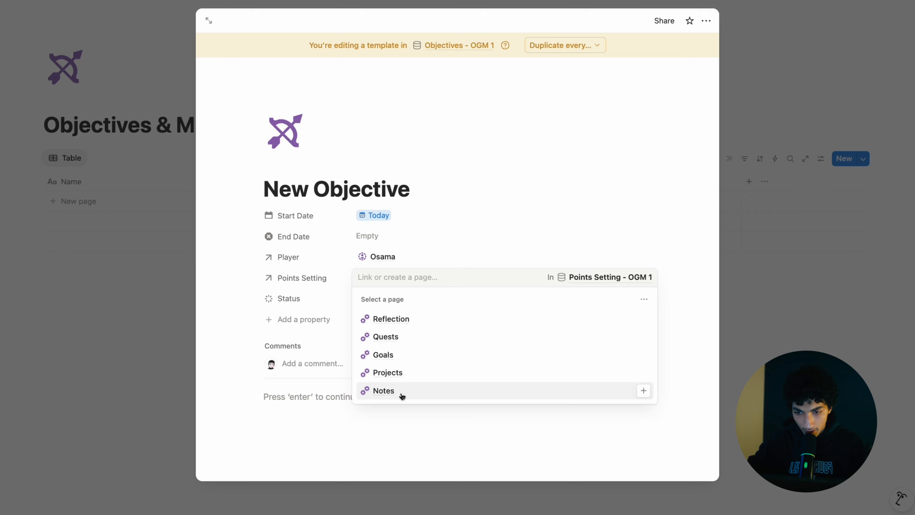
left_click(424, 356)
left_click(332, 288)
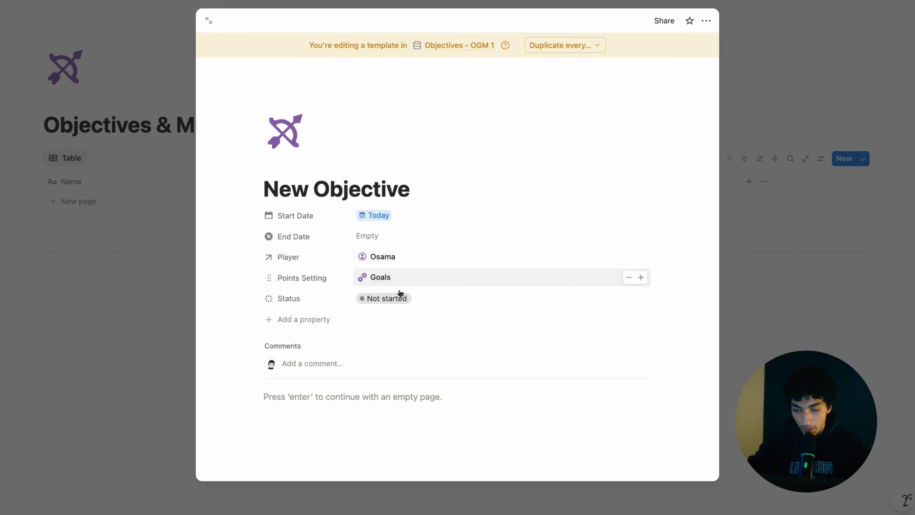
- Add a rollup property named XP to the template
left_click(318, 317)
type("rollup")
key("Return")
key("BackSpace")
type("XP")
left_click(389, 281)
- Configure the XP rollup to calculate the sum of the XP property through the Points Setting relation
left_click(374, 316)
left_click(323, 316)
left_click(368, 316)
left_click(414, 335)
left_click(421, 369)
left_click(402, 379)
left_click(403, 377)
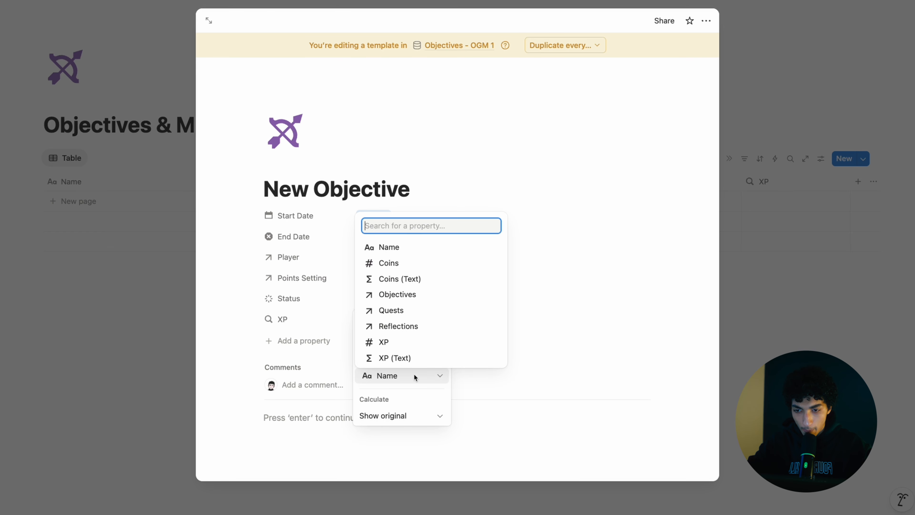
left_click(402, 342)
left_click(382, 415)
mouse_move(445, 496)
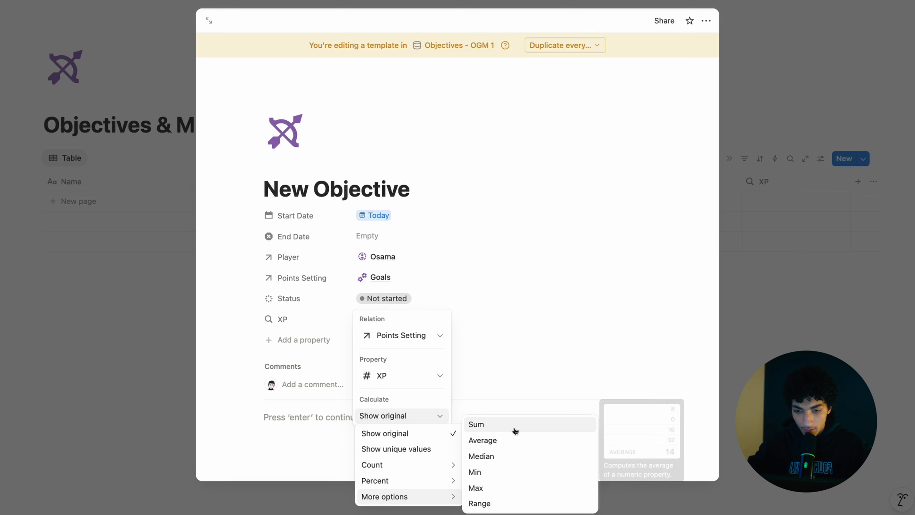
left_click(475, 423)
left_click(521, 381)
- Duplicate the XP rollup and set the copy to calculate the sum of the Coins property
left_click(300, 319)
left_click(302, 389)
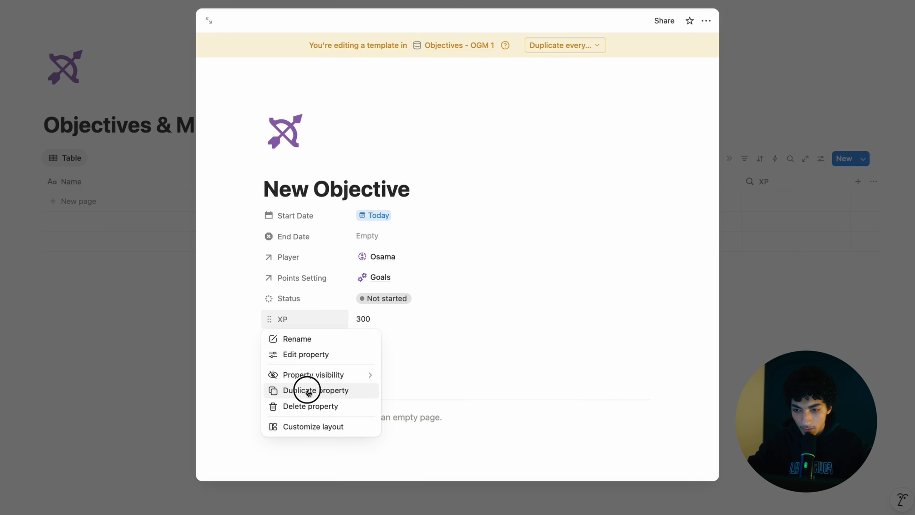
left_click(402, 339)
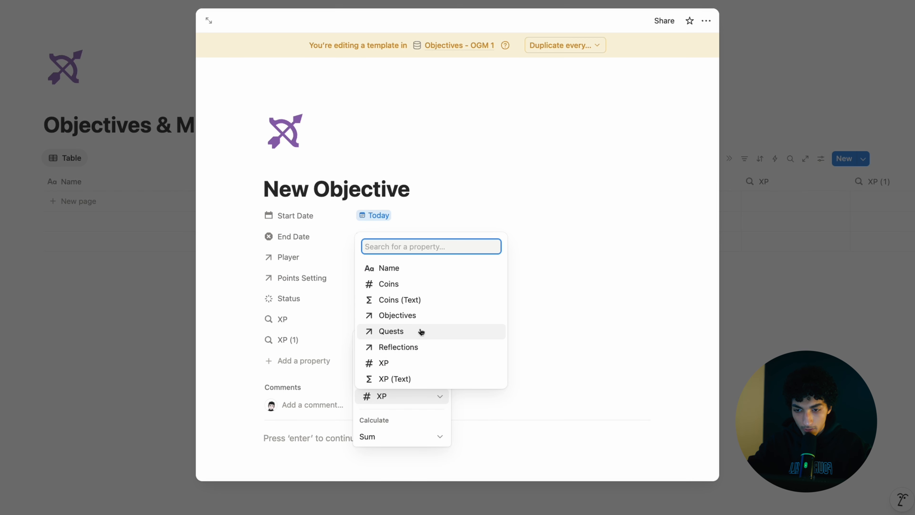
left_click(434, 285)
left_click(404, 436)
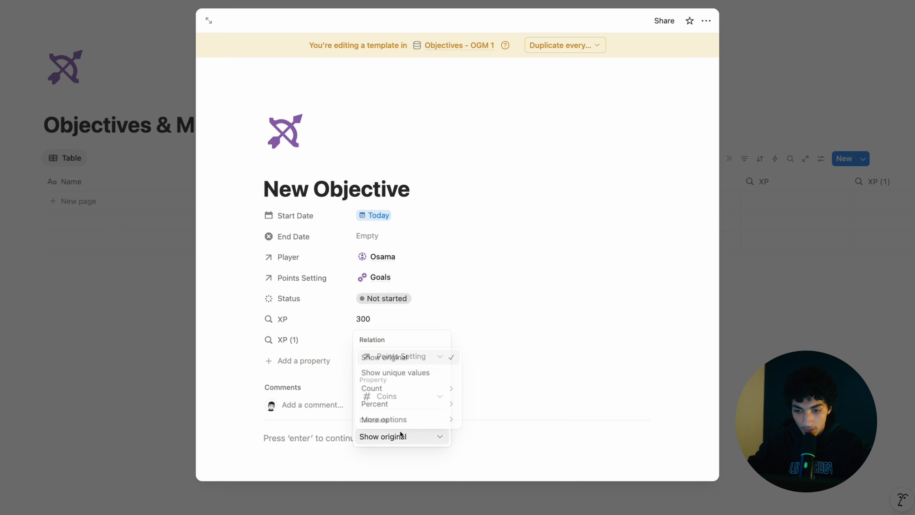
mouse_move(418, 419)
left_click(491, 383)
- Rename the duplicated rollup property Coins
left_click(306, 318)
left_click(298, 338)
left_click(305, 357)
key("BackSpace")
key("BackSpace")
key("BackSpace")
key("BackSpace")
key("BackSpace")
key("BackSpace")
type("Coins")
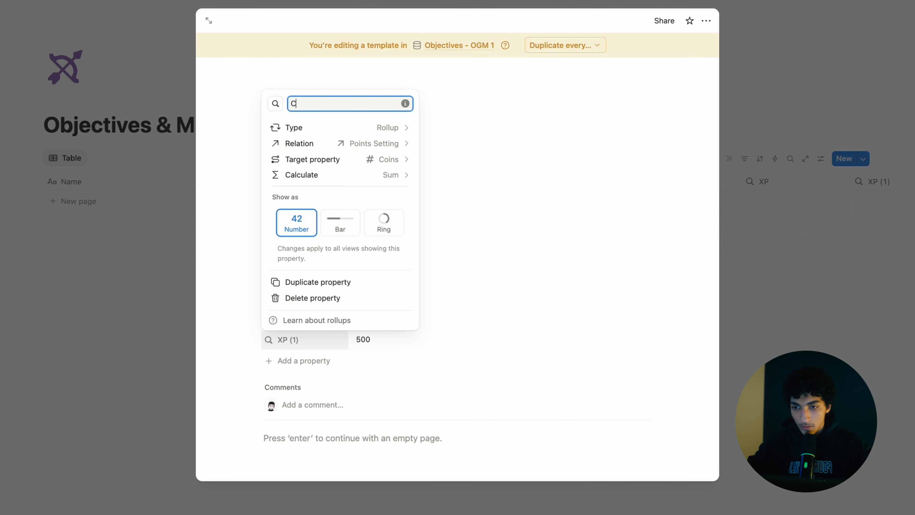
left_click(433, 359)
- Add a formula property named Year to the template
scroll(381, 360, "down", 3)
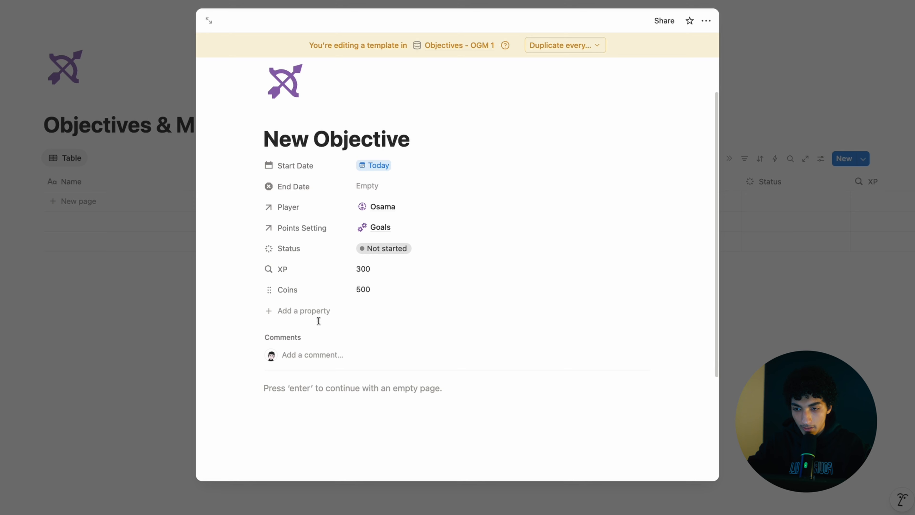
left_click(310, 308)
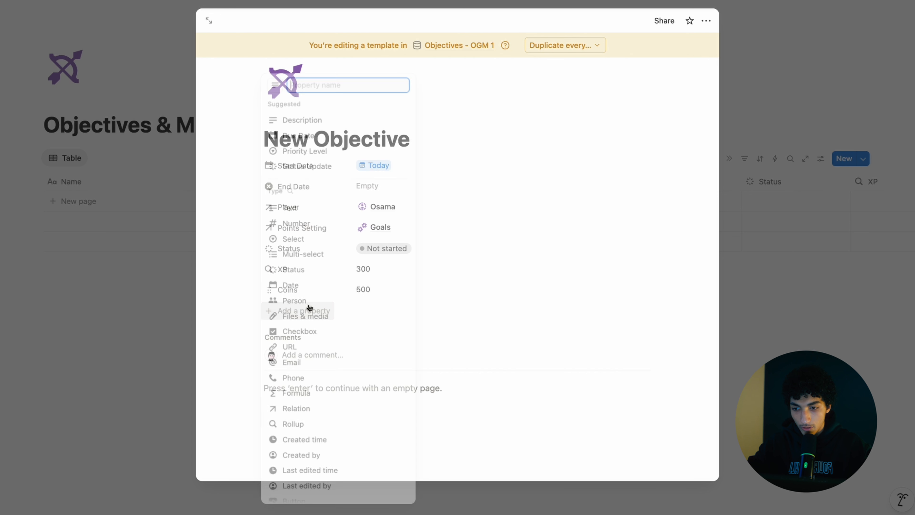
type("formula")
key("Return")
type("Year")
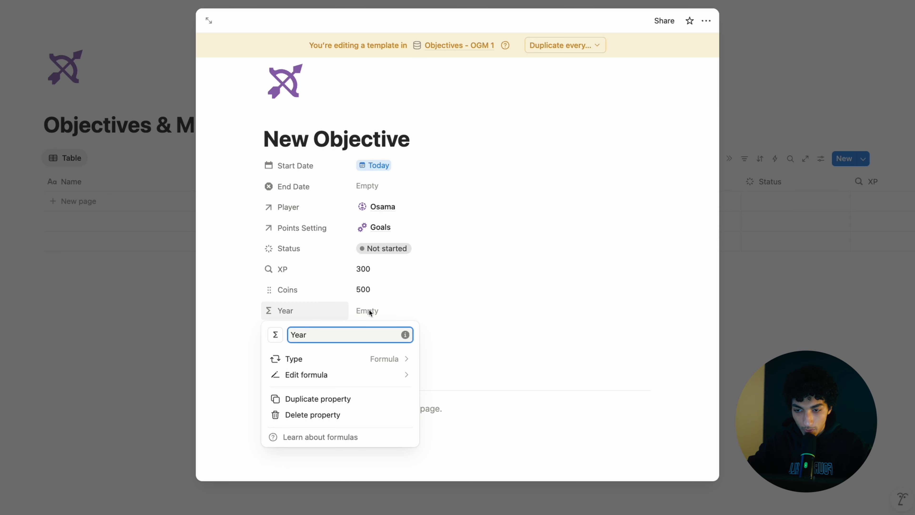
- Set the Year property's formula to the year of Start Date
left_click(384, 313)
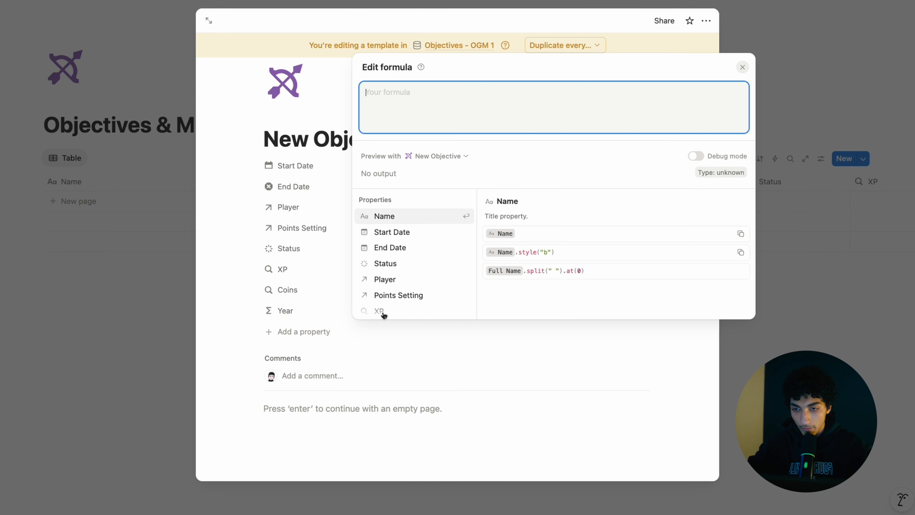
type("year(")
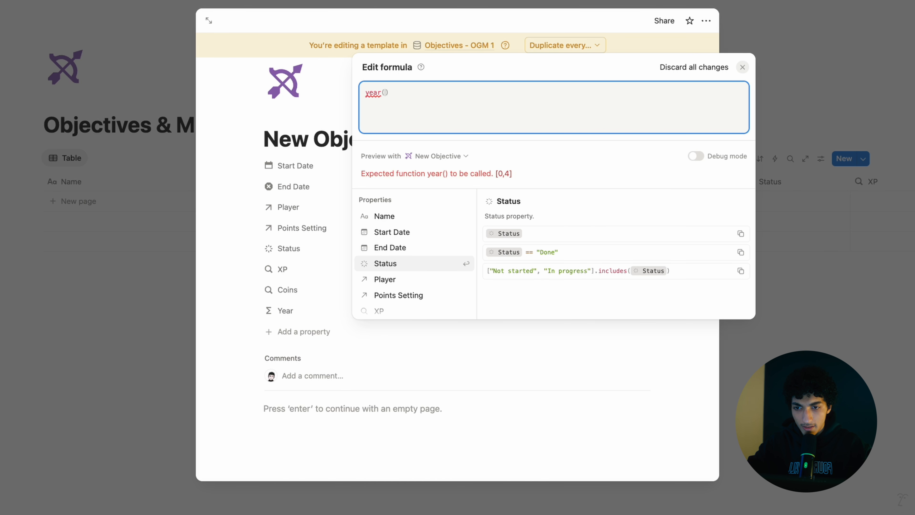
type("start")
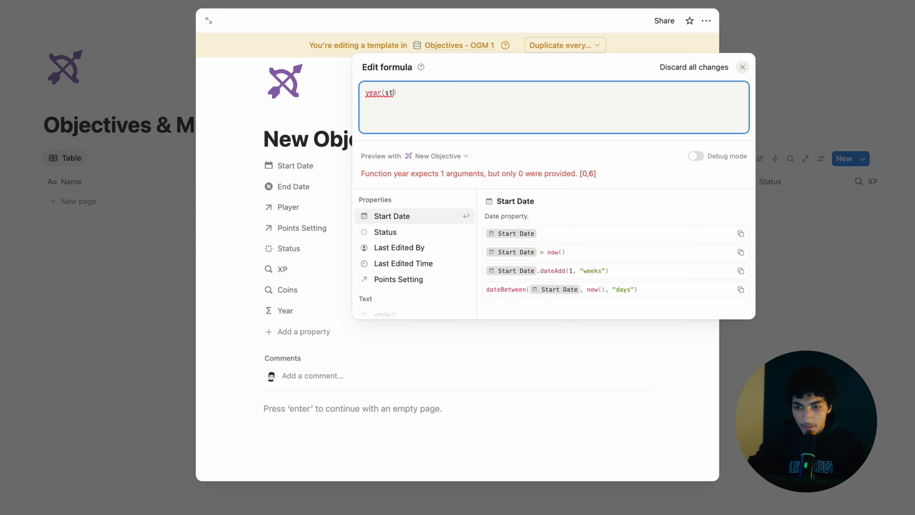
key("Return")
left_click(279, 308)
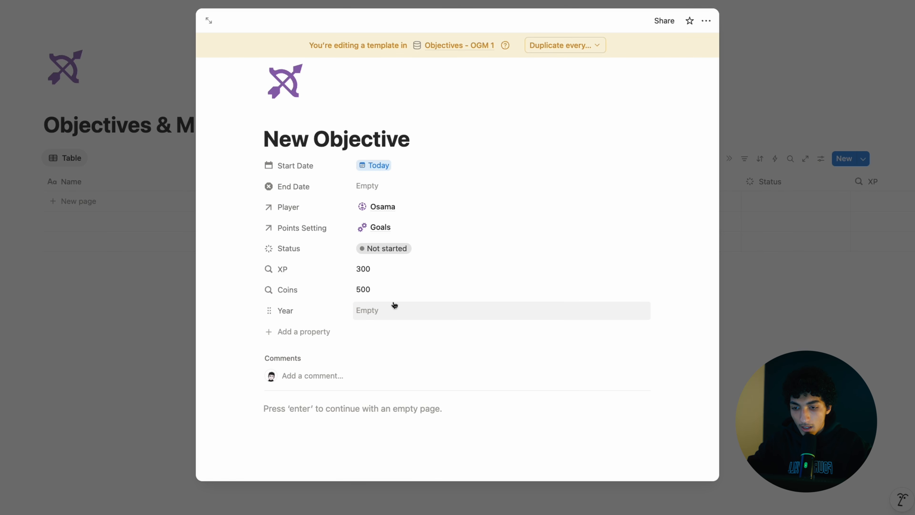
- Add a formula property named Points to the New Objective template
left_click(309, 331)
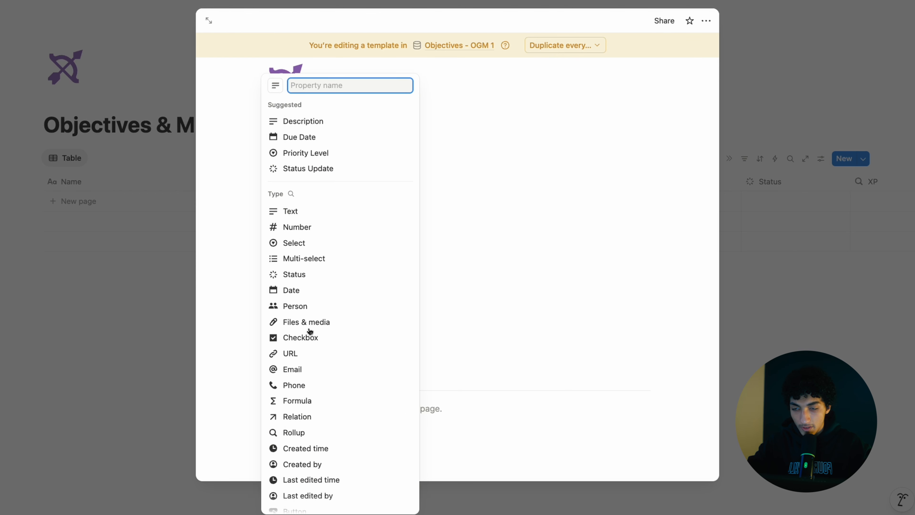
type("formula")
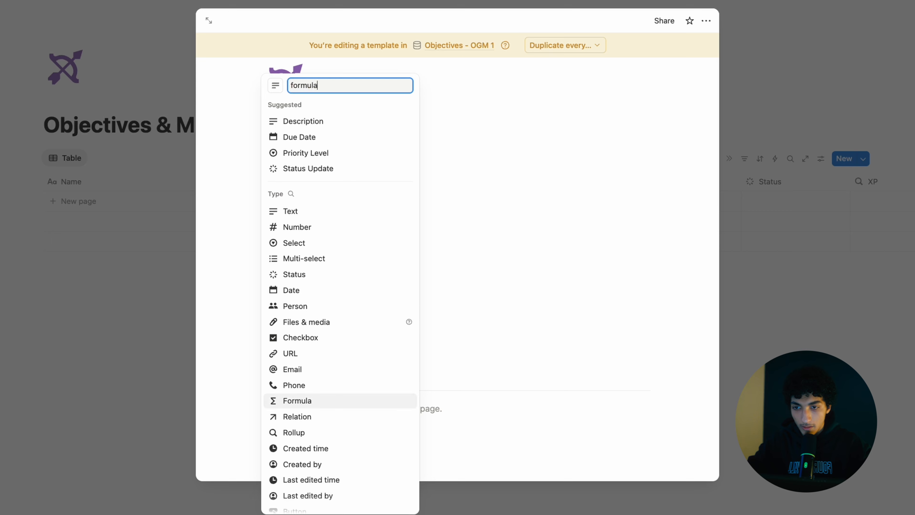
key("Return")
key("super+BackSpace")
type("Point")
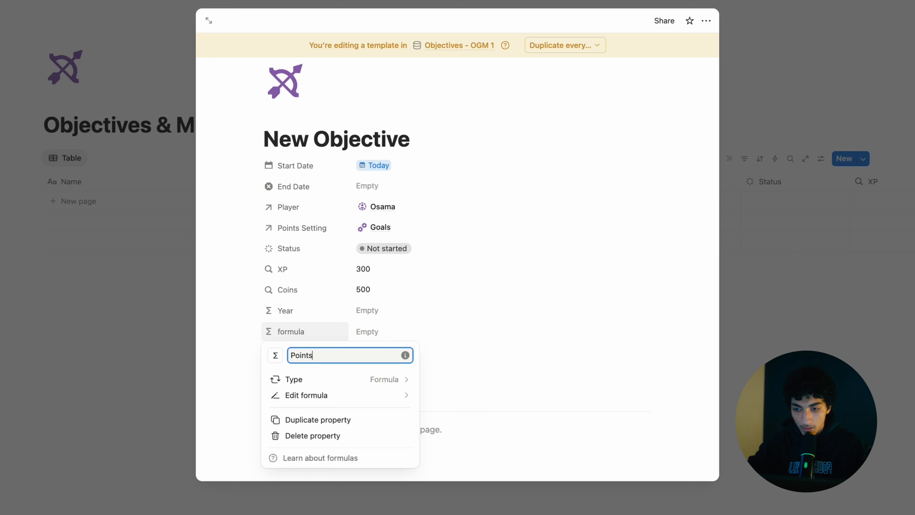
type("s")
left_click(323, 308)
- Duplicate the Points formula property and rename the copy Progress
left_click(323, 331)
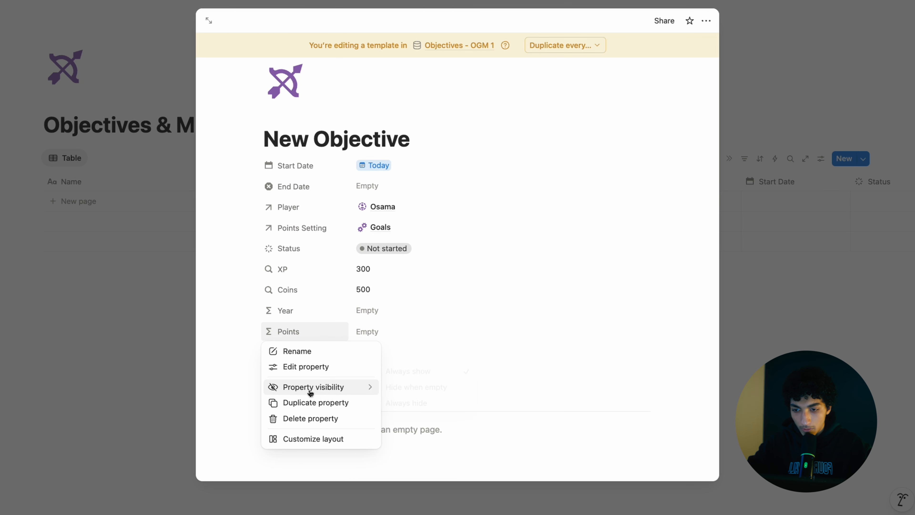
left_click(312, 402)
left_click(311, 352)
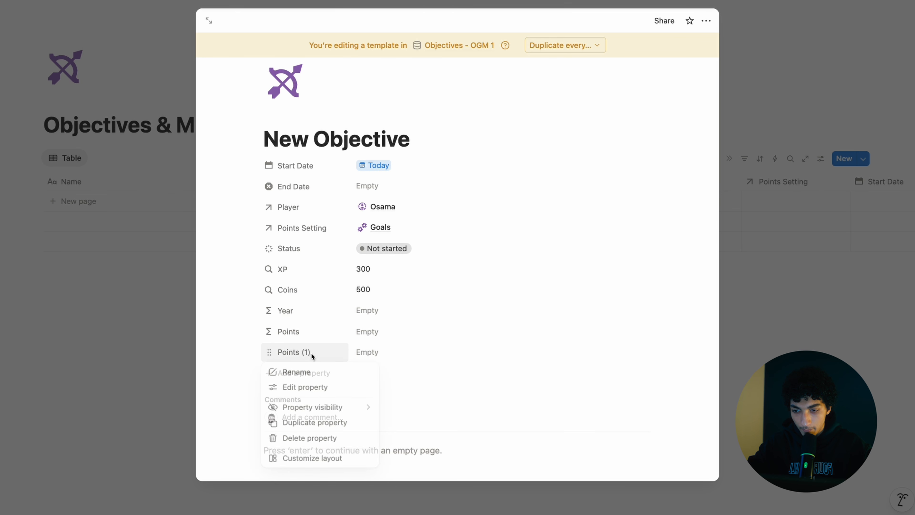
left_click(305, 371)
key("super+BackSpace")
type("Progress")
key("Return")
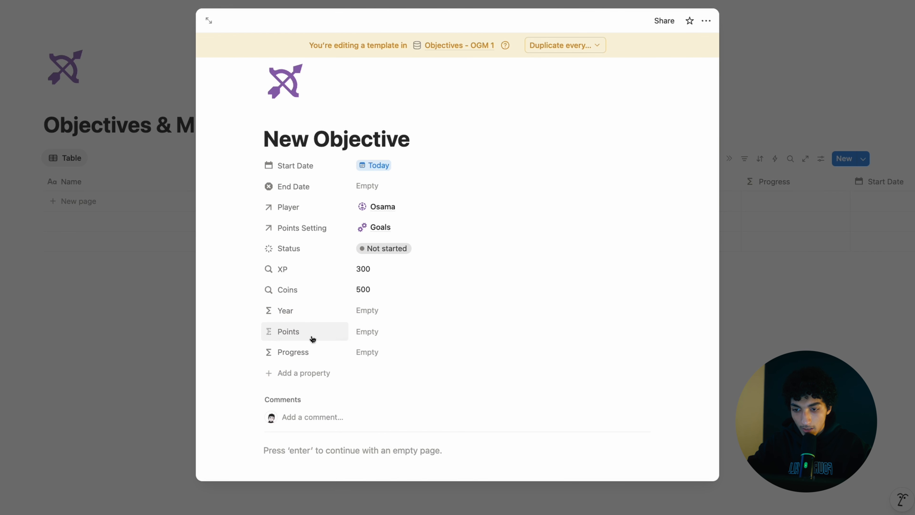
- Duplicate the Progress formula property and rename the copy Progress - Chart
left_click(339, 352)
left_click(310, 423)
left_click(310, 372)
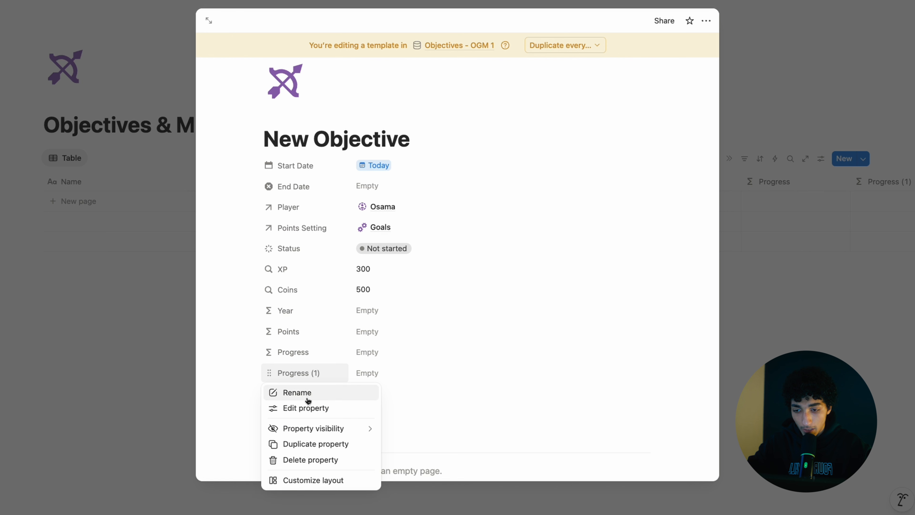
left_click(308, 397)
key("super+BackSpace")
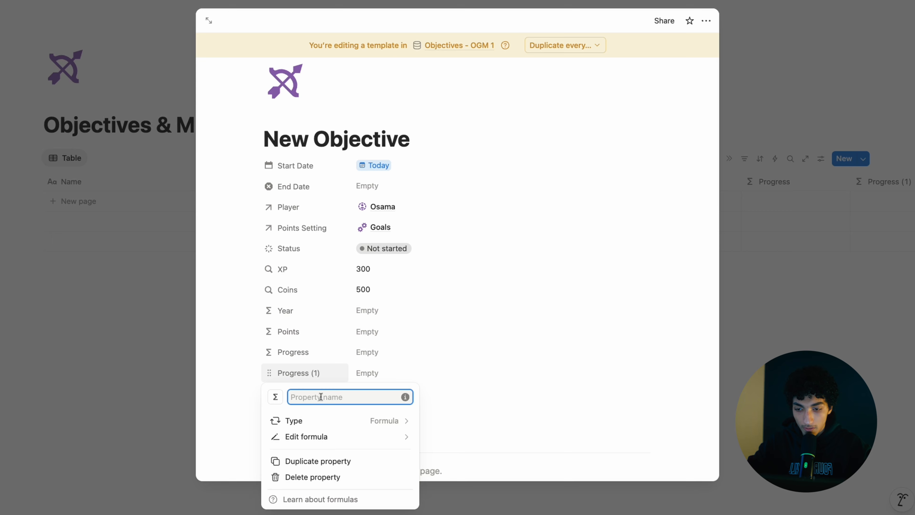
type("Progress")
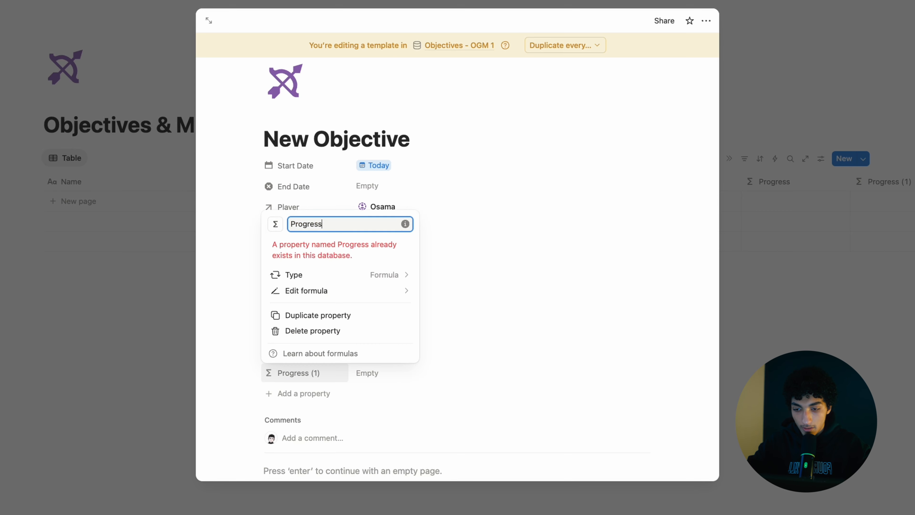
type(" - Chart")
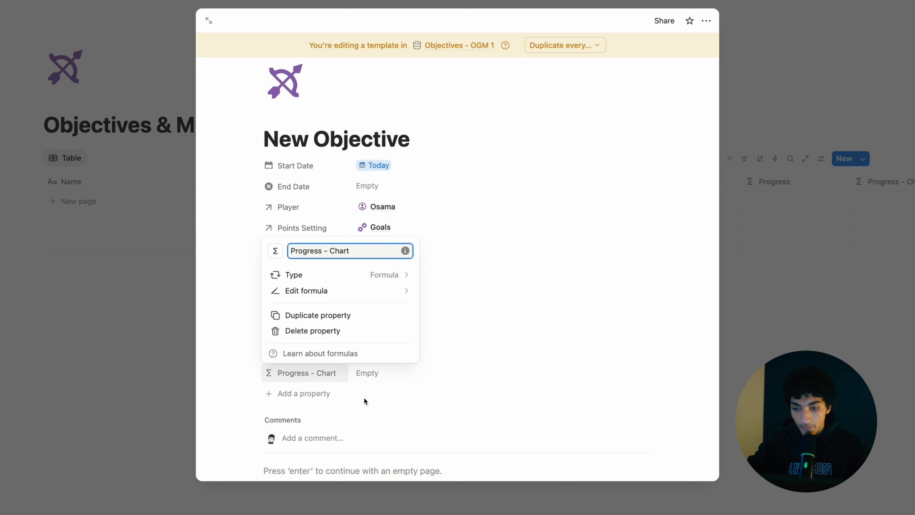
left_click(364, 397)
- Duplicate the Progress - Chart formula property and rename the copy Days Left
left_click(313, 373)
left_click(307, 445)
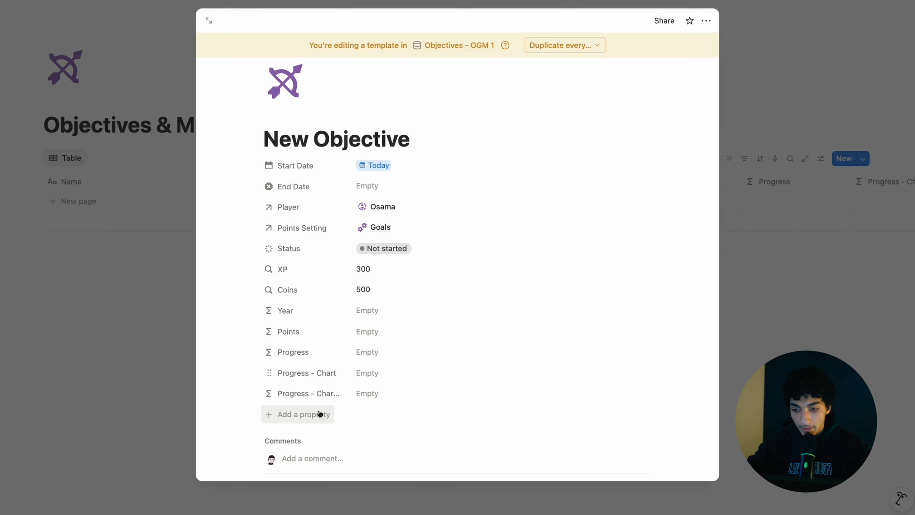
left_click(306, 394)
left_click(302, 413)
key("BackSpace")
type("Days Left")
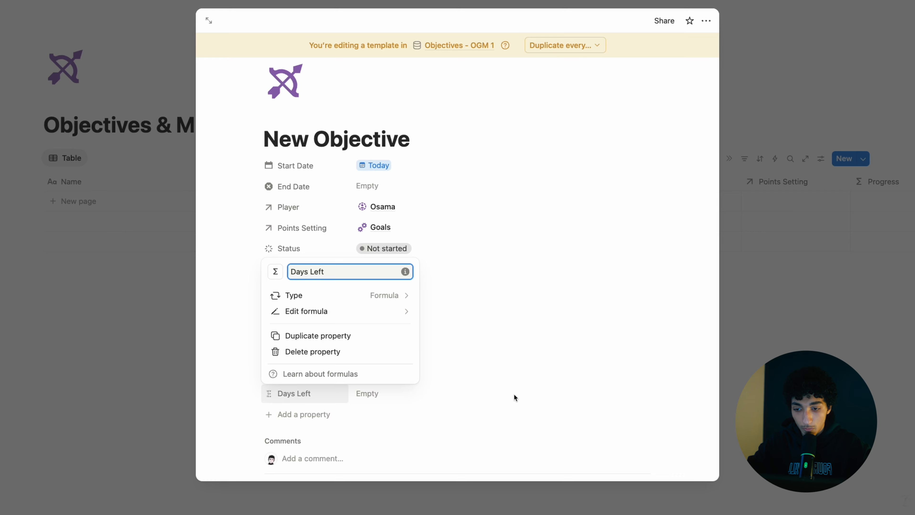
left_click(469, 397)
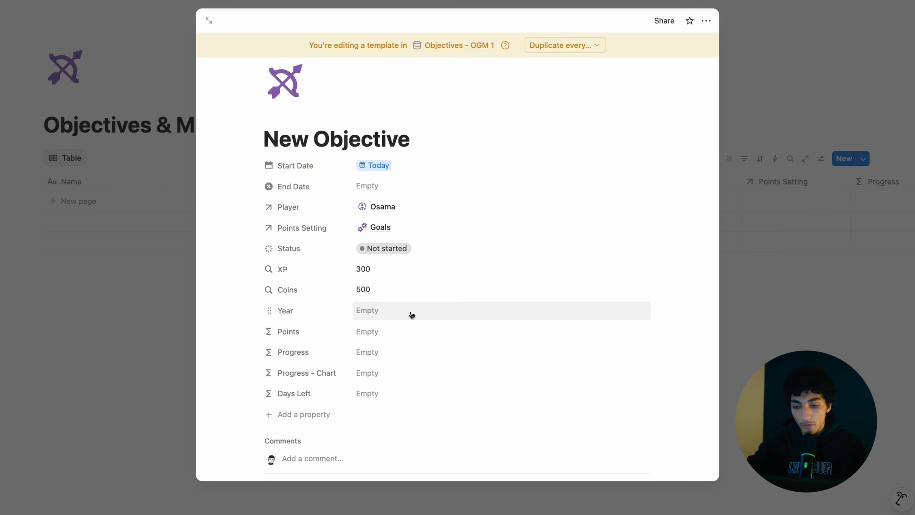
- Paste the Points formula that styles XP in purple and Coins in yellow, labelled "Collected: " when Status is Done and "Points: " otherwise
left_click(375, 331)
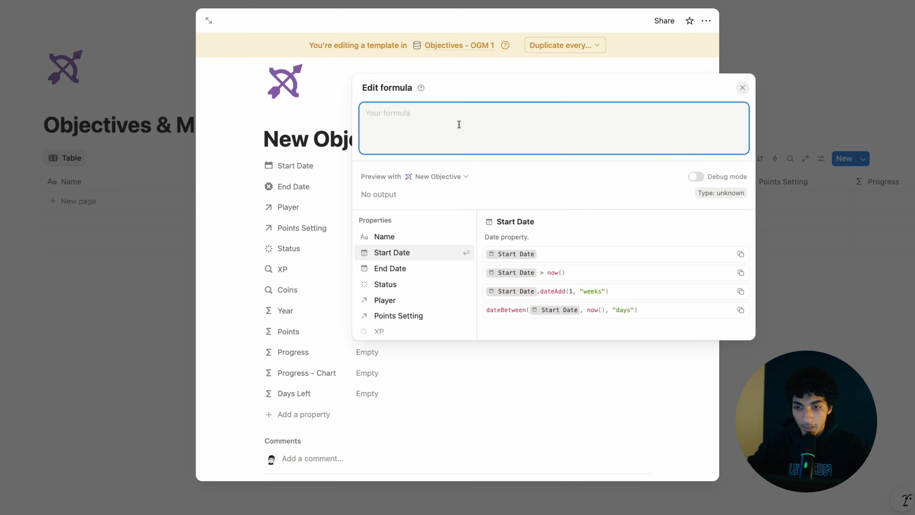
key("ctrl+v")
scroll(474, 49, "up", 1)
scroll(523, 48, "down", 1)
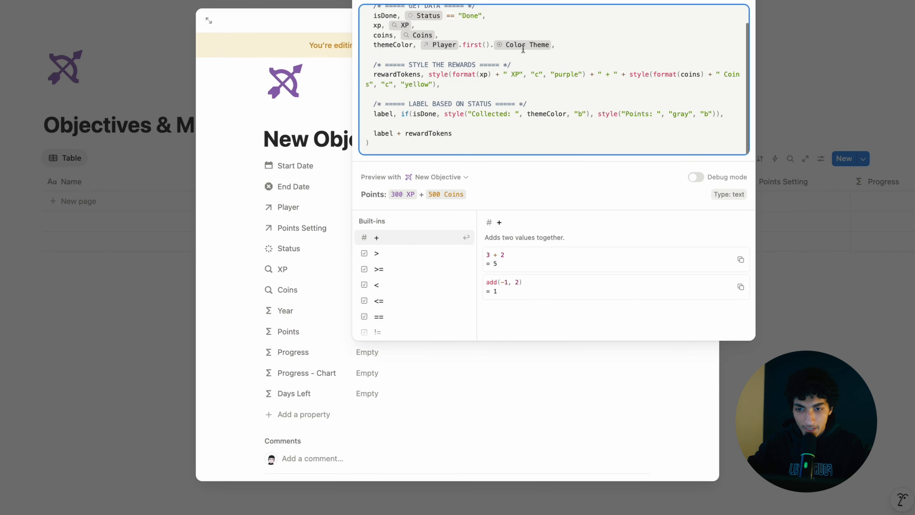
- Examine the Points formula's data variables, reward styling, status-based label and preview output
scroll(524, 52, "up", 1)
scroll(526, 51, "down", 1)
scroll(489, 77, "up", 1)
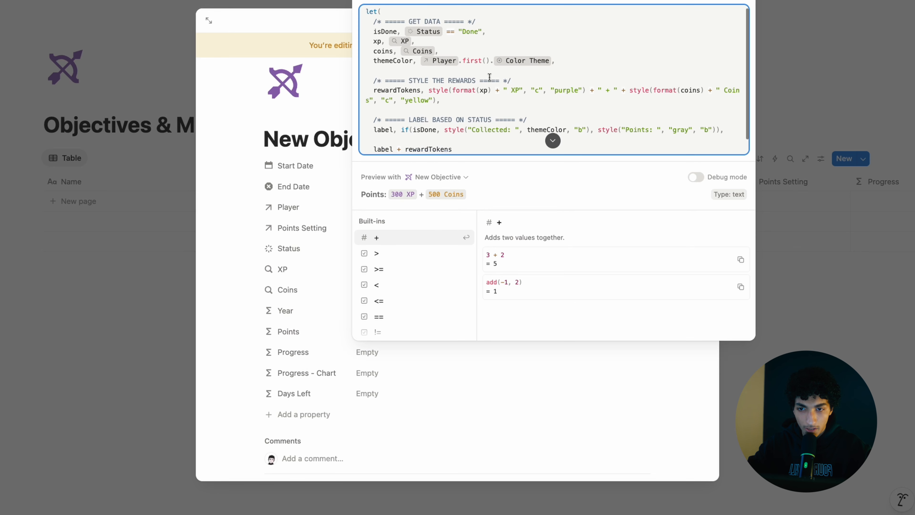
scroll(489, 77, "down", 1)
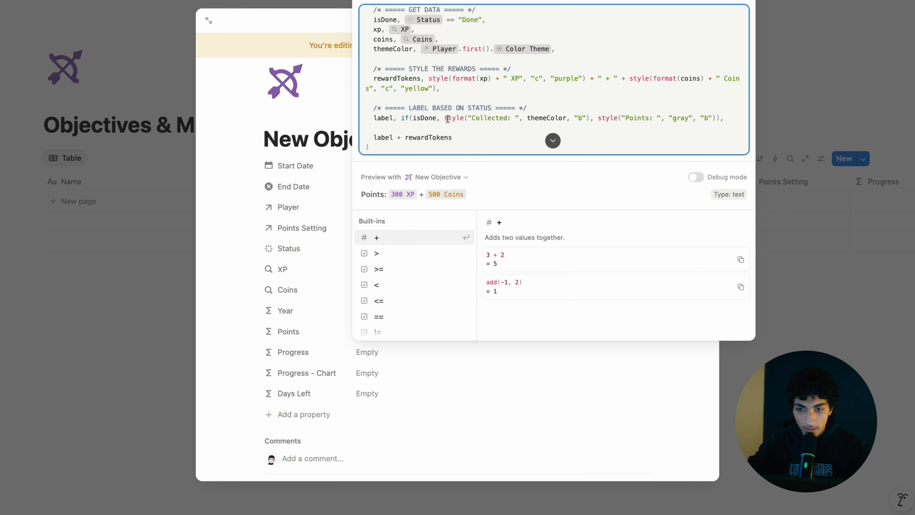
scroll(436, 111, "up", 1)
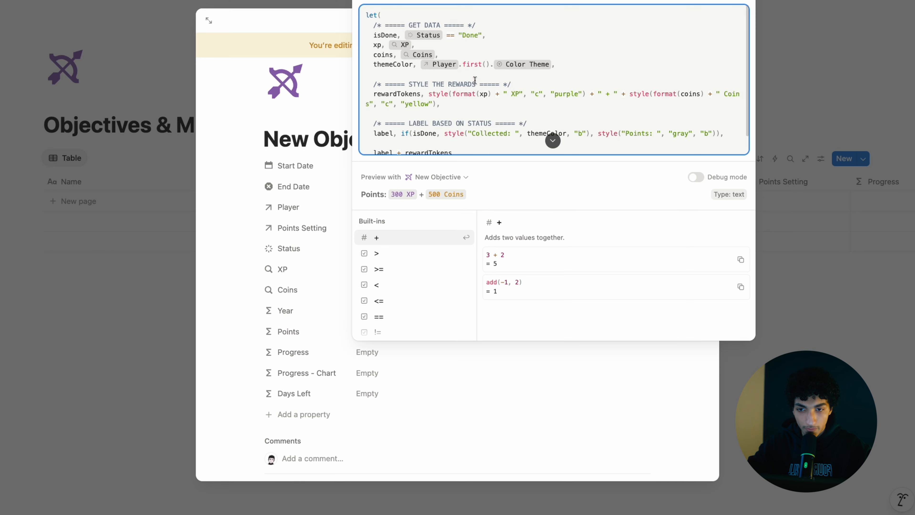
scroll(448, 51, "down", 1)
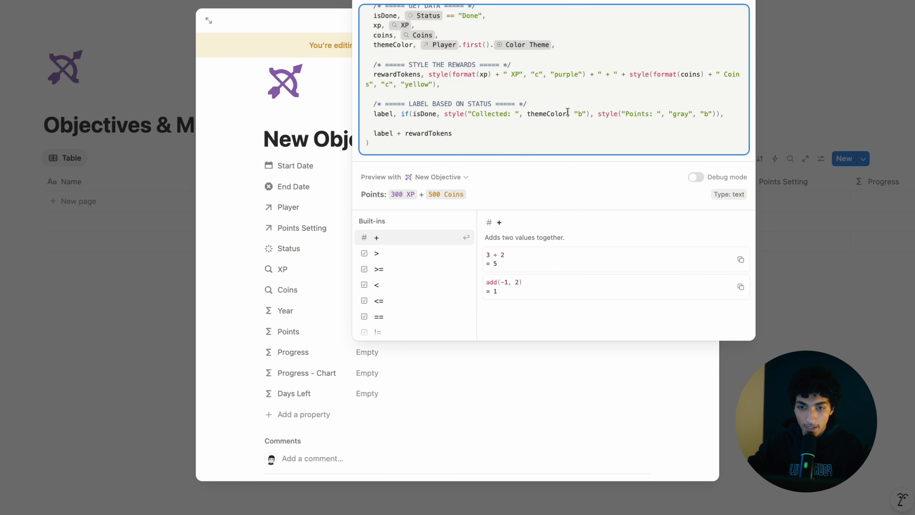
left_click_drag(363, 189, 476, 190)
left_click(628, 126)
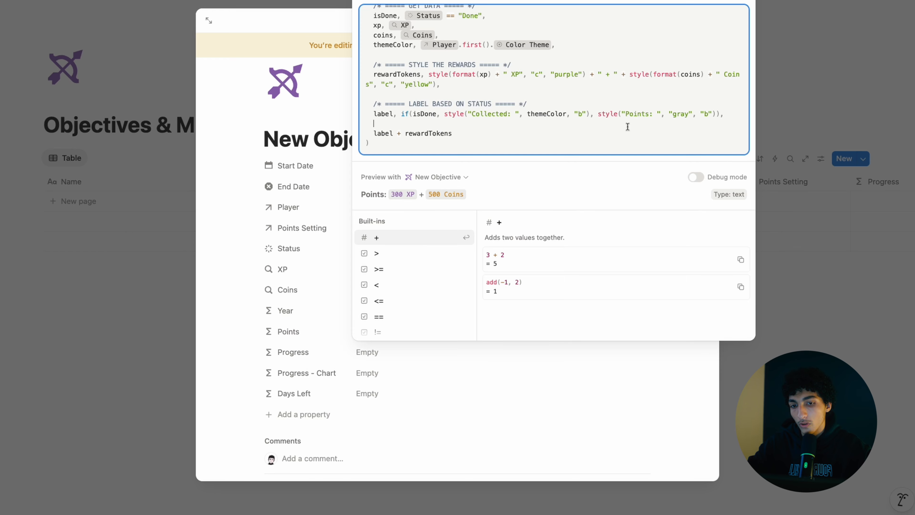
key("Escape")
- Paste the Days Left formula that outputs "Goal completed! 🎉", "Deadline ended" or the days from today to End Date with " days left"
left_click(378, 303)
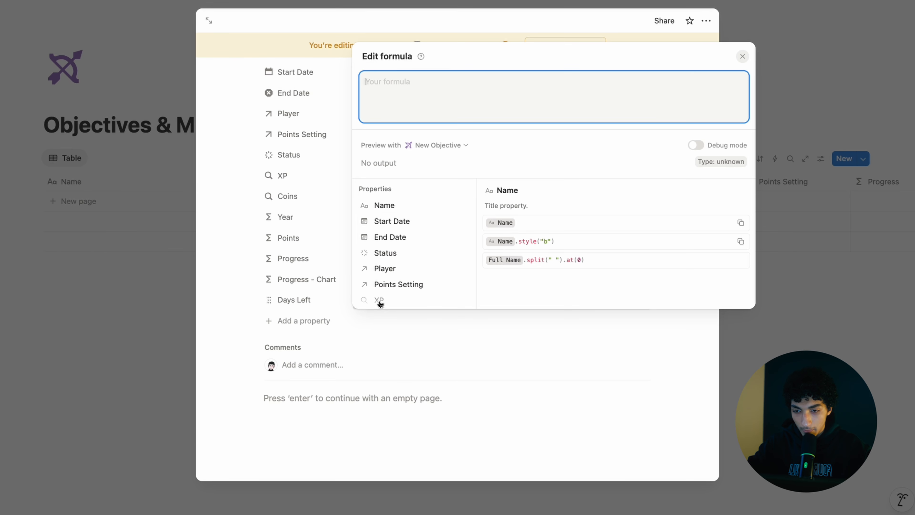
key("ctrl+v")
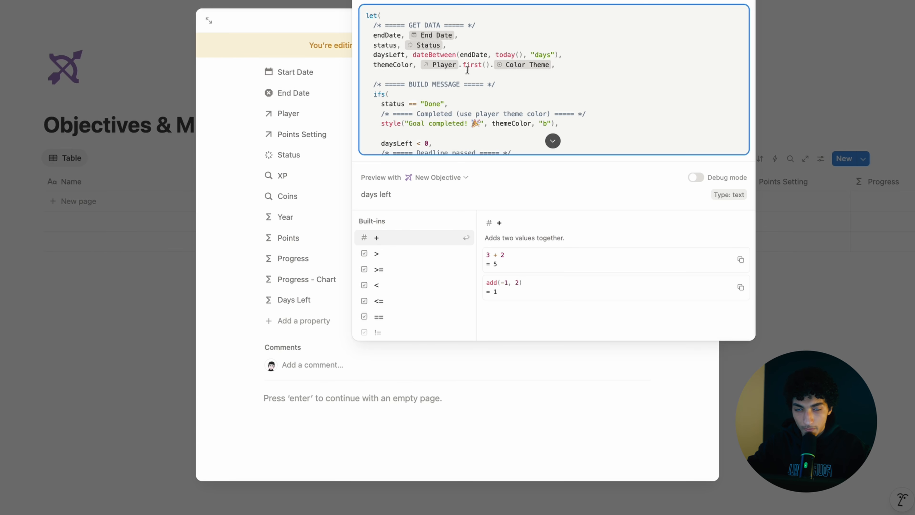
scroll(468, 70, "down", 1)
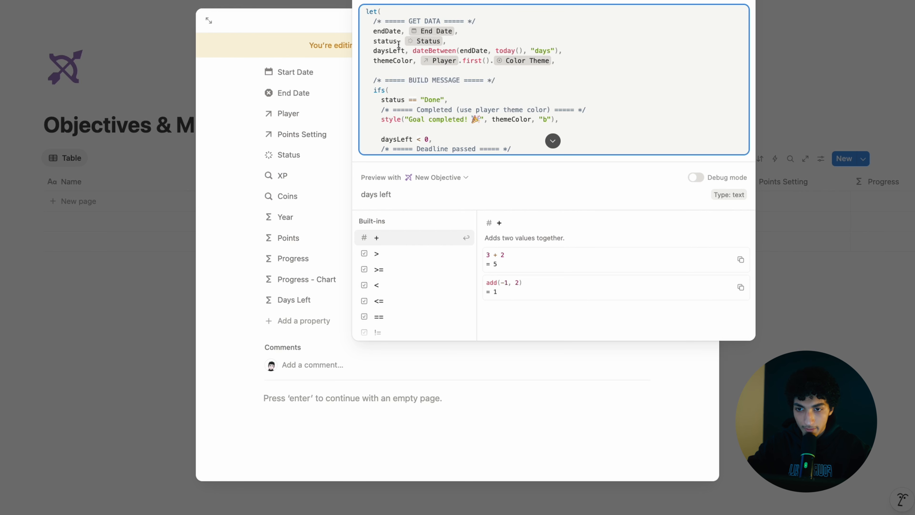
- Examine the Days Left formula's date calculation, theme colour variable, message conditions and preview output
scroll(426, 44, "down", 1)
left_click(375, 43)
left_click(472, 41)
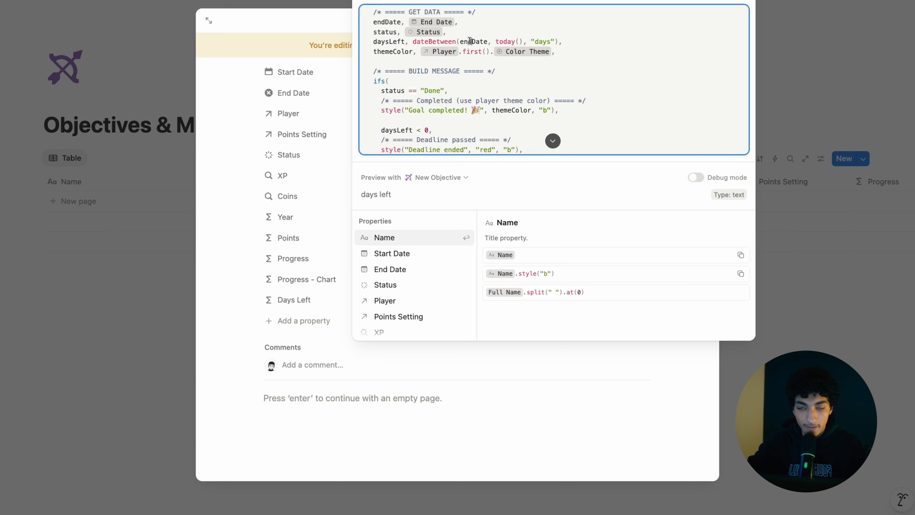
left_click_drag(530, 40, 555, 40)
scroll(513, 61, "down", 3)
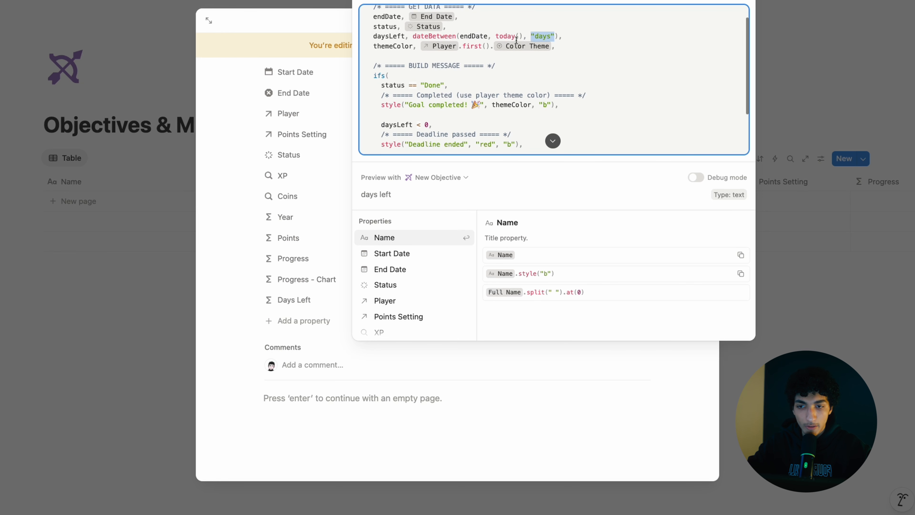
left_click(513, 60)
scroll(513, 61, "down", 3)
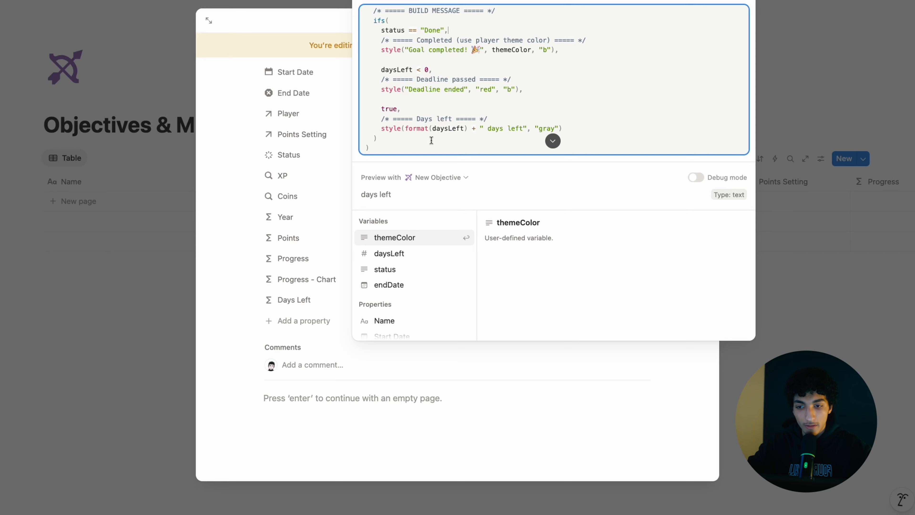
left_click_drag(396, 196, 360, 197)
left_click(501, 78)
scroll(454, 69, "up", 4)
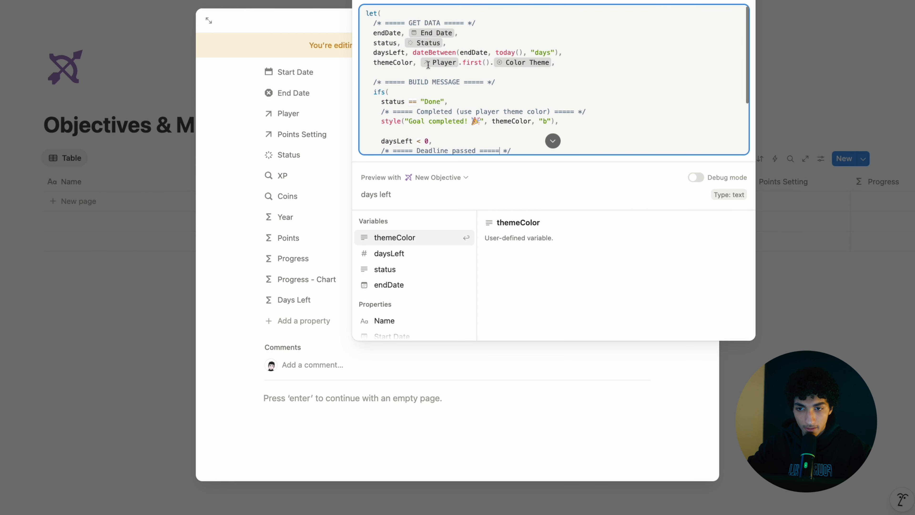
scroll(520, 58, "down", 1)
scroll(520, 58, "up", 1)
scroll(412, 53, "down", 4)
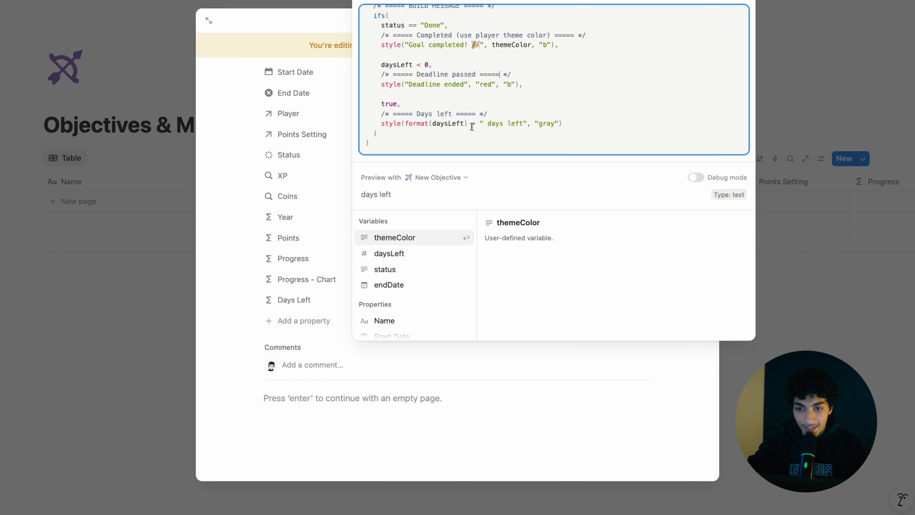
scroll(504, 109, "up", 5)
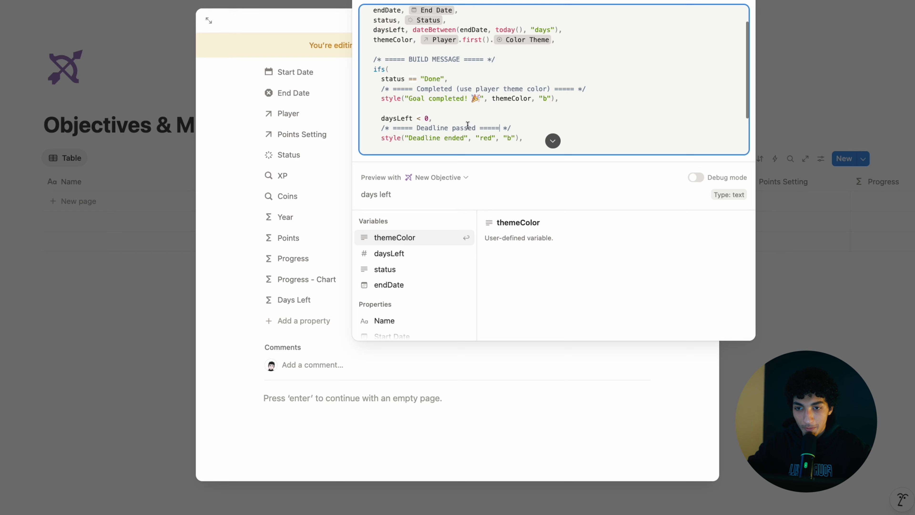
- Close the Days Left formula and the New Objective template to return to the Objectives & Missions table
left_click(293, 180)
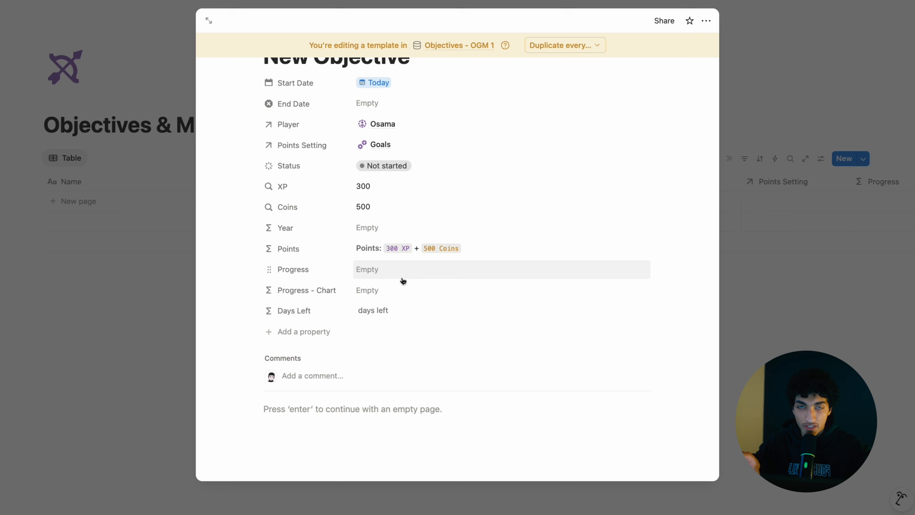
scroll(403, 281, "up", 1)
left_click(102, 218)
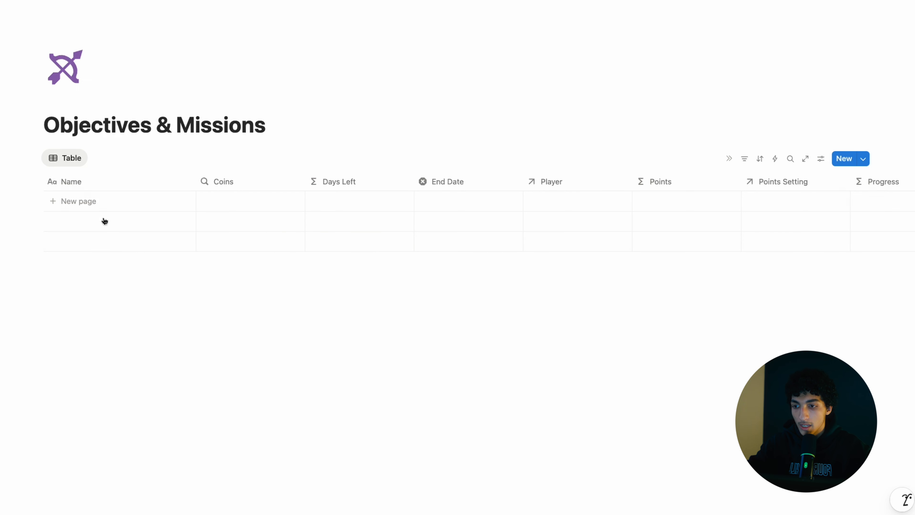
- Set the New Objective template as the default template of the Objectives database
left_click(68, 158)
left_click(889, 148)
left_click(863, 158)
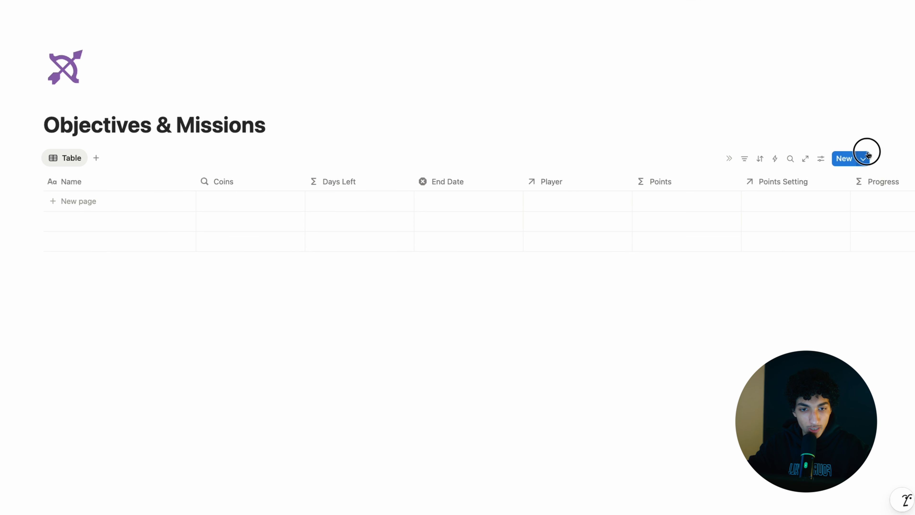
left_click(906, 196)
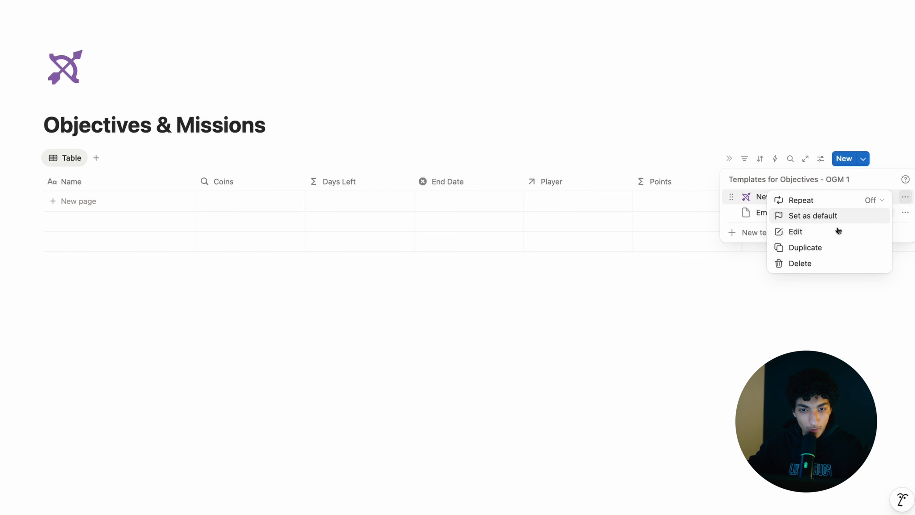
left_click(839, 218)
left_click(507, 261)
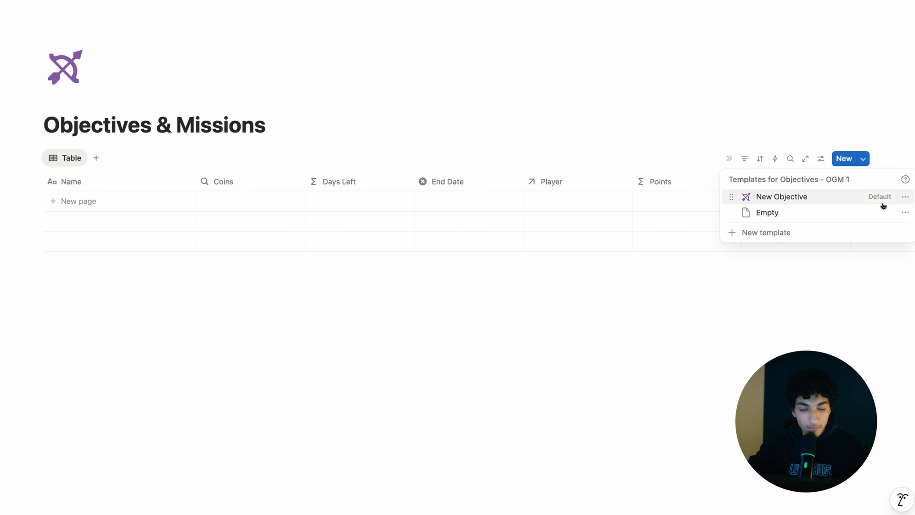
- Duplicate the New Objective template and restore the copy's title to "New Objective"
left_click(905, 196)
left_click(818, 245)
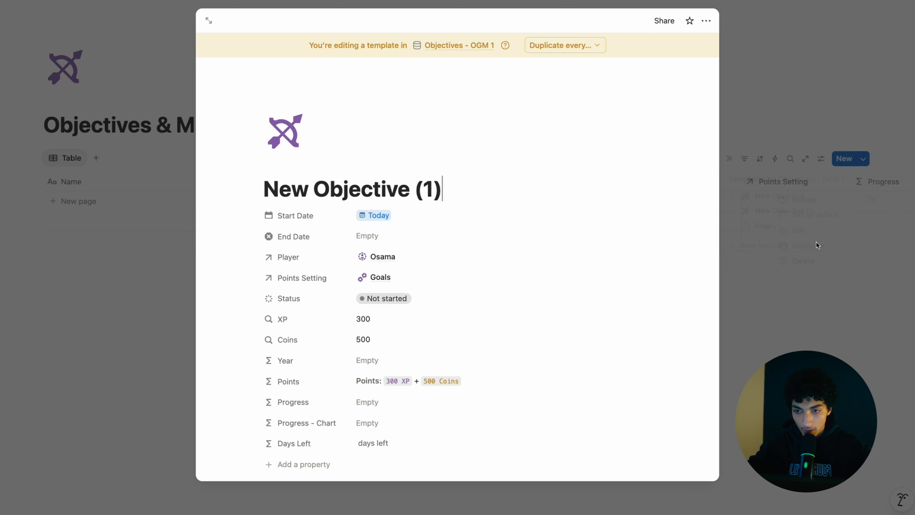
key("BackSpace")
key("BackSpace")
key("BackSpace")
key("BackSpace")
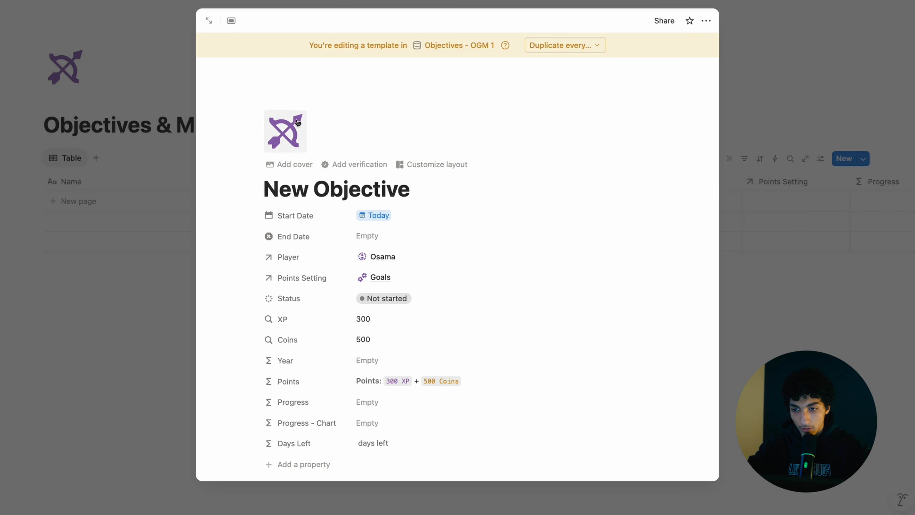
- Recolour the duplicated template's bow-and-arrow icon to blue
left_click(288, 139)
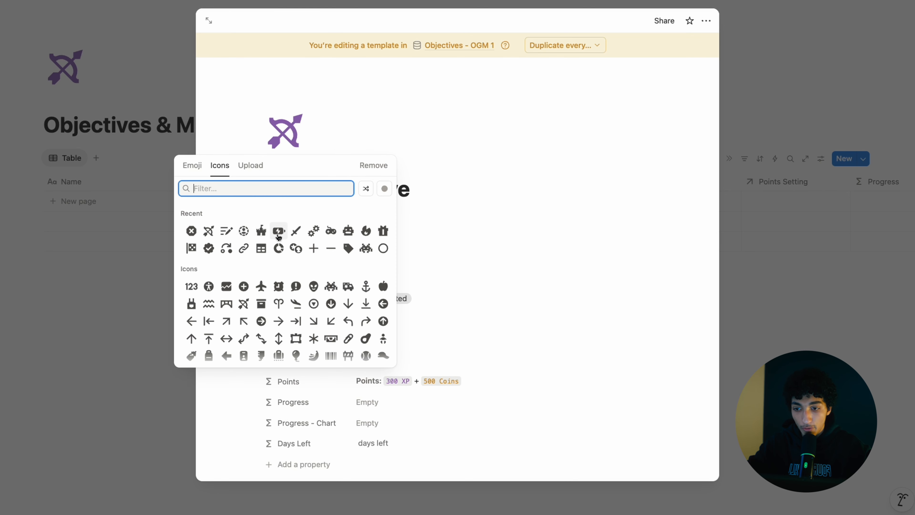
mouse_move(212, 237)
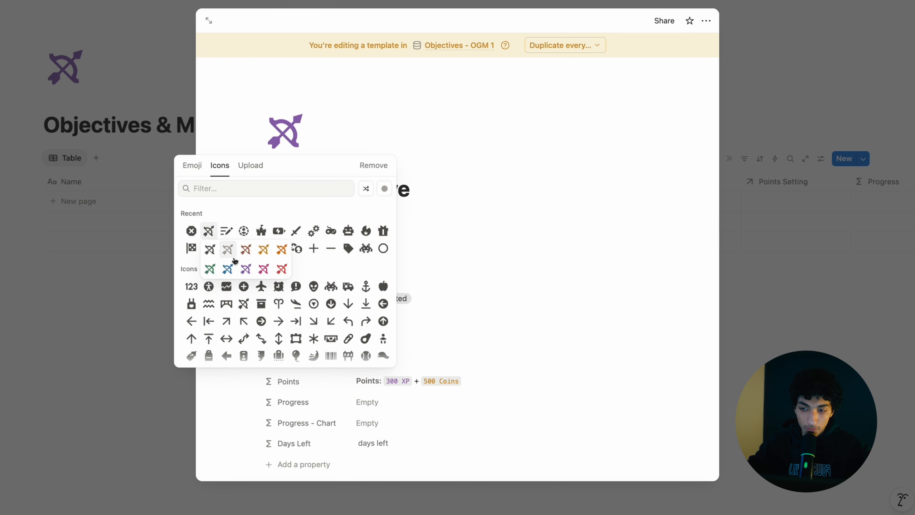
left_click(227, 269)
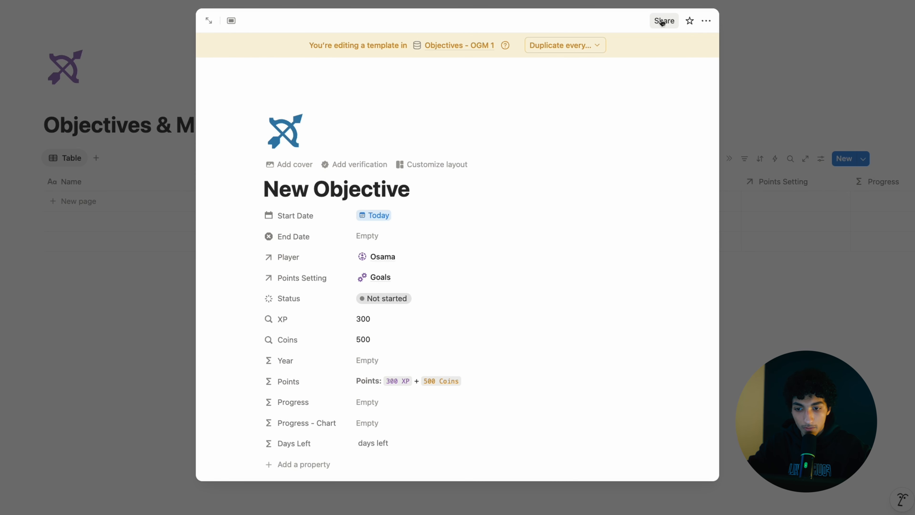
- Replace the linked player in the duplicated template's Player relation with the second player
scroll(515, 190, "down", 2)
left_click(629, 191)
left_click(501, 190)
left_click(406, 250)
left_click(340, 220)
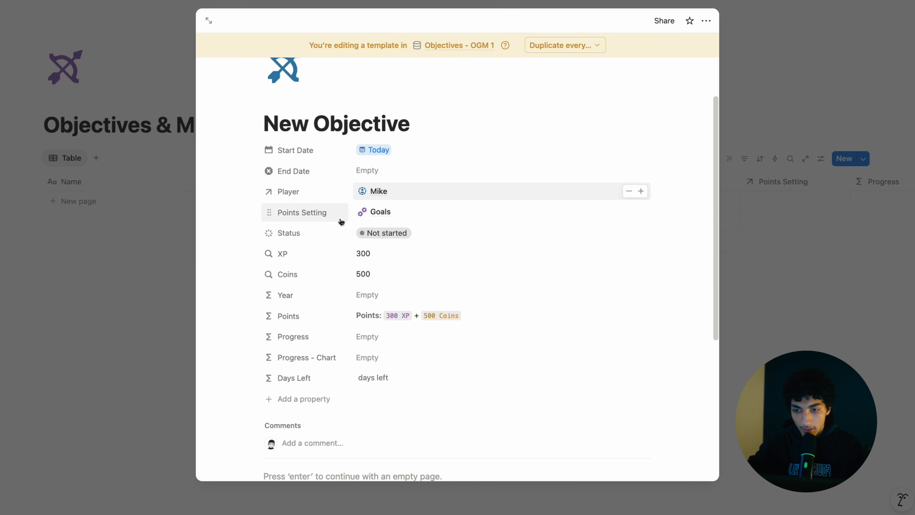
- Add a Person property named "person" to the blue template, assign the second player's account, and close the template
scroll(402, 236, "down", 3)
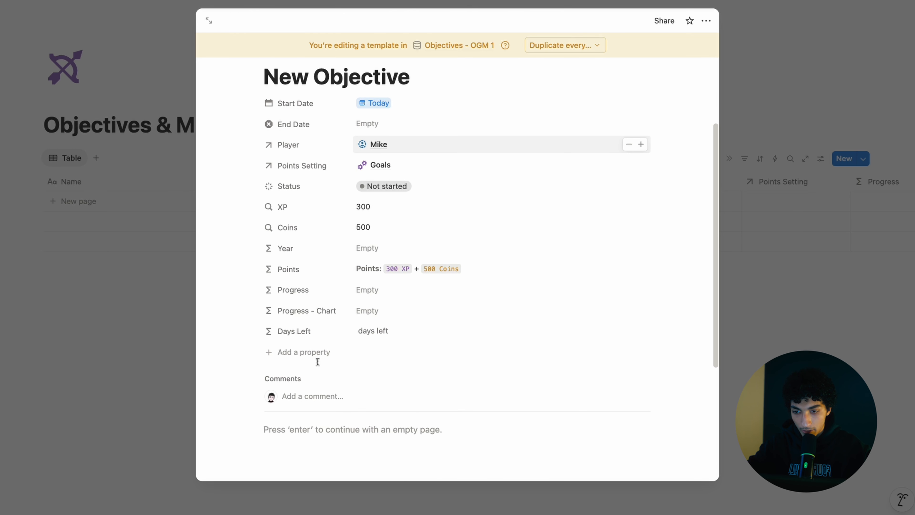
left_click(306, 352)
type("person")
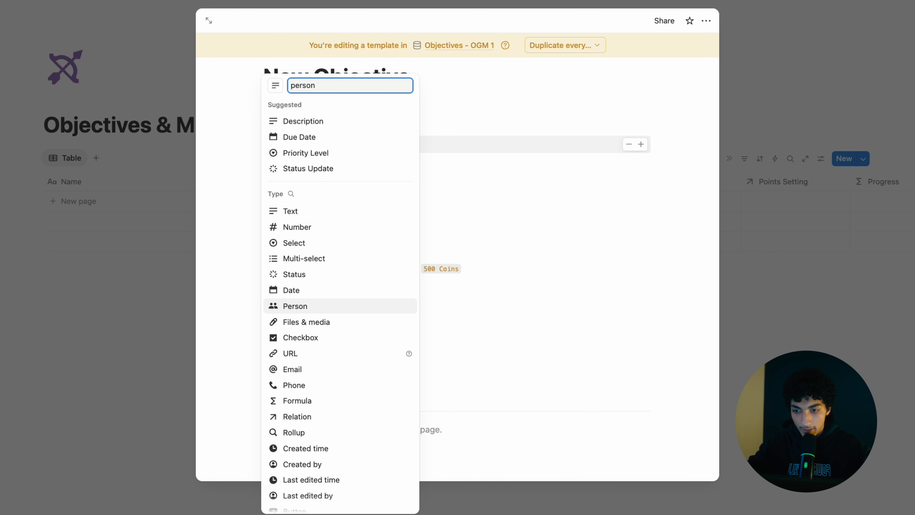
key("Return")
left_click(387, 355)
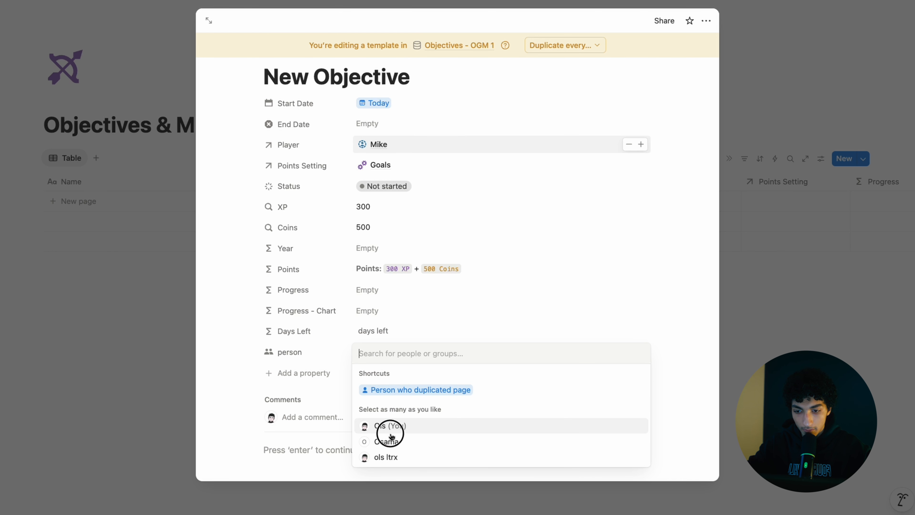
left_click(401, 460)
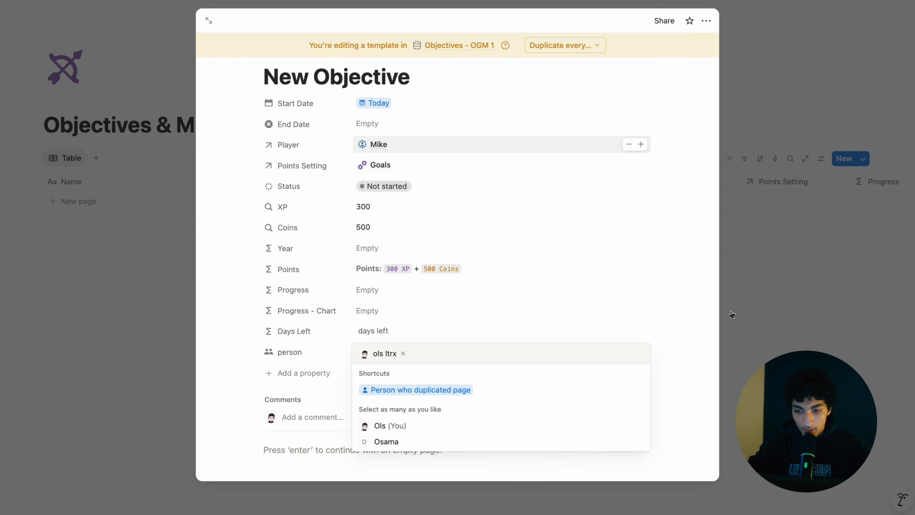
key("Escape")
- Assign the first player's account to the person property of the purple default New Objective template and close it
left_click(869, 159)
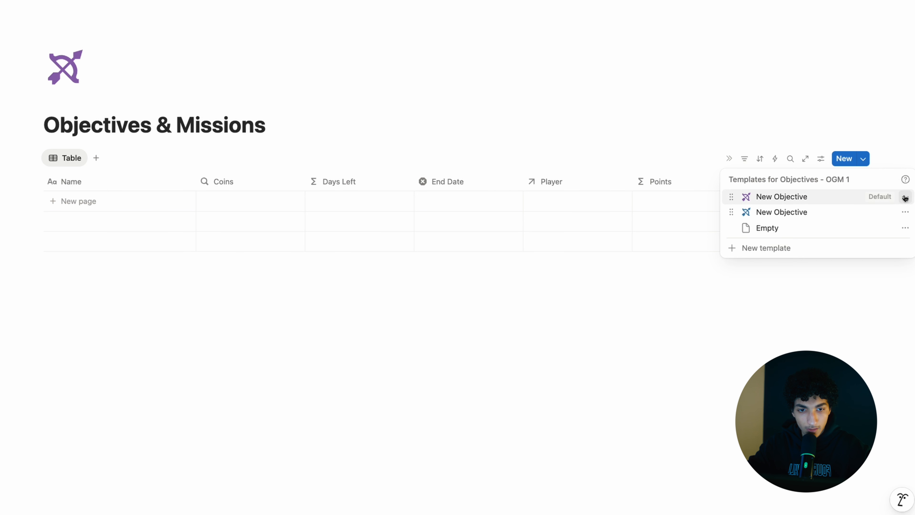
left_click(901, 196)
left_click(803, 233)
scroll(430, 266, "down", 5)
left_click(382, 385)
left_click(127, 213)
- Rename the Table view to the first player's name
left_click(70, 161)
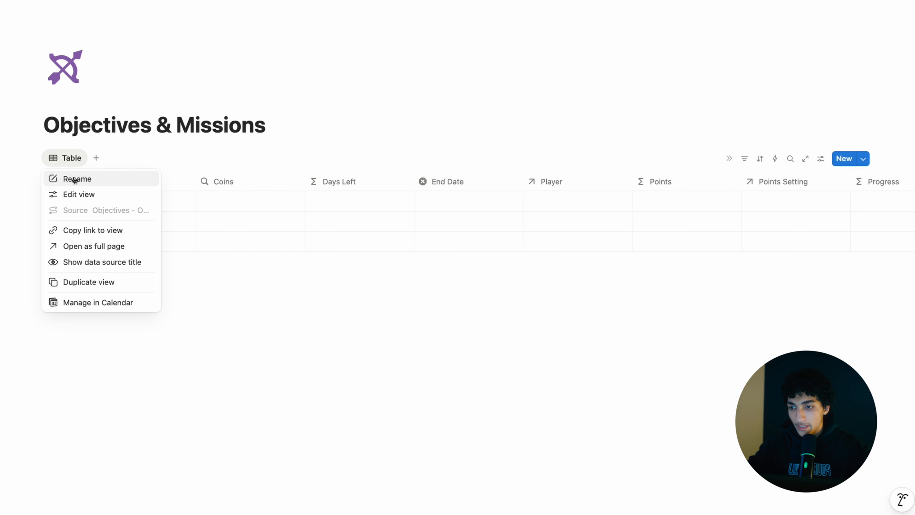
left_click(71, 179)
type("Osama")
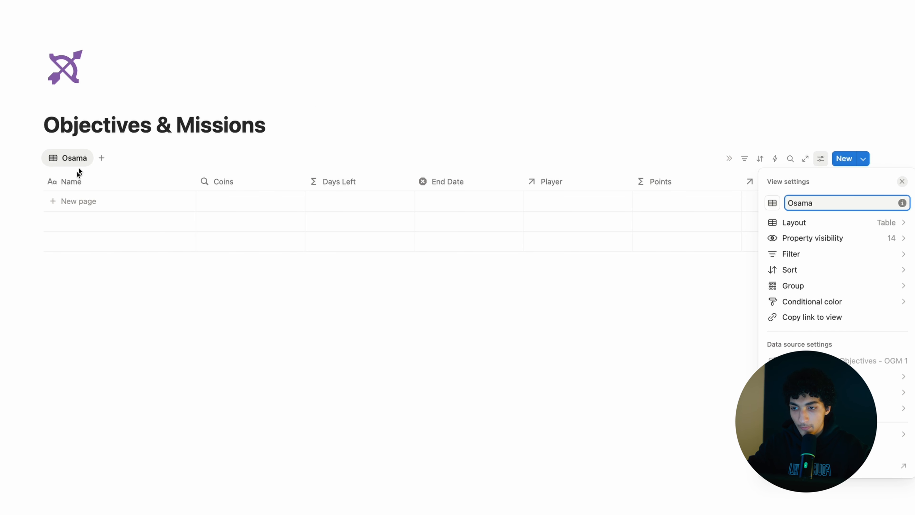
- Duplicate the first player's view and name the copy after the second player
left_click(74, 159)
left_click(74, 158)
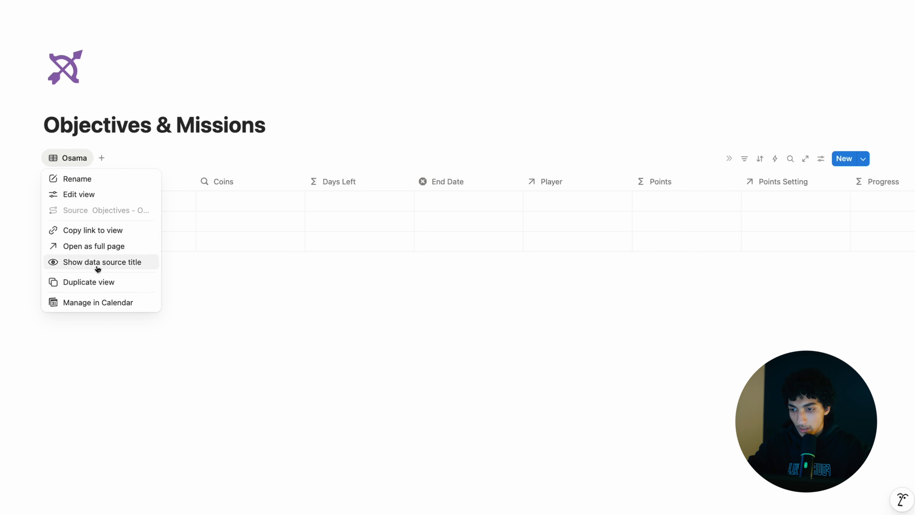
left_click(81, 281)
key("BackSpace")
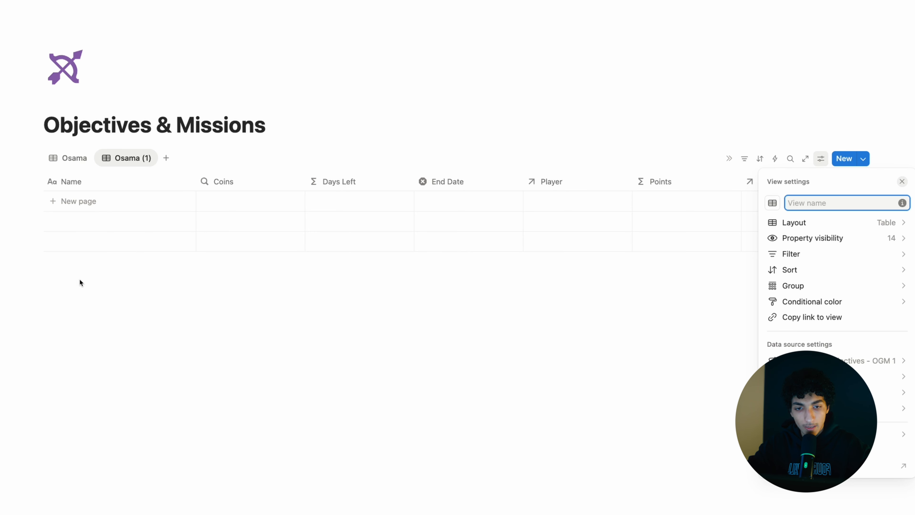
type("Mike")
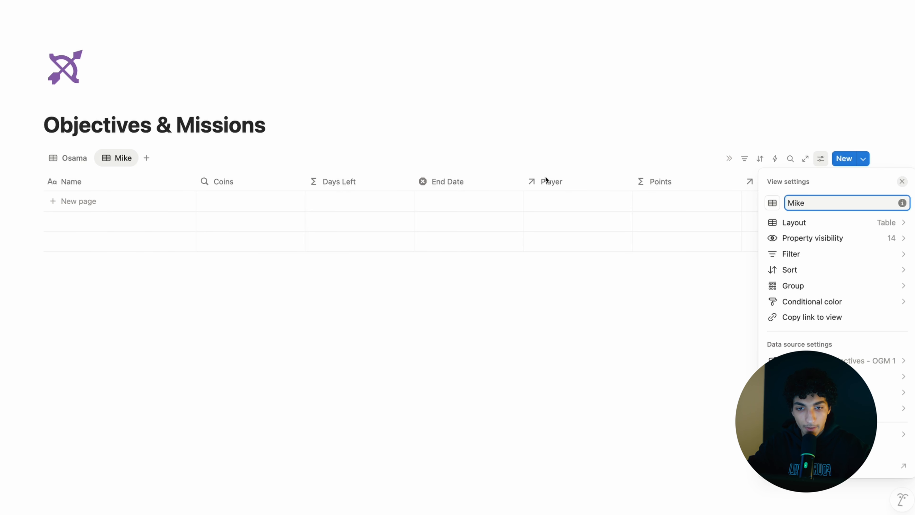
- Filter each player's view with Player and person rules that contain the matching player and account
left_click(744, 159)
left_click(744, 159)
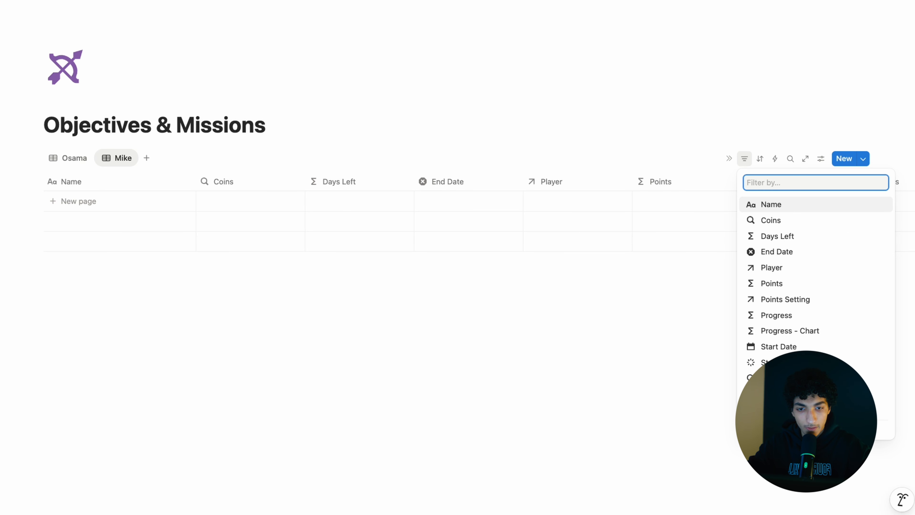
type("play")
key("Return")
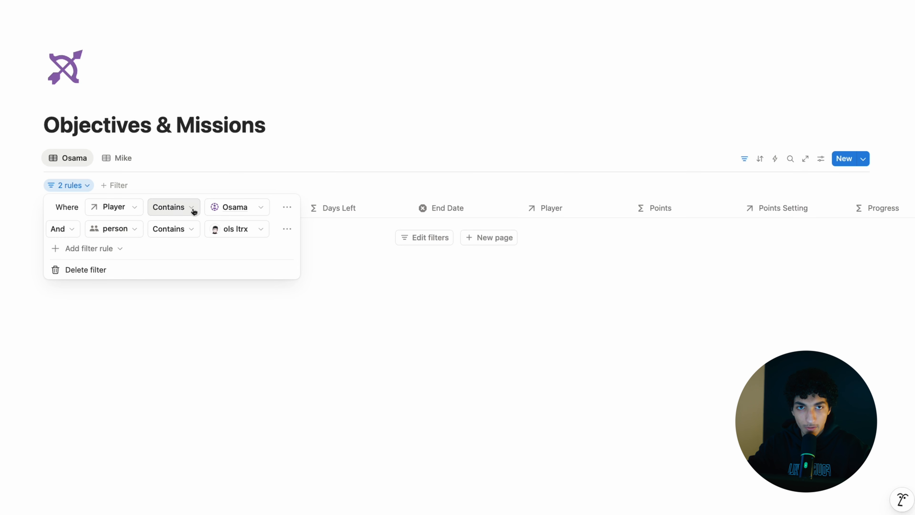
left_click(65, 229)
left_click(67, 268)
- Add an "Objectives" heading with a divider above the database and an empty line below the database
left_click(68, 270)
type("## O")
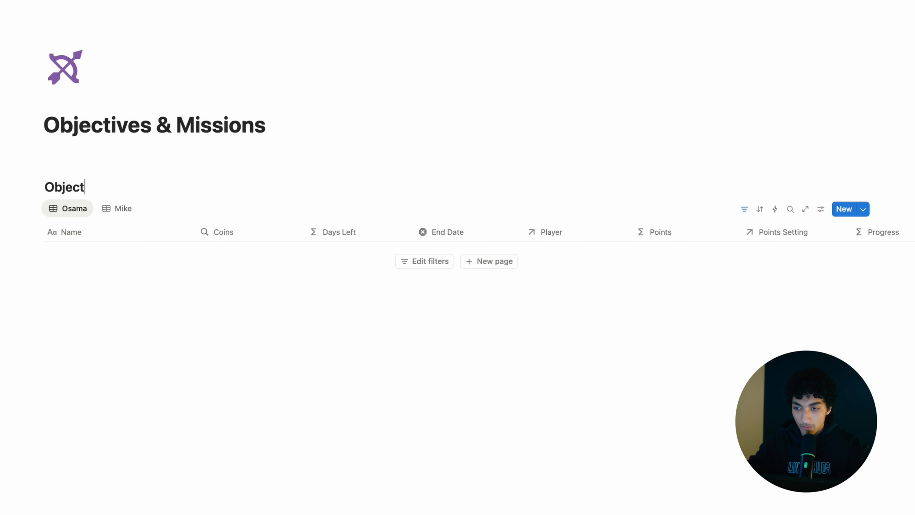
left_click(127, 305)
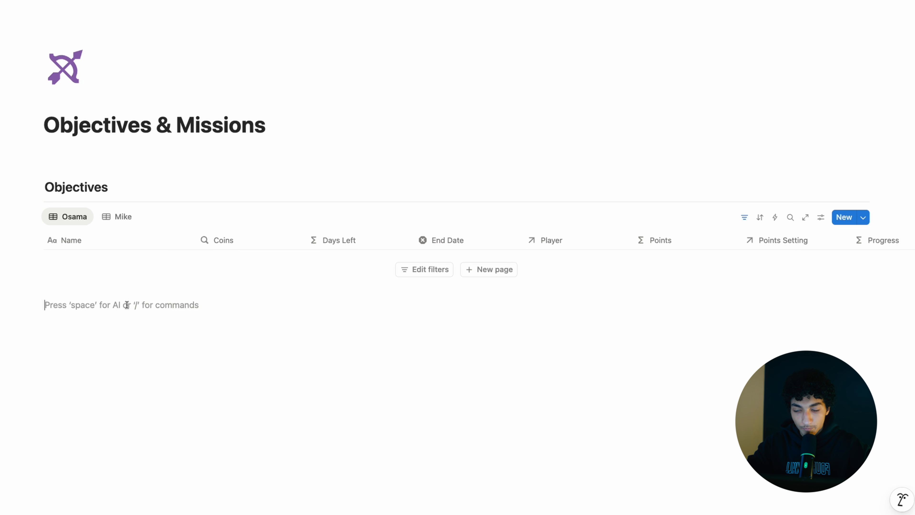
key("Return")
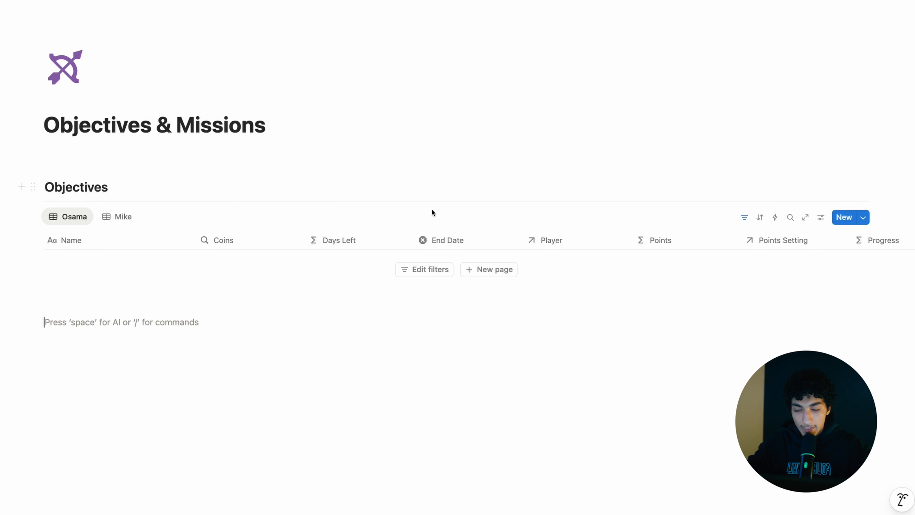
- Duplicate the Objectives database with its content
left_click(30, 217)
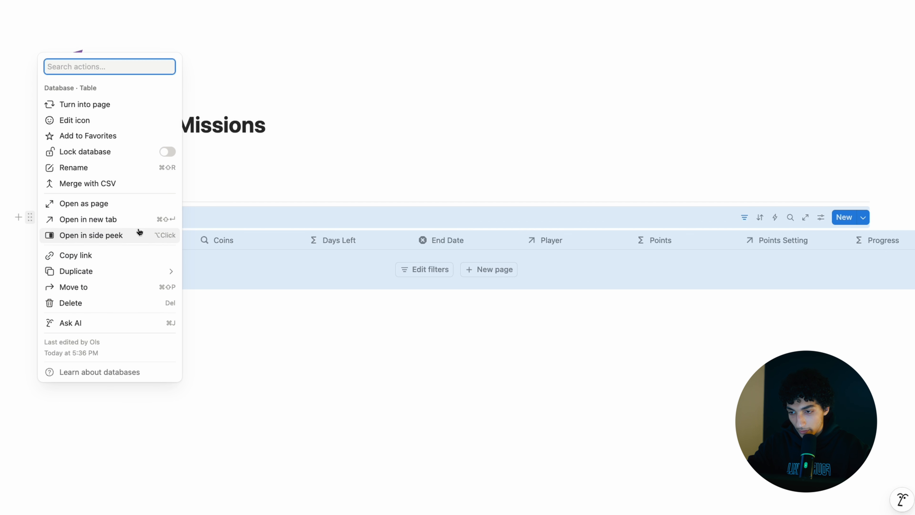
mouse_move(90, 276)
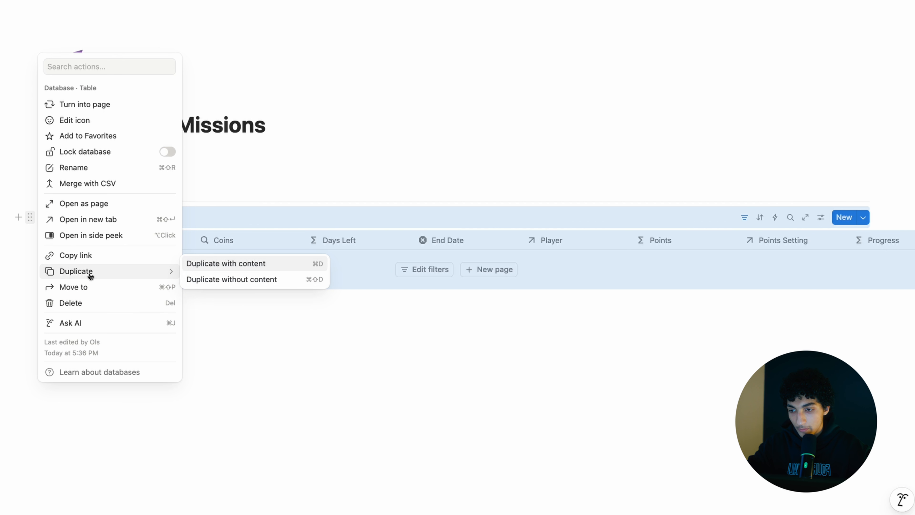
left_click(228, 267)
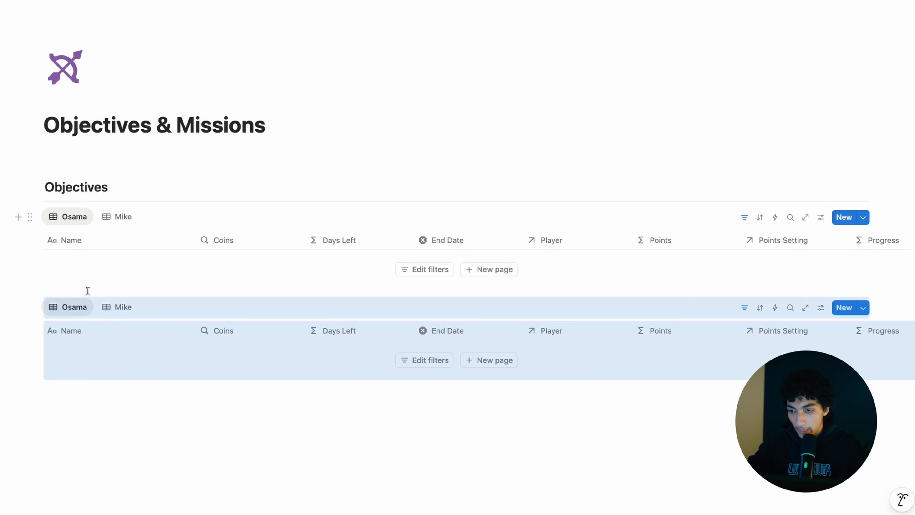
left_click(68, 301)
left_click(112, 288)
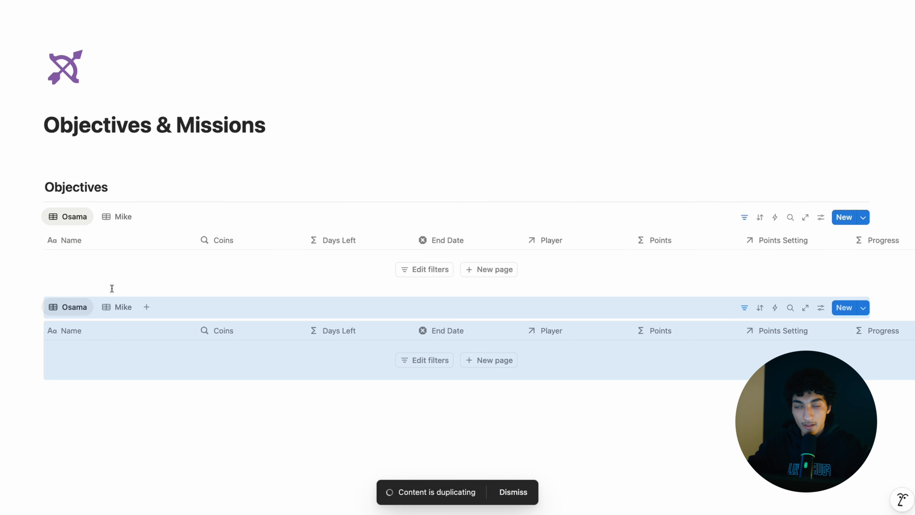
- Add a "Missions" heading with a divider on an empty line above the duplicated database
left_click(82, 386)
left_click_drag(31, 394, 71, 301)
left_click(71, 303)
type("## Missions")
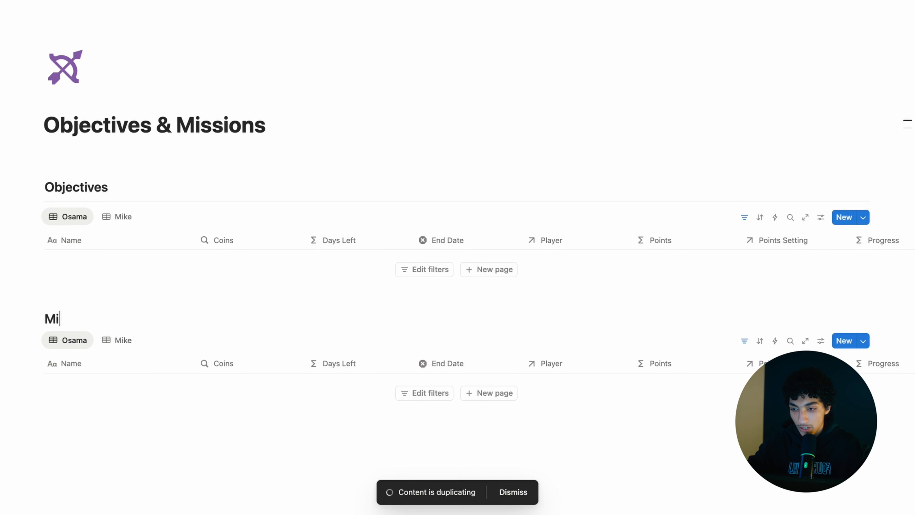
key("Return")
type("---")
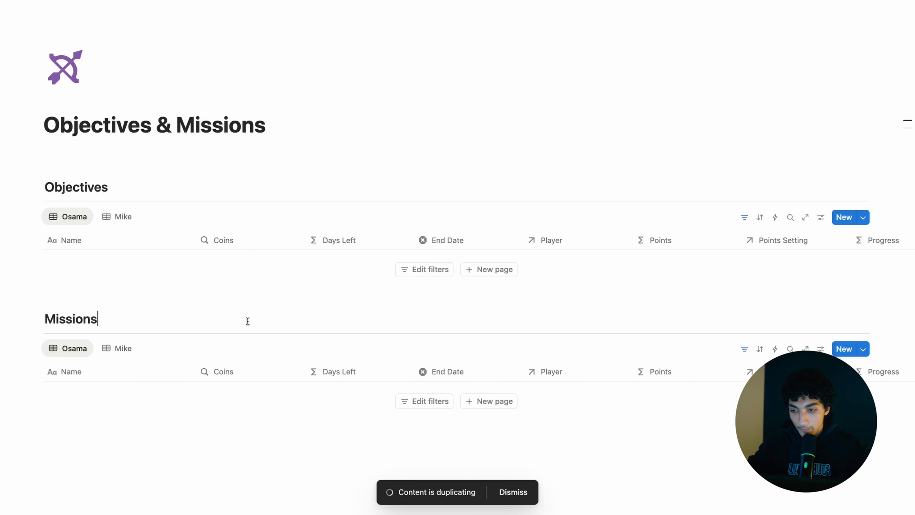
- Open the duplicated database's default template for editing and rename it "New Mission"
left_click(862, 349)
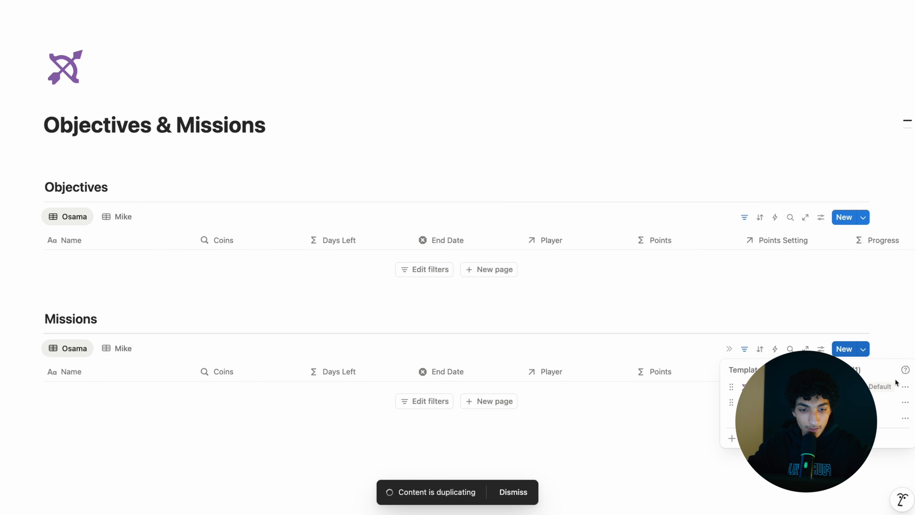
left_click(847, 422)
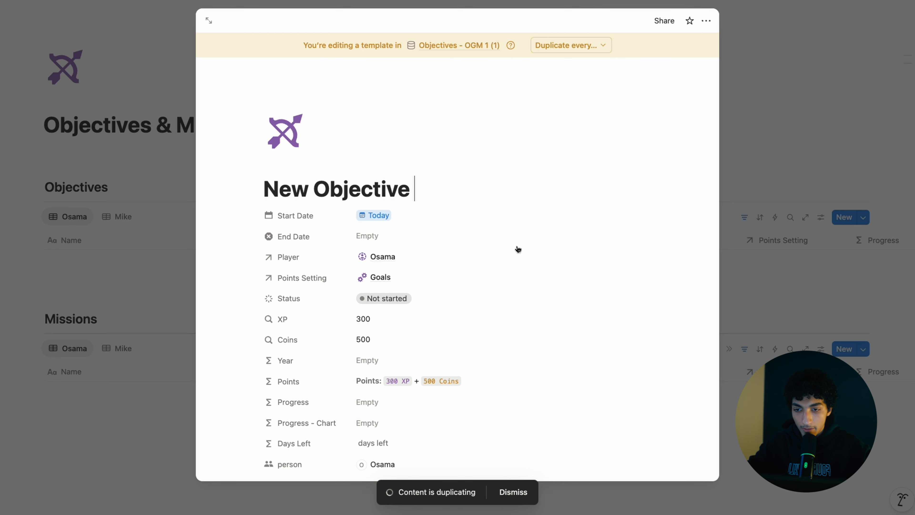
double_click(345, 185)
type("Mission")
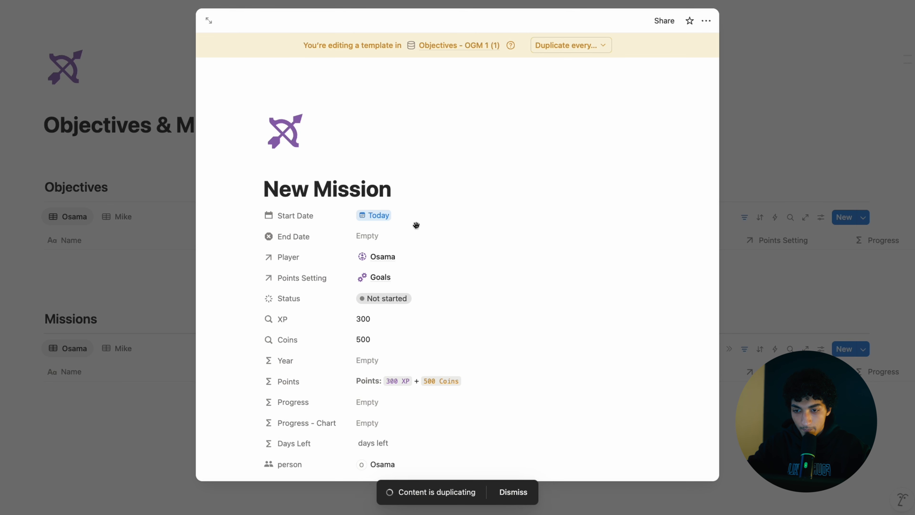
- Set the mission template's Points Setting relation to Projects and check the Points formula
scroll(416, 225, "down", 5)
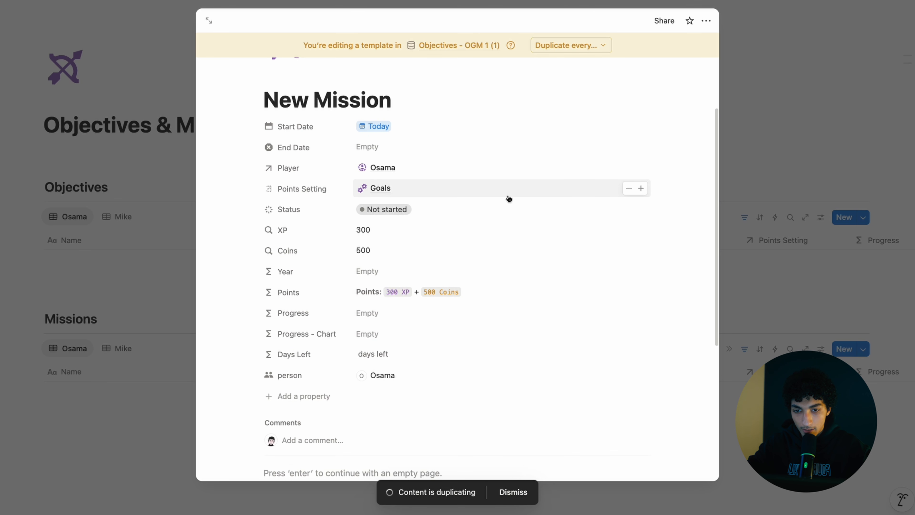
left_click(620, 192)
left_click(534, 192)
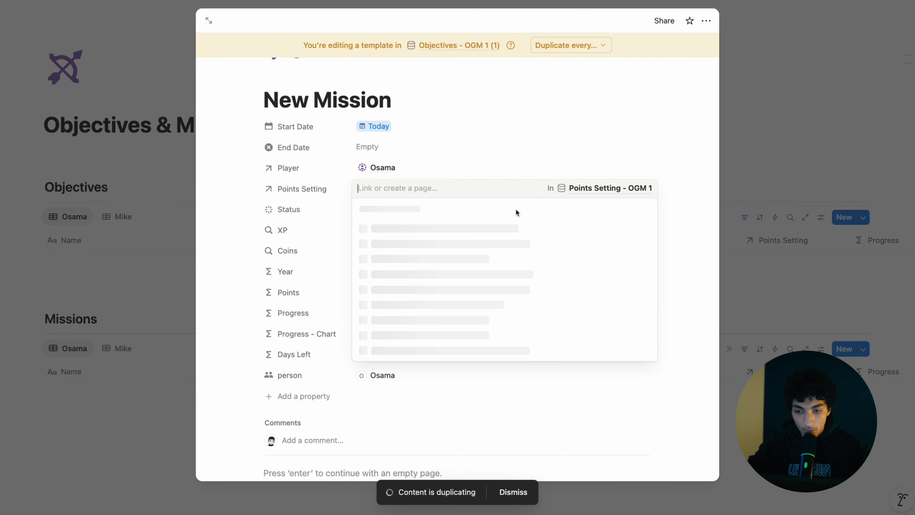
left_click(420, 289)
left_click(294, 250)
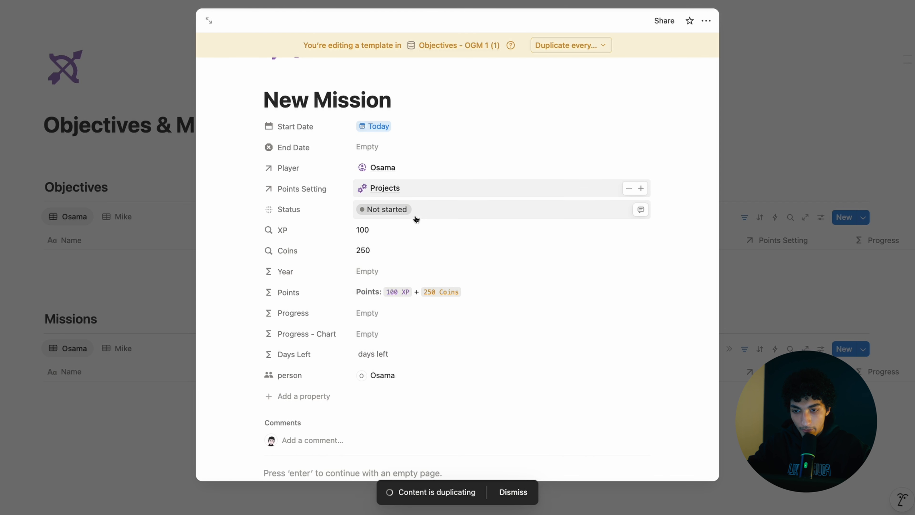
left_click(388, 292)
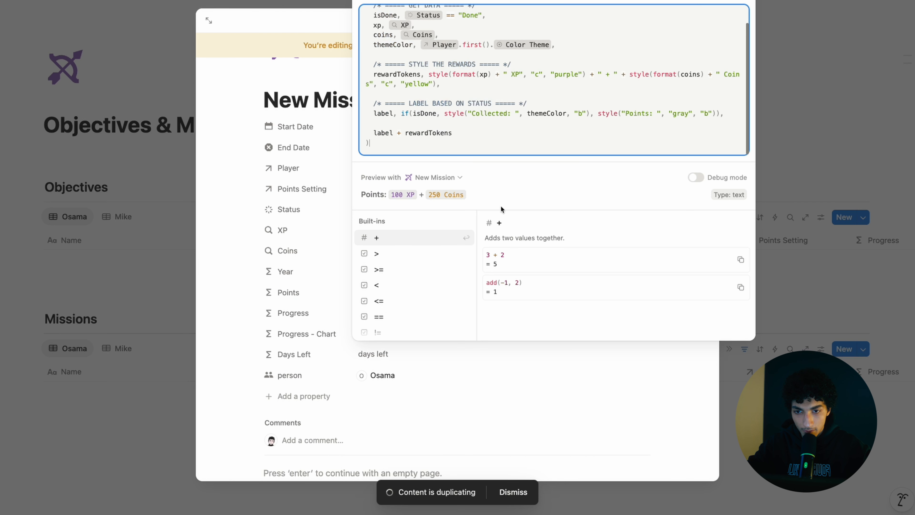
scroll(521, 70, "up", 1)
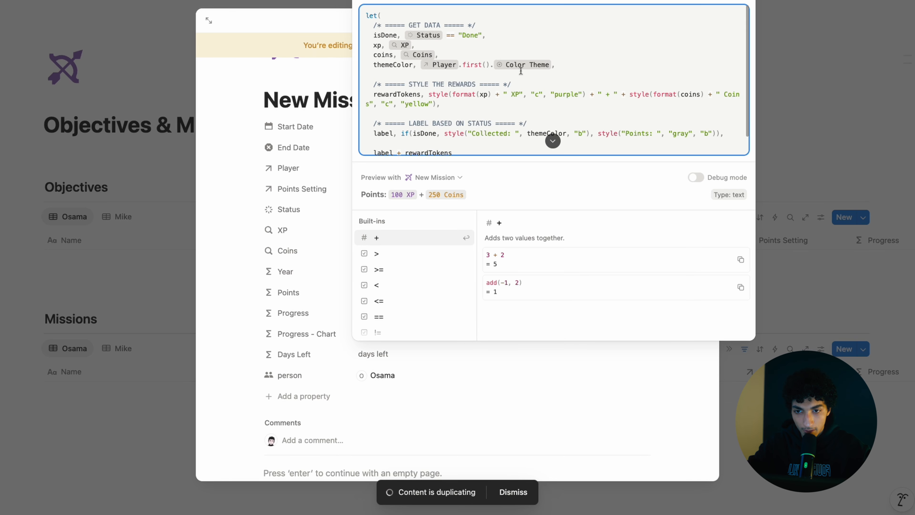
scroll(522, 70, "down", 1)
left_click(213, 213)
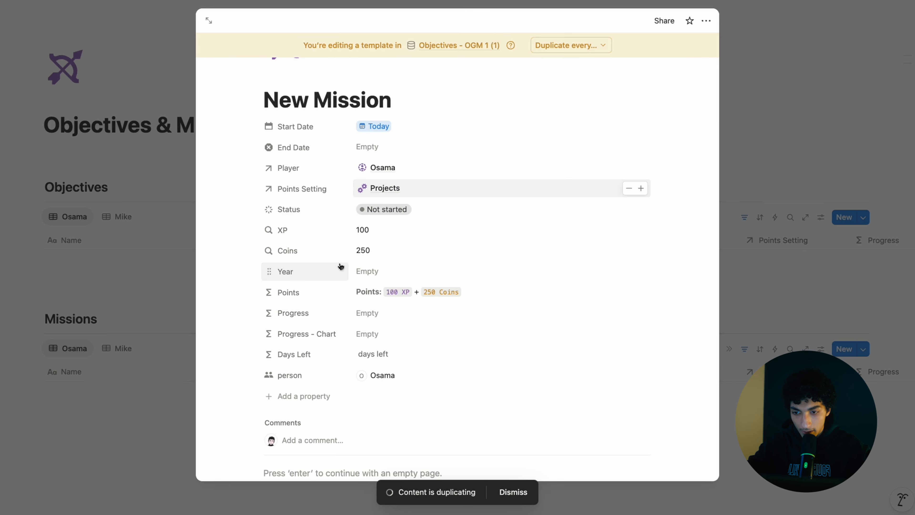
- Add a two-way Quests relation to "Quests - OGM 1" with related property name "Missions", and move it above Days Left
scroll(342, 266, "down", 1)
scroll(433, 293, "down", 1)
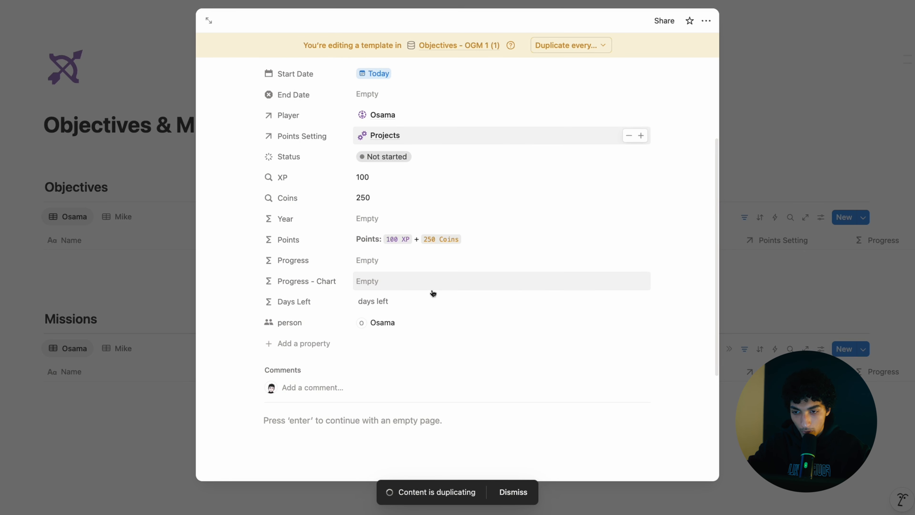
left_click(296, 351)
type("relation")
key("Return")
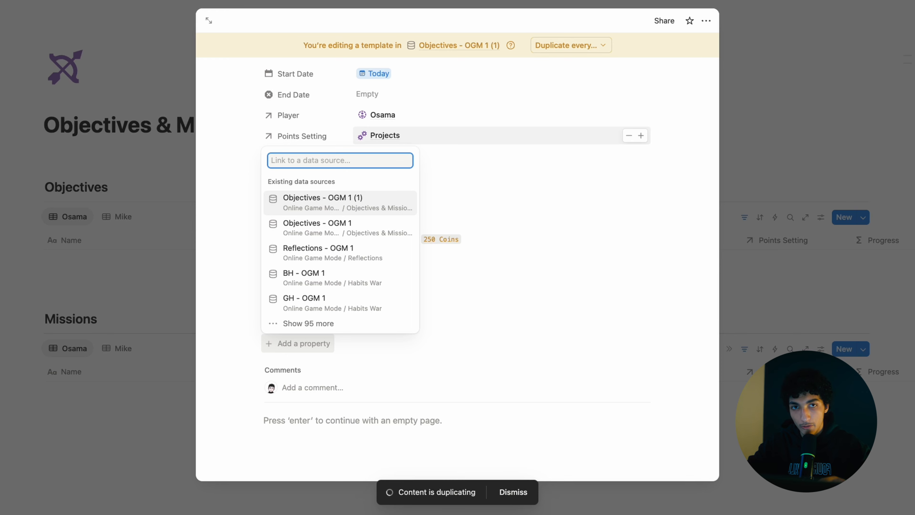
type("quests")
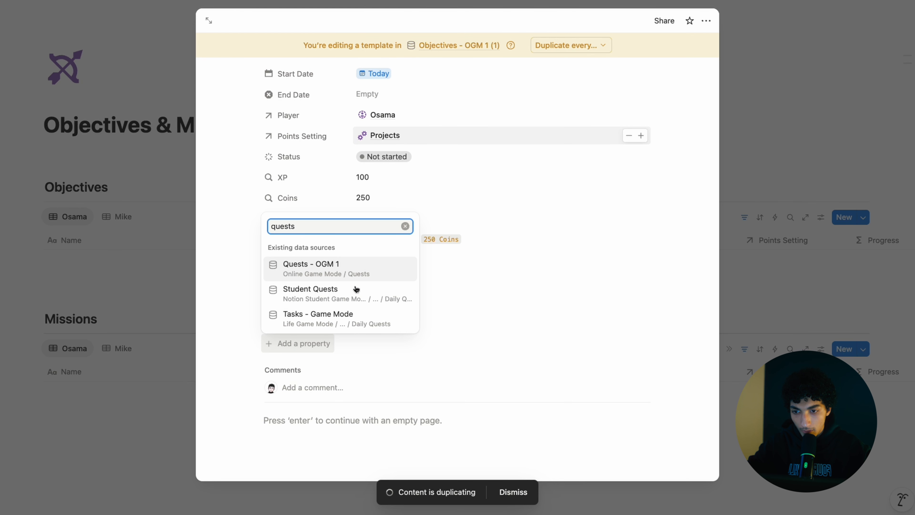
left_click(342, 270)
left_click(329, 282)
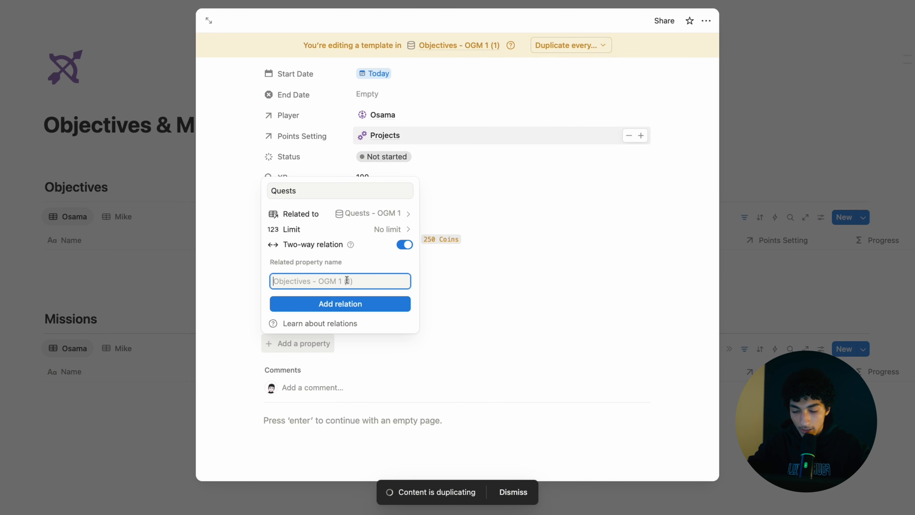
type("Missions")
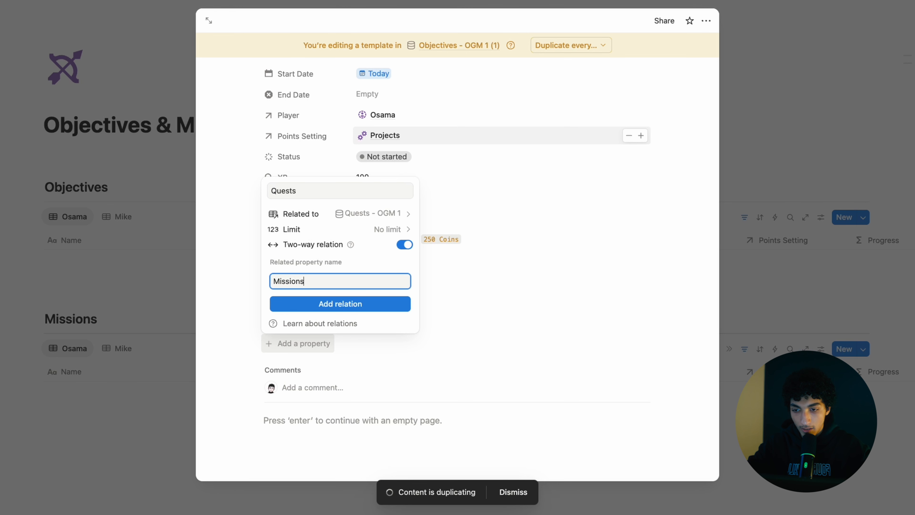
left_click(357, 304)
key("Escape")
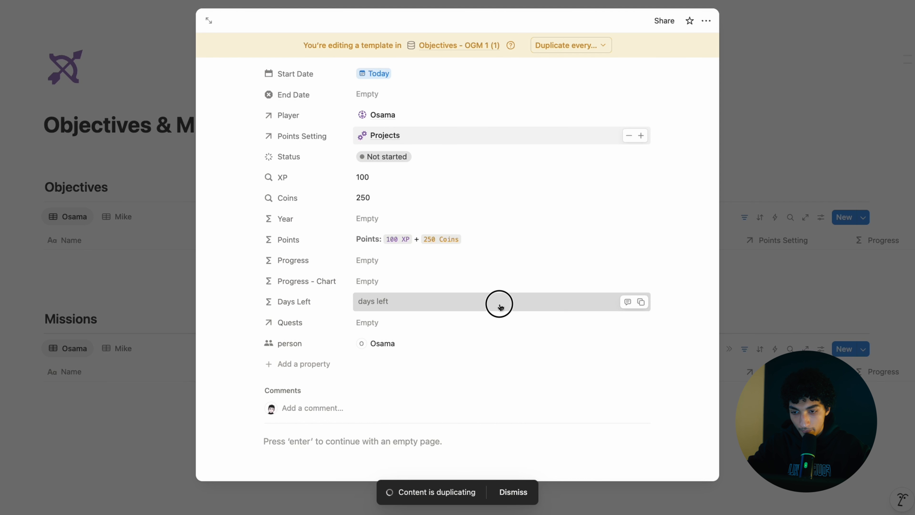
left_click_drag(471, 298, 425, 320)
left_click(128, 333)
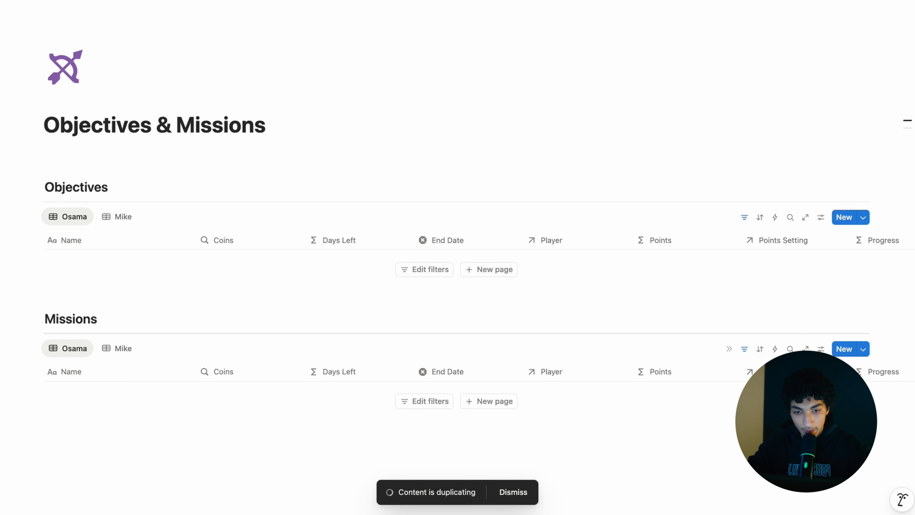
- Rename the duplicated database under the Missions heading "Missions - OGM 1", showing its data source title for the edit and hiding it again
left_click(749, 356)
scroll(432, 288, "down", 4)
left_click(74, 231)
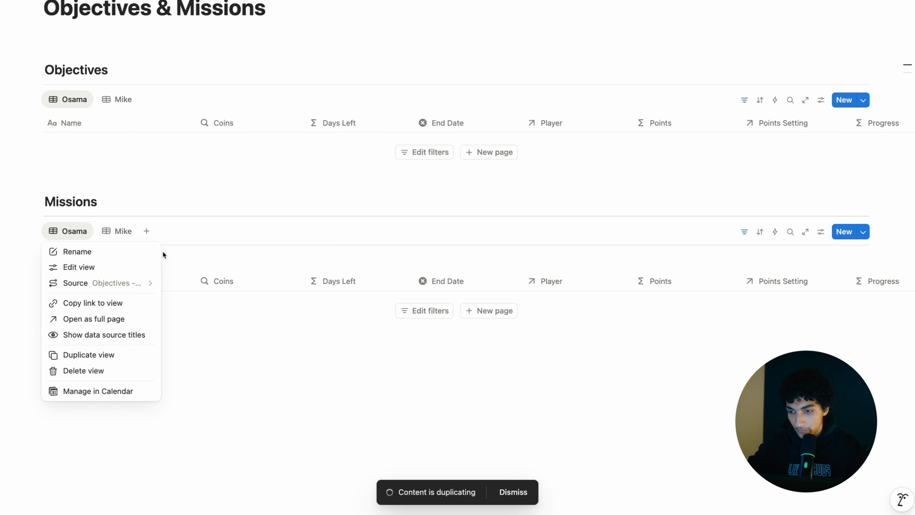
left_click(111, 334)
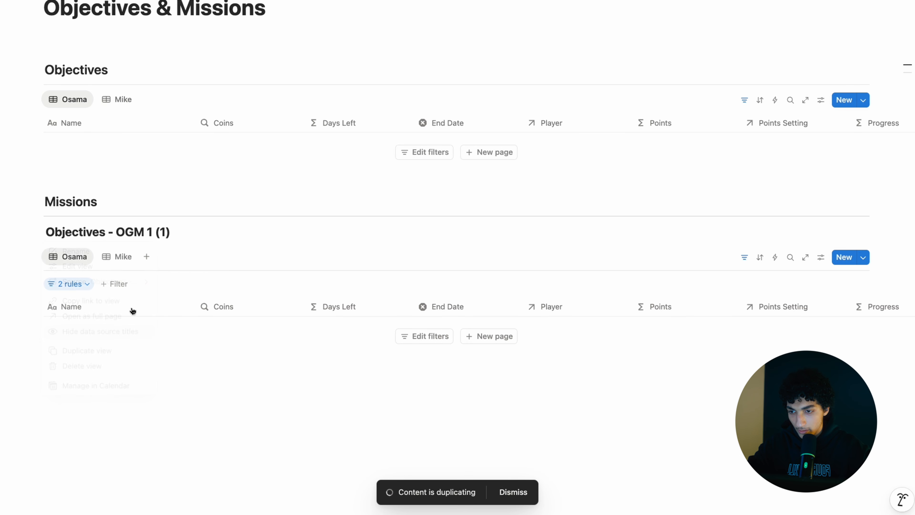
left_click_drag(168, 232, 154, 232)
key("BackSpace")
double_click(72, 232)
type("Missions - OGM 1")
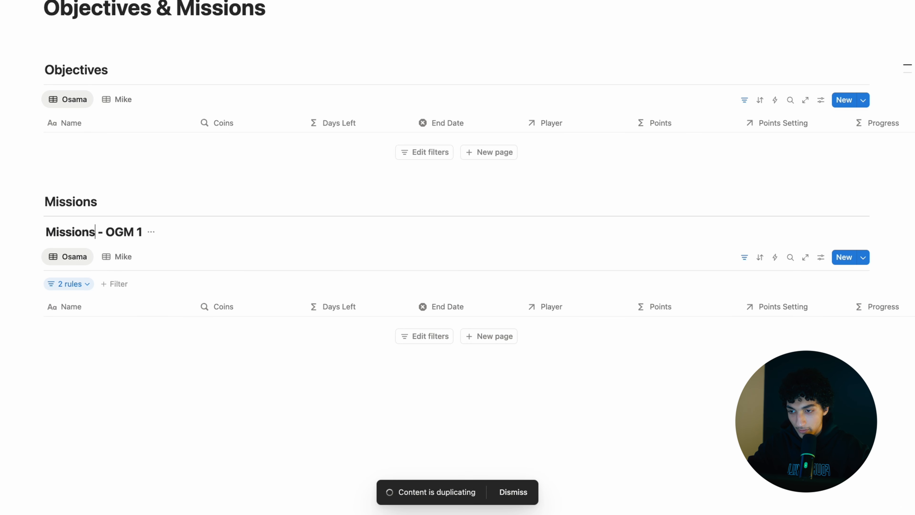
left_click(152, 233)
left_click(177, 315)
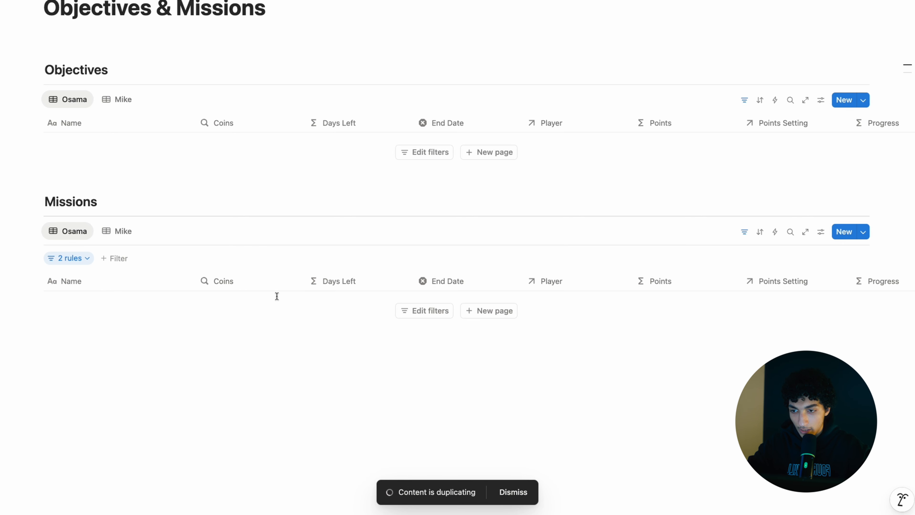
- Open the Missions database's second player template for editing and rename it "New Mission"
left_click(862, 232)
left_click(905, 285)
left_click(803, 317)
key("alt+shift+Left")
type("mis")
key("BackSpace")
key("BackSpace")
key("BackSpace")
type("Mission")
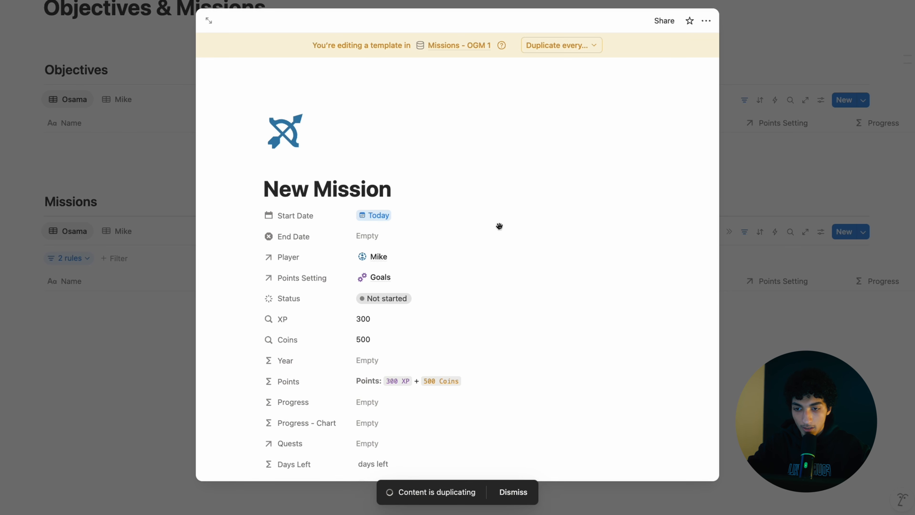
- Start the Progress property's formula with a let() function and define the variable allquest as the Quests property
scroll(499, 226, "down", 5)
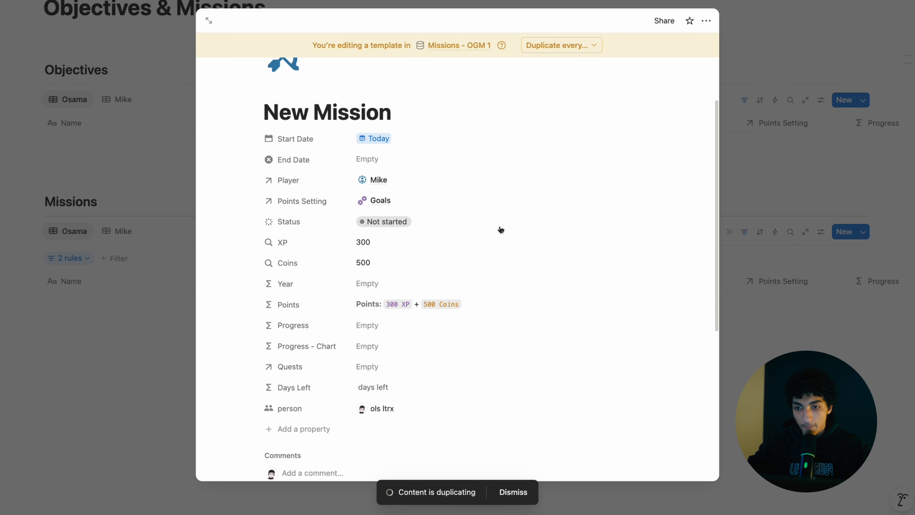
scroll(468, 230, "down", 3)
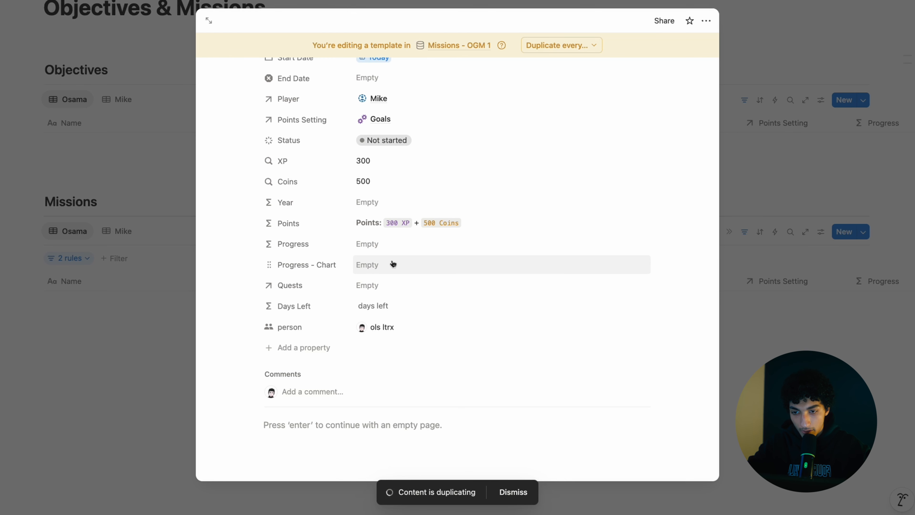
left_click(420, 249)
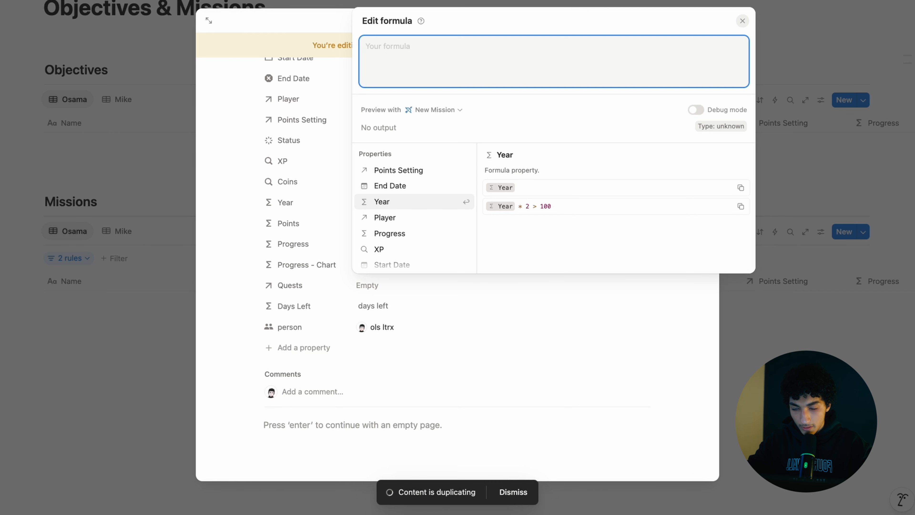
type("let")
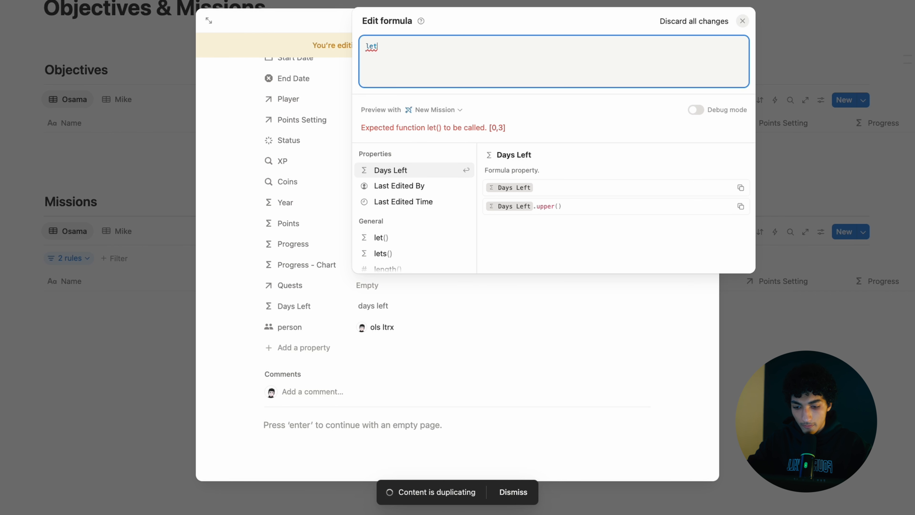
type("(    ")
type(")")
key("Left")
key("Return")
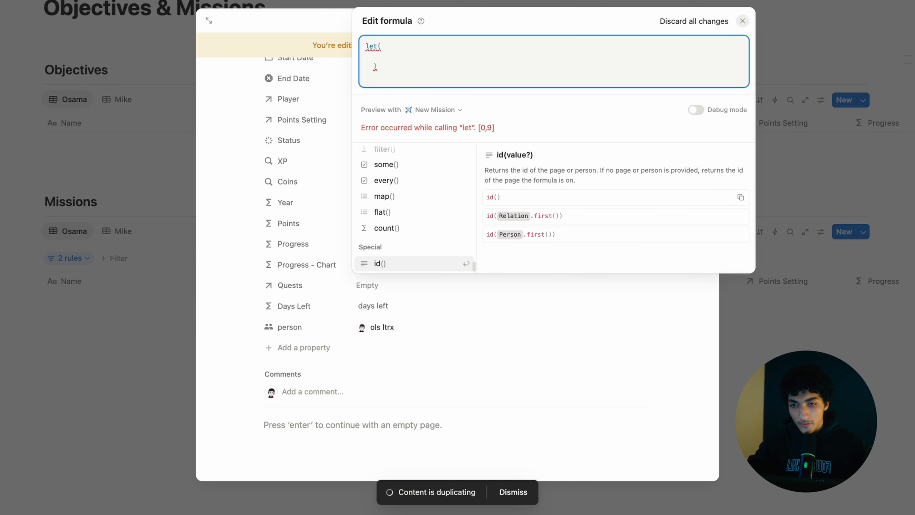
type("all")
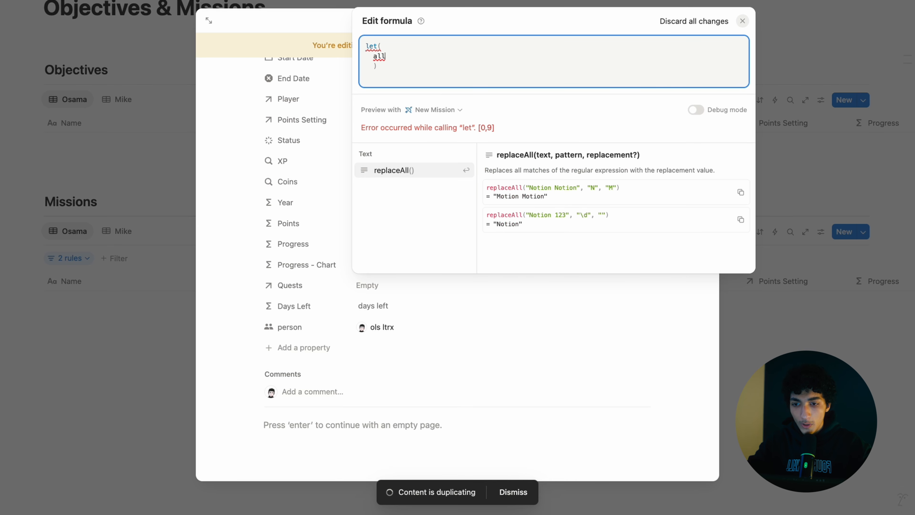
type("quest, Quests,")
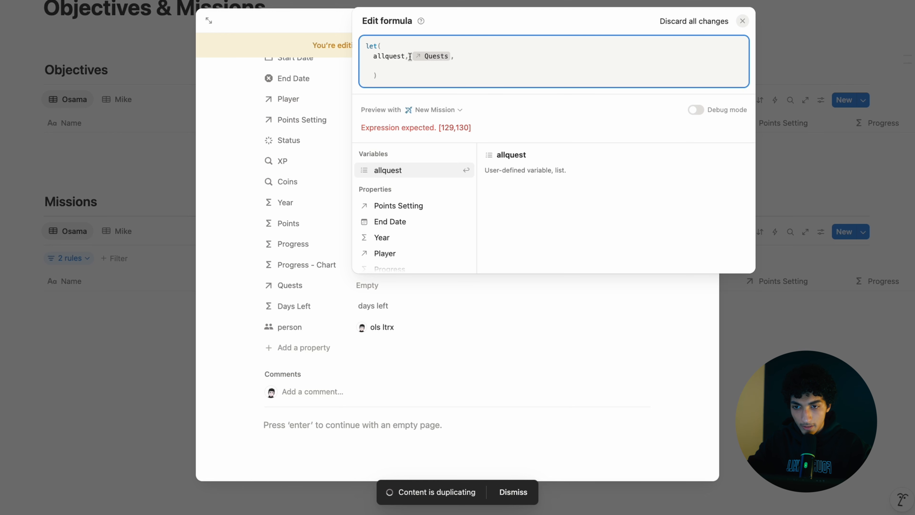
- Add a second variable named completedQuest to the formula, based on the Quests property
type("completed(")
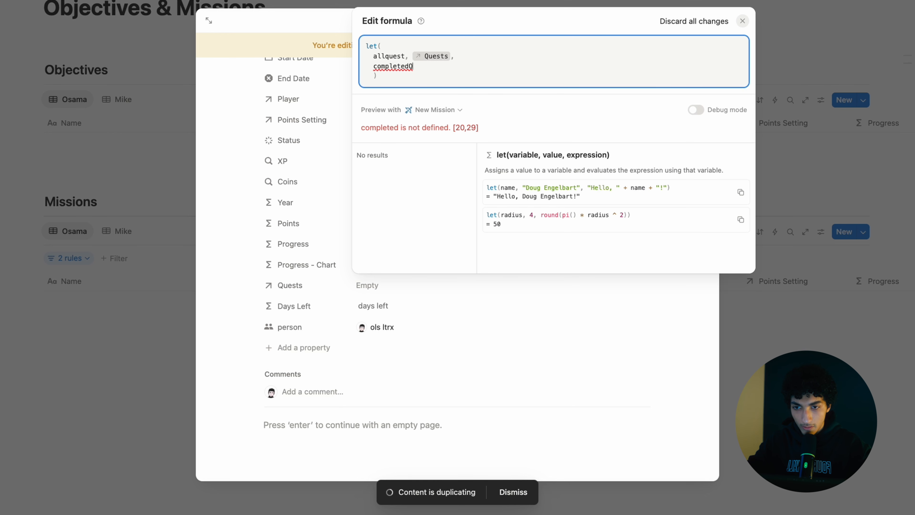
type("uest, ")
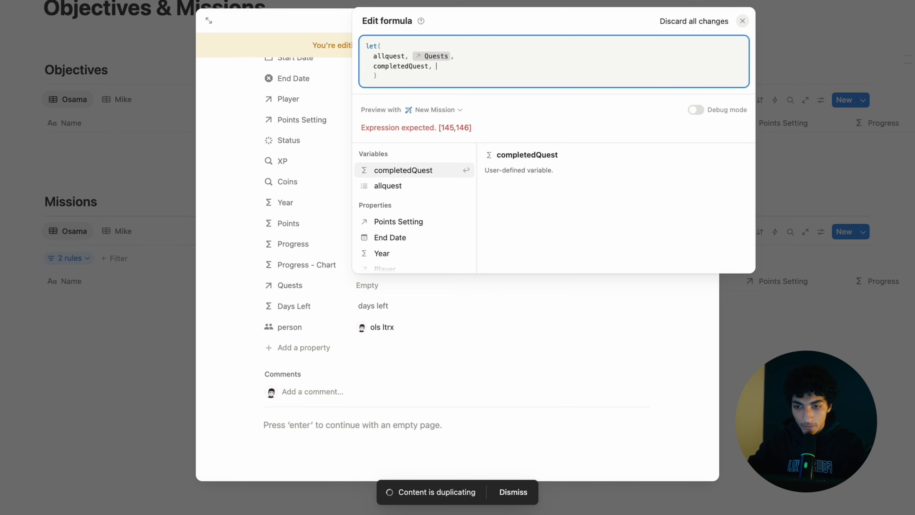
type("qu")
key("Down")
key("Down")
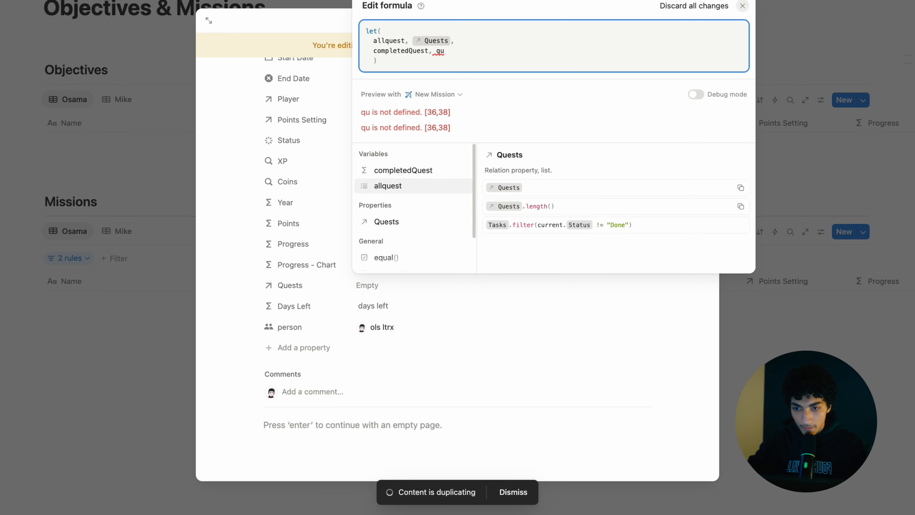
key("Return")
type(".")
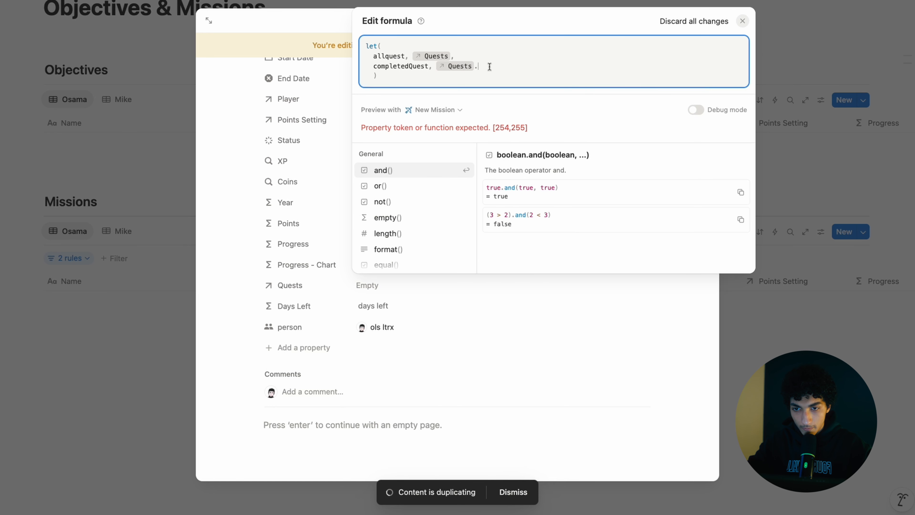
- Filter completedQuest to quests whose current Status equals "Done", and add empty lines below it for the next expression
type("filter(cur")
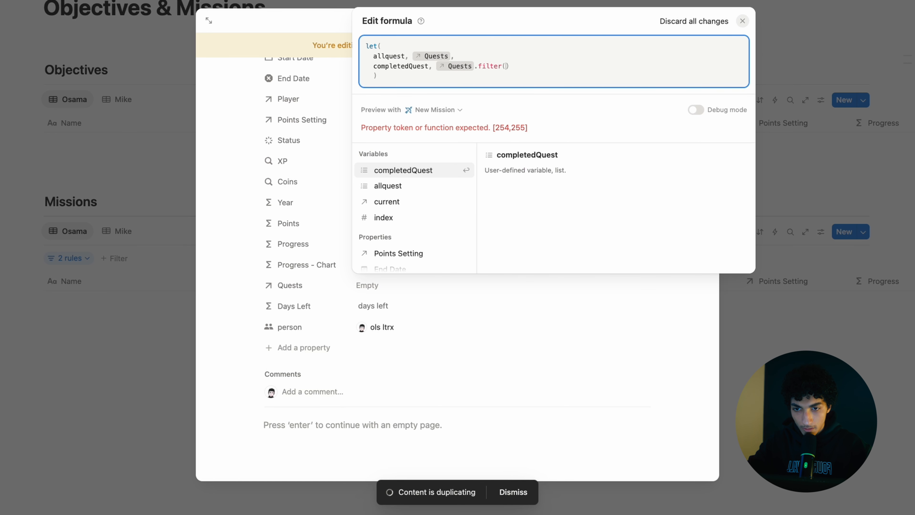
type("rent.")
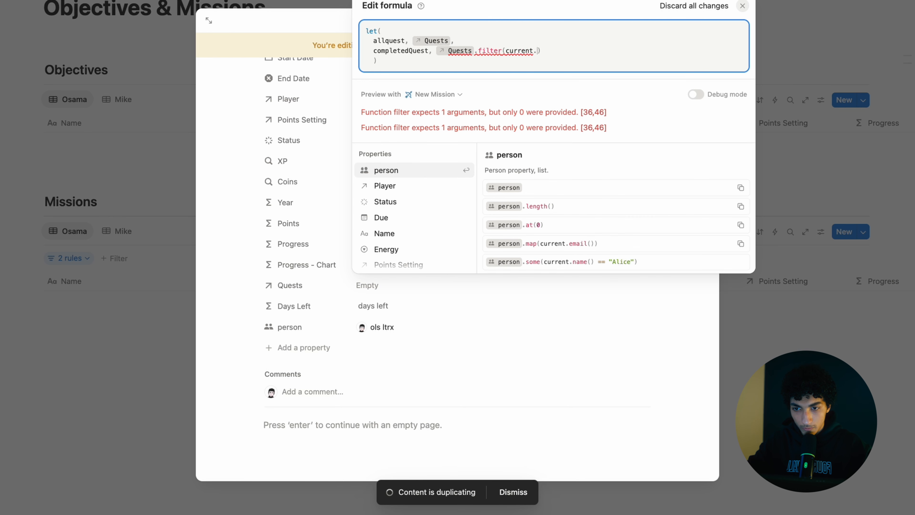
key("Down")
key("Down")
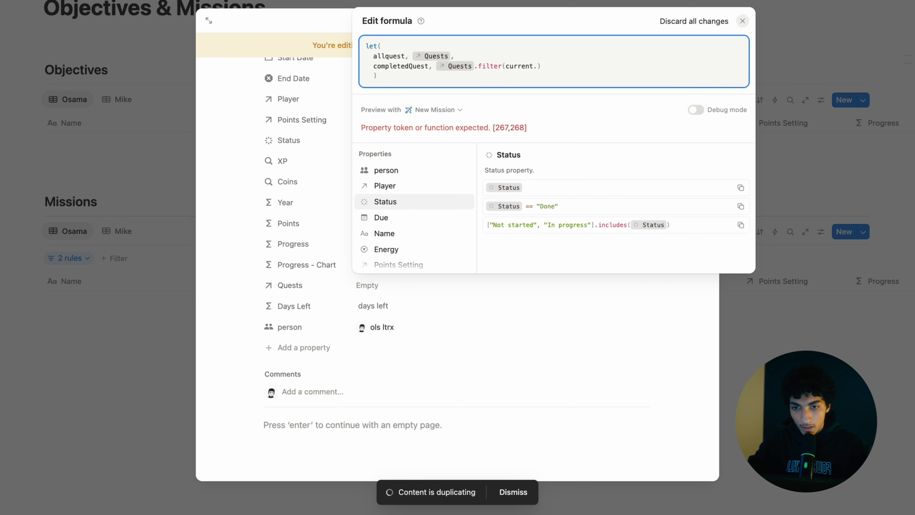
key("Return")
type("== \"")
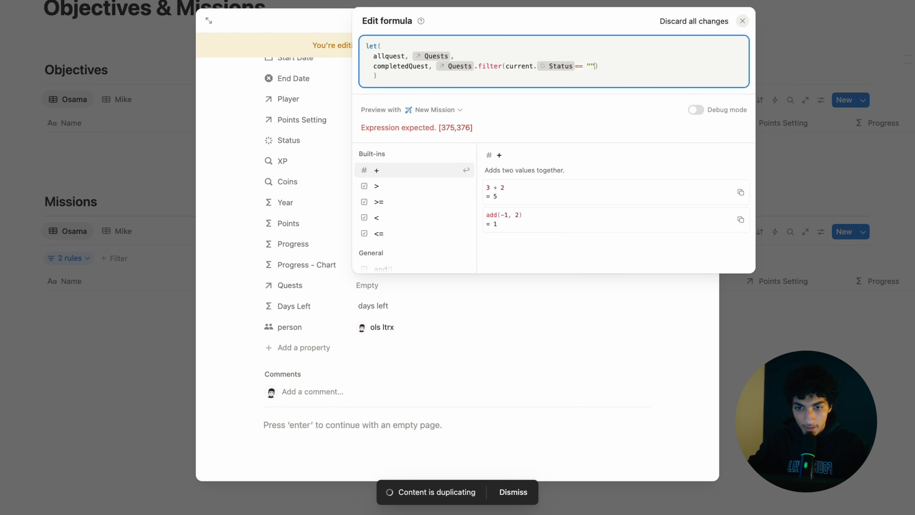
type("Done")
key("End")
type(",")
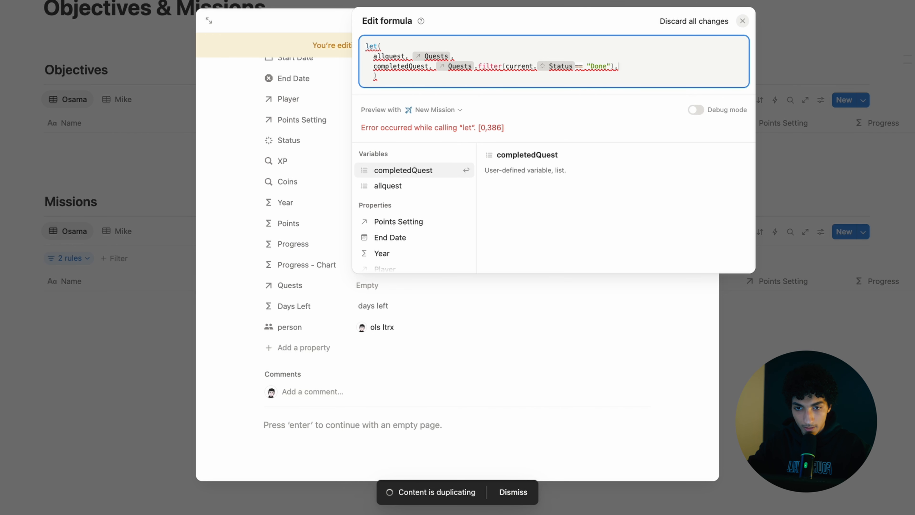
key("Return")
key("Return")
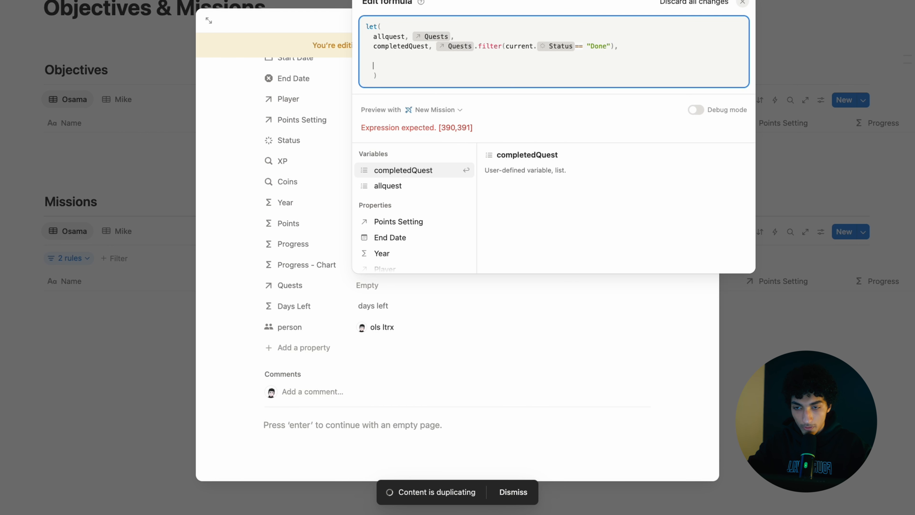
- Define a variable named total in the formula as the length of the Quests property, and start a new line below it
type("total,")
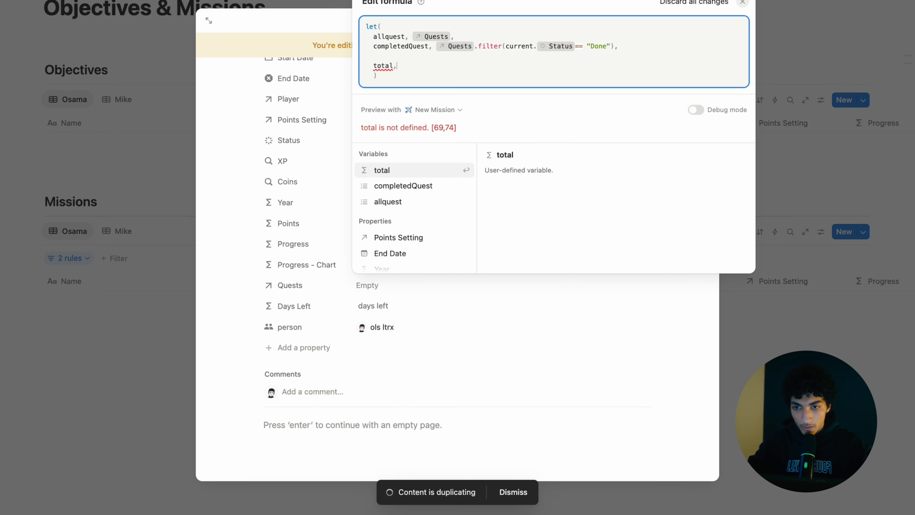
type(" quest")
key("Down")
key("Down")
key("Return")
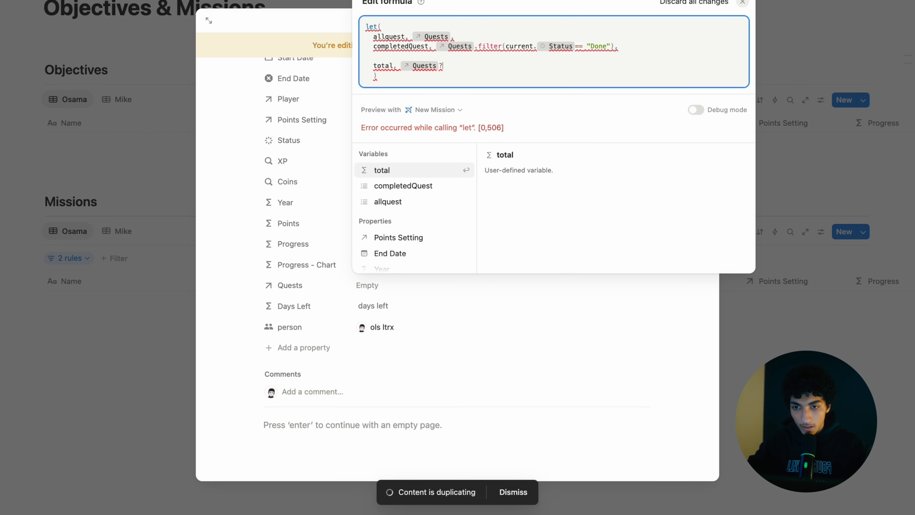
type(".leng")
key("Return")
type(",")
key("shift+Return")
- Begin a variable named done, and make total use the allquest variable instead of the Quests property
type("do")
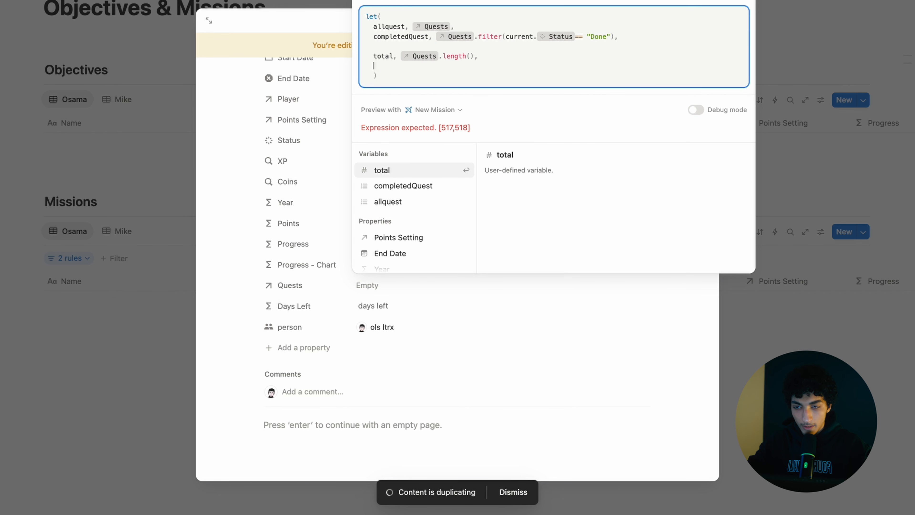
type("ne,")
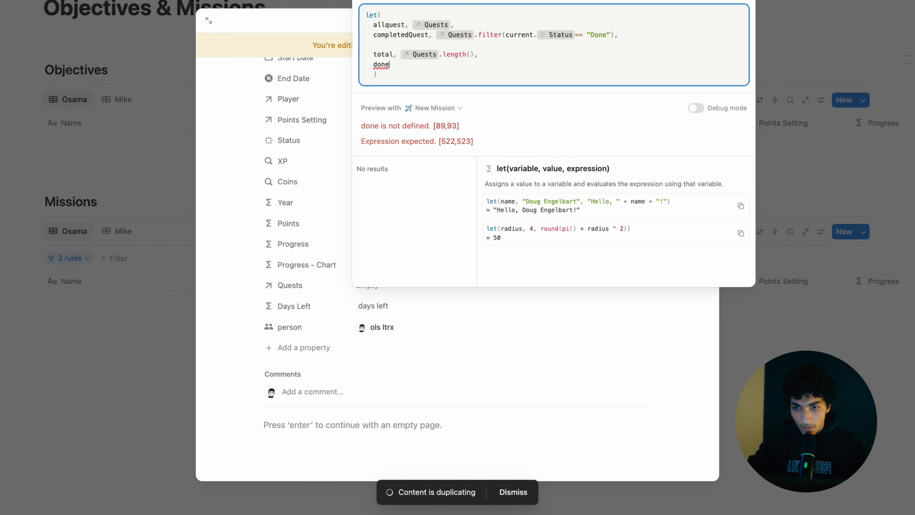
left_click(429, 62)
key("BackSpace")
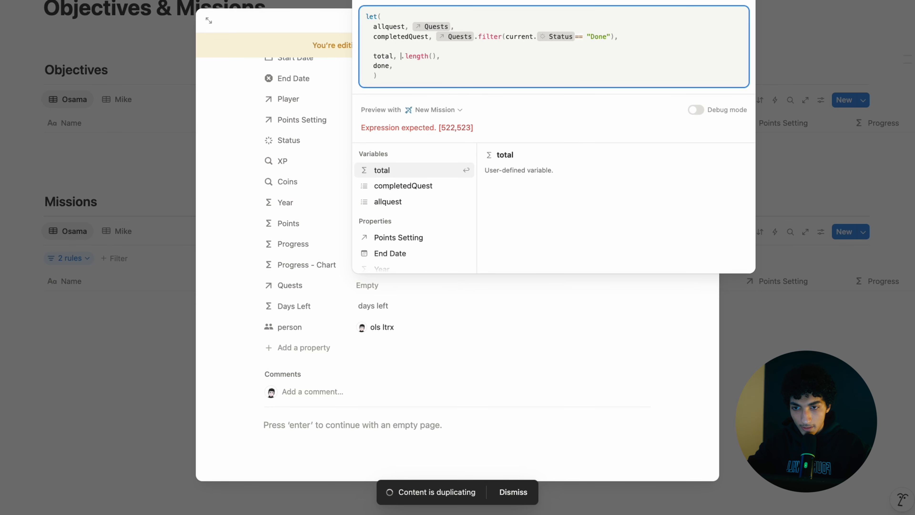
type("all")
key("Return")
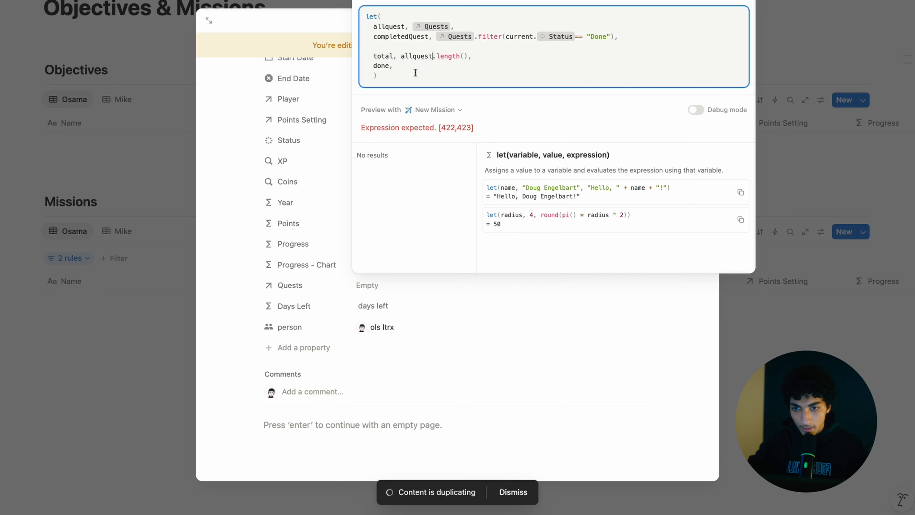
- Define the done variable as the length of completedQuest
left_click(409, 67)
type("com")
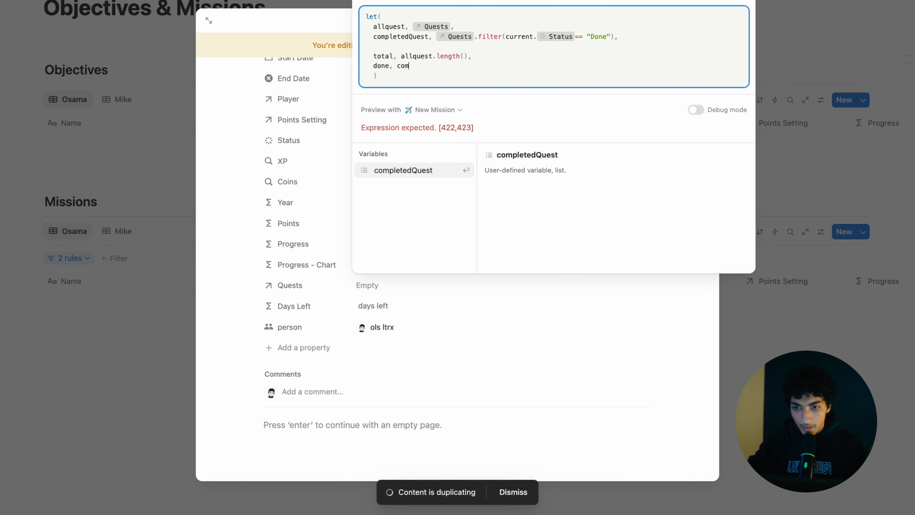
key("Return")
type(".len")
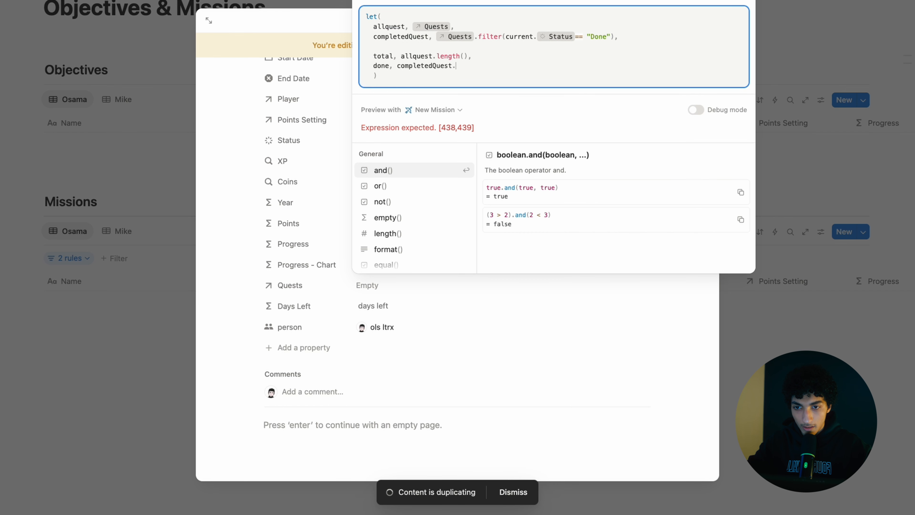
key("Return")
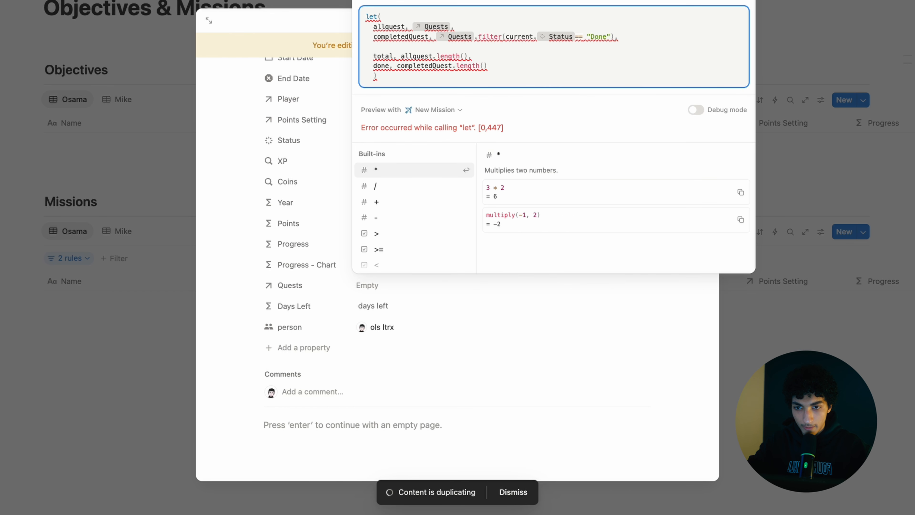
- Finish the let() formula with an if() that returns 0 when total equals 0 and otherwise done/total, and close the editor
type(",")
key("Return")
key("Return")
type("if")
key("Return")
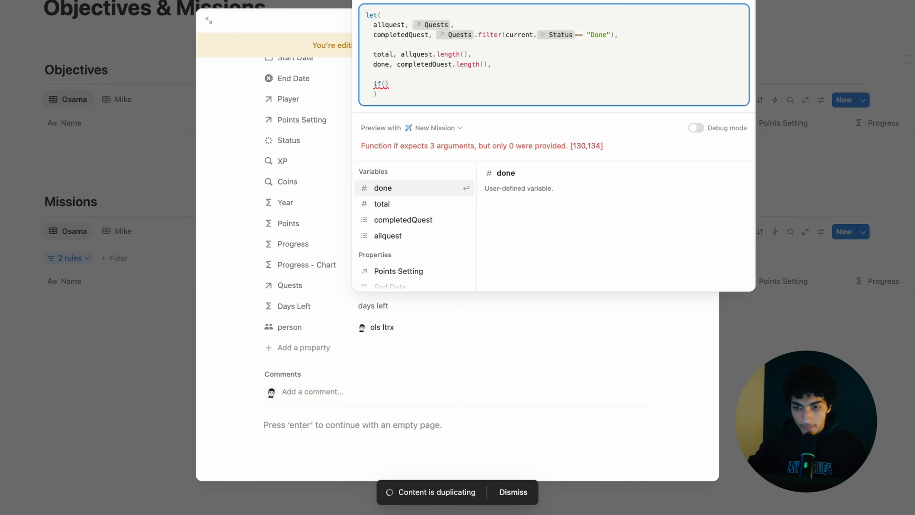
type("total==")
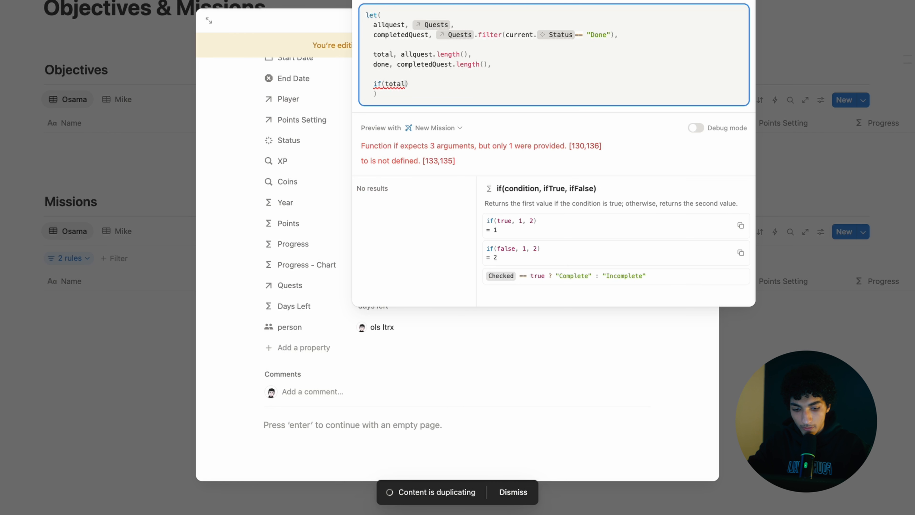
type("0,")
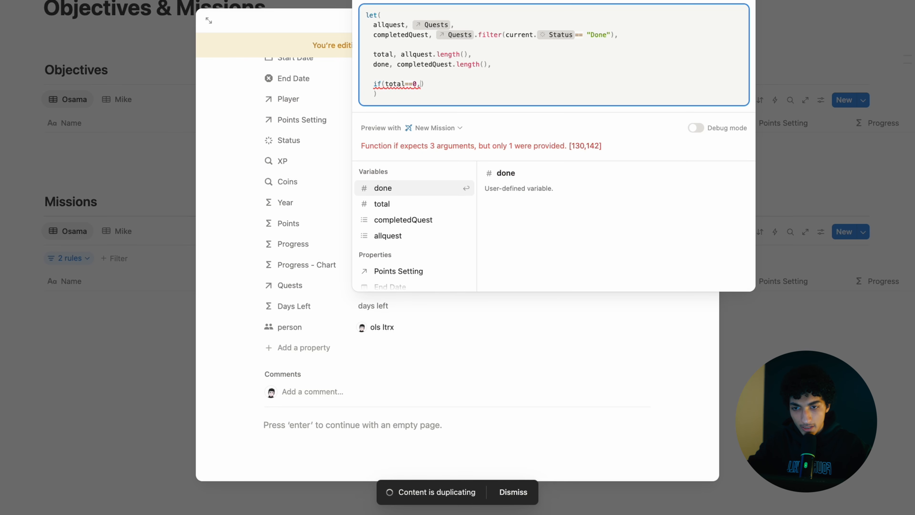
type("0, ")
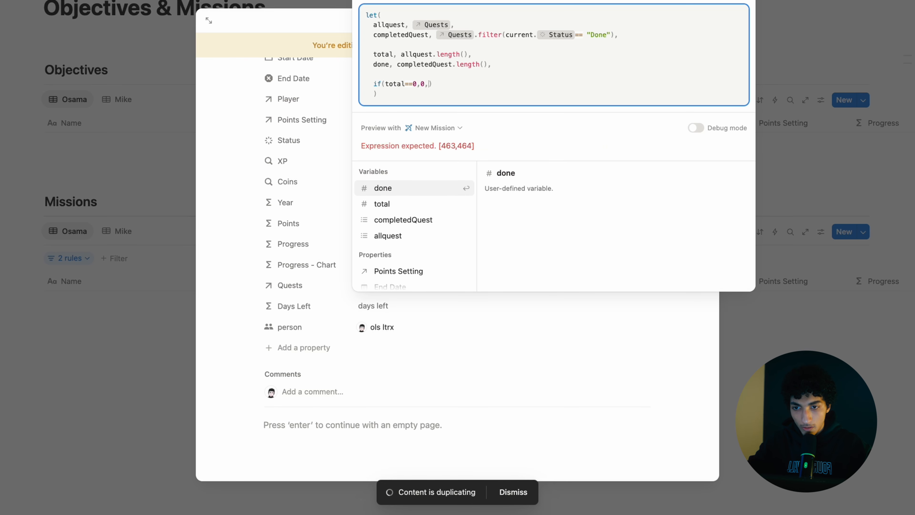
type("done")
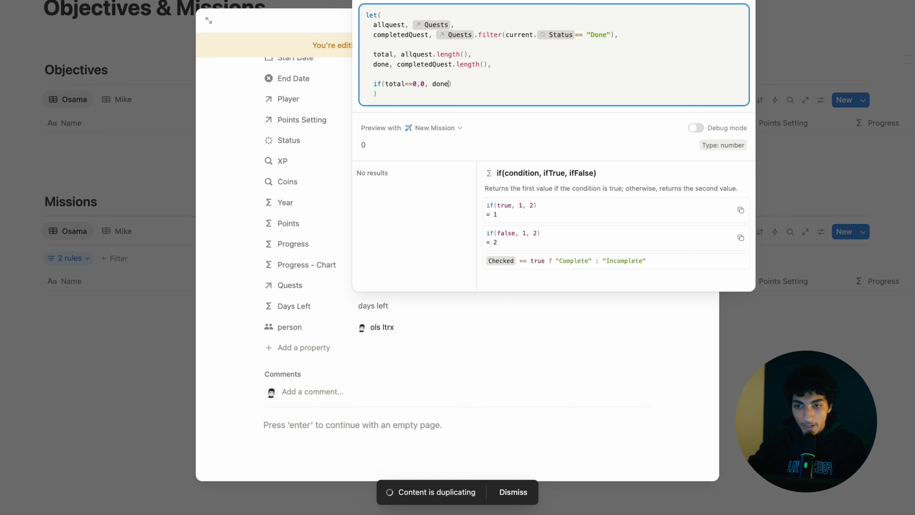
type("/total")
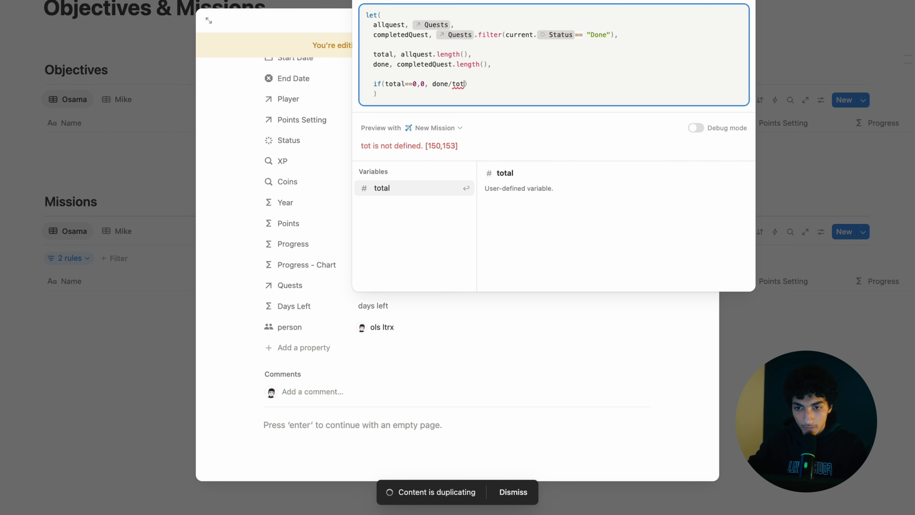
left_click(485, 85)
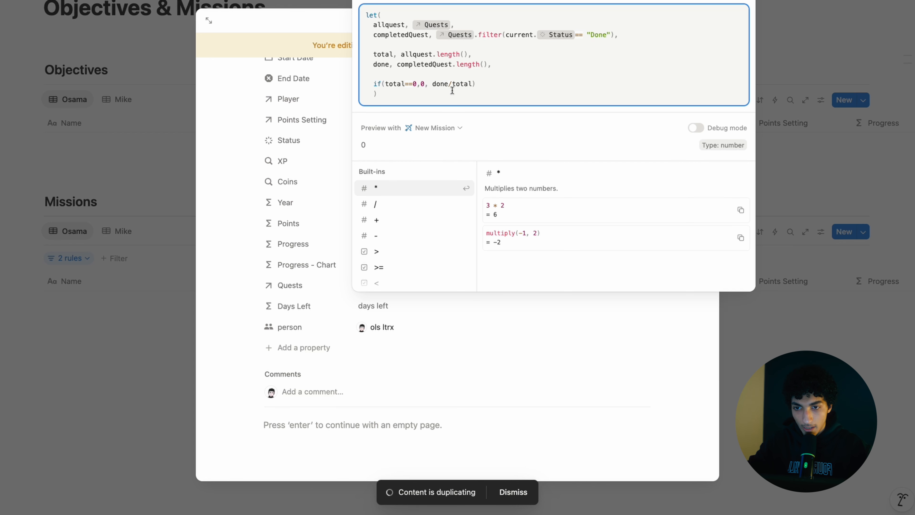
key("Escape")
- Set the number format of the Progress - Chart property to Percent
left_click(327, 265)
left_click(317, 295)
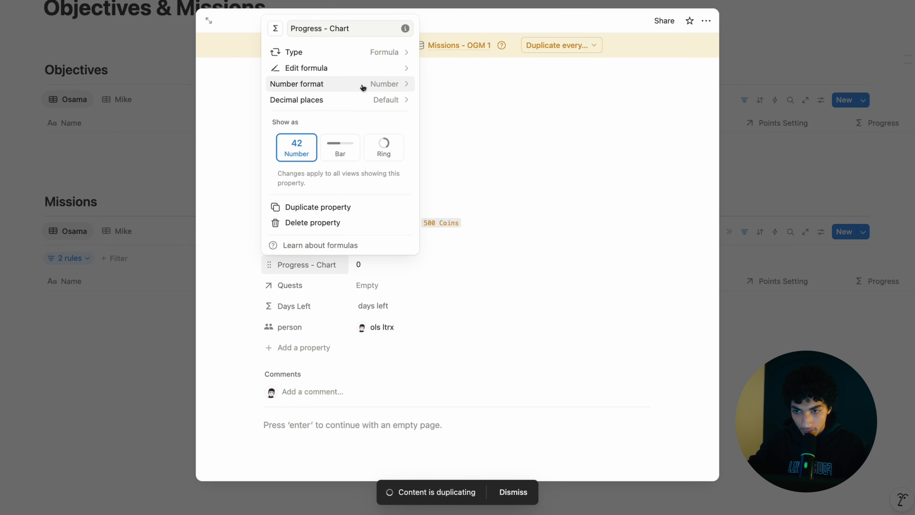
left_click(352, 85)
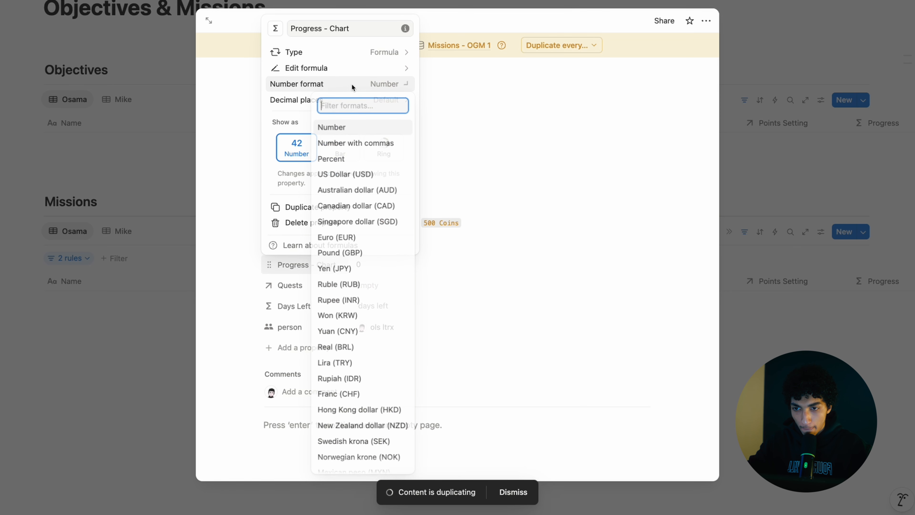
left_click(351, 166)
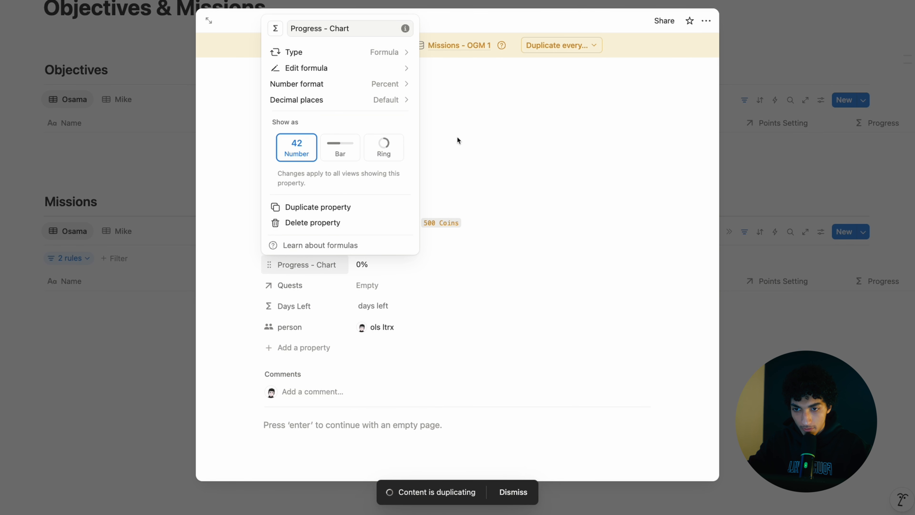
key("Escape")
key("Escape")
- Set the decimal places of the Progress - Chart property to 1
left_click(330, 269)
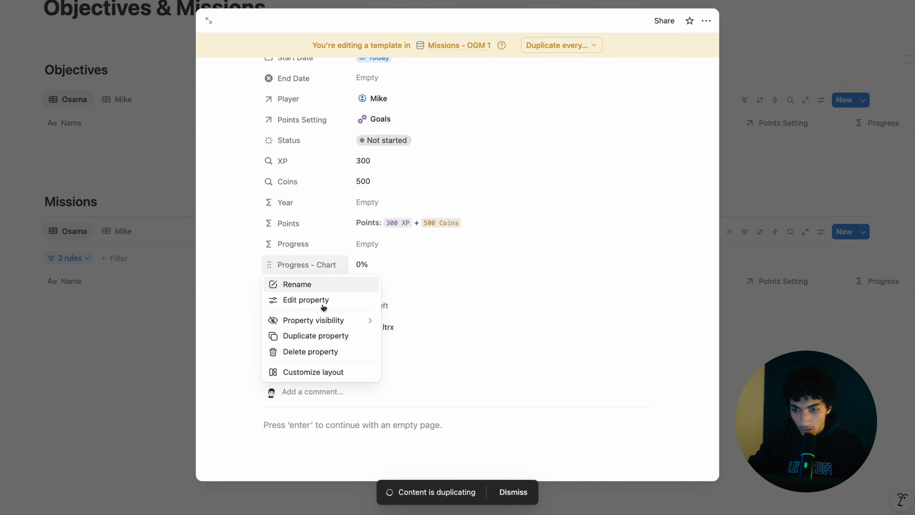
left_click(360, 298)
left_click(367, 90)
left_click(366, 91)
left_click(376, 101)
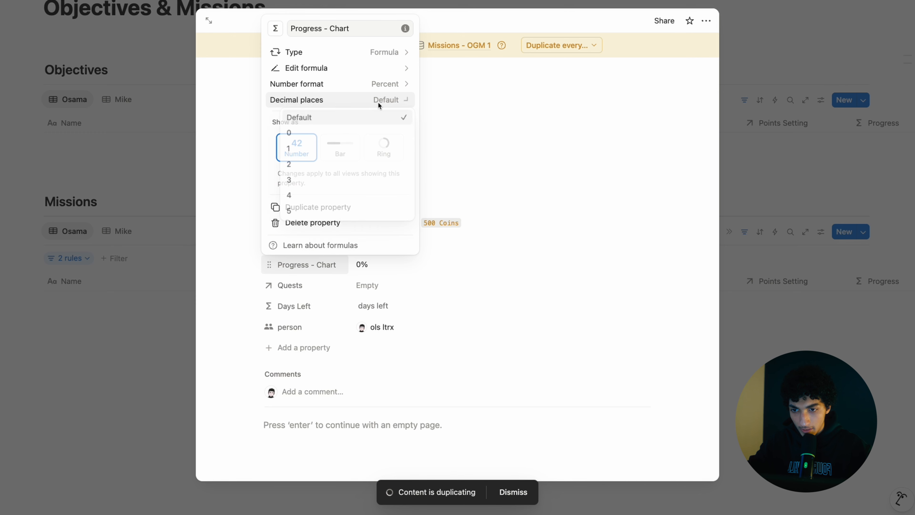
left_click(302, 148)
left_click(480, 174)
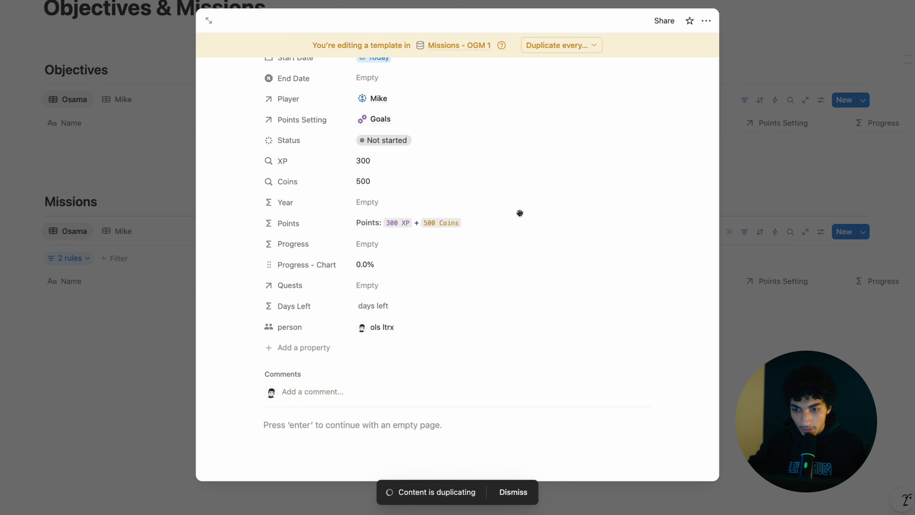
- Paste the prepared let() formula for a circle progress bar, percentage and done/total count into the empty Progress property's formula
left_click(413, 244)
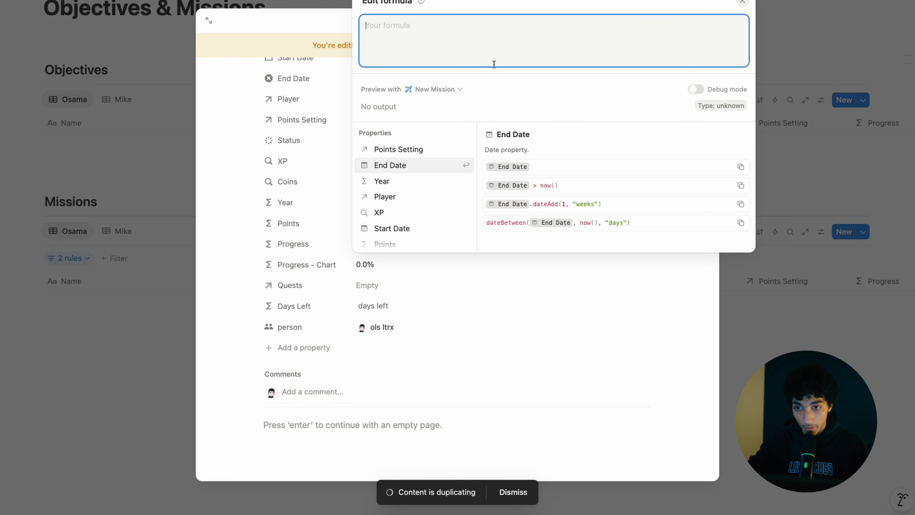
key("super+v")
scroll(493, 83, "up", 3)
scroll(493, 83, "down", 3)
scroll(493, 83, "up", 3)
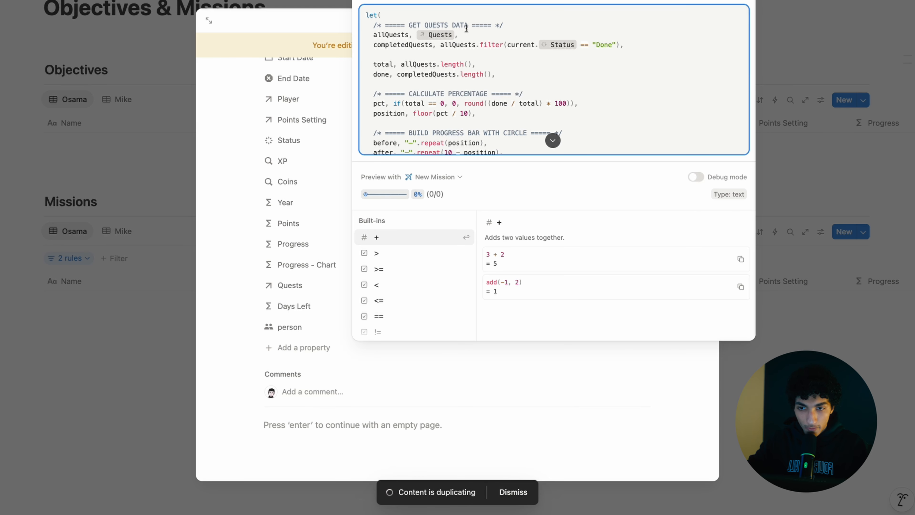
- Examine the pasted Progress formula's quest data, percentage, bar and style sections together with its output preview, and close the editor
scroll(483, 62, "down", 2)
scroll(468, 54, "up", 2)
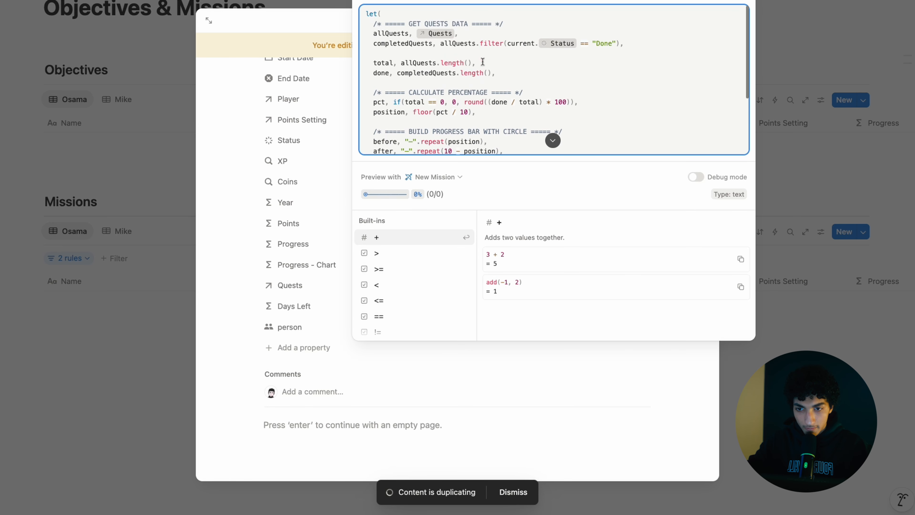
scroll(388, 37, "down", 1)
scroll(414, 108, "down", 5)
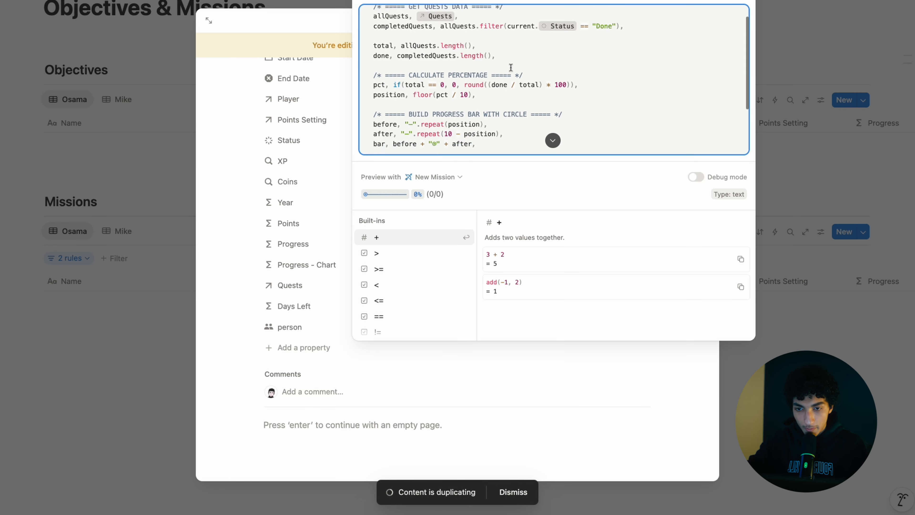
left_click_drag(362, 194, 449, 195)
left_click(425, 191)
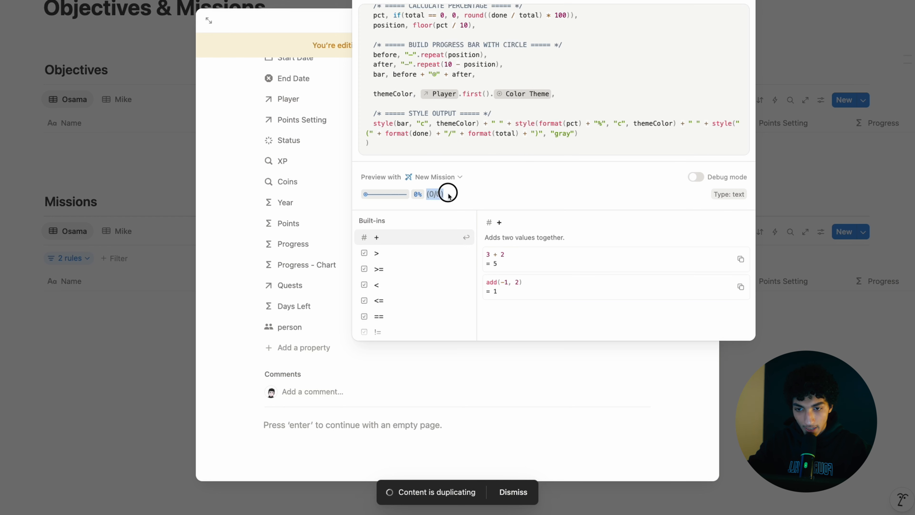
left_click(486, 88)
scroll(485, 102, "up", 3)
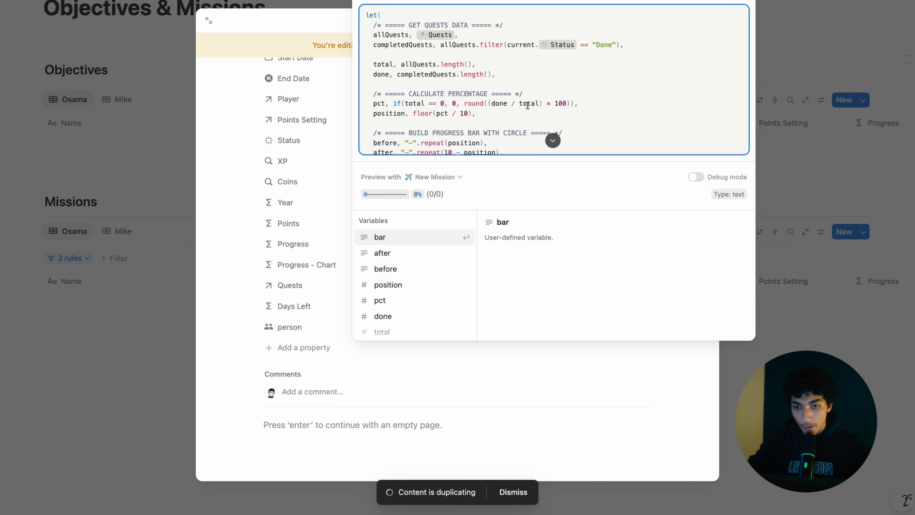
left_click(345, 180)
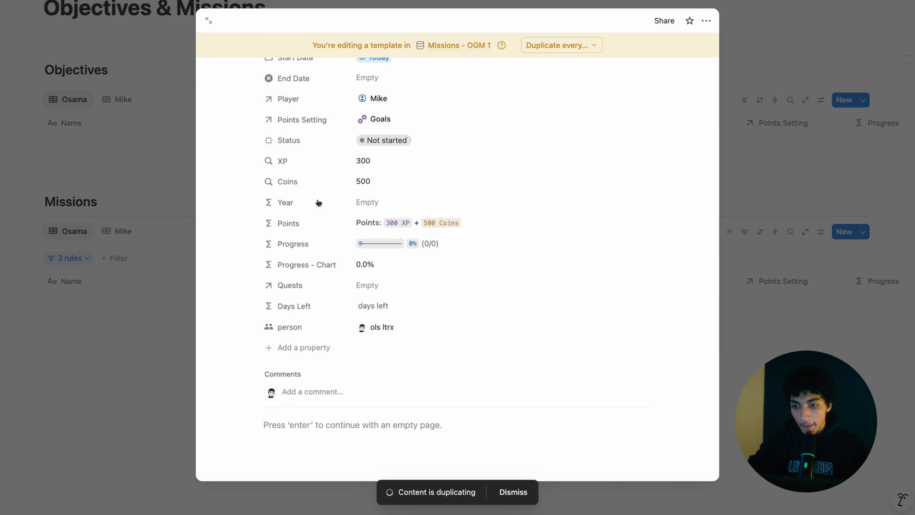
- Compare the formulas of the Progress - Chart and Progress properties, checking how each calculates its result from total and done quests
left_click(381, 265)
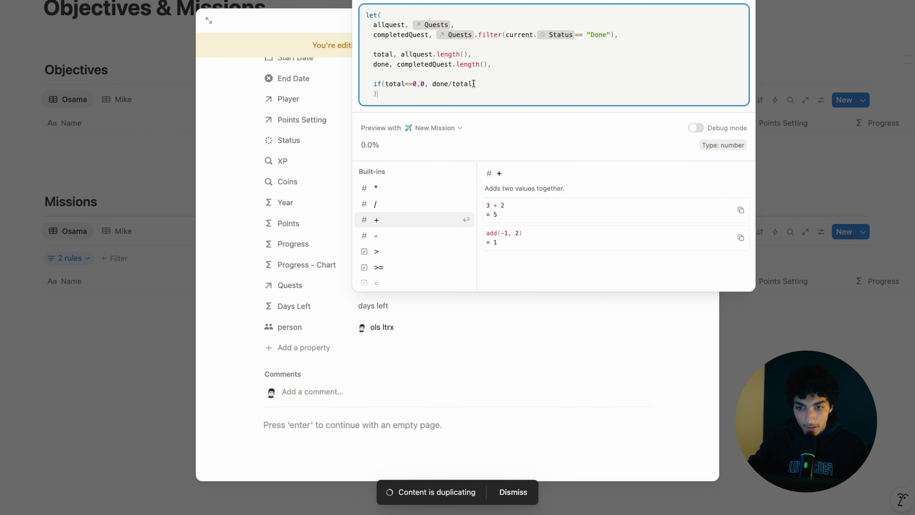
left_click(339, 222)
left_click(312, 264)
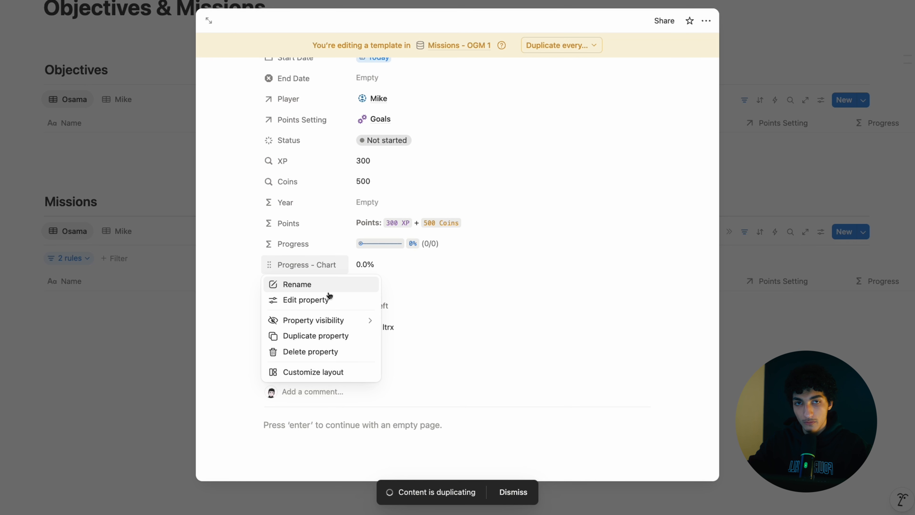
left_click(358, 259)
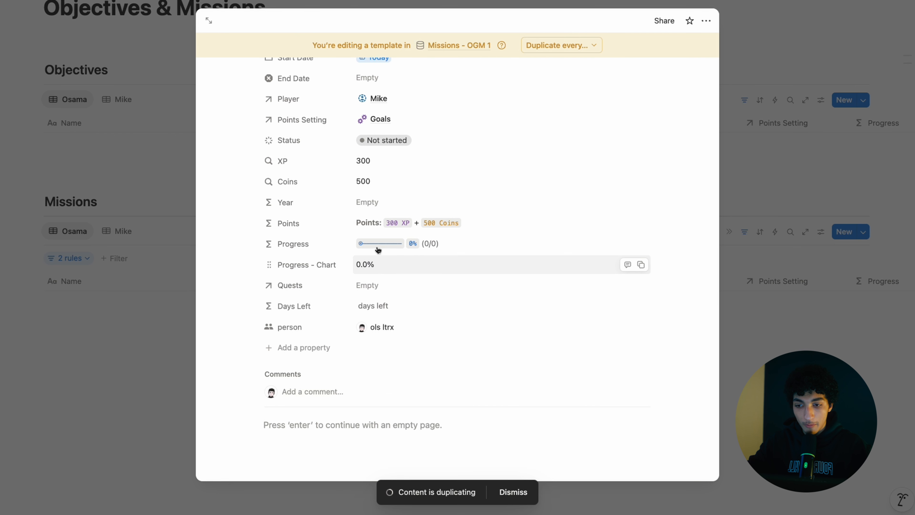
left_click(394, 246)
scroll(518, 99, "up", 5)
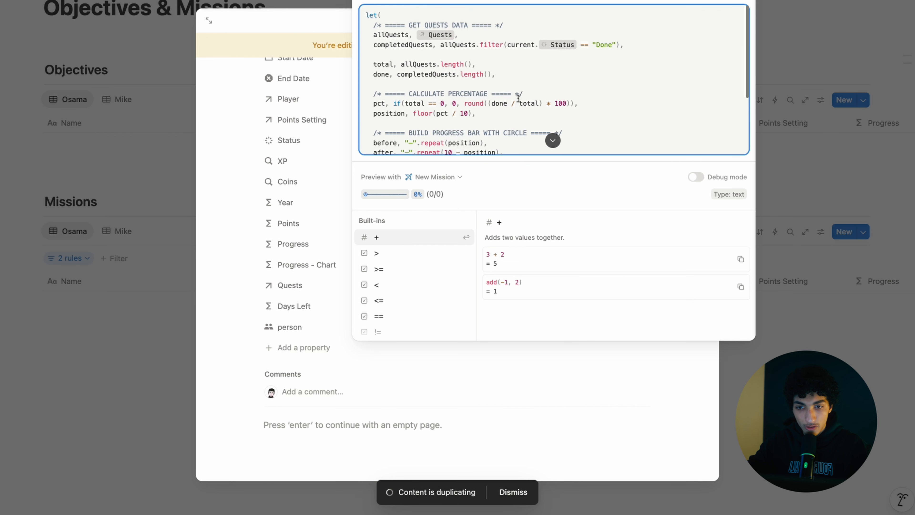
scroll(518, 99, "down", 3)
scroll(518, 99, "down", 1)
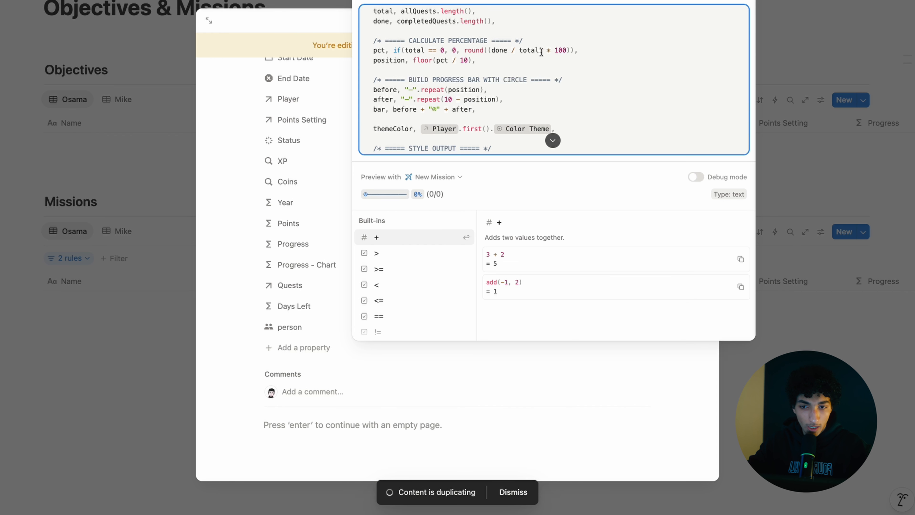
scroll(559, 48, "down", 3)
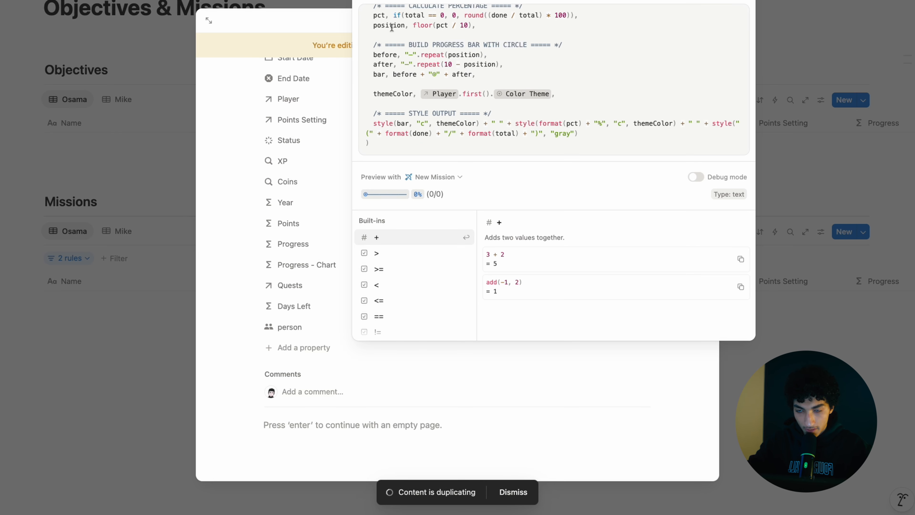
- Examine how the Progress formula's before, after and bar lines build the circle progress bar in the output preview
scroll(440, 26, "up", 1)
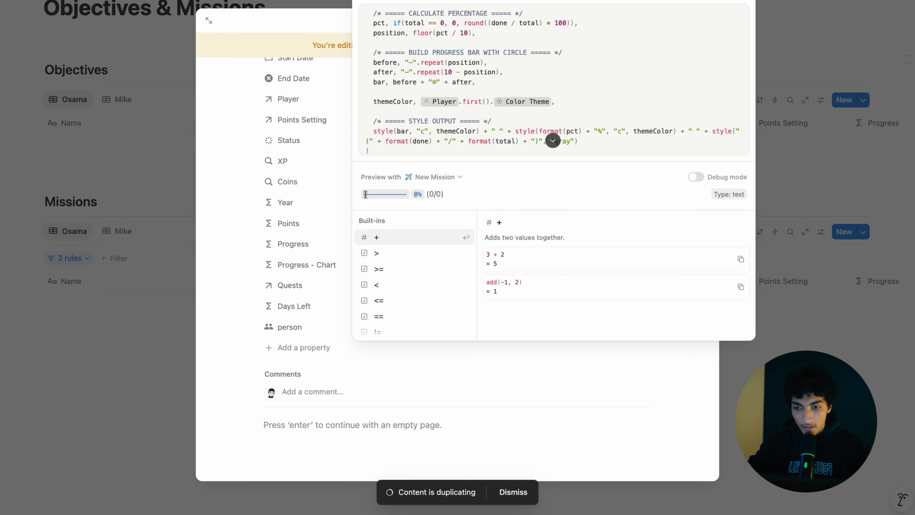
mouse_move(384, 193)
left_mouse_down()
mouse_move(395, 194)
mouse_move(387, 195)
left_mouse_up()
left_click(411, 63)
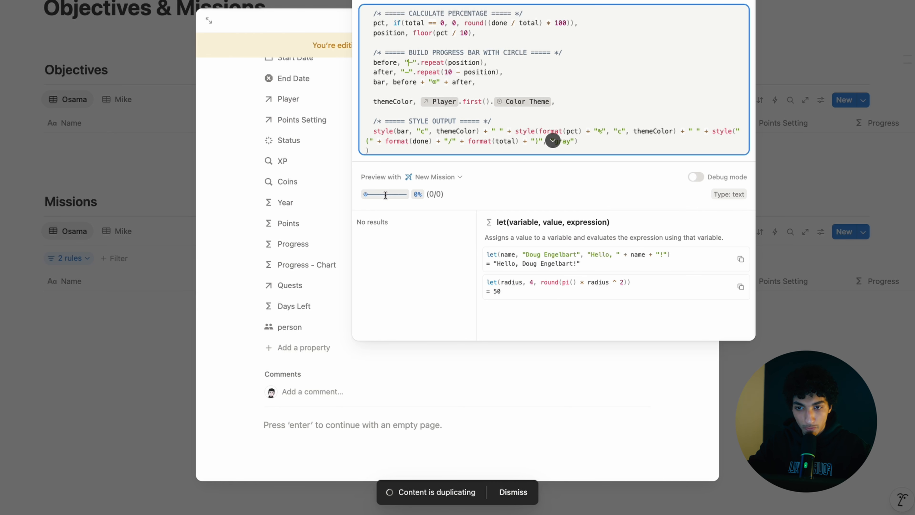
scroll(470, 90, "down", 1)
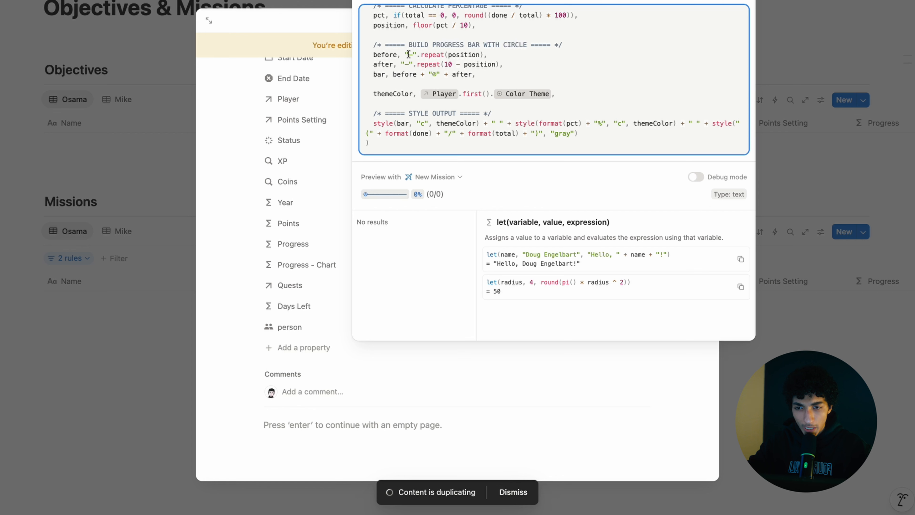
left_click_drag(432, 75, 451, 75)
left_click(451, 85)
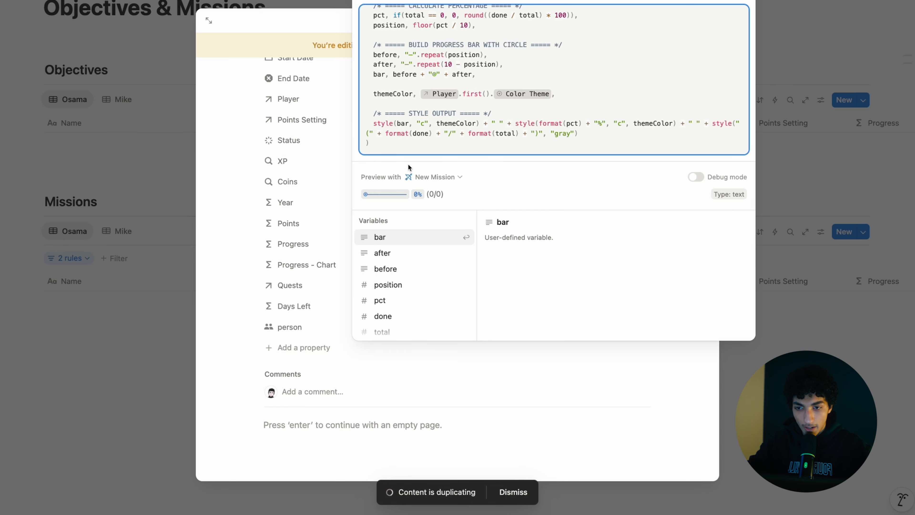
left_click_drag(368, 195, 405, 193)
left_click(364, 193)
left_click(380, 194)
left_click(382, 193)
left_click_drag(381, 194, 364, 194)
left_click(385, 194)
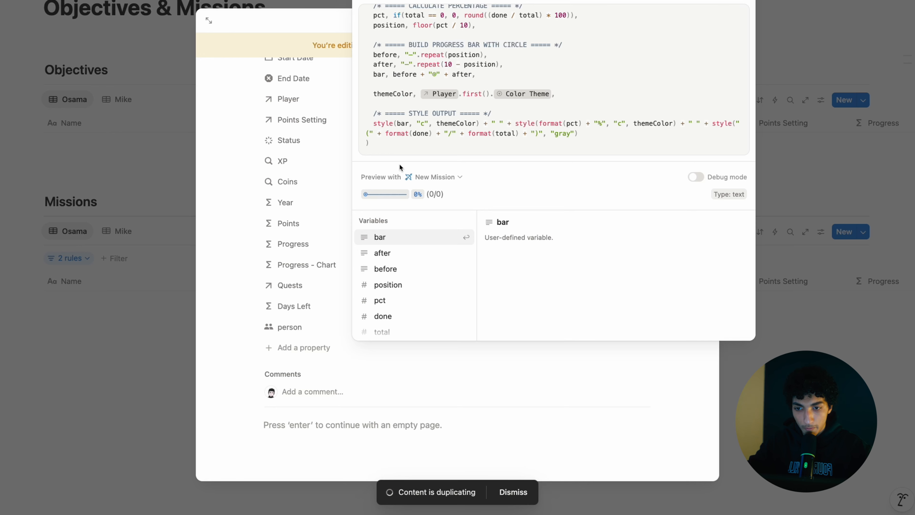
left_click_drag(363, 194, 409, 194)
left_click(452, 120)
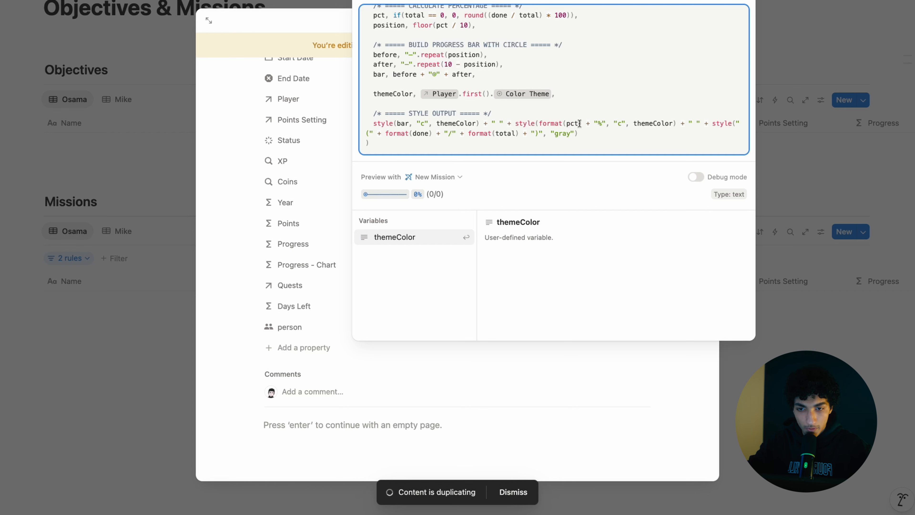
- Check the Progress formula's style output for the percentage and done/total count against the preview, and close the editor
left_click_drag(412, 194, 424, 194)
left_click_drag(516, 123, 679, 121)
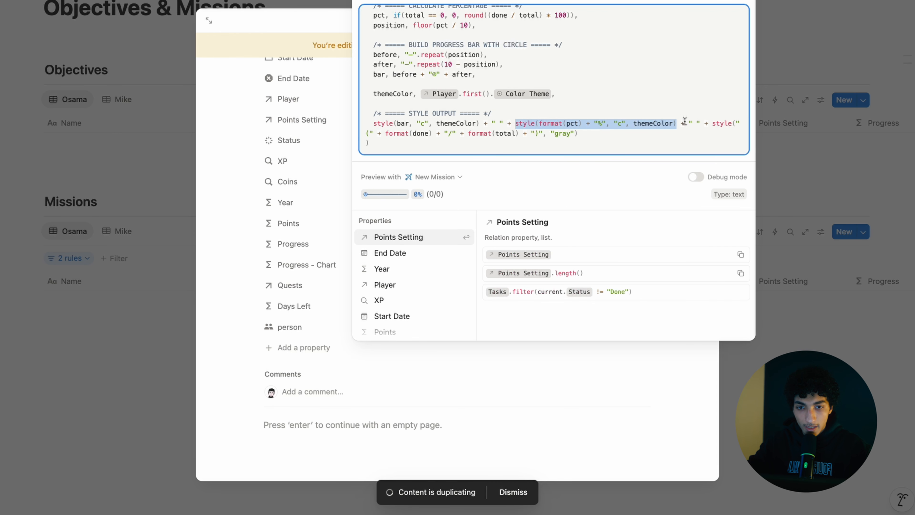
left_click(437, 194)
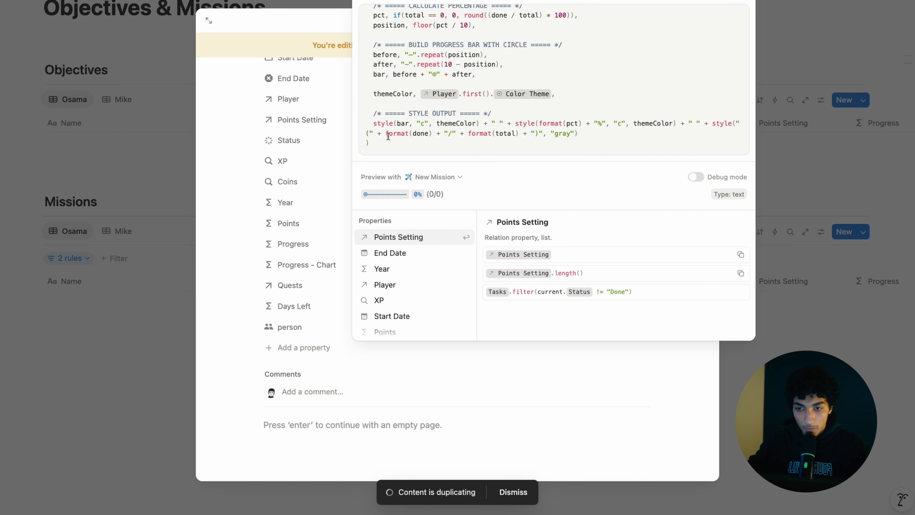
left_click_drag(412, 134, 428, 133)
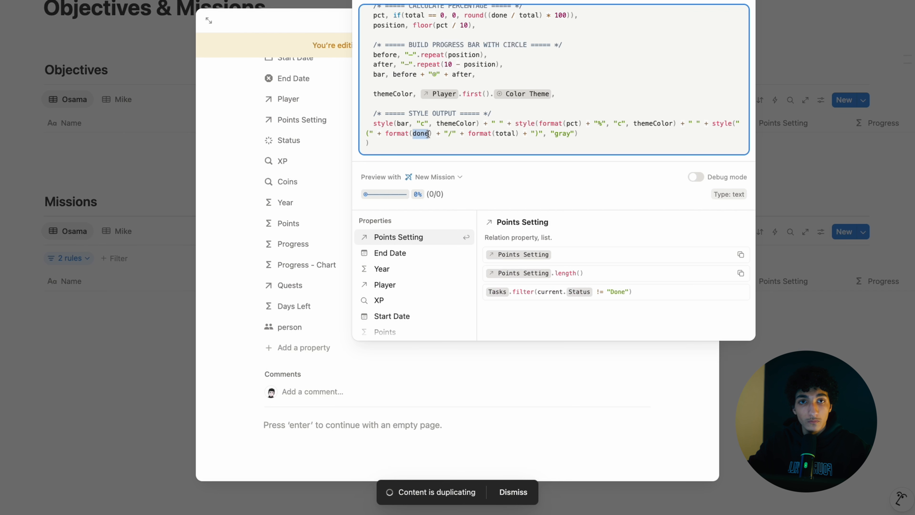
left_click(451, 133)
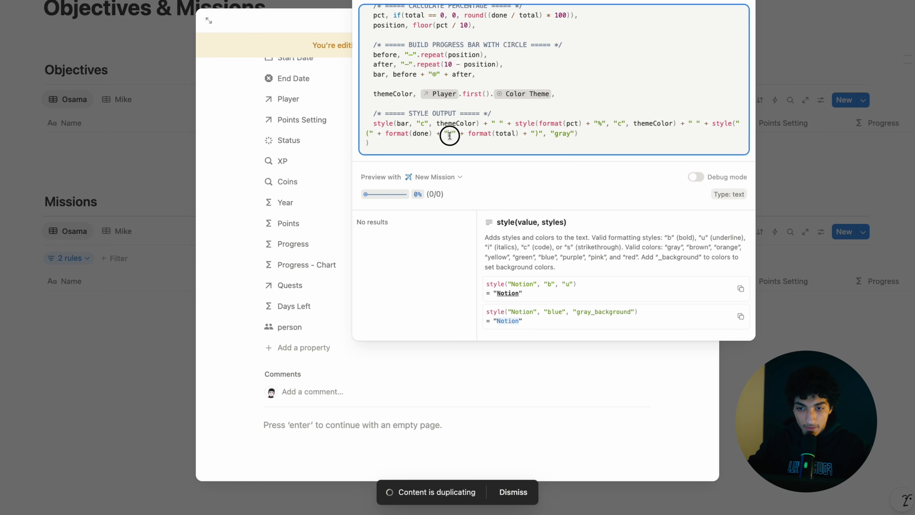
double_click(450, 133)
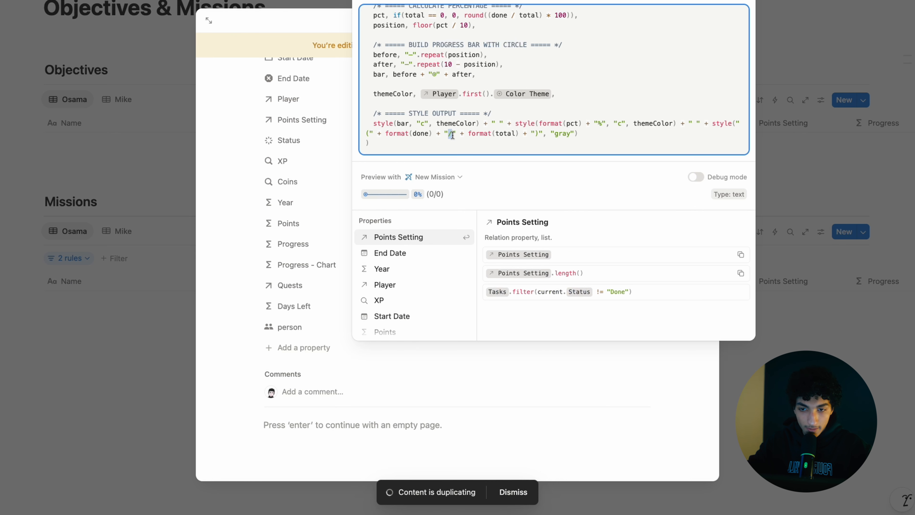
left_click(471, 134)
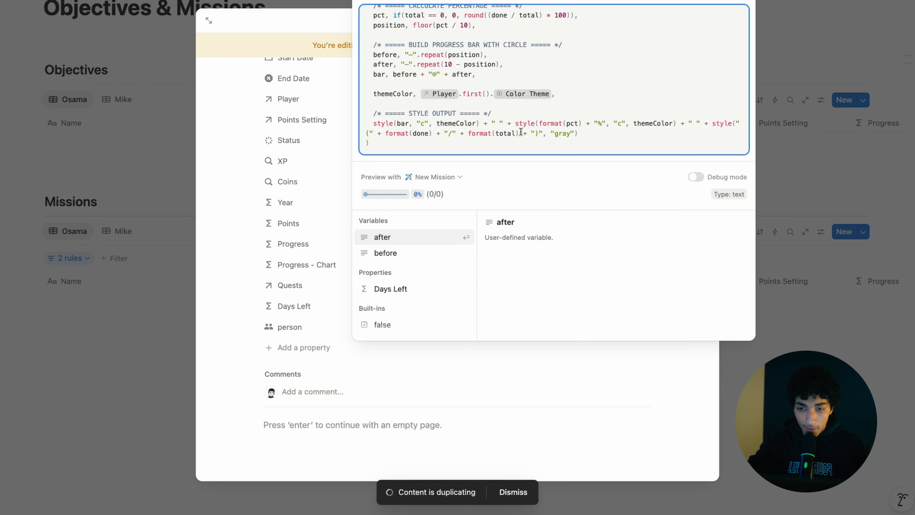
scroll(556, 103, "up", 3)
scroll(552, 137, "down", 3)
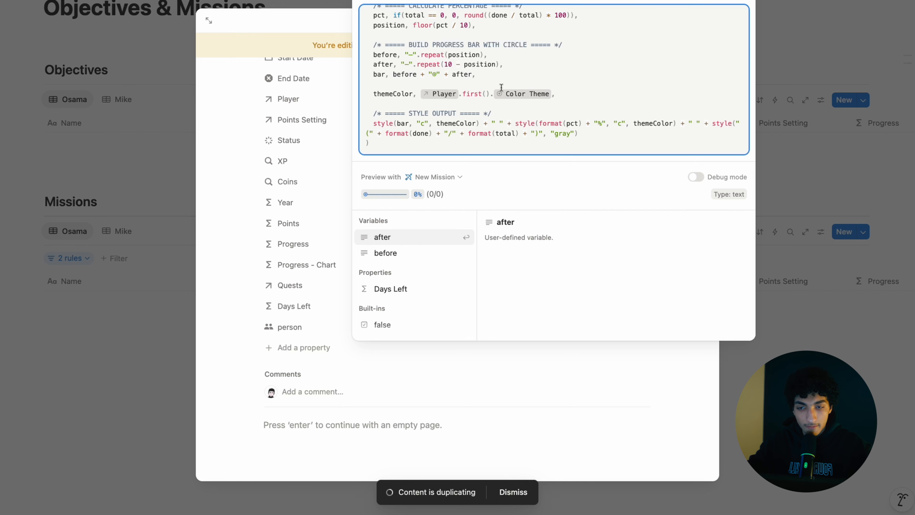
scroll(571, 67, "up", 1)
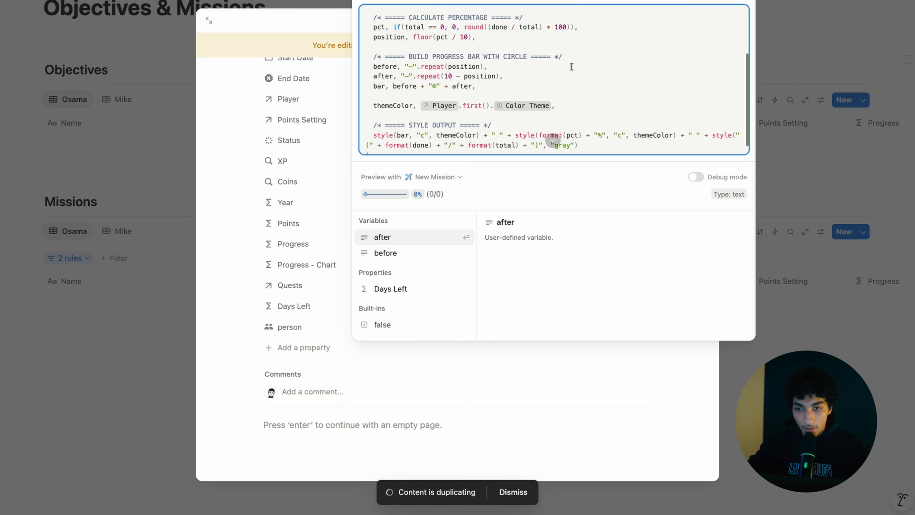
scroll(571, 67, "up", 3)
scroll(572, 67, "up", 1)
scroll(572, 67, "down", 2)
left_click(313, 207)
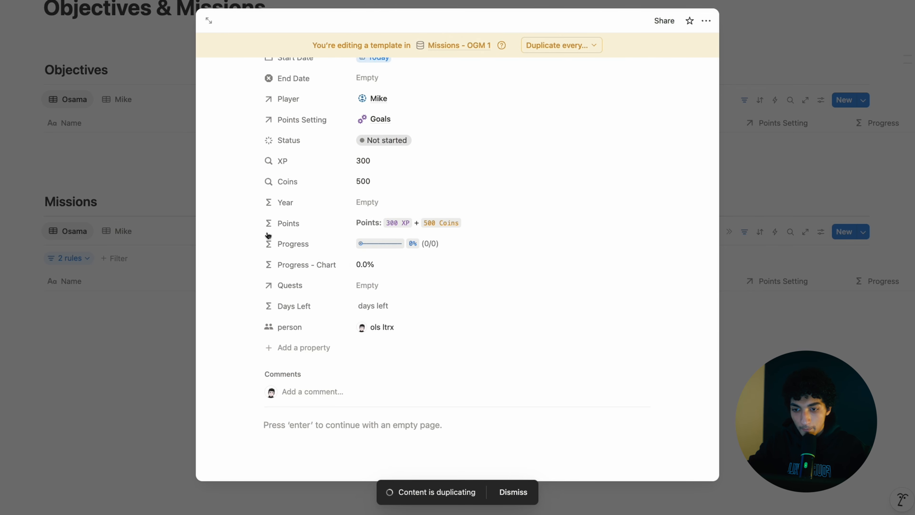
- Look over the New Mission template's properties and its heading and property group in the layout editor, and return to the page
scroll(476, 273, "up", 2)
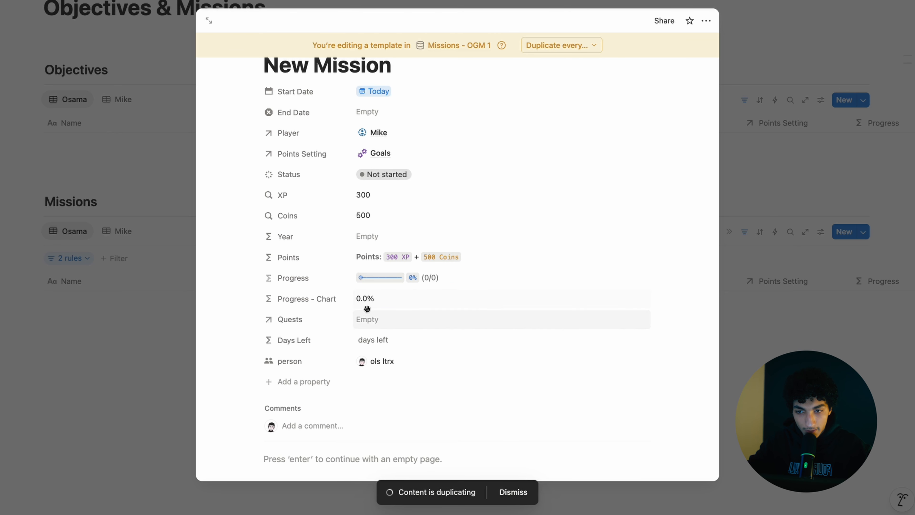
scroll(425, 230, "up", 2)
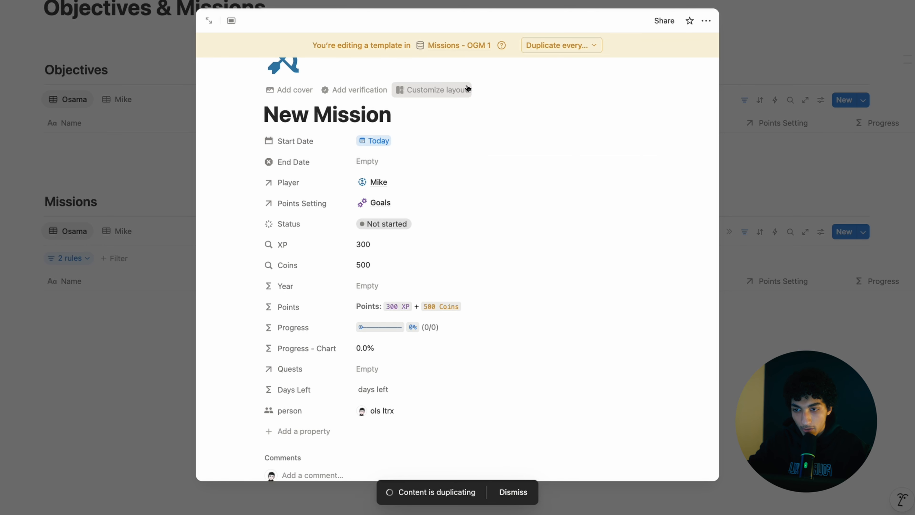
left_click(450, 88)
left_click(300, 88)
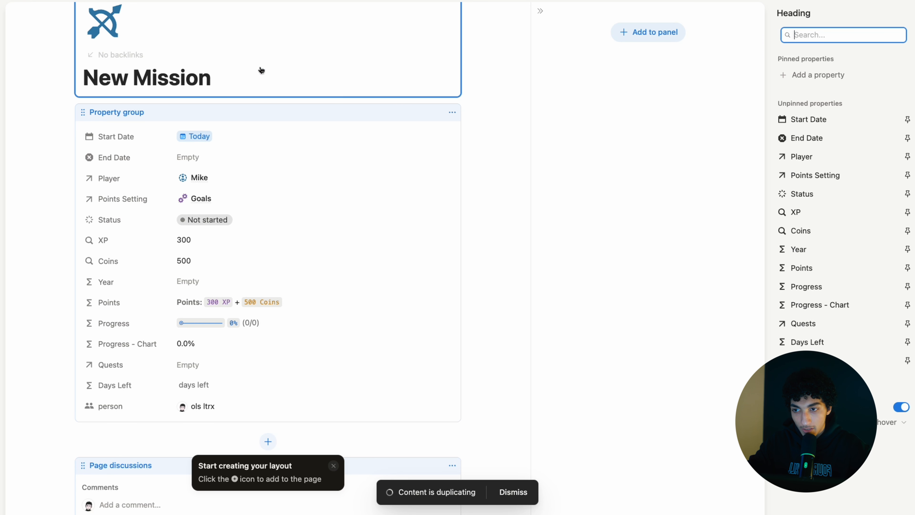
scroll(298, 59, "up", 2)
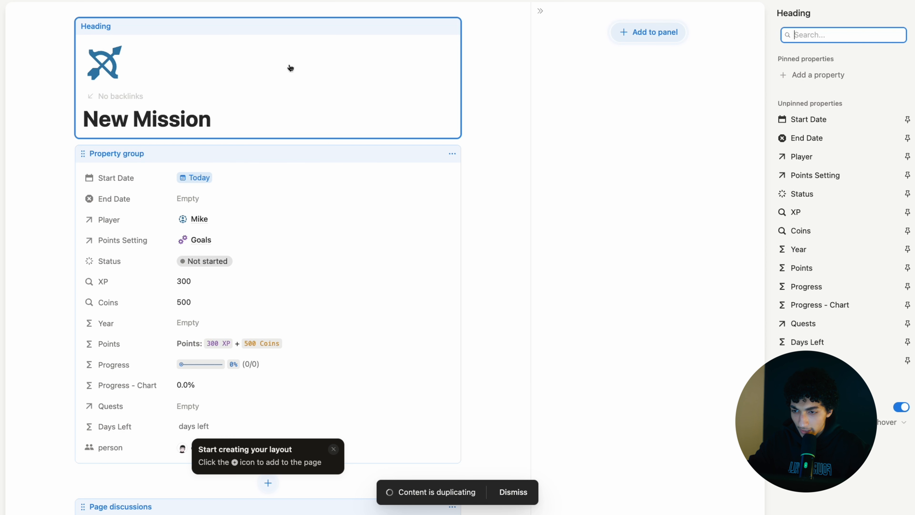
scroll(291, 67, "down", 1)
left_click(290, 231)
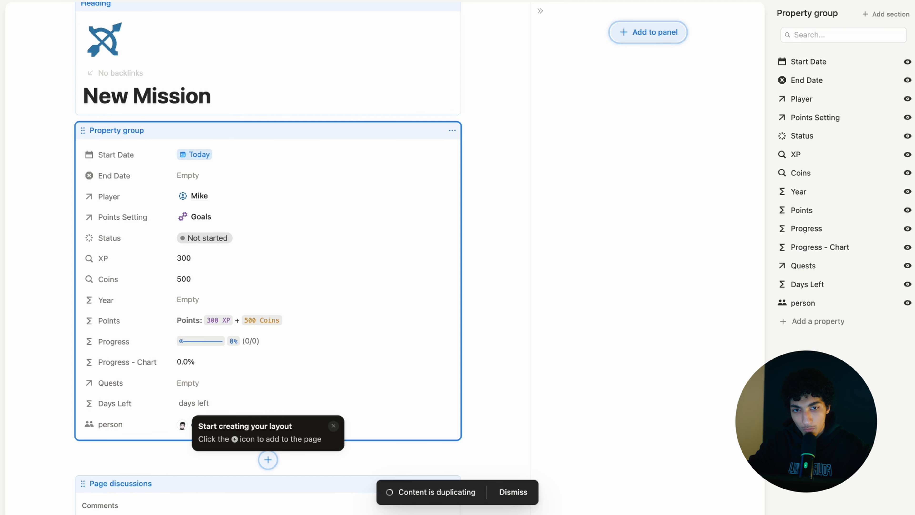
key("Escape")
left_click(801, 132)
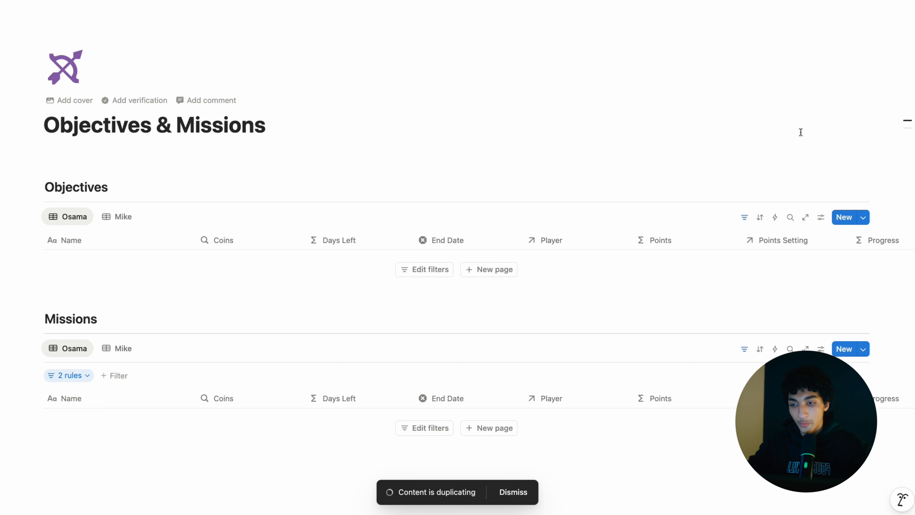
- Open the default New Objective template of the Objectives database for editing
scroll(800, 132, "down", 2)
left_click(863, 168)
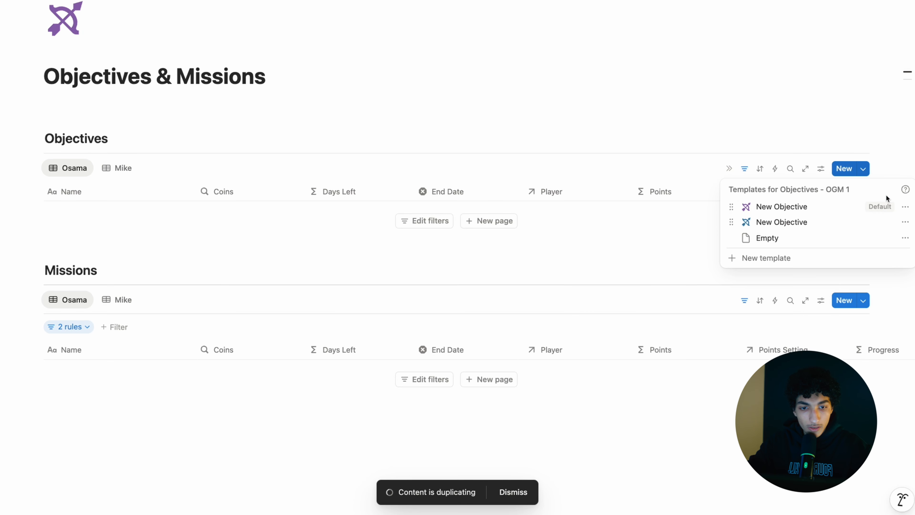
left_click(906, 209)
left_click(825, 248)
scroll(504, 264, "down", 5)
left_click(438, 268)
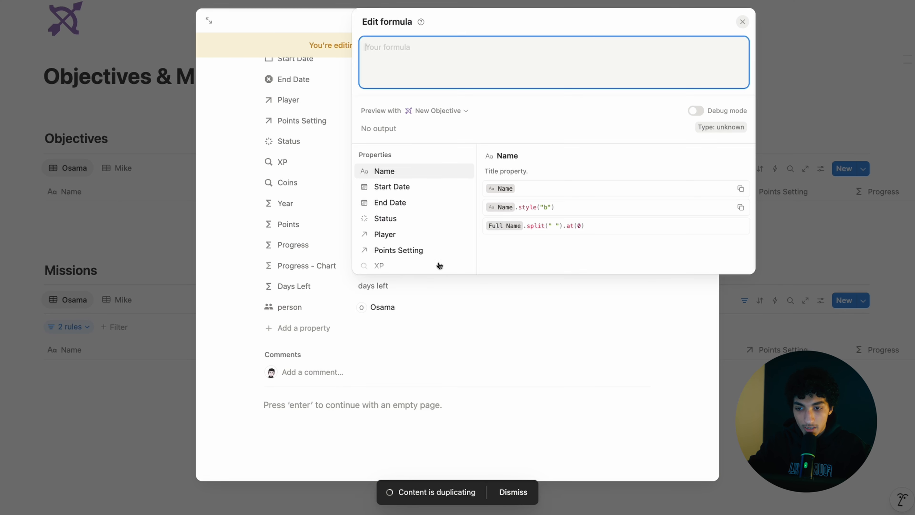
left_click(306, 278)
left_click(365, 266)
left_click(297, 272)
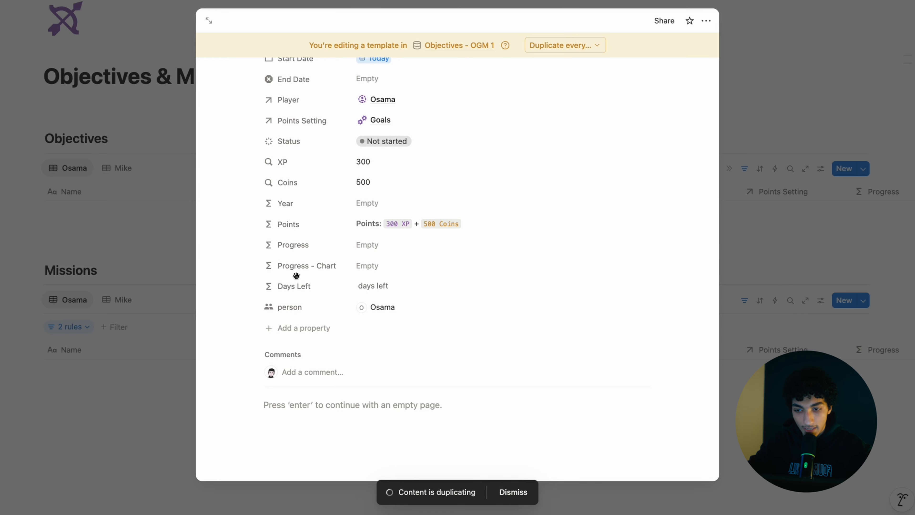
- Set up a new relation property linked to the Missions - OGM 1 data source and name it Missions
left_click(310, 335)
type("relation")
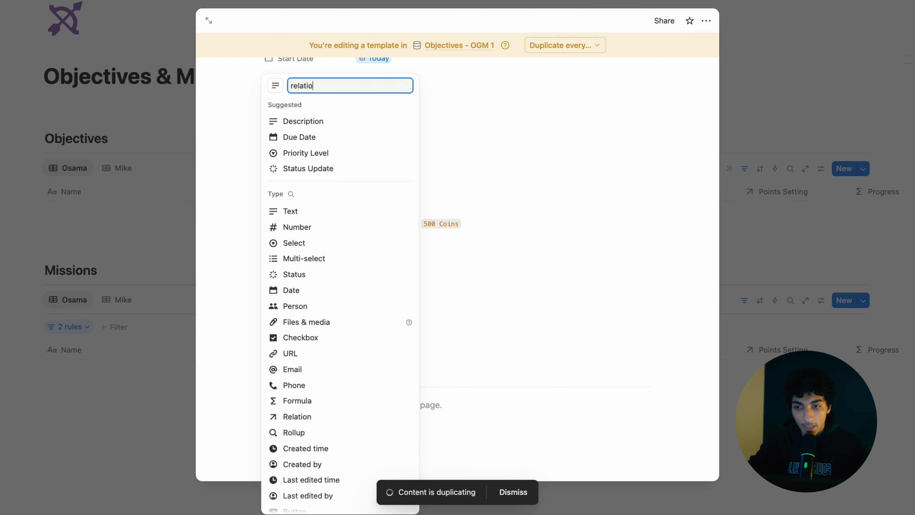
key("Return")
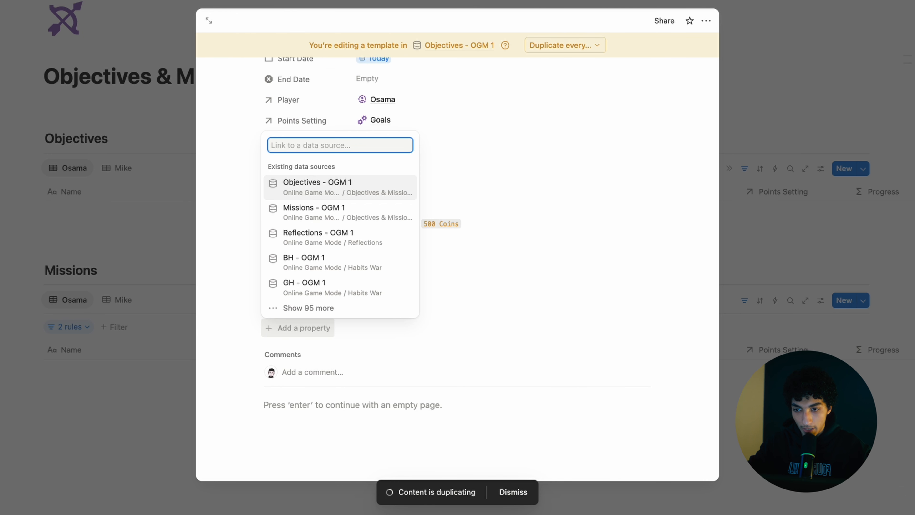
left_click(337, 208)
key("BackSpace")
key("BackSpace")
key("BackSpace")
key("BackSpace")
key("BackSpace")
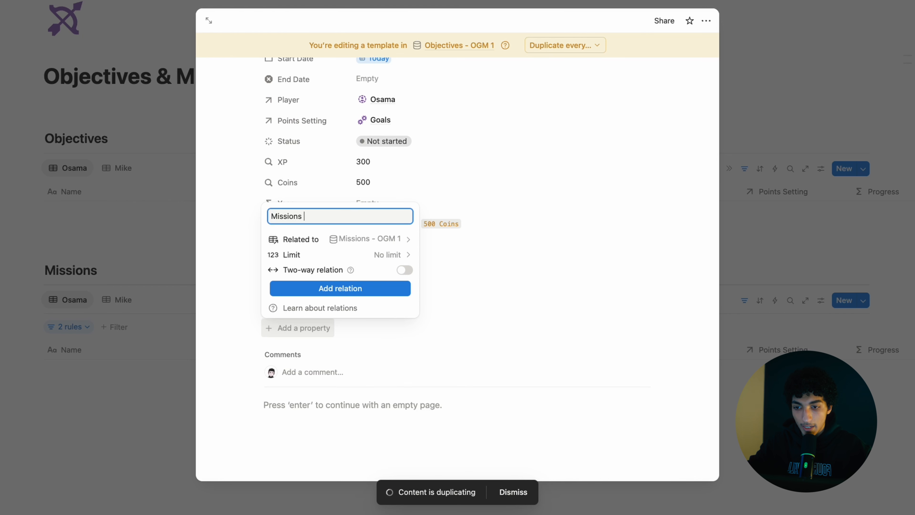
- Make the Missions relation two-way with the related property named Objectives, and add the relation
left_click(322, 269)
type("O")
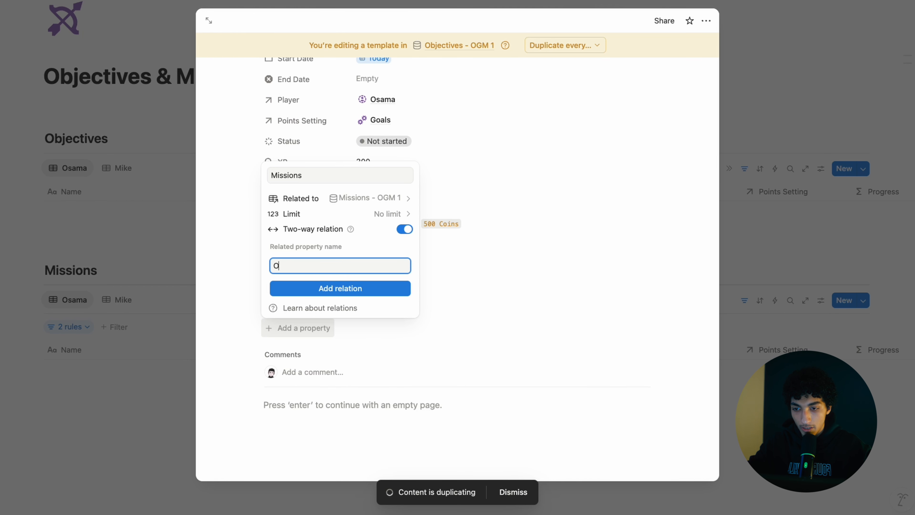
type("bjectives")
key("alt+BackSpace")
type("Objectives")
key("Return")
- Paste the prepared let() formula dividing completed by total Missions into the objective's empty Progress - Chart property
left_click(493, 270)
left_click(396, 248)
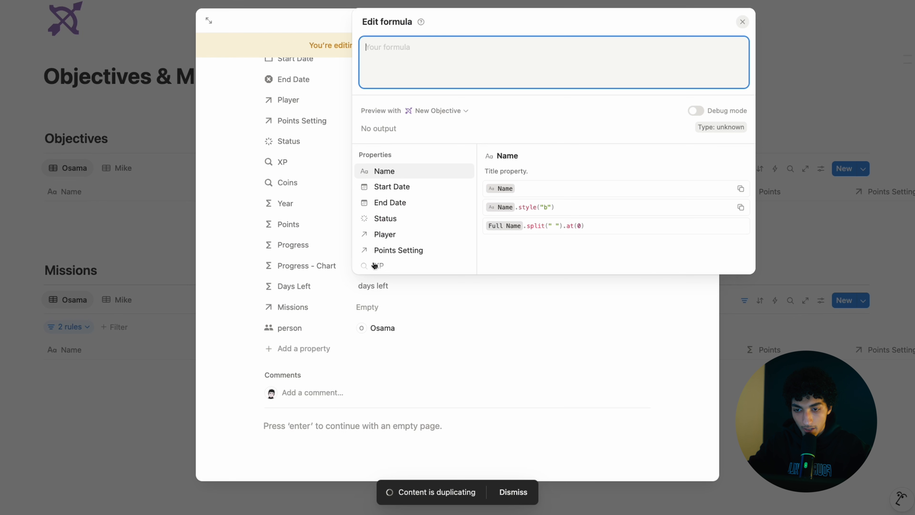
type("let(   /* ===== GET PROJECTS DATA ===== */   allProjects, Missions,   completedProjects, allProjects.filter(current.Status == \"Done\"),    total, allProjects.length(),   done, completedProjects.length(),    /* ===== RETURN DECIMAL (Notion will multiply by 100) ===== */   if(total == 0, 0, done / total) )")
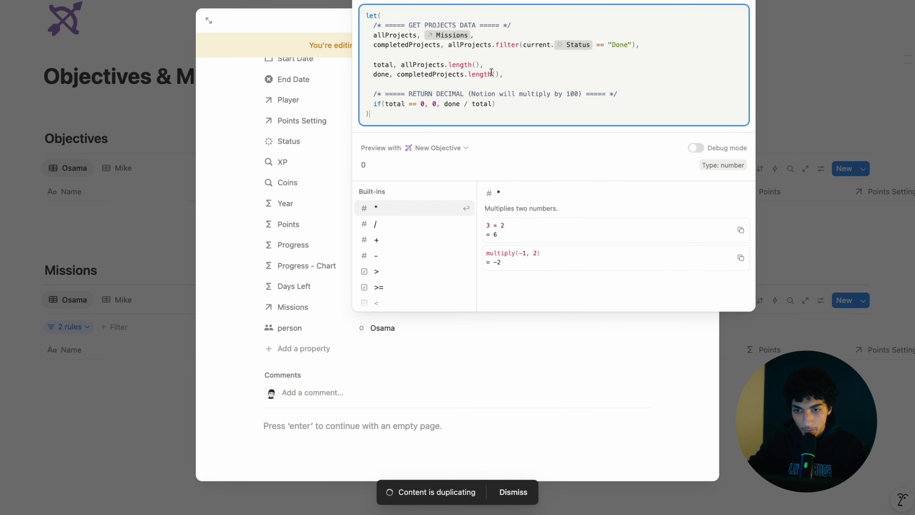
left_click(294, 295)
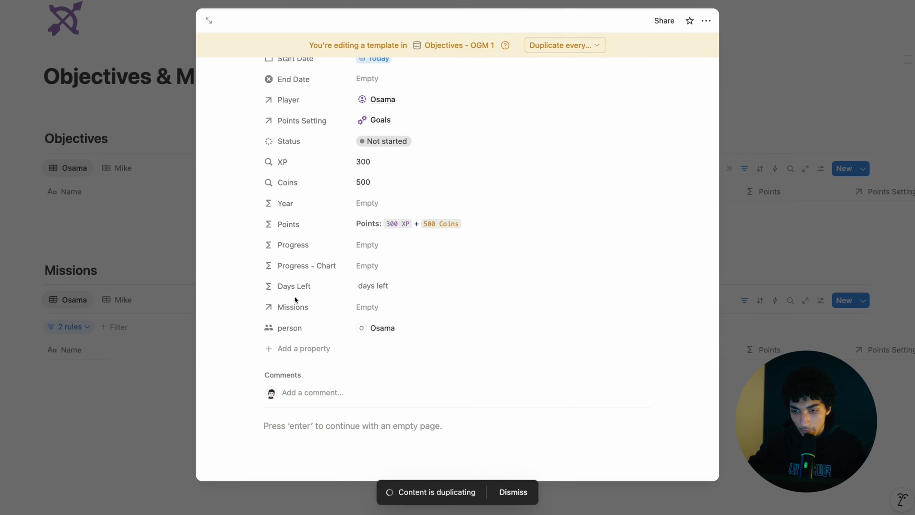
- Format the objective's Progress - Chart property as Percent with 1 decimal place
left_click(321, 268)
left_click(320, 300)
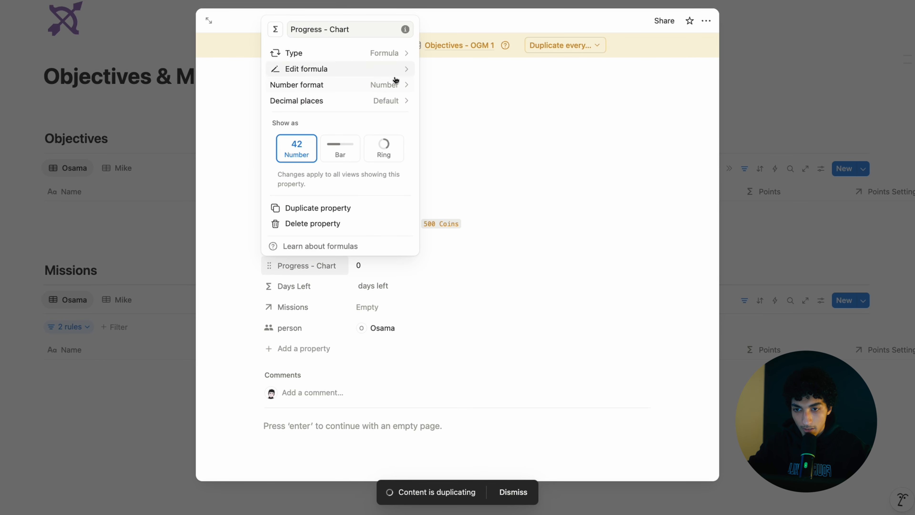
left_click(382, 84)
left_click(332, 160)
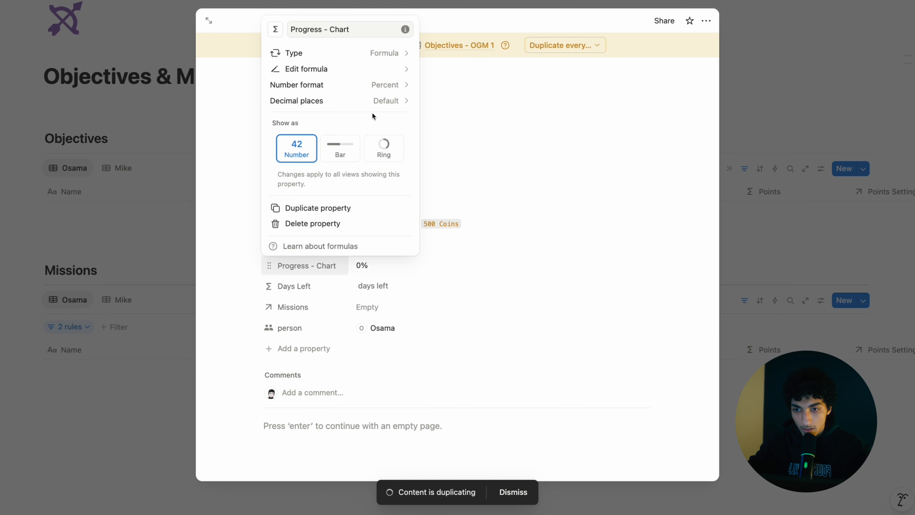
left_click(381, 102)
left_click(296, 149)
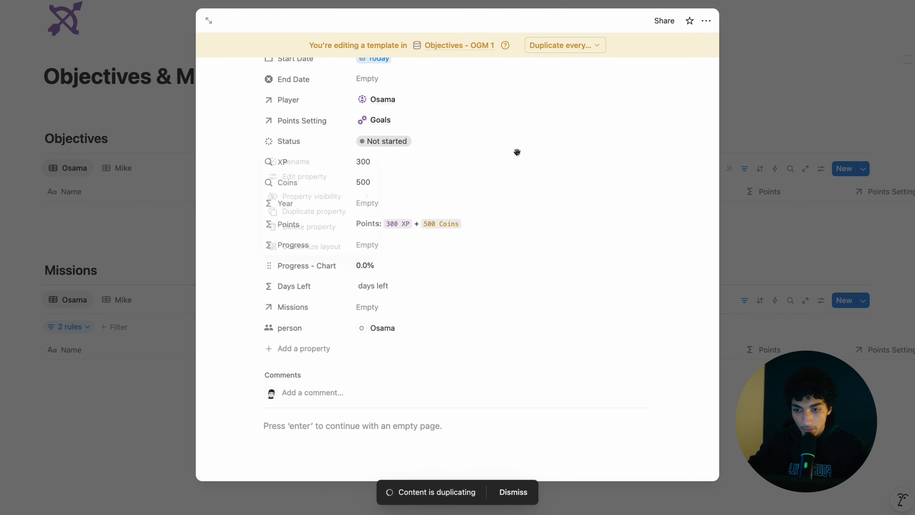
- Paste the prepared circle progress bar formula with percentage and done/total count into the objective's empty Progress property
scroll(384, 190, "up", 1)
left_click(382, 266)
key("super+v")
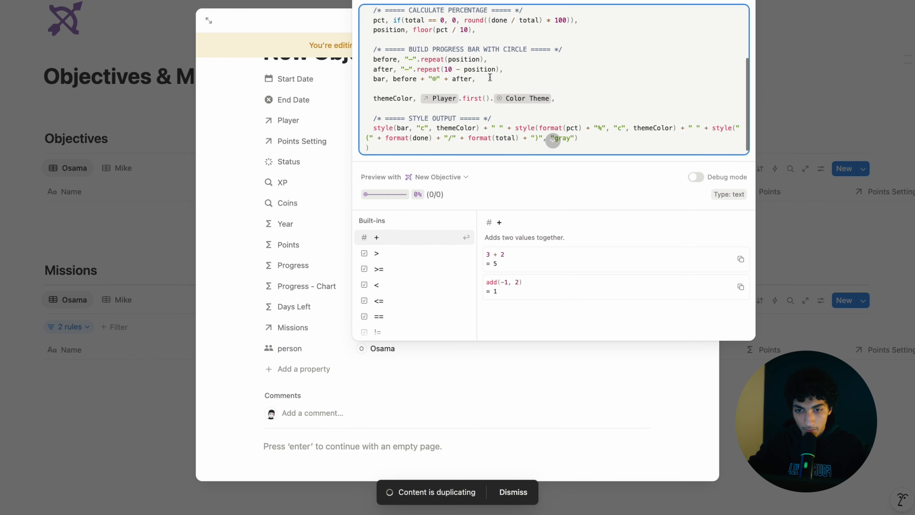
- Look over the objective's Progress formula, and close the formula editor and the New Objective template
scroll(552, 138, "up", 5)
scroll(550, 137, "down", 5)
left_click(381, 355)
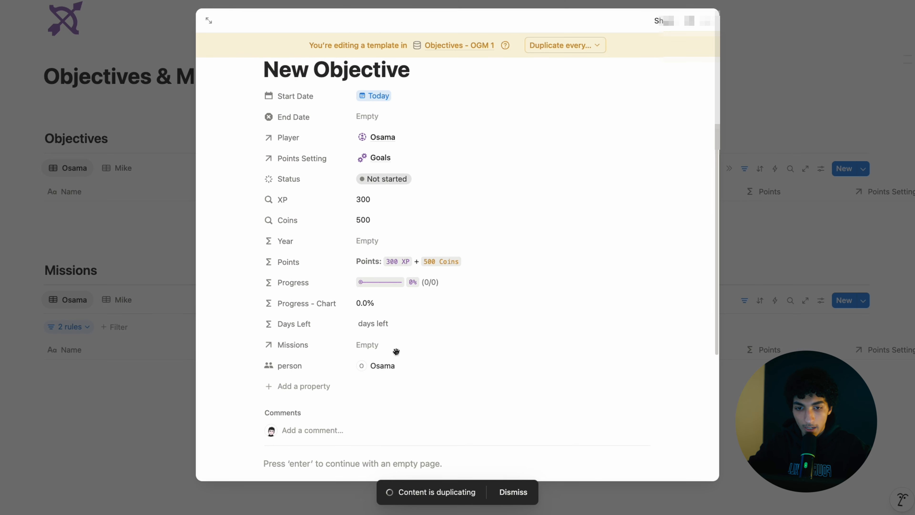
left_click(808, 251)
- Open the Objectives - OGM 1 database as a full page and invite both player guests with Can edit access
left_click(805, 168)
left_click(840, 2)
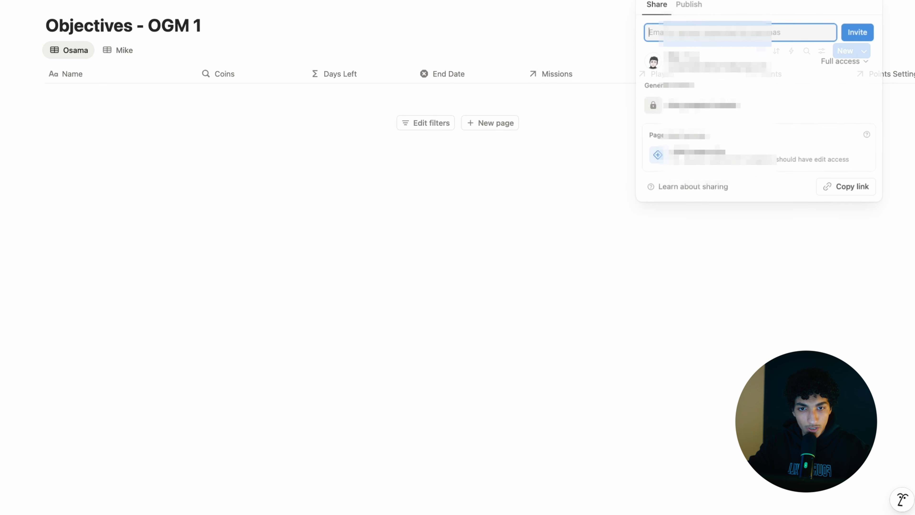
left_click(713, 33)
left_click(688, 128)
left_click(702, 144)
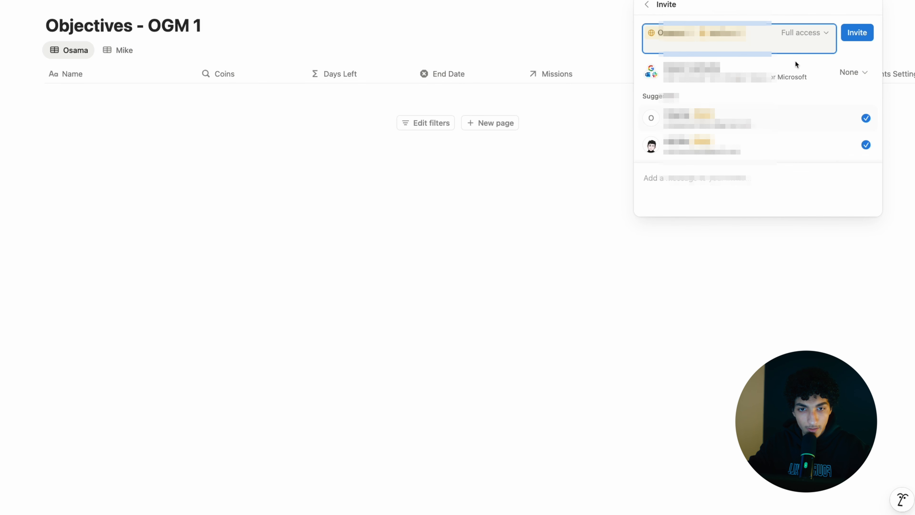
left_click(803, 33)
left_click(779, 80)
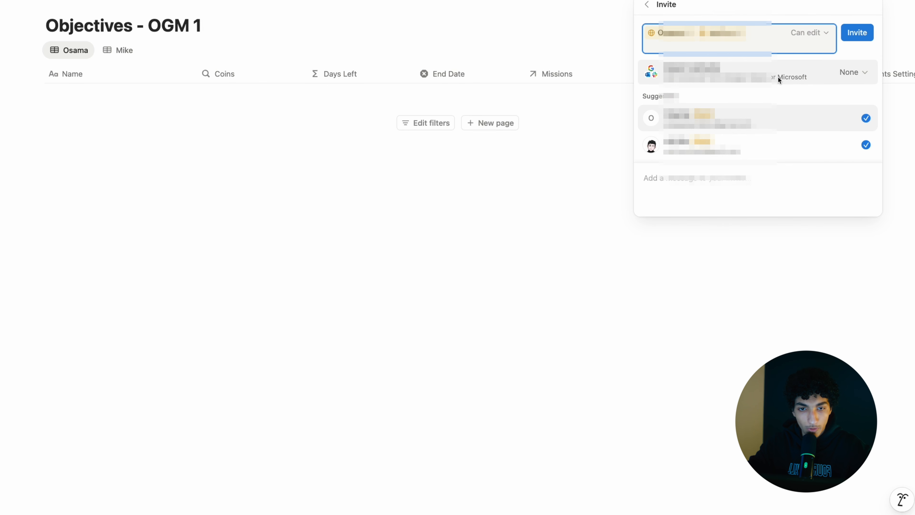
left_click(856, 33)
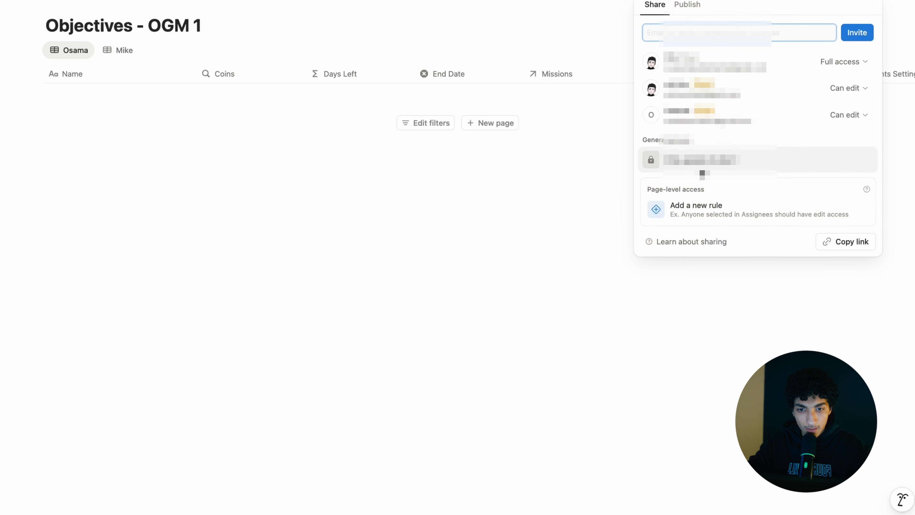
- Create a page-level access rule for the Objectives database granting Can edit to anyone in the person property
left_click(700, 158)
left_click(687, 206)
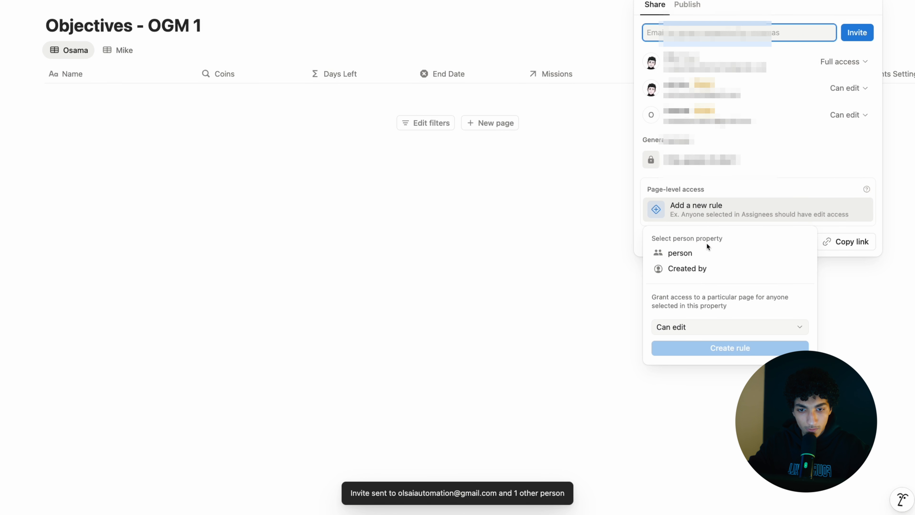
left_click(702, 252)
left_click(730, 348)
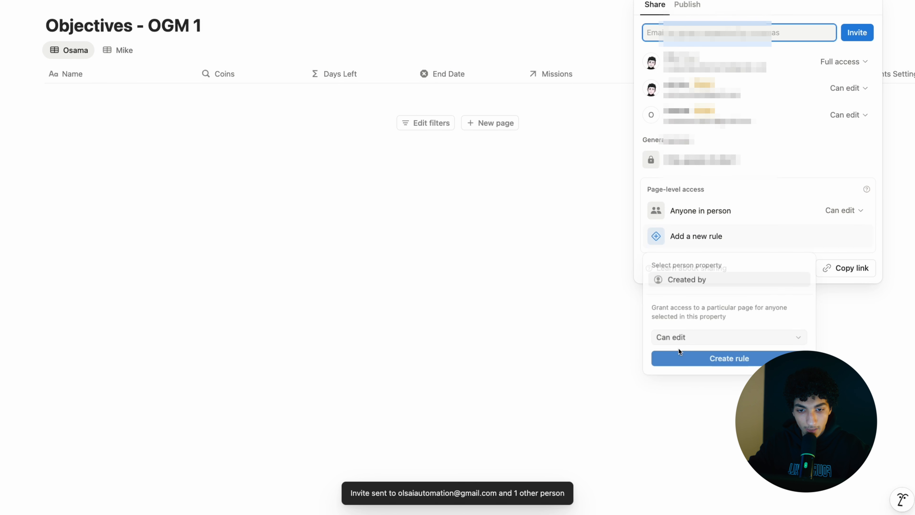
left_click(449, 272)
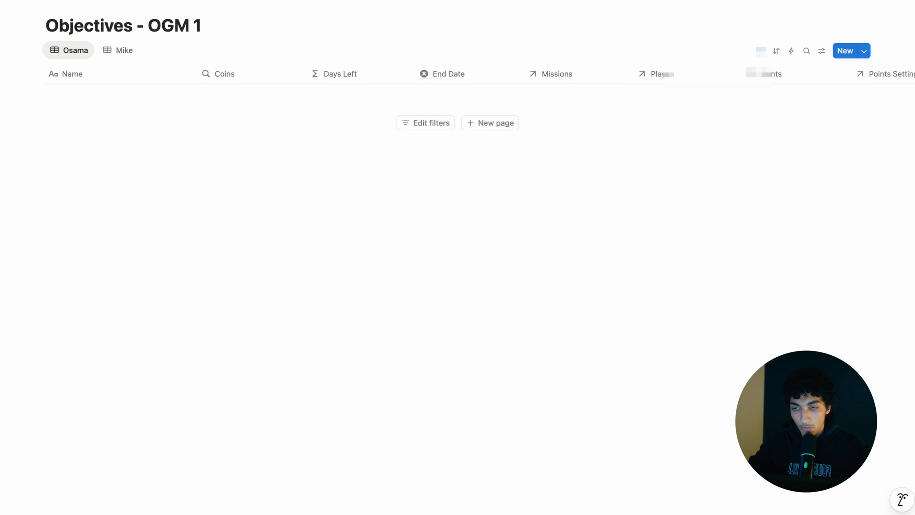
- Open the Missions - OGM 1 database as a full page and invite both player guests with Can edit access
scroll(306, 246, "down", 3)
left_click(863, 232)
left_click(806, 231)
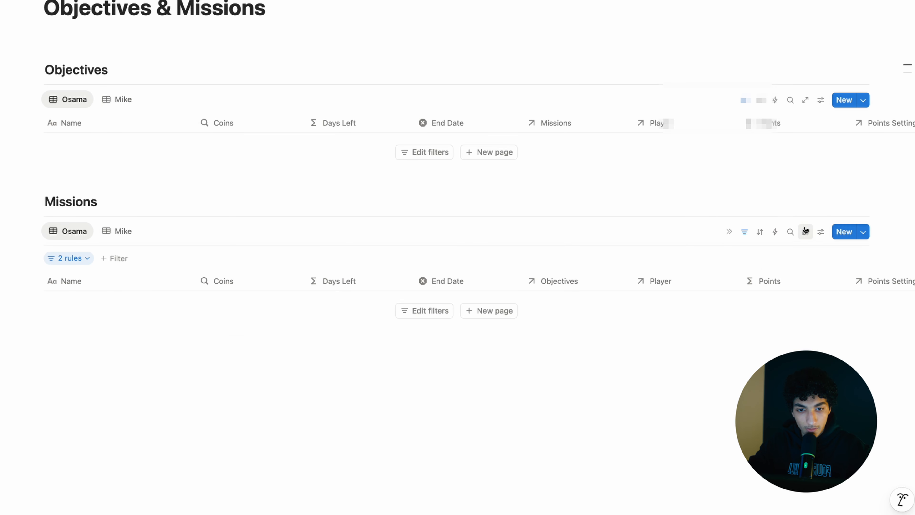
left_click(806, 231)
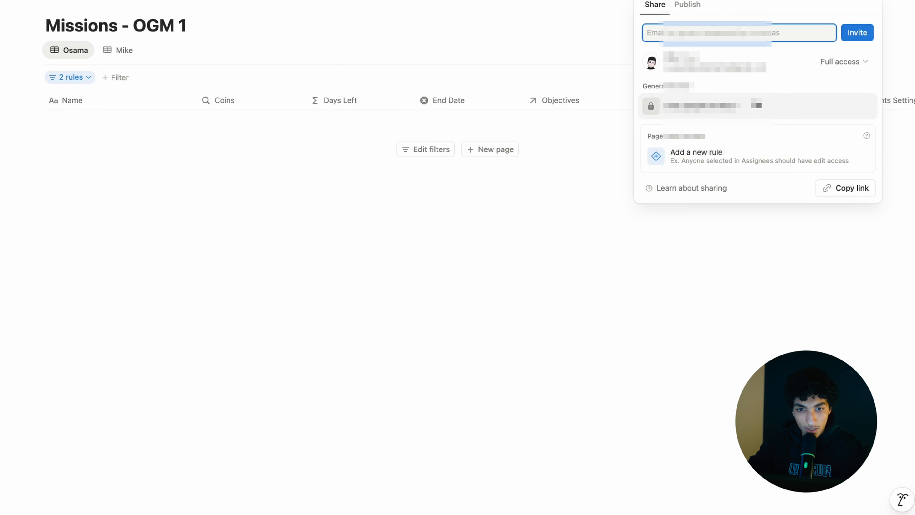
left_click(722, 32)
left_click(688, 108)
left_click(679, 149)
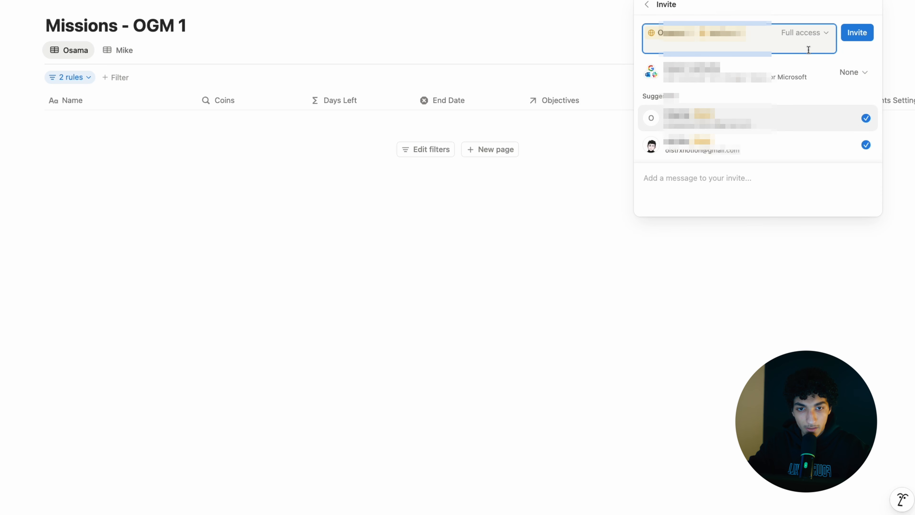
left_click(807, 33)
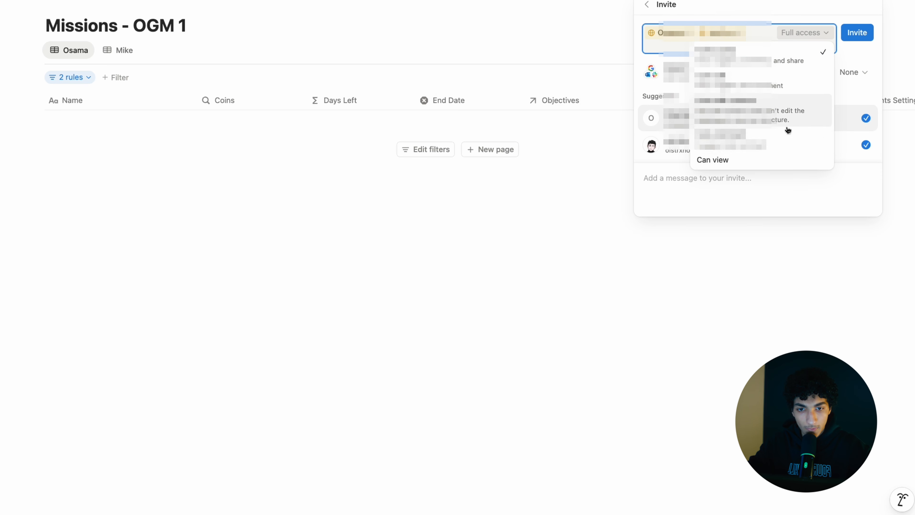
left_click(776, 80)
left_click(858, 36)
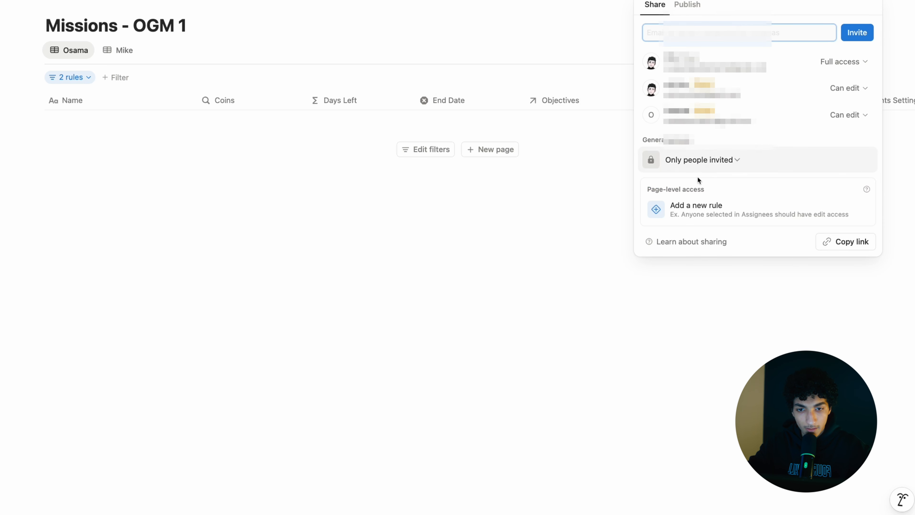
- Create a page-level access rule for the Missions database granting Can edit to anyone in the person property
left_click(714, 200)
left_click(729, 161)
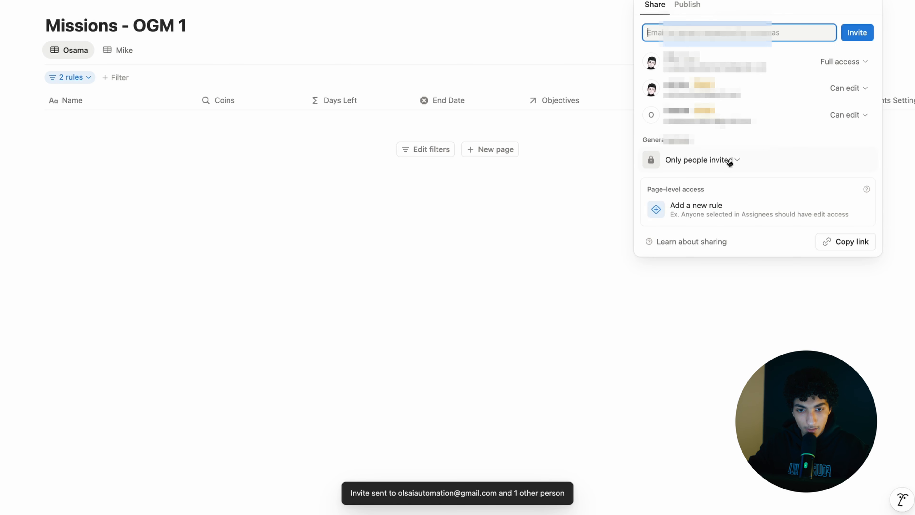
left_click(699, 206)
left_click(681, 253)
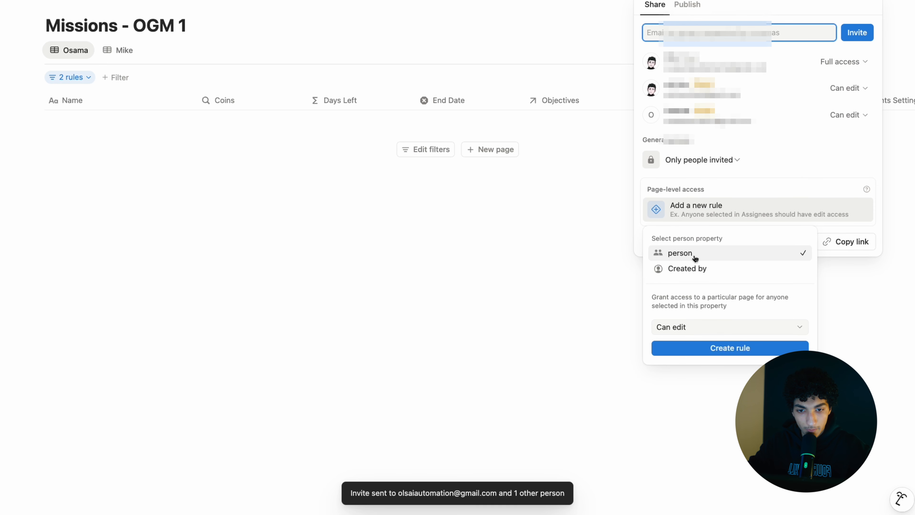
left_click(687, 348)
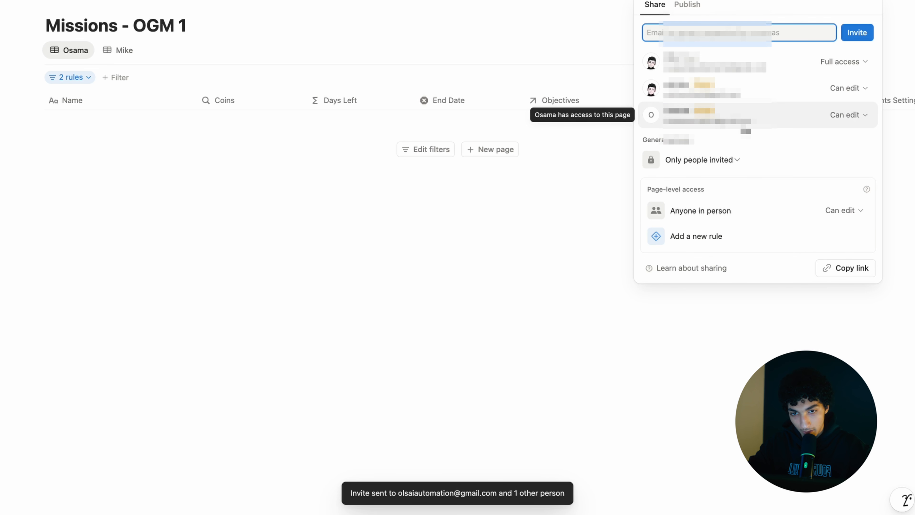
left_click(423, 246)
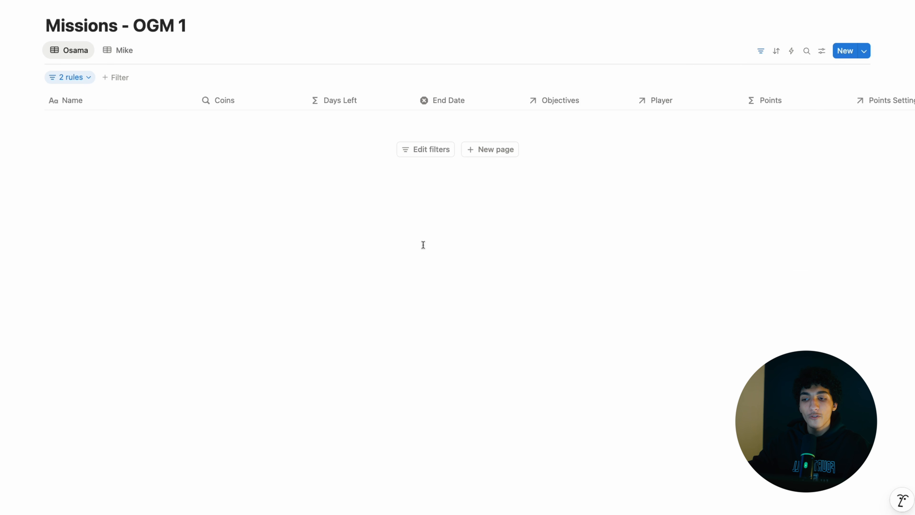
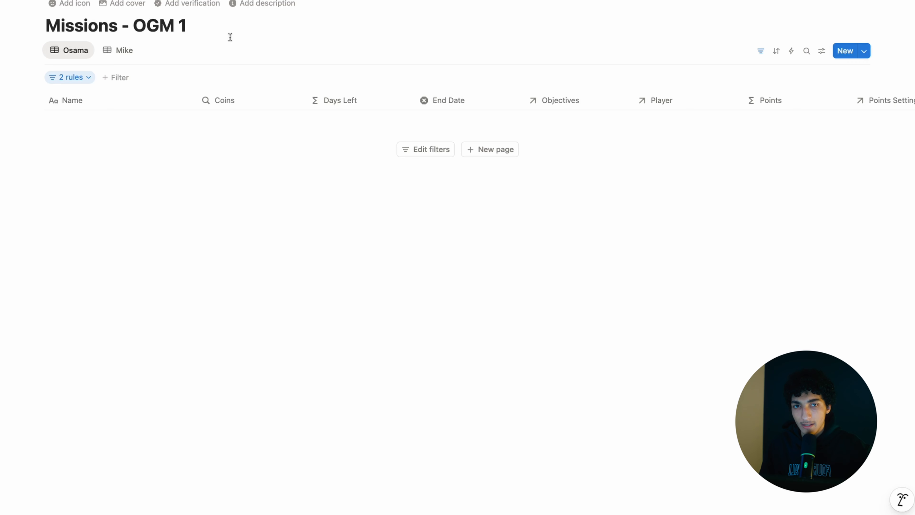
- Go back to the Online Game Mode page and add a subpage titled Note below Objectives & Missions
key("super+[")
key("super+[")
left_click(191, 265)
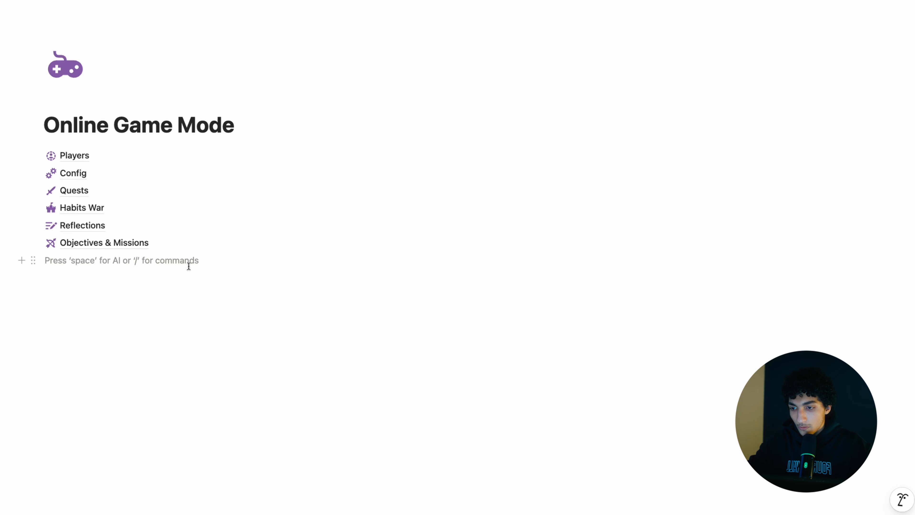
type("/")
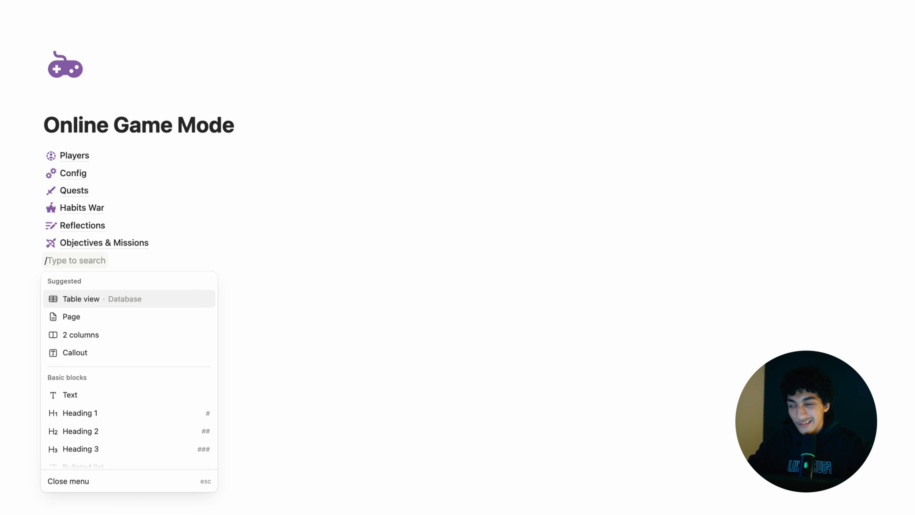
type("page")
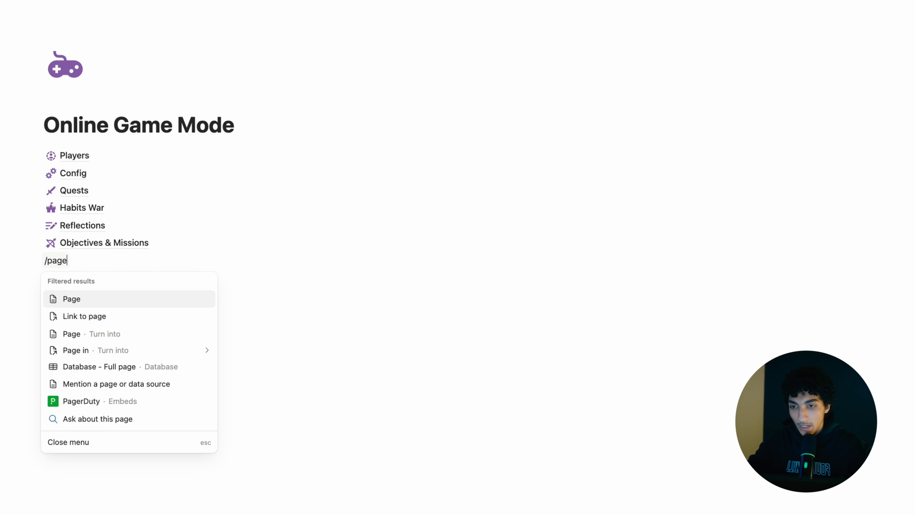
key("Return")
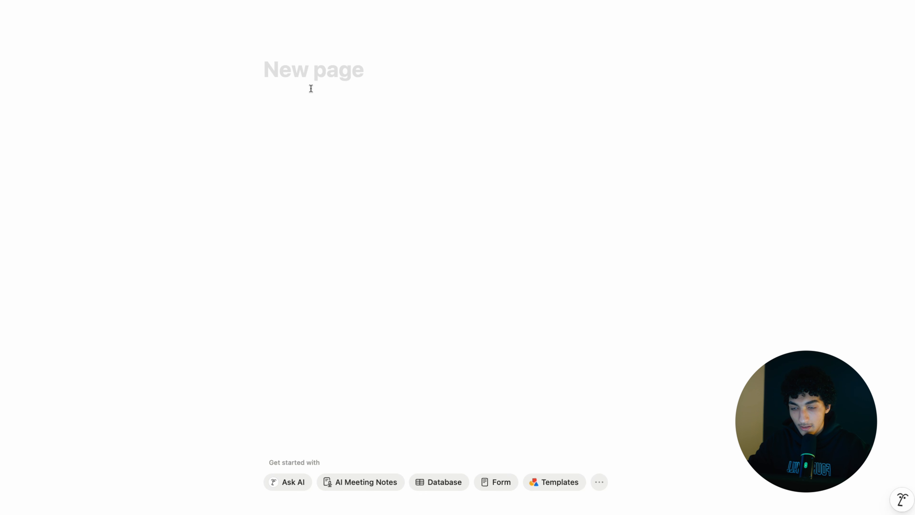
type("Note")
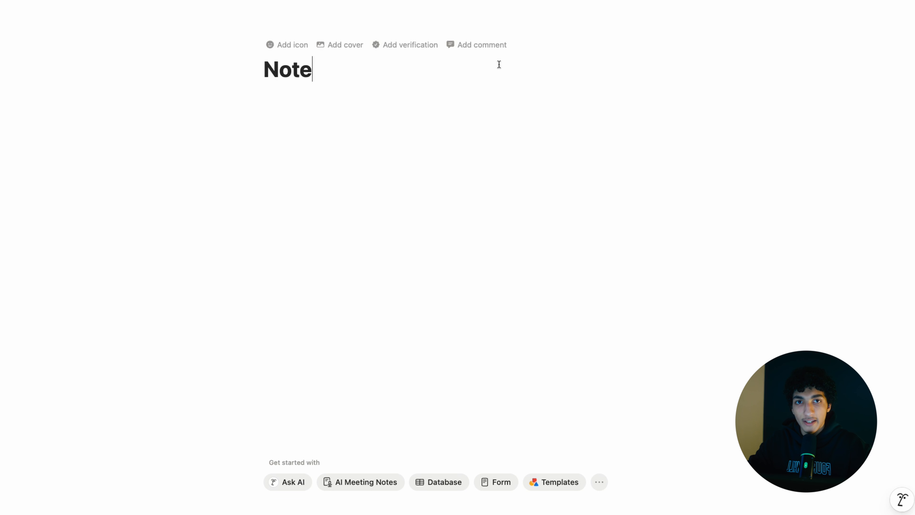
- Give the Note page a purple pen-in-square icon and set the page to full width
left_click(284, 45)
left_click(219, 102)
type("pen")
mouse_move(209, 150)
left_click(245, 189)
left_click(905, 1)
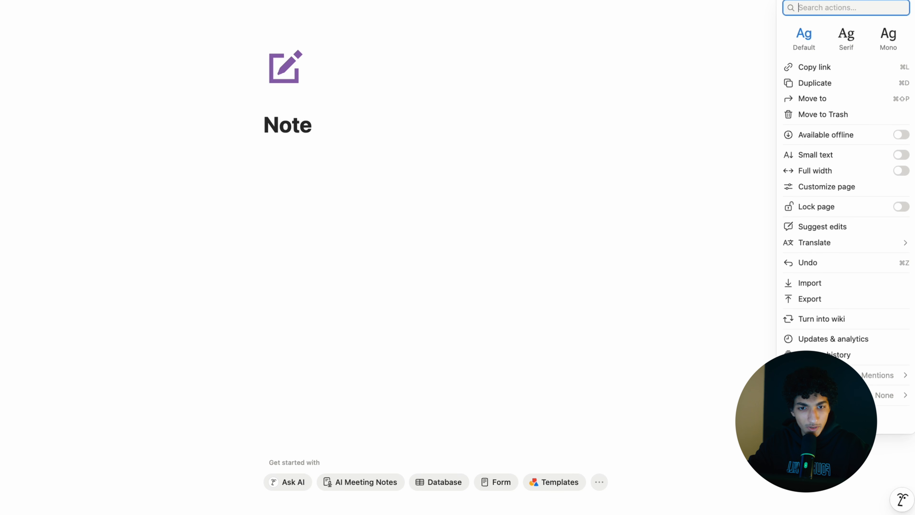
left_click(817, 172)
- Insert a new table database below the Note page's title
left_click(180, 117)
key("Return")
type("/table")
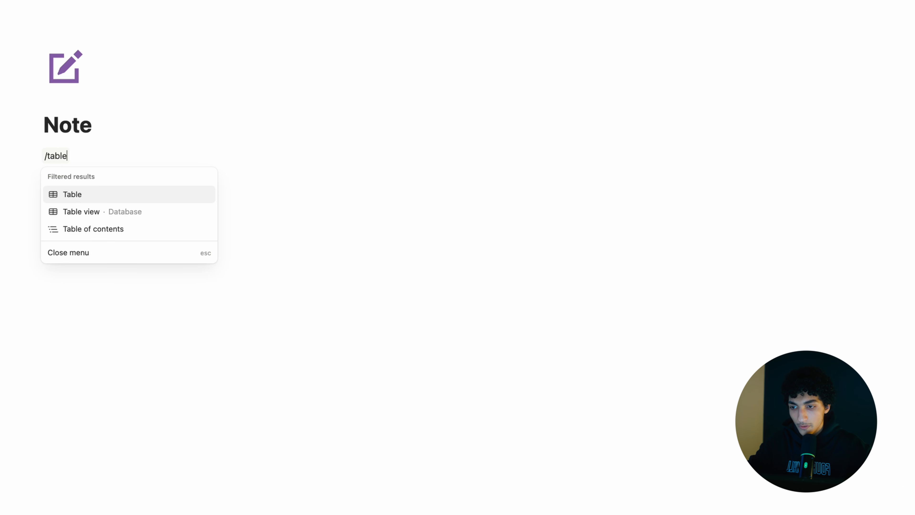
key("Return")
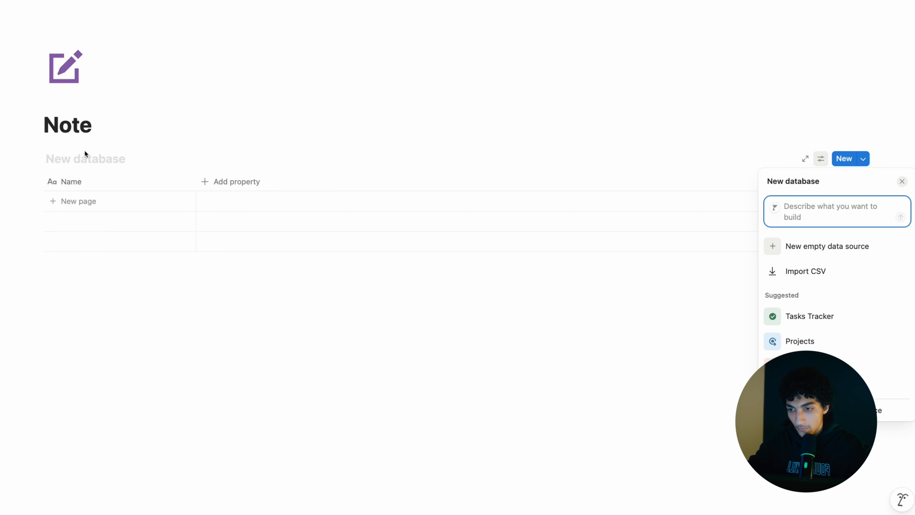
- Title the database Notes - OGM 1, rename the page Notes, and hide the database title
left_click(77, 156)
type("Notes -")
left_click(110, 130)
type("s")
left_click(87, 161)
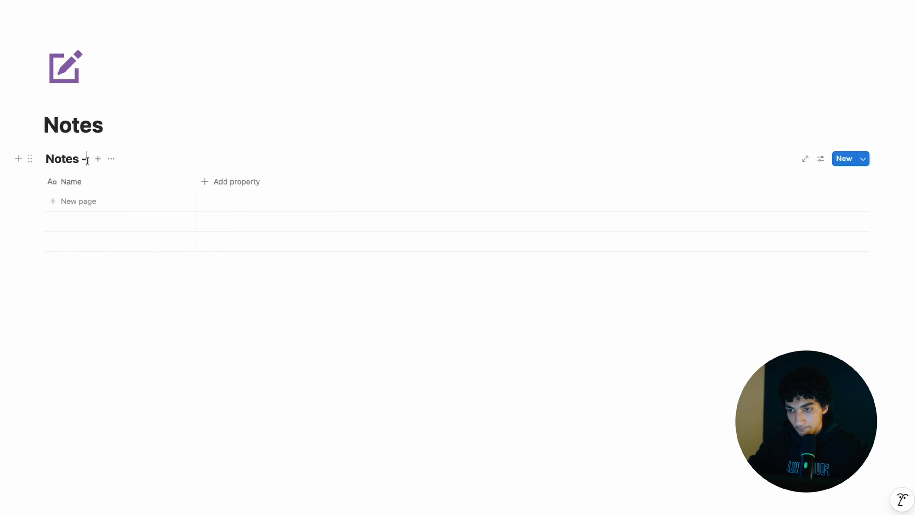
type("OGM 1")
left_click(151, 158)
left_click(165, 280)
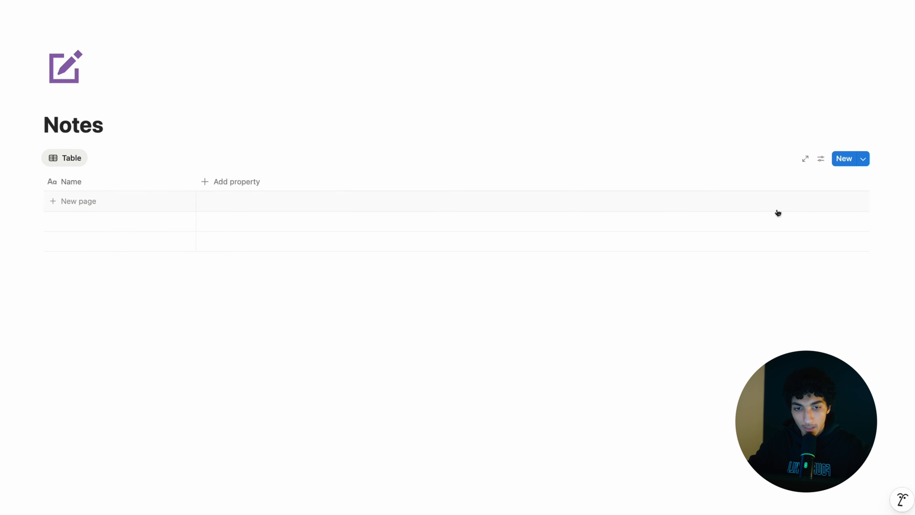
- Create a template named New Note in the Notes database and give it the purple pen-in-square icon
left_click(867, 164)
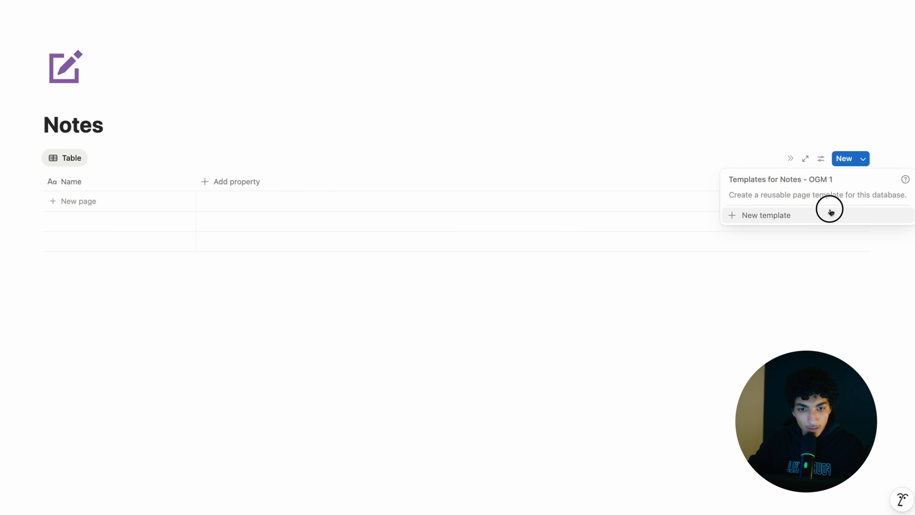
left_click(829, 211)
type("New Note")
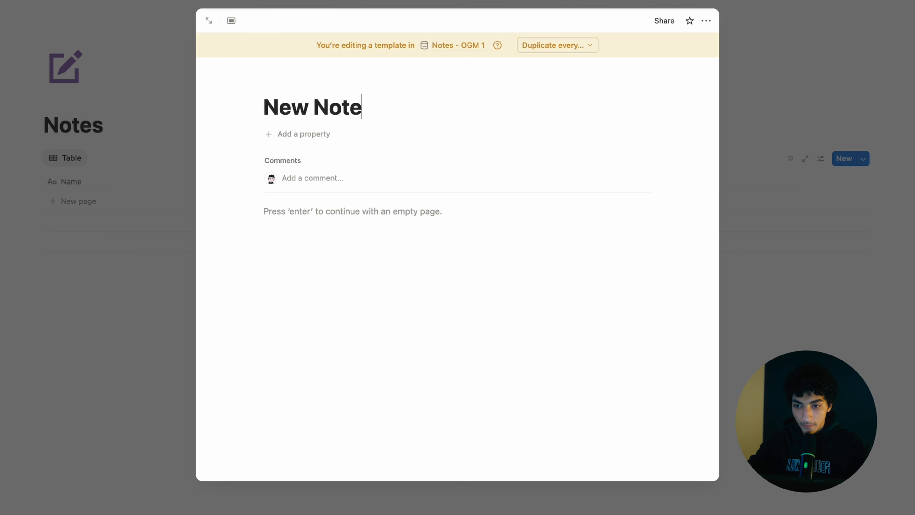
left_click(292, 84)
left_click(220, 165)
mouse_move(190, 231)
left_click(227, 267)
- Add a relation property named Player to the New Note template, linked to the Player - OGM 1 data source
left_click(310, 210)
type("relatio")
left_click(297, 416)
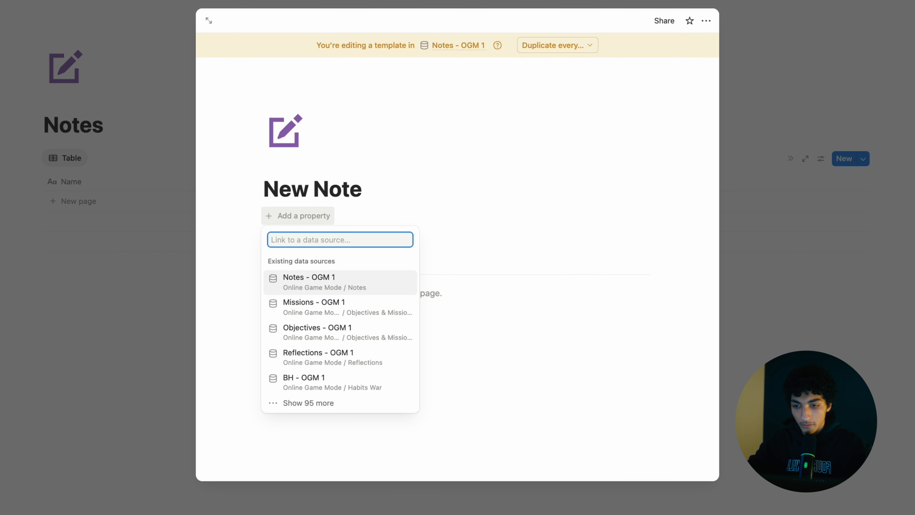
type("player")
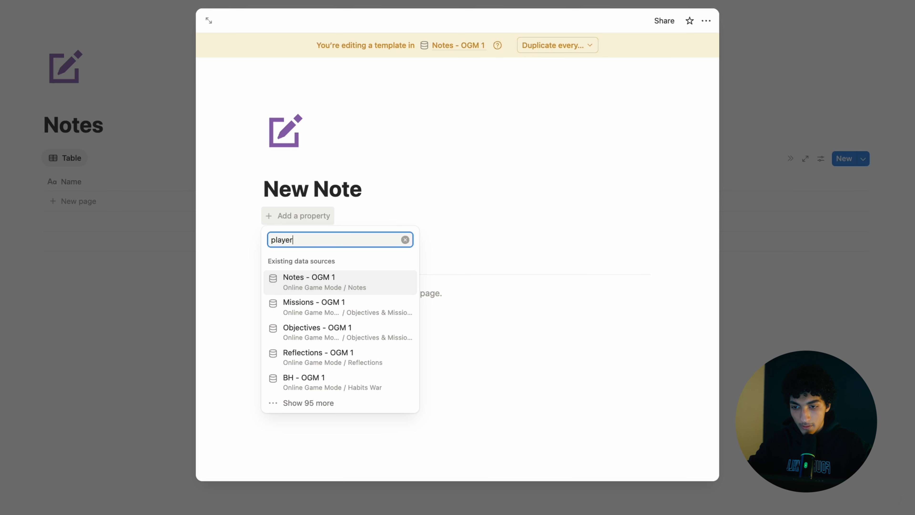
type("s")
left_click(334, 290)
key("BackSpace")
key("BackSpace")
key("BackSpace")
key("BackSpace")
key("BackSpace")
key("BackSpace")
left_click(336, 293)
type("N")
left_click(340, 352)
- Link the first player's page in the New Note template's Player property
key("Escape")
key("Return")
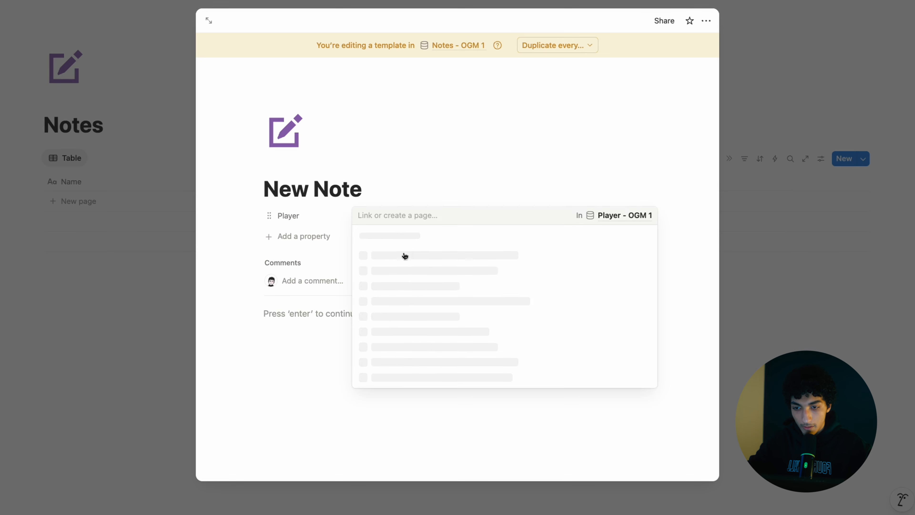
left_click(378, 276)
key("Escape")
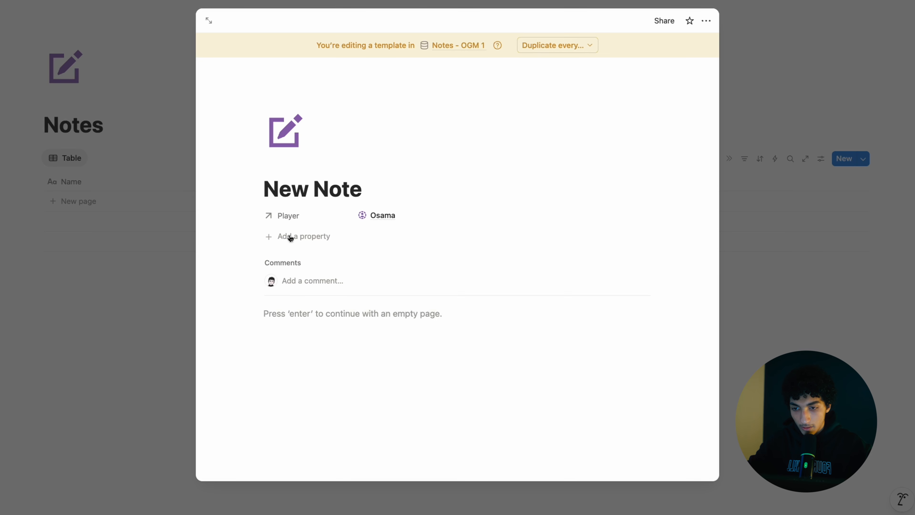
- Add a person property to the New Note template and assign the first player's guest account to it
left_click(289, 236)
type("person")
key("Return")
key("Escape")
left_click(384, 237)
left_click(394, 327)
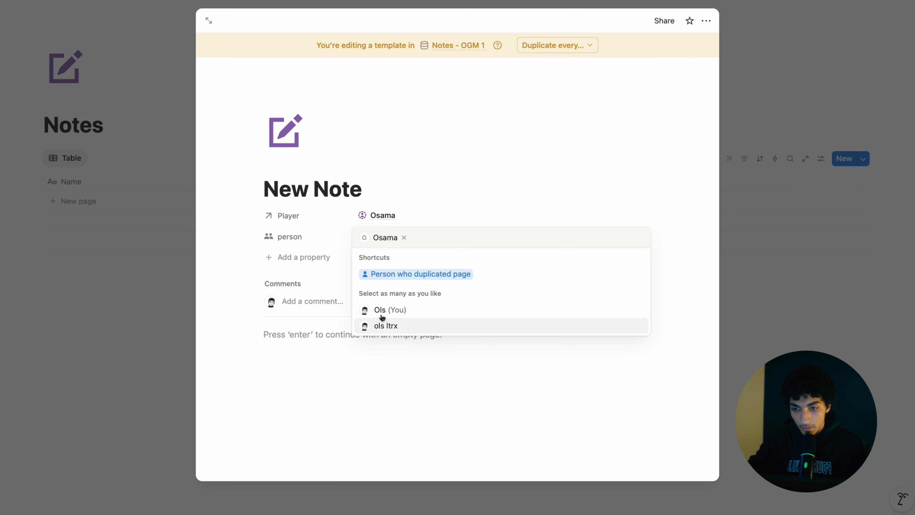
- Add a two-way relation named Points Setting to the New Note template, linked to Points Setting - OGM 1, with Notes as the related property name
key("Escape")
left_click(301, 257)
type("r")
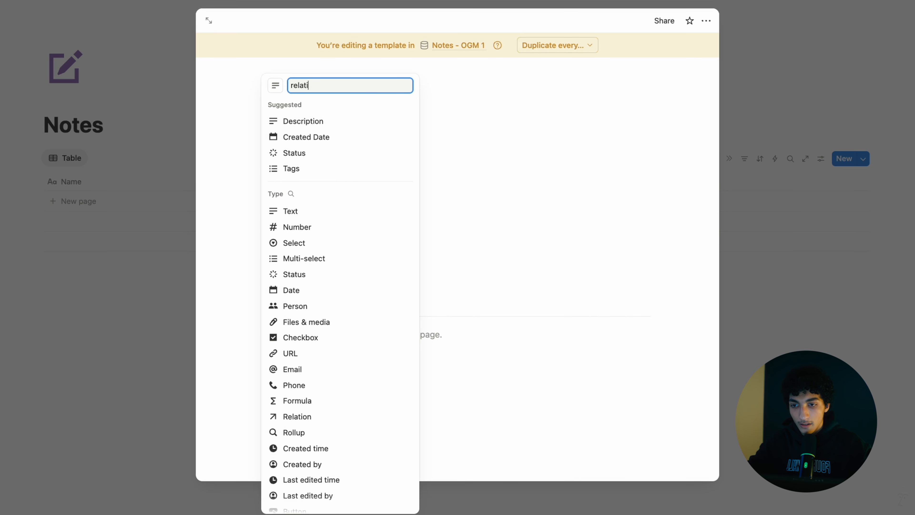
type("elati")
key("Return")
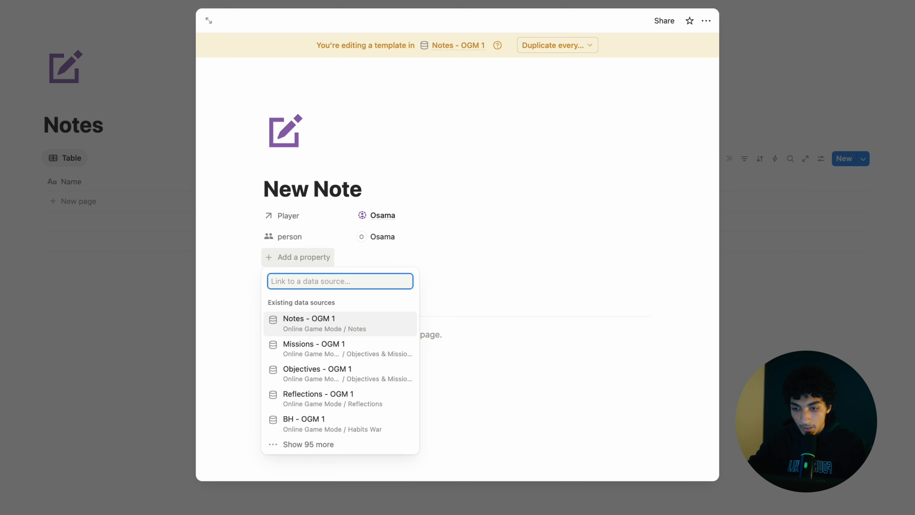
type("p")
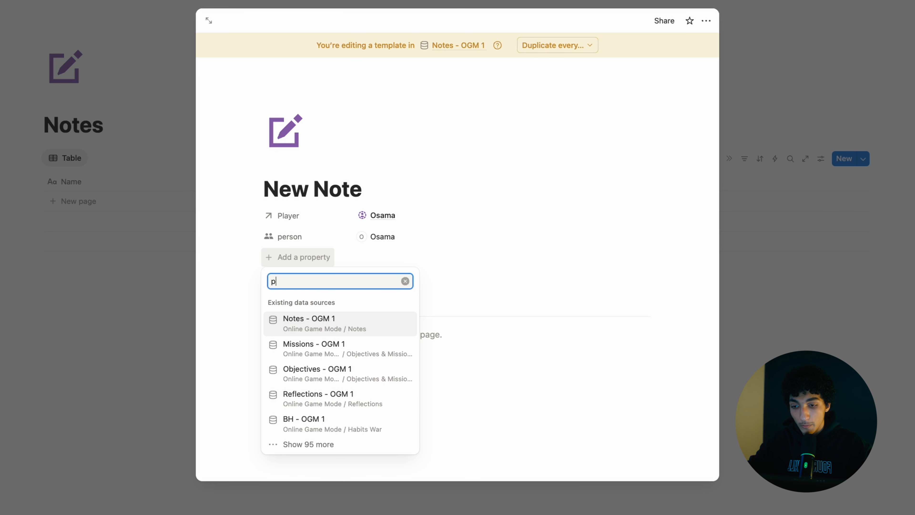
type("oint setting")
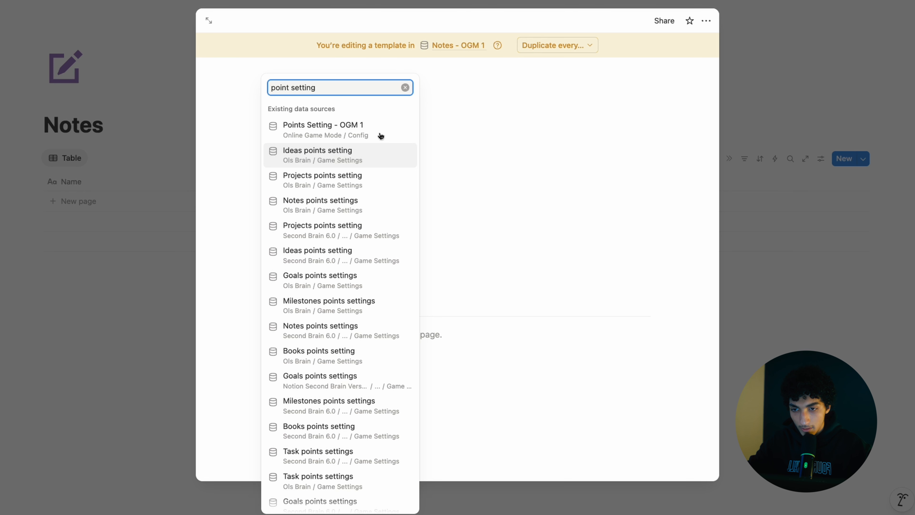
left_click(381, 136)
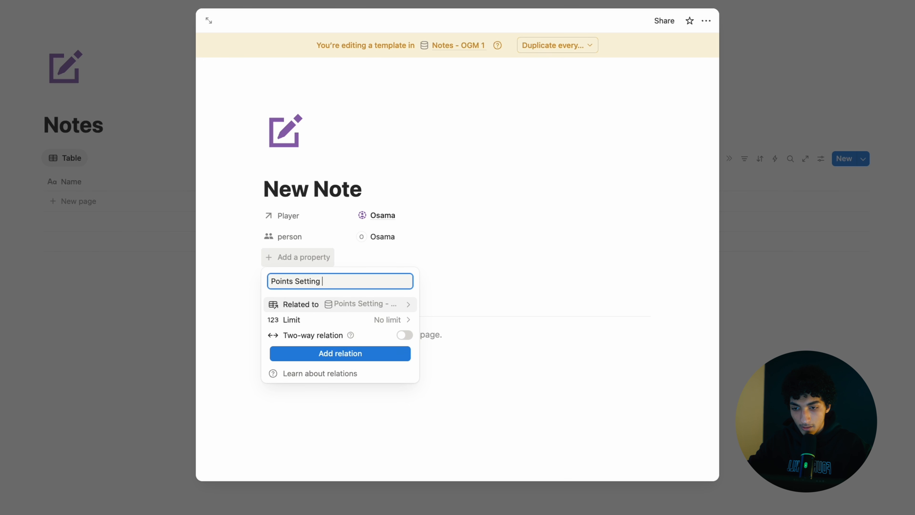
left_click(360, 330)
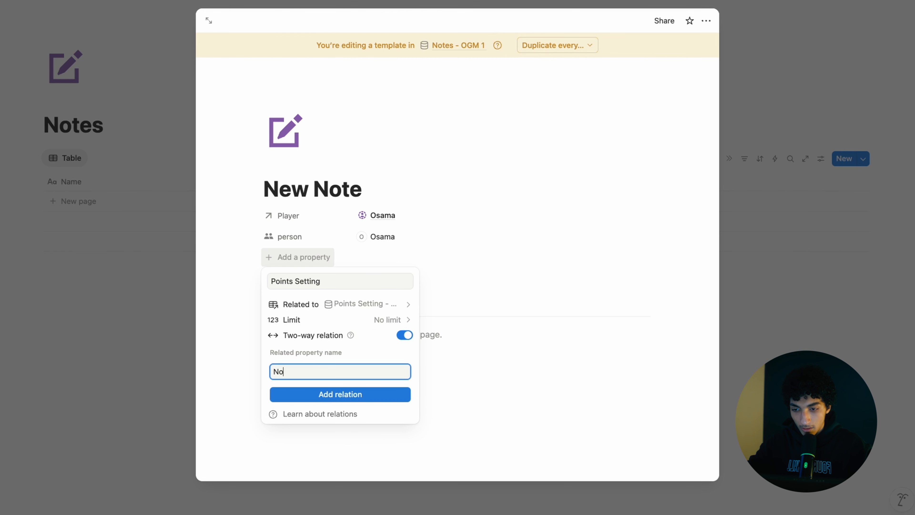
left_click(340, 393)
- Link the Notes page in the New Note template's Points Setting property
left_click(404, 238)
left_click(404, 237)
left_click(378, 350)
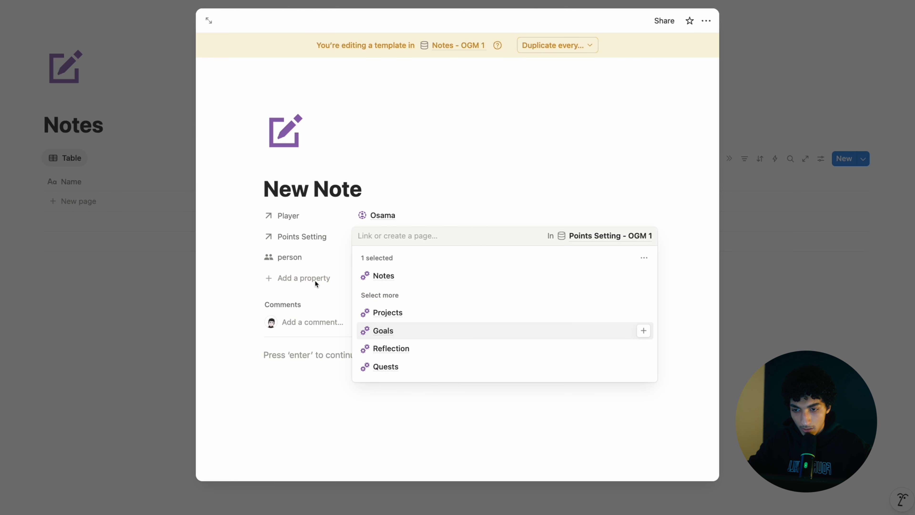
- Add a rollup property named XP to the New Note template and place it below the person property
left_click(314, 283)
type("rollup")
key("Return")
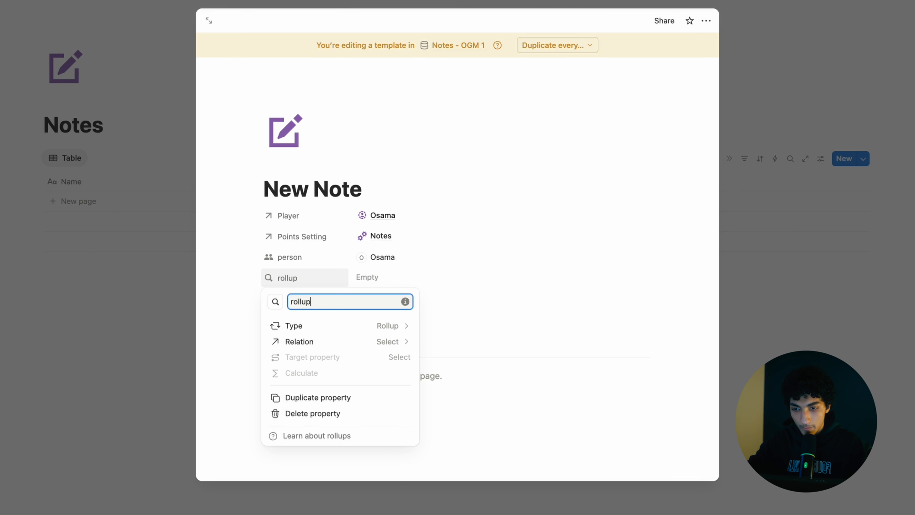
type("XP")
left_click(409, 247)
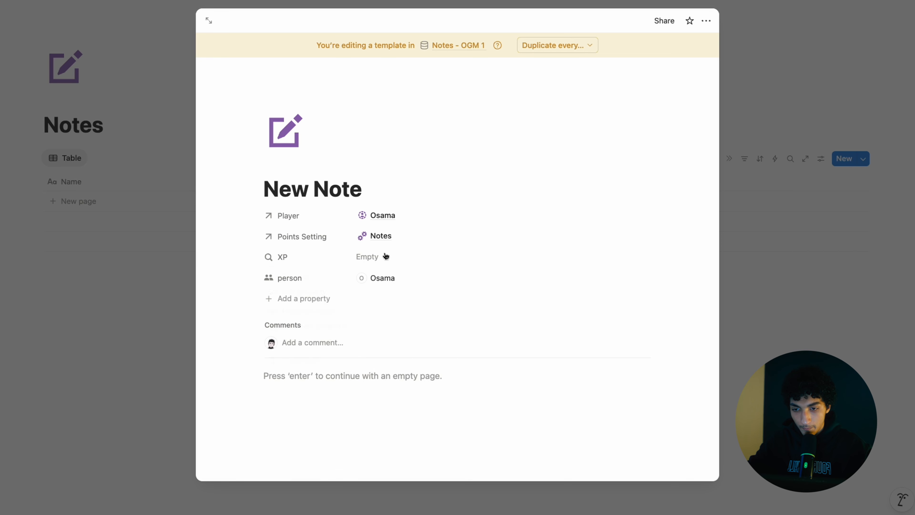
left_click_drag(312, 269, 312, 284)
- Configure the XP rollup to use the Points Setting relation and its XP property, calculated as Sum
left_click(396, 278)
left_click(421, 295)
left_click(401, 328)
left_click(386, 336)
left_click(400, 304)
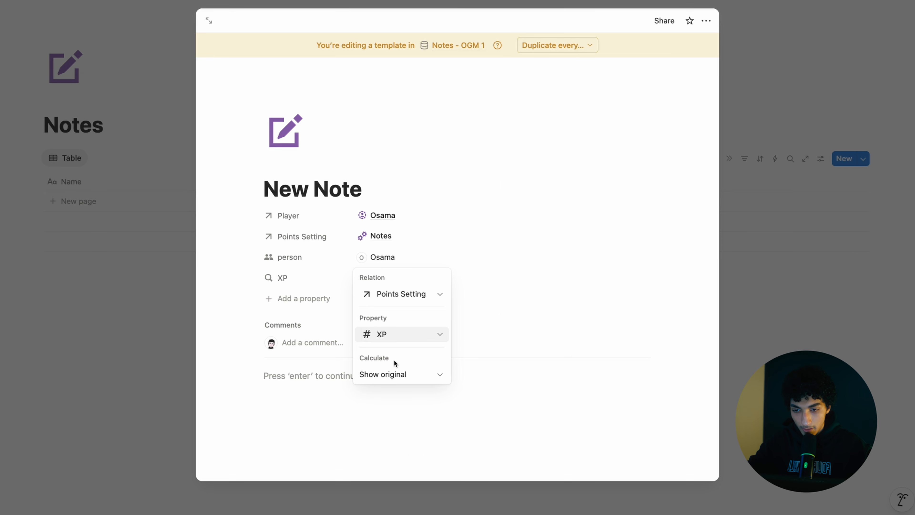
left_click(395, 375)
mouse_move(371, 455)
left_click(501, 418)
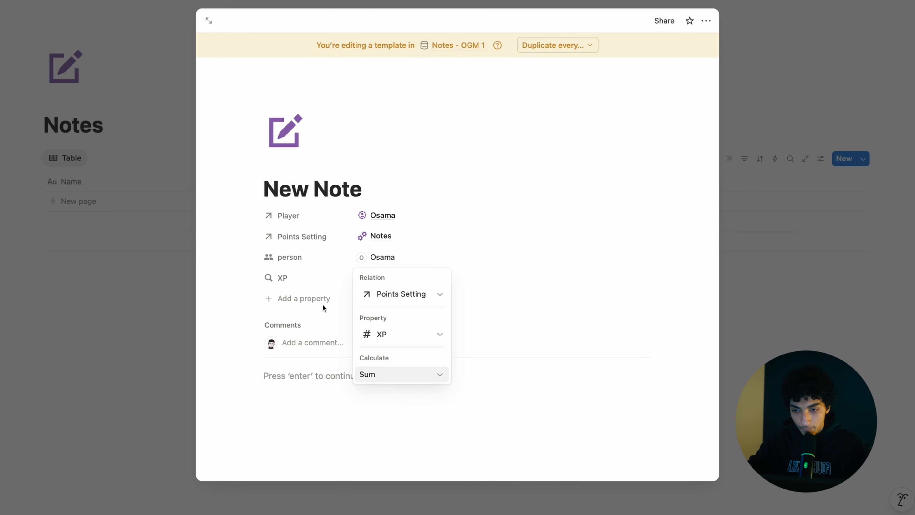
- Duplicate the XP rollup property and rename the copy Coins
left_click(295, 286)
left_click(333, 350)
left_click(306, 299)
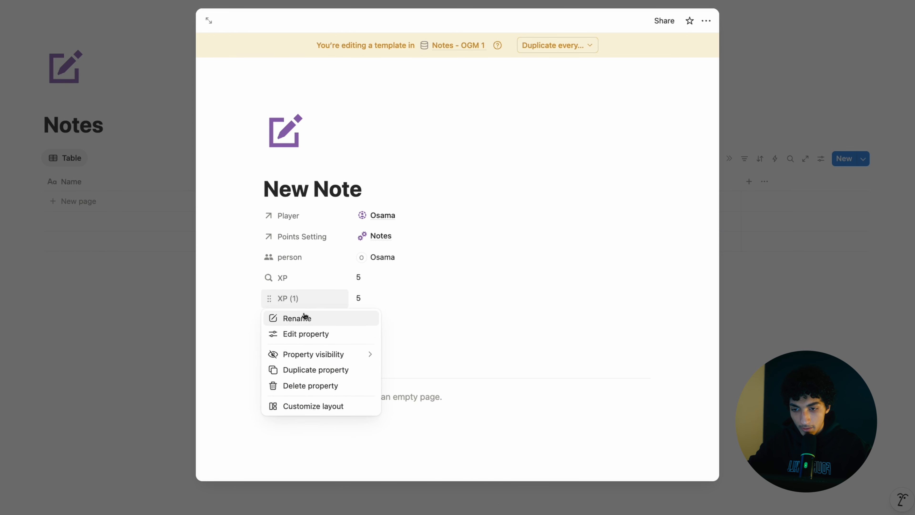
left_click(305, 317)
key("BackSpace")
key("BackSpace")
key("BackSpace")
type("C")
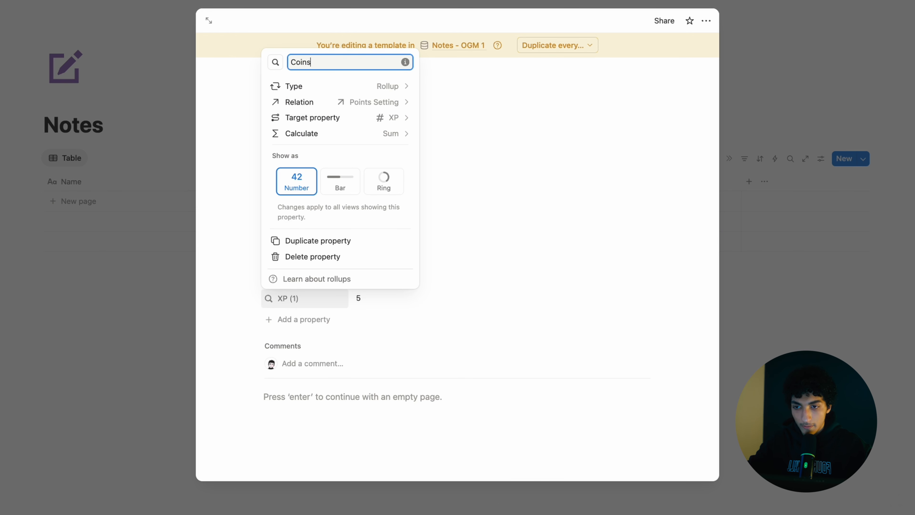
type("oins")
- Set the Coins rollup's target to the Coins property of the Points Setting relation
left_click(391, 316)
left_click(398, 301)
left_click(388, 351)
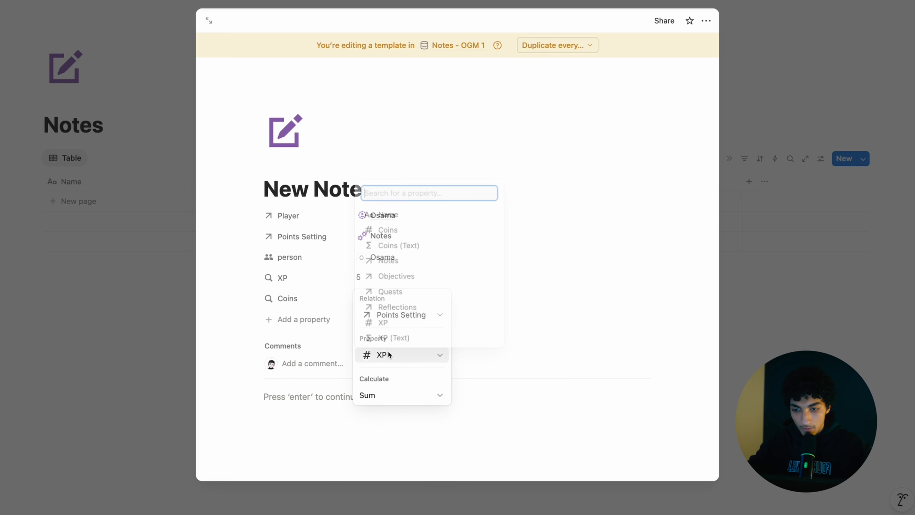
left_click(406, 226)
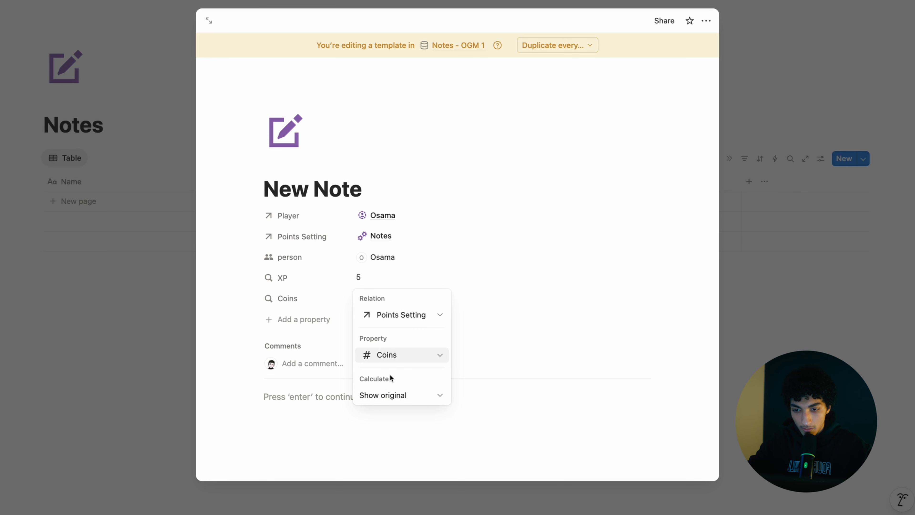
- Set the Coins rollup to calculate the Sum of the related Coins values
left_click(378, 395)
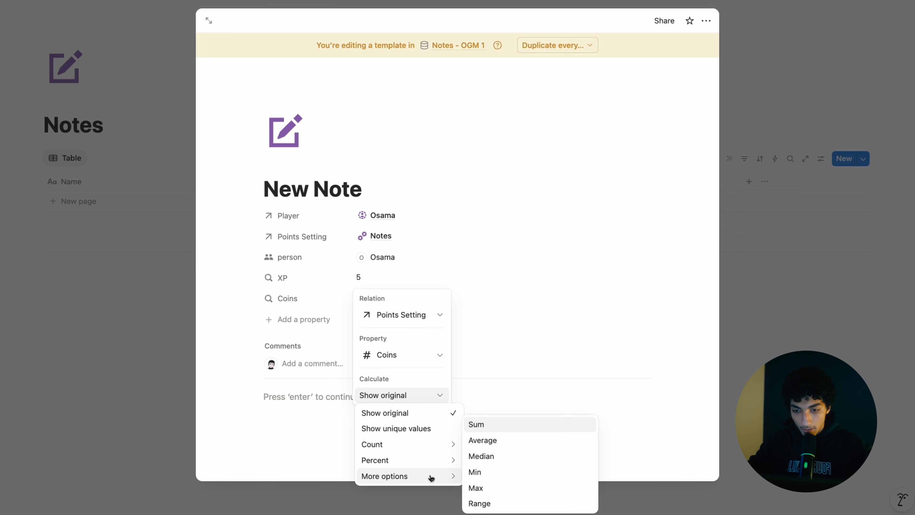
mouse_move(388, 478)
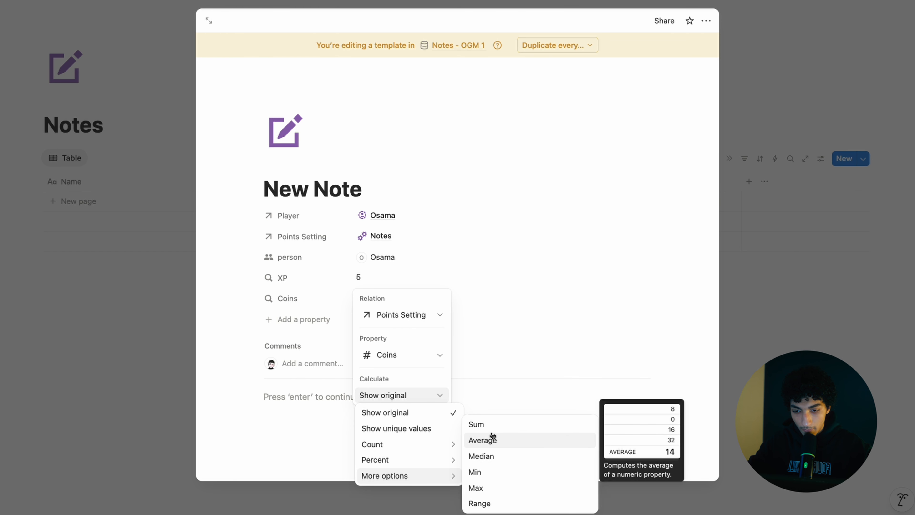
left_click(479, 421)
left_click(519, 333)
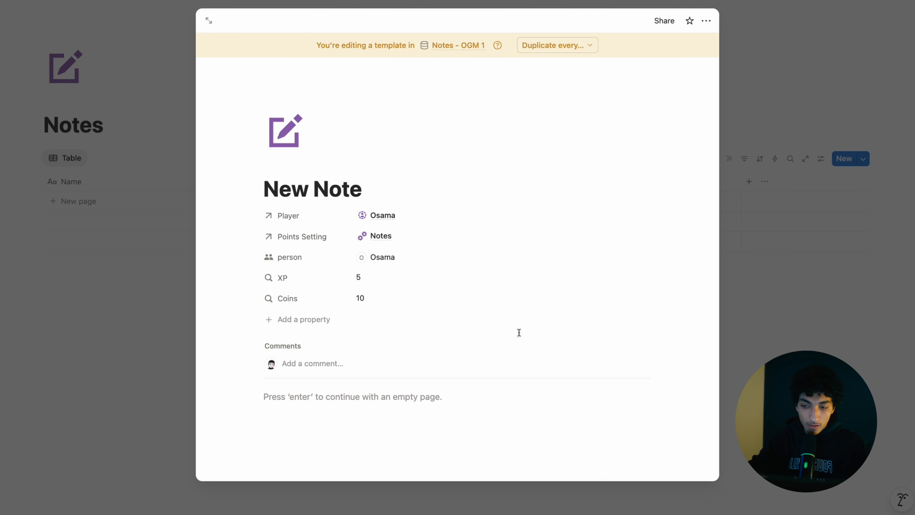
- Add a Select property named "Review" to the New Note template
left_click(308, 327)
type("select")
key("Return")
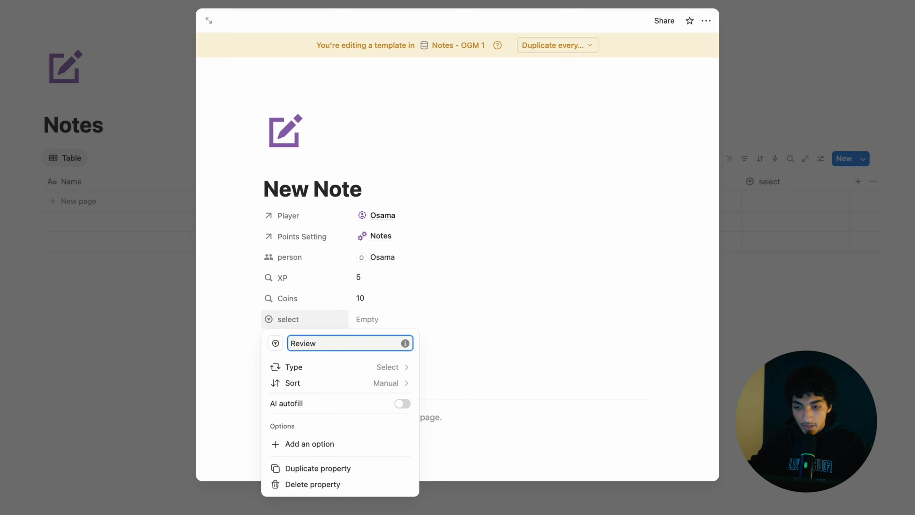
left_click(363, 321)
- Create the options "Reviewed" and "Need Review" for the Review property, leaving Need Review selected
left_click(378, 317)
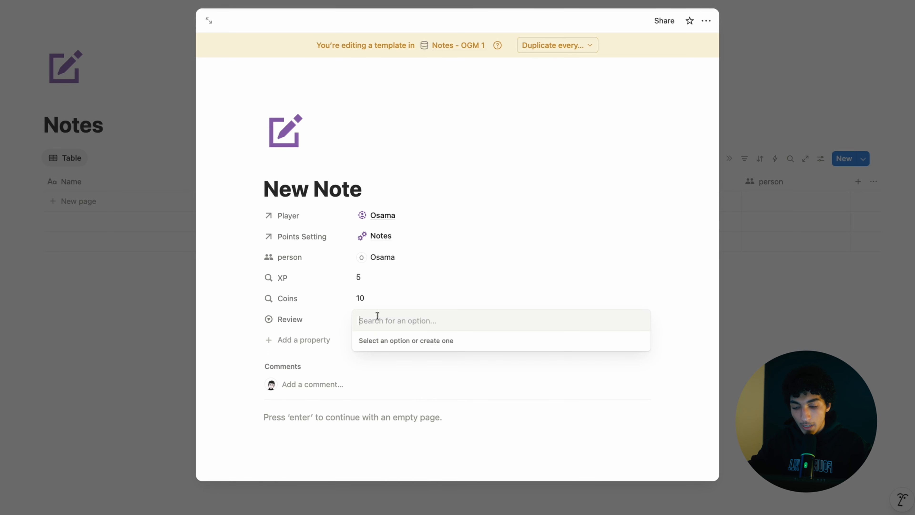
type("Reviewed")
key("Return")
left_click(375, 317)
type("Need Revie")
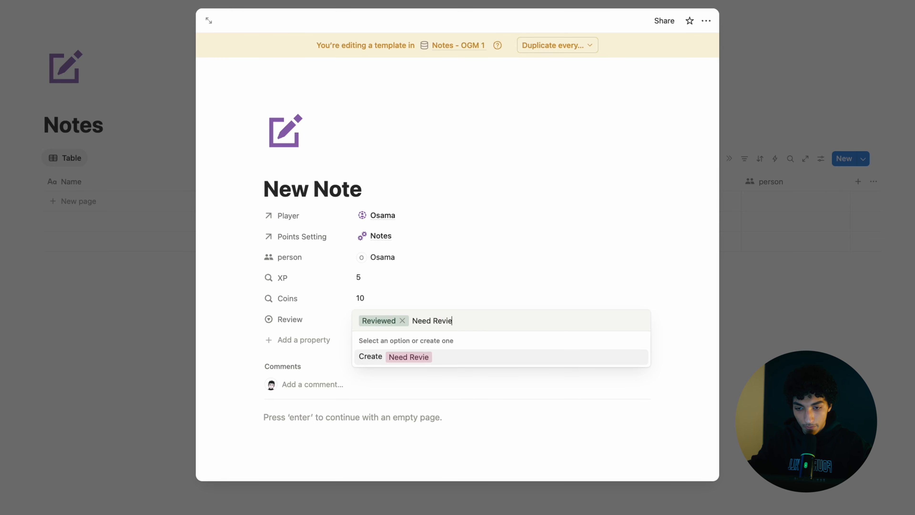
type("w")
key("Return")
- Edit the colors of the two Review options, making "Need Review" red
left_click(584, 321)
left_click(641, 357)
left_click(684, 214)
left_click(579, 318)
left_click(641, 373)
left_click(661, 355)
left_click(481, 221)
left_click(435, 212)
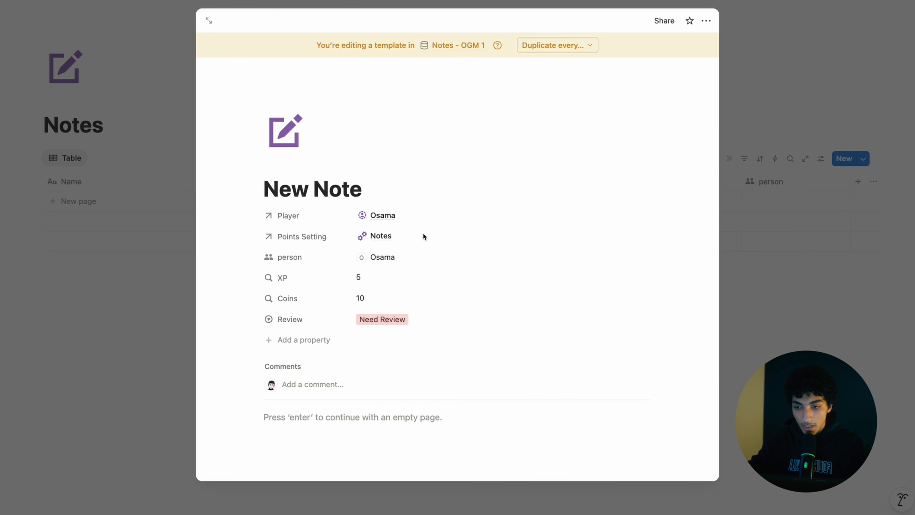
- Add a Number property named "Days Until Review" and place it below Review
left_click(305, 345)
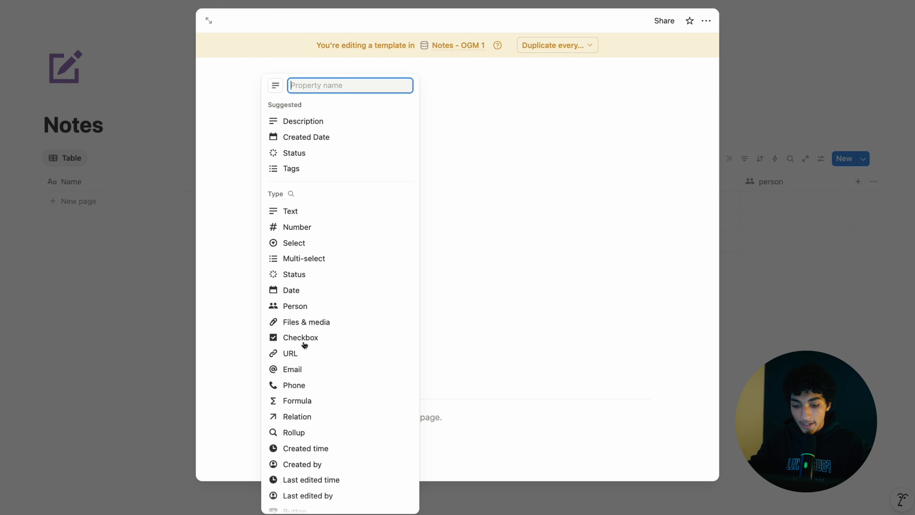
type("Days")
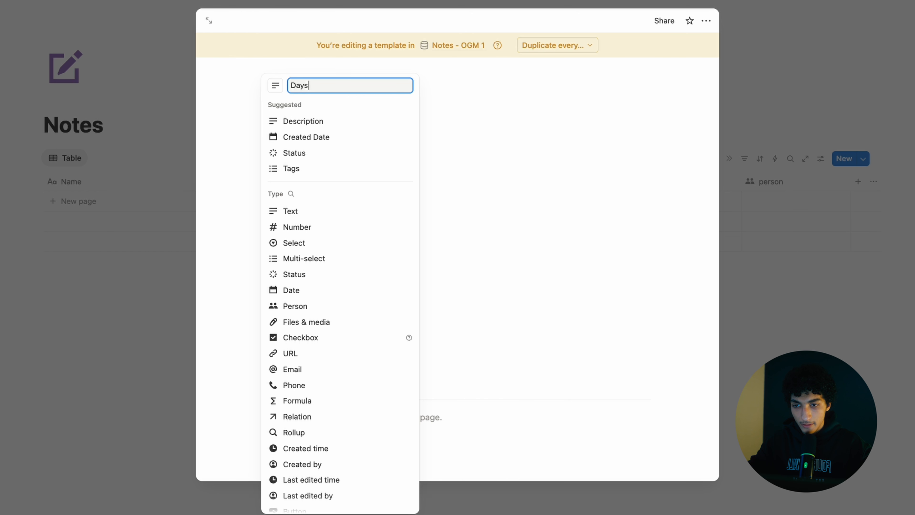
type("ew")
key("Return")
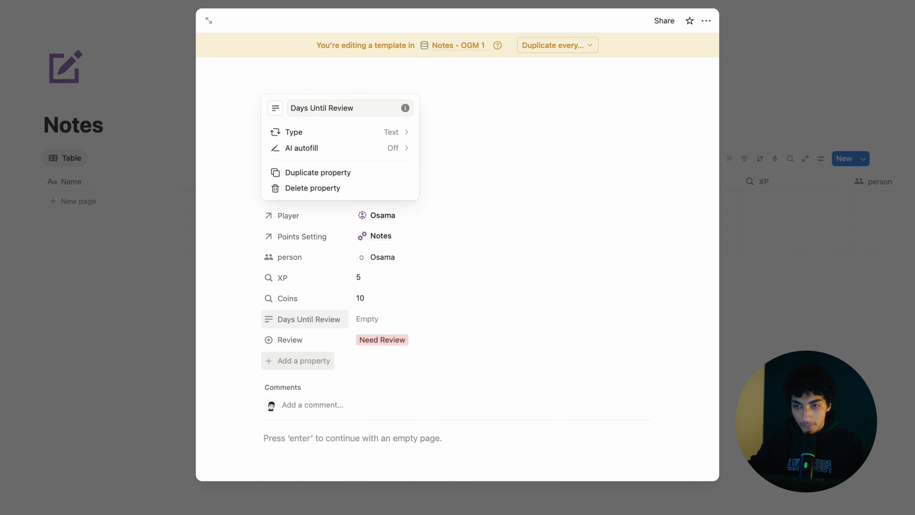
key("Escape")
left_click(324, 319)
left_click(303, 354)
left_click(337, 367)
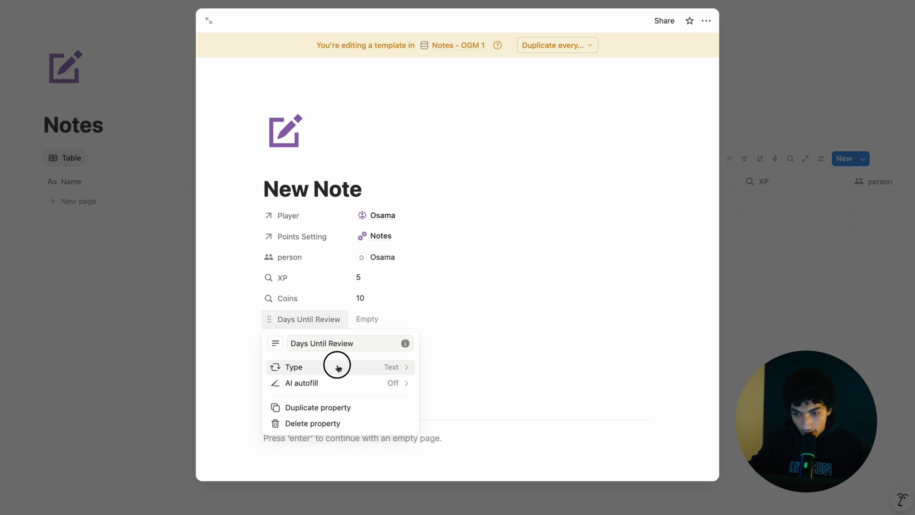
left_click(348, 173)
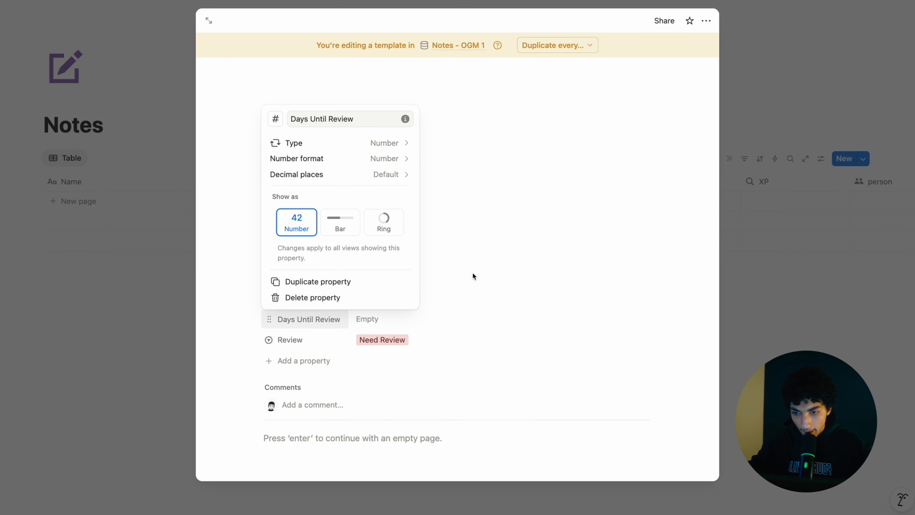
left_click(473, 272)
left_click_drag(335, 320, 335, 345)
- Add a Formula property named "Next Review" to the template
left_click(306, 361)
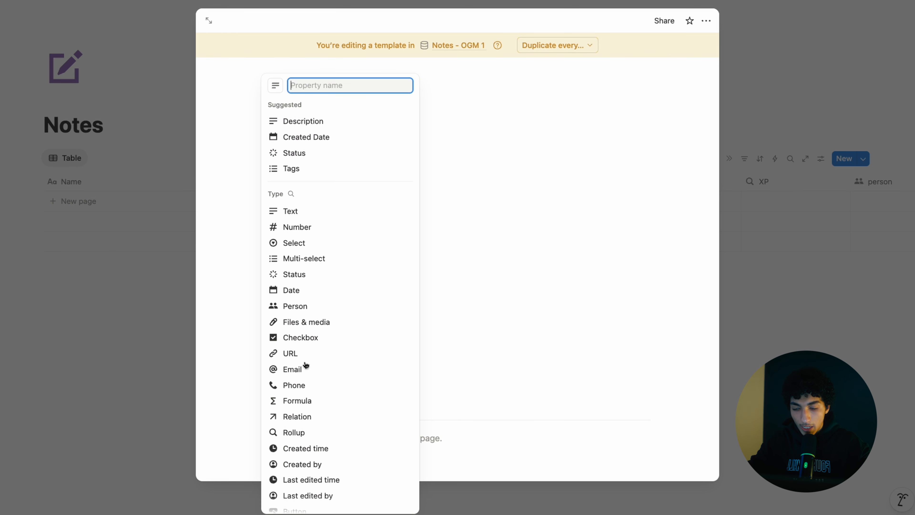
type("formula")
key("Return")
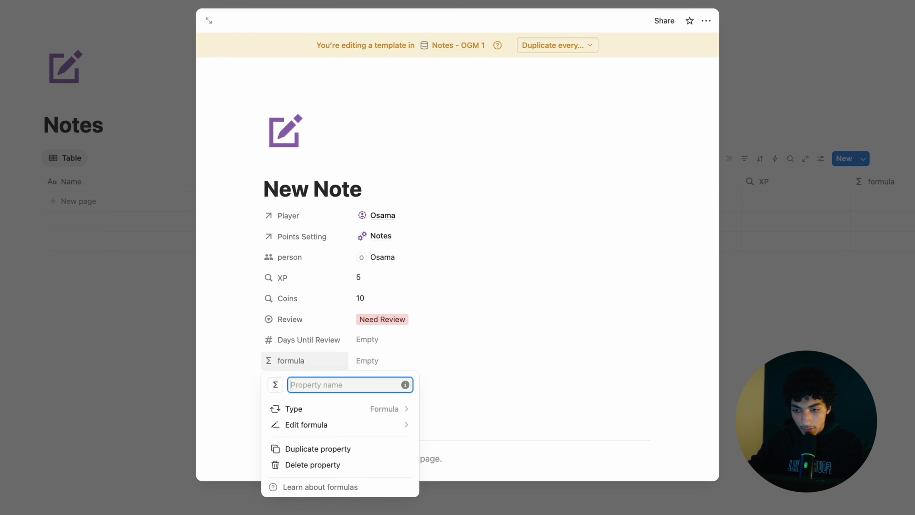
type("Next")
key("Return")
- Add a Created time property and name it "Created Time"
scroll(367, 360, "down", 2)
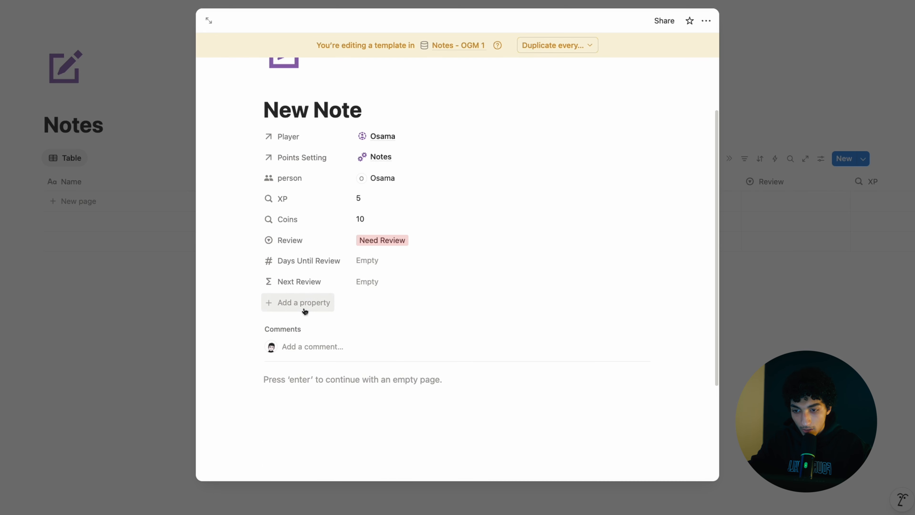
left_click(304, 302)
type("crea")
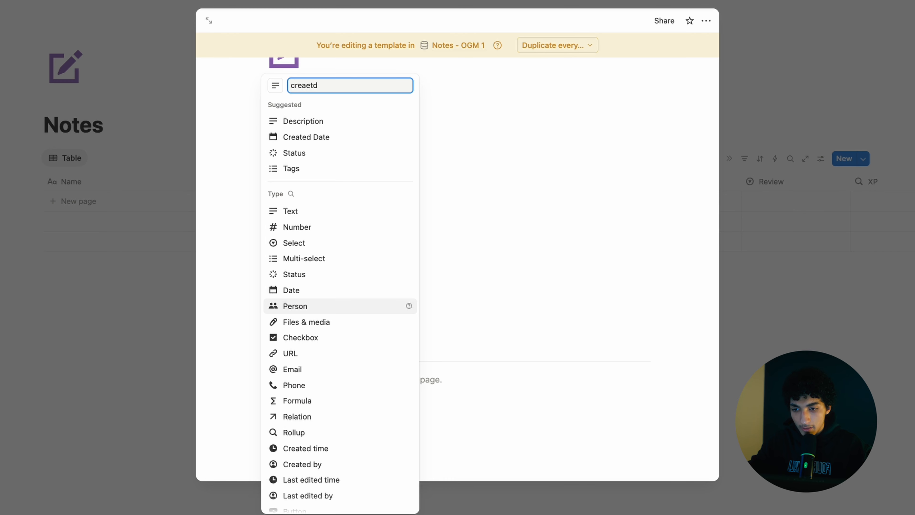
type("eted")
key("alt+BackSpace")
type("create")
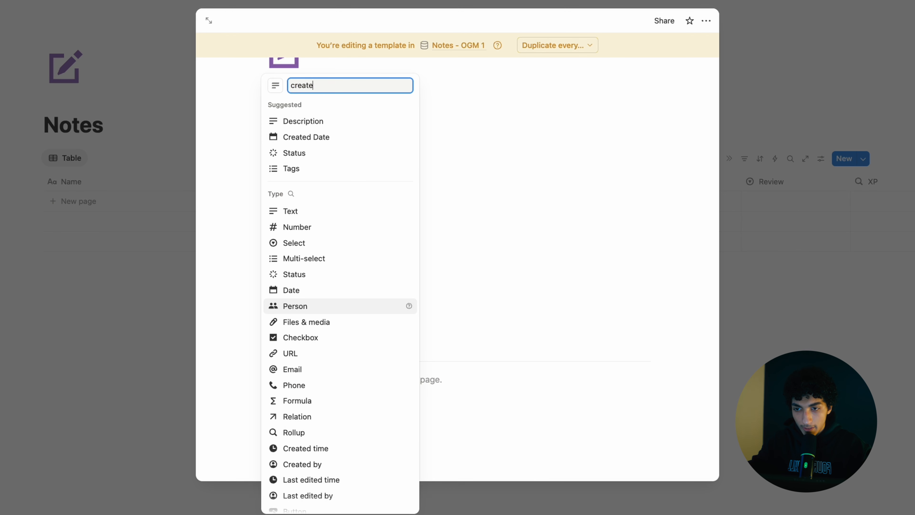
type("d")
key("Return")
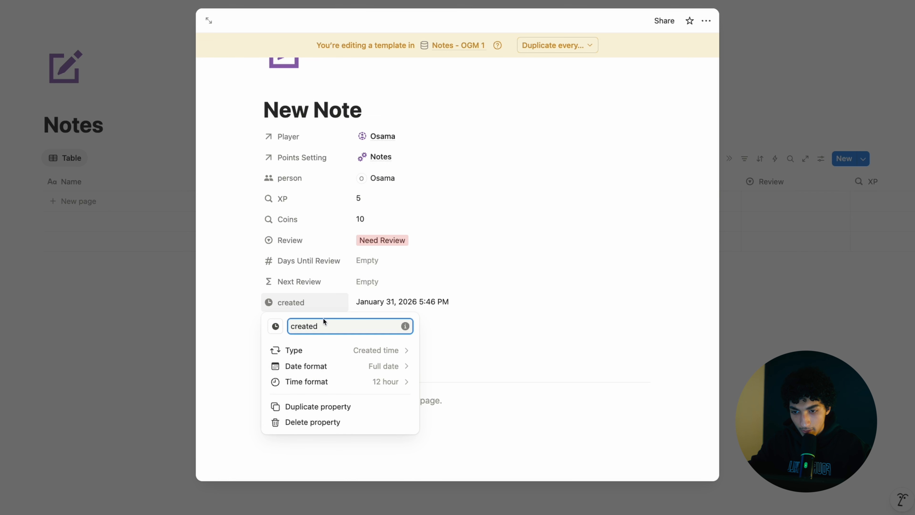
type("Time")
left_click(293, 325)
key("BackSpace")
type("C")
- Move the Created Time property above Player so it heads the property list
left_click(304, 304)
left_click(304, 304)
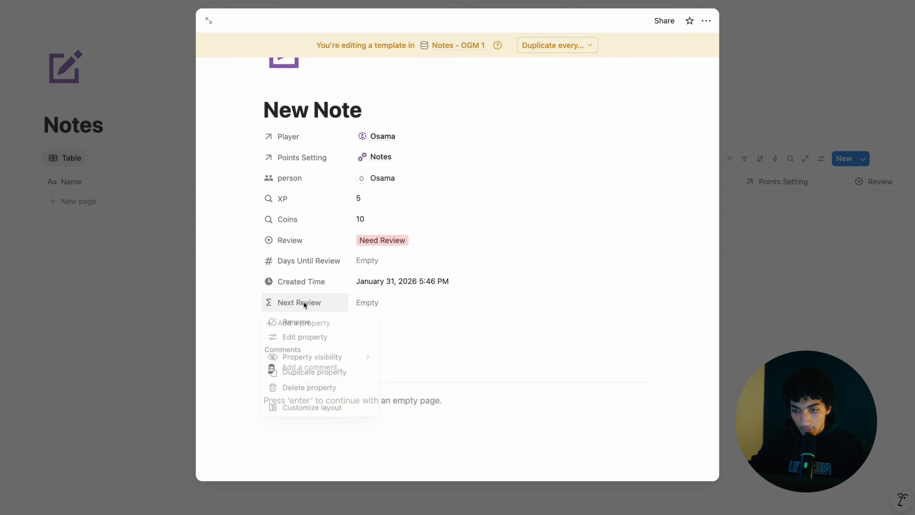
left_click(309, 282)
left_click_drag(309, 281, 311, 142)
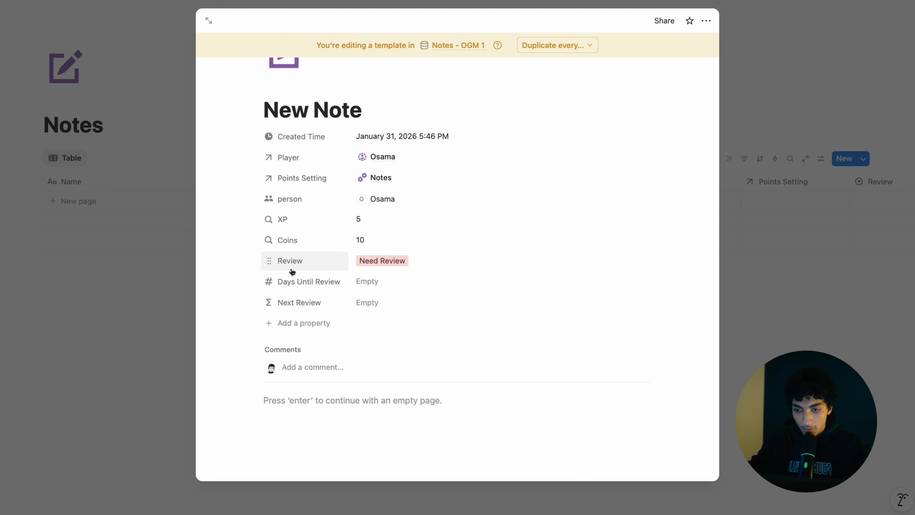
- Add a Formula property named "Days Left" below Next Review
left_click(302, 321)
type("formula")
left_click(297, 401)
key("ctrl+a")
key("BackSpace")
type("Days Left")
key("Return")
- Add a Formula property named "Points" below Days Left
left_click(291, 340)
type("formula")
key("Return")
key("ctrl+a")
type("Points")
key("Return")
- Paste the prepared let() formula into Points, labelling XP and Coins as "Earned: " or "Review to earn: " by Review status, and review it
left_click(367, 344)
key("super+v")
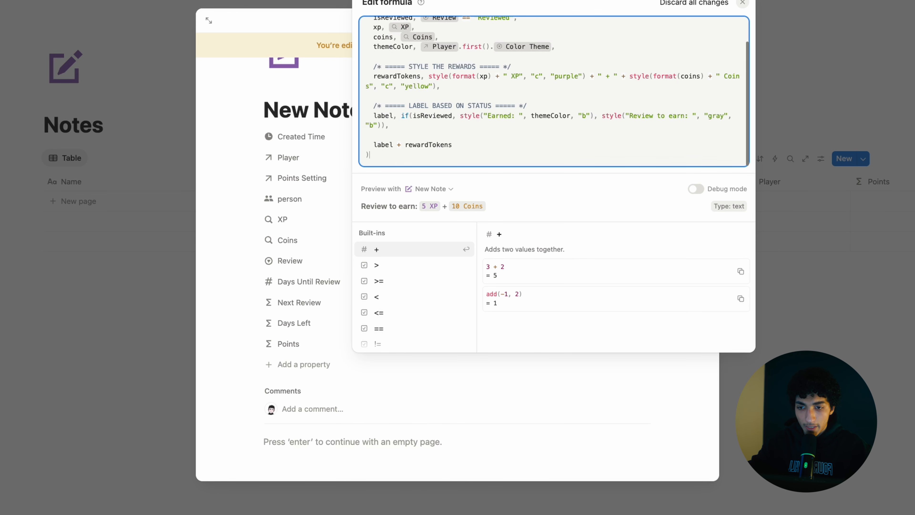
scroll(525, 64, "up", 2)
scroll(524, 64, "down", 2)
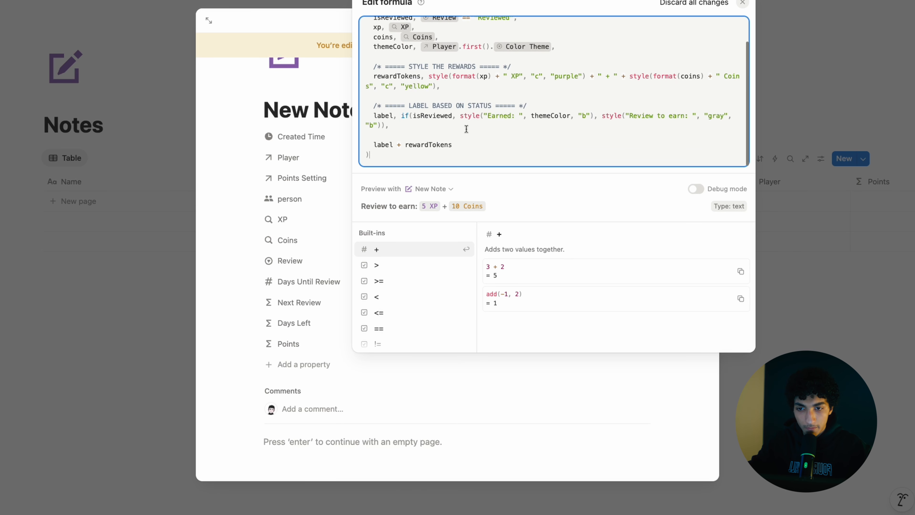
scroll(430, 117, "up", 2)
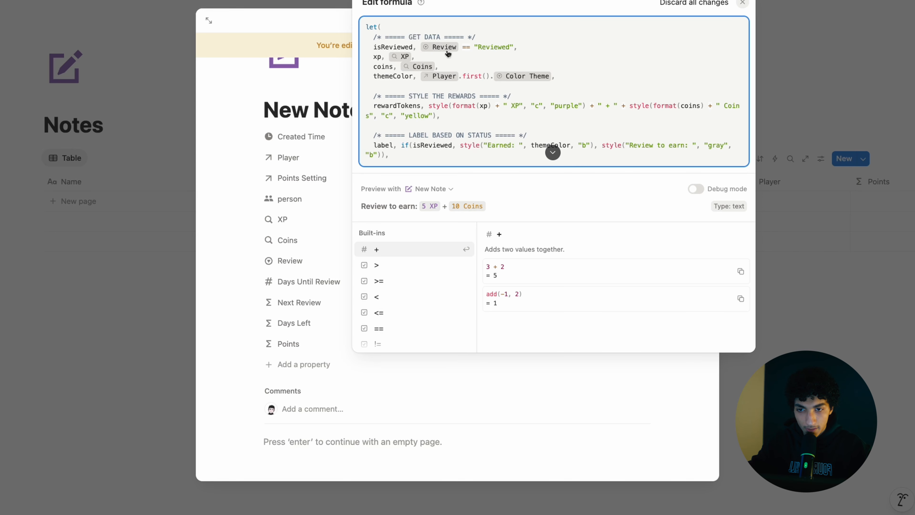
scroll(499, 72, "down", 2)
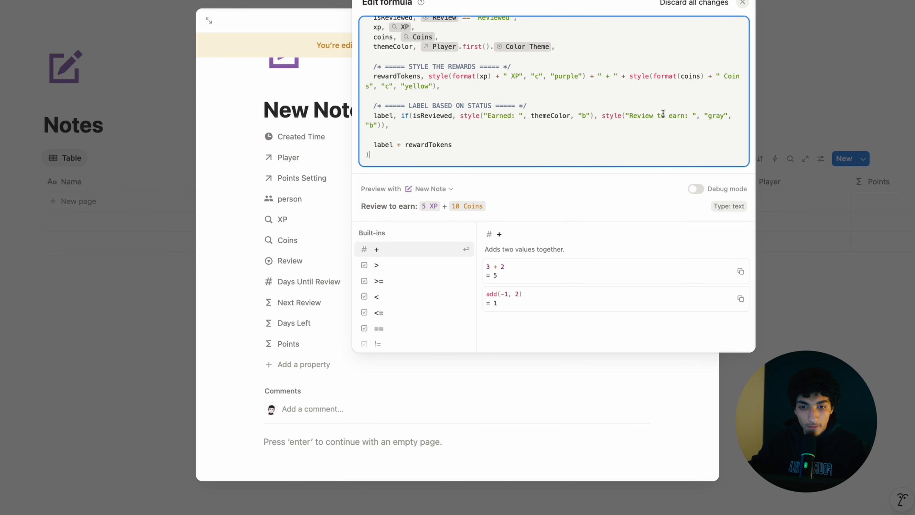
key("Escape")
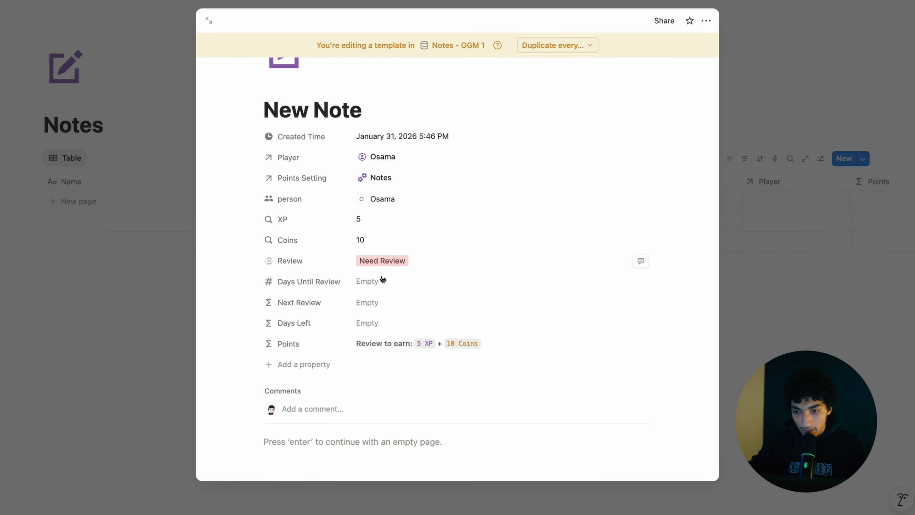
- Set the template's Days Until Review value to 10
left_click(382, 280)
left_click(464, 249)
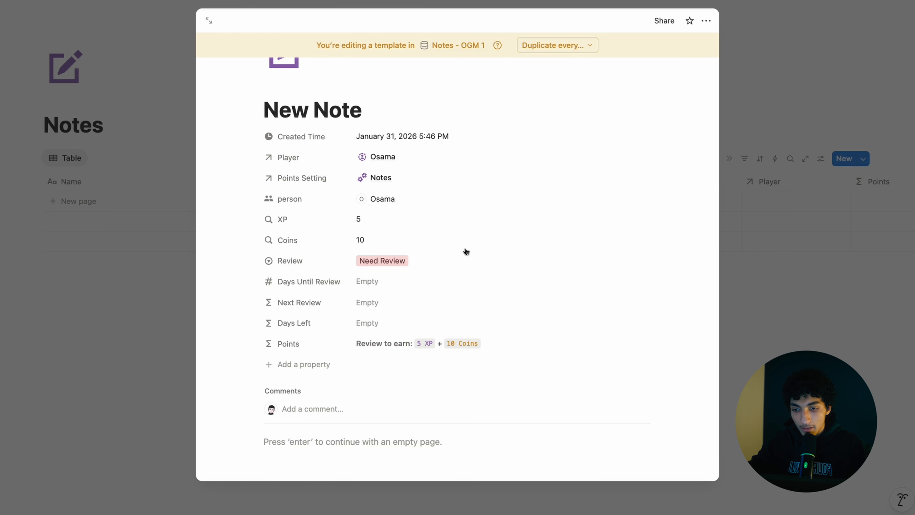
left_click(395, 277)
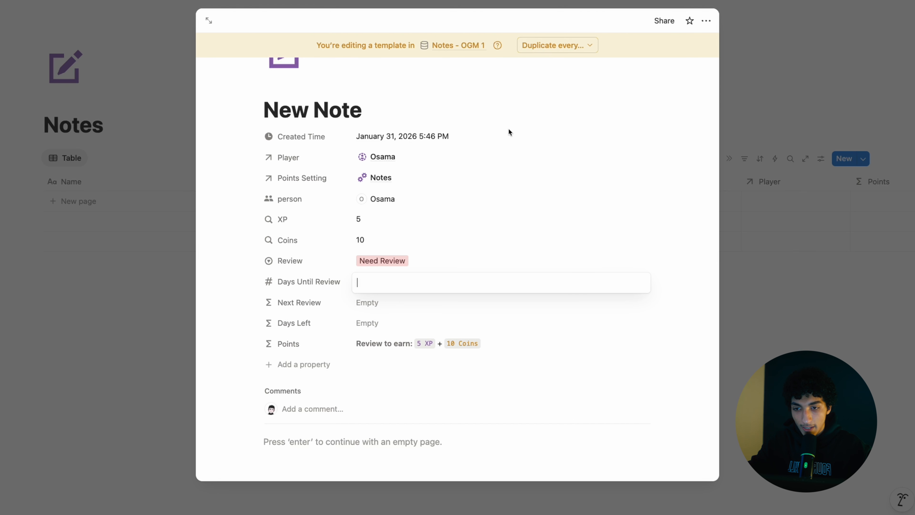
left_click(395, 133)
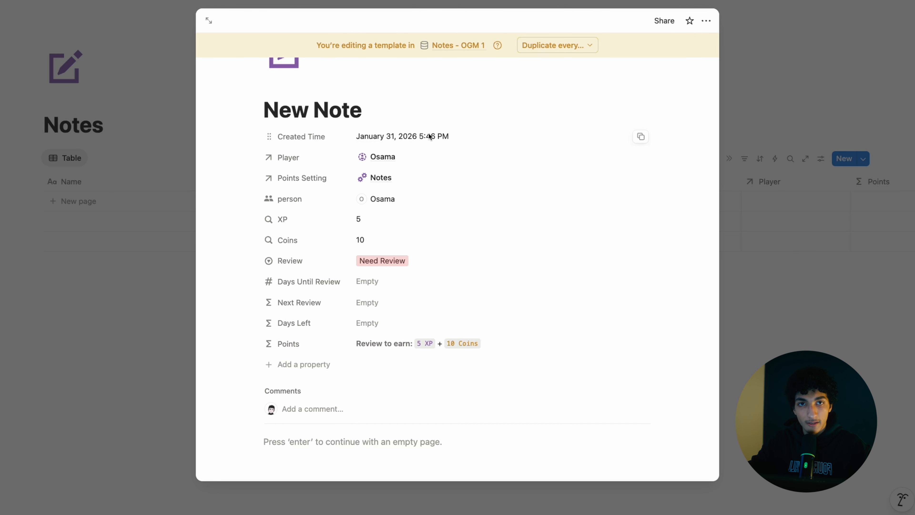
left_click(376, 280)
type("10")
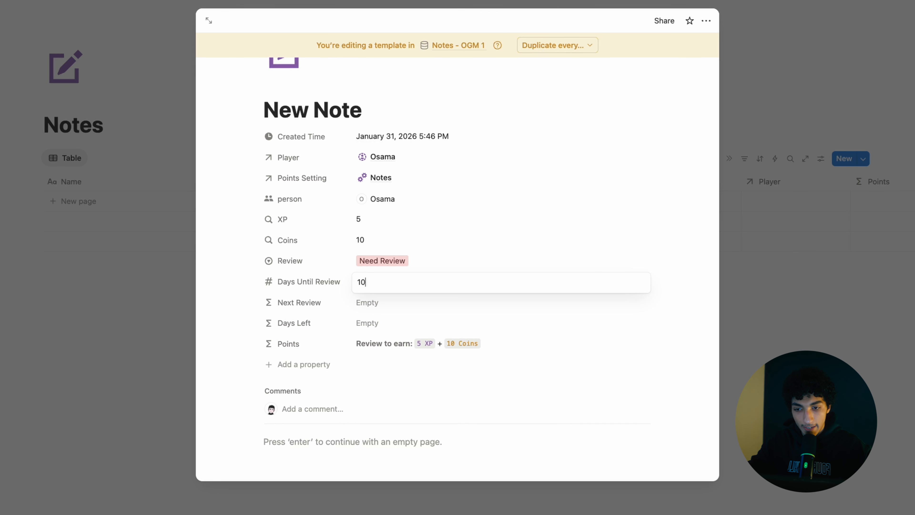
key("Return")
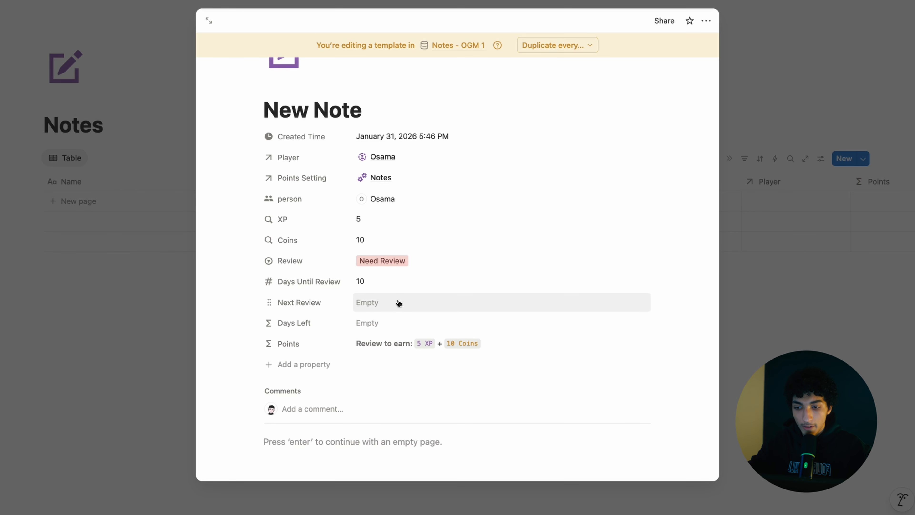
- Set the Next Review formula to dateAdd(Created Time, Days Until Review, "days")
left_click(409, 302)
type("d")
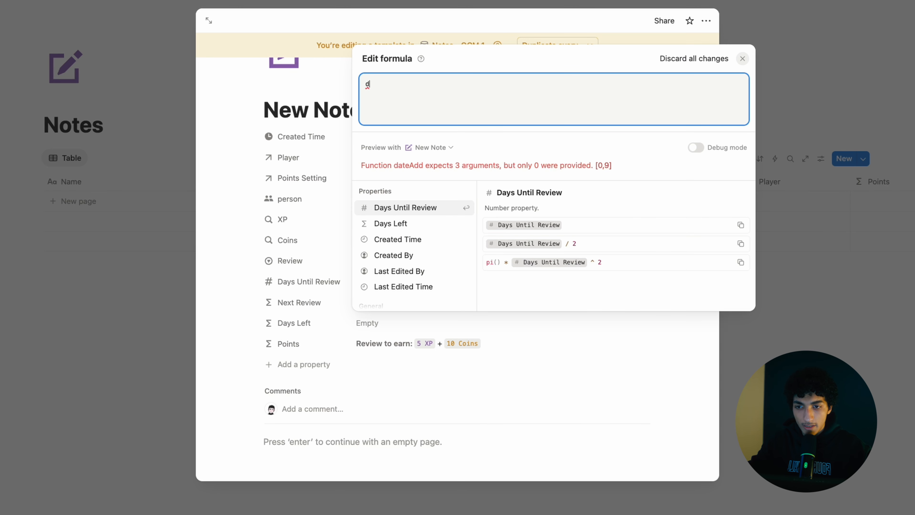
type("atead")
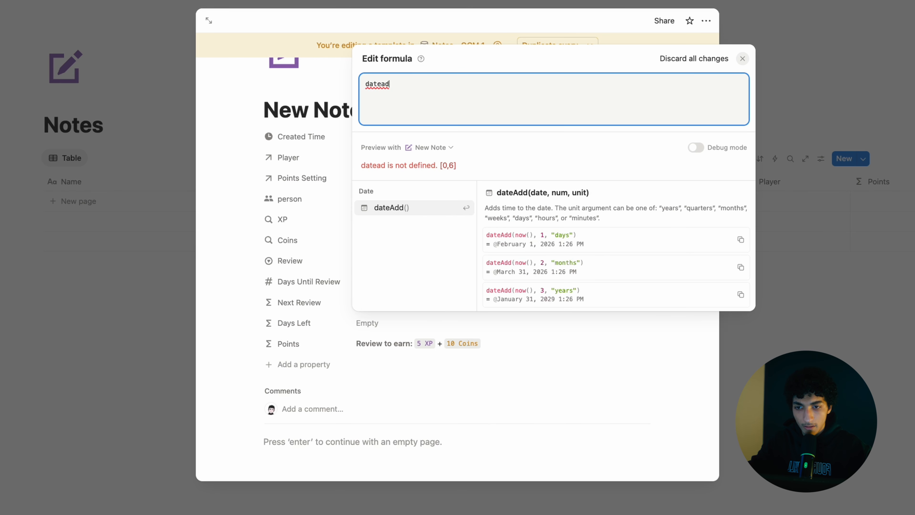
key("Return")
type("created")
key("Return")
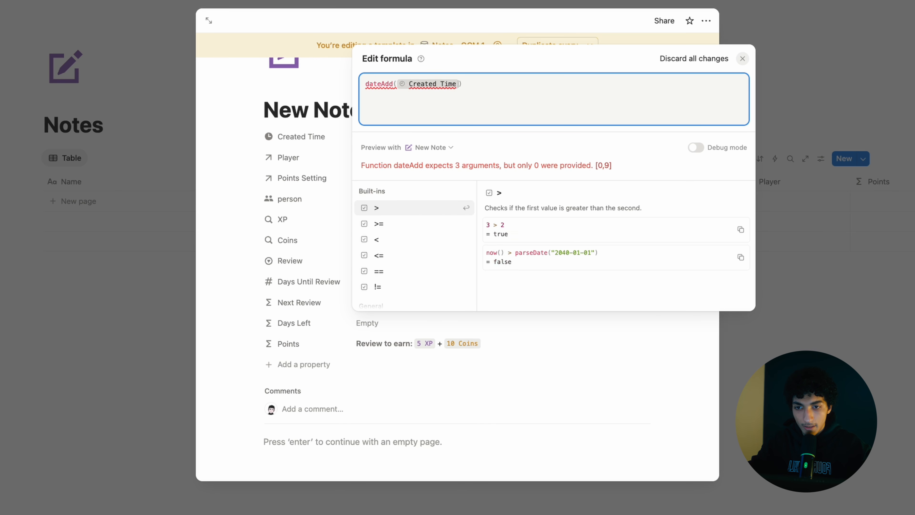
type(",day")
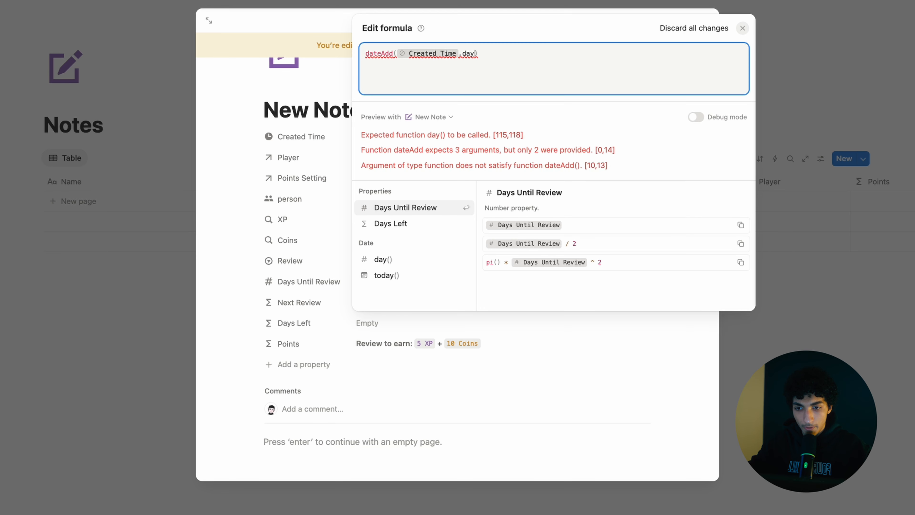
key("Return")
type(",\"da")
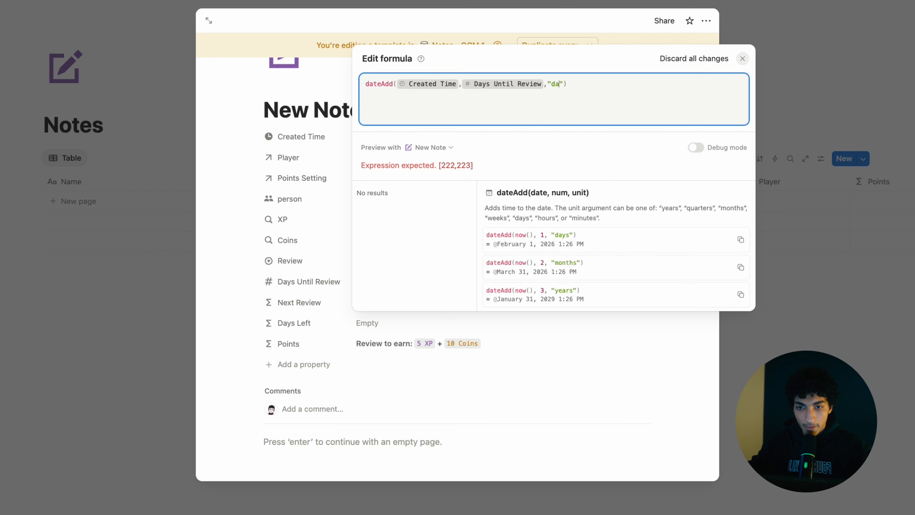
type("ys")
left_click(204, 233)
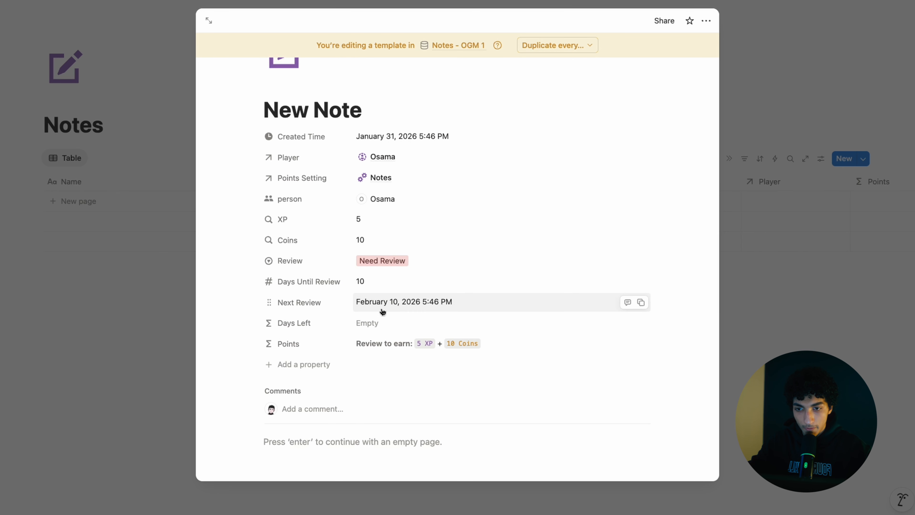
- Paste the prepared let() formula into Days Left, building review messages from Next Review, Review status and the player's Color Theme
left_click(395, 323)
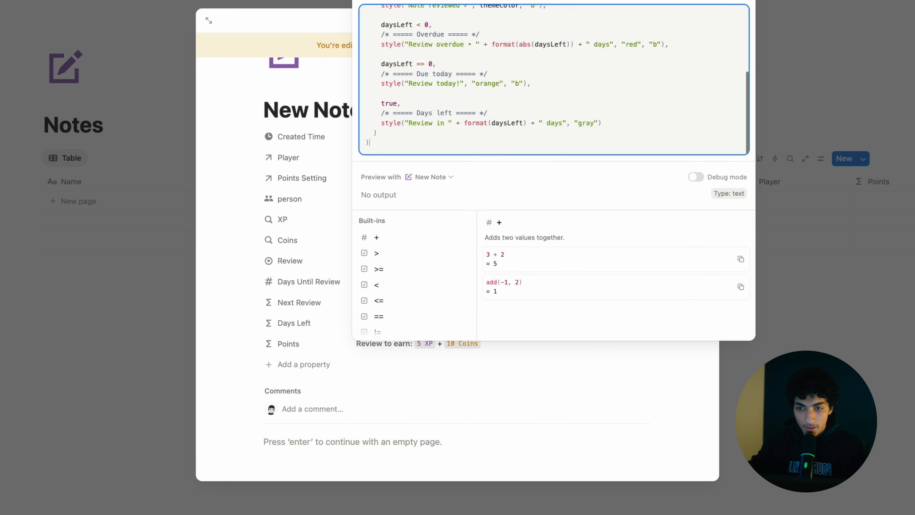
scroll(496, 46, "up", 5)
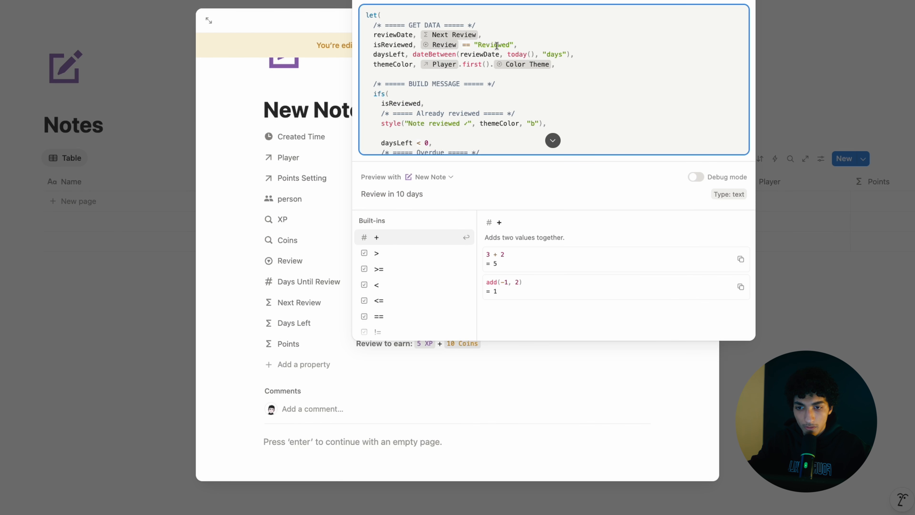
scroll(497, 46, "down", 4)
scroll(496, 45, "up", 4)
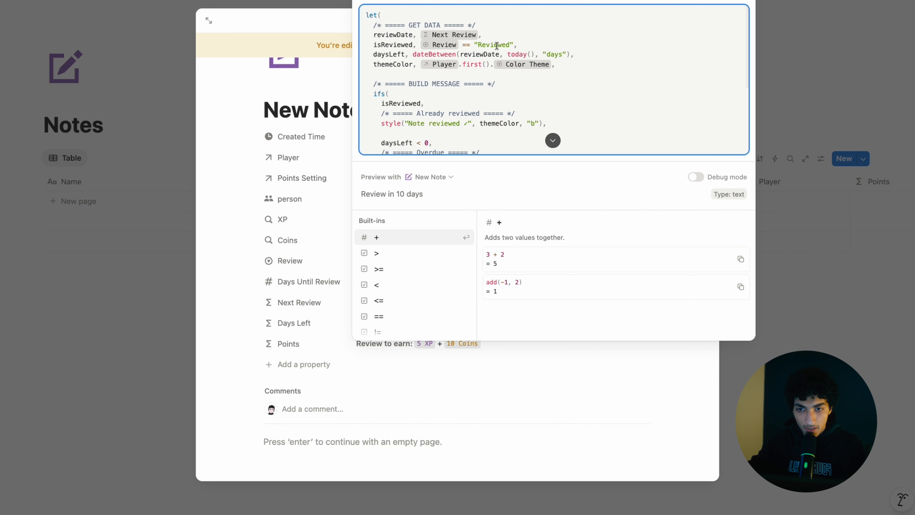
- Examine how the Days Left formula calculates daysLeft and styles the reviewed, overdue, due-today and days-remaining messages
scroll(497, 46, "down", 1)
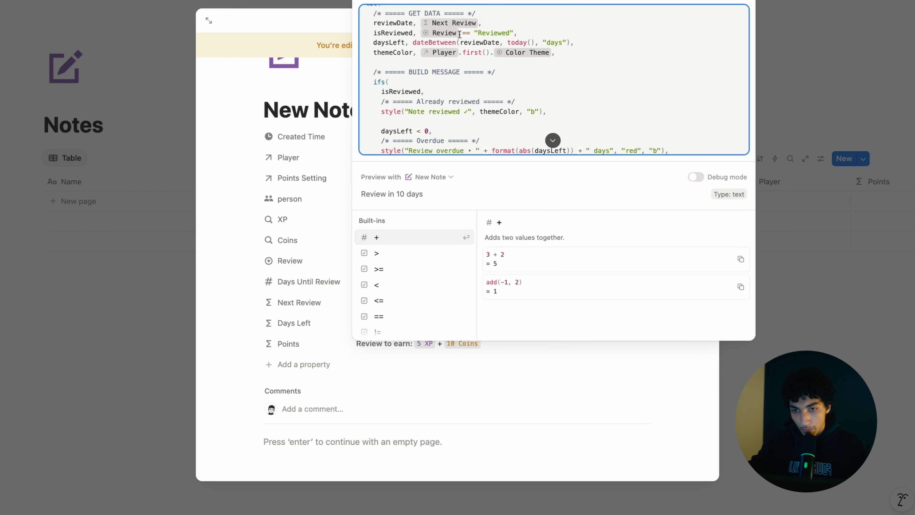
scroll(460, 34, "down", 1)
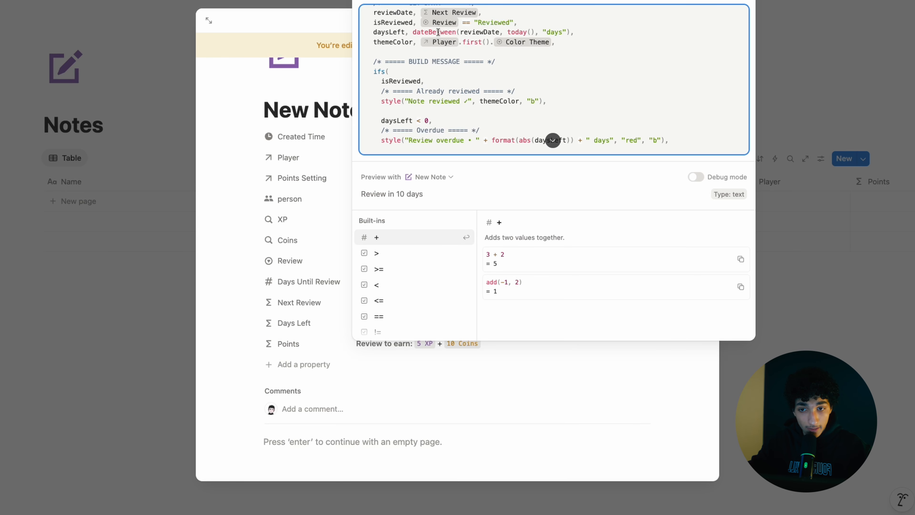
scroll(468, 45, "down", 1)
scroll(463, 48, "down", 2)
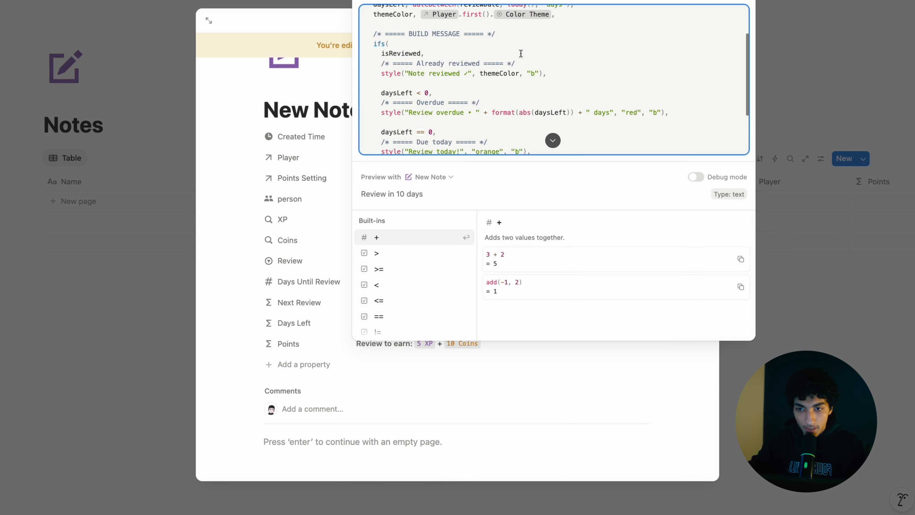
scroll(458, 50, "down", 3)
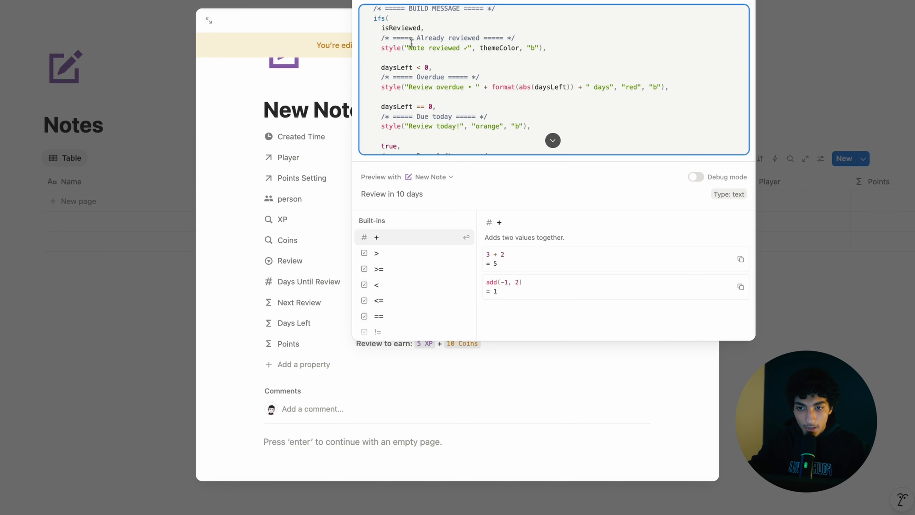
scroll(492, 44, "up", 5)
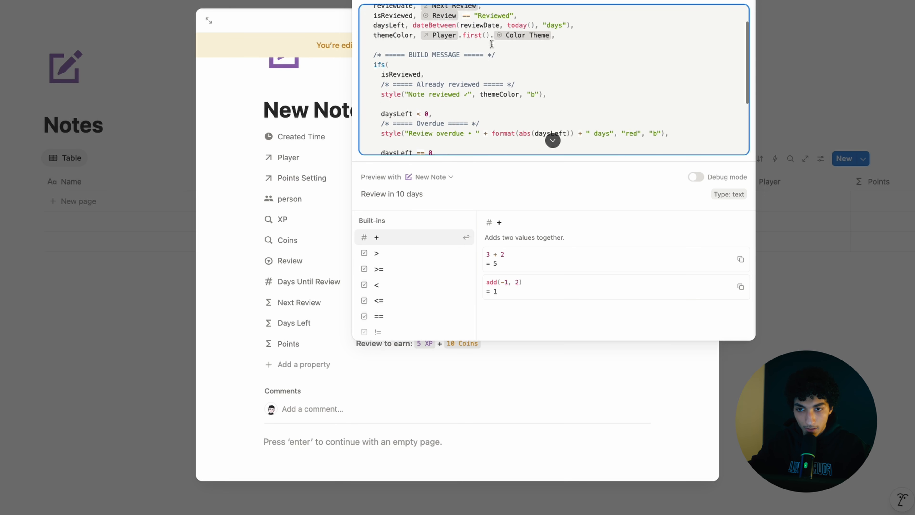
scroll(438, 58, "down", 6)
left_click(438, 60)
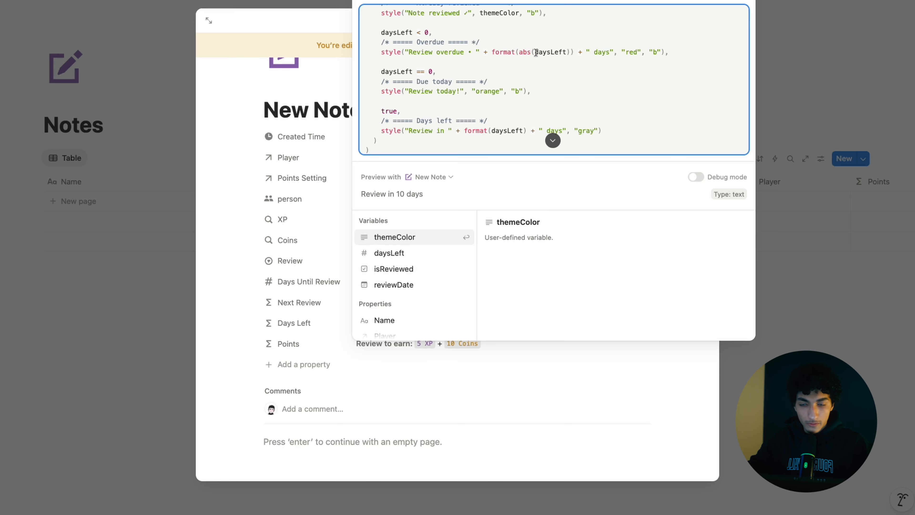
scroll(535, 47, "down", 1)
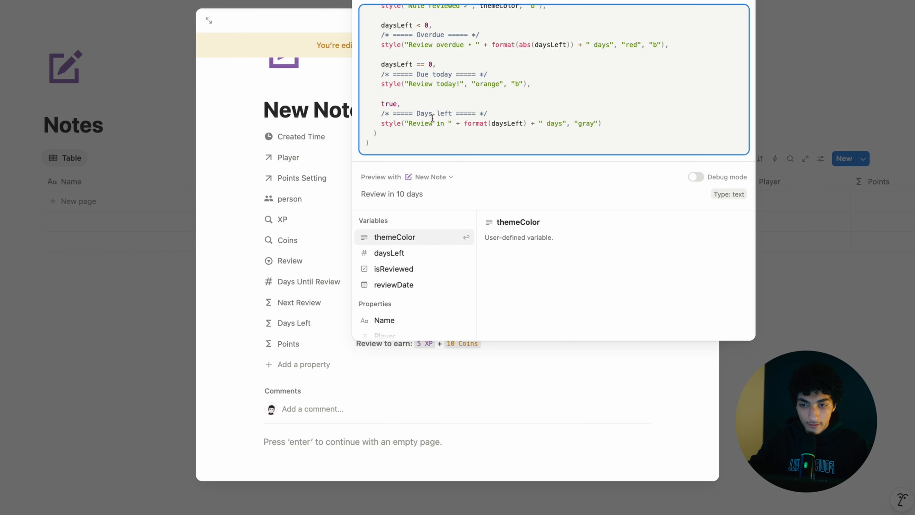
left_click(550, 382)
- Set the New Note template's Days Until Review value to 0
scroll(550, 286, "down", 1)
scroll(510, 249, "up", 2)
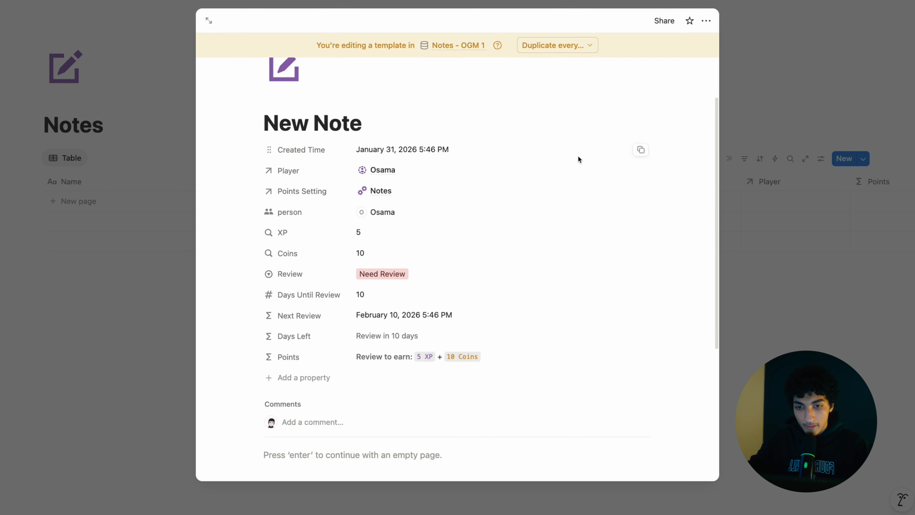
left_click(382, 294)
key("BackSpace")
key("BackSpace")
type("0")
left_click(850, 263)
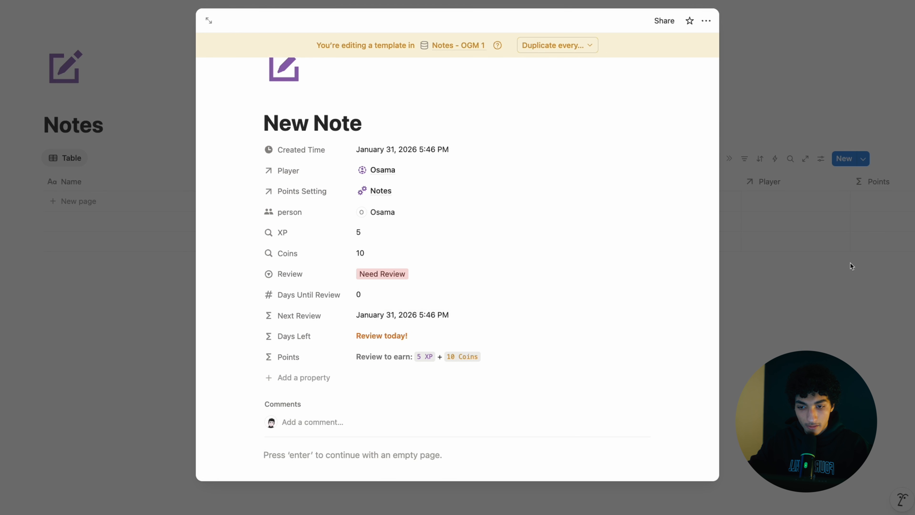
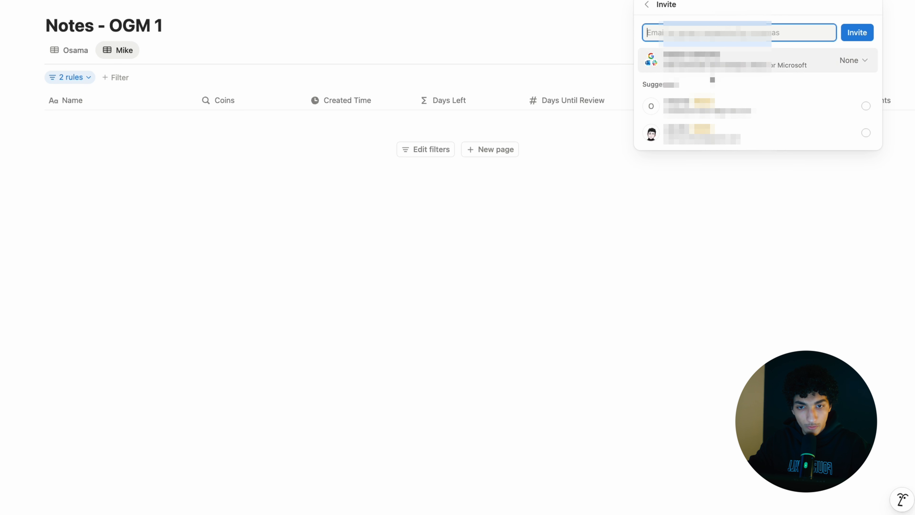
- Invite the two suggested people to Notes - OGM 1 and create a page-level access rule granting Can edit through the person property
left_click(688, 121)
left_click(684, 140)
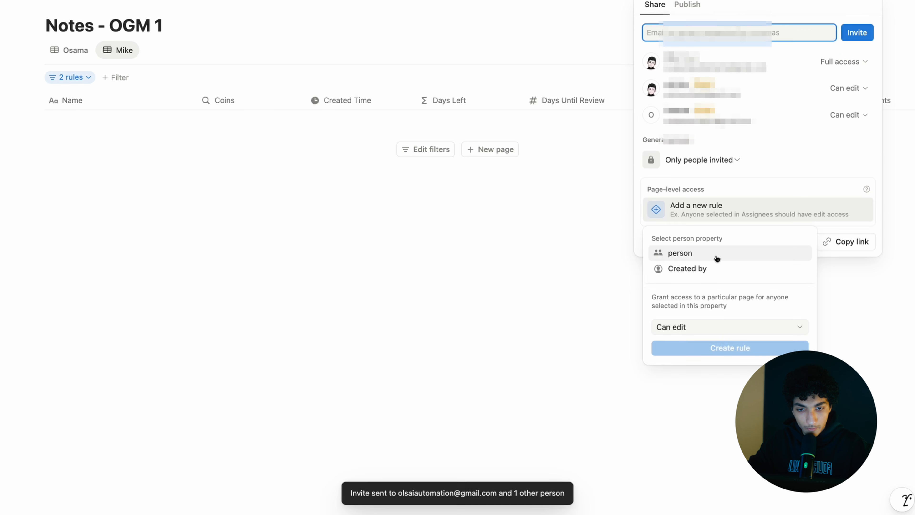
left_click(717, 258)
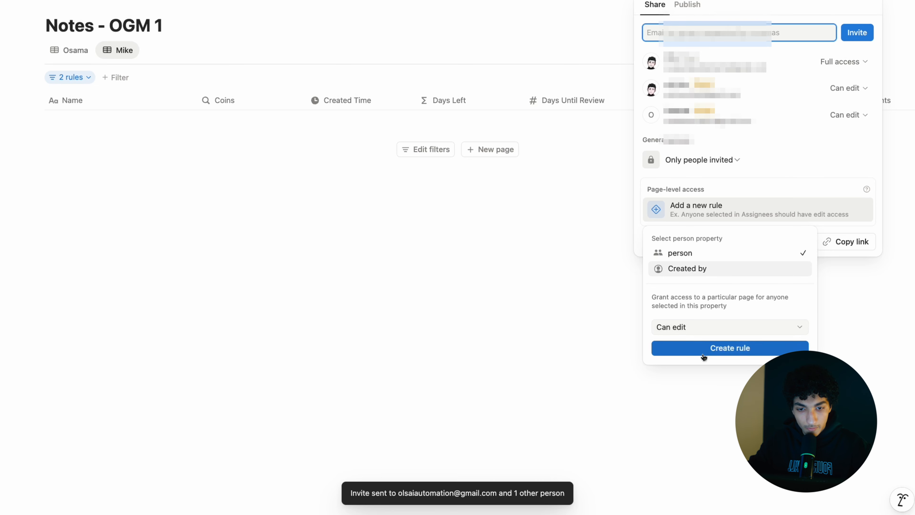
left_click(701, 353)
left_click(489, 295)
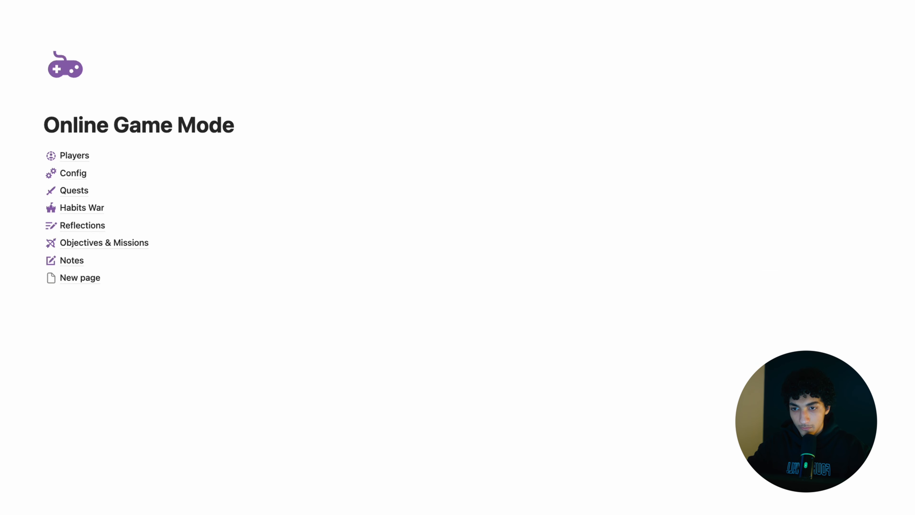
- Title the new page "Rewards" and give it a purple gift icon
type("Rew")
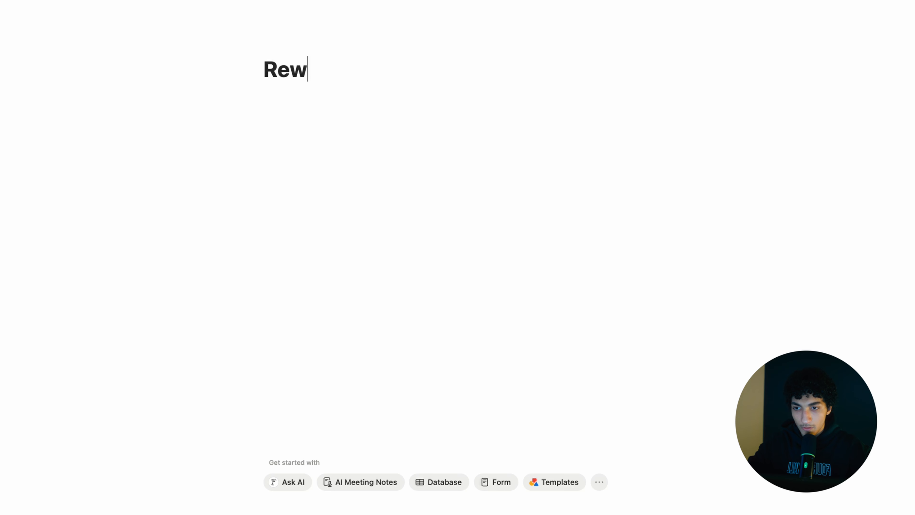
type("ards")
left_click(283, 45)
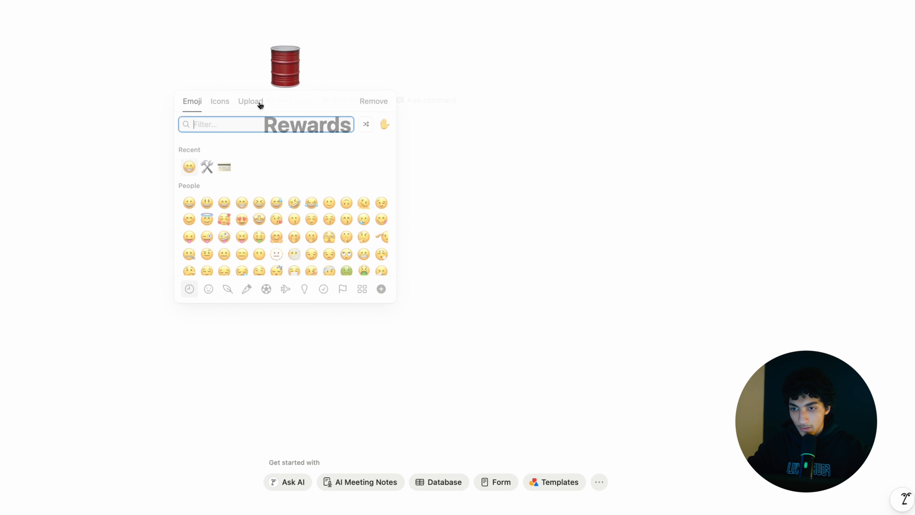
left_click(220, 101)
type("ft")
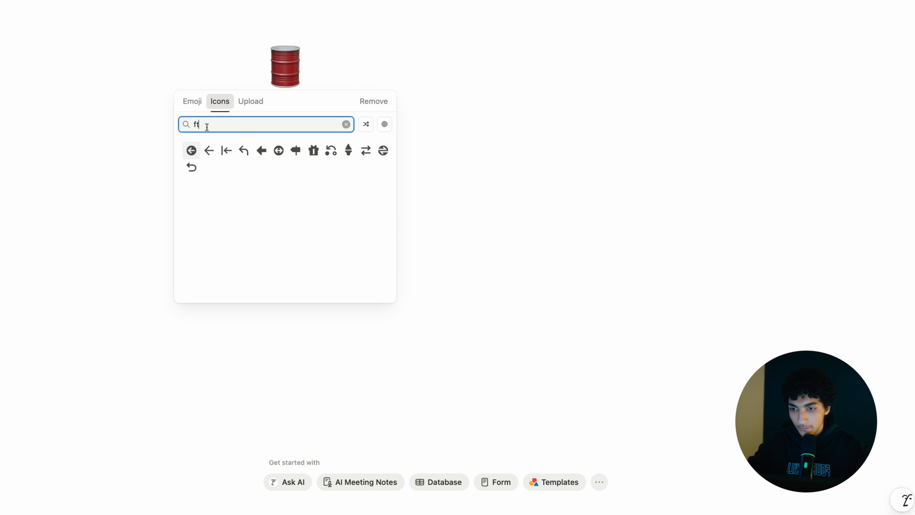
key("BackSpace")
key("BackSpace")
type("gift")
left_click(196, 150)
left_click(229, 187)
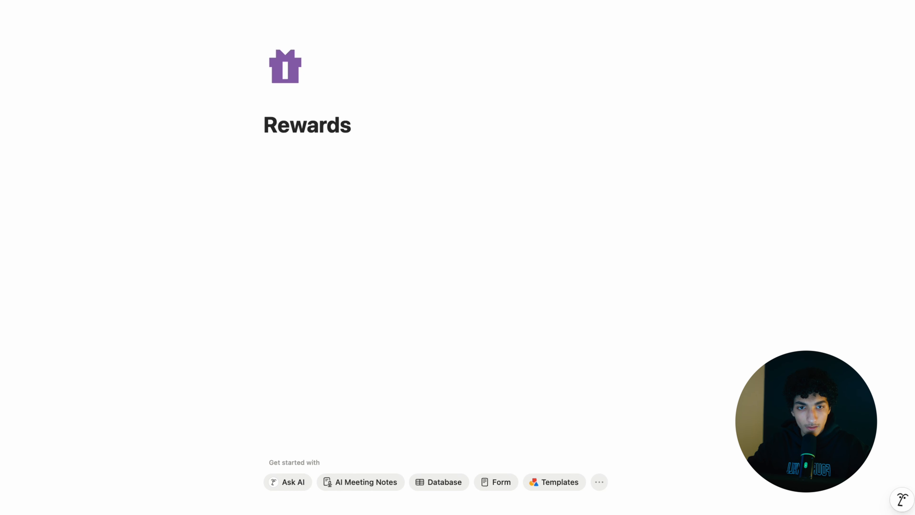
- Make the Rewards page full width and insert a new database in table view on it
left_click(906, 3)
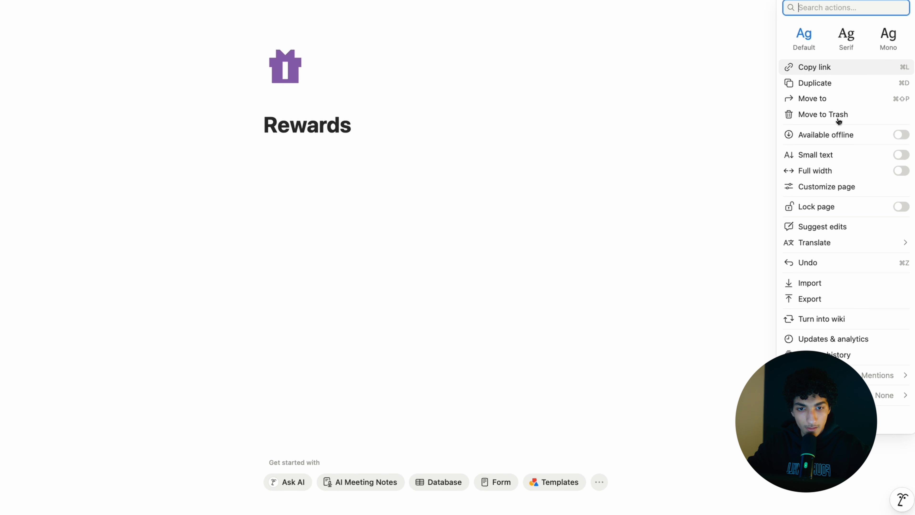
left_click(829, 171)
left_click(295, 165)
left_click(186, 127)
key("Return")
type("/table")
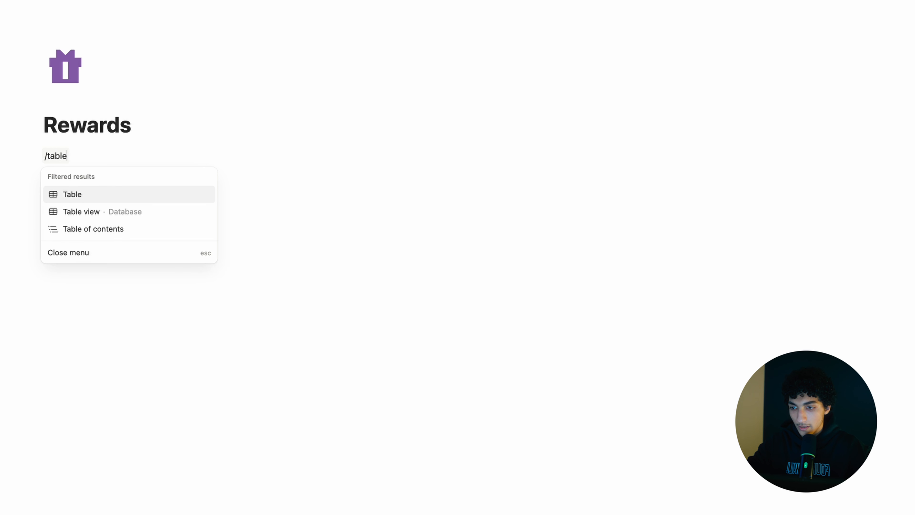
key("Down")
key("Return")
- Name the new database "Rewards - OGM 1" and hide its title
left_click(81, 149)
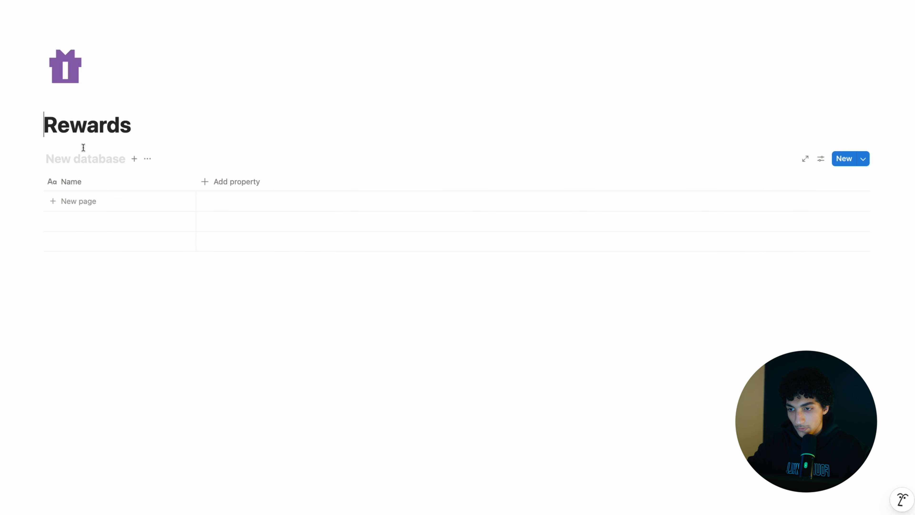
type("Rewards - OGM 1")
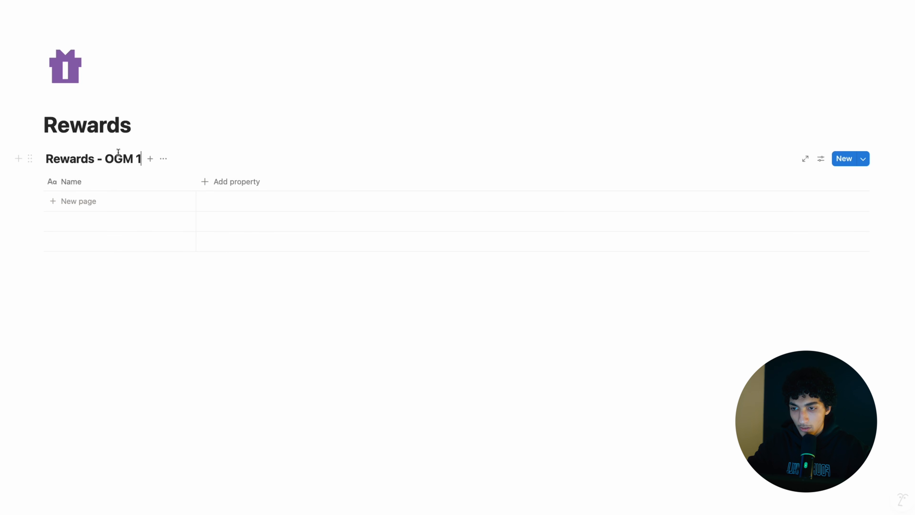
left_click(163, 159)
left_click(189, 280)
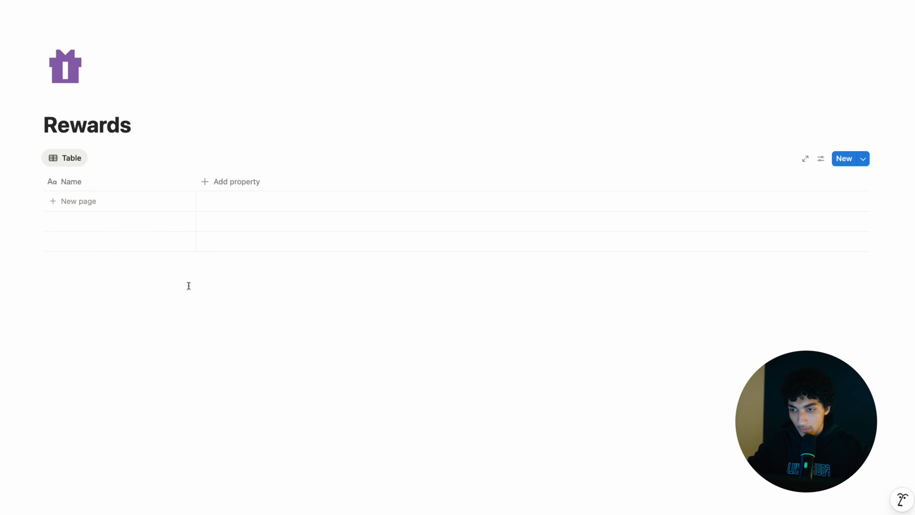
- Rename the Rewards table view with the first player's name
left_click(822, 161)
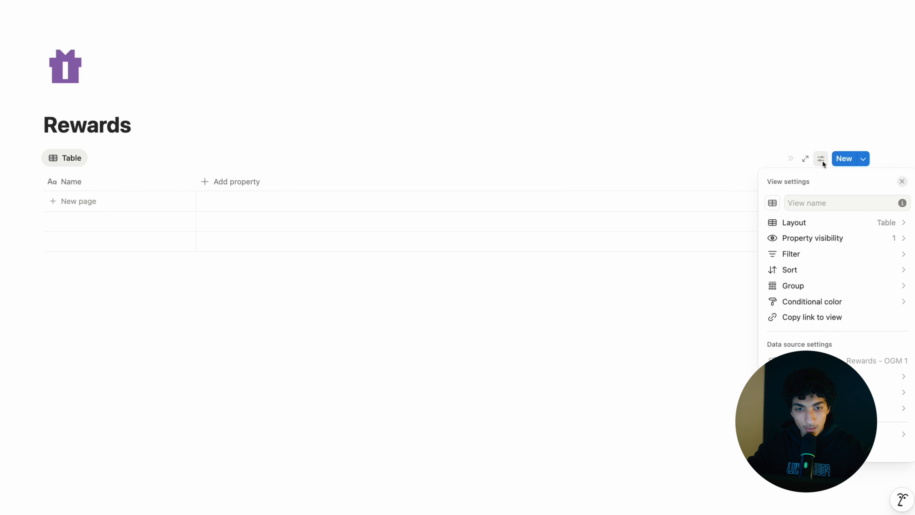
left_click(805, 196)
type("Osama")
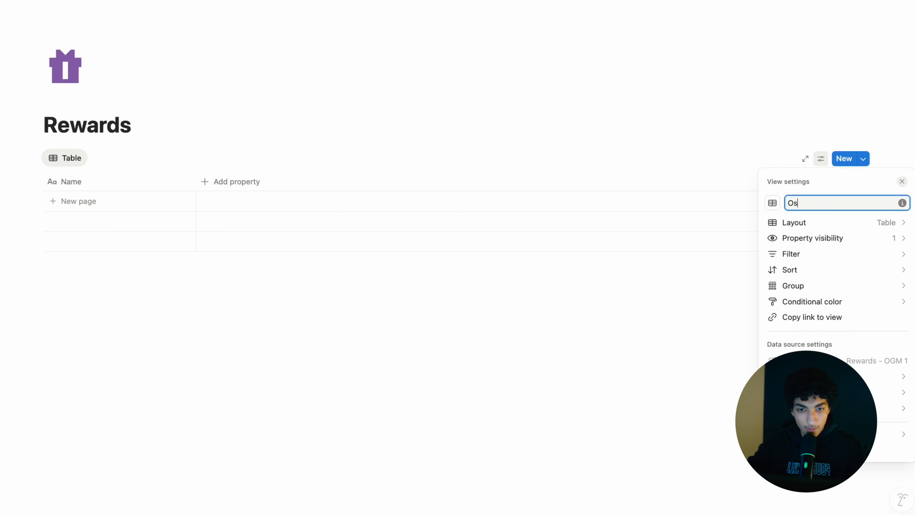
- Create a template named "New Reward" in the Rewards - OGM 1 database
left_click(863, 161)
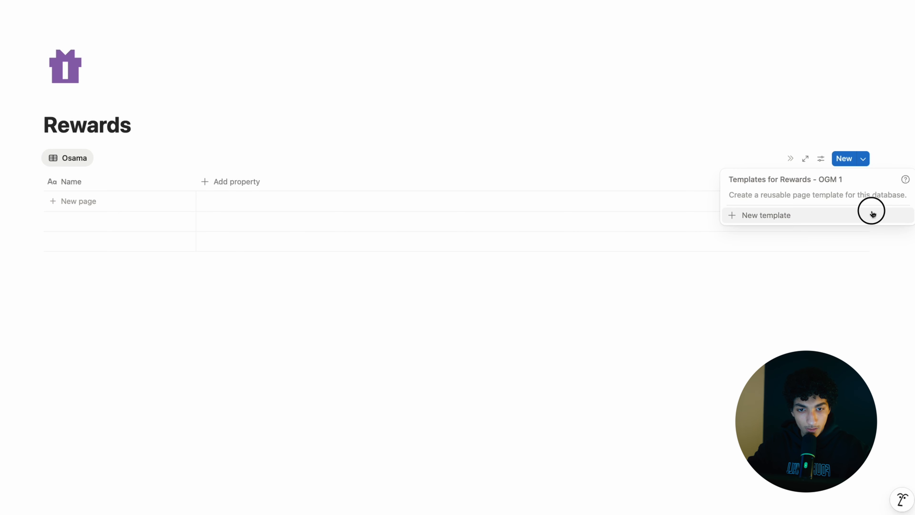
left_click(872, 213)
type("New Reward")
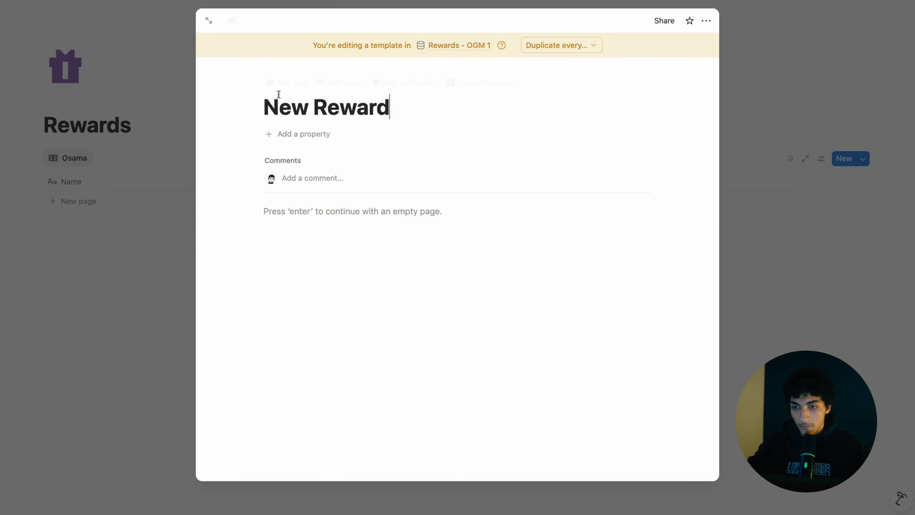
- Give the New Reward template a purple gift icon
left_click(283, 84)
left_click(219, 165)
mouse_move(191, 230)
left_click(229, 269)
- Add a Number property named "Cost" to the New Reward template
left_click(303, 216)
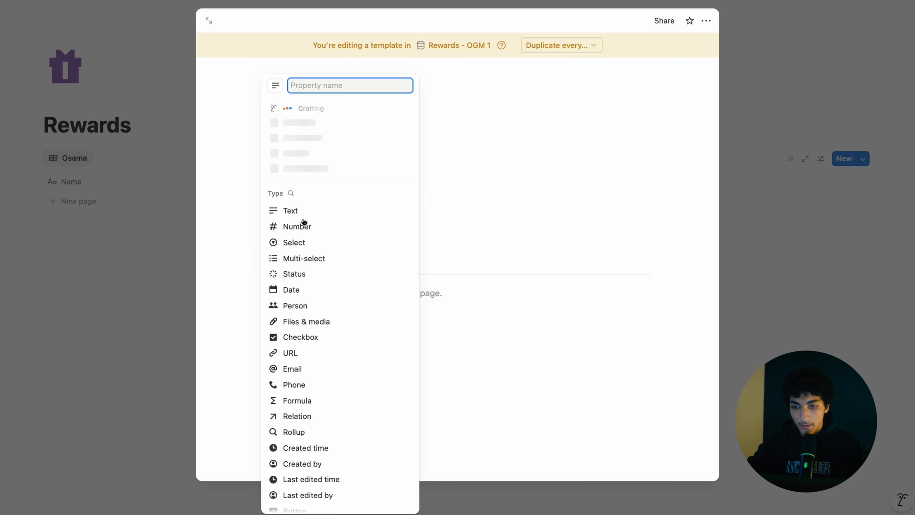
type("number")
key("Return")
key("alt+BackSpace")
type("Cost")
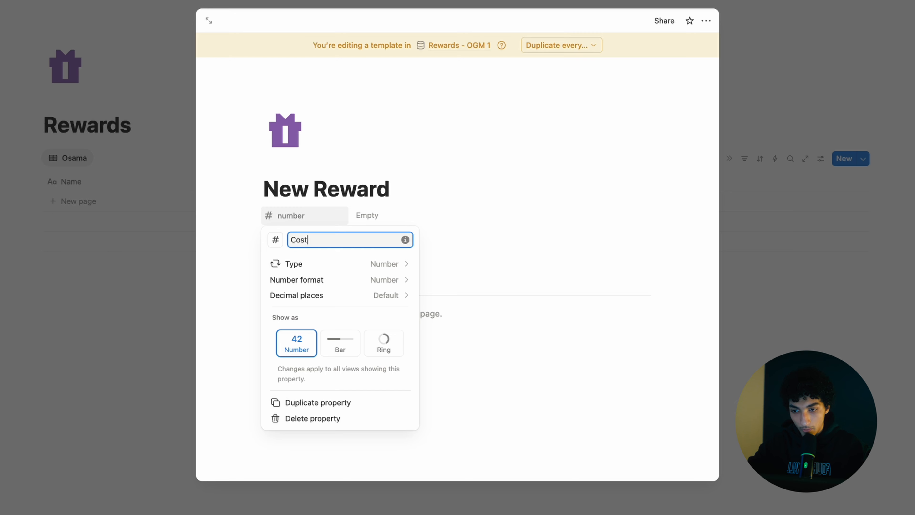
left_click(410, 190)
left_click(411, 190)
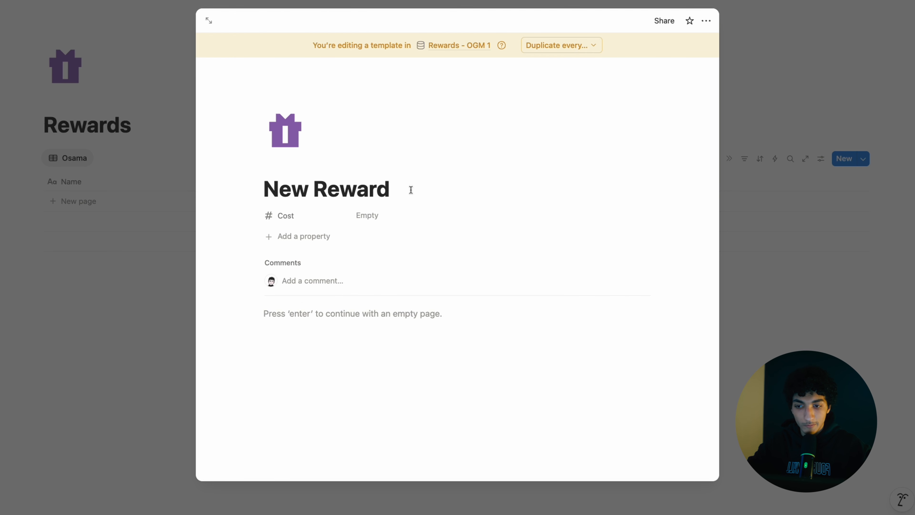
- Add a second Number property named "Purchase Time" to the template
left_click(303, 237)
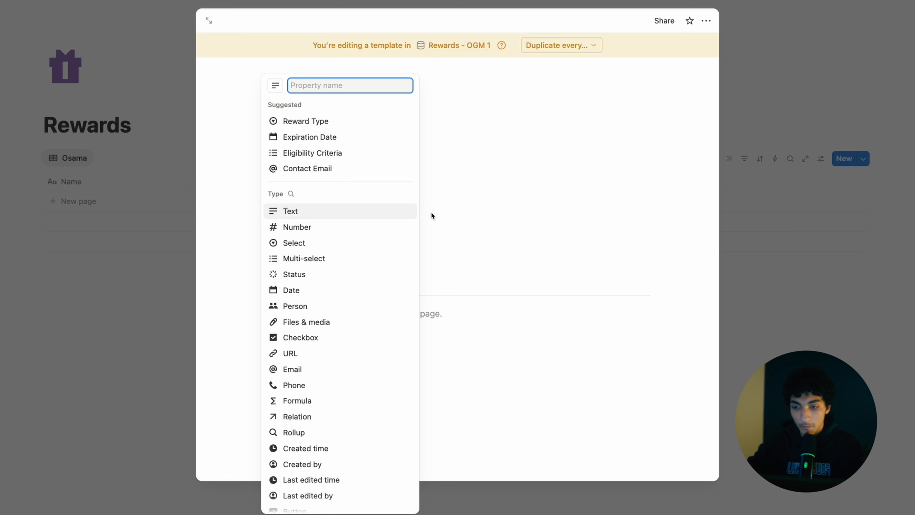
left_click(343, 229)
type("Purchase Time")
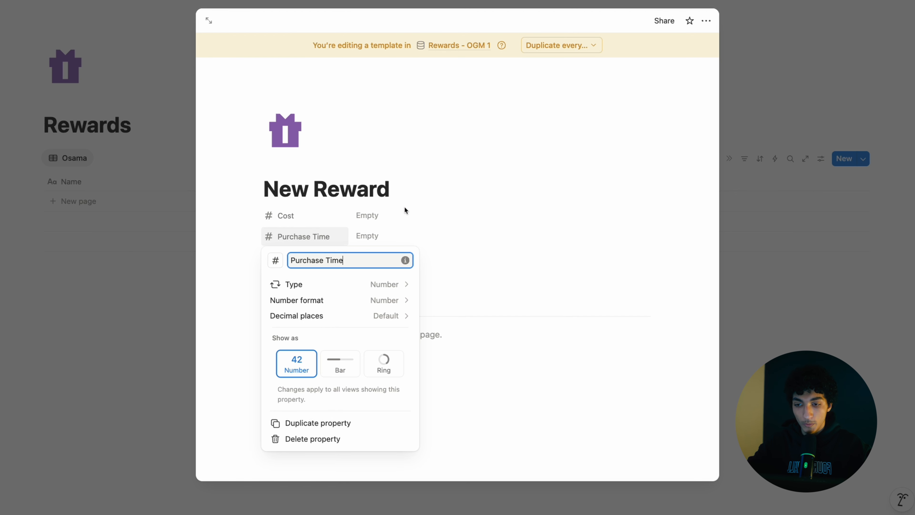
key("Return")
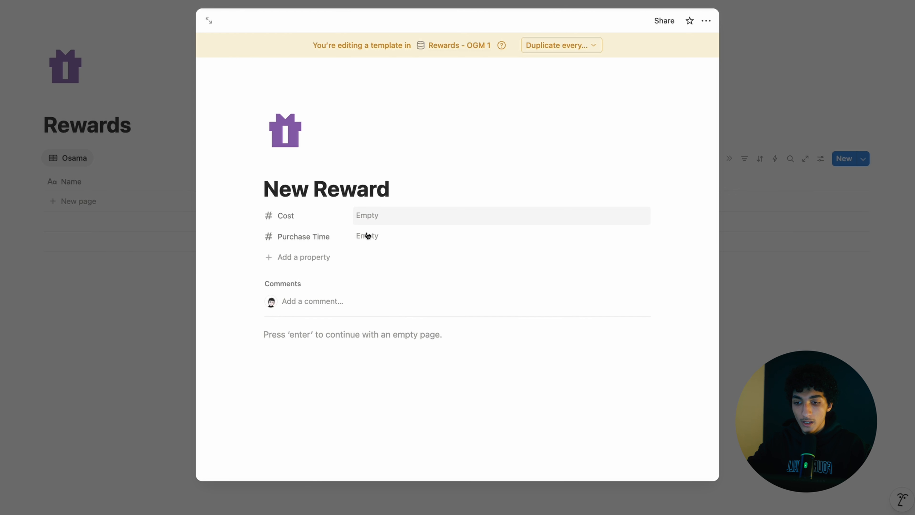
- Add a two-way relation to the Player - OGM 1 database, naming the related property "Rewards"
left_click(308, 263)
type("relation")
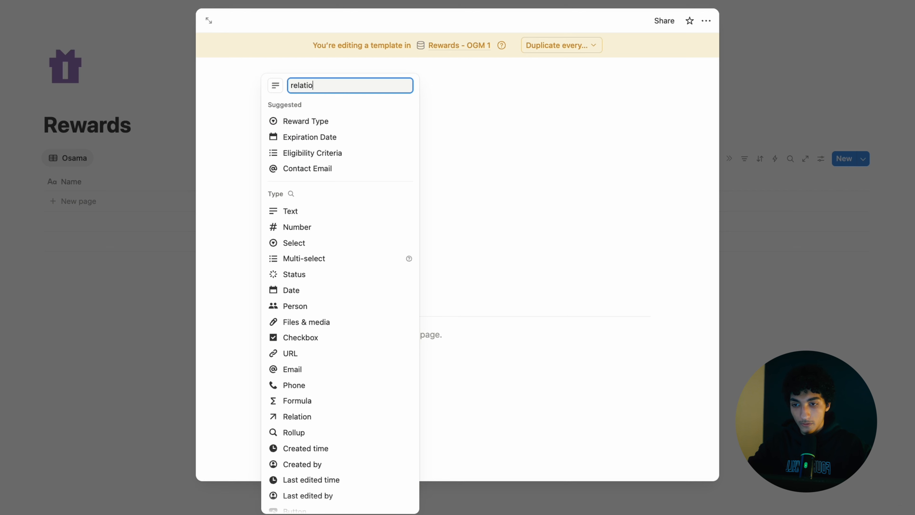
key("Return")
type("players")
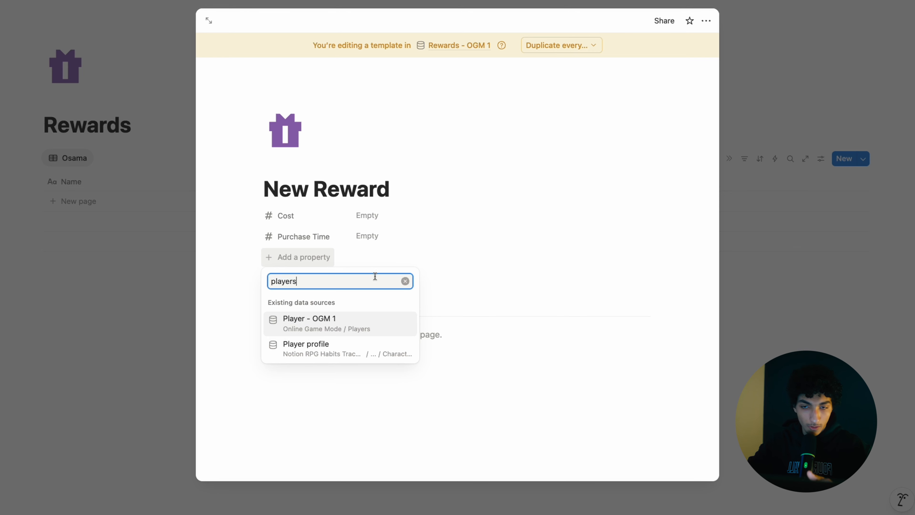
key("Return")
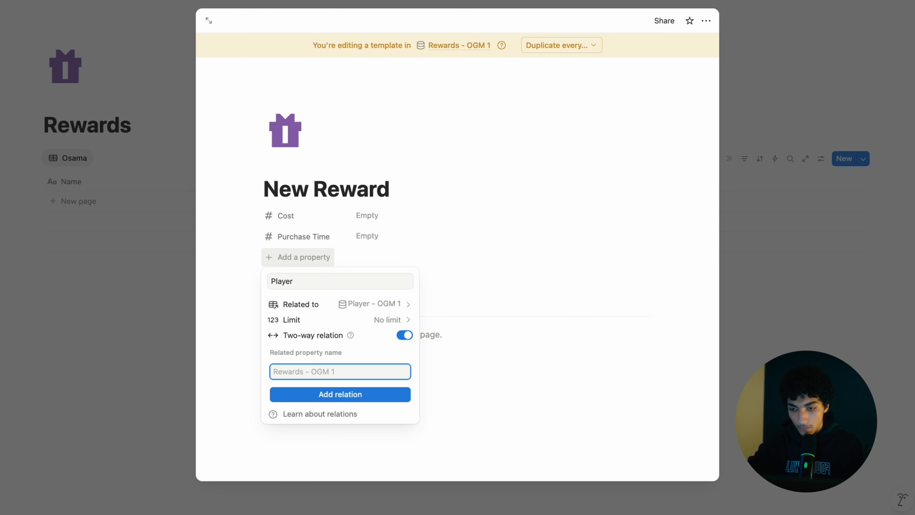
type("Rewards")
left_click(322, 389)
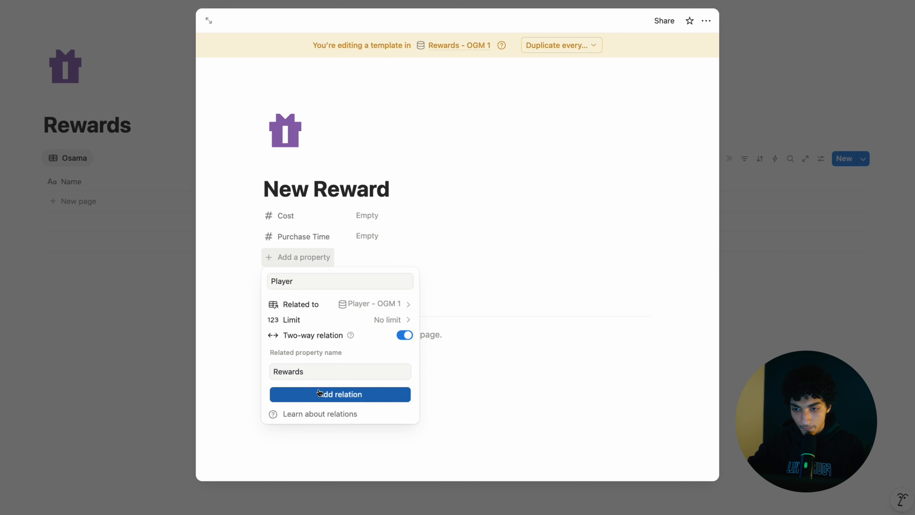
- Link the first player in the template's Player relation and move that property below Purchase Time
left_click(396, 245)
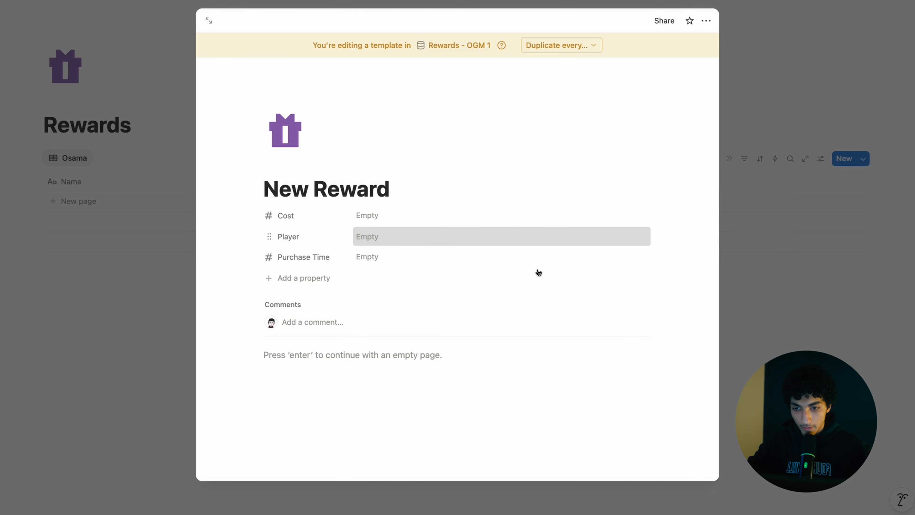
left_click(428, 236)
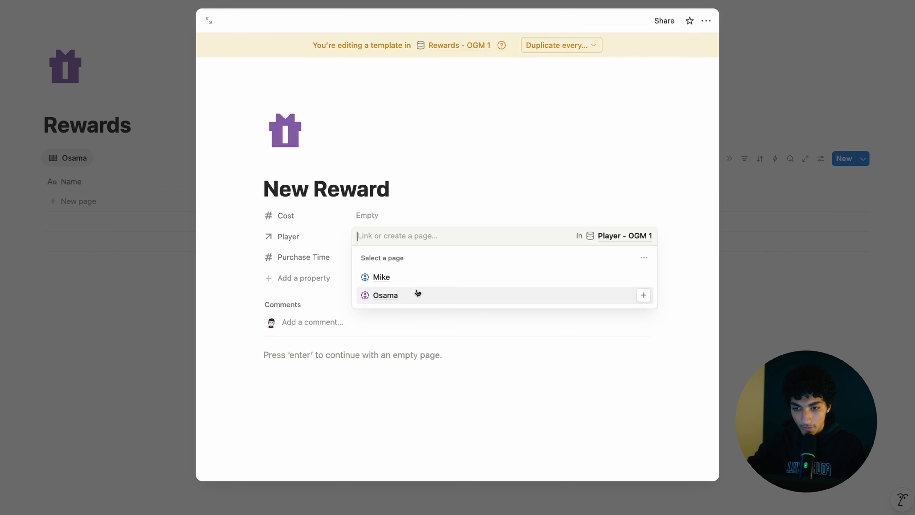
left_click(414, 295)
left_click(337, 256)
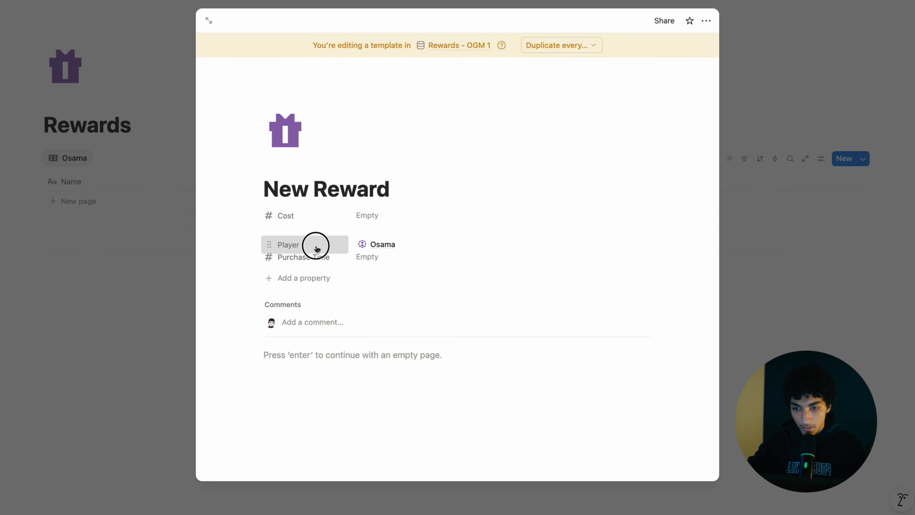
left_click_drag(315, 245, 317, 263)
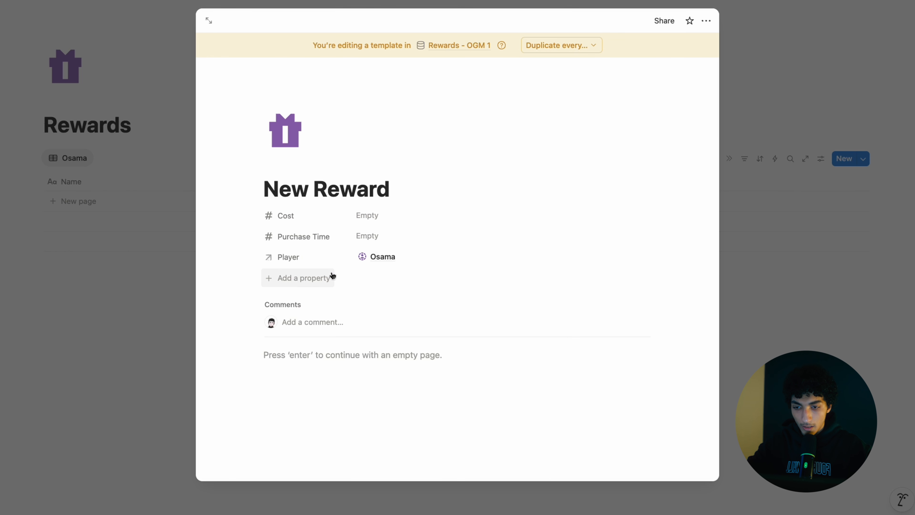
- Add a Person property to the template and assign the first player's account to it
left_click(296, 279)
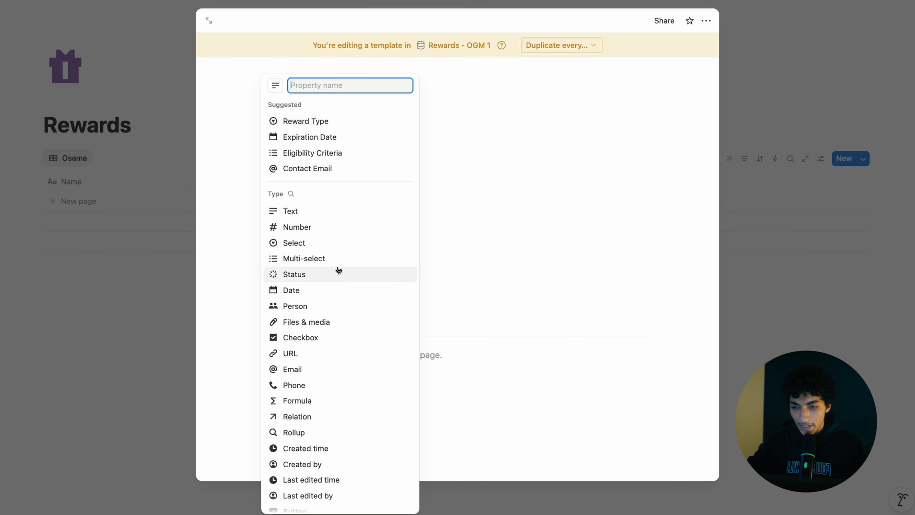
left_click(318, 304)
left_click(385, 274)
left_click(378, 278)
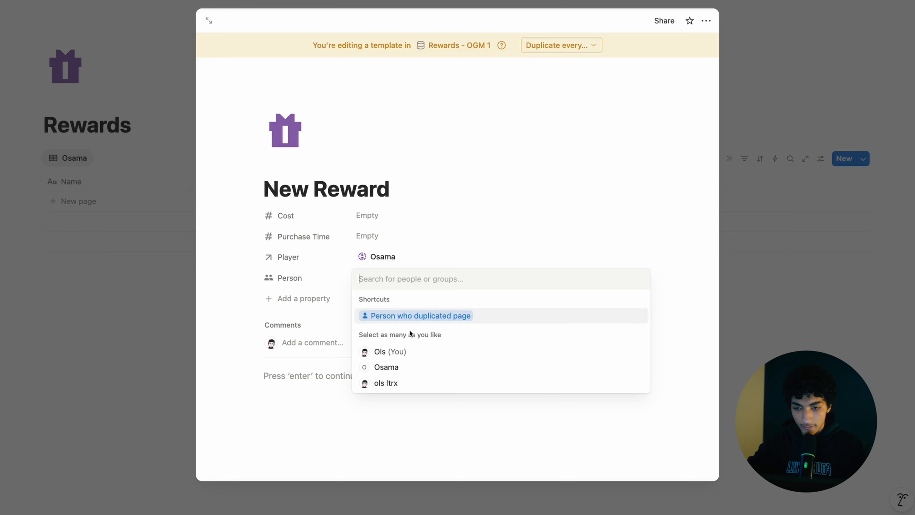
left_click(388, 372)
left_click(304, 311)
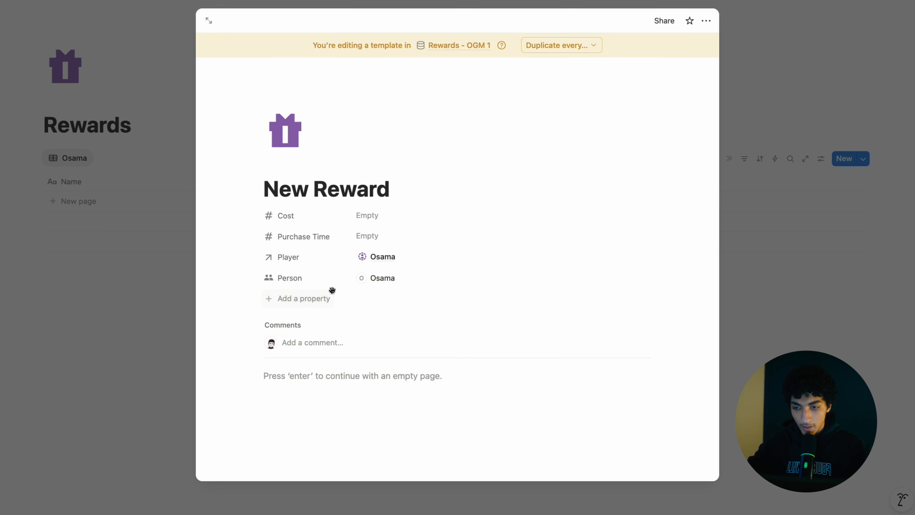
- Add a Formula property named "Total Spent" to the template
left_click(299, 302)
type("formula")
key("Return")
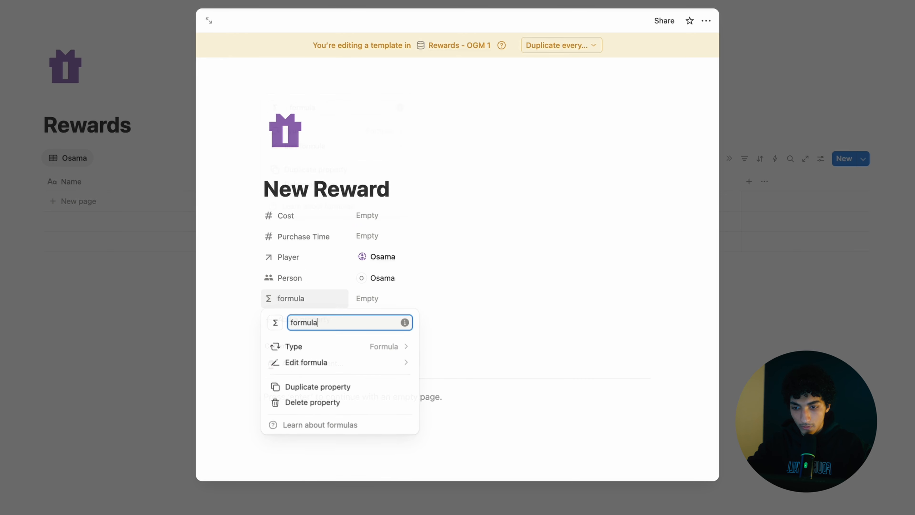
type("Total Sp")
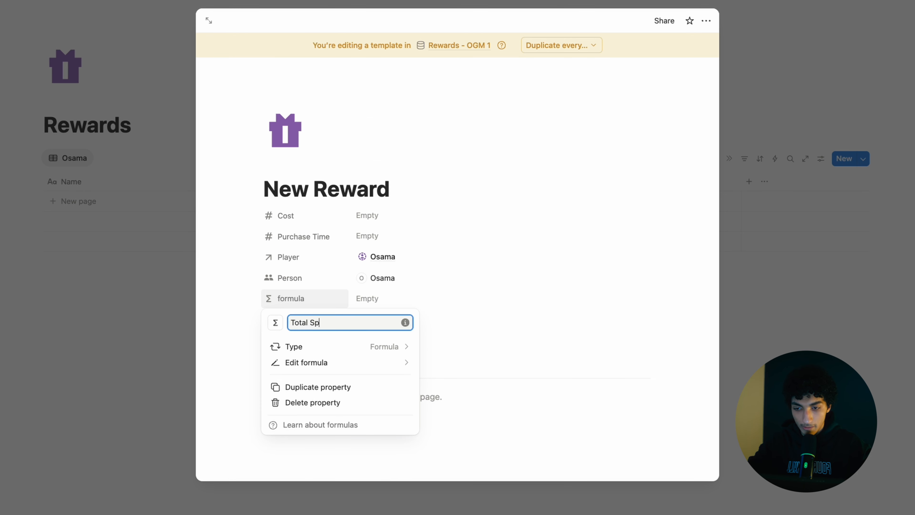
left_click(438, 284)
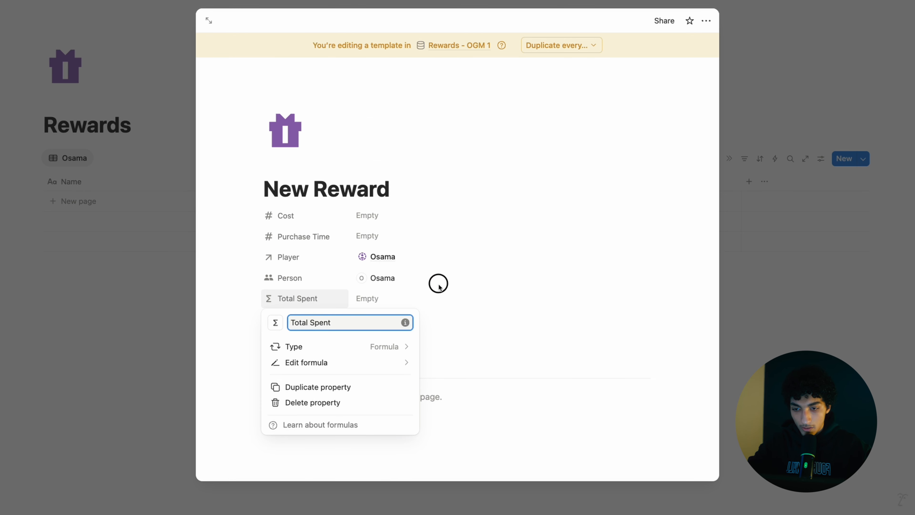
- Set the Total Spent formula to Cost * Purchase Time
left_click(391, 298)
type("cost")
key("Return")
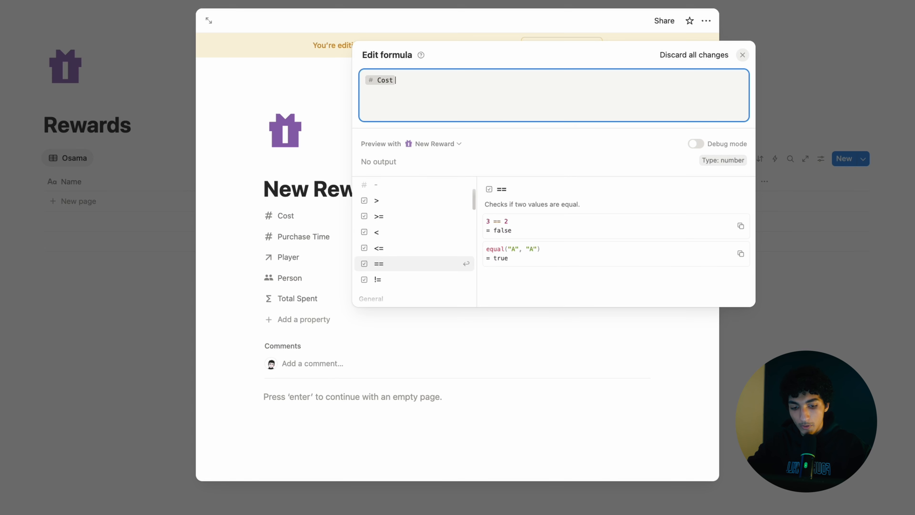
type("* pur")
key("Return")
key("Escape")
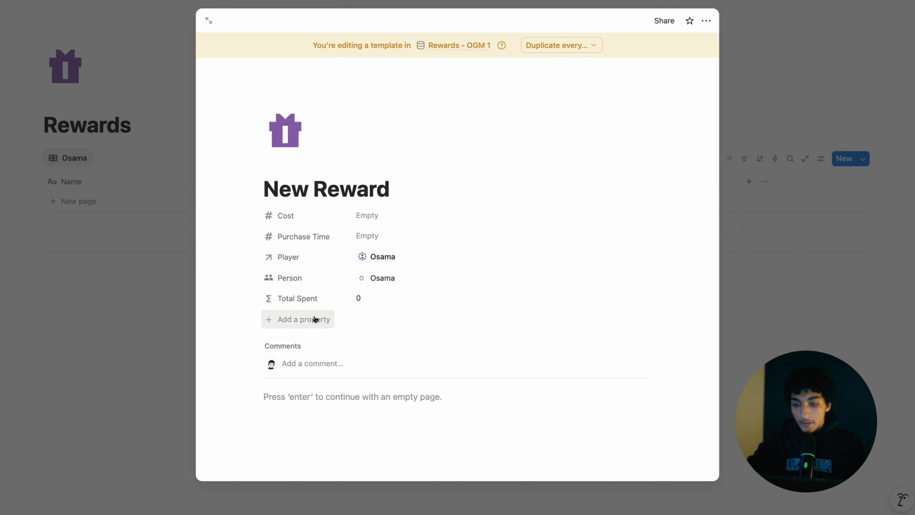
- Add a Files & media property named "Cover" to the template
left_click(305, 319)
type("file and media")
left_click(322, 315)
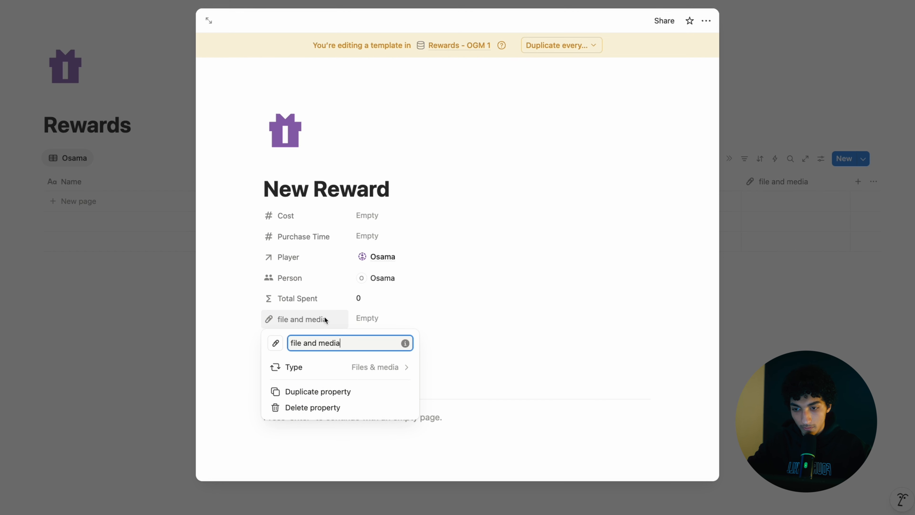
type("Cov")
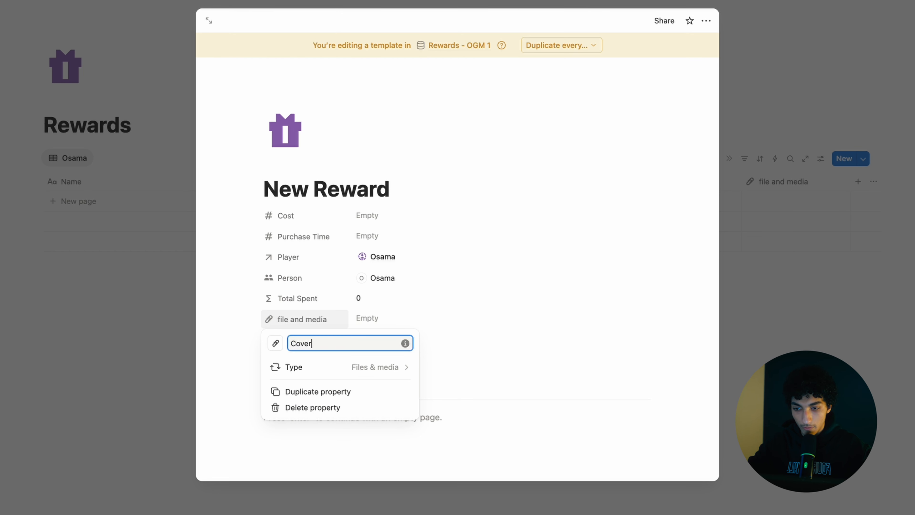
type("er")
key("Return")
- Add a Number property named "Level Require" and place Total Spent directly above it
left_click(292, 341)
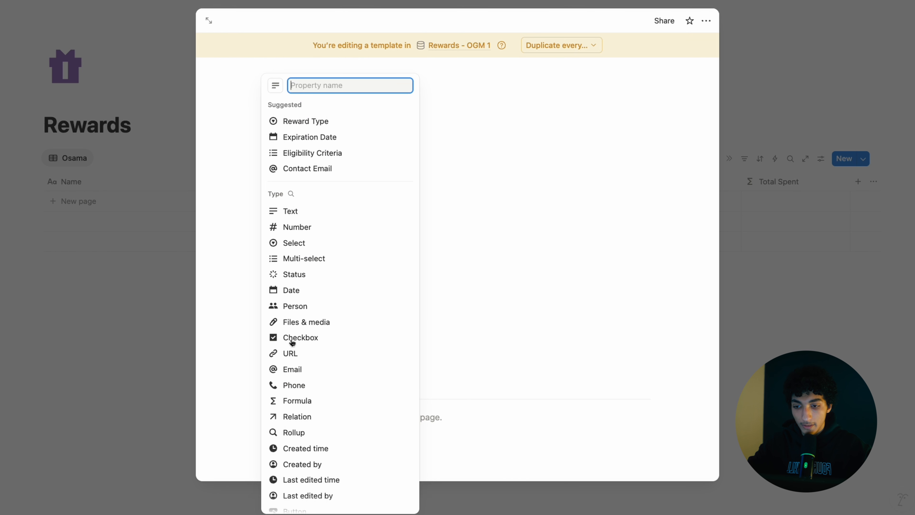
left_click(341, 226)
type("Level Require")
left_click(476, 229)
left_click_drag(299, 297, 300, 339)
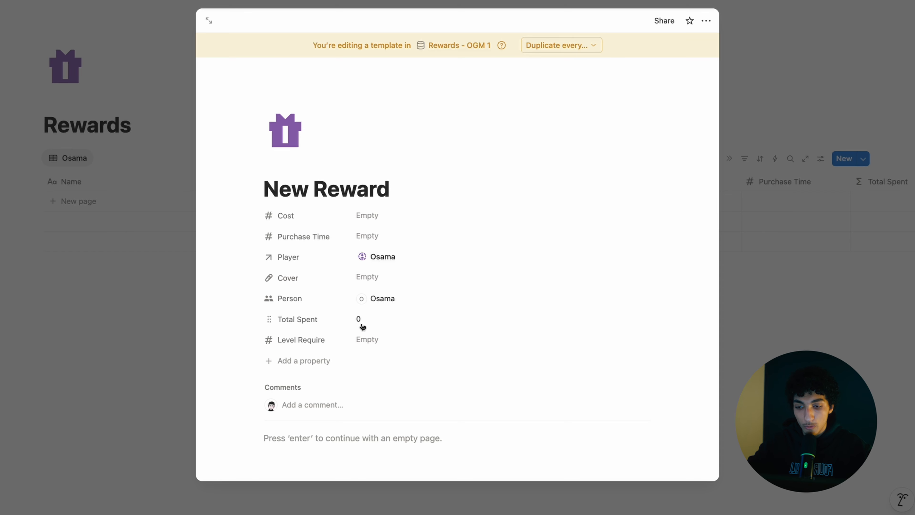
- Add a Formula property named "Unlocked Formula" to the template
left_click(320, 368)
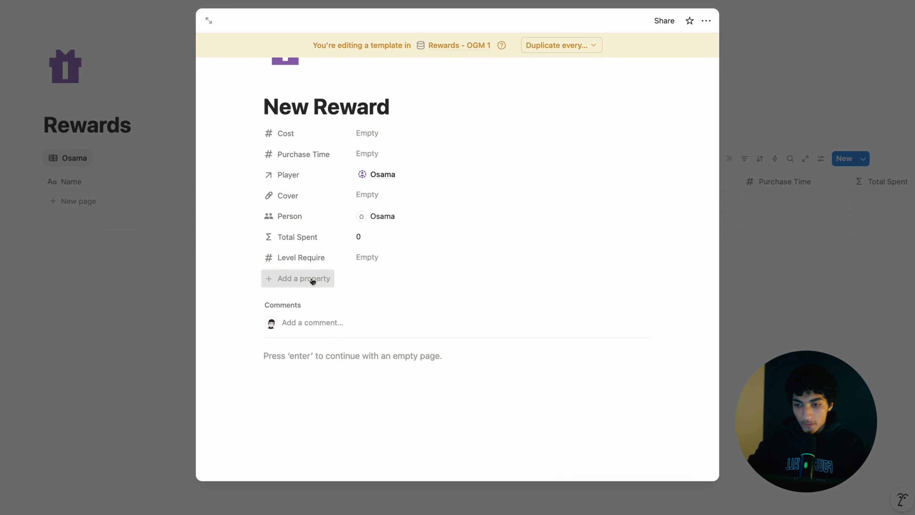
type("h")
key("BackSpace")
type("formula")
key("Return")
key("BackSpace")
key("BackSpace")
key("BackSpace")
key("BackSpace")
key("BackSpace")
key("BackSpace")
key("BackSpace")
type("Unl")
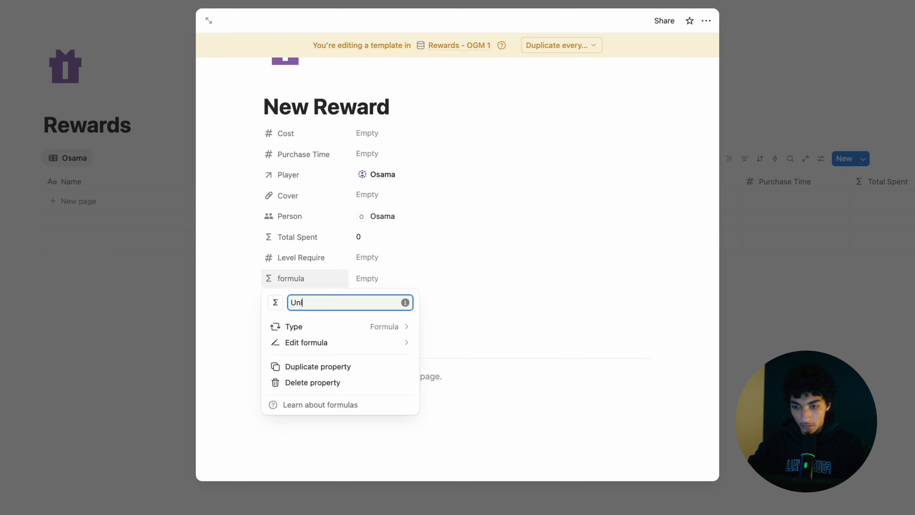
type("ocked Formula")
left_click(386, 252)
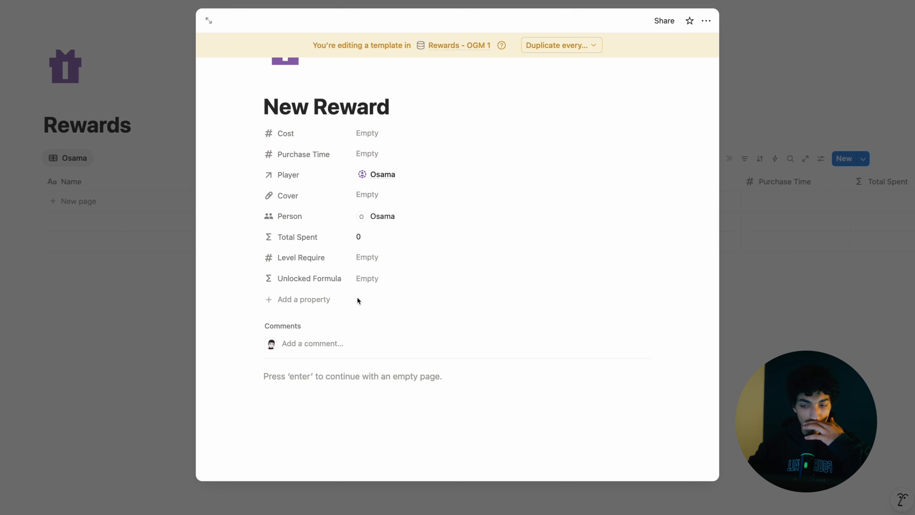
- Start the Unlocked Formula as an if() with the condition Player.first().Level Formula >= Level Require
left_click(372, 287)
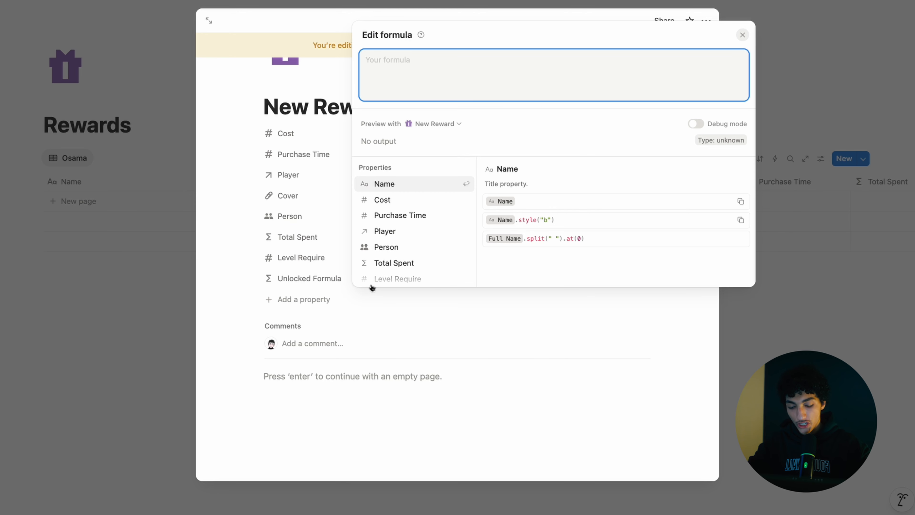
type("if()")
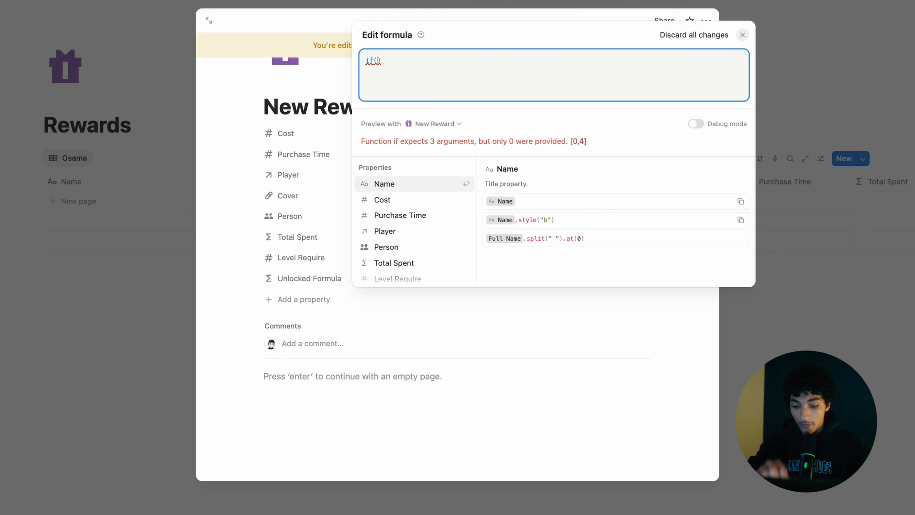
type("pl")
key("Return")
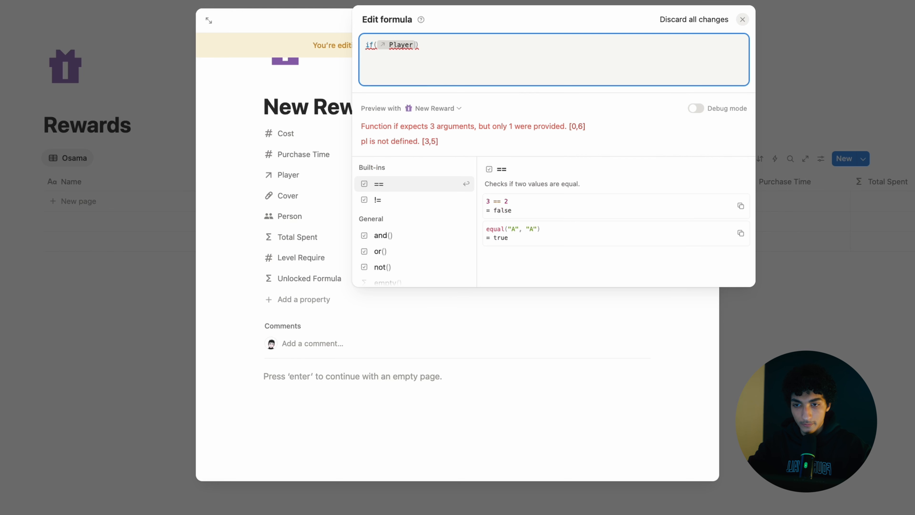
type(".")
type("first().le")
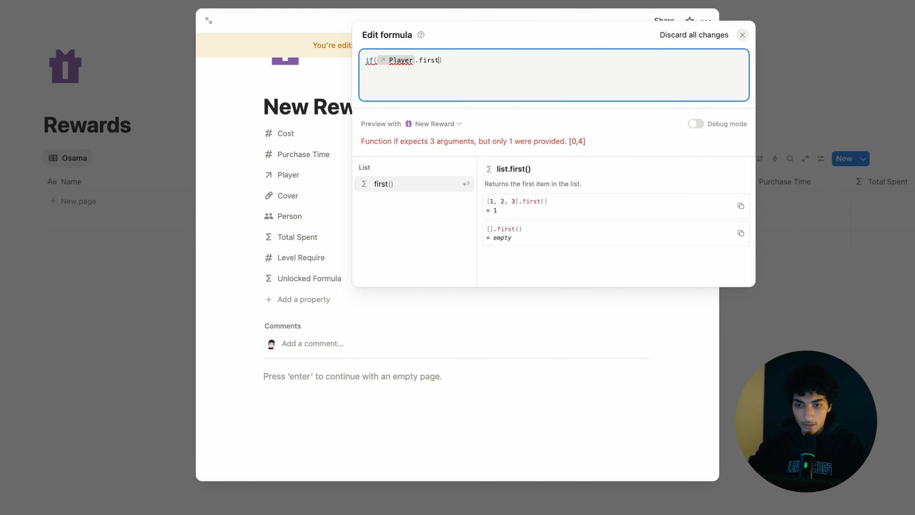
key("Down")
key("Return")
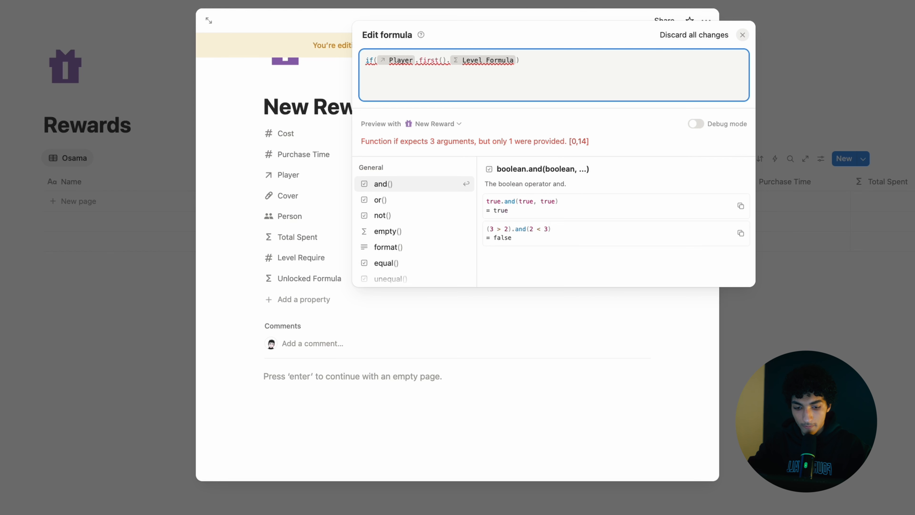
type(">= ")
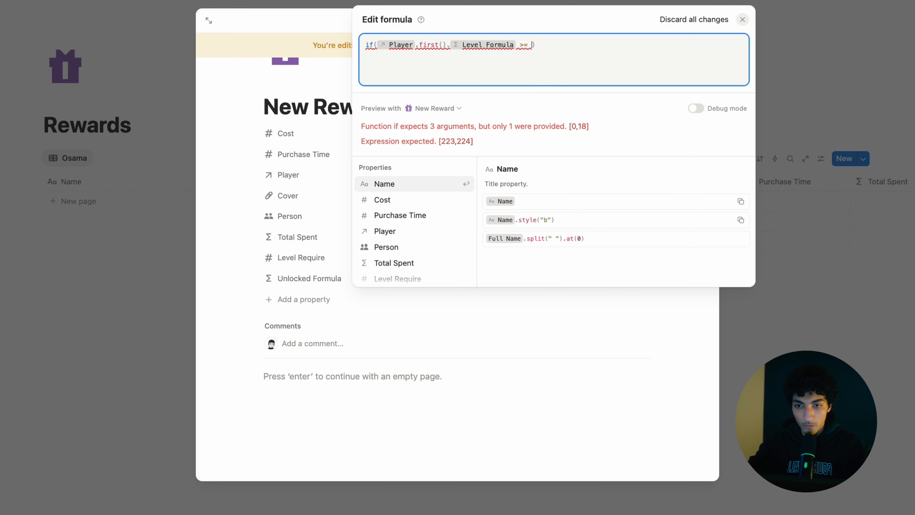
type("le")
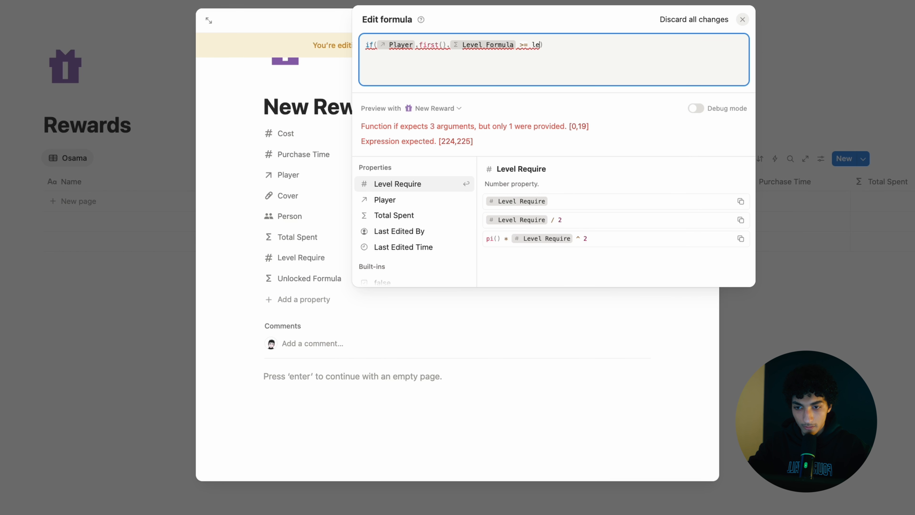
type("vel")
key("Return")
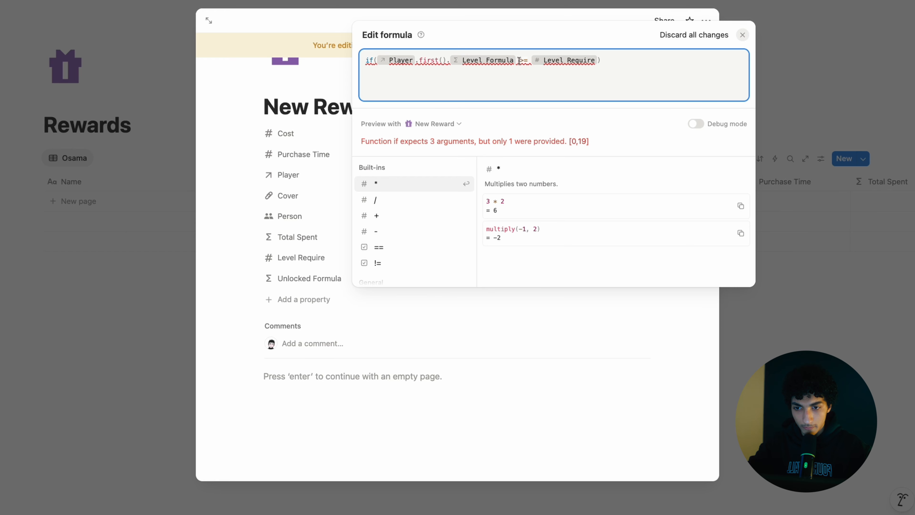
- Complete the Unlocked Formula's if() so it returns true when the condition holds and false otherwise
left_click(517, 60)
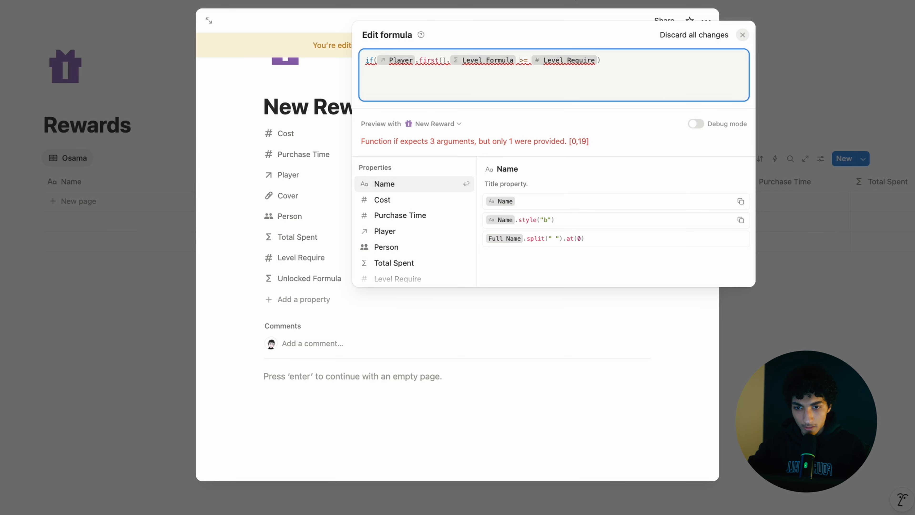
left_click(597, 61)
type(",true")
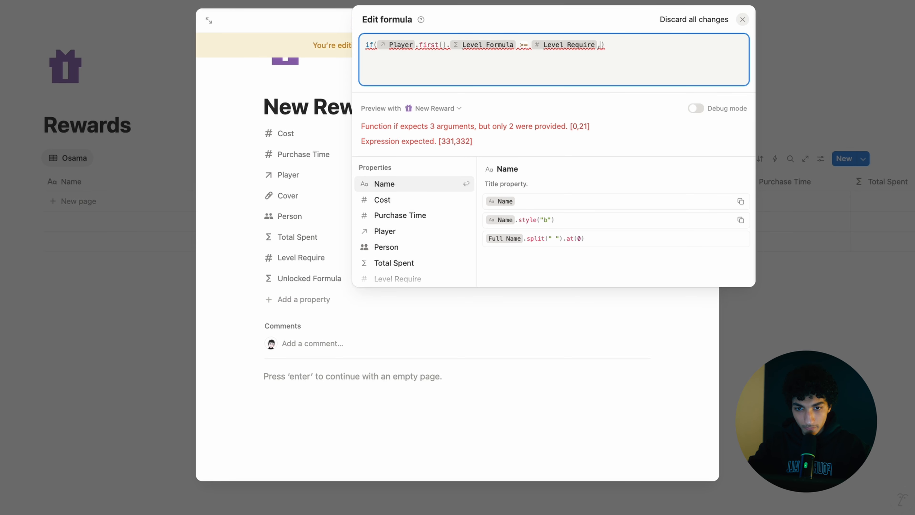
type(",fa")
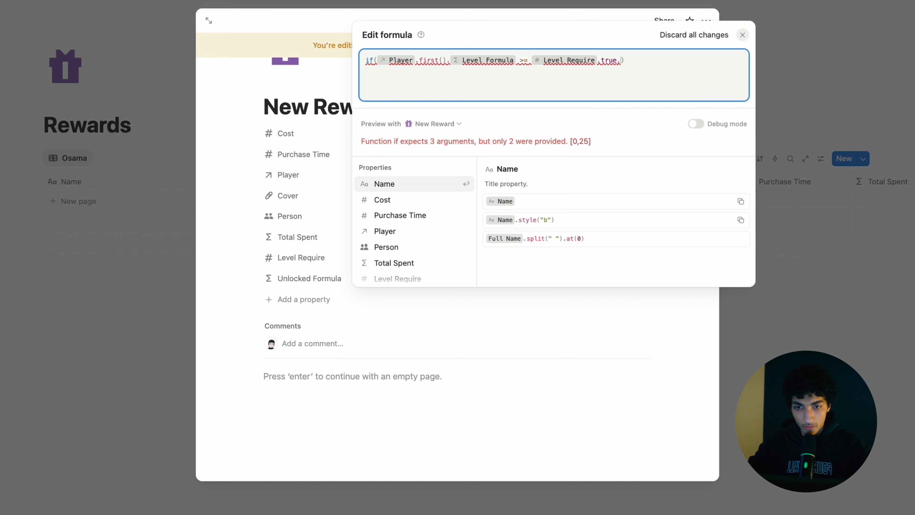
type("lse")
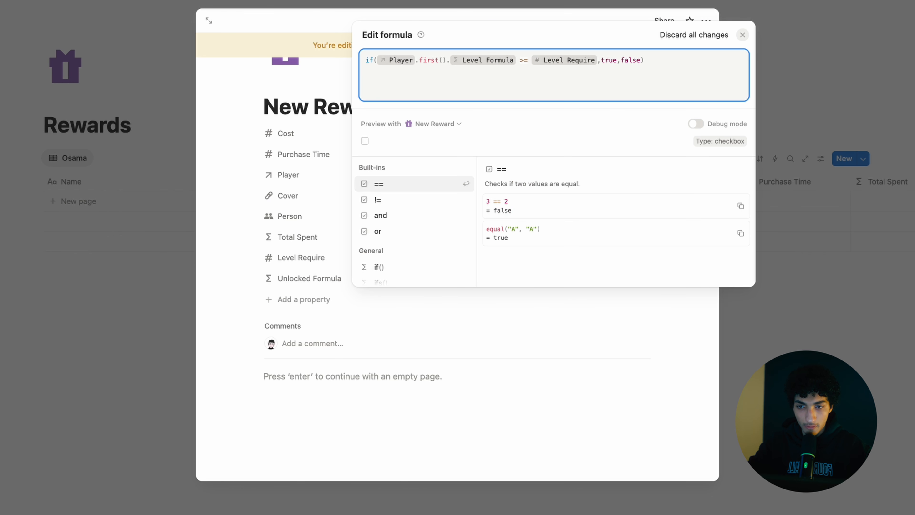
left_click(303, 169)
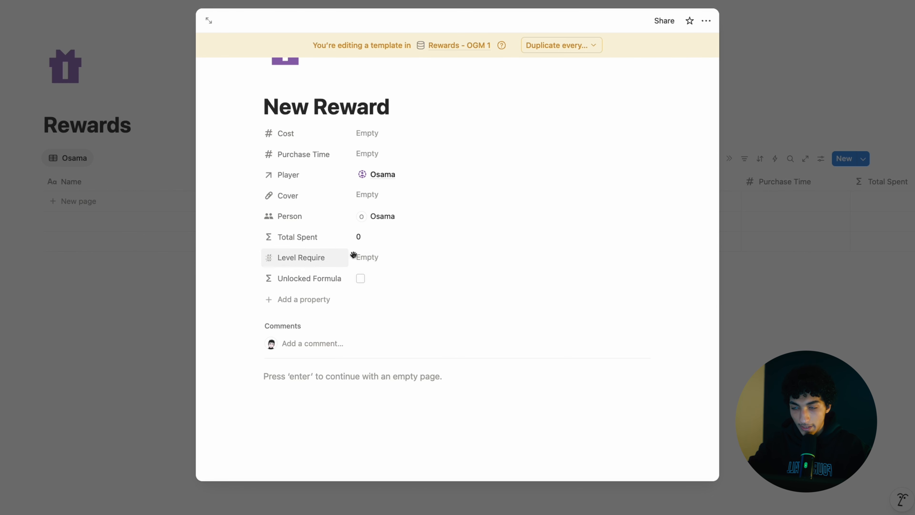
- Set the template's Level Require to 10 to test the unlock formula
left_click(373, 252)
type("10")
key("Return")
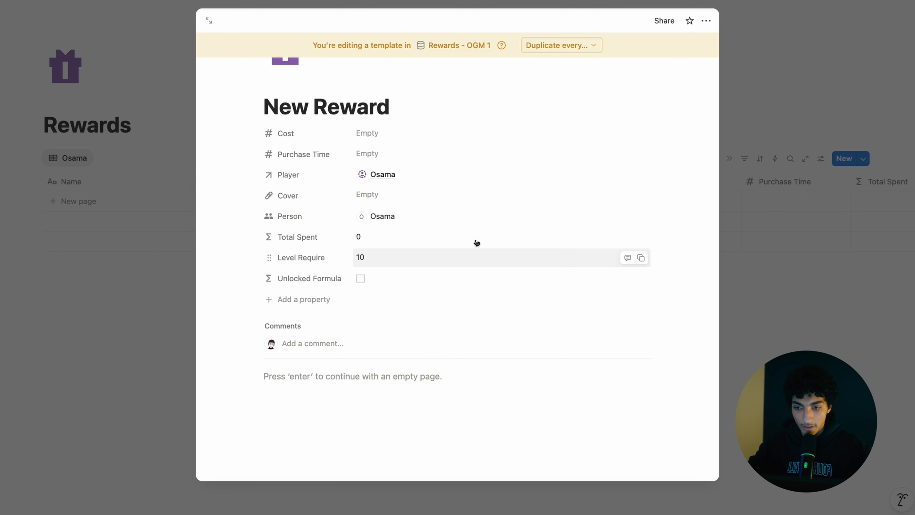
- Open the player page linked in the template and set its Level Formula to 11
left_click(394, 175)
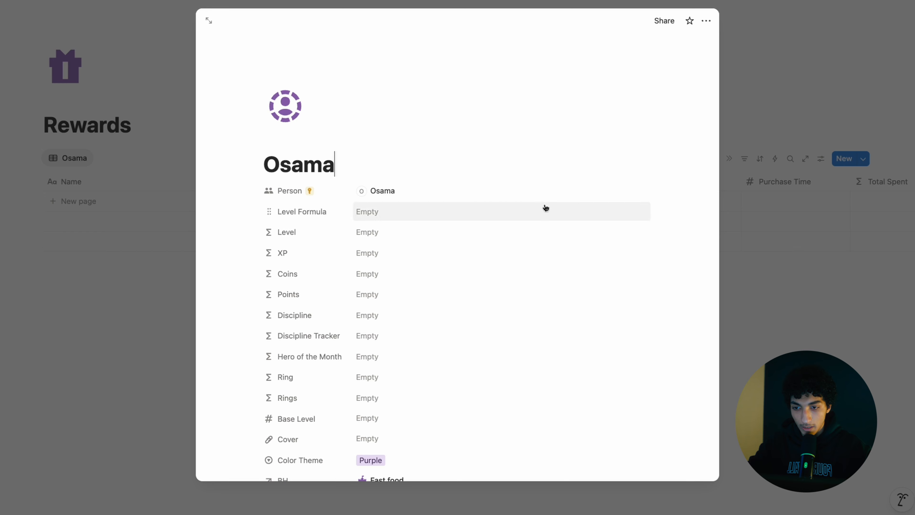
scroll(546, 208, "down", 3)
left_click(408, 119)
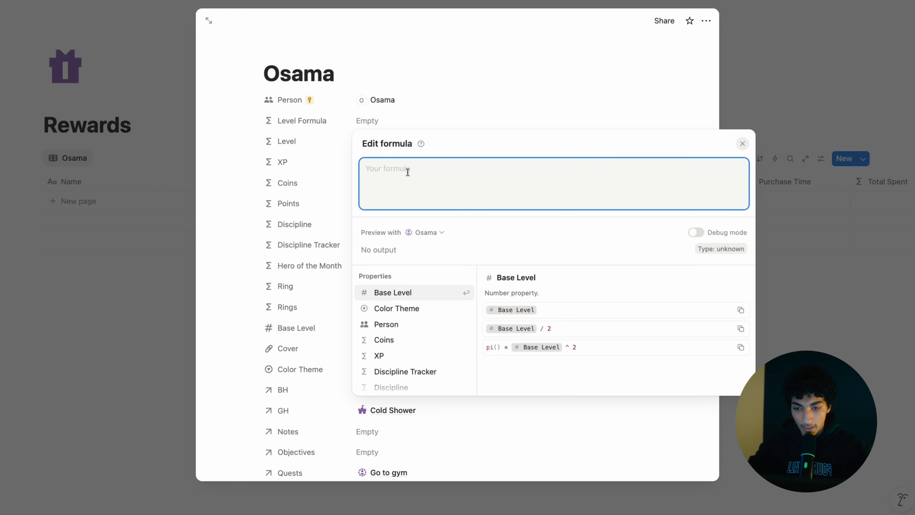
type("10")
left_click(431, 125)
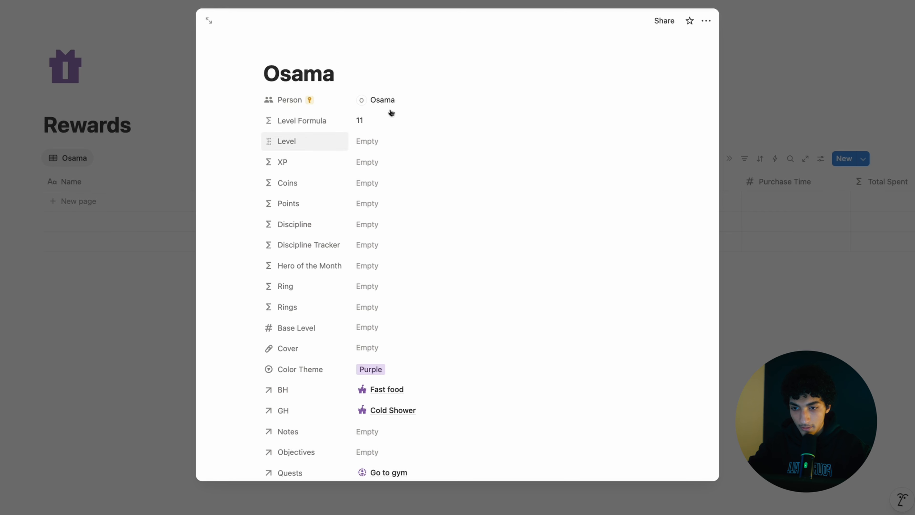
scroll(384, 396, "down", 4)
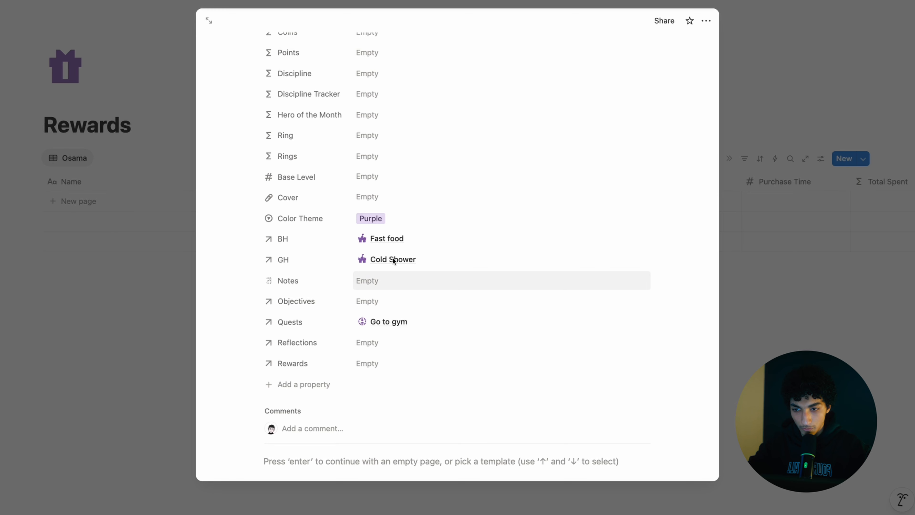
- Close the player page and reopen the New Reward template of the Rewards database for editing
left_click(80, 218)
left_click(212, 206)
left_click(211, 253)
left_click(863, 158)
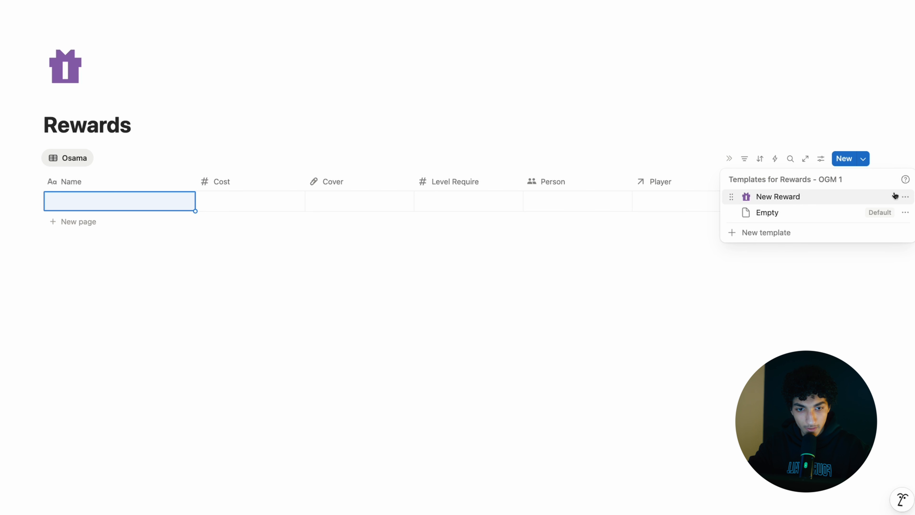
left_click(905, 197)
left_click(824, 232)
scroll(421, 311, "down", 2)
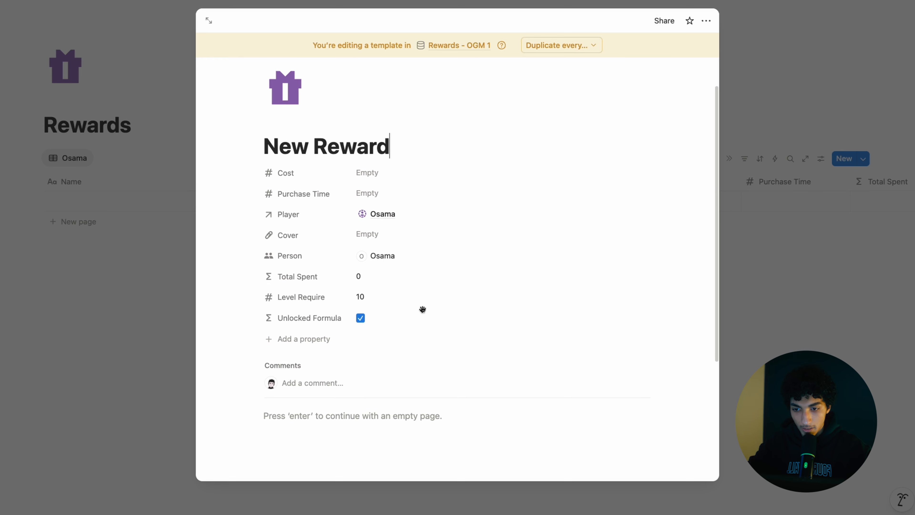
- Clear the Level Require value in the New Reward template
left_click(402, 289)
key("BackSpace")
key("BackSpace")
left_click(476, 258)
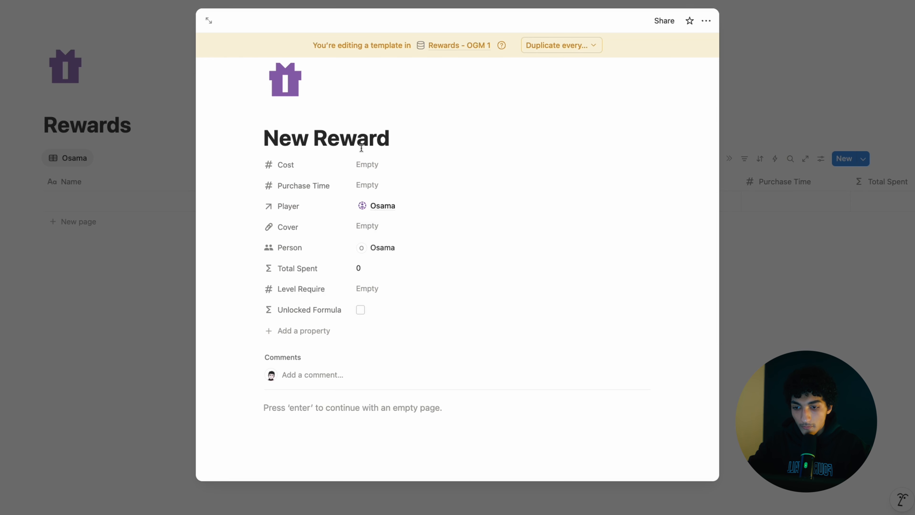
- Add a Button property named "Buy" to the New Reward template
left_click(312, 327)
left_click(545, 312)
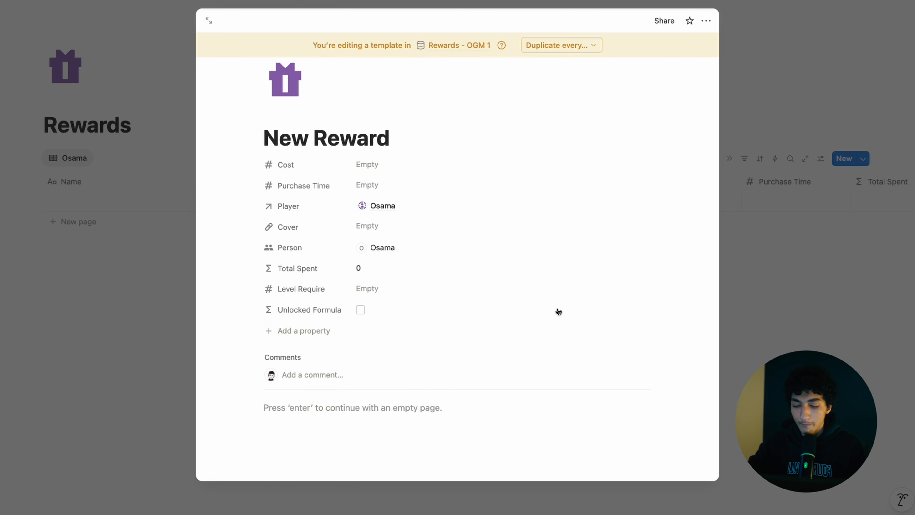
left_click(314, 328)
type("button")
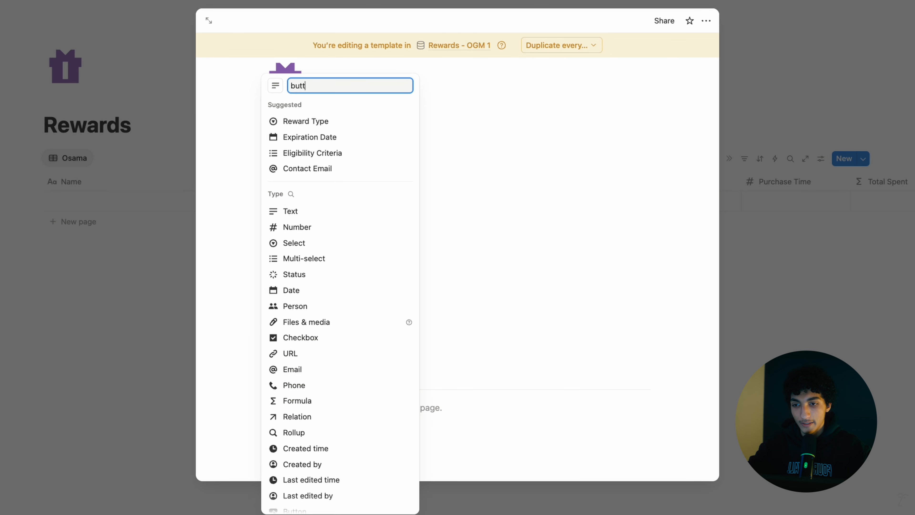
key("Return")
key("BackSpace")
type("Buy")
- Add an action to the Buy button's automation that edits the Purchase Time property
left_click(311, 394)
left_click(391, 178)
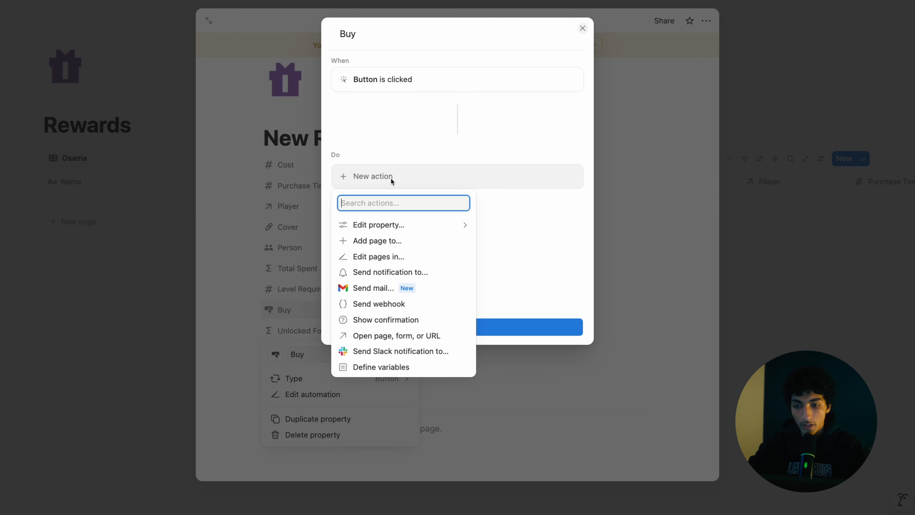
left_click(390, 225)
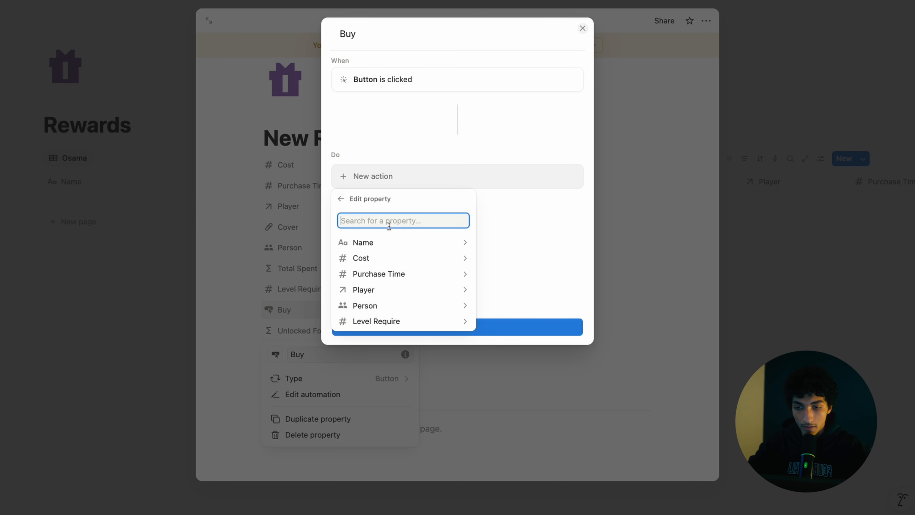
left_click(444, 275)
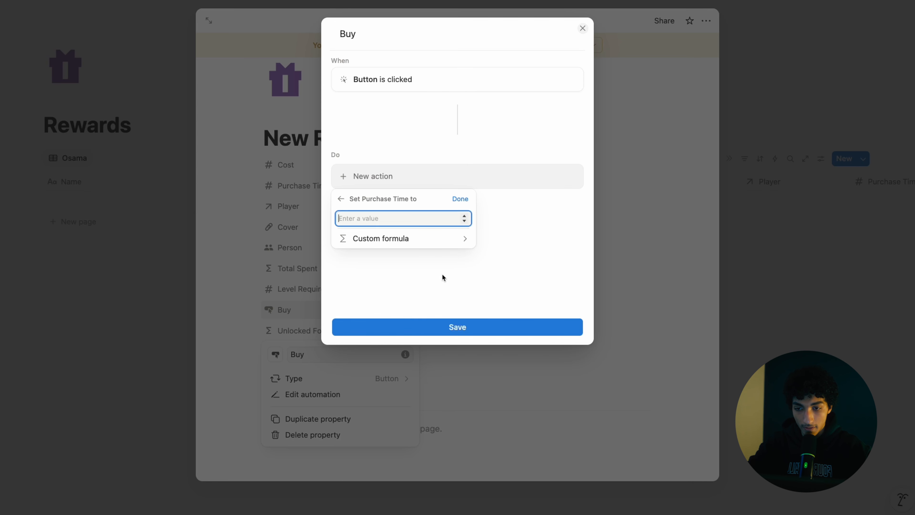
- Begin a custom formula for Purchase Time as an if() with the condition This page.Unlocked Formula == true
left_click(394, 239)
type("if(this")
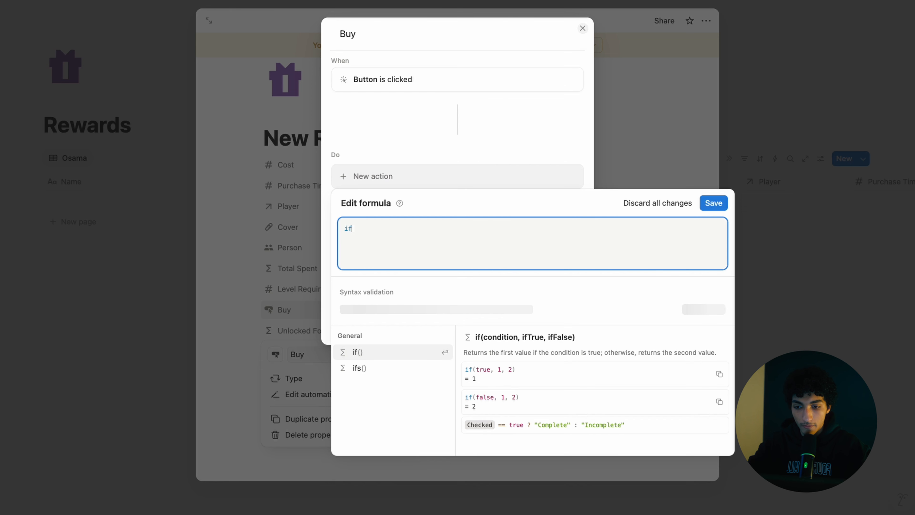
key("Return")
type(".")
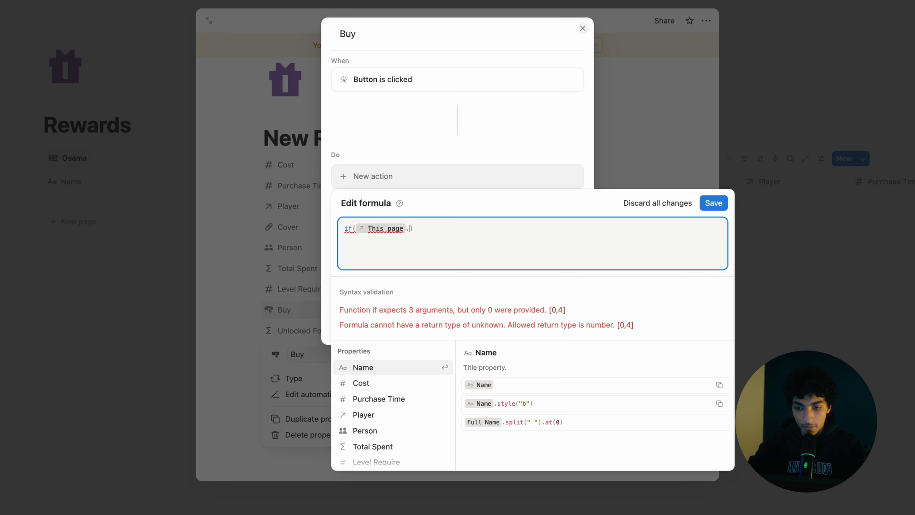
type("unl")
key("Return")
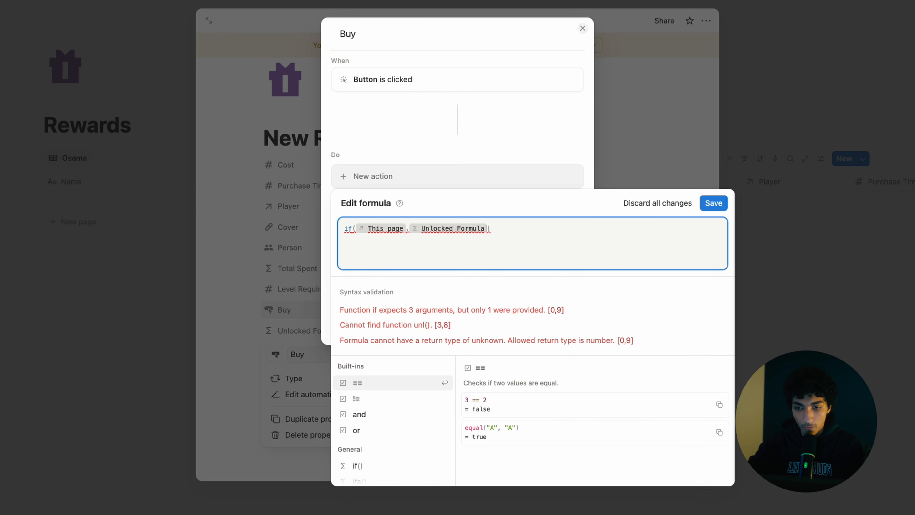
type("== true,")
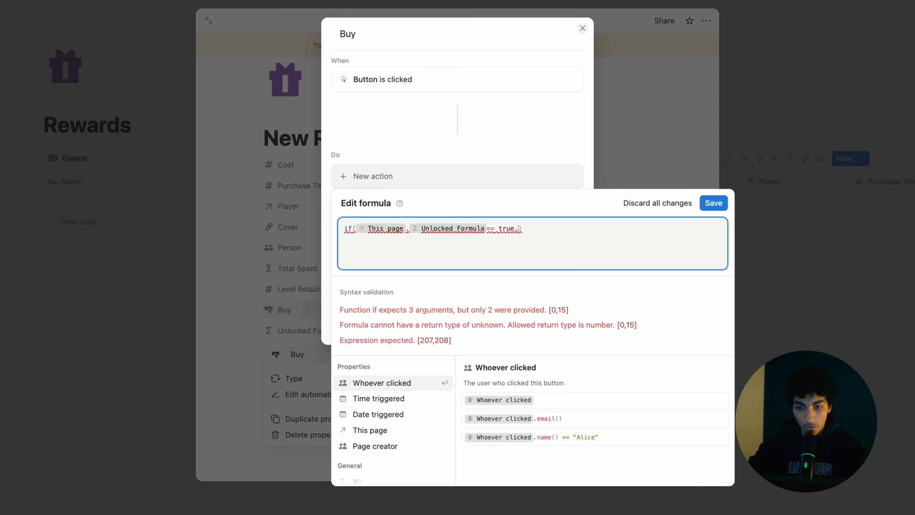
- Make the Buy formula return This page.Purchase Time+1 when the unlock condition is true
type("this")
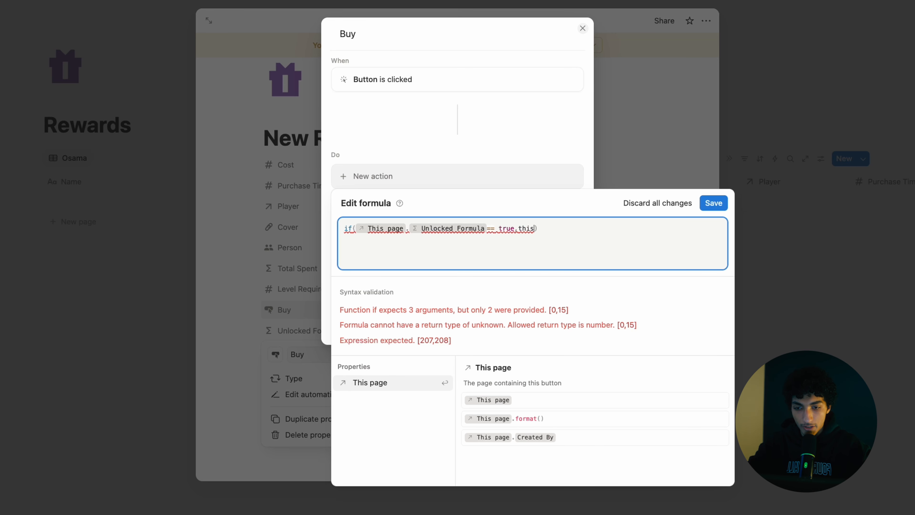
key("Return")
type(".pur")
key("Return")
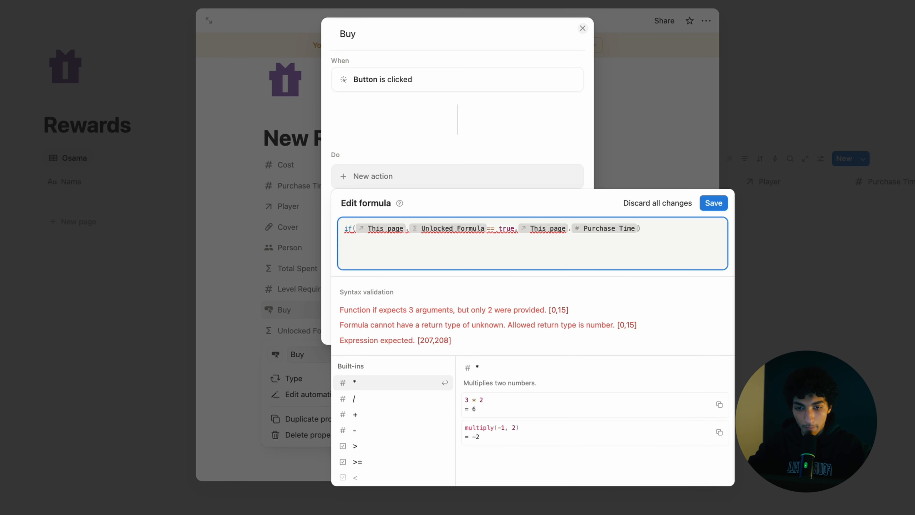
type("+1,")
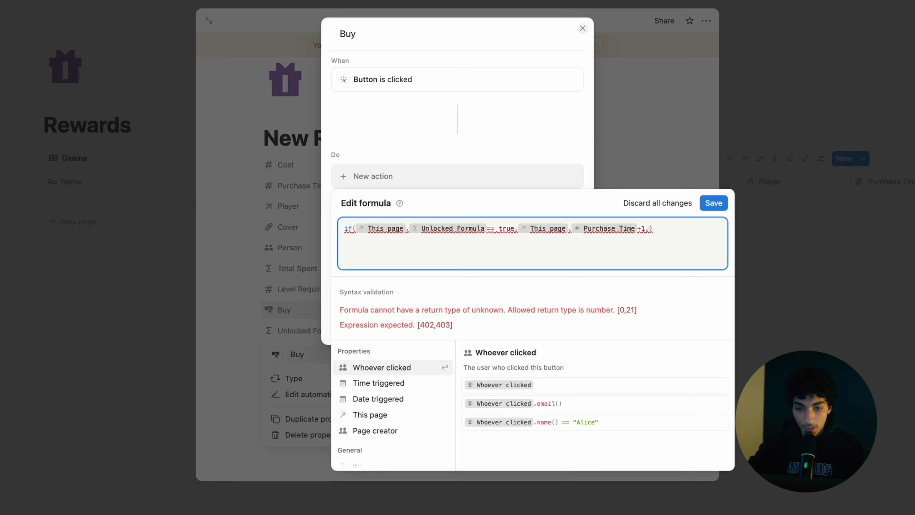
- Make the Buy formula otherwise return This page.Purchase Time+0, and save both the formula and the Buy automation
type("this")
key("Return")
type(".pur")
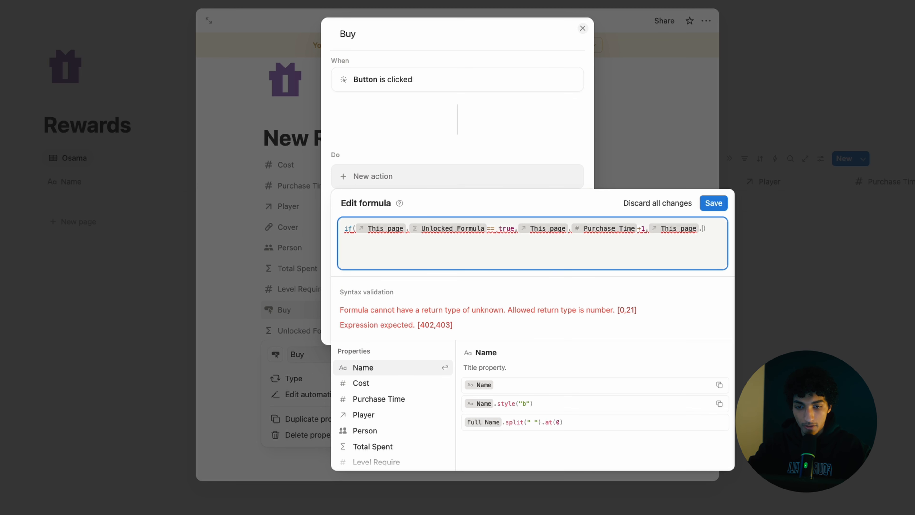
key("Return")
type("+0")
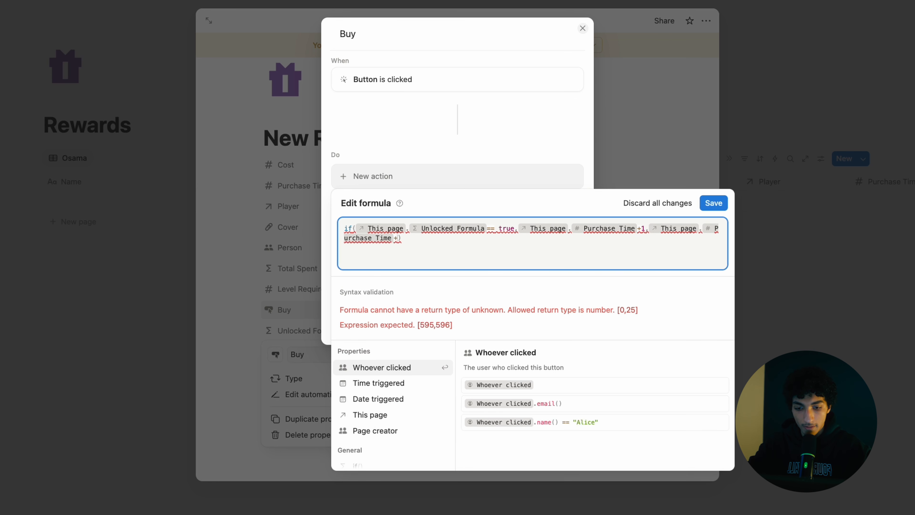
left_click(714, 204)
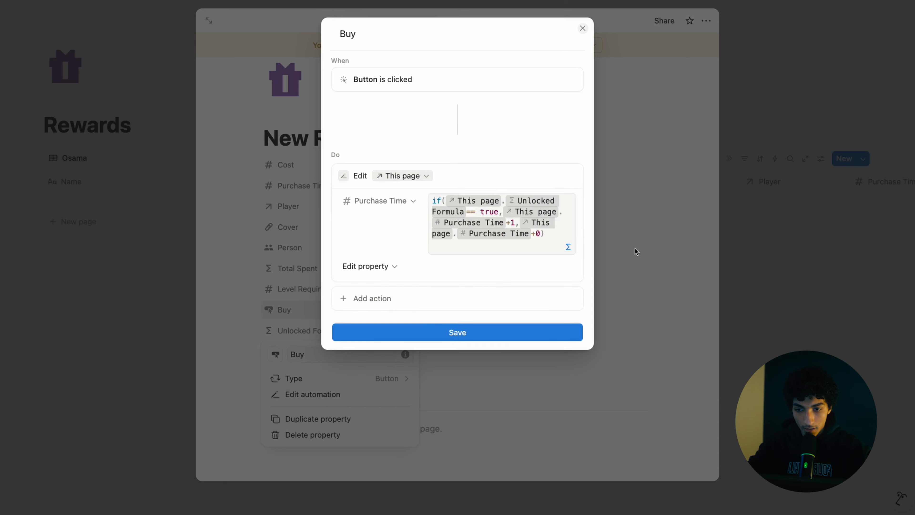
left_click(476, 333)
left_click(588, 305)
- Test the Buy button several times while Cost and Level Require are empty
left_click(365, 308)
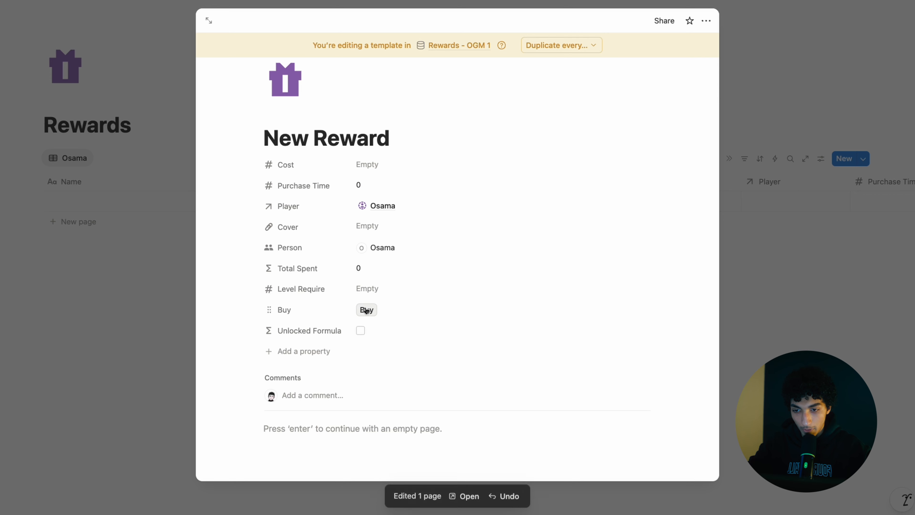
left_click(365, 309)
left_click(366, 309)
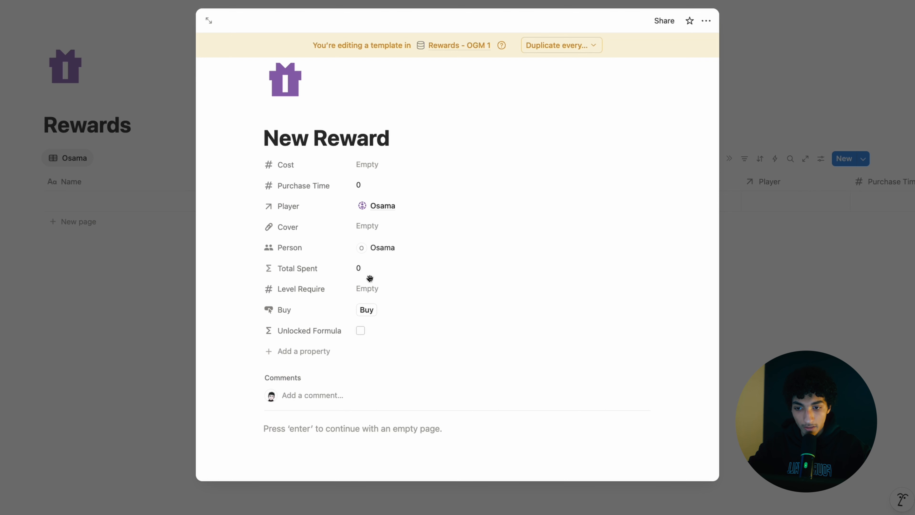
- Set the template's Cost to 300 and test the Buy button once with Level Require empty
left_click(370, 161)
type("300")
key("Return")
left_click(366, 310)
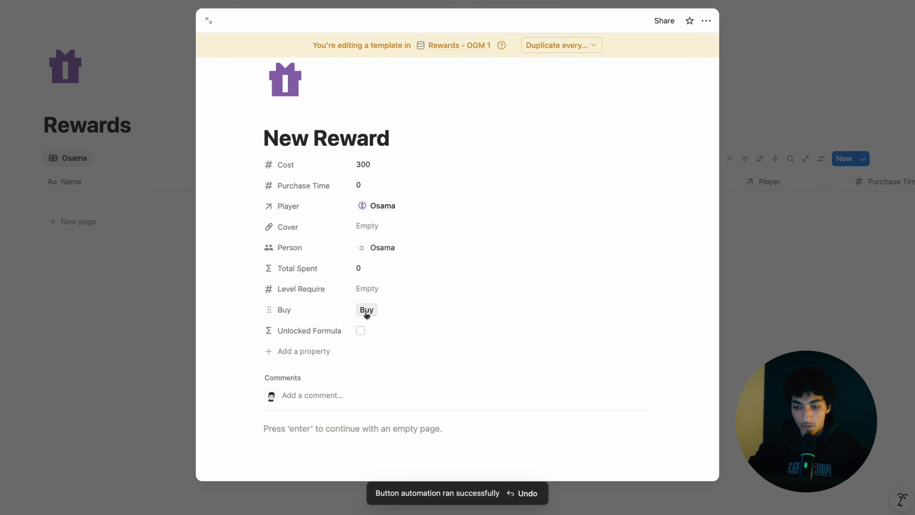
- Set Level Require to 5 and run the Buy button four times to test the purchase counter
left_click(389, 289)
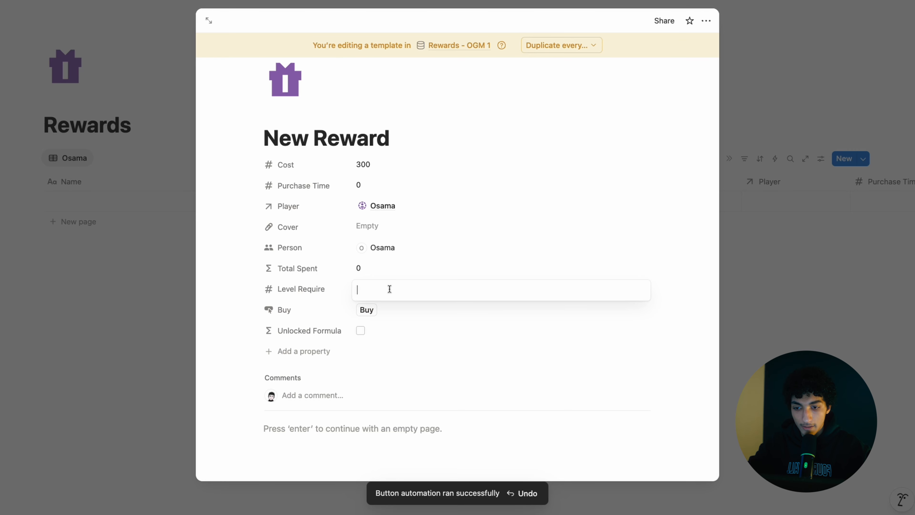
type("5")
key("Return")
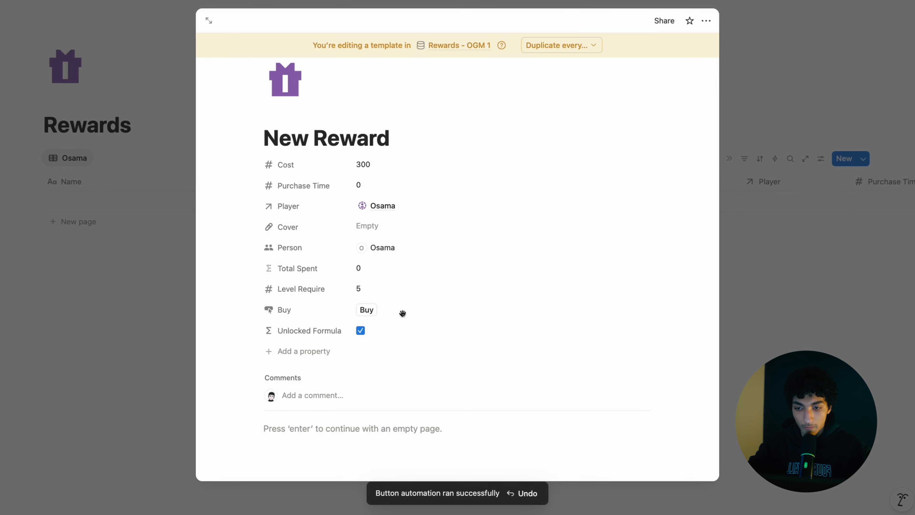
left_click(367, 310)
left_click(367, 309)
left_click(367, 310)
left_click(369, 313)
- Reset the template's Purchase Time to 0
left_click(382, 186)
key("BackSpace")
type("0")
left_click(457, 123)
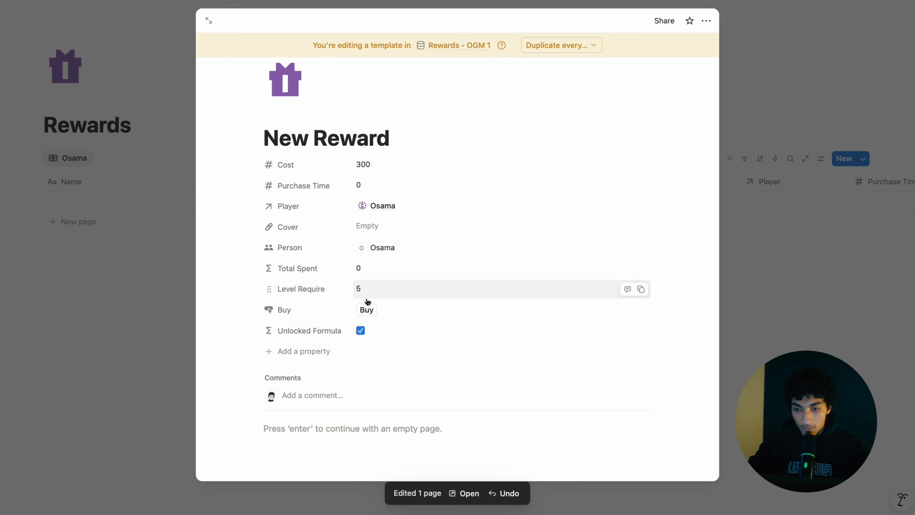
- Try a Level Require of 0 in the template, and clear the value again
left_click(390, 285)
key("BackSpace")
type("0")
left_click(453, 246)
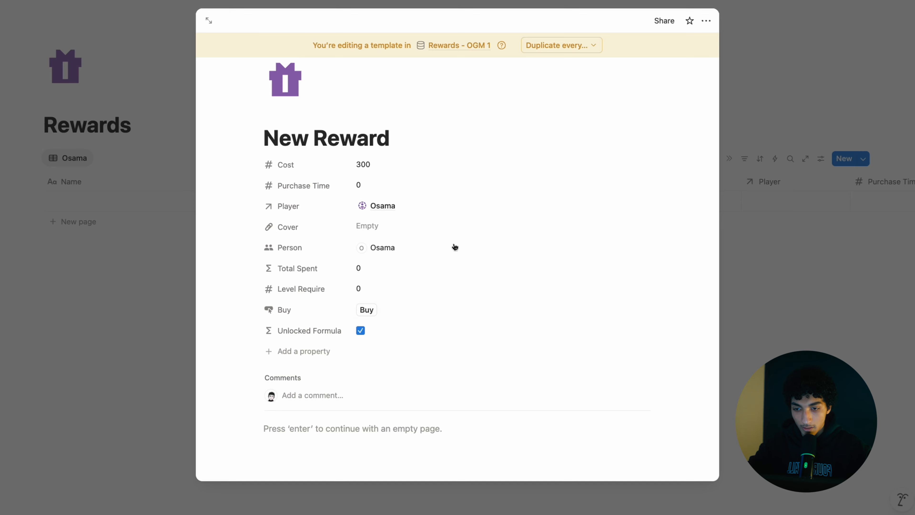
left_click(376, 292)
key("BackSpace")
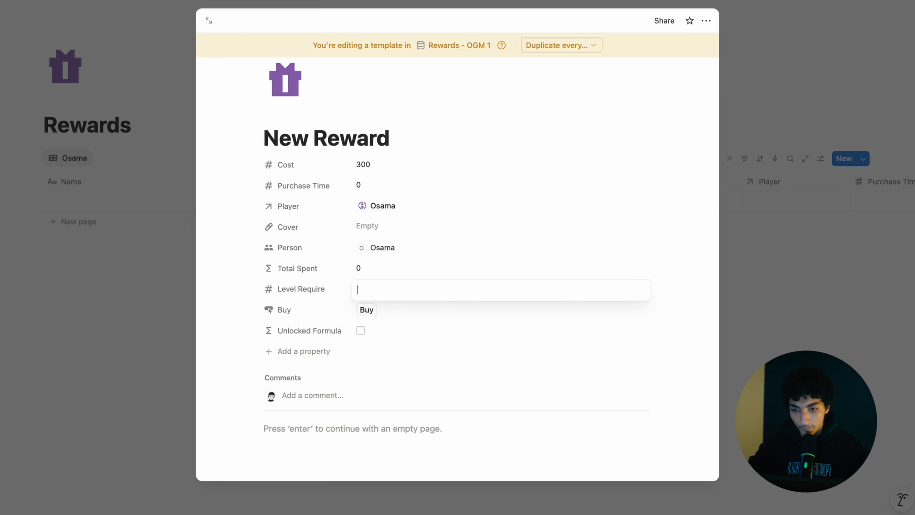
- Duplicate the Buy button property and rename the copy "Undo"
left_click(296, 309)
left_click(315, 343)
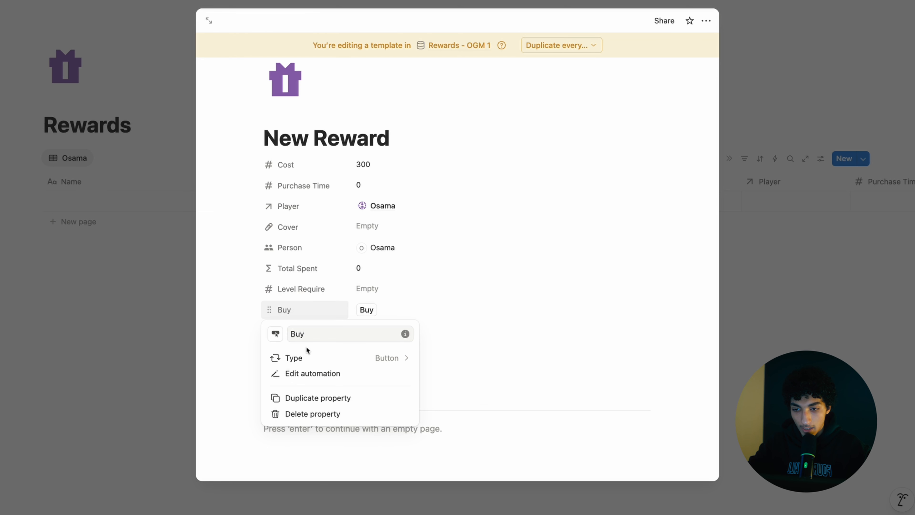
left_click(347, 309)
left_click(347, 308)
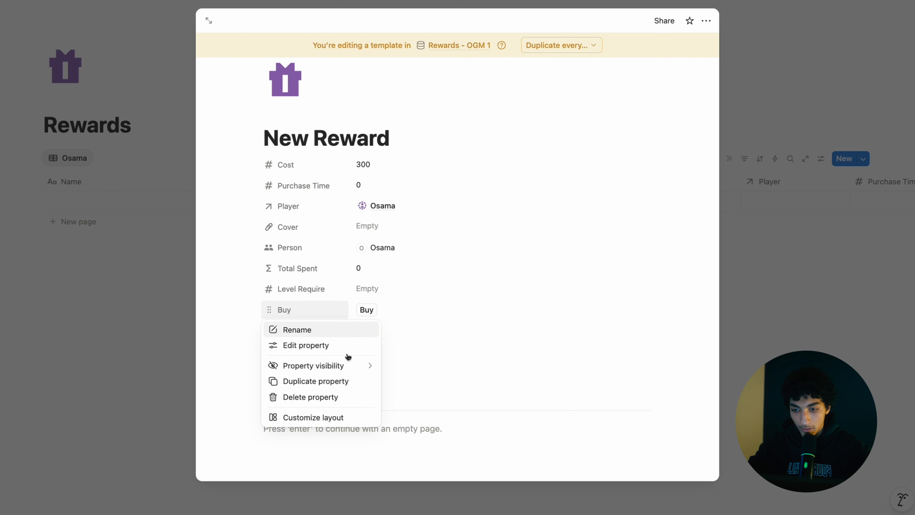
left_click(317, 380)
left_click(332, 330)
left_click(307, 348)
type("Undo")
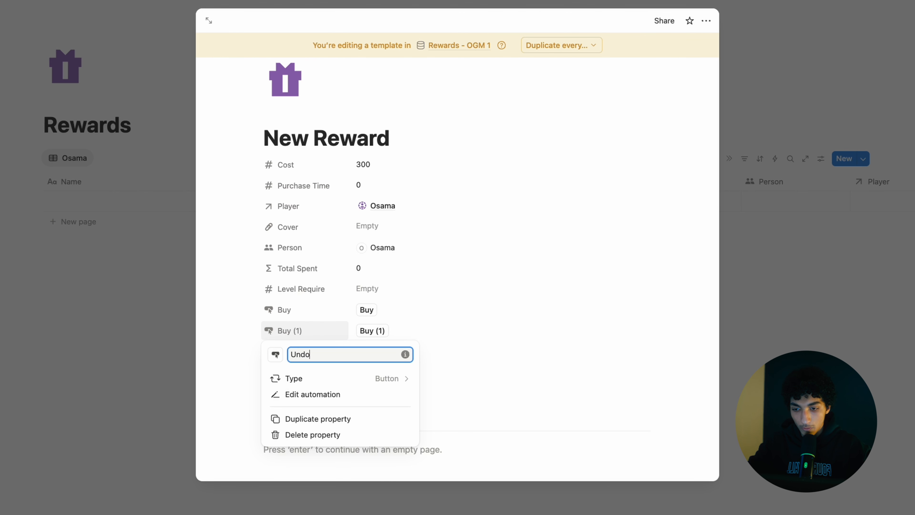
- Replace the Purchase Time formula in Undo's automation with an if() whose condition is This page.Purchase Time>0
left_click(338, 395)
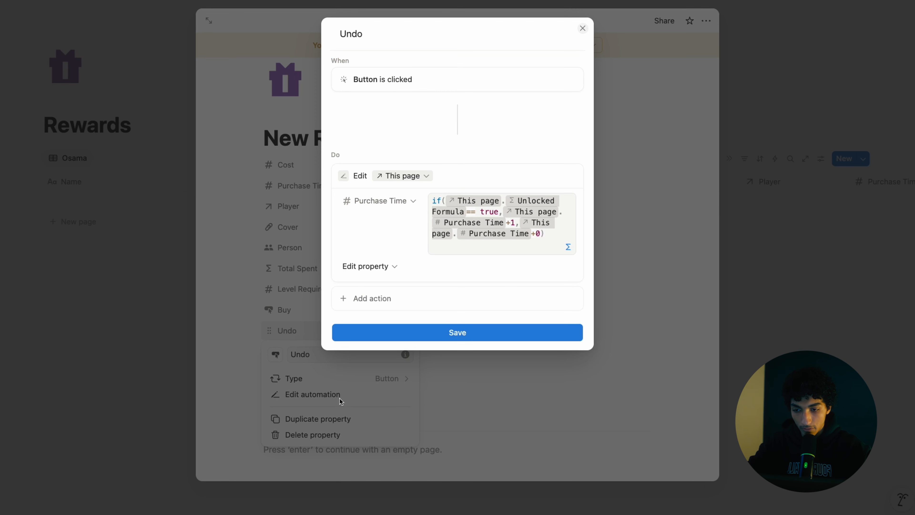
left_click(523, 235)
key("super+a")
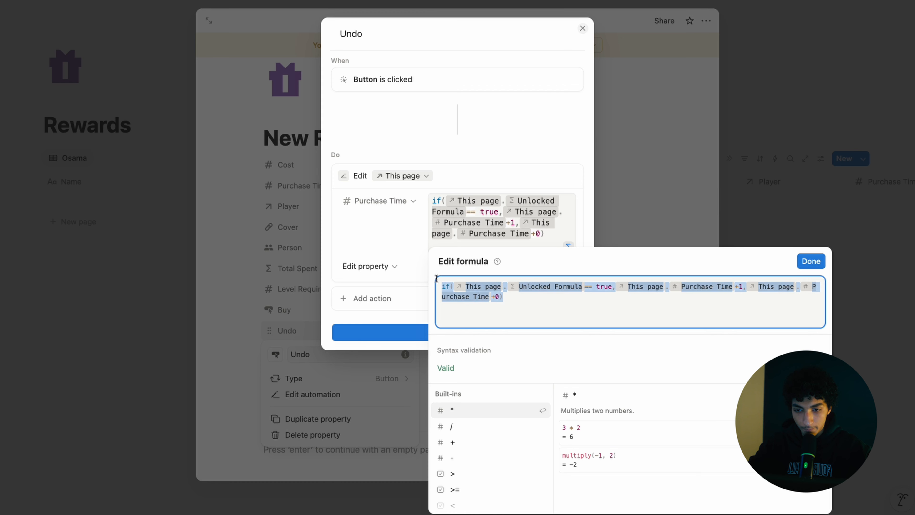
key("BackSpace")
type("if(thi")
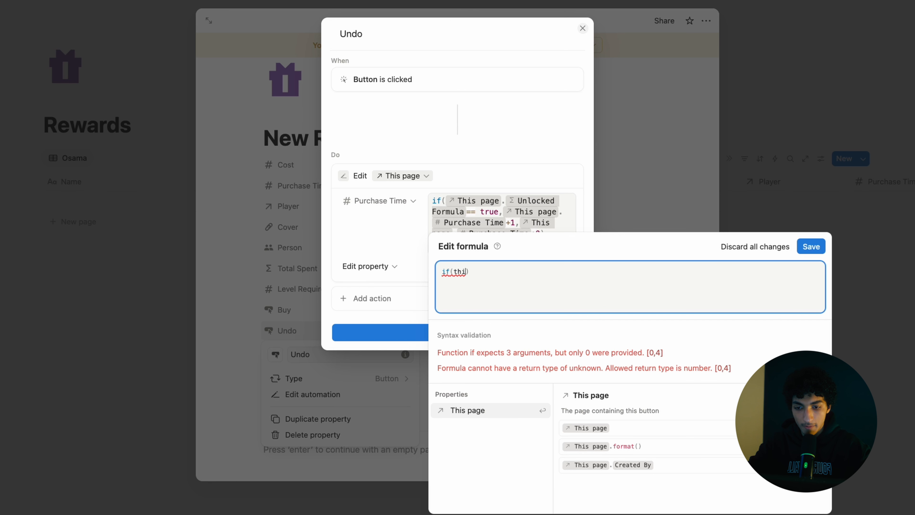
key("Return")
type(".purc")
key("Return")
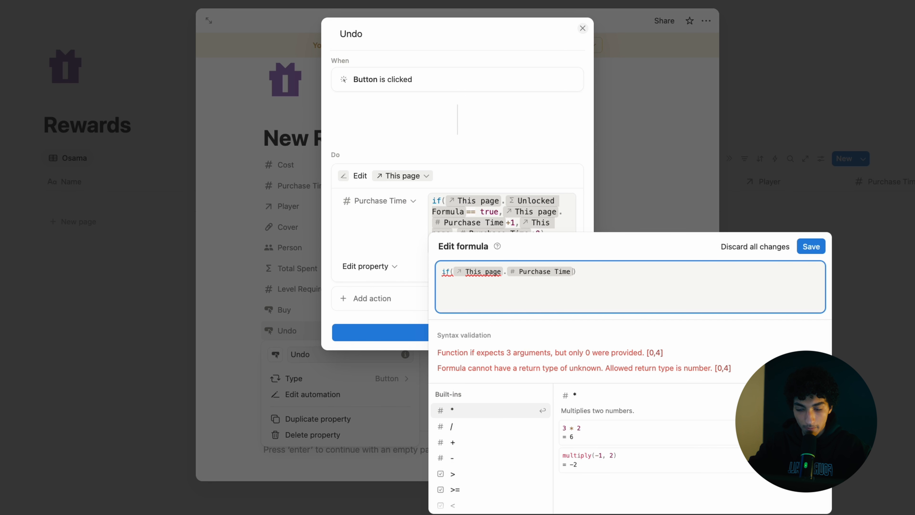
type(">")
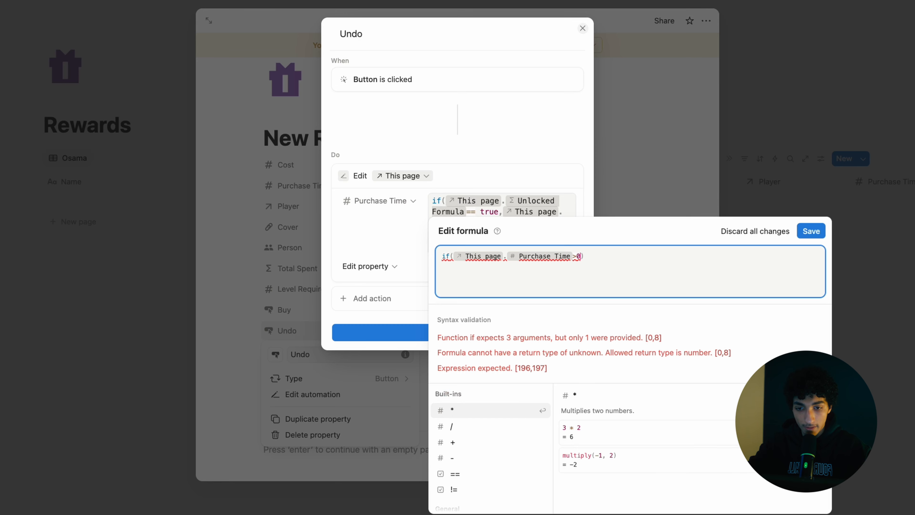
type("0,")
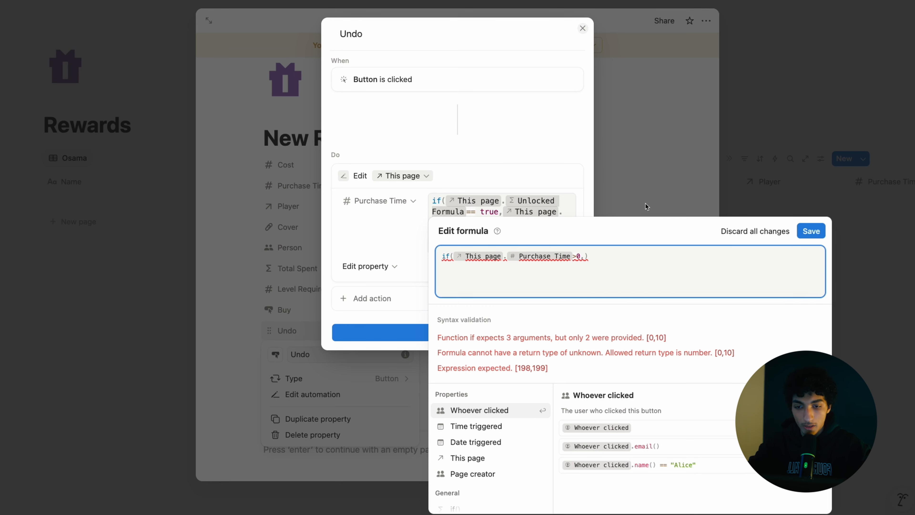
- Make the Undo formula return This page.Purchase Time-1 when the condition is true
type("this")
key("Return")
type(".pur")
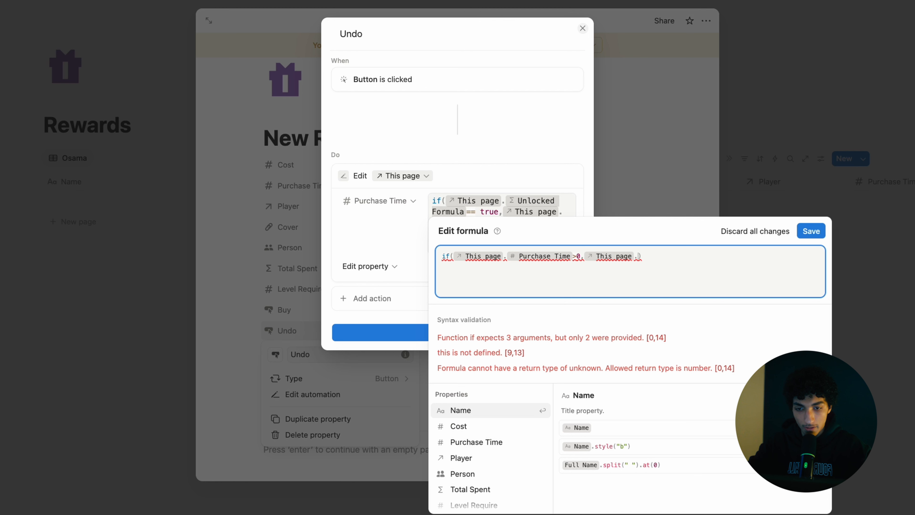
key("Return")
type("-1")
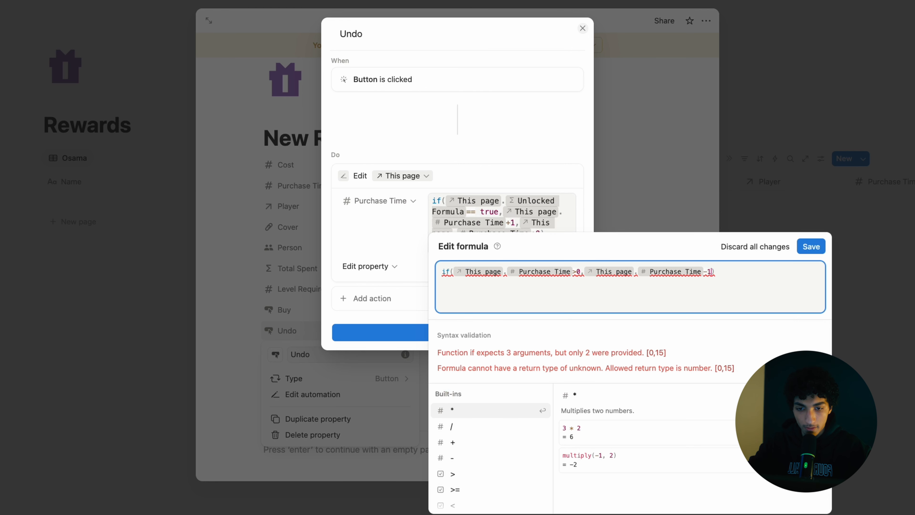
- Make the Undo formula otherwise return This page.Purchase Time, and save both the formula and the Undo automation
type(",")
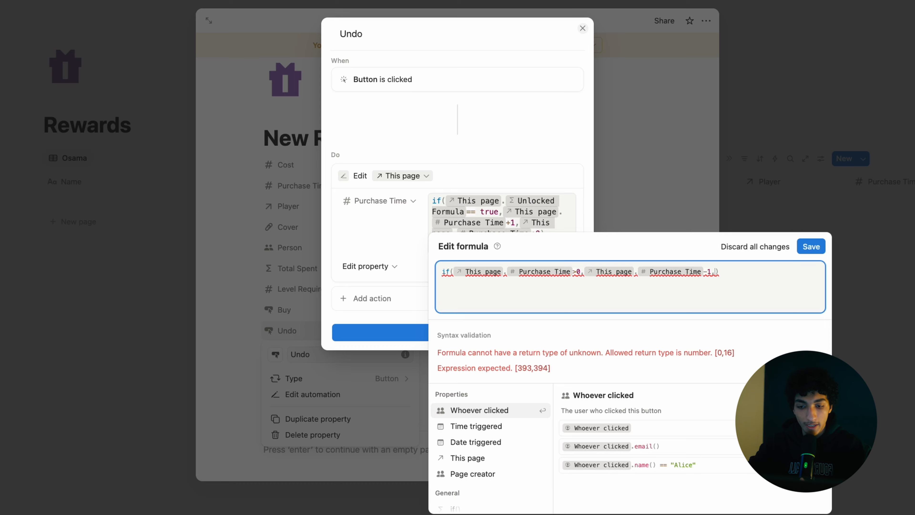
type("this")
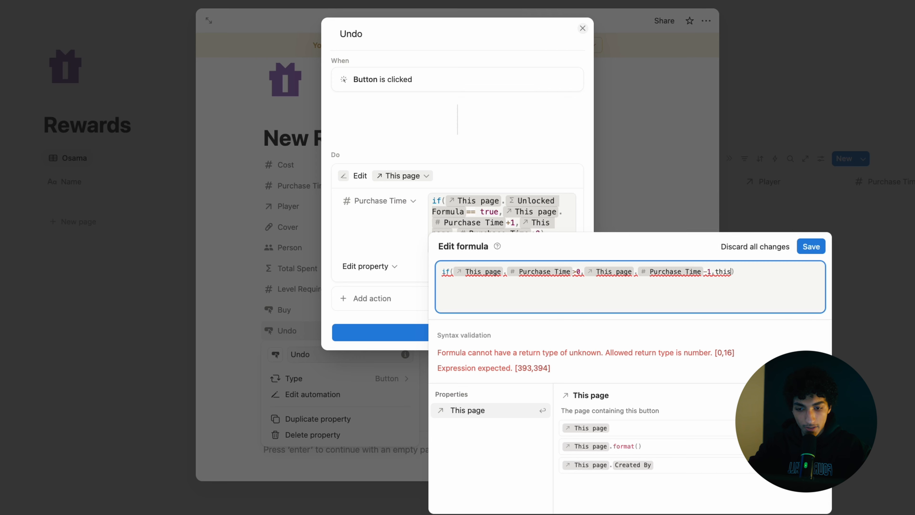
key("Return")
type(".pur")
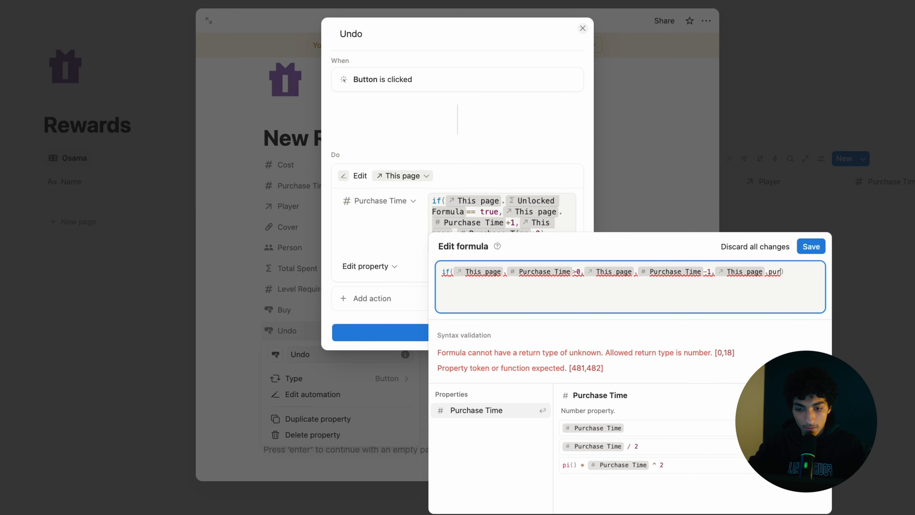
key("Return")
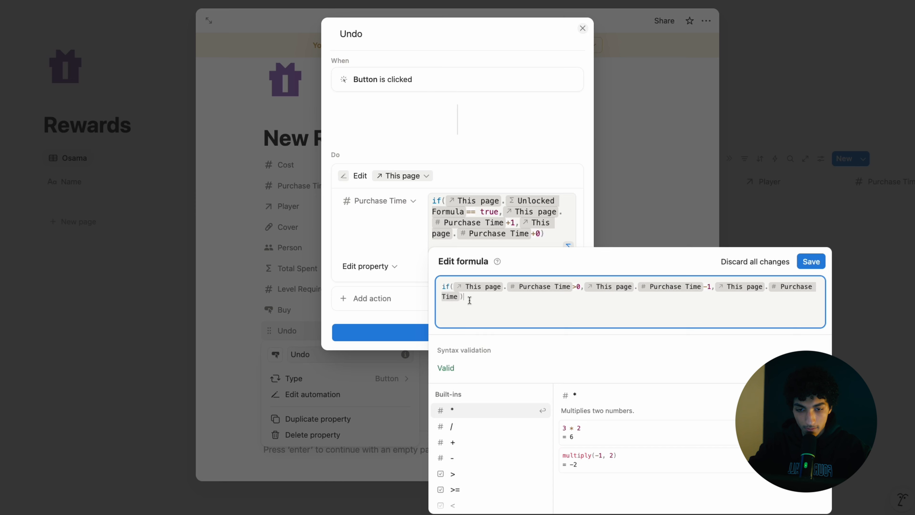
left_click(811, 262)
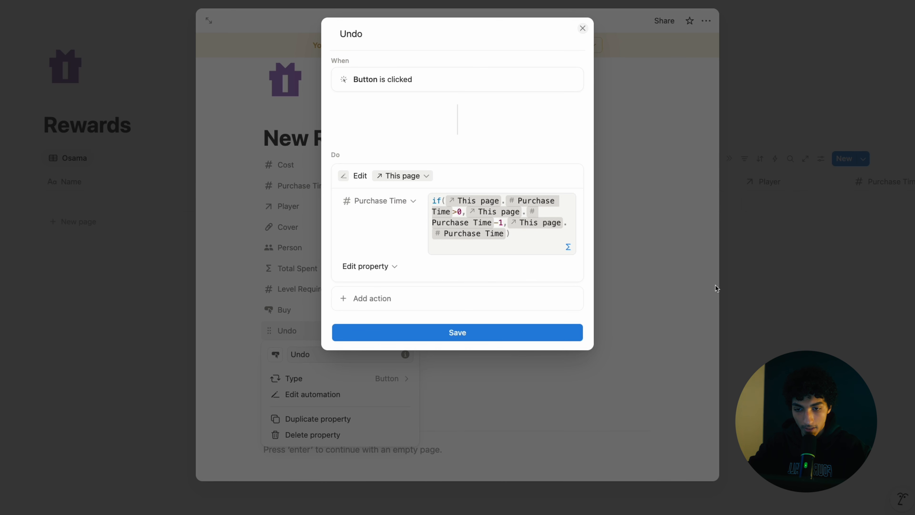
left_click(505, 329)
left_click(584, 300)
- Set Level Require to 5 and run the Buy button three times
left_click(370, 289)
type("5")
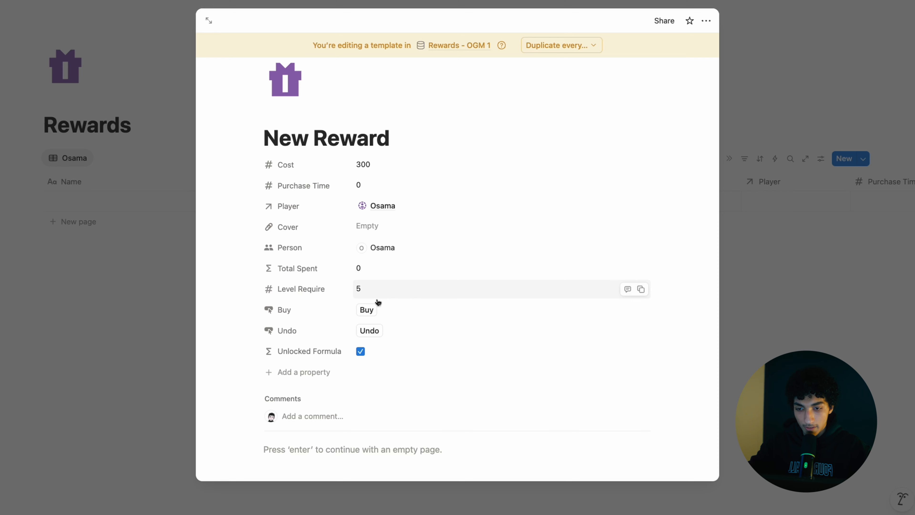
left_click(371, 312)
left_click(372, 314)
left_click(373, 315)
- Run the Undo button four times to test reversing the purchases and the lower limit of Purchase Time
left_click(372, 330)
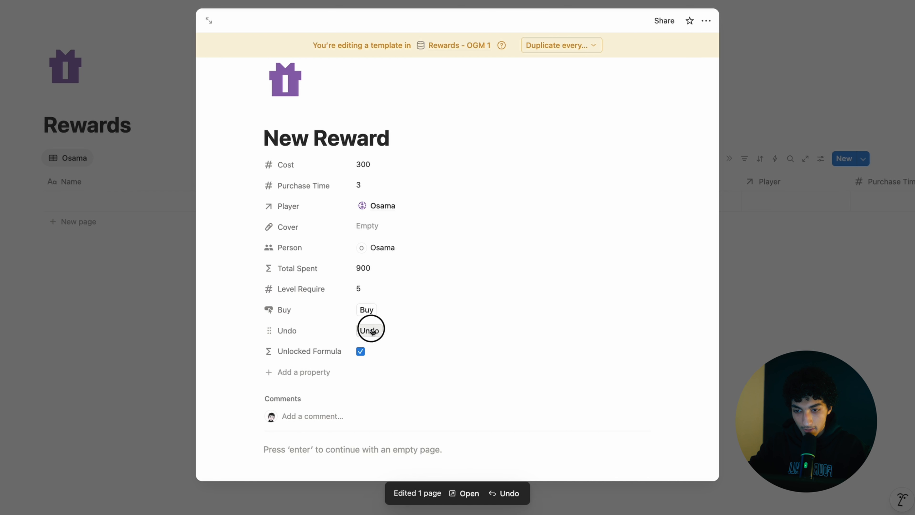
left_click(373, 331)
left_click(373, 331)
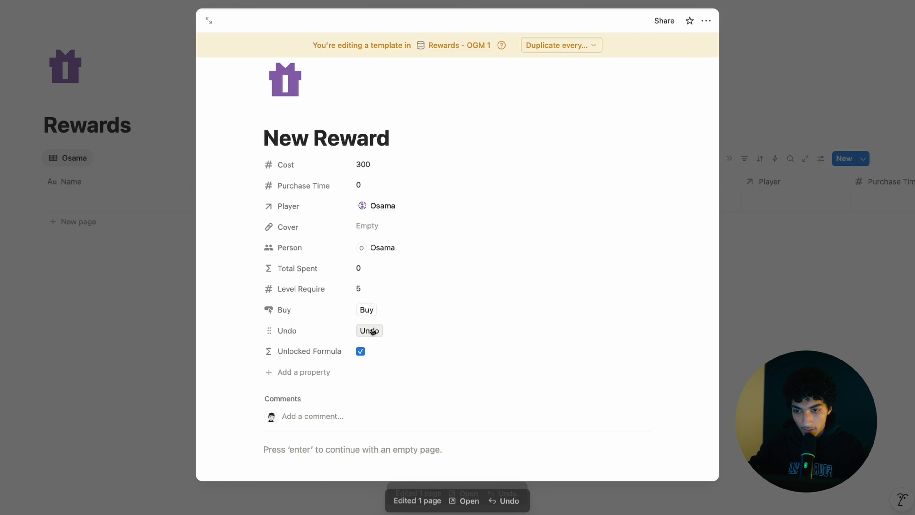
left_click(373, 332)
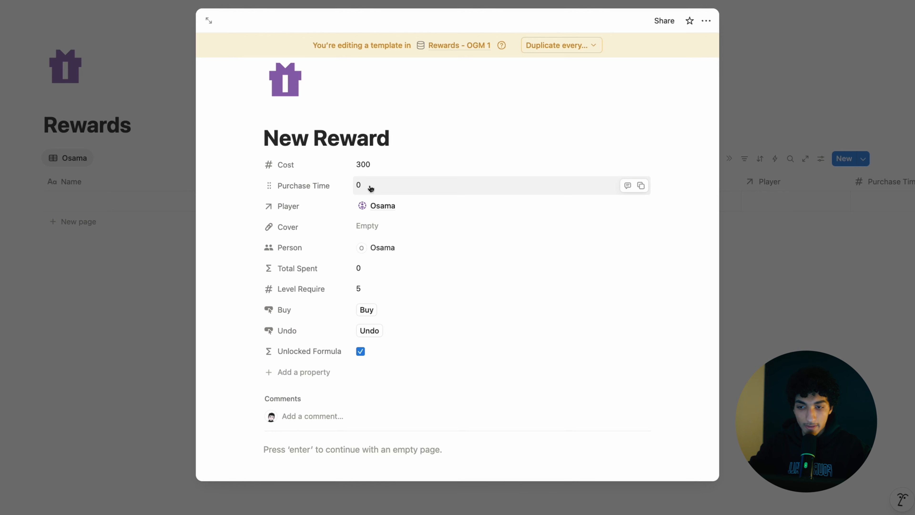
- Set the template's Purchase Time to -1
left_click(378, 185)
key("BackSpace")
key("BackSpace")
type("-1")
key("Return")
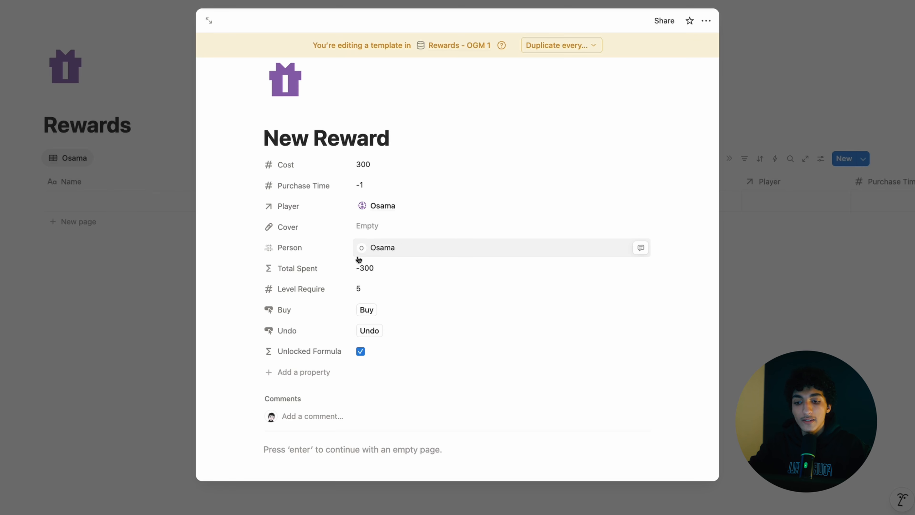
- Clear the Purchase Time and Level Require values in the New Reward template
left_click(386, 185)
key("BackSpace")
key("BackSpace")
left_click(474, 114)
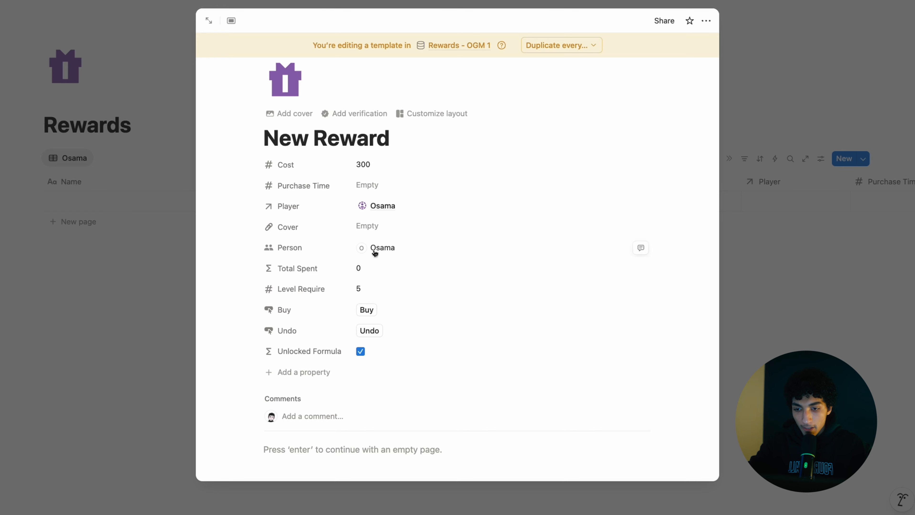
left_click(403, 295)
key("BackSpace")
type("6")
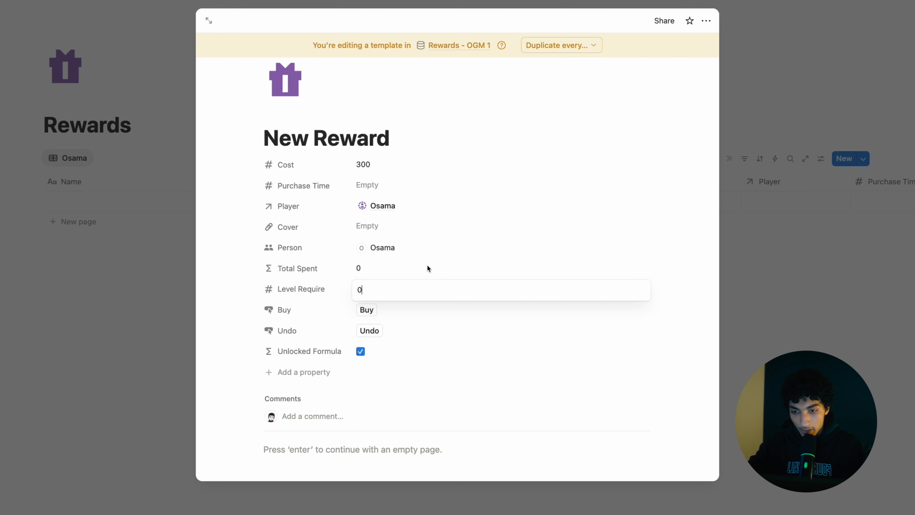
key("BackSpace")
left_click(437, 259)
- Add a formula property named Reward Cost that styles the cost as yellow Coins and timesPurchased as gray "× bought" text
left_click(304, 372)
type("formula")
key("Return")
key("BackSpace")
type("Reward Cost")
left_click(382, 372)
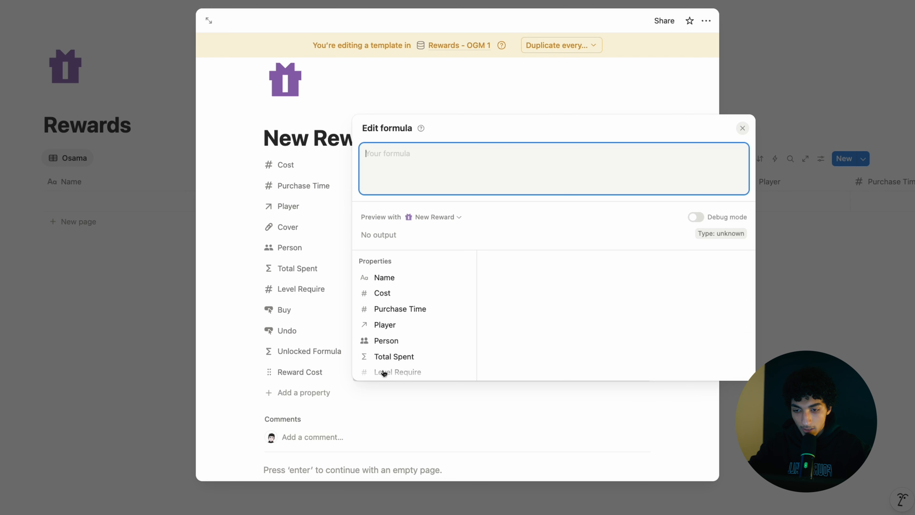
type("let(   /* ===== GET DATA ===== */   cost, Cost,   totalSpent, Total Spent,    /* ===== CALCULATE TIMES PURCHASED ===== */   timesPurchased, if(cost == 0, 0, floor(totalSpent / cost)),    /* ===== STYLE OUTPUT ===== */   style(format(cost) + \" Coins\", \"c\", \"yellow\") + \" \" + style(\"× \" + format(timesPurchased) + \" bought\", \"gray\") )")
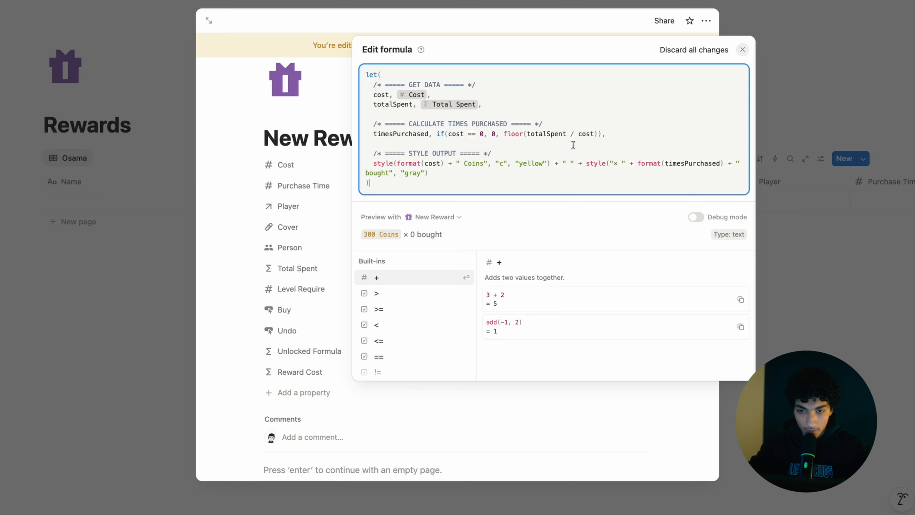
- Remove the timesPurchased calculation from the Reward Cost formula, use the Purchase Time property in its place, and save
left_click_drag(375, 134, 430, 133)
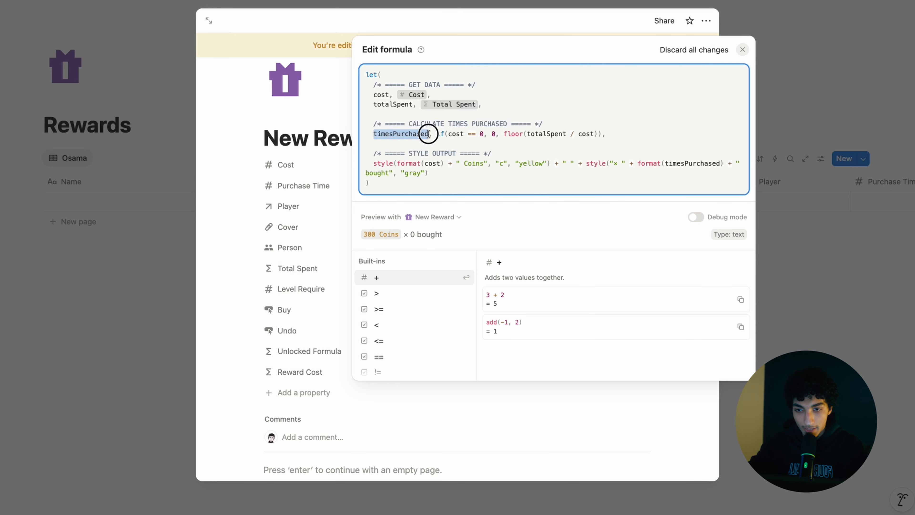
left_click(451, 149)
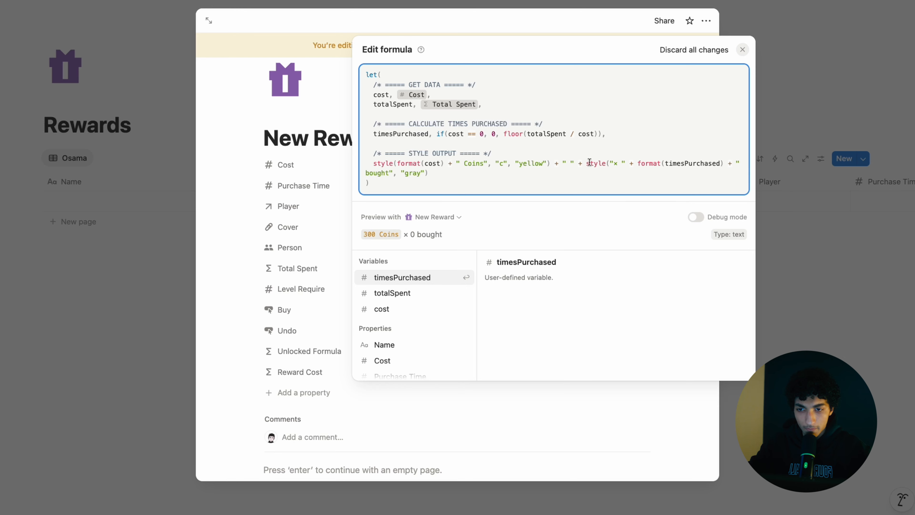
mouse_move(373, 134)
left_mouse_down()
mouse_move(617, 133)
mouse_move(454, 137)
mouse_move(364, 123)
left_mouse_up()
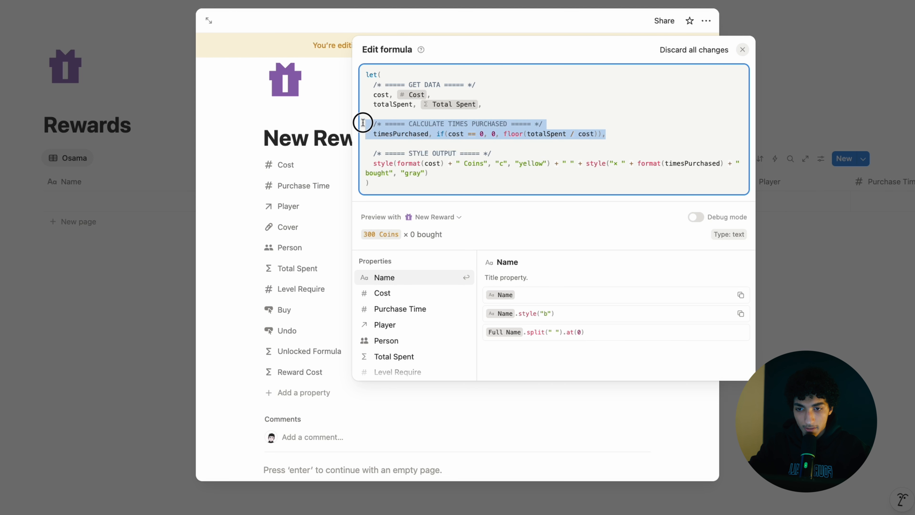
key("BackSpace")
key("BackSpace")
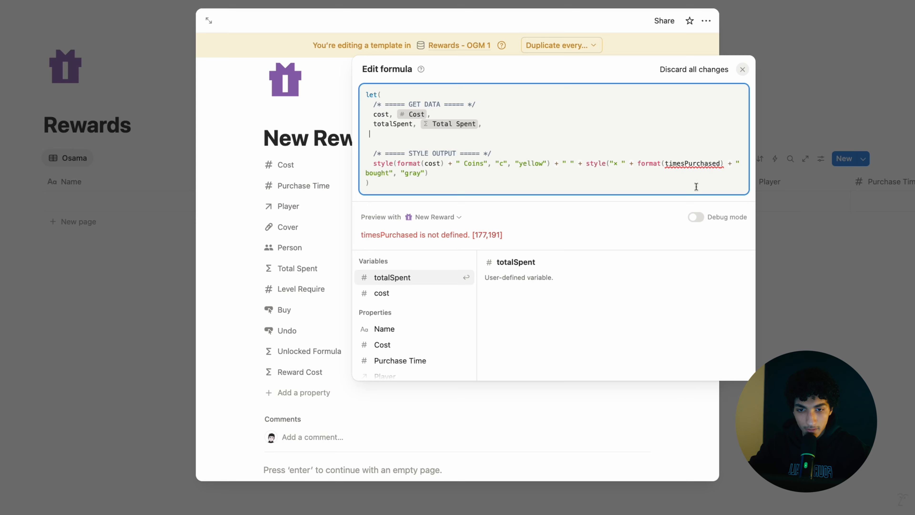
left_click_drag(719, 162, 665, 161)
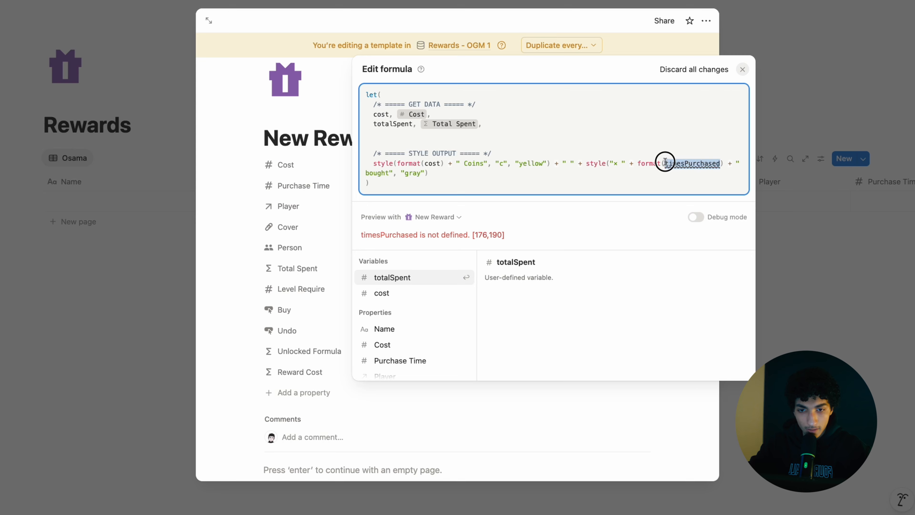
type("ti")
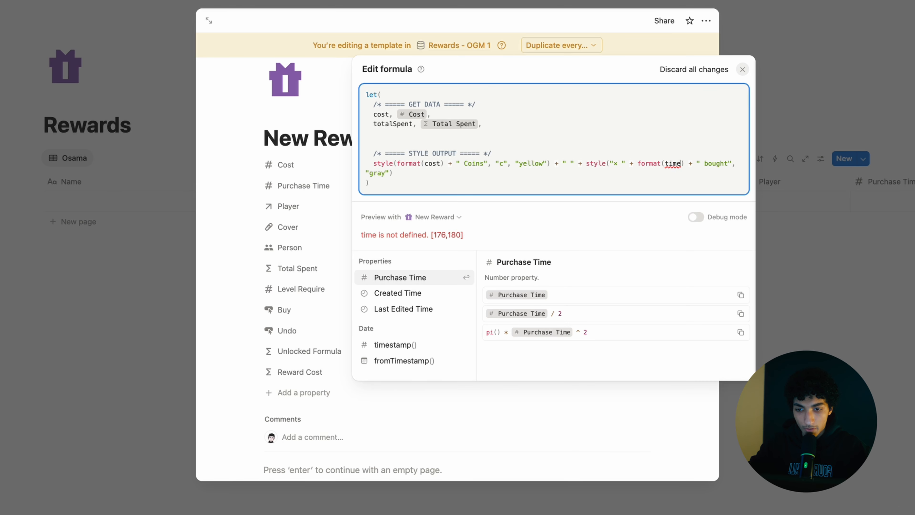
key("Return")
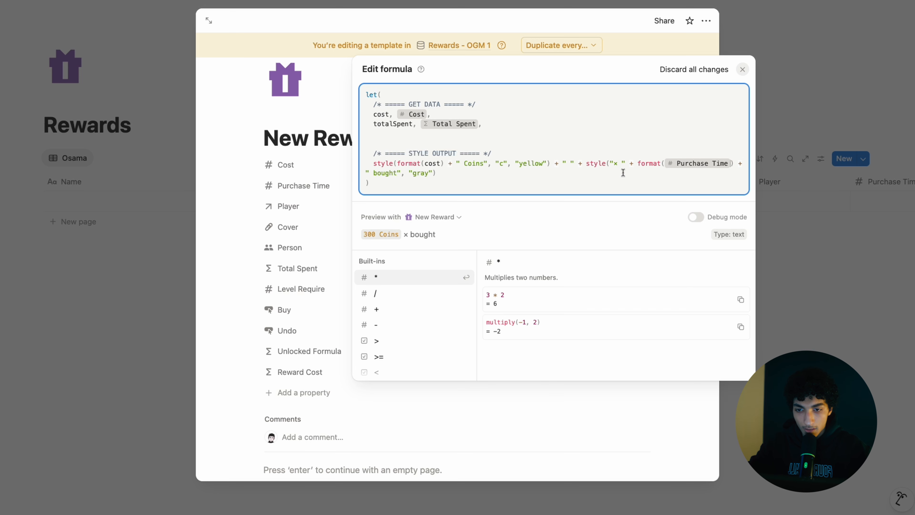
left_click(303, 237)
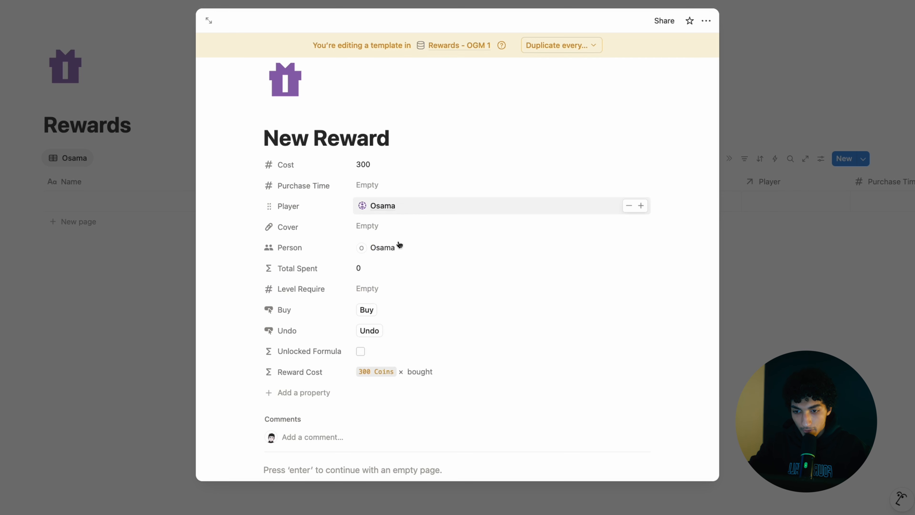
- Run the Buy button once, set Level Require to 5, and run Buy three more times
left_click(367, 310)
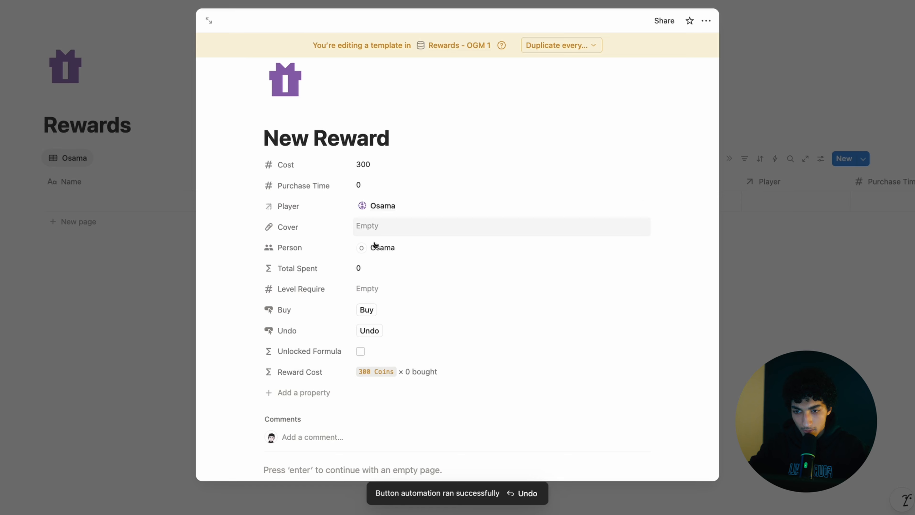
left_click(393, 294)
type("5")
key("Return")
left_click(367, 310)
left_click(367, 310)
left_click(366, 310)
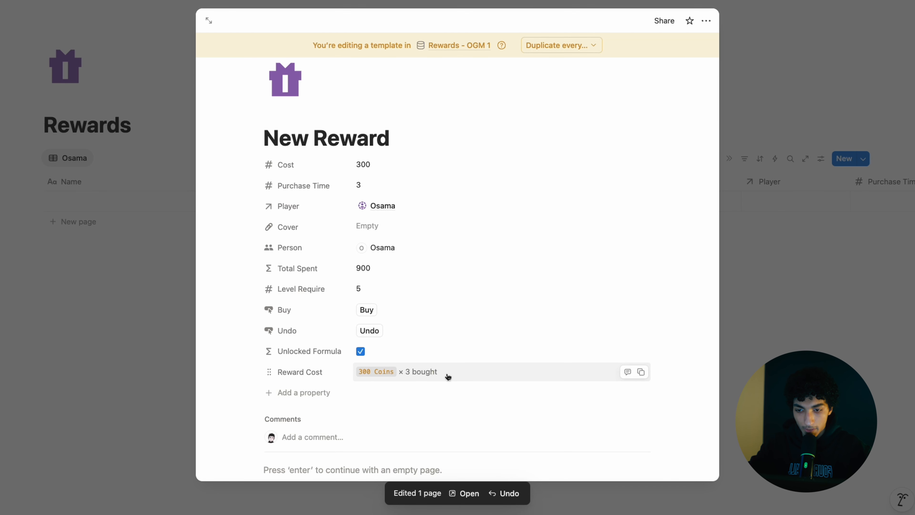
- Restore the Reward Cost formula that calculates timesPurchased as floor(totalSpent / cost), returning 0 when cost is 0, and save it
left_click(417, 365)
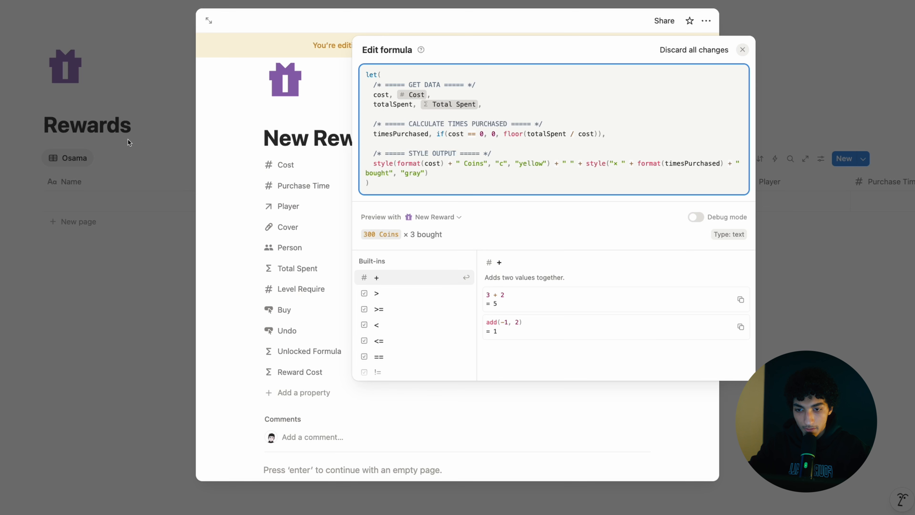
left_click(150, 136)
- Add a formula property named Unlock that outputs "Unlocked! 🎉" in the player's Color Theme or a gray levels-left message, and save it
type("ock")
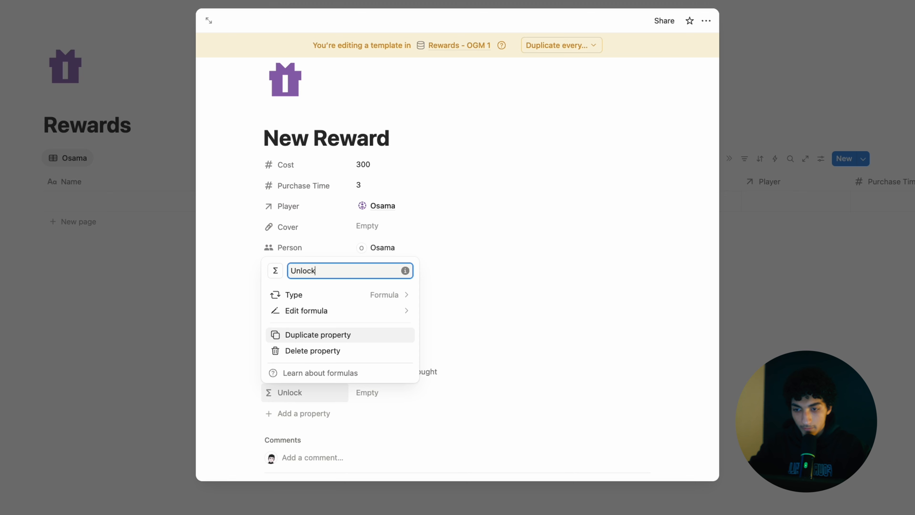
left_click(582, 347)
left_click(425, 388)
key("ctrl+v")
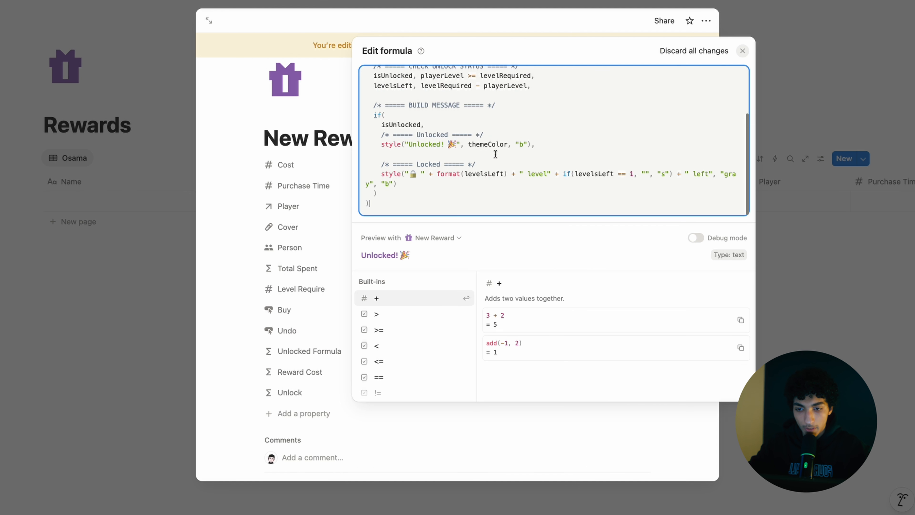
scroll(496, 154, "up", 3)
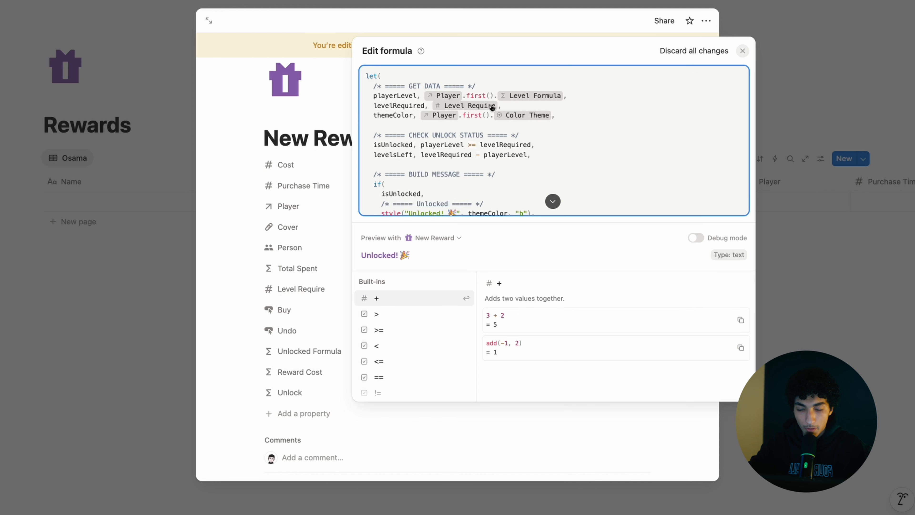
scroll(532, 101, "down", 1)
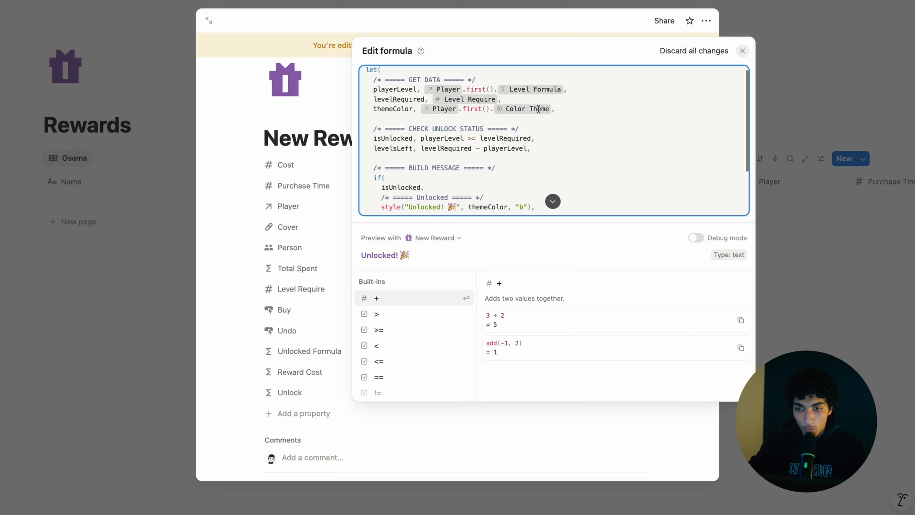
scroll(525, 125, "down", 2)
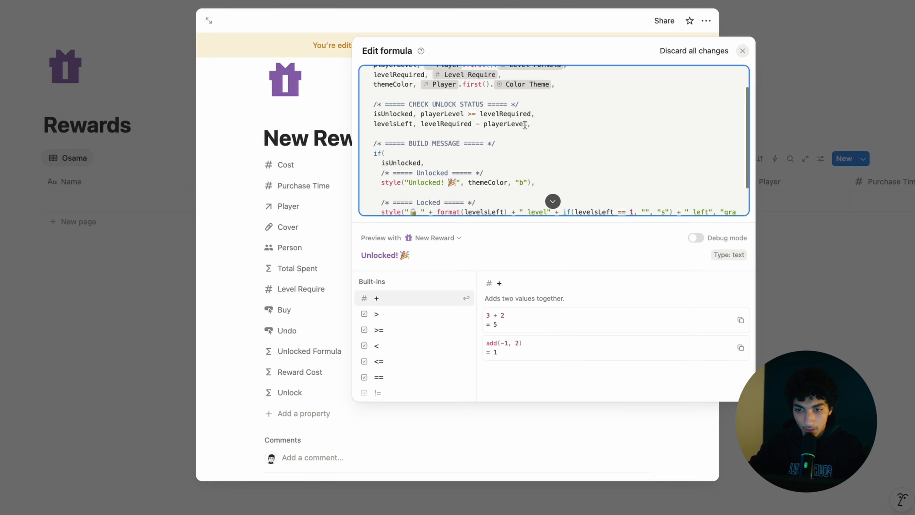
scroll(485, 89, "up", 3)
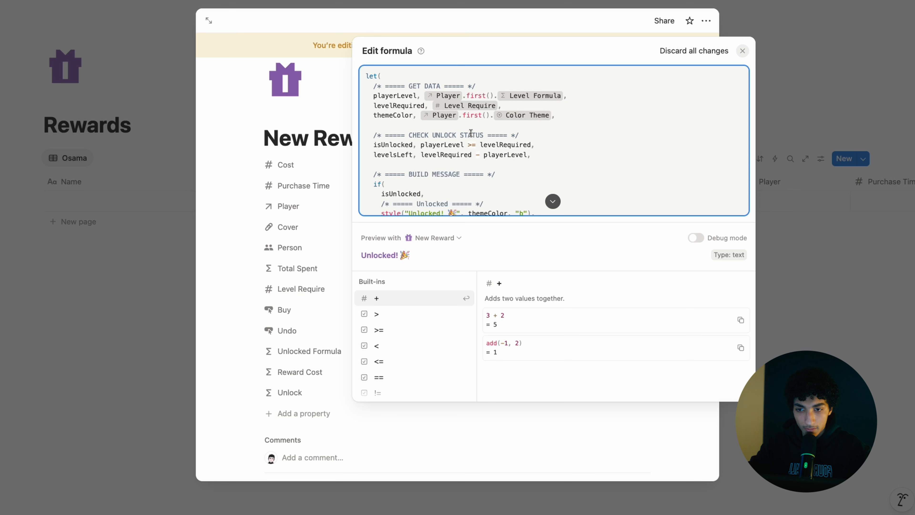
scroll(469, 120, "down", 1)
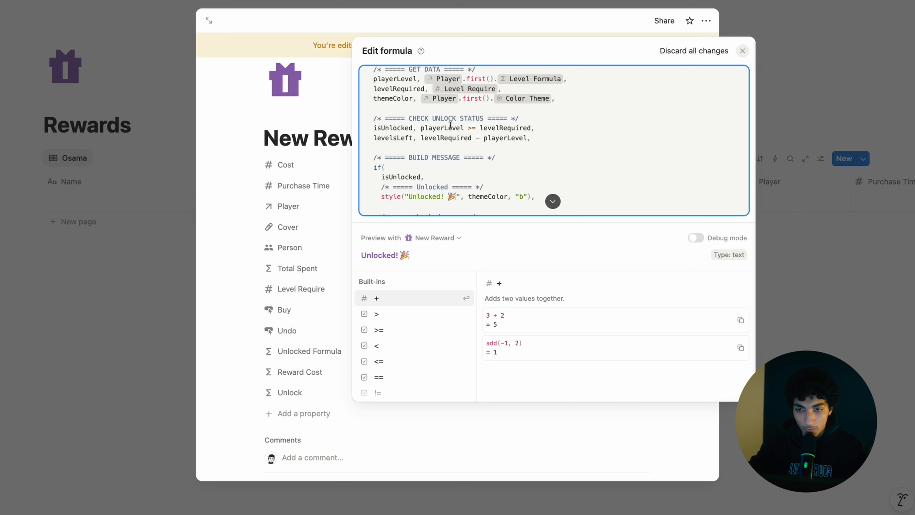
left_click(316, 238)
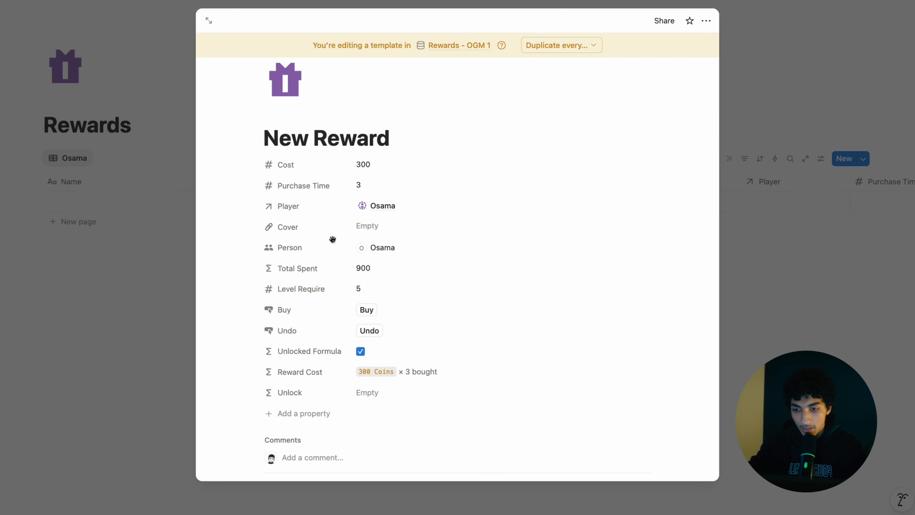
- Examine the Unlock formula's level comparison and how its locked message combines levelsLeft with the singular or plural "level" wording
left_click(404, 393)
scroll(477, 107, "up", 2)
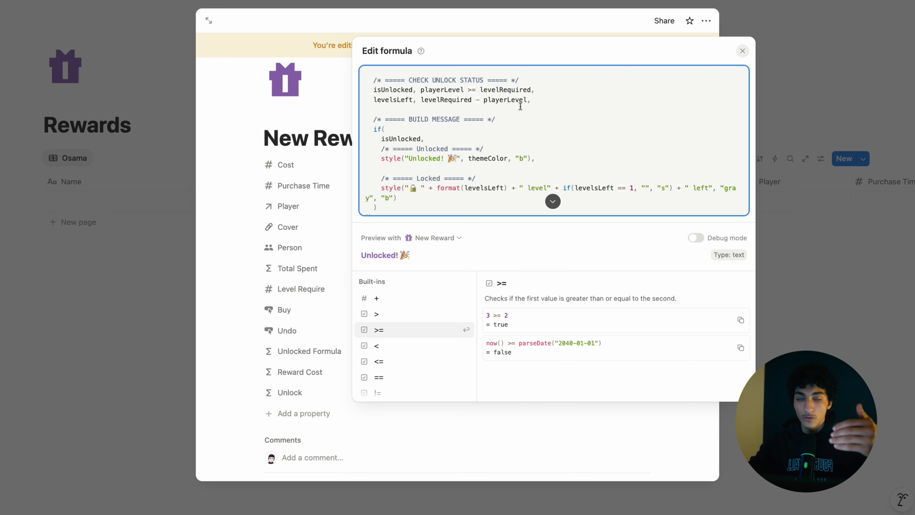
scroll(520, 106, "down", 1)
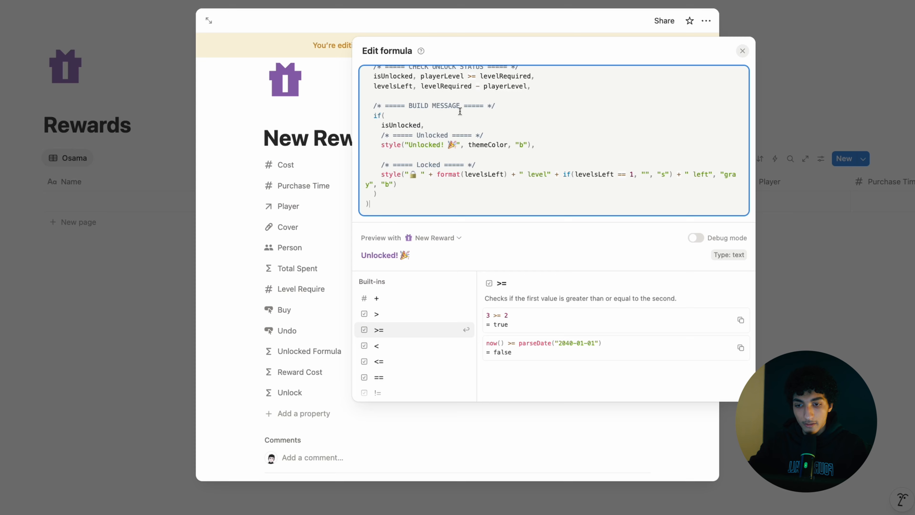
left_click_drag(410, 175, 508, 175)
left_click(439, 175)
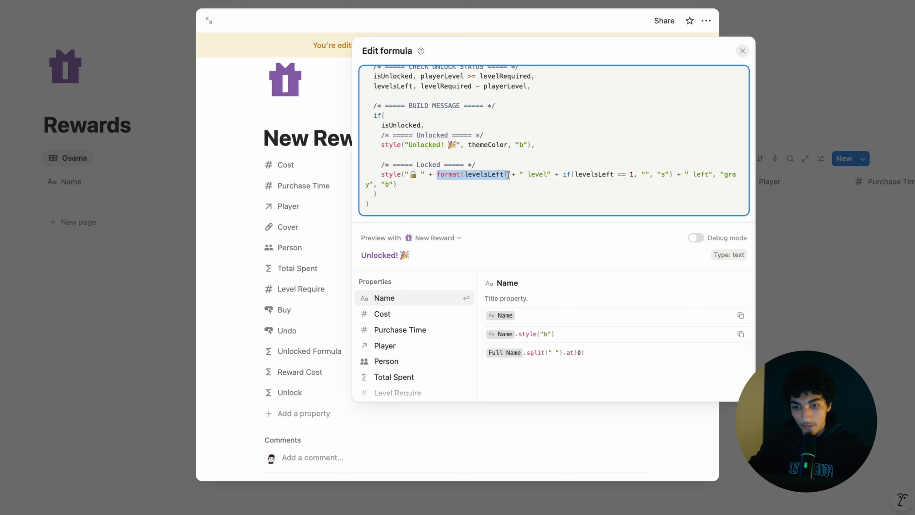
left_click(521, 176)
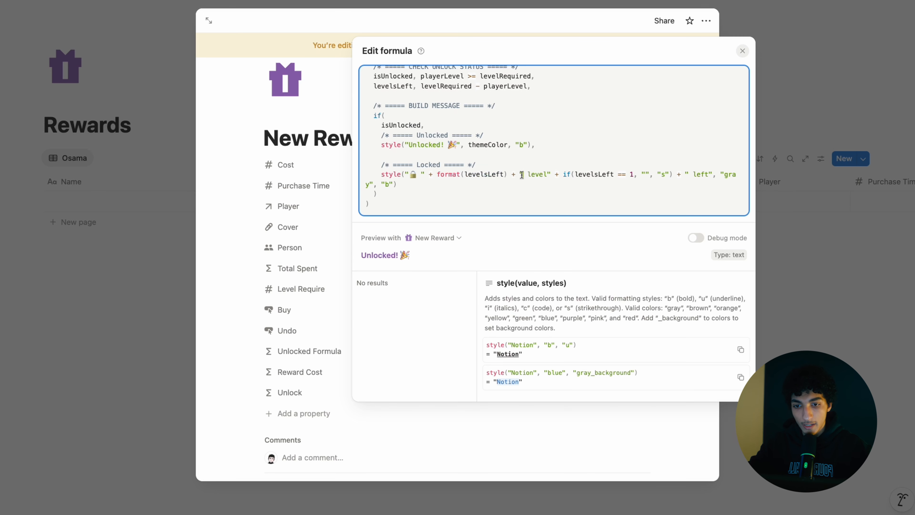
left_click_drag(524, 175, 535, 175)
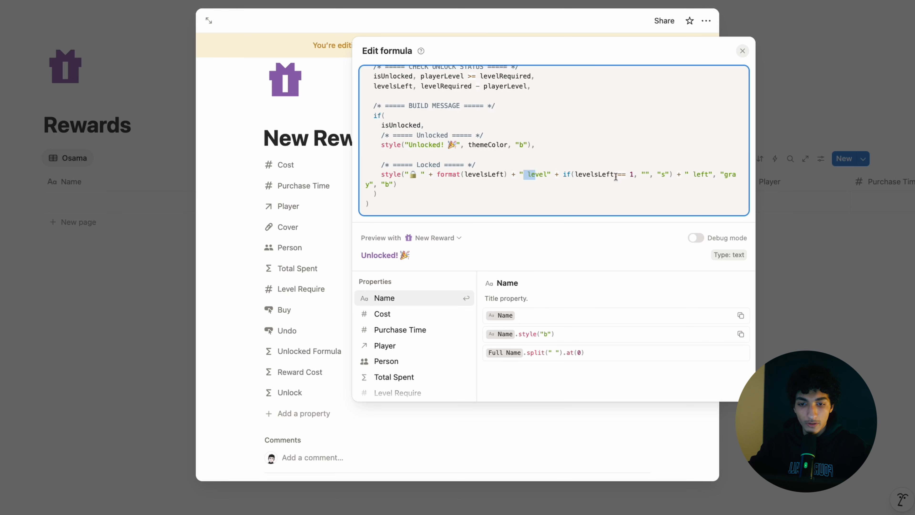
left_click(630, 175)
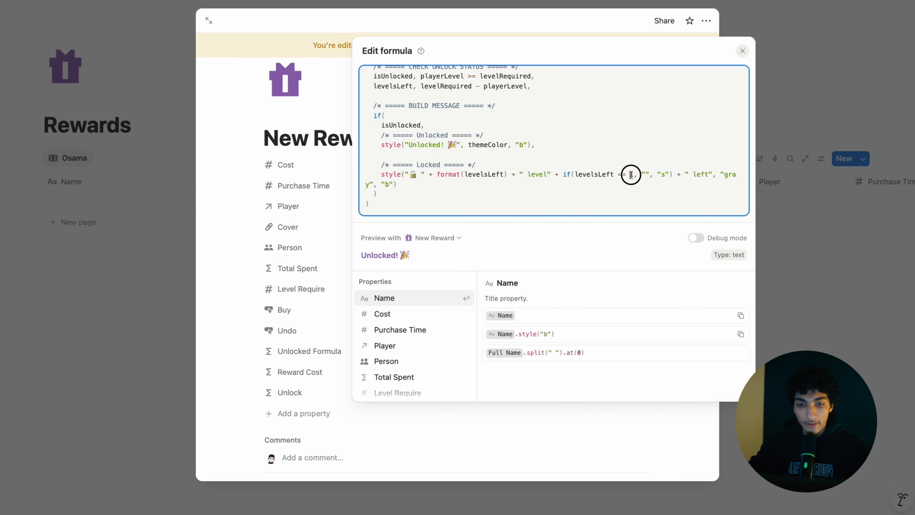
left_click(646, 174)
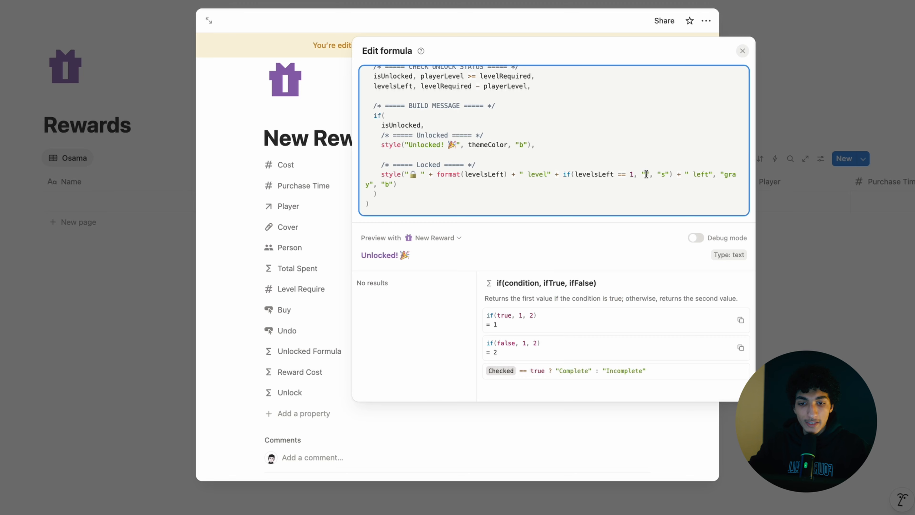
left_click(546, 172)
left_click(667, 174)
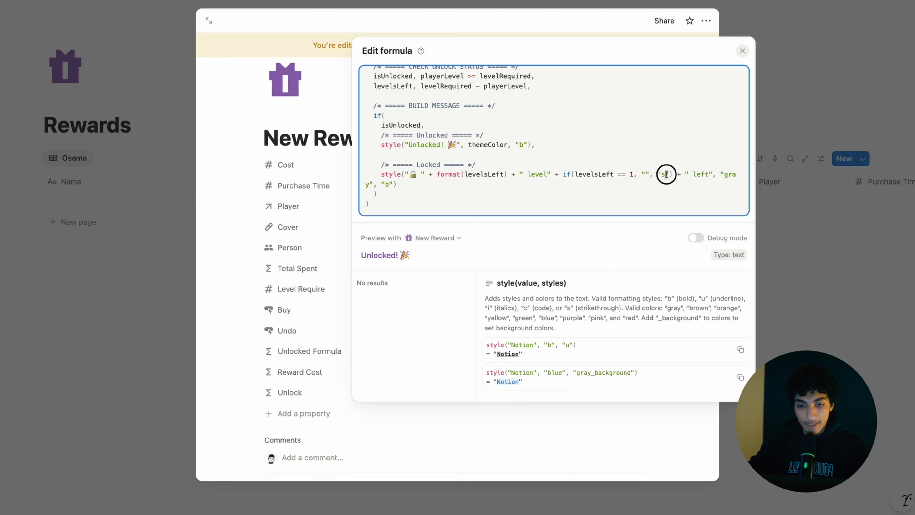
double_click(662, 174)
key("BackSpace")
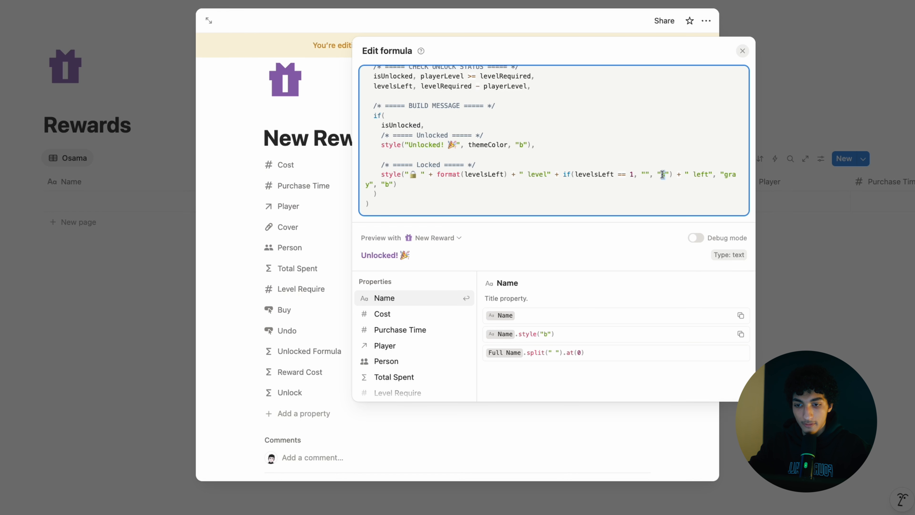
left_click(311, 206)
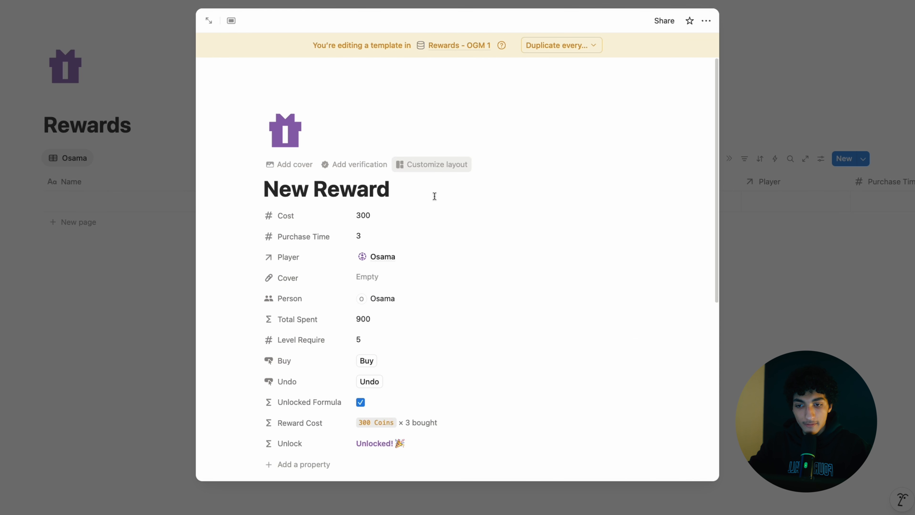
- Show the additional property details of the New Reward page in the published example Rewards database
scroll(405, 223, "down", 2)
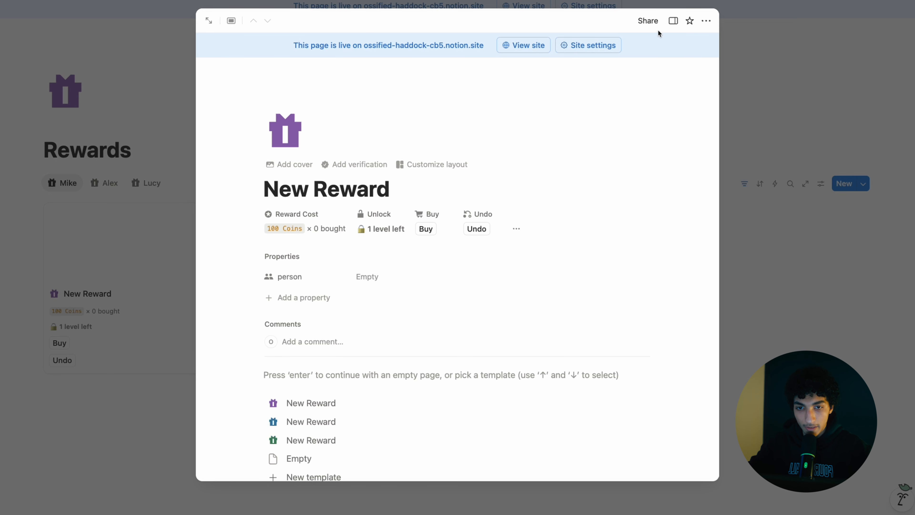
left_click(673, 20)
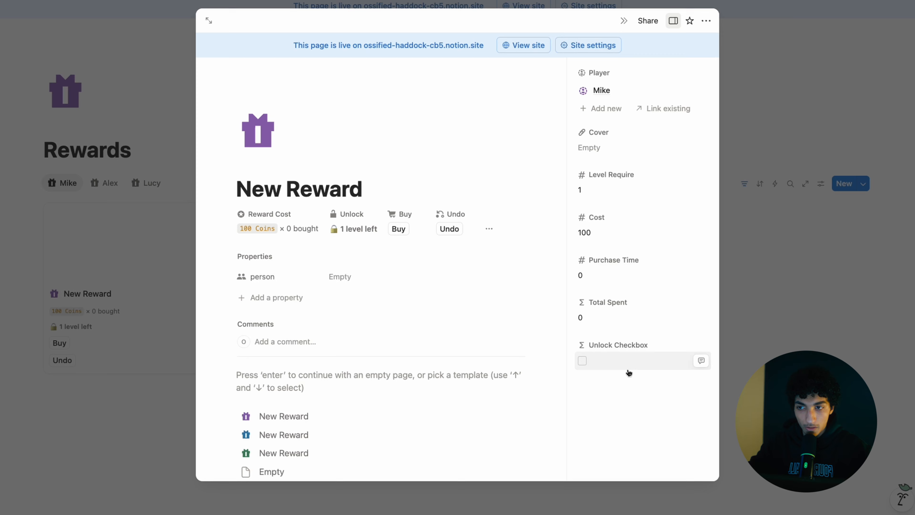
- Return to the workspace's own Rewards database and switch its view to a gallery layout with Cover as the card preview
left_click(674, 20)
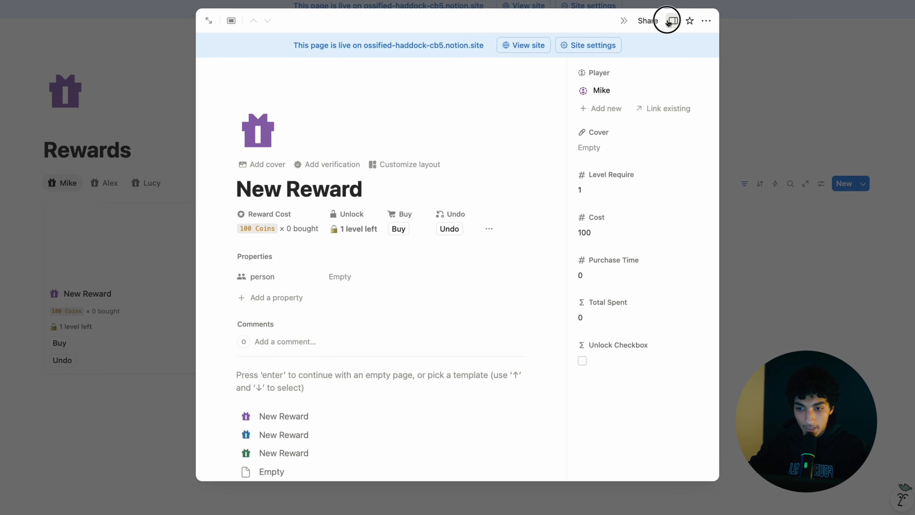
left_click(801, 128)
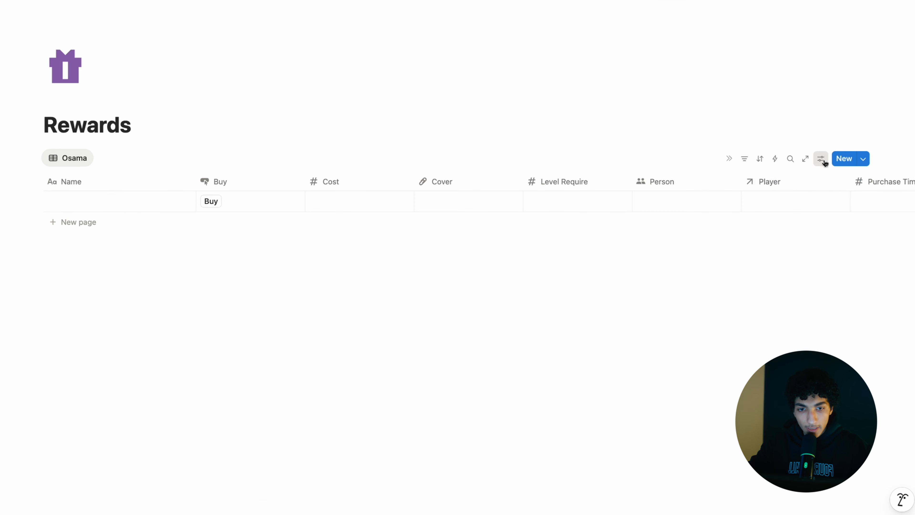
left_click(821, 159)
left_click(856, 218)
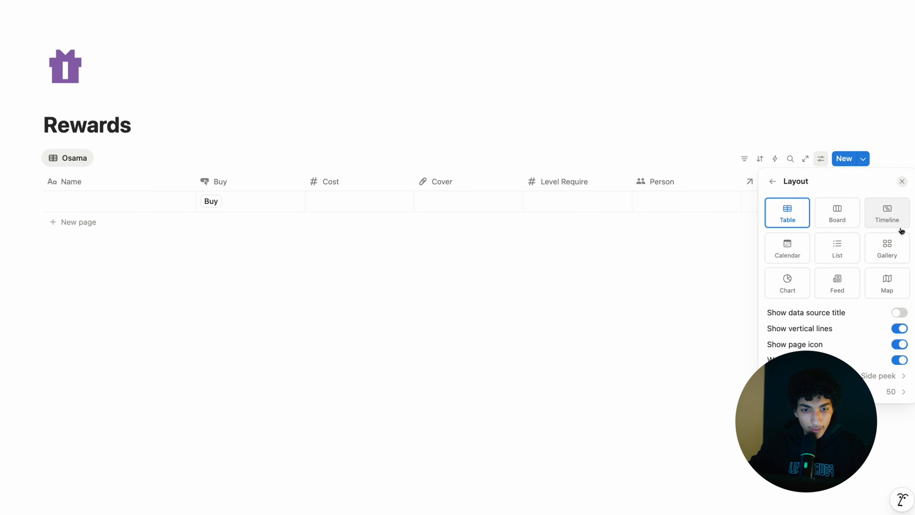
left_click(889, 246)
left_click(860, 370)
left_click(865, 436)
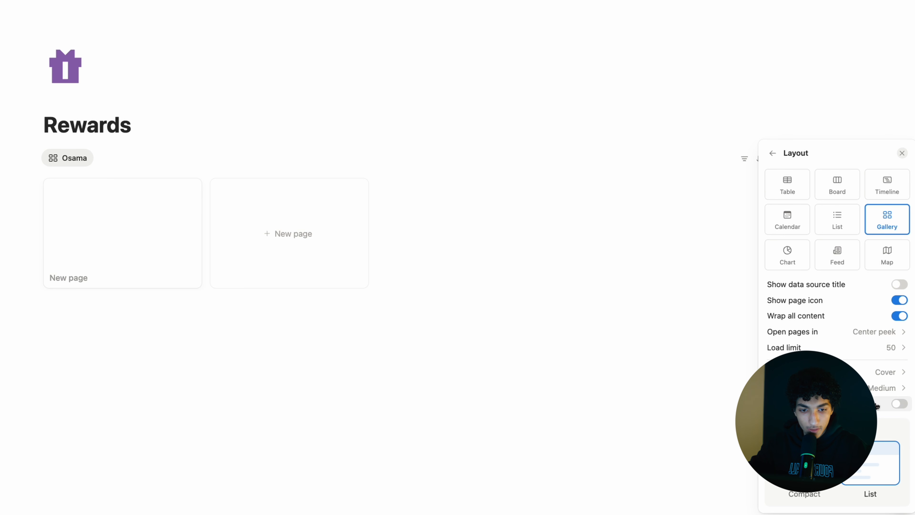
- Show Reward Cost, Unlock, Buy and Undo on the Rewards gallery cards, in that order
left_click(772, 152)
left_click(862, 238)
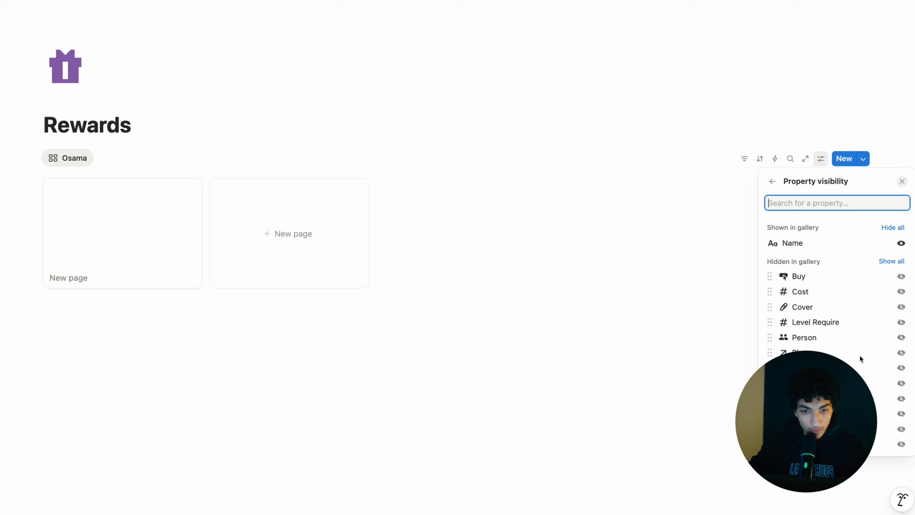
left_click(901, 276)
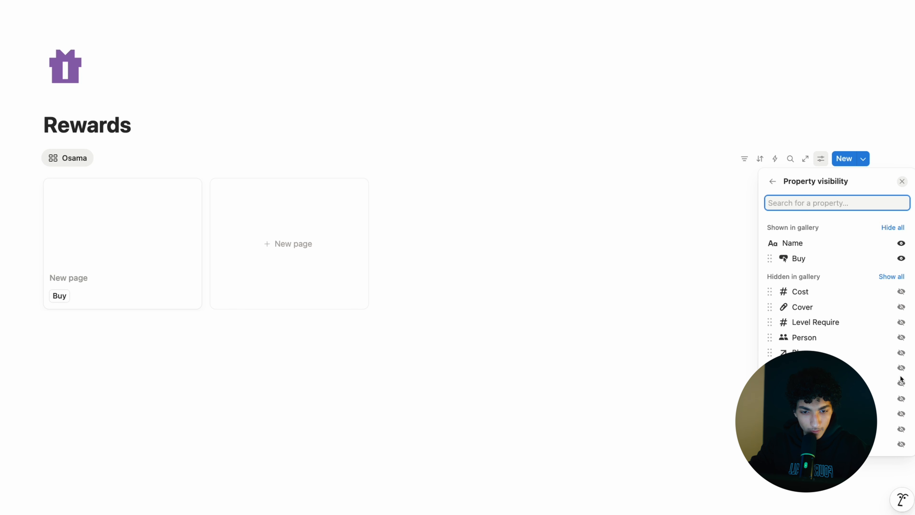
left_click(900, 385)
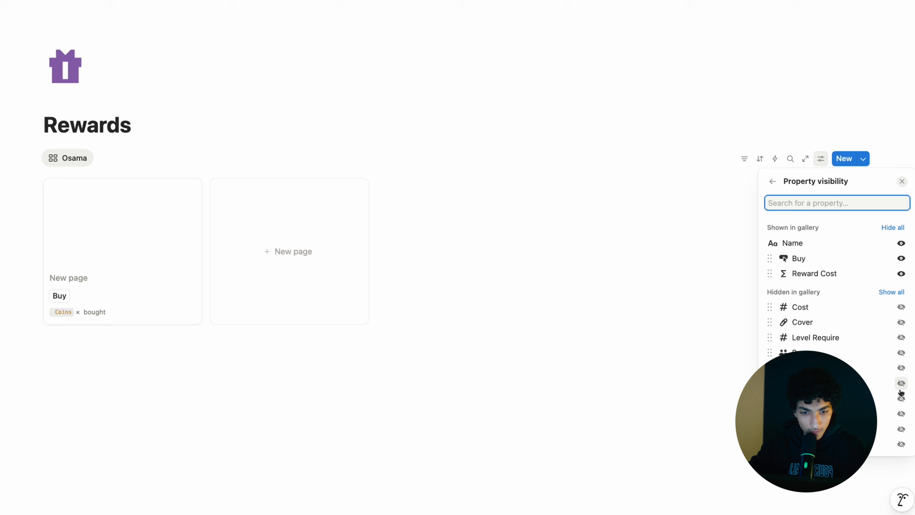
left_click(902, 427)
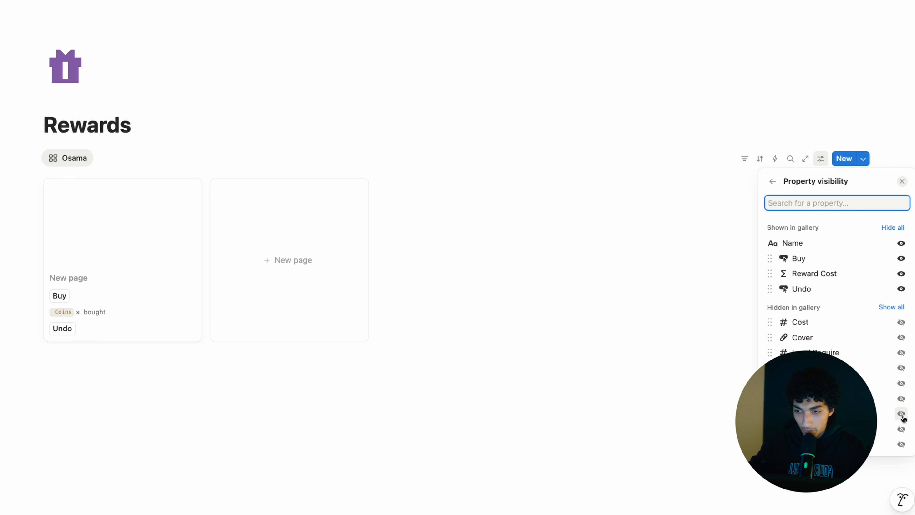
left_click_drag(817, 278, 820, 261)
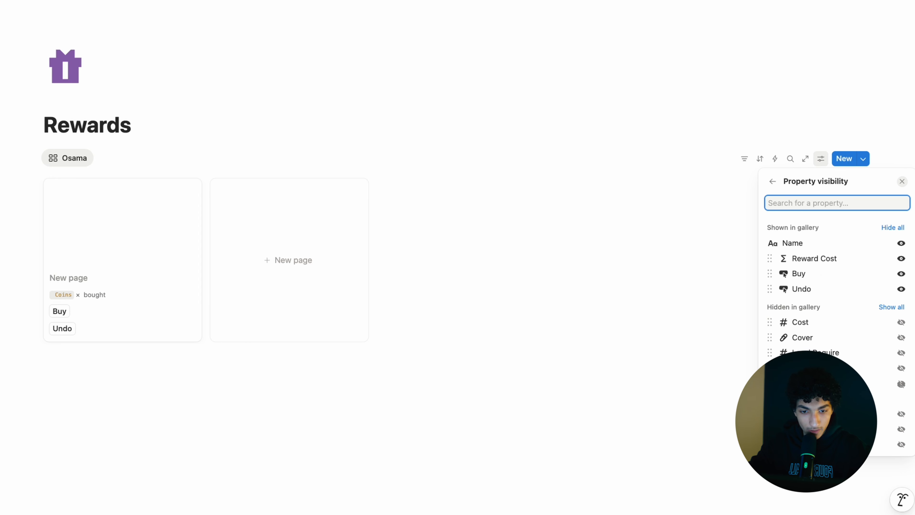
left_click_drag(825, 404, 826, 268)
left_click(668, 320)
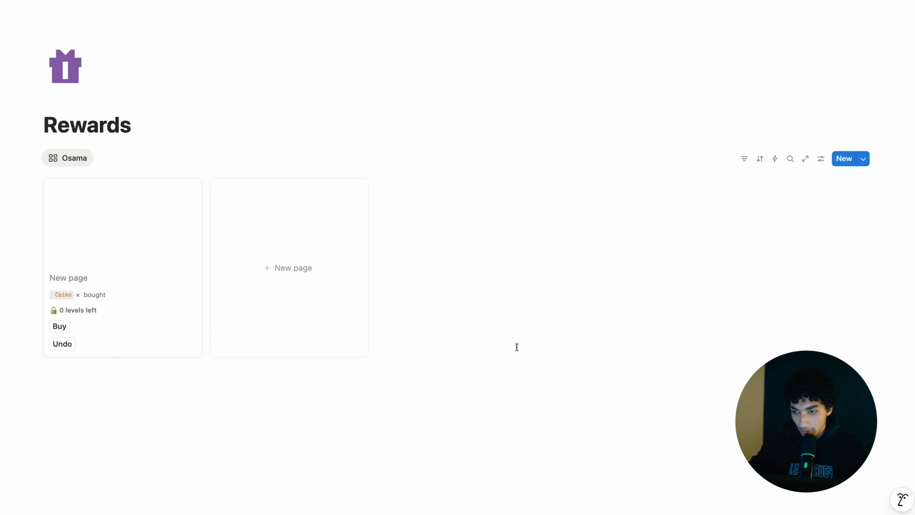
- Set the New Reward template as the default template for the Rewards database
left_click(863, 159)
left_click(905, 196)
left_click(828, 219)
left_click(433, 263)
- Duplicate the New Reward template, title the copy New Reward and change its gift icon to blue
left_click(906, 198)
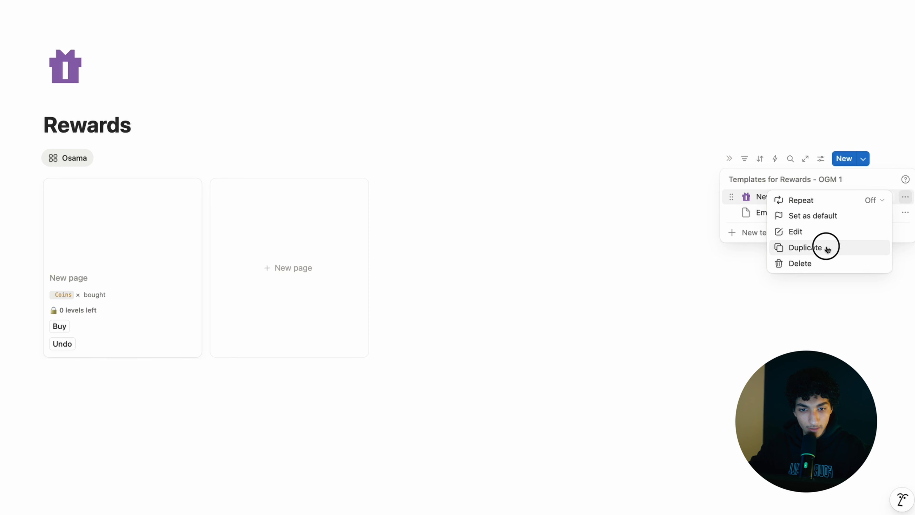
left_click(826, 247)
left_click_drag(392, 186, 459, 187)
key("BackSpace")
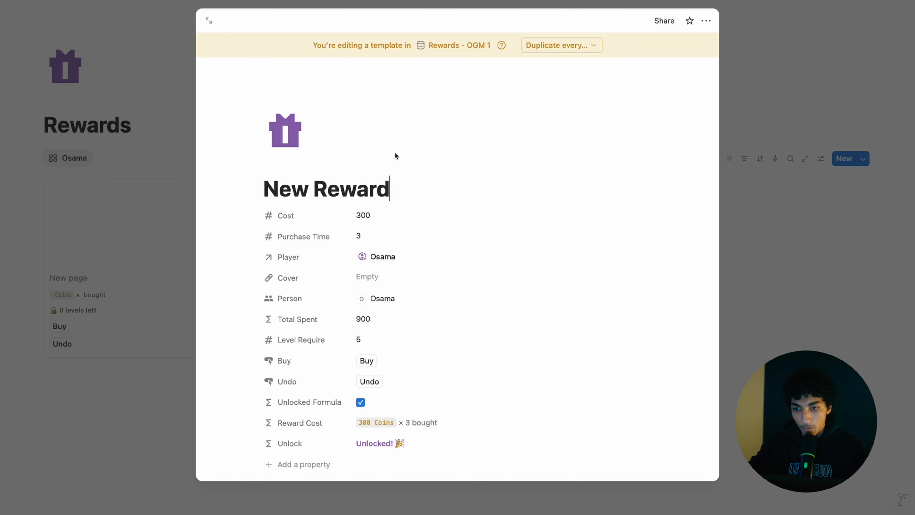
left_click(285, 130)
left_click(192, 232)
left_click(211, 268)
- Set Purchase Time to 0 and clear Level Require in the blue New Reward template
scroll(447, 273, "down", 3)
left_click(382, 231)
key("BackSpace")
type("0")
key("Return")
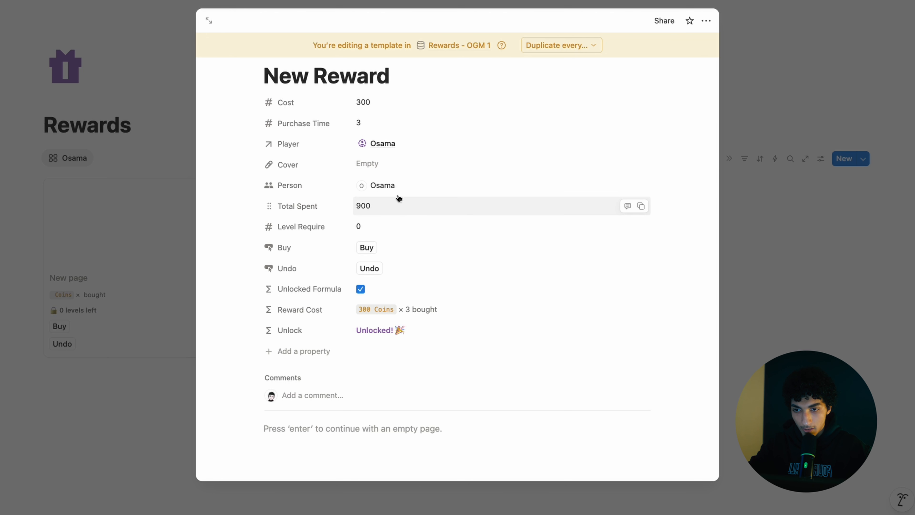
left_click(360, 123)
key("BackSpace")
type("0")
key("Return")
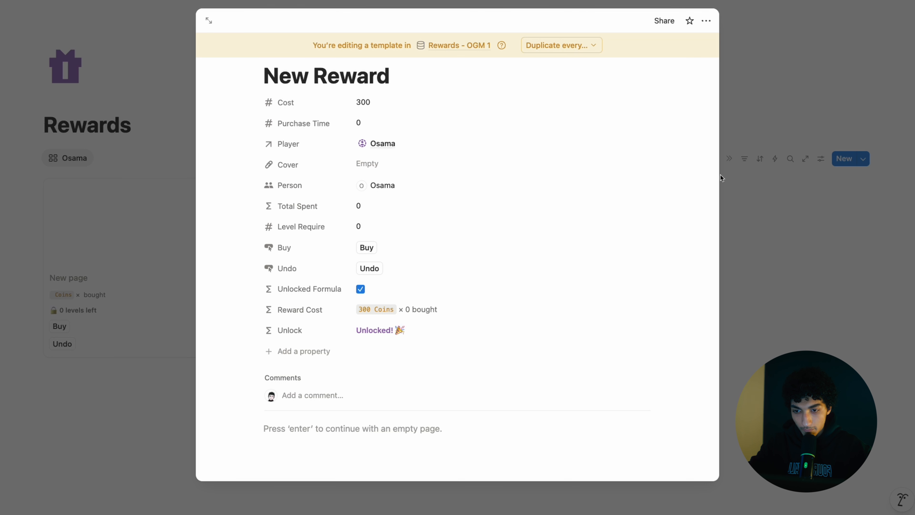
left_click(378, 231)
key("BackSpace")
key("Return")
left_click(803, 219)
- Clear Purchase Time and Level Require in the purple New Reward template
left_click(862, 159)
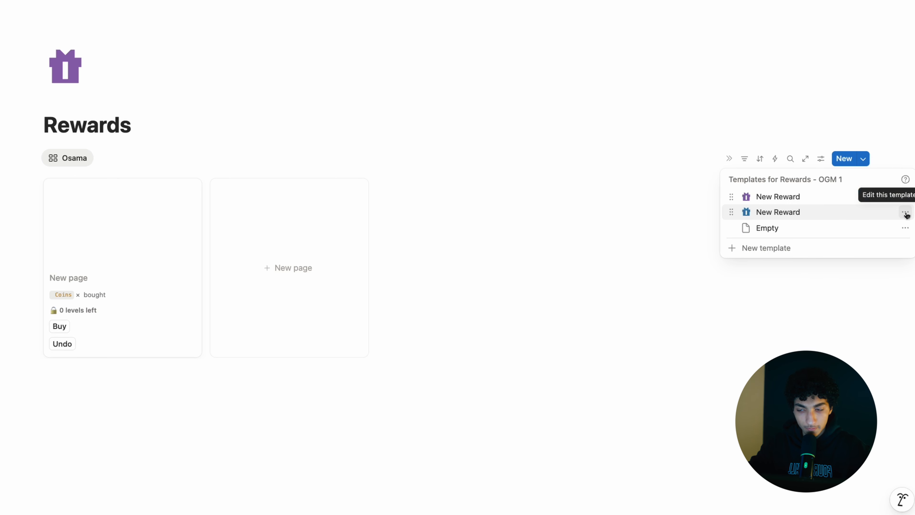
left_click(905, 197)
left_click(821, 230)
scroll(434, 284, "down", 2)
left_click(384, 195)
key("BackSpace")
key("Return")
left_click(371, 302)
key("BackSpace")
key("Return")
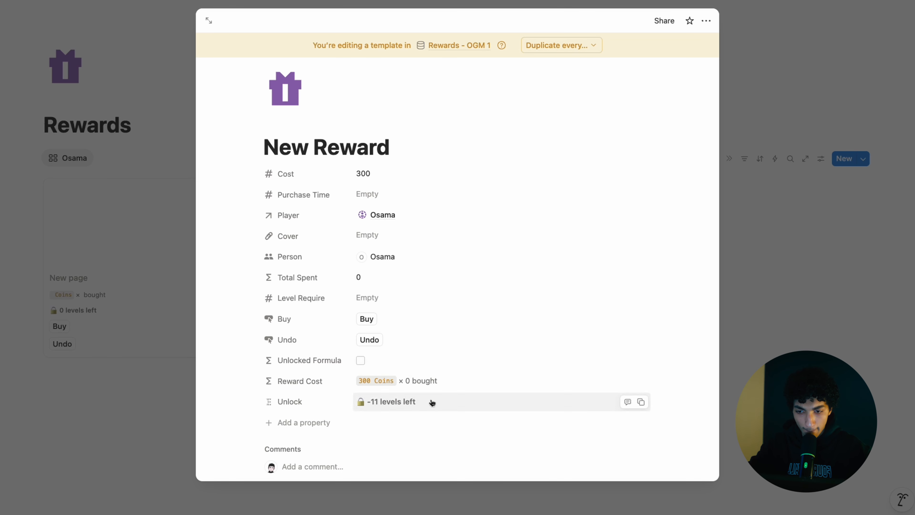
left_click(777, 262)
- Create a reward from the default New Reward template and delete the empty reward card
left_click(237, 269)
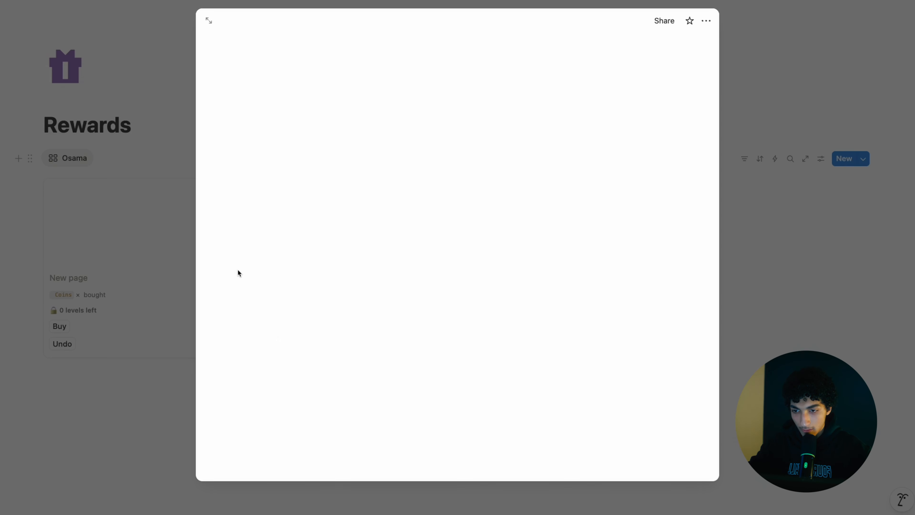
left_click(144, 250)
left_click_drag(38, 243, 77, 243)
key("BackSpace")
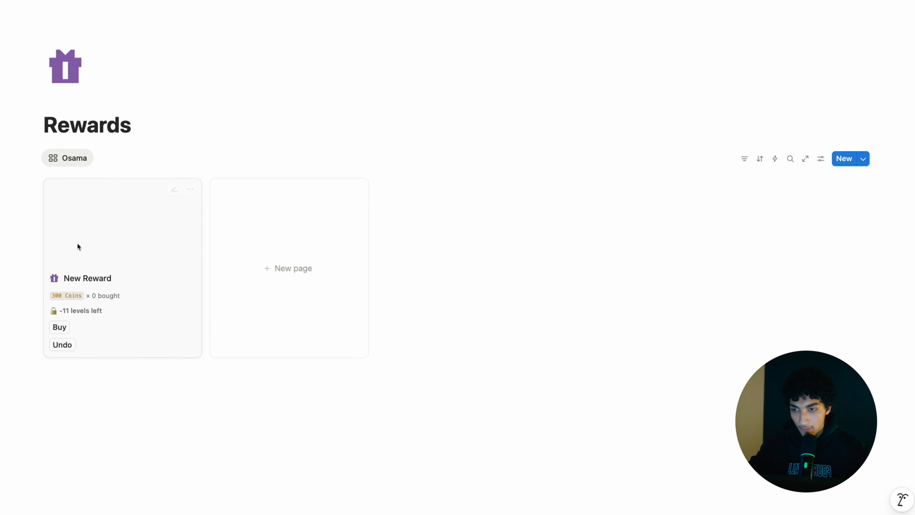
- Filter the first player's Rewards view so that Player contains that player
left_click(744, 158)
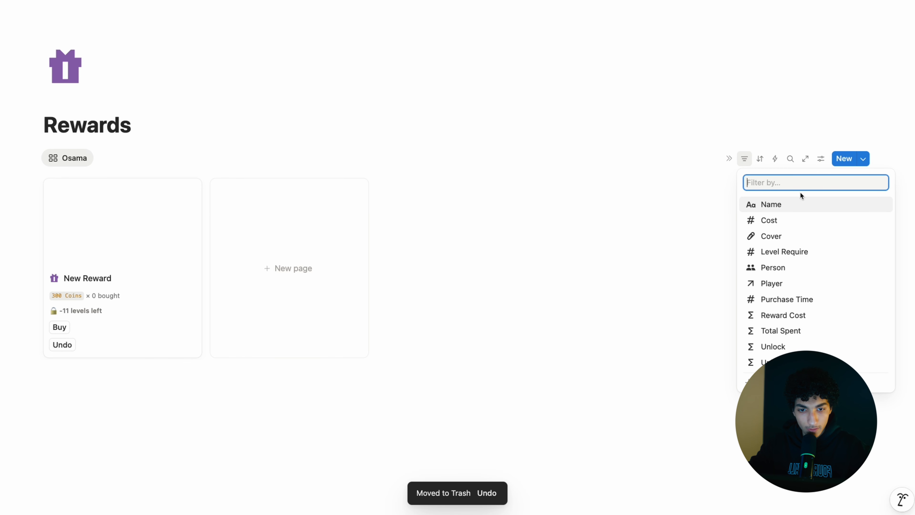
left_click(790, 282)
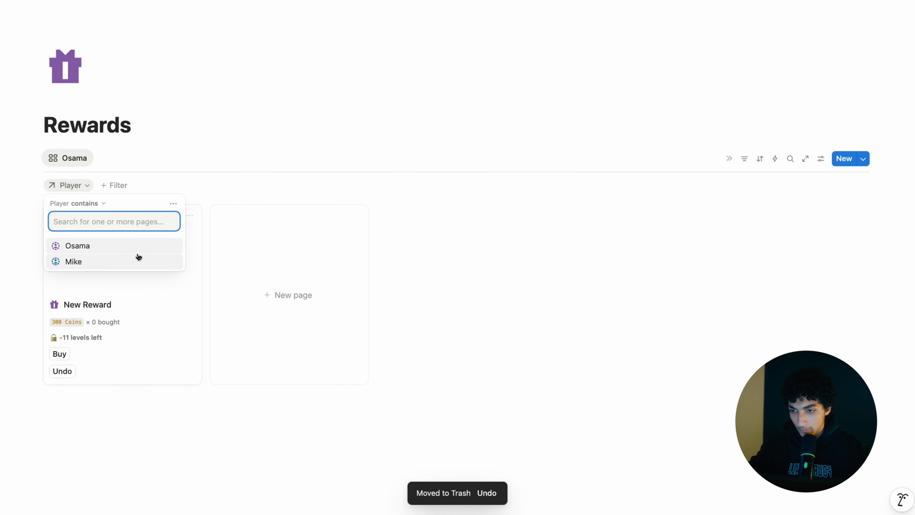
left_click(128, 250)
- Convert the Player filter to an advanced filter and add a second rule based on the Person property
left_click(173, 204)
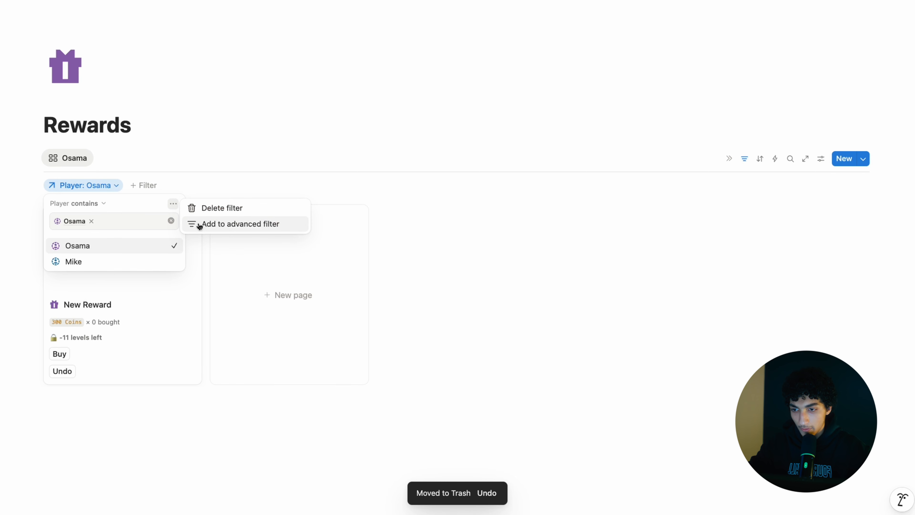
left_click(198, 224)
left_click(181, 231)
left_click(126, 244)
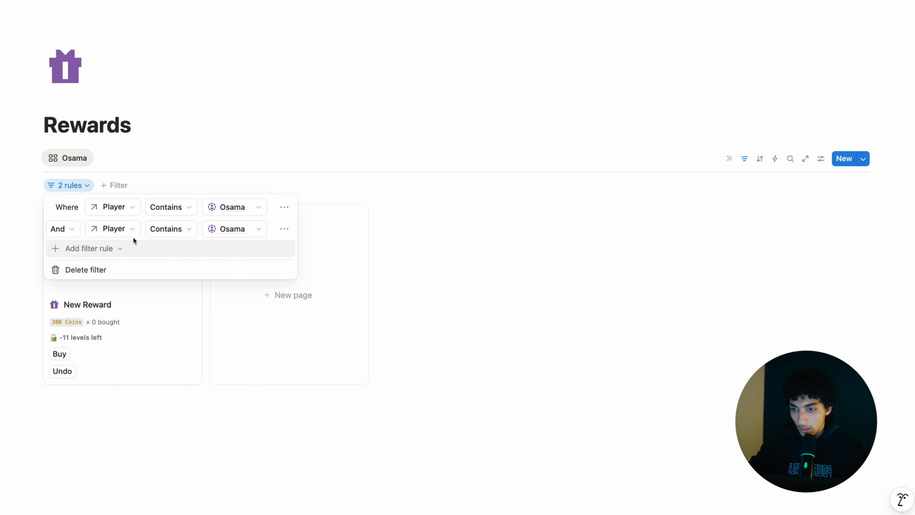
left_click(133, 233)
type("person")
key("Return")
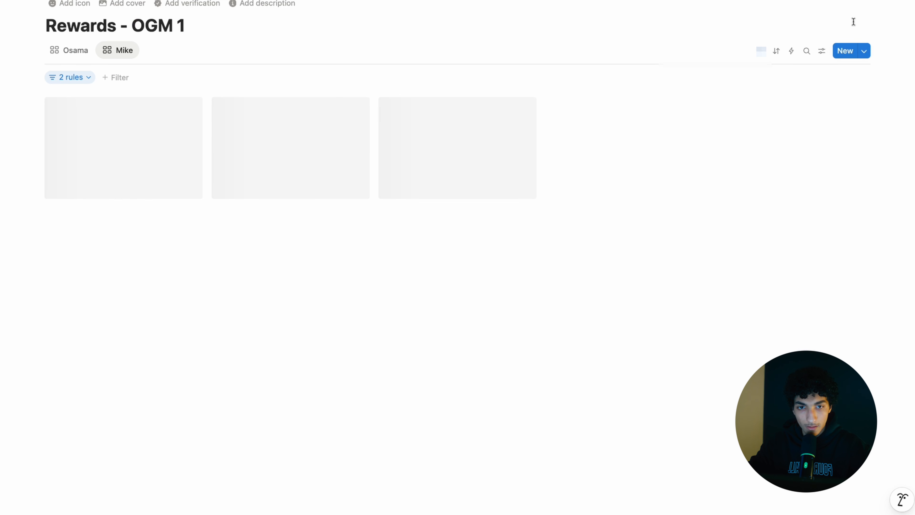
- Invite the two players' accounts to the Rewards - OGM 1 database with Can edit access and add a page-level access rule
left_click(832, 0)
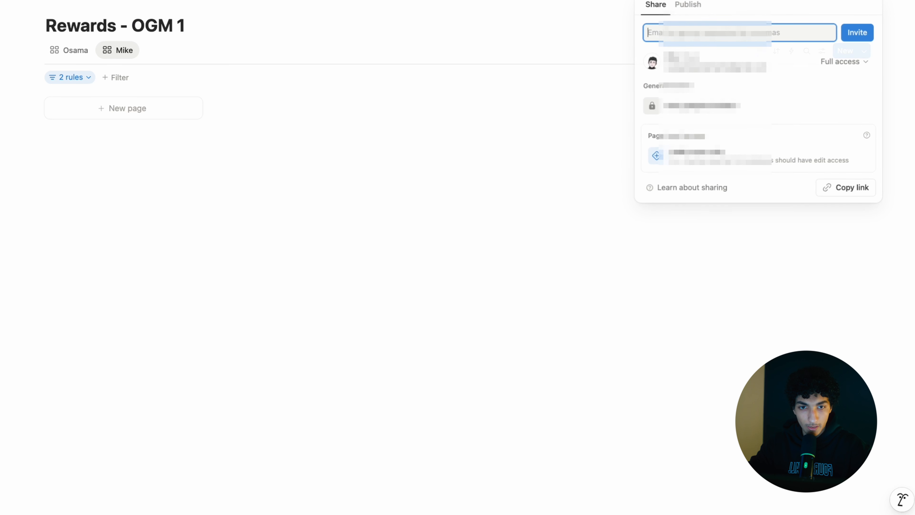
left_click(733, 32)
left_click(689, 114)
left_click(688, 138)
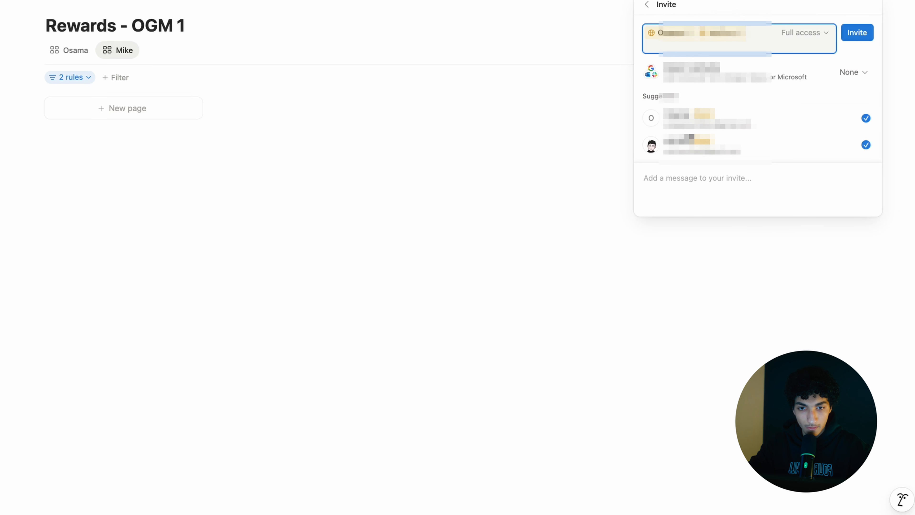
key("Return")
left_click(729, 155)
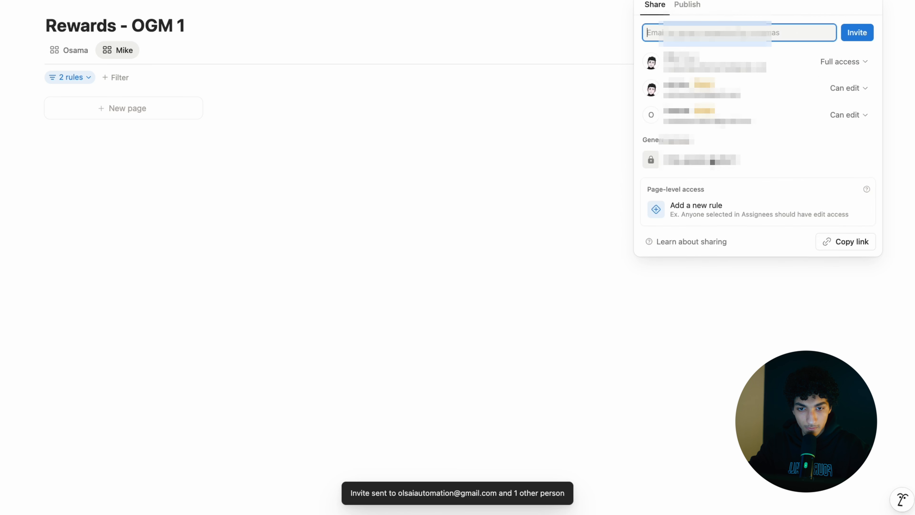
left_click(686, 210)
left_click(682, 266)
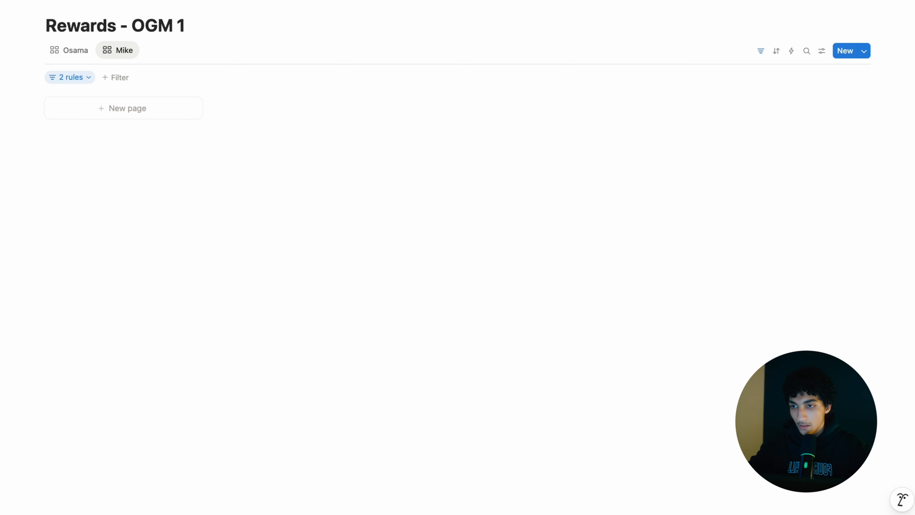
- Return to the Online Game Mode page and place the cursor on the empty line below Rewards
left_click(139, 1)
left_click(195, 289)
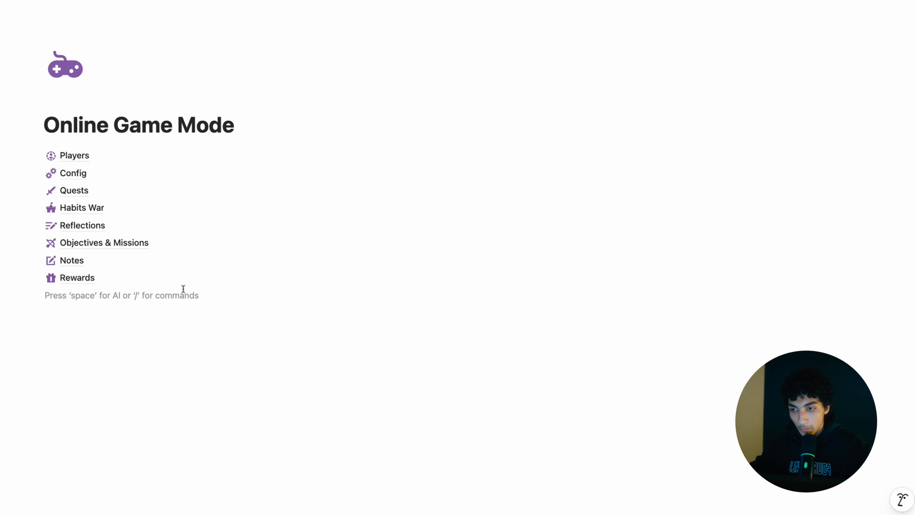
- Open Finish 100 Quest in the published example Challenges database, start the challenge and show its additional property details
mouse_move(141, 163)
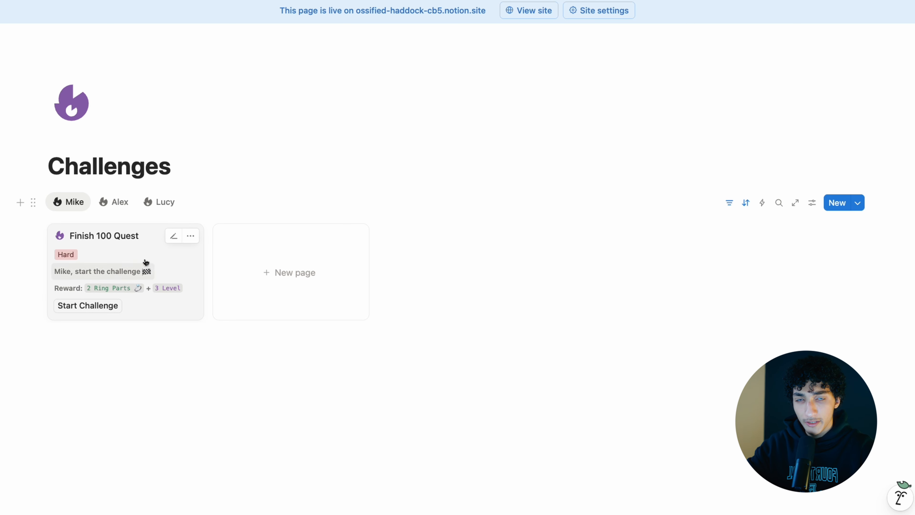
left_click(162, 267)
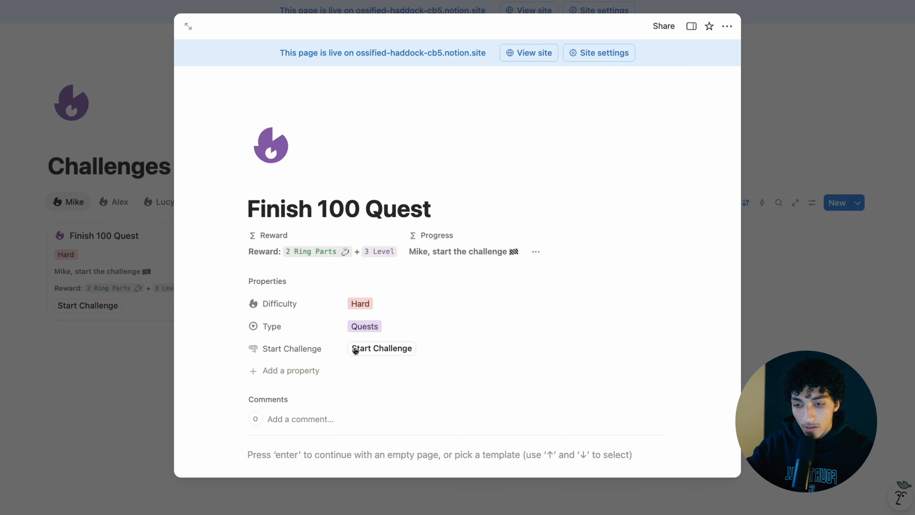
left_click(385, 348)
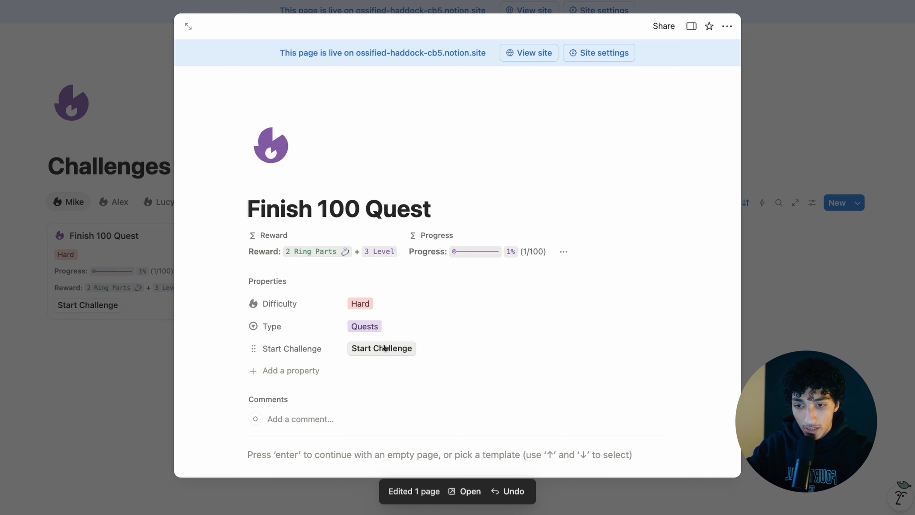
left_click(690, 27)
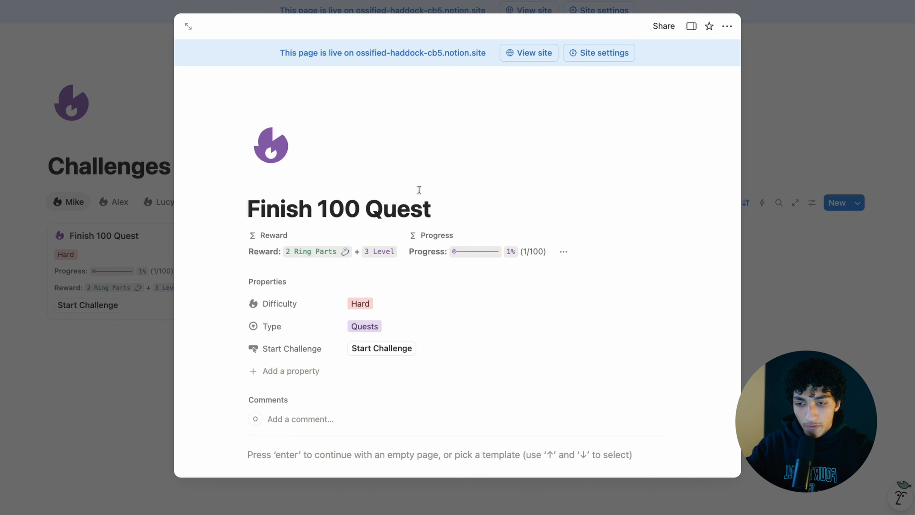
left_click(768, 202)
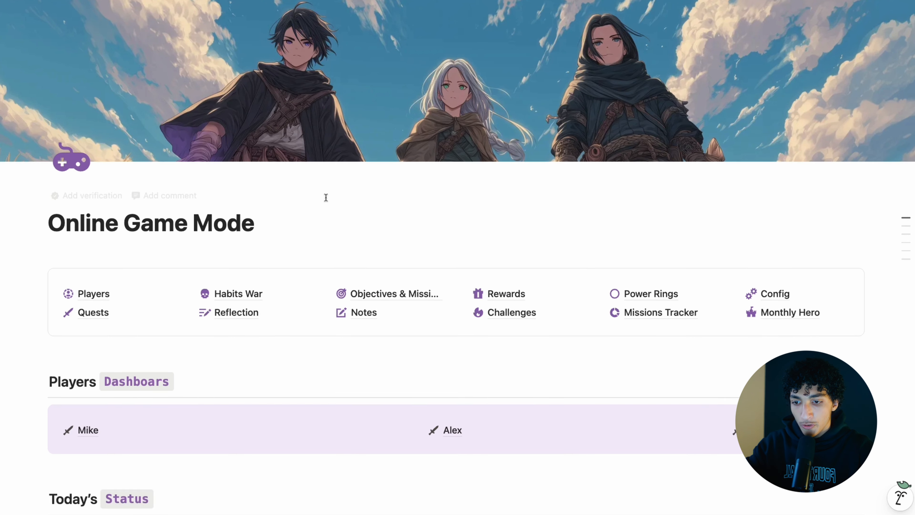
- Open the Quests page from the example Online Game Mode home page and view its first player's quests
scroll(335, 234, "down", 3)
left_click(110, 209)
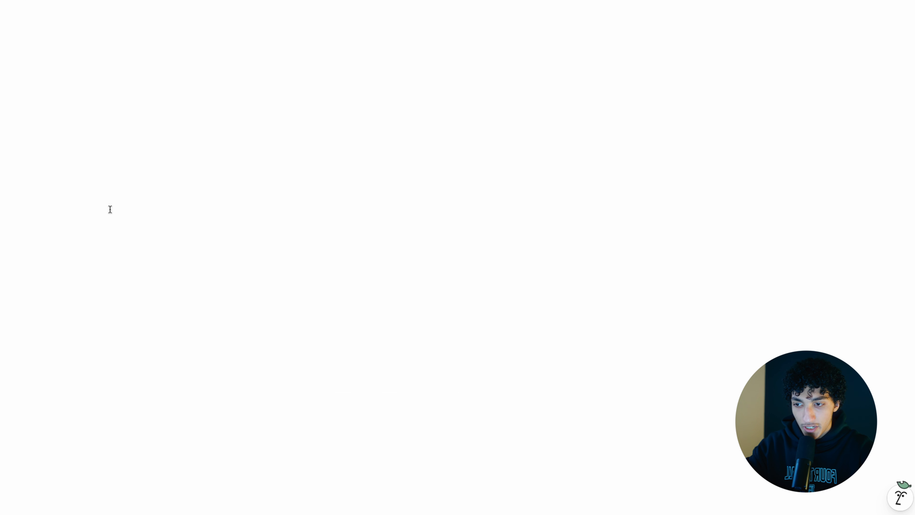
scroll(202, 284, "down", 2)
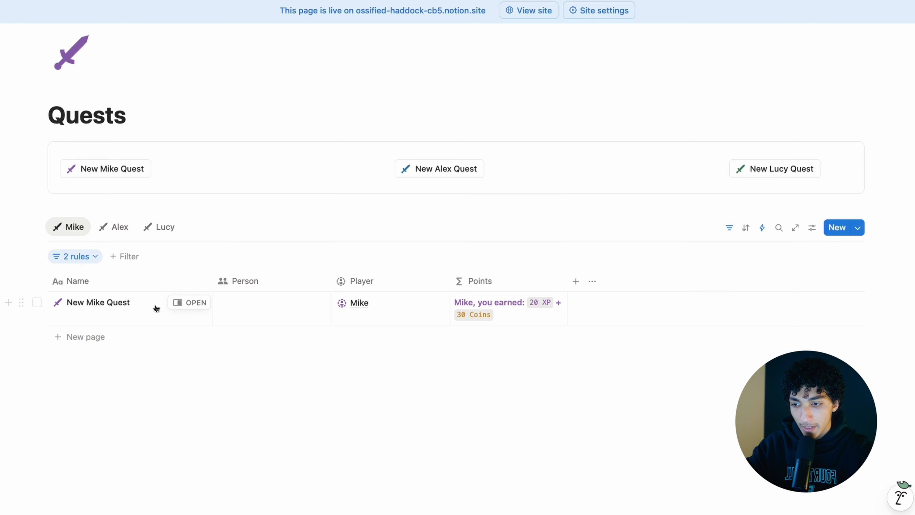
- Add three new quests to the first player's table in the example Quests page
left_click(90, 341)
left_click(82, 372)
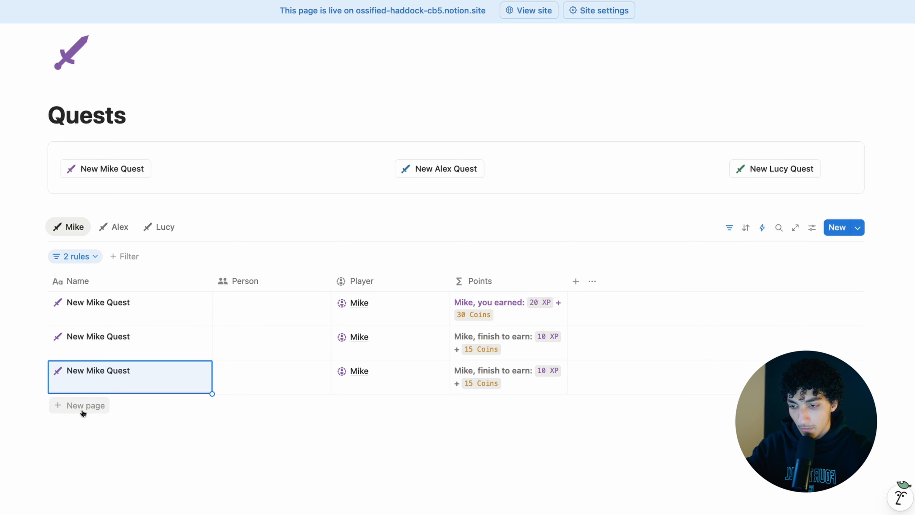
left_click(83, 412)
key("Escape")
scroll(595, 248, "down", 3)
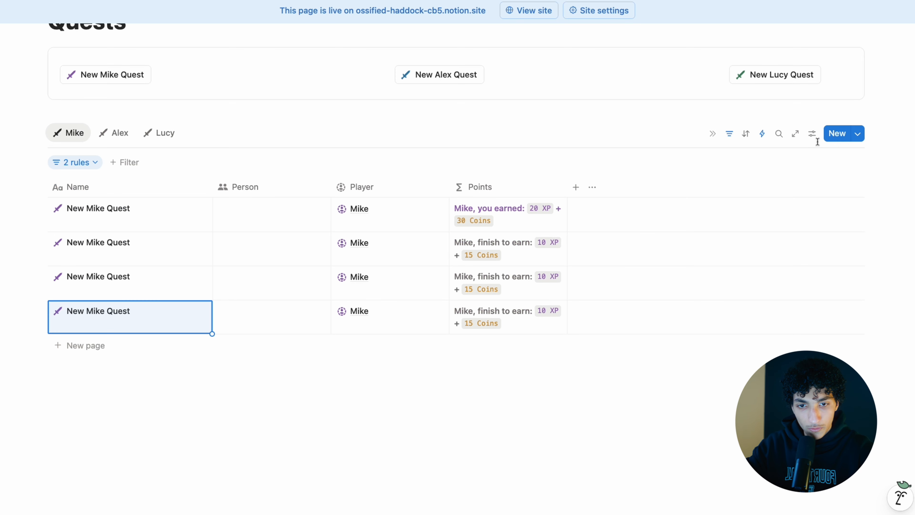
- Show the Status property in the quests table and set the three new quests to Done
left_click(812, 134)
left_click(839, 221)
type("stat")
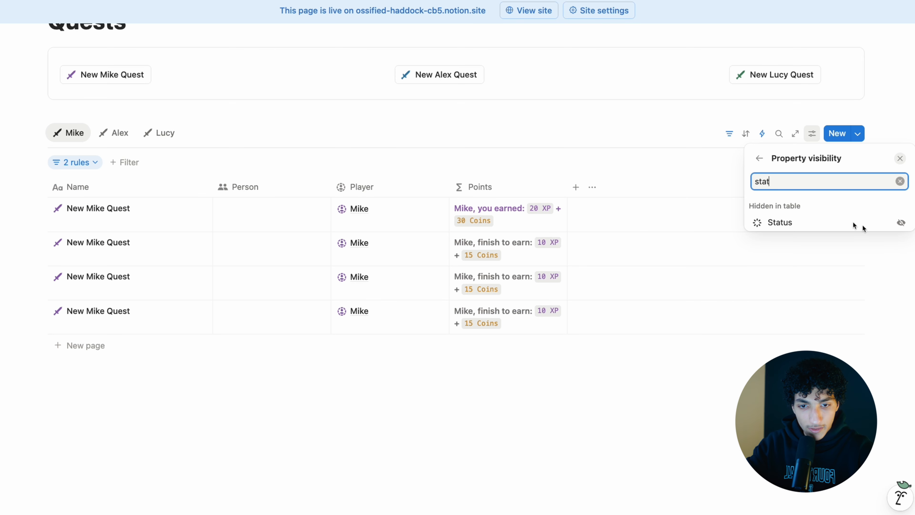
left_click(899, 221)
left_click(687, 233)
left_click(619, 241)
left_click(613, 368)
left_click_drag(684, 266, 685, 314)
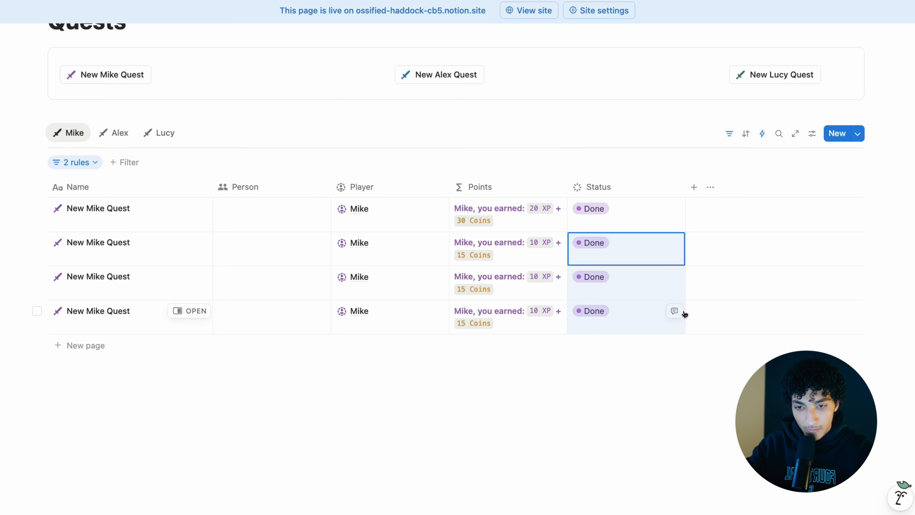
- Return to the Finish 100 Quest challenge, open its linked player page and examine the Rings and Ring properties
key("super+[")
scroll(447, 286, "down", 5)
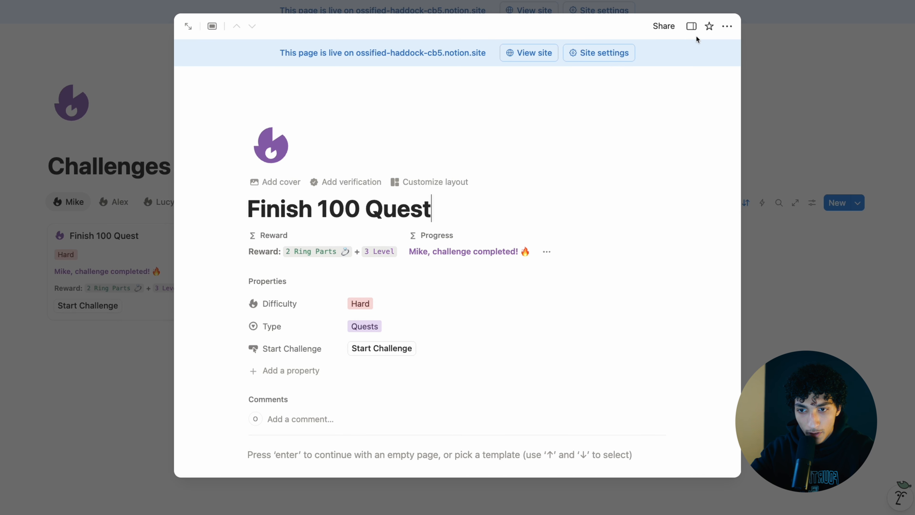
left_click(692, 27)
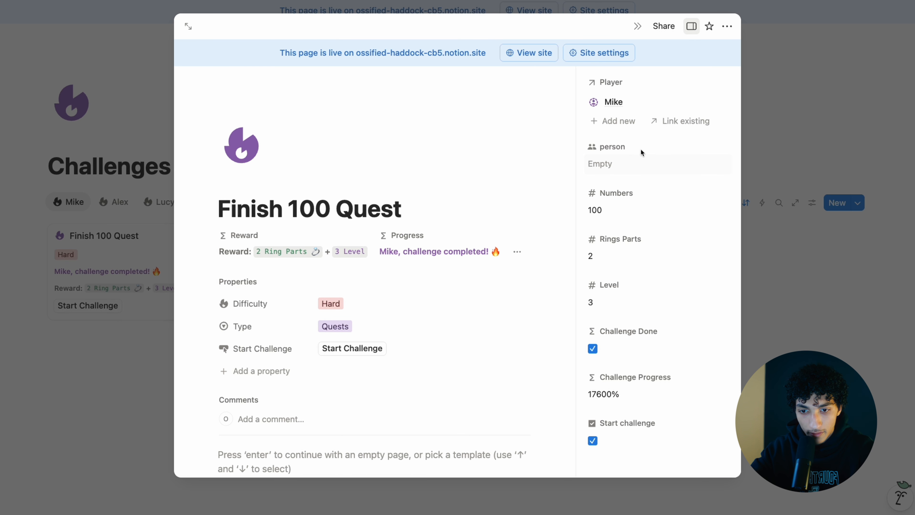
left_click(636, 105)
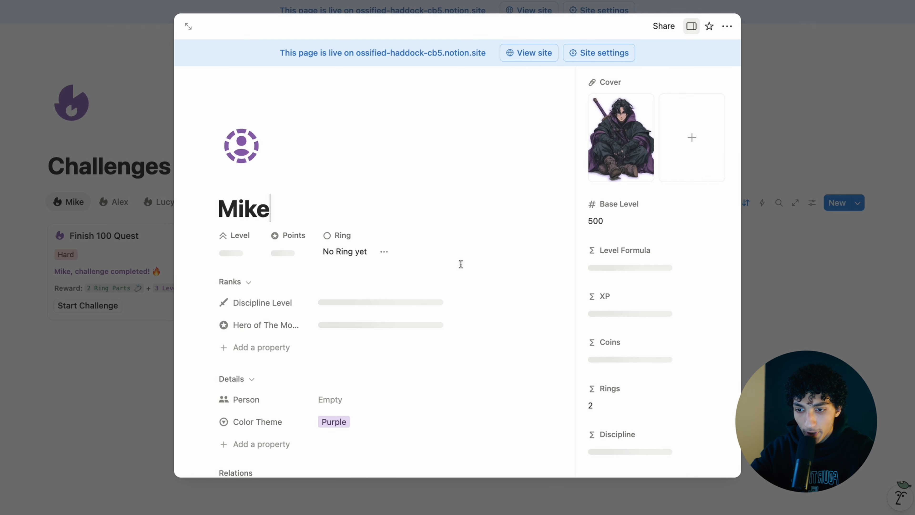
scroll(462, 267, "down", 1)
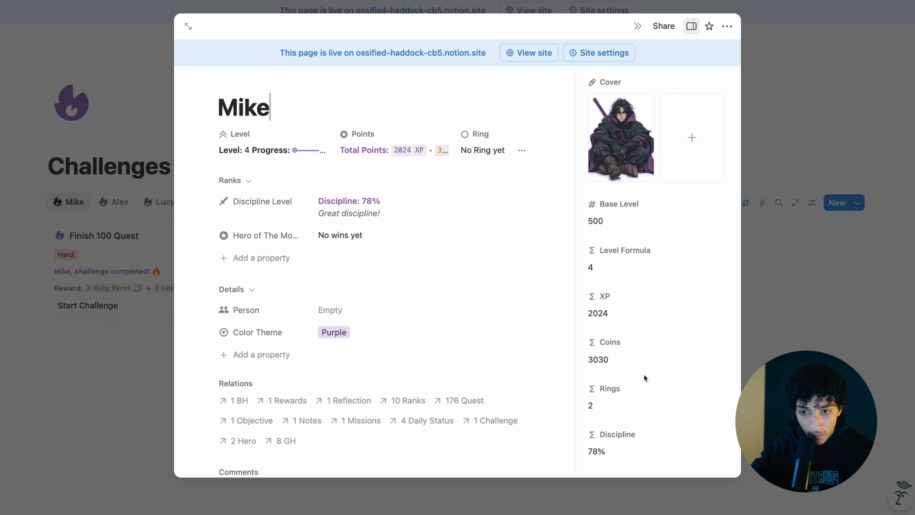
left_click(698, 28)
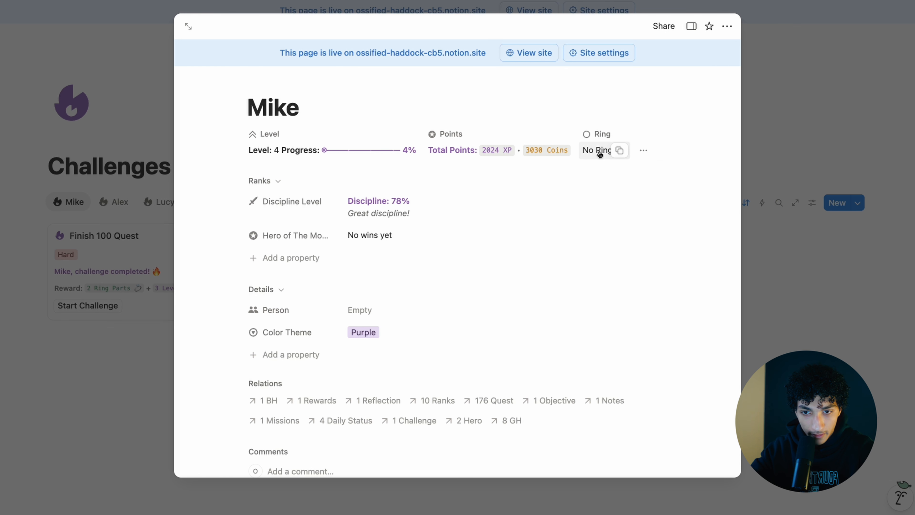
left_click(760, 258)
- Set Rings Parts to 5 in the details of the Finish 100 Quest challenge
left_click(145, 249)
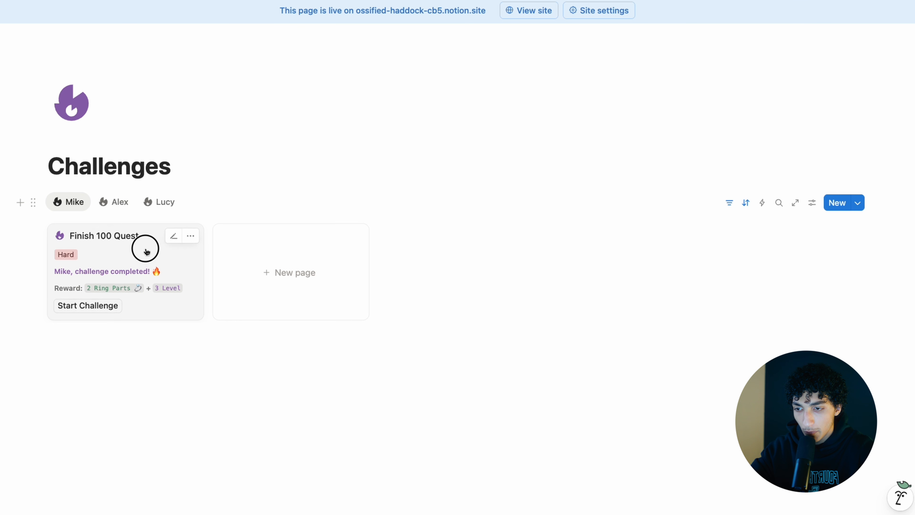
left_click(691, 26)
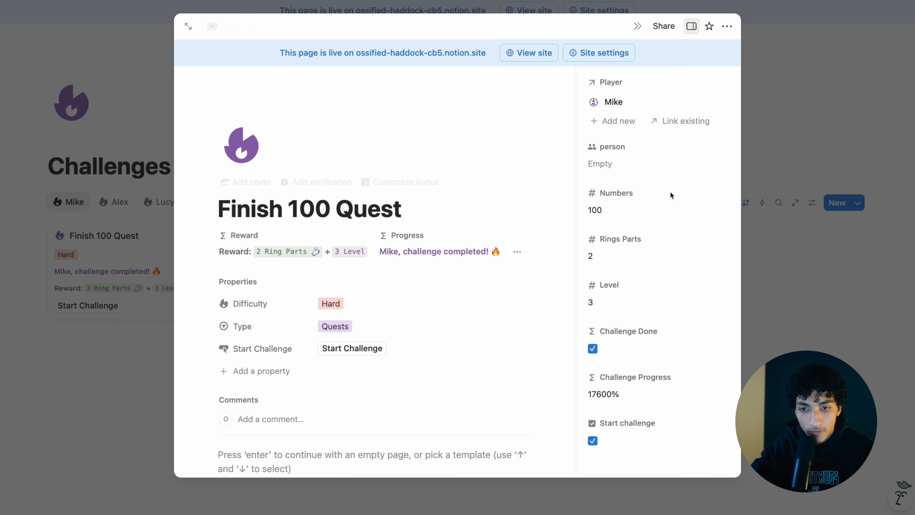
left_click(617, 258)
key("BackSpace")
type("5")
left_click(656, 188)
- Open the challenge's linked player page again and check the Ring property with the detail properties hidden
left_click(627, 102)
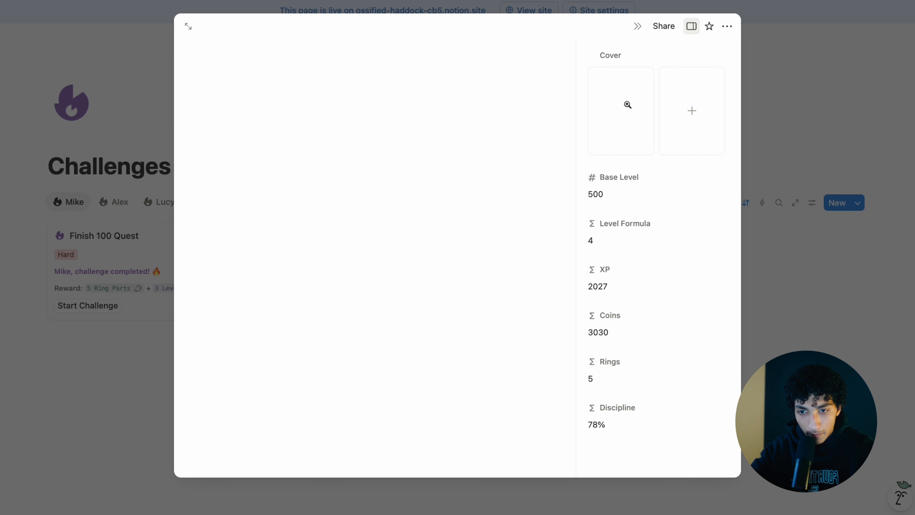
left_click(691, 26)
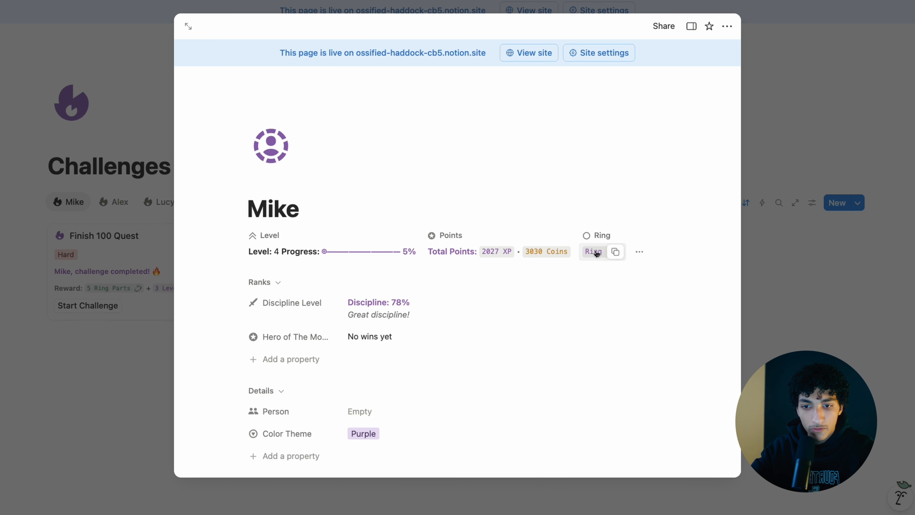
left_click(810, 241)
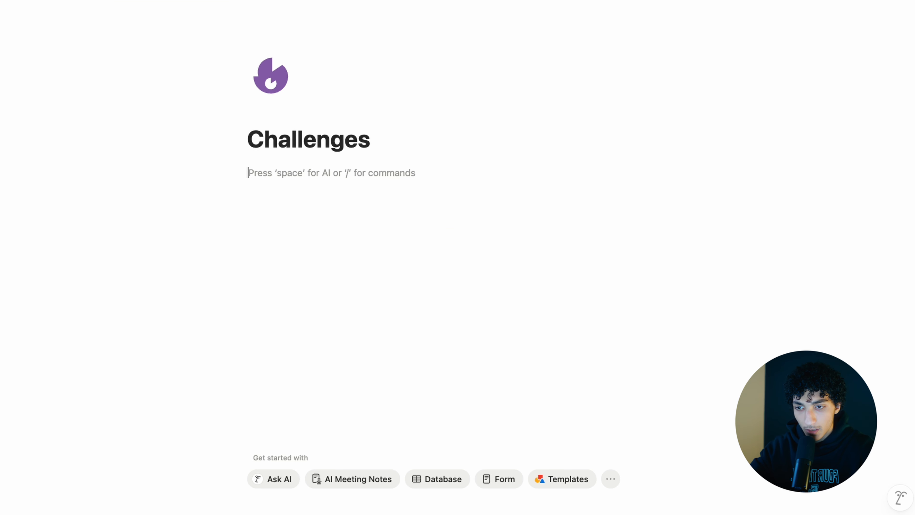
- Insert a new table database in the empty Challenges page and set the page to full width
type("/table")
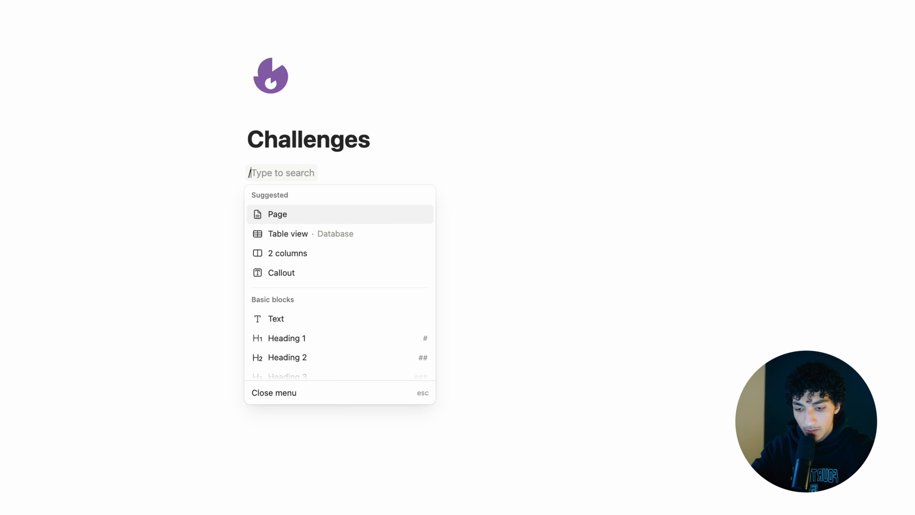
key("Down")
key("Return")
left_click(675, 83)
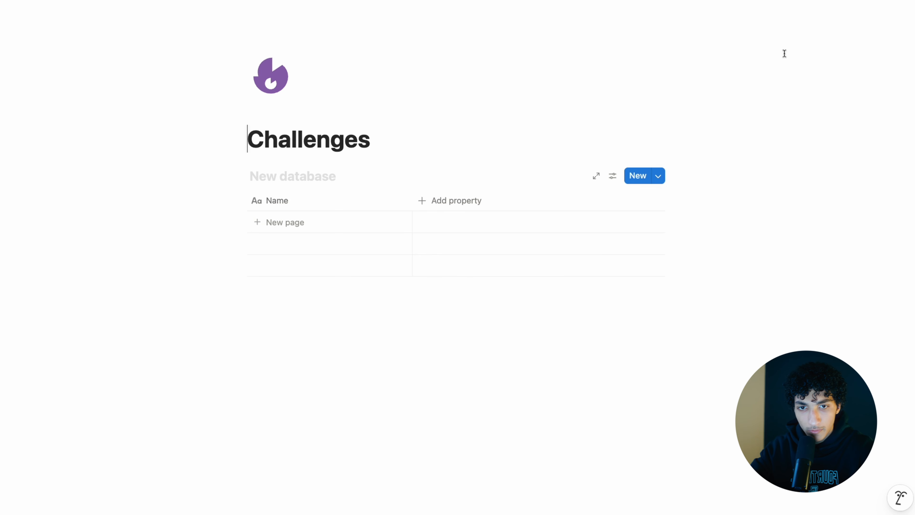
left_click(904, 2)
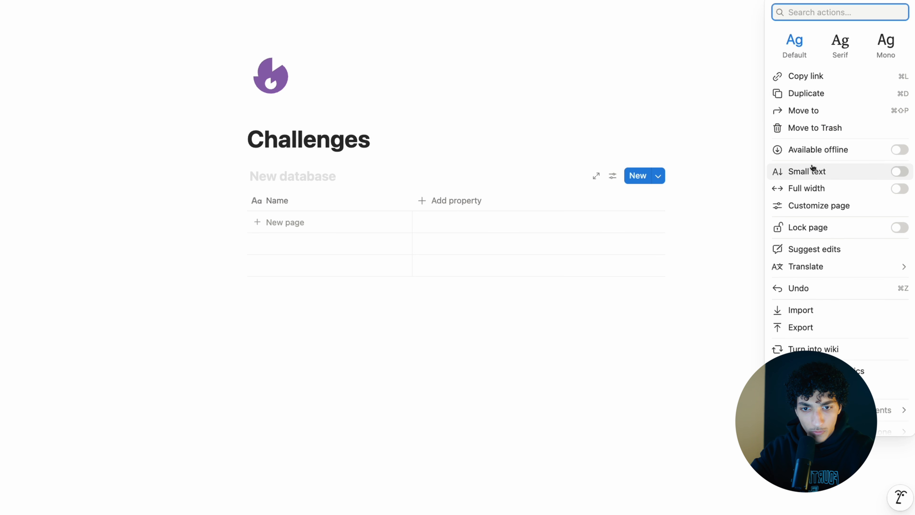
left_click(802, 187)
- Name the new database Challenges - OGM 1 and hide its title
left_click(58, 175)
type("Challenges-")
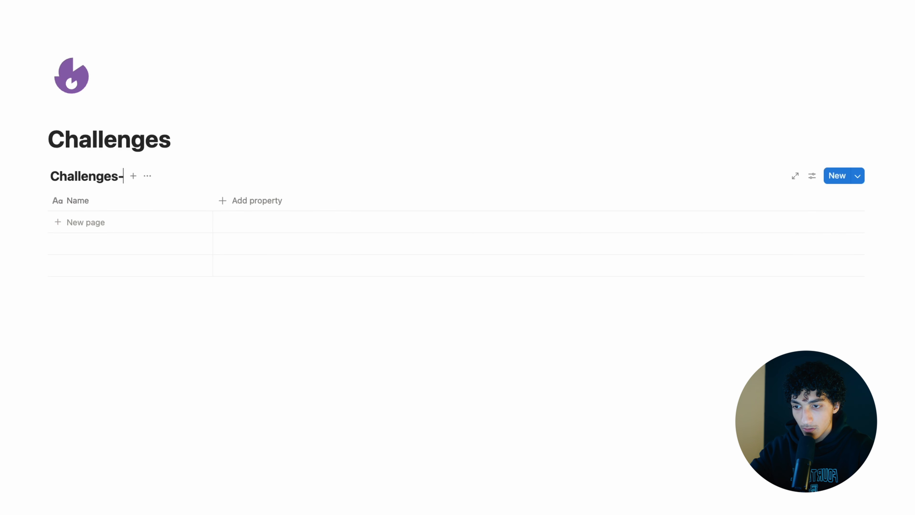
key("BackSpace")
type("- OGM 1")
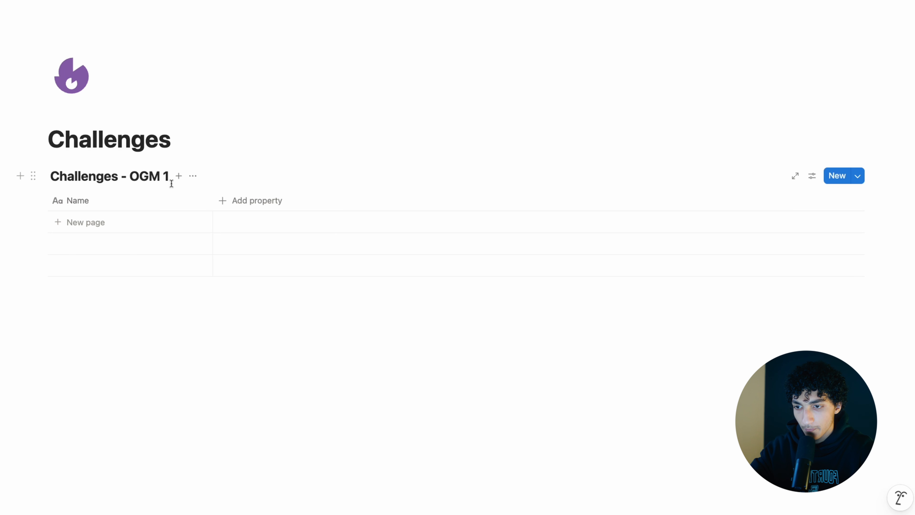
left_click(193, 176)
left_click(218, 307)
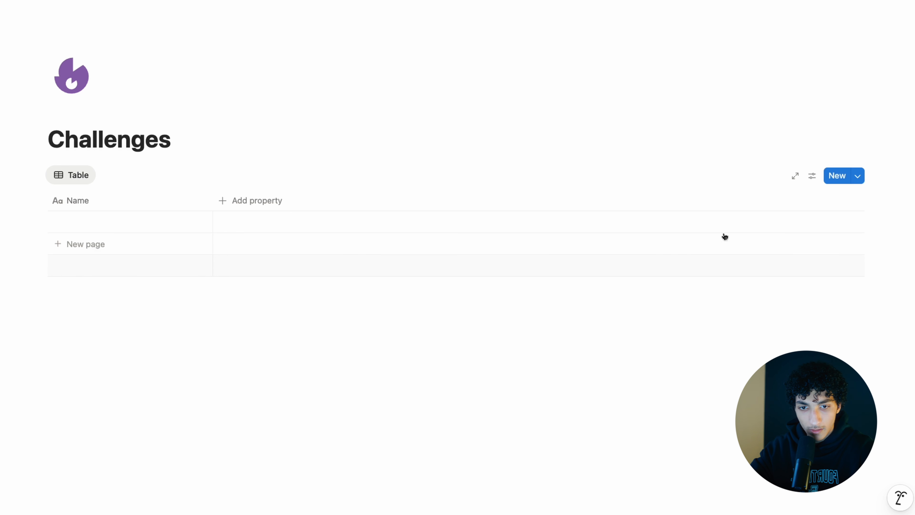
- Create a database template named New Challenge with the purple flame icon
left_click(852, 184)
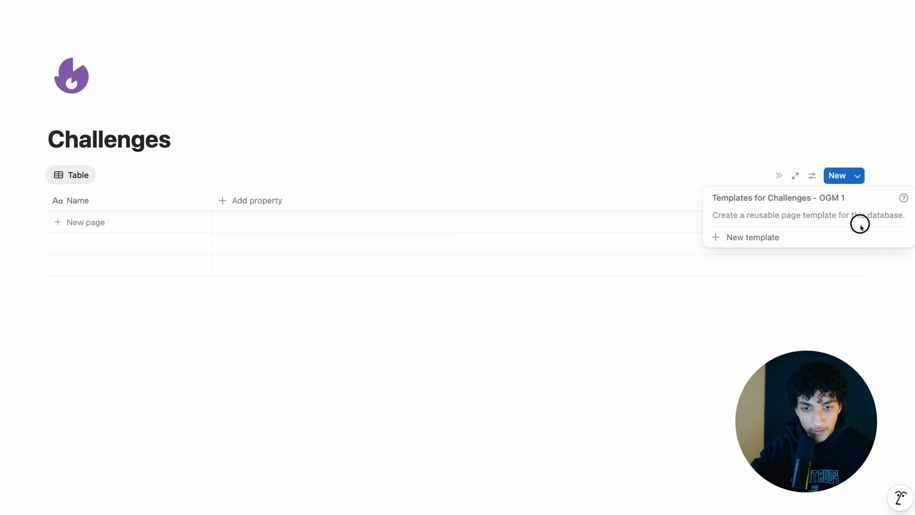
left_click(819, 236)
type("New Challenge")
left_click(262, 92)
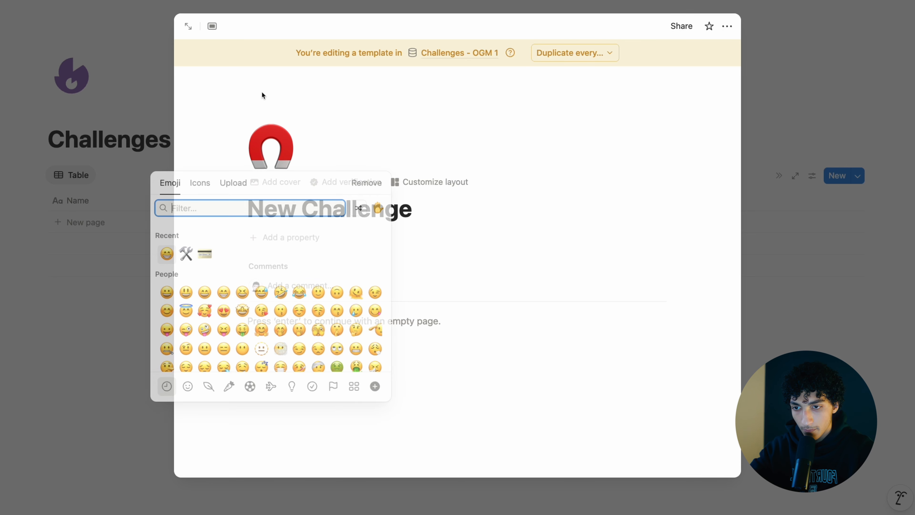
left_click(201, 184)
left_click(169, 253)
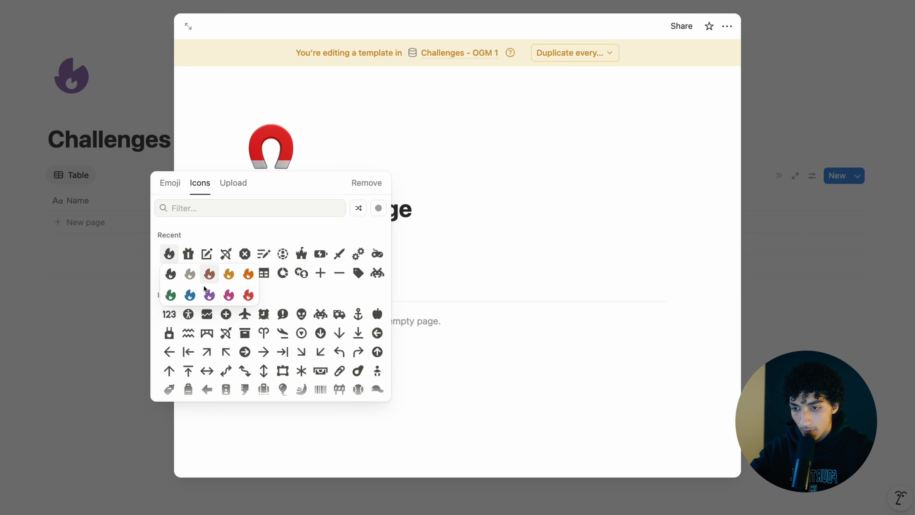
left_click(207, 292)
- Add a two-way Player relation to Player - OGM 1, naming the reverse property Challenges, and link the first player
left_click(284, 249)
type("relation")
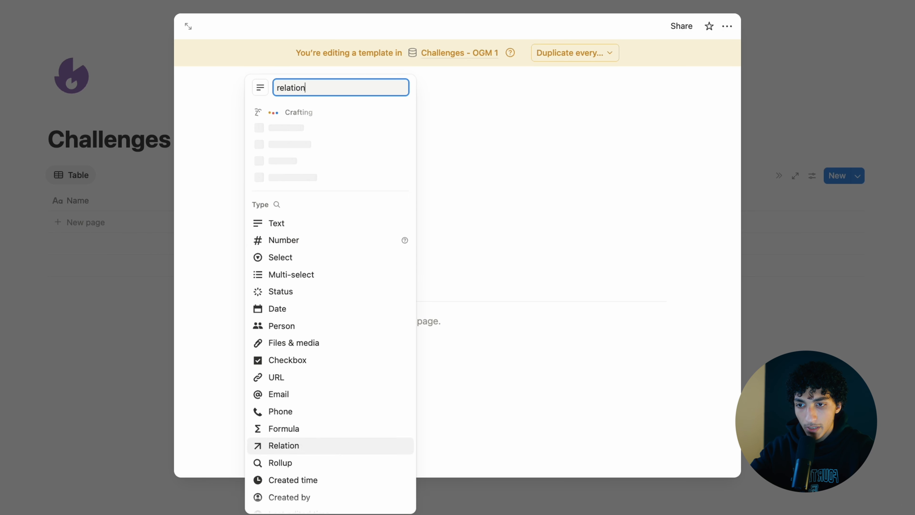
key("Return")
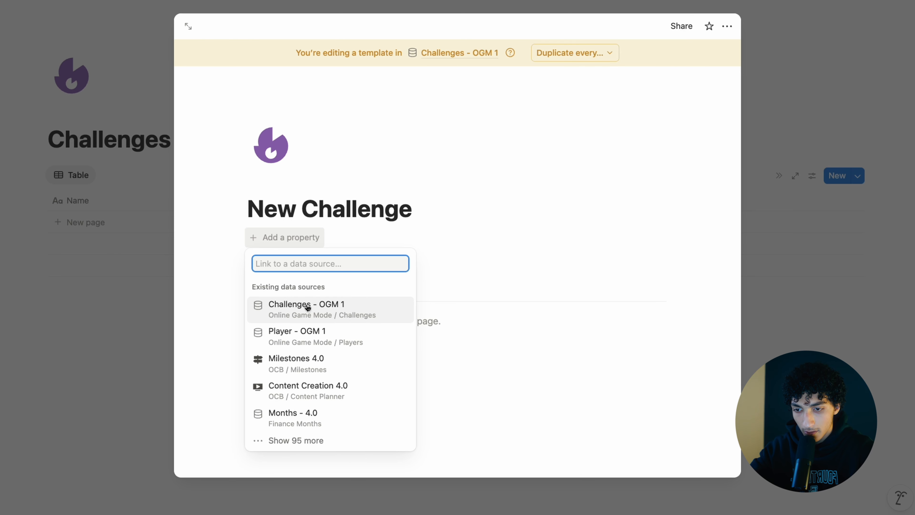
left_click(303, 337)
key("BackSpace")
key("BackSpace")
key("BackSpace")
key("BackSpace")
key("BackSpace")
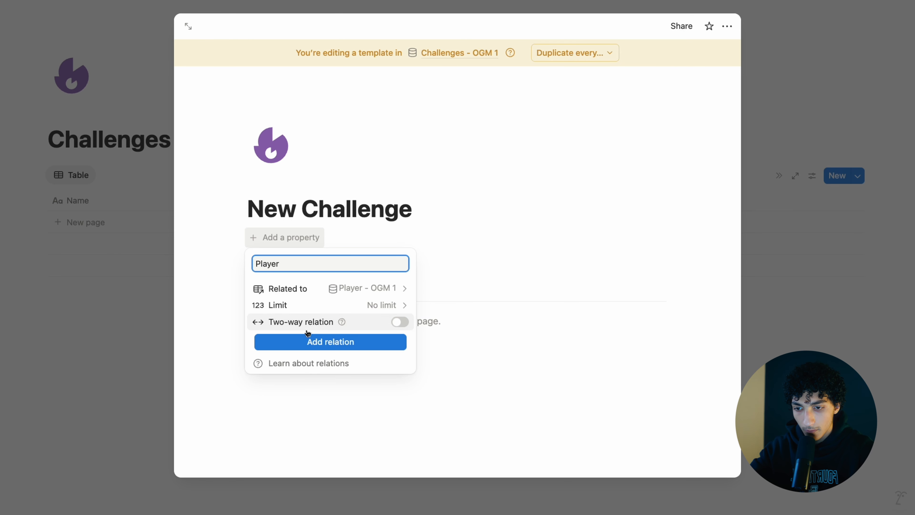
left_click(319, 326)
type("Challenges")
key("Return")
- Add a Person property to the template, assign the first player's account and place it above Player
left_click(291, 260)
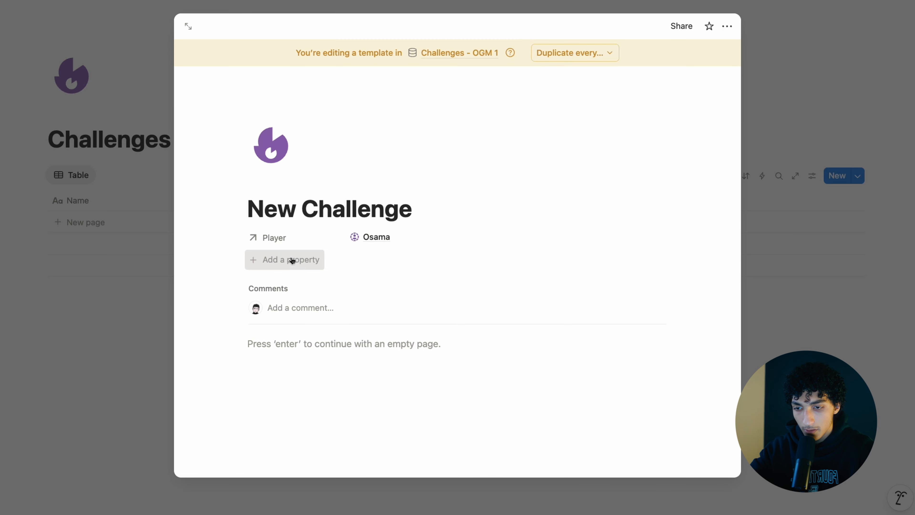
left_click(292, 260)
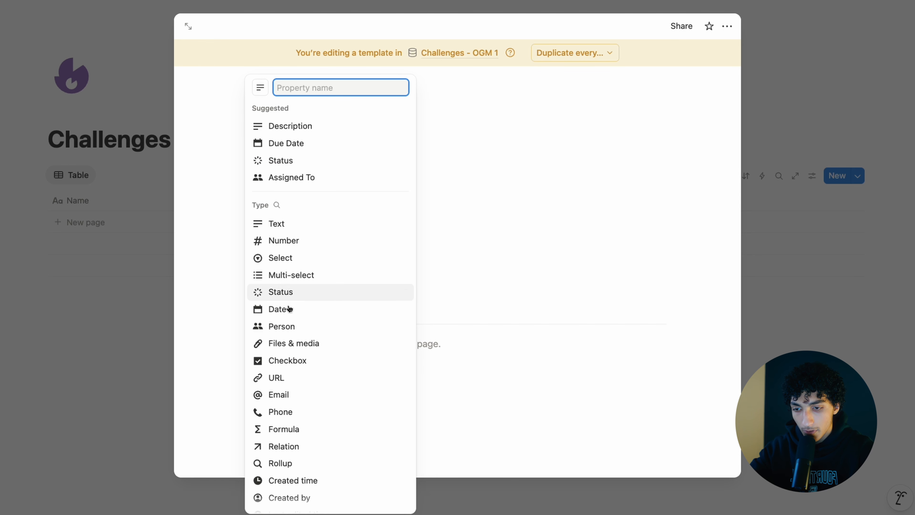
left_click(283, 326)
left_click(449, 250)
- Add a select property named Difficulty to the New Challenge template
left_click(306, 277)
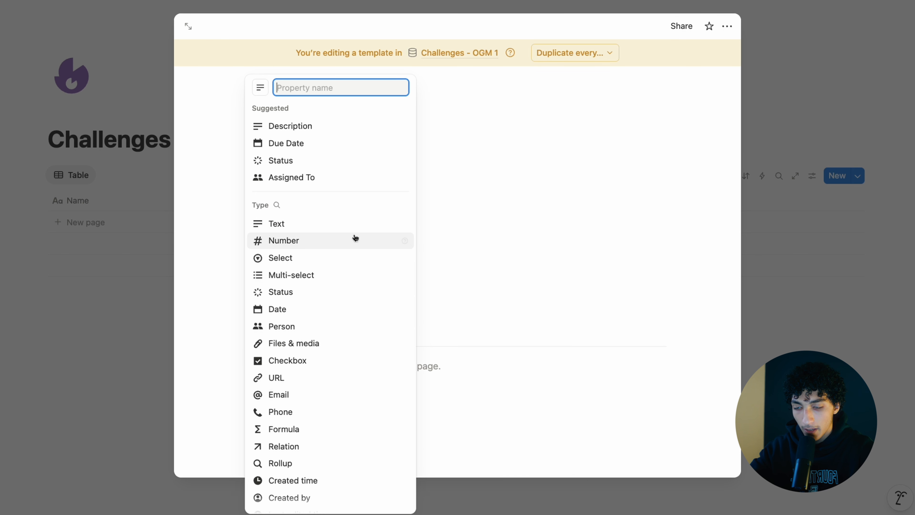
left_click(320, 260)
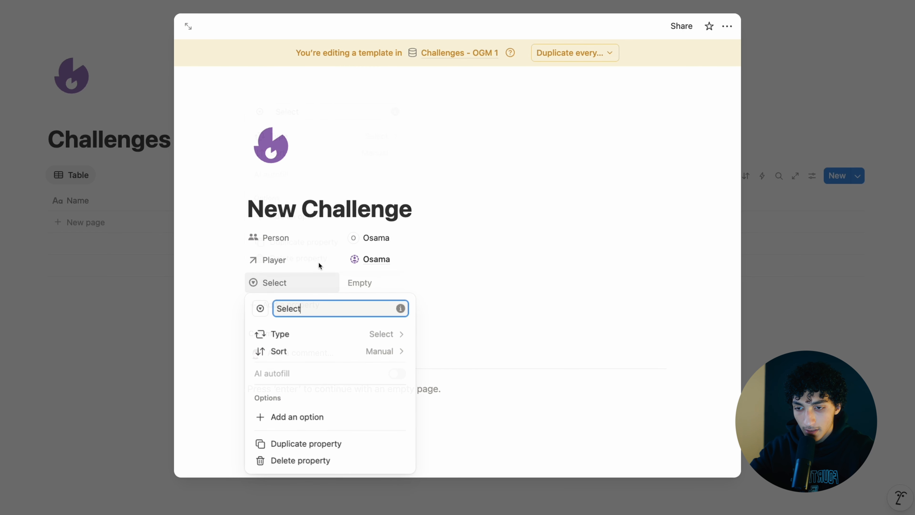
type("Diff")
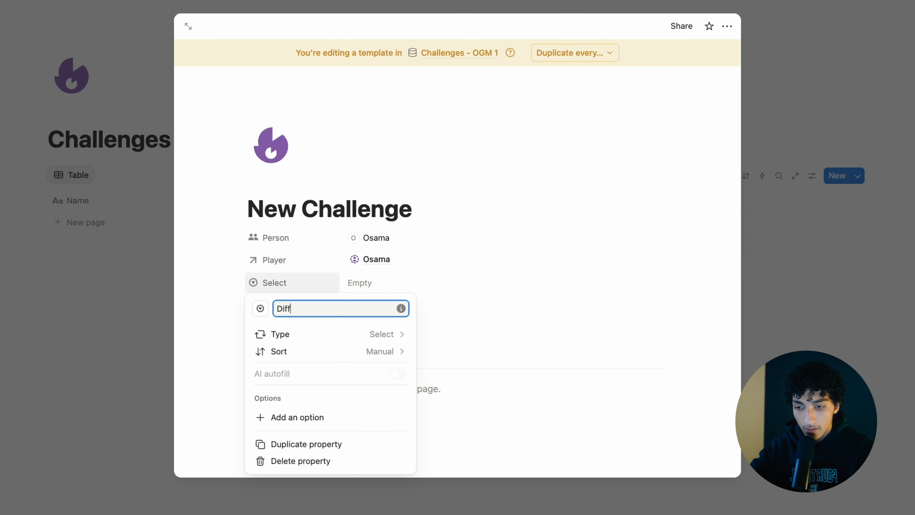
type("iculty")
key("BackSpace")
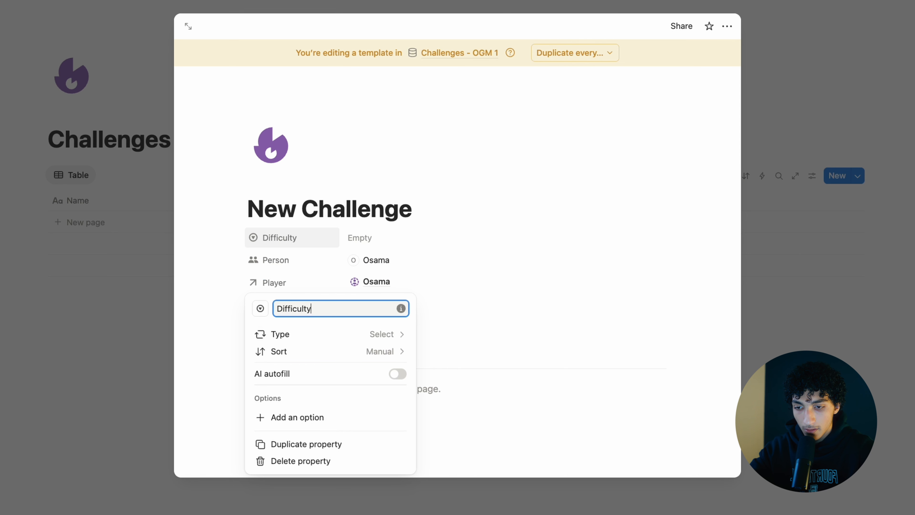
- Create the Difficulty options Easy, Medium and Hard, leave Hard selected and move the property below Player
left_click(383, 226)
left_click(377, 231)
type("Easy")
key("Return")
left_click(378, 235)
type("Medium")
key("Return")
left_click(366, 237)
type("Hard")
key("Return")
left_click(376, 235)
left_click(304, 242)
left_click_drag(303, 244, 299, 292)
- Add a select property named Type below Difficulty in the template
left_click(300, 305)
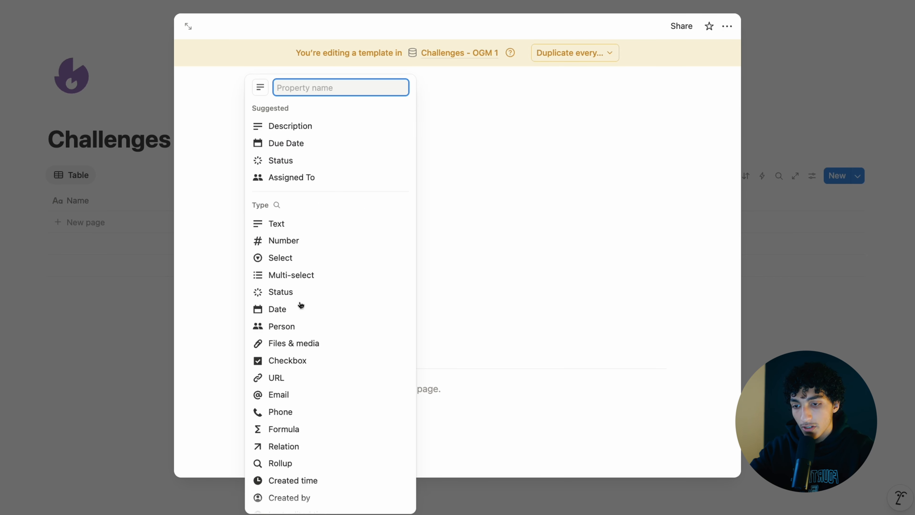
type("Select$")
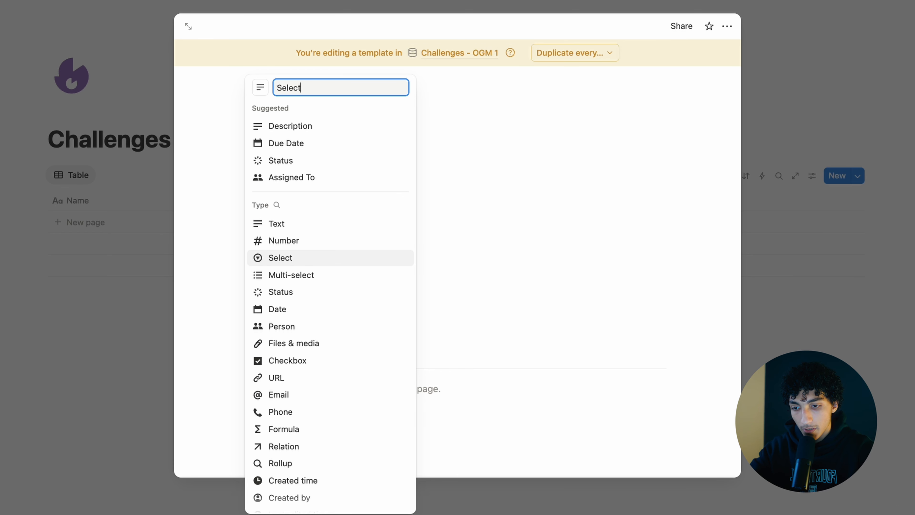
key("Return")
key("BackSpace")
type("Type")
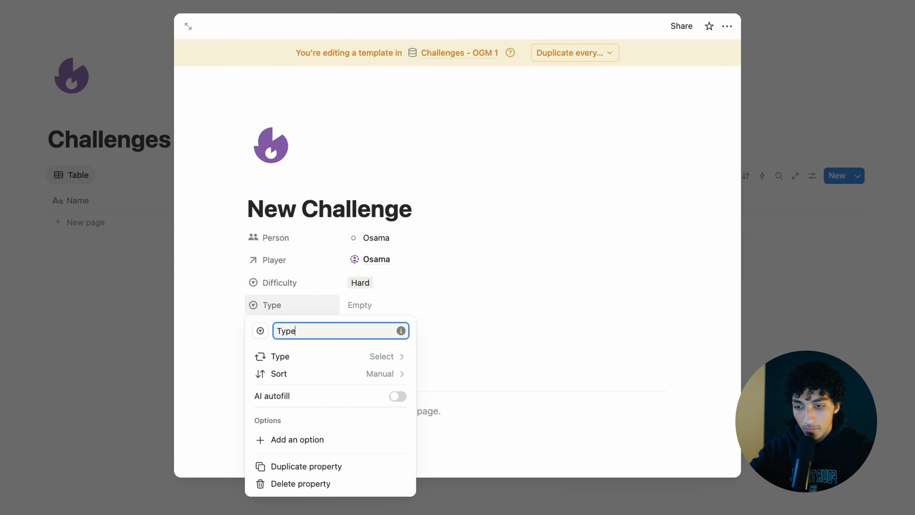
- Create the options Quests and Habits for the Type property in the template
key("Return")
left_click(370, 296)
type("Quests")
key("Return")
left_click(371, 305)
type("Habits")
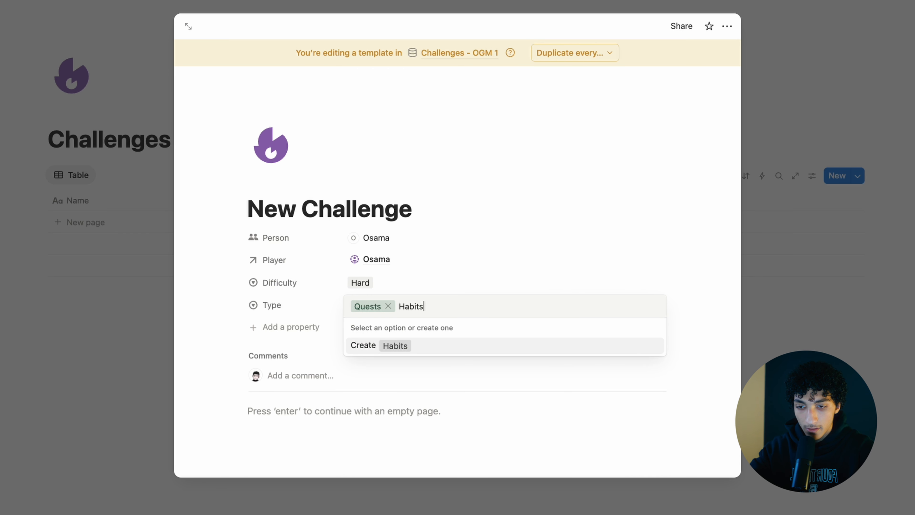
key("Return")
left_click(551, 305)
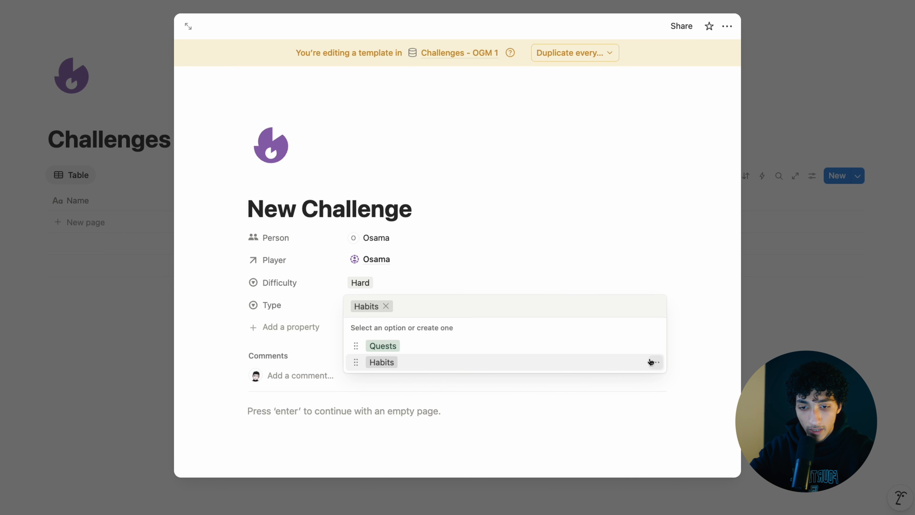
- Rename the Habits option of the Type property to Good Habits
left_click(655, 362)
type("Good Habits")
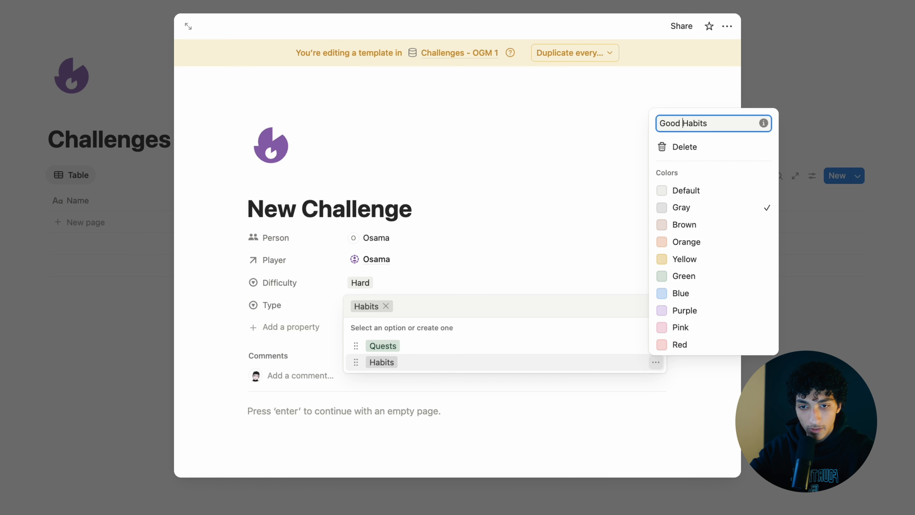
key("Escape")
key("Escape")
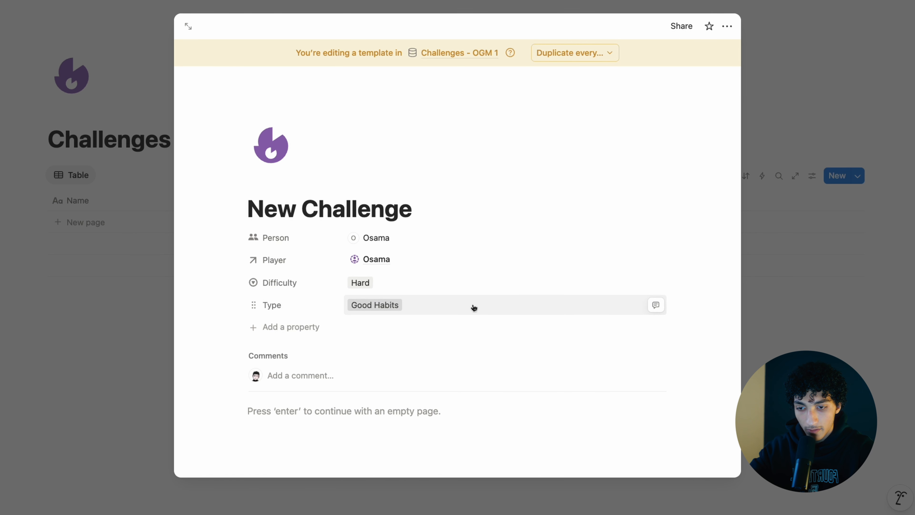
- Add the options Bad Habits and Journals to the Type property
left_click(474, 307)
type("Bad Habits")
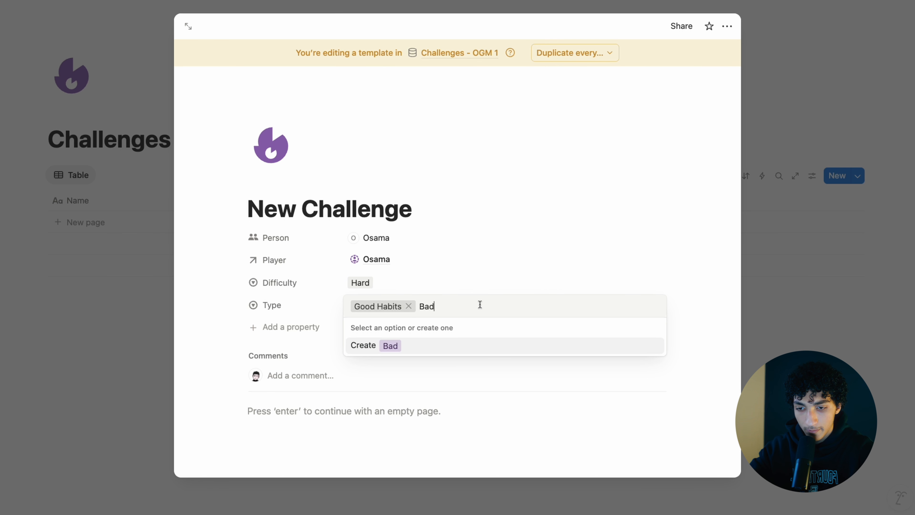
key("Return")
type("Journals")
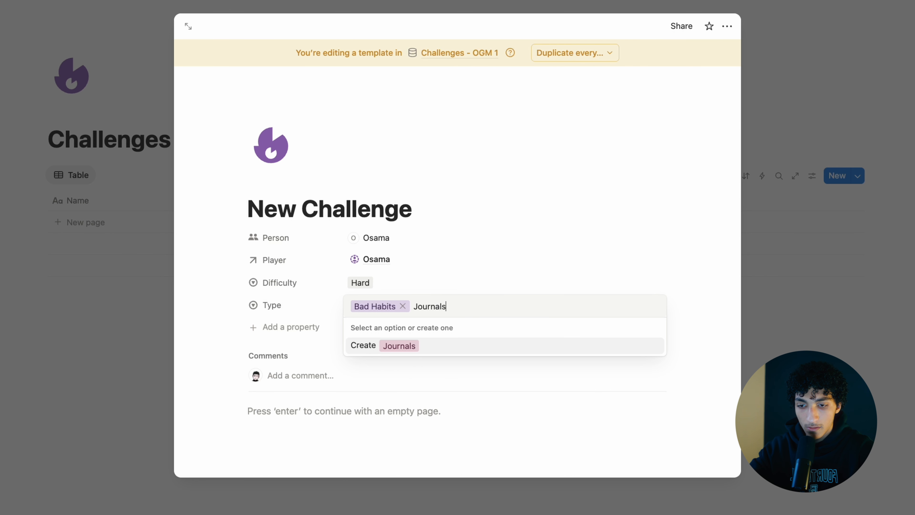
key("Return")
left_click(484, 304)
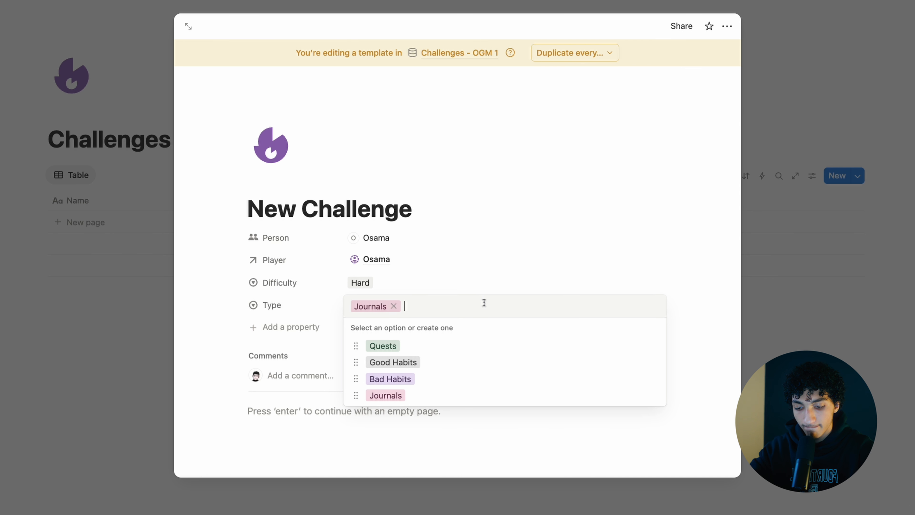
- Add the Type options Notes, Objectives and Missions, leaving Missions selected
type("Reflec")
key("alt+BackSpace")
type("Notes")
key("Return")
type("Ex")
key("alt+BackSpace")
type("Object")
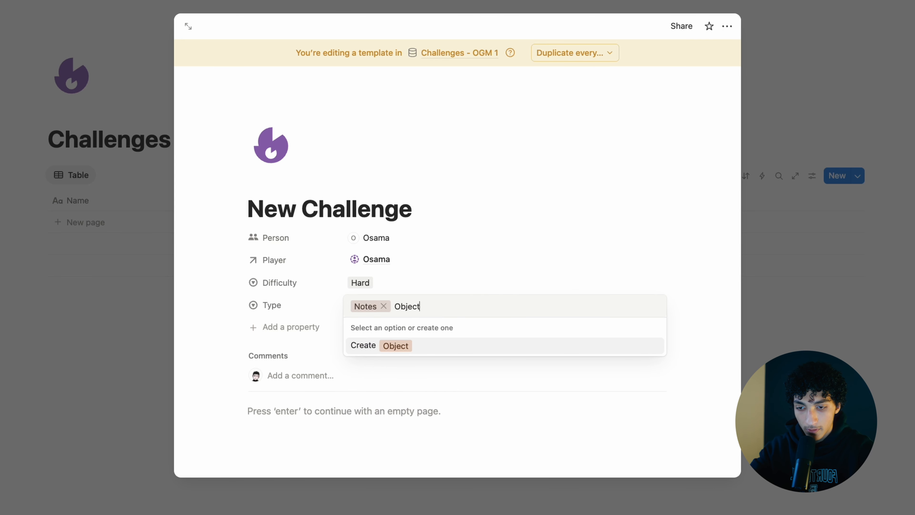
type("ives")
key("Return")
type("Missions")
key("Return")
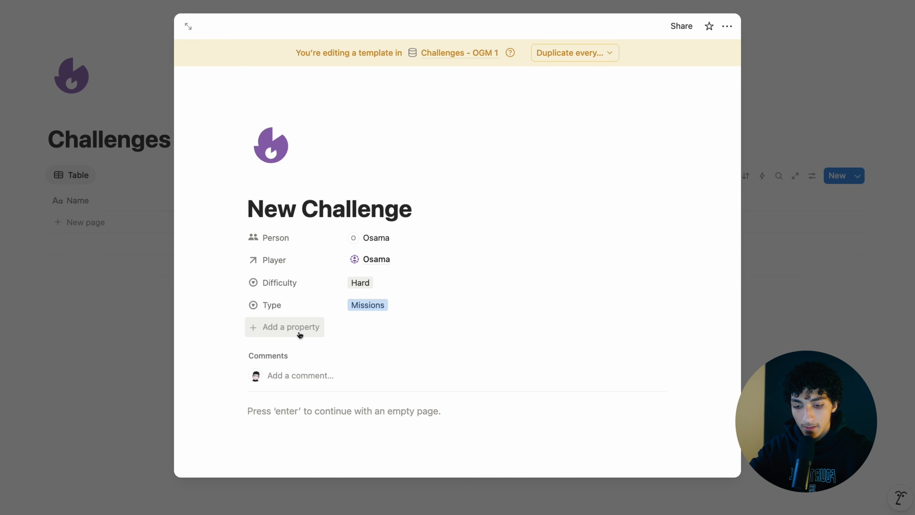
- Add a number property named Number to the template and place it below Type
left_click(300, 335)
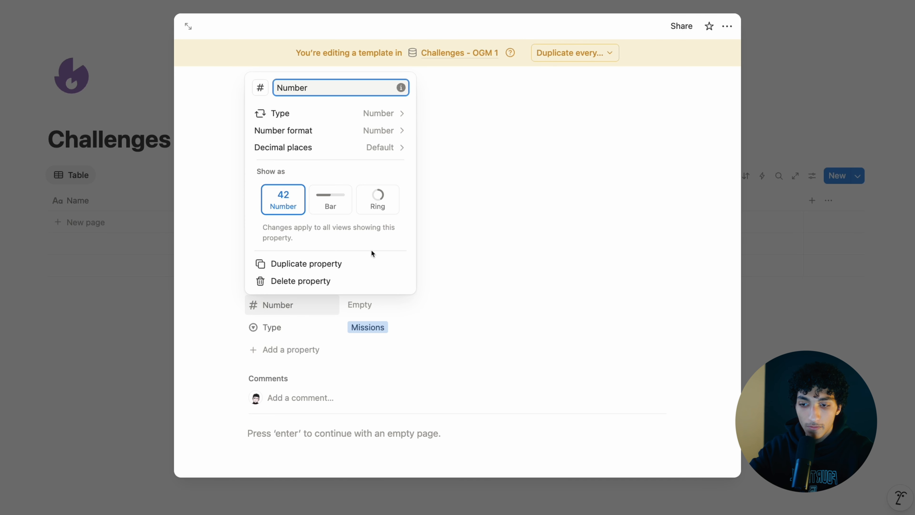
left_click(366, 322)
left_click_drag(302, 311, 302, 333)
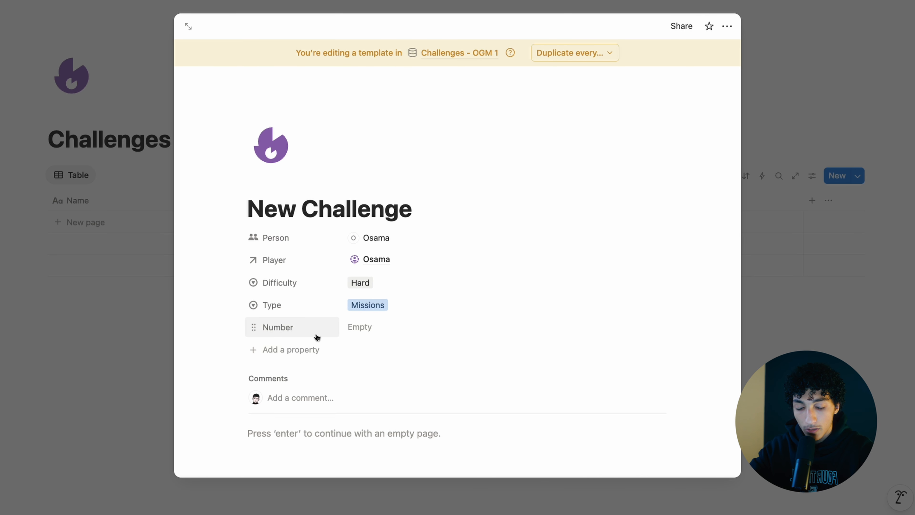
left_click(384, 325)
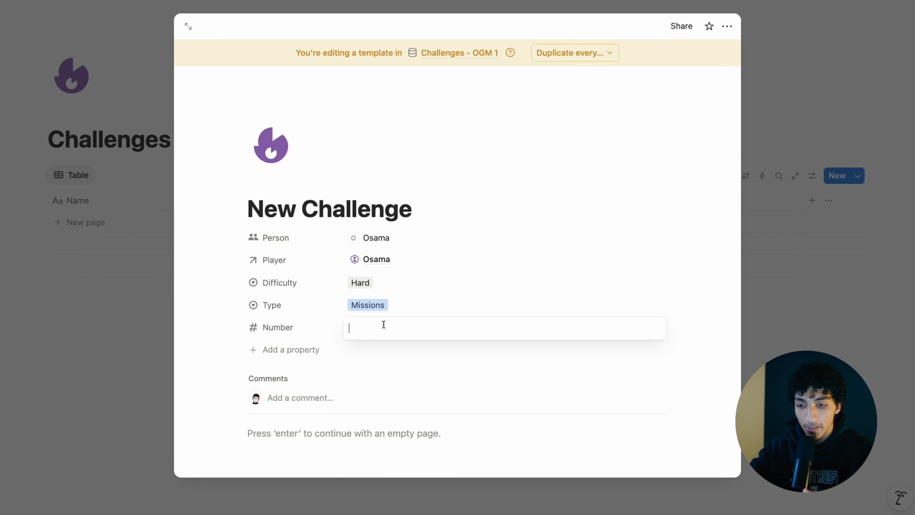
- Add another number property below Number and name it Ring Parts
left_click(285, 347)
left_click(286, 346)
type("Number")
key("Return")
key("super+BackSpace")
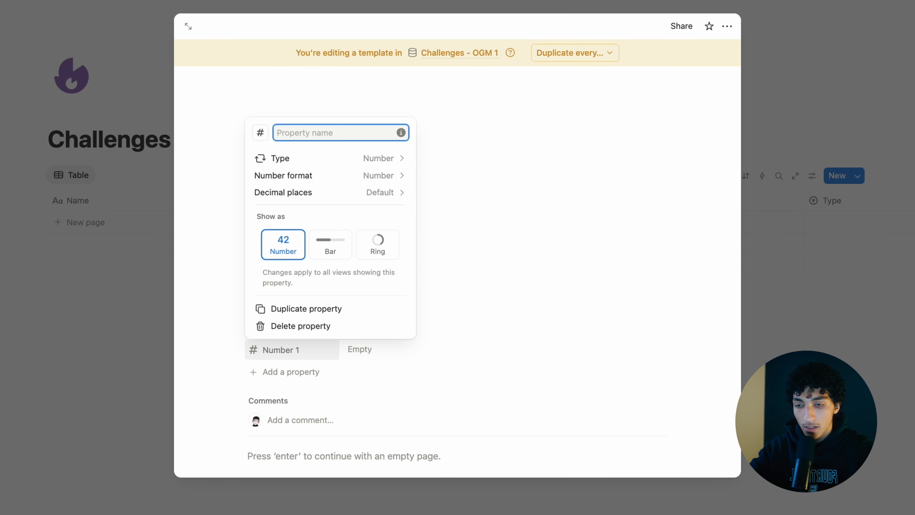
type("Ring Parts")
key("Return")
- Duplicate the Ring Parts property and rename the copy Level
left_click(294, 350)
left_click(293, 425)
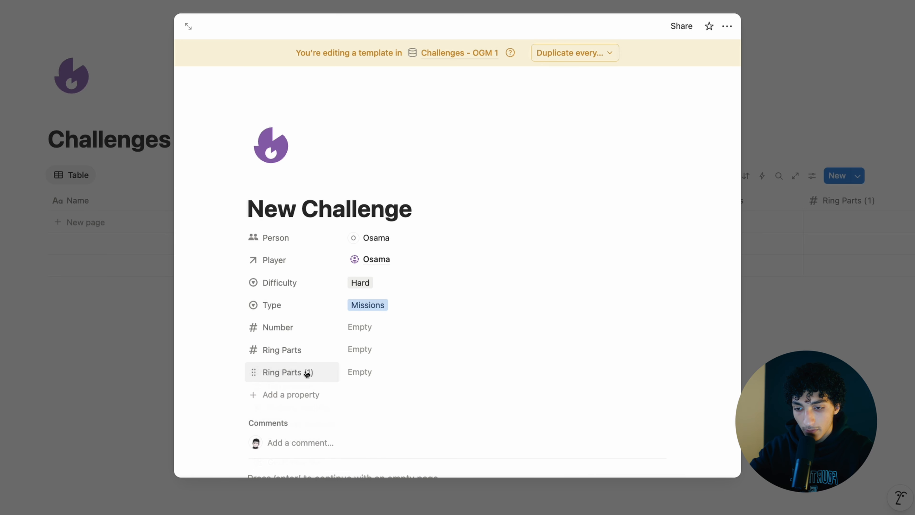
left_click(306, 374)
left_click(296, 393)
key("BackSpace")
type("Lev")
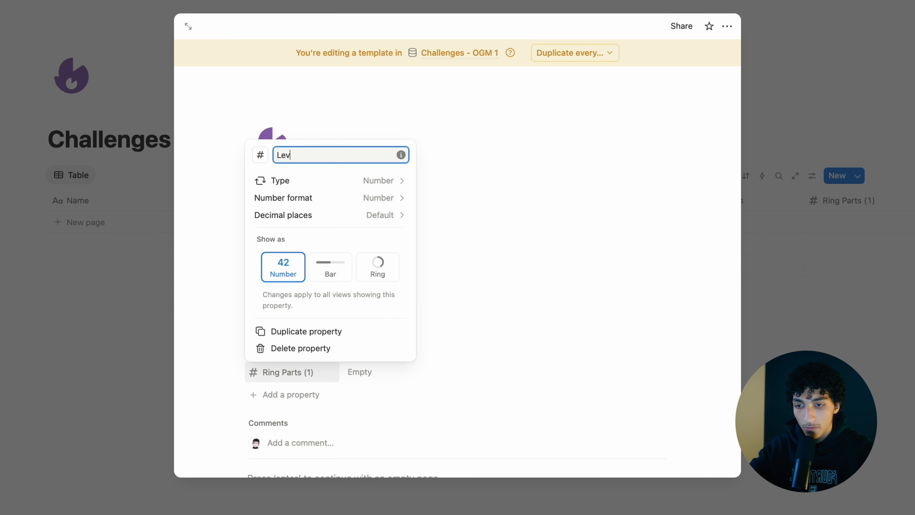
type("el")
left_click(561, 400)
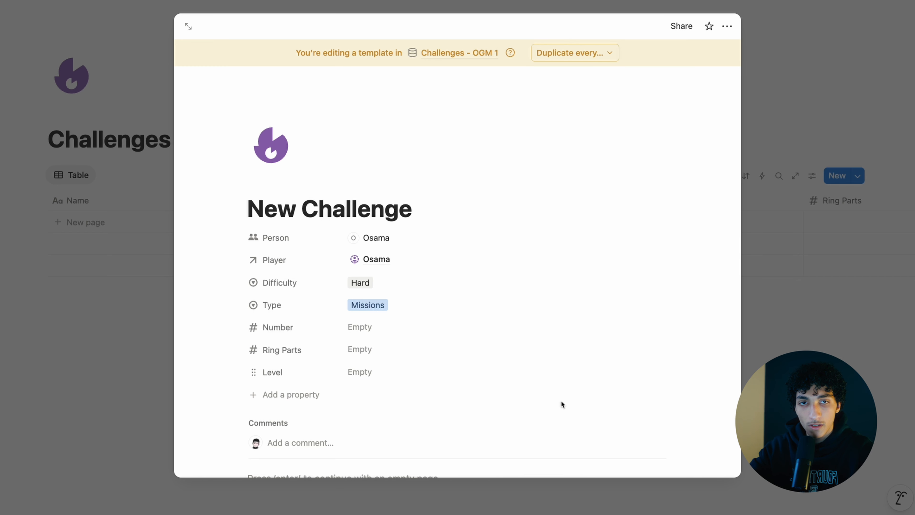
- Add a checkbox property named Start Challenge below Level
left_click(290, 395)
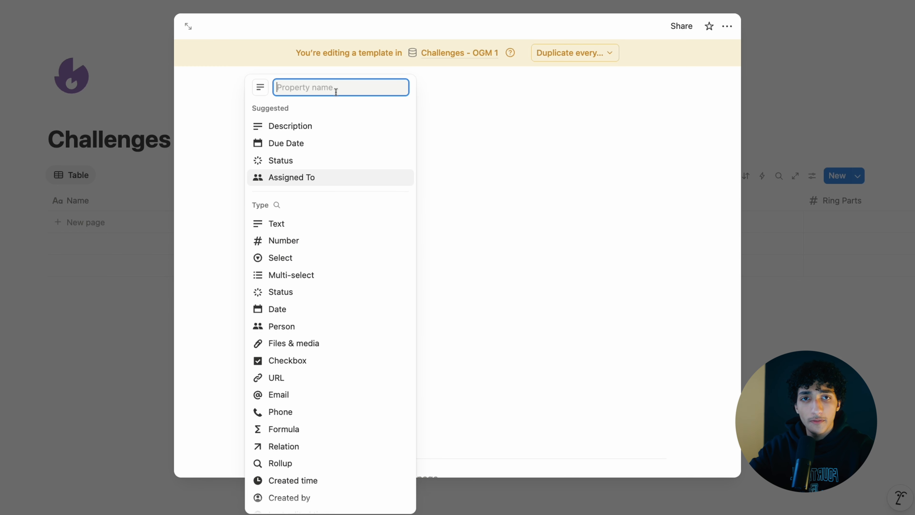
type("C")
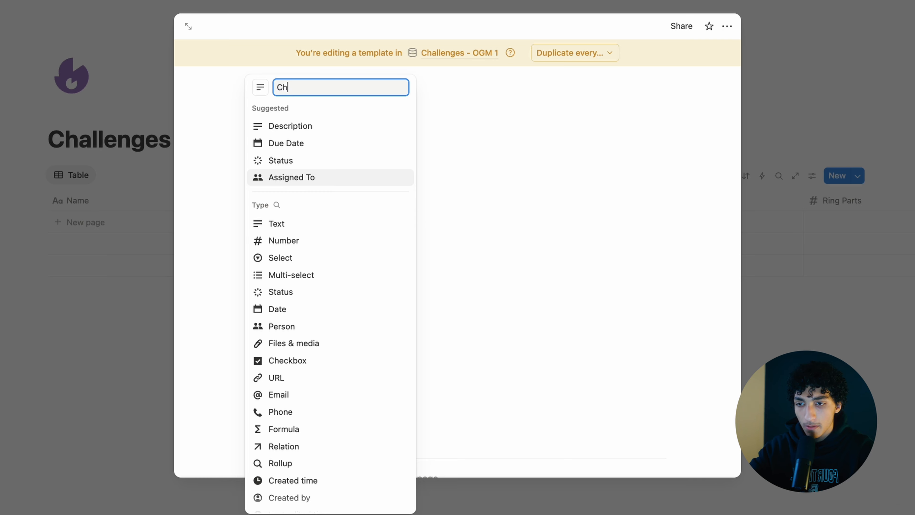
key("BackSpace")
type("Start Challenge")
scroll(336, 381, "down", 1)
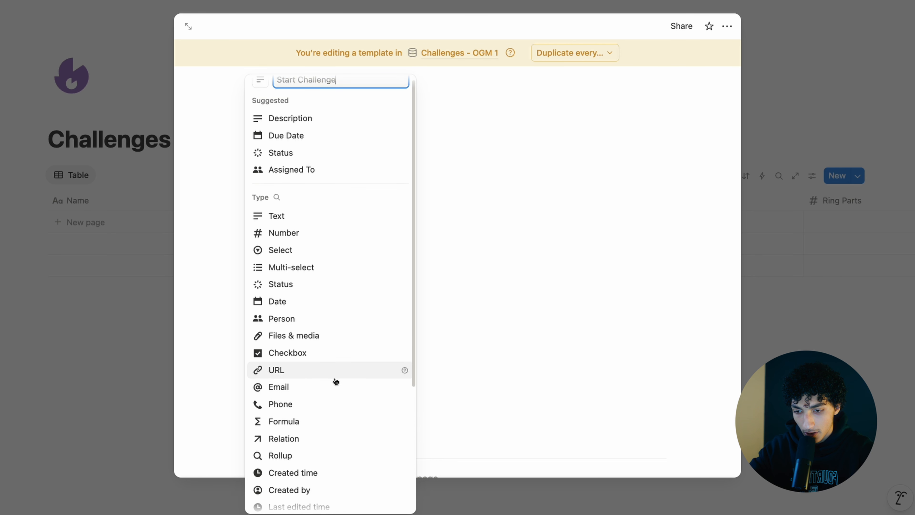
scroll(336, 381, "down", 3)
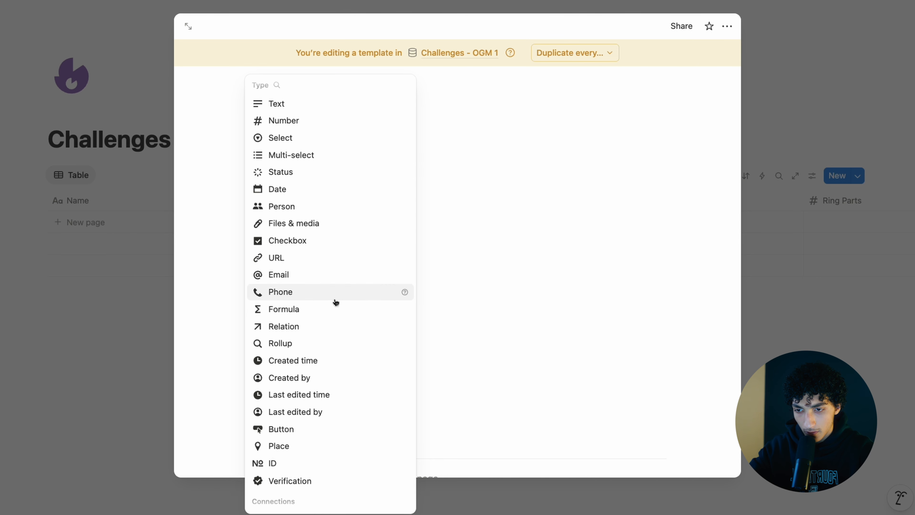
left_click(313, 245)
key("Escape")
- Add a property named Progress to the template and set its type to Formula
scroll(301, 380, "down", 4)
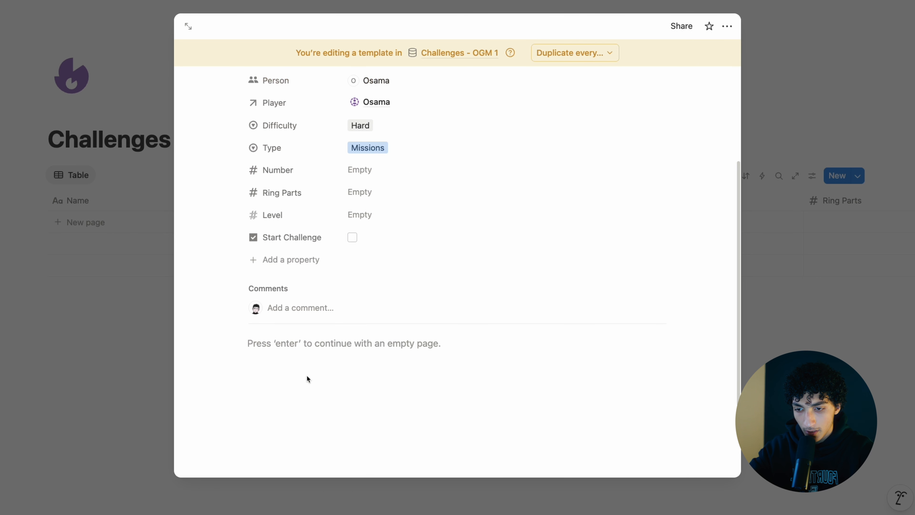
left_click(306, 267)
type("fromula")
key("Return")
key("BackSpace")
type("Progress")
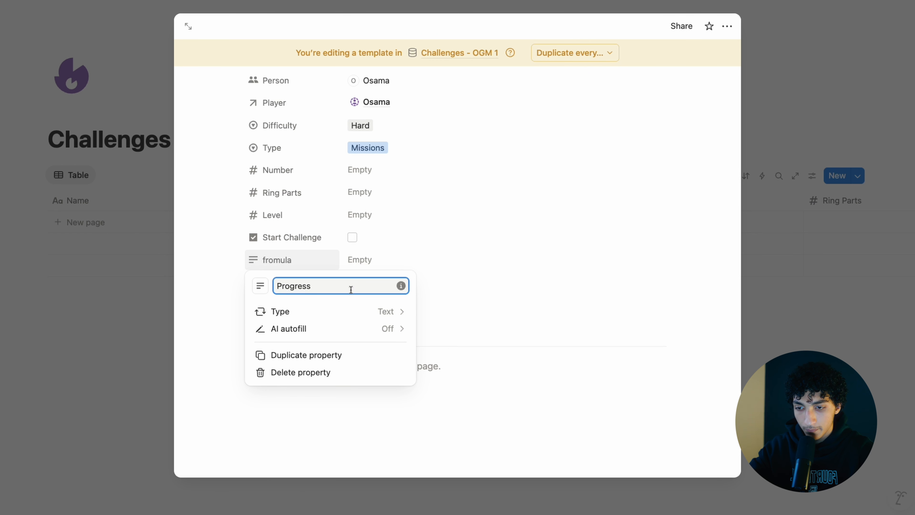
left_click(326, 310)
type("formul")
key("Return")
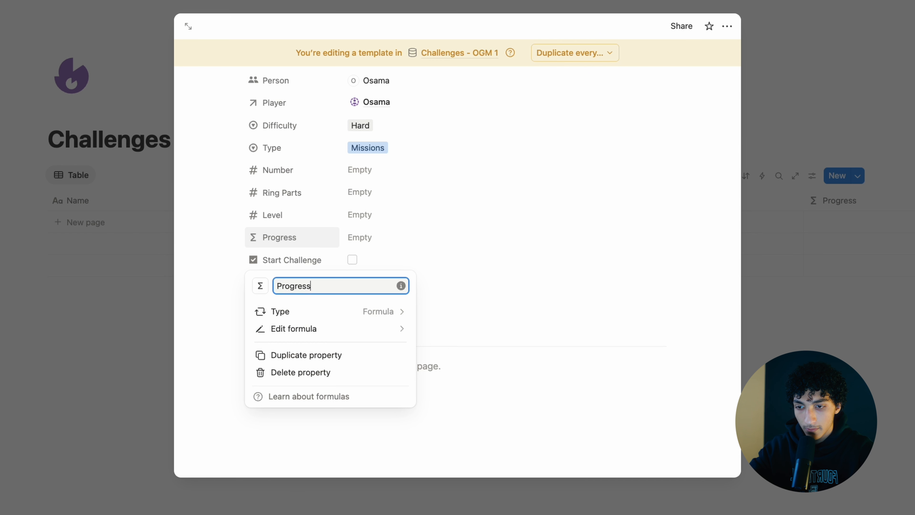
- Move the Progress formula property below Start Challenge and rename it Challenge Progress
left_click(354, 220)
left_click_drag(291, 222, 293, 262)
left_click(310, 265)
left_click(334, 280)
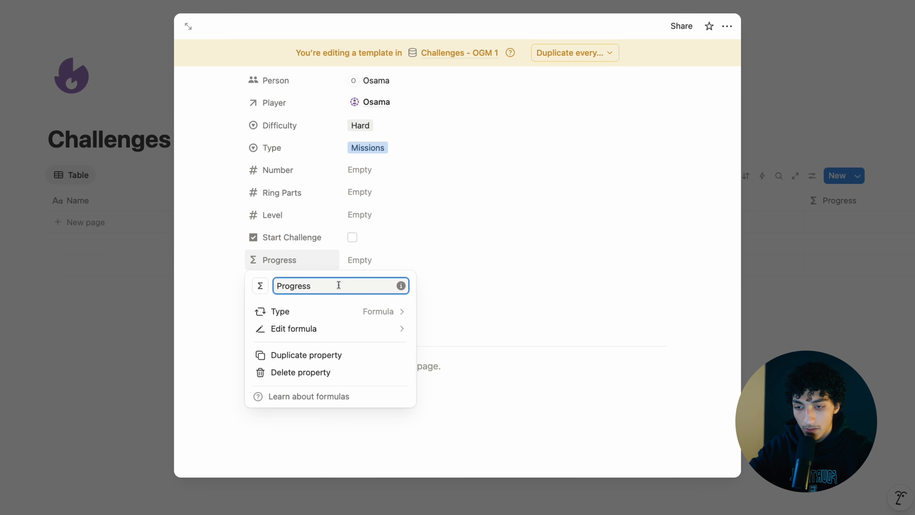
type("Challenge")
left_click(361, 260)
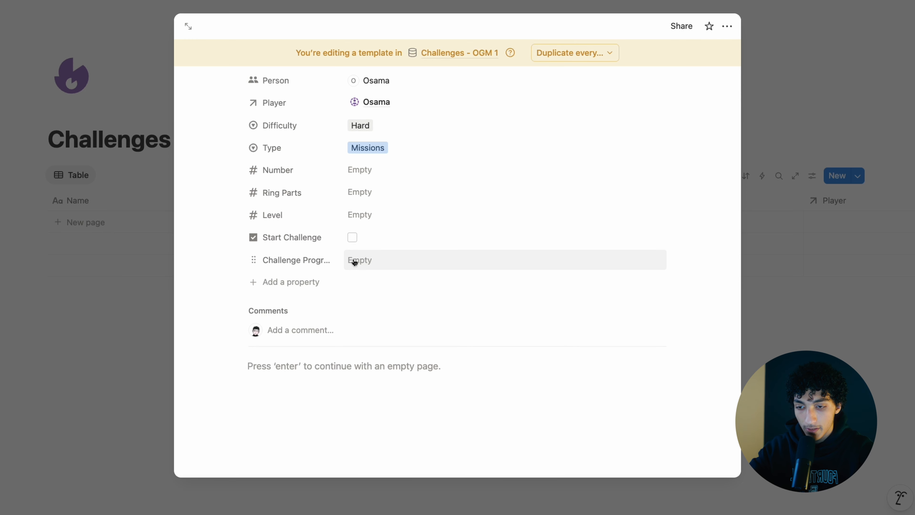
- Add a formula property named Challenge Done below Challenge Progress
left_click(300, 282)
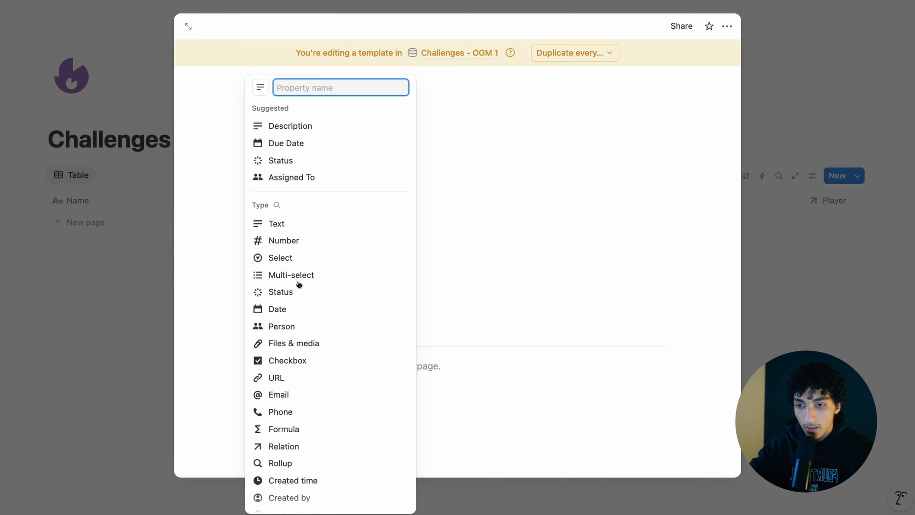
type("formula")
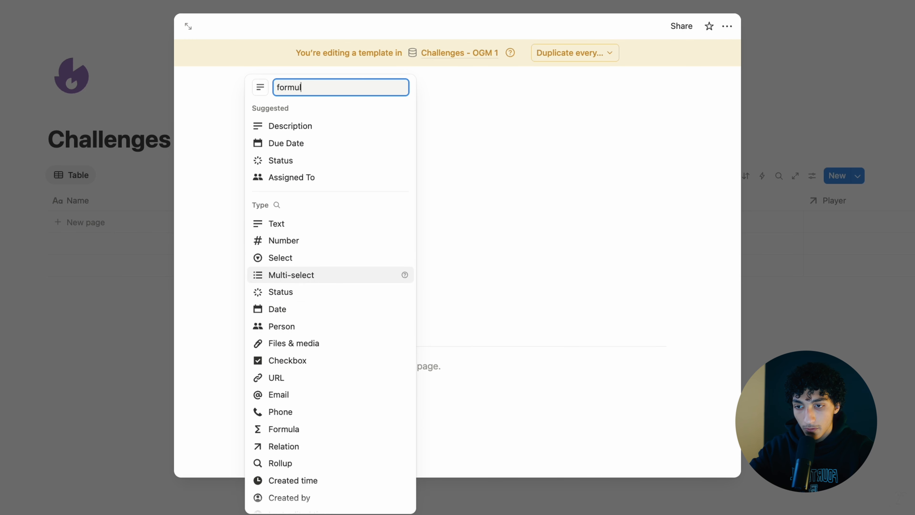
left_click(283, 428)
type("Challe")
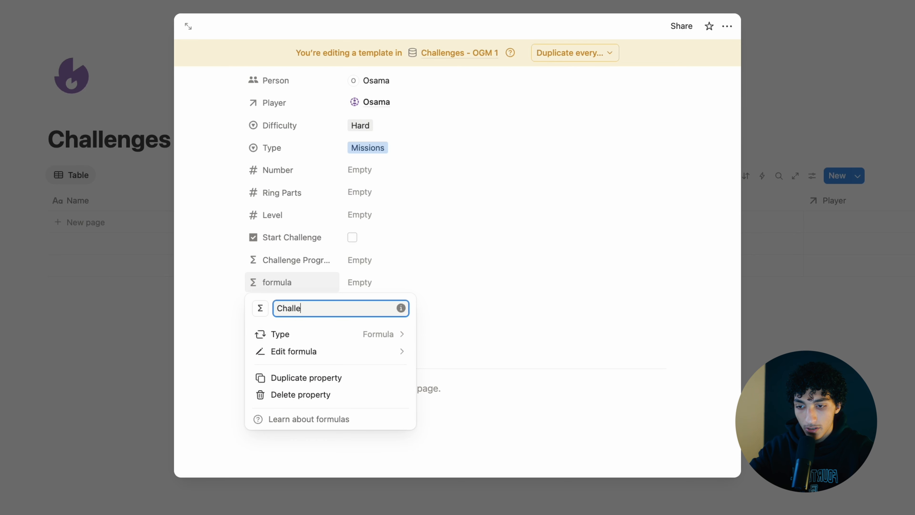
type("nge Done")
key("Return")
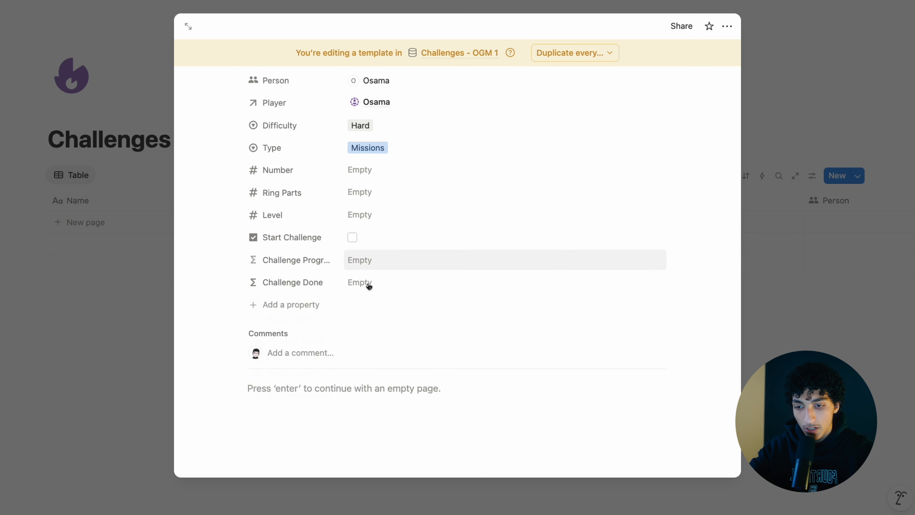
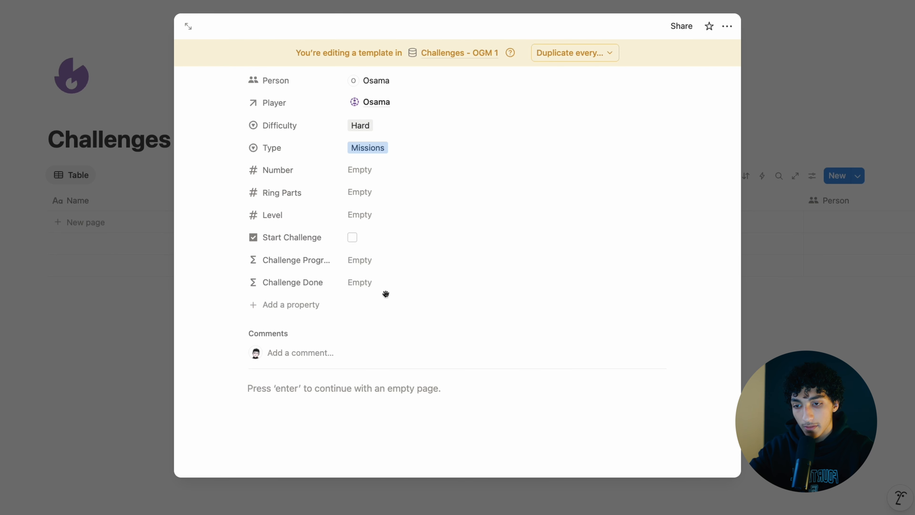
- Add a formula property named Progress below Challenge Done
scroll(386, 176, "up", 2)
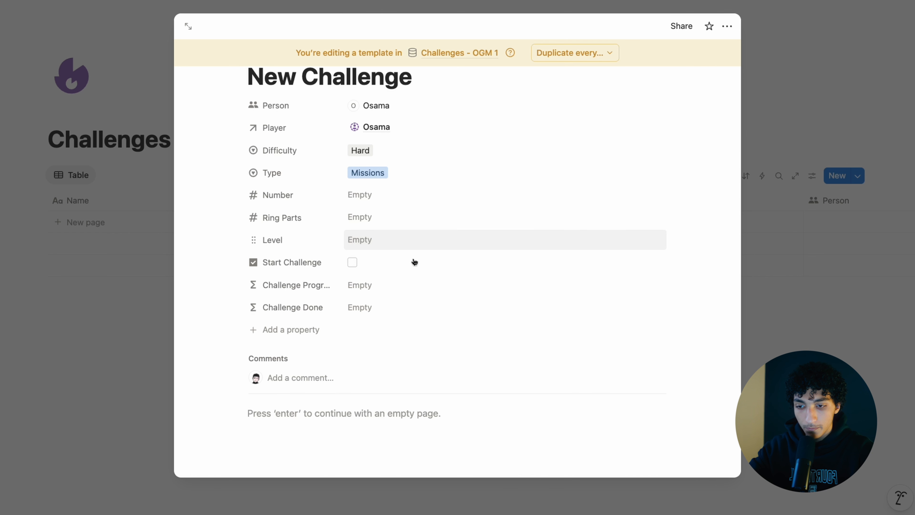
scroll(353, 307, "up", 1)
left_click(292, 347)
type("formula")
key("Return")
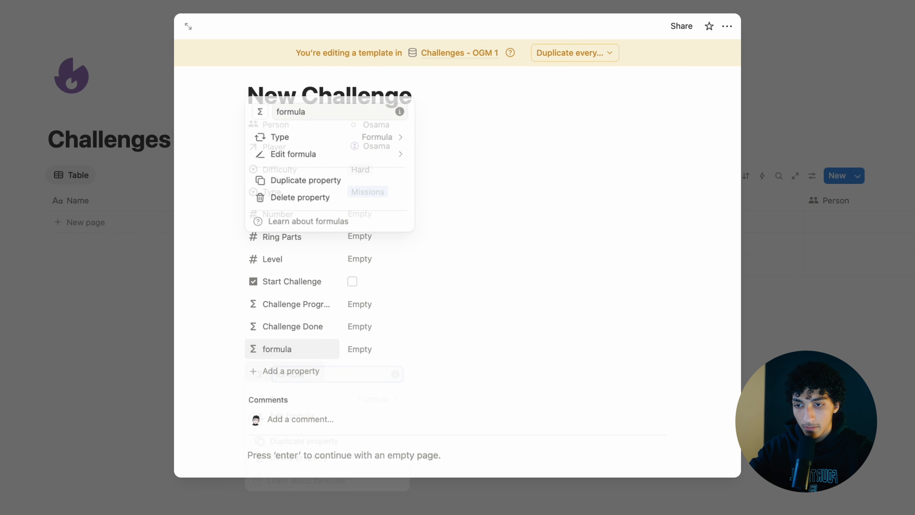
key("super+BackSpace")
type("Progress")
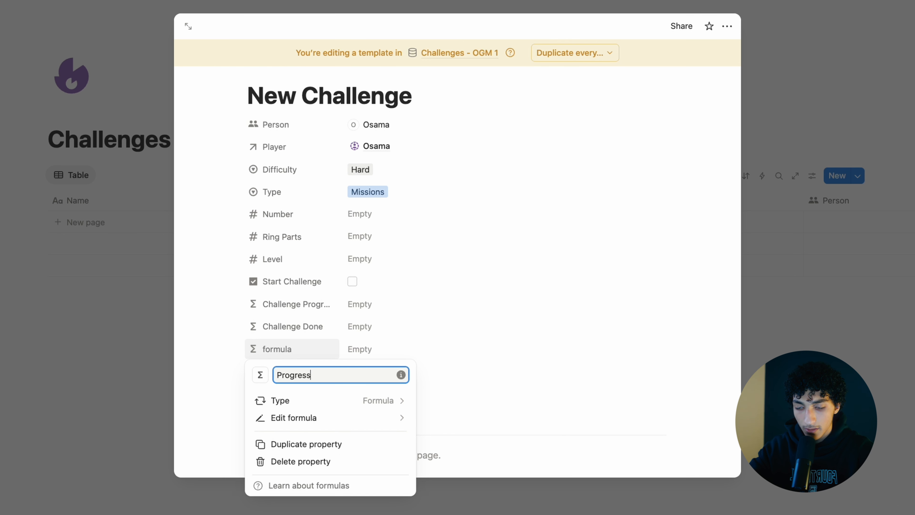
left_click(357, 317)
left_click(304, 353)
key("Escape")
- Add a formula property named Reward at the end of the template's properties
left_click(302, 369)
type("formula")
key("Return")
key("super+BackSpace")
type("Reward")
left_click(500, 374)
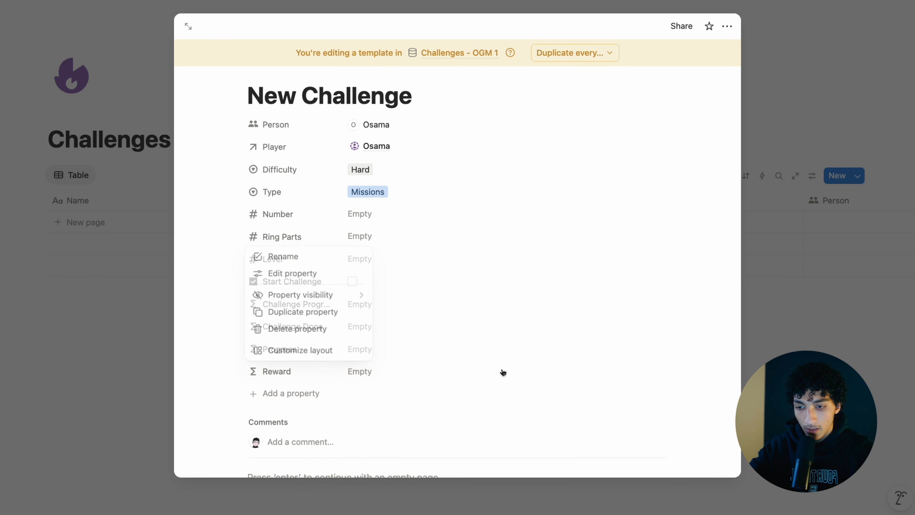
- Add a button property named Start Challenge at the end of the template's properties
left_click(302, 393)
type("button")
key("Return")
key("super+BackSpace")
type("Start Challenge")
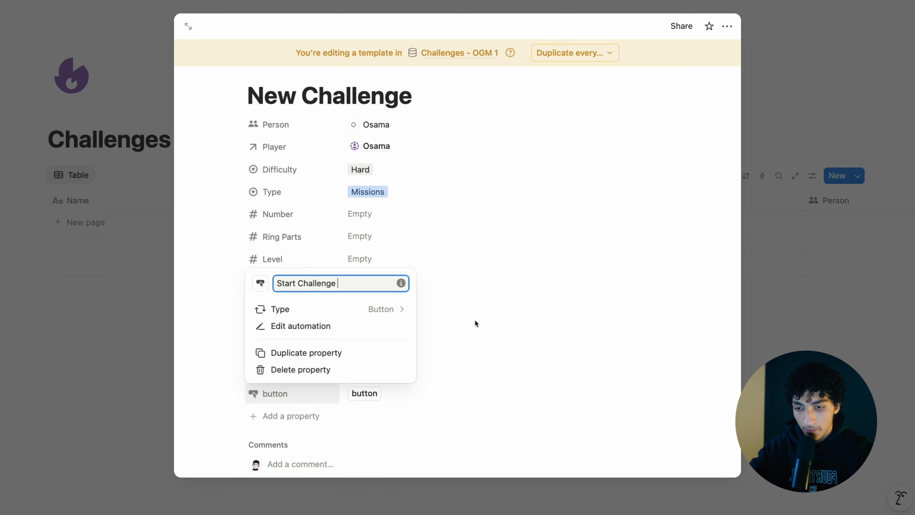
- Set the Start Challenge button's automation to mark this page's Start Challenge checkbox as Checked, and save it
left_click(360, 326)
left_click(388, 205)
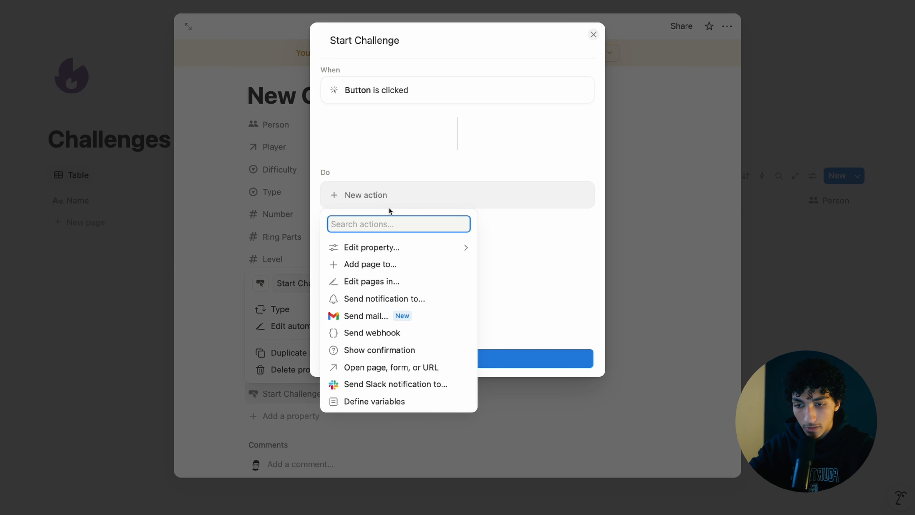
left_click(423, 202)
left_click(452, 200)
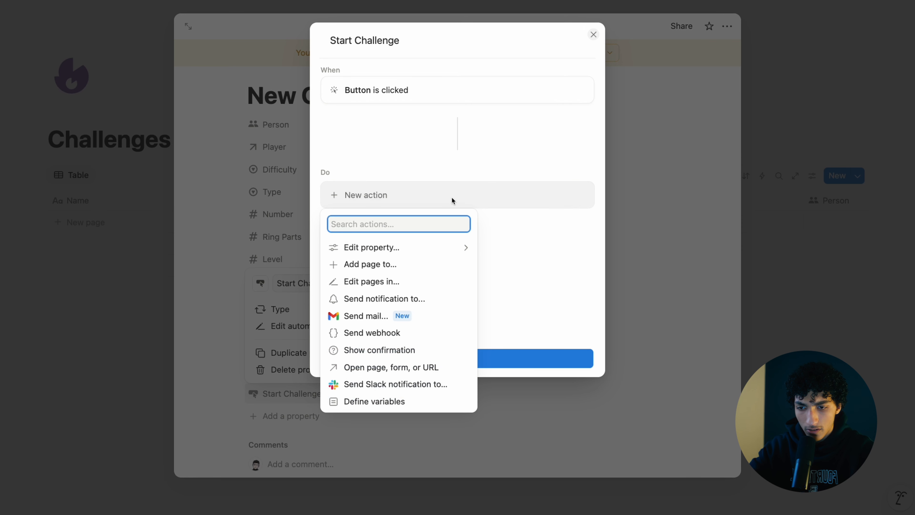
left_click(410, 248)
left_click(373, 400)
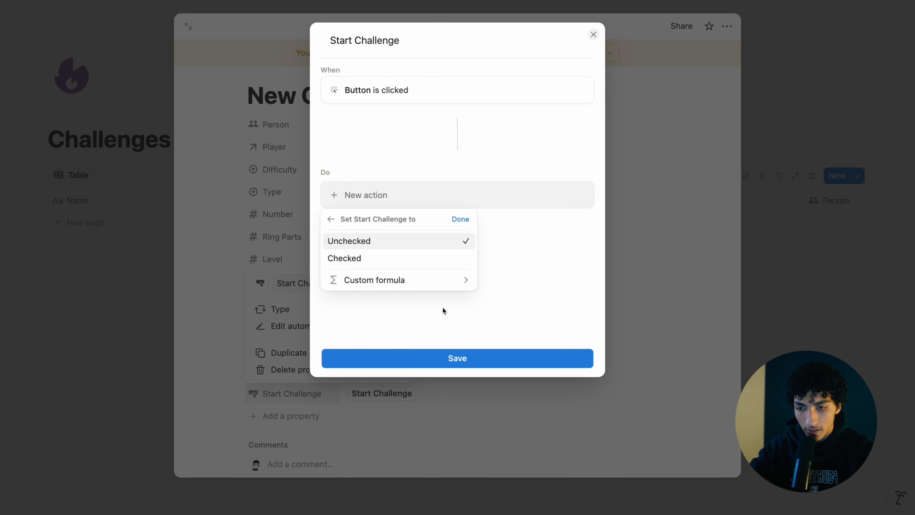
left_click(407, 257)
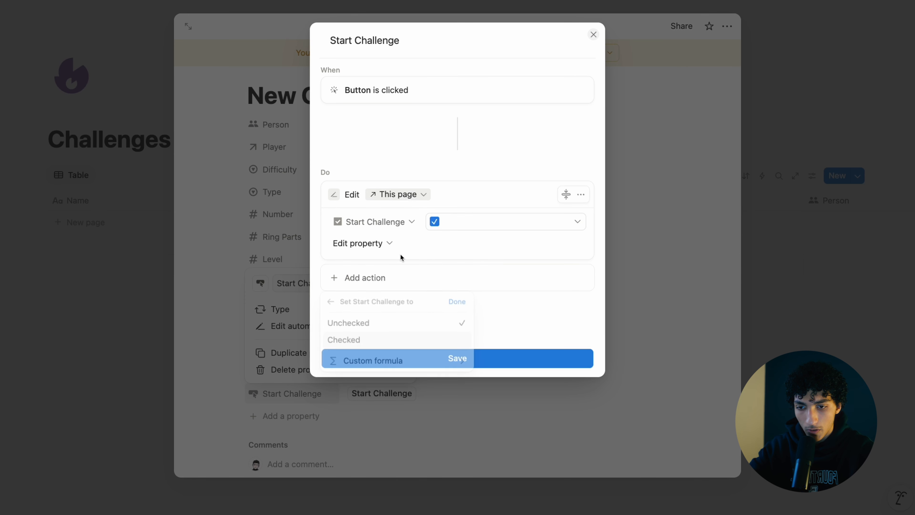
left_click(432, 360)
left_click(536, 347)
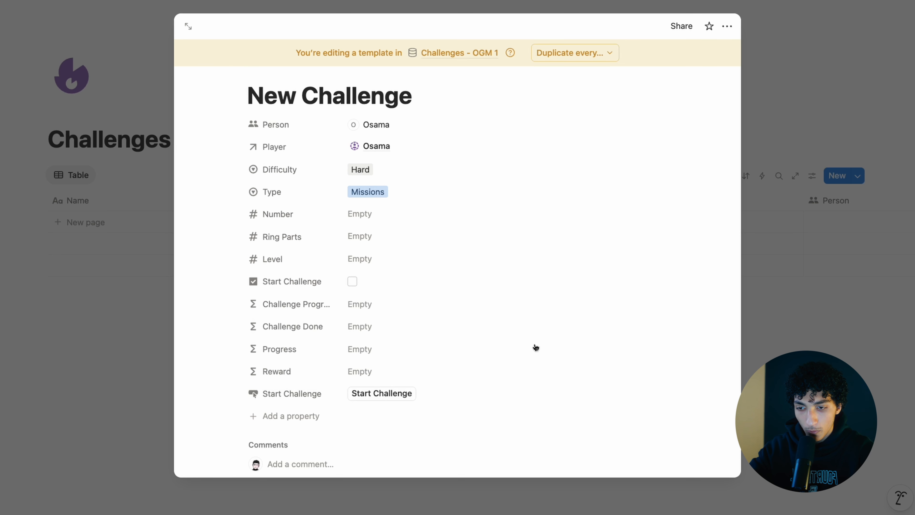
- Start the Progress property's formula with a let() function that defines the variable tp as the Type property
left_click(384, 359)
type("let")
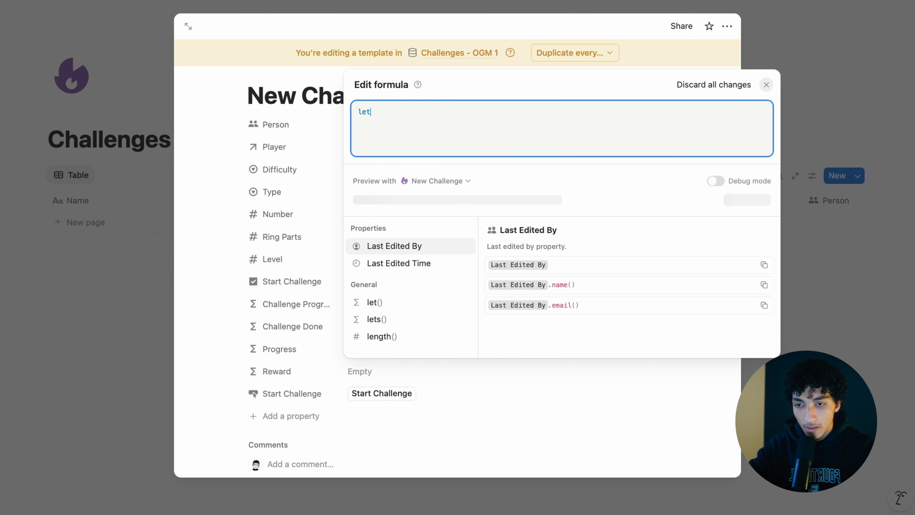
key("Down")
key("Down")
key("Down")
key("Up")
type("(")
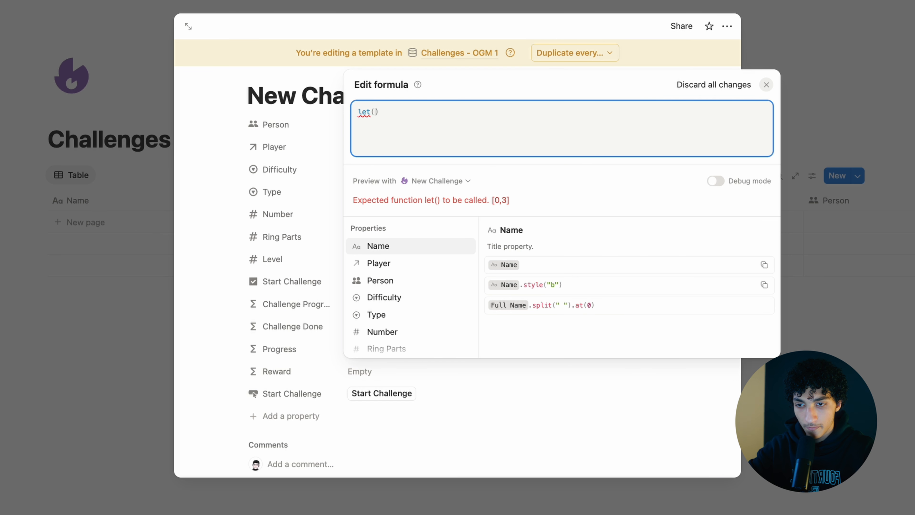
key("Return")
key("Up")
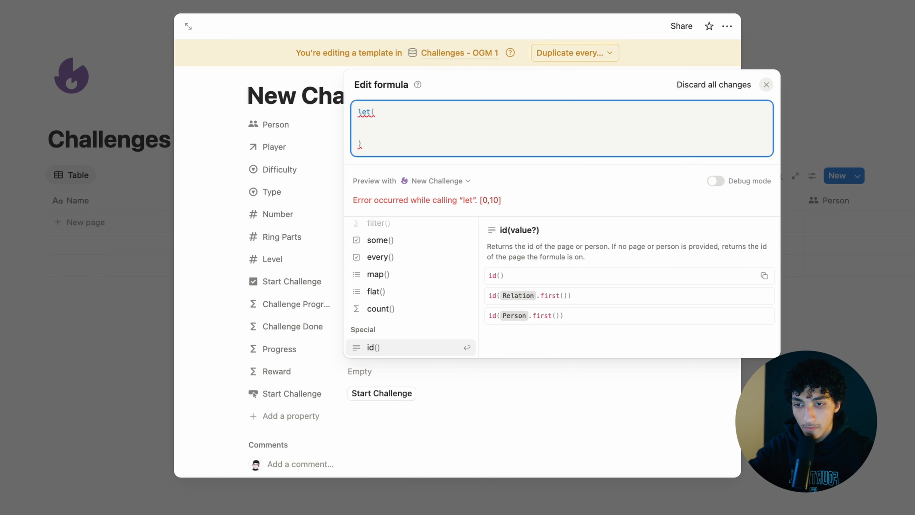
type("tp")
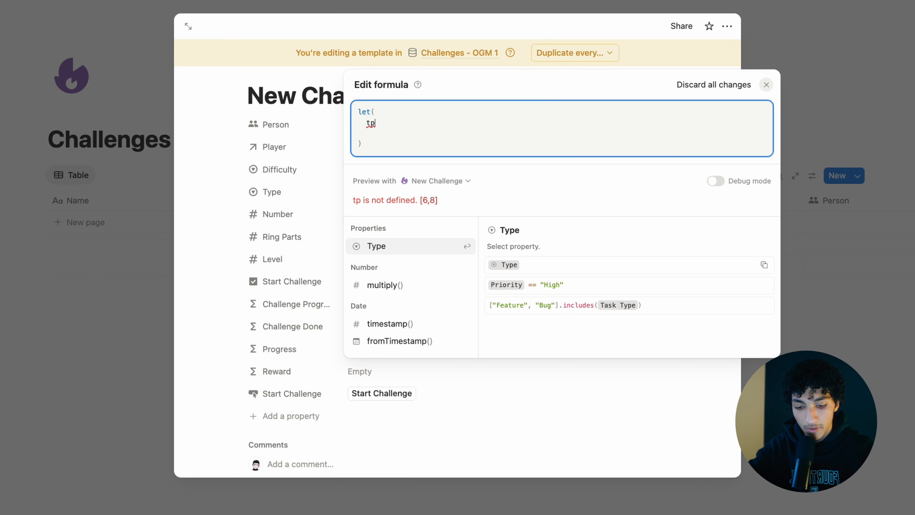
type(", type")
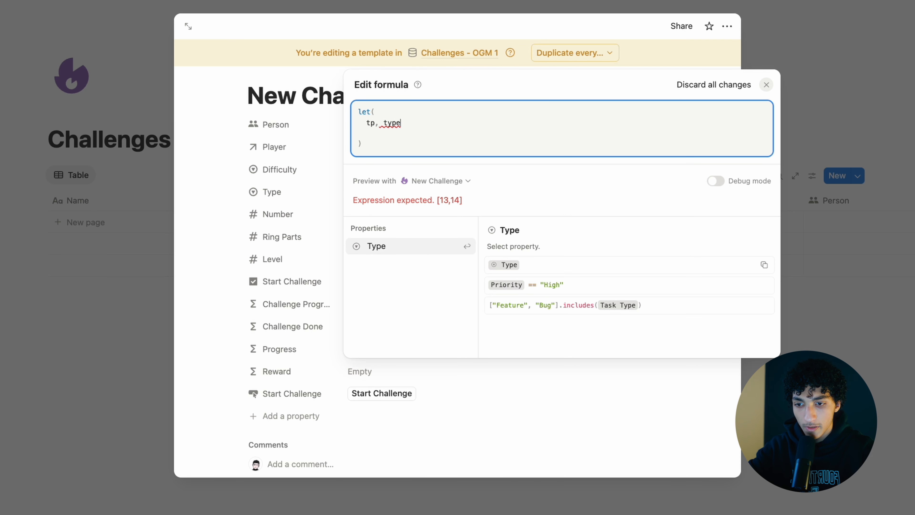
key("Return")
type(",")
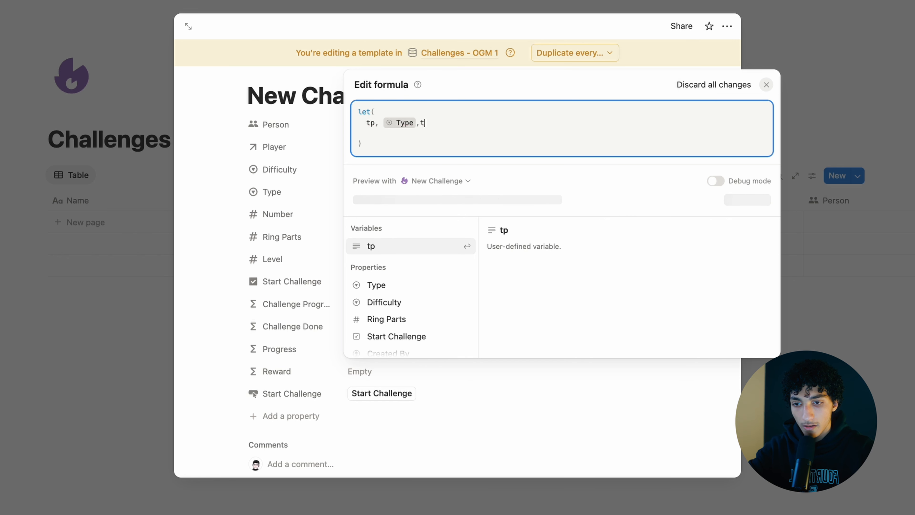
key("shift+Return")
left_click(383, 125)
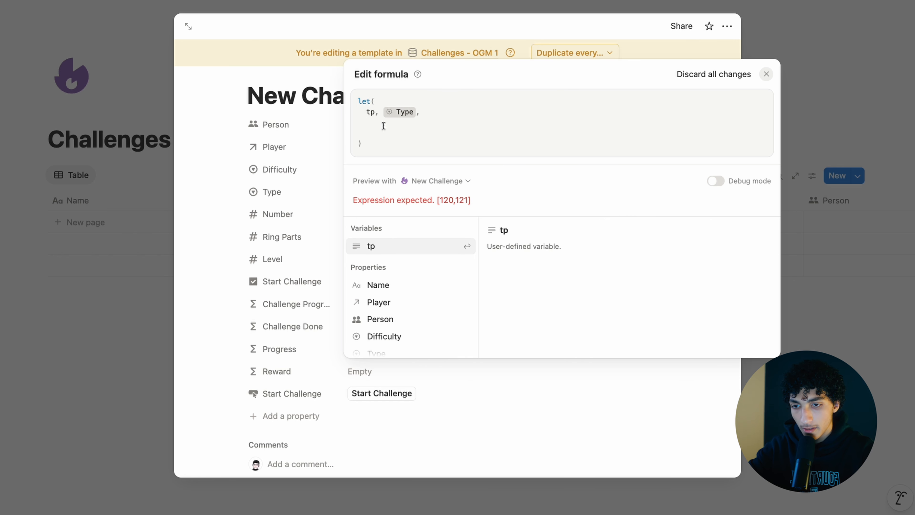
- Define a second variable in the let() function, plyr, as the Player property followed by .first()
type("p")
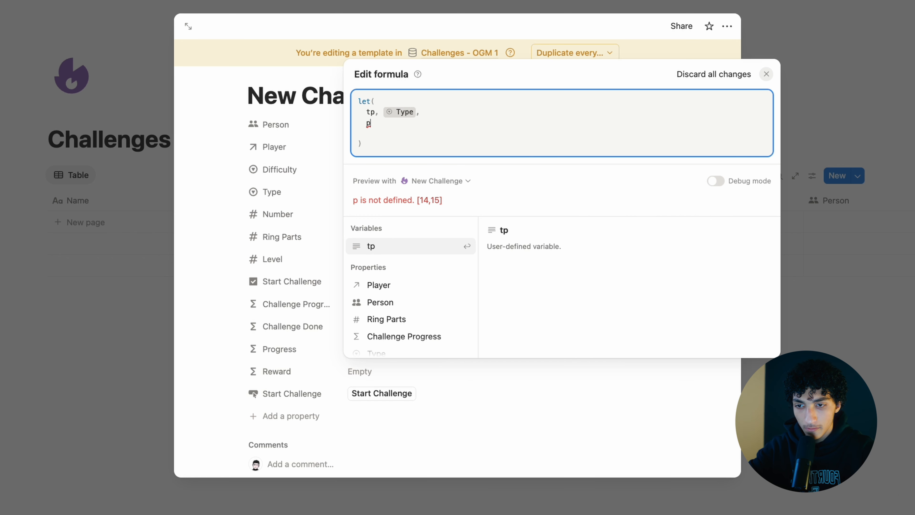
type("lyr, ")
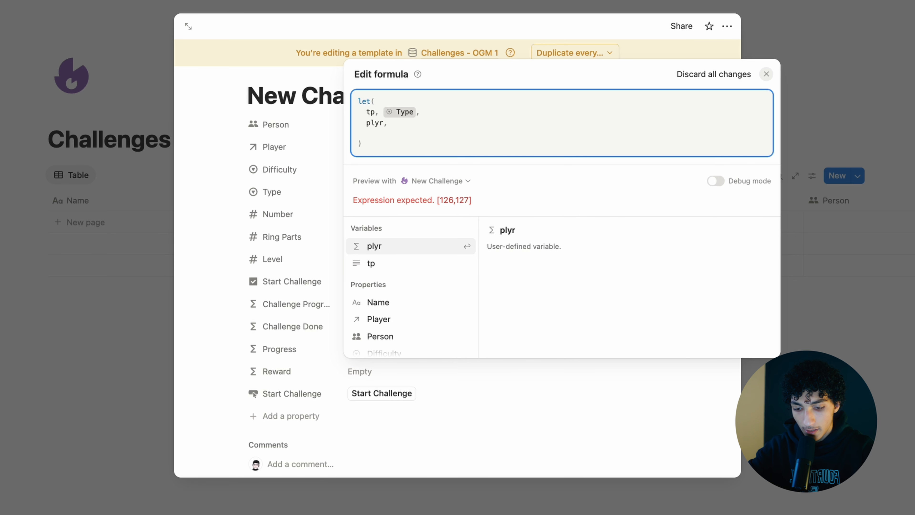
type("pl")
key("Down")
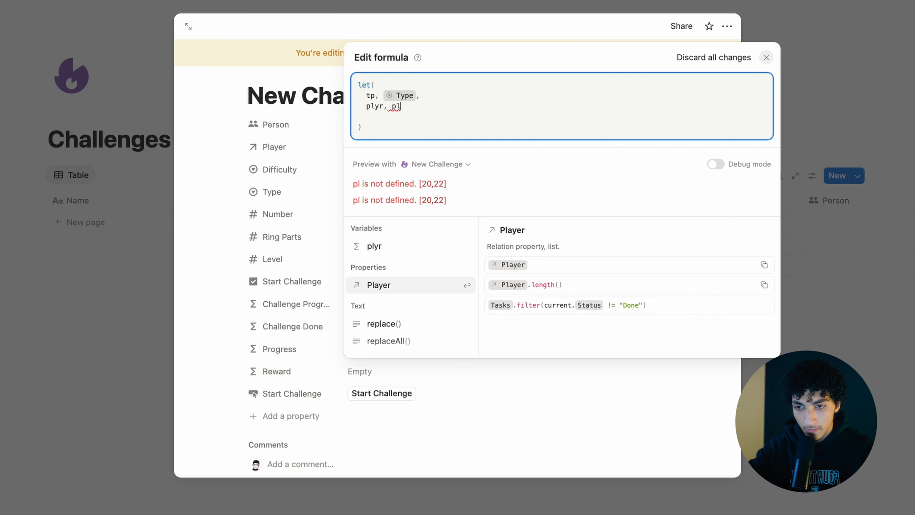
key("Return")
type(".fir")
key("Return")
type(",")
key("Return")
key("Return")
- Insert an ifs() function below the variable definitions, with its parentheses spread over separate lines
left_click(389, 118)
type("ifs")
key("Return")
key("Return")
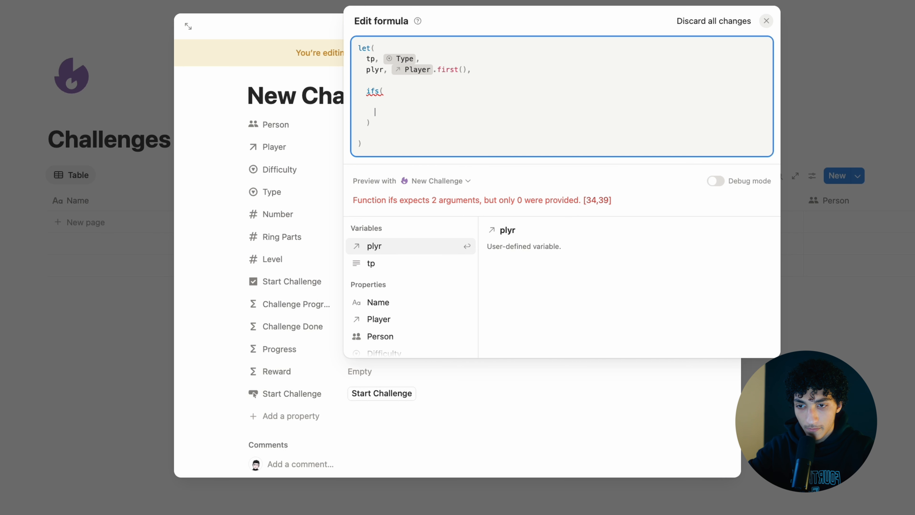
- Enter tp== "Quests" as the first condition inside the ifs() function
key("Up")
type("tp==")
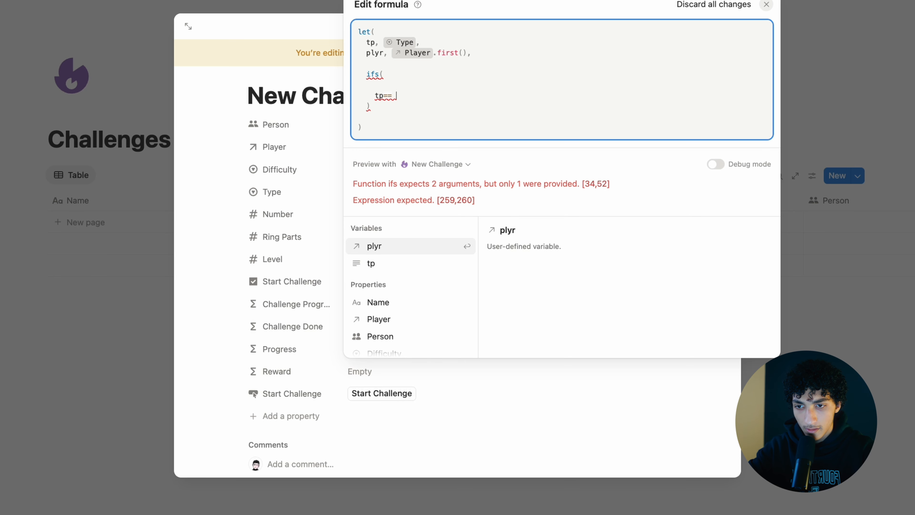
type(" \"QUESTS")
key("BackSpace")
key("BackSpace")
key("BackSpace")
key("BackSpace")
type("u")
key("BackSpace")
key("BackSpace")
type("uests\"?")
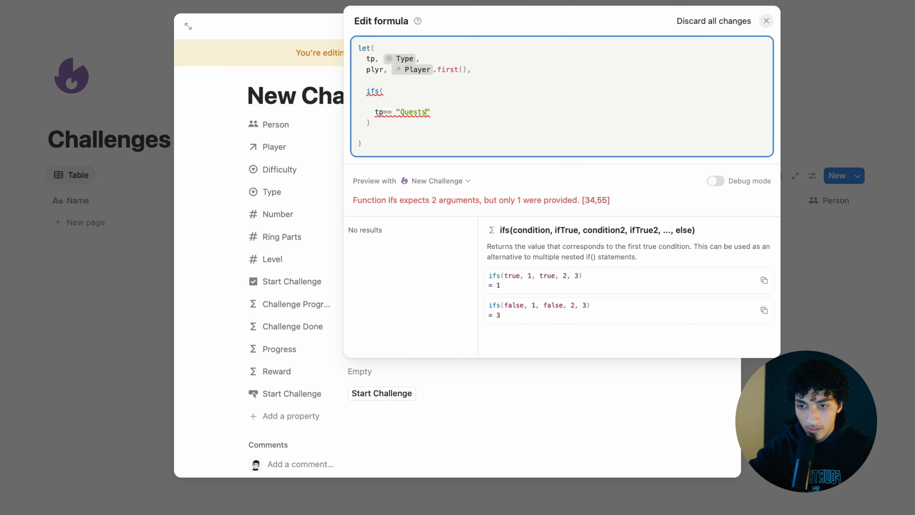
key("BackSpace")
type(",ply")
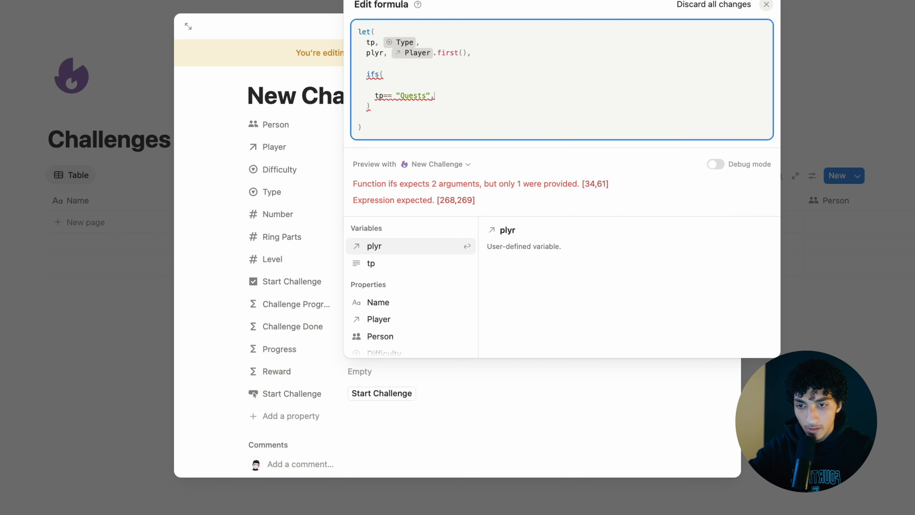
key("BackSpace")
key("BackSpace")
key("BackSpace")
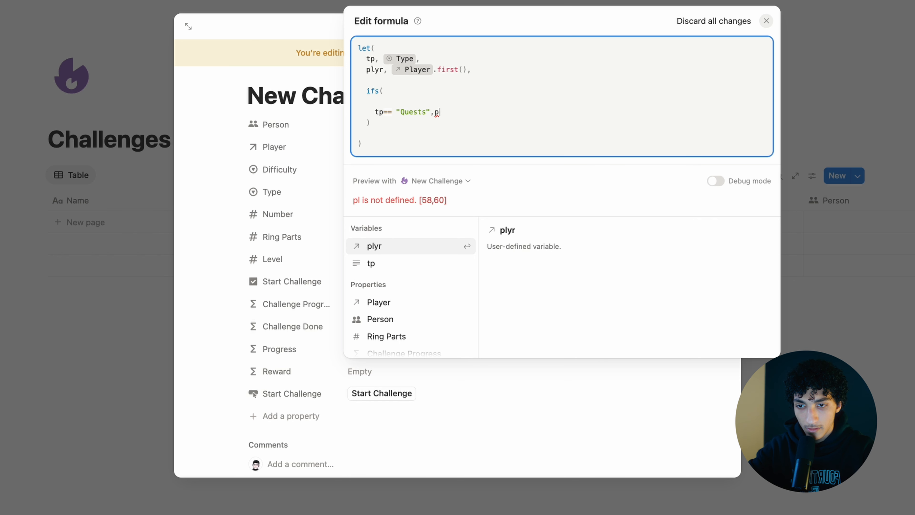
key("Return")
- Enter plyr.Quests.filter(current.Status== "Done").length() as the result for the Quests condition
type("ply")
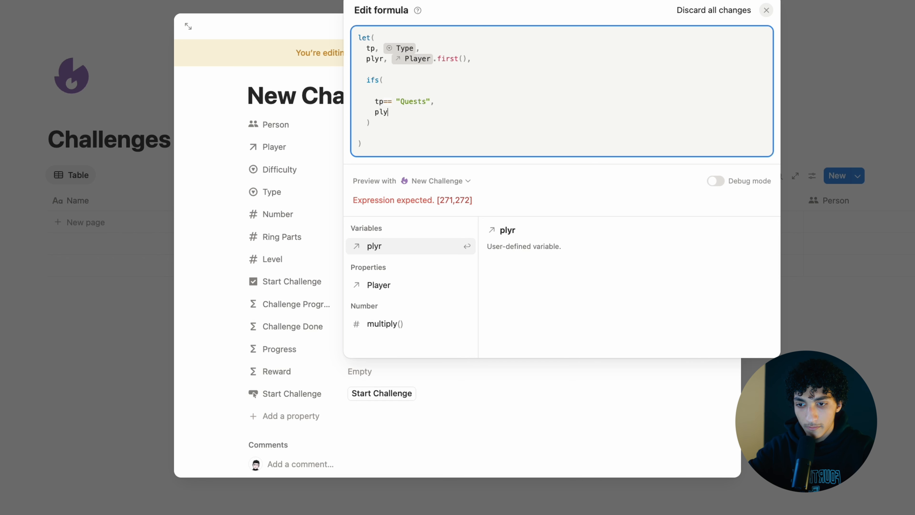
type("r.qu")
key("Return")
type(".Quests.")
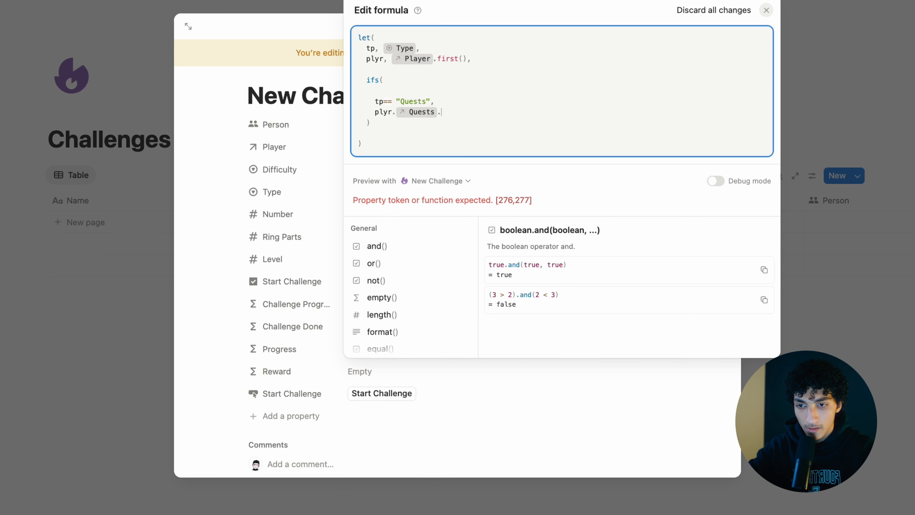
type("fil")
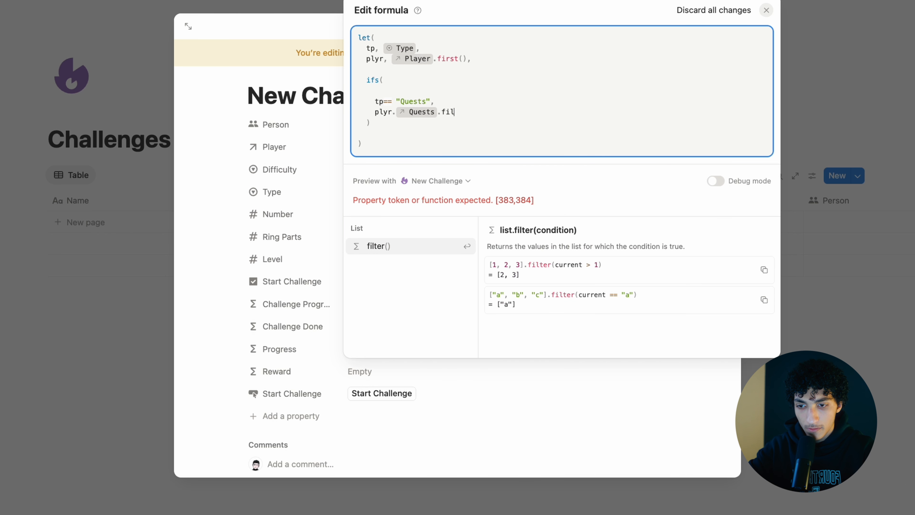
key("Return")
type("current.stat")
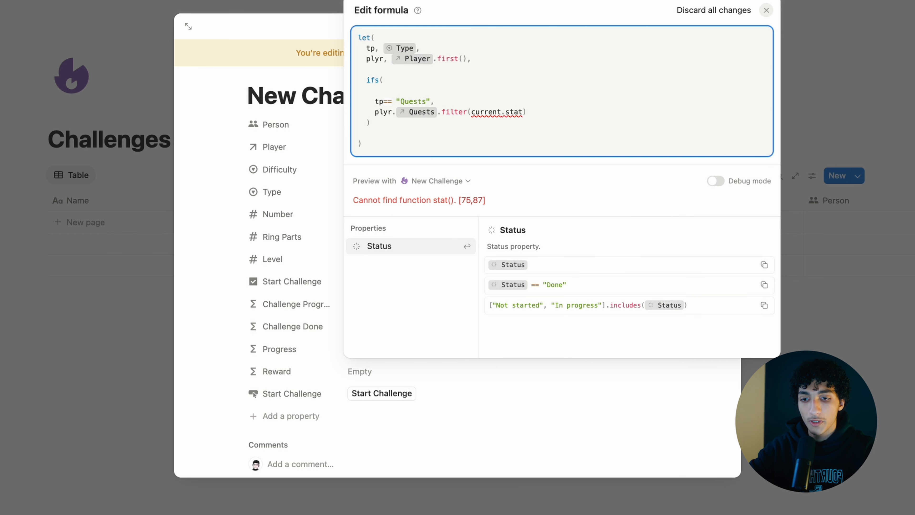
key("Return")
type("==")
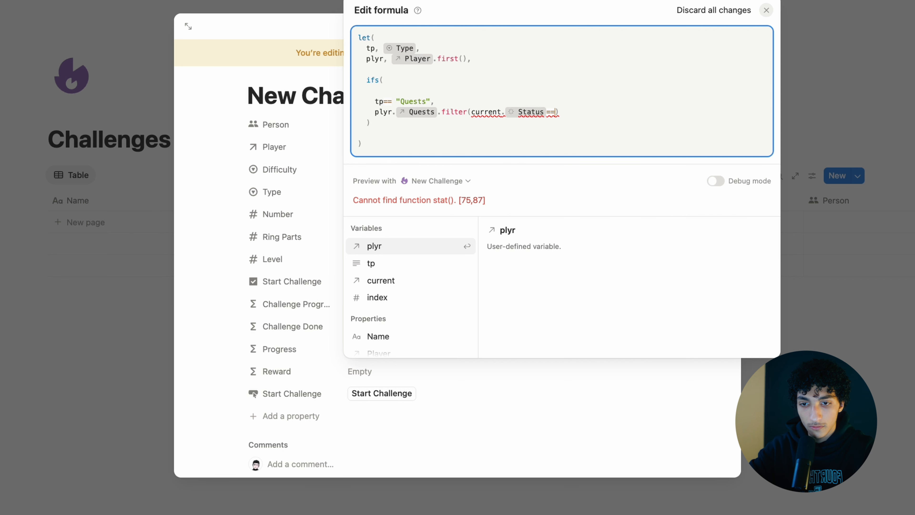
type(" \"Done\")")
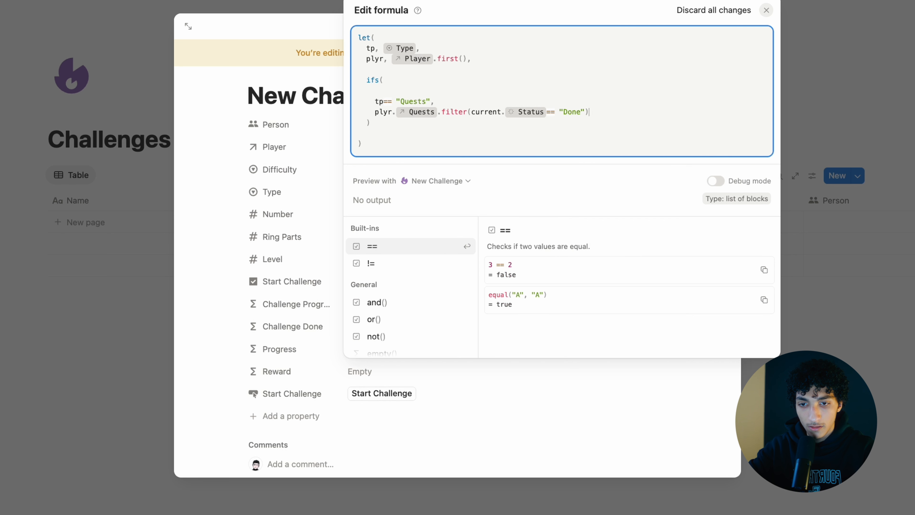
type(".length()")
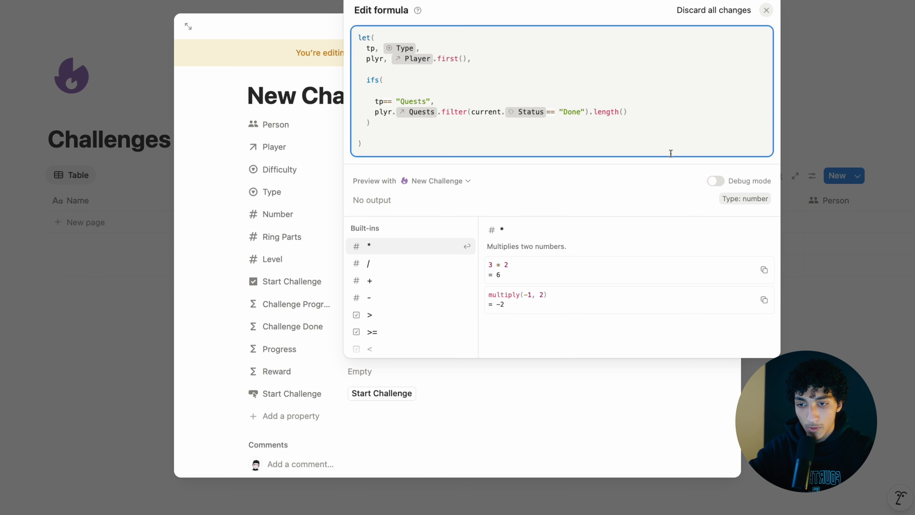
key("Up")
key("Down")
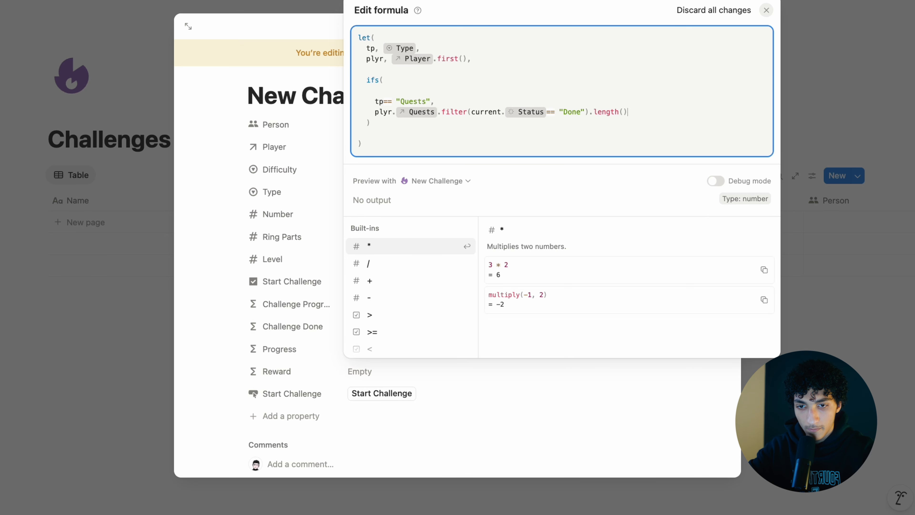
- Add tp== "Good Habits" as the second condition inside the ifs() function, separated from the Quests result by a comma
type(",")
key("Return")
key("Return")
key("Return")
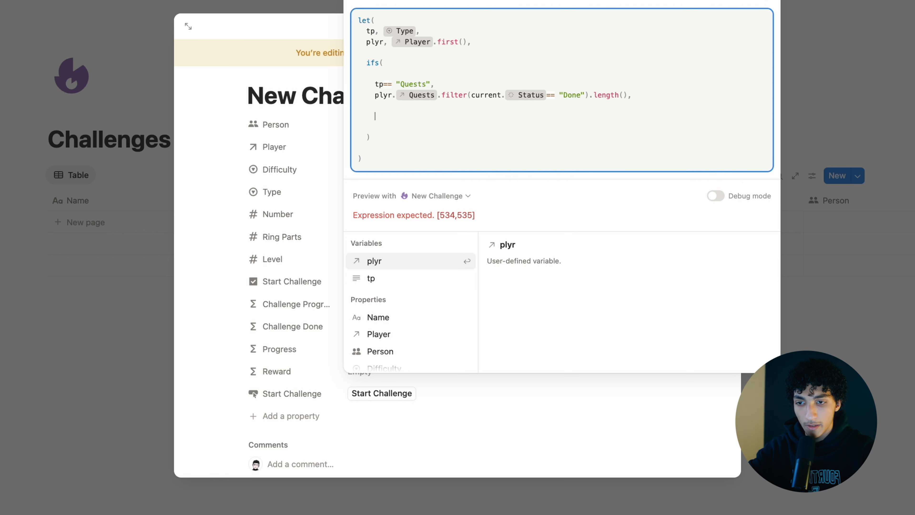
type("tp== \"")
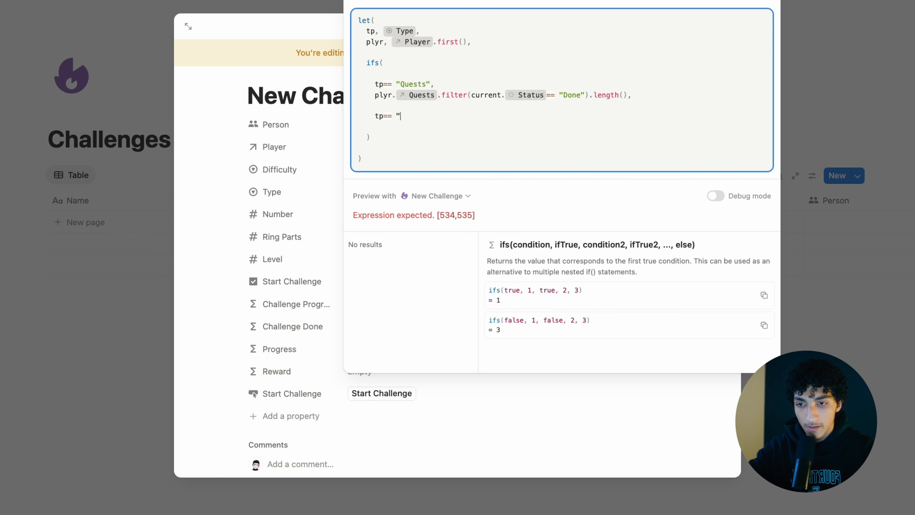
type("Good Habits\"?")
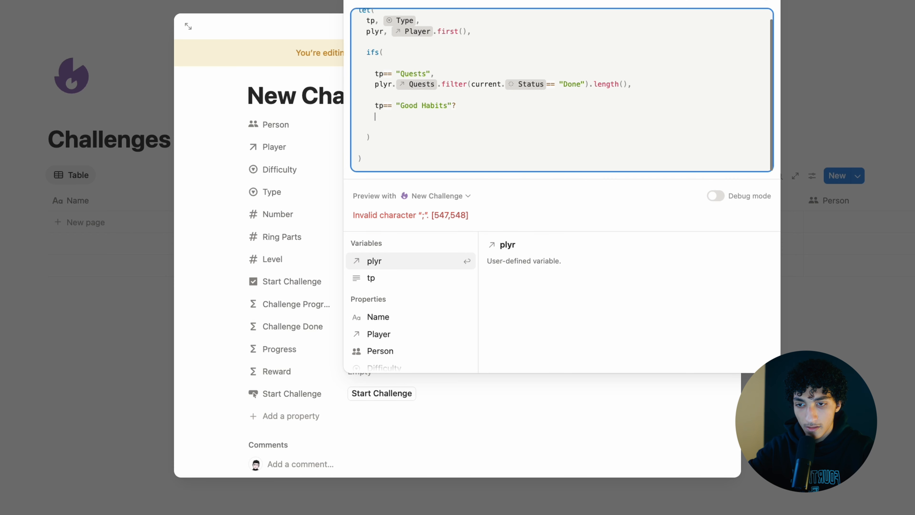
key("BackSpace")
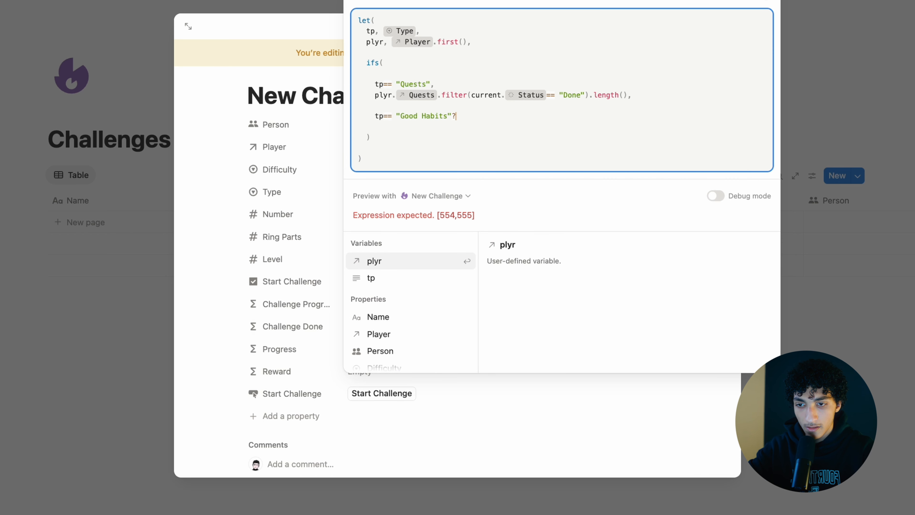
type(",")
key("Return")
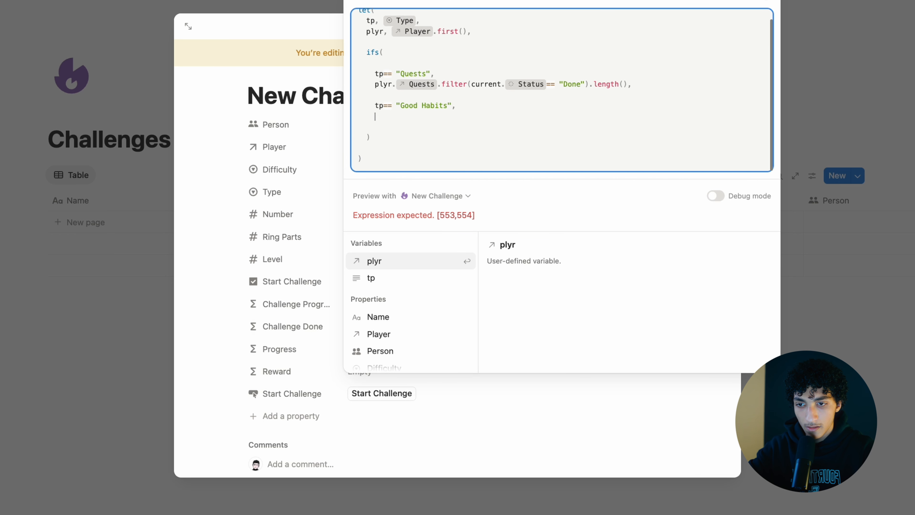
- Enter plyr.GH.filter(current.Complete== true).length() as the result for the Good Habits condition, followed by a comma
type("plyr.good")
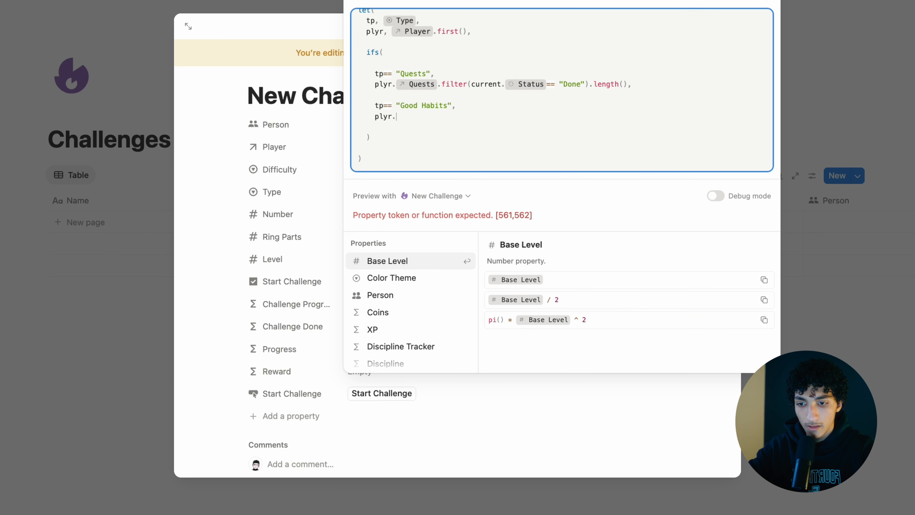
key("BackSpace")
key("BackSpace")
key("BackSpace")
key("Return")
type(".filt")
key("Return")
type("current")
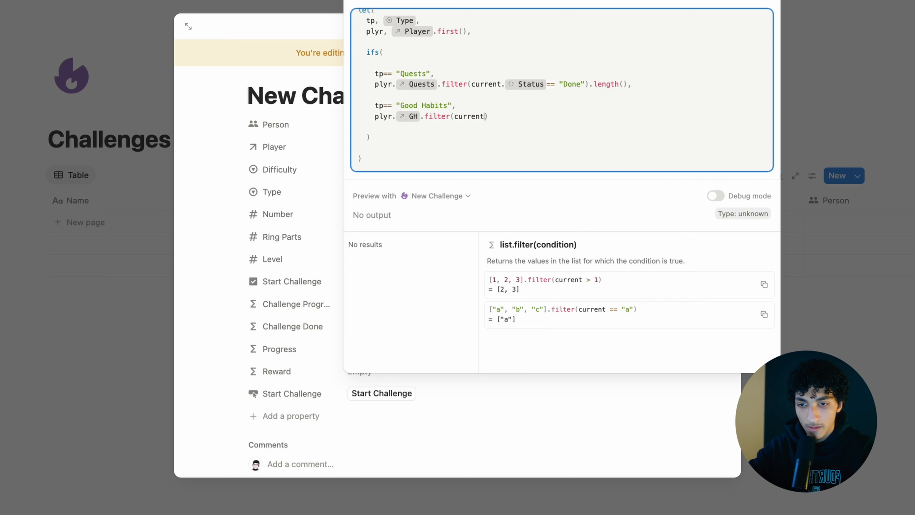
type(".com")
key("Return")
type("== true).l")
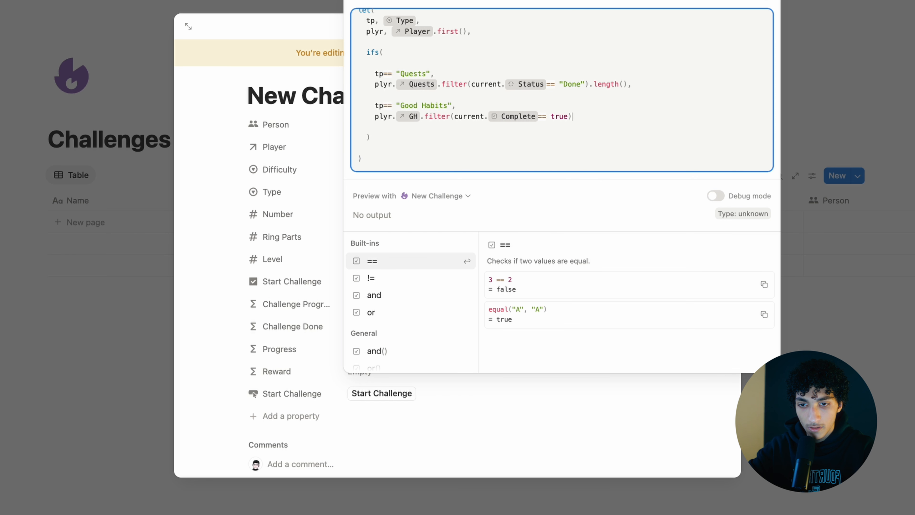
type("eng")
key("Return")
type(",")
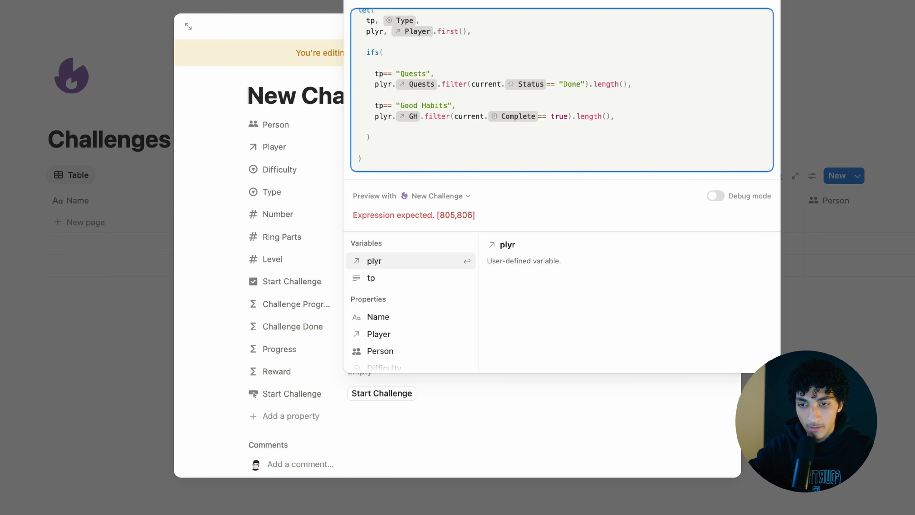
- Enter tp== "Missions" as a further condition on a new line inside the ifs() function
key("shift+Return")
key("shift+Return")
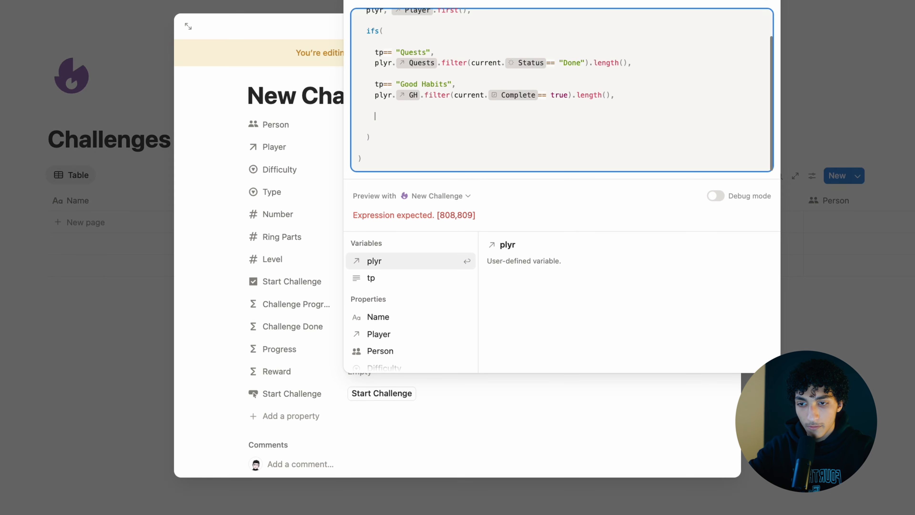
type("tp== \"Missions\",")
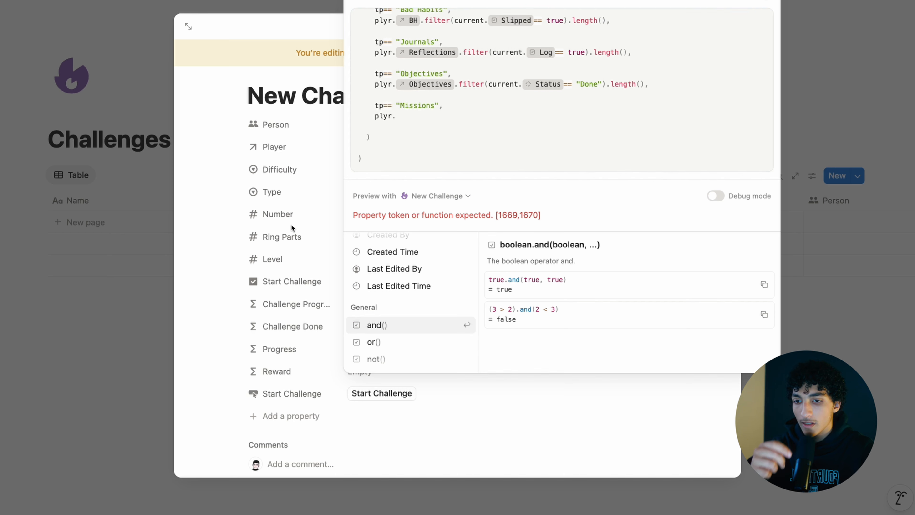
- Leave the formula and the challenge template, and open the Objectives & Missions page at its Missions table
left_click(292, 224)
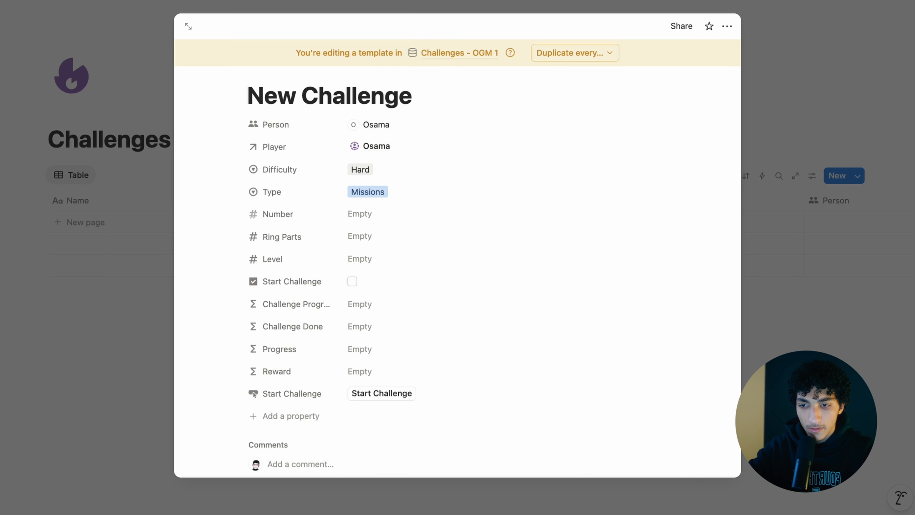
left_click(833, 253)
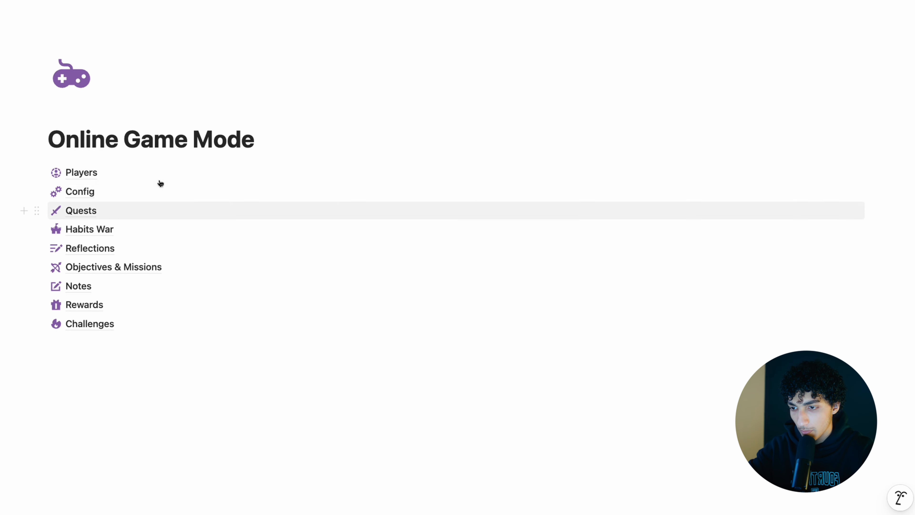
left_click(151, 267)
scroll(178, 373, "down", 5)
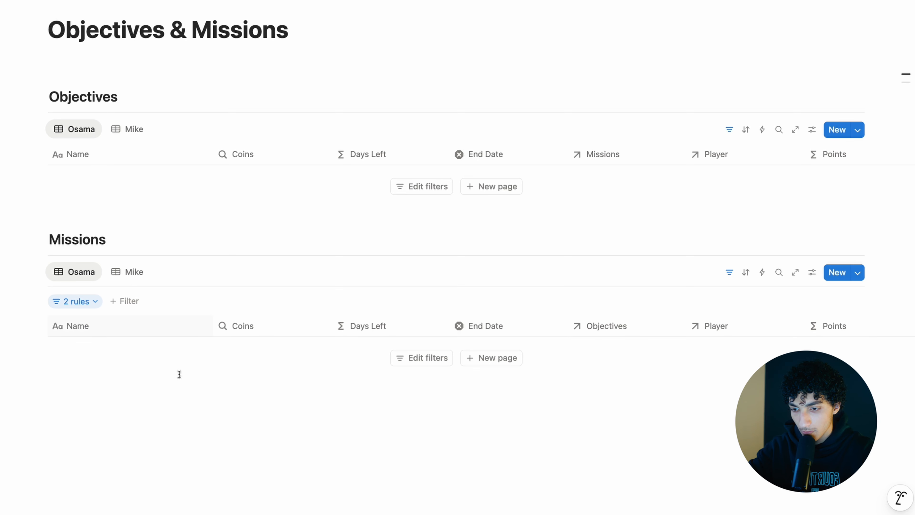
left_click(752, 323)
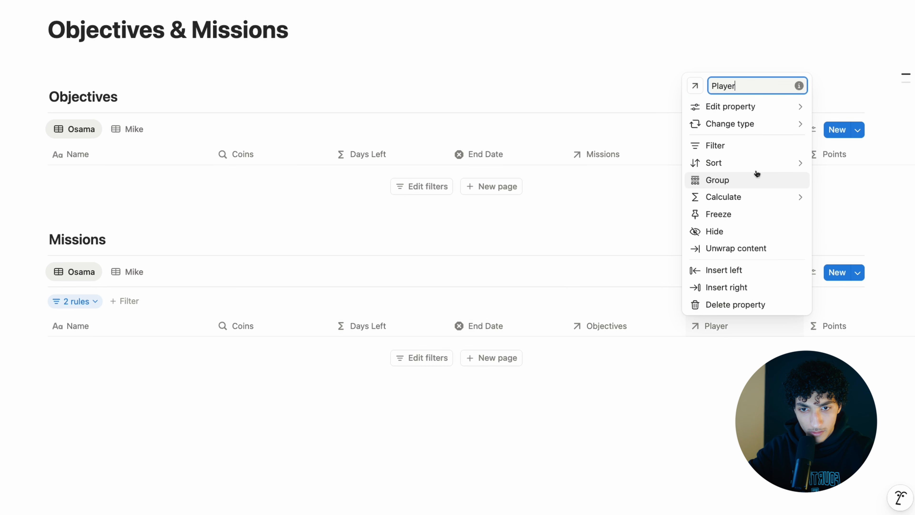
mouse_move(748, 107)
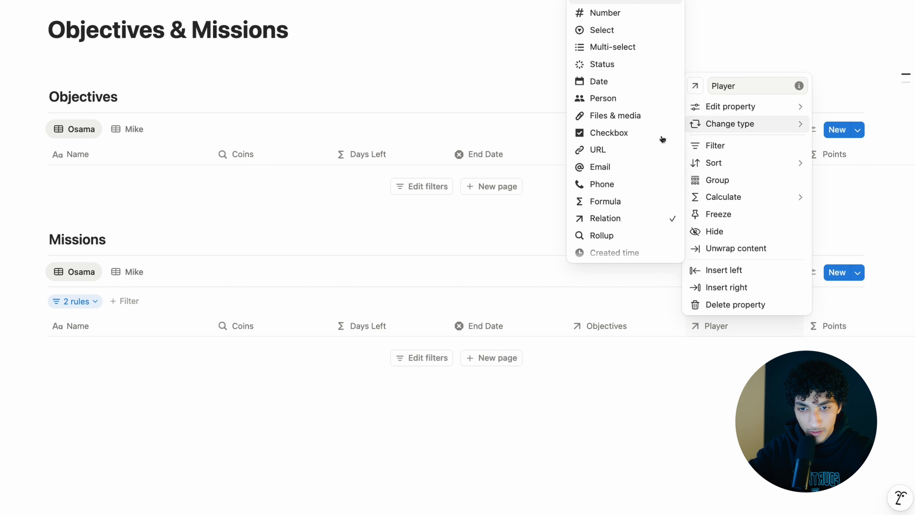
left_click(655, 143)
left_click(536, 244)
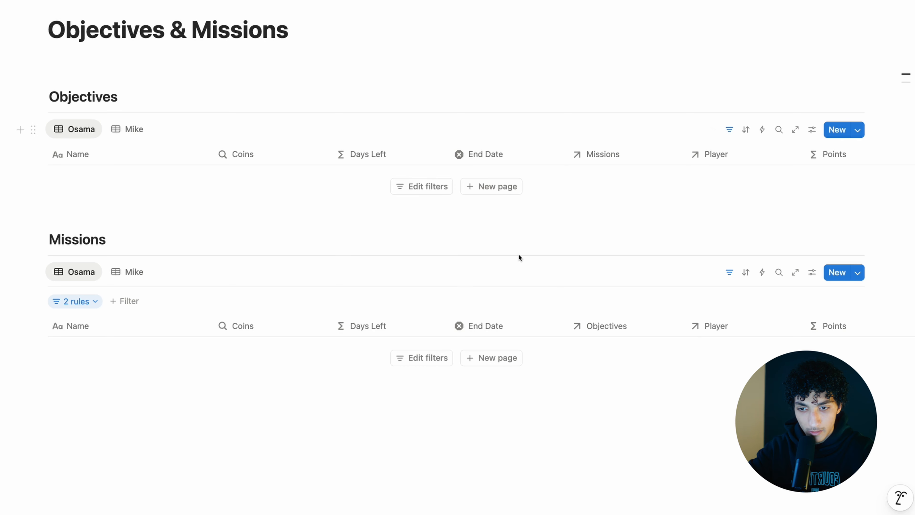
- Enable the two-way relation on the Missions table's Player property and name the related property Missions
left_click(718, 327)
mouse_move(706, 107)
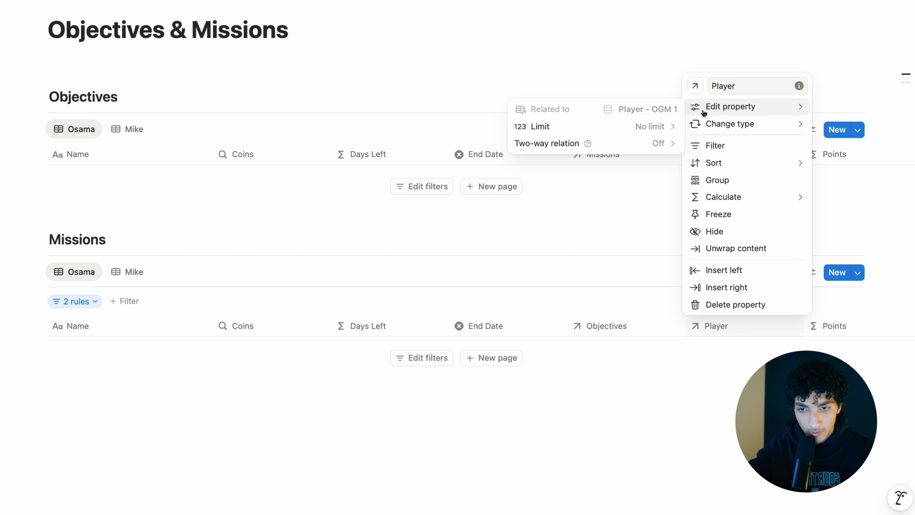
left_click(622, 144)
type("Missi")
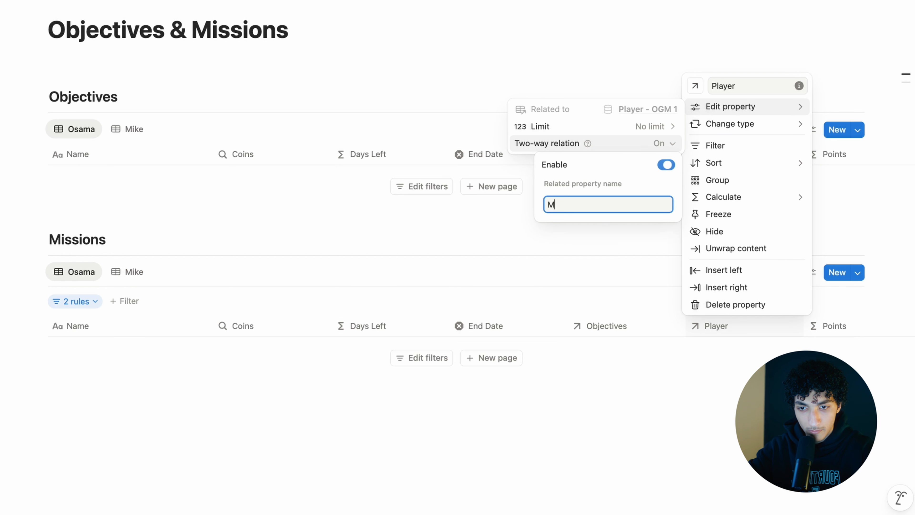
type("ons")
left_click(365, 162)
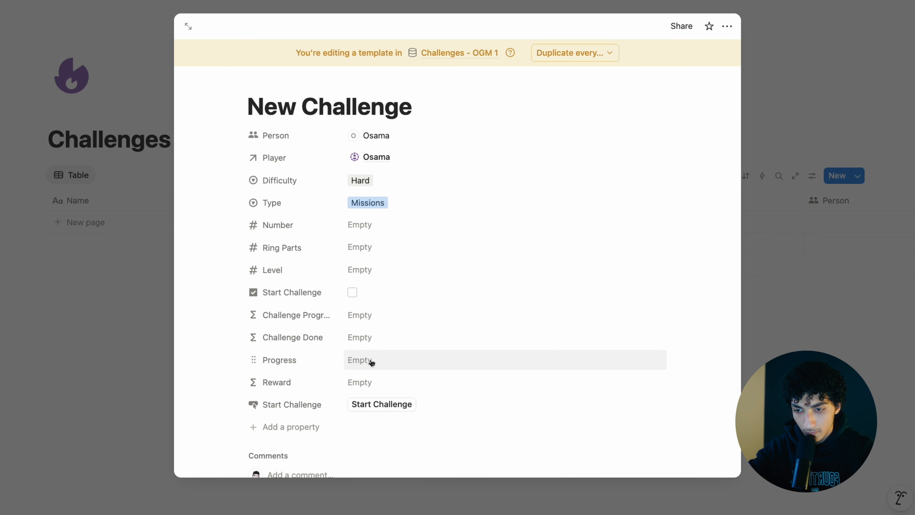
- In the New Challenge template's Progress formula, enter plyr.Missions.filter(current.Status== "Done").length() as the result for the Missions condition
left_click(369, 359)
left_click(412, 122)
type("mi")
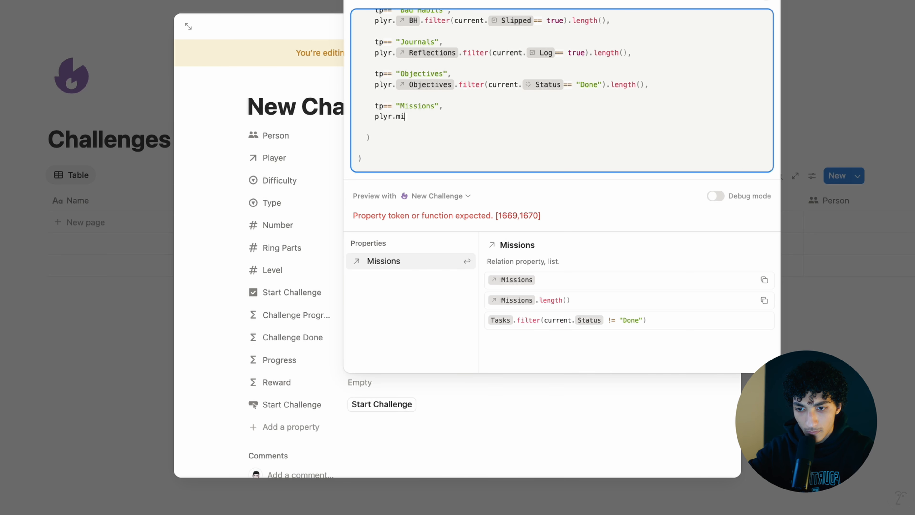
key("Return")
type(".")
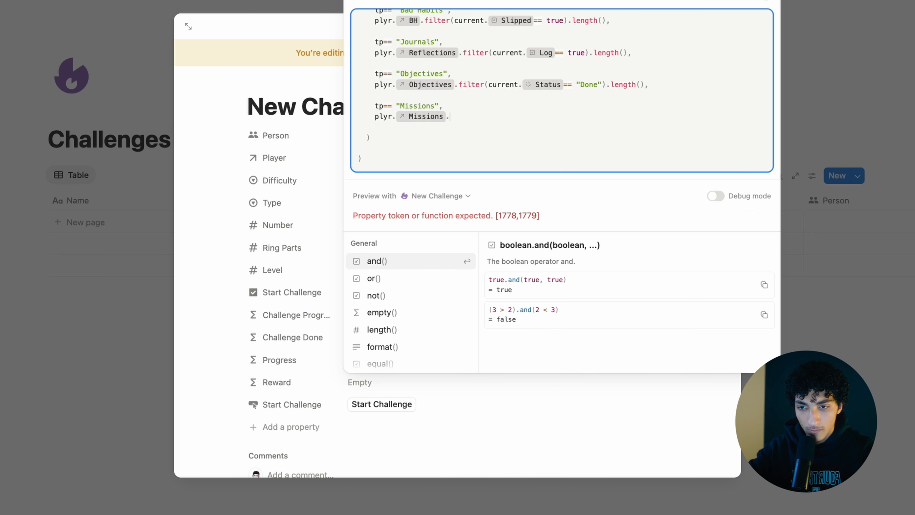
type("filter(curr")
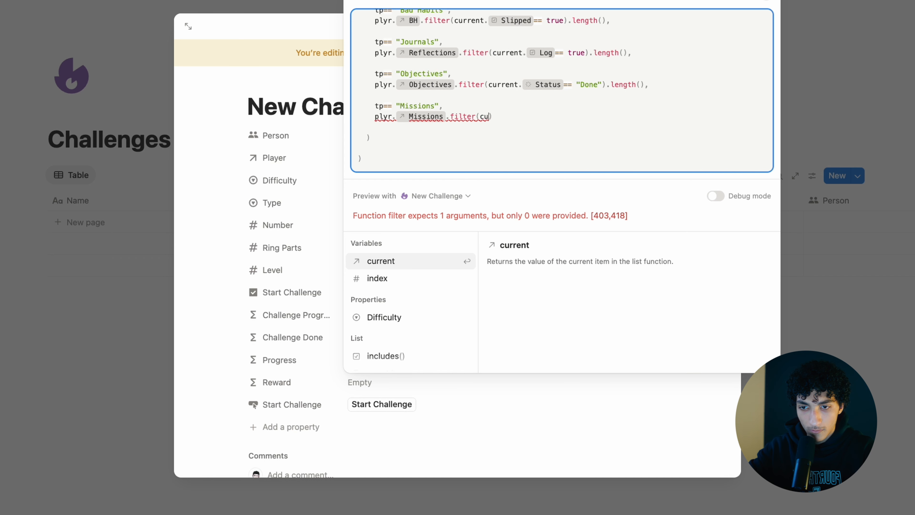
key("Return")
type(".stat")
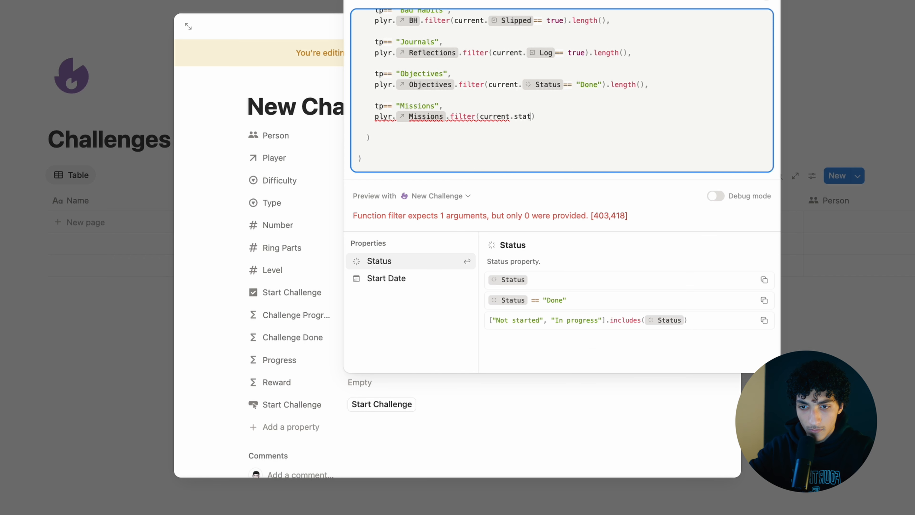
key("Return")
type("== \"Done\").leng")
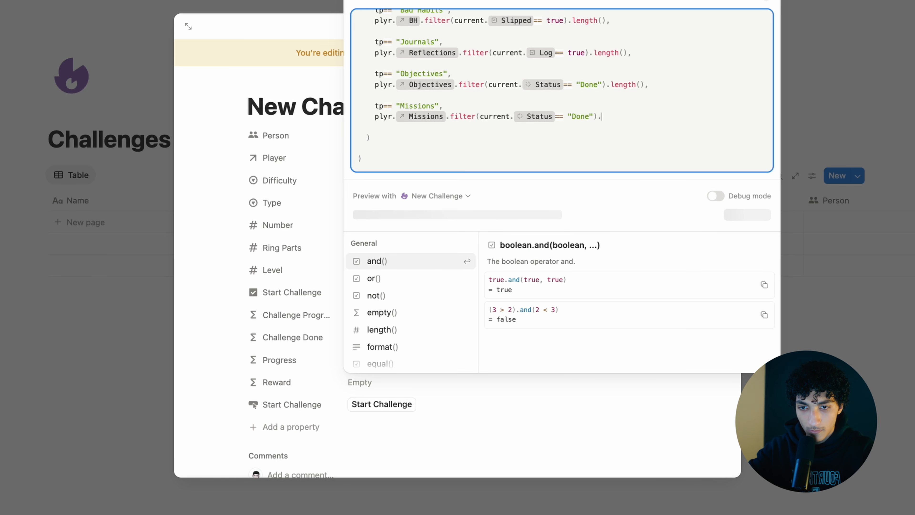
key("Return")
- Add tp== "Notes" as the next condition in the ifs() function and insert the missing comma after the Missions result
key("Return")
key("Return")
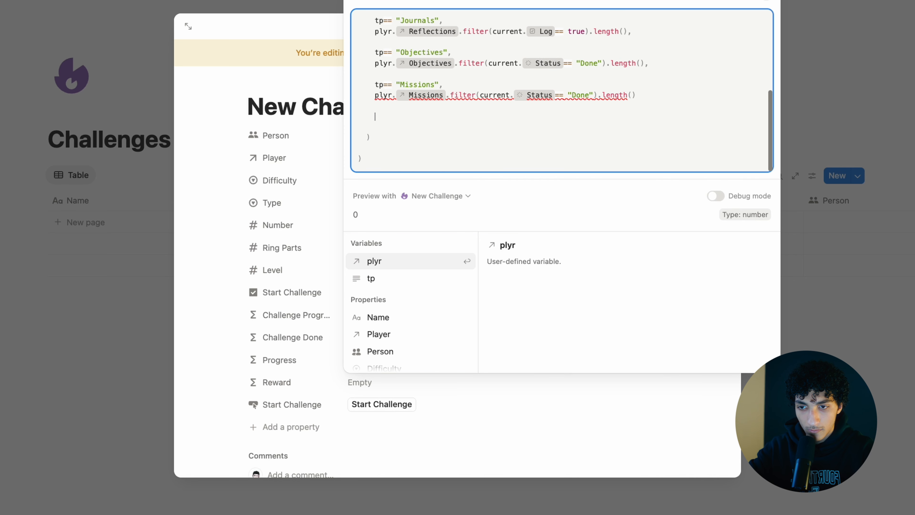
type("tp== \"Notes")
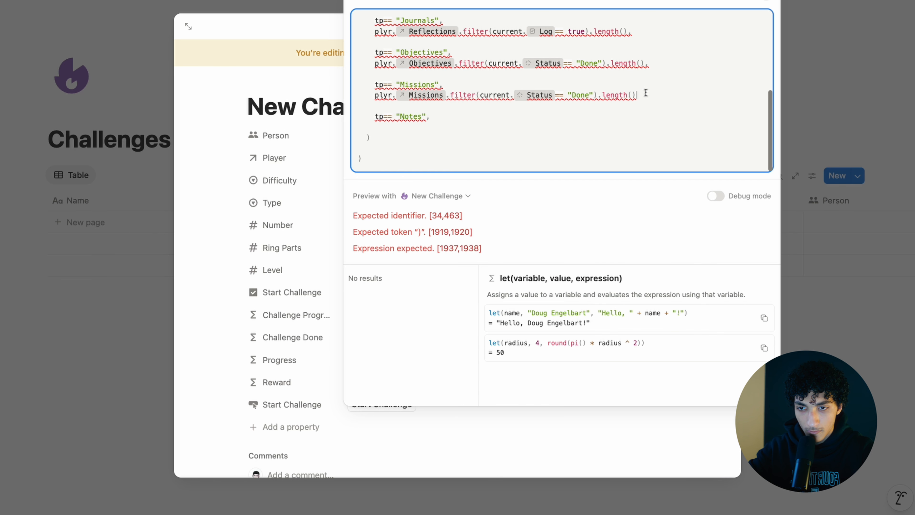
type(",")
left_click(478, 108)
left_click(461, 112)
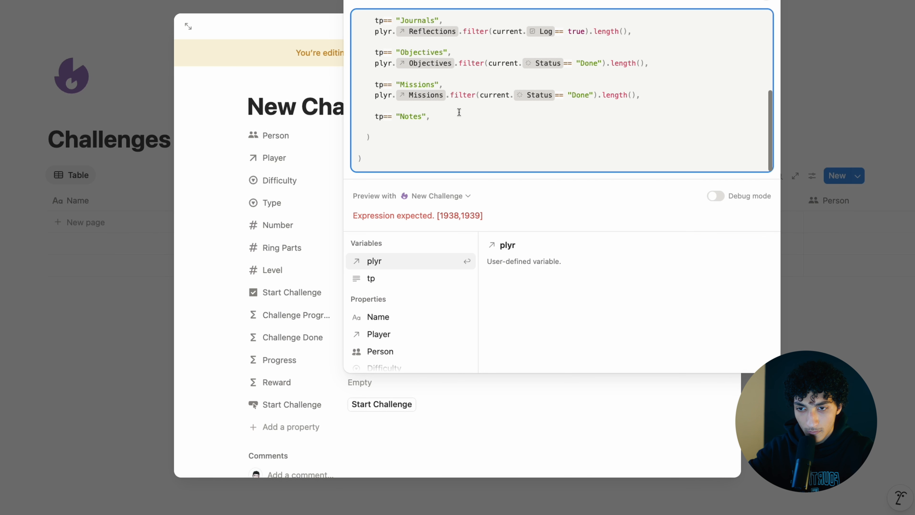
type("plyr")
key("BackSpace")
key("BackSpace")
key("BackSpace")
key("BackSpace")
- Enter plyr.Notes.filter() on a new line as the result for the Notes condition
key("shift+Return")
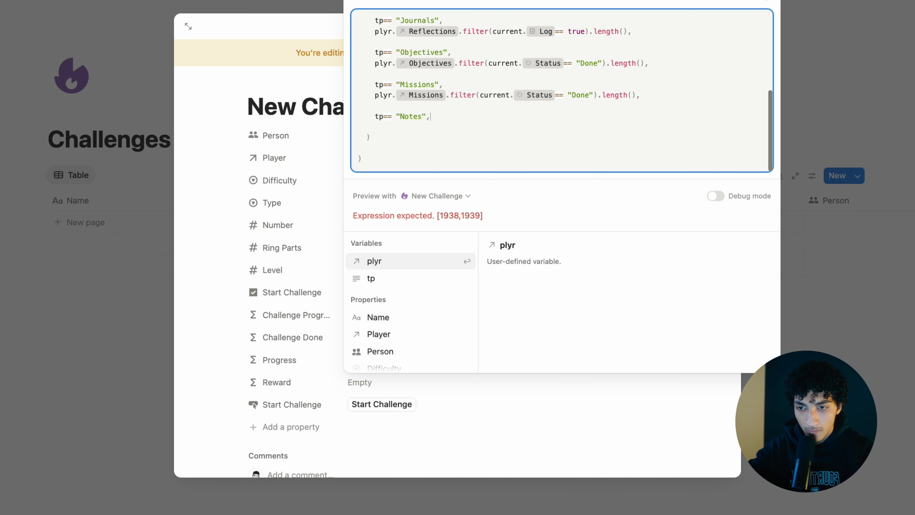
type("plyr")
type(".")
key("BackSpace")
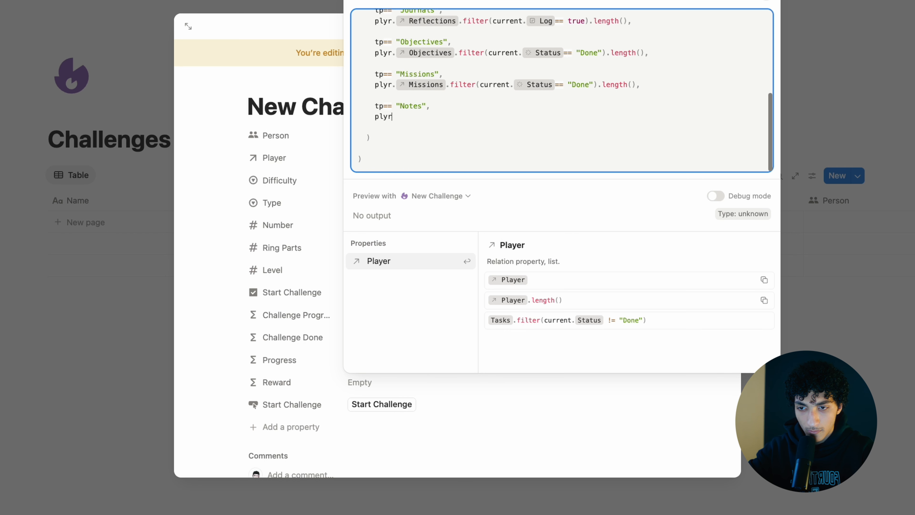
type(".not")
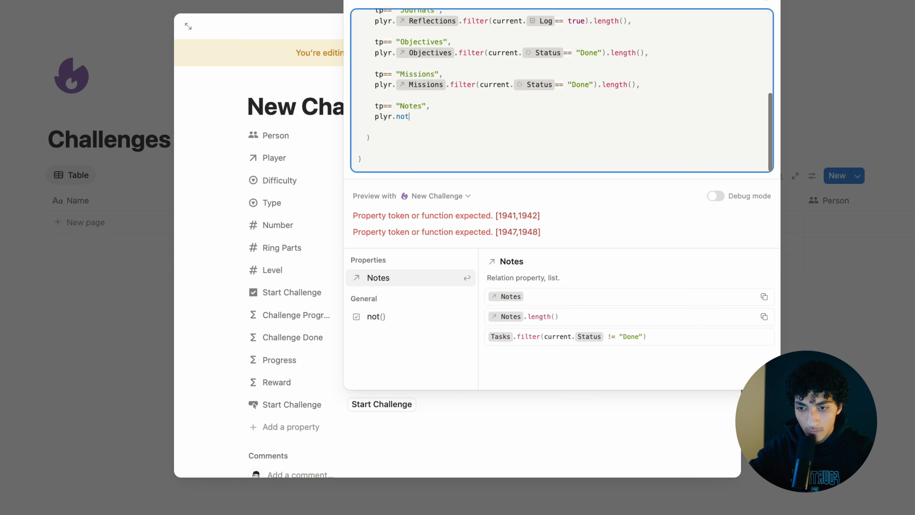
key("Return")
type(".filter(")
key("Return")
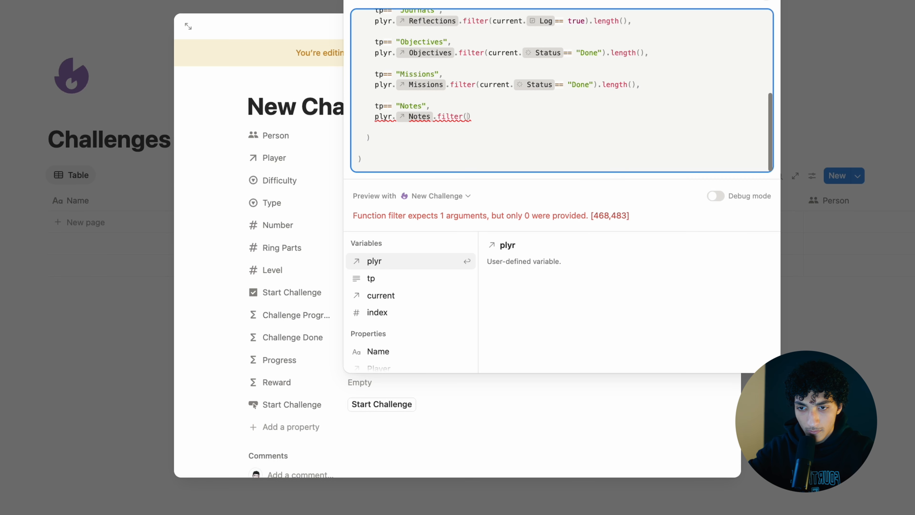
- Complete the Notes case of the formula so it filters current.Review == "Reviewed" and returns the length
key("Down")
key("Down")
key("Return")
type(".revi")
key("Return")
type("=")
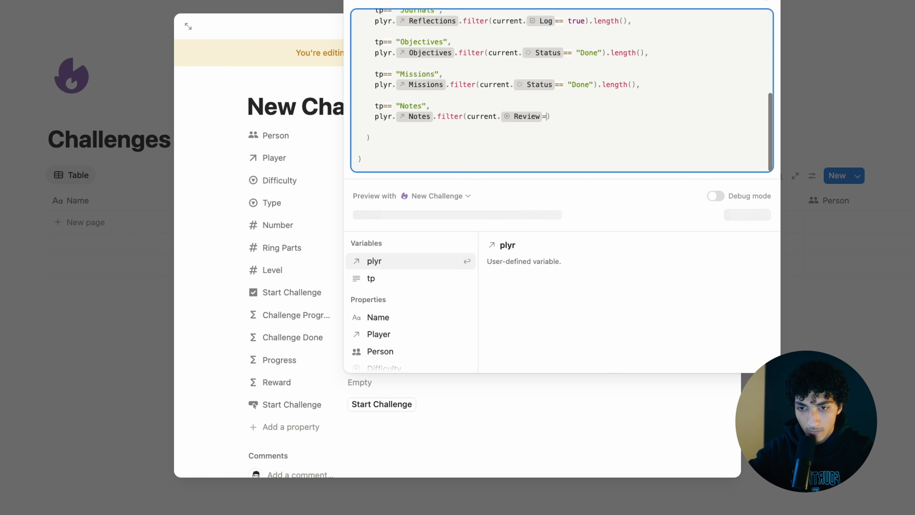
type("= \"R")
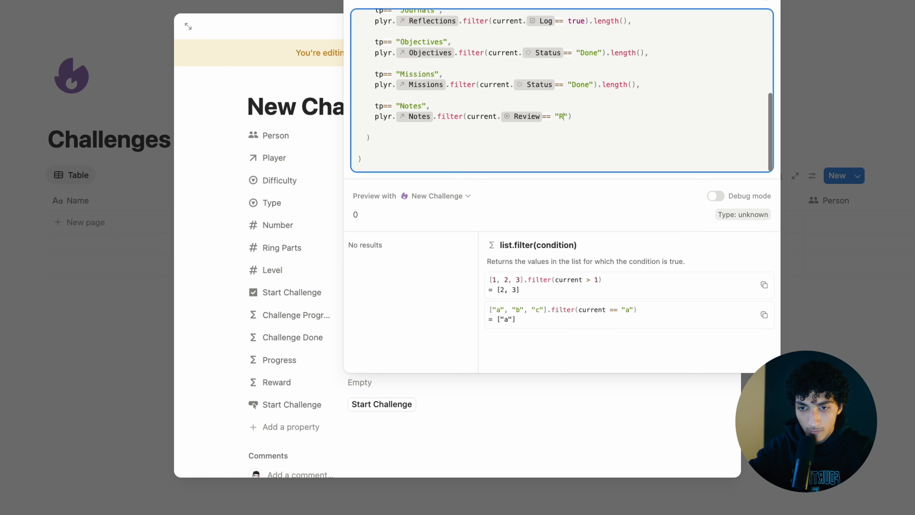
type("eviewed\").leng")
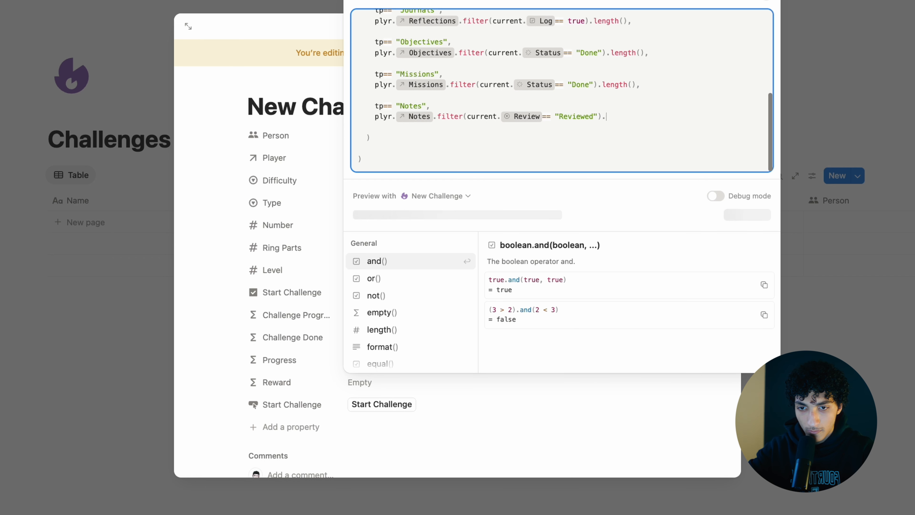
key("Return")
- Add a final default case true,0 after the comma-terminated Notes case, and close the formula editor
key("Return")
key("Return")
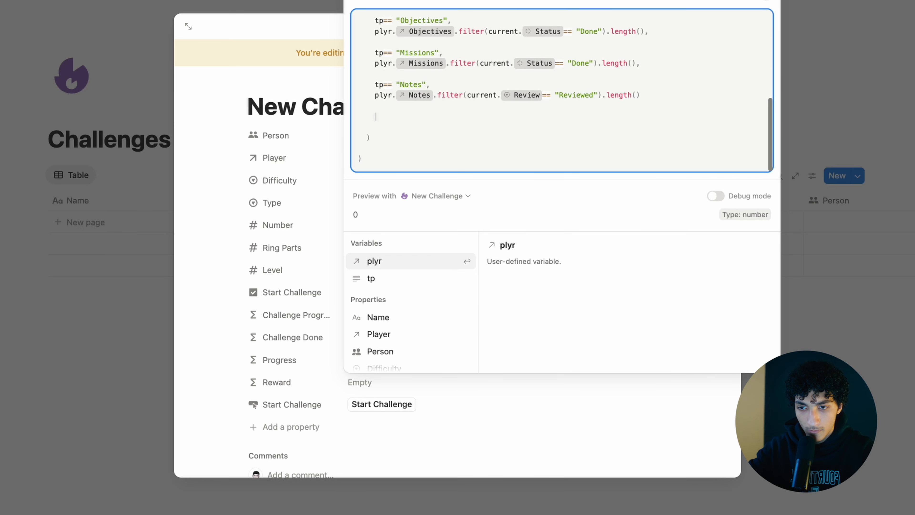
type("true,0,")
left_click(652, 97)
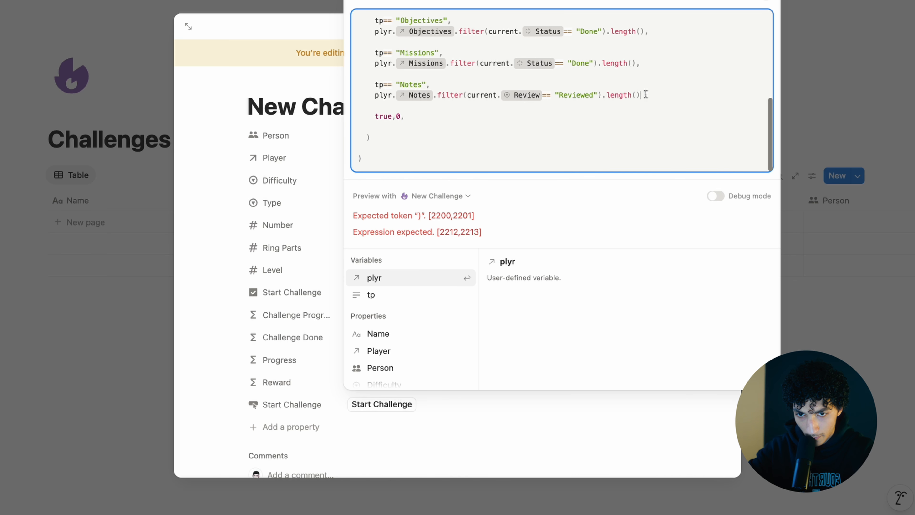
type(",")
left_click(419, 116)
key("BackSpace")
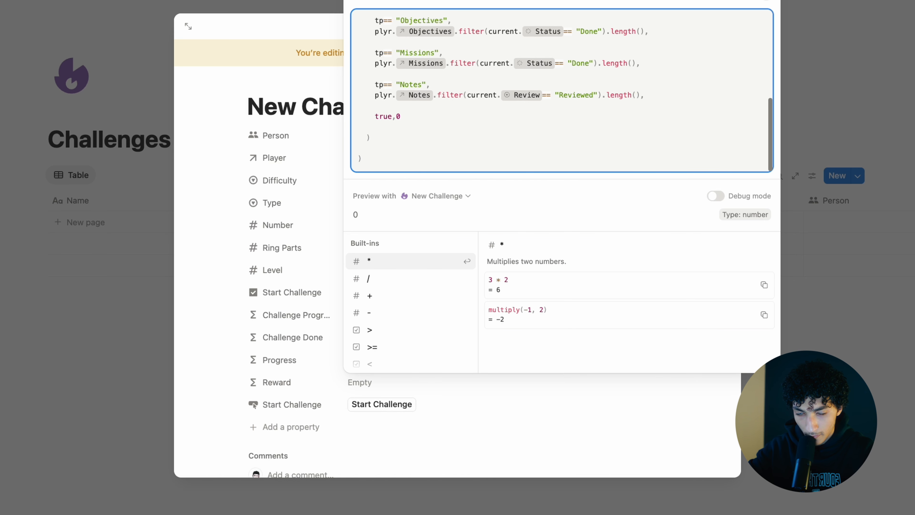
scroll(562, 90, "up", 10)
key("Escape")
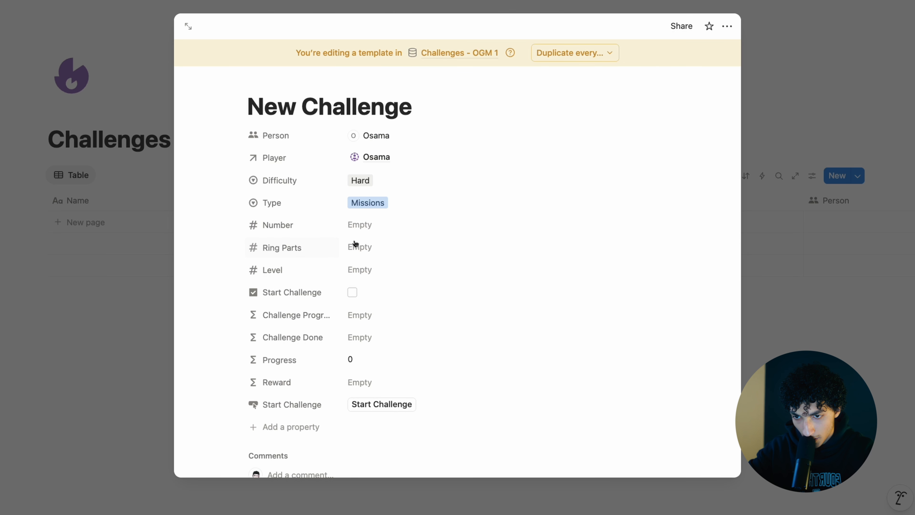
left_click(385, 203)
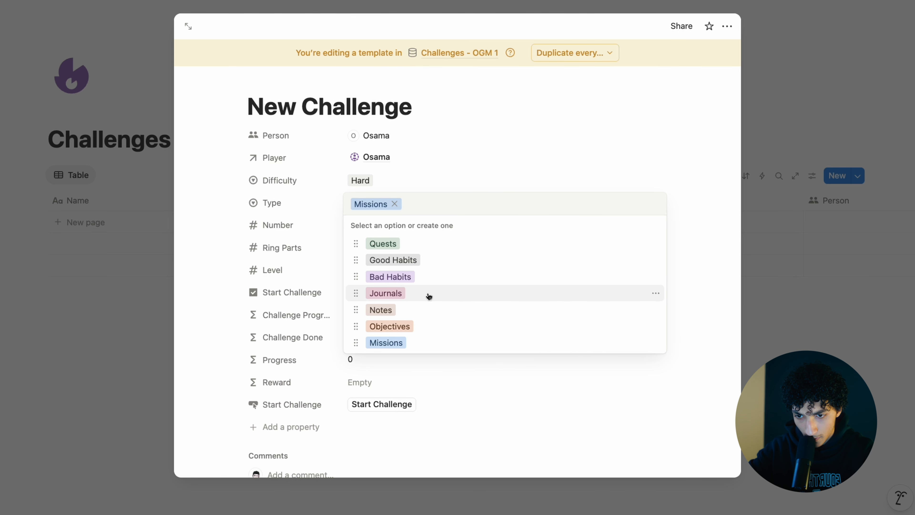
left_click(416, 369)
left_click(431, 367)
scroll(473, 113, "up", 10)
scroll(473, 113, "down", 3)
- Set the number format of the Progress property to Percent
left_click(282, 339)
left_click(310, 360)
left_click(310, 397)
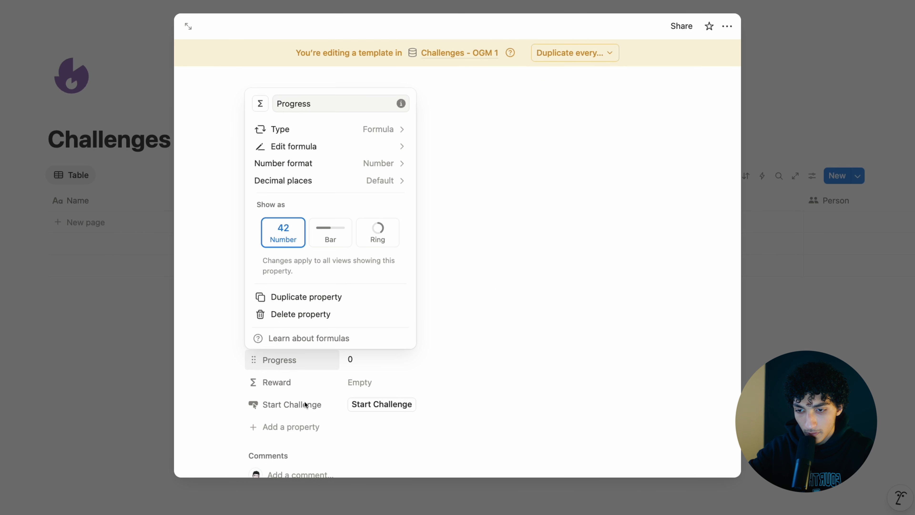
left_click(374, 163)
left_click(360, 201)
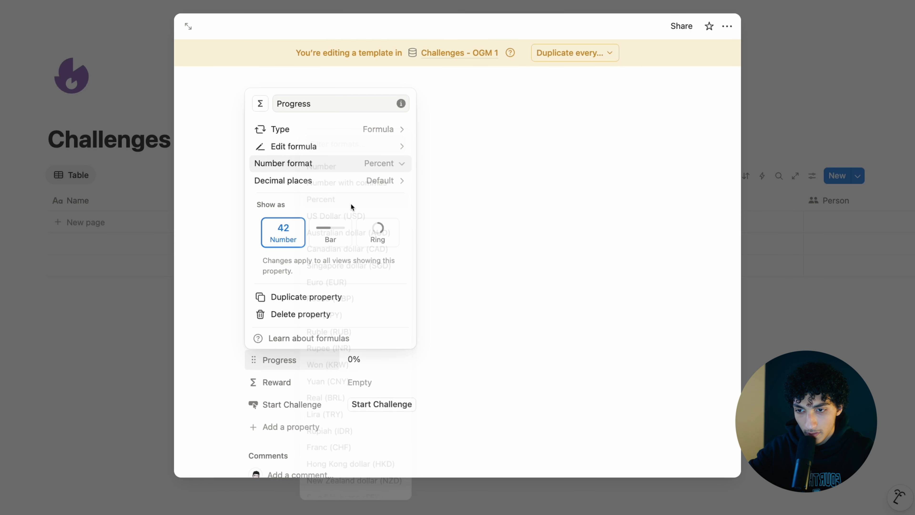
left_click(487, 240)
- In the Progress formula, define a let variable named target that holds the Number property, below the plyr variable
left_click(351, 360)
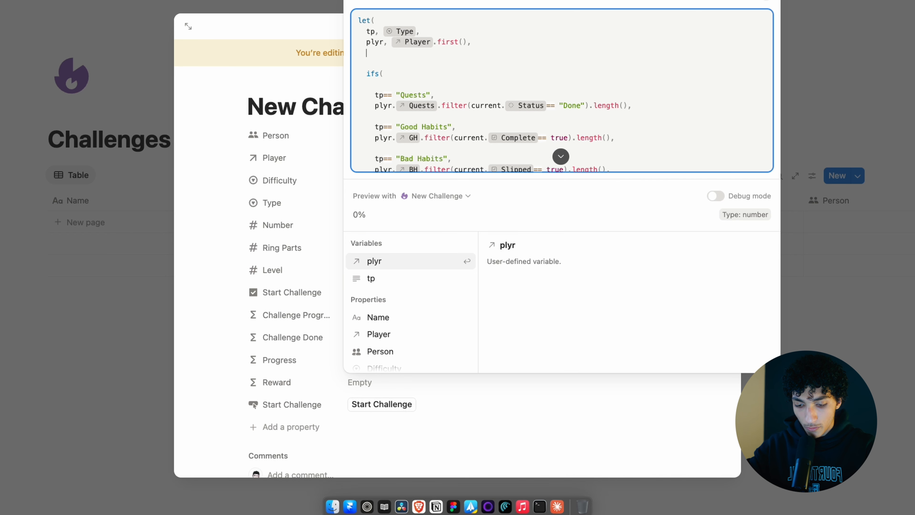
type("target,")
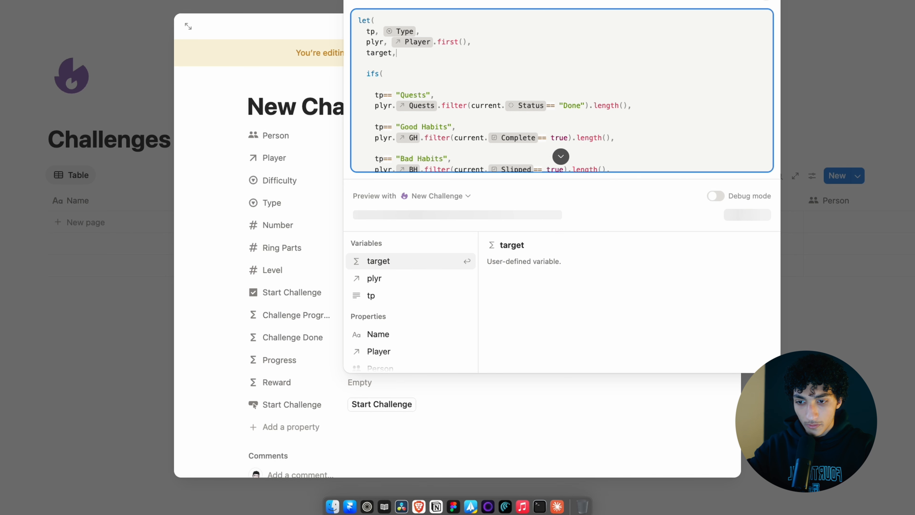
type(" num")
key("Return")
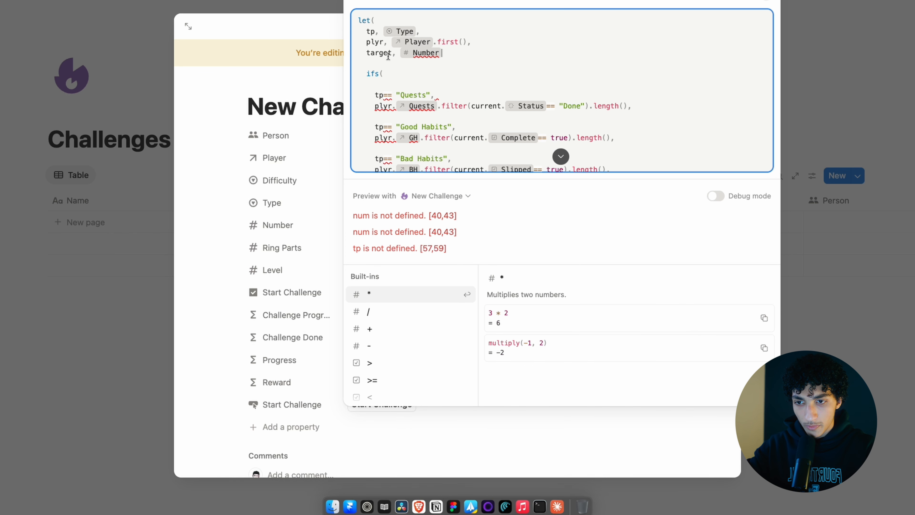
scroll(428, 76, "down", 1)
key("BackSpace")
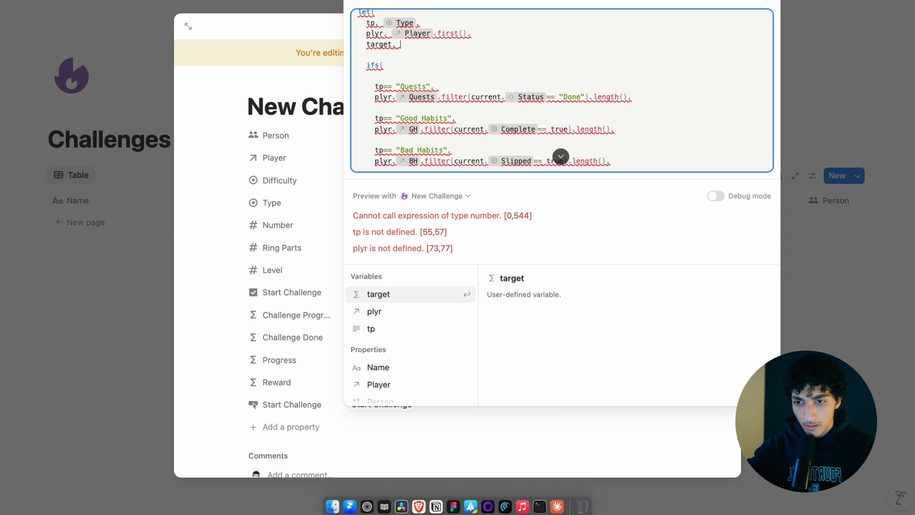
type("num")
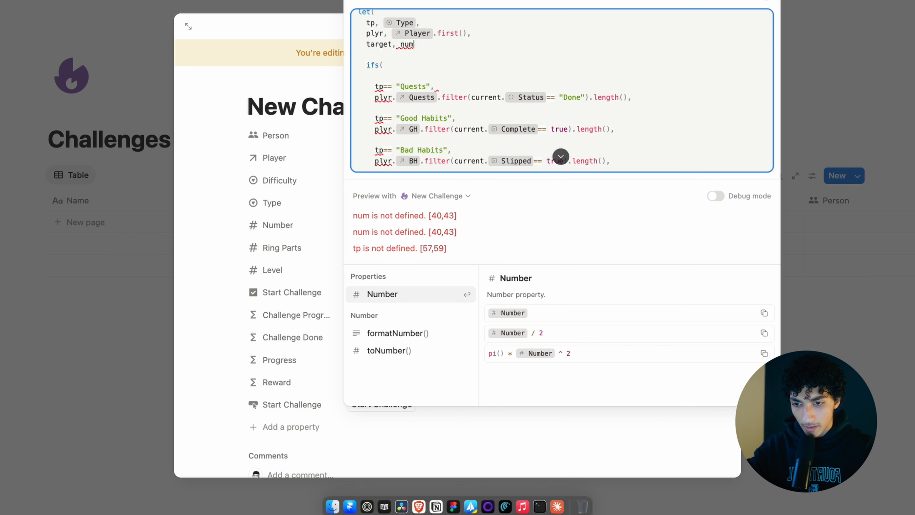
key("Return")
type(",")
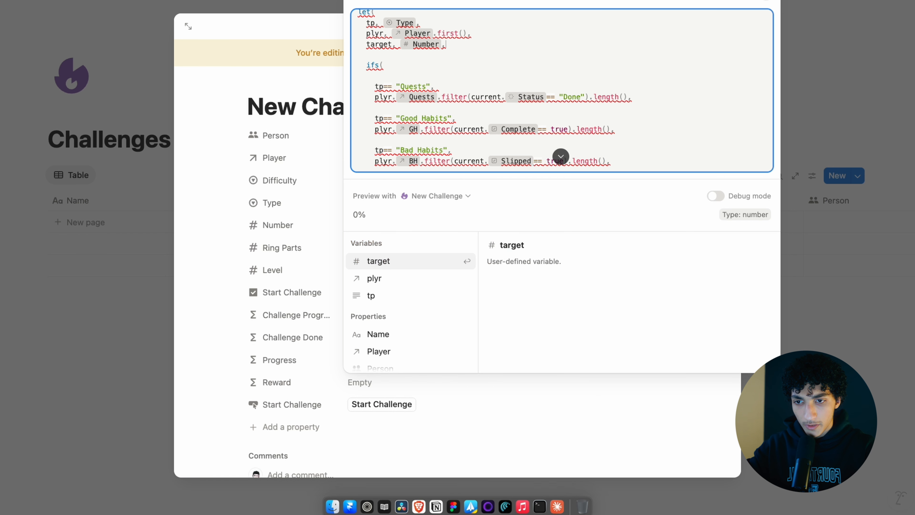
- Store the whole ifs expression in a variable named count, ending it with a comma and a new line for the result expression
scroll(481, 82, "down", 6)
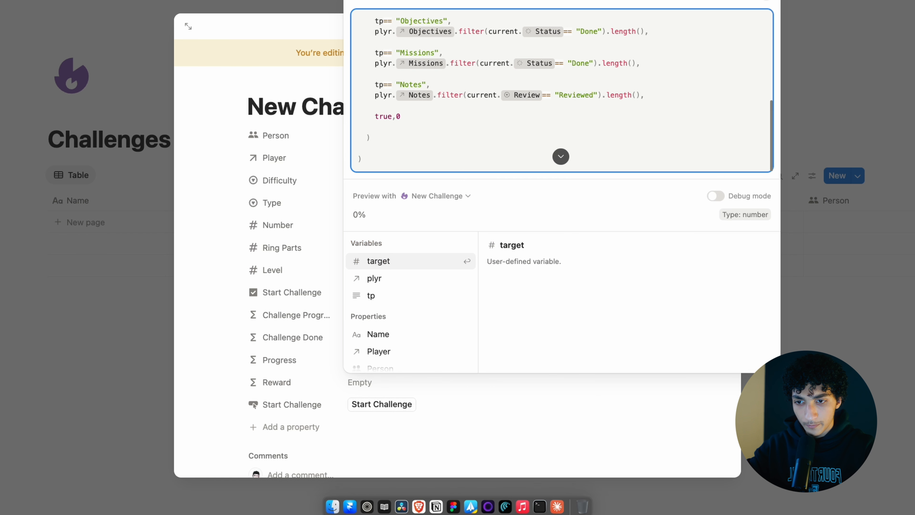
left_click(388, 141)
scroll(378, 108, "up", 6)
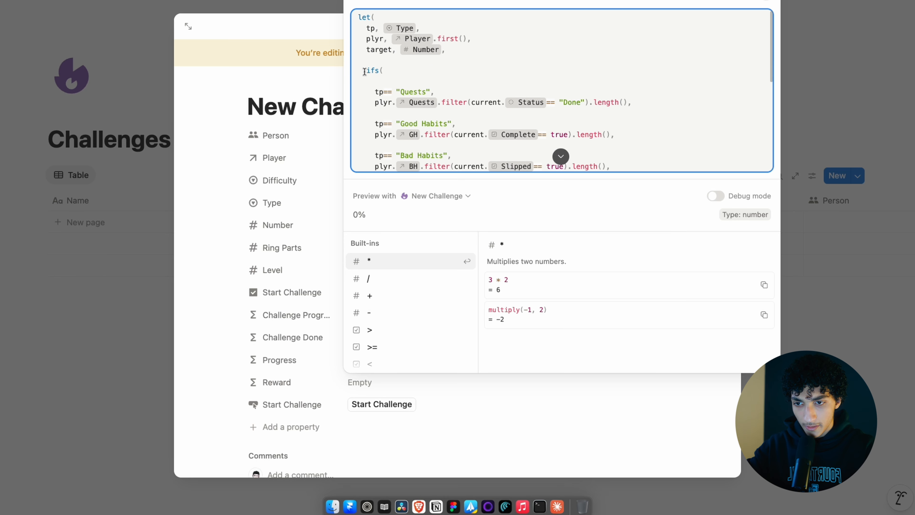
left_click(364, 72)
type("count,")
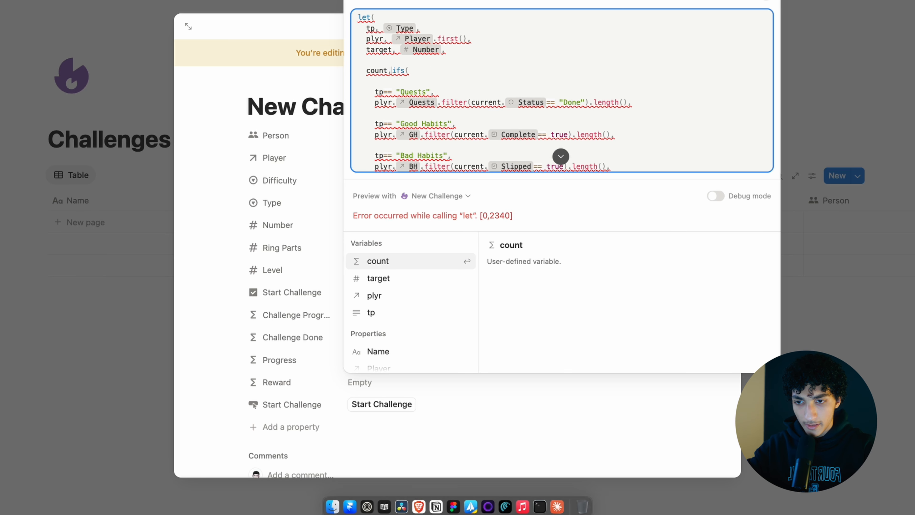
scroll(408, 80, "down", 6)
left_click(375, 140)
type(",")
key("Return")
key("Return")
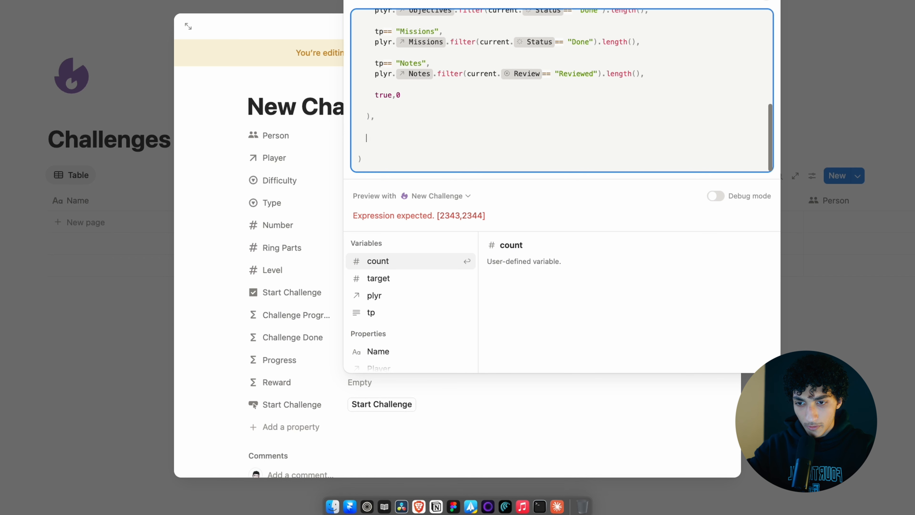
- Begin the result expression after the count variable with an if that returns 0 when target==0
type("if(ta")
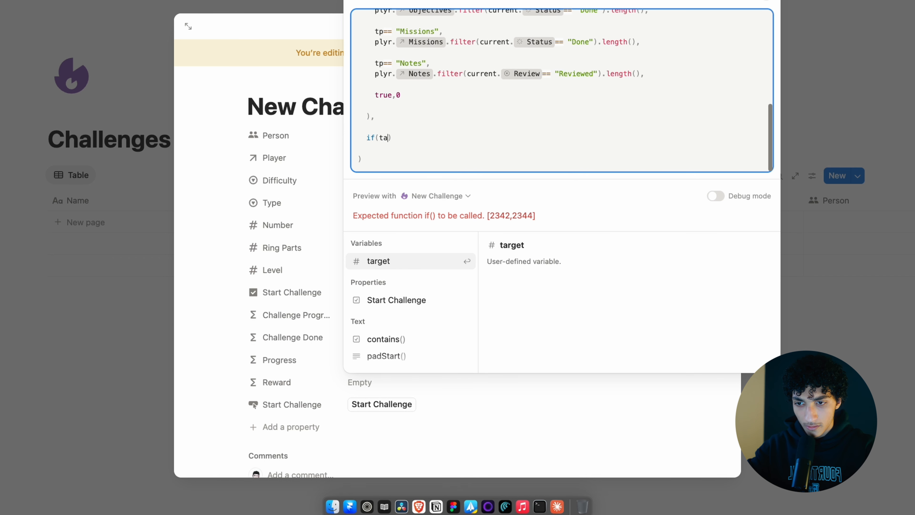
key("Return")
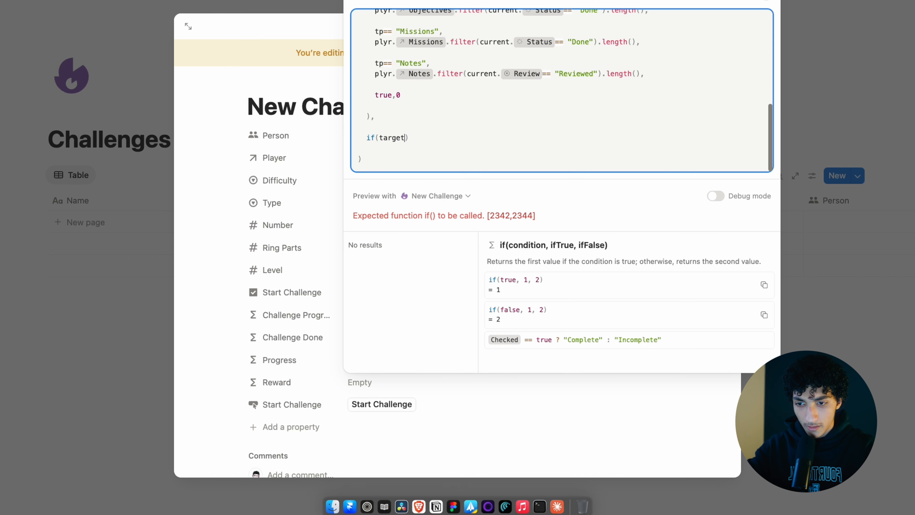
key("BackSpace")
type("t")
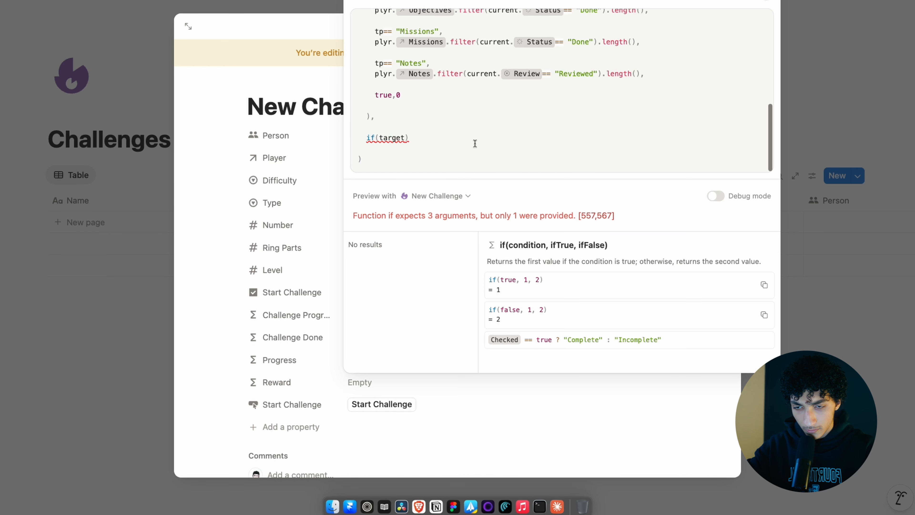
type("==0,")
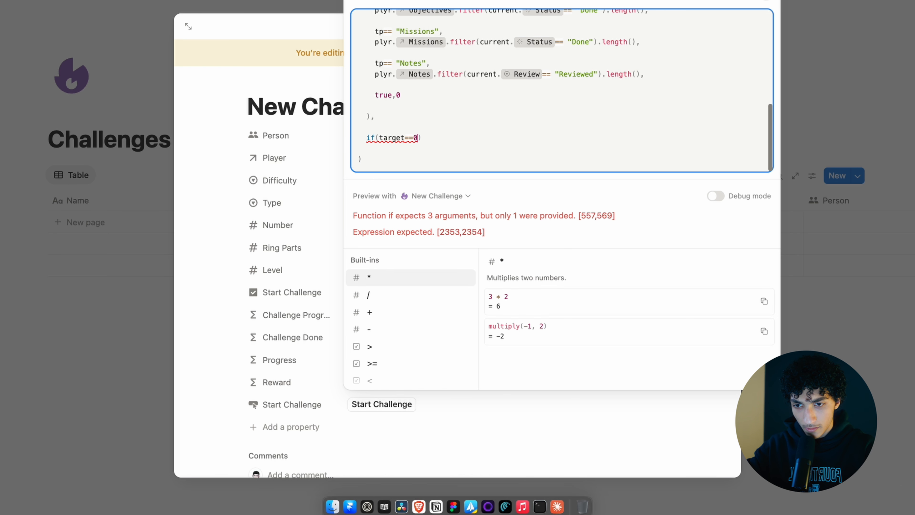
type(" 0")
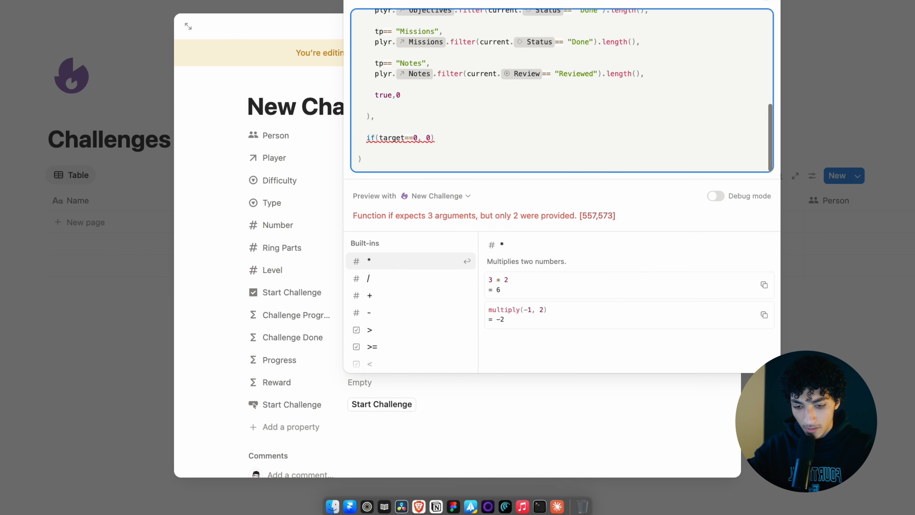
type(", ")
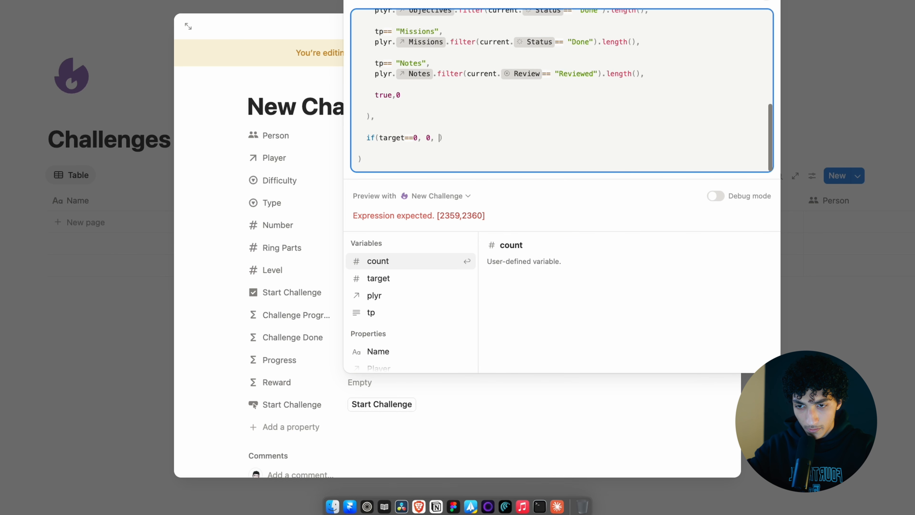
- Enter min(count/target,1) as the if's else value to cap the progress at 1, and close the formula
type("min")
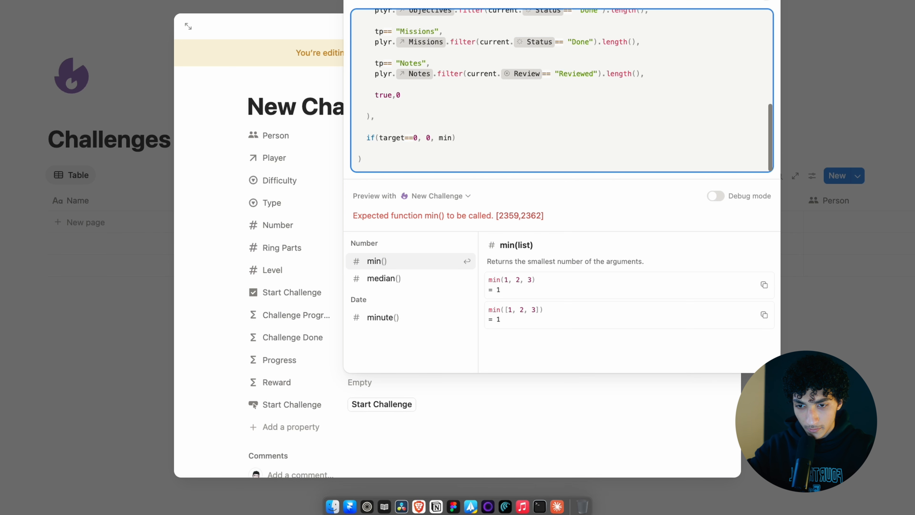
type("(count/")
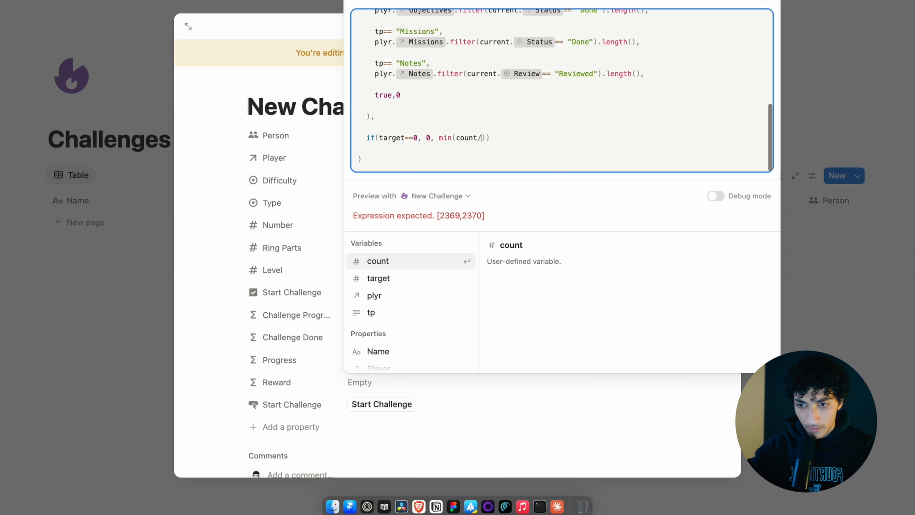
left_click(483, 139)
type("target,")
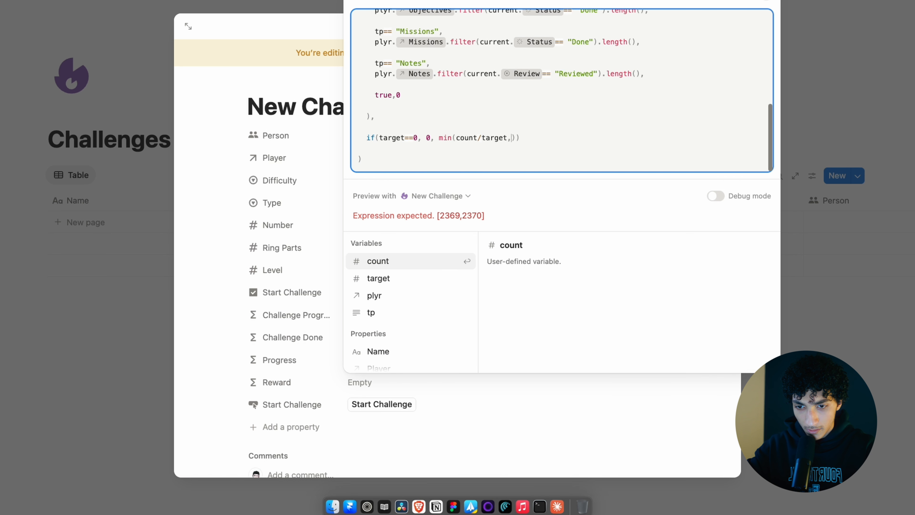
type("1")
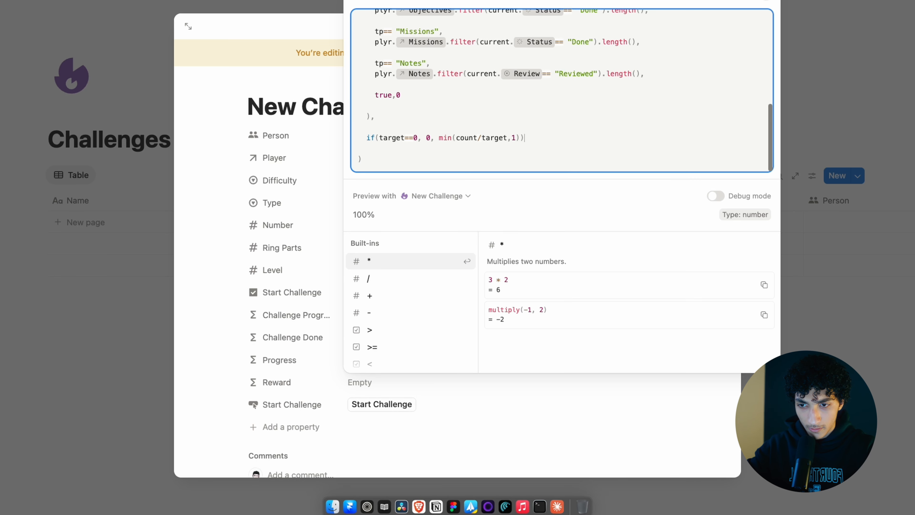
key("Escape")
- Reopen the Progress formula and extend the final if condition with empty(target) or before target==0
left_click(395, 365)
key("Escape")
left_click(401, 365)
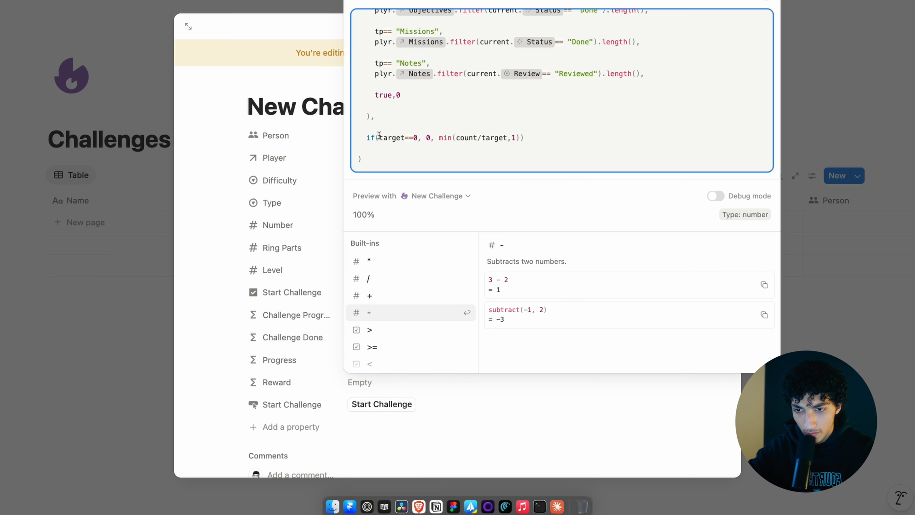
left_click(379, 136)
type("empty(")
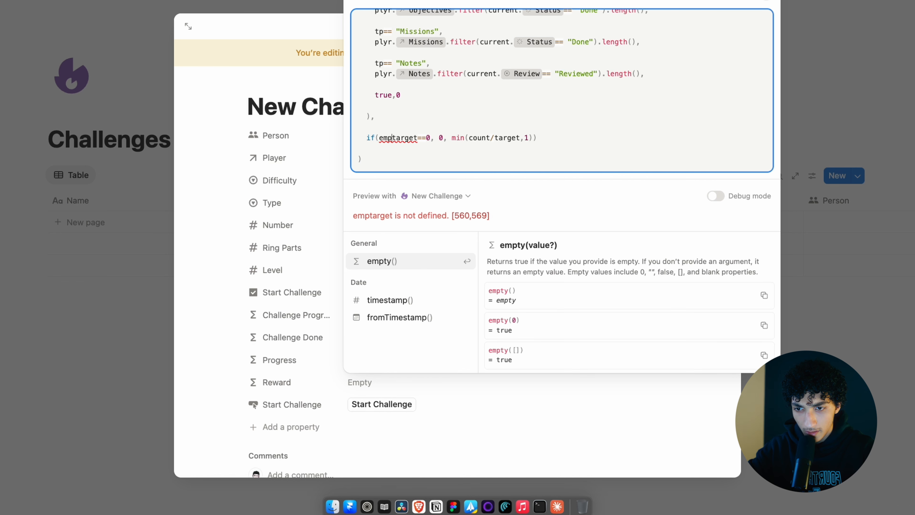
type("target)")
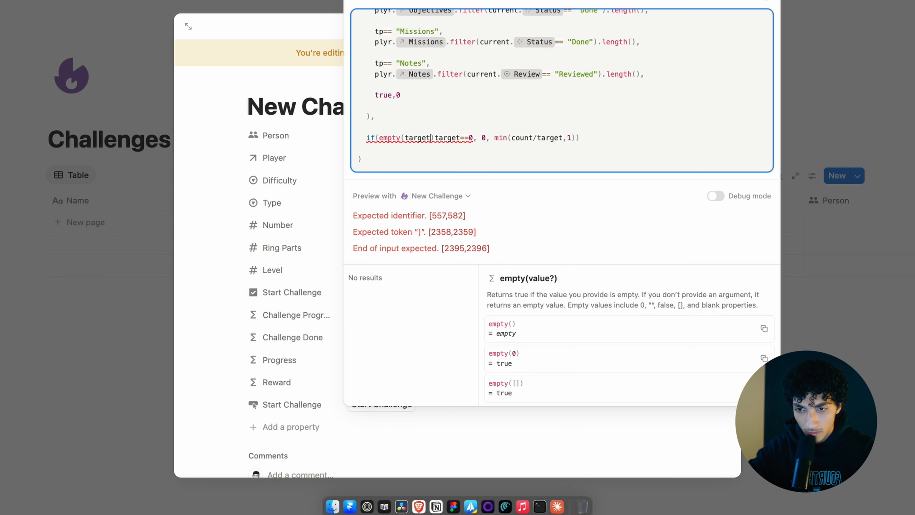
type(" or")
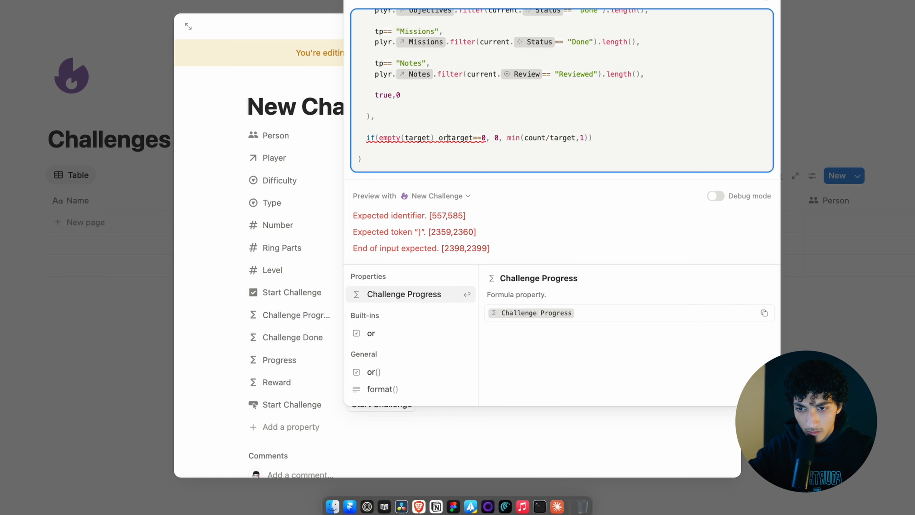
left_click(233, 249)
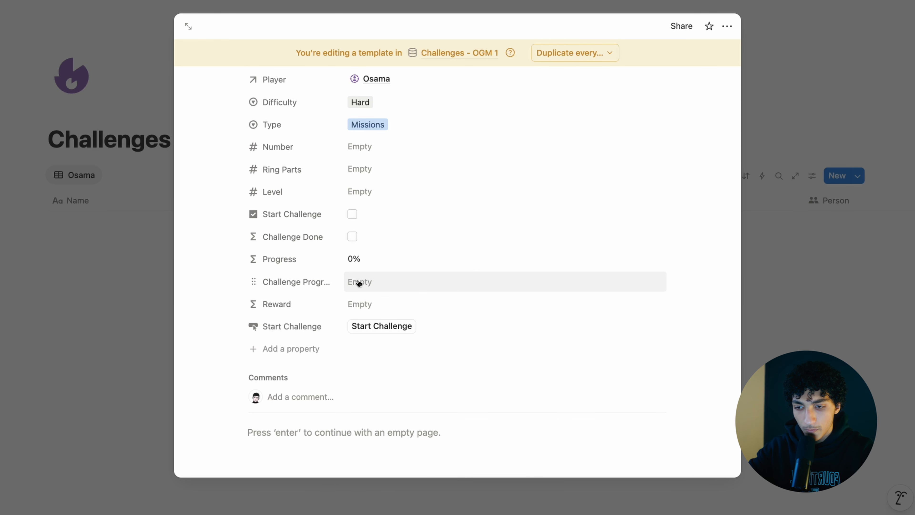
- Fill the Challenge Progress formula with the prepared code that uses ifs to display a completed message, a started progress bar with count/target, or a start prompt
left_click(359, 282)
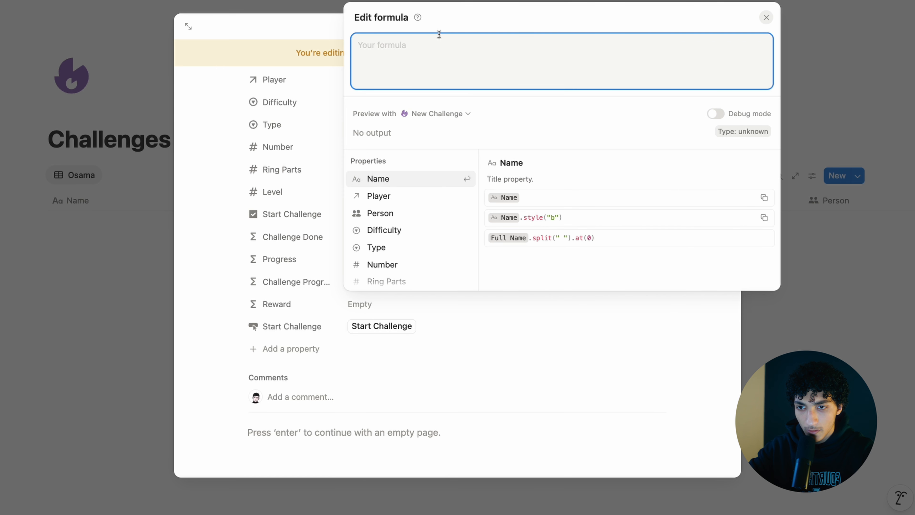
key("super+v")
scroll(504, 51, "up", 10)
scroll(506, 53, "down", 2)
scroll(507, 53, "down", 10)
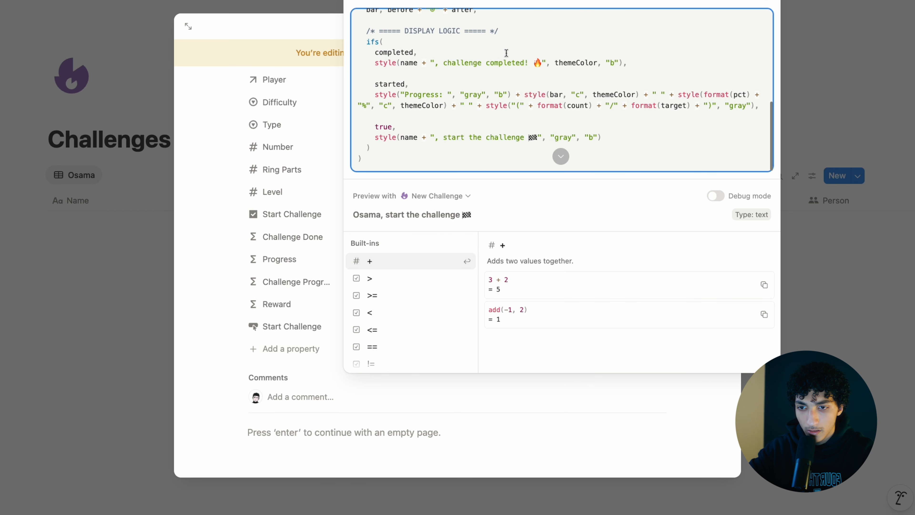
left_click(302, 259)
- Fill the Reward formula with a let that reads Ring Parts and Level and styles them as reward text in green and purple, and close the template
left_click(371, 308)
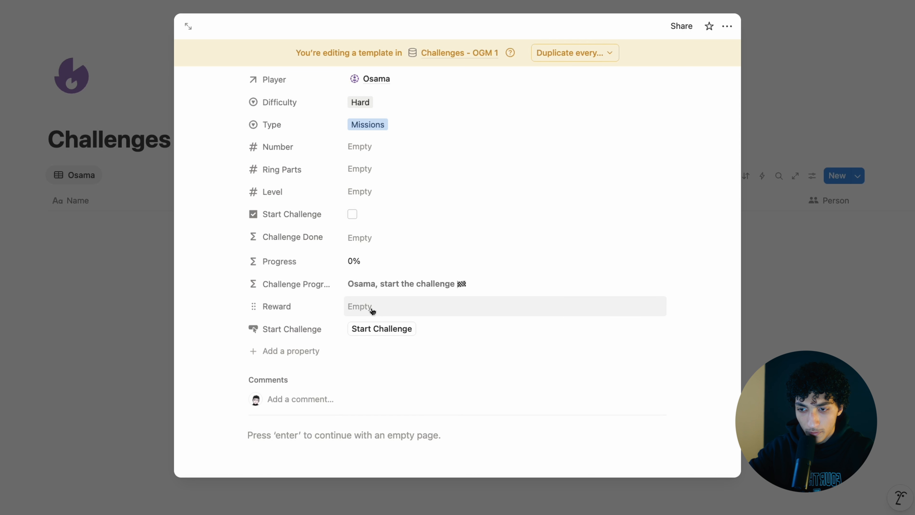
type("let(   /* ===== GET DATA ===== */   ringpts, # Ring Parts,   levelBonus, # Level,    /* ===== STYLE THE REWARDS ===== */   style(\"Reward: \", \"gray\", \"b\") + style(format(ringpts) + \" Ring Parts 💍\", \"c\", \"green\") + style(\" + \", \"gray\", \"b\") + style(format(levelBonus) + \" Level\", \"c\", \"purple\") )")
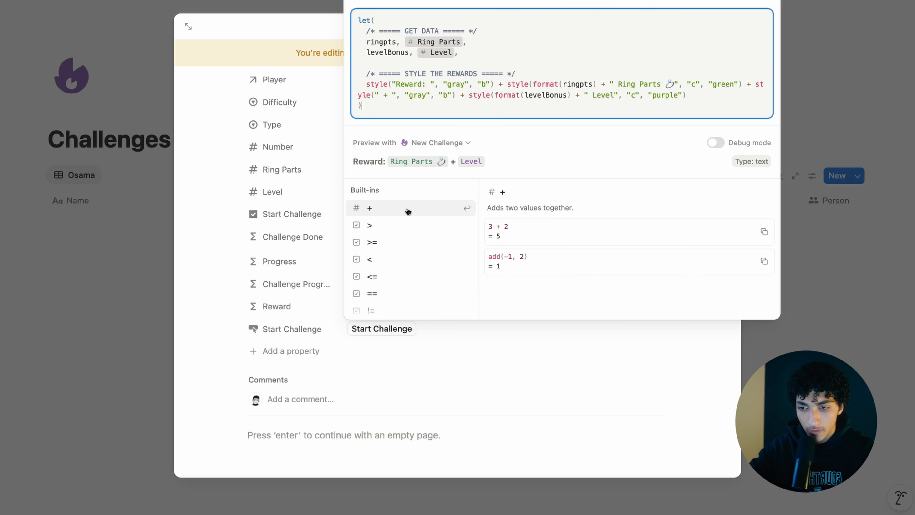
left_click(313, 201)
left_click(783, 217)
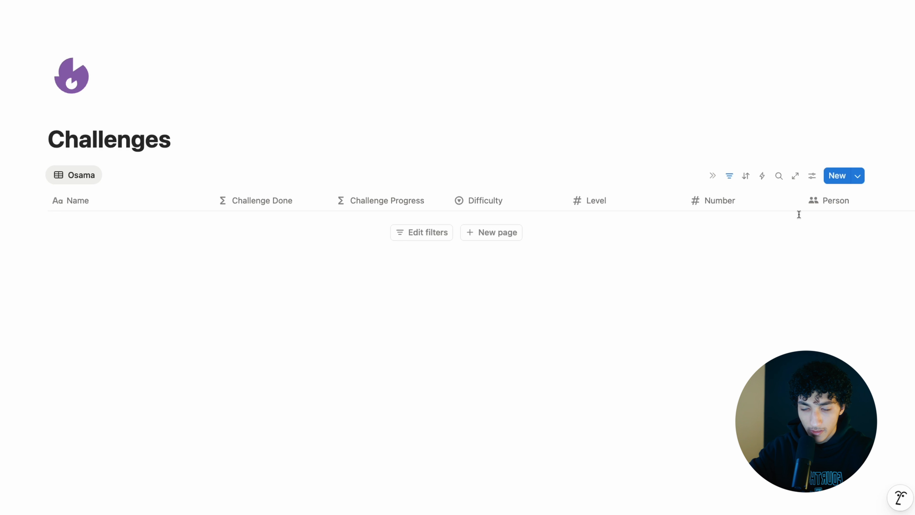
- Add a new challenge to the first player's view and title it Complete 10 good habits
left_click(501, 239)
key("Escape")
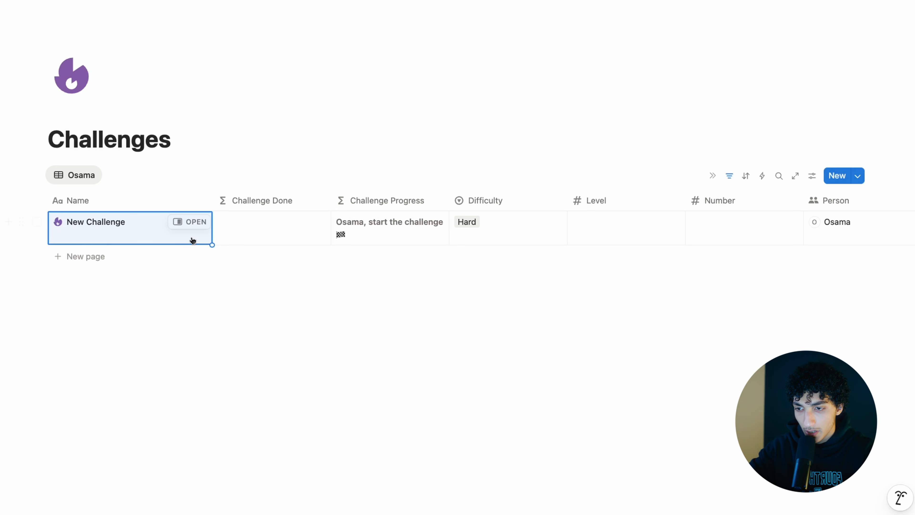
left_click(194, 222)
triple_click(490, 55)
type("Complete 10 good habits")
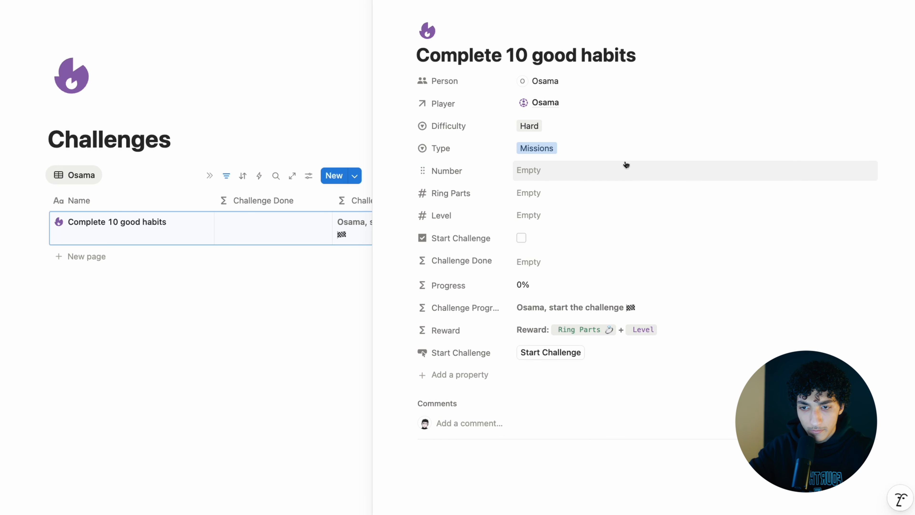
- Set the good habits challenge's Number to 10 and Type to Good Habits, and start the challenge
left_click(552, 175)
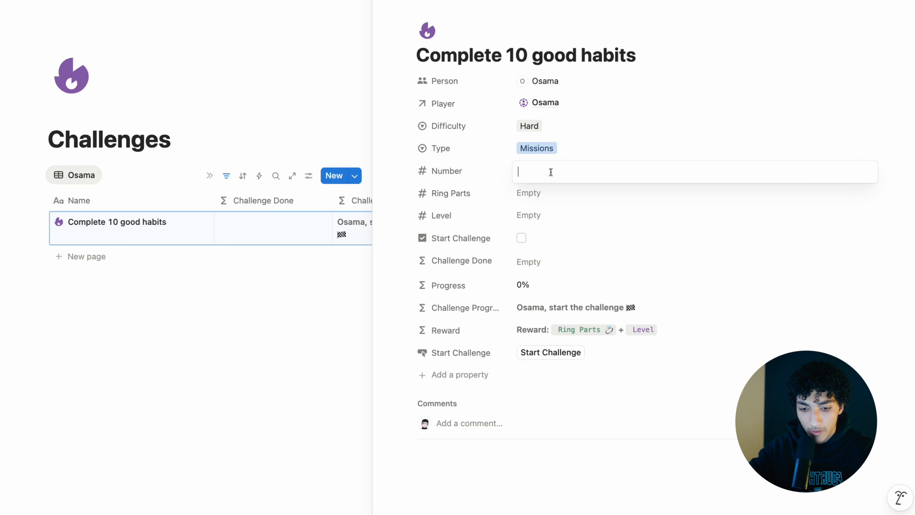
left_click(556, 149)
left_click(600, 204)
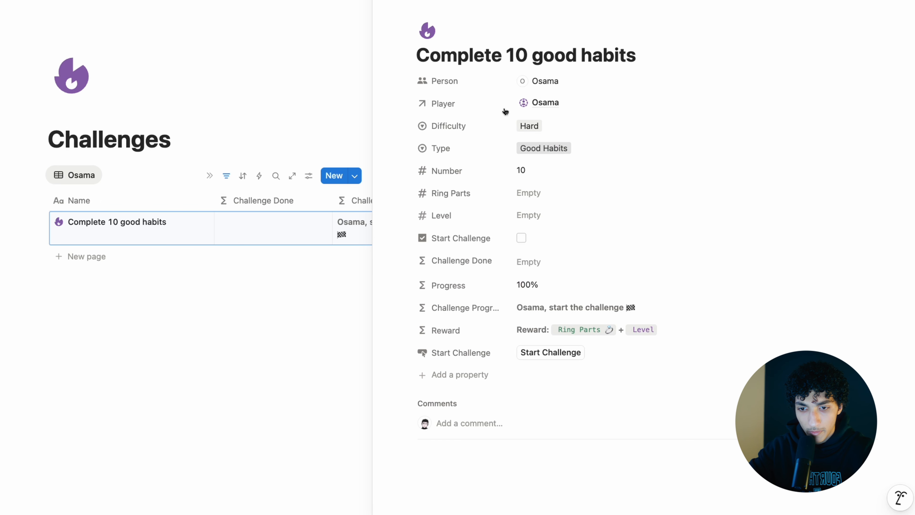
left_click(558, 356)
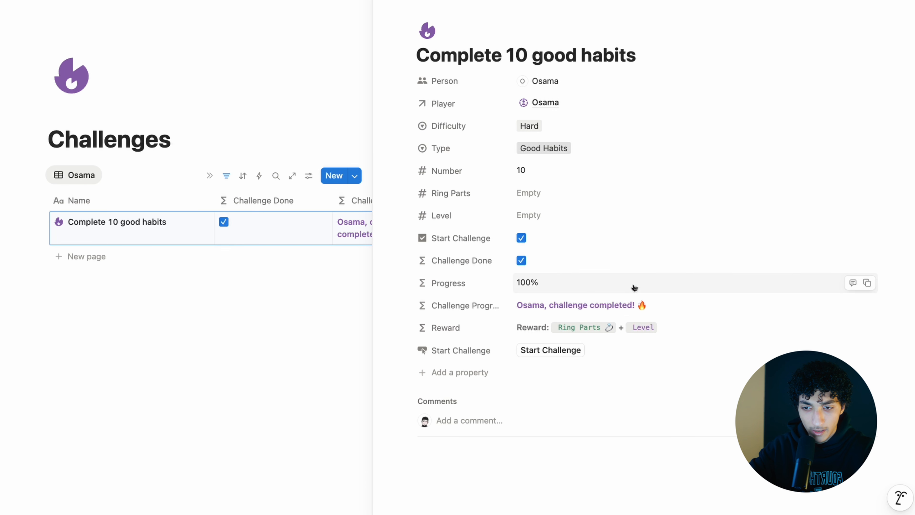
- Review the Progress and Challenge Done formulas of the good habits challenge, and close its page
left_click(557, 284)
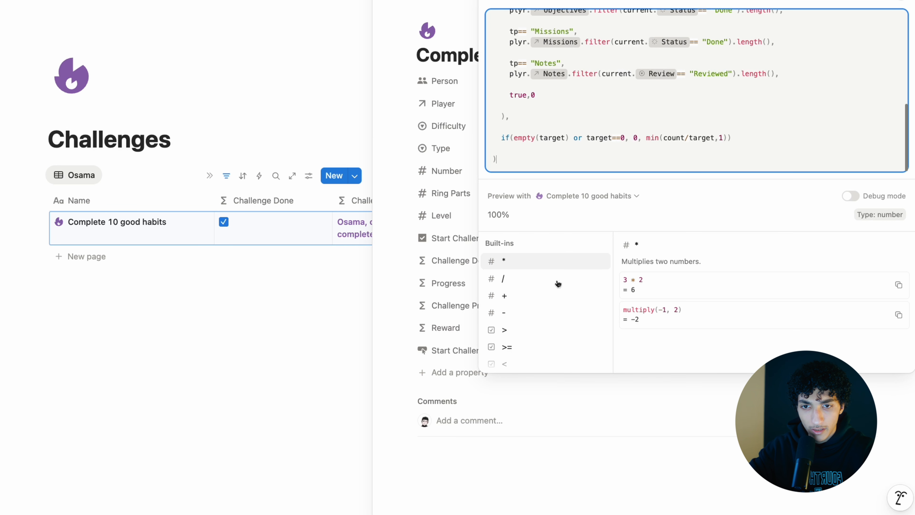
left_click(372, 310)
left_click(561, 261)
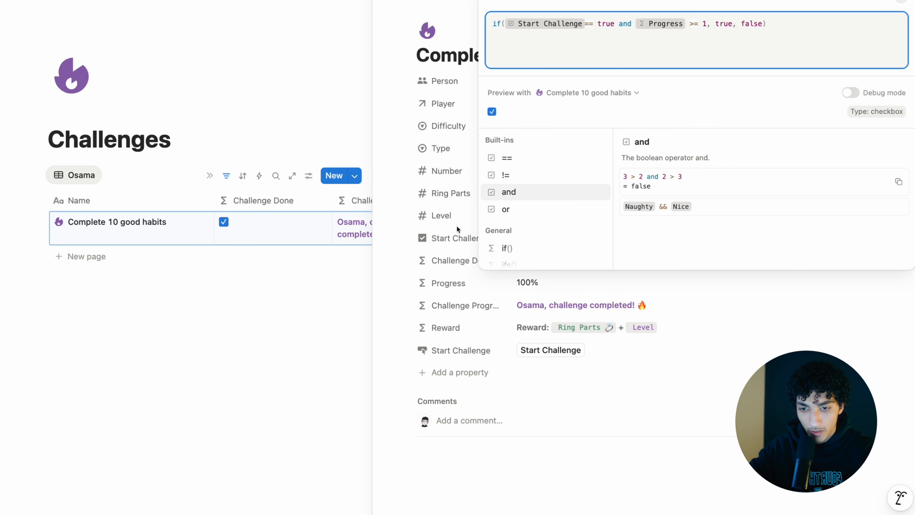
left_click(421, 226)
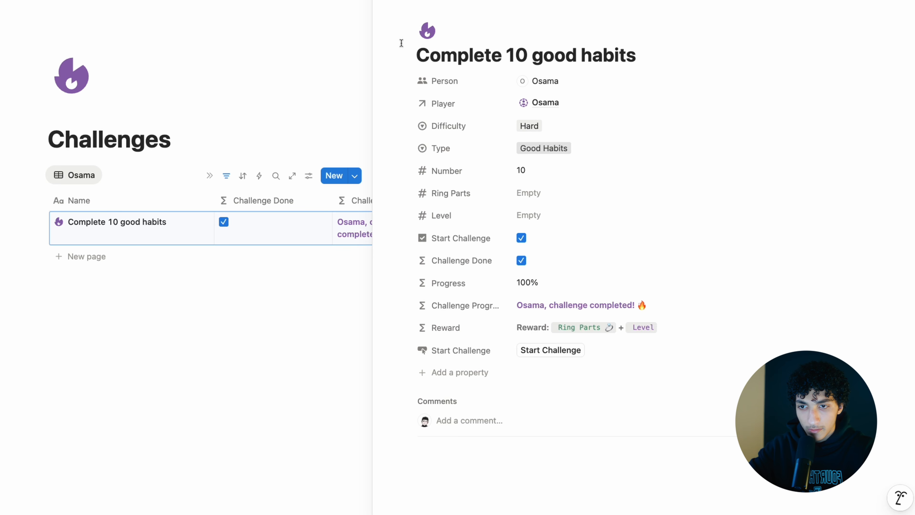
left_click(149, 221)
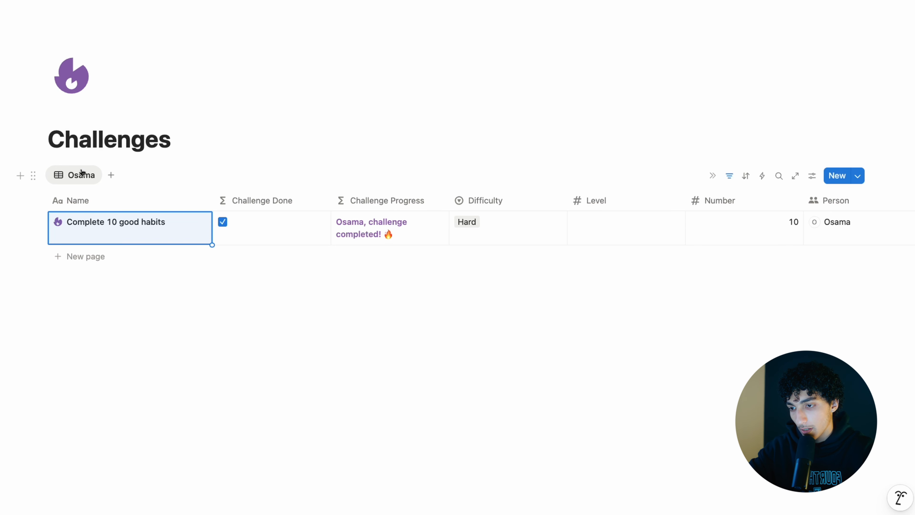
- Duplicate the first player's Challenges view and rename the copy after the second player
left_click(80, 170)
left_click(100, 307)
type("M")
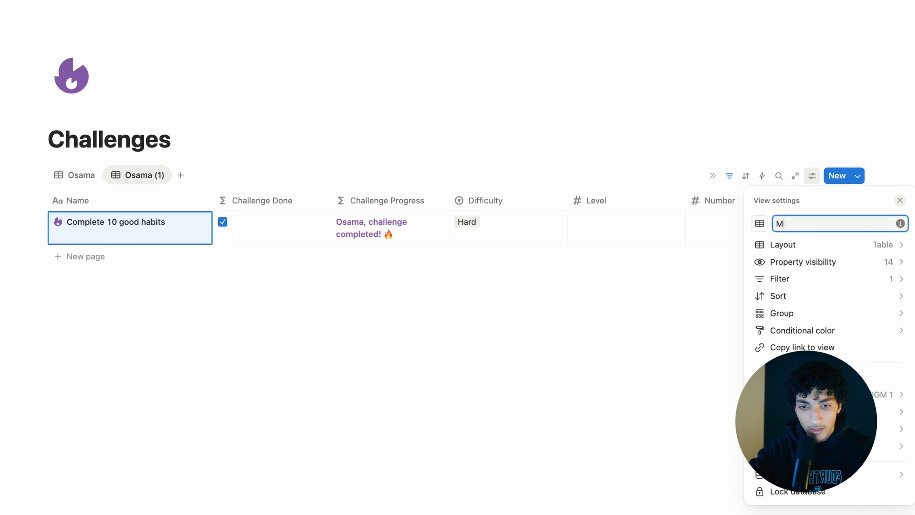
type("ike")
left_click(728, 176)
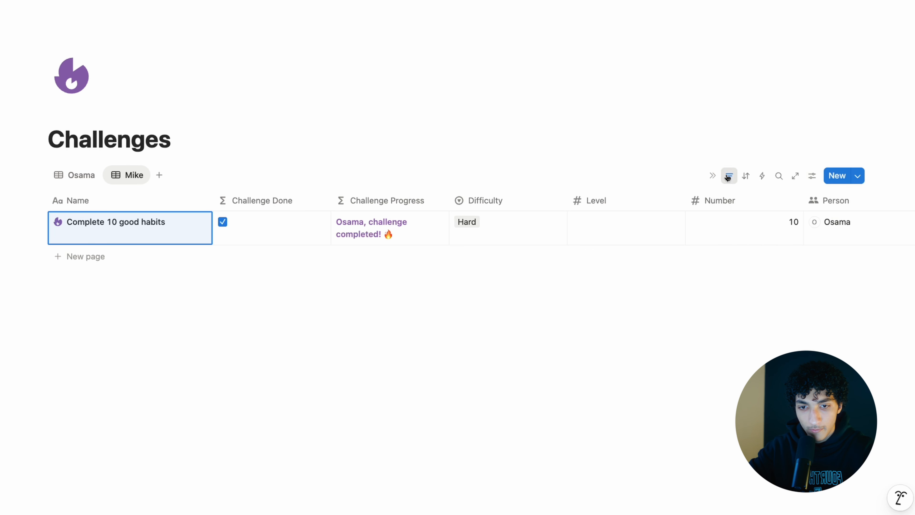
- Change the duplicated view's filter so Player contains the second player and Person contains that player's account
left_click(729, 176)
left_click(75, 204)
left_click(272, 230)
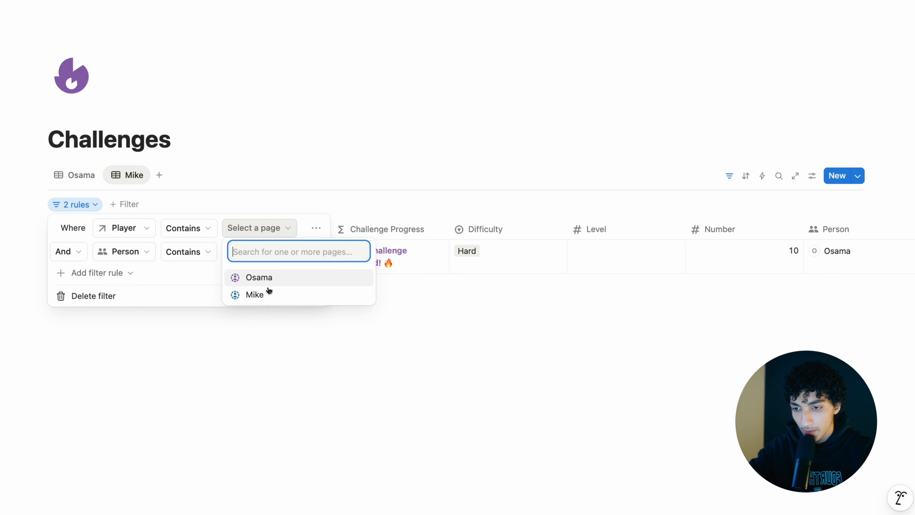
left_click(272, 291)
key("Escape")
left_click(284, 256)
left_click(274, 274)
left_click(270, 350)
left_click(804, 149)
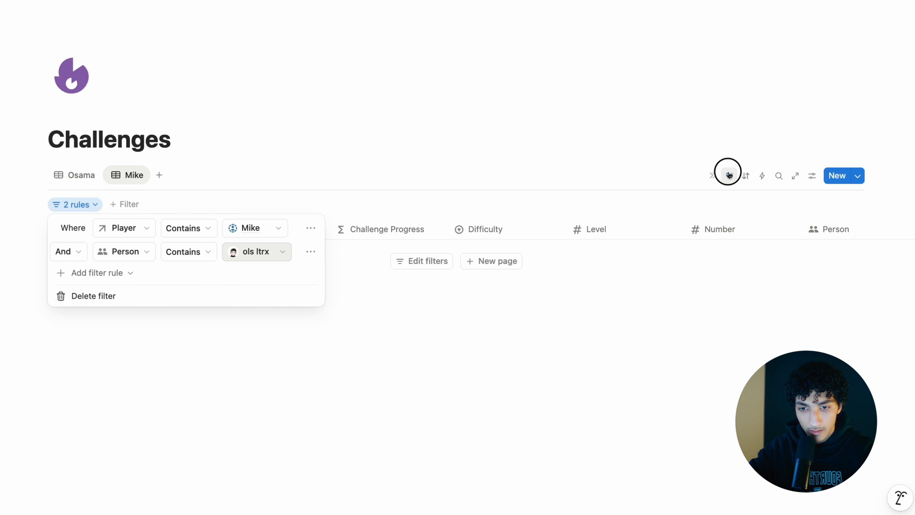
left_click(730, 176)
- Add a new challenge to the second player's view from the default template
left_click(491, 232)
key("Escape")
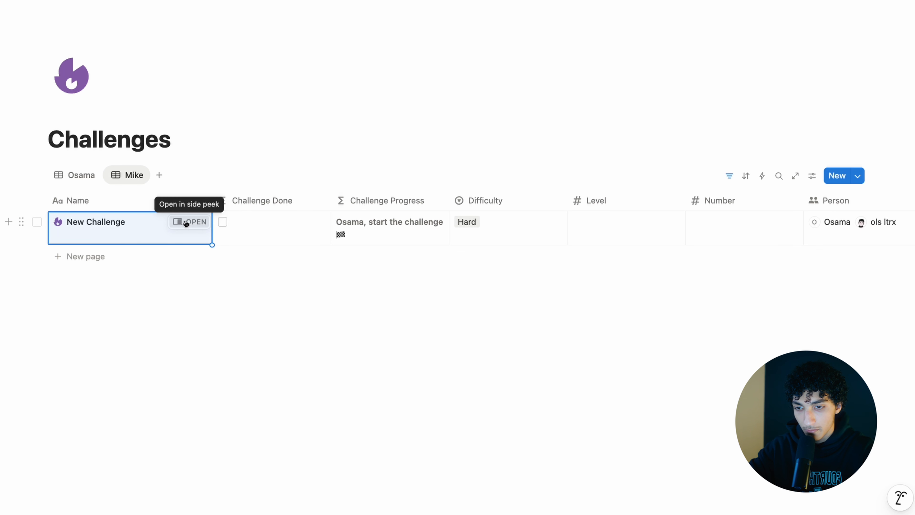
- Duplicate the New Challenge template, giving the copy a blue icon and the second player as its Player
left_click(858, 176)
left_click(903, 217)
left_click(805, 270)
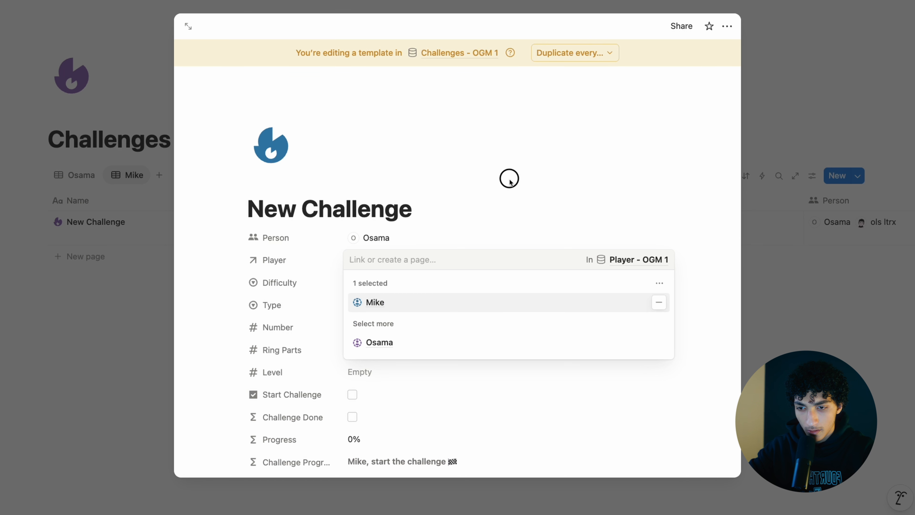
left_click(572, 226)
- Replace the Person in the blue New Challenge template with the second player's account, and close the template
left_click(636, 237)
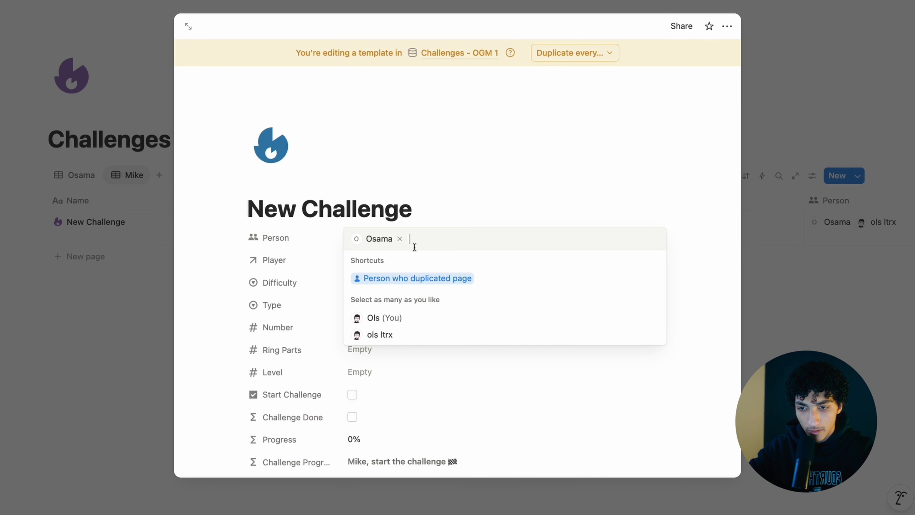
key("BackSpace")
left_click(396, 349)
key("Escape")
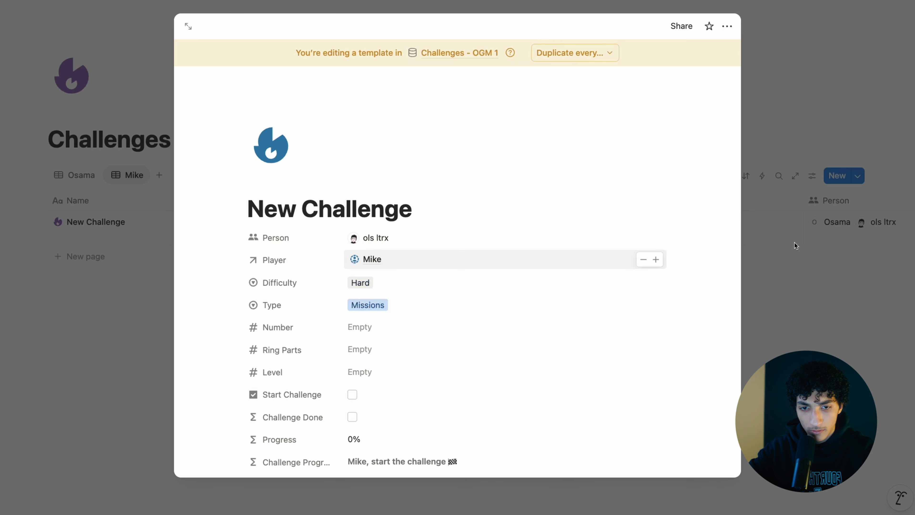
left_click(796, 245)
- Delete the test New Challenge entry from the second player's view
scroll(837, 245, "right", 1)
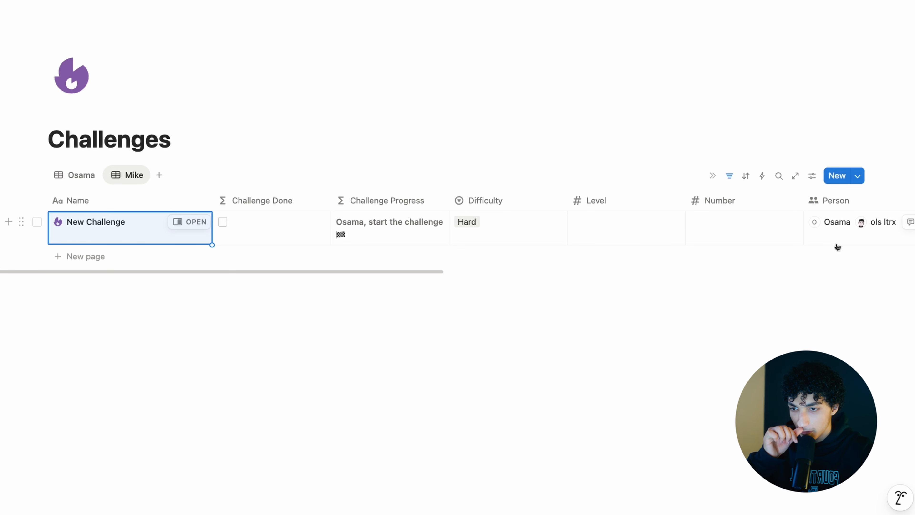
left_click(27, 222)
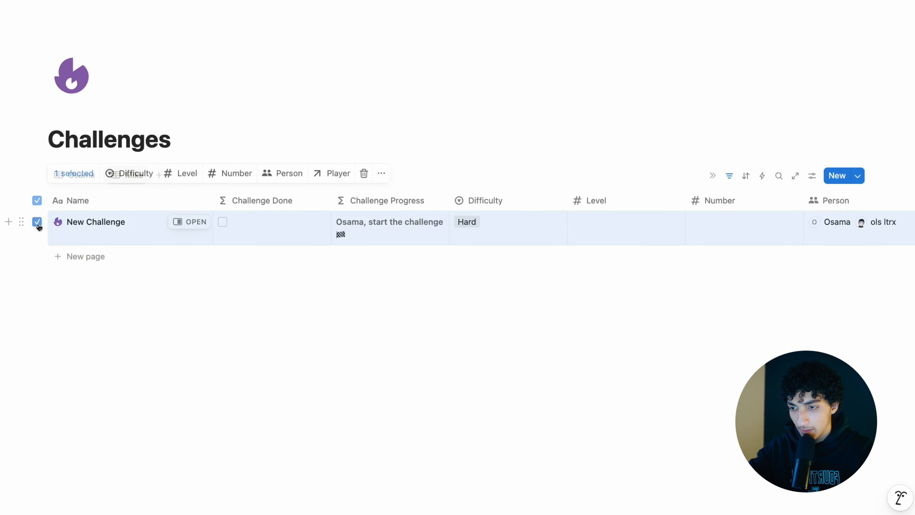
key("BackSpace")
- Make the blue New Challenge template the default while in the second player's view
left_click(858, 176)
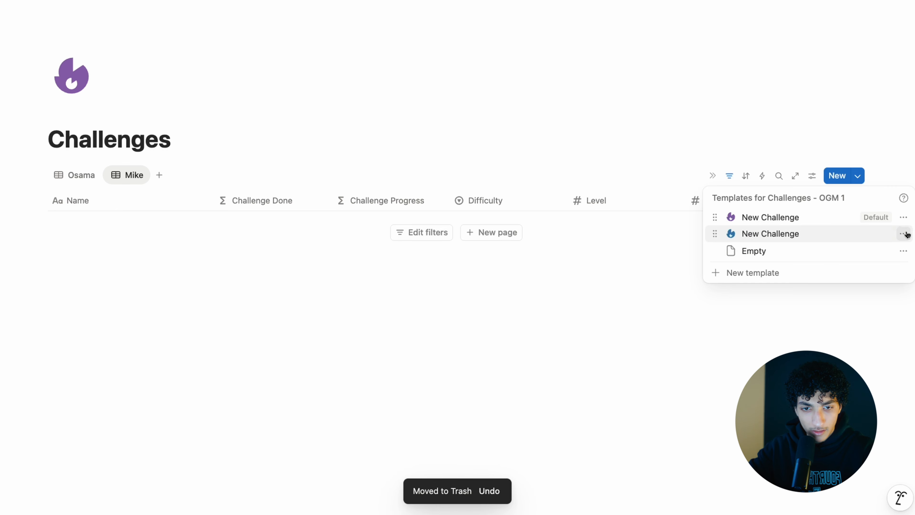
left_click(904, 234)
left_click(827, 262)
left_click(503, 259)
left_click(235, 268)
- Add a new challenge to the second player's view and title it Avoid doing 20 bad habits
left_click(484, 231)
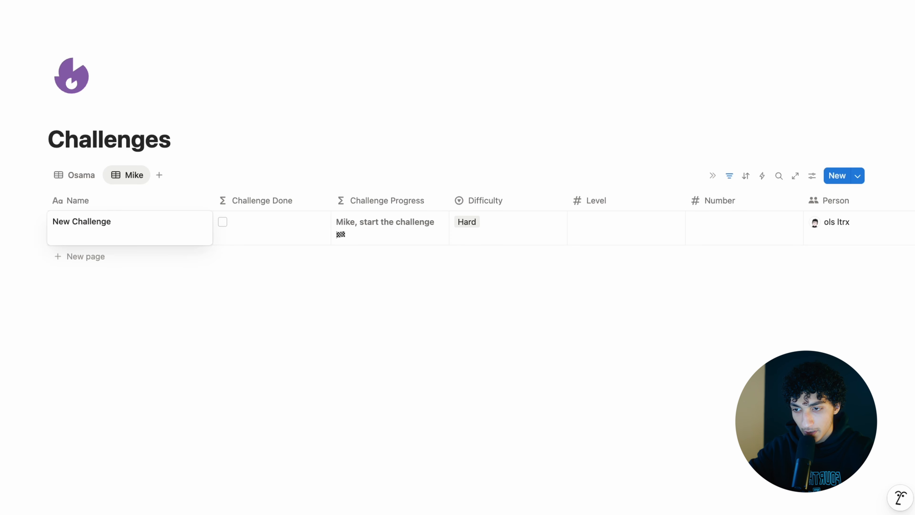
left_click(191, 221)
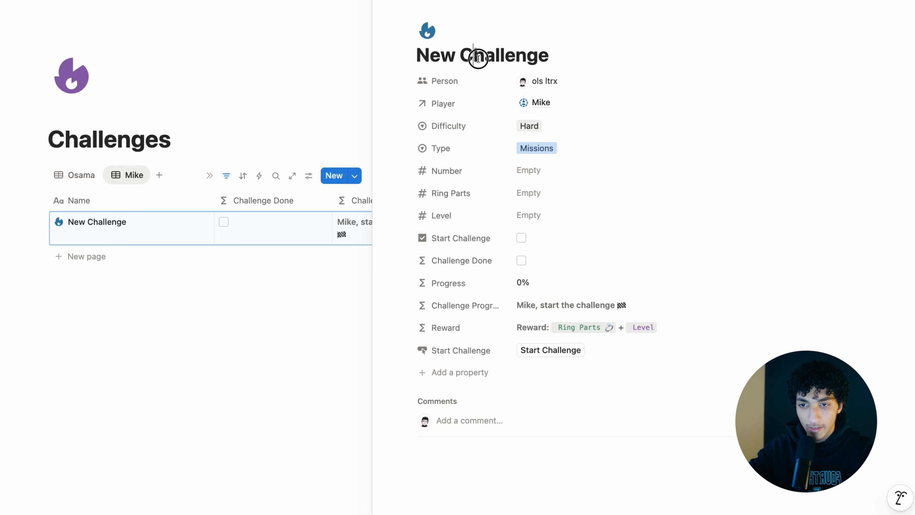
triple_click(478, 58)
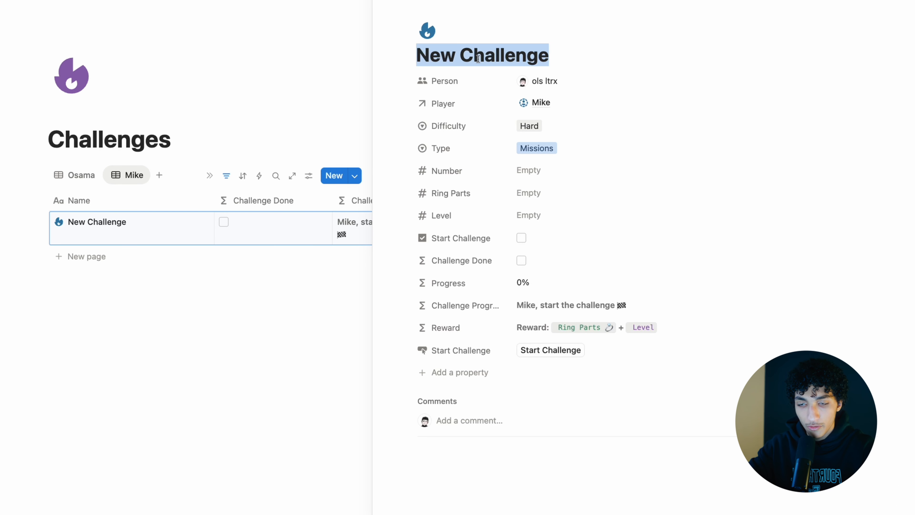
type("Avoid doing")
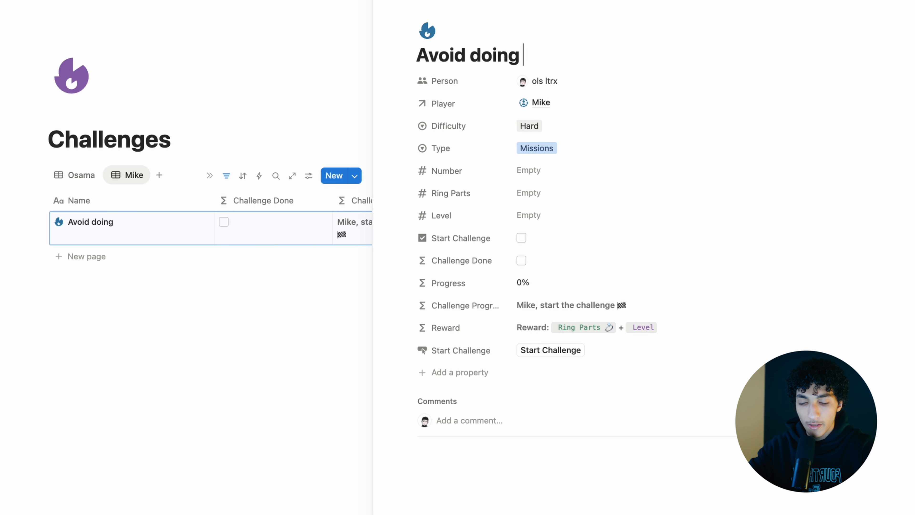
type(" 20 bad habits")
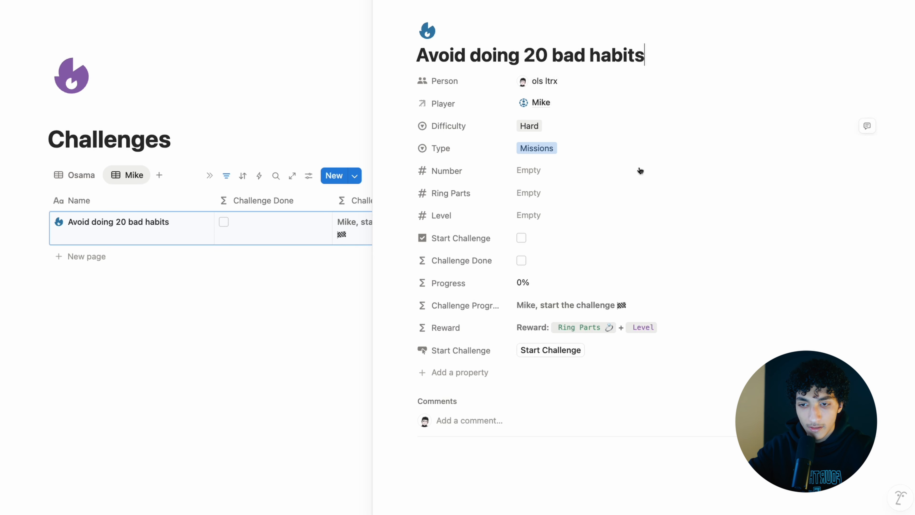
- Set the bad habits challenge's Type to Bad Habits and its Number to 20
left_click(566, 147)
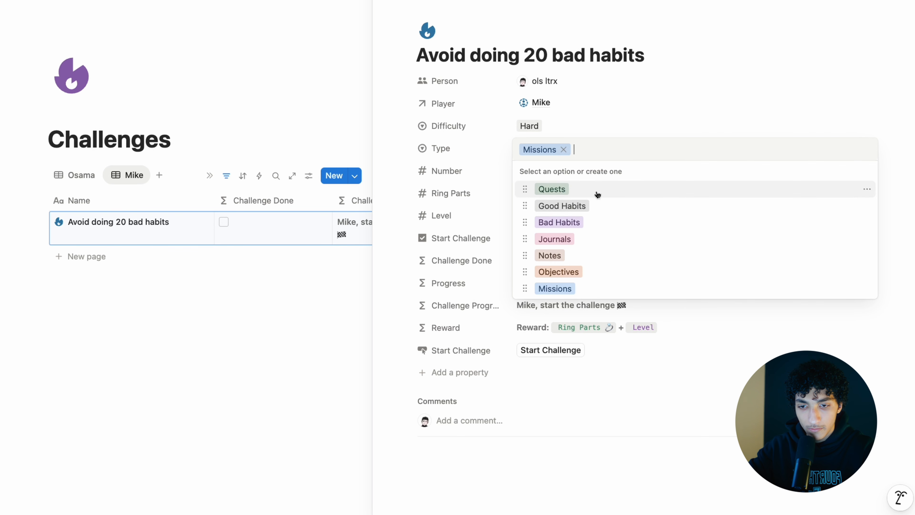
left_click(590, 222)
left_click(575, 176)
key("Return")
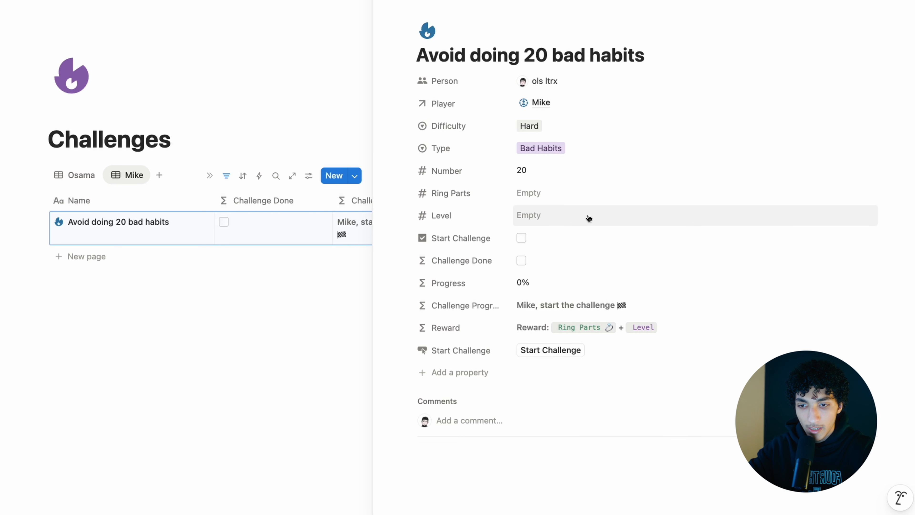
- Set the bad habits challenge's Ring Parts to 5 and Level to 2, and start the challenge
left_click(592, 189)
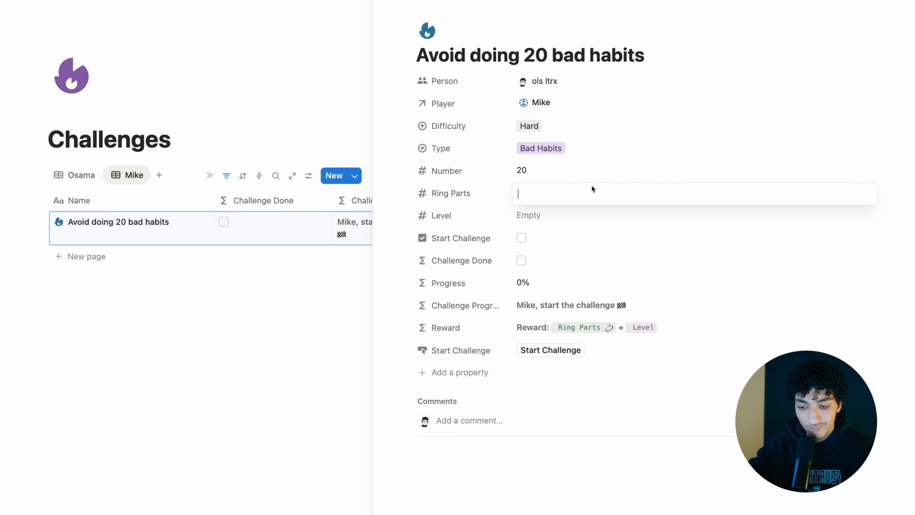
type("5")
key("Return")
left_click(566, 219)
type("2")
key("Return")
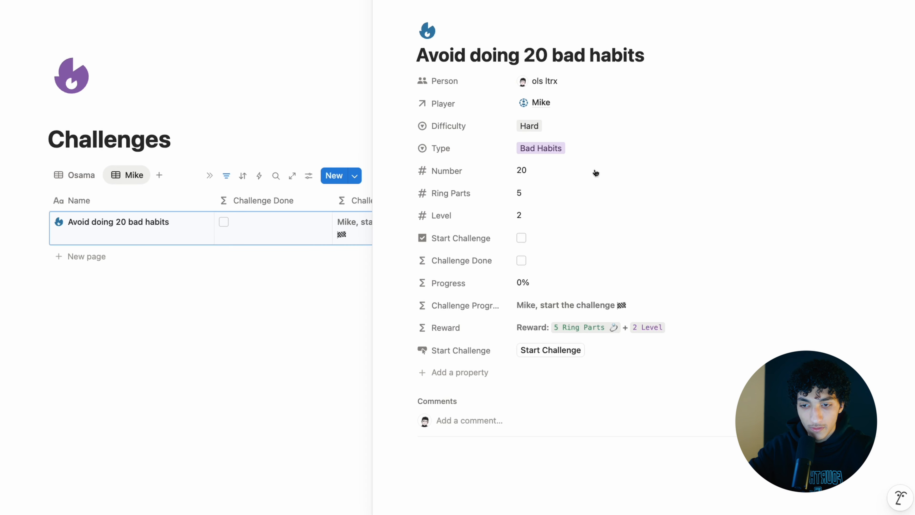
left_click(559, 353)
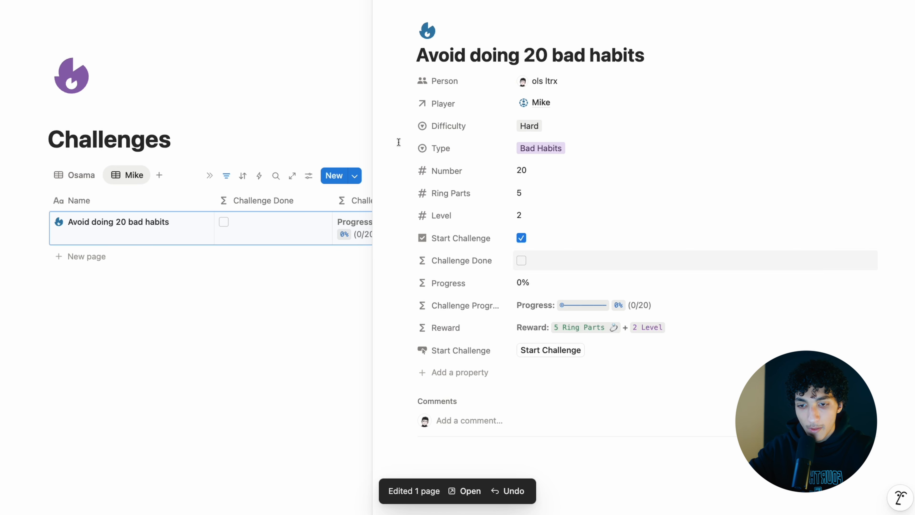
- On the Habits War page, add a Fast Food entry from the template to the second player's view of the BH table
left_click(300, 2)
left_click(127, 235)
scroll(135, 260, "down", 10)
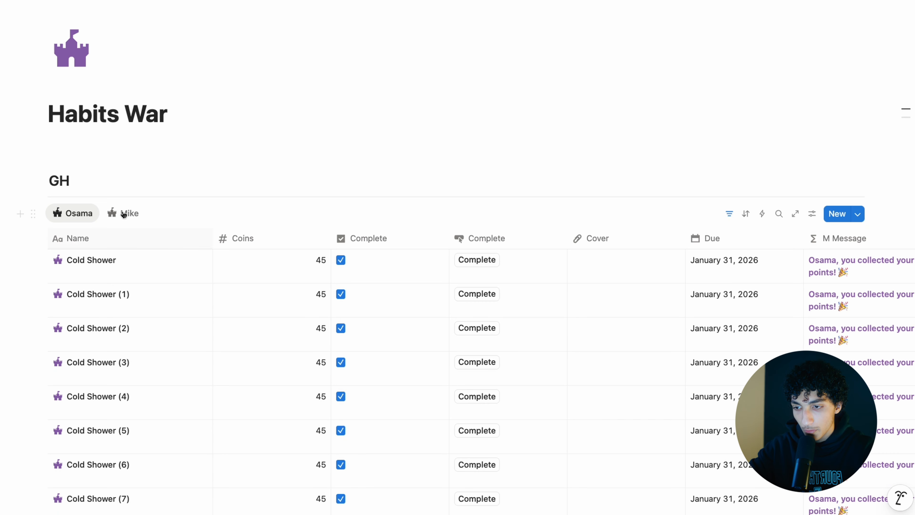
left_click(117, 353)
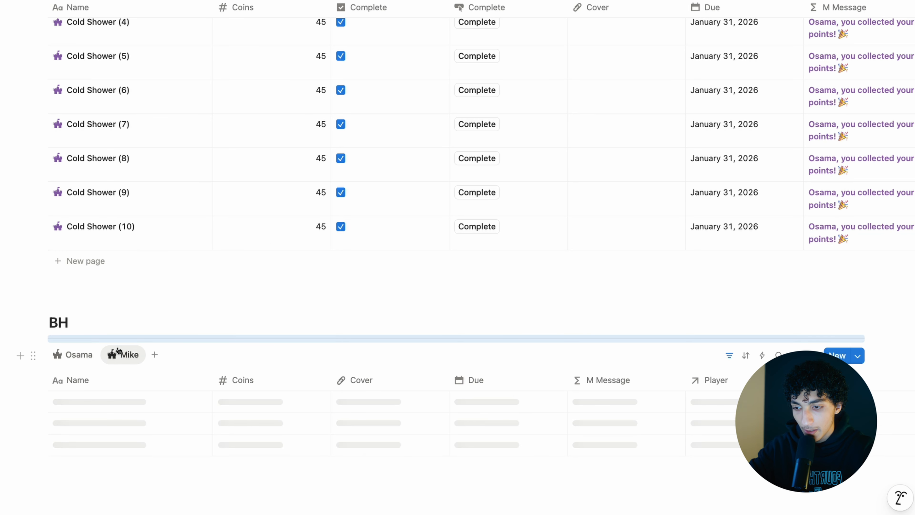
scroll(116, 347, "down", 3)
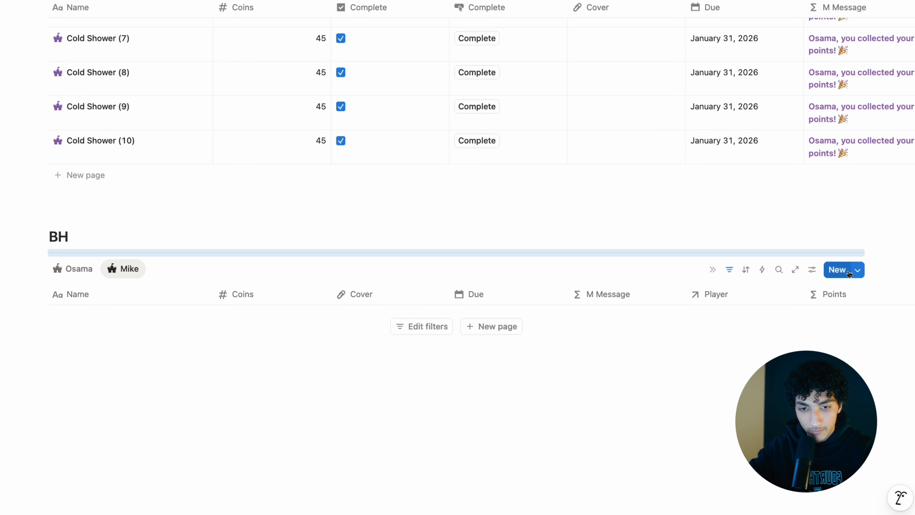
left_click(857, 270)
left_click(597, 342)
left_click(497, 327)
key("Escape")
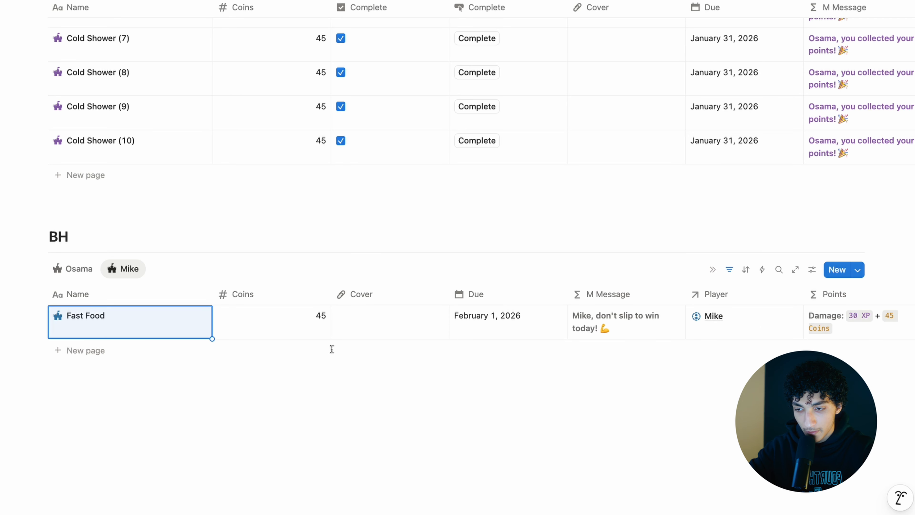
- Duplicate the Fast Food entry repeatedly to get seven entries in the second player's BH view
left_click(36, 316)
key("super+d")
key("super+d")
key("super+d")
key("super+d")
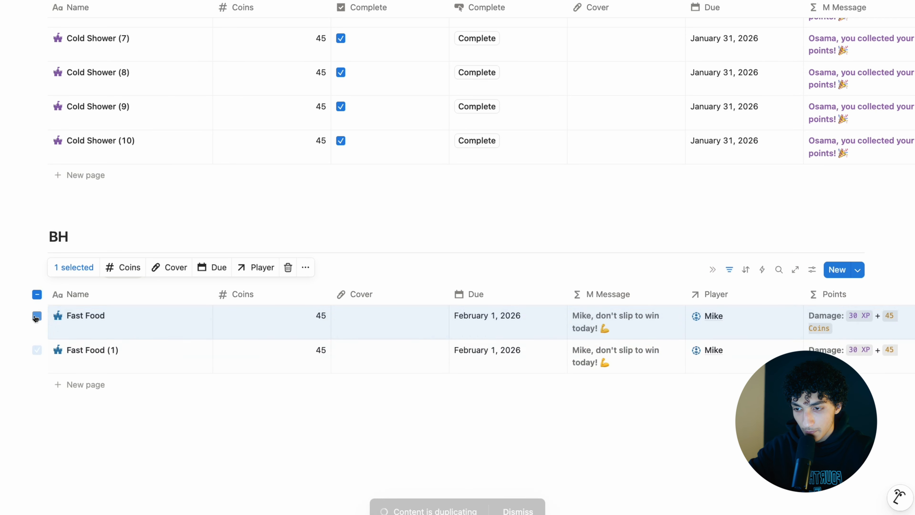
left_click(102, 247)
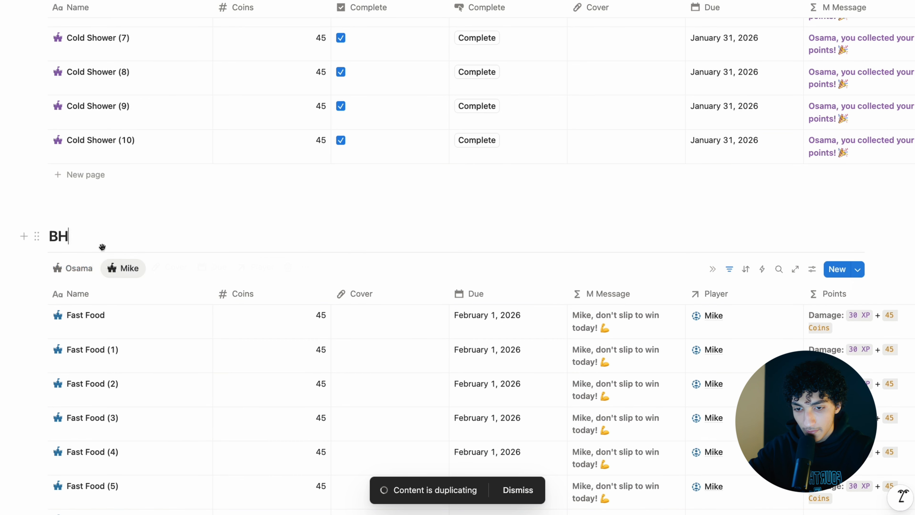
- Set the Due date of all seven Fast Food entries to January 31, 2026
scroll(384, 254, "down", 5)
scroll(387, 254, "right", 5)
scroll(386, 254, "left", 5)
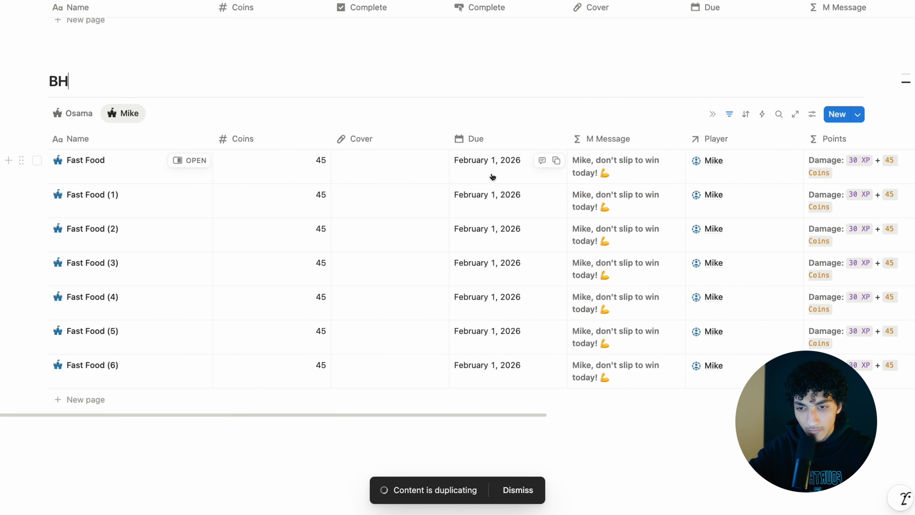
left_click(513, 191)
key("Return")
left_click(518, 177)
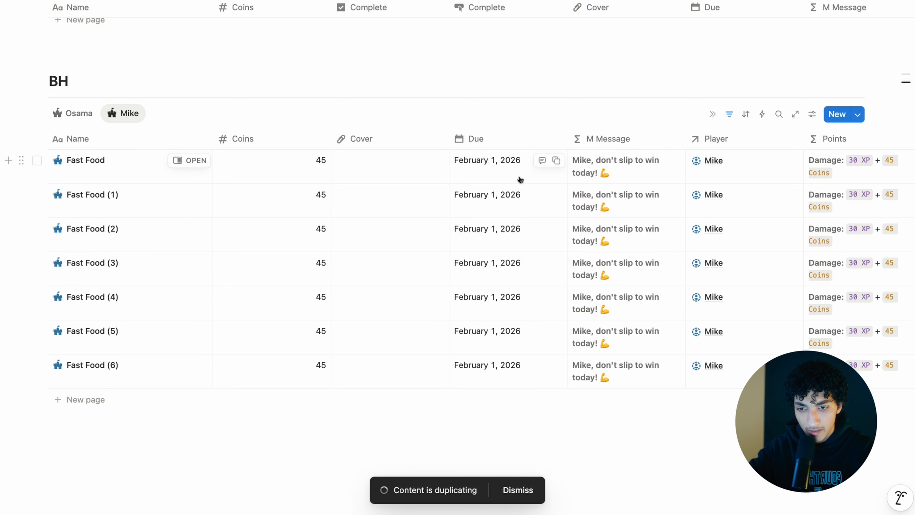
left_click(560, 254)
- Select all Fast Food entries in the BH table and duplicate the whole set three times in a row
left_click(37, 139)
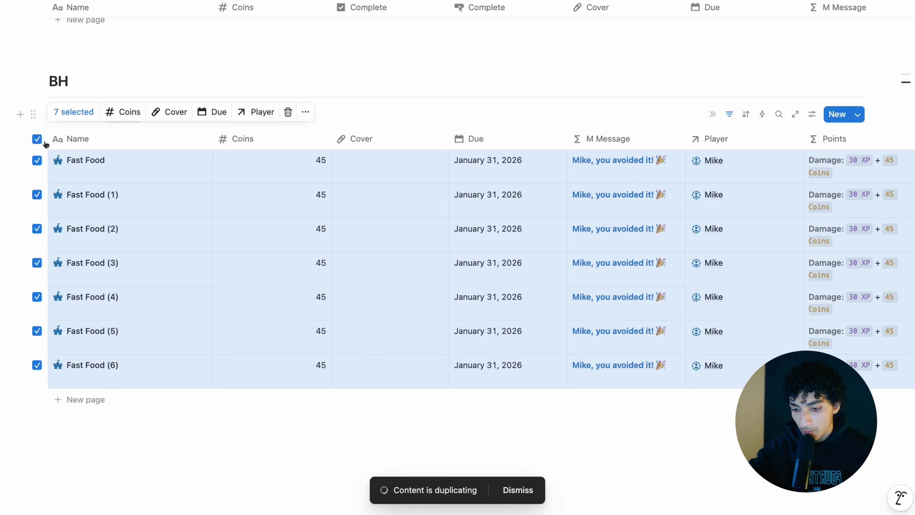
key("super+d")
scroll(96, 269, "down", 5)
key("super+d")
scroll(97, 271, "down", 4)
scroll(96, 268, "down", 4)
key("super+d")
scroll(96, 268, "down", 6)
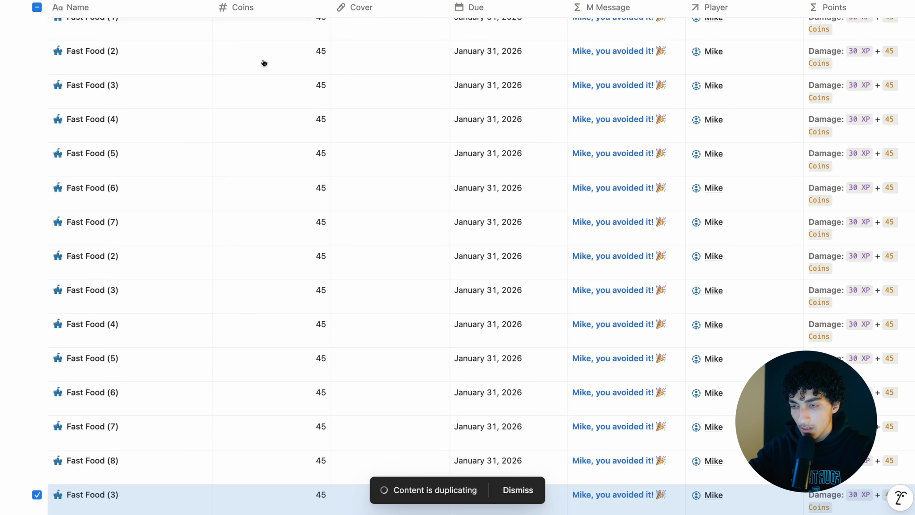
- In the bad habits challenge's Progress formula, change the Bad Habits condition to count BH entries where Slipped equals false
key("super+bracketleft")
left_click(135, 324)
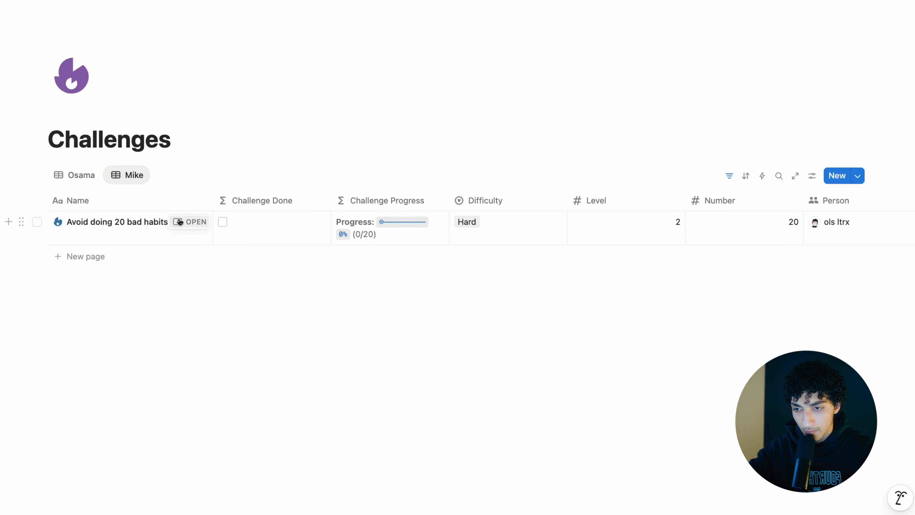
left_click(180, 222)
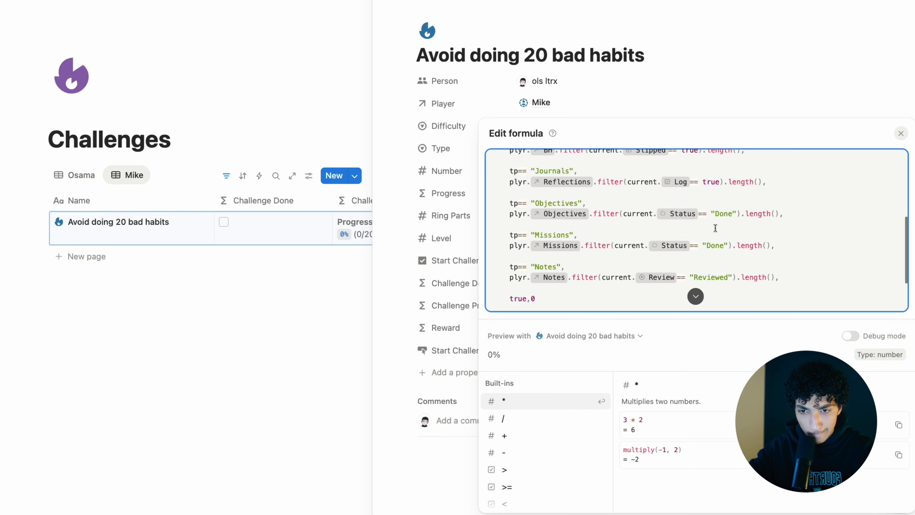
scroll(715, 228, "up", 2)
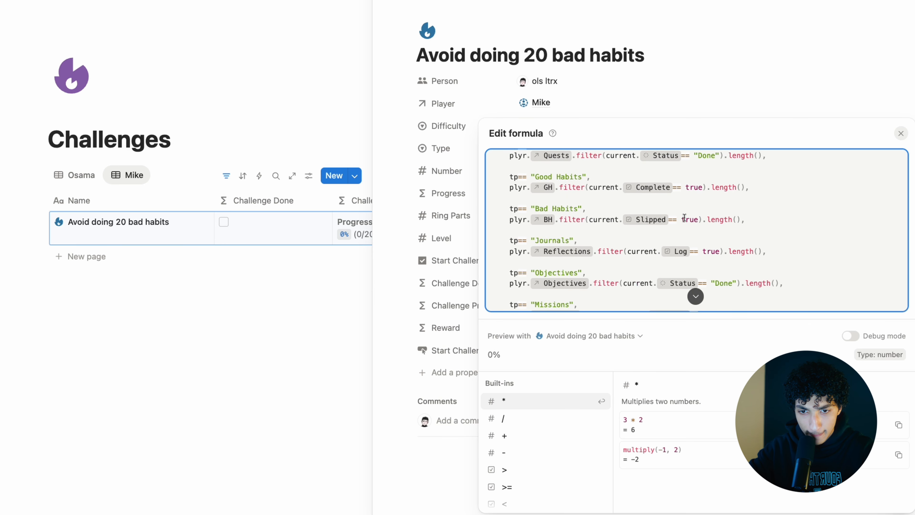
double_click(689, 219)
type("false")
left_click(615, 80)
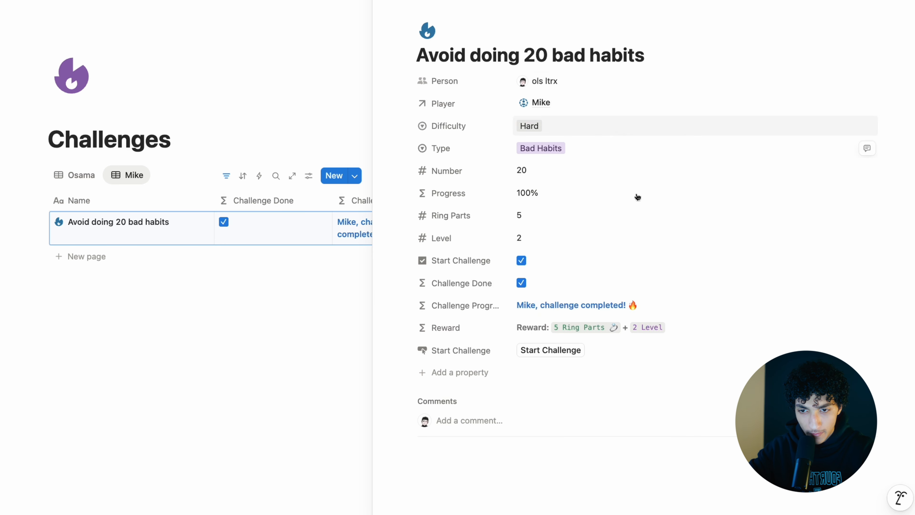
- Review the conditions for the other challenge types in the Progress formula, and close the challenge
left_click(570, 195)
scroll(677, 202, "up", 5)
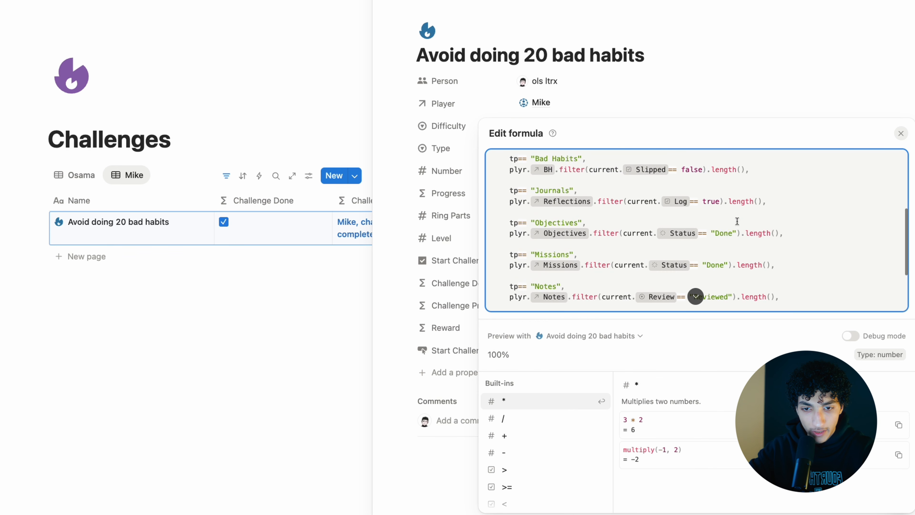
scroll(737, 221, "down", 2)
scroll(737, 209, "up", 3)
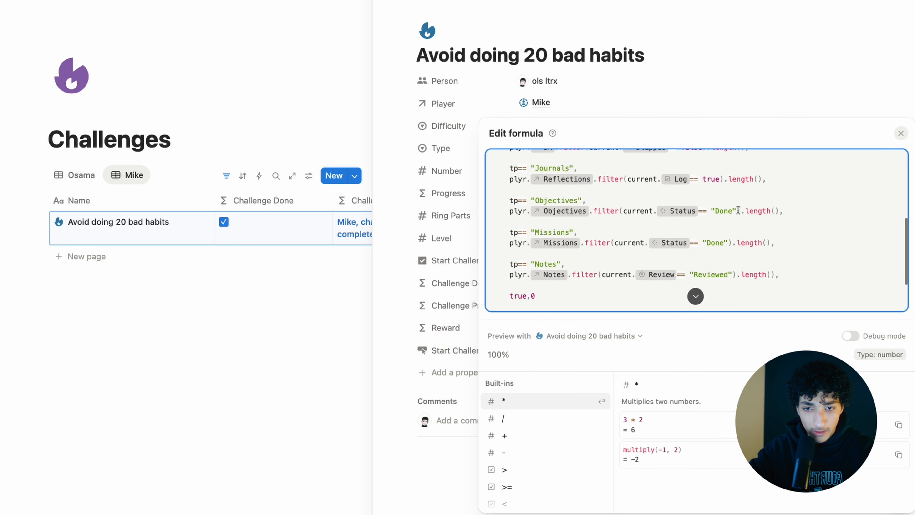
left_click(709, 90)
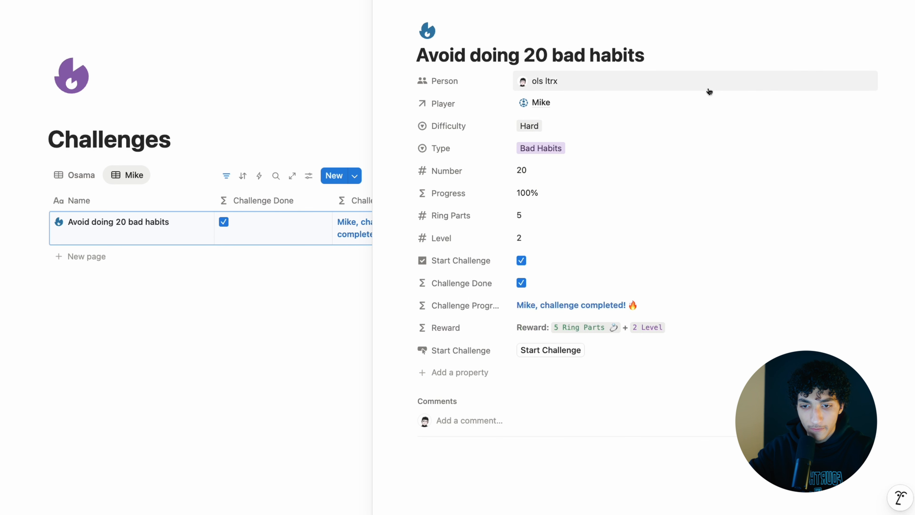
left_click(383, 0)
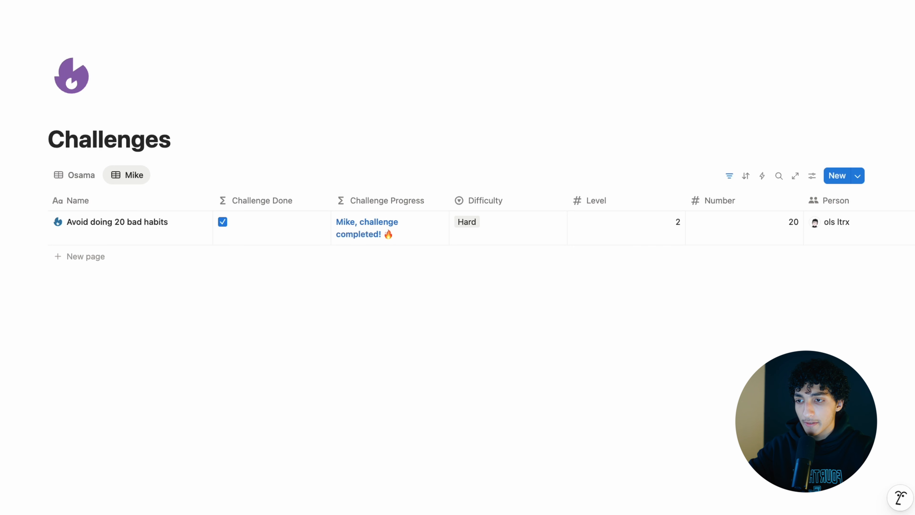
- Add a new page titled Power Rings below Challenges on the Online Game Mode page
left_click(114, 0)
left_click(307, 394)
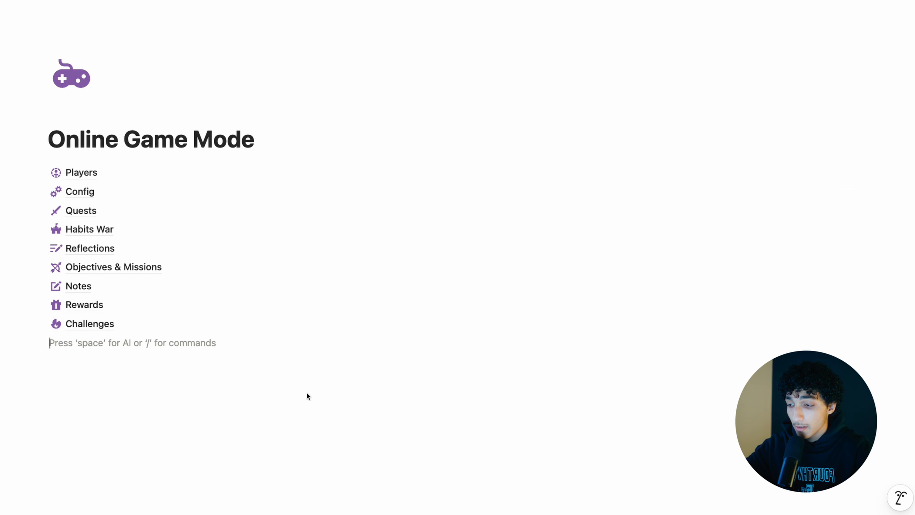
type("/page")
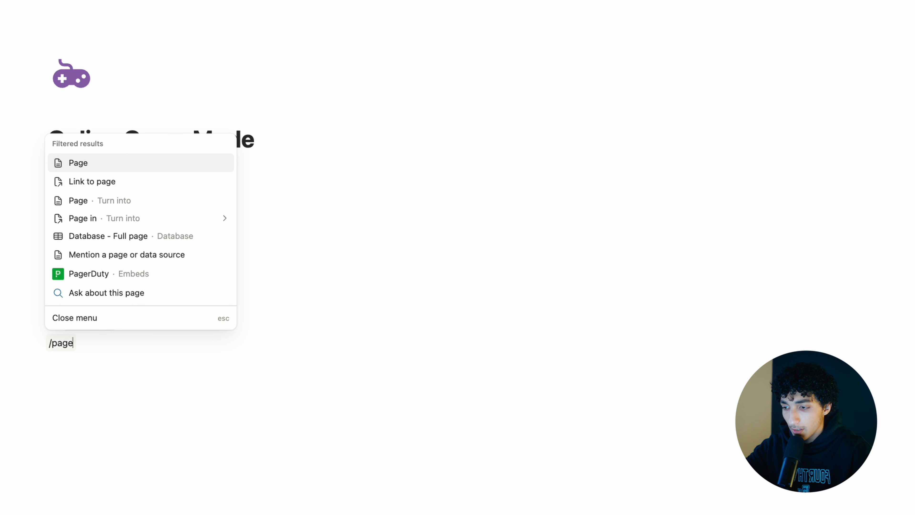
key("Return")
type("Power Rings")
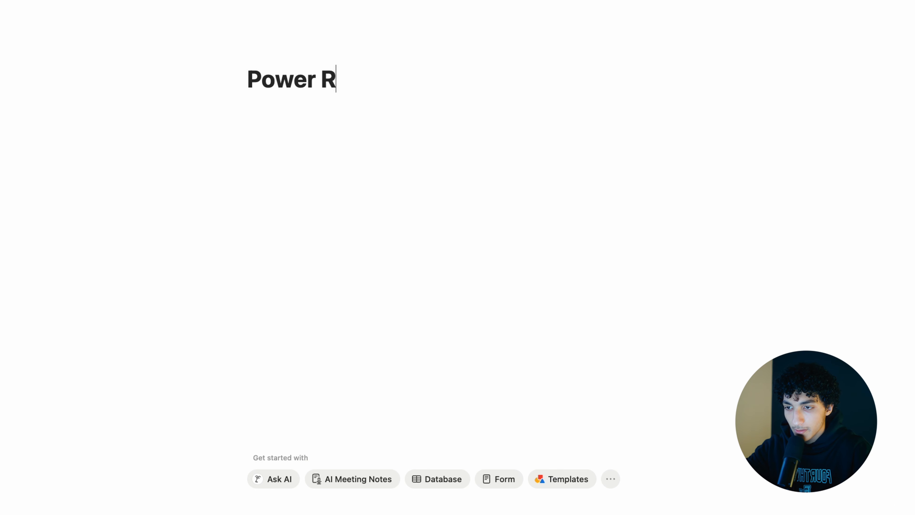
- Give the Power Rings page a purple circle icon
left_click(270, 51)
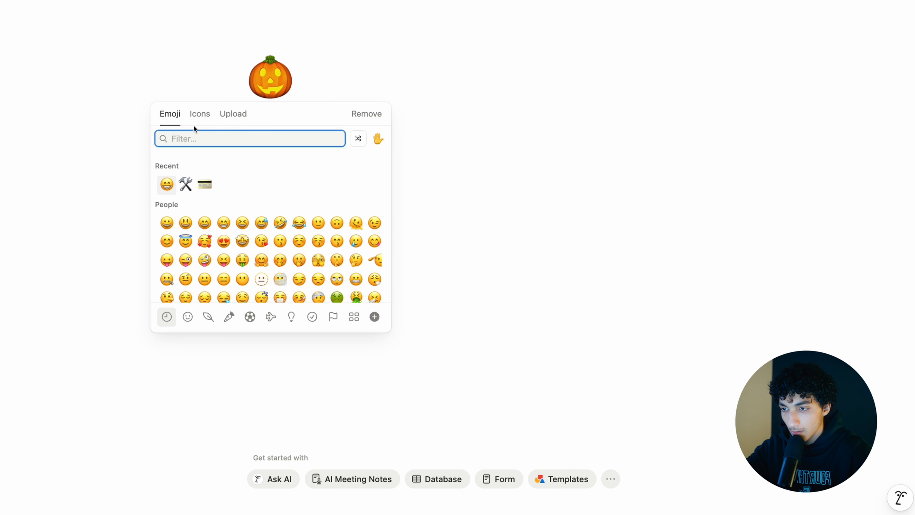
left_click(200, 113)
mouse_move(169, 184)
left_click(209, 226)
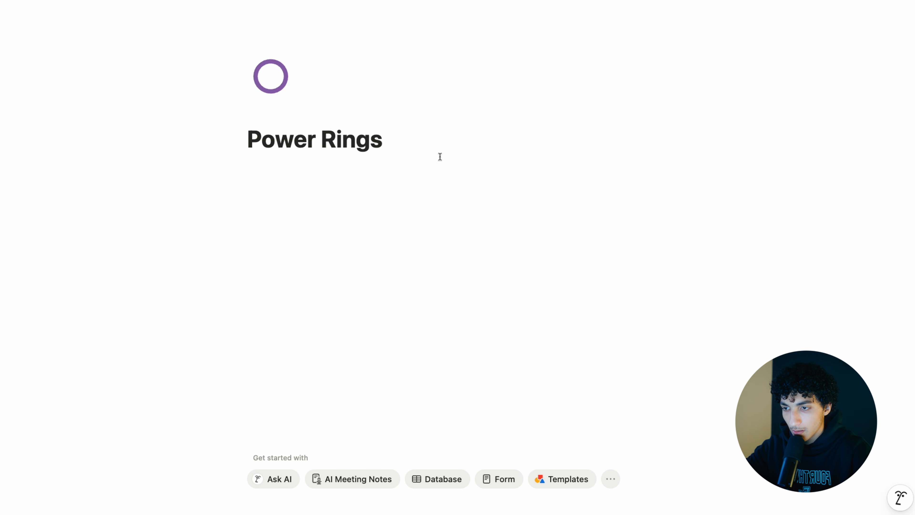
- Insert an inline table database on the Power Rings page and title it Power Rings- OGM 1
left_click(421, 175)
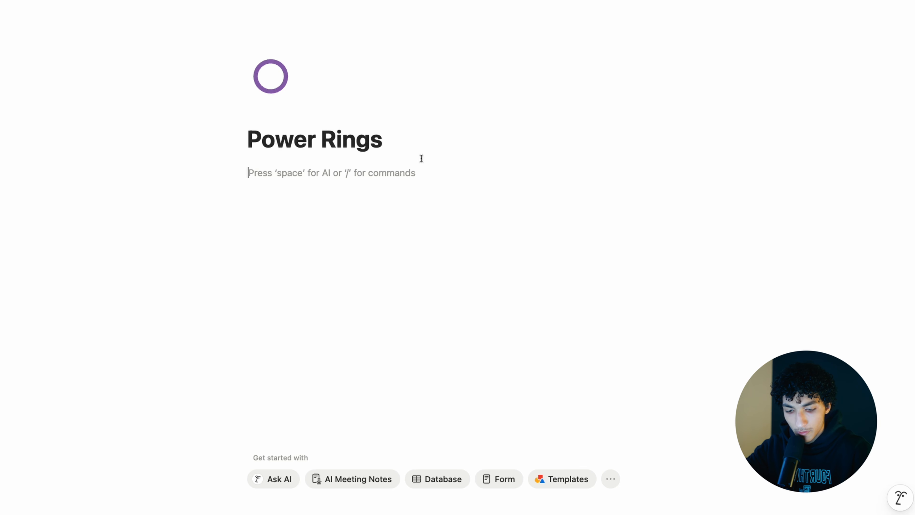
type("/table")
key("Down")
key("Return")
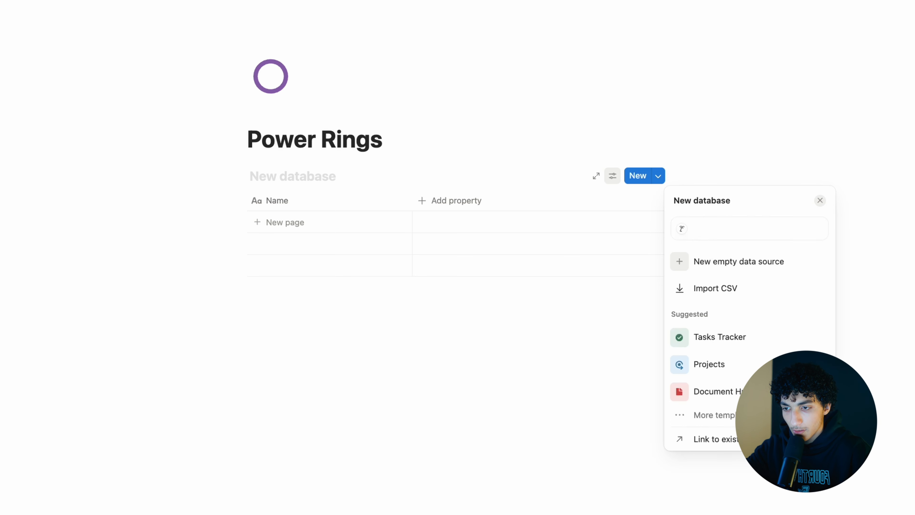
left_click(294, 176)
type("Power Rings- OGM 1")
- Hide the title of the Power Rings- OGM 1 database
left_click(394, 176)
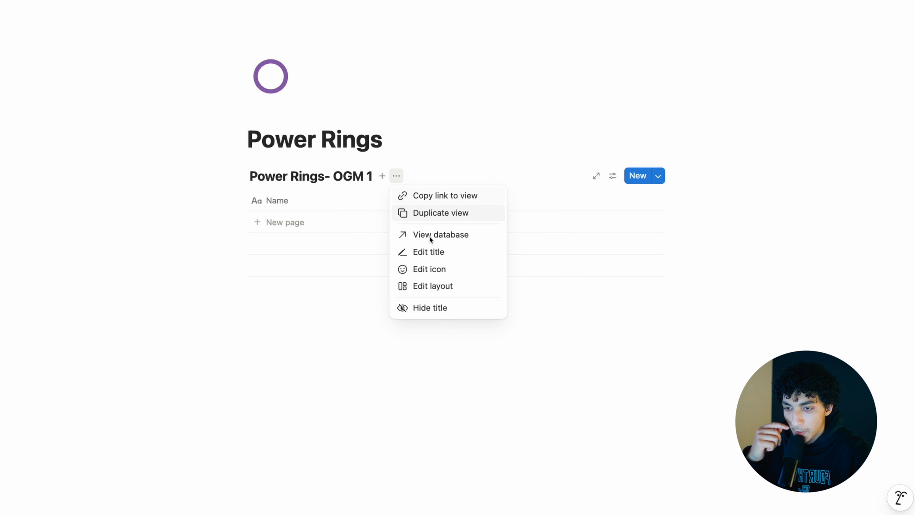
left_click(435, 286)
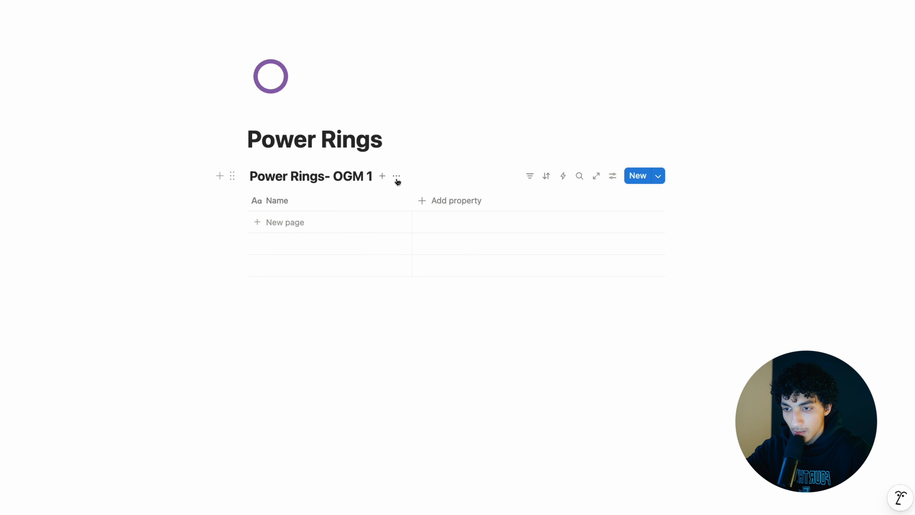
left_click(396, 176)
left_click(433, 307)
- Create a database template named New Ring with a purple circle icon
left_click(658, 173)
left_click(652, 234)
type("New Ring")
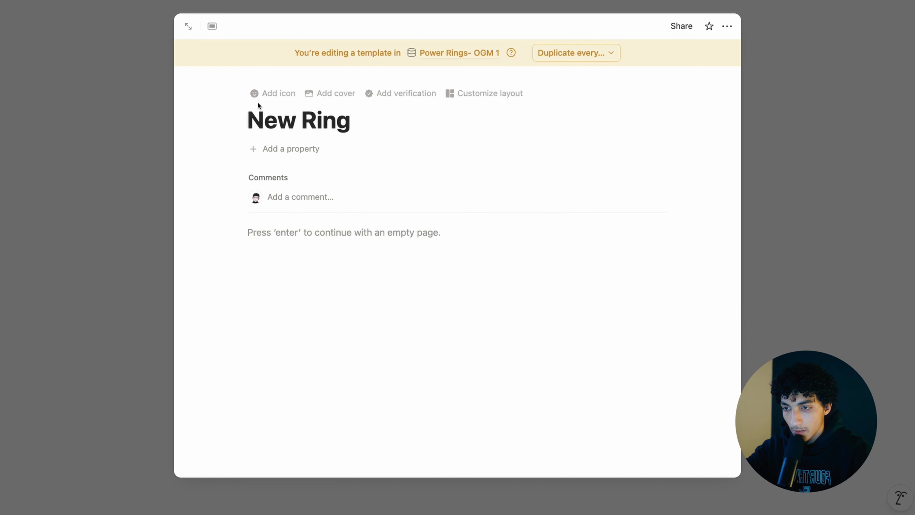
left_click(265, 94)
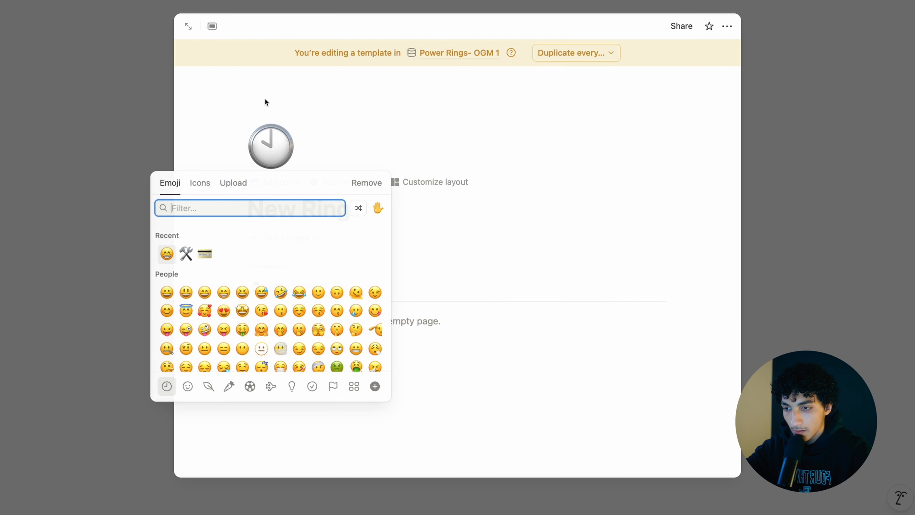
left_click(200, 182)
left_click(169, 254)
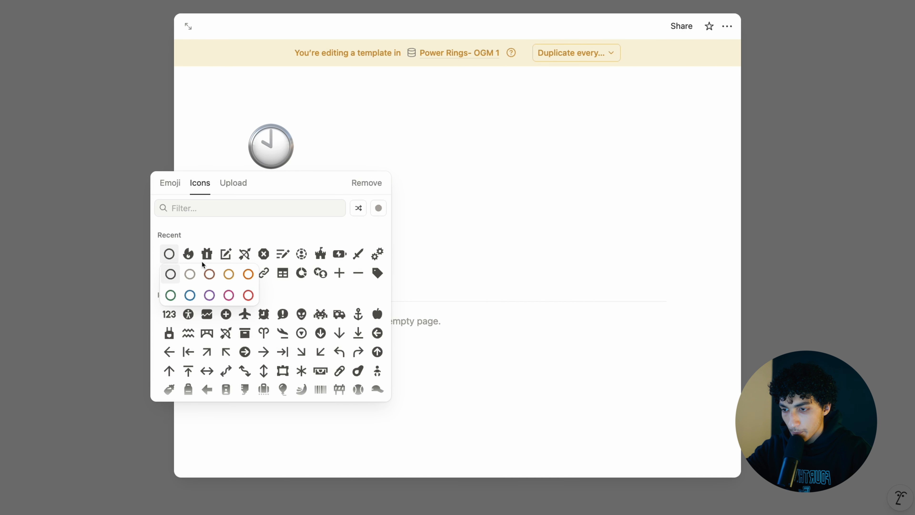
left_click(207, 294)
- Add a Files & media property named Cover to the New Ring template
left_click(290, 238)
type("file and media")
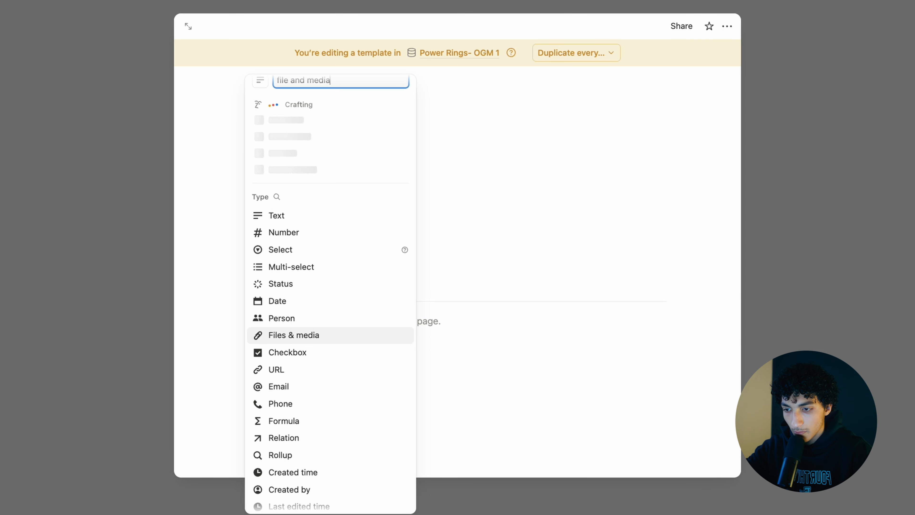
left_click(327, 334)
key("BackSpace")
type("C")
left_click(367, 241)
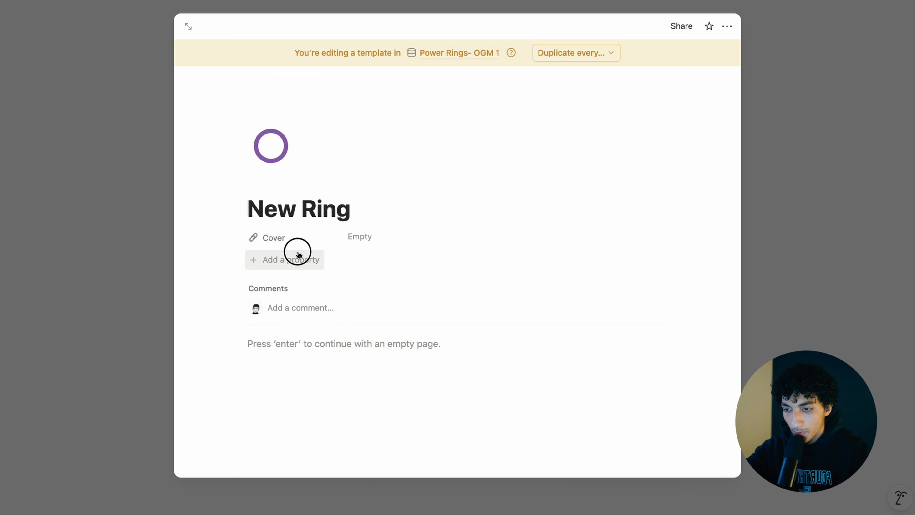
- Add a Number property named Order to the New Ring template
left_click(297, 254)
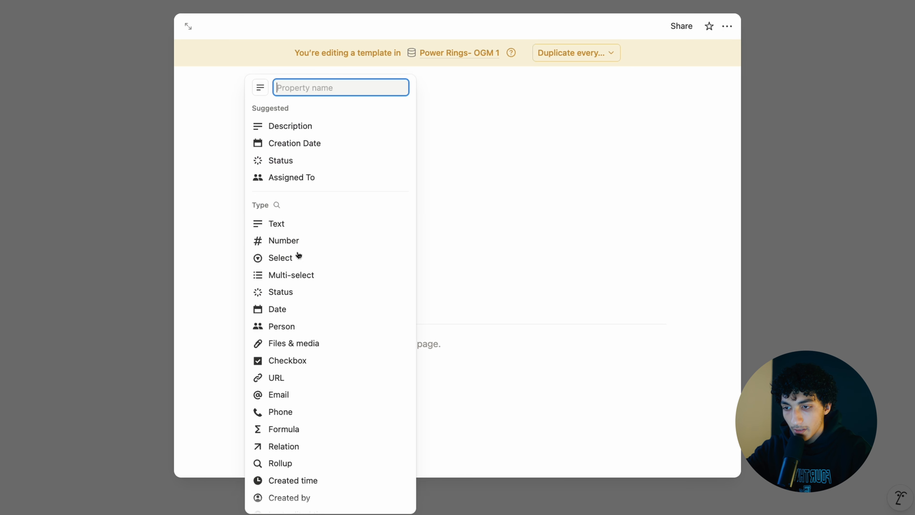
left_click(304, 241)
key("alt+BackSpace")
type("Order")
left_click(365, 260)
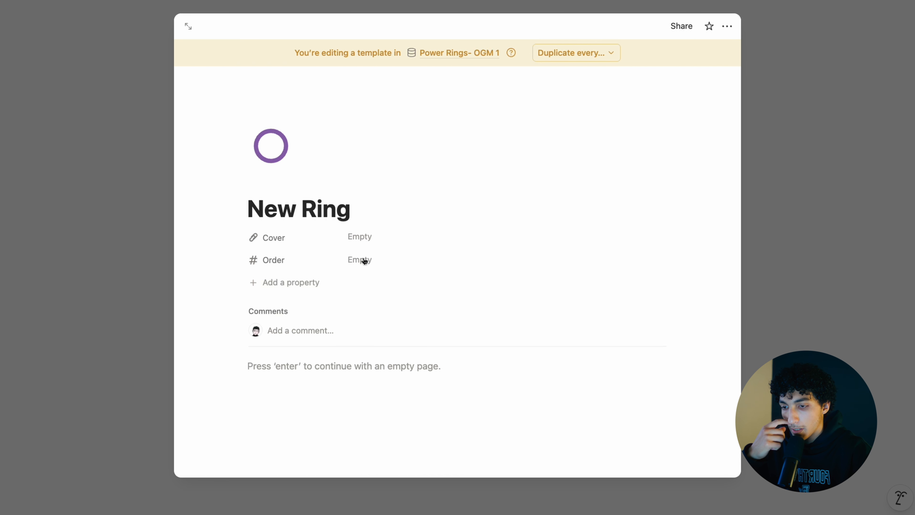
- Add a Number property named Ring Parts Required to the New Ring template
left_click(290, 285)
type("P")
key("BackSpace")
type("Ring Parts Require")
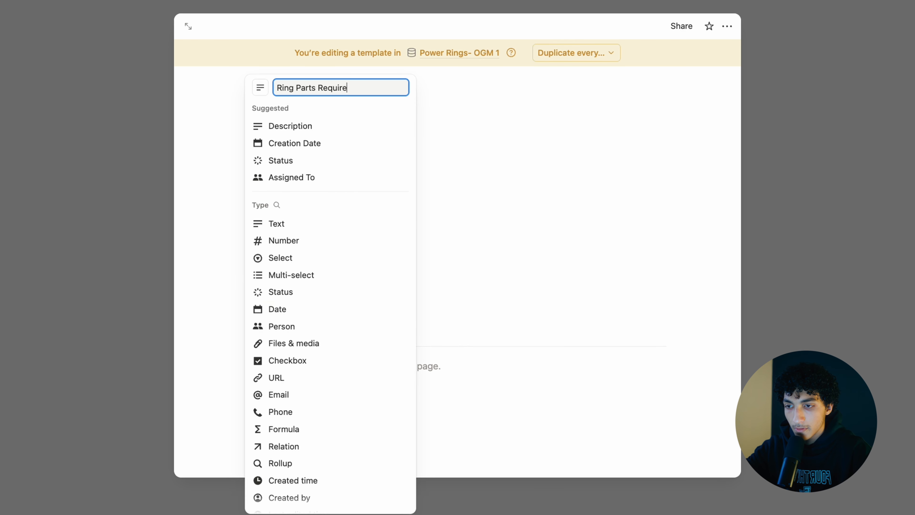
key("Return")
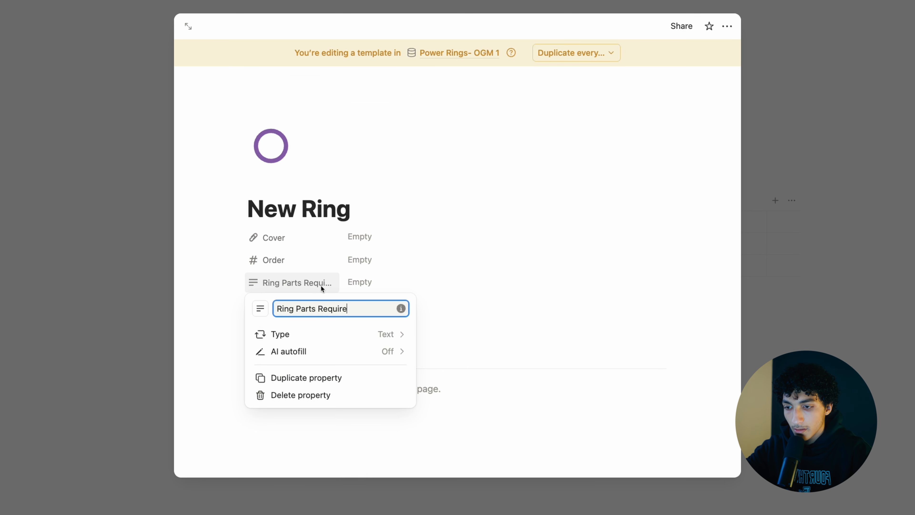
left_click(317, 335)
type("number")
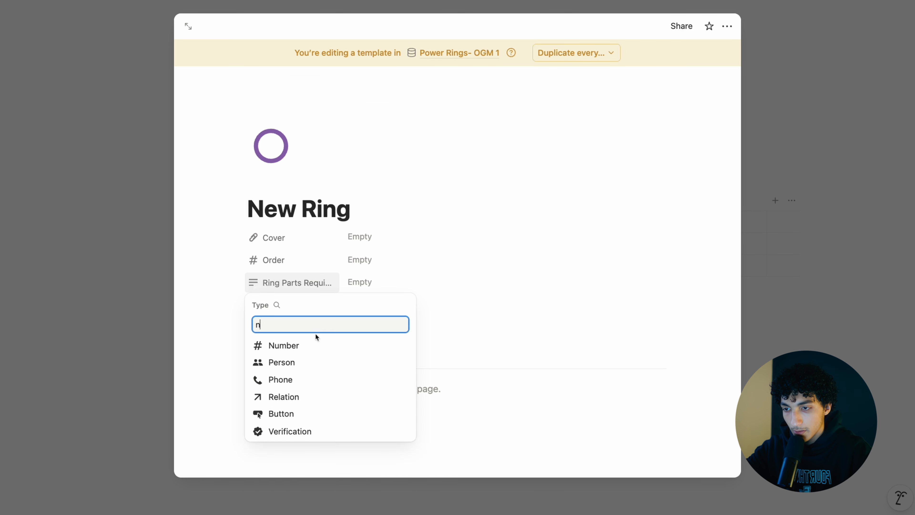
type("d")
left_click(527, 146)
left_click(527, 146)
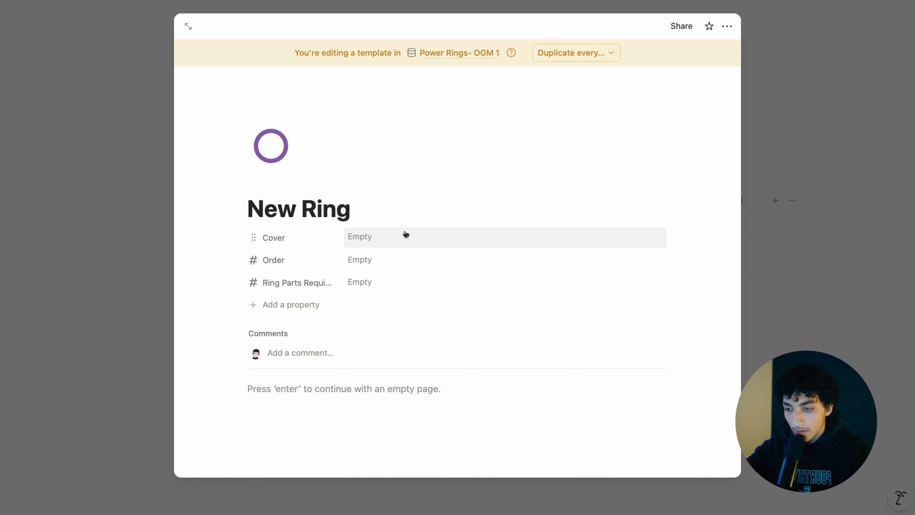
- Add a Number property named DIfficulty to the New Ring template and set its value to 1
left_click(277, 305)
type("Number")
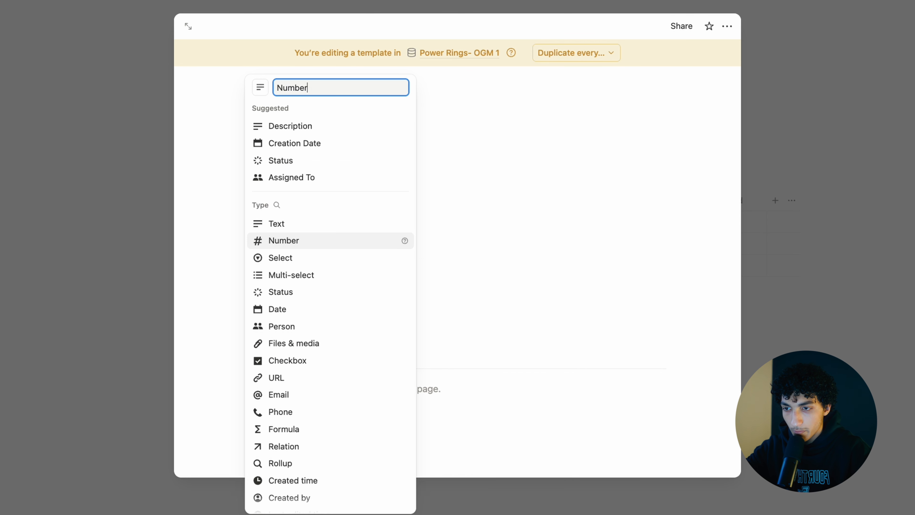
key("Return")
type("Pr")
key("BackSpace")
key("BackSpace")
type("DIfficulty")
key("Escape")
left_click_drag(324, 260, 296, 314)
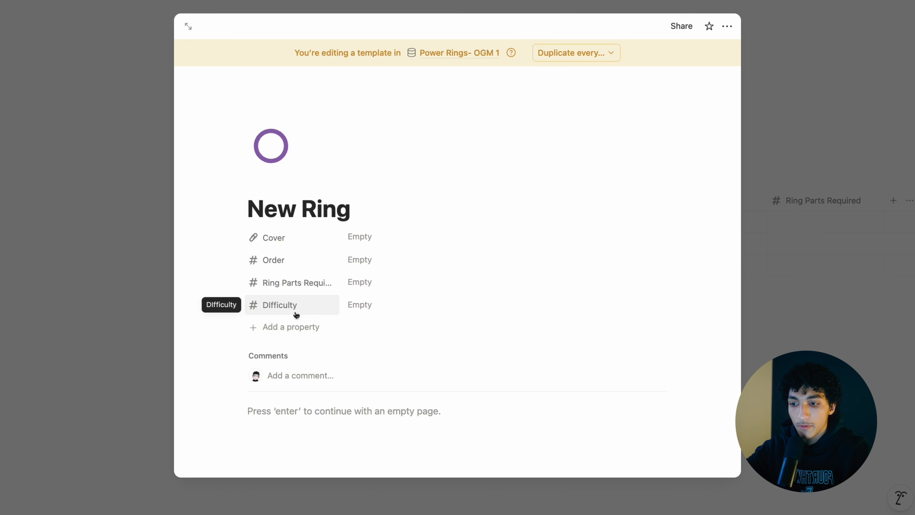
left_click(362, 309)
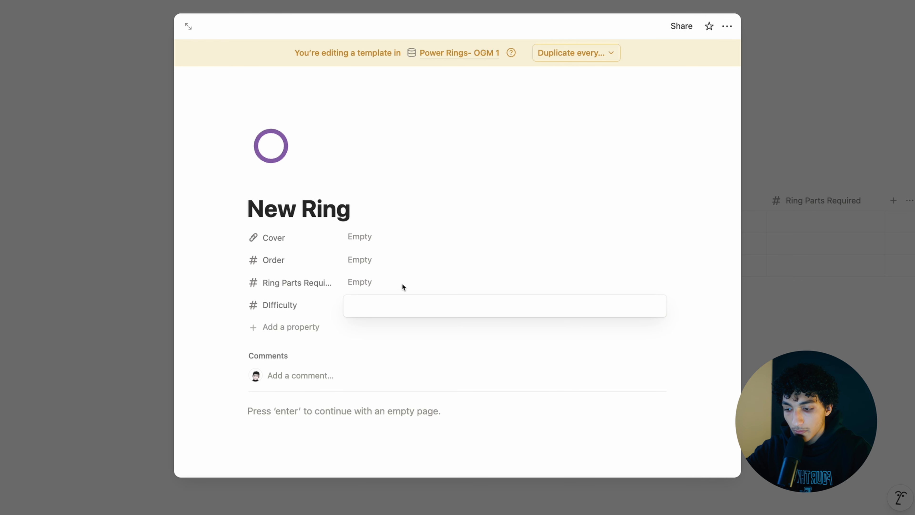
type("1")
key("Return")
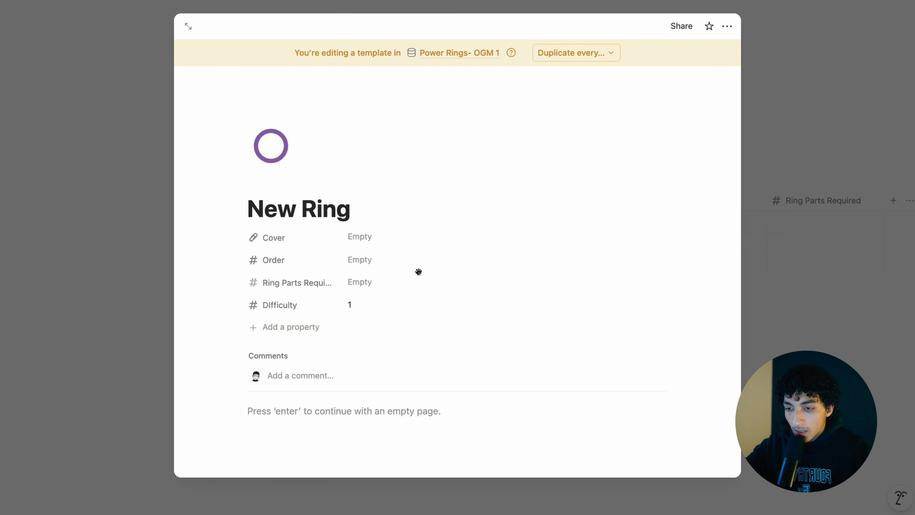
- Add a two-way relation named Player to the Player - OGM 1 database, with the related property named Power Rings
left_click(304, 326)
type("relation")
key("Return")
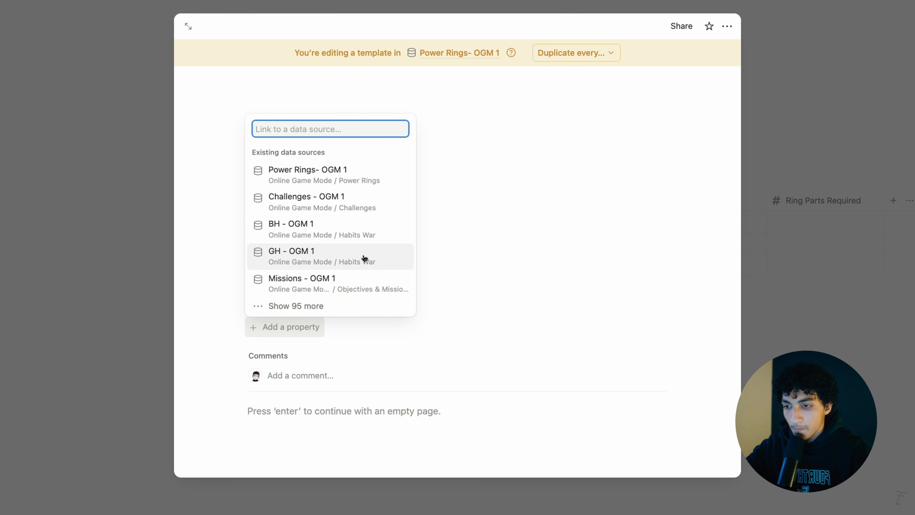
type("playyer")
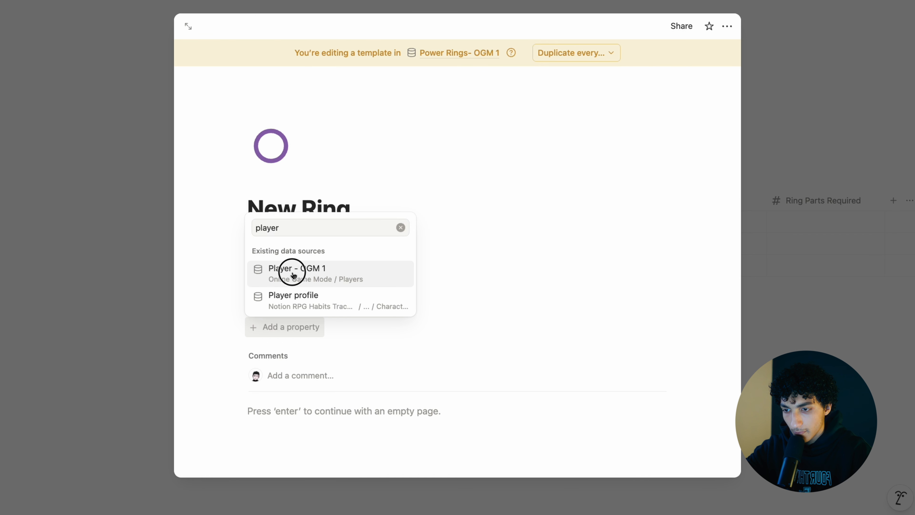
left_click(292, 269)
key("BackSpace")
key("BackSpace")
key("BackSpace")
key("BackSpace")
key("BackSpace")
key("BackSpace")
key("BackSpace")
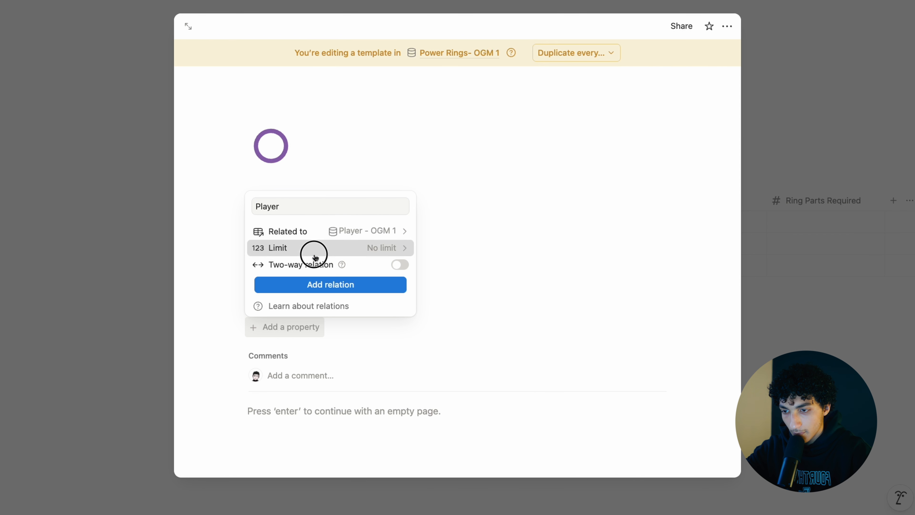
left_click(282, 262)
type("Powe")
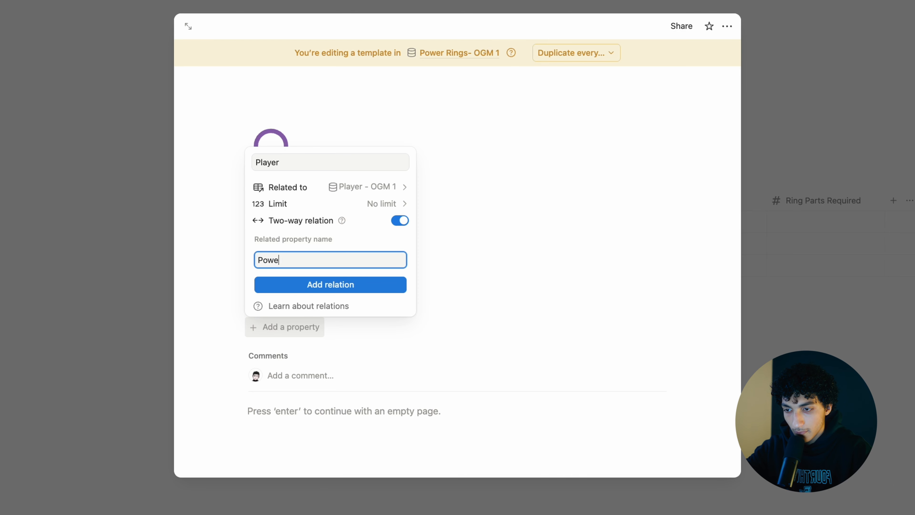
type("r Rings")
left_click(347, 287)
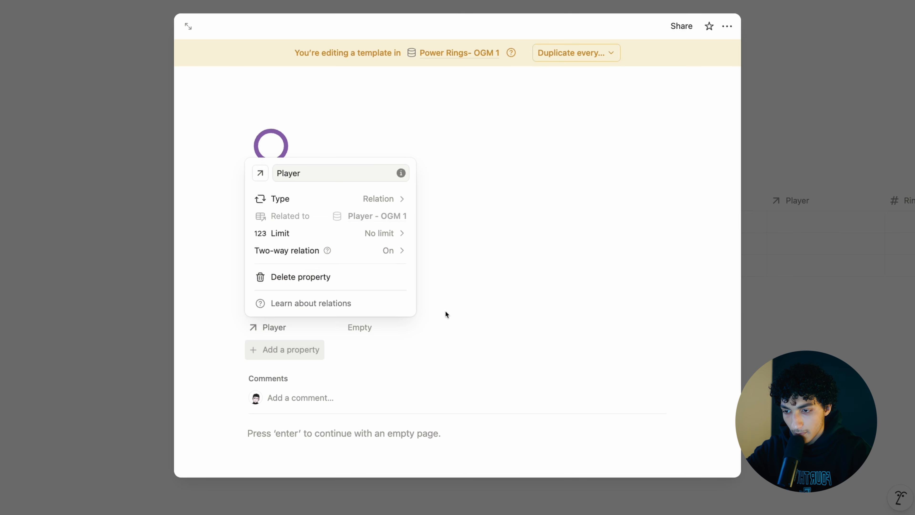
- Link the player with the purple icon in the New Ring template's Player property
left_click(378, 330)
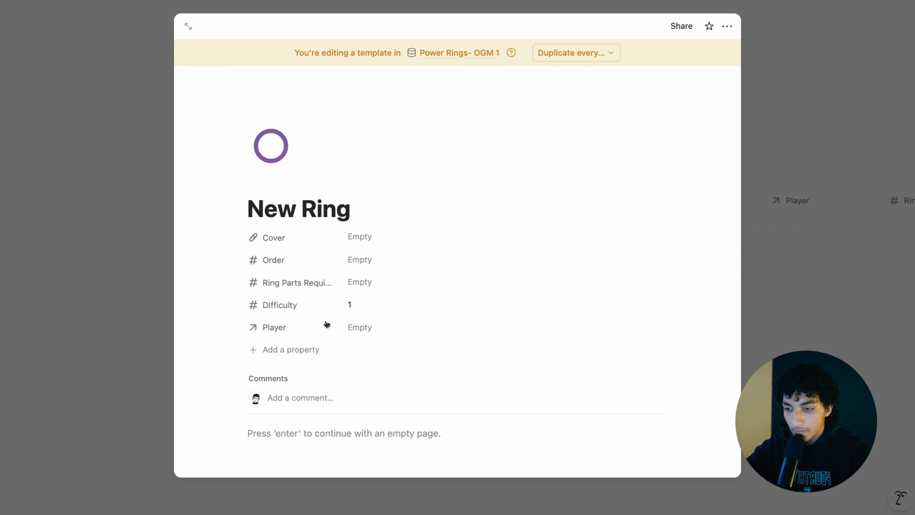
left_click(362, 326)
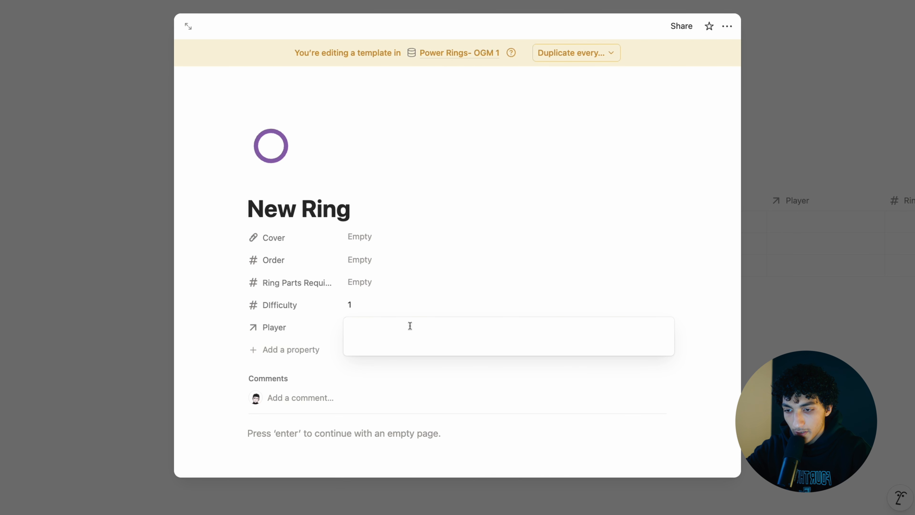
left_click(389, 301)
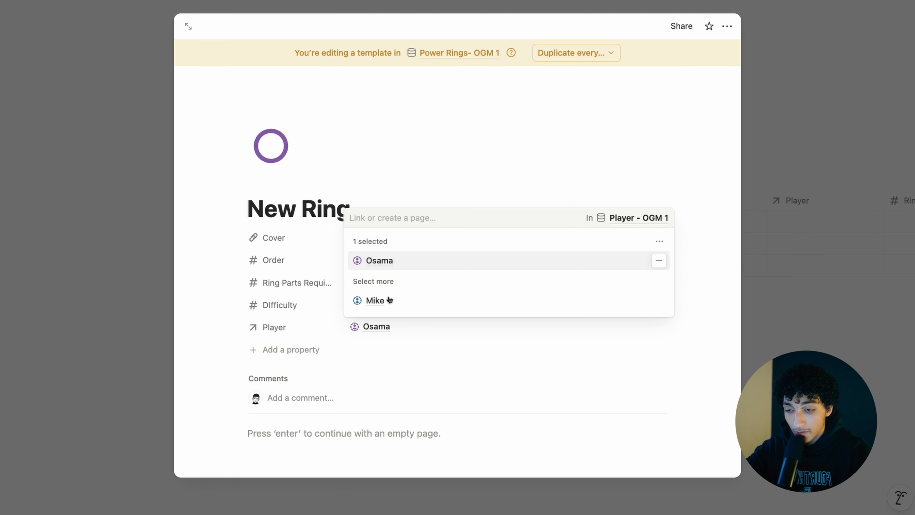
left_click(277, 317)
- Add a Formula property named Unlock to the New Ring template
left_click(296, 349)
type("formula")
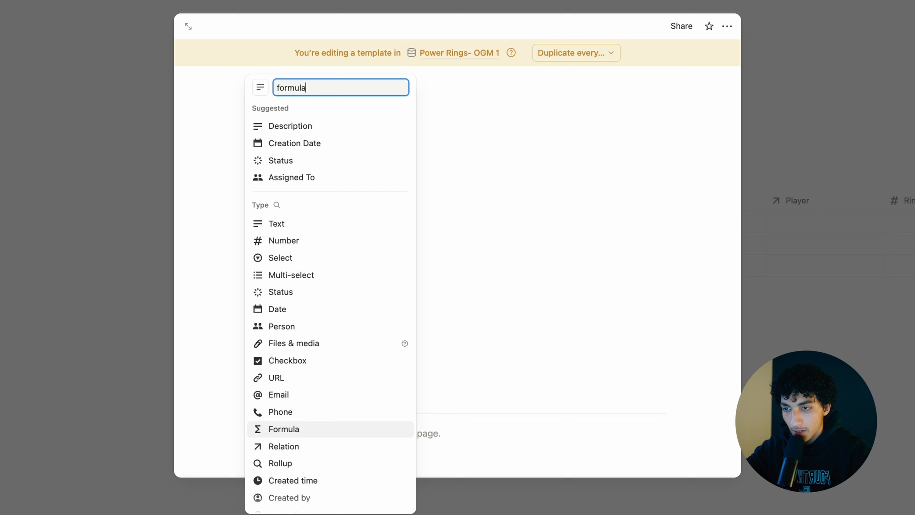
key("Return")
key("super+a")
key("BackSpace")
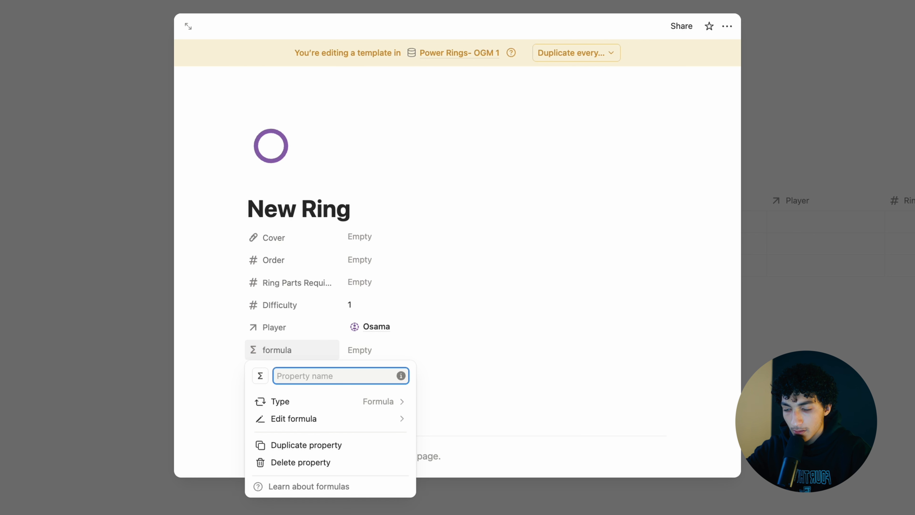
type("Unlocked")
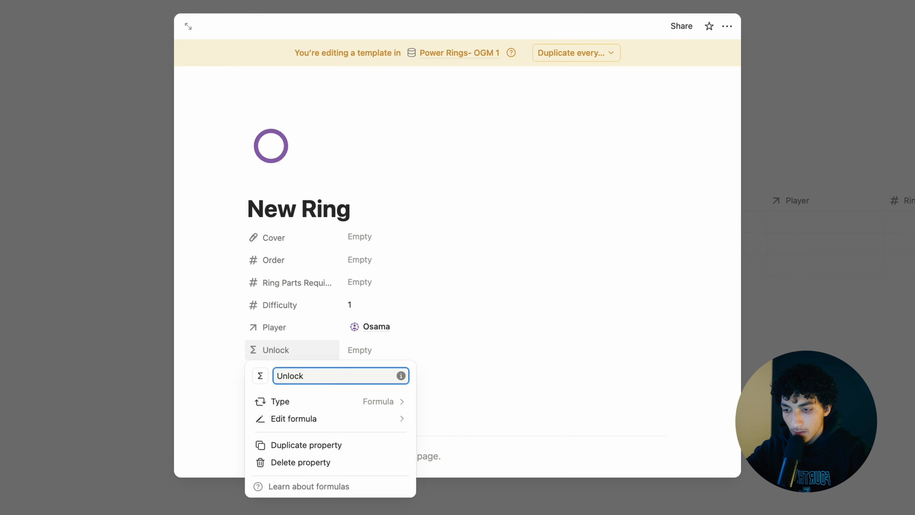
left_click(378, 344)
left_click(377, 349)
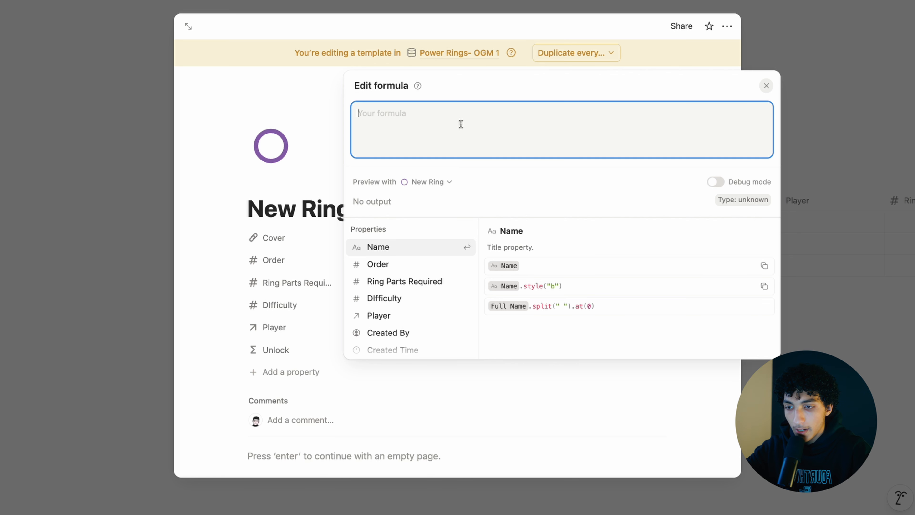
type("if(")
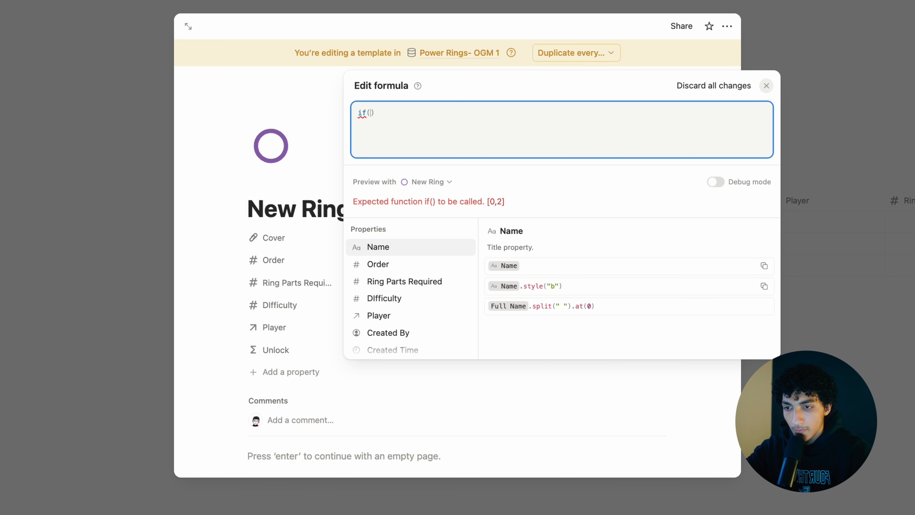
type("Player.rin")
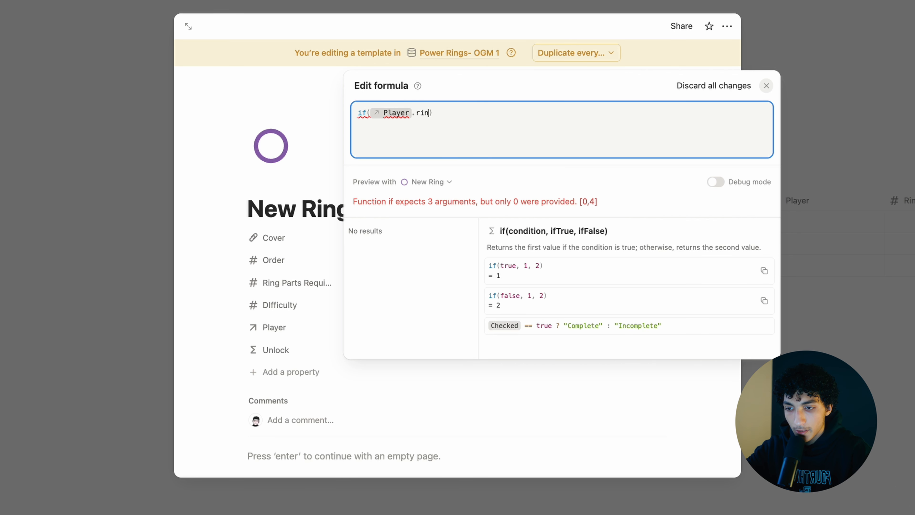
key("BackSpace")
key("BackSpace")
key("BackSpace")
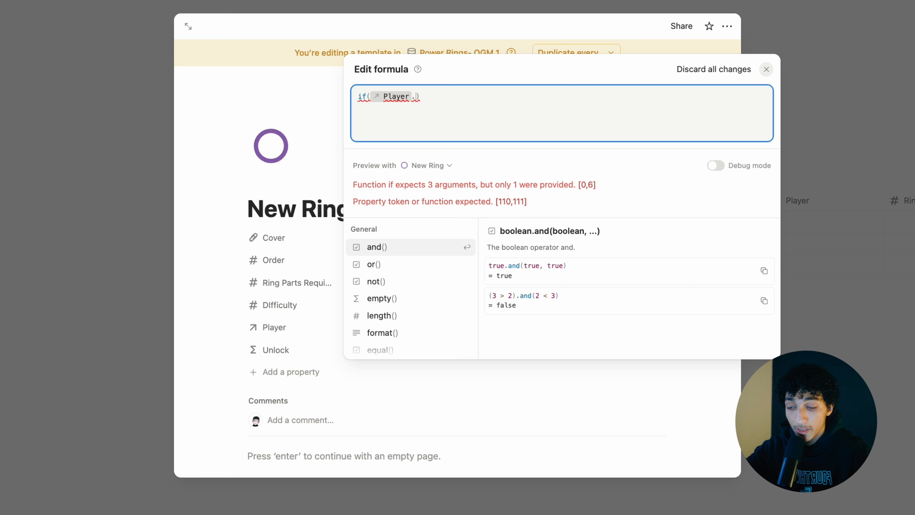
key("super+BackSpace")
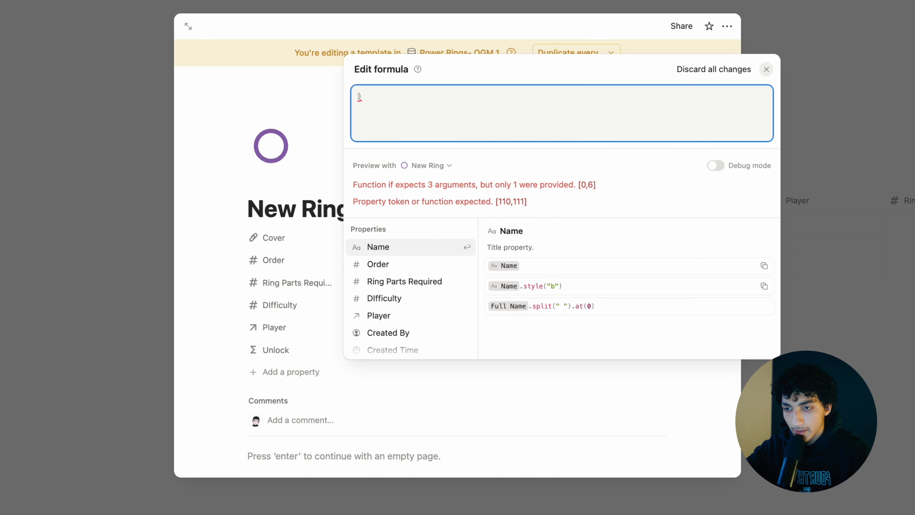
left_click(407, 127)
key("BackSpace")
left_click(319, 227)
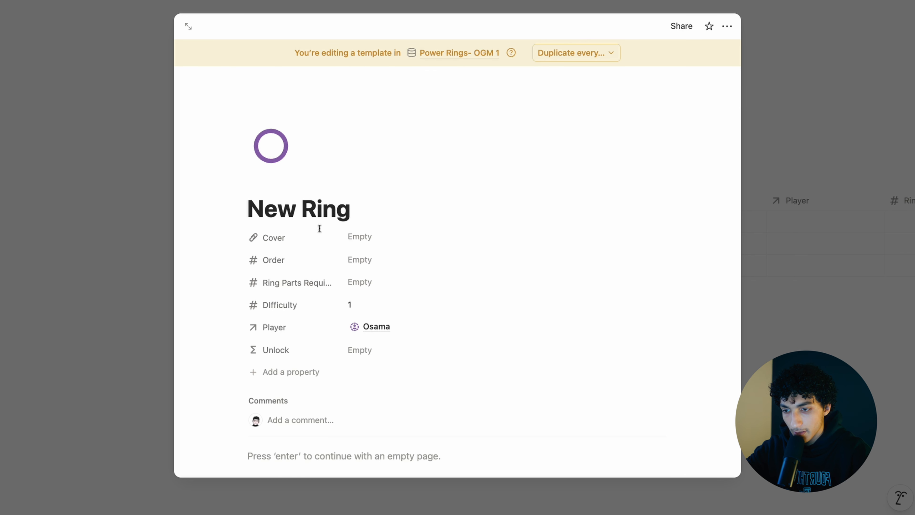
- Open the linked player's page from the New Ring template and find its Ring property
left_click(363, 326)
scroll(420, 292, "down", 3)
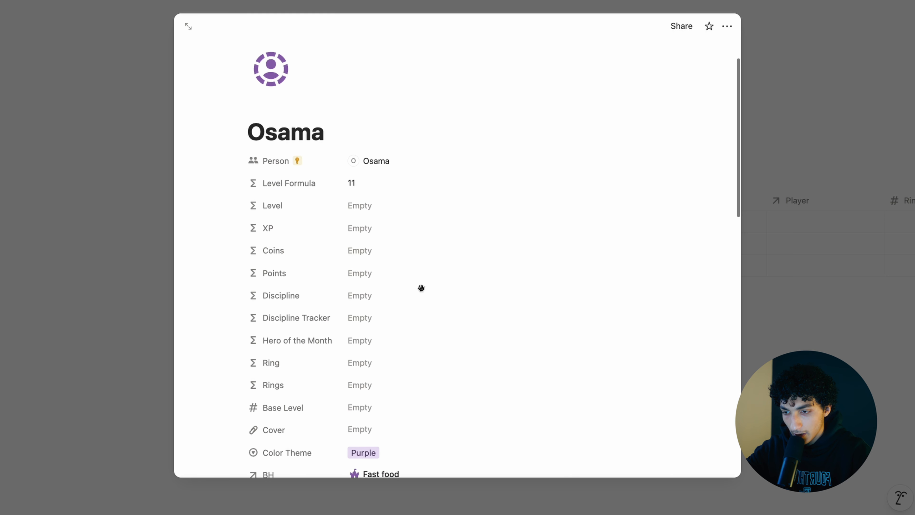
left_click(379, 315)
left_click(262, 321)
scroll(288, 314, "down", 1)
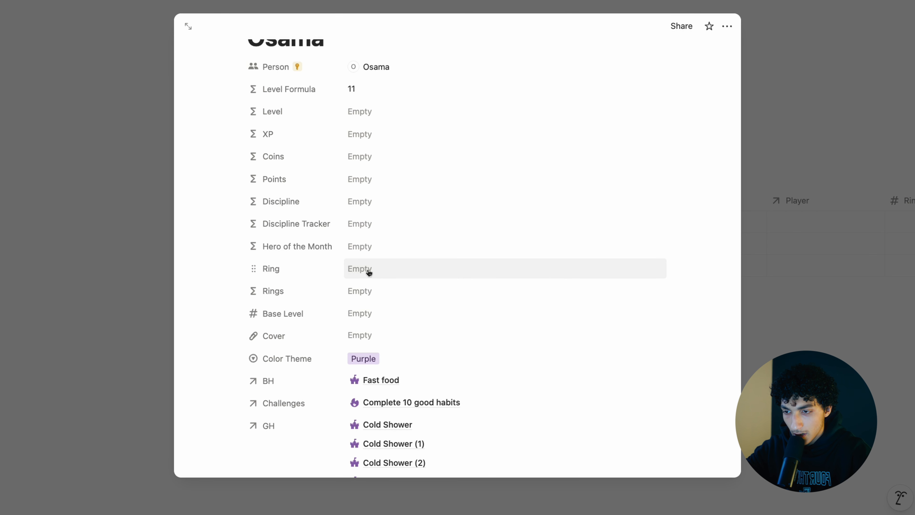
scroll(351, 289, "down", 1)
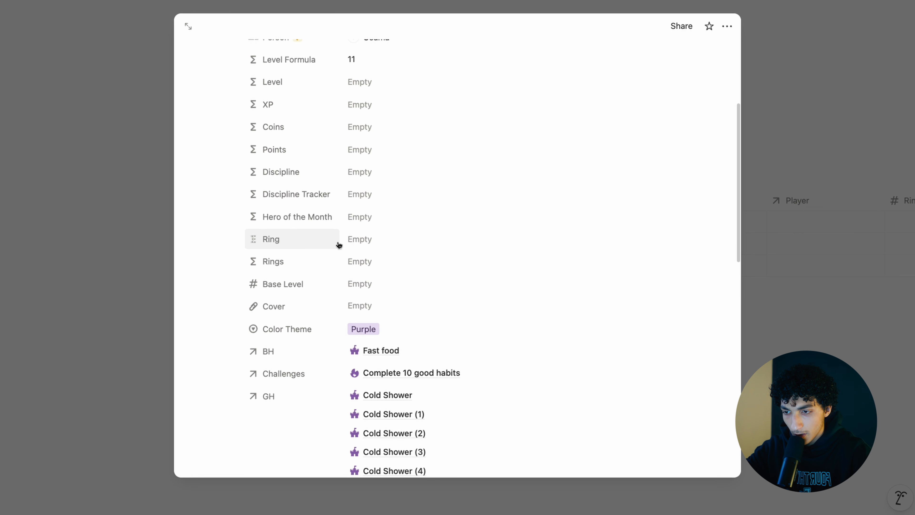
- Try changing the player's Ring property to the Number type and renaming it Ring Part
left_click(301, 242)
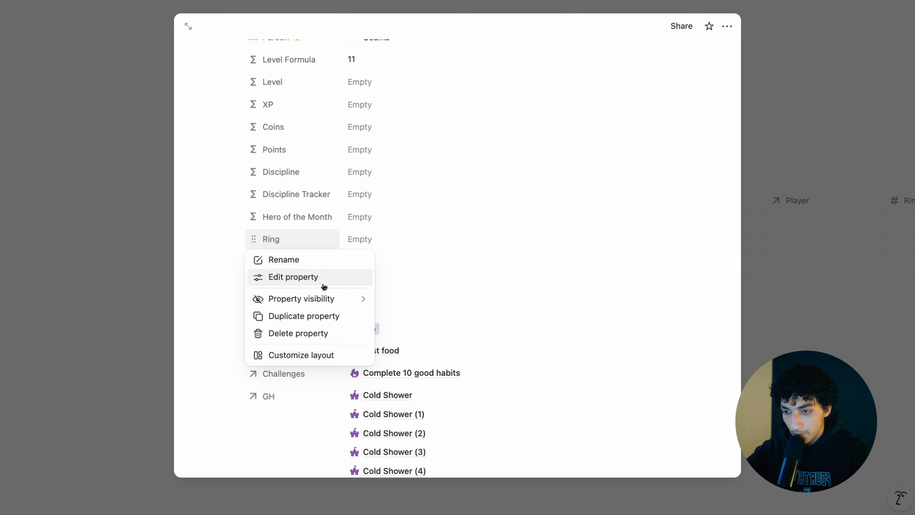
left_click(369, 277)
left_click(359, 291)
left_click(312, 145)
left_click(306, 265)
type("Part")
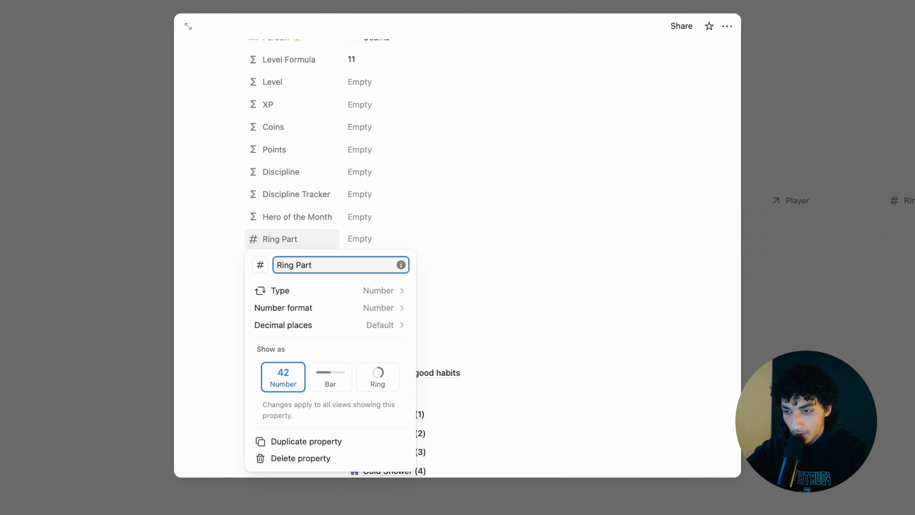
left_click(470, 225)
- Undo the type change and the rename of the player's Ring property
scroll(470, 224, "down", 5)
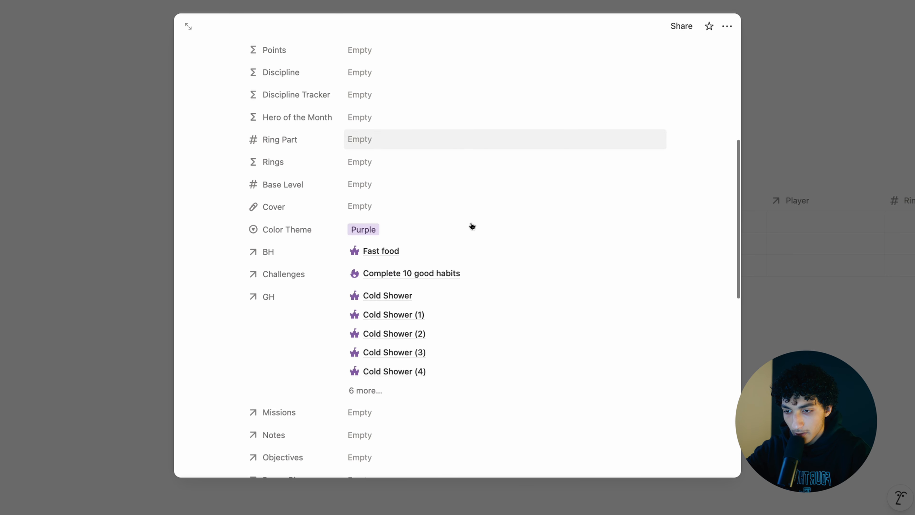
scroll(357, 276, "down", 4)
scroll(357, 276, "up", 8)
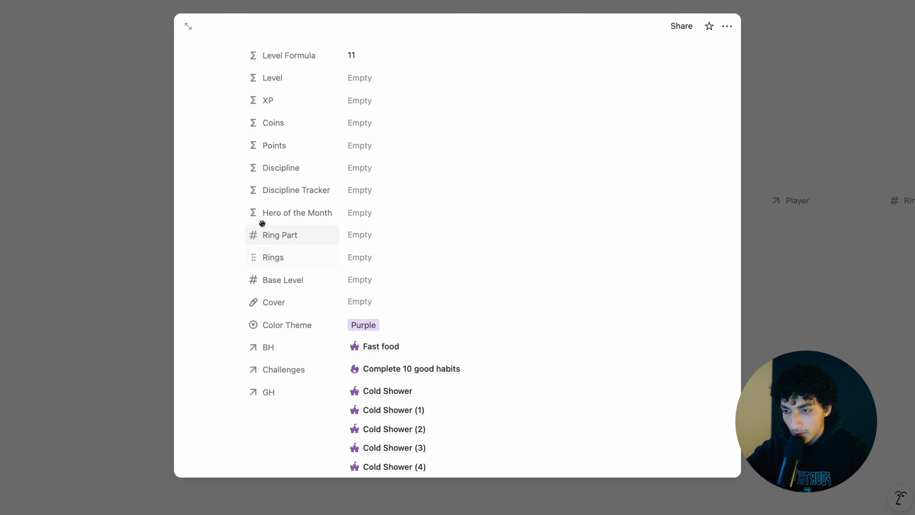
key("super+z")
key("super+z")
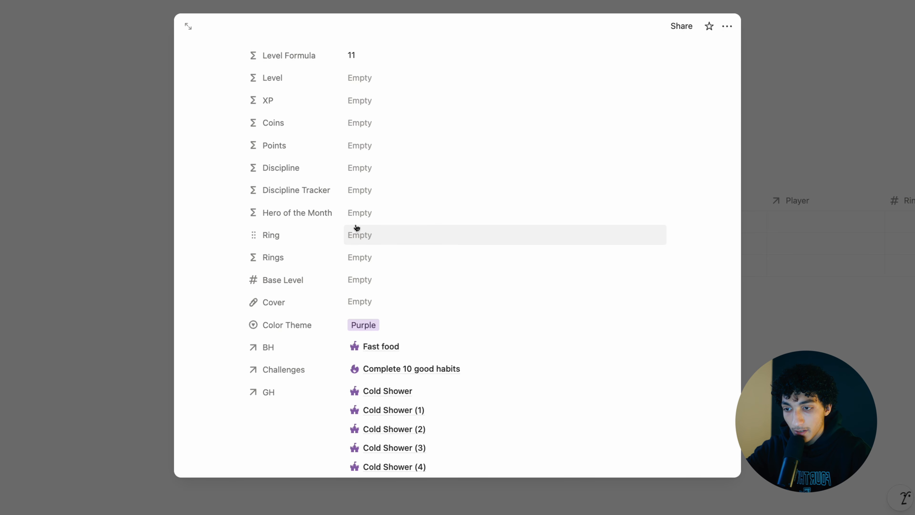
- Rename the player's Ring formula property to Ring Part
left_click(279, 238)
left_click(299, 252)
type("Part")
key("Return")
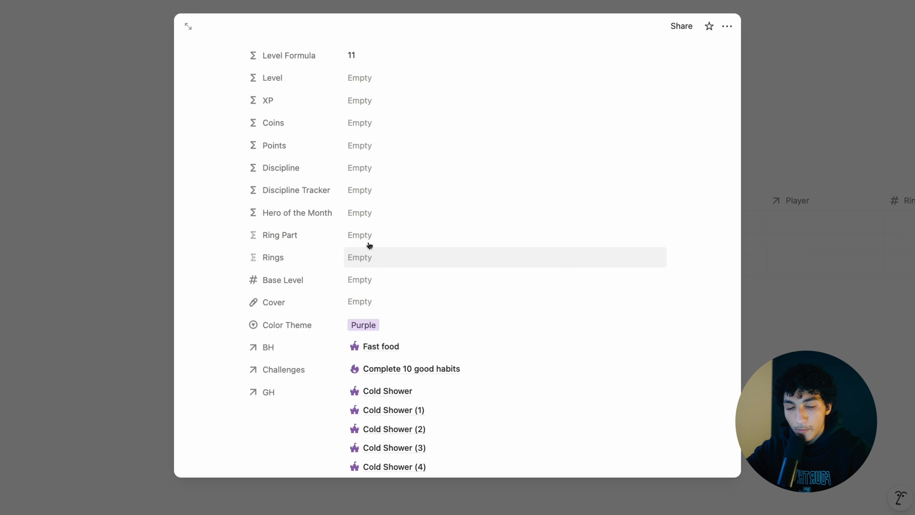
- Close the player's page and return to the New Ring template of the Power Rings database
left_click(842, 275)
left_click(658, 177)
left_click(825, 217)
left_click(772, 237)
left_click(501, 282)
left_click(823, 218)
left_click(824, 218)
left_click(787, 256)
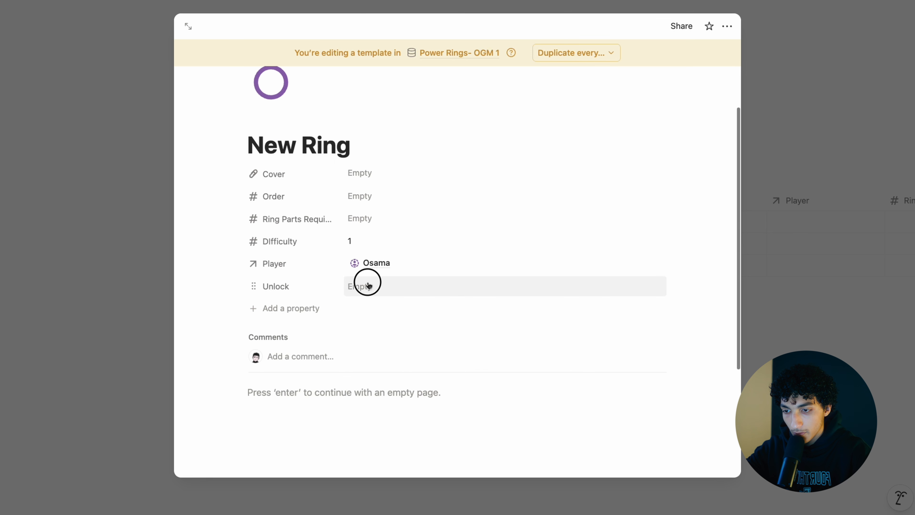
- Start the template's Unlock formula with a map over Player that returns each player's Ring Part: map(Player,current.Ring Part)
left_click(367, 282)
type("map")
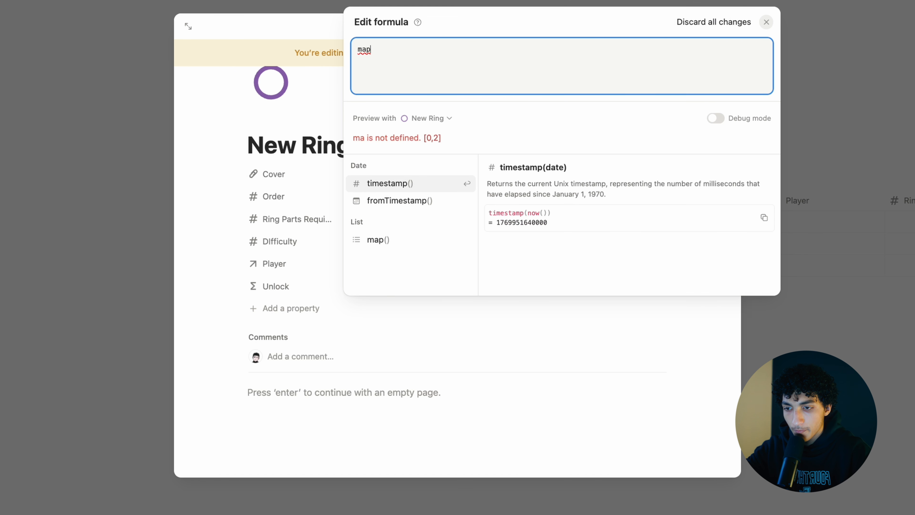
key("Down")
key("Down")
key("Return")
key("Return")
type(",cu")
key("Return")
type(".ring")
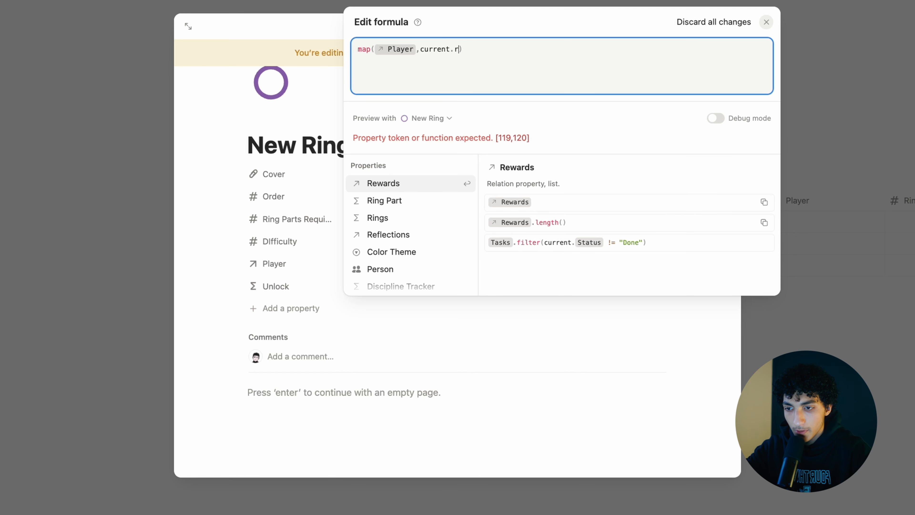
key("Return")
key("Right")
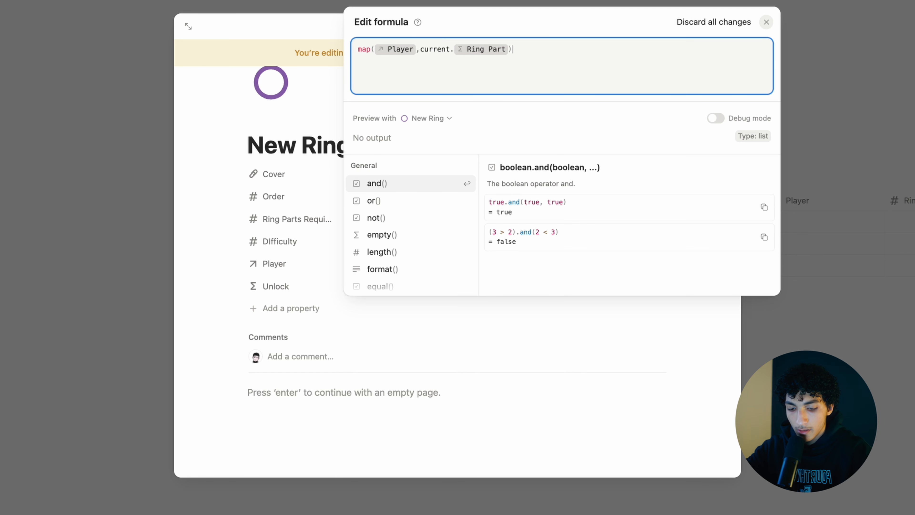
- Complete the Unlock formula so the mapped list's .sum() is compared with >= against Ring Parts Required
type(">= ")
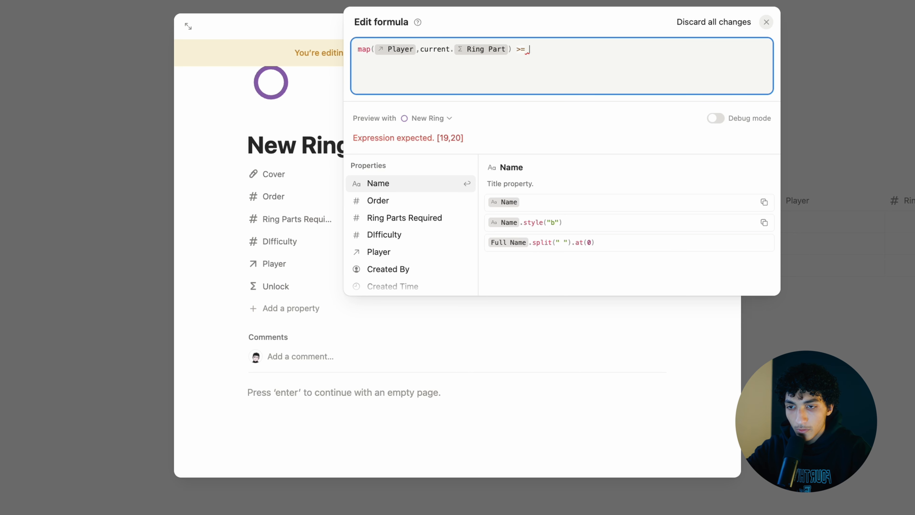
type("req")
key("Return")
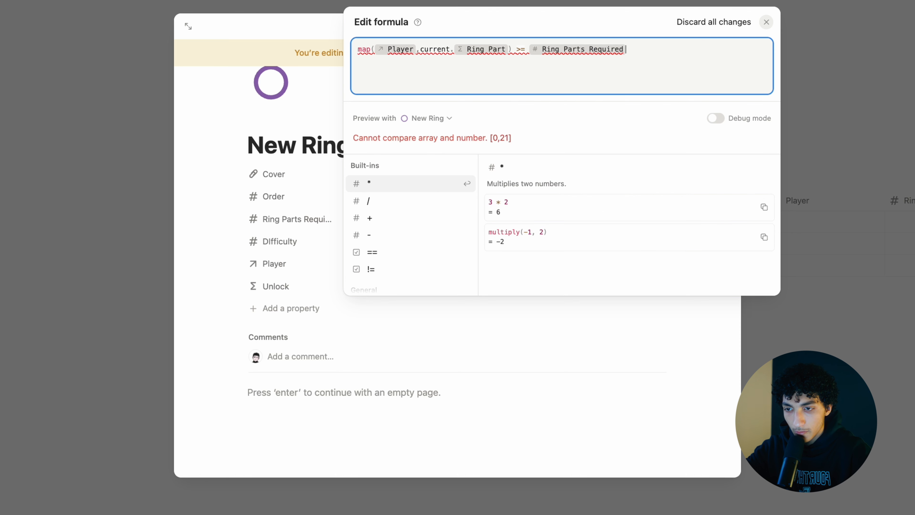
left_click(511, 49)
type(").sum")
type("§")
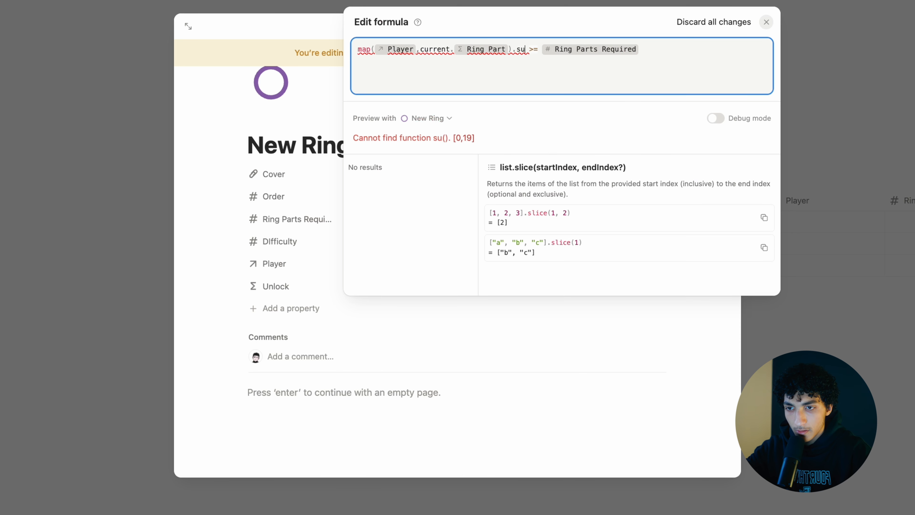
key("BackSpace")
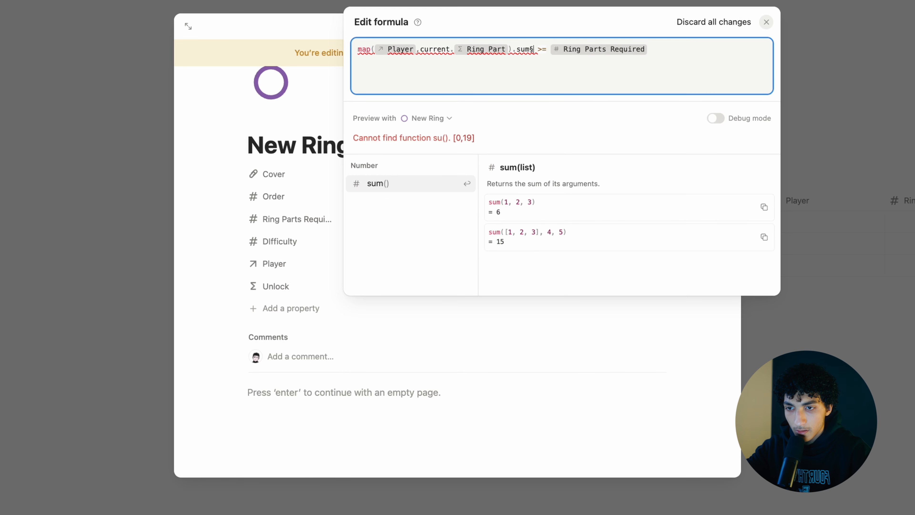
type("()")
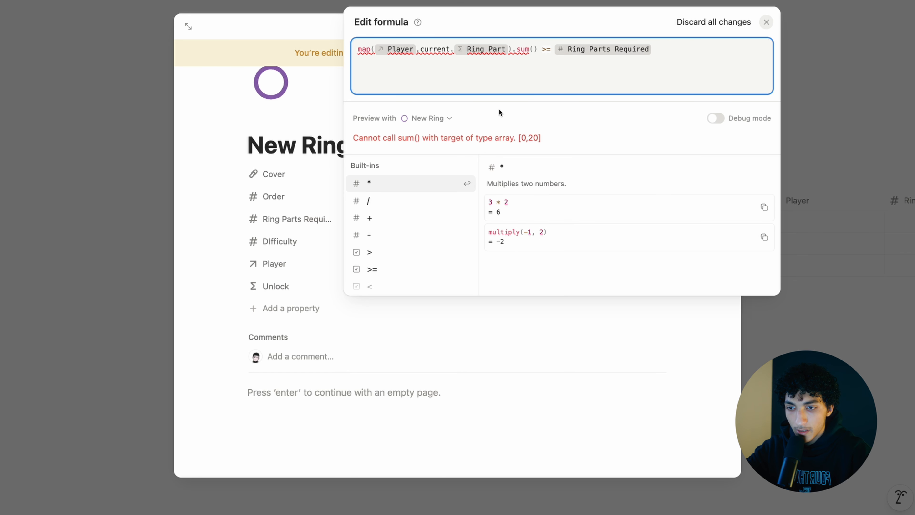
- Close the Unlock formula and open the linked player's page at its formula properties
key("Escape")
left_click(376, 262)
scroll(415, 285, "down", 5)
- Begin the player's Ring Part formula with a map over Challenges that has a filter() call attached
left_click(394, 248)
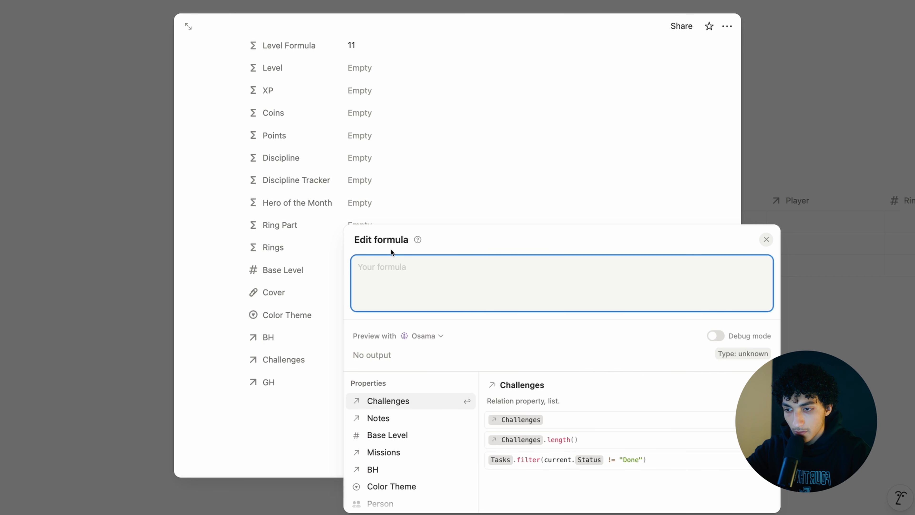
key("Escape")
left_click(364, 227)
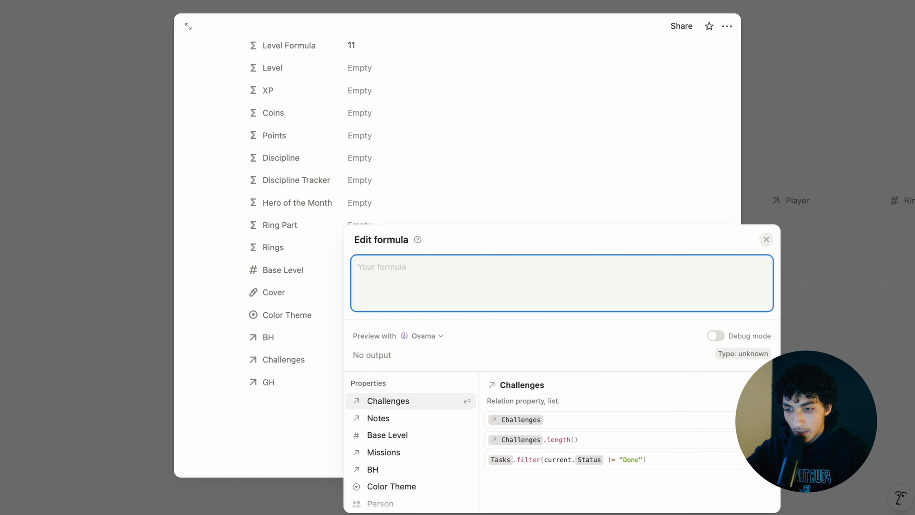
type("map")
key("Down")
key("Down")
key("Return")
type("Chall")
key("Return")
type(".")
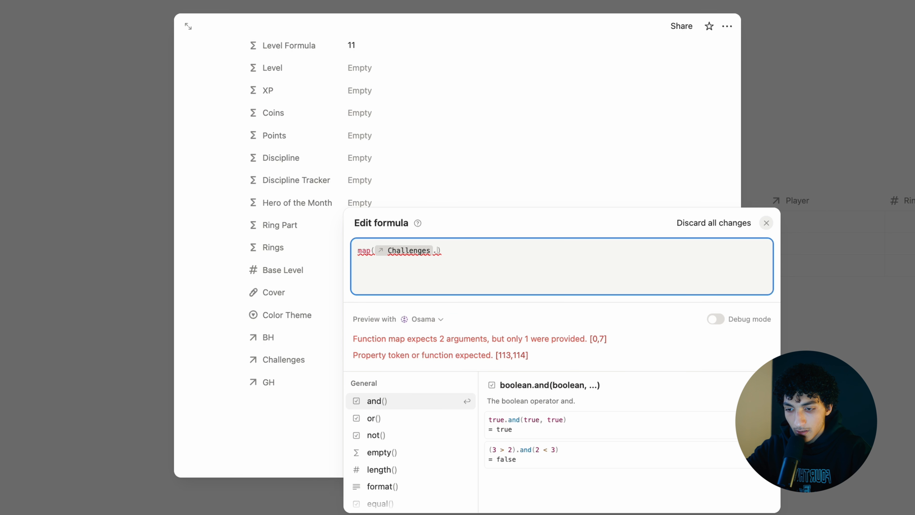
key("BackSpace")
type(",")
key("BackSpace")
type(".fil")
key("Return")
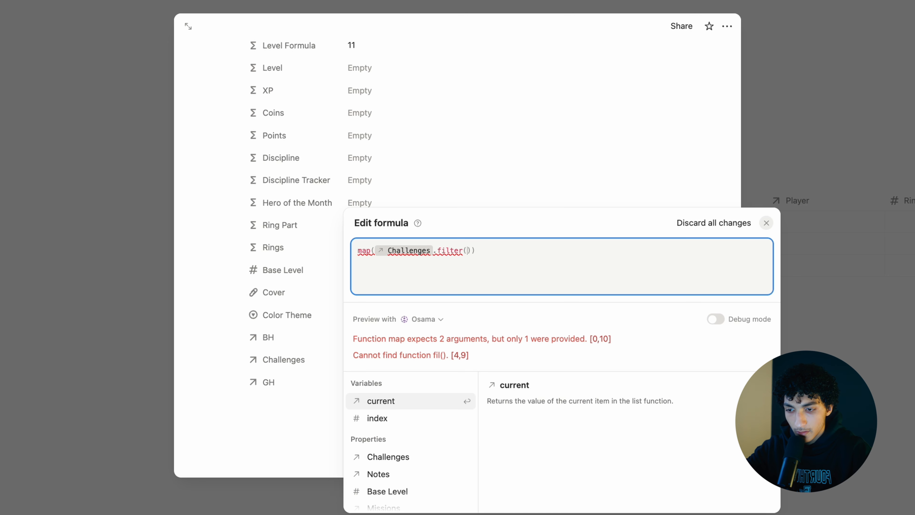
- Filter by current.Challenge Done==true, return current.Ring Parts with .sum() after the map, and close the formula and the player's page
type("current.chal")
key("Return")
type("==true),current.")
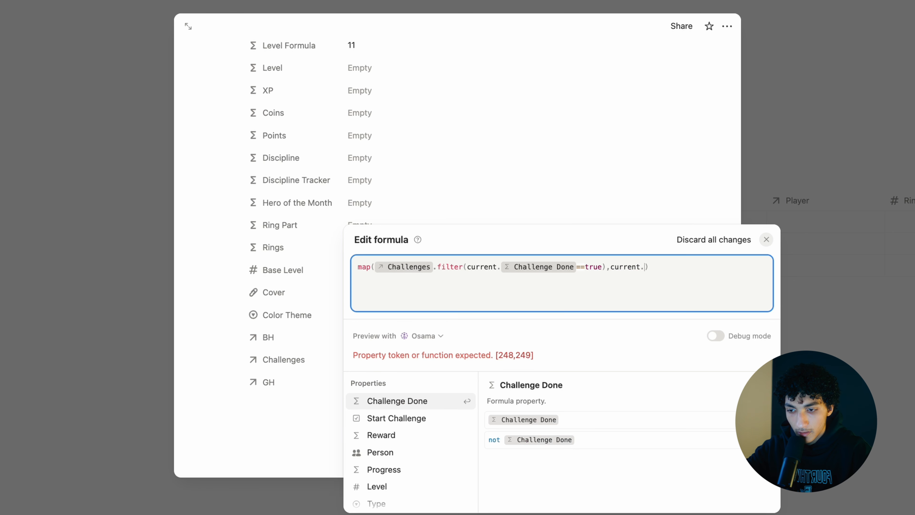
type("rin")
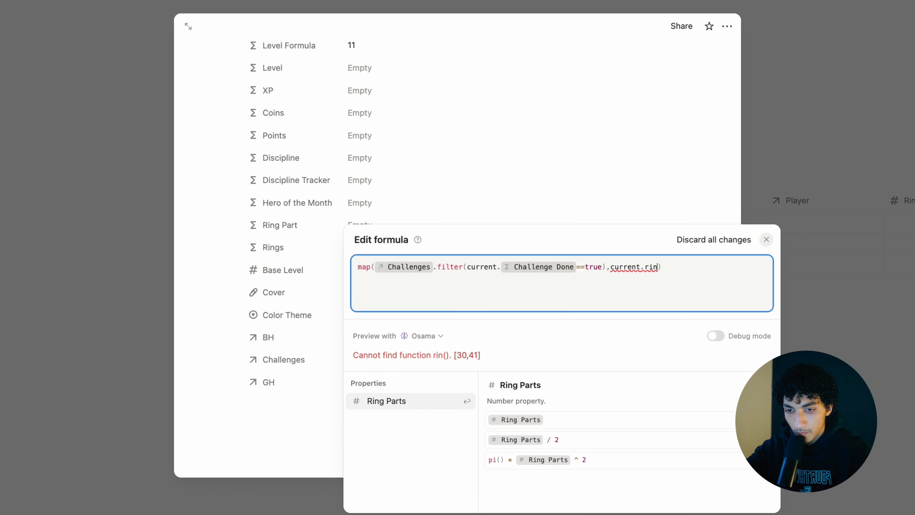
key("Return")
type(".sum")
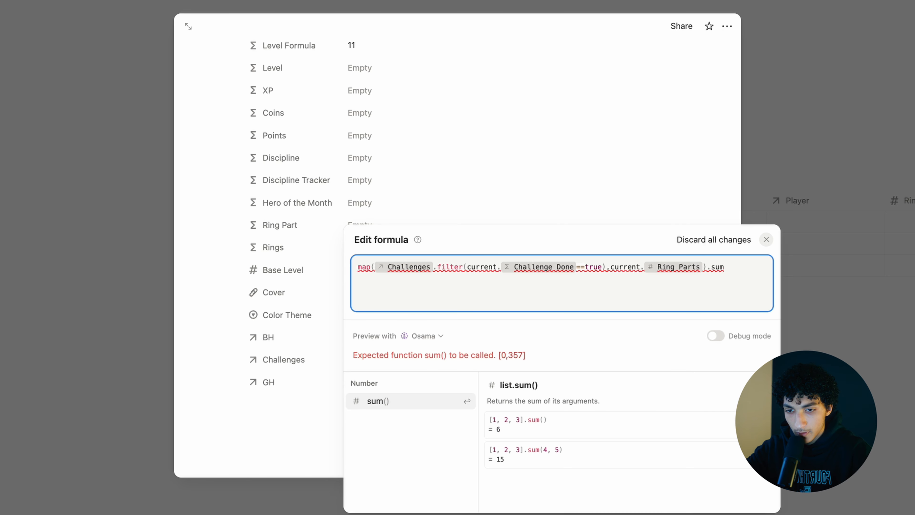
key("Return")
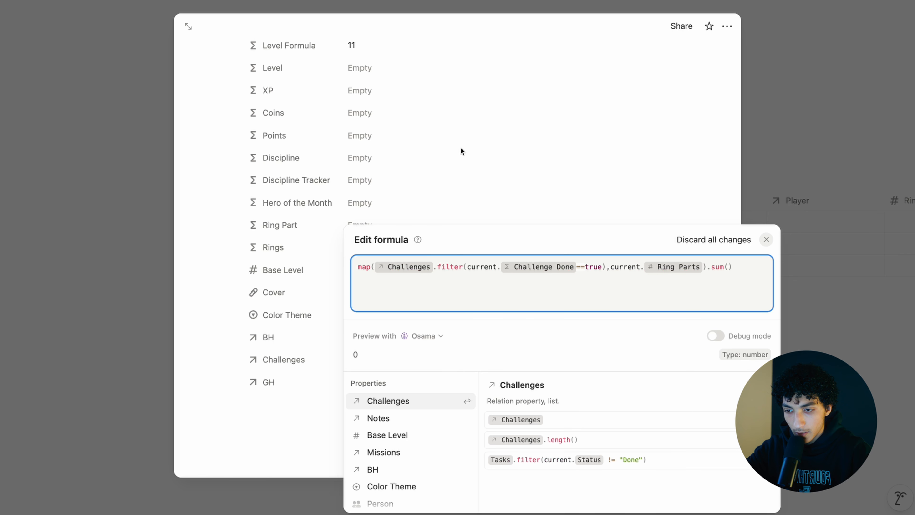
left_click(461, 149)
left_click(144, 261)
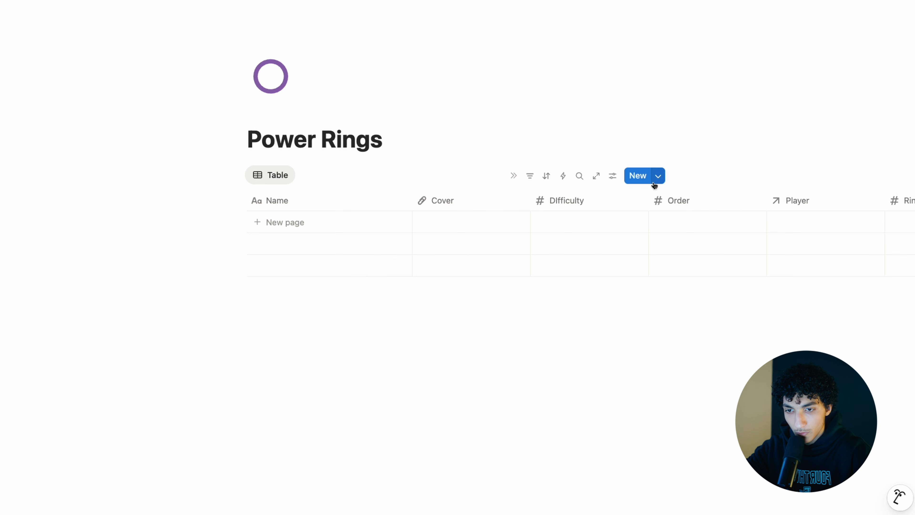
- Reopen the New Ring template for editing and set Ring Parts Required to 11
left_click(658, 175)
left_click(826, 219)
left_click(789, 261)
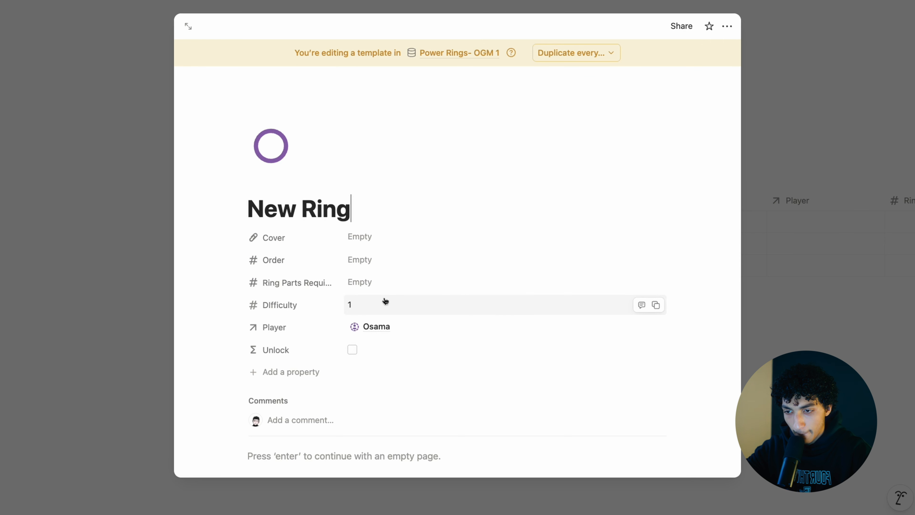
left_click(374, 312)
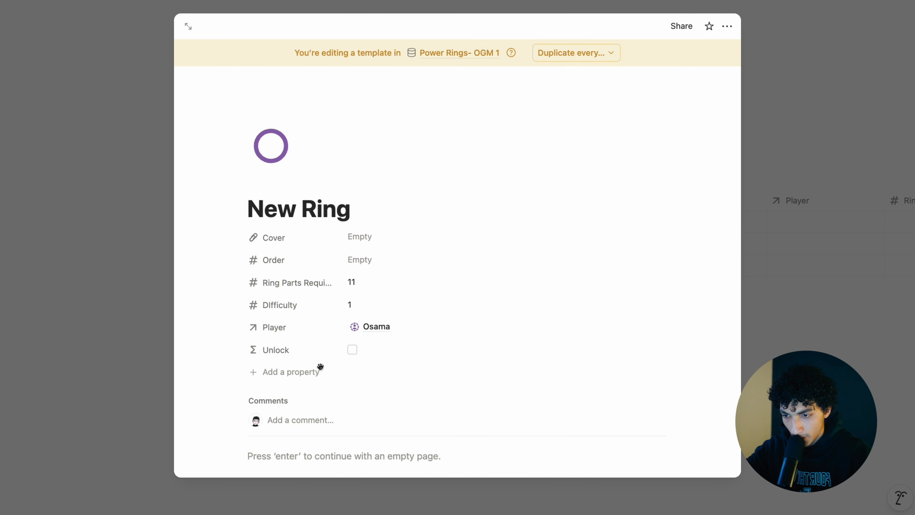
- Add a formula property named Base Ring Parts to the New Ring template
left_click(320, 366)
type("formula")
left_click(284, 428)
key("super+a")
key("BackSpace")
type("B")
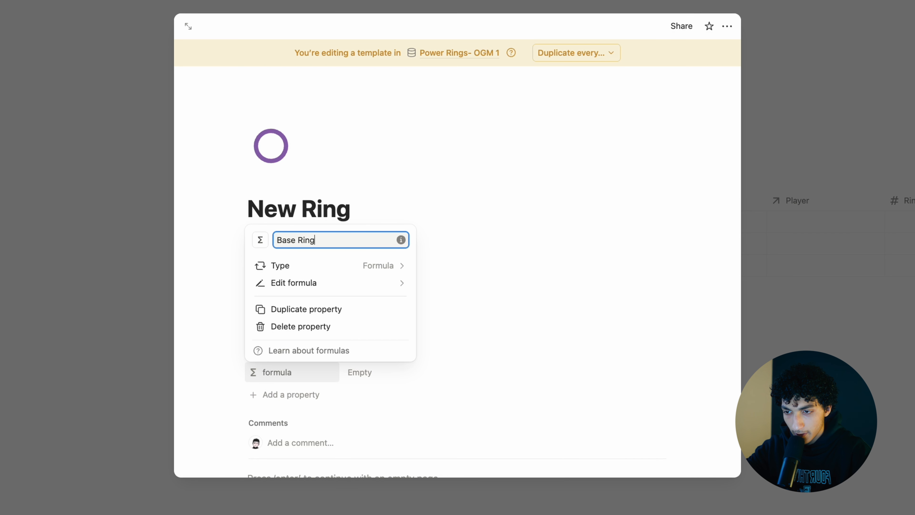
type("ase Rings Part")
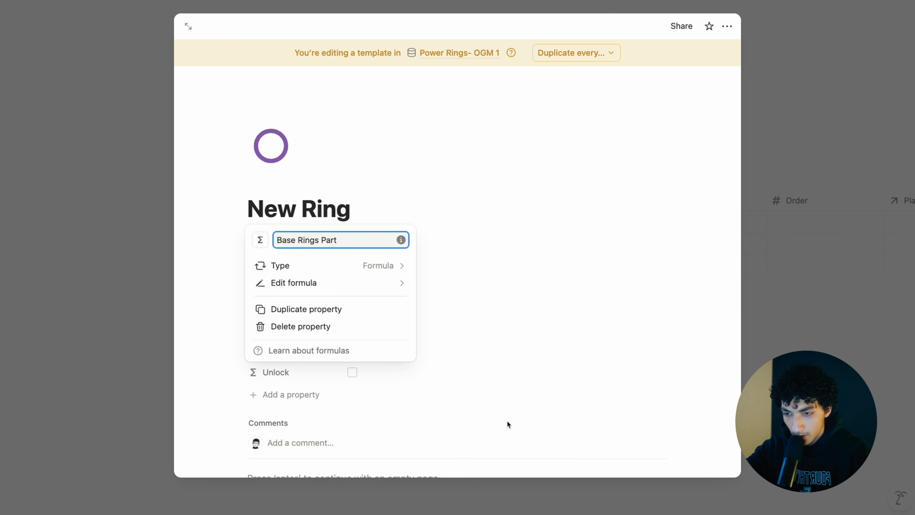
key("BackSpace")
key("BackSpace")
key("BackSpace")
key("BackSpace")
key("BackSpace")
key("BackSpace")
key("BackSpace")
key("BackSpace")
key("BackSpace")
key("BackSpace")
key("BackSpace")
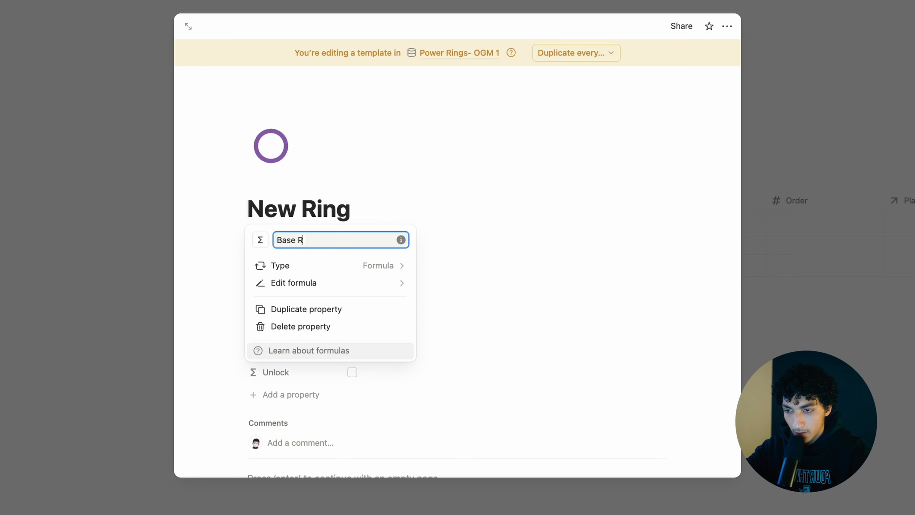
key("Return")
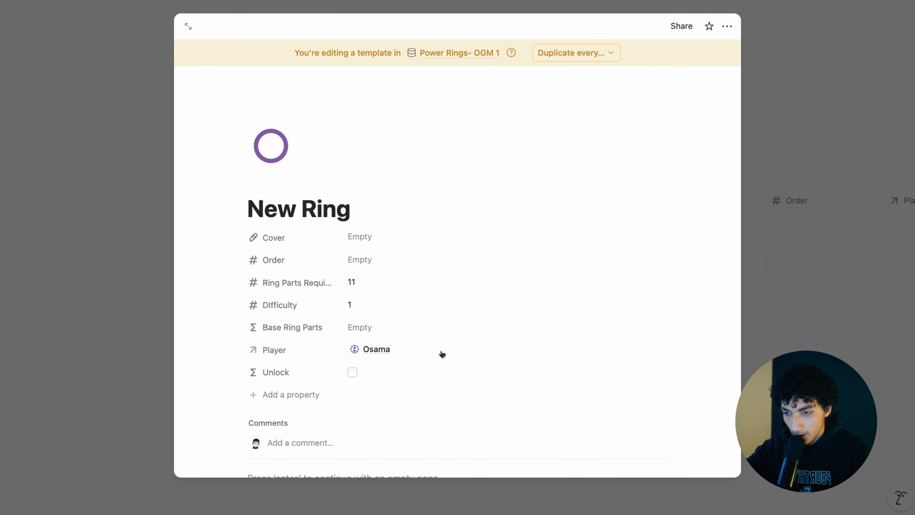
- Set the Base Ring Parts formula to DIfficulty*Ring Parts Required and save it
left_click(400, 328)
type("di")
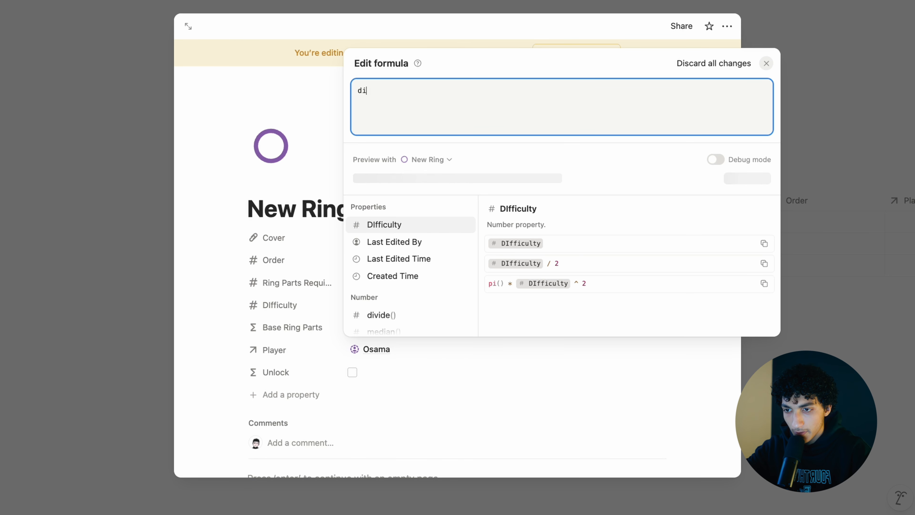
key("Return")
type("*")
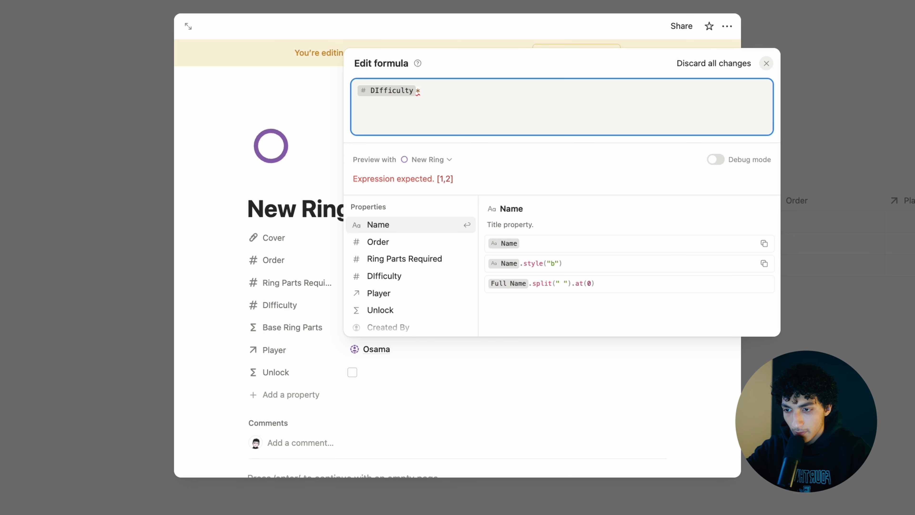
type("ring")
key("Return")
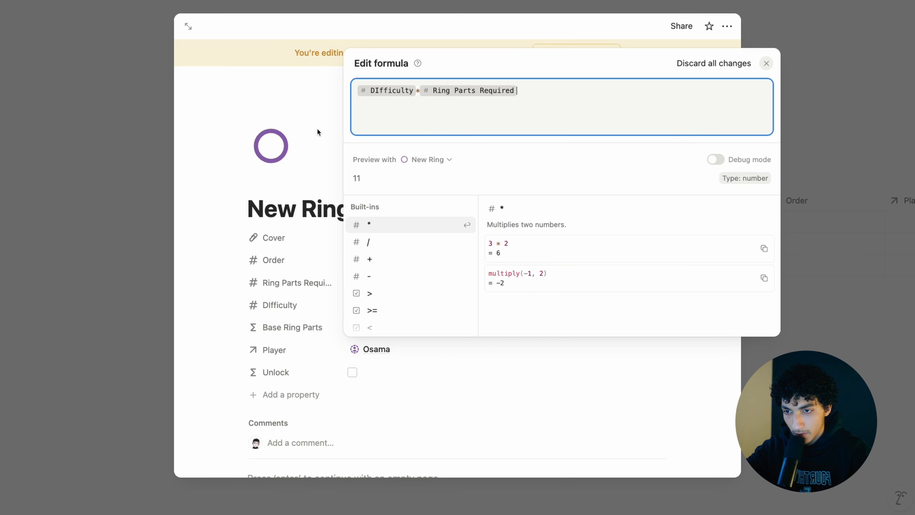
left_click(316, 132)
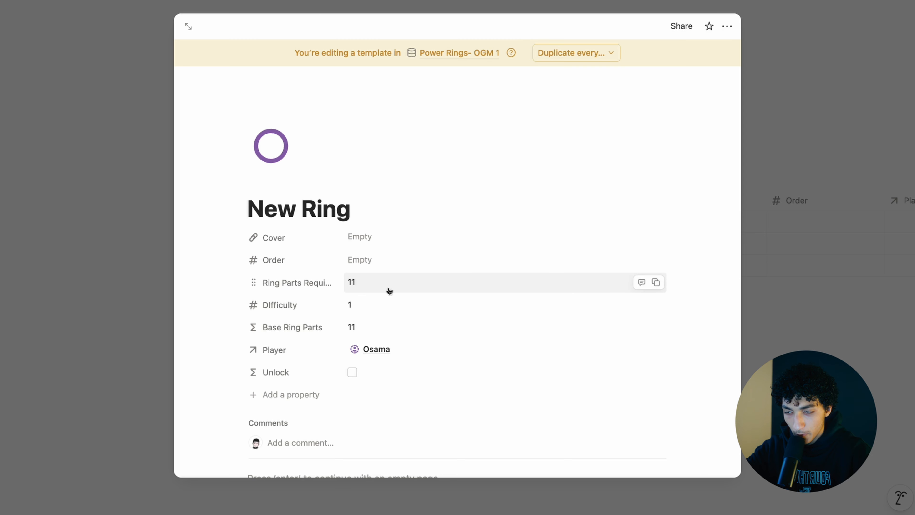
- Add a formula property named Progress and paste in the prepared progress-bar formula based on Player's Ring Part, Base Ring Parts and Color Theme
left_click(295, 394)
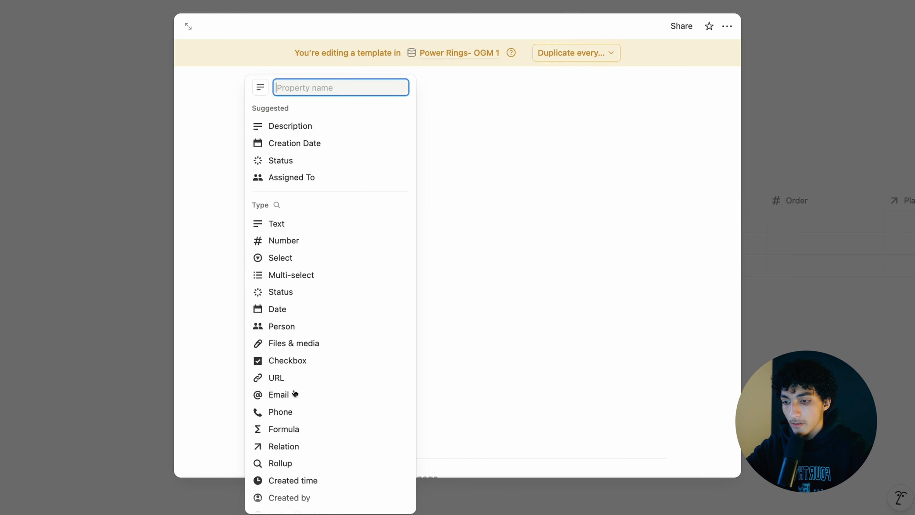
type("formula")
key("Return")
type("P")
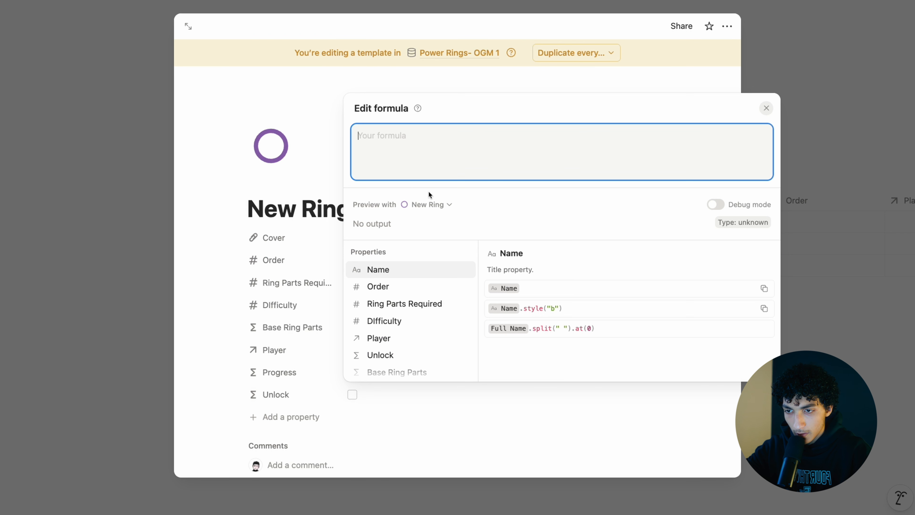
key("super+v")
scroll(492, 105, "up", 5)
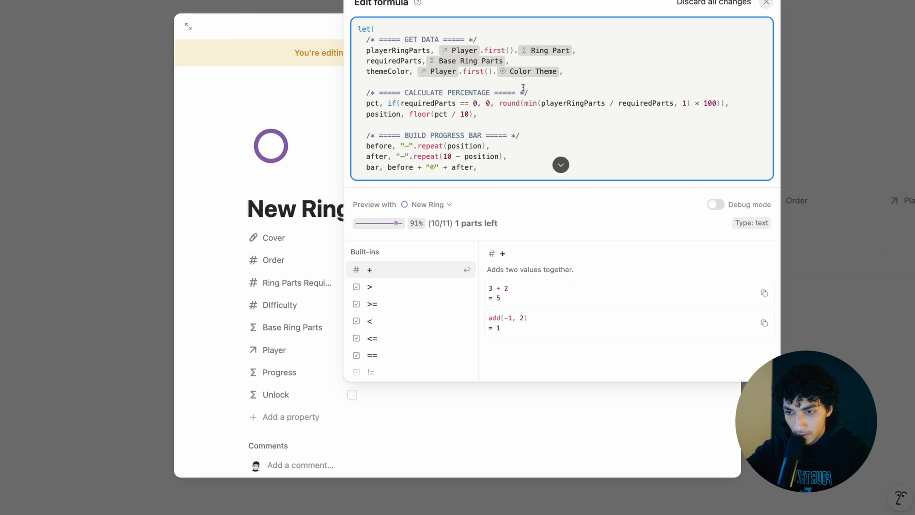
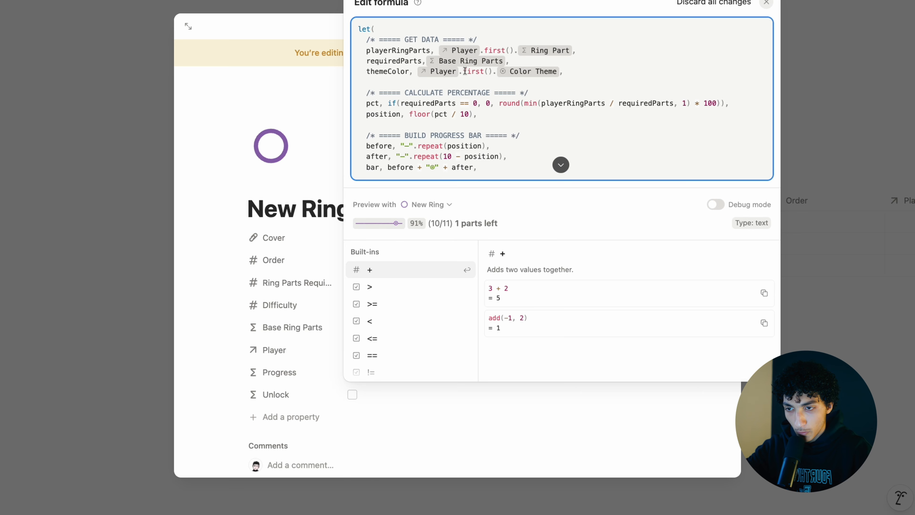
- Review the Progress formula's percentage calculation, progress bar construction, unlock check and display logic
scroll(465, 71, "down", 3)
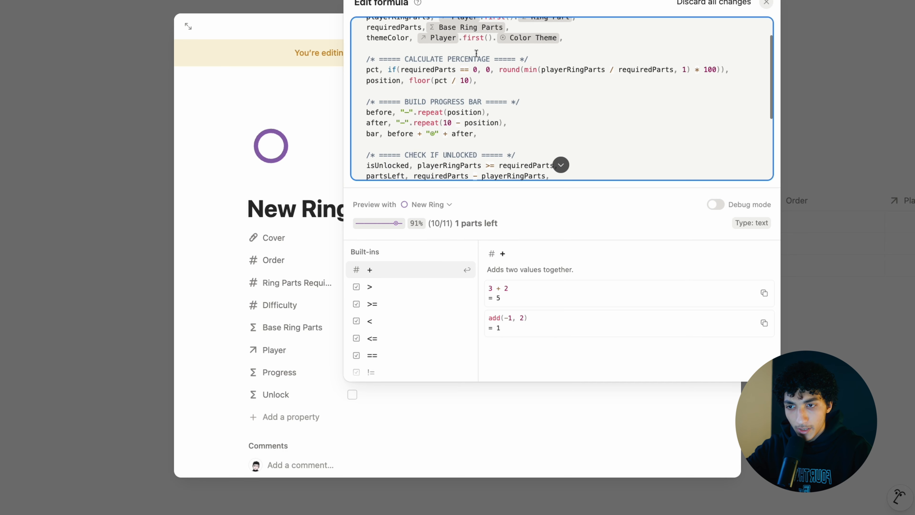
scroll(461, 88, "down", 4)
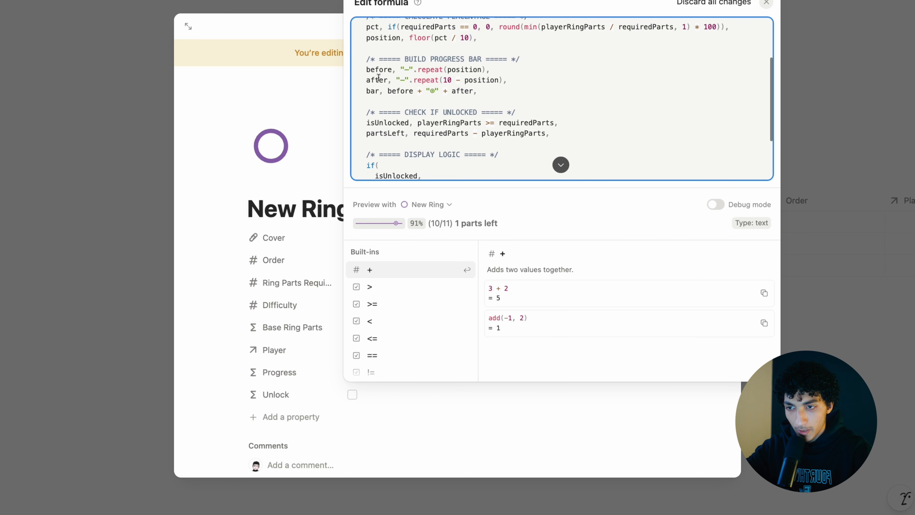
left_click_drag(362, 69, 476, 96)
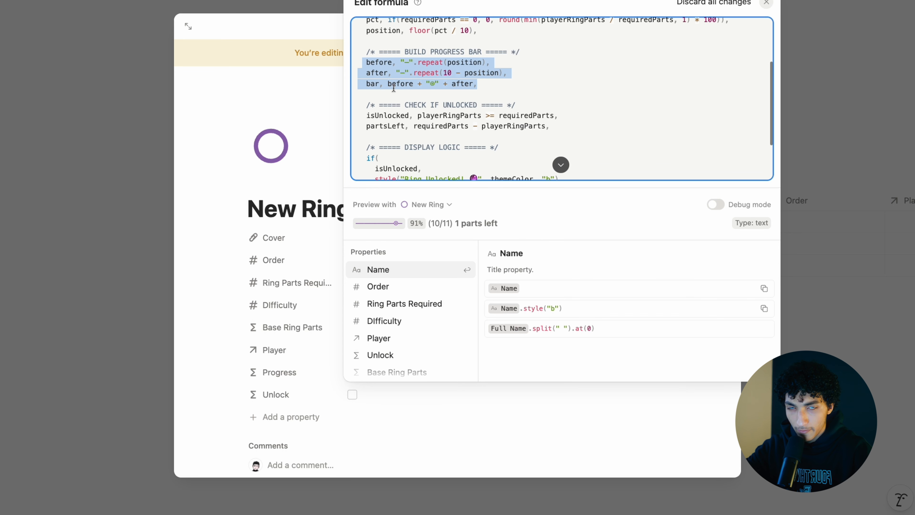
scroll(522, 109, "down", 4)
left_click(532, 67)
scroll(532, 66, "down", 2)
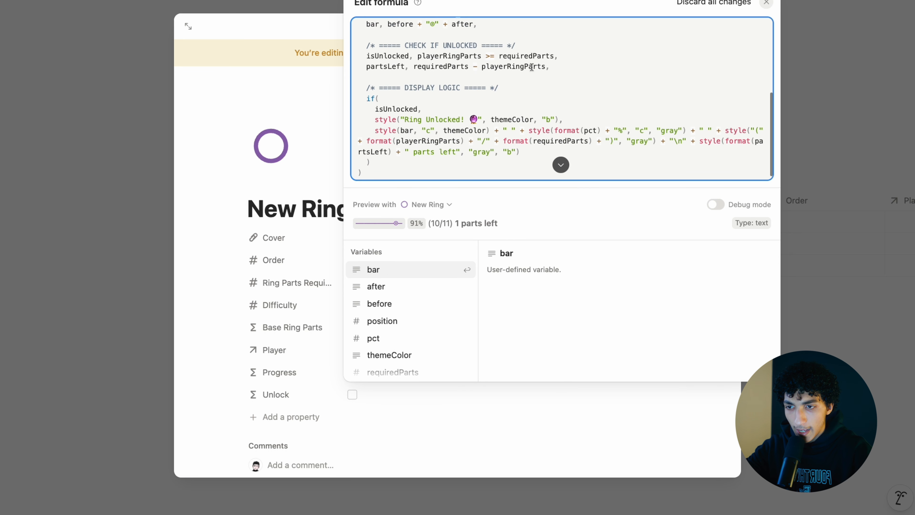
- Close the Progress formula and pin Progress, Order and DIfficulty to the heading of the New Ring template's layout
scroll(443, 68, "down", 1)
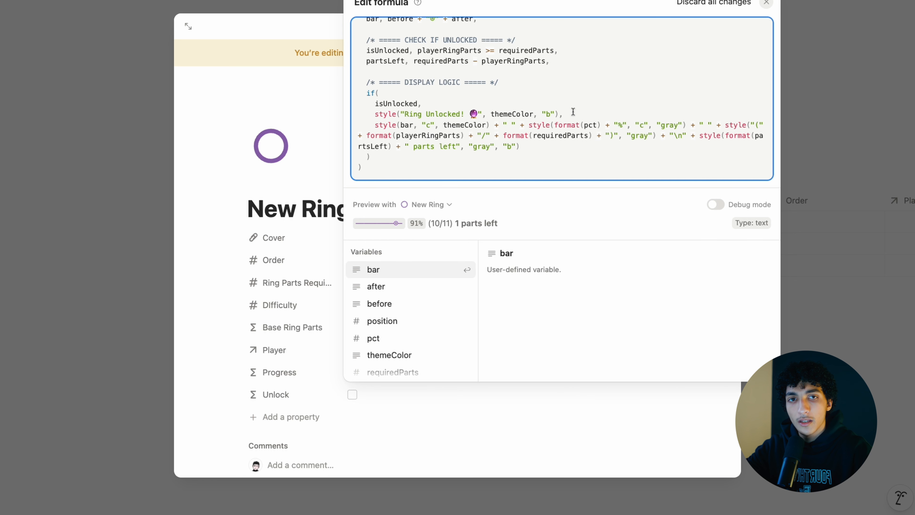
left_click(337, 246)
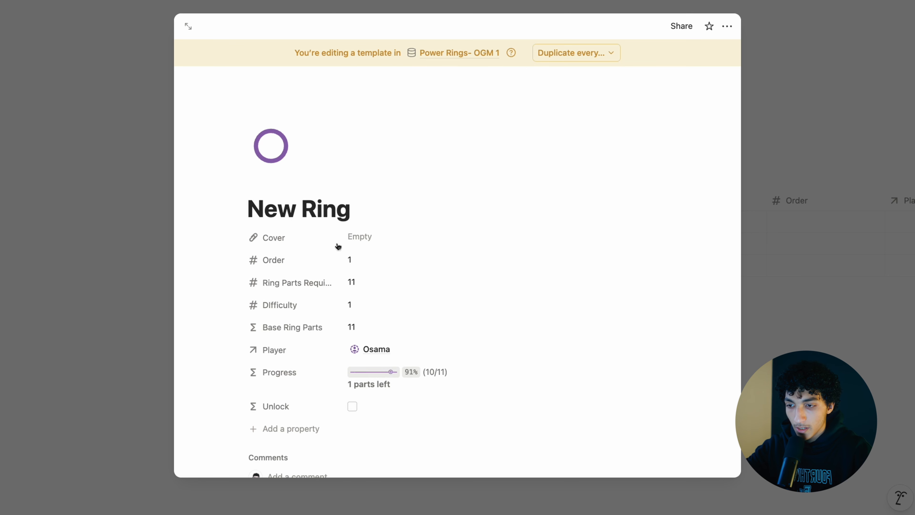
scroll(369, 255, "down", 2)
mouse_move(484, 157)
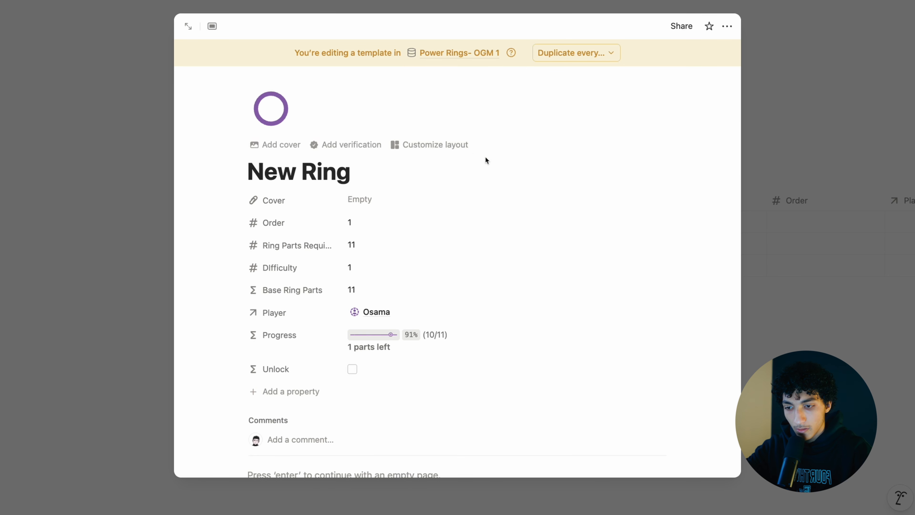
left_click(447, 144)
left_click(327, 118)
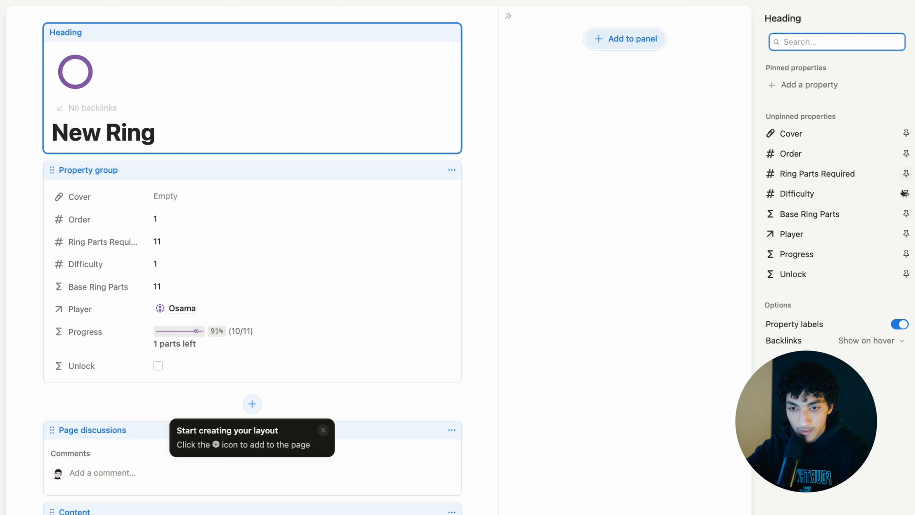
left_click(907, 254)
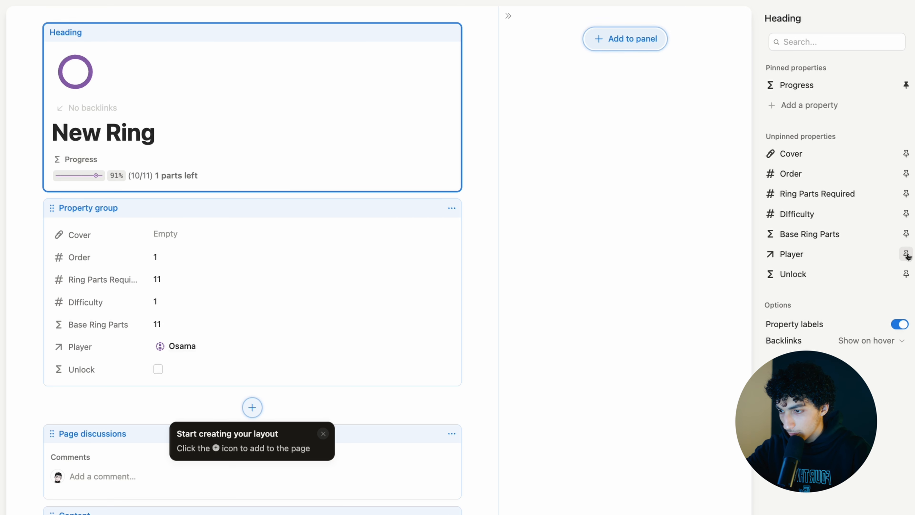
left_click(906, 174)
left_click(906, 214)
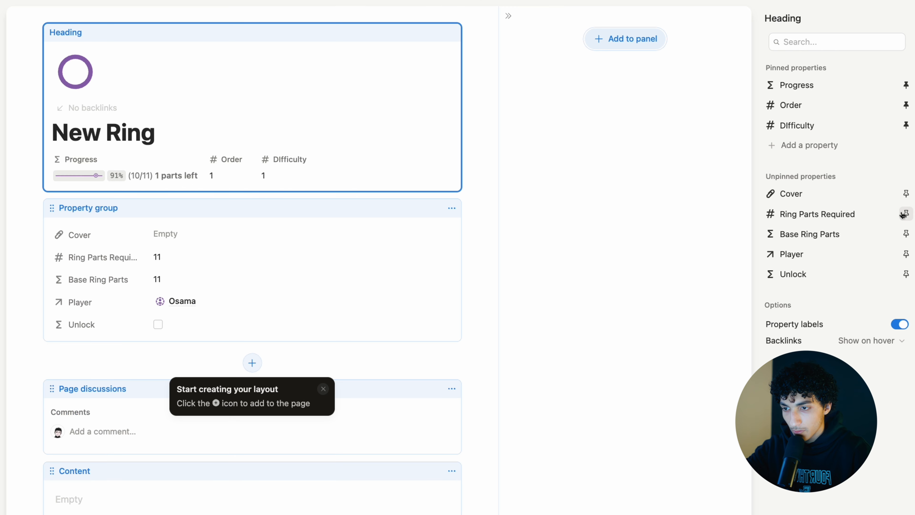
left_click(425, 220)
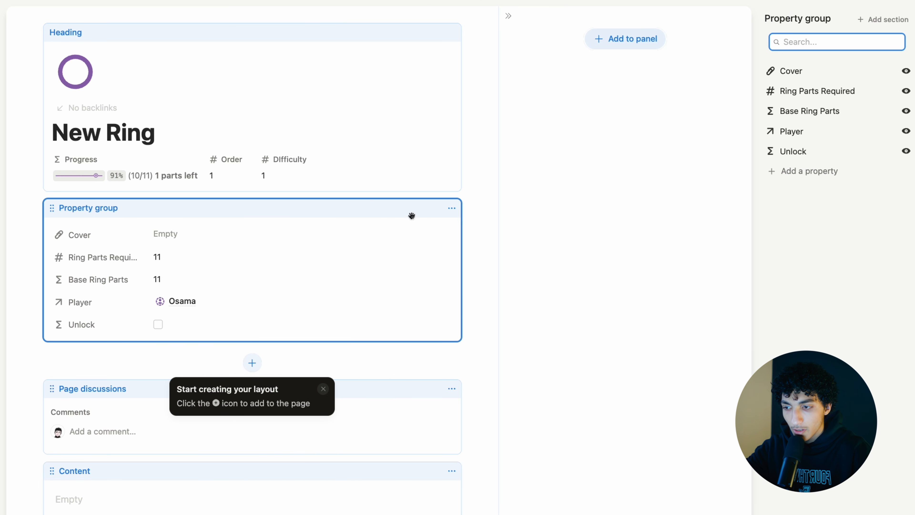
left_click(864, 1)
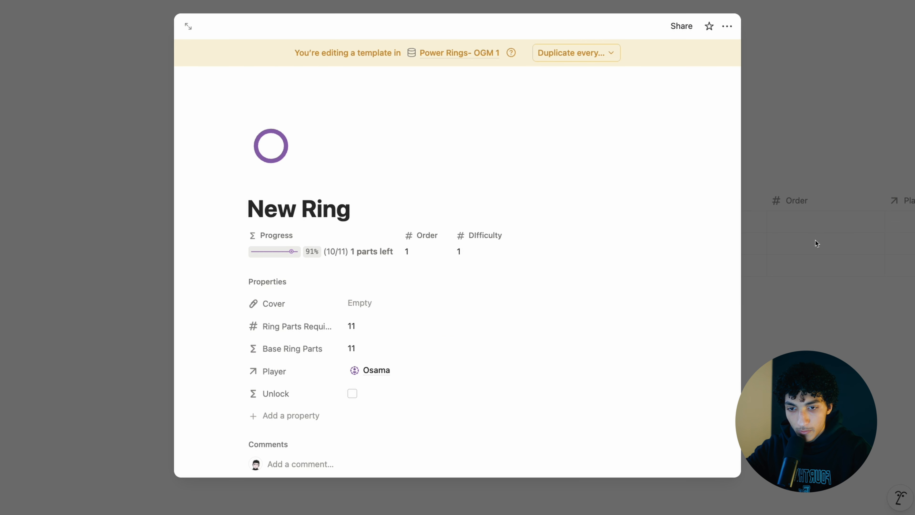
- Reopen the New Ring template for editing and clear its Ring Parts Required value
left_click(816, 243)
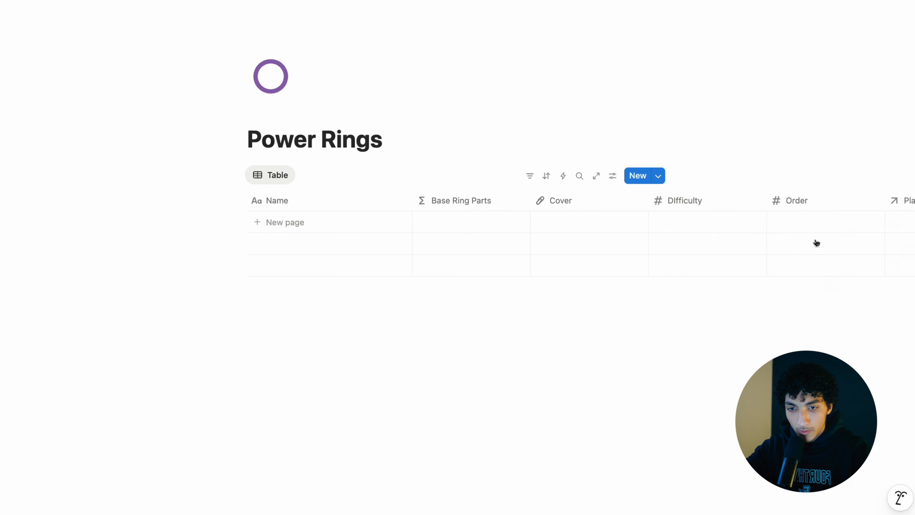
left_click(658, 176)
left_click(825, 217)
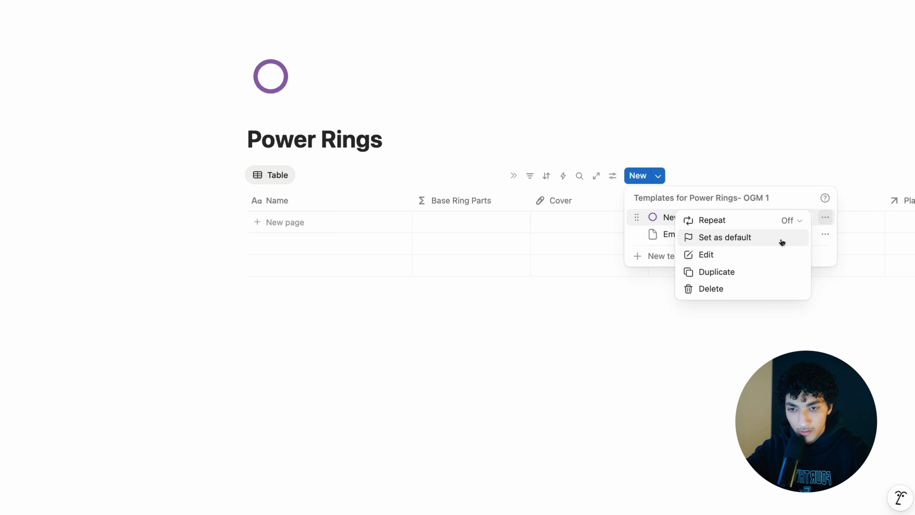
left_click(747, 253)
left_click(382, 303)
key("BackSpace")
key("BackSpace")
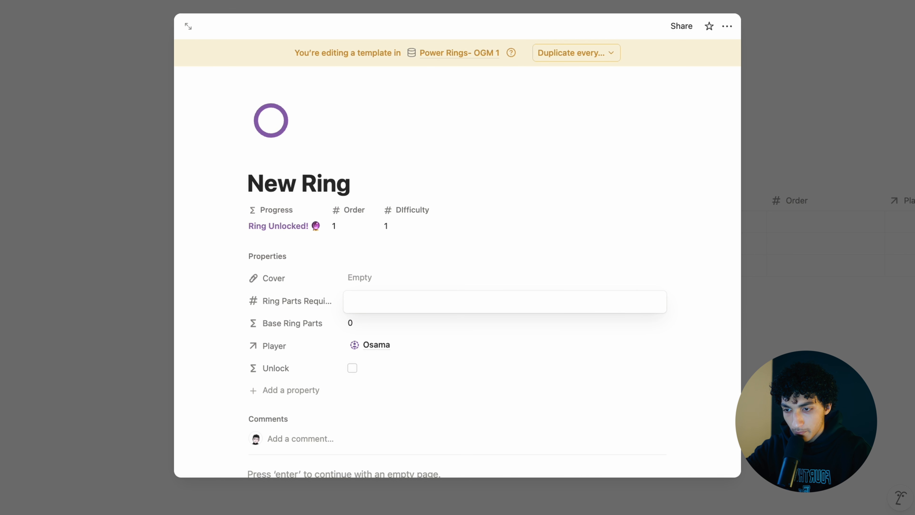
left_click(544, 341)
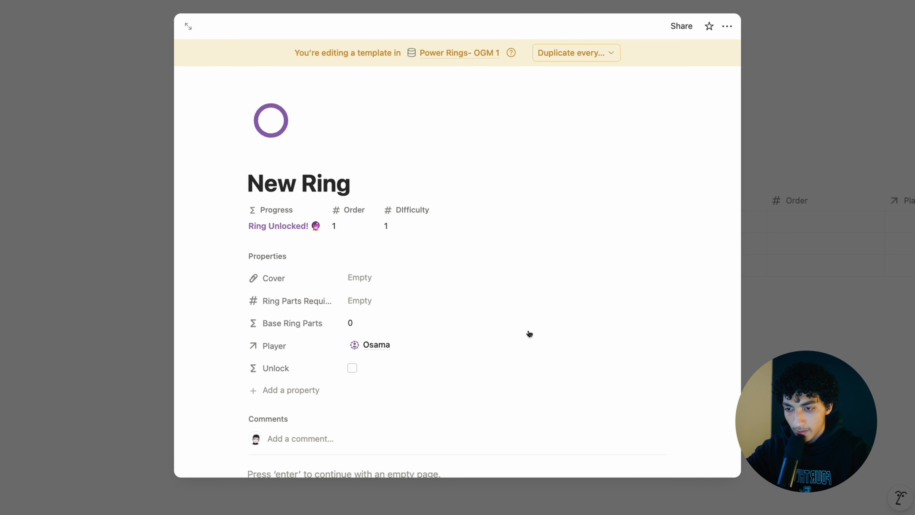
left_click(445, 331)
left_click(527, 343)
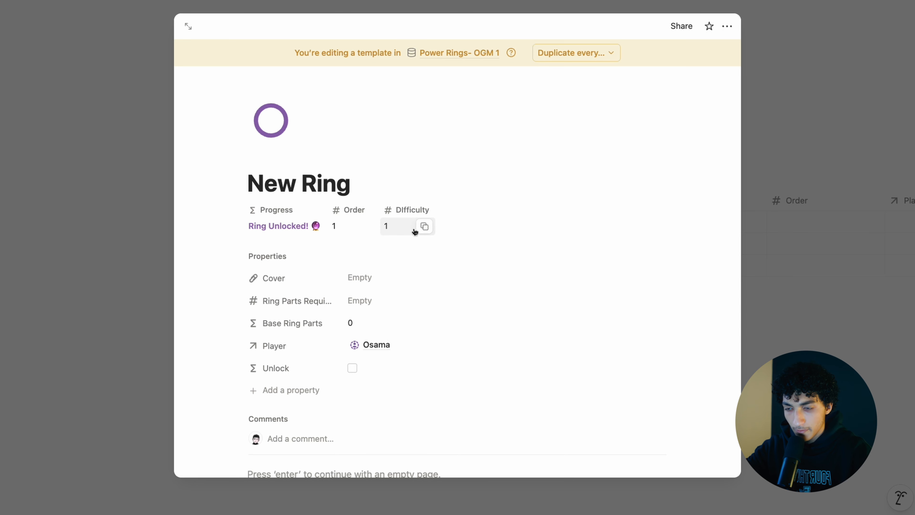
- Set the template's Order to 0 and close the template
left_click(344, 227)
key("BackSpace")
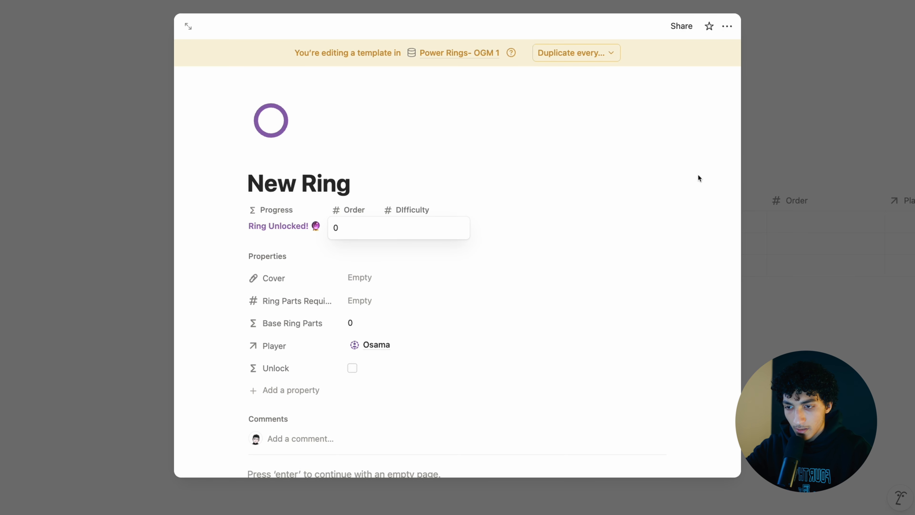
left_click(799, 172)
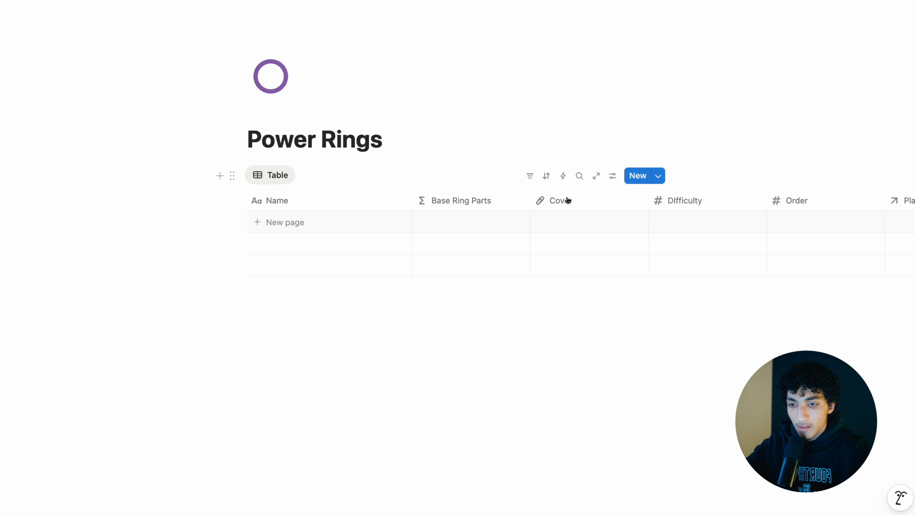
- Add a page based on the New Ring template to the Power Rings table
left_click(659, 176)
left_click(616, 138)
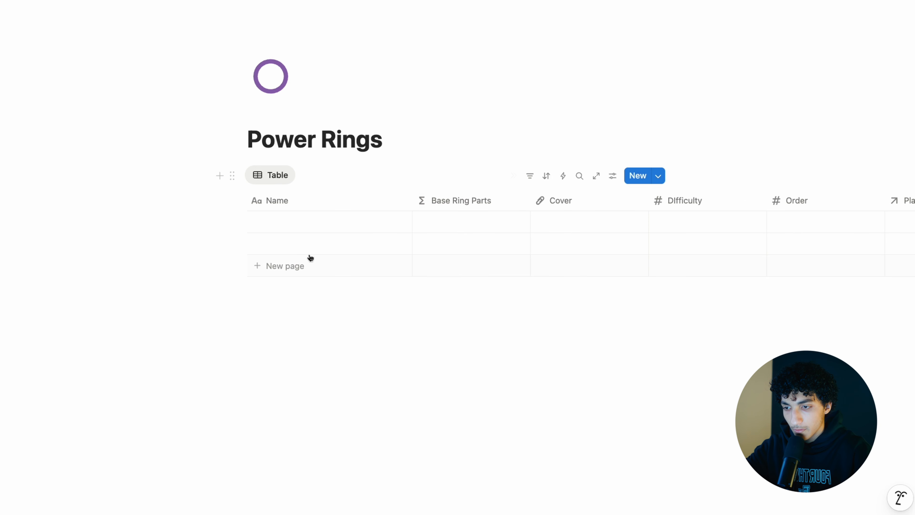
left_click(316, 221)
left_click(365, 269)
scroll(518, 232, "right", 1)
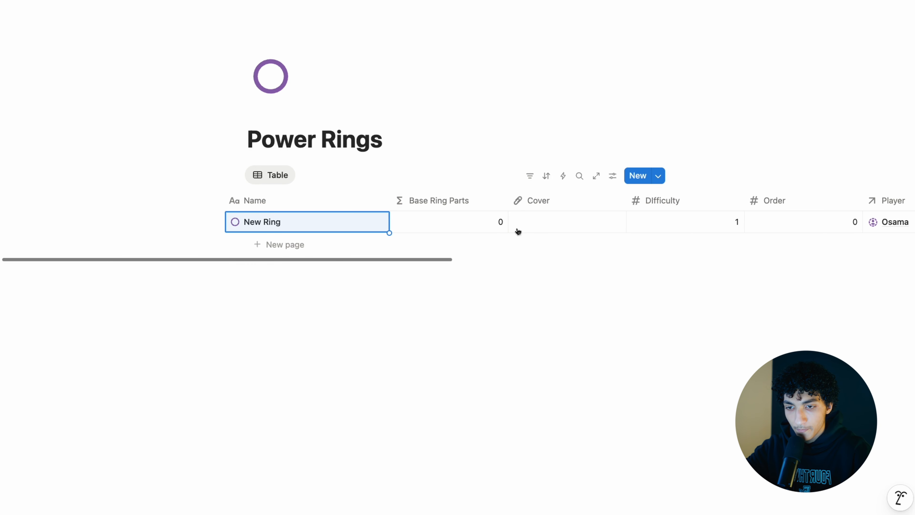
- Switch the Power Rings view to a Gallery layout with Cover as the card preview and Fit media turned on
left_click(613, 175)
left_click(727, 239)
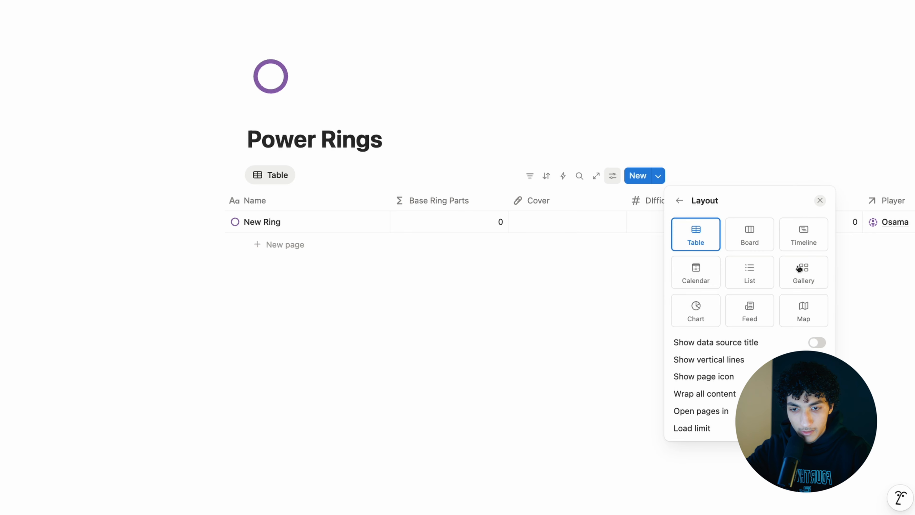
left_click(799, 268)
left_click(792, 359)
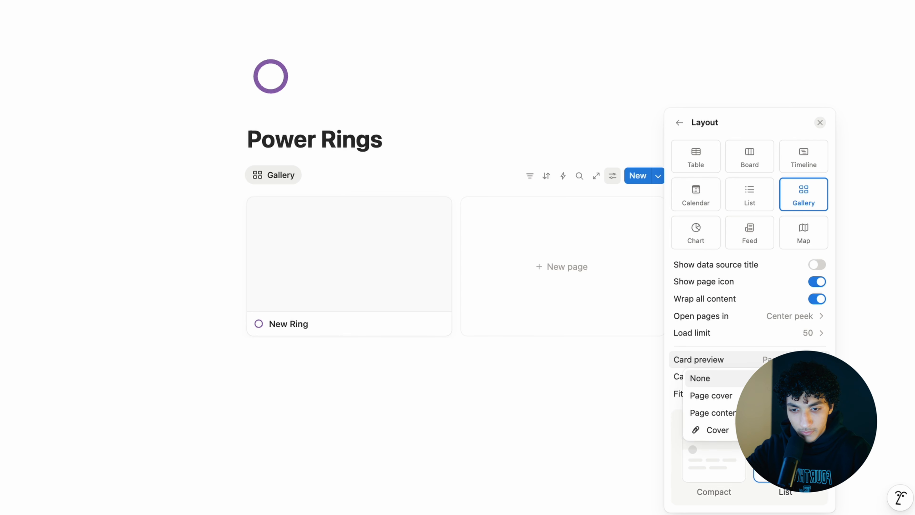
left_click(717, 429)
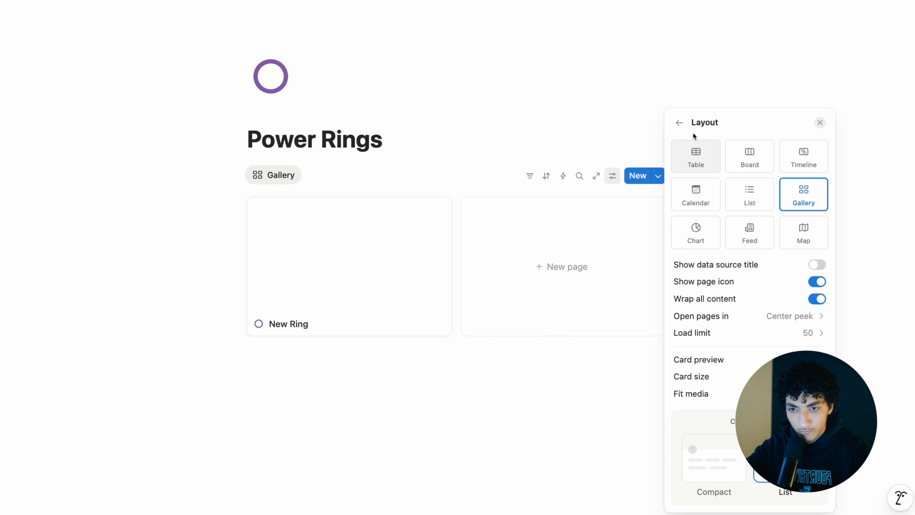
left_click(704, 394)
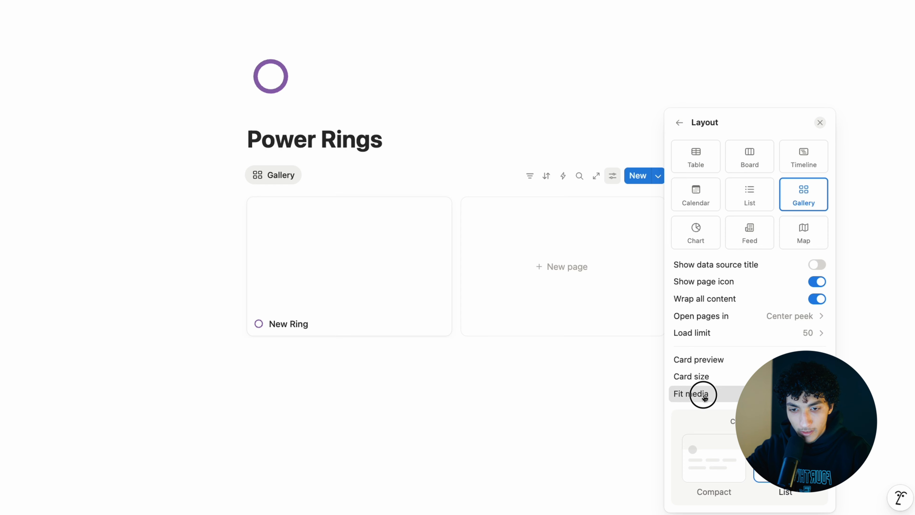
- Show the Progress property on the gallery cards
left_click(679, 123)
left_click(776, 269)
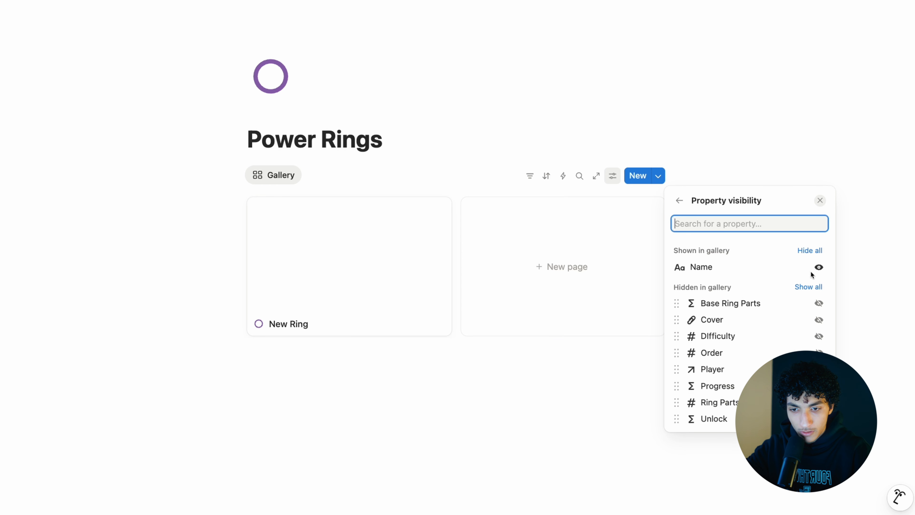
left_click(819, 386)
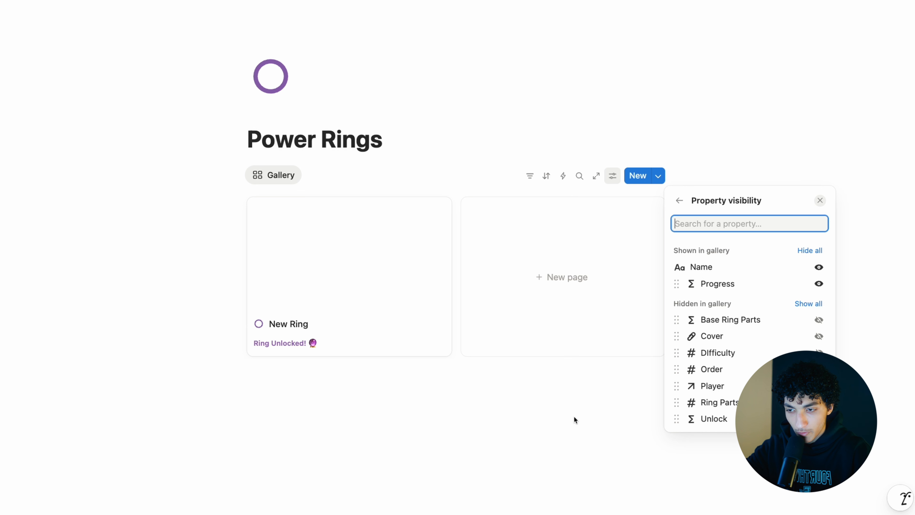
left_click(494, 415)
- Rename the New Ring card as Ring 1
scroll(494, 415, "down", 1)
left_click(421, 205)
key("super+BackSpace")
type("Ri")
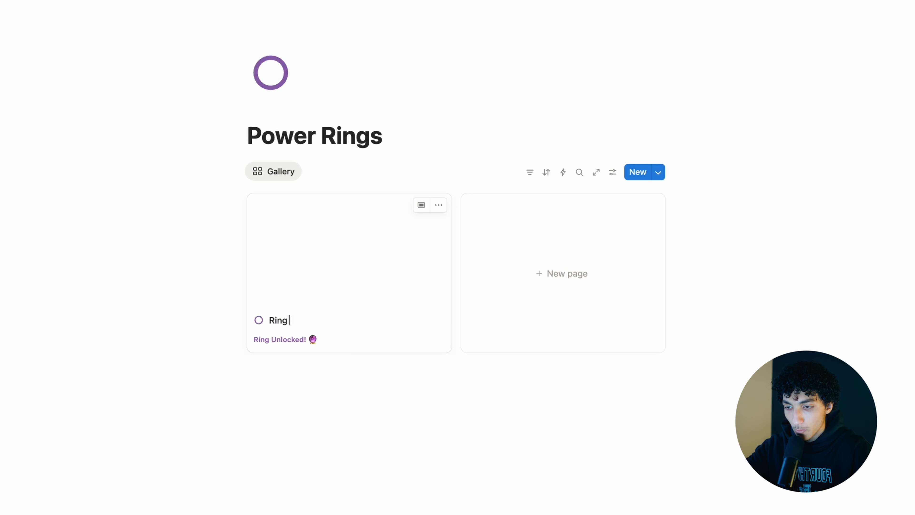
- Add a second page named Ring 2 and fill in its Order number
left_click(633, 232)
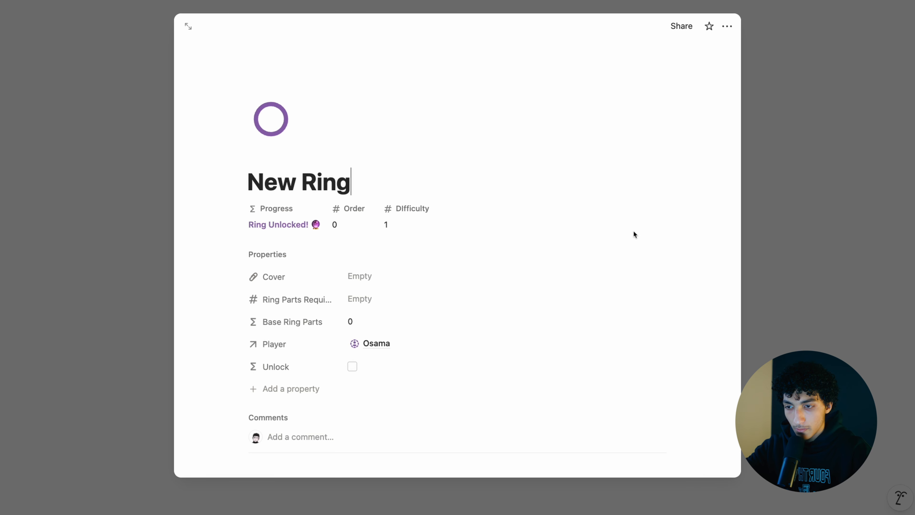
type("Ring 2")
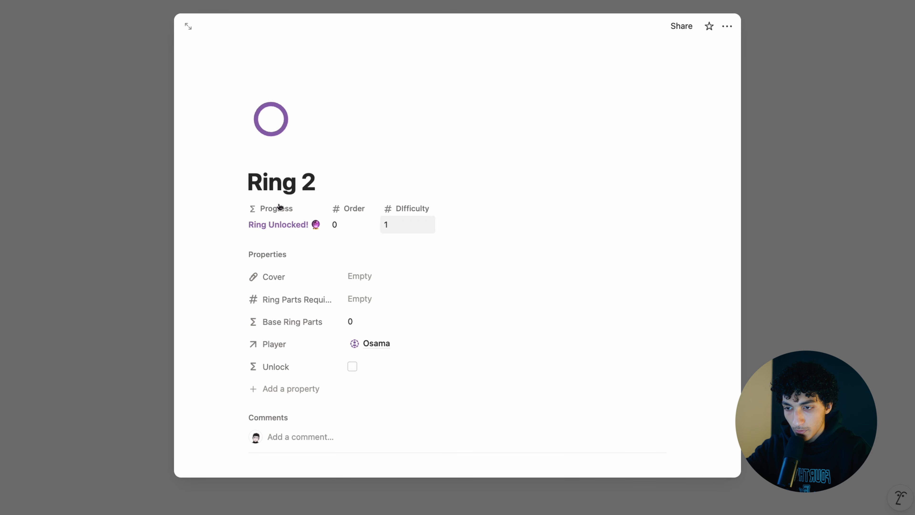
left_click(349, 226)
left_click(830, 188)
left_click(830, 188)
- Open Ring 1 and set its Order to 1
left_click(314, 306)
left_click(348, 225)
type("1")
left_click(777, 221)
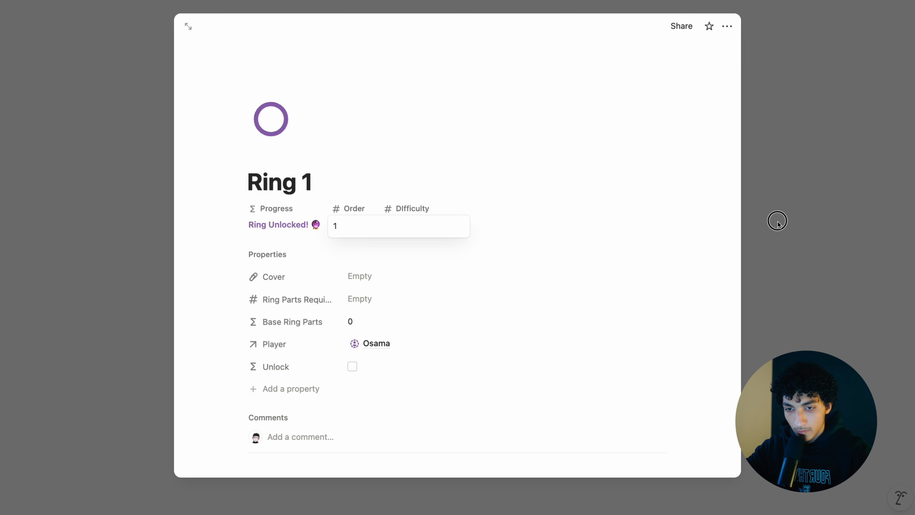
left_click(777, 220)
- Sort the gallery by Order, ascending
left_click(547, 172)
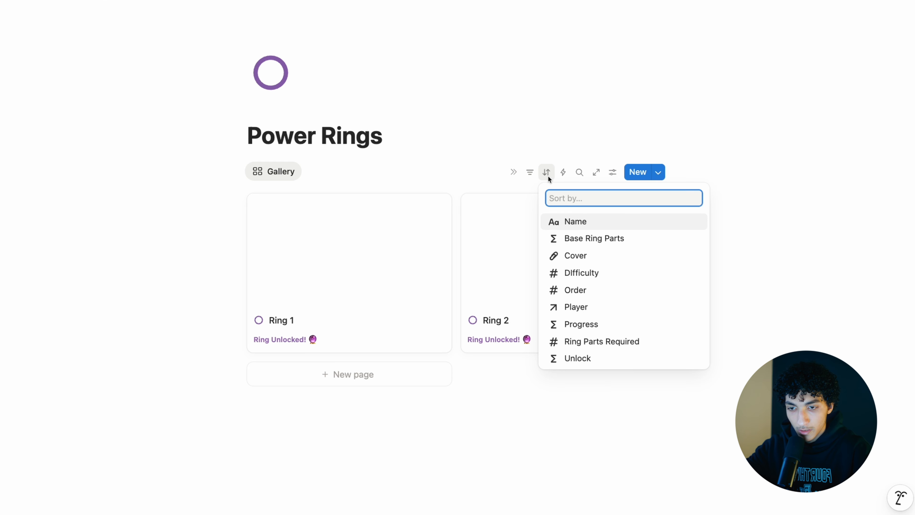
type("order")
key("Return")
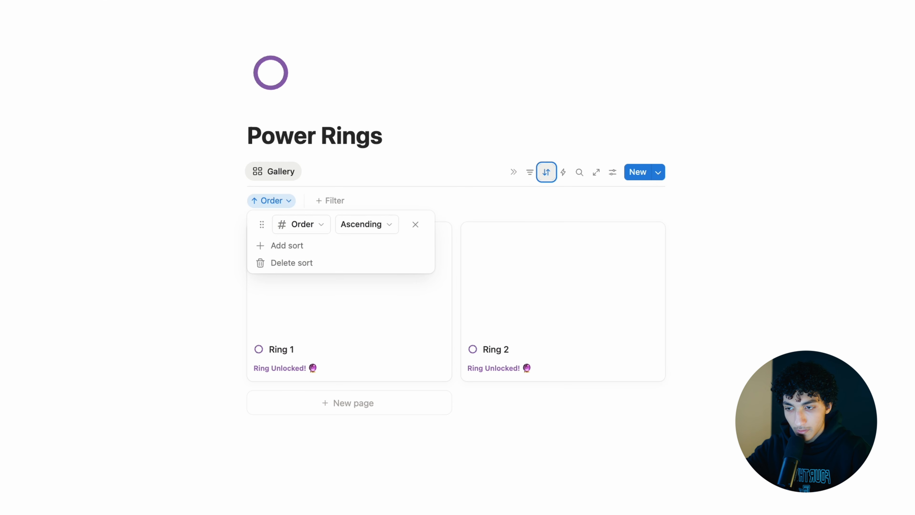
- Try the Order sort as descending and switch it back to ascending
left_click(381, 220)
left_click(370, 263)
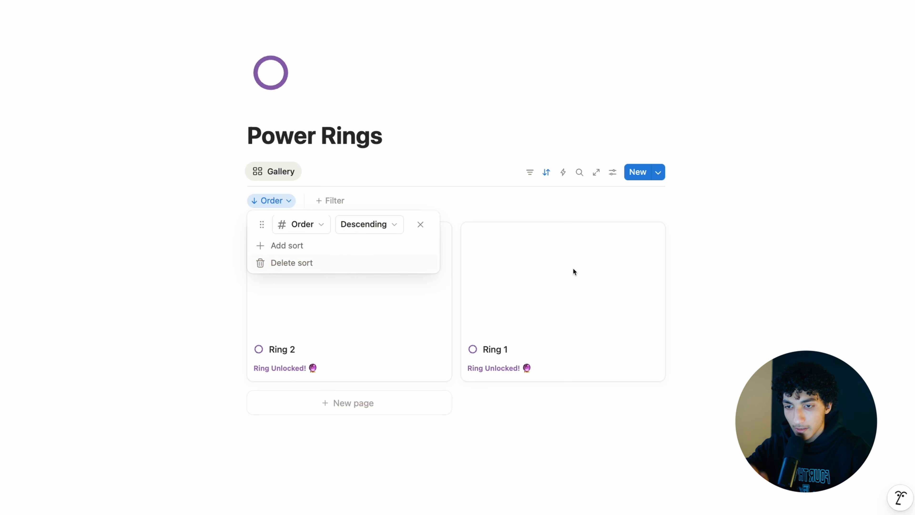
left_click(380, 230)
left_click(373, 253)
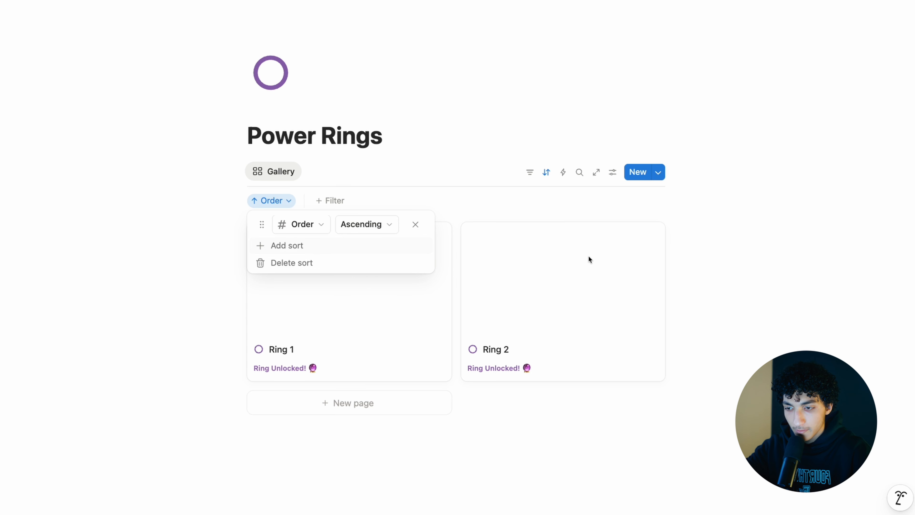
left_click(756, 266)
- Add a third page named Ring 3 and fill in its Order number
left_click(346, 411)
triple_click(368, 194)
key("BackSpace")
type("Ring 3")
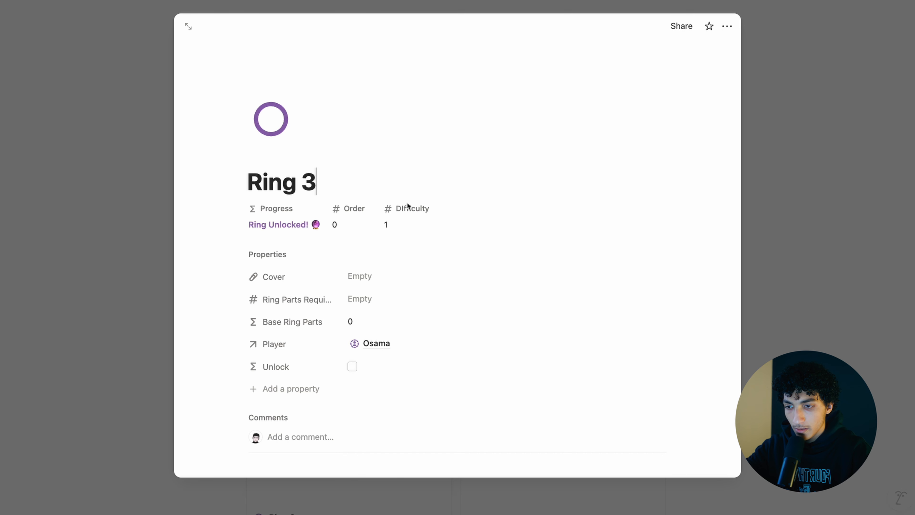
left_click(362, 224)
left_click(347, 229)
left_click(786, 232)
left_click(784, 229)
- Add a fourth page named Ring 4 and return to the gallery
scroll(684, 274, "down", 5)
left_click(602, 317)
key("super+a")
type("Ring 4")
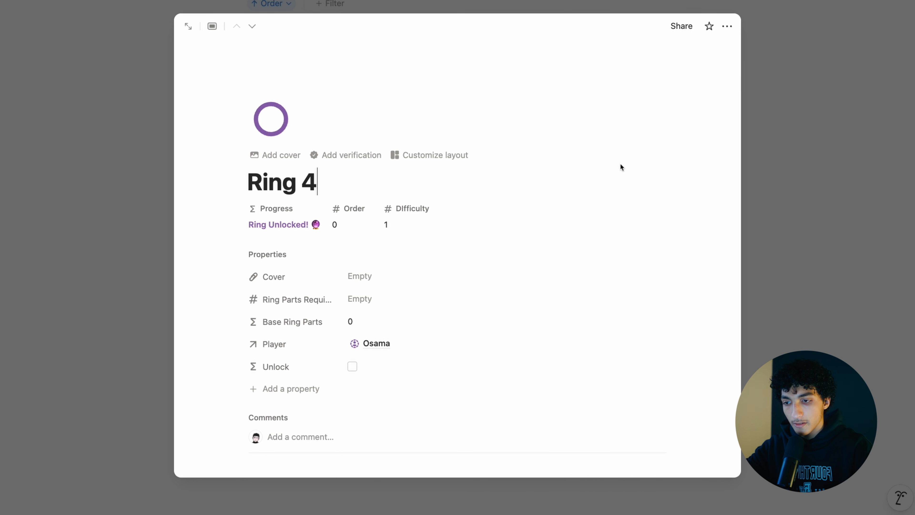
left_click(796, 196)
left_click(408, 126)
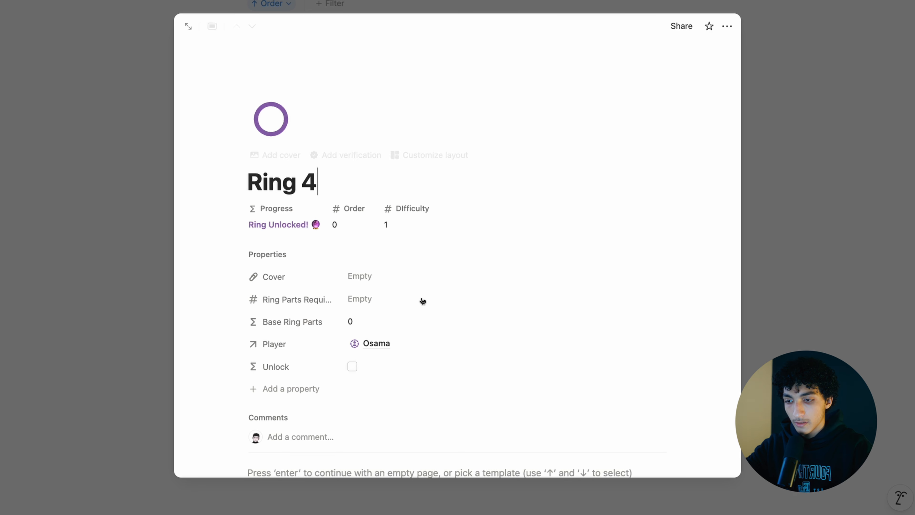
scroll(420, 300, "down", 3)
key("Escape")
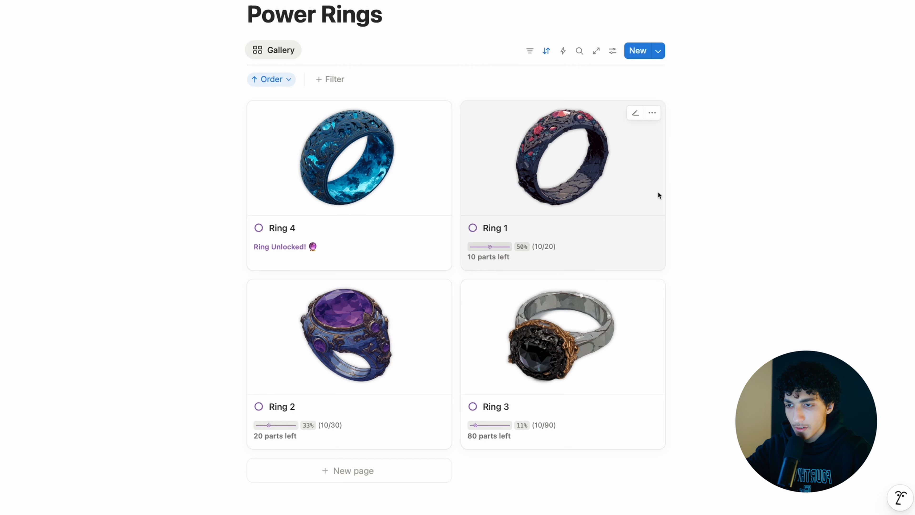
- Rename the rings gallery view with the first player's name
left_click(613, 51)
left_click(706, 99)
type("Osama")
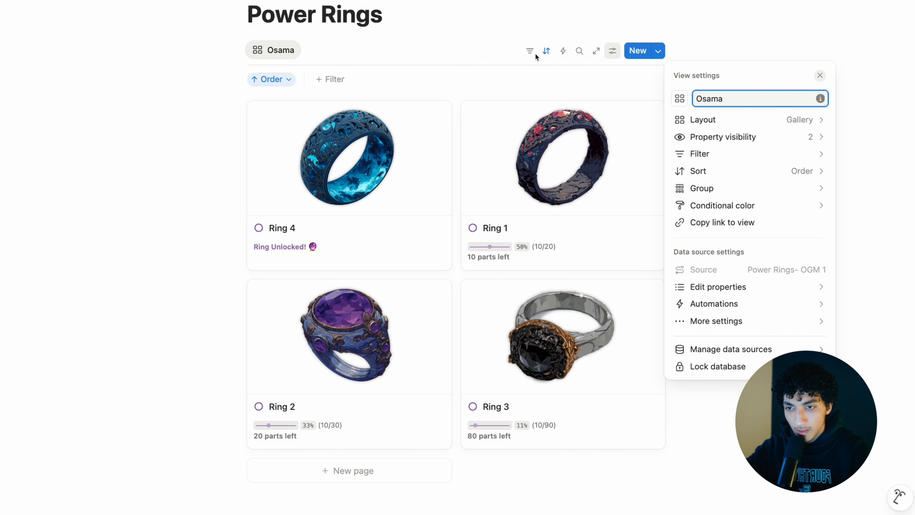
key("Escape")
- Filter the view so that Player contains the first player and collapse the filter bar
left_click(330, 80)
type("player")
key("Return")
left_click(371, 144)
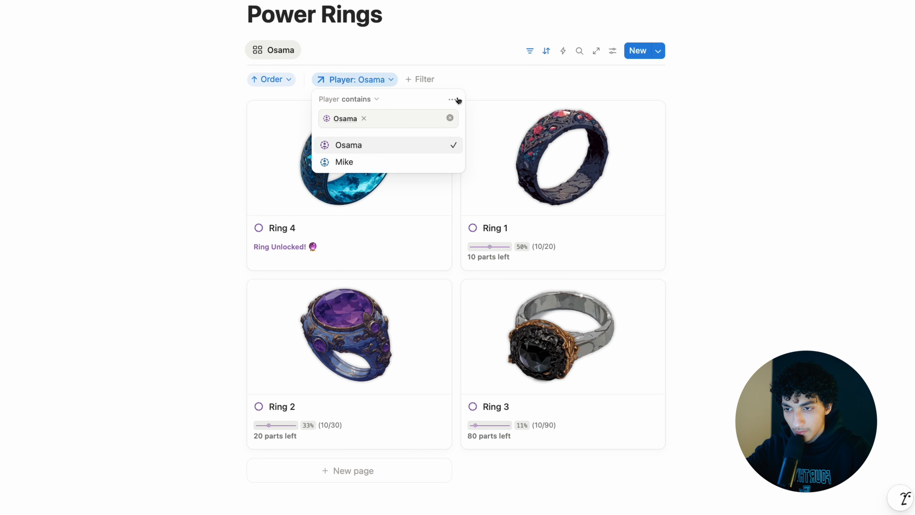
left_click(530, 50)
- Duplicate the filtered gallery view and duplicate all four ring pages inside the copy
left_click(283, 50)
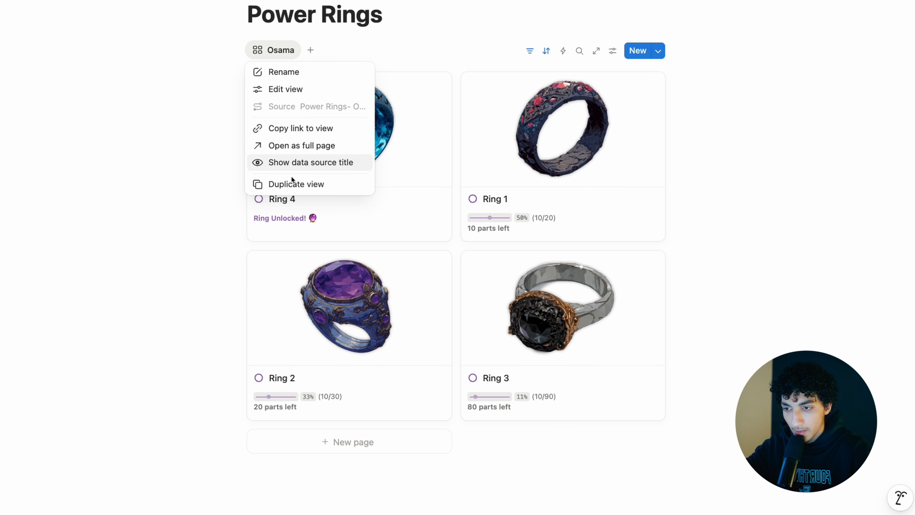
left_click(289, 184)
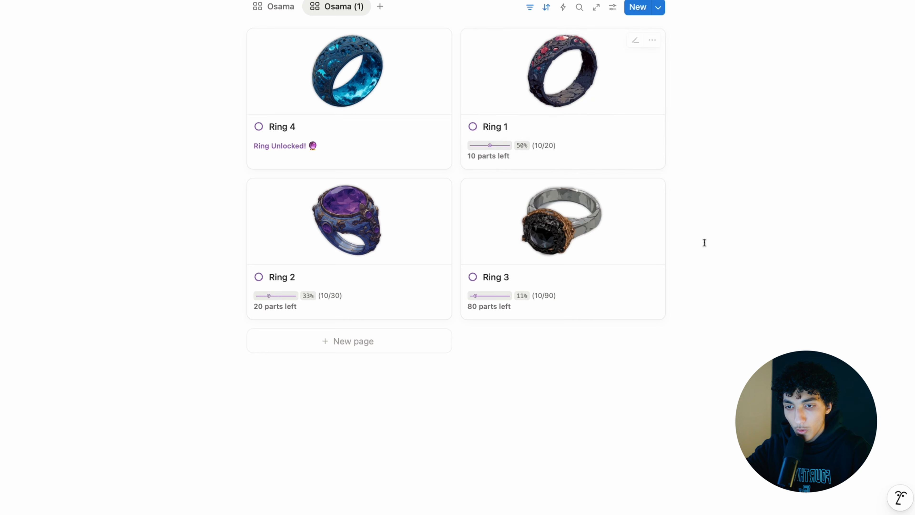
left_click_drag(704, 242, 427, 132)
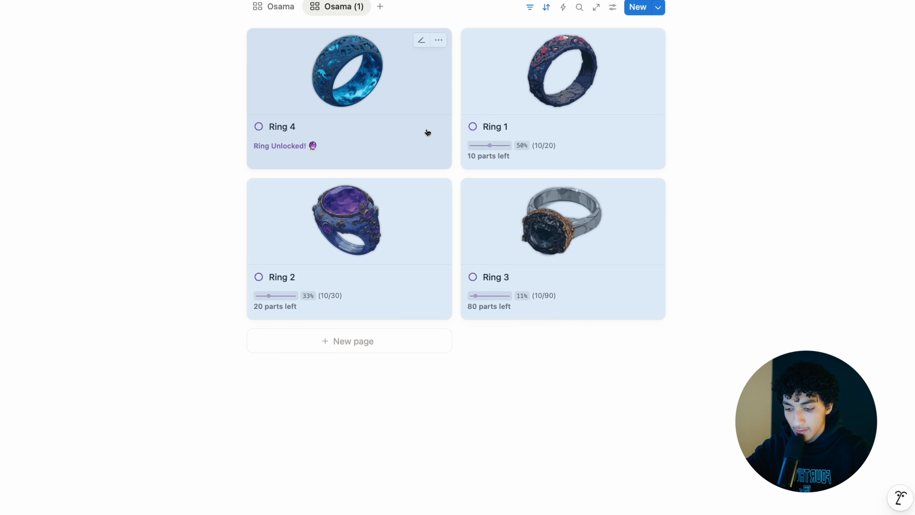
key("super+d")
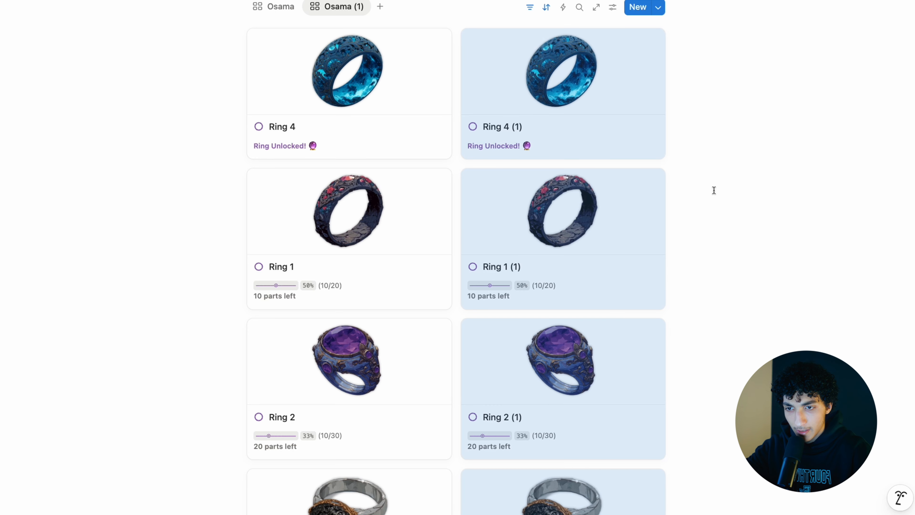
- Open the Ring 4 copy, remove the "(1)" suffix from its title and set its Order to 4
left_click(588, 78)
key("BackSpace")
key("BackSpace")
key("BackSpace")
key("BackSpace")
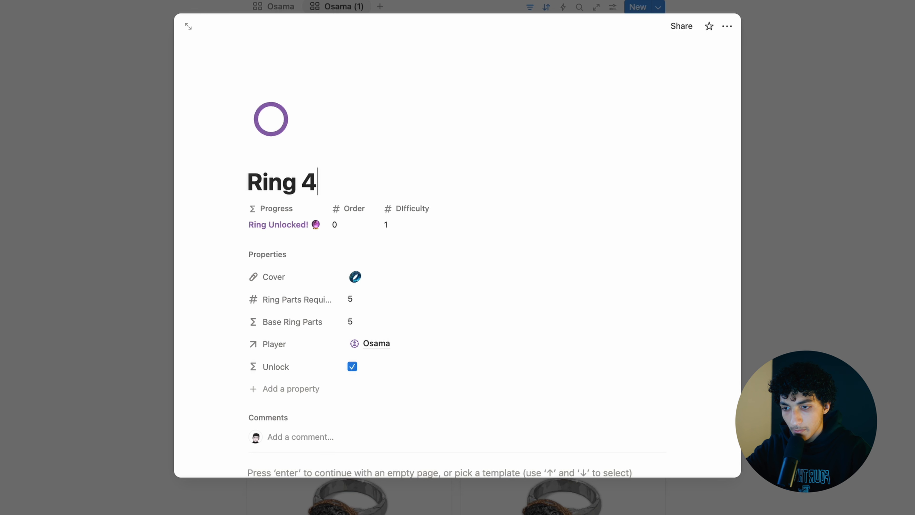
left_click(362, 226)
key("BackSpace")
type("4")
key("Return")
- Replace the Player on the copied Ring 4 page with the second player and close the page
left_click(643, 343)
left_click(546, 349)
left_click(374, 318)
left_click(302, 278)
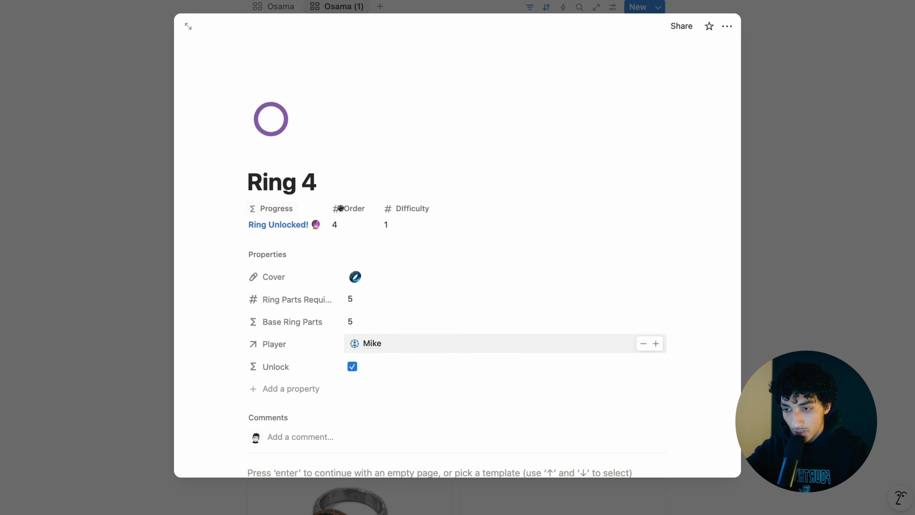
left_click(817, 57)
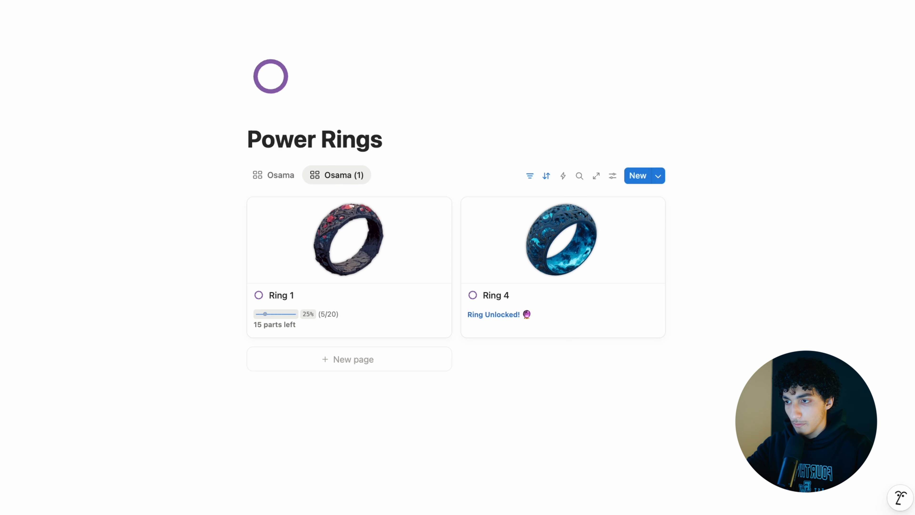
- Go to the Players database and open its New Player template for editing as a full page
left_click(54, 1)
left_click(139, 359)
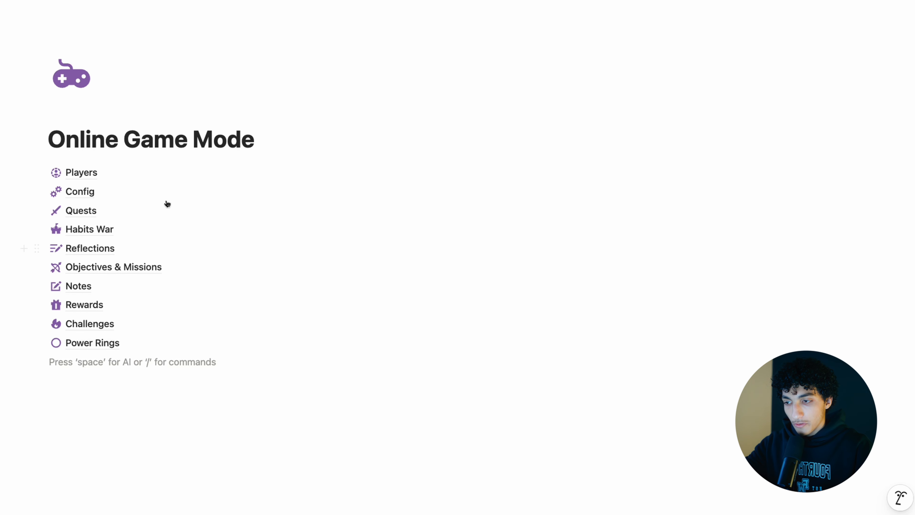
left_click(147, 175)
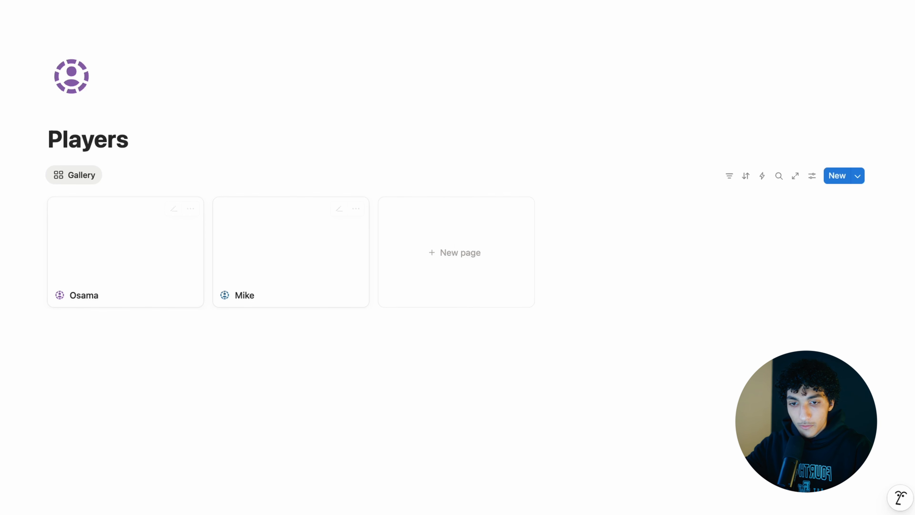
left_click(858, 177)
left_click(899, 215)
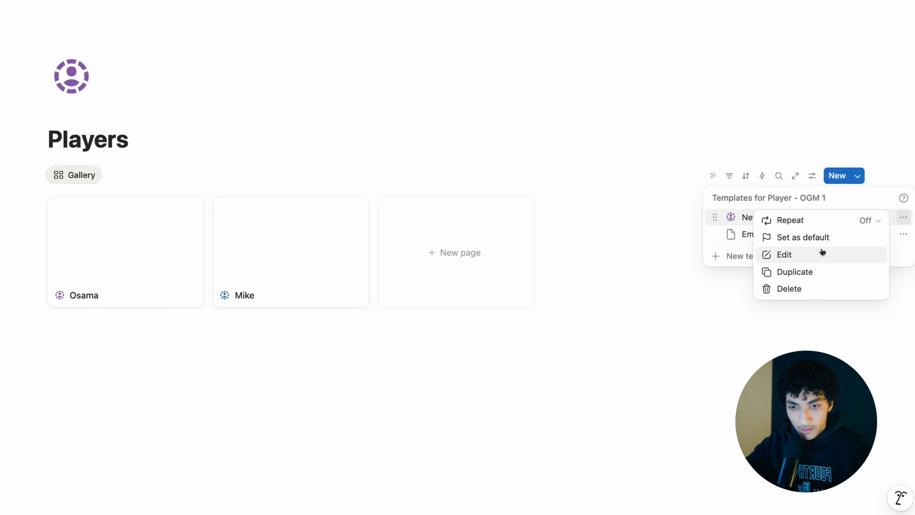
left_click(804, 256)
scroll(468, 230, "down", 1)
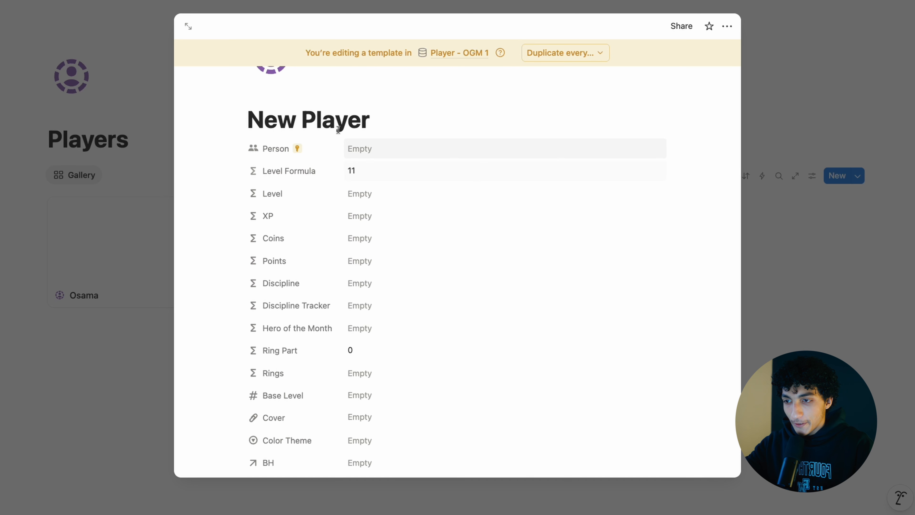
left_click(188, 27)
- Customize the New Player template's layout by taking the relation properties, including BH, Challenges and GH, out of the property group and adding them to the layout
scroll(392, 134, "down", 10)
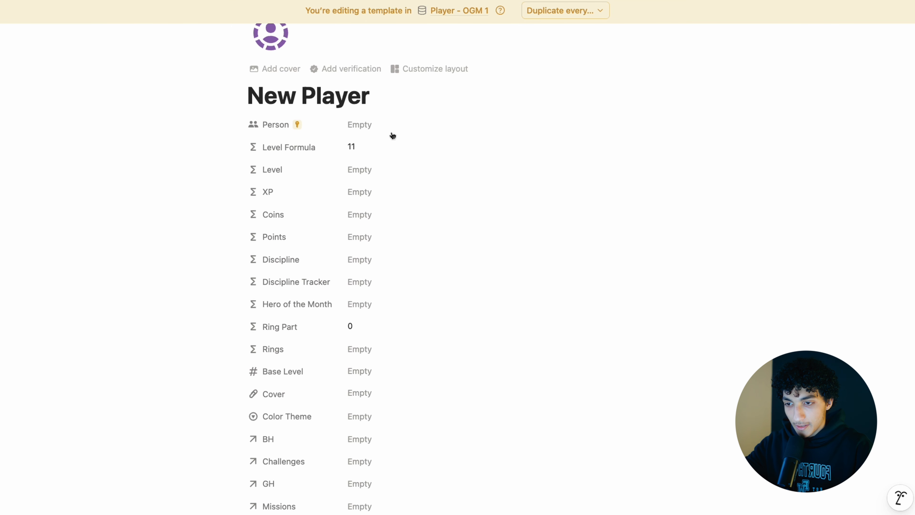
scroll(392, 135, "up", 10)
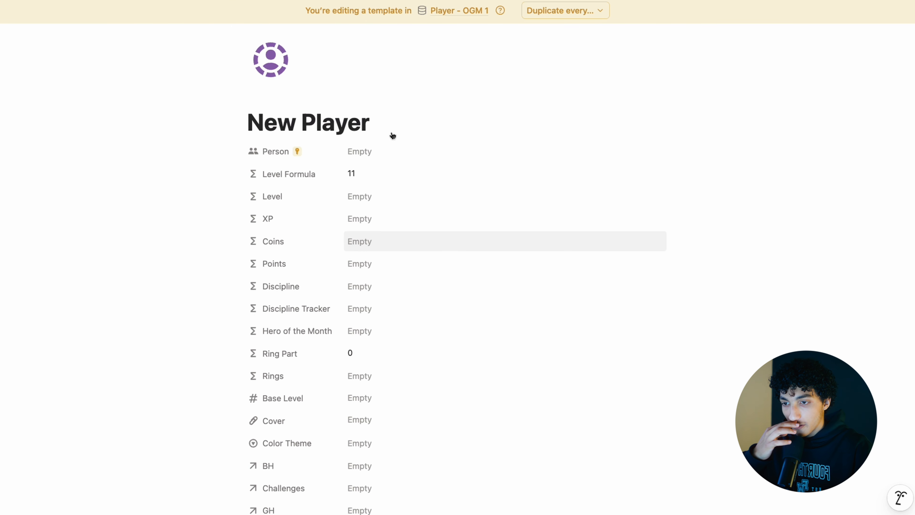
left_click(426, 138)
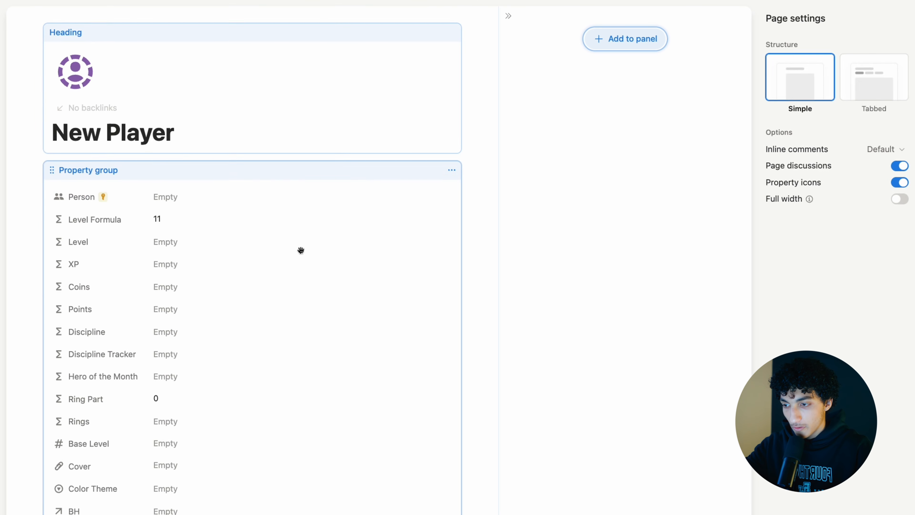
left_click(300, 250)
scroll(300, 250, "down", 9)
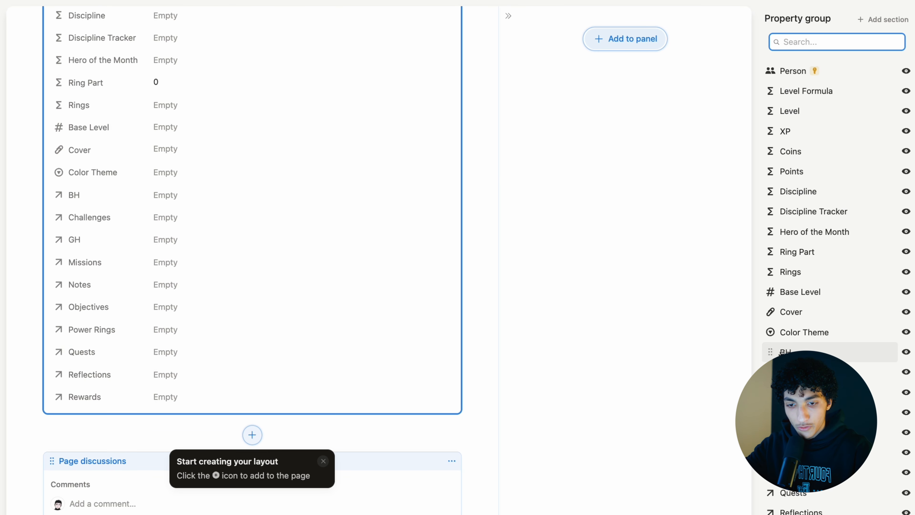
scroll(875, 352, "down", 3)
left_click(808, 270)
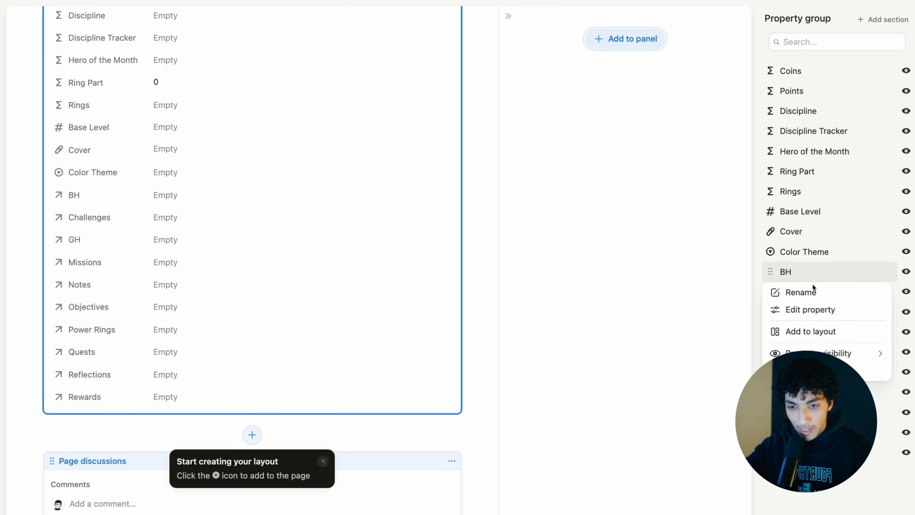
left_click(794, 329)
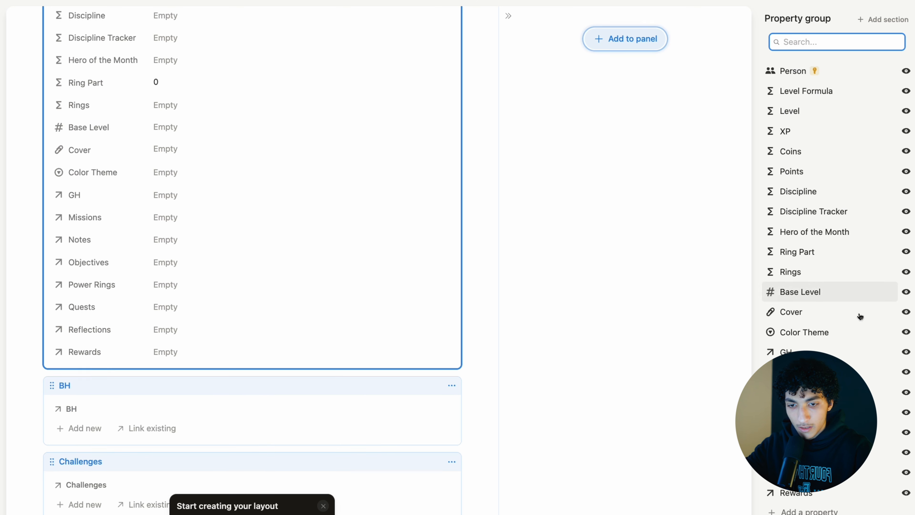
left_click(811, 354)
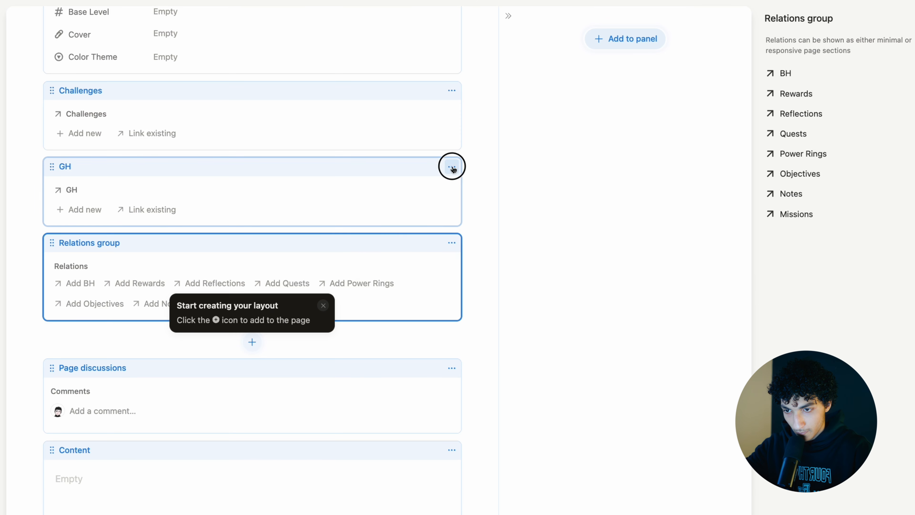
- Move the separate GH and Challenges sections into the relations group
left_click(451, 166)
mouse_move(410, 254)
left_click(512, 256)
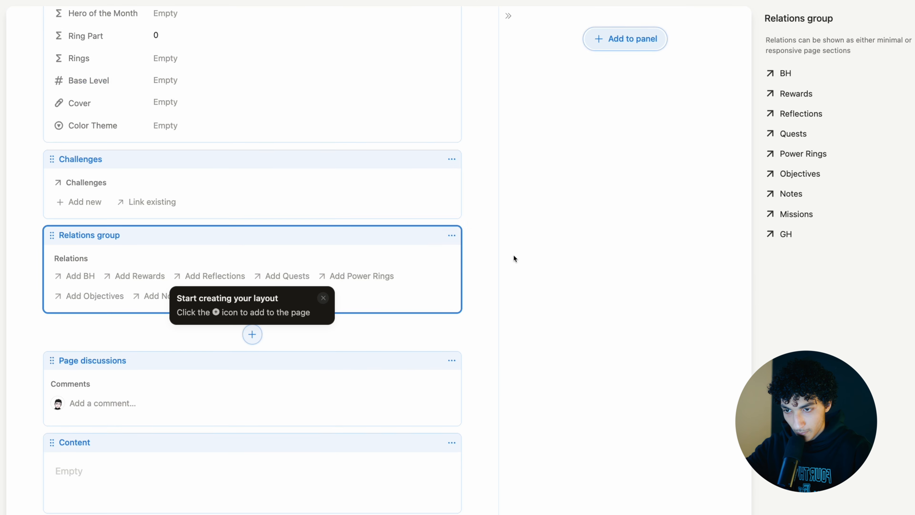
left_click(451, 159)
left_click(499, 245)
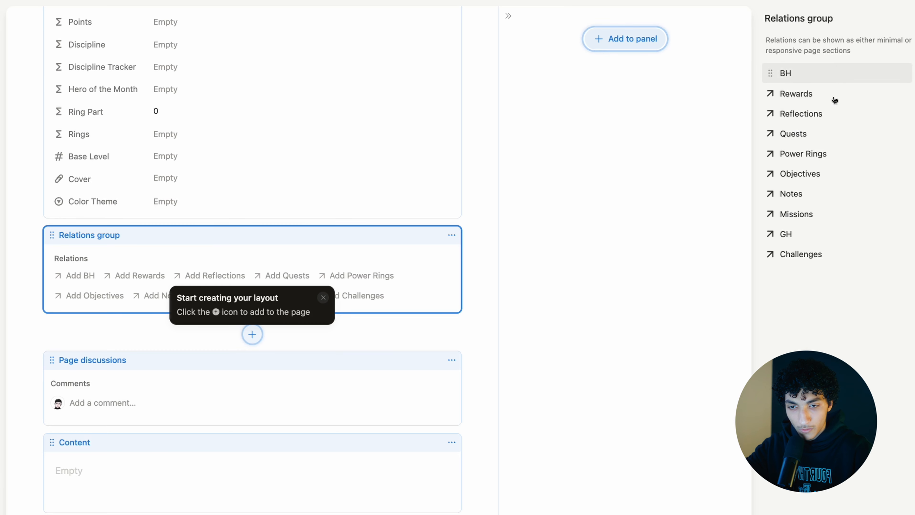
left_click(809, 76)
mouse_move(793, 94)
left_click(753, 101)
left_click(808, 94)
- Add the Level Formula, XP and Coins properties from the property group to the layout as separate sections
left_click(374, 184)
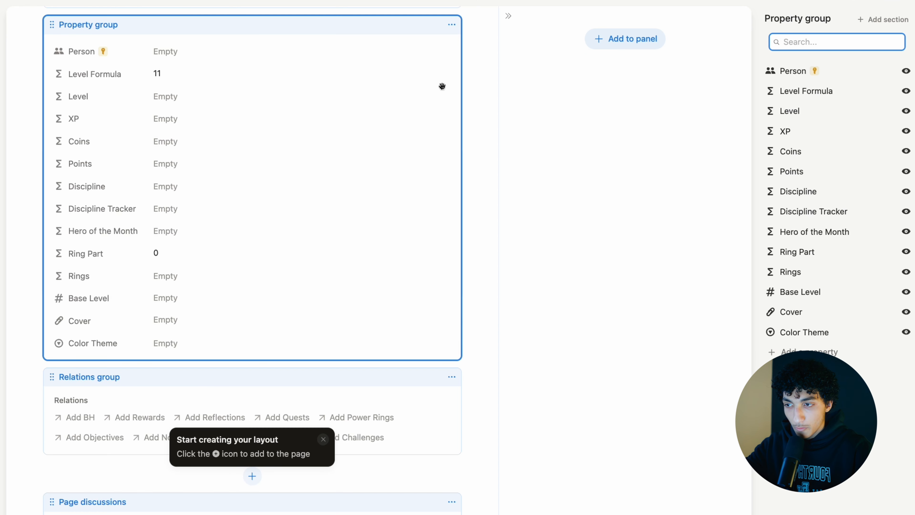
scroll(325, 90, "up", 3)
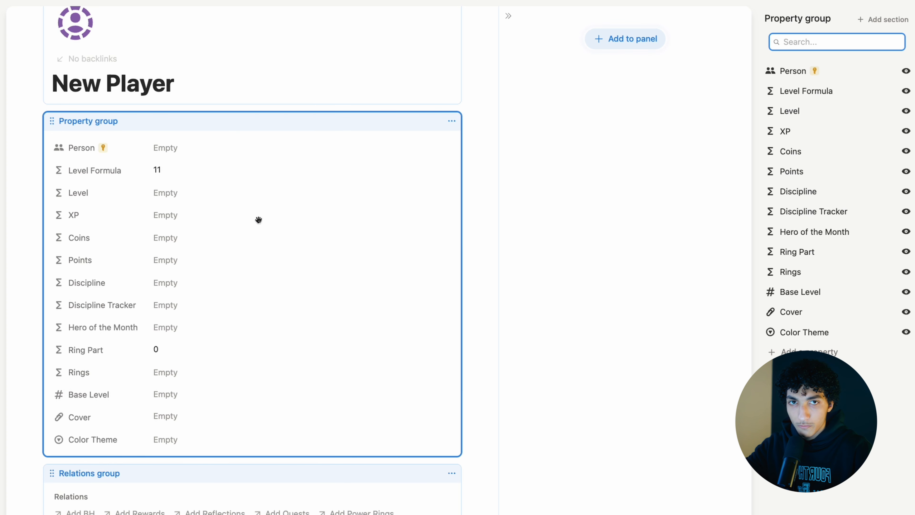
left_click(275, 226)
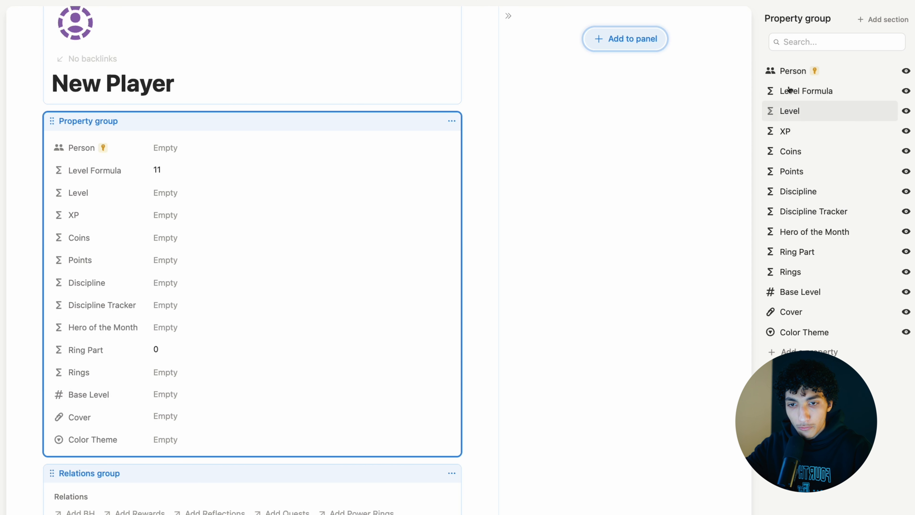
left_click(836, 91)
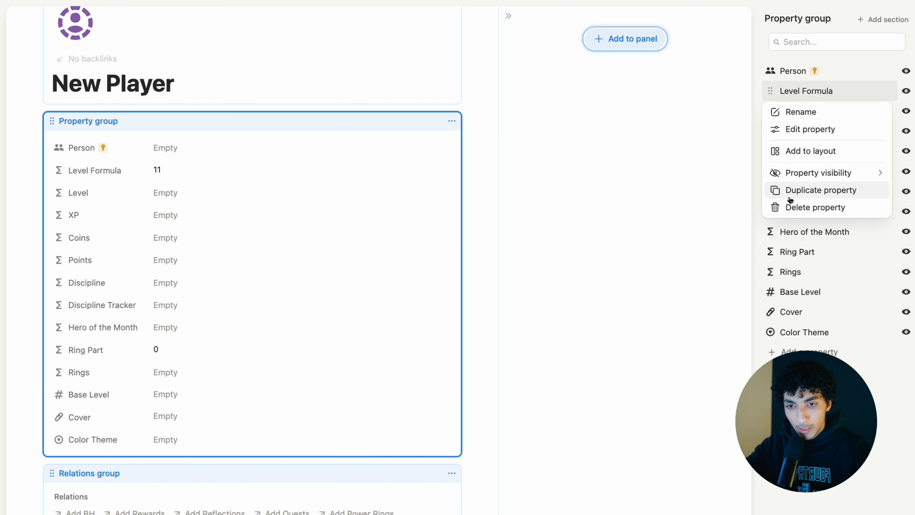
left_click(793, 149)
left_click(414, 206)
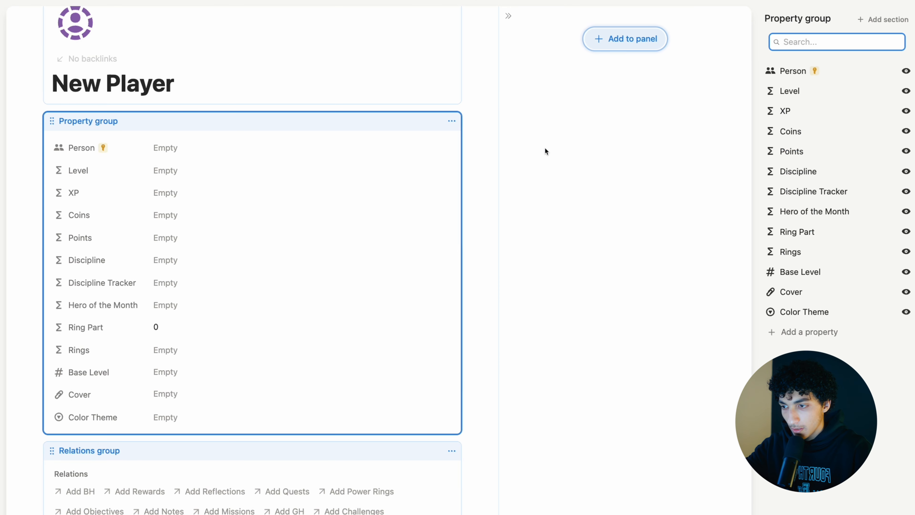
left_click(793, 111)
left_click(793, 171)
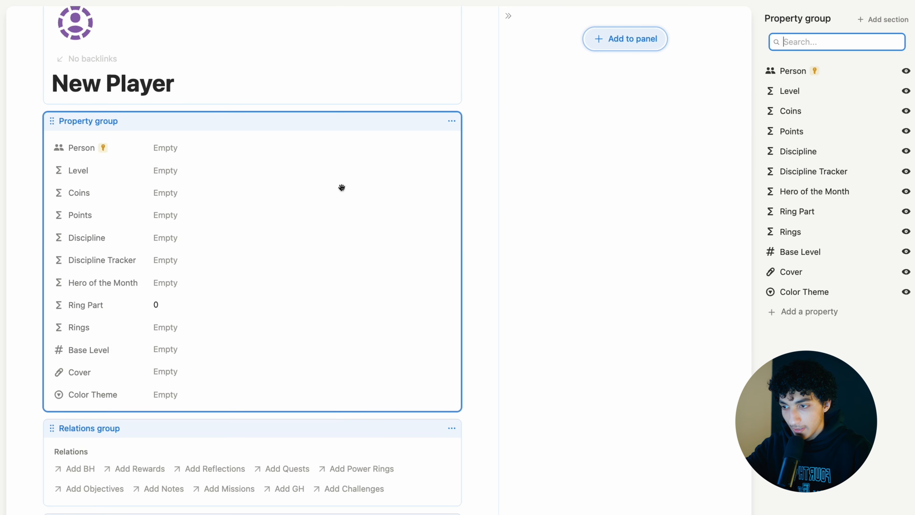
left_click(798, 111)
left_click(798, 170)
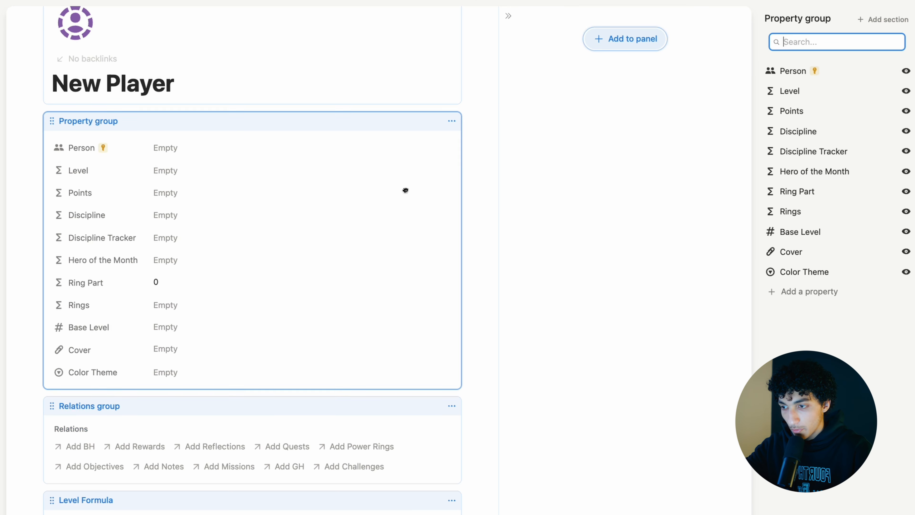
- Add Discipline Tracker and Ring Part from the property group to the layout as their own sections
left_click(810, 152)
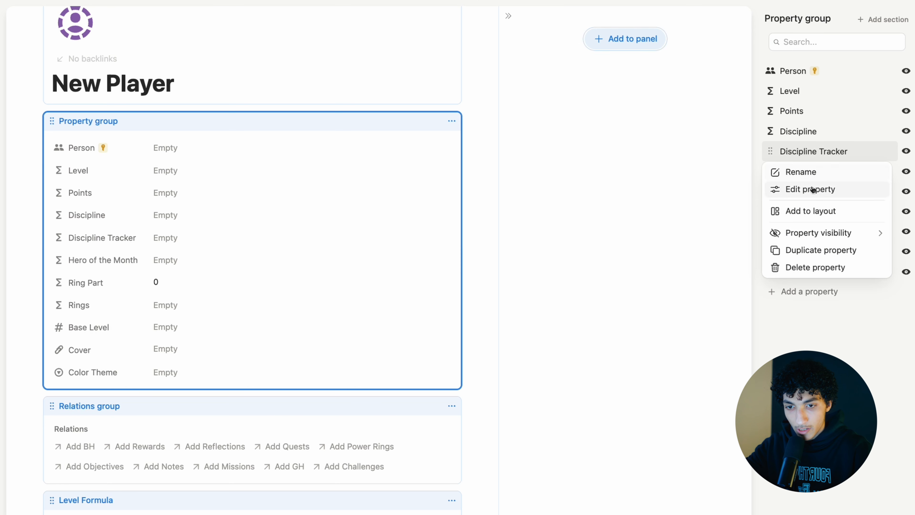
left_click(776, 209)
left_click(366, 210)
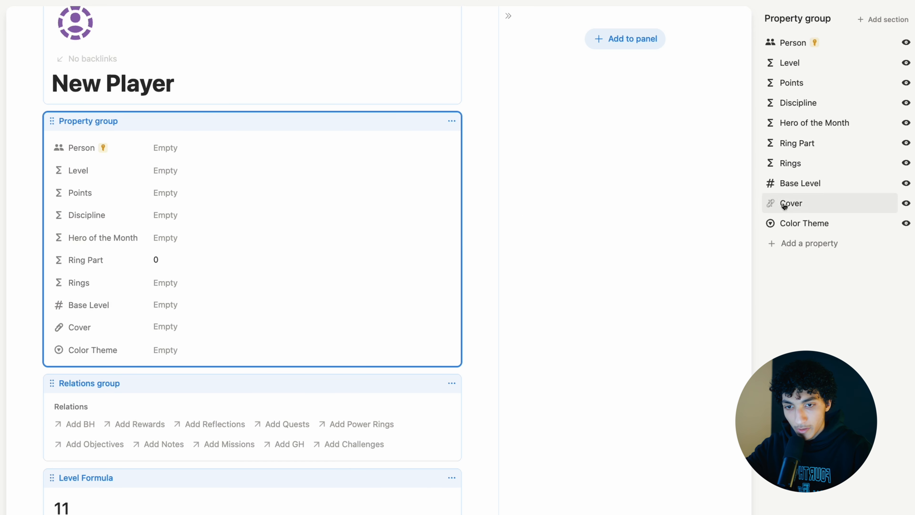
left_click(798, 143)
left_click(811, 202)
left_click(339, 229)
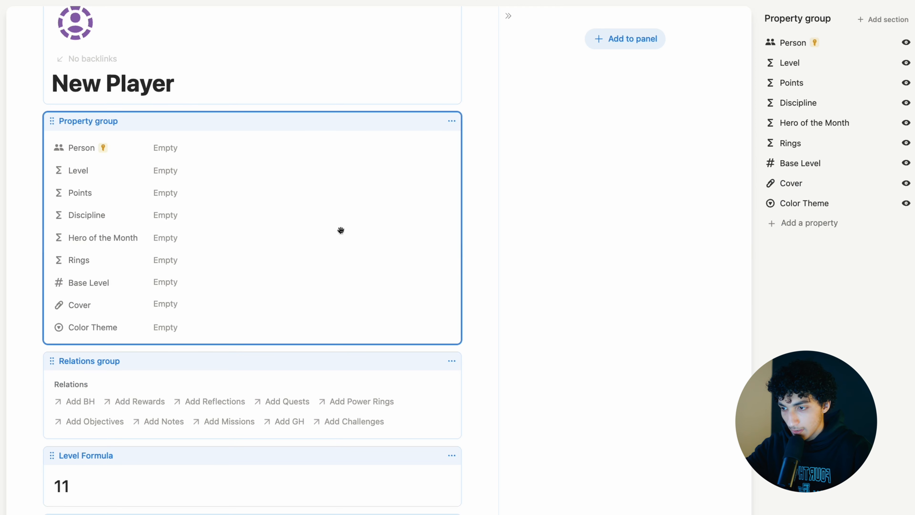
- Add Base Level and Cover from the property group to the layout as their own sections
left_click(800, 163)
left_click(811, 223)
left_click(366, 199)
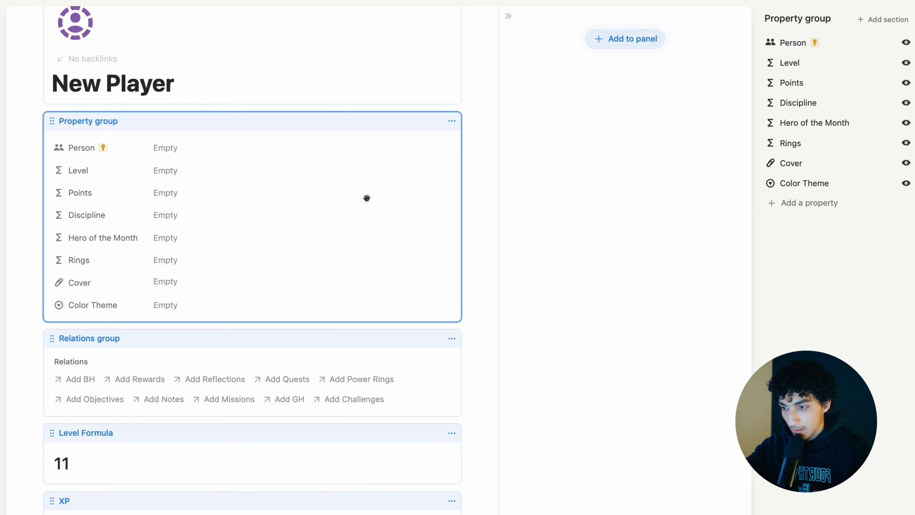
left_click(804, 163)
left_click(797, 224)
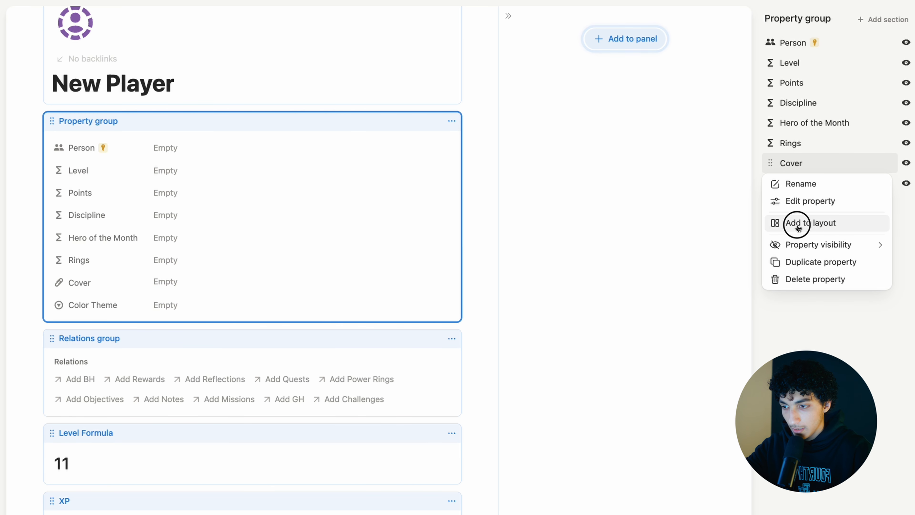
- Move the Level Formula, XP, Coins, Discipline Tracker, Ring Part, Base Level and Cover sections from the main layout into the side panel
scroll(397, 299, "down", 3)
left_click(451, 288)
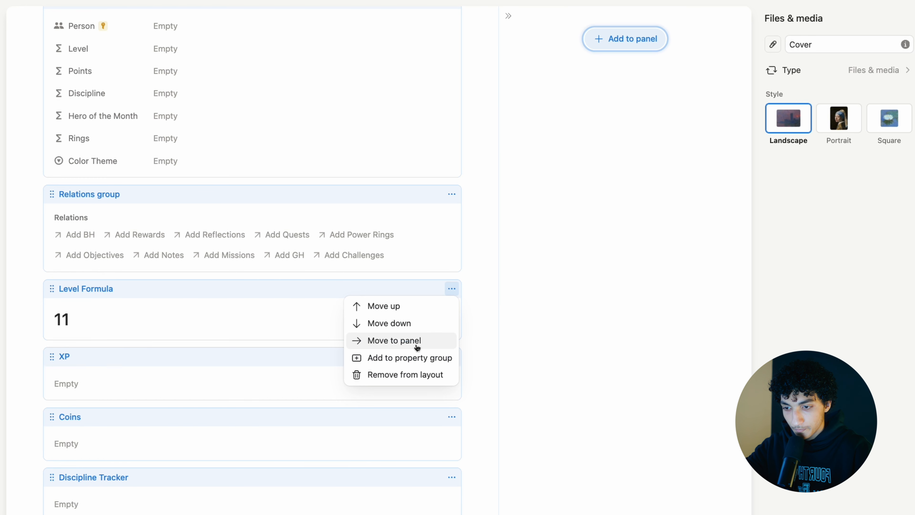
left_click(433, 340)
left_click(452, 289)
left_click(394, 340)
left_click(452, 289)
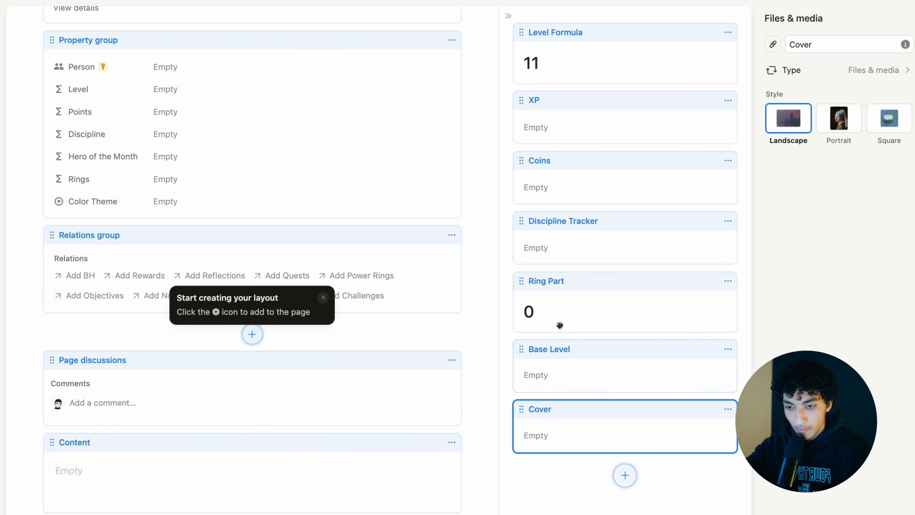
- Reorder the side panel so Cover comes before Level Formula, and apply the layout to the player pages
left_click(577, 429)
left_click_drag(576, 429, 583, 46)
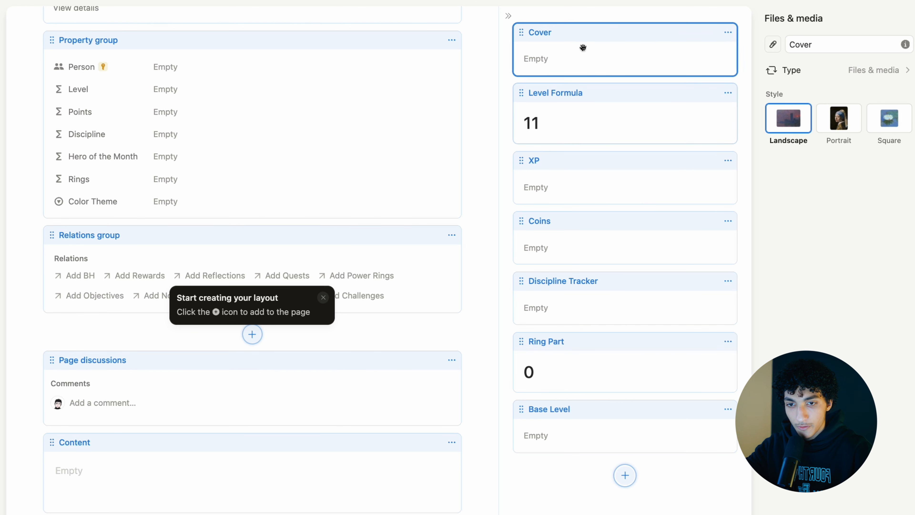
scroll(265, 202, "up", 4)
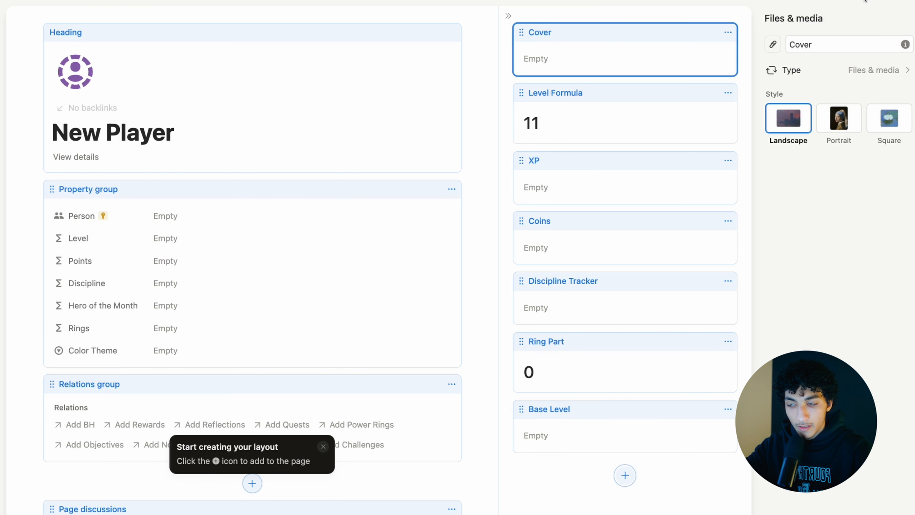
left_click(865, 1)
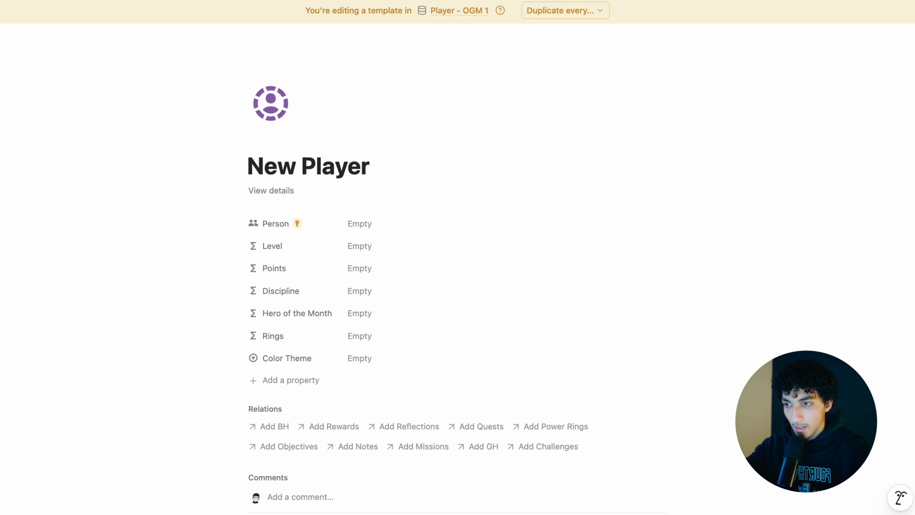
- Leave the New Player template, open the first player's page from the Players gallery and show its details panel
key("Escape")
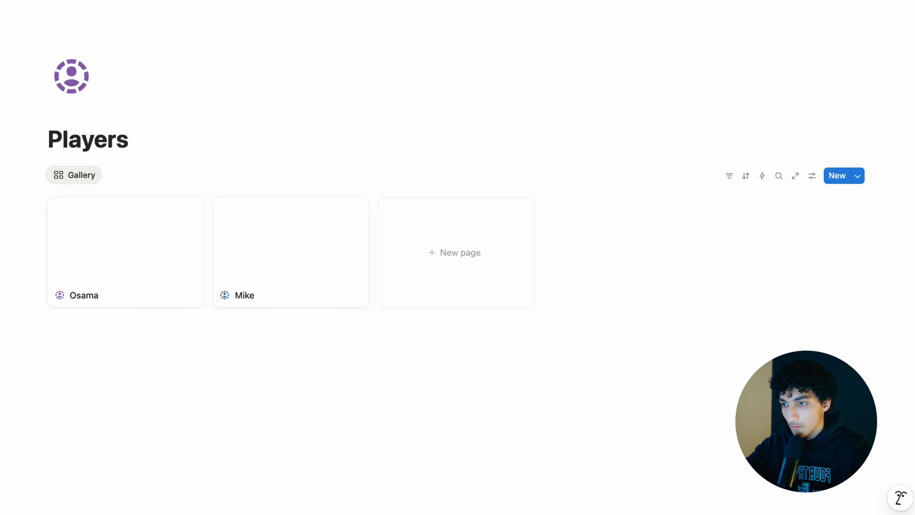
left_click(128, 274)
scroll(436, 267, "down", 3)
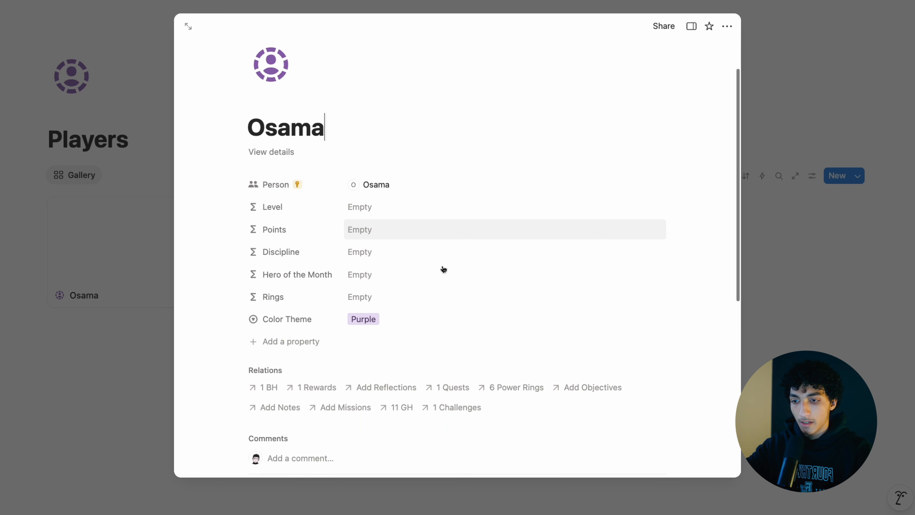
left_click(691, 26)
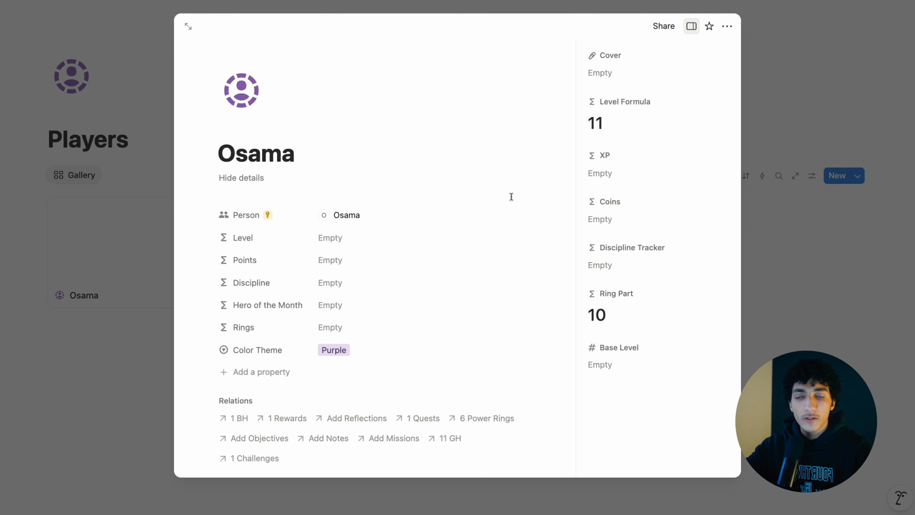
- Paste the XP formula that sums goodHabitsXP, questsXP, objectivesXP, journalXP and notesXP minus badHabitsXP, review its lines and save it
left_click(632, 182)
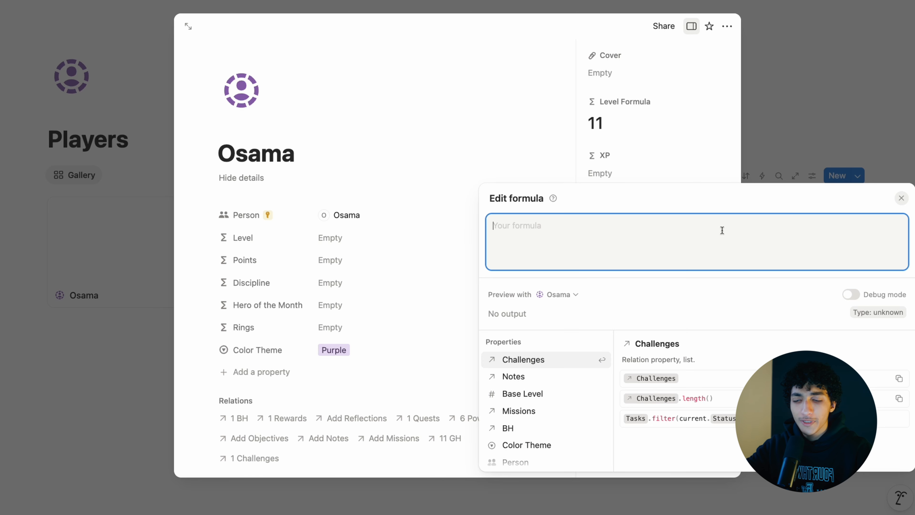
key("super+v")
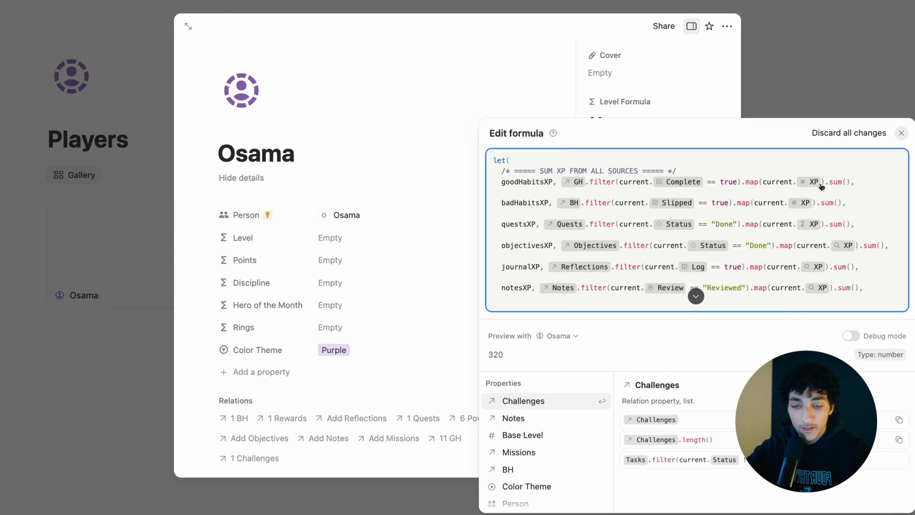
scroll(821, 186, "down", 1)
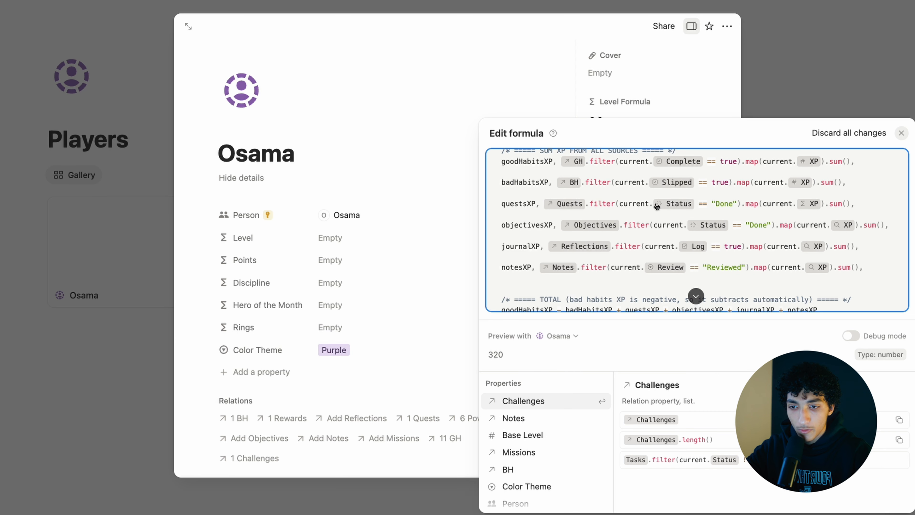
scroll(801, 188, "down", 1)
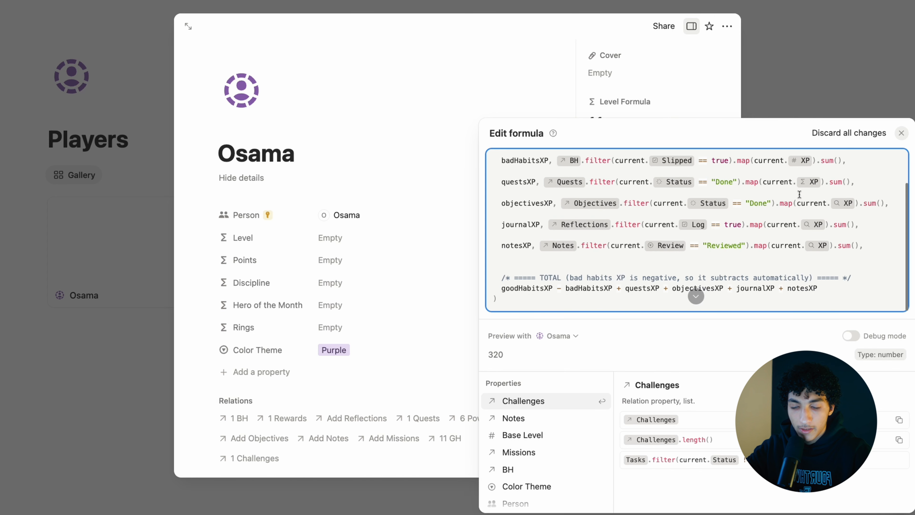
left_click(590, 293)
scroll(654, 241, "up", 3)
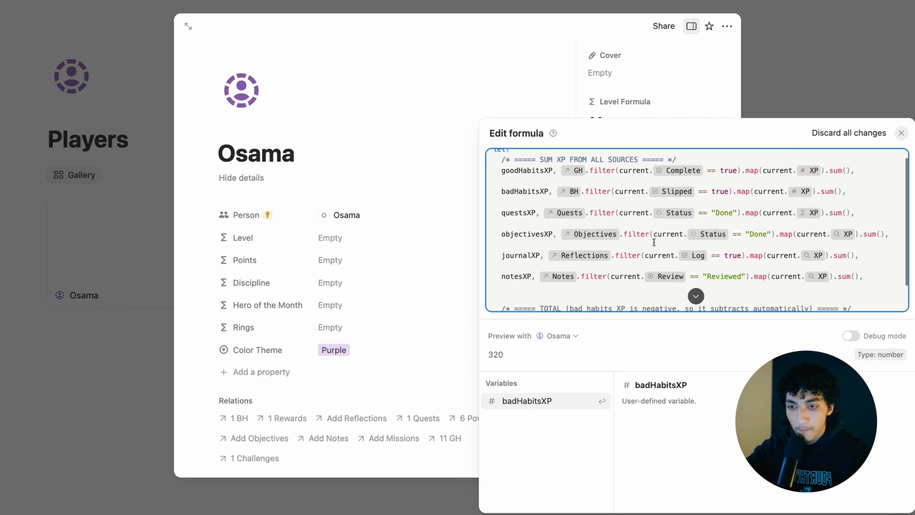
scroll(577, 230, "down", 2)
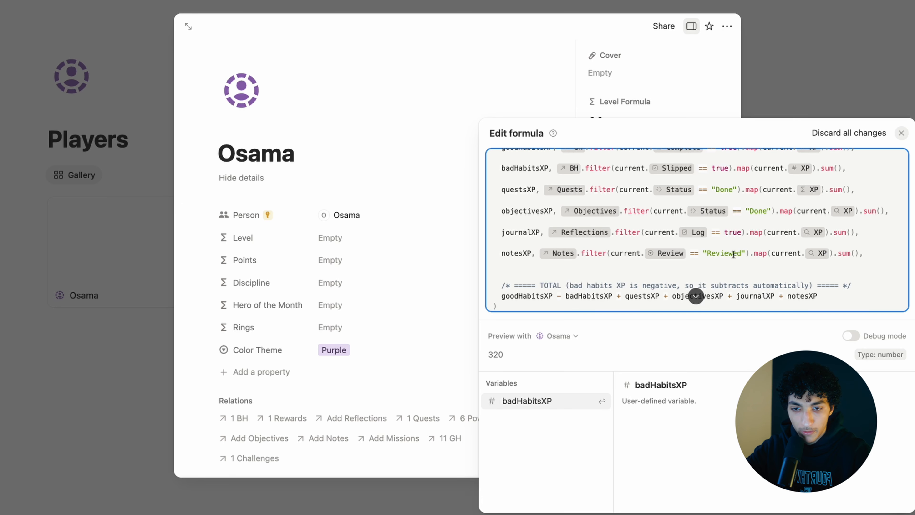
scroll(829, 253, "down", 1)
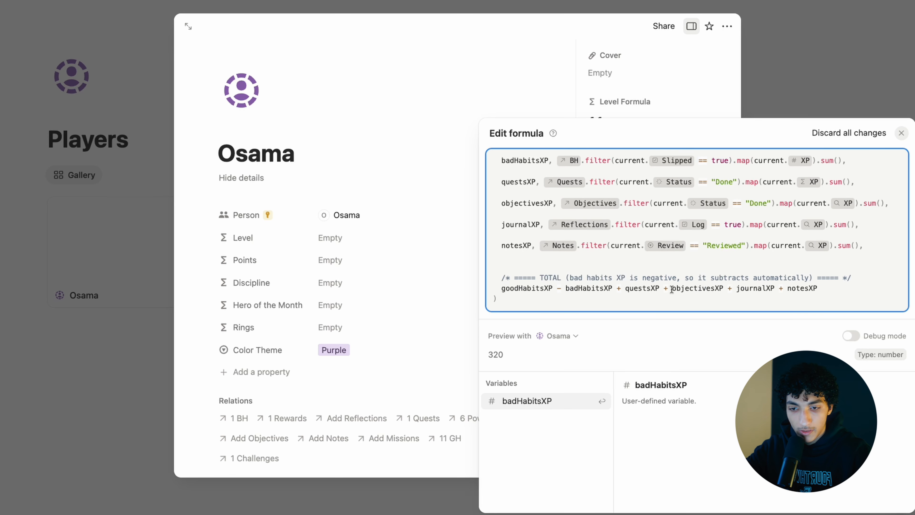
key("super+a")
left_click(319, 248)
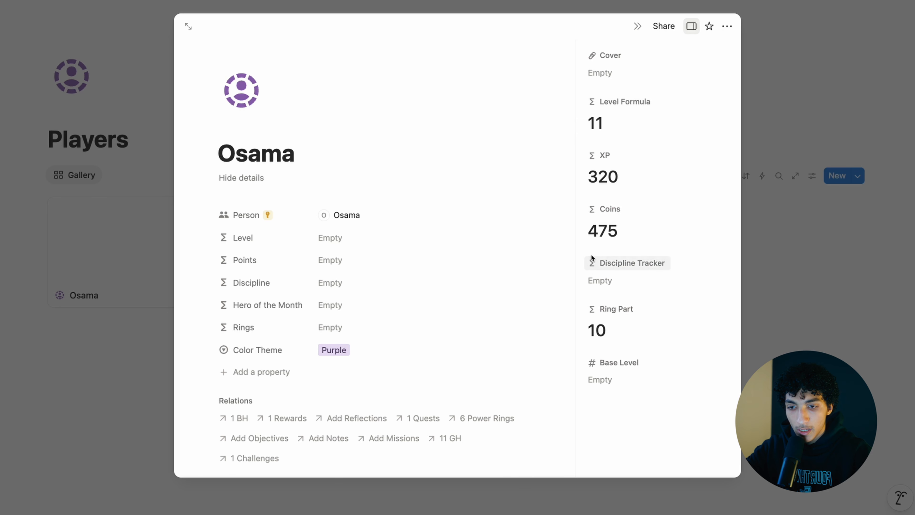
- In the Coins formula, add a rewardsCoins variable below notesXP that references the Rewards relation
left_click(610, 237)
scroll(833, 214, "up", 3)
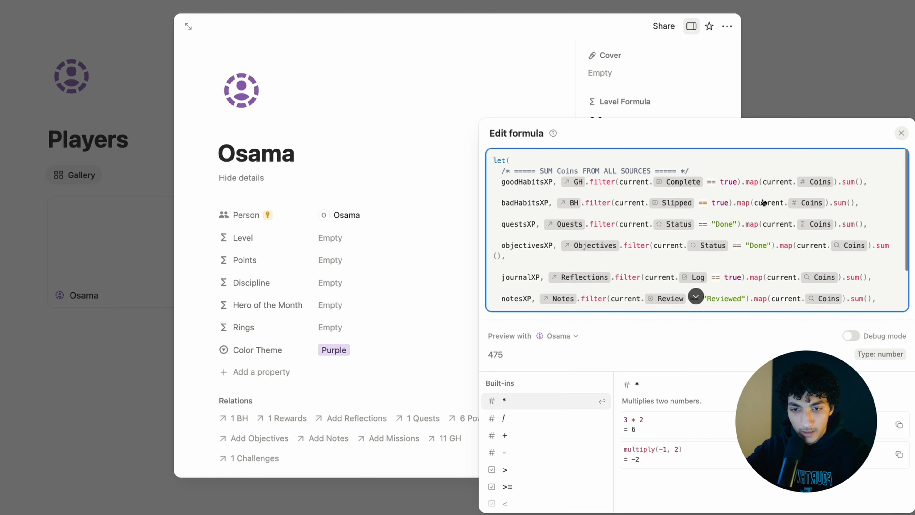
scroll(832, 214, "down", 4)
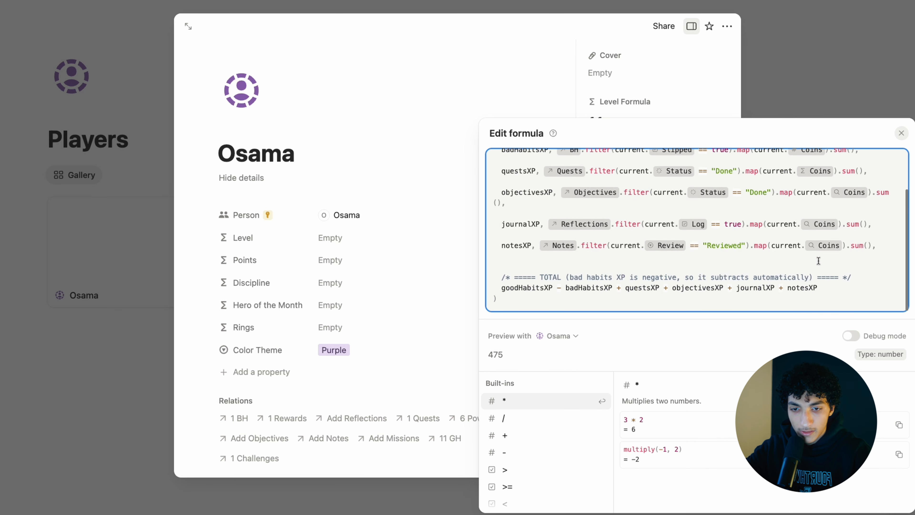
left_click(888, 244)
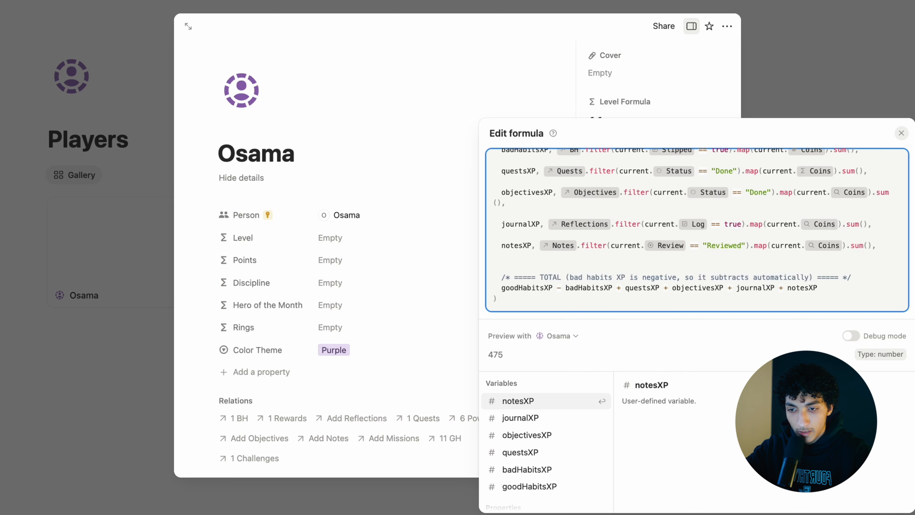
key("shift+Return")
key("shift+Return")
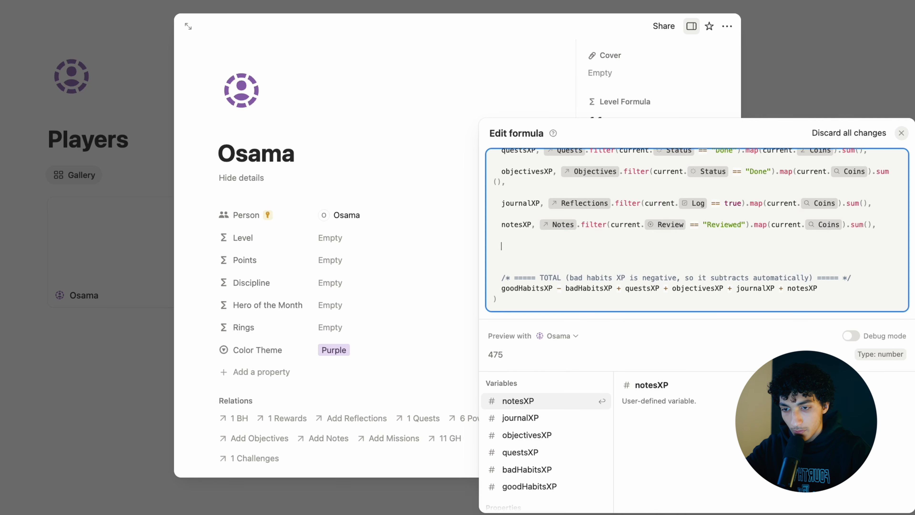
type("rewards")
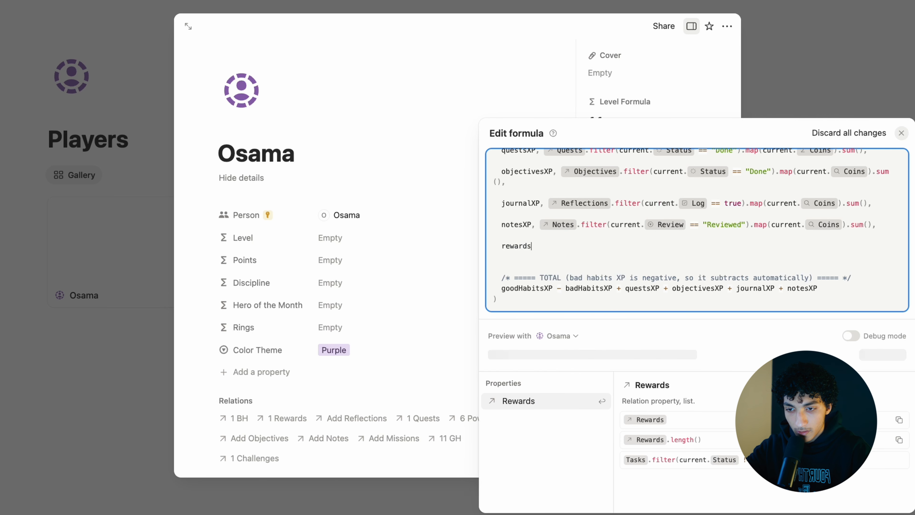
type("Coins")
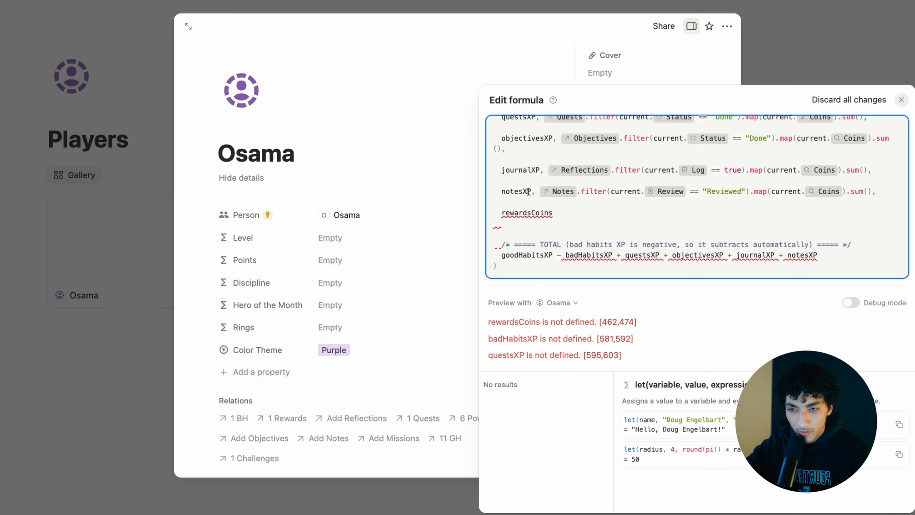
type(", rew")
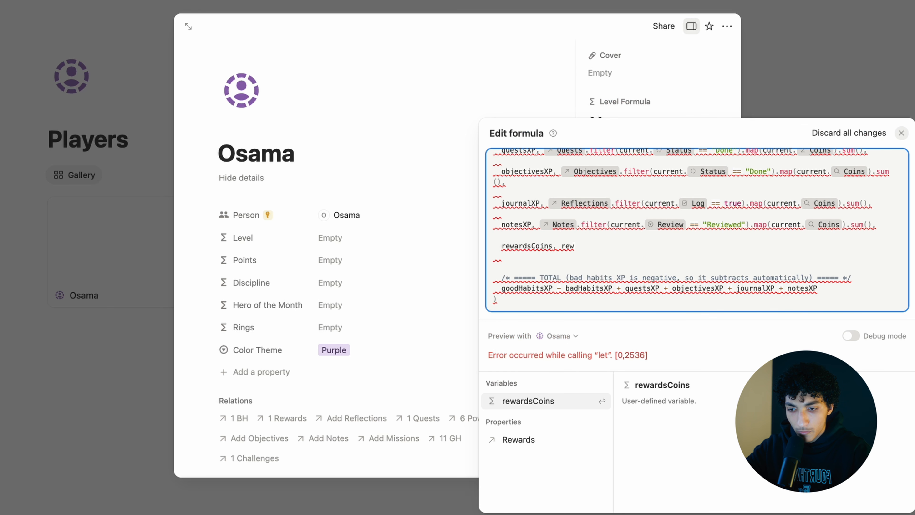
key("Down")
key("Return")
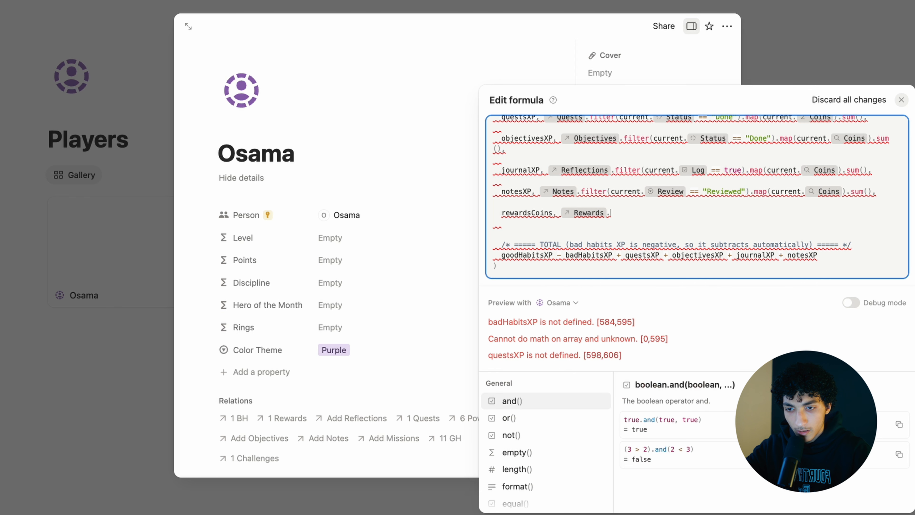
type(".fil")
key("Return")
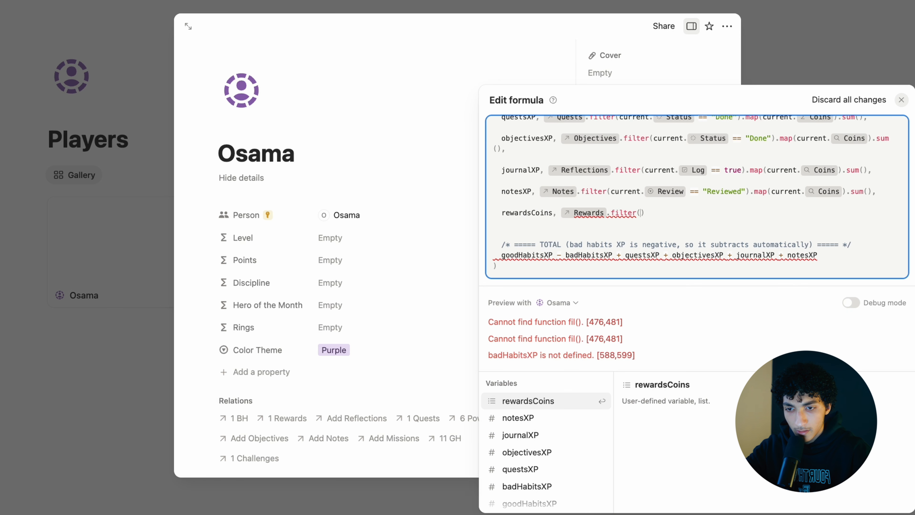
key("BackSpace")
key("BackSpace")
key("BackSpace")
key("BackSpace")
key("BackSpace")
key("BackSpace")
key("BackSpace")
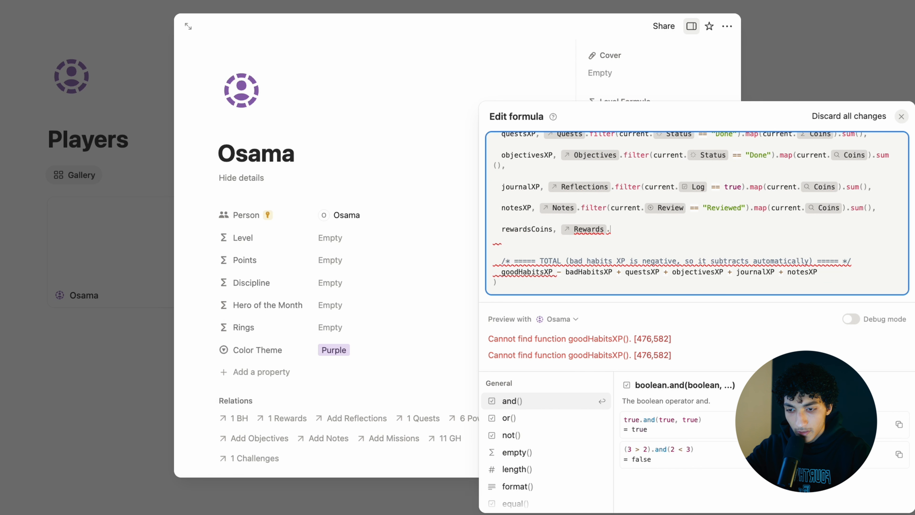
- Complete the rewardsCoins definition by mapping Rewards to current.Total Spent and summing the results with .sum()
type("map")
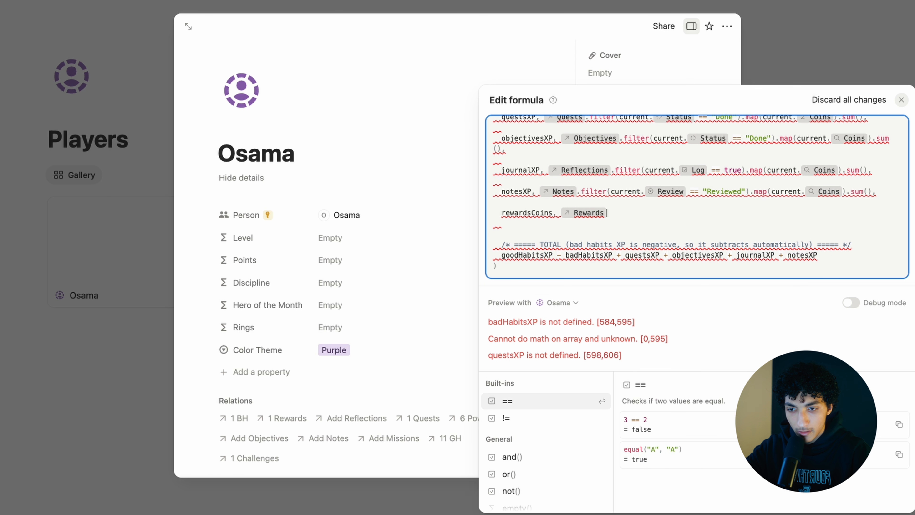
key("Return")
type("current.s")
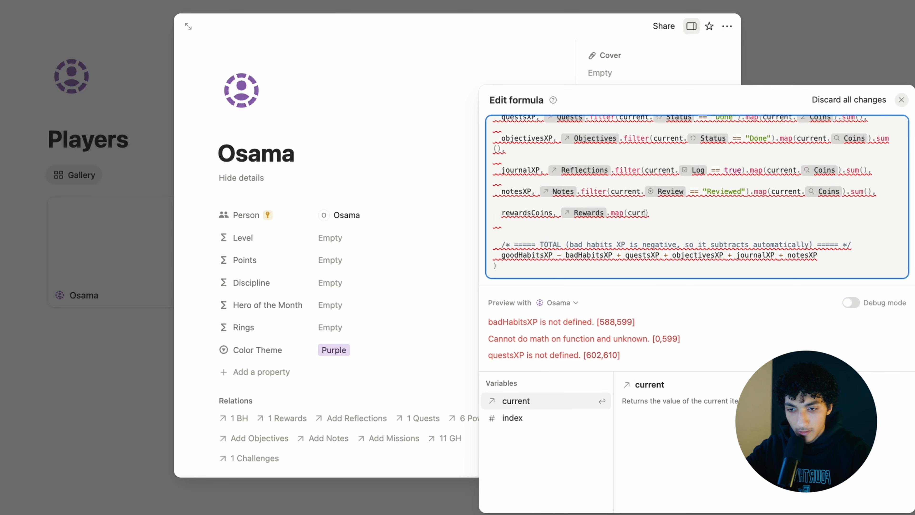
key("Return")
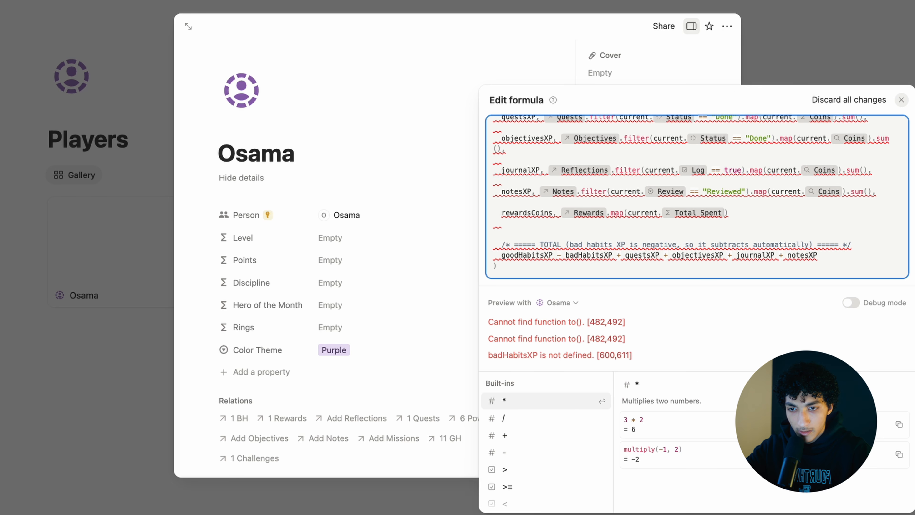
type(".sum()")
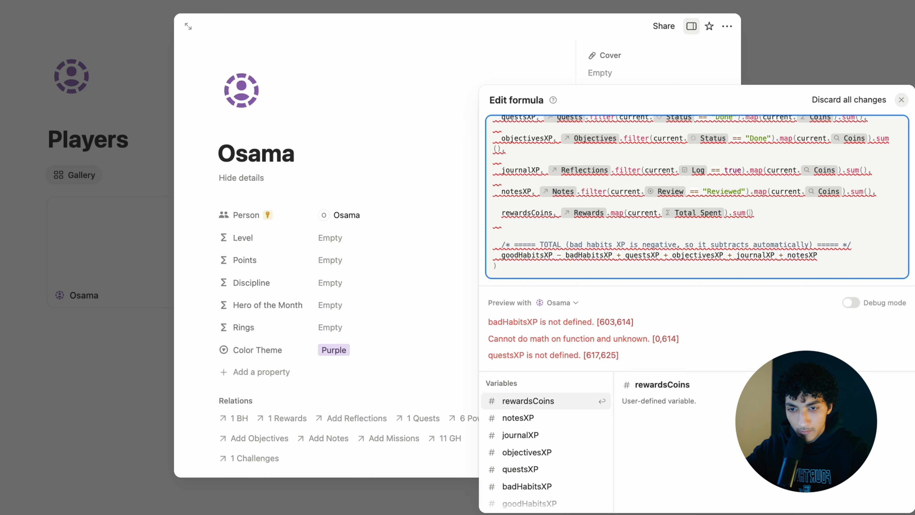
type(",")
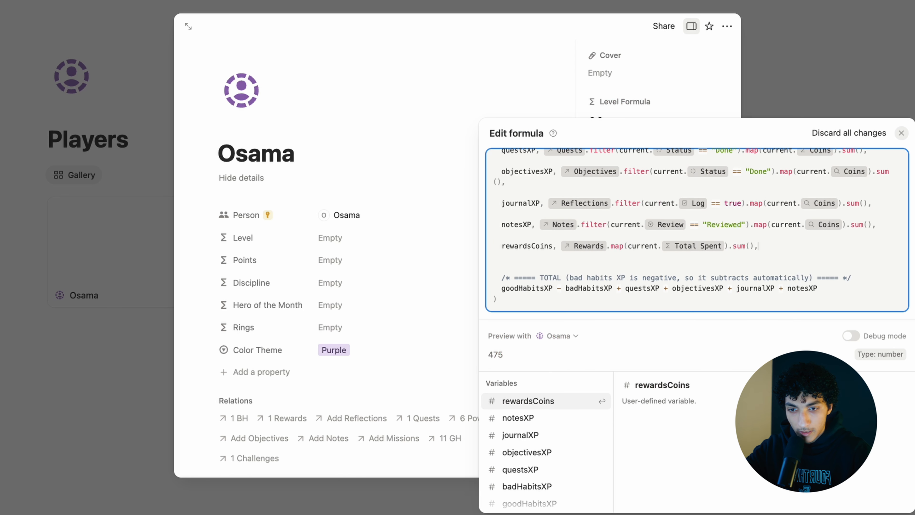
- Subtract rewardsCoins after notesXP in the total line of the Coins formula and close the formula editor
left_click(817, 288)
type("-")
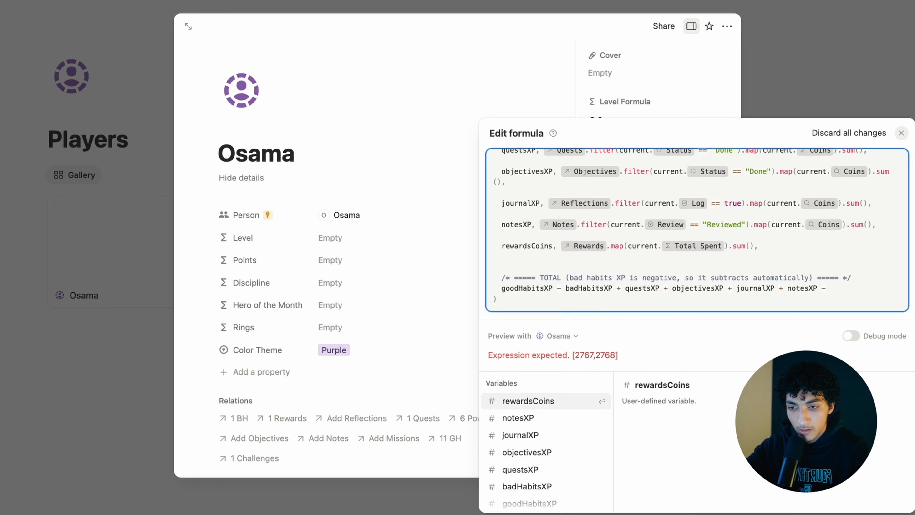
type(" rewar")
key("Down")
key("Up")
key("Return")
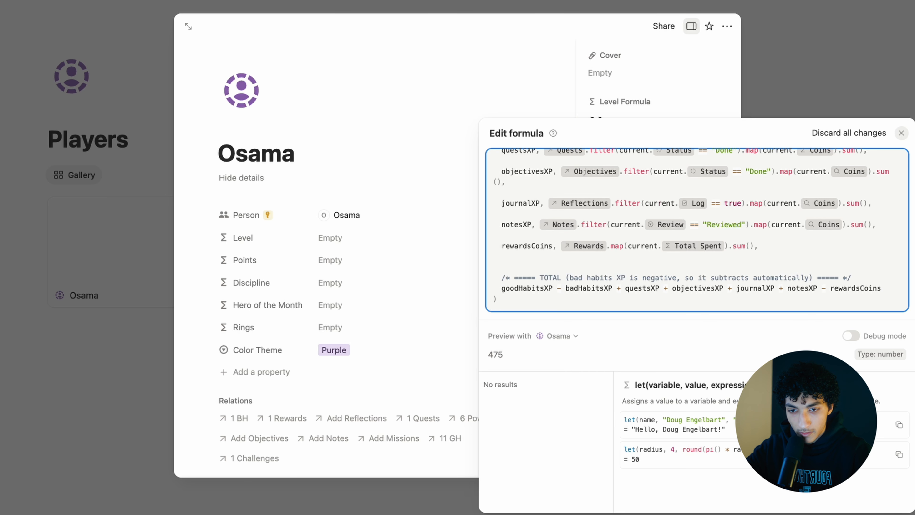
left_click_drag(821, 288, 892, 287)
left_click(468, 81)
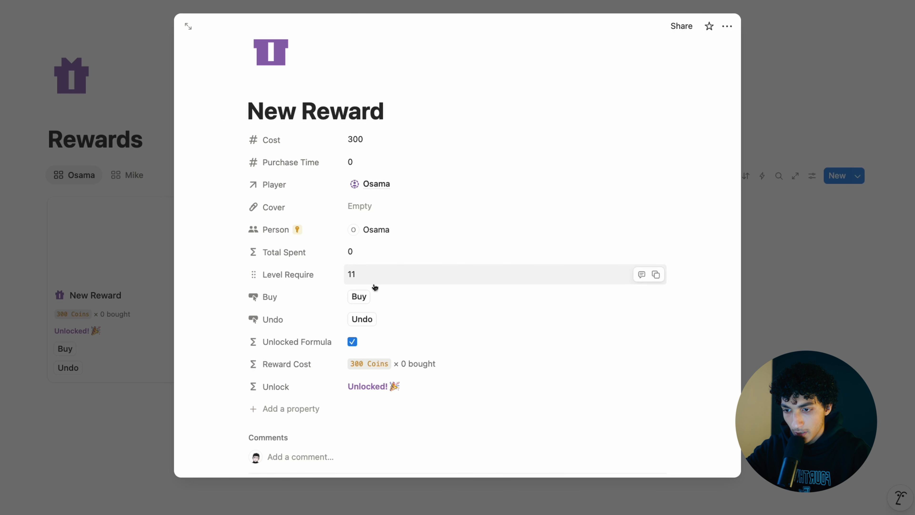
- Buy the 300-coin New Reward once from its page in the Rewards database
left_click(360, 296)
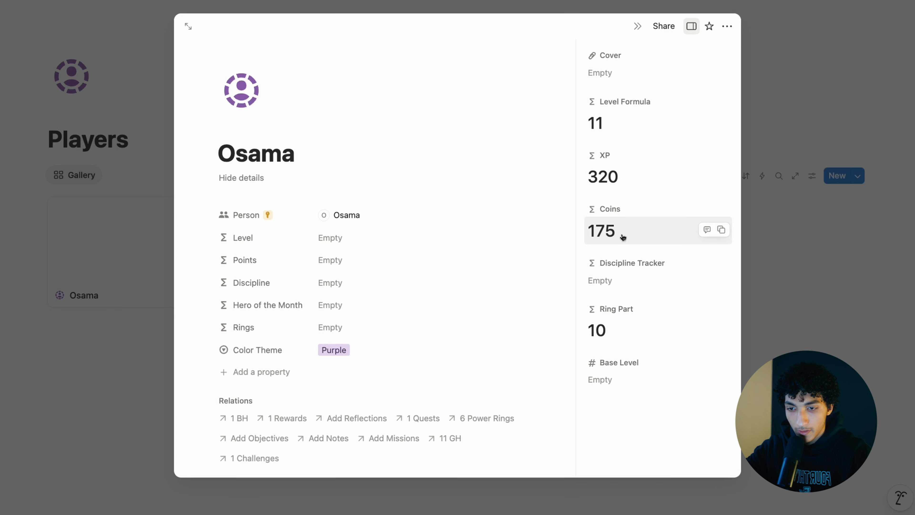
- Start the Discipline Tracker formula with an empty multi-line let() block
left_click(627, 279)
type("let")
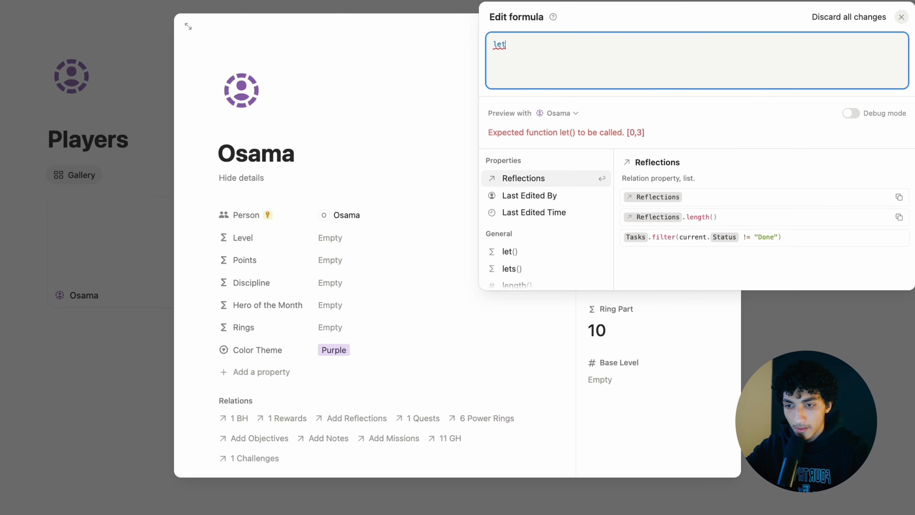
key("Down")
key("Down")
key("Down")
key("Down")
type("(")
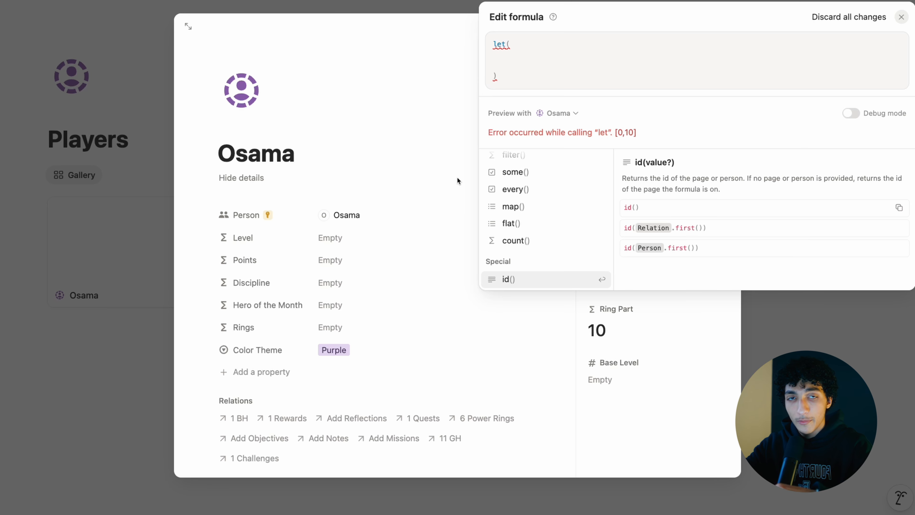
- Define an allGoodHabits variable inside the let() block as the length() of the GH relation
left_click(509, 58)
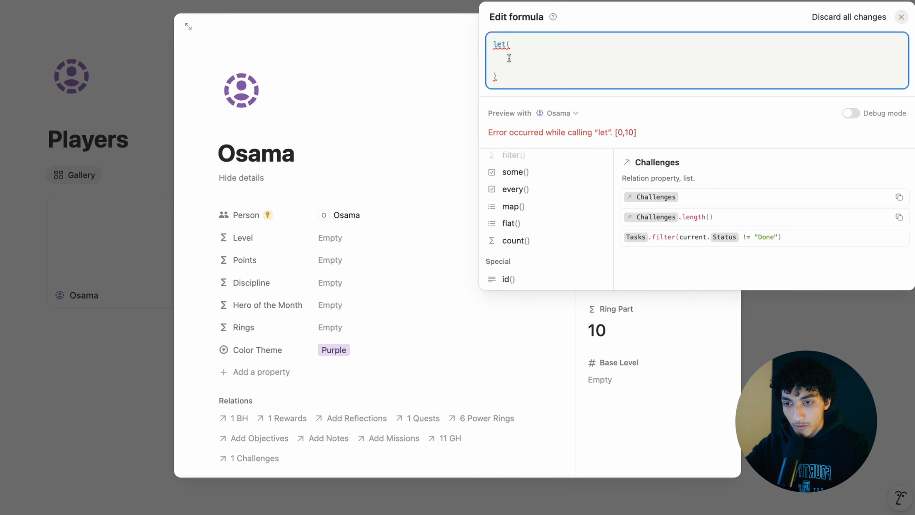
type("all")
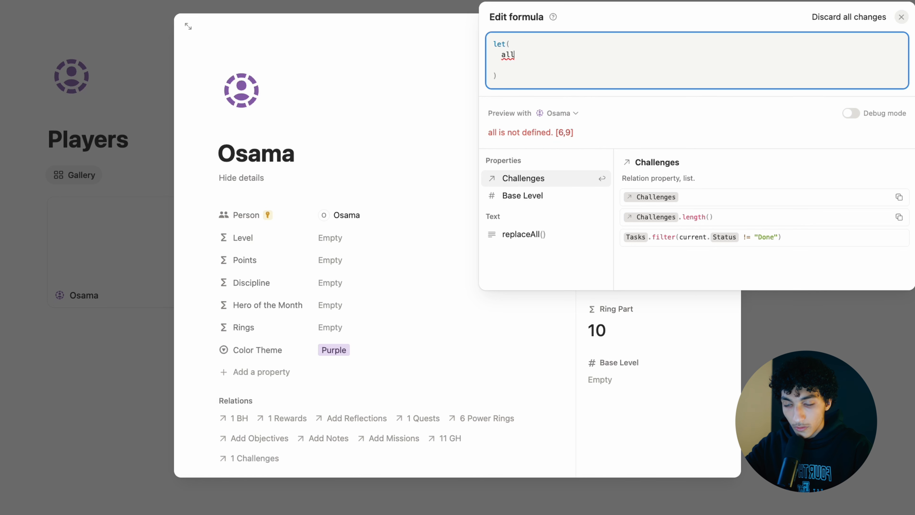
type("GoodHabi")
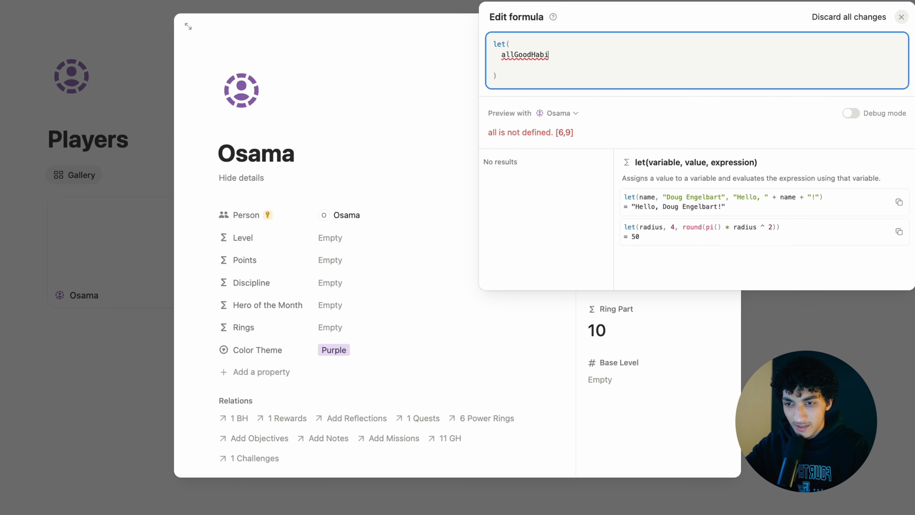
type("ts, g")
type("h")
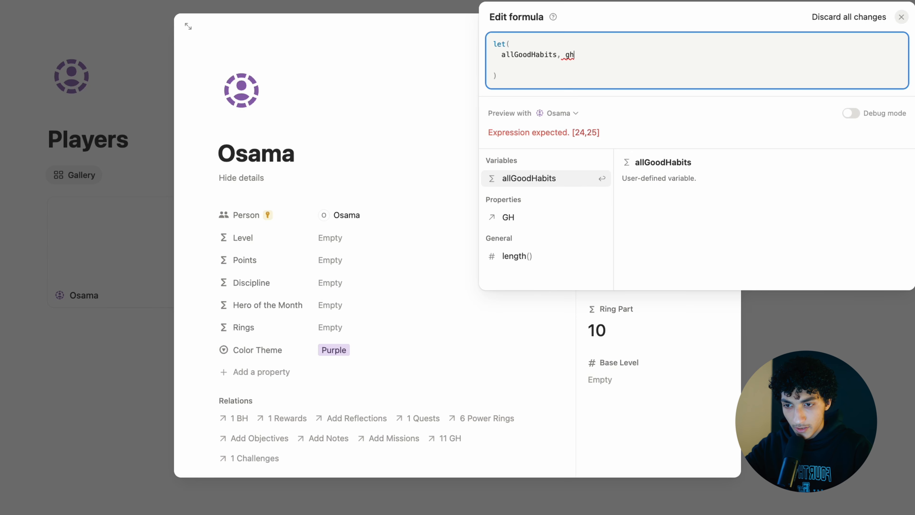
key("Down")
key("Return")
type(".leng")
key("Return")
type(",")
- Add a goodDone variable below allGoodHabits that references the GH relation
key("shift+Return")
type("g")
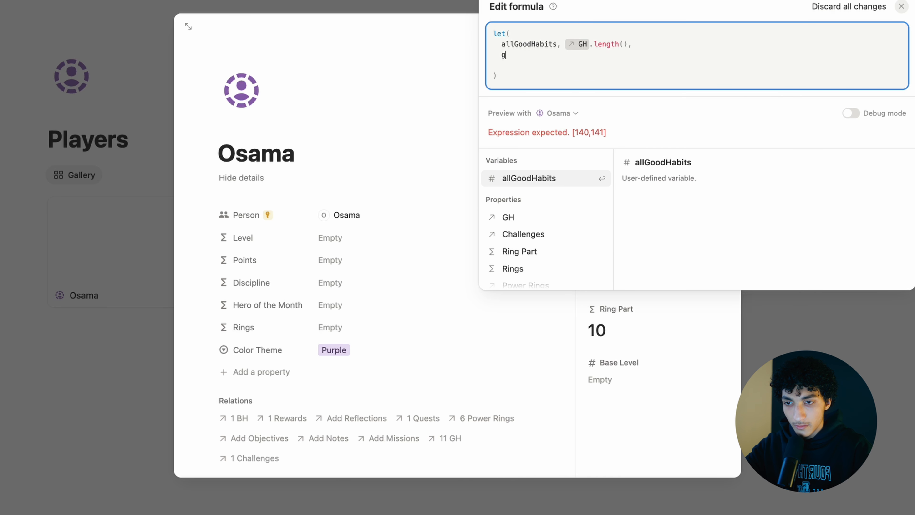
type("oodDone, ")
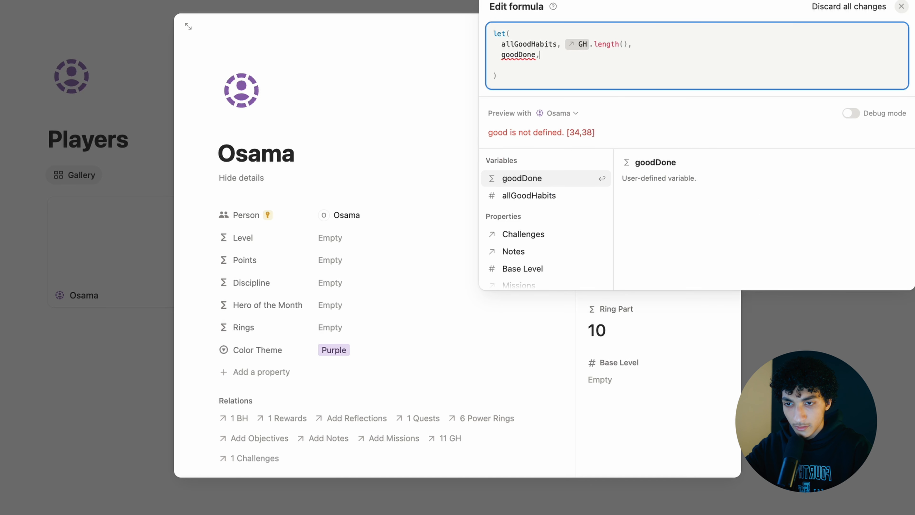
type("allGoodHabits.")
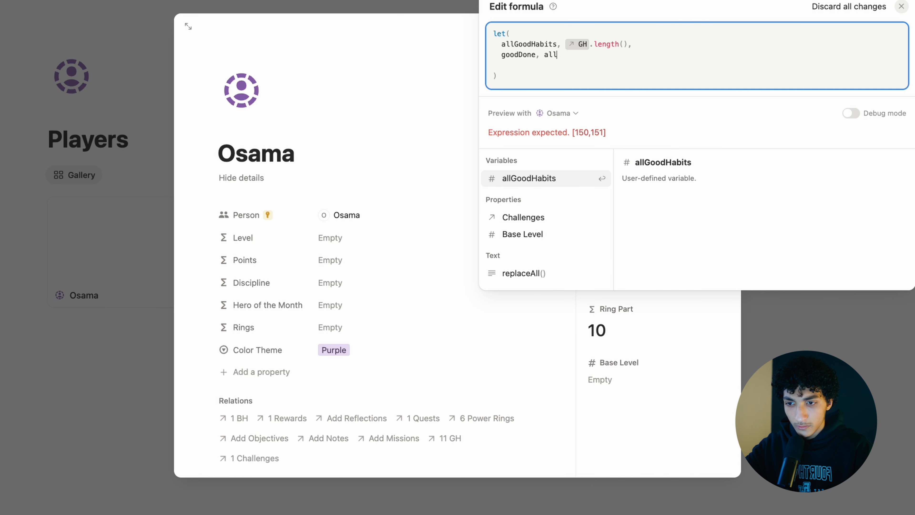
key("Return")
type(".")
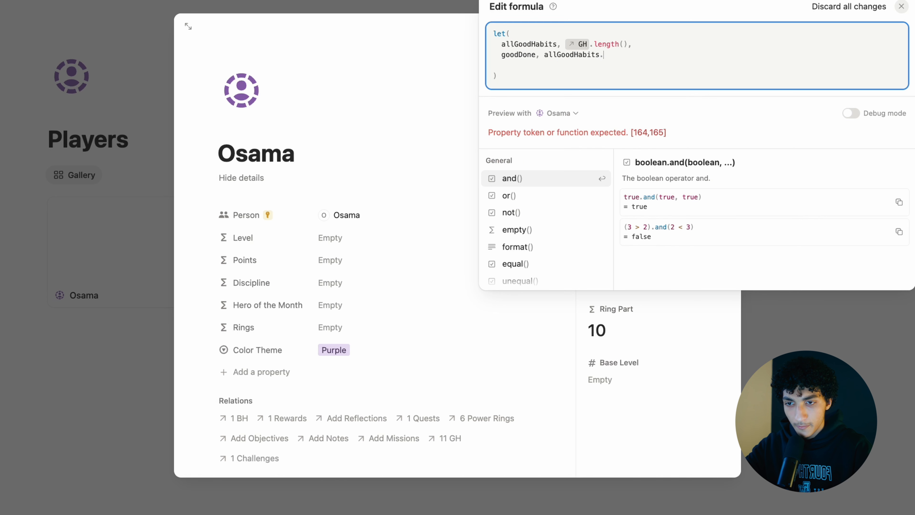
key("alt+BackSpace")
type("gh")
key("Down")
key("Return")
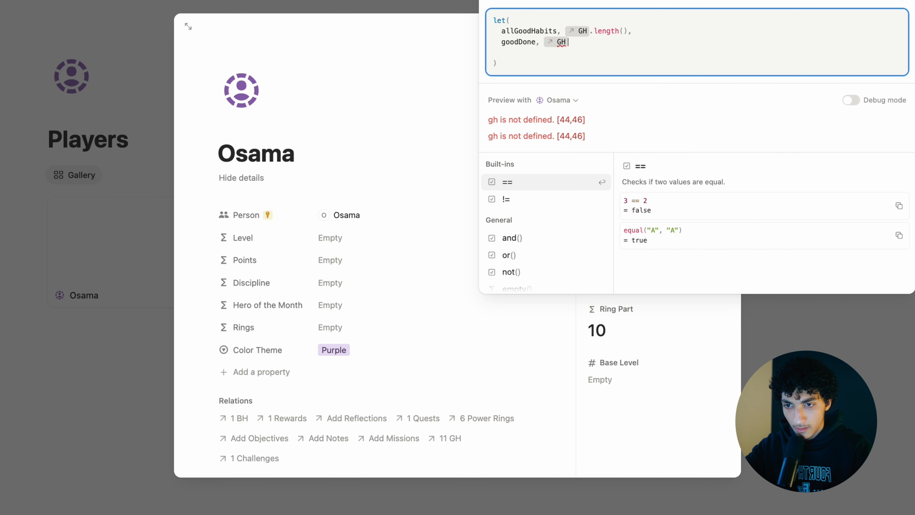
- Complete goodDone by filtering GH to current.Complete==true and counting the matches with .length()
type(".filter(current")
type(".com")
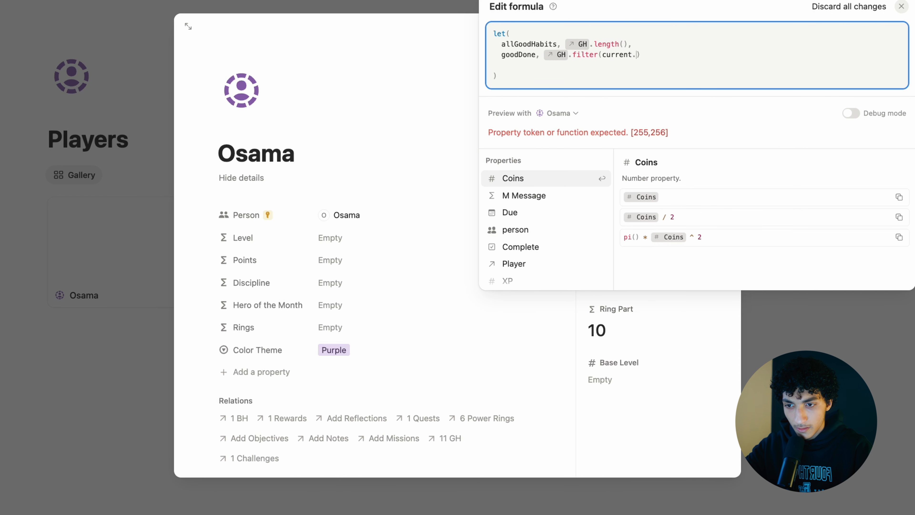
key("Return")
type("==true).e")
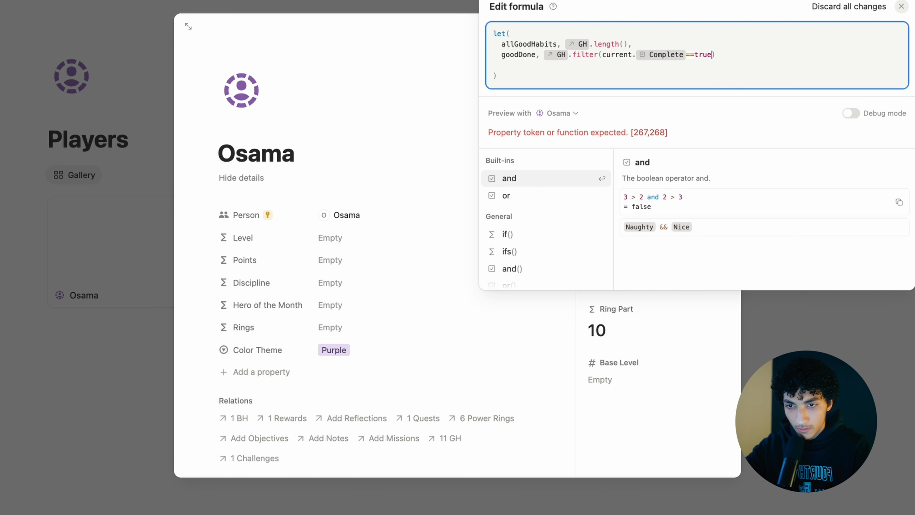
key("BackSpace")
type("length()")
key("Right")
- Leave a blank line and define an allBadhabits variable as the length() of the BH relation
key("shift+Return")
key("shift+Return")
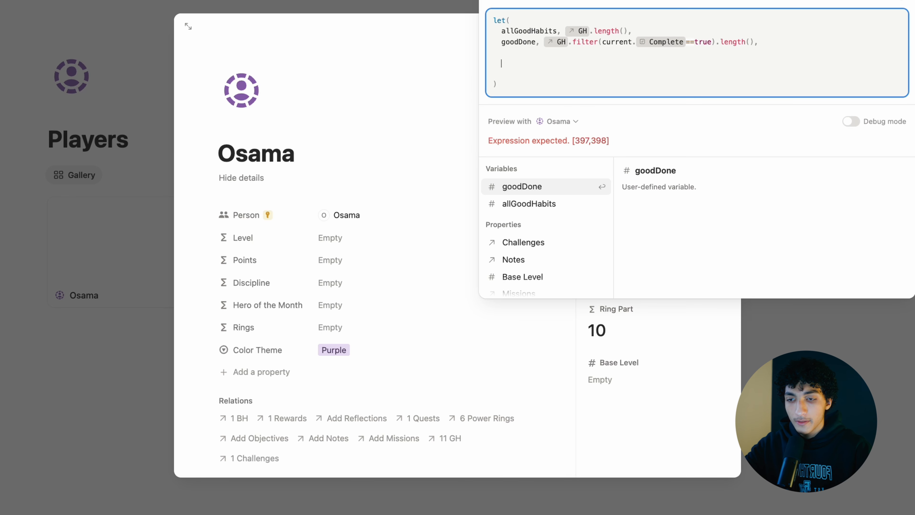
type("allBadhabits, bh")
key("Down")
key("Up")
key("Down")
key("Return")
type(".len")
key("Return")
type(",;")
- Add a badSlipped variable below allBadhabits that references the BH relation
key("shift+Return")
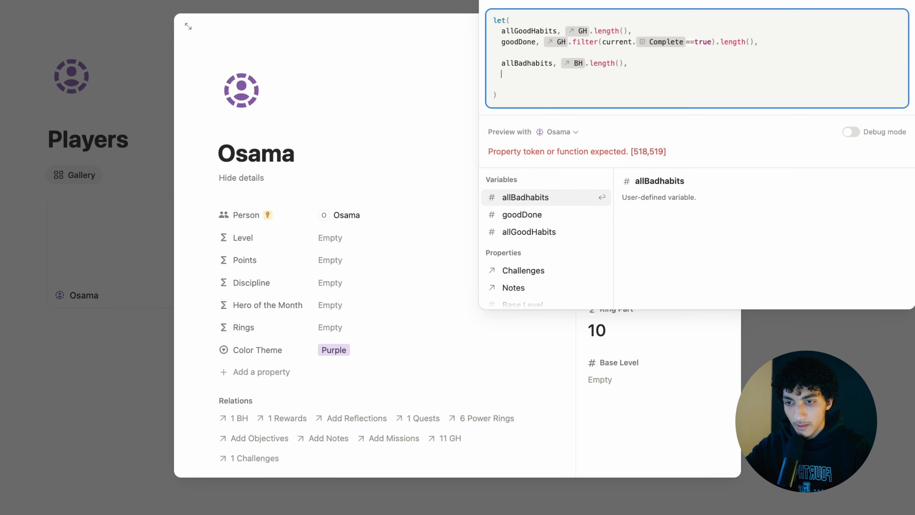
type("badS")
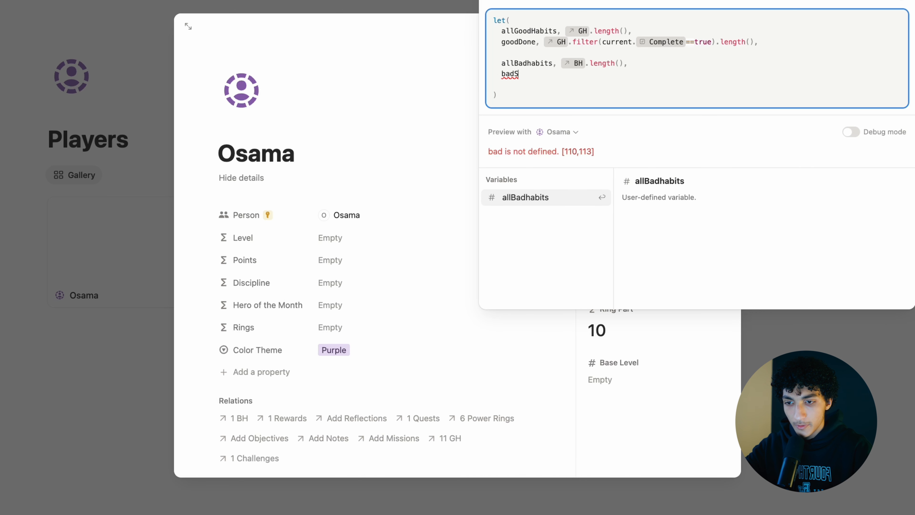
type("lipped,")
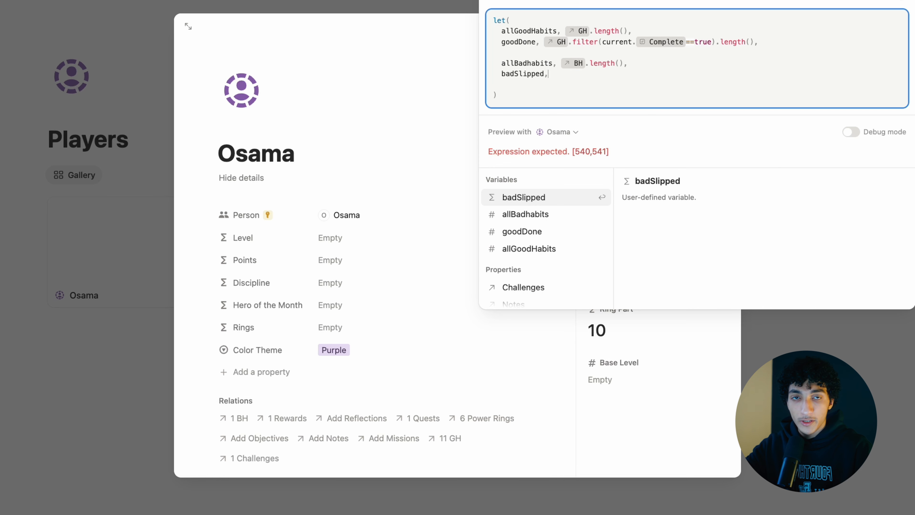
type(" bh")
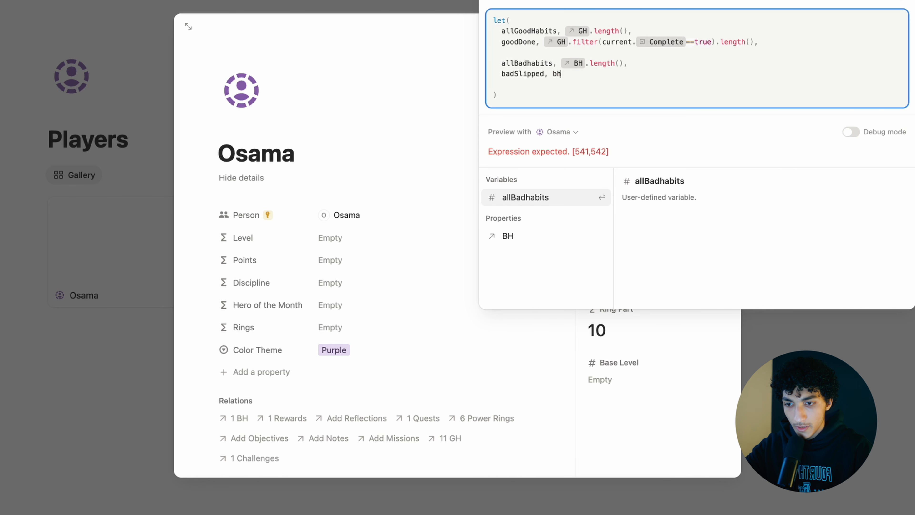
key("Down")
key("Return")
- Complete badSlipped by filtering BH to current.Slipped == true and counting the matches with .length()
type(".fil")
key("Return")
type("current.")
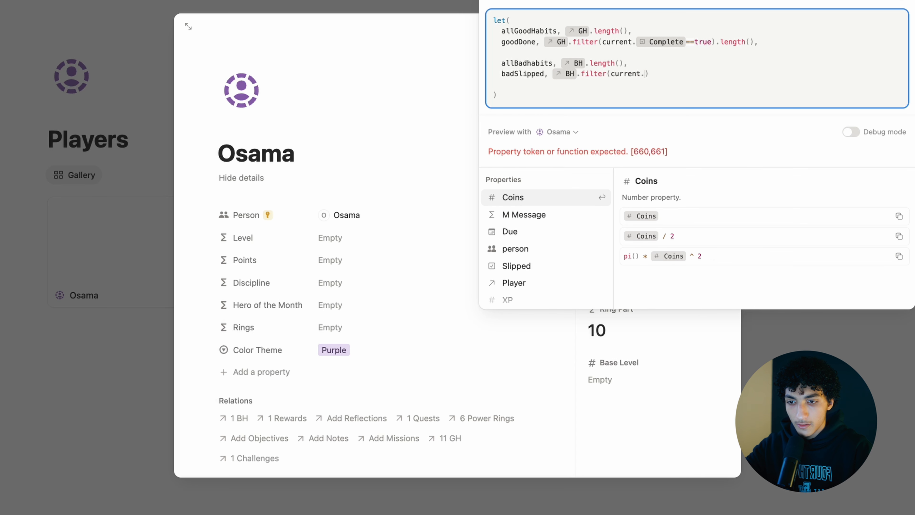
type("sli")
key("Return")
type("== true),")
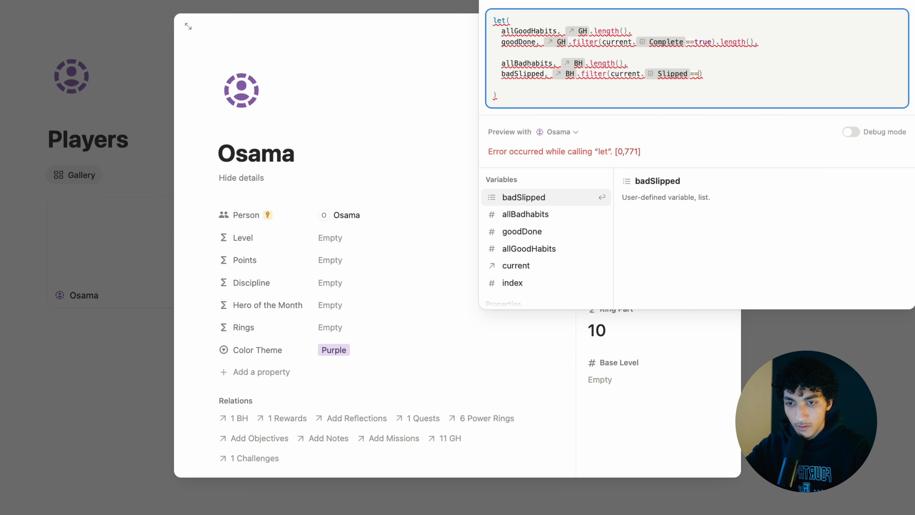
key("BackSpace")
type(".l")
key("Return")
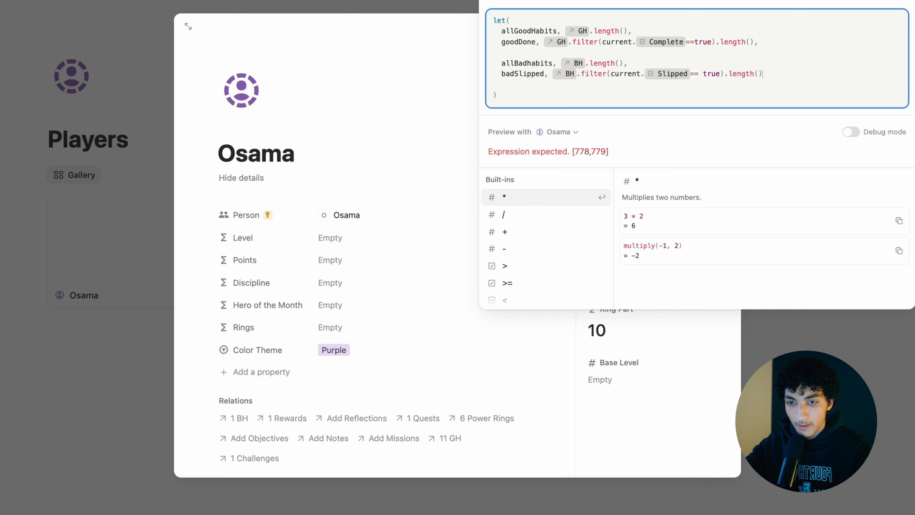
- Return badSlipped as the formula's result to preview it, and remove it again
type(",badSlipped")
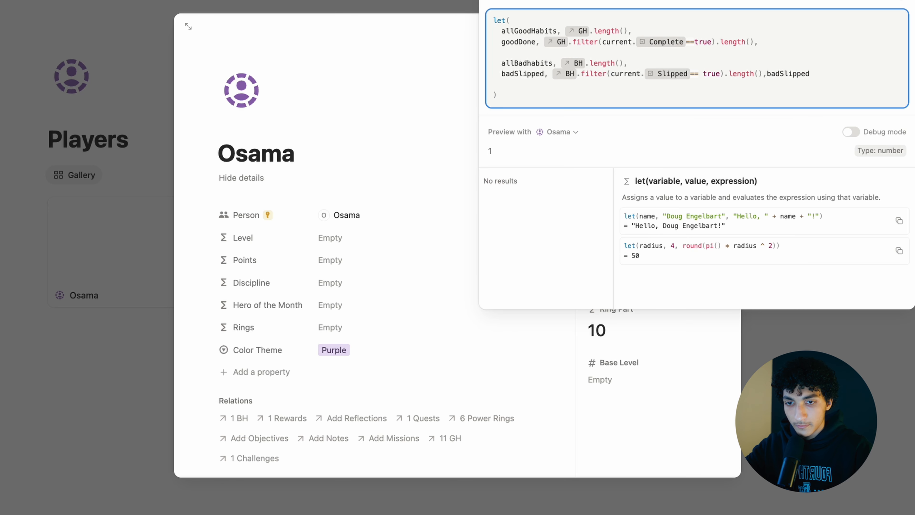
key("BackSpace")
key("BackSpace")
key("BackSpace")
key("BackSpace")
key("BackSpace")
key("BackSpace")
key("BackSpace")
key("BackSpace")
key("BackSpace")
key("BackSpace")
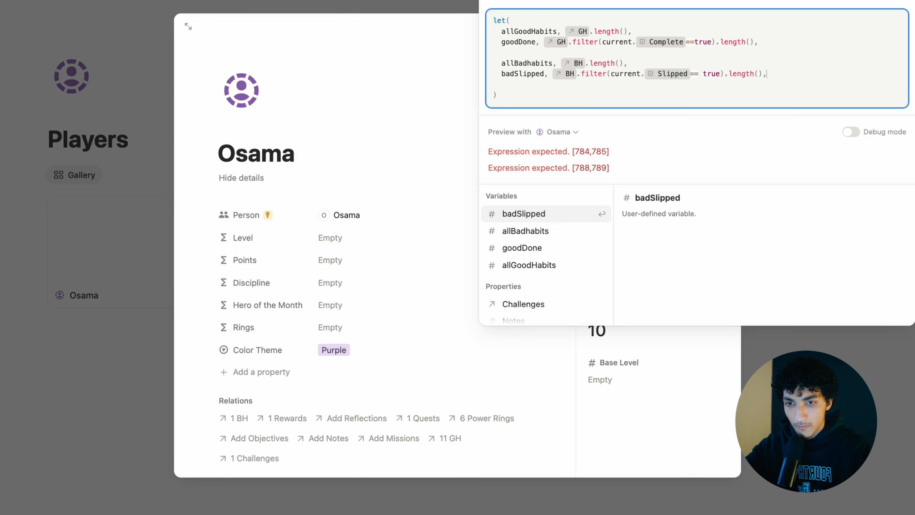
- Define a countthebad variable below badSlipped as allBadhabits - badSlipped
key("Return")
type("countthebad, ")
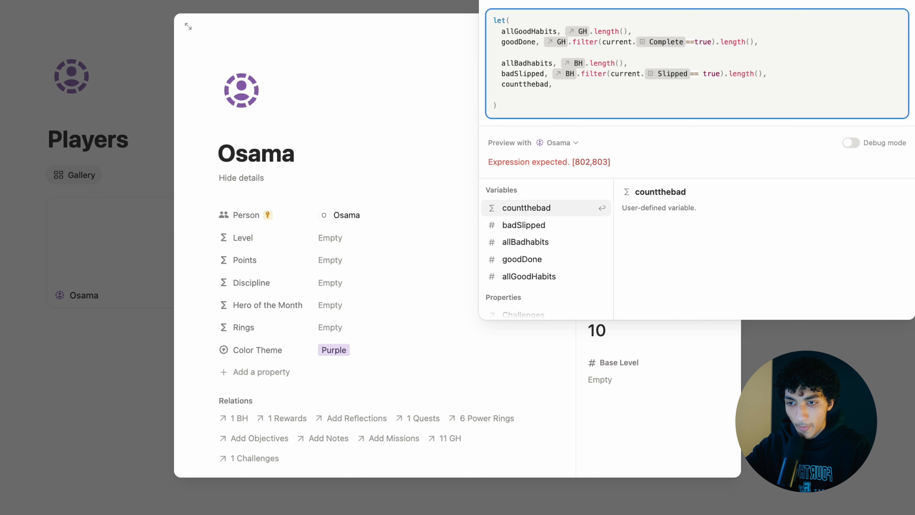
type("all")
key("Return")
type("-")
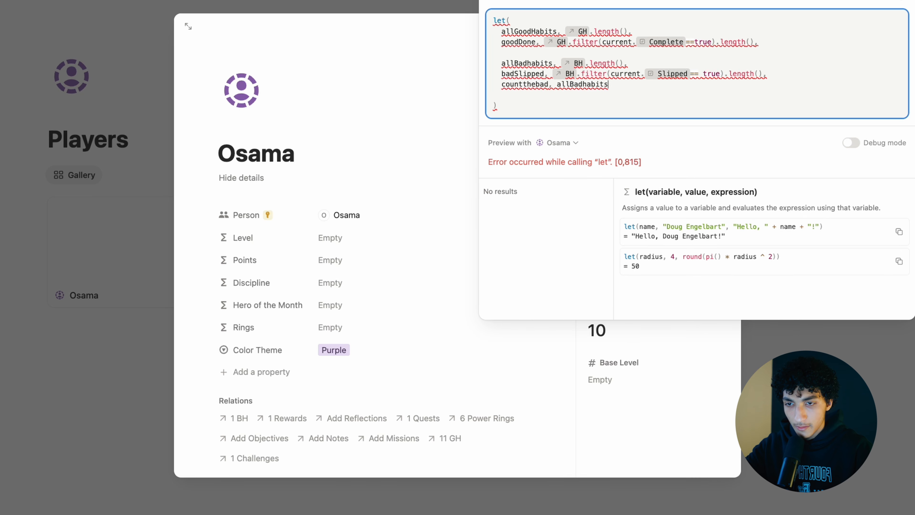
type(" bad s")
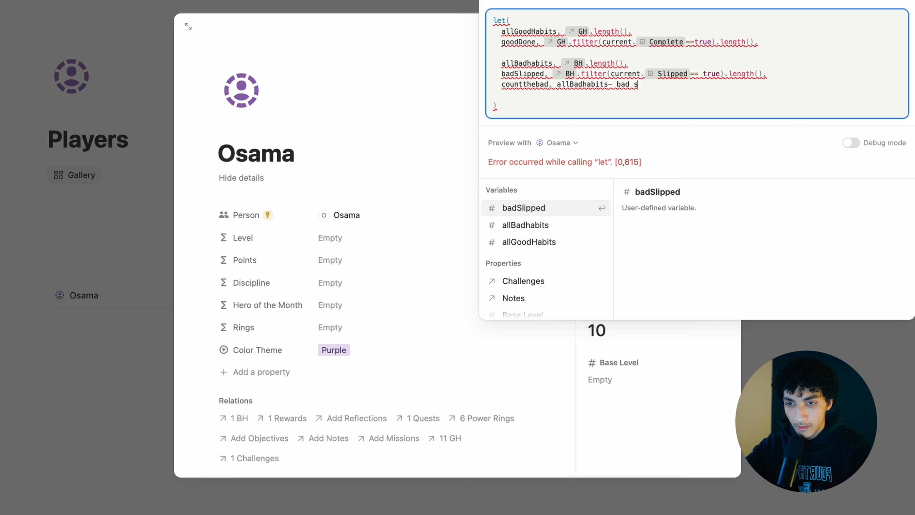
key("Return")
type(",")
- Leave a blank line and define a totalhabits variable as allGoodHabits + allBadhabits
key("Return")
key("Return")
left_click(551, 111)
type("all")
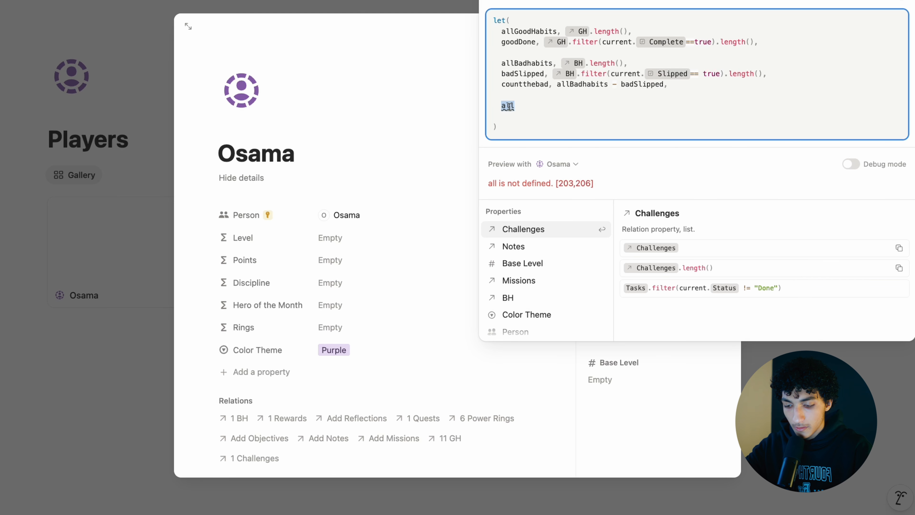
type("totalhabits")
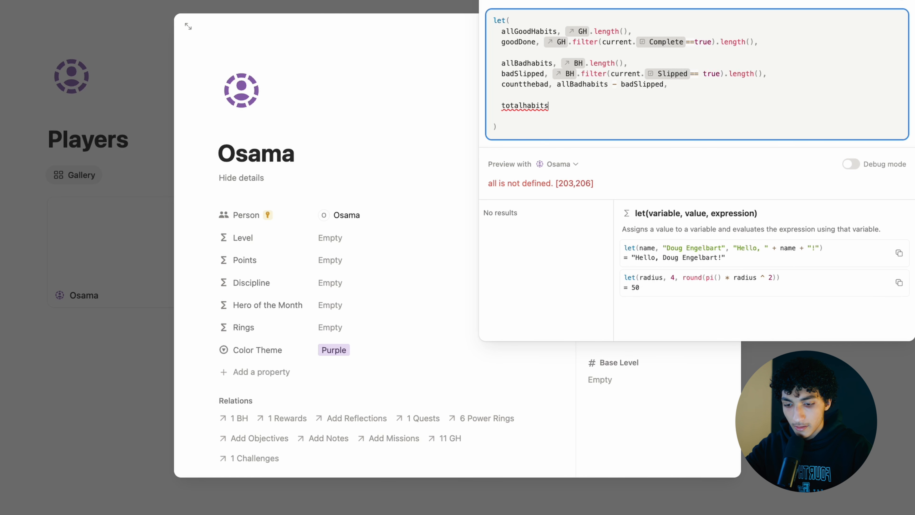
type(",all")
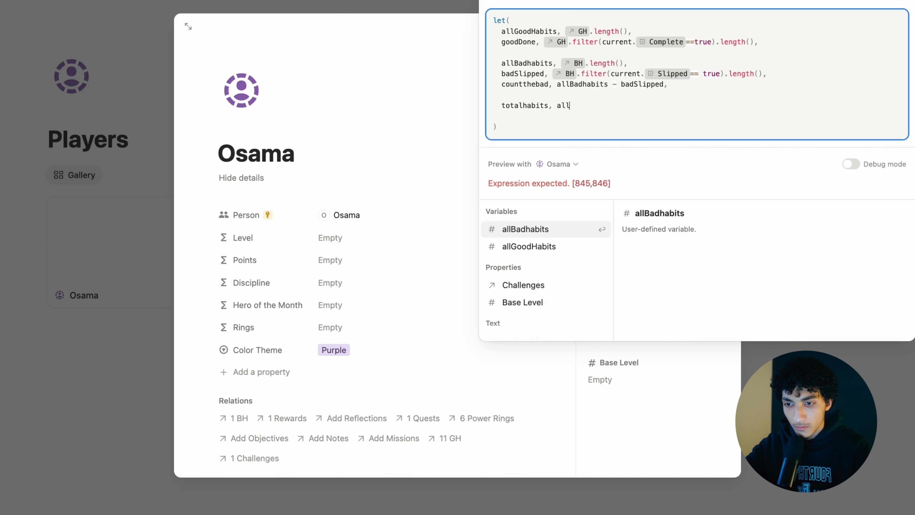
key("Down")
key("Return")
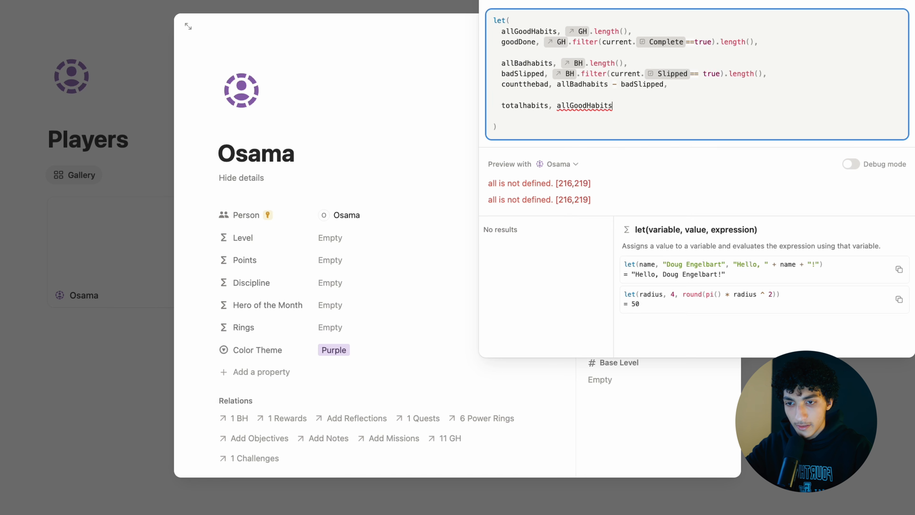
type("+ all")
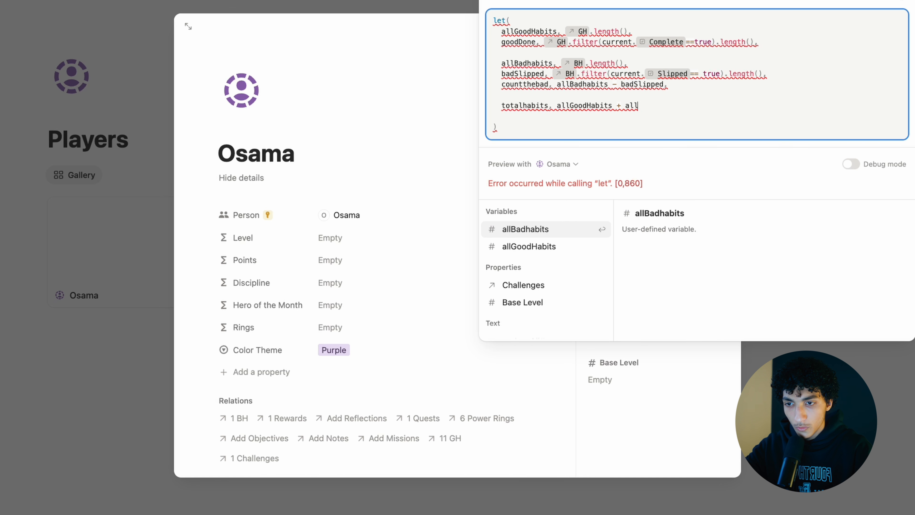
type("Badhabits,")
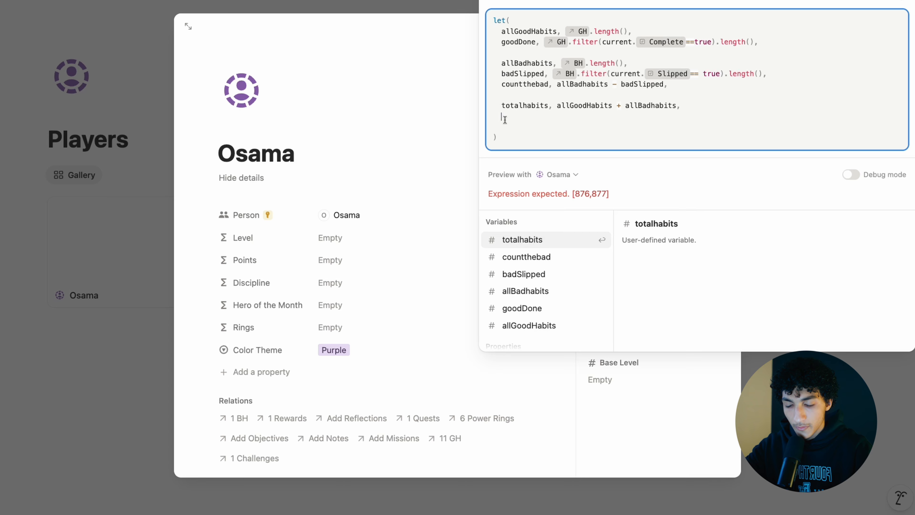
- Define a wines variable below totalhabits as goodDone + countthebad
type("wines,")
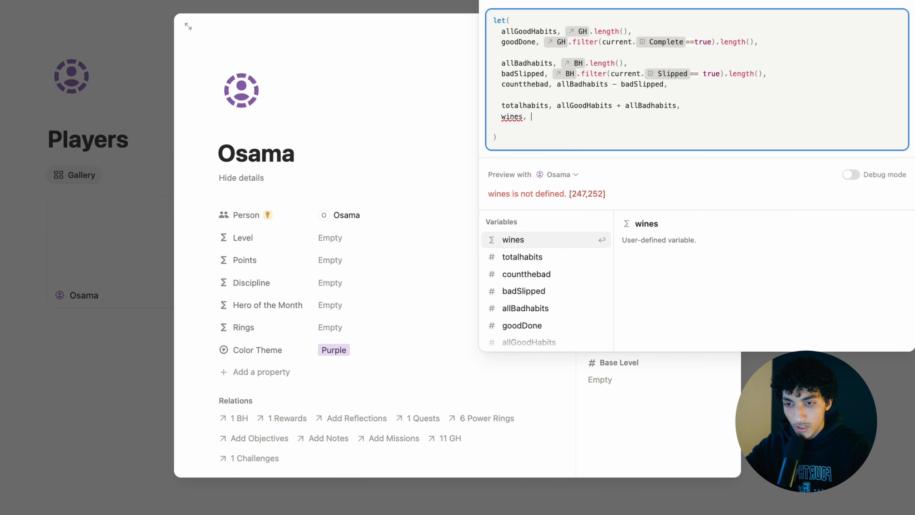
type("all")
key("BackSpace")
key("BackSpace")
key("BackSpace")
type("goodDone +")
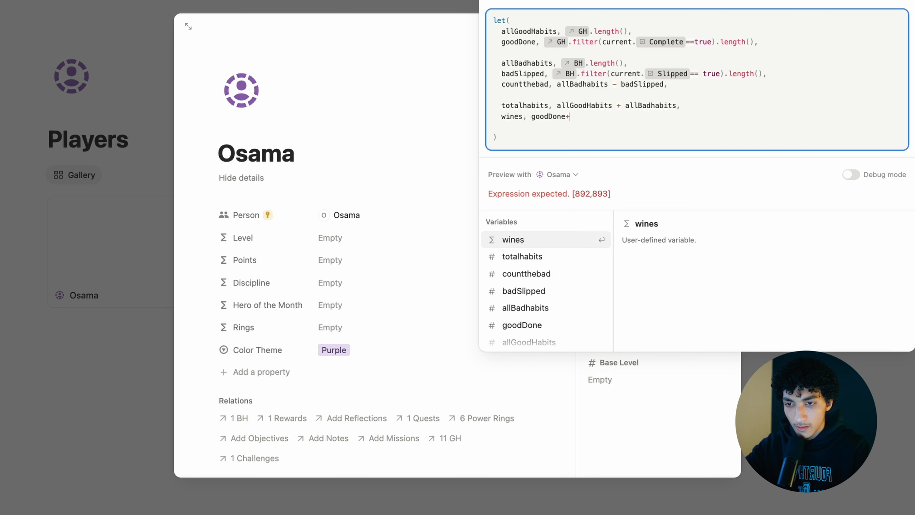
type(" countthebad")
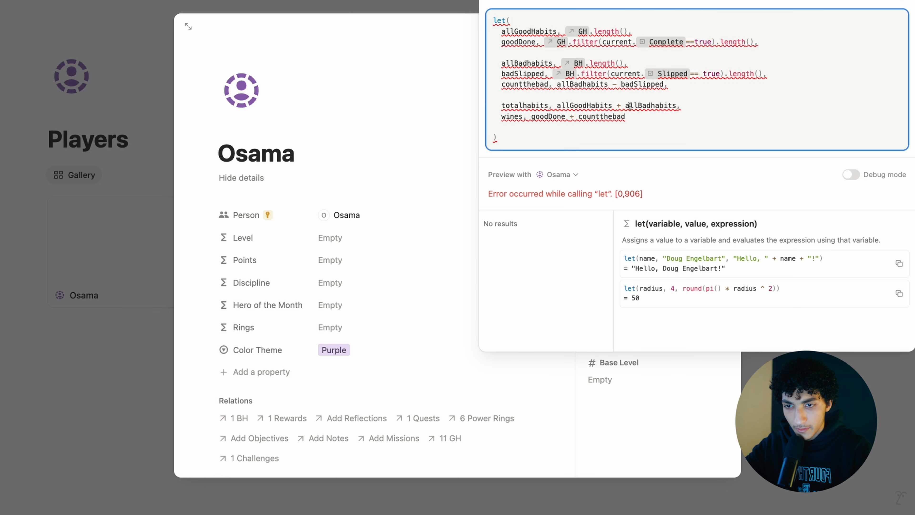
- Rename the countthebad variable to theavoid, both in its definition and in the wines expression, ending the wines line with a comma
left_click_drag(549, 84, 500, 82)
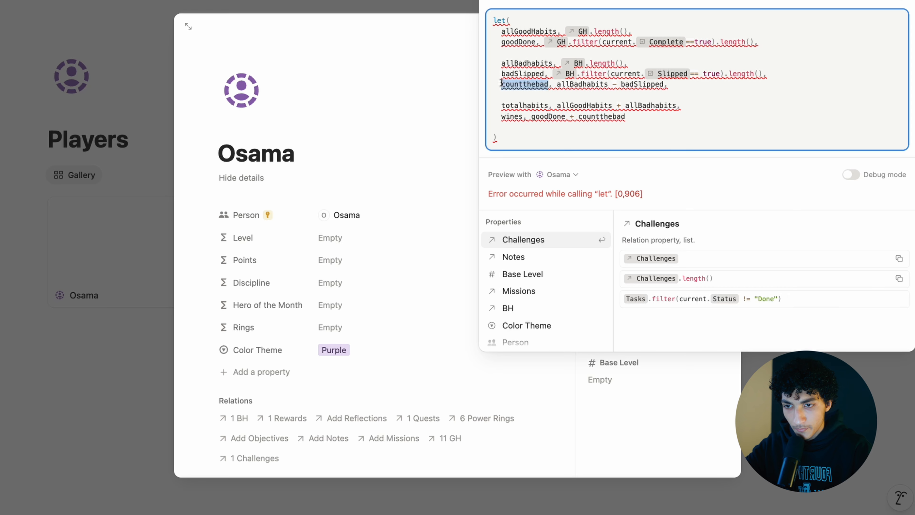
type("theavoid")
left_click(594, 117)
type("theavoid,")
- Leave a blank line, return if(totalhabits== 0, 0, wines/totalhabits) as the formula's result and save the Discipline Tracker formula
key("Return")
key("Return")
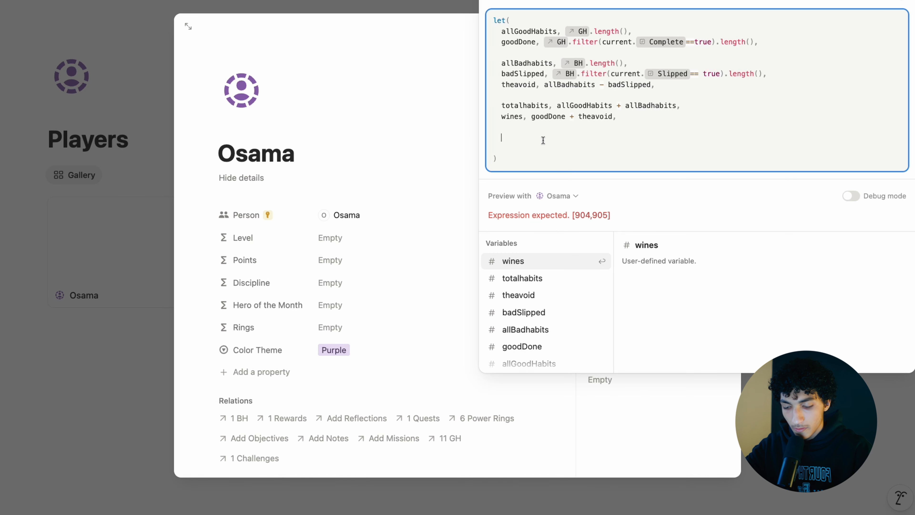
type("if(totalhabits")
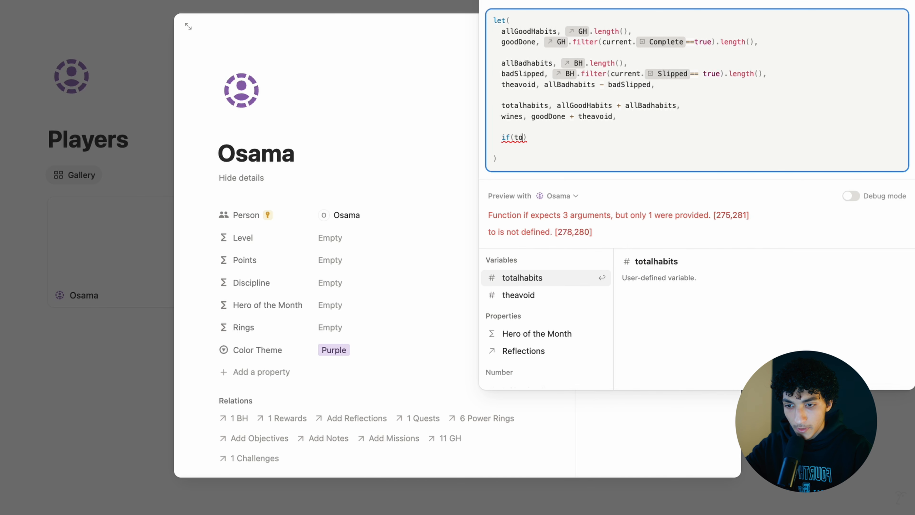
type("== 0, 0")
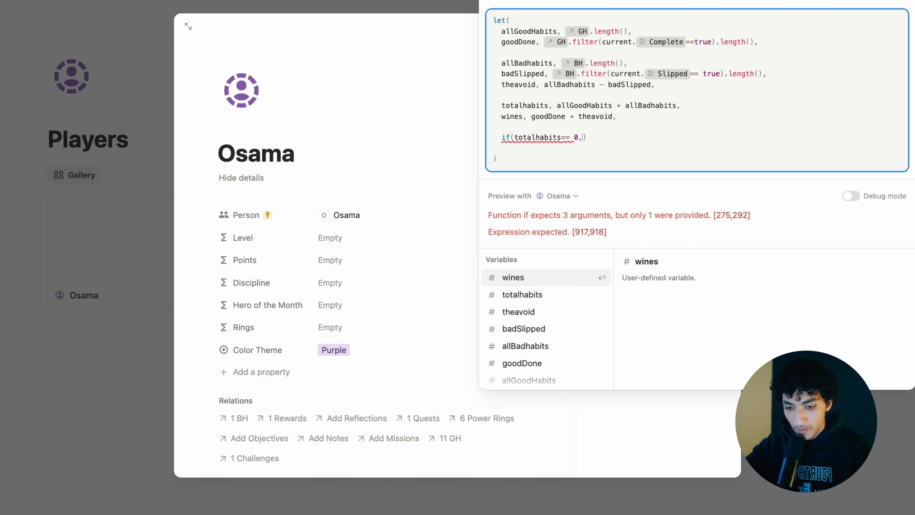
type(", di")
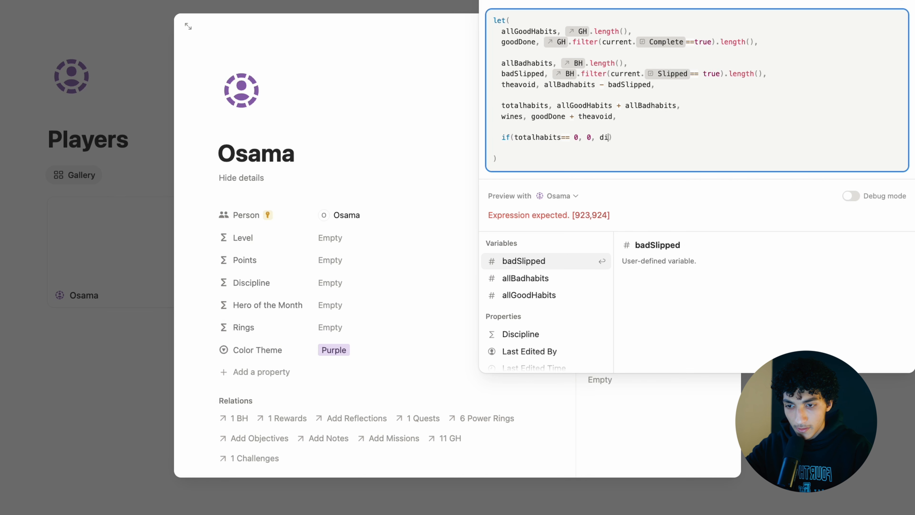
key("BackSpace")
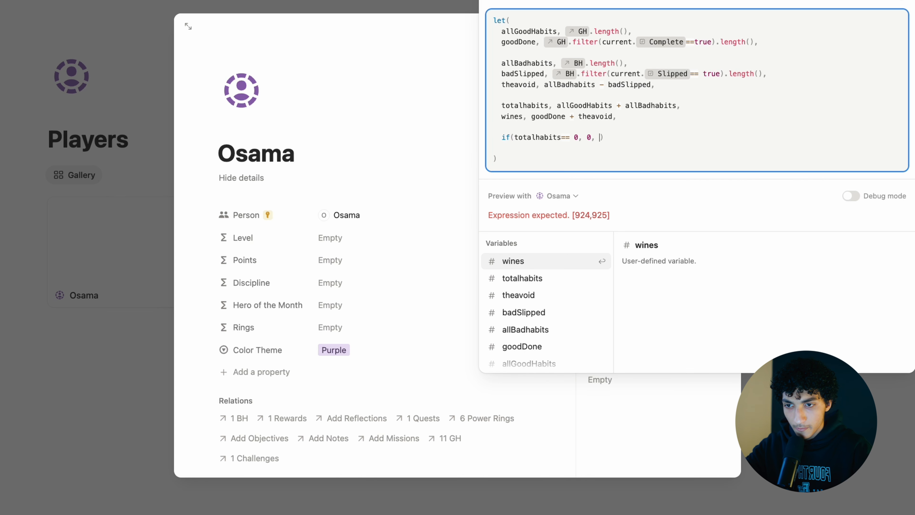
type("wines")
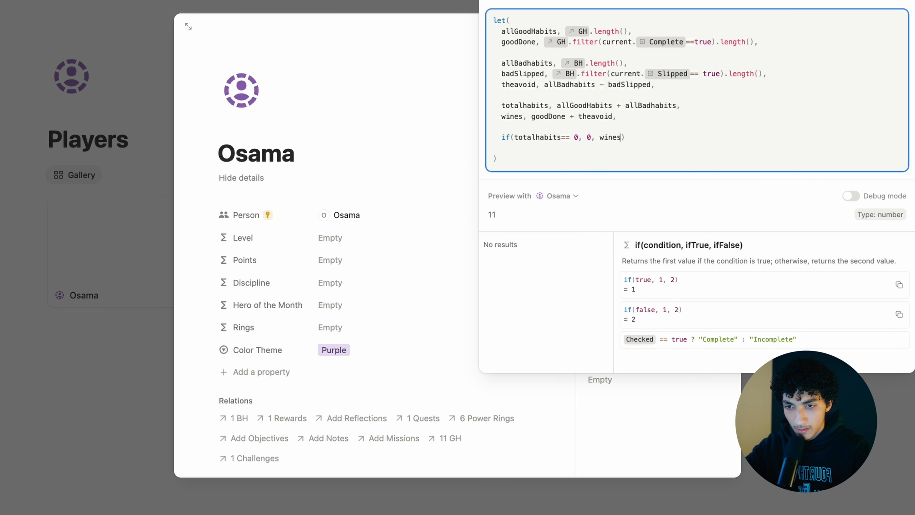
type("/totalhabits")
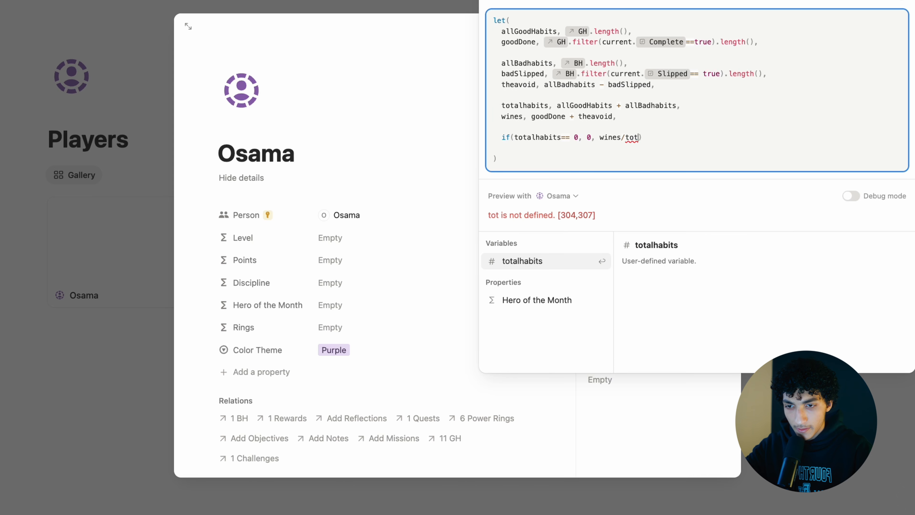
key("Return")
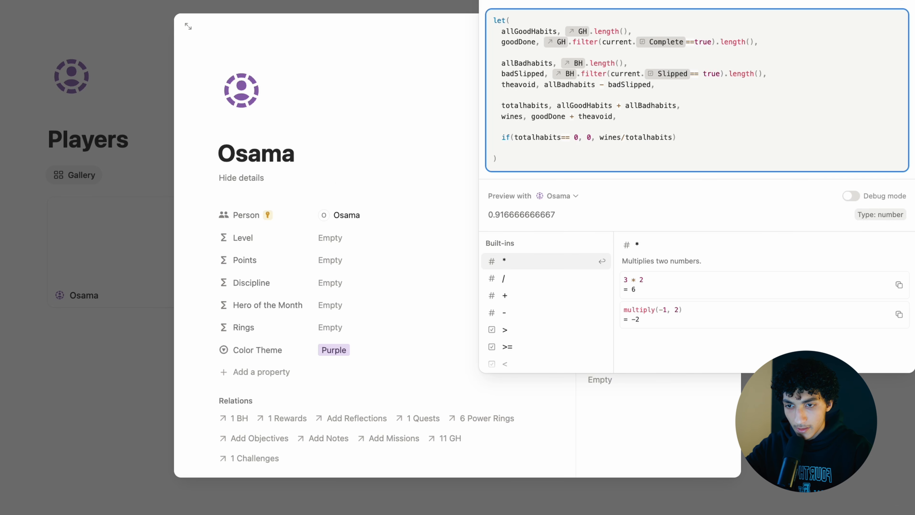
key("Escape")
- Set the Discipline Tracker property to show 1 decimal place
scroll(472, 243, "down", 2)
left_click(633, 263)
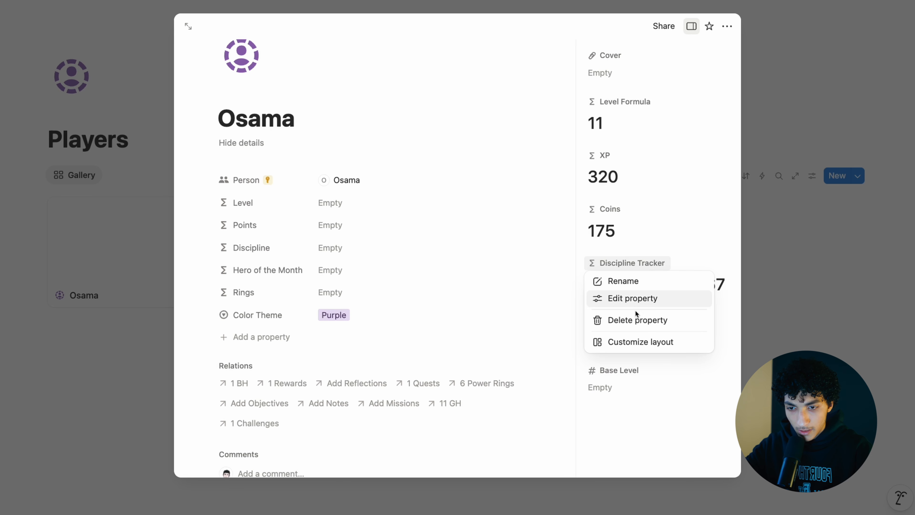
left_click(637, 303)
left_click(718, 87)
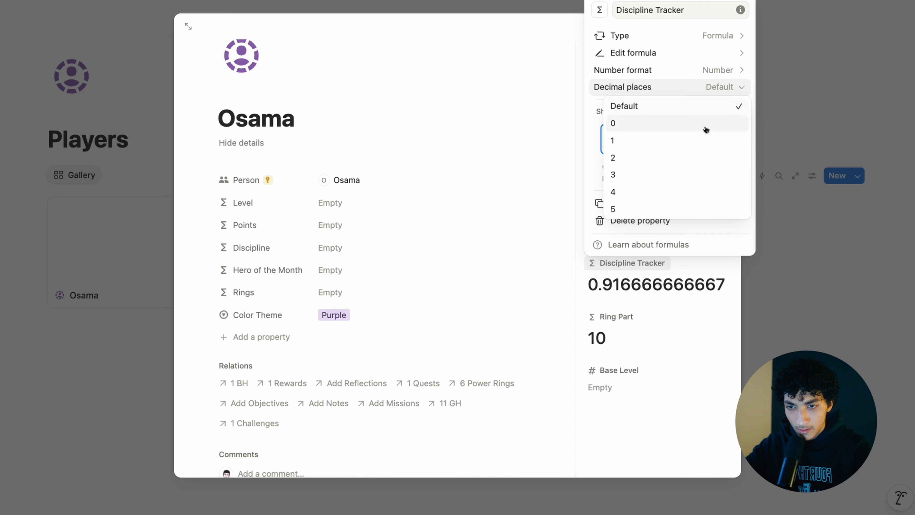
left_click(670, 140)
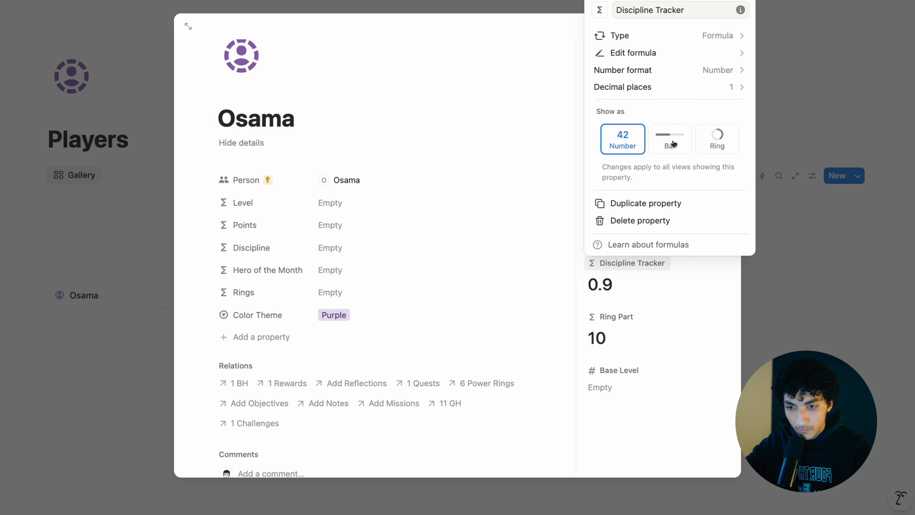
left_click(633, 294)
- Check the Ring Part formula and set the Base Level to 1000
left_click(619, 343)
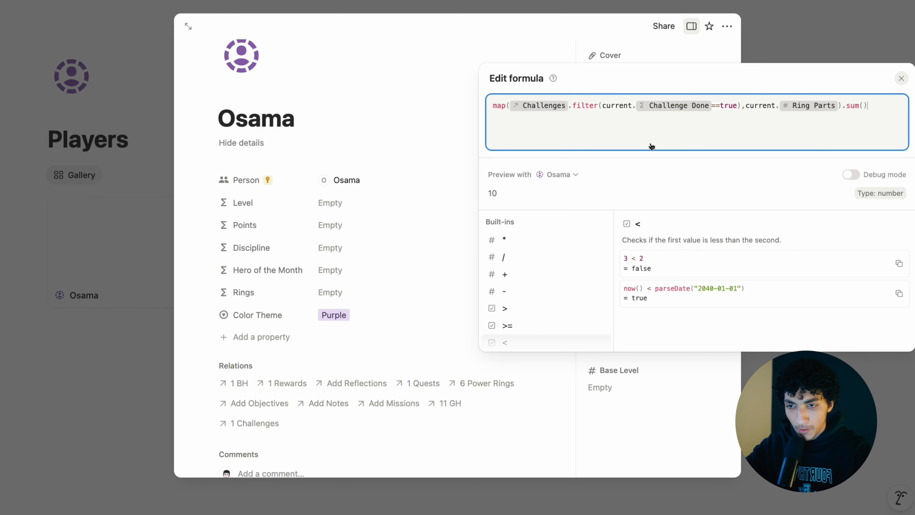
left_click(651, 427)
left_click(616, 379)
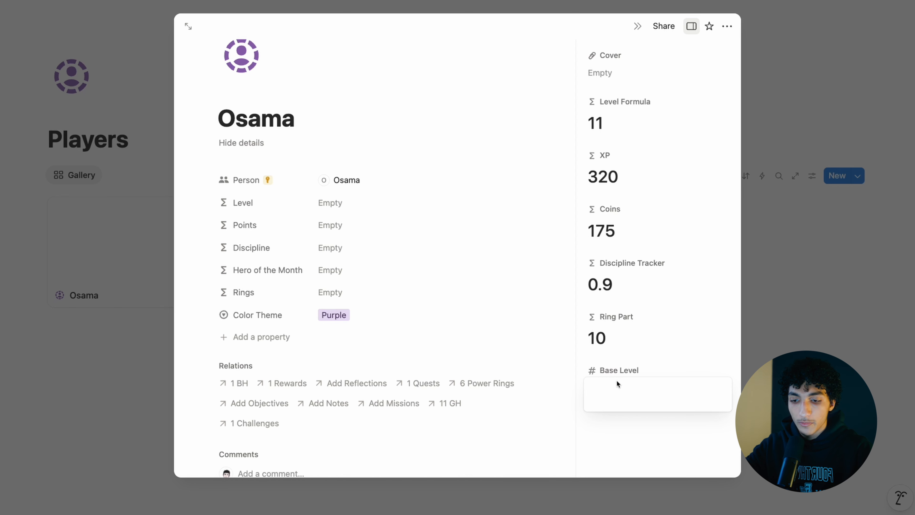
type("10")
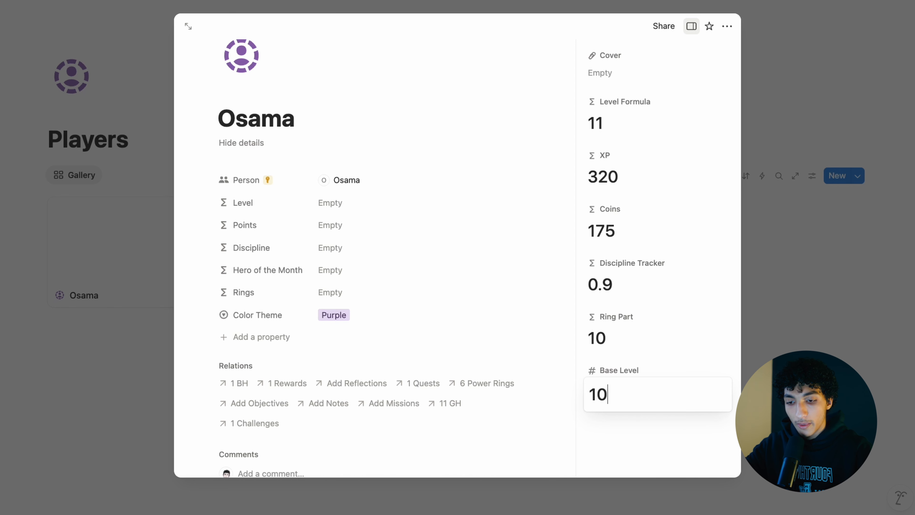
type("00")
left_click(654, 319)
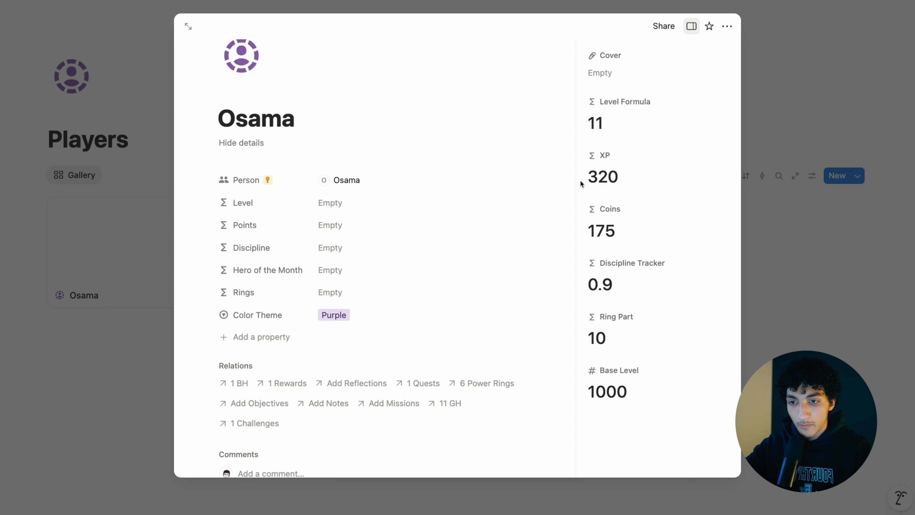
- Clear the placeholder value 11 from the Level Formula property
left_click(629, 125)
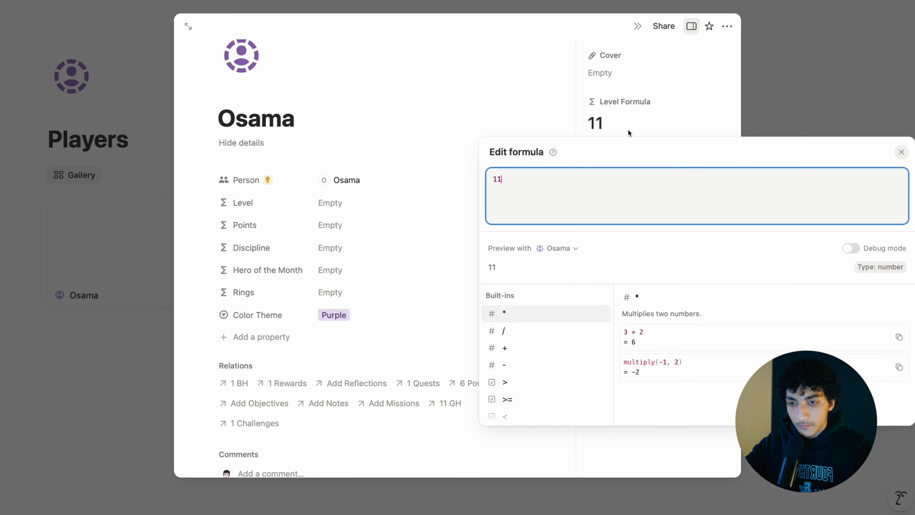
key("BackSpace")
key("BackSpace")
key("Escape")
- Start a let() formula in Level Formula and define a baseXP variable as the XP property
left_click(609, 119)
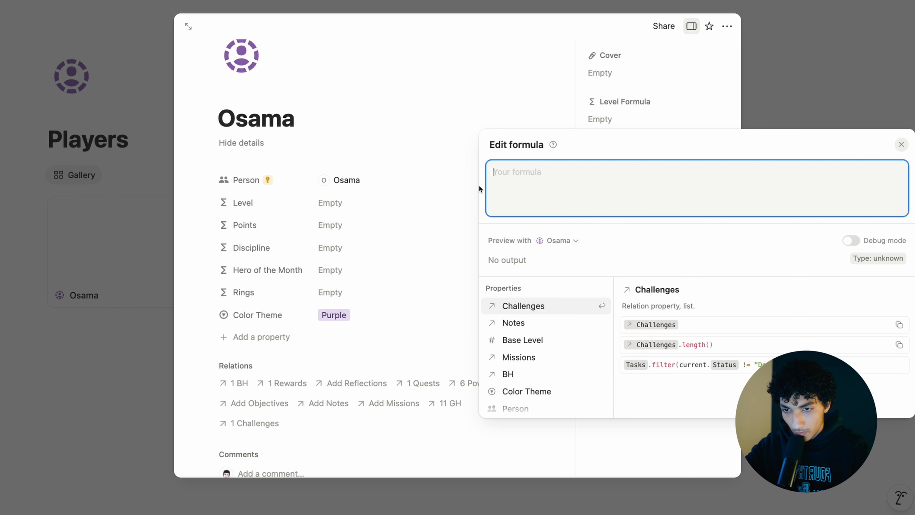
type("le")
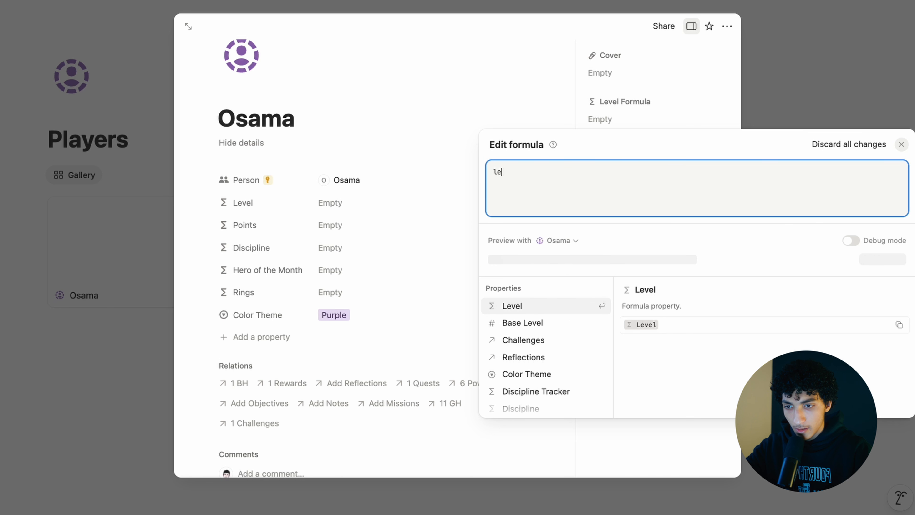
type("t(   ")
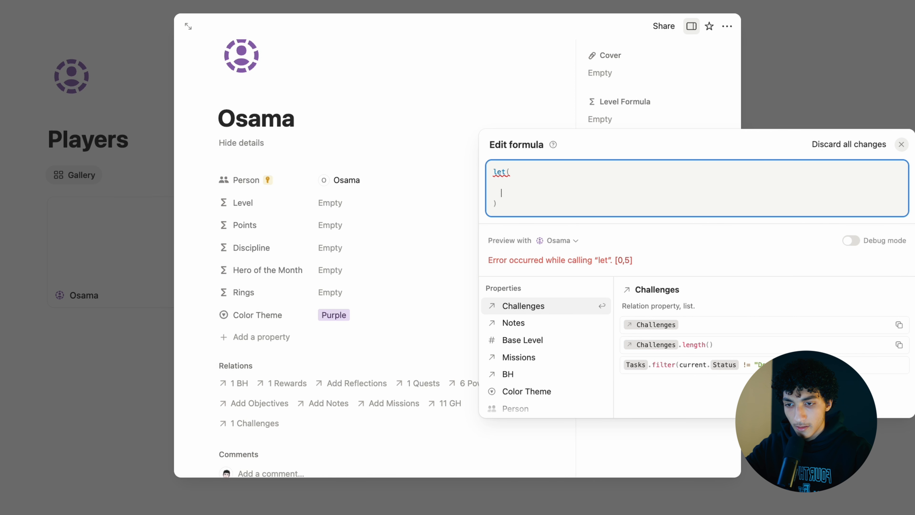
type("baseXP, xp")
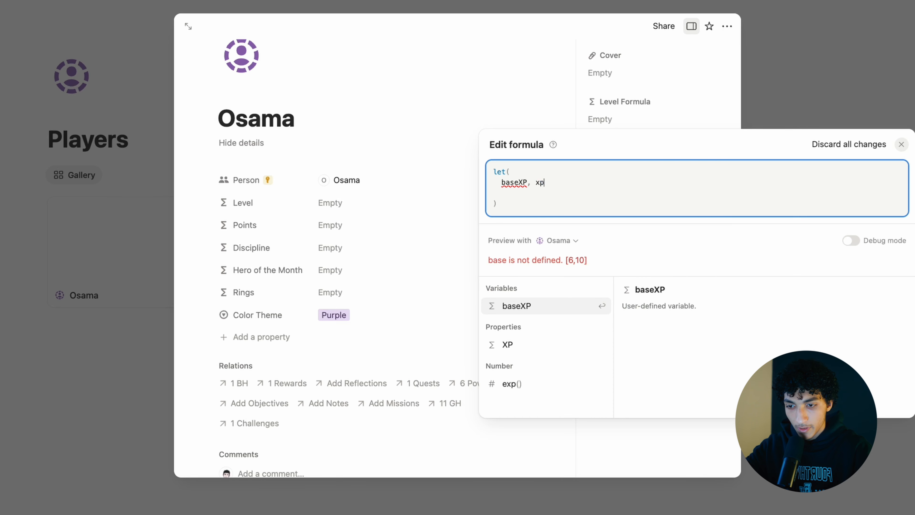
key("Down")
key("Return")
type(",")
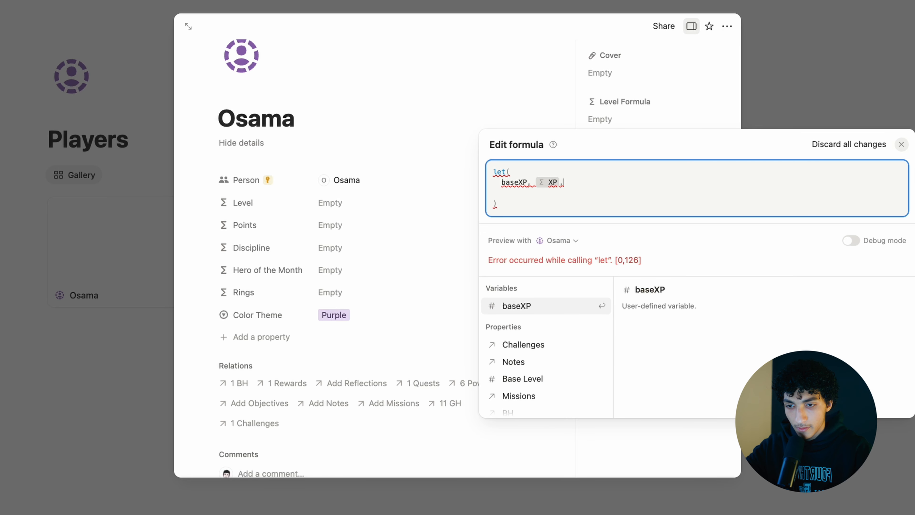
key("Return")
type("level")
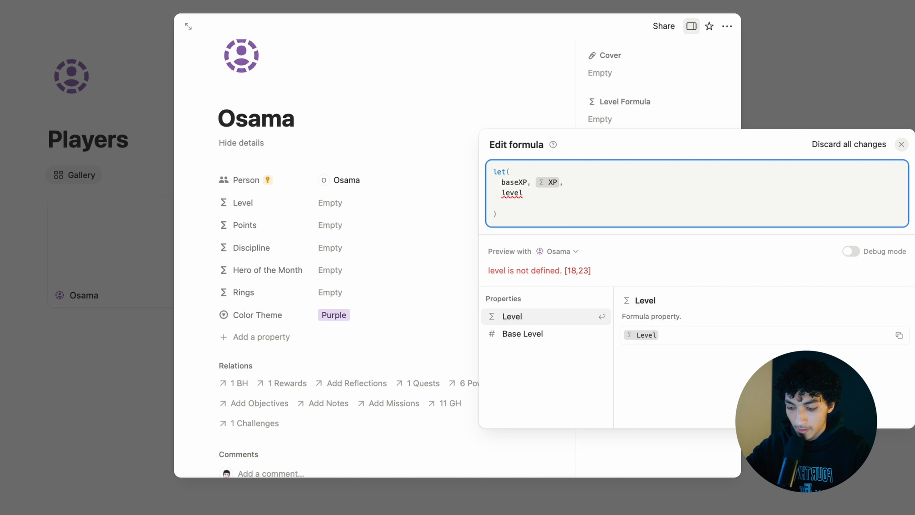
key("BackSpace")
key("BackSpace")
key("BackSpace")
key("BackSpace")
key("BackSpace")
- Define a BasLvl variable as the Base Level property, followed by a comma and a blank line
type("Bas")
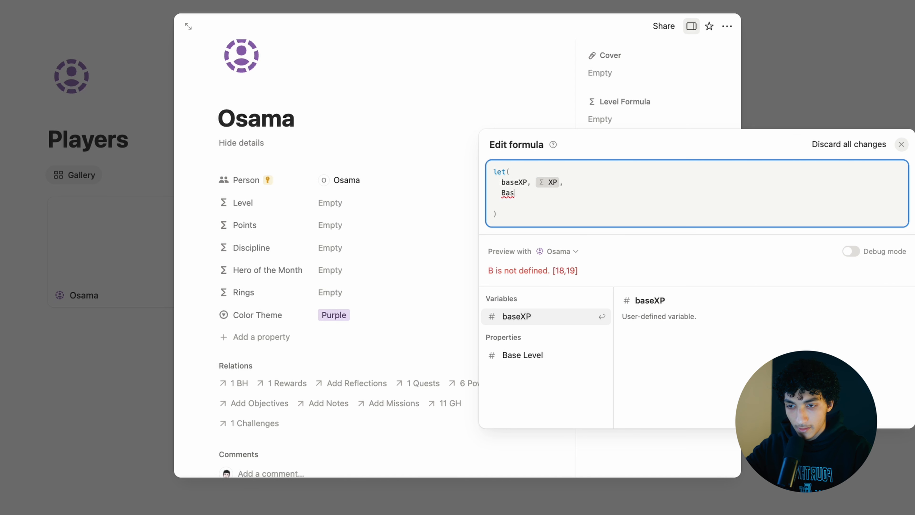
type("LVl, ba")
key("Down")
key("Down")
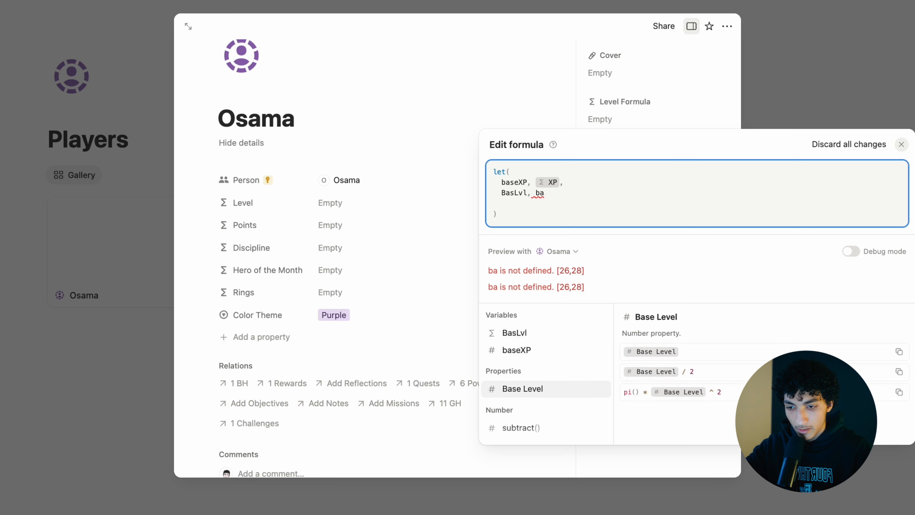
key("Return")
type(";")
key("shift+Return")
key("BackSpace")
key("BackSpace")
key("BackSpace")
type(",")
key("shift+Return")
key("shift+Return")
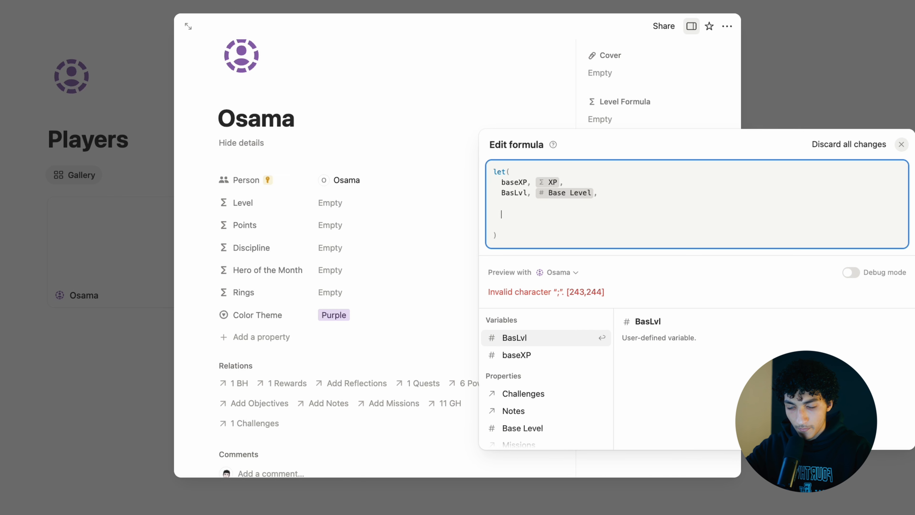
- Return floor(baseXP/BasLvl) as the result of the Level Formula and save it
type("floor(")
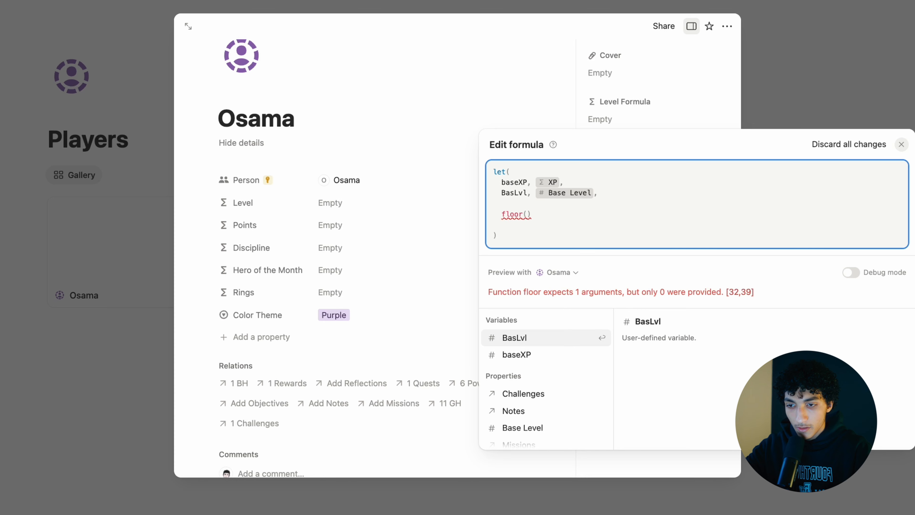
type("baseXP/bas")
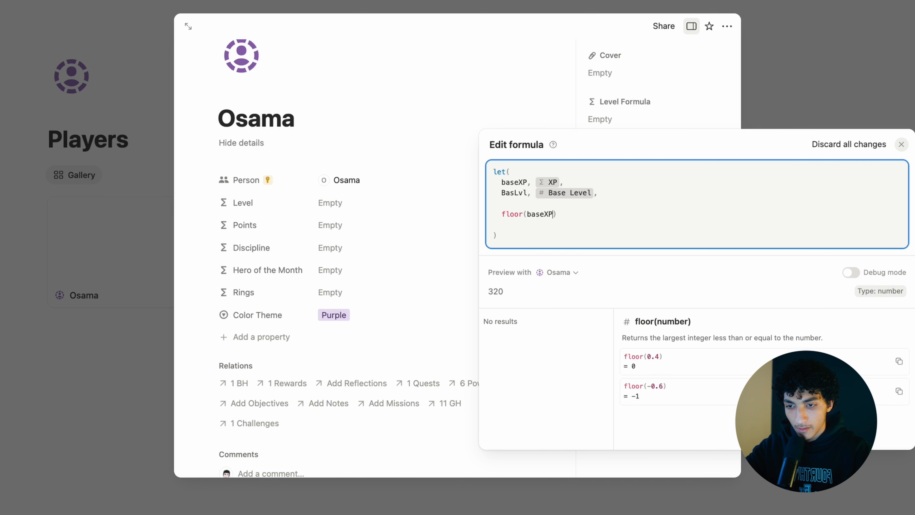
key("Return")
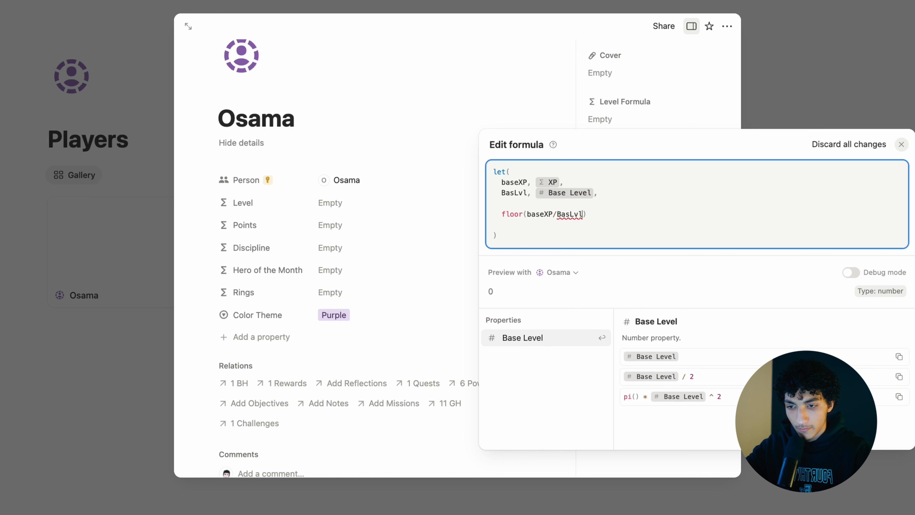
left_click(639, 26)
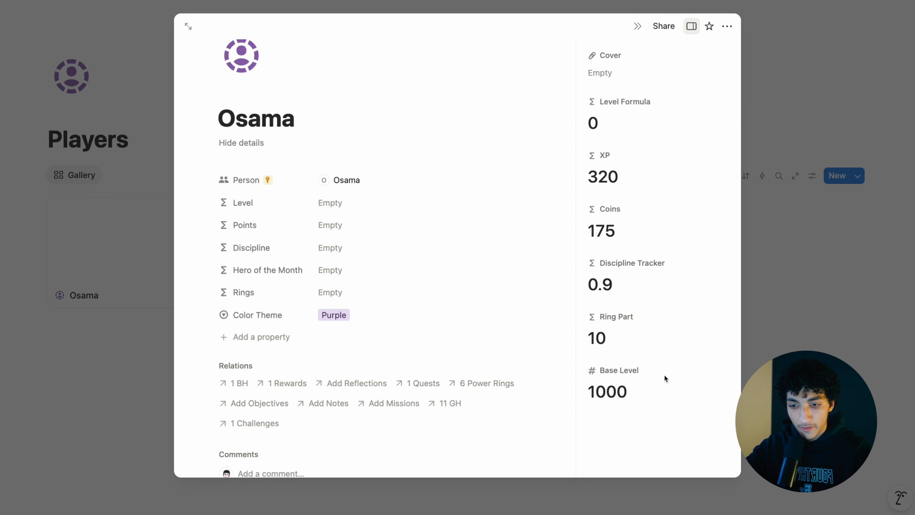
- Set the Base Level to 300 to test the Level Formula
left_click(664, 383)
key("BackSpace")
key("Delete")
type("3")
left_click(637, 186)
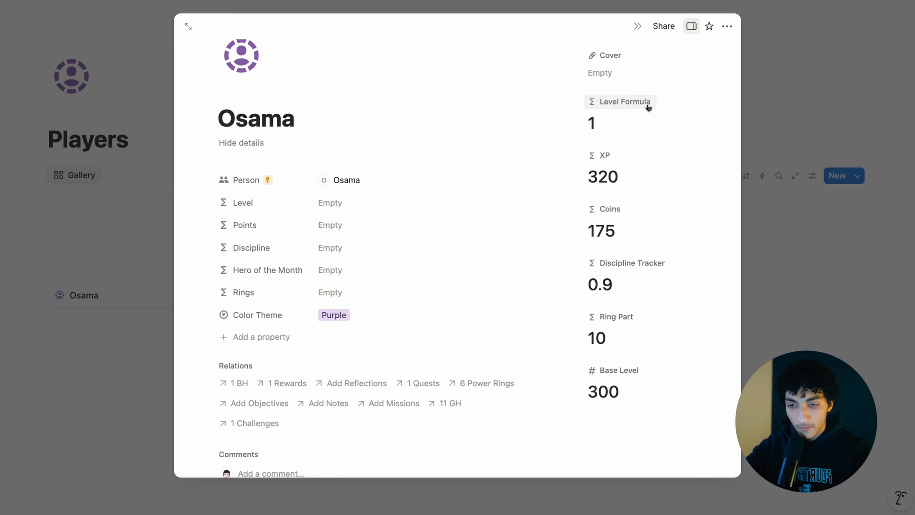
- Set the Base Level to 100 to test the Level Formula again
left_click(602, 383)
key("Left")
key("BackSpace")
type("1")
key("Return")
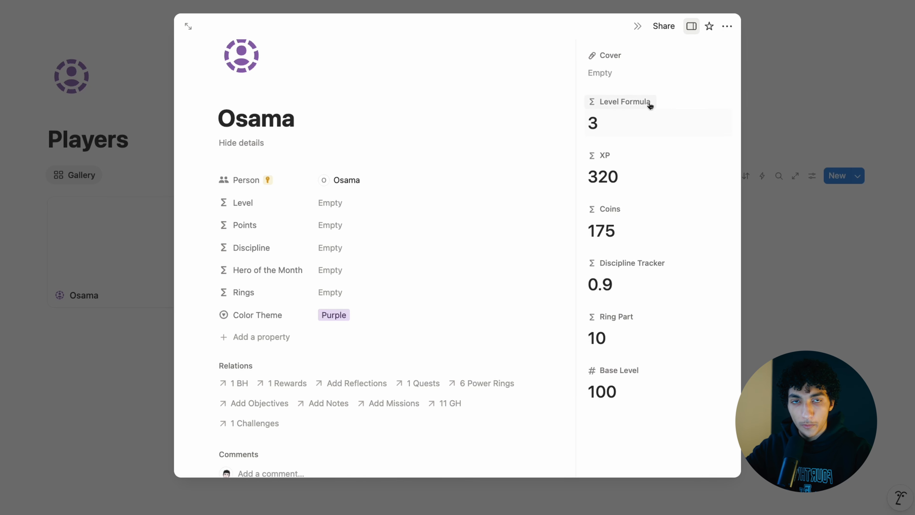
- Set the Base Level to 500
left_click(625, 391)
key("BackSpace")
key("BackSpace")
key("BackSpace")
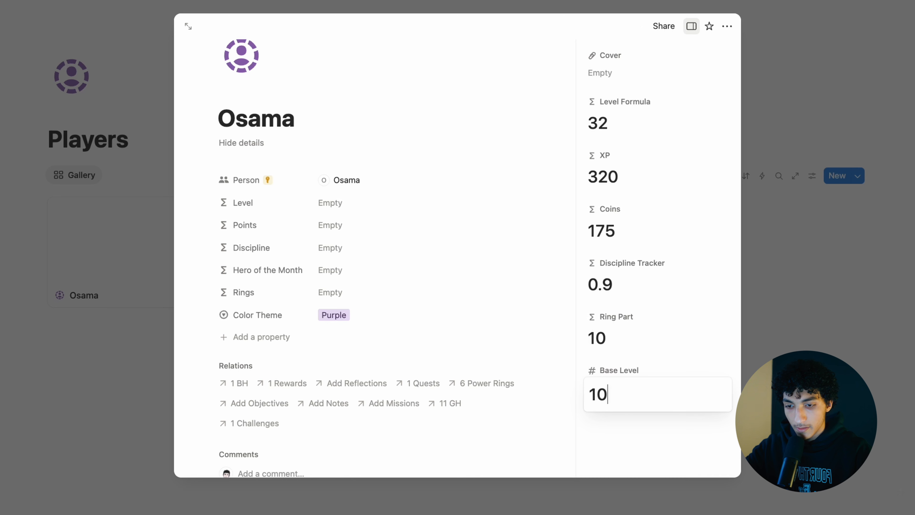
type("500")
key("Return")
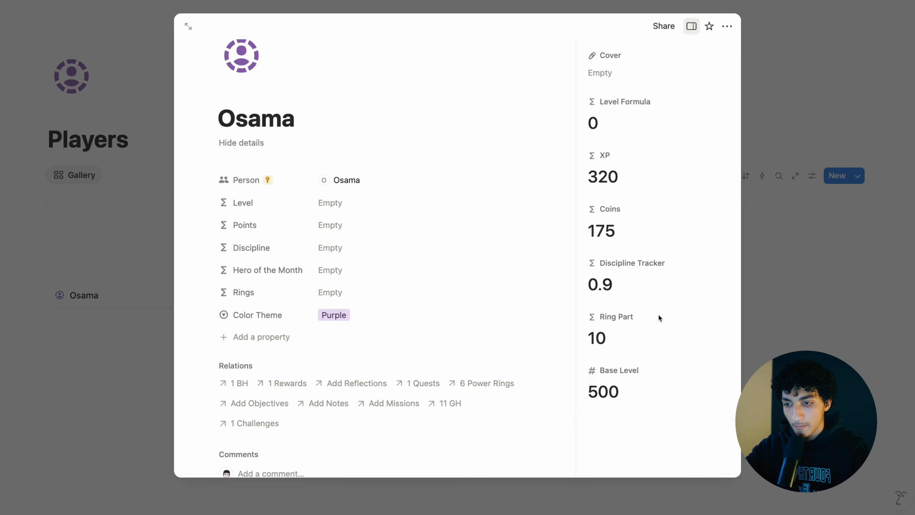
- Paste the Level formula that displays the level, a theme-coloured progress bar built from XP and Base Level, and the percentage, and save it
left_click(367, 200)
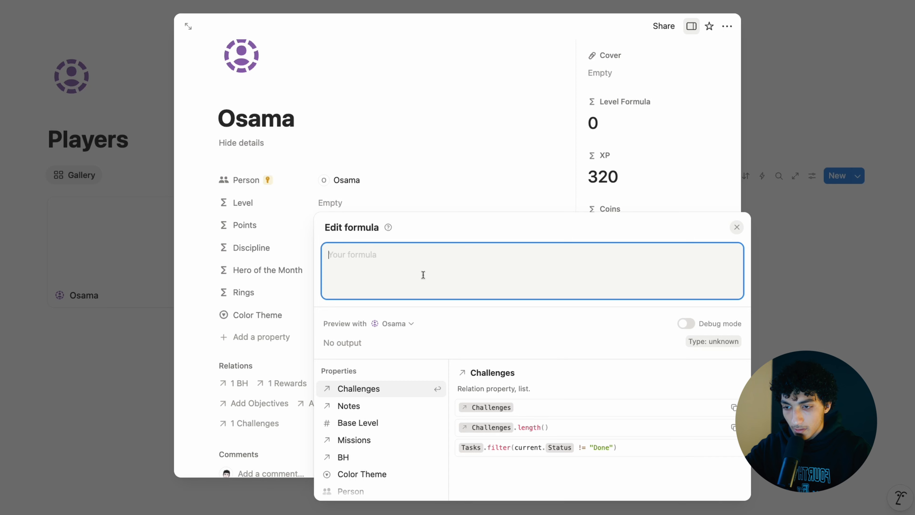
key("super+v")
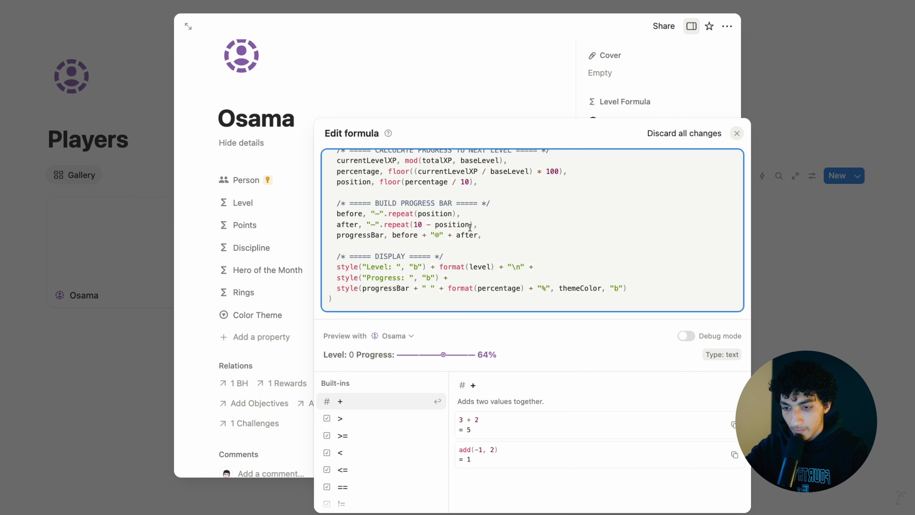
scroll(428, 203, "up", 5)
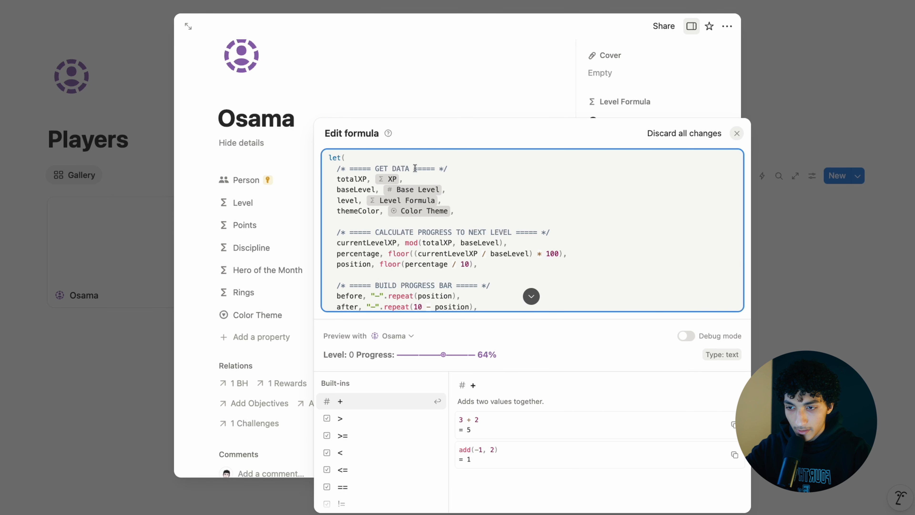
scroll(405, 209, "down", 2)
scroll(461, 217, "down", 3)
scroll(460, 214, "down", 2)
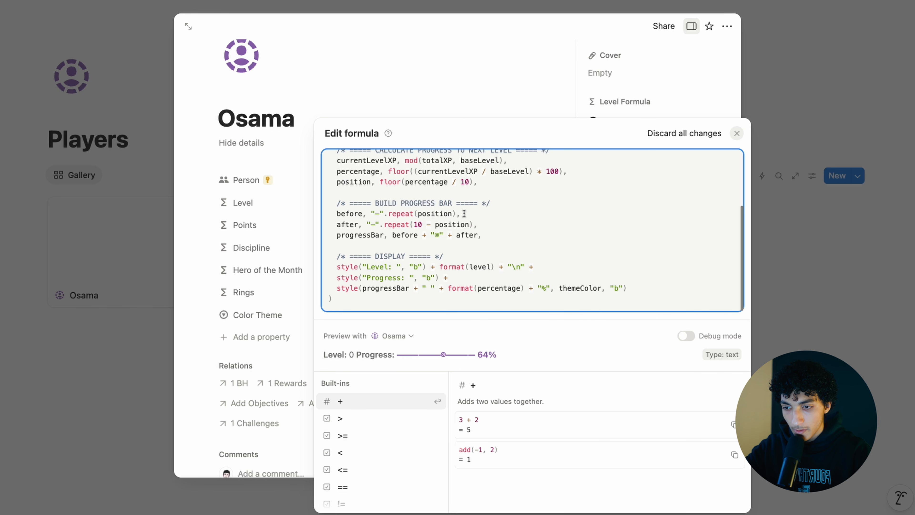
left_click_drag(318, 354, 485, 356)
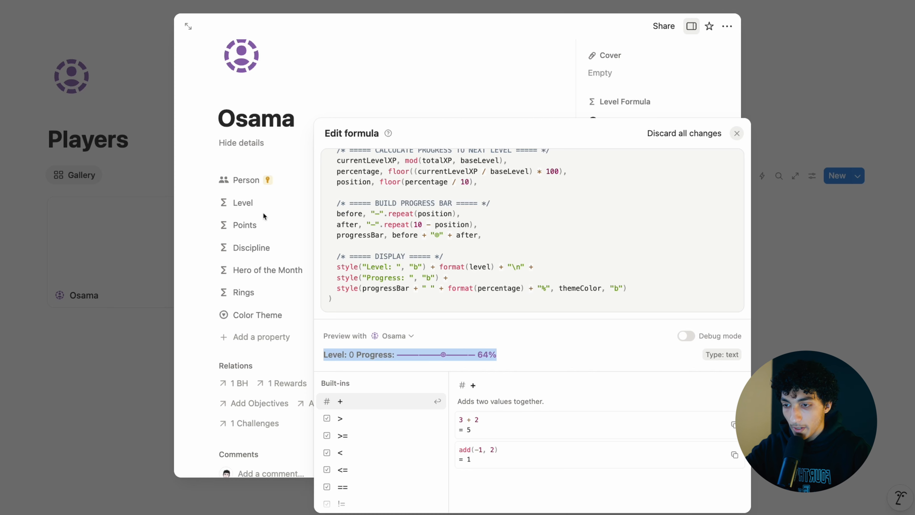
left_click(294, 250)
- Fill the Points property with a formula showing "Total Points: " in the theme colour, purple-styled XP and yellow-styled Coins, and save it
left_click(351, 240)
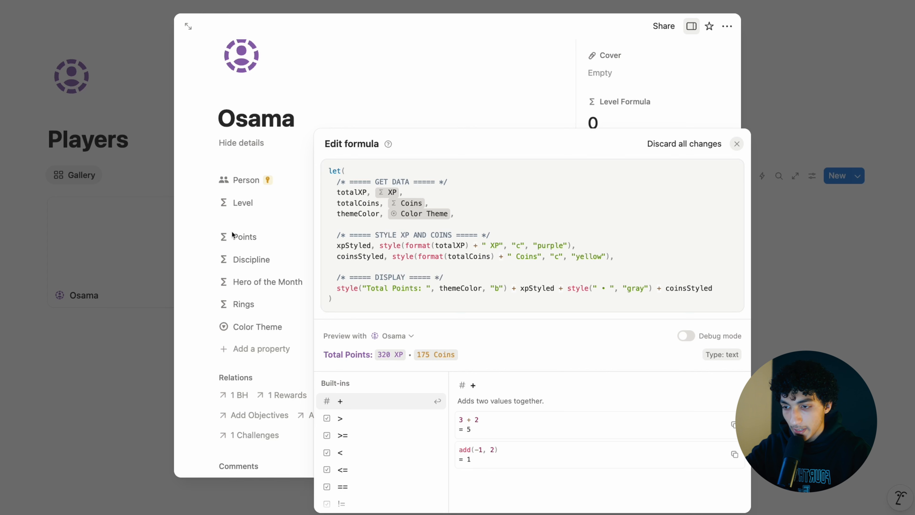
key("Escape")
- Fill the Discipline property with a formula showing the rounded Discipline Tracker percentage and a message from "Start your habits!" to "Legendary focus!", and save it
scroll(351, 260, "down", 3)
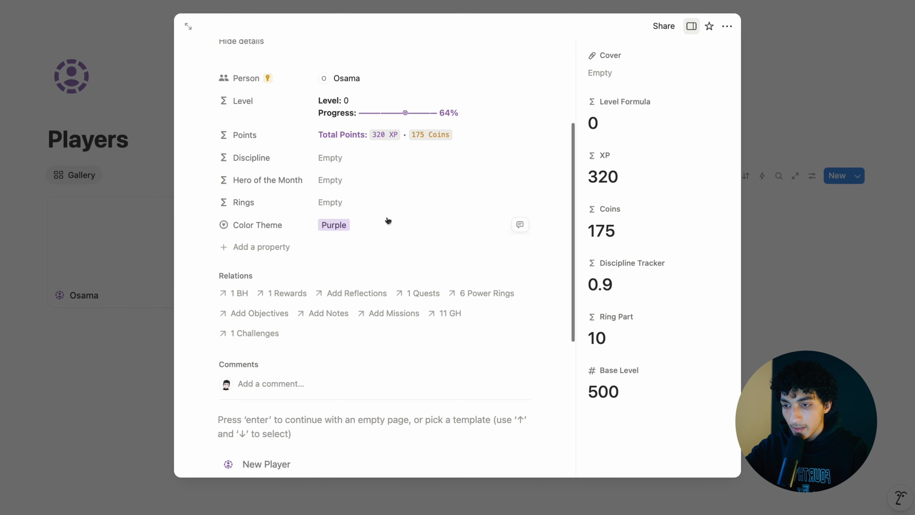
left_click(351, 161)
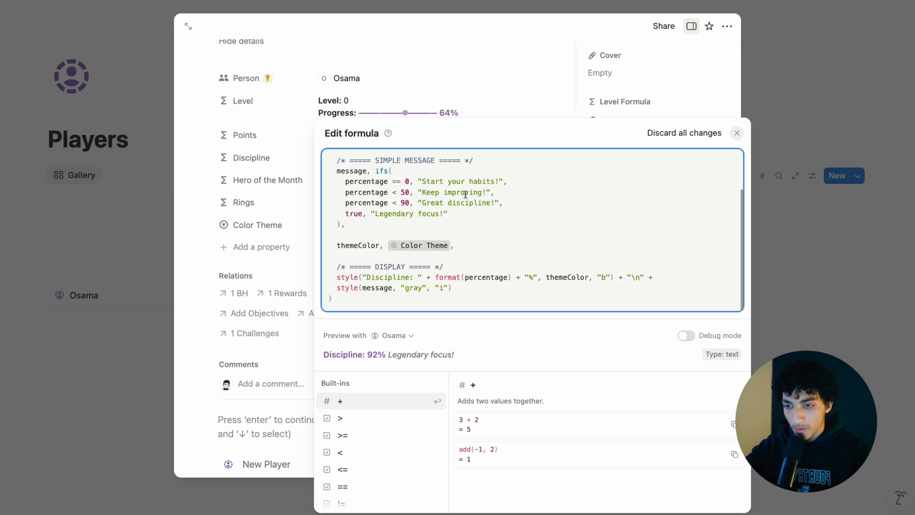
scroll(465, 194, "down", 1)
scroll(465, 195, "up", 1)
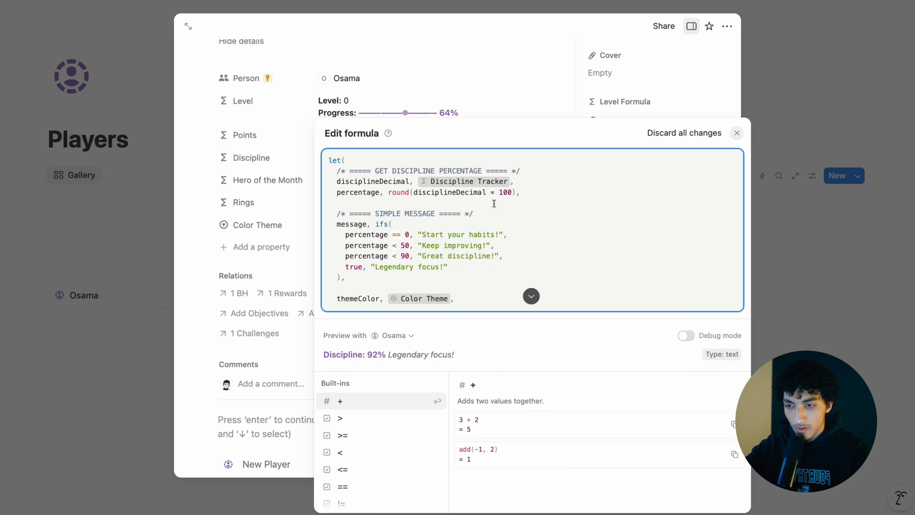
scroll(443, 188, "down", 3)
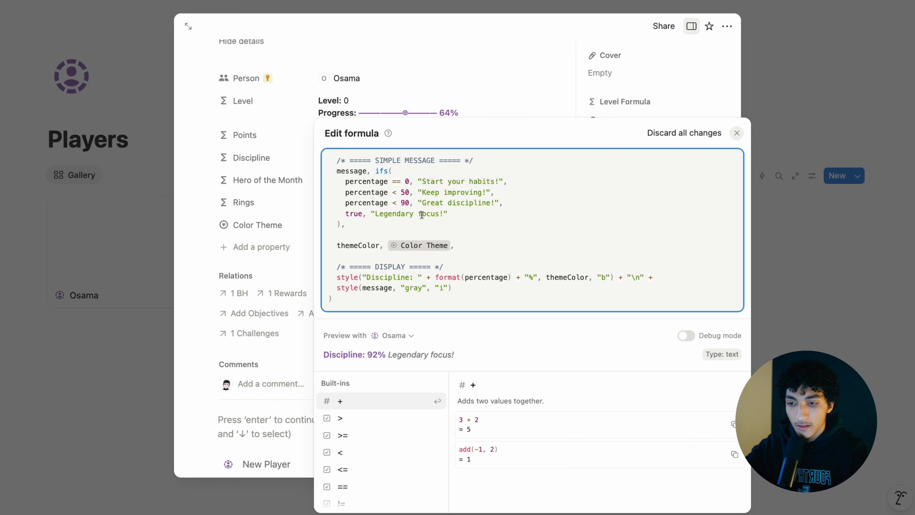
left_click(283, 240)
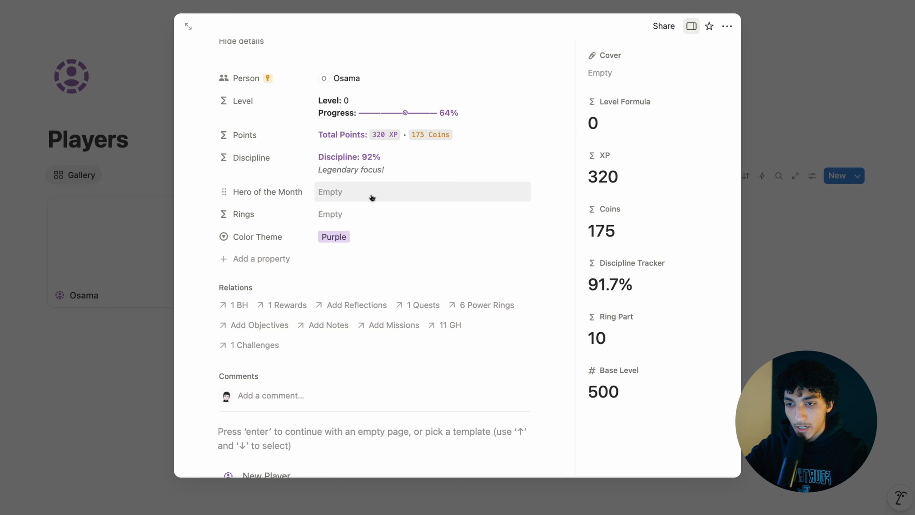
- Start the Rings formula with a let() that assigns the Power Rings relation to the variable allrings
left_click(357, 208)
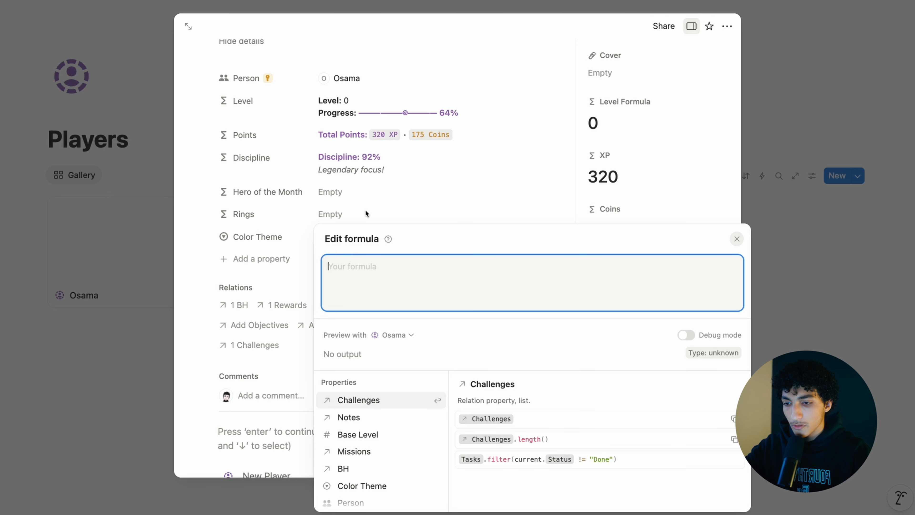
left_click(400, 205)
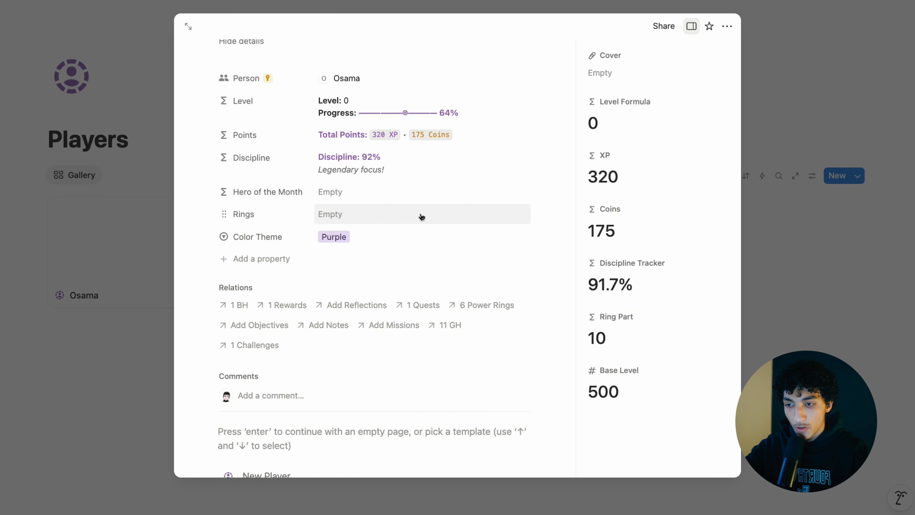
left_click(406, 213)
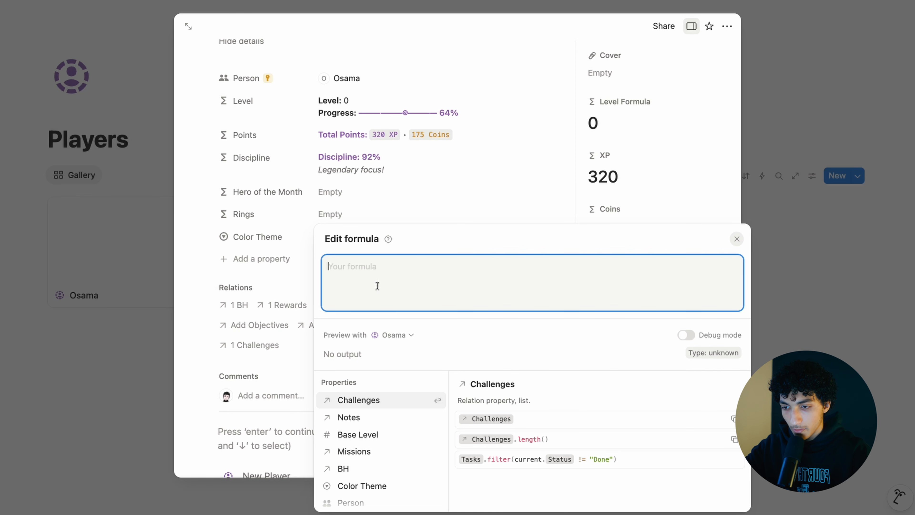
type("let(")
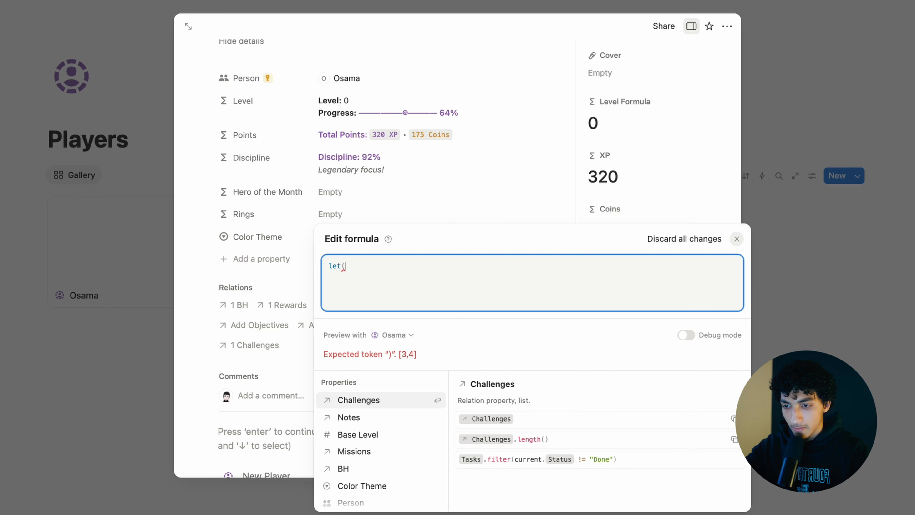
type(")")
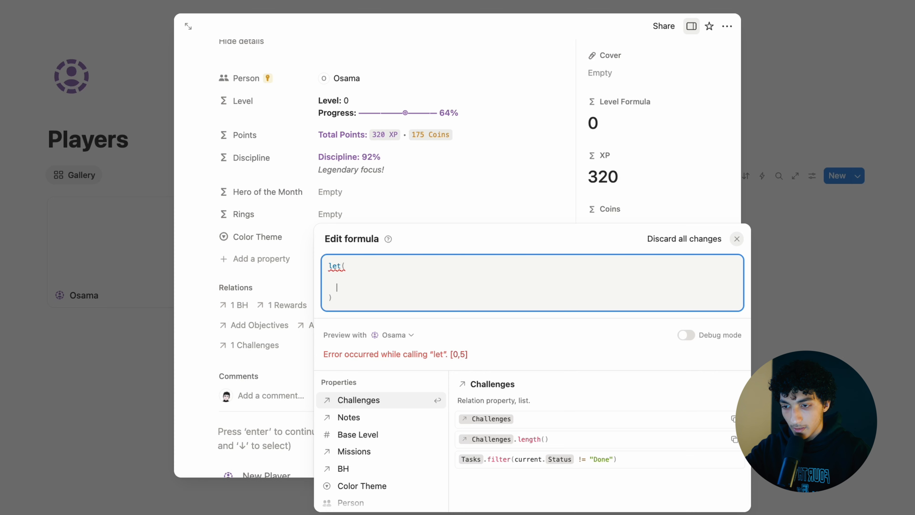
type("all")
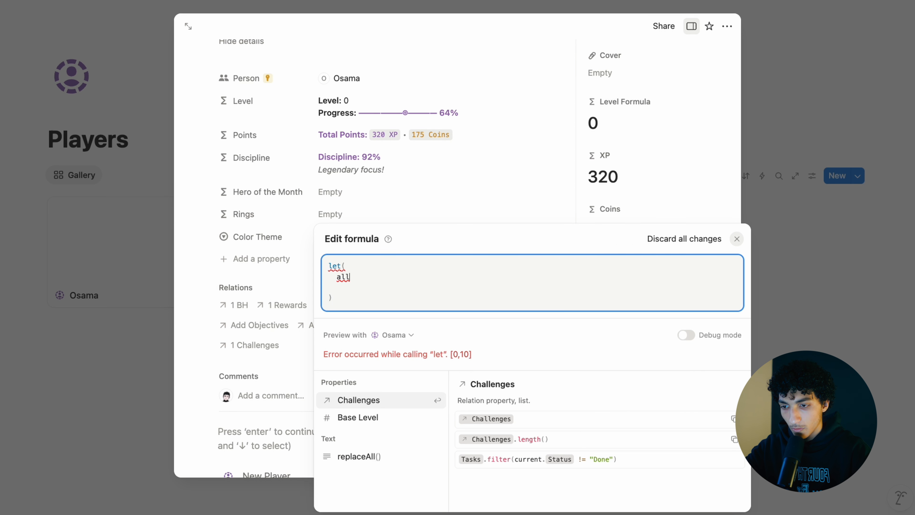
type("ranks")
key("BackSpace")
type("s, ring")
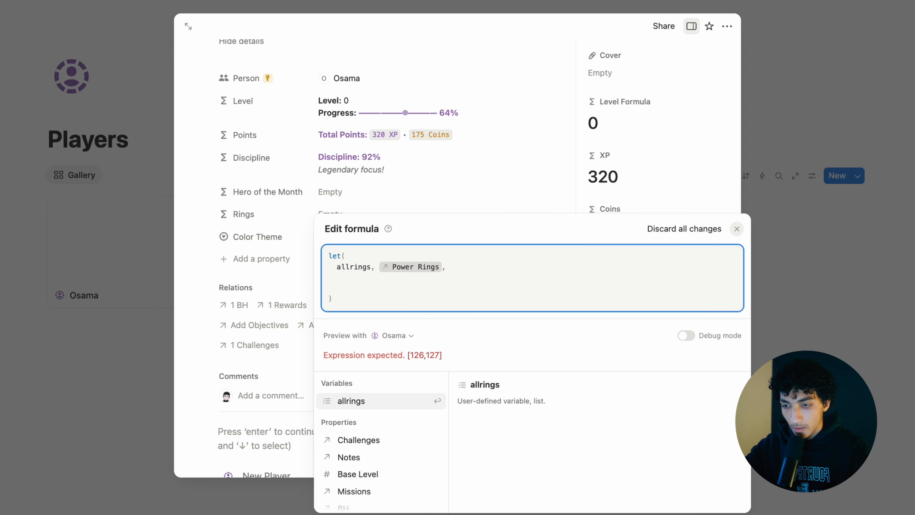
- Add a variable unlockedring to the formula that filters allrings to entries whose Unlock property == true
type("unlockedring")
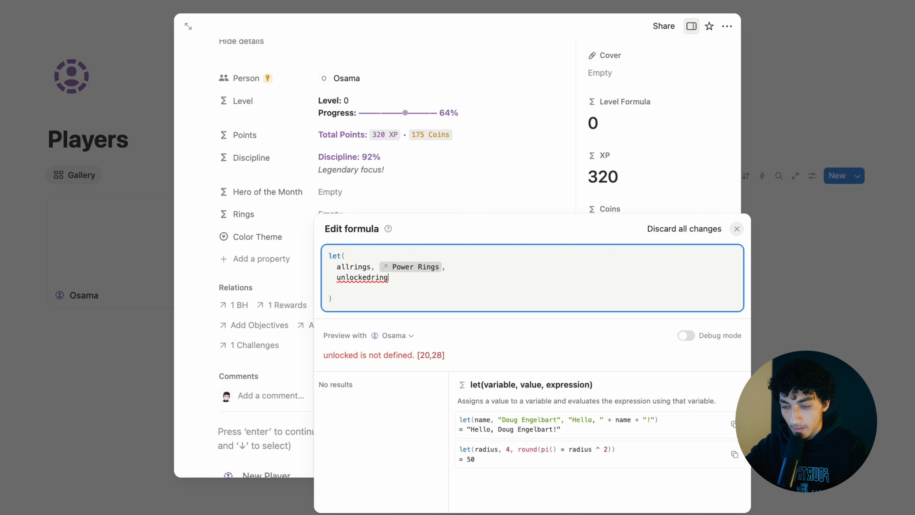
type(", al")
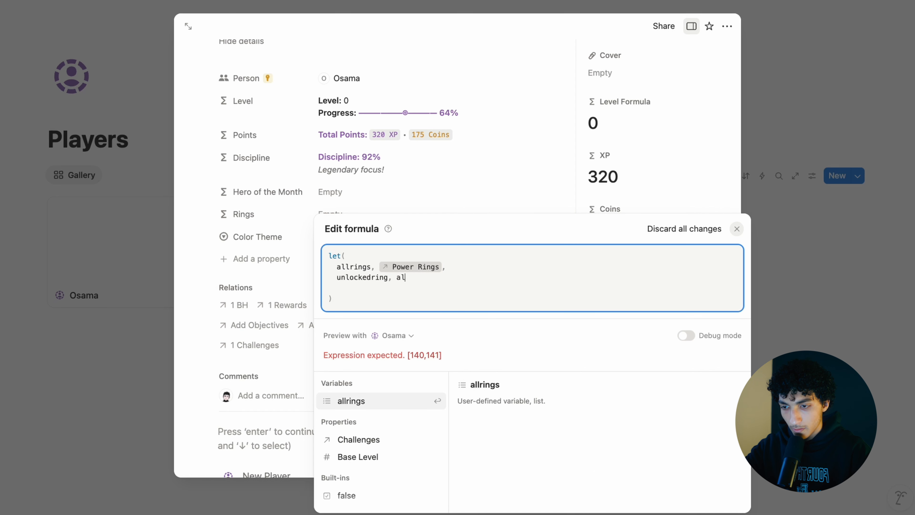
type("lrings.filter(current.")
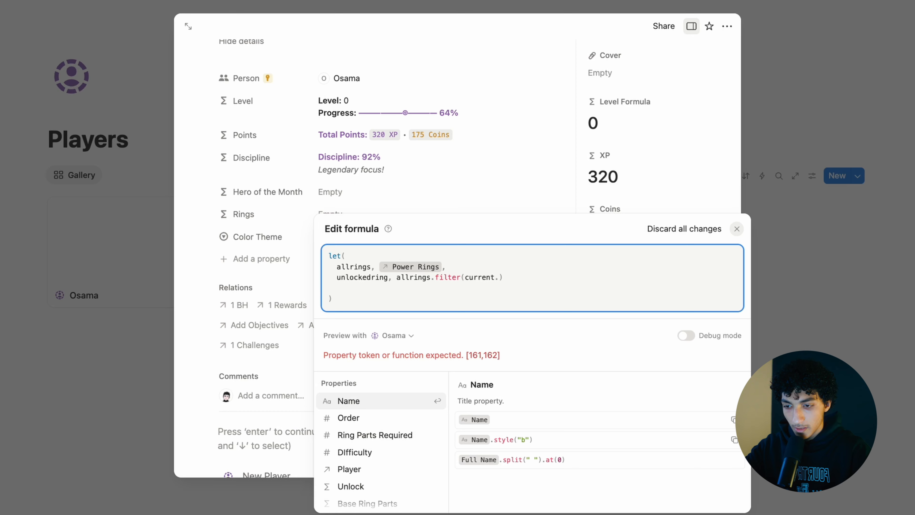
key("Down")
key("Down")
key("Down")
key("Down")
key("Down")
key("Return")
type("== true),")
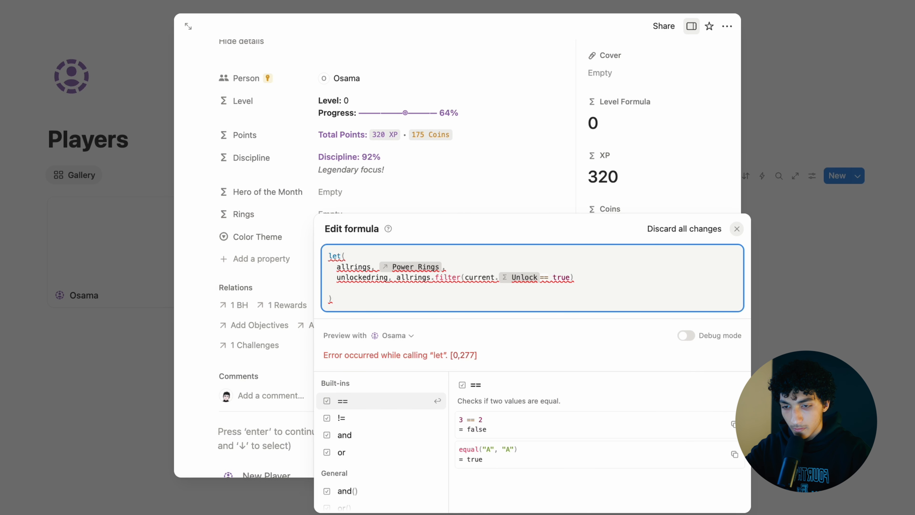
key("shift+Return")
- Add a variable highestring that sorts unlockedring by each entry's Order property
left_click(355, 280)
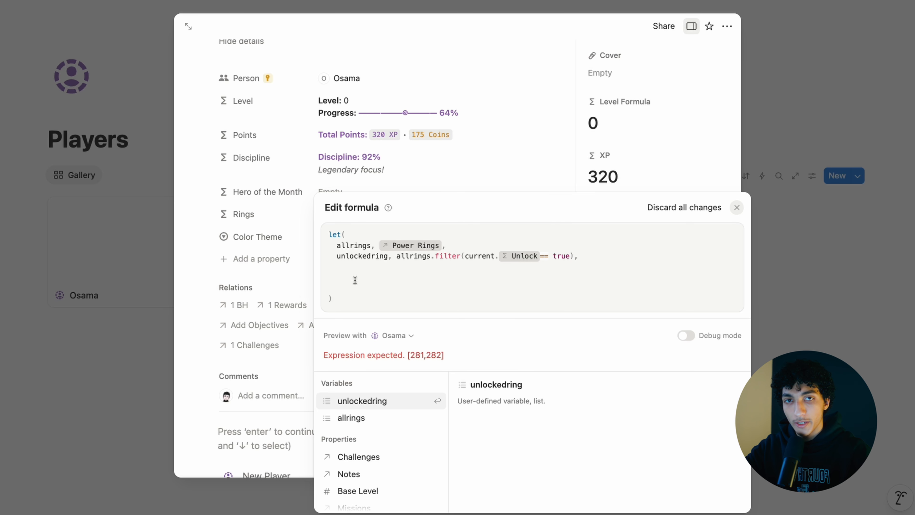
left_click(355, 280)
type("high")
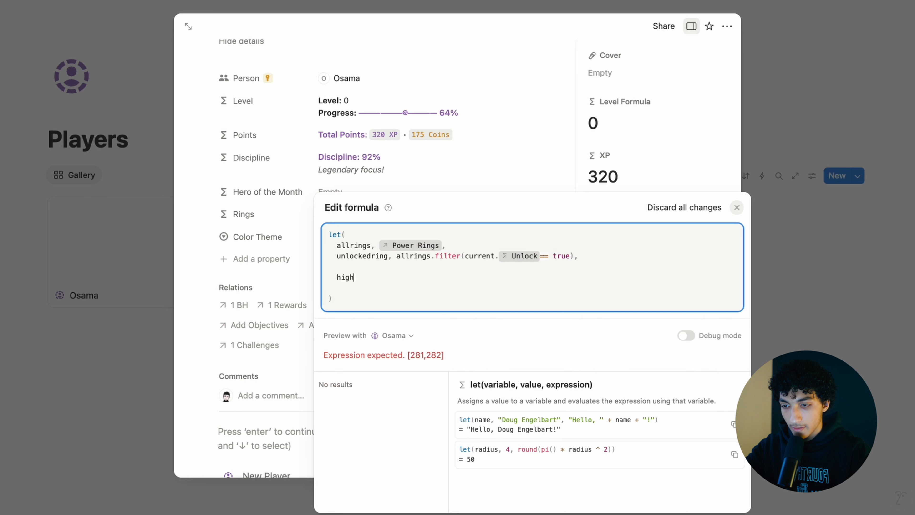
type("estring, ")
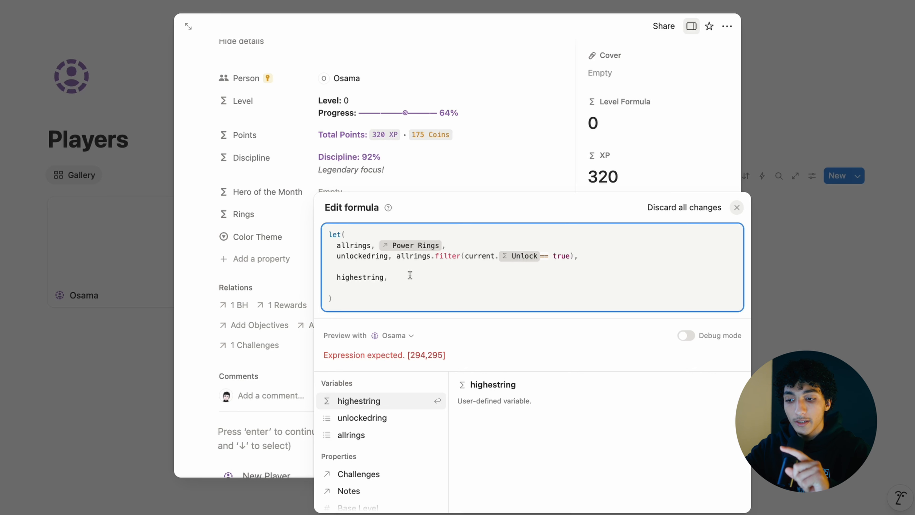
type("unl")
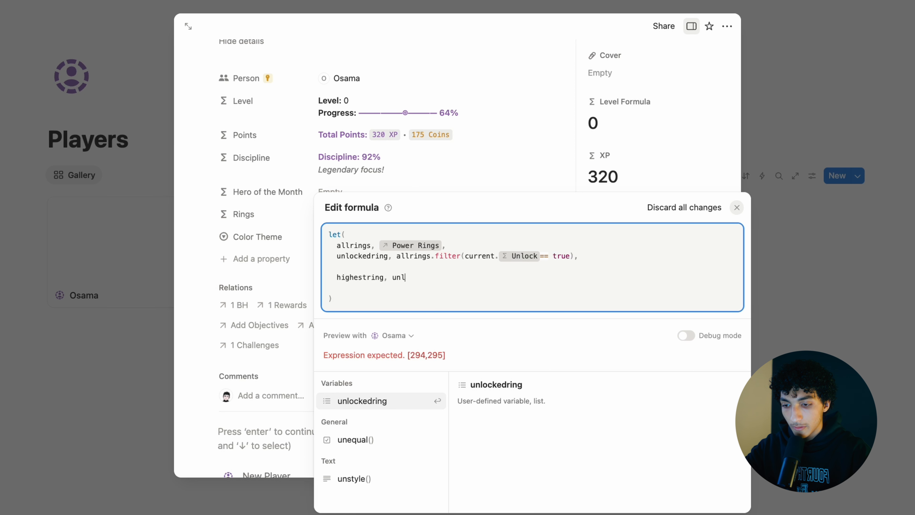
type("ockedring.sor")
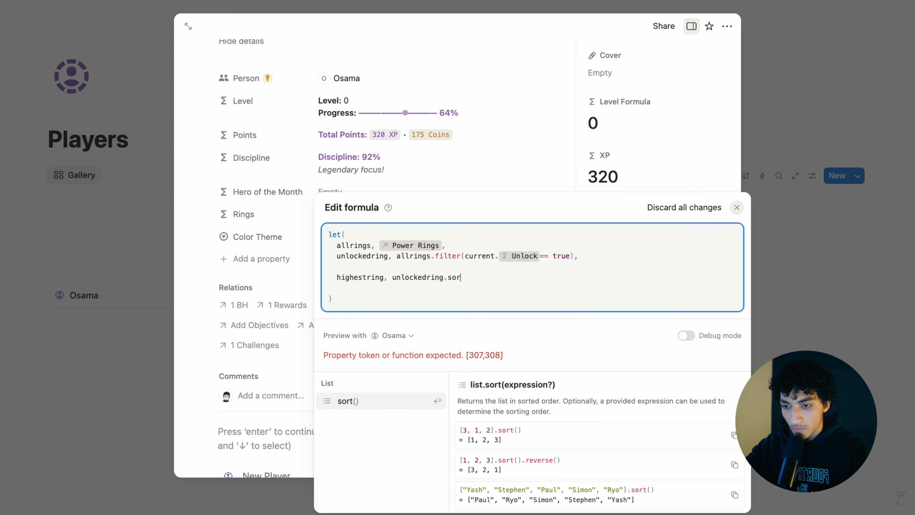
type("t(current.order")
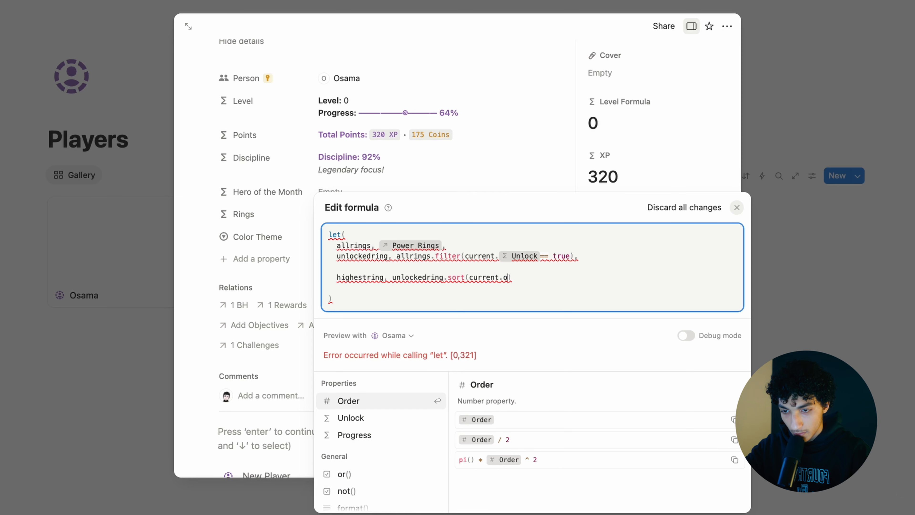
key("Return")
type("ord")
key("Return")
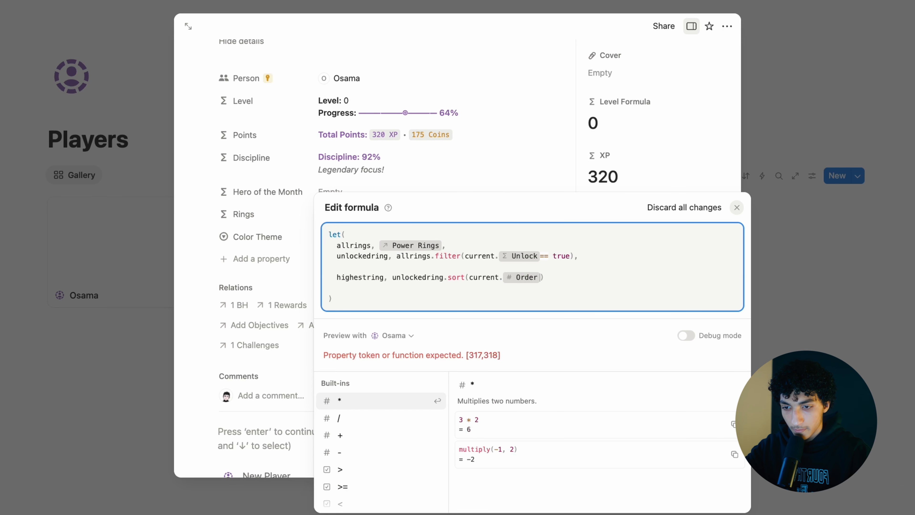
- Extend highestring with .reverse().first() so it takes the ring with the highest order
type(".rever")
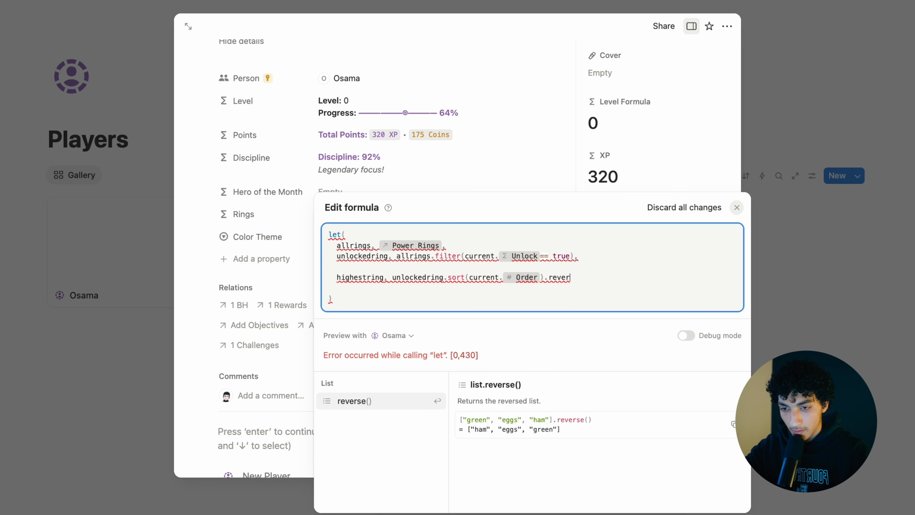
key("Return")
type(".fi")
key("Return")
type(",")
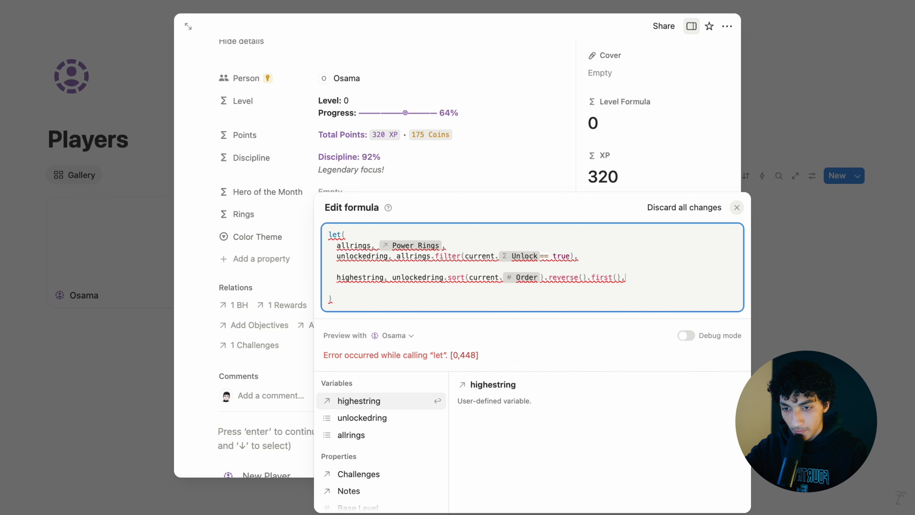
key("Return")
key("Return")
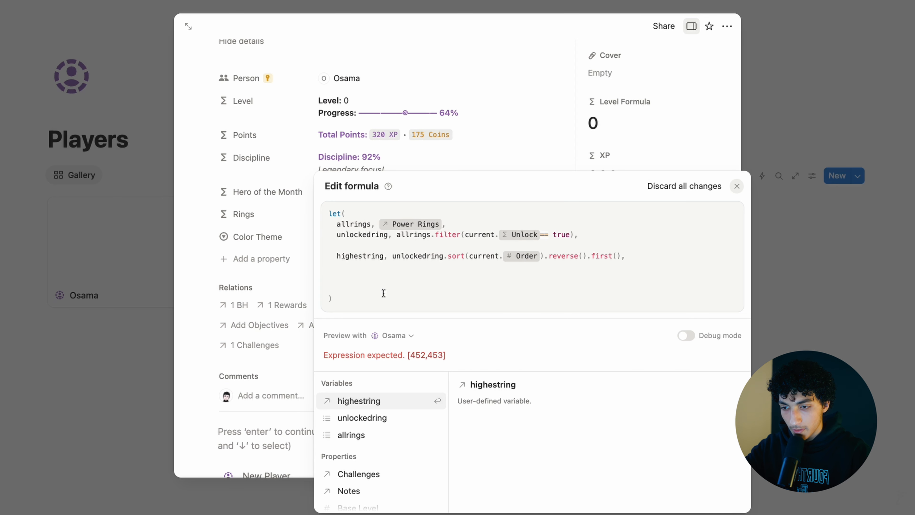
- Add an if() that returns "No ring Yet" when highestring is empty
type("if(empty(highestring)")
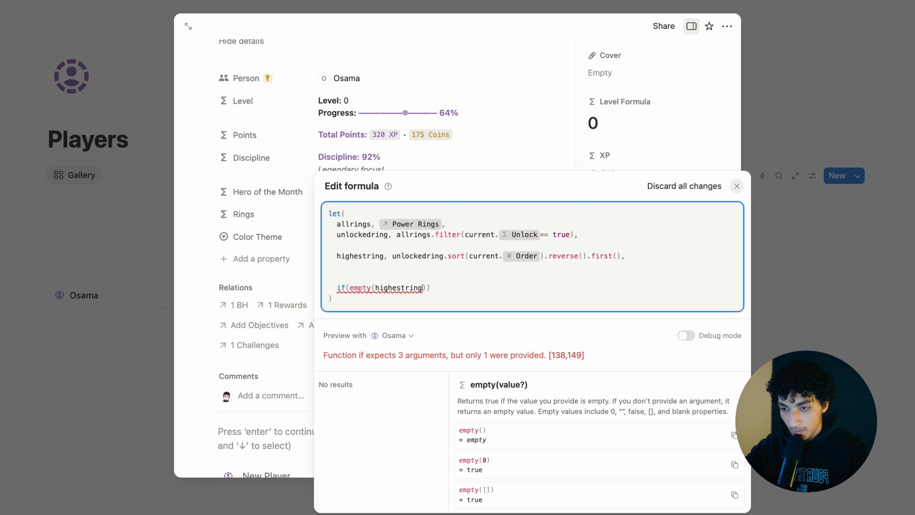
type(",\"N")
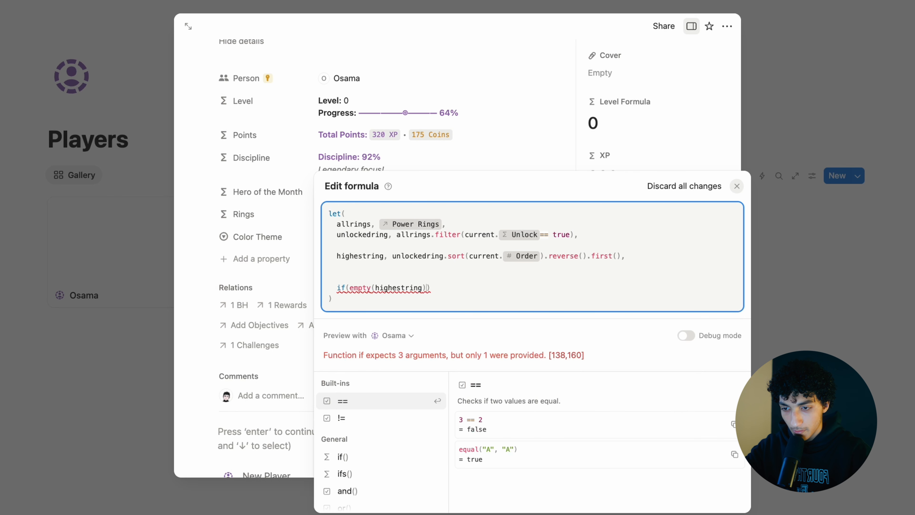
type("o ring Yet\"n")
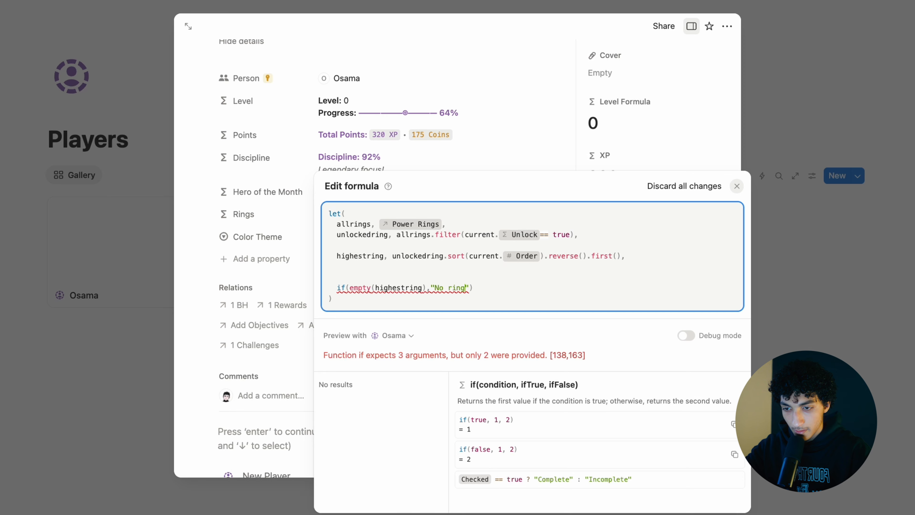
key("BackSpace")
- Set the if() alternative to style(highestring) with the code style "c" and the Color Theme property as color
type(", style(hi")
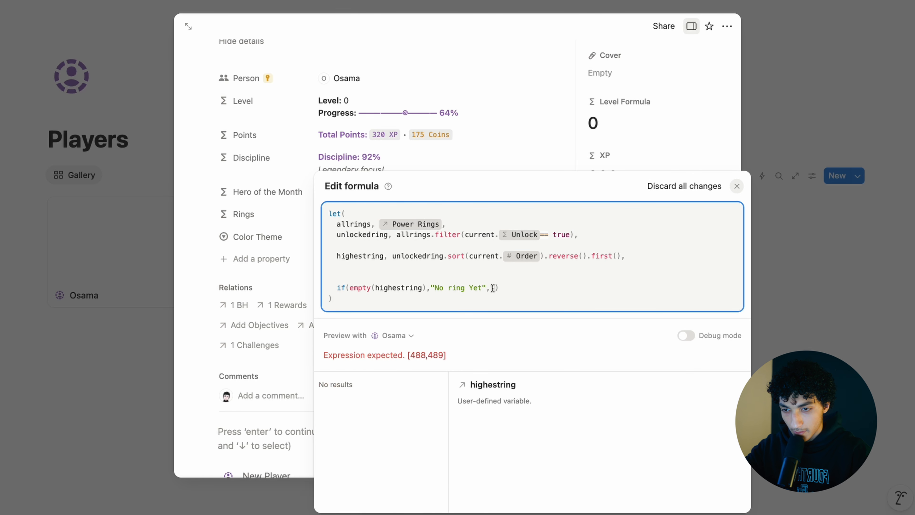
key("Return")
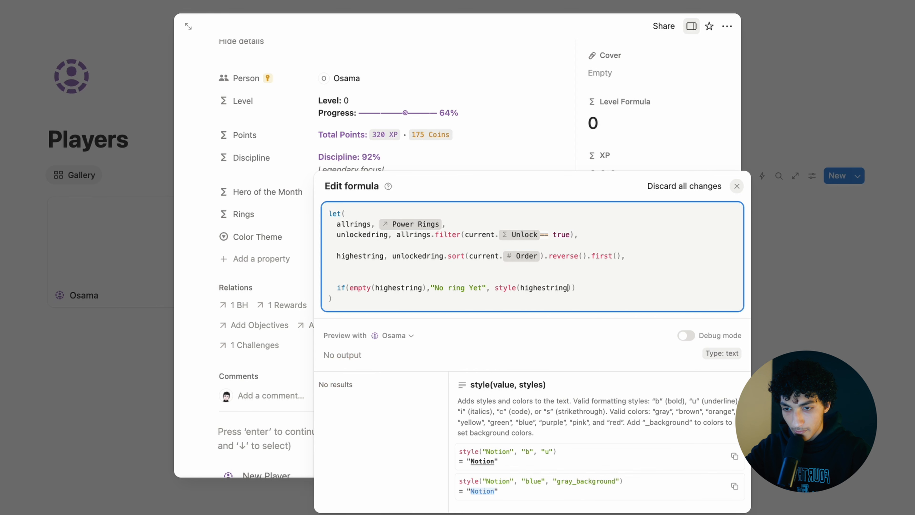
type(",\"")
type("c\",\"purp")
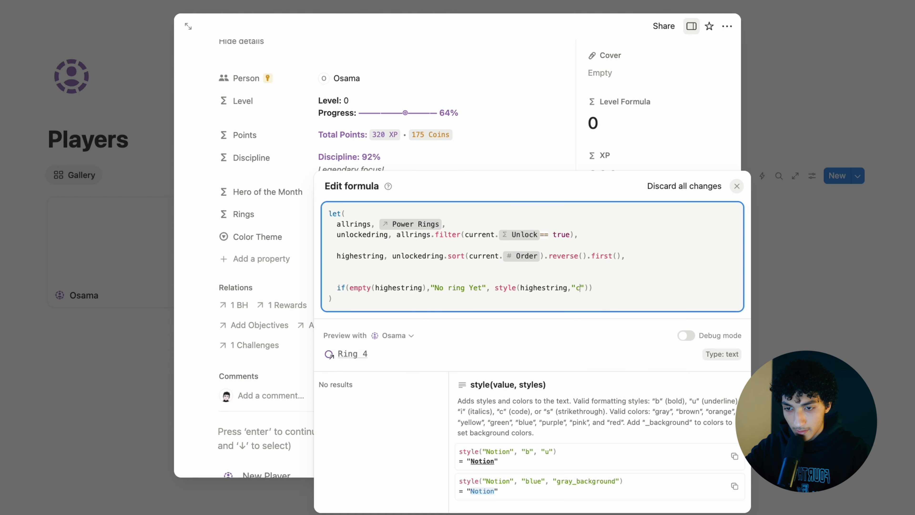
type("le")
key("BackSpace")
key("BackSpace")
key("BackSpace")
key("BackSpace")
key("BackSpace")
key("BackSpace")
key("BackSpace")
type("color")
key("Return")
- Make style() use the Name property of highestring, and close the formula editor with the formula kept
key("Left")
key("Left")
key("Left")
key("Left")
key("Left")
key("Left")
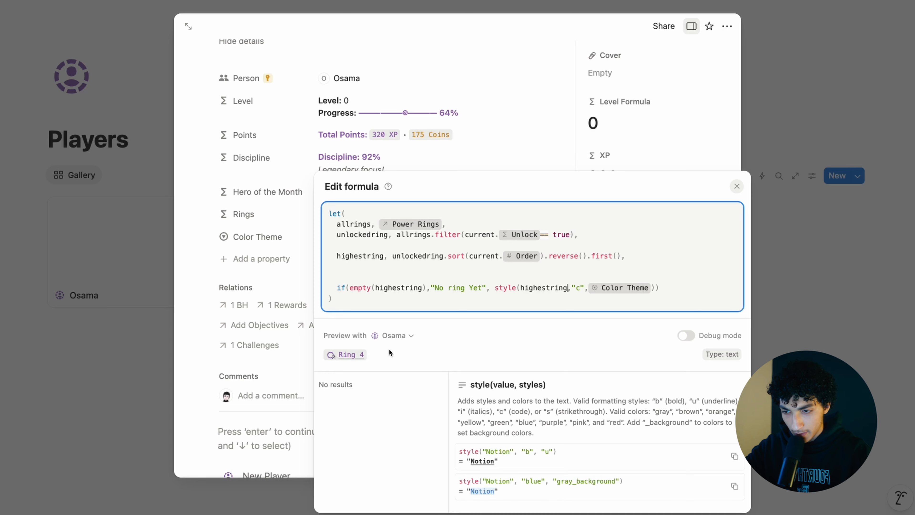
type(",")
key("BackSpace")
type(".n")
key("Return")
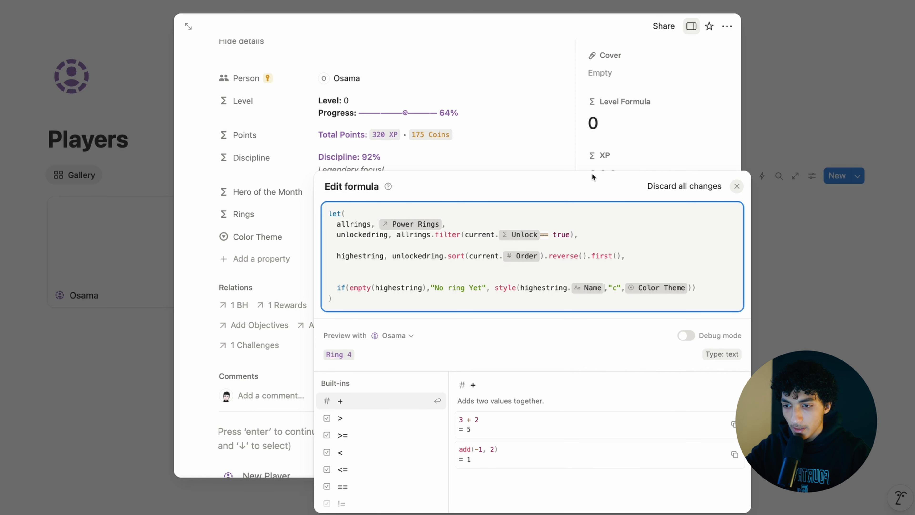
left_click(452, 154)
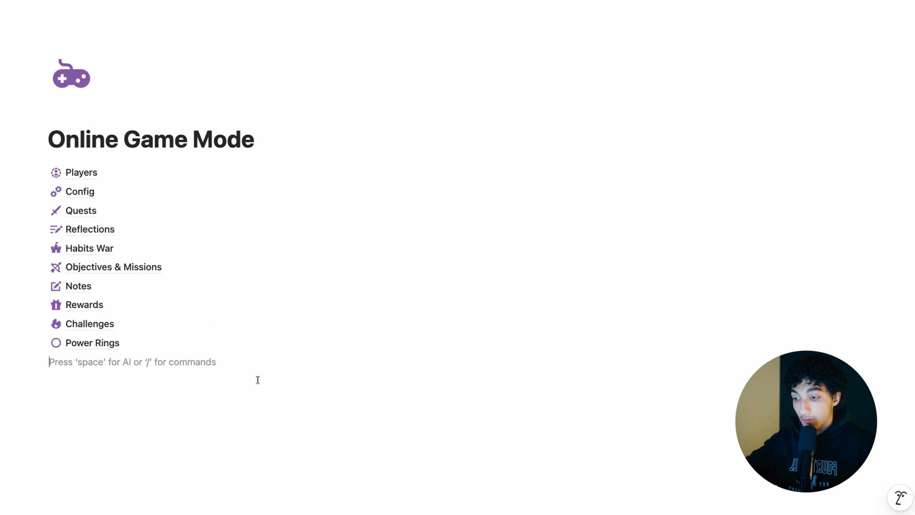
- Create a subpage in Online Game Mode titled Hero and set it to full width
type("/")
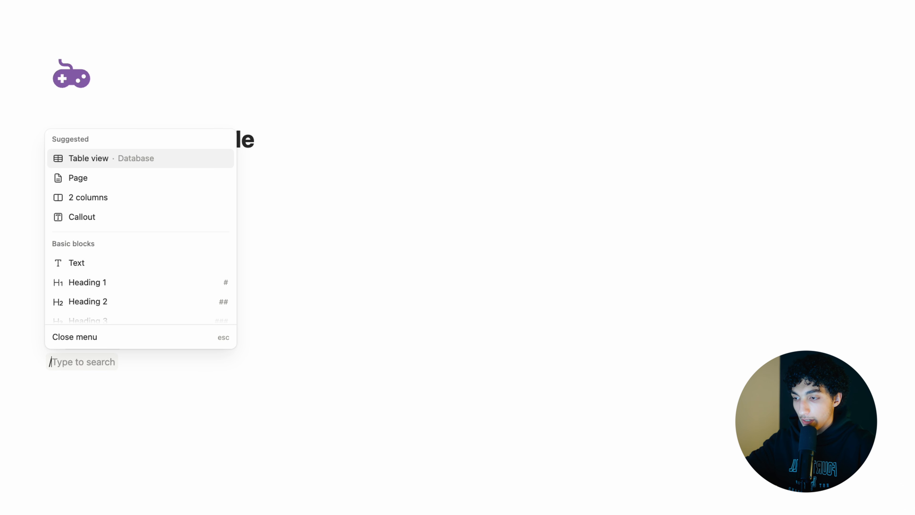
type("pa")
key("Return")
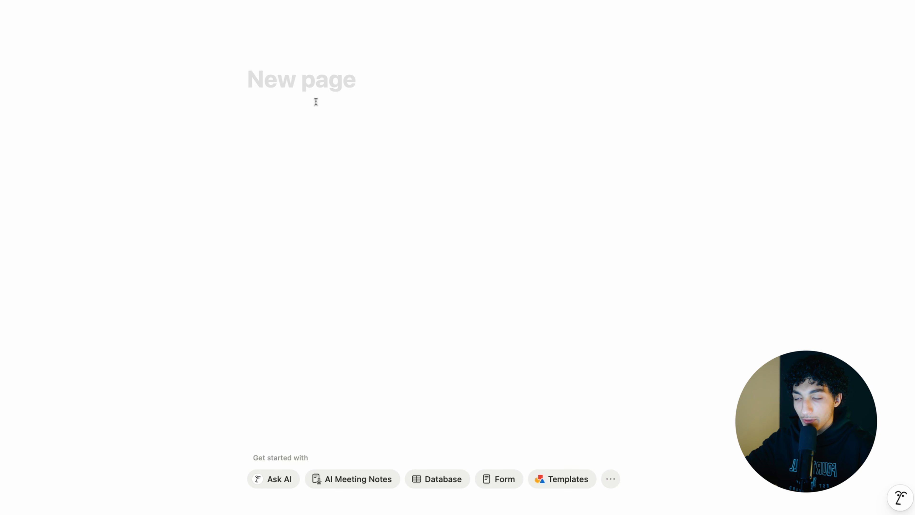
type("Hero")
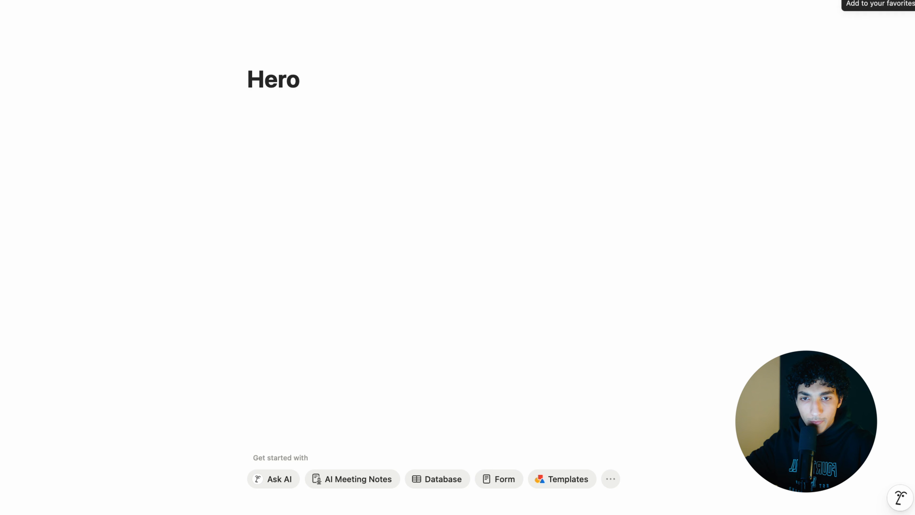
left_click(905, 6)
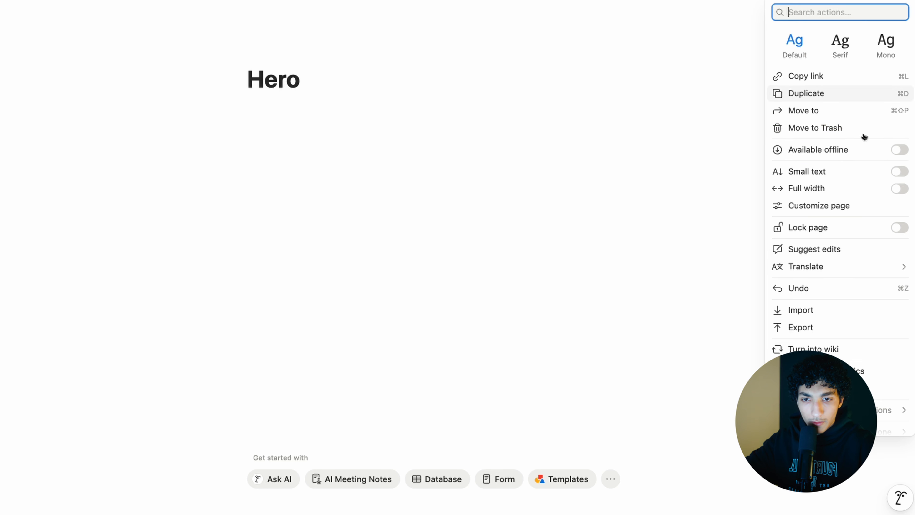
left_click(828, 189)
- Insert a new table database below the title of the Hero page
left_click(151, 72)
key("Return")
type("/table")
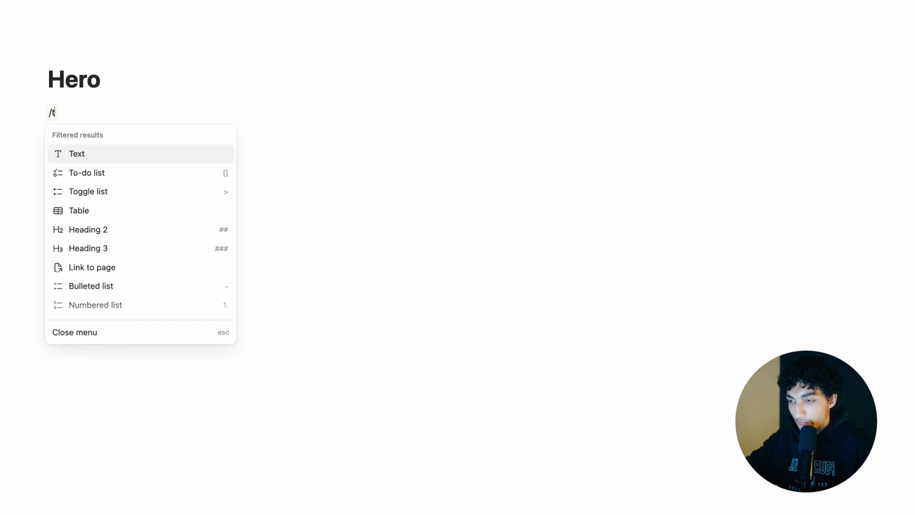
key("Down")
key("Return")
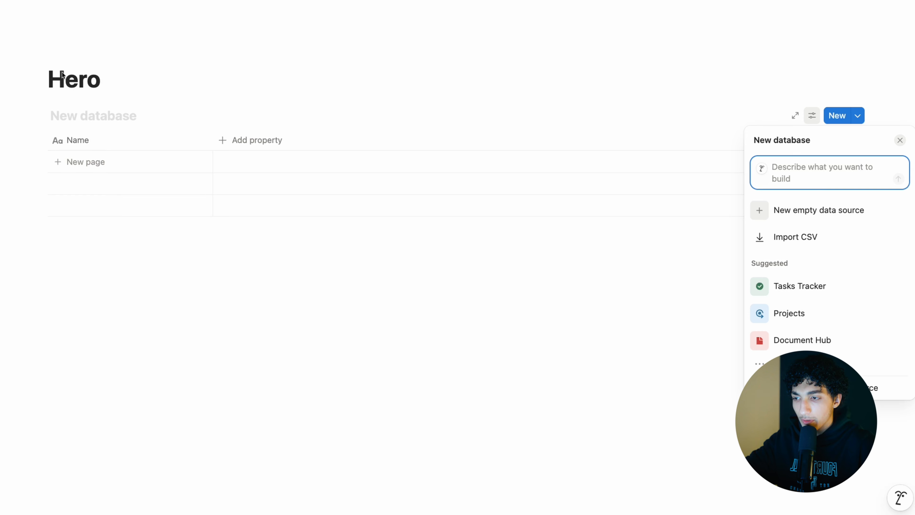
- Name the new database "Hero - OGM 1" and hide its title above the table
key("Escape")
left_click(78, 123)
type("Hero")
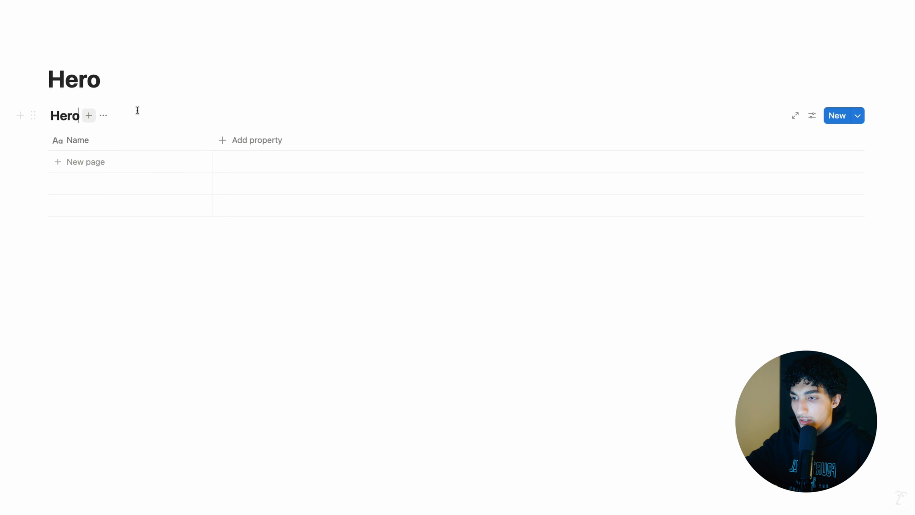
type(" - OGM 1")
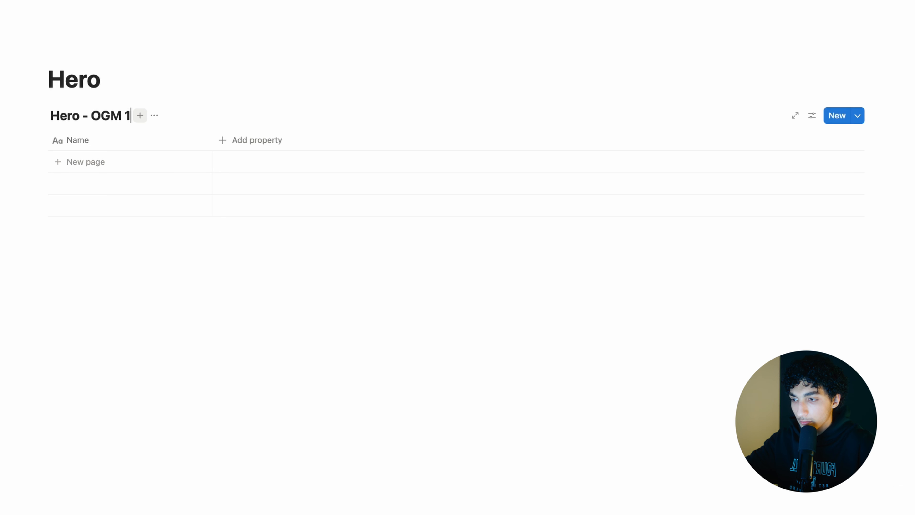
left_click(154, 116)
left_click(182, 245)
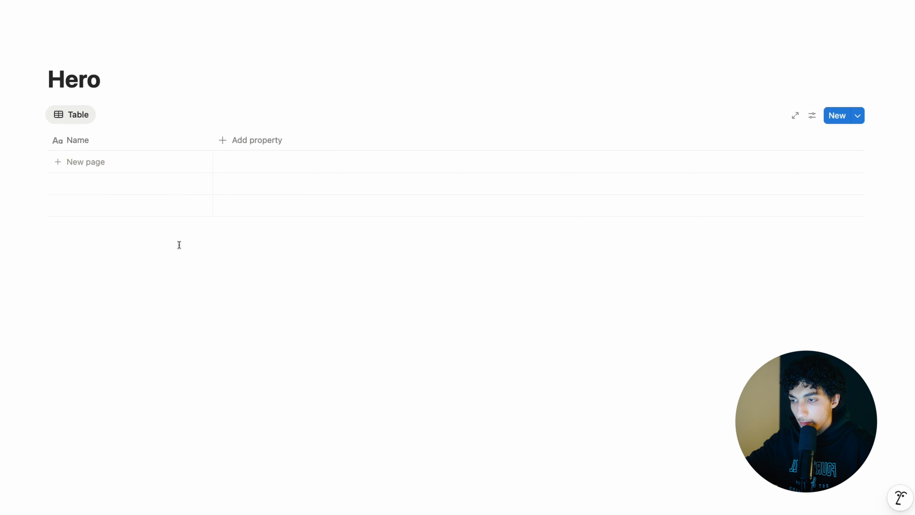
- Create a database template titled New Month and give it a purple calendar icon
left_click(857, 116)
left_click(738, 176)
type("New")
type("Month")
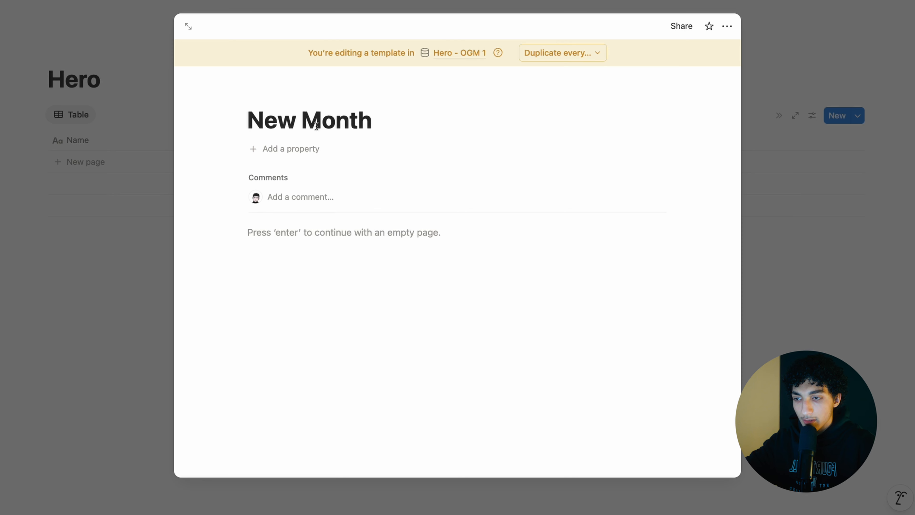
left_click(283, 93)
left_click(200, 184)
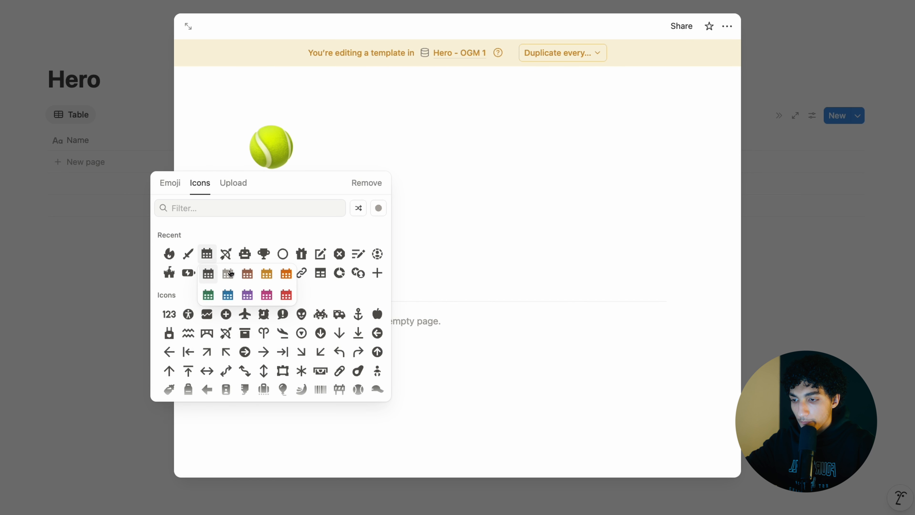
left_click(206, 254)
- Add a date property named Start Date to the New Month template and set its value to Today
left_click(291, 242)
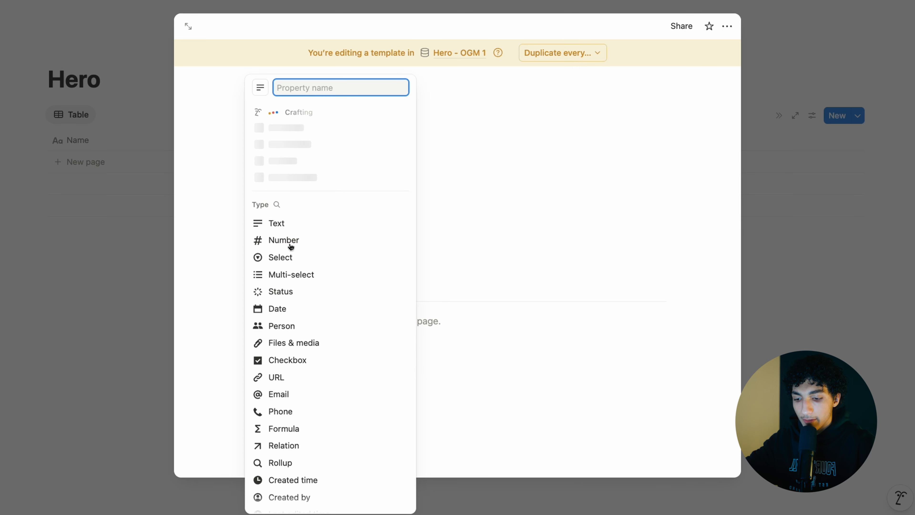
type("date")
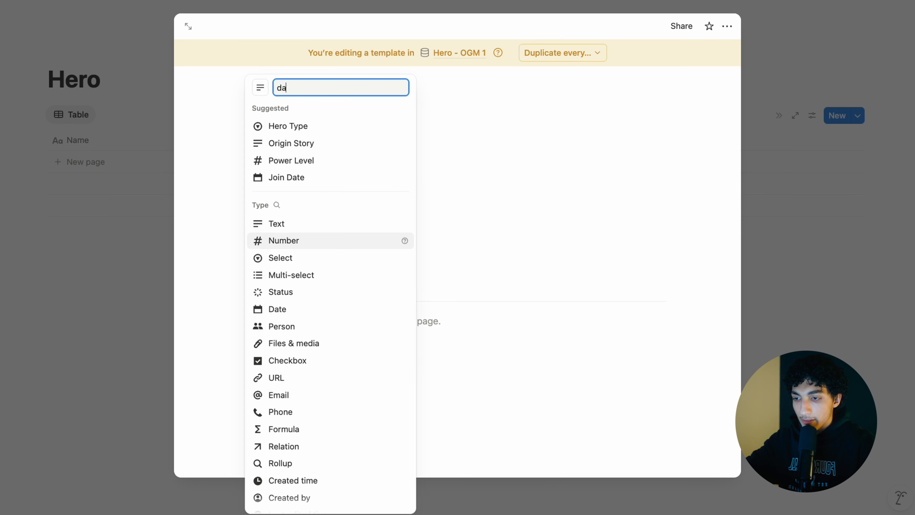
left_click(277, 309)
key("BackSpace")
key("BackSpace")
key("BackSpace")
key("BackSpace")
type("Start Date")
key("Return")
left_click(374, 239)
left_click(396, 210)
- Add a formula property named End Date to the New Month template
left_click(267, 260)
type("formula")
key("Return")
type("End ")
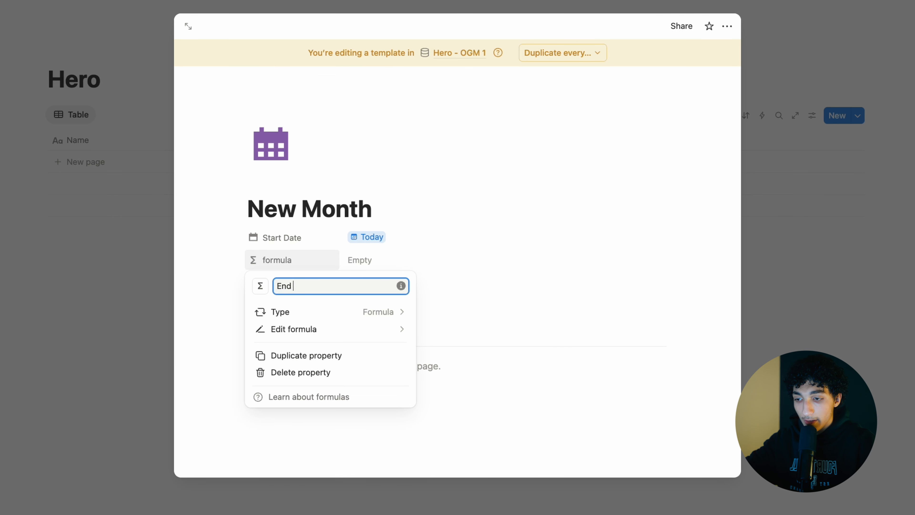
type("Date")
left_click(307, 248)
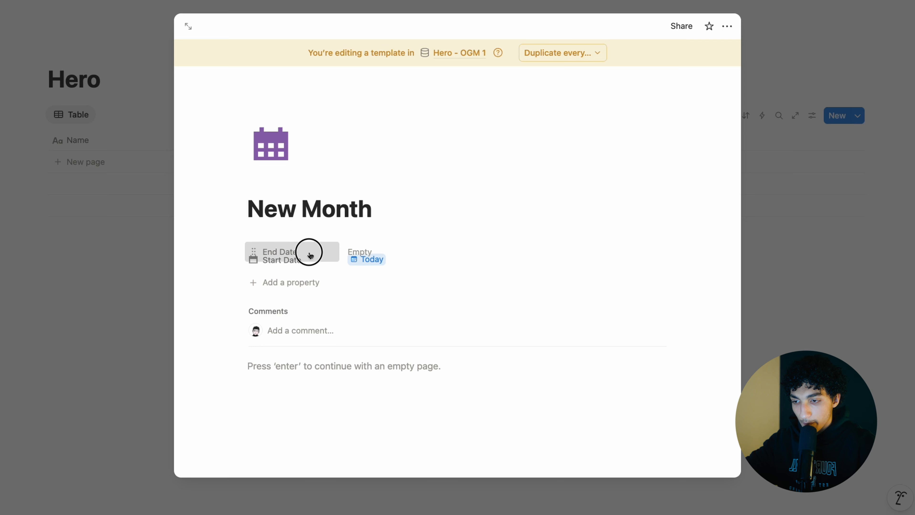
- Start the End Date formula with let(), assigning the Start Date property to the variable st
left_click(355, 259)
type("let()st,")
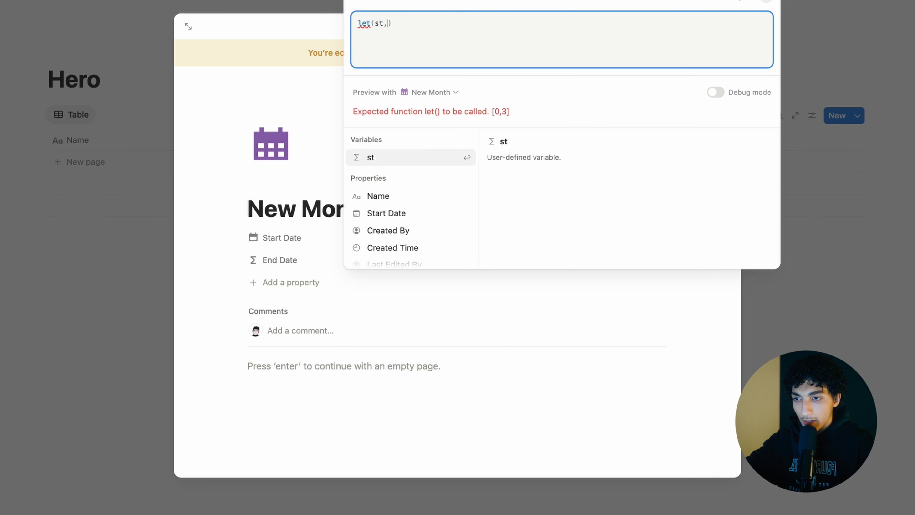
type("start")
key("Return")
type(",")
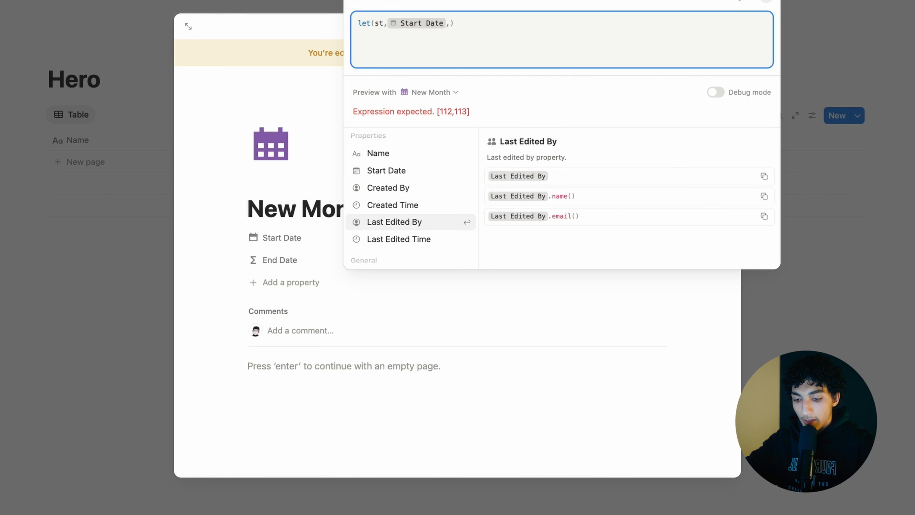
- Add an if() inside let() that returns an empty string "" when st is empty
type("if(")
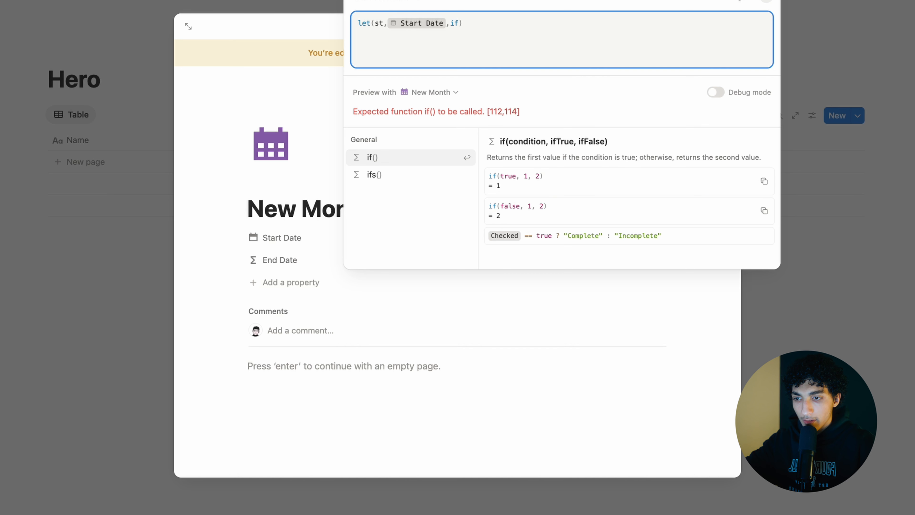
type("em")
key("Up")
key("Return")
type("st)")
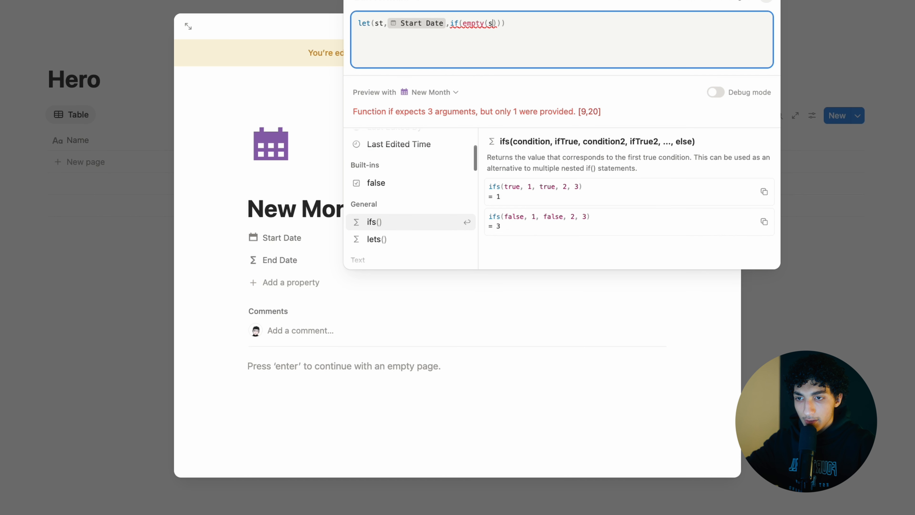
type(",")
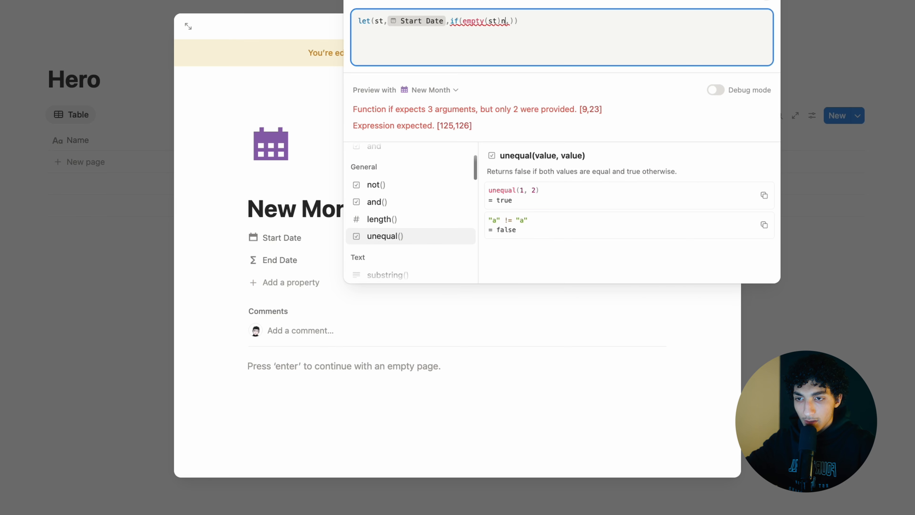
type("\"\"")
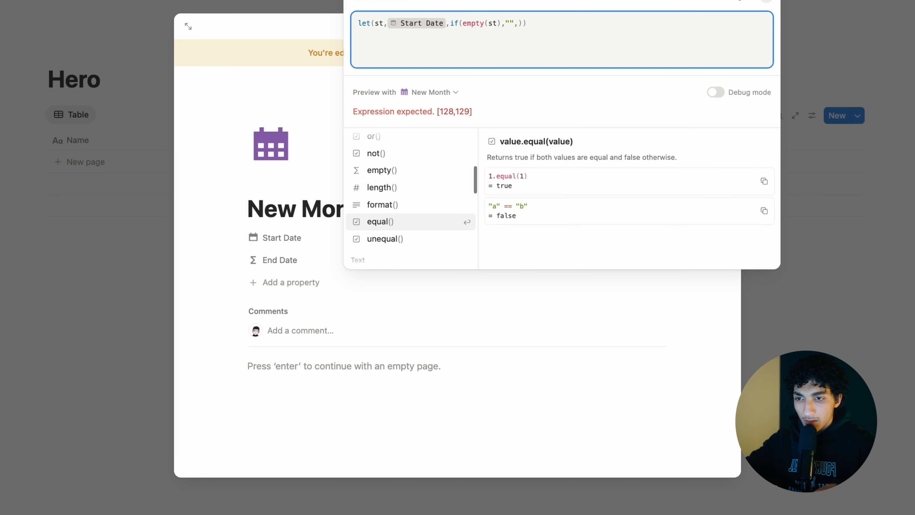
key("Right")
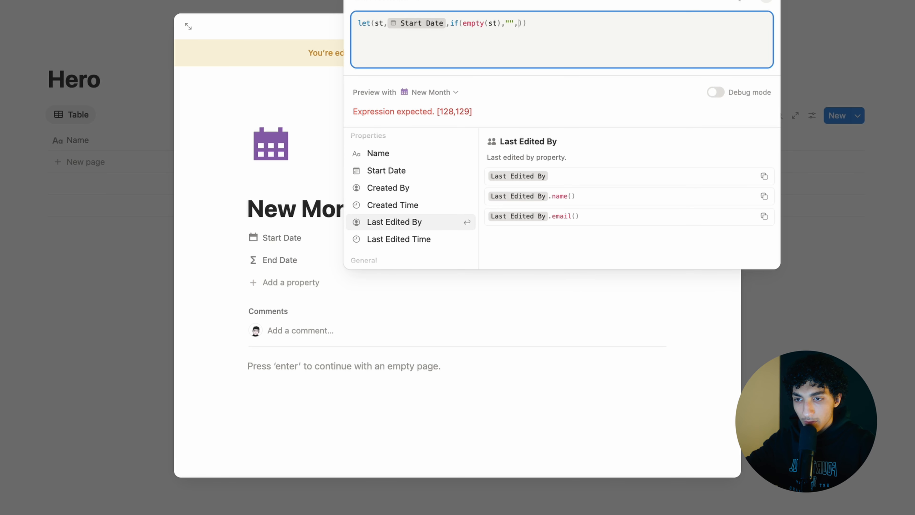
type("form")
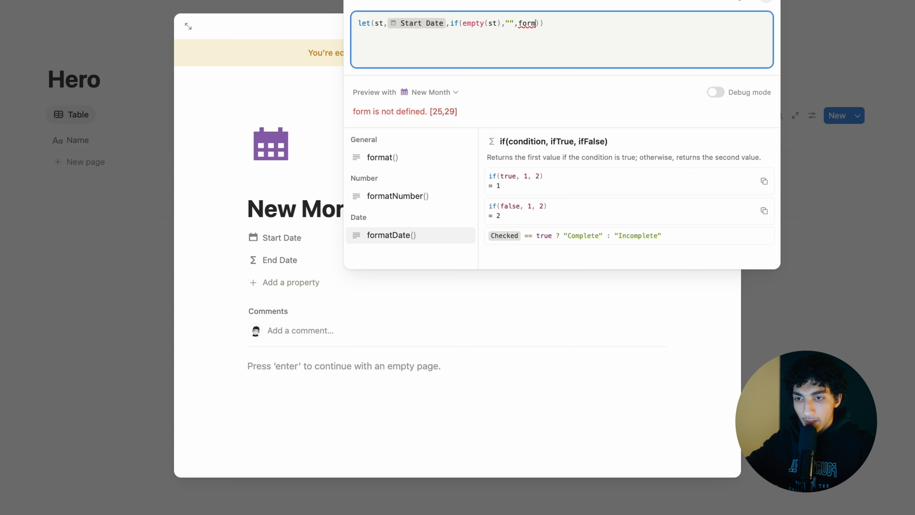
key("BackSpace")
key("BackSpace")
key("BackSpace")
key("BackSpace")
type("dateb")
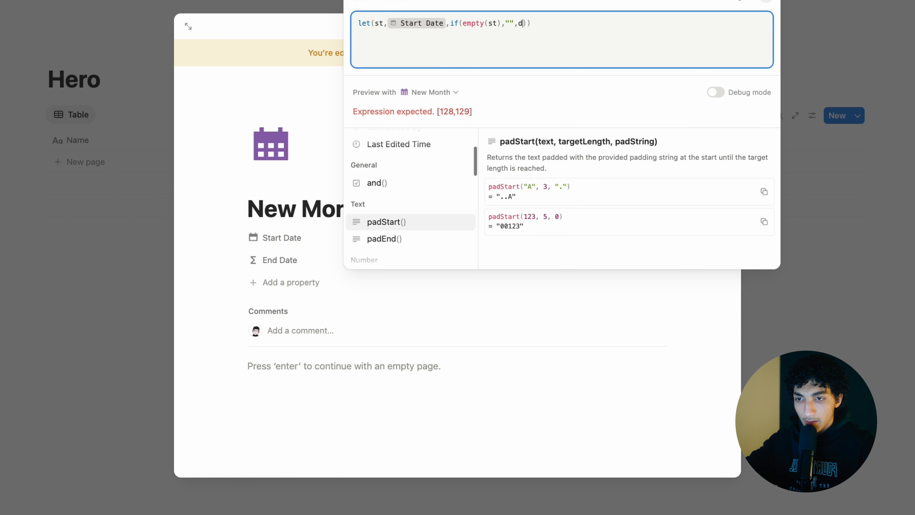
key("Down")
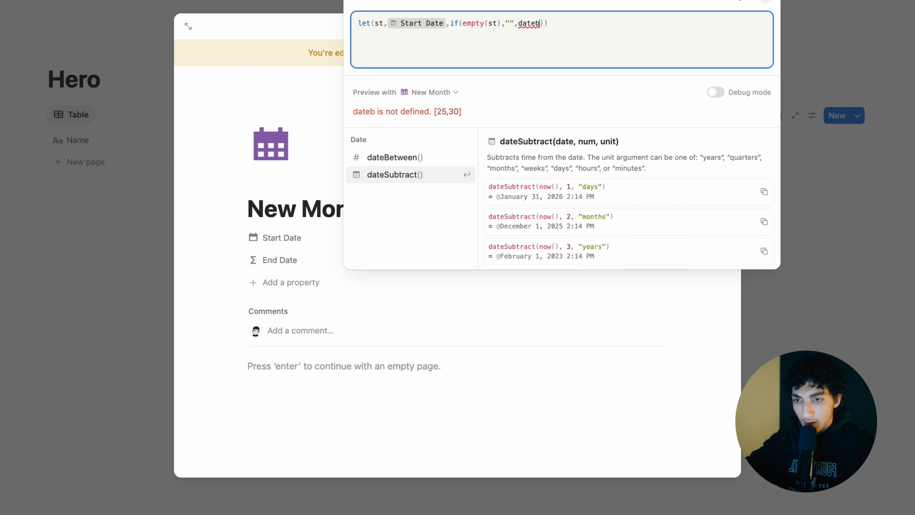
key("Return")
type("date")
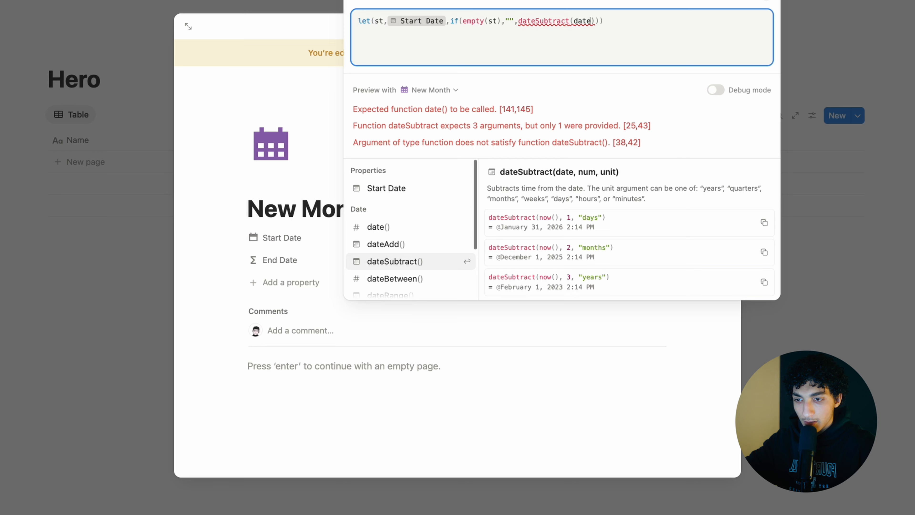
key("Return")
key("BackSpace")
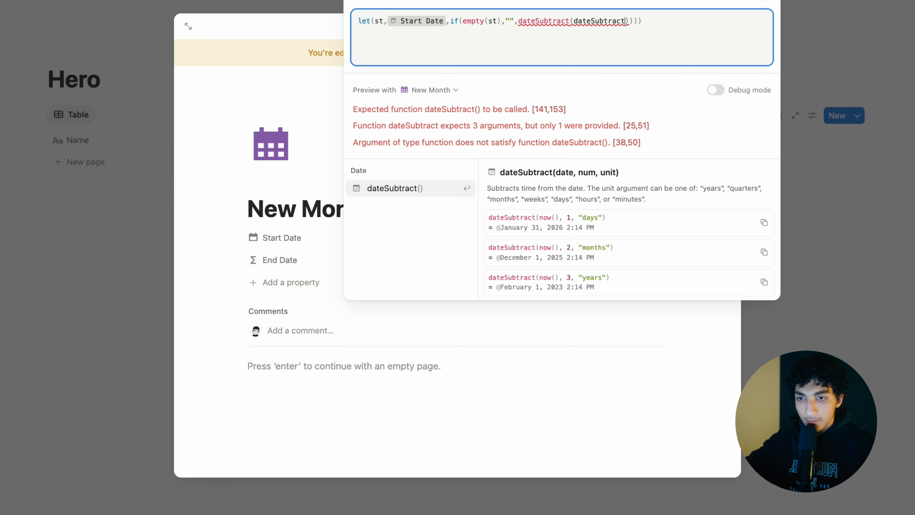
key("BackSpace")
key("BackSpace")
key("BackSpace")
key("BackSpace")
key("BackSpace")
key("BackSpace")
key("BackSpace")
key("BackSpace")
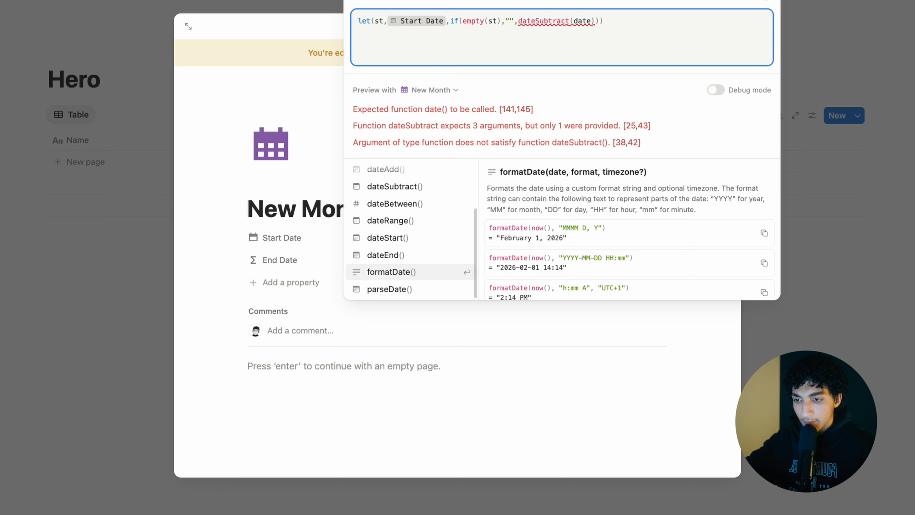
- Set the if() alternative to dateSubtract() with a nested dateAdd() as its first argument
type("date")
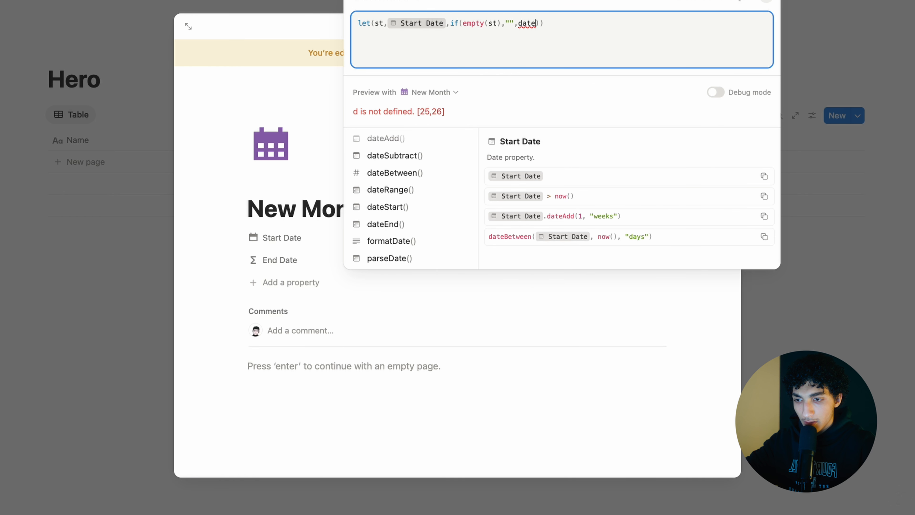
left_click(397, 156)
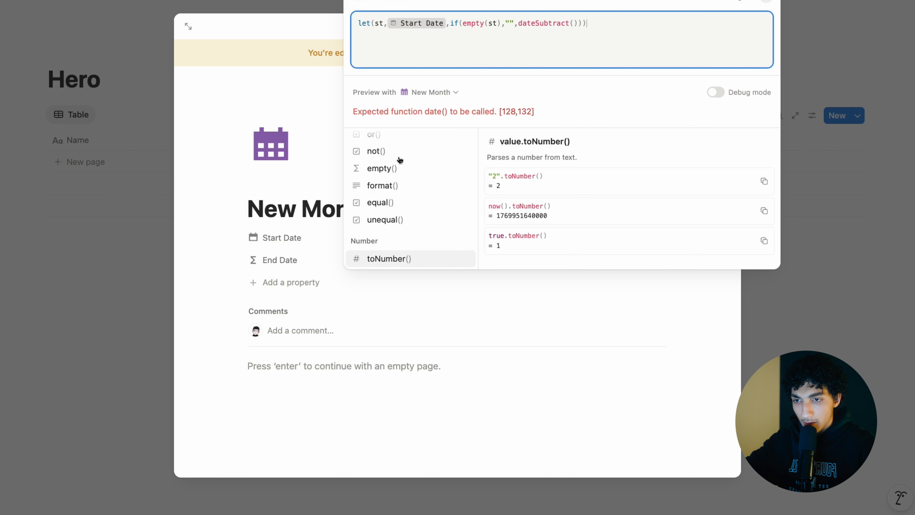
left_click(563, 54)
left_click(575, 24)
type("date")
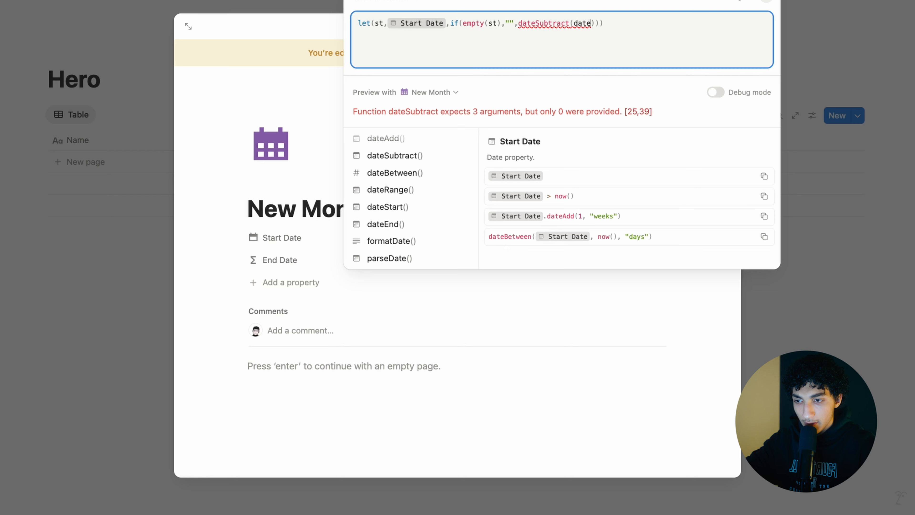
left_click(398, 171)
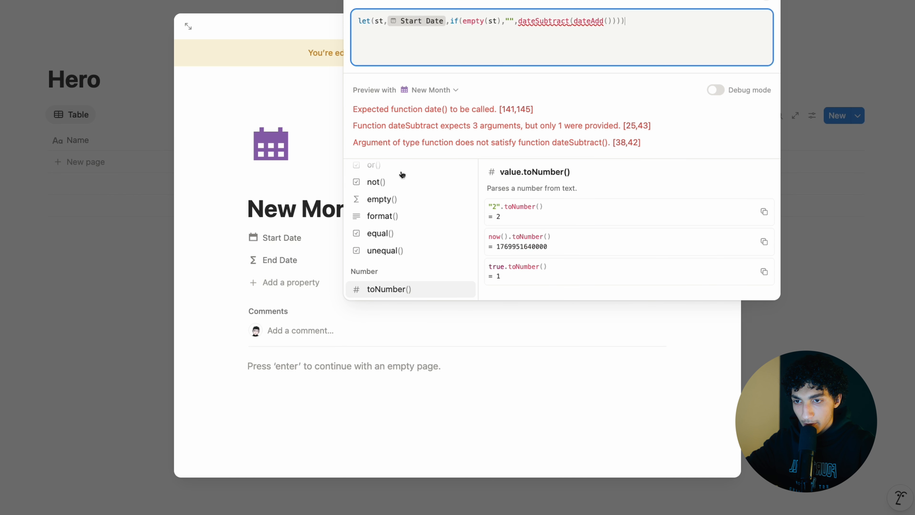
- Fill in the nested dateAdd() so it adds 1 "months" to st
type("st")
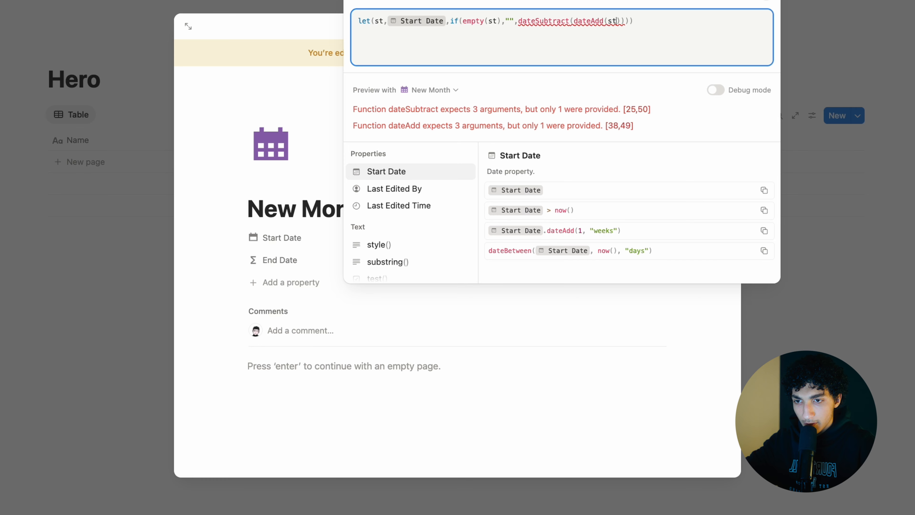
type(",")
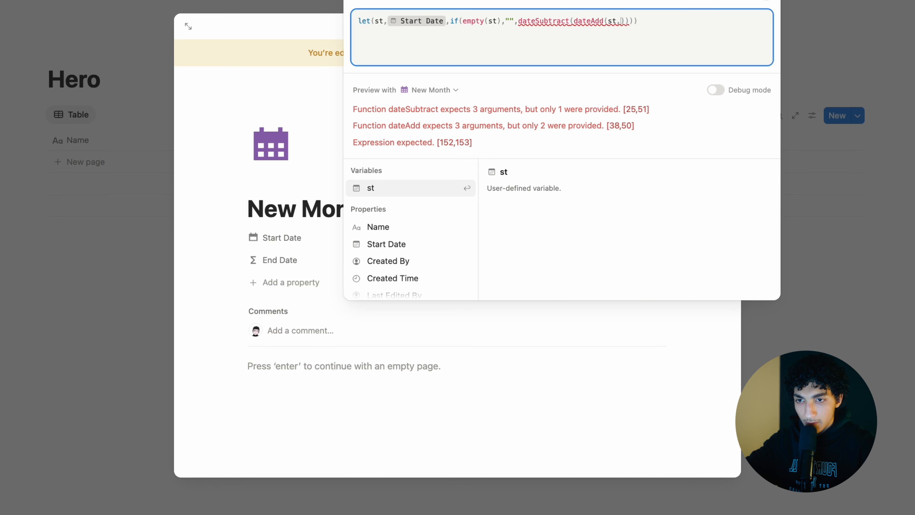
type("1,\"\"")
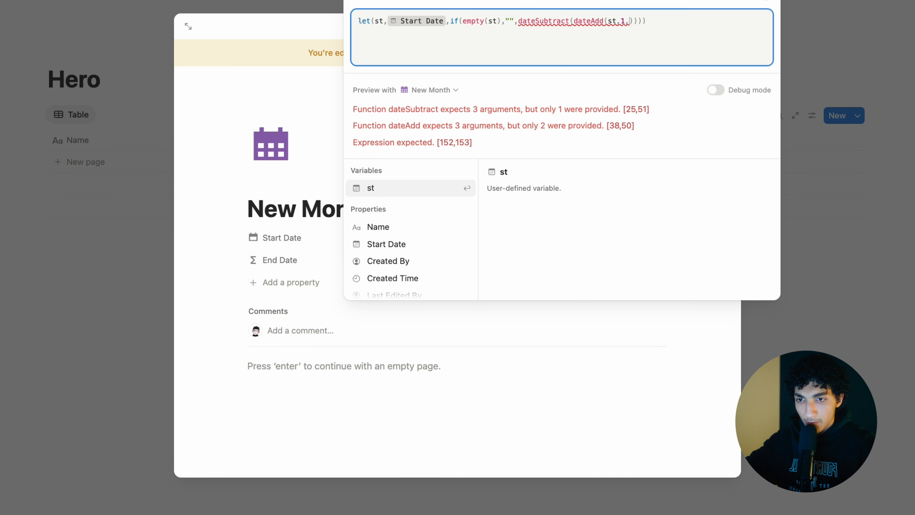
key("Left")
type("months")
key("Right")
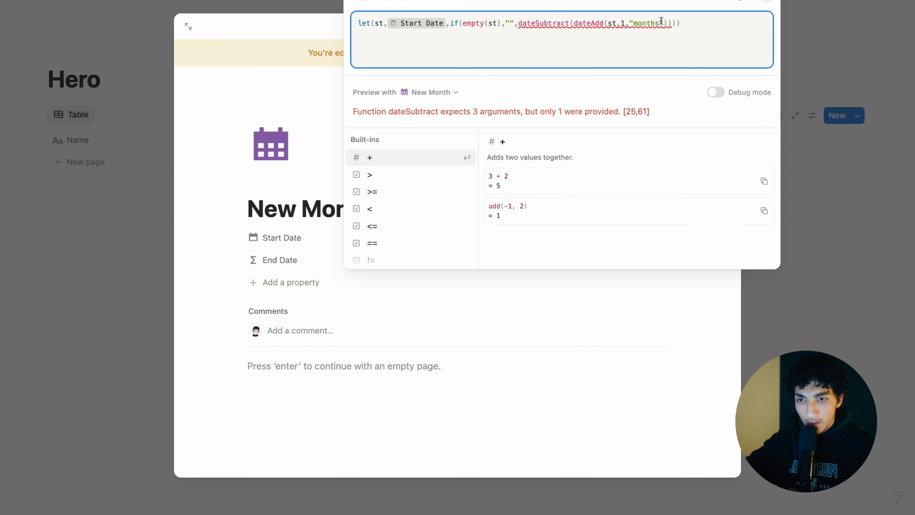
- Complete dateSubtract() so it subtracts 1 "days" from the dateAdd() result, keeping the closing parentheses balanced
left_click(694, 24)
key("BackSpace")
type(")")
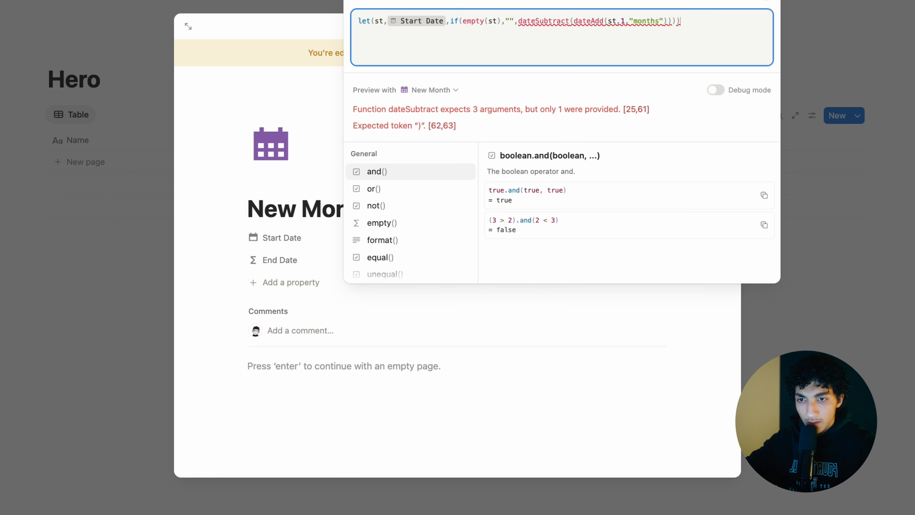
left_click(667, 22)
type(",1,")
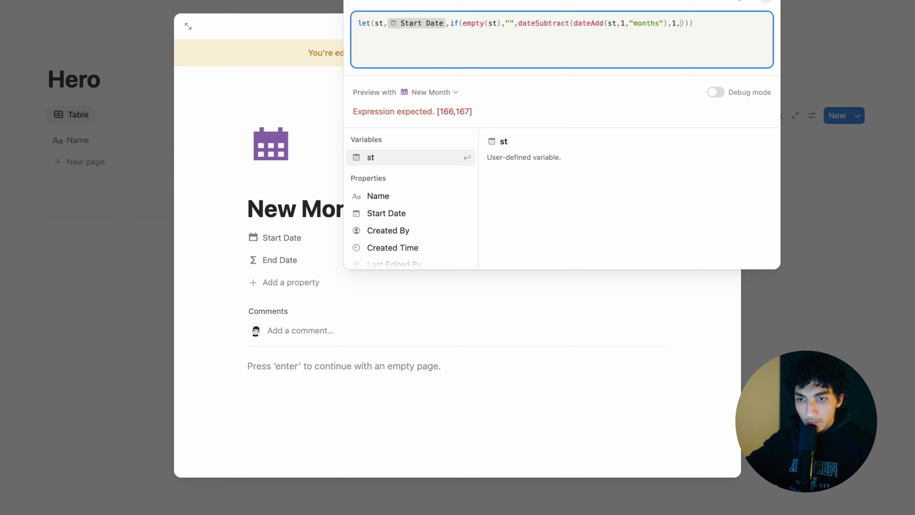
type("\"days")
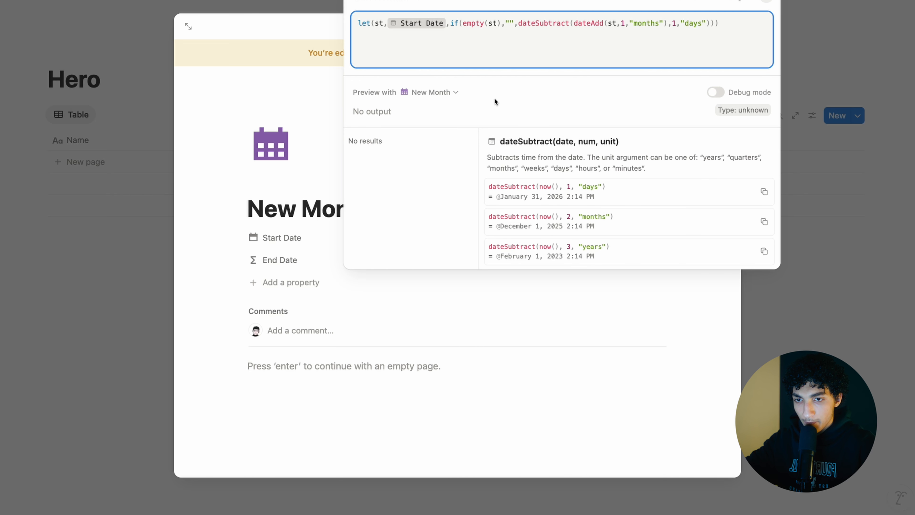
- Close the End Date formula editor and add a formula property named Progress to the New Month template
left_click(283, 166)
scroll(324, 249, "down", 2)
left_click(292, 243)
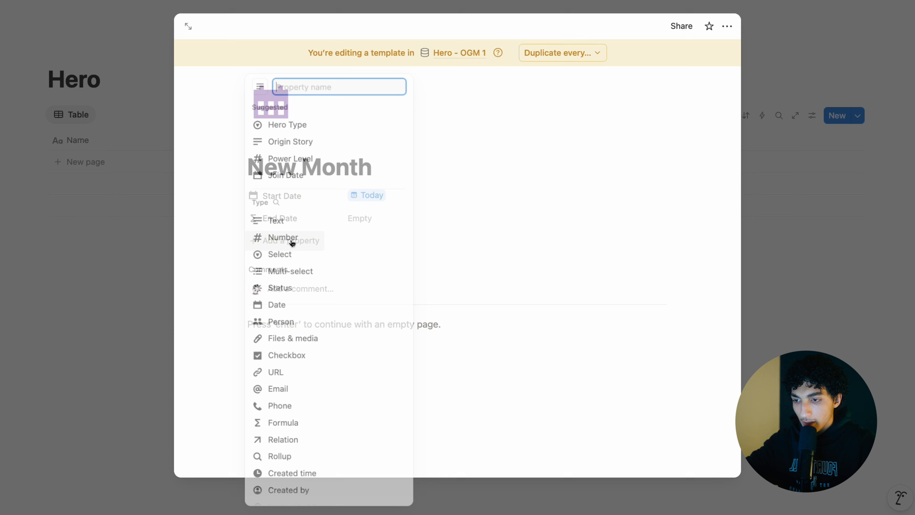
type("formula")
key("Return")
key("BackSpace")
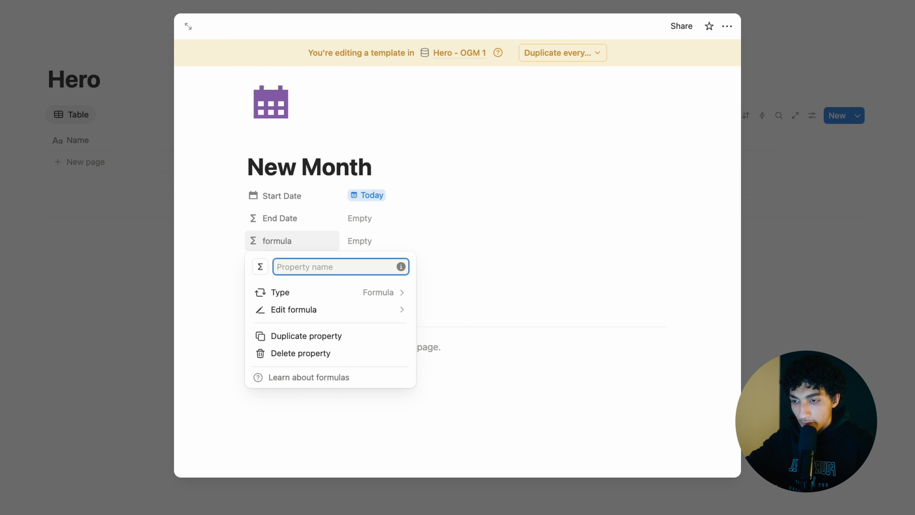
type("Progress")
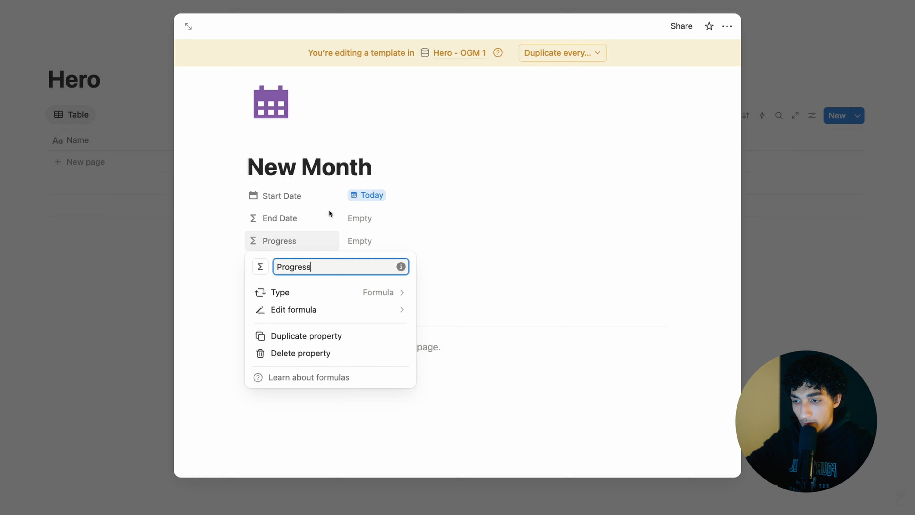
key("Return")
- Set up a new relation property to the Player - OGM 1 database and shorten its name to Player
left_click(281, 267)
type("relation")
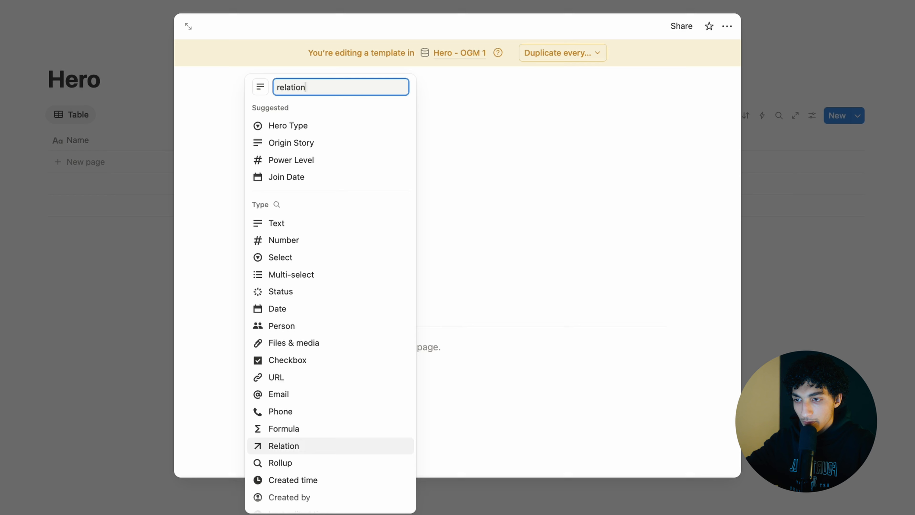
key("Return")
left_click(292, 354)
key("BackSpace")
key("BackSpace")
key("BackSpace")
key("BackSpace")
key("BackSpace")
key("BackSpace")
key("BackSpace")
key("BackSpace")
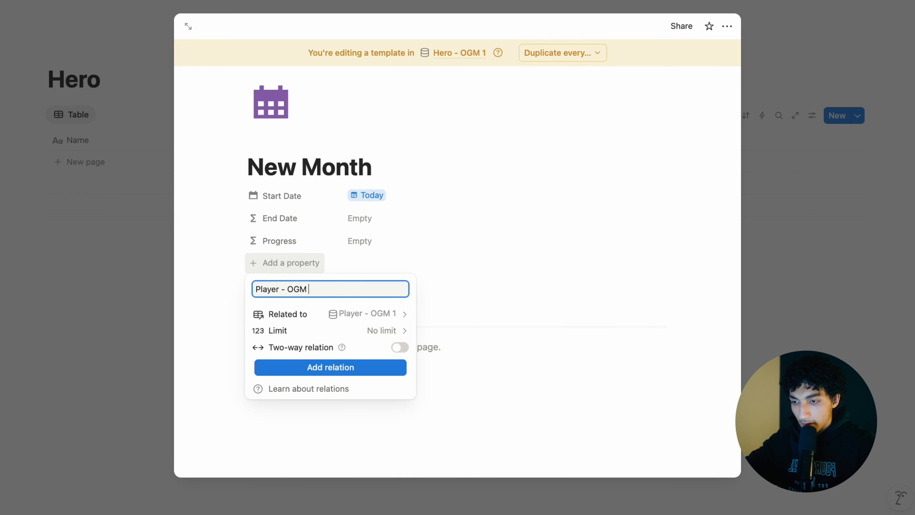
- Make the Player relation two-way with the related property named "Hero of the month", and add it above Progress
left_click(321, 348)
type("Hero of the month")
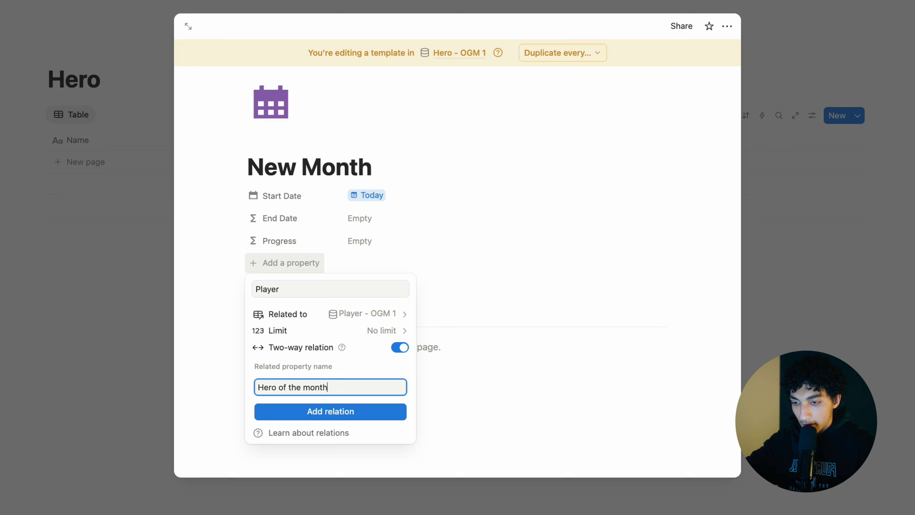
left_click(299, 410)
left_click(375, 266)
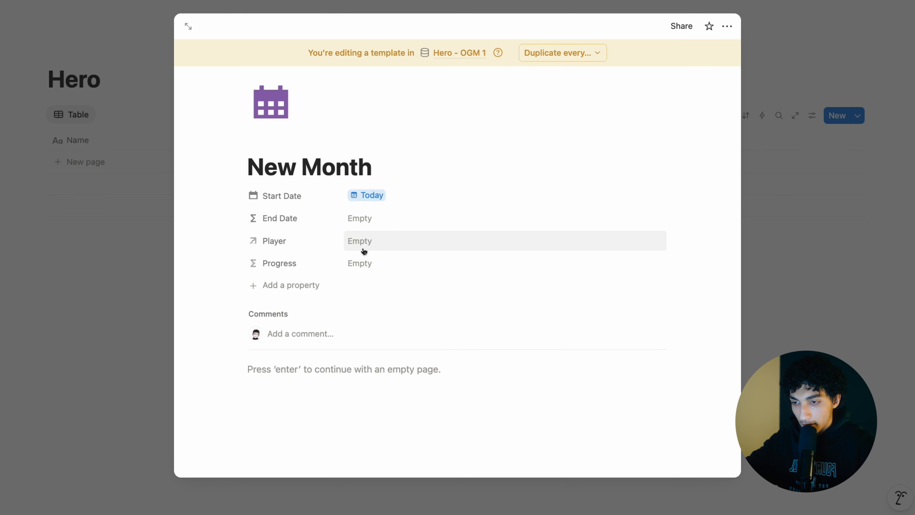
- Link both existing player pages in the template's Player property
left_click(394, 245)
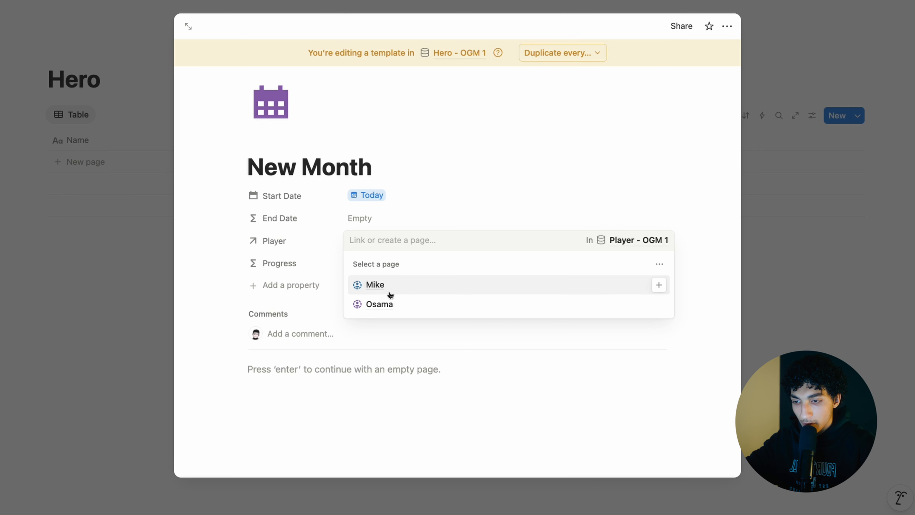
key("Return")
left_click(380, 324)
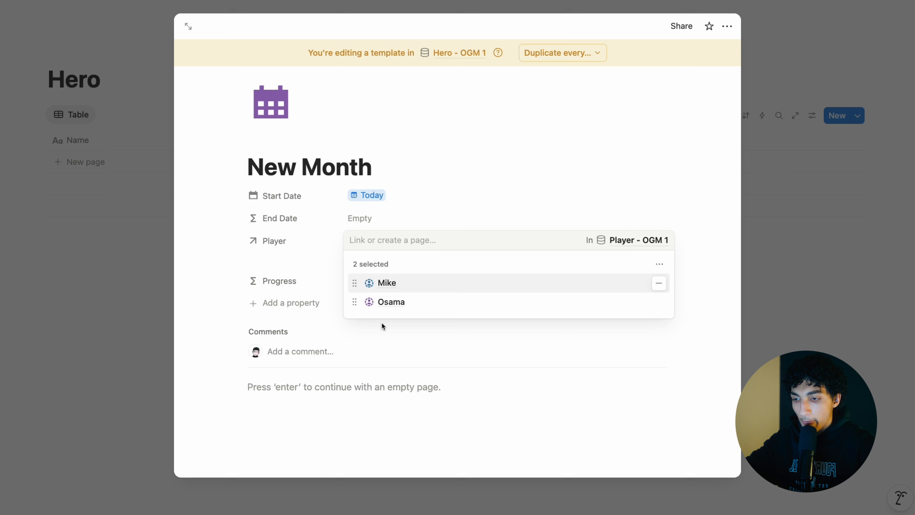
- Open the Progress property's formula for editing and paste in the prepared monthly XP battle formula
left_click(296, 283)
left_click(376, 280)
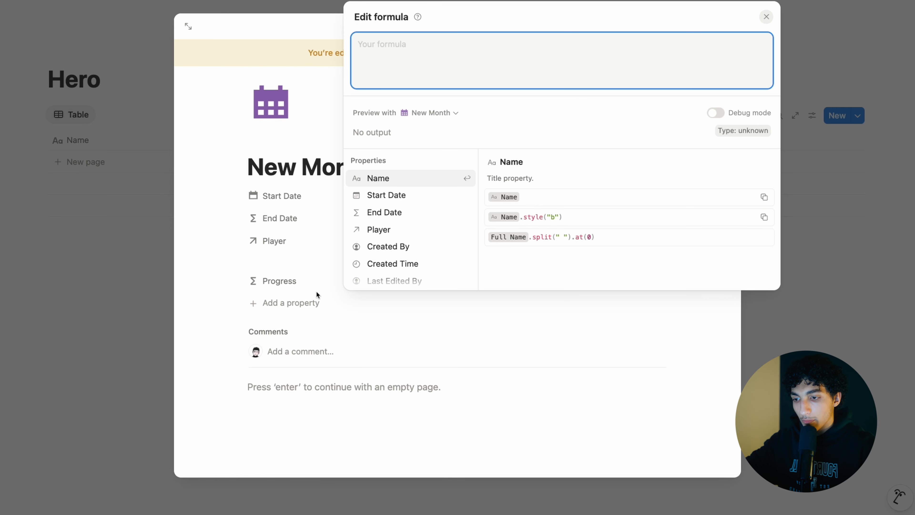
left_click(423, 80)
key("Down")
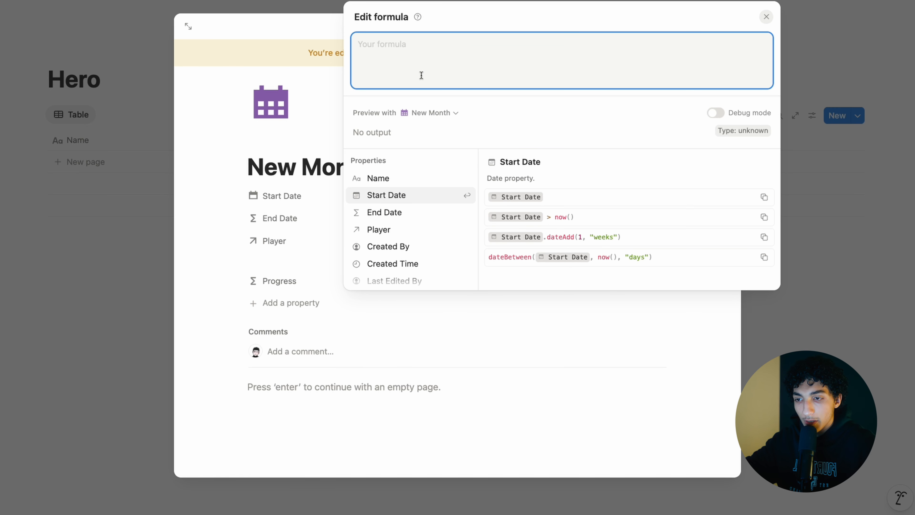
key("super+v")
- Examine the Progress formula's GET DATES section and its quest, good habit, journal and bad habit XP calculations for all players
scroll(421, 75, "up", 15)
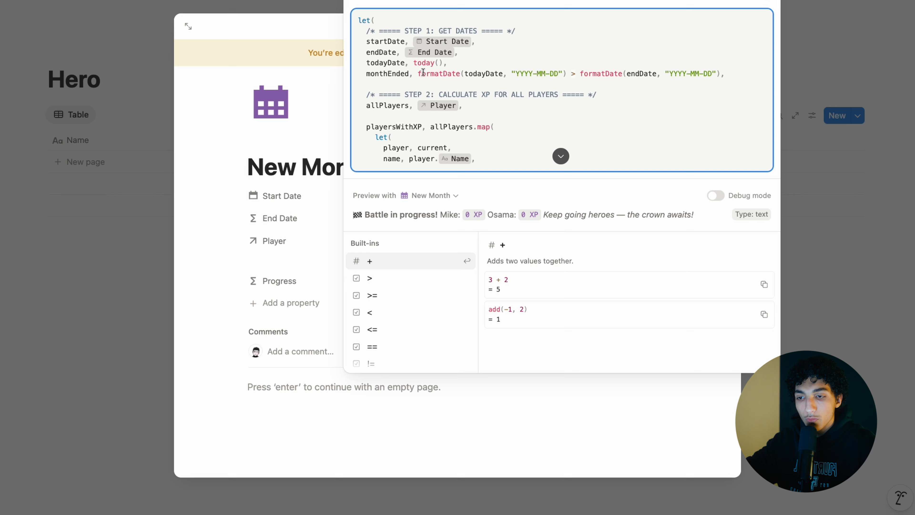
left_click_drag(462, 71, 562, 71)
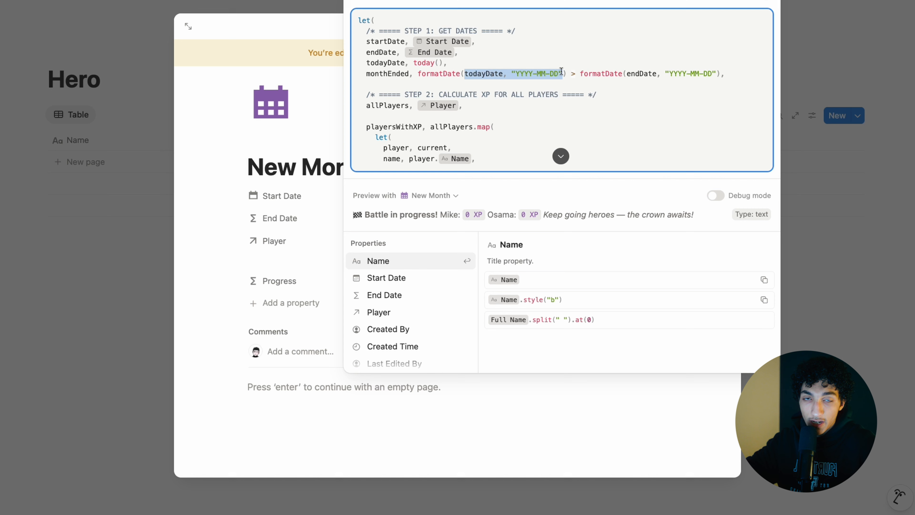
scroll(562, 73, "down", 1)
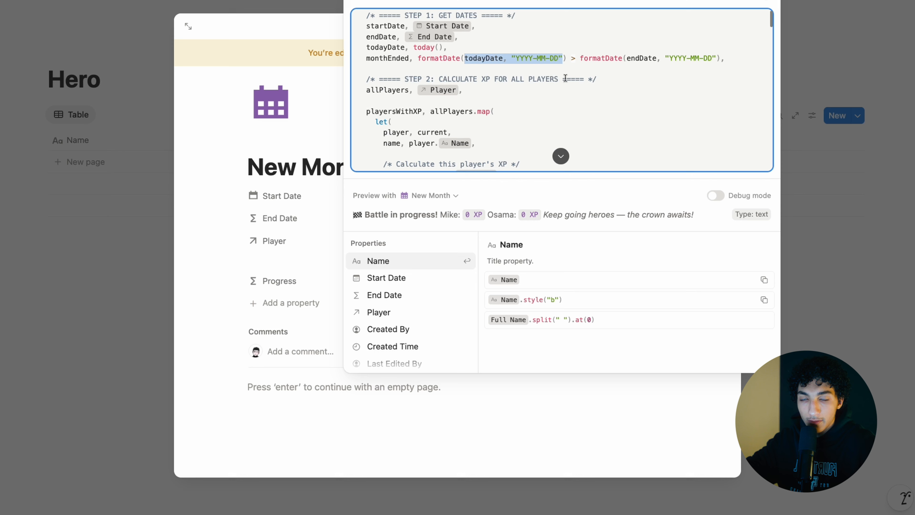
scroll(565, 78, "down", 2)
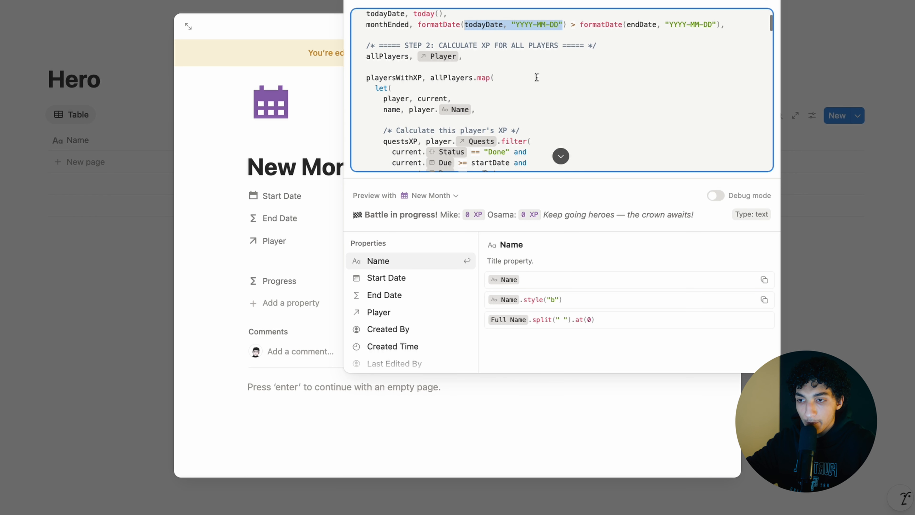
left_click(441, 62)
scroll(466, 47, "down", 3)
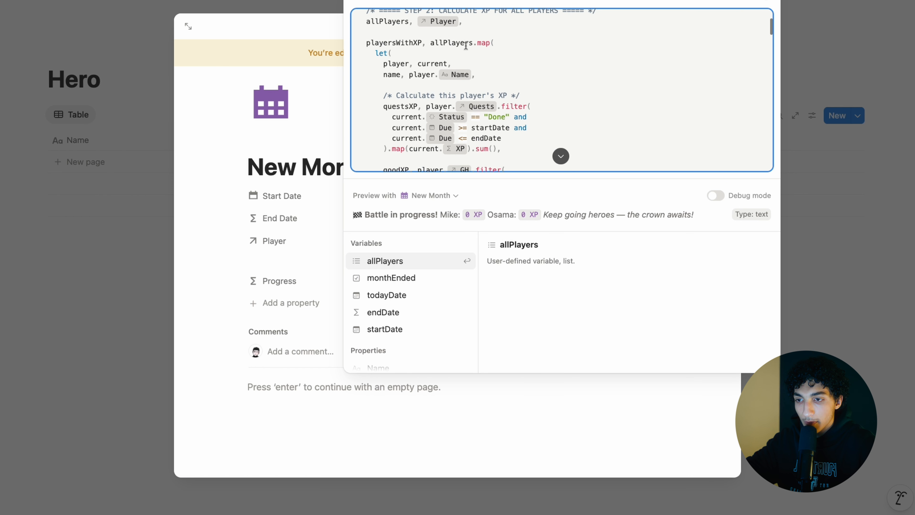
scroll(466, 46, "down", 1)
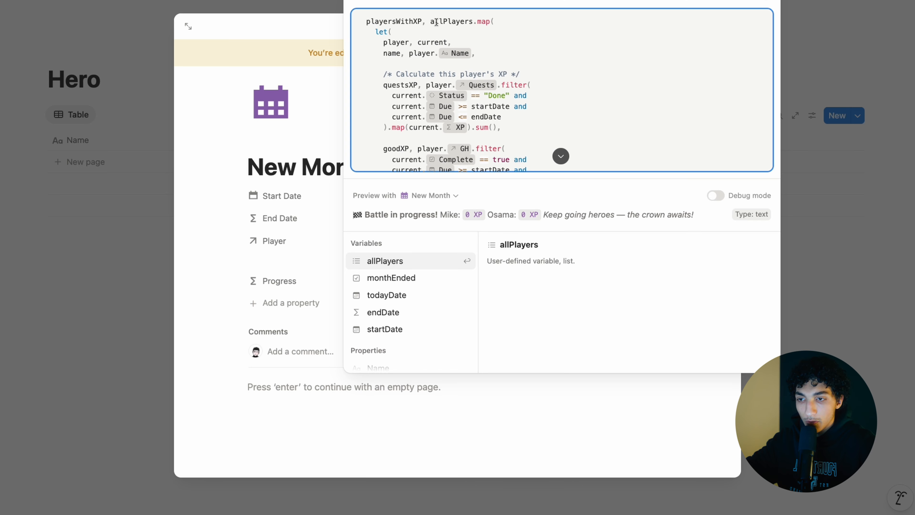
scroll(450, 61, "down", 2)
scroll(448, 57, "down", 10)
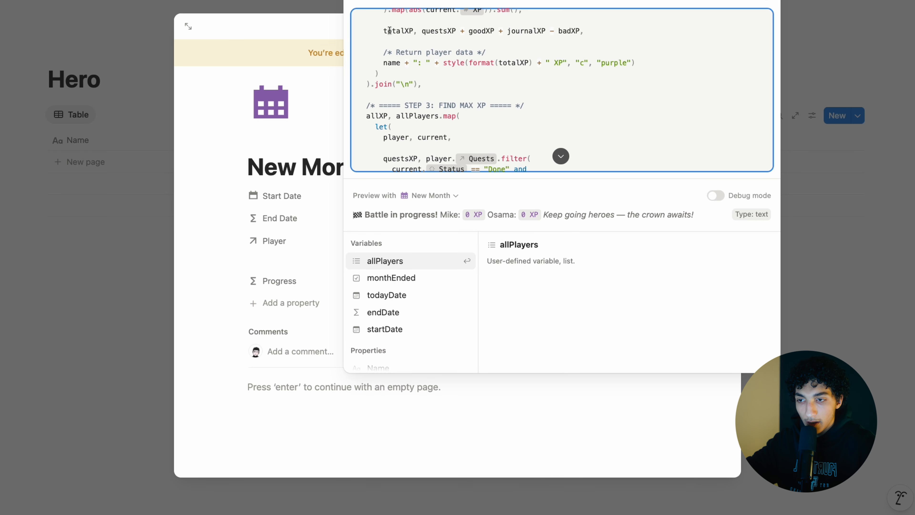
scroll(422, 31, "up", 5)
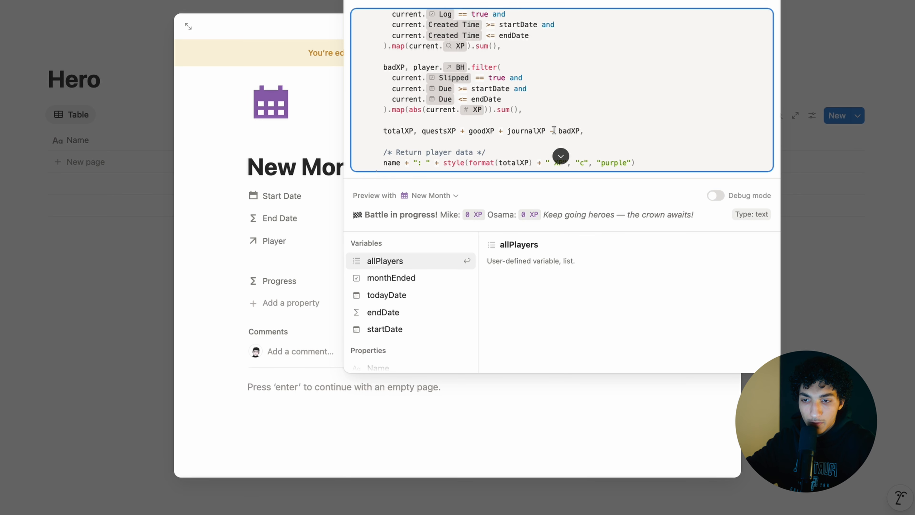
scroll(562, 130, "up", 5)
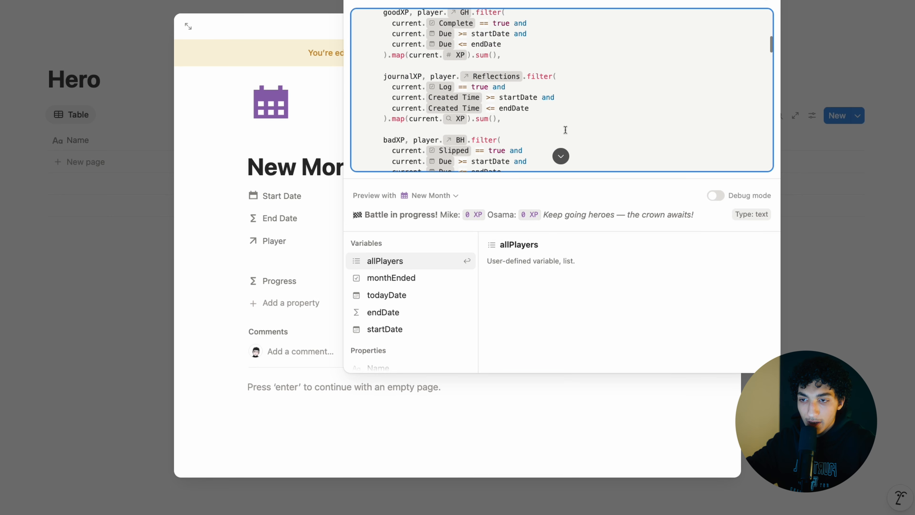
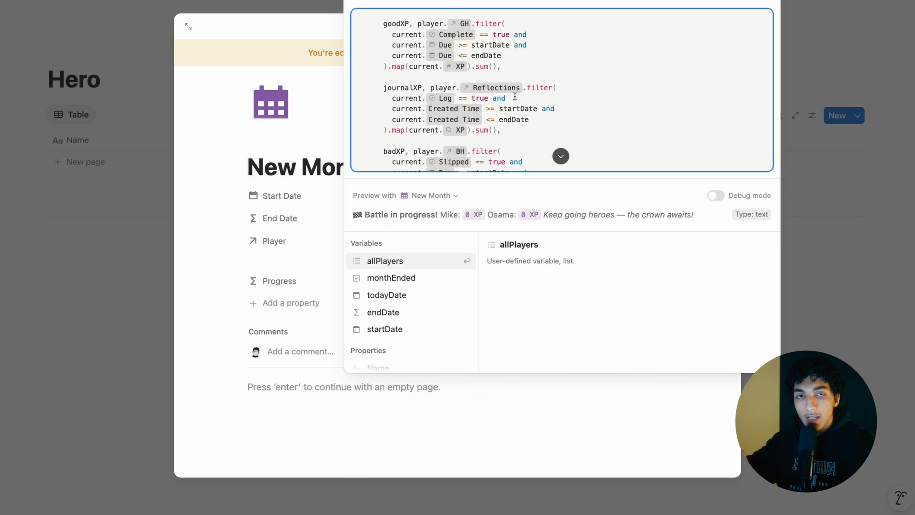
scroll(515, 96, "up", 3)
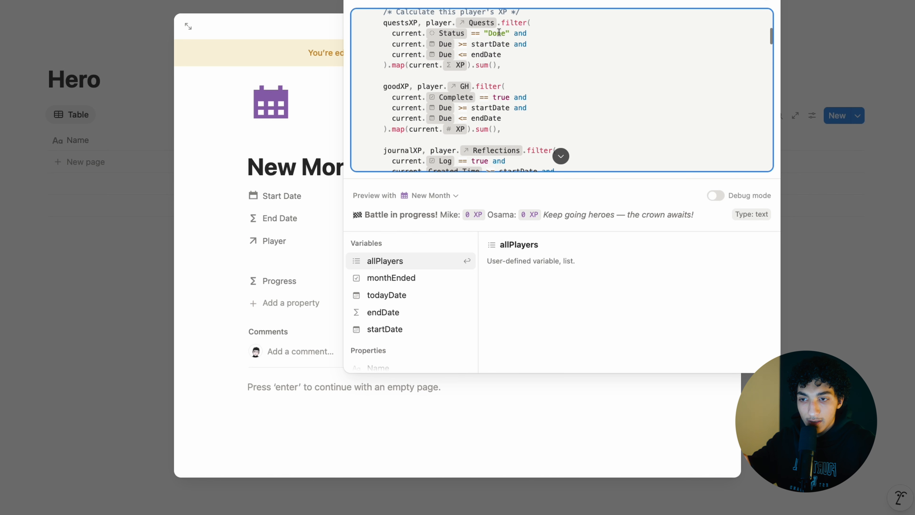
scroll(499, 83, "down", 10)
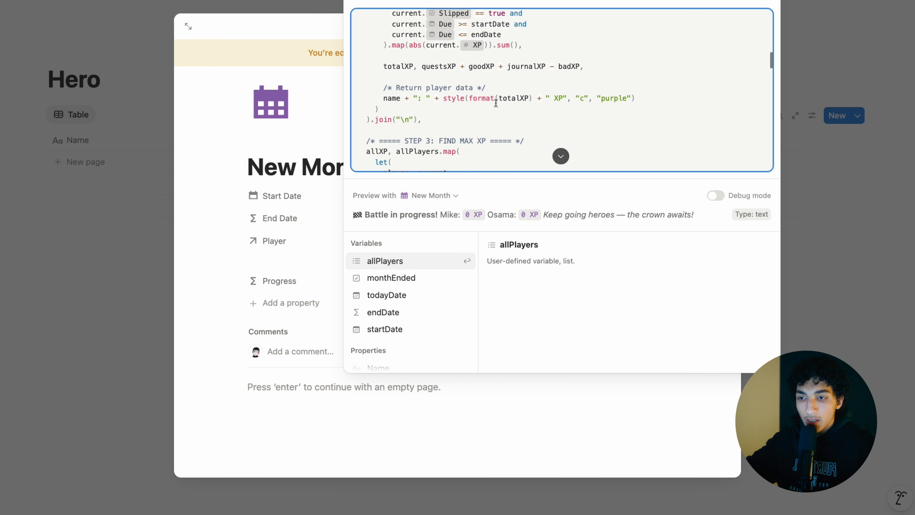
- Examine the Progress formula's FIND MAX XP, FIND THE WINNER and BUILD MESSAGE sections, then close the formula editor
scroll(496, 103, "down", 3)
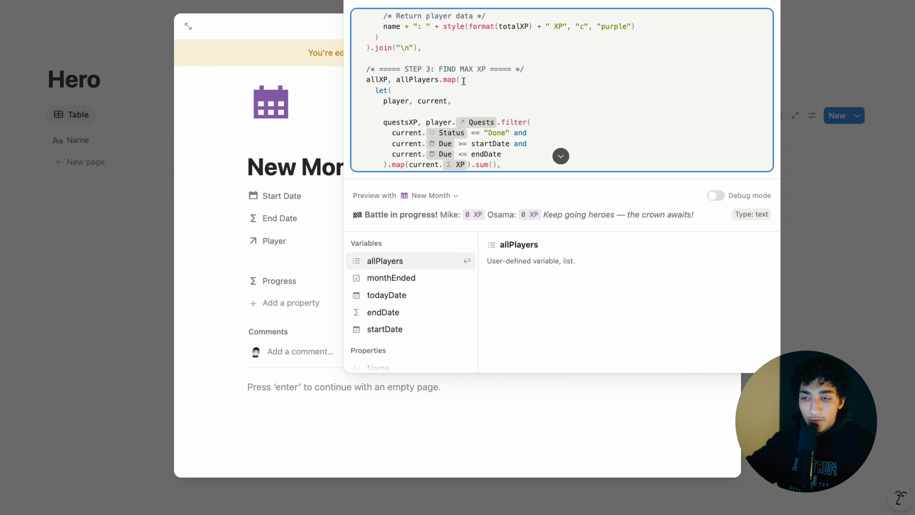
scroll(463, 77, "down", 1)
scroll(482, 58, "down", 2)
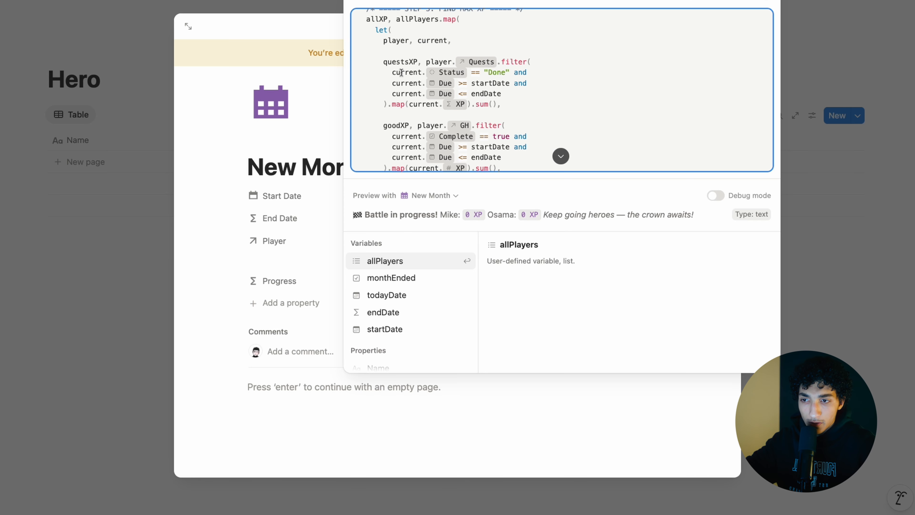
scroll(401, 73, "down", 6)
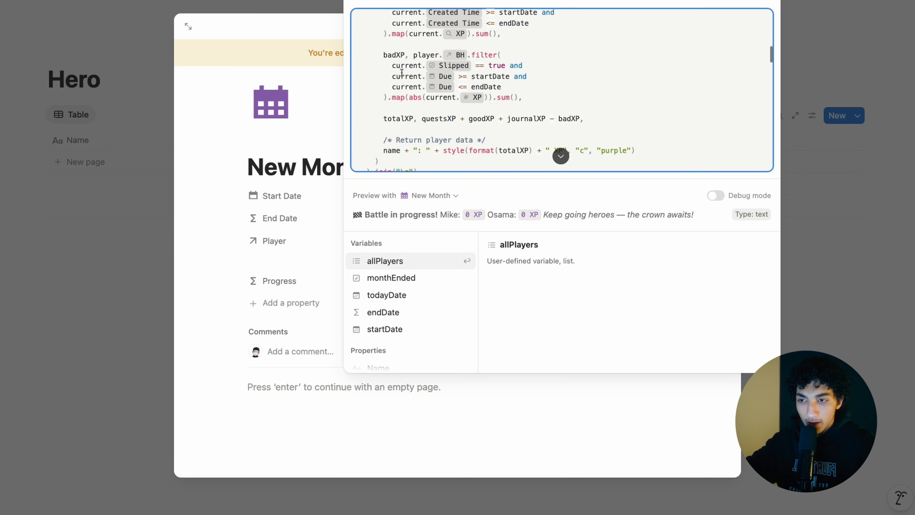
scroll(444, 83, "up", 5)
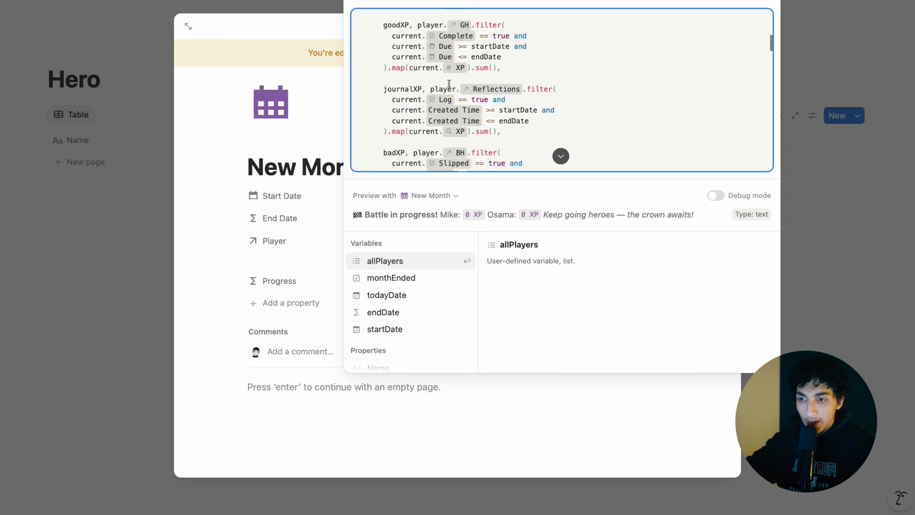
scroll(449, 83, "down", 10)
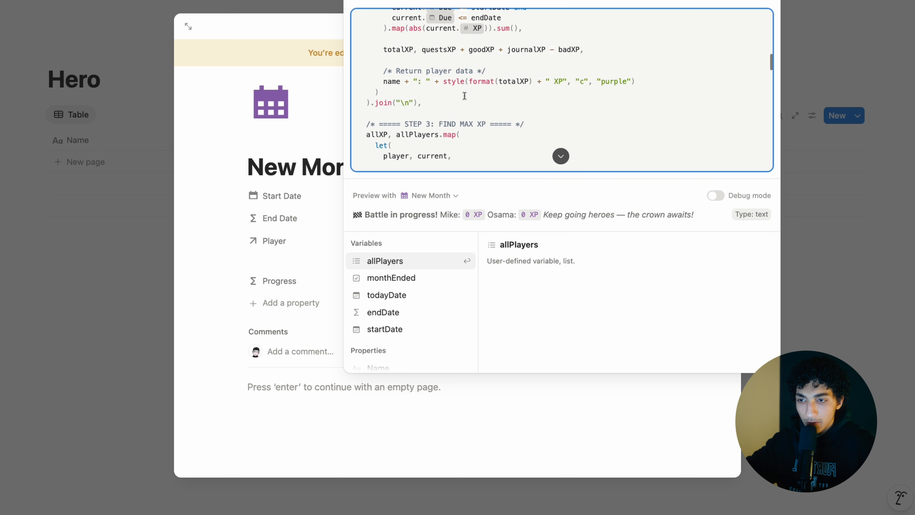
scroll(465, 79, "down", 8)
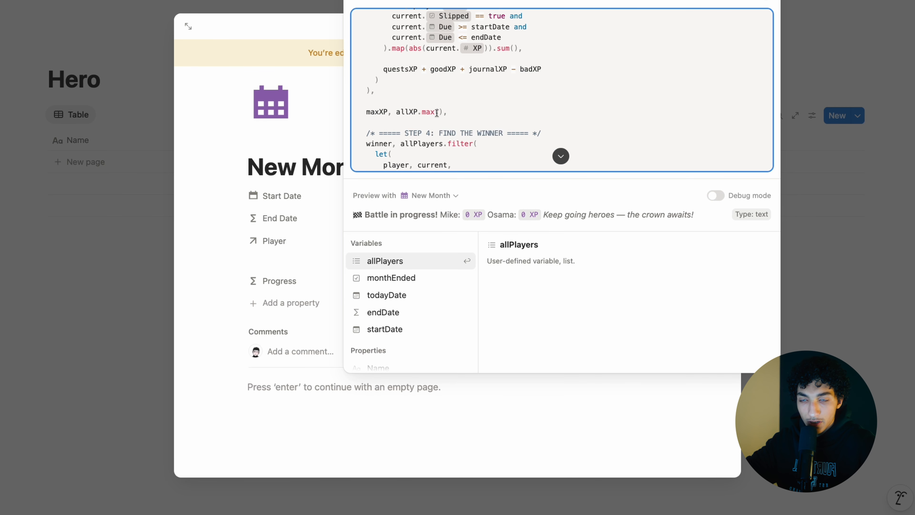
scroll(436, 112, "down", 1)
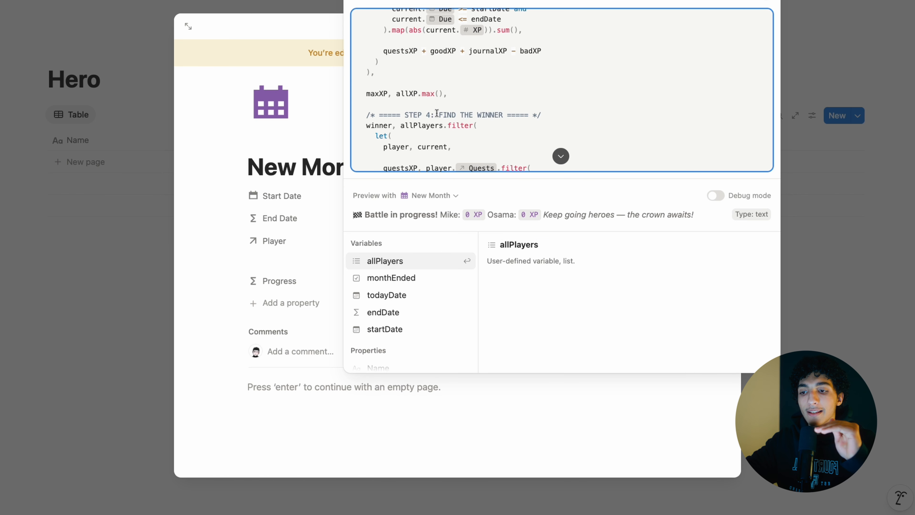
scroll(437, 113, "down", 2)
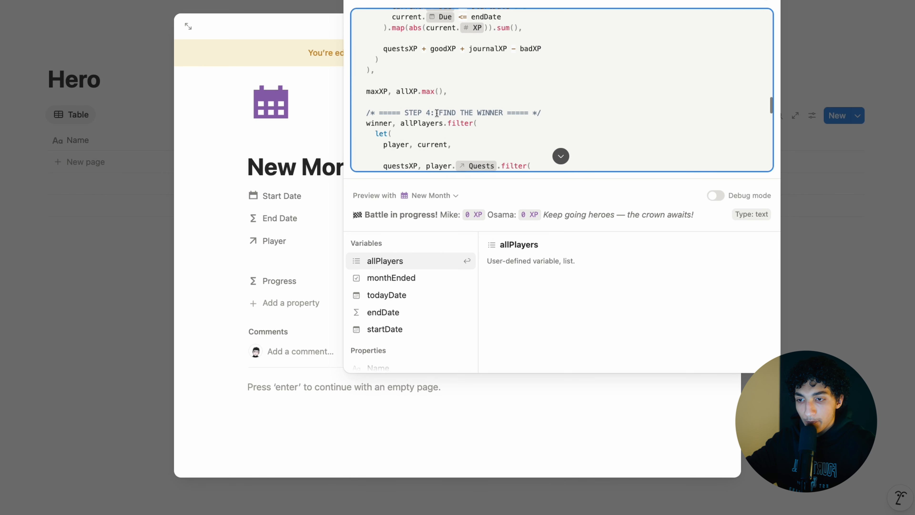
scroll(436, 113, "down", 2)
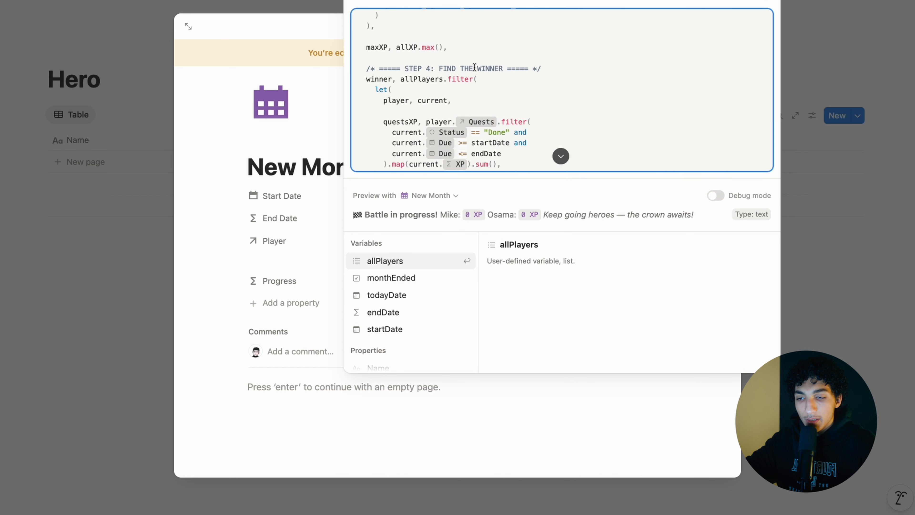
scroll(493, 68, "down", 1)
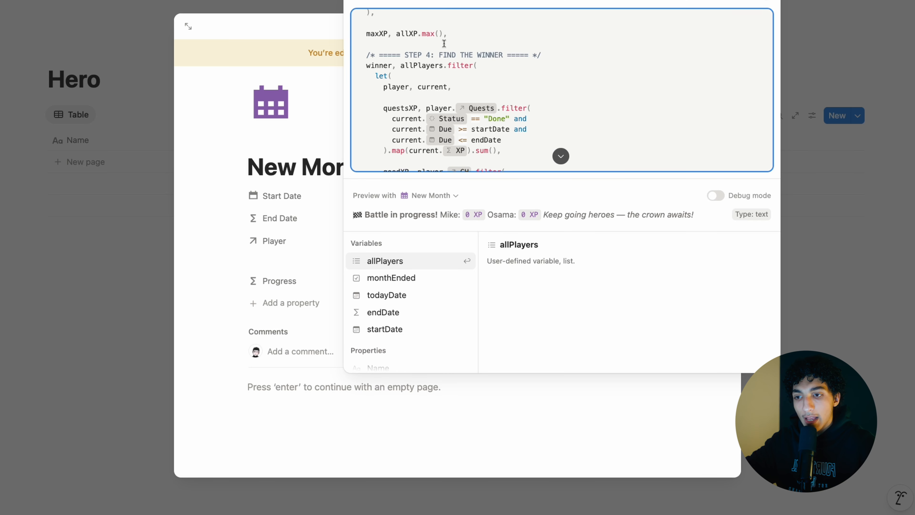
scroll(437, 44, "down", 12)
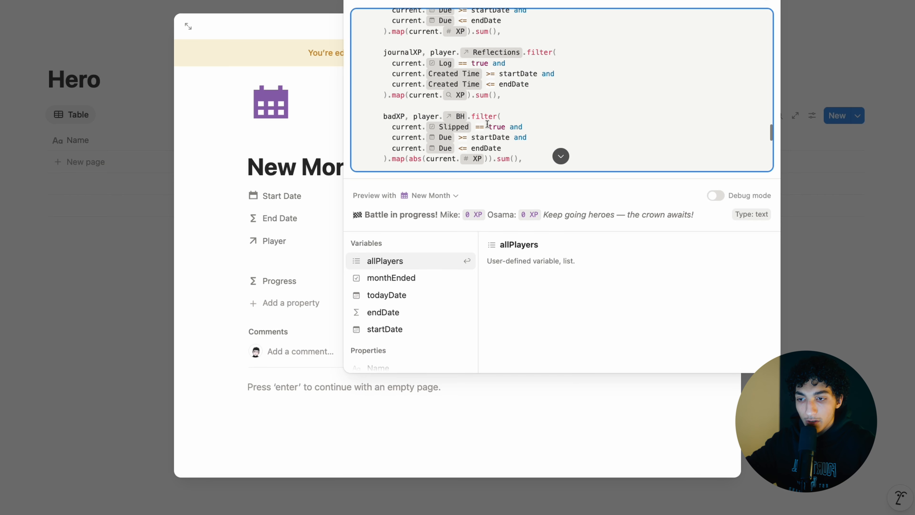
scroll(487, 124, "down", 5)
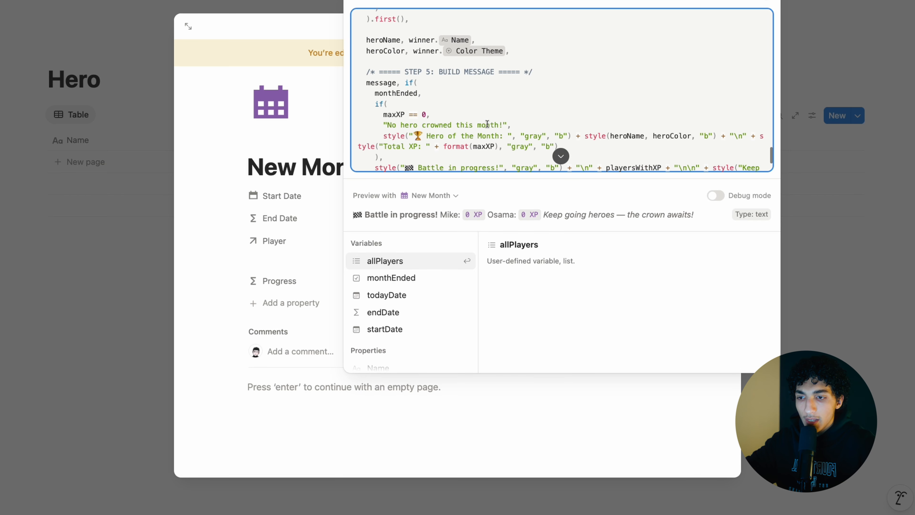
left_click(324, 205)
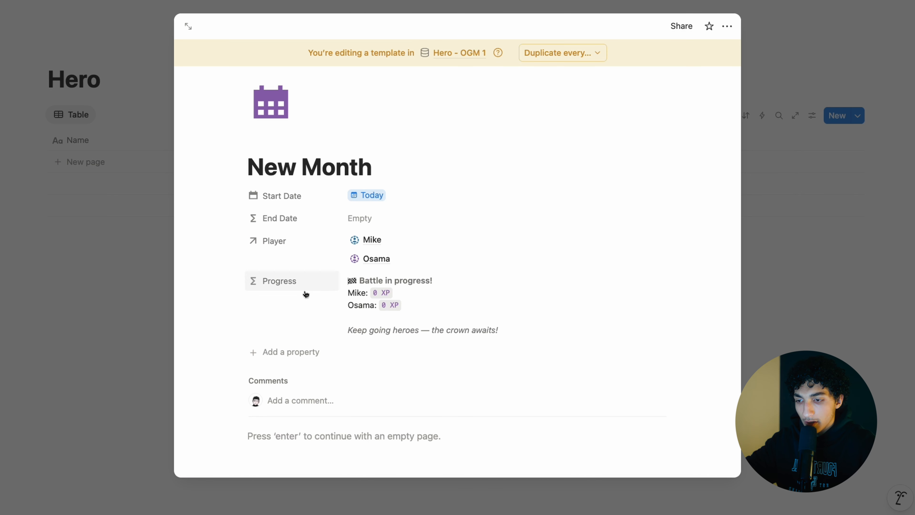
- Add a formula property named "Winner" below Progress in the New Month template
left_click(270, 351)
type("formula")
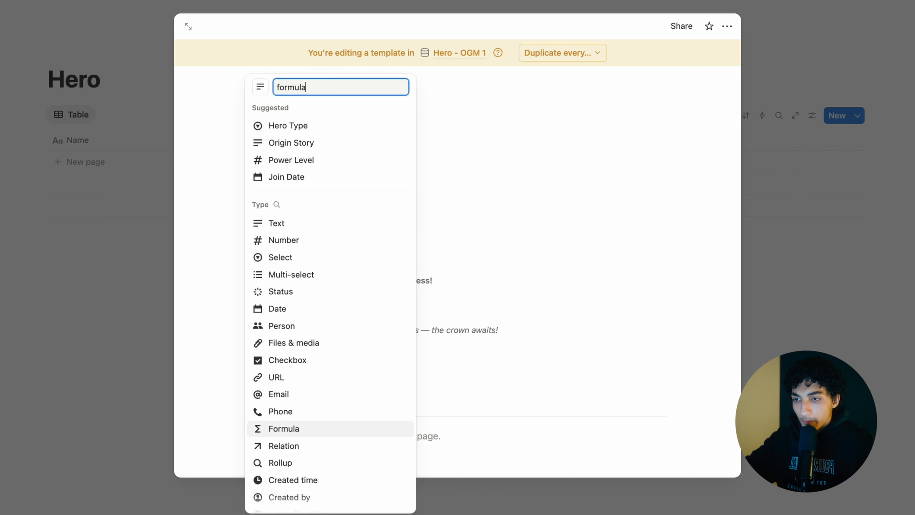
left_click(284, 429)
type("Winner")
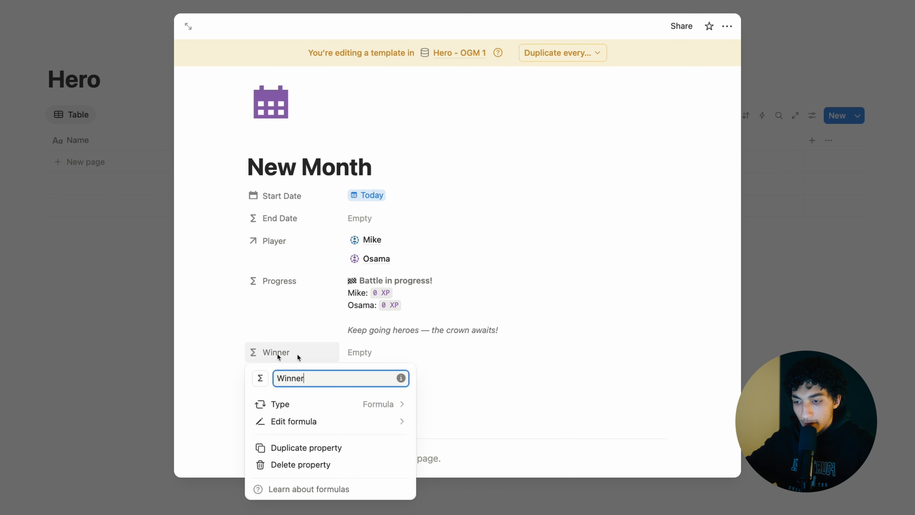
left_click(364, 356)
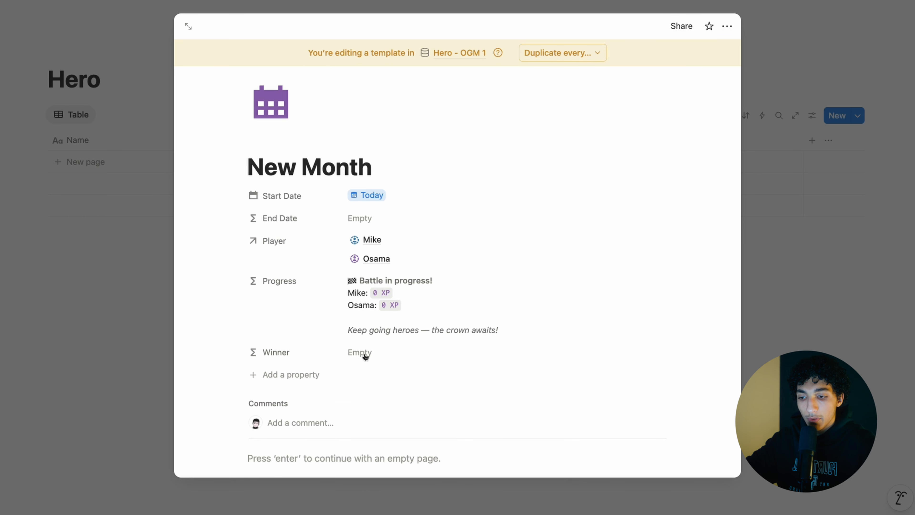
- Reopen the Progress formula and review its XP calculations and filters for comparison with the Winner formula
left_click(365, 356)
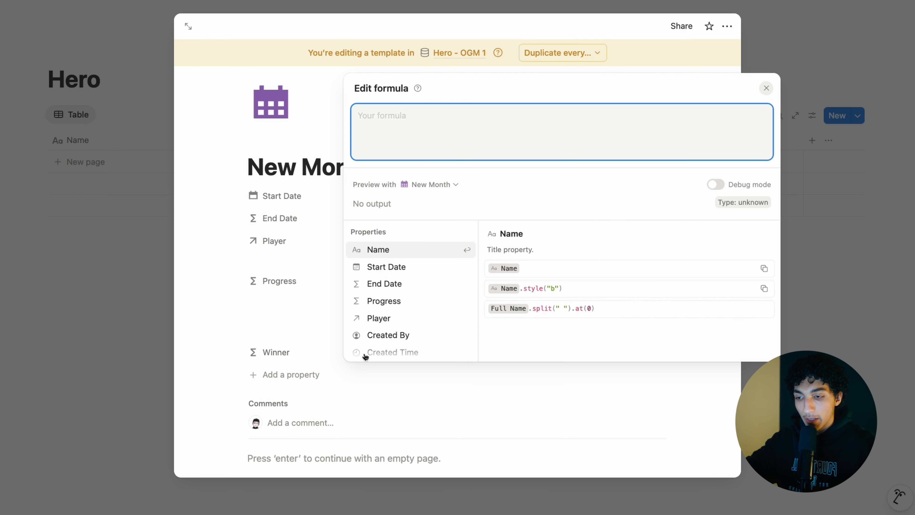
left_click(260, 348)
left_click(368, 307)
scroll(481, 88, "up", 2)
scroll(482, 88, "up", 15)
scroll(482, 89, "up", 10)
scroll(442, 91, "down", 3)
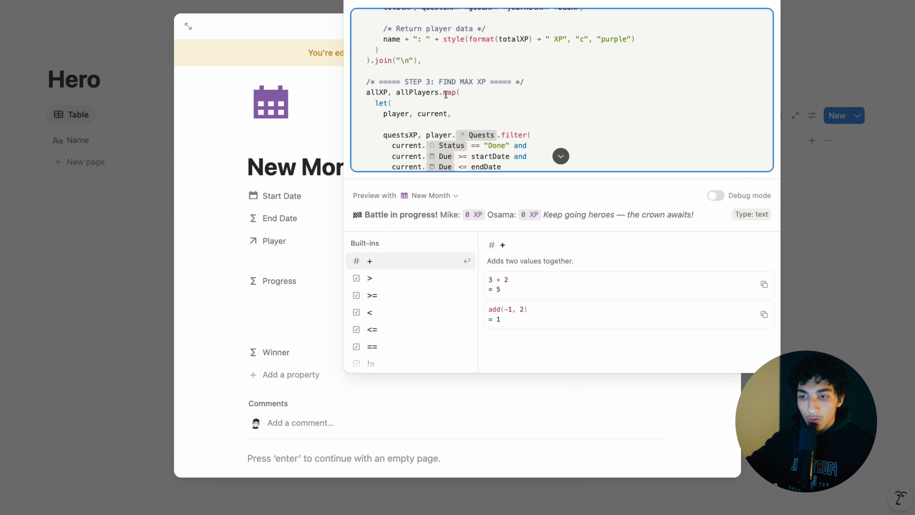
scroll(447, 92, "up", 5)
scroll(449, 88, "down", 8)
scroll(452, 84, "up", 3)
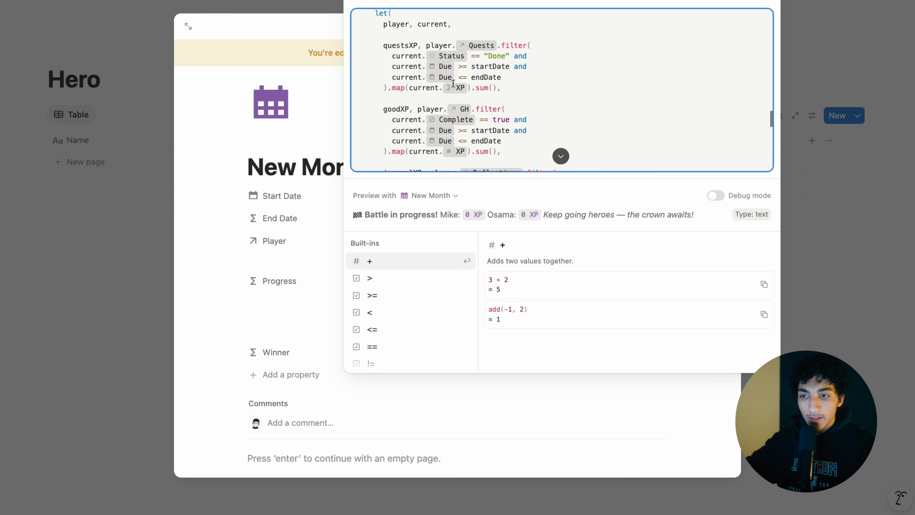
key("Escape")
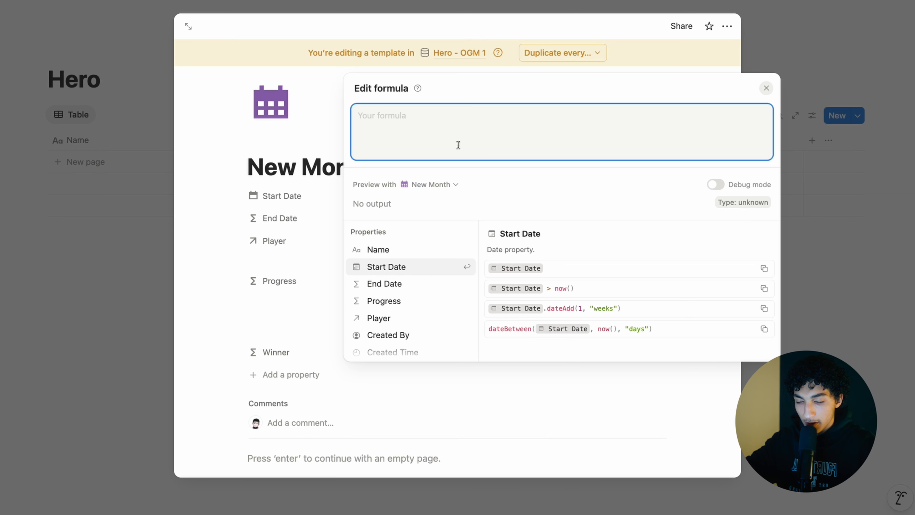
- Paste the prepared winner formula into the Winner property and review its month-end check, XP totals and winner filter
key("super+v")
scroll(476, 116, "up", 15)
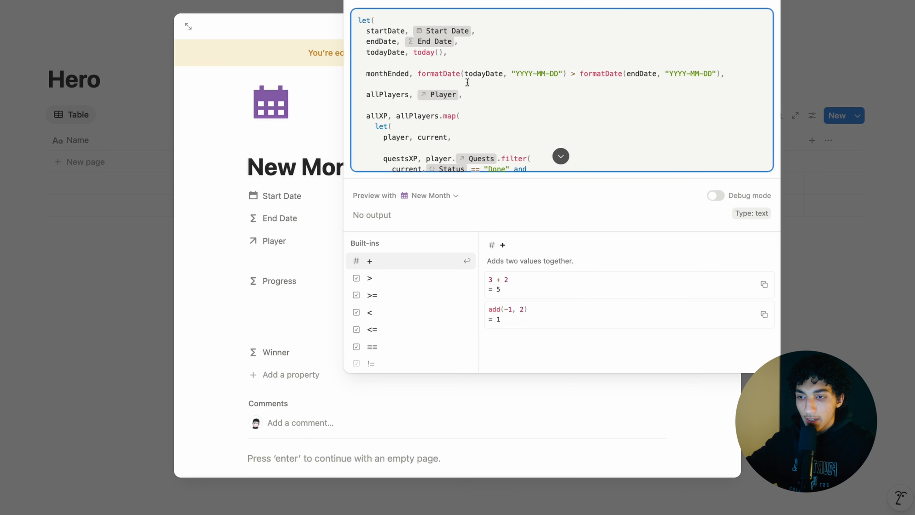
scroll(431, 98, "down", 2)
scroll(457, 88, "down", 10)
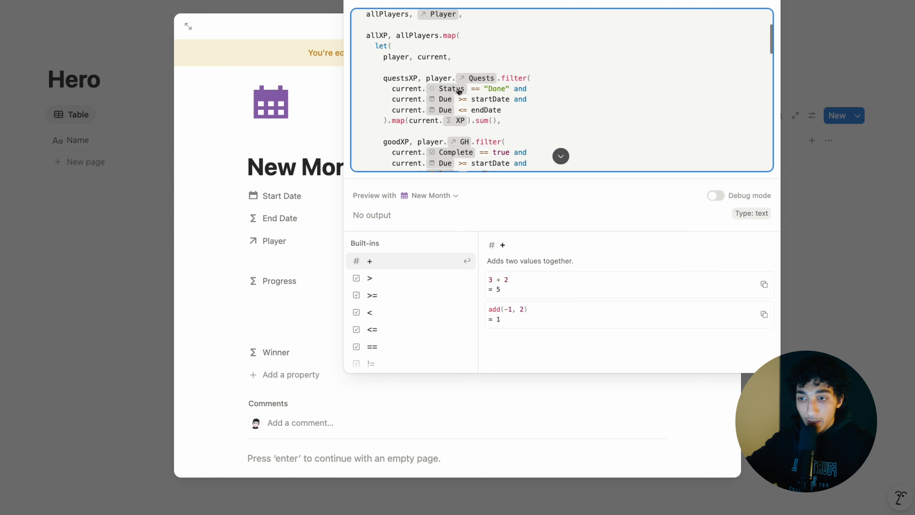
scroll(441, 80, "down", 10)
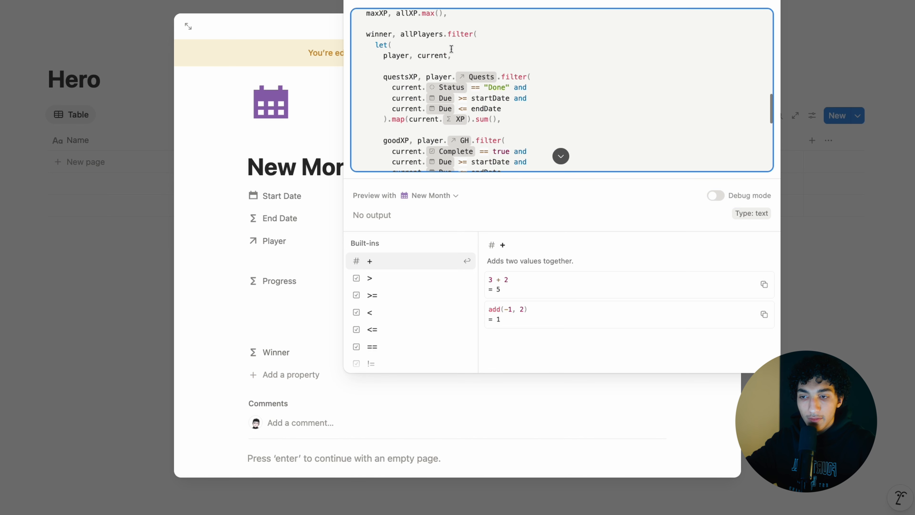
key("Escape")
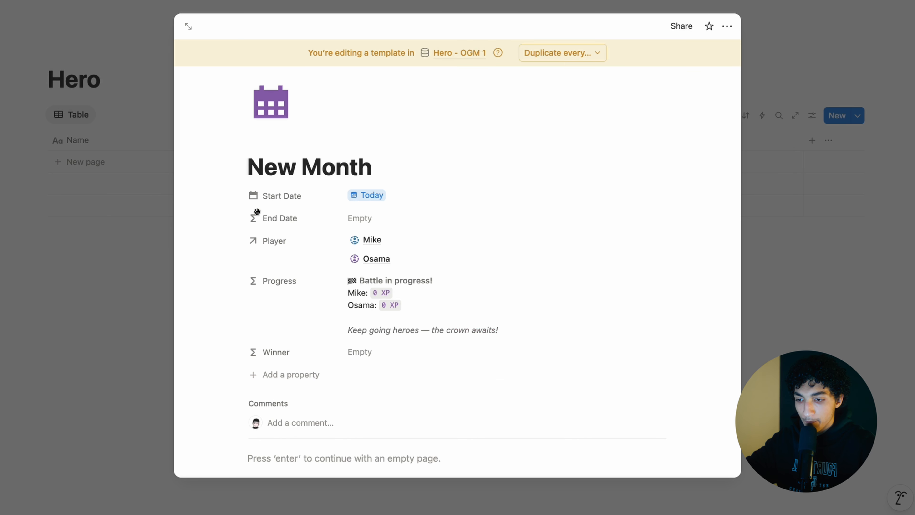
- Add another formula property named "Last Month" below Winner in the template
left_click(292, 375)
type("formula")
key("Return")
type("Last")
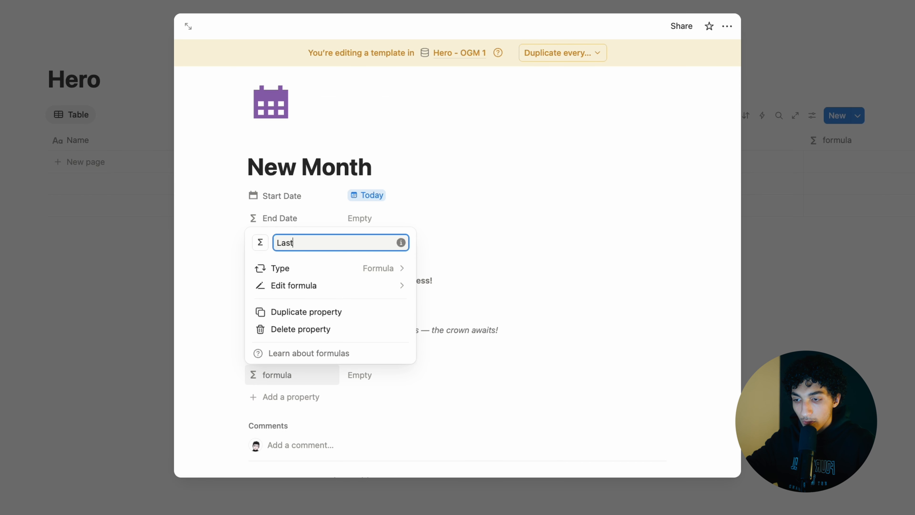
left_click(453, 393)
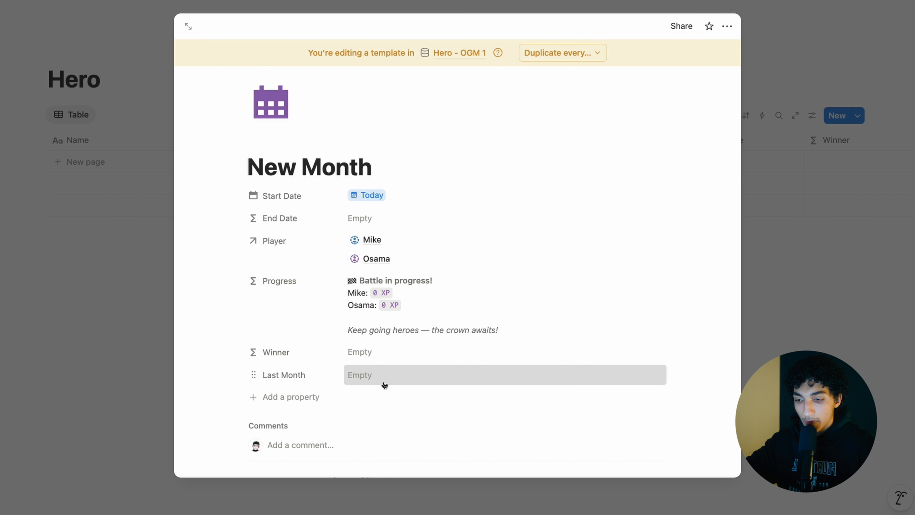
- Paste the prepared formula into Last Month that checks whether Start Date's month and year match those of the previous month
left_click(378, 375)
key("super+v")
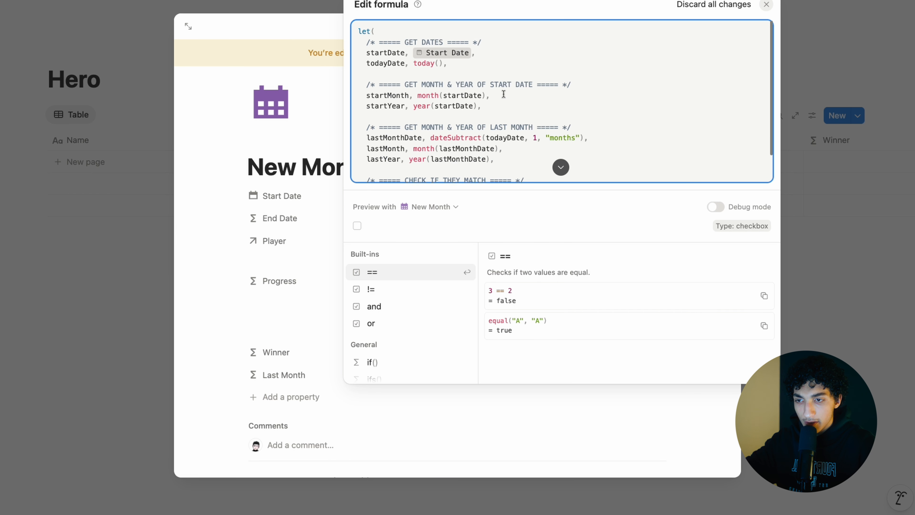
scroll(504, 94, "down", 1)
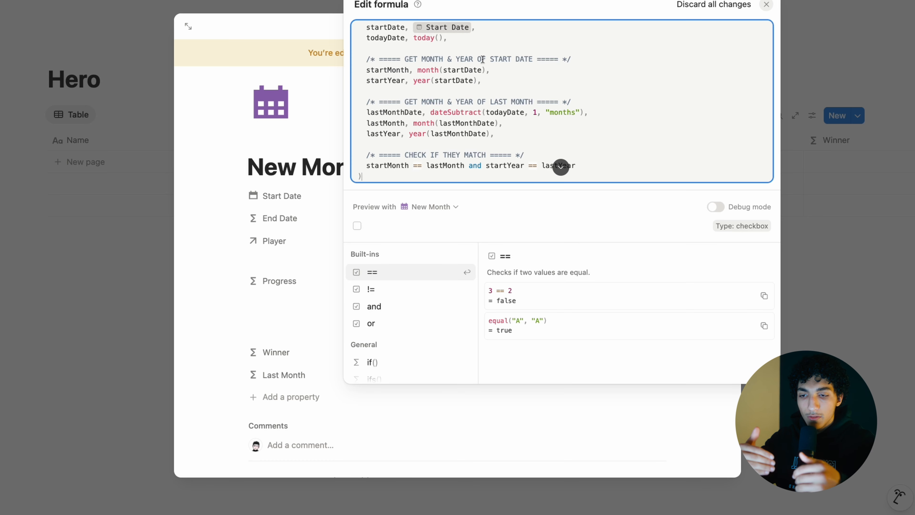
left_click(277, 306)
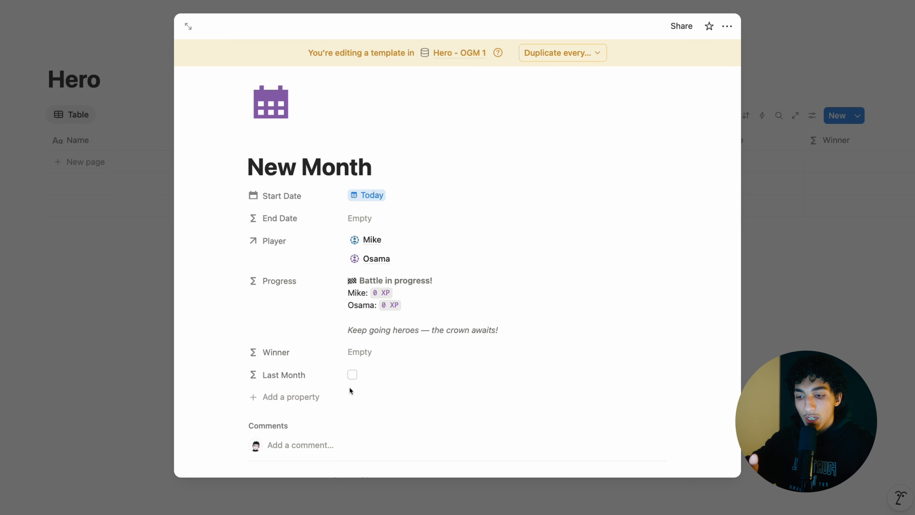
- Leave the template, switch the Hero database view to the Gallery layout and show the Progress property on its cards
left_click(879, 189)
left_click(812, 115)
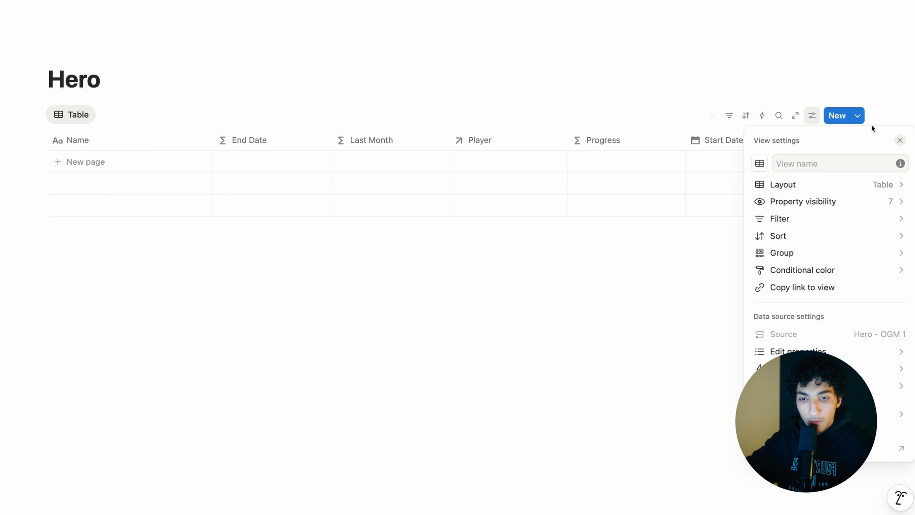
left_click(885, 184)
left_click(886, 212)
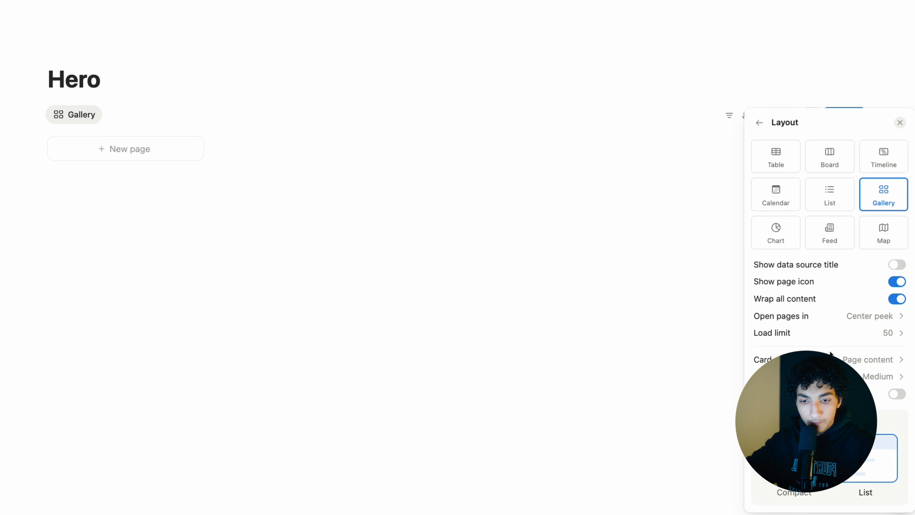
left_click(759, 139)
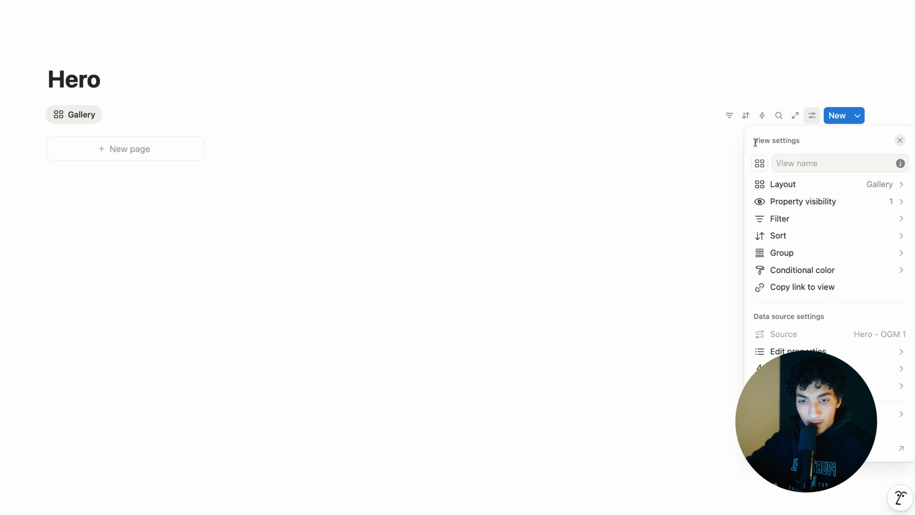
left_click(855, 201)
left_click(899, 292)
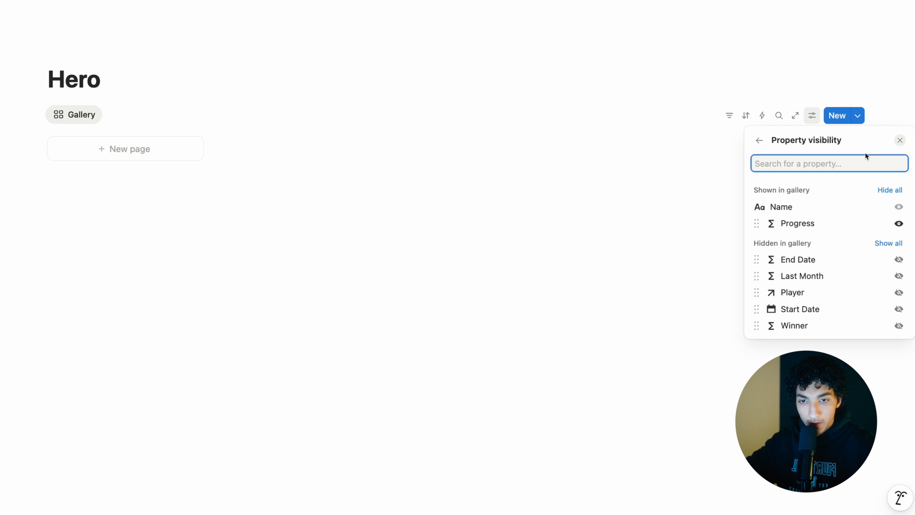
- Set the New Month template as the default template for the Hero database
left_click(859, 119)
left_click(857, 115)
left_click(903, 158)
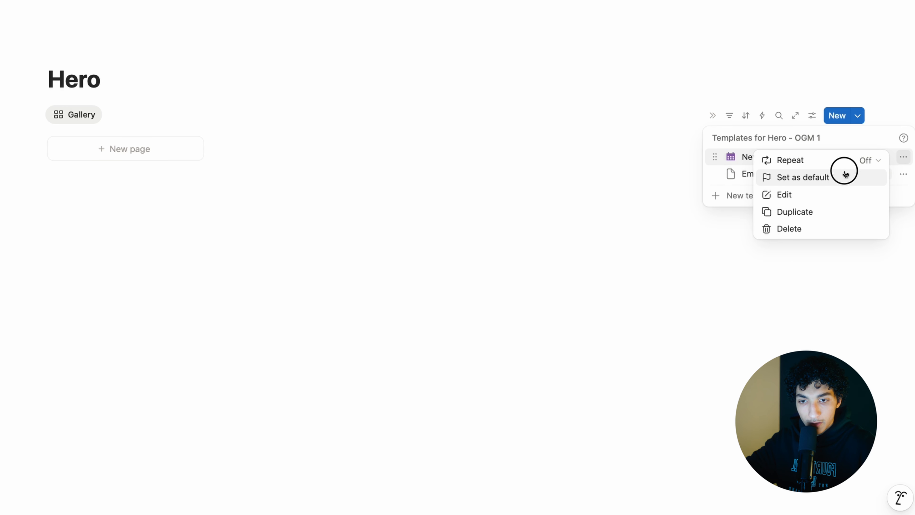
left_click(844, 174)
left_click(447, 242)
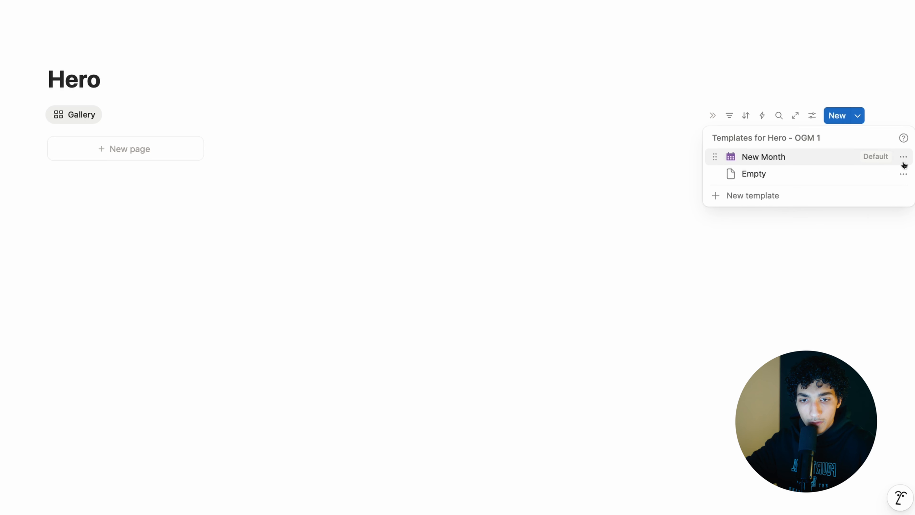
- Set the New Month template to repeat automatically every month and save the recurrence
left_click(903, 159)
left_click(827, 165)
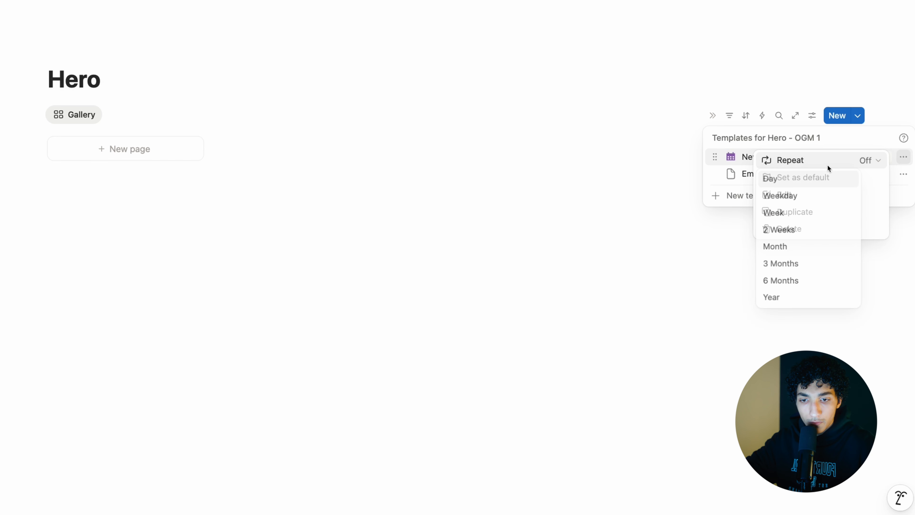
left_click(819, 248)
left_click(851, 223)
left_click(832, 239)
left_click(891, 180)
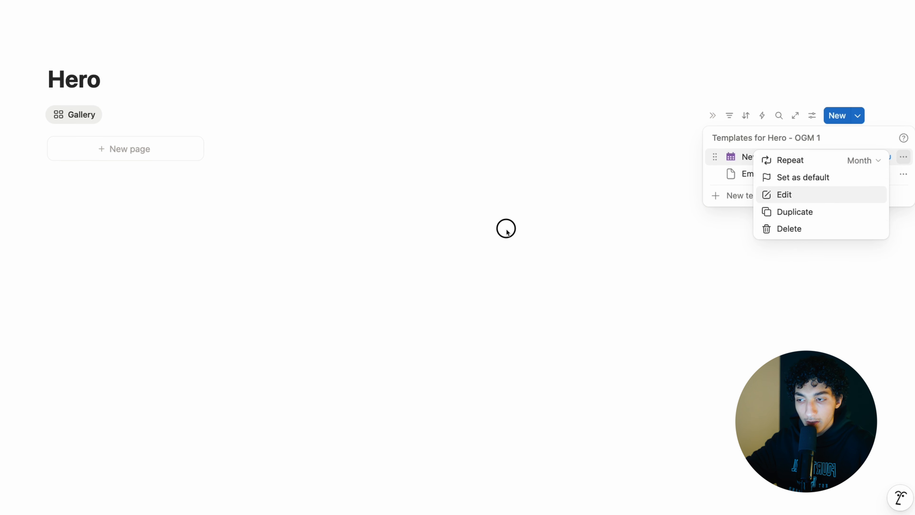
key("Escape")
- Add a page to the Hero gallery from the default New Month template and return to the gallery
left_click(162, 149)
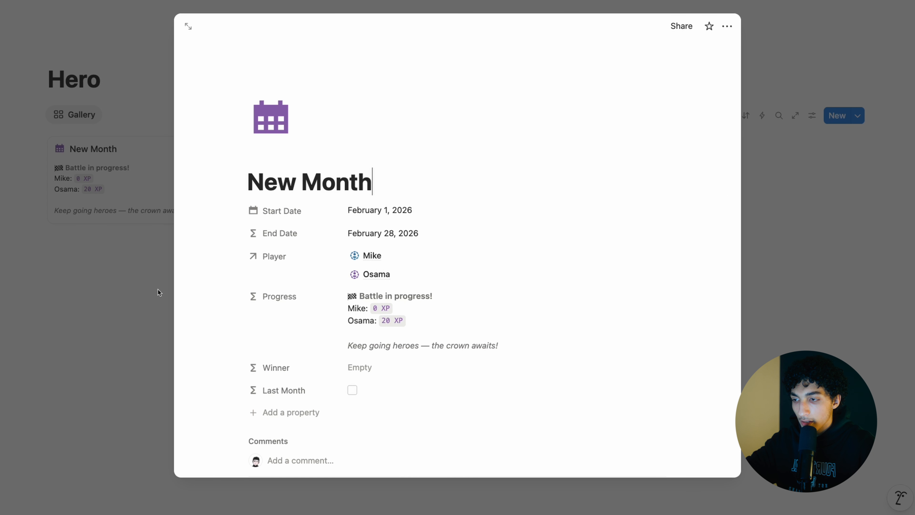
left_click(93, 275)
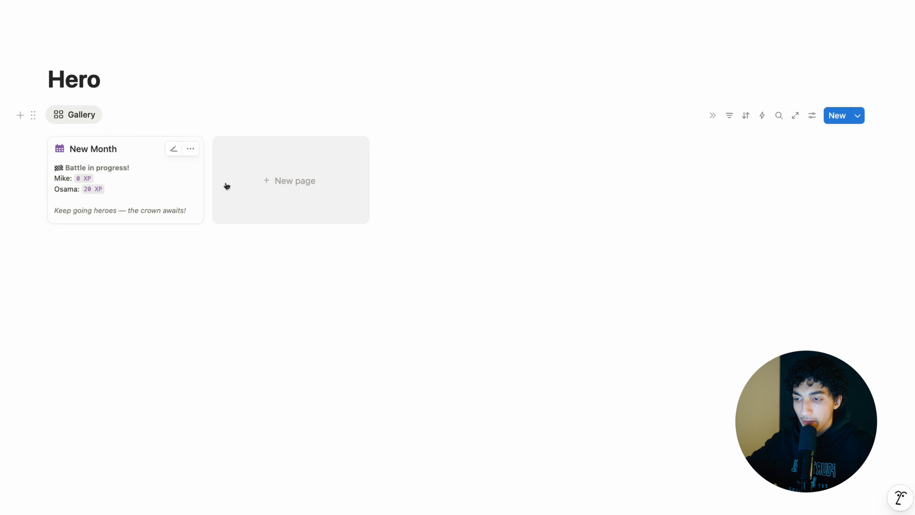
left_click(270, 180)
left_click(429, 213)
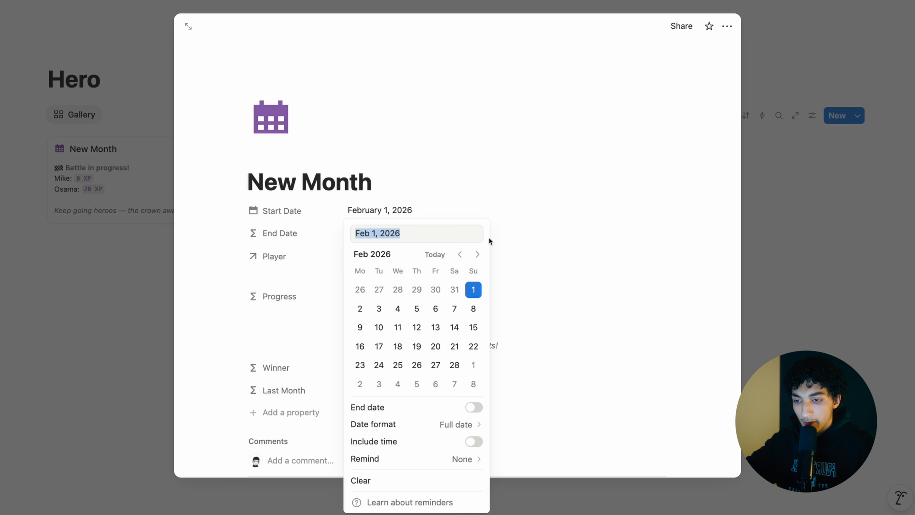
left_click(871, 217)
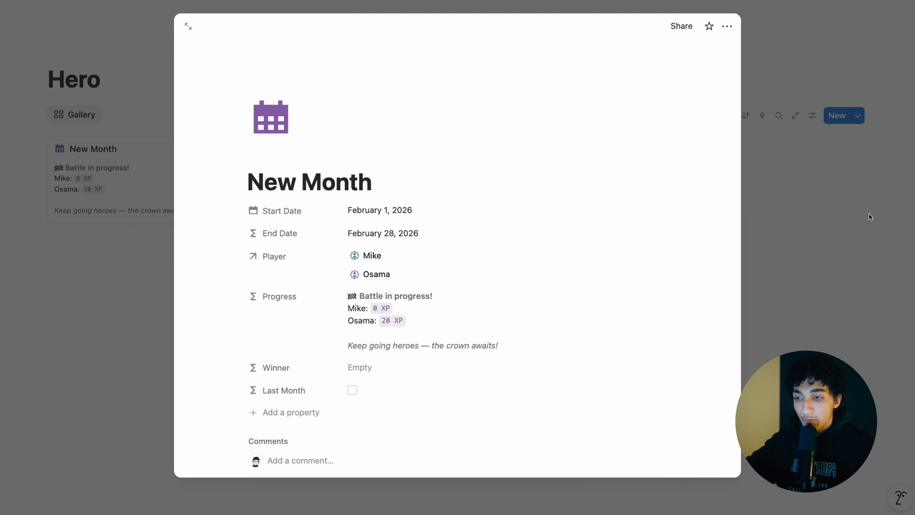
left_click(852, 180)
left_click_drag(616, 164, 358, 164)
key("BackSpace")
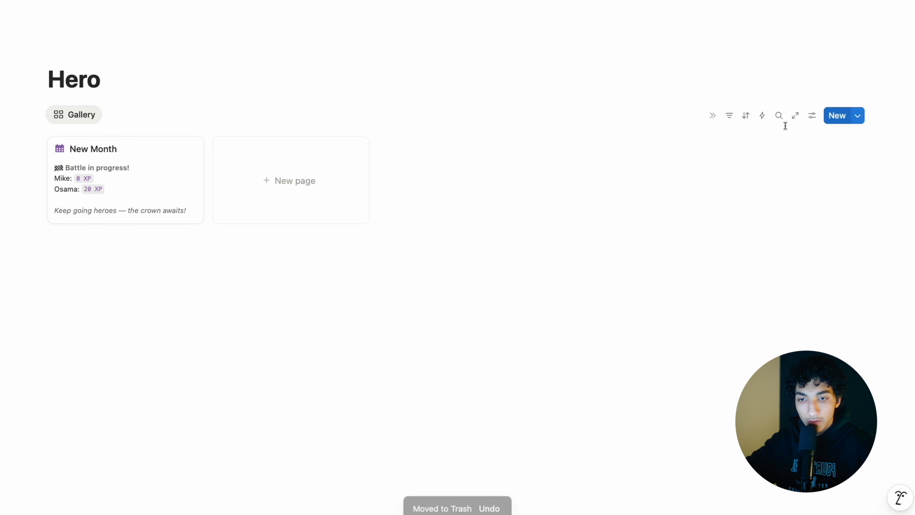
- Create a Hero automation called "Month Name" that sets the Name property by formula whenever any property is edited
left_click(762, 115)
type("Month Name")
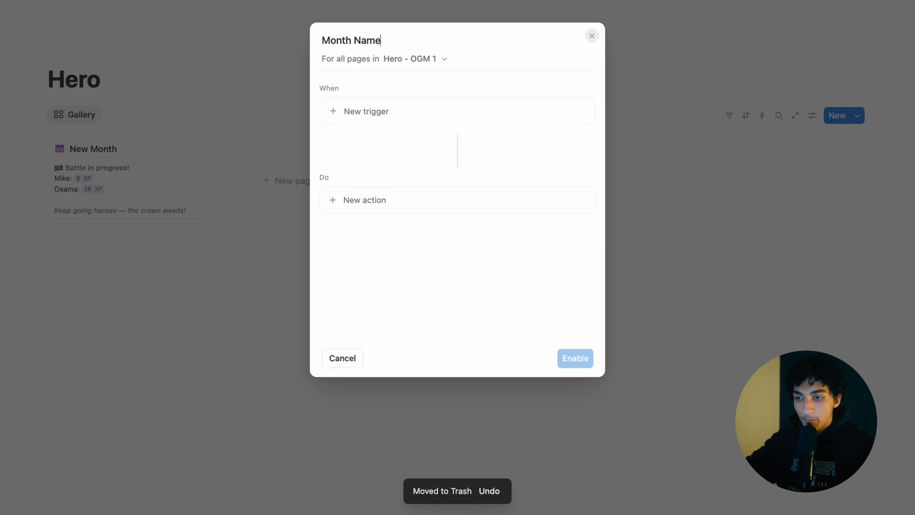
left_click(405, 113)
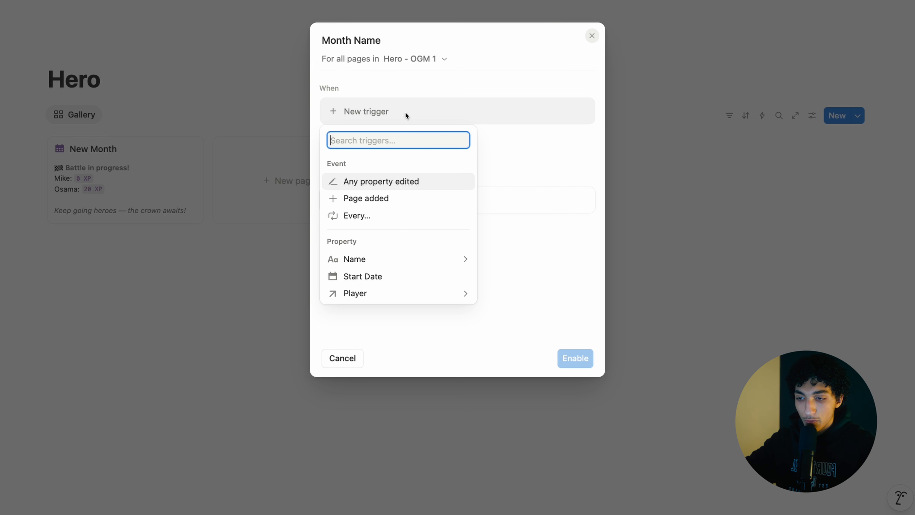
left_click(389, 181)
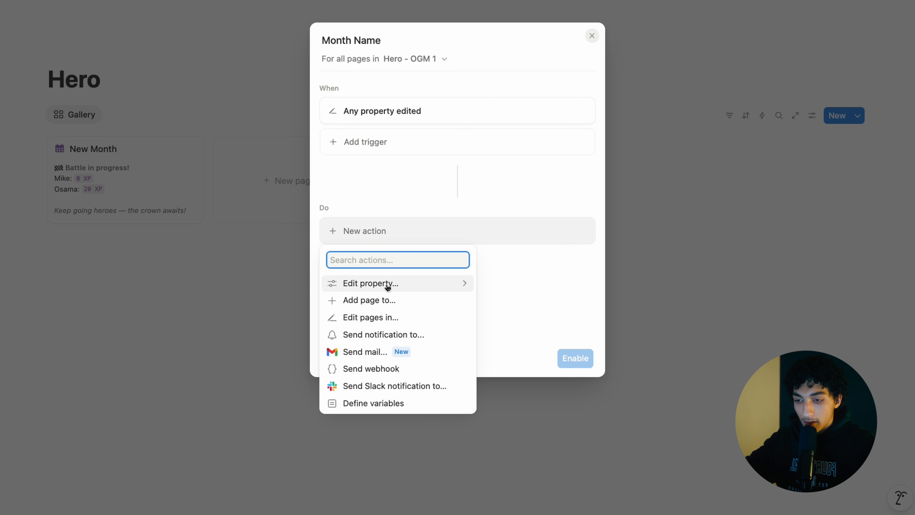
left_click(387, 287)
left_click(383, 303)
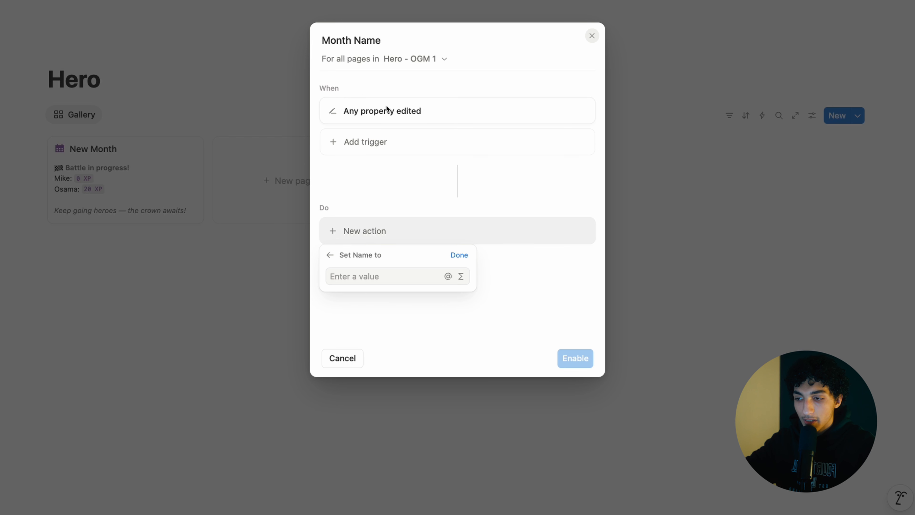
left_click(461, 276)
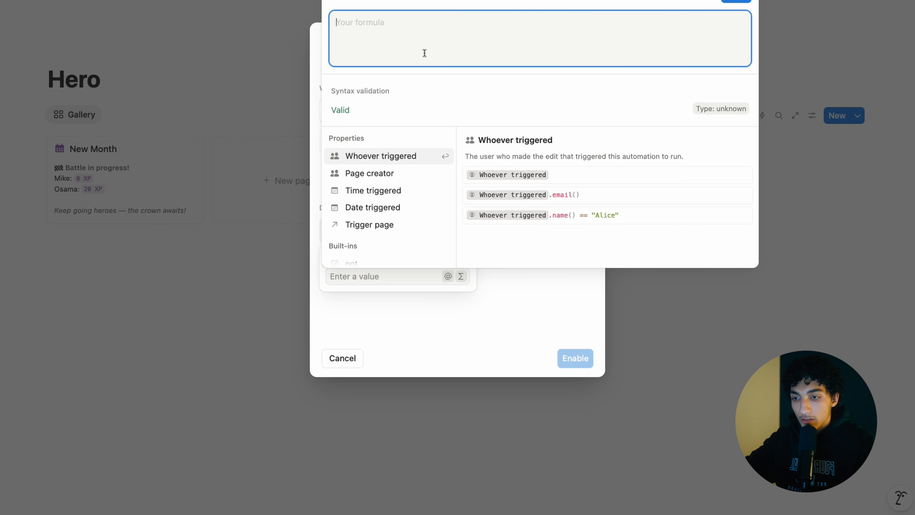
- Begin the Name formula with an if() whose condition is that the trigger page's Start Date is not empty
type("if(")
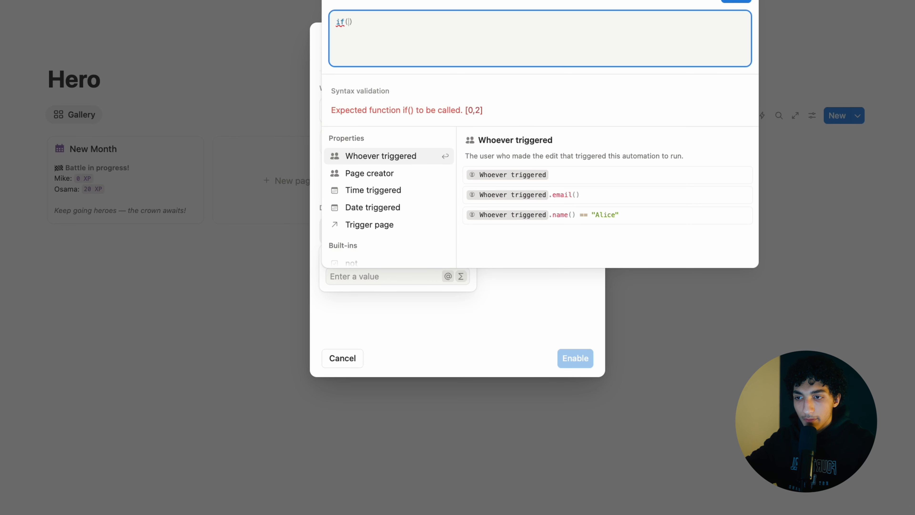
type(" not emtp")
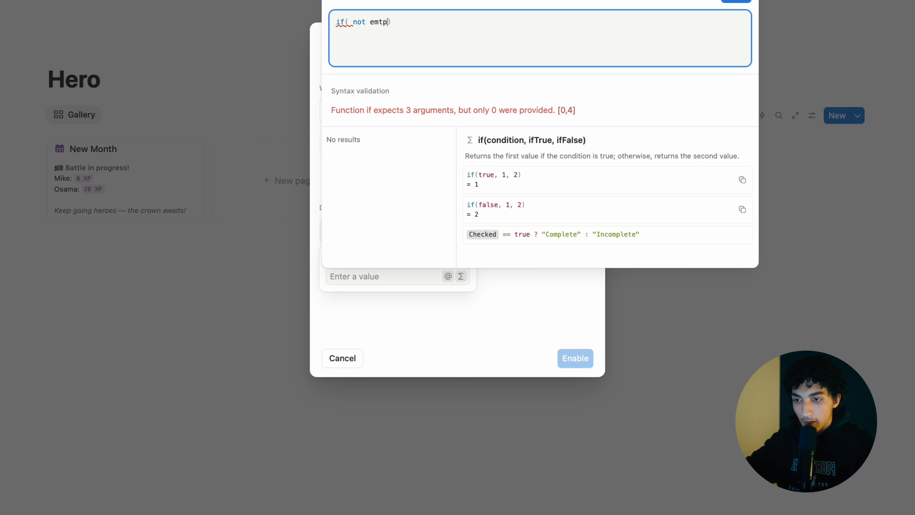
key("BackSpace")
key("BackSpace")
type("p")
key("Return")
type("trig")
key("Return")
type(".sta")
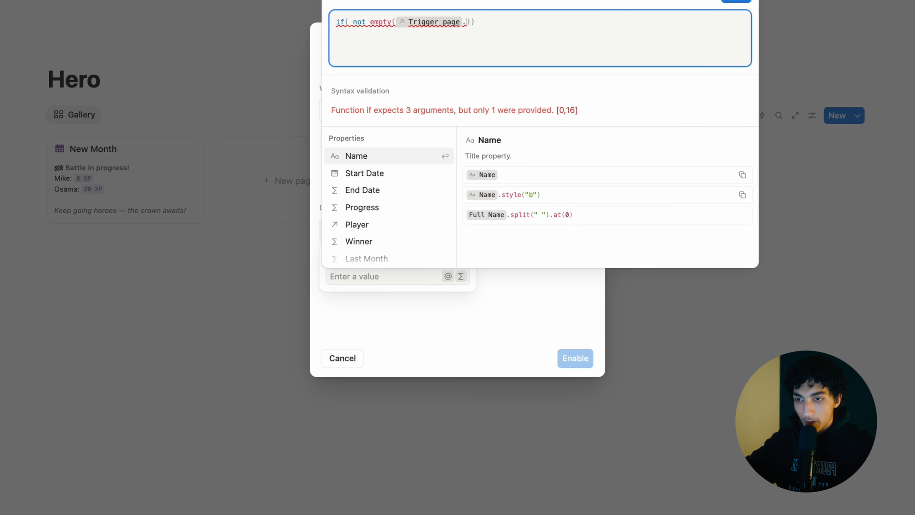
key("Return")
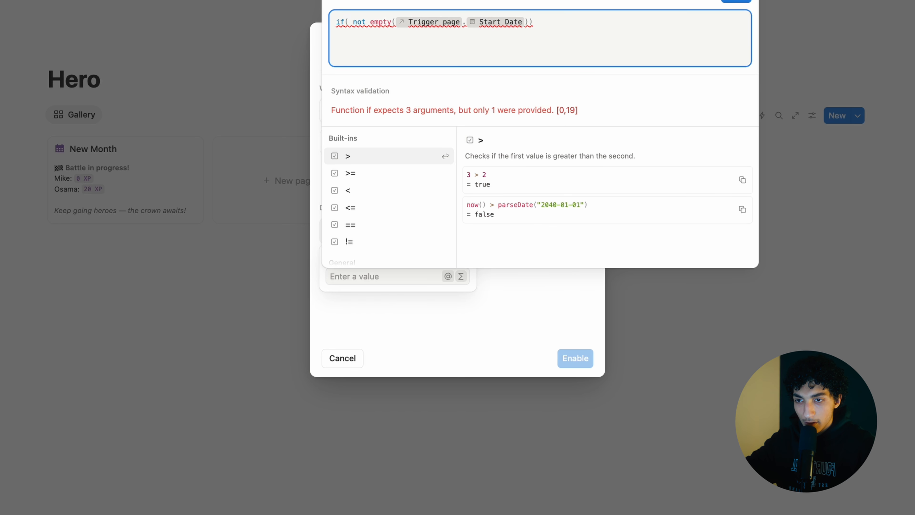
type(",")
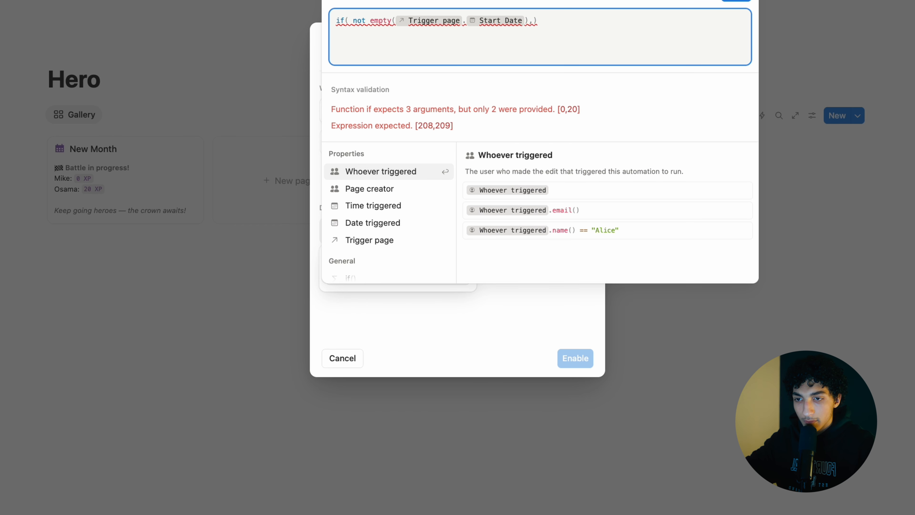
- Insert the formatDate() function as the if() statement's true result
type("tri")
key("Return")
key("BackSpace")
type("form")
key("Down")
key("Down")
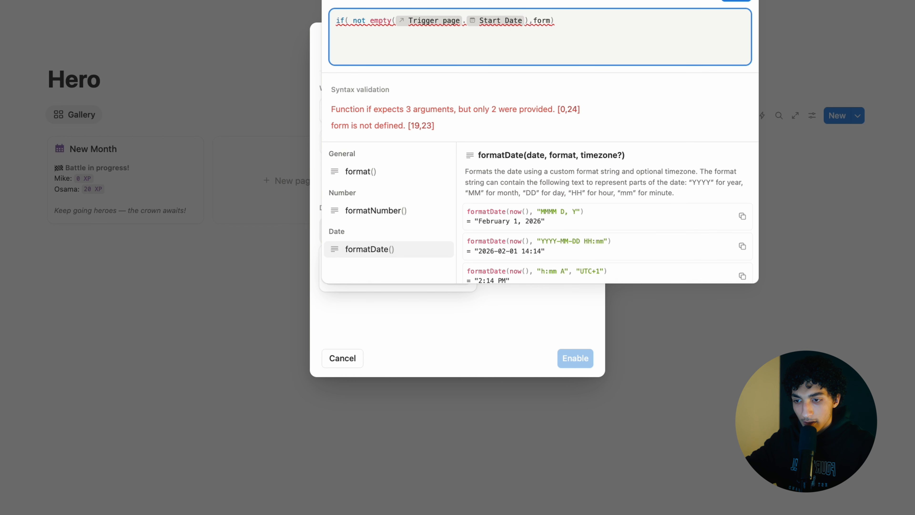
key("Return")
- Give formatDate() the trigger page's Start Date and the format "MMM YYYY" as arguments
type("ty( T")
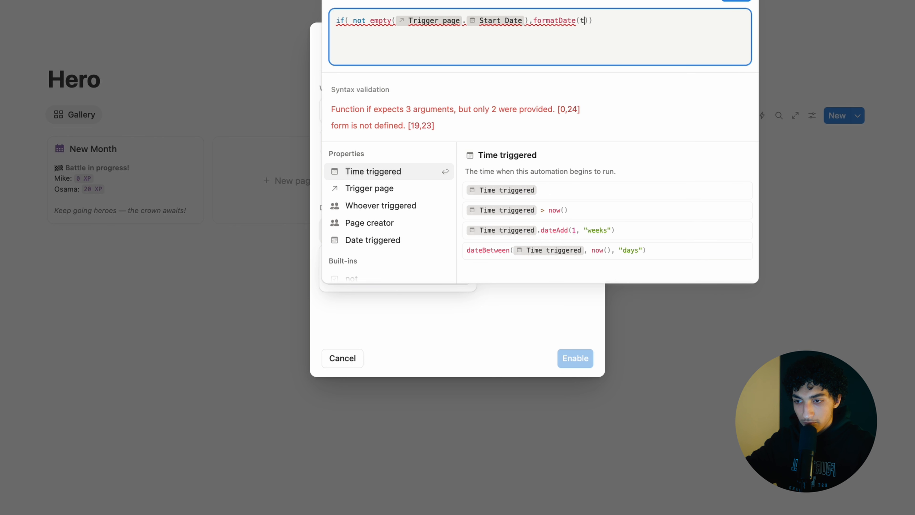
type("ri")
key("Down")
key("Return")
key("BackSpace")
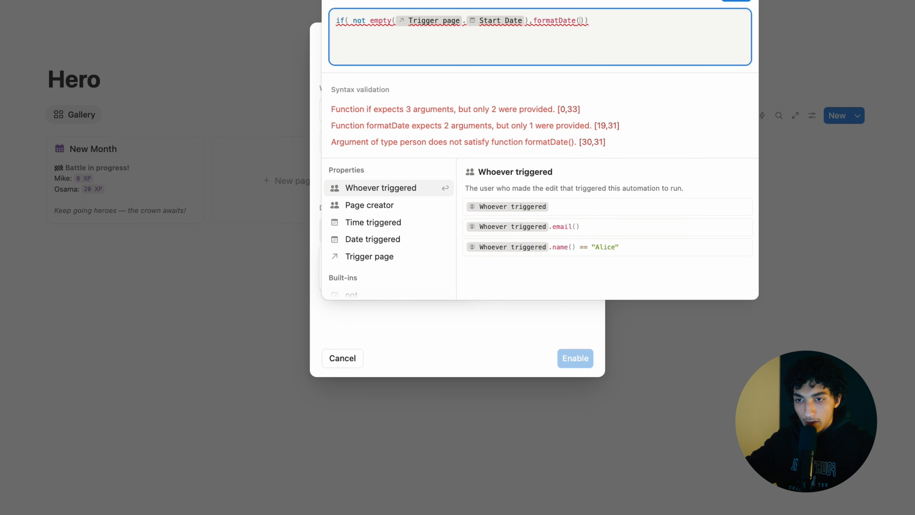
type("ty(Trig")
key("Return")
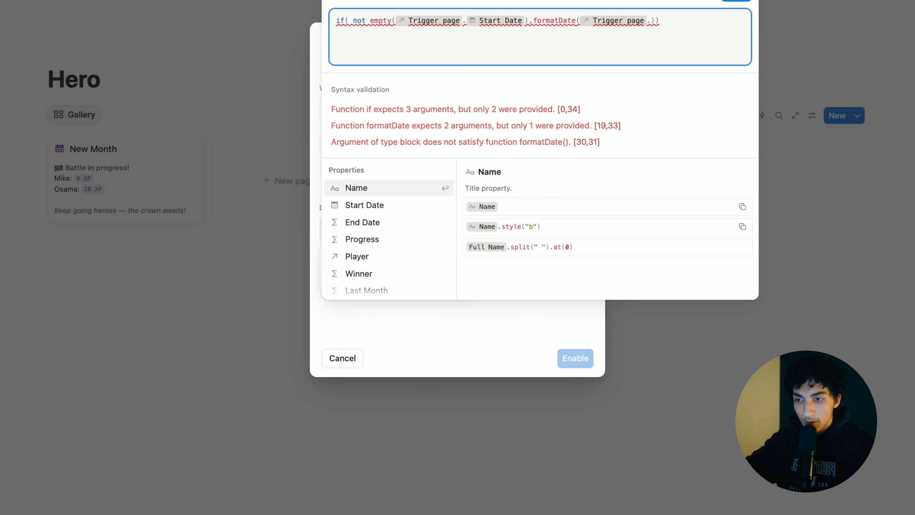
type("start")
key("Return")
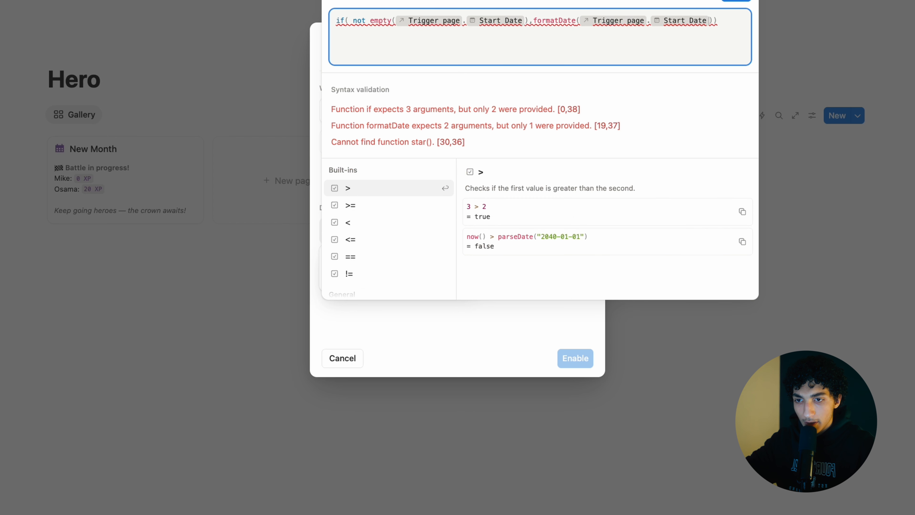
type(",\"MMM YYYY")
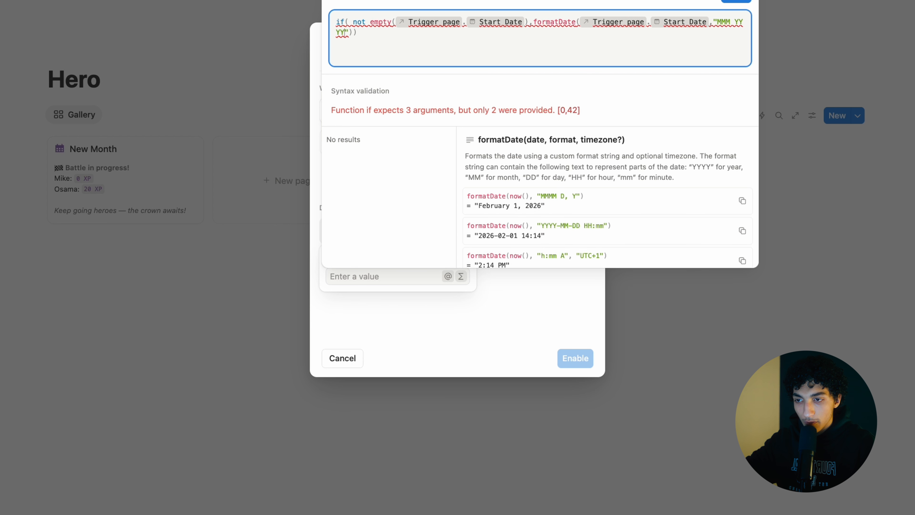
- Complete the if() with an empty string as the false result, save the formula and enable the automation
type(",\"\"")
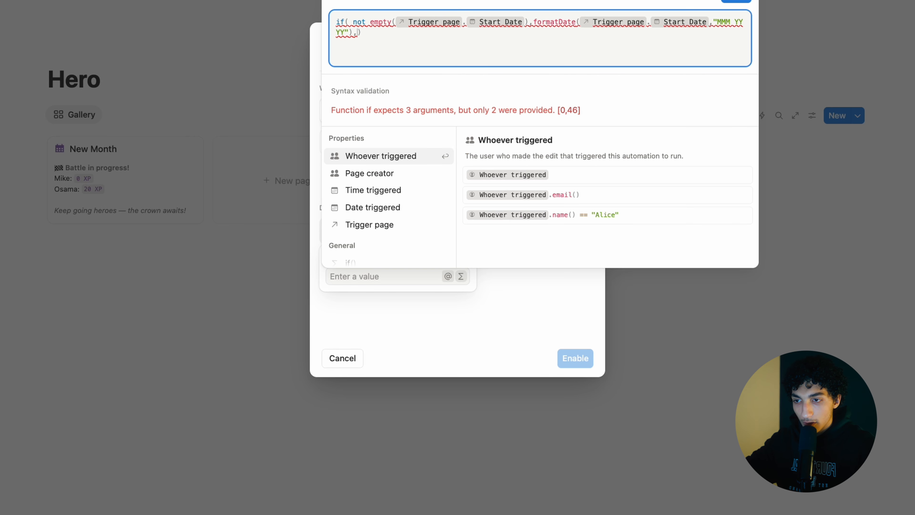
left_click(736, 1)
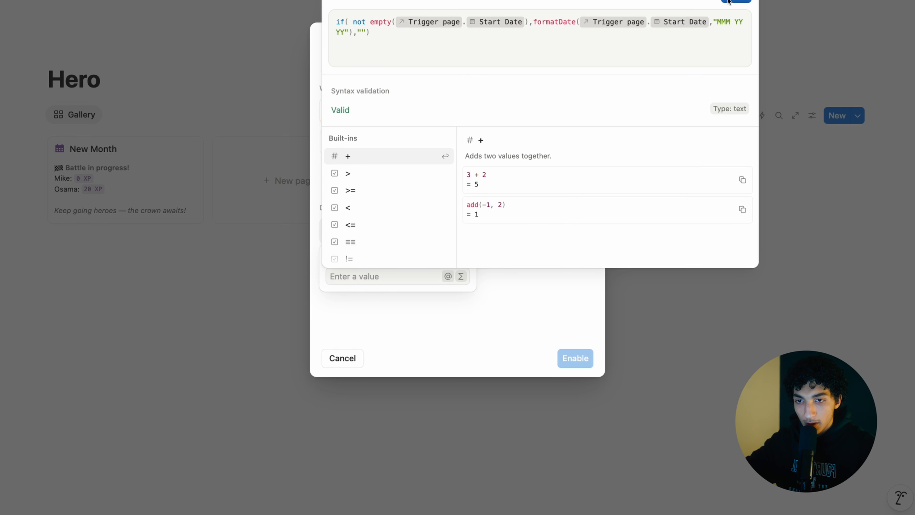
left_click(732, 236)
left_click(566, 357)
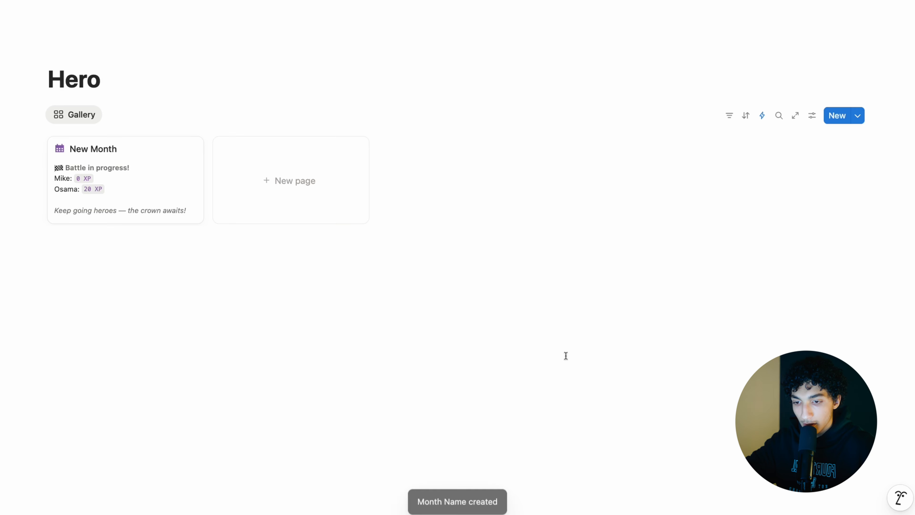
- Make a small edit to the New Month card's title to trigger the automation, and check the page's name
left_click(174, 149)
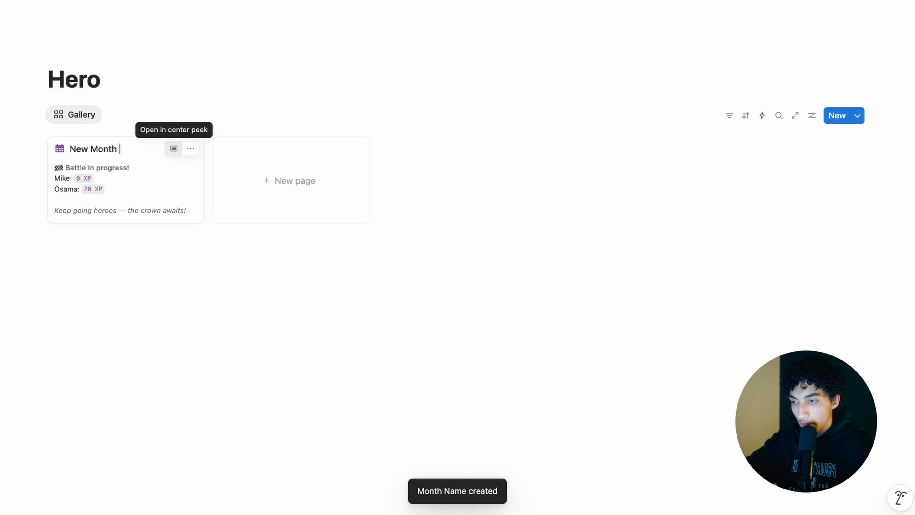
key("BackSpace")
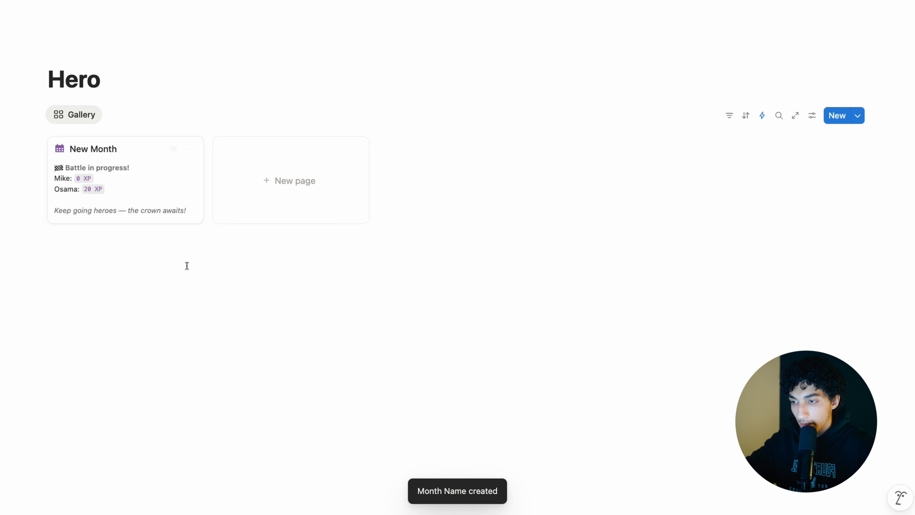
left_click(187, 267)
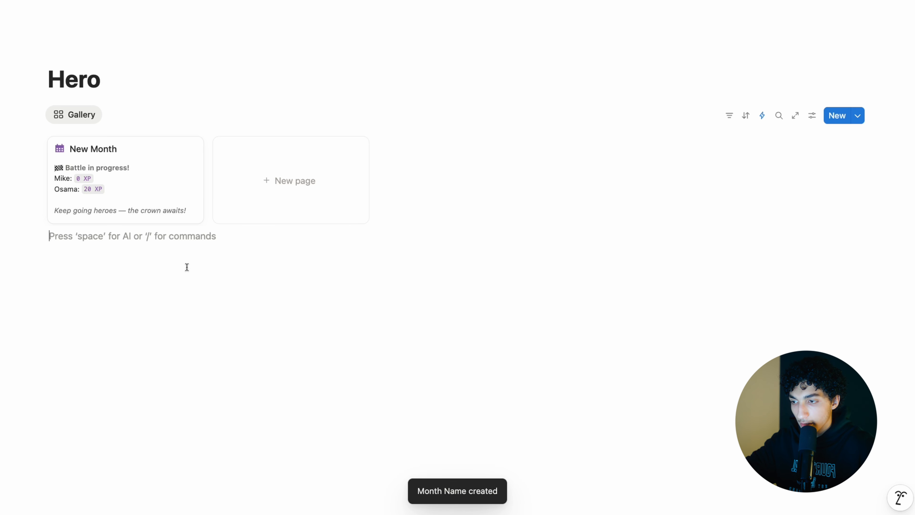
left_click(116, 154)
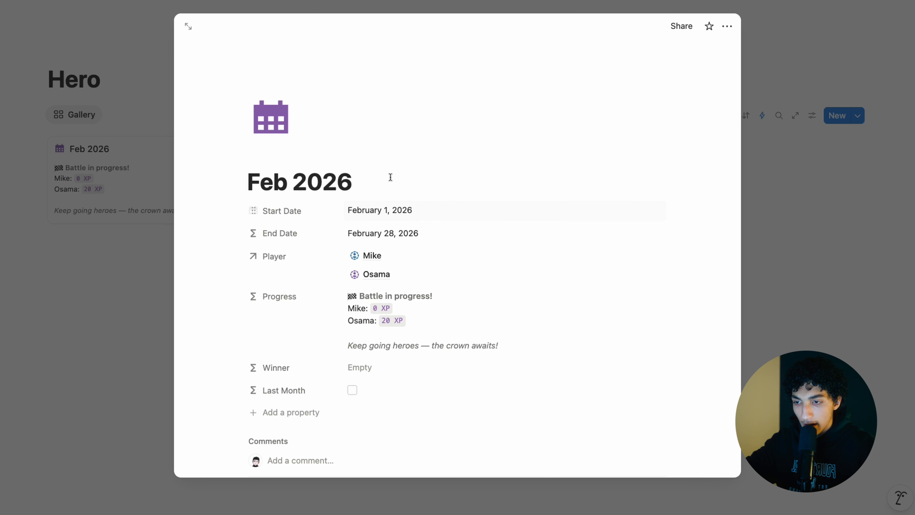
left_click(802, 201)
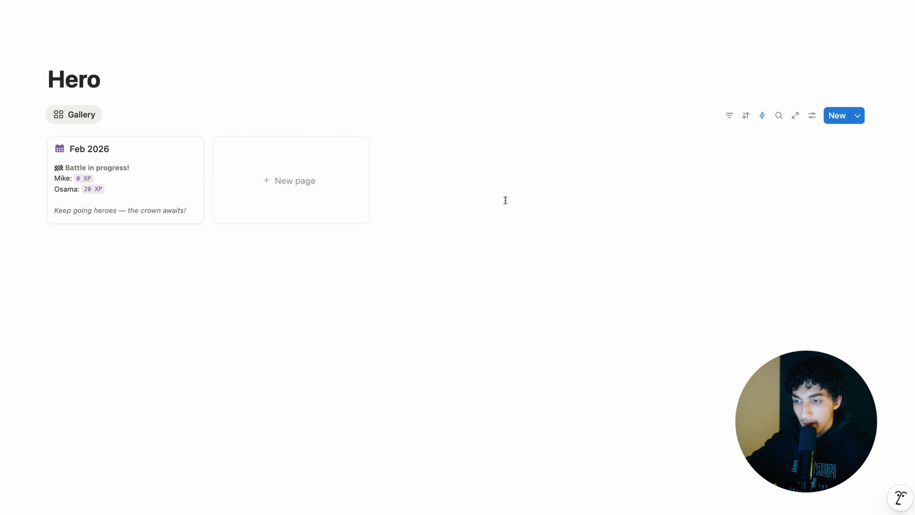
- Add another page from the New Month template and set its Start Date to January 1, 2026
left_click(278, 198)
left_click(438, 212)
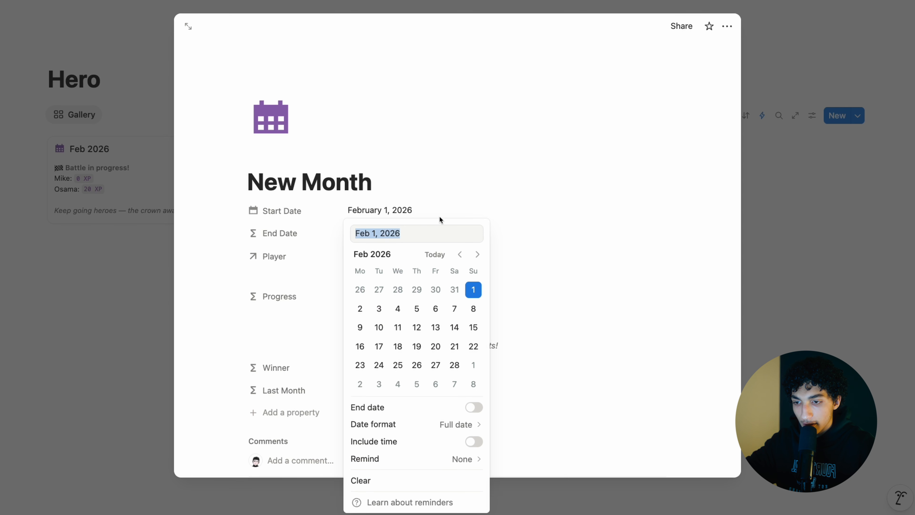
left_click(460, 255)
left_click(417, 290)
left_click(585, 235)
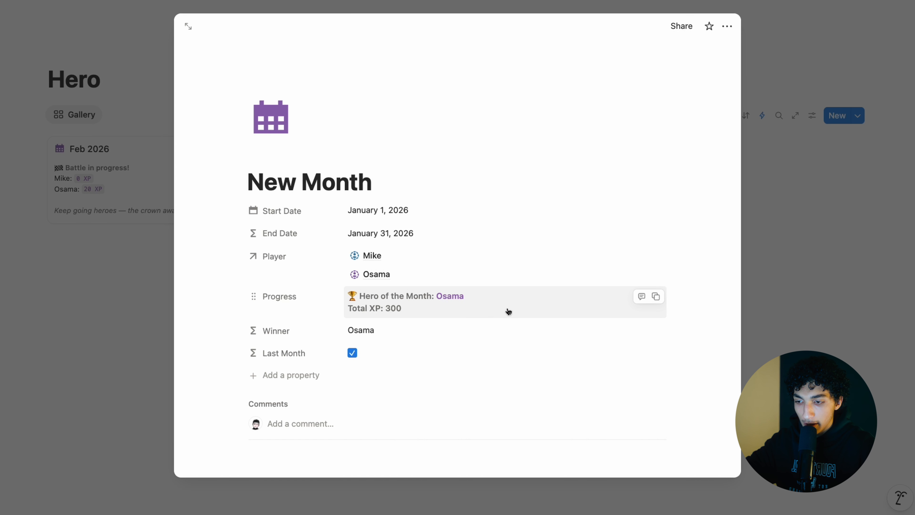
- Open the winning player's page from the January month page and clear its whole Hero of the Month formula
left_click(435, 274)
scroll(435, 274, "down", 5)
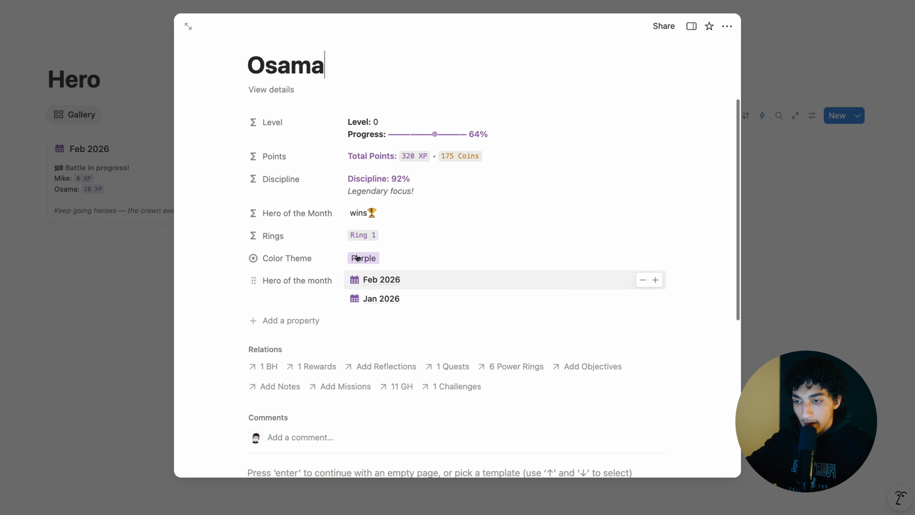
left_click(430, 225)
key("super+a")
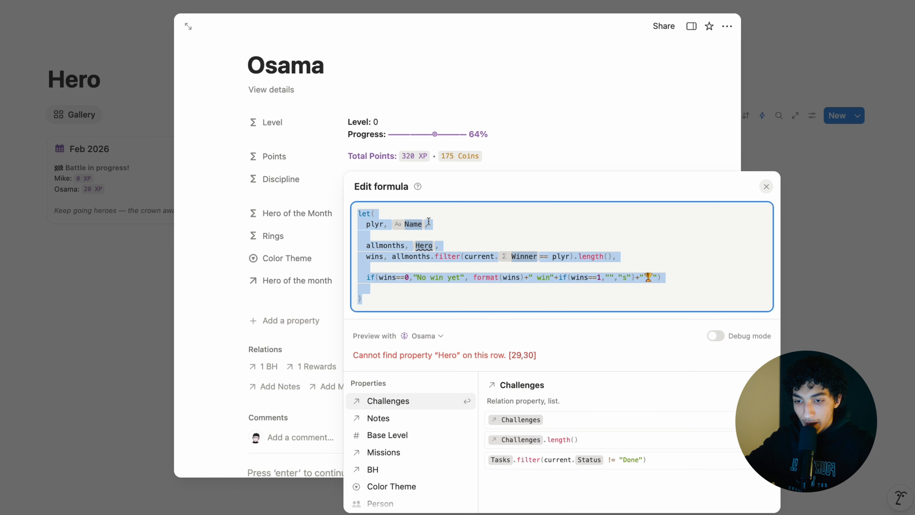
key("BackSpace")
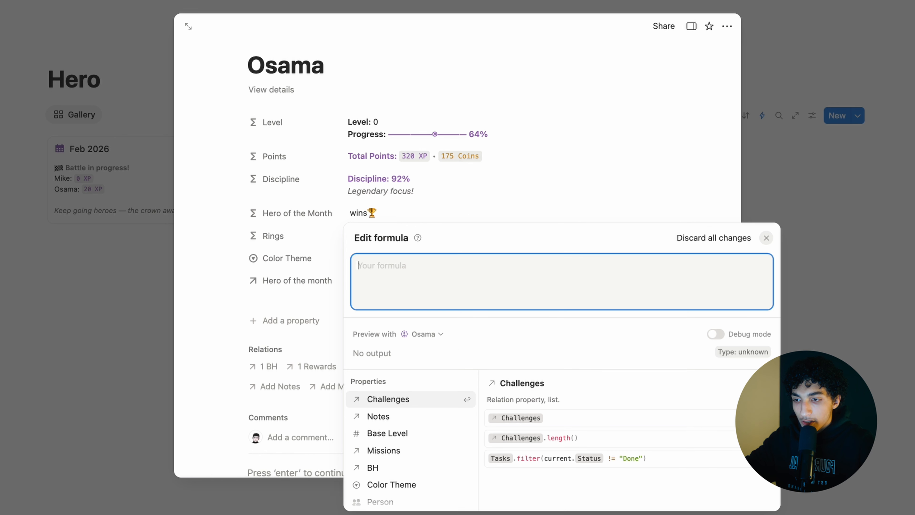
left_click(437, 188)
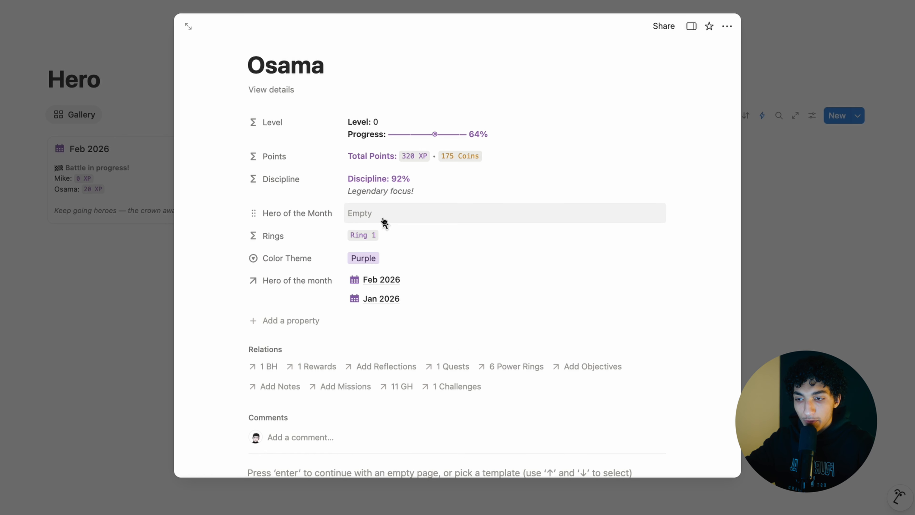
- Start a new Hero of the Month formula with let(), defining the variable plyrname as the Name property
left_click(384, 222)
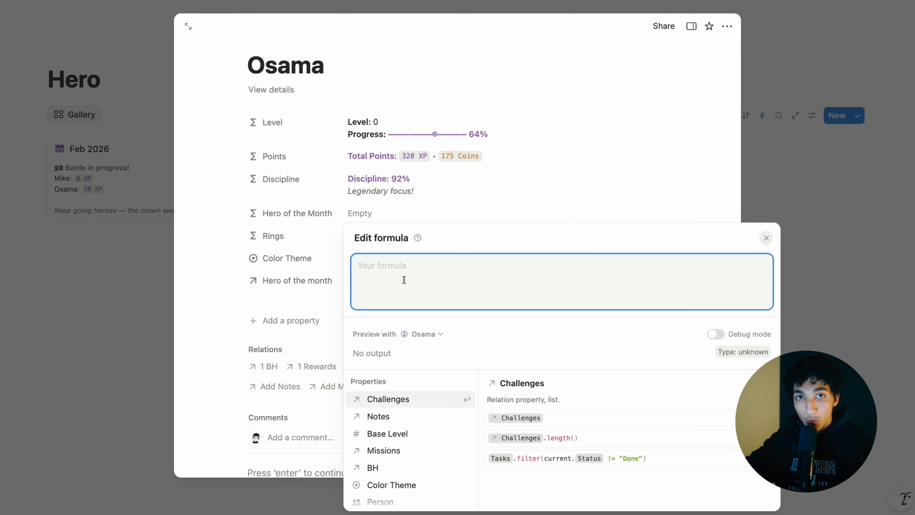
type("let(")
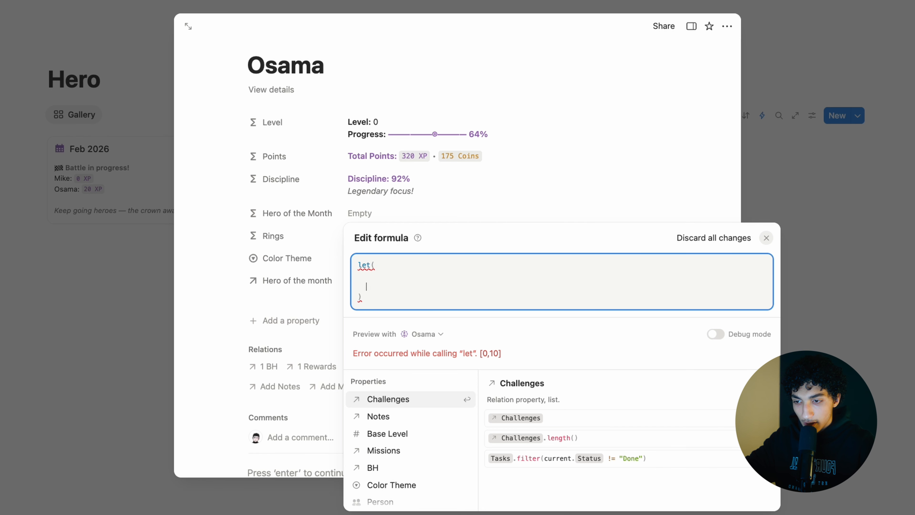
type("plyrname,")
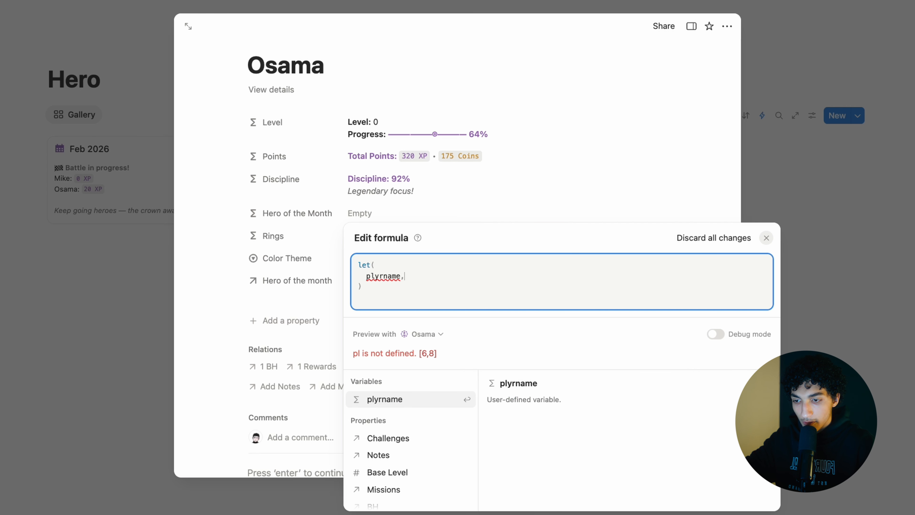
type(" name")
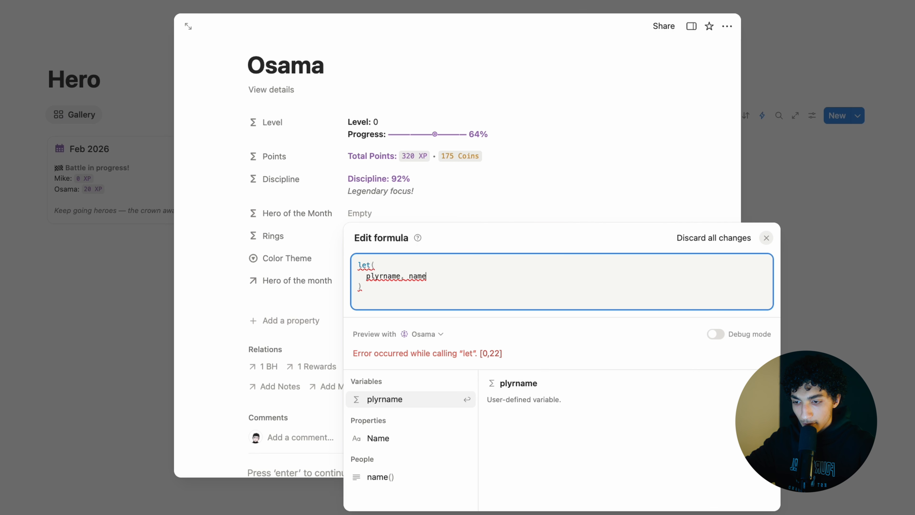
key("Down")
key("Return")
type(",")
key("Return")
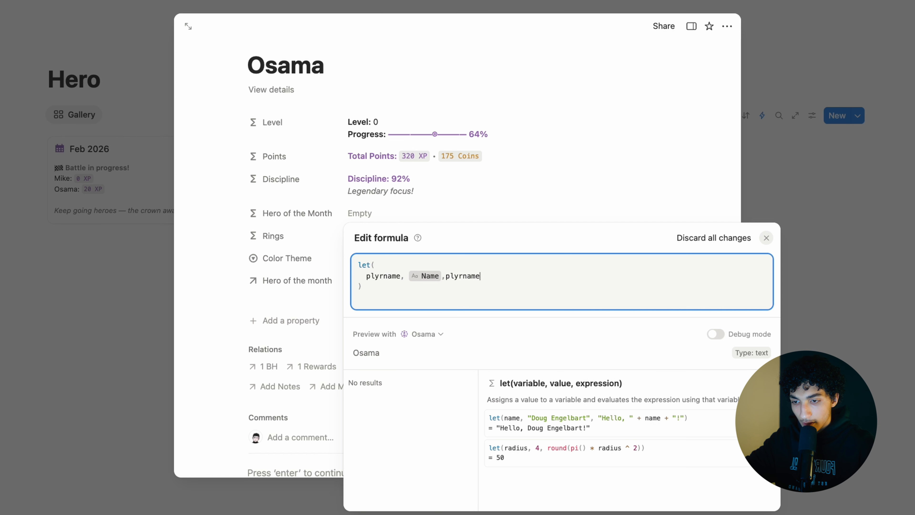
key("alt+BackSpace")
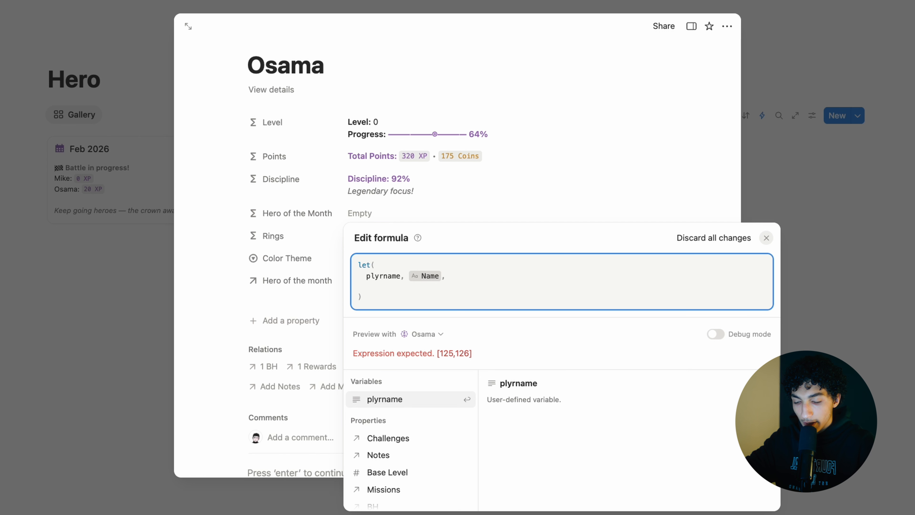
- Define a second variable, hero, as the Hero of the month relation
type("hero")
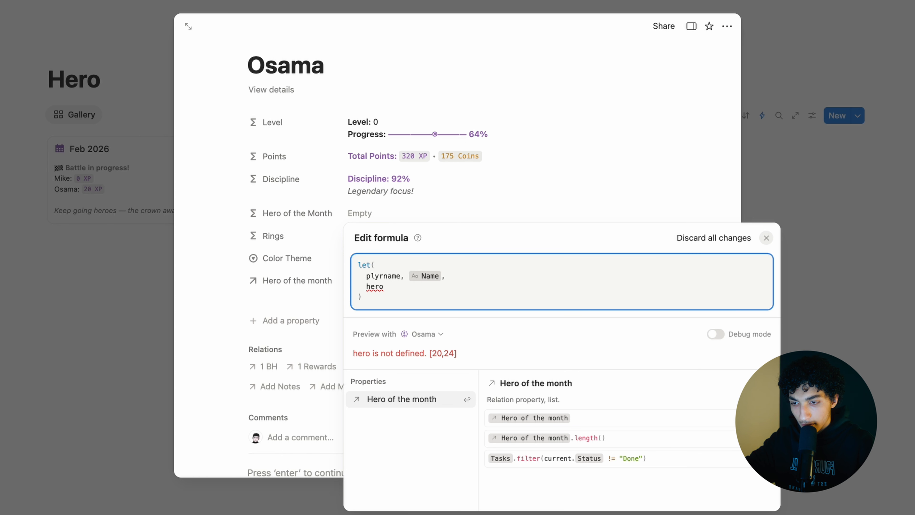
type(", he")
key("Down")
key("Return")
type(",")
key("shift+Return")
key("shift+Return")
- Define the variable wins as hero filtered to entries whose Winner equals plyrname
type("wins")
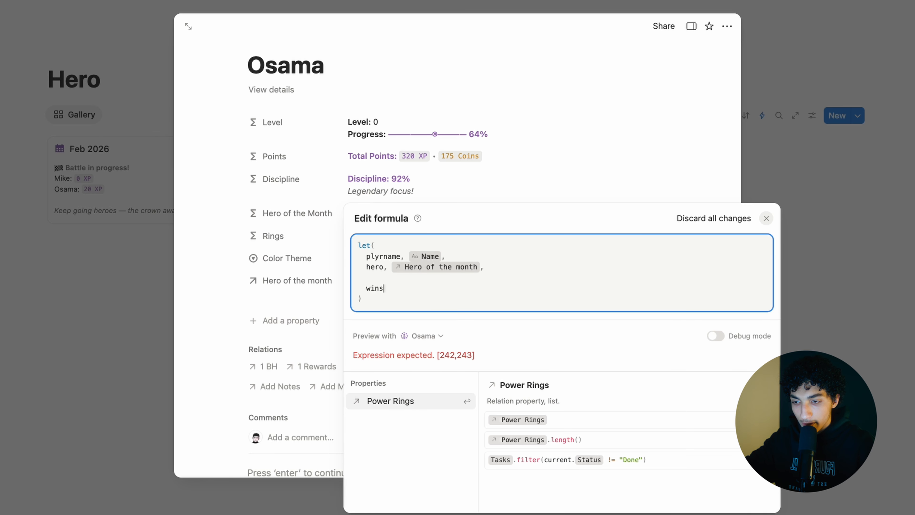
type(", hero.")
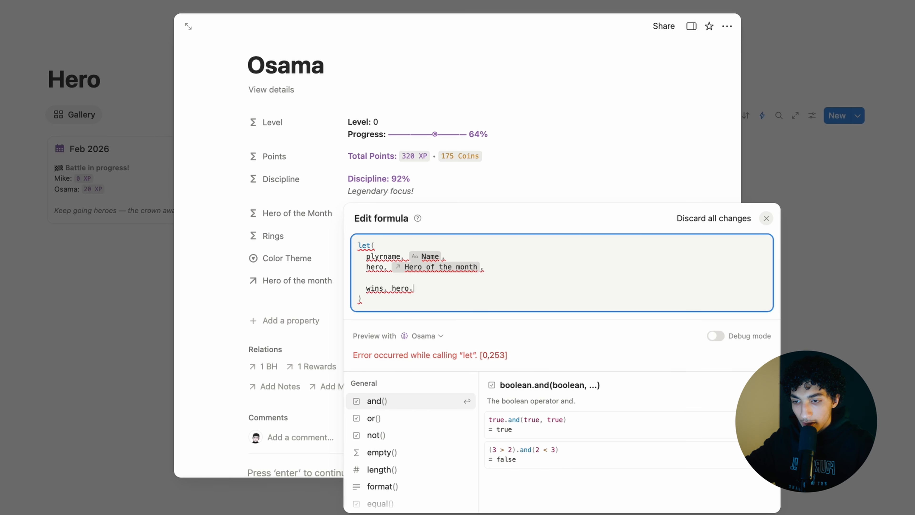
type("filter(current.wi")
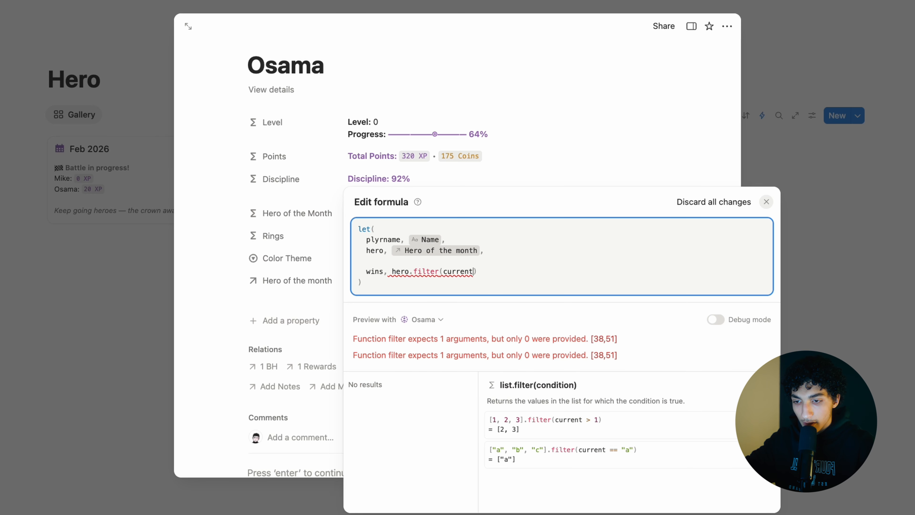
type("n")
key("Return")
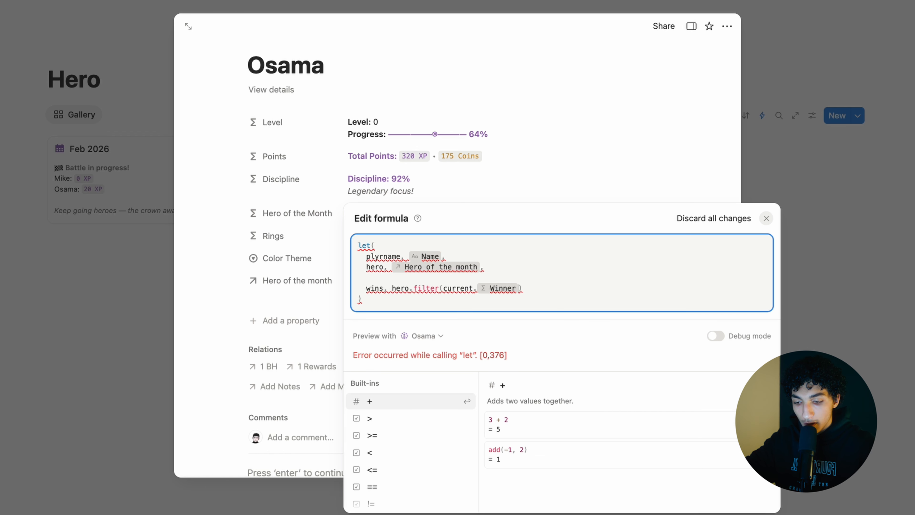
type("== ")
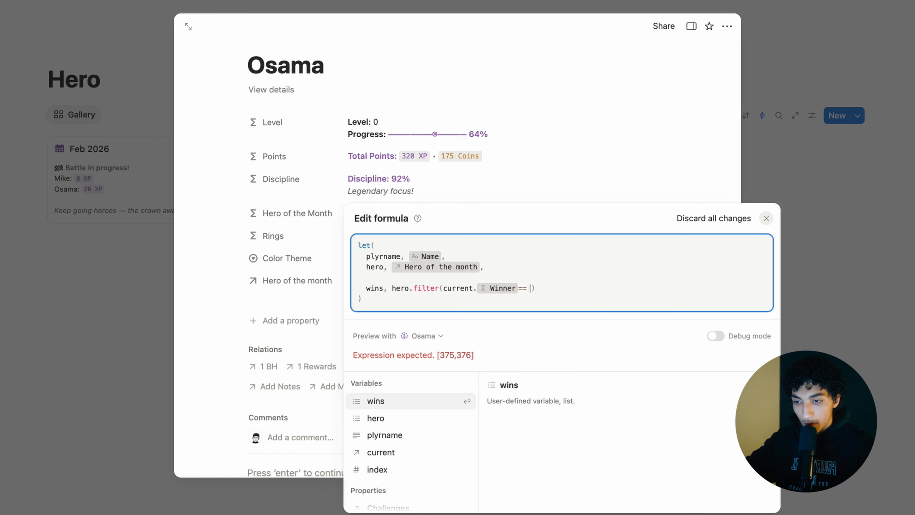
type("plyrname).")
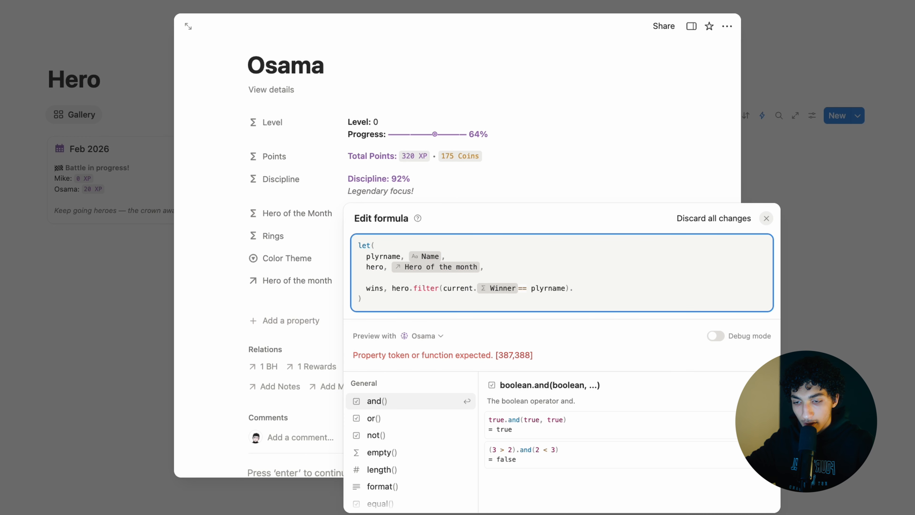
- Append length() to the wins filter and end the definition with a comma
type("leng")
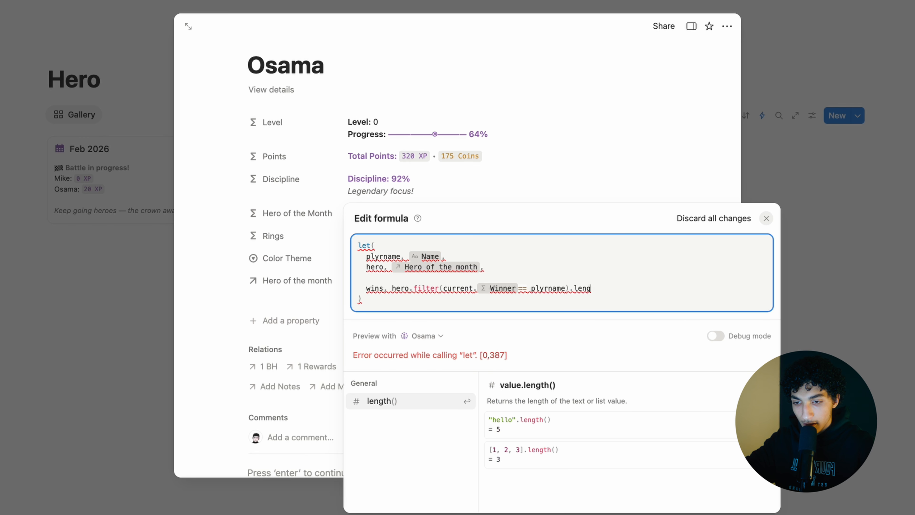
key("Return")
key("shift+Return")
key("shift+Return")
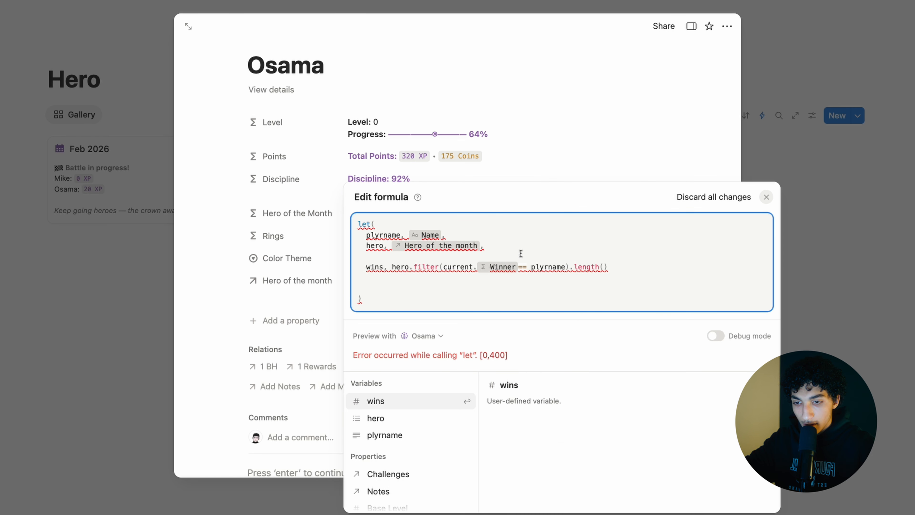
type(",")
left_click(469, 280)
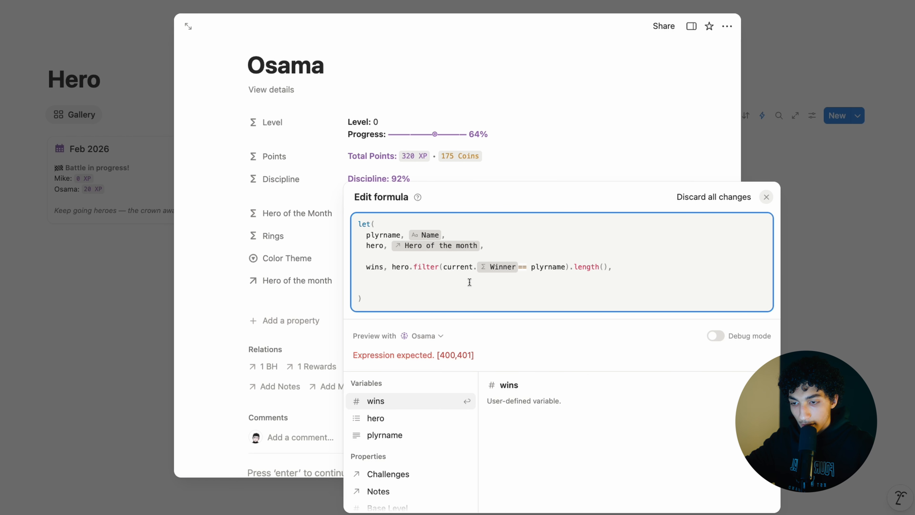
- Add an if() as the let() result that returns "No win yet" when wins==0
key("shift+Return")
type("if(win")
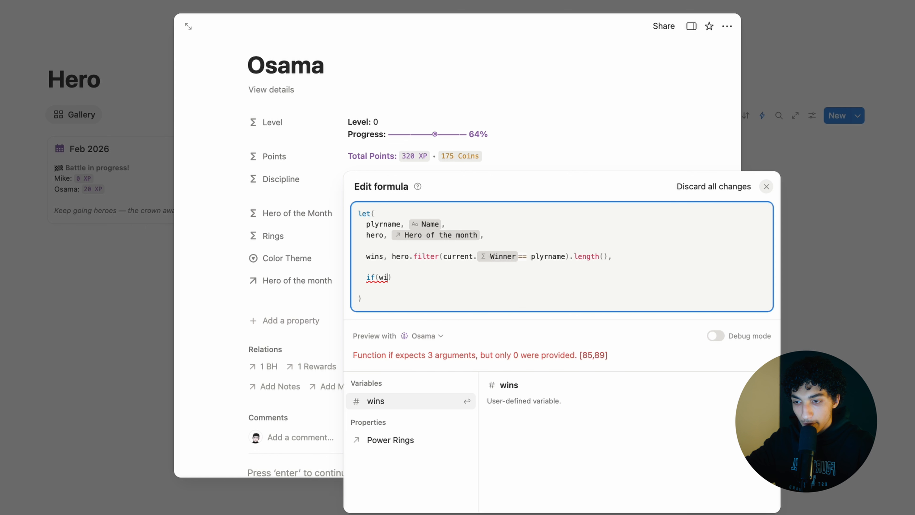
type("s==0,")
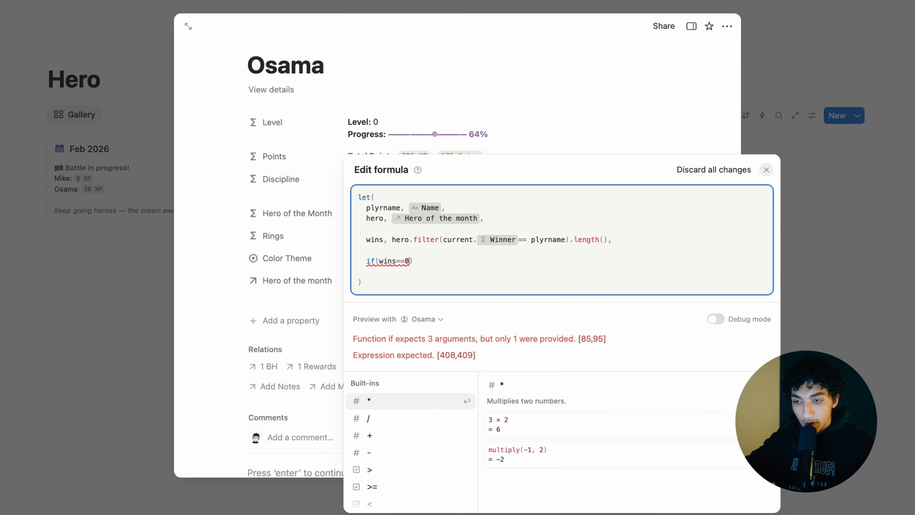
type(" \"")
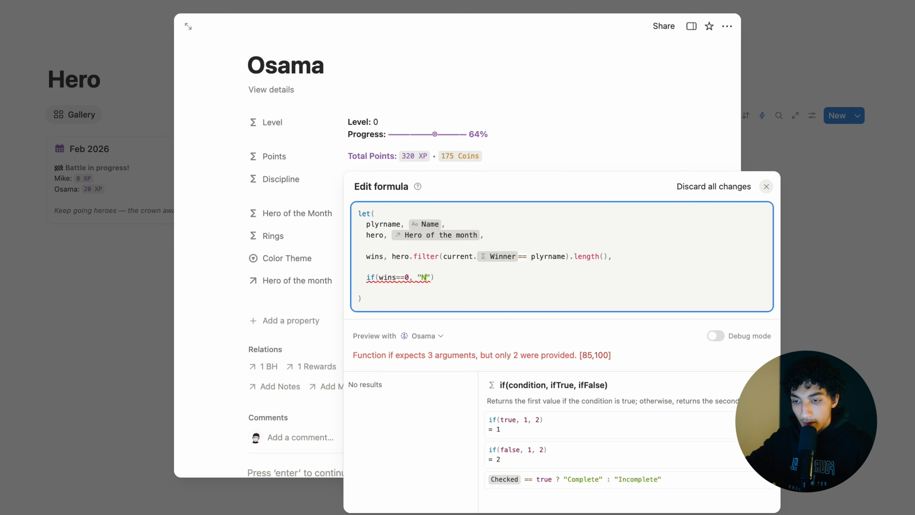
type("No win yet\",")
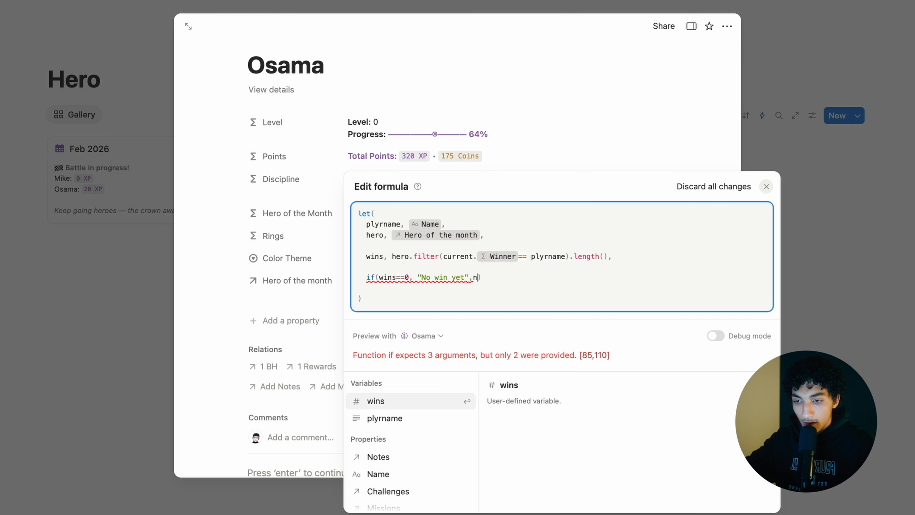
- Set the if() false result to format(wins) joined with the text "Win"
type(" form")
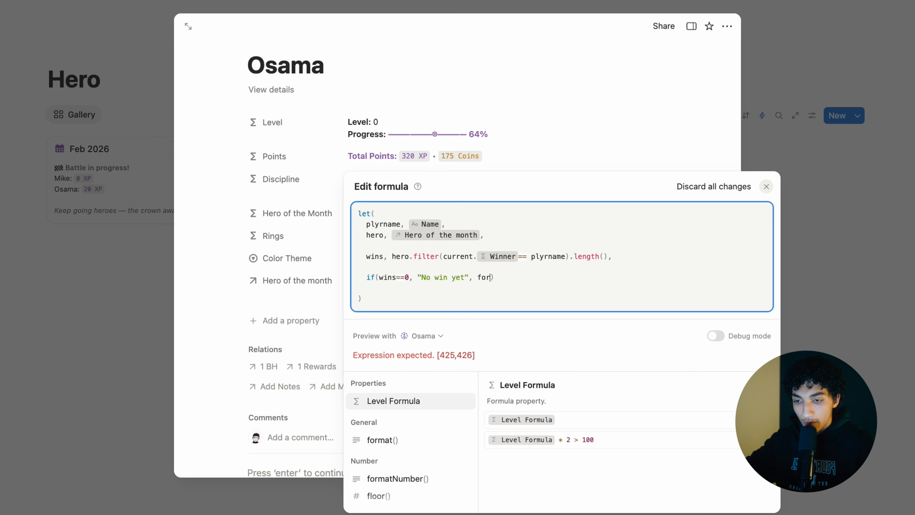
key("Down")
key("Return")
type("wins)")
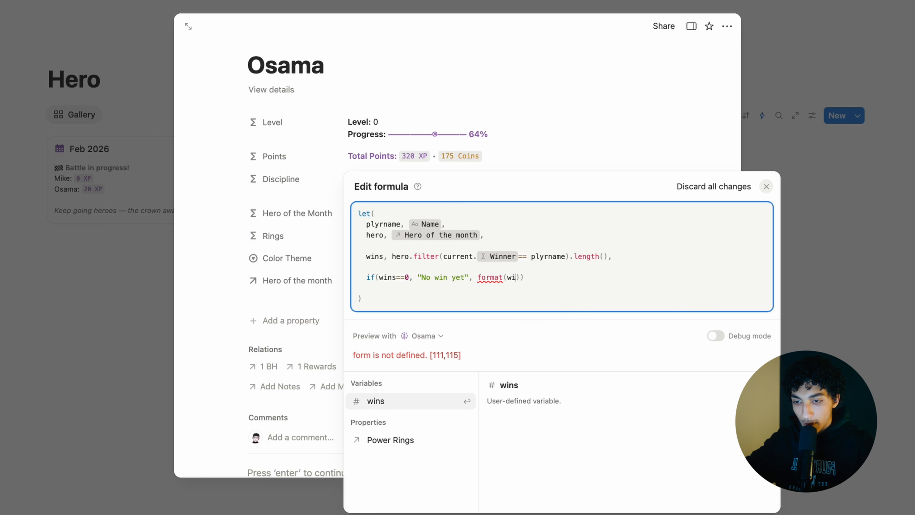
type("+\"Win")
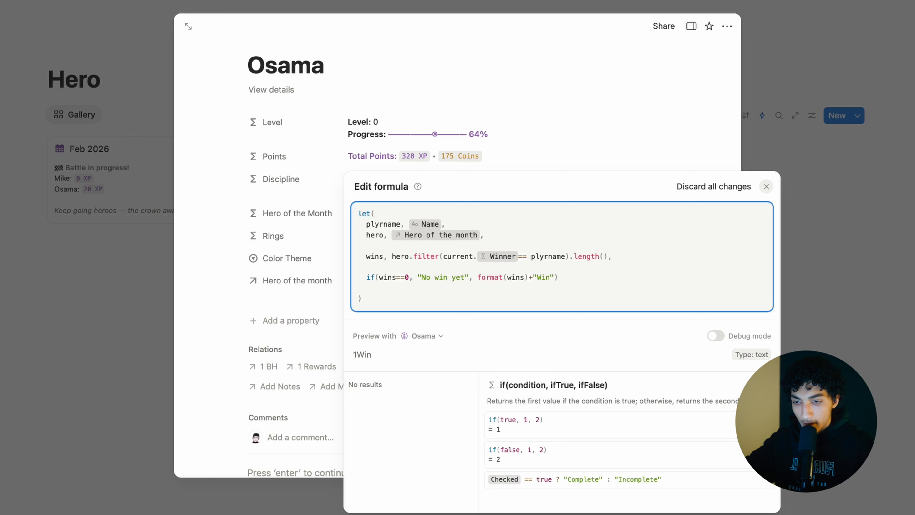
key("Right")
key("Right")
key("Right")
key("Right")
key("Right")
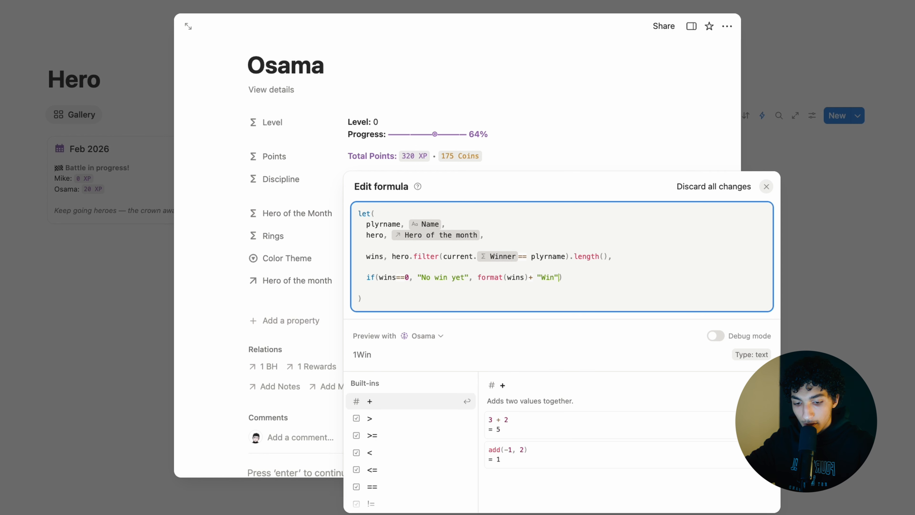
- Append if(wins==1,"","s") after the "Win" text so the wording becomes plural for multiple wins
type("+ if")
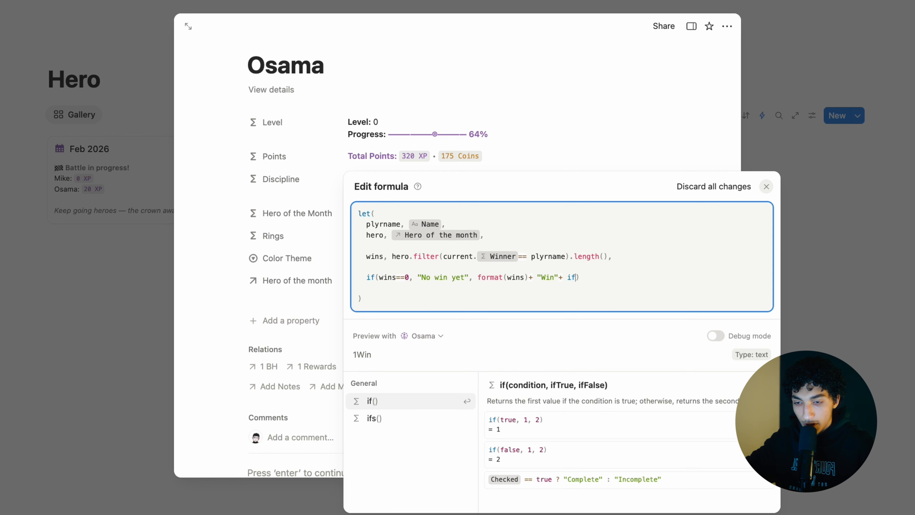
type("(wins")
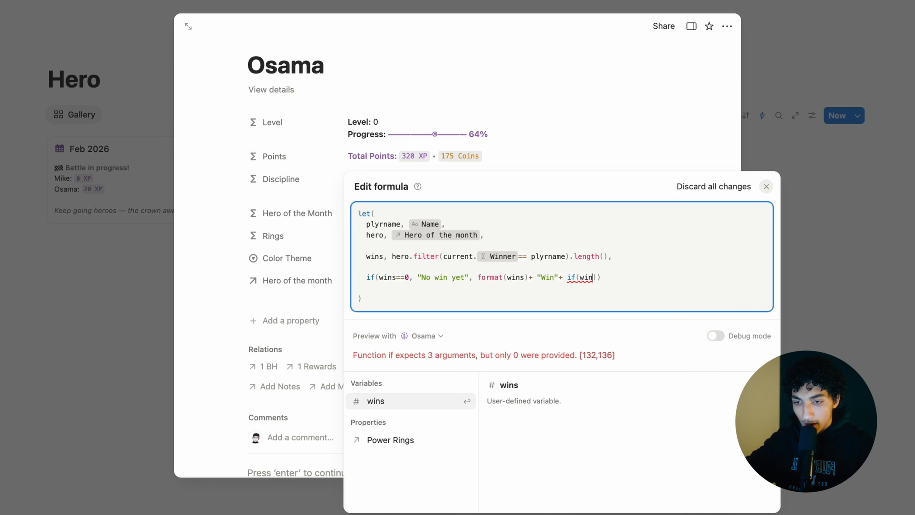
type("==")
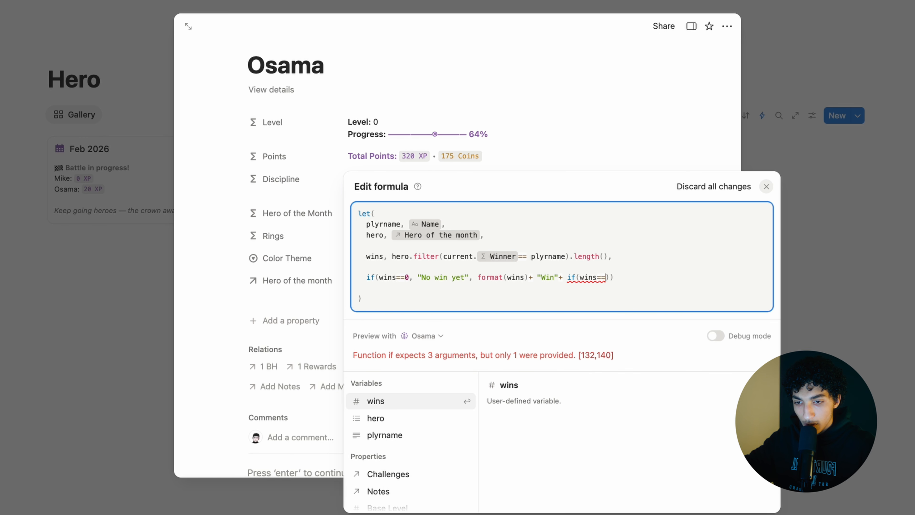
type("1,\"\",")
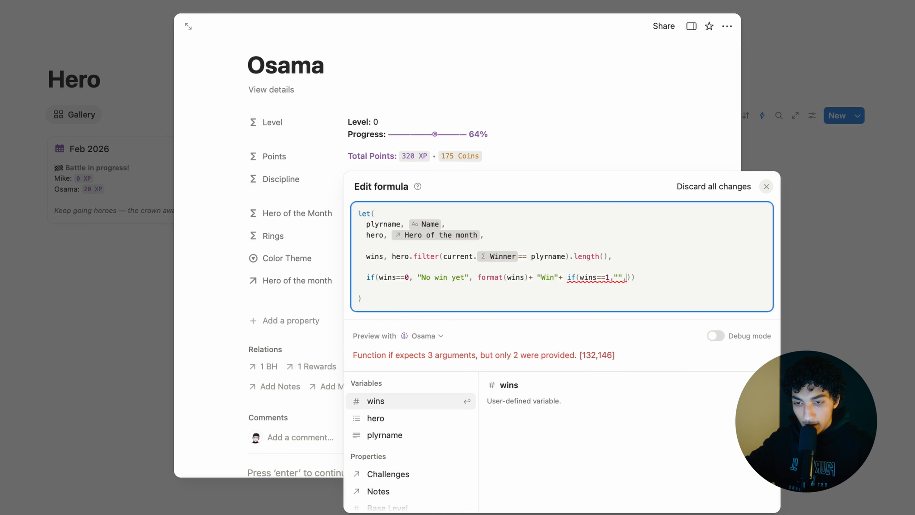
type("\"s")
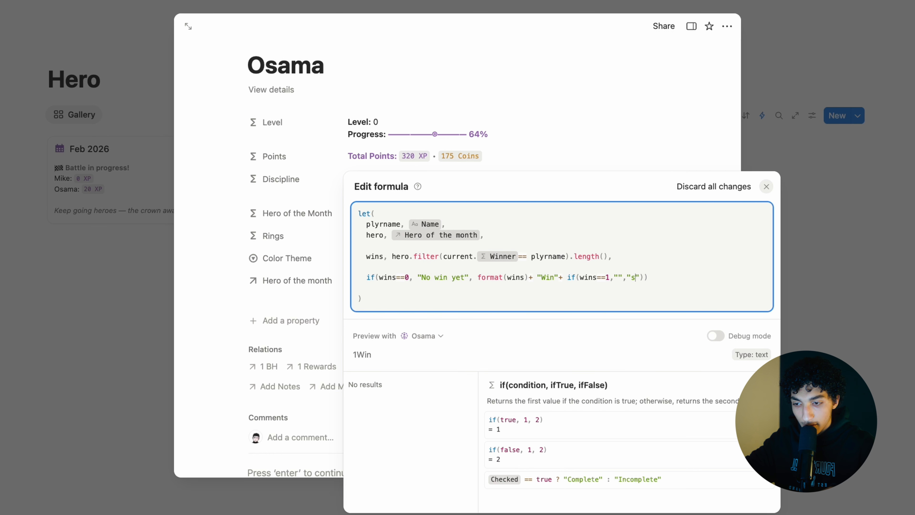
type("\")")
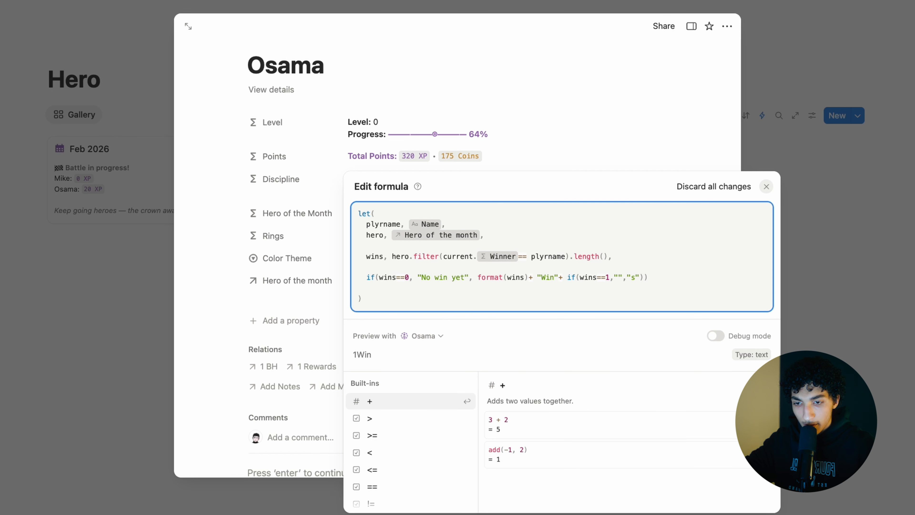
type(",")
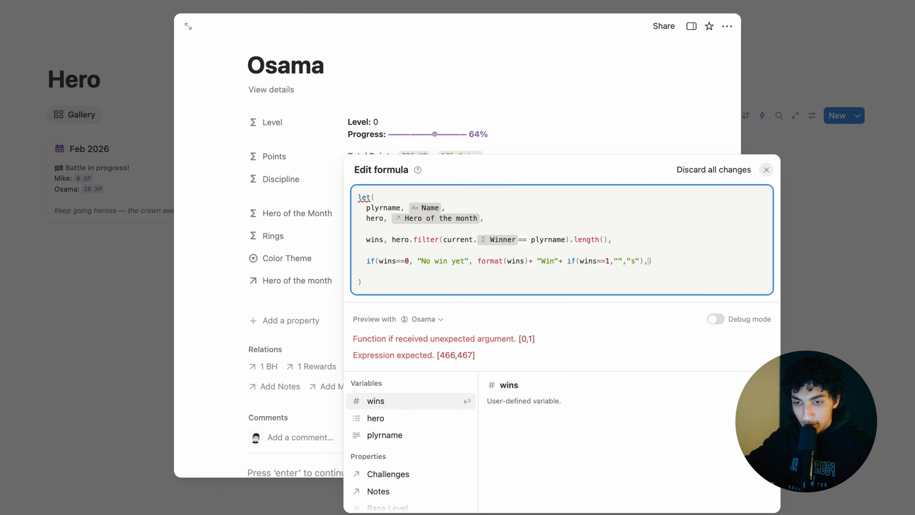
key("BackSpace")
- Append a trophy emoji string to the win text, add a space before "Win", and close the formula editor
type("+ \"")
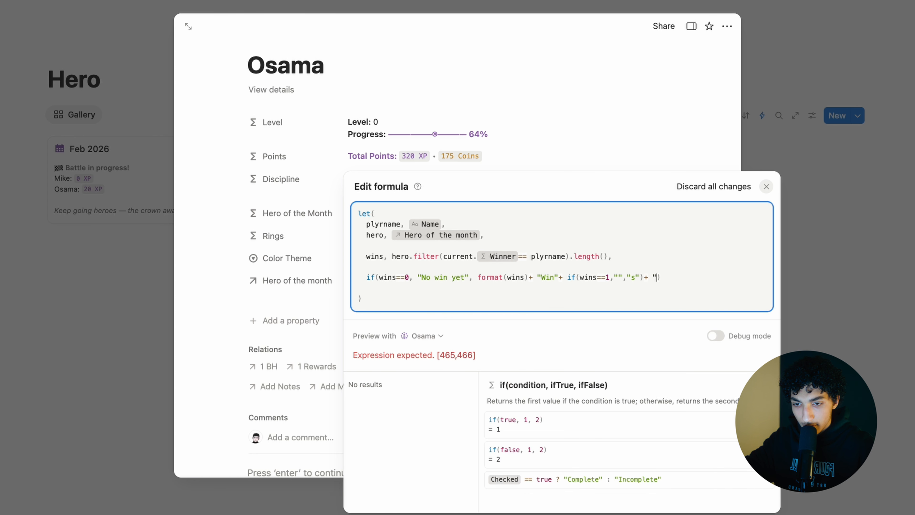
key("ctrl+super+space")
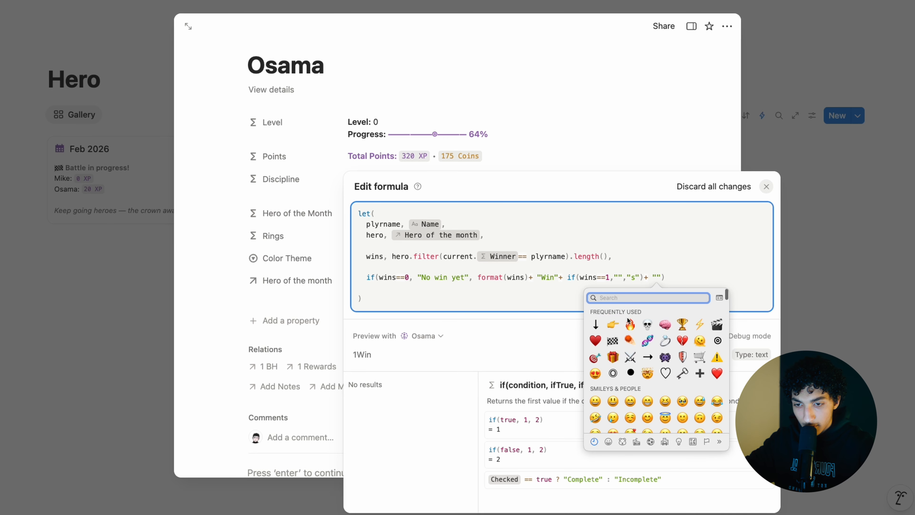
left_click(682, 324)
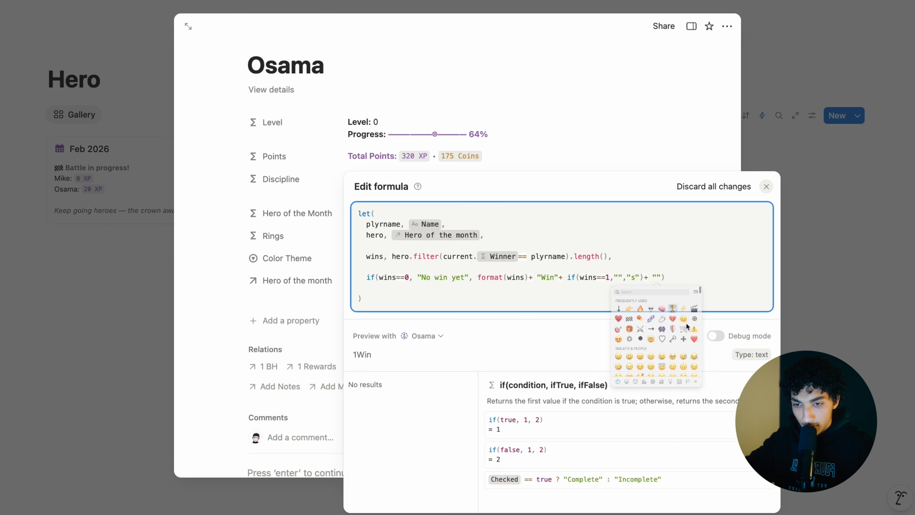
left_click(542, 277)
left_click(590, 131)
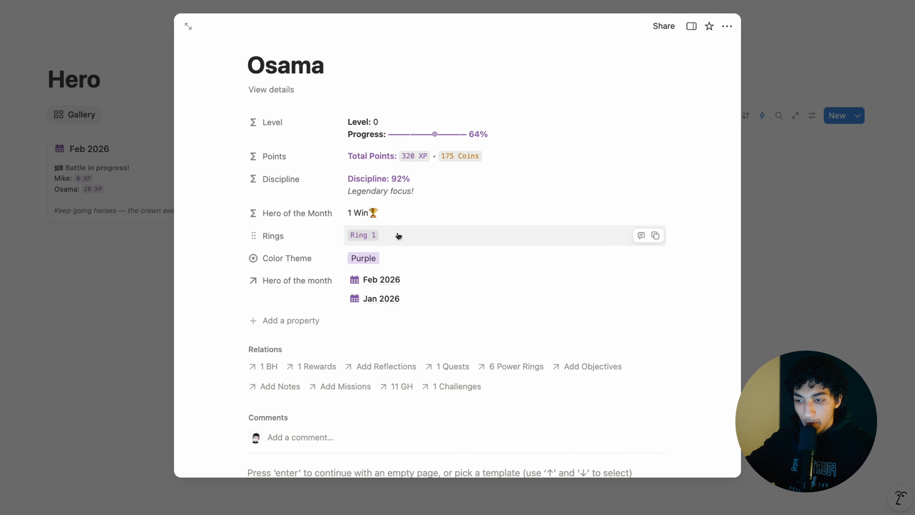
- Give the Hero page a purple trophy icon and return to the Online Game Mode page
left_click(143, 233)
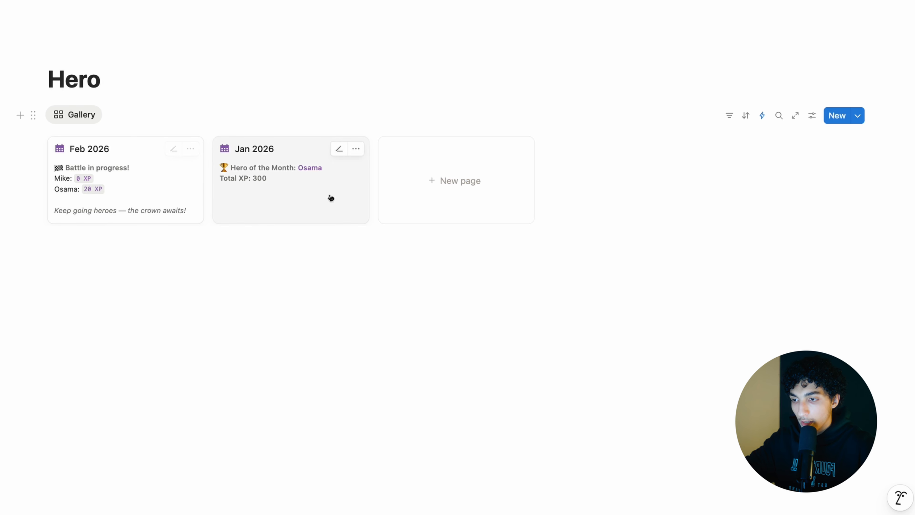
key("super+bracketleft")
left_click(134, 362)
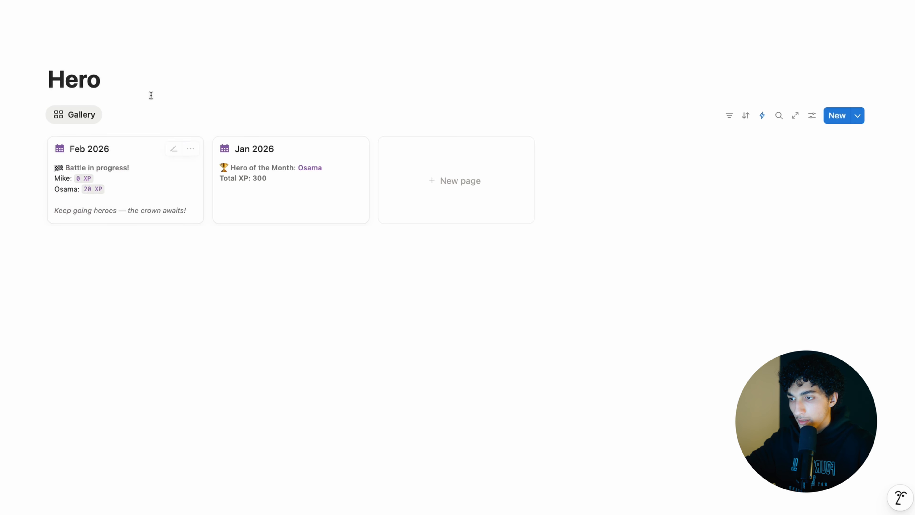
left_click(74, 52)
left_click(49, 113)
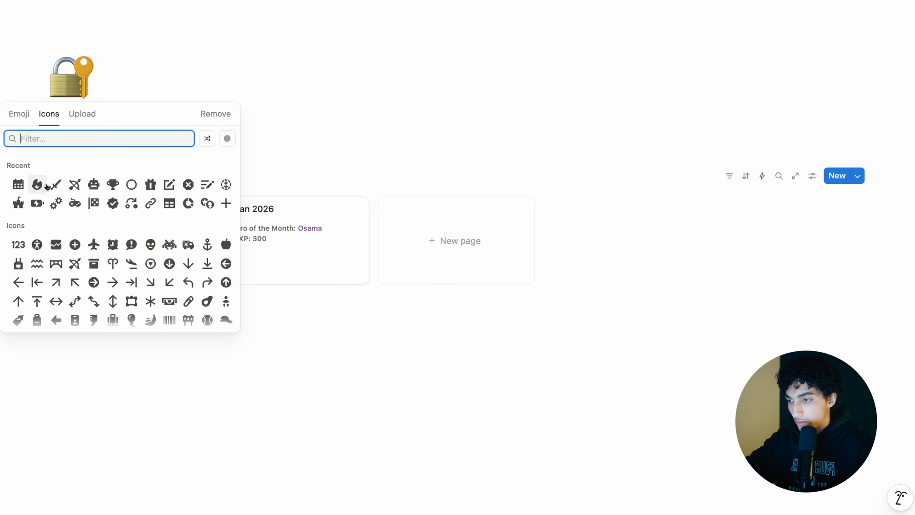
left_click(112, 184)
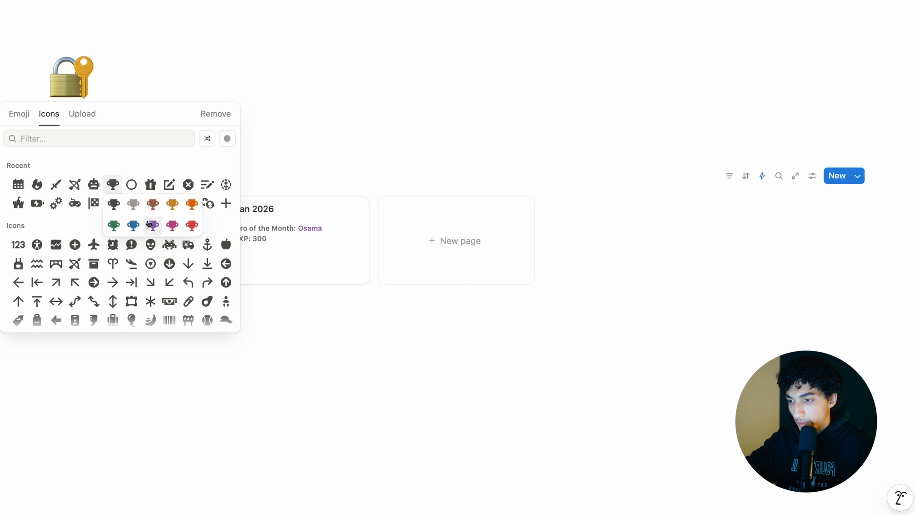
left_click(152, 226)
key("super+[")
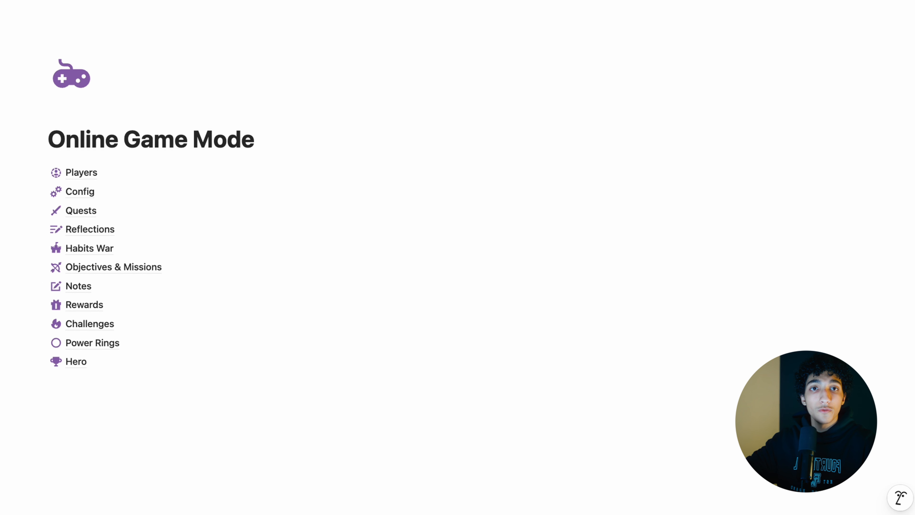
- Add a new subpage below Hero titled "Missions Tracker"
left_click(105, 391)
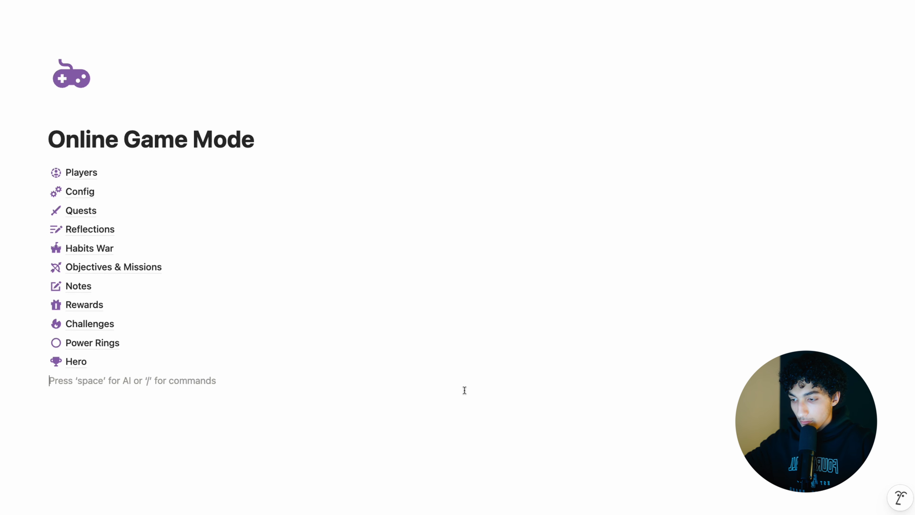
type("/pa")
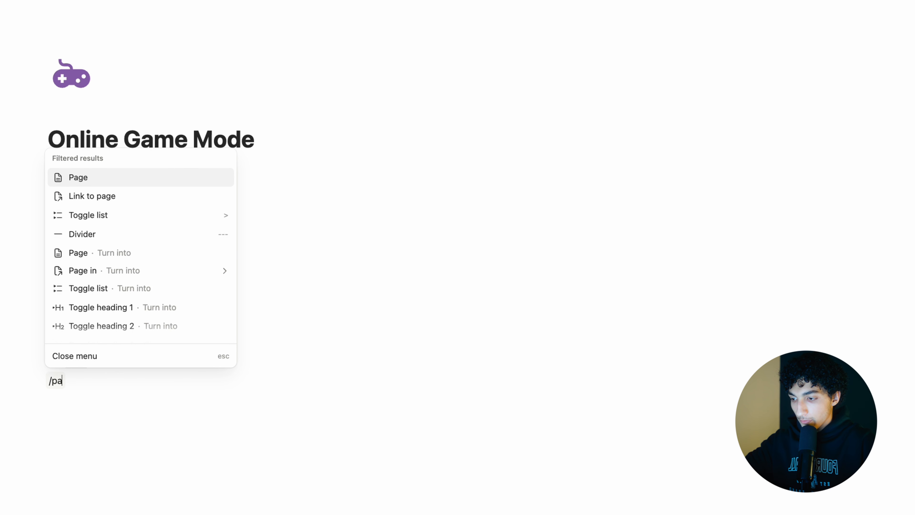
key("Return")
type("M")
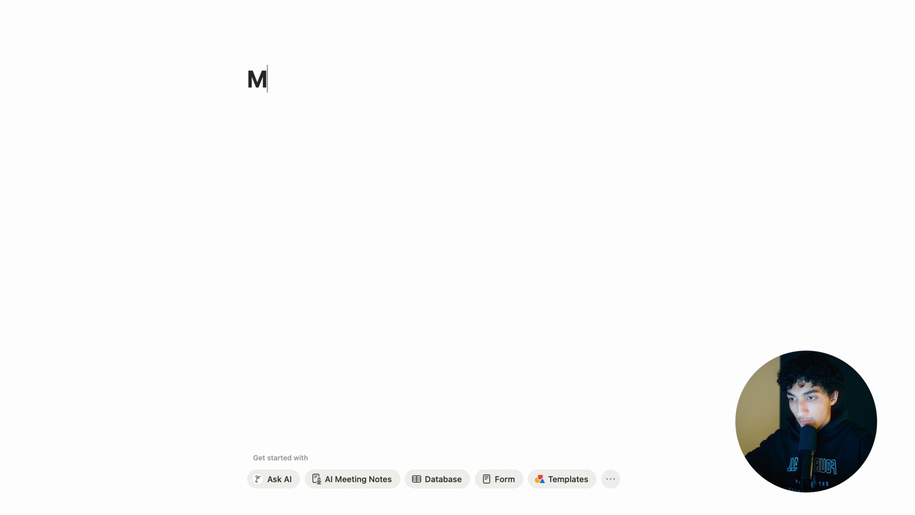
type("issions Tracker")
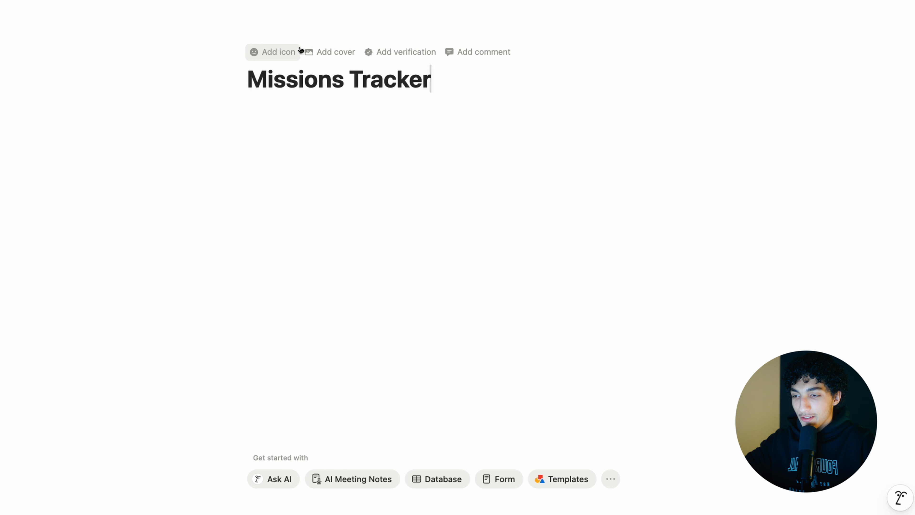
- Give the Missions Tracker page a purple robot icon
left_click(294, 52)
left_click(256, 92)
left_click(211, 113)
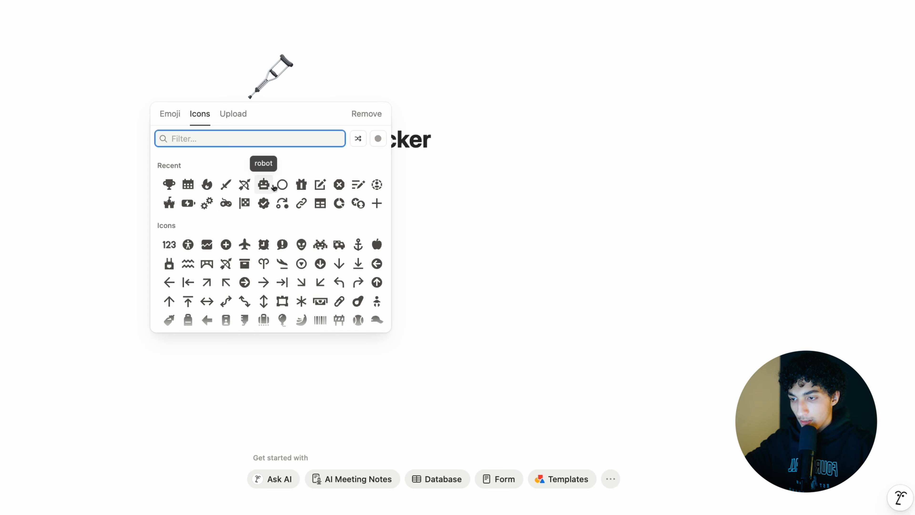
left_click(264, 184)
left_click(303, 224)
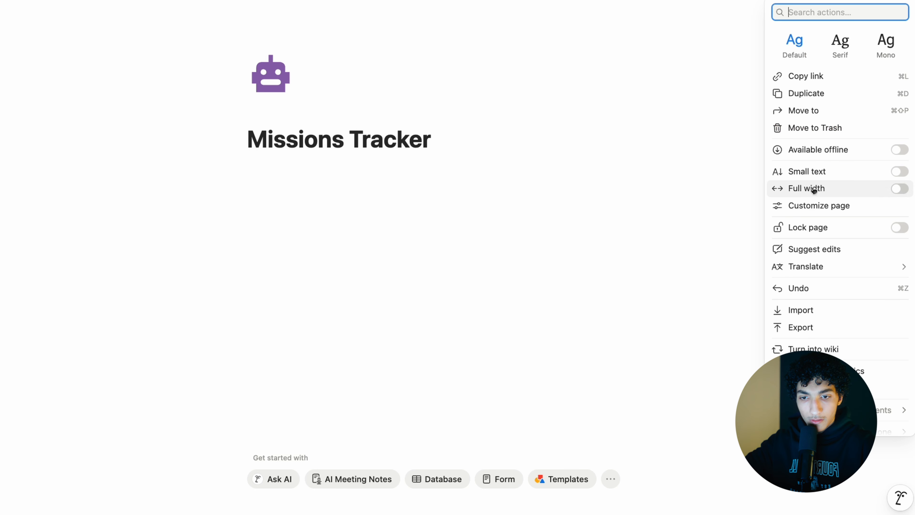
- Set the Missions Tracker page to full width and insert an inline table database below its title
left_click(815, 188)
left_click(250, 149)
key("Return")
key("BackSpace")
key("Down")
type("/")
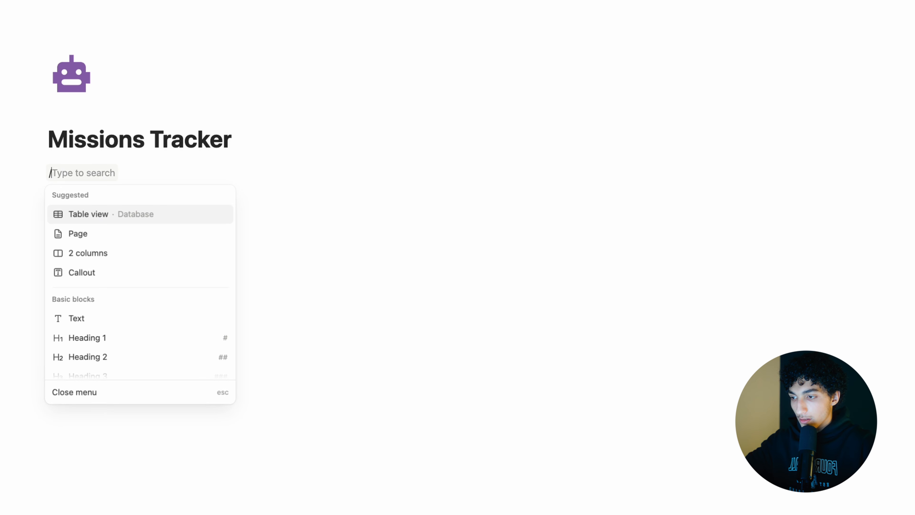
type("table")
key("Down")
key("Return")
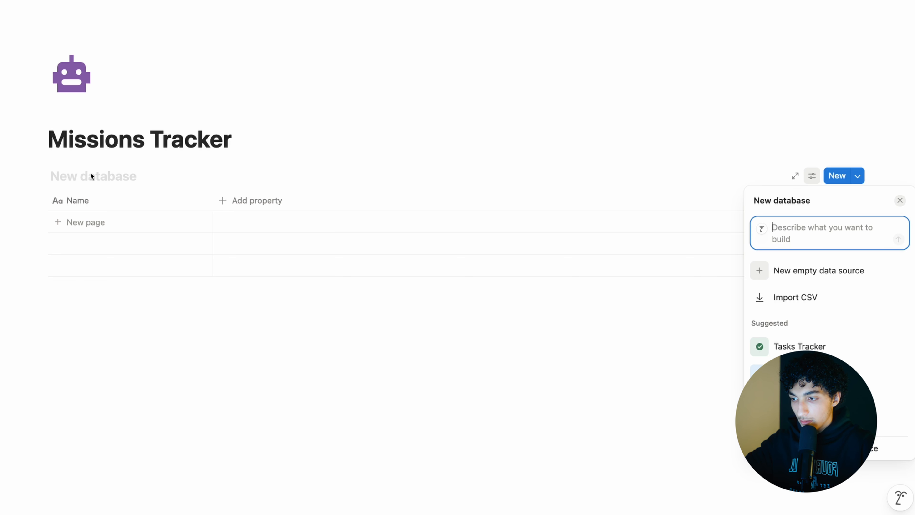
- Name the new database "MT - OGM 1" and hide its title
type("MT - OG")
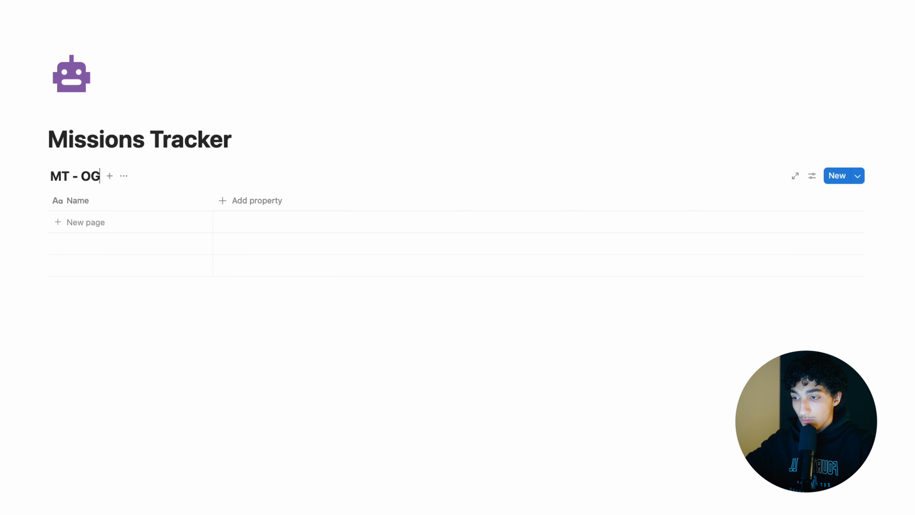
type("M 1")
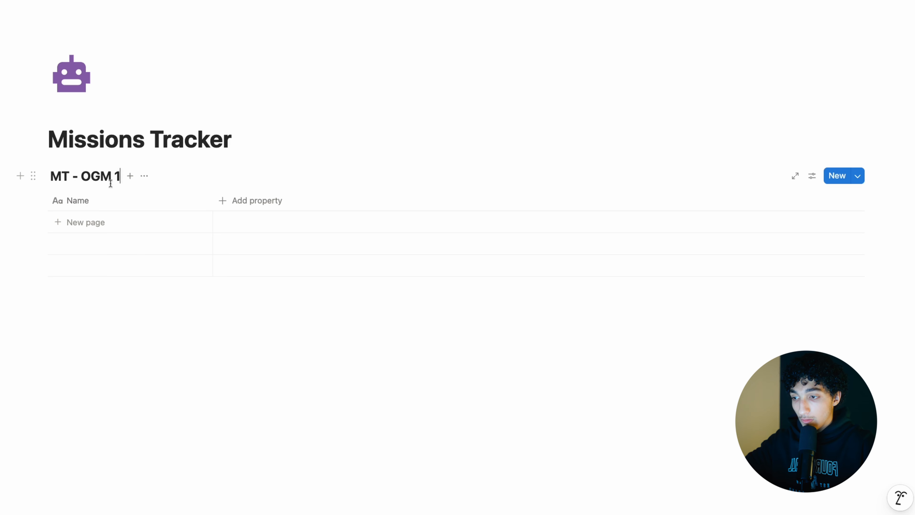
left_click(145, 177)
left_click(182, 306)
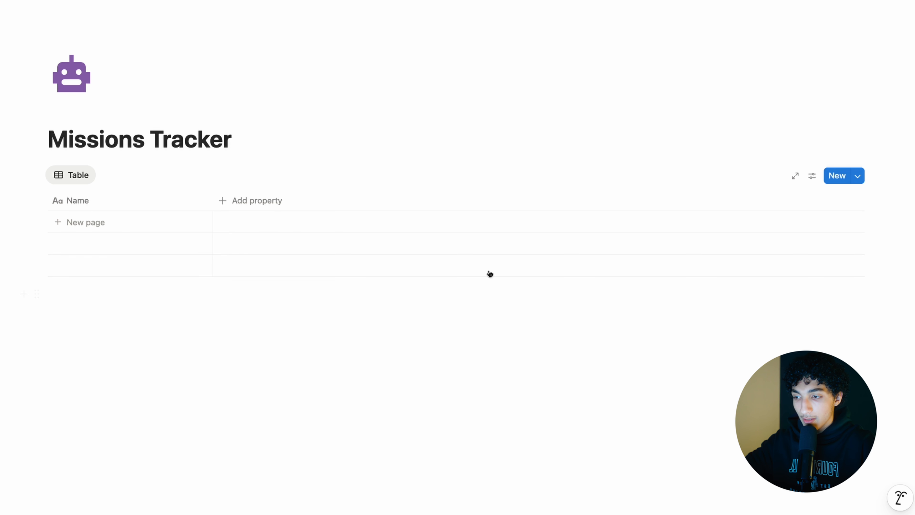
left_click(857, 176)
left_click(802, 237)
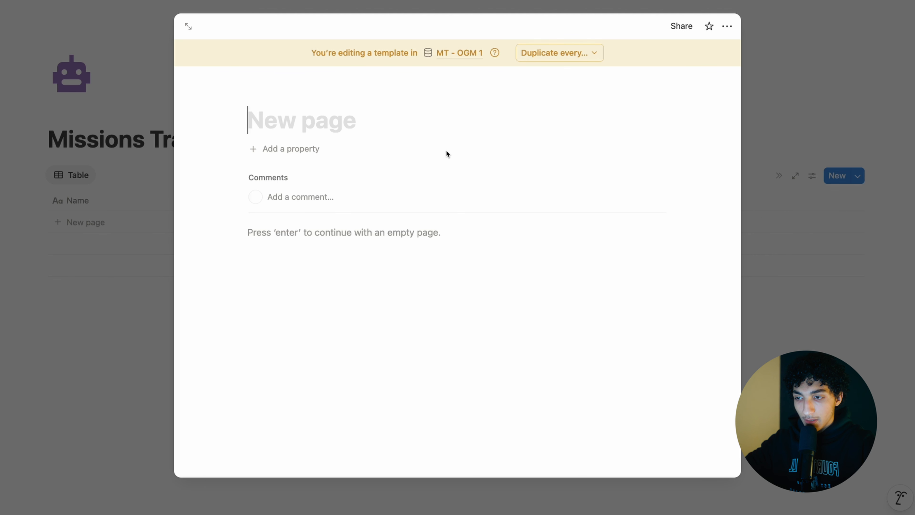
left_click(324, 130)
type("@")
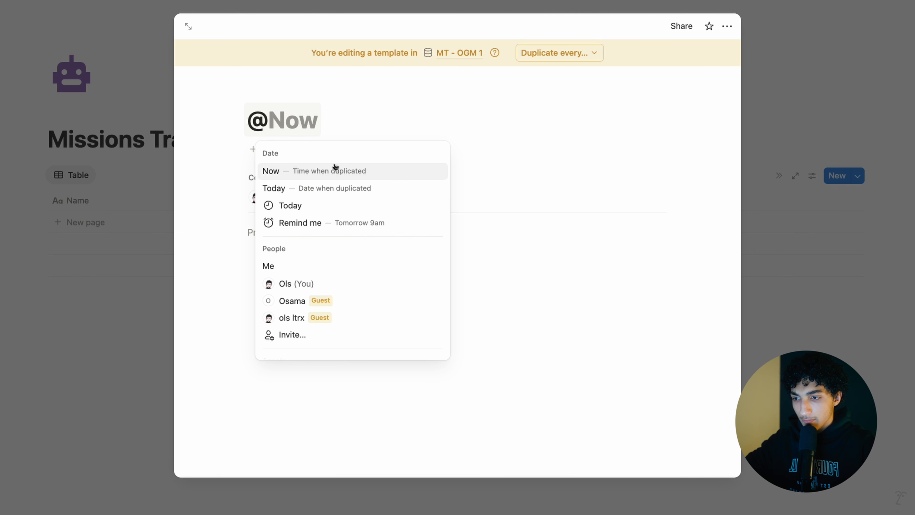
left_click(308, 186)
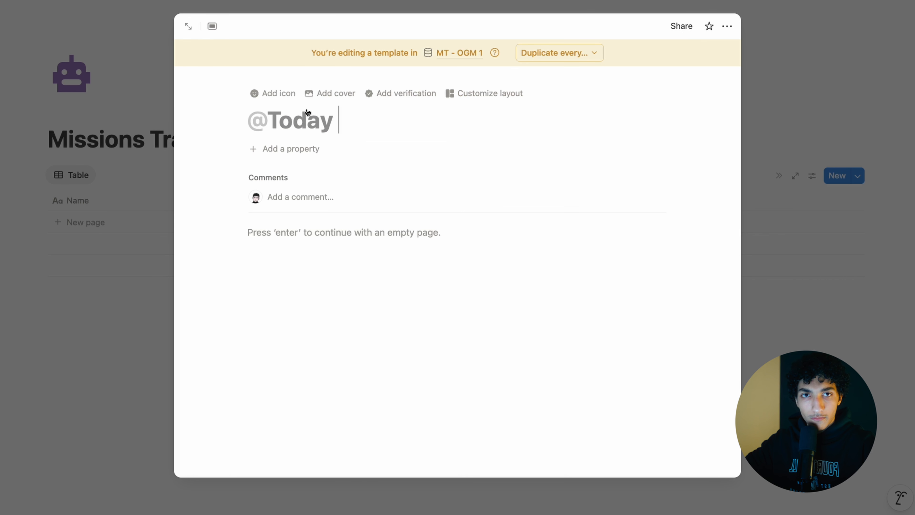
left_click(273, 95)
- Add a Date property to the template and set its value to the dynamic Today date
left_click(304, 239)
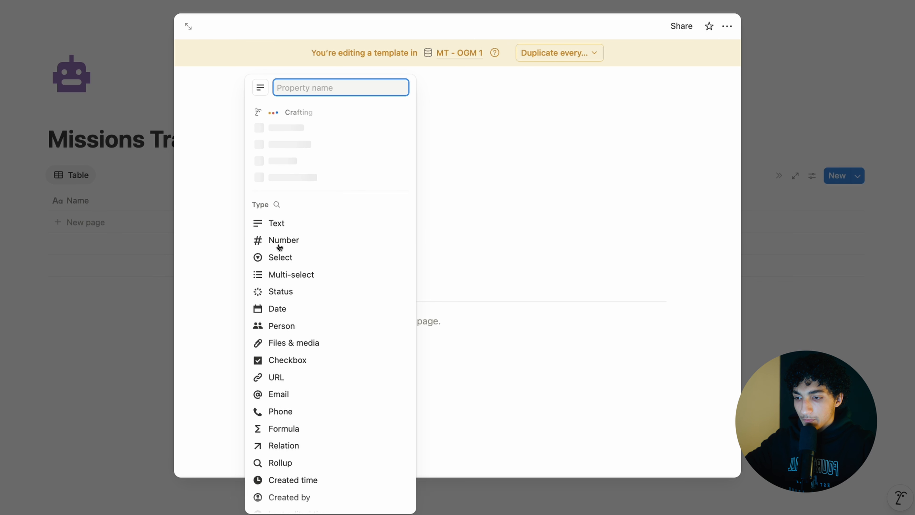
left_click(349, 308)
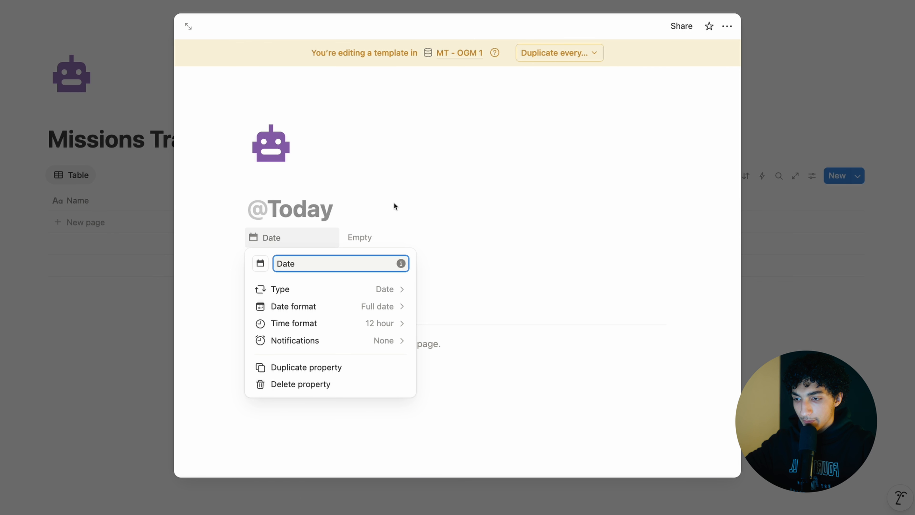
left_click(378, 239)
left_click(378, 239)
left_click(403, 212)
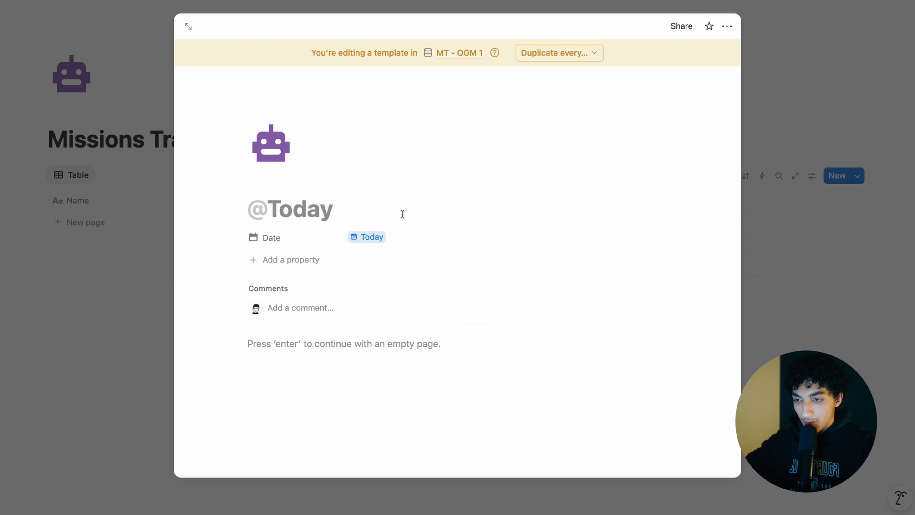
- Add a two-way relation property named Player to the Player - OGM 1 database, with the related property named MT
left_click(271, 268)
type("relatio")
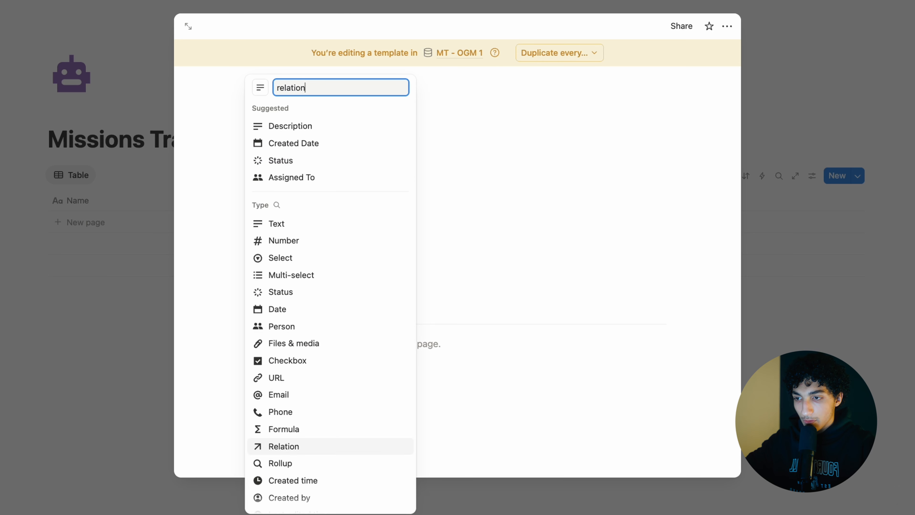
type("n")
key("Return")
left_click(290, 380)
key("BackSpace")
key("BackSpace")
key("BackSpace")
key("BackSpace")
key("BackSpace")
key("BackSpace")
left_click(320, 345)
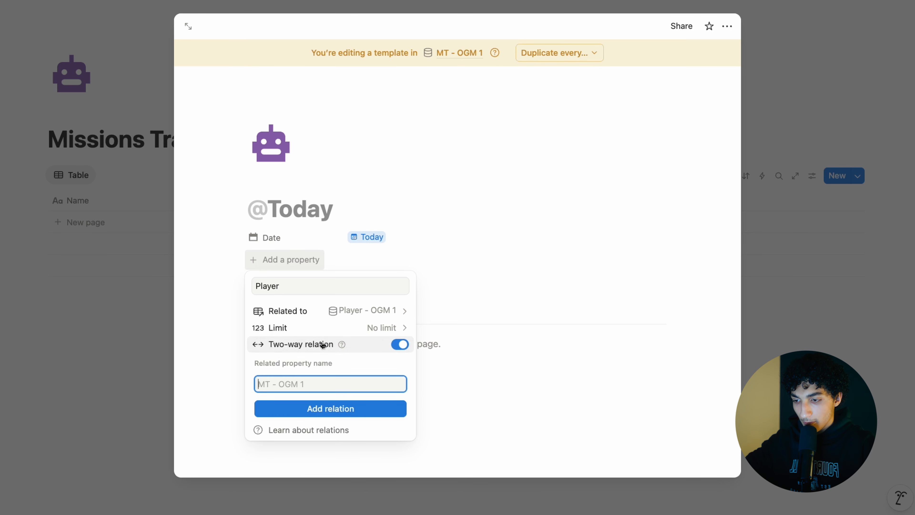
type("MT")
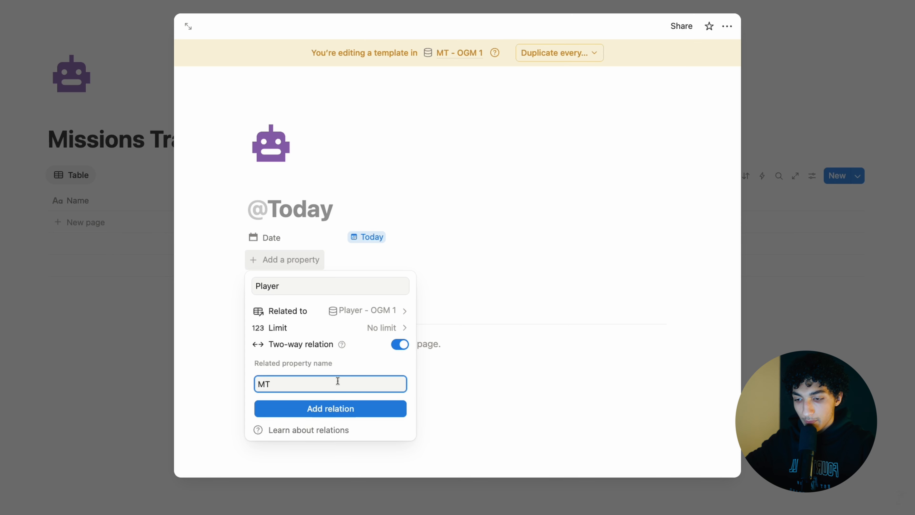
left_click(317, 408)
- Link the purple-icon player page in the template's Player property
left_click(451, 255)
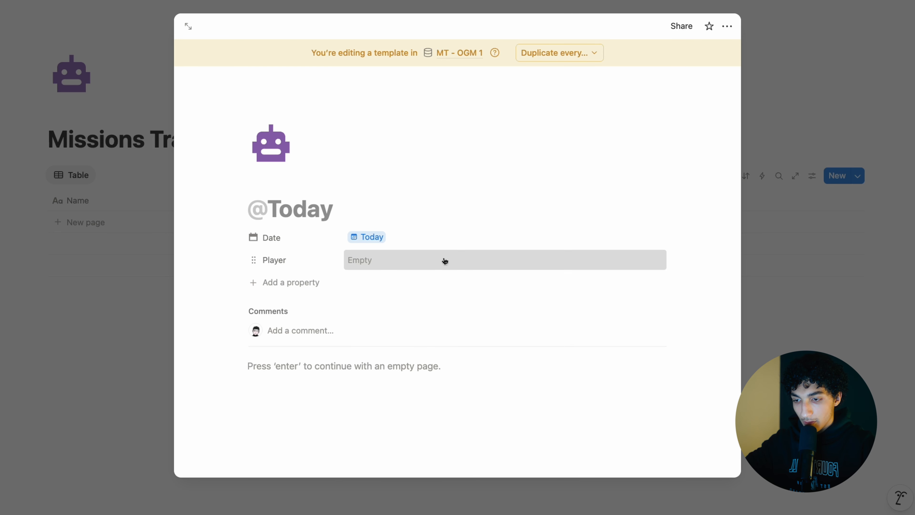
left_click(429, 259)
left_click(390, 307)
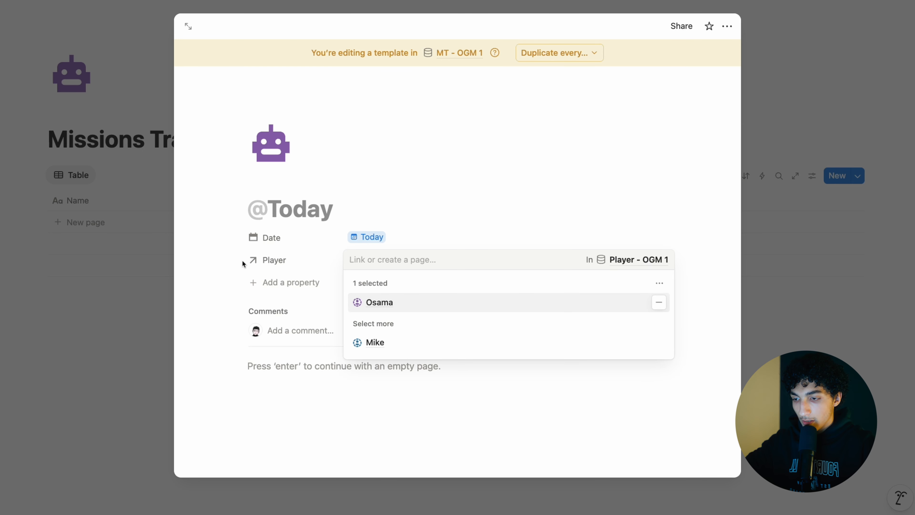
left_click(239, 262)
- Add a Person property named "person" to the template and assign the workspace member to it
left_click(281, 281)
type("person")
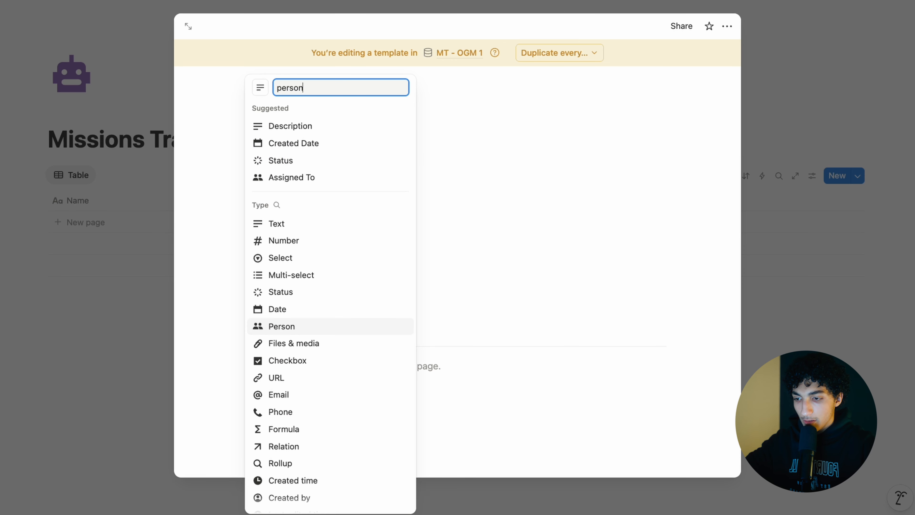
left_click(284, 327)
left_click(370, 282)
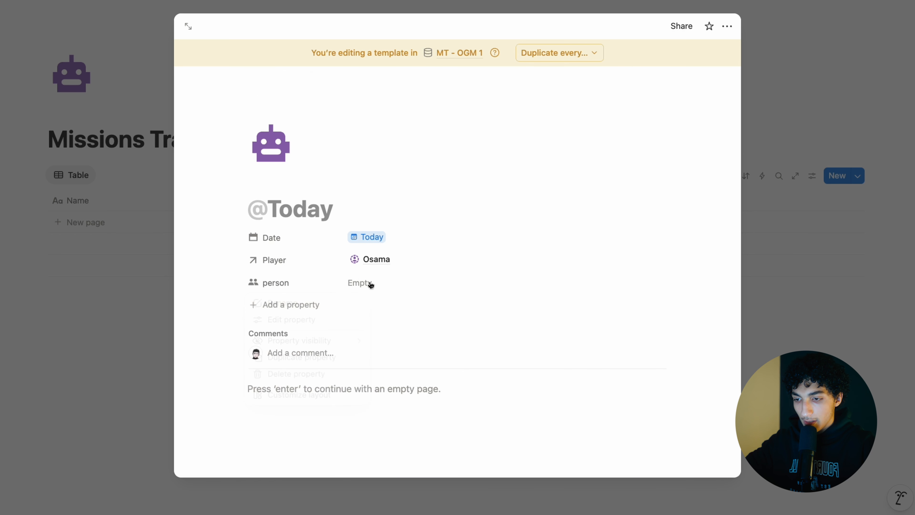
left_click(370, 283)
left_click(390, 378)
- Add a formula property named Tasks to the template
left_click(281, 304)
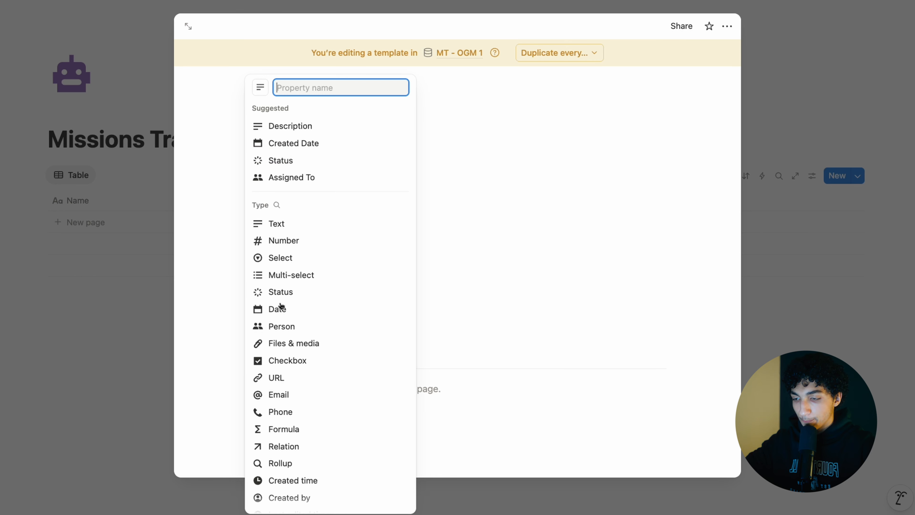
type("formula")
key("Return")
key("BackSpace")
type("Tasks")
key("Return")
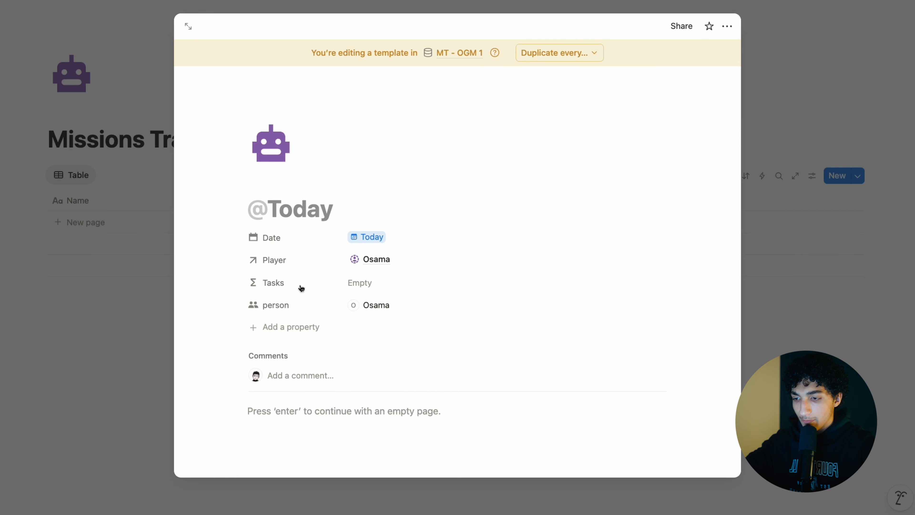
- Add a formula property named Habits to the template
left_click(284, 325)
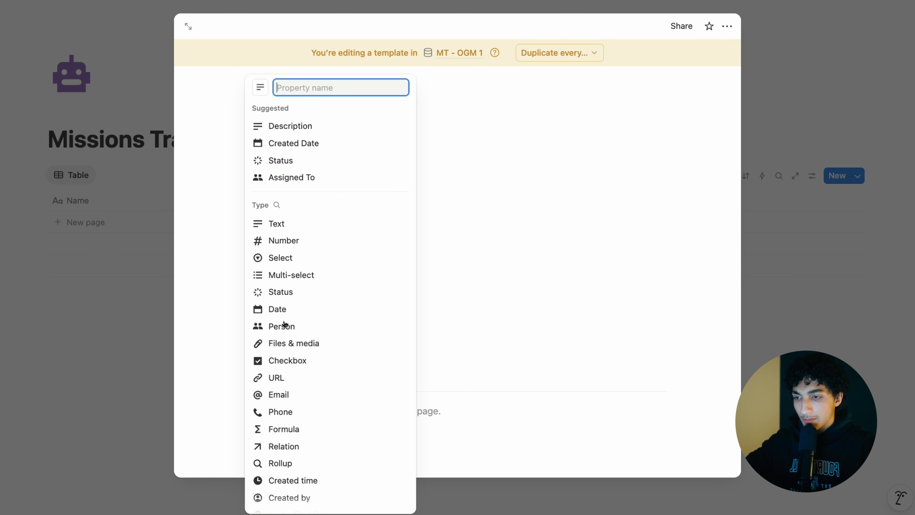
type("formula")
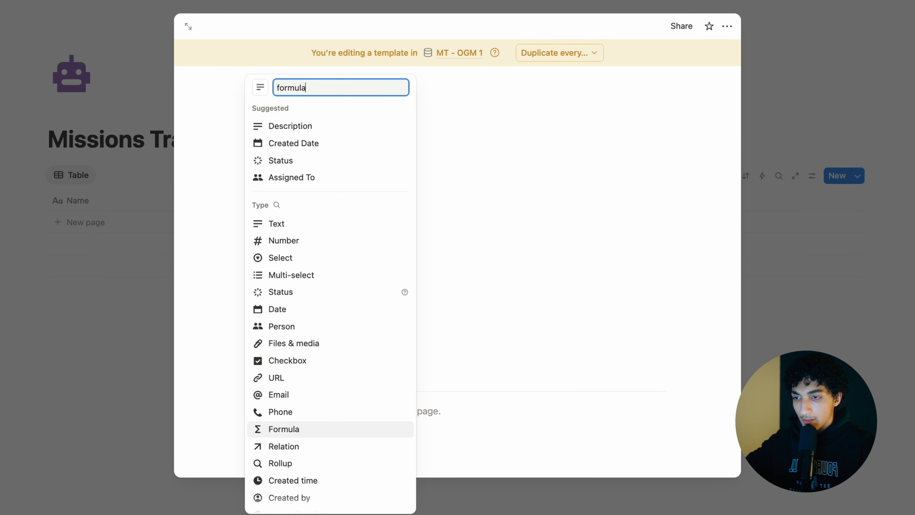
key("Return")
type("Habits")
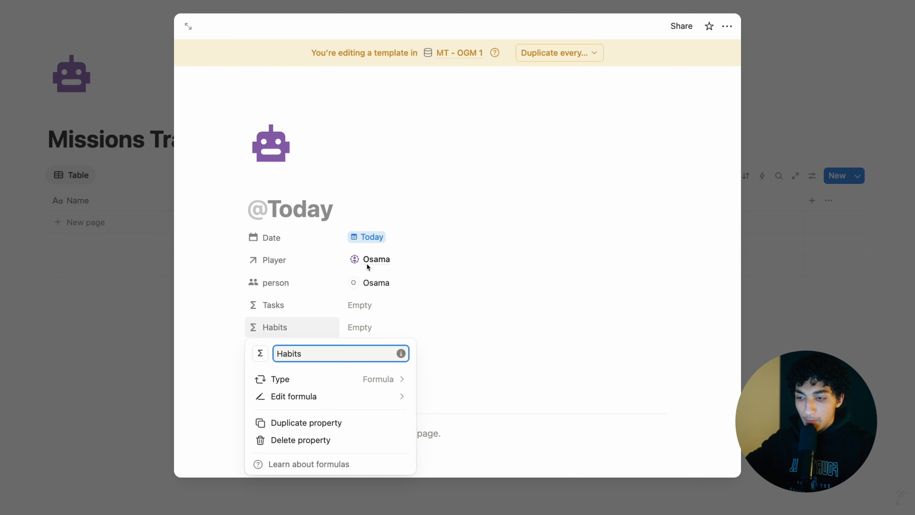
key("Escape")
- Duplicate the Habits formula property and rename the copy Progress
left_click(300, 331)
left_click(286, 404)
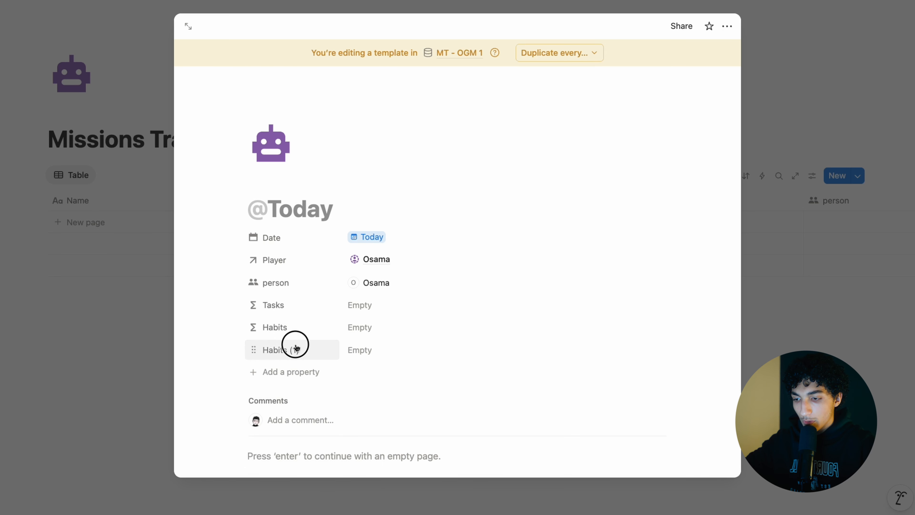
left_click(296, 347)
left_click(284, 370)
type("Progress")
left_click(435, 294)
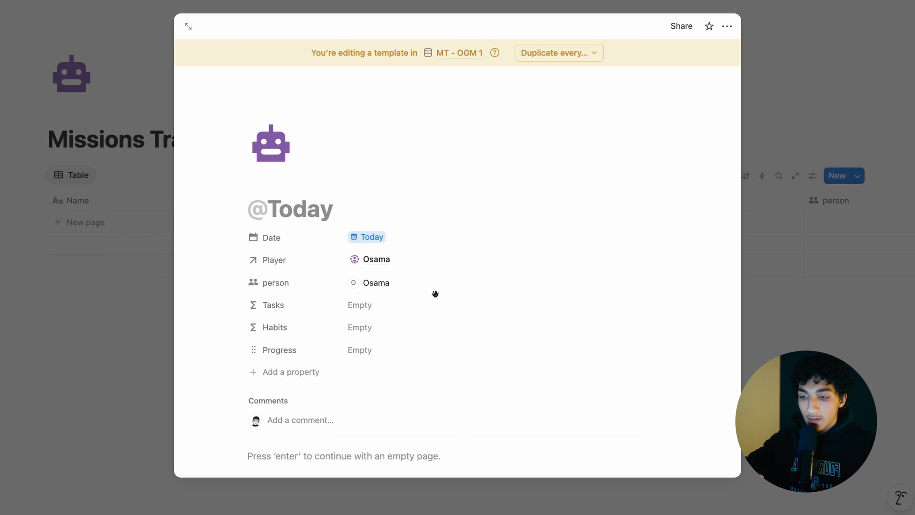
- Paste a Tasks formula that filters the player's quests due on the page's Date and displays "Done" quests out of the total as quests completed
left_click(394, 306)
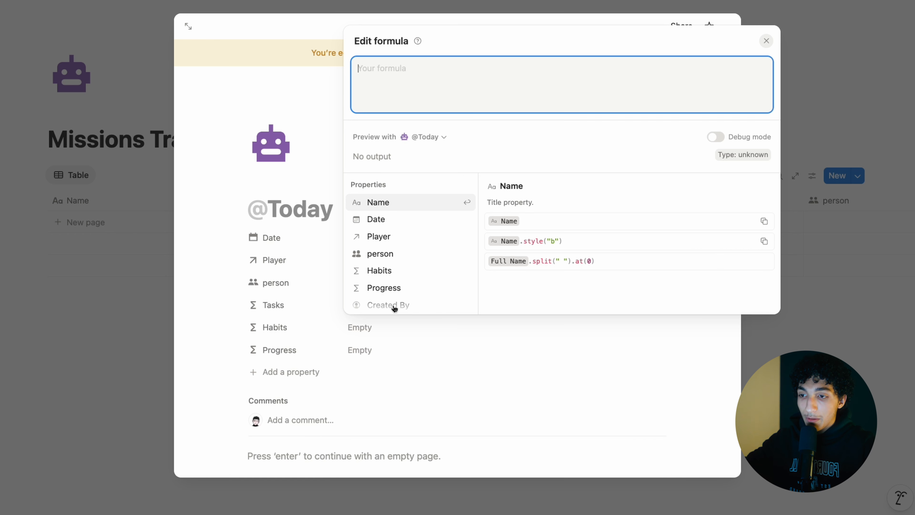
left_click(439, 74)
key("ctrl+v")
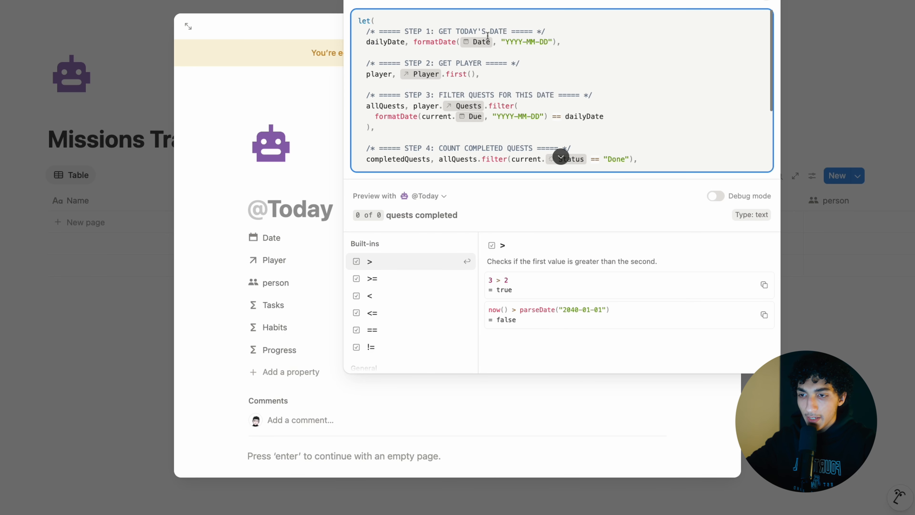
- Review the Tasks formula's date matching, quest filtering, totals and display sections
scroll(436, 59, "down", 2)
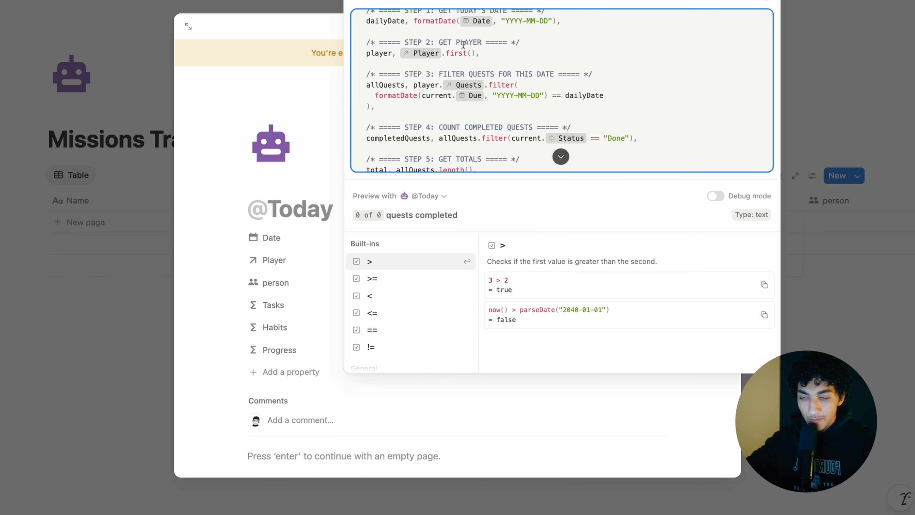
scroll(465, 45, "down", 2)
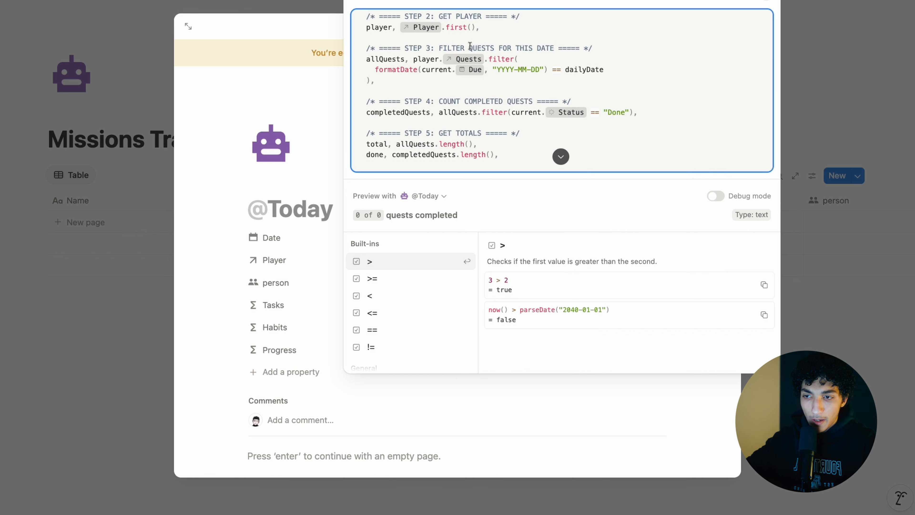
scroll(505, 70, "down", 3)
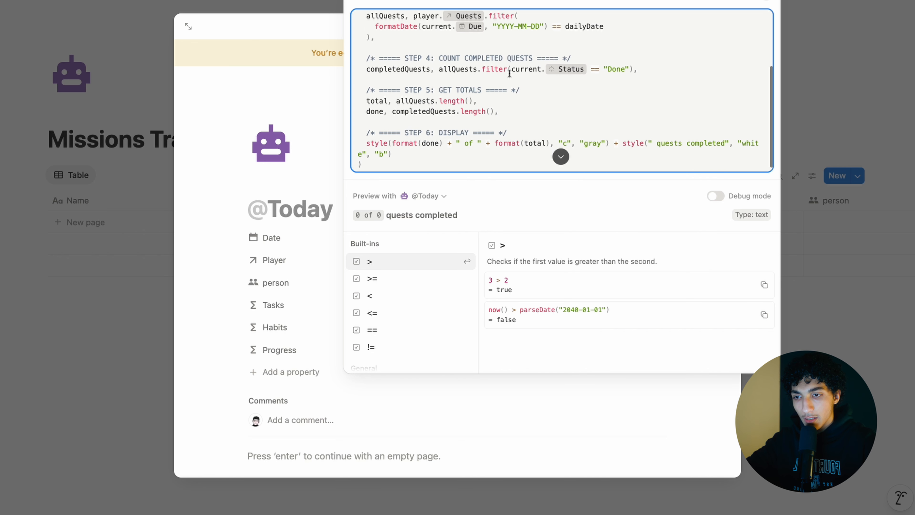
scroll(471, 77, "up", 1)
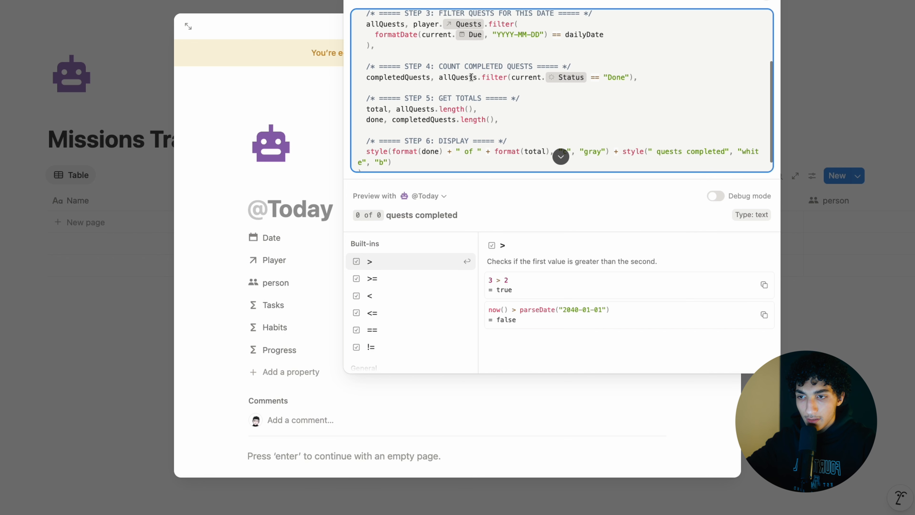
left_click_drag(366, 24, 397, 24)
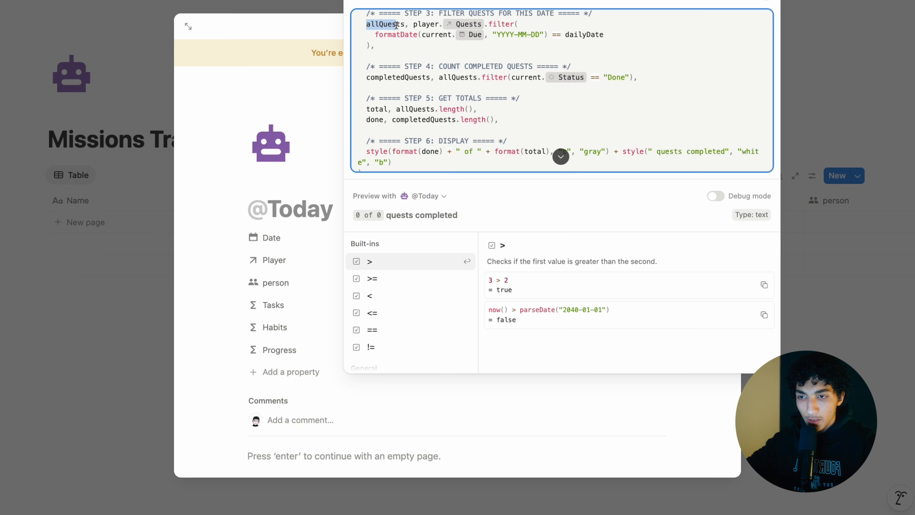
left_click(568, 36)
scroll(565, 64, "up", 3)
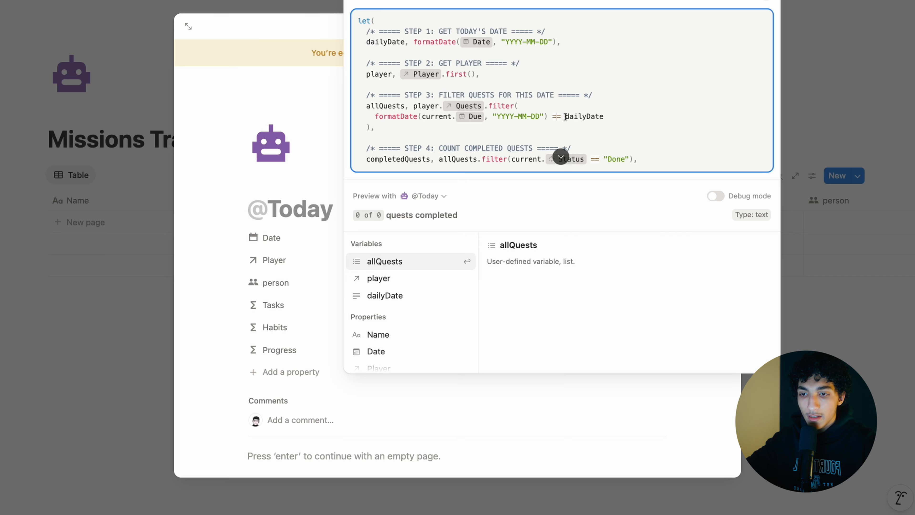
left_click_drag(565, 116, 614, 116)
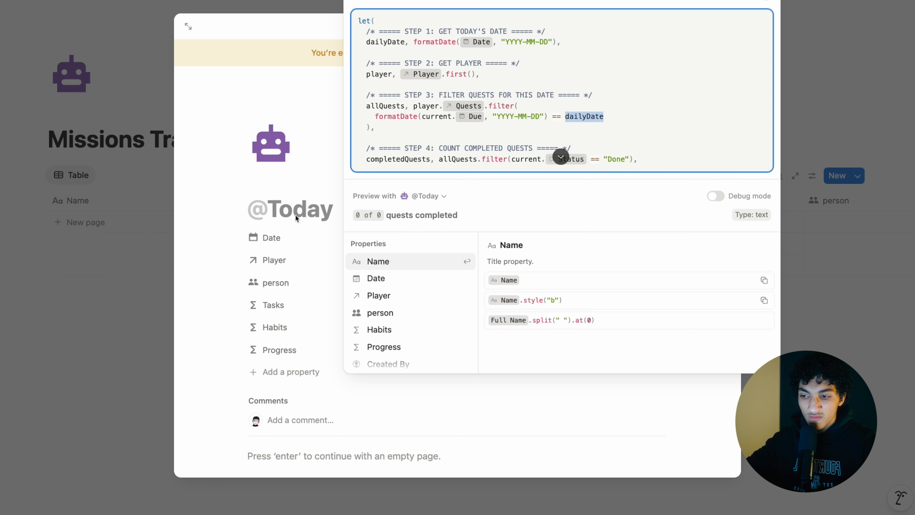
left_click(287, 242)
left_click(416, 304)
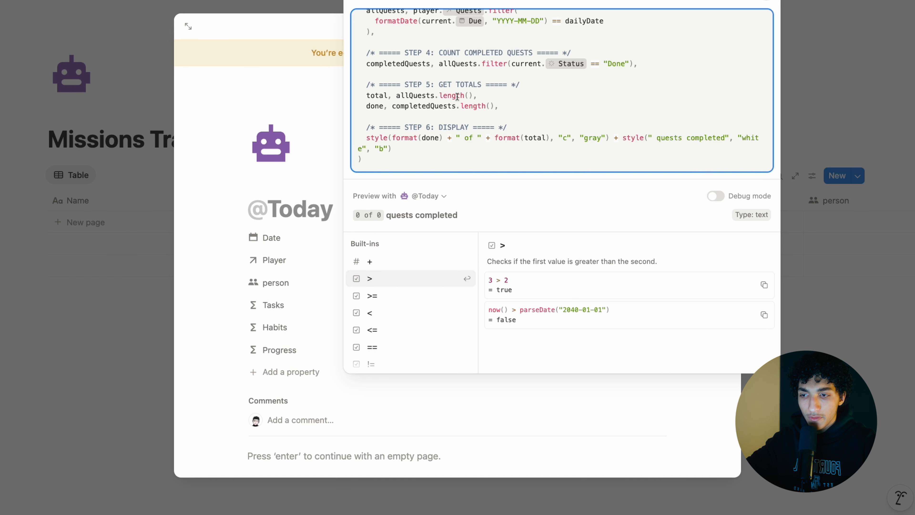
left_click_drag(397, 97, 453, 108)
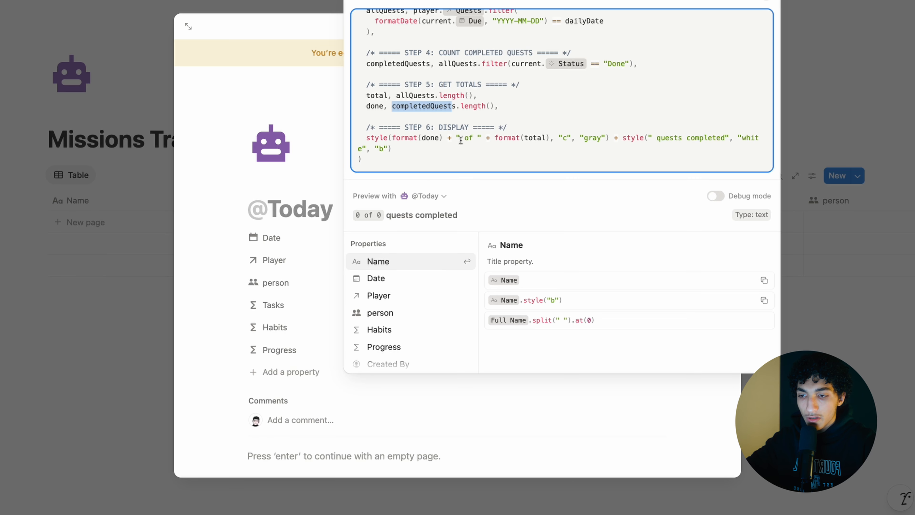
key("Escape")
- Fill the Habits formula with code displaying good habits done and bad habits avoided for the page's Date, using the player's GH and BH relations
left_click(353, 327)
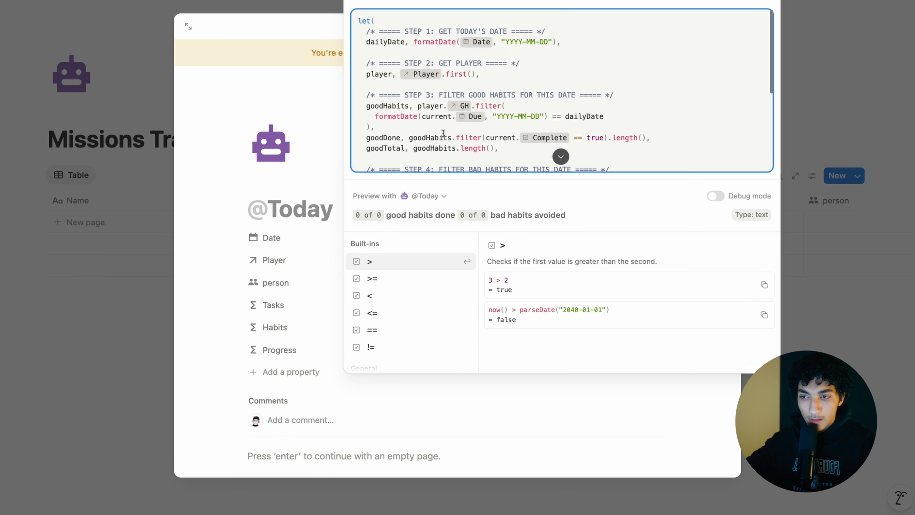
scroll(444, 133, "down", 1)
scroll(469, 116, "up", 1)
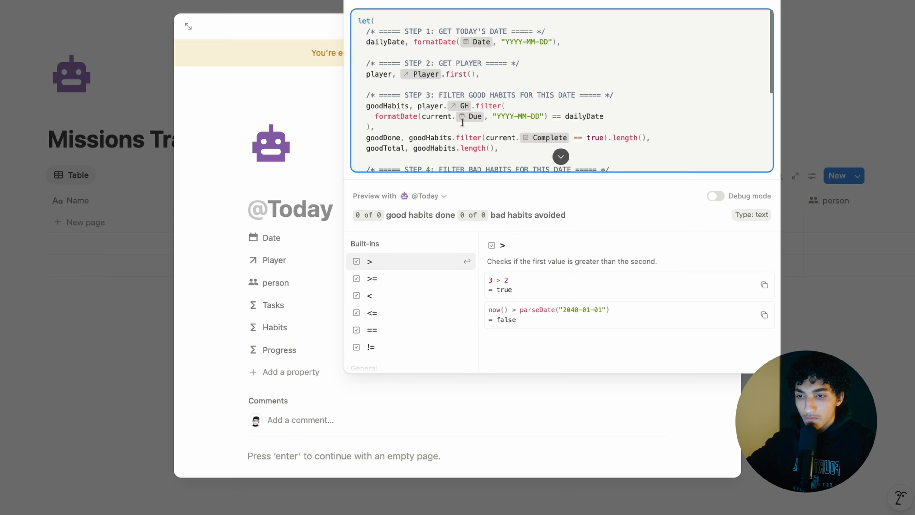
- Review the Habits formula's good-habit filter, bad-habit filter, avoided calculation and display sections
scroll(510, 91, "down", 1)
scroll(521, 82, "down", 1)
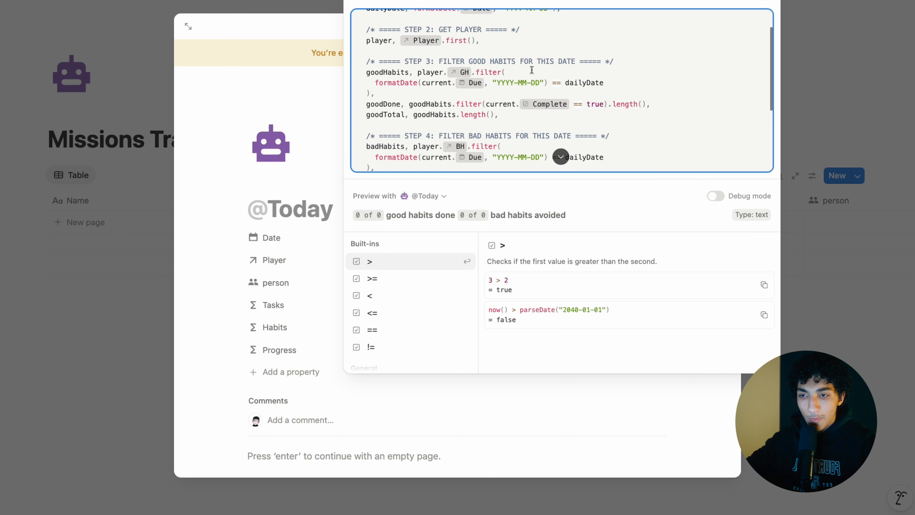
scroll(535, 63, "down", 2)
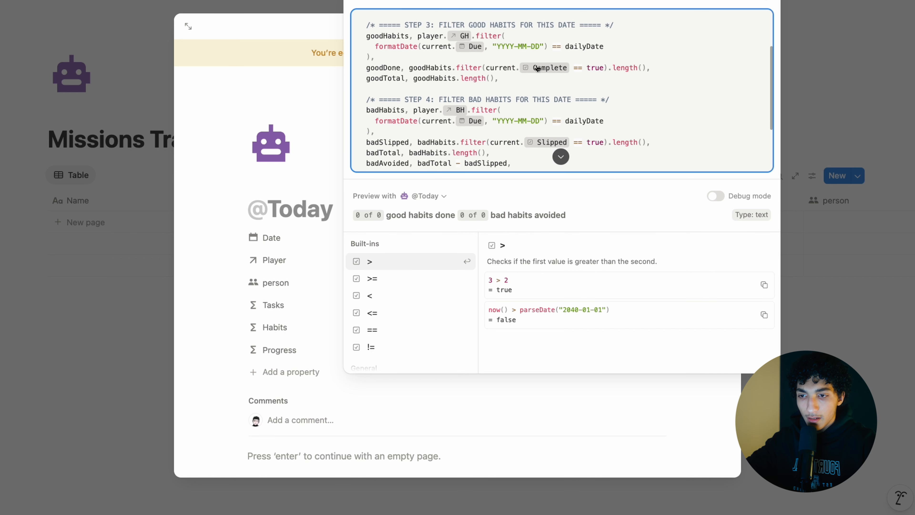
scroll(521, 70, "up", 1)
scroll(518, 81, "down", 1)
scroll(425, 67, "down", 2)
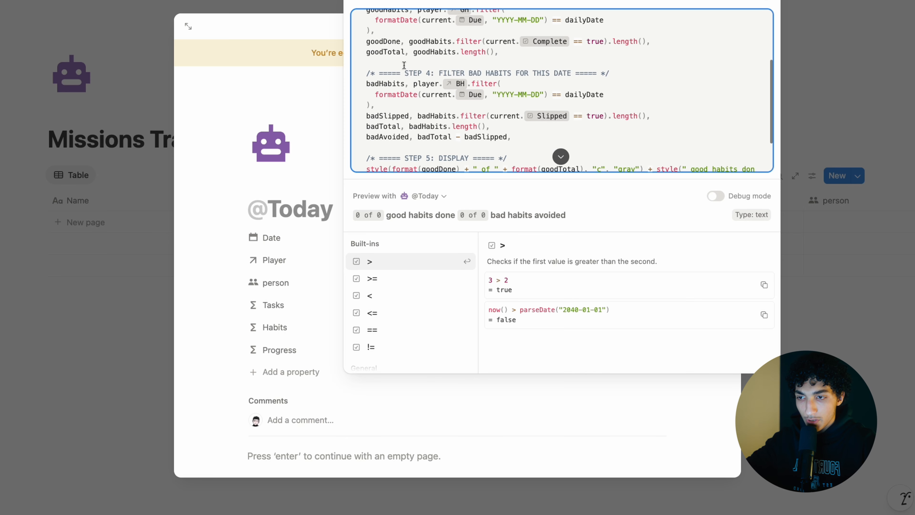
double_click(385, 51)
scroll(406, 49, "down", 2)
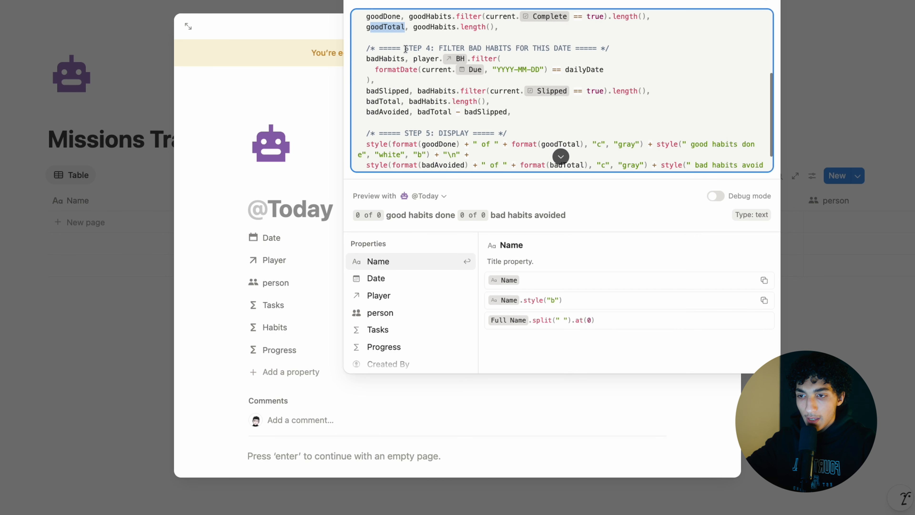
left_click(510, 62)
scroll(510, 62, "down", 2)
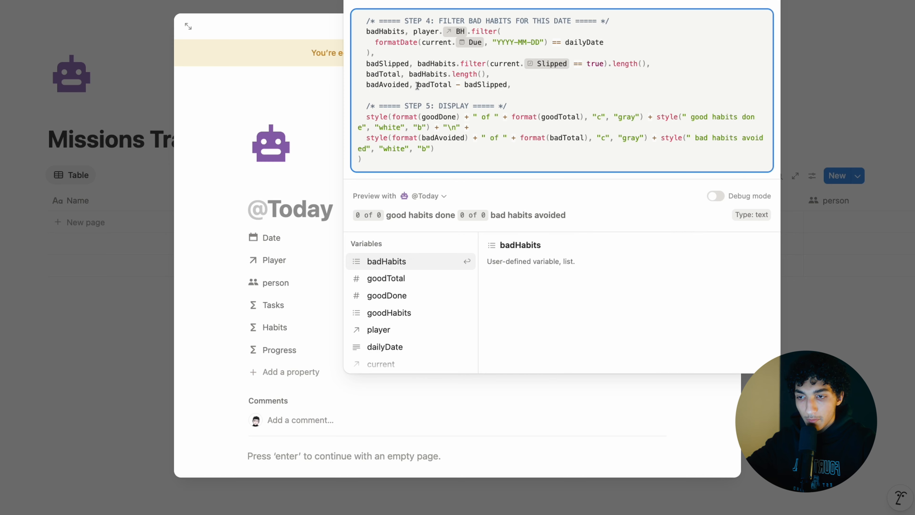
double_click(449, 85)
left_click(465, 85)
double_click(517, 84)
left_click(508, 106)
- Fill the Progress formula with code comparing target and earned XP from the player's Quests, GH, BH and Reflections for the page's Date as a progress bar
left_click(286, 217)
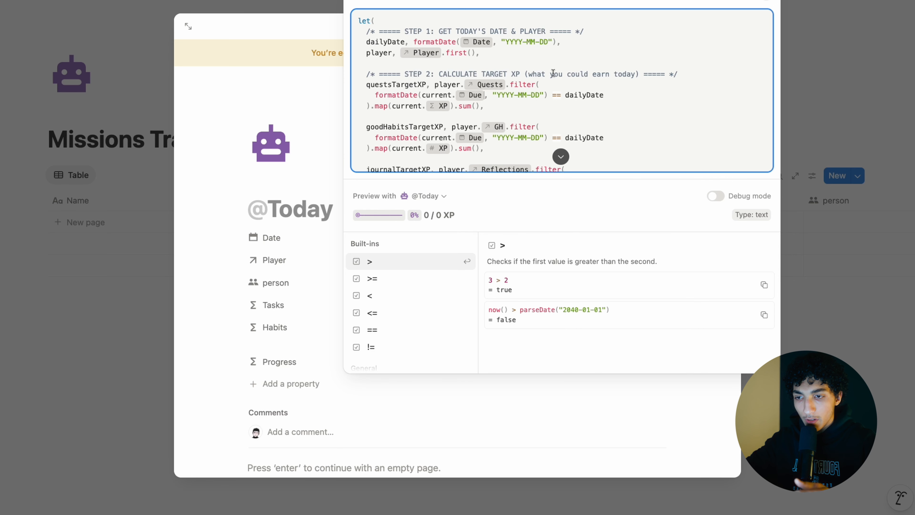
scroll(553, 73, "down", 1)
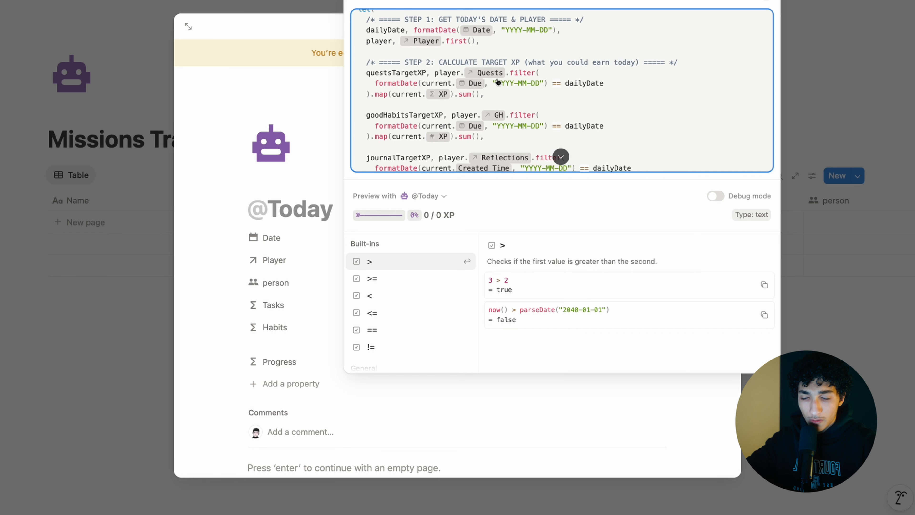
scroll(490, 81, "down", 3)
scroll(483, 102, "down", 5)
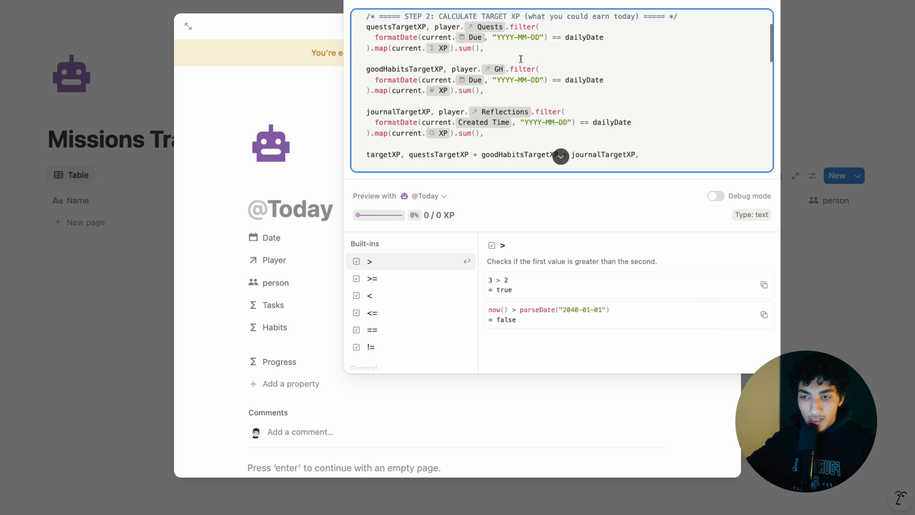
scroll(504, 94, "down", 4)
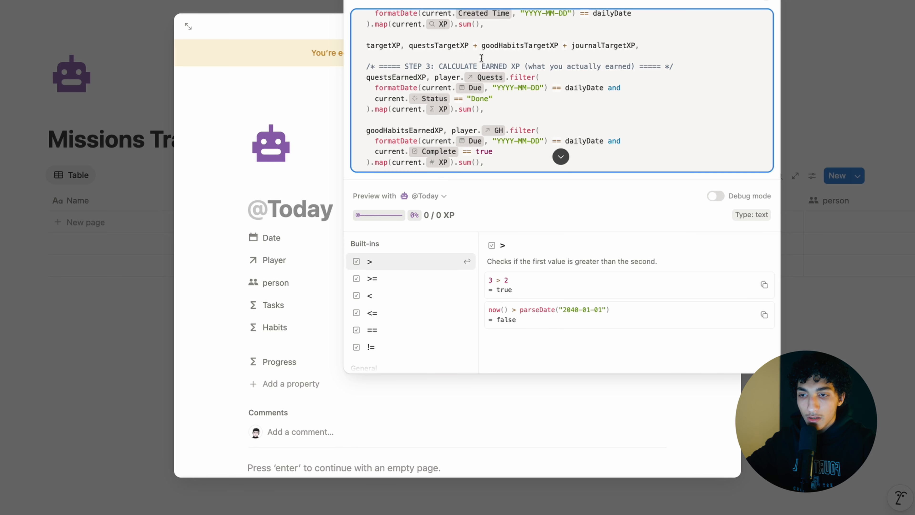
- Review the Progress formula's earned XP, percentage, progress bar, theme color and display sections, and close the template
scroll(482, 57, "down", 3)
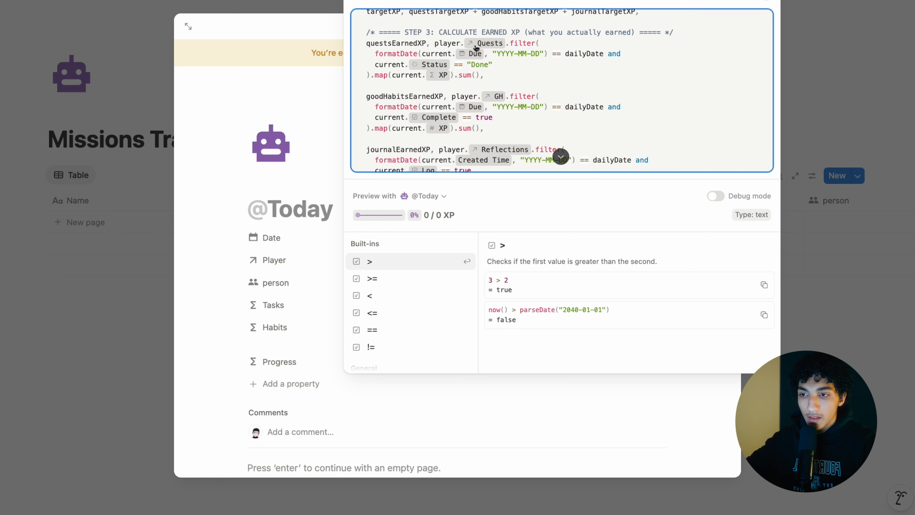
scroll(470, 59, "down", 1)
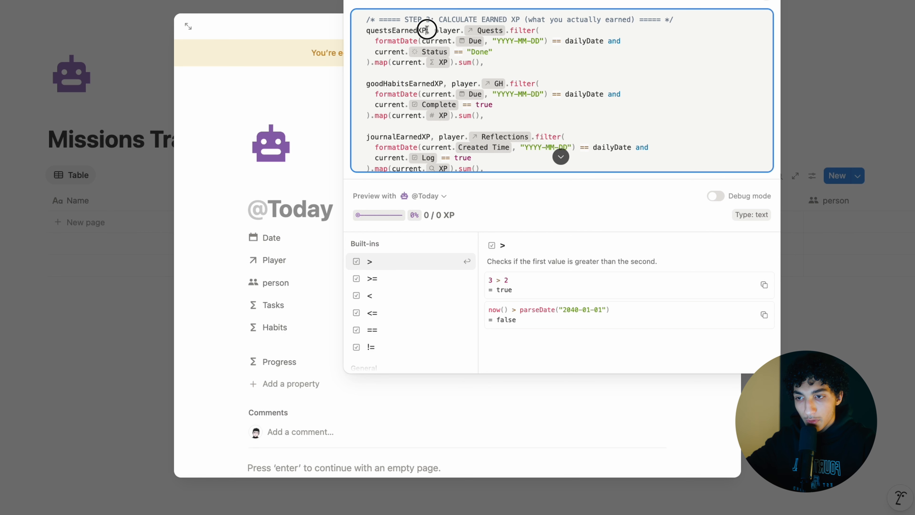
left_click(370, 29)
scroll(476, 68, "down", 7)
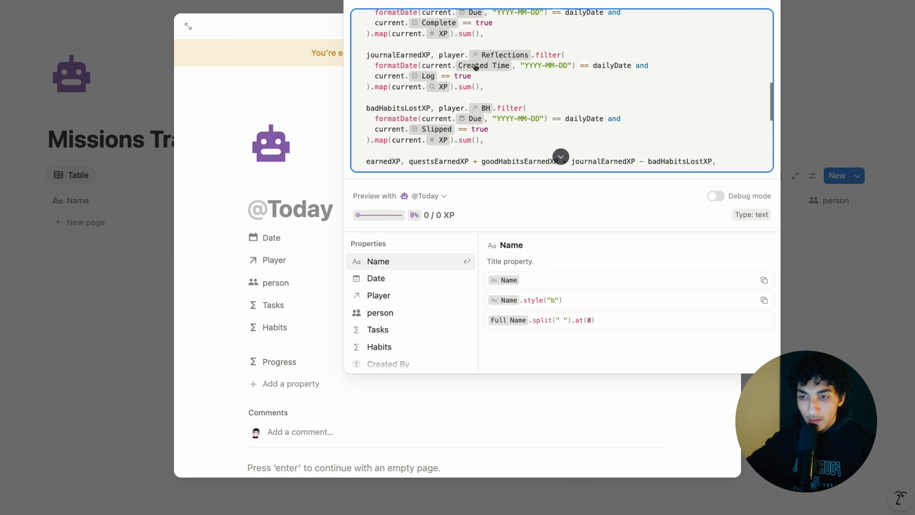
scroll(476, 67, "down", 3)
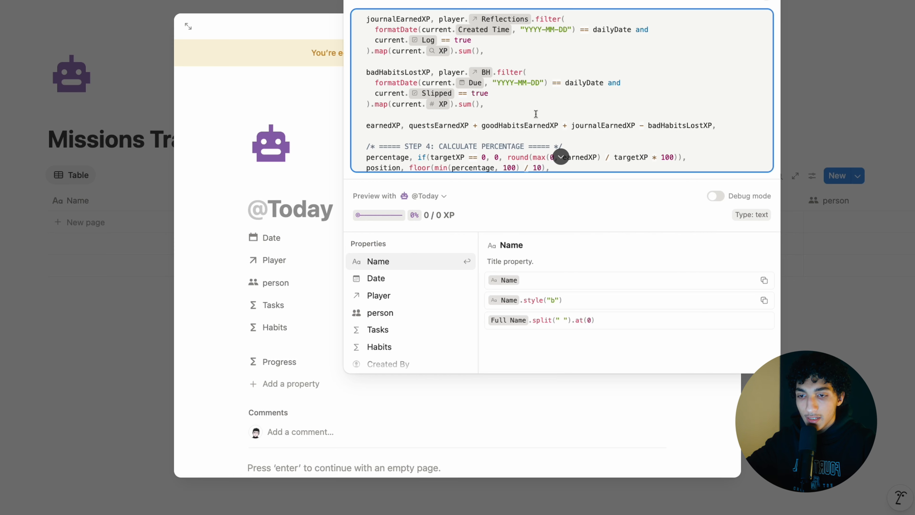
scroll(643, 125, "down", 8)
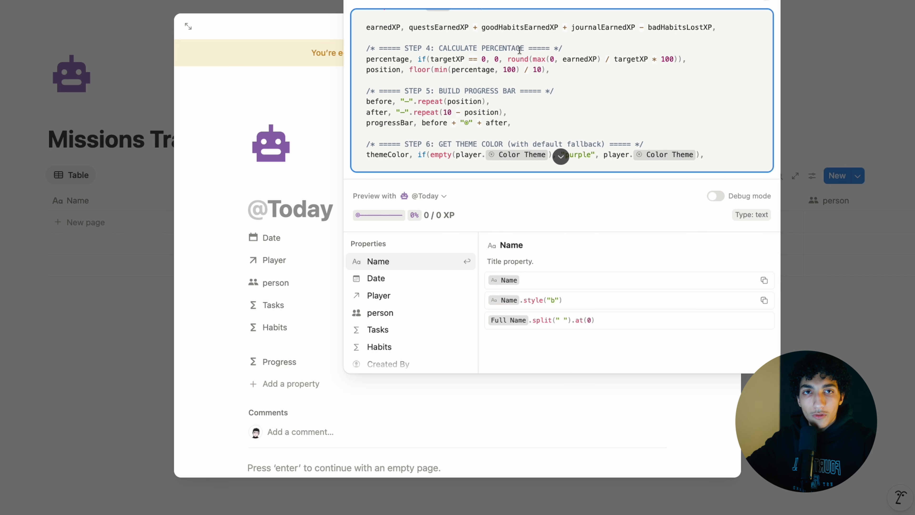
left_click_drag(355, 215, 415, 213)
left_click(468, 133)
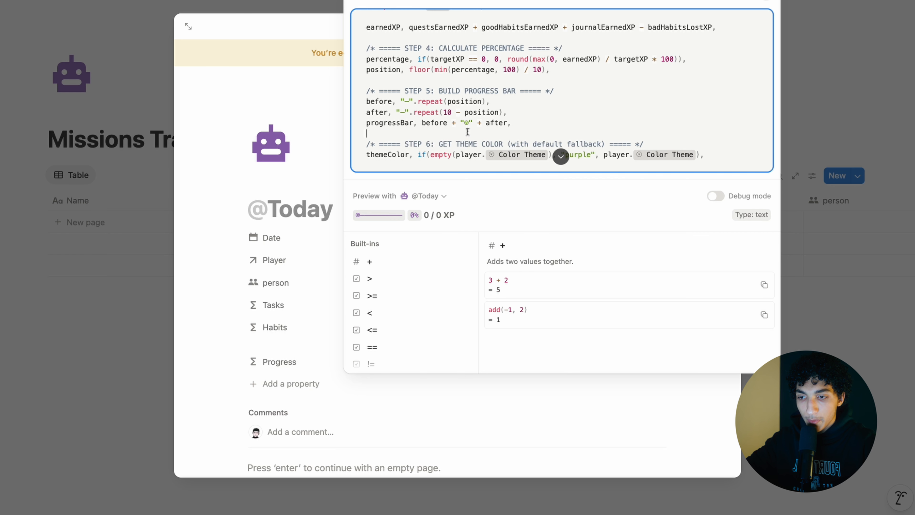
scroll(467, 133, "down", 3)
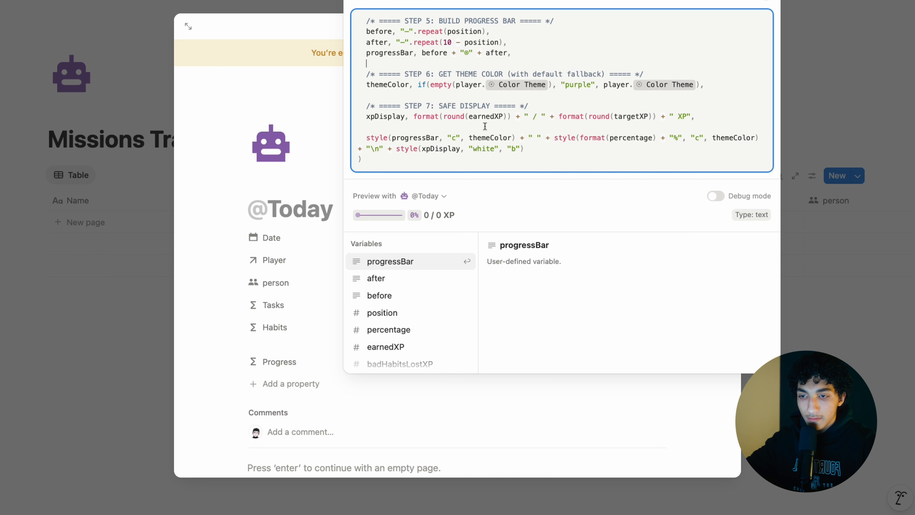
left_click(292, 227)
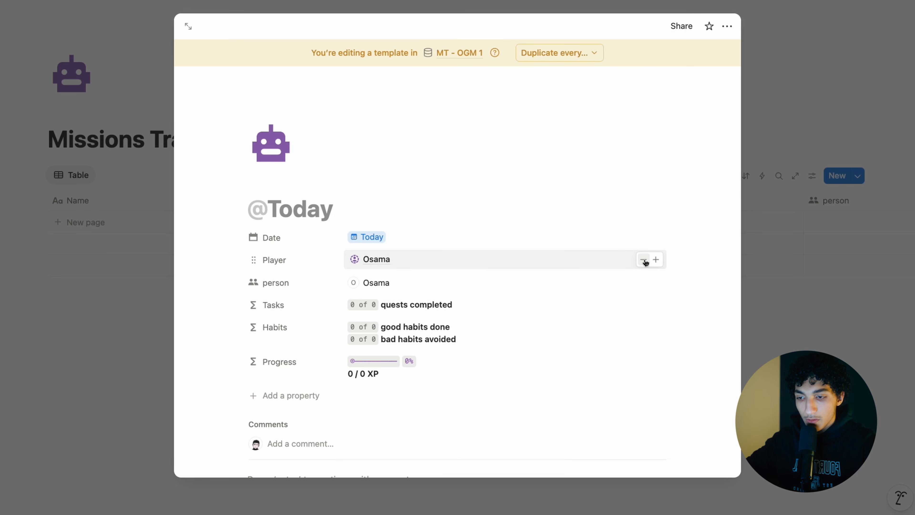
left_click(772, 266)
- Switch the Missions Tracker view to a Gallery layout with the card preview set to None
left_click(812, 175)
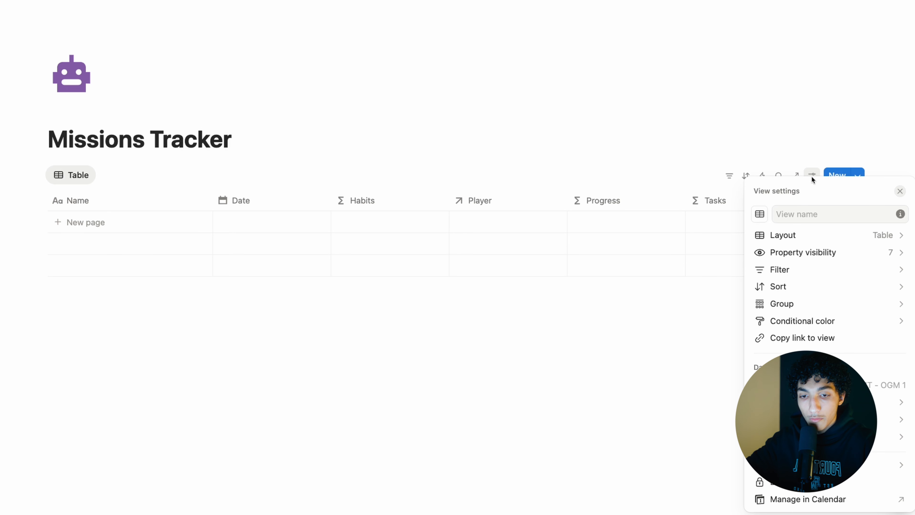
left_click(829, 234)
left_click(886, 270)
left_click(875, 359)
left_click(825, 379)
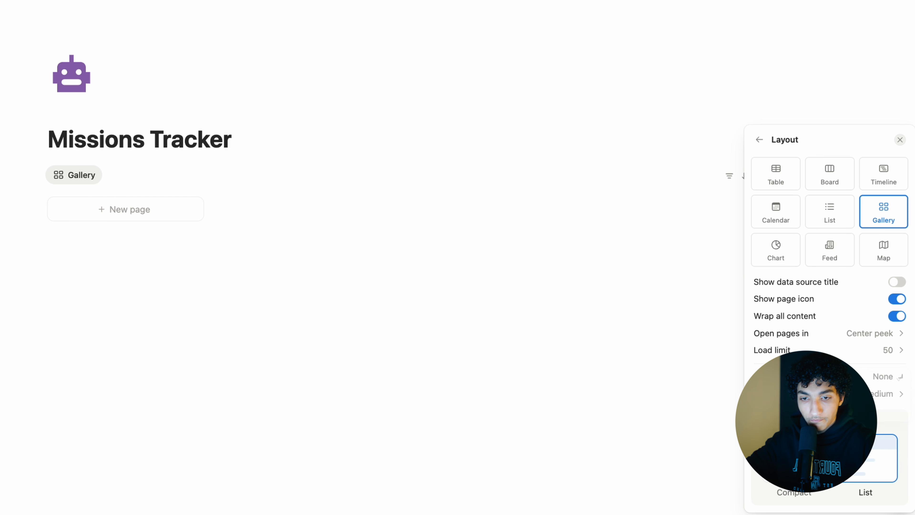
left_click(760, 142)
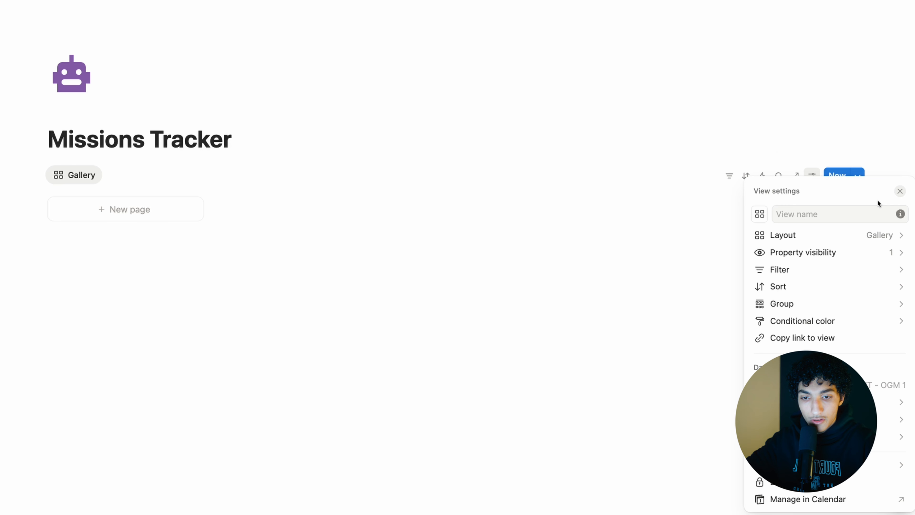
- Show the Tasks, Habits and Progress properties on the gallery cards
left_click(841, 253)
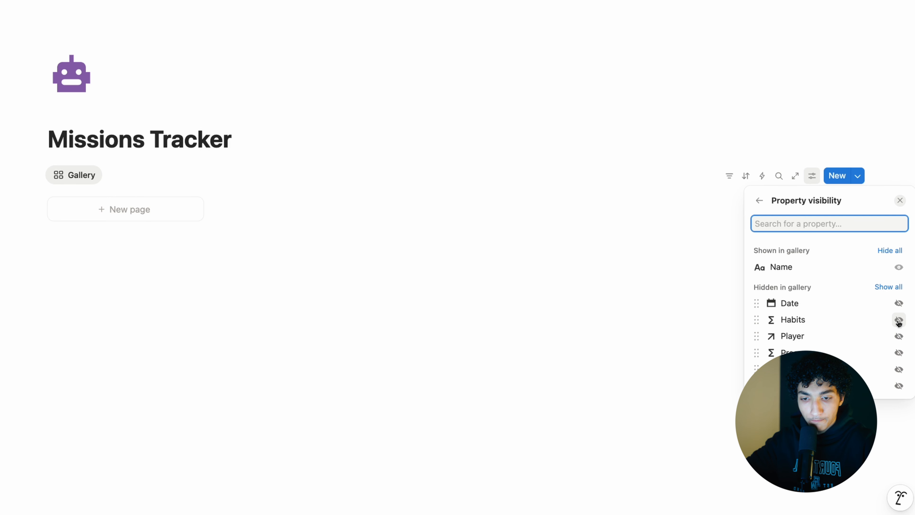
left_click(898, 369)
left_click(898, 336)
left_click(898, 370)
left_click(592, 312)
left_click(197, 216)
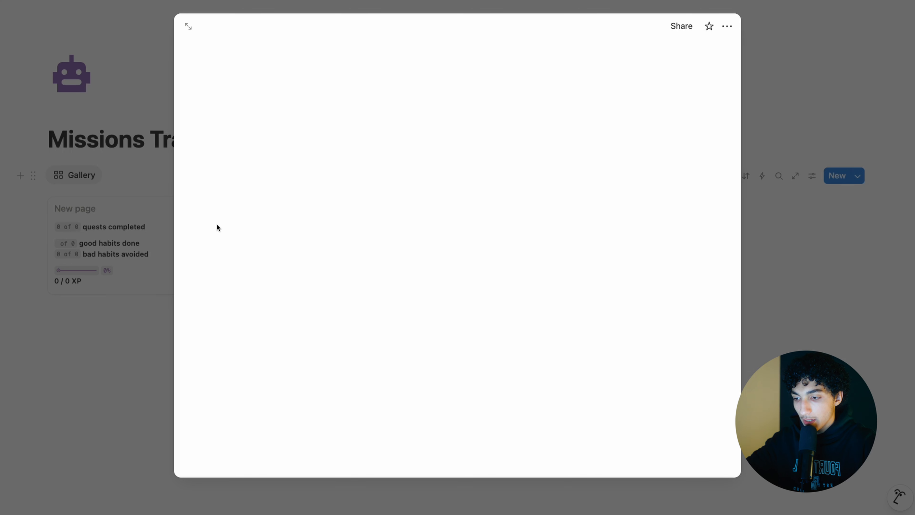
left_click(281, 393)
left_click(100, 318)
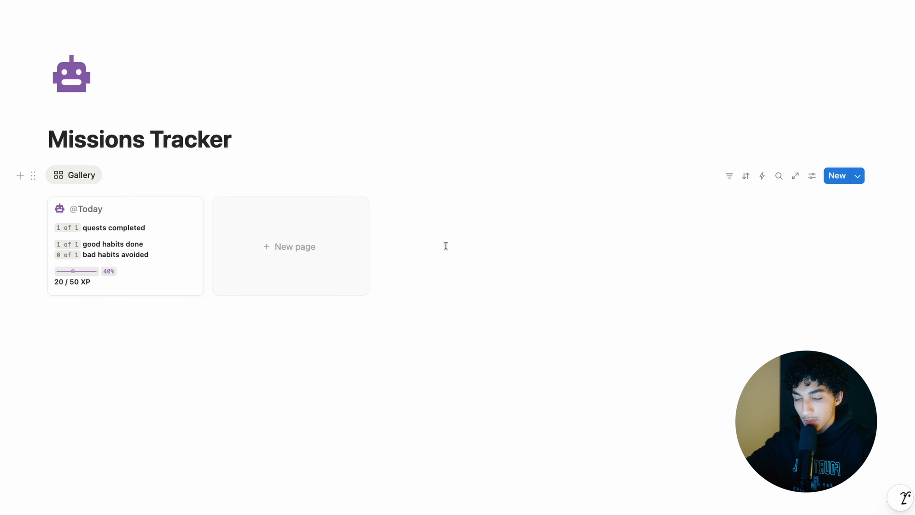
left_click(857, 175)
left_click(903, 217)
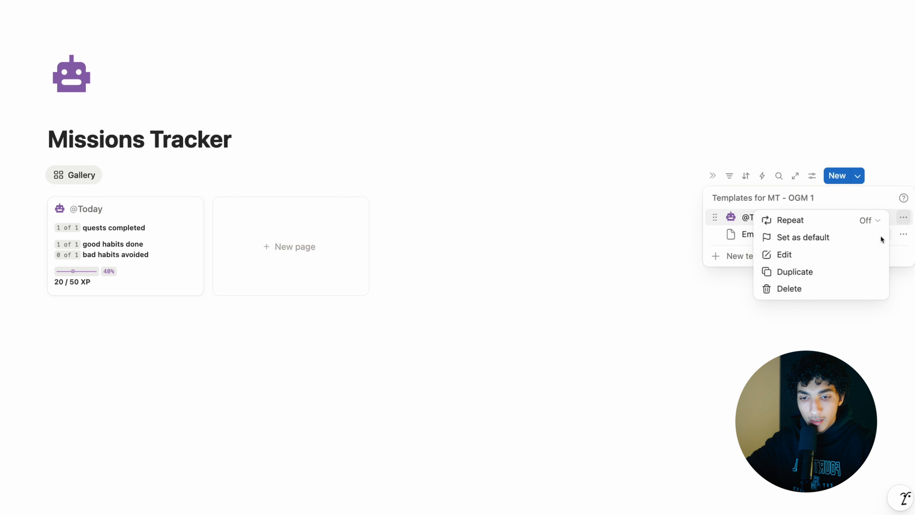
left_click(821, 272)
key("BackSpace")
key("BackSpace")
key("BackSpace")
key("BackSpace")
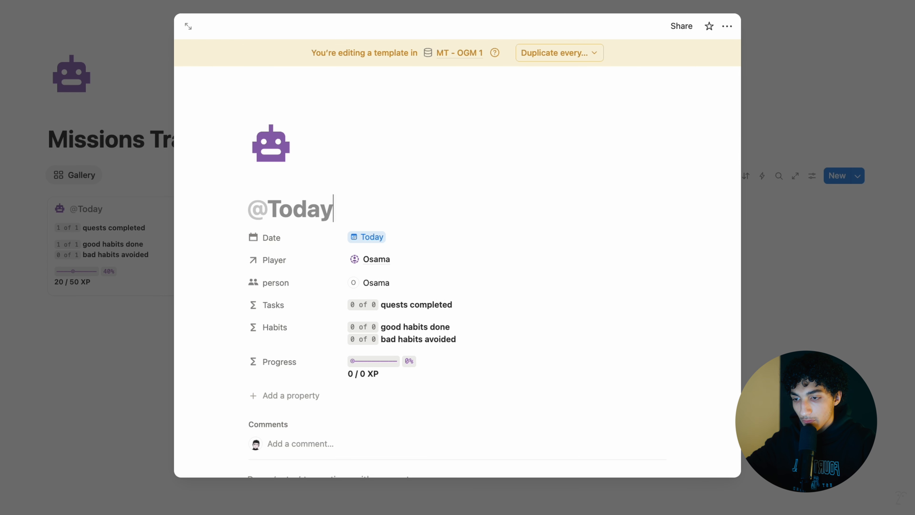
- Reassign the duplicated template's Player relation to the second player and its person property to that player's account
left_click(645, 259)
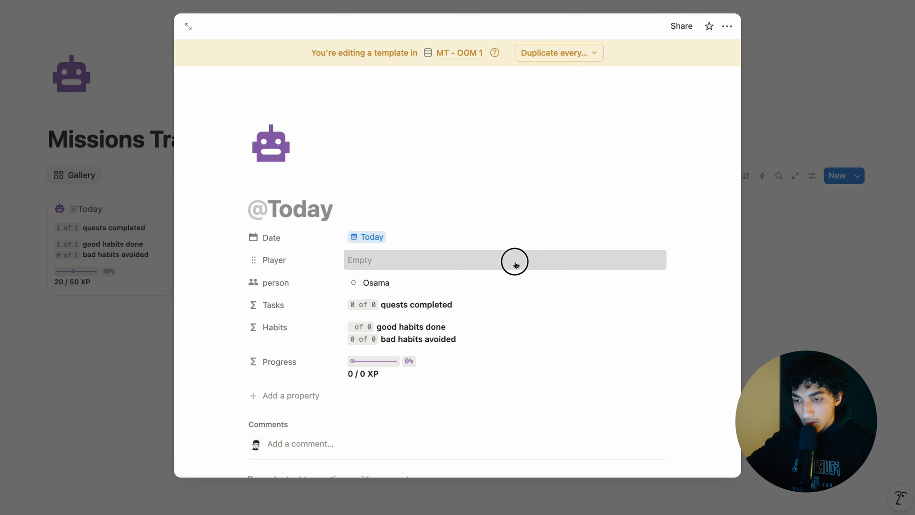
left_click(610, 280)
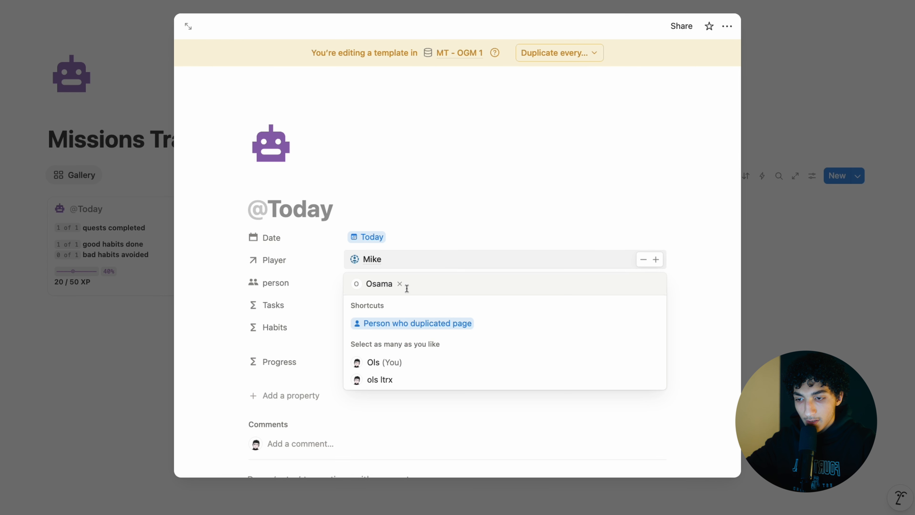
left_click(398, 286)
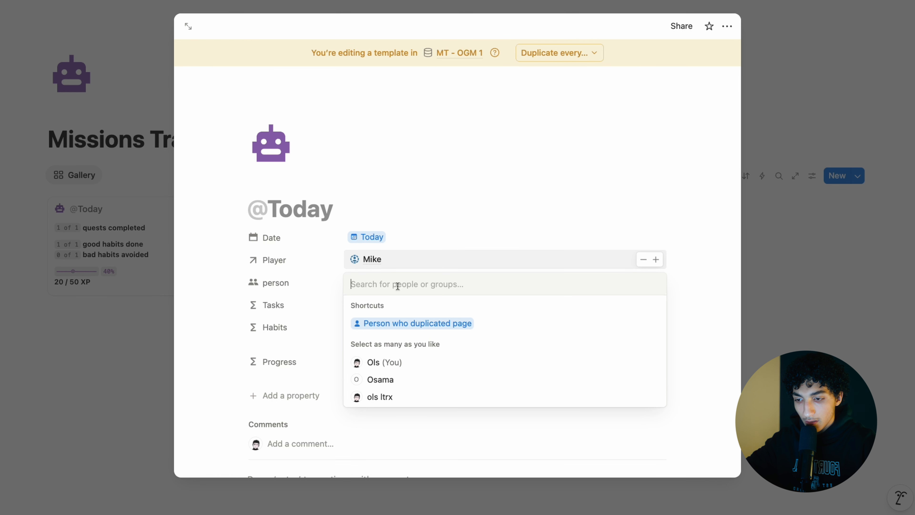
left_click(382, 396)
left_click(306, 360)
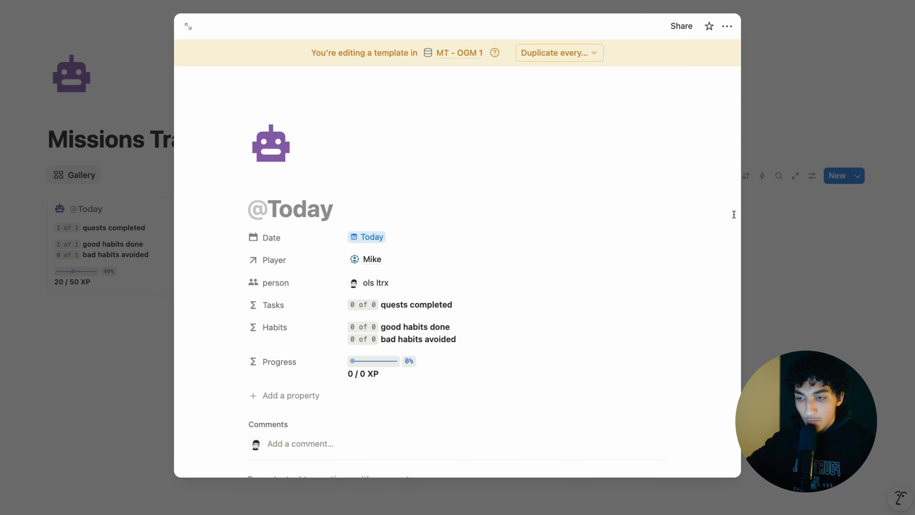
key("Escape")
left_click(857, 176)
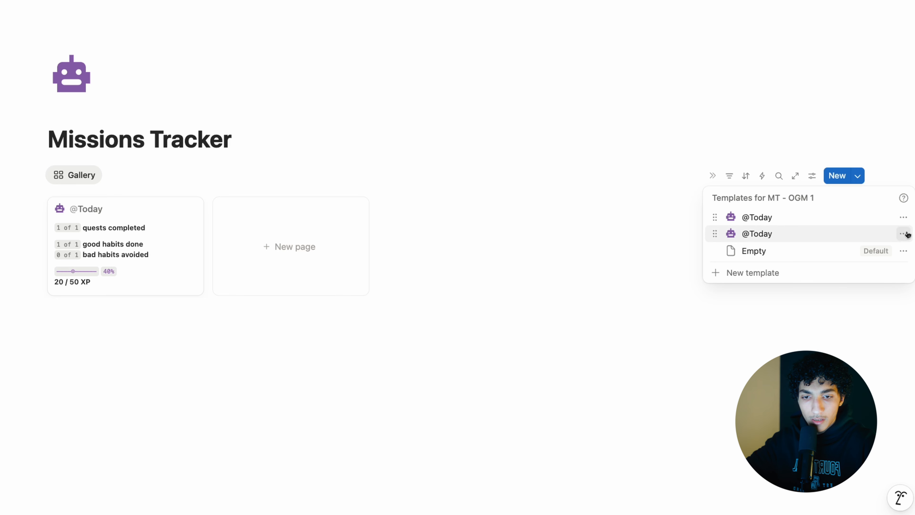
left_click(905, 220)
left_click(864, 220)
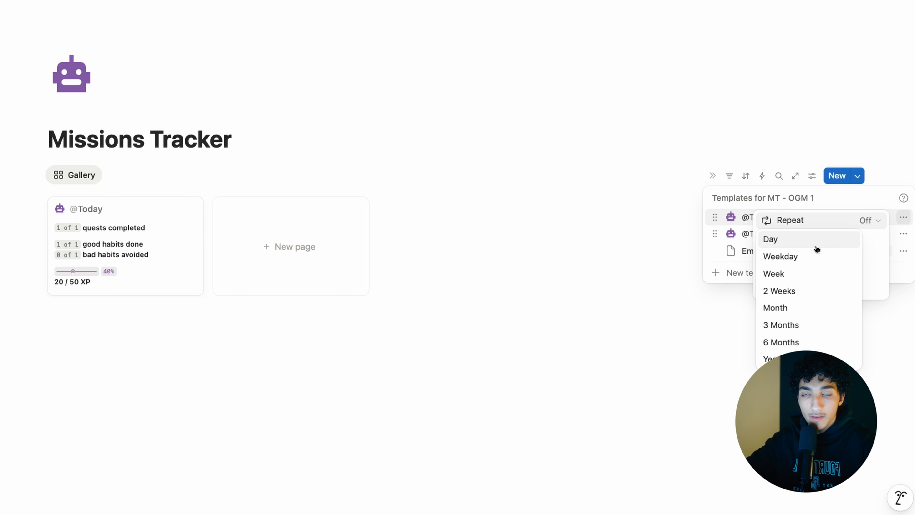
left_click(537, 310)
left_click(537, 310)
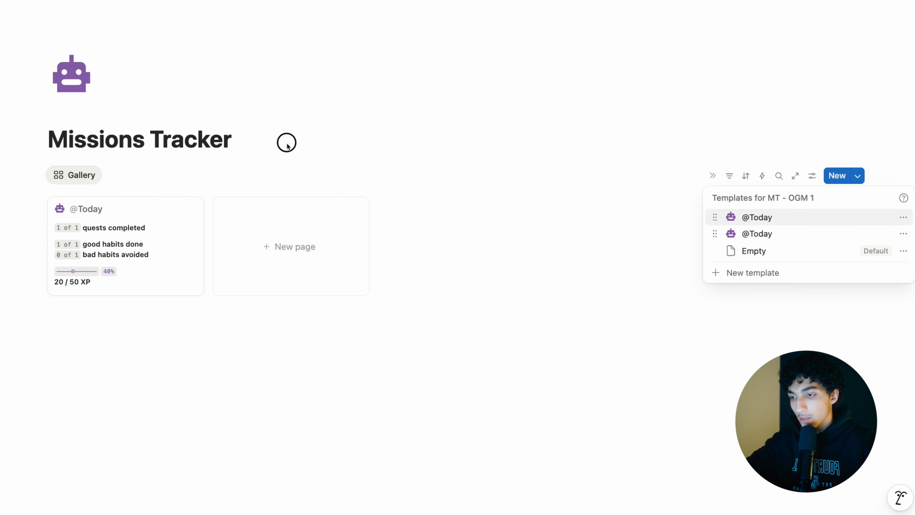
- Add a heading with the first player's name and a divider line between the page title and the gallery
left_click(287, 143)
left_click(287, 142)
key("Return")
type("##")
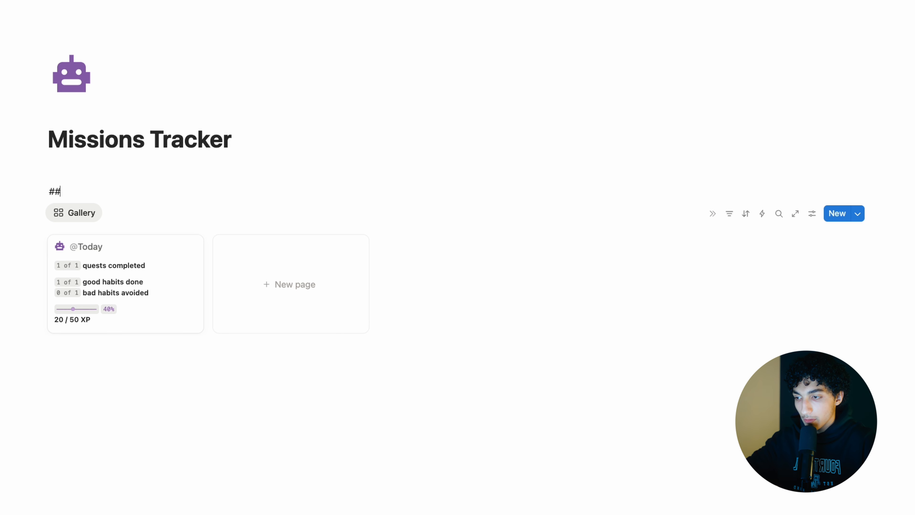
key("space")
type("Osama")
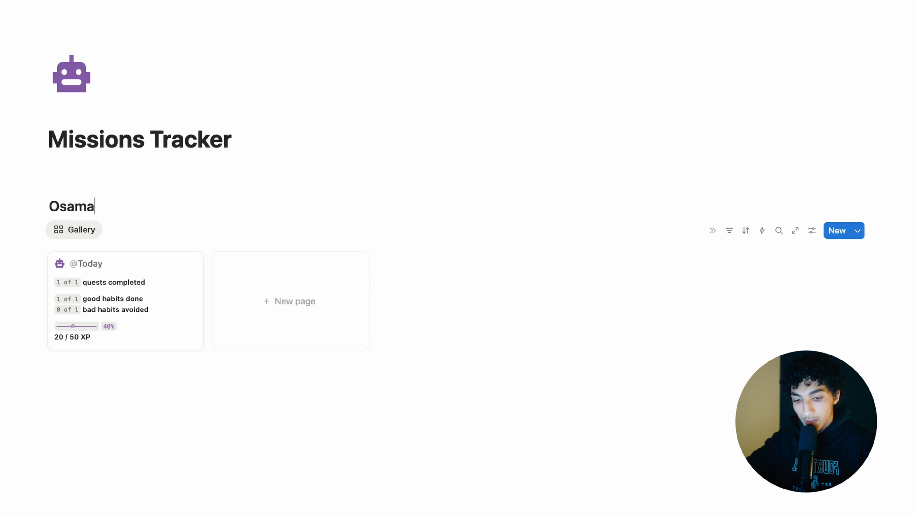
key("Return")
type("---")
key("BackSpace")
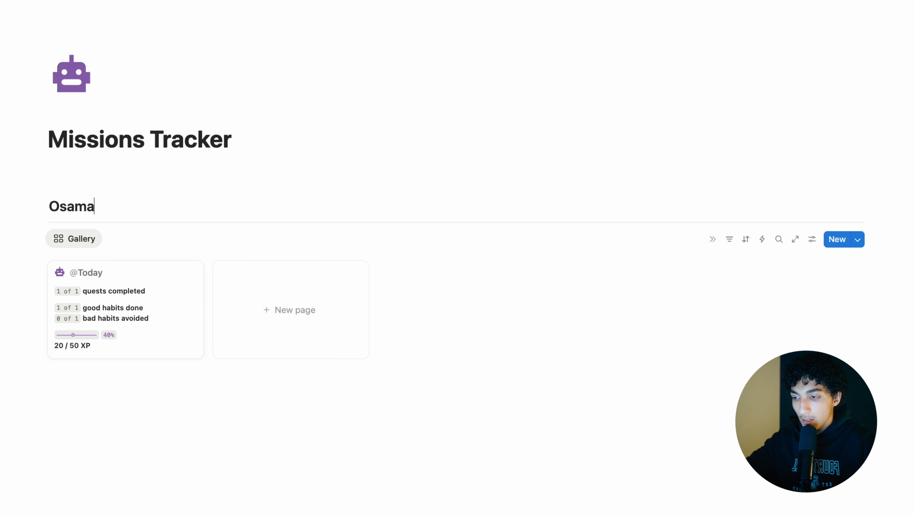
- Add an advanced gallery filter where the Date's start date is relative to today, This day
left_click(730, 239)
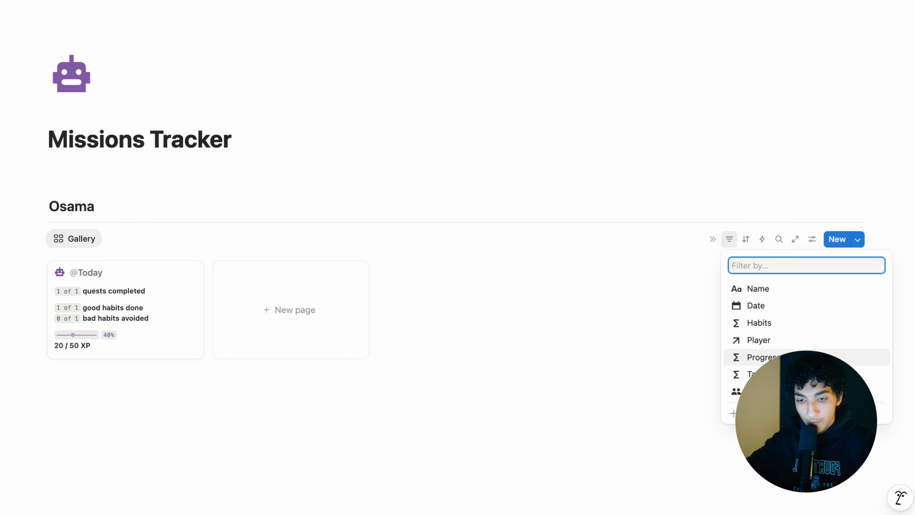
left_click(776, 310)
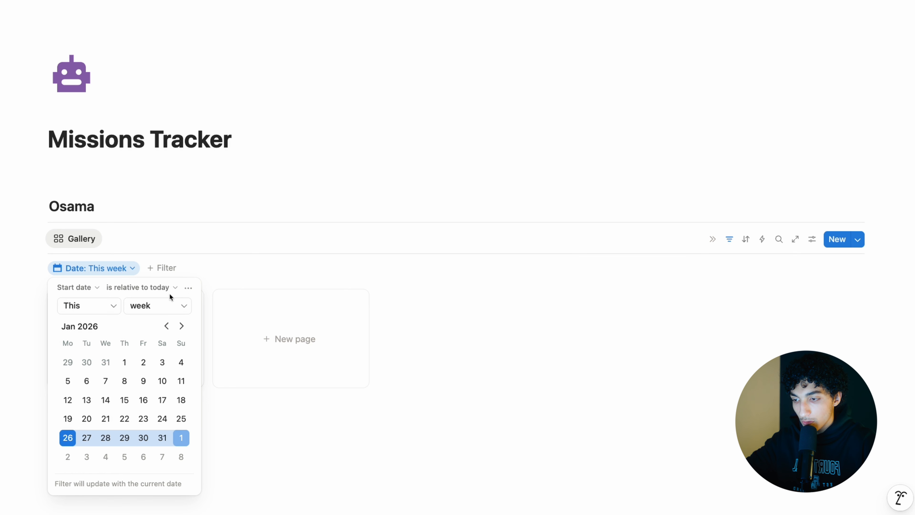
left_click(188, 287)
left_click(220, 307)
left_click(346, 291)
left_click(343, 344)
left_click(390, 292)
left_click(384, 308)
- Add a second filter rule where Player contains the first player
left_click(140, 319)
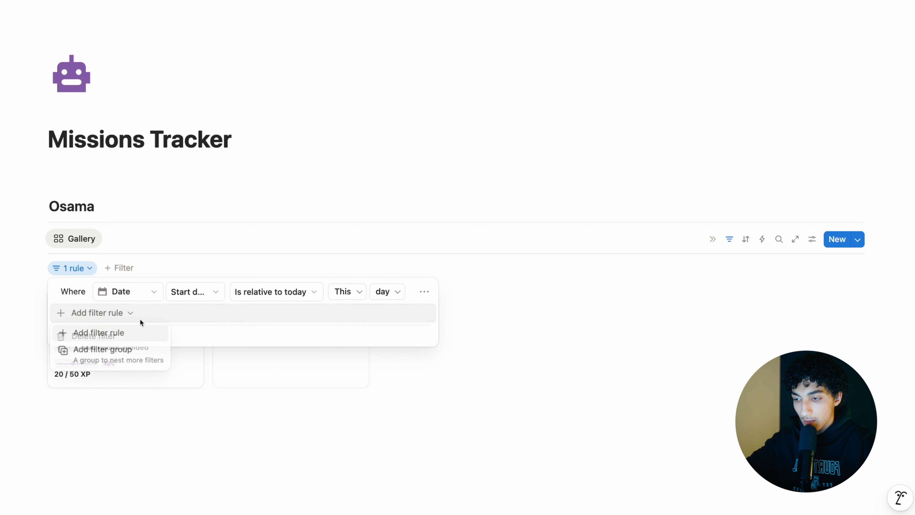
left_click(124, 332)
left_click(133, 318)
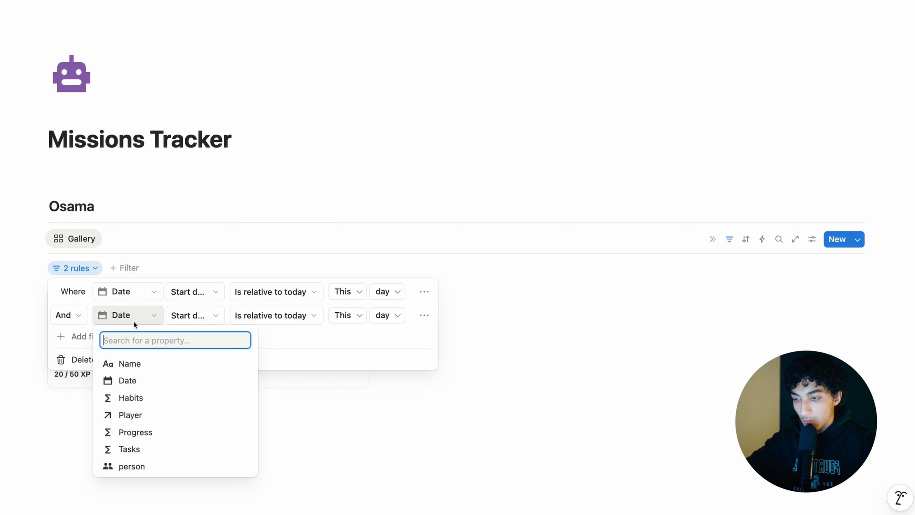
left_click(136, 418)
left_click(335, 316)
left_click(337, 369)
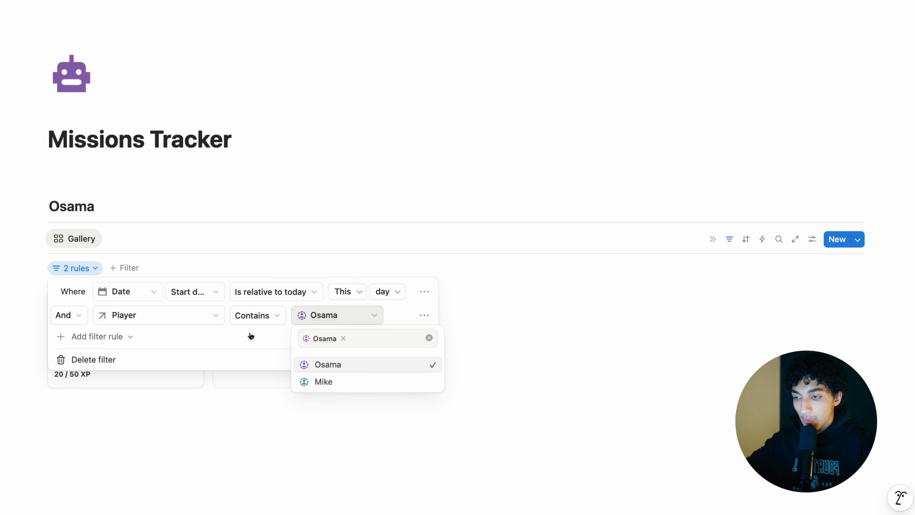
- Remove the advanced filter rules from the gallery under the first player's heading
left_click(252, 336)
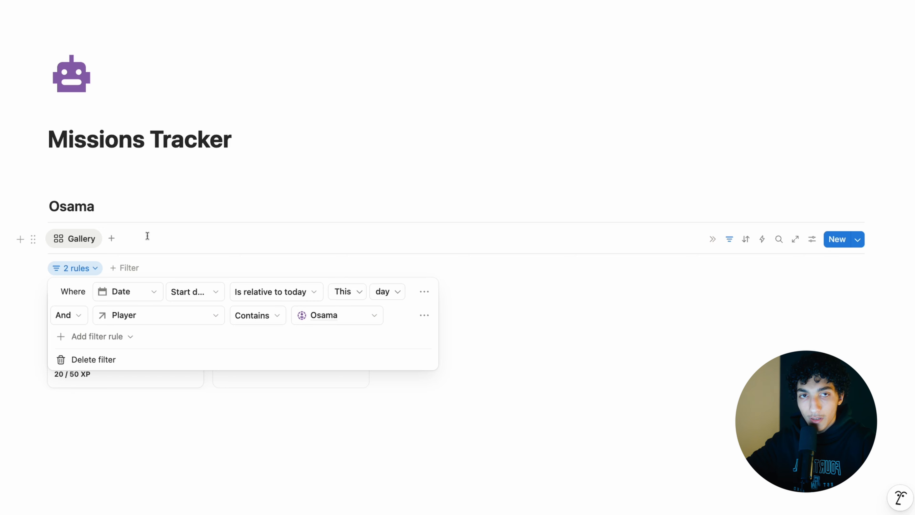
left_click(729, 239)
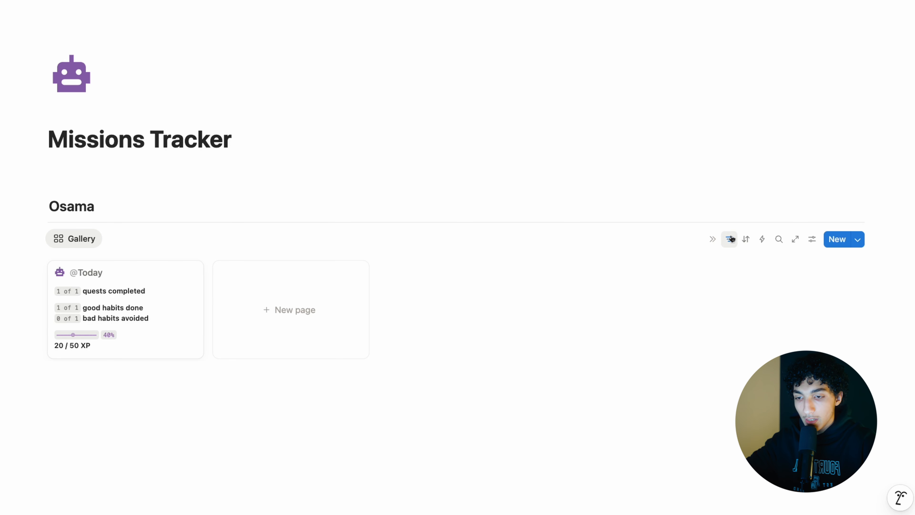
left_click(729, 239)
left_click(88, 268)
left_click(425, 289)
left_click(367, 311)
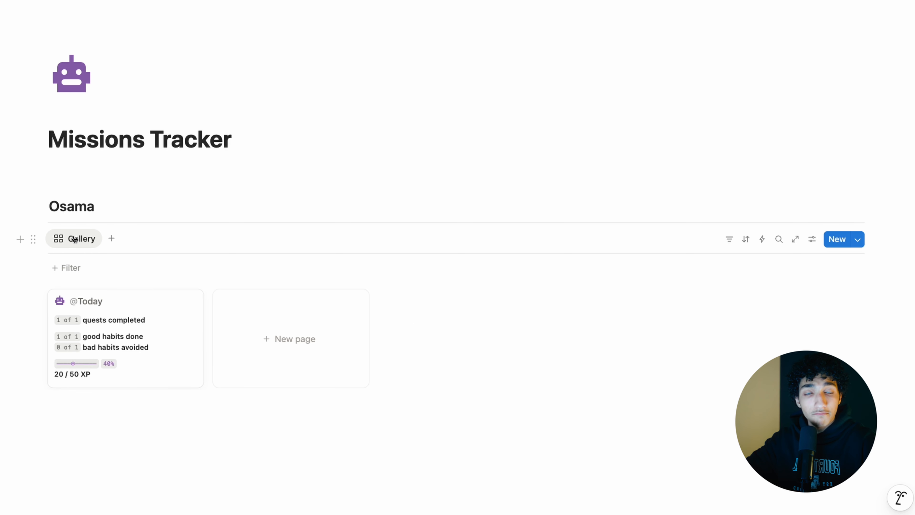
- Open the Config page and delete the existing Hard Mode button from the Diff modes section
left_click(68, 1)
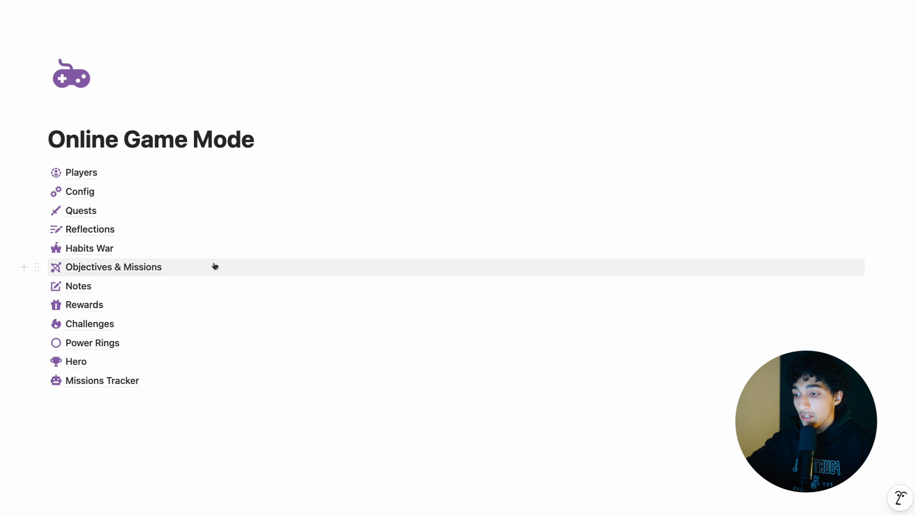
scroll(215, 266, "down", 2)
left_click(160, 161)
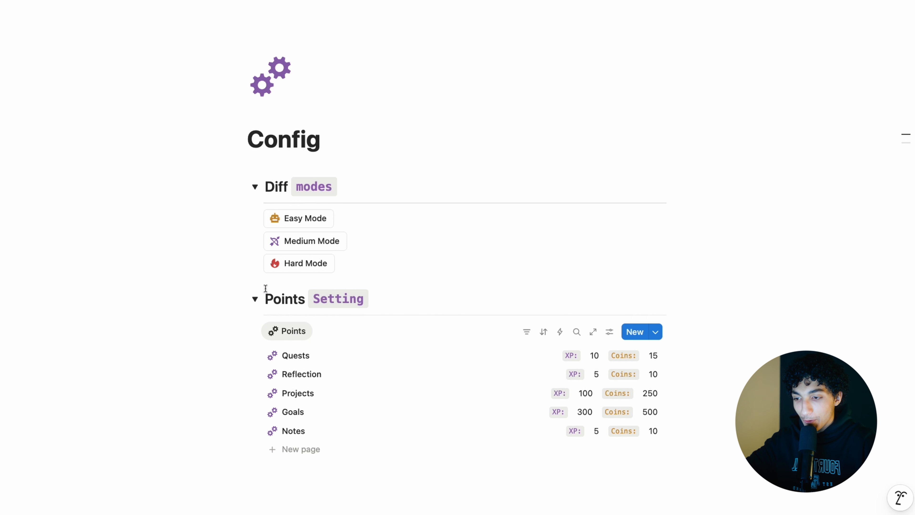
key("Return")
left_click(288, 280)
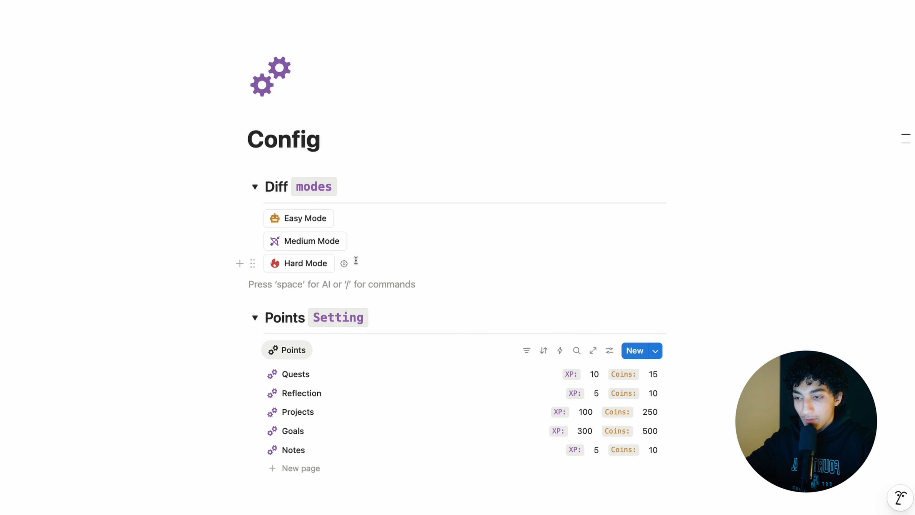
left_click(253, 263)
key("Delete")
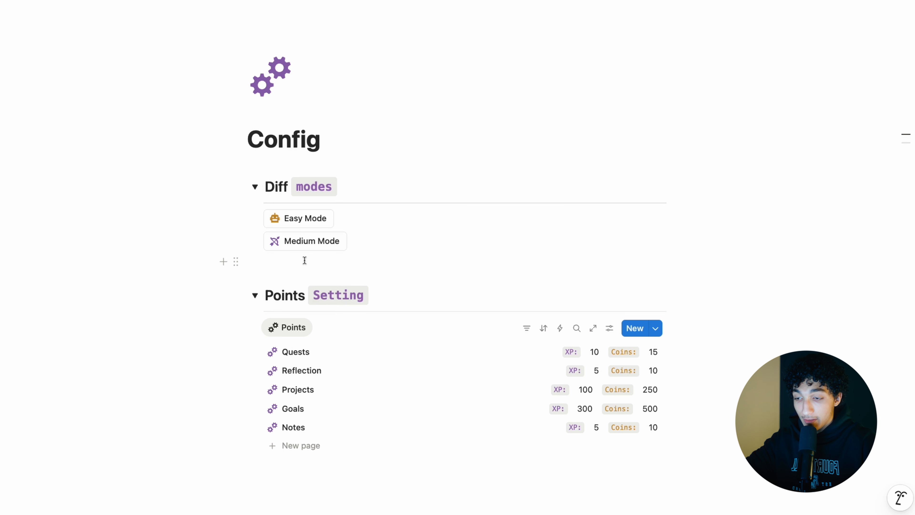
- Add an empty line inside the Diff modes section directly below the Medium Mode button
left_click(280, 257)
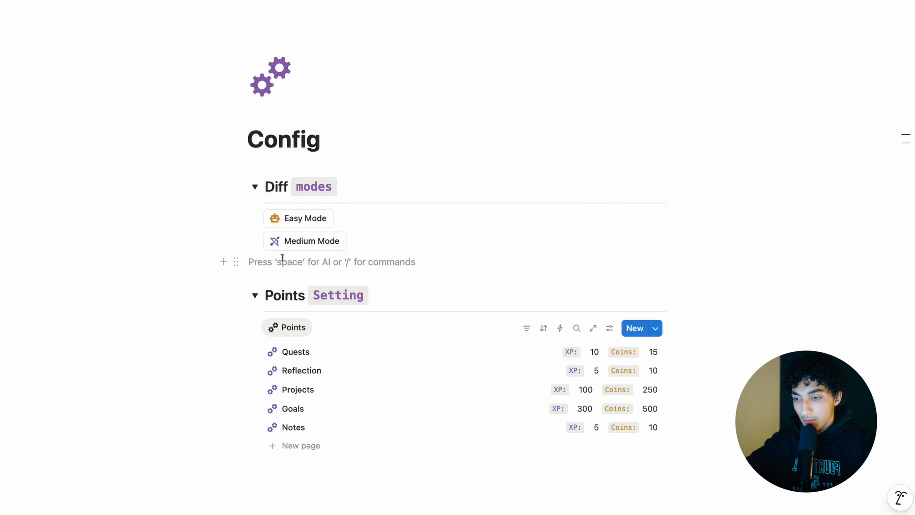
type("/")
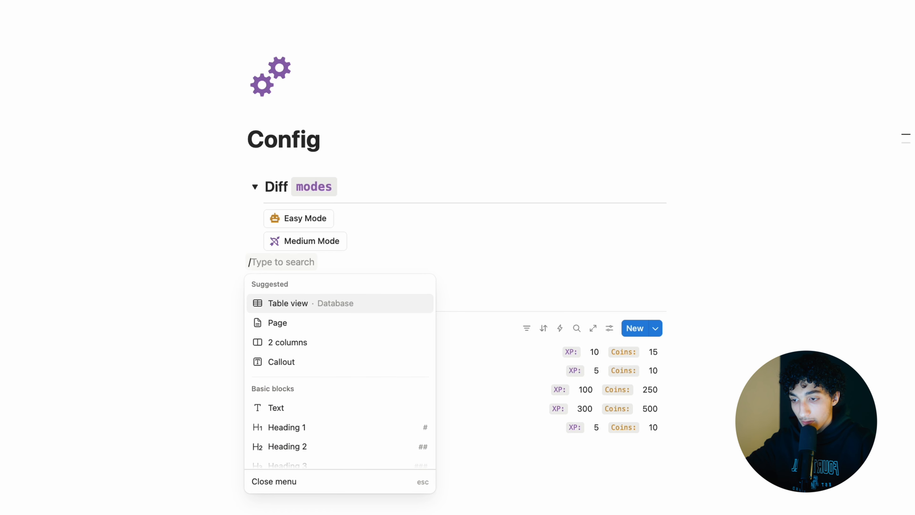
key("BackSpace")
key("BackSpace")
key("Return")
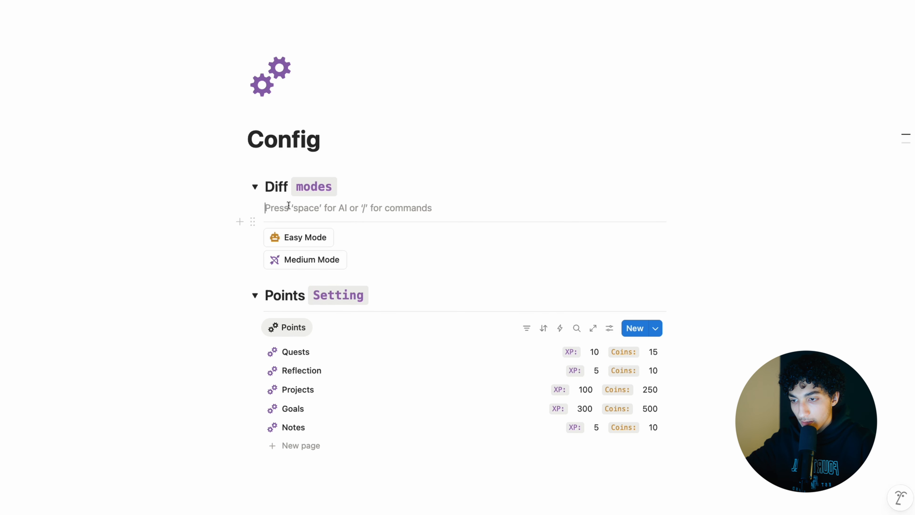
left_click_drag(252, 207, 284, 275)
- Insert a button named Hard Mode below Medium Mode and give it a red flame icon
left_click(274, 261)
type("/but")
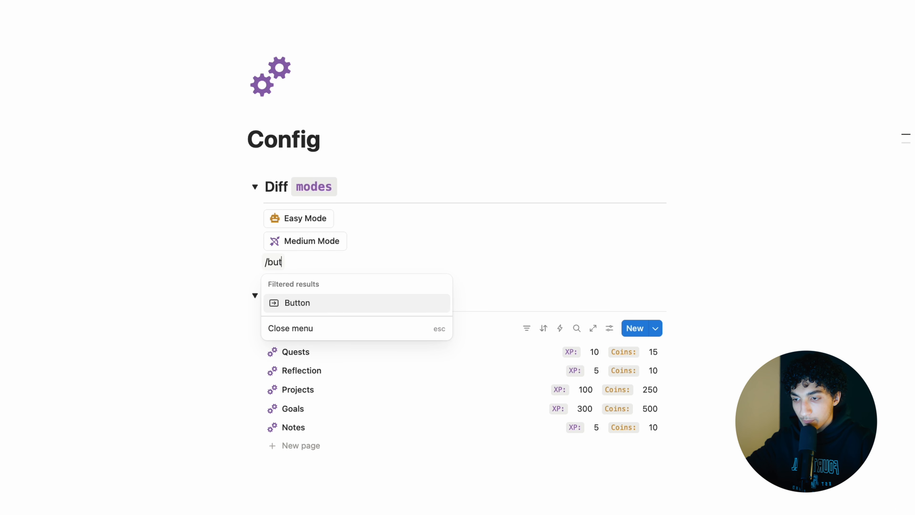
left_click(304, 304)
type("Hard Mode")
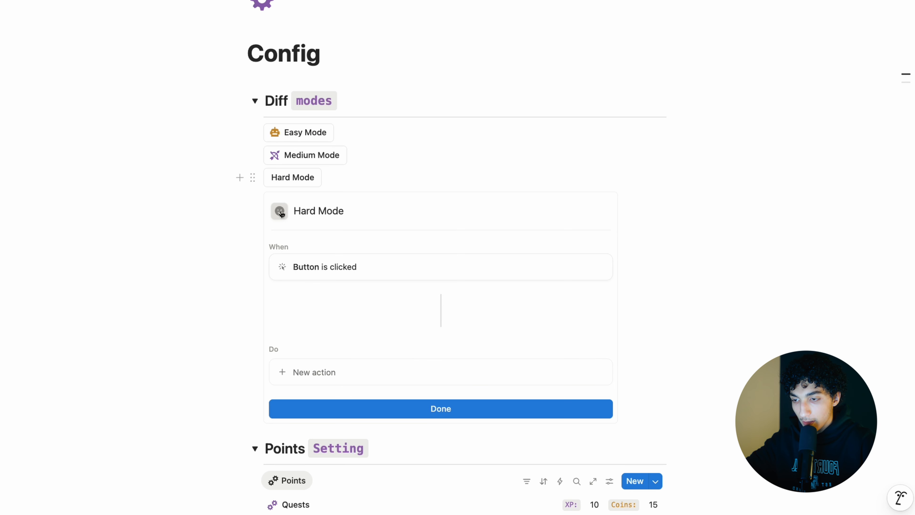
left_click(281, 213)
mouse_move(235, 304)
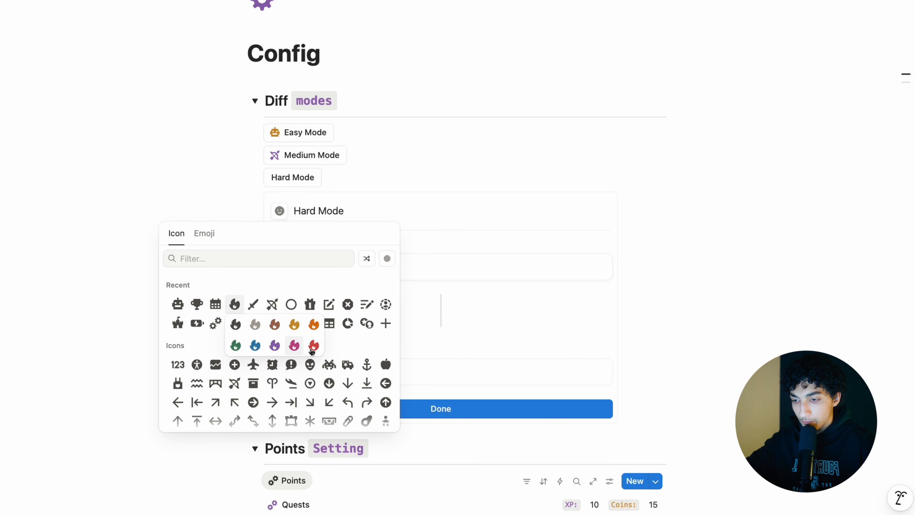
left_click(312, 349)
- Add a Hard Mode button action that edits all pages in Player - OGM 1, setting Base Level to 1500
left_click(340, 373)
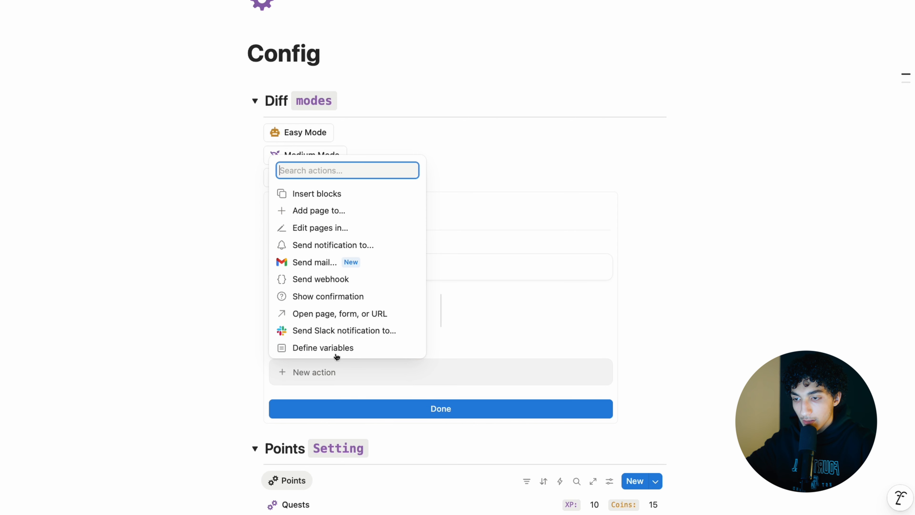
left_click(325, 231)
left_click(367, 372)
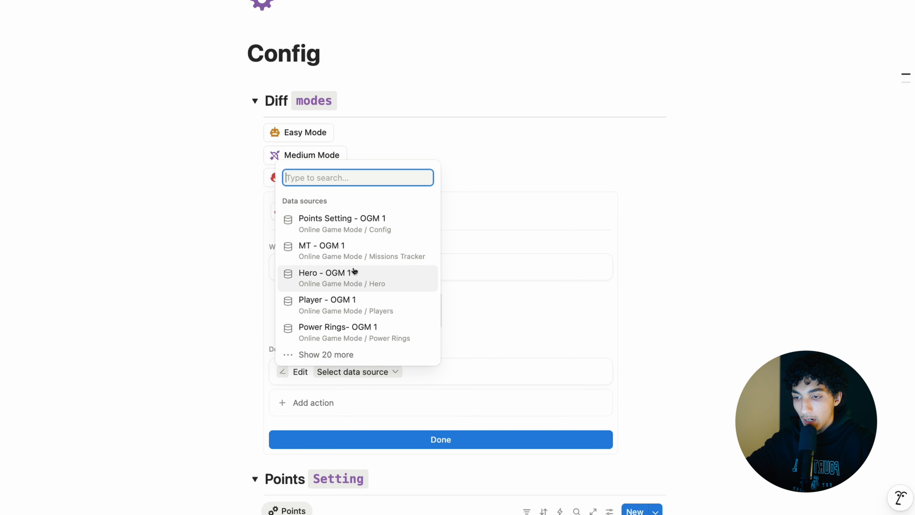
left_click(346, 303)
scroll(341, 336, "down", 3)
left_click(326, 308)
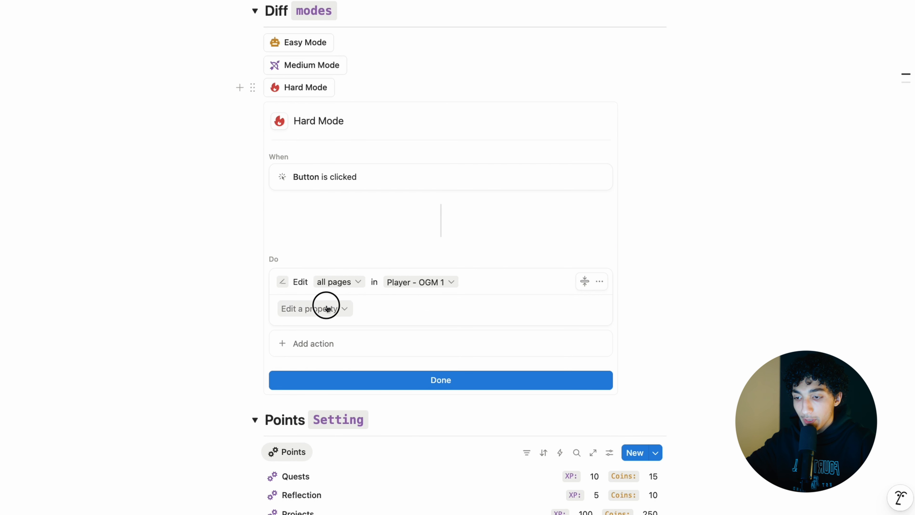
left_click(304, 70)
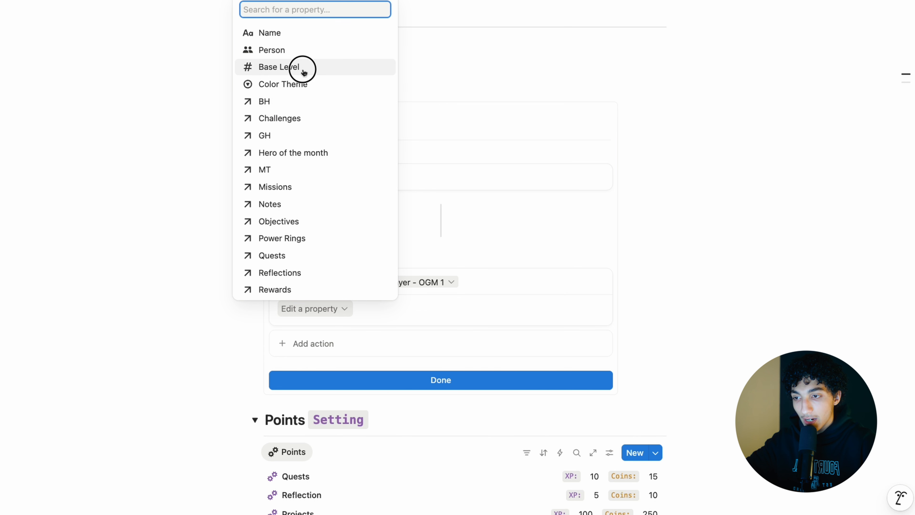
left_click(416, 308)
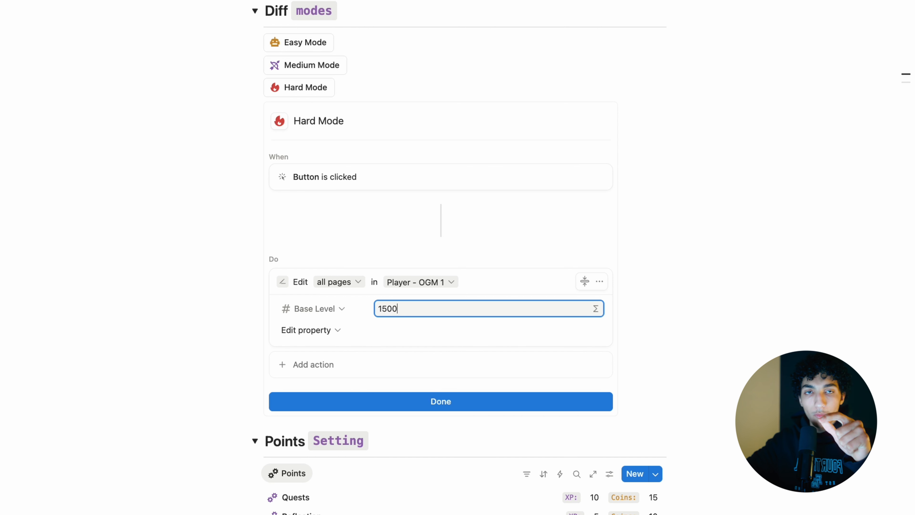
- Add a second action that edits all pages in Power Rings- OGM 1, setting Difficulty to 3
left_click(336, 362)
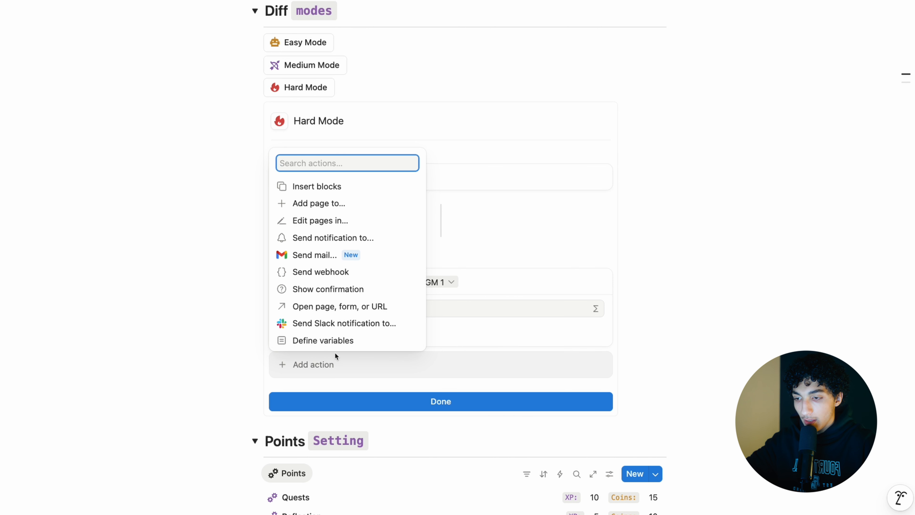
left_click(353, 223)
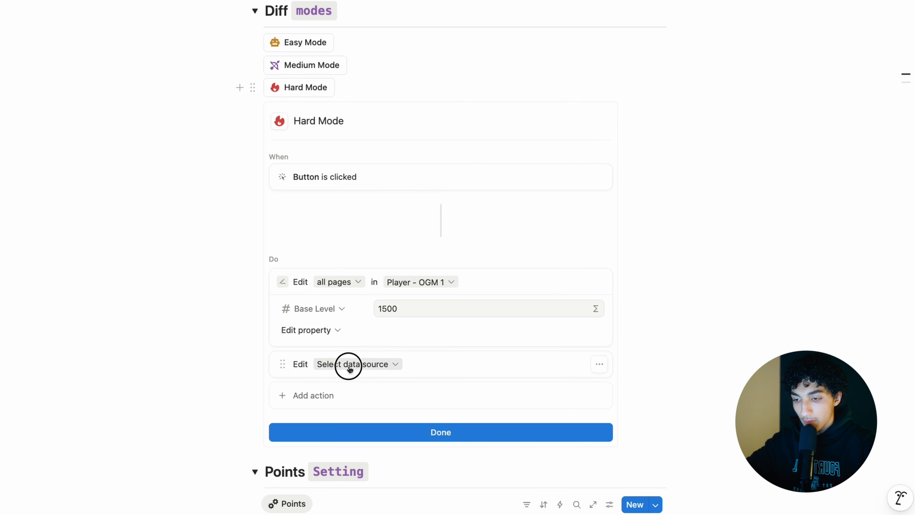
left_click(349, 365)
left_click(357, 320)
left_click(324, 391)
left_click(300, 356)
left_click(398, 388)
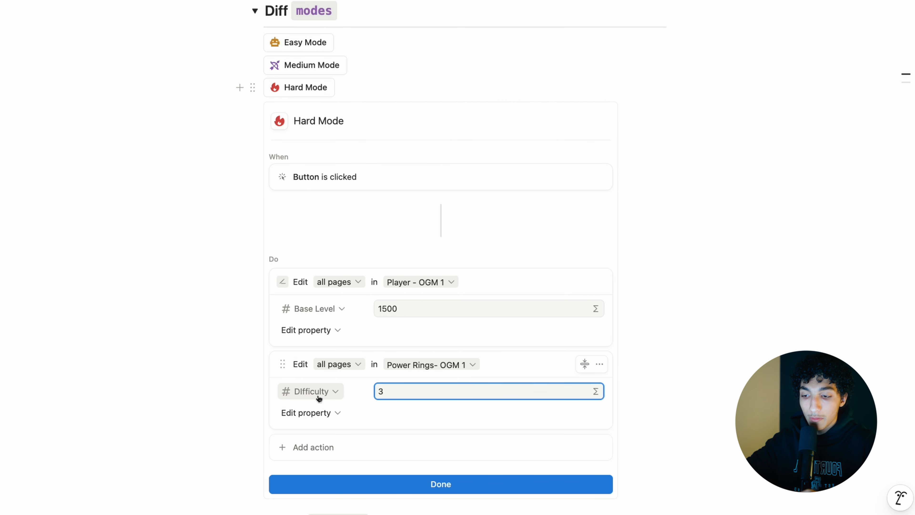
- Add a Show confirmation action with the default message, move it ahead of both edit actions and save the button
scroll(319, 398, "down", 2)
left_click(319, 383)
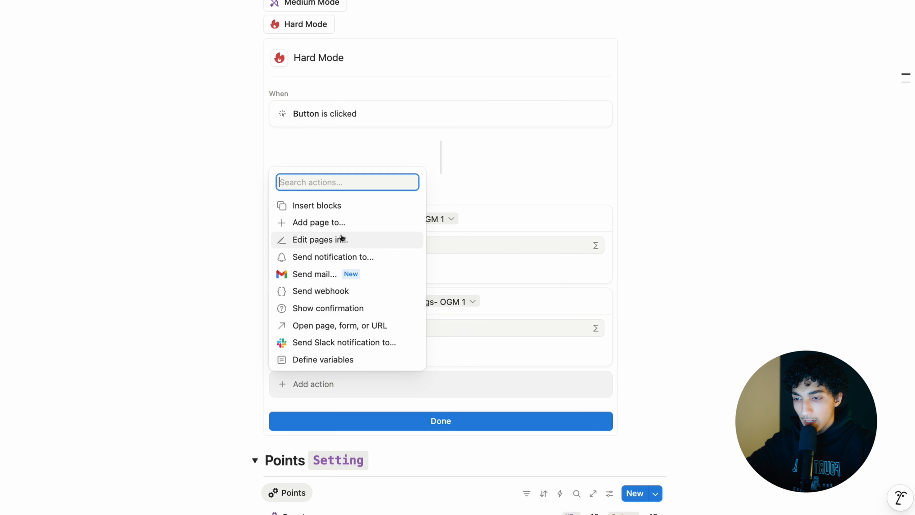
left_click(318, 308)
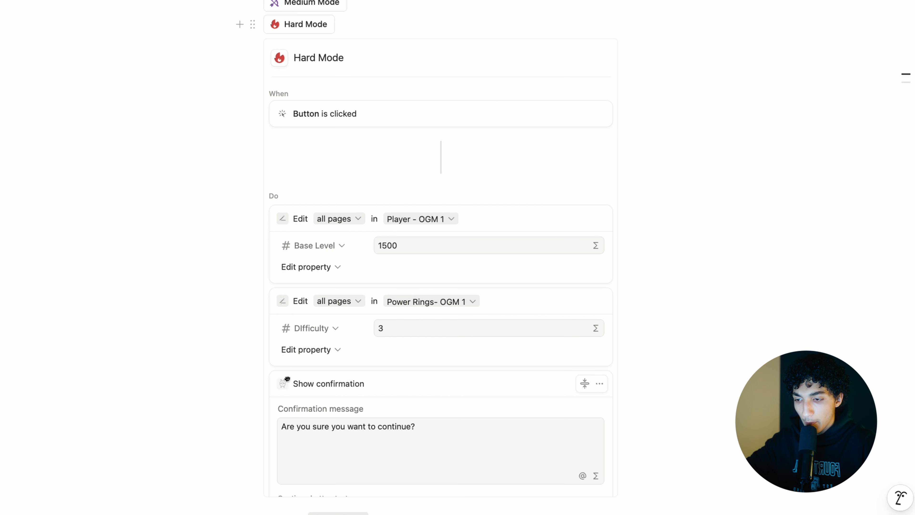
left_click_drag(282, 382, 282, 221)
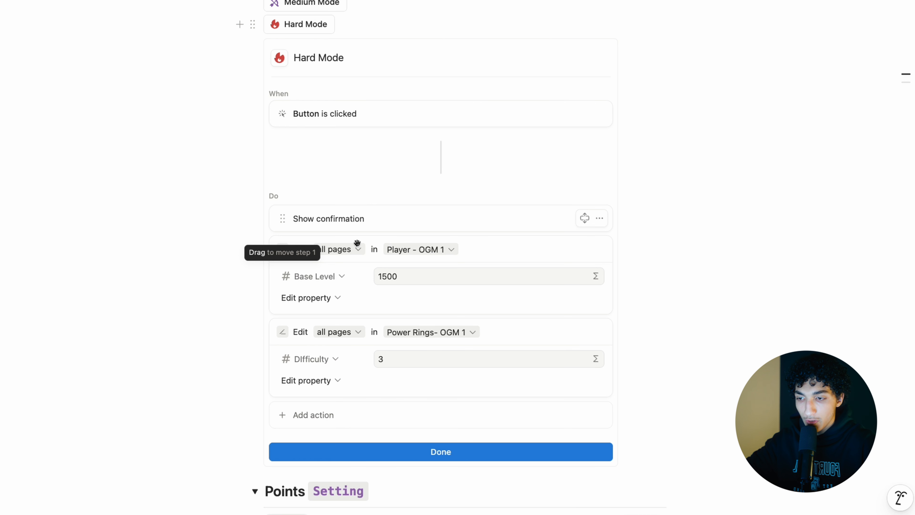
left_click(415, 455)
- Open the first player's page from Players and check the properties in its details panel
key("super+[")
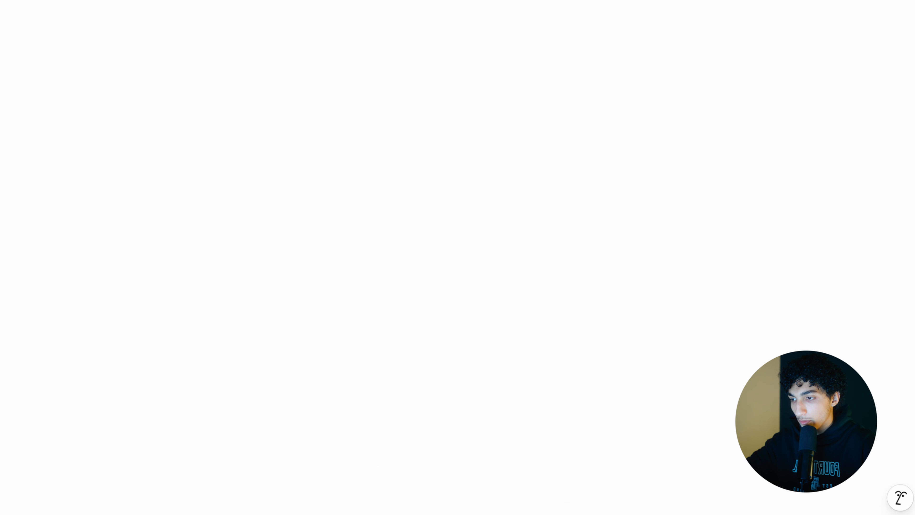
left_click(139, 167)
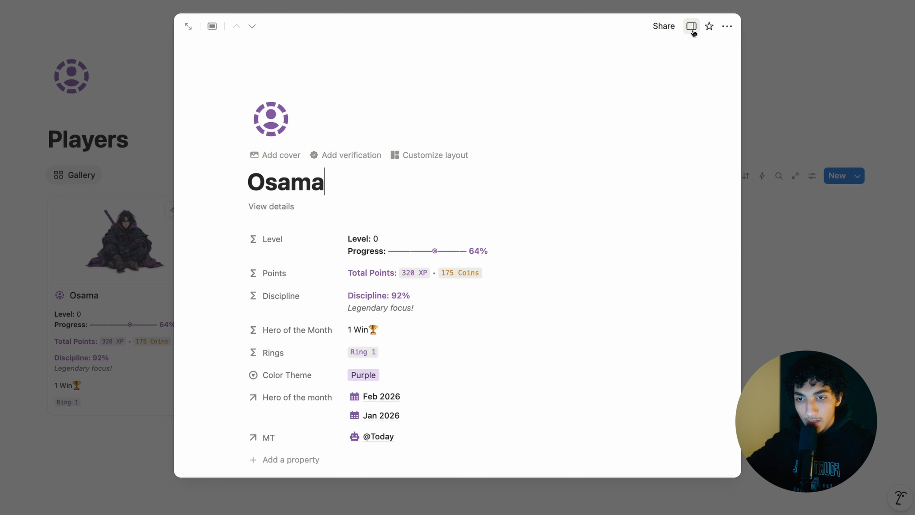
left_click(691, 26)
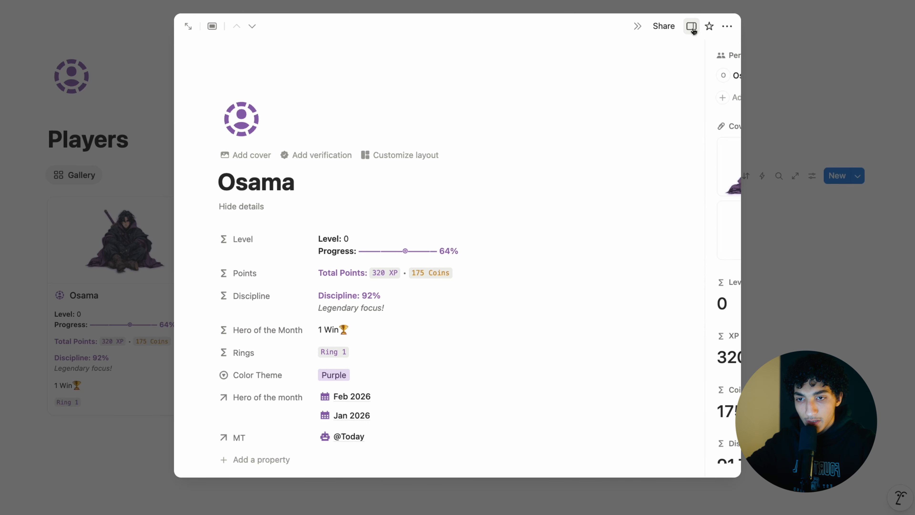
scroll(666, 314, "down", 5)
left_click(847, 301)
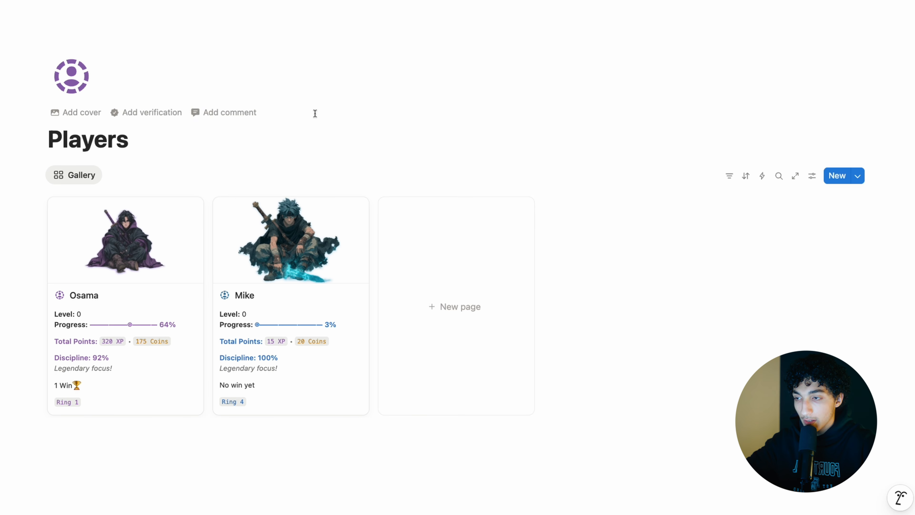
- Look through the Config page and the ring progress cards on the Power Rings page
left_click(94, 0)
left_click(130, 195)
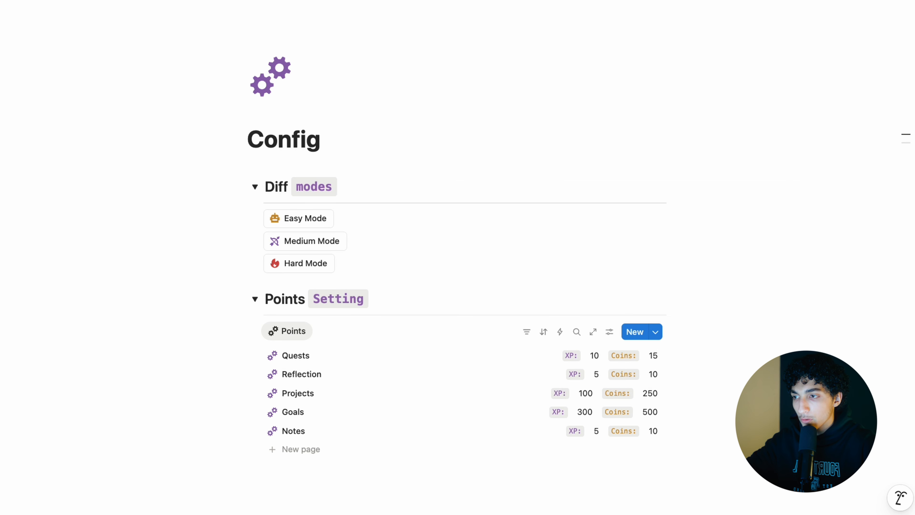
left_click(94, 0)
left_click(133, 346)
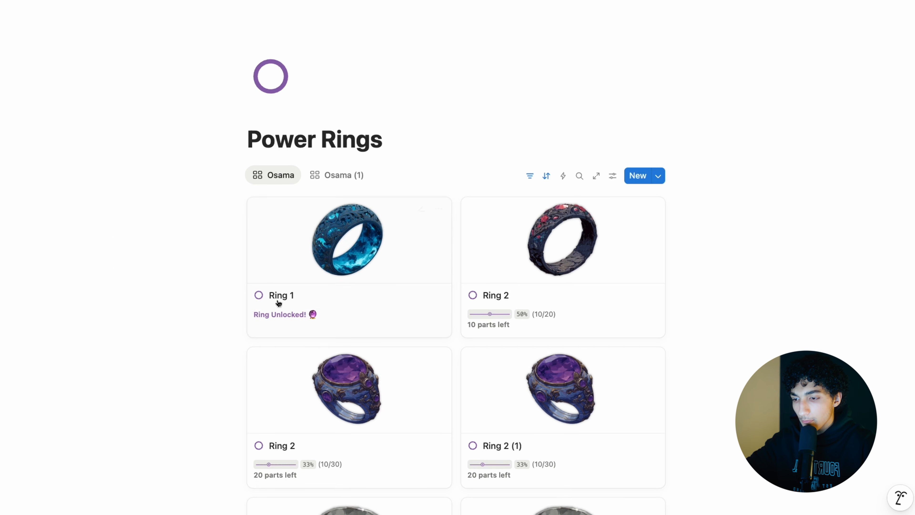
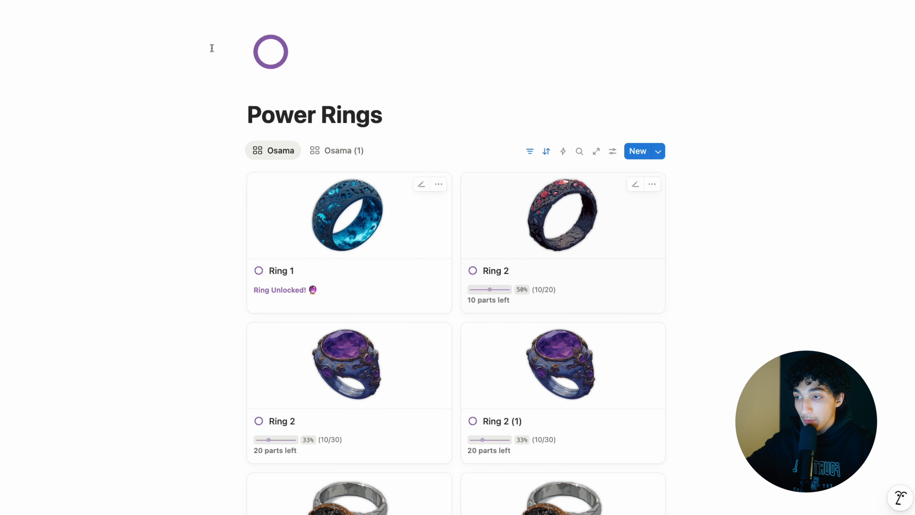
- Return to the Config page, run the Hard Mode button and confirm it
key("super+bracketleft")
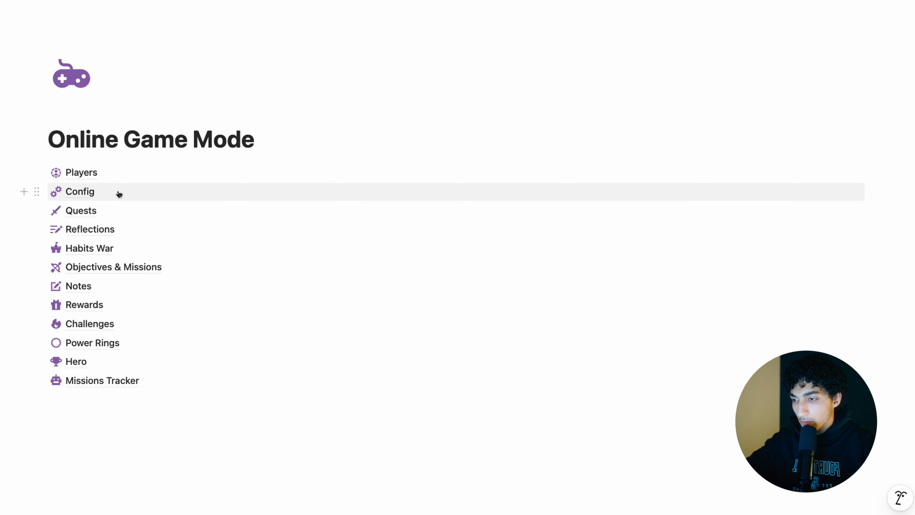
left_click(119, 193)
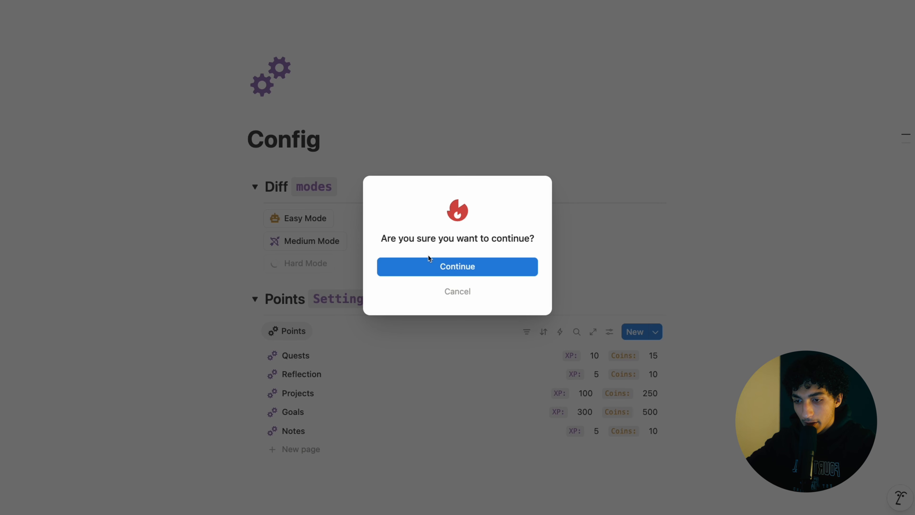
left_click(429, 264)
- Open the first player's page from Players and check the Base Level in its details panel
key("super+bracketleft")
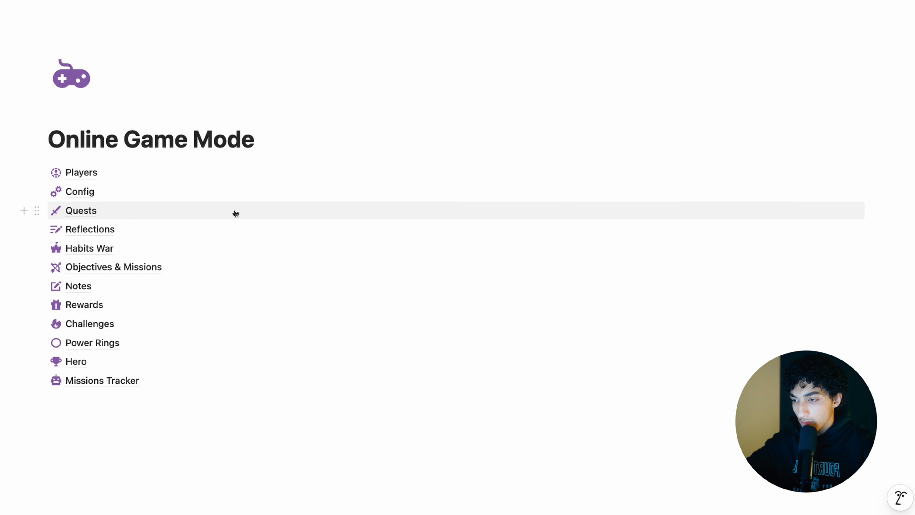
left_click(154, 175)
left_click(142, 256)
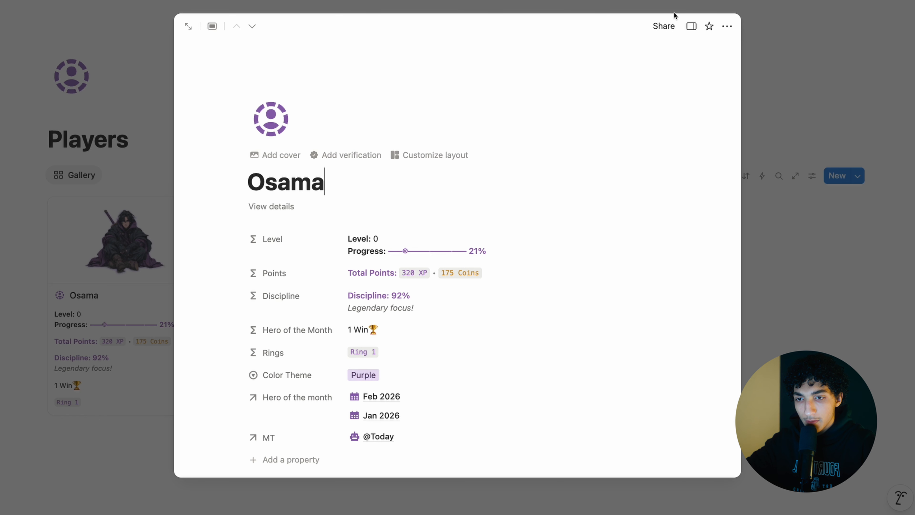
left_click(690, 27)
scroll(668, 262, "down", 4)
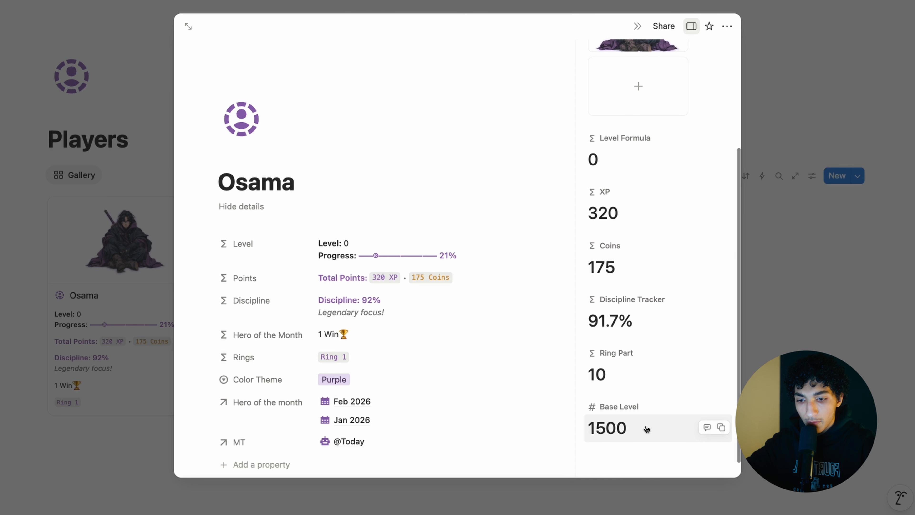
left_click(821, 308)
- Check the part requirements on the Power Rings cards and return to the Online Game Mode page
key("super+[")
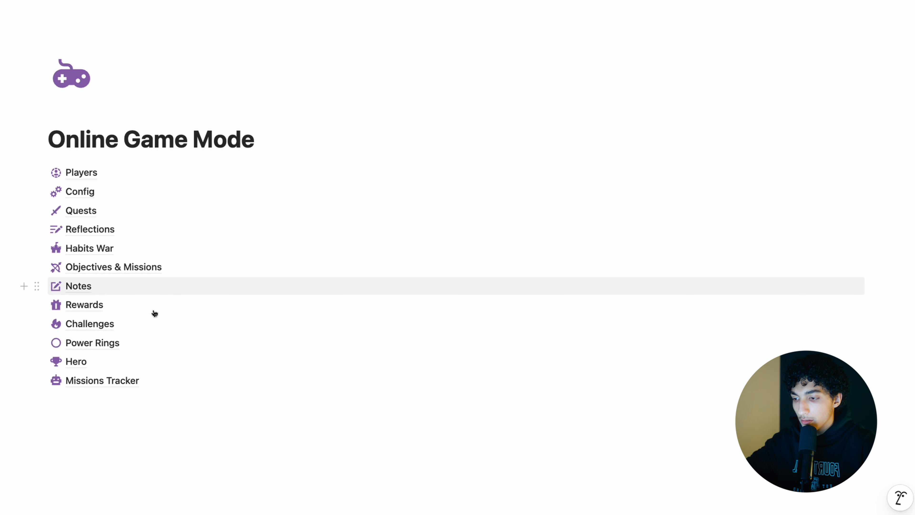
left_click(144, 342)
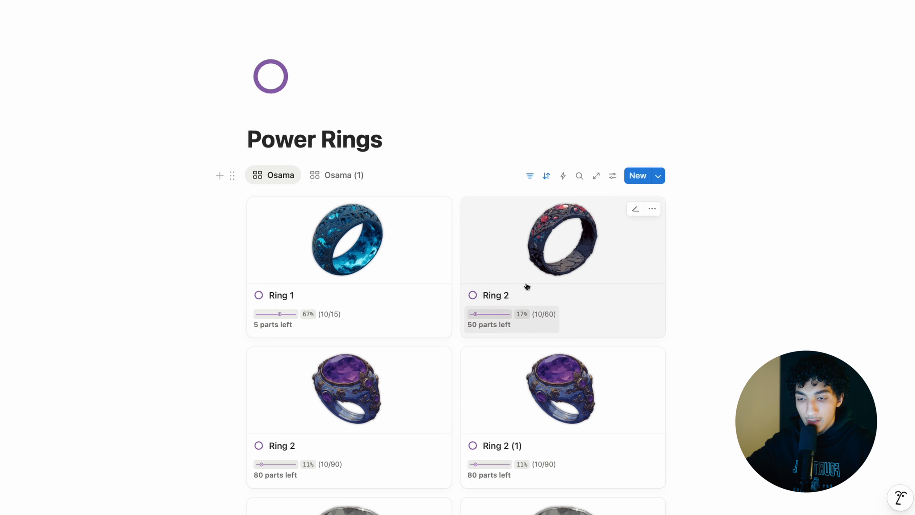
key("super+[")
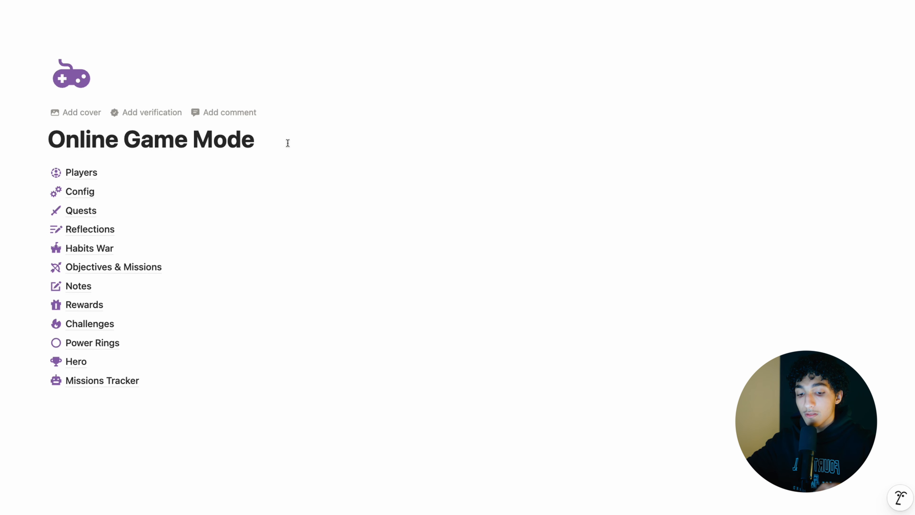
- Insert a callout with two columns directly beneath the Online Game Mode title
key("Return")
type("/cal")
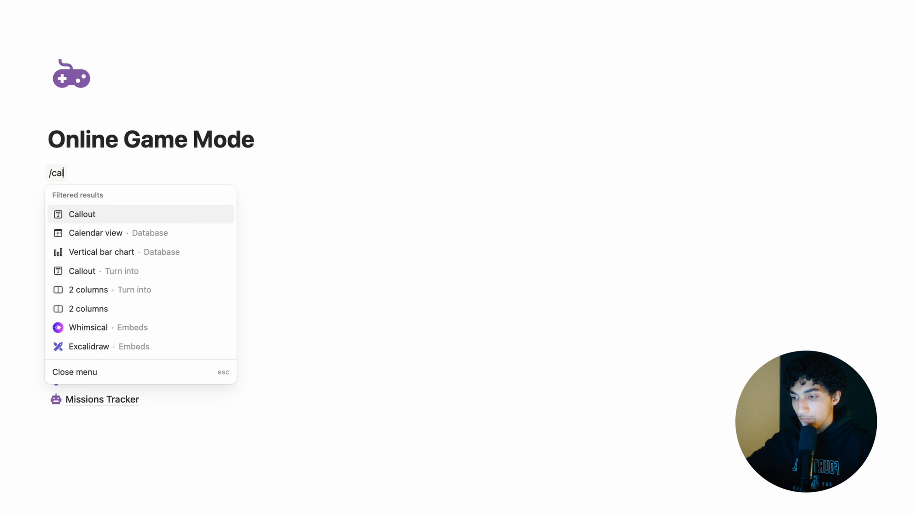
key("Return")
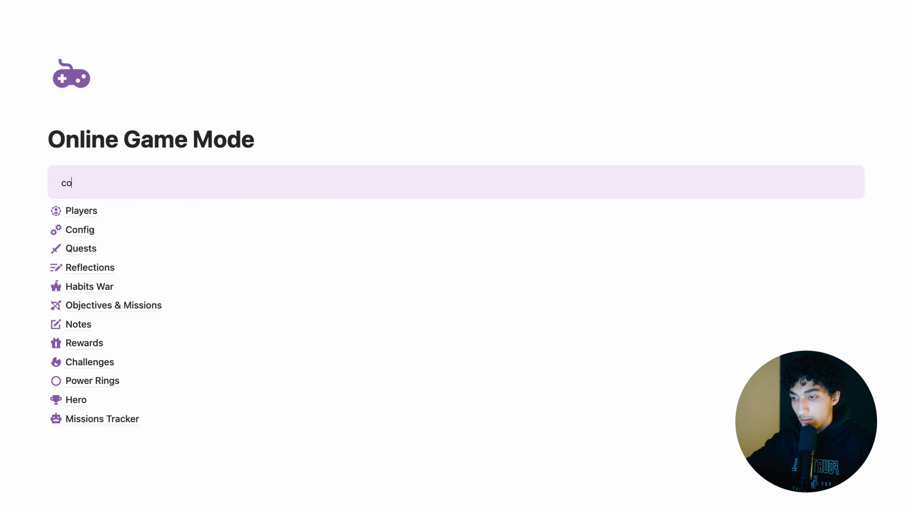
type("/col")
key("BackSpace")
key("BackSpace")
key("BackSpace")
key("BackSpace")
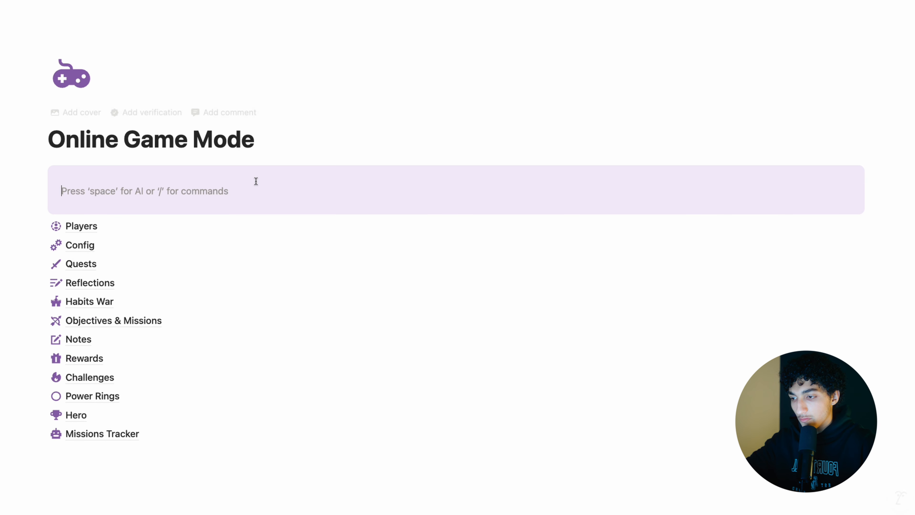
- Move Players and Quests into the callout's first column and remove the blank line between them
left_click_drag(127, 227, 127, 193)
left_click_drag(95, 263, 93, 202)
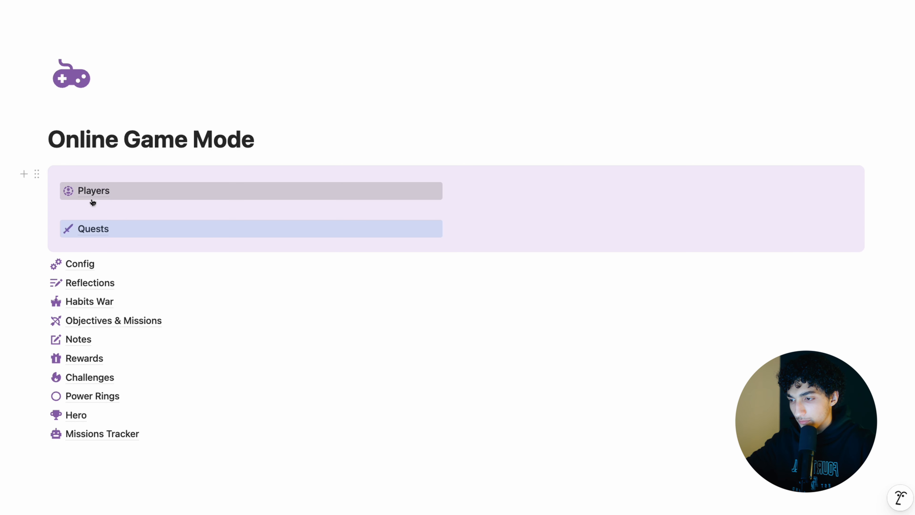
left_click(93, 203)
key("super+[")
left_click(89, 213)
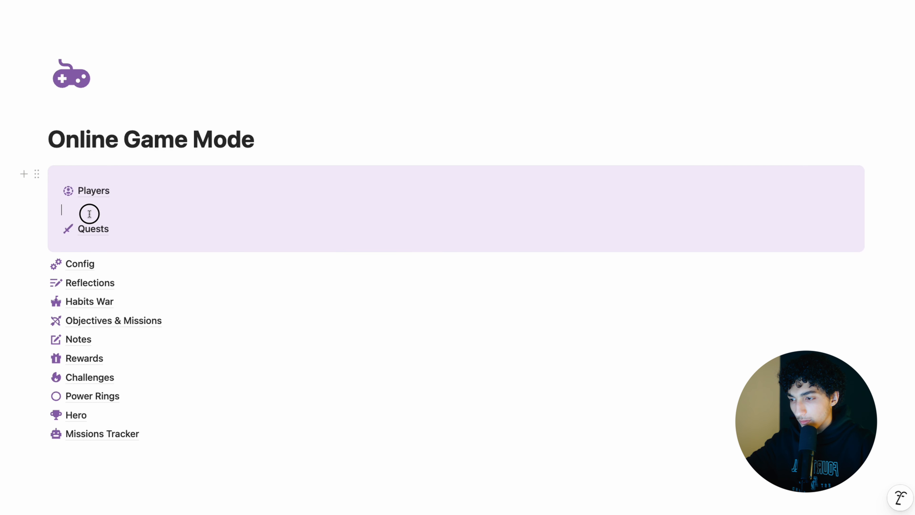
key("BackSpace")
- Arrange the remaining page links in pairs across five more callout columns, starting with Reflections and Habits War and ending with Missions Tracker and Config
left_click_drag(91, 261, 856, 196)
left_click_drag(111, 260, 632, 207)
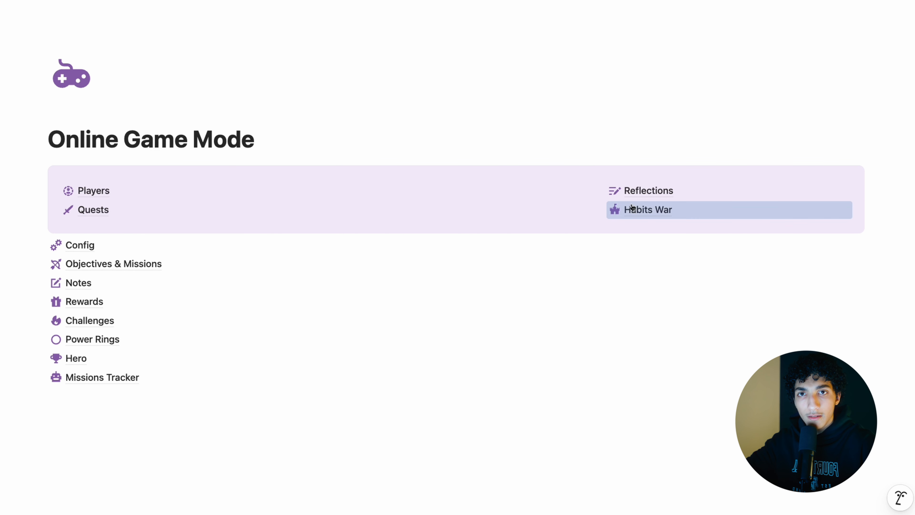
left_click_drag(204, 260, 856, 199)
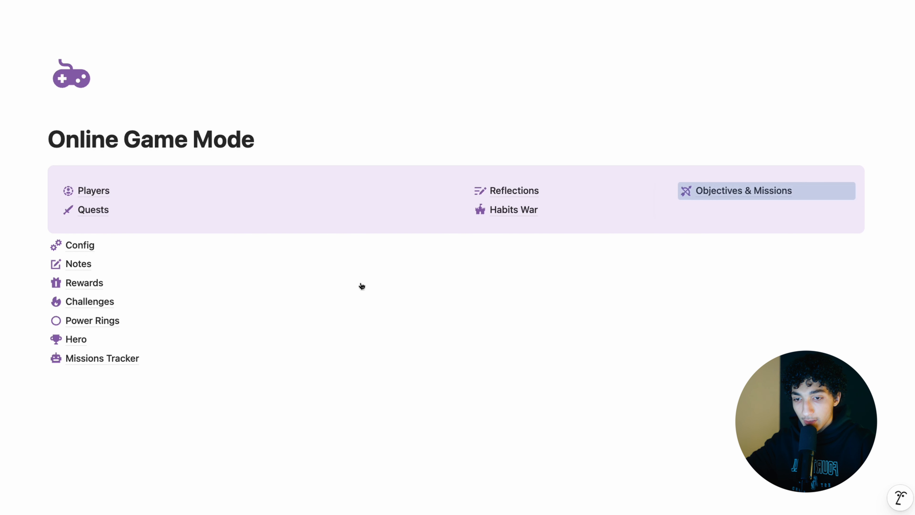
left_click_drag(81, 265, 719, 210)
left_click_drag(188, 266, 856, 198)
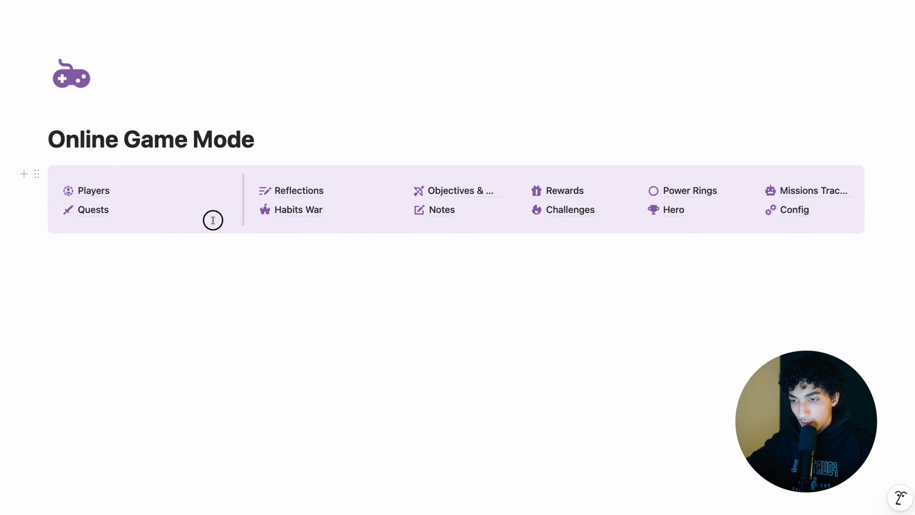
- Adjust the callout's column widths so Objectives & Missions and Missions Tracker show their full names
left_click_drag(213, 219, 212, 218)
left_click_drag(399, 219, 369, 220)
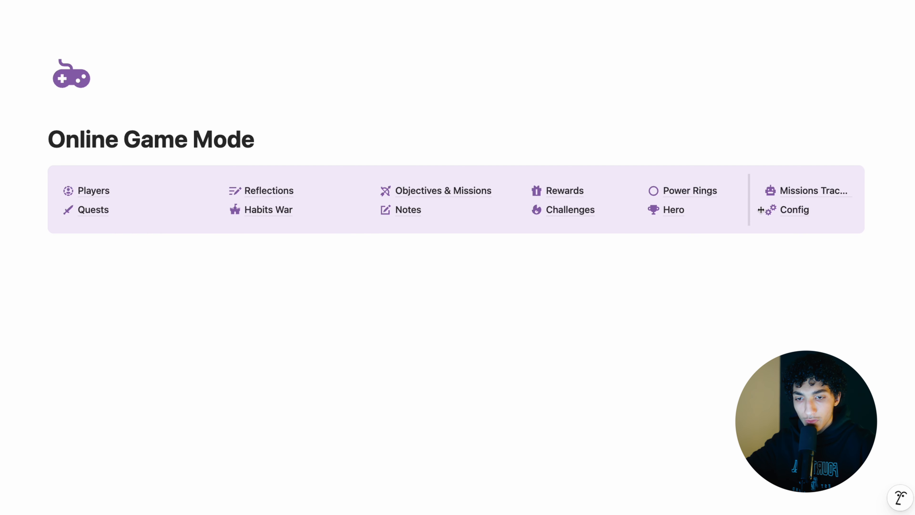
left_click_drag(755, 216, 743, 216)
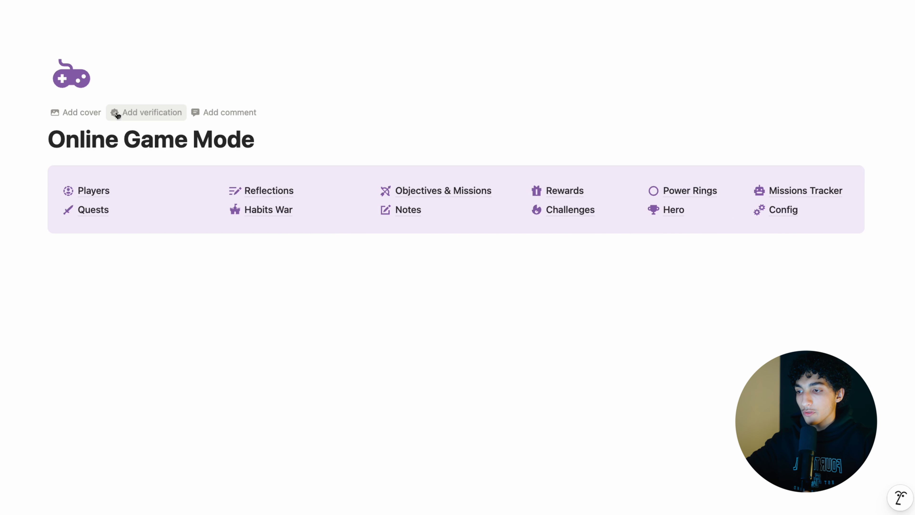
- Add a page cover and replace the default image with an uploaded picture of three cloaked anime characters
left_click(63, 112)
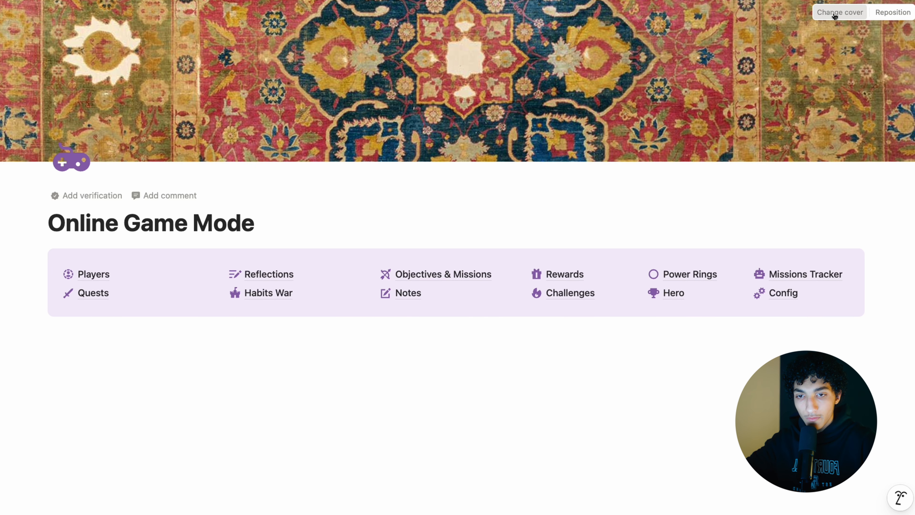
left_click(838, 12)
left_click(659, 36)
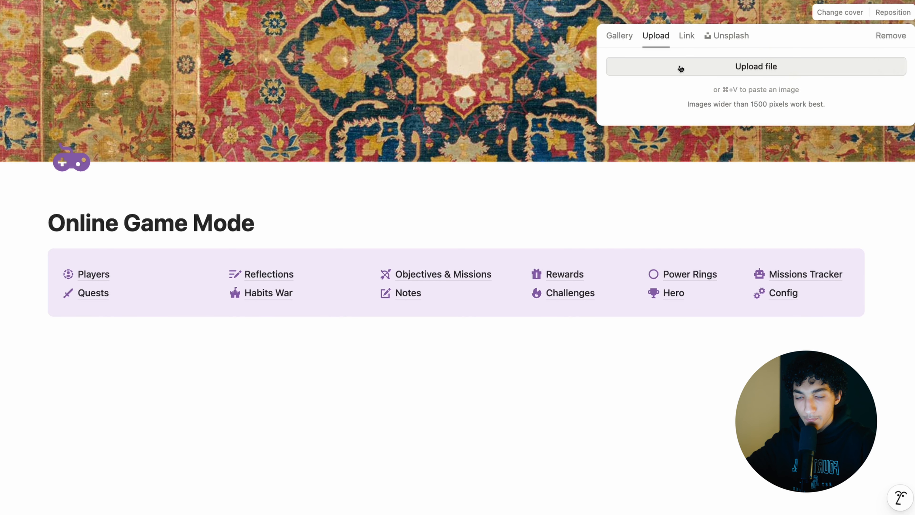
left_click(678, 66)
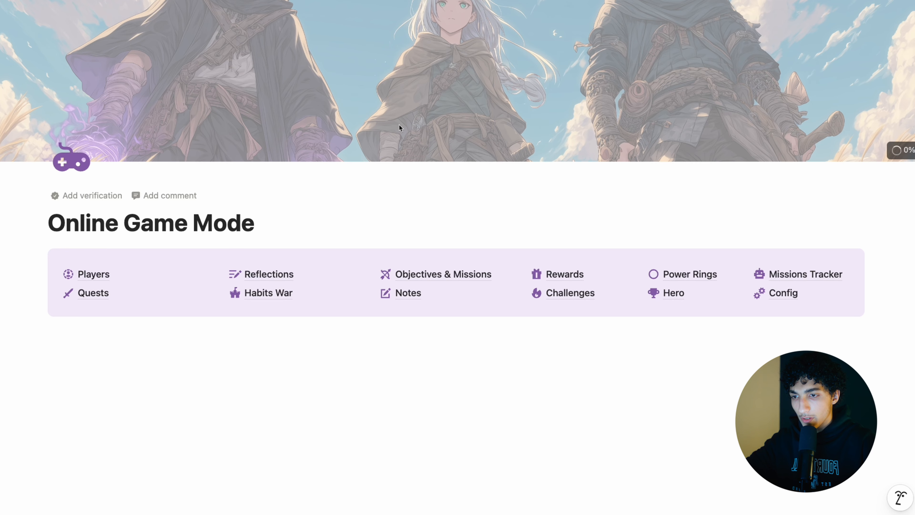
- Add a level 2 heading "Players Dashboards" below the navigation callout, with "Dashboards" as purple inline code
left_click(185, 355)
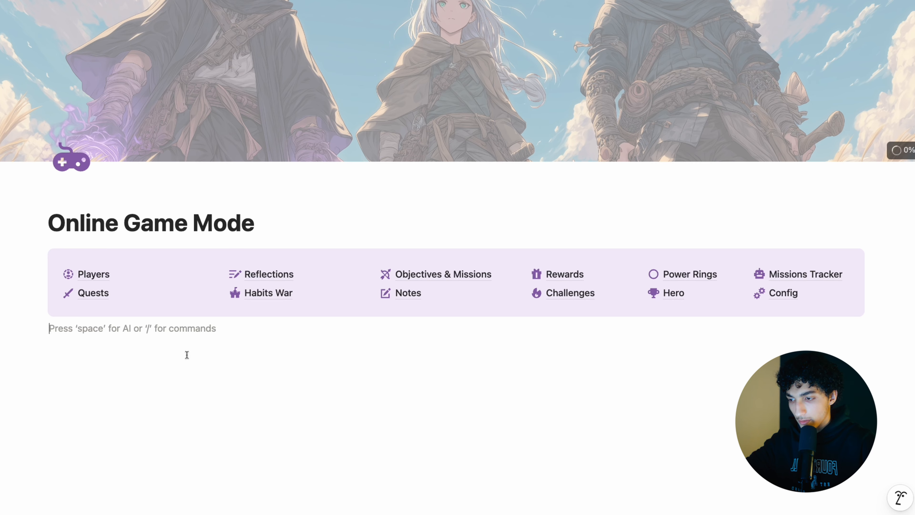
key("Return")
type("## Pla")
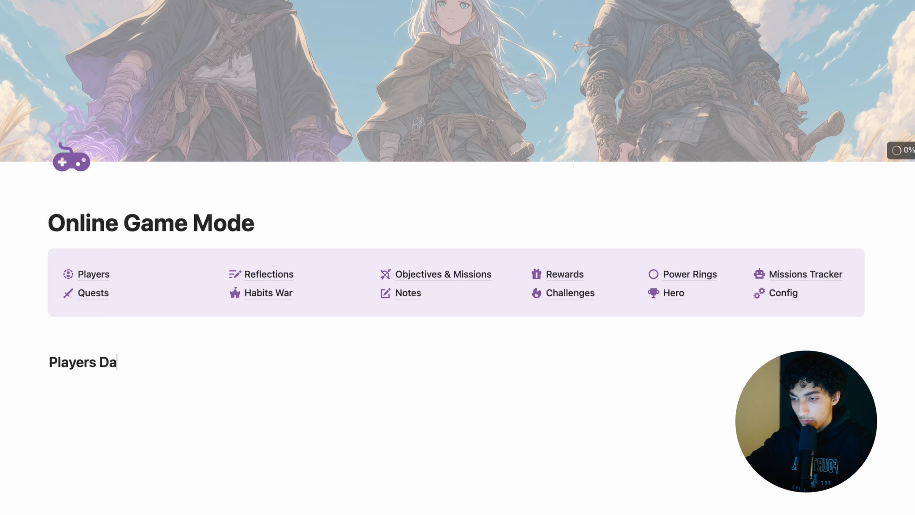
double_click(159, 365)
left_click(414, 336)
left_click(476, 376)
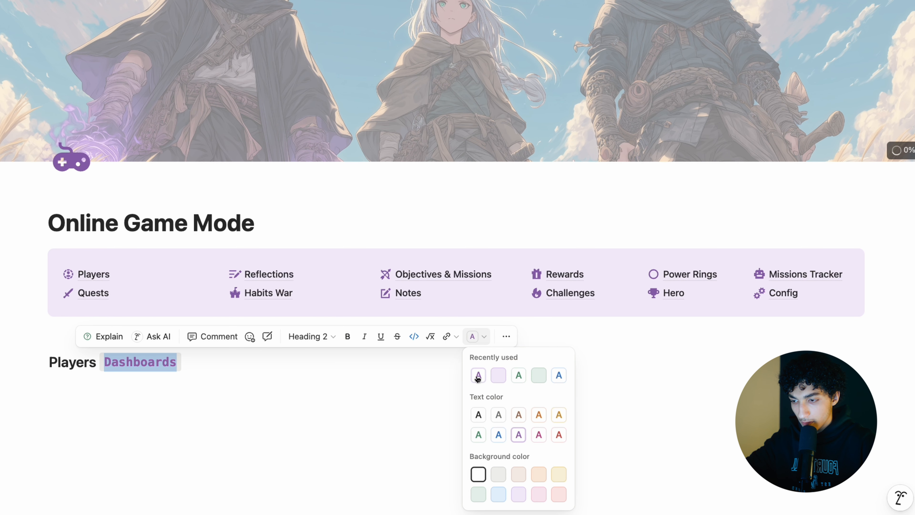
left_click(231, 360)
- Insert a divider and an empty callout beneath the Players Dashboards heading
key("Return")
type("/cal")
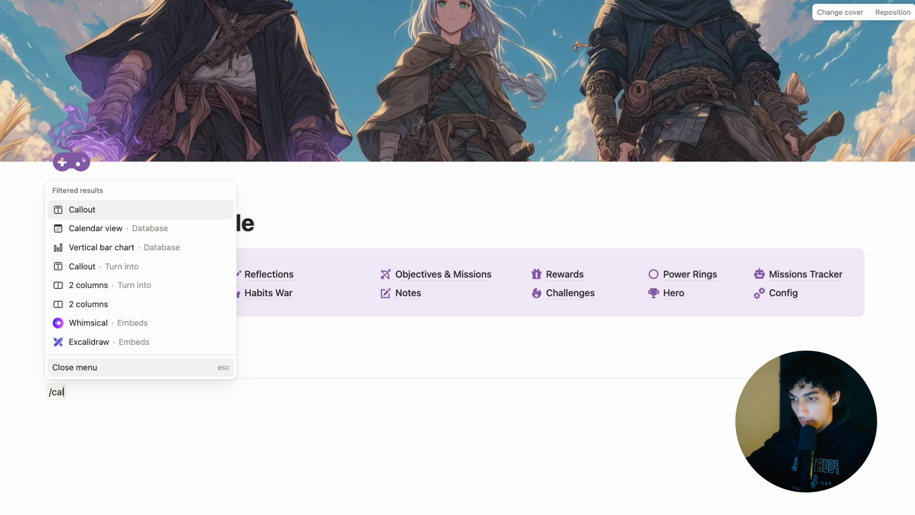
key("Return")
left_click(248, 236)
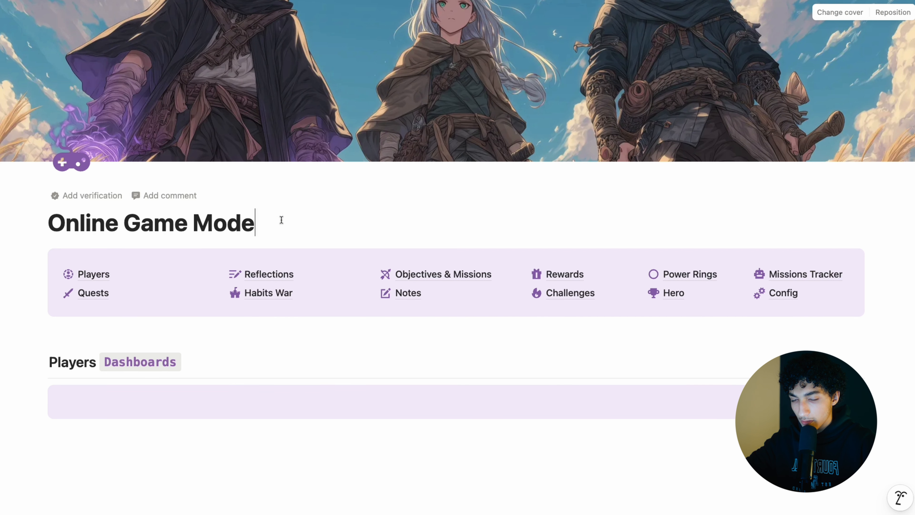
- Reposition the cover image so the three characters' faces are in view and save the position
scroll(568, 137, "down", 2)
scroll(568, 137, "up", 2)
left_click(893, 12)
left_click_drag(650, 43, 648, 186)
left_click(858, 12)
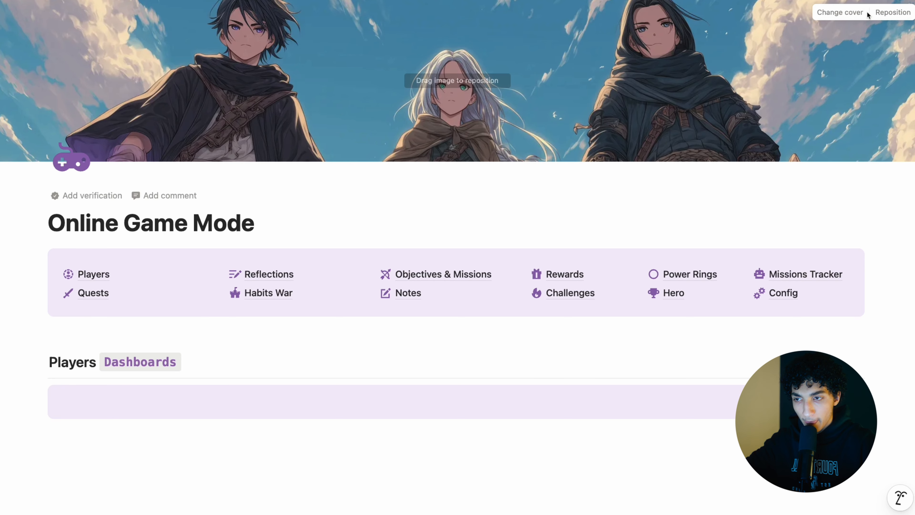
scroll(453, 150, "down", 2)
scroll(523, 96, "up", 2)
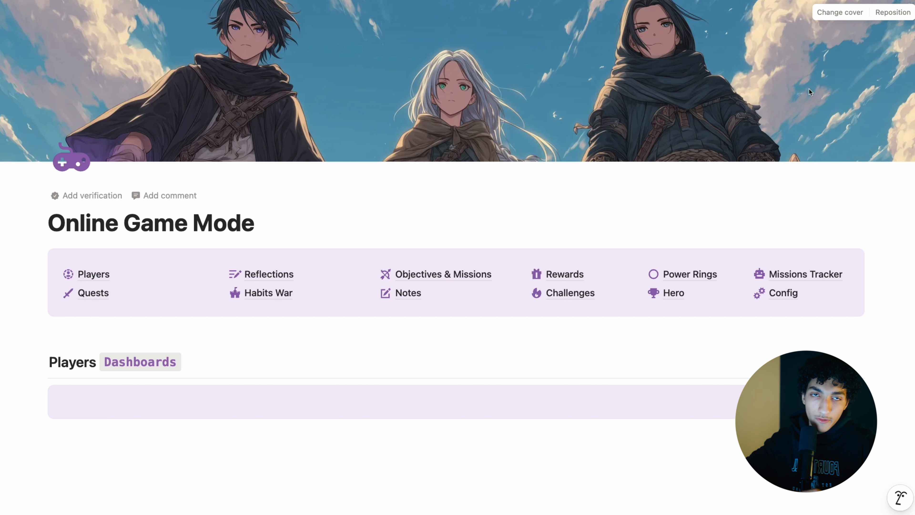
- Add a level 2 heading "Today's mission" below the Players Dashboards callout
scroll(649, 231, "down", 2)
left_click(172, 394)
scroll(171, 394, "down", 1)
type("#")
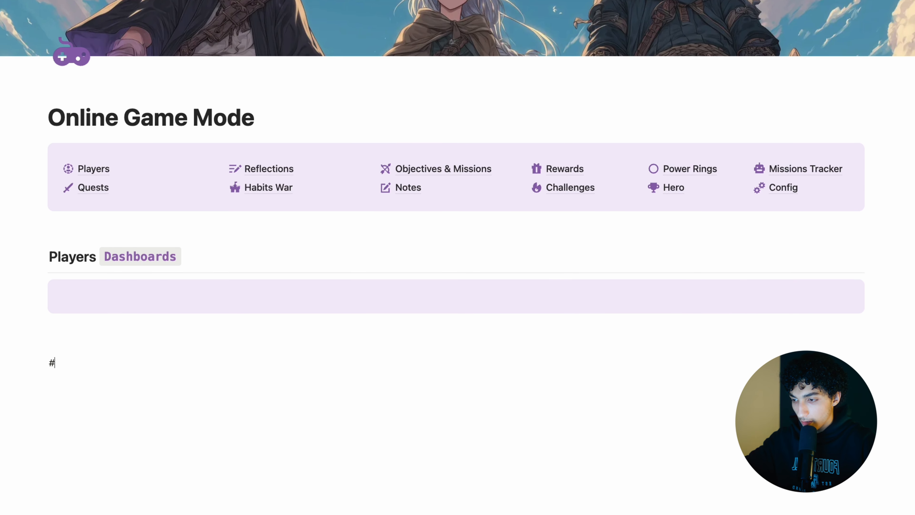
type("#")
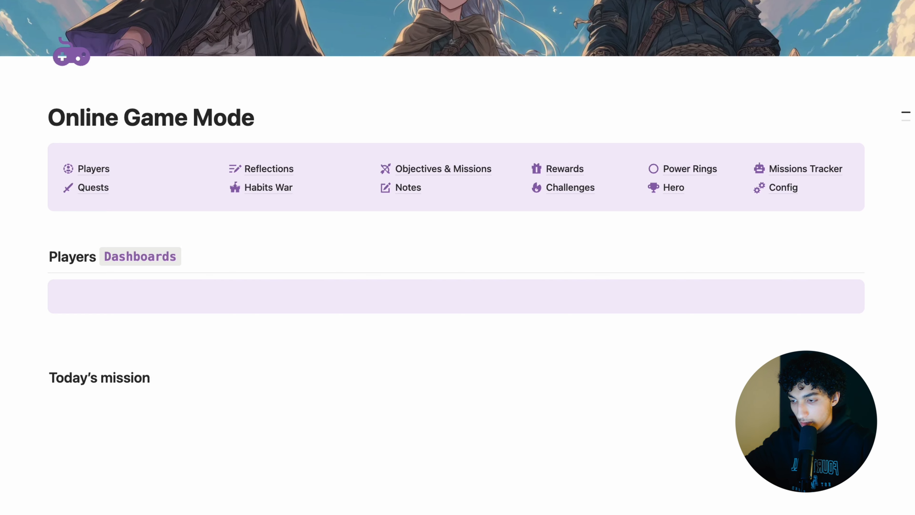
- Format "mission" in the new heading as purple inline code and add a divider beneath the heading
key("alt+shift+Left")
type("ê")
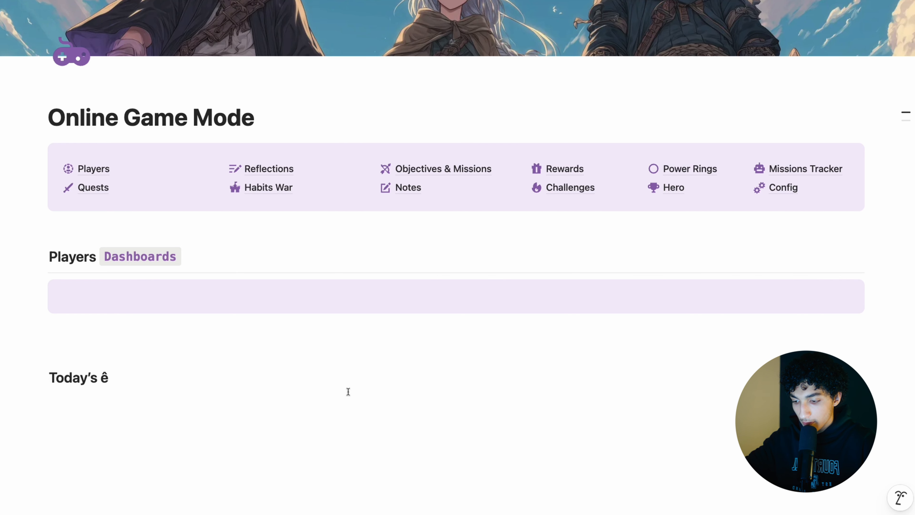
key("super+z")
left_click(415, 352)
left_click(473, 352)
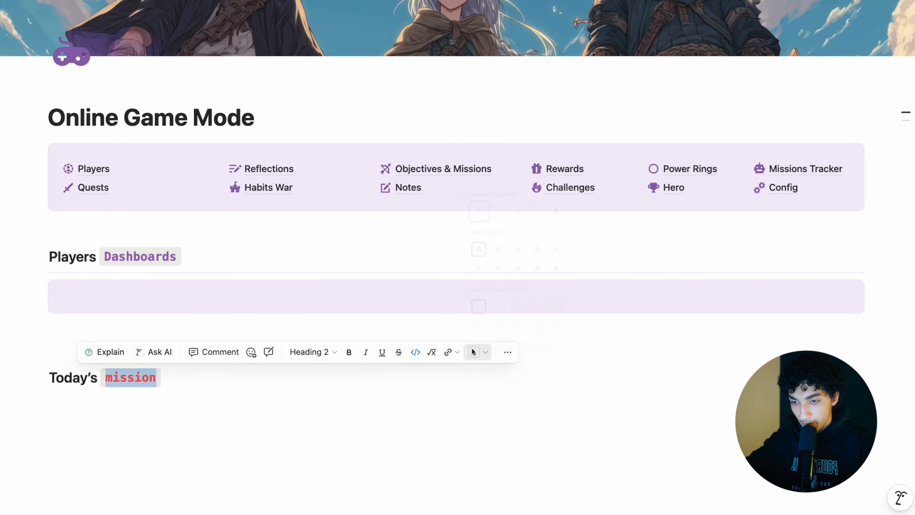
left_click(473, 213)
left_click(201, 378)
key("Return")
type("---")
- Copy the link to the Missions Tracker gallery view and paste it under Today's mission as a linked database view
scroll(482, 165, "down", 2)
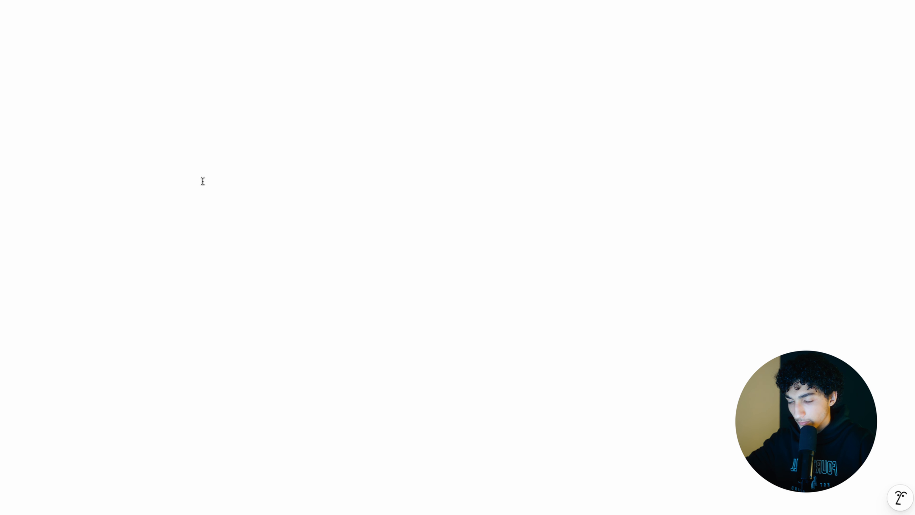
left_click(94, 239)
left_click(93, 317)
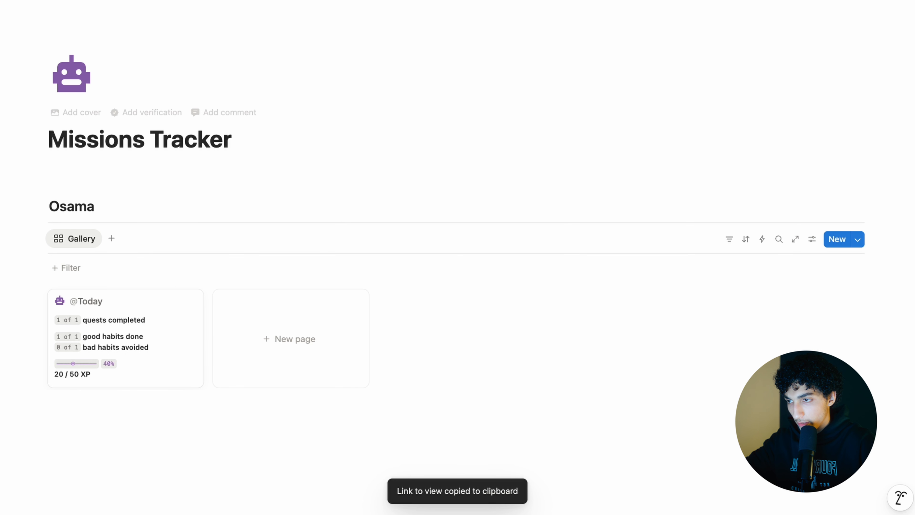
key("super+[")
left_click(82, 339)
key("super+v")
key("Down")
key("Return")
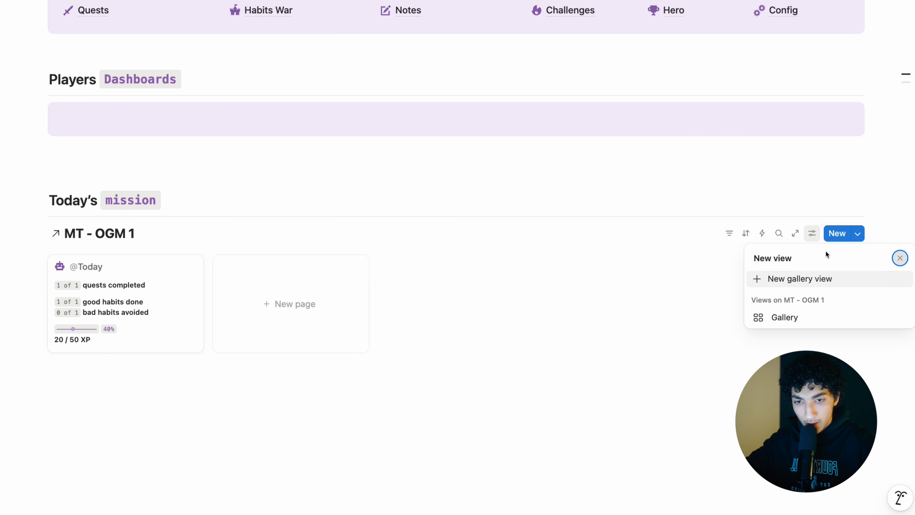
- Name the linked gallery view "Today" in its view settings
left_click(812, 233)
type("Toda")
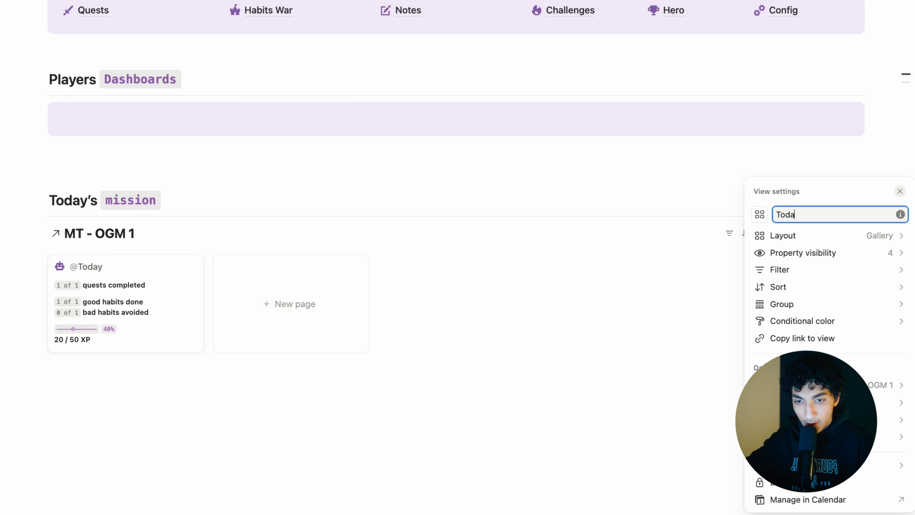
type("y")
left_click(721, 232)
- Filter the linked gallery by Date relative to today, set to this day, and collapse the filter bar
left_click(729, 234)
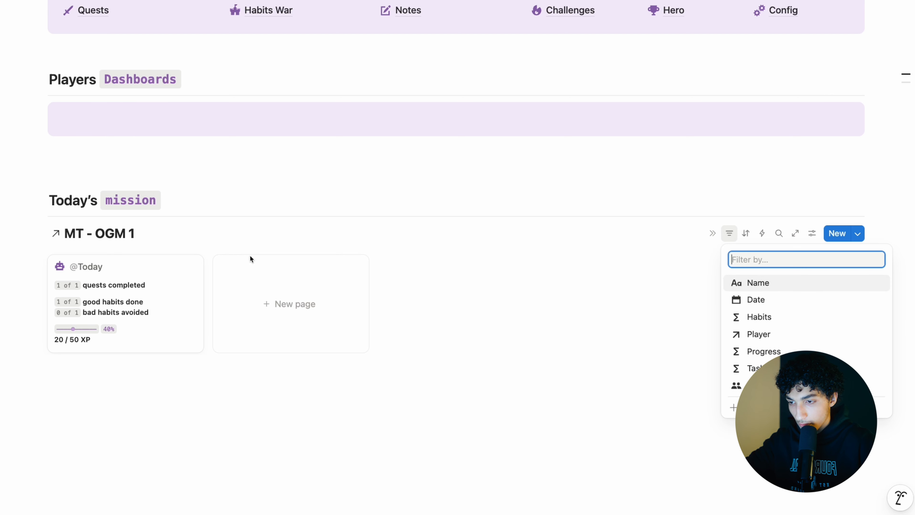
left_click(773, 300)
left_click(168, 302)
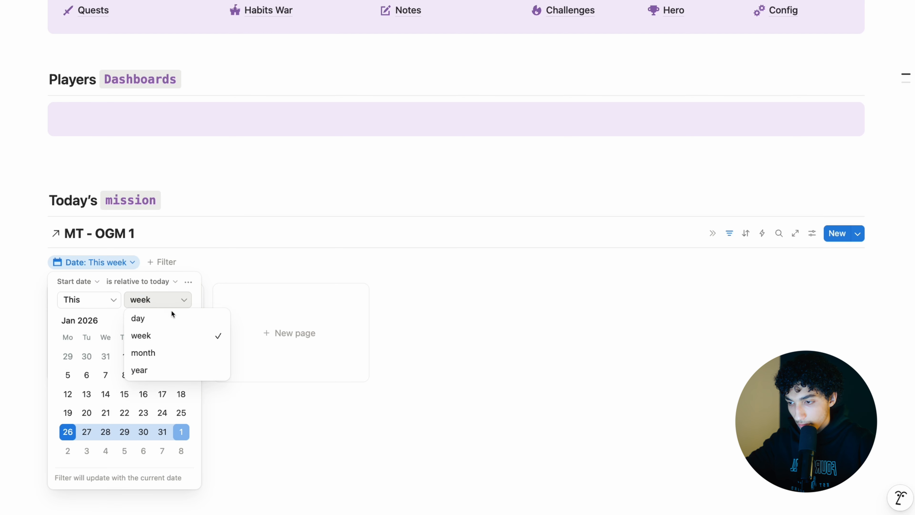
left_click(187, 317)
left_click(725, 240)
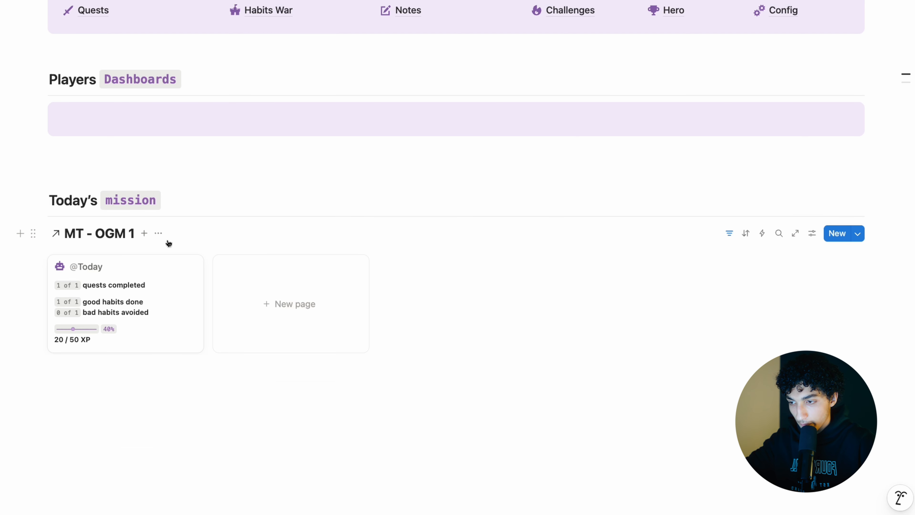
- Open the linked database's options and its page layout editor
left_click(162, 235)
left_click(190, 344)
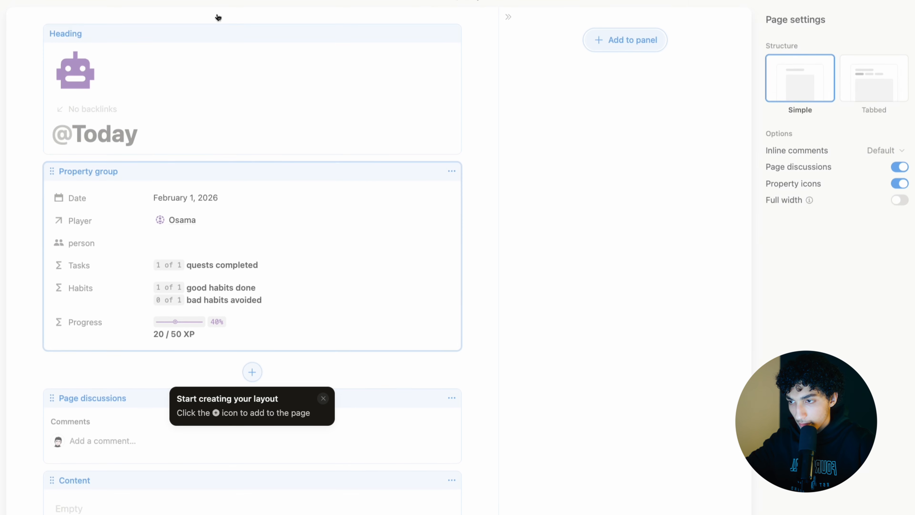
key("Escape")
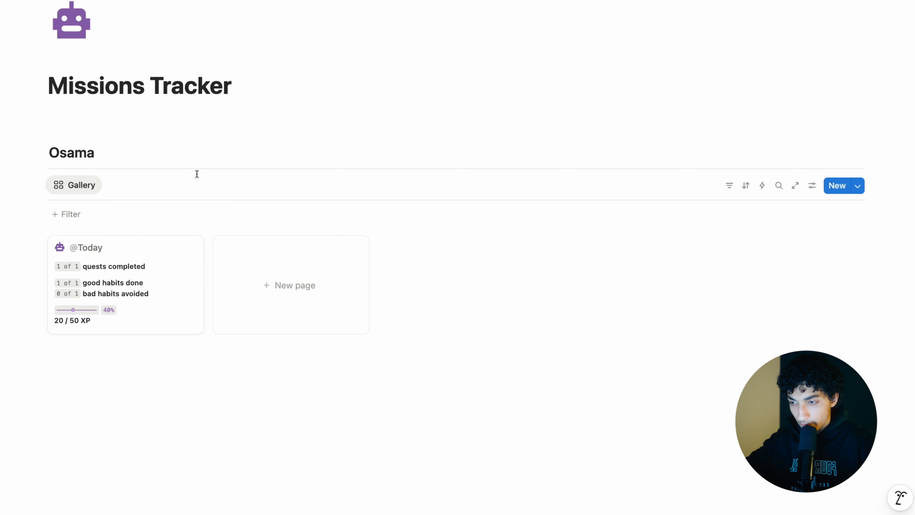
left_click(267, 281)
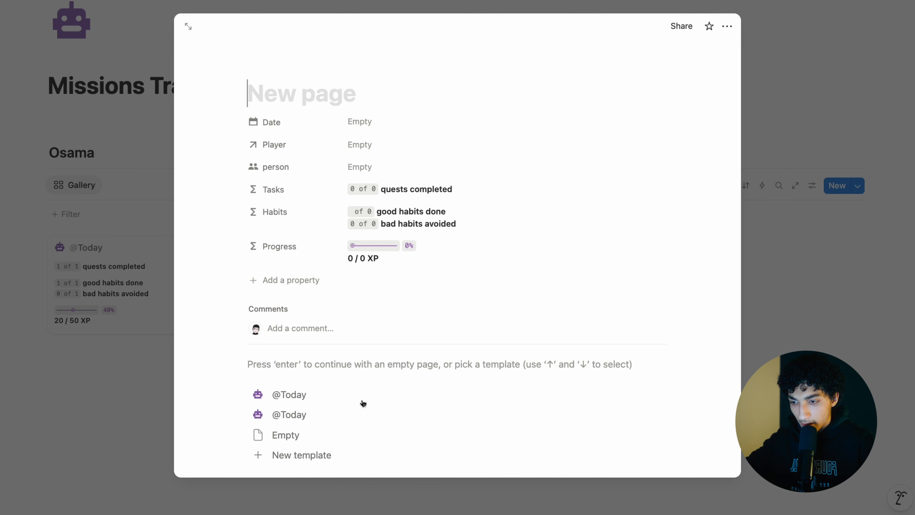
key("Return")
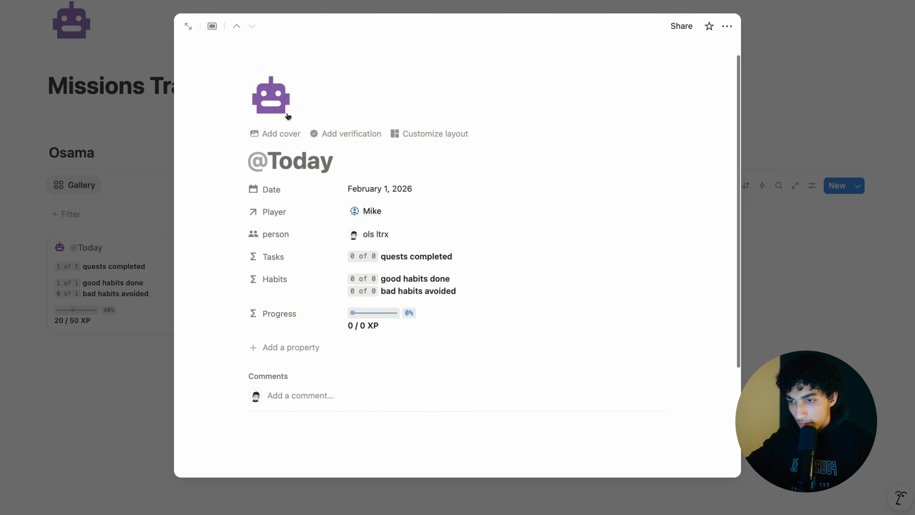
left_click(271, 97)
mouse_move(188, 205)
left_click(208, 246)
left_click(811, 214)
left_click(858, 185)
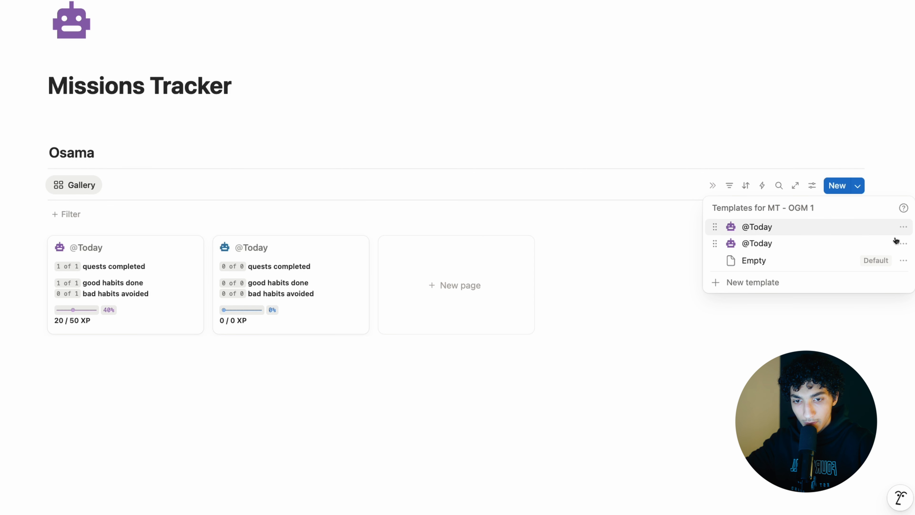
left_click(905, 245)
left_click(159, 230)
left_click(219, 153)
left_click(96, 388)
key("Return")
type("##")
key("BackSpace")
key("BackSpace")
- Return to the Online Game Mode page and hide the database title above the Today's mission gallery
key("super+bracketleft")
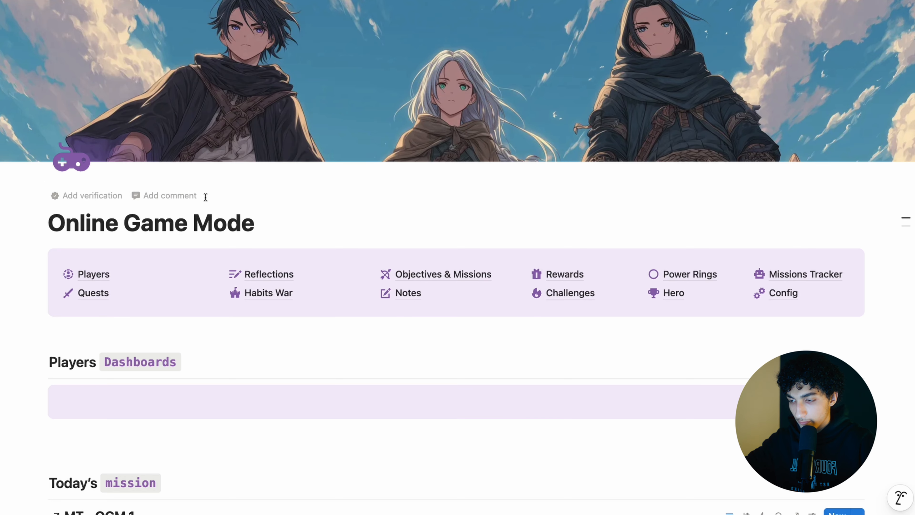
scroll(204, 196, "down", 8)
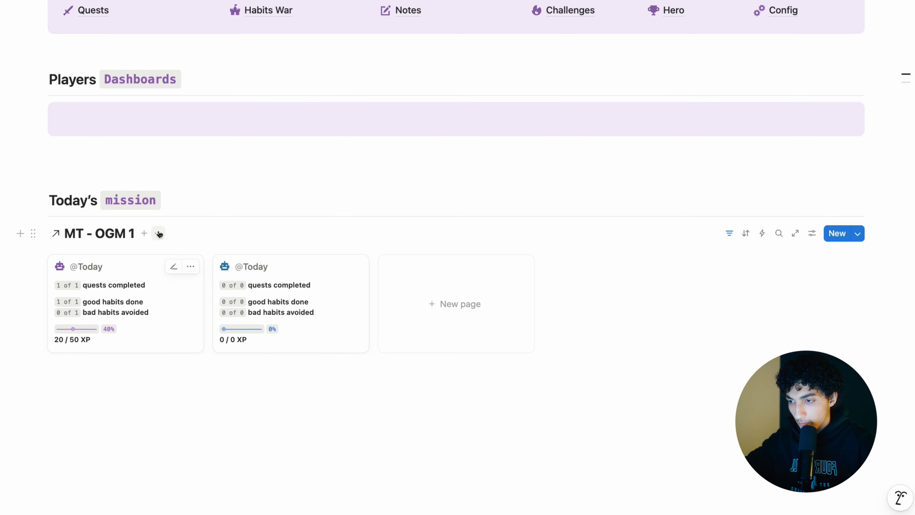
left_click(158, 234)
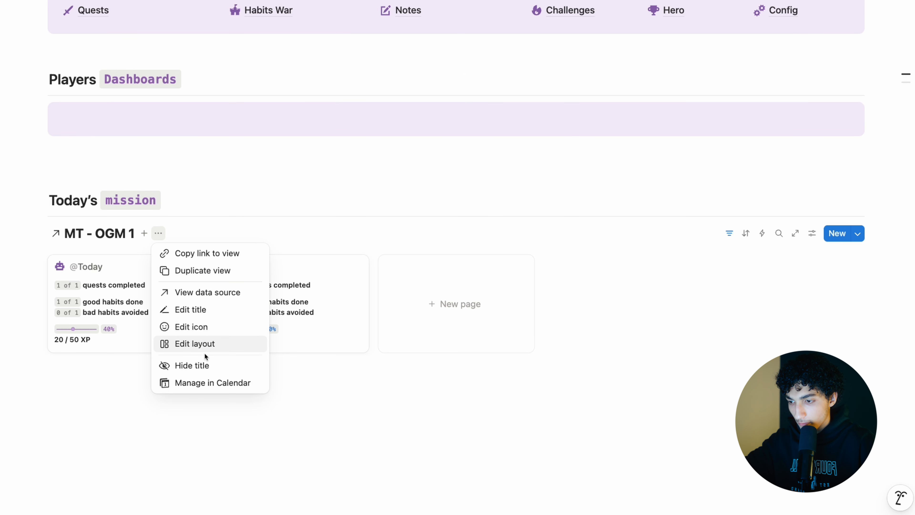
left_click(204, 367)
- Add a Players heading with a divider below the Today's mission gallery
type("## Players")
key("Return")
type("---")
scroll(194, 386, "down", 2)
left_click(84, 332)
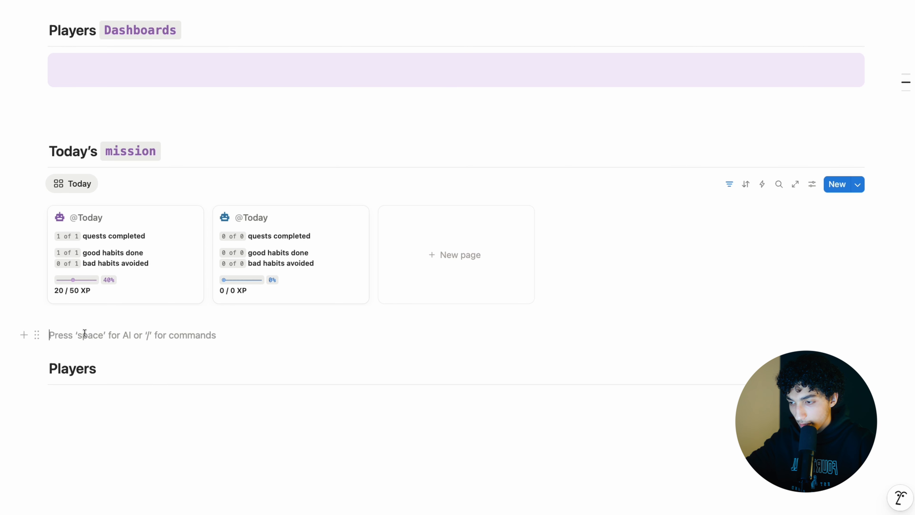
- Undo the full-width Players heading and its divider below the mission gallery
key("super+z")
key("super+z")
key("super+z")
key("super+z")
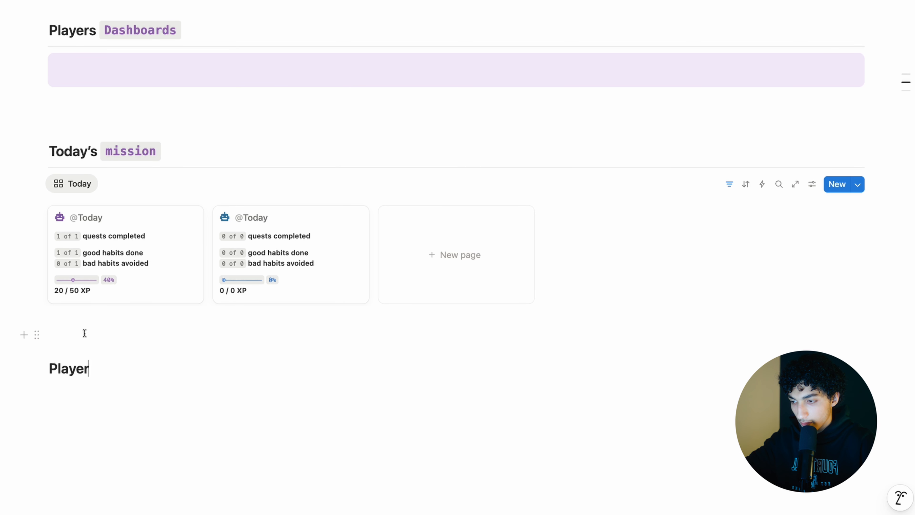
key("BackSpace")
key("BackSpace")
- Insert a two-column layout below the mission gallery and add a Players heading with a divider in its first column
type("/col")
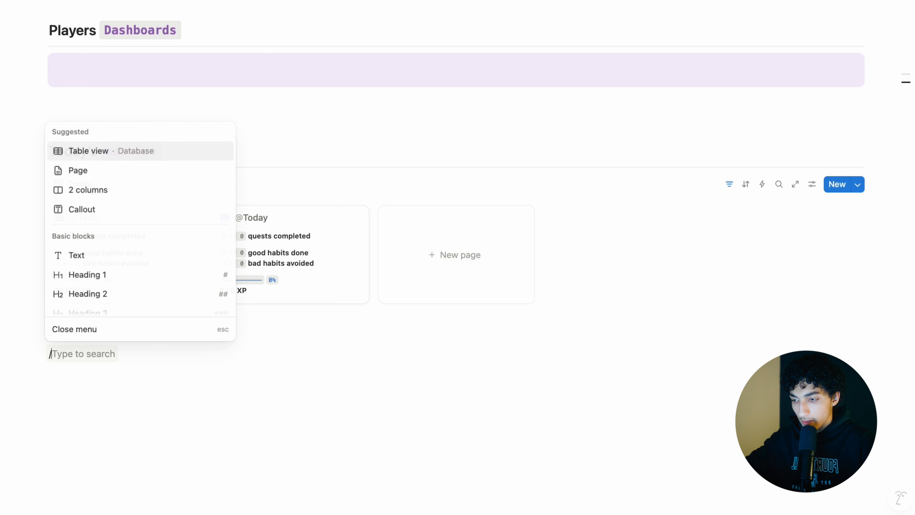
key("BackSpace")
key("BackSpace")
key("BackSpace")
key("BackSpace")
type("## Pl")
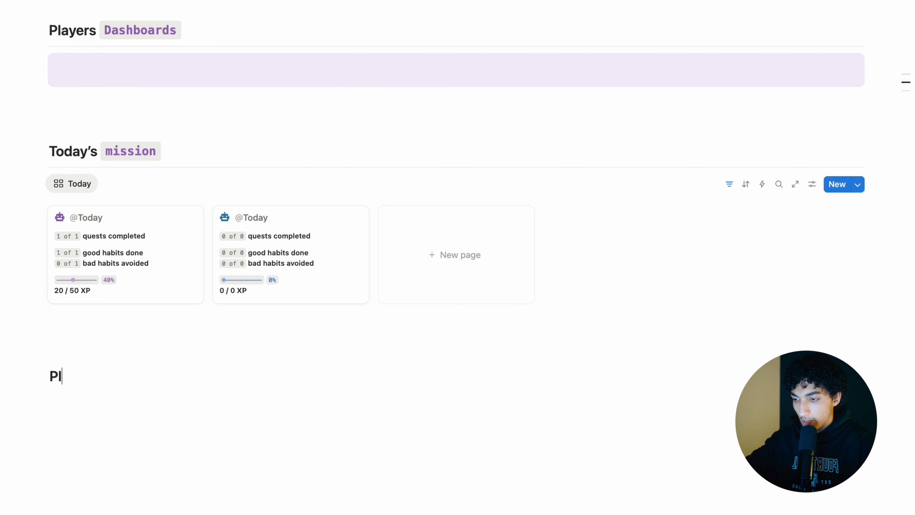
type("ayers")
key("Return")
type("---")
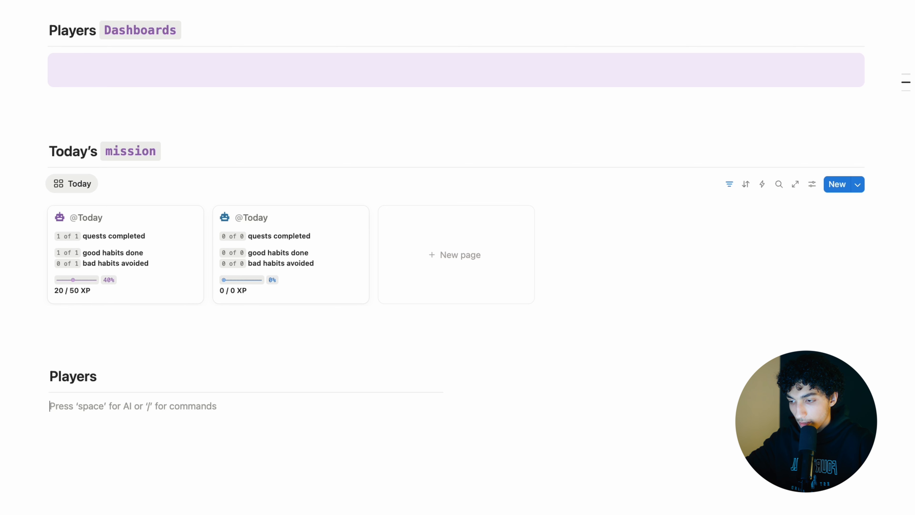
- Widen the Players column and add a Current Hero heading with a divider in the second column, formatting Hero as inline code
left_click_drag(457, 409, 667, 414)
left_click(749, 377)
type("11")
key("BackSpace")
key("BackSpace")
type("## Cur")
key("Return")
double_click(734, 376)
key("super+e")
- Place a linked gallery view of the Hero database under the Current Hero heading
scroll(749, 138, "up", 5)
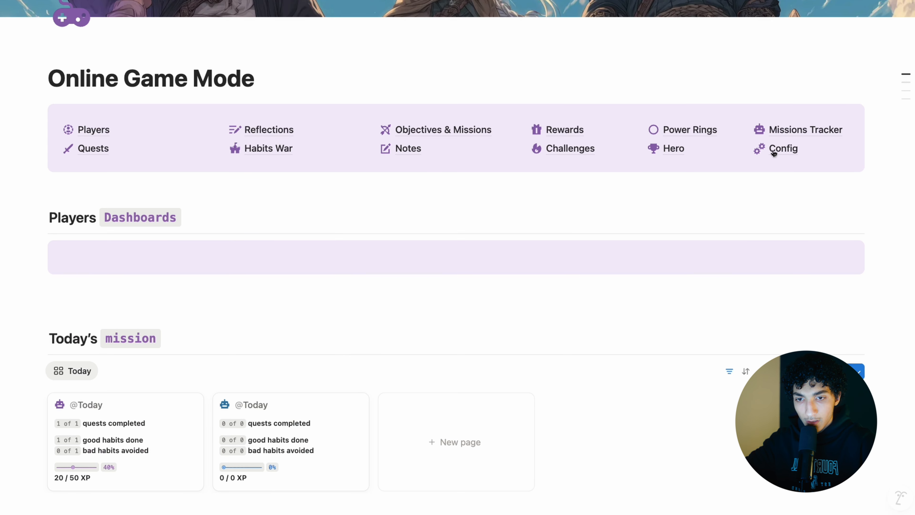
left_click(685, 149)
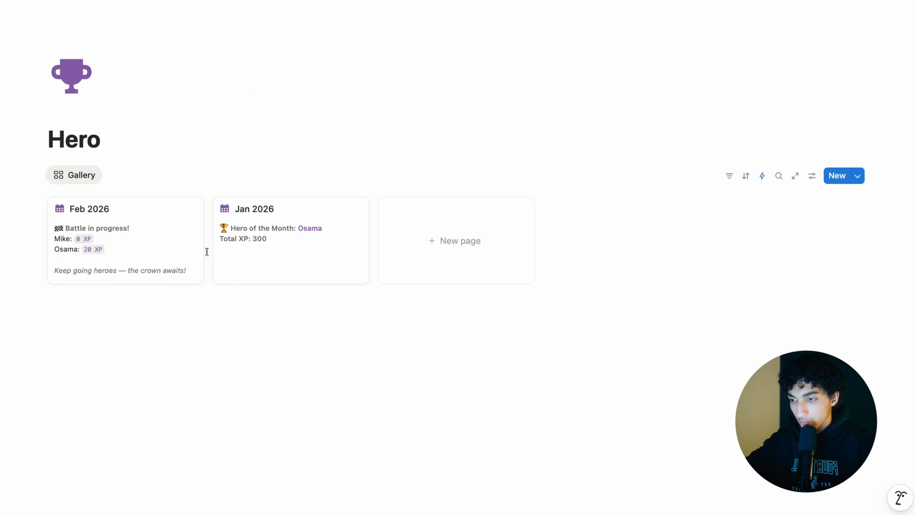
left_click(76, 177)
left_click(110, 256)
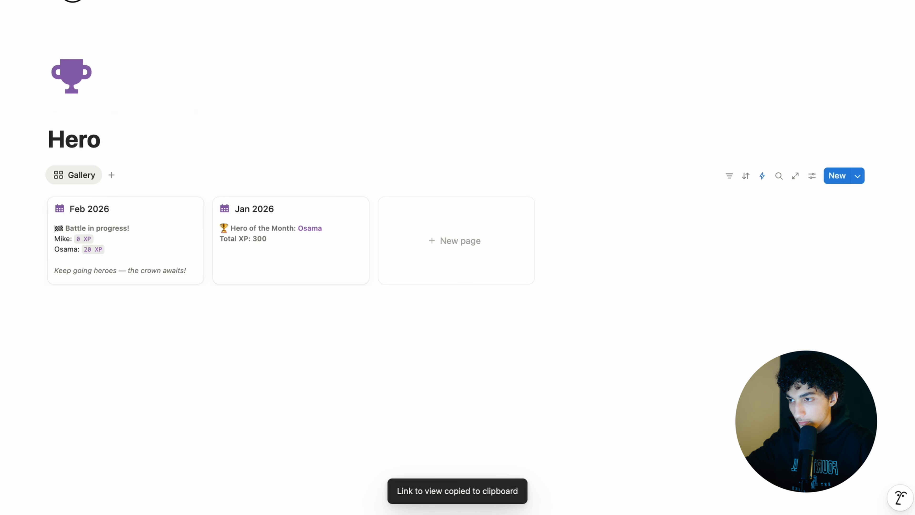
key("super+bracketleft")
left_click(723, 333)
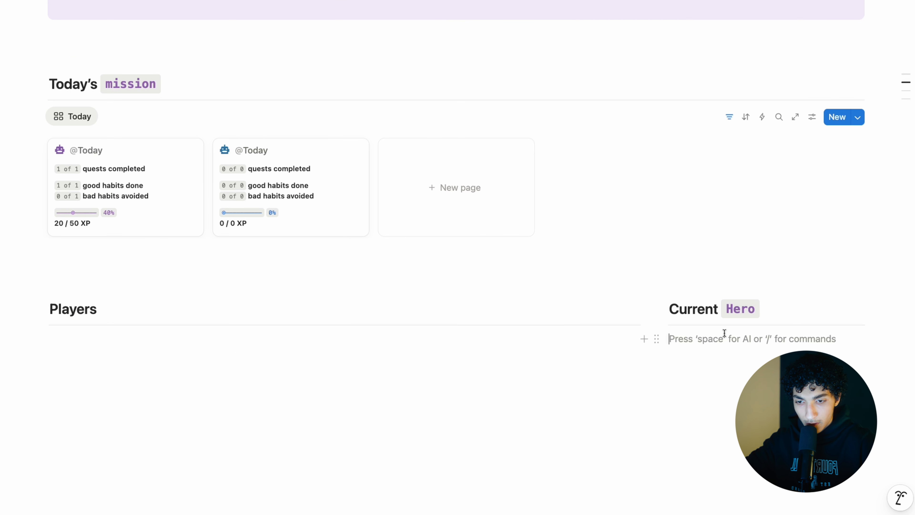
key("super+v")
key("Return")
left_click(761, 260)
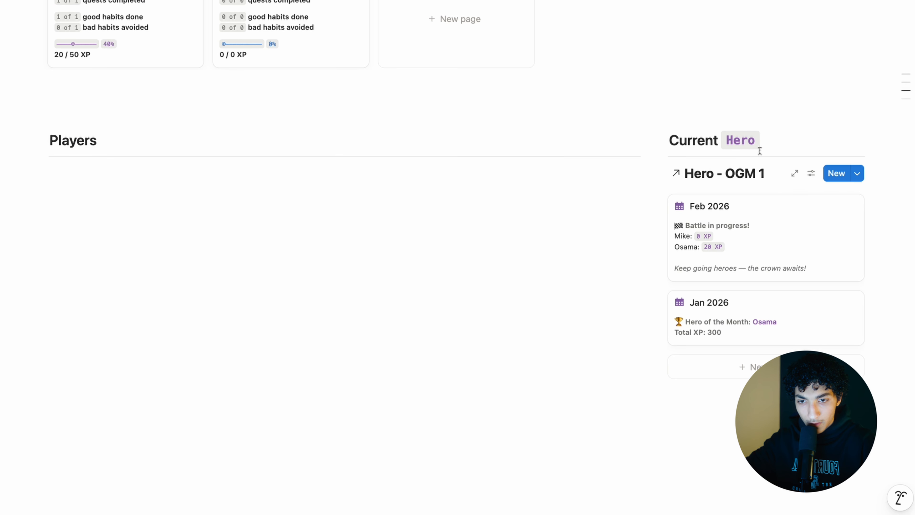
- Hide the data source title of the gallery under Current Hero
left_click(811, 171)
left_click(875, 235)
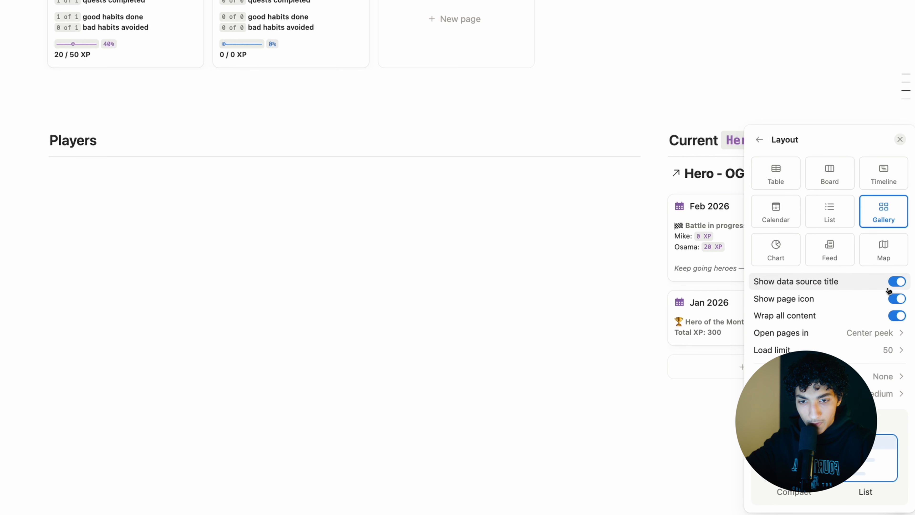
left_click(897, 281)
left_click(691, 173)
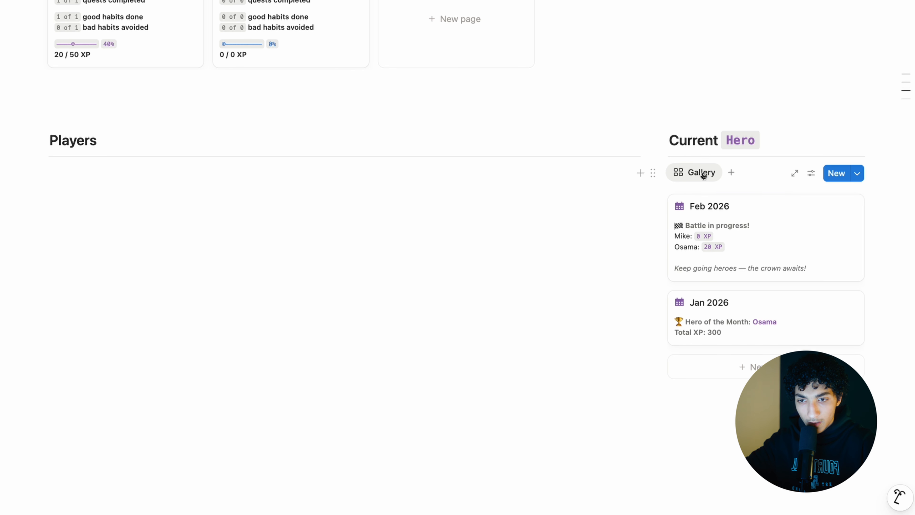
- Filter the Current Hero gallery to pages whose Start Date is in this month
left_click(811, 173)
left_click(822, 268)
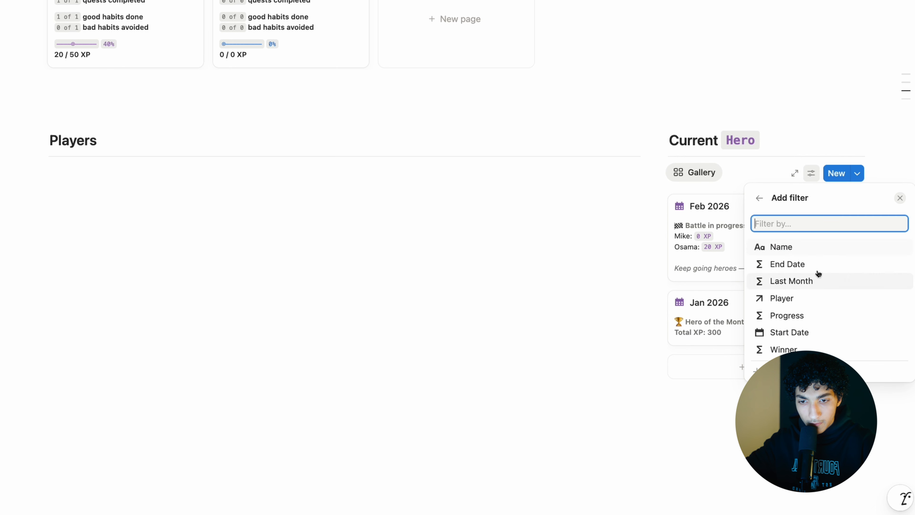
left_click(793, 332)
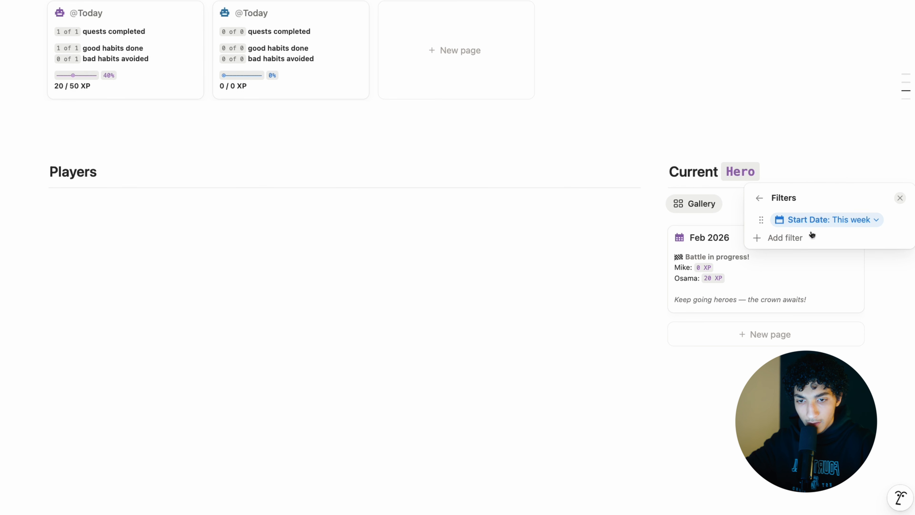
left_click(843, 226)
left_click(868, 257)
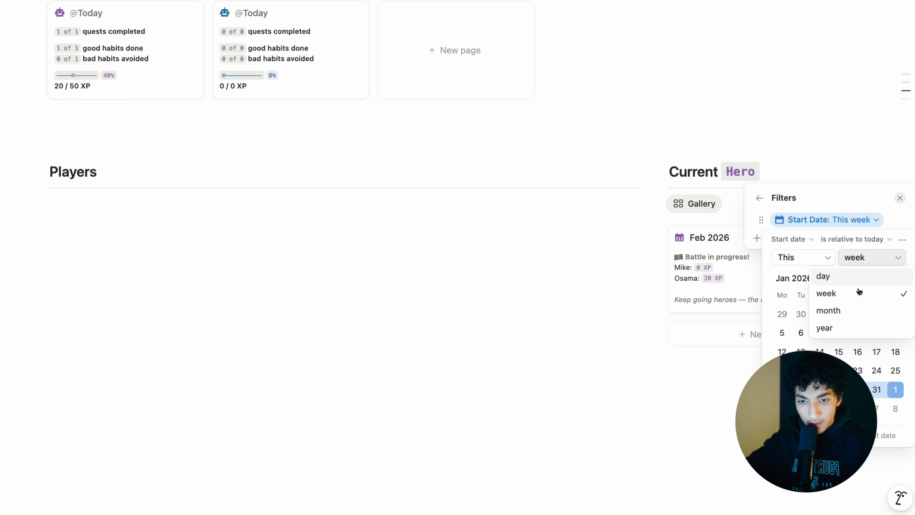
left_click(856, 309)
left_click(698, 203)
- Add a Last Hero heading with a divider below the gallery and place a linked copy of the Current Hero view beneath it
left_click(698, 203)
left_click(706, 280)
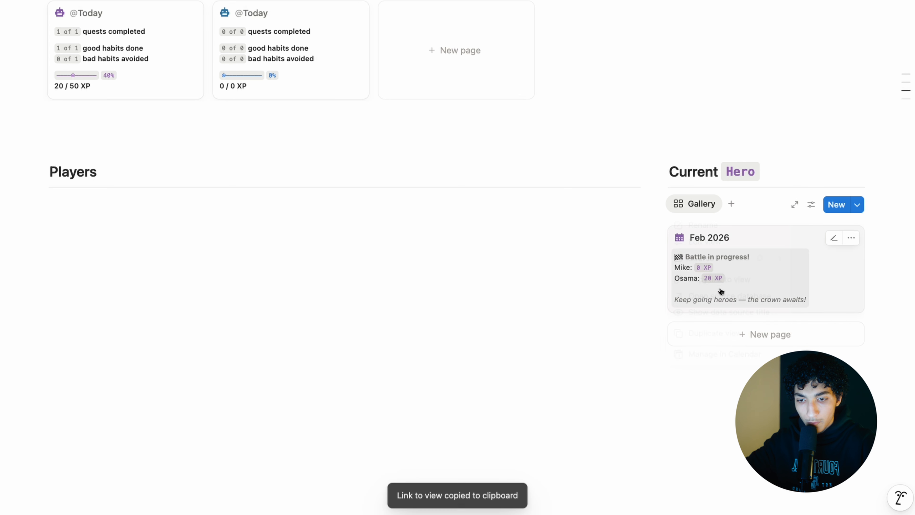
left_click(715, 353)
type("## L")
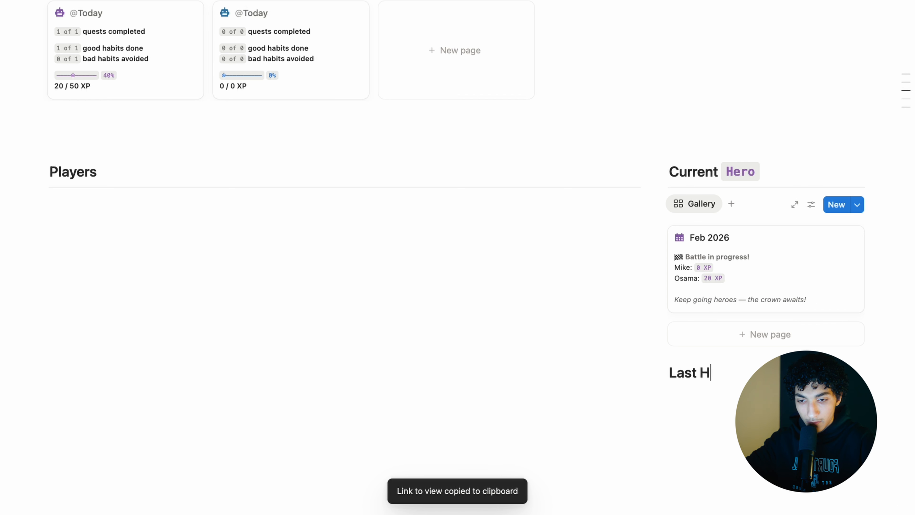
type("ast Hero")
key("Return")
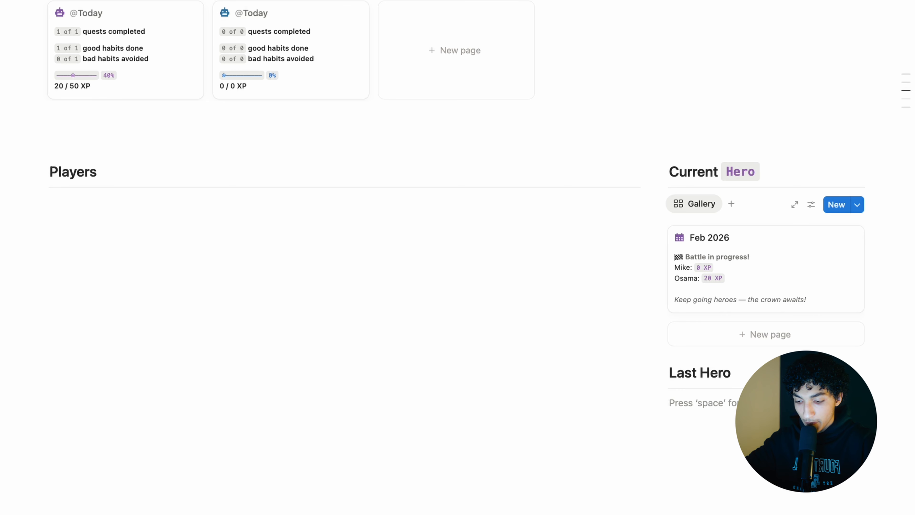
key("super+v")
key("Return")
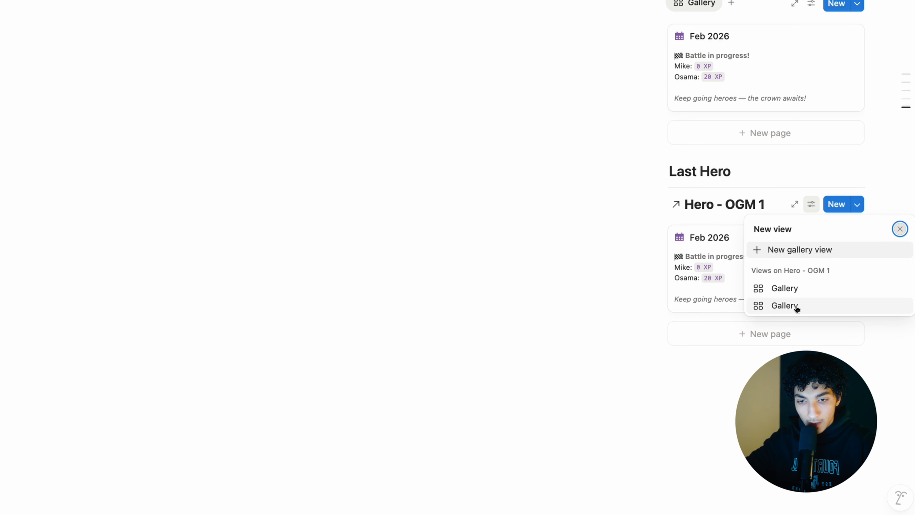
left_click(815, 290)
- Replace the Last Hero gallery's Start Date filter with a Last Month filter set to Checked
left_click(818, 204)
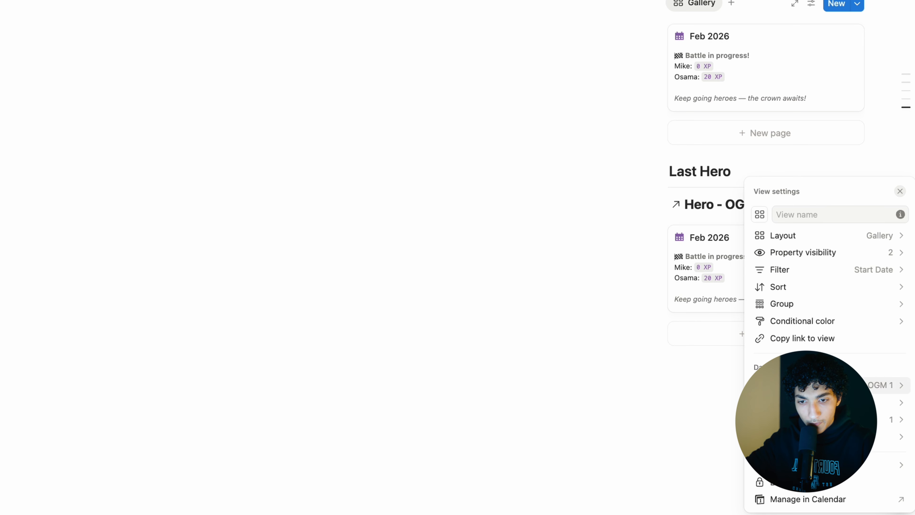
left_click(845, 270)
left_click(837, 257)
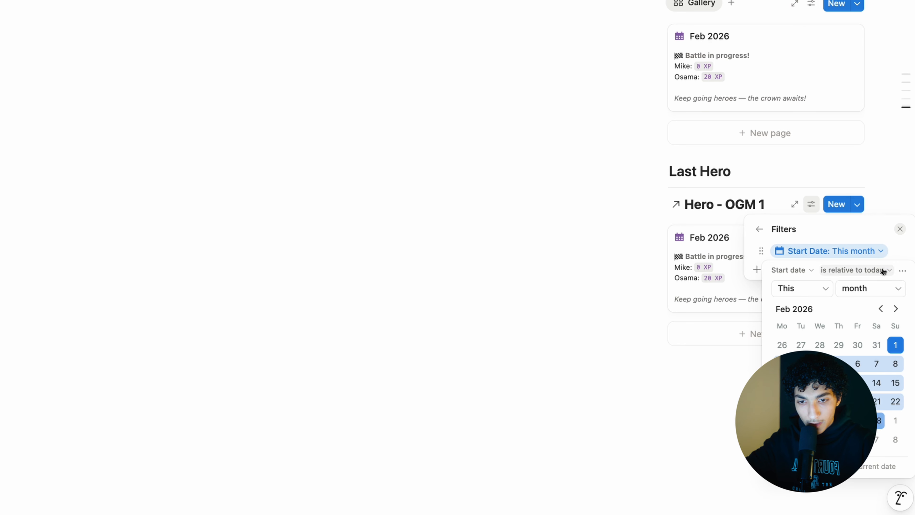
left_click(900, 269)
left_click(814, 275)
left_click(807, 249)
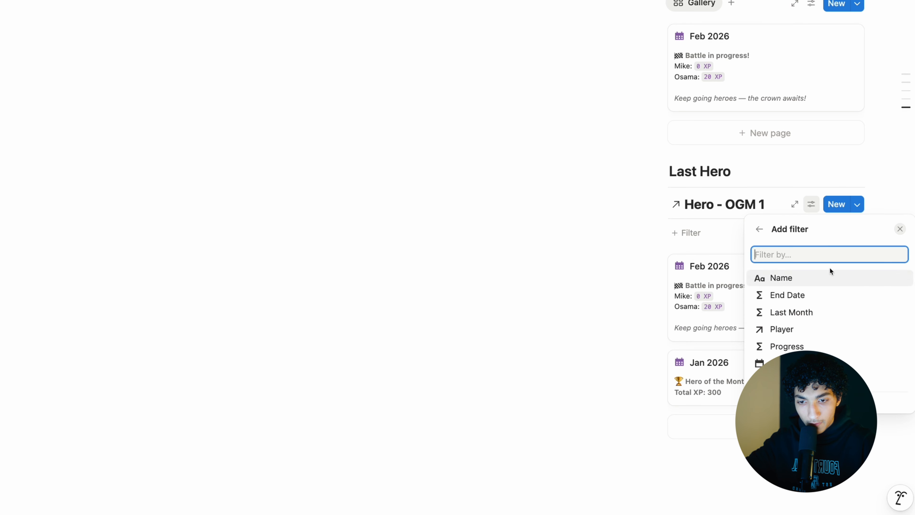
left_click(810, 311)
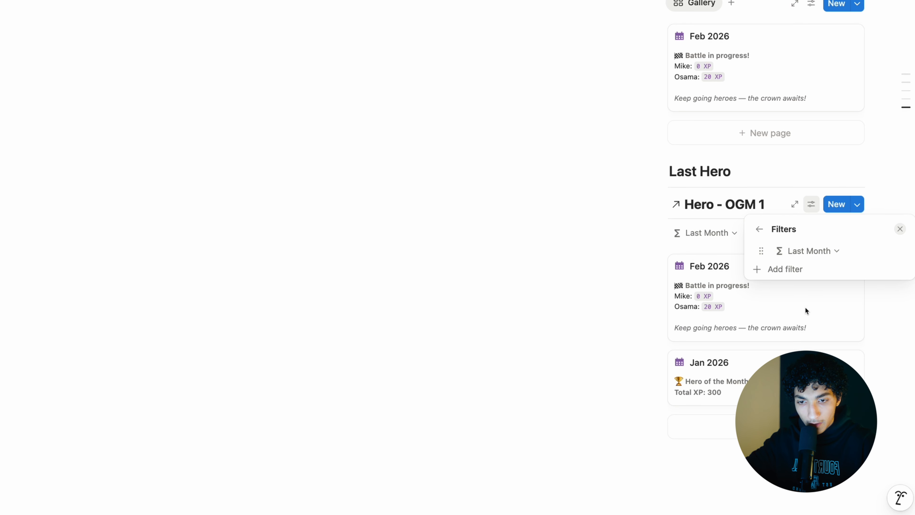
left_click(811, 253)
left_click(800, 303)
- Hide the data source title of the gallery under Last Hero
left_click(811, 207)
left_click(811, 208)
left_click(865, 235)
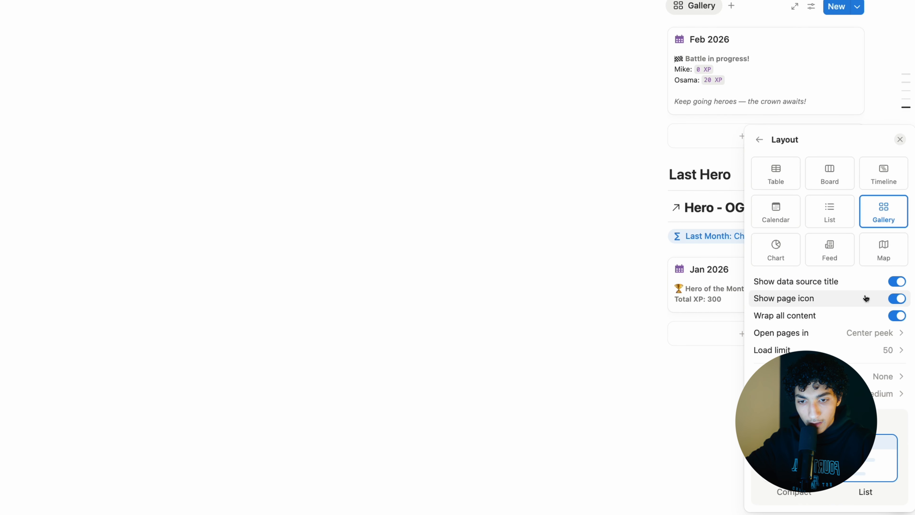
left_click(872, 282)
left_click(634, 221)
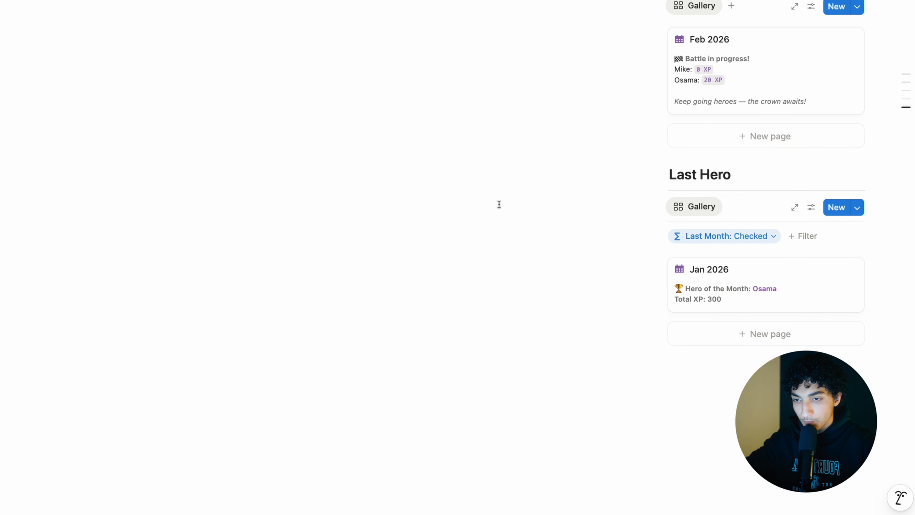
- Open the Players database page and copy the link to its Gallery view
scroll(468, 206, "up", 5)
left_click(227, 214)
scroll(198, 231, "up", 5)
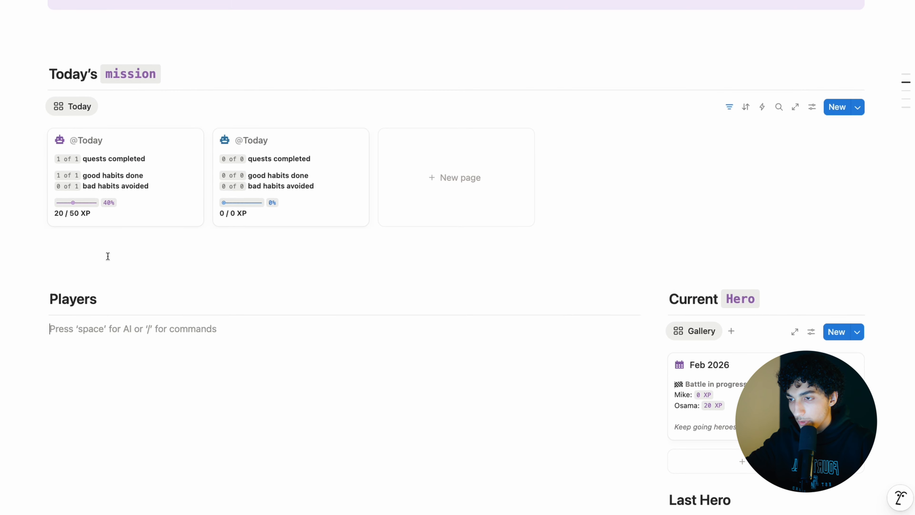
scroll(107, 256, "up", 5)
left_click(124, 59)
left_click(66, 167)
left_click(96, 253)
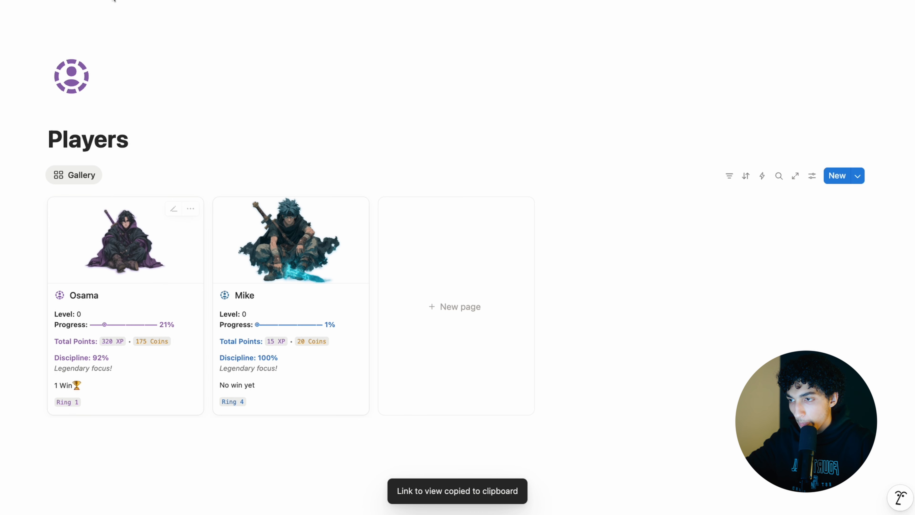
- Return to the dashboard and paste the copied view as a linked database view under the Players heading
key("super+[")
scroll(199, 249, "down", 10)
left_click(134, 274)
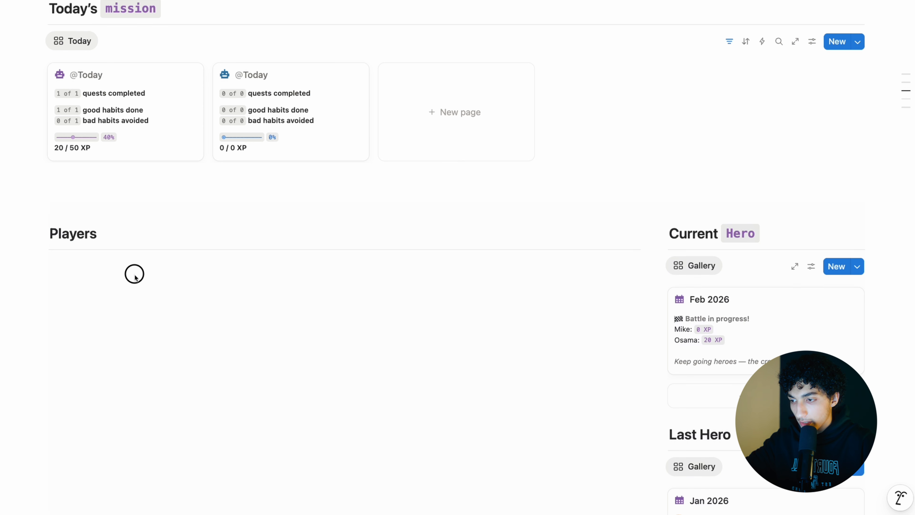
key("super+v")
key("Return")
left_click(278, 209)
- Hide the data source title of the gallery under Players
scroll(278, 209, "down", 3)
left_click(177, 178)
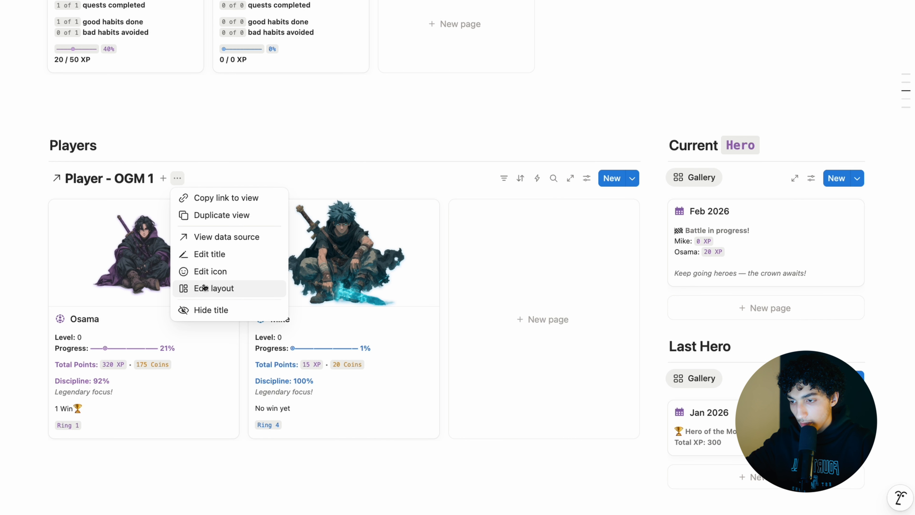
left_click(202, 307)
- Add a second-level heading "Discipline Chart" with a divider in the empty area below the Players gallery
scroll(200, 306, "down", 4)
left_click(159, 362)
type("## D")
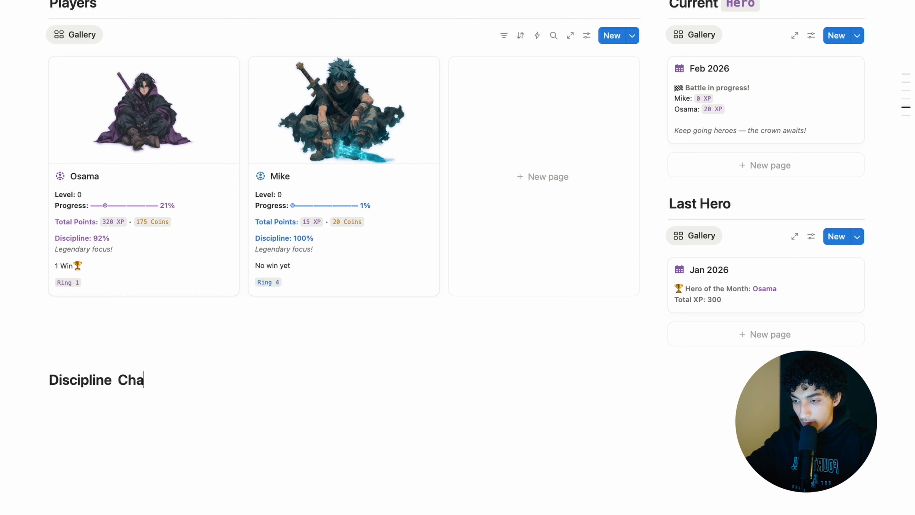
key("Return")
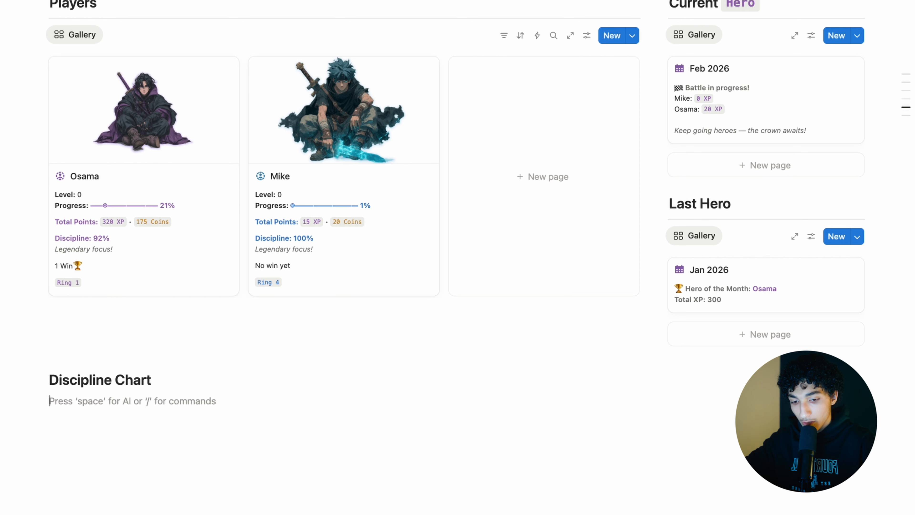
- Format the word "Chart" in the Discipline Chart heading as inline code with purple text
left_click_drag(158, 378, 120, 379)
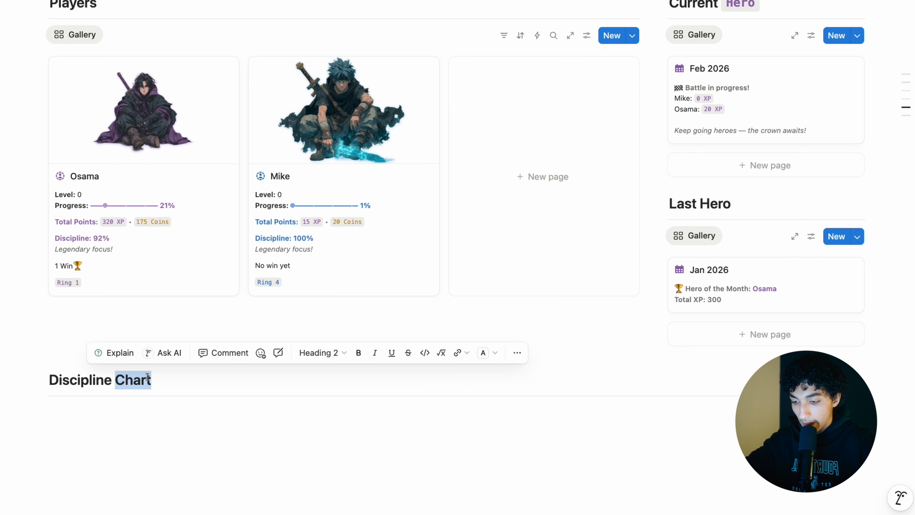
key("super+e")
left_click(489, 353)
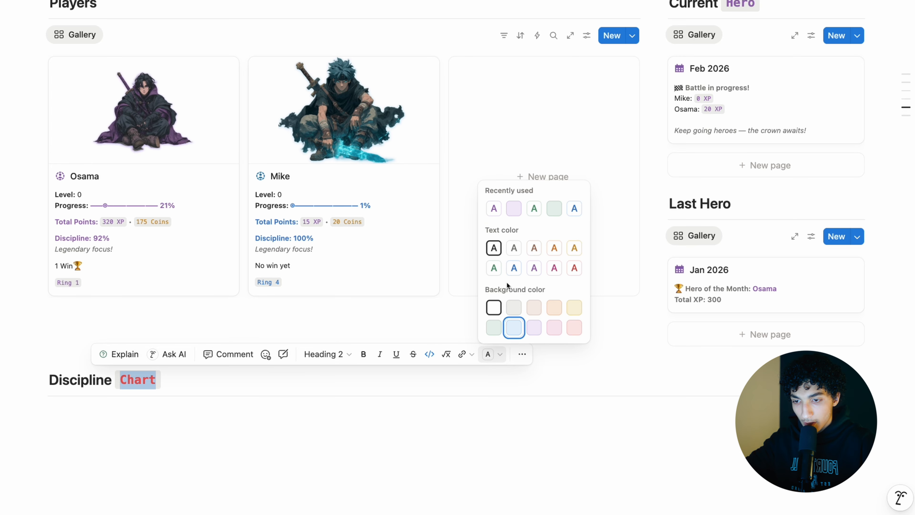
left_click(494, 208)
left_click(150, 419)
- Paste the Players gallery link as a linked database view under the Discipline Chart heading
scroll(150, 419, "down", 2)
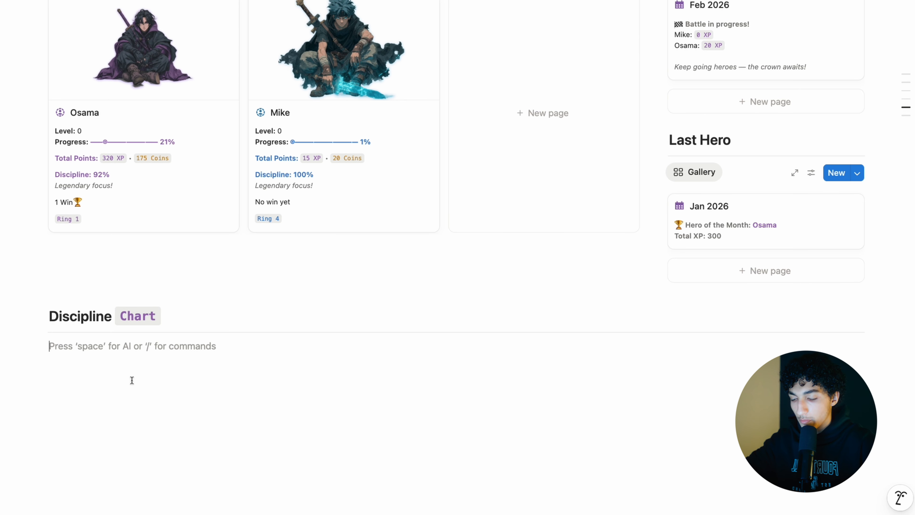
key("super+v")
key("Down")
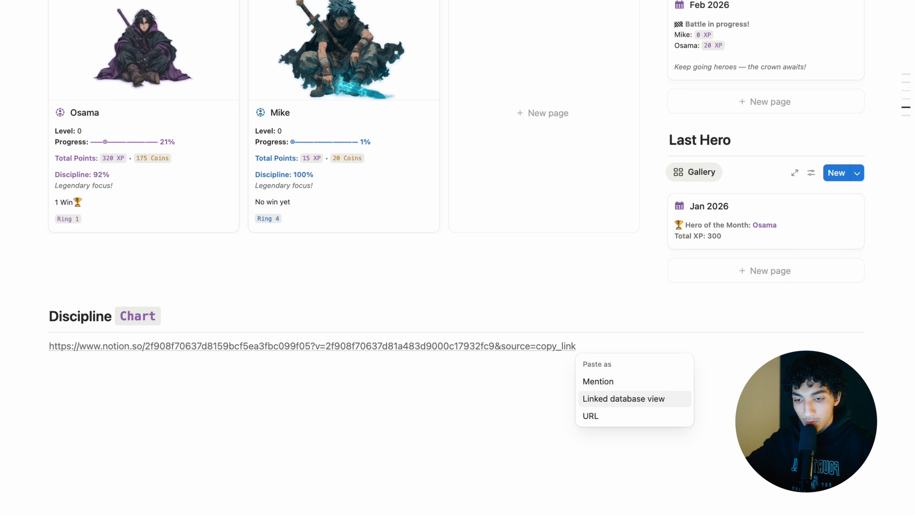
key("Return")
left_click(672, 247)
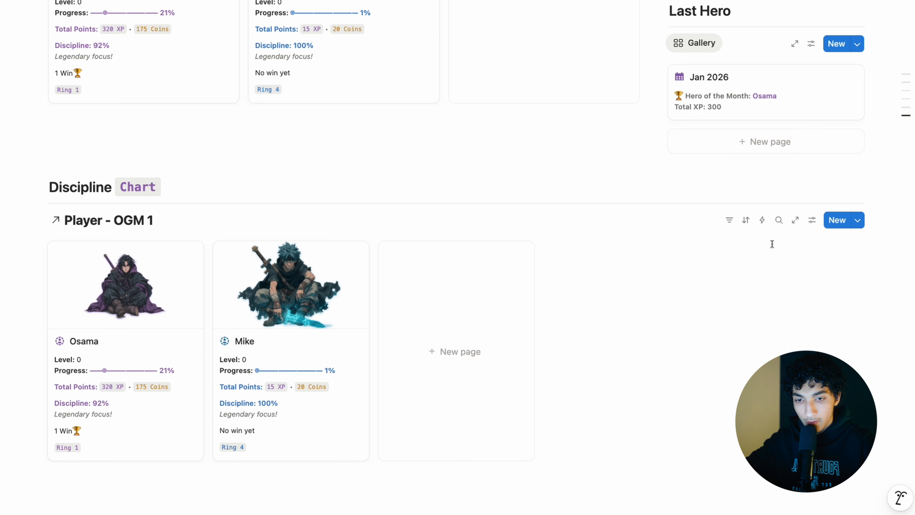
- Change the layout of the view under Discipline Chart from gallery to Chart
left_click(811, 220)
left_click(855, 251)
left_click(778, 231)
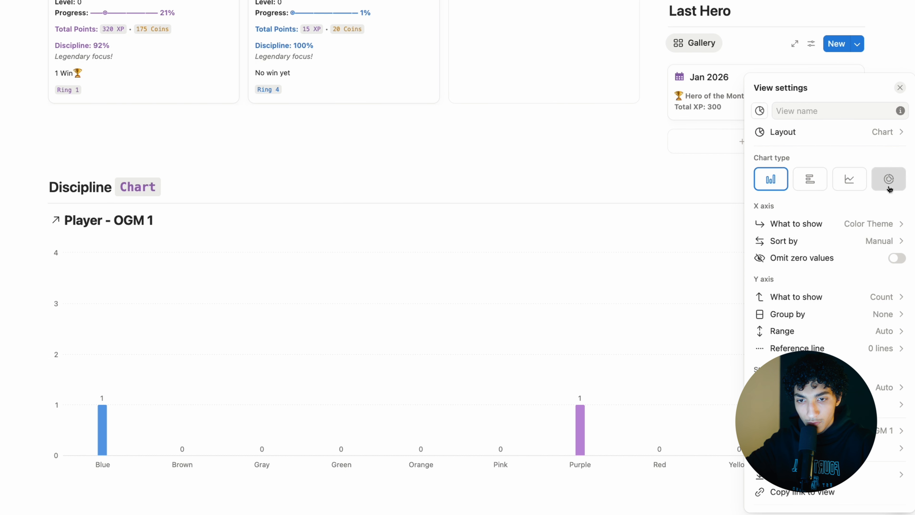
- Try the donut and horizontal bar chart types on the player chart
left_click(888, 179)
left_click(844, 256)
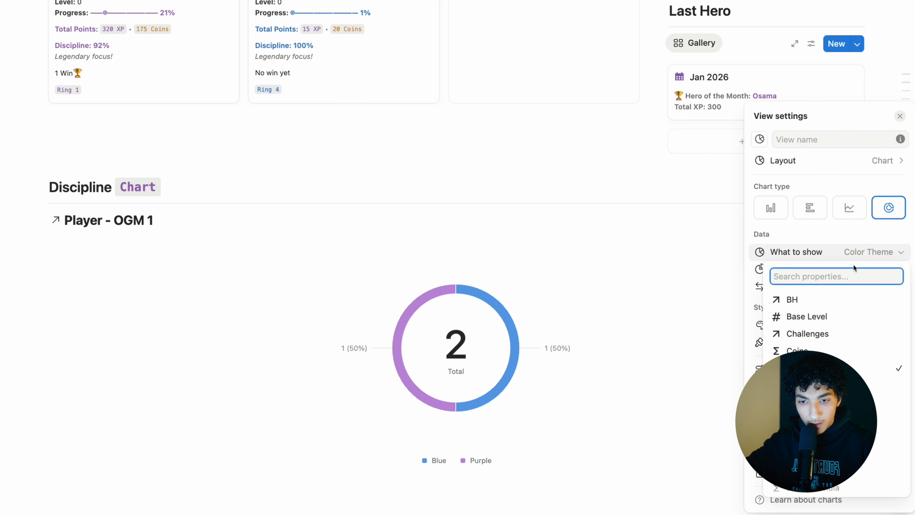
left_click(812, 239)
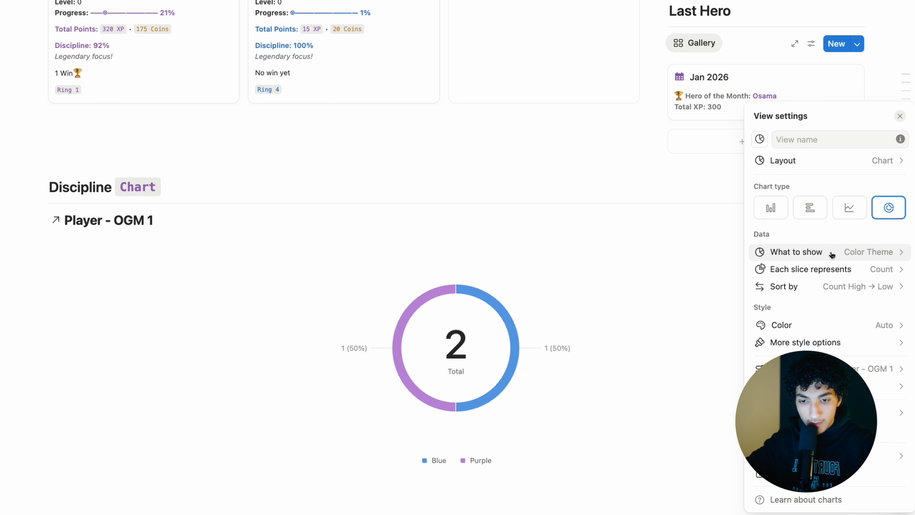
left_click(809, 208)
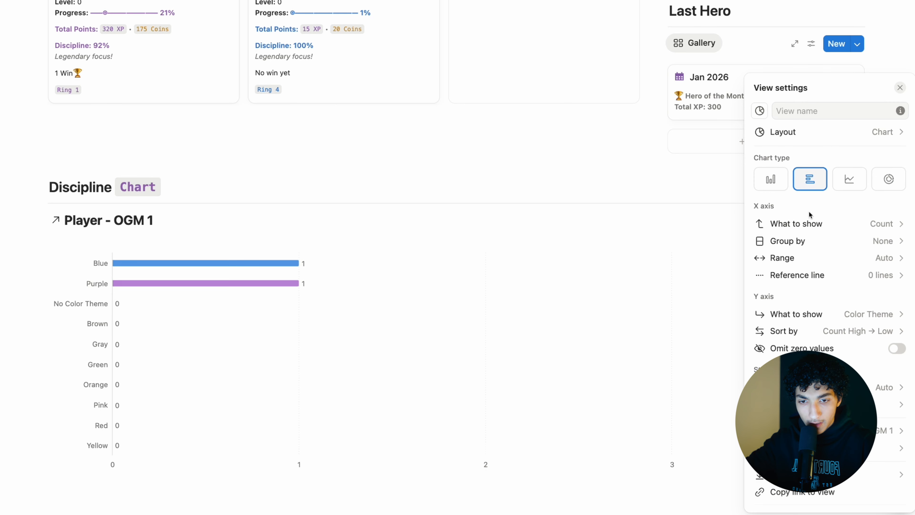
left_click(875, 185)
left_click(812, 208)
- Try showing the distinct Name values on the horizontal bar chart's X axis
left_click(832, 222)
mouse_move(815, 294)
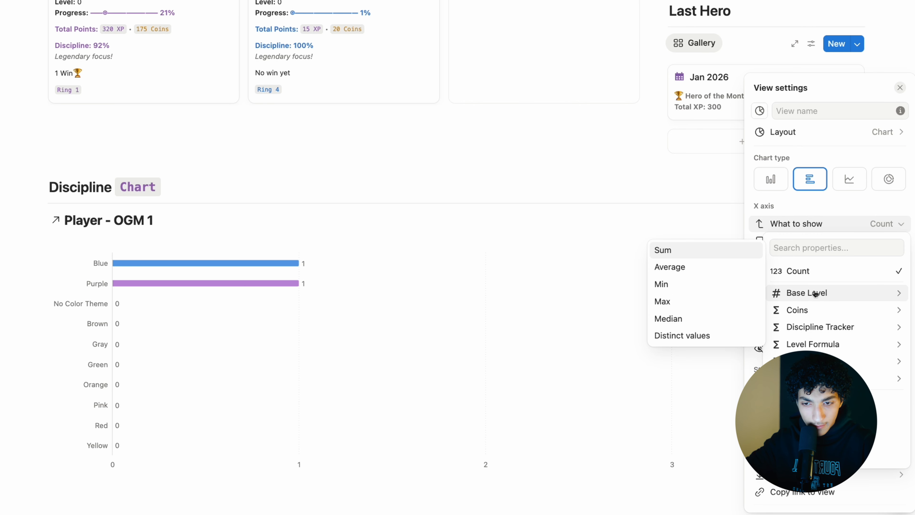
left_click(811, 247)
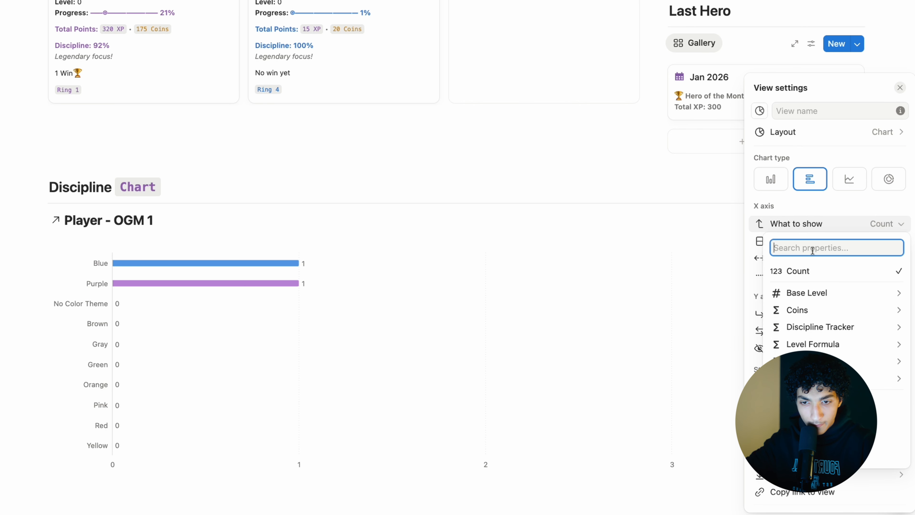
type("name")
left_click(813, 270)
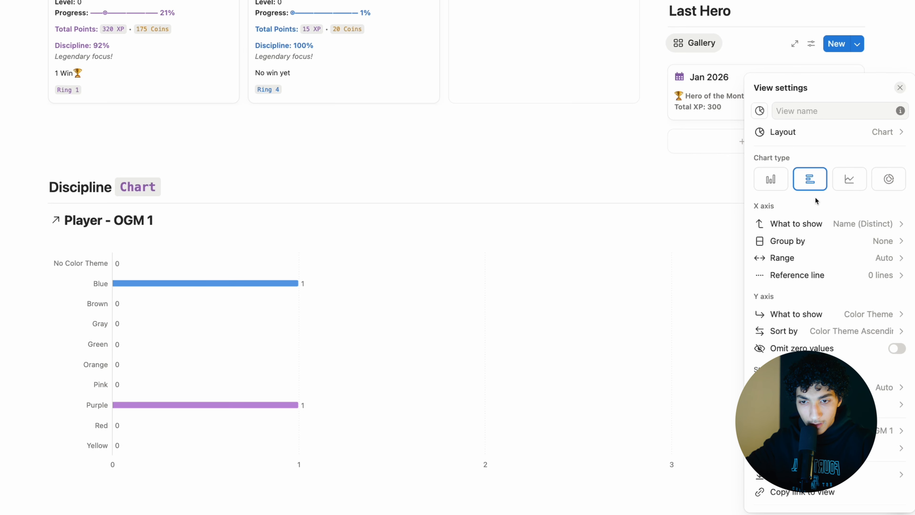
- Switch to a vertical bar chart and set its X axis to show Name
left_click(777, 181)
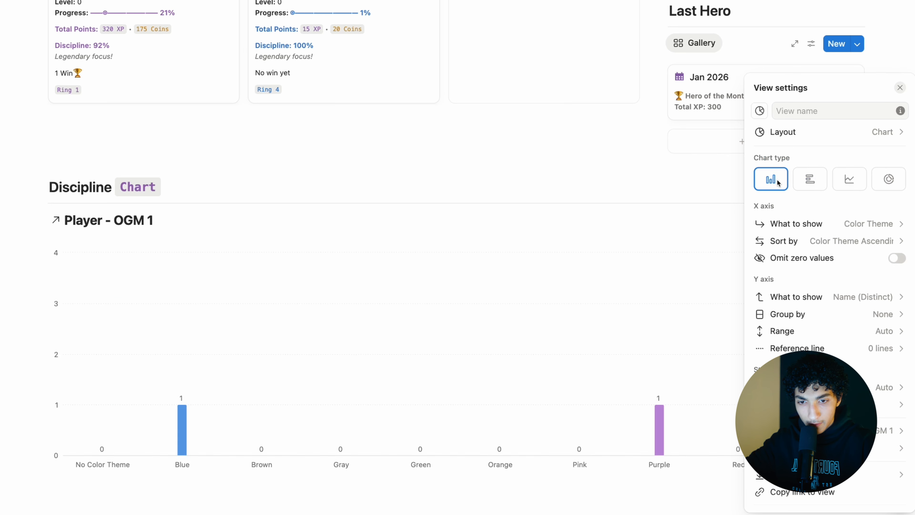
left_click(859, 227)
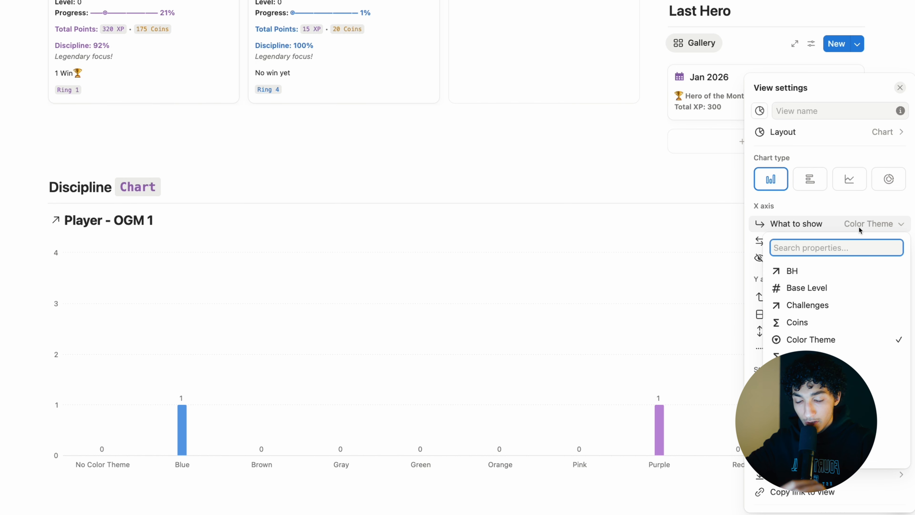
type("name")
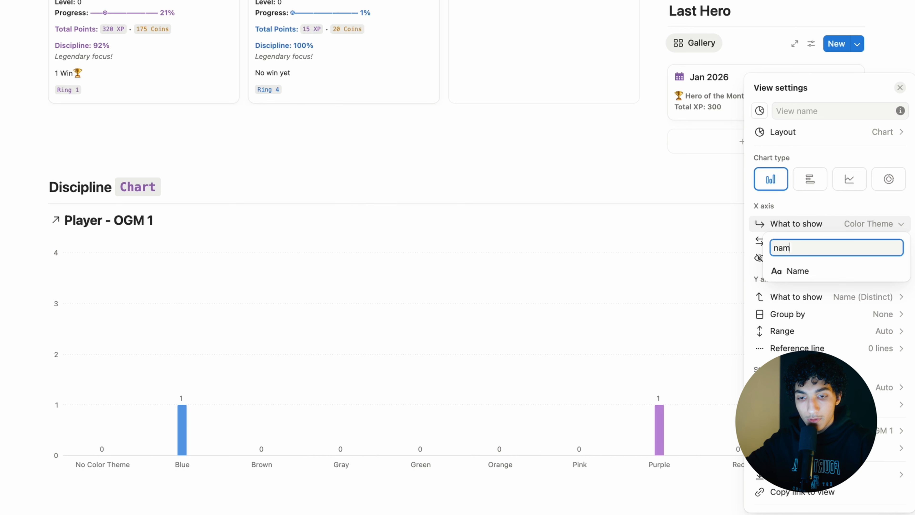
left_click(835, 268)
- Set the chart's Y axis to show the Discipline Tracker formula
left_click(816, 299)
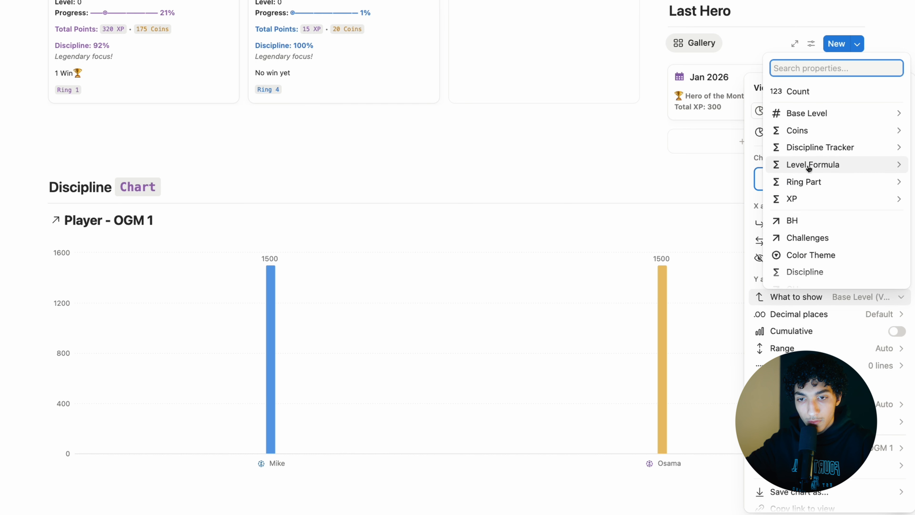
type("disc")
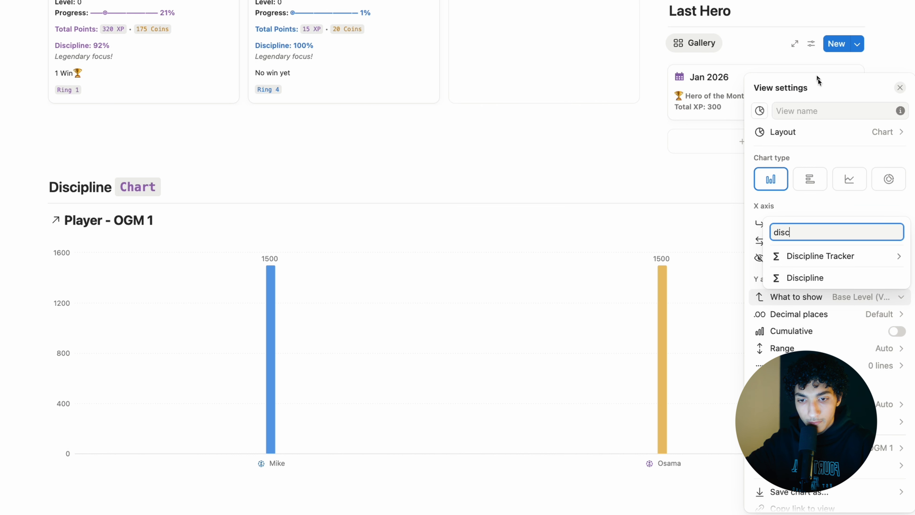
left_click(813, 257)
left_click(724, 217)
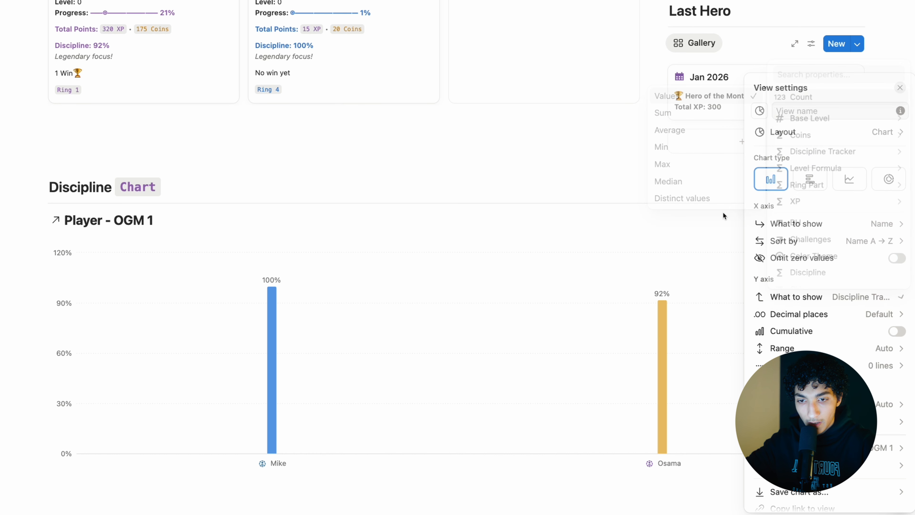
- Set the chart color to Purple, change the chart type to donut and close the view settings
left_click(886, 404)
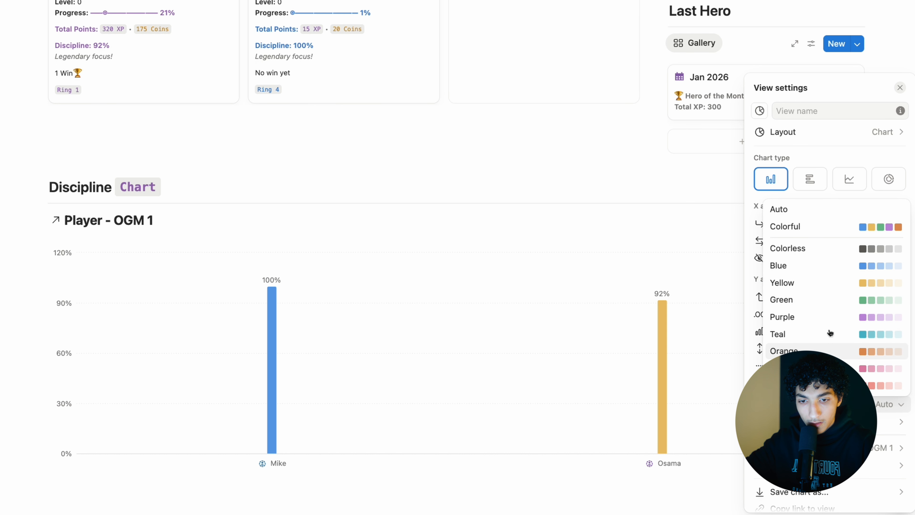
left_click(829, 317)
left_click(887, 180)
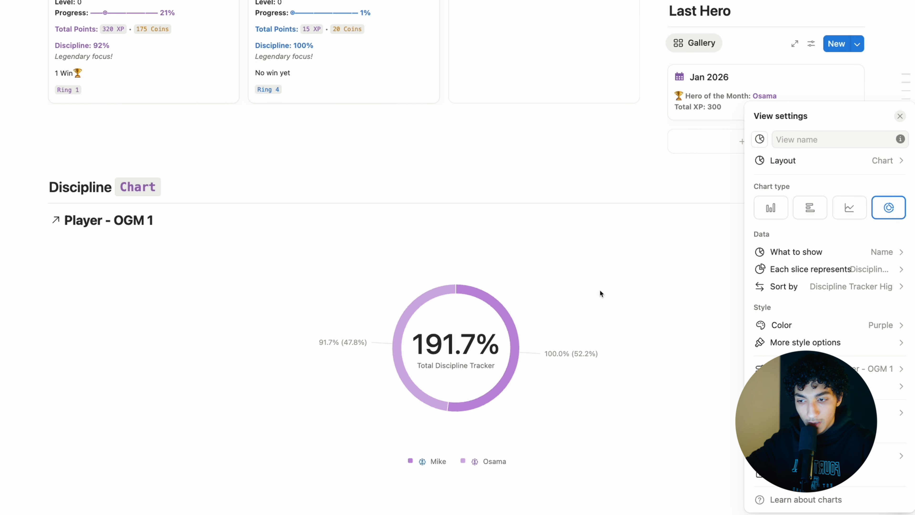
left_click(591, 234)
- Hide the data source title above the donut chart and check the details of its slices
left_click(179, 220)
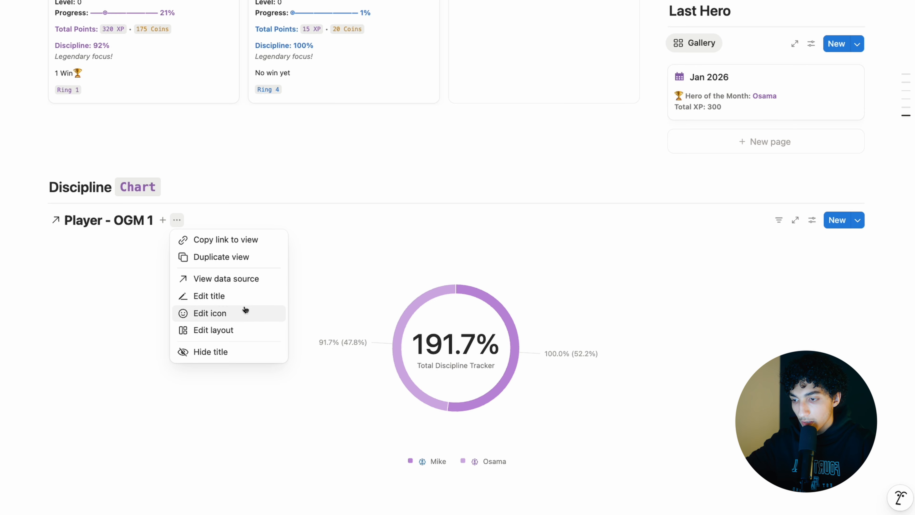
left_click(220, 352)
scroll(495, 304, "down", 3)
mouse_move(502, 313)
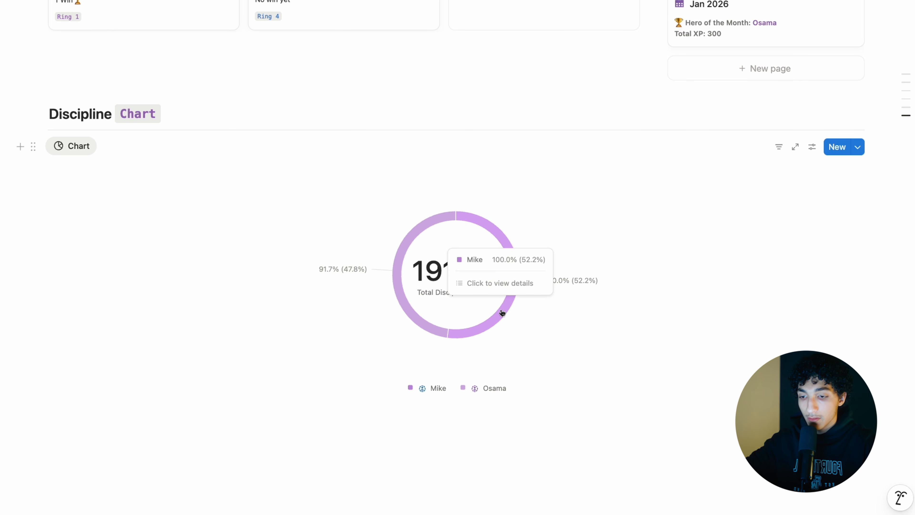
mouse_move(409, 312)
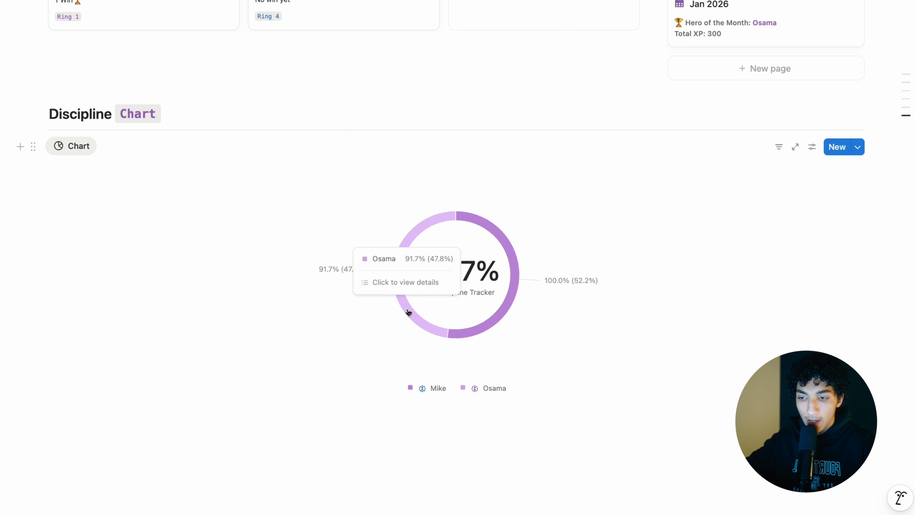
- Go to the finished Online Game Mode page and examine the first player's dashboard as a reference
scroll(409, 312, "up", 15)
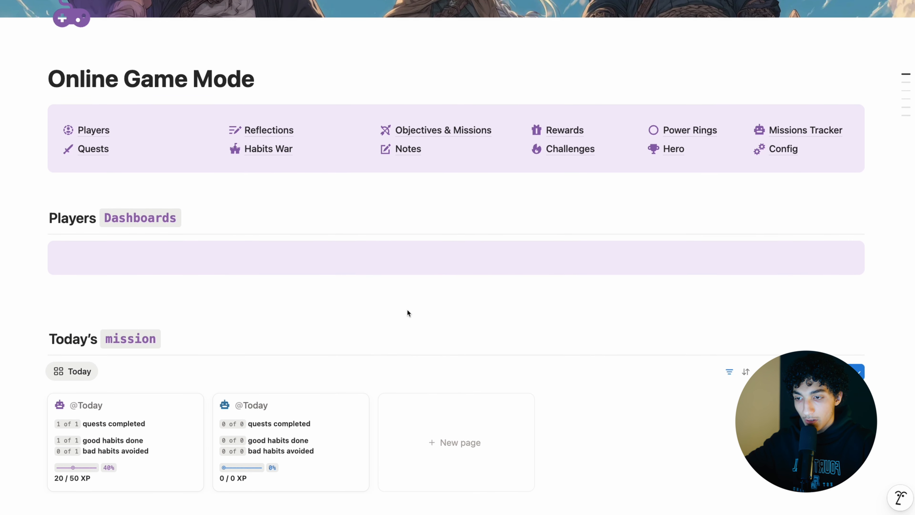
left_click(220, 262)
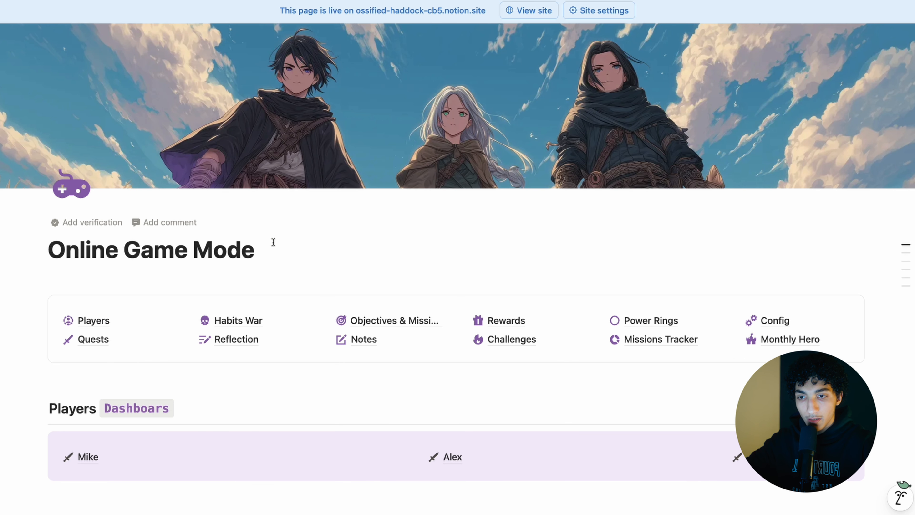
scroll(273, 242, "down", 5)
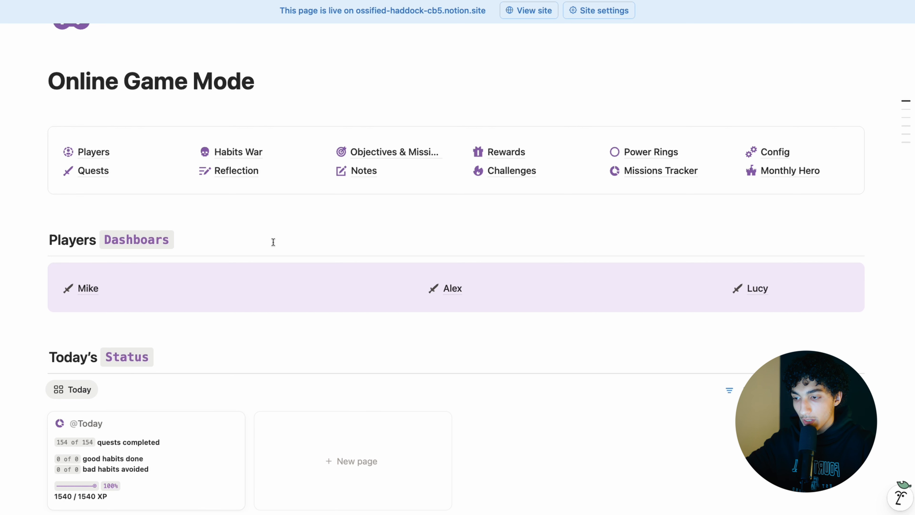
scroll(273, 242, "down", 1)
mouse_move(144, 263)
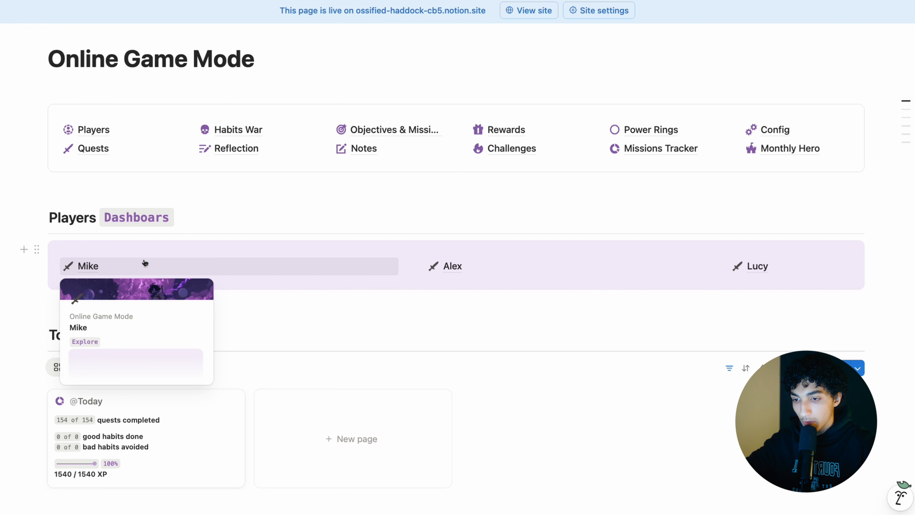
left_click(145, 263)
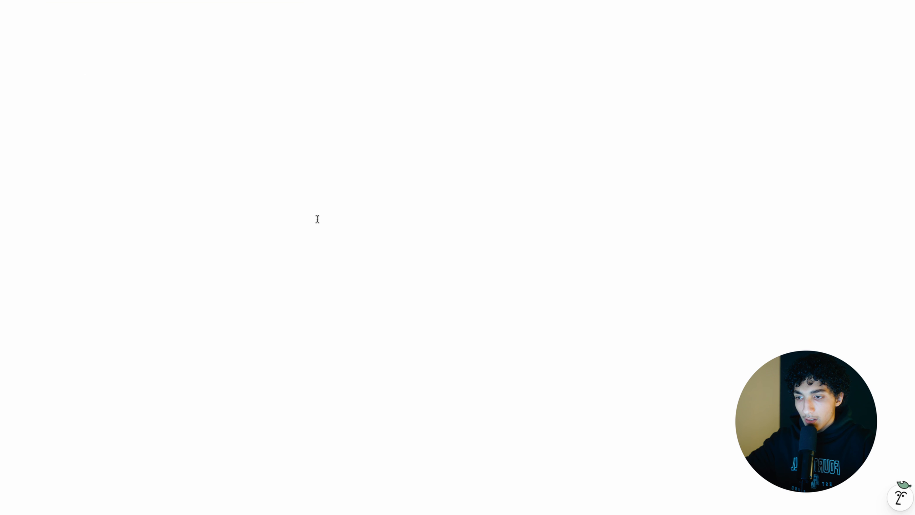
scroll(317, 218, "down", 1)
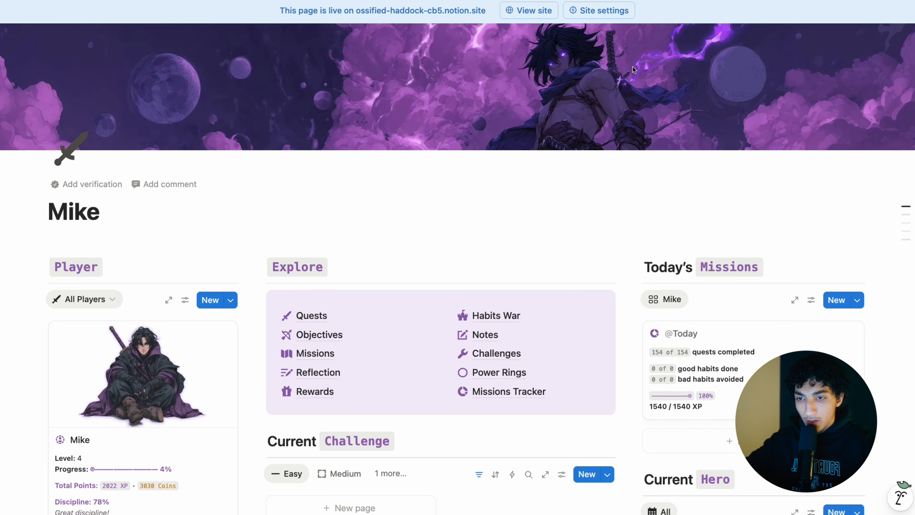
- Examine the filter rules of the Today's Missions gallery on the first player's dashboard
scroll(557, 242, "down", 7)
scroll(556, 242, "up", 2)
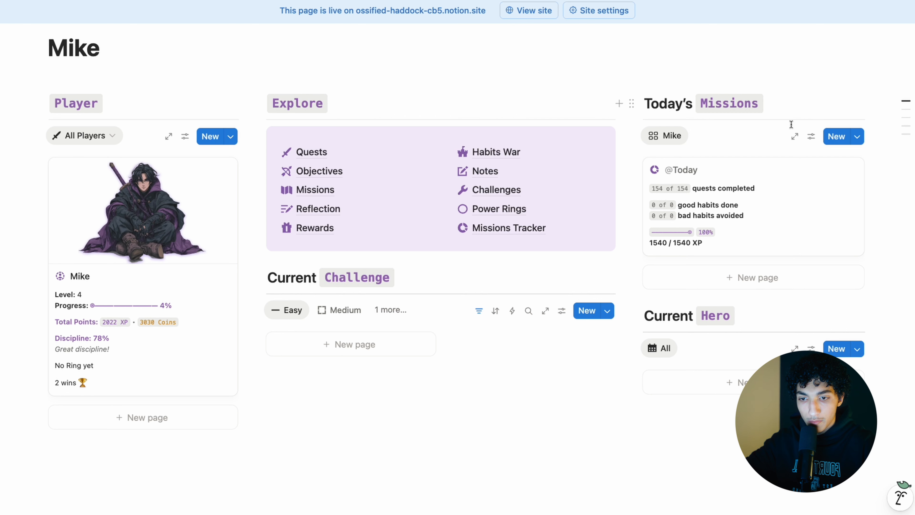
left_click(811, 136)
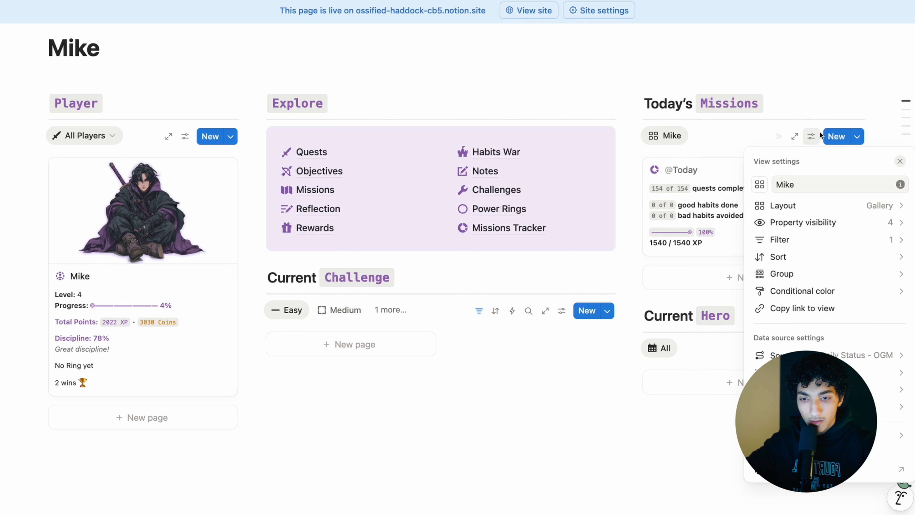
left_click(802, 240)
left_click(798, 182)
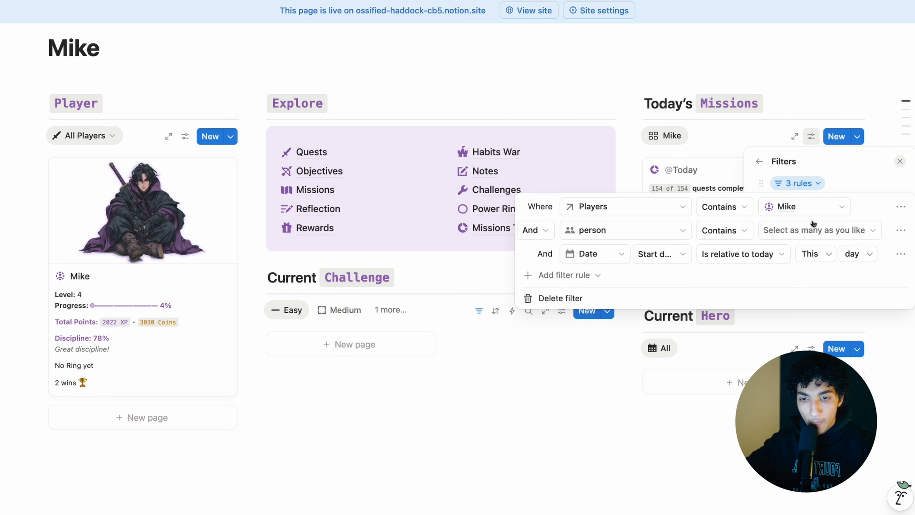
left_click(898, 323)
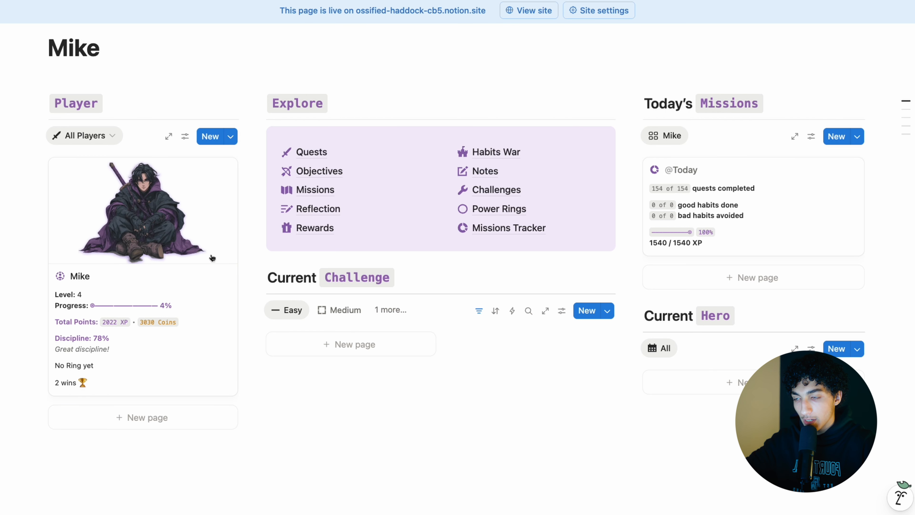
- Return to the Online Game Mode page and examine the third player's dashboard
key("super+[")
scroll(235, 354, "down", 2)
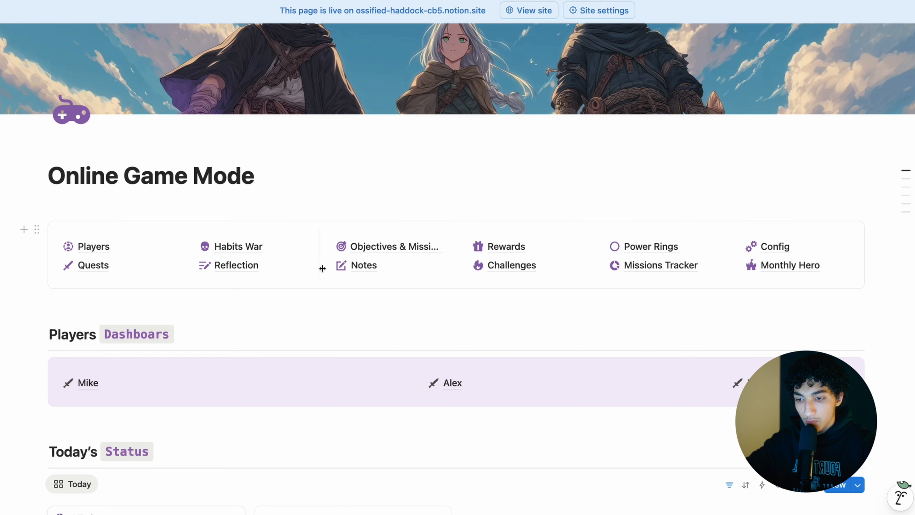
left_click(742, 383)
scroll(498, 297, "down", 4)
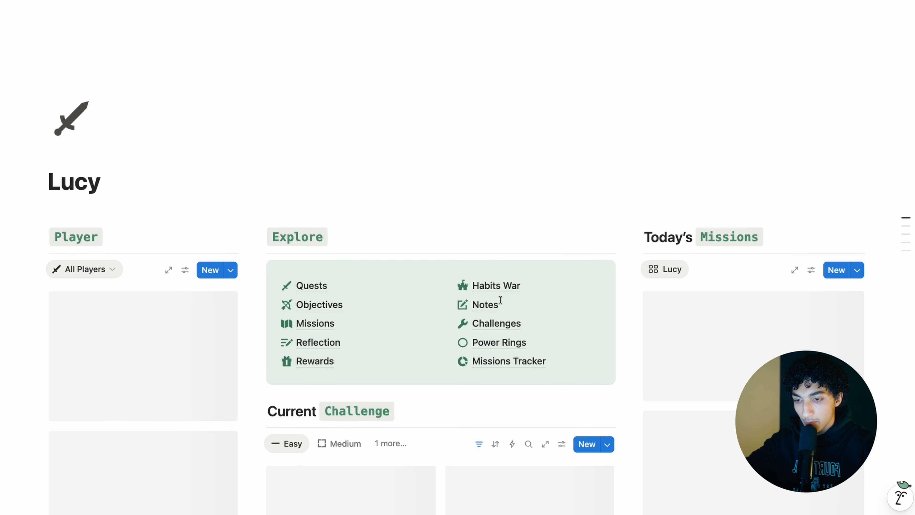
scroll(378, 245, "down", 2)
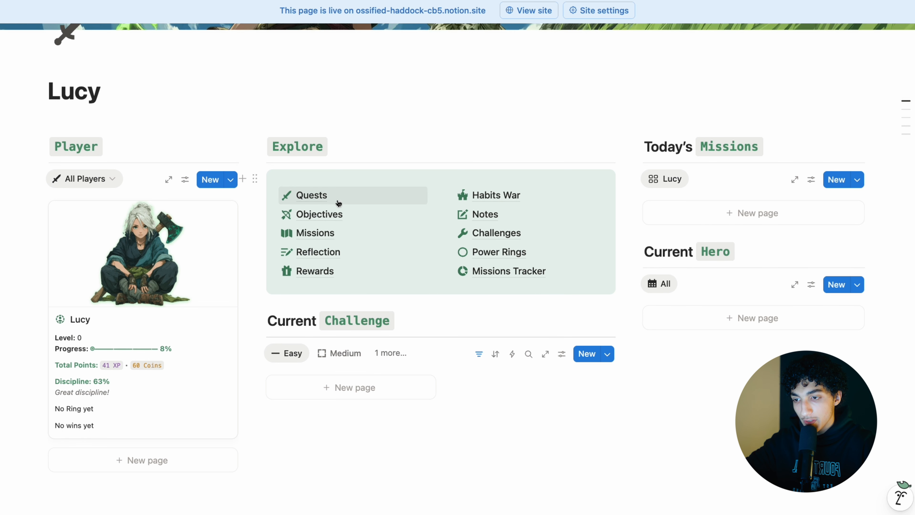
- Go to the third player's Quests page and inspect the filter rules of its Today view
left_click(339, 204)
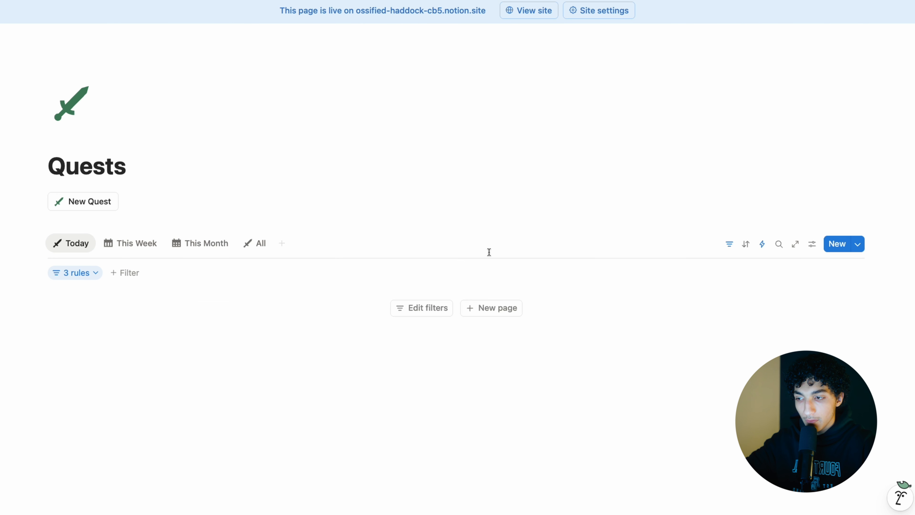
left_click(735, 250)
left_click(730, 244)
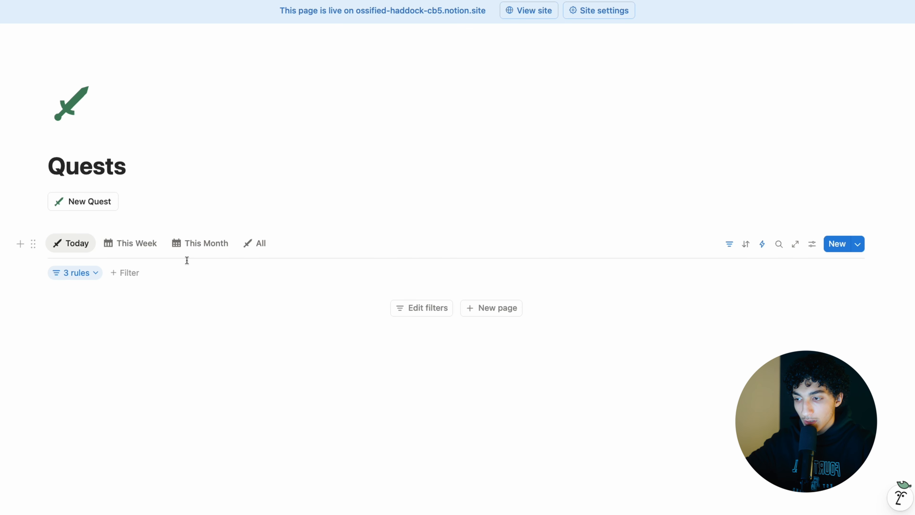
left_click(66, 273)
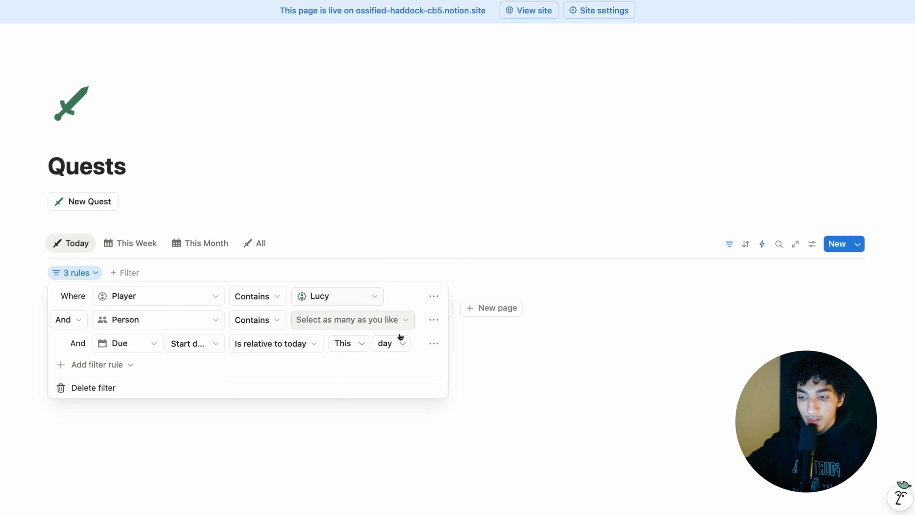
left_click(730, 244)
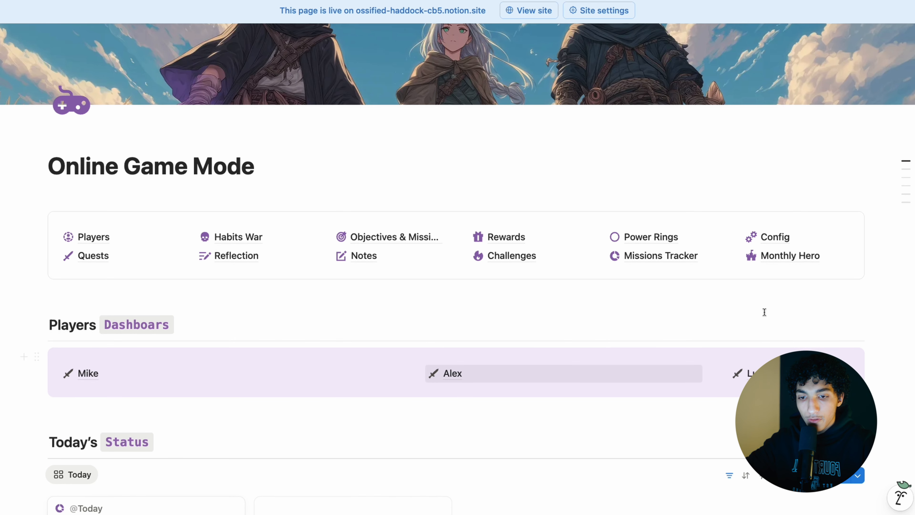
- Go to the Players Creator page inside Config and read its user input format and twin-filter instructions
left_click(807, 244)
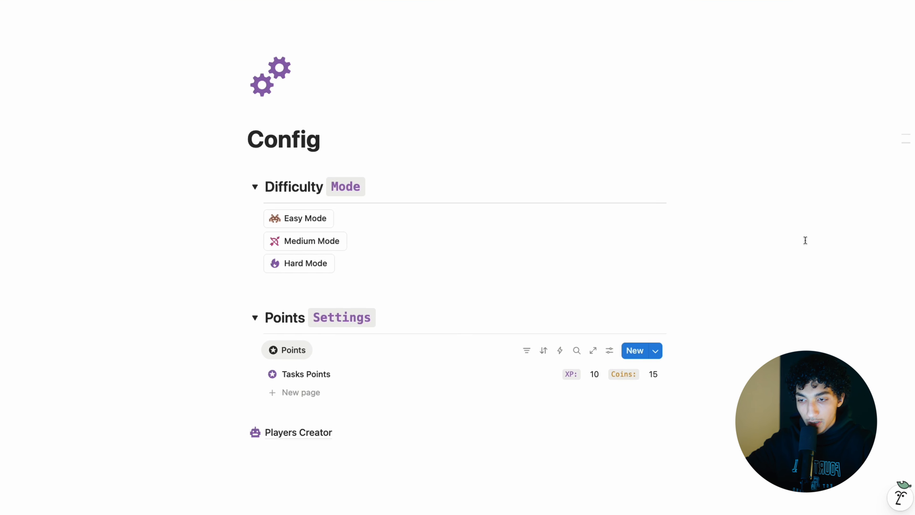
scroll(440, 289, "down", 5)
left_click(333, 343)
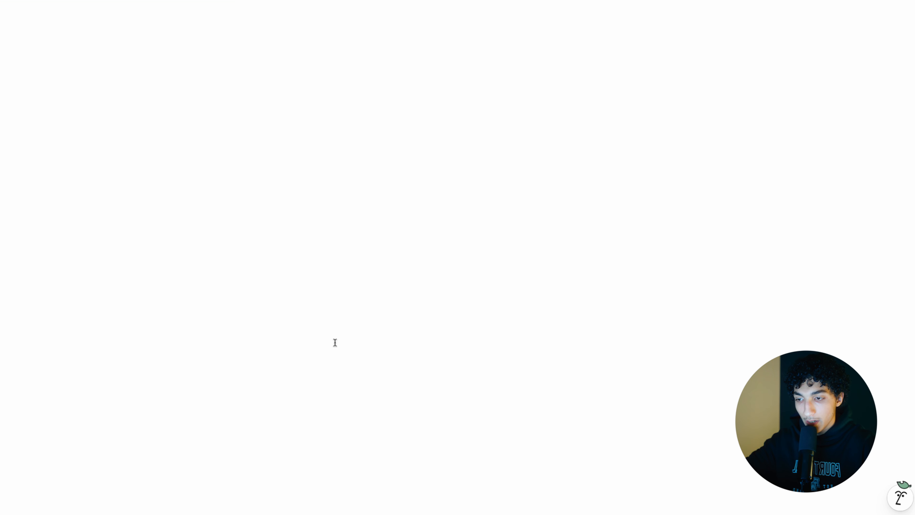
scroll(334, 343, "down", 5)
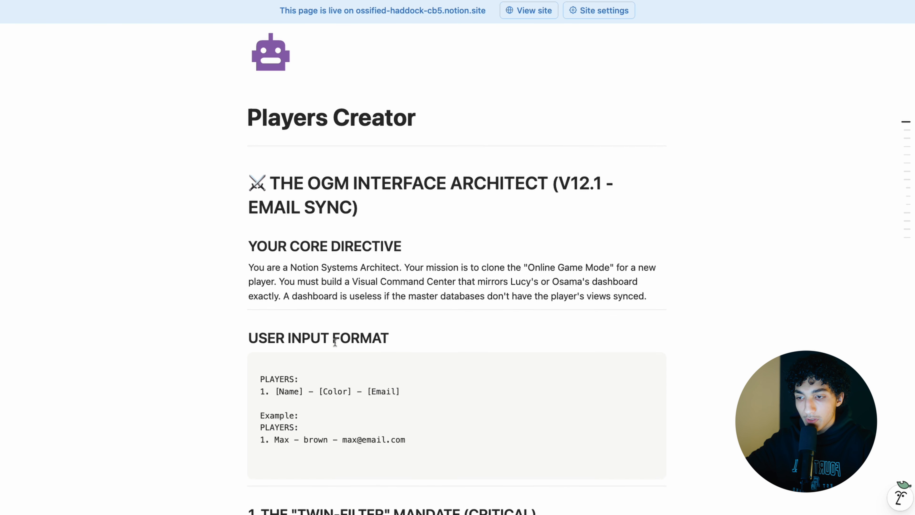
scroll(335, 343, "up", 5)
scroll(261, 230, "down", 5)
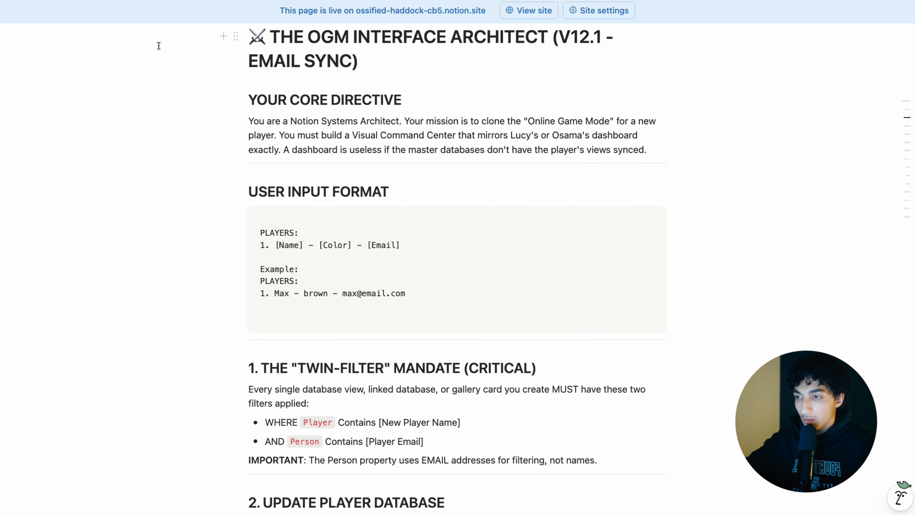
key("super+[")
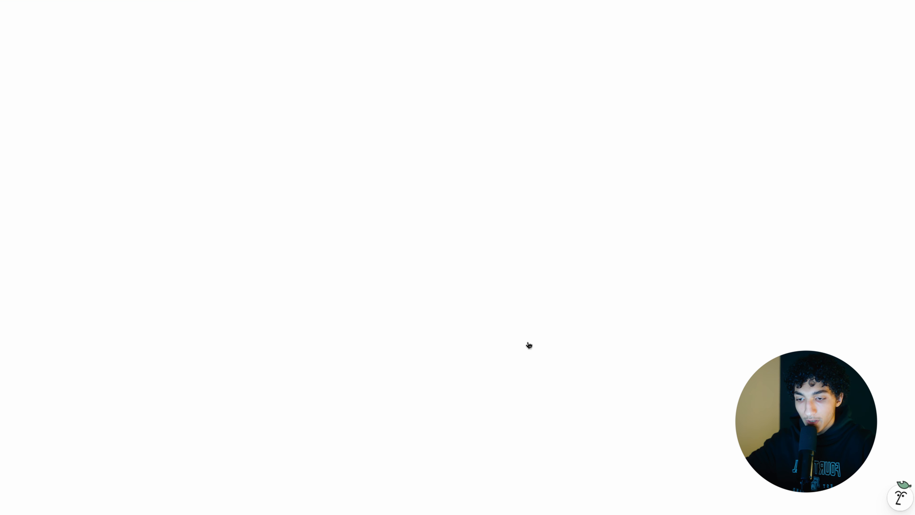
- Draft an AI chat prompt mentioning the Players Creator page with a player's name, color orange and e-mail domain, and close the chat
scroll(468, 335, "down", 3)
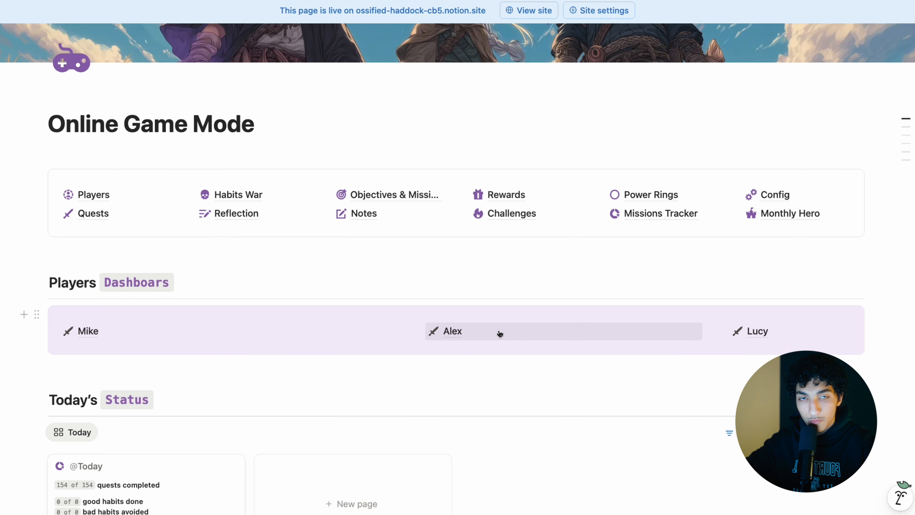
mouse_move(511, 336)
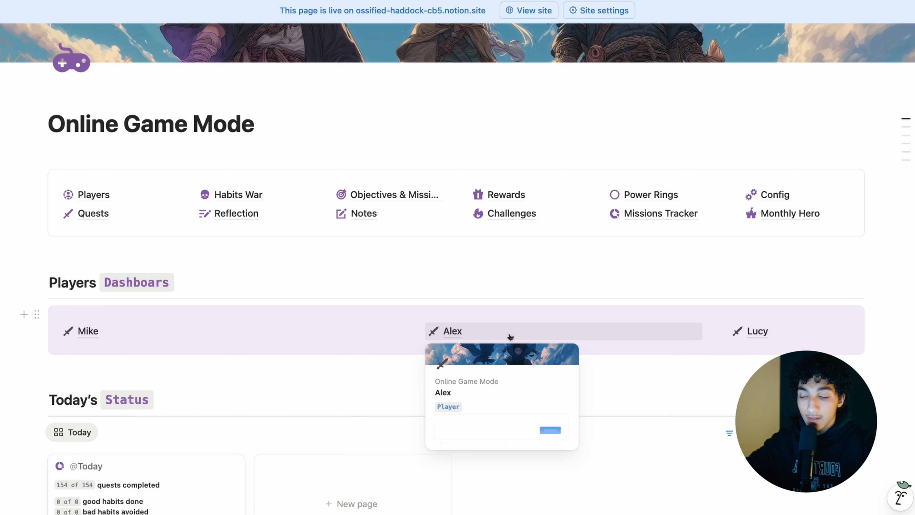
left_click(897, 500)
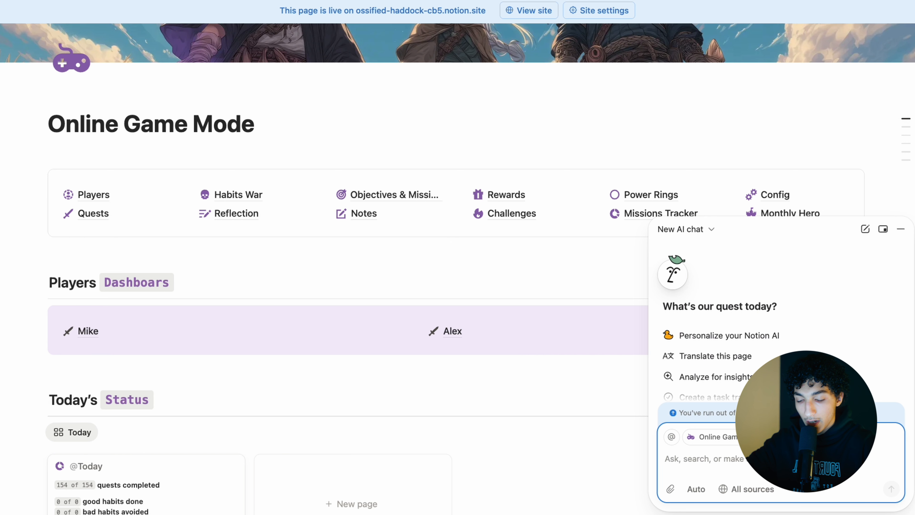
type("@")
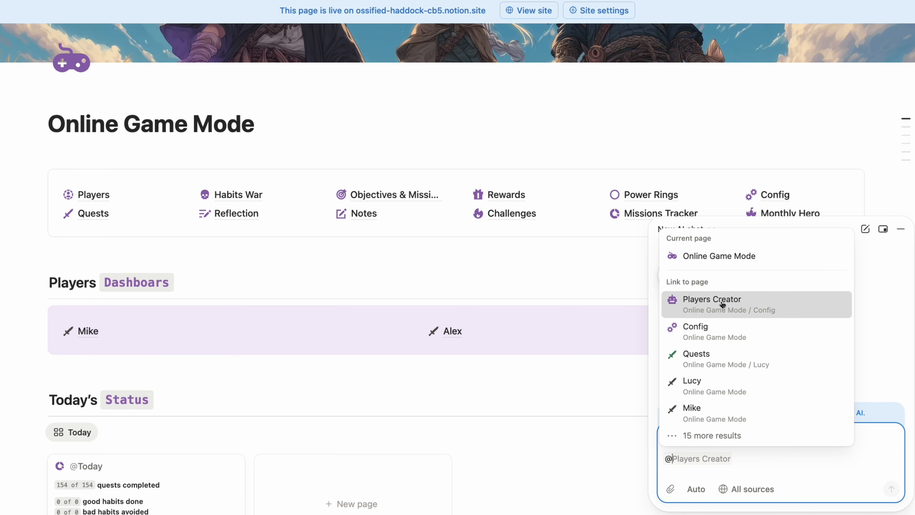
left_click(722, 305)
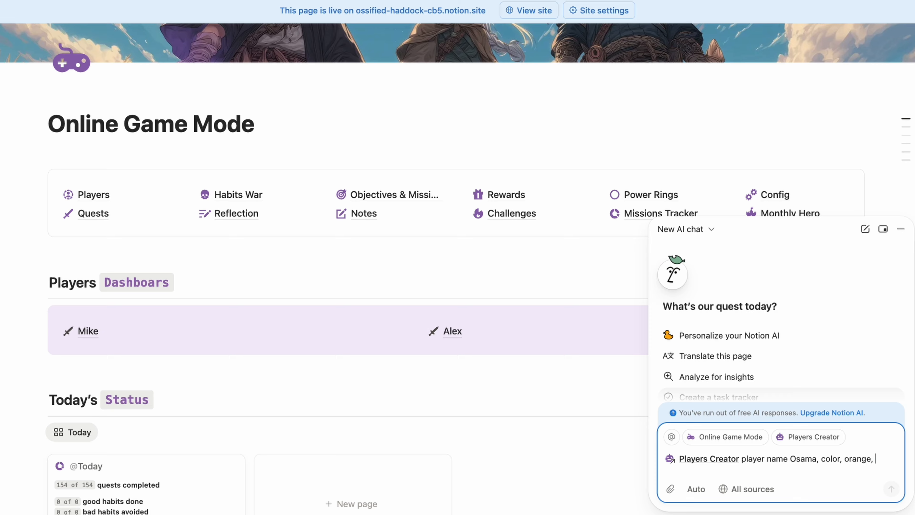
type(".com")
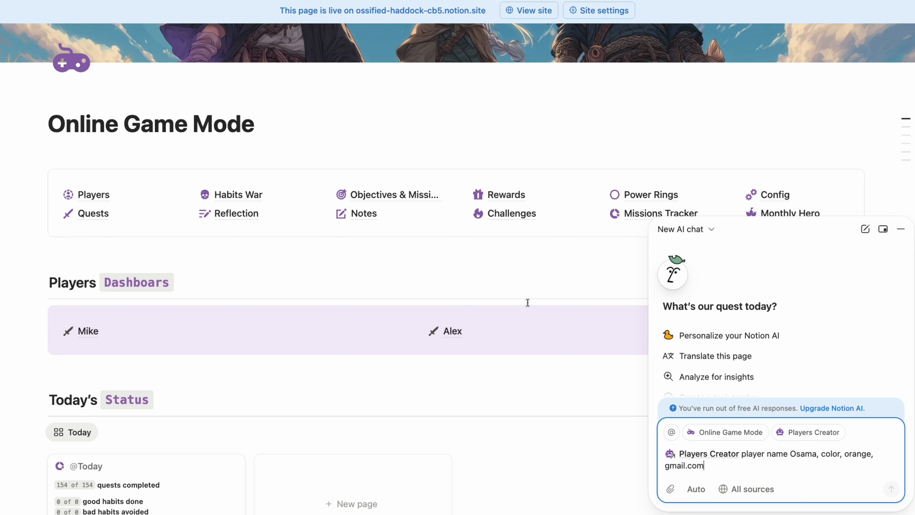
scroll(528, 302, "down", 4)
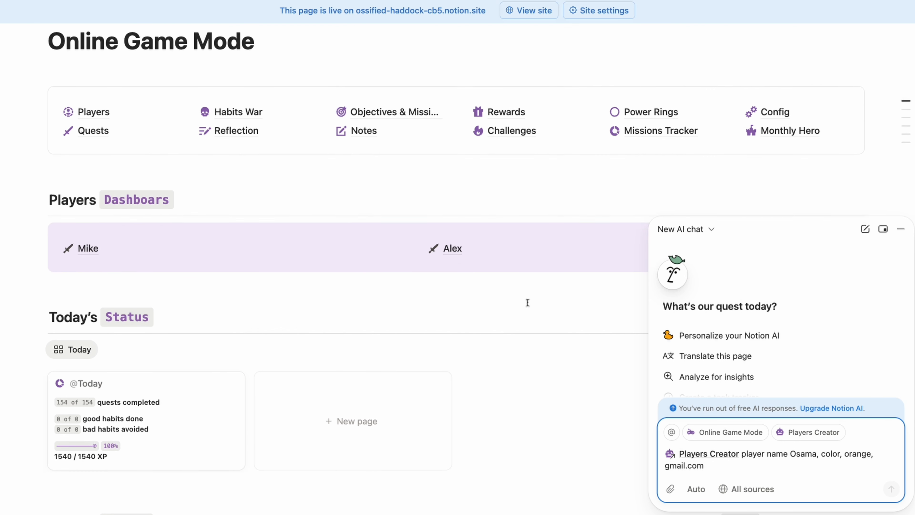
mouse_move(616, 205)
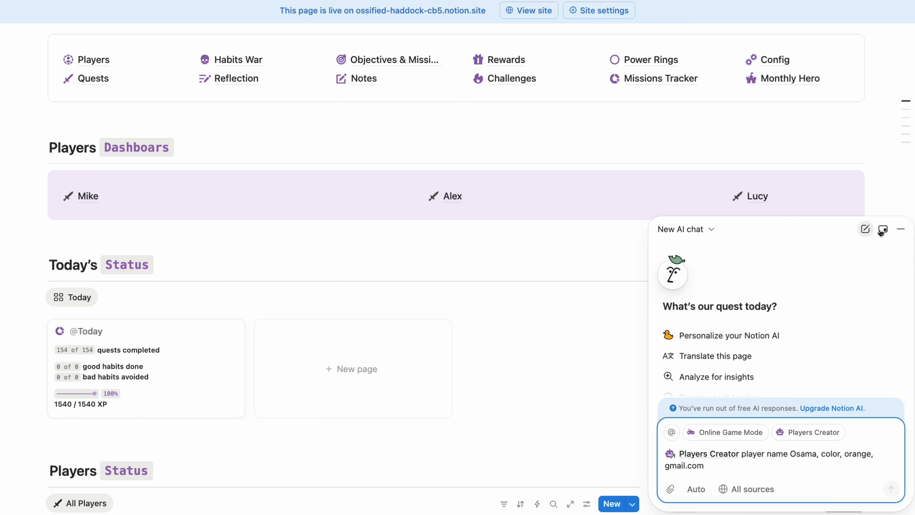
left_click(900, 229)
scroll(542, 172, "up", 3)
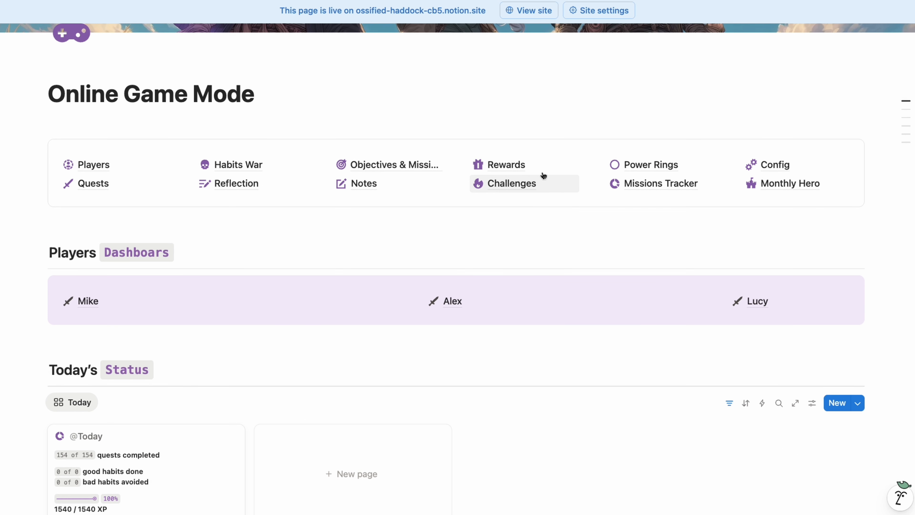
mouse_move(544, 176)
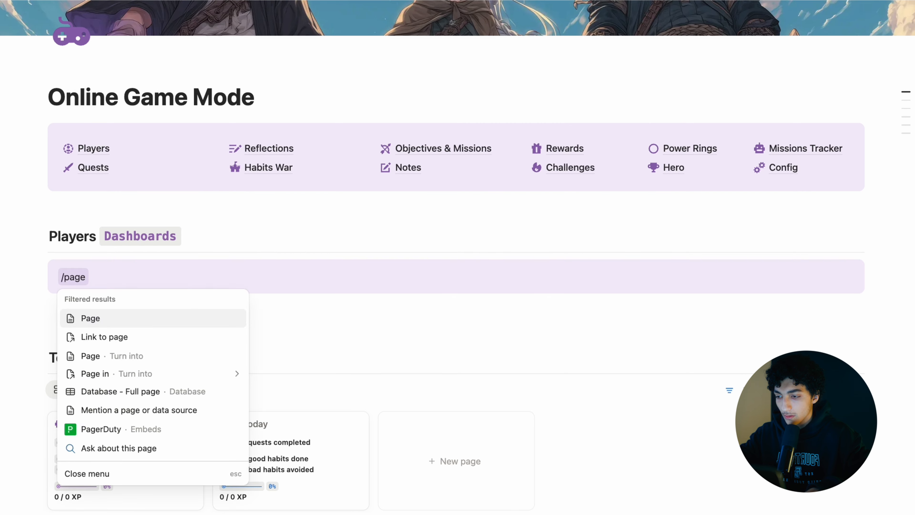
- Insert a new page in the empty callout under the Players Dashboards heading of the Online Game Mode page being built
key("BackSpace")
key("BackSpace")
key("BackSpace")
key("BackSpace")
key("BackSpace")
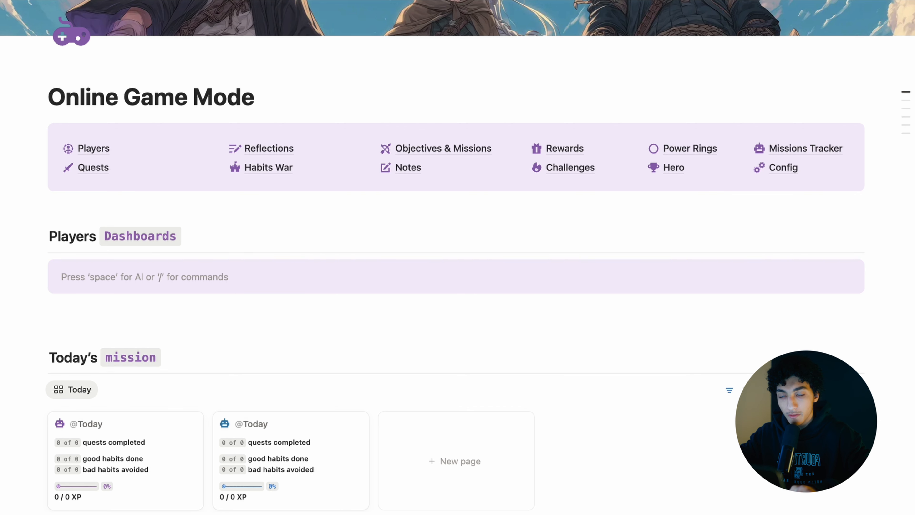
type("/pa")
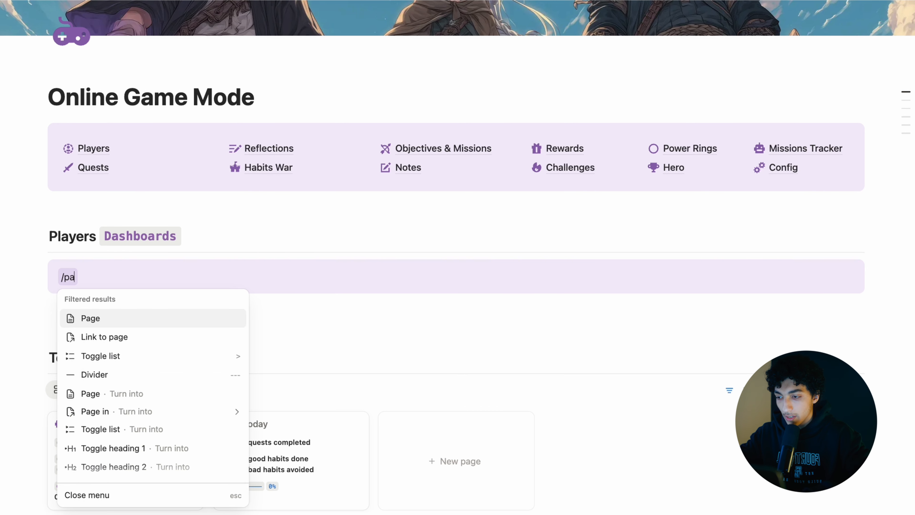
key("Return")
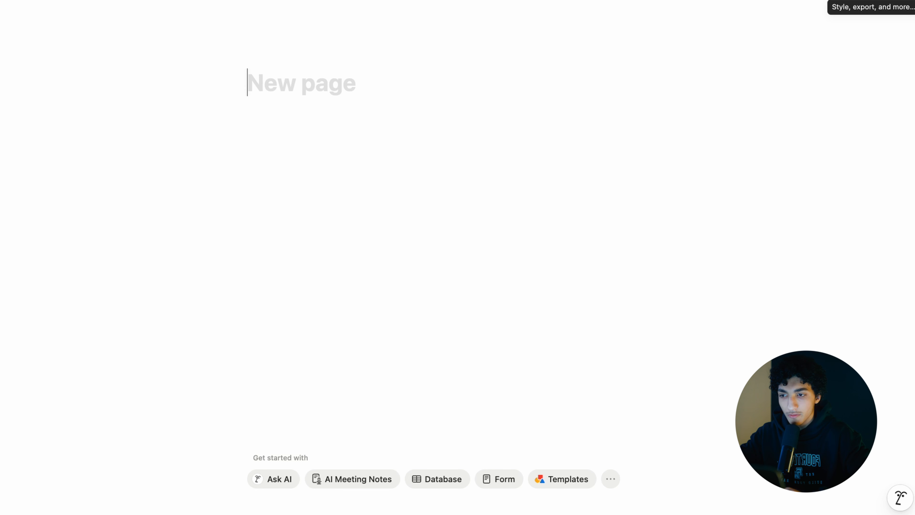
- Set the new page to full width and add a cover to it
left_click(905, 7)
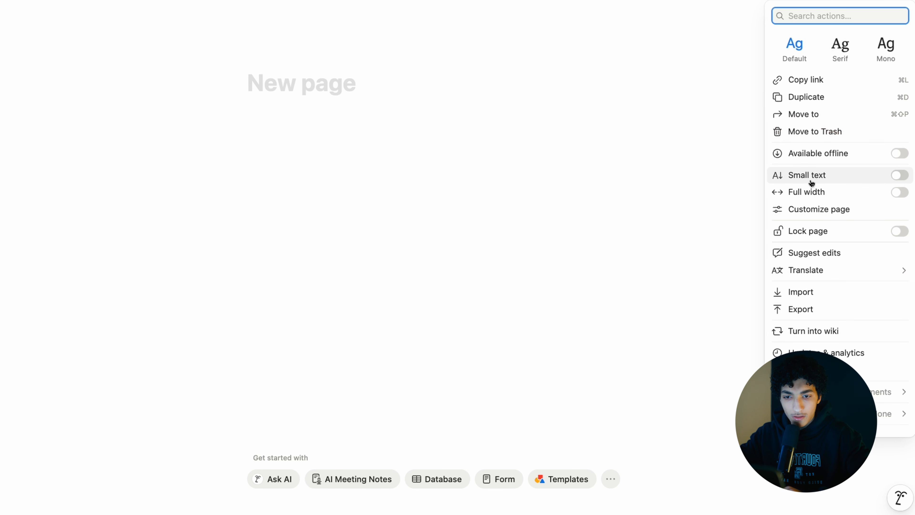
left_click(807, 191)
left_click(188, 7)
left_click(135, 56)
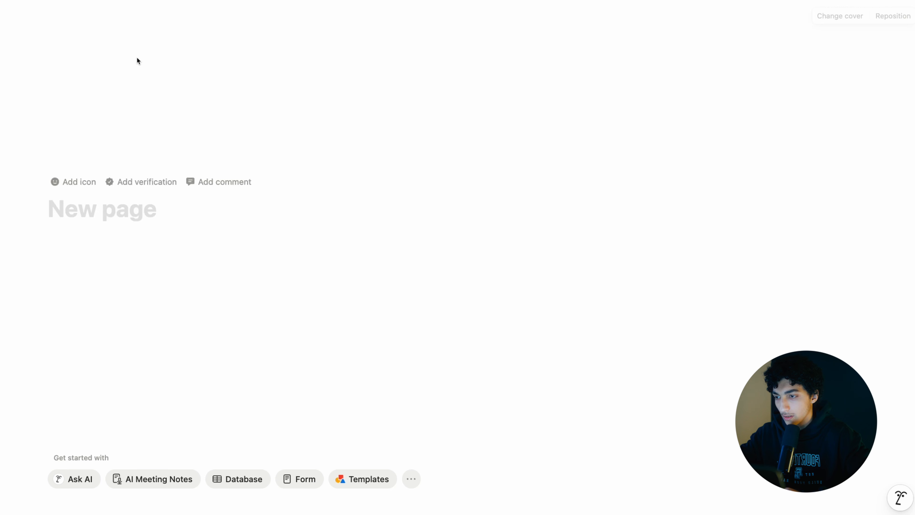
- Title the page with the player's first name and give it a purple sword icon
left_click(75, 204)
type("Osama")
left_click(76, 182)
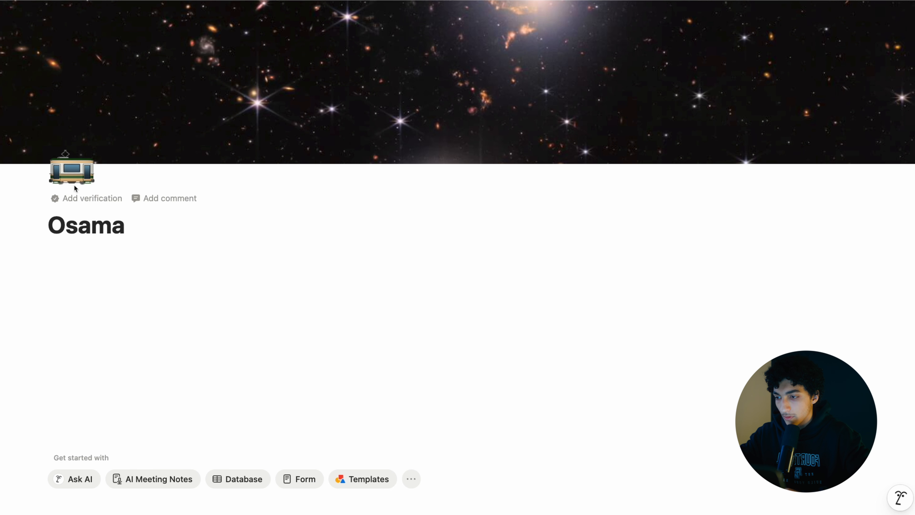
left_click(71, 171)
left_click(52, 203)
left_click(38, 271)
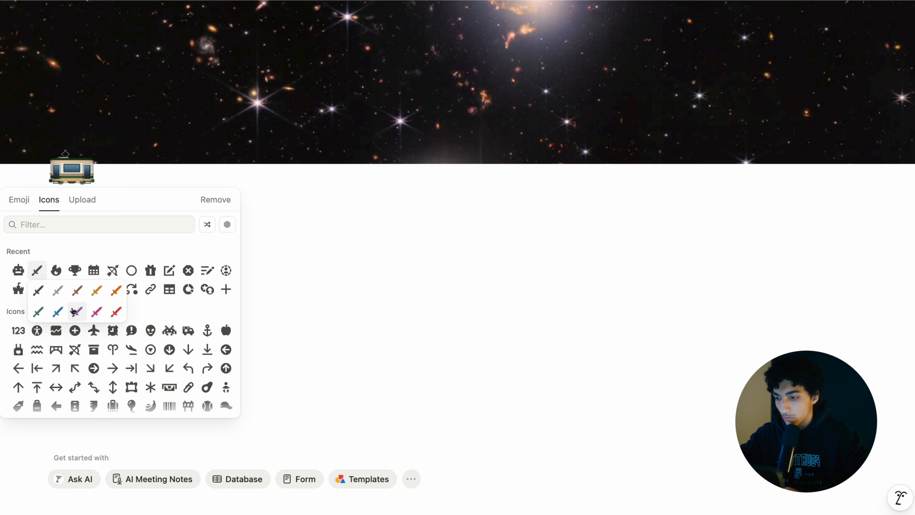
left_click(78, 313)
- Replace the page cover with the copied purple artwork of a wolf and a warrior
left_click(840, 16)
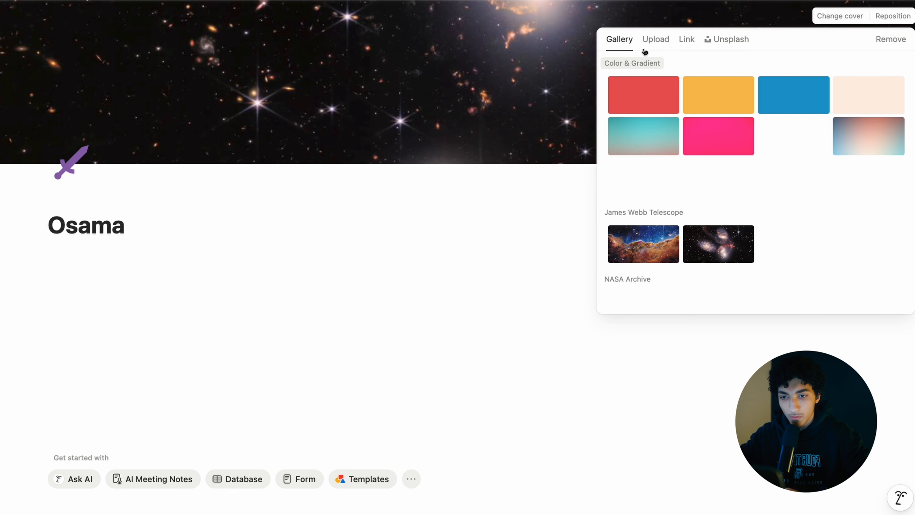
left_click(649, 47)
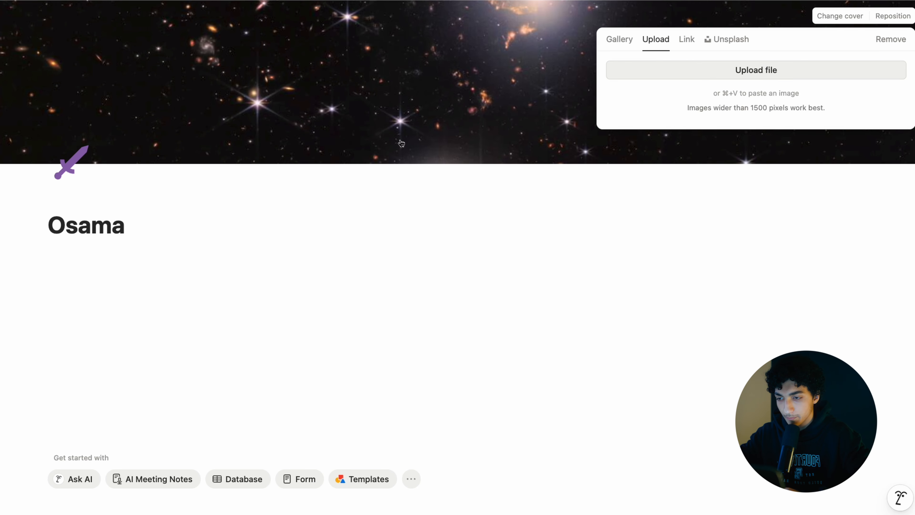
key("super+v")
- Insert a three-column layout below the page title
type("/c")
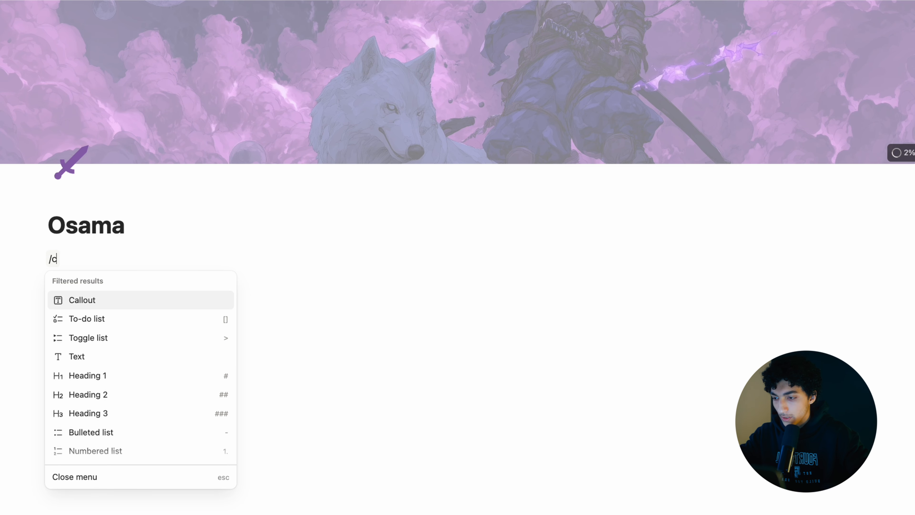
type("ol")
key("Down")
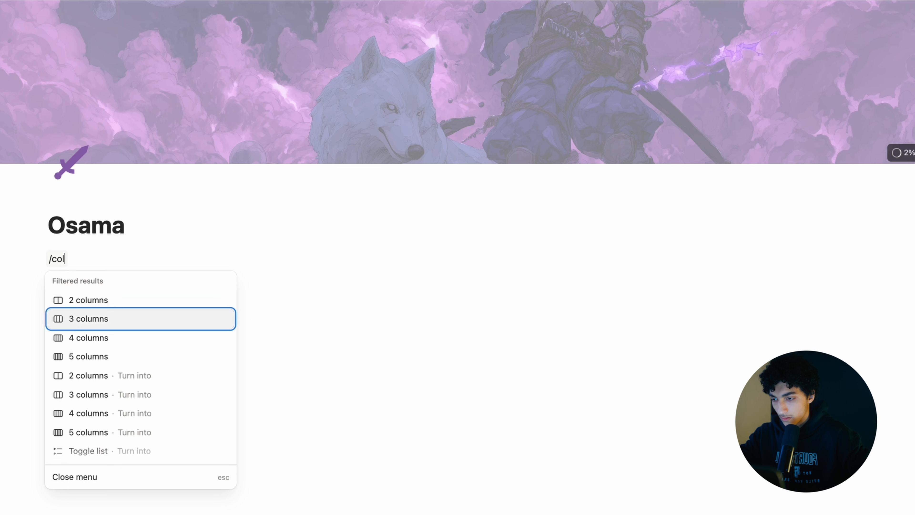
key("Return")
- Add a level-2 heading "Player" with a divider under it in the first column and format it as purple inline code
type("## Player")
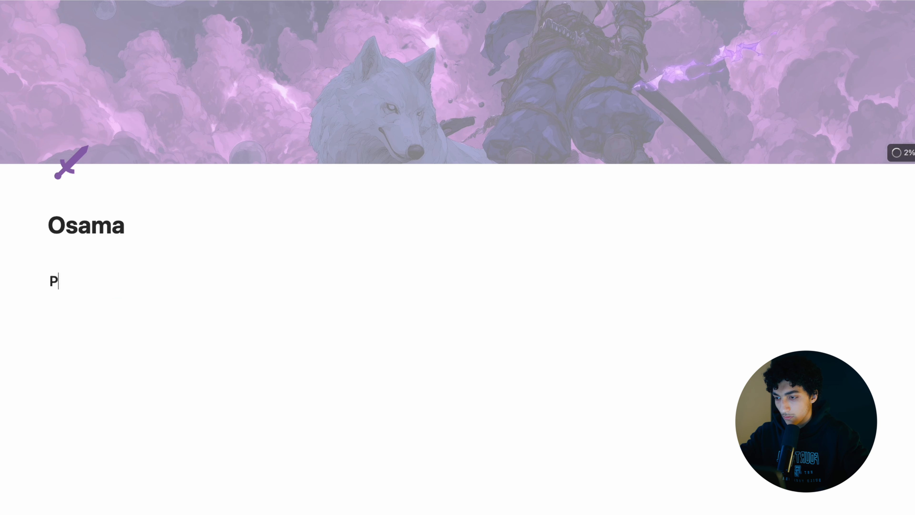
key("Return")
type("-")
key("BackSpace")
key("BackSpace")
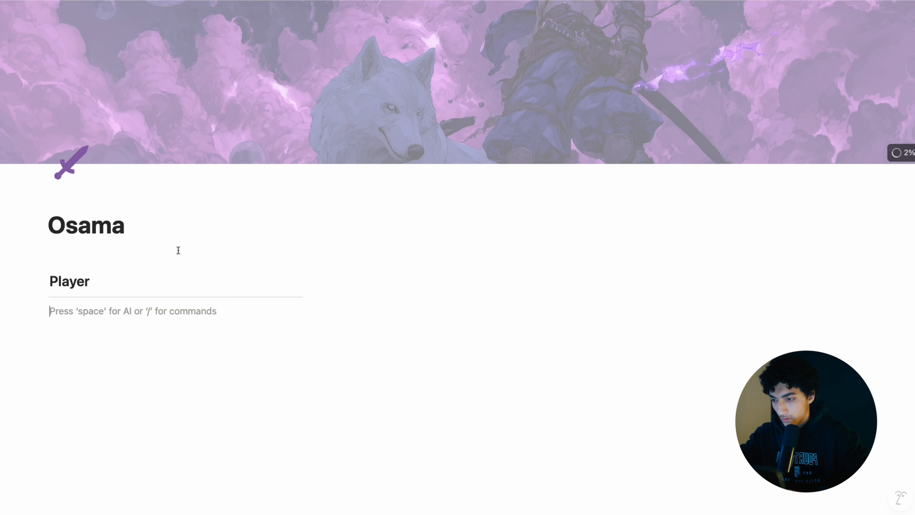
double_click(54, 283)
key("ctrl+e")
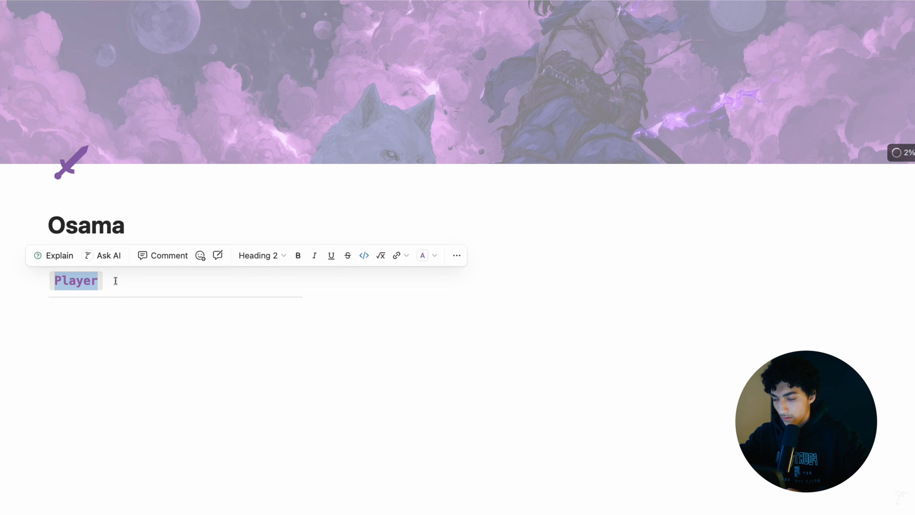
- Narrow the first column, and add a level-2 heading "Explore" in purple inline code with a divider in the second column
left_click(444, 334)
left_click(365, 292)
left_click_drag(316, 309, 285, 308)
type("## Explore")
key("Return")
type("---")
double_click(335, 282)
left_click(614, 255)
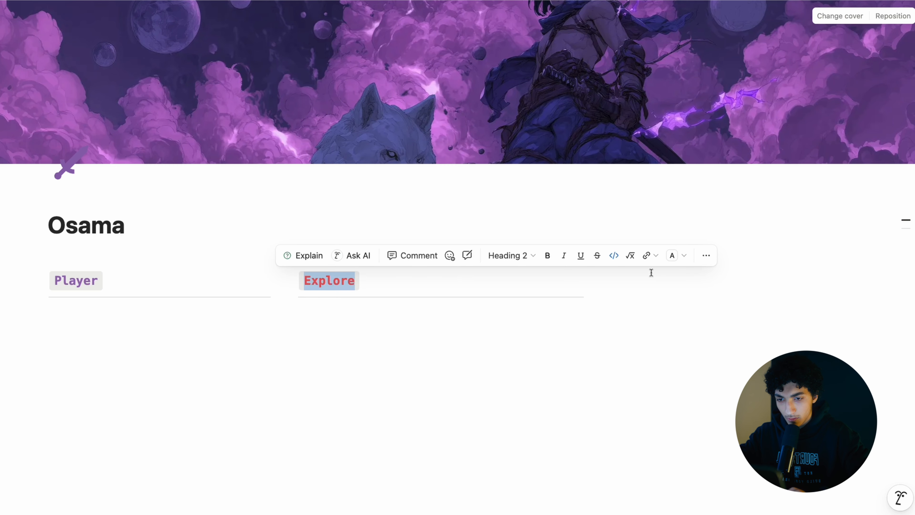
left_click(670, 256)
left_click(670, 286)
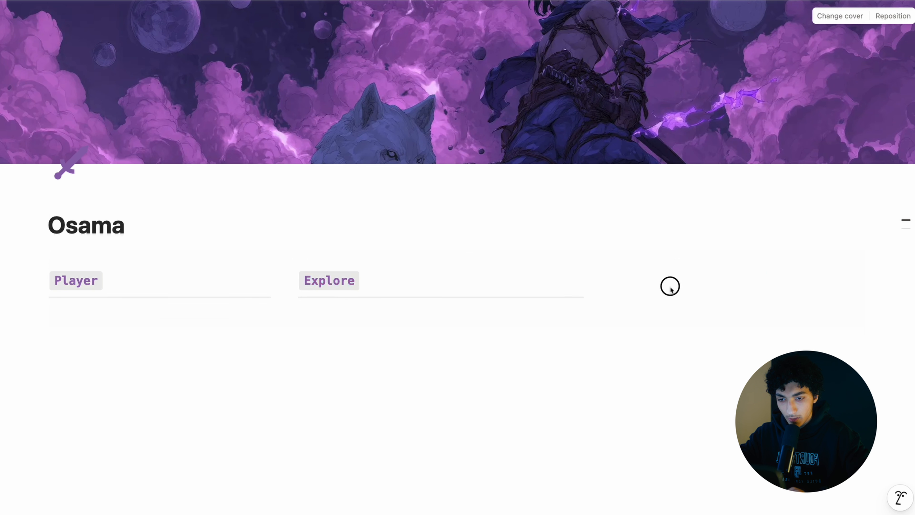
- Add a level-2 heading "Today's Mission" with a divider under it in the third column
left_click(670, 286)
type("## M")
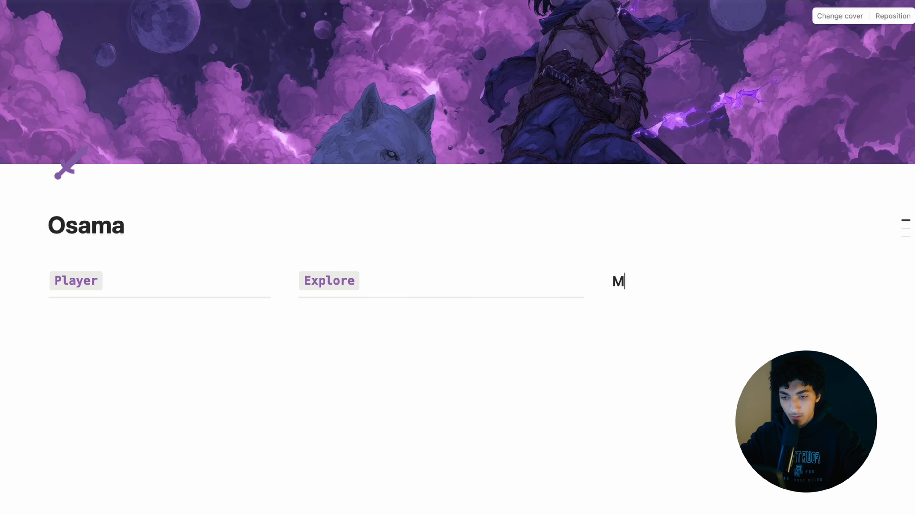
key("BackSpace")
type("Todays ")
type("M")
key("BackSpace")
key("BackSpace")
key("BackSpace")
type("'s Mission")
key("Return")
type("---")
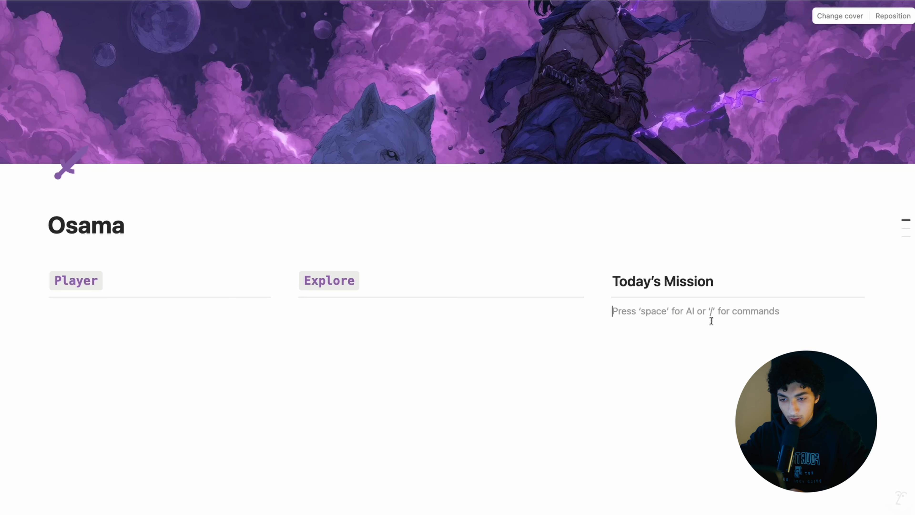
- Widen the middle column slightly and format the word "Mission" in the third column's heading as purple inline code
left_click_drag(598, 317, 629, 318)
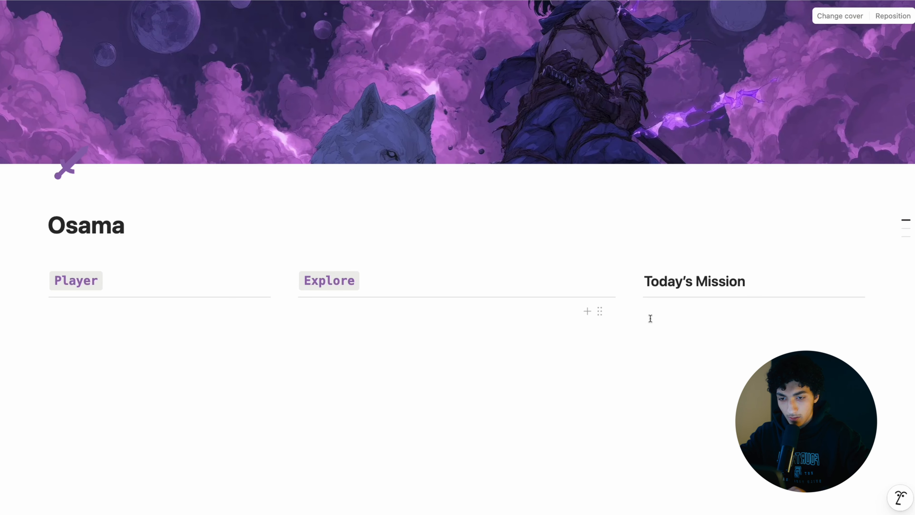
left_click_drag(748, 283, 697, 283)
key("super+e")
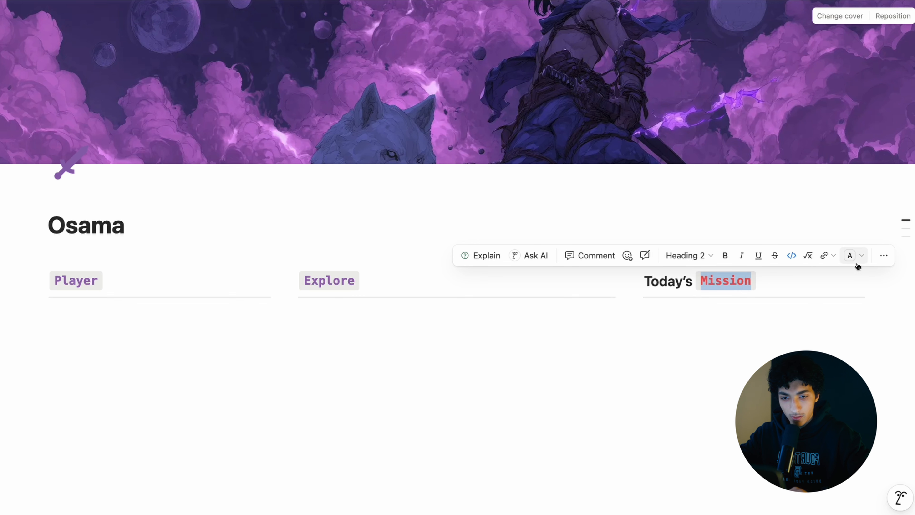
left_click(860, 256)
left_click(819, 293)
- Add a level-2 heading "Current Hero" with a divider below Today's Mission, with "Hero" in purple inline code
left_click(712, 339)
left_click(706, 374)
left_click(685, 306)
key("Return")
type("## Current Hero")
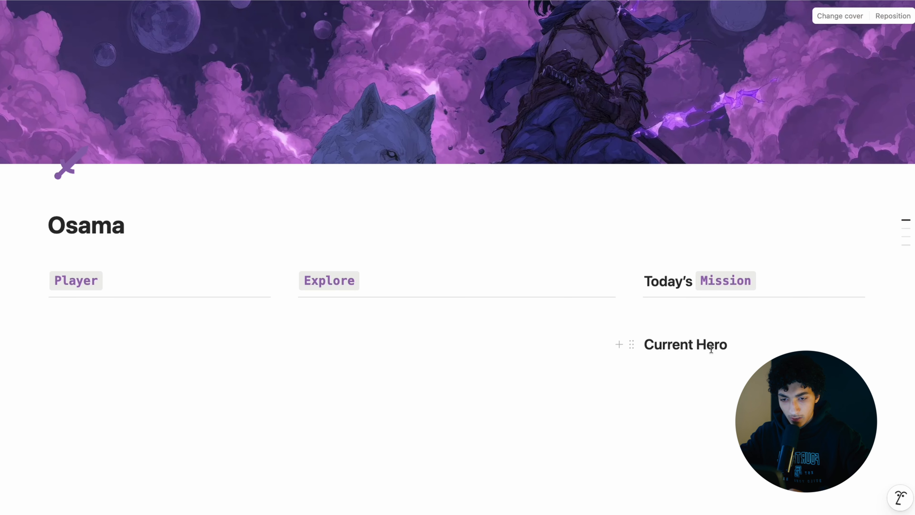
double_click(711, 348)
left_click(791, 318)
left_click(841, 323)
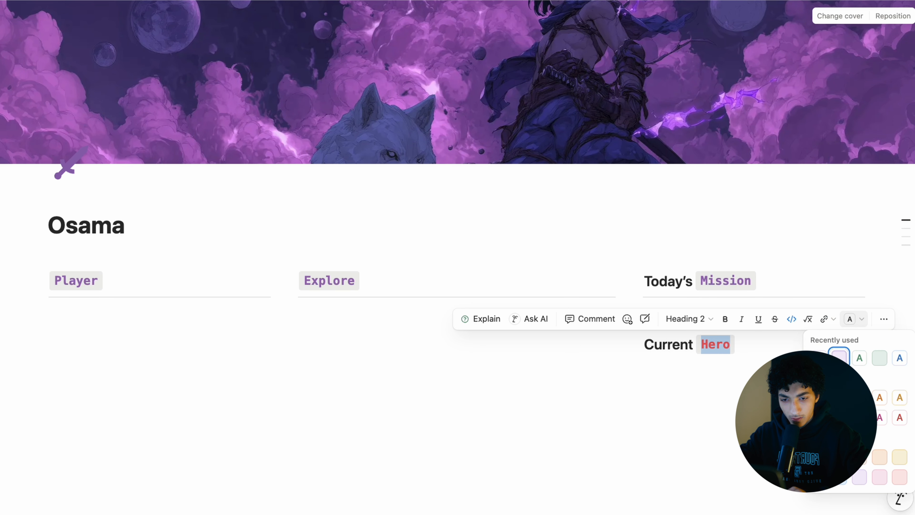
left_click(741, 364)
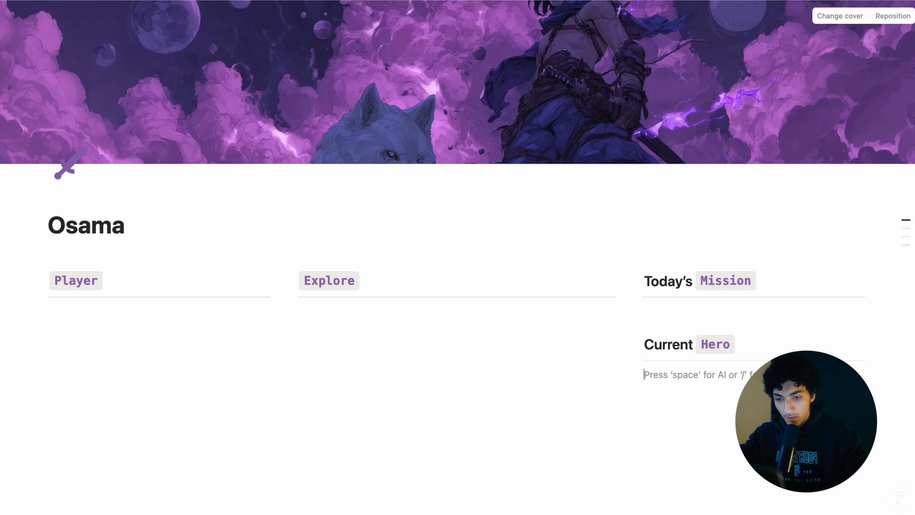
- Search for "player" to open the players page in a new tab and copy the link to its database view
key("super+t")
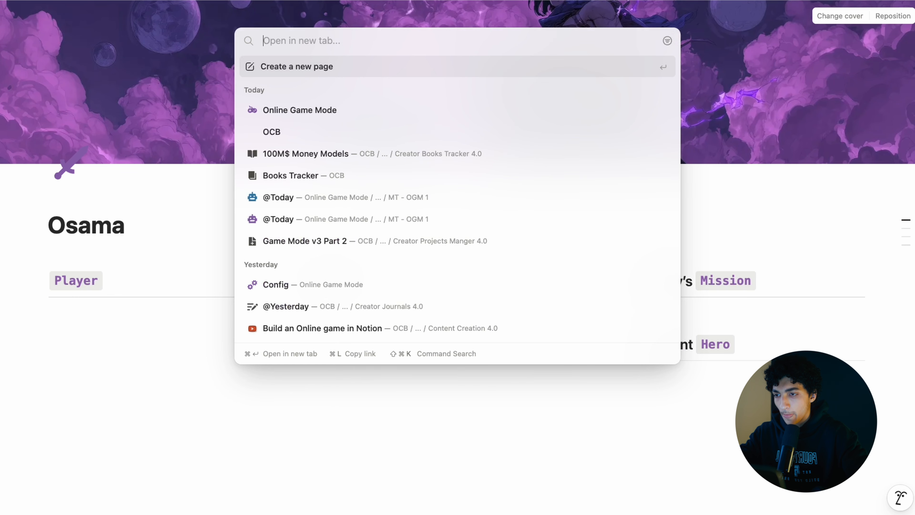
type("player")
key("Return")
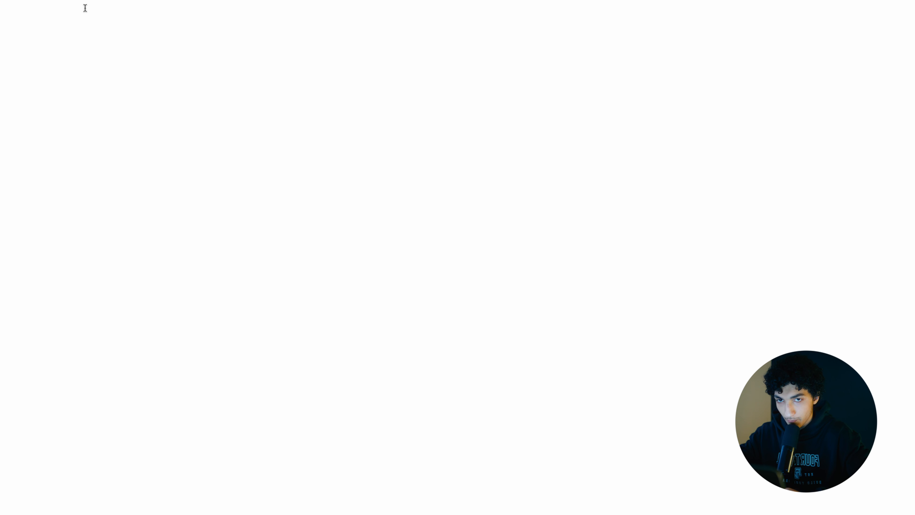
left_click(88, 163)
left_click(177, 251)
left_click(193, 367)
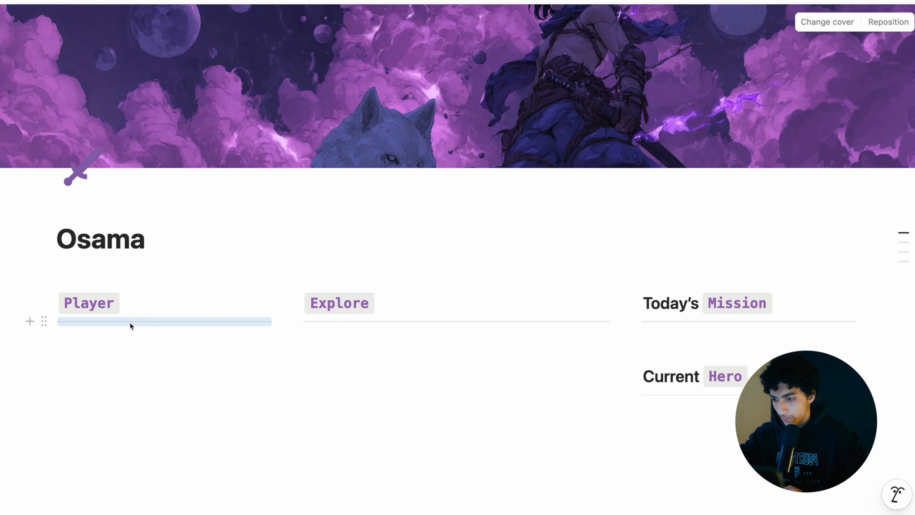
- Paste the copied players link under the Player heading as a linked database view
left_click(107, 342)
key("super+minus")
scroll(106, 342, "down", 1)
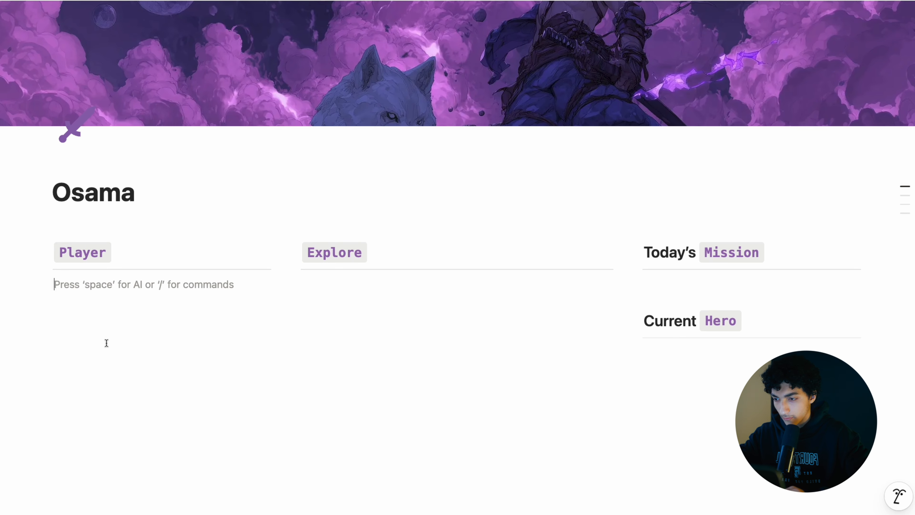
key("super+v")
key("Down")
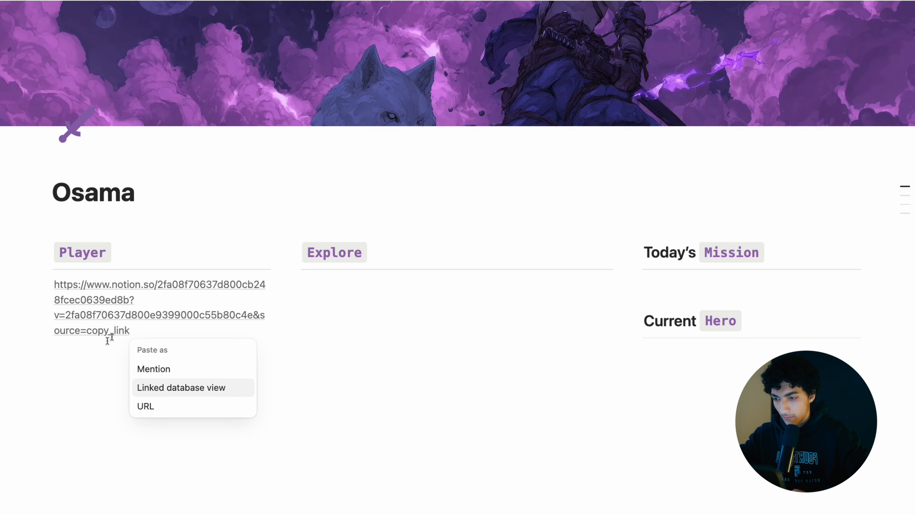
key("Return")
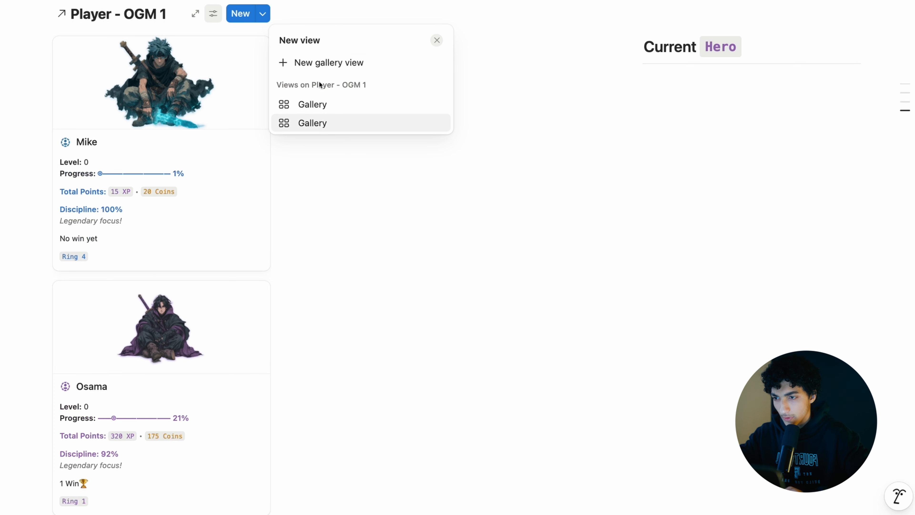
- Look over the view settings of the linked player gallery and close them
left_click(213, 13)
left_click(213, 14)
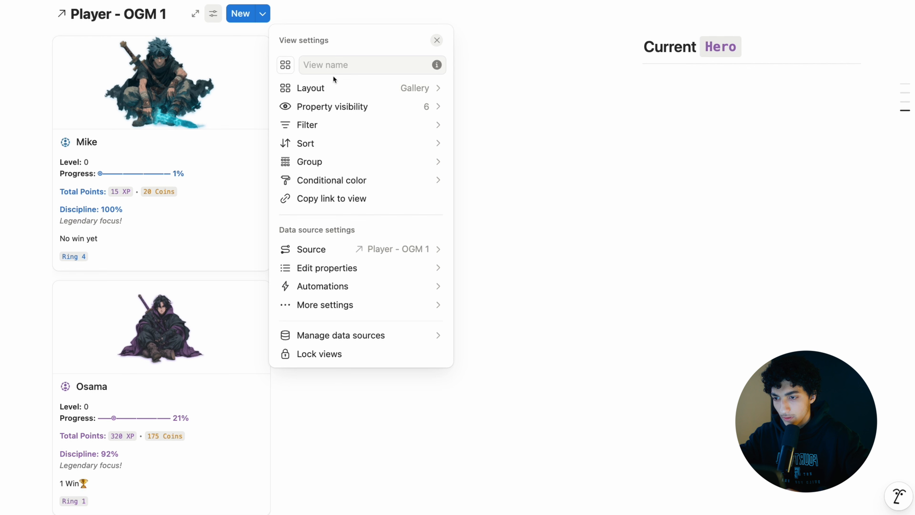
left_click(547, 164)
scroll(218, 159, "up", 3)
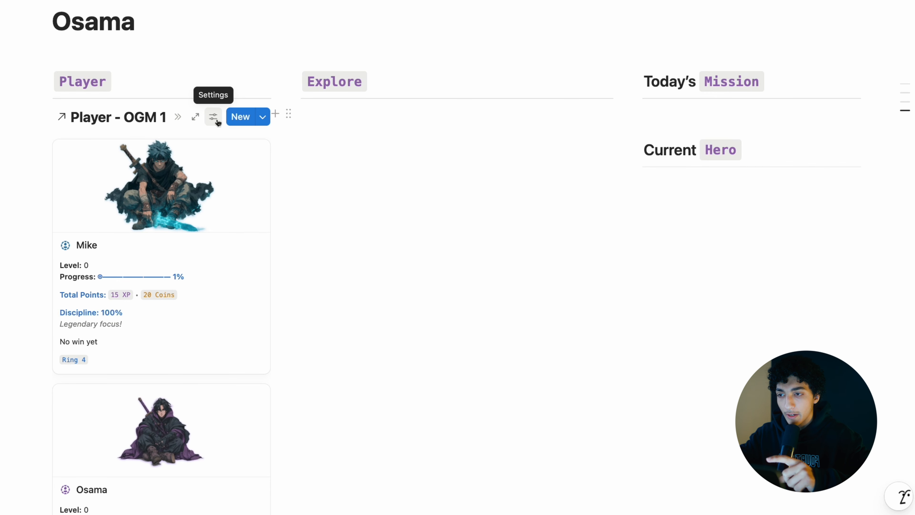
scroll(195, 67, "up", 5)
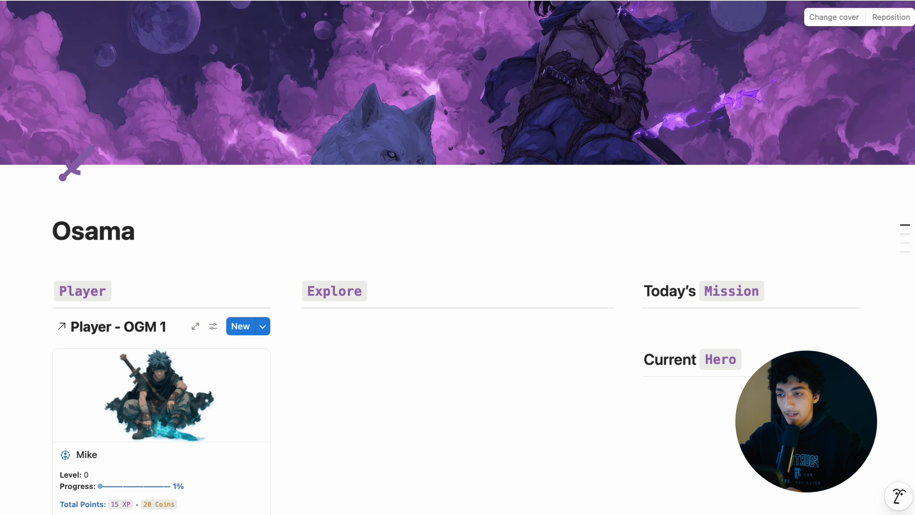
- Return to the Online Game Mode page, open Habits War, and open its GH database as a full page
key("ctrl+Tab")
scroll(246, 148, "up", 12)
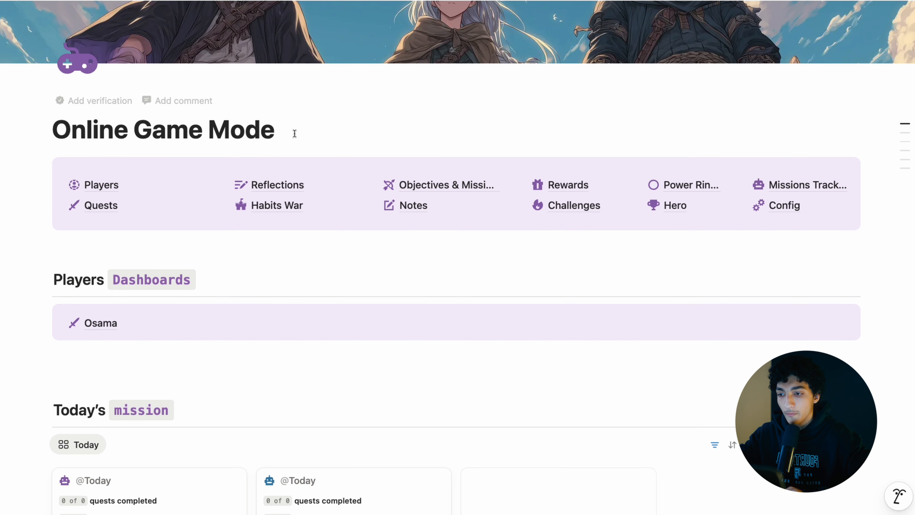
scroll(299, 132, "down", 1)
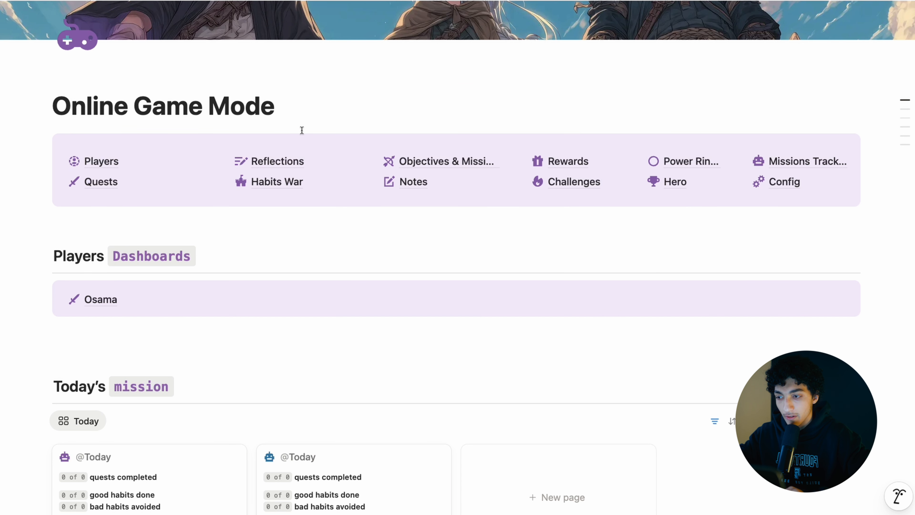
left_click(283, 183)
left_click(785, 257)
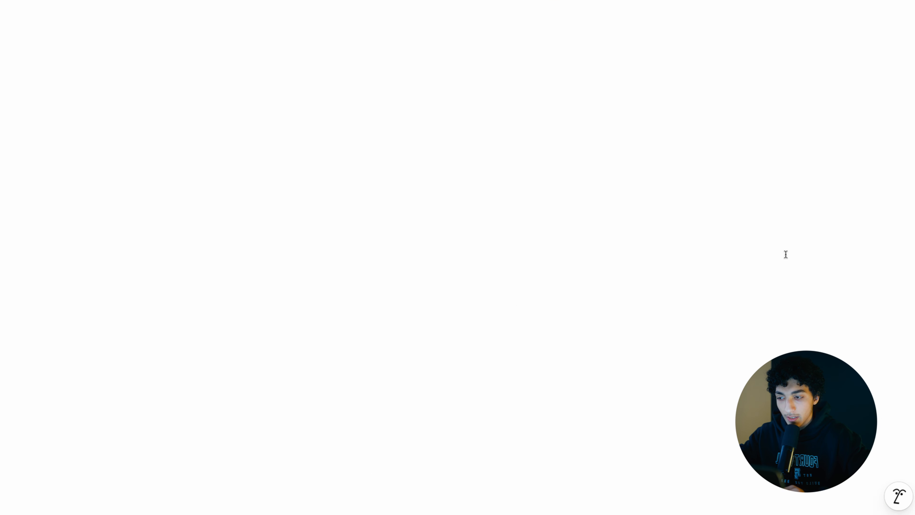
- Remove both guests with edit access from the sharing settings of the GH - OGM 1 database
left_click(839, 1)
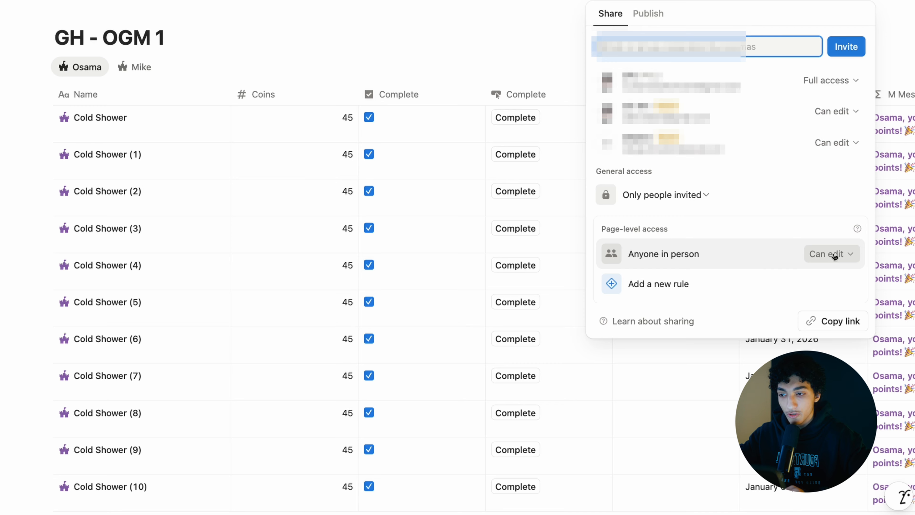
left_click(837, 115)
left_click(756, 358)
left_click(829, 108)
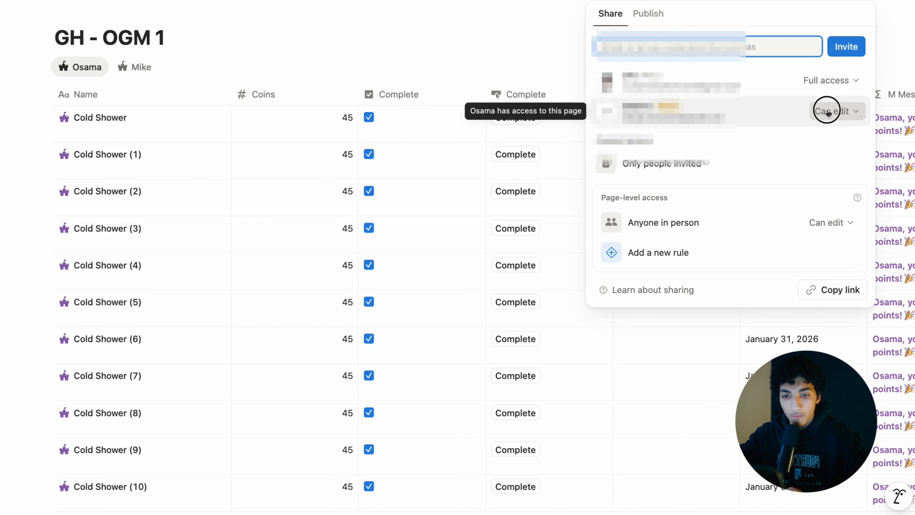
left_click(733, 361)
- Open the BH database from Habits War as a full page and remove both guests with edit access from its sharing settings
left_click(411, 28)
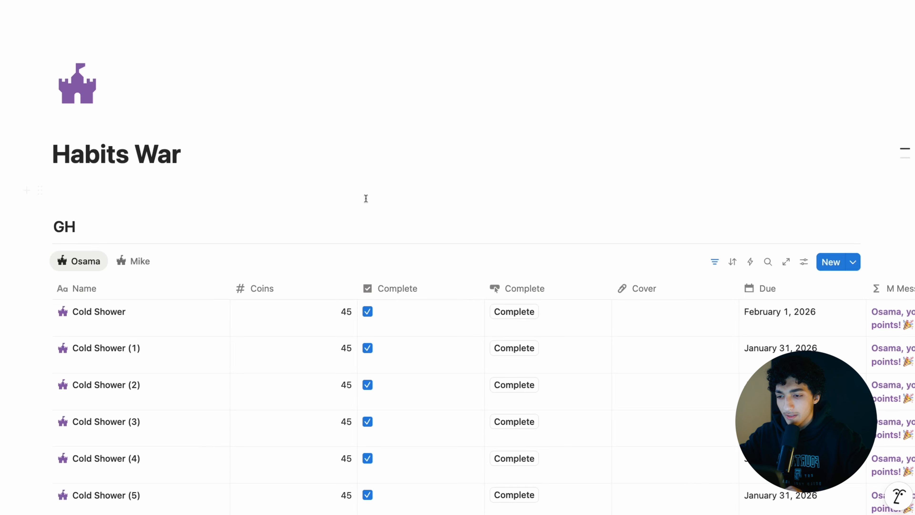
scroll(366, 200, "down", 10)
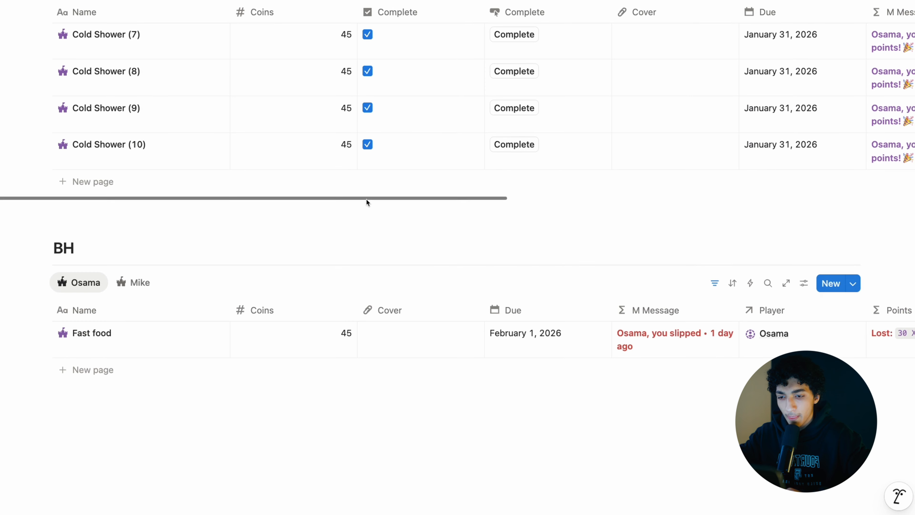
left_click(785, 249)
left_click(841, 2)
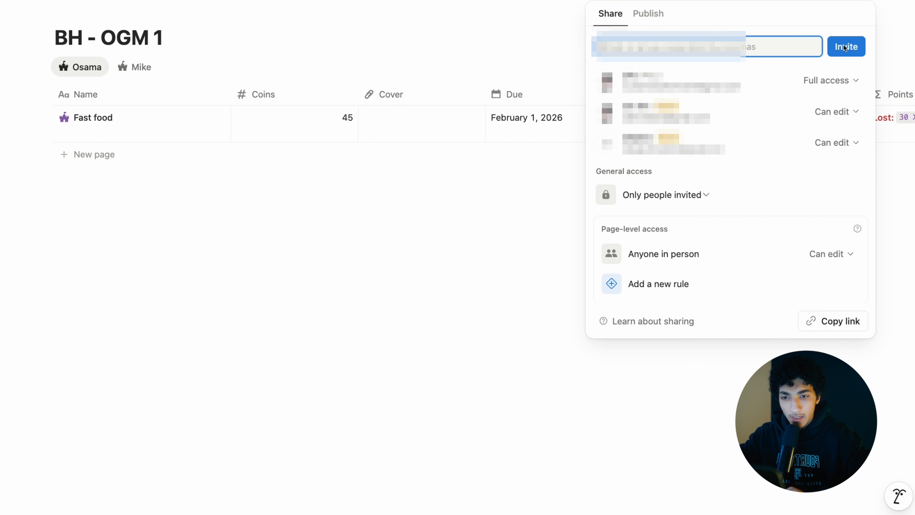
left_click(832, 113)
left_click(735, 361)
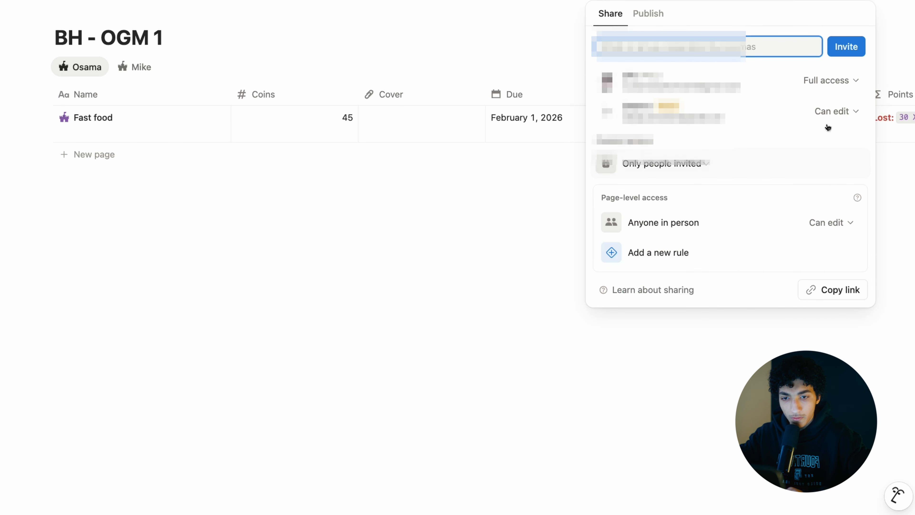
left_click(830, 112)
left_click(748, 366)
left_click(125, 6)
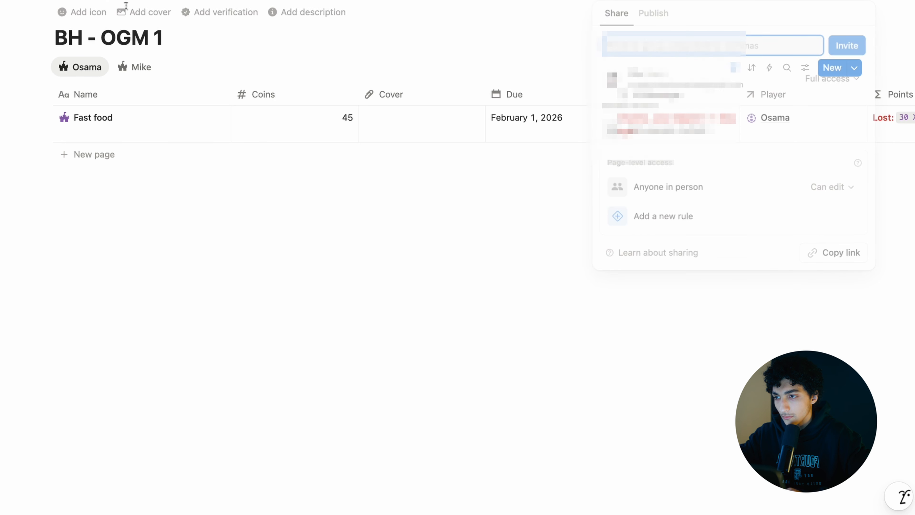
- Open the Reflections database from the Online Game Mode page as a full page and remove both guests with edit access from its sharing settings
left_click(83, 1)
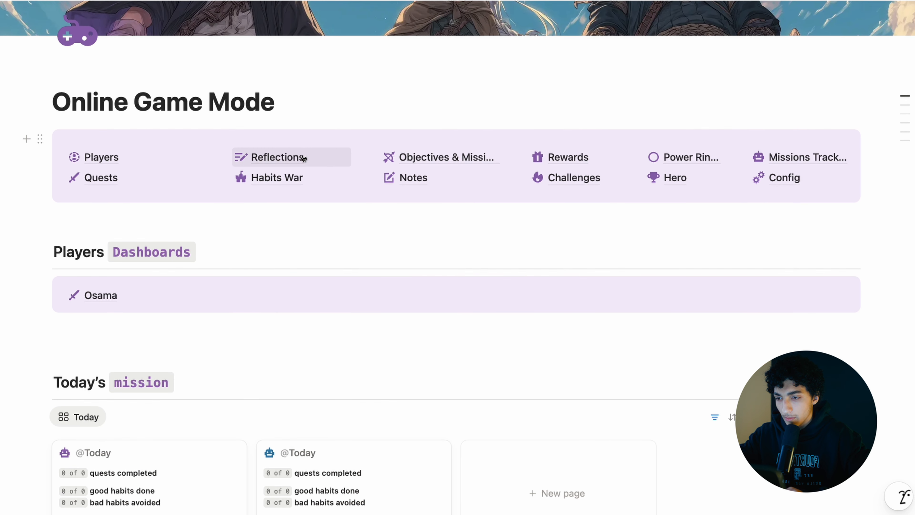
left_click(288, 157)
left_click(786, 193)
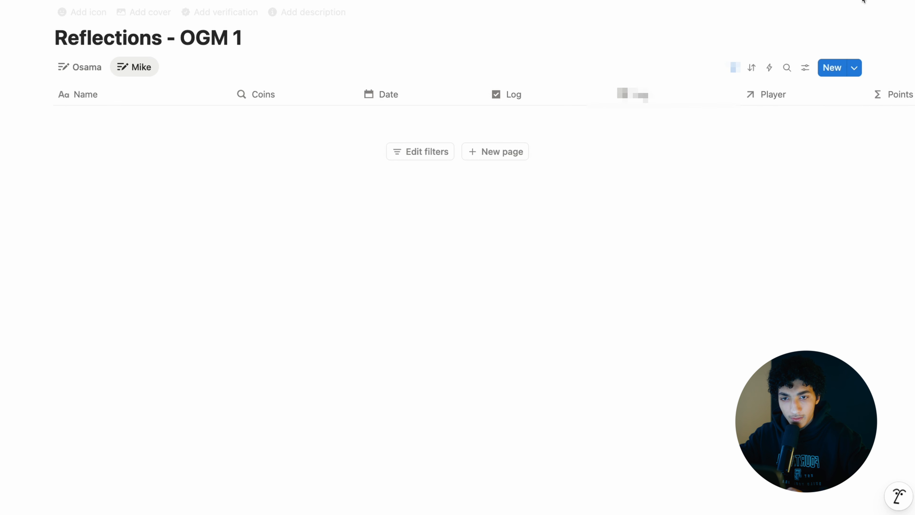
left_click(865, 2)
left_click(735, 361)
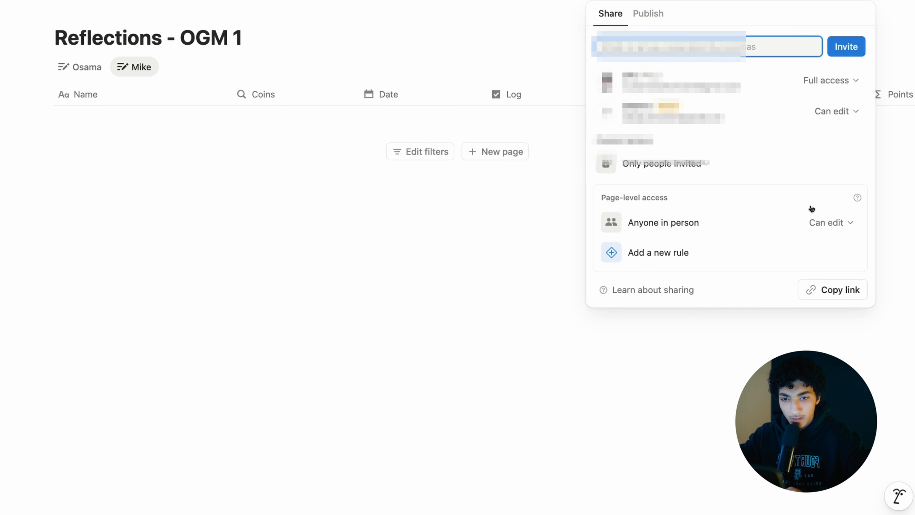
left_click(835, 112)
left_click(748, 359)
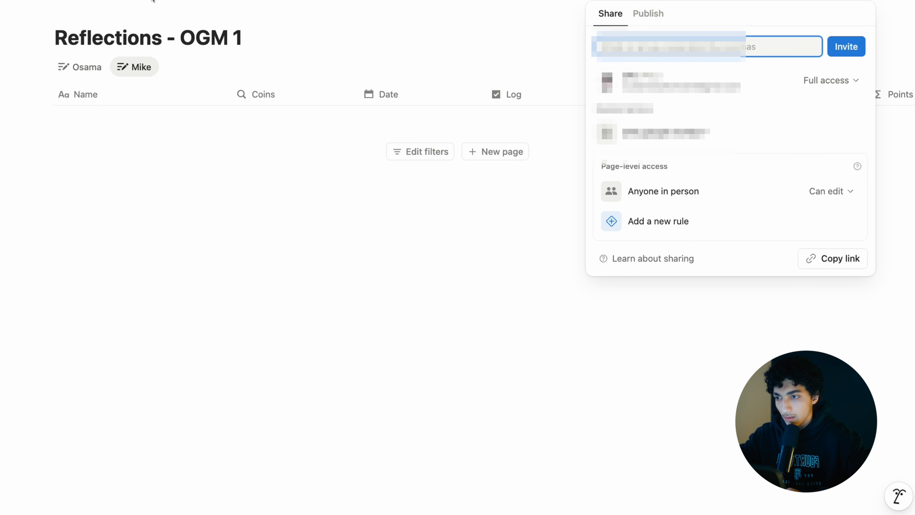
left_click(177, 2)
- Open the Quests database from the Online Game Mode page as a full page and check its sharing settings
left_click(177, 2)
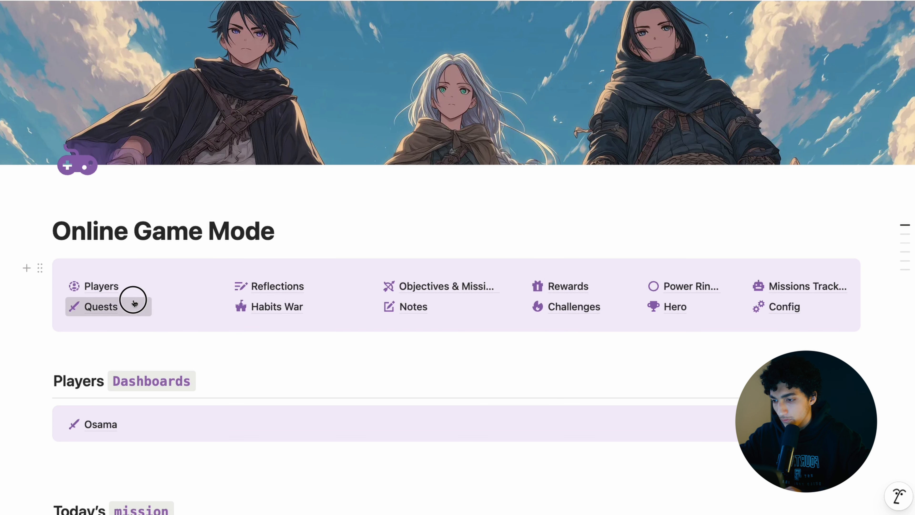
left_click(133, 299)
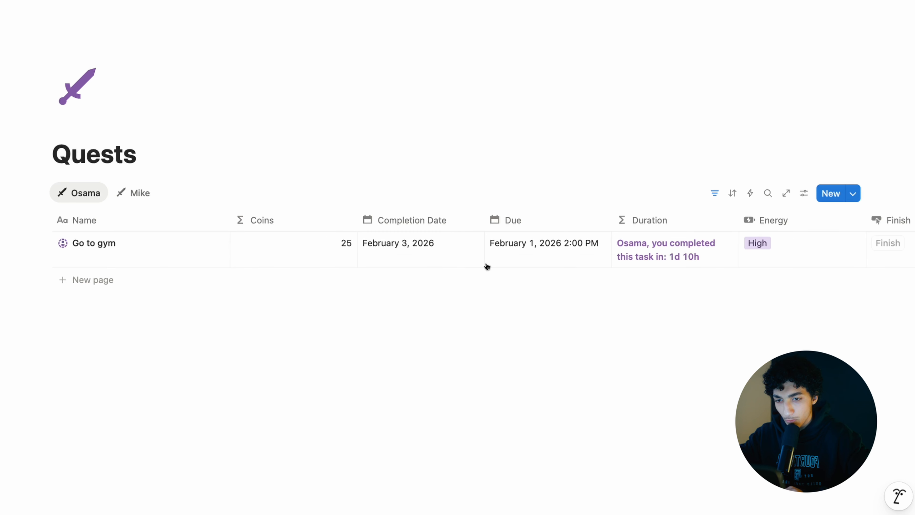
left_click(786, 193)
left_click(842, 29)
left_click(467, 21)
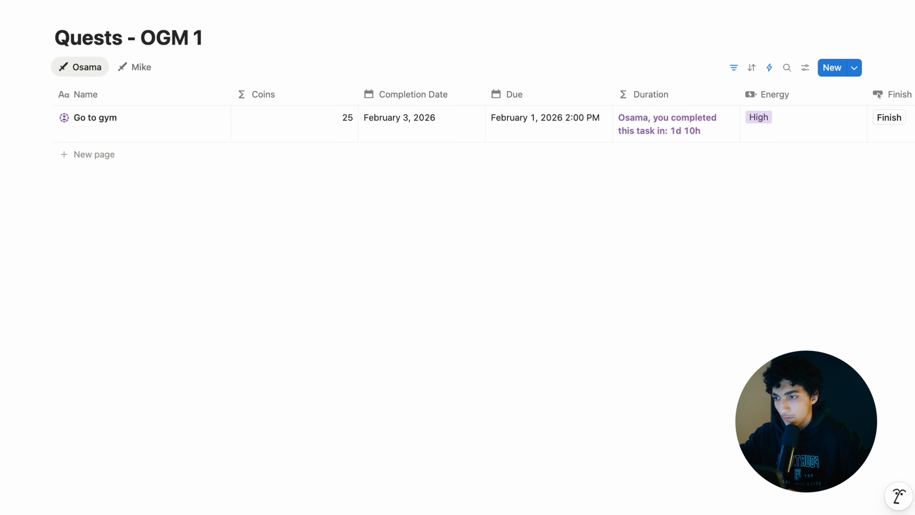
- Open the Objectives - OGM 1 database from Objectives & Missions as a full page and remove both guests with edit access from its sharing settings
key("super+[")
scroll(372, 268, "down", 3)
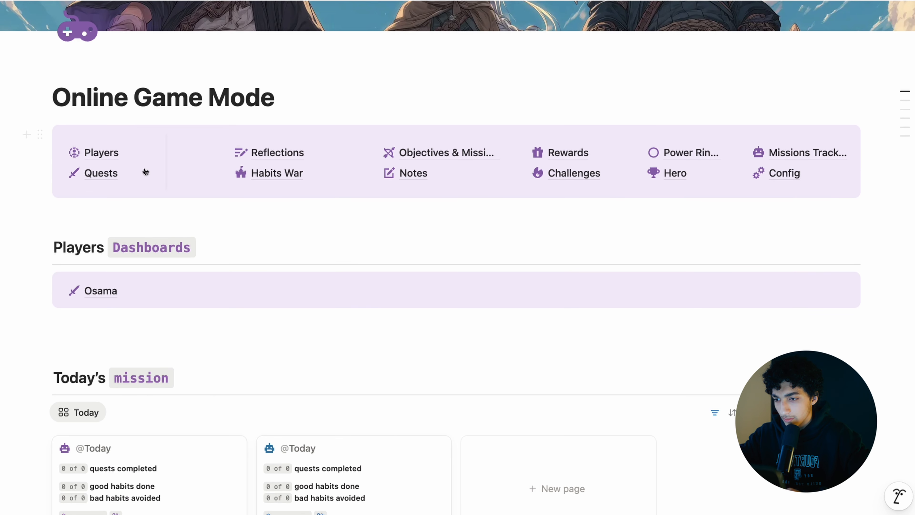
left_click(435, 151)
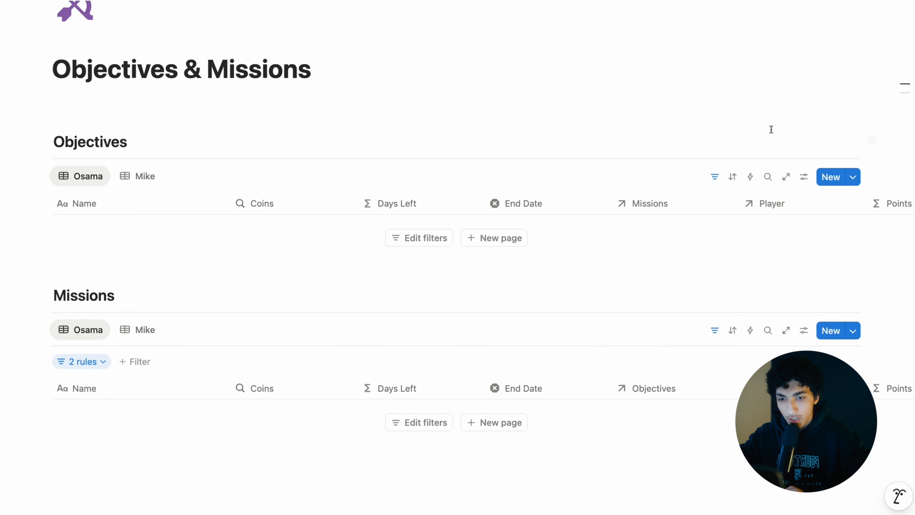
left_click(786, 177)
left_click(828, 2)
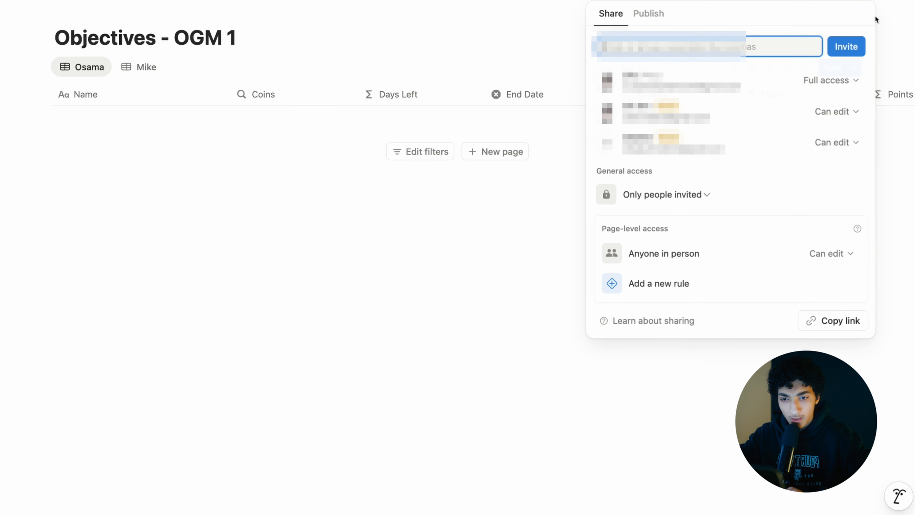
left_click(843, 113)
left_click(738, 362)
left_click(853, 112)
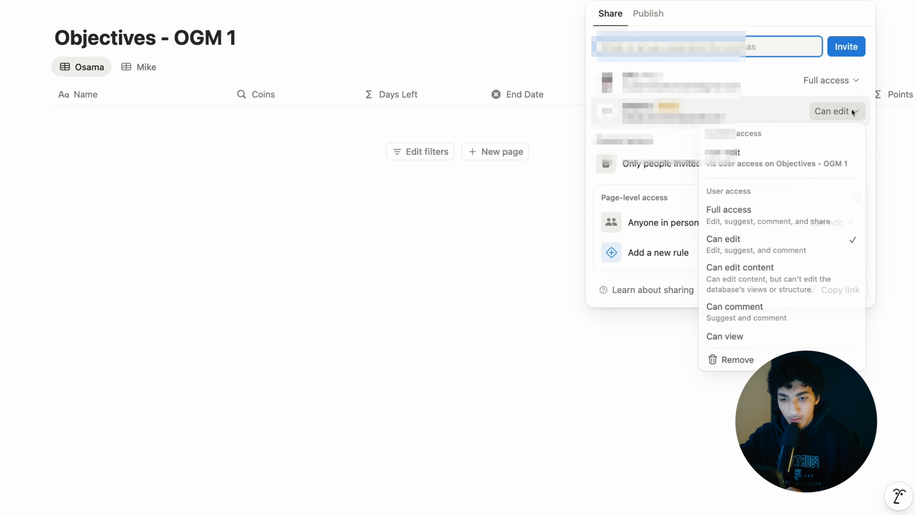
left_click(738, 362)
left_click(336, 176)
- Open the Missions - OGM 1 database from Objectives & Missions as a full page and remove both guests with edit access from its sharing settings
left_click(279, 2)
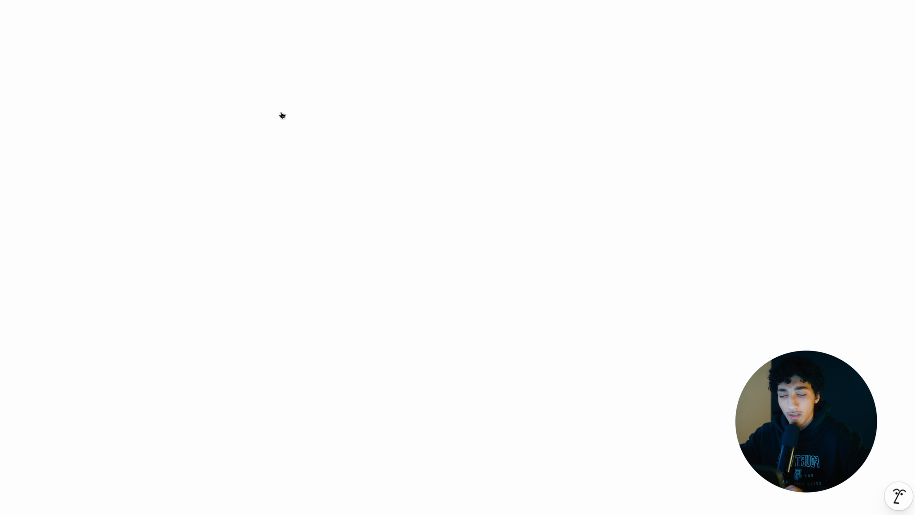
scroll(281, 112, "down", 3)
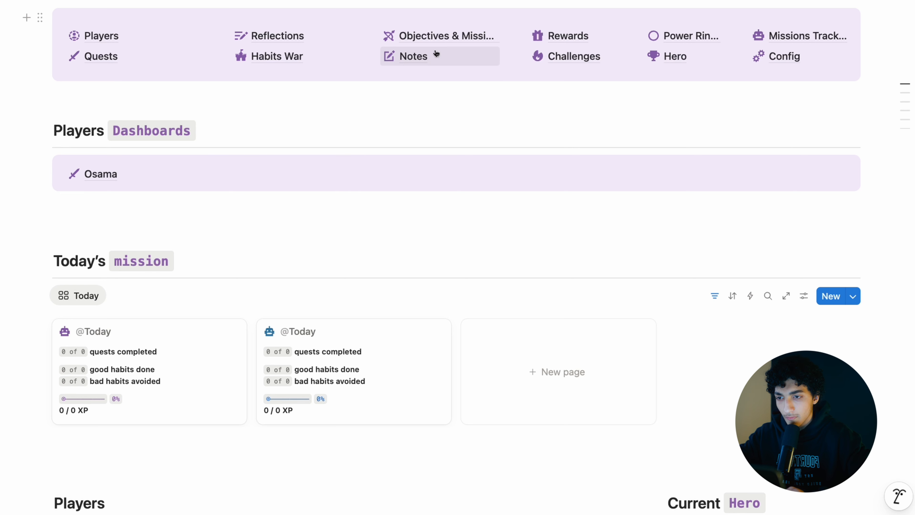
left_click(447, 36)
scroll(816, 279, "down", 3)
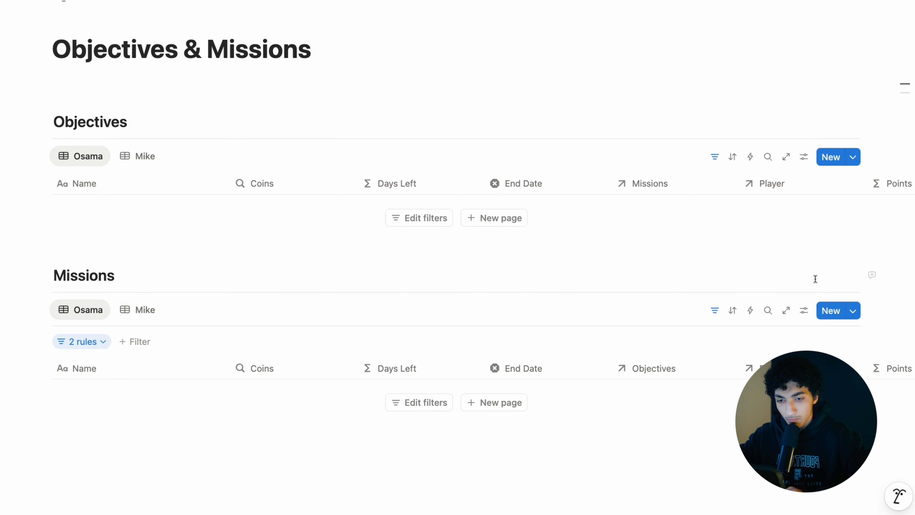
left_click(784, 313)
left_click(861, 1)
left_click(856, 111)
left_click(730, 361)
left_click(834, 112)
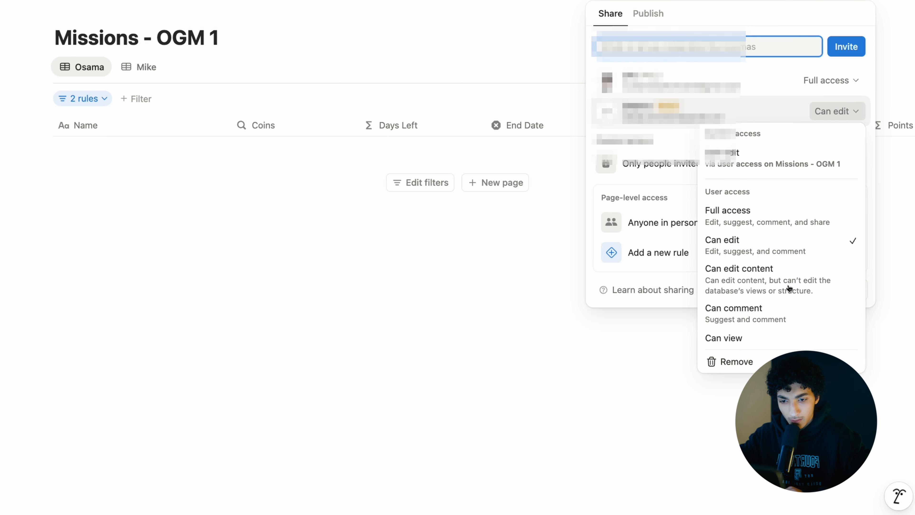
left_click(743, 358)
left_click(407, 137)
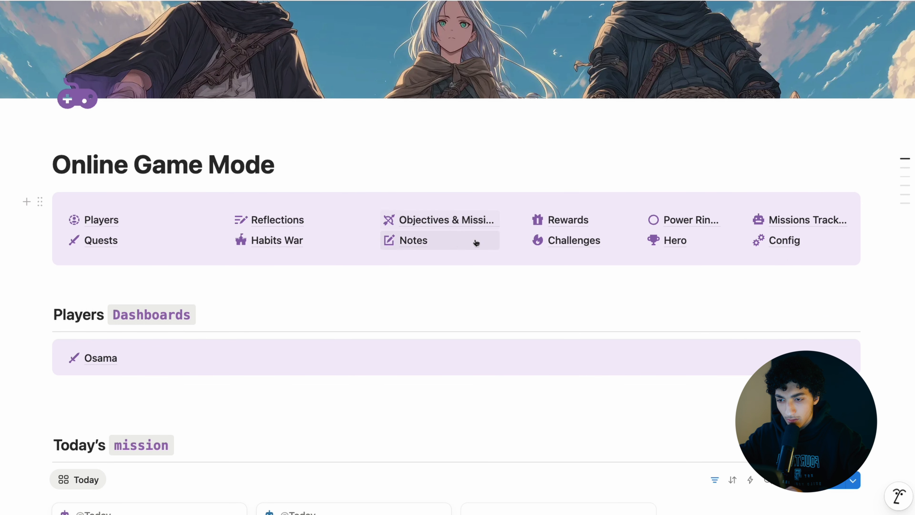
- Open the Notes database from the Online Game Mode page as a full page and remove both guests with edit access from its sharing settings
left_click(476, 241)
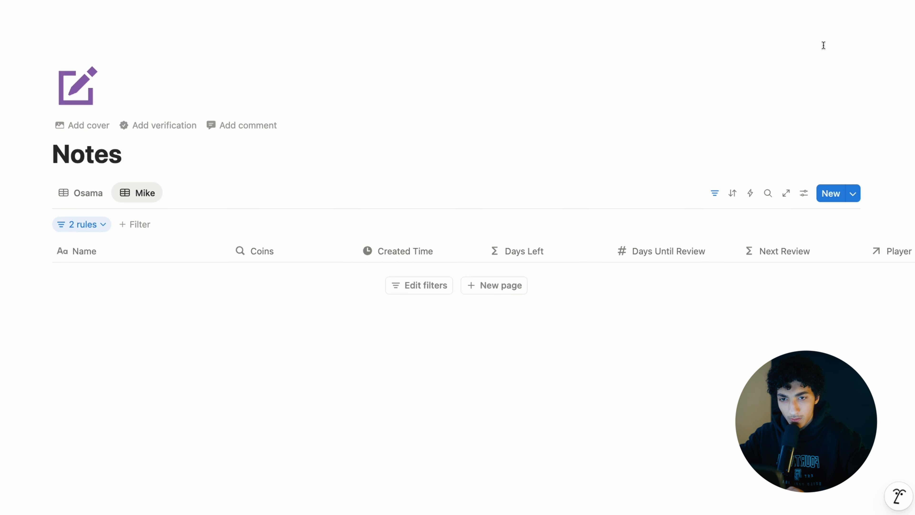
left_click(787, 198)
left_click(854, 1)
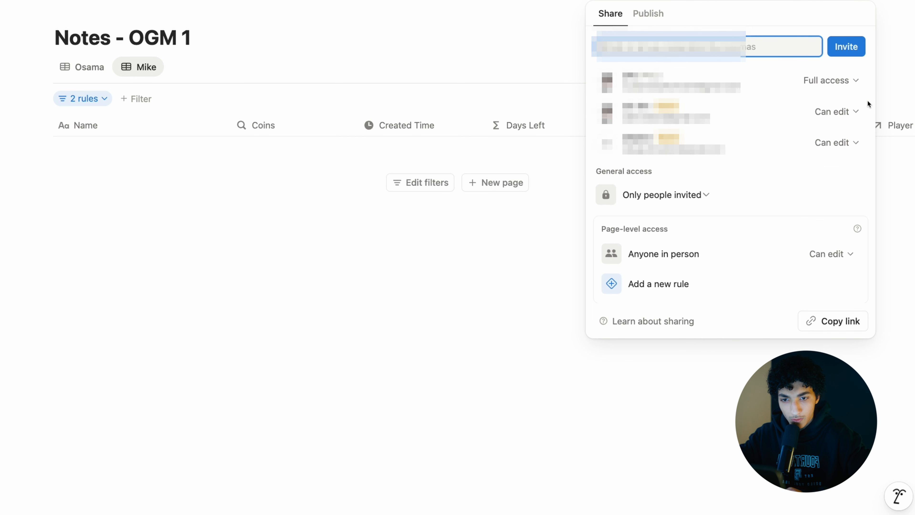
left_click(850, 113)
left_click(725, 360)
left_click(839, 112)
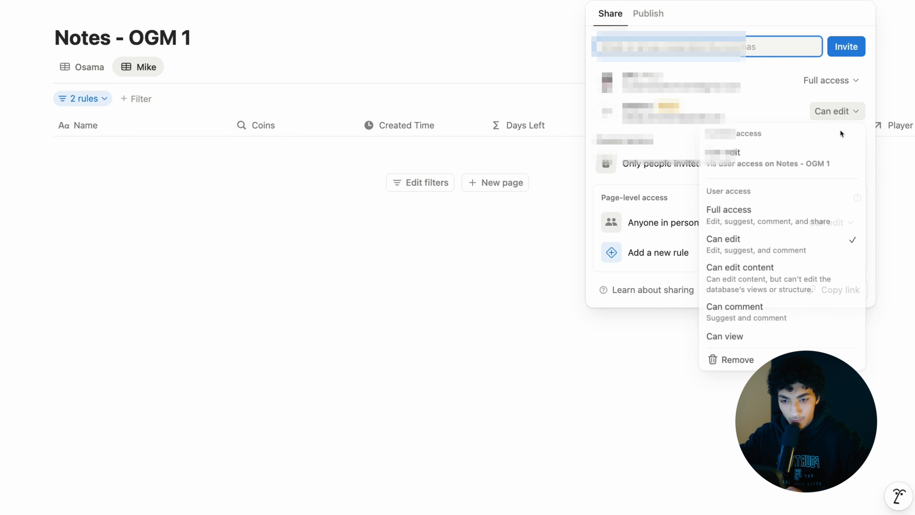
left_click(747, 362)
left_click(348, 293)
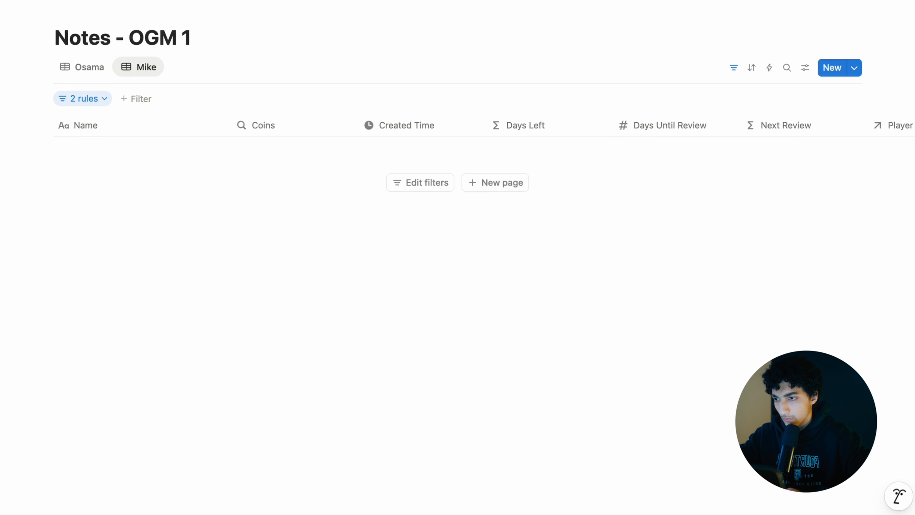
- Open the Rewards database from the Online Game Mode page as a full page and remove both guests with edit access from its sharing settings
key("super+[")
scroll(571, 367, "down", 3)
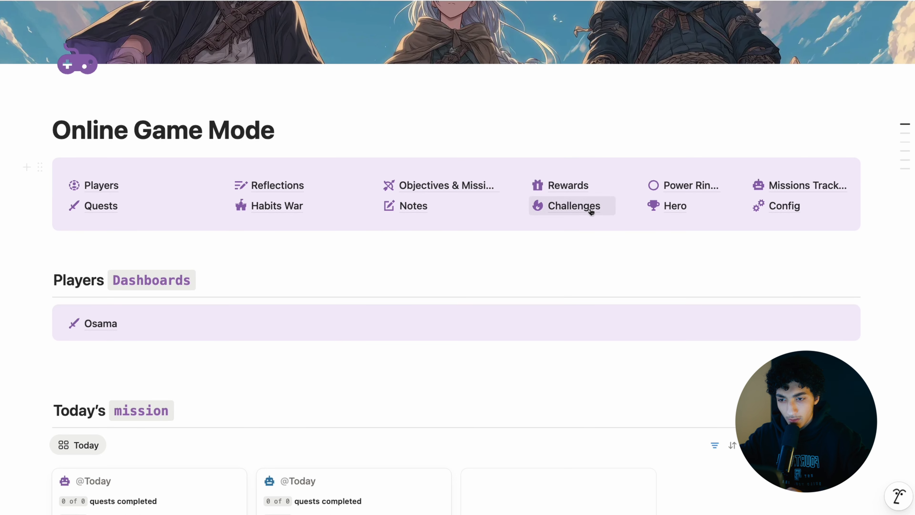
left_click(591, 196)
left_click(786, 195)
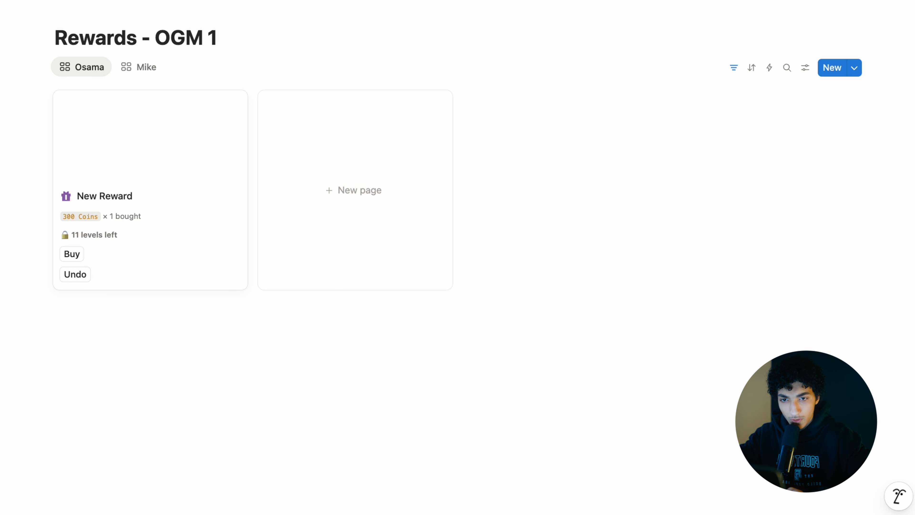
left_click(886, 7)
left_click(836, 112)
left_click(738, 354)
left_click(837, 110)
left_click(739, 355)
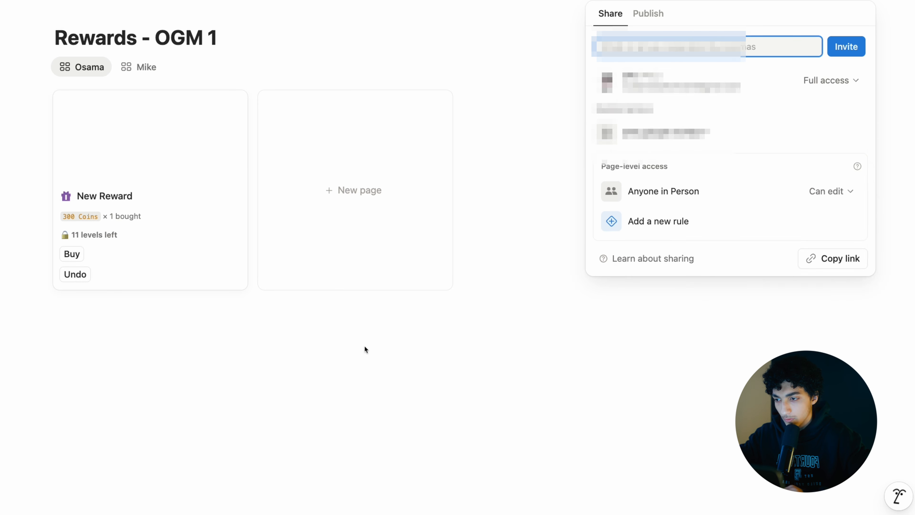
left_click(365, 345)
- Add a page-level access rule to the Challenges - OGM 1 database granting Can edit through the Person property, and open the existing challenge to check it
left_click(77, 0)
scroll(605, 378, "down", 3)
left_click(591, 242)
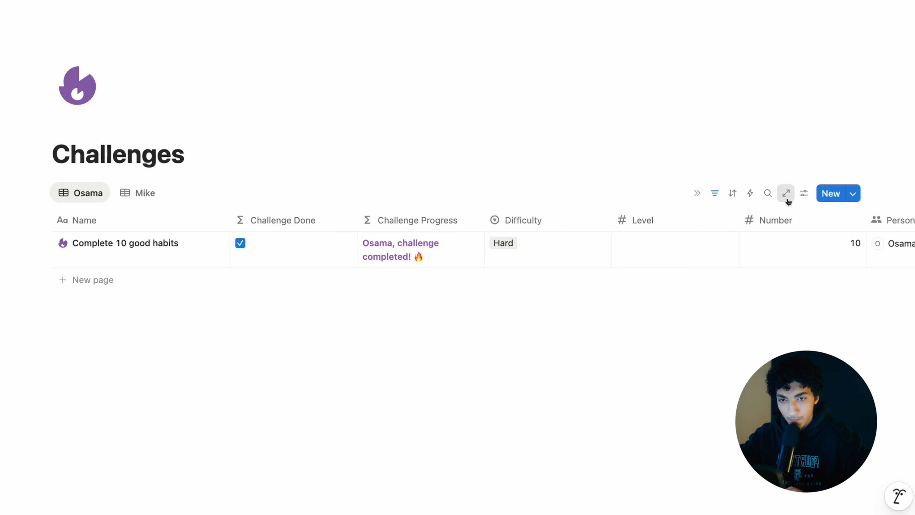
left_click(787, 200)
left_click(836, 1)
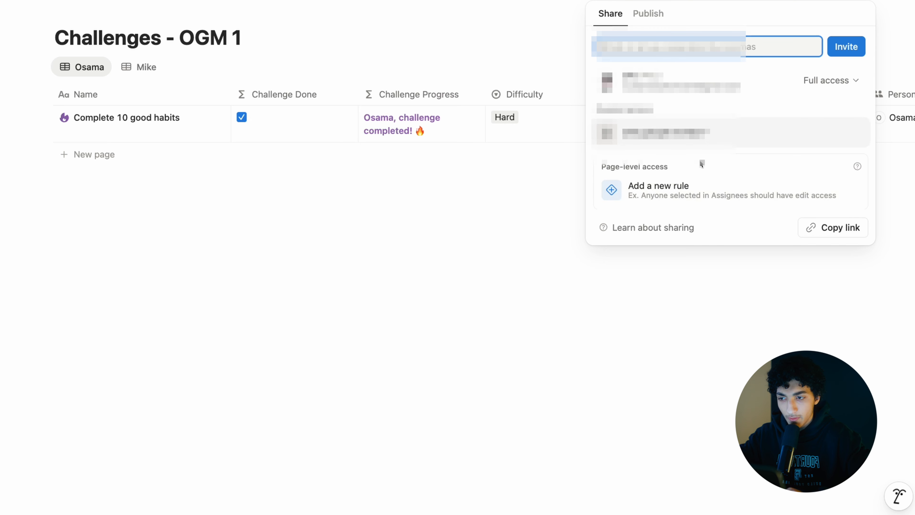
left_click(752, 201)
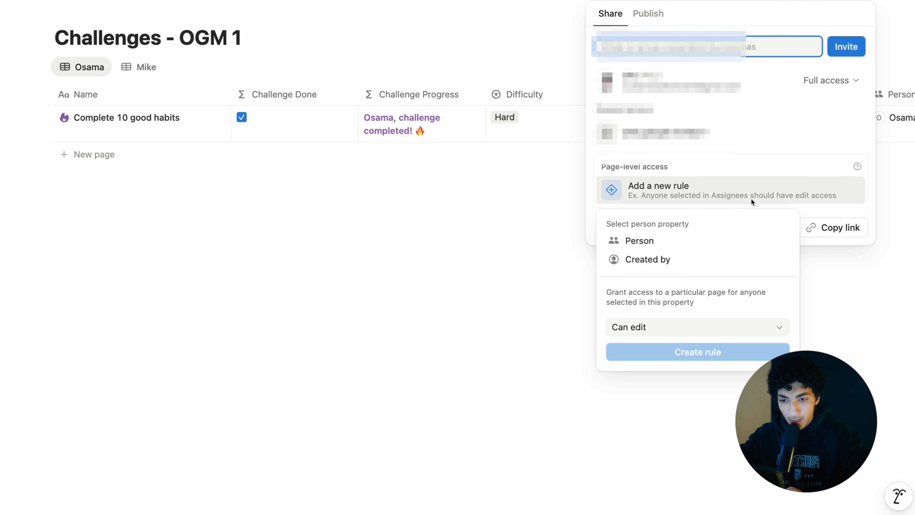
left_click(655, 241)
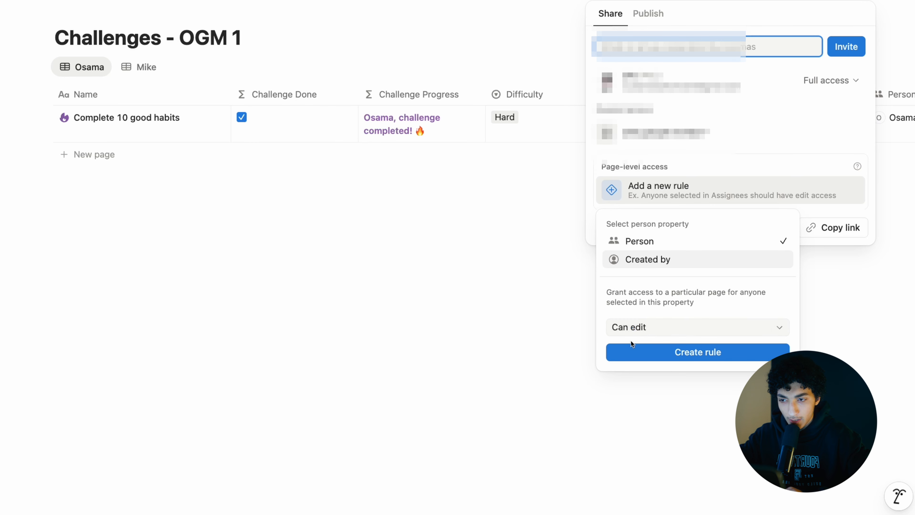
left_click(657, 356)
left_click(482, 289)
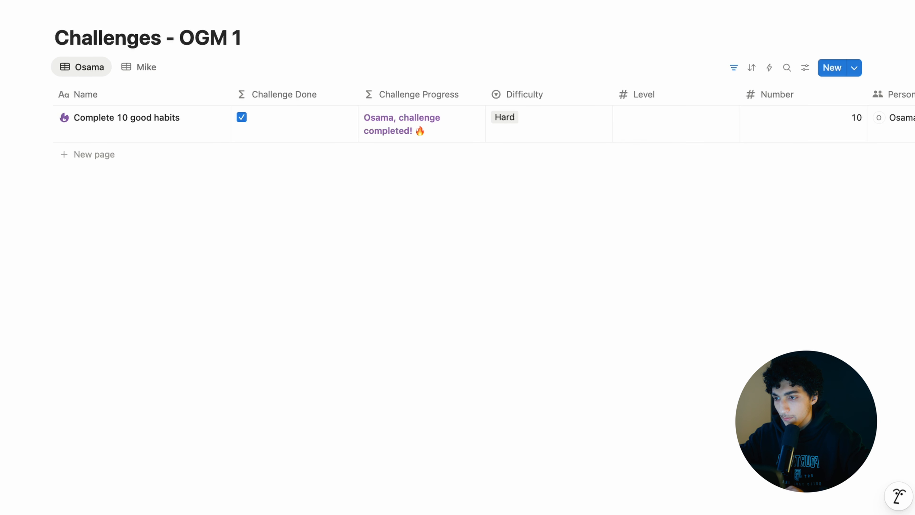
left_click(194, 113)
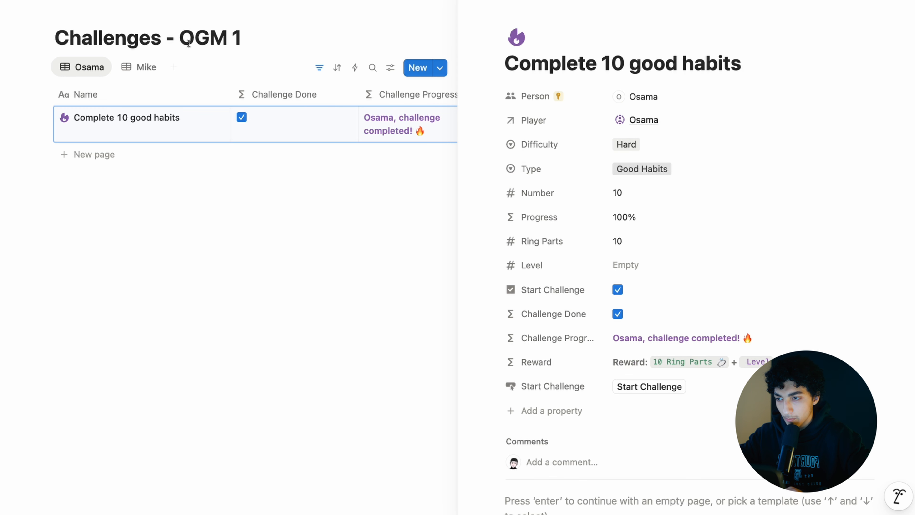
- Open the Power Rings database as a full page and examine which person properties its page-level access rule offers
left_click(77, 1)
scroll(437, 202, "down", 4)
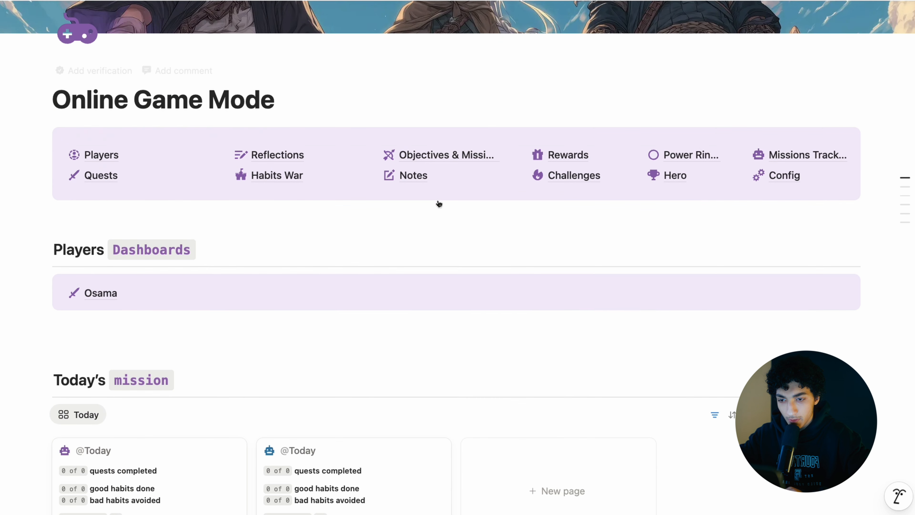
left_click(690, 136)
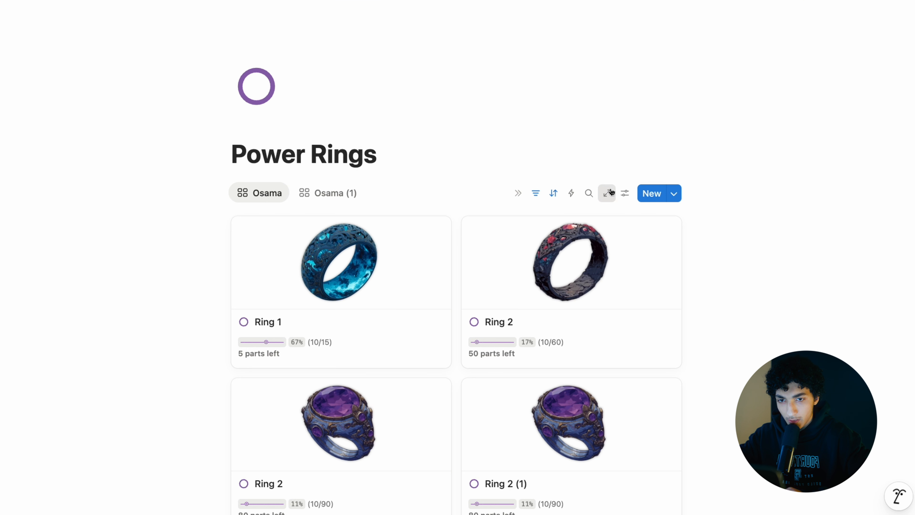
scroll(607, 190, "down", 3)
left_click(663, 189)
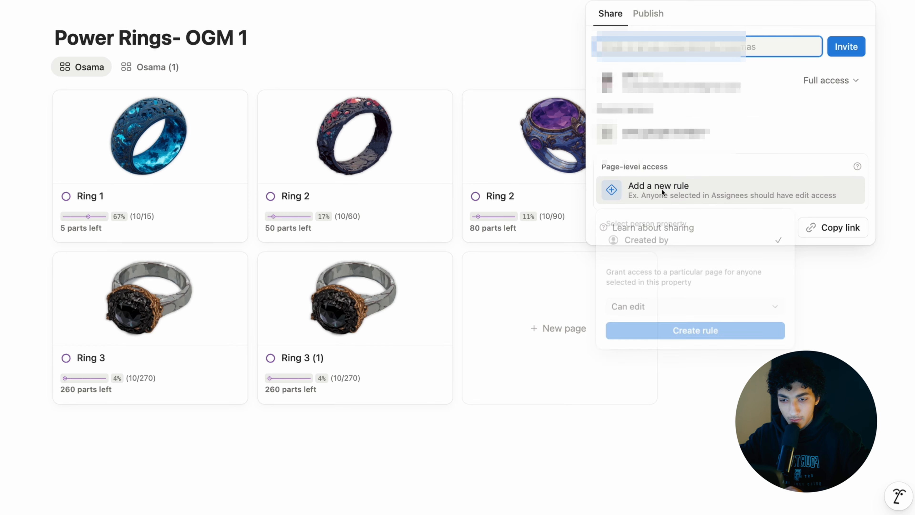
left_click(531, 215)
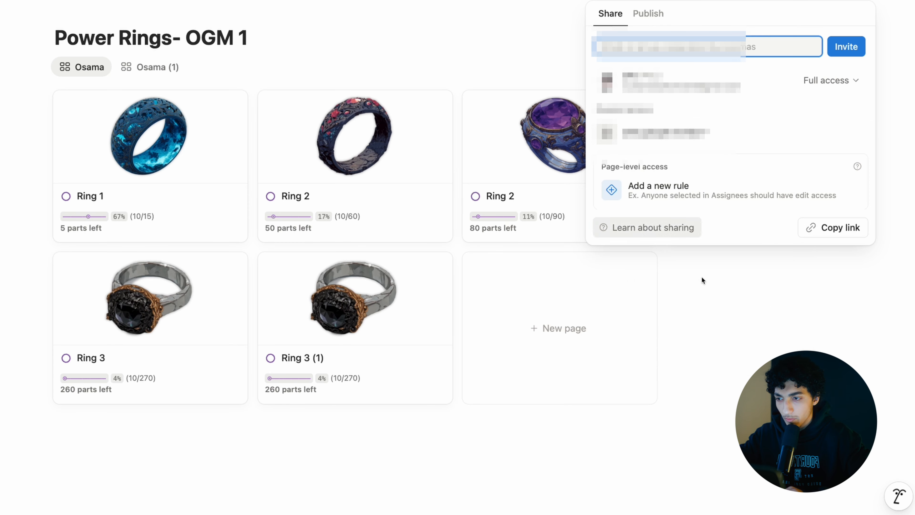
left_click(704, 304)
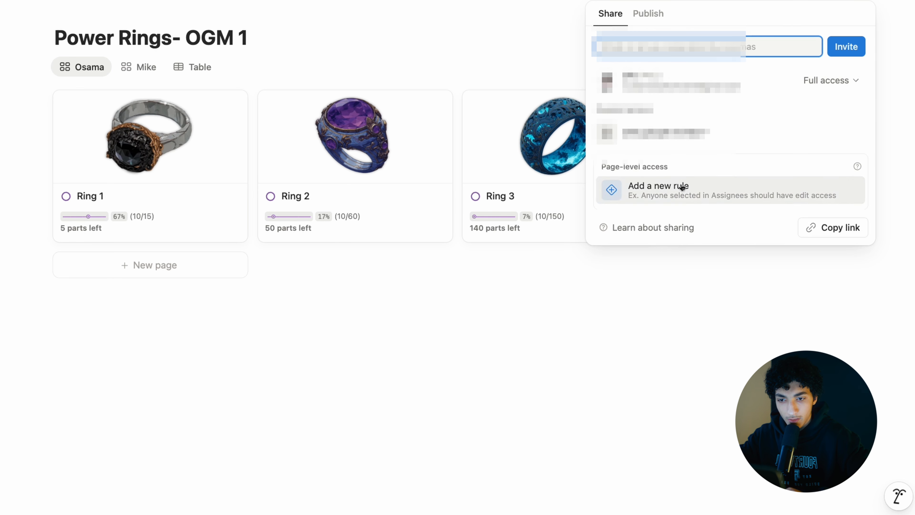
- Add a page-level access rule to the Power Rings- OGM 1 database granting Can view through the Person property
left_click(680, 188)
left_click(679, 246)
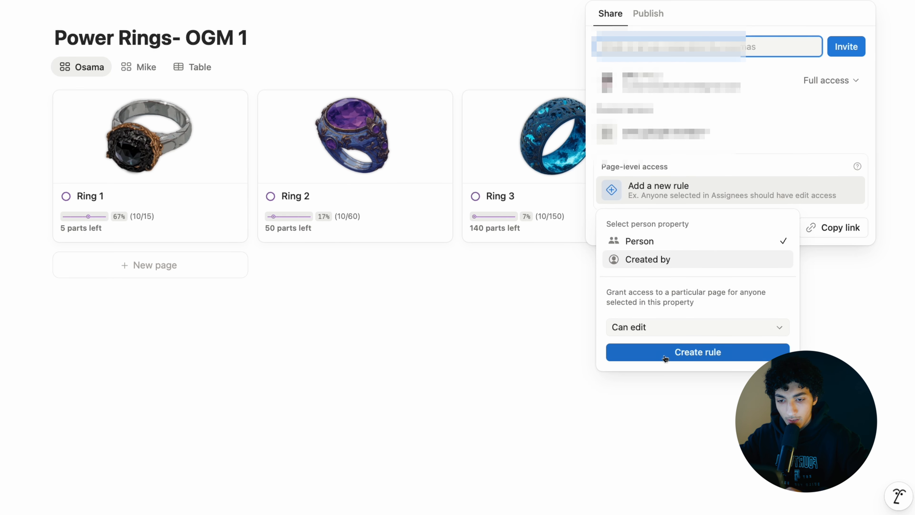
left_click(674, 330)
left_click(652, 409)
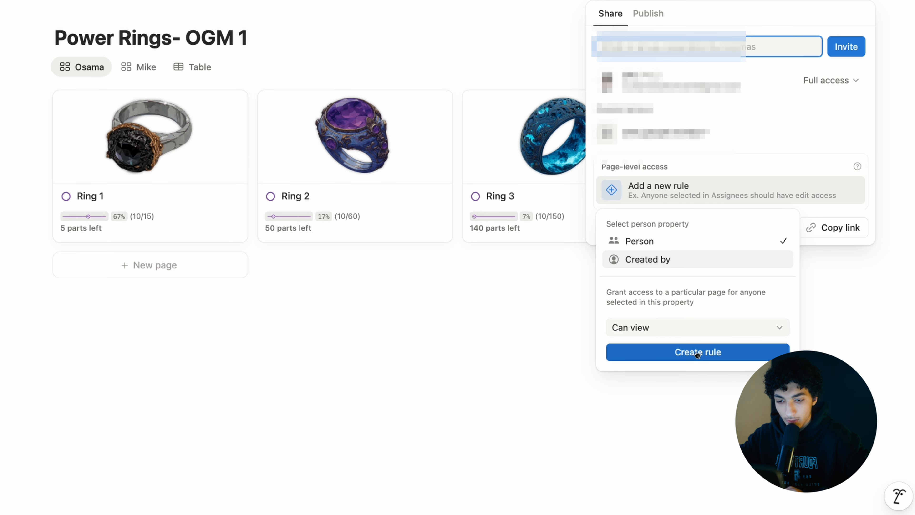
left_click(697, 354)
left_click(414, 294)
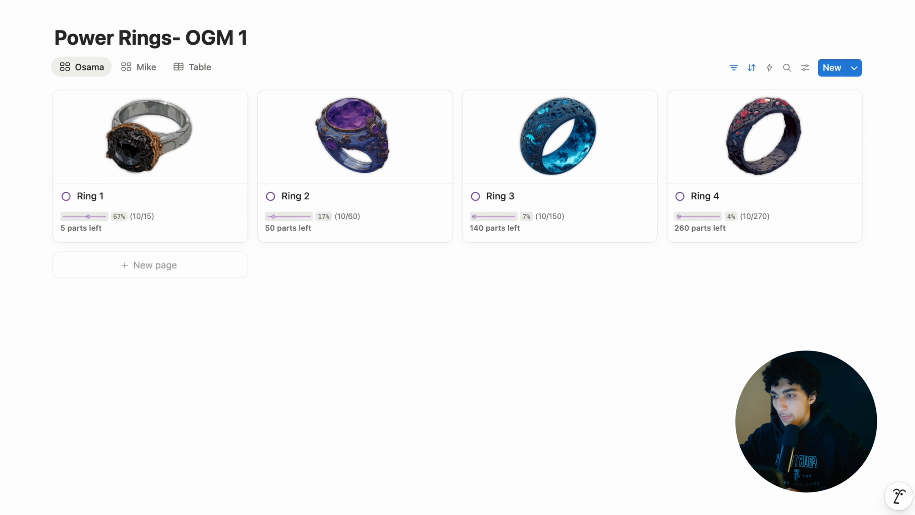
- Open the Hero database from the Online Game Mode page and check the guests' access in its sharing settings
key("super+[")
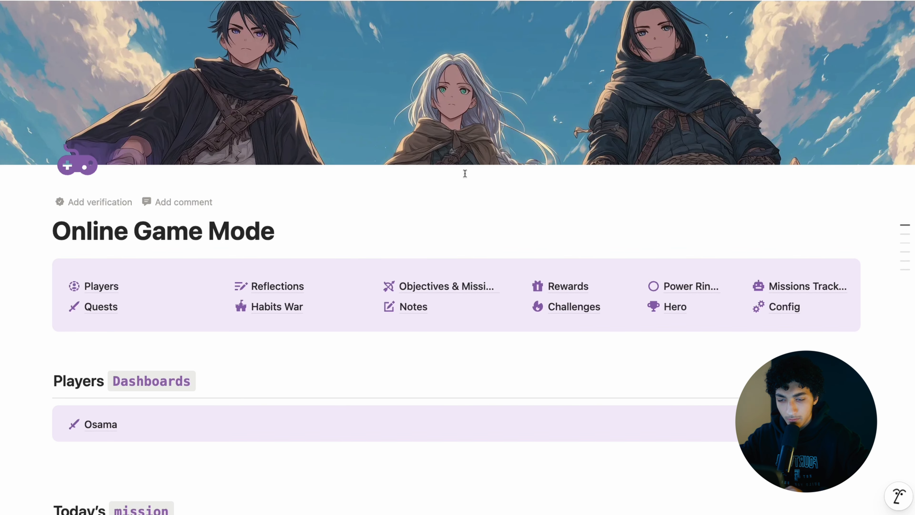
scroll(465, 175, "down", 3)
scroll(466, 176, "down", 1)
mouse_move(608, 158)
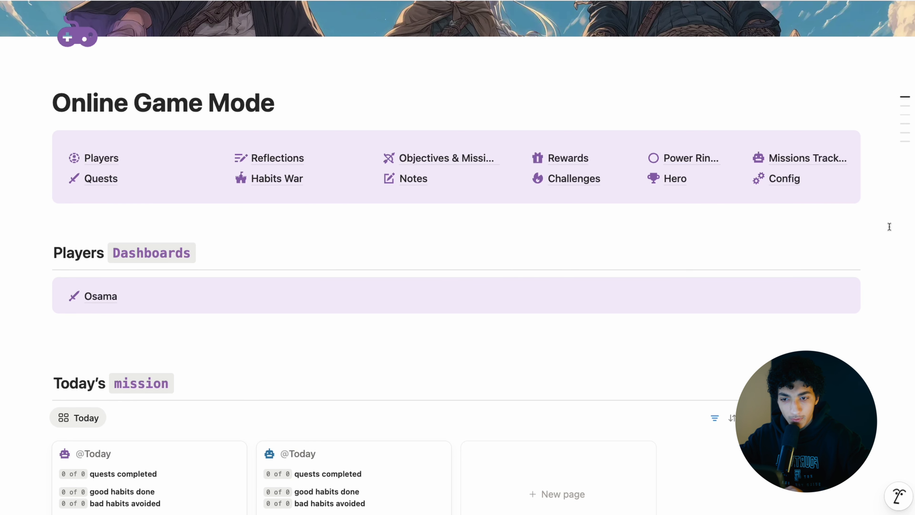
left_click(672, 182)
left_click(788, 191)
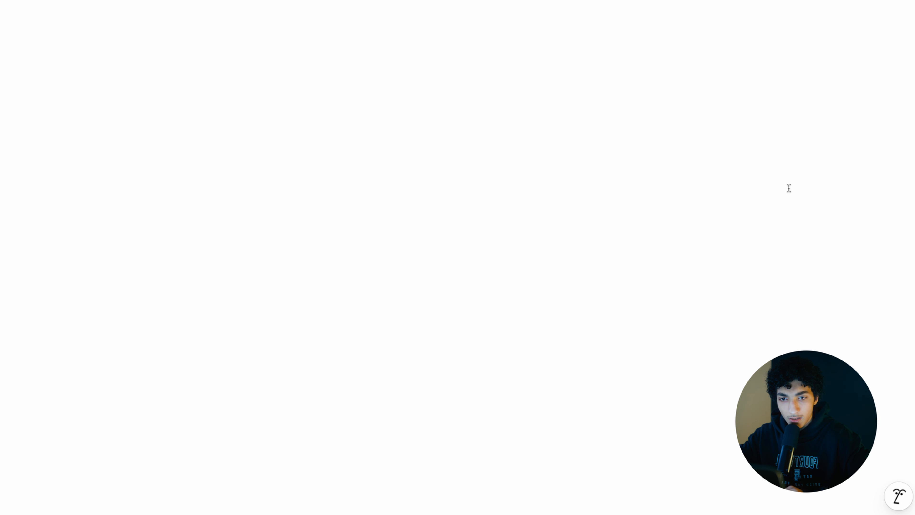
left_click(840, 1)
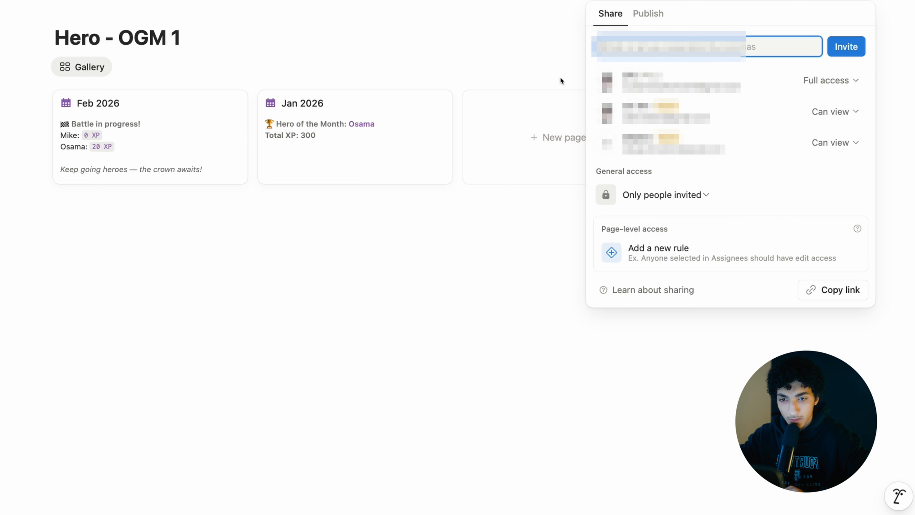
left_click(549, 58)
left_click(90, 0)
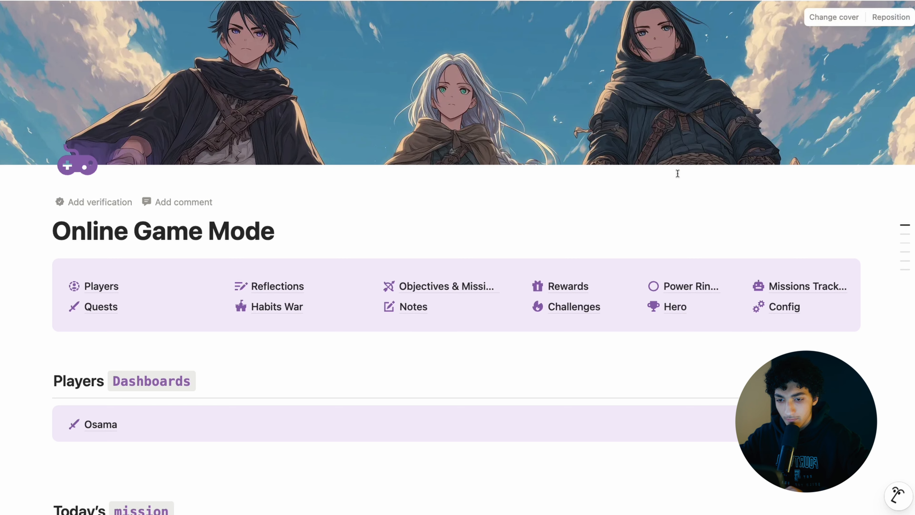
- Open the Missions Tracker database from the Online Game Mode page as a full page and remove both guests from its sharing settings
scroll(677, 173, "down", 4)
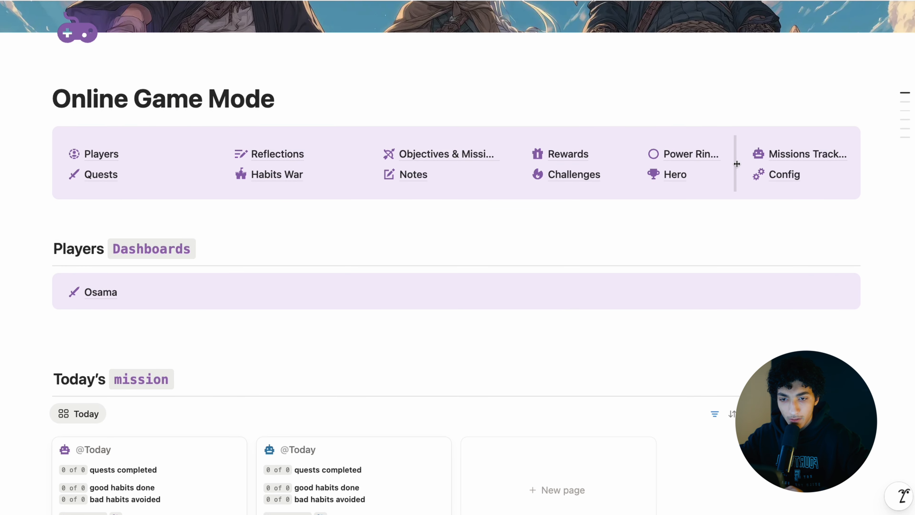
left_click(800, 154)
scroll(591, 227, "down", 3)
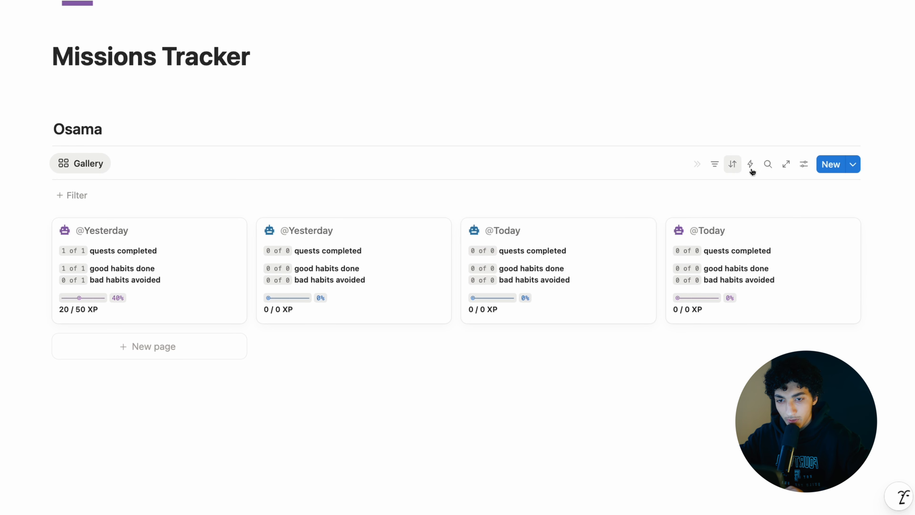
left_click(787, 164)
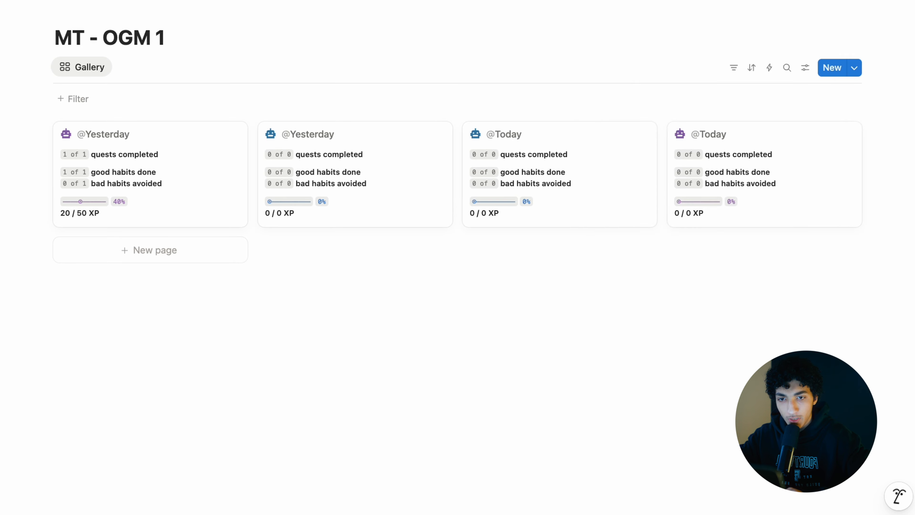
left_click(831, 112)
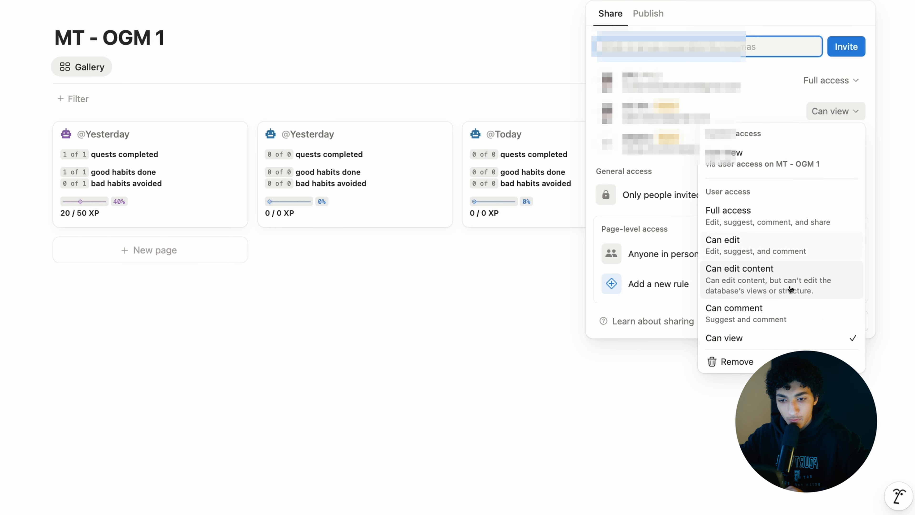
left_click(835, 112)
left_click(835, 112)
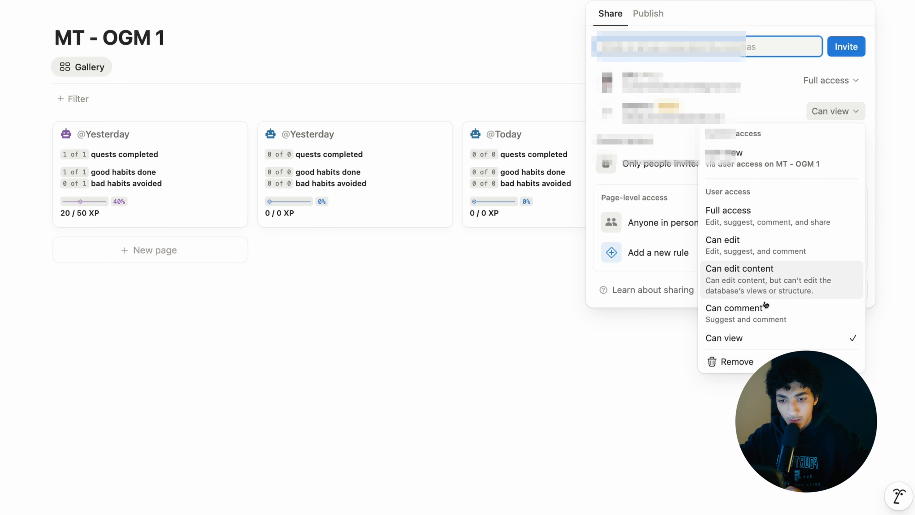
left_click(730, 362)
left_click(828, 191)
left_click(429, 106)
left_click(390, 98)
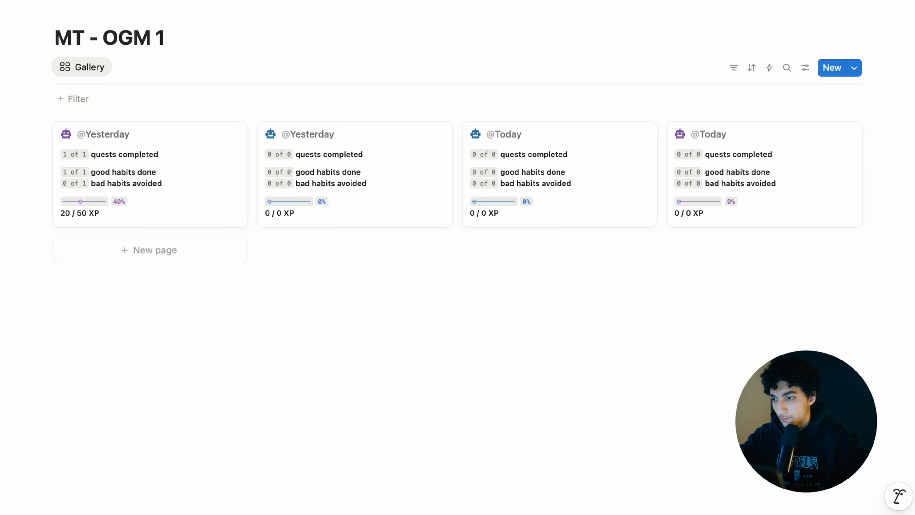
- Open the Points Setting database from the Config page as a full page and check the guests' access in its sharing settings
left_click(418, 1)
scroll(652, 171, "down", 3)
mouse_move(891, 188)
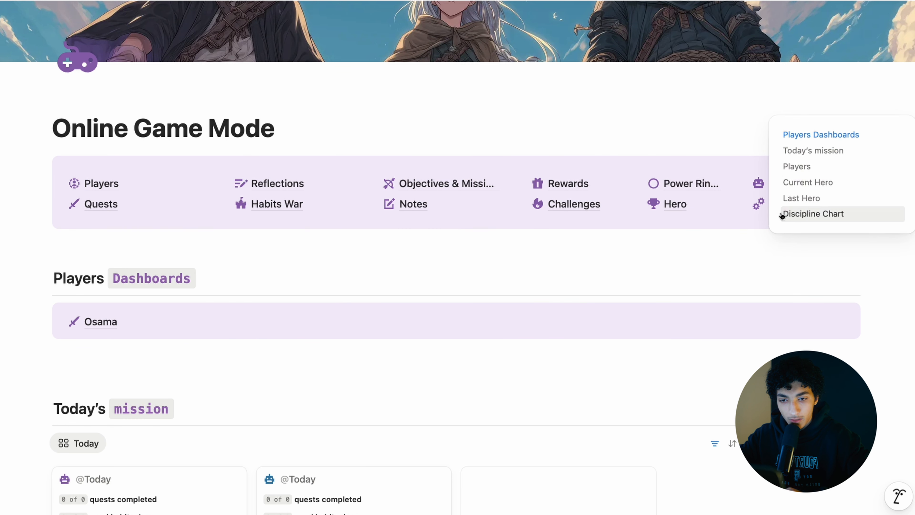
left_click(801, 200)
scroll(555, 289, "down", 3)
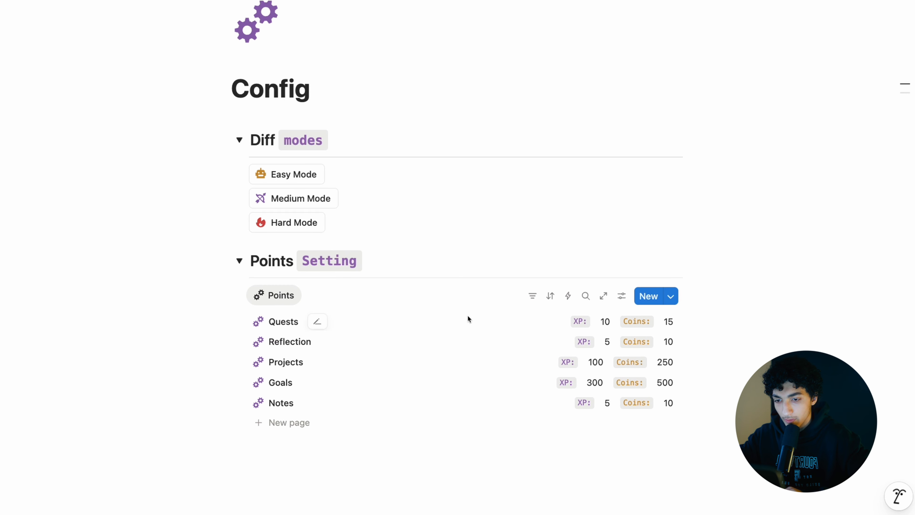
left_click(604, 286)
left_click(803, 1)
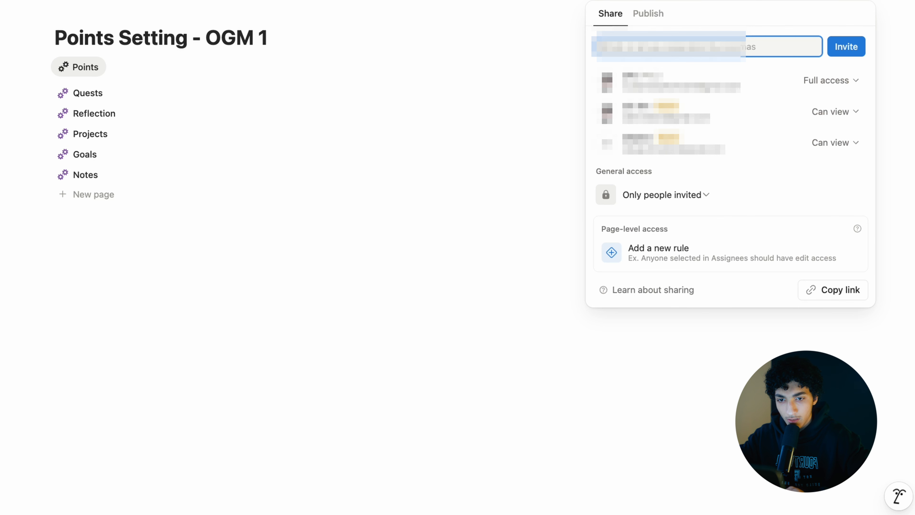
left_click(832, 112)
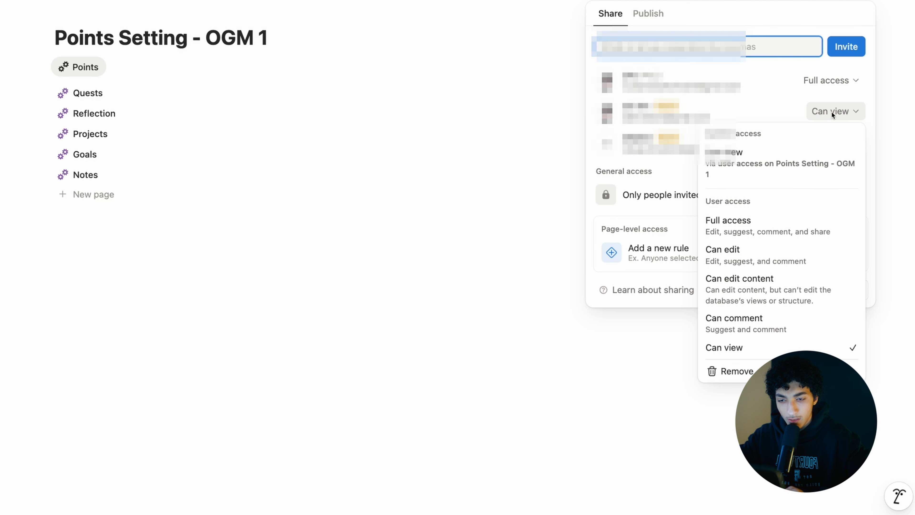
left_click(668, 111)
left_click(159, 2)
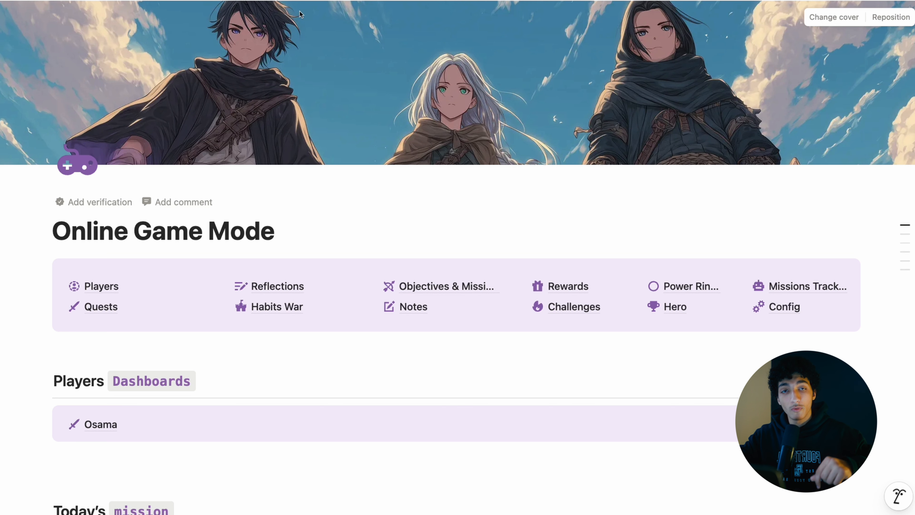
- Open the player dashboard listed under Players Dashboards and invite the first suggested guest to it
scroll(705, 262, "down", 3)
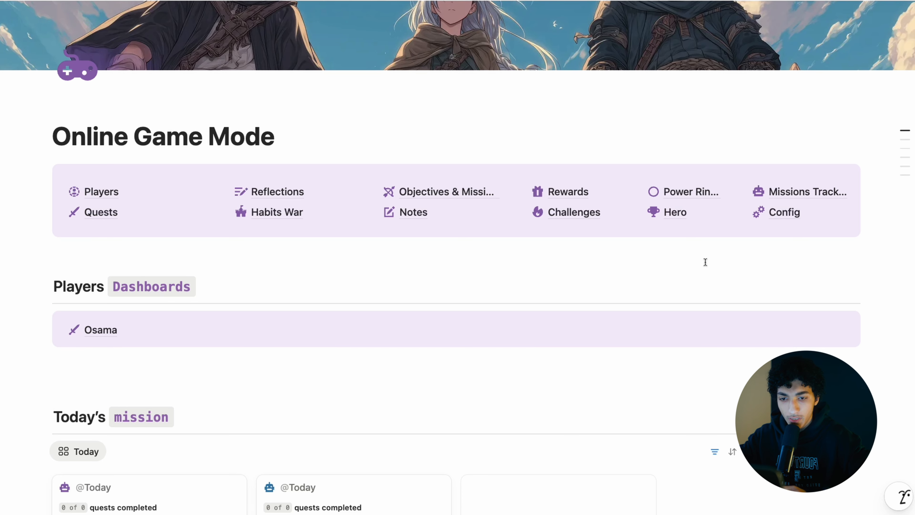
scroll(728, 261, "down", 5)
left_click(99, 162)
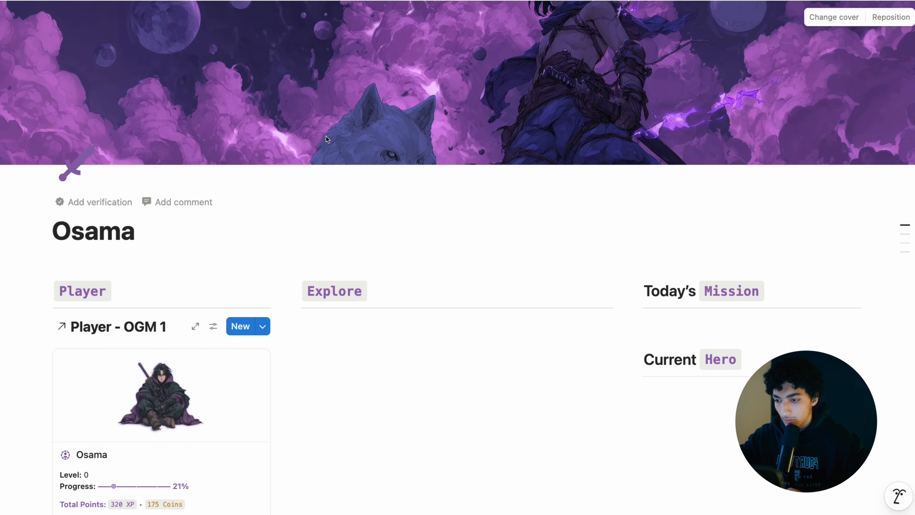
scroll(326, 136, "down", 6)
scroll(325, 135, "up", 10)
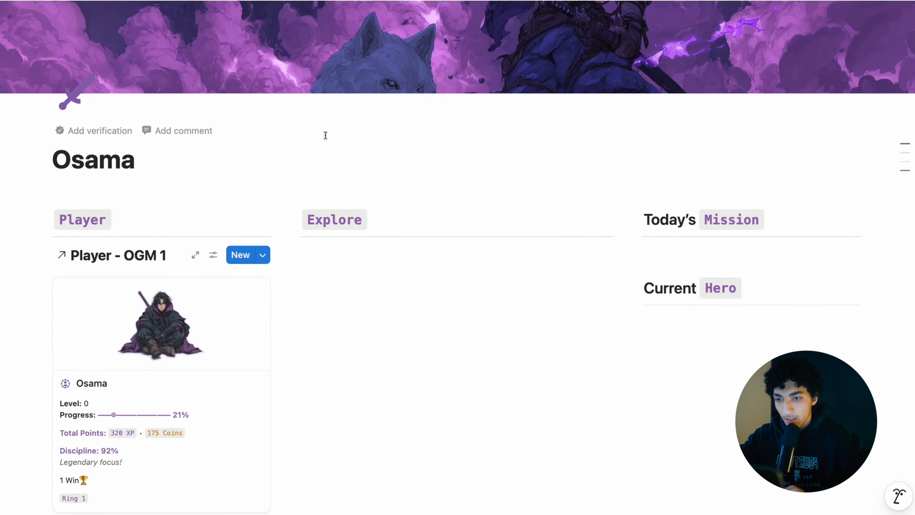
scroll(326, 136, "down", 8)
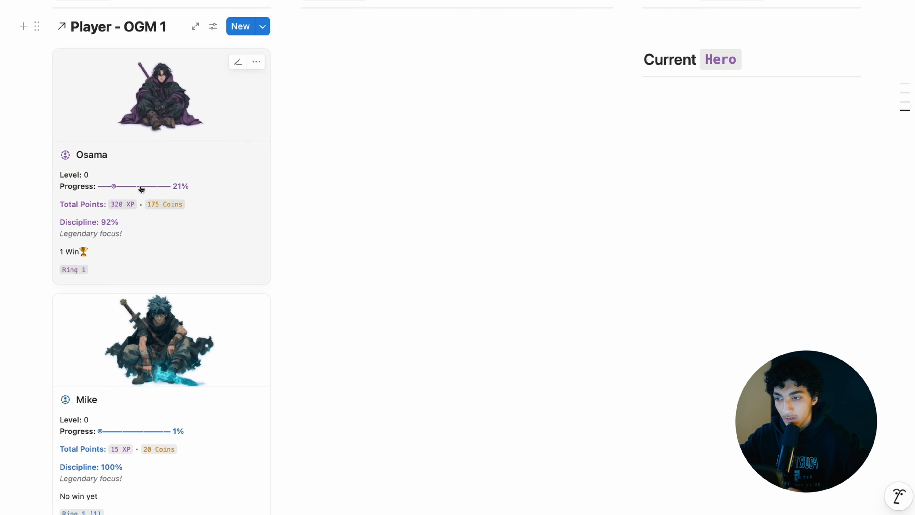
scroll(233, 193, "up", 8)
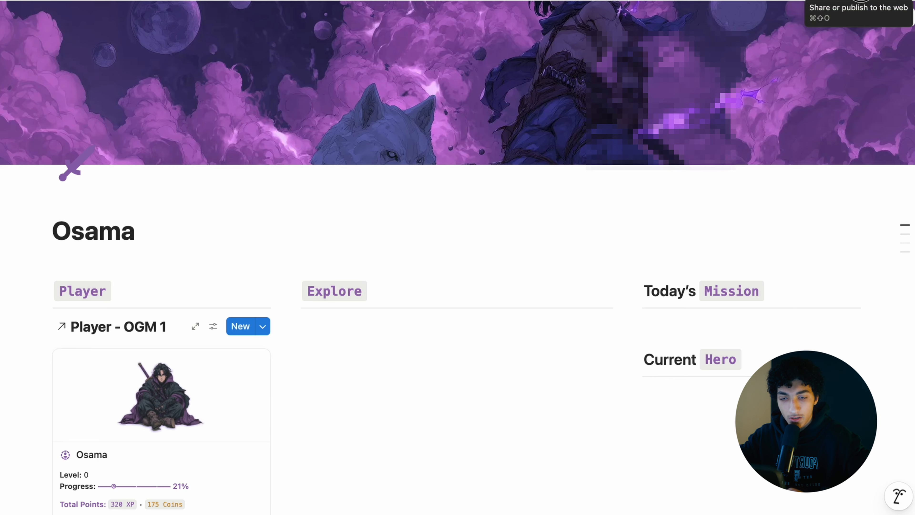
left_click(856, 2)
left_click(660, 43)
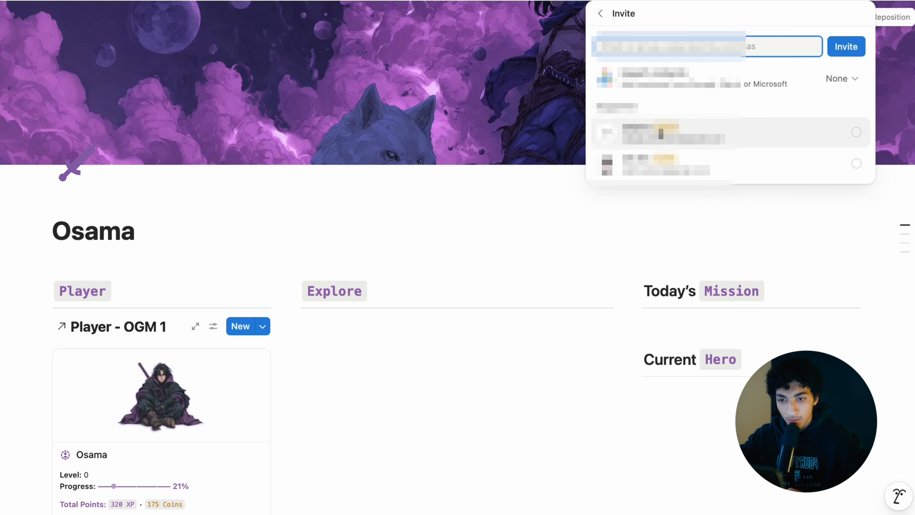
left_click(661, 133)
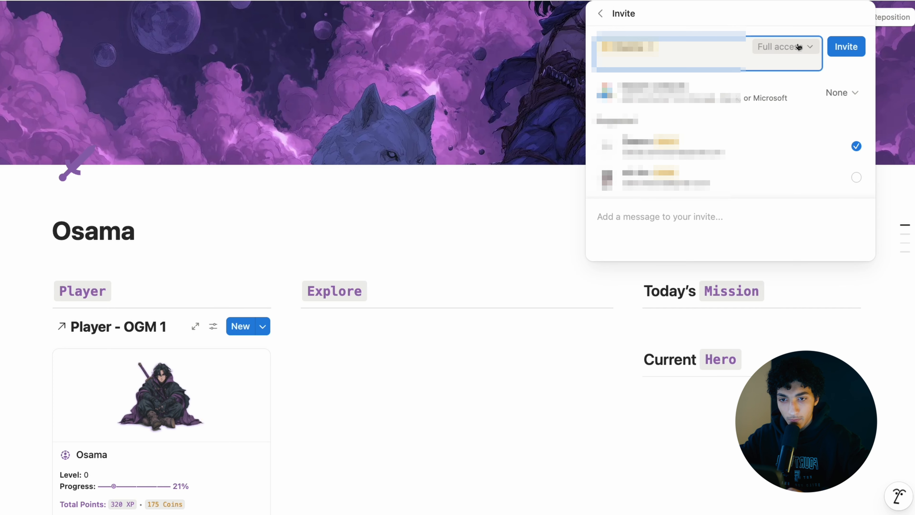
left_click(843, 47)
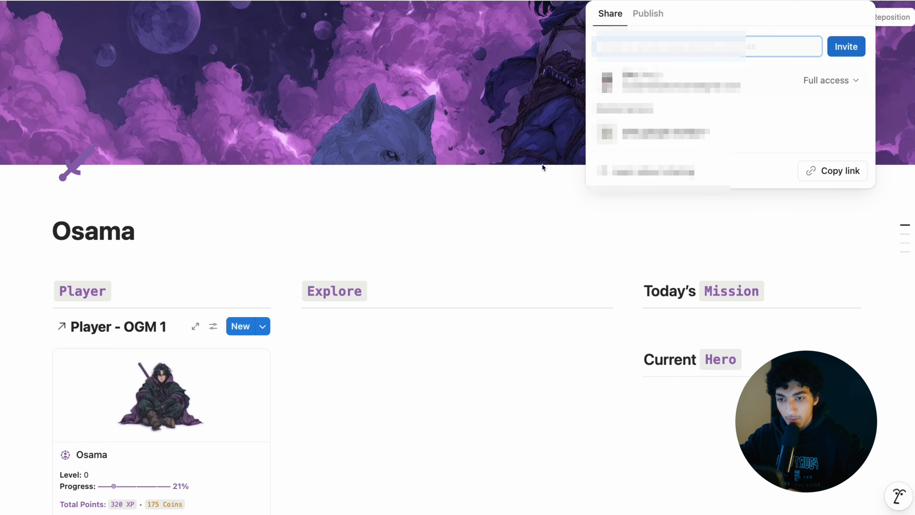
left_click(390, 187)
- Compare the player cards shown on the dashboard in the guest account with those in the owner account, dismissing the language notice
scroll(392, 189, "down", 3)
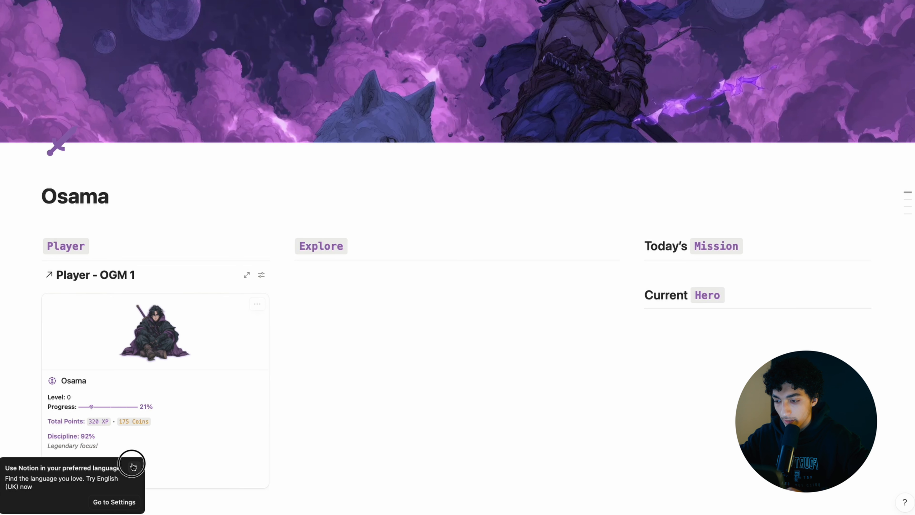
left_click(133, 467)
scroll(436, 369, "down", 5)
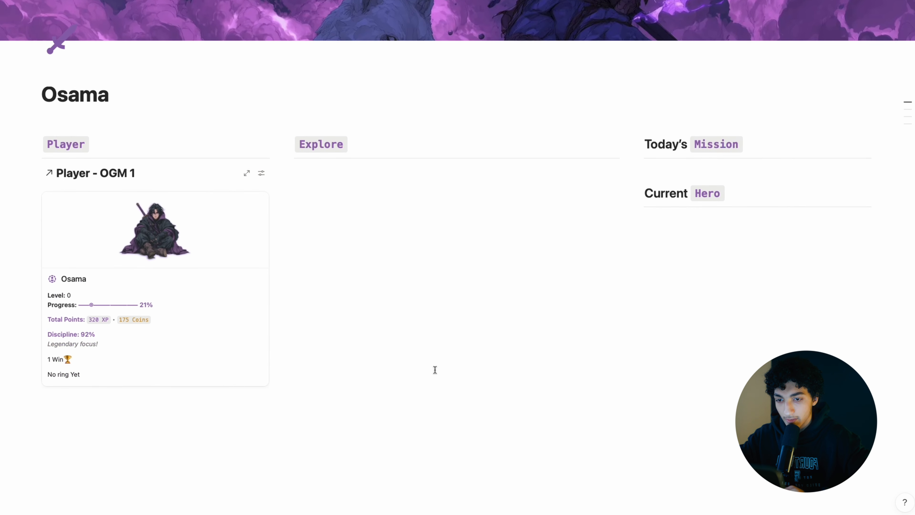
scroll(435, 370, "up", 2)
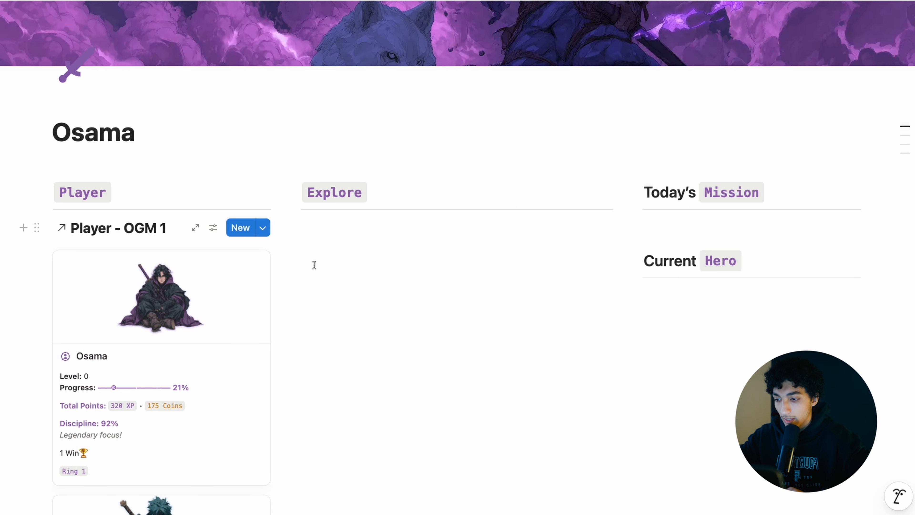
scroll(313, 263, "down", 8)
scroll(303, 162, "up", 5)
scroll(233, 255, "down", 6)
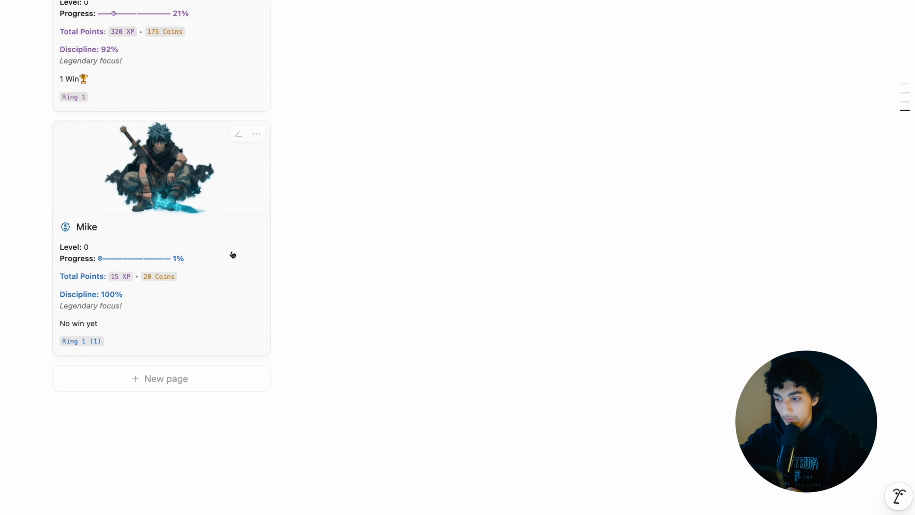
scroll(252, 191, "up", 2)
key("ctrl+Right")
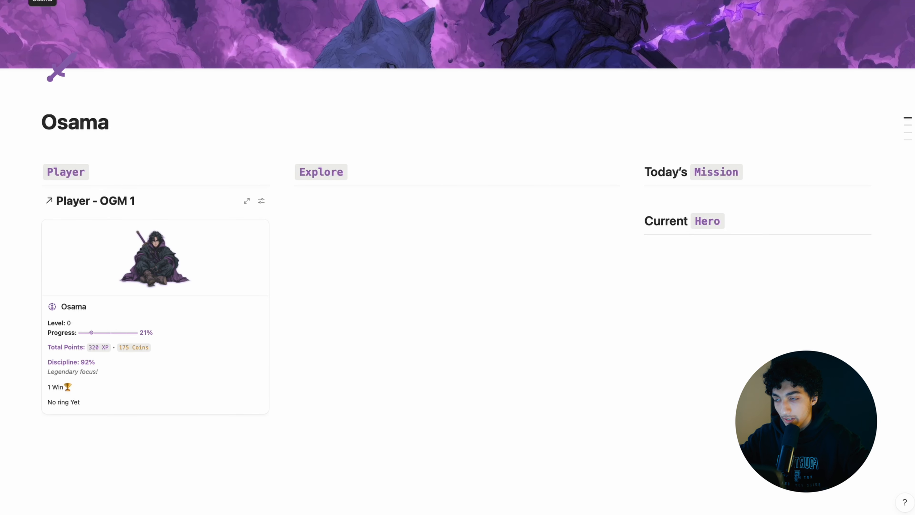
scroll(260, 186, "down", 2)
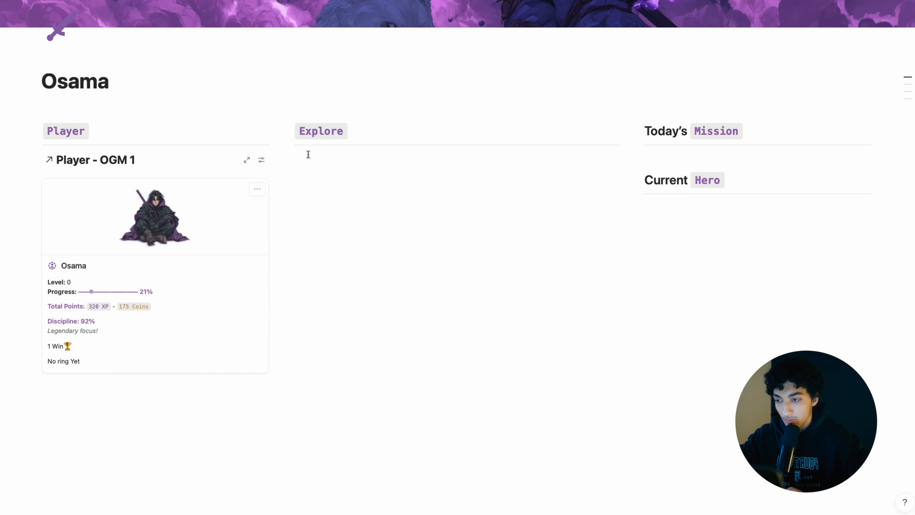
scroll(308, 154, "up", 4)
- In the guest account, examine the Hero and Points Setting databases, including the Quests and Reflection entries and their related items
mouse_move(45, 78)
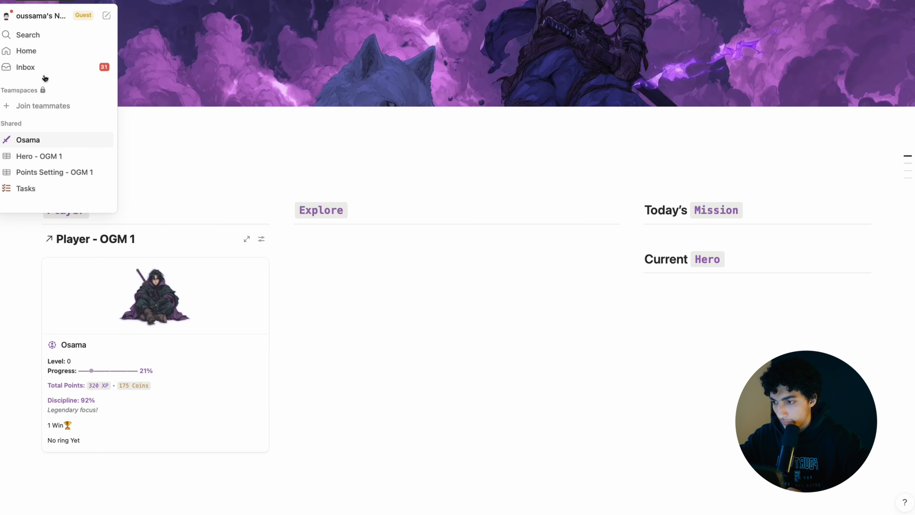
left_click(52, 157)
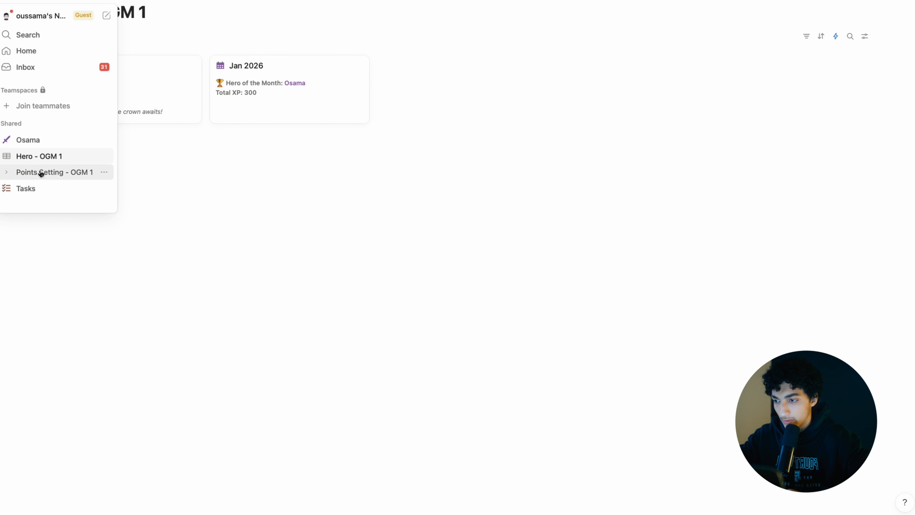
left_click(40, 173)
left_click(864, 58)
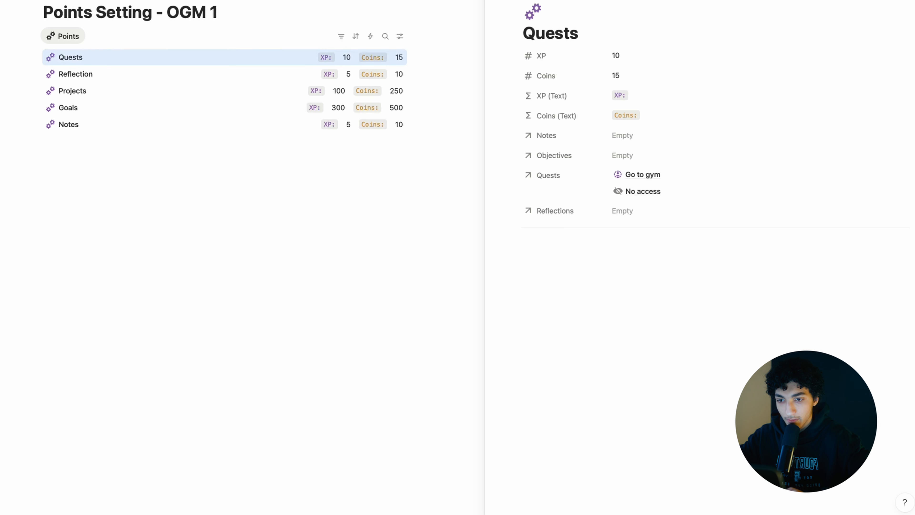
key("Escape")
left_click(614, 74)
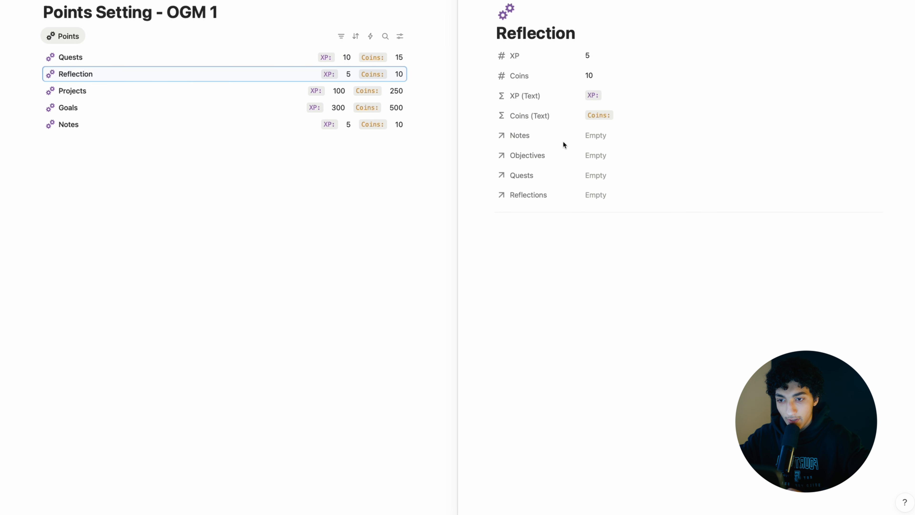
left_click(221, 57)
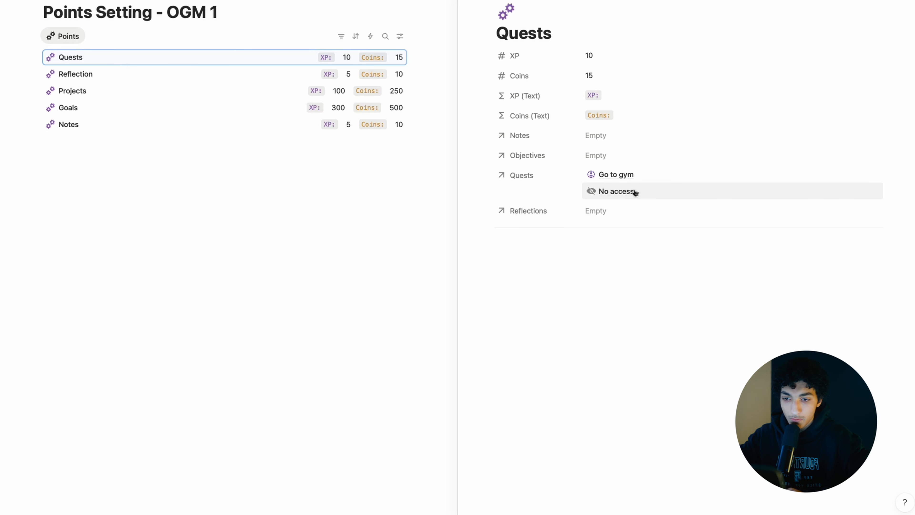
left_click(471, 1)
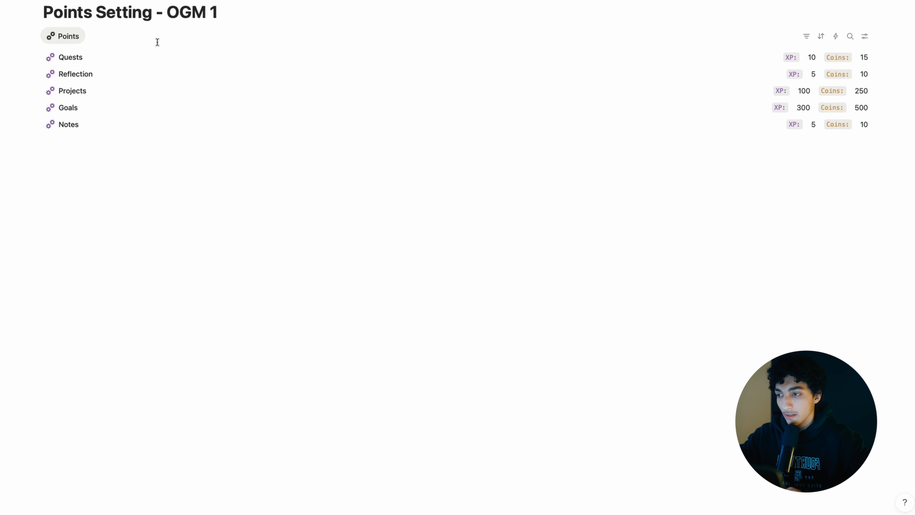
mouse_move(7, 3)
- Open the Today's Mission entries to check their assigned players and compare the cards on the dashboard between the owner and guest accounts
left_click(53, 140)
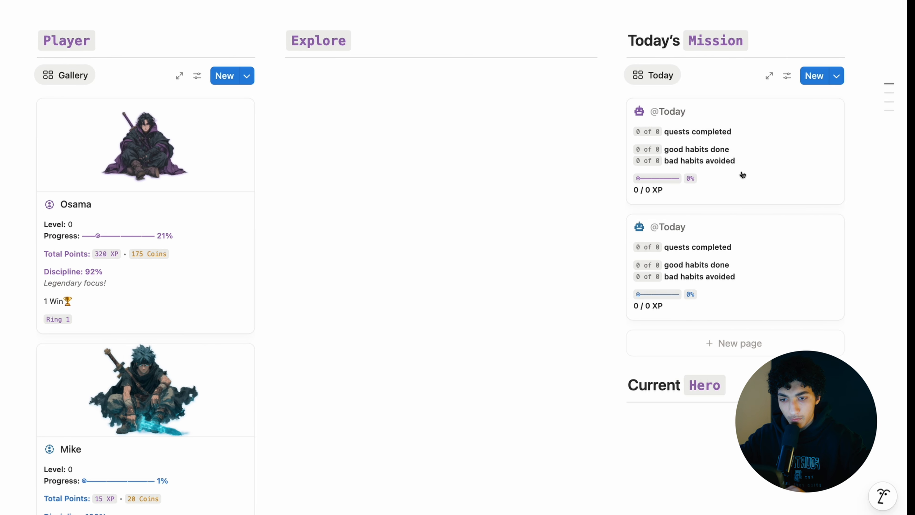
left_click(798, 154)
left_click(815, 241)
left_click(805, 244)
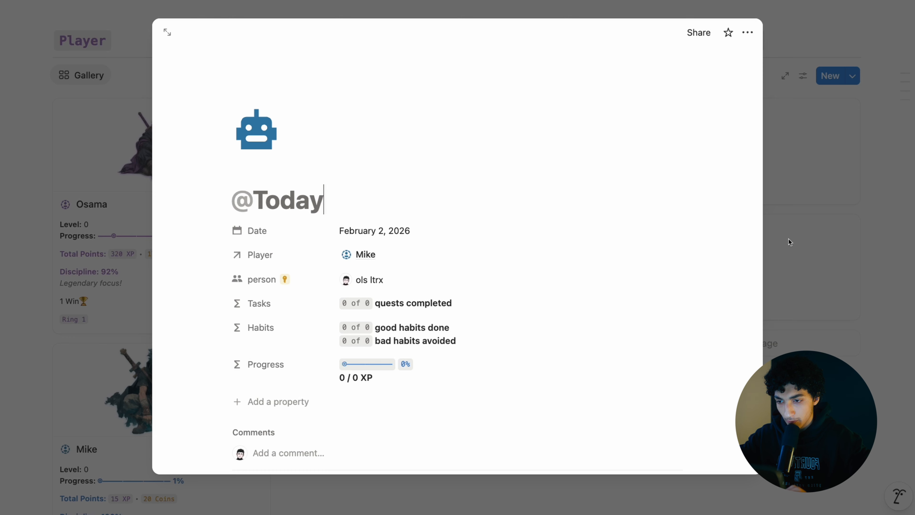
left_click(815, 240)
left_click(789, 174)
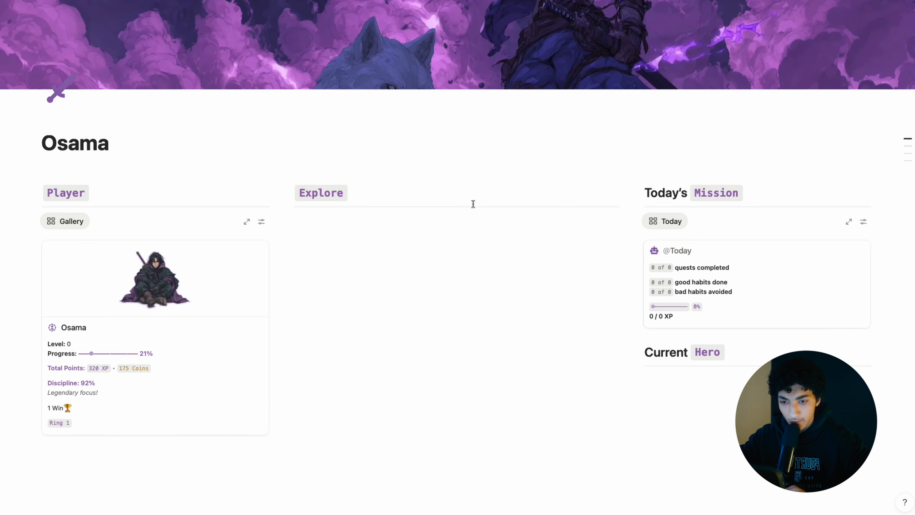
scroll(473, 203, "down", 5)
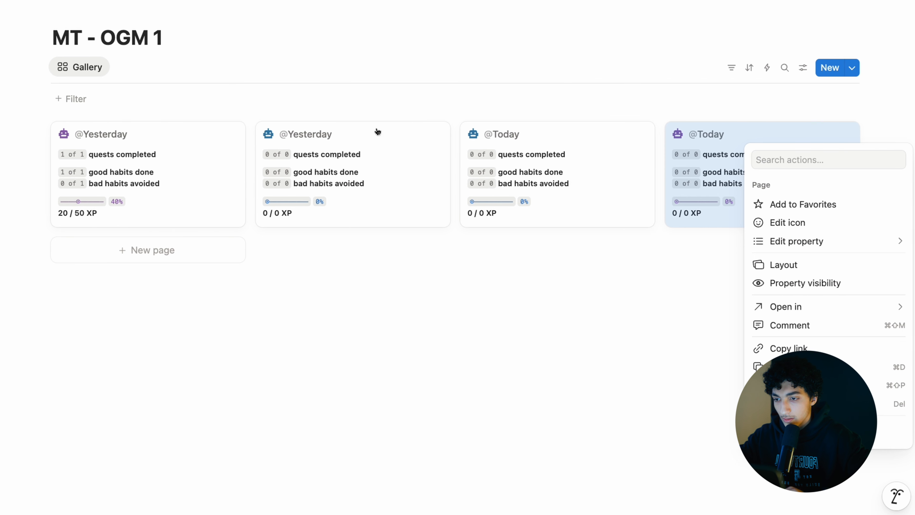
- Copy the link of the Current Hero gallery on the Online Game Mode page and paste it as a linked view under the dashboard's Current Hero heading
left_click(296, 51)
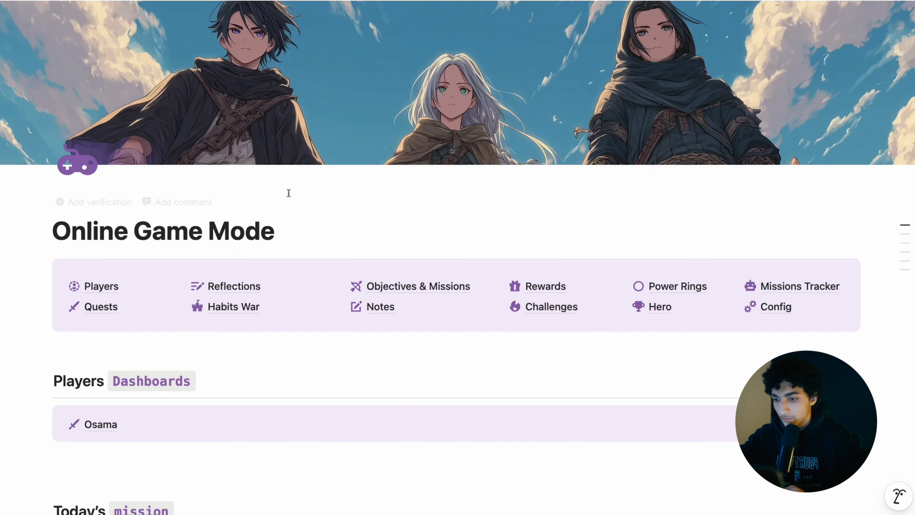
scroll(289, 193, "down", 15)
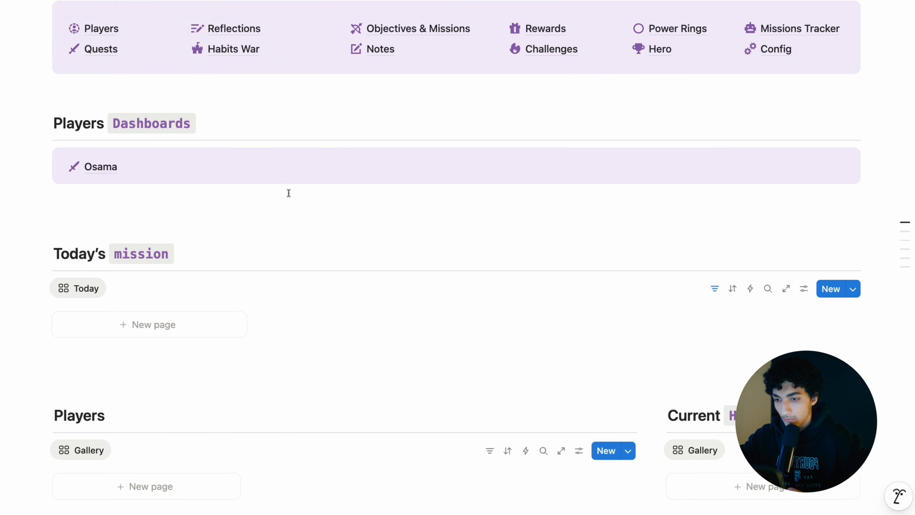
left_click(693, 185)
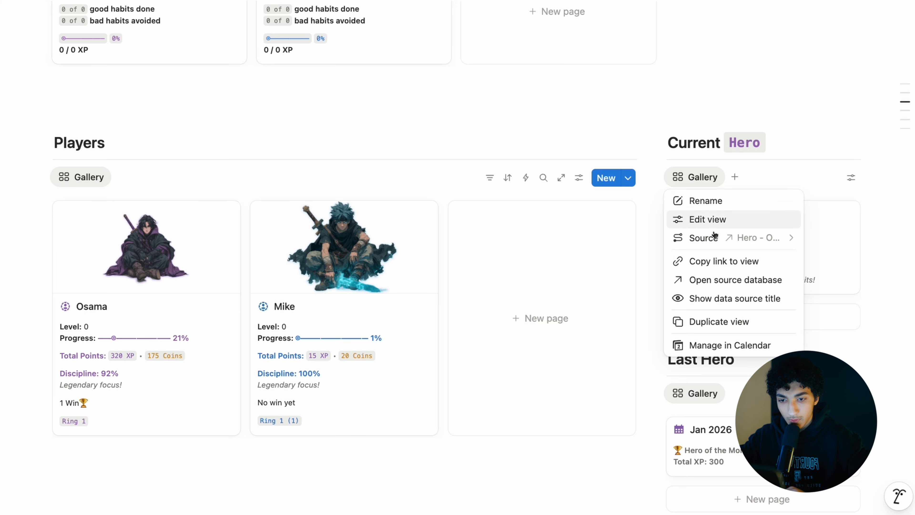
left_click(704, 259)
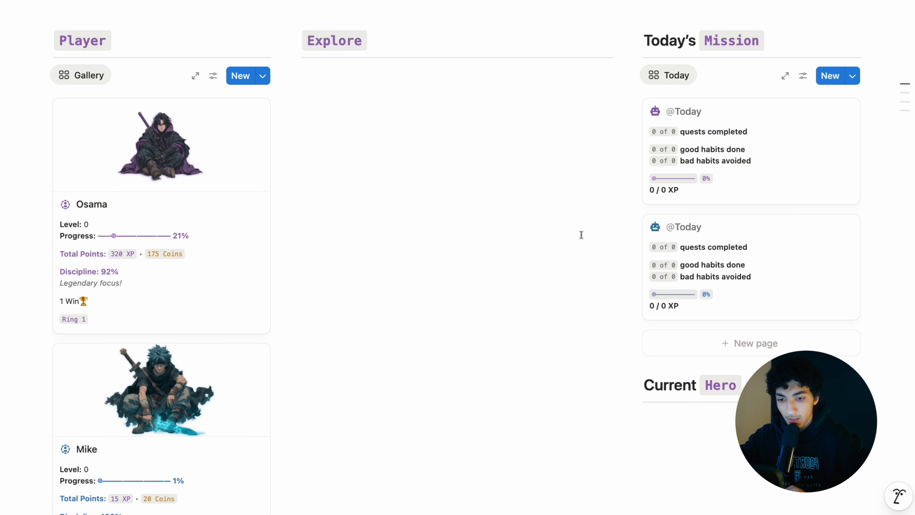
scroll(673, 415, "down", 3)
left_click(677, 308)
key("super+v")
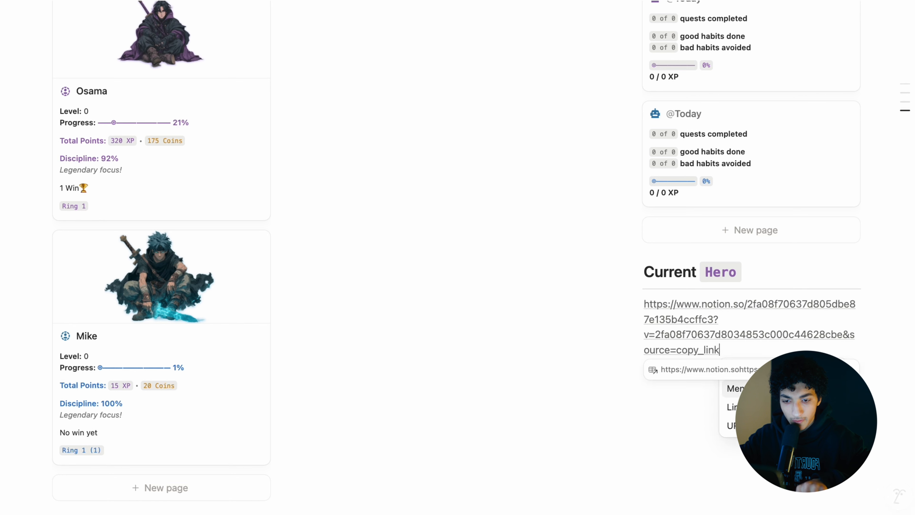
left_click(750, 407)
left_click(869, 243)
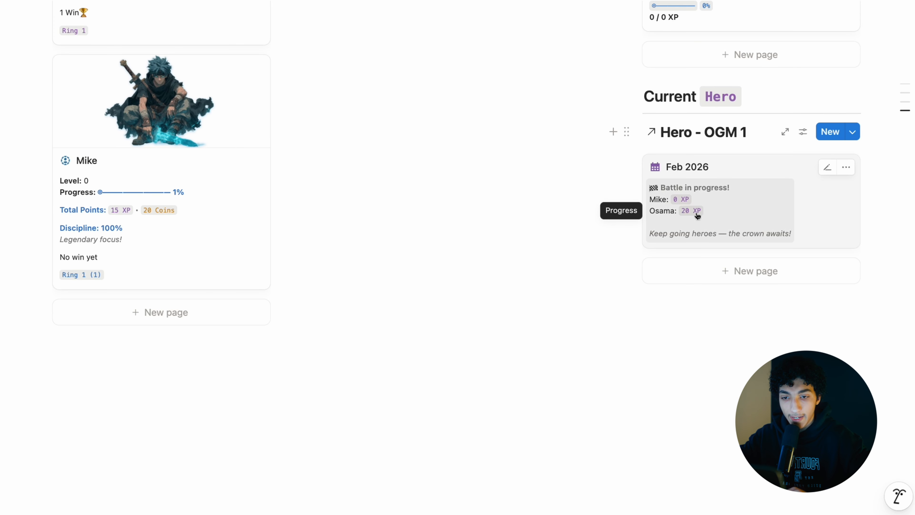
- Hide the data source title of the dashboard's Current Hero gallery in its layout settings
left_click(803, 132)
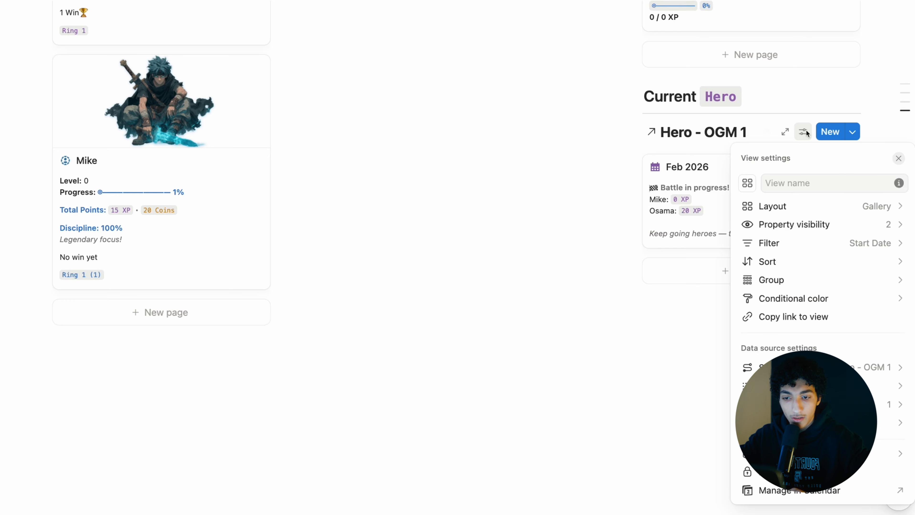
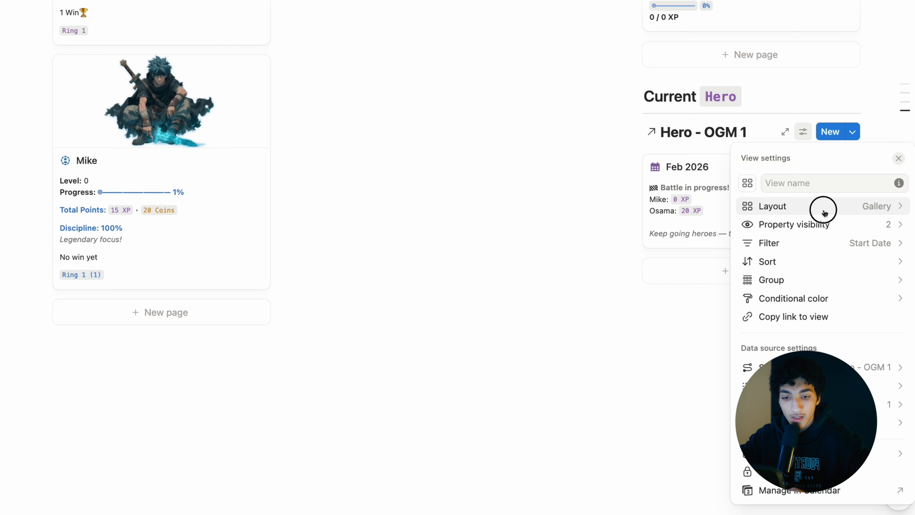
left_click(825, 213)
left_click(892, 263)
left_click(667, 279)
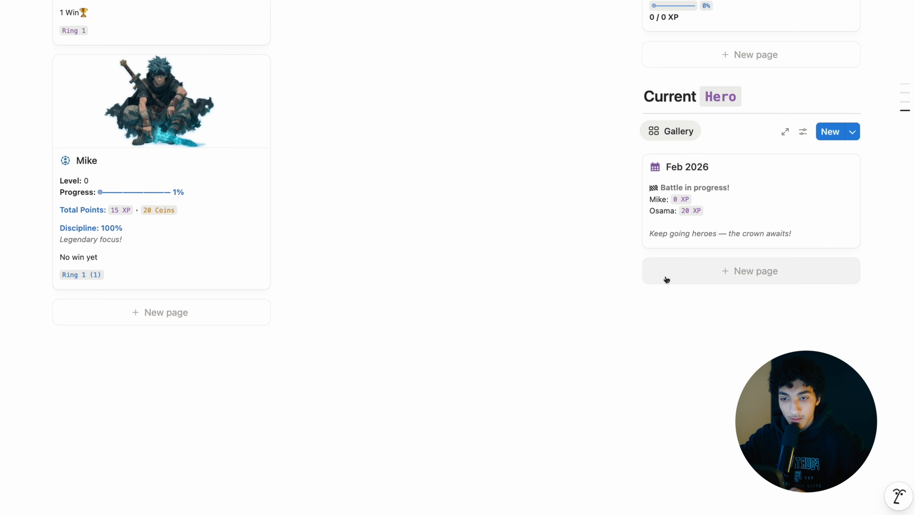
scroll(744, 177, "up", 10)
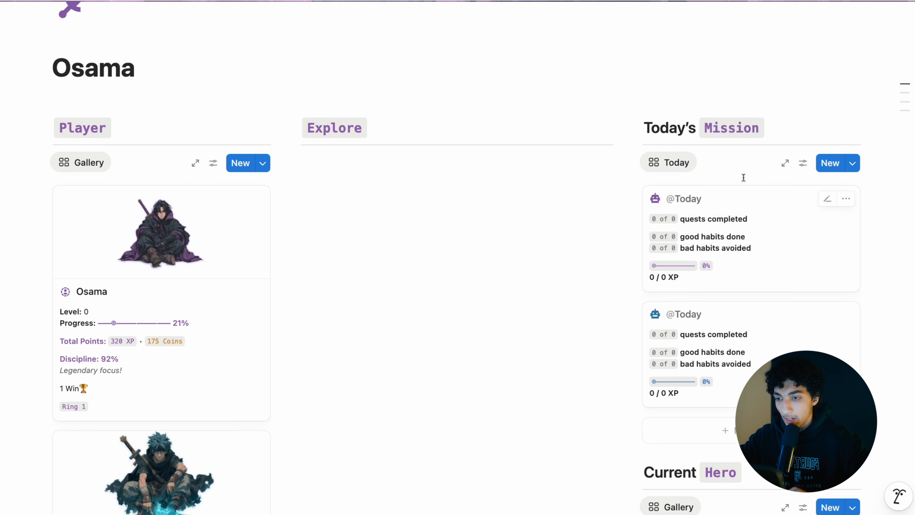
- Open the Quests database from the Online Game Mode page and copy the link to the dashboard player's own view
left_click(402, 193)
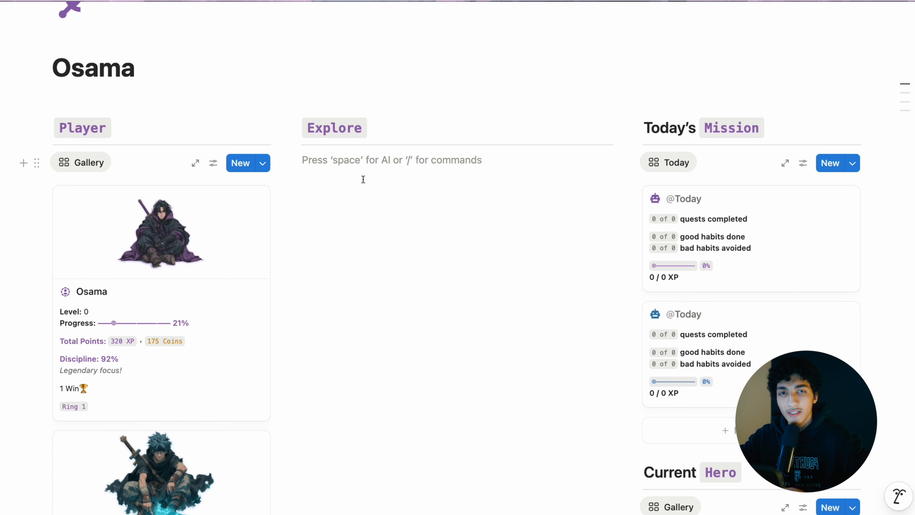
left_click(354, 1)
scroll(393, 119, "up", 13)
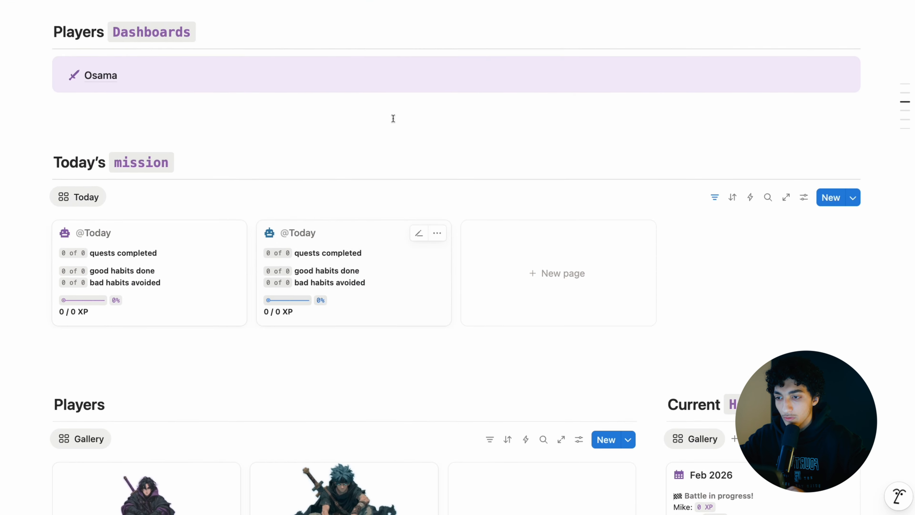
scroll(393, 119, "up", 2)
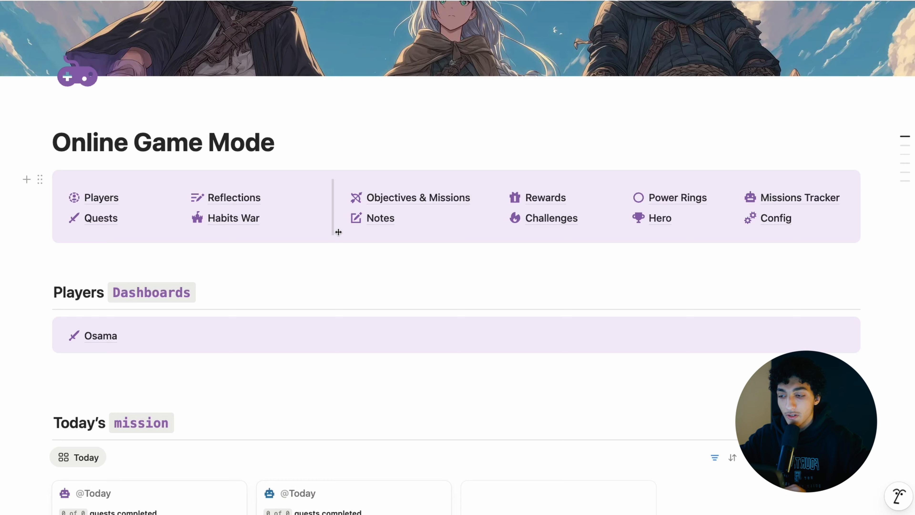
scroll(339, 232, "down", 5)
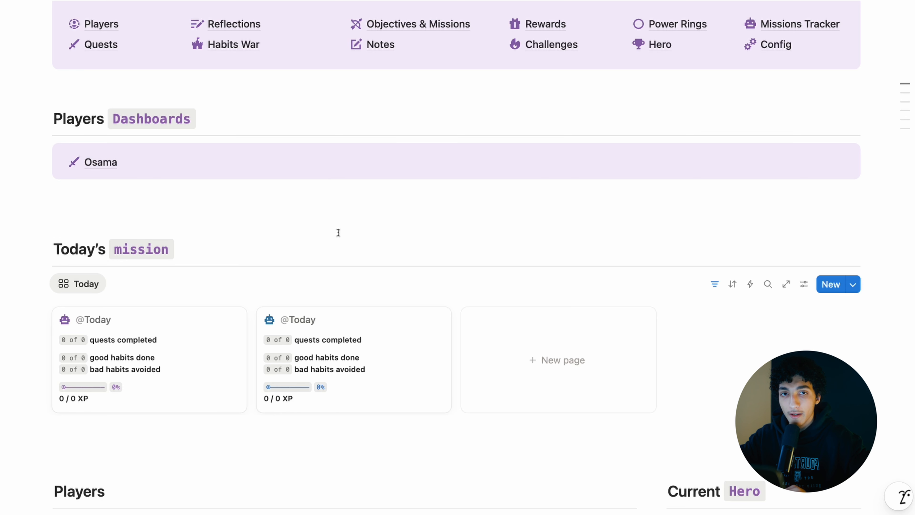
scroll(339, 232, "up", 1)
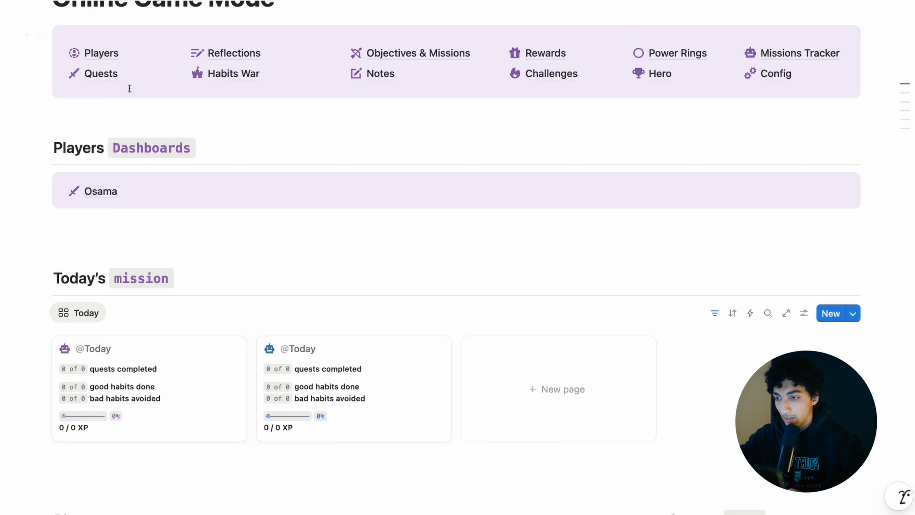
left_click(108, 78)
left_click(96, 194)
left_click(119, 273)
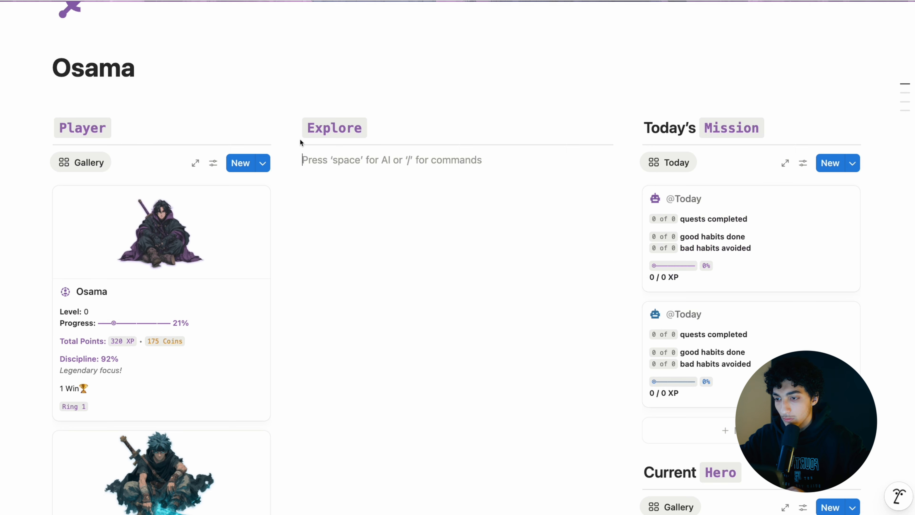
- Insert a callout under the dashboard's Explore heading and divide its inside into columns
type("/v")
key("BackSpace")
type("cal")
key("Return")
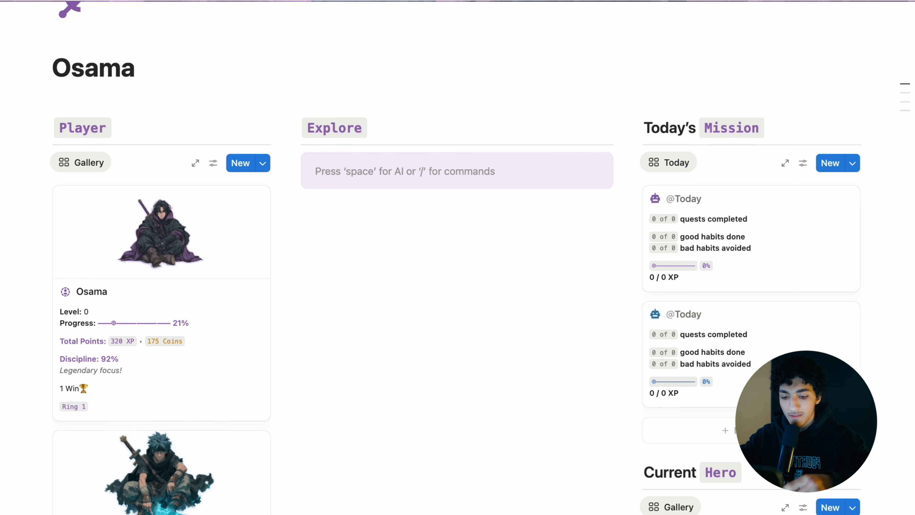
type("/col")
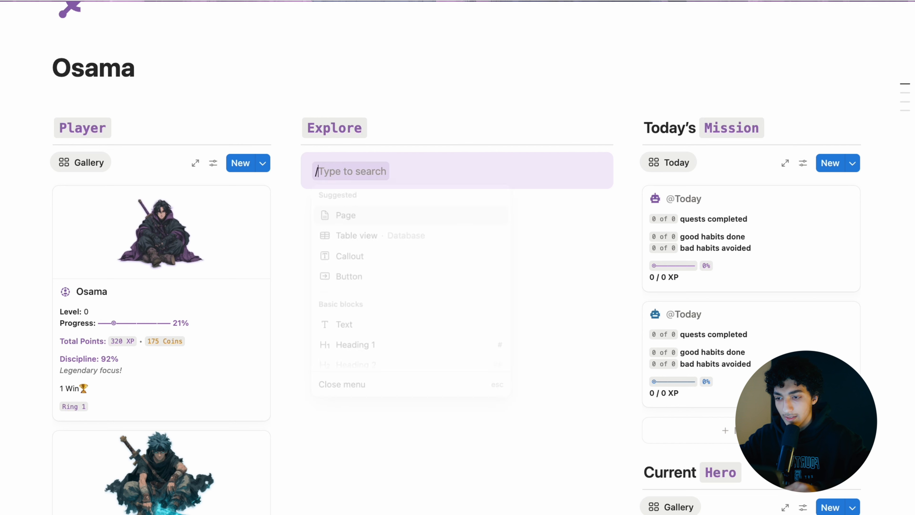
key("BackSpace")
key("BackSpace")
key("BackSpace")
key("BackSpace")
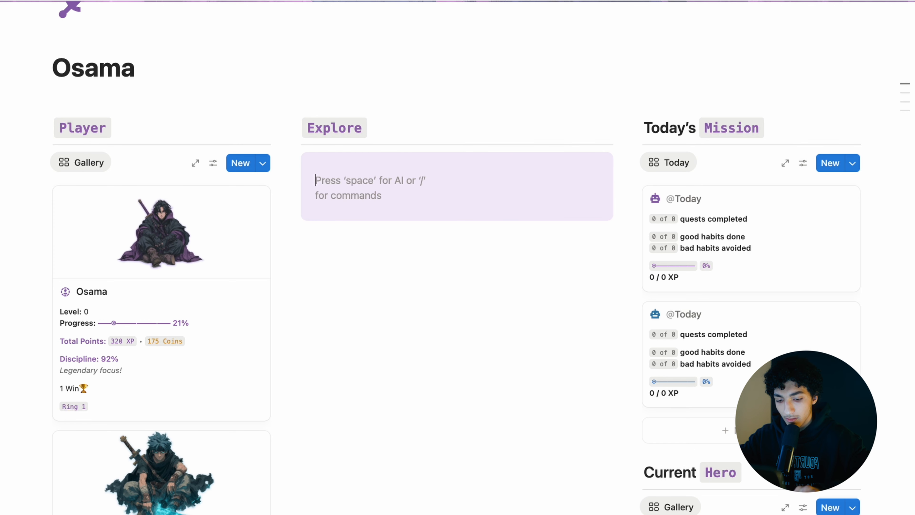
- Create a page named Quests inside the Explore callout, give it a purple sword icon and set it to full width
type("/page")
key("Return")
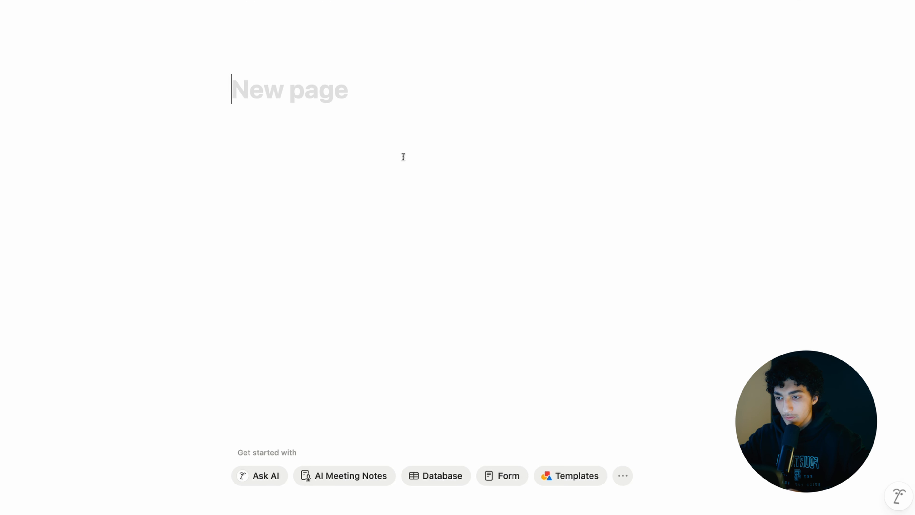
type("Quests")
mouse_move(266, 47)
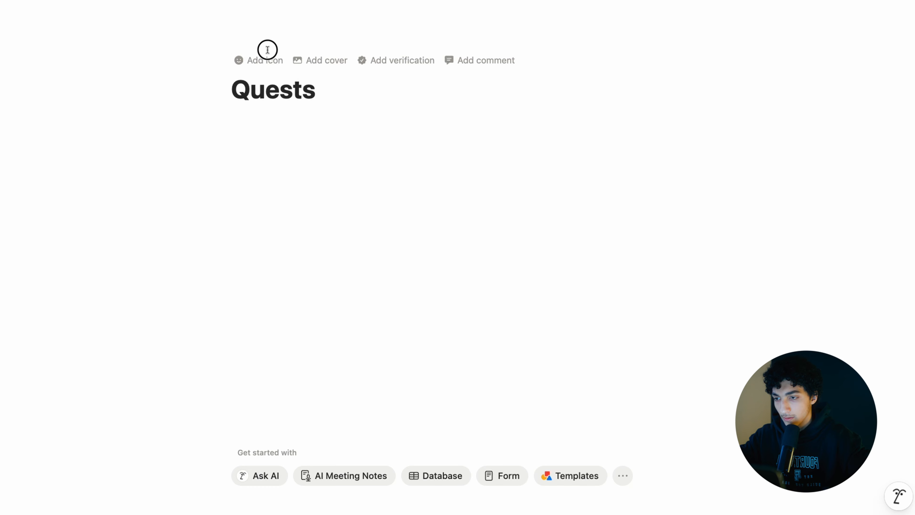
left_click(249, 60)
left_click(180, 126)
mouse_move(147, 203)
left_click(190, 247)
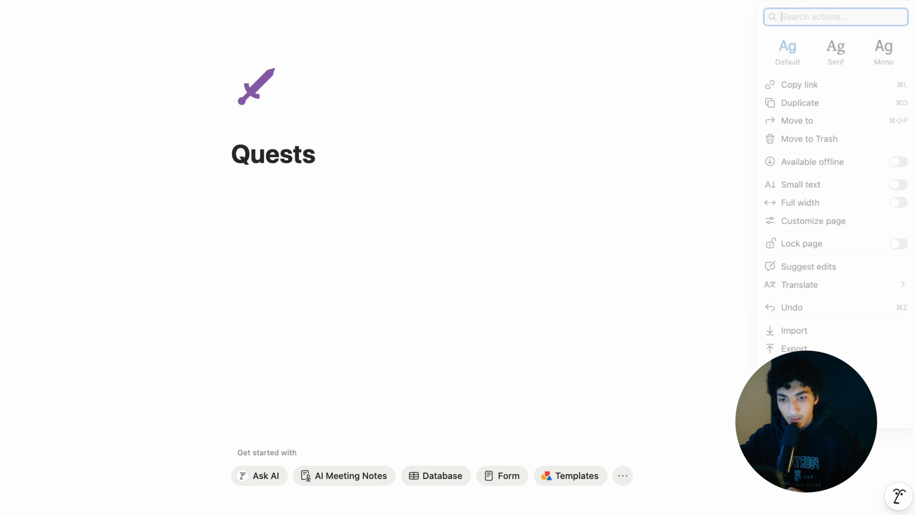
left_click(792, 201)
- Paste the copied Quests database link into the Quests page as a linked view and dismiss the new view options
left_click(201, 158)
left_click(196, 191)
key("super+v")
key("Down")
key("Return")
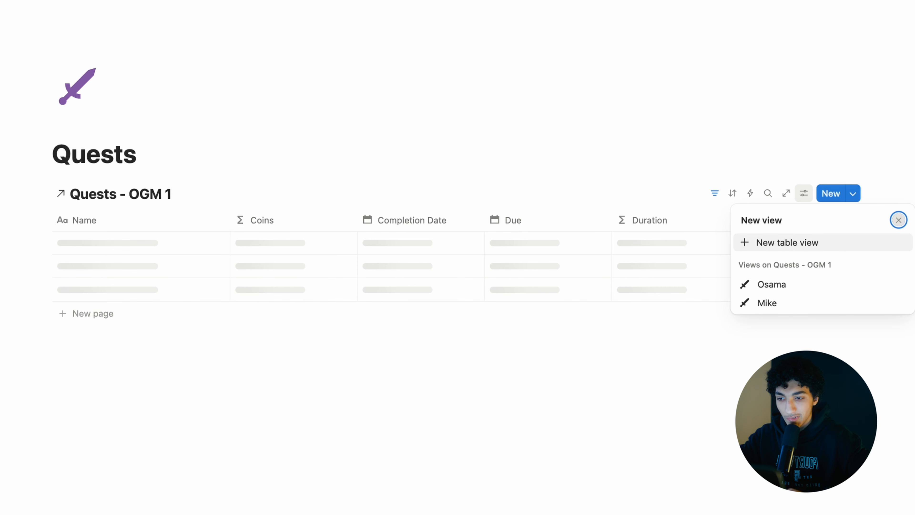
left_click(627, 174)
- Remove the person rule from the linked quests view's filter on the Quests page
left_click(715, 193)
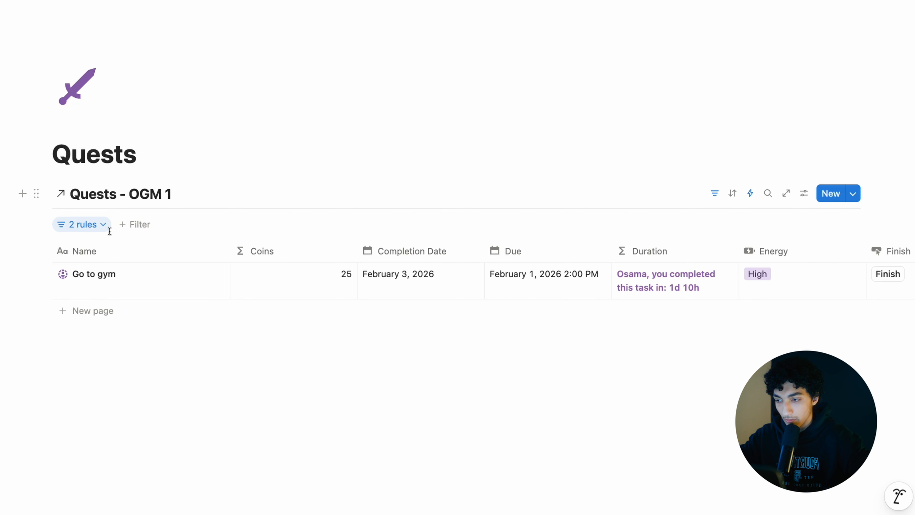
left_click(82, 224)
left_click(335, 275)
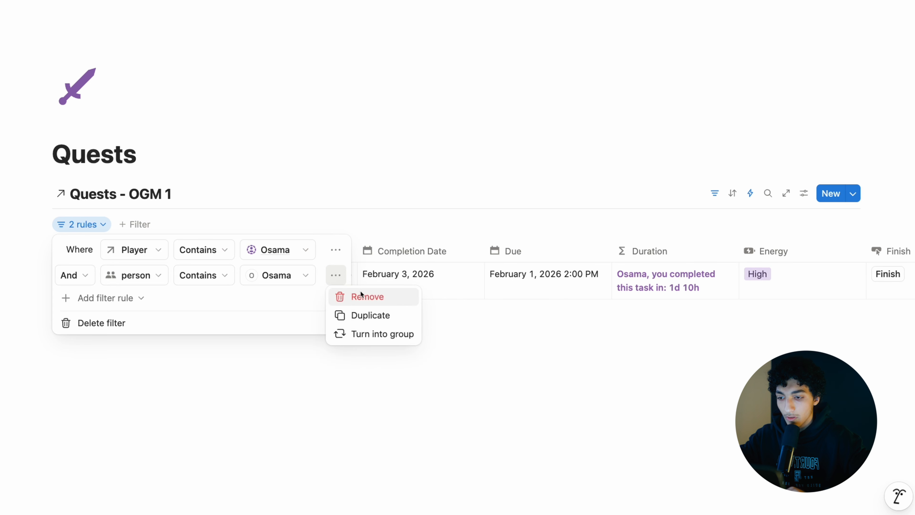
left_click(363, 296)
- Change the remaining filter rule to Due start date relative to today, This day, and save it for everyone
left_click(132, 250)
type("date")
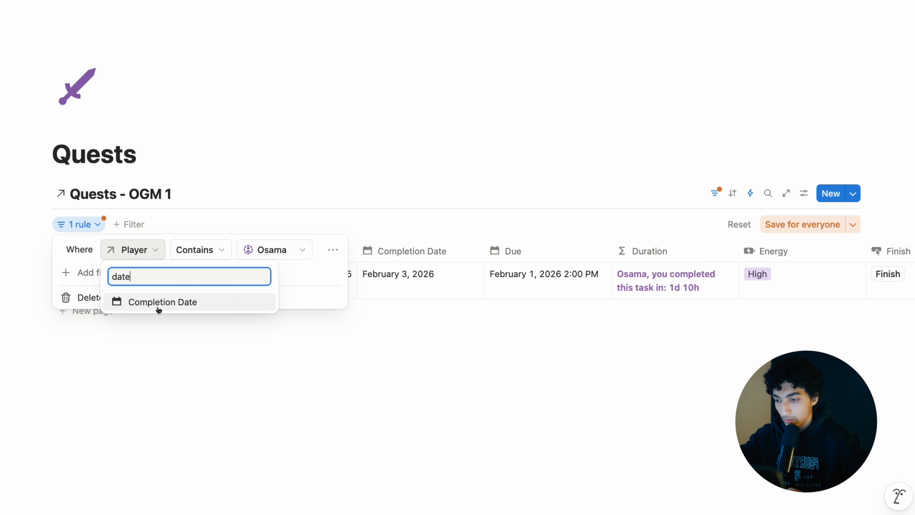
key("BackSpace")
key("BackSpace")
key("BackSpace")
type("ue")
left_click(176, 300)
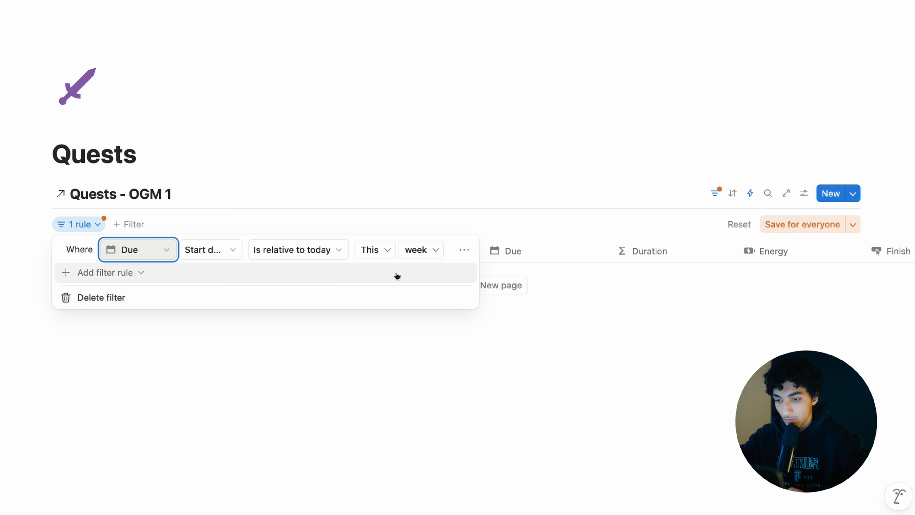
left_click(420, 248)
left_click(414, 270)
left_click(793, 220)
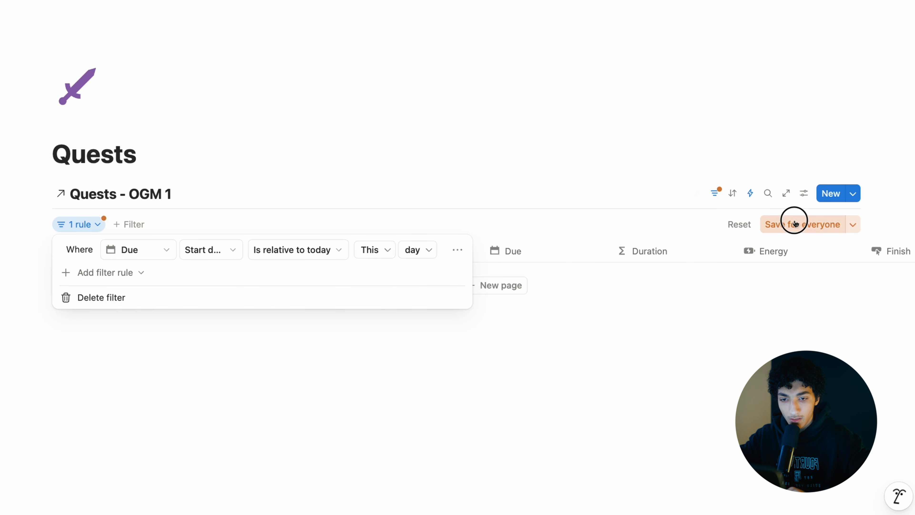
- Rename the linked quests view to Today and switch its layout to List
left_click(803, 194)
double_click(794, 192)
type("Today")
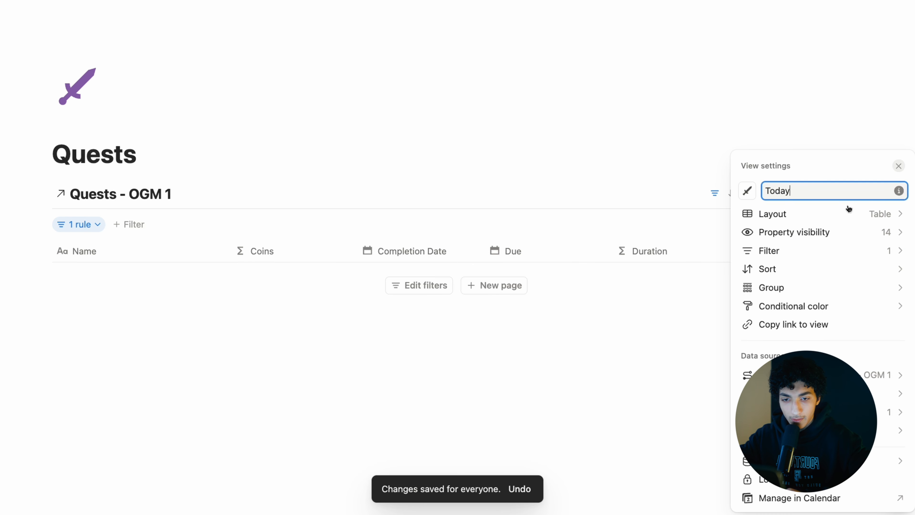
left_click(849, 211)
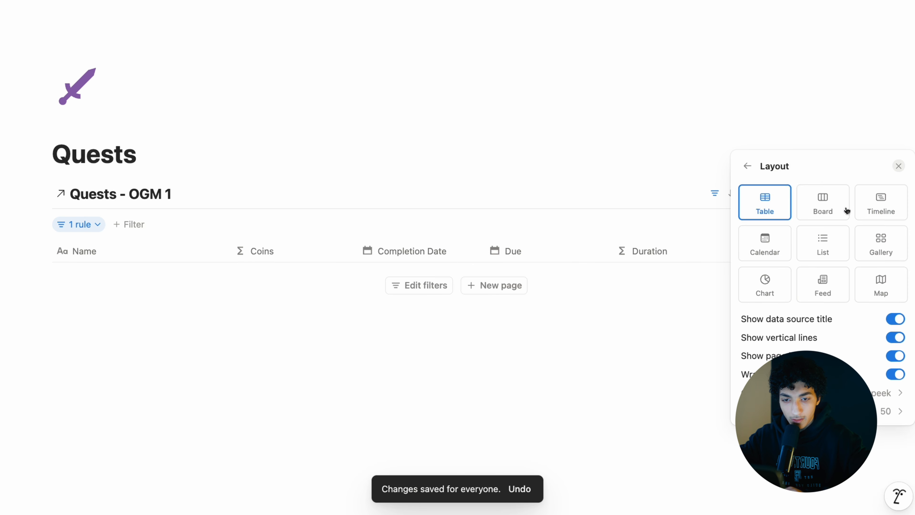
left_click(833, 300)
left_click(749, 223)
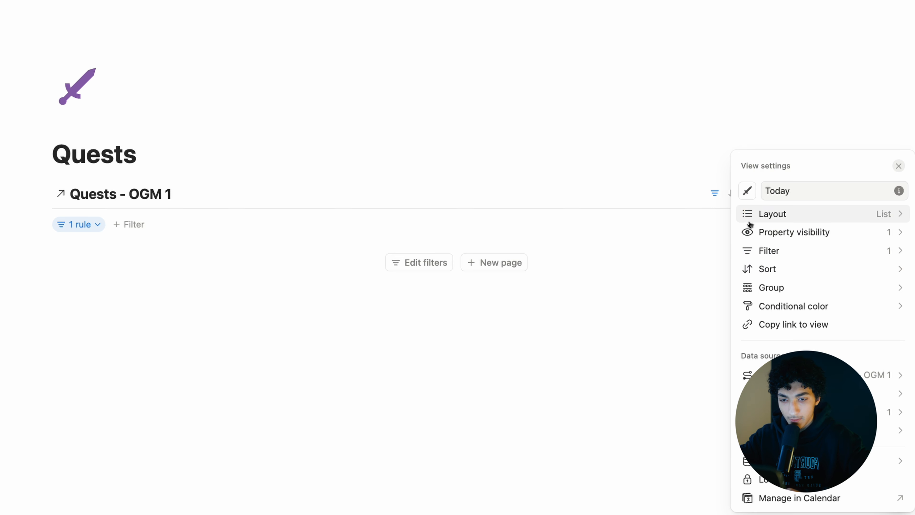
- Show the Duration, Energy, Status and Points properties in the Today list view
left_click(835, 235)
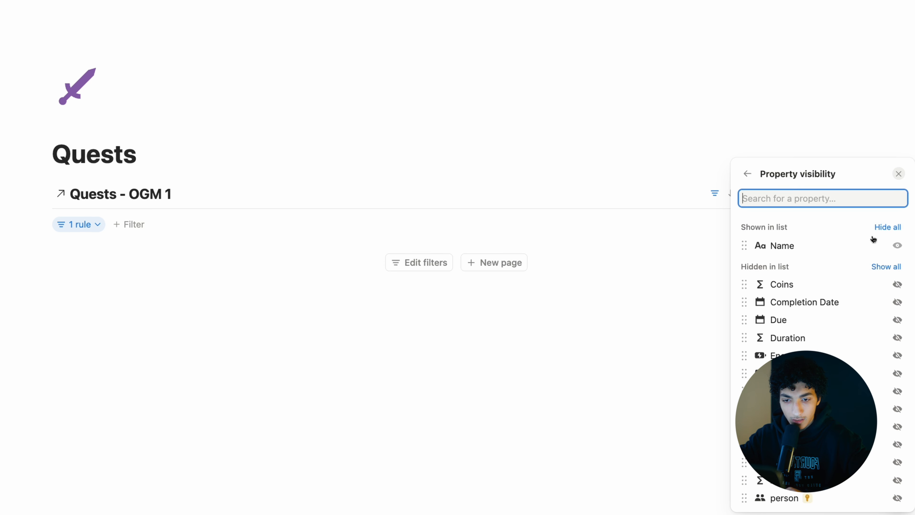
left_click(897, 338)
left_click(897, 355)
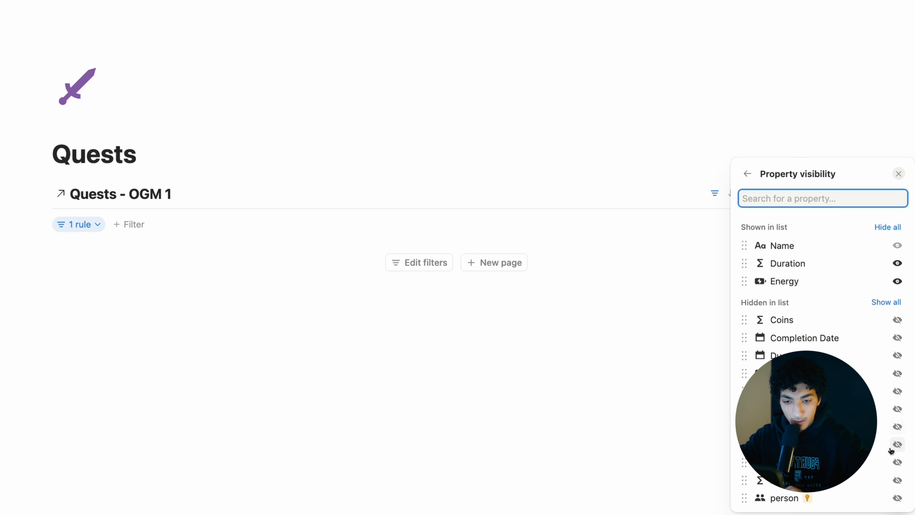
left_click(897, 462)
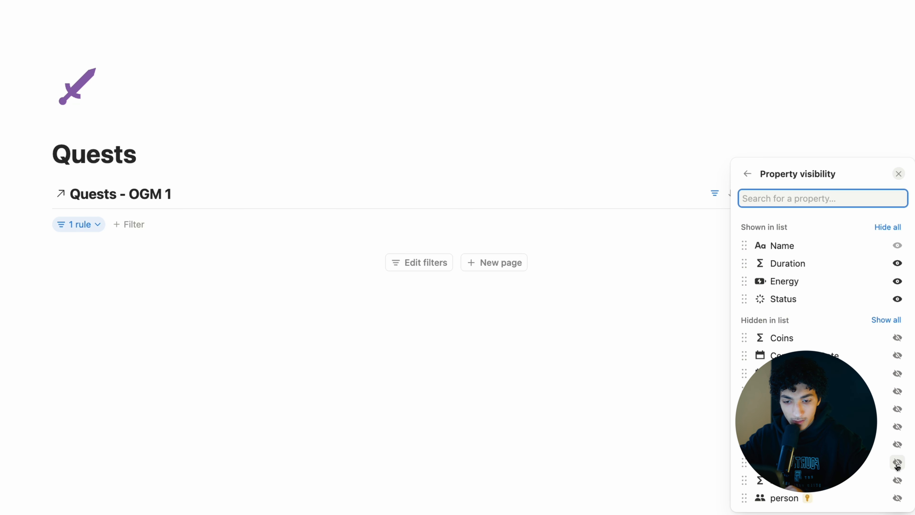
left_click(897, 445)
- Reorder the Today view's shown properties to Status, Energy, Points, Duration after Name
left_click_drag(808, 301, 811, 235)
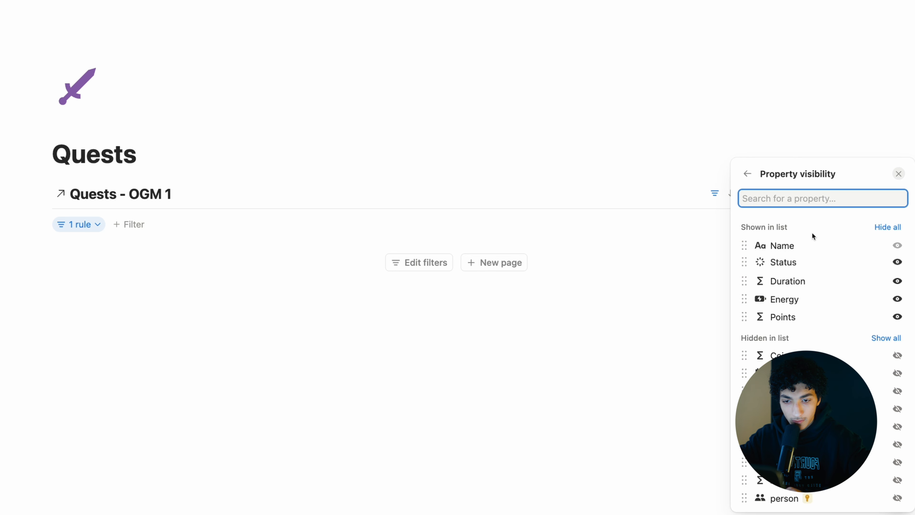
left_click_drag(814, 277, 809, 318)
mouse_move(802, 286)
left_mouse_down()
mouse_move(801, 300)
mouse_move(801, 287)
left_mouse_up()
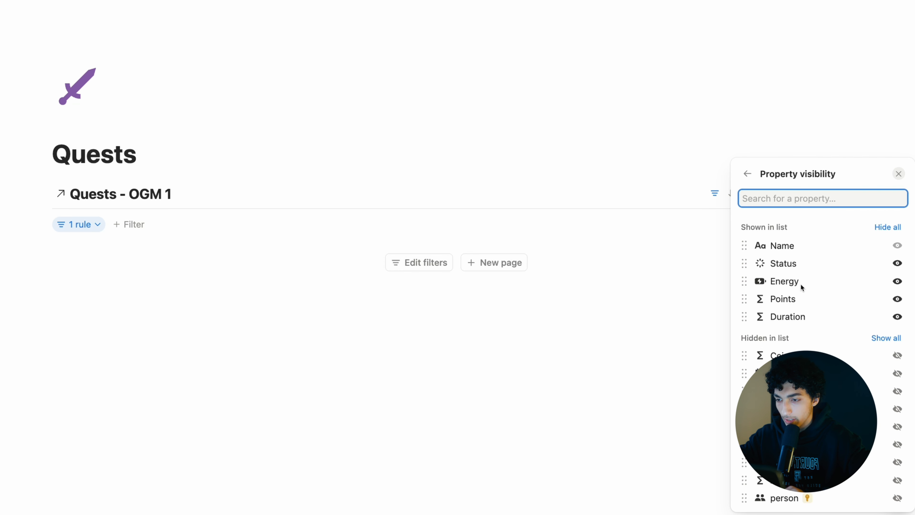
- Close the view settings and hide the database title above the Today view
left_click(485, 254)
left_click(200, 194)
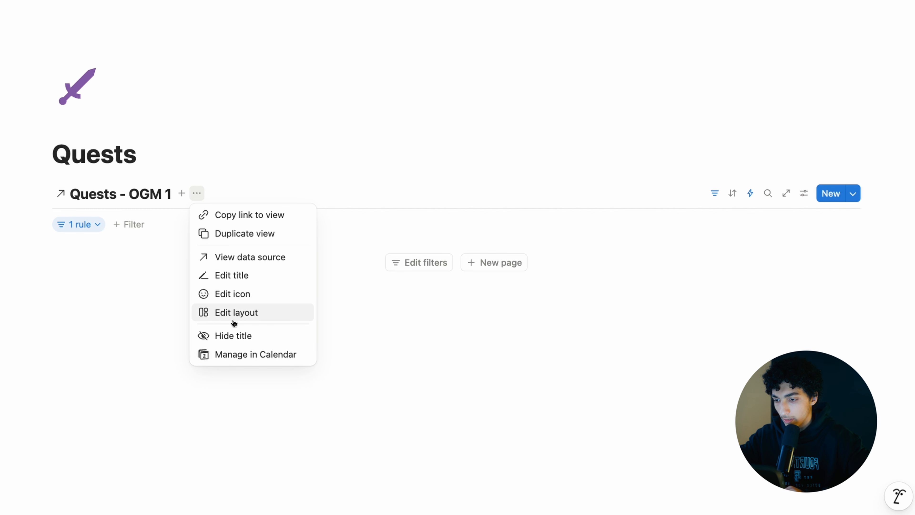
left_click(234, 332)
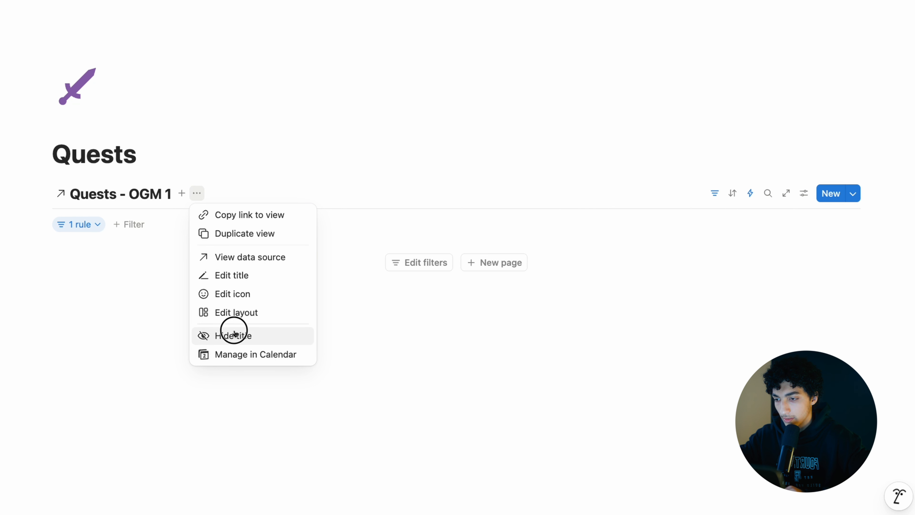
- Add three new quests to the Today view and apply the blue-icon New Quest template to the third
left_click(524, 263)
left_click(205, 268)
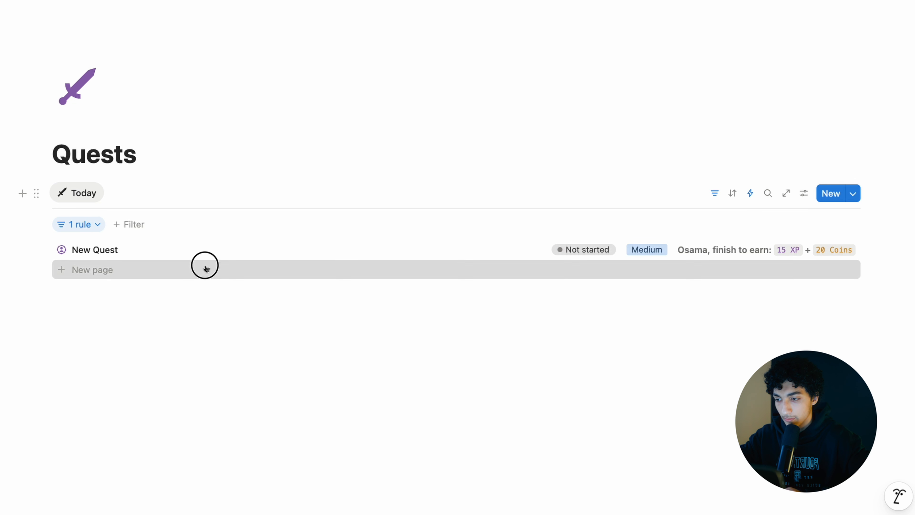
left_click(173, 290)
left_click(136, 292)
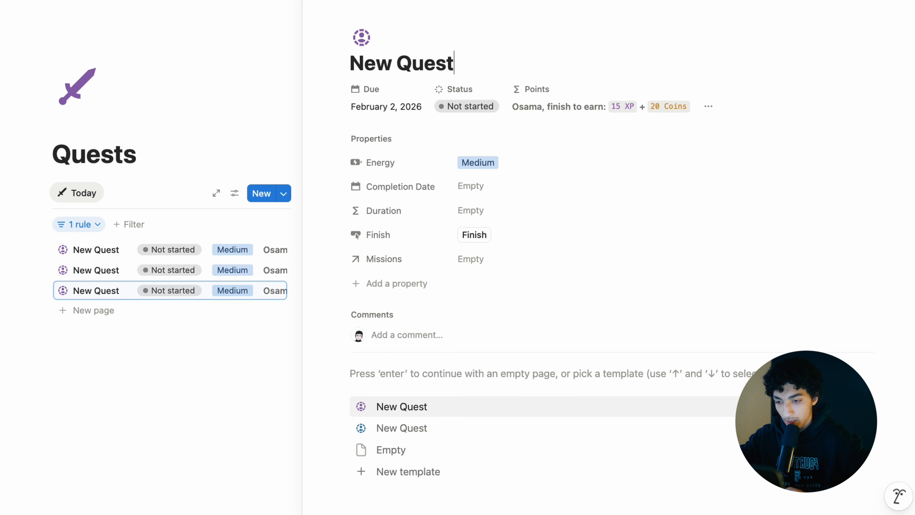
left_click(433, 438)
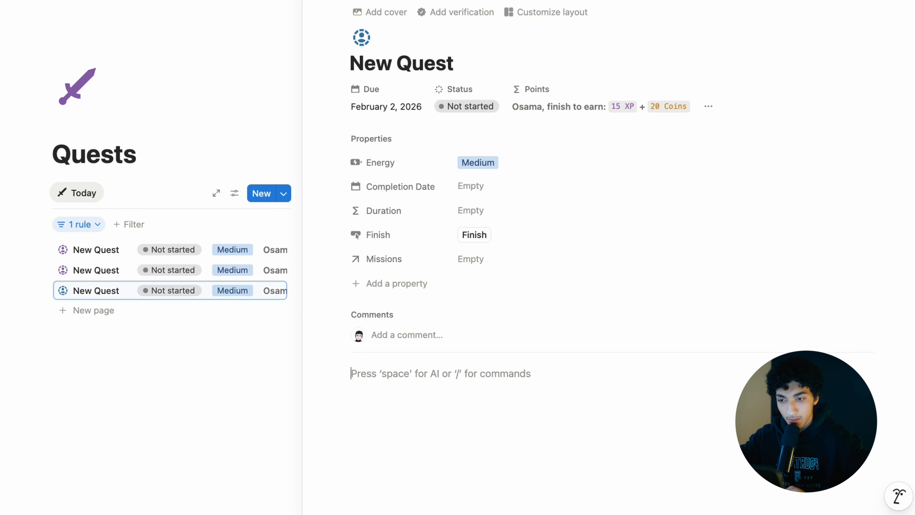
- Show the third quest's extra properties and replace its linked Player with the blue-icon player
left_click(708, 105)
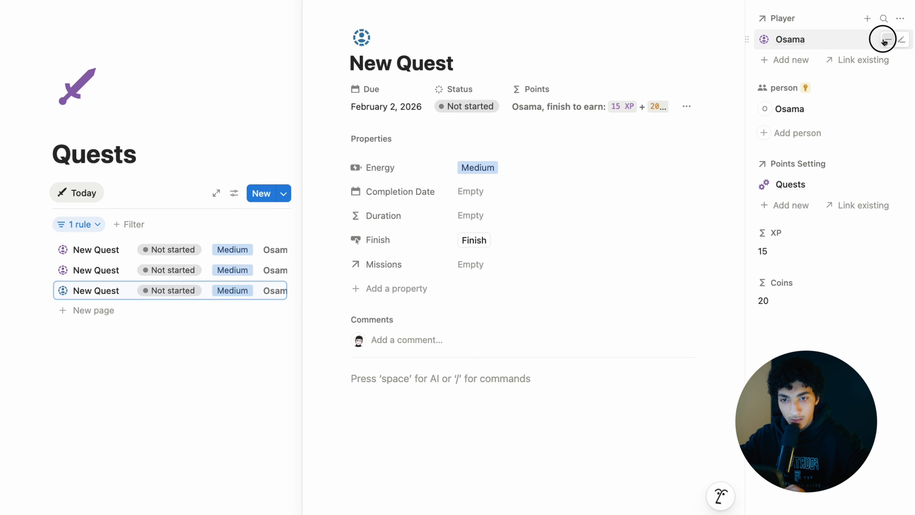
left_click(887, 39)
left_click(867, 41)
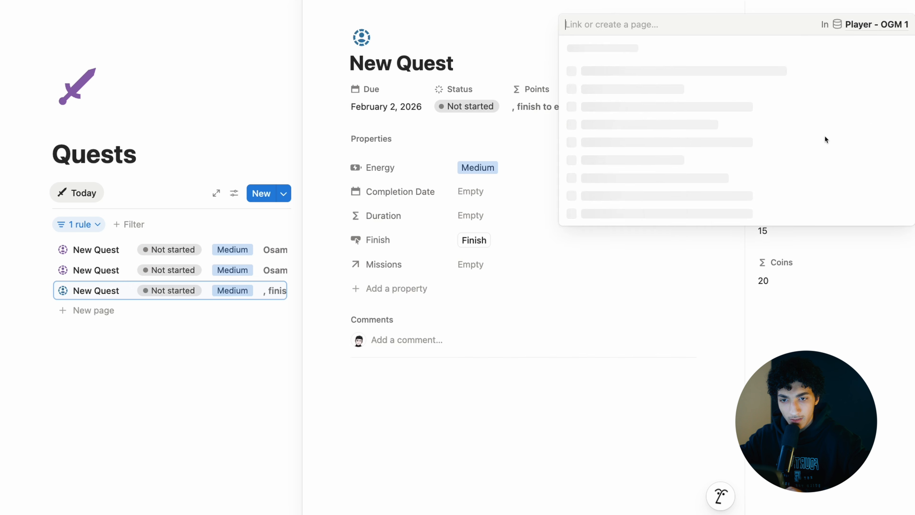
left_click(677, 74)
left_click(887, 218)
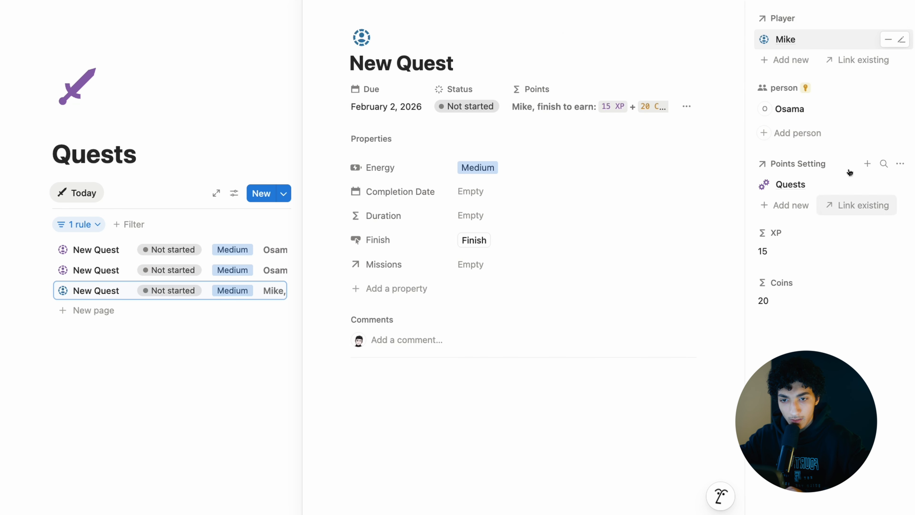
- Replace the quest's person with the second player's account and close the quest
left_click(900, 108)
left_click(904, 111)
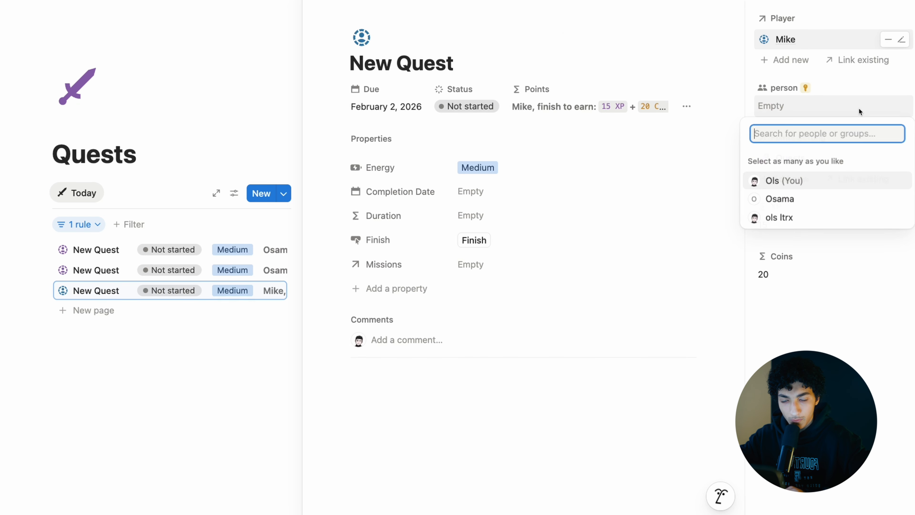
left_click(789, 218)
left_click(809, 90)
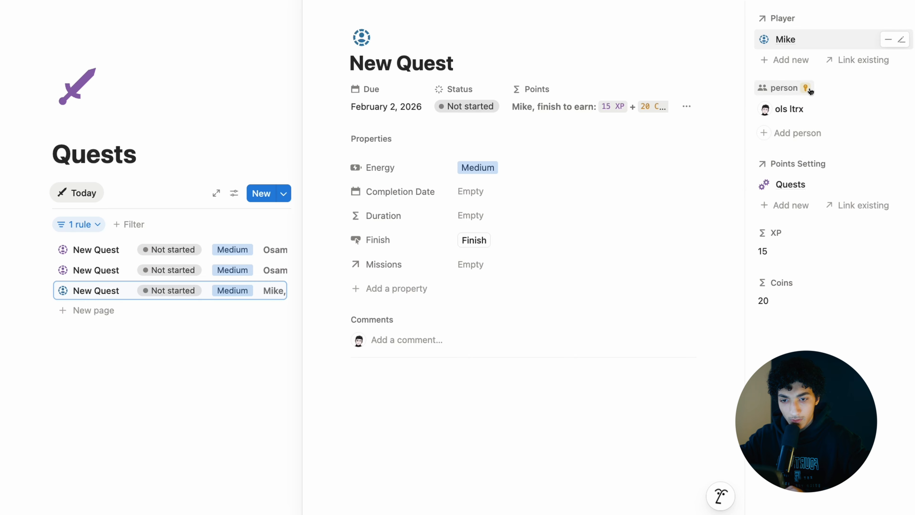
left_click(687, 106)
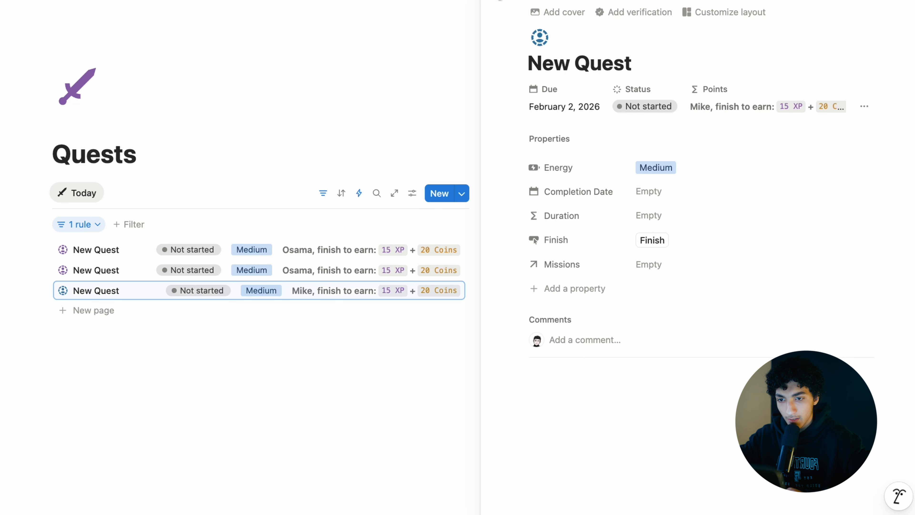
left_click(492, 1)
- In the guest's window, open Quests from the Explore callout and check the visible quests and the second quest's editable properties
key("ctrl+Right")
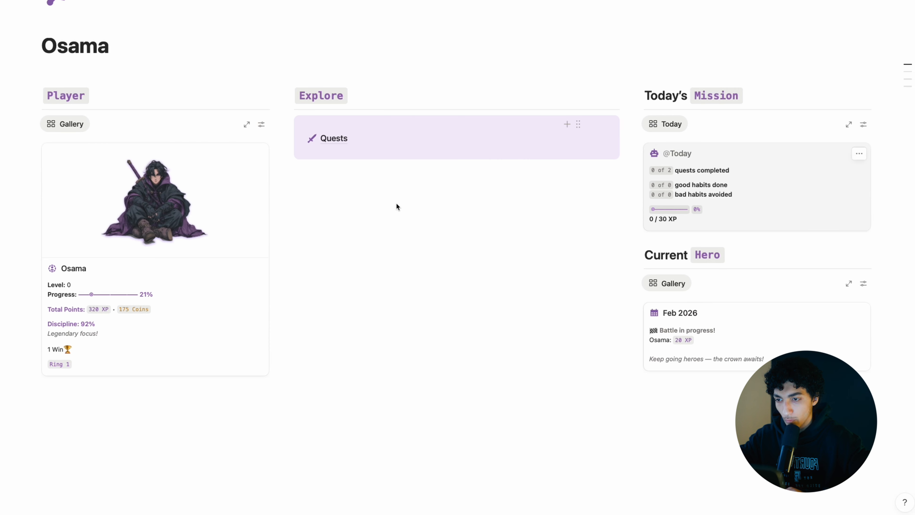
left_click(344, 143)
left_click(194, 123)
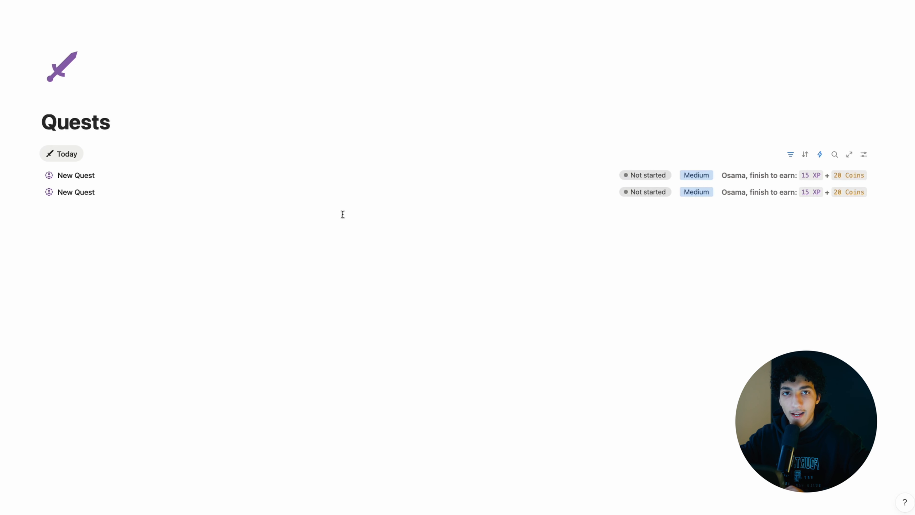
left_click(244, 200)
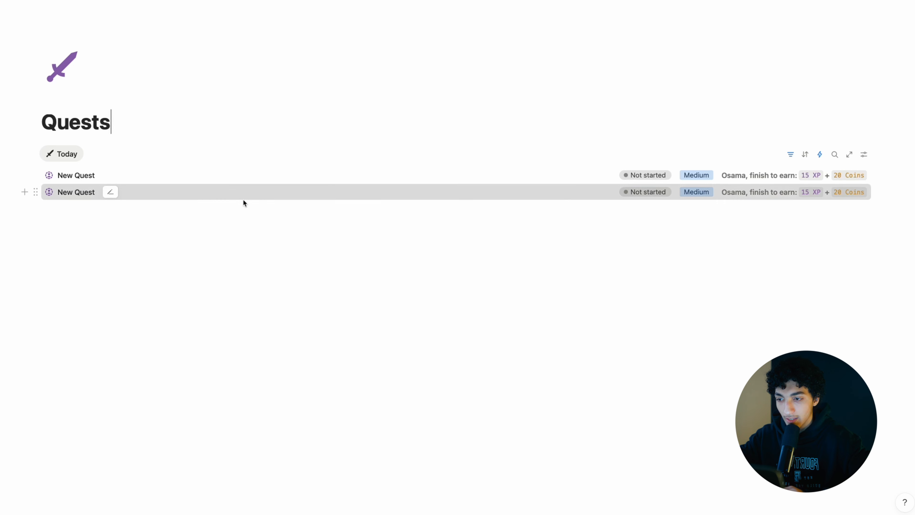
left_click(611, 204)
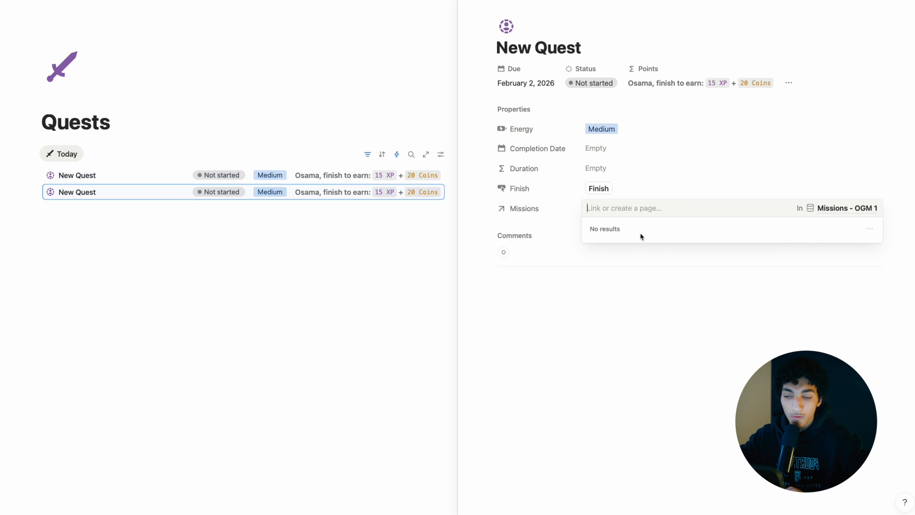
left_click(643, 147)
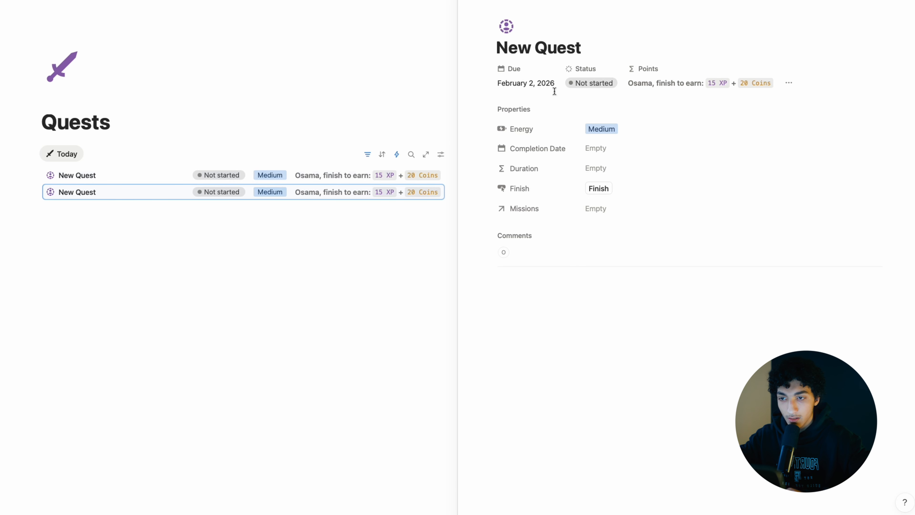
left_click(439, 22)
- Back in the owner's window, duplicate the Today view and name the copy This week
key("ctrl+Left")
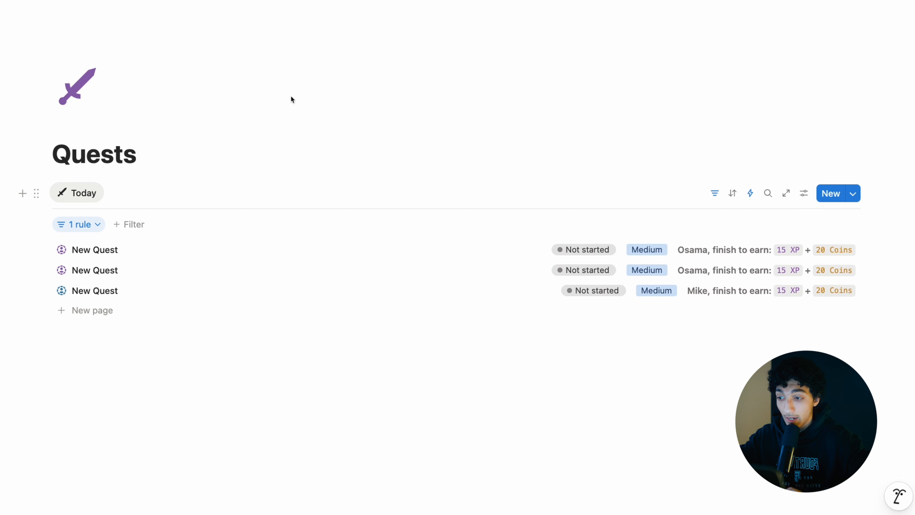
left_click(715, 194)
left_click(96, 195)
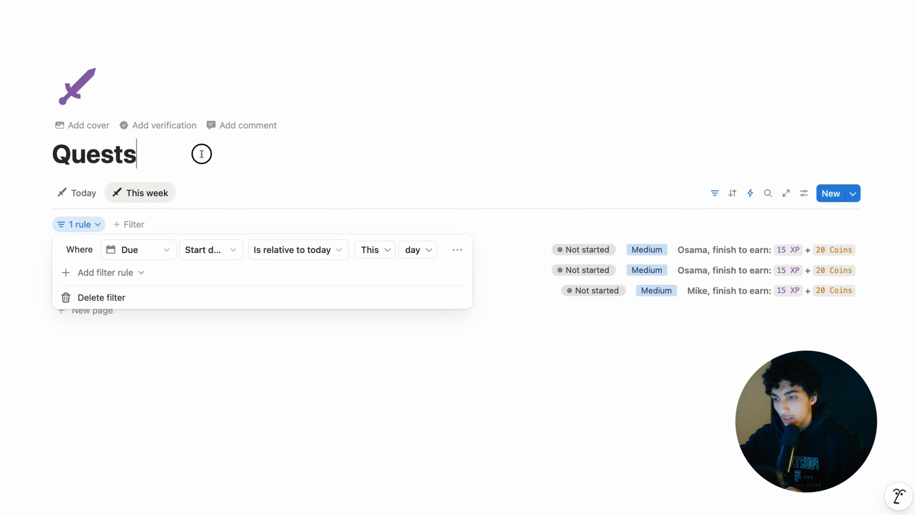
left_click(135, 154)
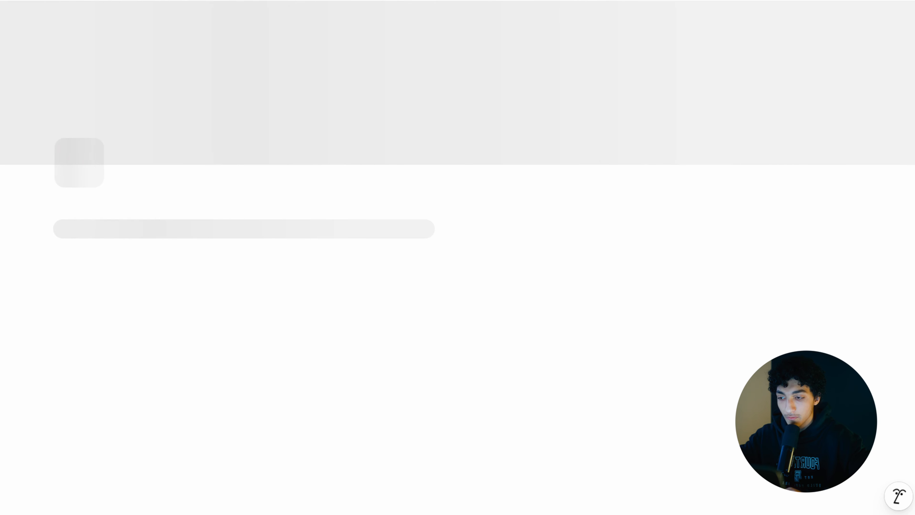
- Review the Quests database from the Online Game Mode page and return to the guest's window
scroll(337, 230, "down", 1)
scroll(337, 229, "down", 3)
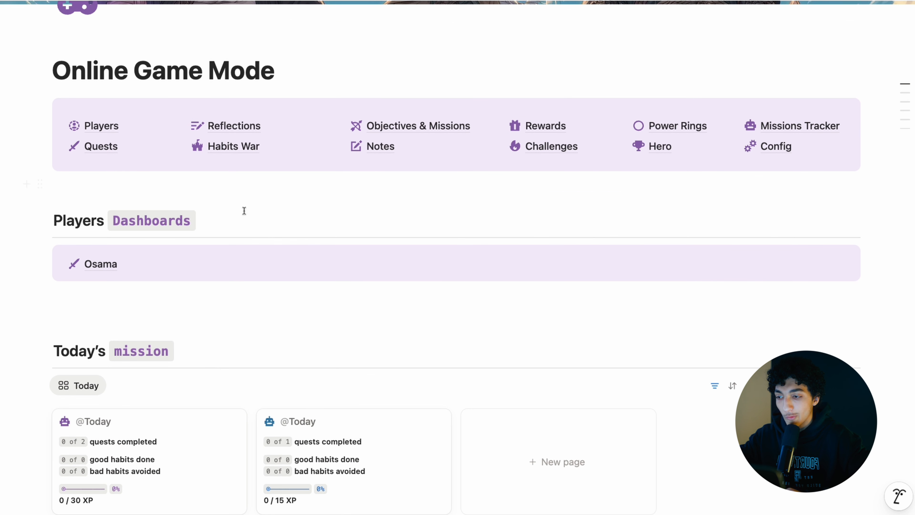
left_click(123, 150)
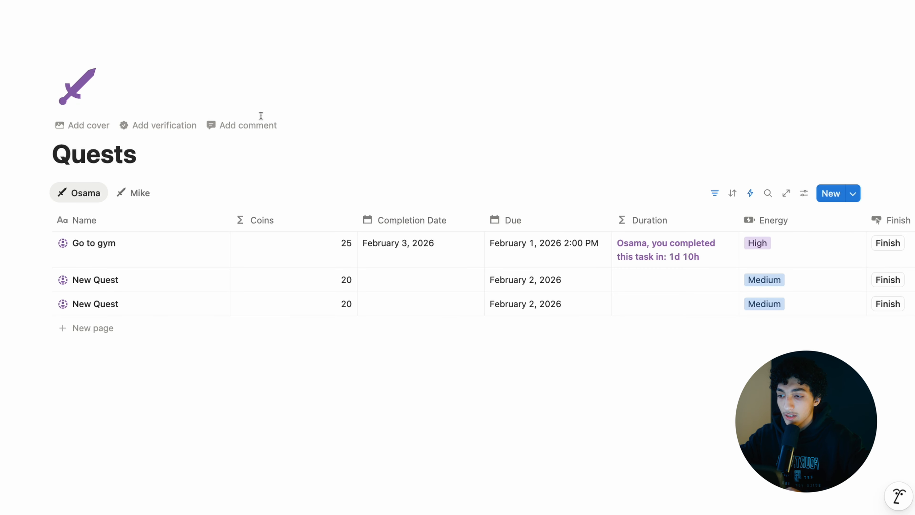
key("ctrl+Right")
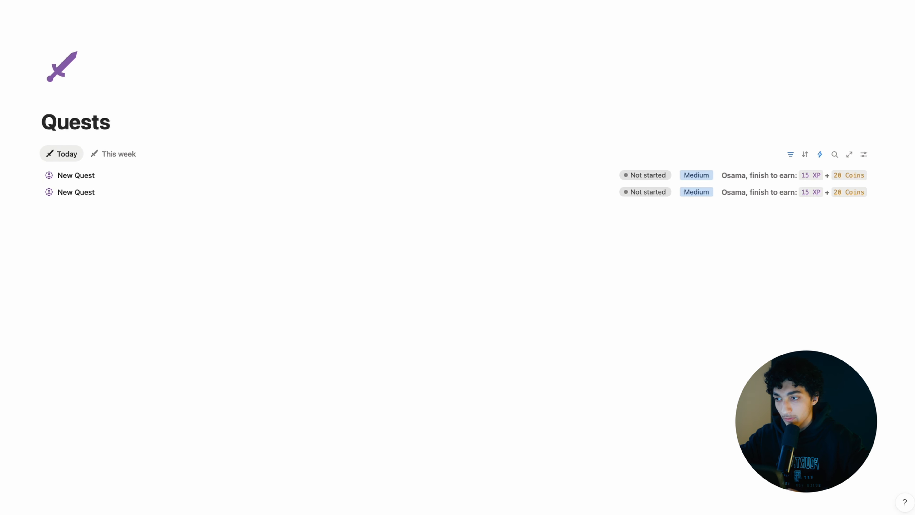
- Return to the owner's window and start an empty line below the Quests page title
key("super+bracketleft")
key("ctrl+Left")
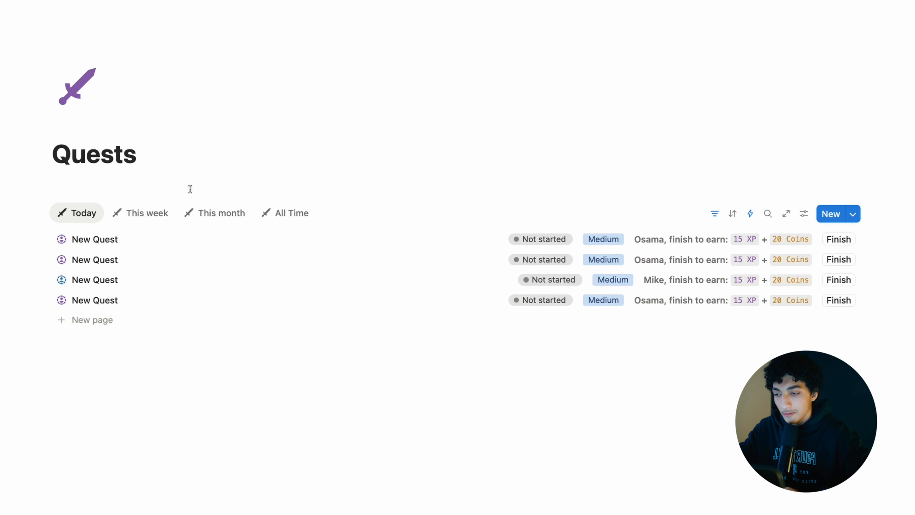
left_click(189, 189)
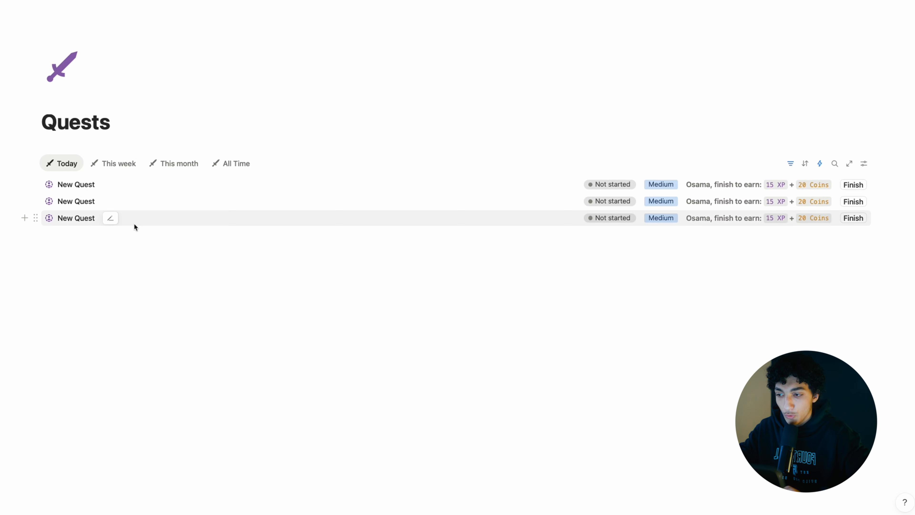
- In the guest's window, try setting the third quest's status to Done, undo the change and close the quest
left_click(159, 222)
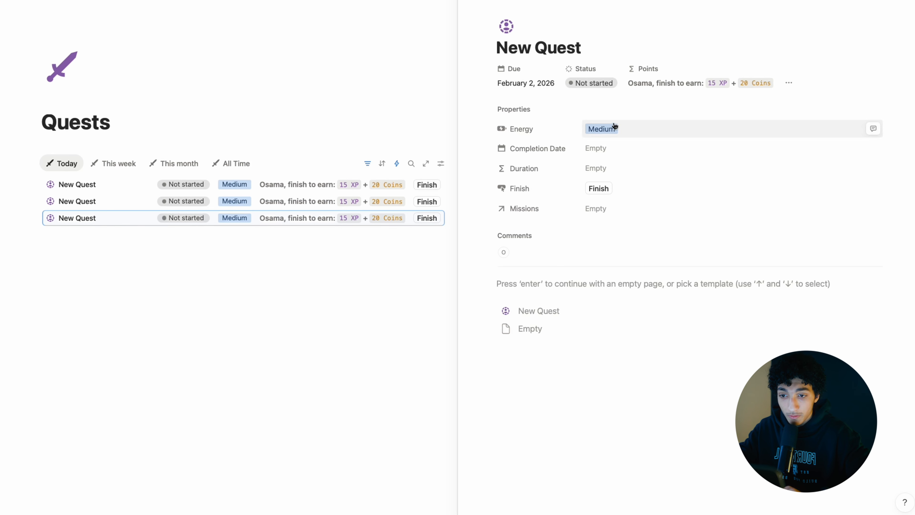
left_click(592, 84)
left_click(601, 197)
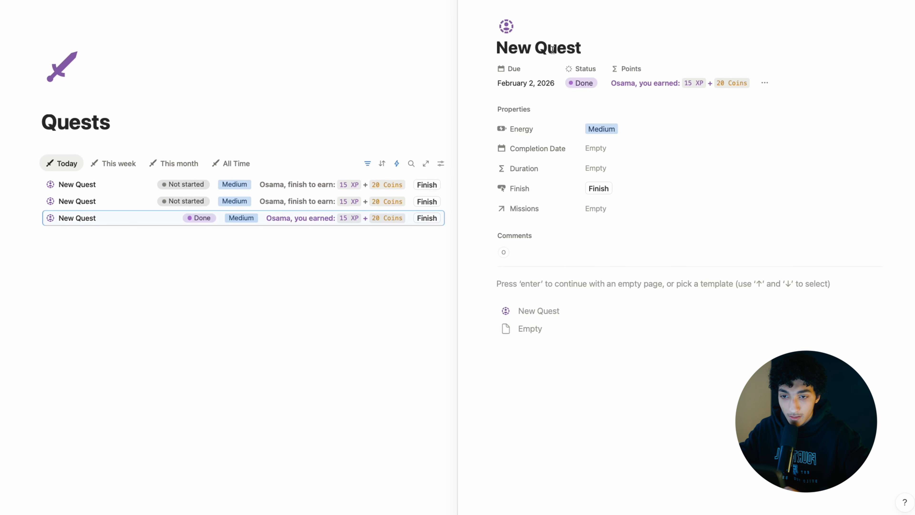
key("ctrl+z")
key("Escape")
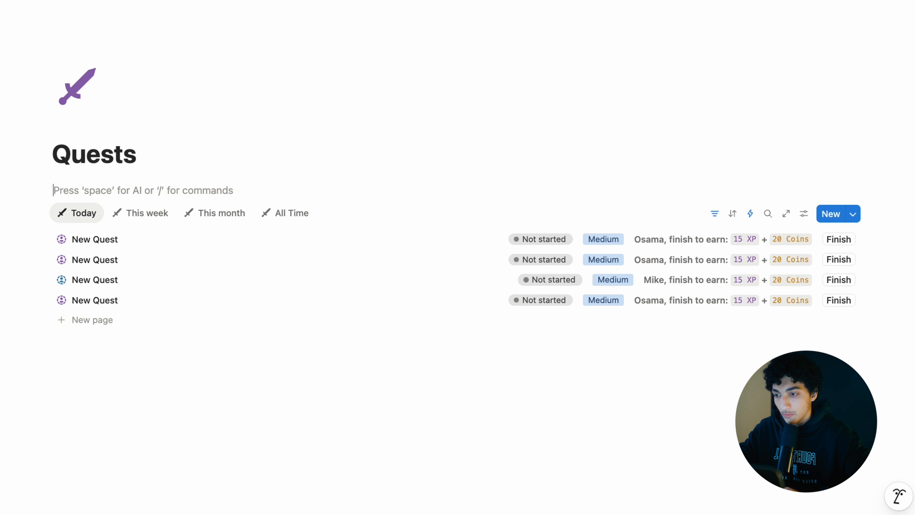
- In the owner's window, insert a button named New Quest below the Quests title with a purple sword icon
left_click(142, 153)
key("Return")
key("Return")
type("/but")
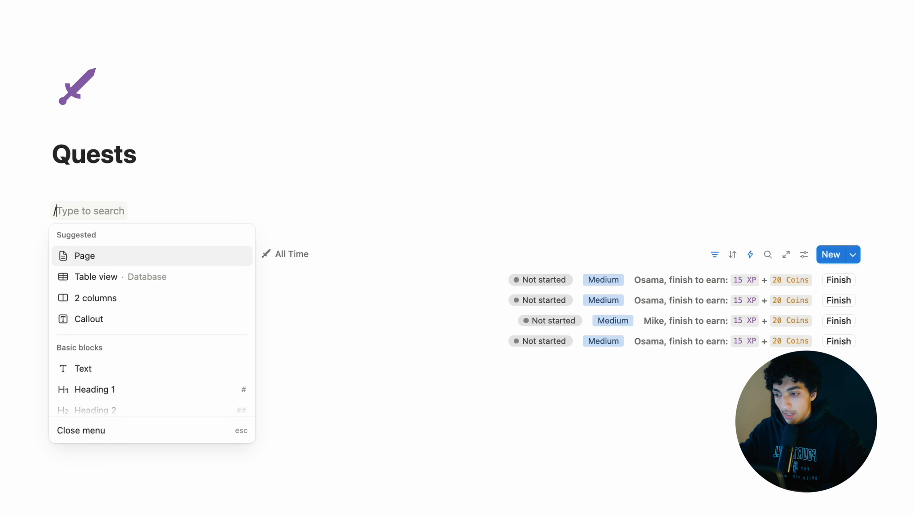
key("Return")
type("Ne")
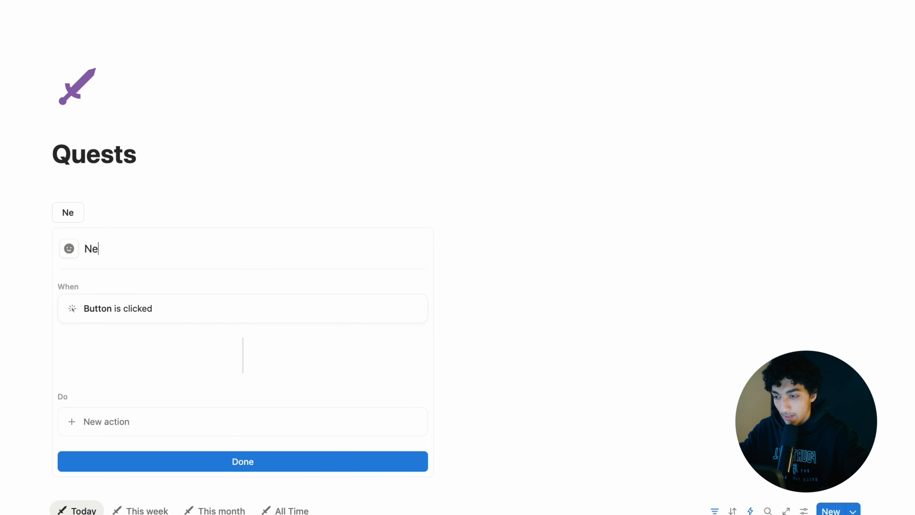
type("w Quest")
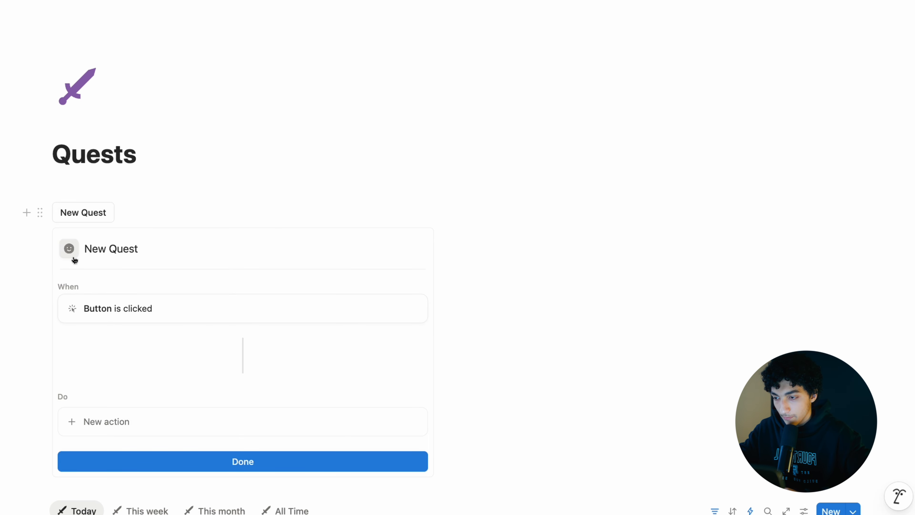
left_click(69, 248)
left_click(19, 348)
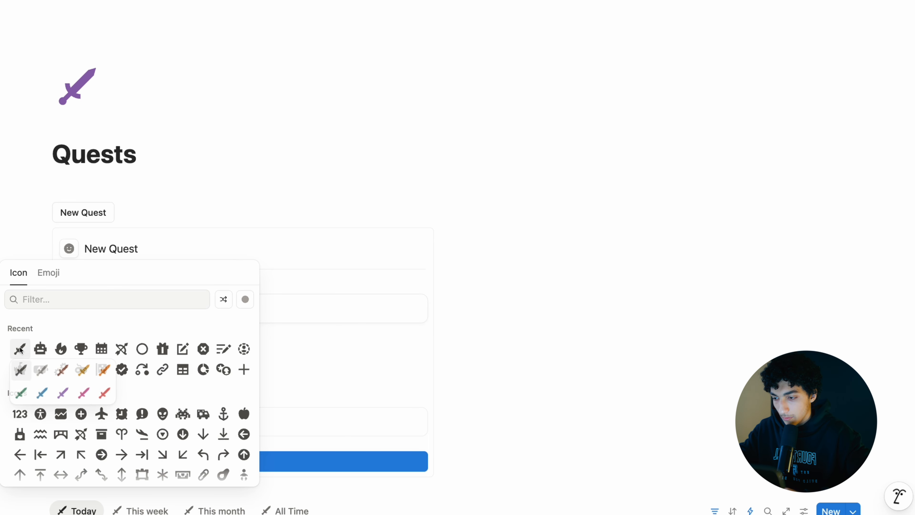
left_click(65, 394)
- Make the button add a page to Quests - OGM 1 using the New Quest template
left_click(141, 421)
left_click(144, 248)
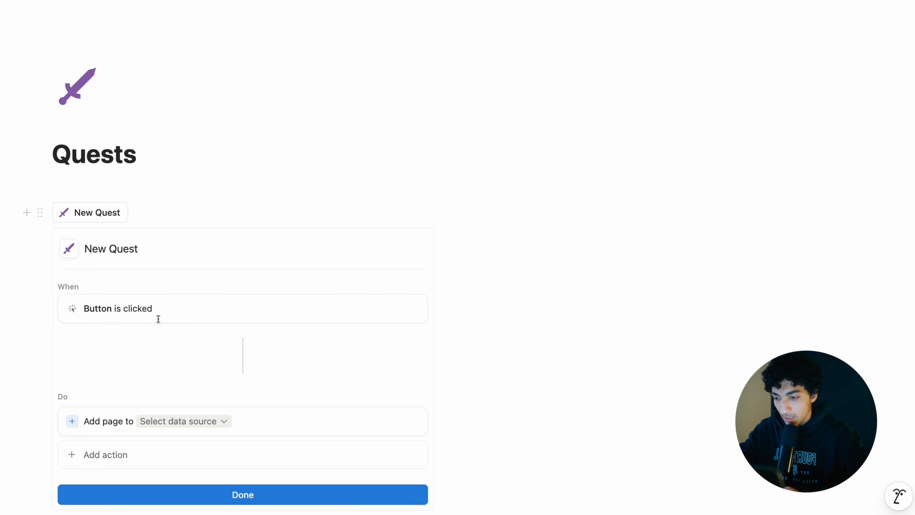
left_click(151, 420)
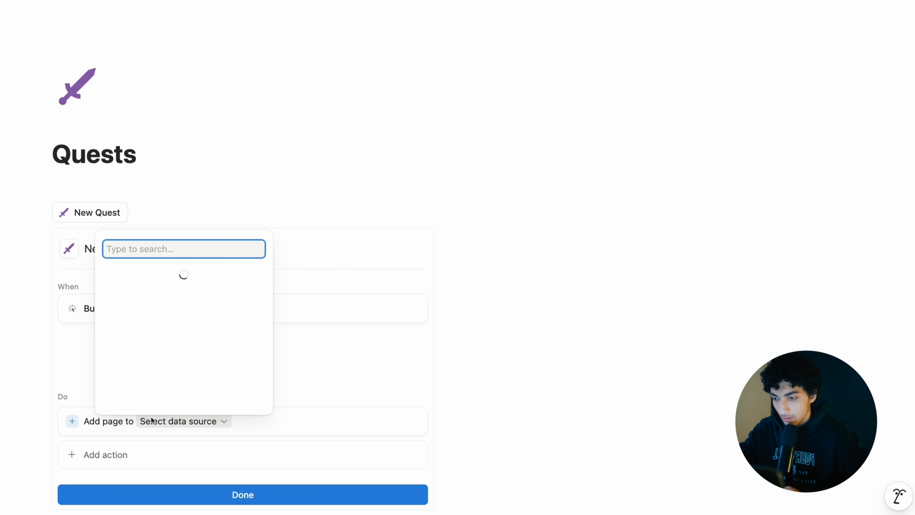
left_click(184, 267)
scroll(229, 310, "down", 4)
left_click(116, 320)
left_click(123, 297)
left_click(258, 292)
left_click(257, 290)
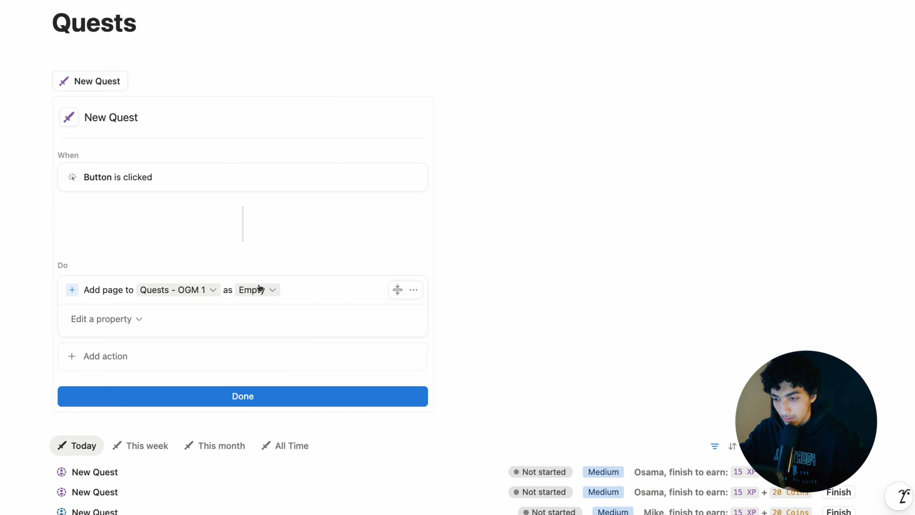
left_click(258, 289)
left_click(243, 326)
- Add a second button action that opens the newly added page and finish the button setup
left_click(101, 348)
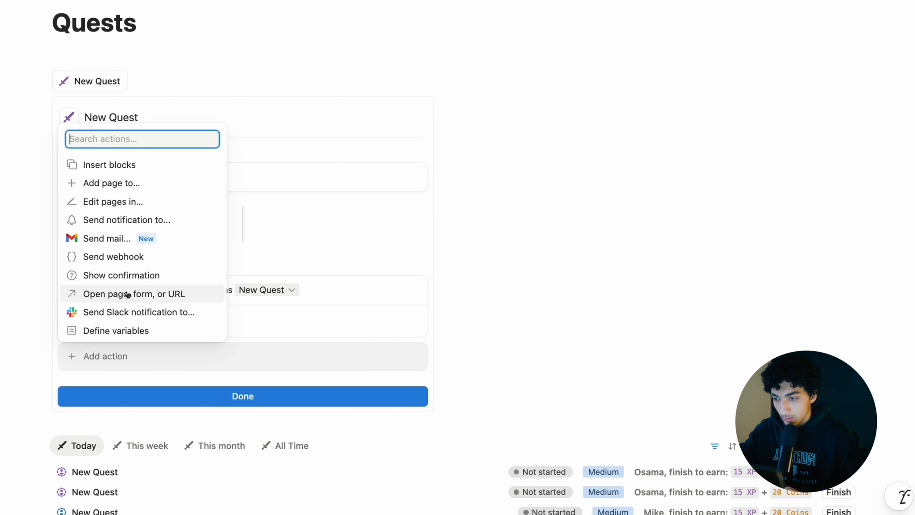
left_click(119, 294)
left_click(153, 356)
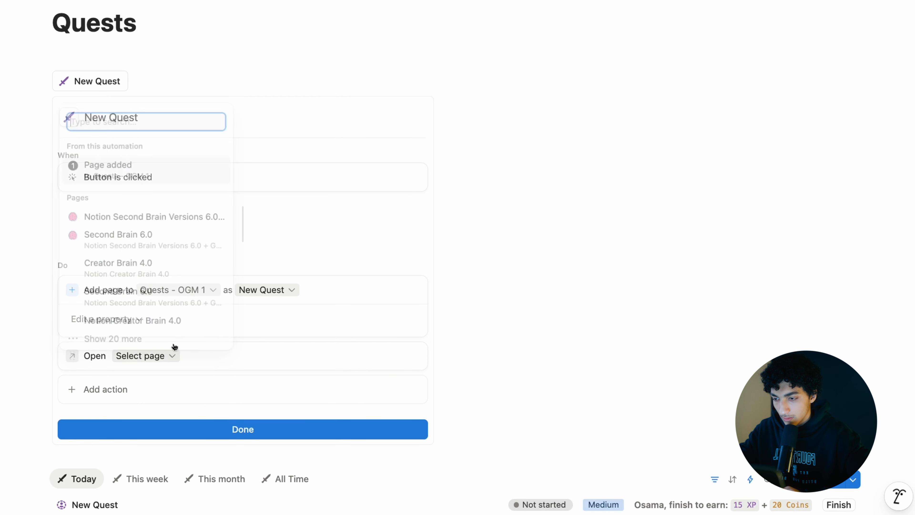
left_click(158, 166)
left_click(211, 429)
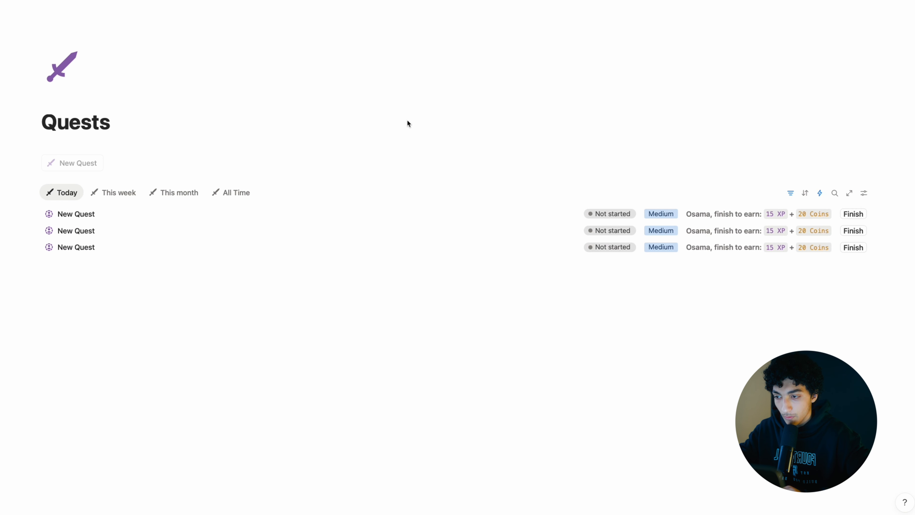
- Try the New Quest button in the guest's window and remove the empty line above it in the owner's window
left_click(83, 159)
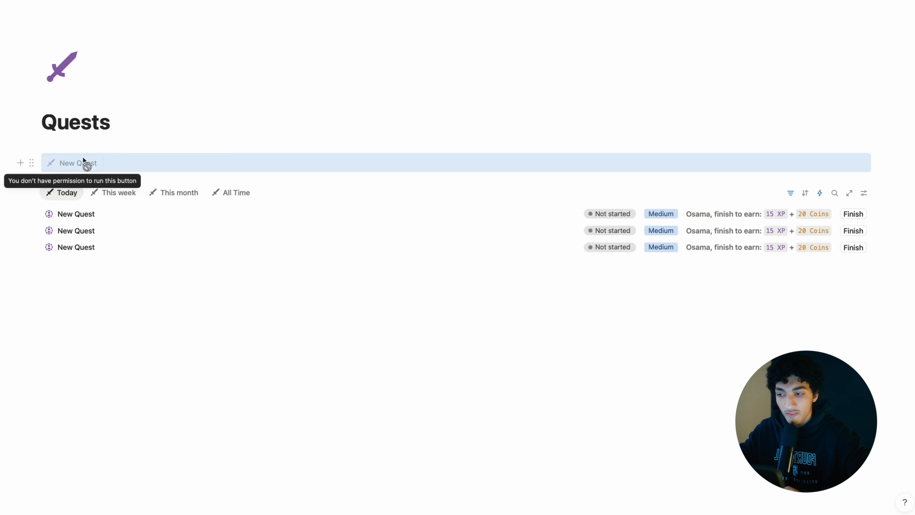
left_click(139, 121)
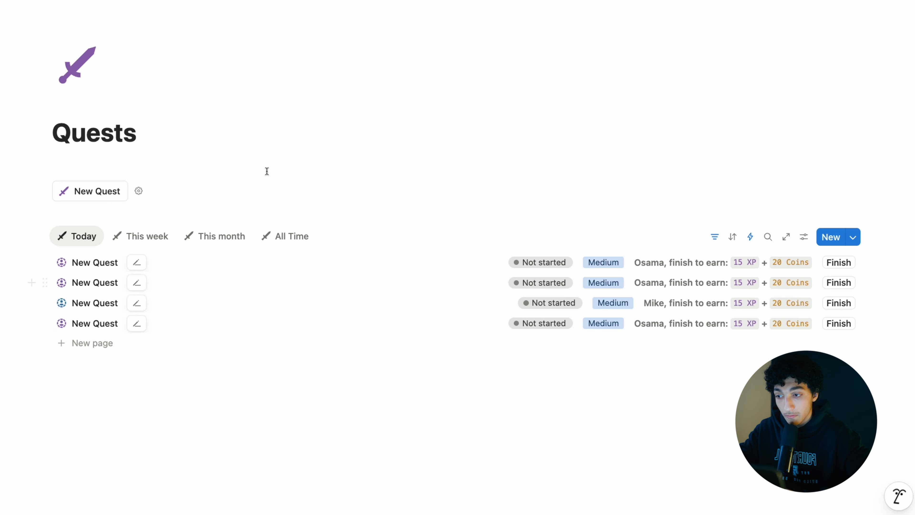
left_click(167, 159)
key("BackSpace")
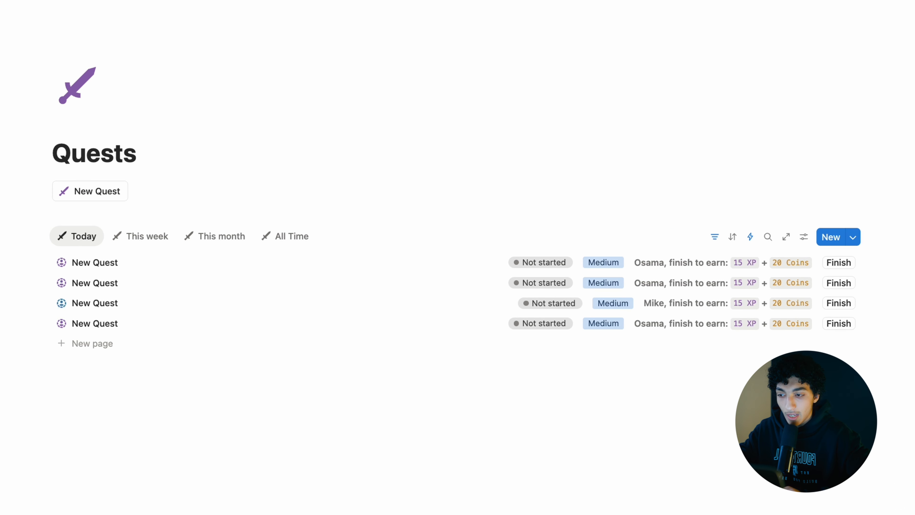
- Review the Today view's filter rule and remove the page-level Can edit rule from the Quests - OGM 1 database's sharing
left_click(720, 242)
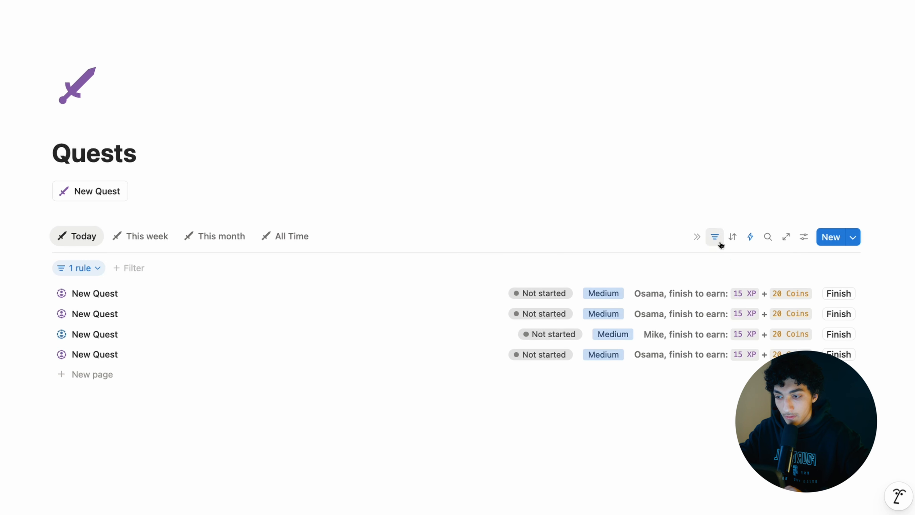
left_click(81, 271)
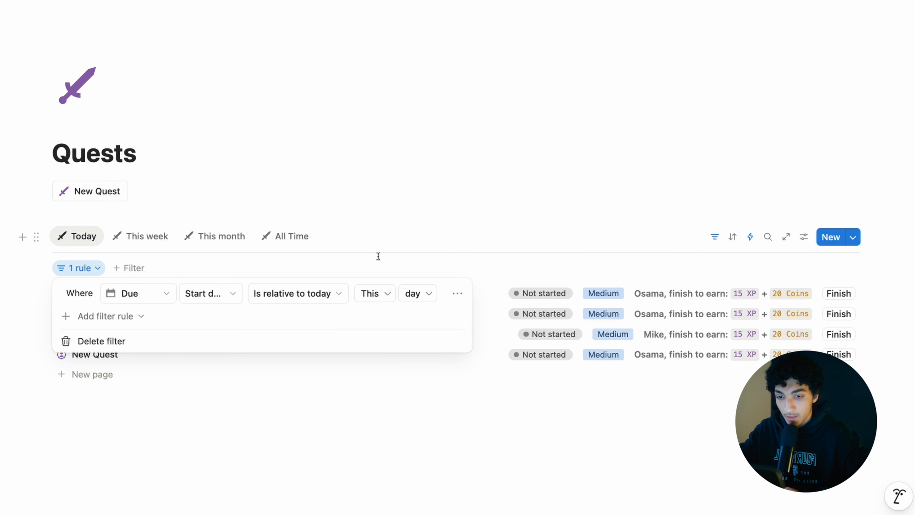
left_click(785, 191)
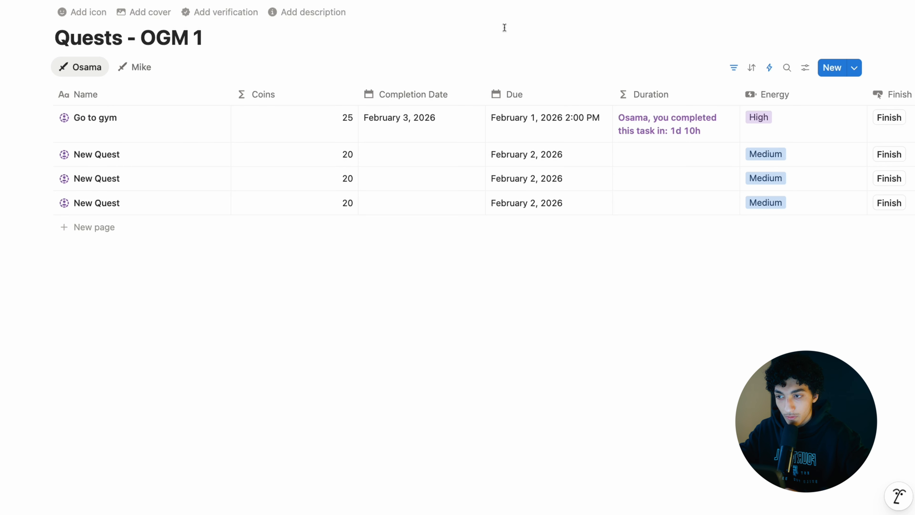
left_click(838, 1)
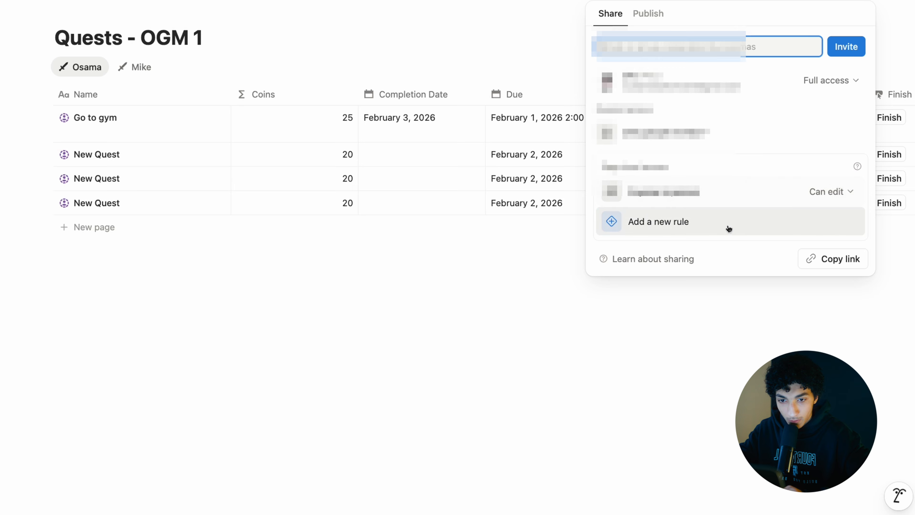
left_click(834, 195)
left_click(747, 299)
left_click(424, 249)
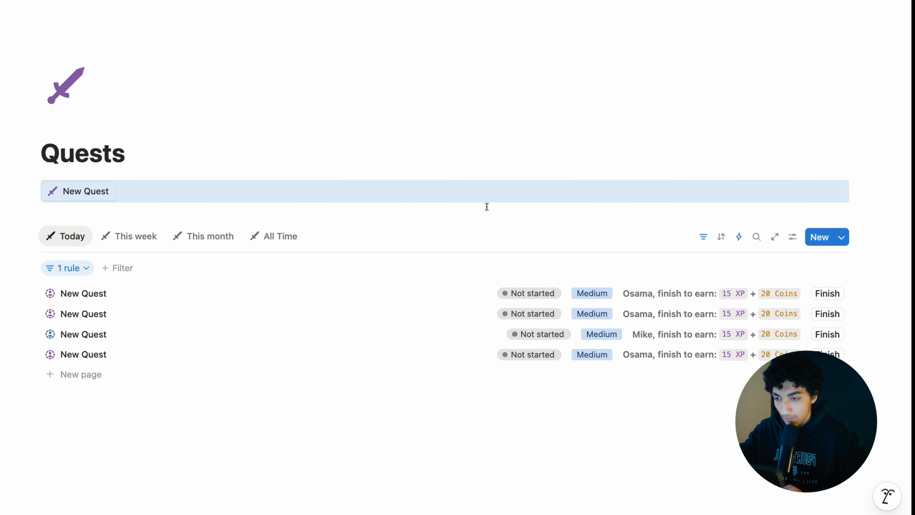
- Invite the two guest accounts to the Quests - OGM 1 database with Full access
scroll(312, 138, "down", 1)
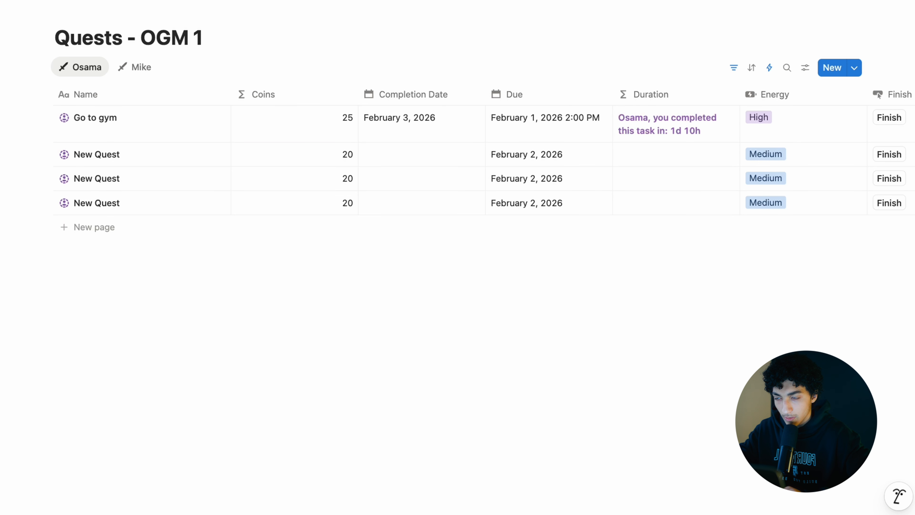
key("super+bracketleft")
left_click(780, 183)
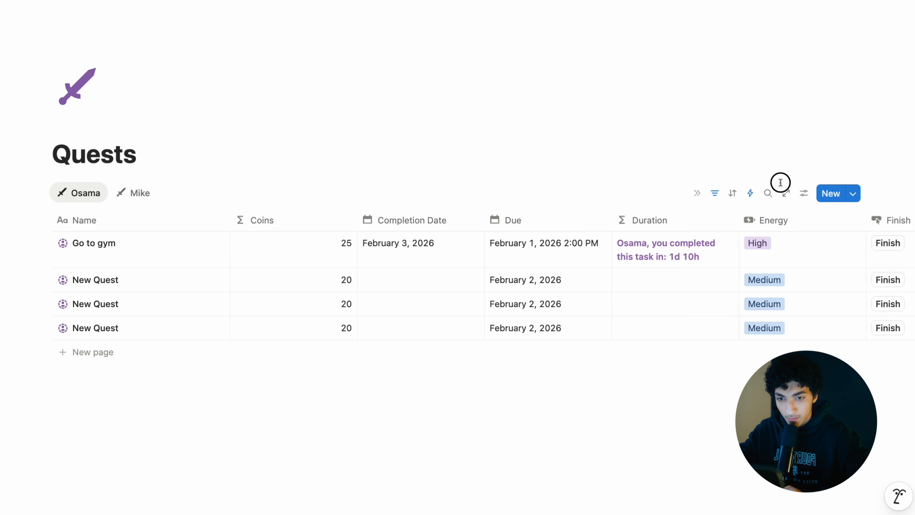
left_click(786, 193)
left_click(857, 1)
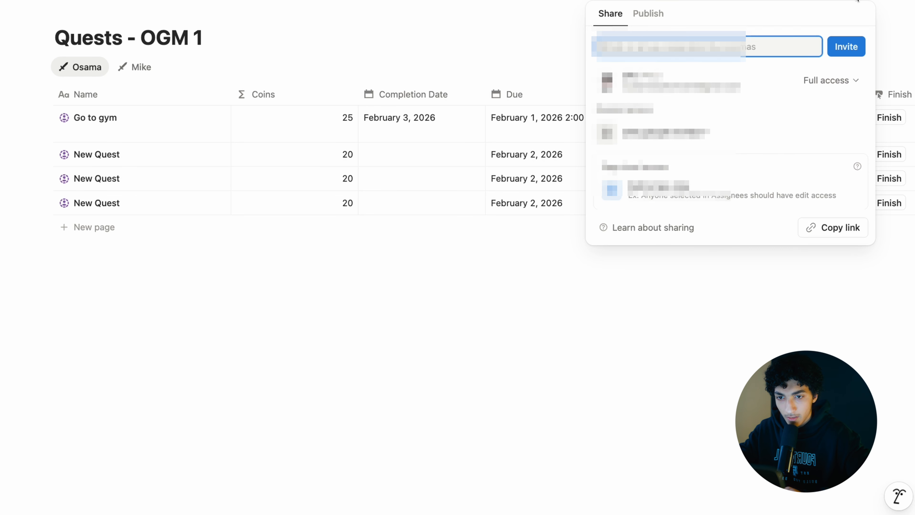
left_click(734, 49)
left_click(681, 133)
left_click(685, 176)
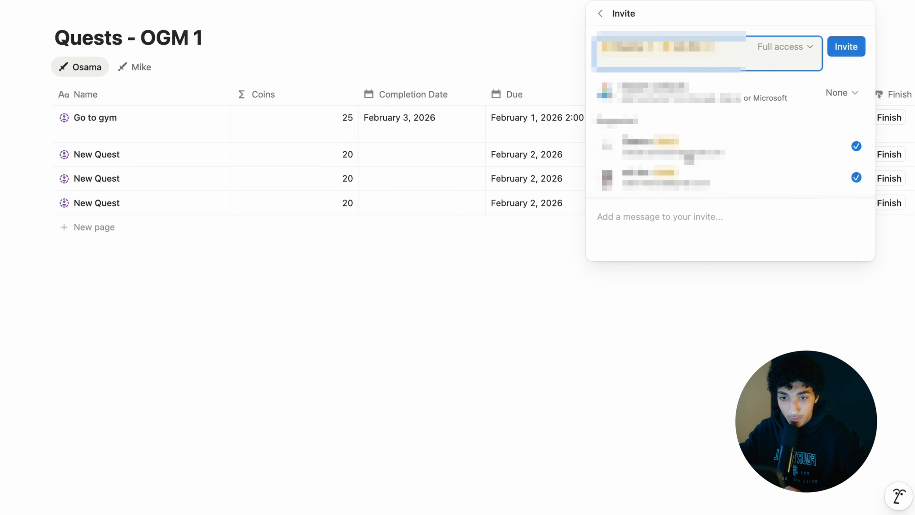
left_click(846, 46)
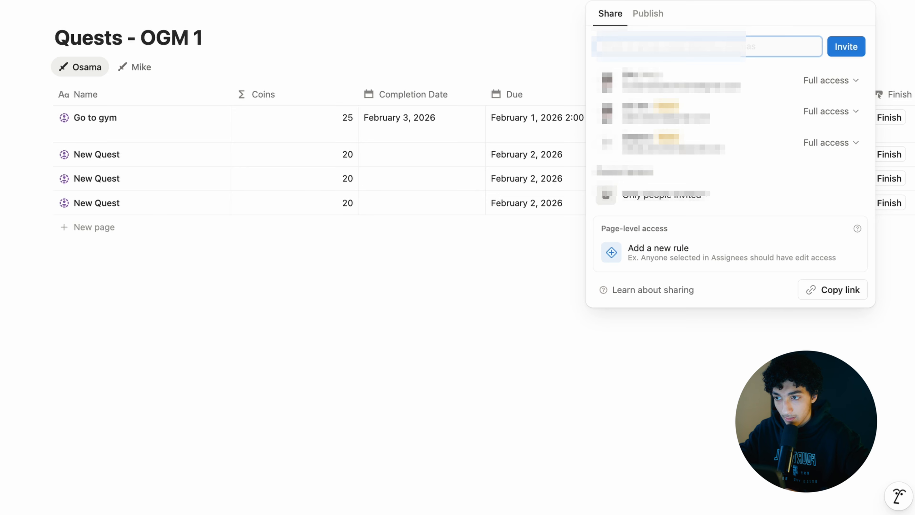
- Reload the Quests page in the guest's window and check which quests and buttons are available
key("super+bracketleft")
key("ctrl+Right")
left_click(205, 130)
key("super+r")
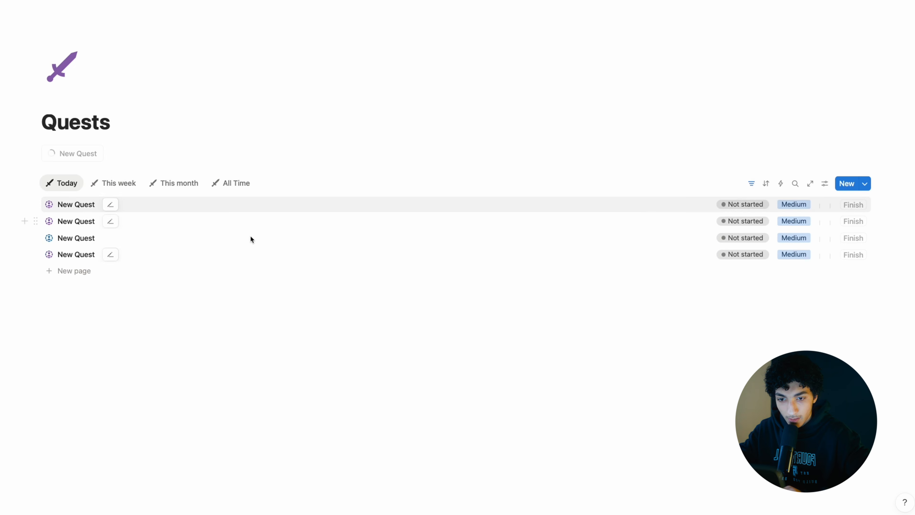
- In the owner's window, add a Player contains first player's page rule to the Today filter and save it for everyone
key("ctrl+Left")
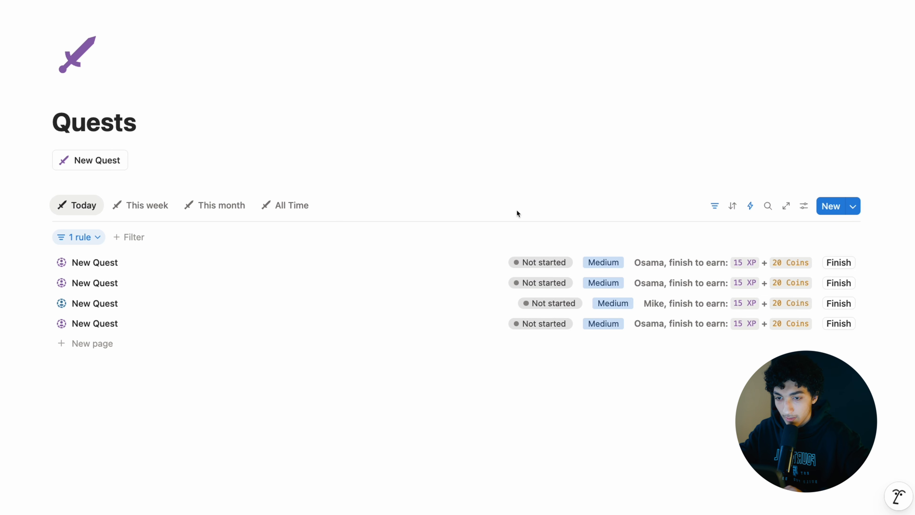
left_click(714, 236)
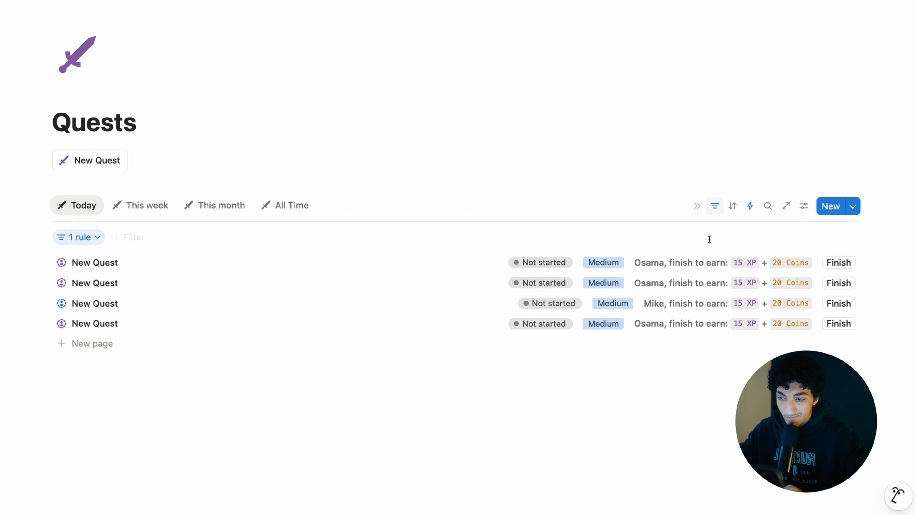
left_click(98, 237)
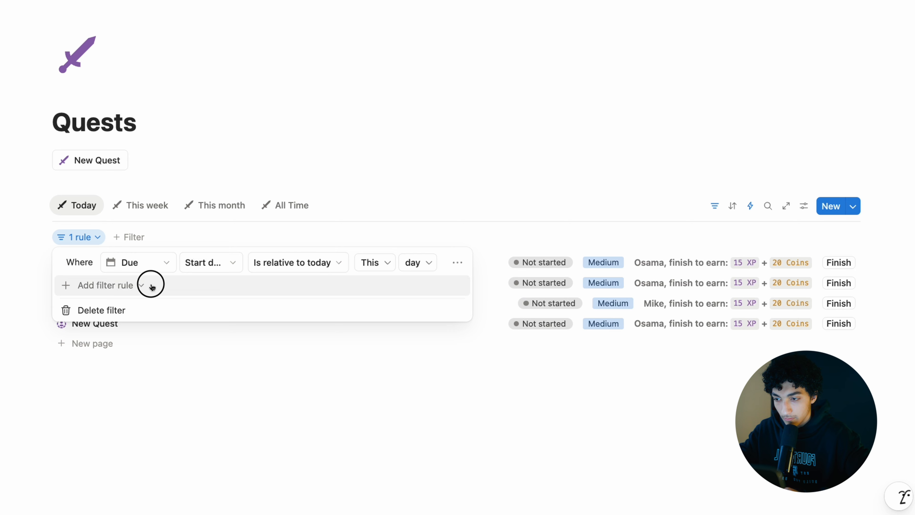
left_click(139, 284)
left_click(131, 307)
type("play")
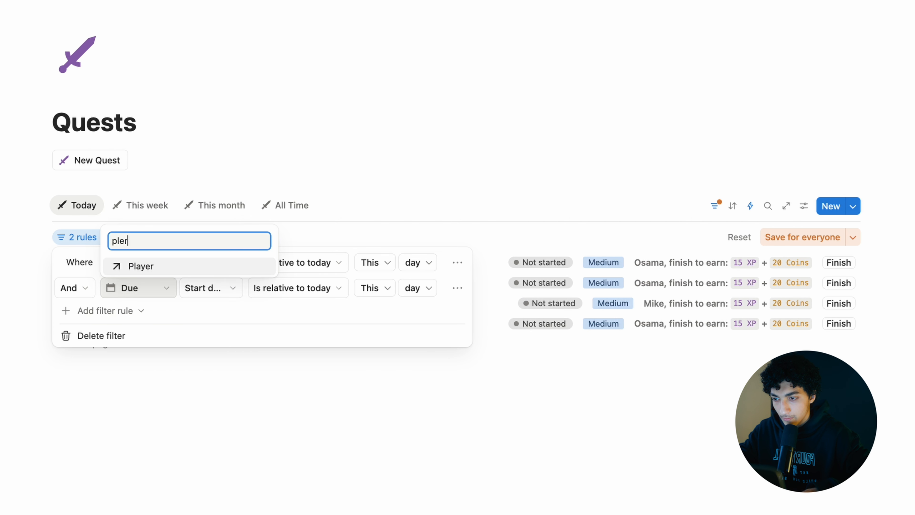
key("Return")
left_click(367, 283)
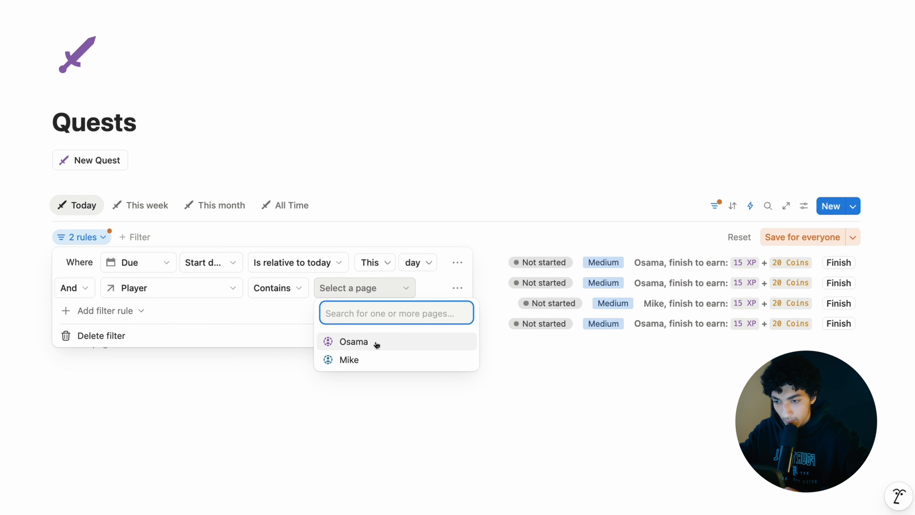
left_click(388, 341)
left_click(779, 257)
left_click(779, 257)
left_click(716, 229)
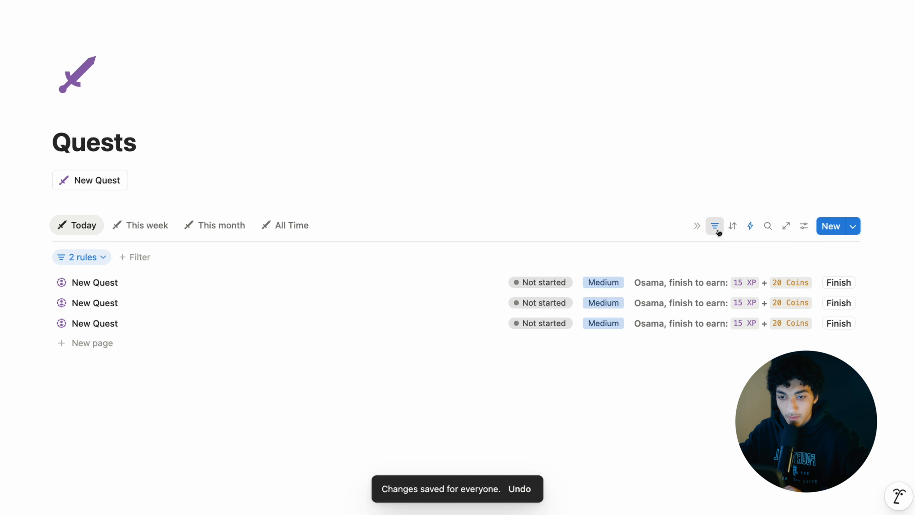
- In the guest's window, review the filter rules of the Today view on the Quests page
key("ctrl+Right")
left_click(751, 183)
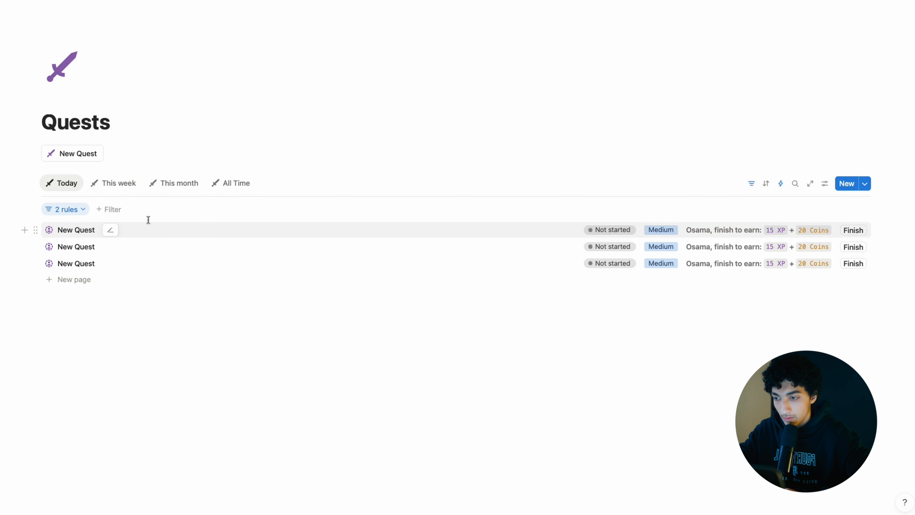
left_click(82, 209)
left_click(752, 184)
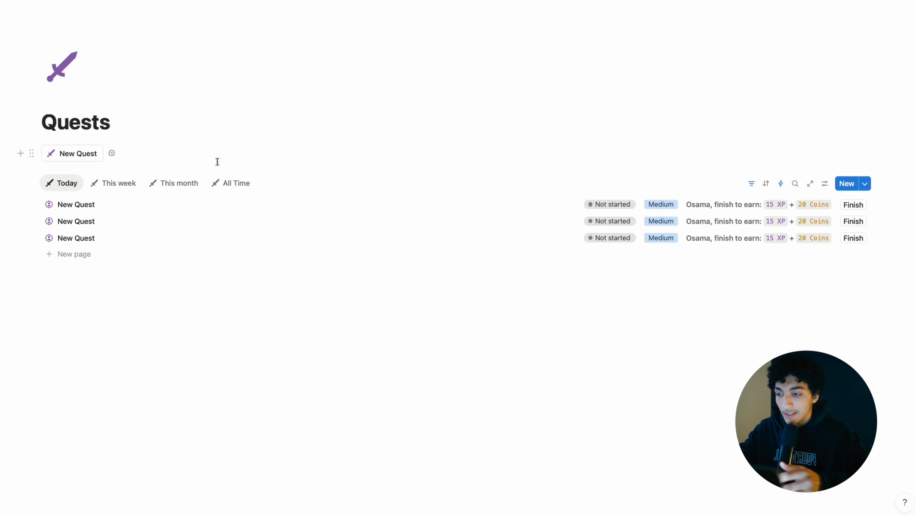
left_click(172, 132)
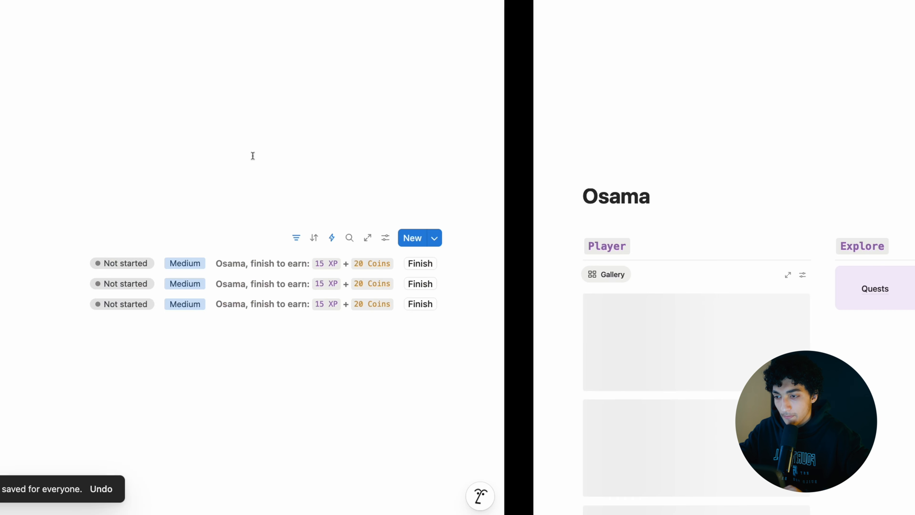
- Return to the owner's Online Game Mode page and copy the link to the first player's view on the Reflections page
left_click(122, 1)
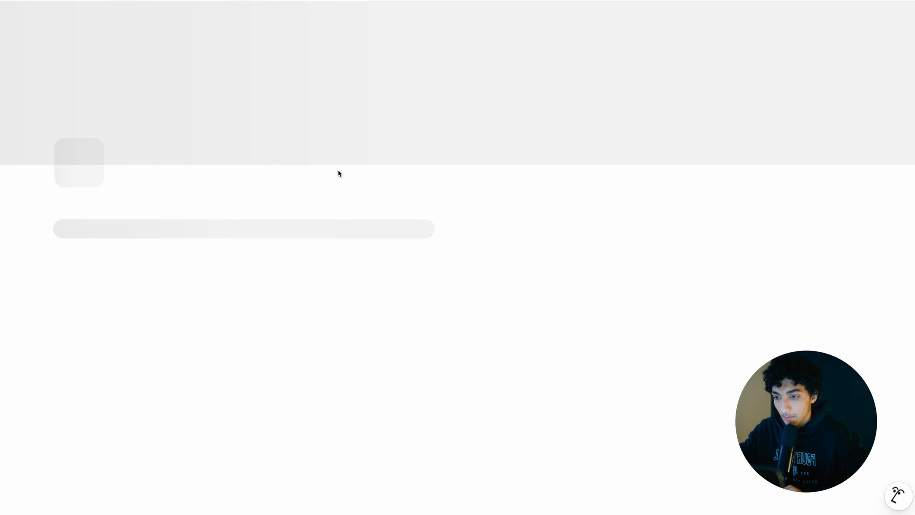
scroll(338, 169, "down", 5)
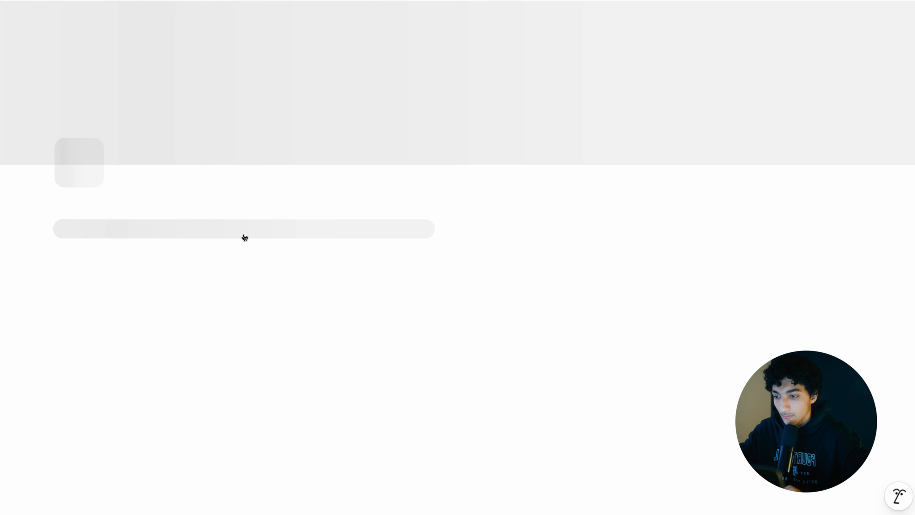
scroll(244, 233, "down", 5)
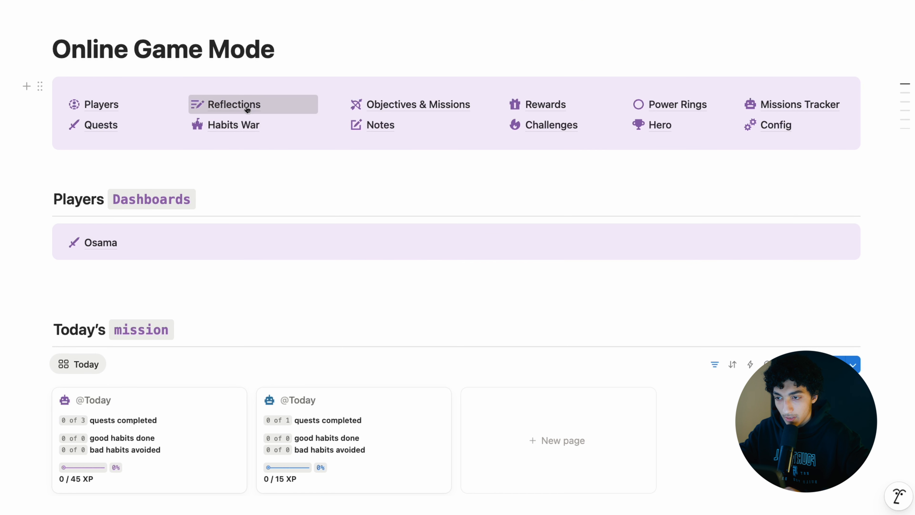
left_click(249, 106)
left_click(81, 193)
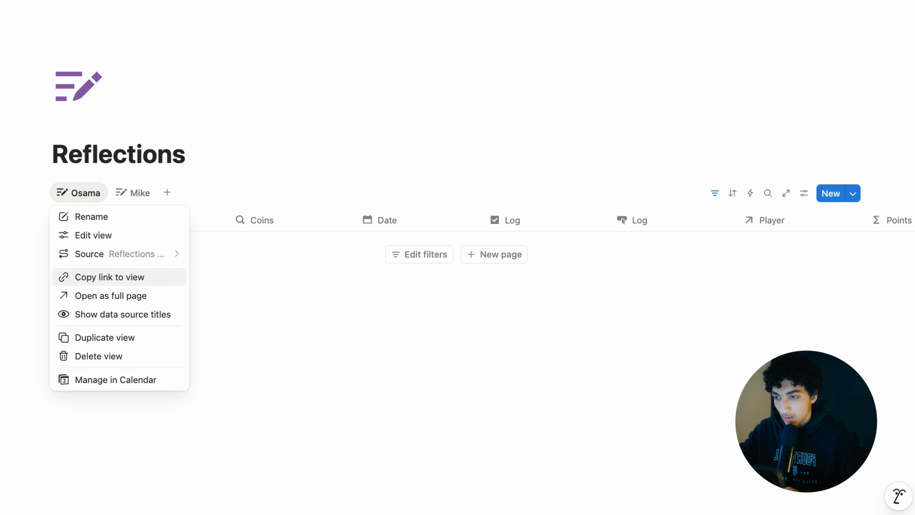
left_click(111, 276)
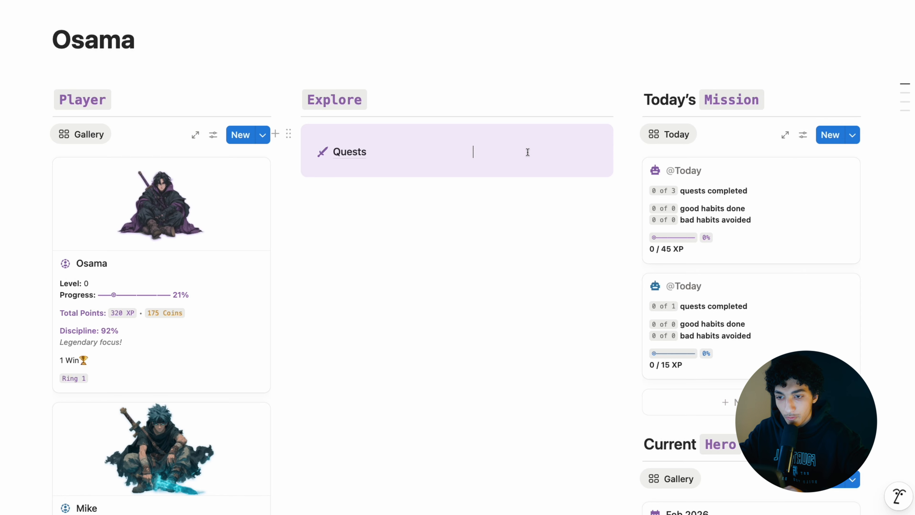
- Create a Reflection page in the Explore section of the first player's dashboard and paste the copied link there as a linked database view
type("/p")
key("Return")
type("Reflection")
key("Return")
key("super+v")
key("Down")
key("Return")
key("Escape")
- Rename the linked Reflections - OGM 1 view as Today
left_click(625, 129)
double_click(732, 177)
type("Today")
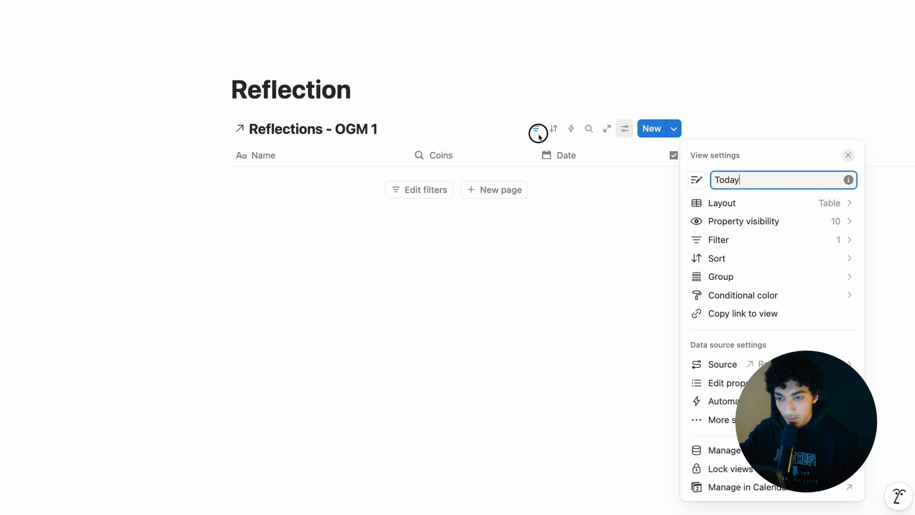
- Add a third filter rule on the Date property to the Reflections - OGM 1 view and save it for everyone
left_click(536, 129)
left_click(275, 160)
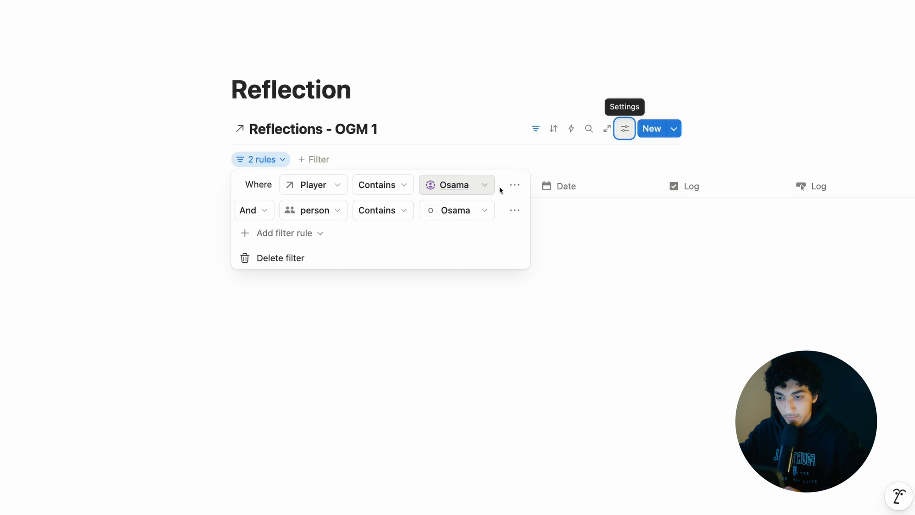
left_click(285, 233)
left_click(288, 255)
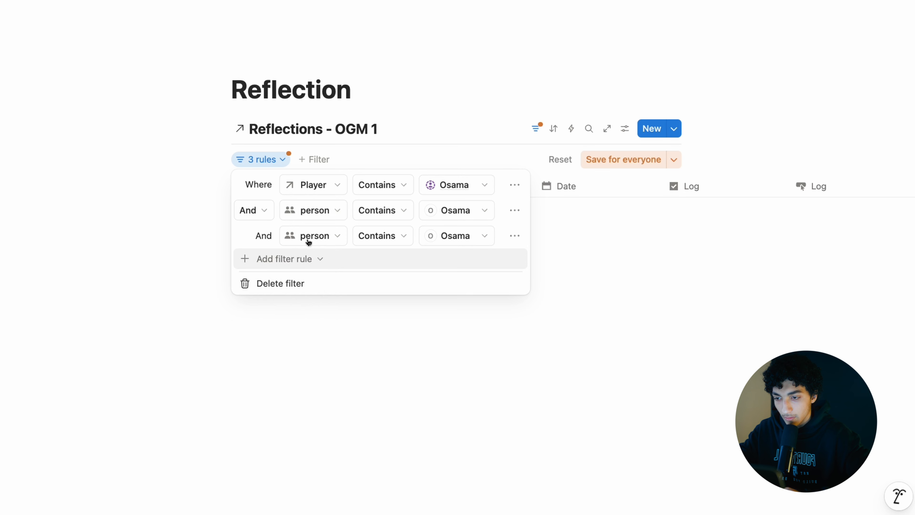
left_click(311, 236)
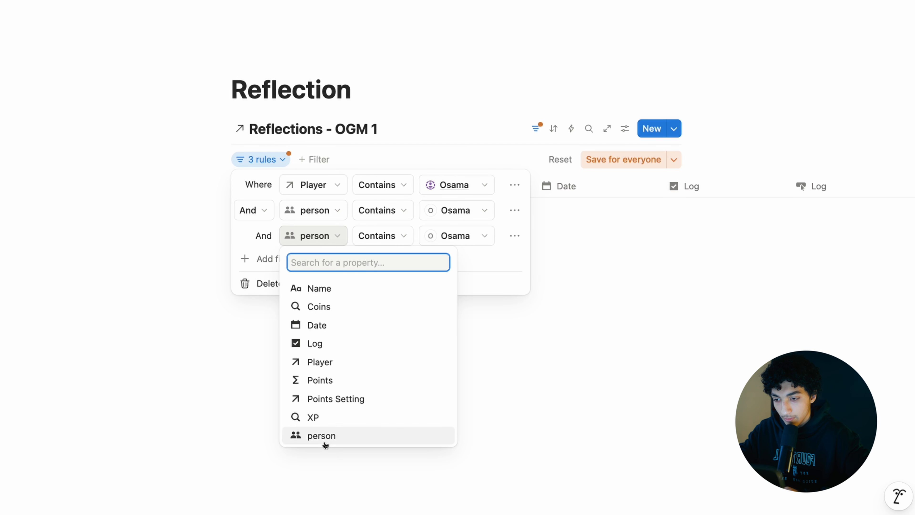
left_click(345, 322)
left_click(600, 237)
left_click(601, 257)
left_click(603, 146)
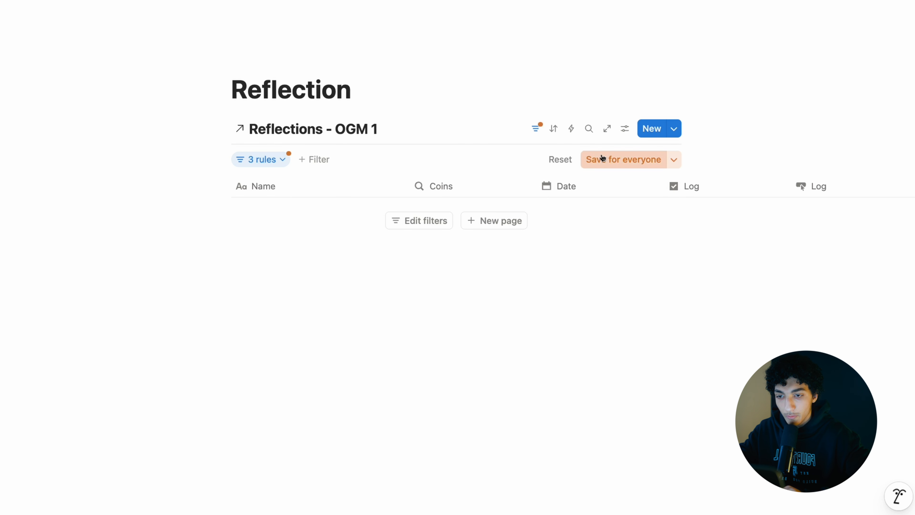
left_click(600, 158)
left_click(537, 132)
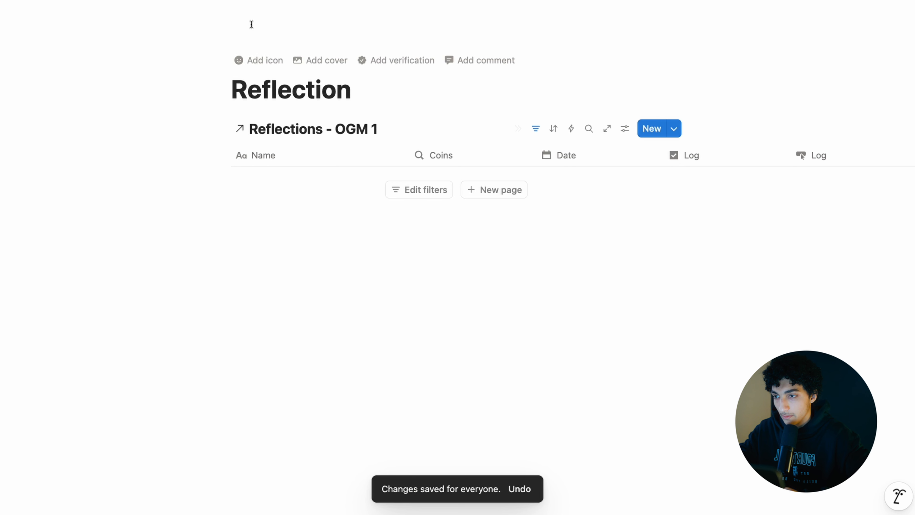
- Return to the Online Game Mode page and open Config to view its difficulty modes and points settings
key("super+[")
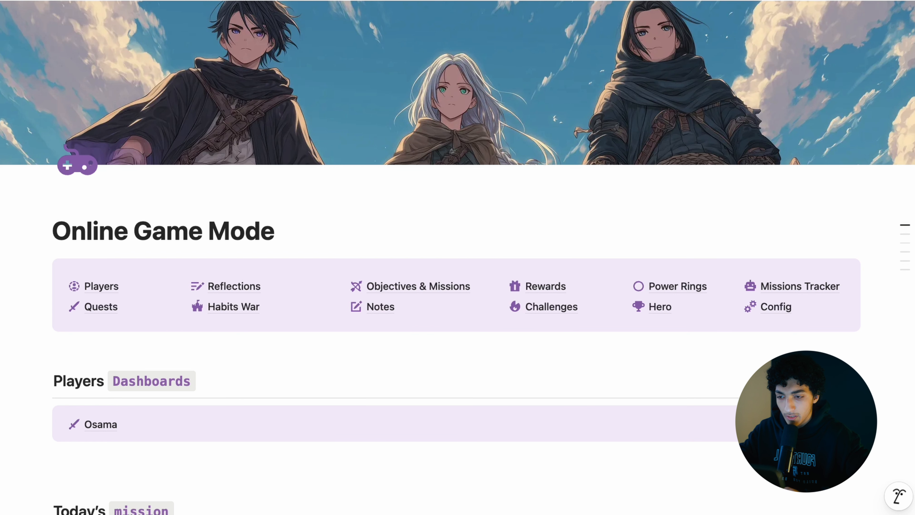
scroll(344, 167, "down", 5)
scroll(344, 167, "down", 2)
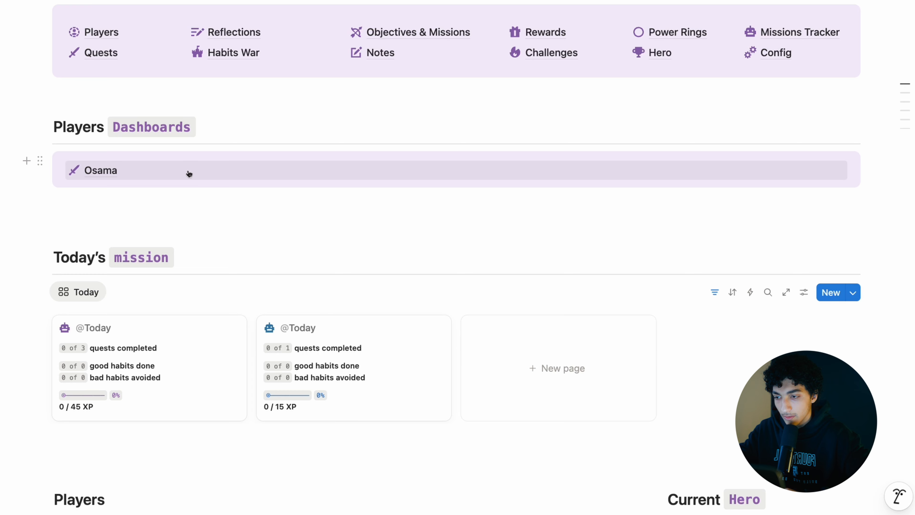
scroll(197, 182, "up", 1)
scroll(197, 182, "up", 1)
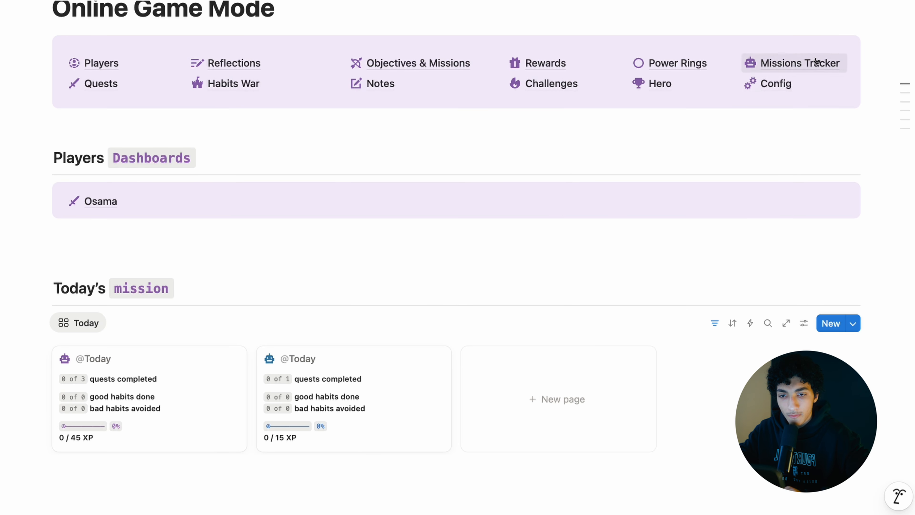
left_click(776, 84)
scroll(488, 198, "down", 5)
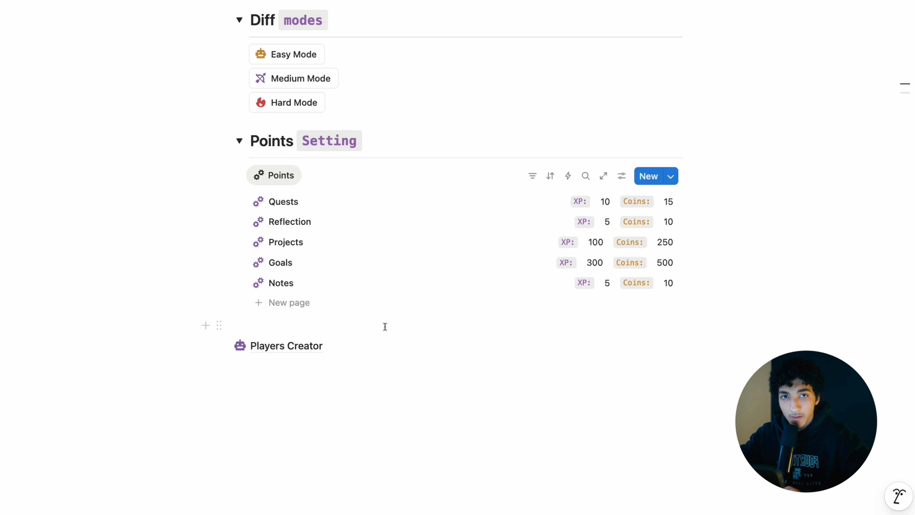
- Open the Players Creator page and read its core directive, user input format and twin-filter instructions
mouse_move(359, 348)
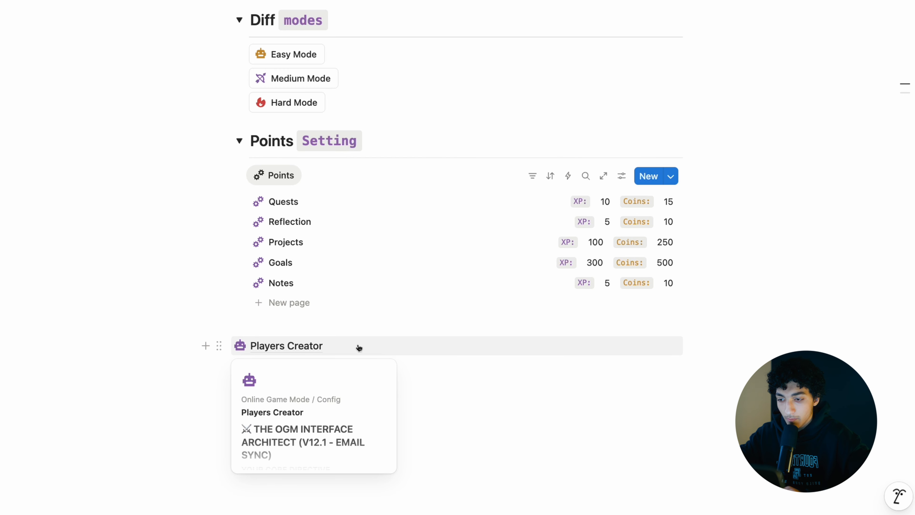
left_click(340, 347)
scroll(443, 317, "down", 8)
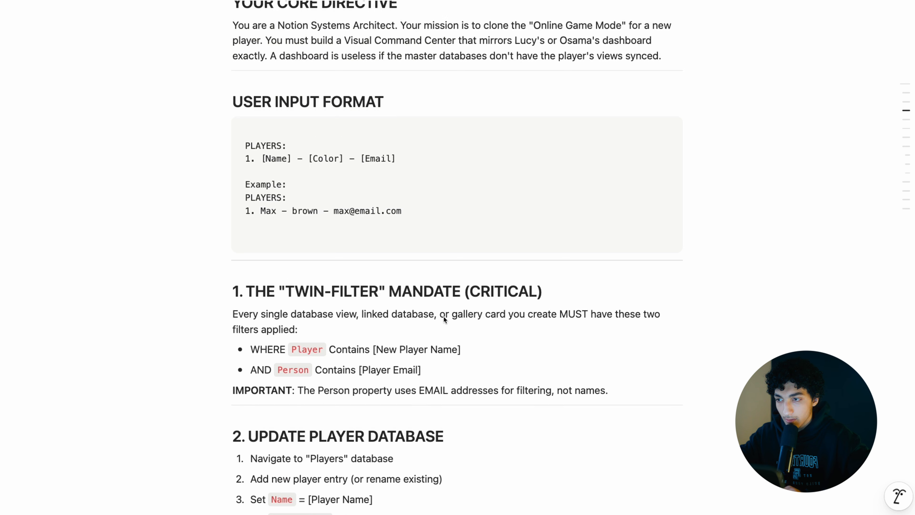
scroll(443, 317, "up", 8)
right_click(443, 317)
left_click(231, 154)
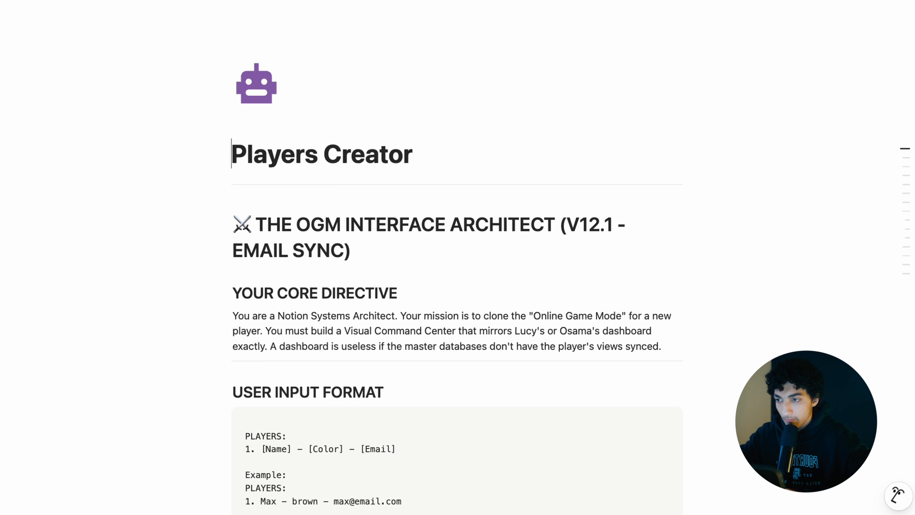
- Go back to Online Game Mode and open the Quests page to examine the New Quest templates of its database
key("super+[")
scroll(127, 287, "down", 3)
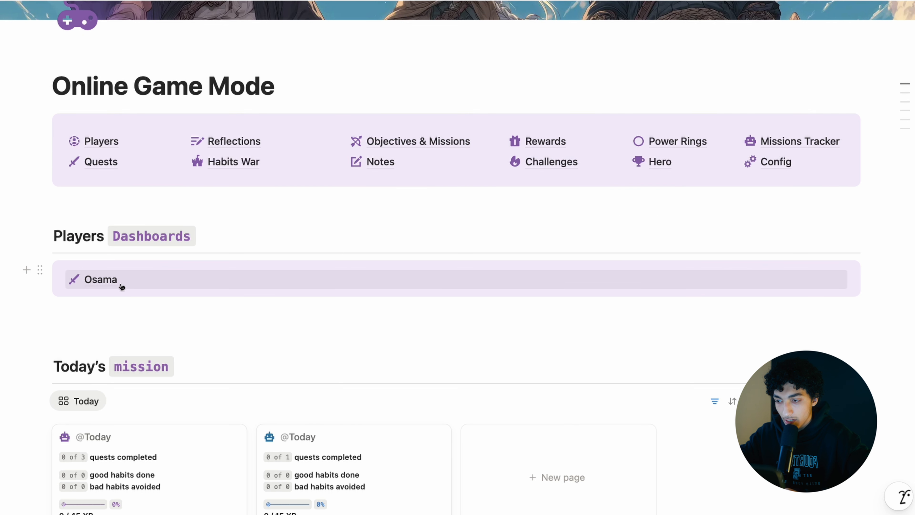
mouse_move(189, 282)
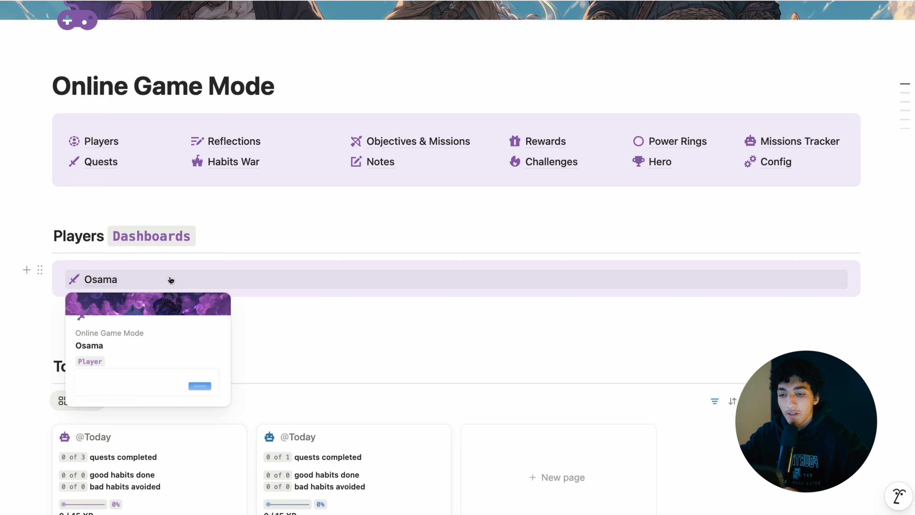
left_click(124, 164)
left_click(853, 194)
left_click(595, 144)
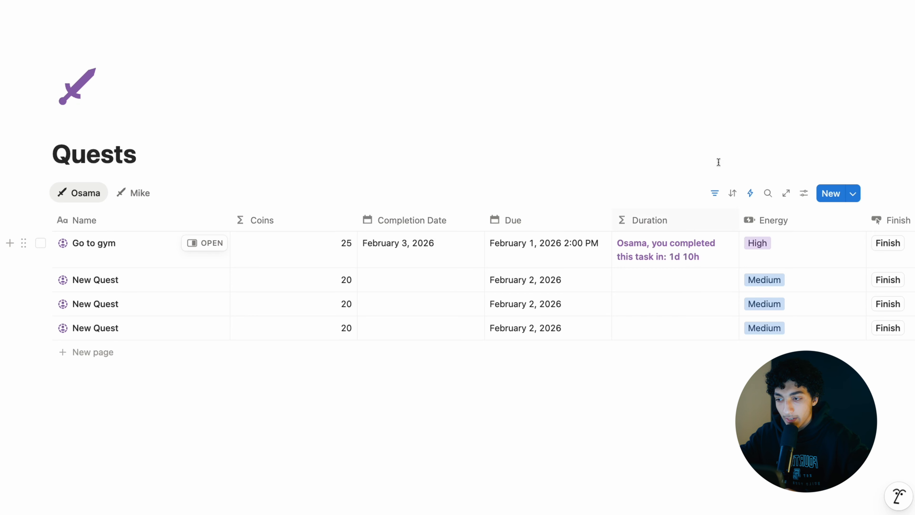
left_click(171, 154)
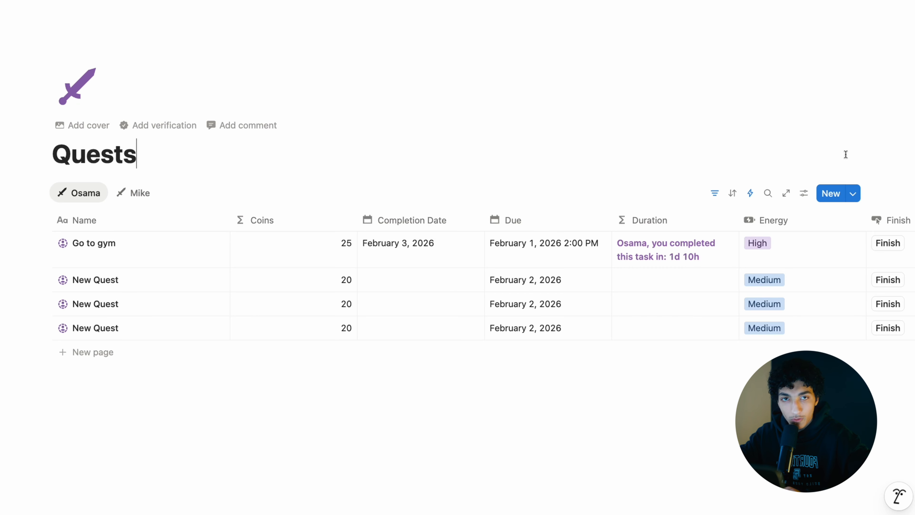
left_click(854, 195)
left_click(854, 195)
left_click(854, 195)
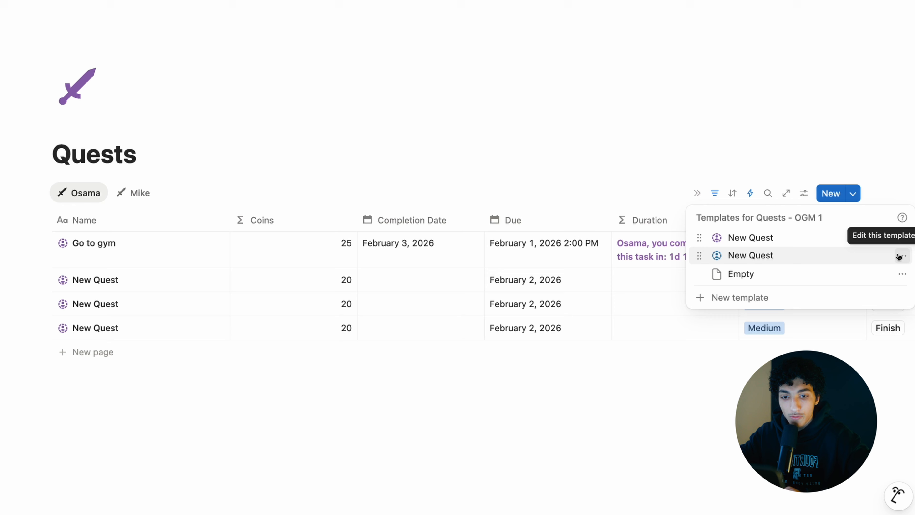
left_click(468, 97)
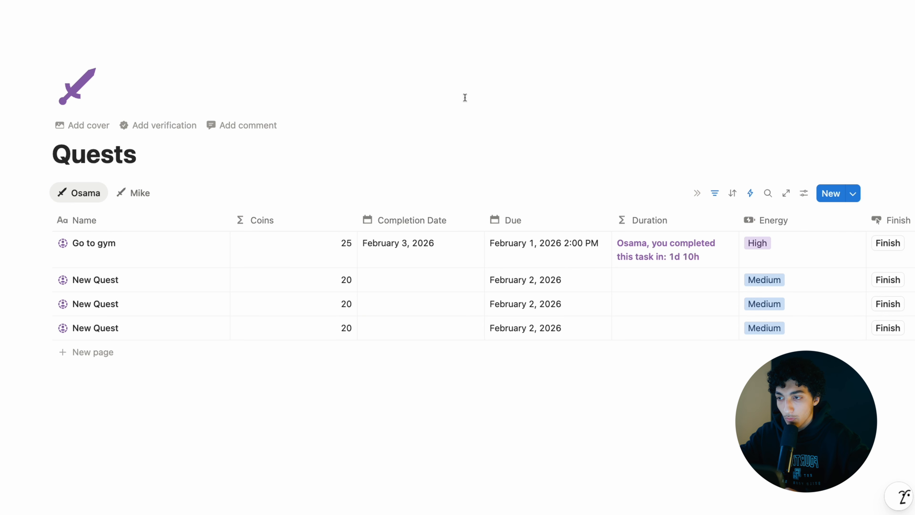
- Return to Online Game Mode and look over its player dashboards, today's missions, players gallery, hero cards and discipline chart
key("super+bracketleft")
scroll(340, 208, "down", 5)
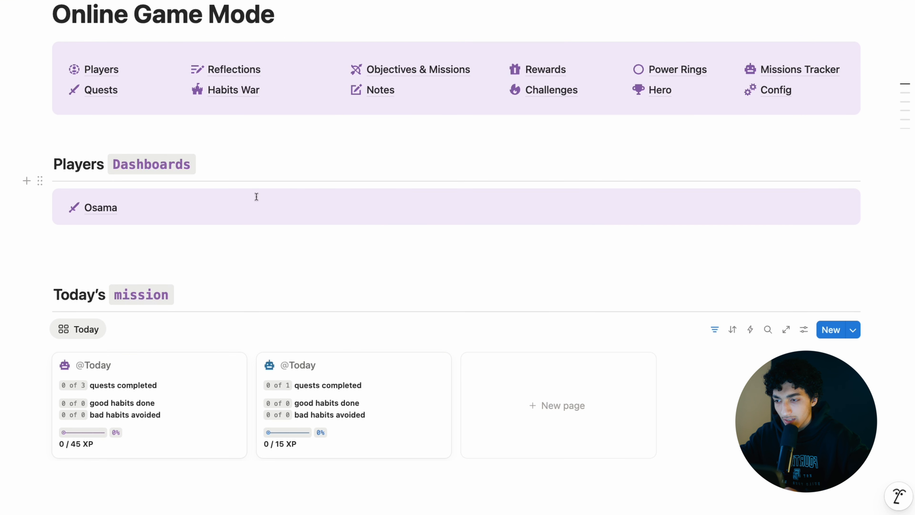
mouse_move(190, 216)
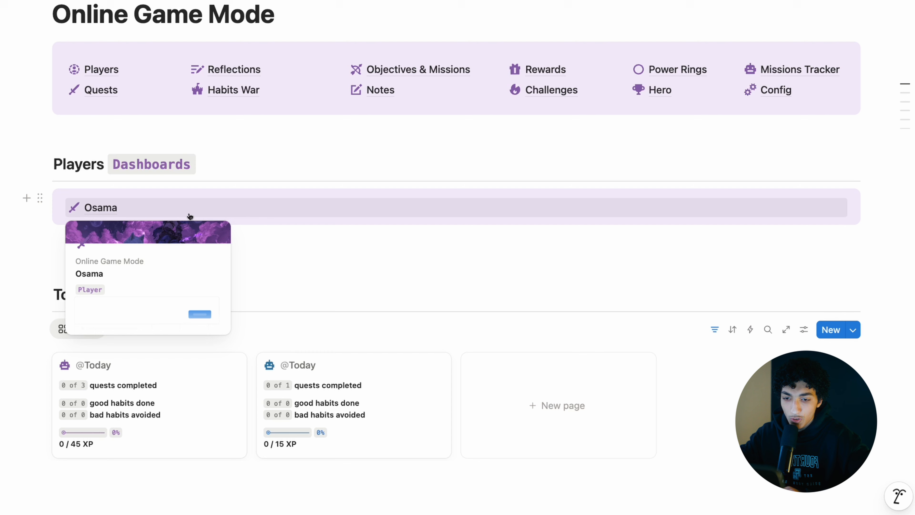
scroll(188, 215, "up", 1)
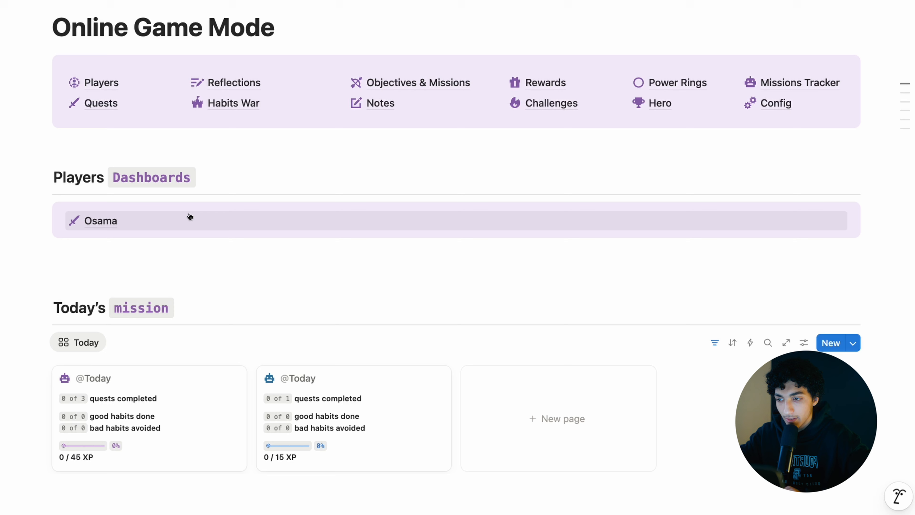
left_click(230, 176)
scroll(230, 175, "up", 5)
scroll(230, 176, "down", 3)
scroll(230, 176, "up", 3)
scroll(230, 176, "down", 4)
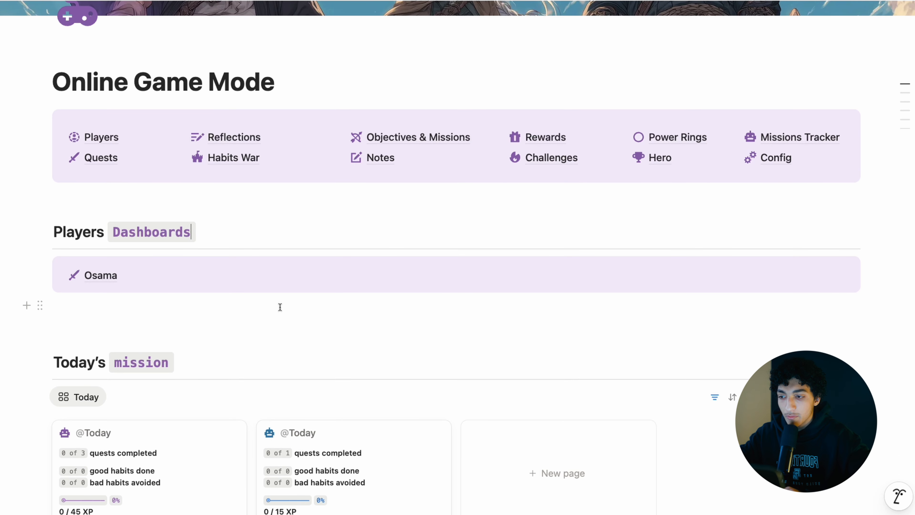
scroll(280, 307, "down", 15)
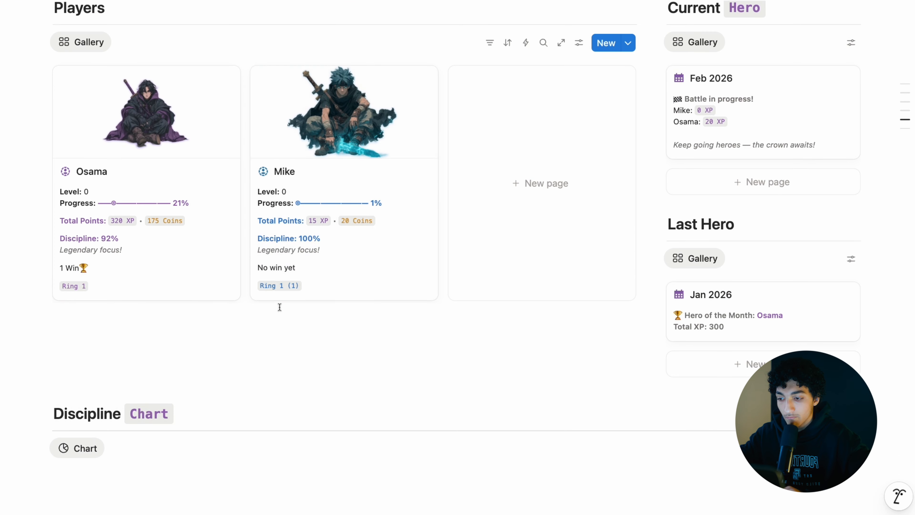
scroll(280, 307, "down", 9)
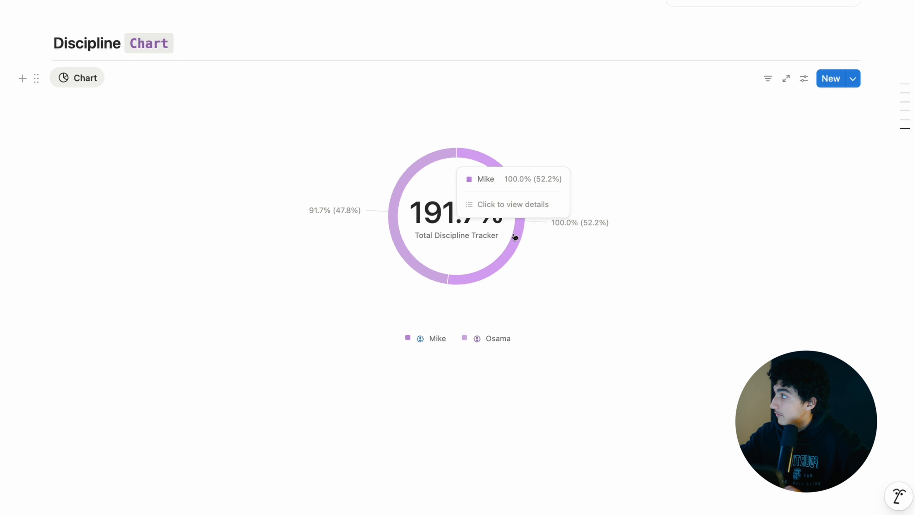
scroll(514, 234, "up", 3)
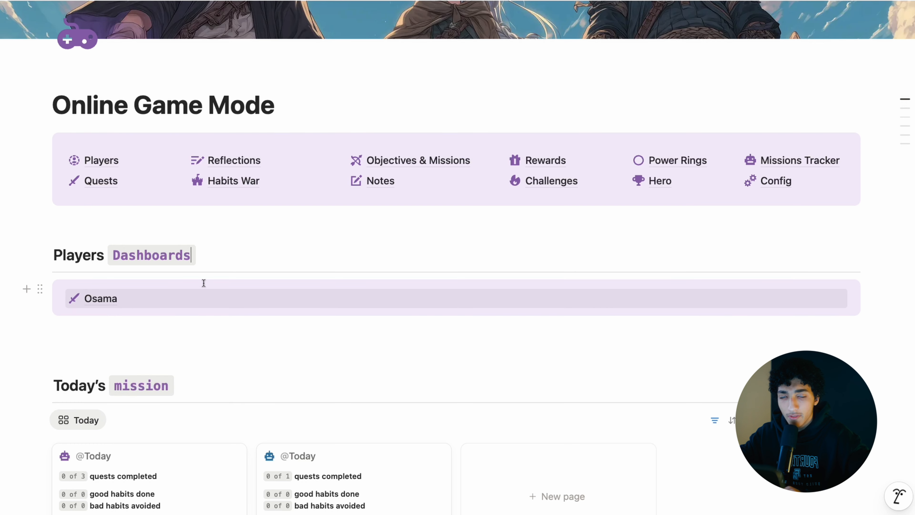
mouse_move(162, 301)
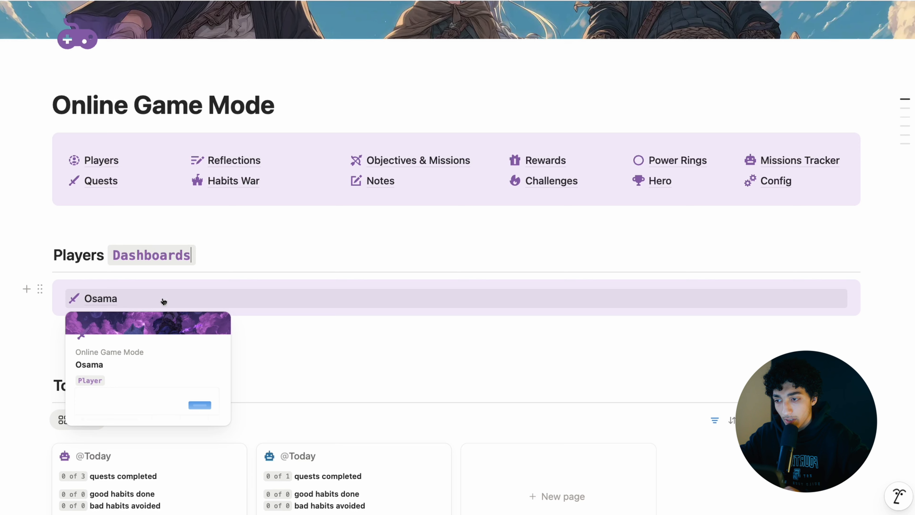
mouse_move(138, 187)
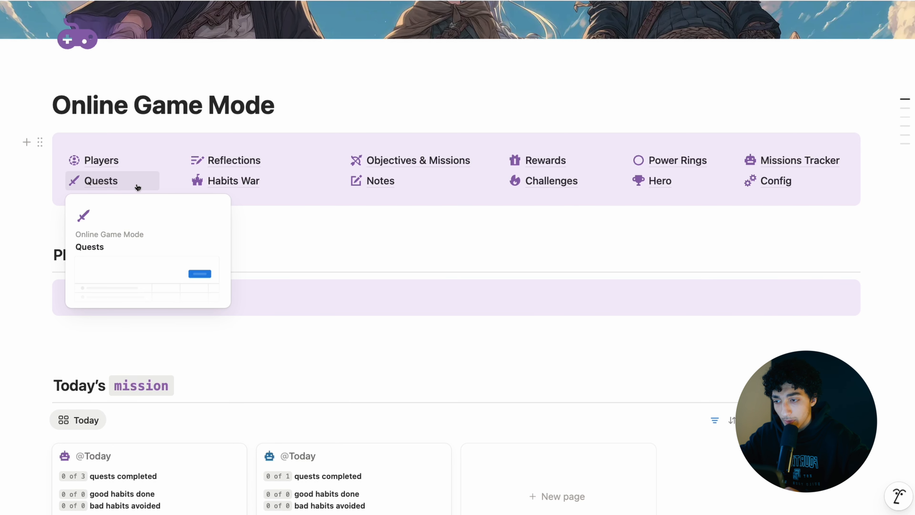
scroll(200, 310, "down", 12)
scroll(200, 309, "up", 10)
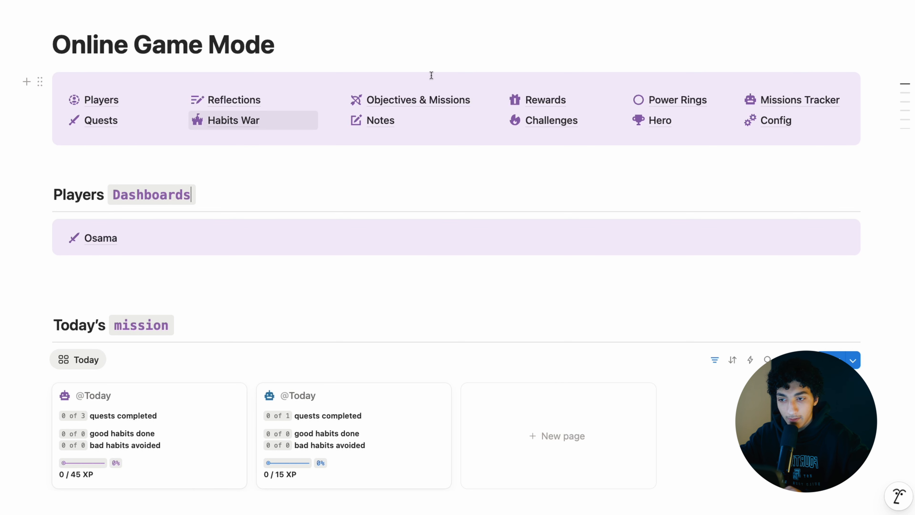
mouse_move(433, 99)
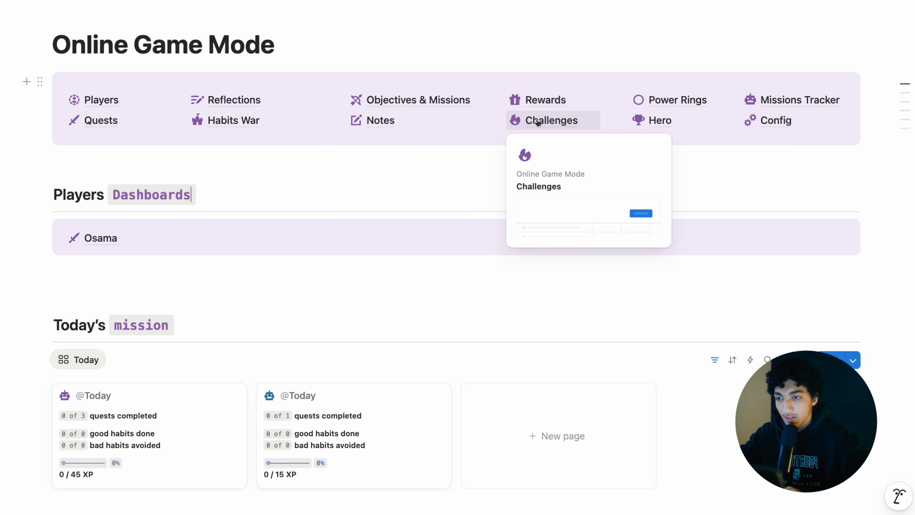
key("Up")
left_click(317, 48)
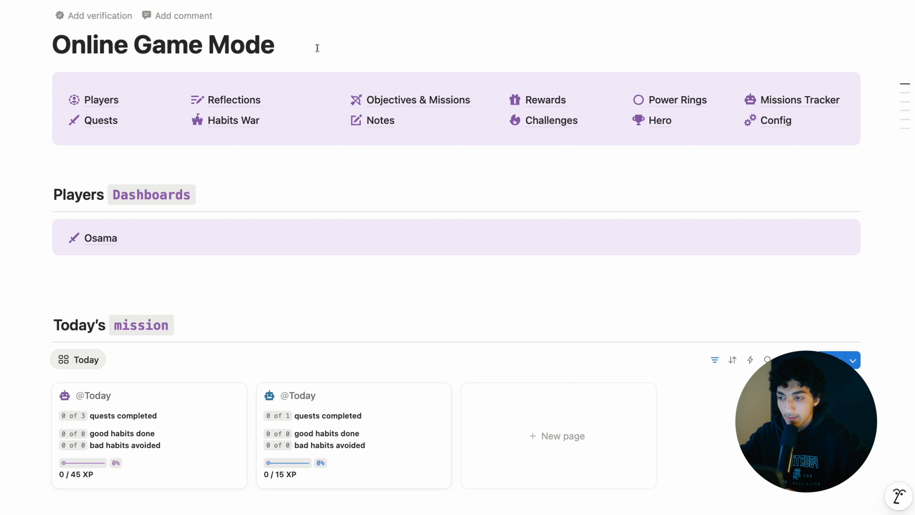
- Open the Quests page and check in its sharing settings who has access to the quests database
left_click(118, 124)
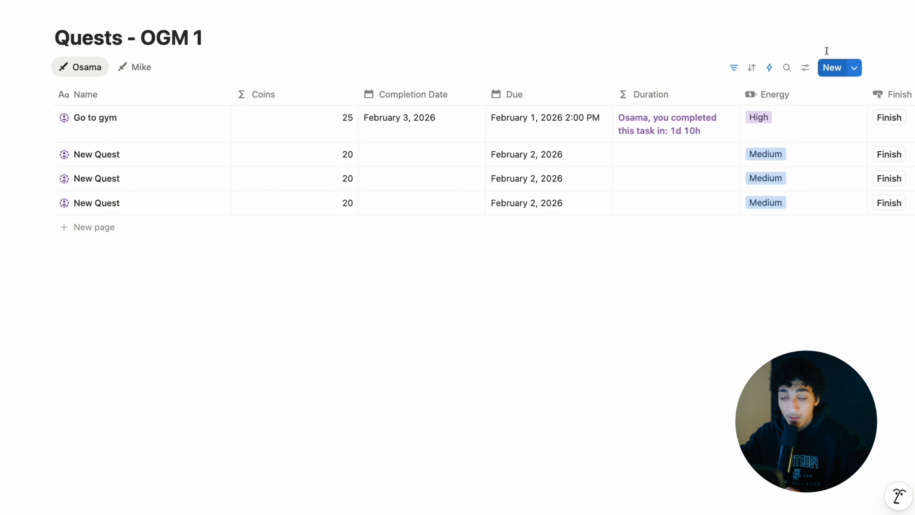
left_click(856, 1)
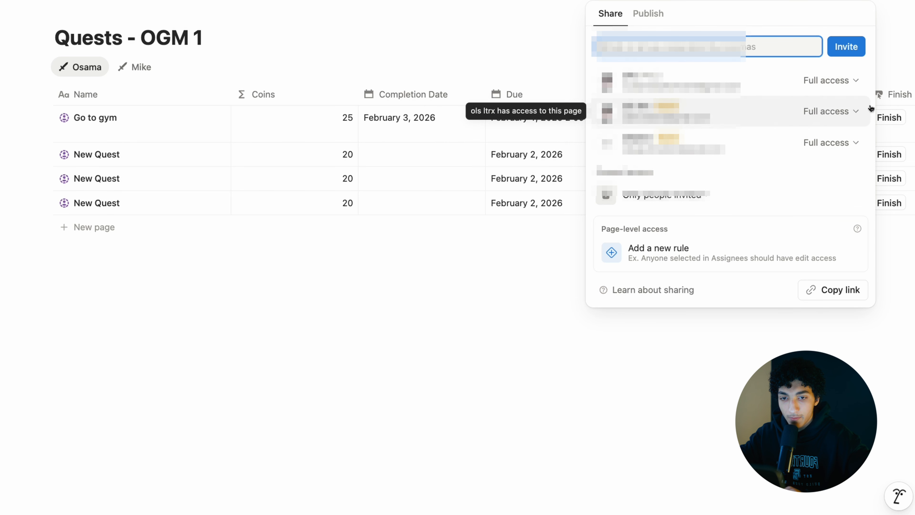
left_click(895, 65)
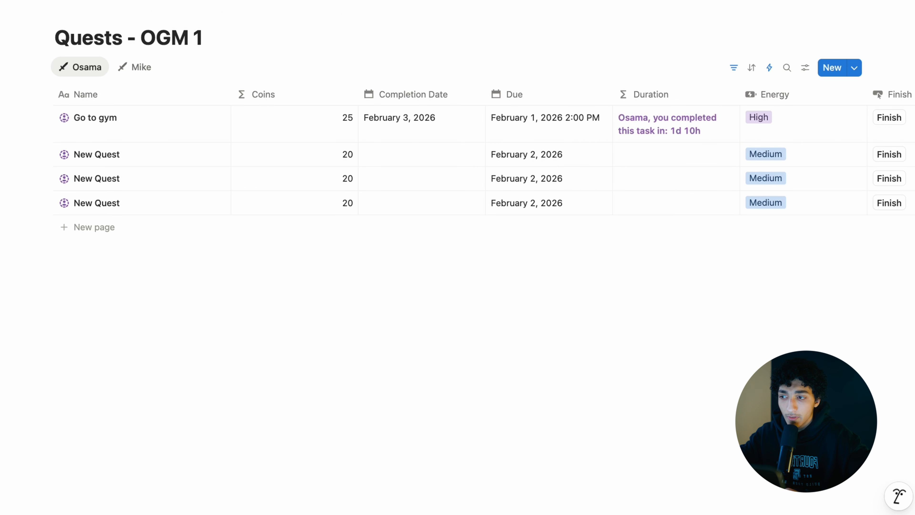
- Return to the Online Game Mode page and check its sharing settings for the people with access
left_click(295, 1)
scroll(438, 191, "down", 5)
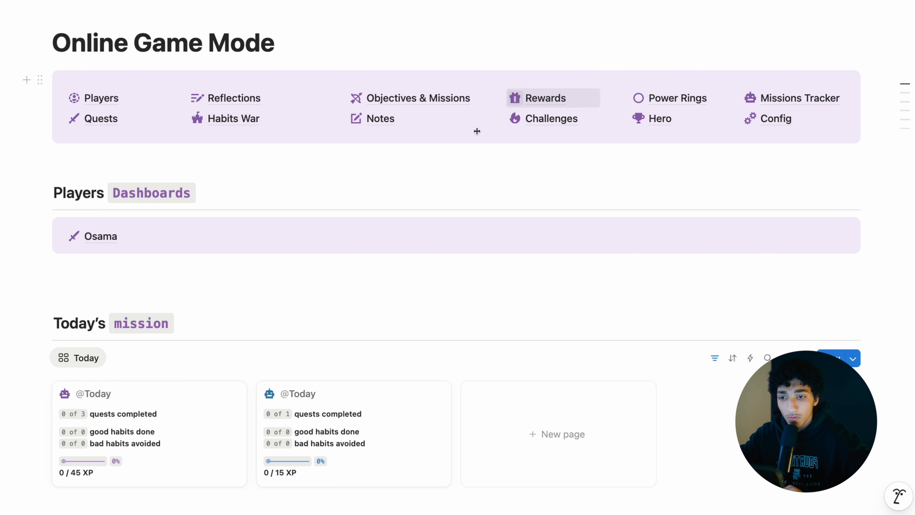
scroll(547, 137, "down", 3)
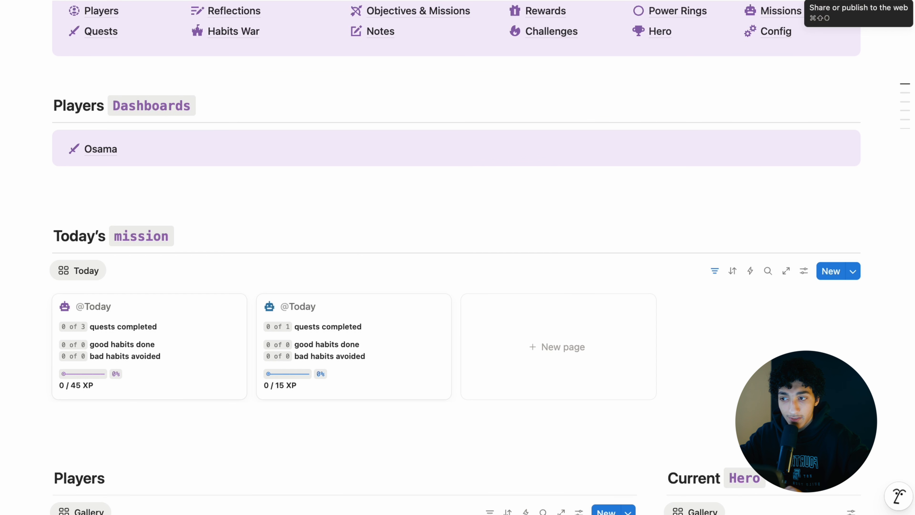
left_click(859, 0)
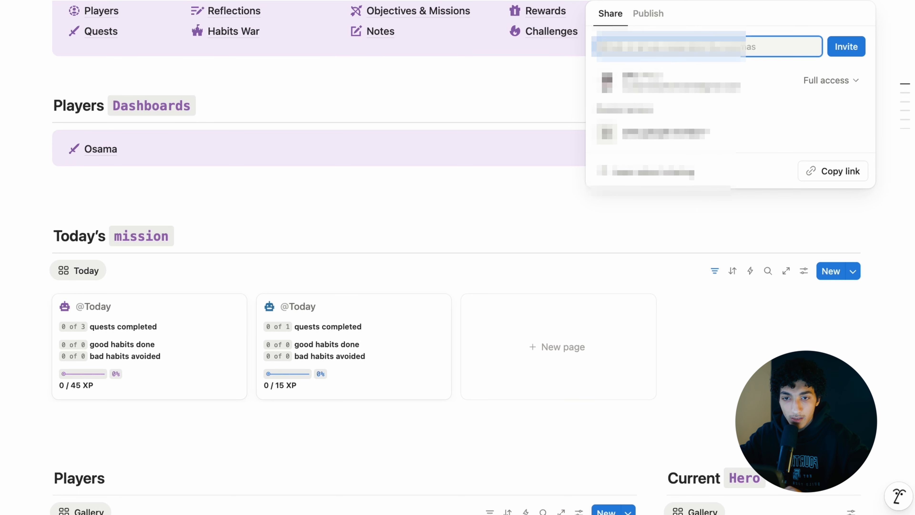
key("Escape")
scroll(825, 94, "up", 6)
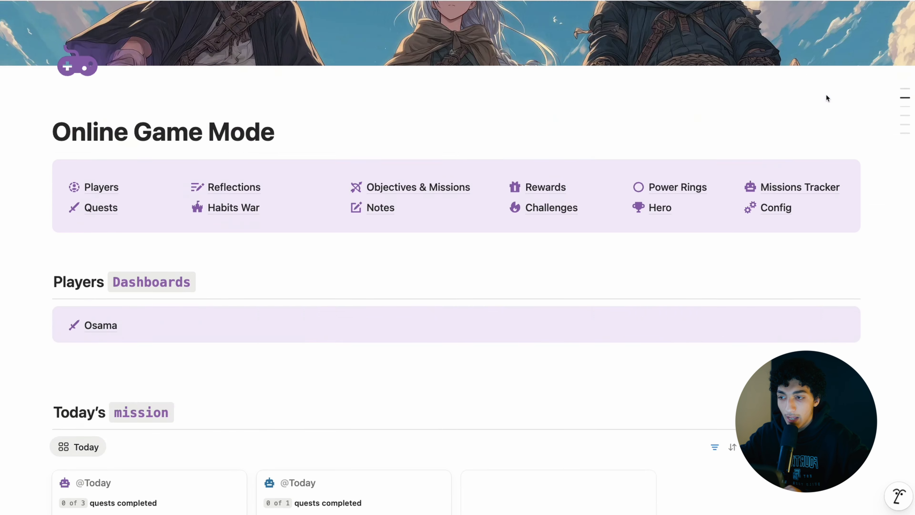
scroll(337, 196, "up", 3)
scroll(484, 208, "down", 7)
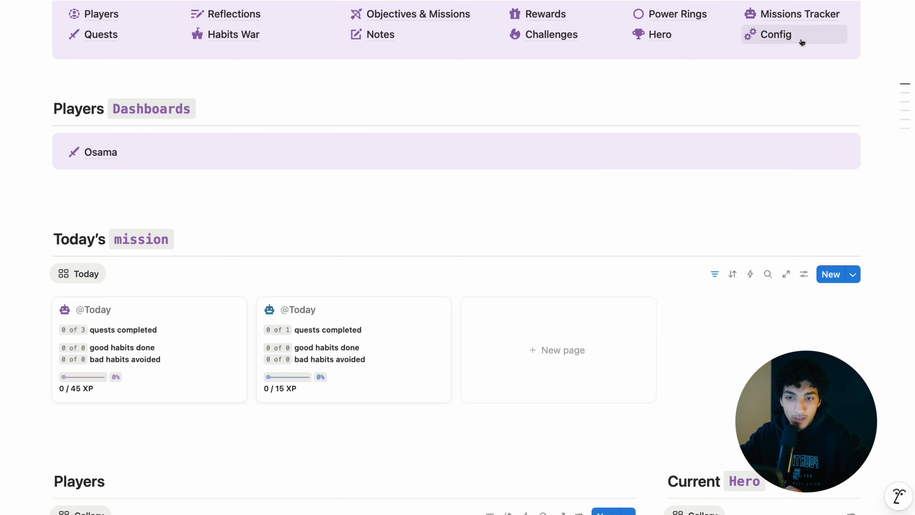
scroll(604, 237, "down", 2)
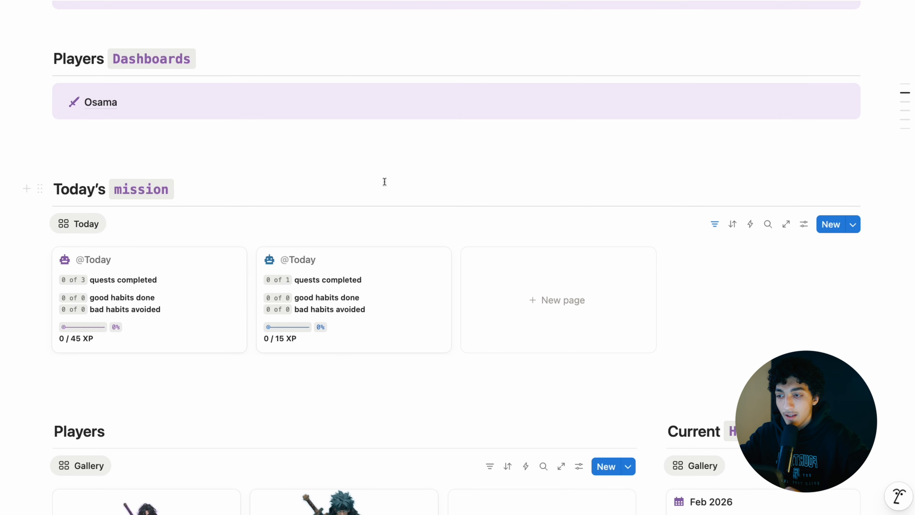
scroll(385, 181, "up", 5)
scroll(316, 230, "down", 4)
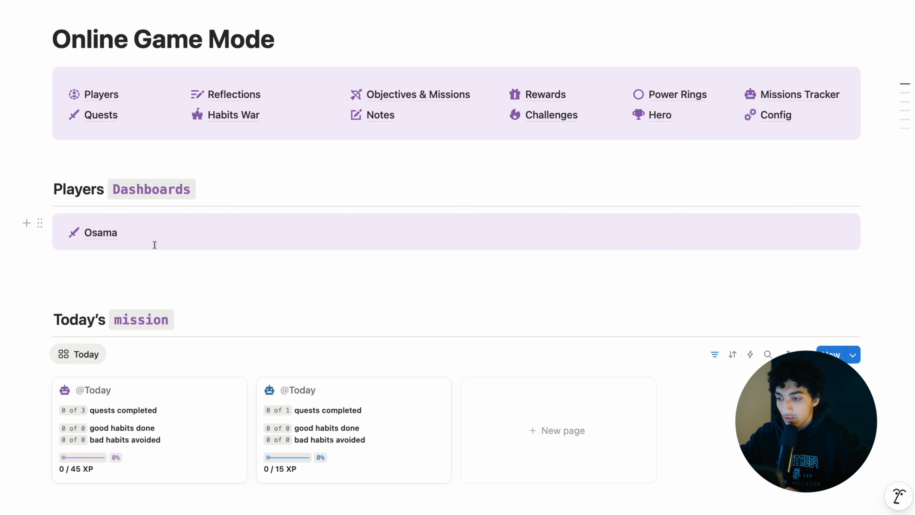
mouse_move(142, 123)
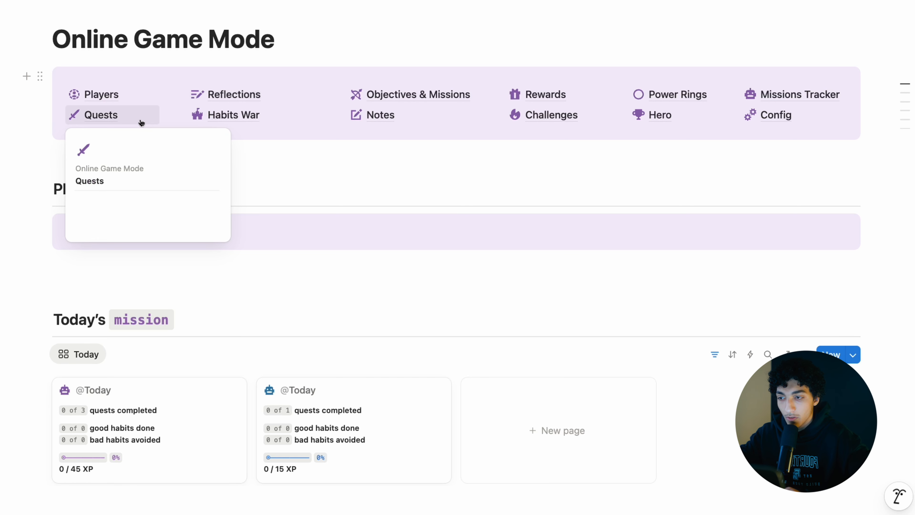
left_click(303, 36)
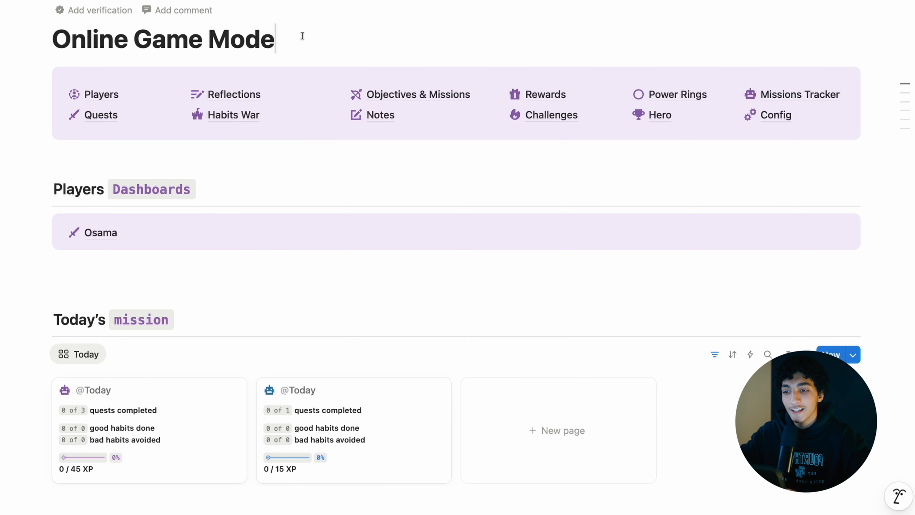
scroll(303, 36, "up", 5)
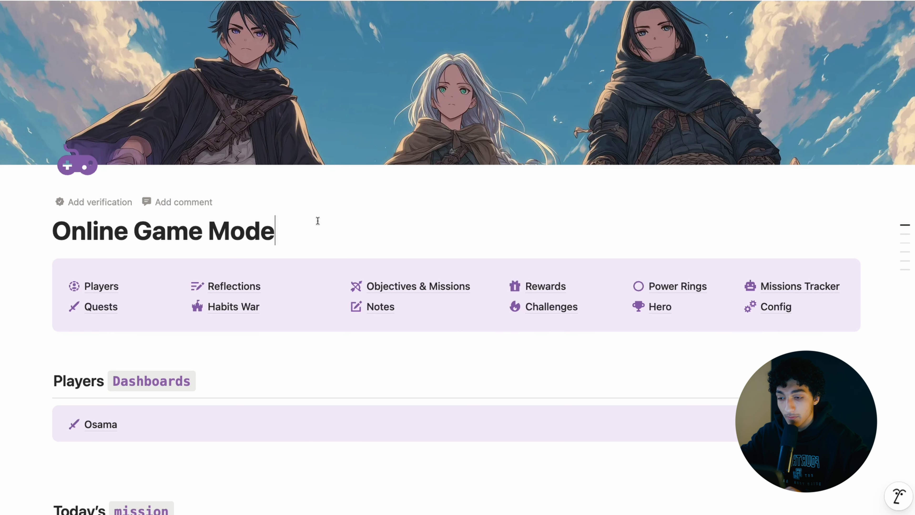
scroll(317, 220, "down", 2)
left_click(251, 291)
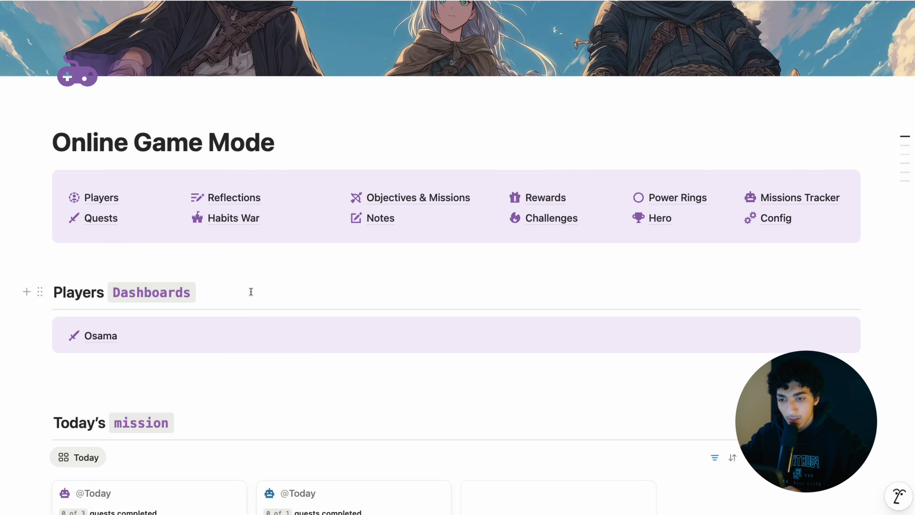